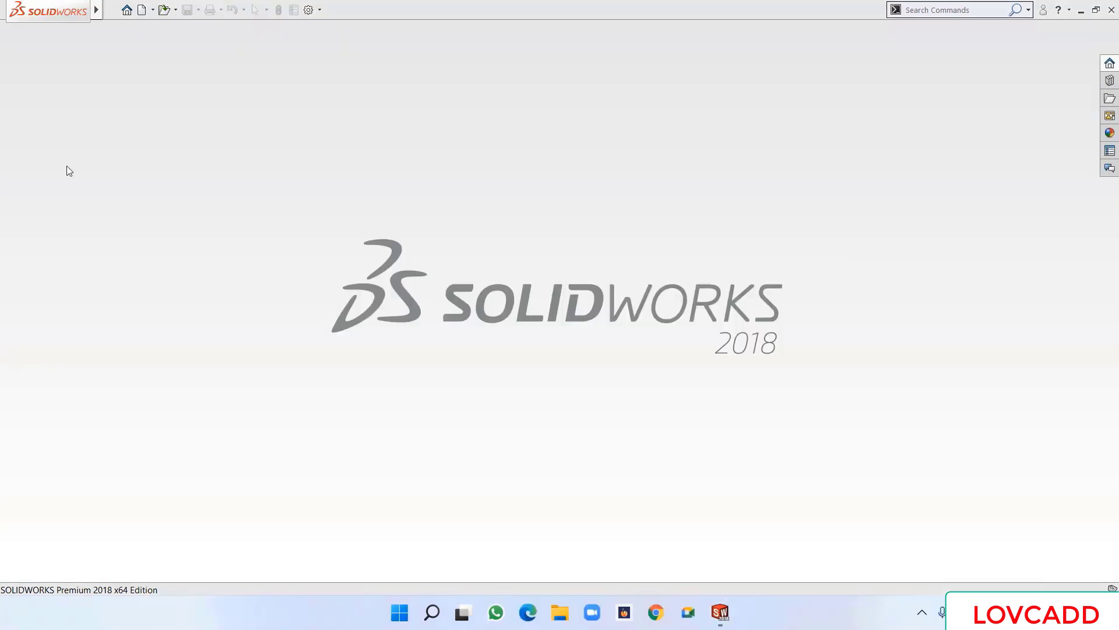
# - Start a new Part document and apply Plain Carbon Steel from the Steel library as its material
pyautogui.click(142, 10)
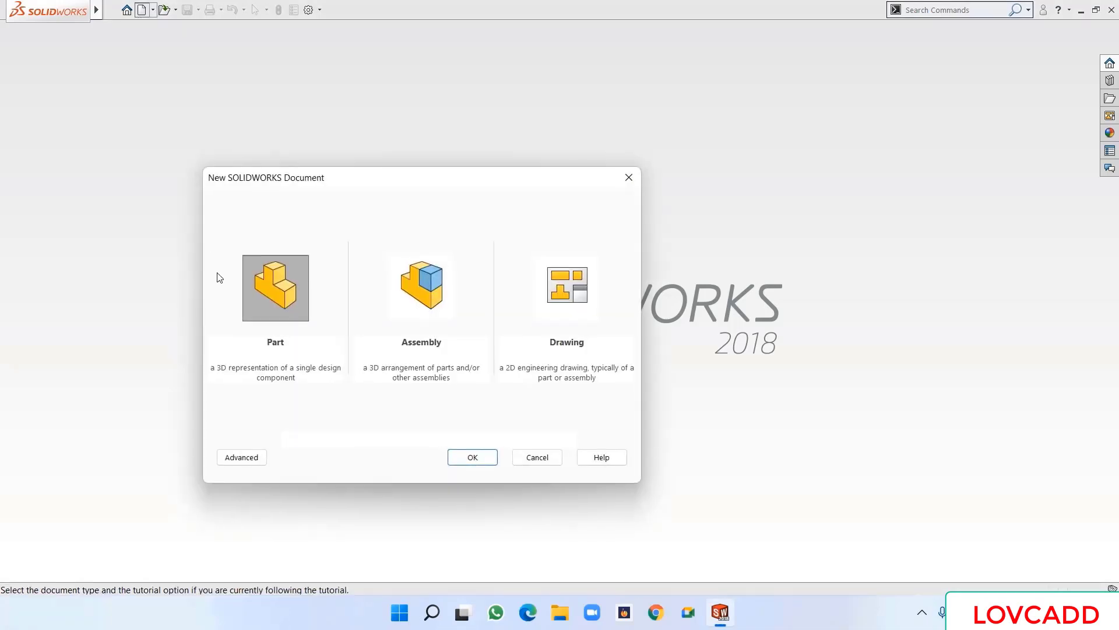
pyautogui.click(465, 459)
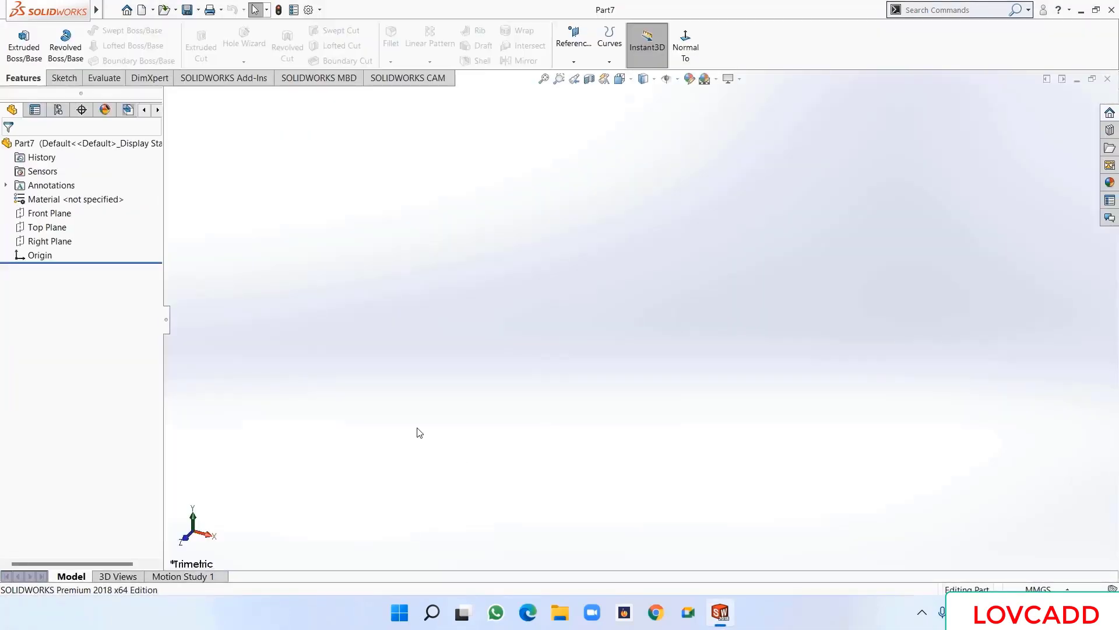
pyautogui.rightClick(102, 200)
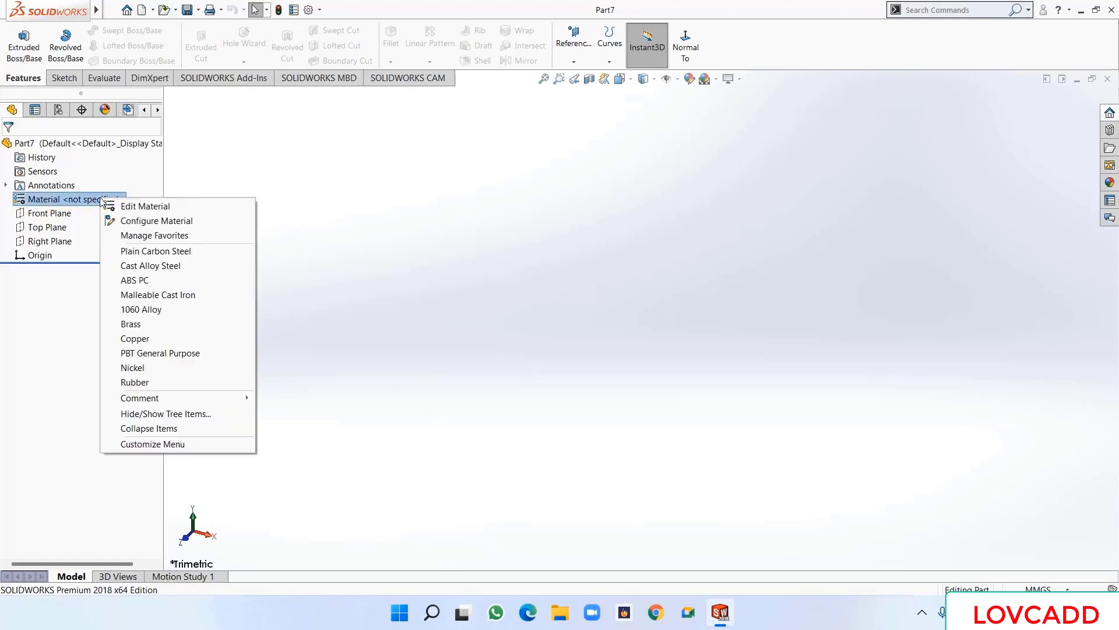
pyautogui.click(114, 208)
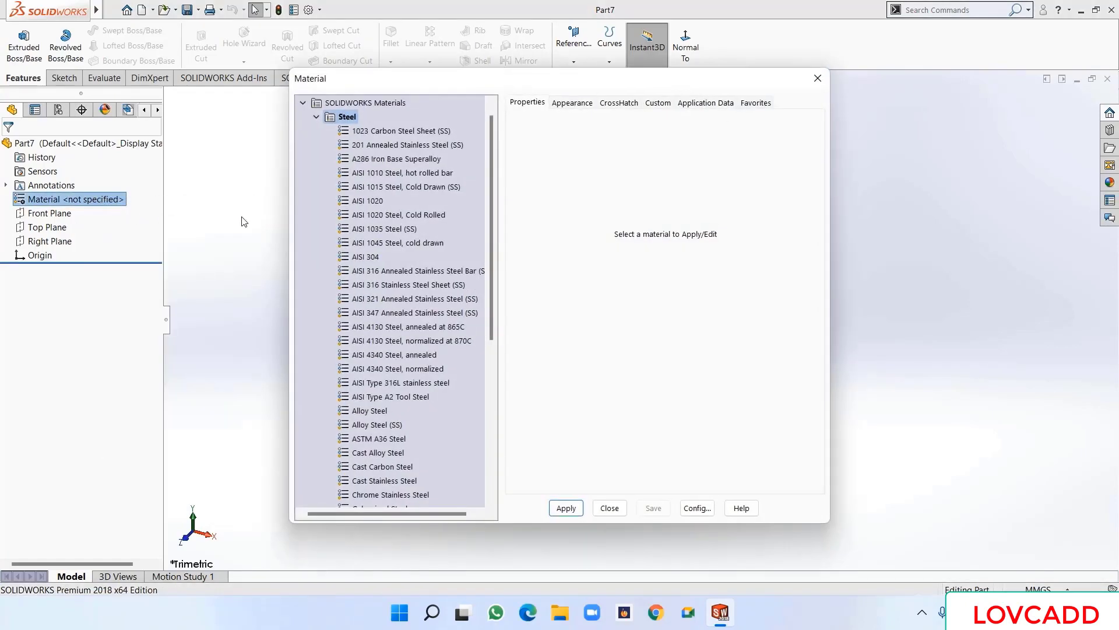
pyautogui.scroll(-1, 331, 392)
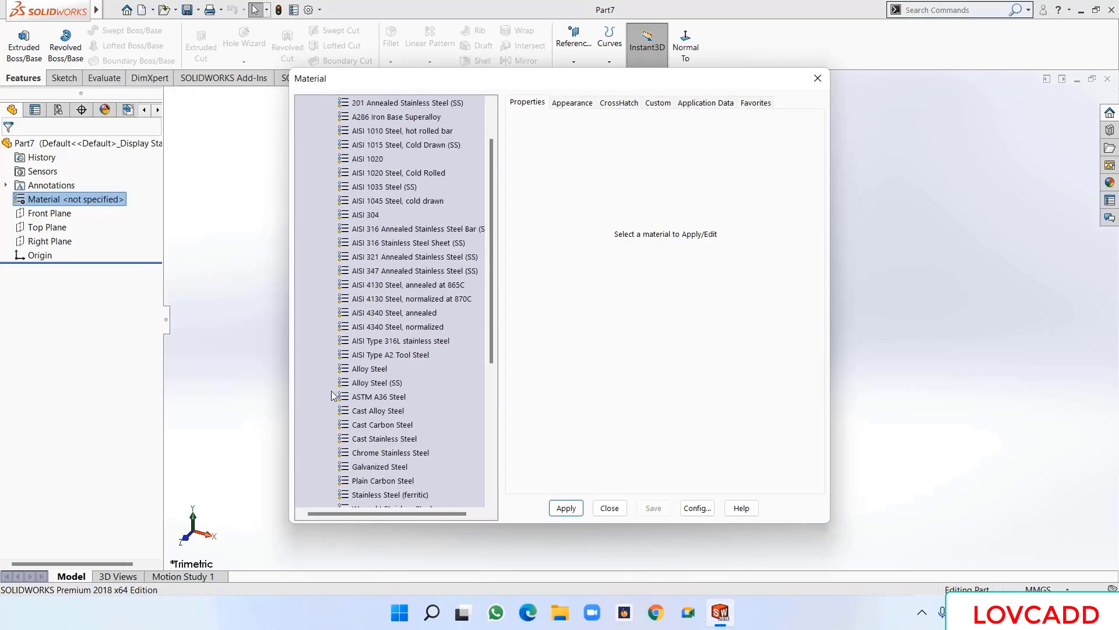
pyautogui.click(373, 481)
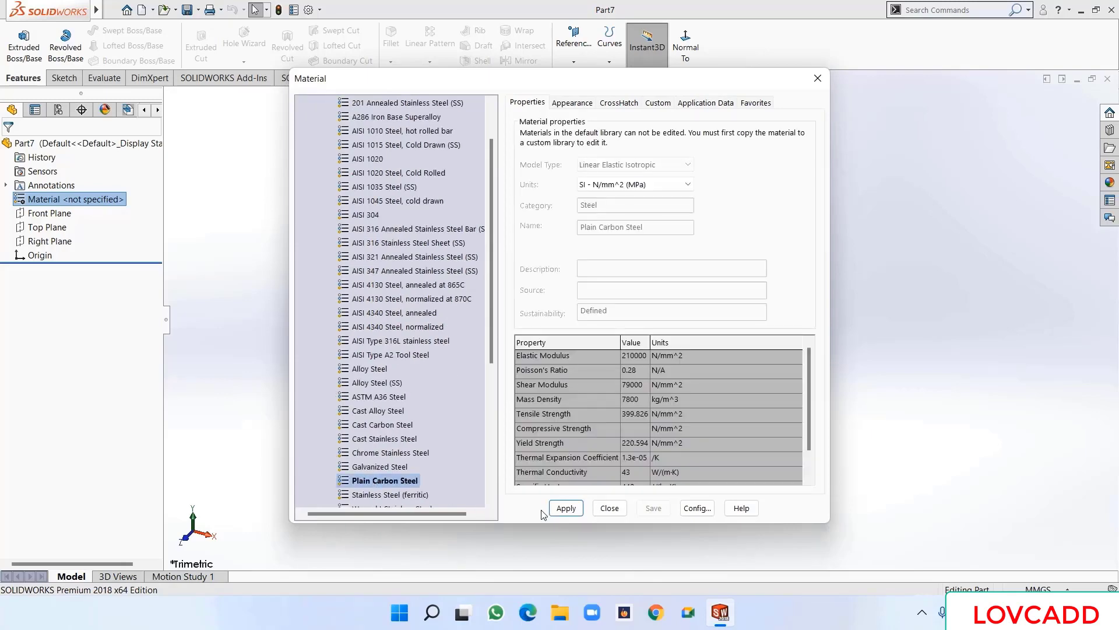
pyautogui.click(565, 508)
pyautogui.click(608, 509)
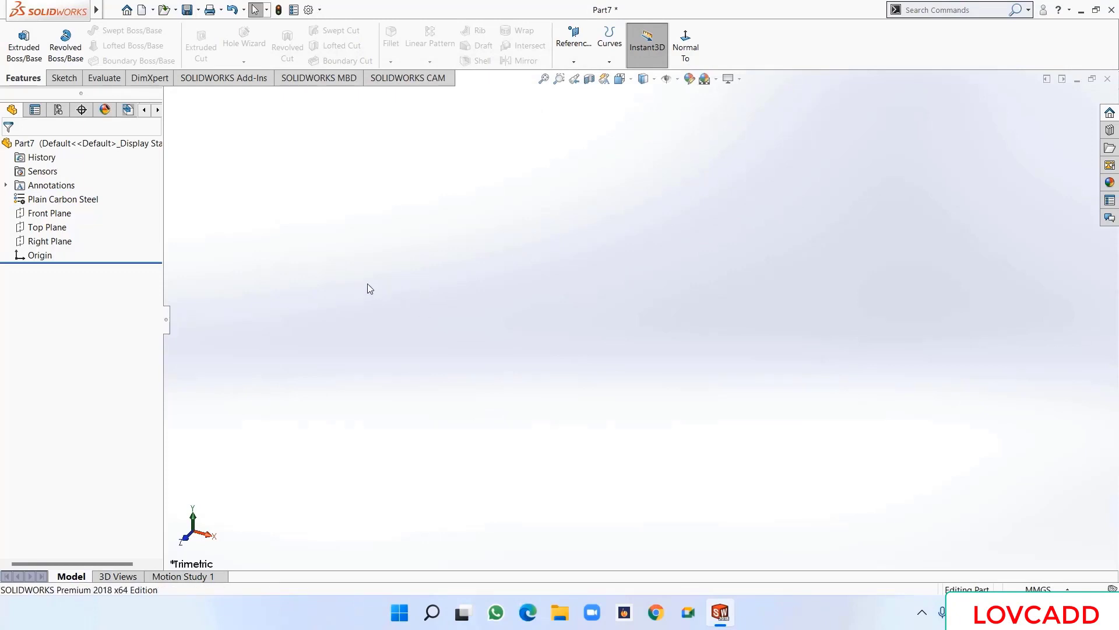
# - Start a sketch on the Right Plane and draw a vertical centerline through the origin
pyautogui.click(65, 244)
pyautogui.click(74, 226)
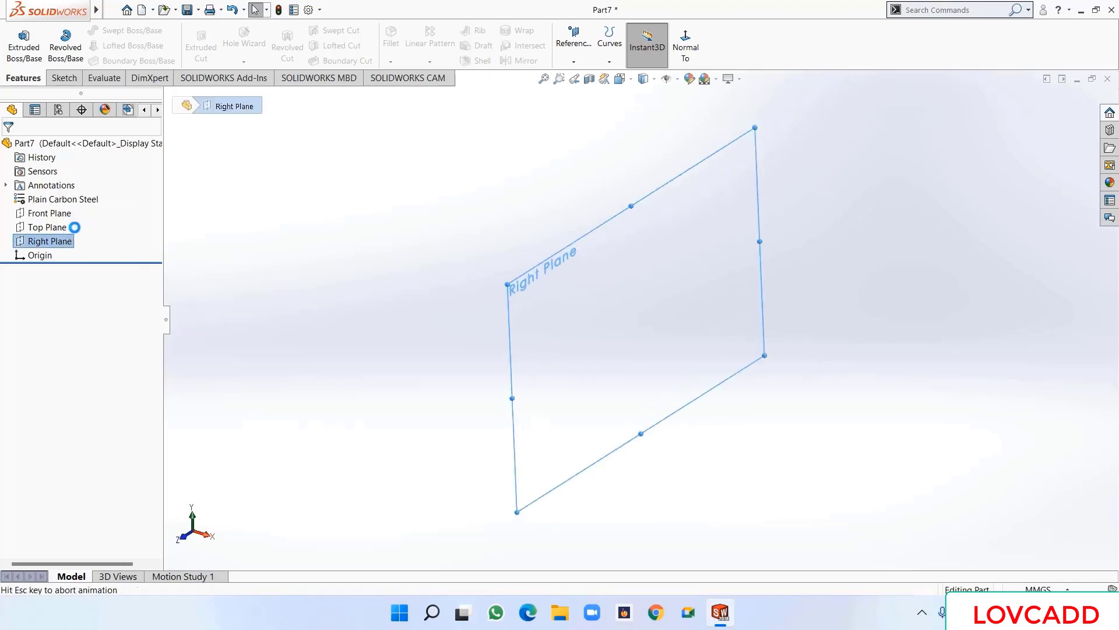
pyautogui.click(121, 31)
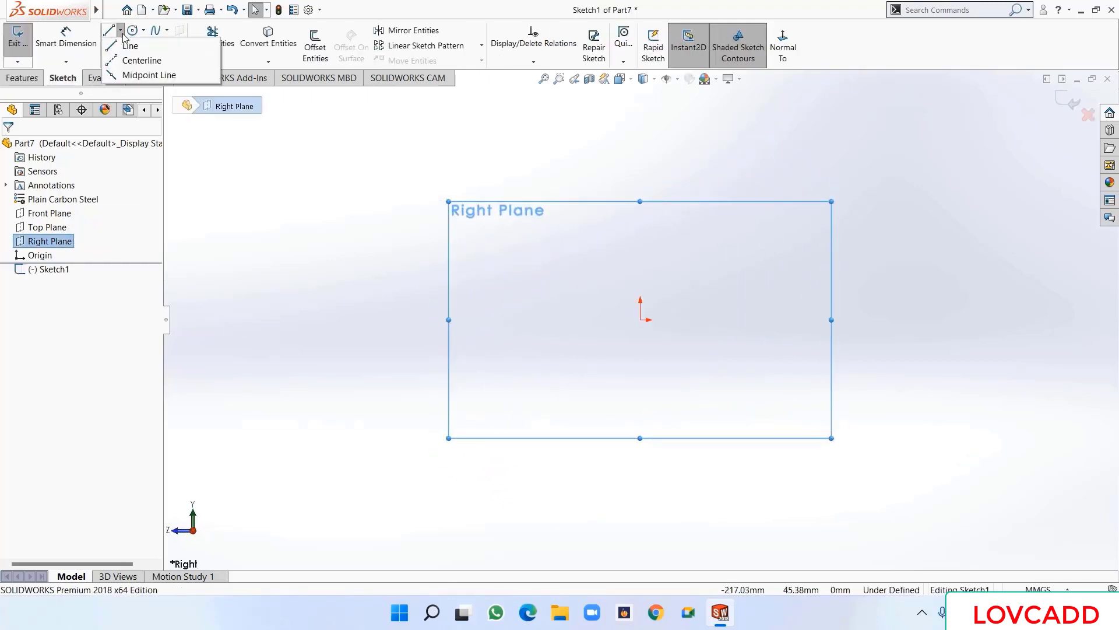
pyautogui.click(129, 60)
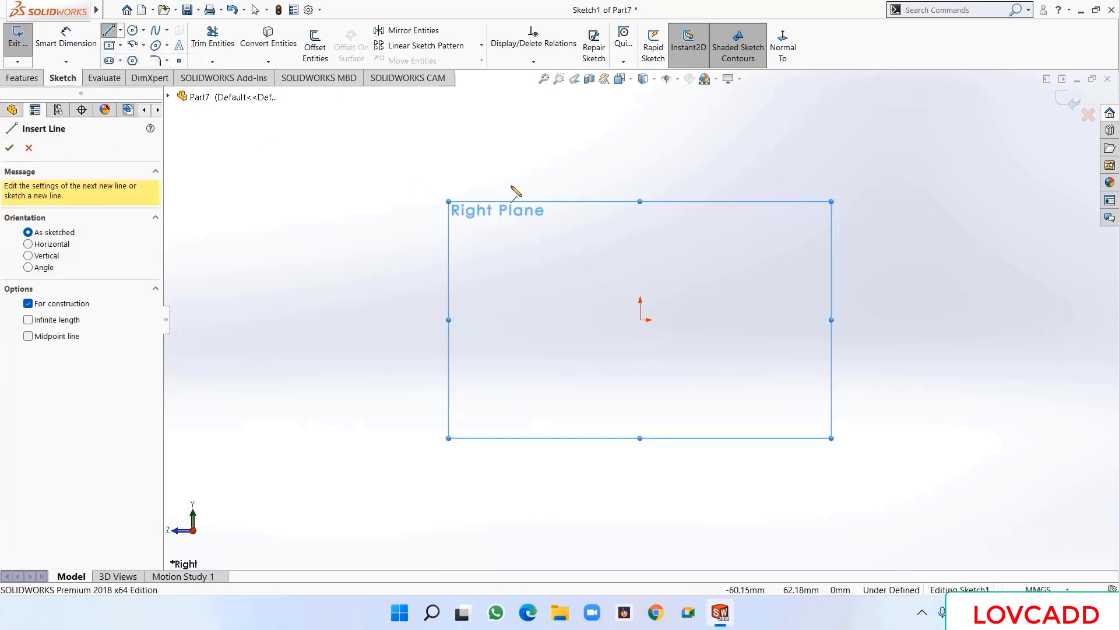
pyautogui.click(641, 99)
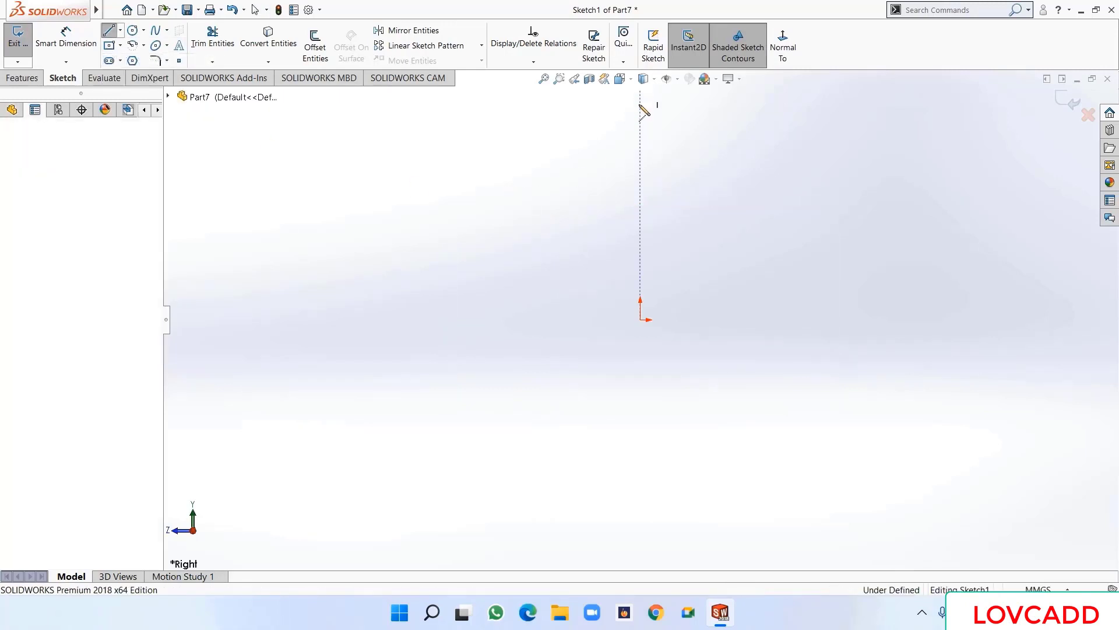
pyautogui.click(641, 555)
pyautogui.rightClick(643, 560)
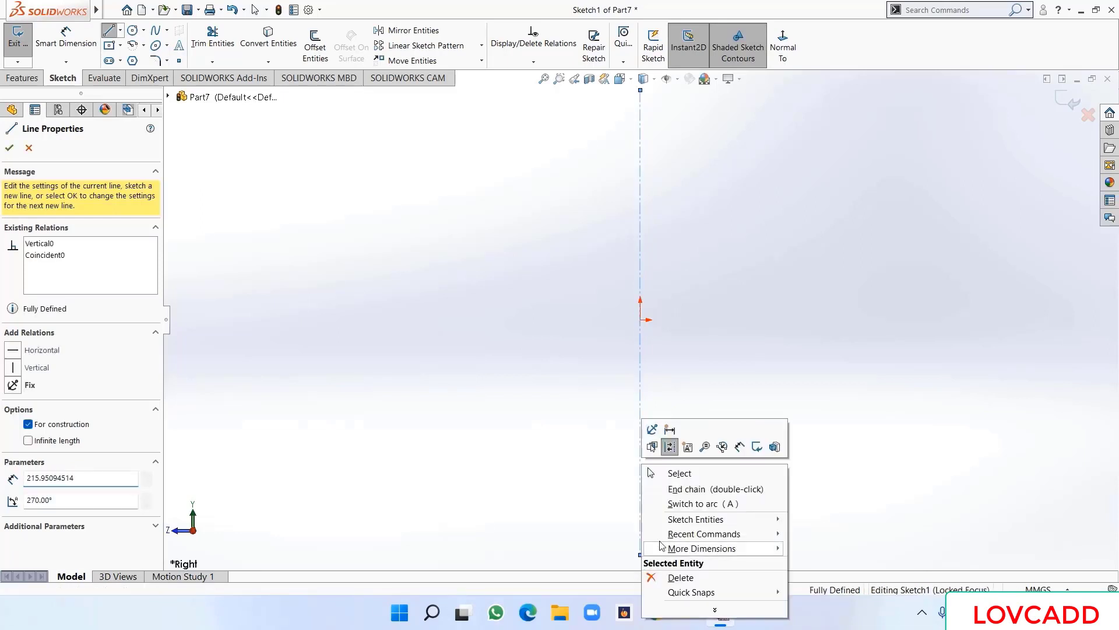
pyautogui.click(677, 470)
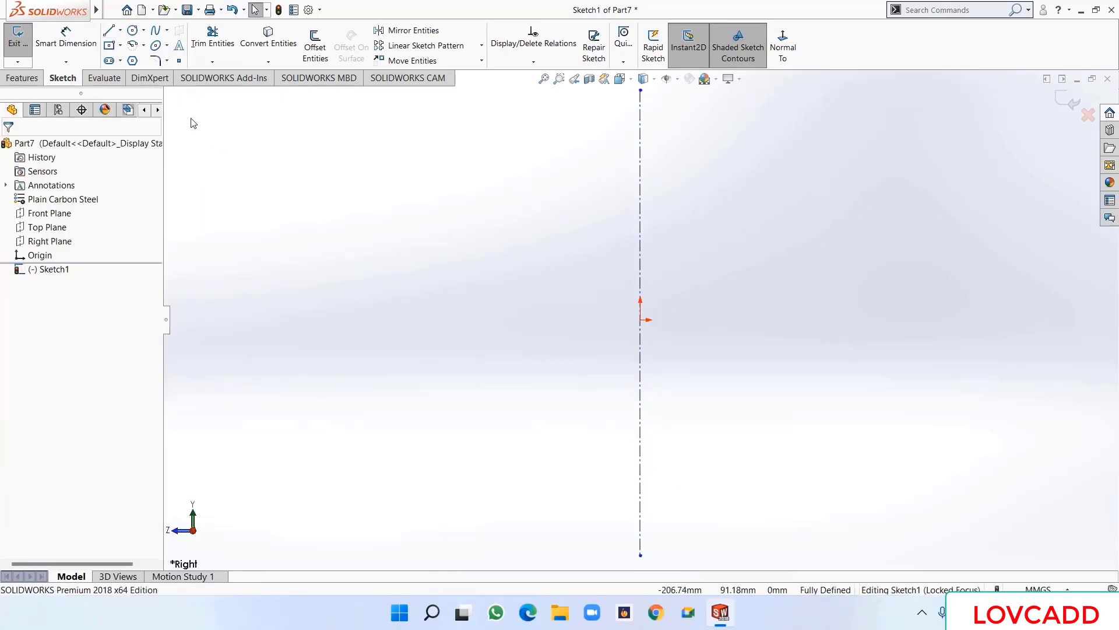
# - Draw a larger outer circle and a smaller inner circle, both centred on the origin
pyautogui.click(133, 30)
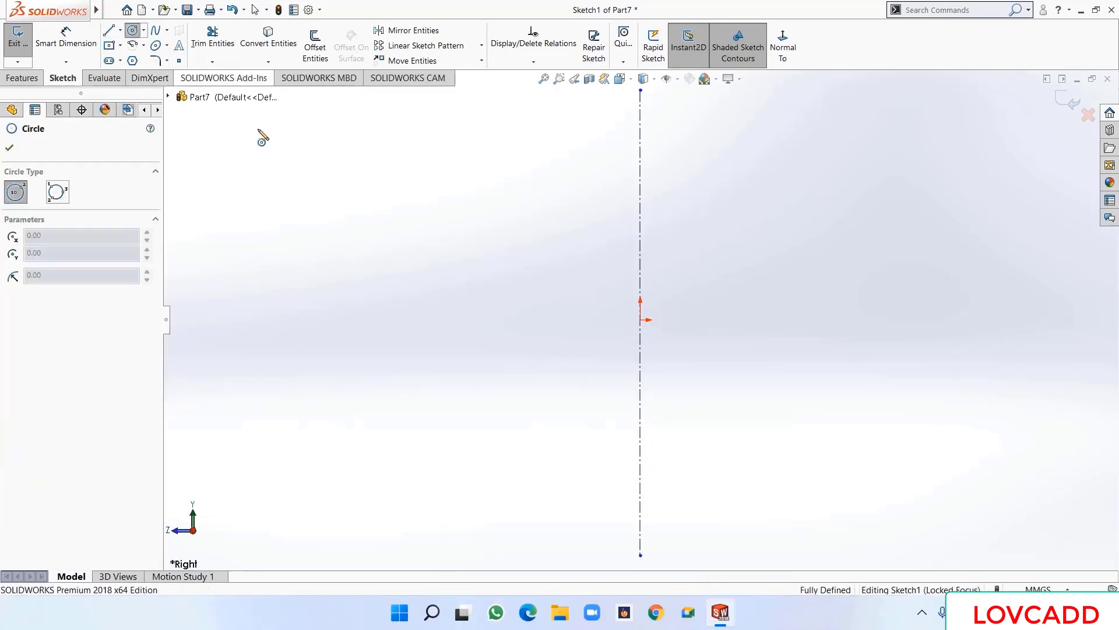
pyautogui.click(640, 320)
pyautogui.click(697, 401)
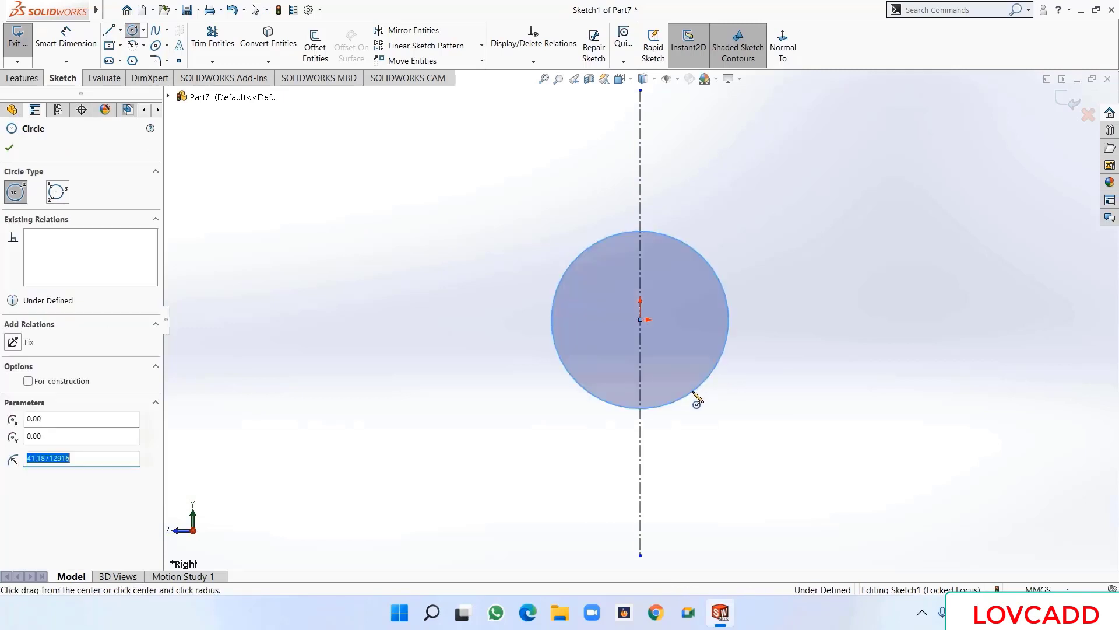
pyautogui.click(640, 320)
pyautogui.click(652, 353)
pyautogui.rightClick(655, 354)
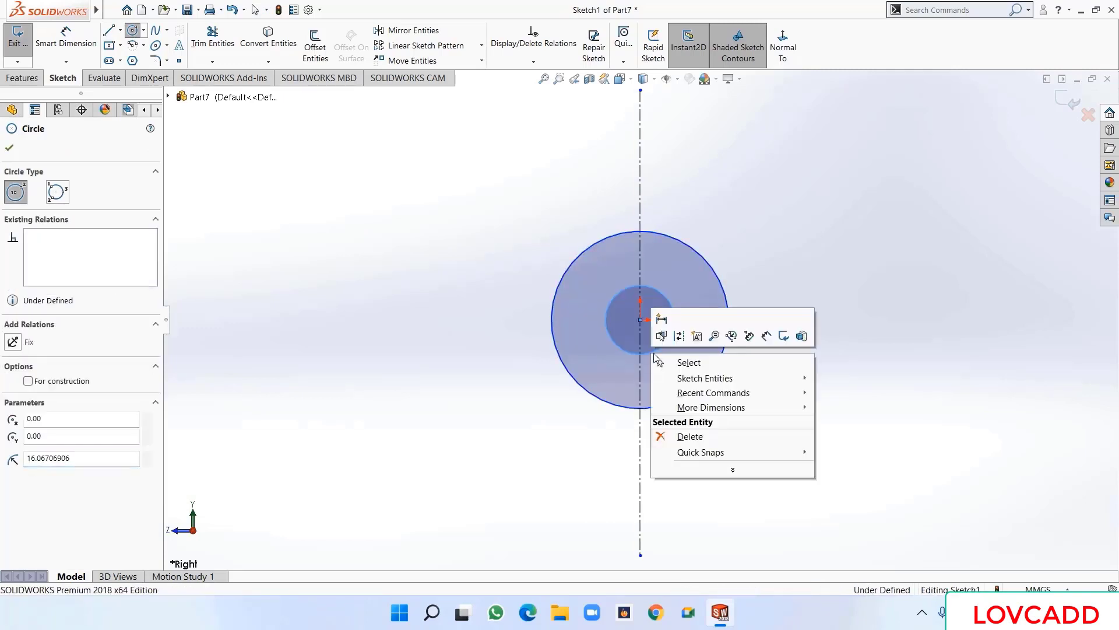
pyautogui.click(679, 362)
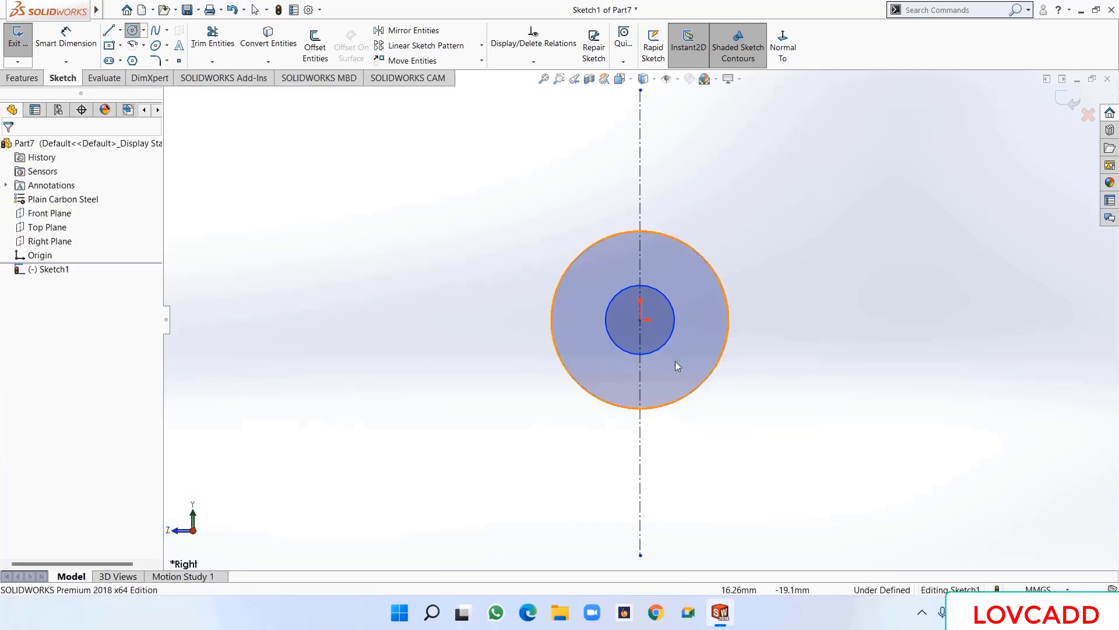
# - Draw a three-line open outline from the outer circle's left side, up, across, and down to its right side
pyautogui.click(109, 31)
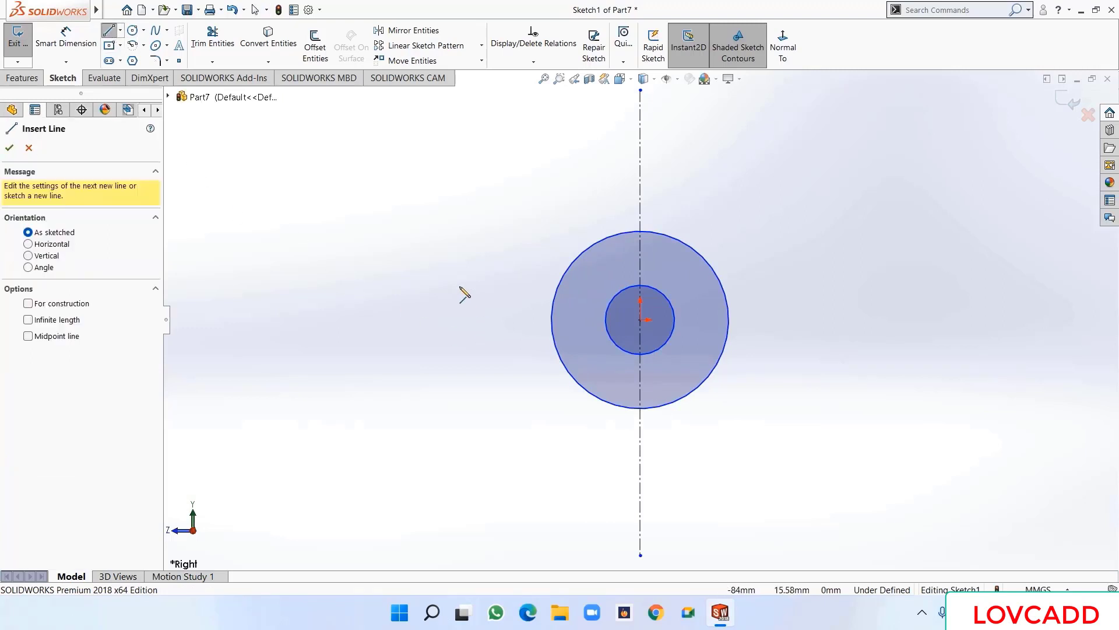
pyautogui.click(551, 320)
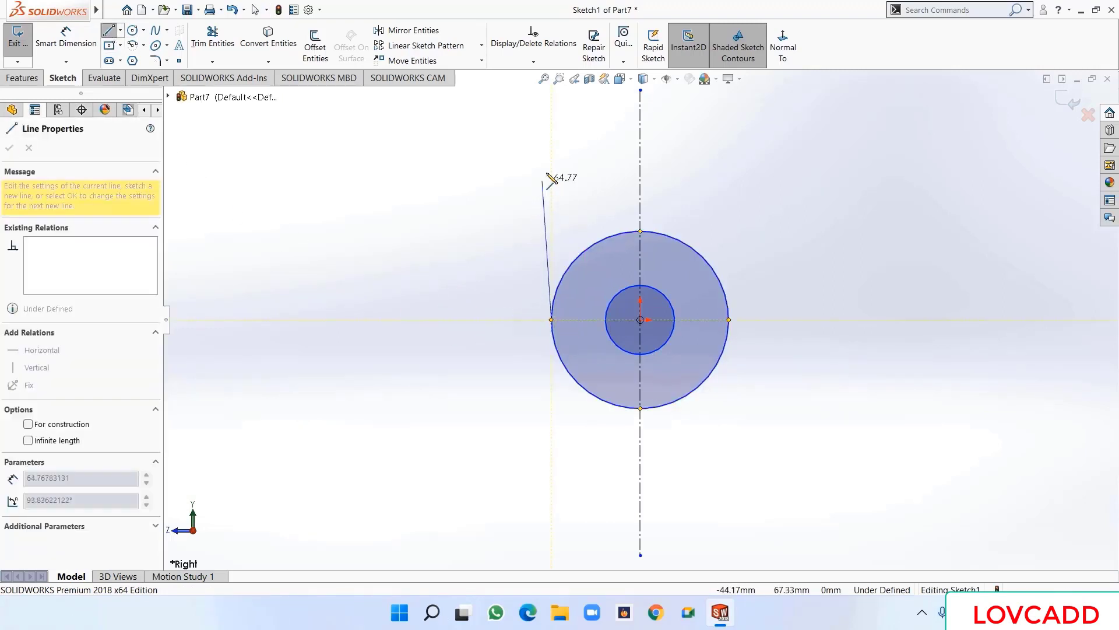
pyautogui.click(552, 145)
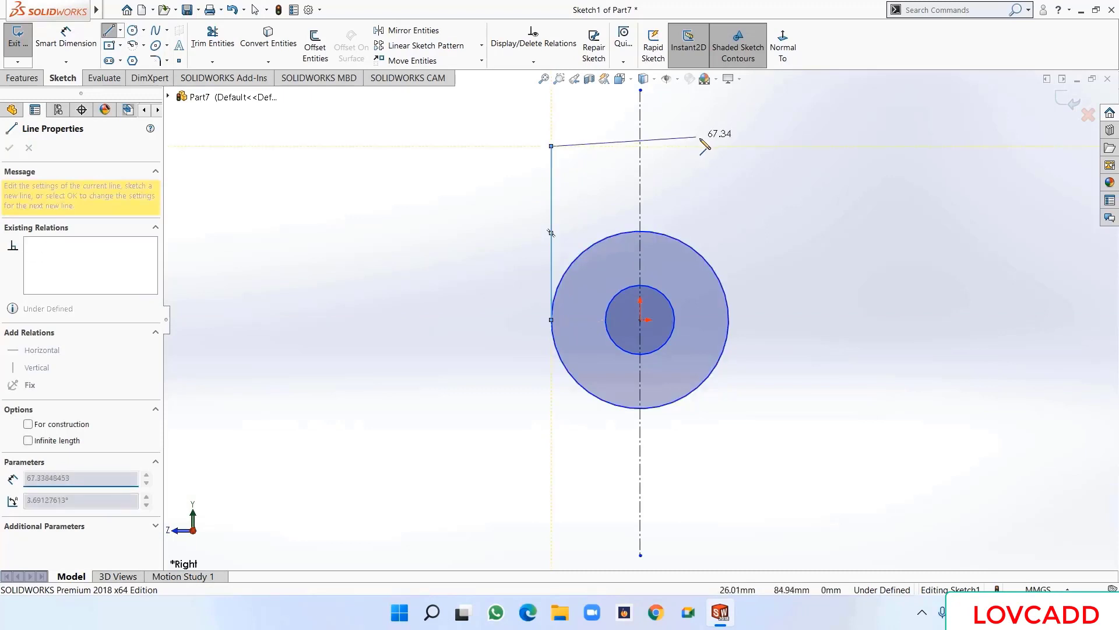
pyautogui.click(728, 146)
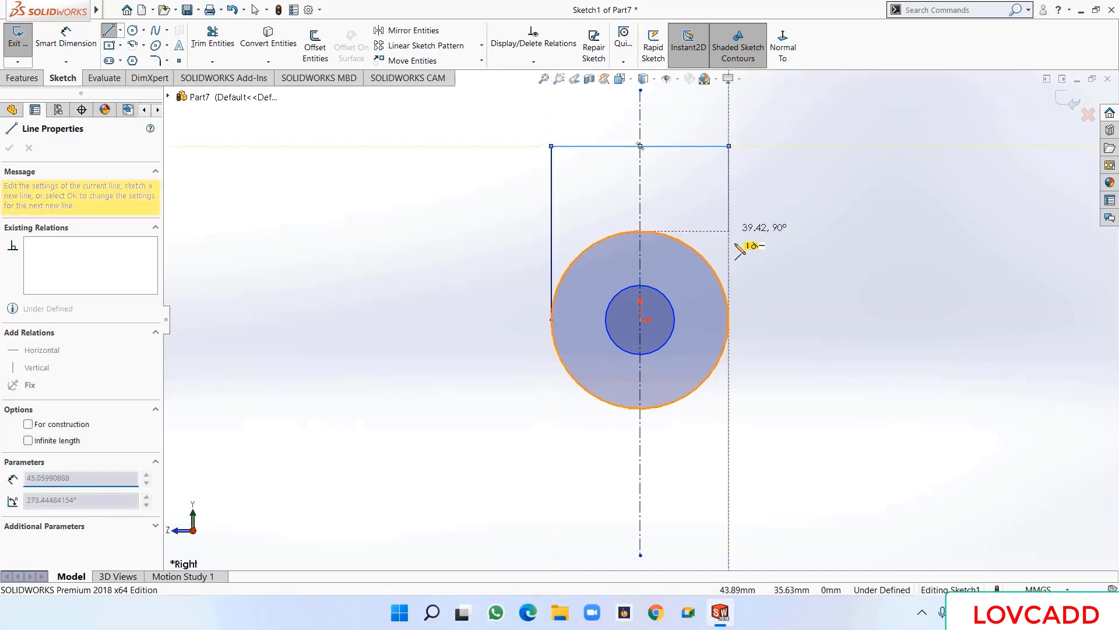
pyautogui.click(729, 320)
pyautogui.rightClick(732, 323)
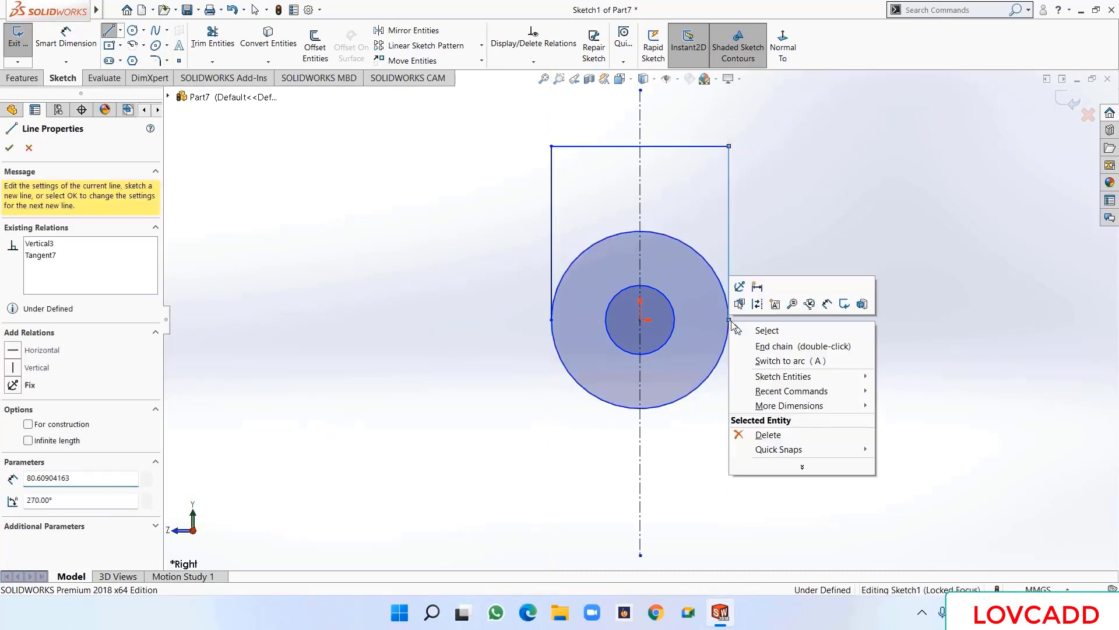
pyautogui.click(763, 330)
# - Drag the outline's top horizontal edge down closer to the circle
pyautogui.press('z')
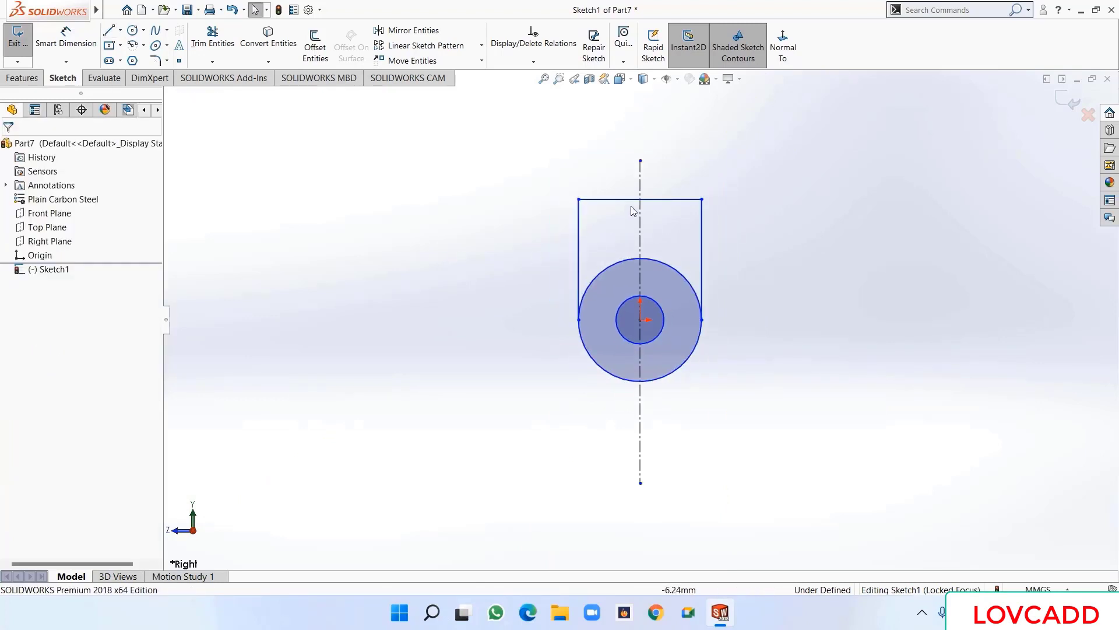
pyautogui.moveTo(634, 201); pyautogui.dragTo(633, 232)
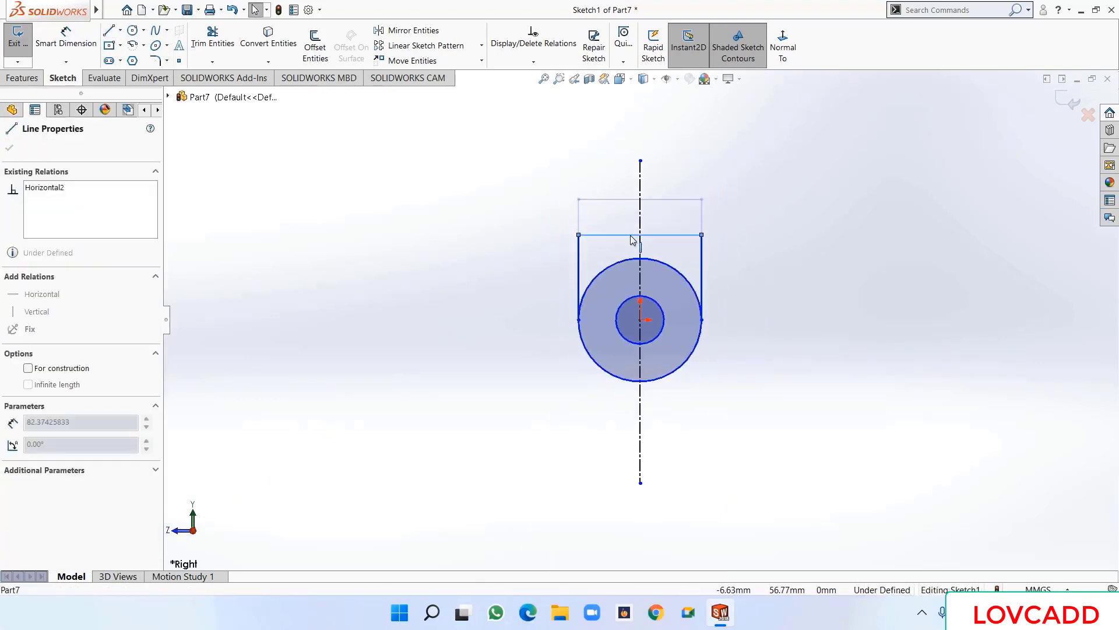
pyautogui.click(482, 229)
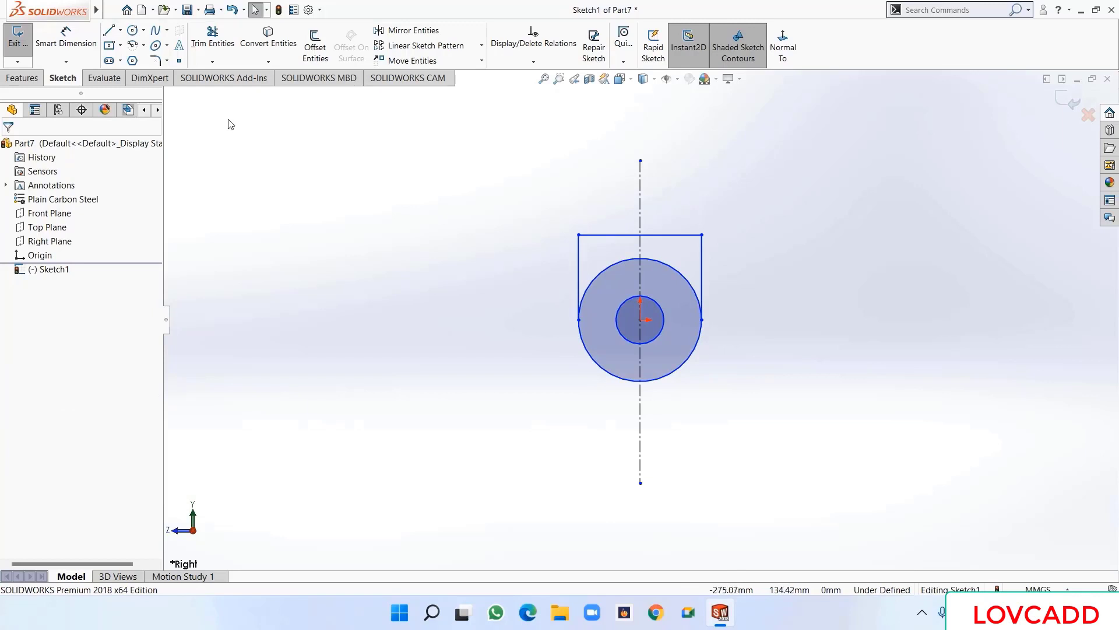
pyautogui.click(68, 41)
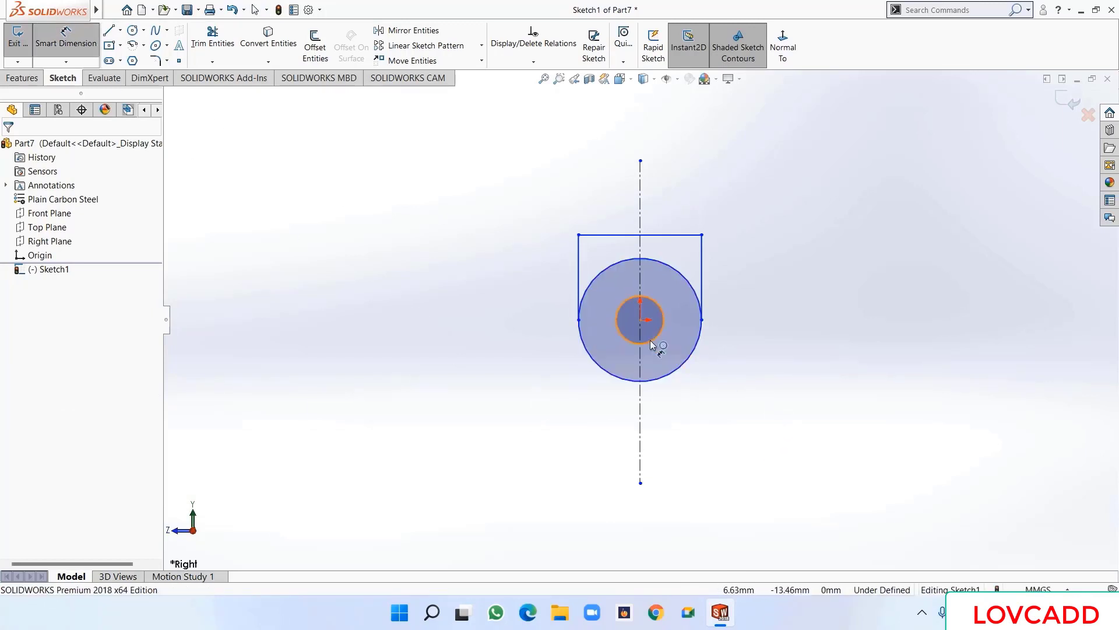
# - Dimension the inner circle to Ø25 and the outer circle to Ø50
pyautogui.click(650, 340)
pyautogui.click(719, 420)
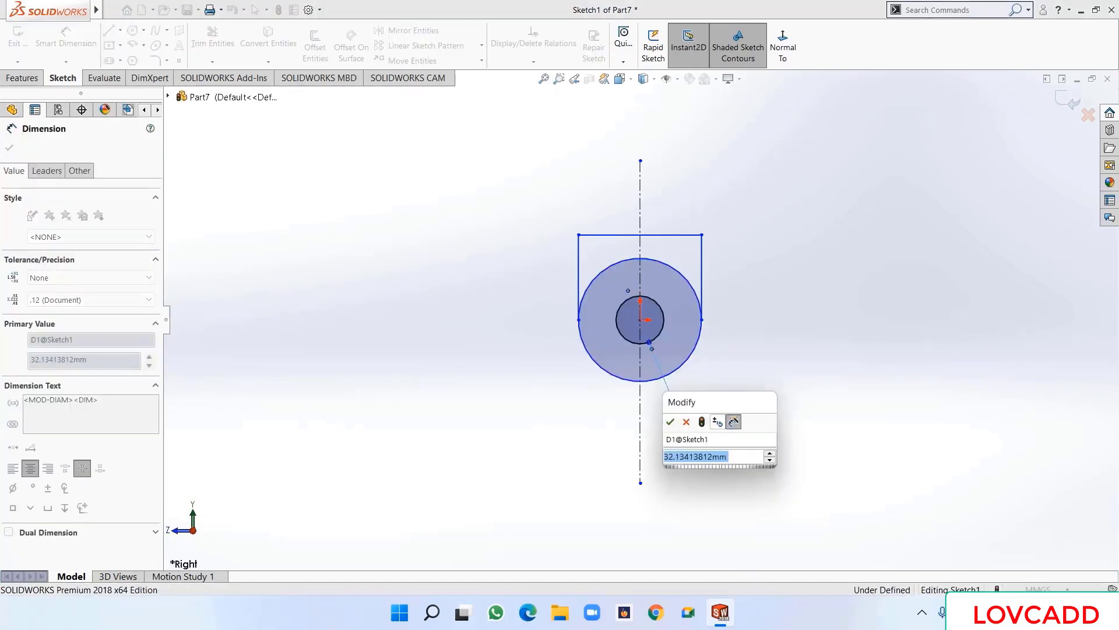
pyautogui.write('25')
pyautogui.press('Return')
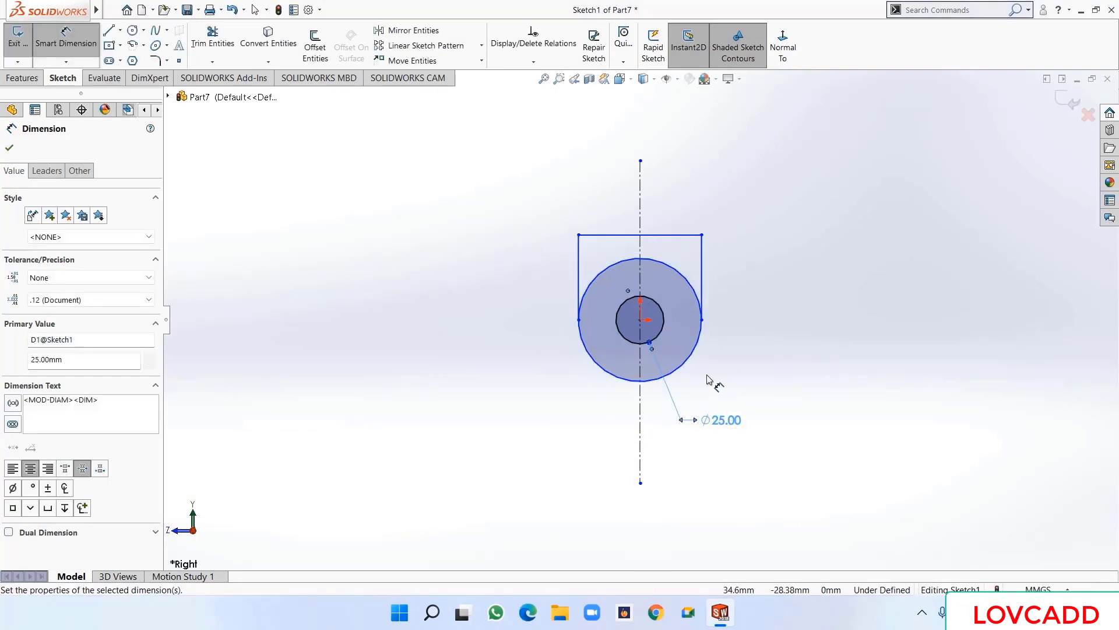
pyautogui.click(689, 366)
pyautogui.click(736, 398)
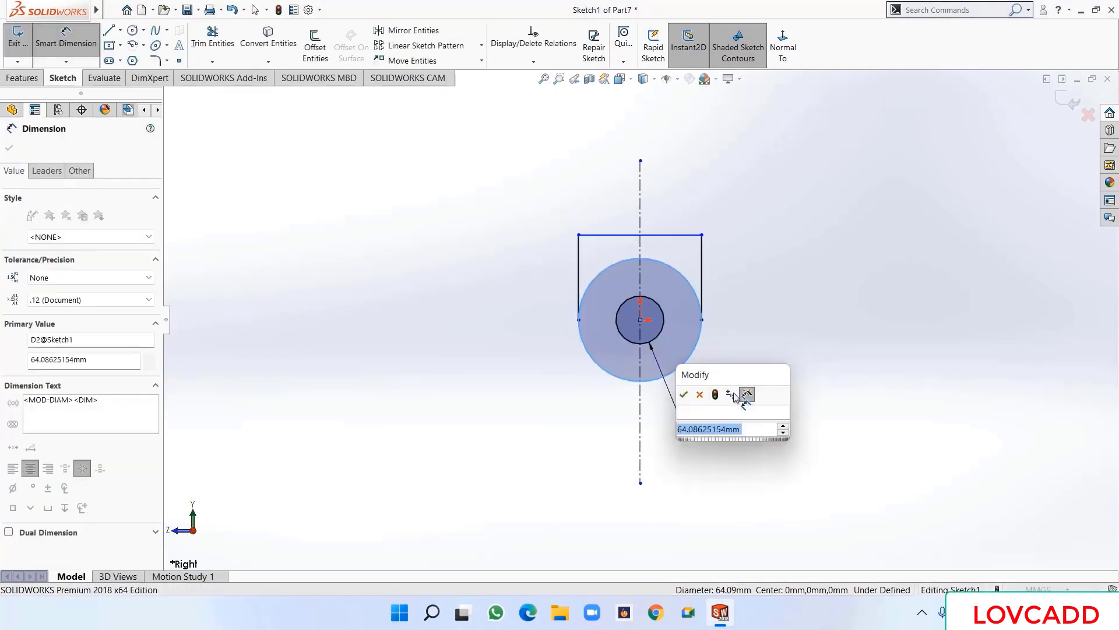
pyautogui.write('50')
pyautogui.press('Return')
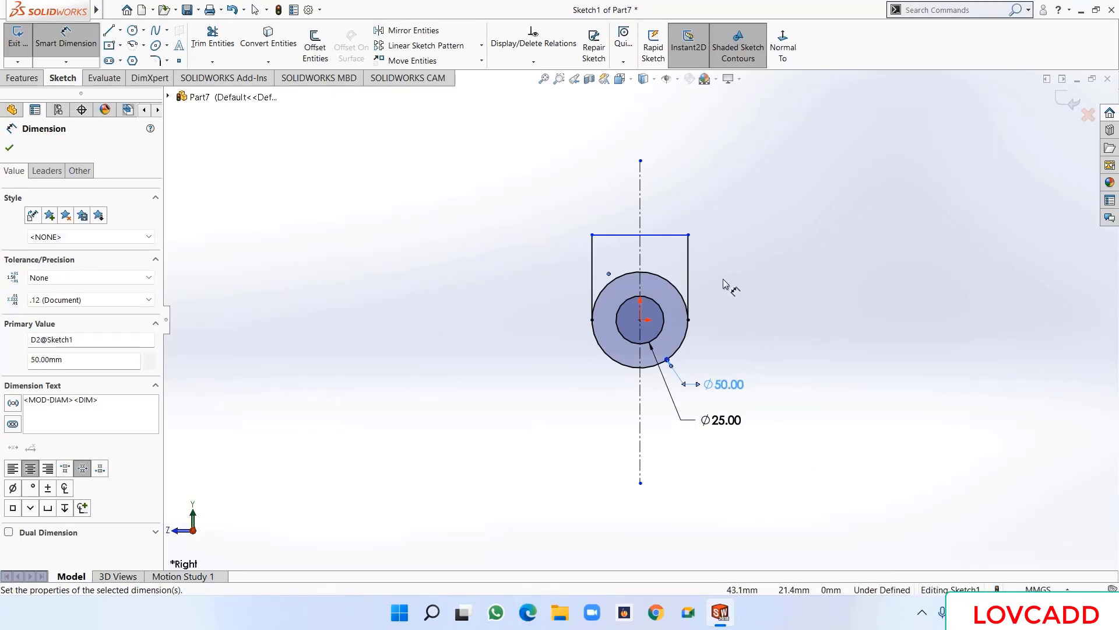
# - Trim away the outer circle's upper arc and move the top line lower
pyautogui.click(212, 36)
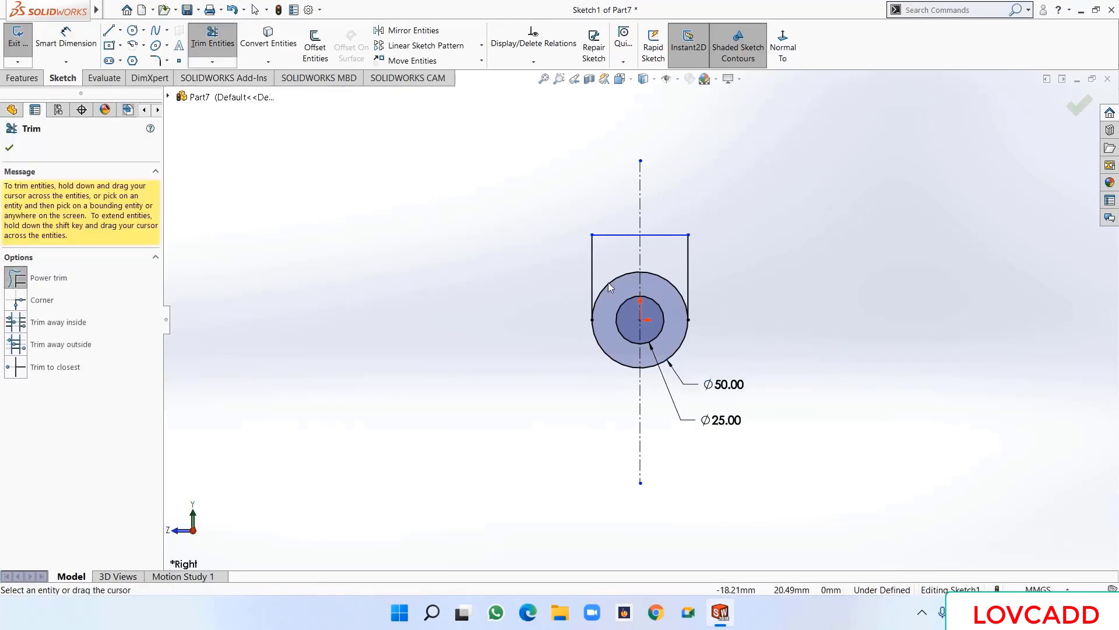
pyautogui.moveTo(673, 273)
pyautogui.mouseDown()
pyautogui.moveTo(603, 267)
pyautogui.moveTo(621, 285)
pyautogui.mouseUp()
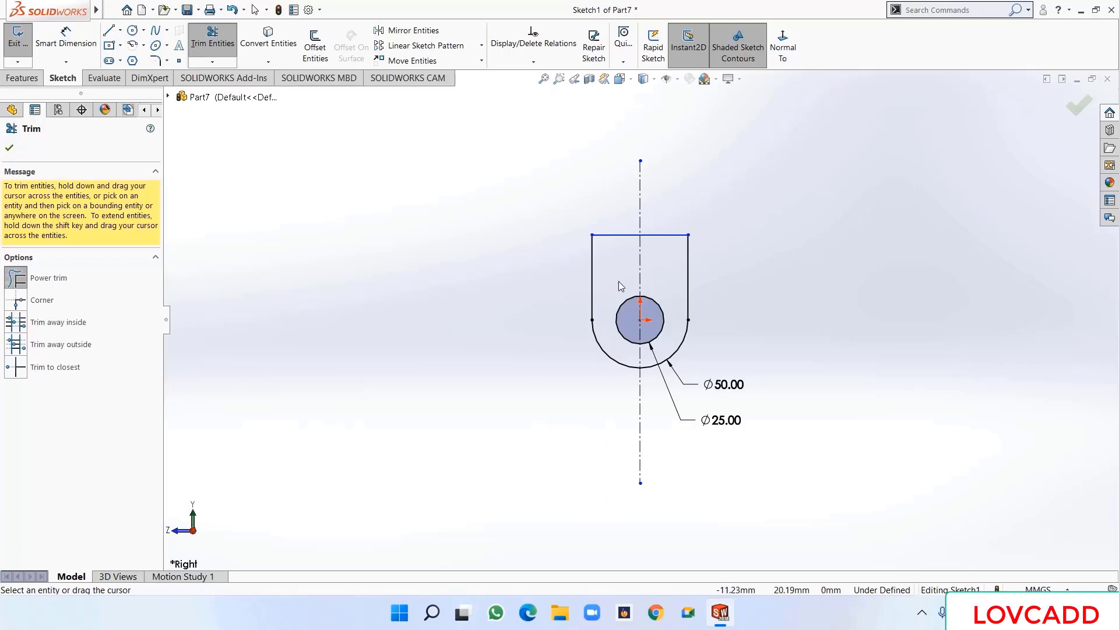
pyautogui.click(10, 147)
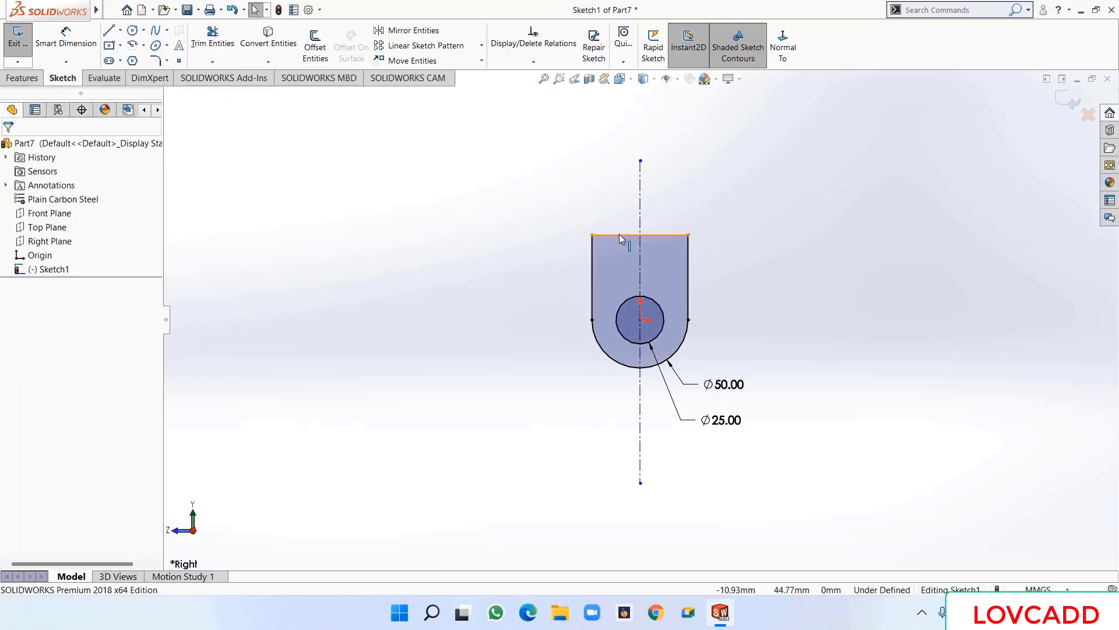
pyautogui.click(619, 237)
pyautogui.moveTo(620, 246); pyautogui.dragTo(619, 266)
pyautogui.click(454, 259)
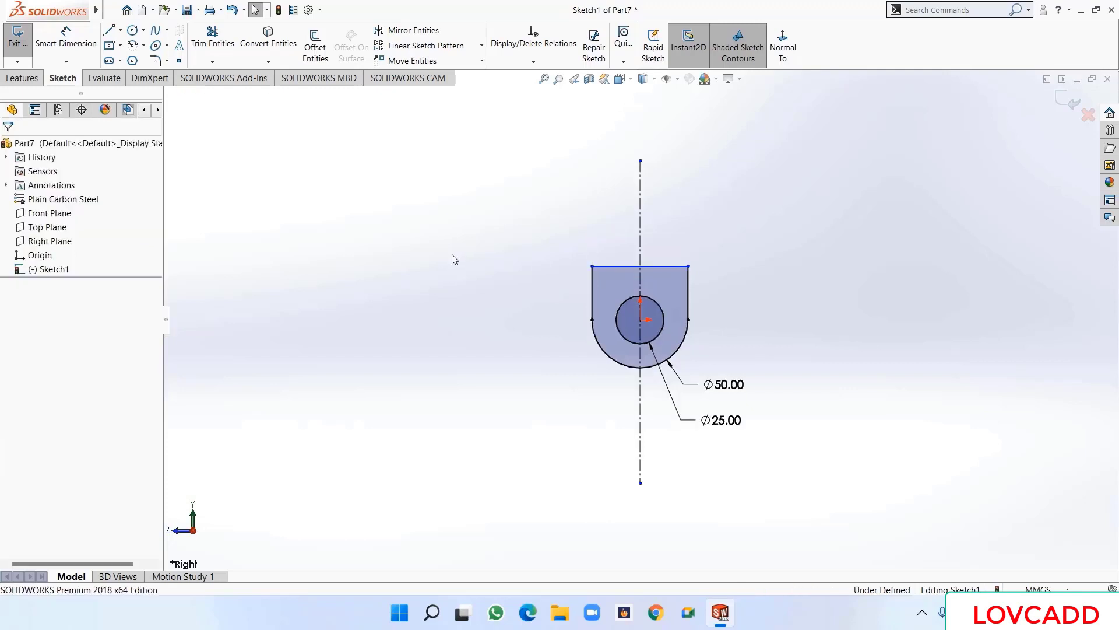
# - Draw a stepped line chain from the profile's left edge down to the centreline at the bottom
pyautogui.click(115, 34)
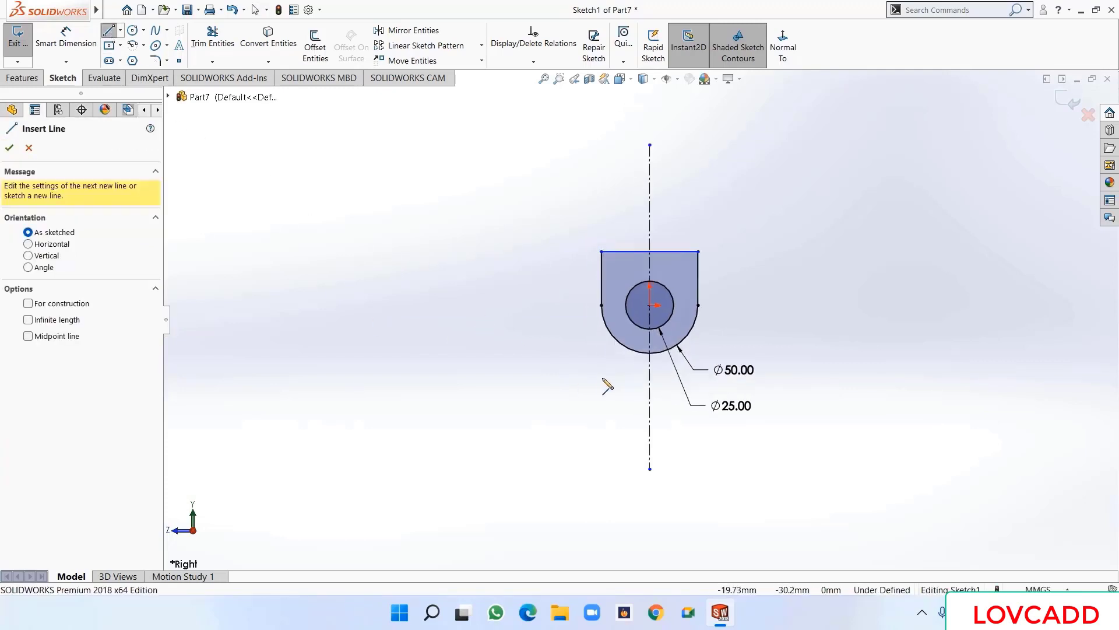
pyautogui.scroll(-3, 651, 318)
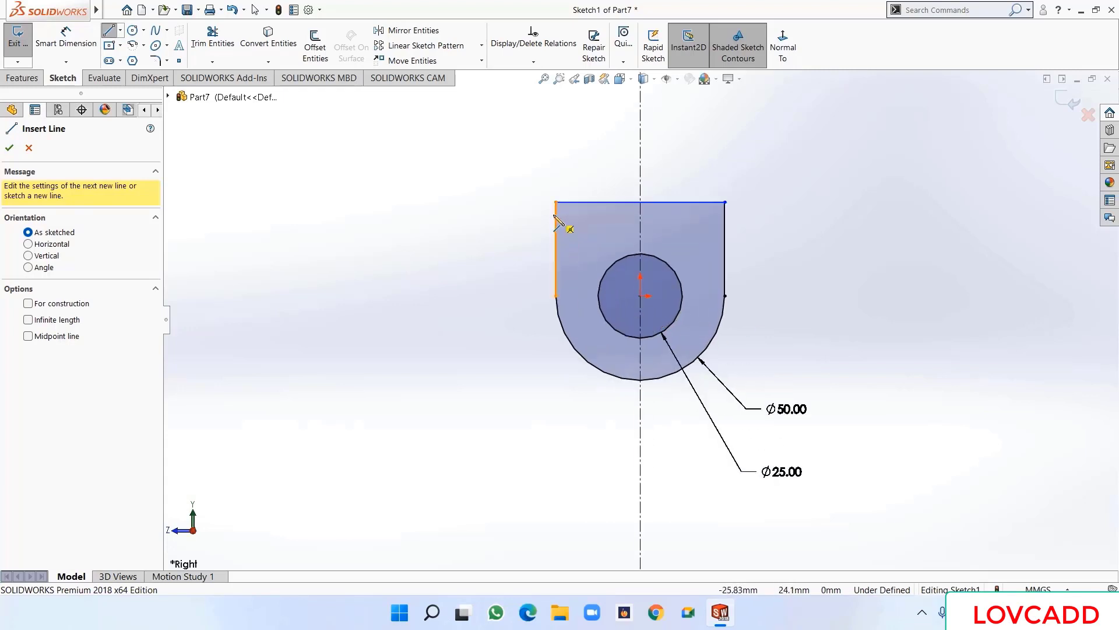
pyautogui.click(556, 213)
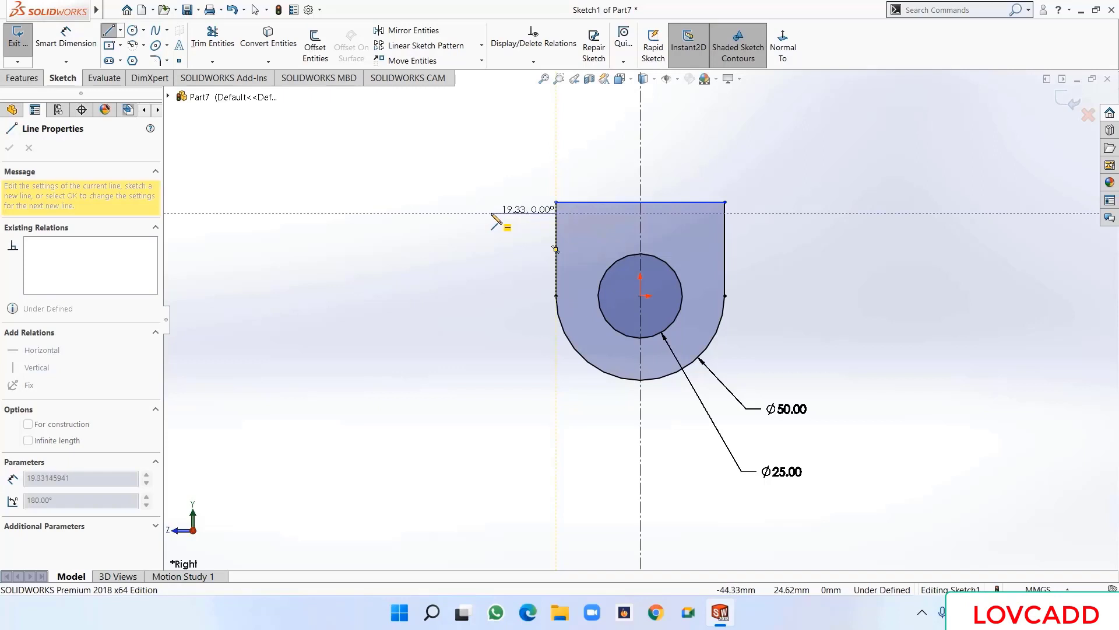
pyautogui.click(491, 214)
pyautogui.click(491, 312)
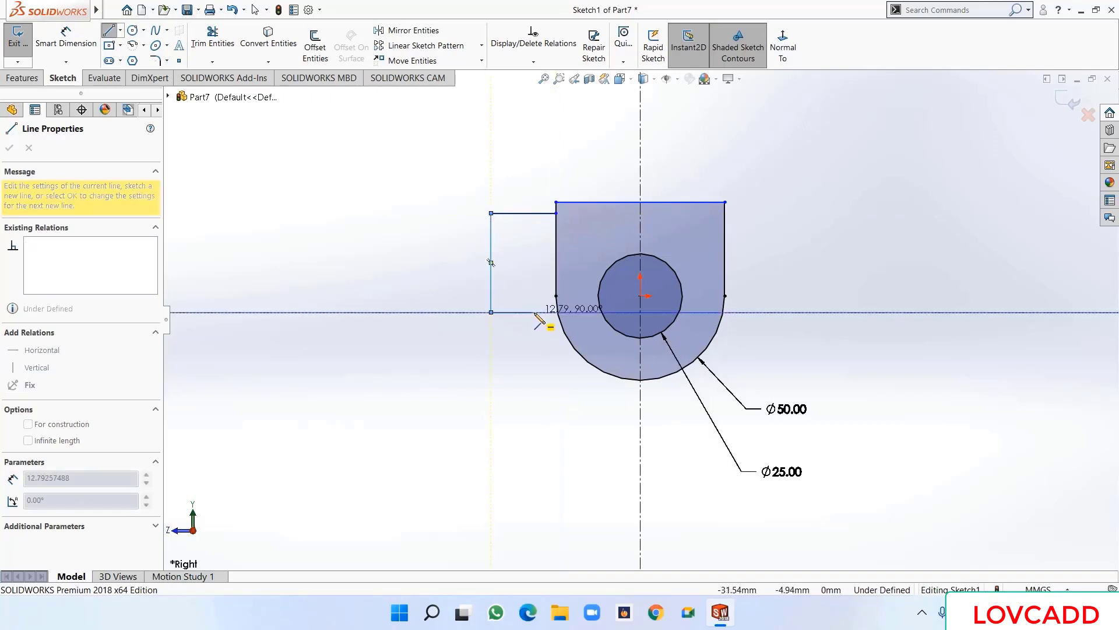
pyautogui.click(533, 312)
pyautogui.click(534, 444)
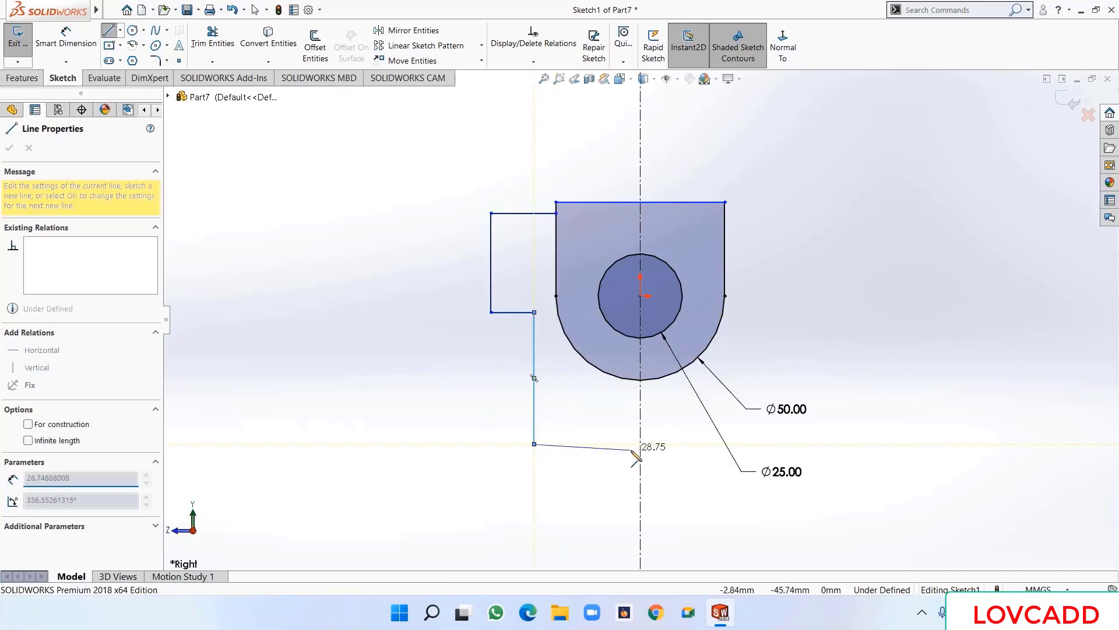
pyautogui.click(641, 444)
pyautogui.rightClick(643, 446)
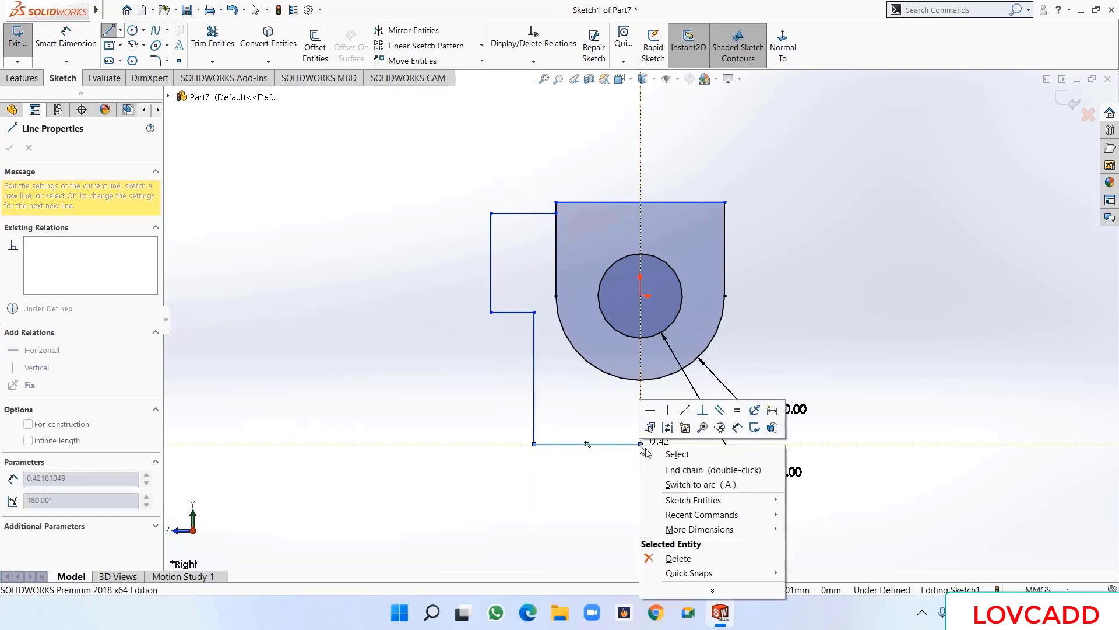
pyautogui.click(670, 452)
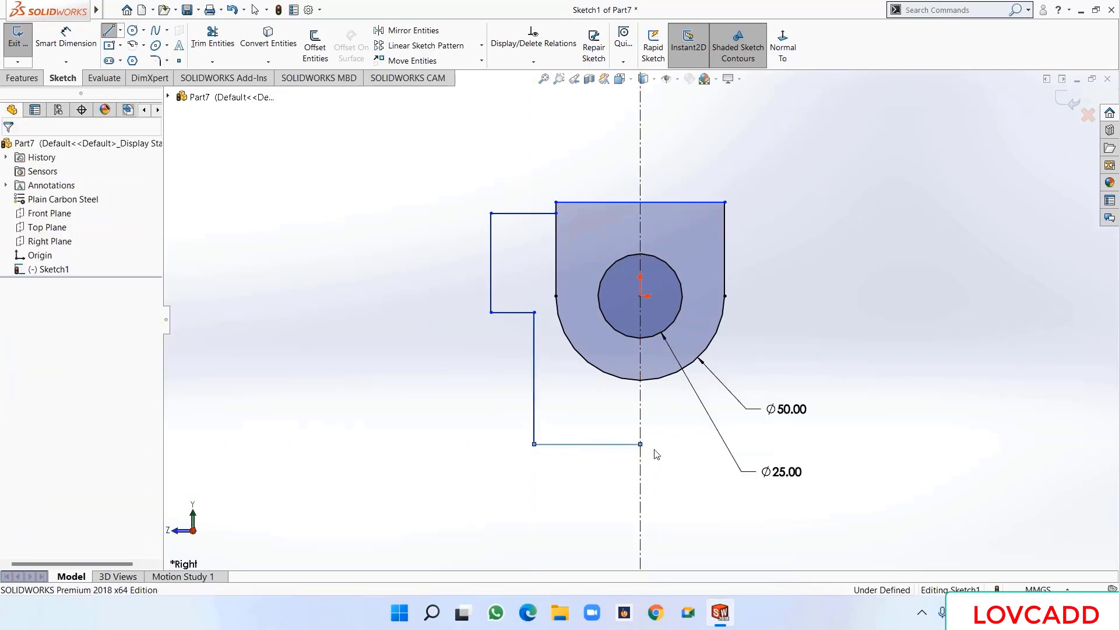
# - Draw a second stepped chain from the lower vertical edge up and across to the centreline at the top
pyautogui.click(108, 30)
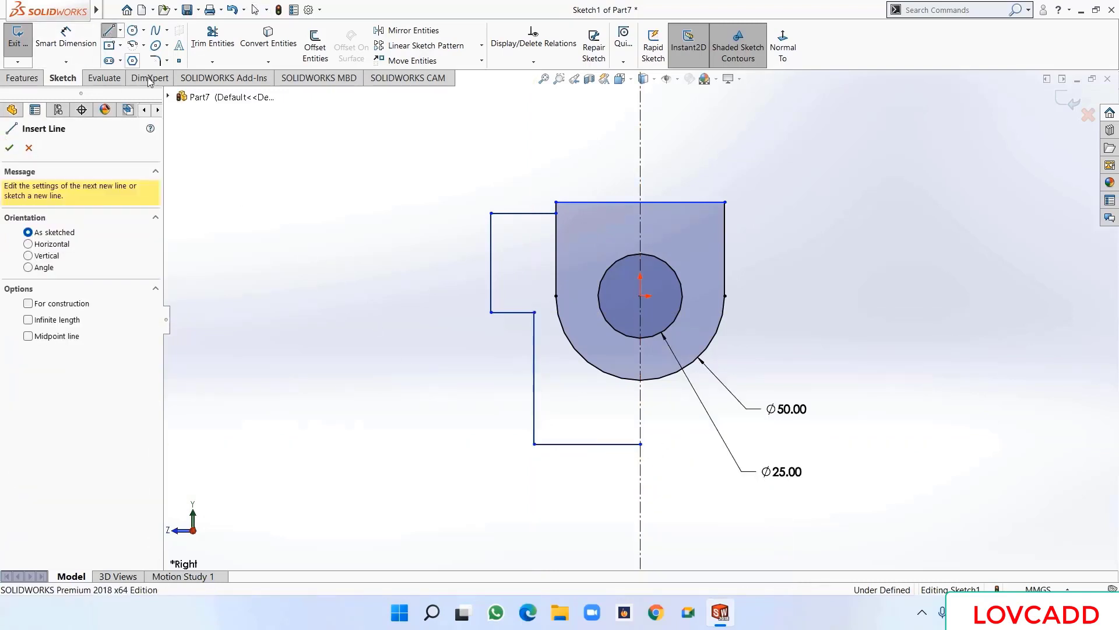
pyautogui.click(534, 378)
pyautogui.click(448, 349)
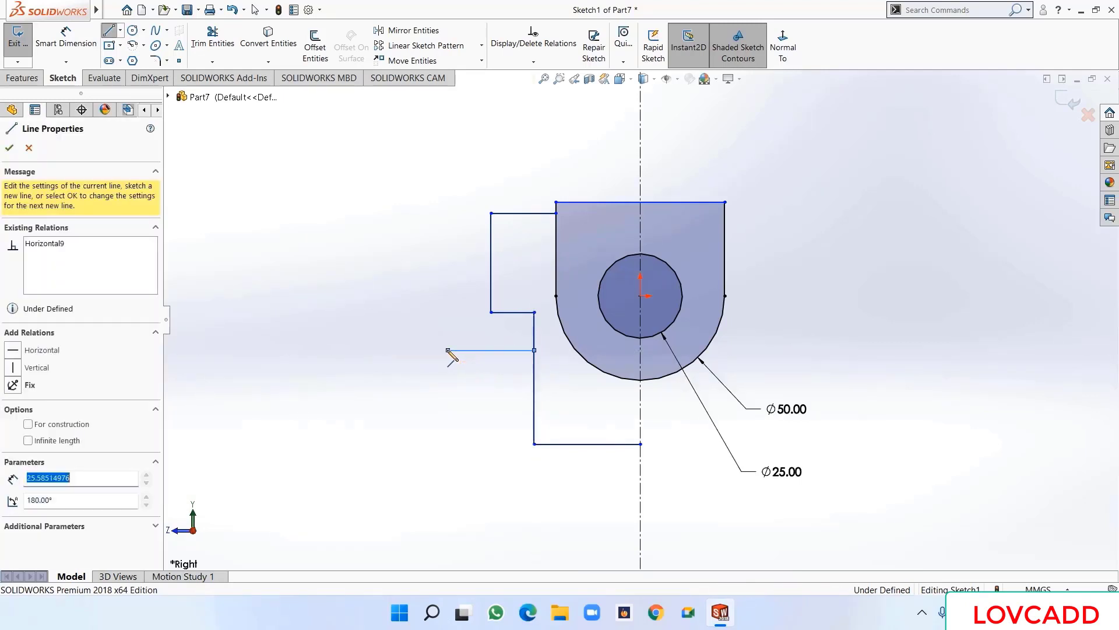
pyautogui.click(448, 172)
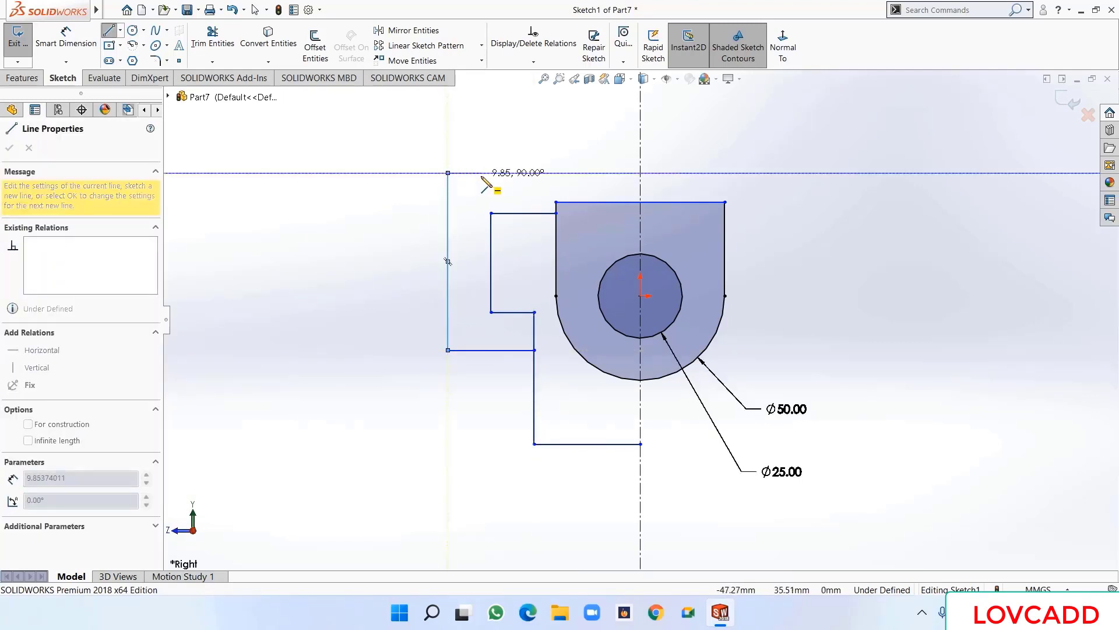
pyautogui.click(486, 172)
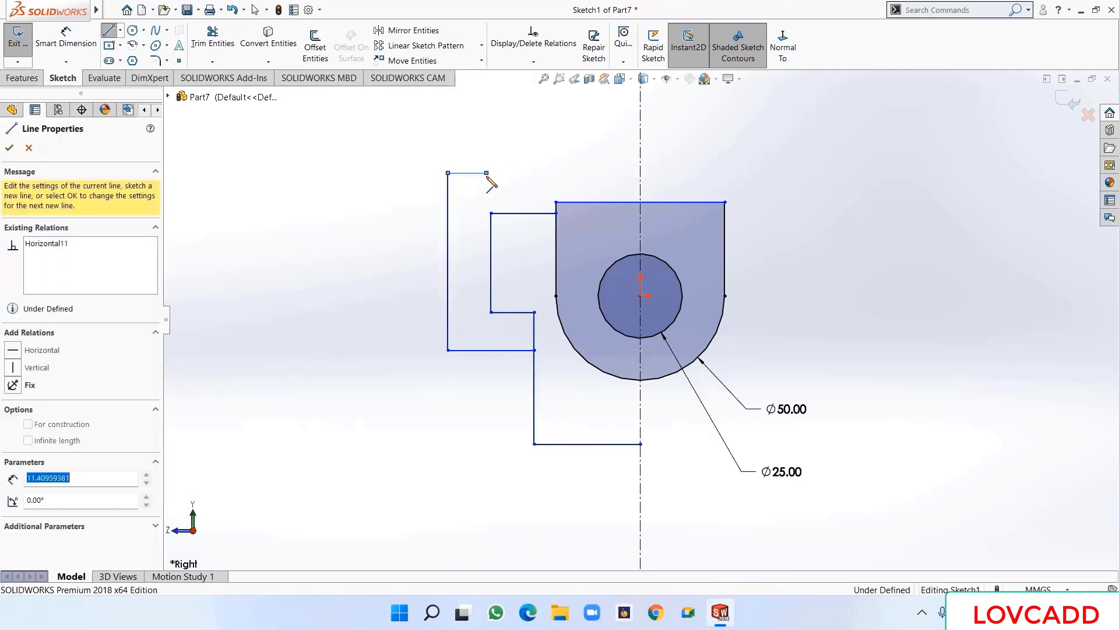
pyautogui.click(486, 122)
pyautogui.click(640, 122)
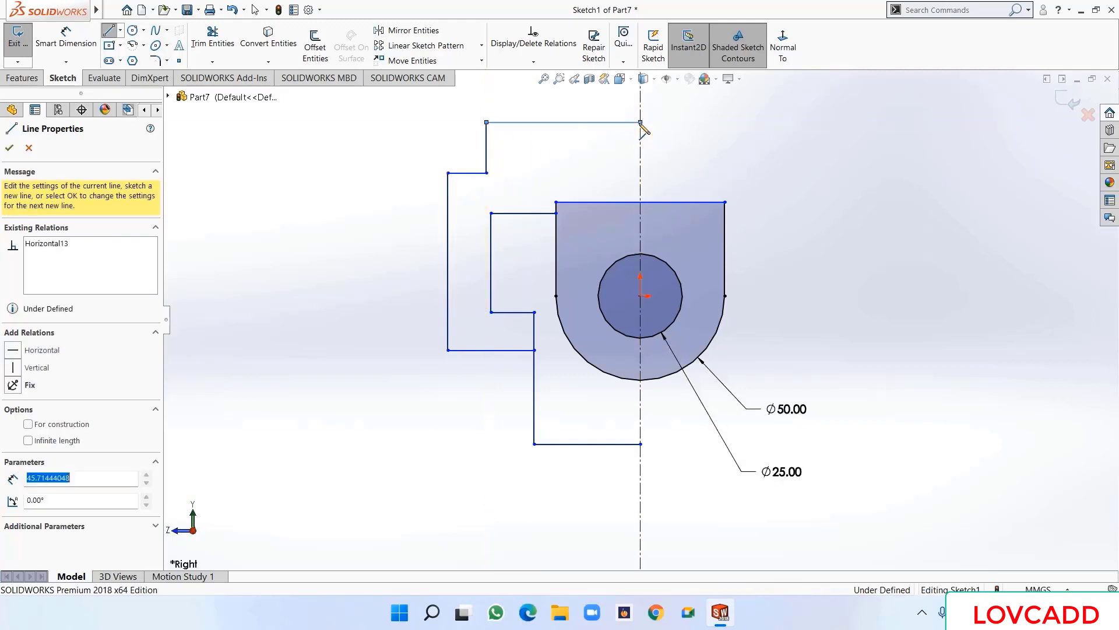
pyautogui.rightClick(640, 122)
pyautogui.click(658, 130)
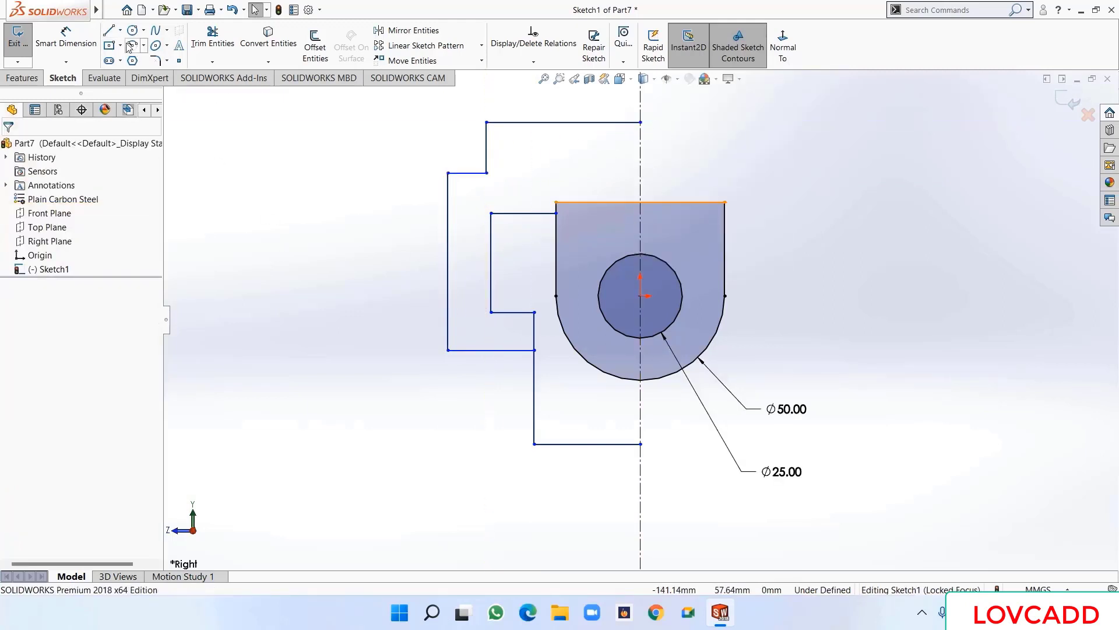
# - Add a short horizontal line from the step corner to the outer left edge
pyautogui.click(108, 30)
pyautogui.click(491, 312)
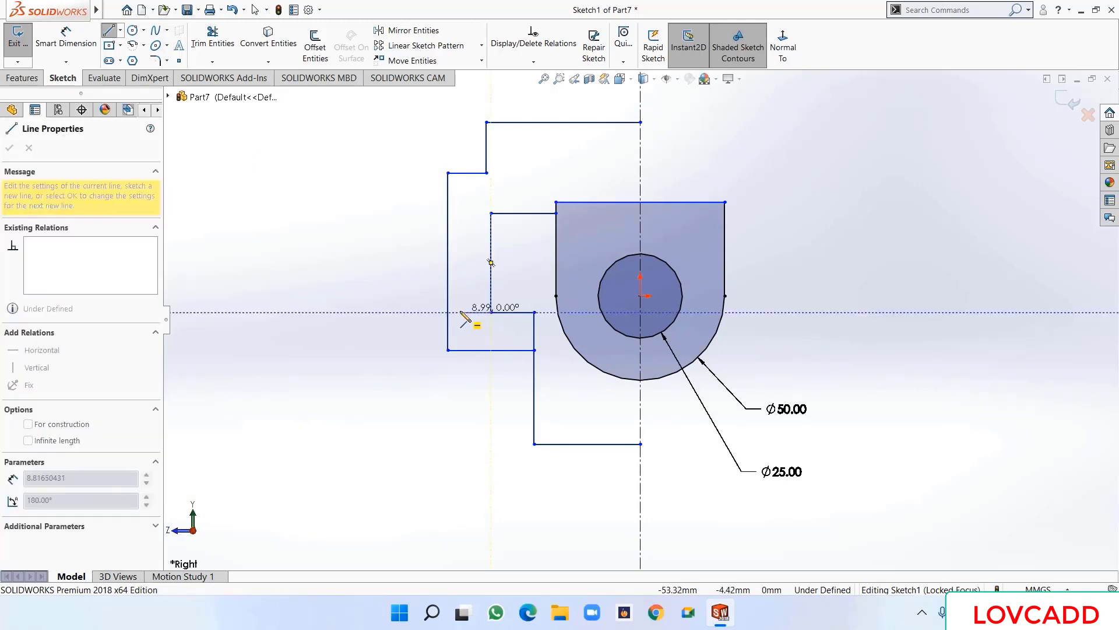
pyautogui.click(447, 311)
pyautogui.click(458, 319)
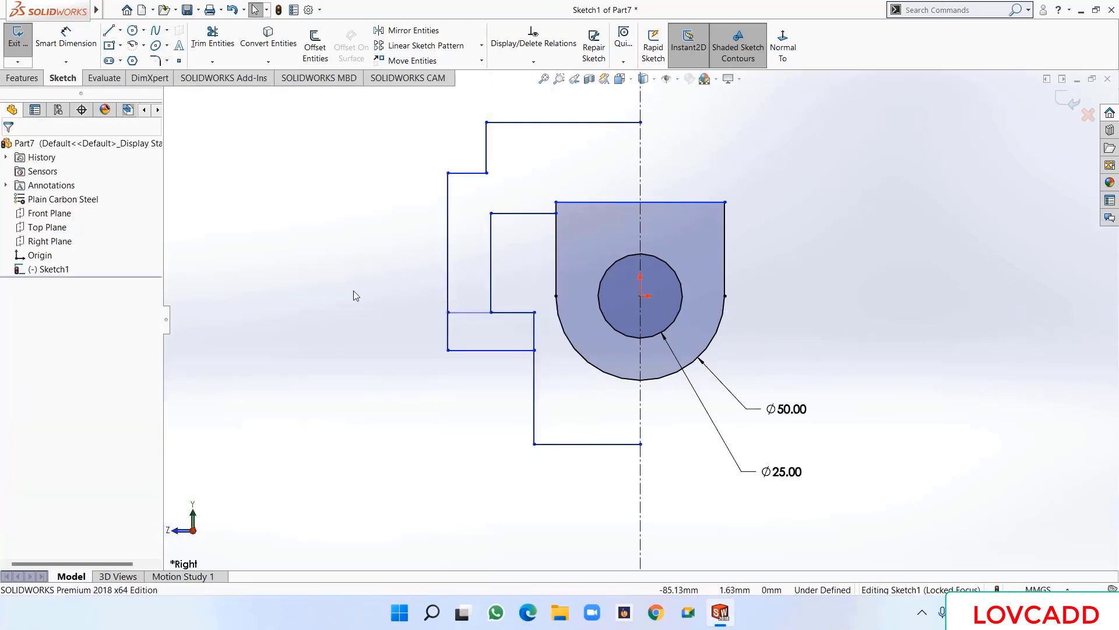
pyautogui.click(66, 39)
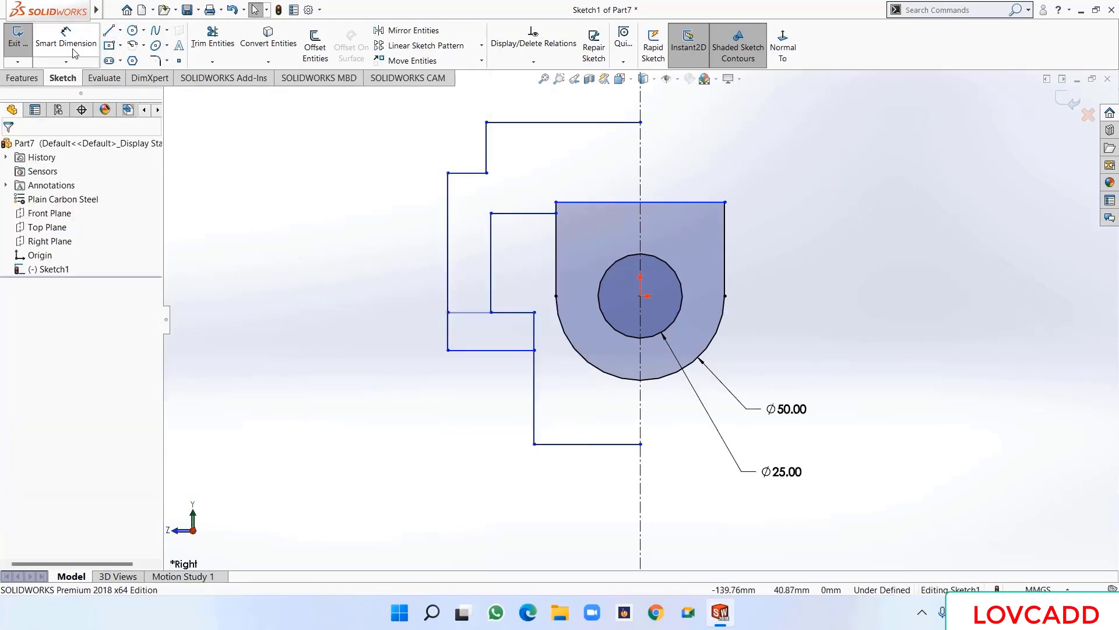
# - Add the 3 mm top gap, 50 mm bottom-to-centre and 24 mm top-to-centre dimensions
pyautogui.click(586, 203)
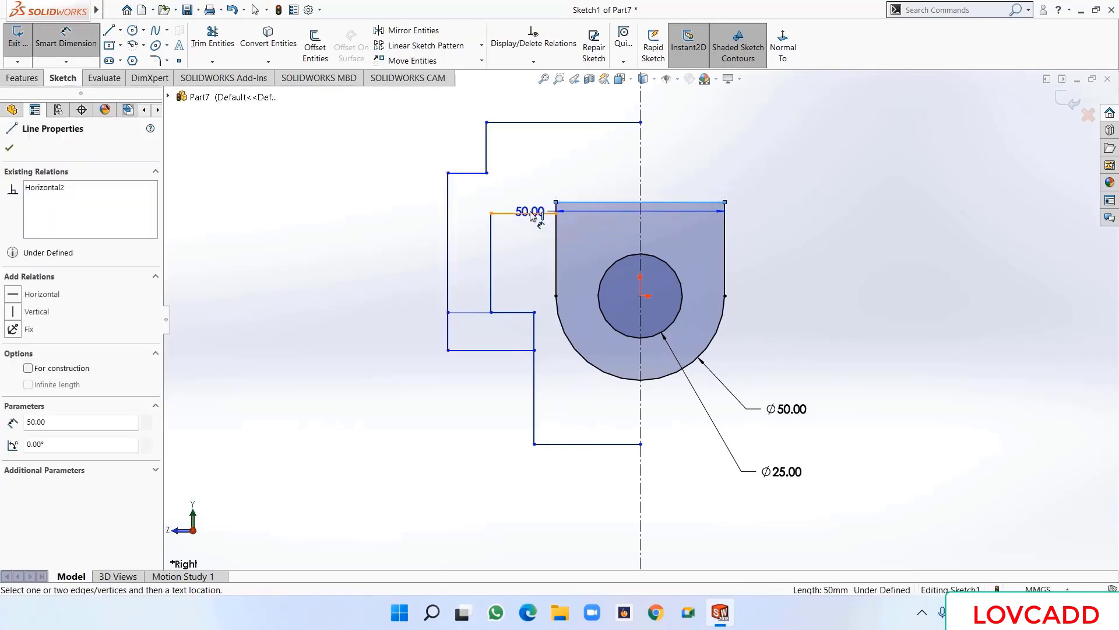
pyautogui.click(532, 213)
pyautogui.click(531, 210)
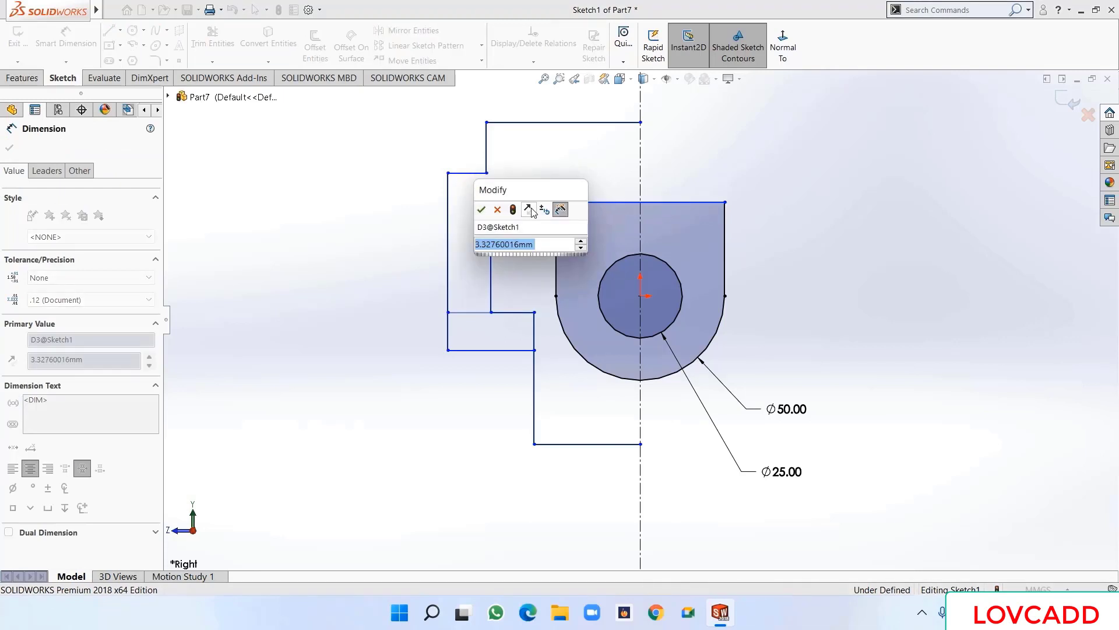
pyautogui.write('3')
pyautogui.press('Return')
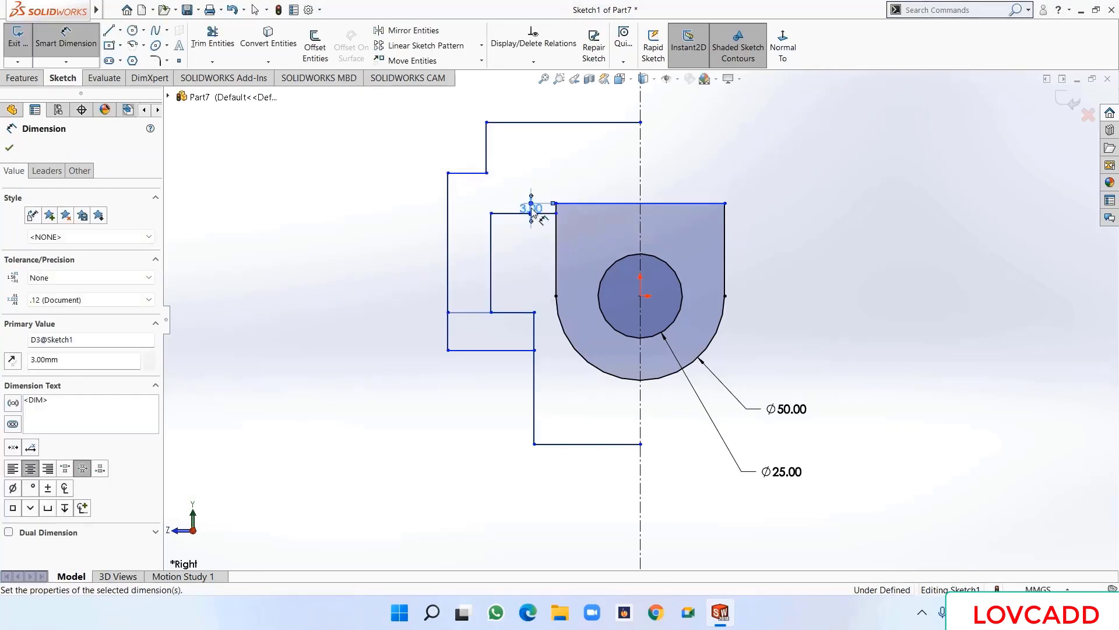
pyautogui.click(597, 445)
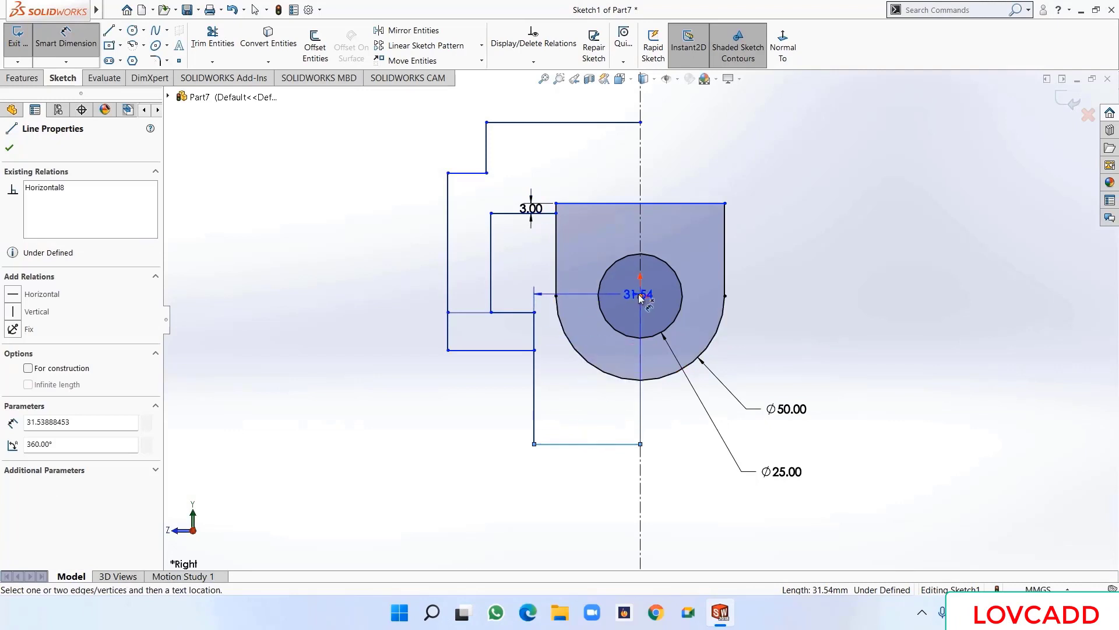
pyautogui.click(641, 296)
pyautogui.click(599, 353)
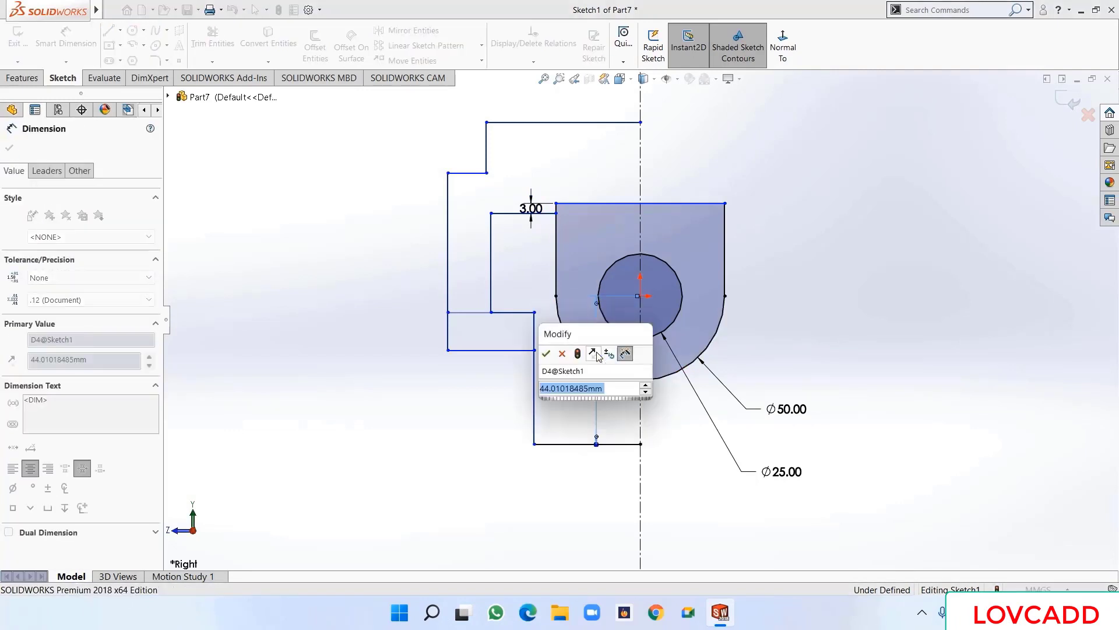
pyautogui.write('50')
pyautogui.press('Return')
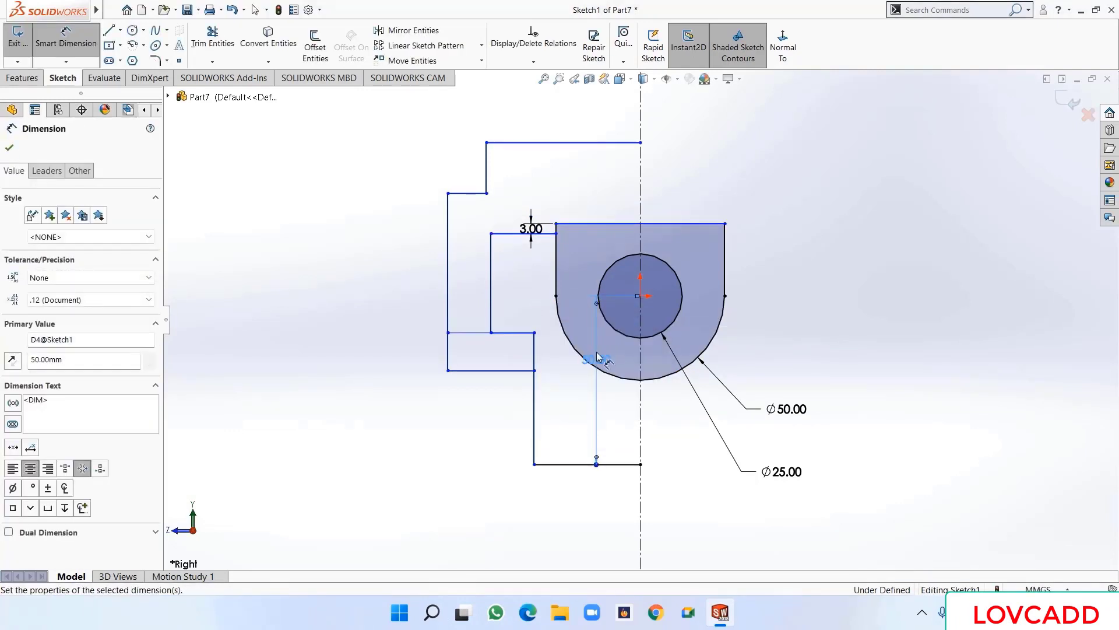
pyautogui.click(612, 224)
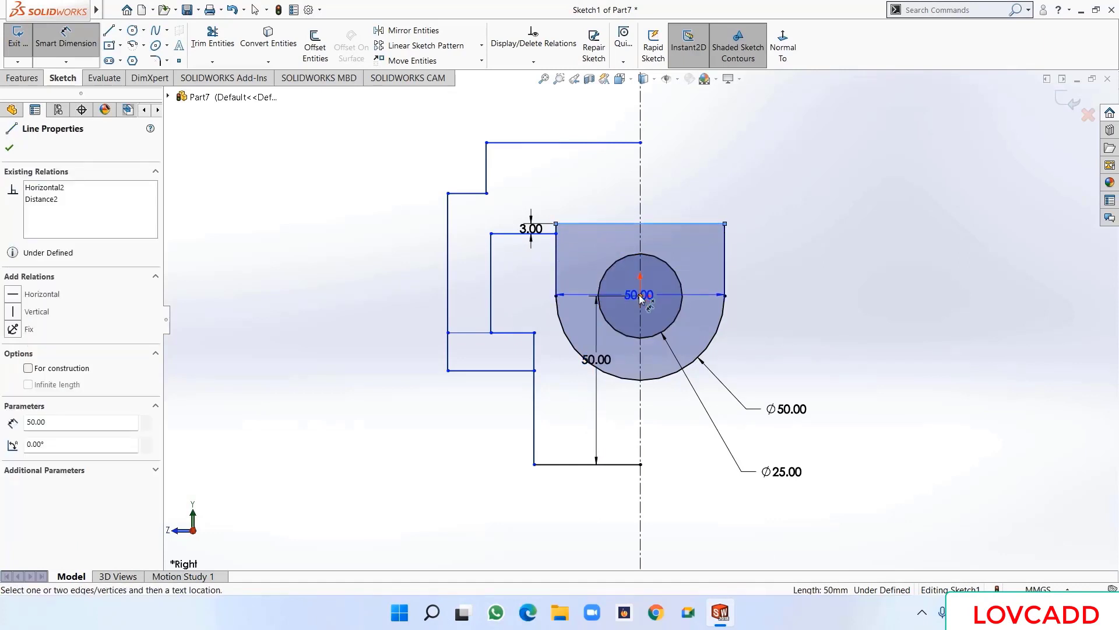
pyautogui.click(641, 296)
pyautogui.click(574, 266)
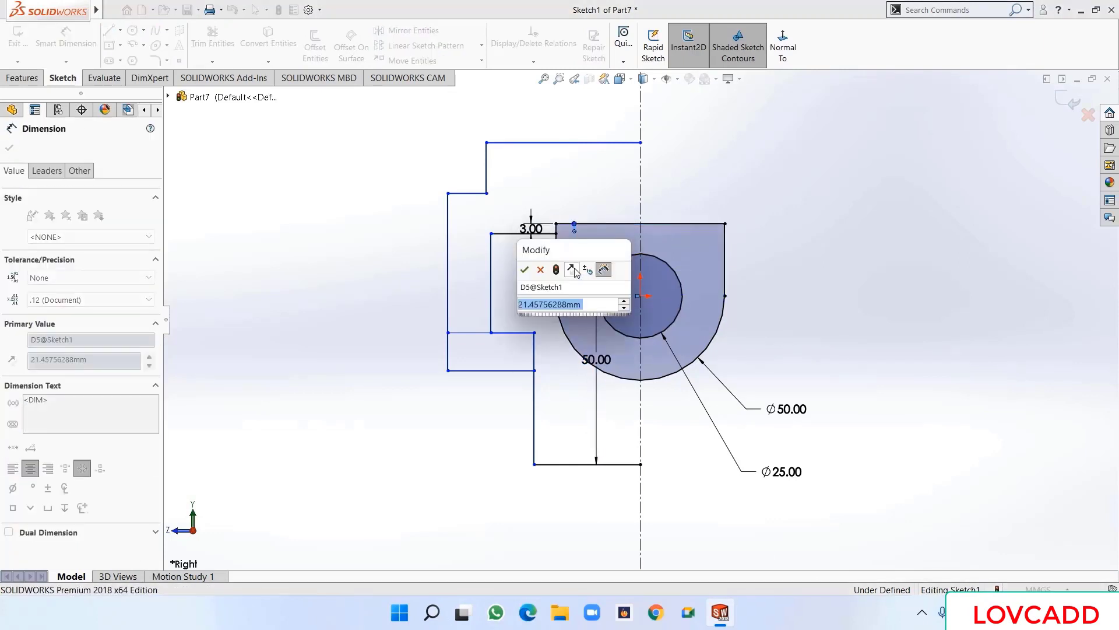
pyautogui.write('24')
pyautogui.press('Return')
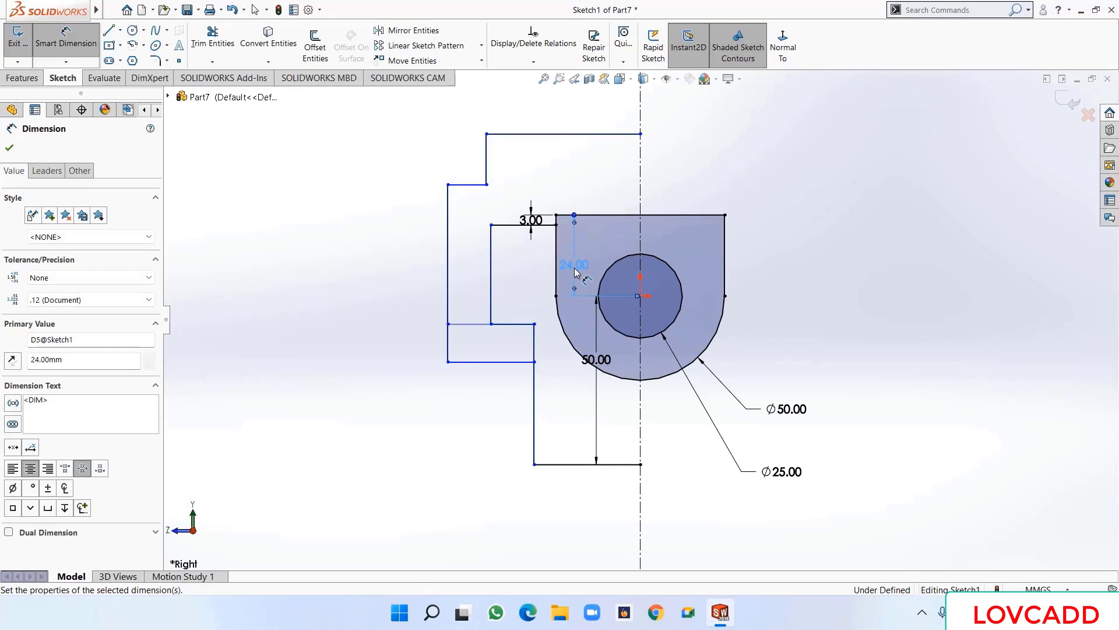
# - Dimension the left step gaps as 22 mm and 16 mm, then fit the view
pyautogui.click(523, 225)
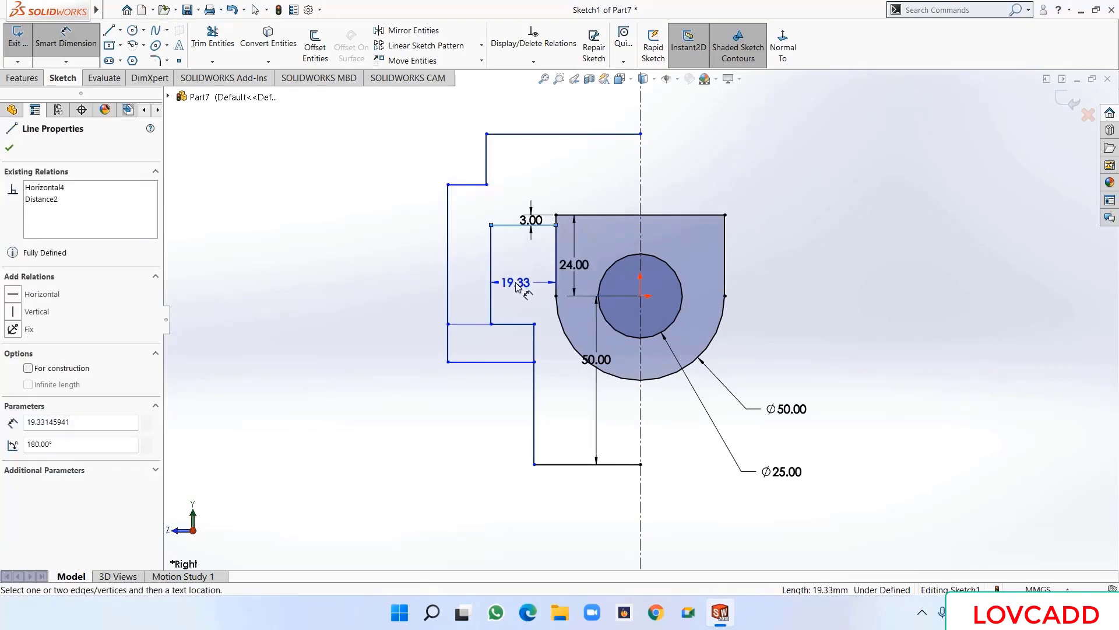
pyautogui.click(516, 324)
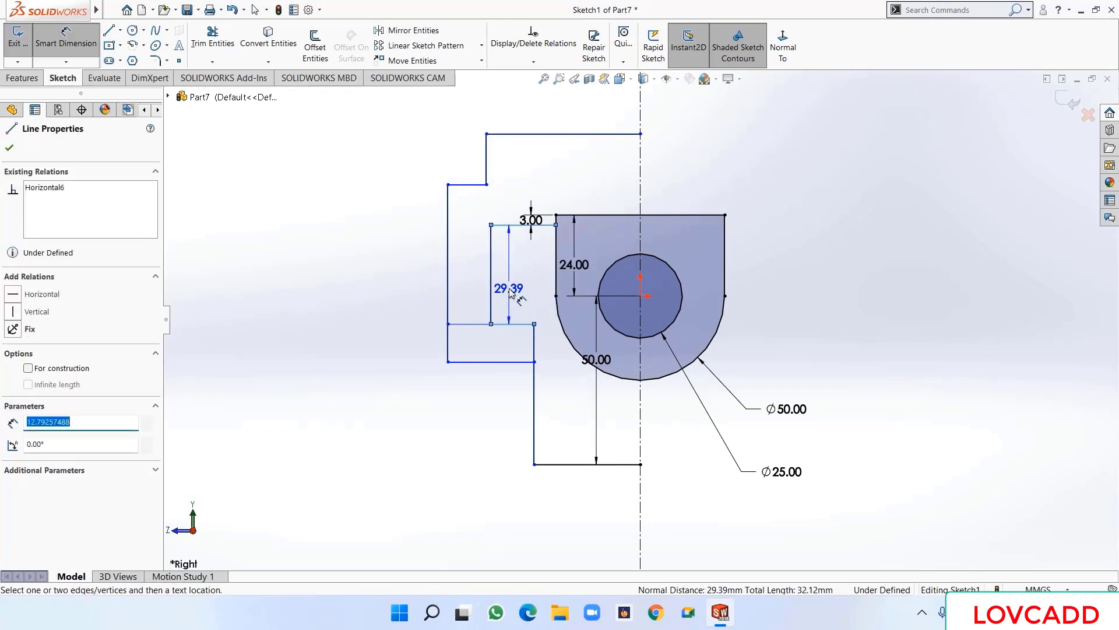
pyautogui.click(509, 293)
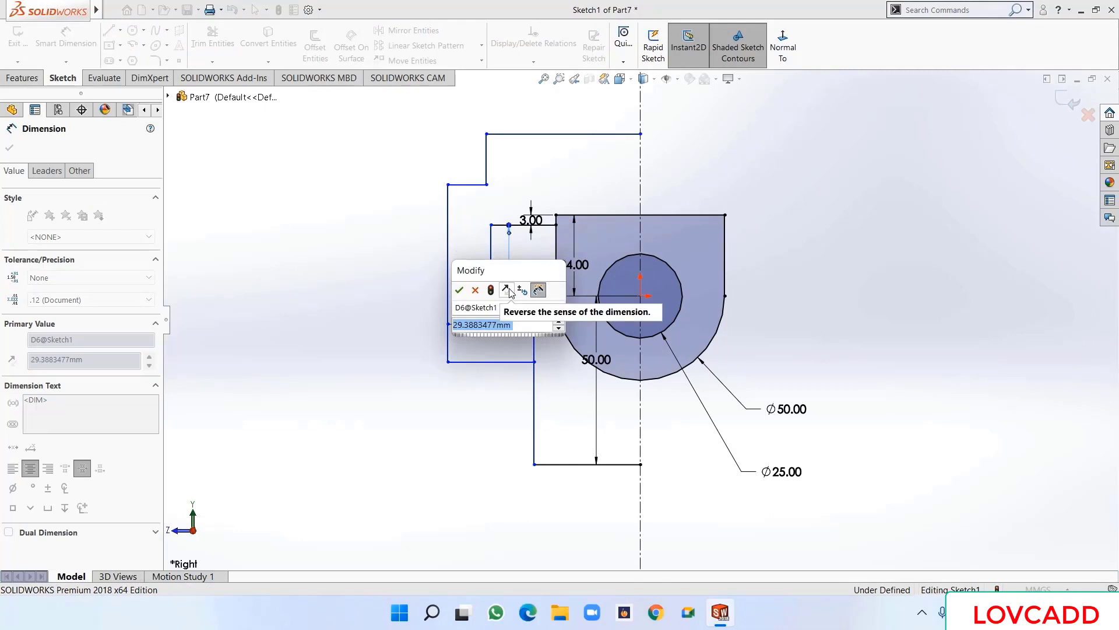
pyautogui.write('22')
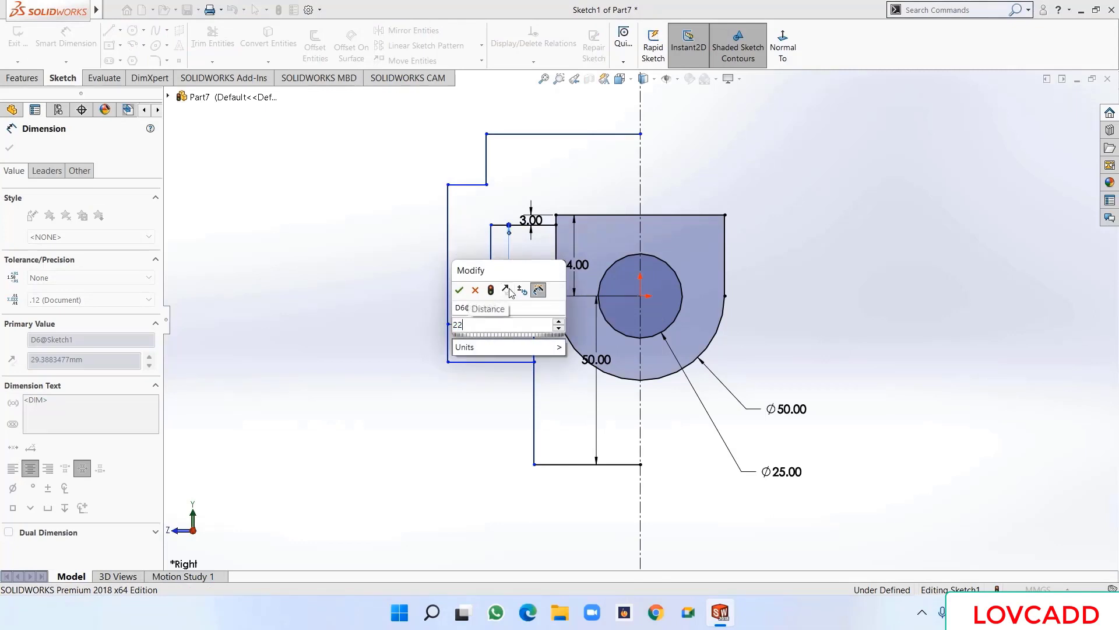
pyautogui.press('Return')
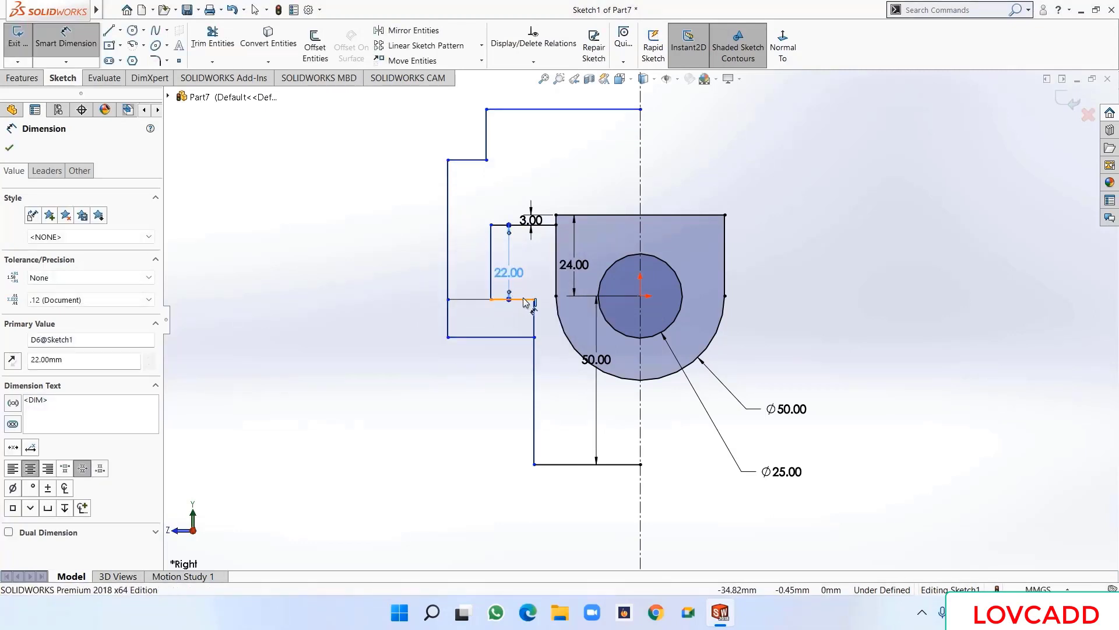
pyautogui.click(517, 299)
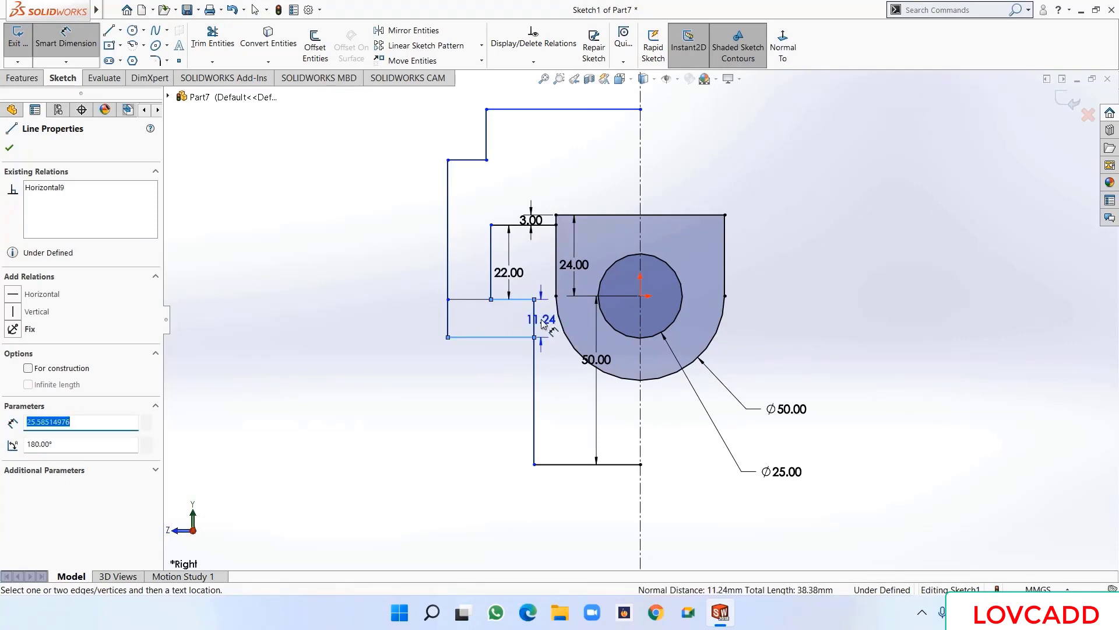
pyautogui.click(540, 323)
pyautogui.write('16')
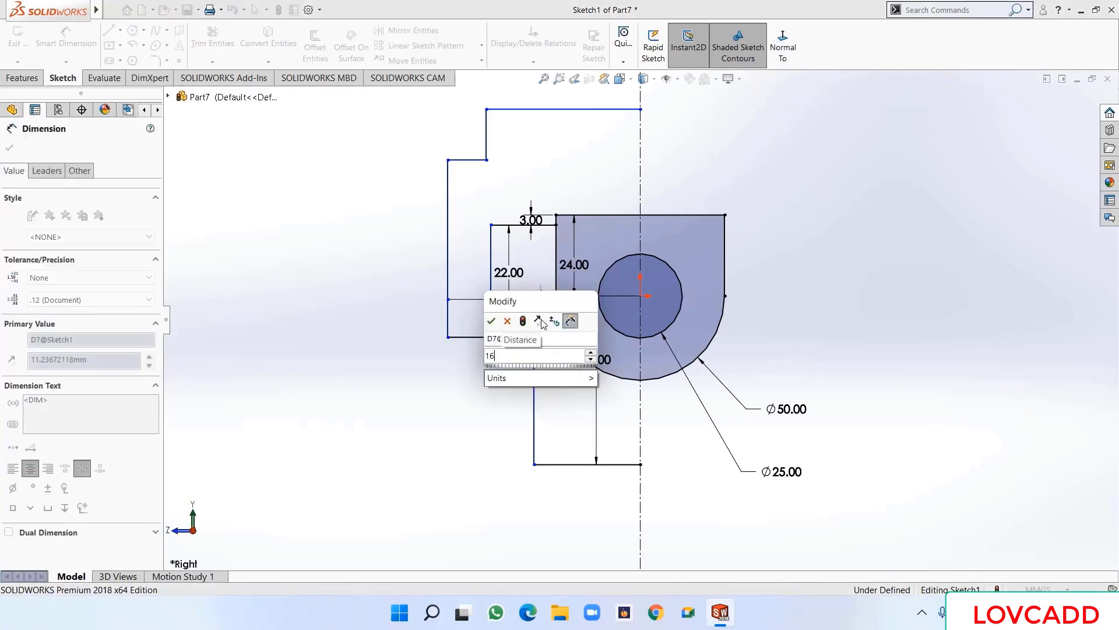
pyautogui.press('Return')
pyautogui.press('f')
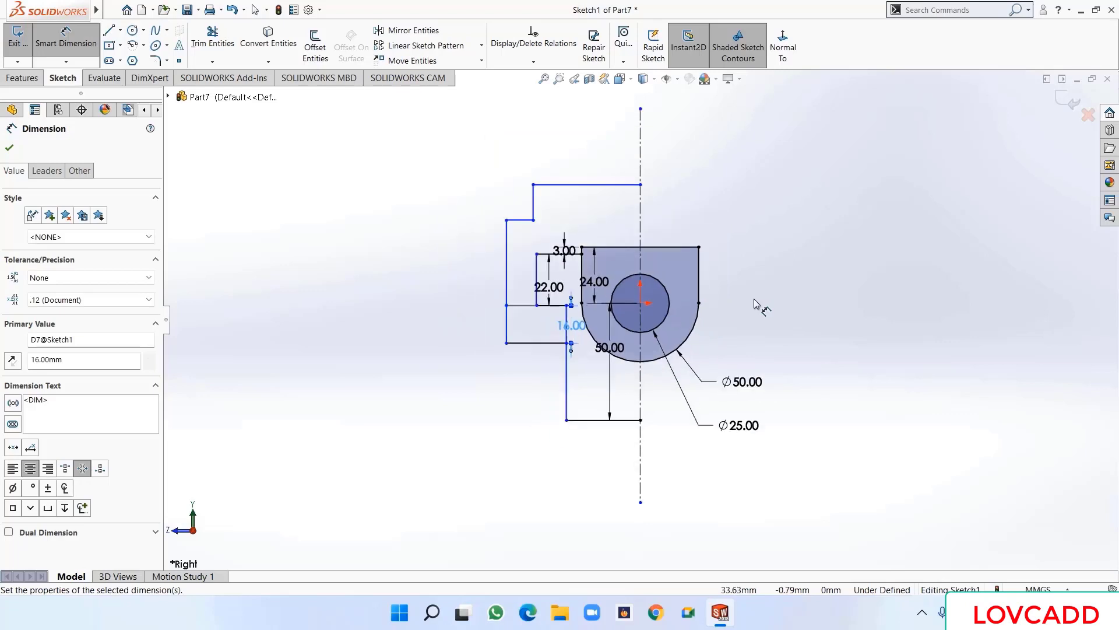
# - Add 120 mm and 184 mm widths from the left corners across the centreline
pyautogui.click(533, 185)
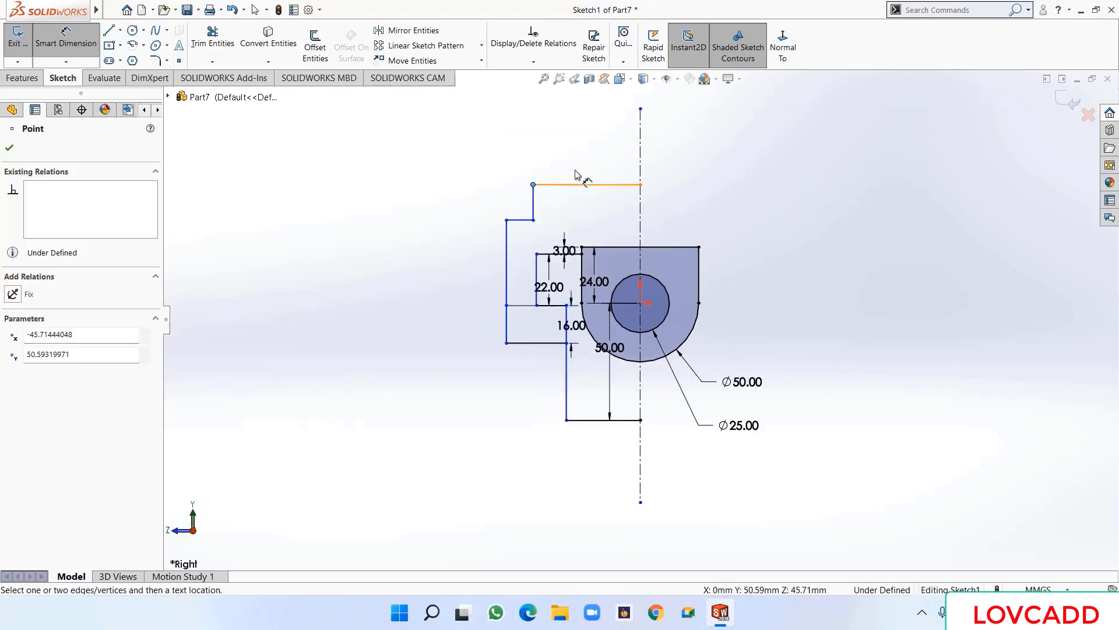
pyautogui.click(641, 156)
pyautogui.click(650, 143)
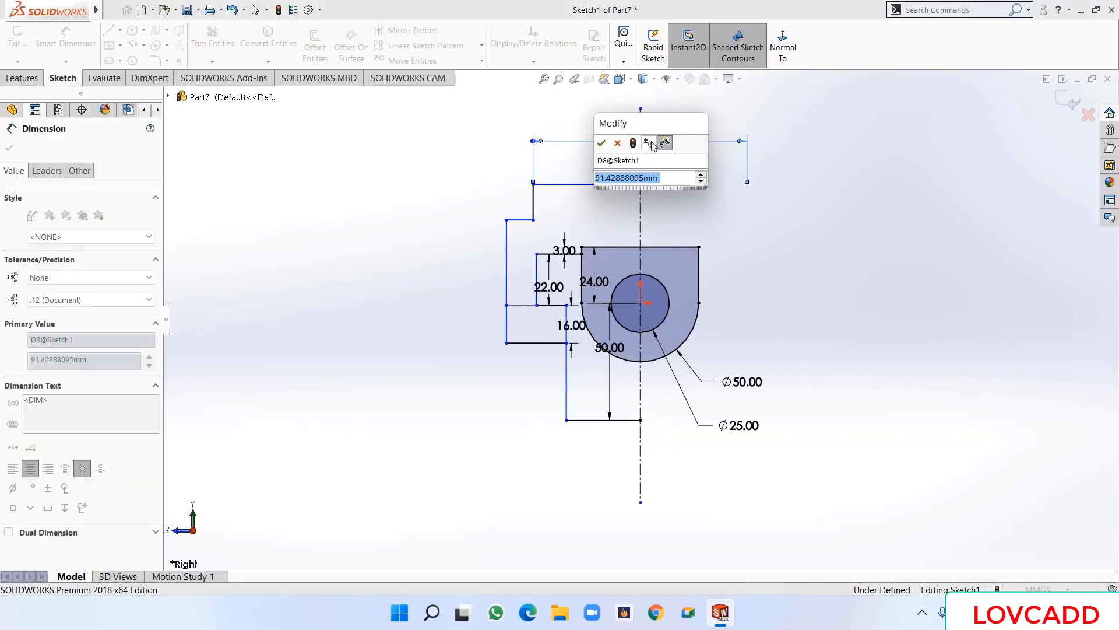
pyautogui.write('120')
pyautogui.press('Return')
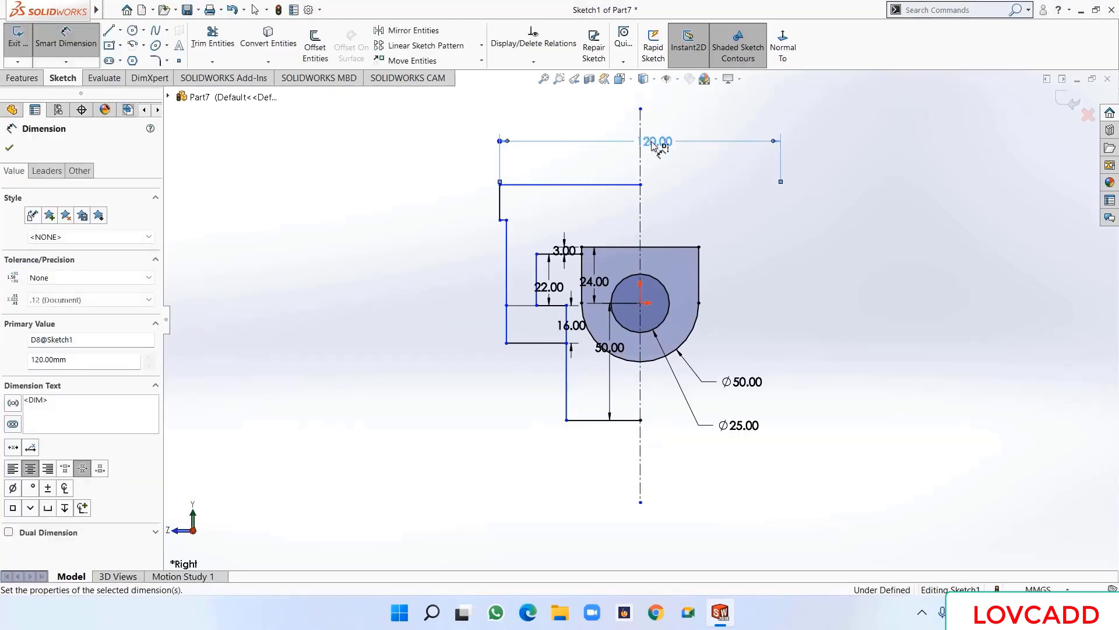
pyautogui.click(506, 220)
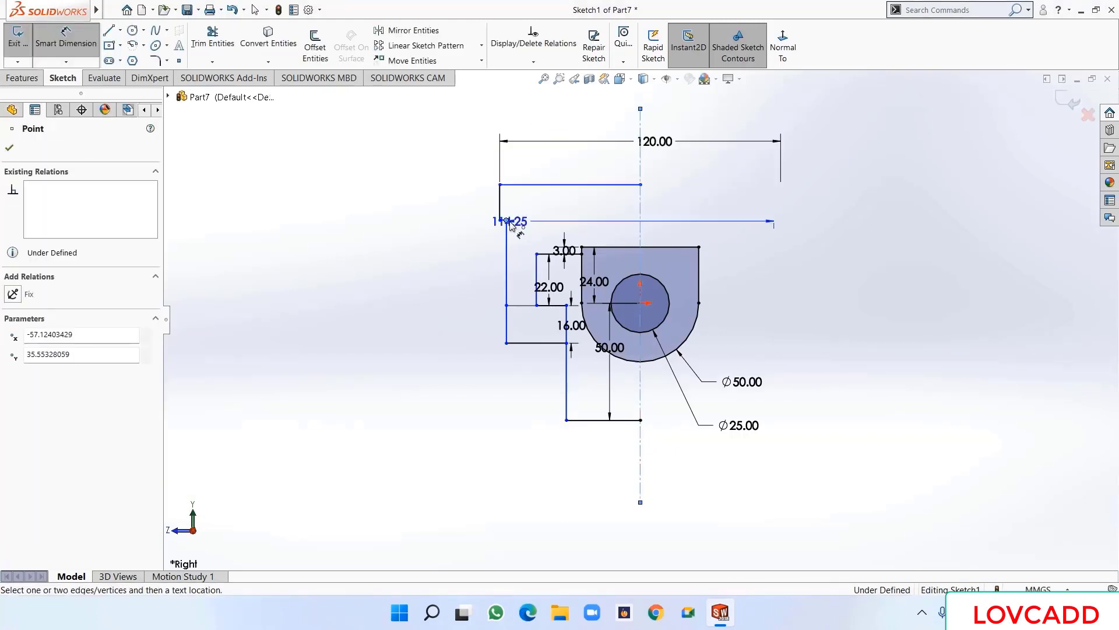
pyautogui.click(640, 220)
pyautogui.click(619, 122)
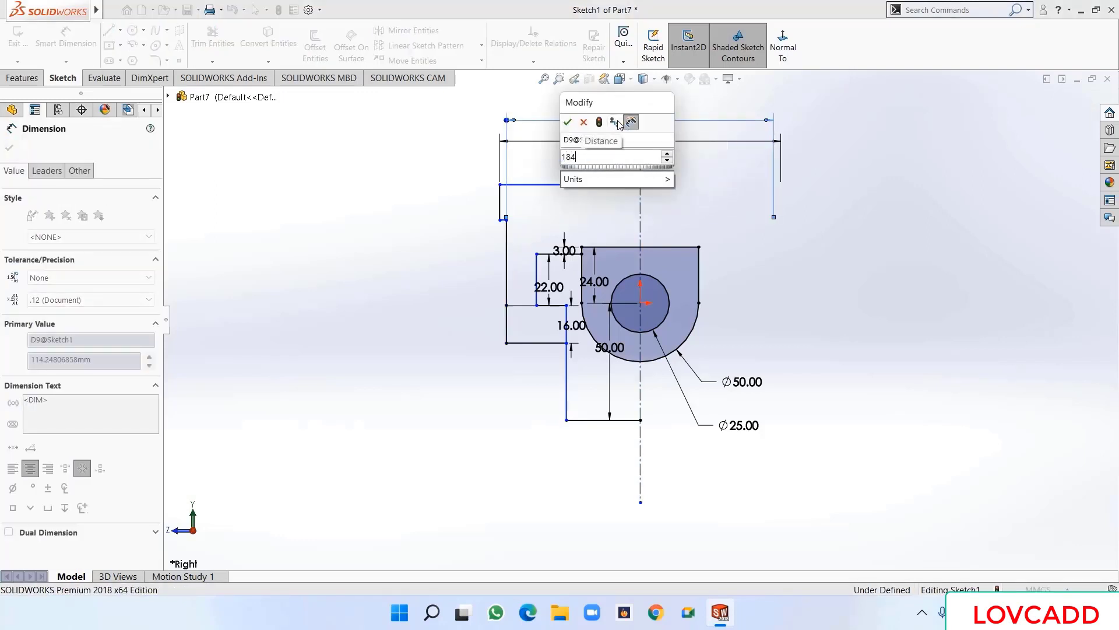
pyautogui.press('Return')
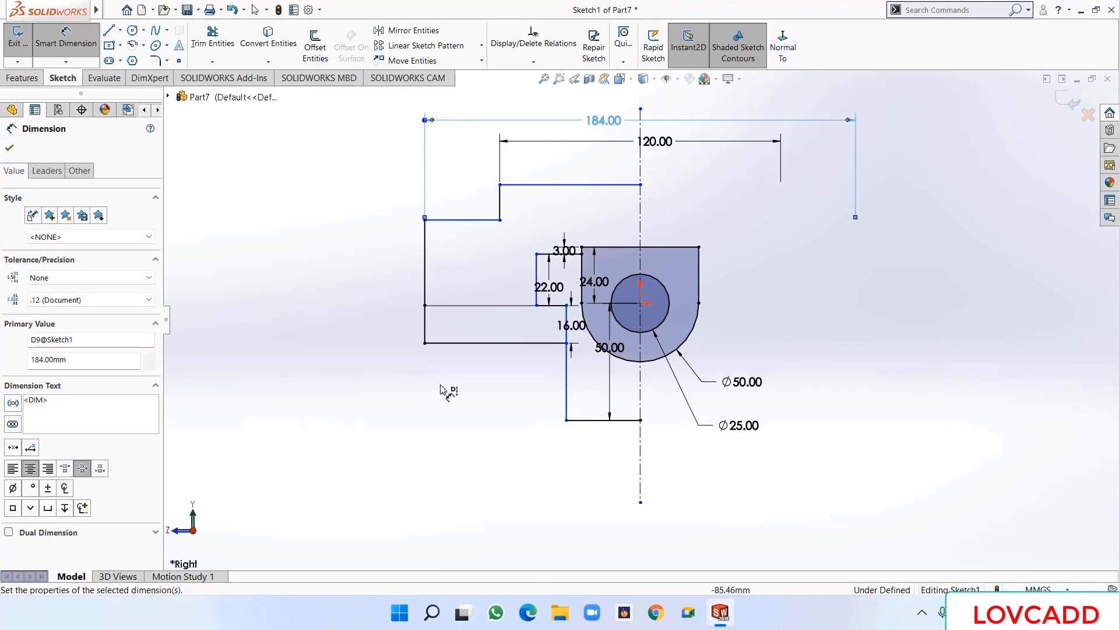
# - Dimension the bottom left horizontal line to 42 mm
pyautogui.click(482, 344)
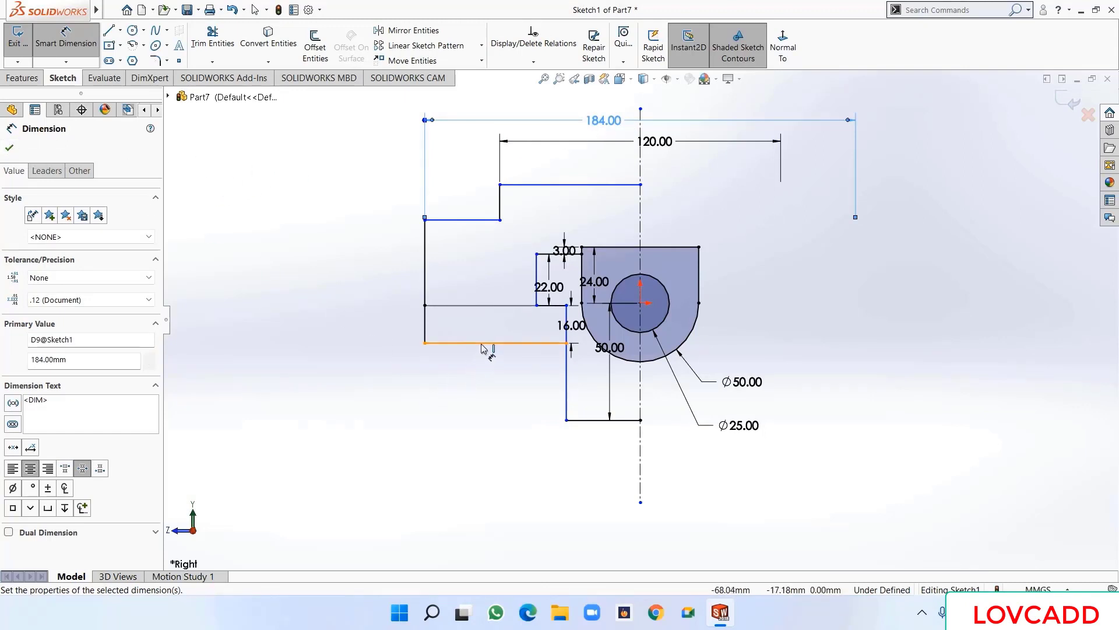
pyautogui.click(489, 376)
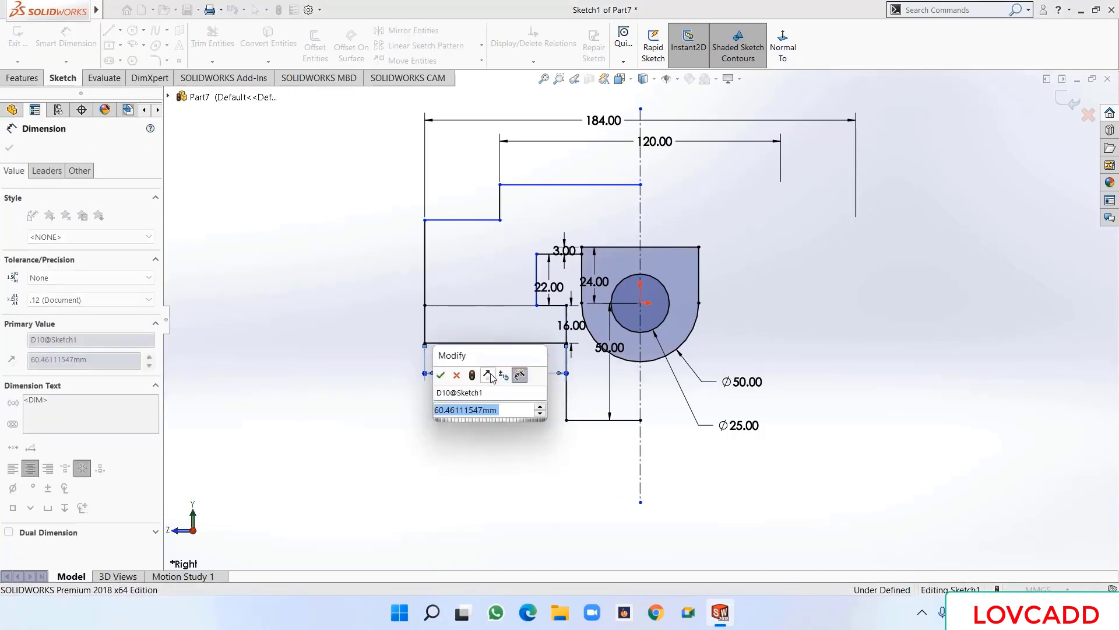
pyautogui.write('42')
pyautogui.press('Return')
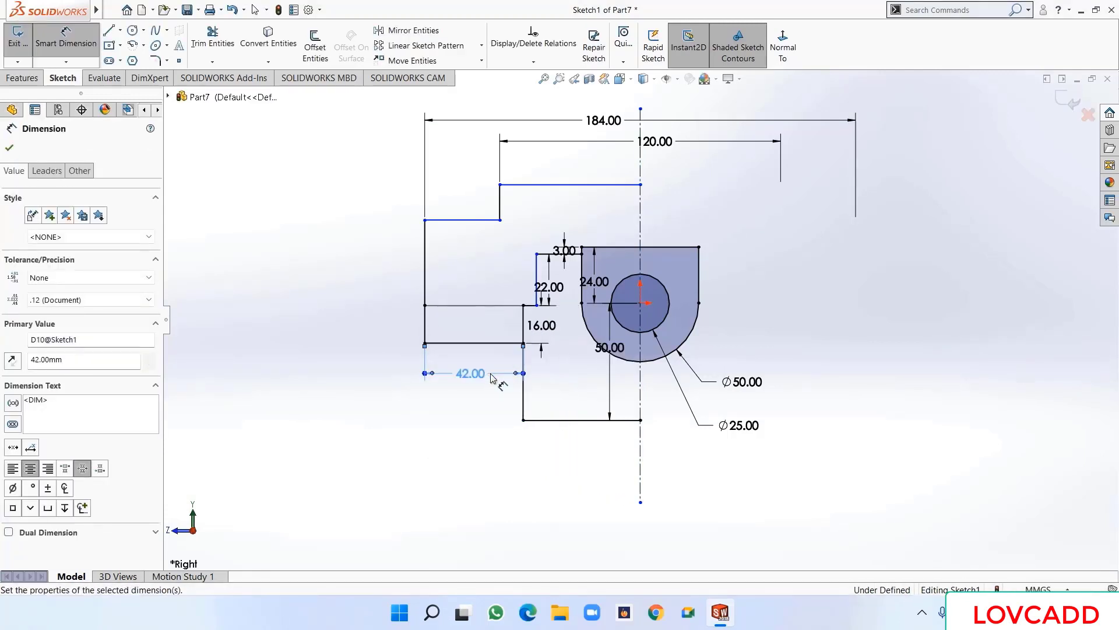
# - Add a Vertical relation between the upper step's corner and the short inner vertical line's top point
pyautogui.click(10, 148)
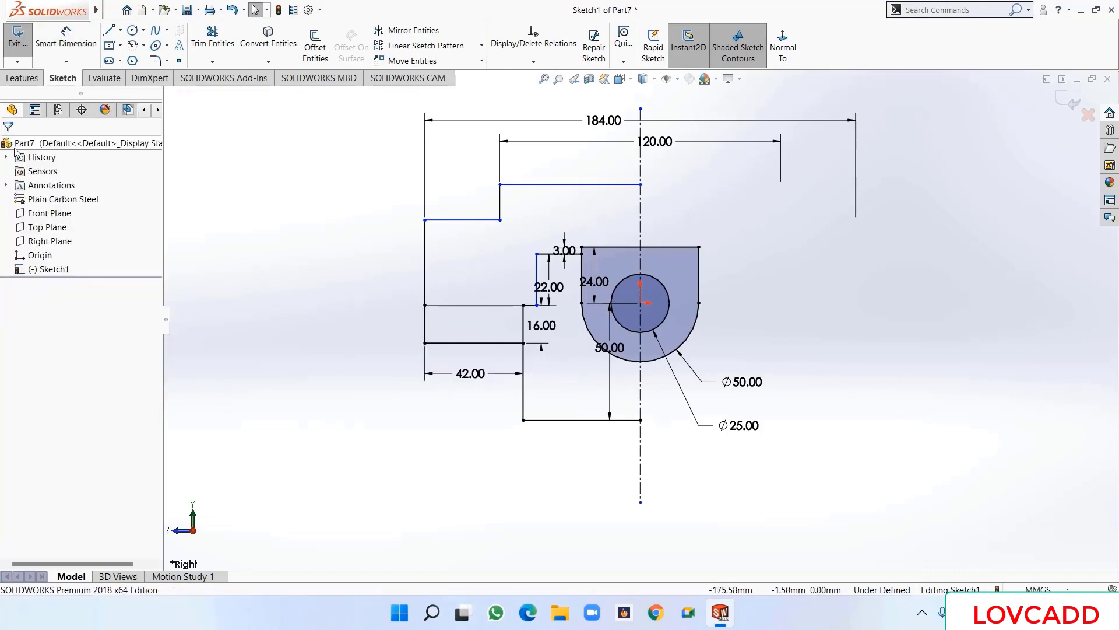
pyautogui.click(425, 289)
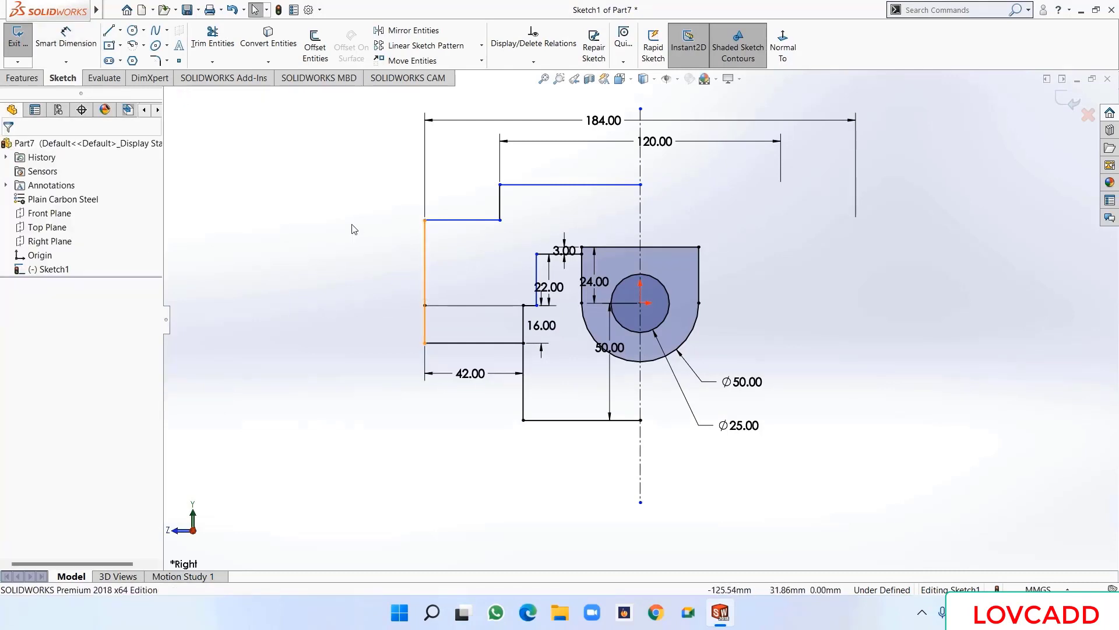
pyautogui.click(534, 61)
pyautogui.click(534, 90)
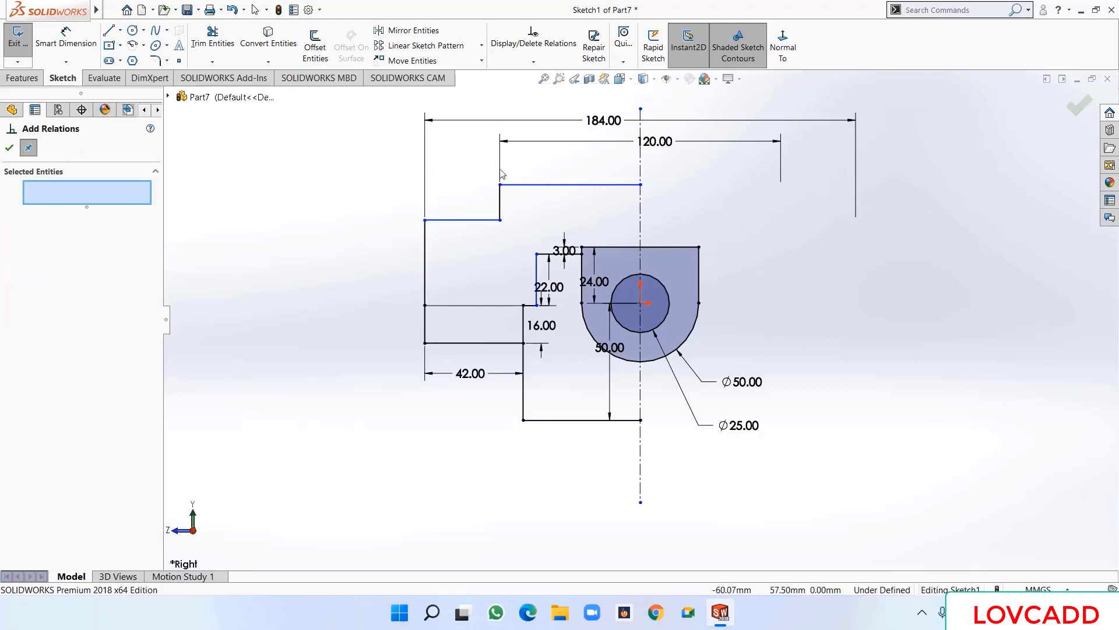
pyautogui.click(500, 185)
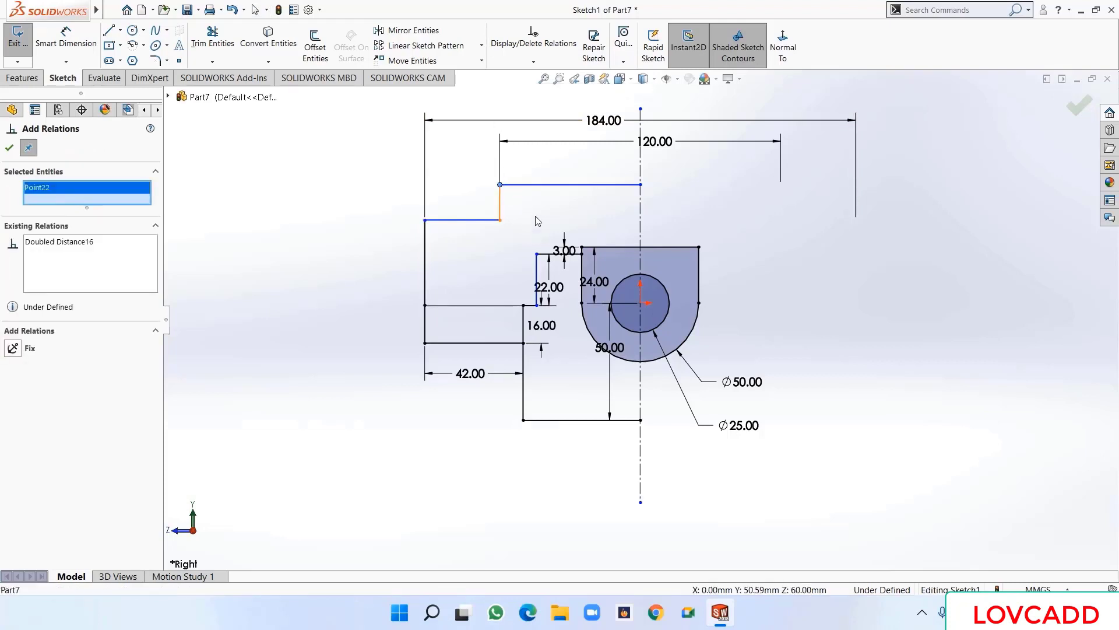
pyautogui.click(537, 255)
pyautogui.click(14, 378)
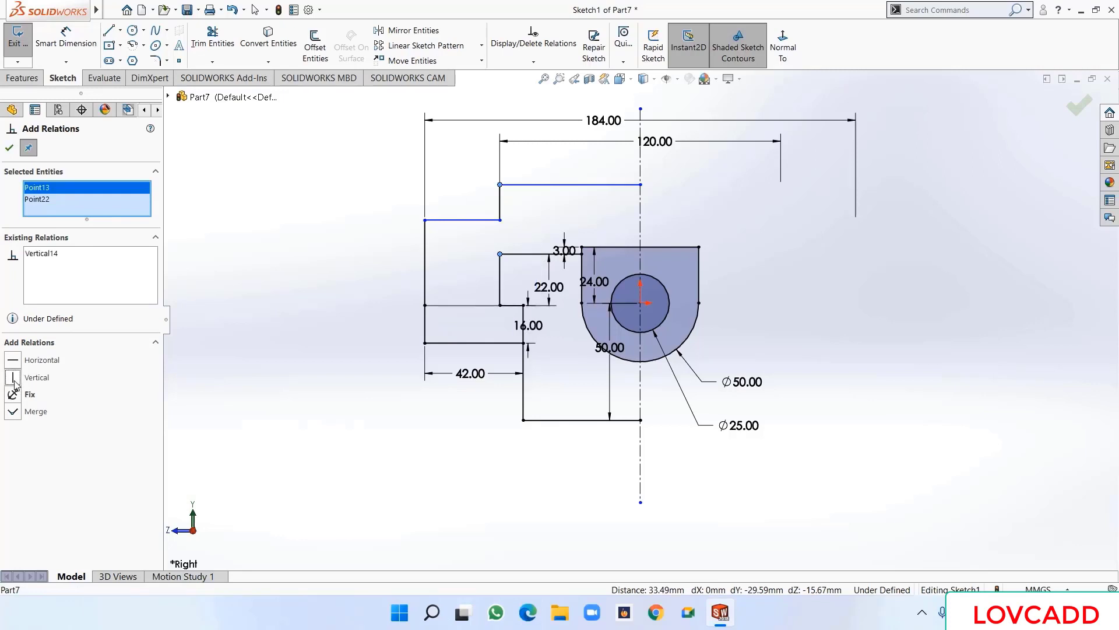
pyautogui.click(9, 149)
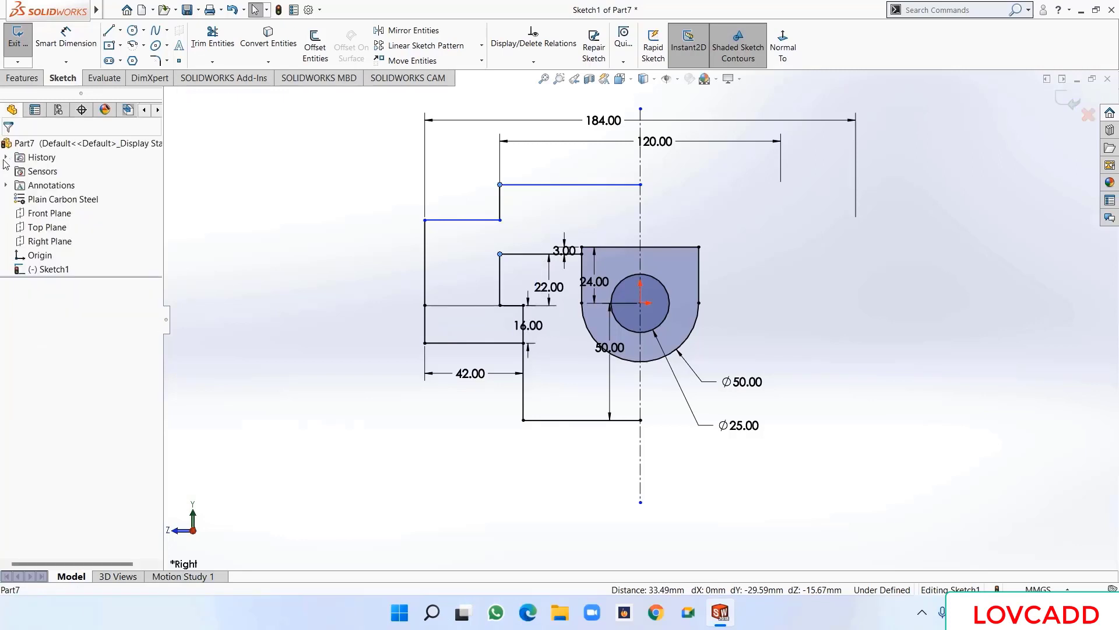
pyautogui.click(340, 239)
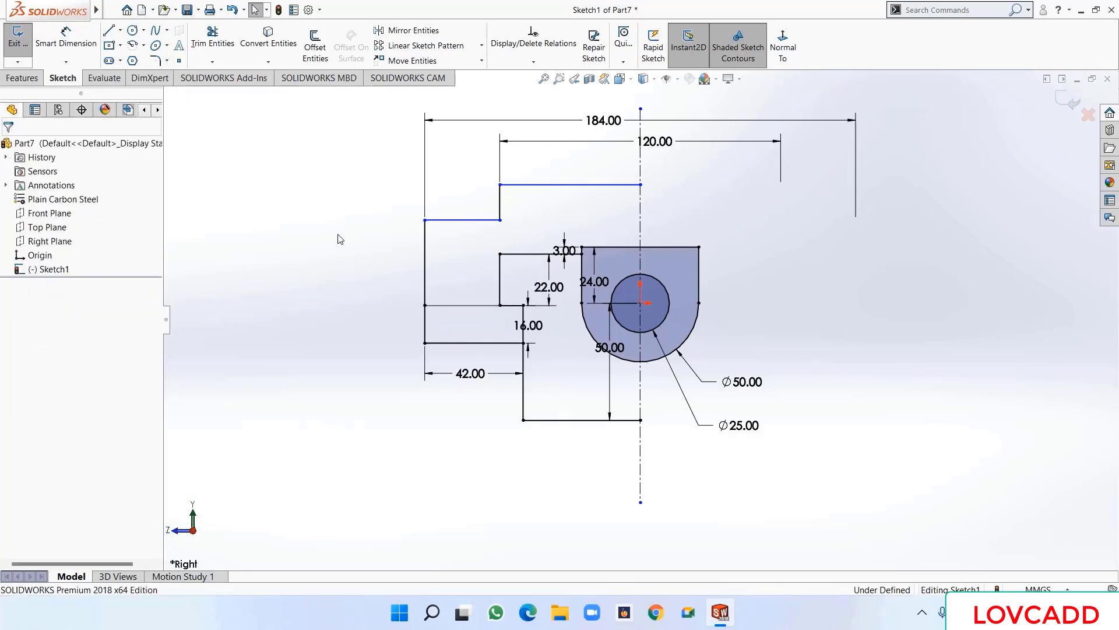
pyautogui.click(540, 326)
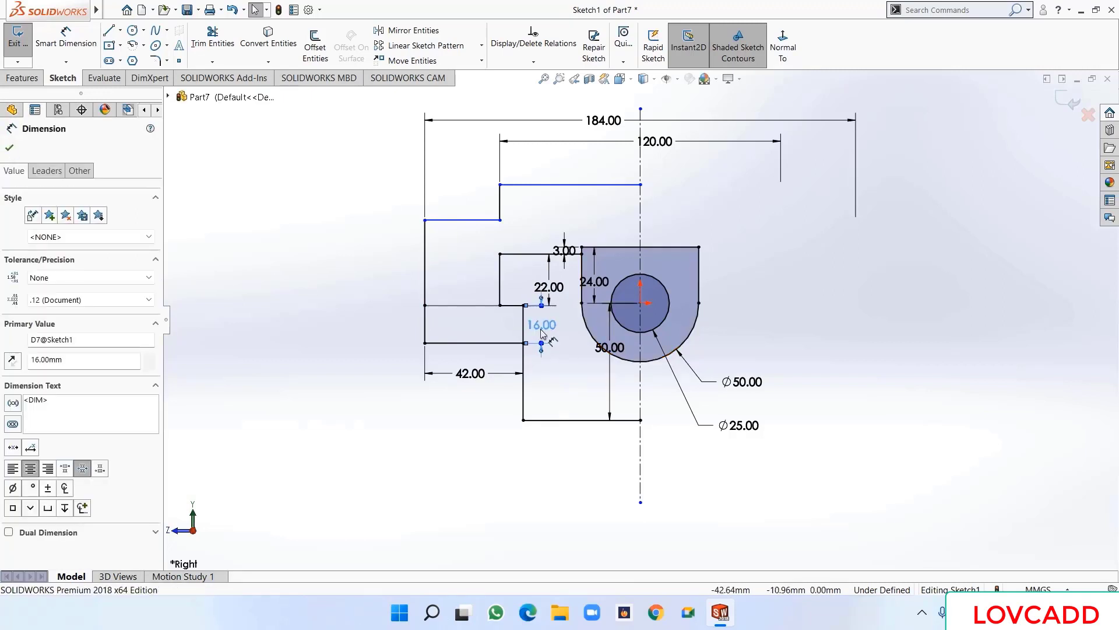
pyautogui.click(277, 248)
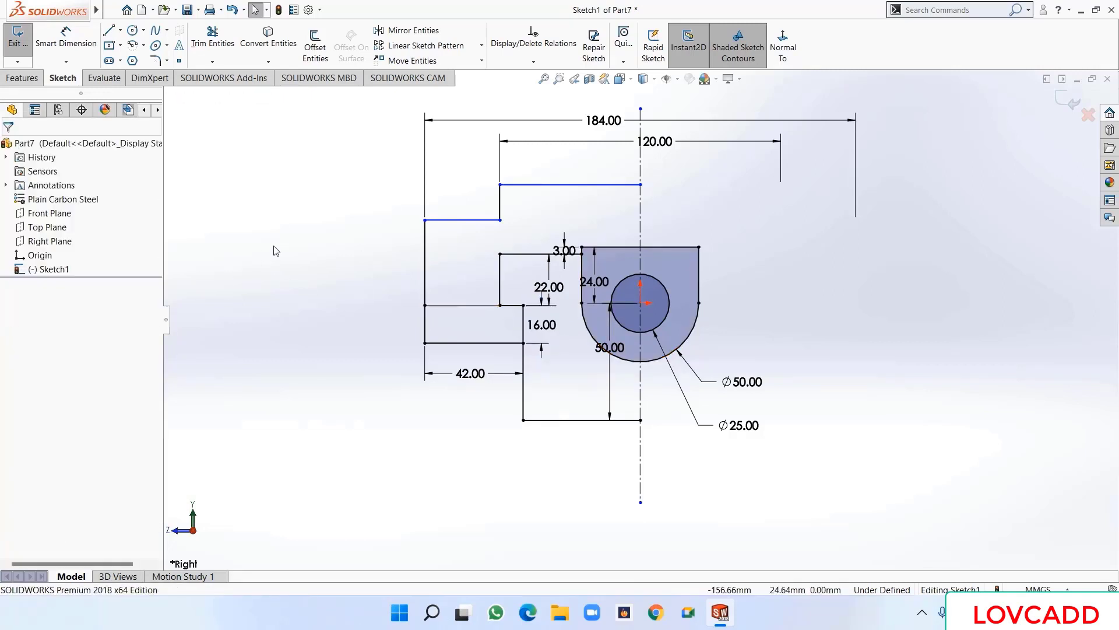
# - Draw a centre-point arc centred on the step corner, sweeping left from the upper corner
pyautogui.click(132, 46)
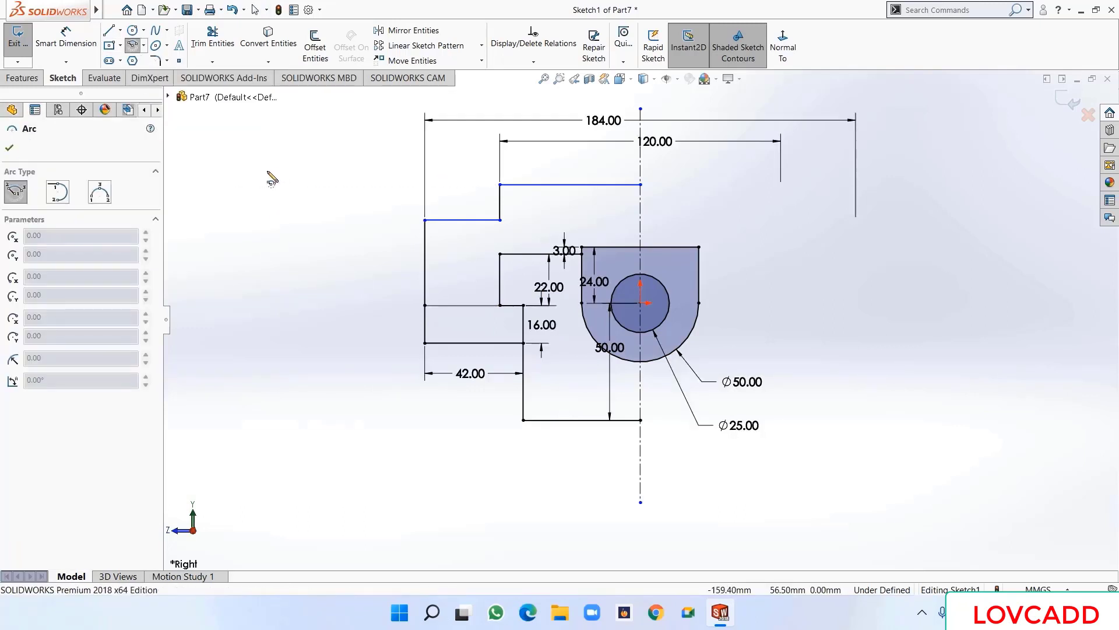
pyautogui.click(499, 254)
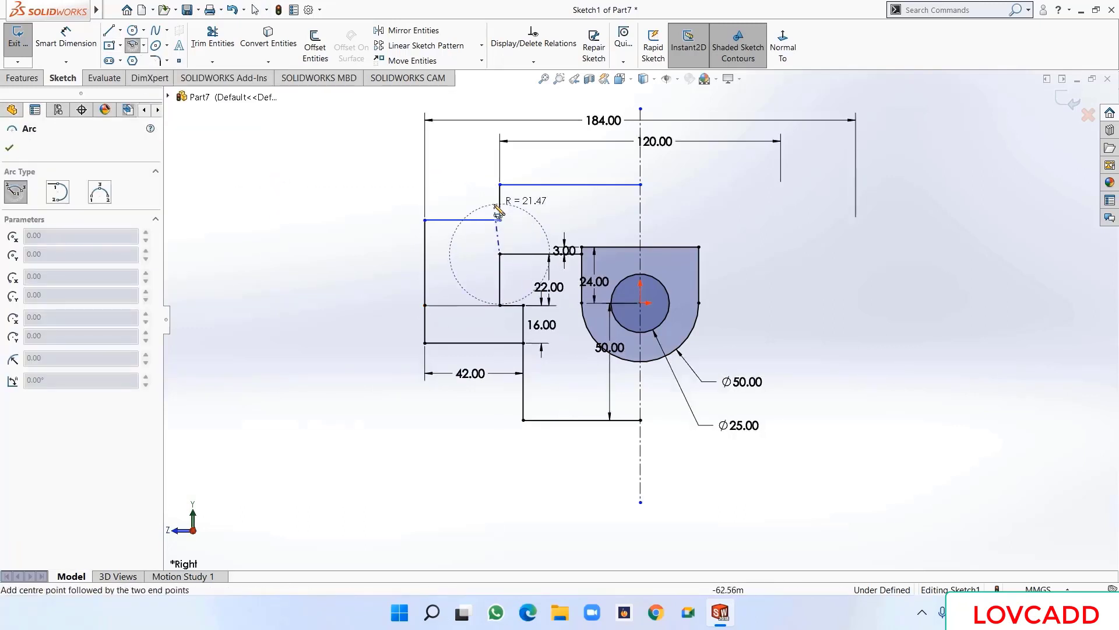
pyautogui.click(499, 185)
pyautogui.click(460, 197)
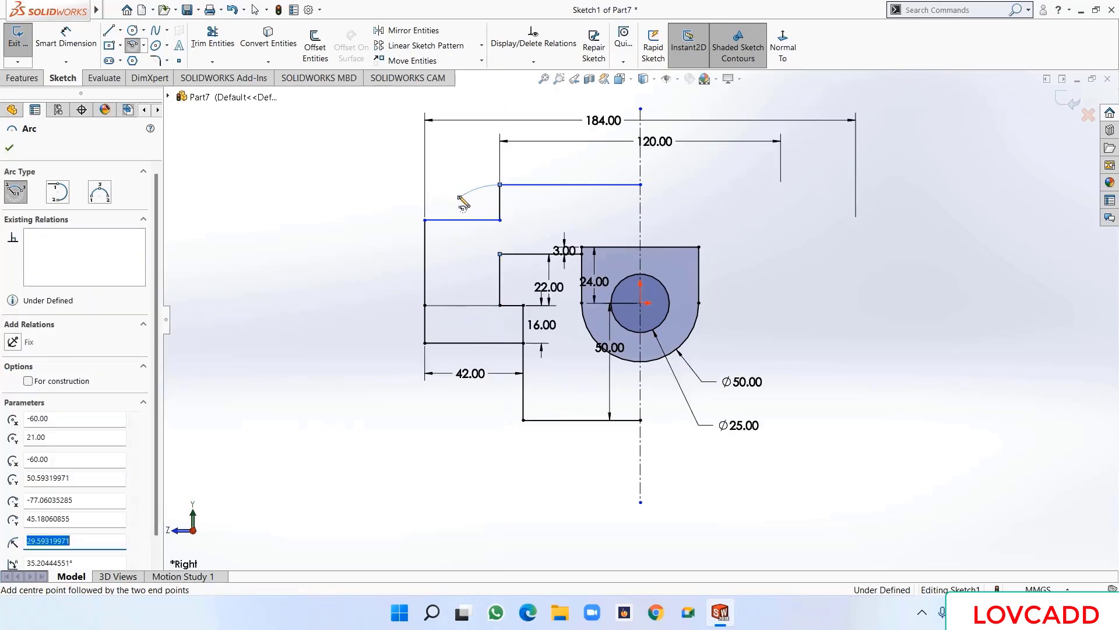
pyautogui.rightClick(462, 198)
pyautogui.click(478, 206)
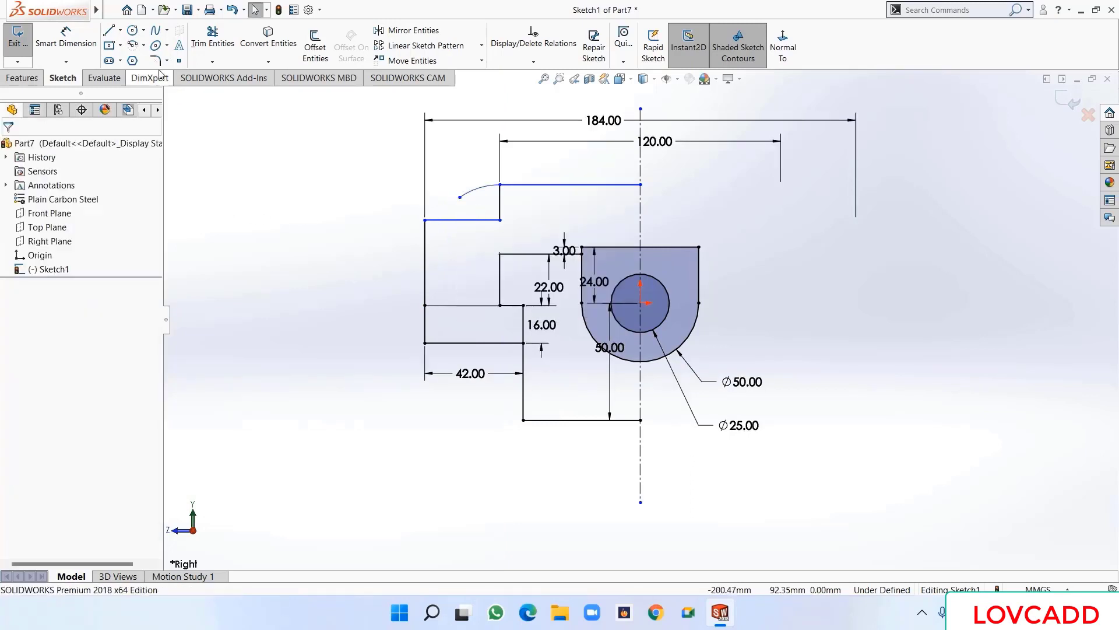
# - Draw a second centre-point arc centred on the left vertical line, ending at the first arc
pyautogui.click(133, 46)
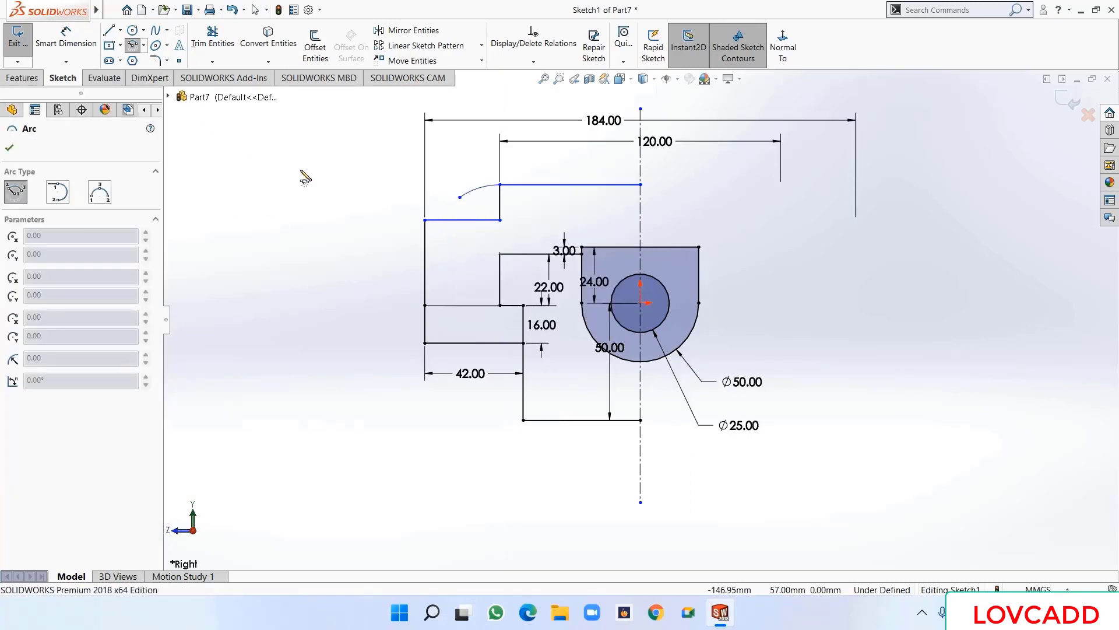
pyautogui.click(424, 137)
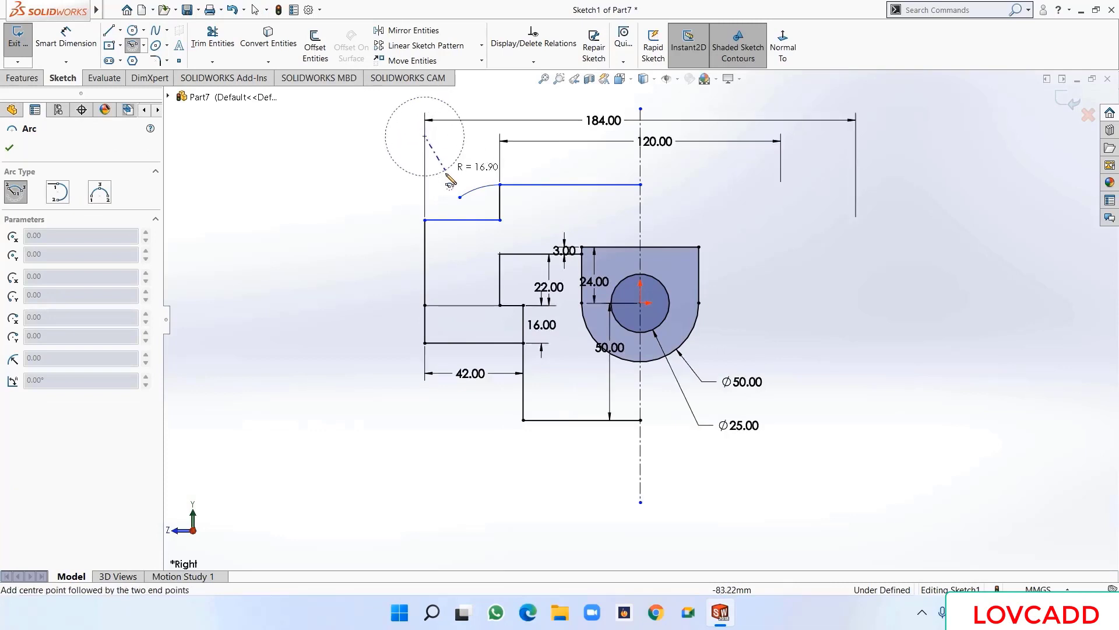
pyautogui.click(424, 219)
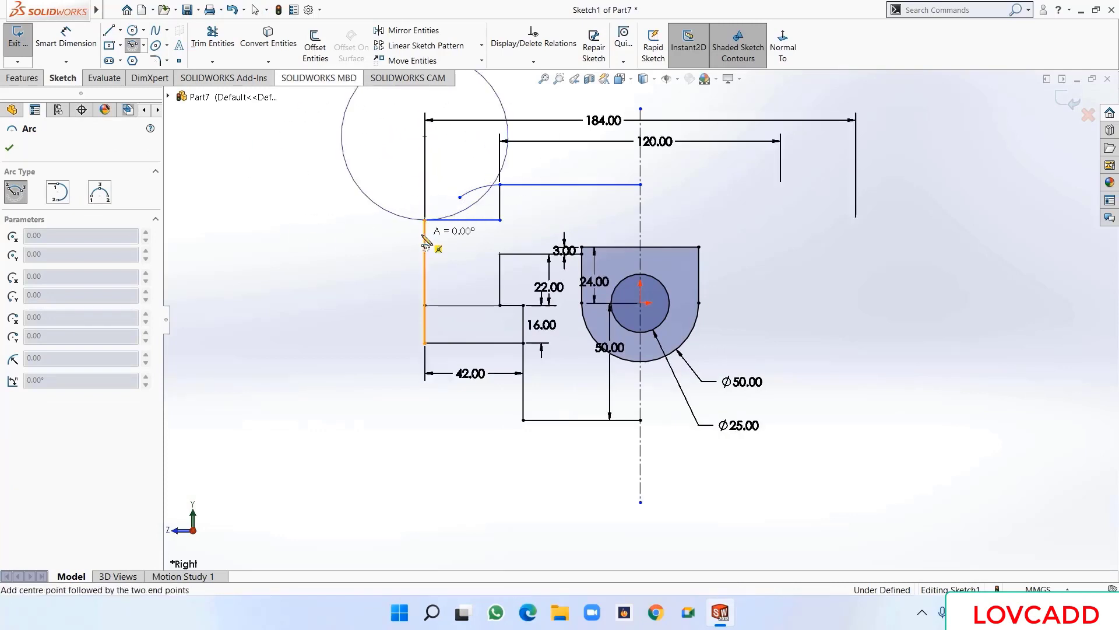
pyautogui.click(476, 202)
pyautogui.rightClick(477, 203)
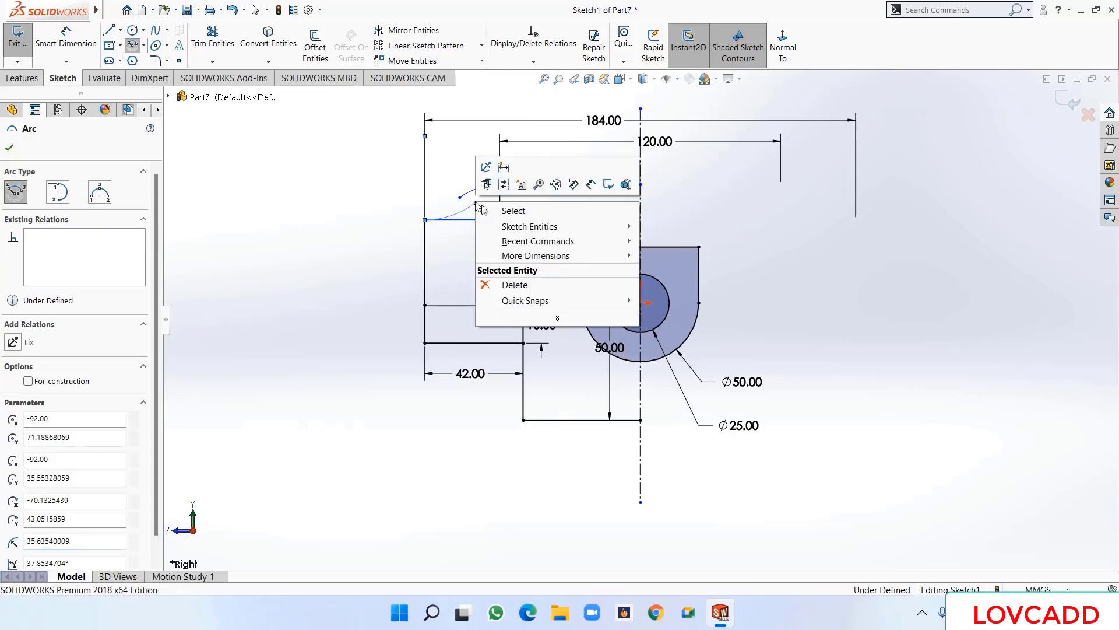
pyautogui.click(499, 212)
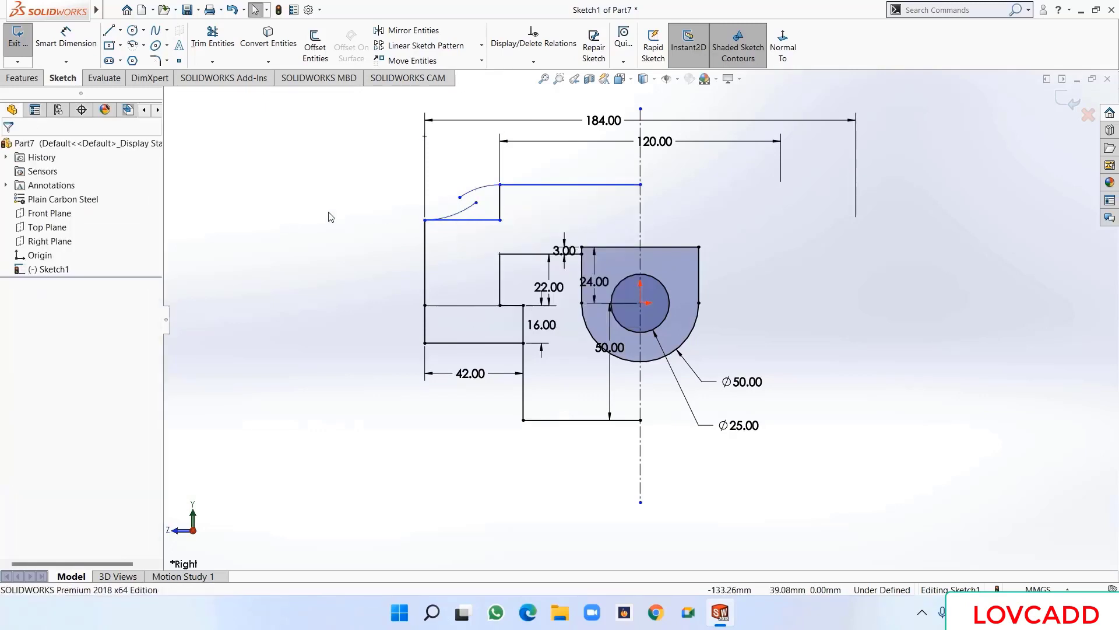
# - Align the left line's top point vertically with the middle horizontal line's left end
pyautogui.click(424, 135)
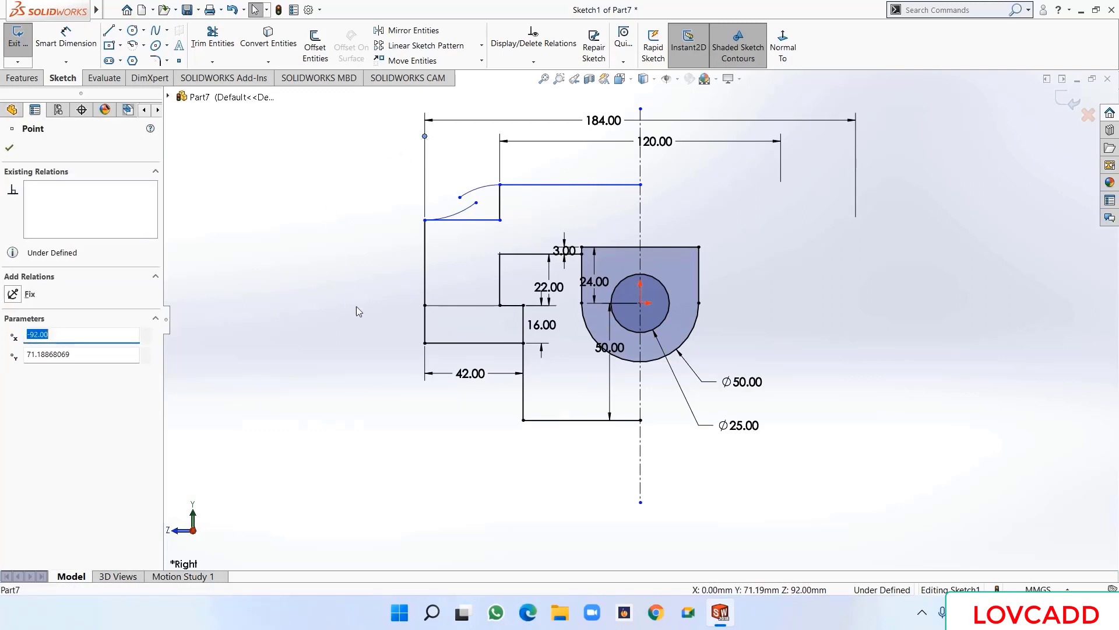
pyautogui.keyDown('ctrl'); pyautogui.click(424, 305); pyautogui.keyUp('ctrl')
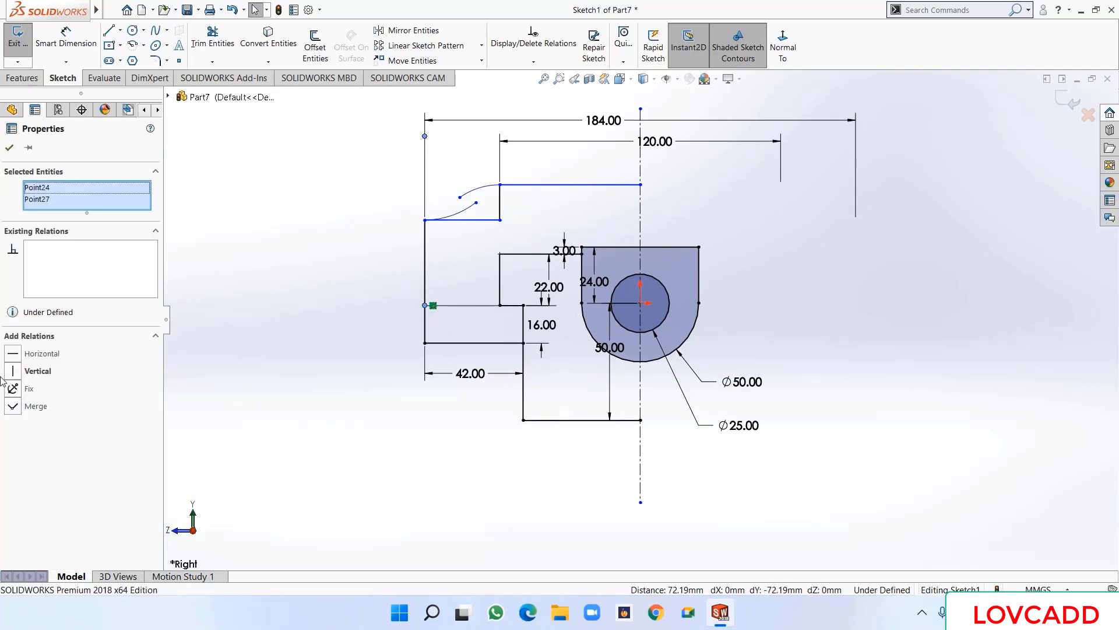
pyautogui.click(13, 371)
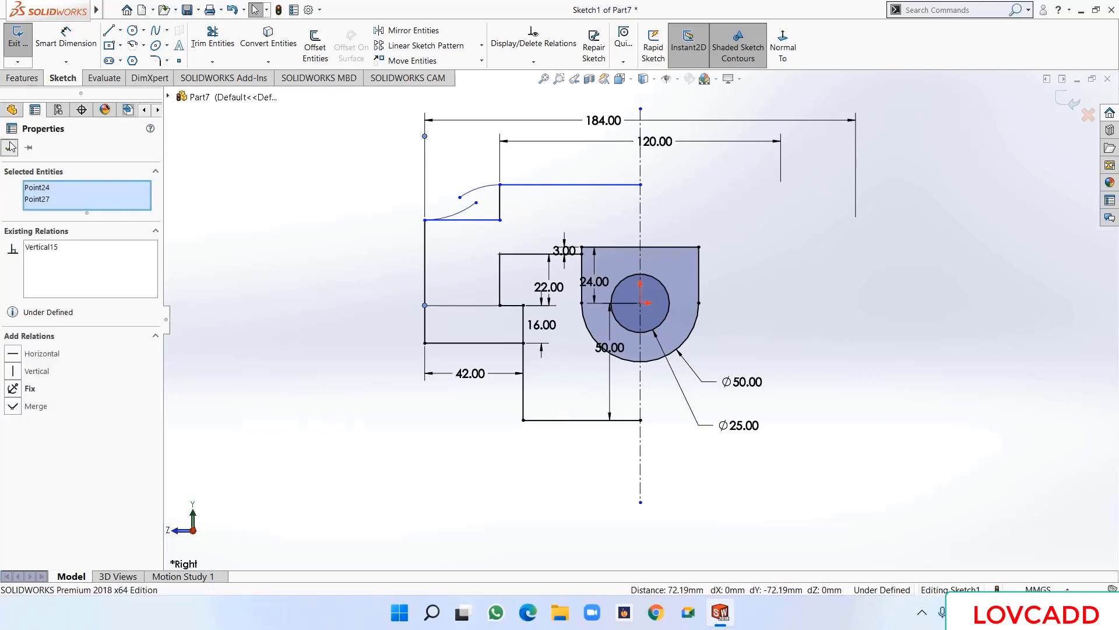
pyautogui.click(362, 336)
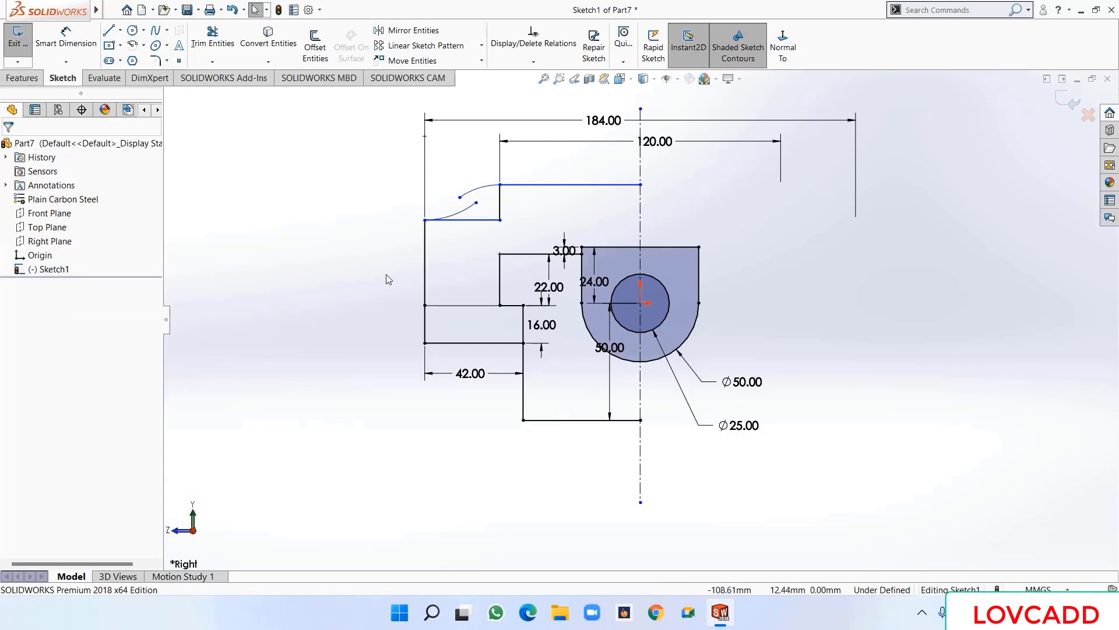
# - Merge the loose end points of the two arcs into one point
pyautogui.click(460, 197)
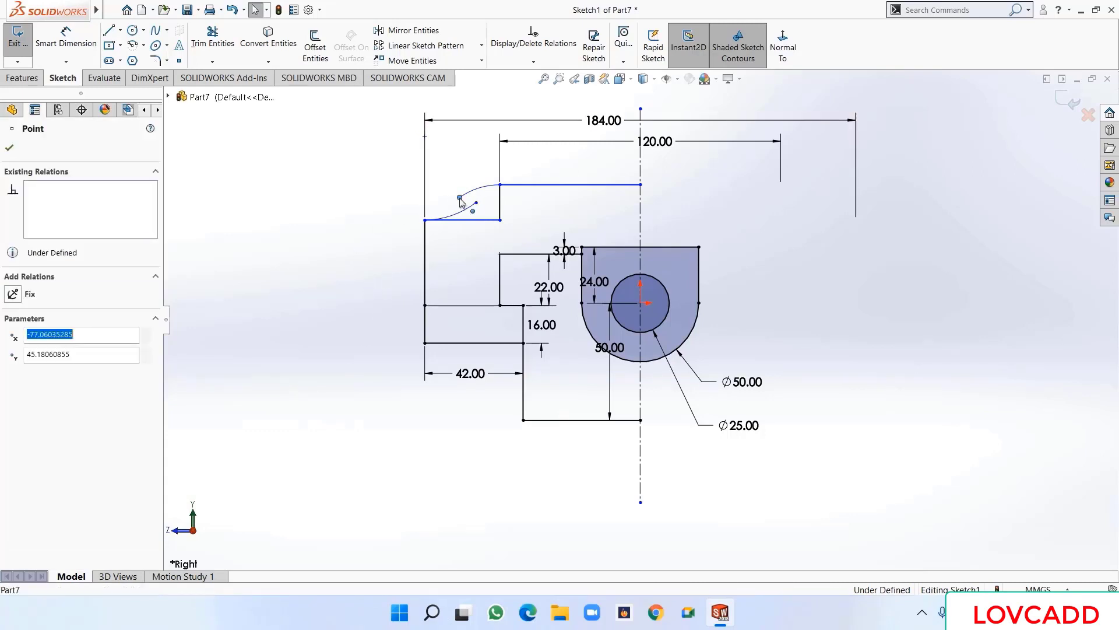
pyautogui.keyDown('ctrl'); pyautogui.click(476, 203); pyautogui.keyUp('ctrl')
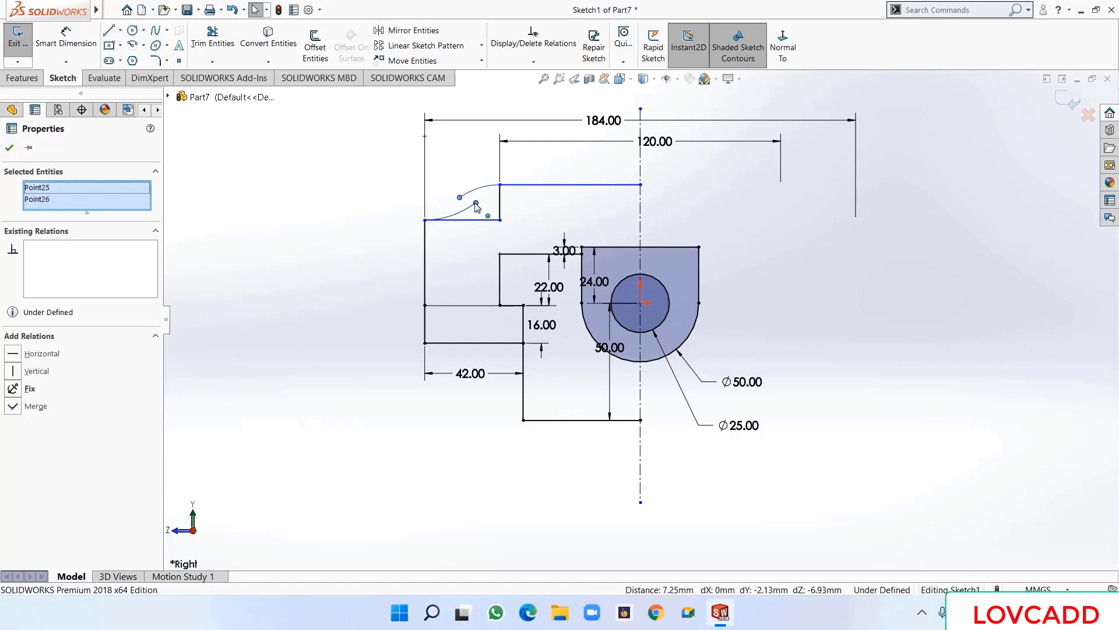
pyautogui.click(15, 408)
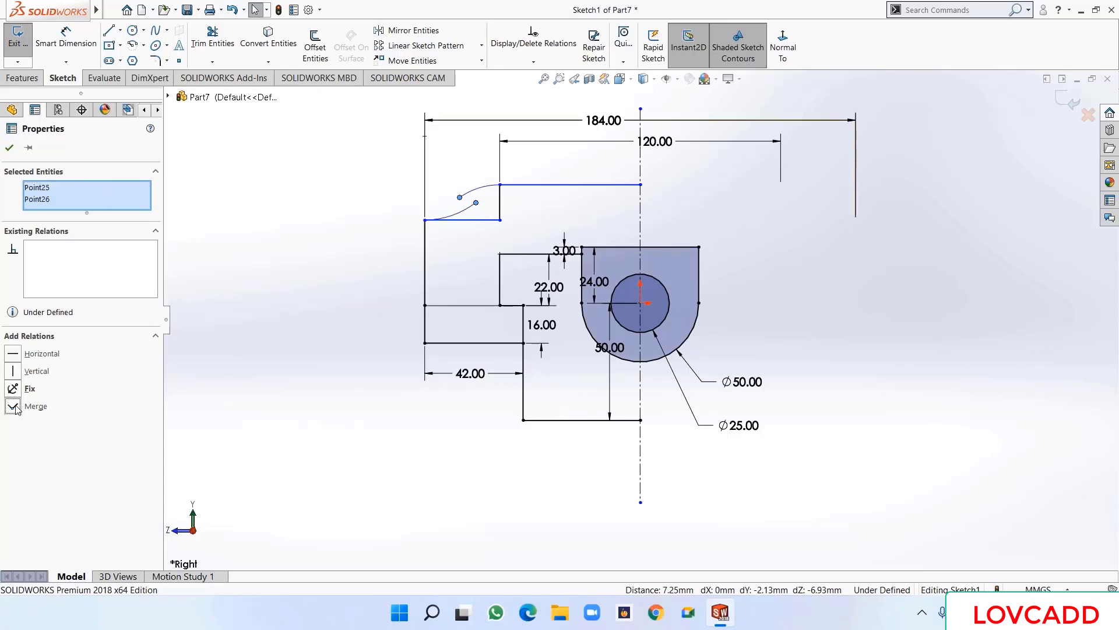
pyautogui.click(11, 149)
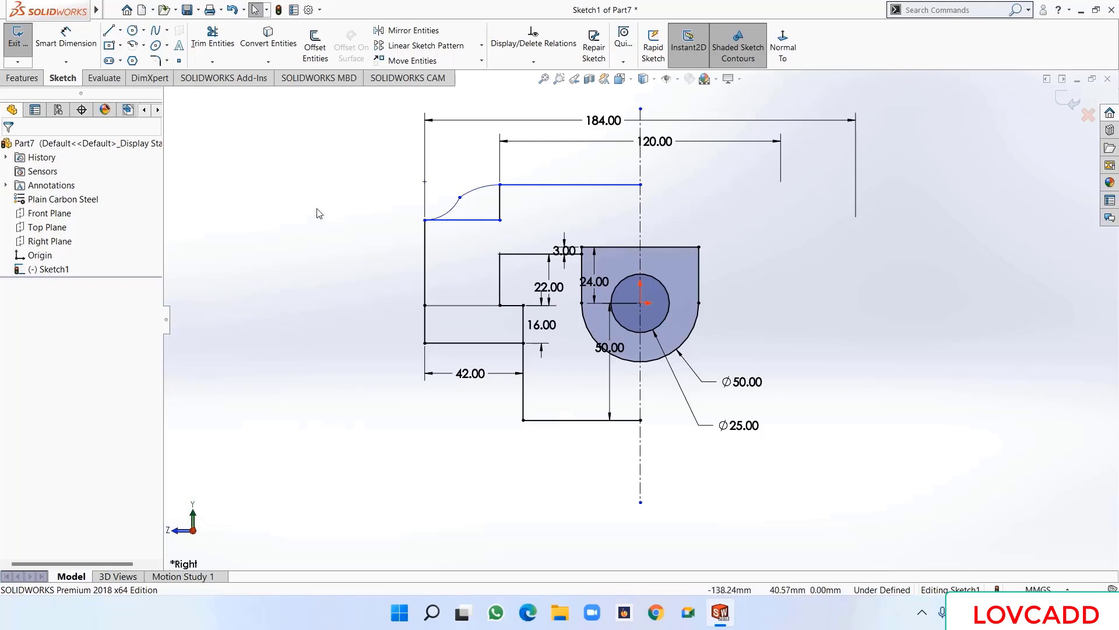
# - Make the lower and upper arcs tangent to each other
pyautogui.click(447, 217)
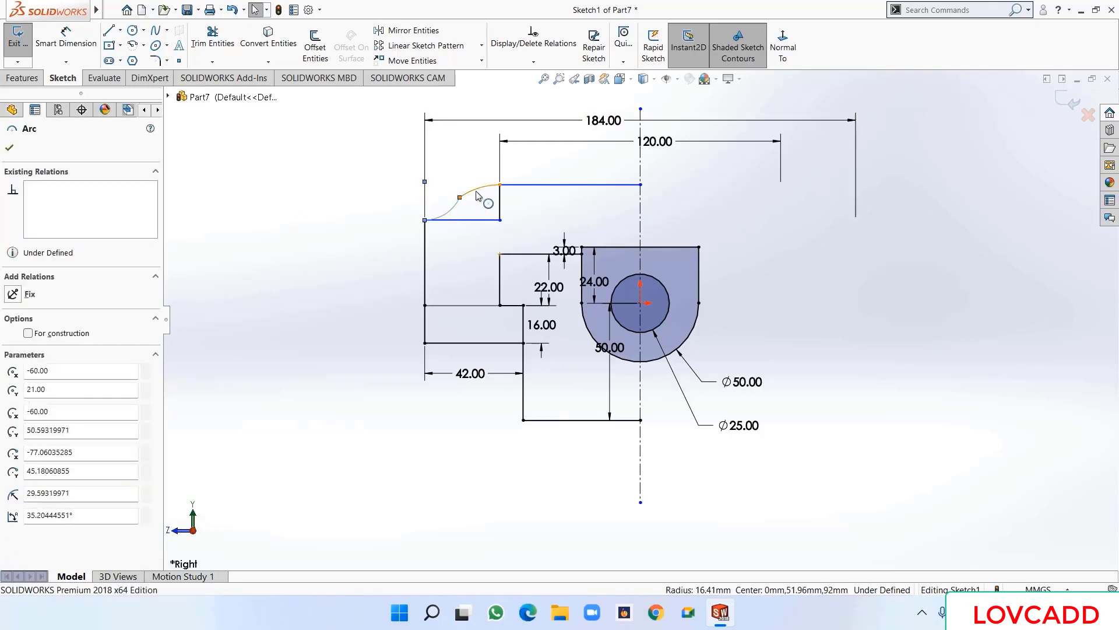
pyautogui.keyDown('ctrl'); pyautogui.click(481, 193); pyautogui.keyUp('ctrl')
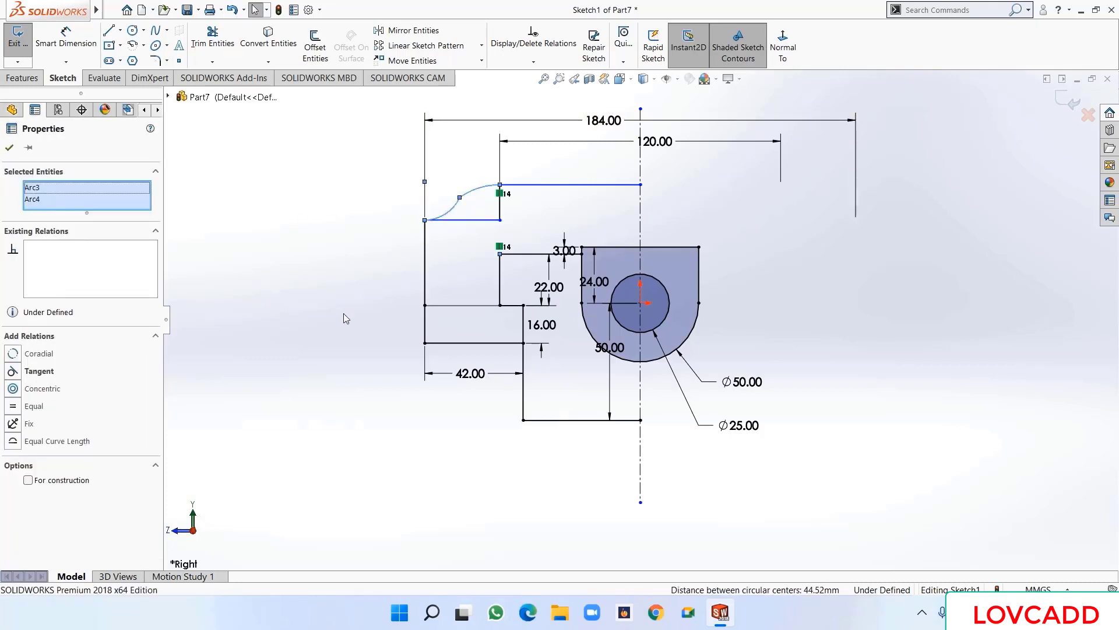
pyautogui.click(38, 372)
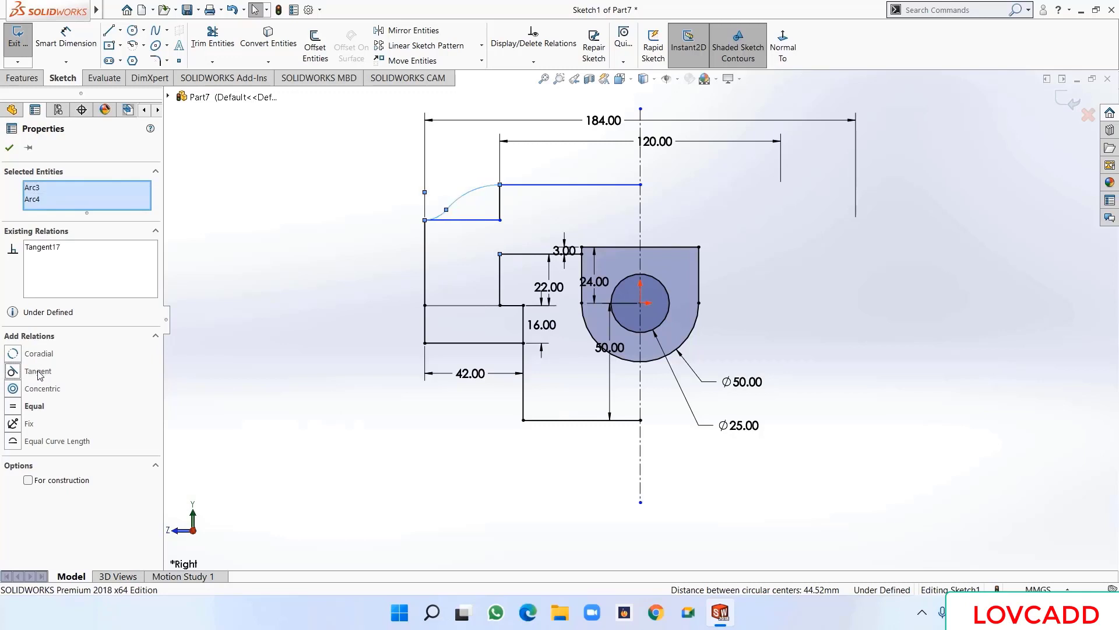
pyautogui.click(10, 148)
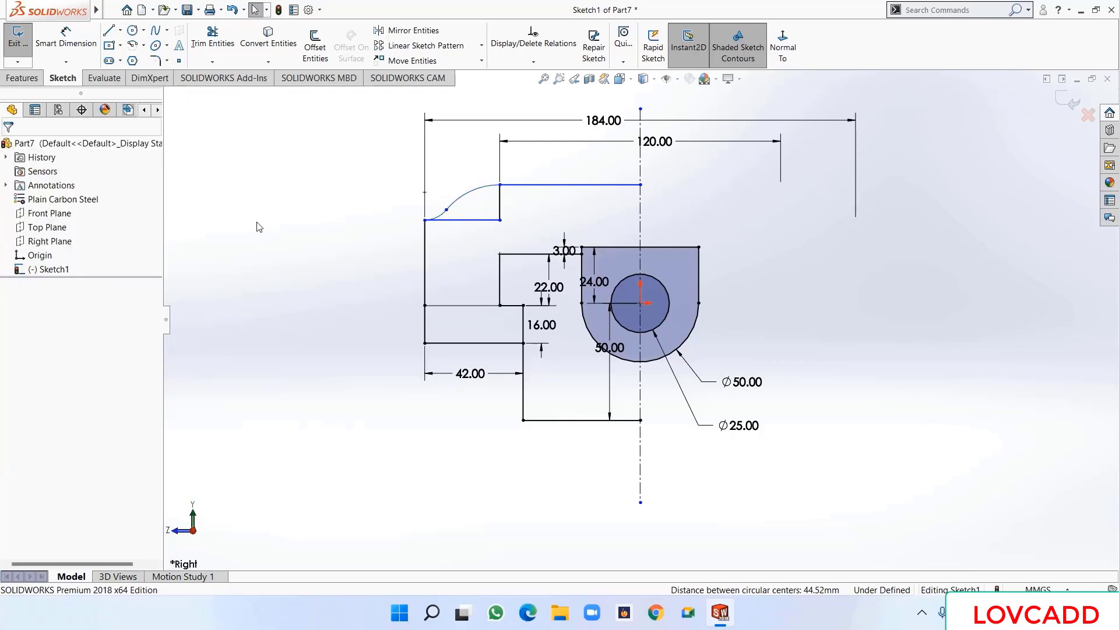
pyautogui.click(66, 41)
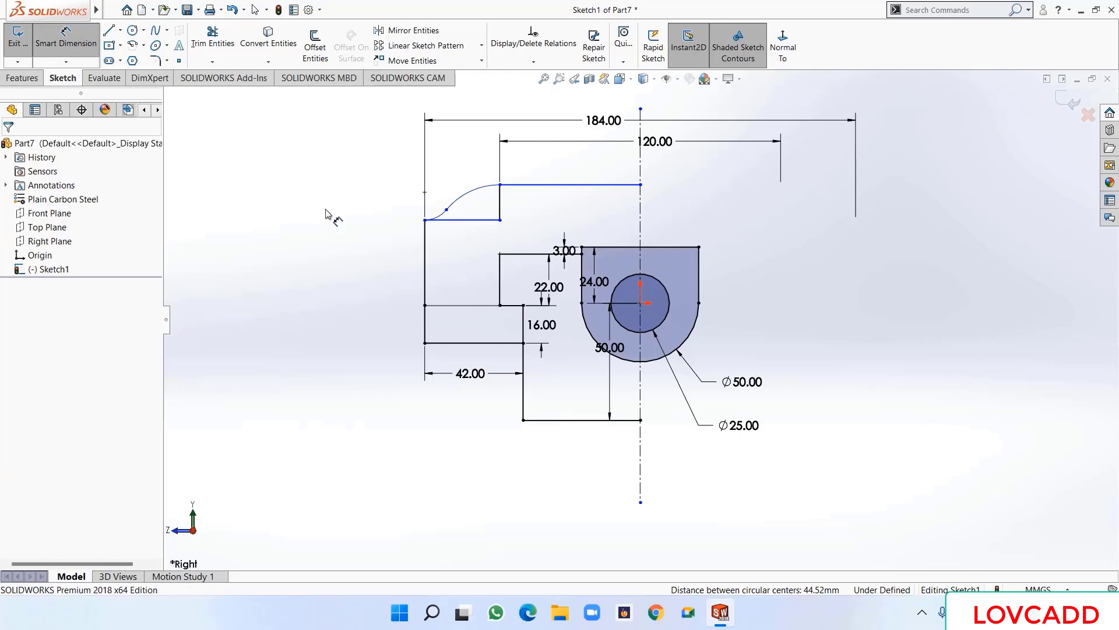
# - Dimension both S-curve arcs with a 22 mm radius each
pyautogui.click(483, 193)
pyautogui.click(492, 234)
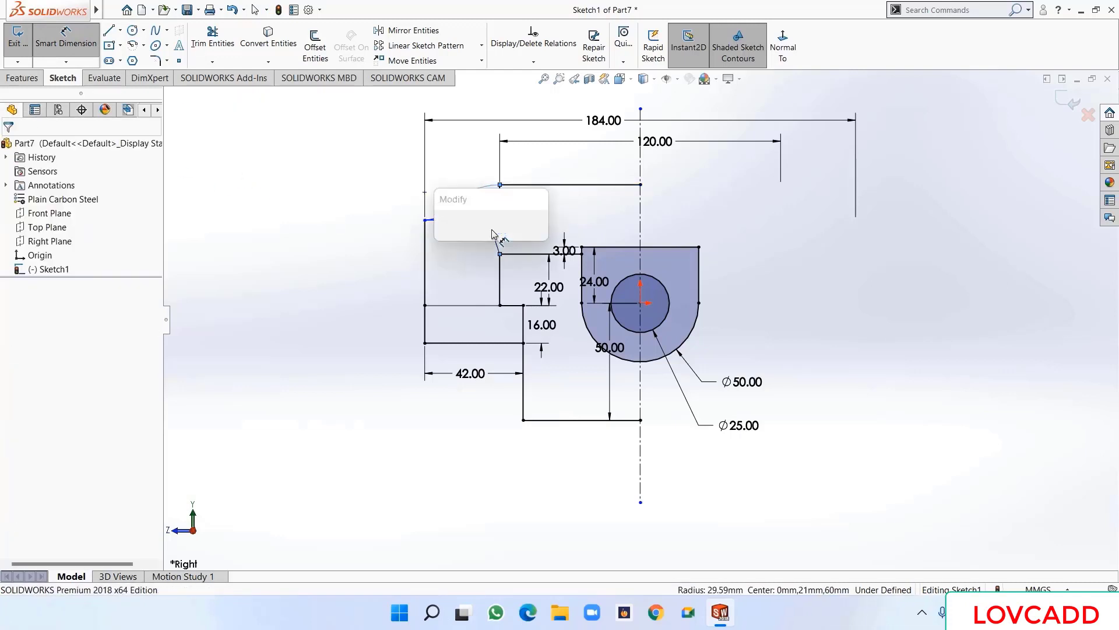
pyautogui.write('22')
pyautogui.press('Return')
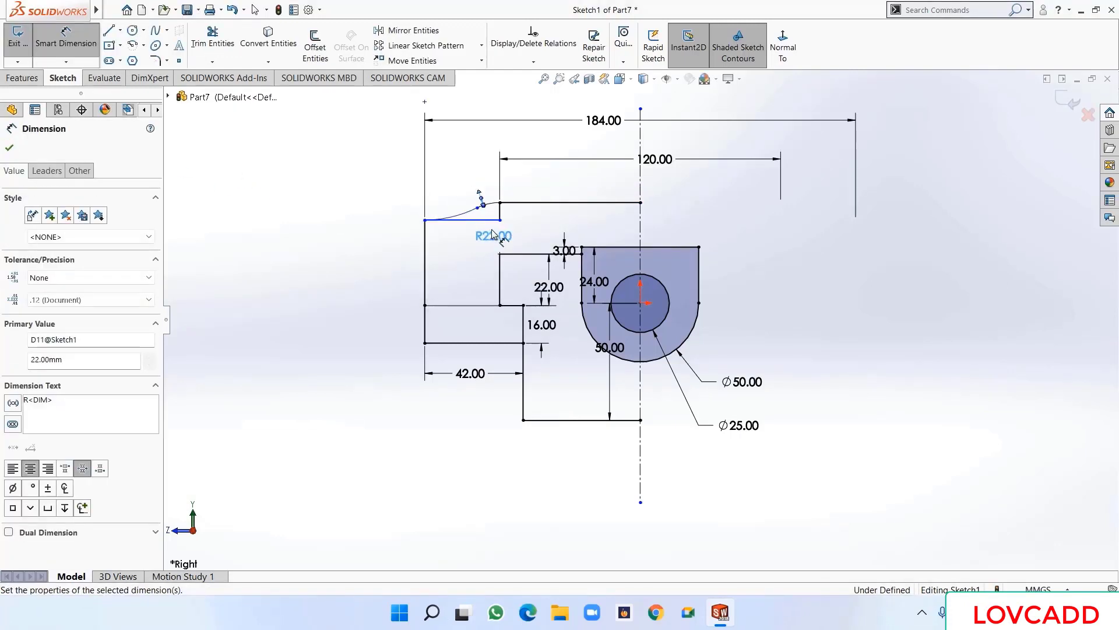
pyautogui.click(463, 213)
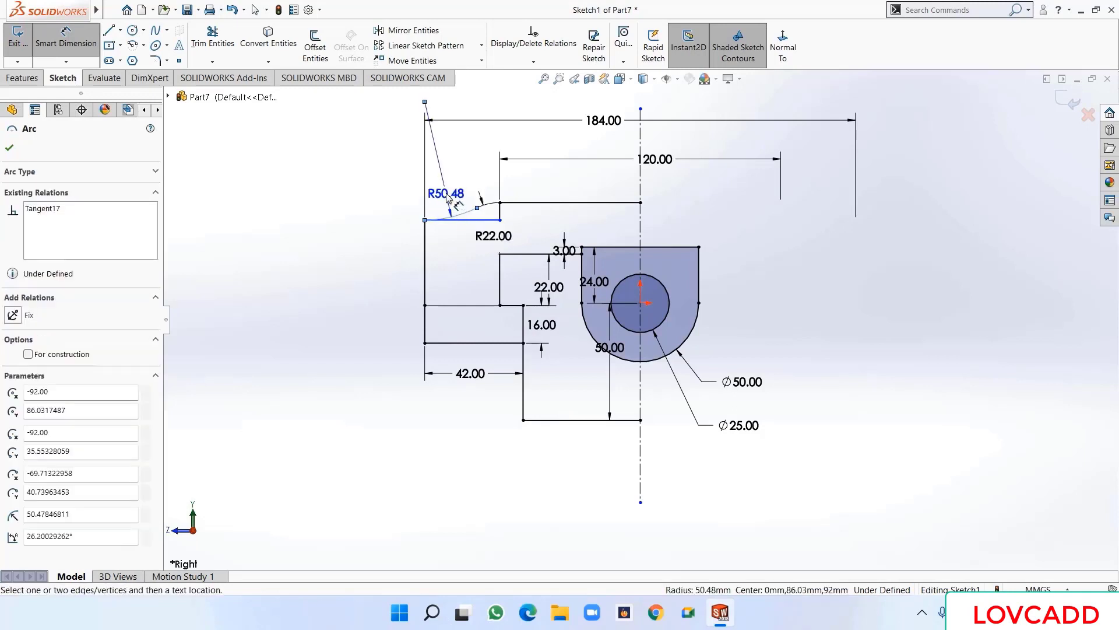
pyautogui.click(449, 197)
pyautogui.write('22')
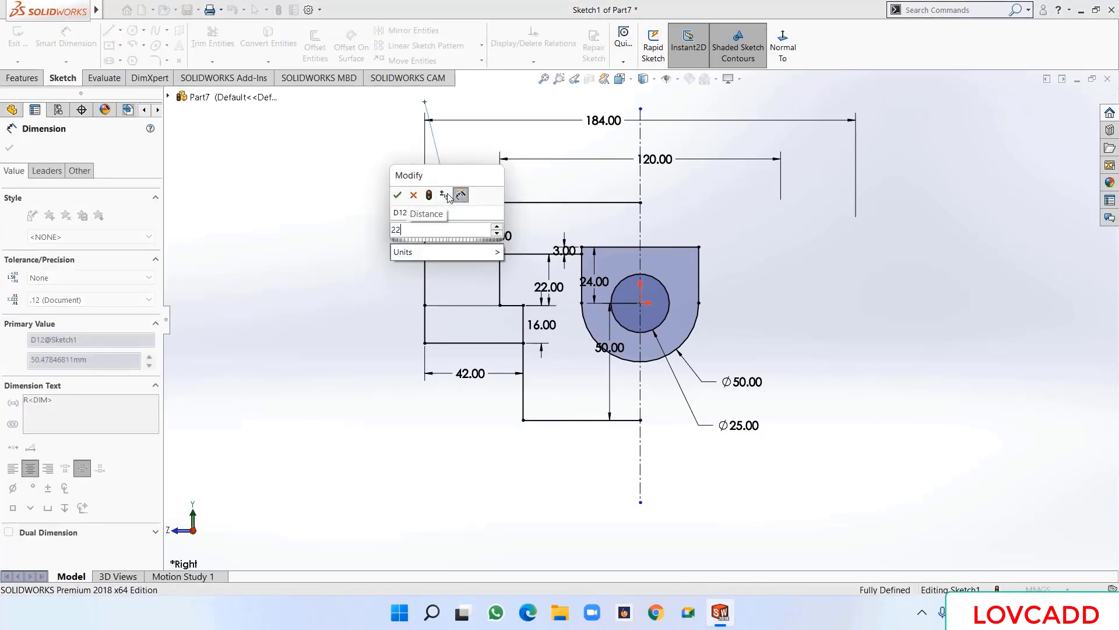
pyautogui.press('Return')
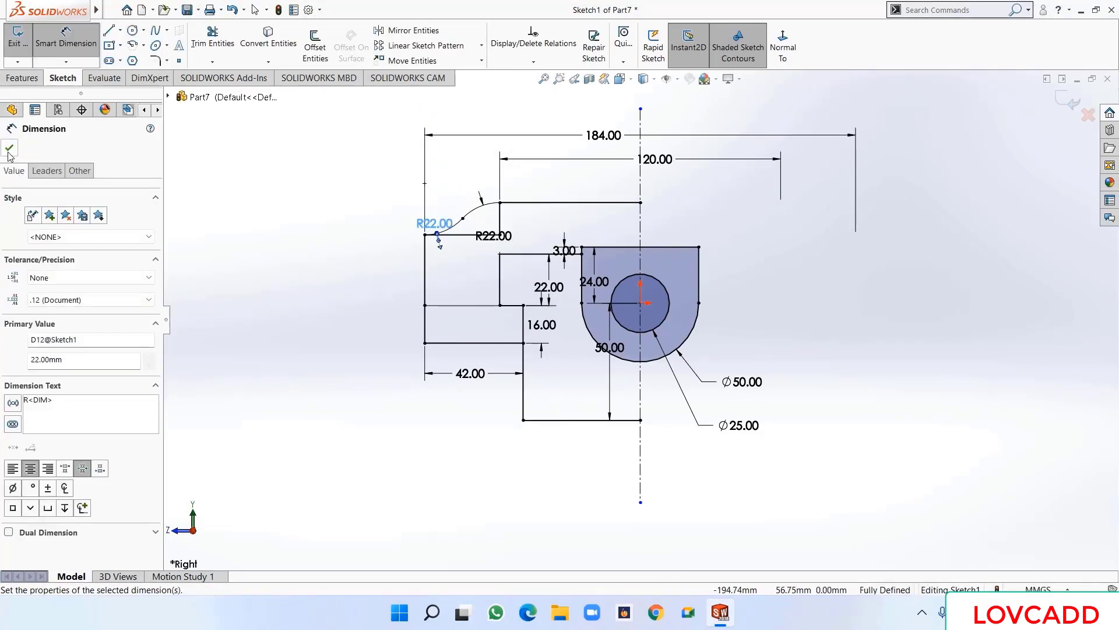
pyautogui.click(9, 149)
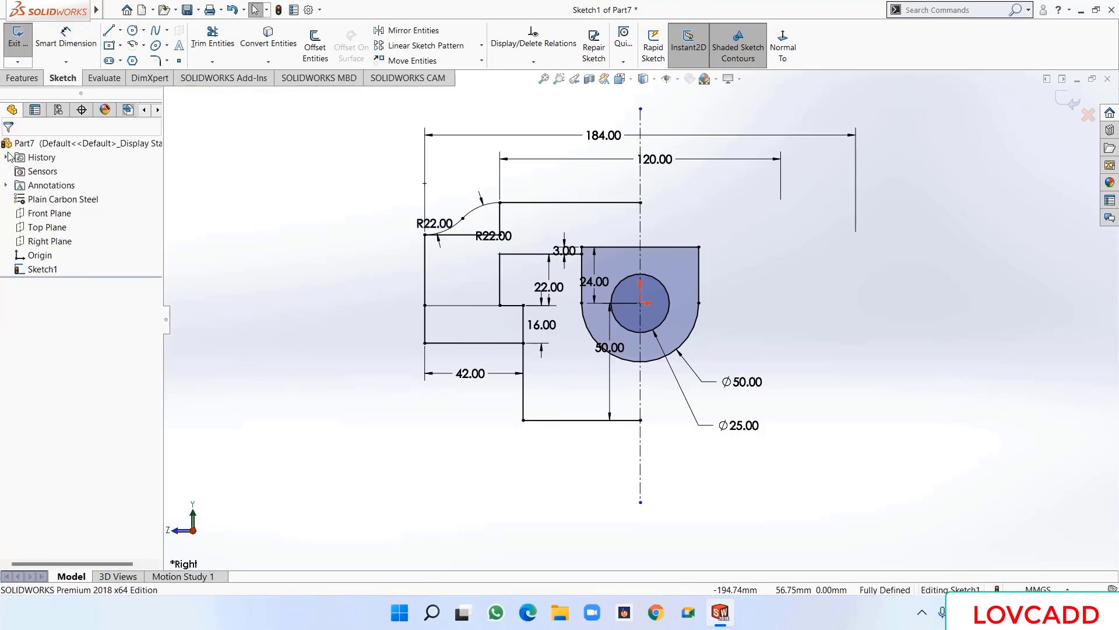
# - Trim away the stray short segment below the S-curve arc
pyautogui.click(211, 46)
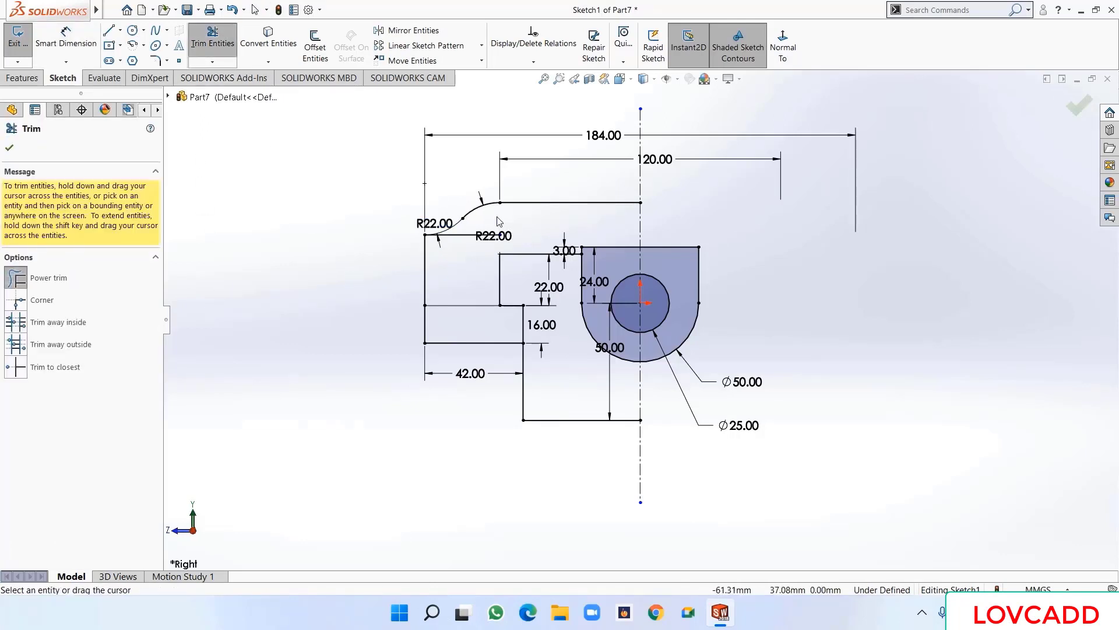
pyautogui.moveTo(468, 230); pyautogui.dragTo(464, 245)
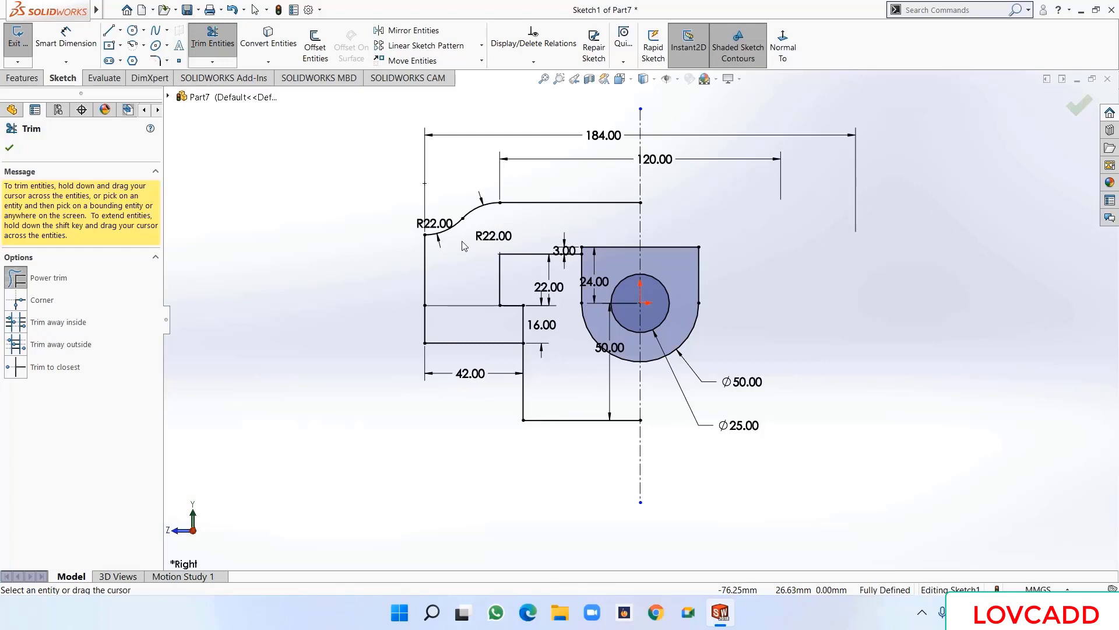
pyautogui.click(10, 149)
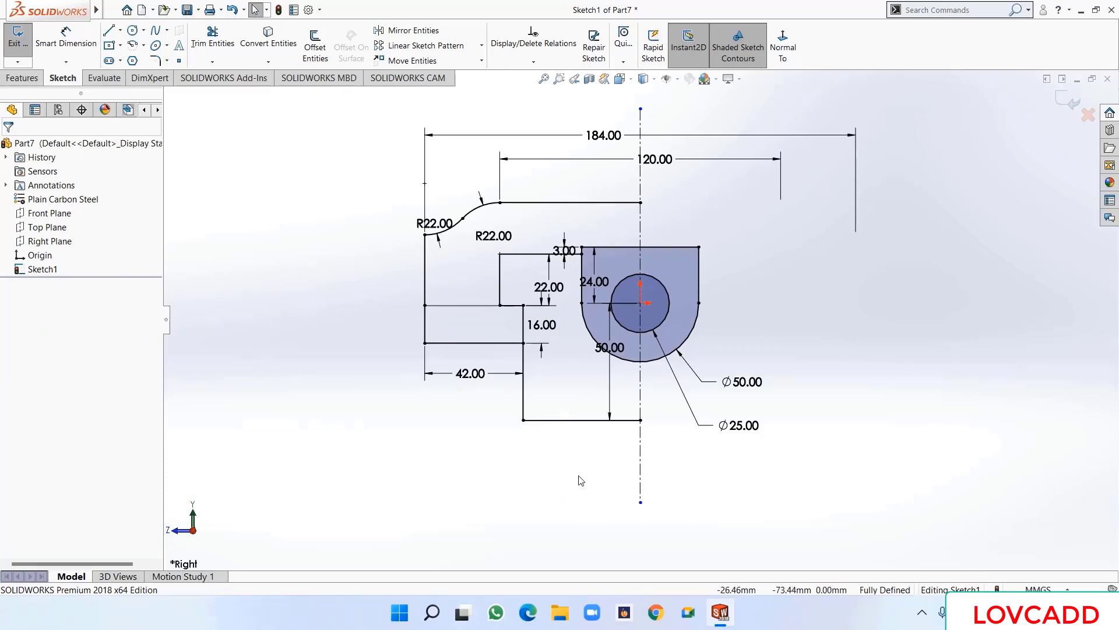
# - Mirror all left-half entities, arcs included, across the vertical centerline
pyautogui.moveTo(570, 491)
pyautogui.mouseDown()
pyautogui.moveTo(502, 274)
pyautogui.moveTo(439, 160)
pyautogui.moveTo(379, 118)
pyautogui.mouseUp()
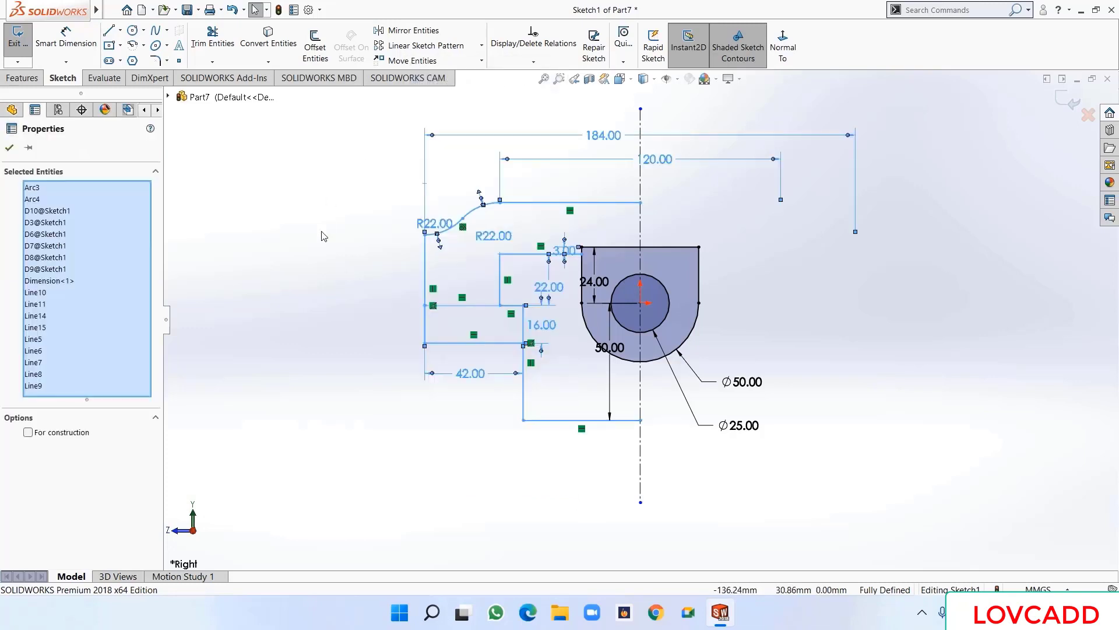
pyautogui.keyDown('ctrl'); pyautogui.click(641, 193); pyautogui.keyUp('ctrl')
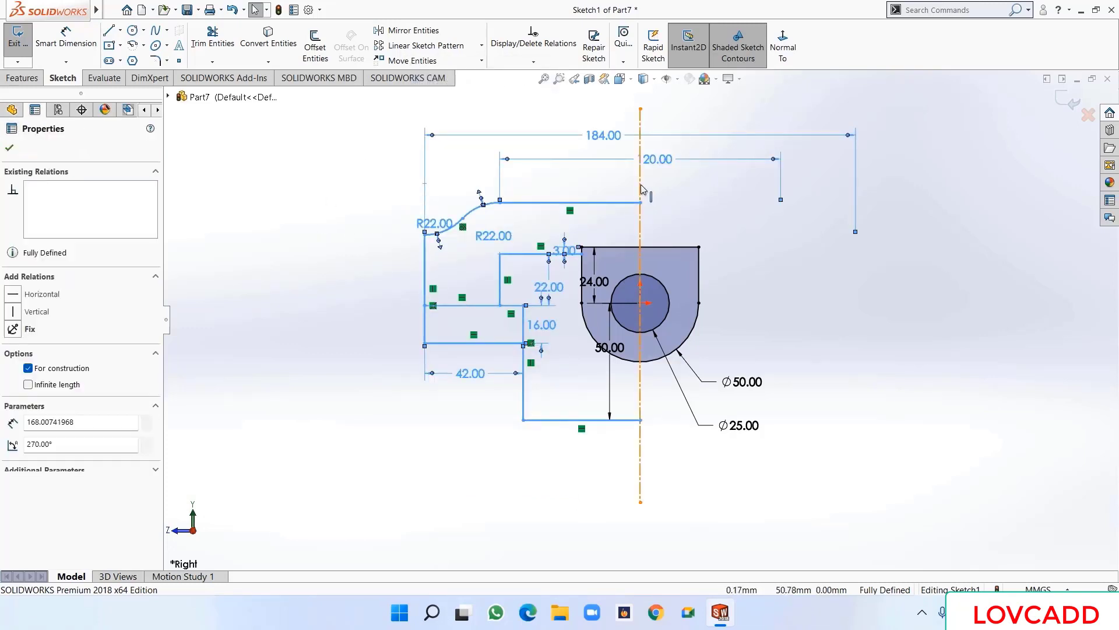
pyautogui.click(408, 30)
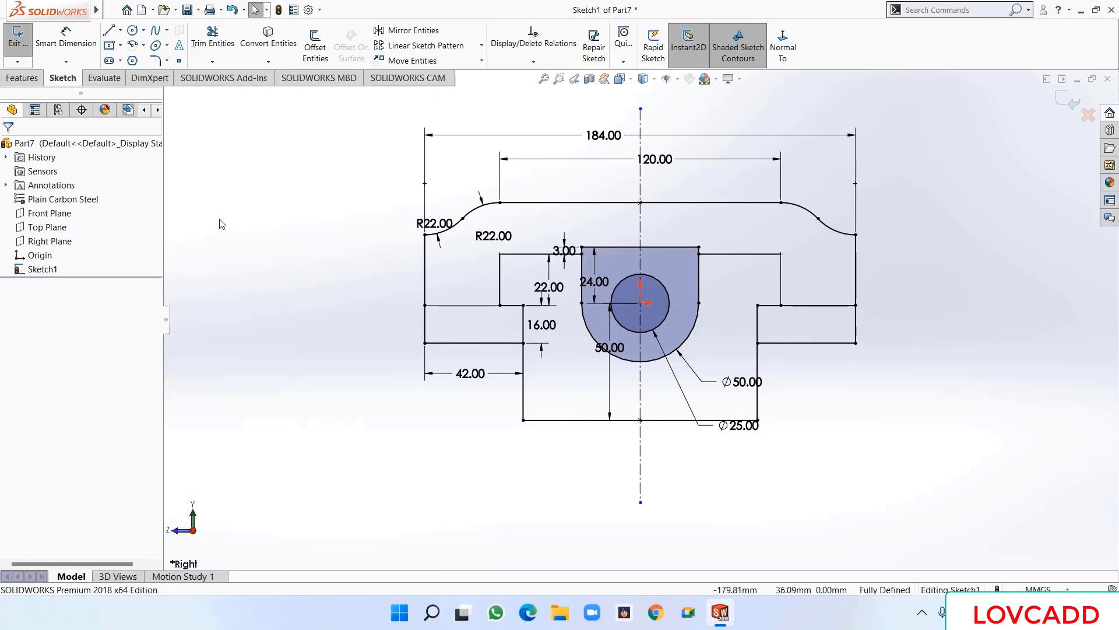
# - Add 3 mm sketch fillets to the boss's top-left and top-right corners
pyautogui.click(155, 60)
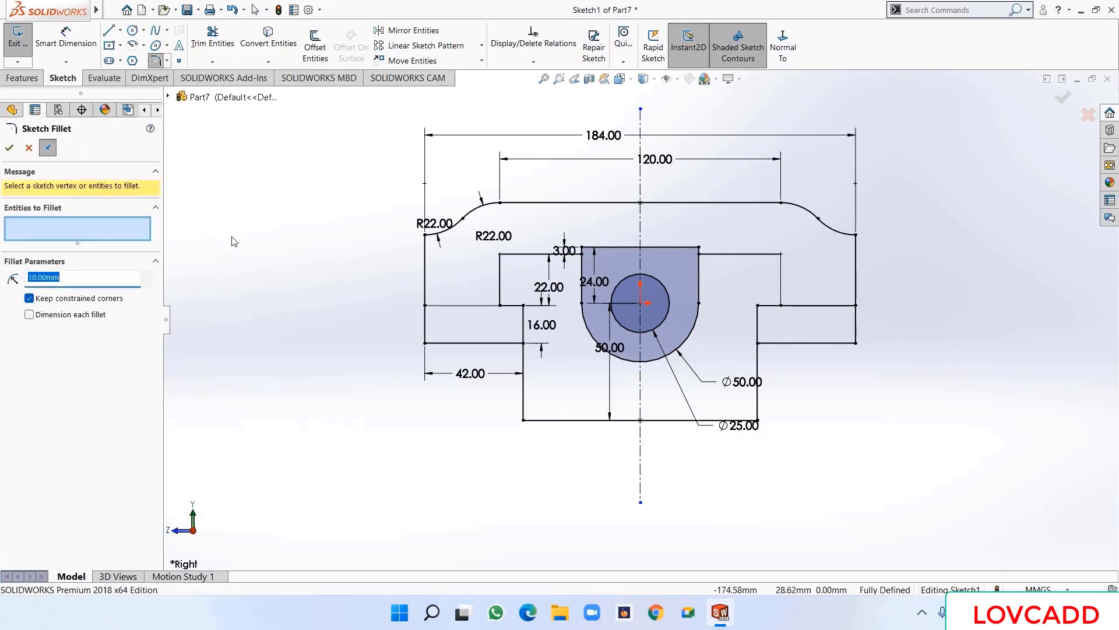
pyautogui.write('3')
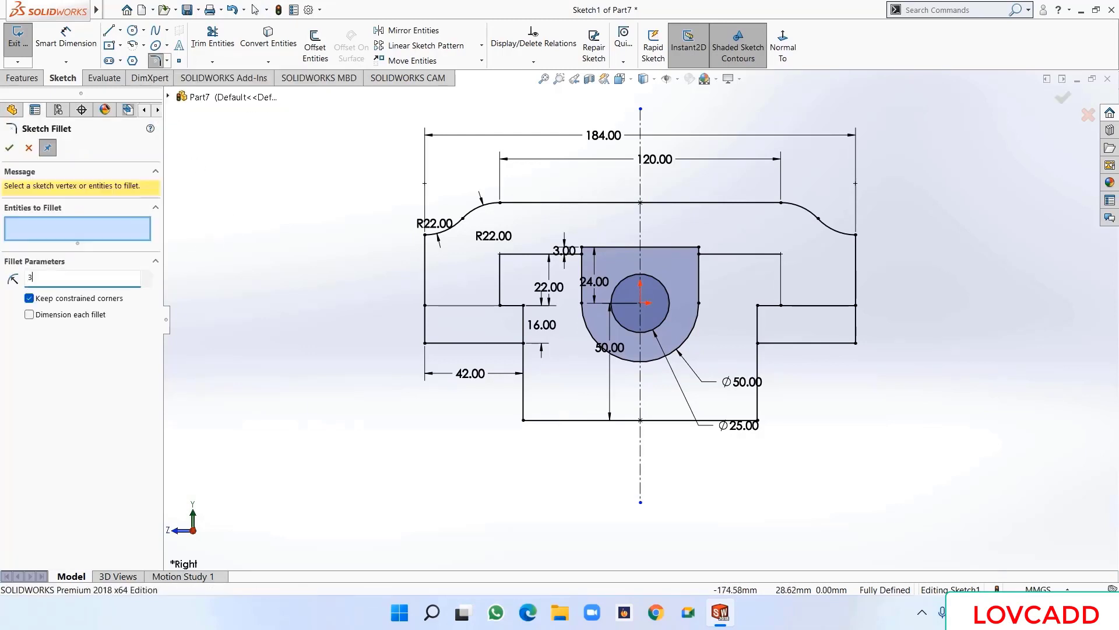
pyautogui.click(584, 249)
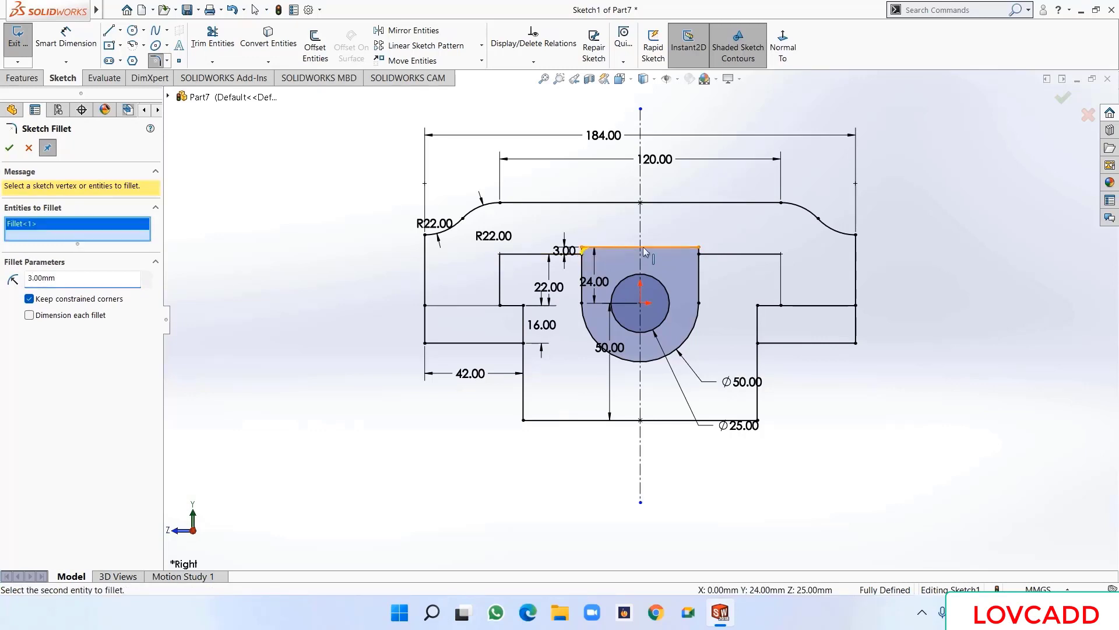
pyautogui.click(699, 249)
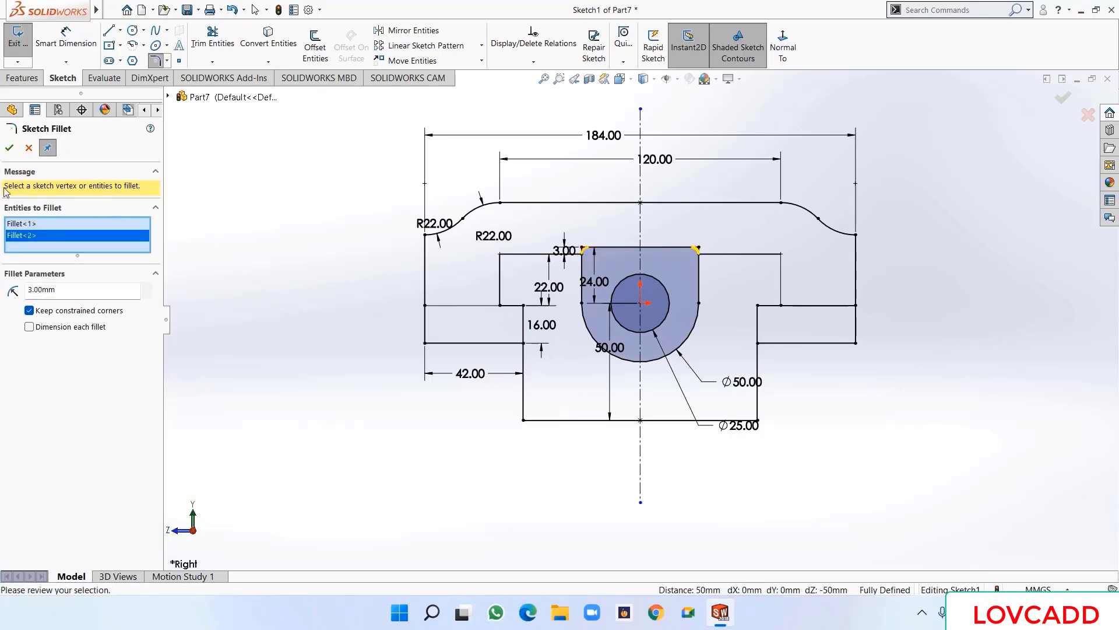
pyautogui.click(9, 147)
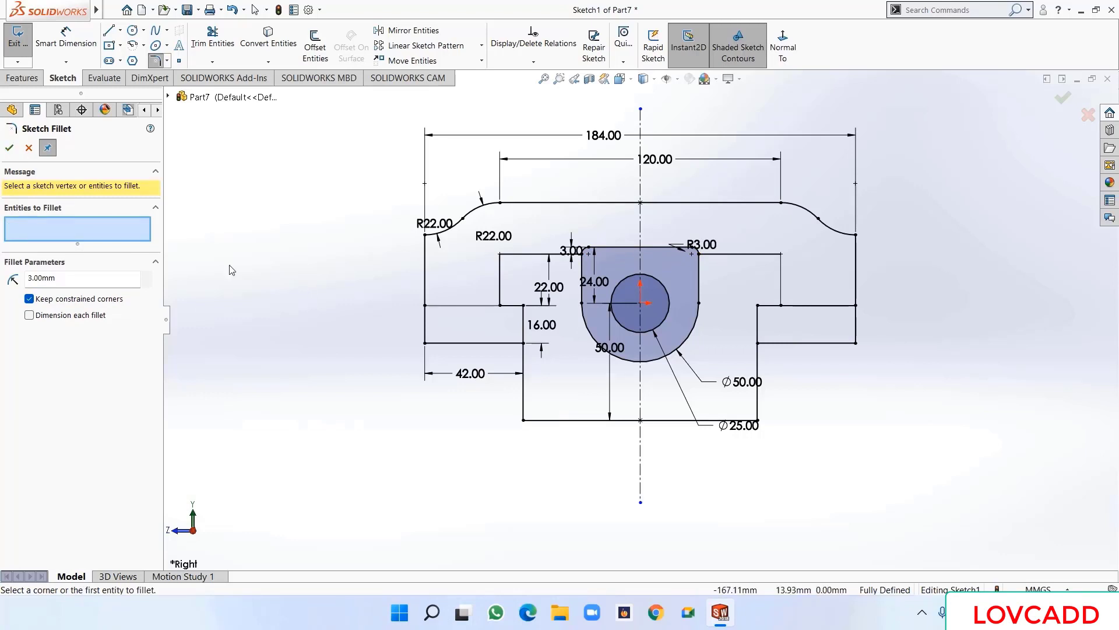
pyautogui.click(9, 148)
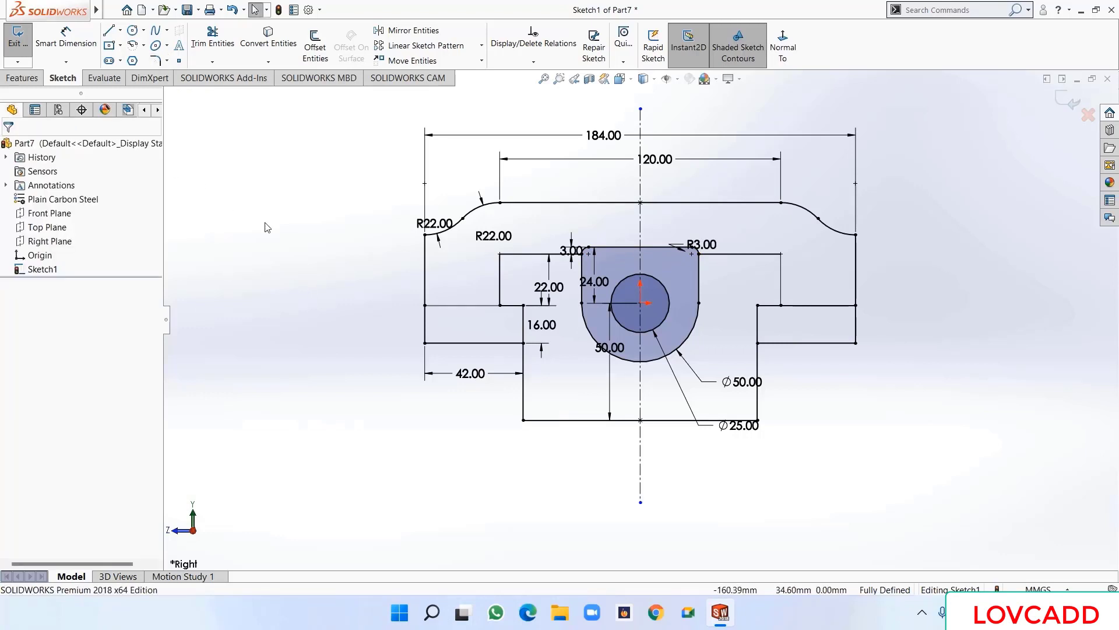
# - Extrude the left and upper-right profile regions Mid Plane to 140 mm depth
pyautogui.click(22, 78)
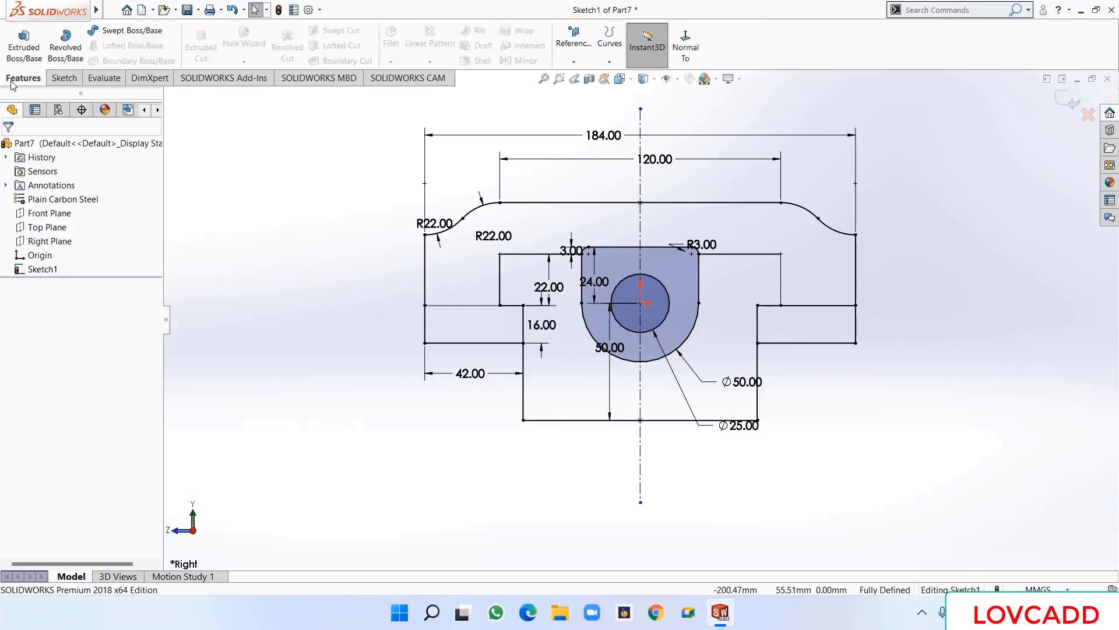
pyautogui.click(21, 56)
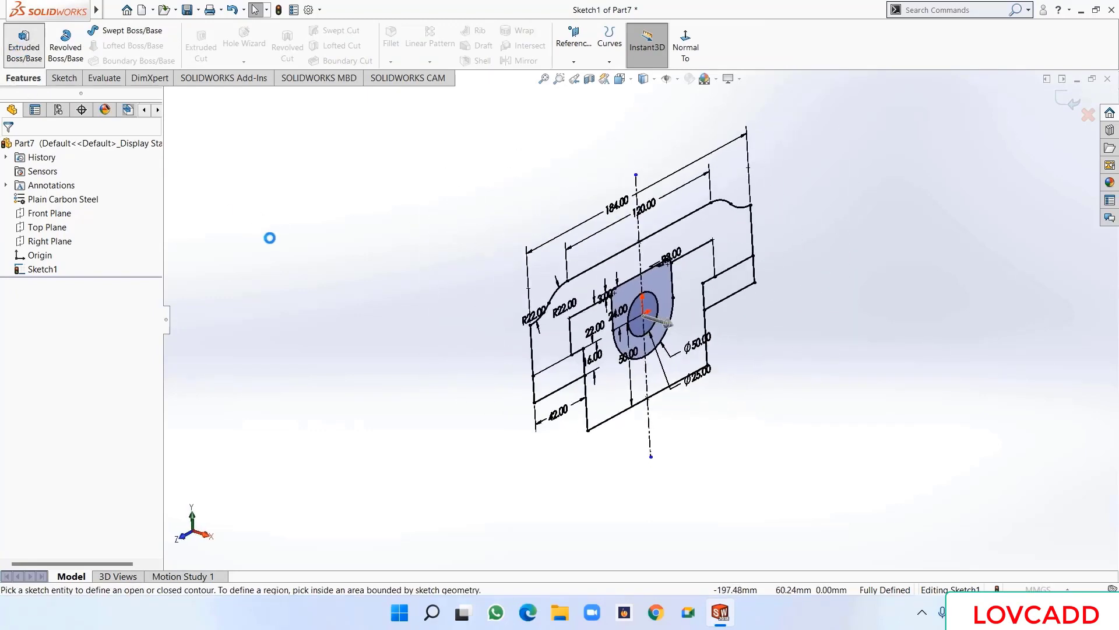
pyautogui.moveTo(338, 330); pyautogui.dragTo(457, 383, button='middle')
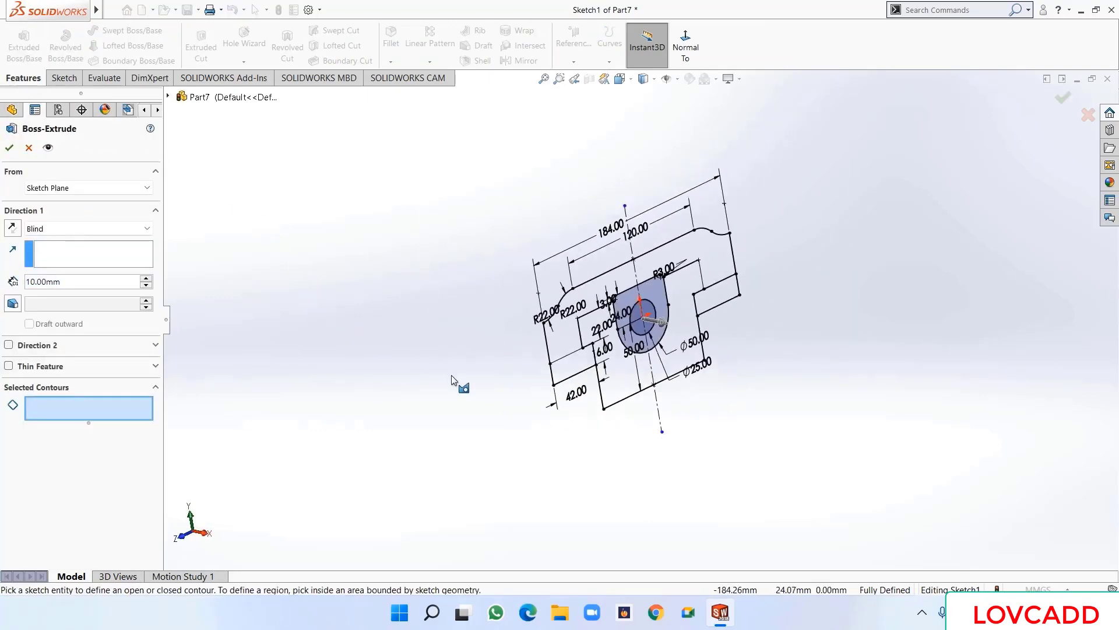
pyautogui.click(564, 338)
pyautogui.click(709, 257)
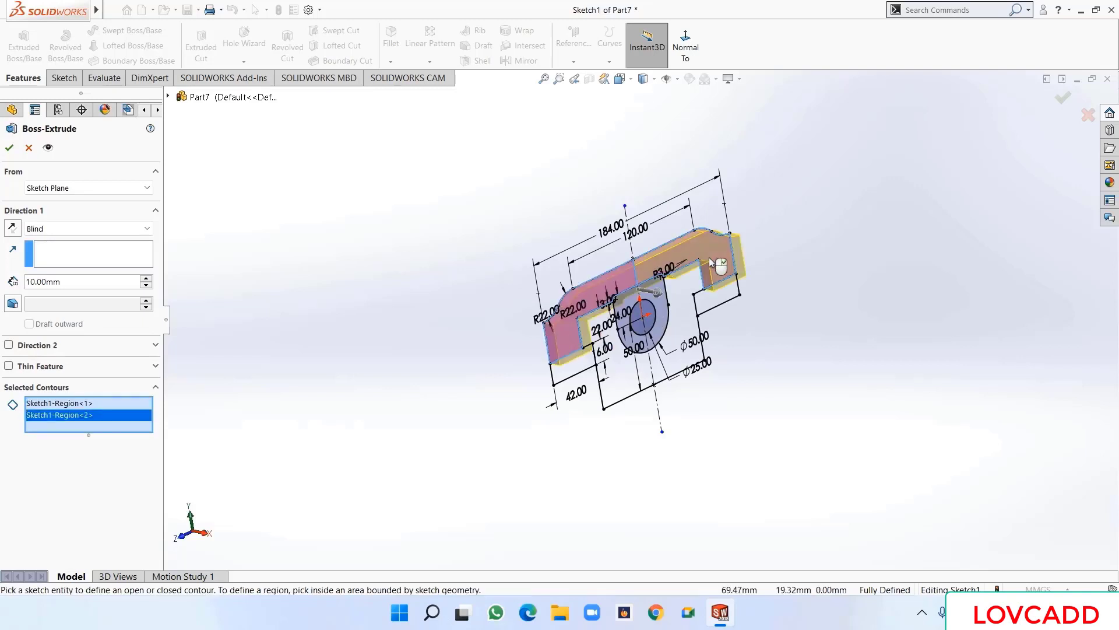
pyautogui.click(80, 229)
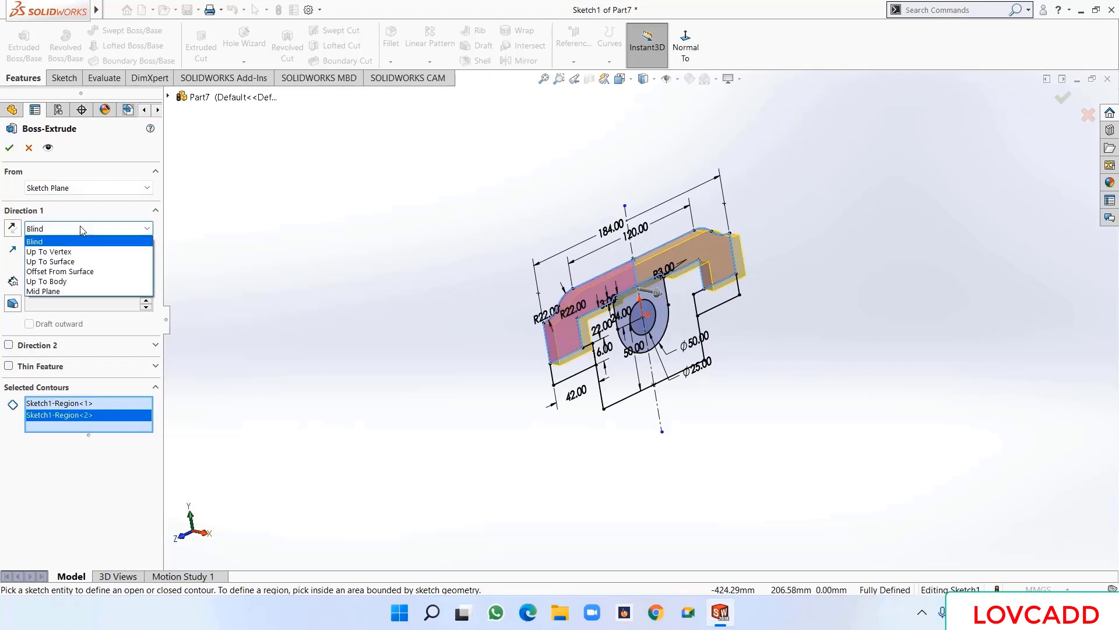
pyautogui.click(75, 291)
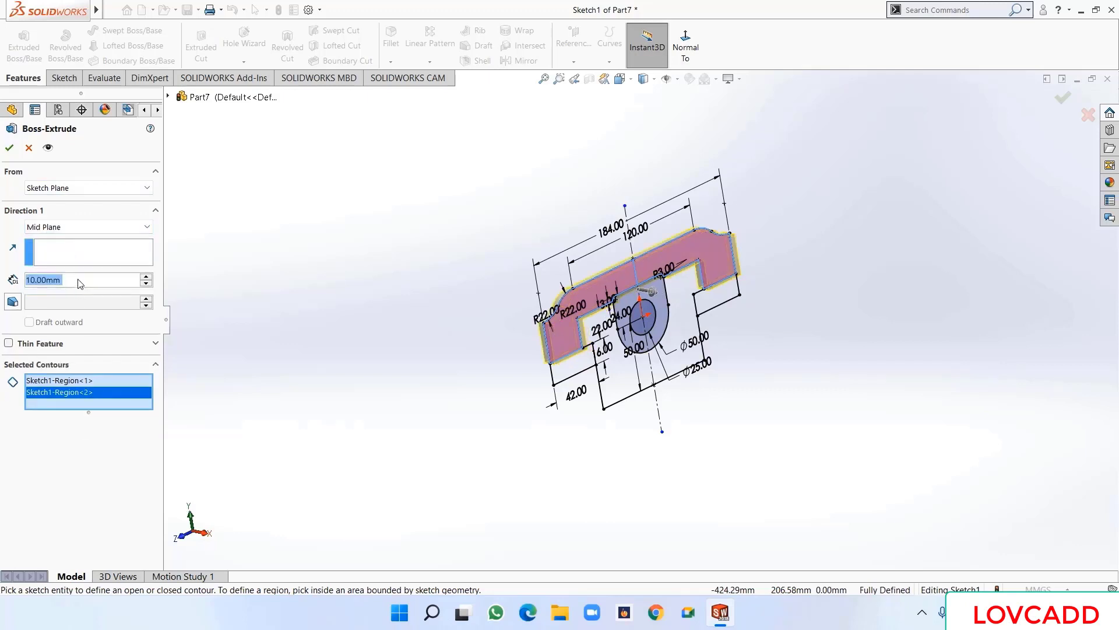
pyautogui.write('140')
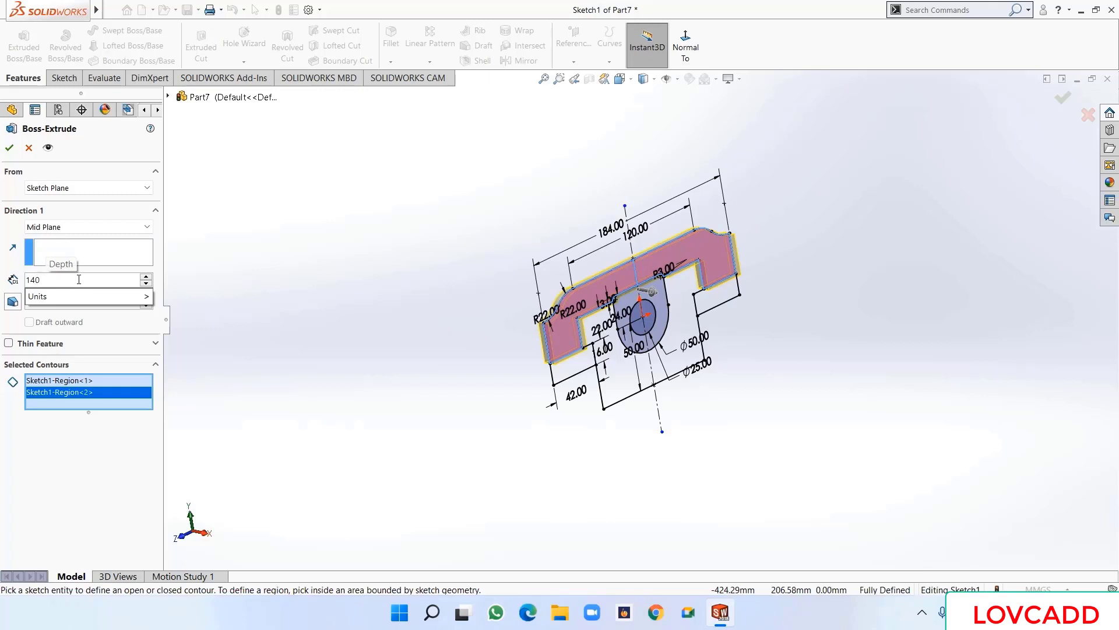
pyautogui.press('Return')
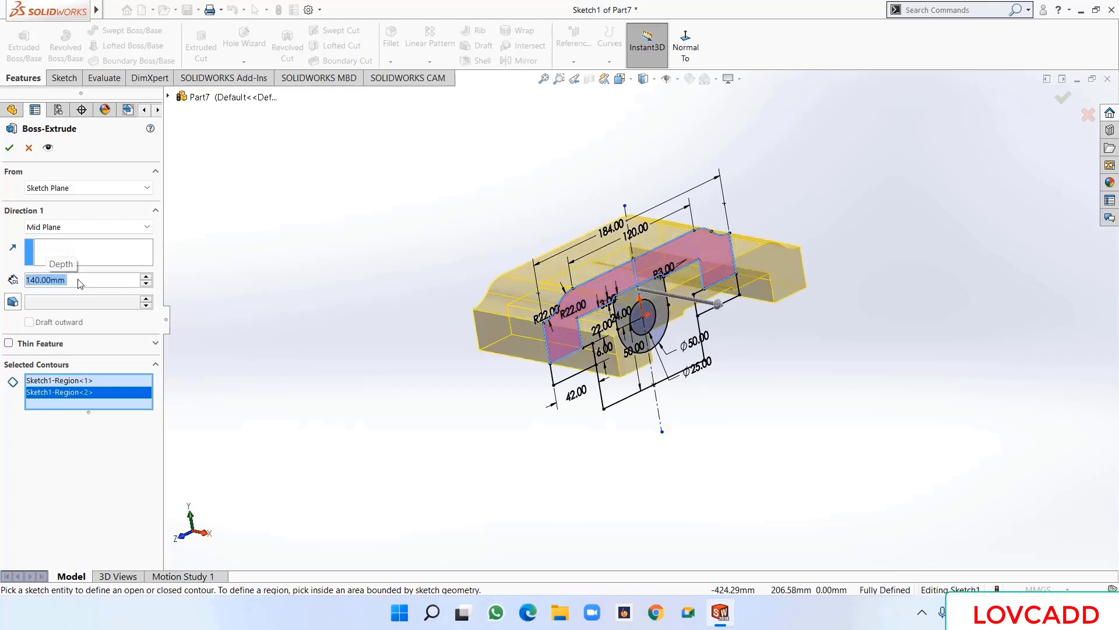
# - Create the 140 mm extrusion and select its Sketch1 for reuse
pyautogui.click(9, 148)
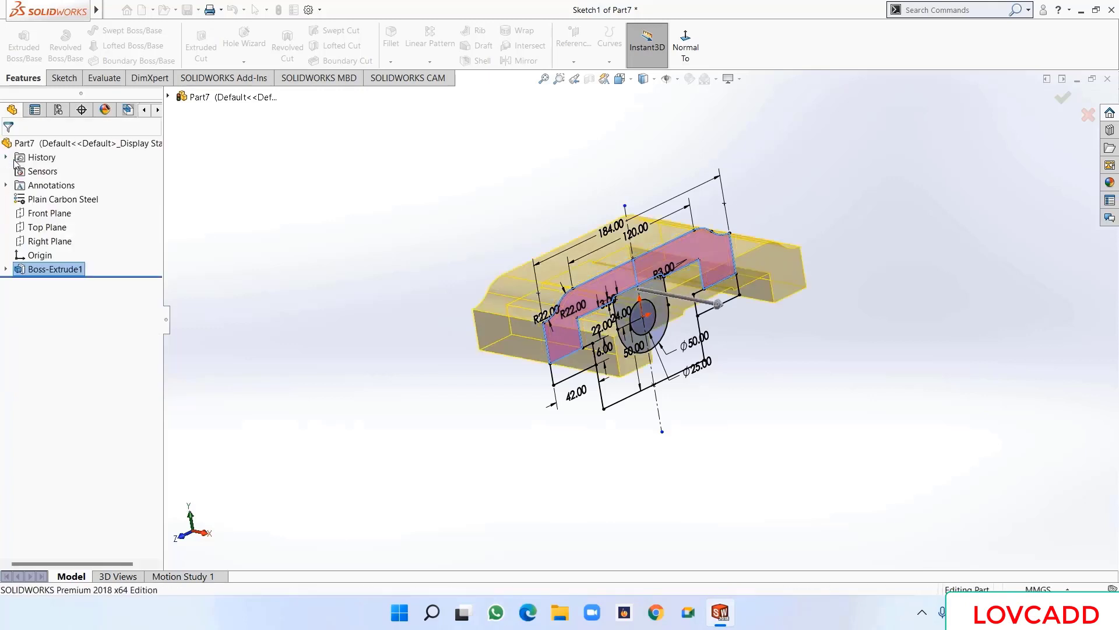
pyautogui.moveTo(285, 355); pyautogui.dragTo(309, 356, button='middle')
pyautogui.click(6, 269)
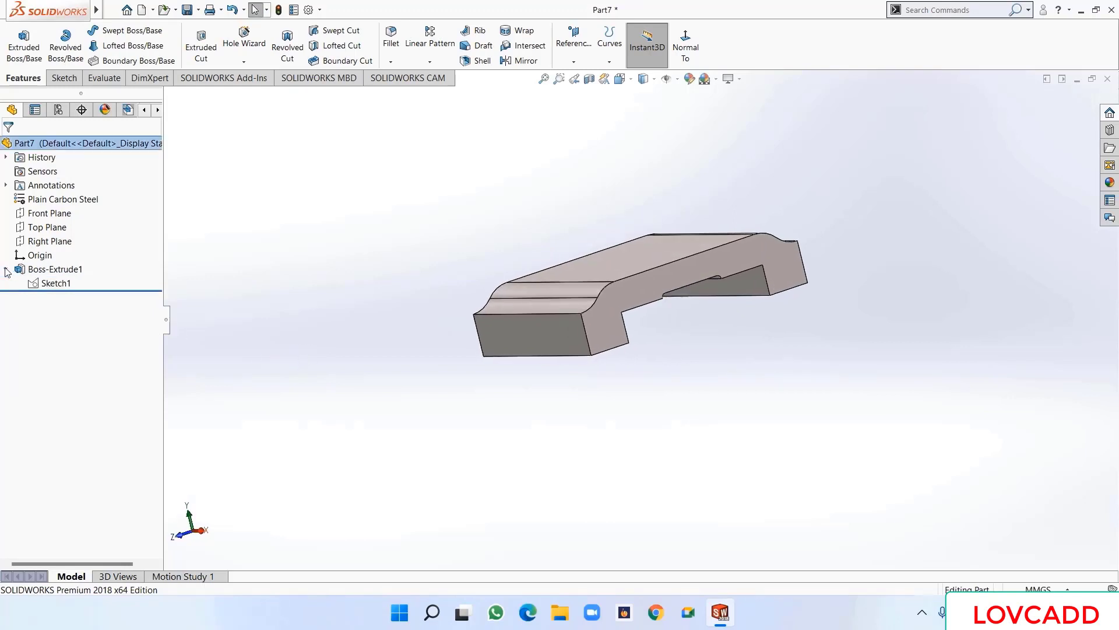
pyautogui.click(54, 285)
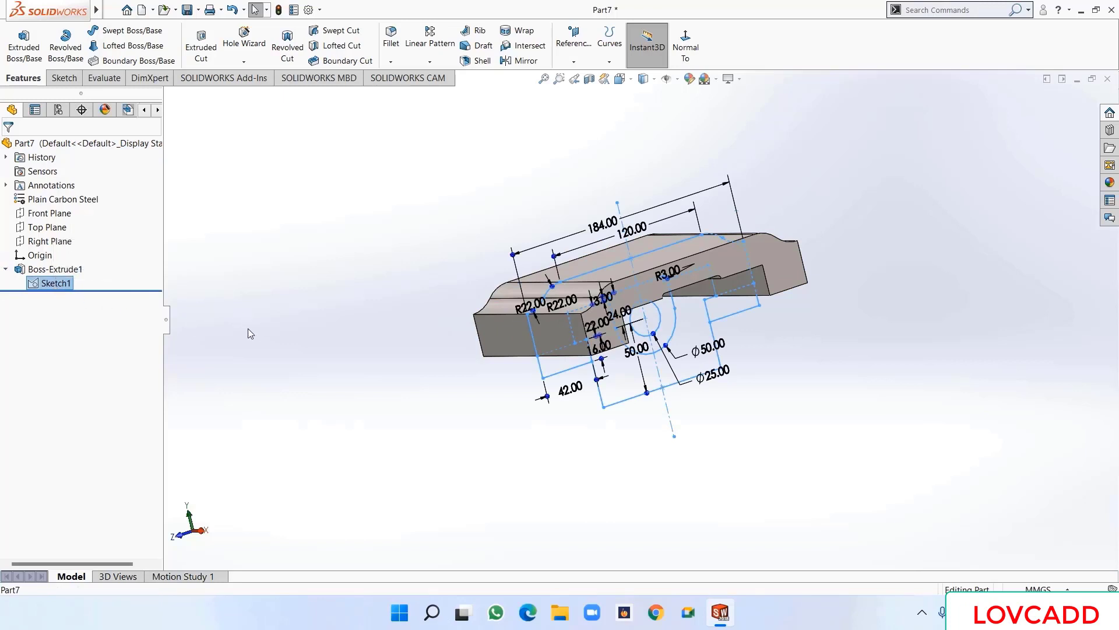
# - Extrude the two central boss regions Mid Plane 58 mm, merged with the bracket
pyautogui.click(24, 44)
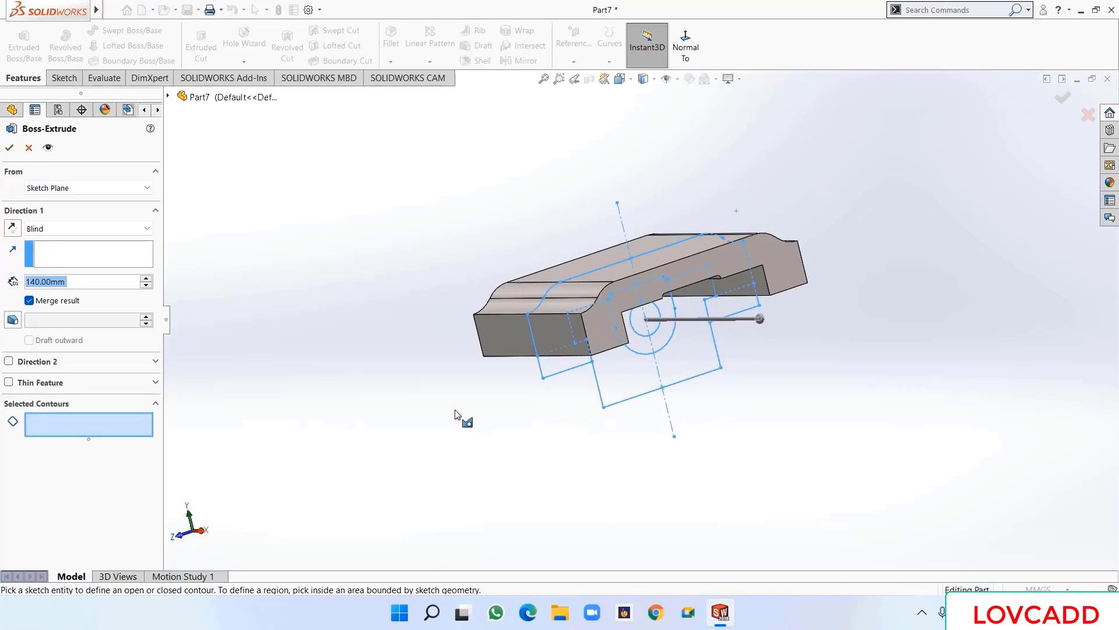
pyautogui.click(644, 346)
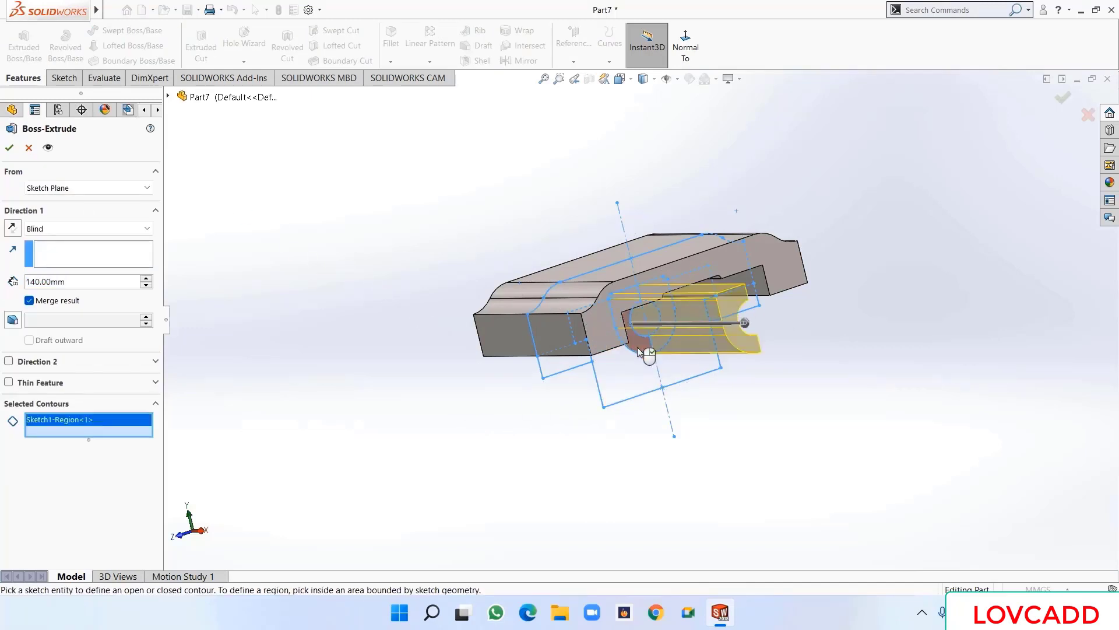
pyautogui.click(666, 337)
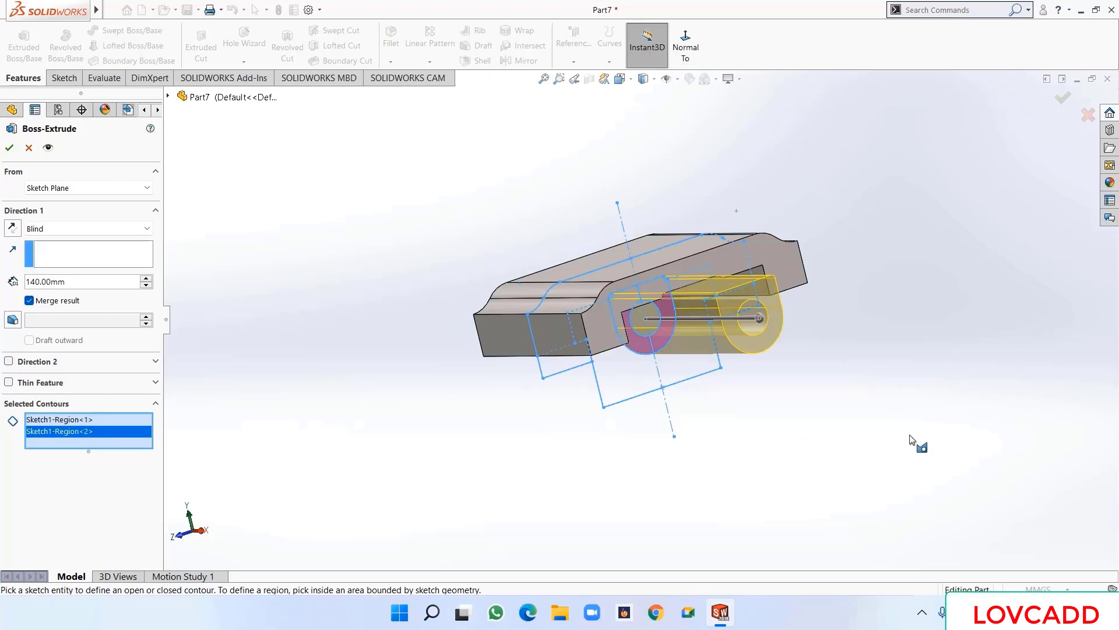
pyautogui.moveTo(917, 445)
pyautogui.mouseDown(button='middle')
pyautogui.moveTo(874, 429)
pyautogui.moveTo(922, 415)
pyautogui.moveTo(930, 422)
pyautogui.mouseUp(button='middle')
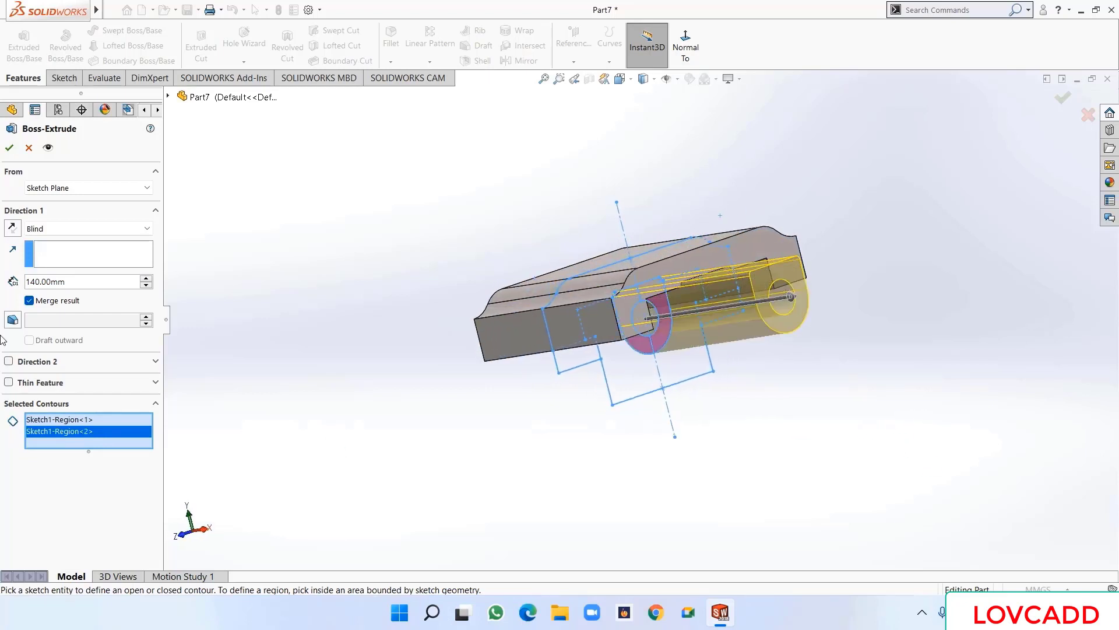
pyautogui.click(35, 227)
pyautogui.click(47, 301)
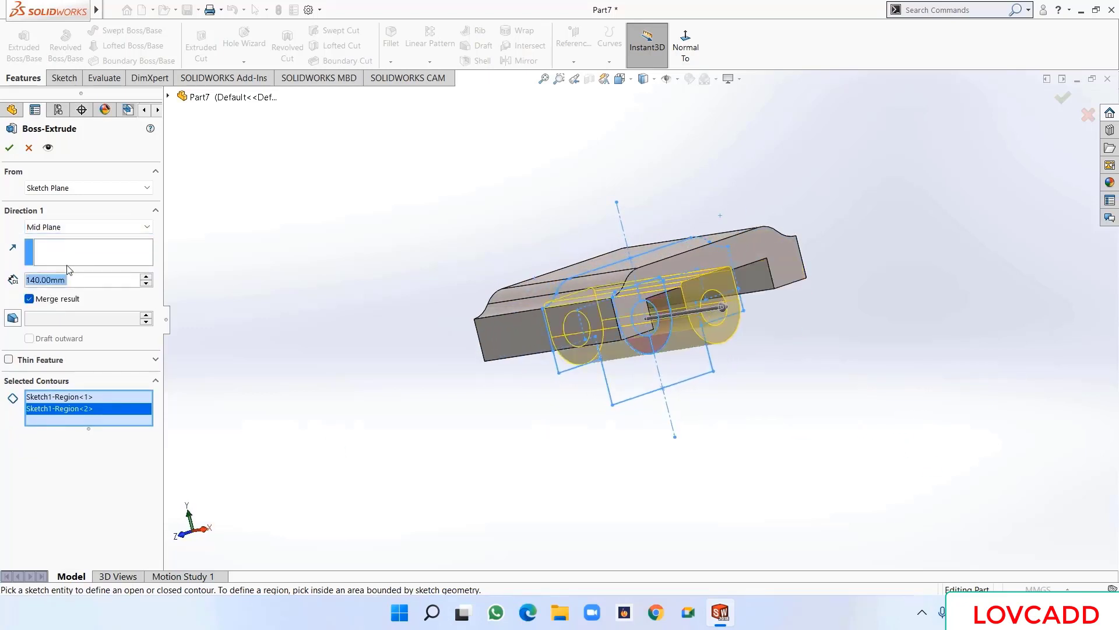
pyautogui.write('5')
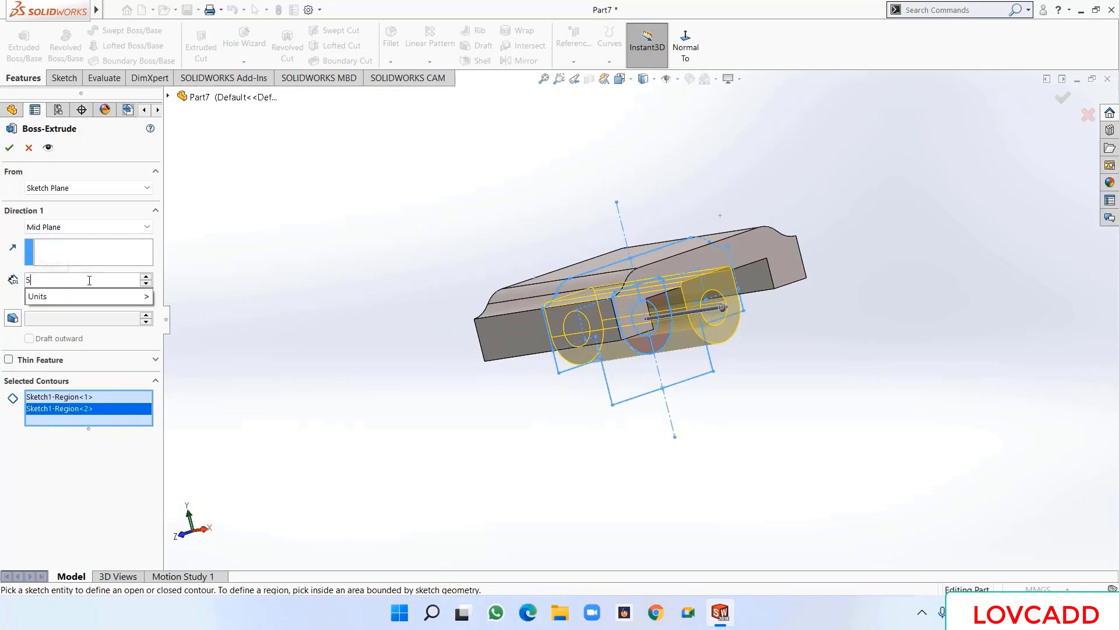
pyautogui.write('8')
pyautogui.press('Return')
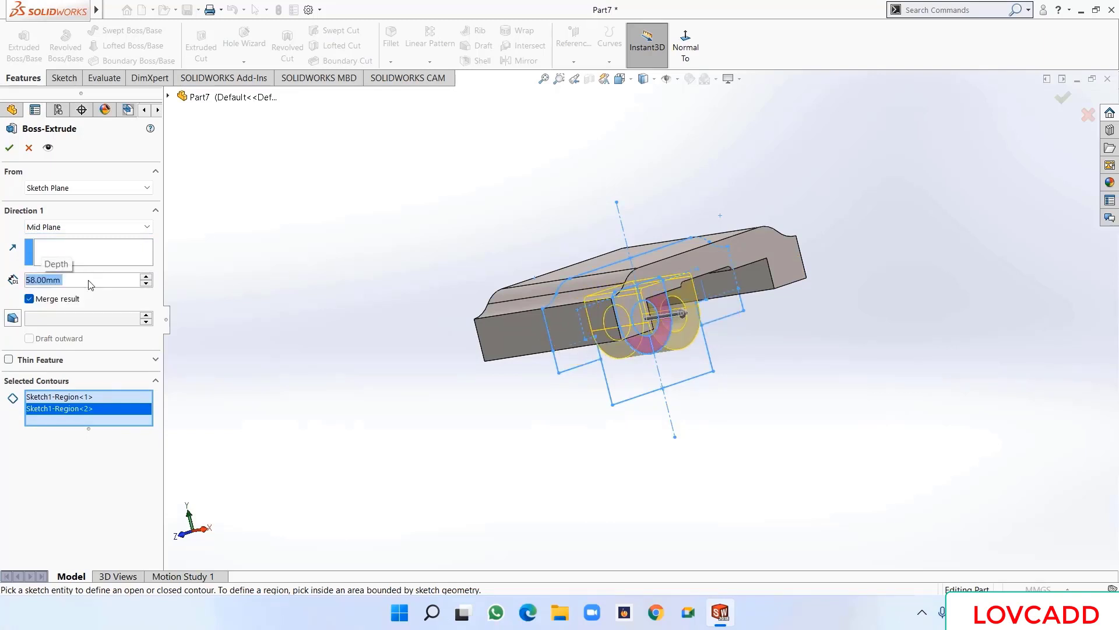
pyautogui.click(9, 149)
pyautogui.click(319, 268)
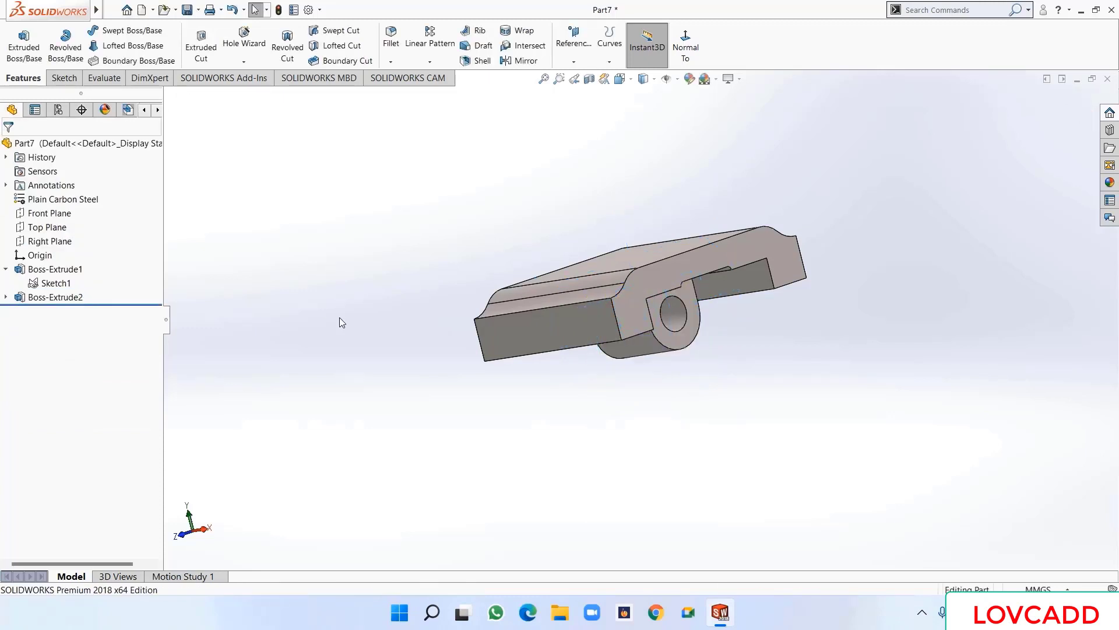
# - Open a new sketch on the Front Plane, viewed normal to the screen
pyautogui.moveTo(339, 320); pyautogui.dragTo(327, 259, button='middle')
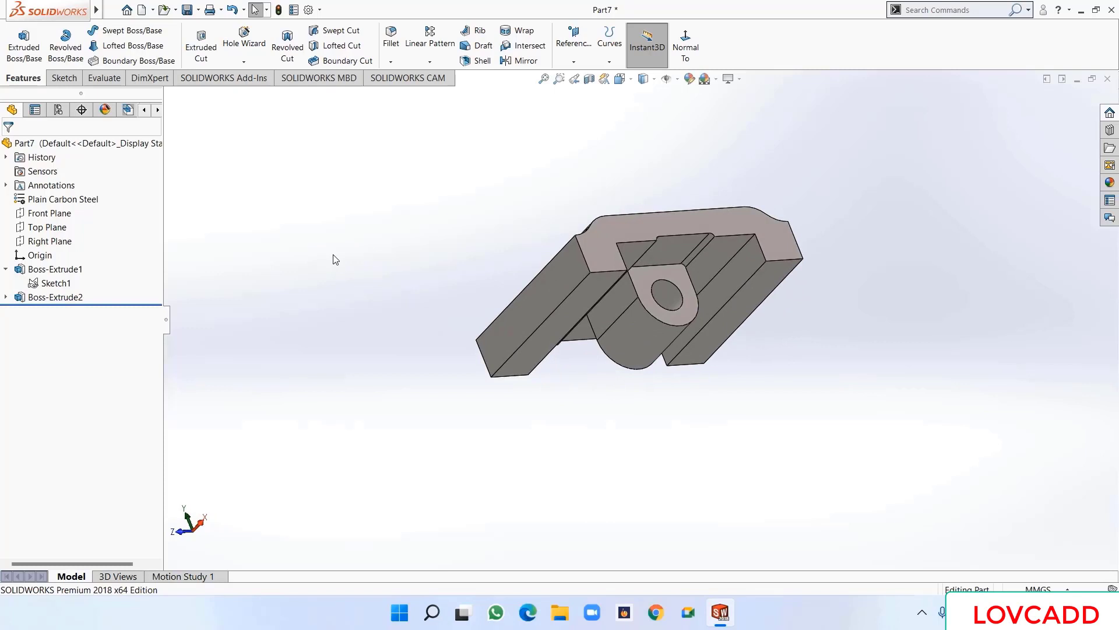
pyautogui.click(64, 213)
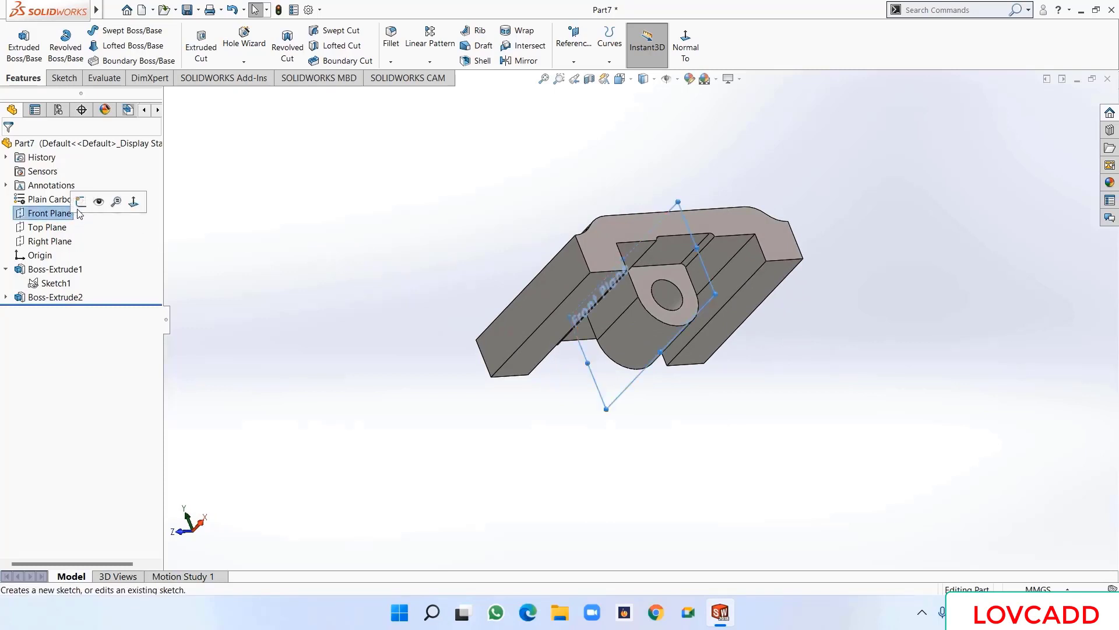
pyautogui.click(80, 201)
pyautogui.click(783, 42)
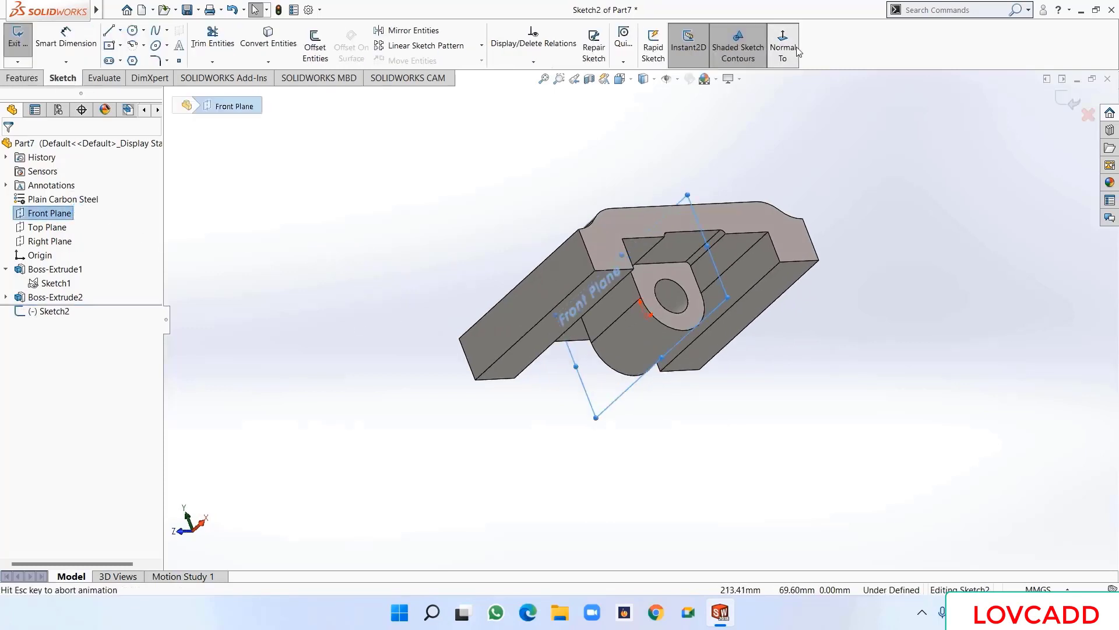
pyautogui.press('z')
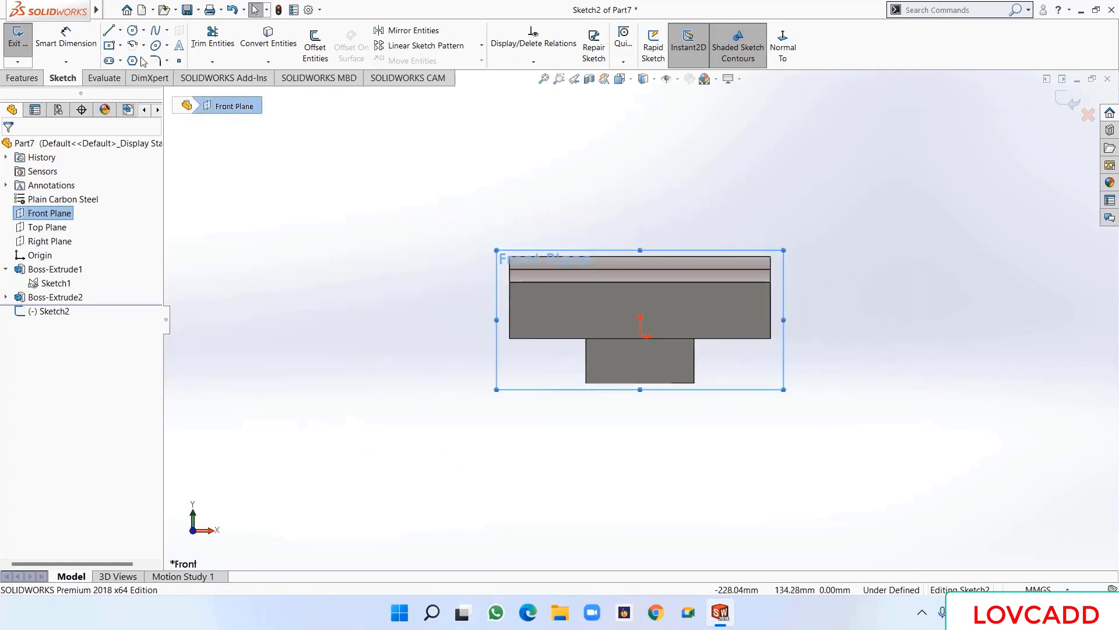
pyautogui.click(427, 313)
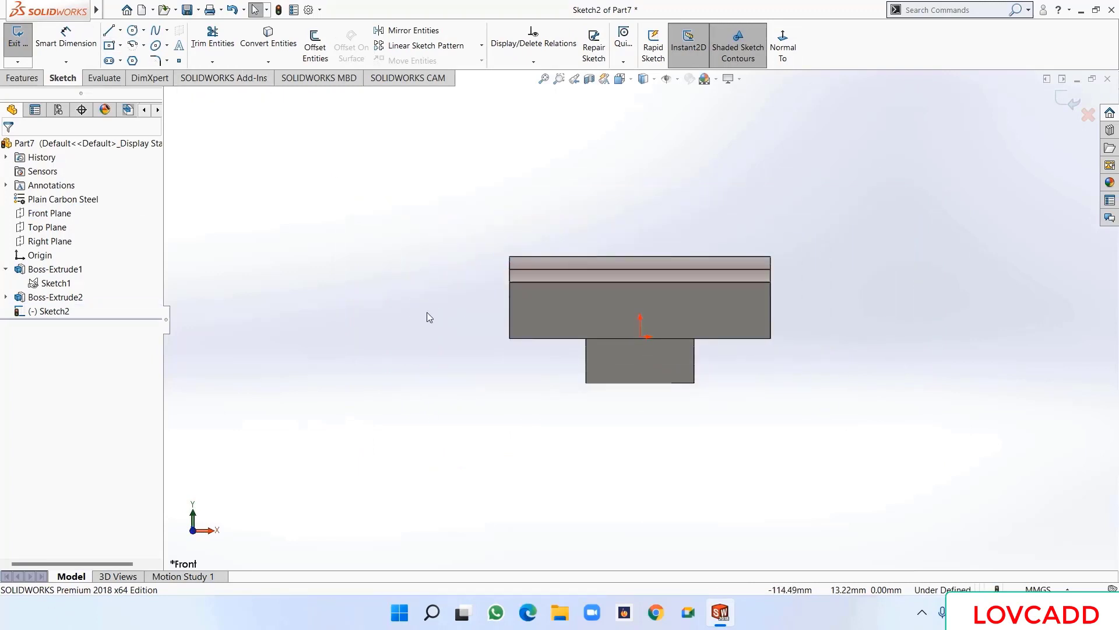
# - Start the Line tool for the new sketch
pyautogui.click(109, 30)
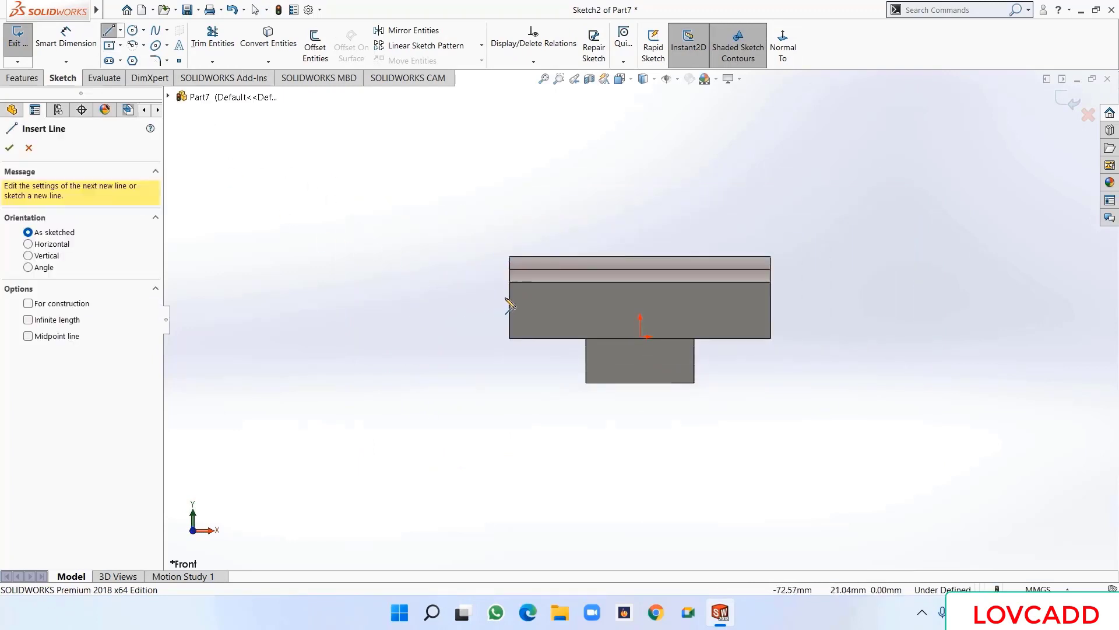
# - Draw a closed L-shaped profile with a tall narrow upright at the part's left edge
pyautogui.click(510, 338)
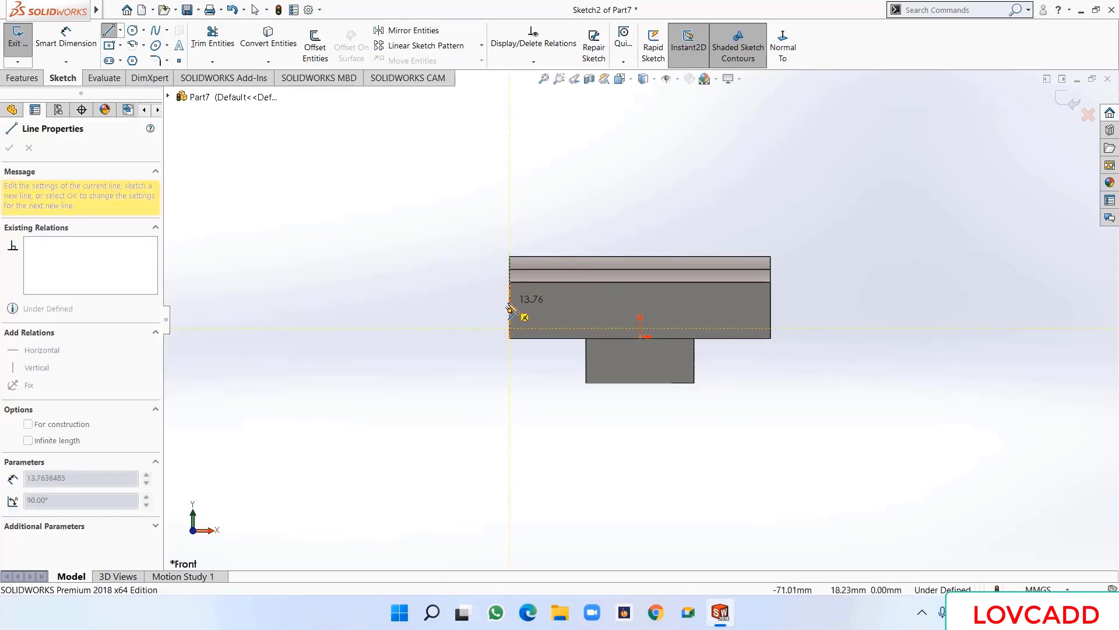
pyautogui.click(510, 302)
pyautogui.click(547, 302)
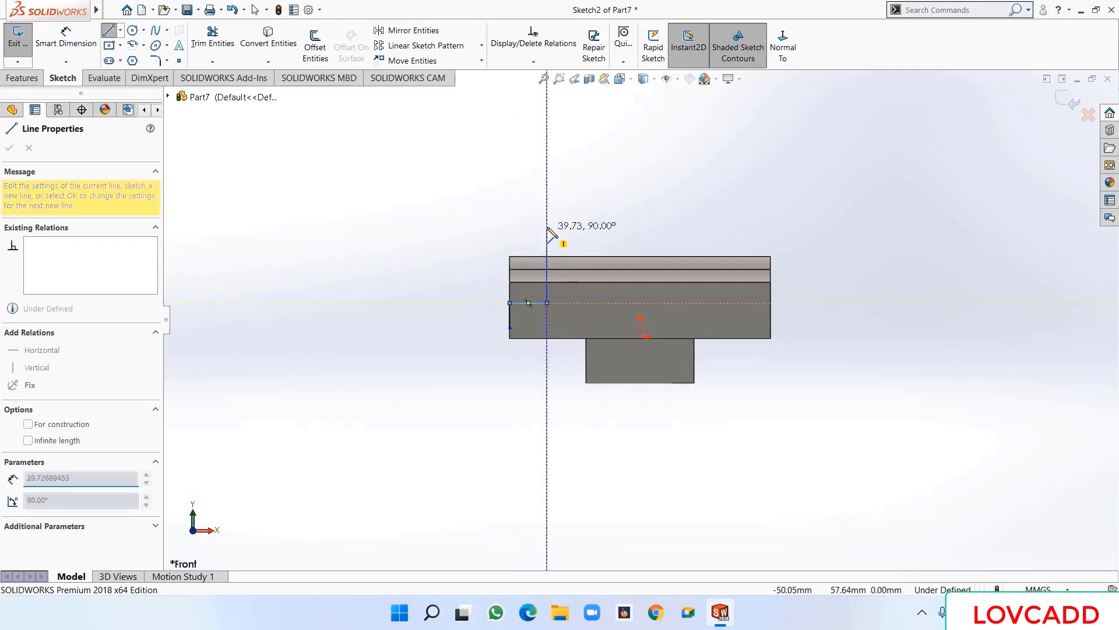
pyautogui.click(547, 181)
pyautogui.click(573, 181)
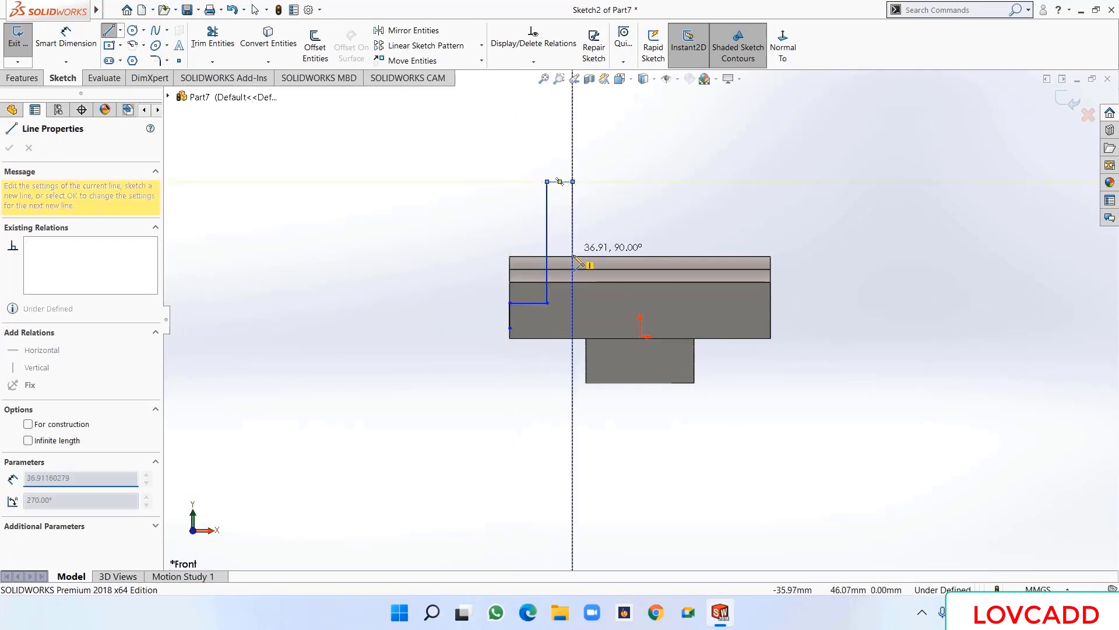
pyautogui.click(573, 328)
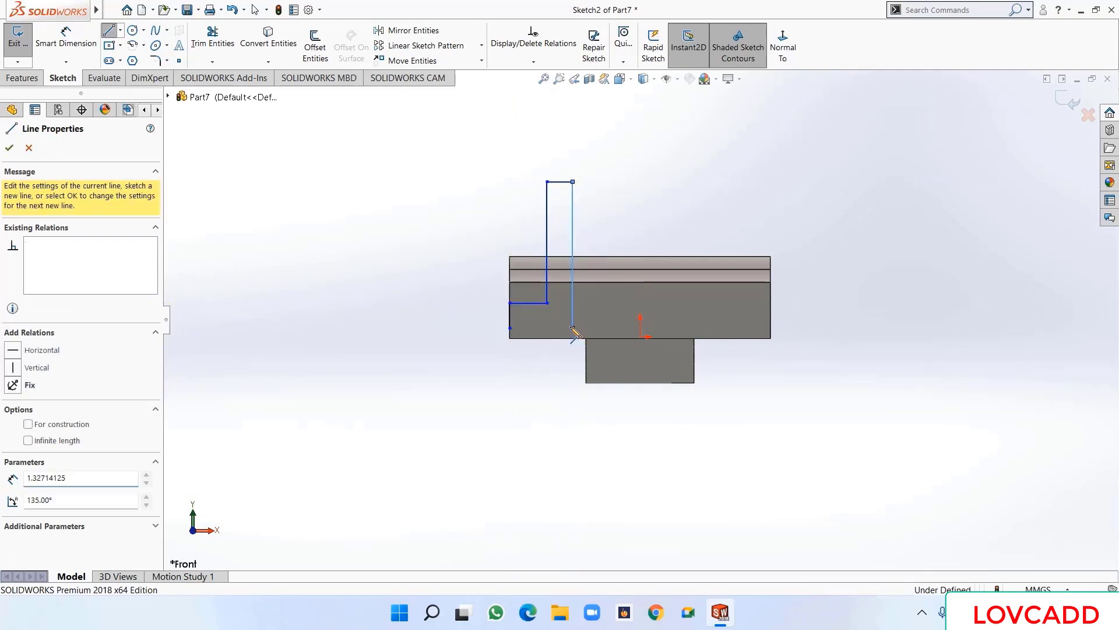
pyautogui.click(510, 329)
pyautogui.rightClick(510, 330)
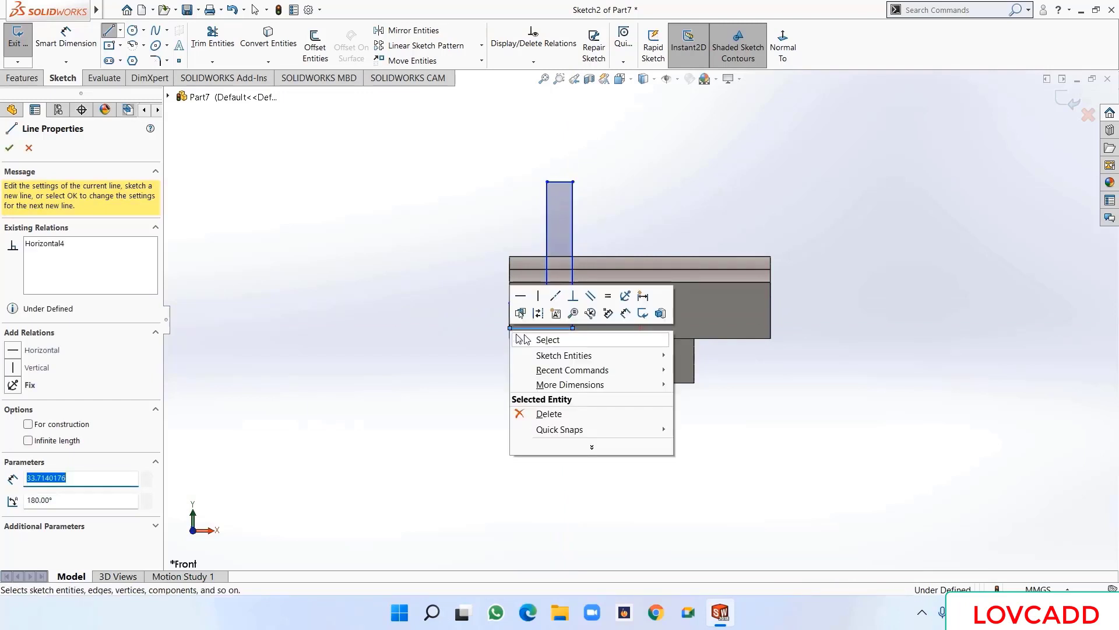
pyautogui.click(529, 339)
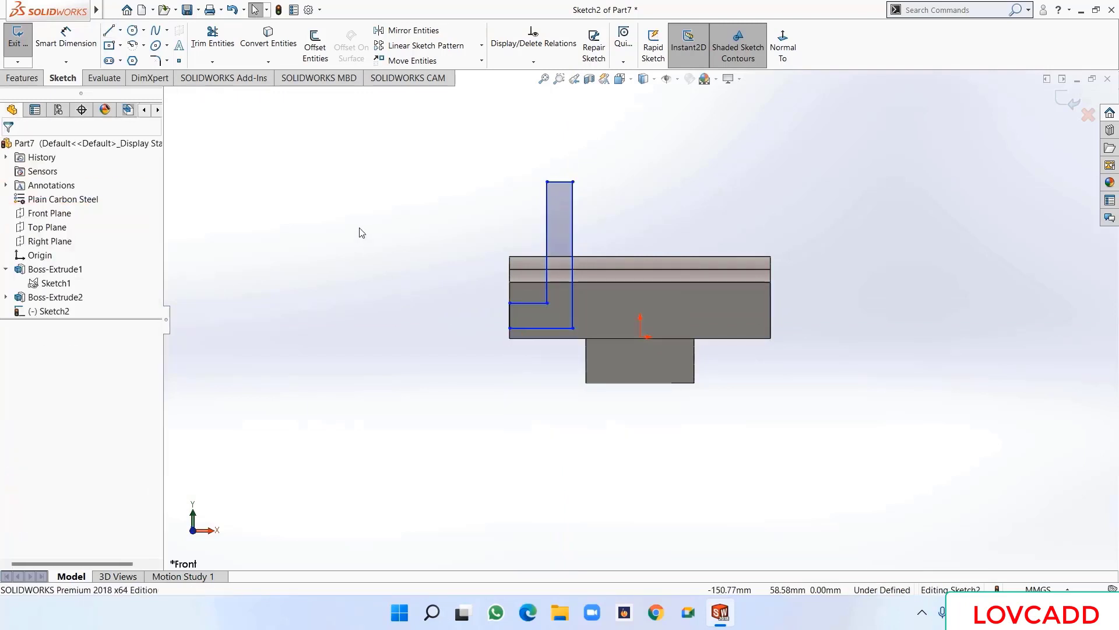
# - Make the profile's left line horizontal with the midpoint of the part's right edge
pyautogui.click(510, 316)
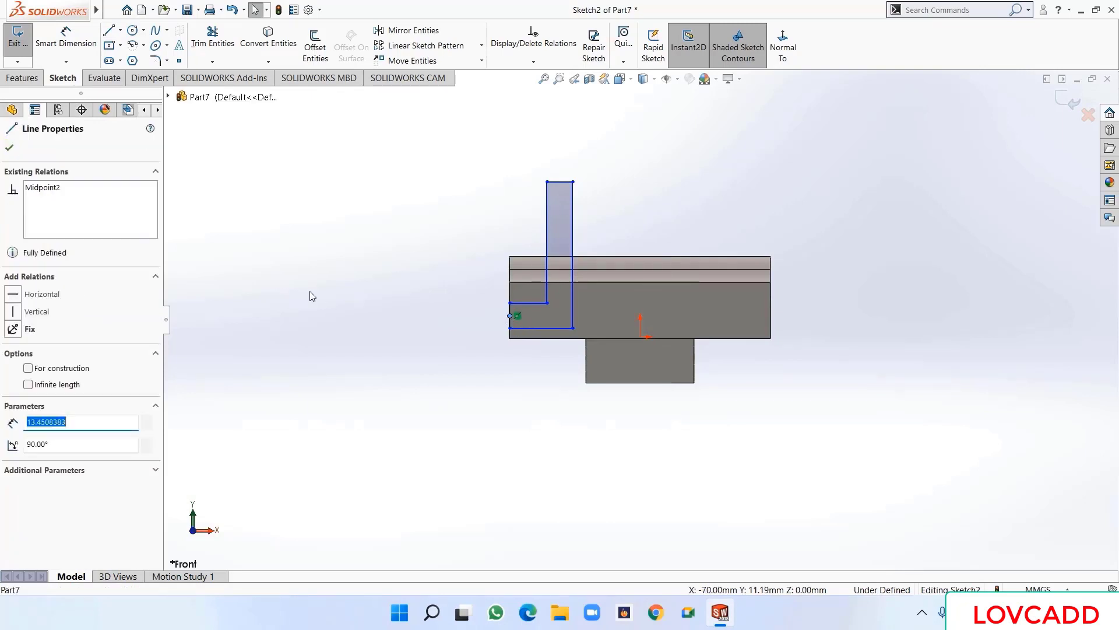
pyautogui.keyDown('ctrl'); pyautogui.click(770, 310); pyautogui.keyUp('ctrl')
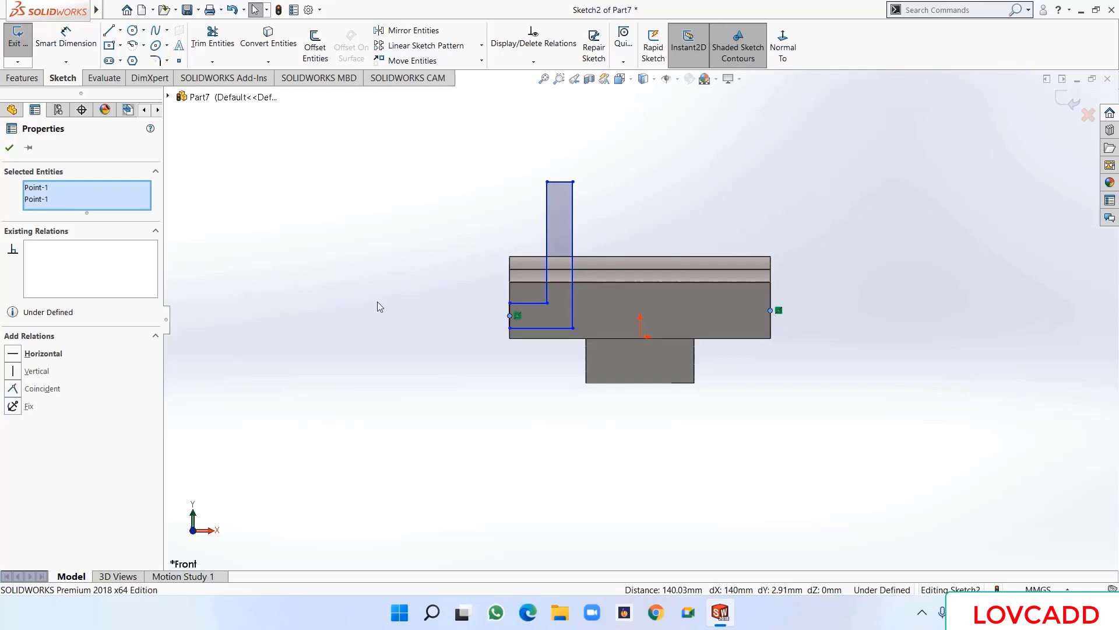
pyautogui.click(13, 353)
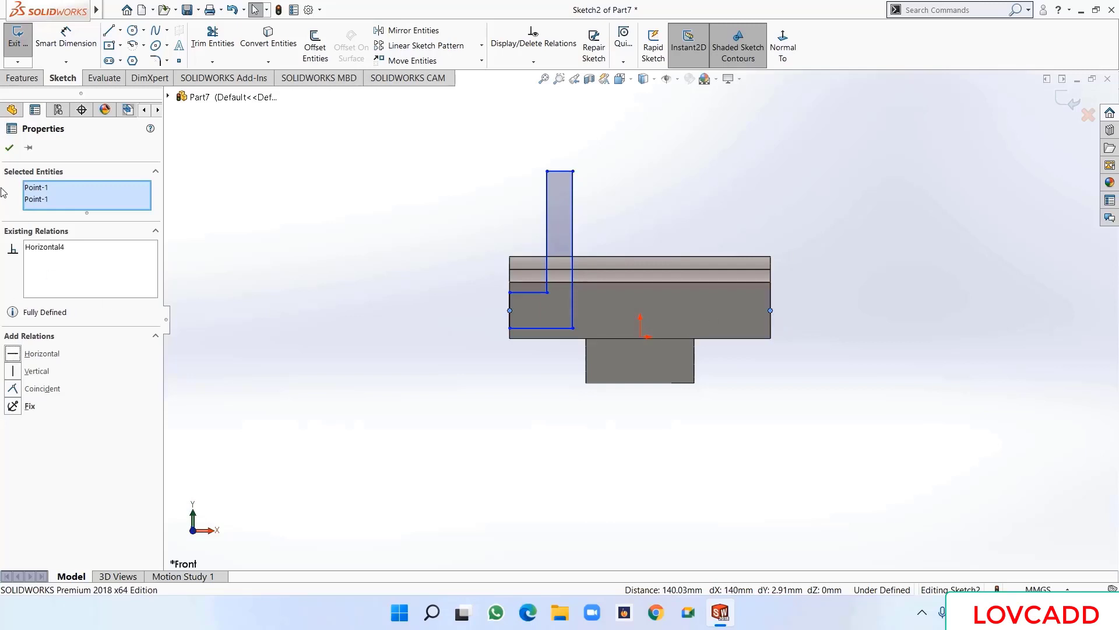
pyautogui.press('Escape')
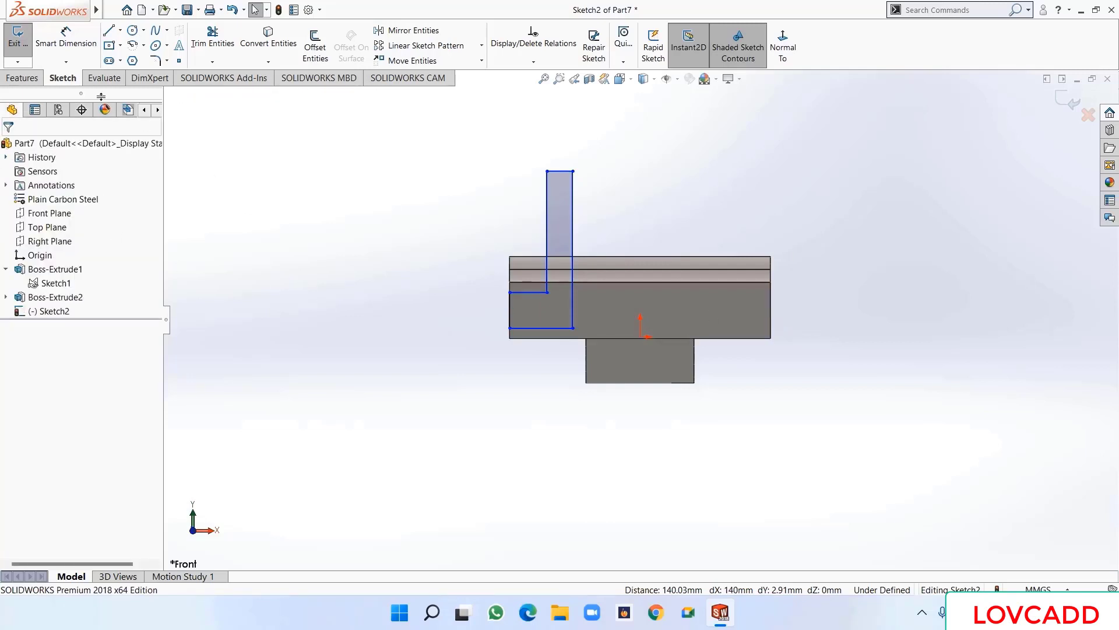
# - Dimension the left leg height to 12 mm and the upright width to 12 mm
pyautogui.click(66, 40)
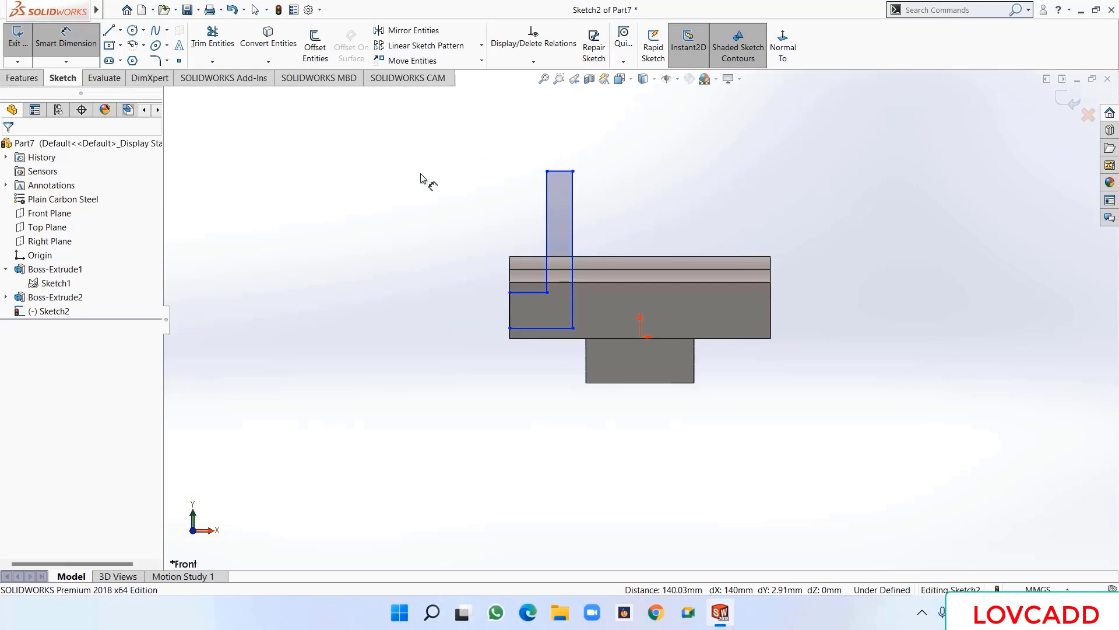
pyautogui.click(509, 313)
pyautogui.click(476, 312)
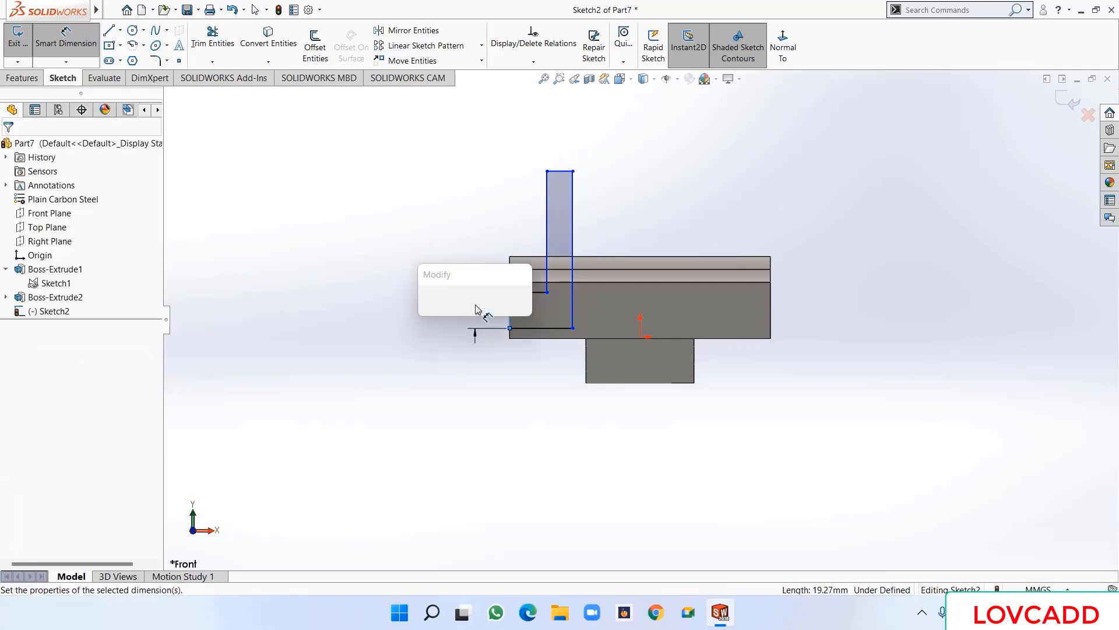
pyautogui.write('12')
pyautogui.press('Return')
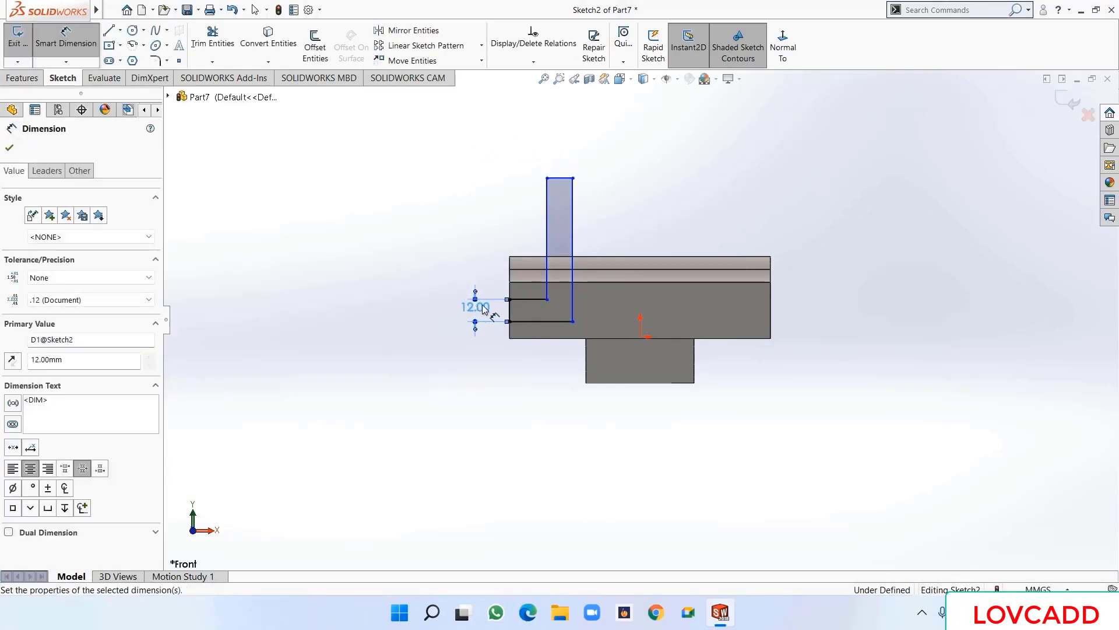
pyautogui.click(559, 179)
pyautogui.click(559, 163)
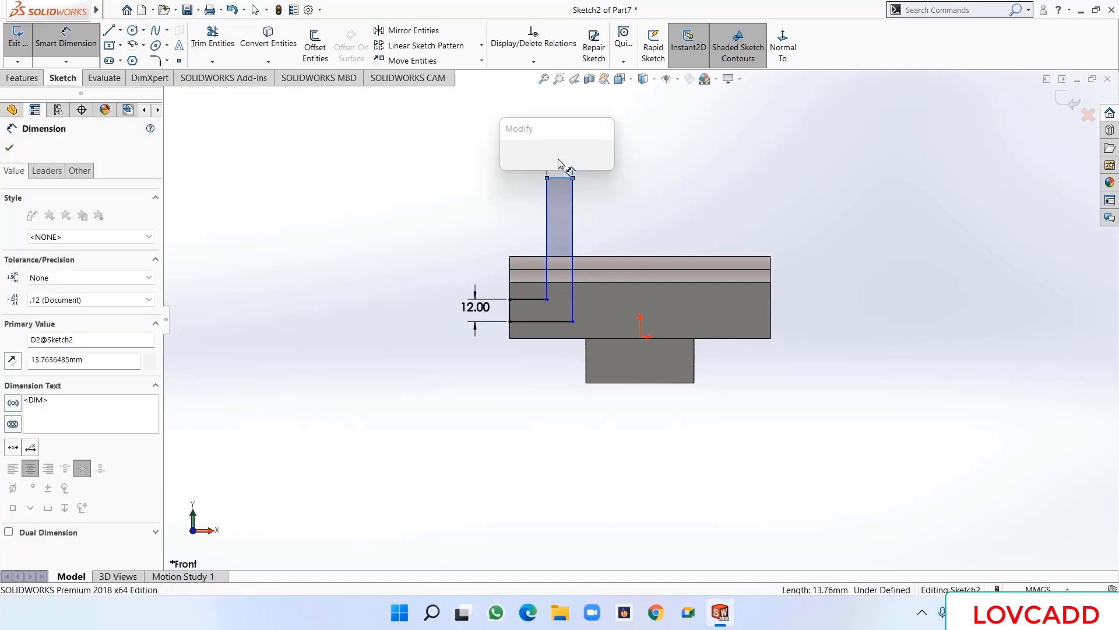
pyautogui.write('12')
pyautogui.press('Return')
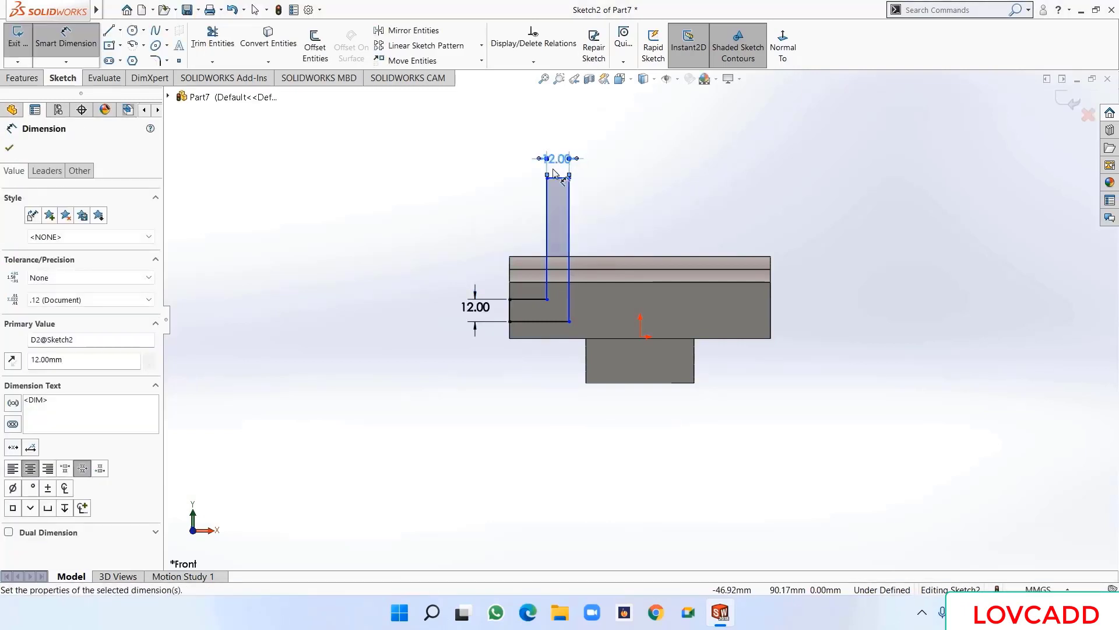
# - Dimension the upright 10 mm from the left edge and 50 mm tall
pyautogui.click(512, 334)
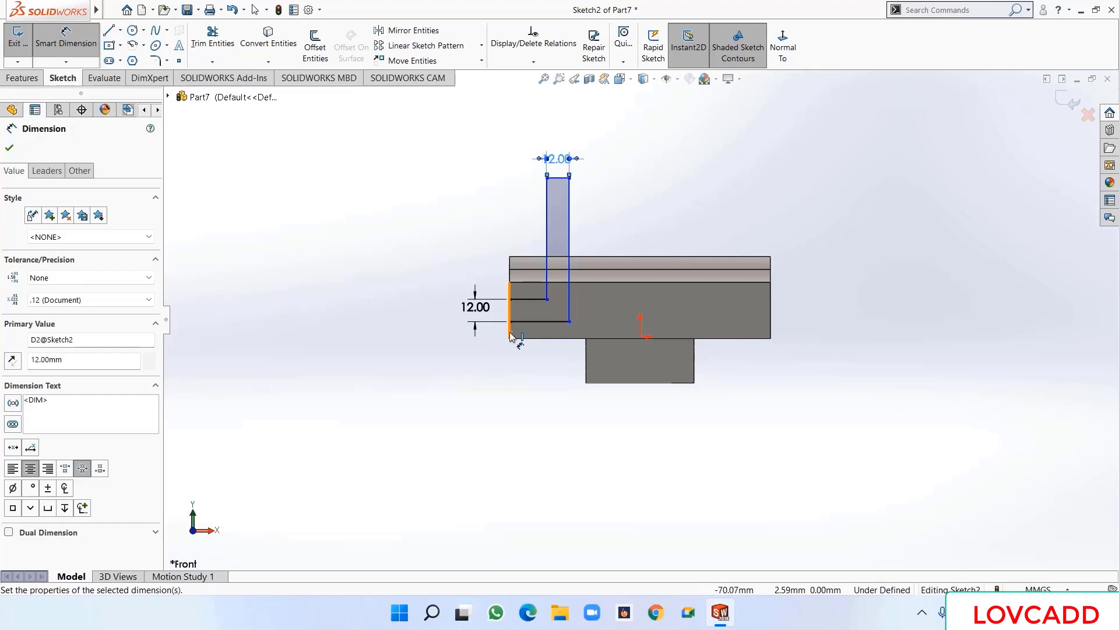
pyautogui.click(547, 307)
pyautogui.click(532, 363)
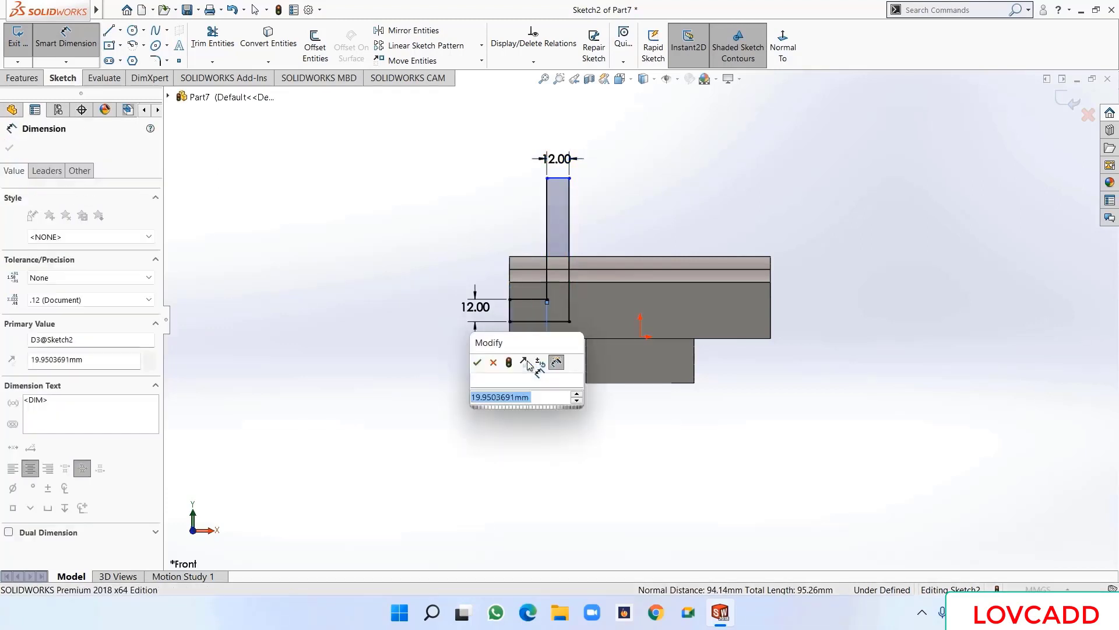
pyautogui.write('10')
pyautogui.press('Return')
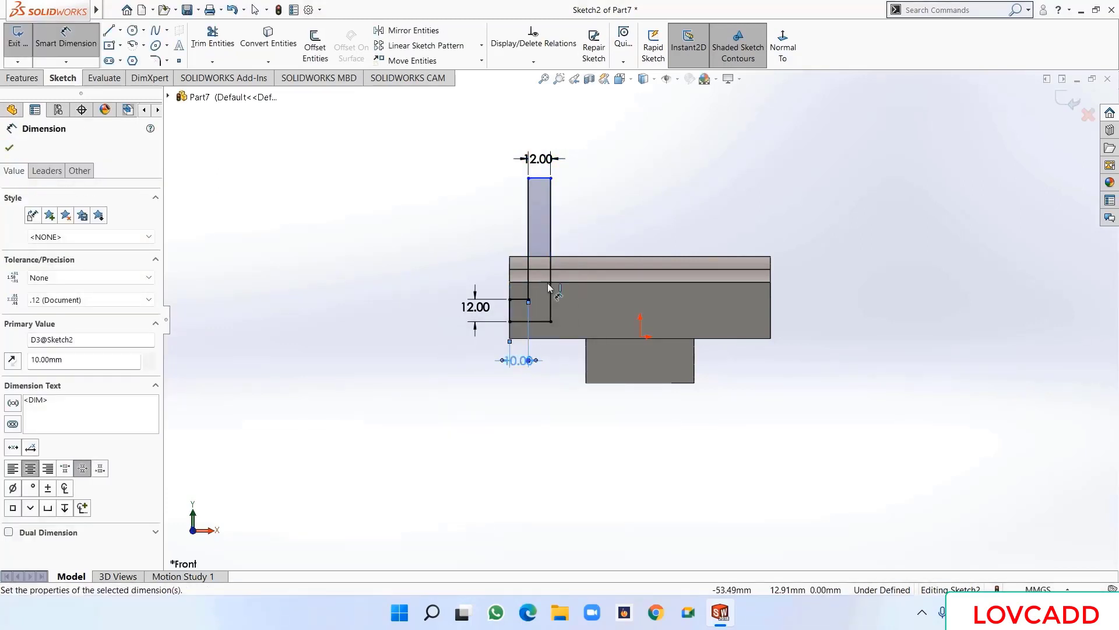
pyautogui.click(542, 184)
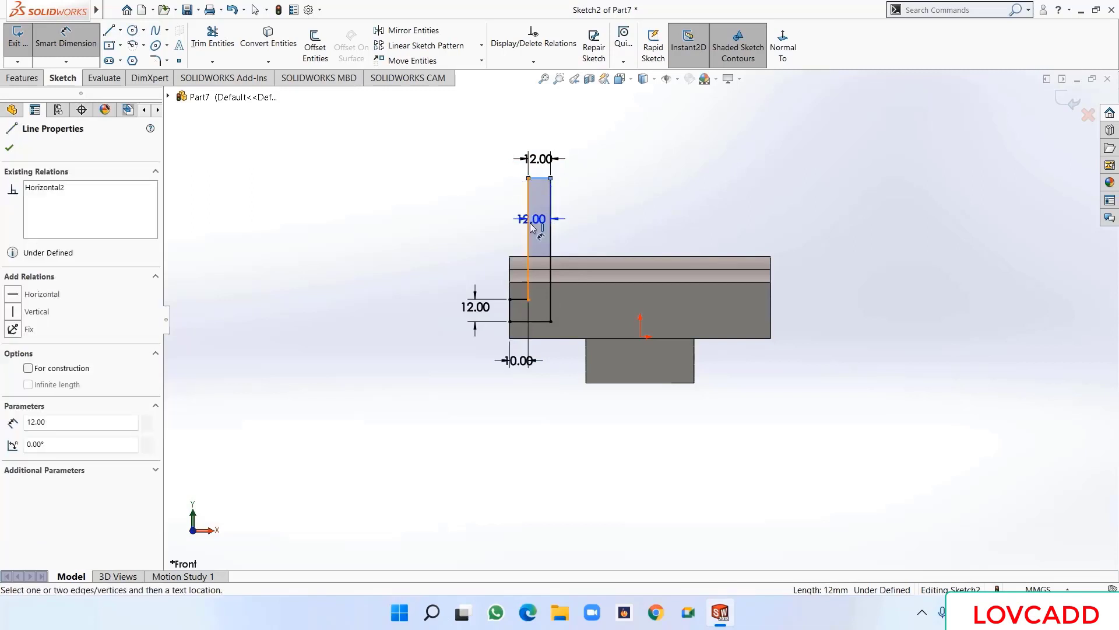
pyautogui.click(517, 298)
pyautogui.click(481, 230)
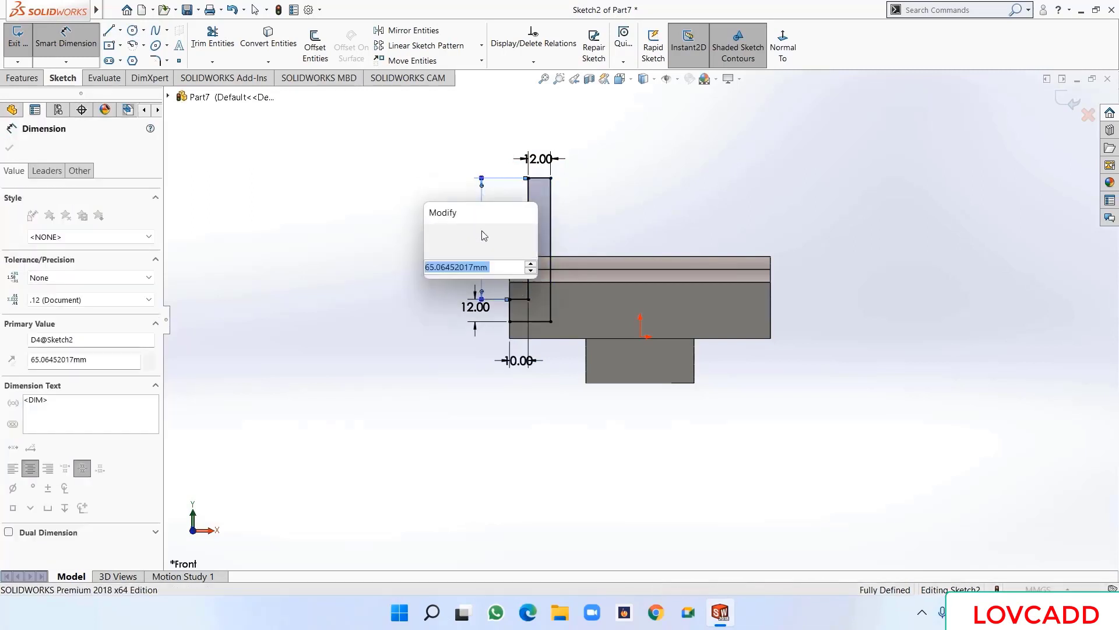
pyautogui.write('50')
pyautogui.press('Return')
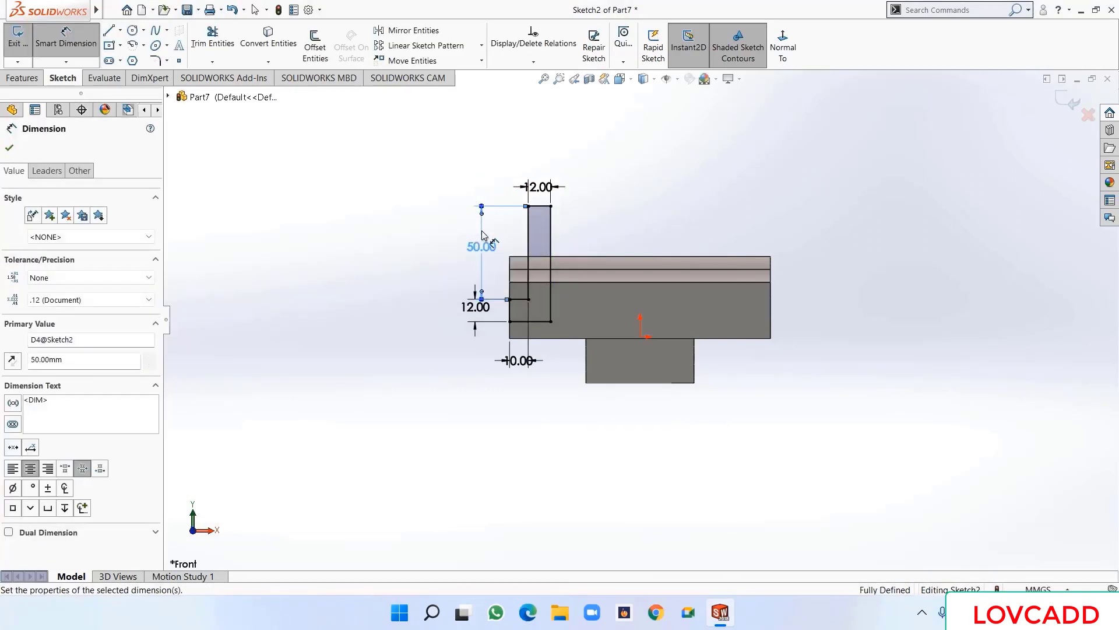
pyautogui.click(8, 150)
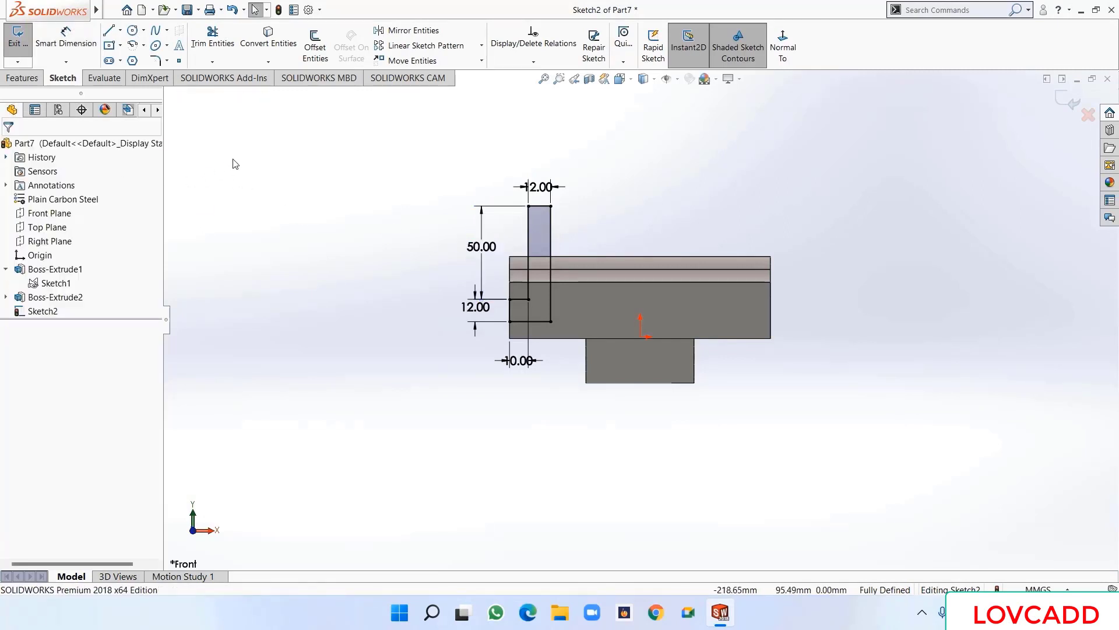
# - Extrude the L-shaped upright profile Mid Plane to 190 mm depth as Boss-Extrude3
pyautogui.click(17, 79)
pyautogui.click(15, 59)
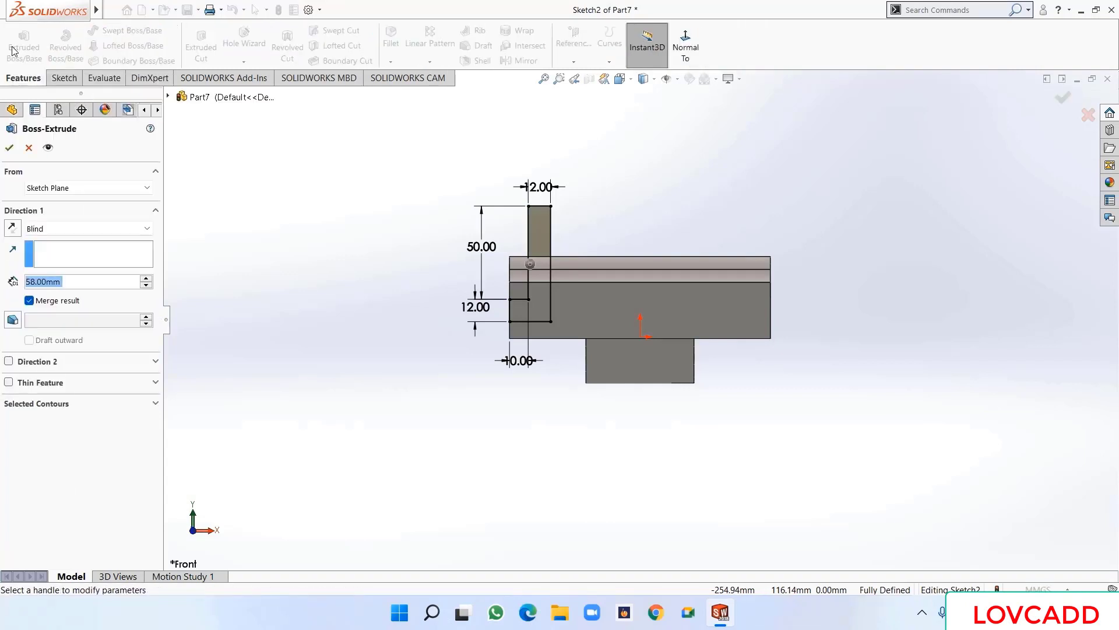
pyautogui.click(72, 227)
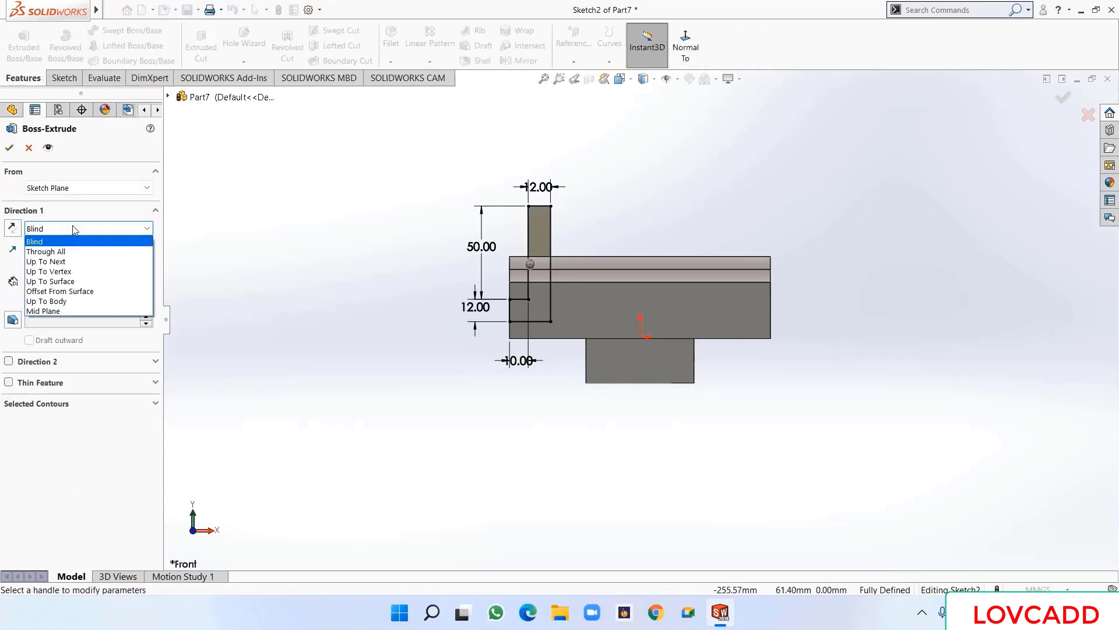
pyautogui.click(78, 312)
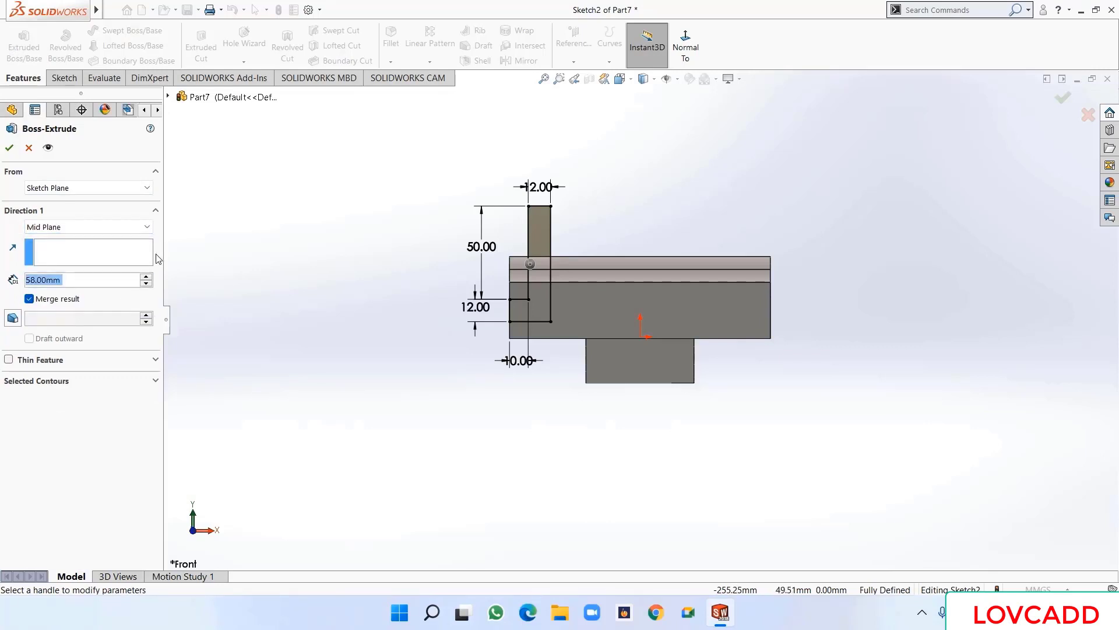
pyautogui.write('190')
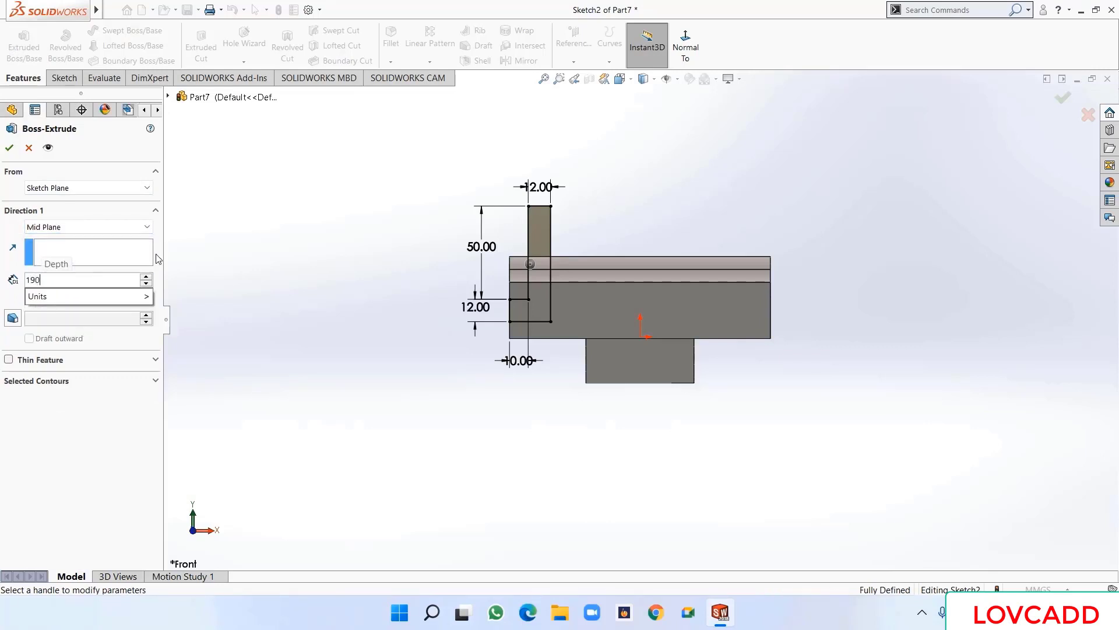
pyautogui.press('Return')
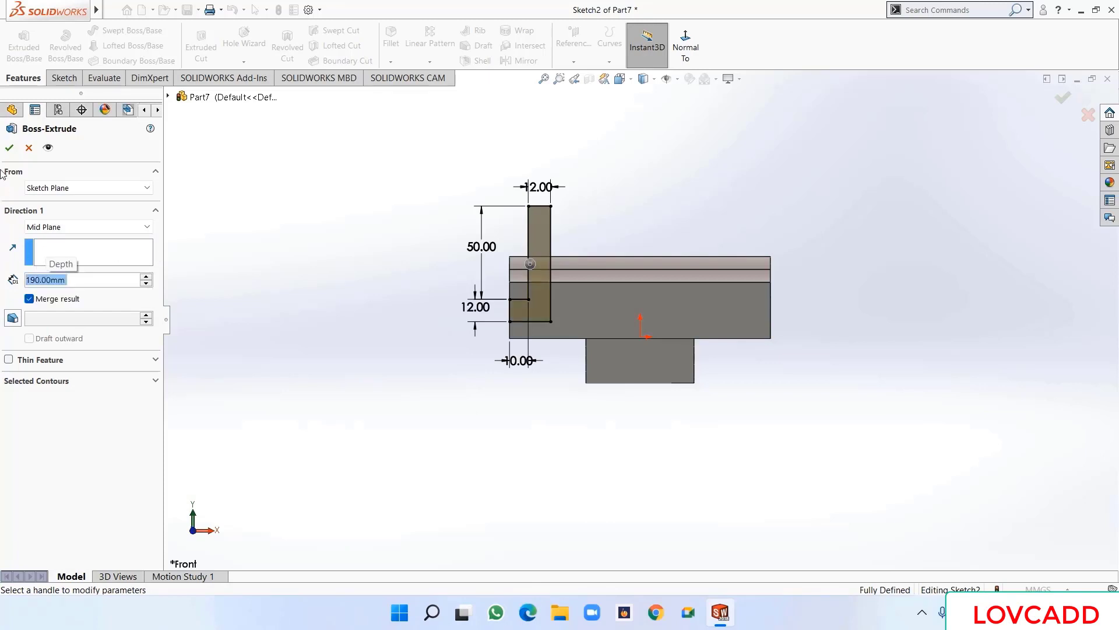
pyautogui.click(9, 147)
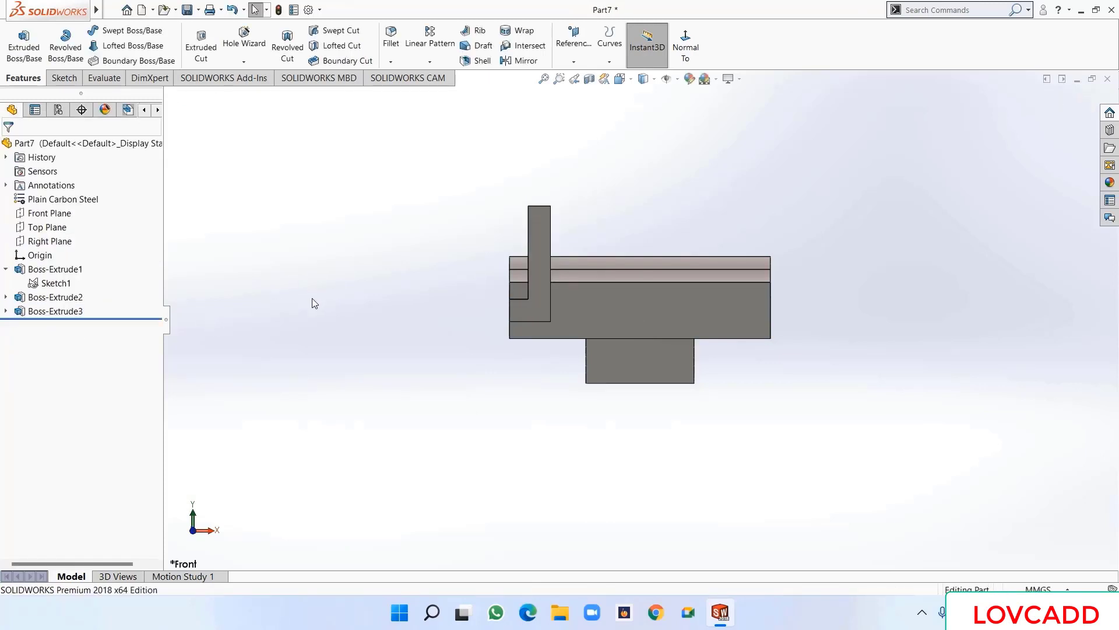
# - Start a new sketch on the Front Plane and view it face-on
pyautogui.moveTo(314, 303); pyautogui.dragTo(353, 374, button='middle')
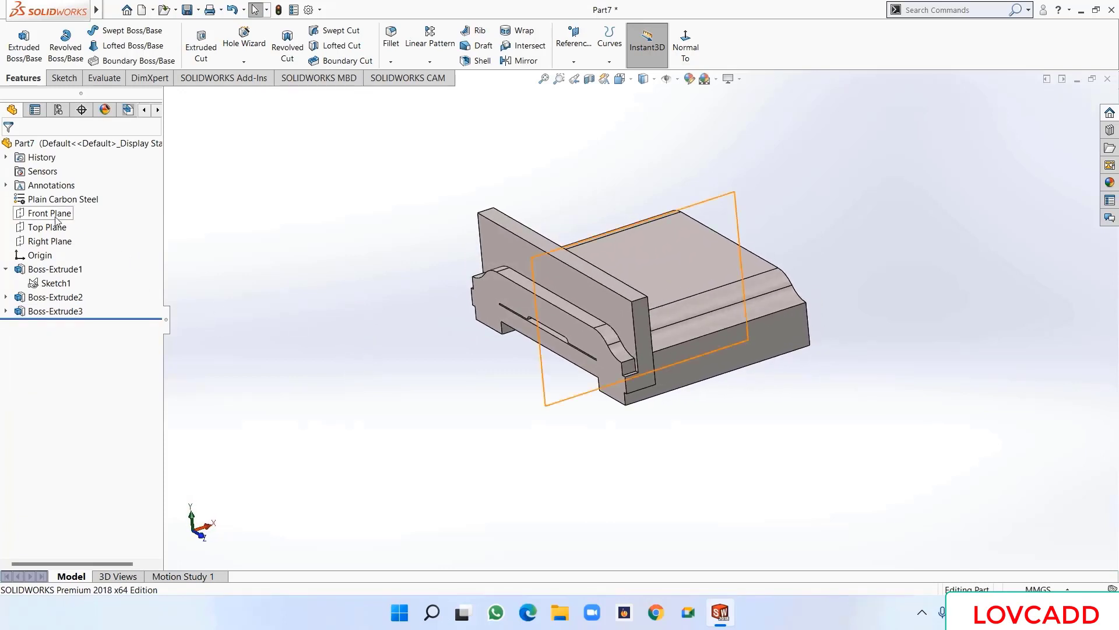
pyautogui.click(50, 213)
pyautogui.click(65, 201)
pyautogui.click(787, 45)
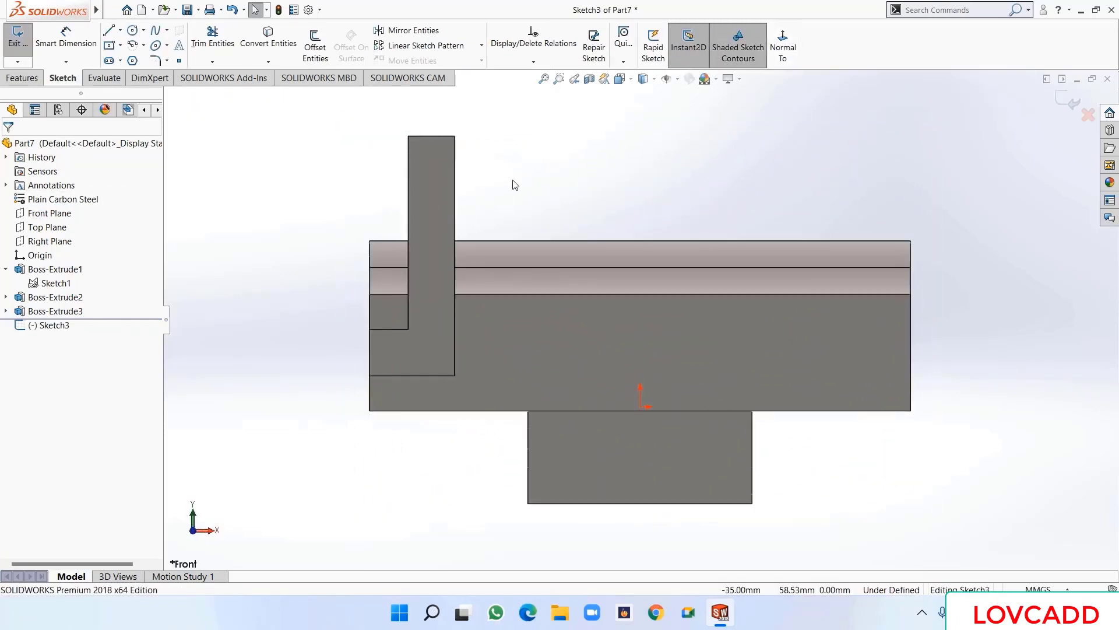
# - Convert the upright's left and short edges, then add a 10 mm horizontal and a vertical line closing the profile
pyautogui.click(407, 197)
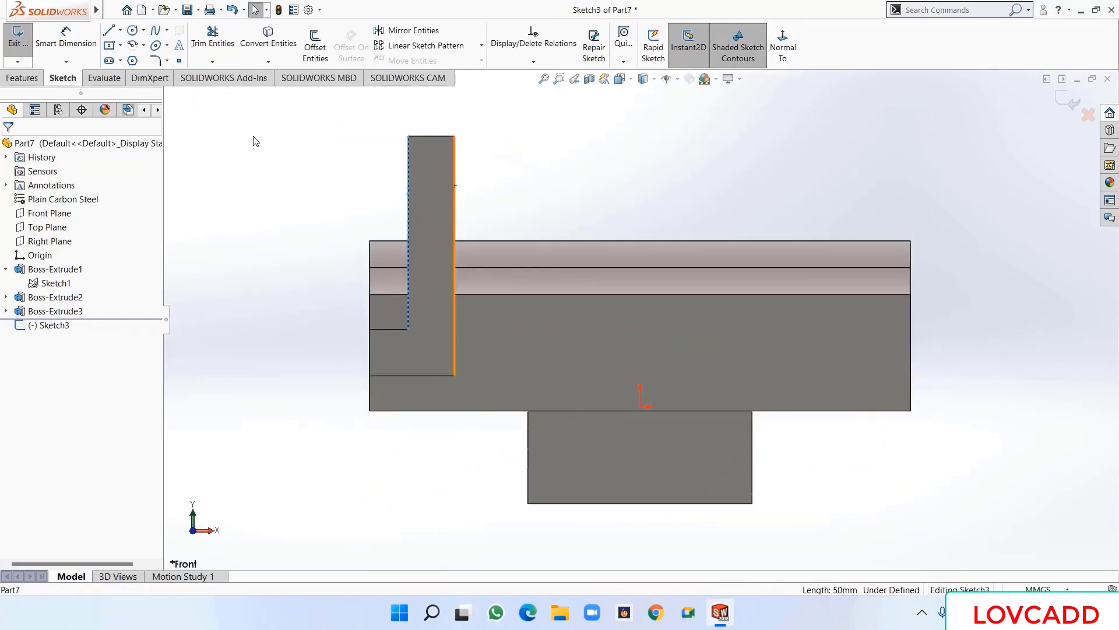
pyautogui.click(268, 40)
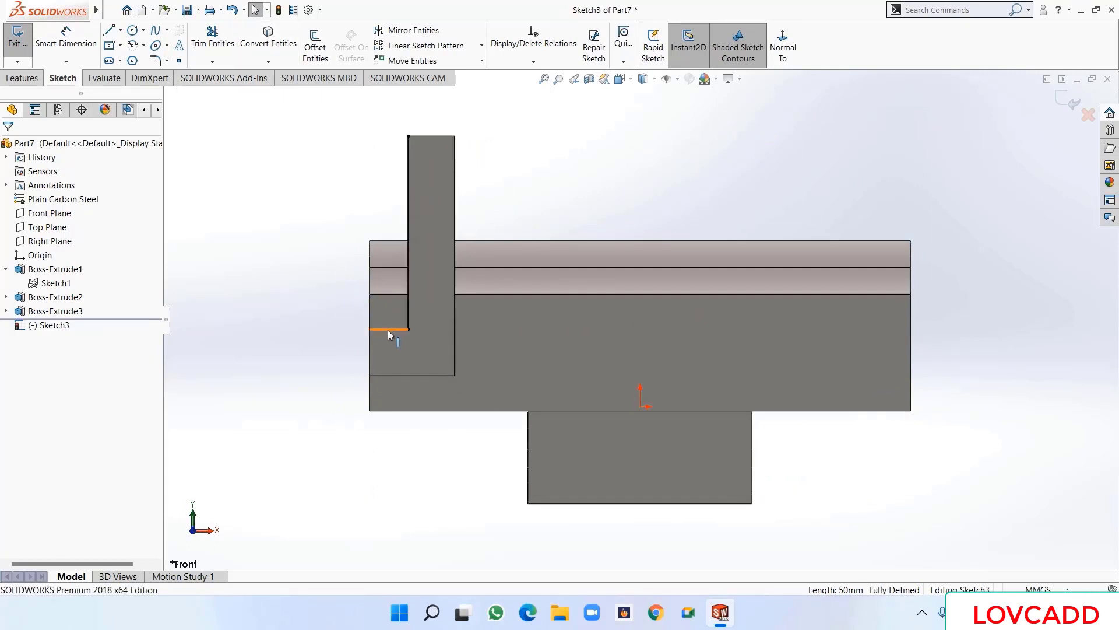
pyautogui.click(388, 330)
pyautogui.click(274, 47)
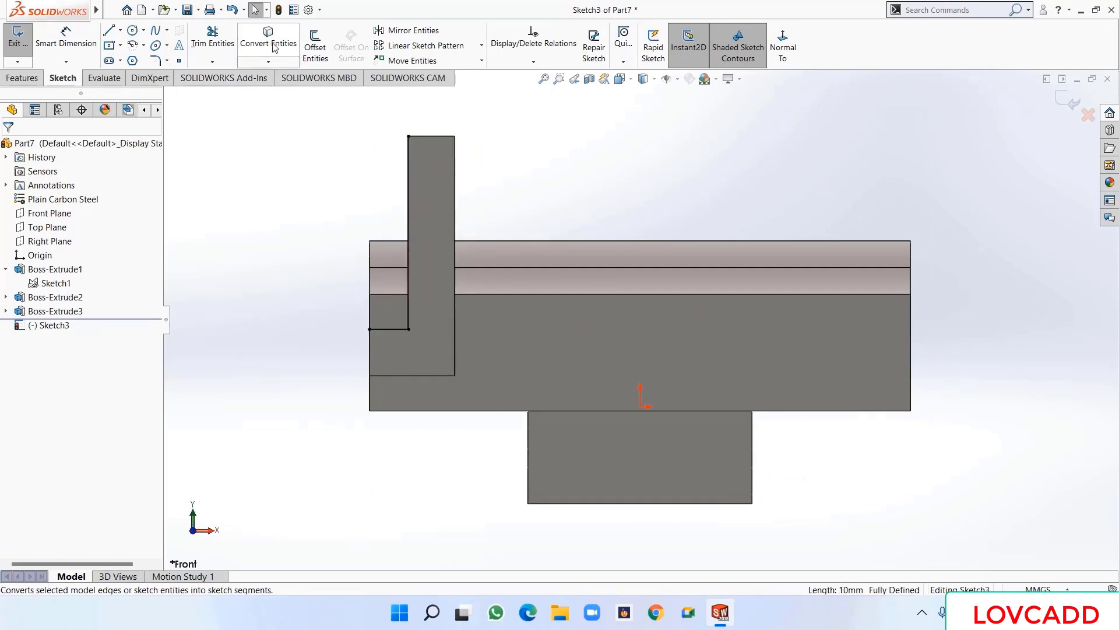
pyautogui.click(108, 31)
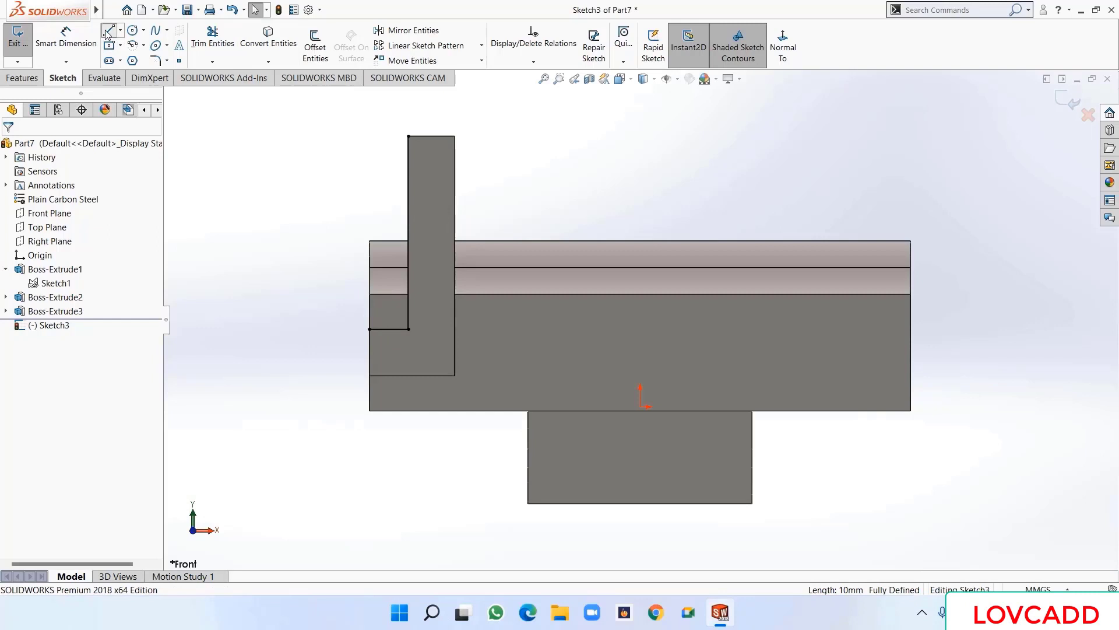
pyautogui.click(408, 135)
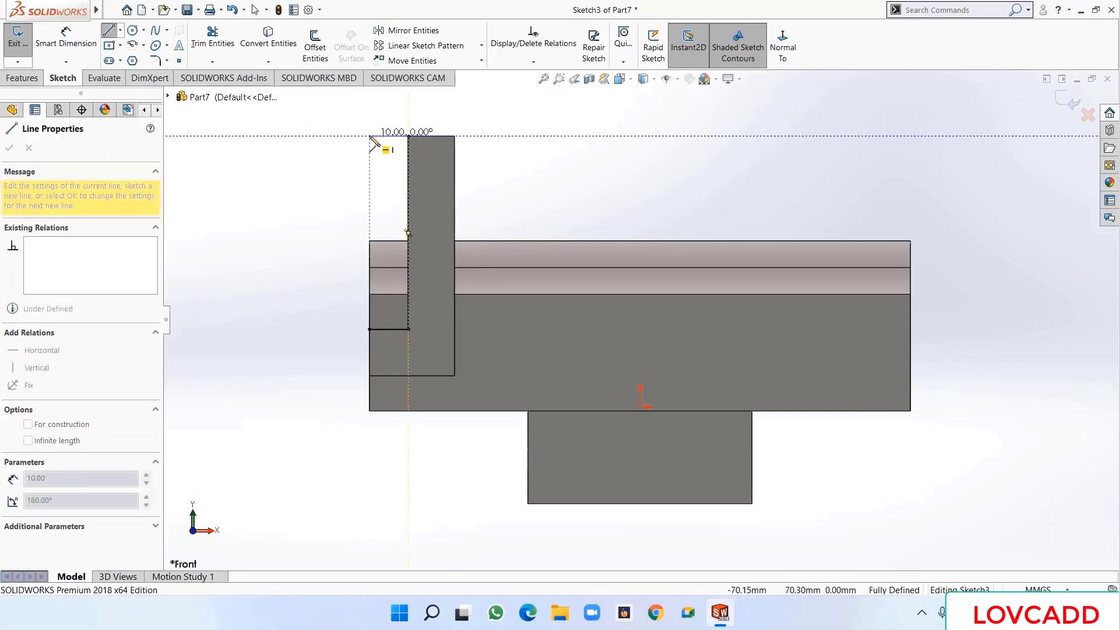
pyautogui.click(369, 136)
pyautogui.click(369, 329)
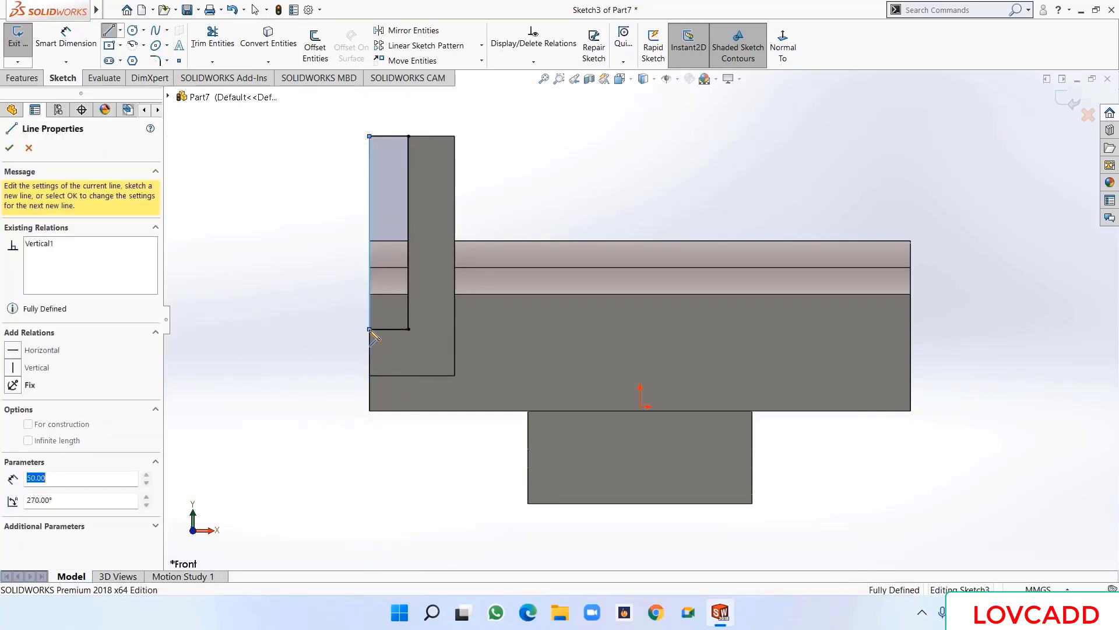
pyautogui.click(25, 81)
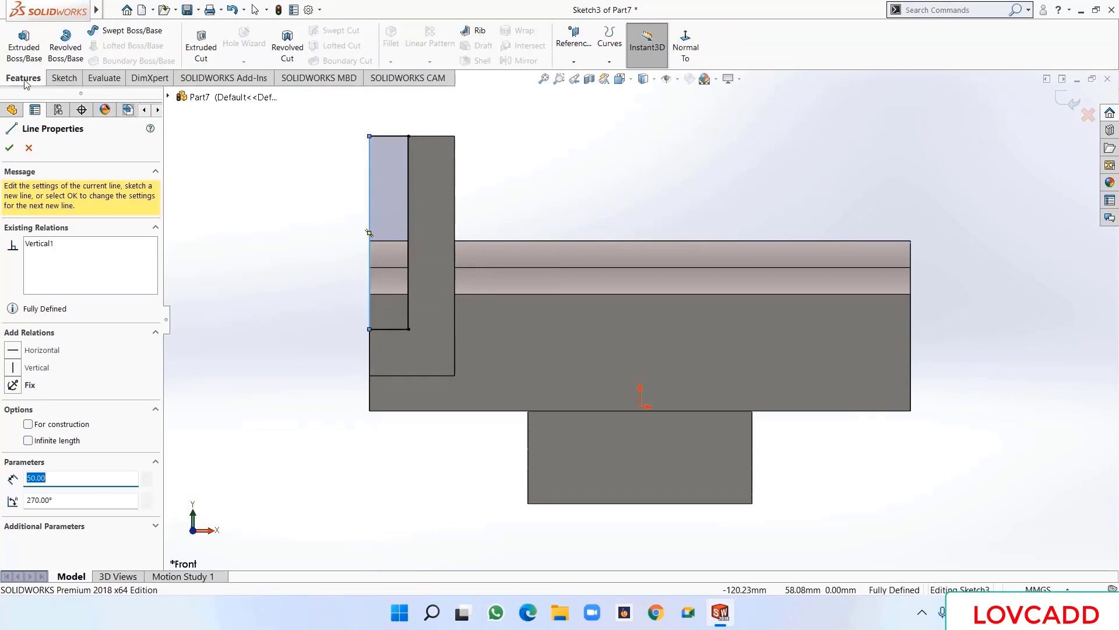
# - Cut the 10 mm strip beside the upright Through All - Both, creating Cut-Extrude1
pyautogui.click(201, 44)
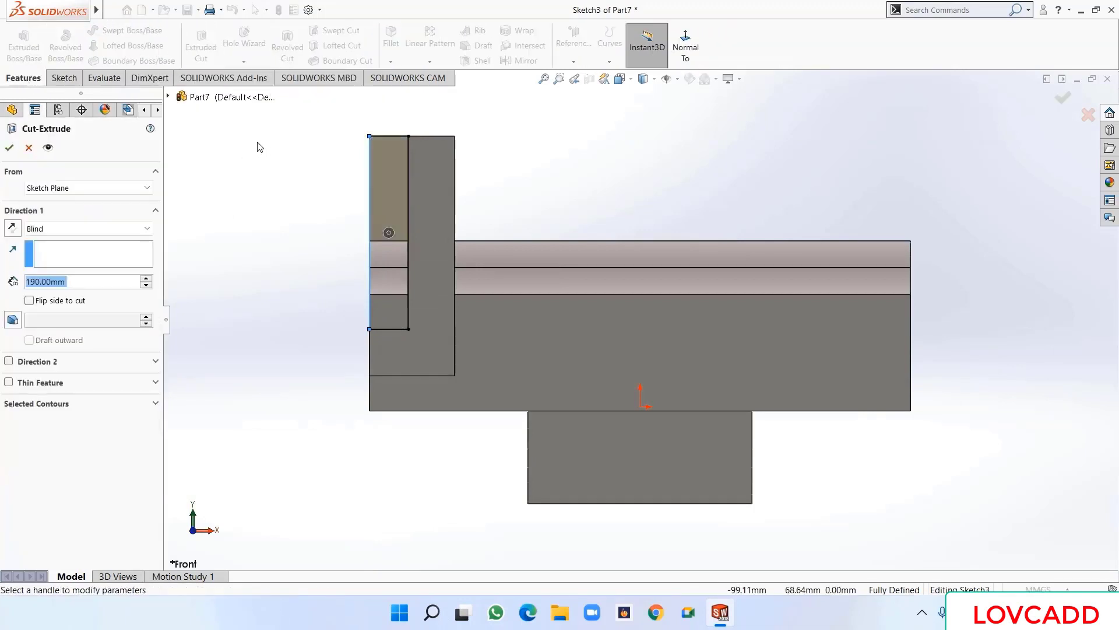
pyautogui.click(52, 229)
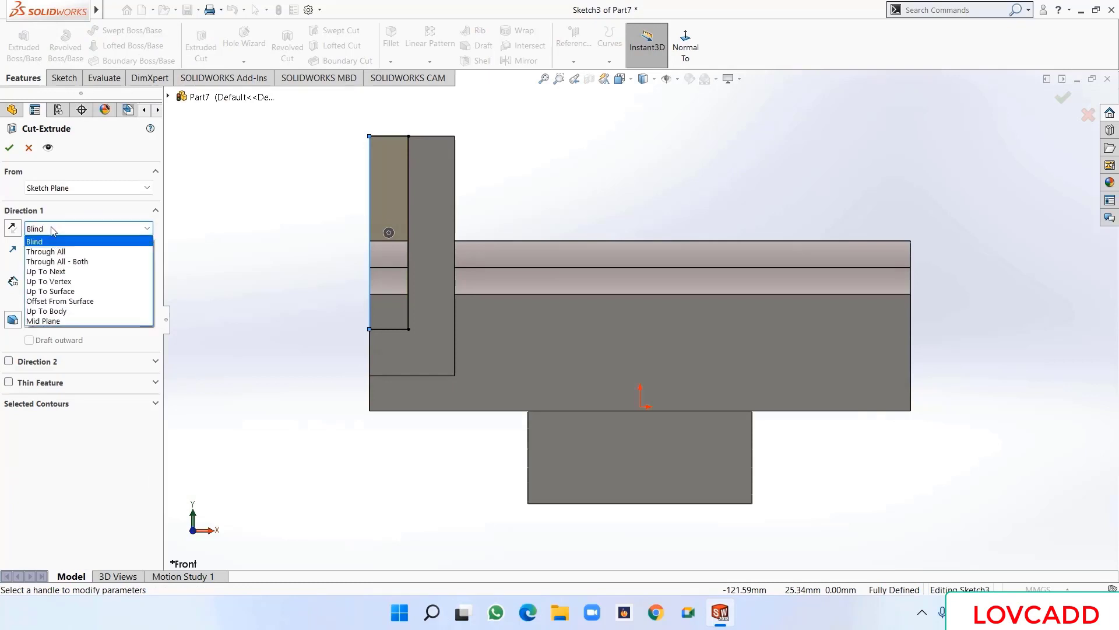
pyautogui.click(57, 261)
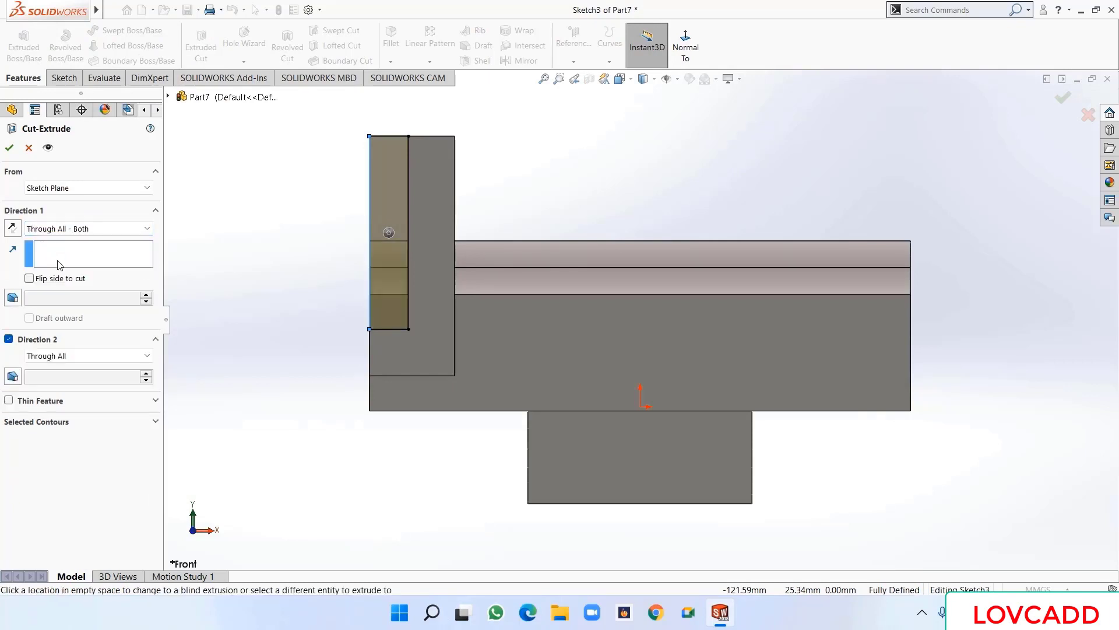
pyautogui.click(10, 147)
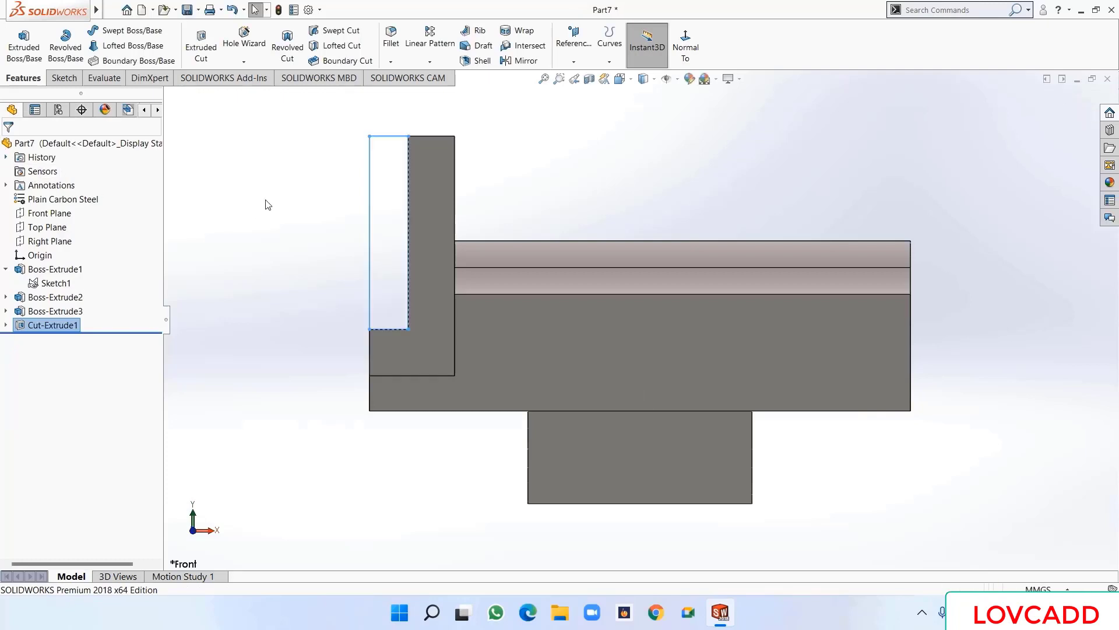
# - Select Sketch1 in the FeatureManager tree and begin an Extruded Cut from it
pyautogui.moveTo(265, 201); pyautogui.dragTo(283, 217, button='middle')
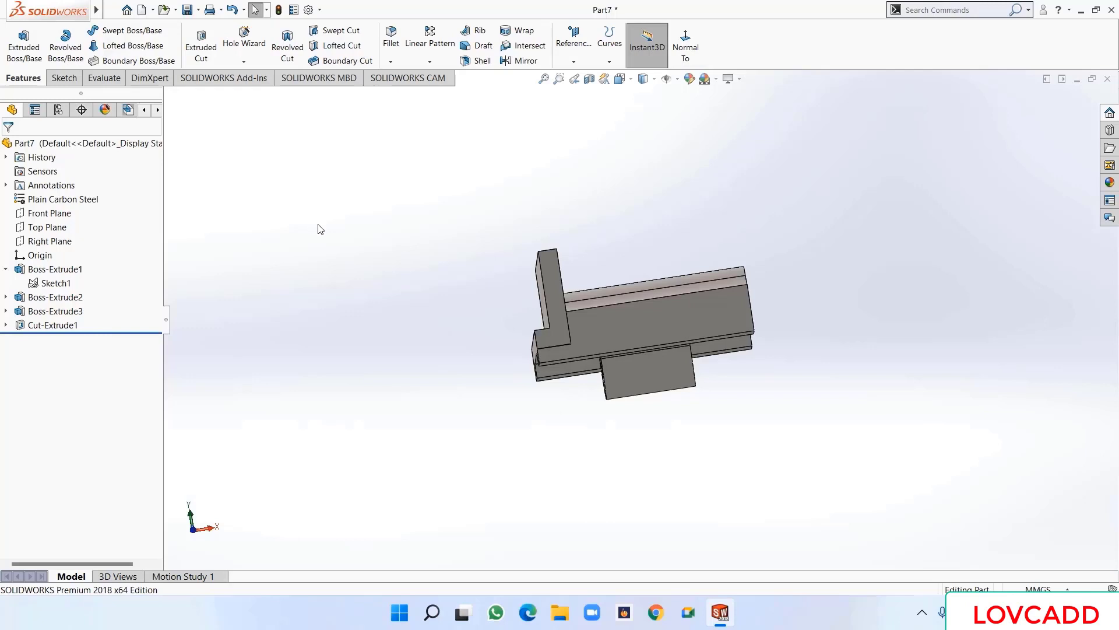
pyautogui.click(54, 284)
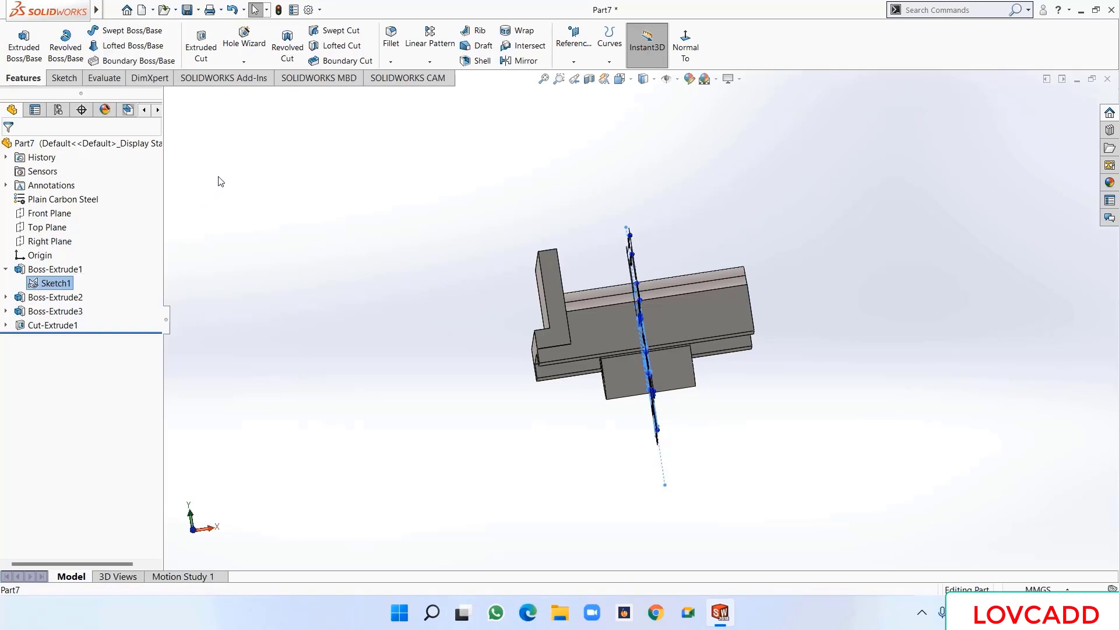
pyautogui.click(201, 45)
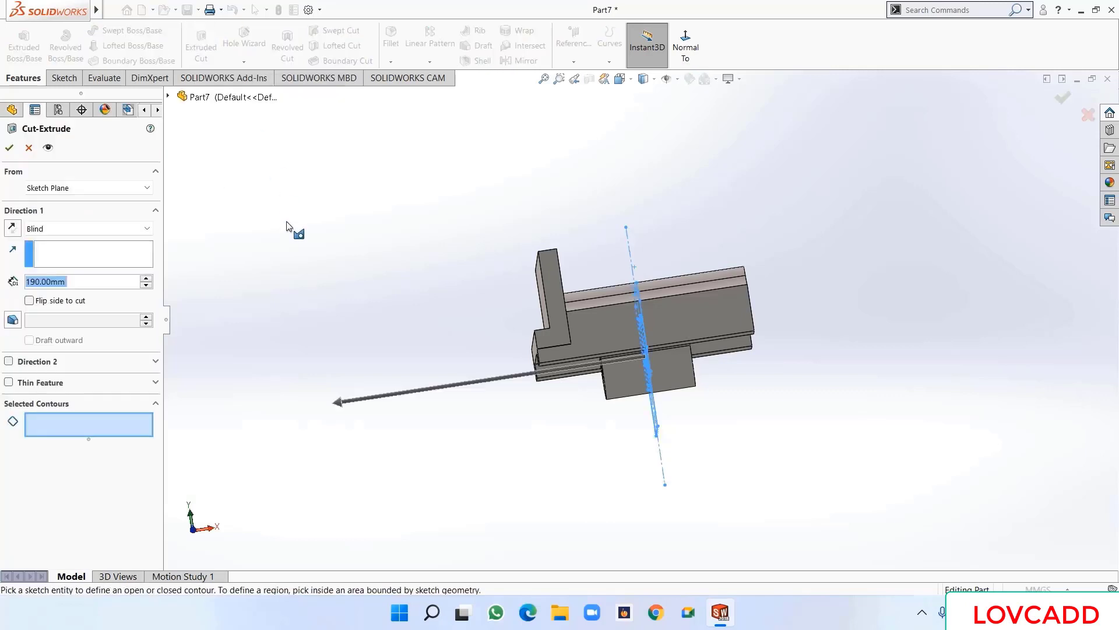
# - Select six Sketch1 regions for the cut, checking the preview from several angles
pyautogui.moveTo(295, 225)
pyautogui.mouseDown(button='middle')
pyautogui.moveTo(243, 225)
pyautogui.moveTo(202, 241)
pyautogui.mouseUp(button='middle')
pyautogui.scroll(-2, 736, 385)
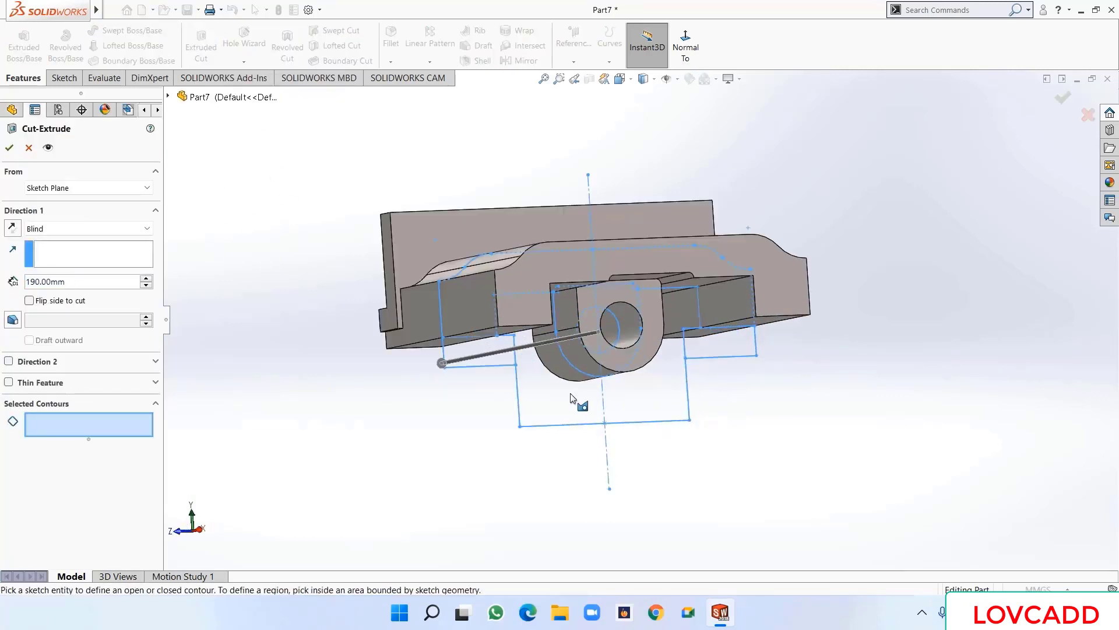
pyautogui.click(548, 402)
pyautogui.click(655, 402)
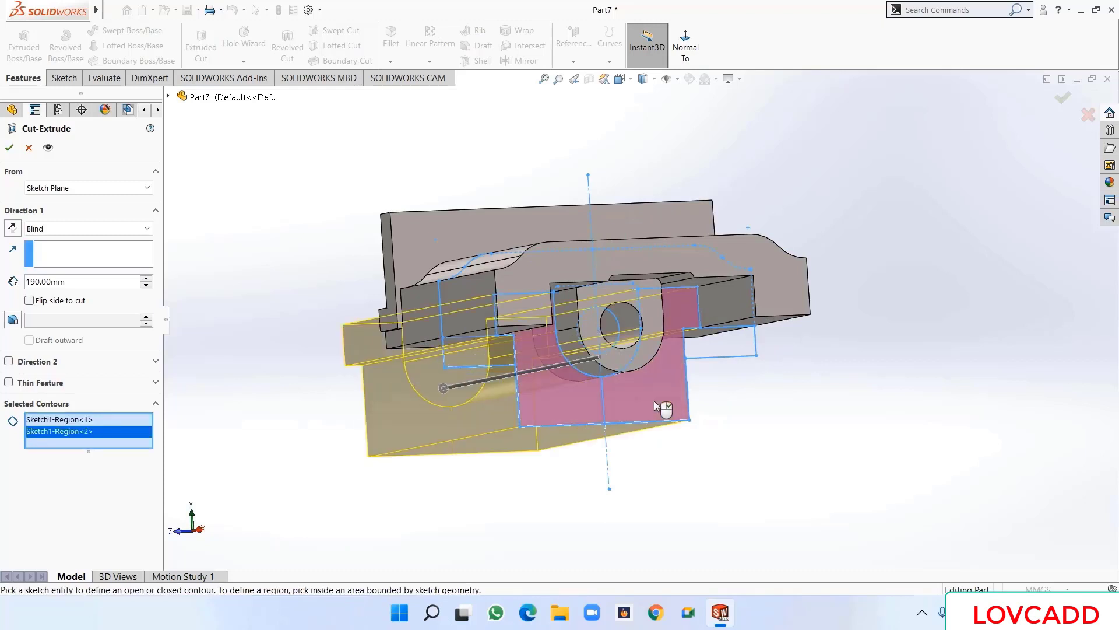
pyautogui.click(641, 352)
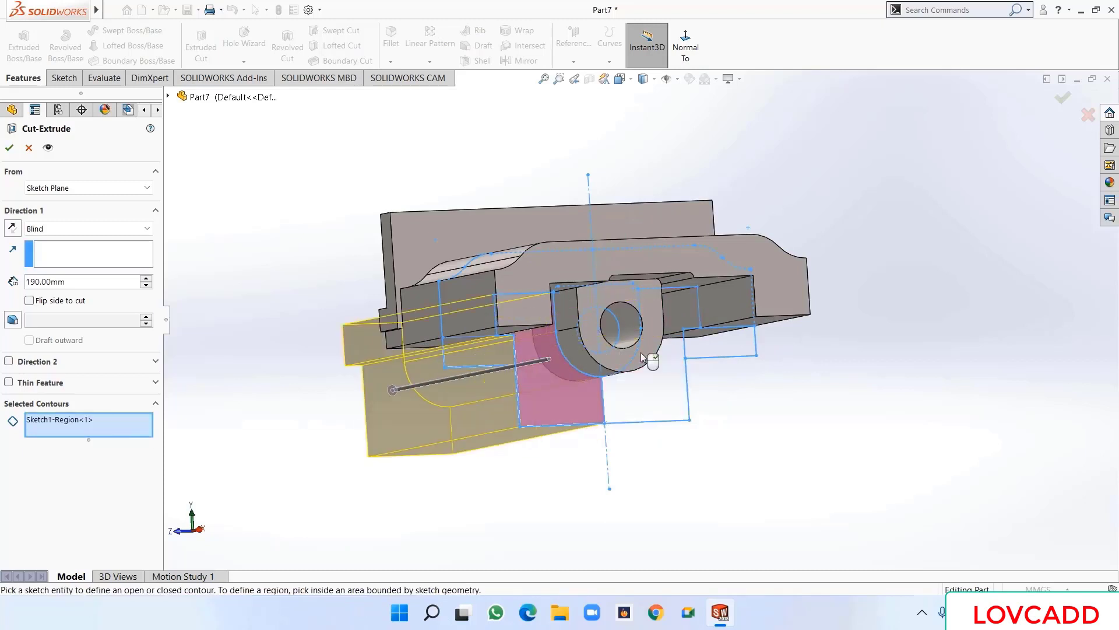
pyautogui.click(583, 361)
pyautogui.click(592, 333)
pyautogui.click(614, 329)
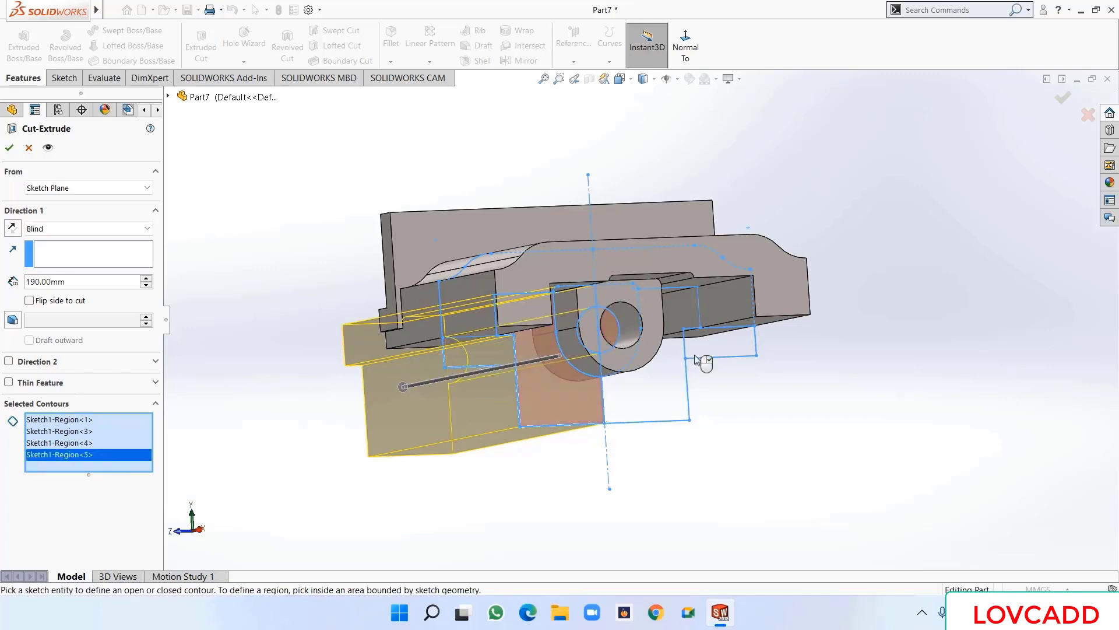
pyautogui.moveTo(800, 376); pyautogui.dragTo(931, 362, button='middle')
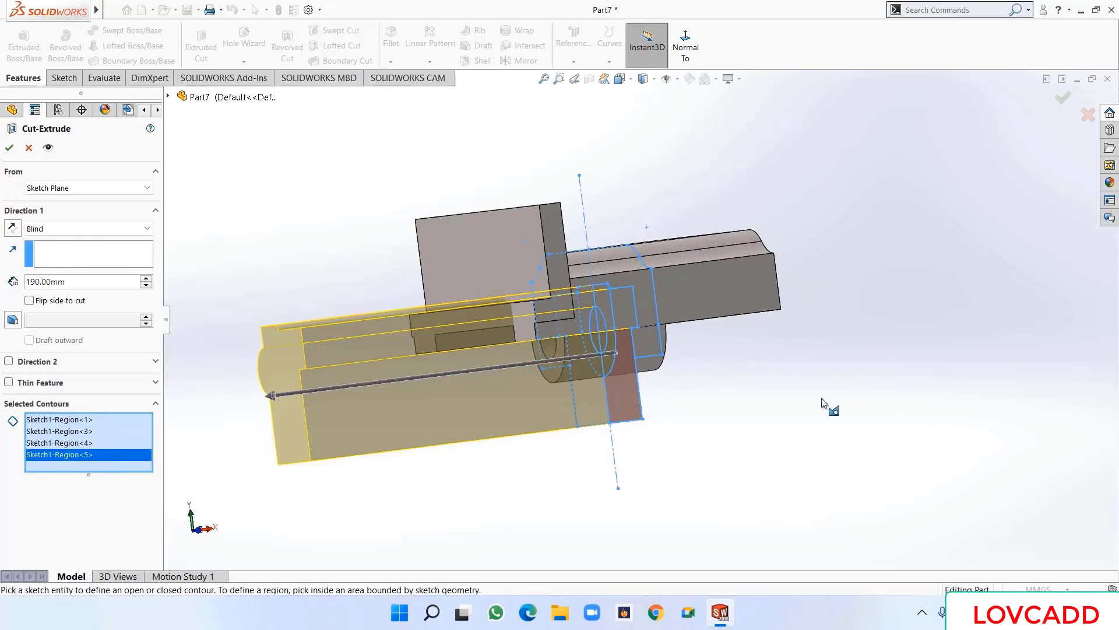
pyautogui.moveTo(824, 404); pyautogui.dragTo(685, 422, button='middle')
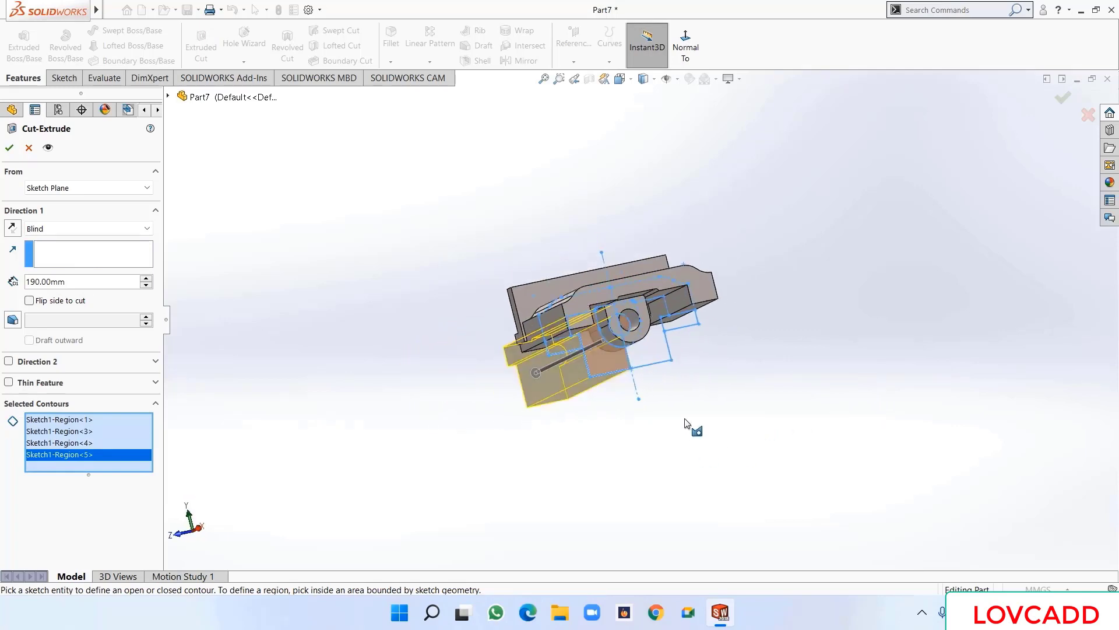
pyautogui.click(645, 360)
pyautogui.moveTo(735, 438)
pyautogui.mouseDown(button='middle')
pyautogui.moveTo(926, 400)
pyautogui.moveTo(710, 447)
pyautogui.moveTo(658, 349)
pyautogui.mouseUp(button='middle')
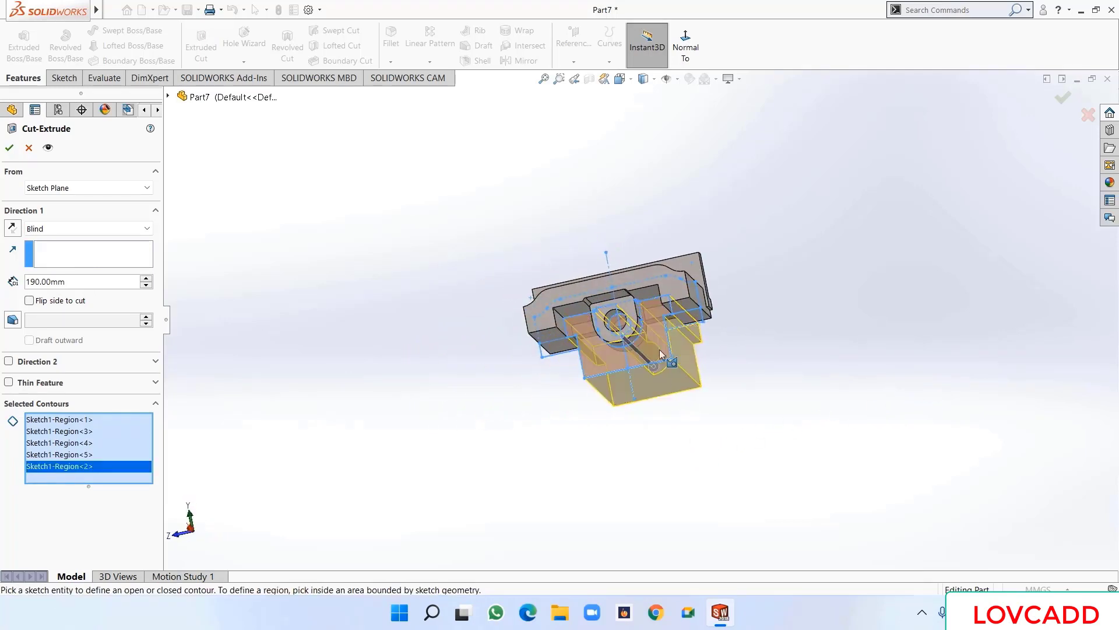
pyautogui.click(641, 322)
pyautogui.moveTo(765, 389); pyautogui.dragTo(997, 408, button='middle')
pyautogui.moveTo(580, 427); pyautogui.dragTo(601, 440, button='middle')
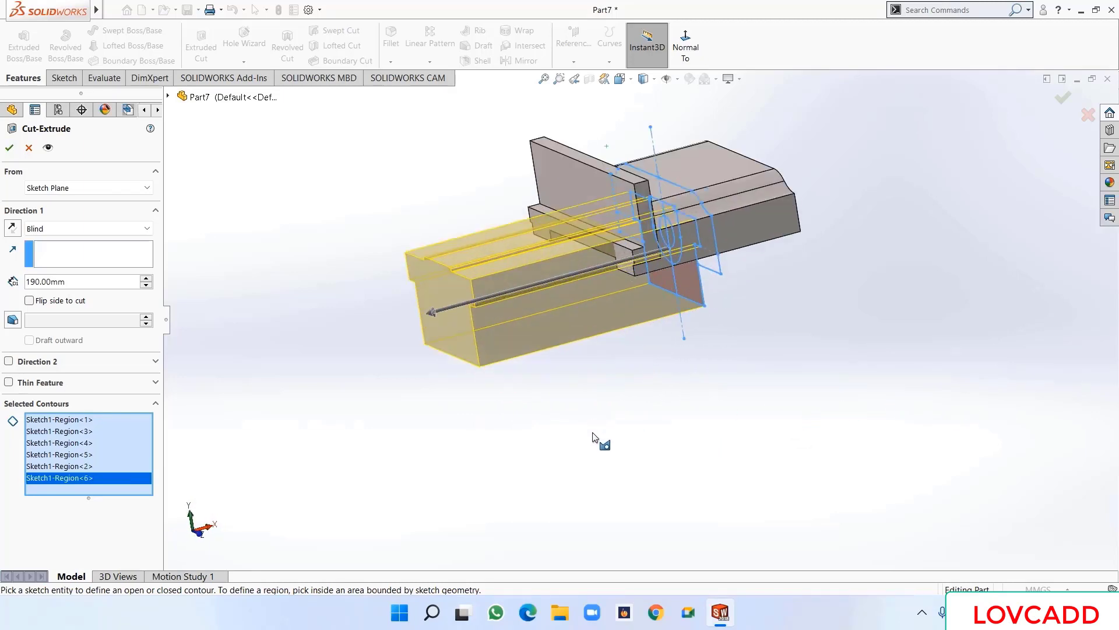
pyautogui.moveTo(532, 452)
pyautogui.mouseDown(button='middle')
pyautogui.moveTo(565, 452)
pyautogui.moveTo(490, 447)
pyautogui.moveTo(494, 408)
pyautogui.mouseUp(button='middle')
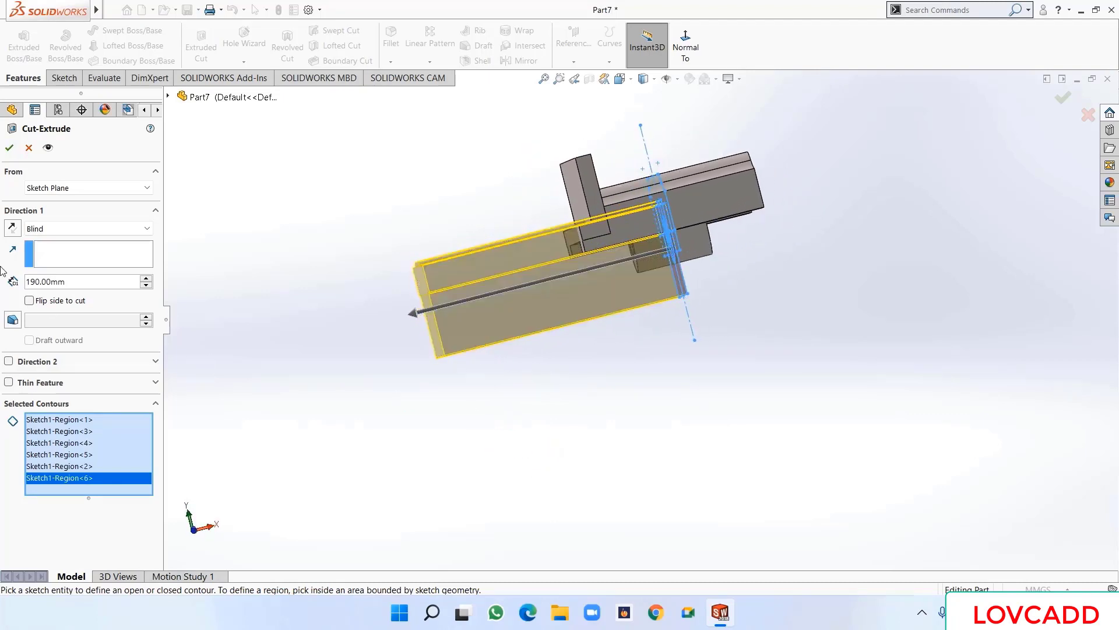
# - Start the cut at a 29 mm offset and run it Through All, creating Cut-Extrude2
pyautogui.click(66, 188)
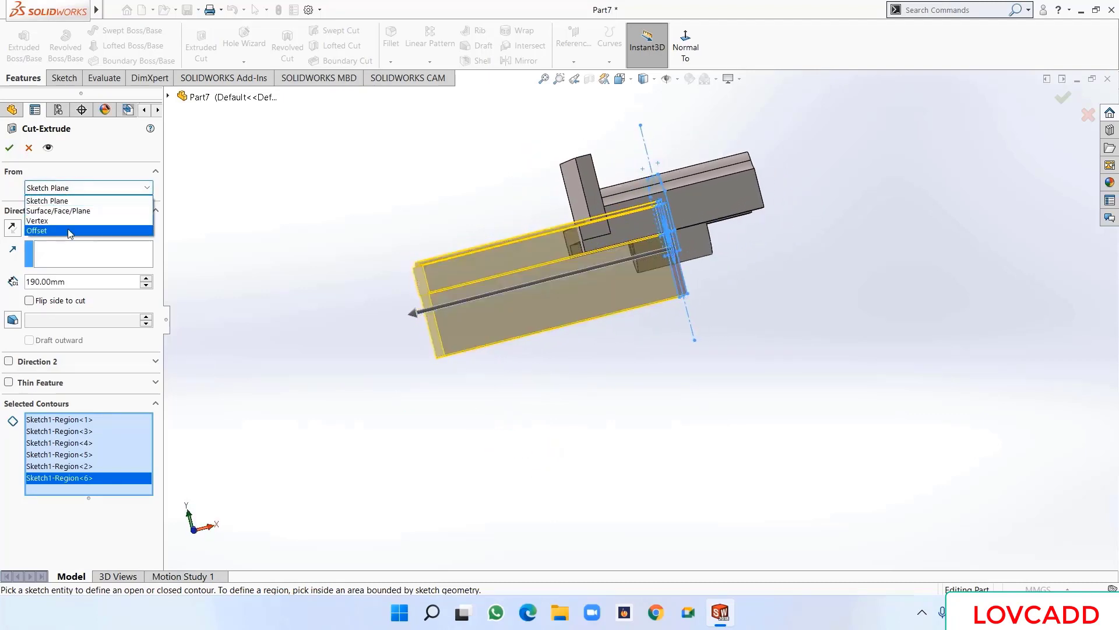
pyautogui.click(68, 233)
pyautogui.click(67, 209)
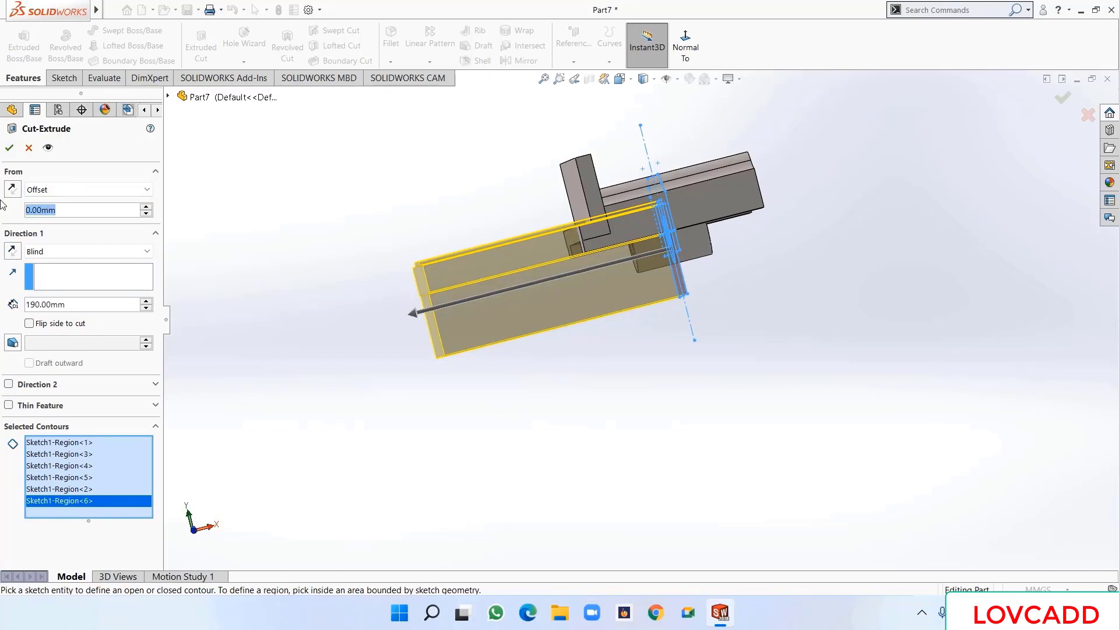
pyautogui.write('29')
pyautogui.press('Return')
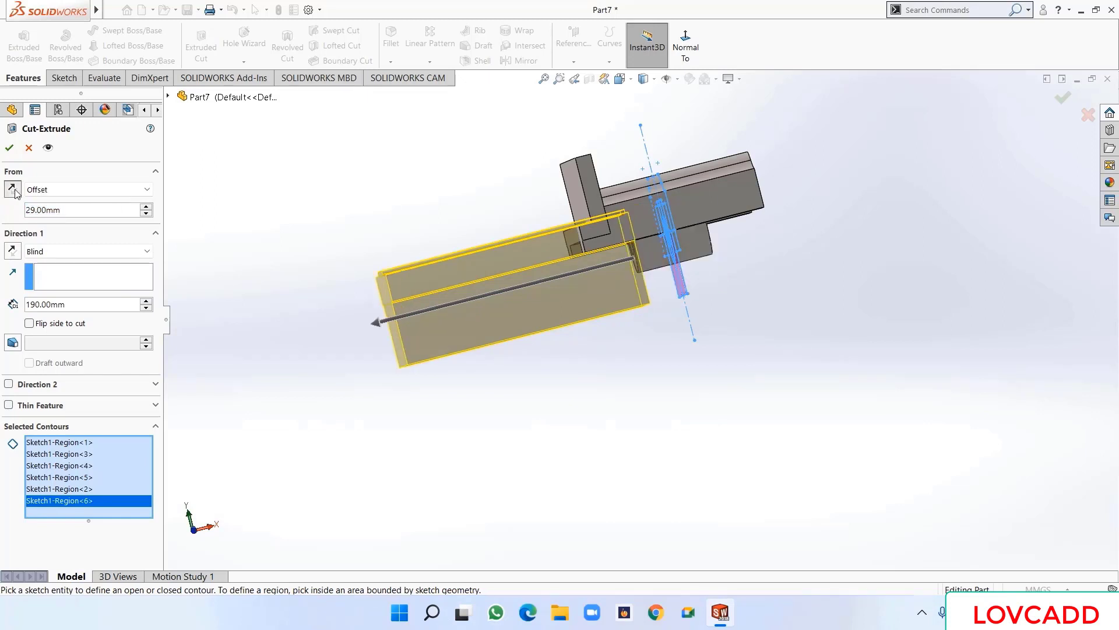
pyautogui.click(53, 250)
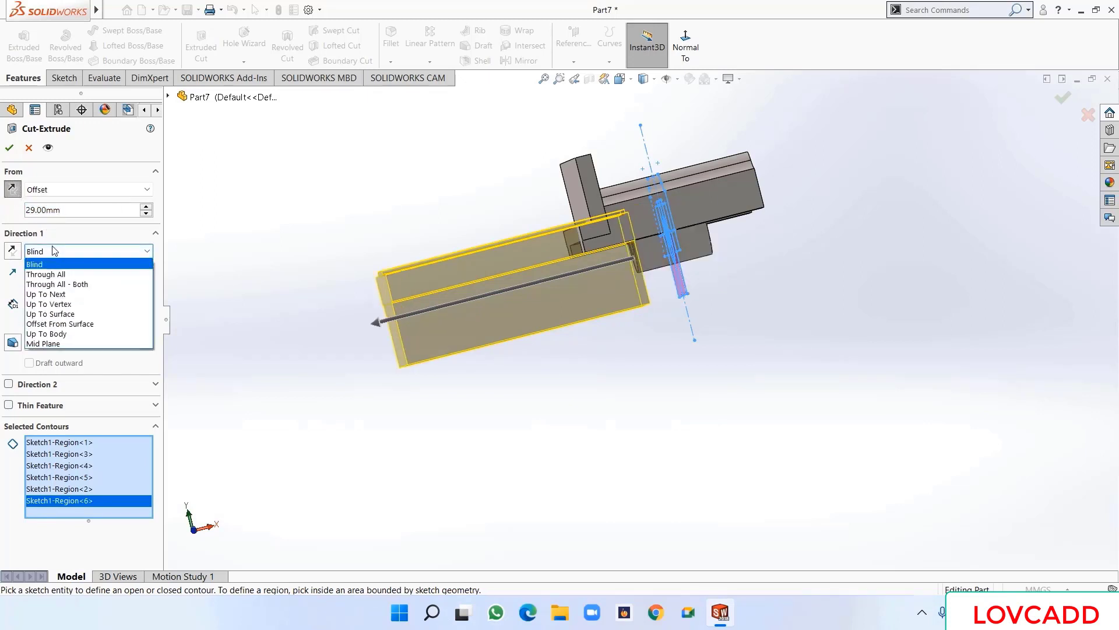
pyautogui.click(61, 274)
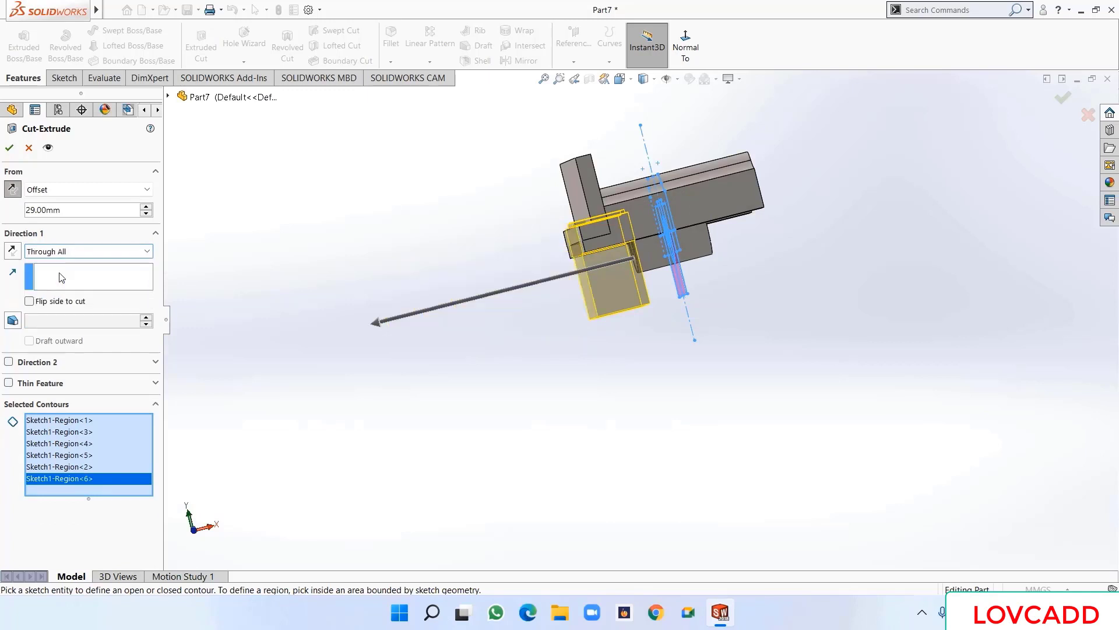
pyautogui.click(10, 148)
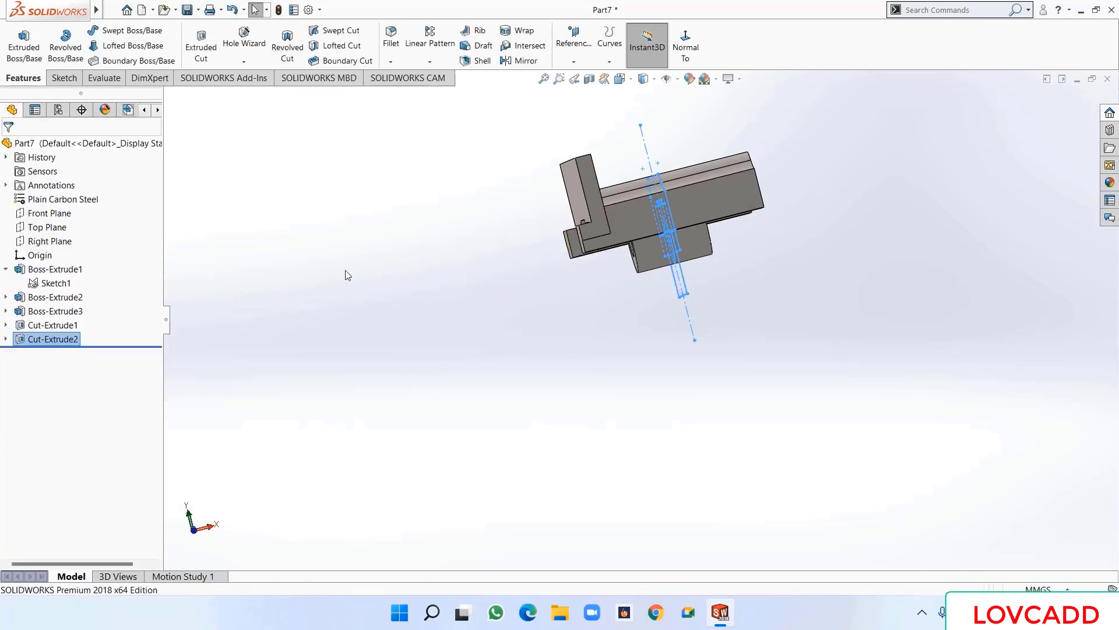
# - Start a new sketch on the Front Plane, viewed normal to it
pyautogui.moveTo(360, 279); pyautogui.dragTo(384, 281, button='middle')
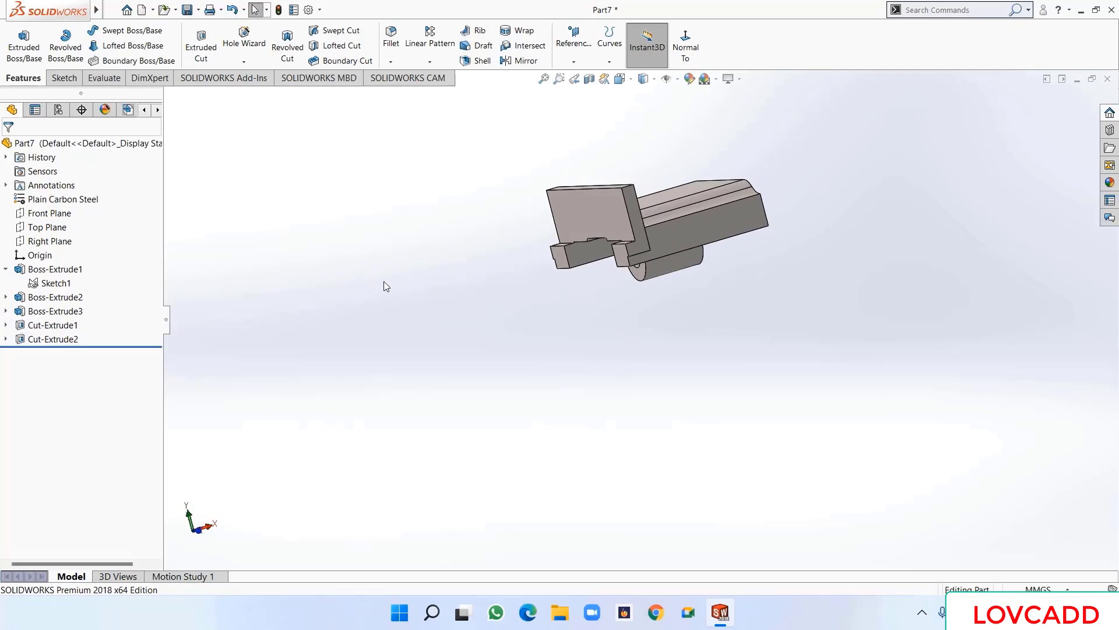
pyautogui.click(64, 218)
pyautogui.click(71, 199)
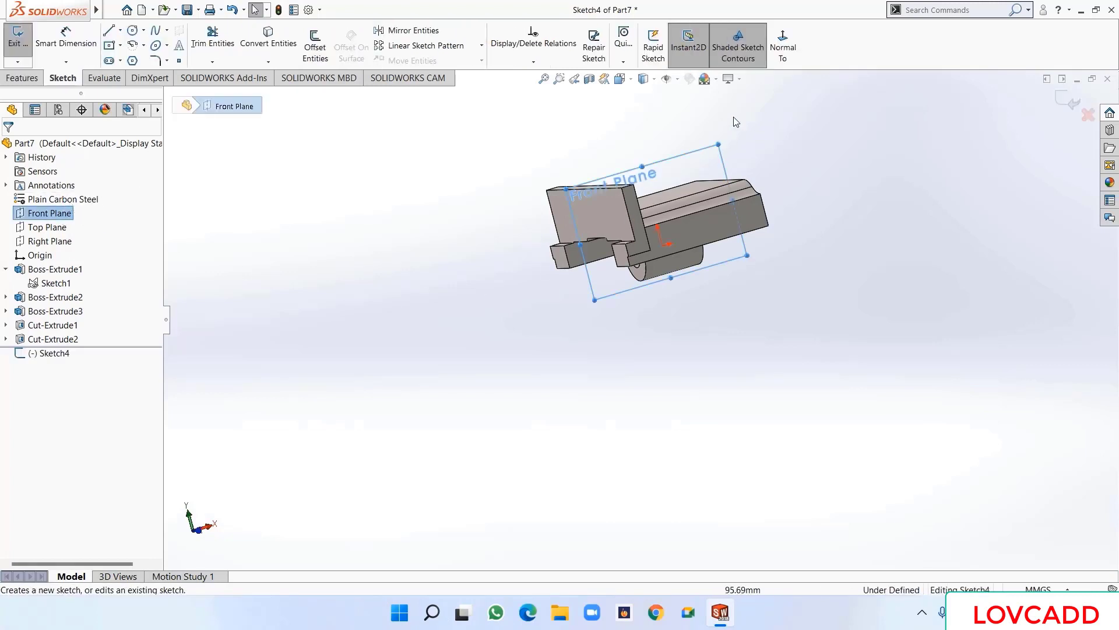
pyautogui.click(790, 49)
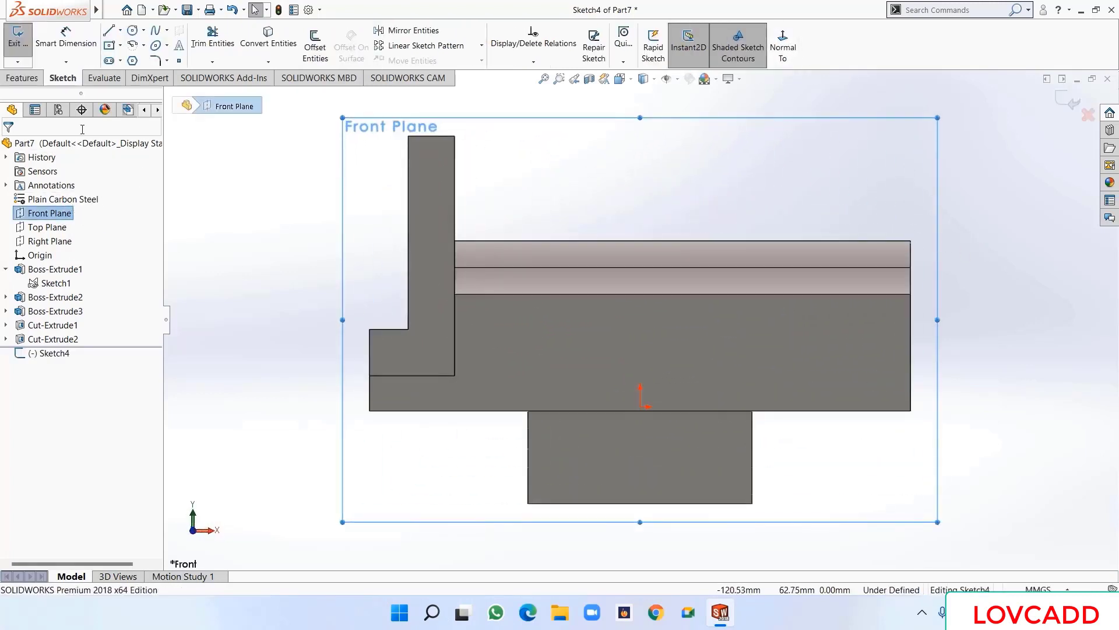
# - Draw a closed right triangle in the corner between the upright and the base
pyautogui.click(108, 30)
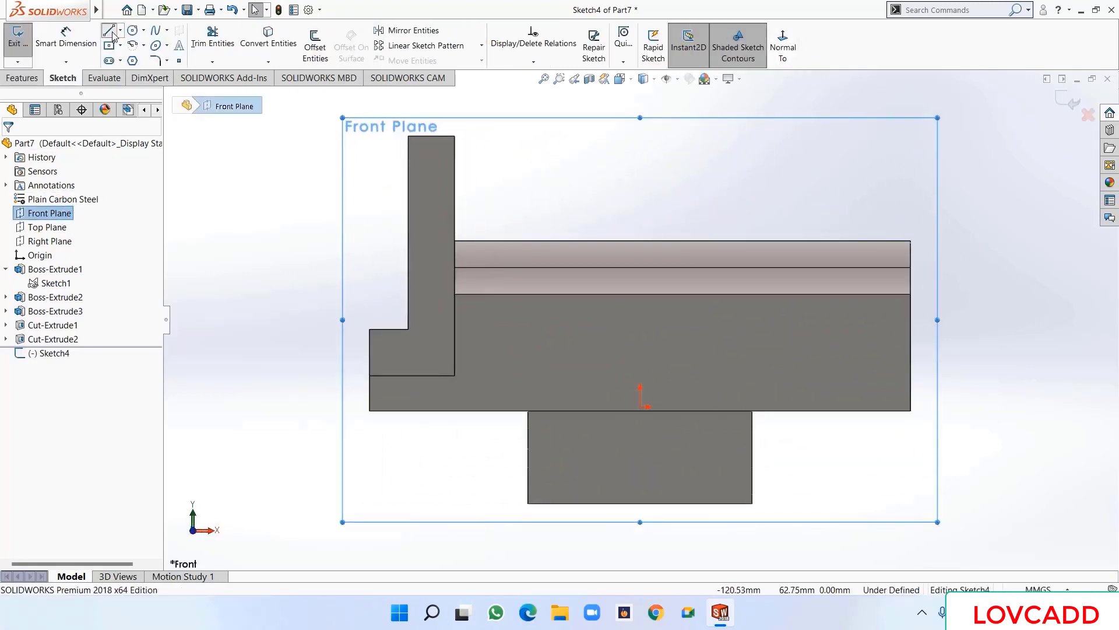
pyautogui.click(455, 136)
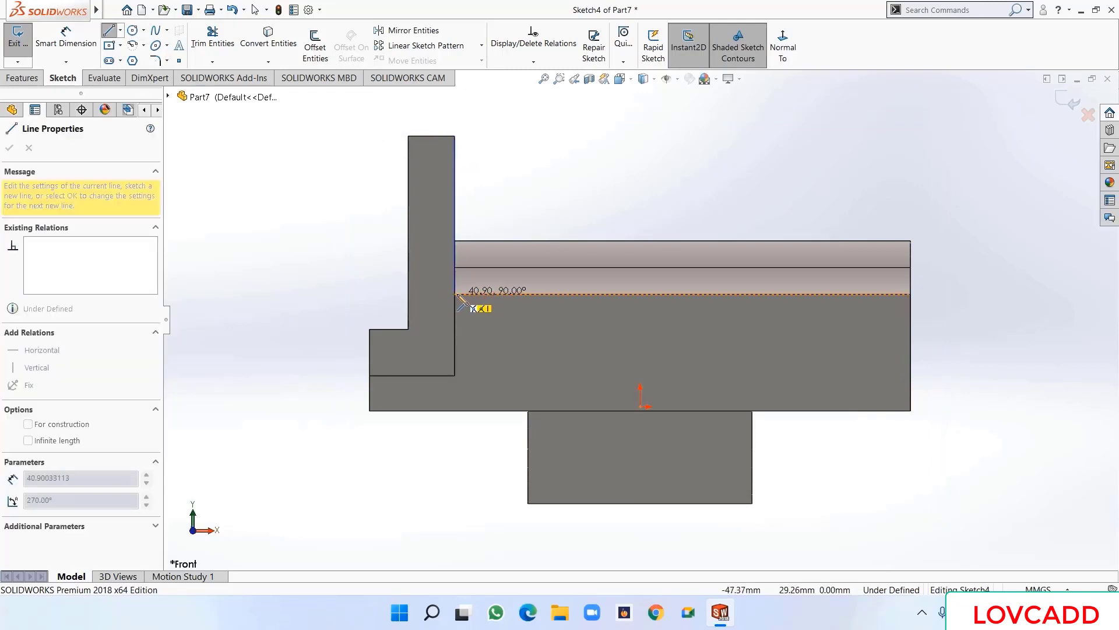
pyautogui.click(455, 295)
pyautogui.click(584, 295)
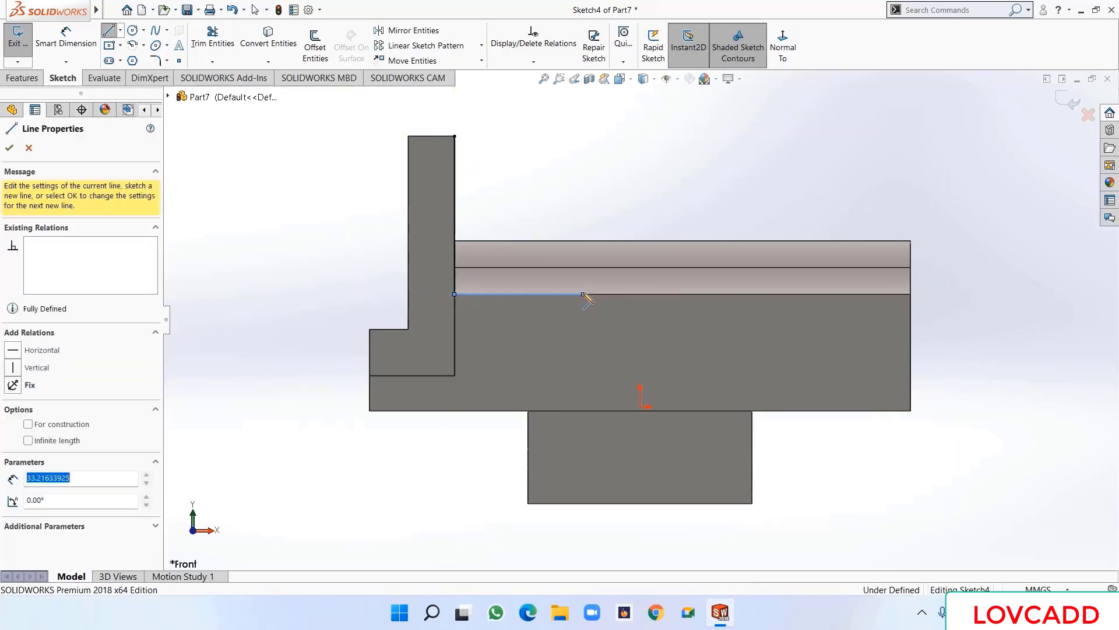
pyautogui.click(455, 137)
pyautogui.rightClick(455, 136)
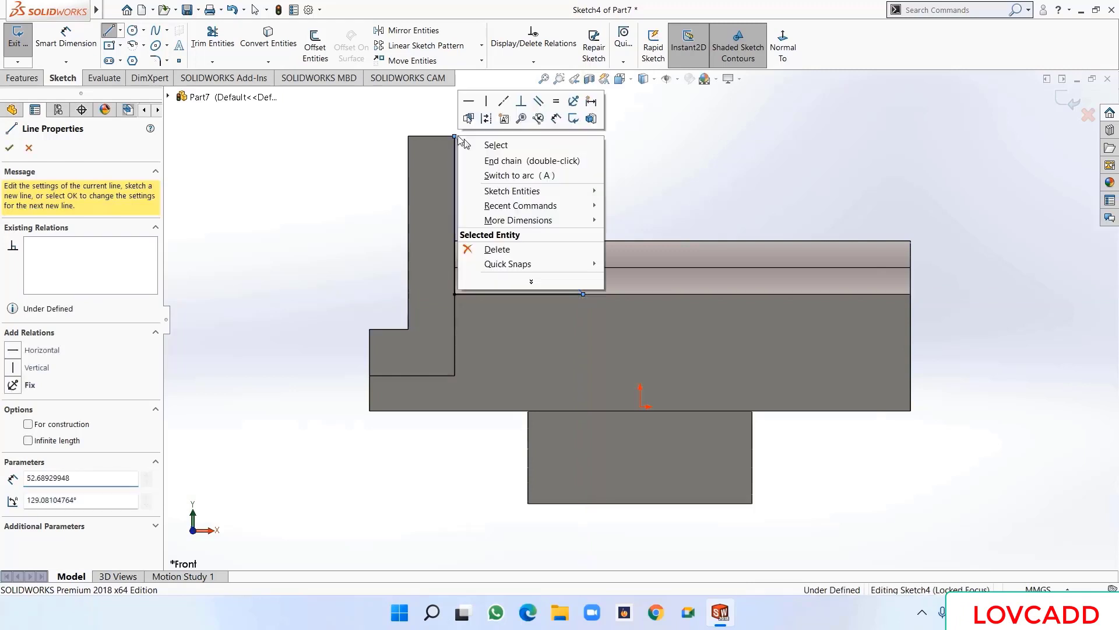
pyautogui.click(495, 142)
# - Dimension the triangle's horizontal leg to 24 mm
pyautogui.click(57, 46)
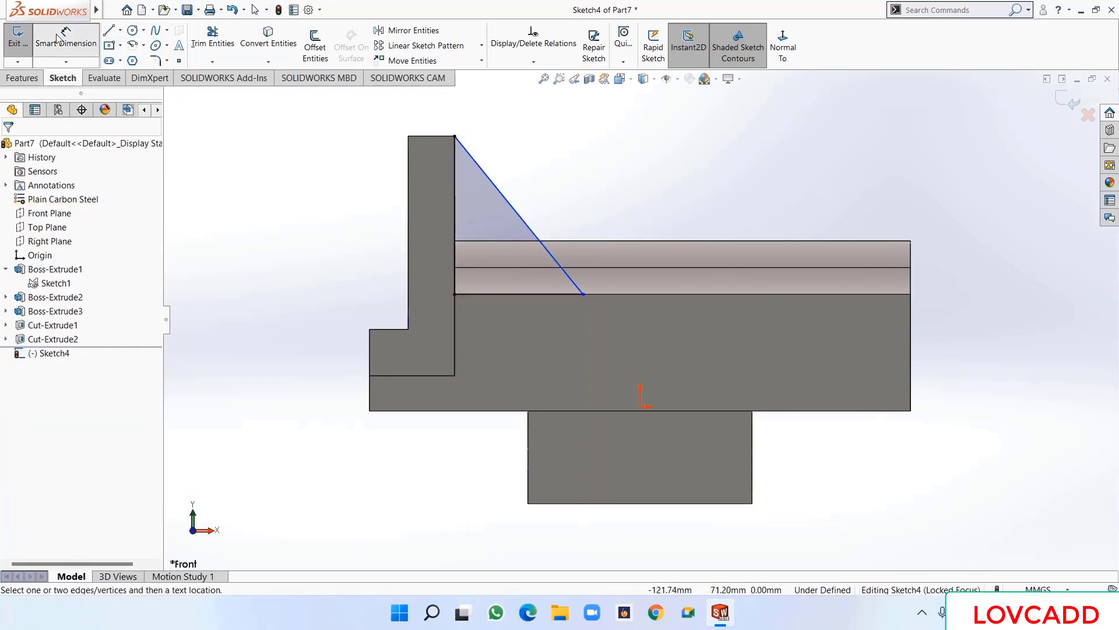
pyautogui.click(510, 294)
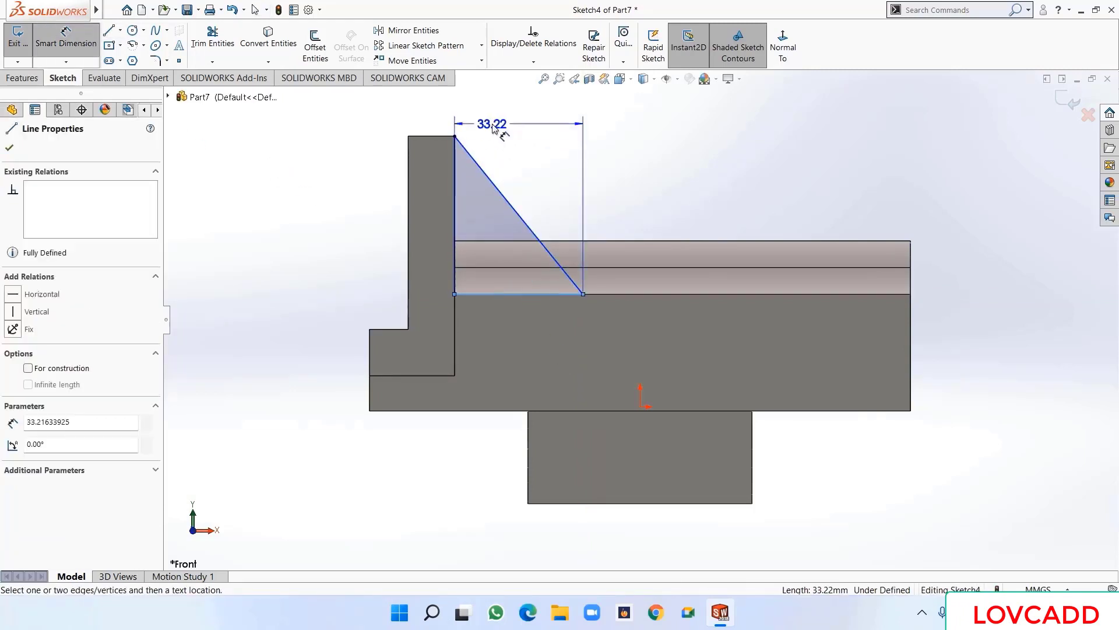
pyautogui.click(492, 118)
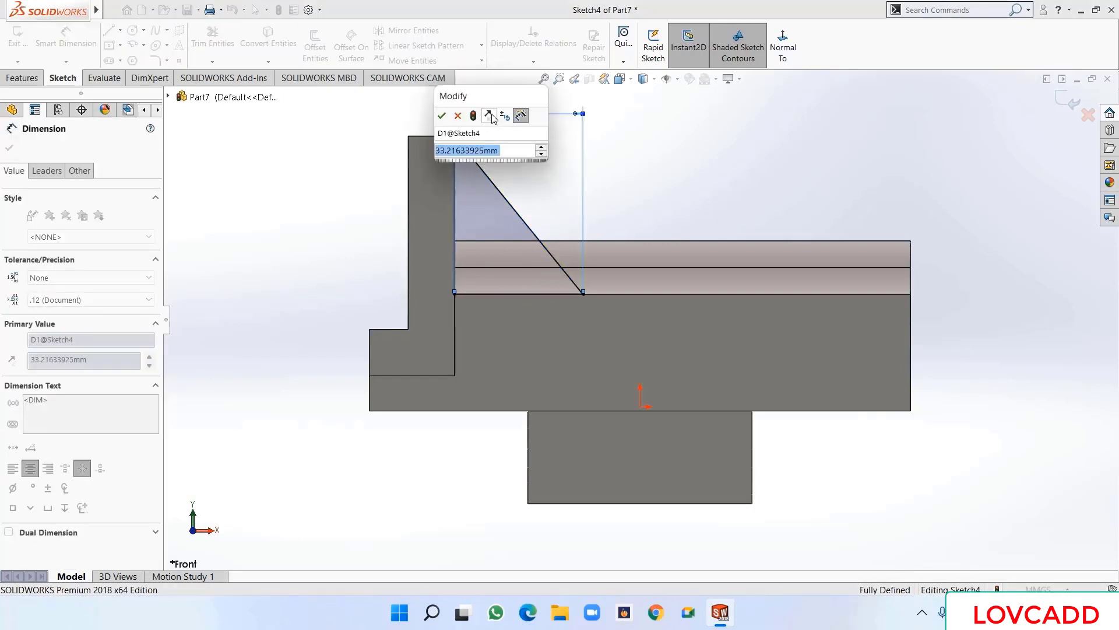
pyautogui.write('24')
pyautogui.press('Return')
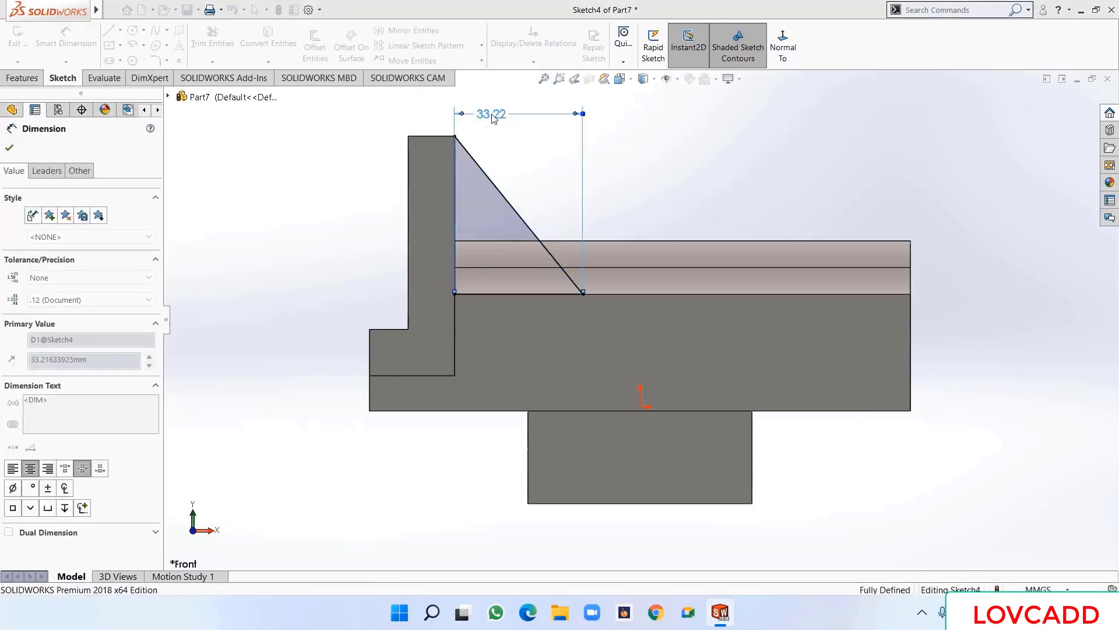
pyautogui.click(9, 148)
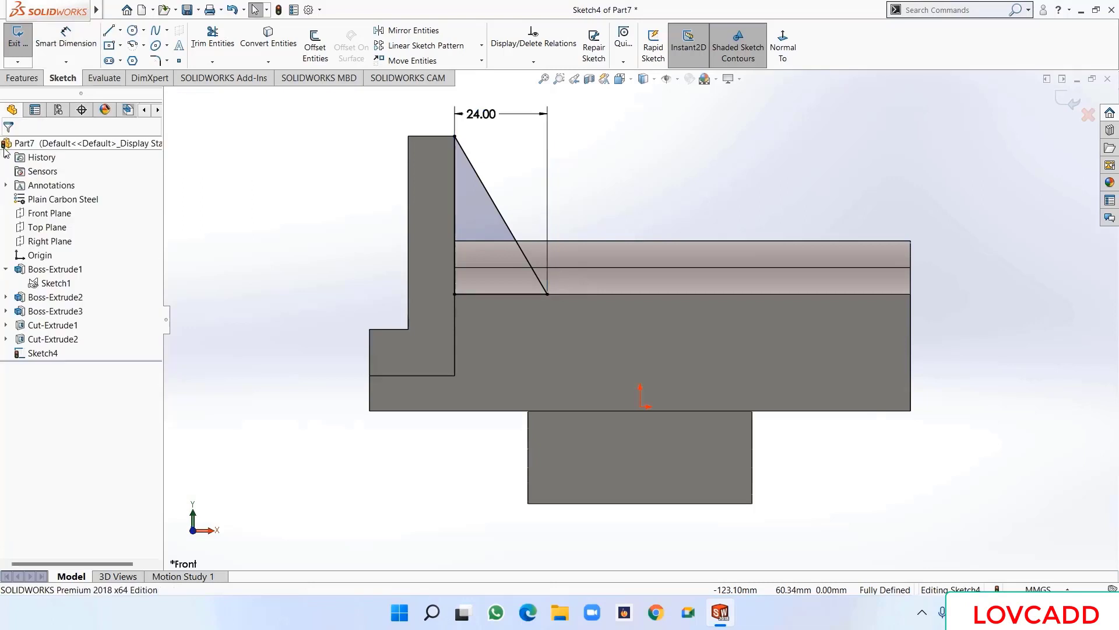
pyautogui.click(22, 77)
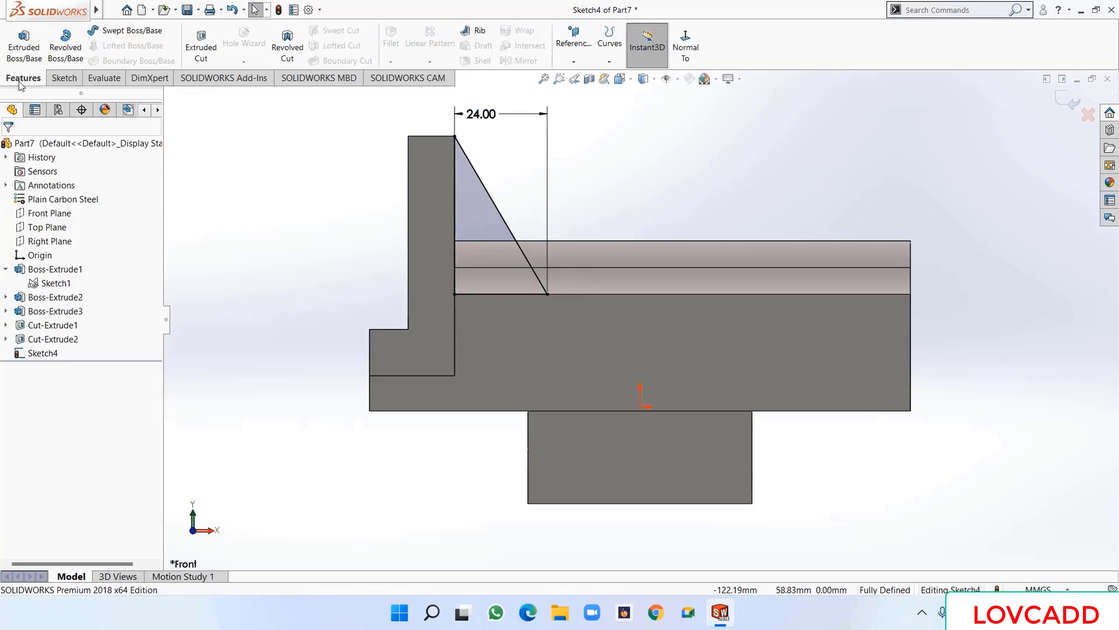
# - Extrude the triangle Mid Plane to 184 mm as a gusset merged with the bracket, as Boss-Extrude4
pyautogui.click(23, 44)
pyautogui.click(99, 228)
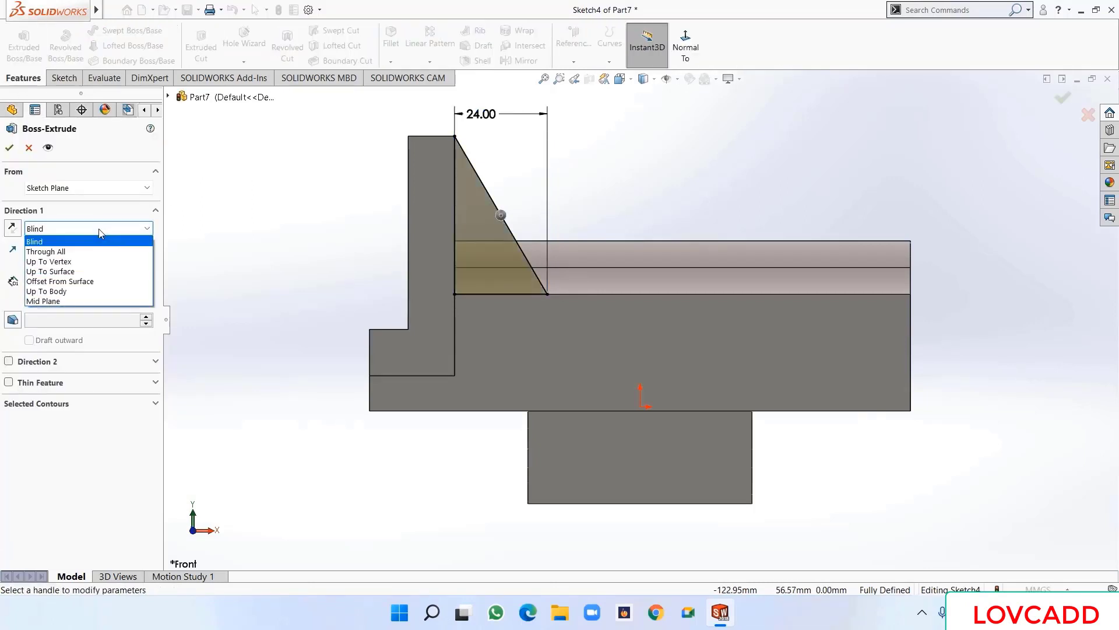
pyautogui.click(82, 301)
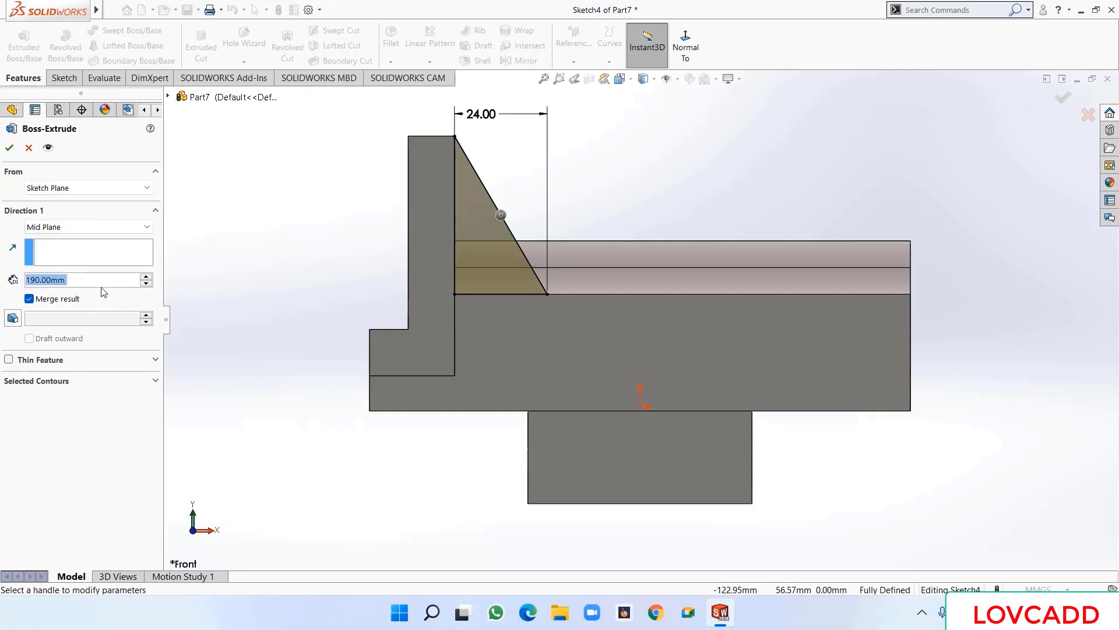
pyautogui.write('184')
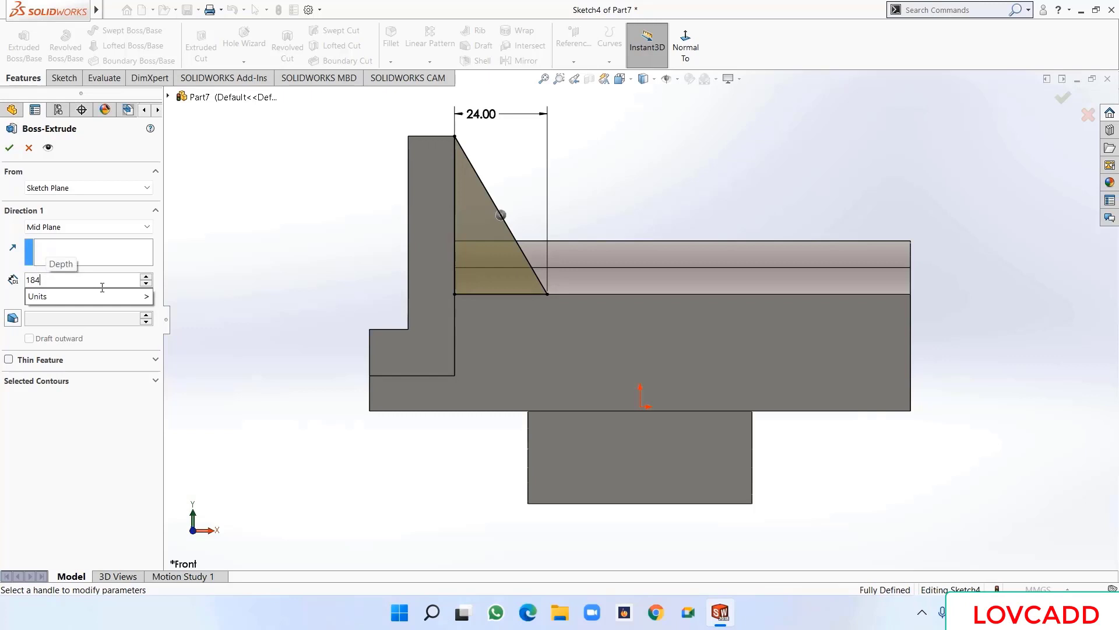
pyautogui.press('Return')
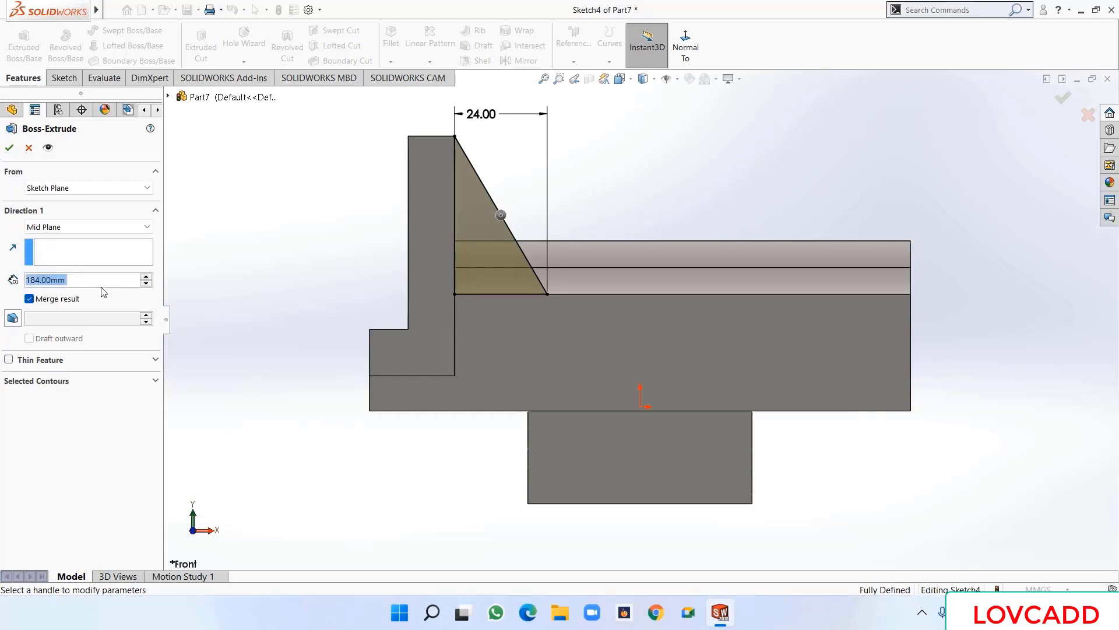
pyautogui.click(10, 148)
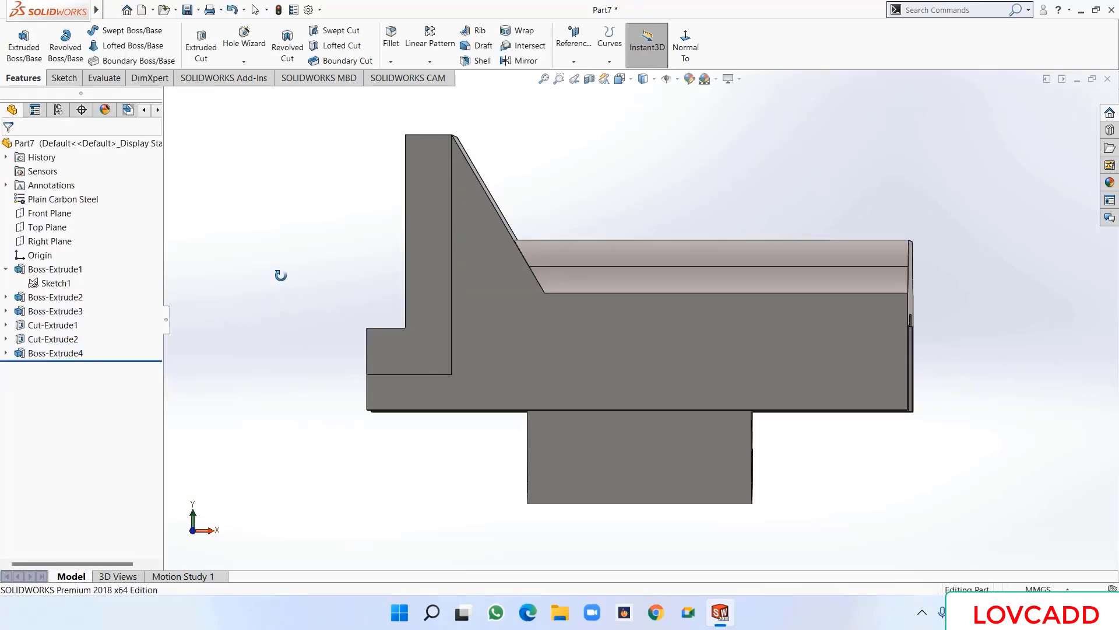
pyautogui.moveTo(280, 275); pyautogui.dragTo(267, 293, button='middle')
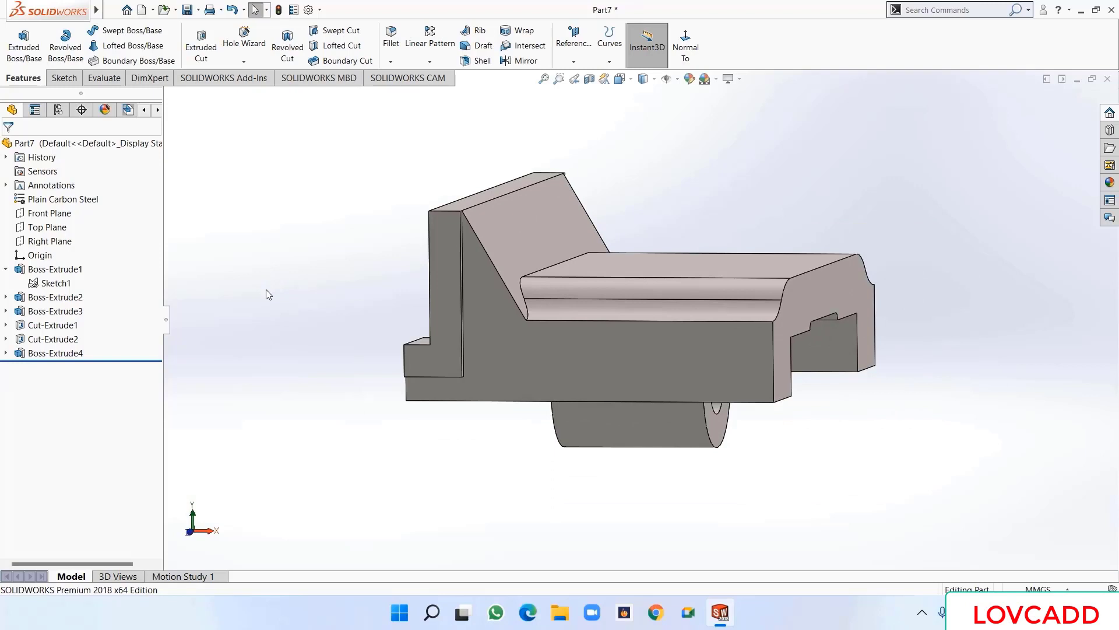
pyautogui.moveTo(292, 342); pyautogui.dragTo(260, 287, button='middle')
pyautogui.scroll(-4, 390, 341)
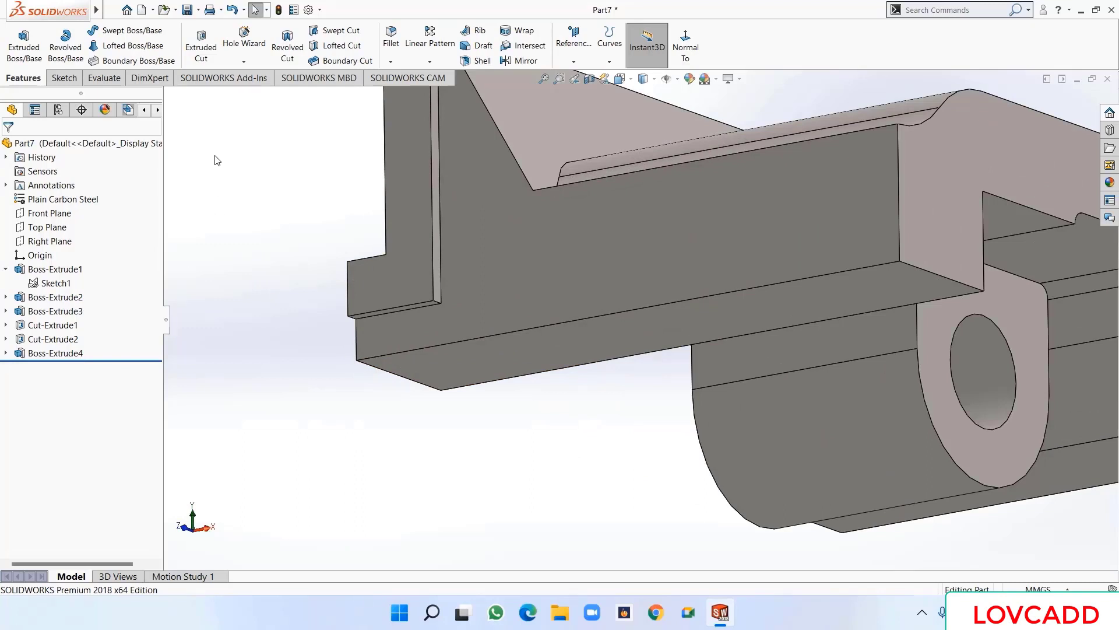
# - Fillet the long bottom edge and a second inner edge with a 10 mm radius
pyautogui.click(391, 41)
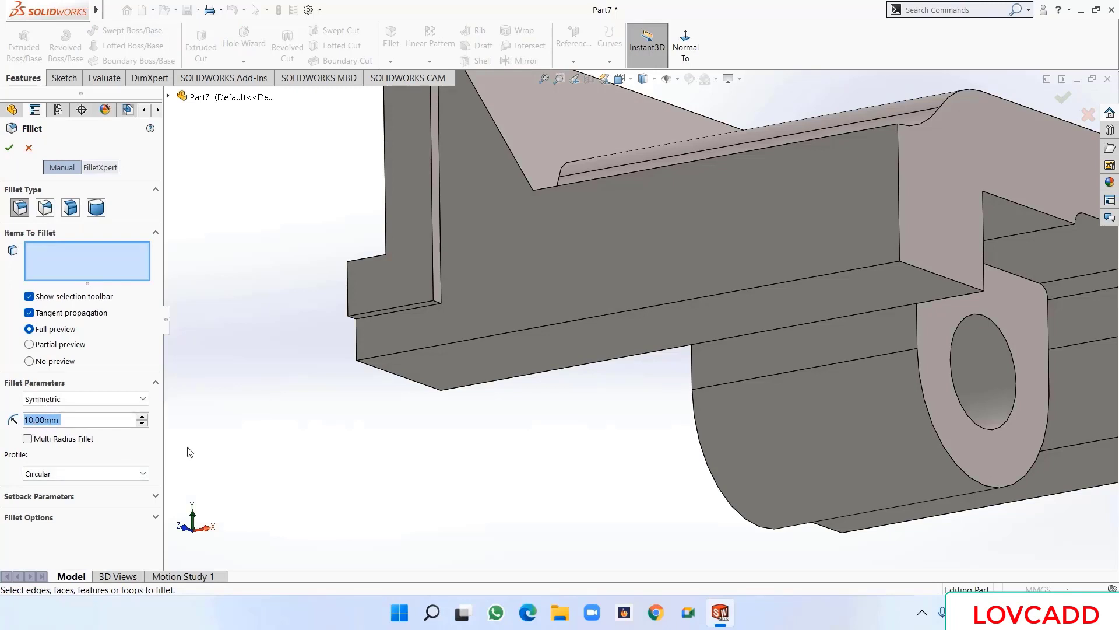
pyautogui.click(436, 304)
pyautogui.moveTo(492, 438); pyautogui.dragTo(376, 449, button='middle')
pyautogui.scroll(3, 537, 467)
pyautogui.scroll(-6, 839, 408)
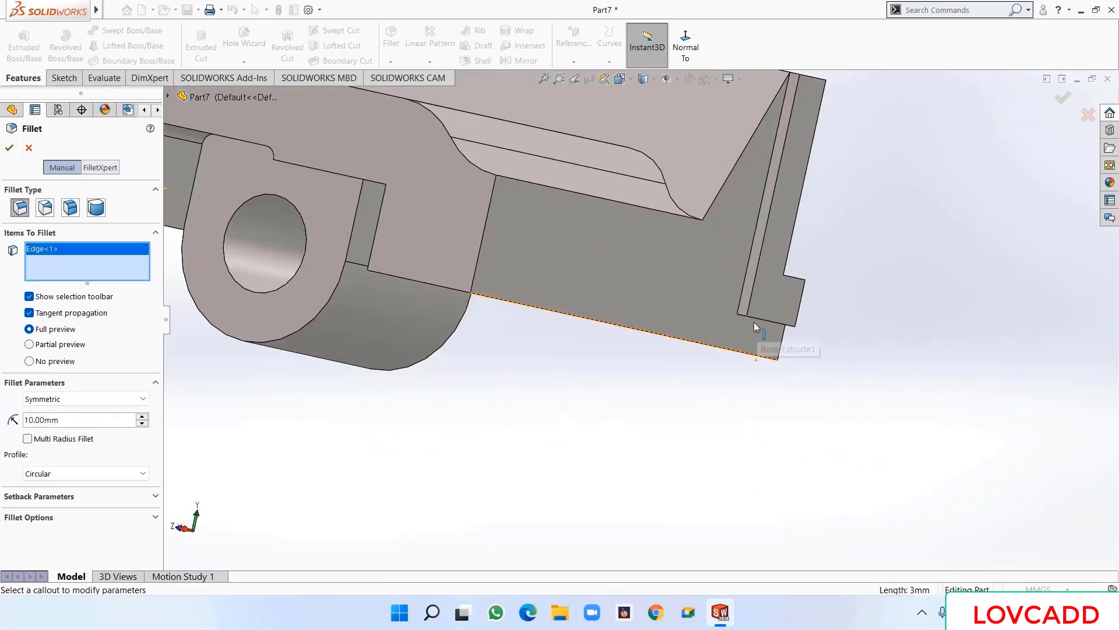
pyautogui.click(743, 315)
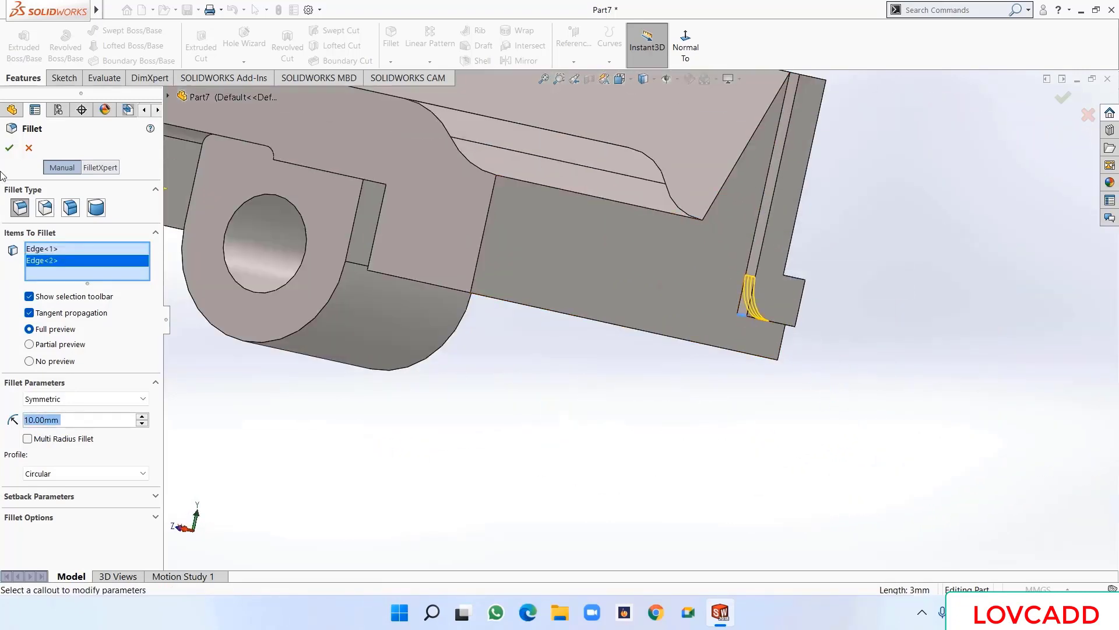
pyautogui.click(10, 148)
# - Orbit the part to inspect the fillet and face the back plate
pyautogui.moveTo(532, 464); pyautogui.dragTo(606, 495, button='middle')
pyautogui.scroll(3, 608, 501)
pyautogui.moveTo(343, 379); pyautogui.dragTo(359, 416, button='middle')
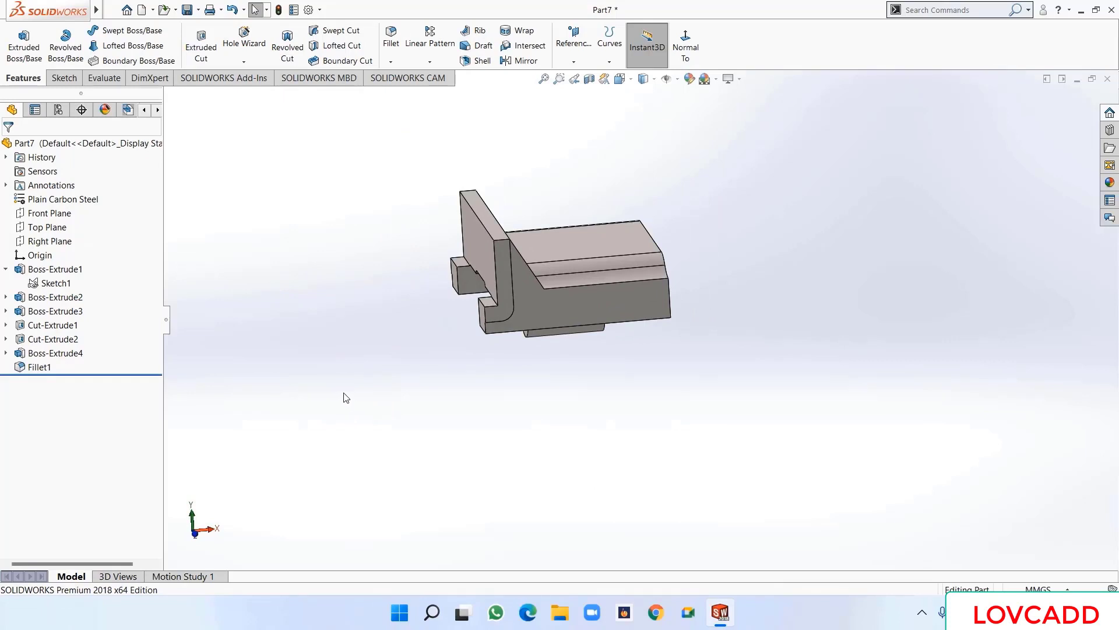
pyautogui.moveTo(346, 398); pyautogui.dragTo(389, 400, button='middle')
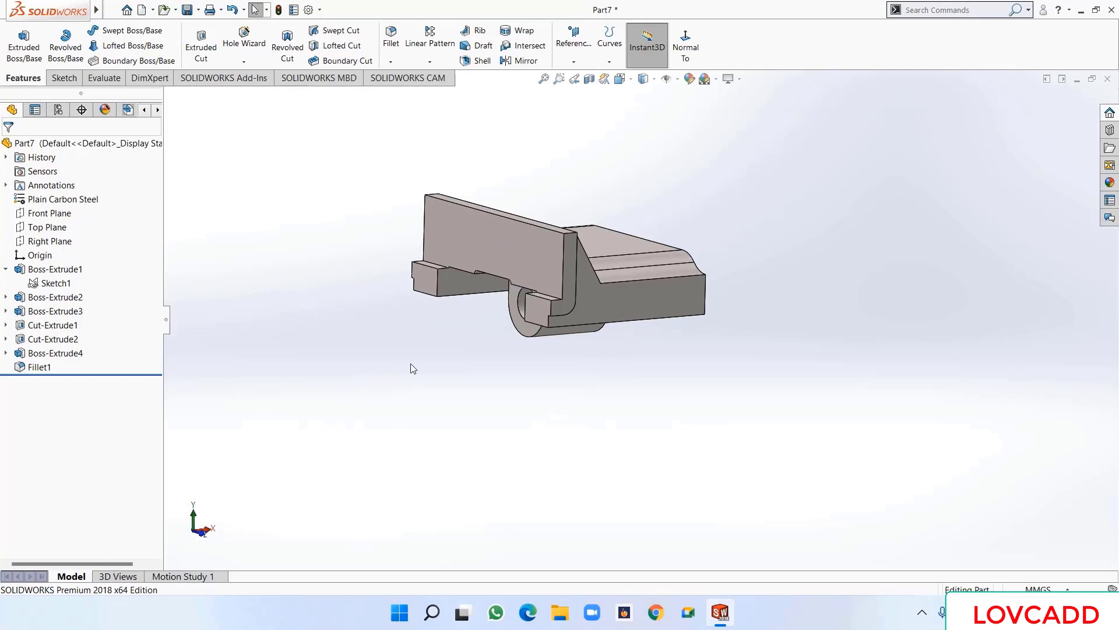
# - Start a new sketch on the back plate face, viewed normal to it
pyautogui.click(485, 234)
pyautogui.rightClick(485, 234)
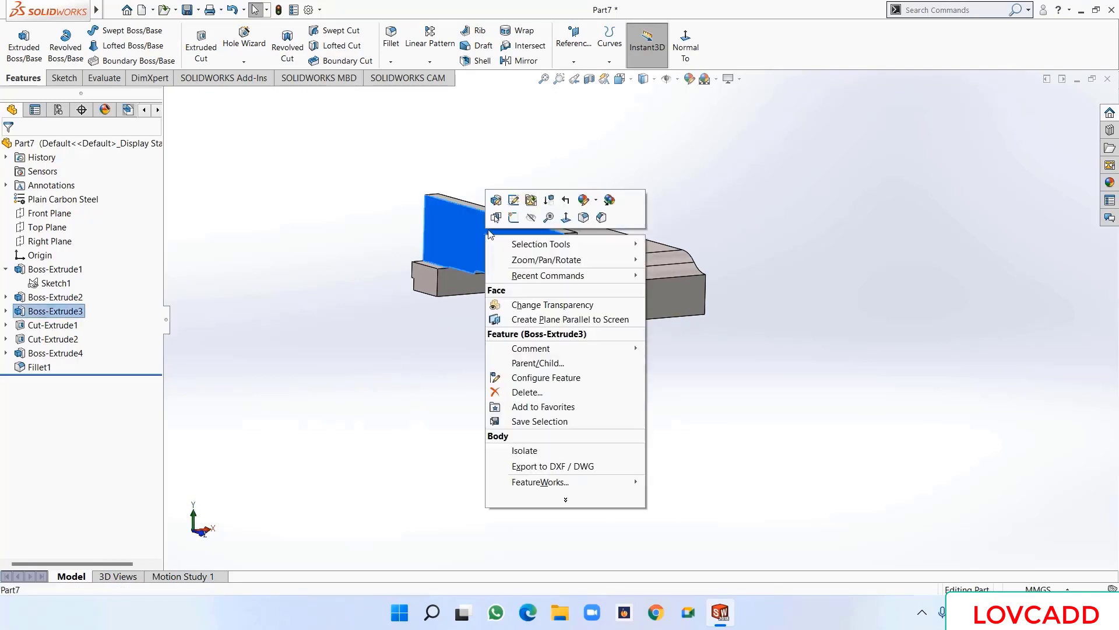
pyautogui.click(513, 217)
pyautogui.click(783, 44)
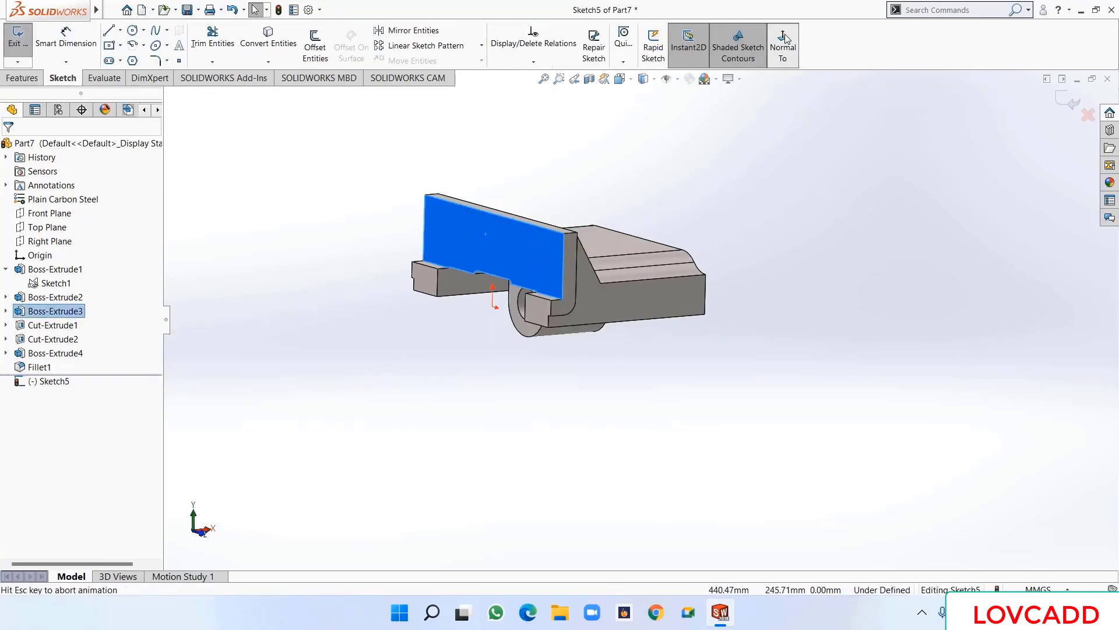
# - Draw a vertical centerline through the part's centre
pyautogui.click(120, 31)
pyautogui.click(140, 60)
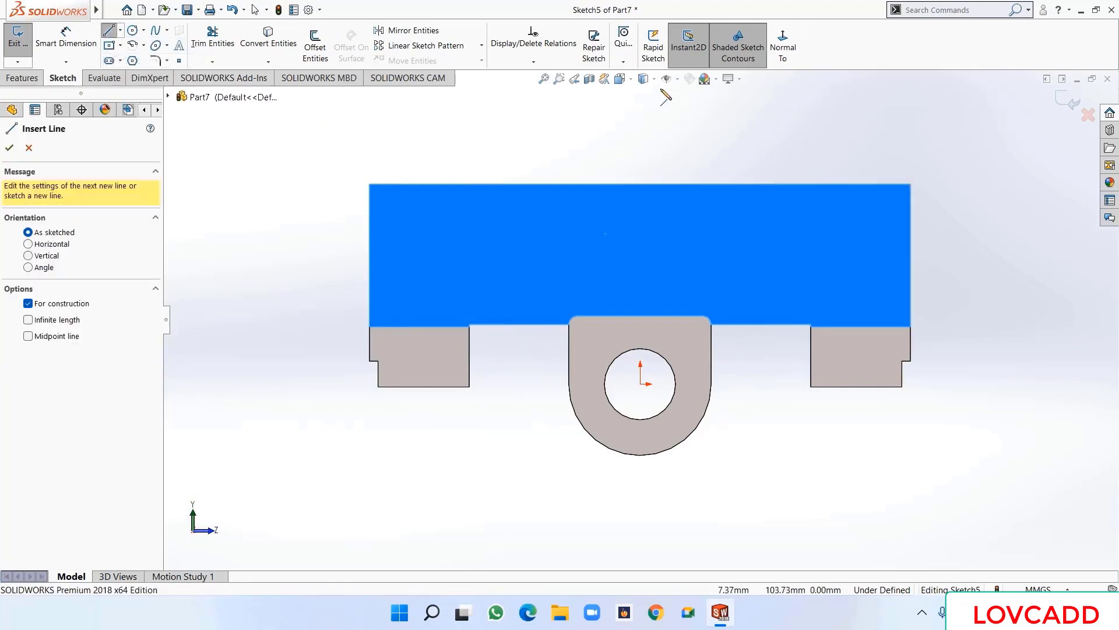
pyautogui.click(640, 91)
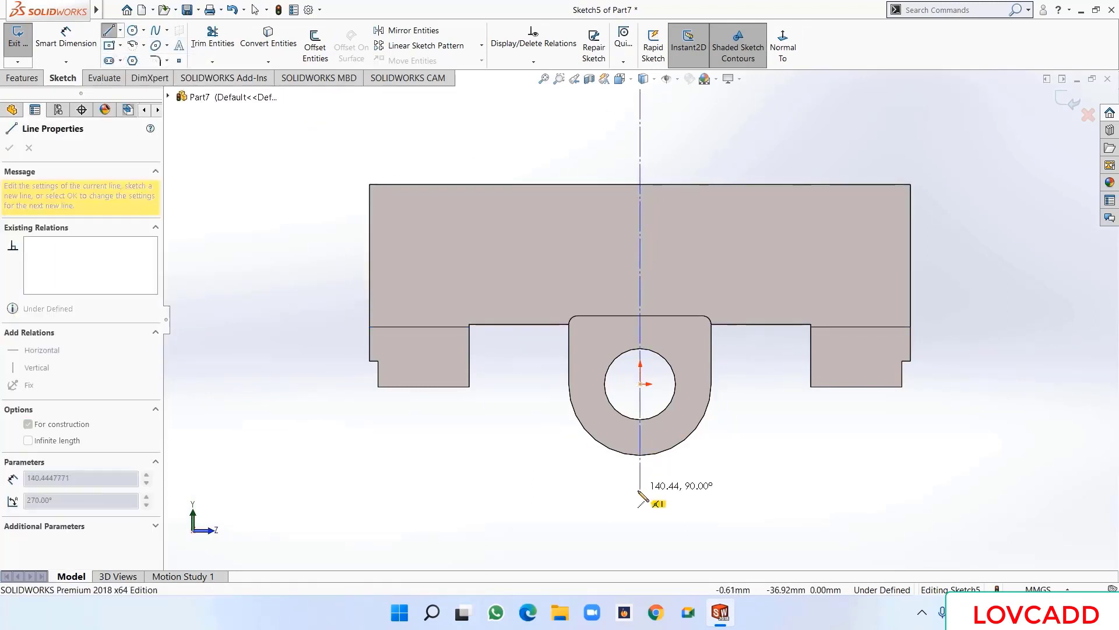
pyautogui.click(640, 533)
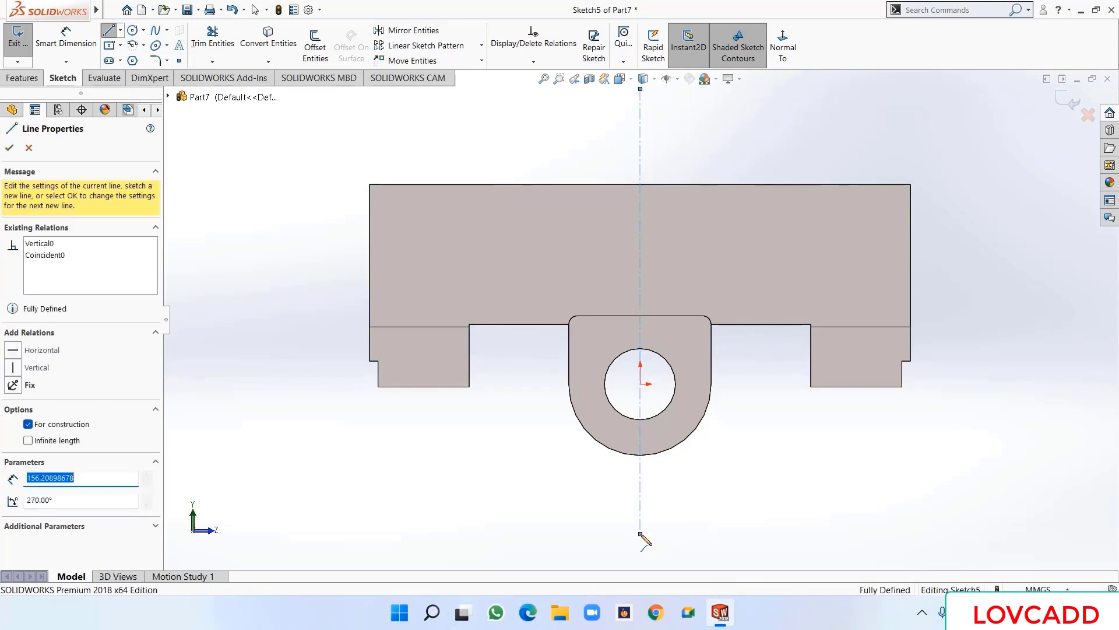
pyautogui.rightClick(640, 532)
pyautogui.click(679, 474)
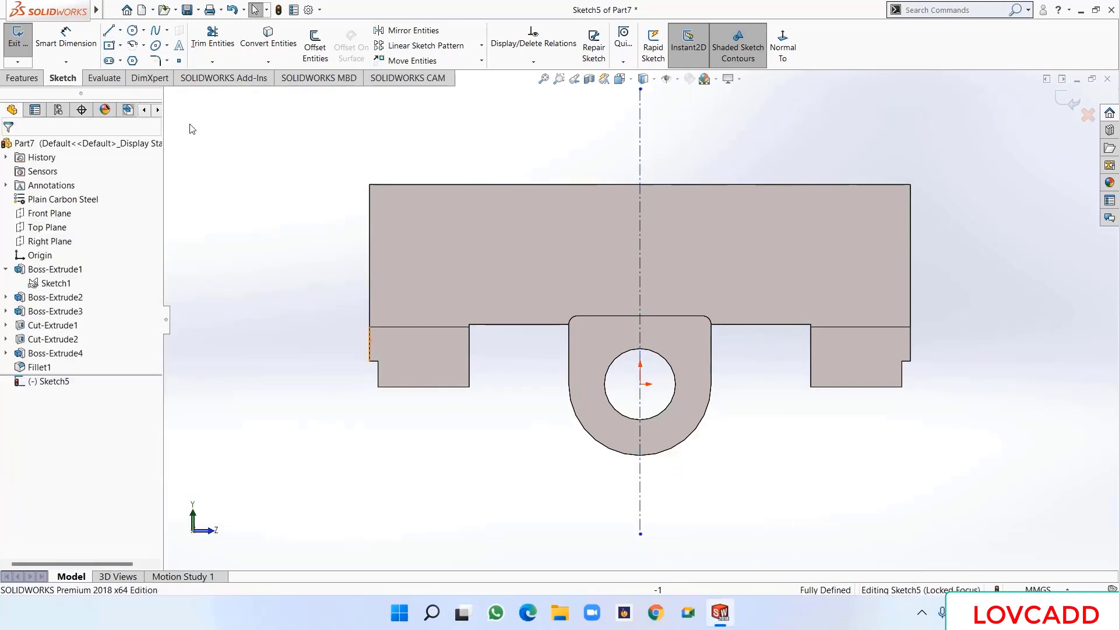
# - Place a sketch point on the plate's upper left side
pyautogui.click(178, 62)
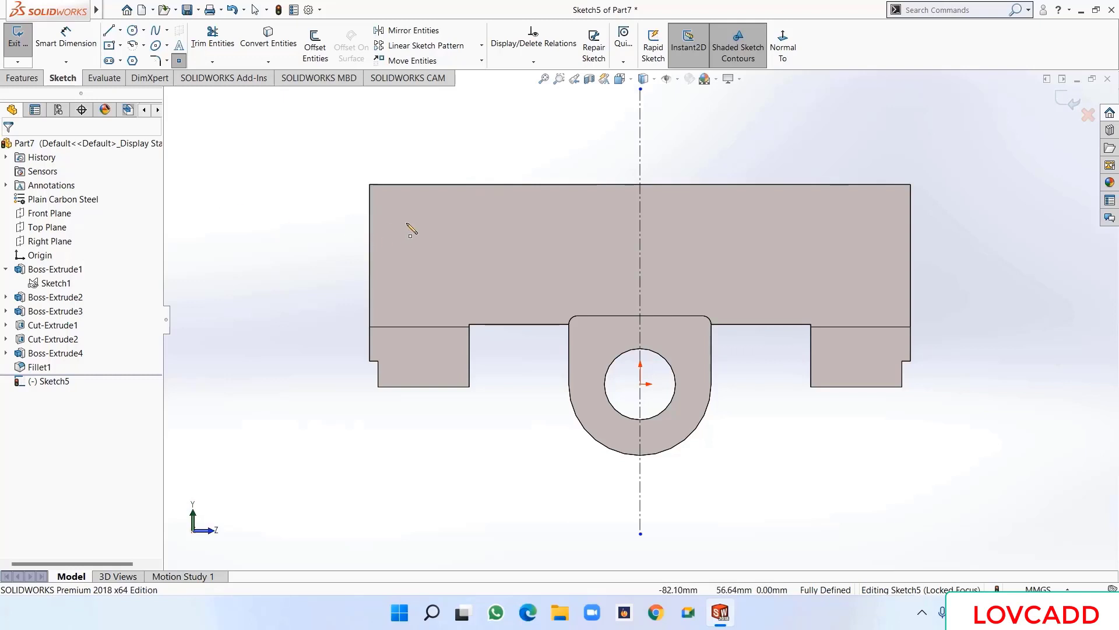
pyautogui.click(443, 244)
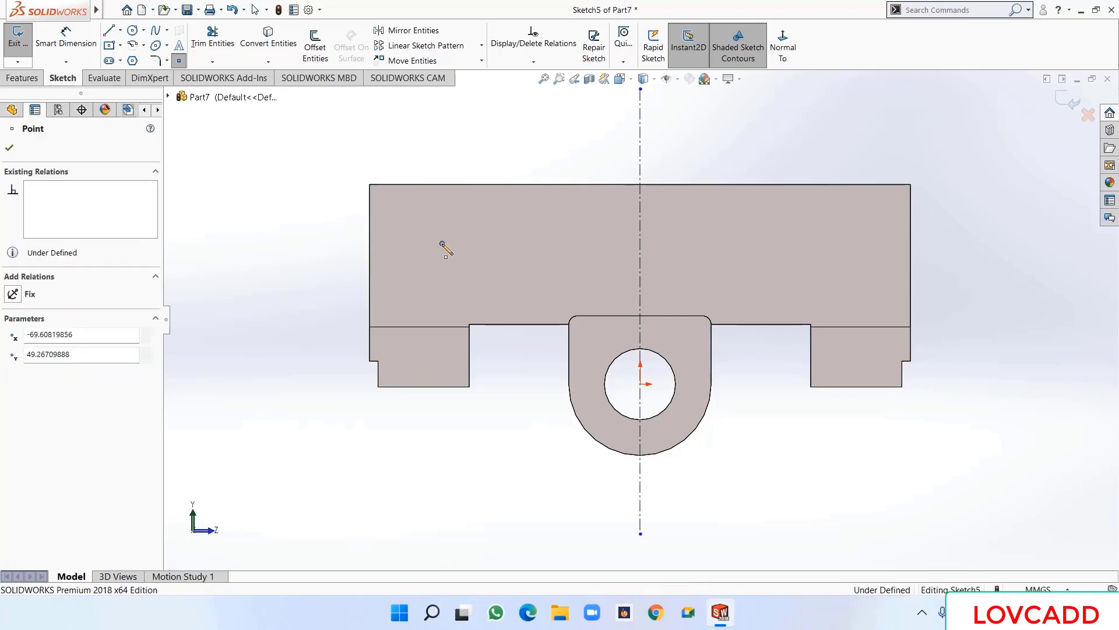
pyautogui.rightClick(443, 245)
pyautogui.click(459, 254)
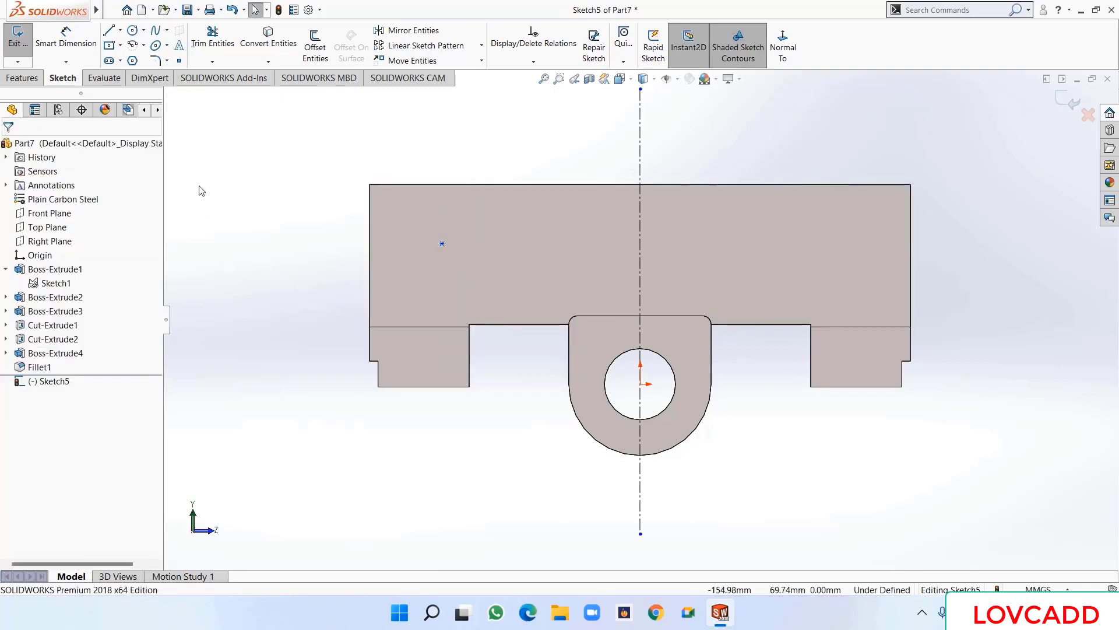
pyautogui.press('d')
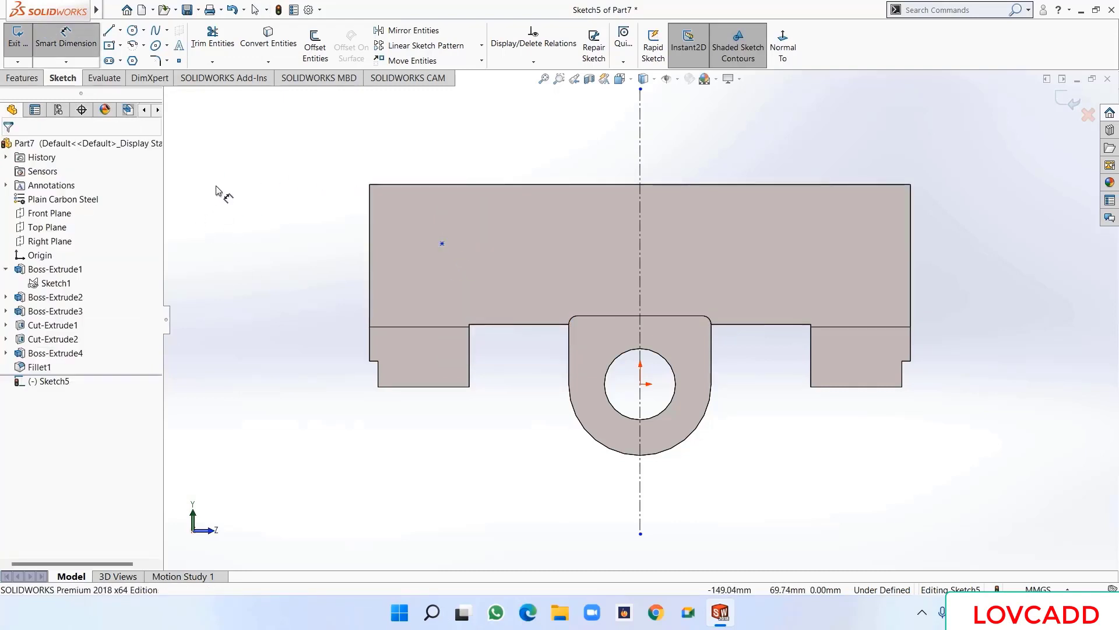
# - Dimension the point 24 mm below the top edge, with 126 mm spacing across the centerline
pyautogui.click(434, 186)
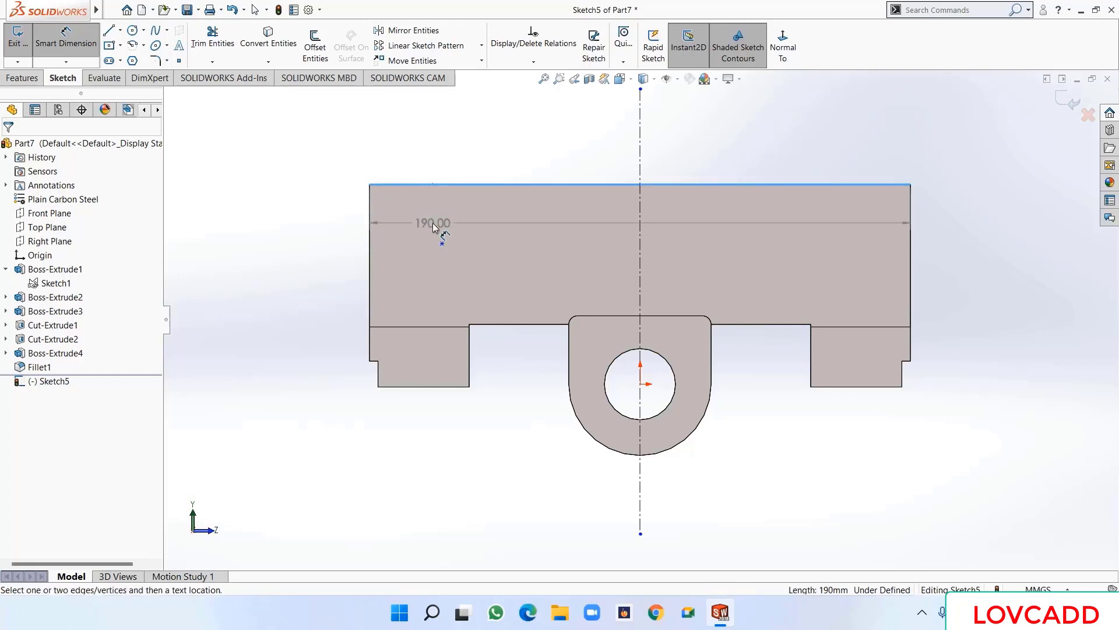
pyautogui.click(441, 243)
pyautogui.click(322, 223)
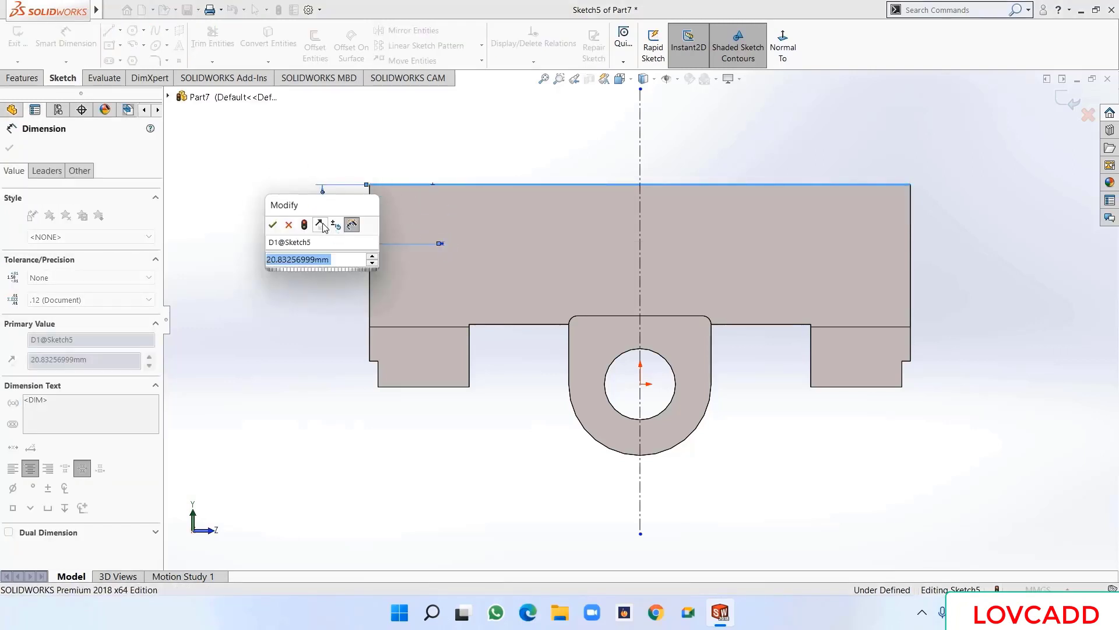
pyautogui.write('24')
pyautogui.press('Return')
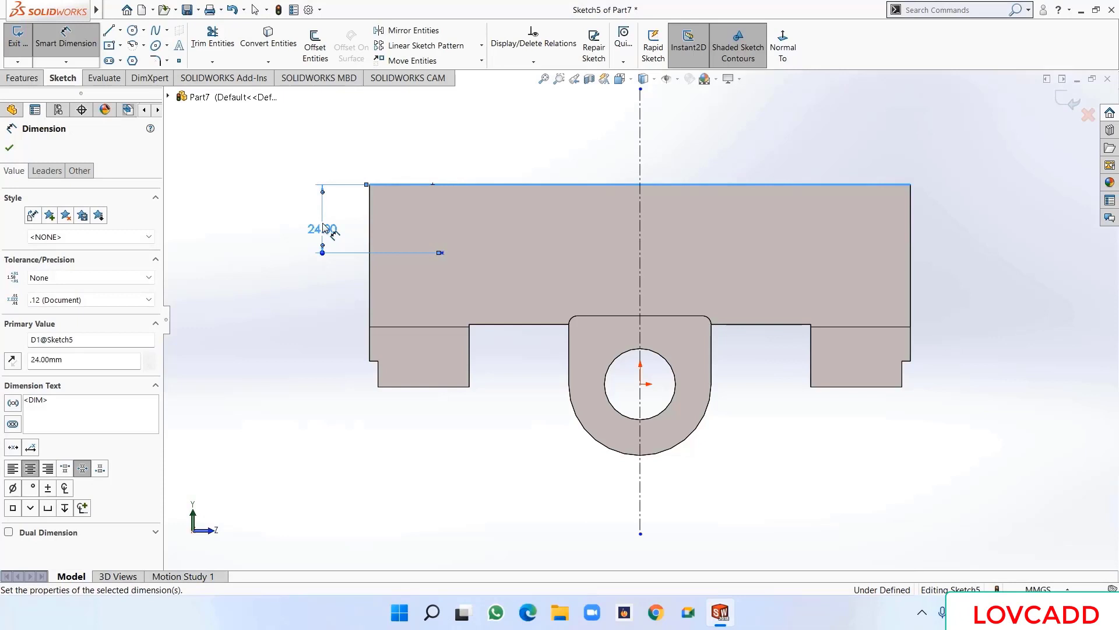
pyautogui.click(441, 253)
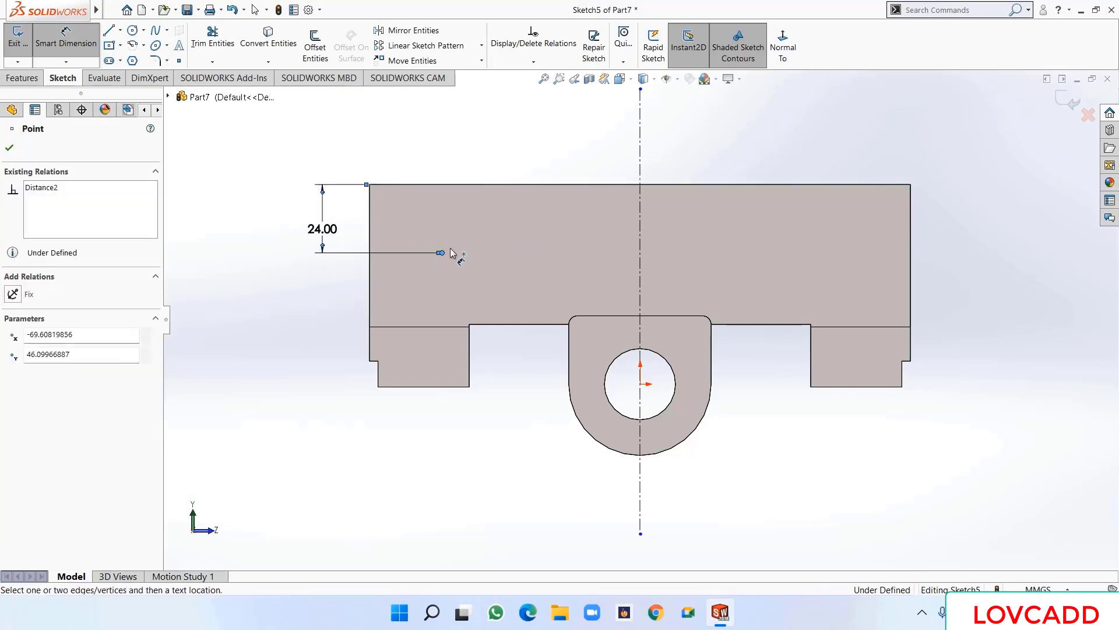
pyautogui.click(641, 157)
pyautogui.click(657, 143)
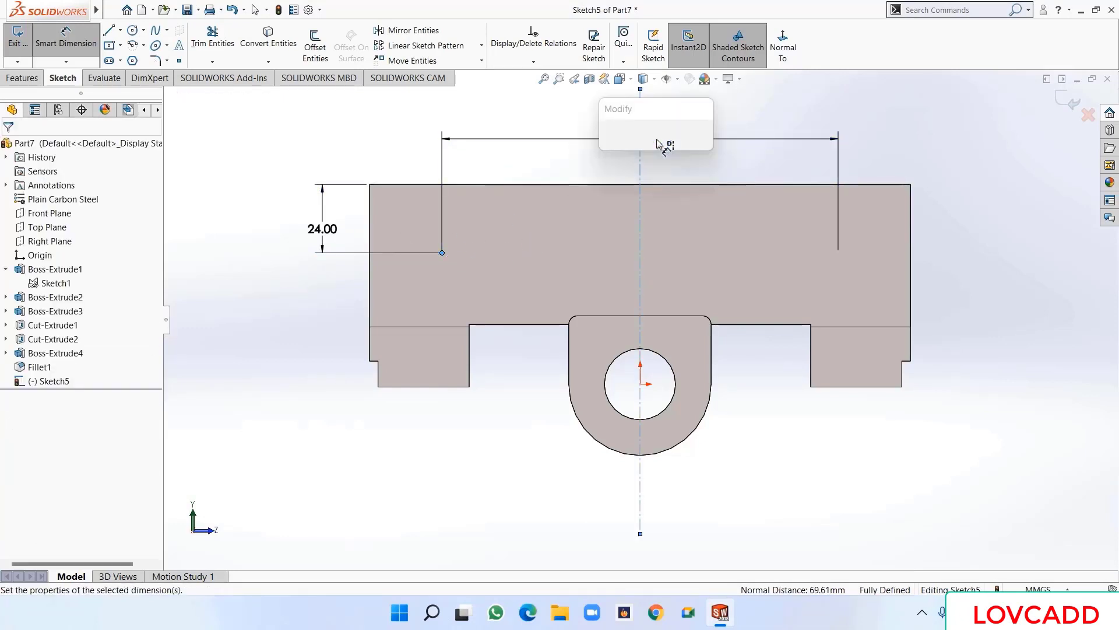
pyautogui.write('50')
pyautogui.press('Escape')
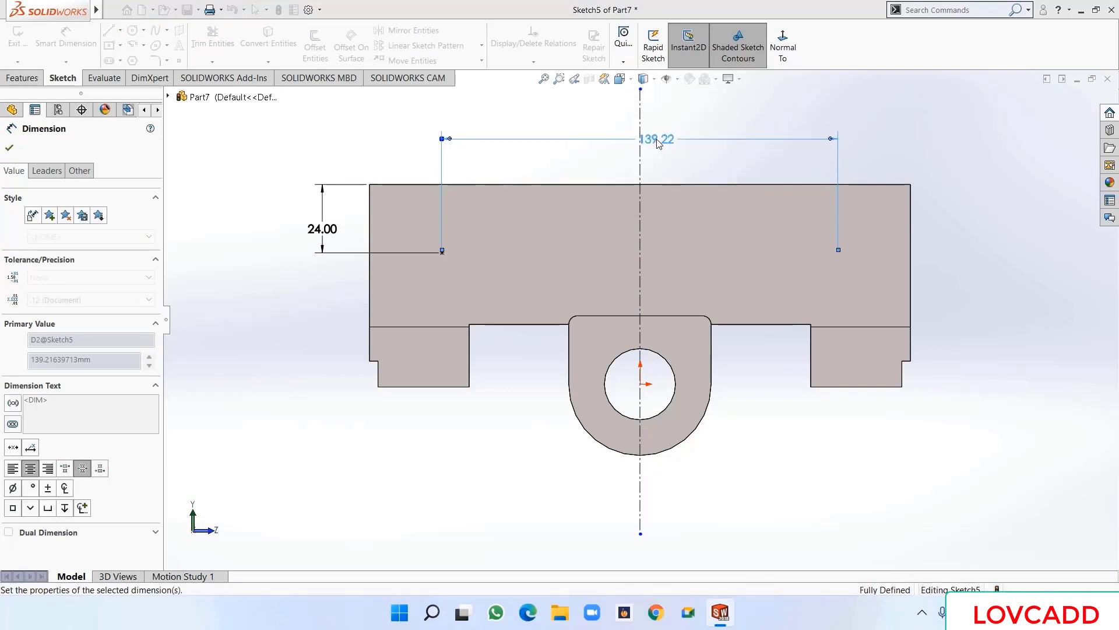
pyautogui.click(10, 147)
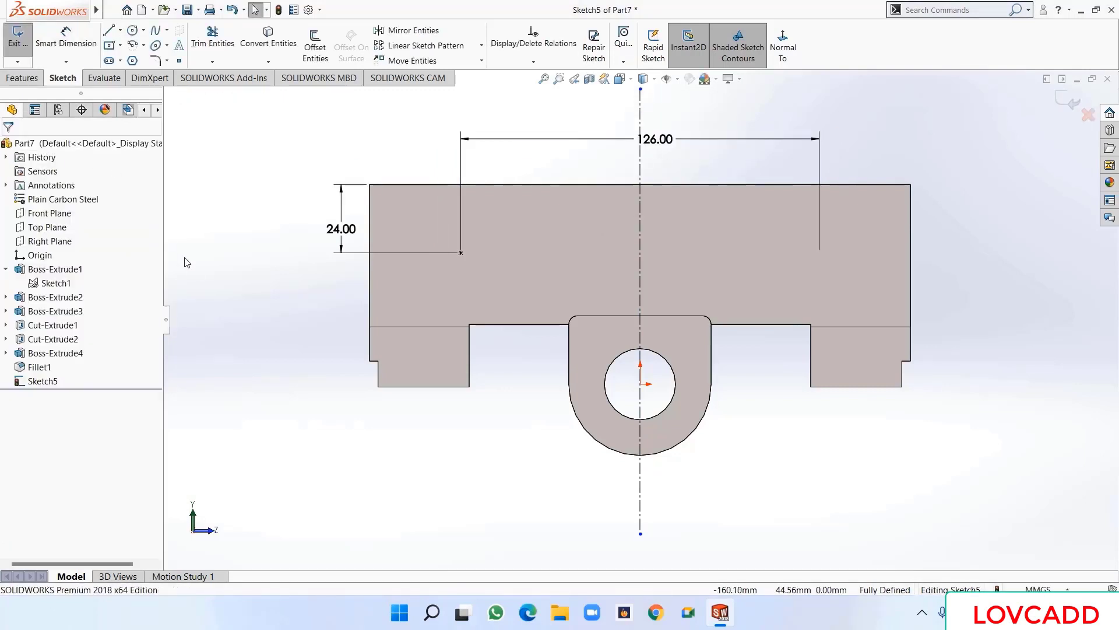
# - Mirror the point about the centerline and exit Sketch5
pyautogui.click(460, 252)
pyautogui.keyDown('ctrl'); pyautogui.click(640, 254); pyautogui.keyUp('ctrl')
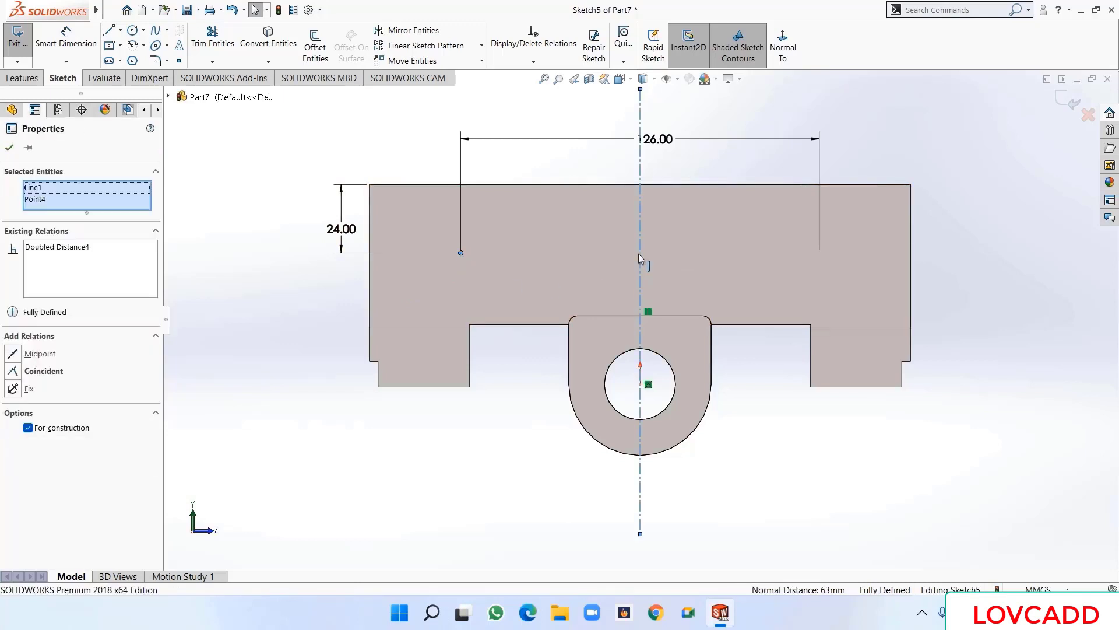
pyautogui.click(408, 30)
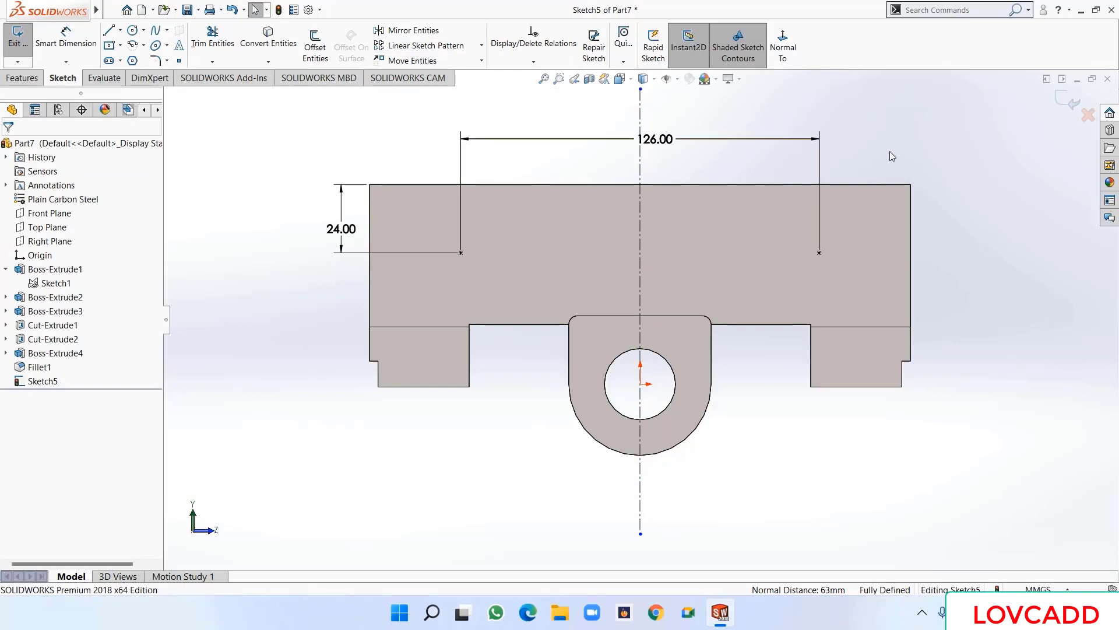
pyautogui.click(620, 185)
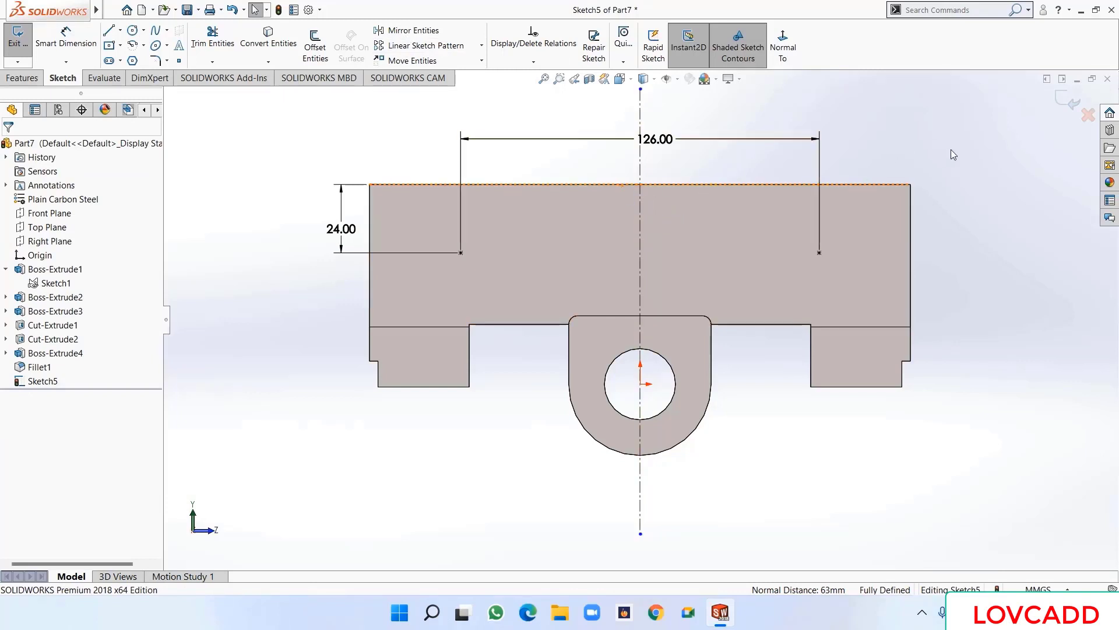
pyautogui.click(22, 78)
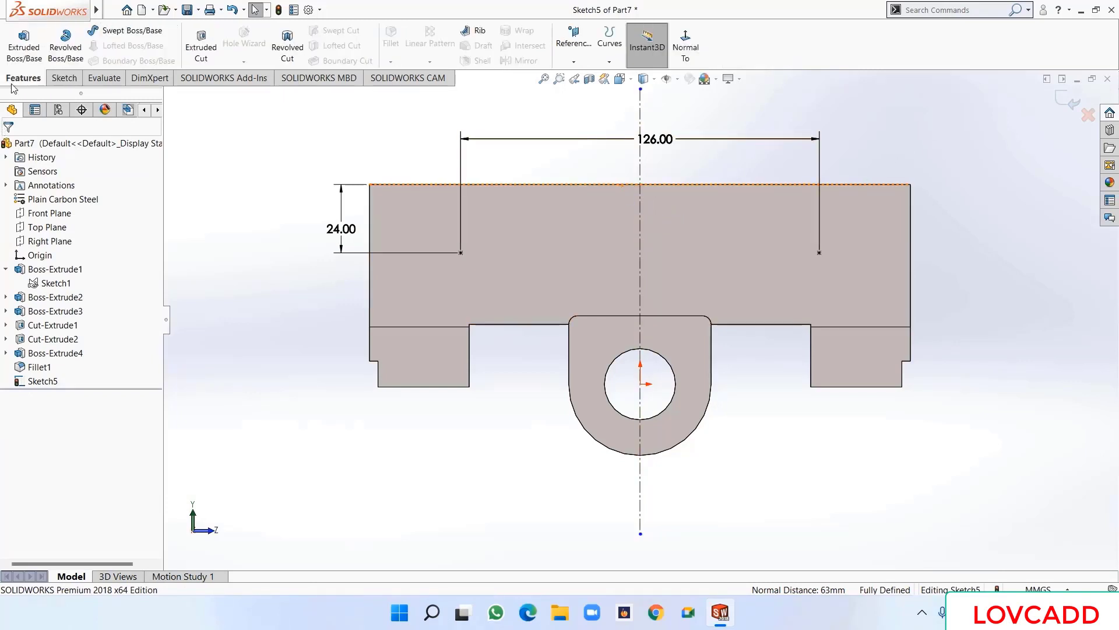
pyautogui.click(1069, 100)
# - Fit the part in view and start a Hole Wizard ANSI Metric M12x1.5 bottoming tapped hole, Blind 28.50 mm
pyautogui.press('f')
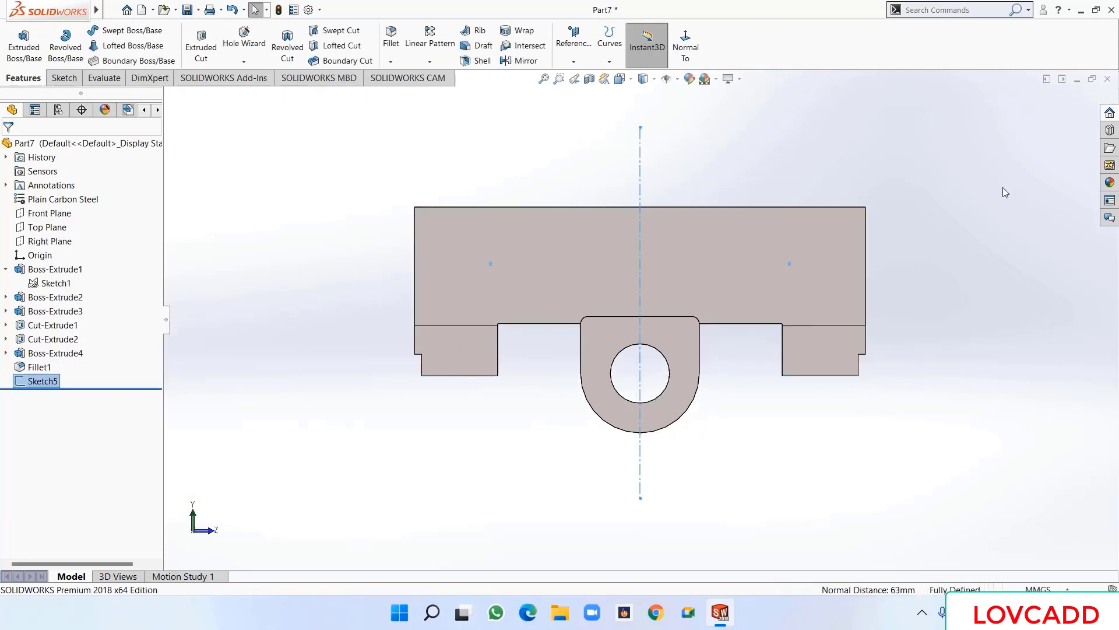
pyautogui.click(244, 39)
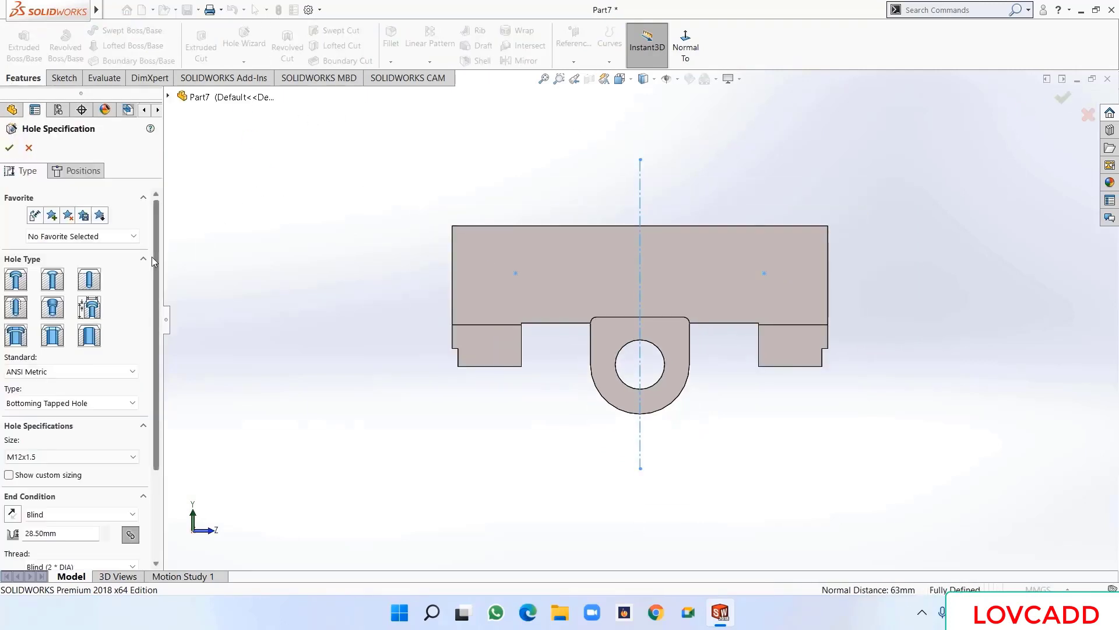
pyautogui.moveTo(155, 257); pyautogui.dragTo(156, 344)
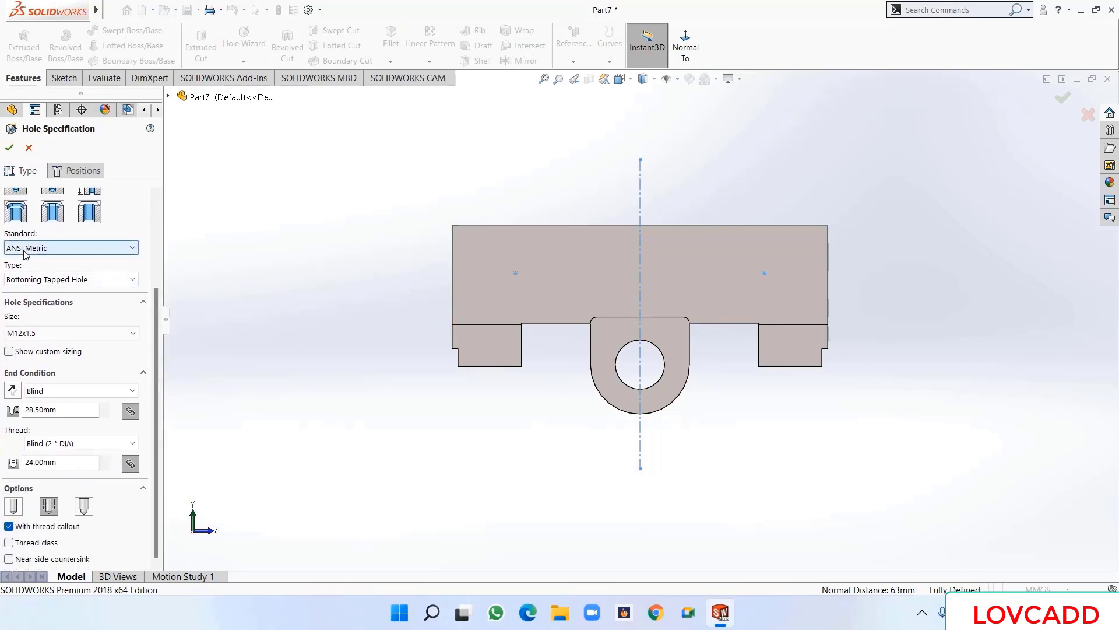
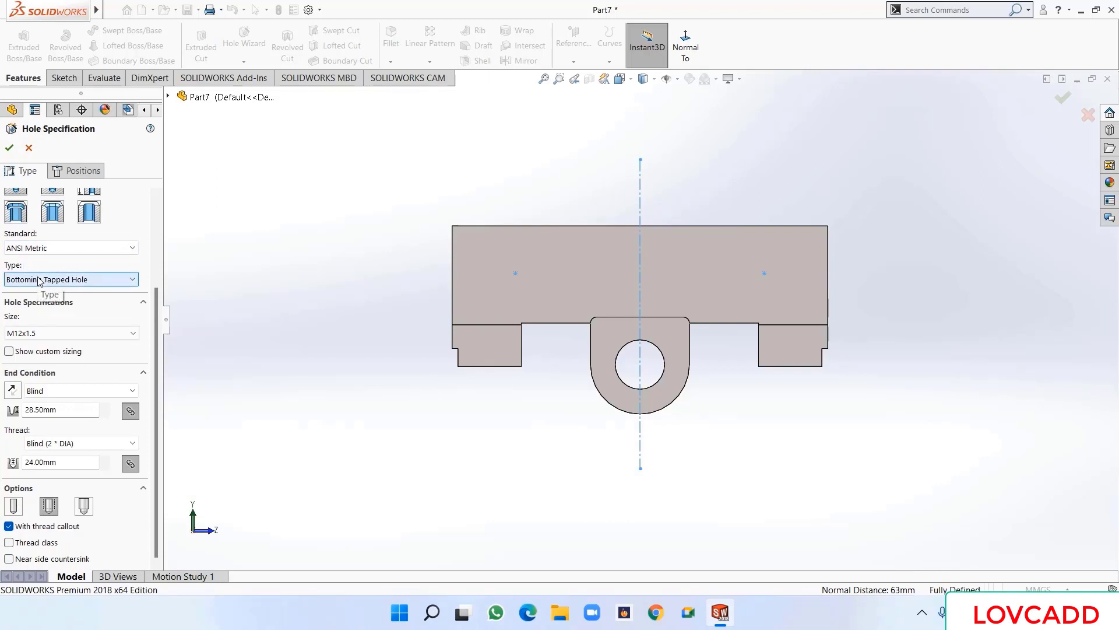
# - Set the Hole Wizard hole size to M10x1.5 with a 16 mm blind depth
pyautogui.click(76, 334)
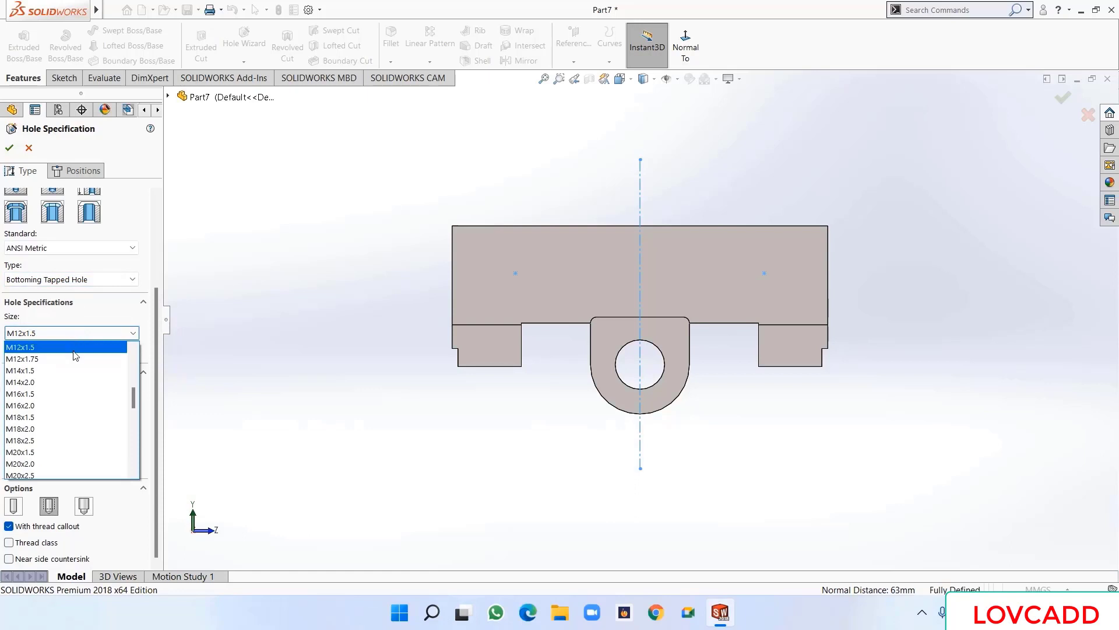
pyautogui.scroll(1, 73, 358)
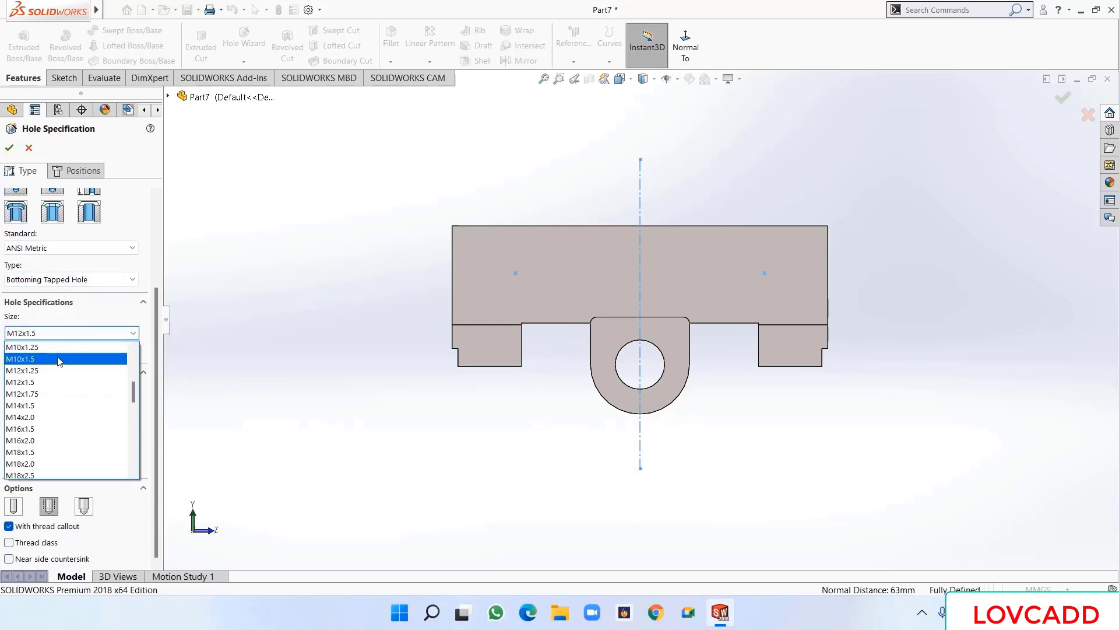
pyautogui.click(58, 359)
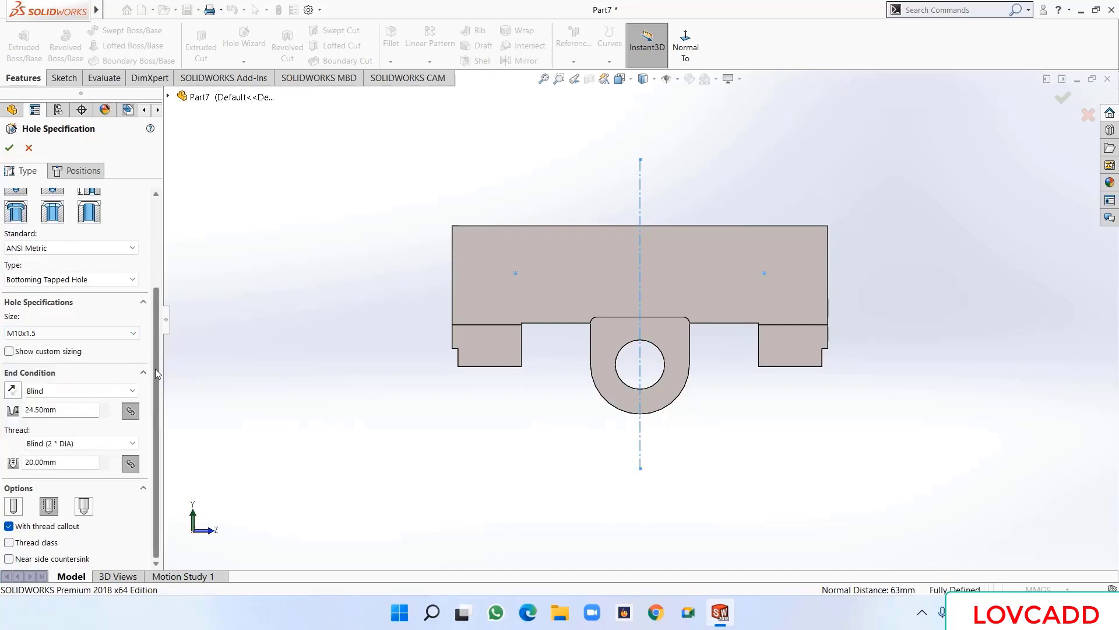
pyautogui.moveTo(57, 409); pyautogui.dragTo(26, 408)
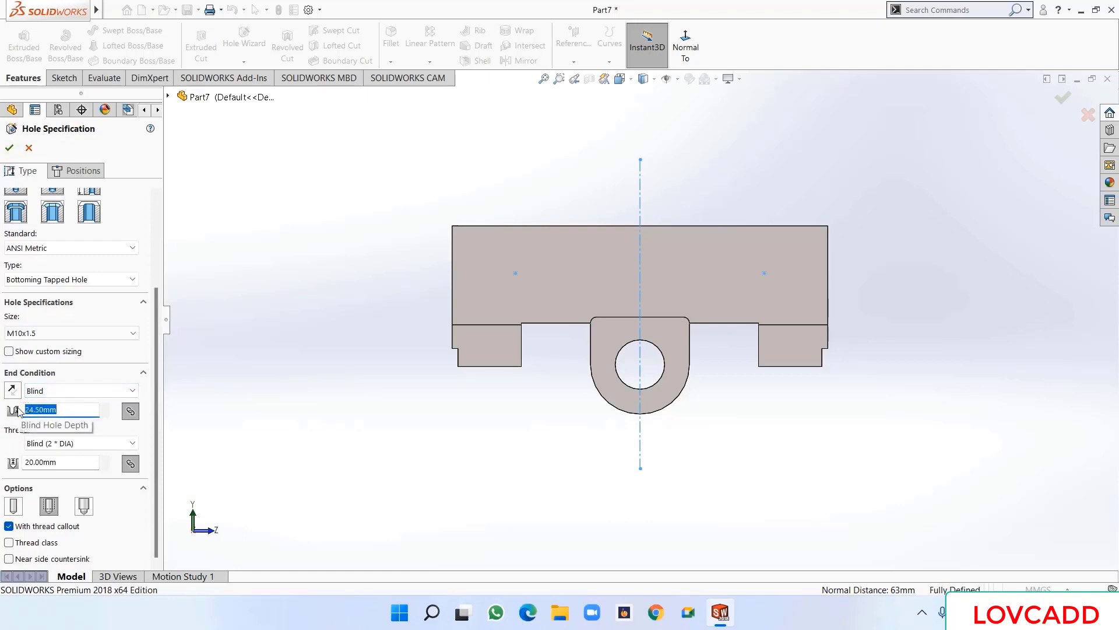
pyautogui.write('16')
pyautogui.click(66, 462)
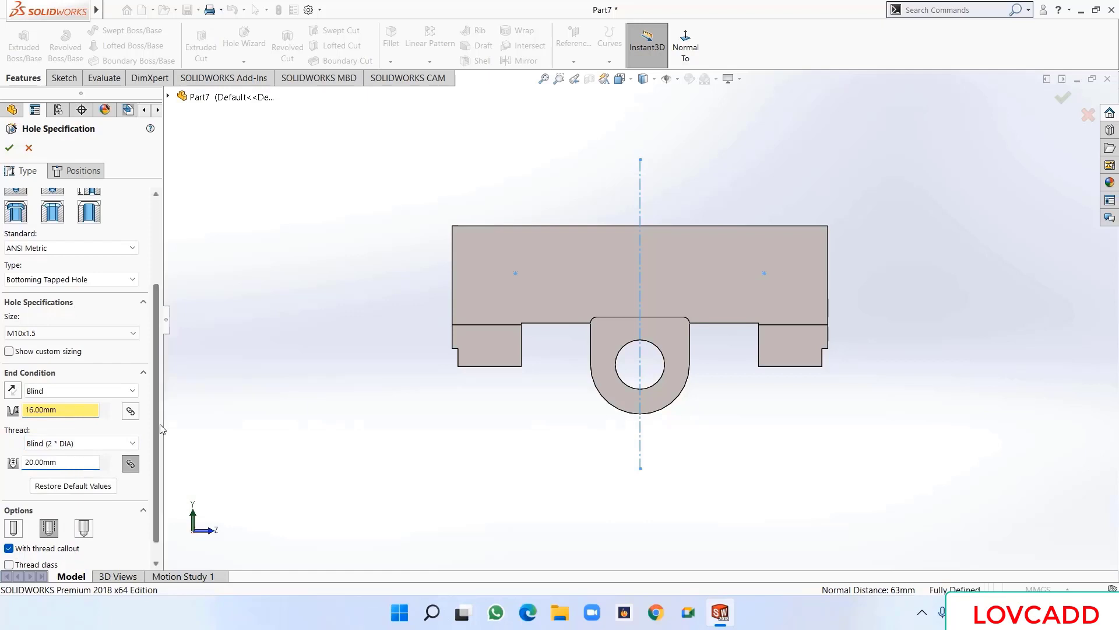
# - Place the tapped holes on the left and right sketch points and finish the feature
pyautogui.scroll(4, 159, 446)
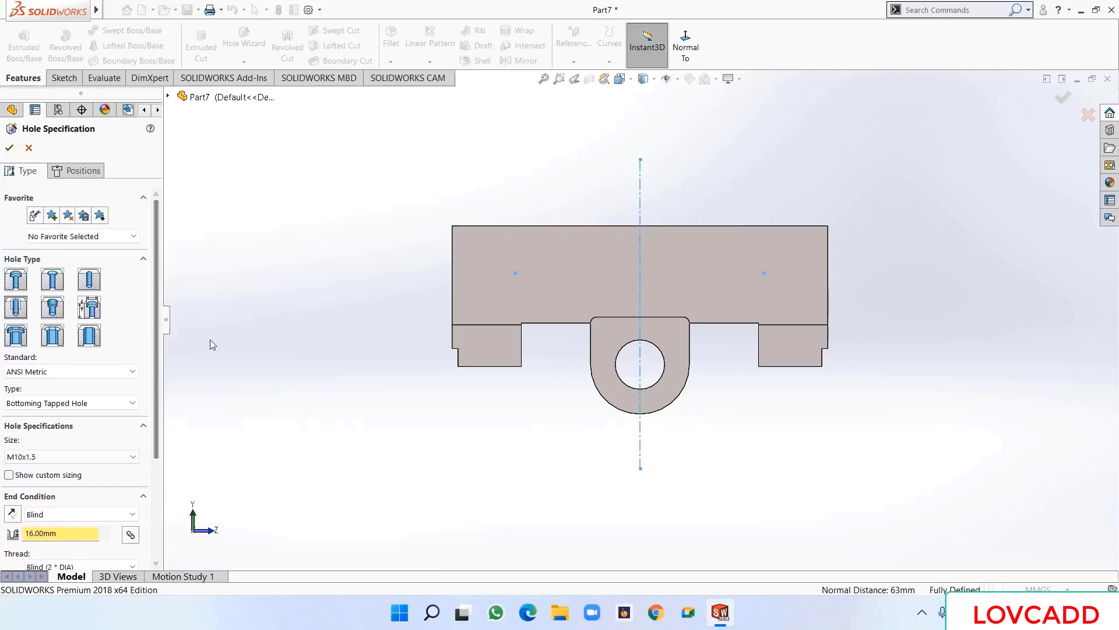
pyautogui.click(74, 171)
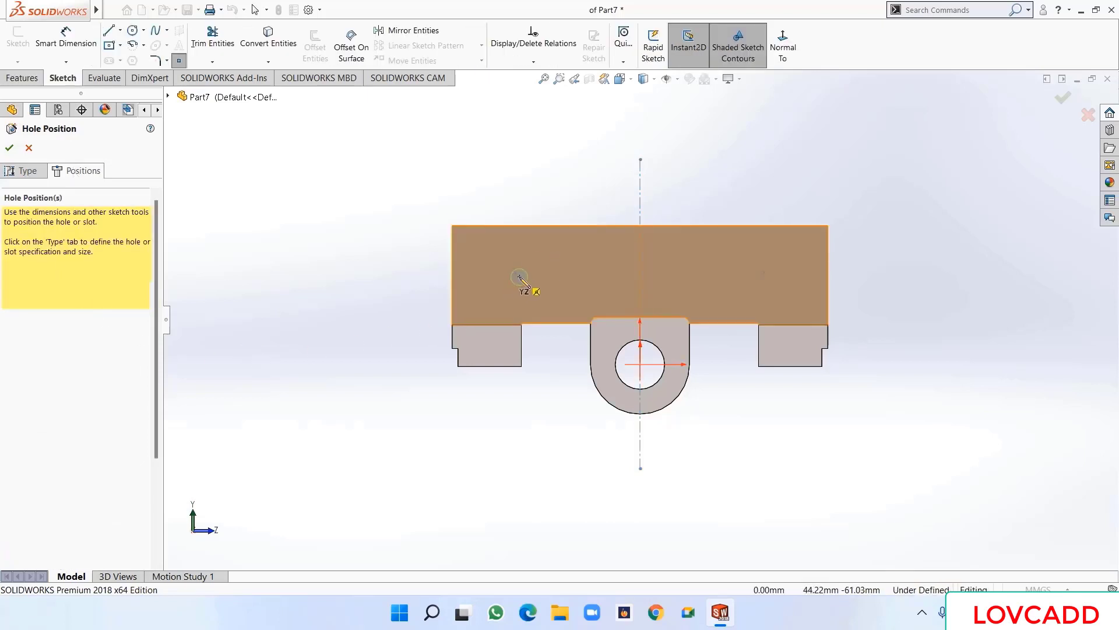
pyautogui.click(515, 273)
pyautogui.click(764, 273)
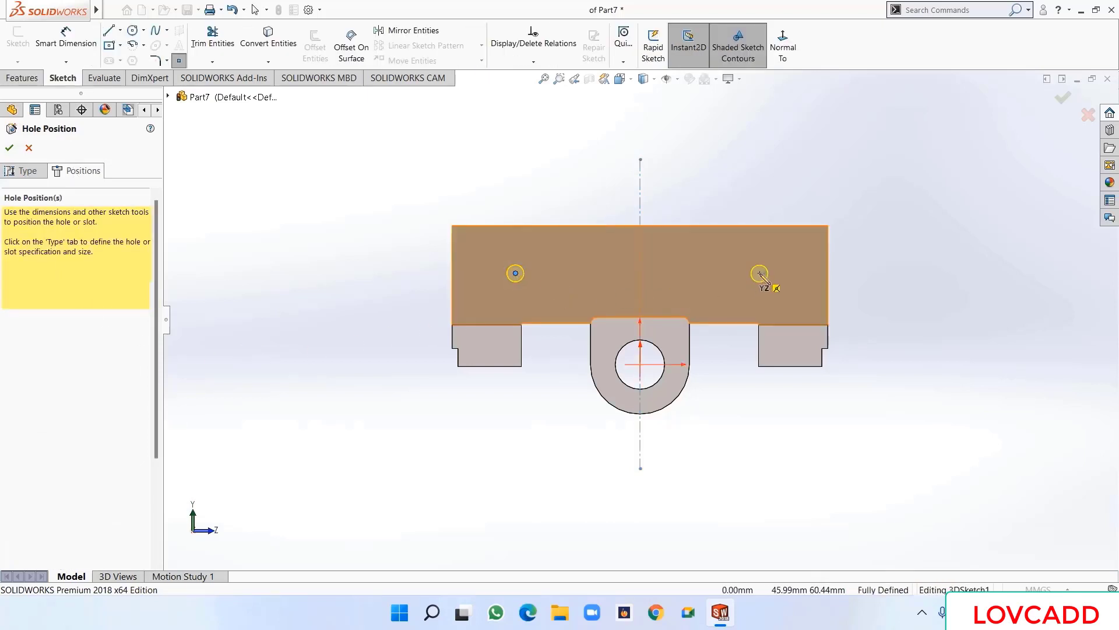
pyautogui.rightClick(765, 274)
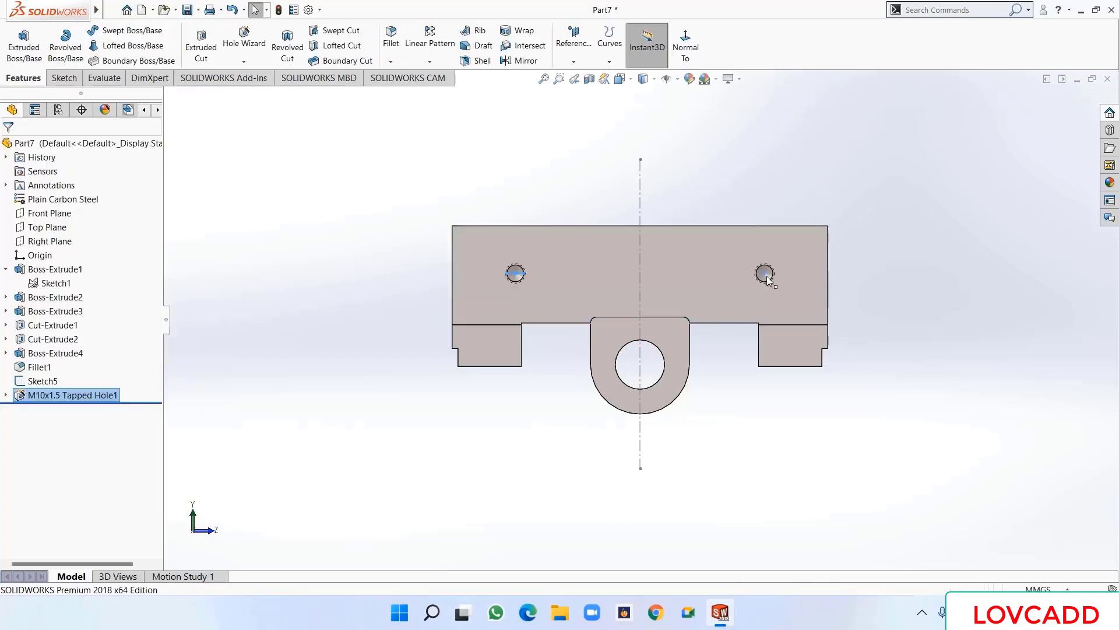
# - Start a Thread feature on the left tapped hole's edge
pyautogui.moveTo(933, 249)
pyautogui.mouseDown(button='middle')
pyautogui.moveTo(889, 260)
pyautogui.moveTo(926, 240)
pyautogui.mouseUp(button='middle')
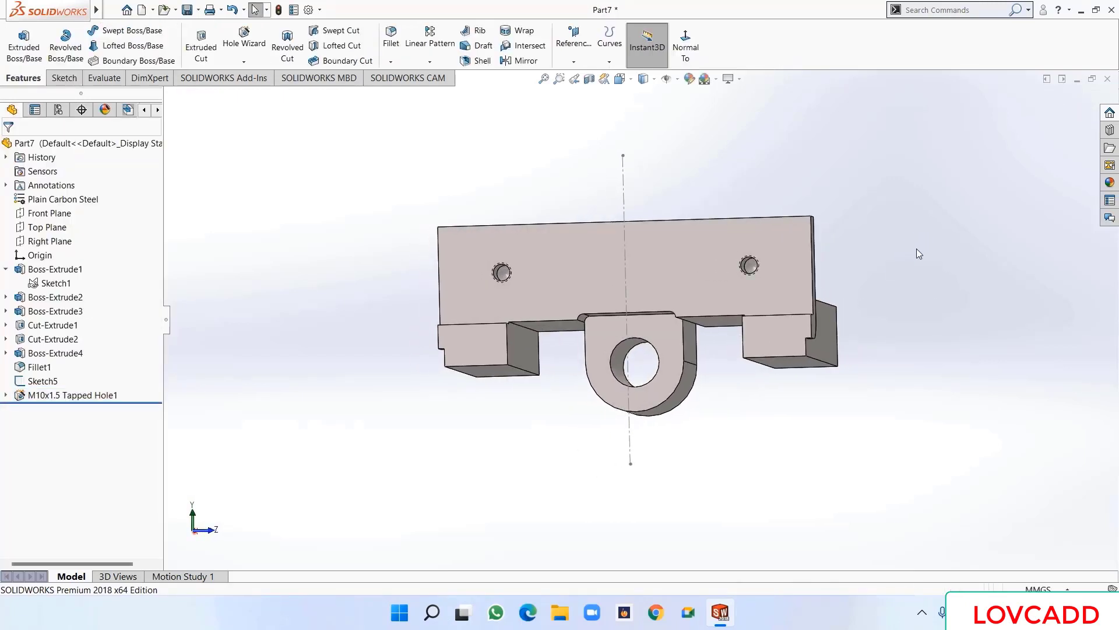
pyautogui.click(245, 62)
pyautogui.click(254, 105)
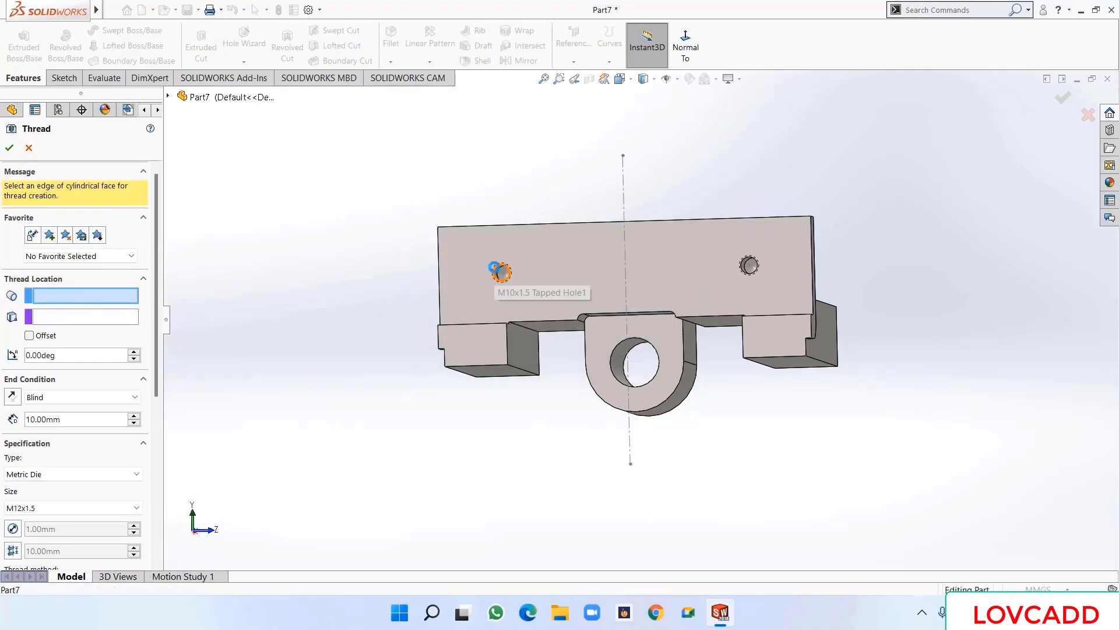
pyautogui.click(497, 272)
pyautogui.scroll(-6, 501, 274)
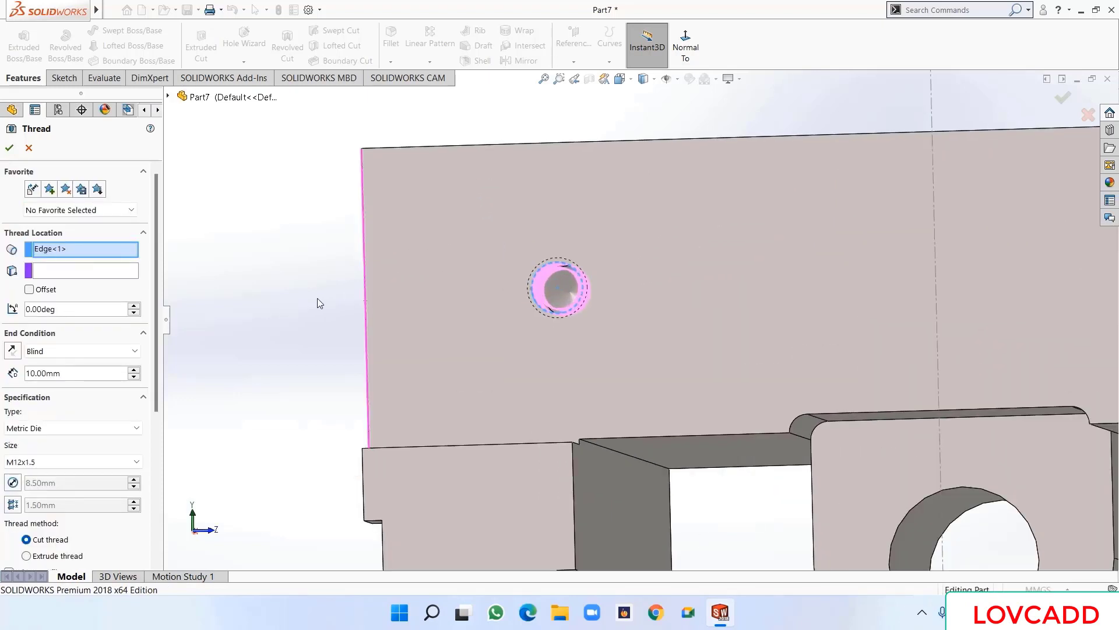
pyautogui.moveTo(317, 301); pyautogui.dragTo(274, 302, button='middle')
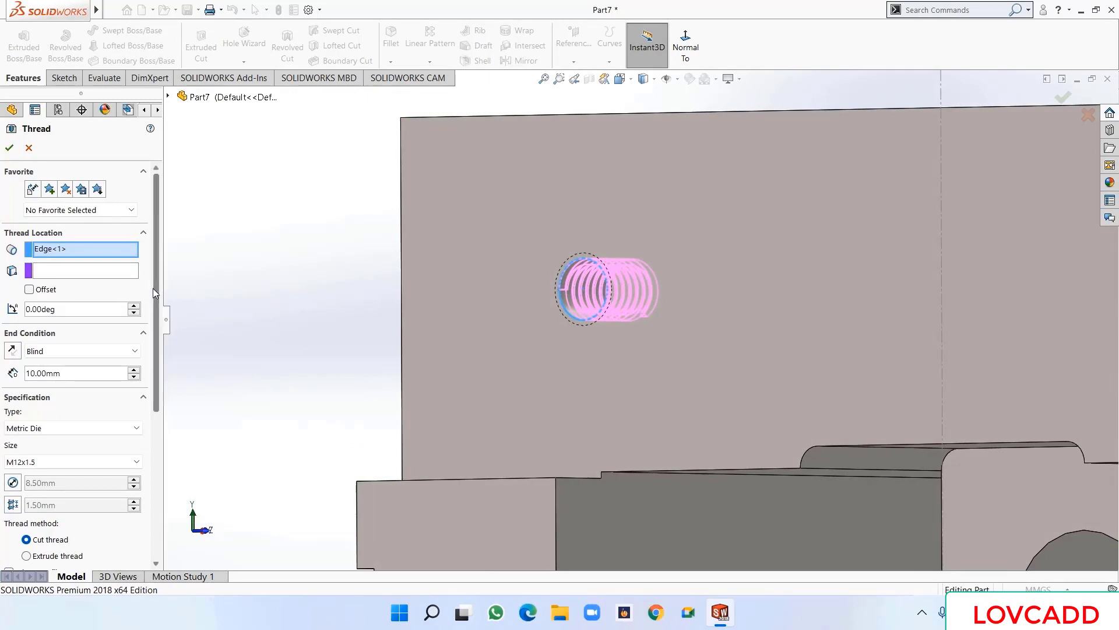
pyautogui.moveTo(152, 288); pyautogui.dragTo(152, 336)
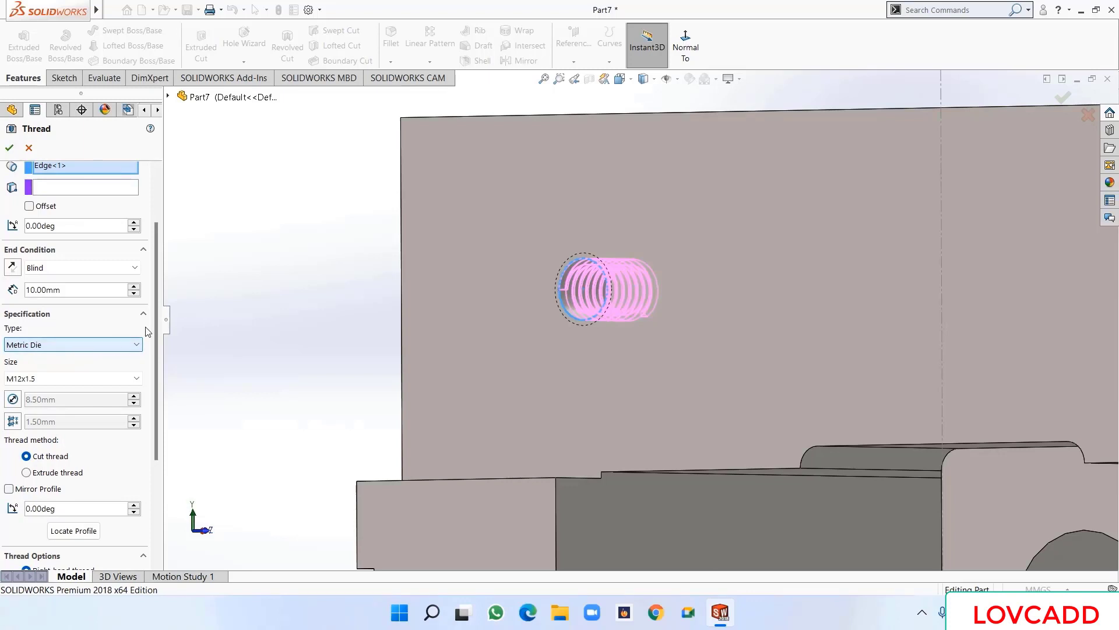
# - Make the thread 15 mm deep, size M10x1.5, with mirrored profile, and create it
pyautogui.click(88, 291)
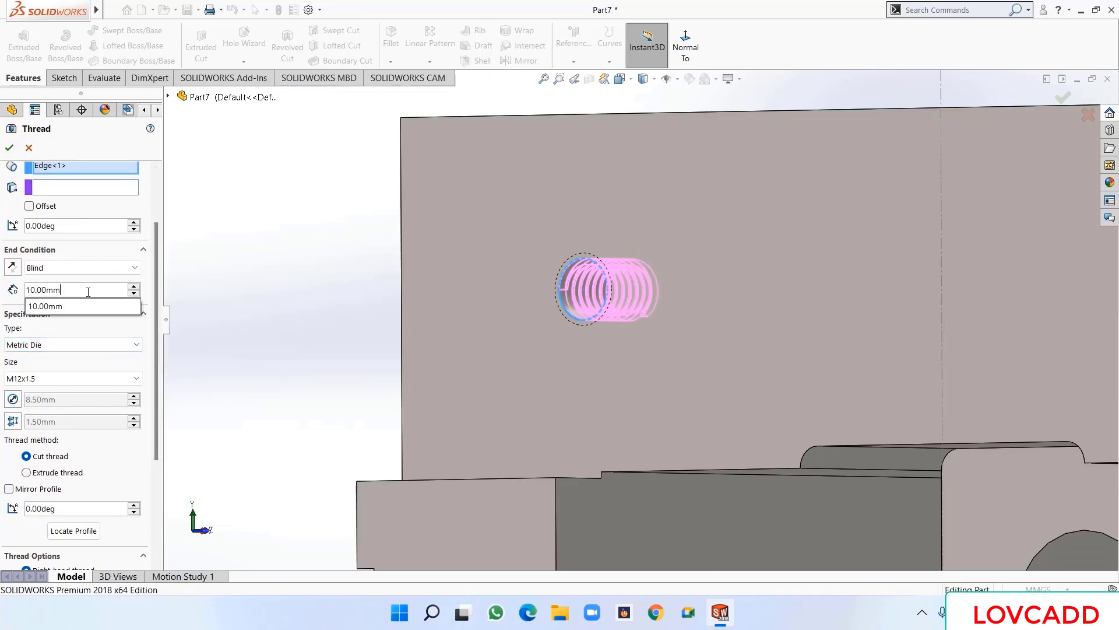
pyautogui.moveTo(44, 292); pyautogui.dragTo(23, 296)
pyautogui.write('15')
pyautogui.press('Return')
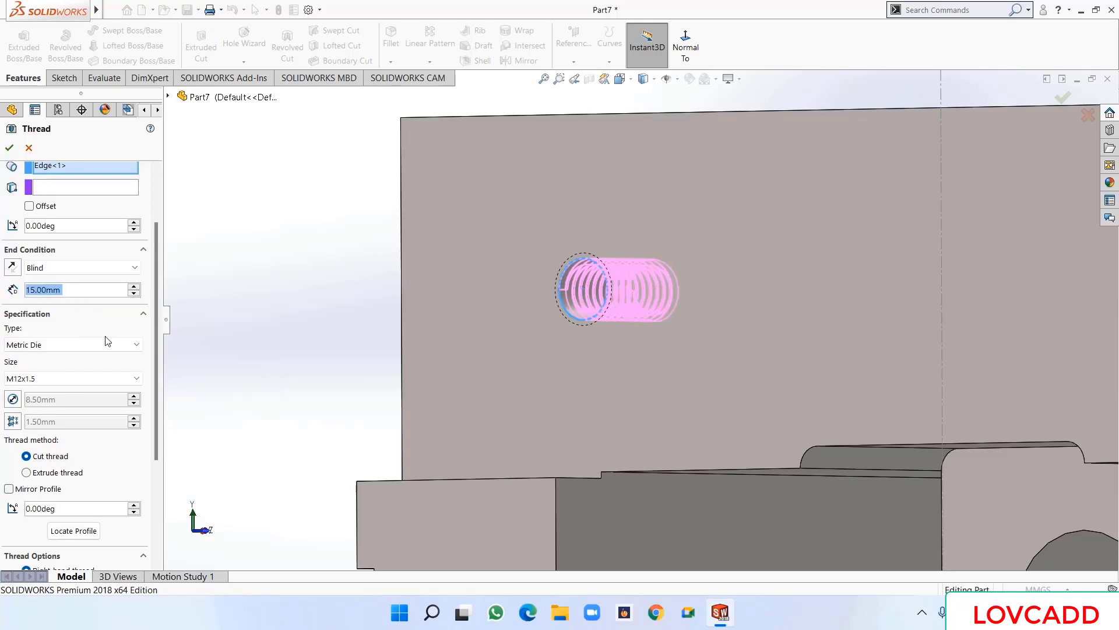
pyautogui.moveTo(156, 336); pyautogui.dragTo(157, 393)
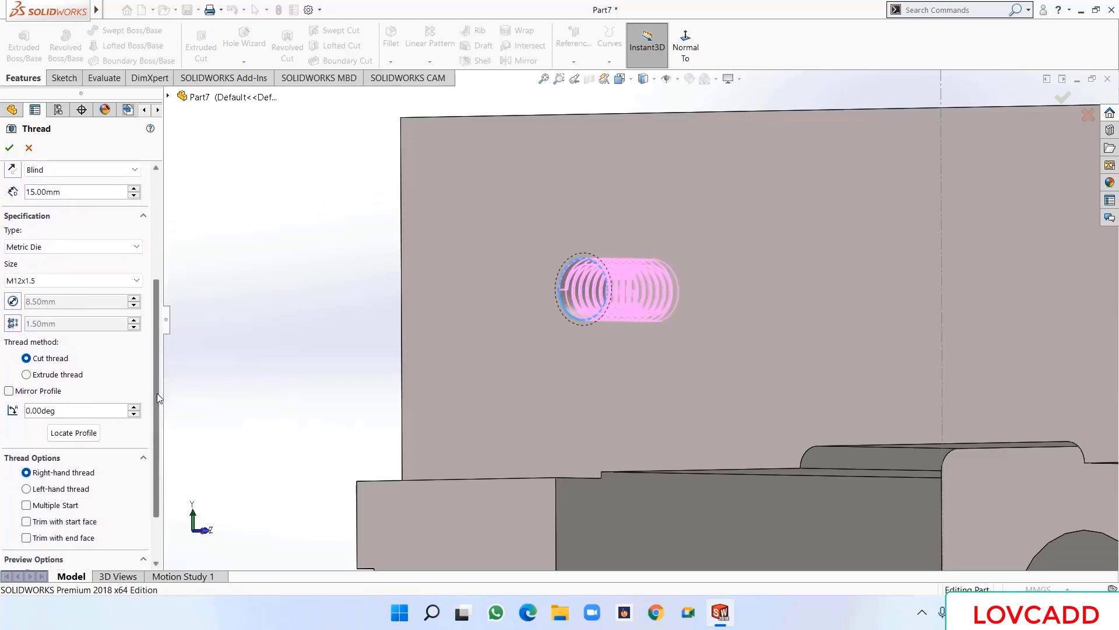
pyautogui.click(41, 282)
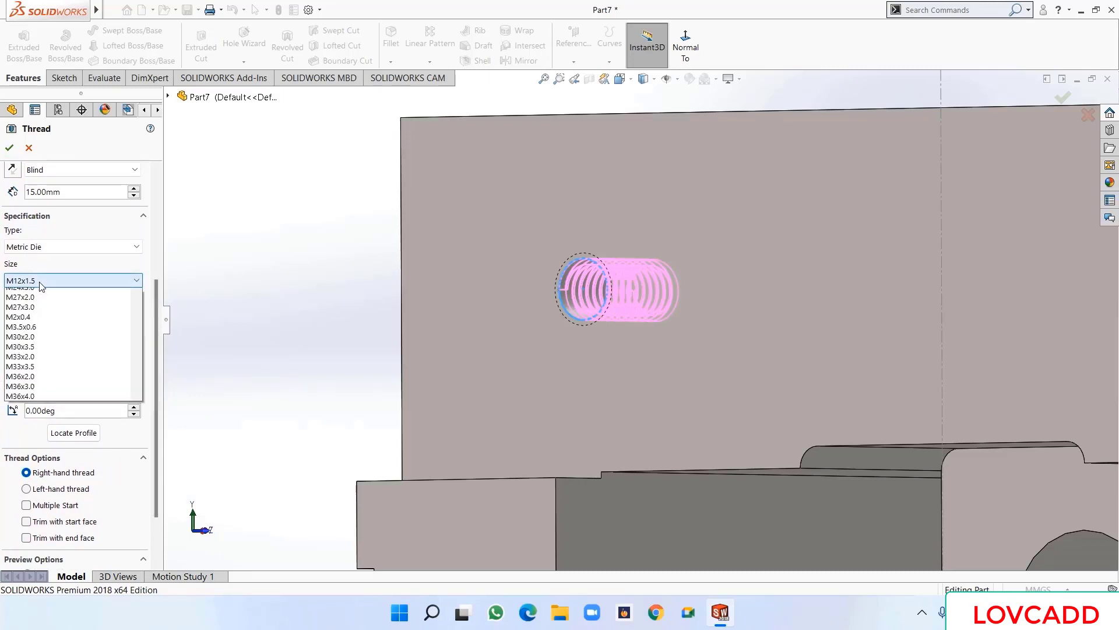
pyautogui.scroll(2, 49, 325)
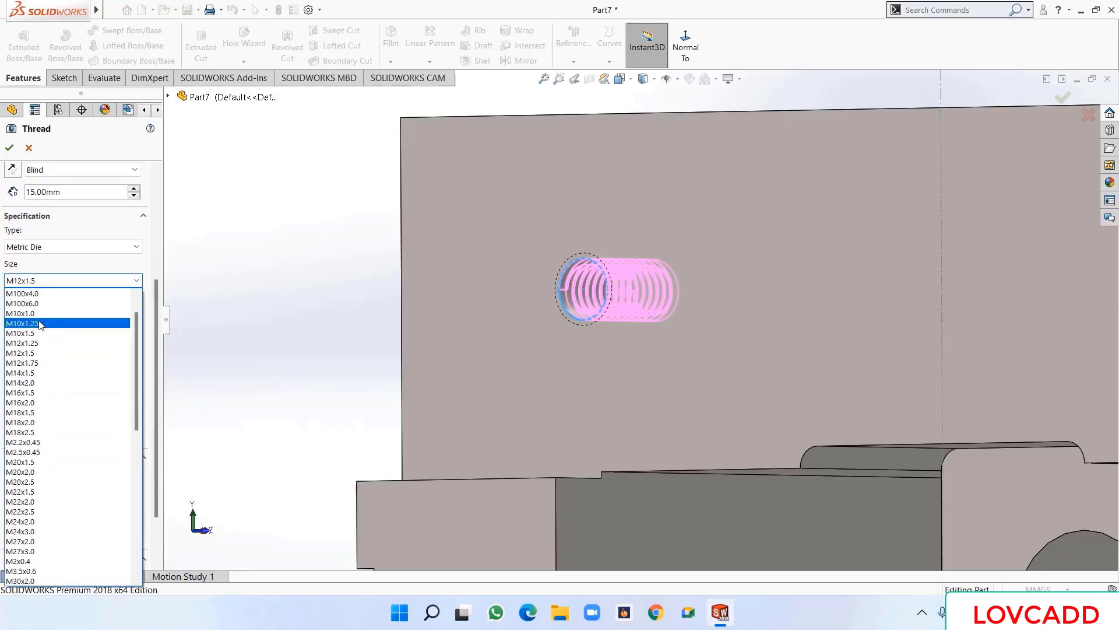
pyautogui.click(44, 324)
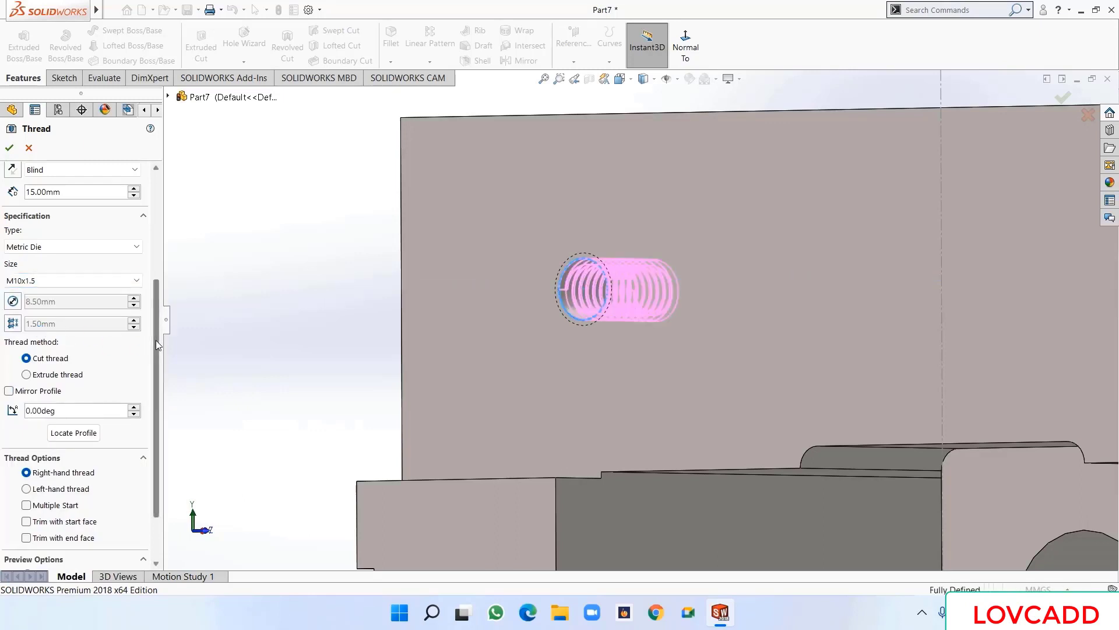
pyautogui.moveTo(156, 340); pyautogui.dragTo(155, 357)
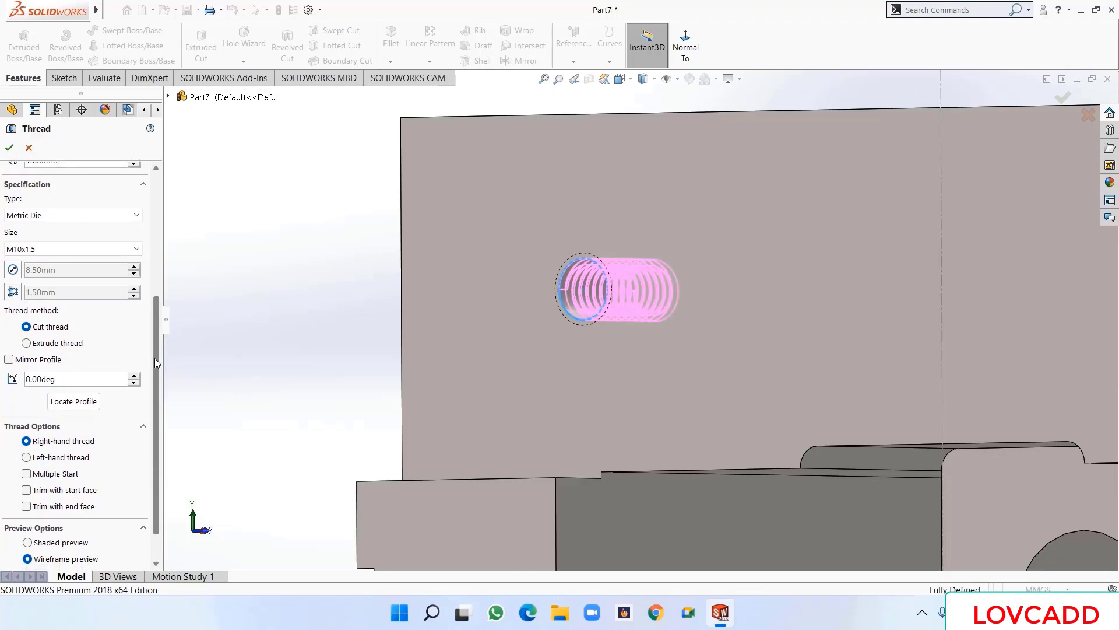
pyautogui.click(8, 360)
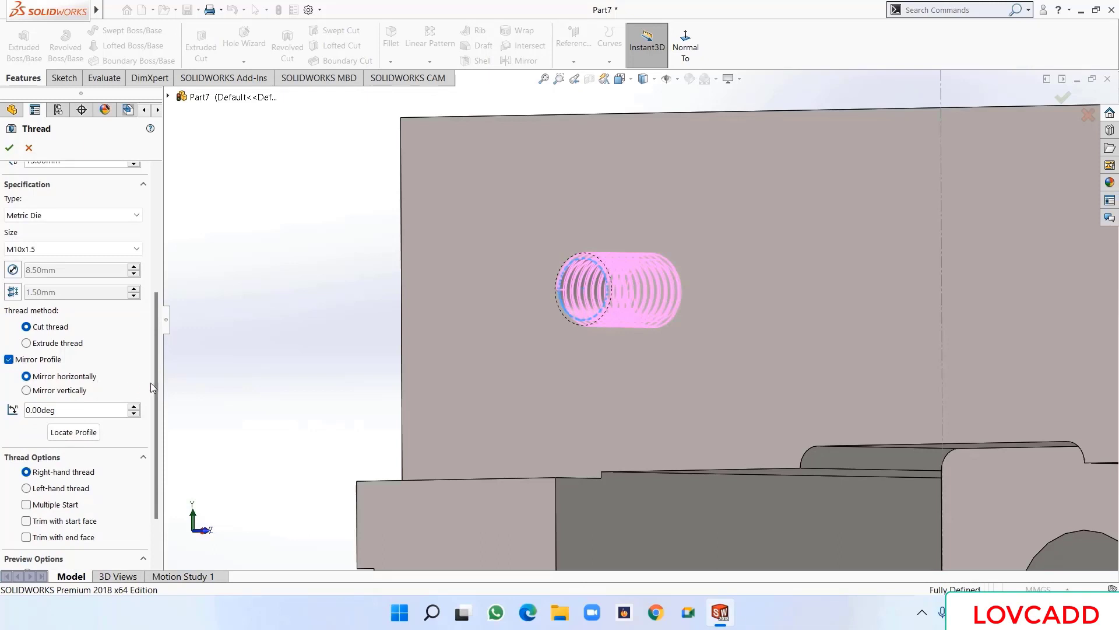
pyautogui.moveTo(154, 383); pyautogui.dragTo(154, 423)
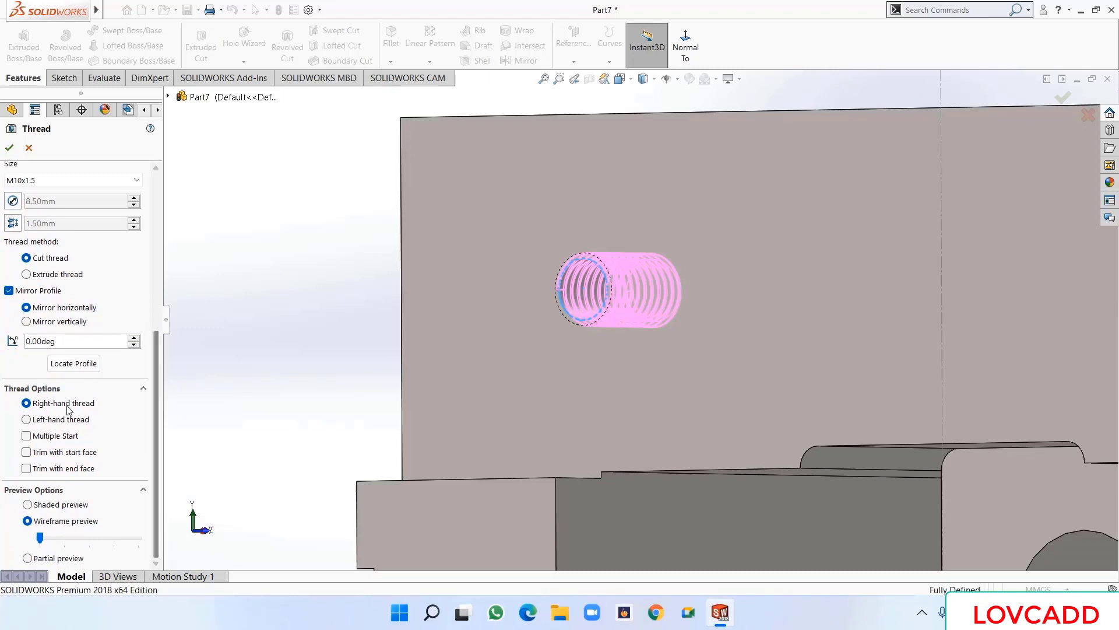
pyautogui.click(10, 150)
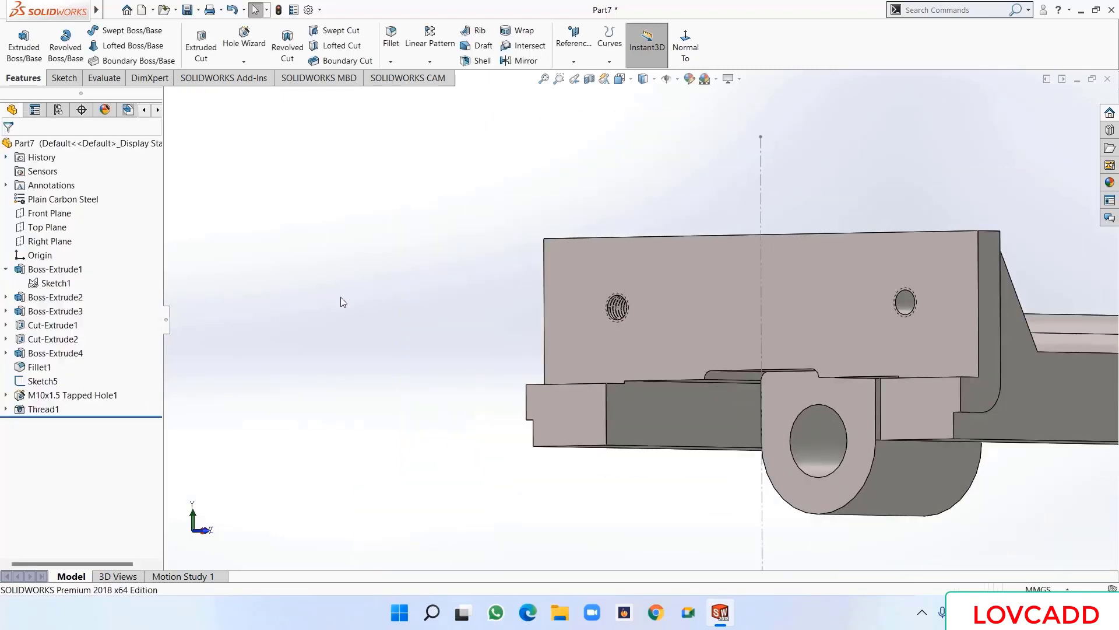
# - Thread the right hole's edge with a mirrored-profile M10x1.5 cut thread
pyautogui.click(244, 61)
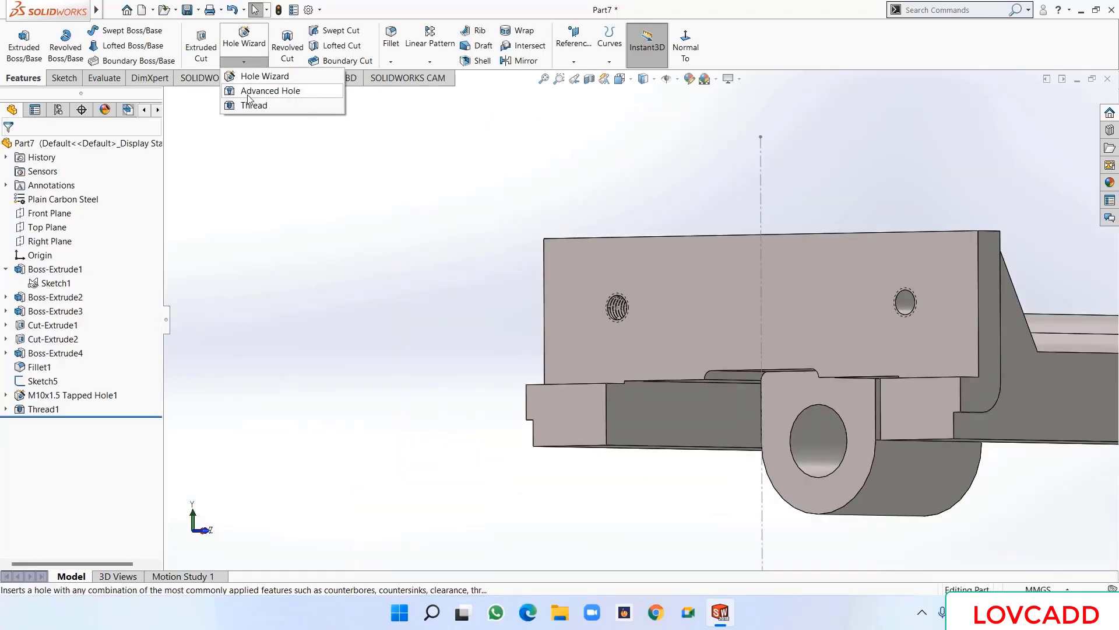
pyautogui.click(251, 104)
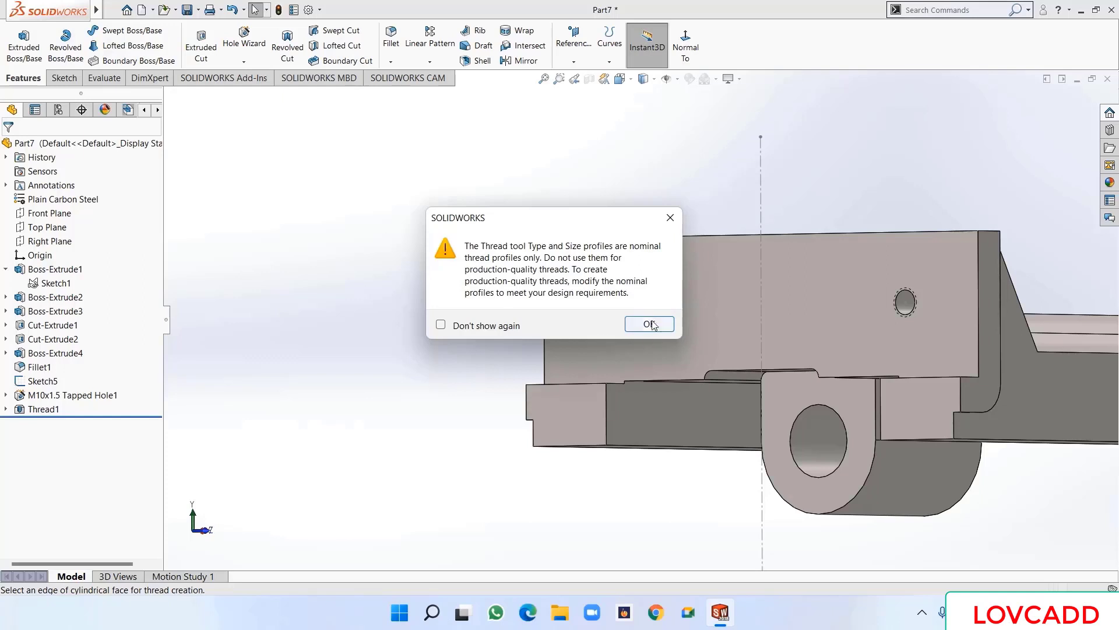
pyautogui.click(651, 325)
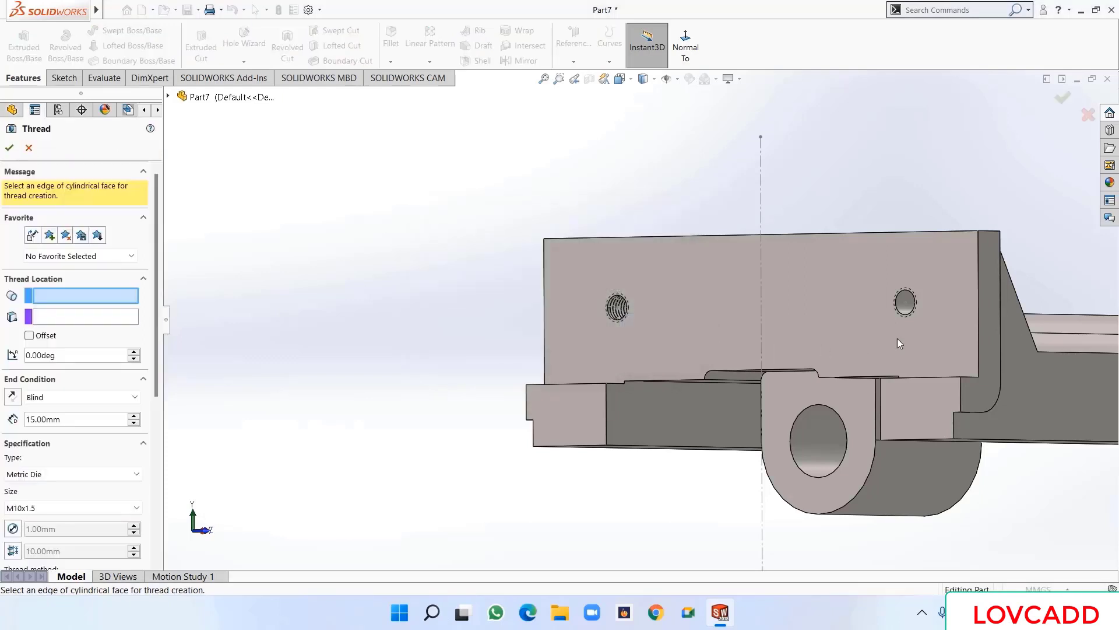
pyautogui.click(902, 300)
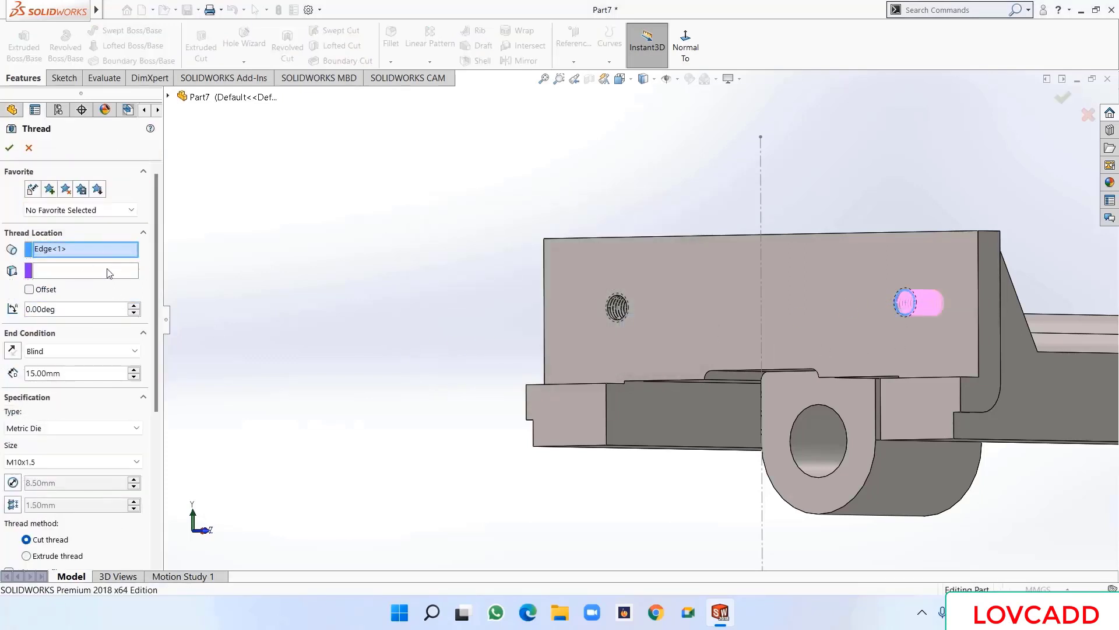
pyautogui.moveTo(155, 298); pyautogui.dragTo(156, 438)
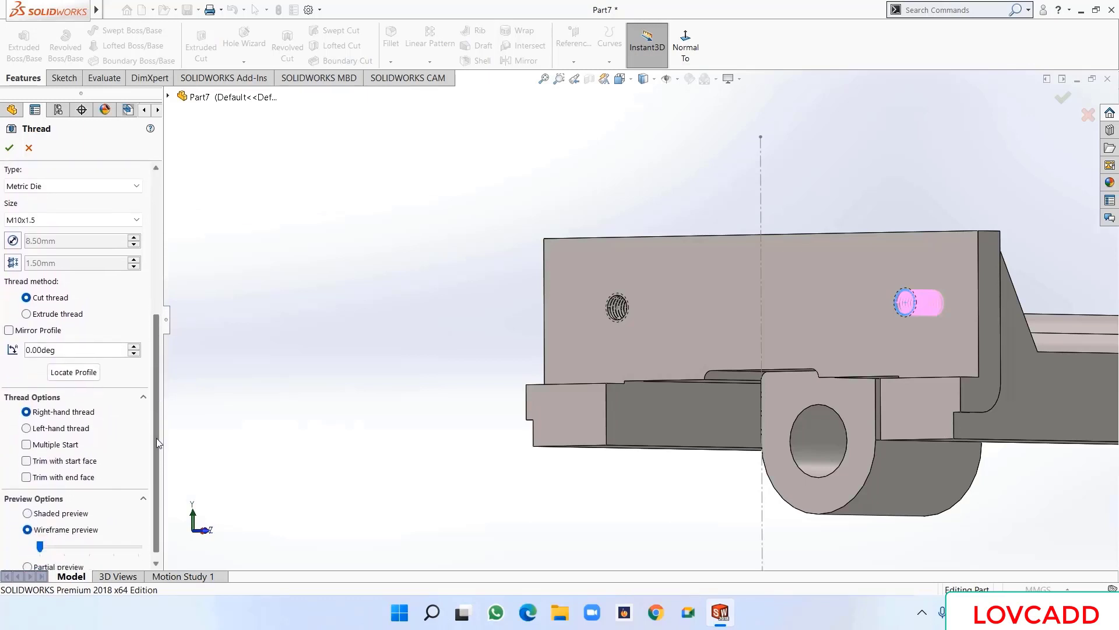
pyautogui.click(9, 330)
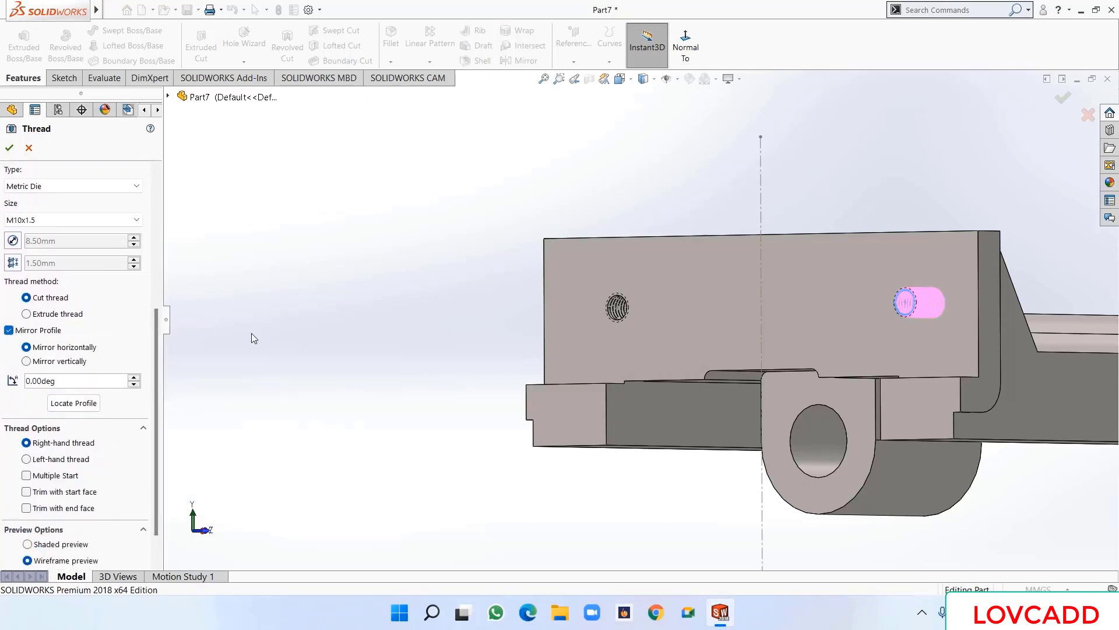
pyautogui.click(9, 148)
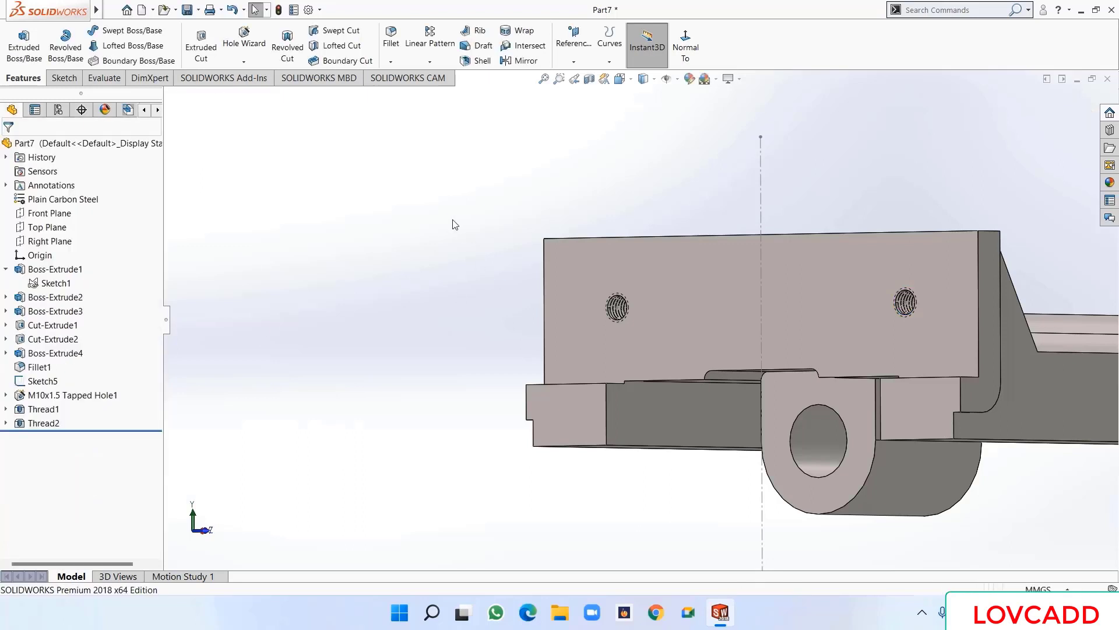
# - In a side view, hide the top-level annotations so cosmetic thread circles disappear
pyautogui.scroll(3, 388, 259)
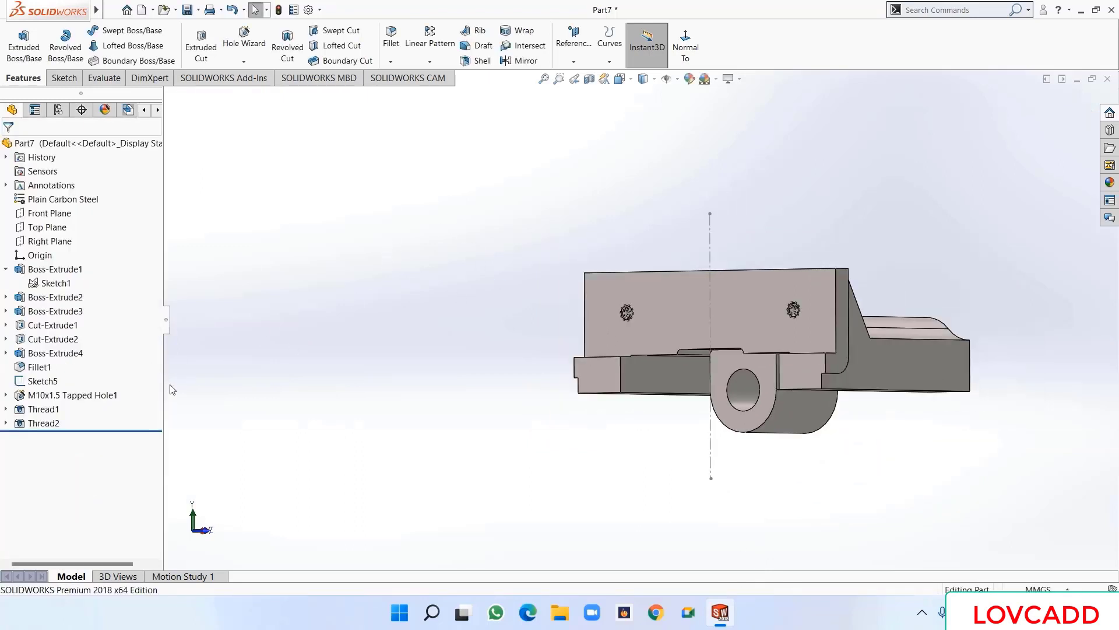
pyautogui.rightClick(51, 381)
pyautogui.press('Escape')
pyautogui.hotkey('ctrl', '3')
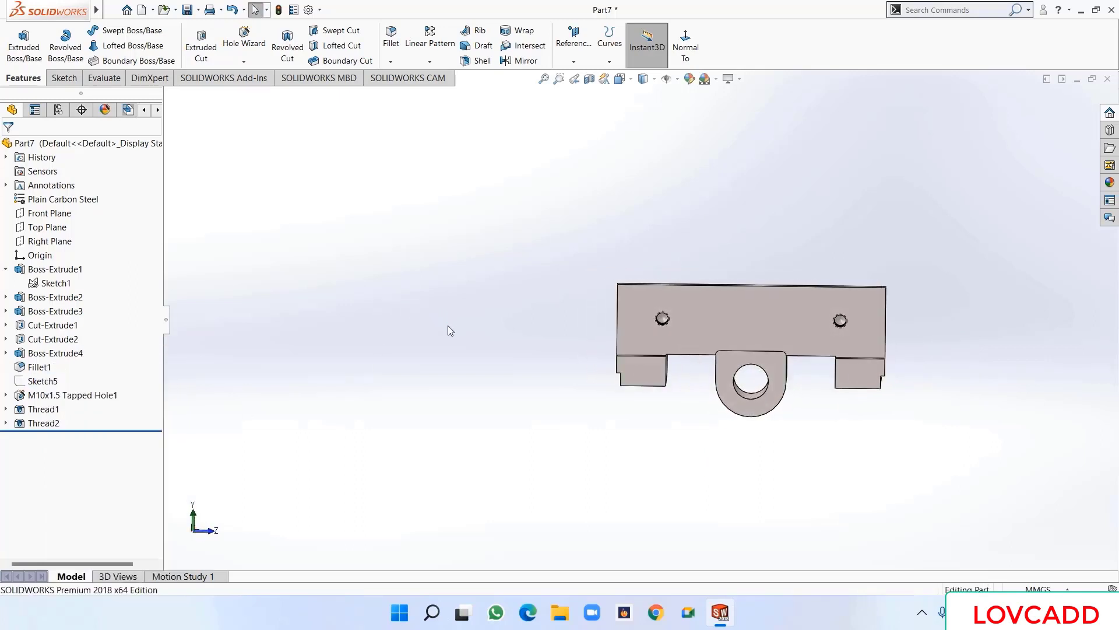
pyautogui.scroll(-5, 702, 331)
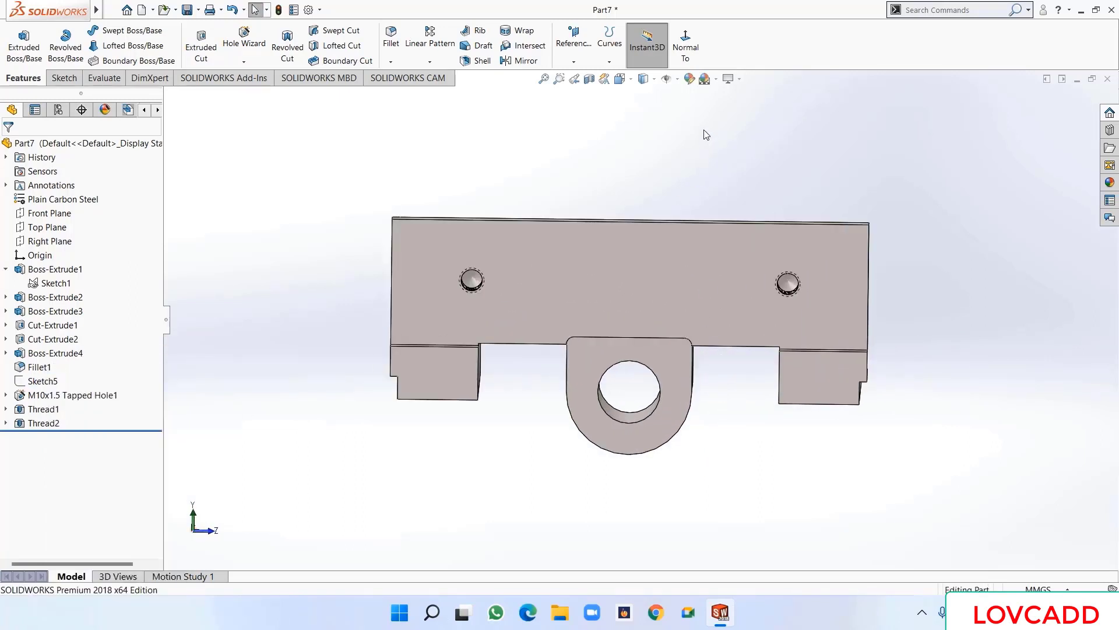
pyautogui.click(680, 82)
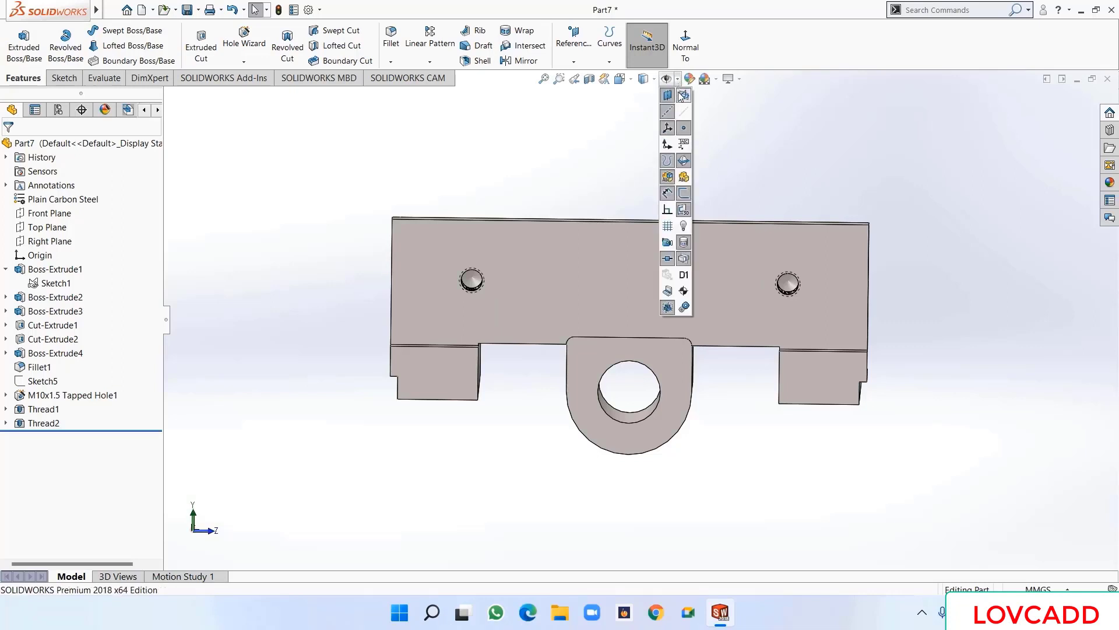
pyautogui.click(667, 177)
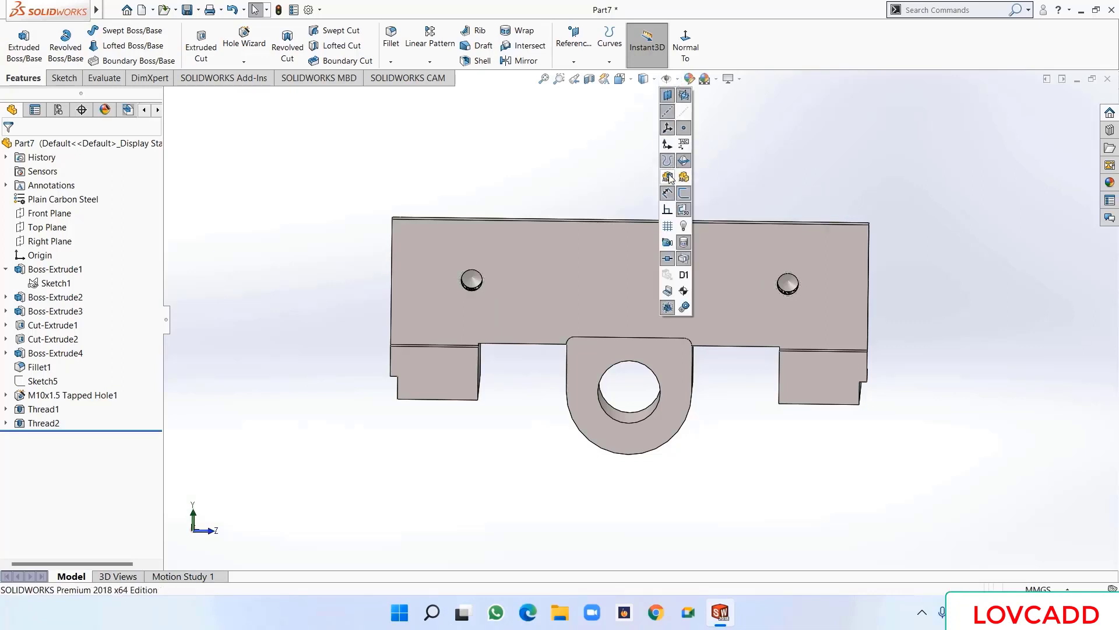
# - Orbit to the part's underside and bring up that face's context menu
pyautogui.moveTo(955, 340); pyautogui.dragTo(936, 316, button='middle')
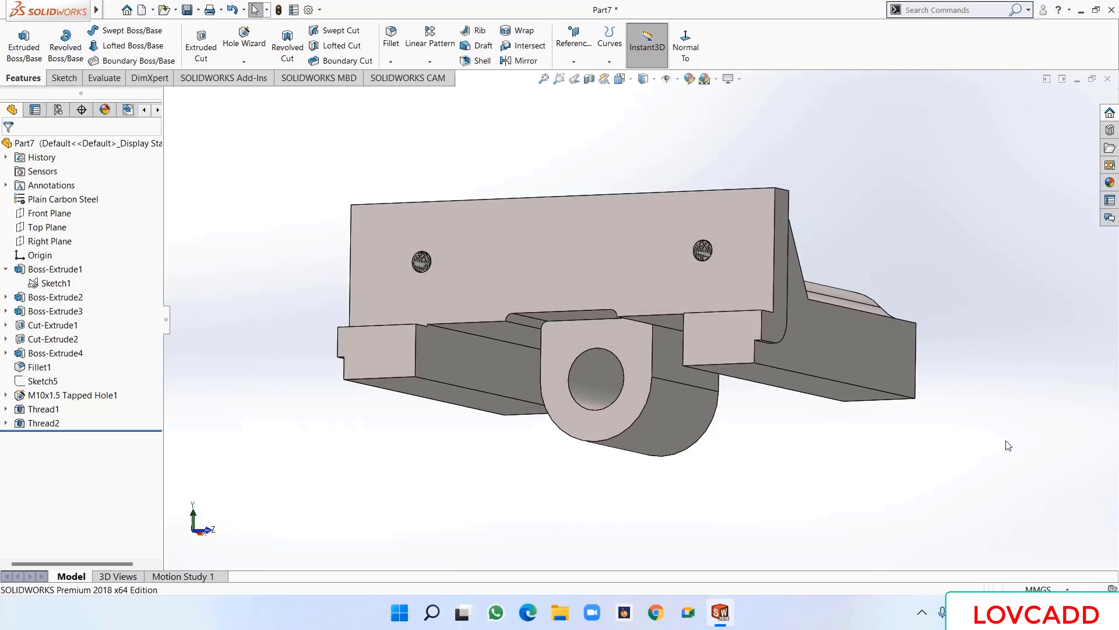
pyautogui.moveTo(1008, 446); pyautogui.dragTo(380, 357, button='middle')
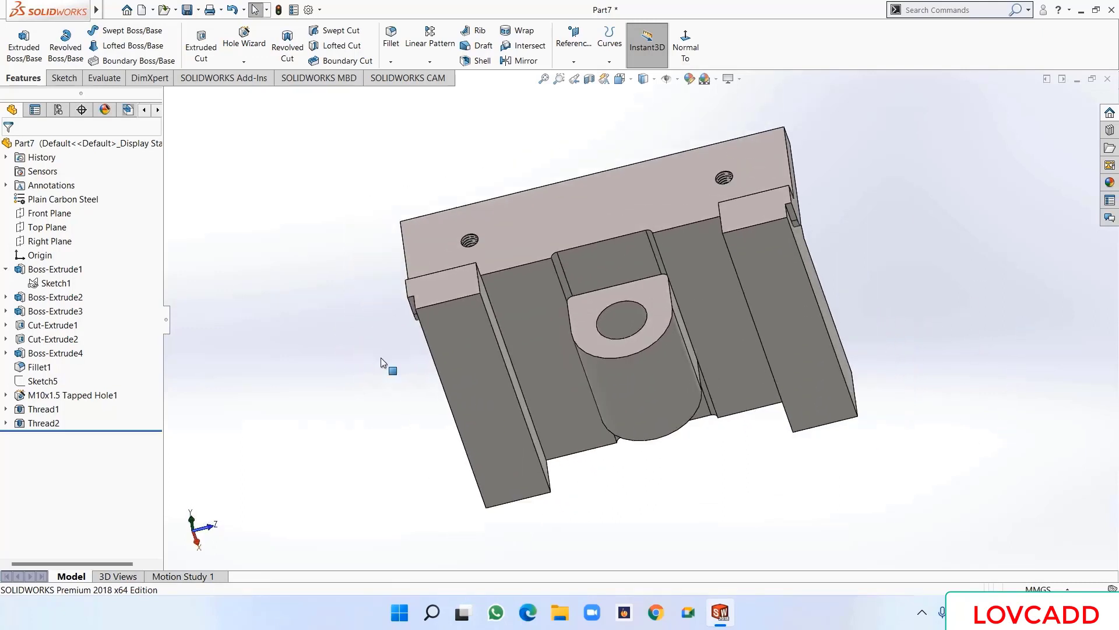
pyautogui.rightClick(472, 358)
# - Start a sketch on the underside face, view it normal, and draw a vertical centerline
pyautogui.click(504, 334)
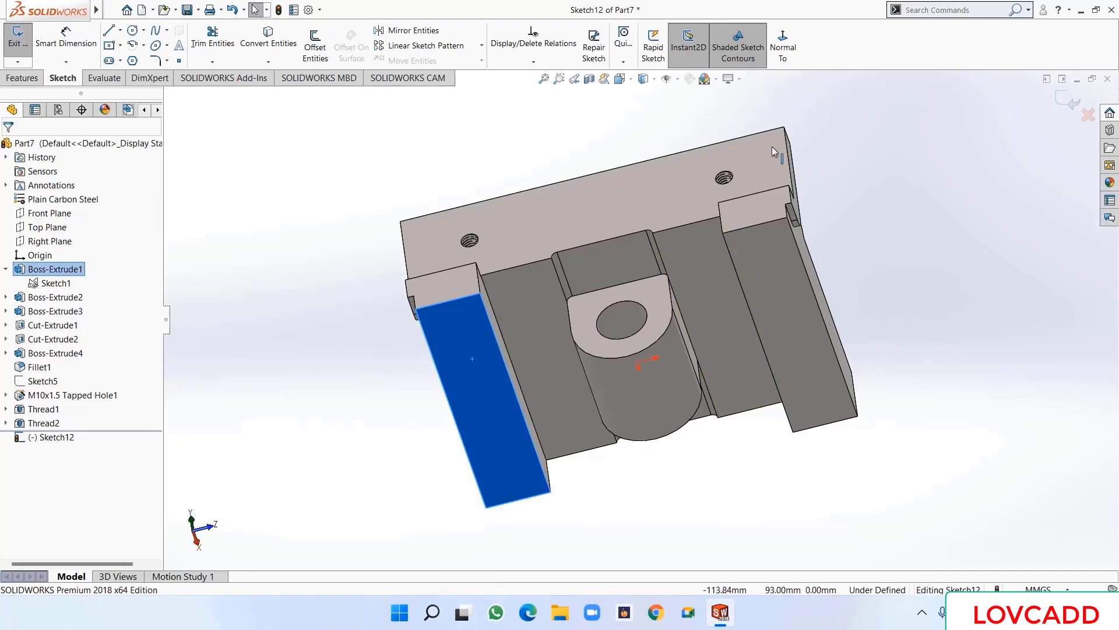
pyautogui.click(783, 46)
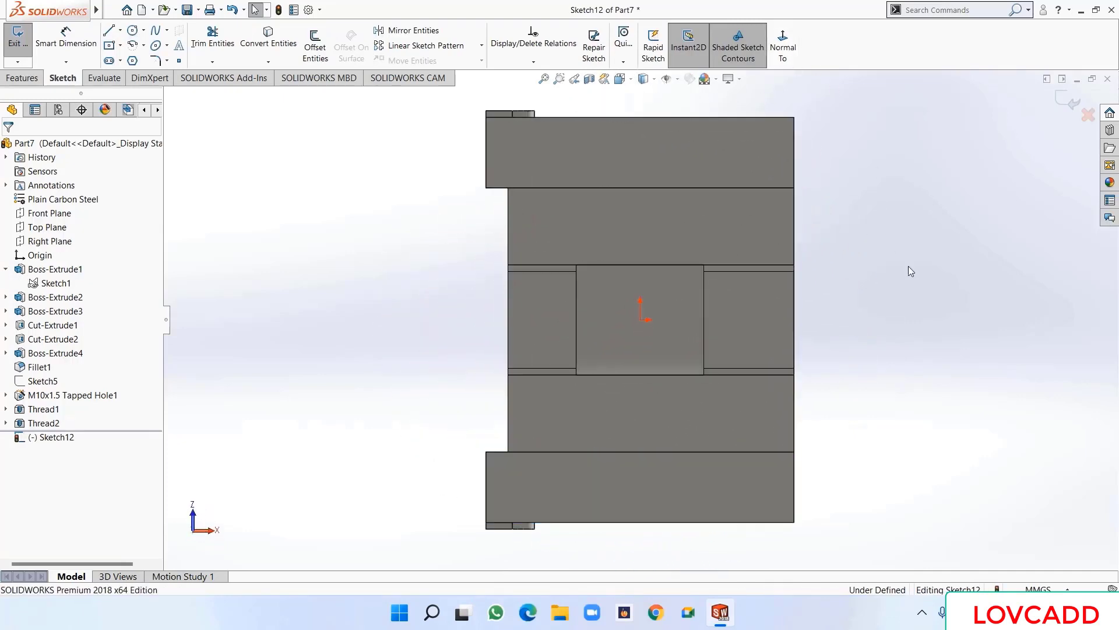
pyautogui.press('z')
pyautogui.press('z')
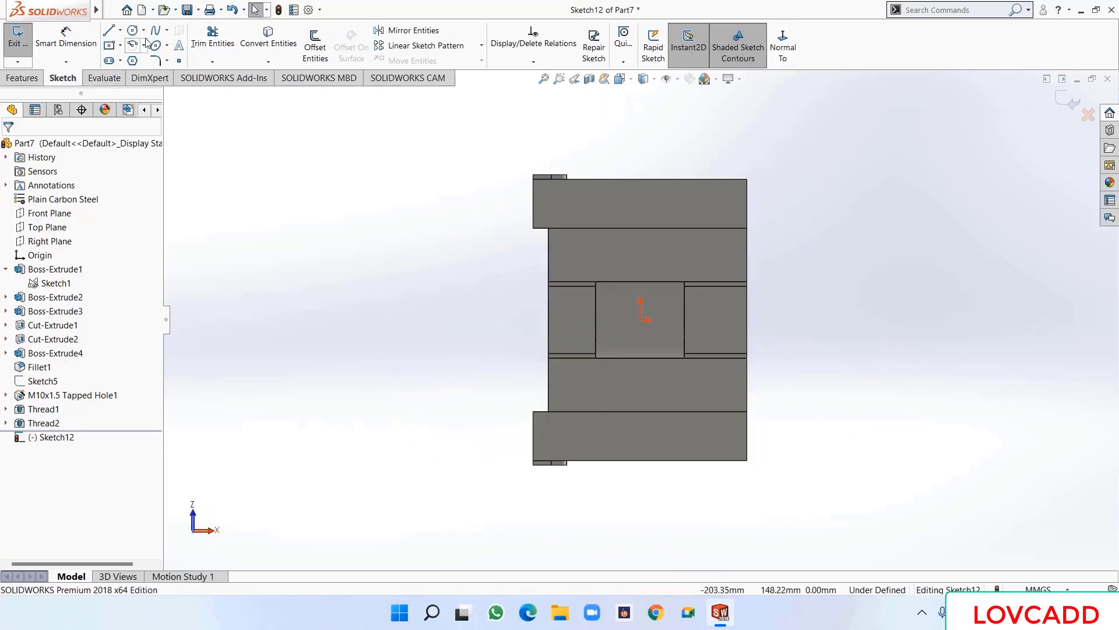
pyautogui.click(120, 30)
pyautogui.click(137, 63)
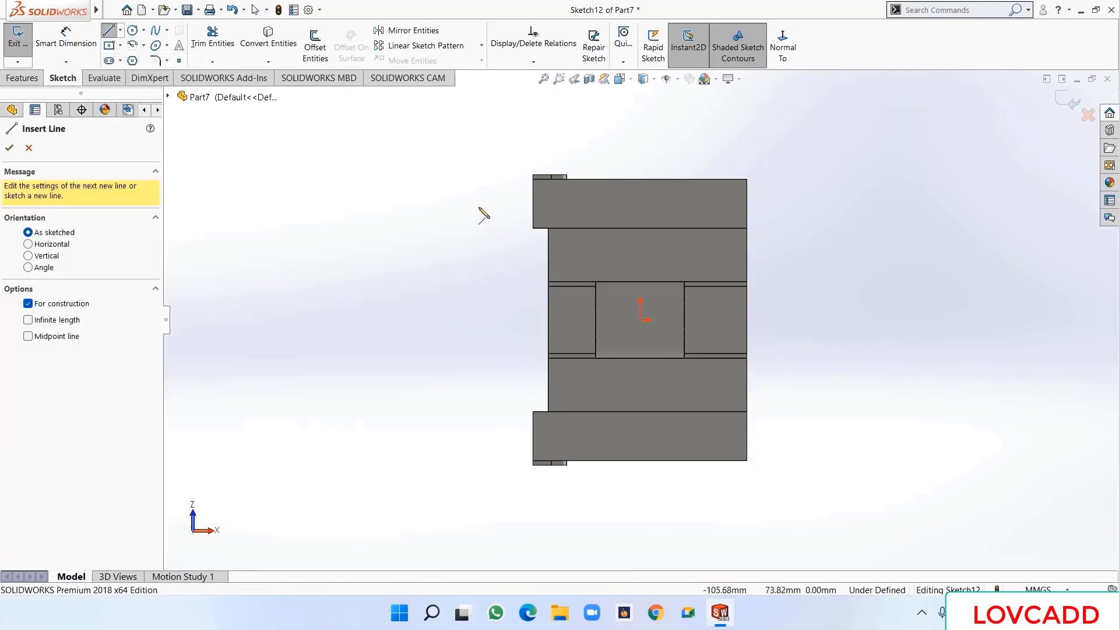
pyautogui.click(640, 138)
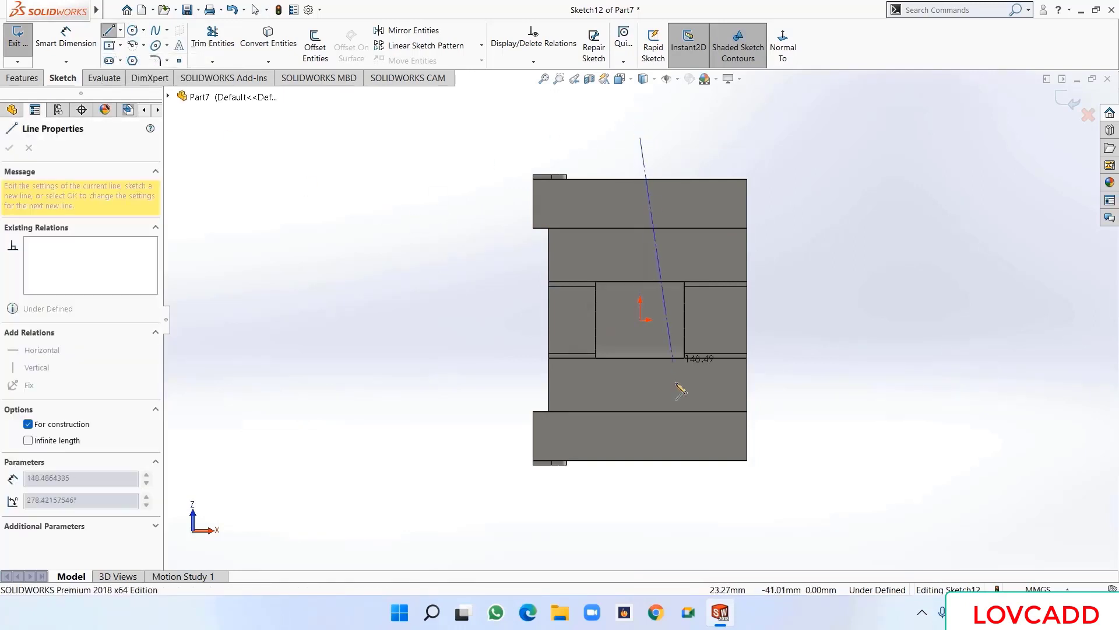
pyautogui.click(640, 505)
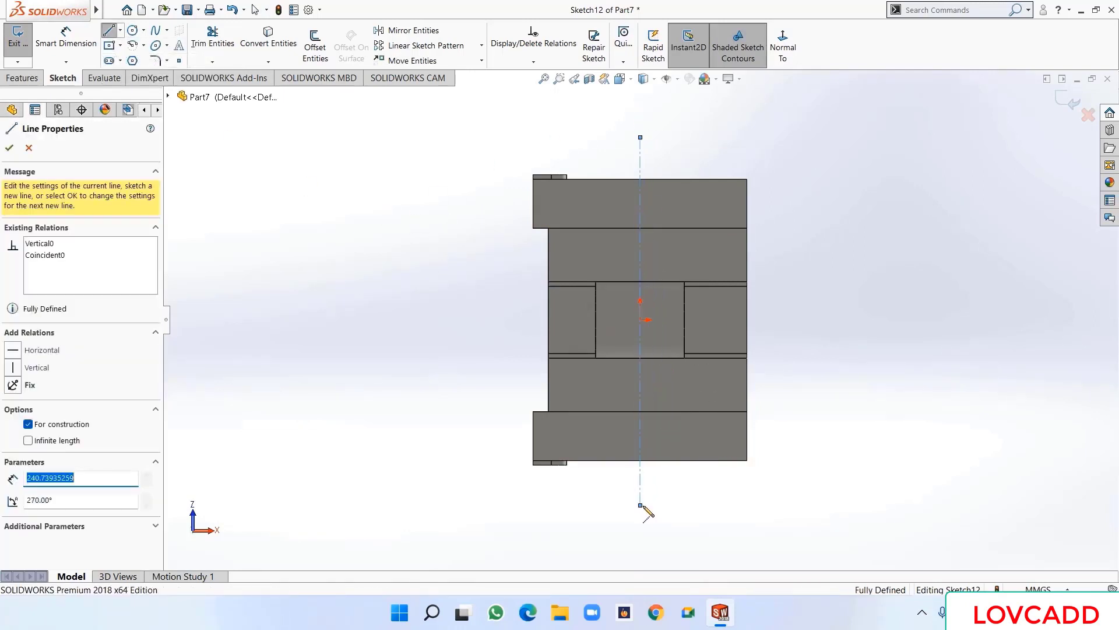
pyautogui.rightClick(647, 512)
pyautogui.click(671, 483)
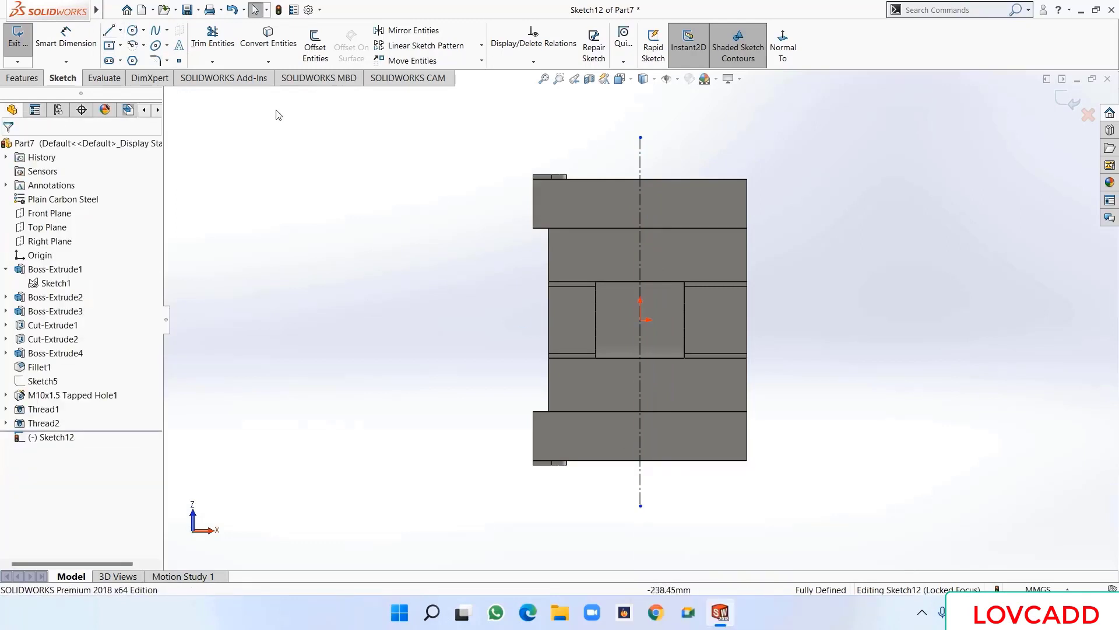
# - Draw a horizontal centerline through the origin and place a point near the top block
pyautogui.click(121, 31)
pyautogui.click(135, 57)
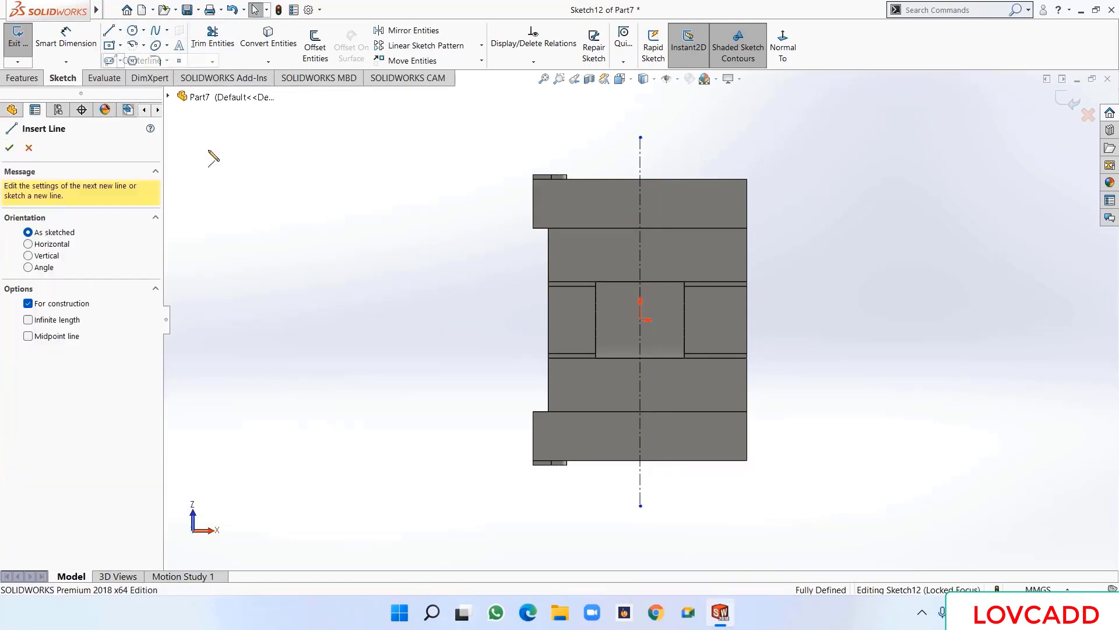
pyautogui.click(471, 320)
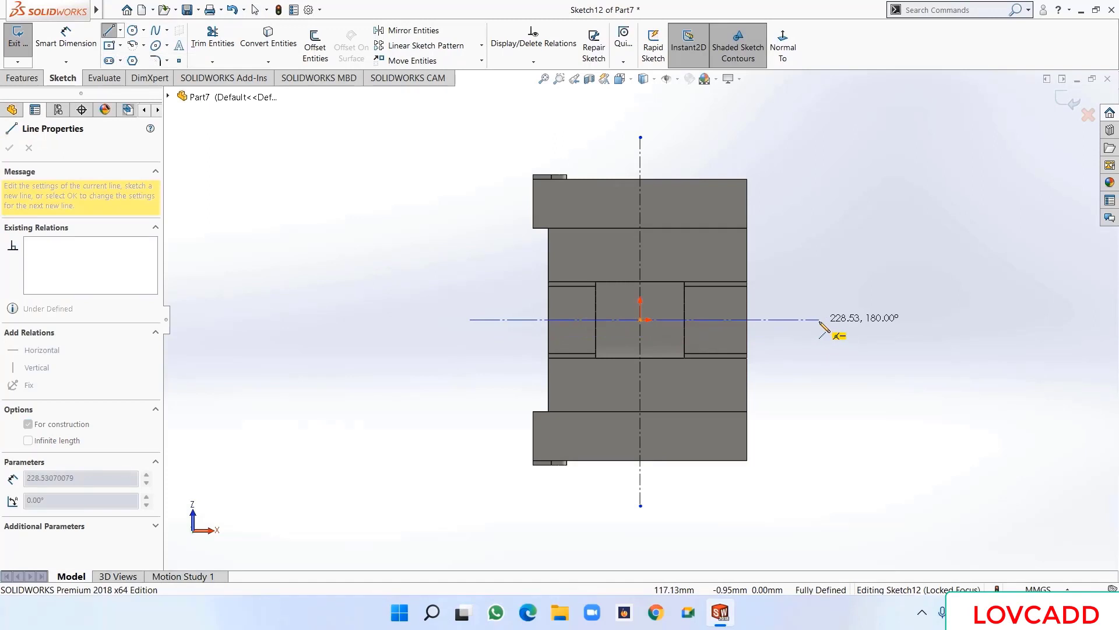
pyautogui.click(819, 319)
pyautogui.rightClick(819, 319)
pyautogui.click(856, 332)
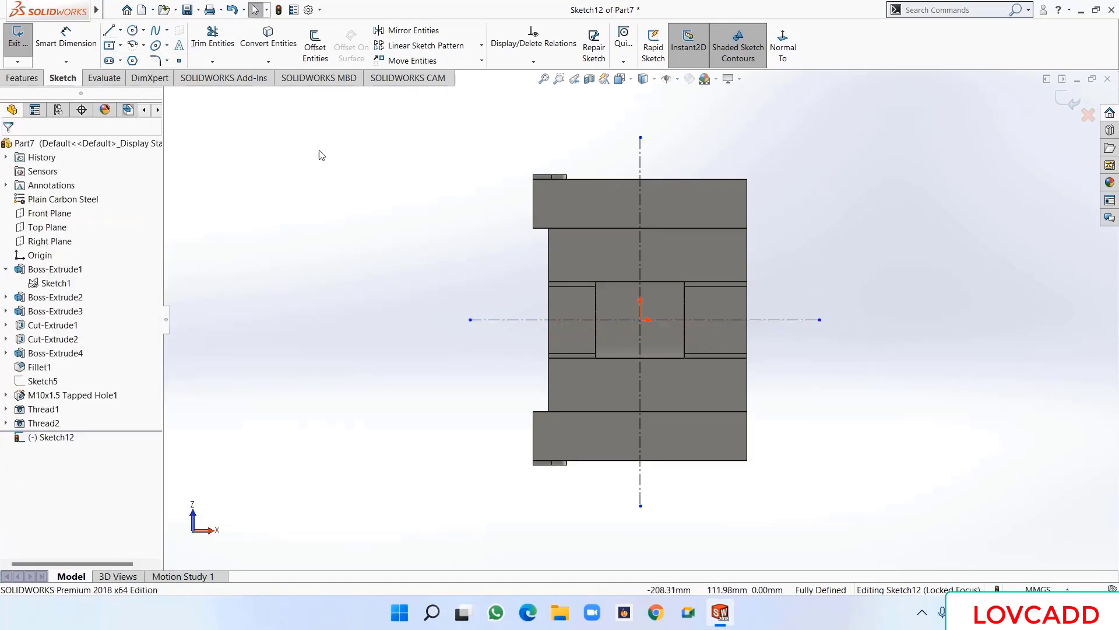
pyautogui.click(179, 61)
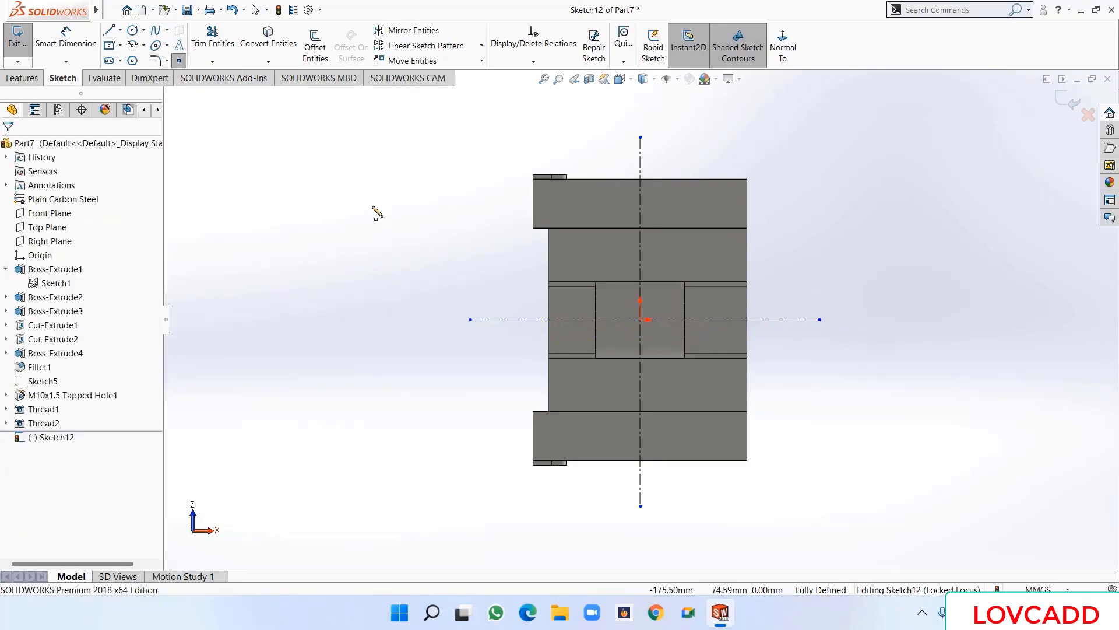
pyautogui.click(704, 205)
# - Dimension the sketch point 26 mm horizontally from the top block's right edge
pyautogui.rightClick(705, 205)
pyautogui.click(725, 215)
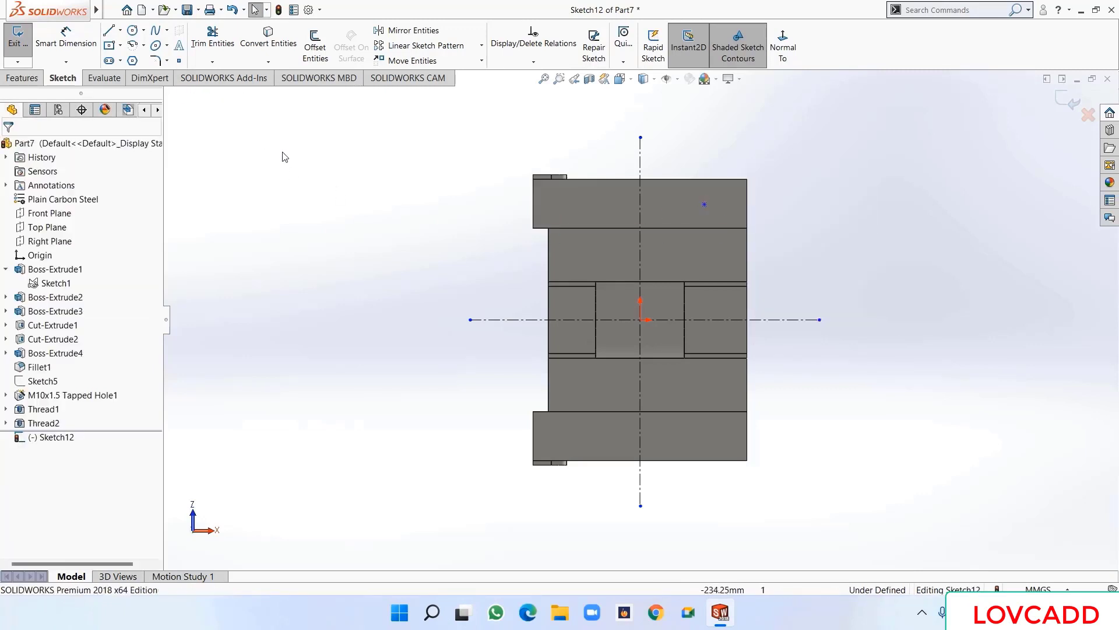
pyautogui.click(66, 41)
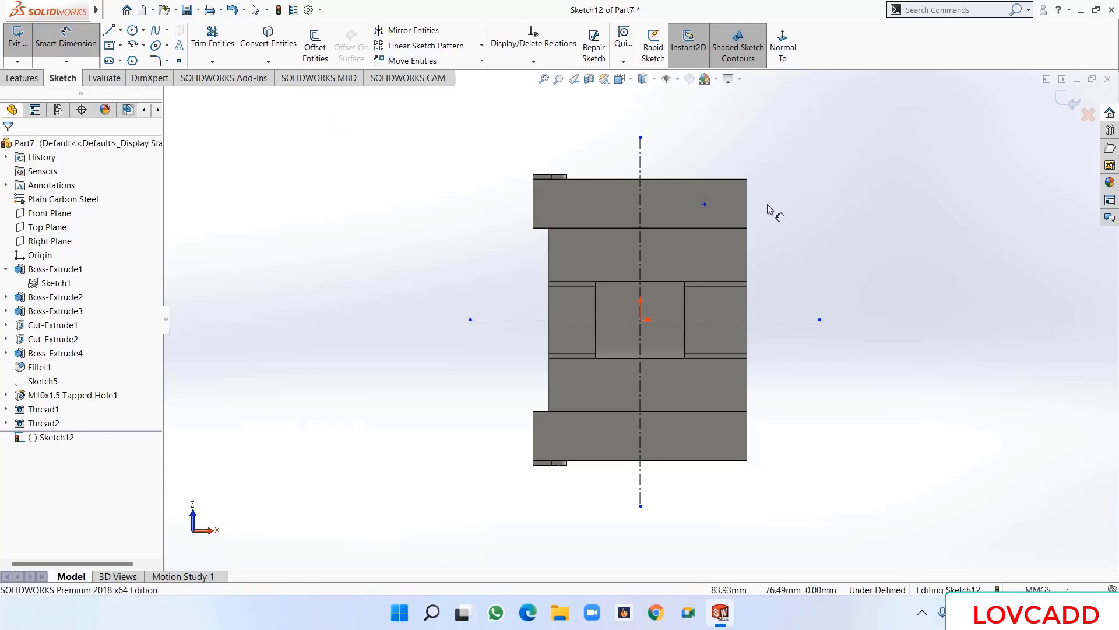
pyautogui.click(747, 210)
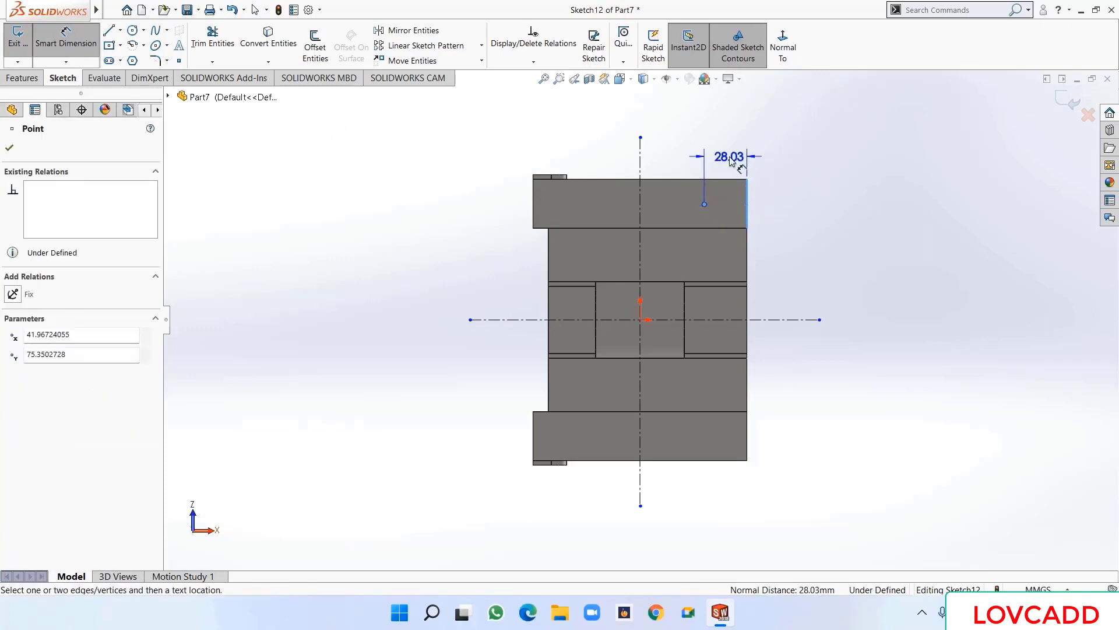
pyautogui.click(730, 153)
pyautogui.write('26')
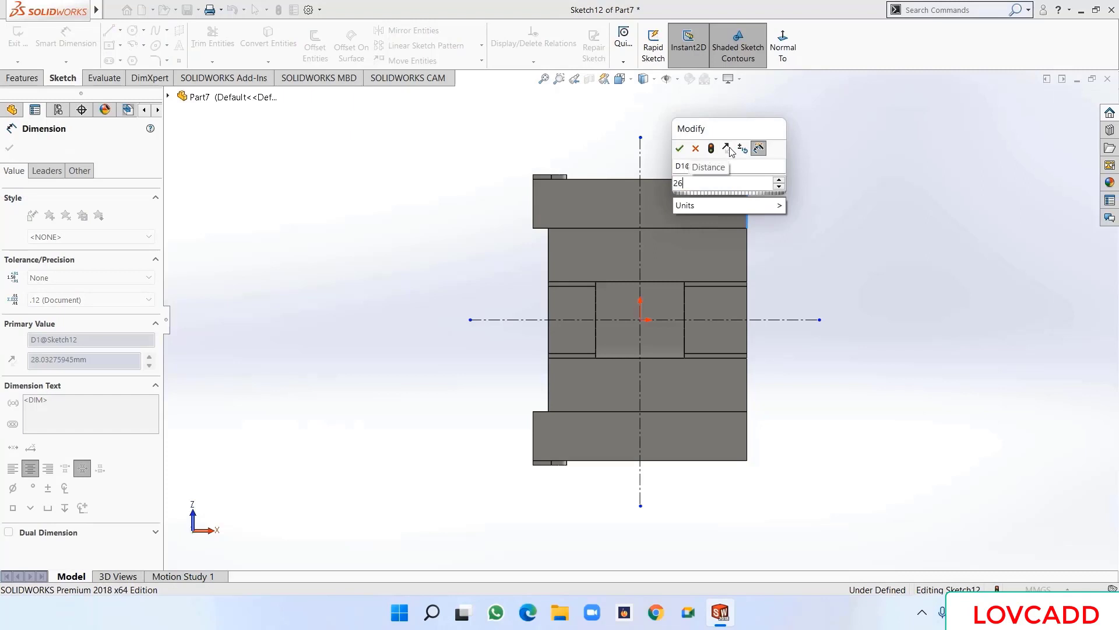
pyautogui.press('Return')
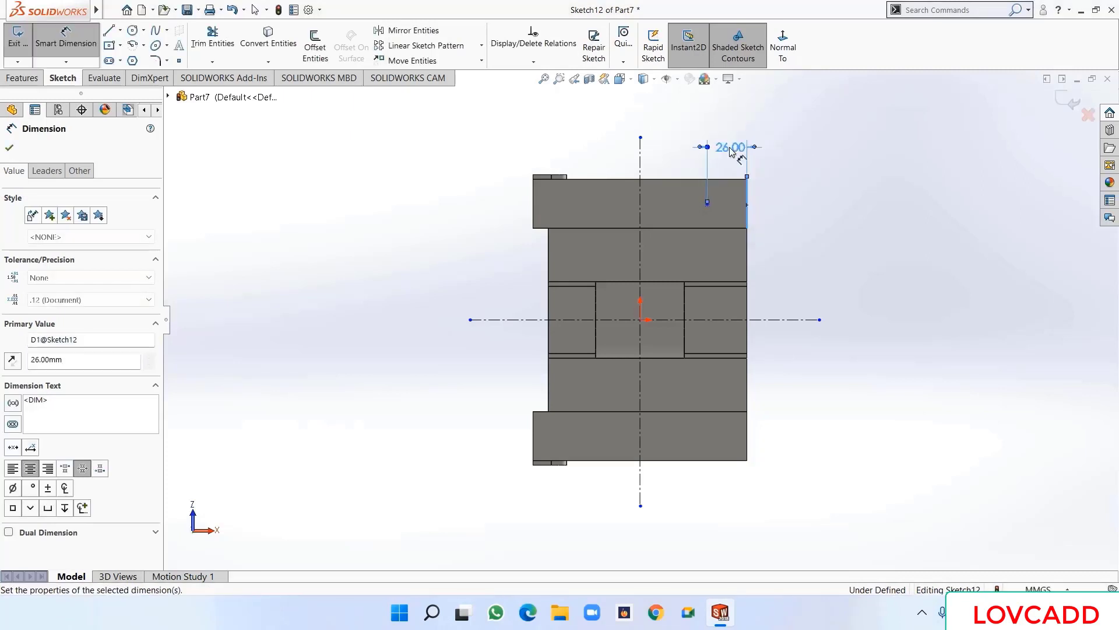
# - Dimension the point 76 mm above the horizontal centerline, then select it with the vertical centerline
pyautogui.click(707, 204)
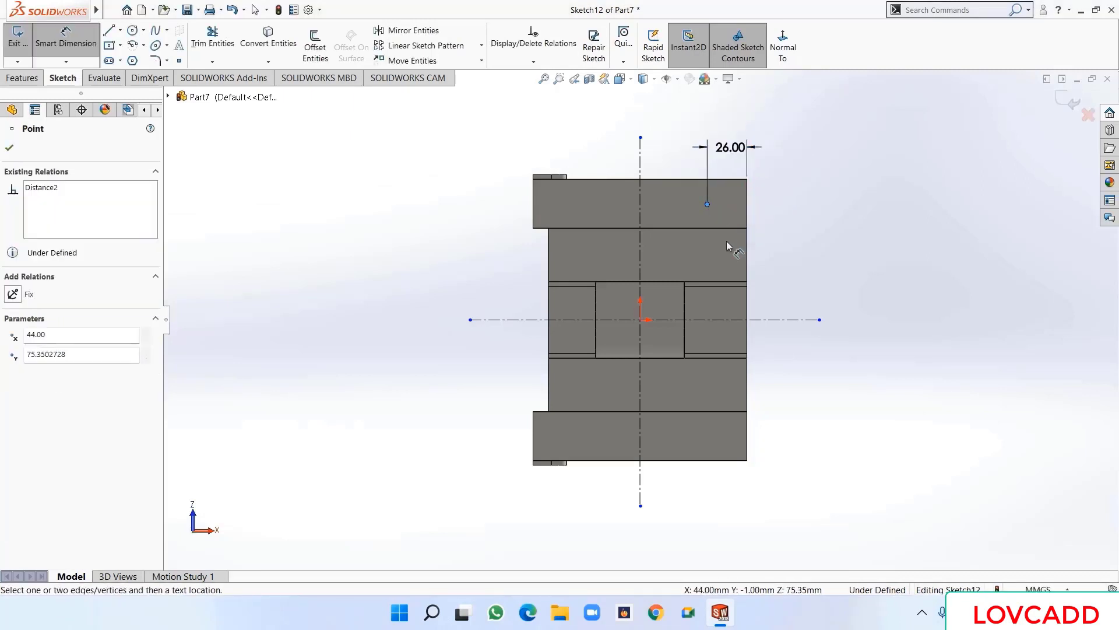
pyautogui.click(727, 321)
pyautogui.click(779, 261)
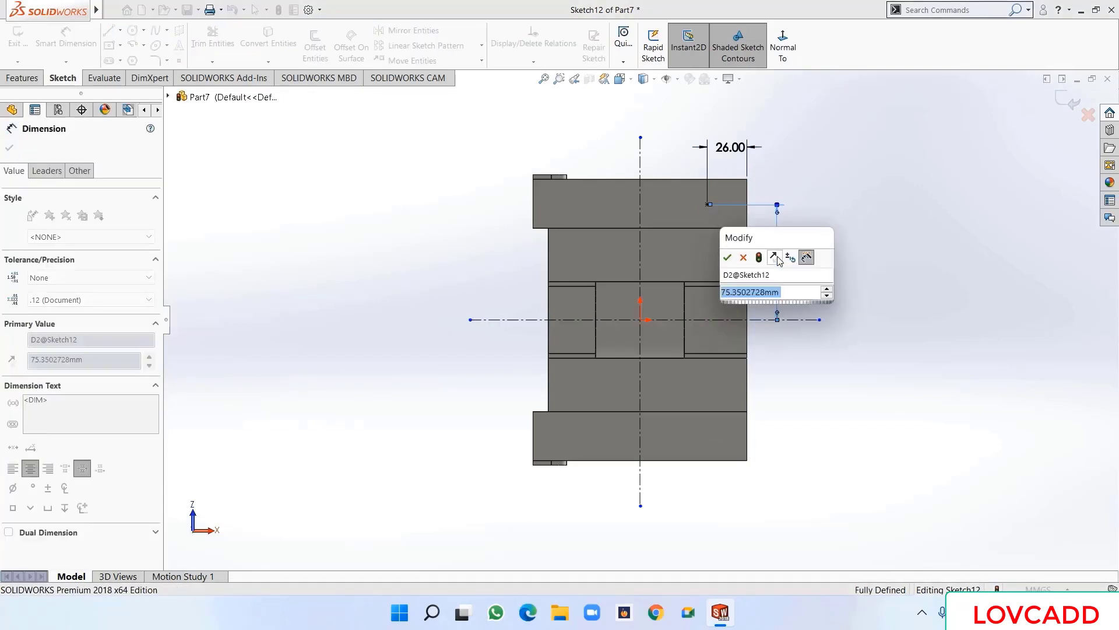
pyautogui.write('76')
pyautogui.press('Return')
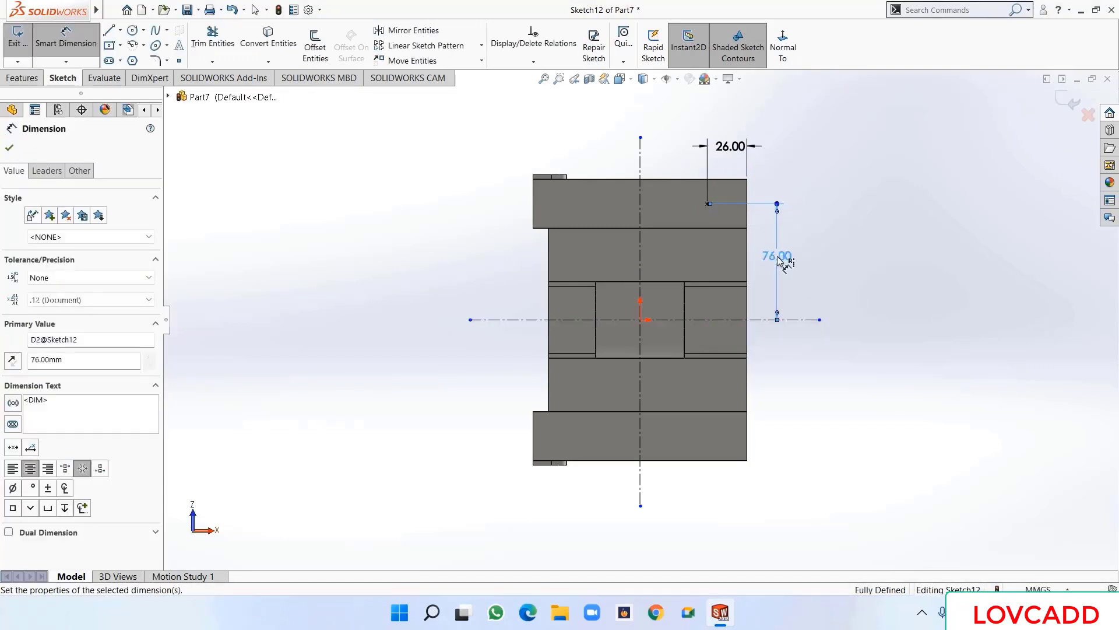
pyautogui.click(9, 148)
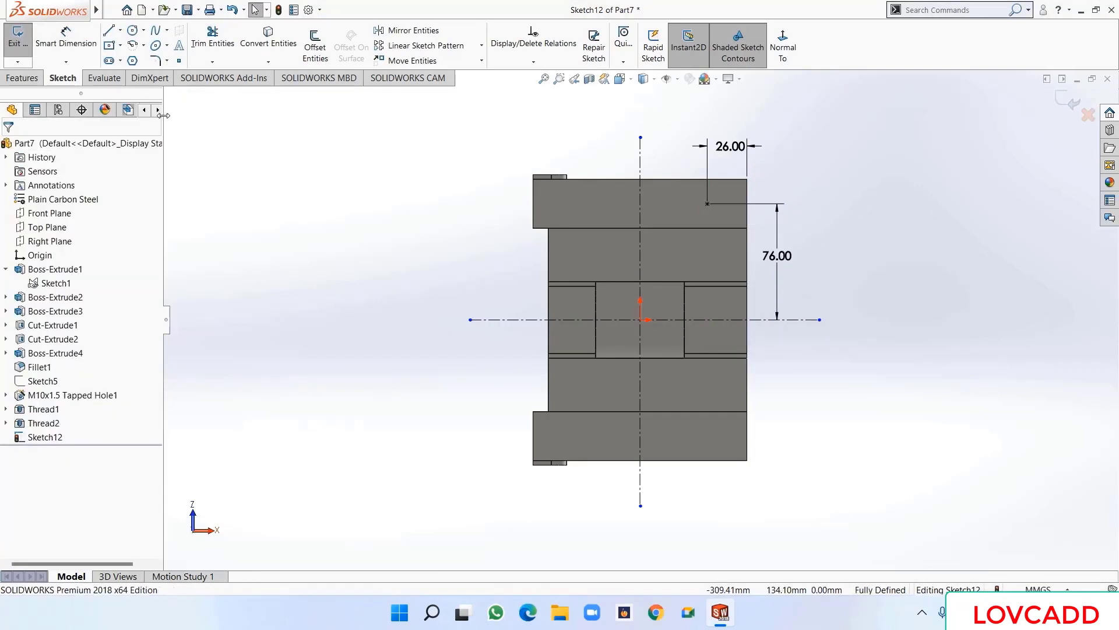
pyautogui.click(707, 204)
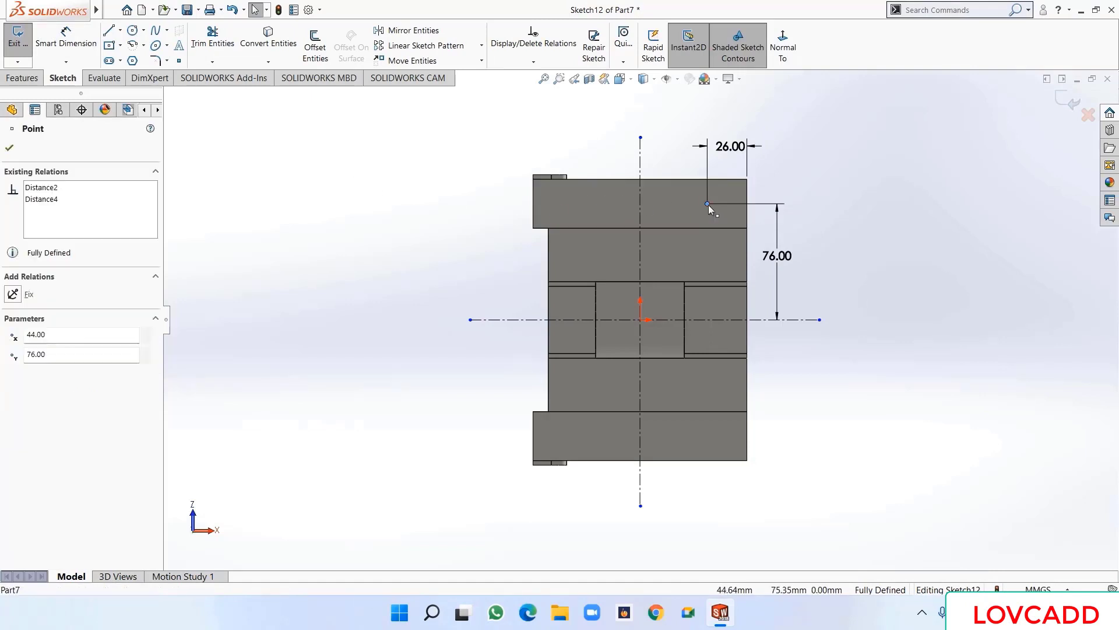
pyautogui.keyDown('ctrl'); pyautogui.click(640, 212); pyautogui.keyUp('ctrl')
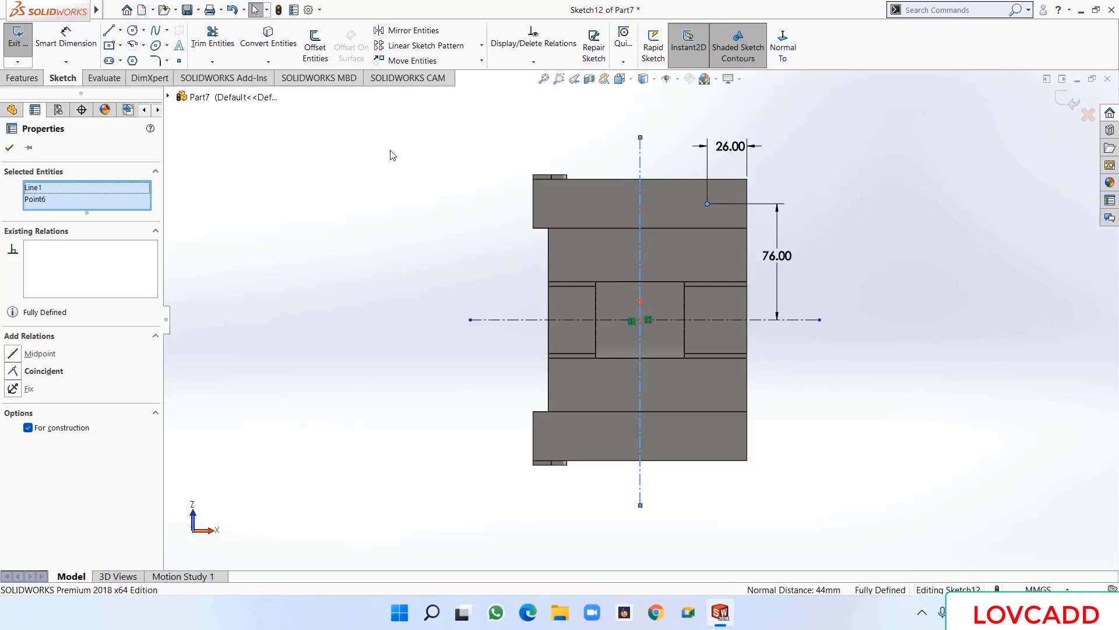
# - Mirror the point across the vertical centerline, then both points across the horizontal centerline
pyautogui.click(408, 37)
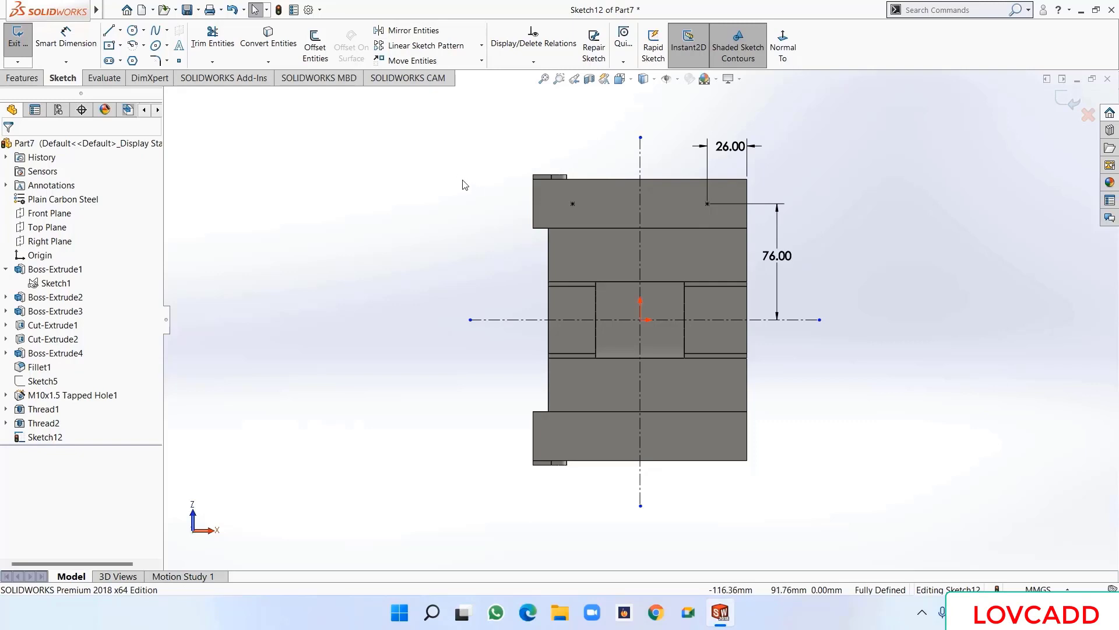
pyautogui.click(572, 204)
pyautogui.keyDown('ctrl'); pyautogui.click(707, 204); pyautogui.keyUp('ctrl')
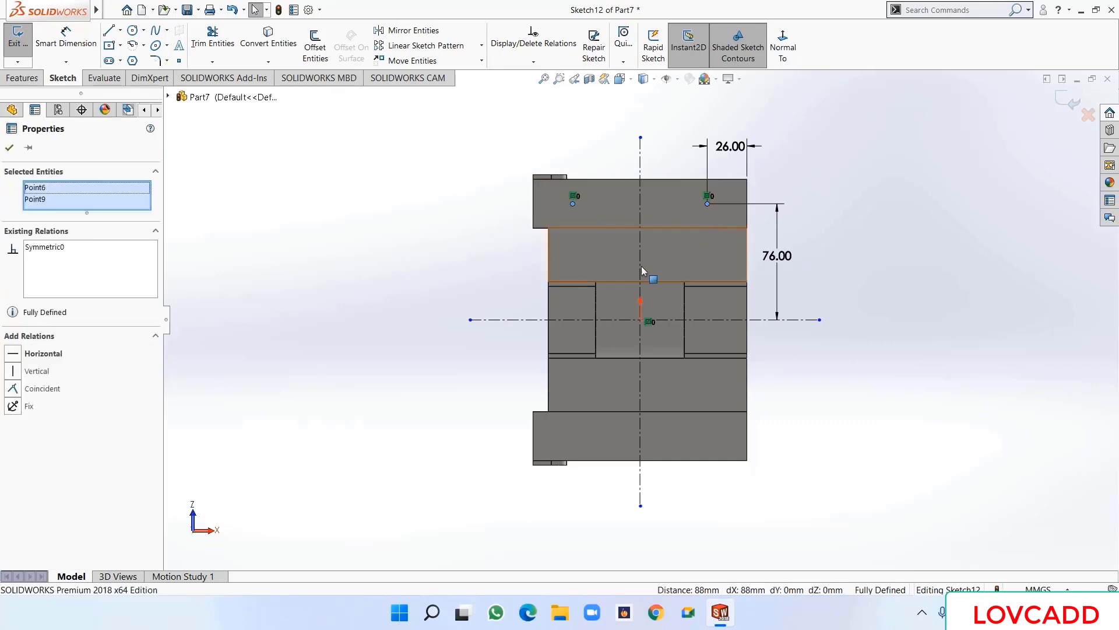
pyautogui.keyDown('ctrl'); pyautogui.click(564, 319); pyautogui.keyUp('ctrl')
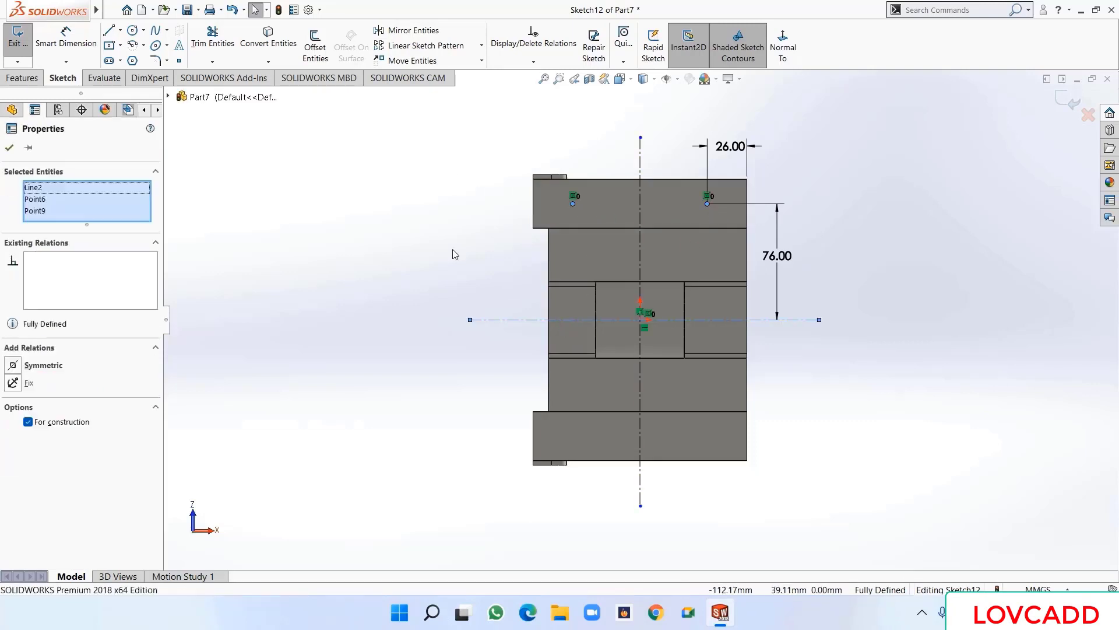
pyautogui.click(408, 31)
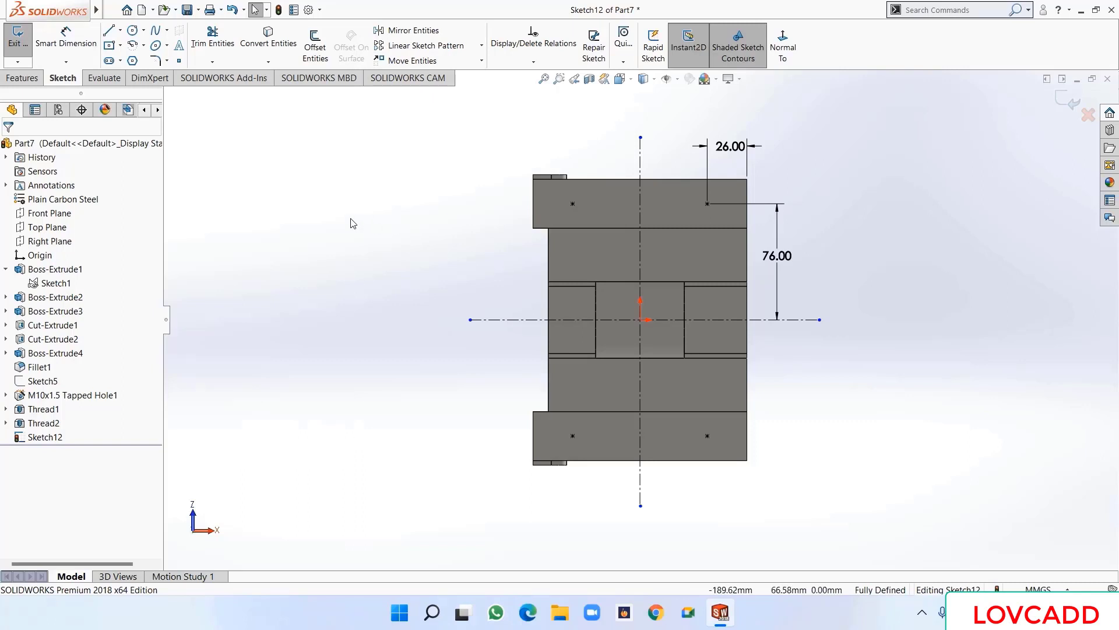
pyautogui.click(22, 77)
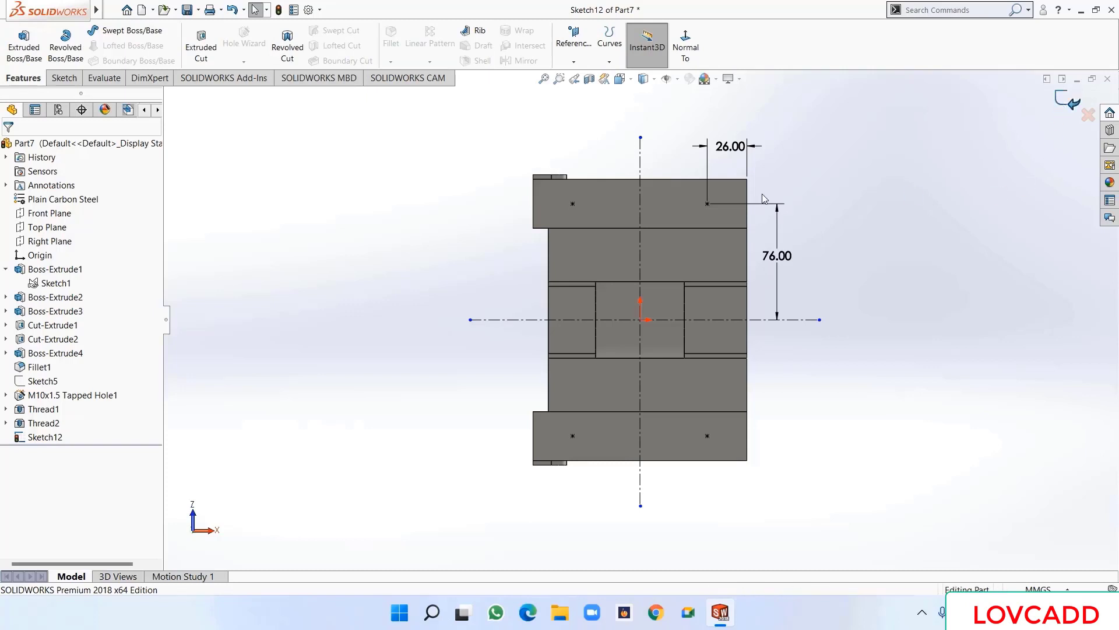
# - Exit the sketch and set up an M12x1.5 tapped hole with 20 mm blind depth
pyautogui.click(1068, 102)
pyautogui.click(244, 39)
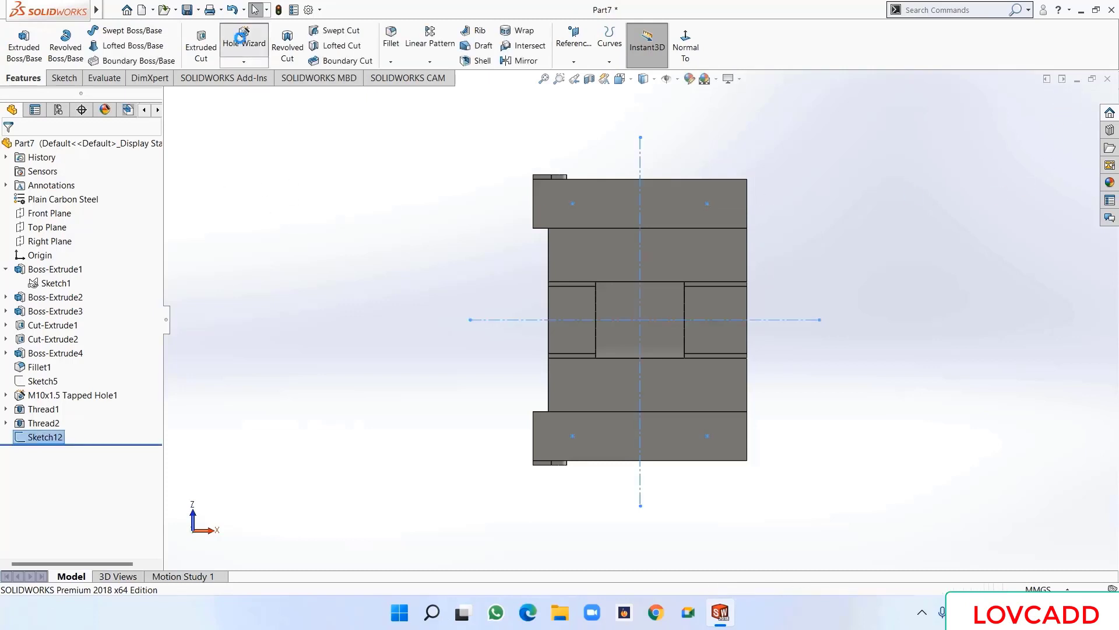
pyautogui.moveTo(159, 247); pyautogui.dragTo(156, 338)
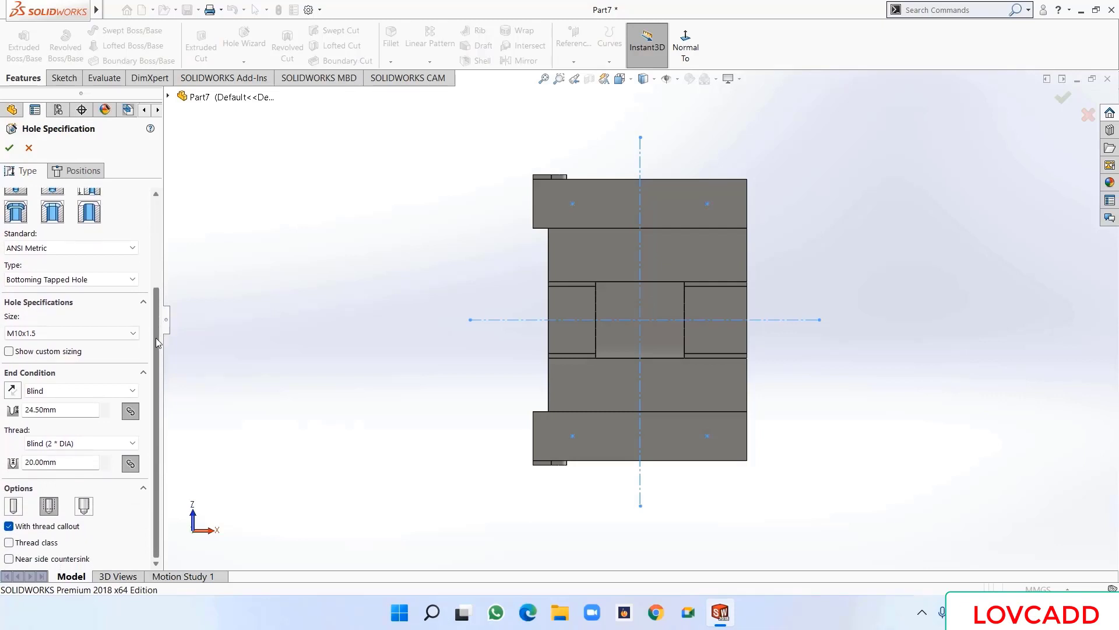
pyautogui.click(49, 334)
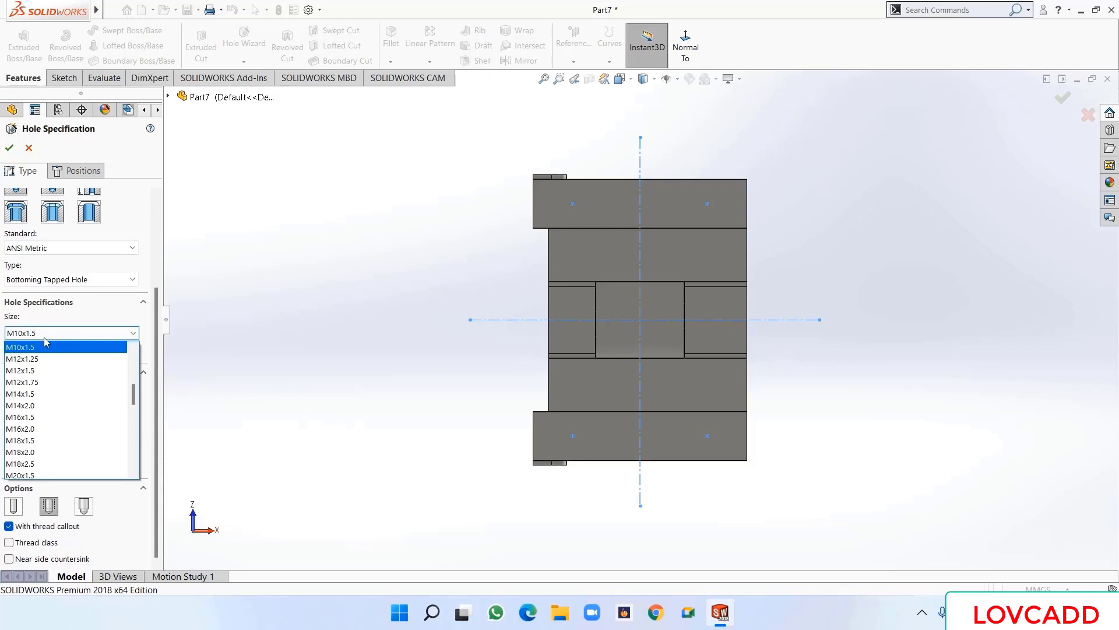
pyautogui.click(50, 371)
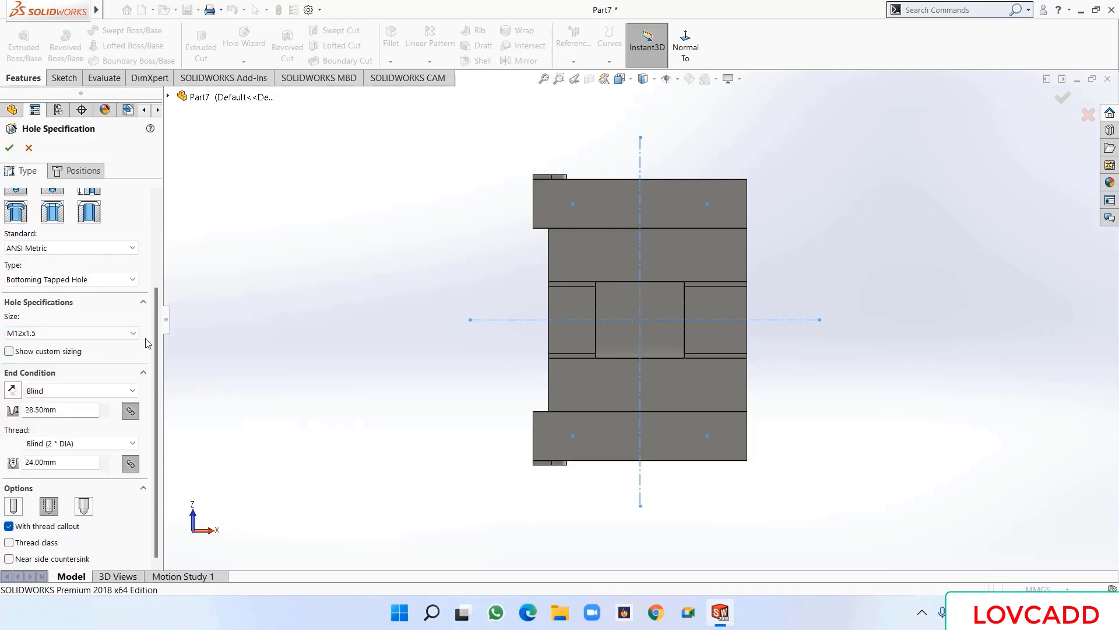
pyautogui.click(24, 408)
pyautogui.write('20')
pyautogui.press('Return')
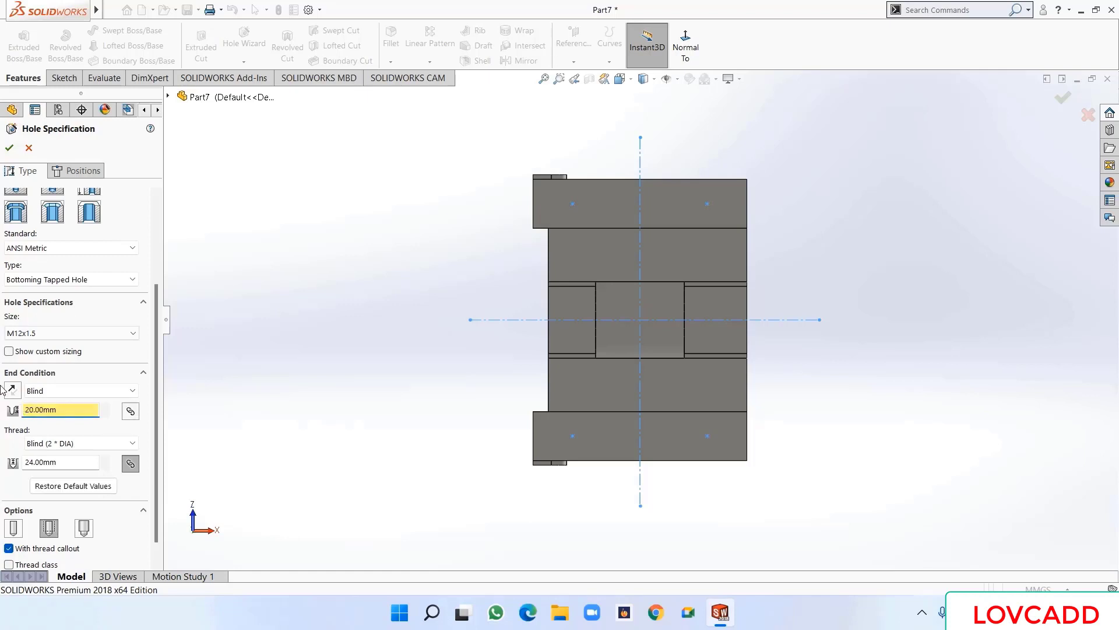
pyautogui.scroll(-1, 156, 411)
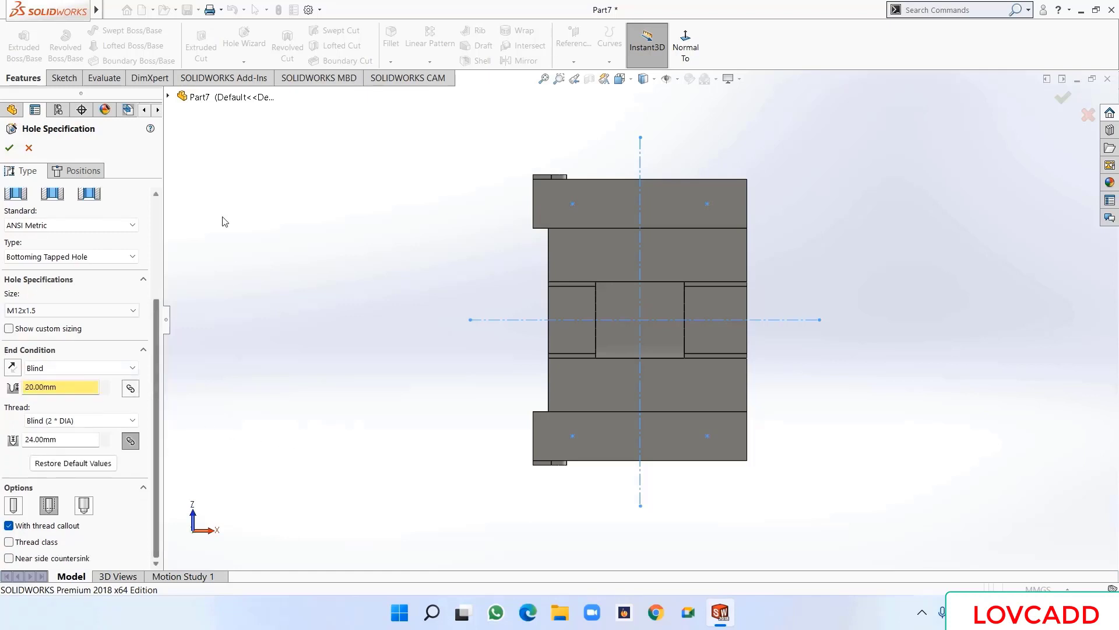
# - Place the M12x1.5 holes on the four flange points and confirm the feature
pyautogui.click(81, 174)
pyautogui.click(77, 296)
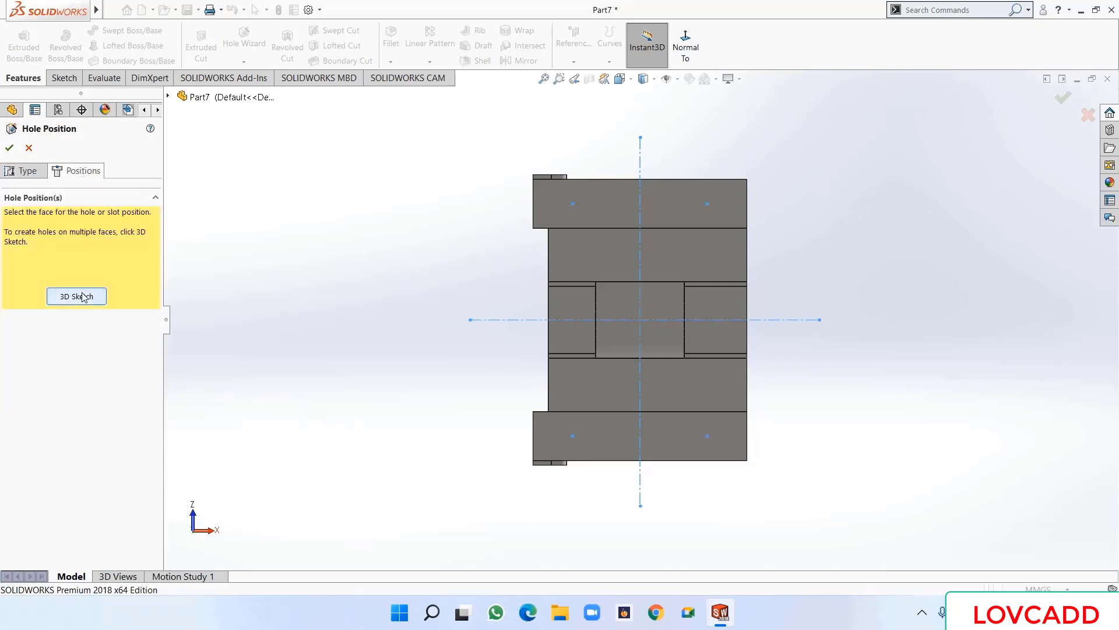
pyautogui.click(572, 204)
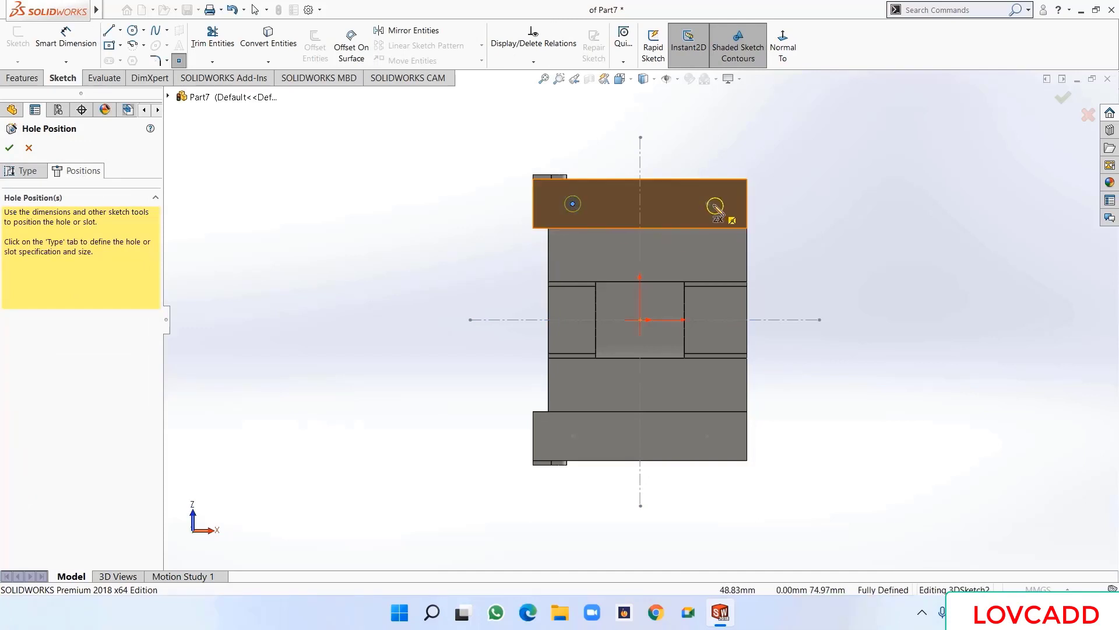
pyautogui.click(707, 204)
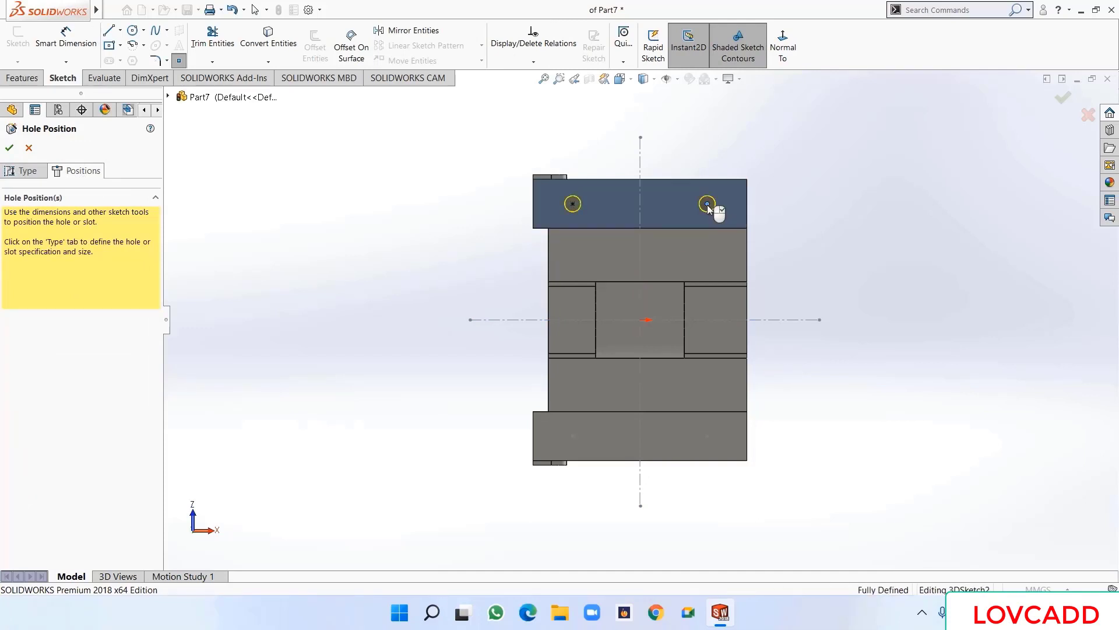
pyautogui.click(707, 436)
pyautogui.click(573, 436)
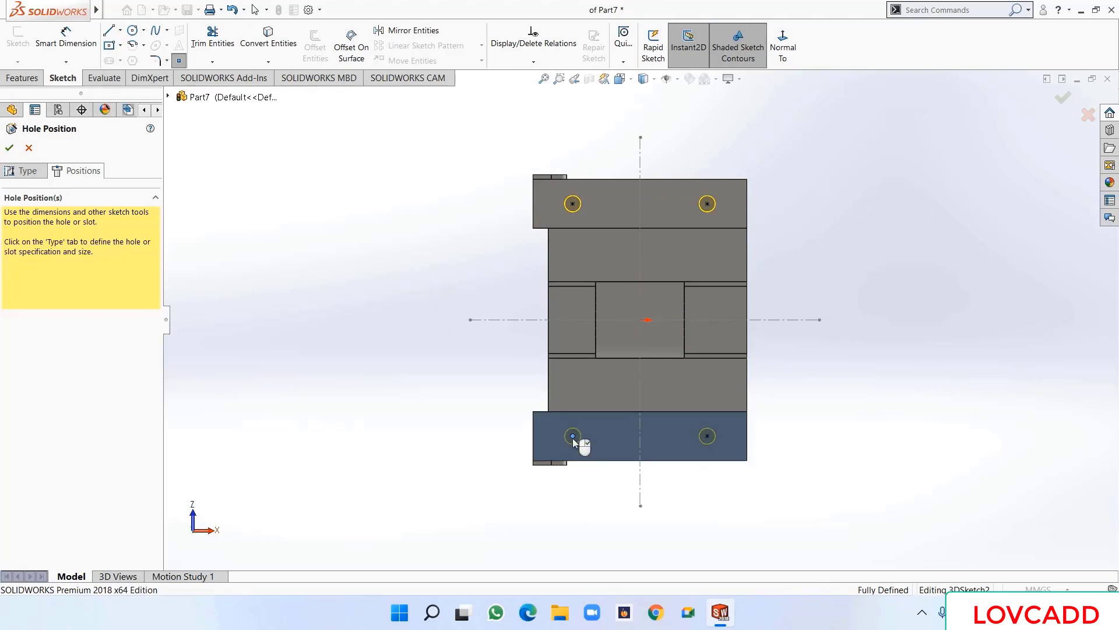
pyautogui.click(8, 148)
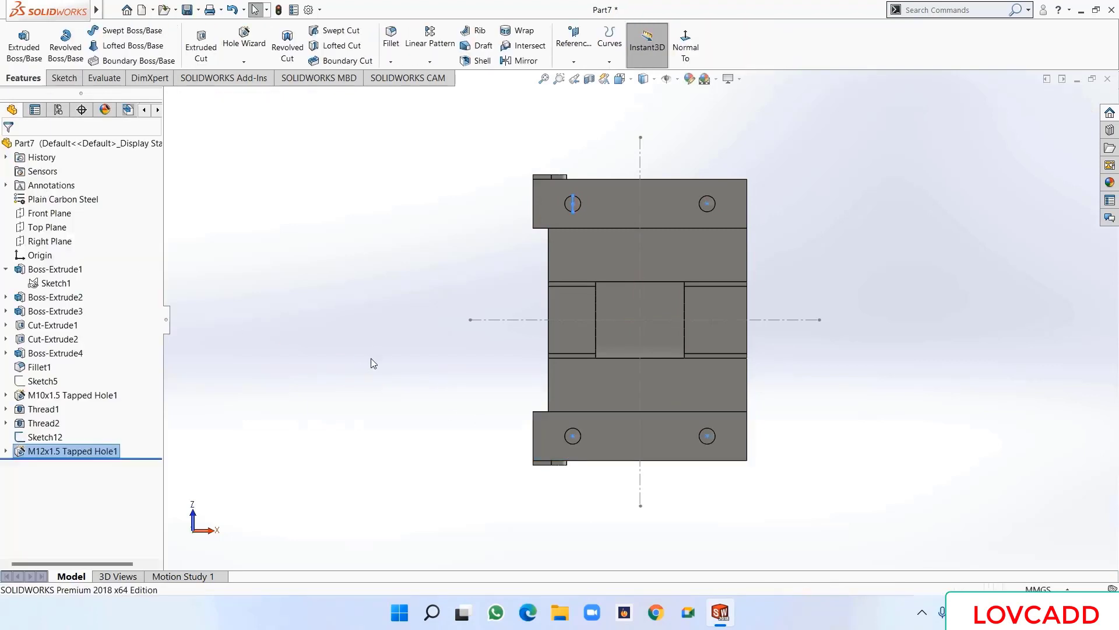
pyautogui.moveTo(390, 328)
pyautogui.mouseDown(button='middle')
pyautogui.moveTo(362, 352)
pyautogui.moveTo(362, 340)
pyautogui.moveTo(393, 330)
pyautogui.mouseUp(button='middle')
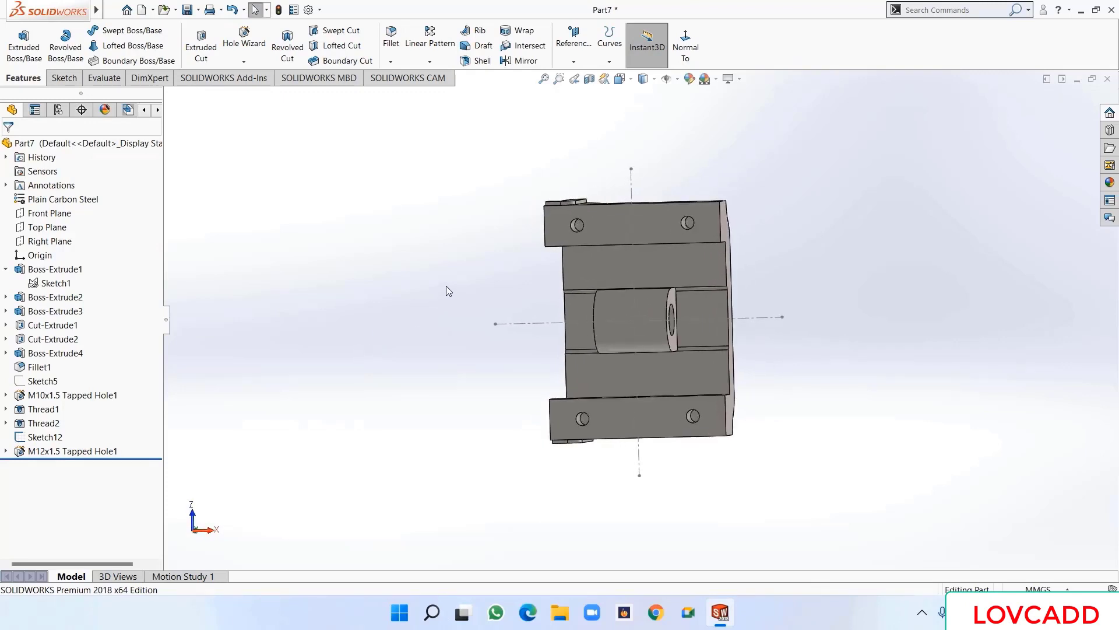
# - Start a thread on the top-left flange hole's edge with 18 mm depth
pyautogui.click(247, 63)
pyautogui.click(249, 105)
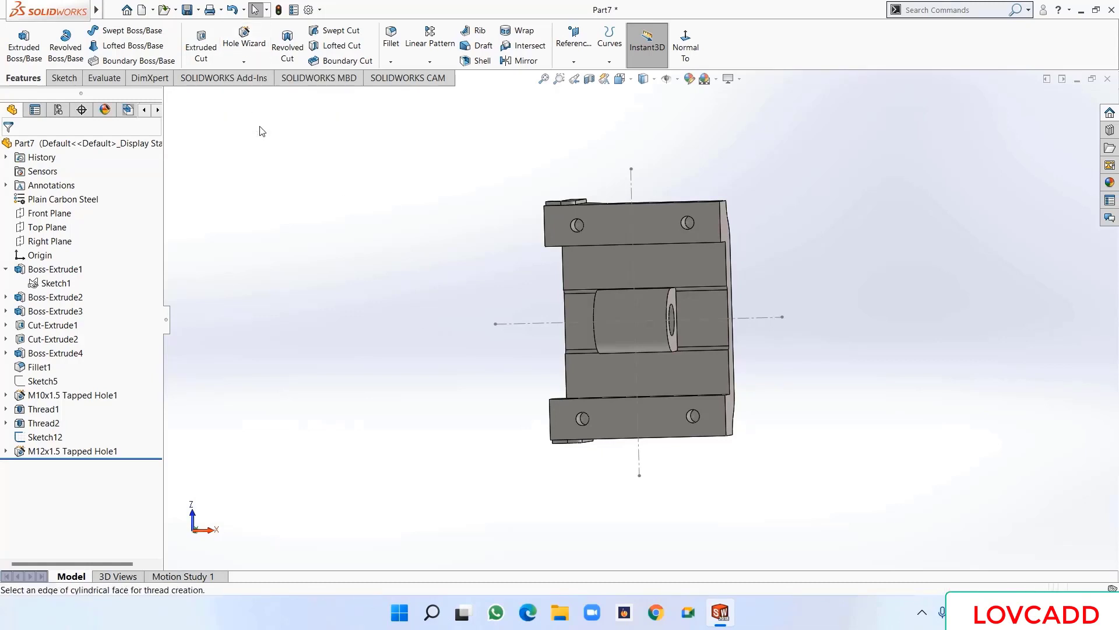
pyautogui.click(646, 324)
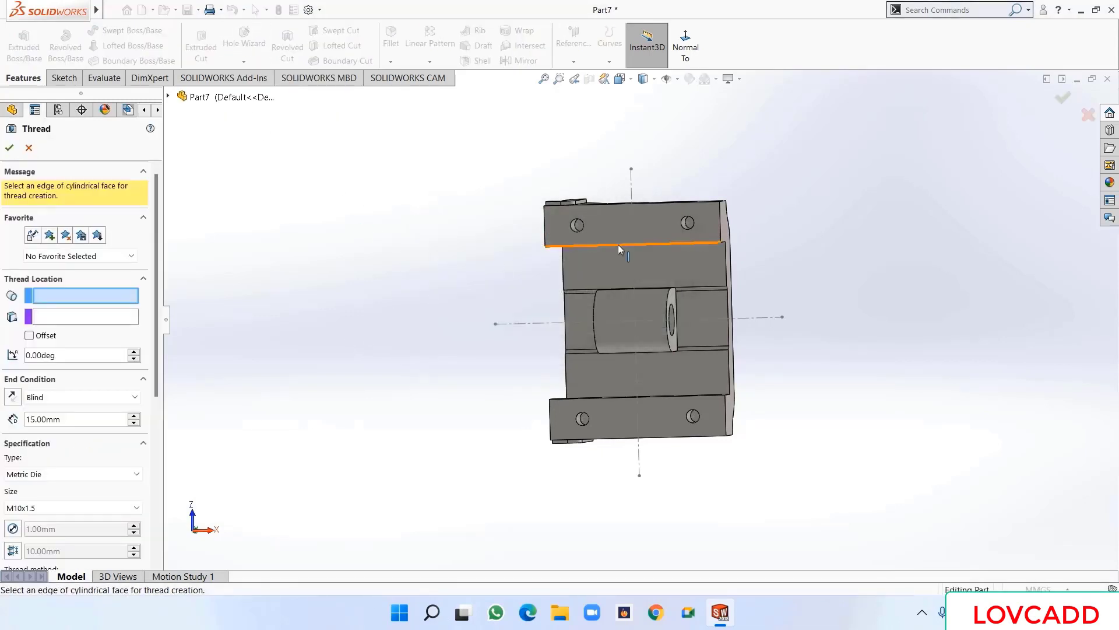
pyautogui.scroll(-6, 592, 224)
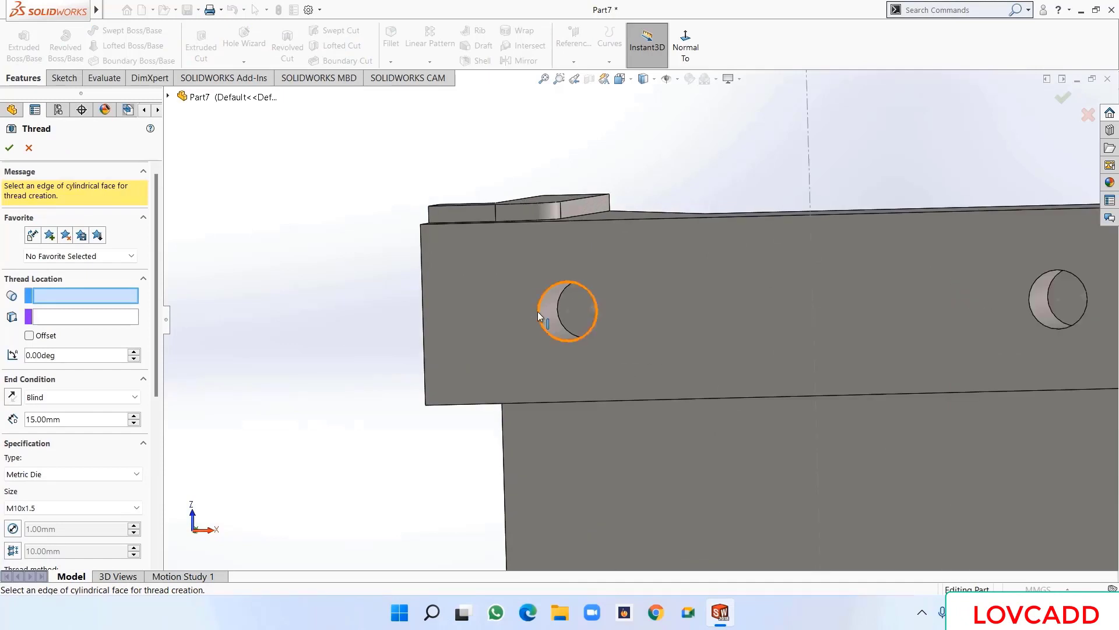
pyautogui.click(537, 311)
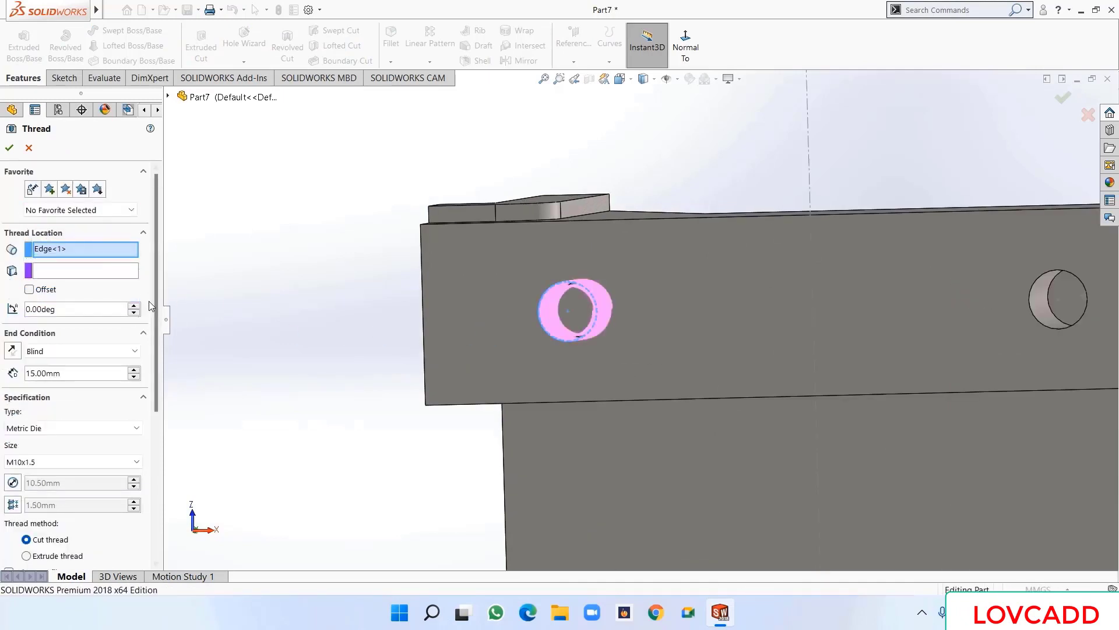
pyautogui.moveTo(154, 285); pyautogui.dragTo(158, 331)
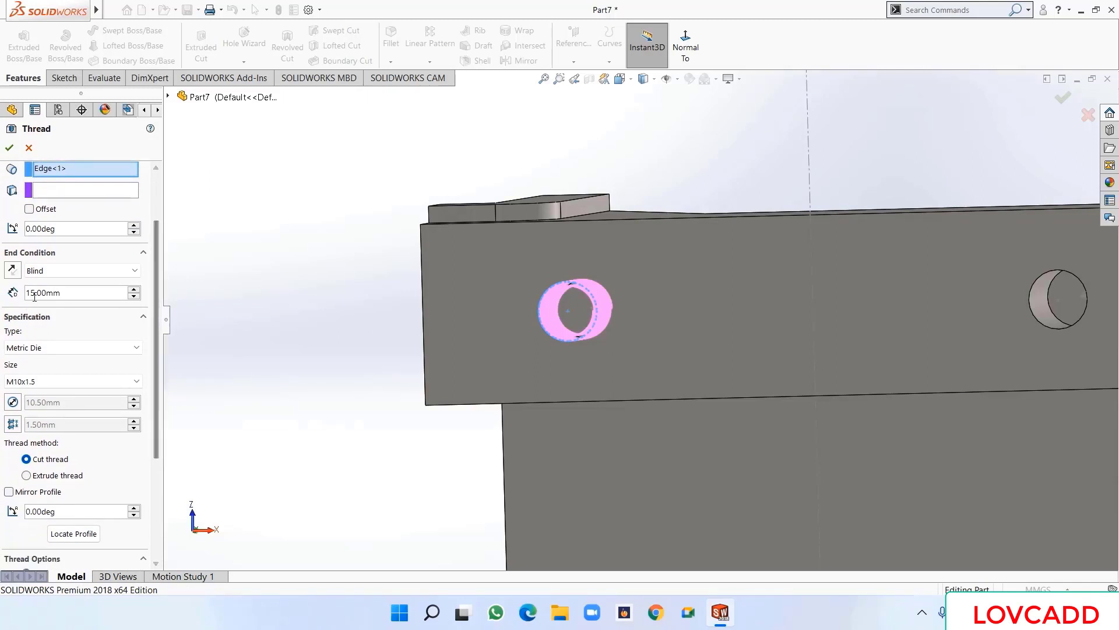
pyautogui.moveTo(64, 293); pyautogui.dragTo(19, 298)
pyautogui.write('18')
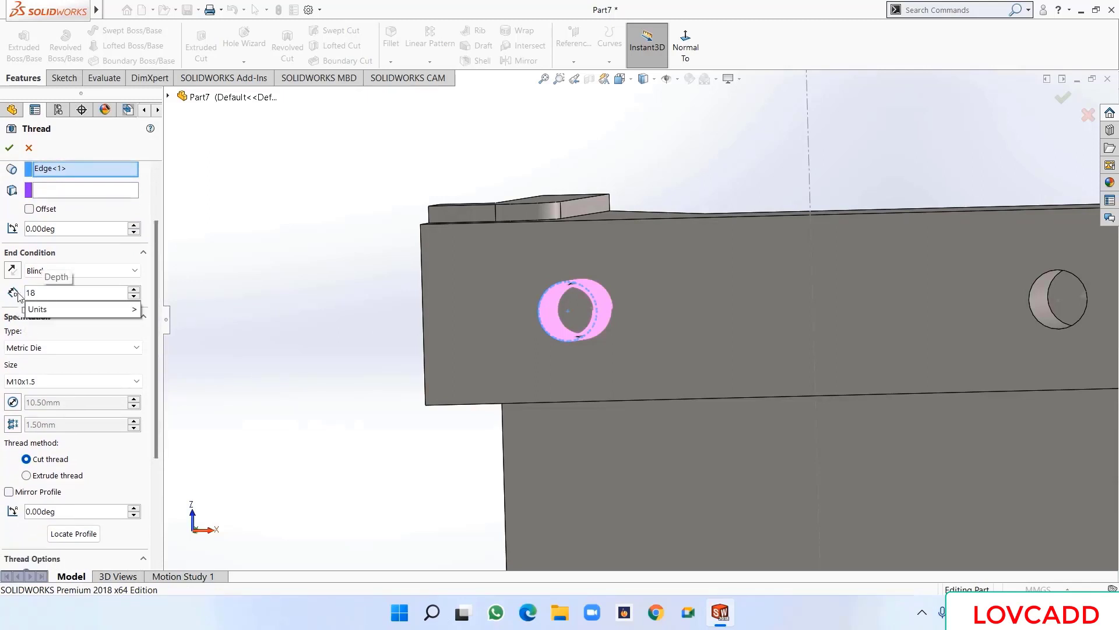
pyautogui.press('Return')
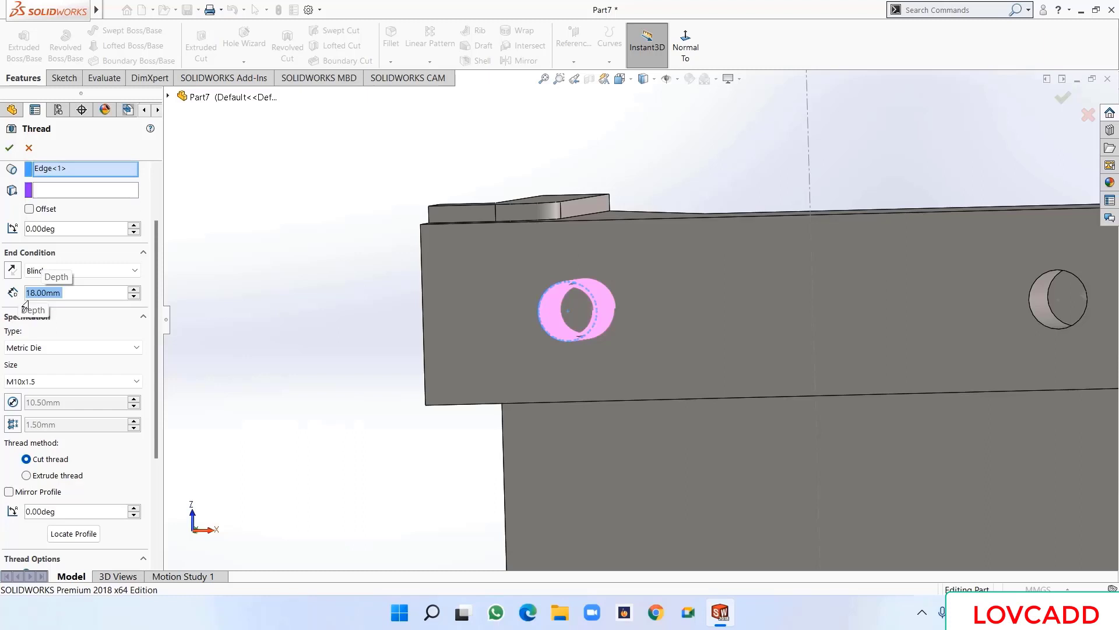
# - Set the thread size to M12x1.5, mirror the profile, and create Thread3
pyautogui.moveTo(155, 332); pyautogui.dragTo(166, 384)
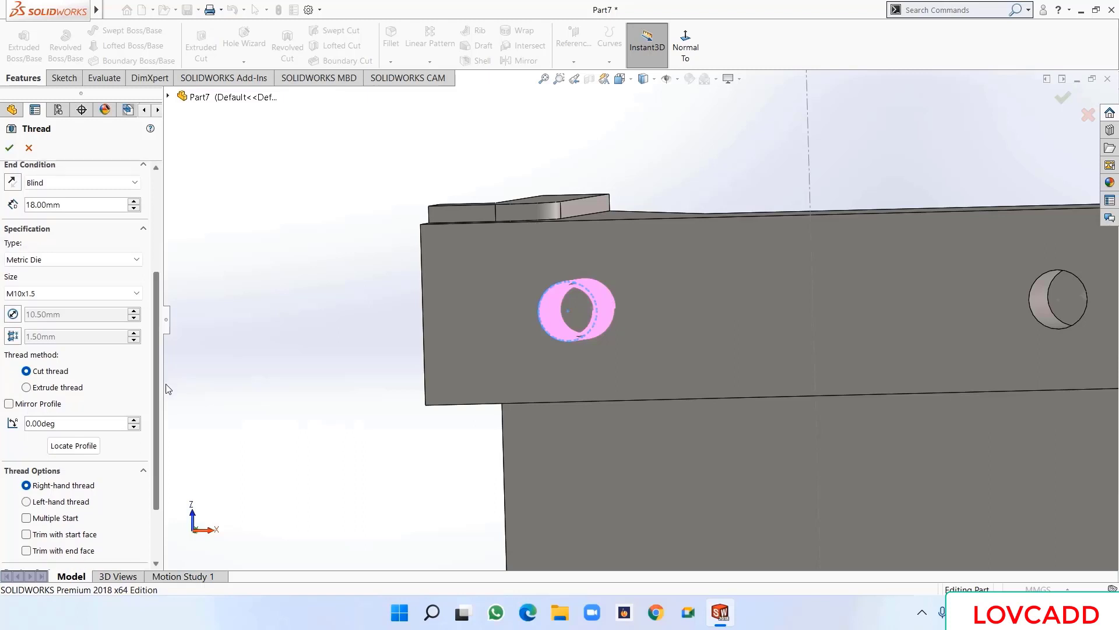
pyautogui.click(42, 297)
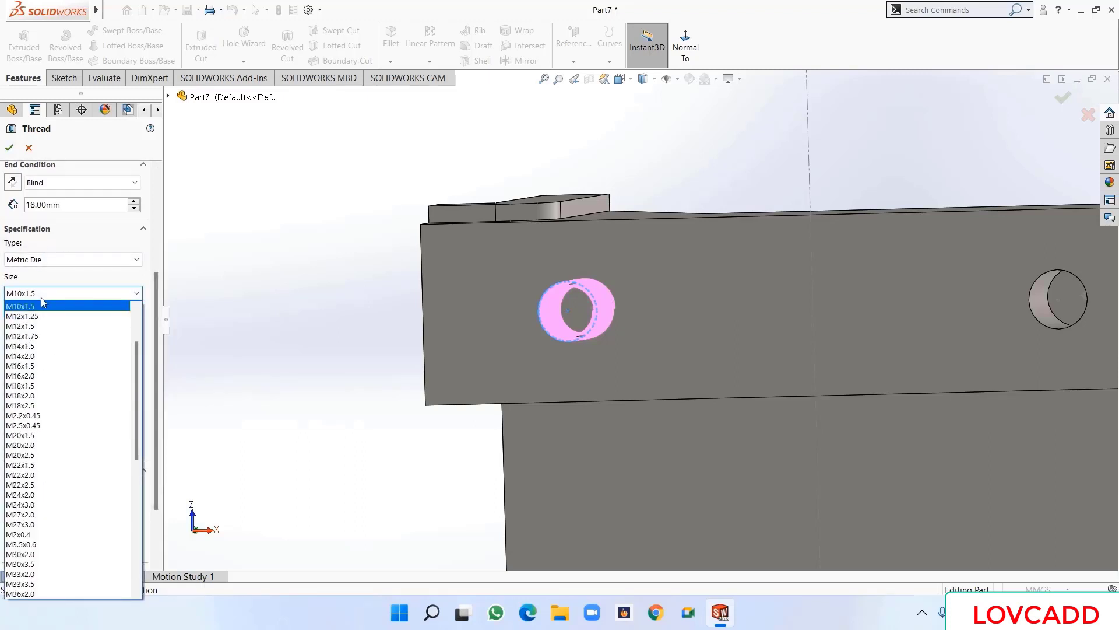
pyautogui.click(47, 327)
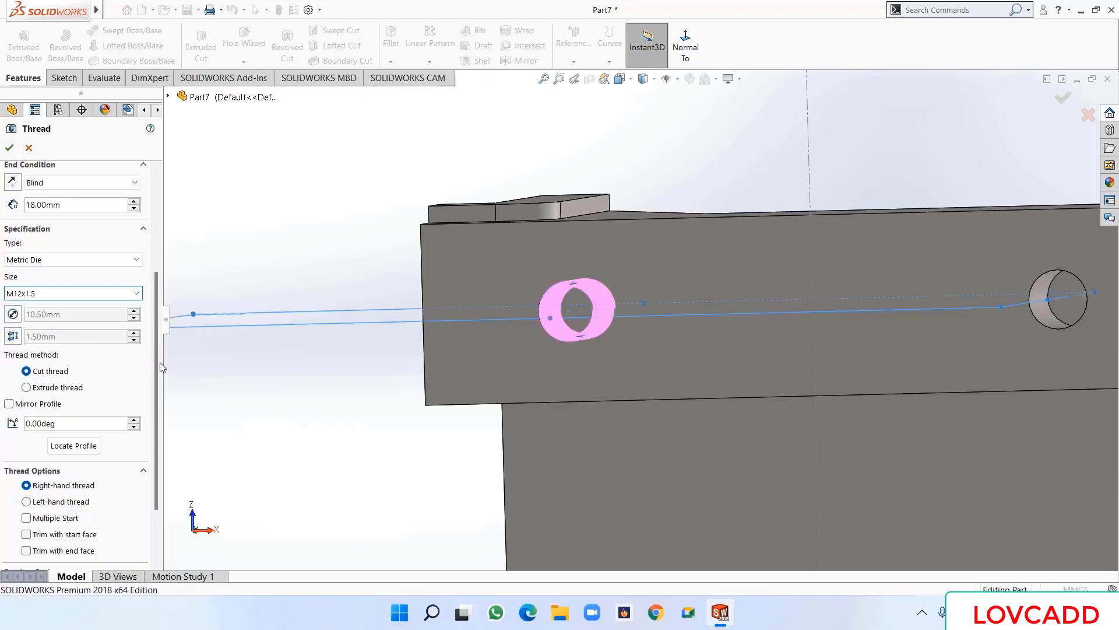
pyautogui.moveTo(158, 361); pyautogui.dragTo(157, 401)
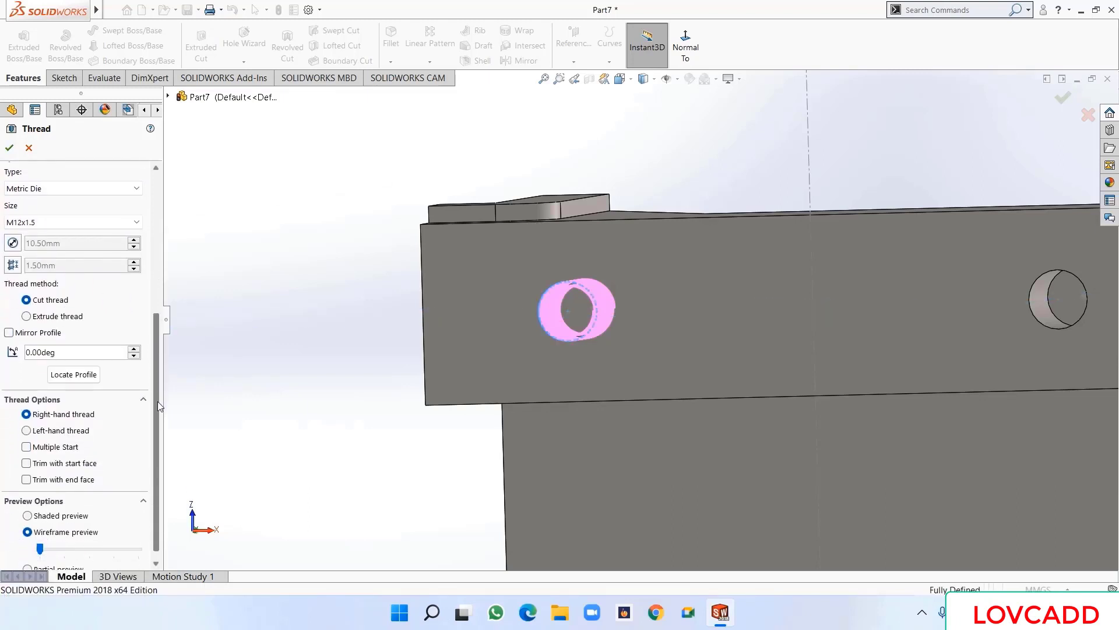
pyautogui.click(9, 330)
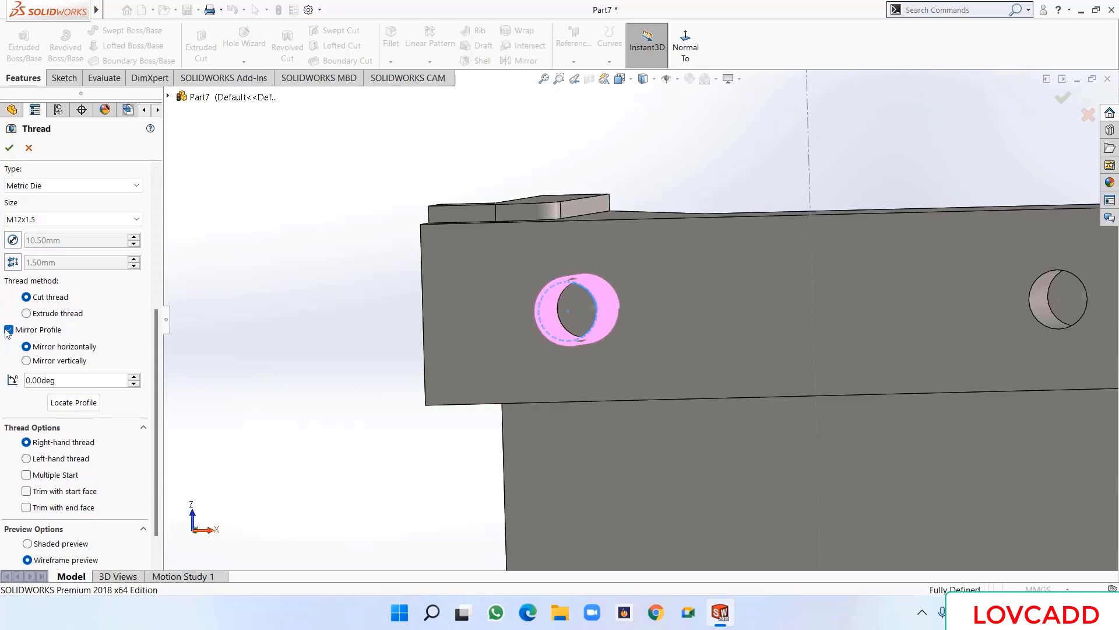
pyautogui.moveTo(157, 398); pyautogui.dragTo(155, 424)
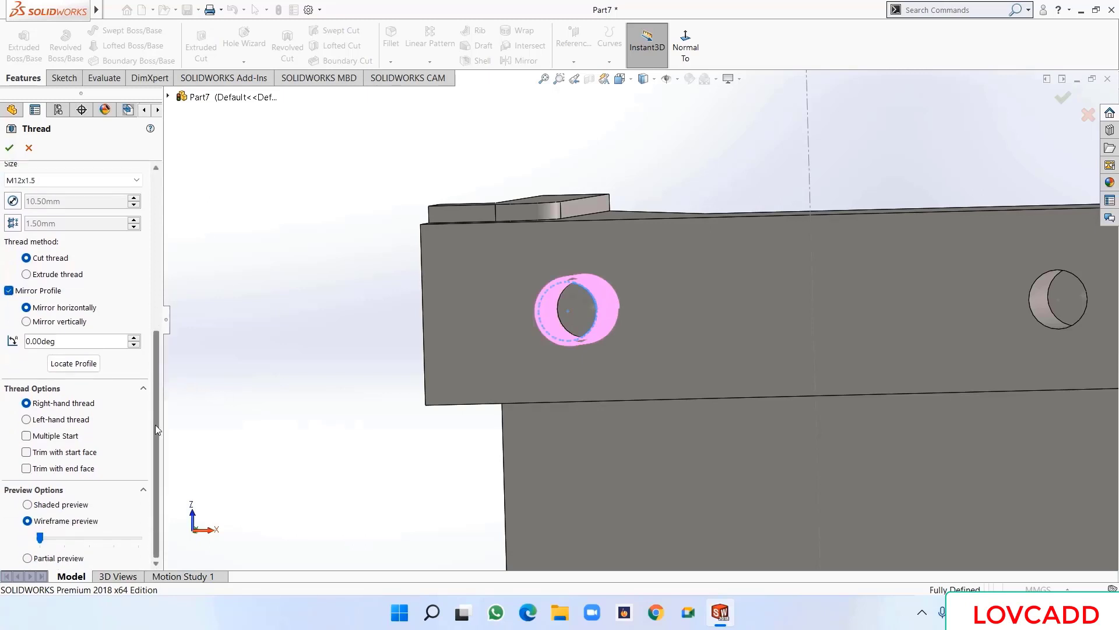
pyautogui.click(8, 146)
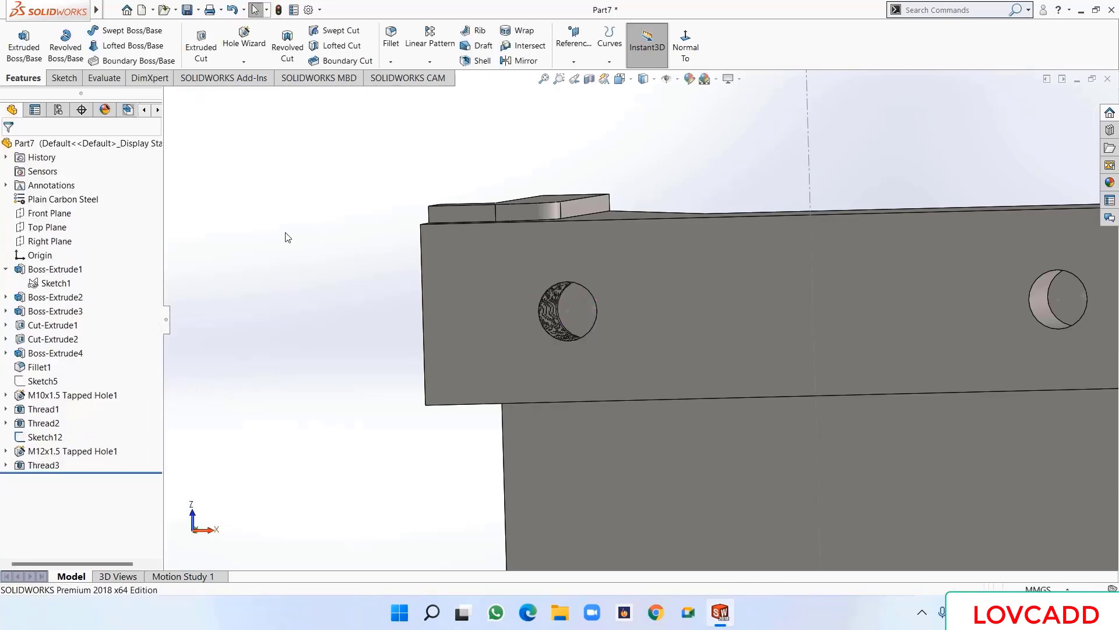
pyautogui.scroll(3, 288, 237)
pyautogui.moveTo(287, 247); pyautogui.dragTo(293, 299, button='middle')
# - Fit the whole part in view and launch the Linear Pattern command
pyautogui.scroll(-5, 551, 304)
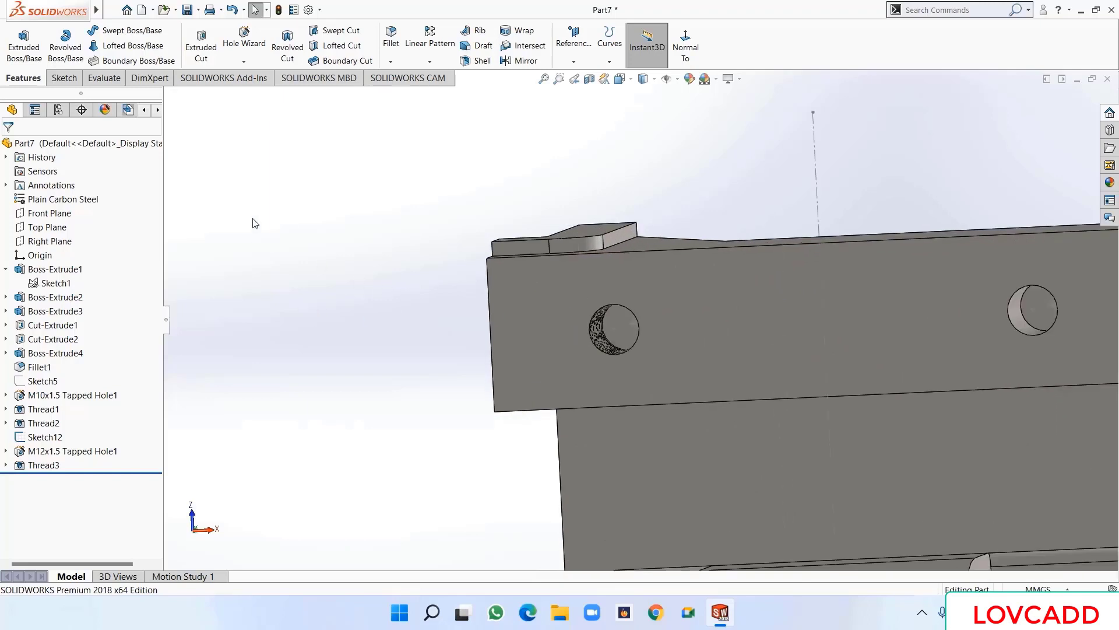
pyautogui.press('f')
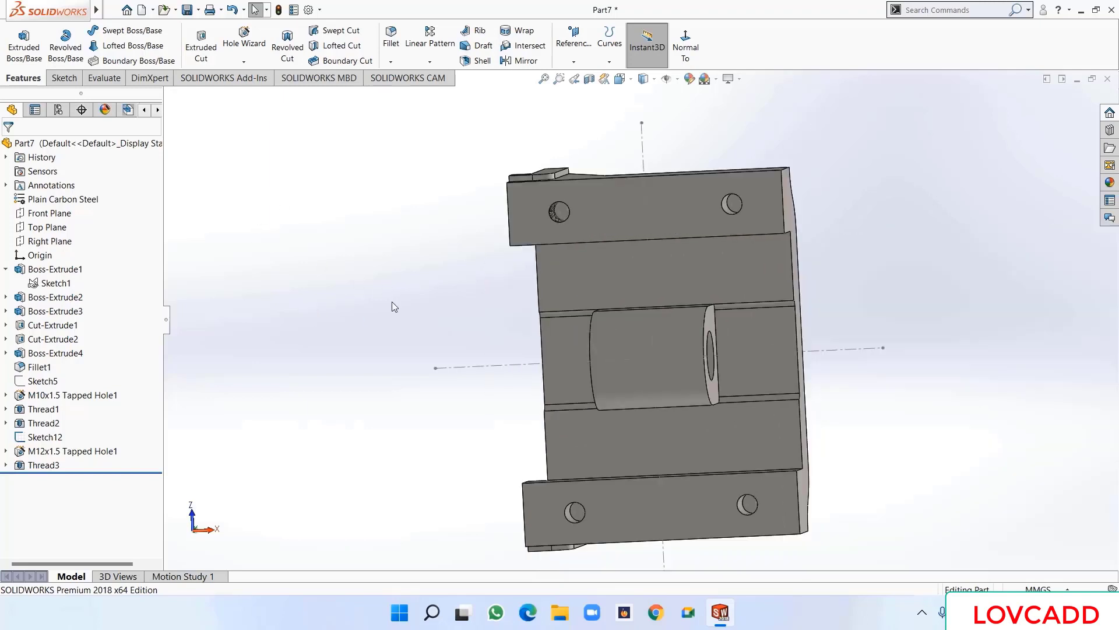
pyautogui.click(430, 38)
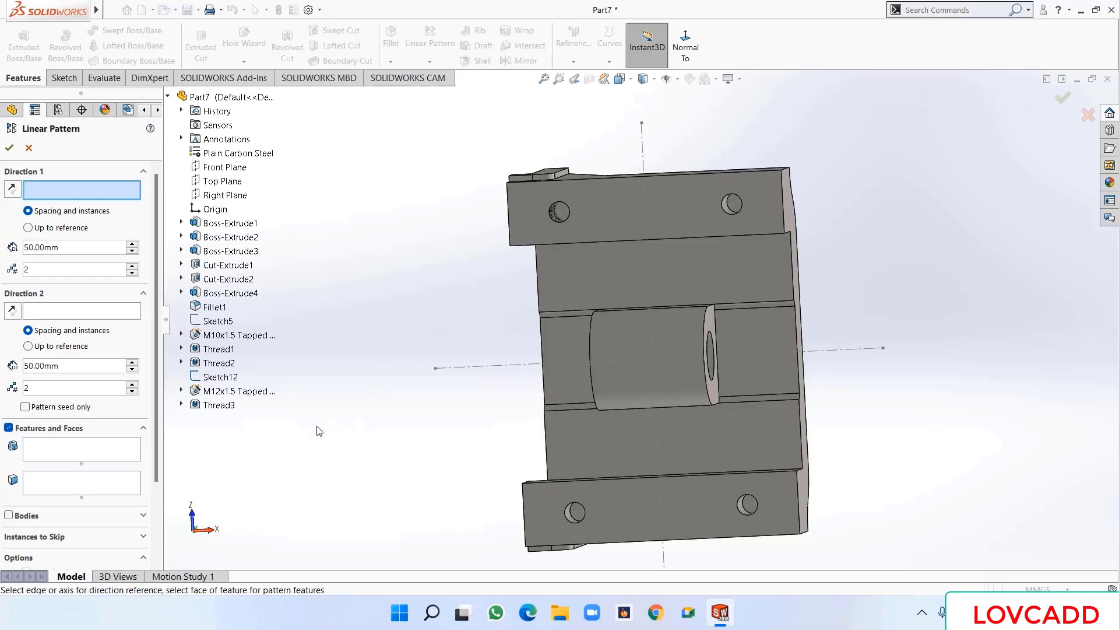
# - Pattern Thread3 along the top edge as Direction 1 with 88 mm spacing
pyautogui.click(95, 449)
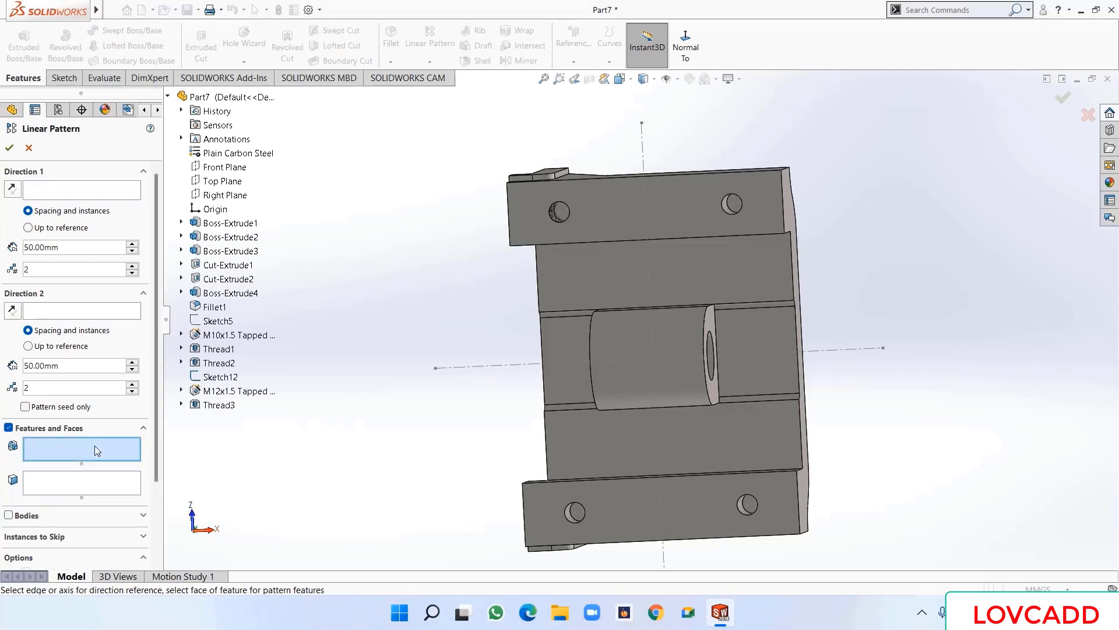
pyautogui.click(218, 404)
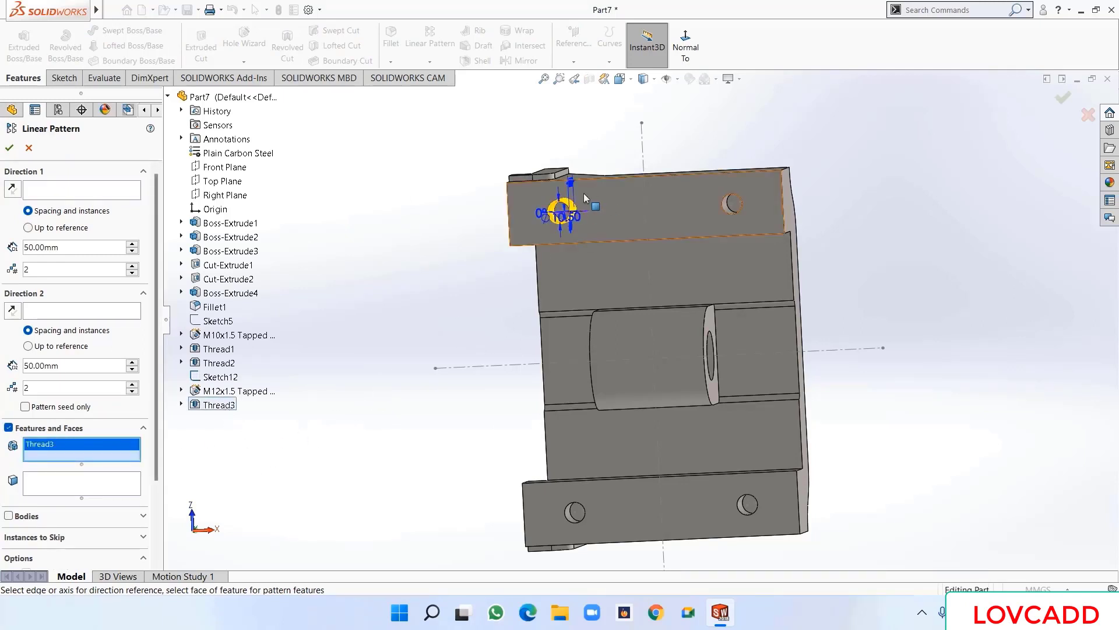
pyautogui.scroll(-2, 583, 193)
pyautogui.click(75, 191)
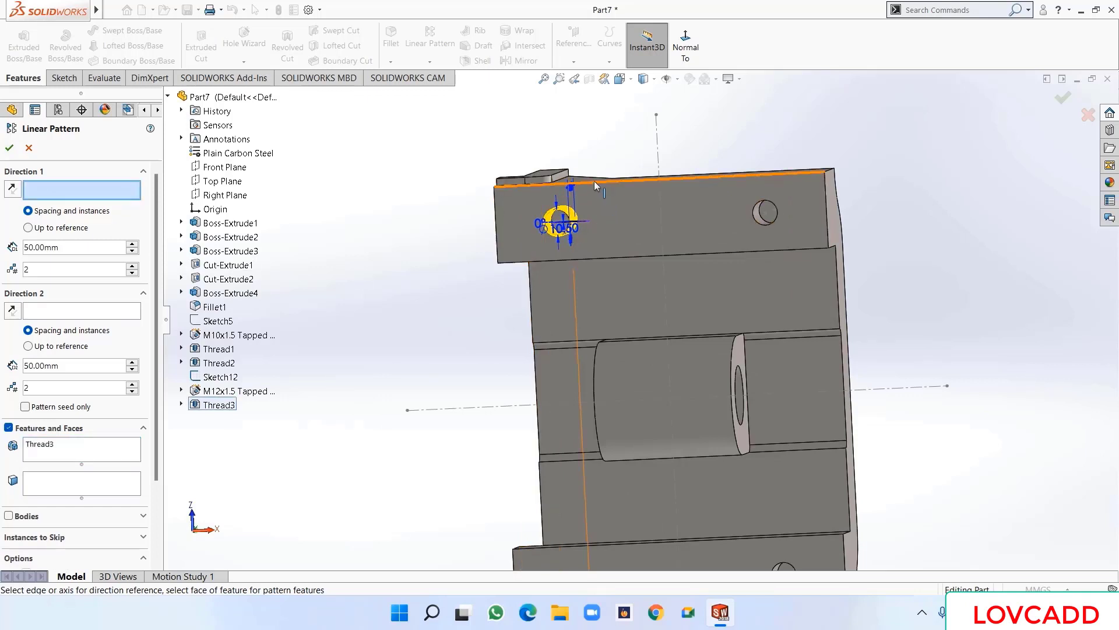
pyautogui.click(569, 182)
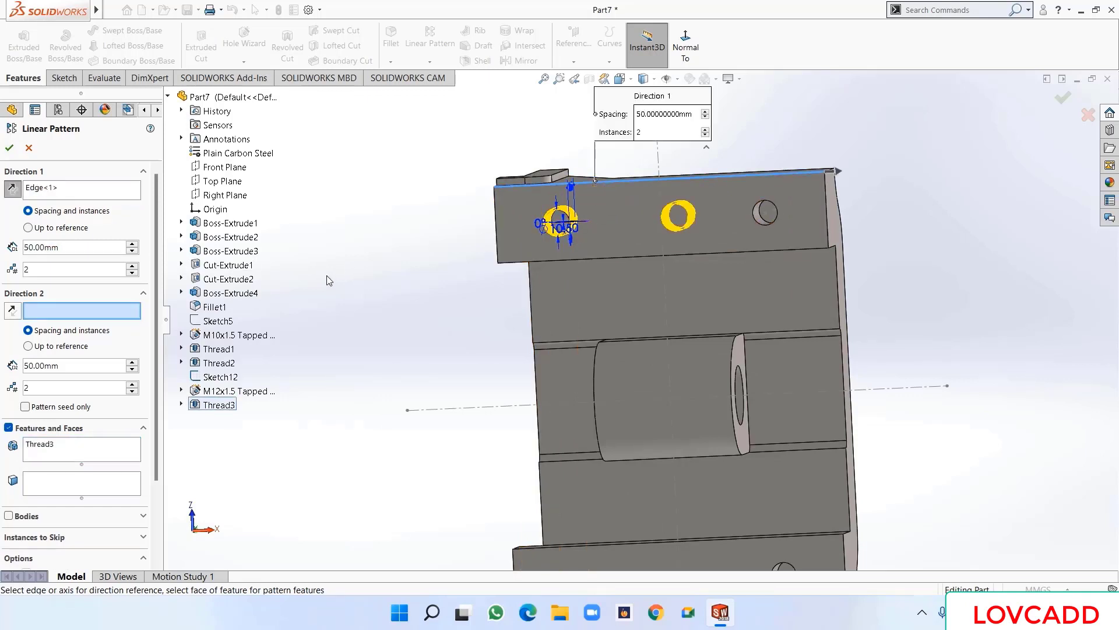
pyautogui.doubleClick(26, 270)
pyautogui.doubleClick(27, 246)
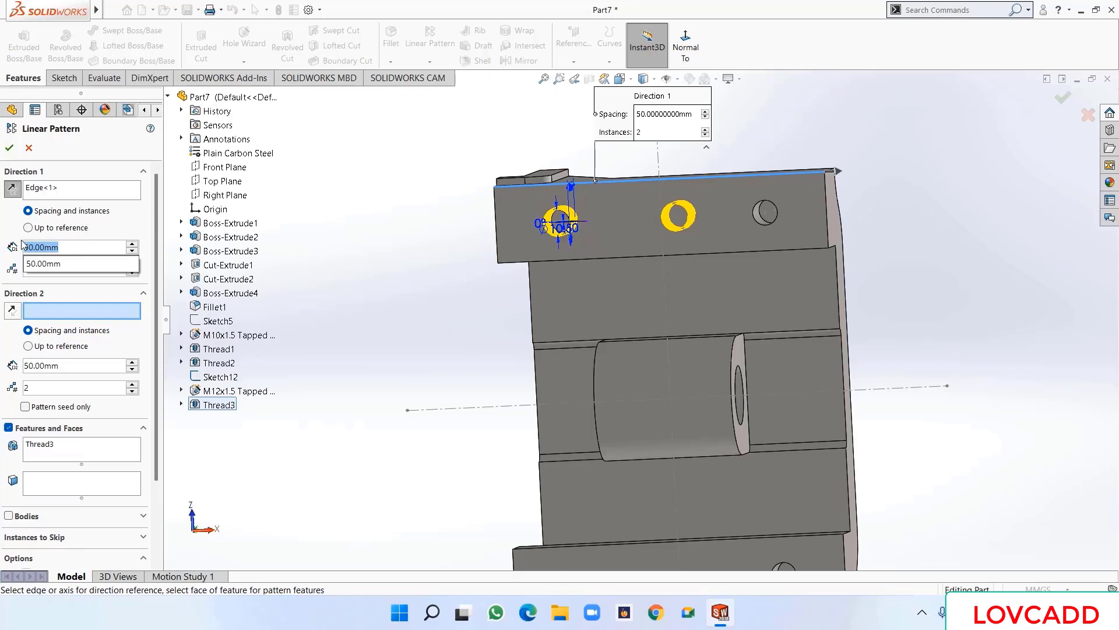
pyautogui.write('88')
pyautogui.press('Return')
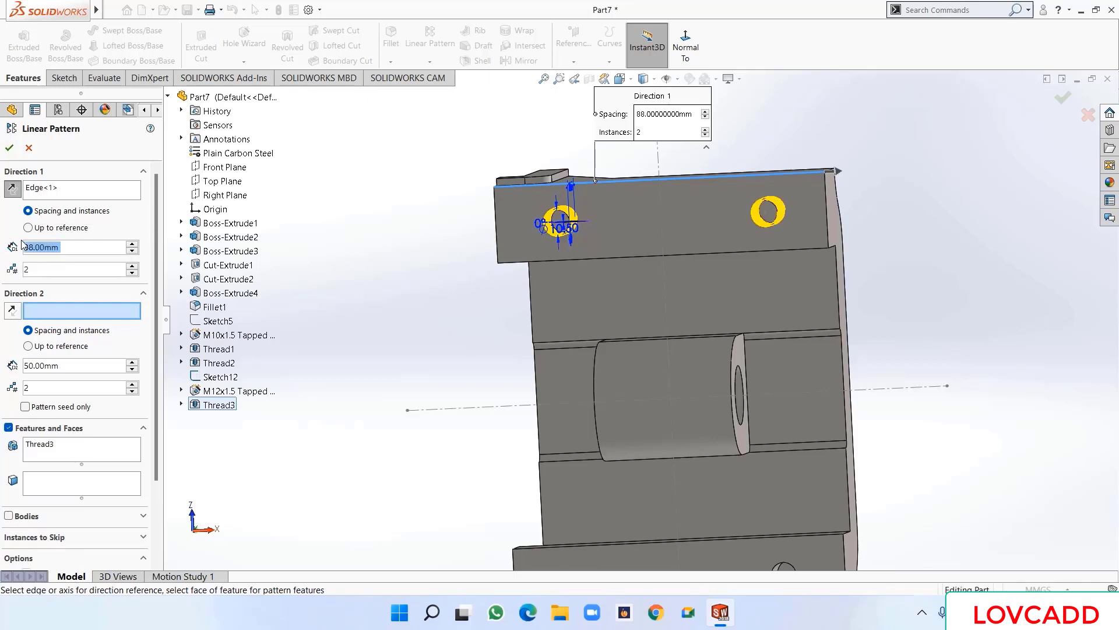
# - Add Direction 2 along the left edge, reversed downward, at 152 mm spacing, and confirm
pyautogui.click(37, 313)
pyautogui.click(495, 240)
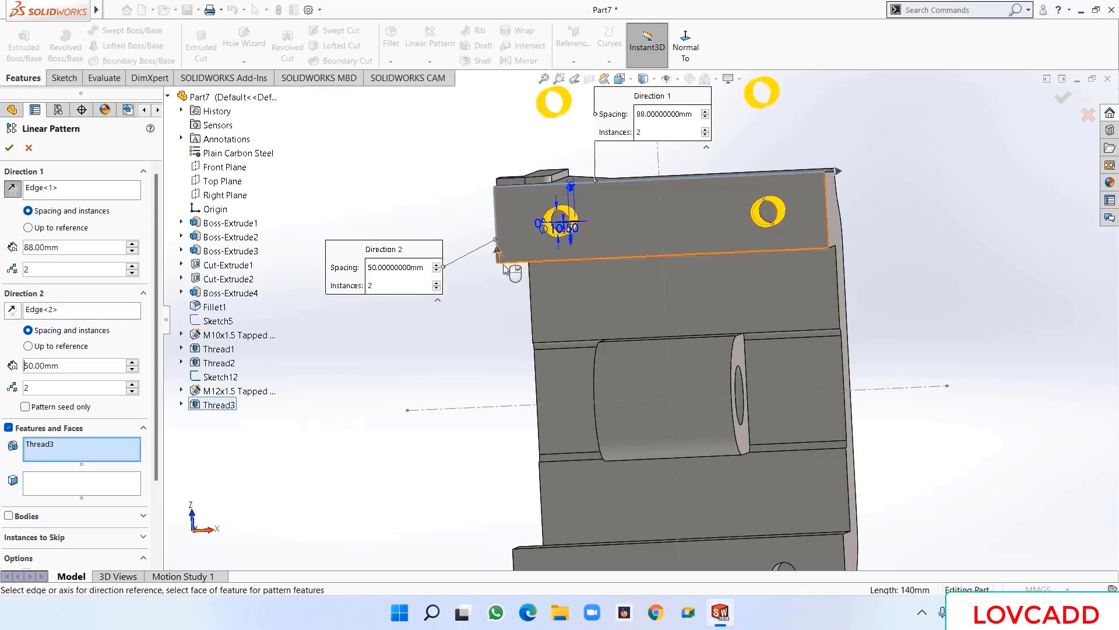
pyautogui.click(10, 311)
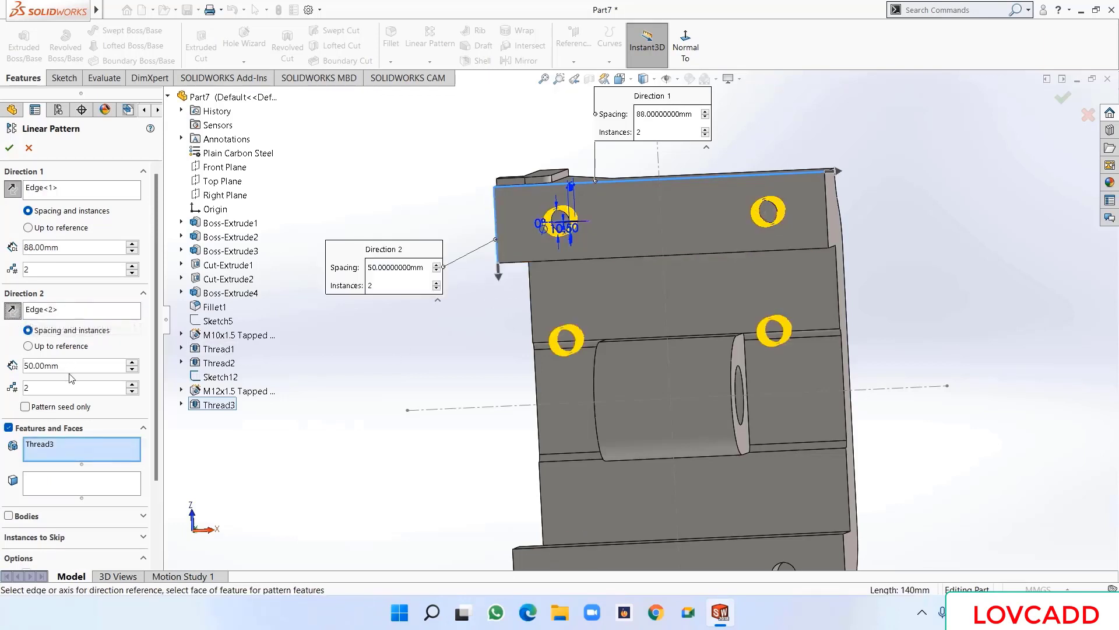
pyautogui.moveTo(69, 366); pyautogui.dragTo(3, 368)
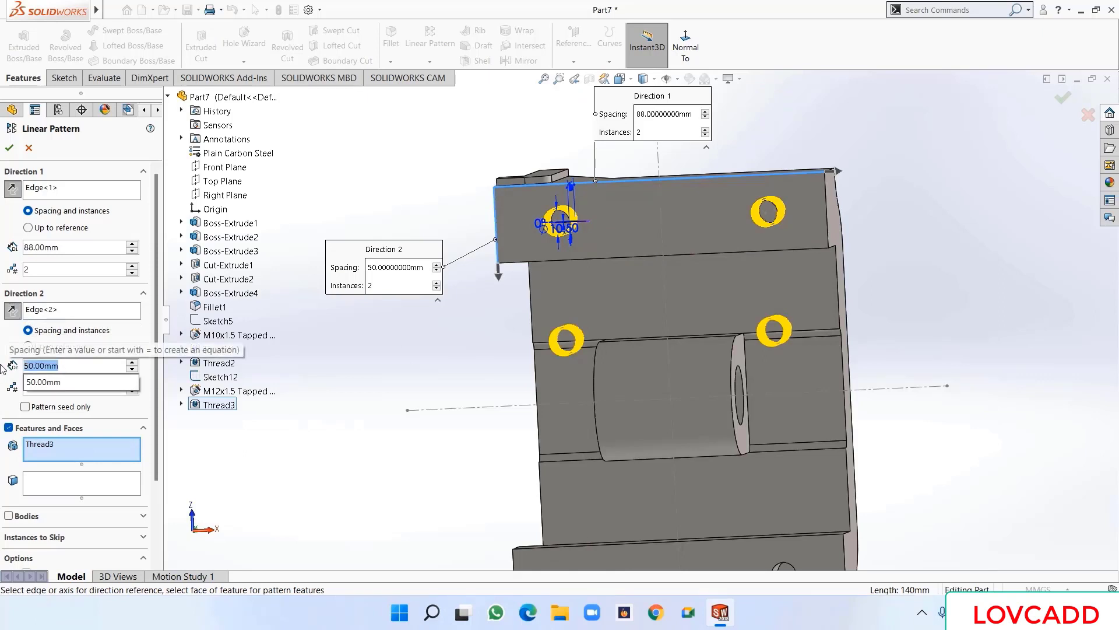
pyautogui.write('152')
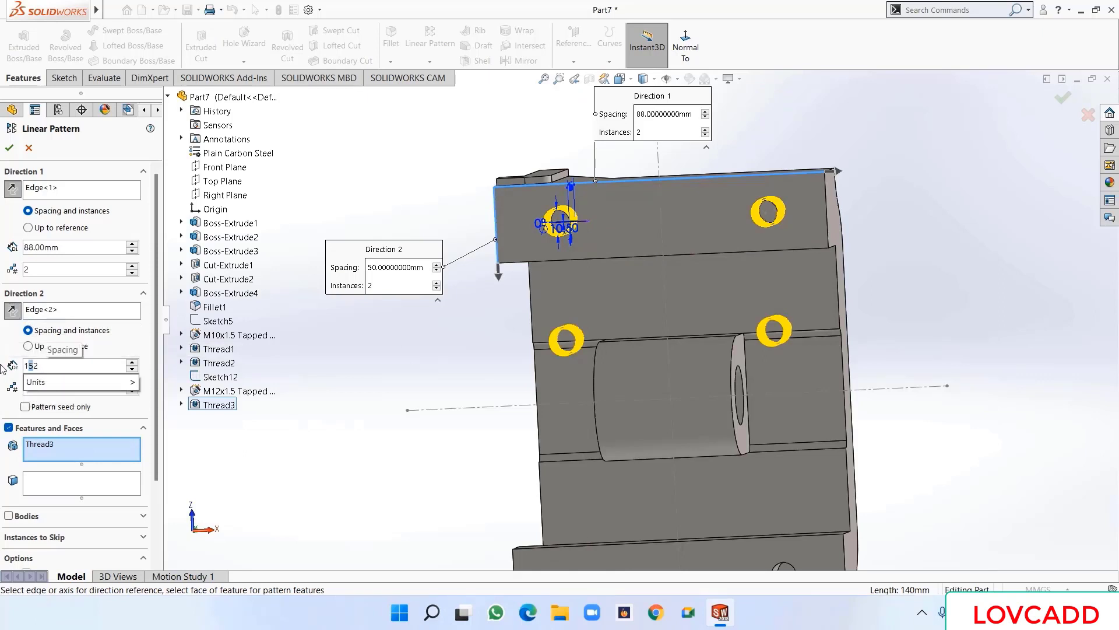
pyautogui.press('Return')
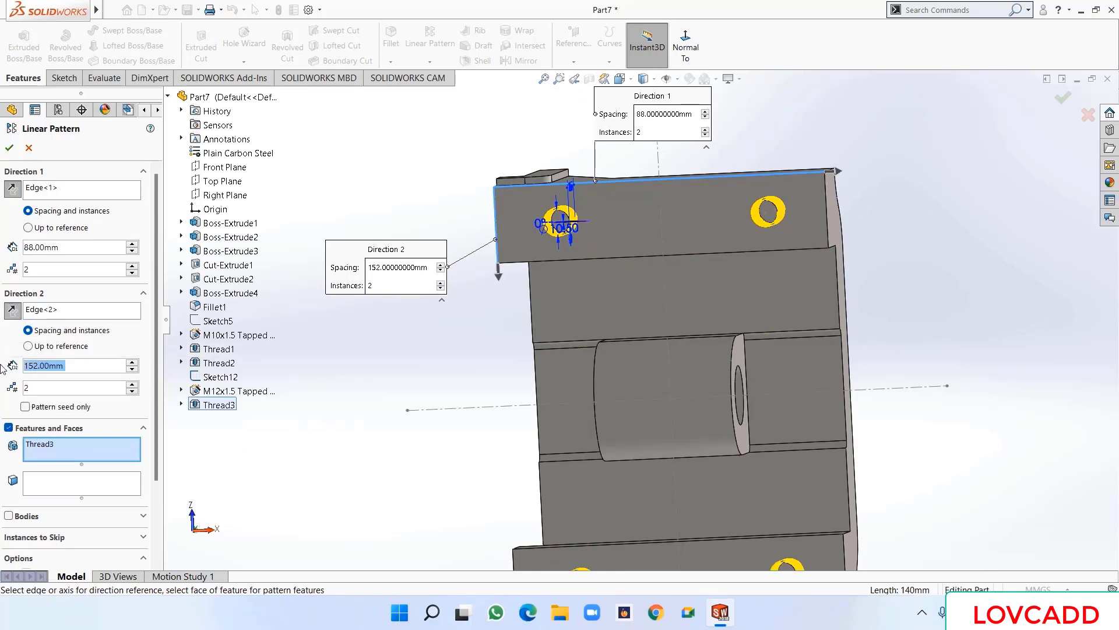
pyautogui.click(9, 148)
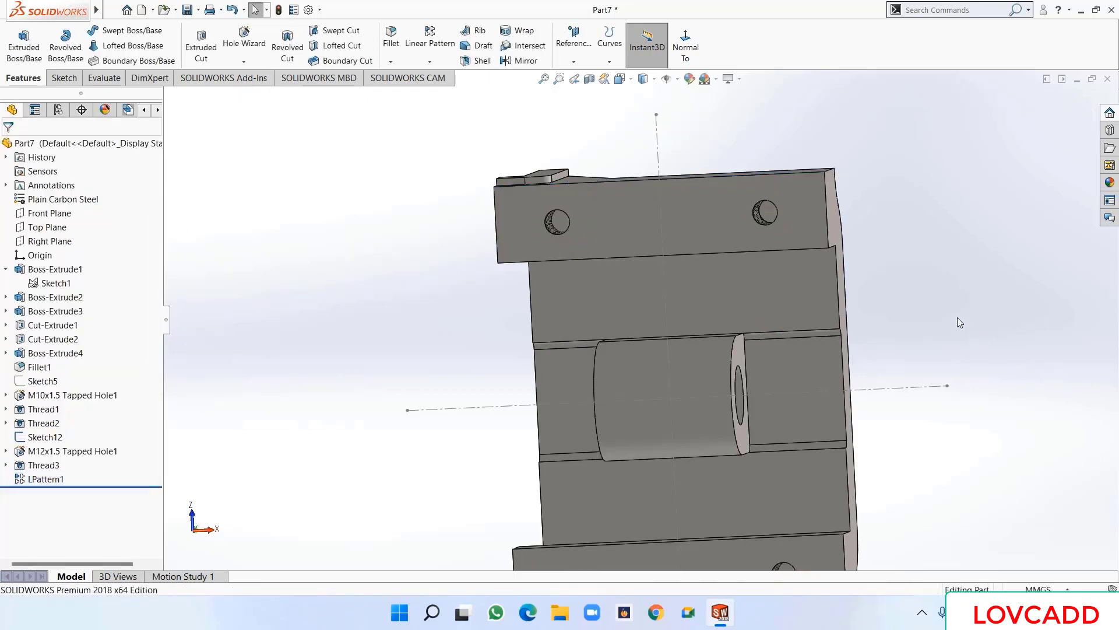
# - Hide Sketch12 so its centerlines no longer show on the part
pyautogui.press('f')
pyautogui.click(869, 450)
pyautogui.moveTo(869, 450); pyautogui.dragTo(826, 428, button='middle')
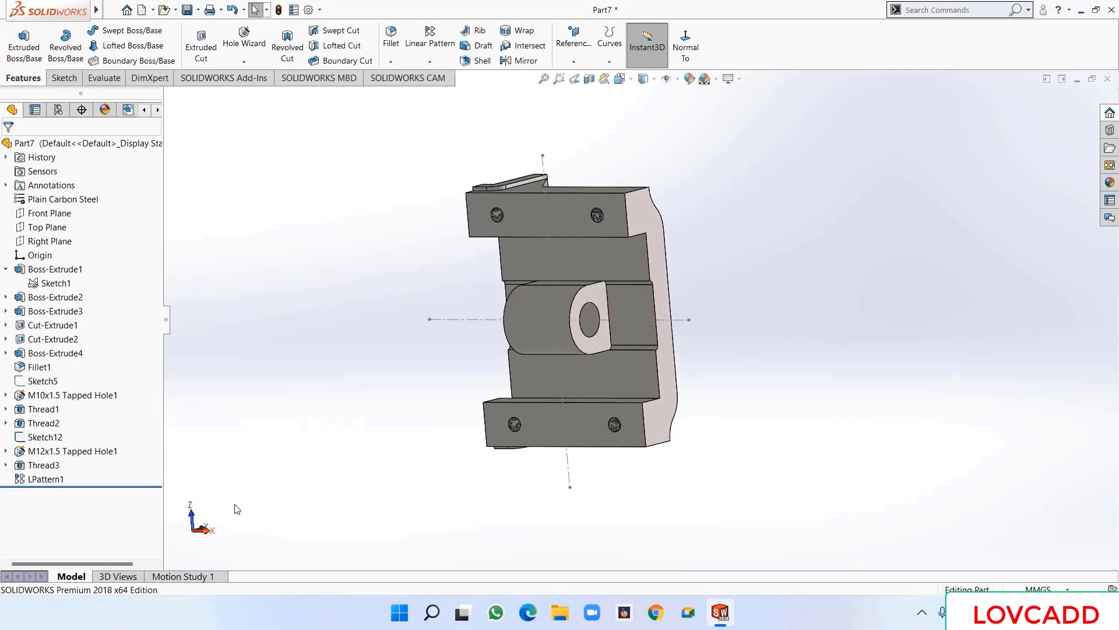
pyautogui.rightClick(43, 437)
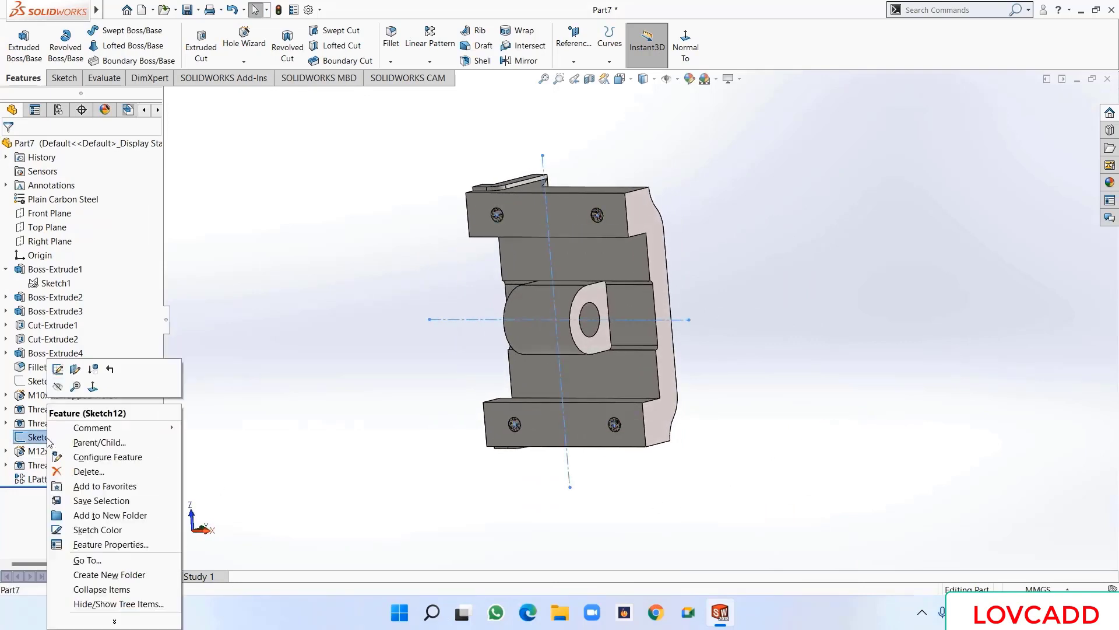
pyautogui.click(64, 388)
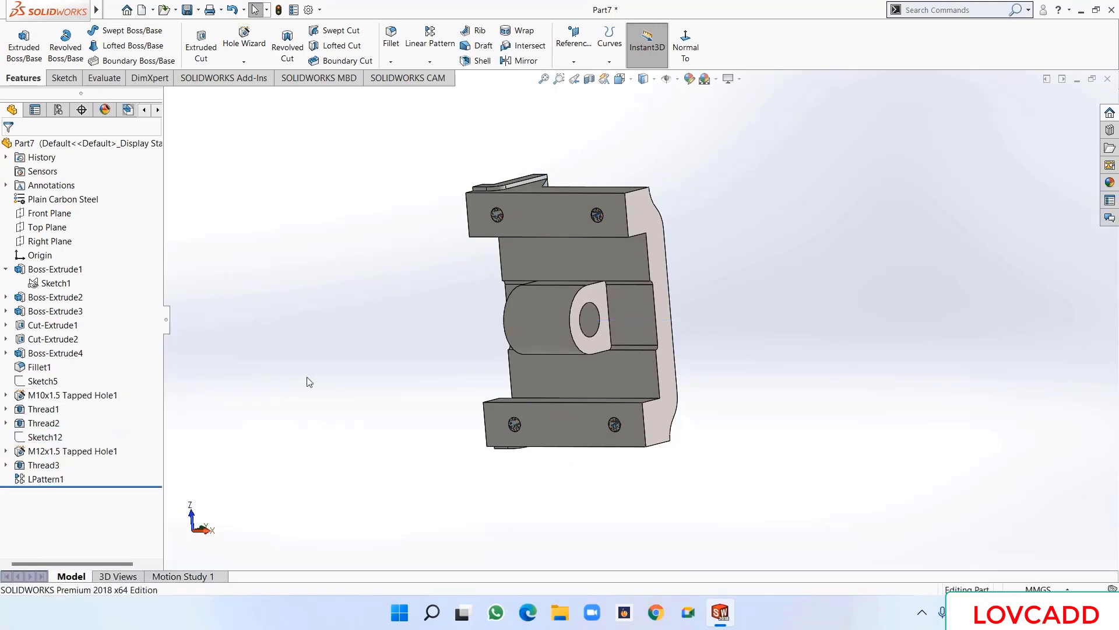
# - Orbit the model to its other side and bring up the boss's round face options
pyautogui.moveTo(309, 382); pyautogui.dragTo(301, 531, button='middle')
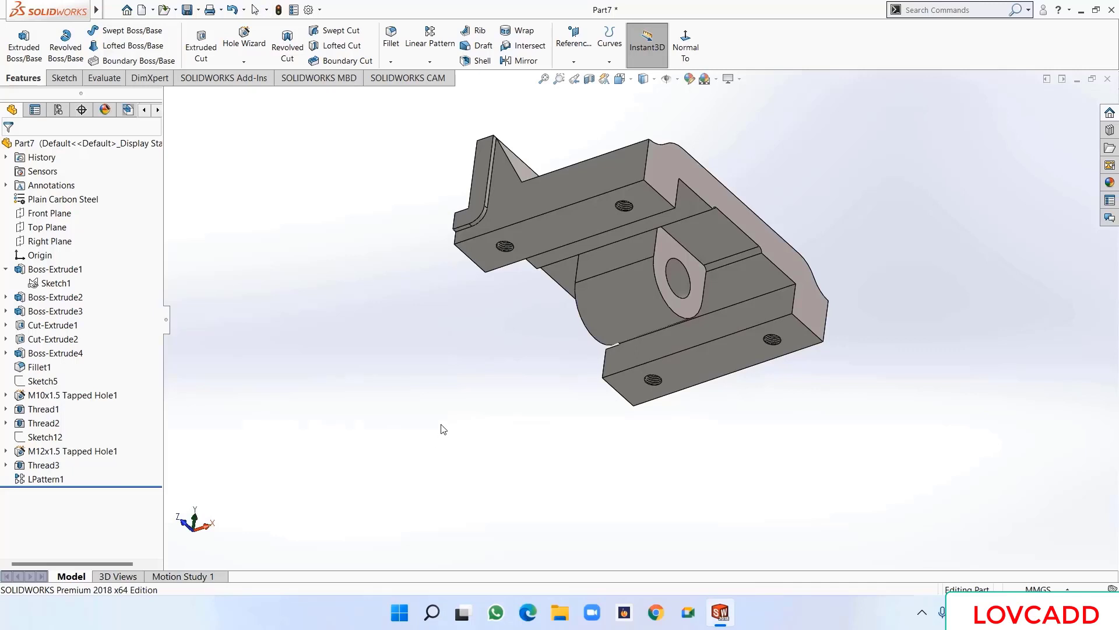
pyautogui.moveTo(443, 429); pyautogui.dragTo(321, 466, button='middle')
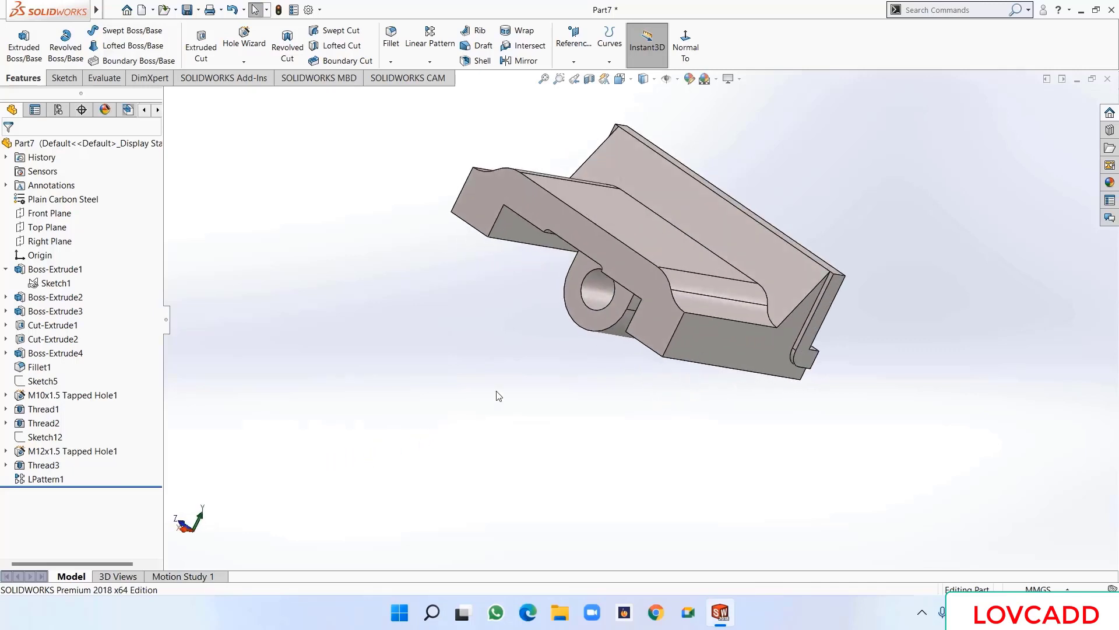
pyautogui.rightClick(583, 319)
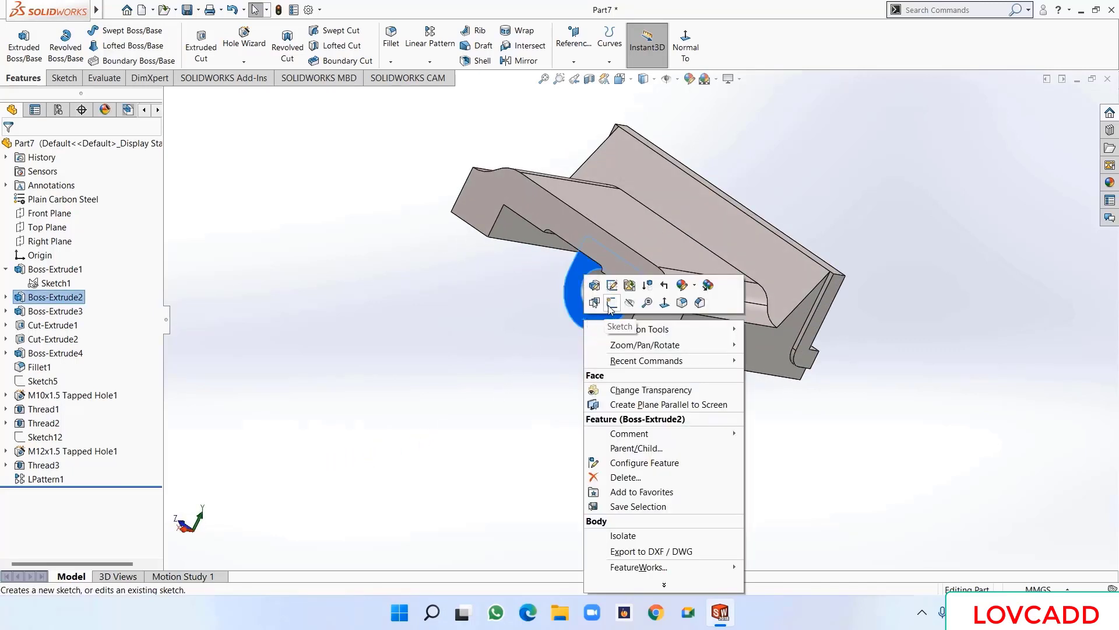
# - Sketch on the boss's round face and convert the bore's 25 mm edge into a circle
pyautogui.click(606, 307)
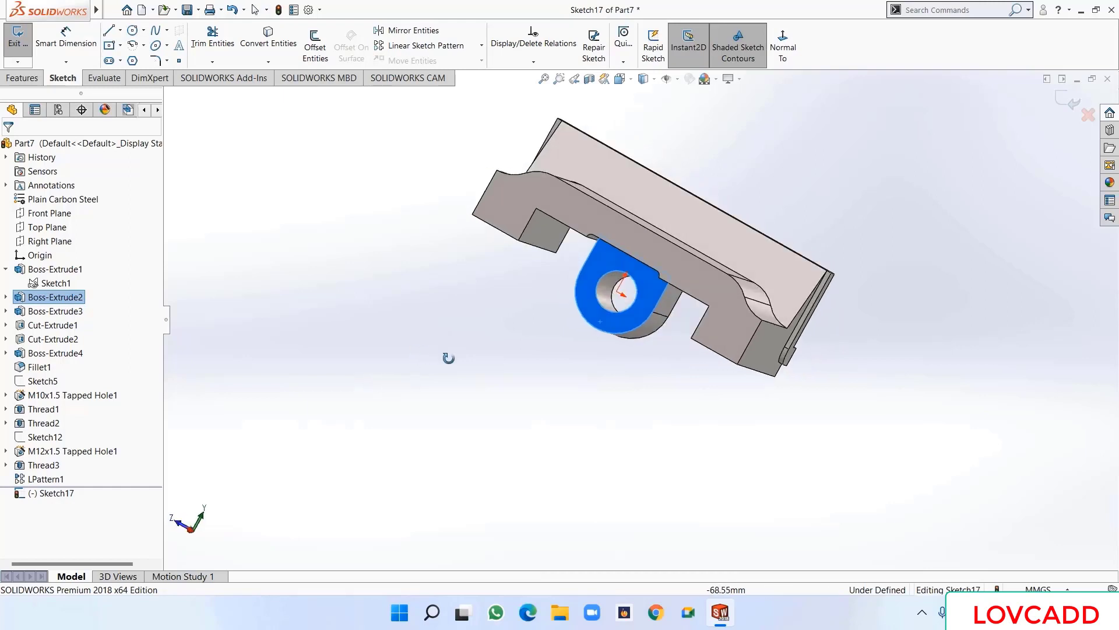
pyautogui.scroll(-3, 628, 306)
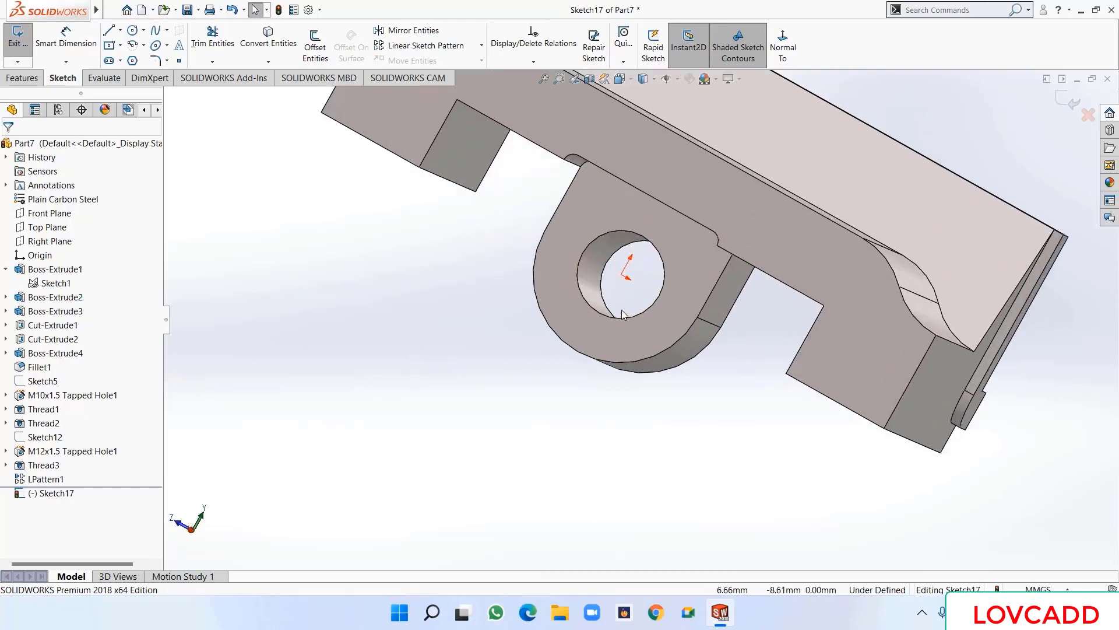
pyautogui.click(576, 279)
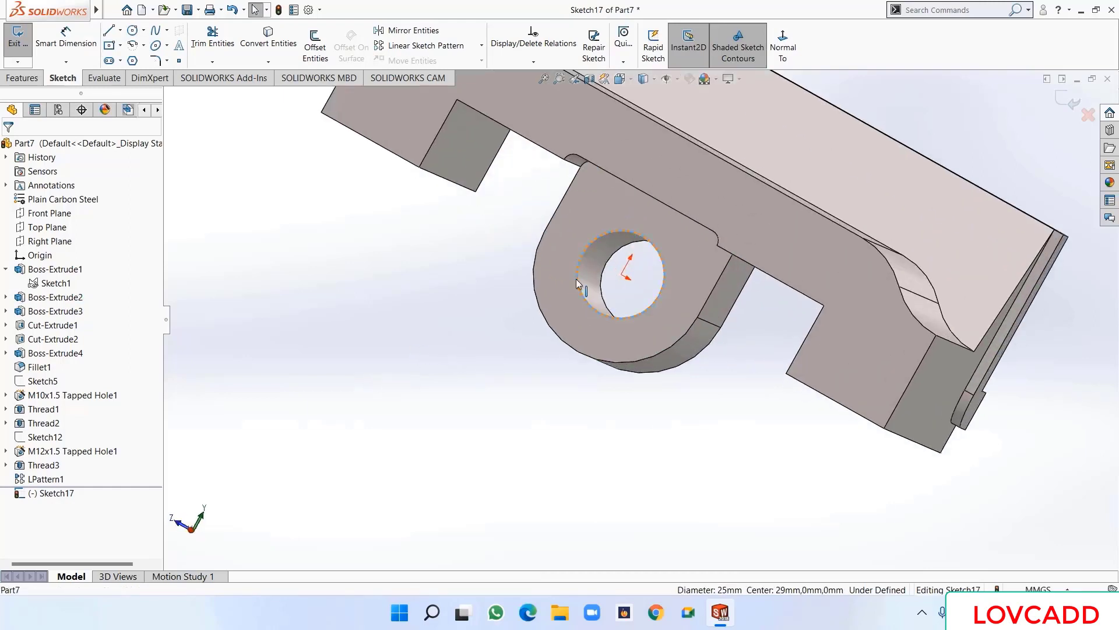
pyautogui.click(268, 36)
pyautogui.scroll(3, 394, 356)
pyautogui.moveTo(394, 356)
pyautogui.mouseDown(button='middle')
pyautogui.moveTo(377, 332)
pyautogui.moveTo(407, 310)
pyautogui.moveTo(408, 357)
pyautogui.moveTo(384, 361)
pyautogui.mouseUp(button='middle')
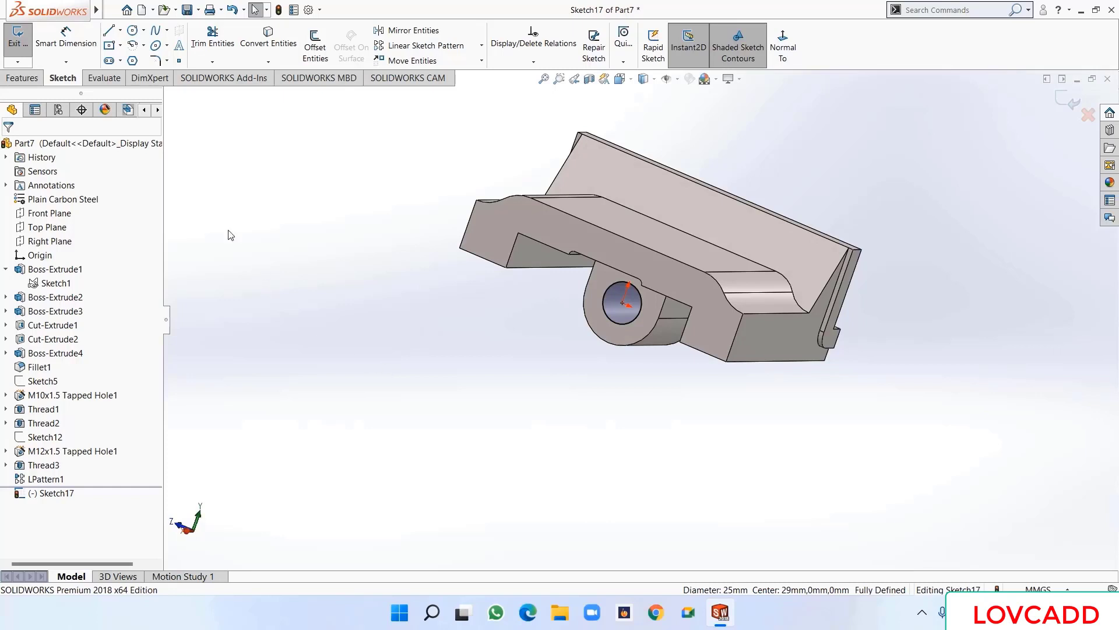
pyautogui.click(22, 79)
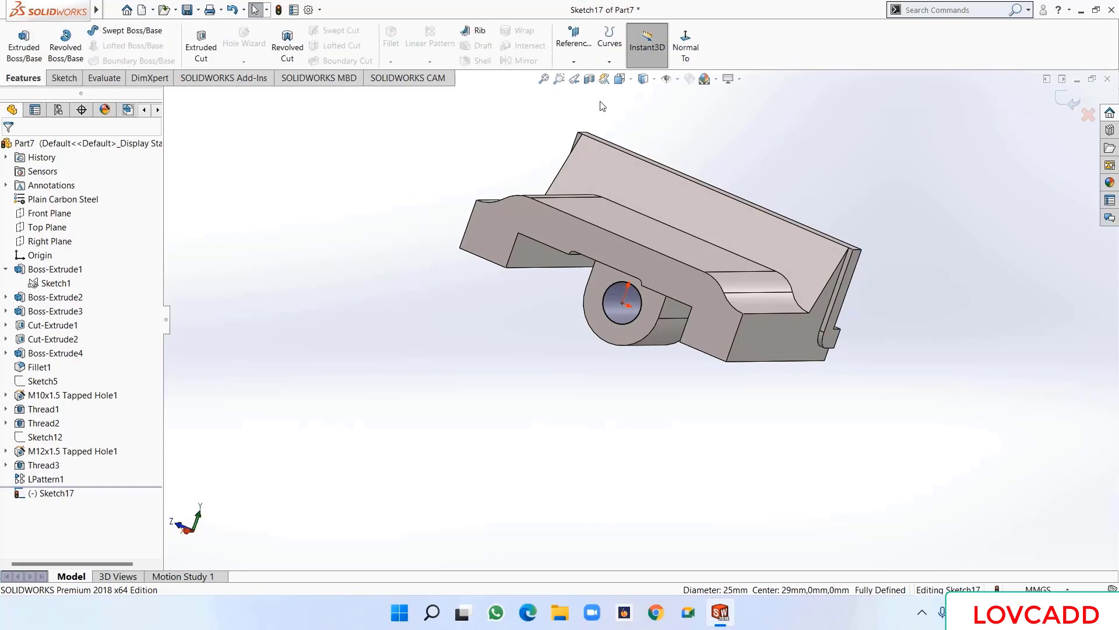
# - Start a Helix/Spiral on the circle, defined by Height and Pitch
pyautogui.click(611, 61)
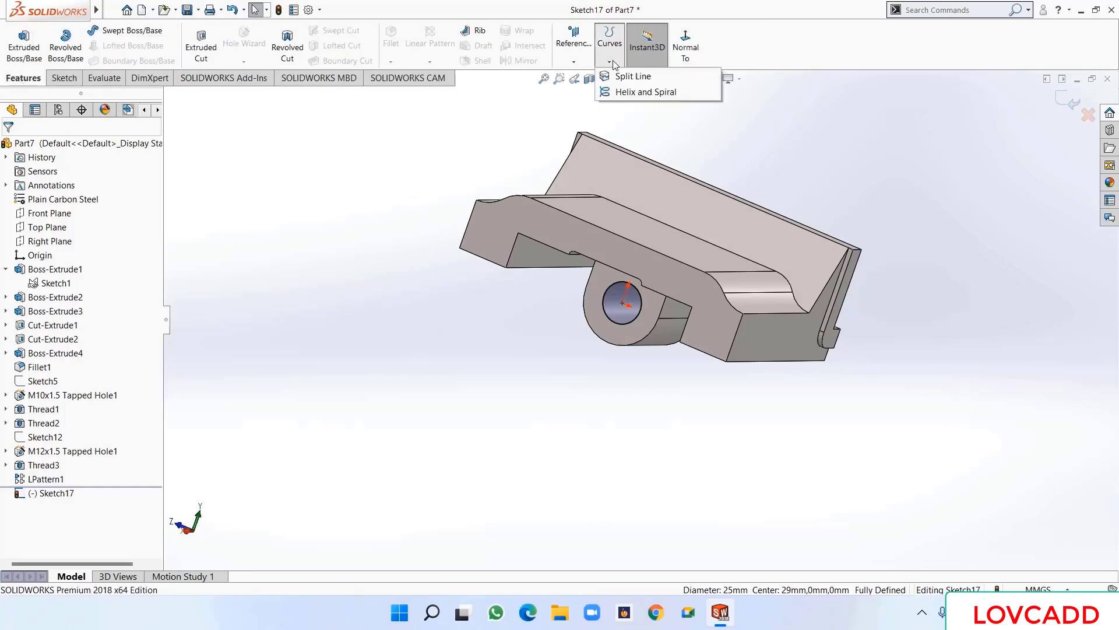
pyautogui.click(612, 92)
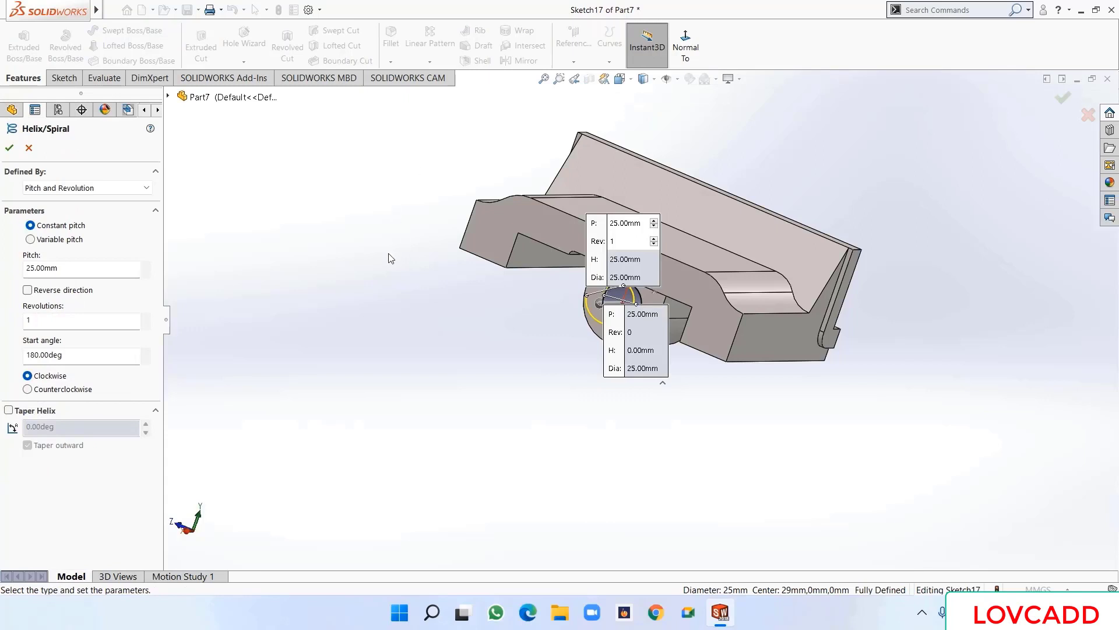
pyautogui.moveTo(391, 258); pyautogui.dragTo(322, 160, button='middle')
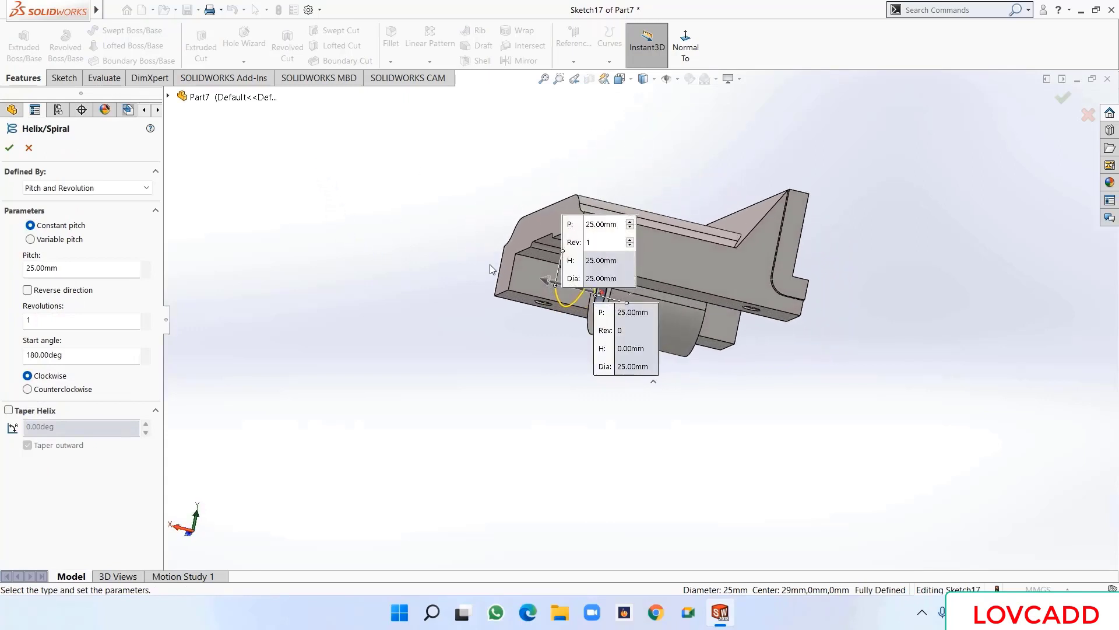
pyautogui.click(31, 187)
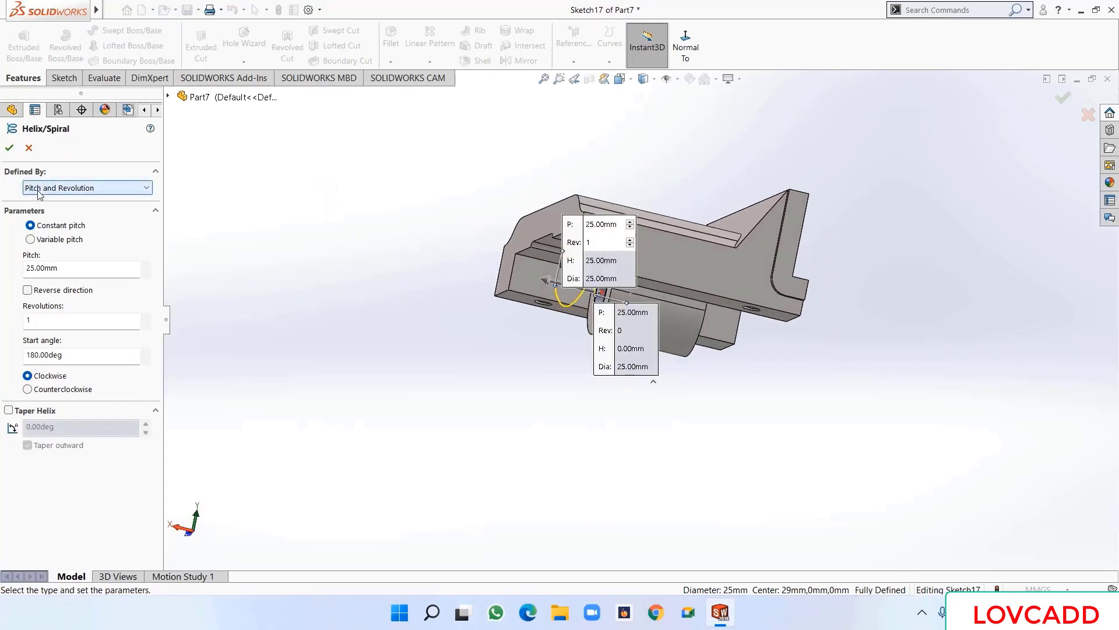
pyautogui.click(44, 221)
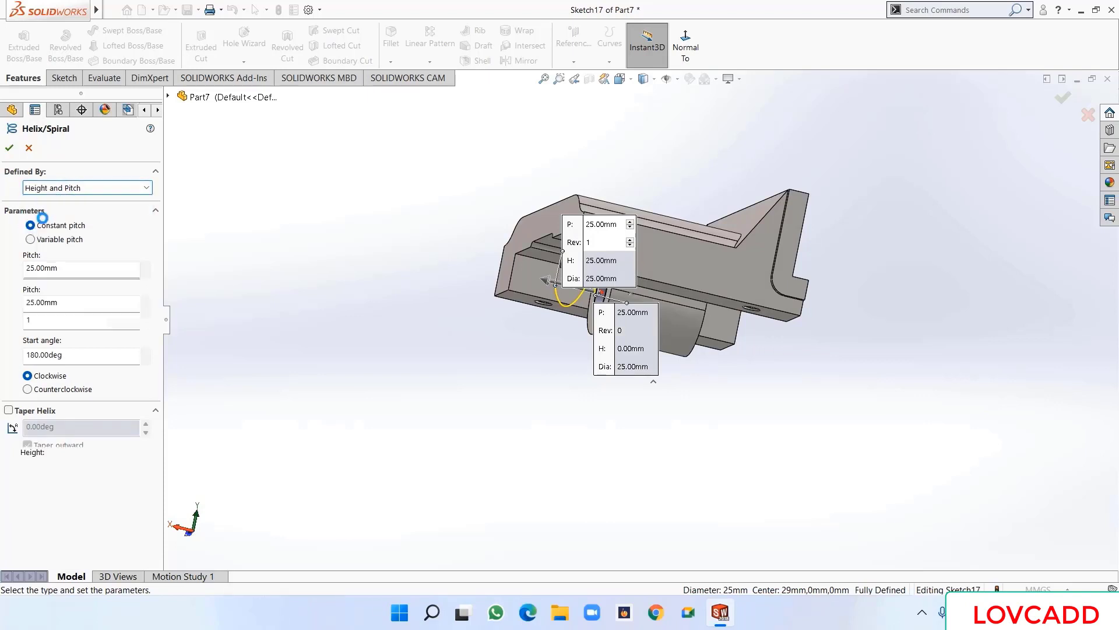
# - Set height 76.50 mm, pitch 4 mm, reverse direction, start angle 0°, and create the helix
pyautogui.doubleClick(66, 269)
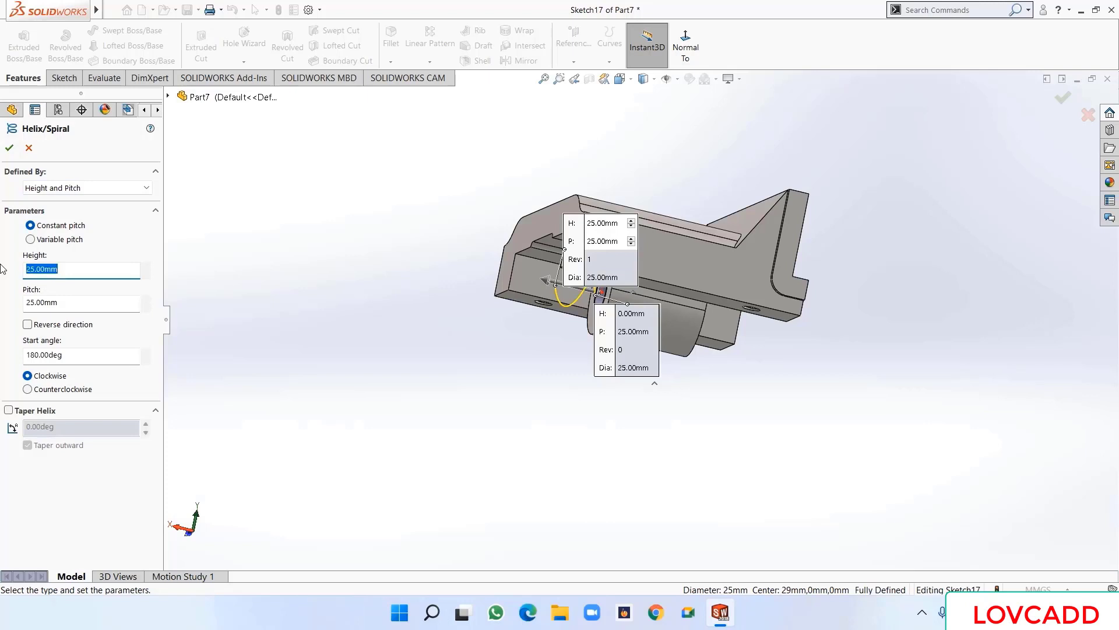
pyautogui.write('76.5')
pyautogui.doubleClick(61, 303)
pyautogui.write('4')
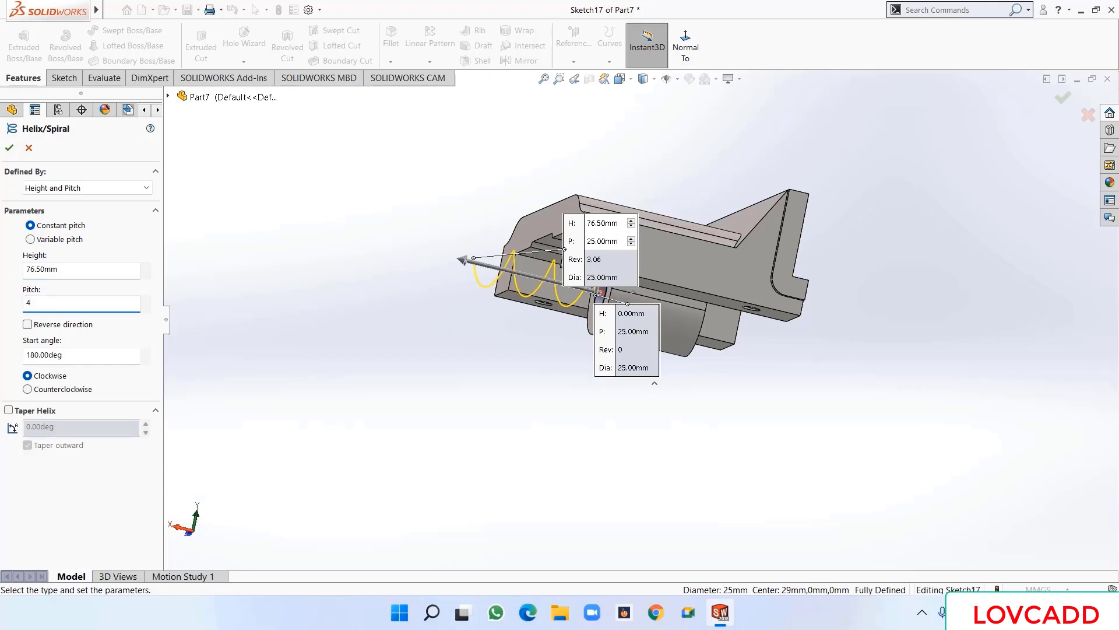
pyautogui.press('Return')
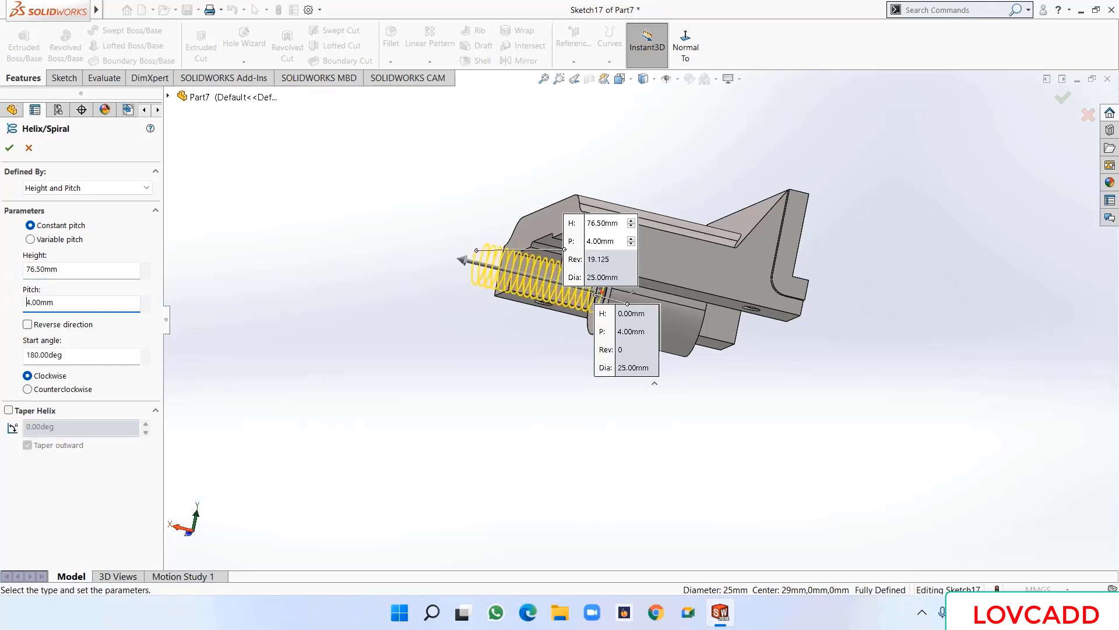
pyautogui.click(28, 324)
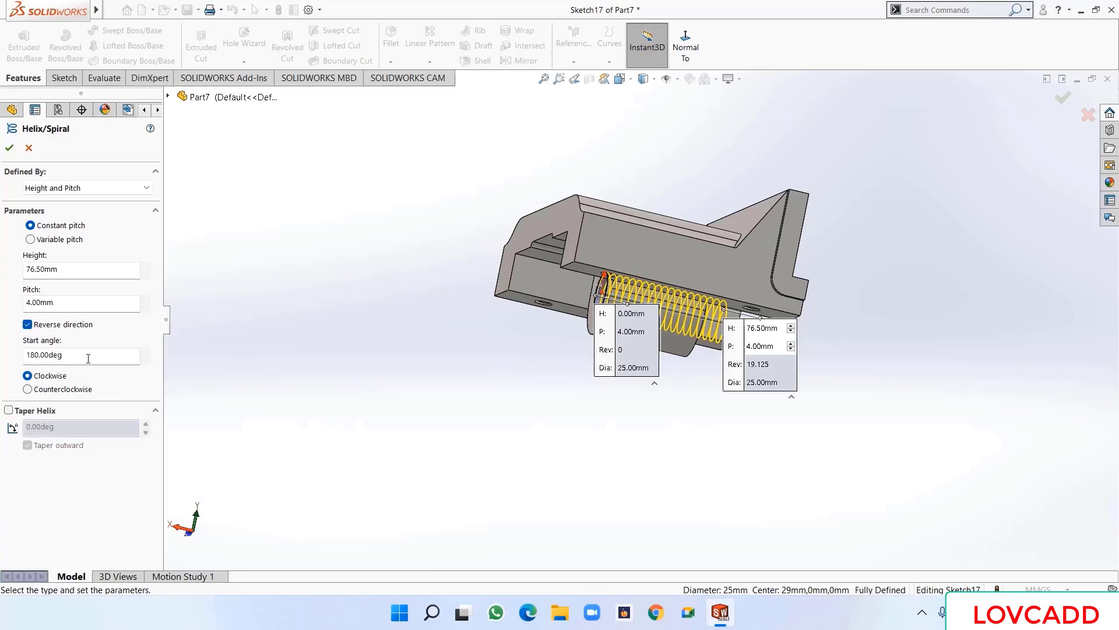
pyautogui.moveTo(88, 359); pyautogui.dragTo(6, 356)
pyautogui.write('0')
pyautogui.press('Return')
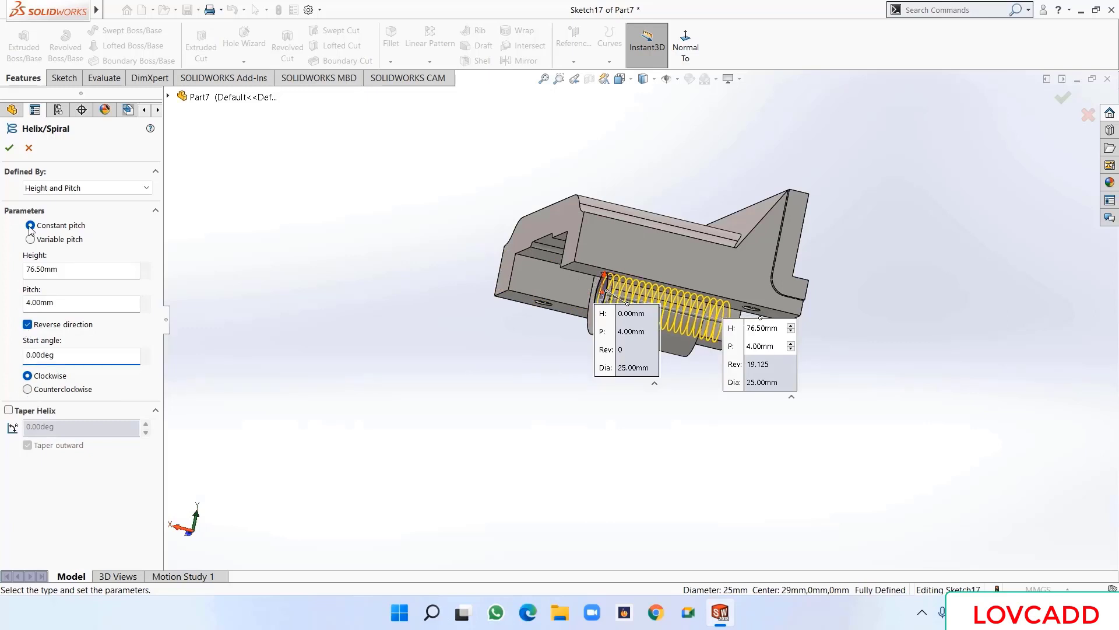
pyautogui.click(9, 147)
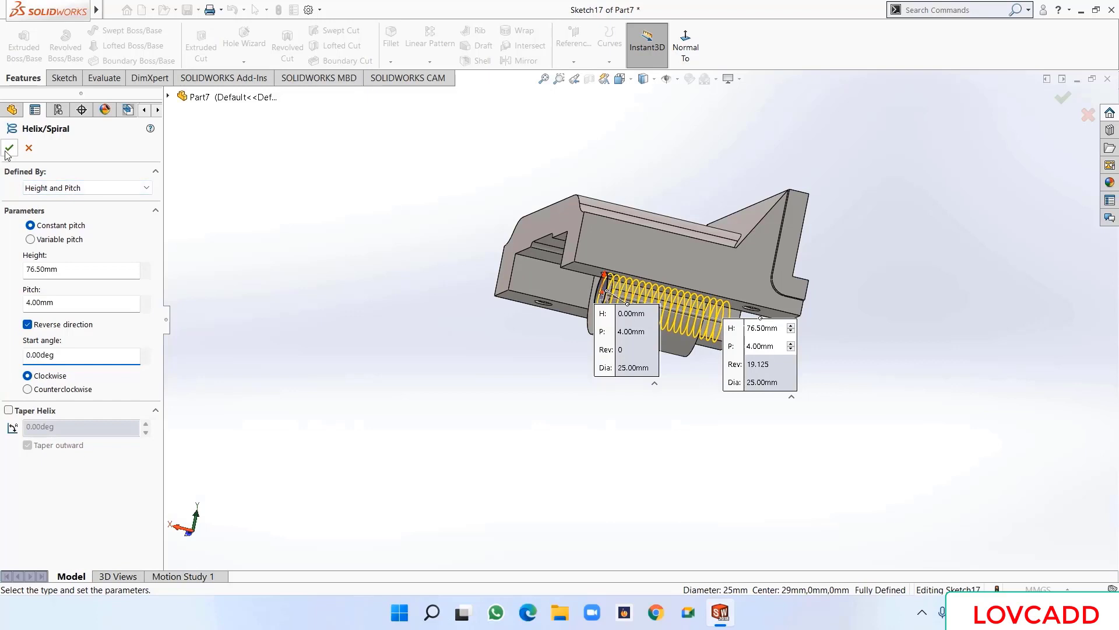
# - Orbit to show the helix in the bore and start Sketch18 on the Top Plane
pyautogui.click(337, 344)
pyautogui.moveTo(347, 375); pyautogui.dragTo(358, 298, button='middle')
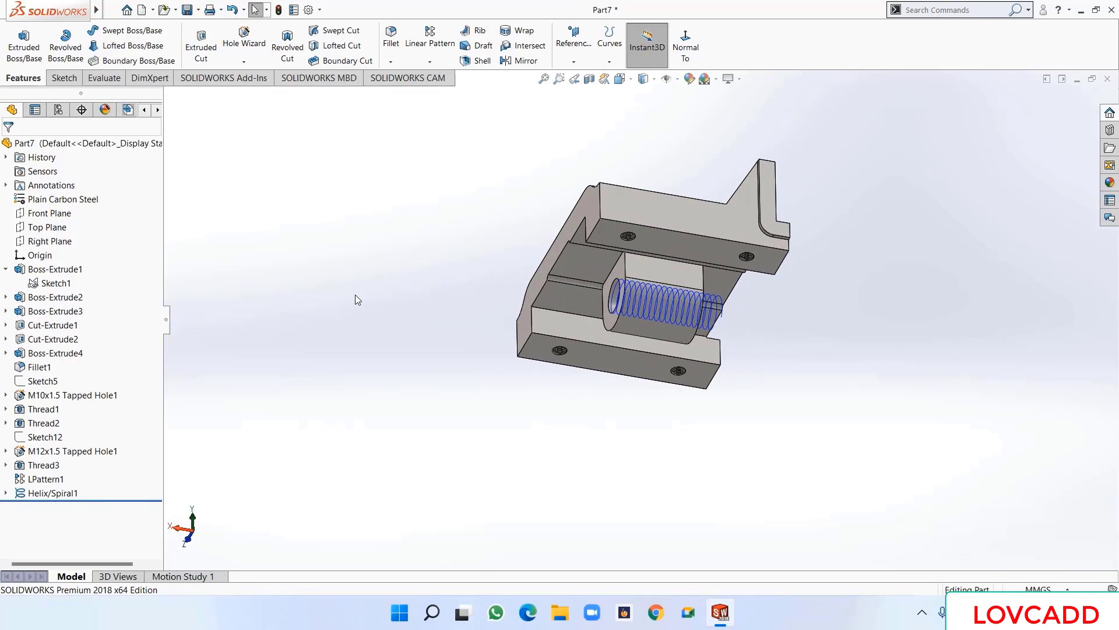
pyautogui.click(57, 227)
pyautogui.click(66, 215)
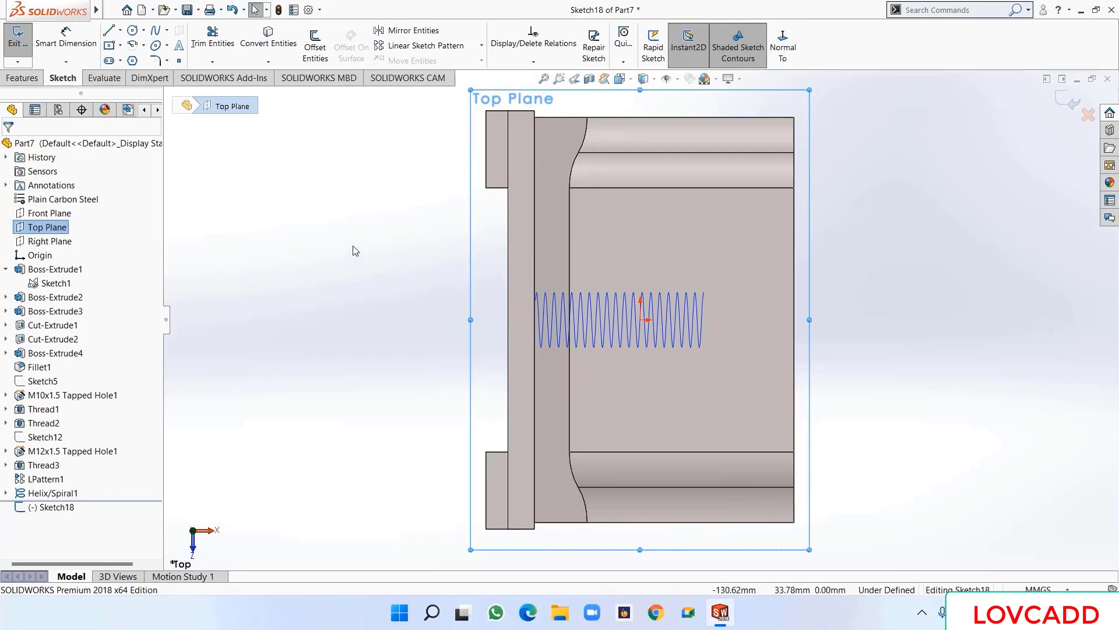
# - Draw a closed trapezoid with lines to the right of the part
pyautogui.click(109, 30)
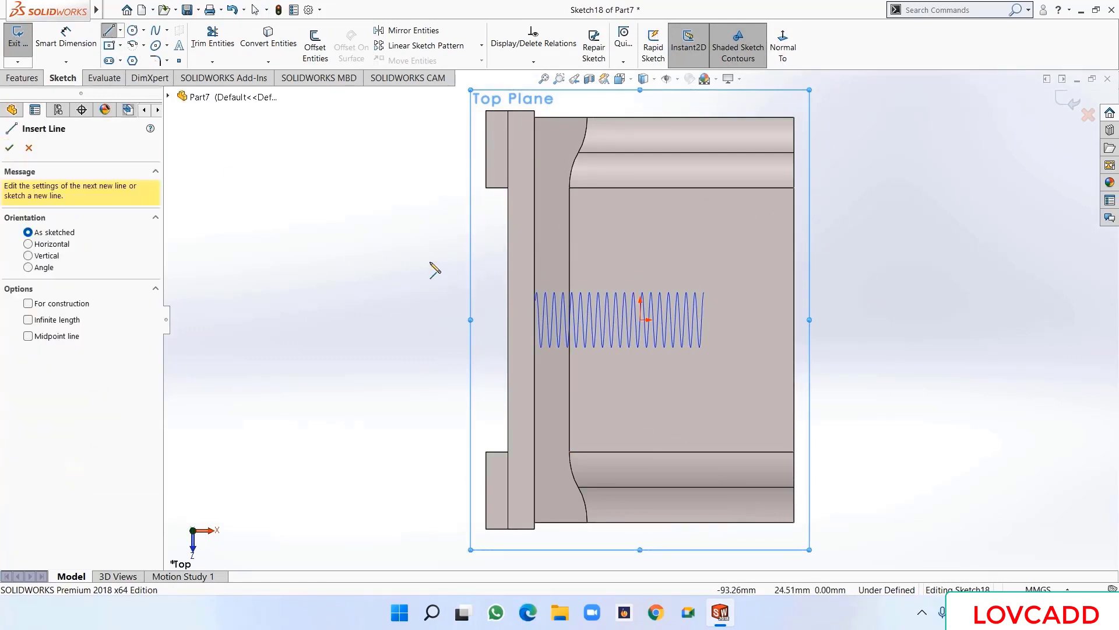
pyautogui.press('z')
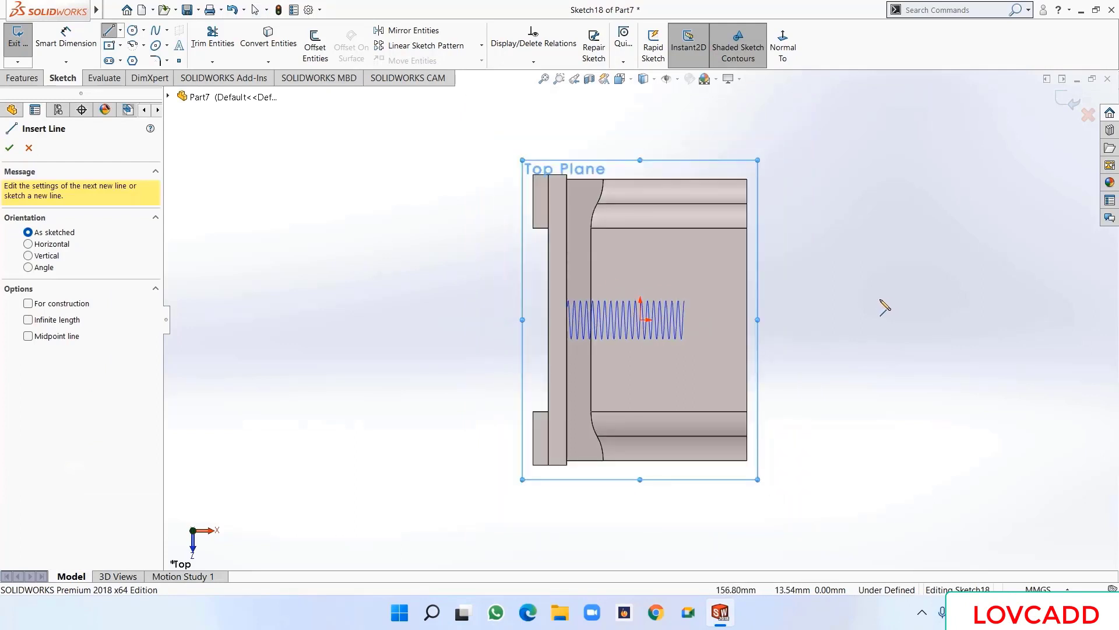
pyautogui.click(830, 267)
pyautogui.click(868, 267)
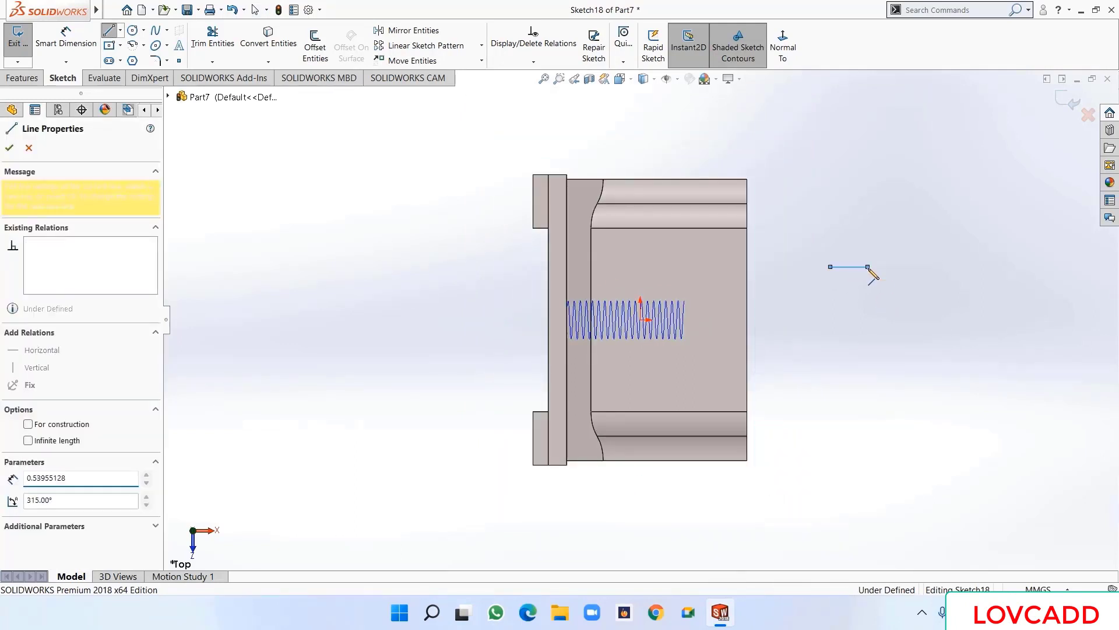
pyautogui.click(900, 328)
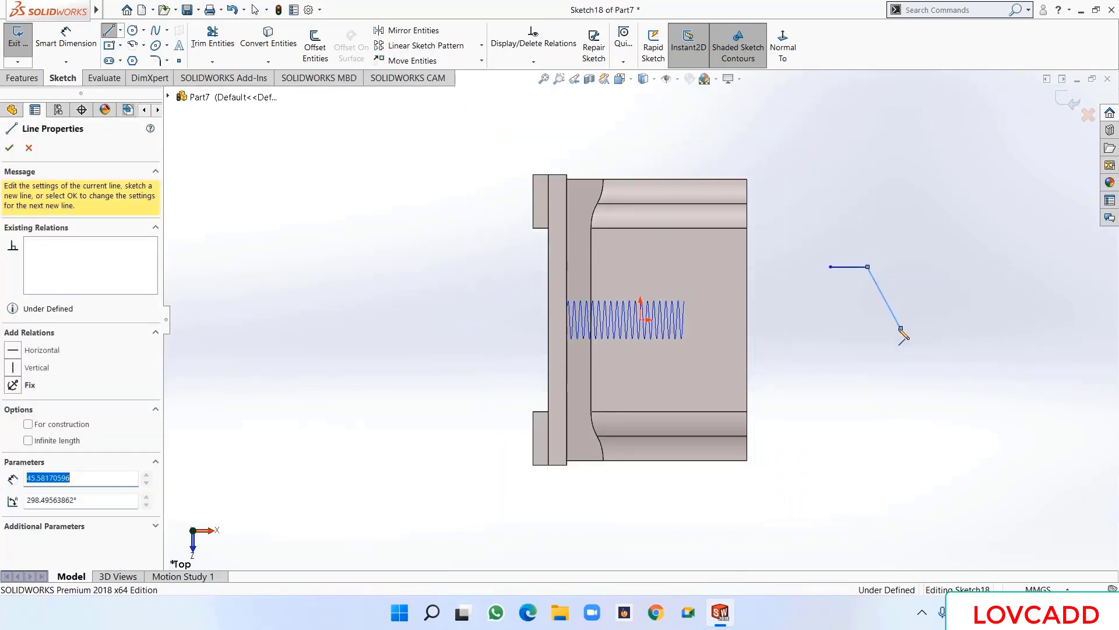
pyautogui.click(803, 328)
pyautogui.click(830, 267)
pyautogui.rightClick(832, 274)
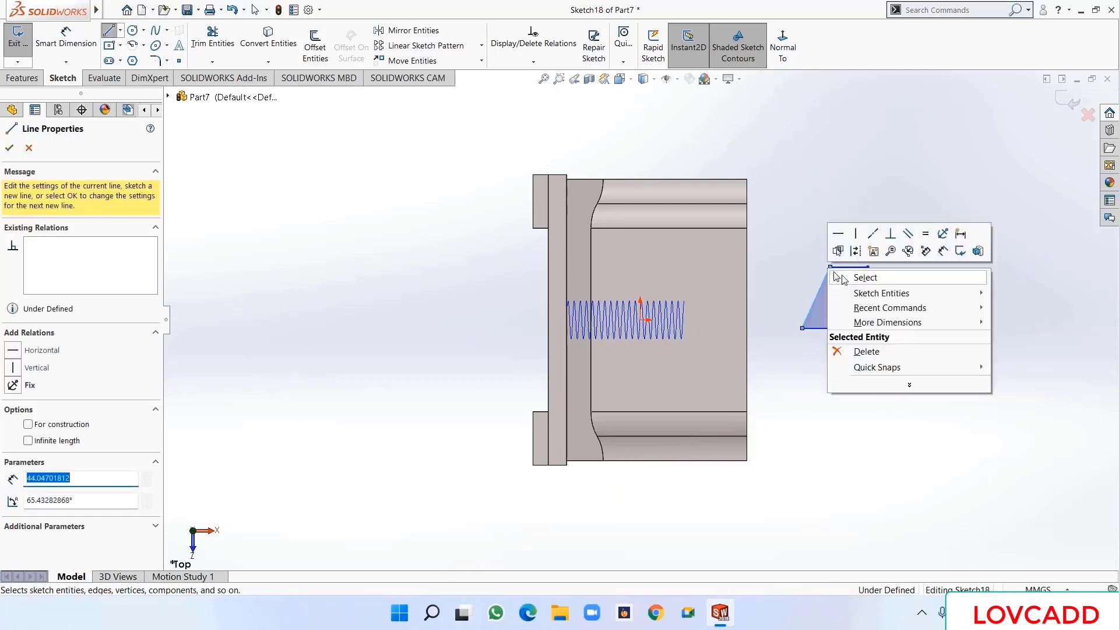
pyautogui.click(862, 277)
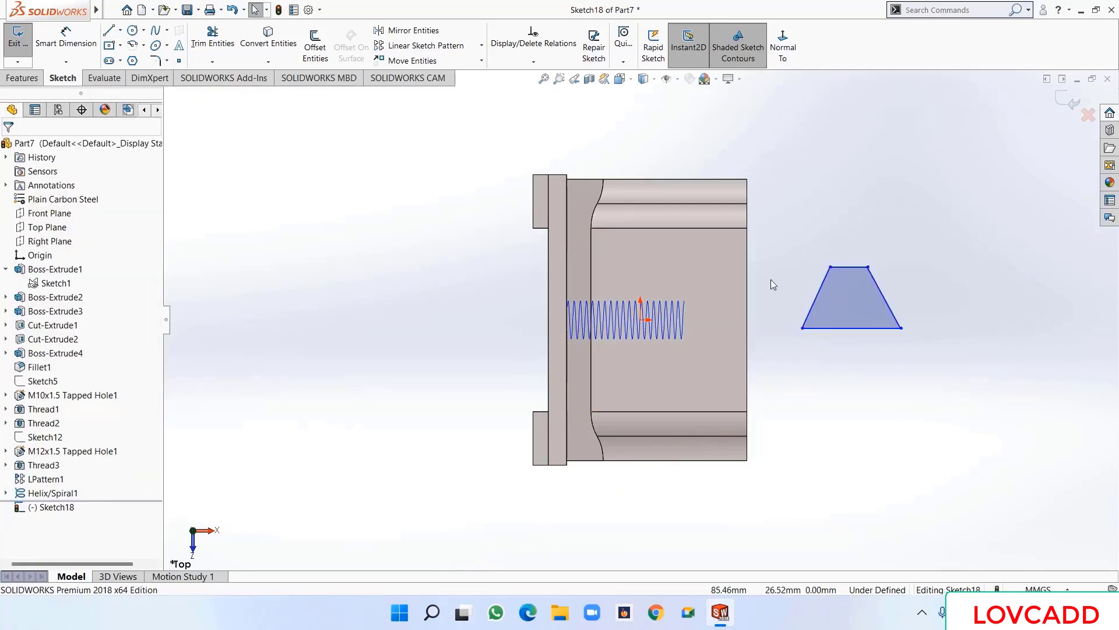
# - Make the top and bottom midpoints Vertical and the side midpoints Horizontal
pyautogui.click(848, 268)
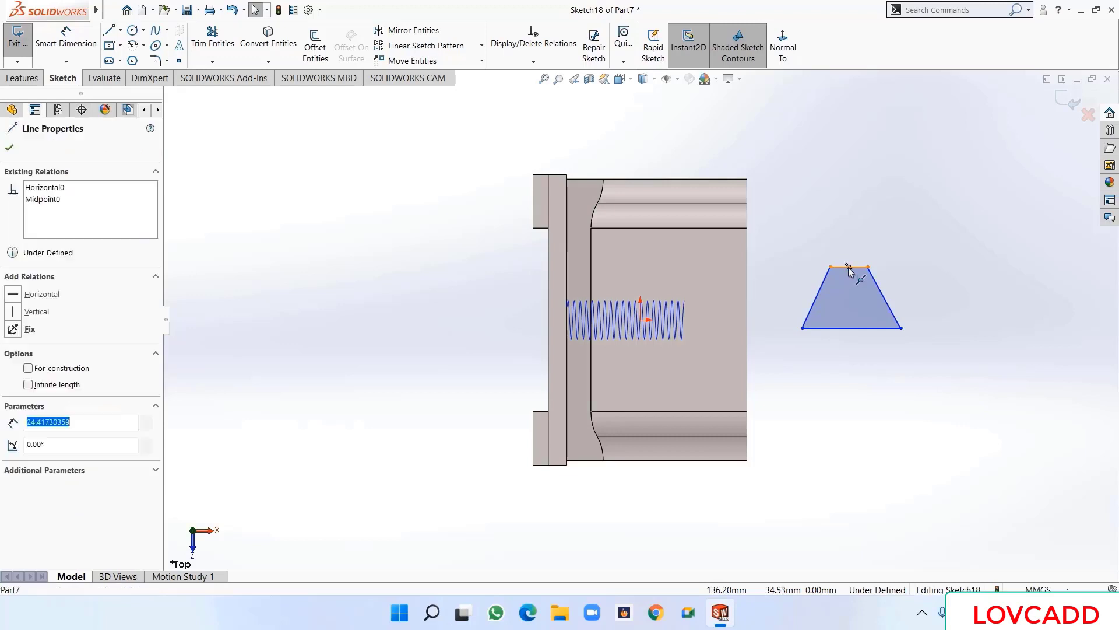
pyautogui.keyDown('ctrl'); pyautogui.click(851, 328); pyautogui.keyUp('ctrl')
pyautogui.click(11, 373)
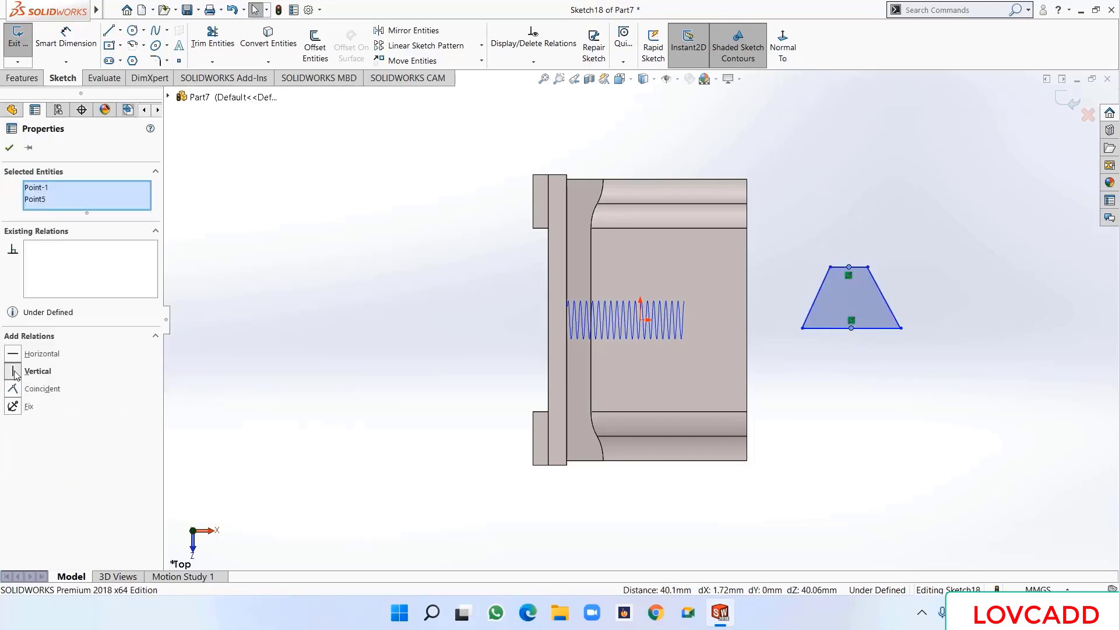
pyautogui.click(9, 148)
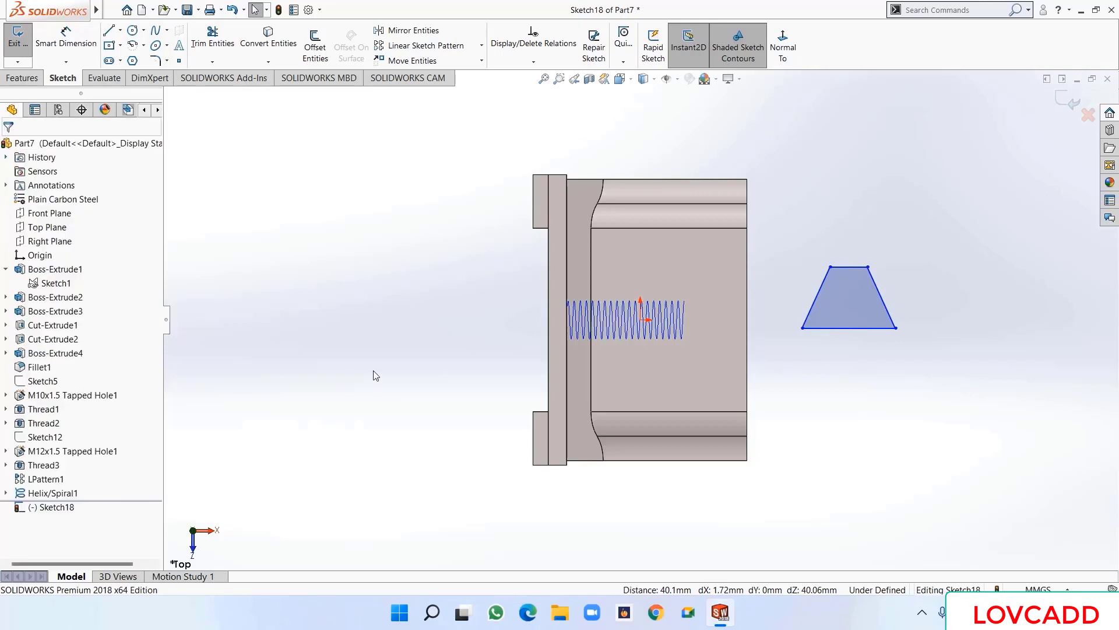
pyautogui.click(816, 296)
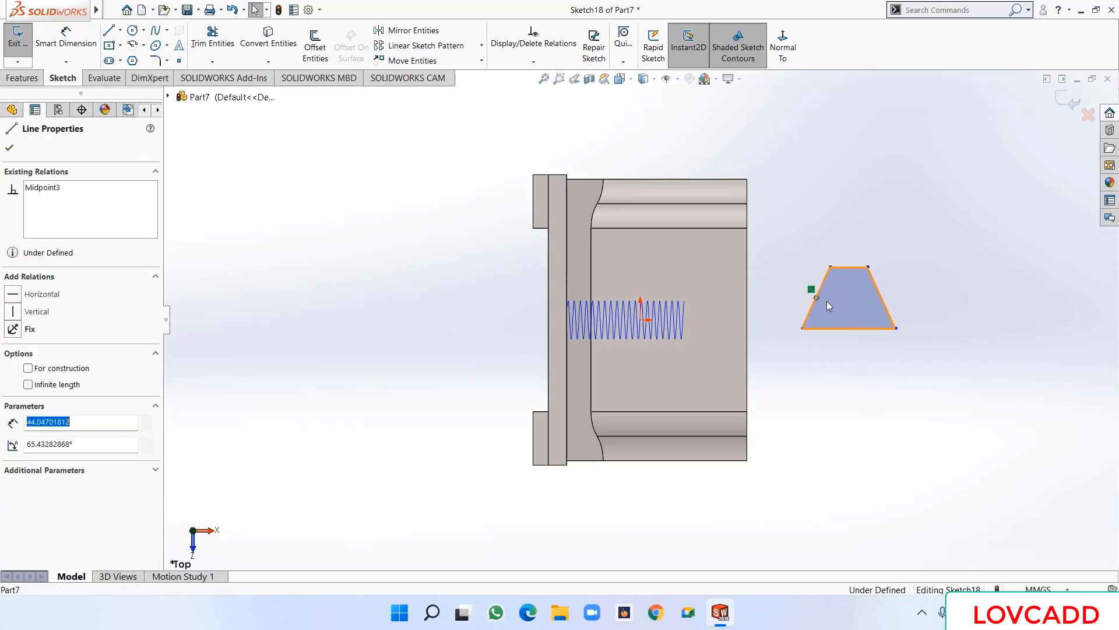
pyautogui.keyDown('ctrl'); pyautogui.click(881, 298); pyautogui.keyUp('ctrl')
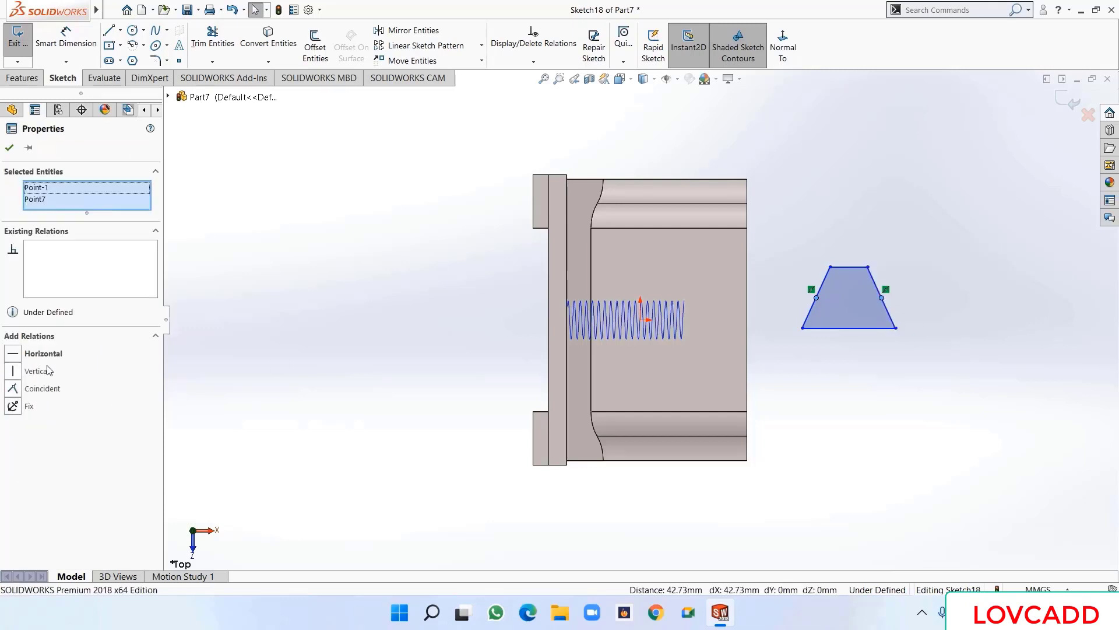
pyautogui.click(12, 355)
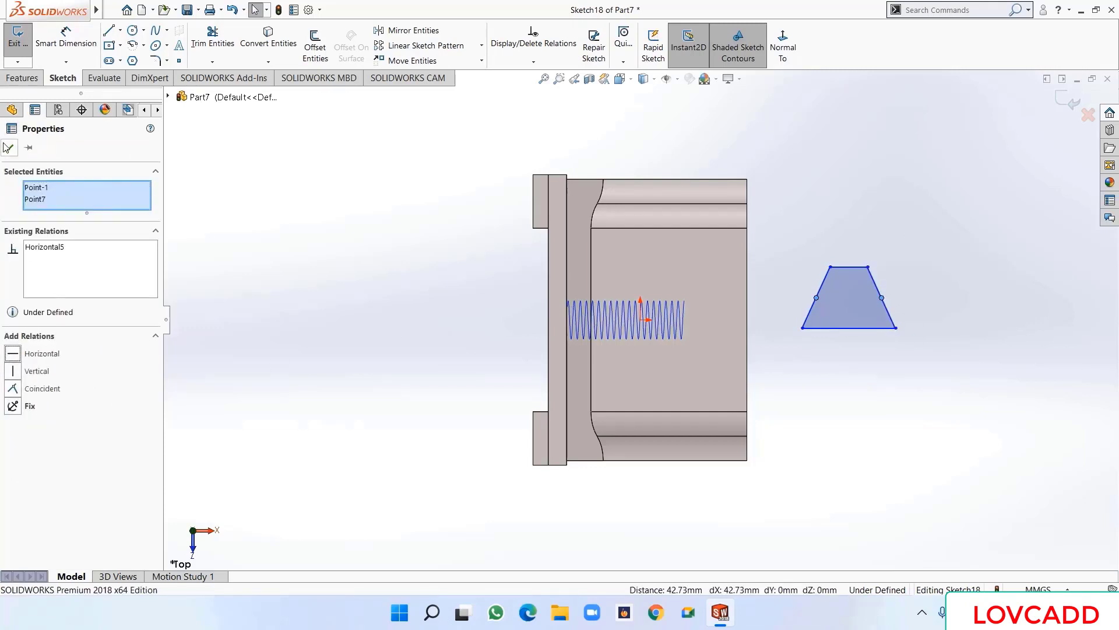
pyautogui.click(286, 248)
pyautogui.press('d')
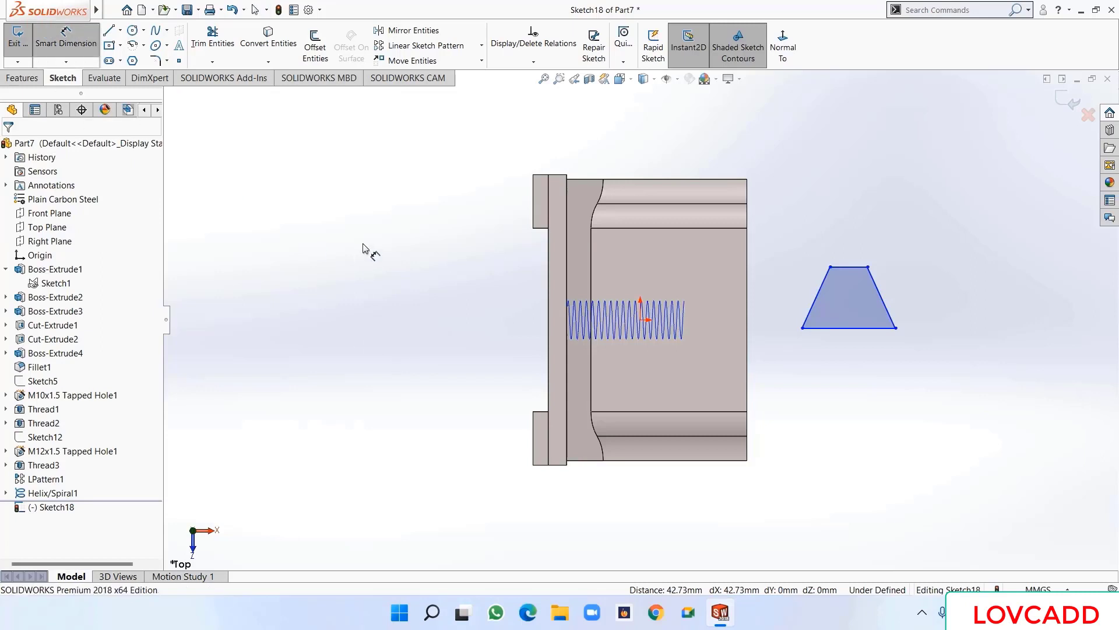
# - Dimension the trapezoid's top edge to 2 mm and its height to 2 mm
pyautogui.click(858, 268)
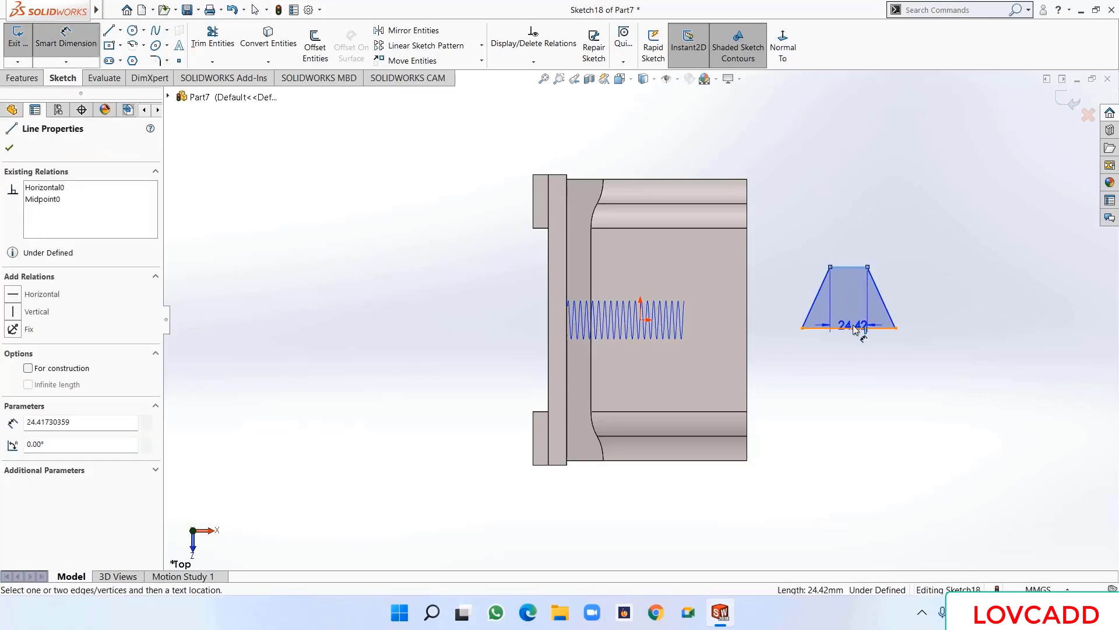
pyautogui.click(853, 222)
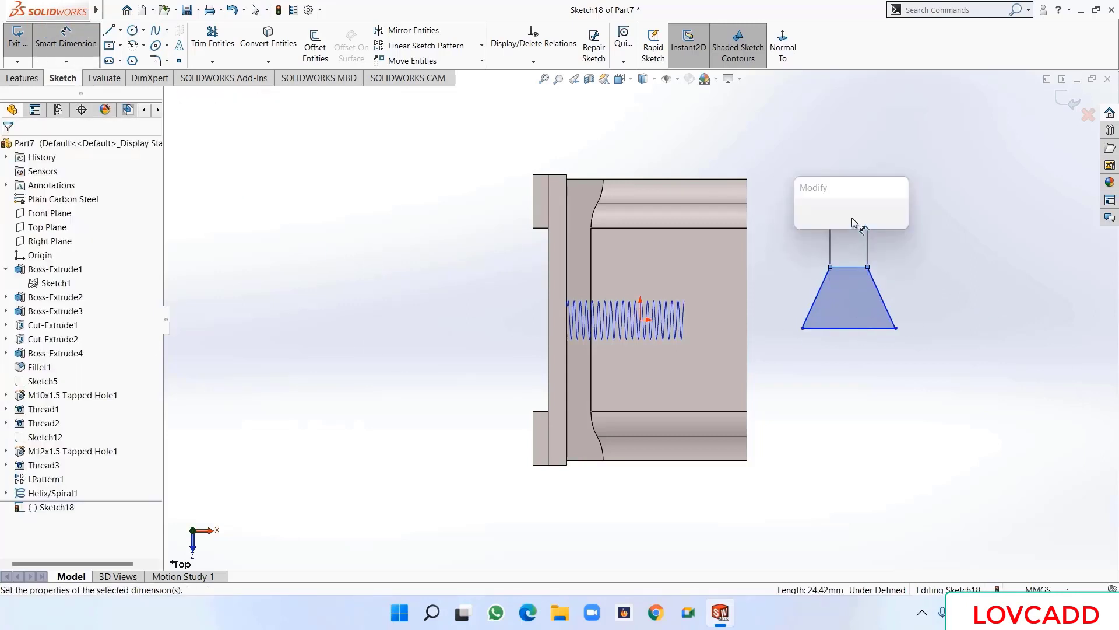
pyautogui.write('2')
pyautogui.press('Return')
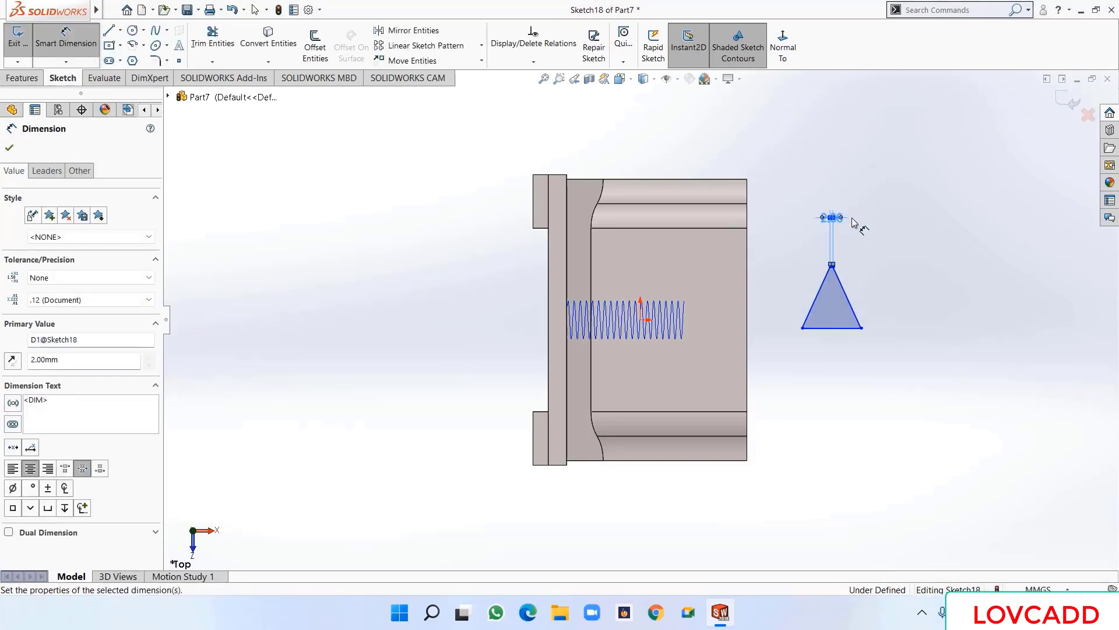
pyautogui.scroll(-5, 822, 285)
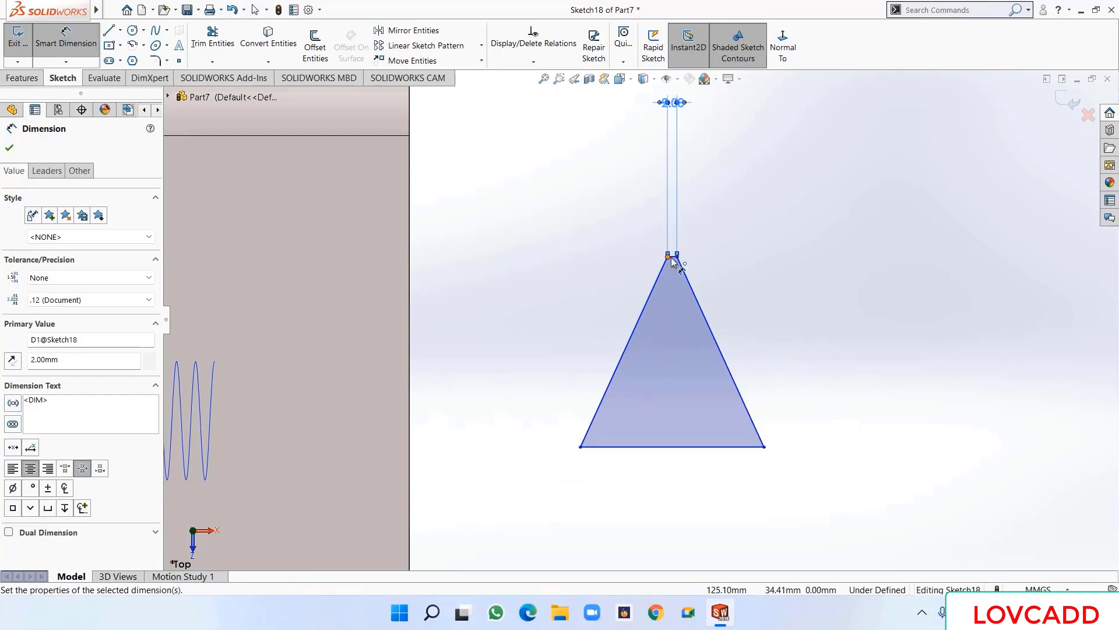
pyautogui.click(674, 258)
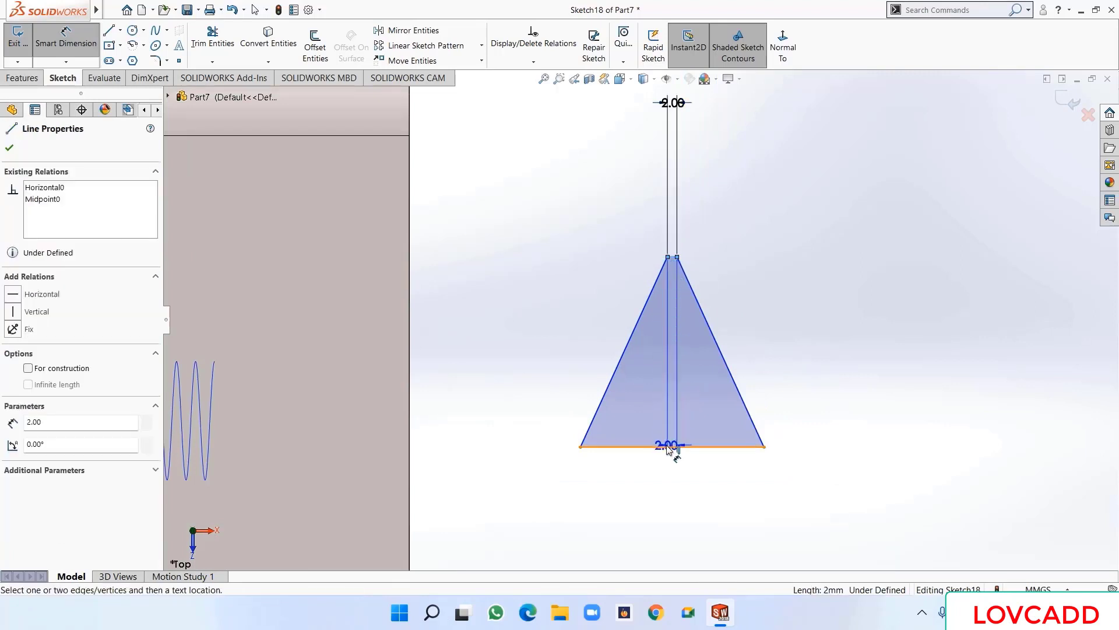
pyautogui.click(732, 446)
pyautogui.click(808, 359)
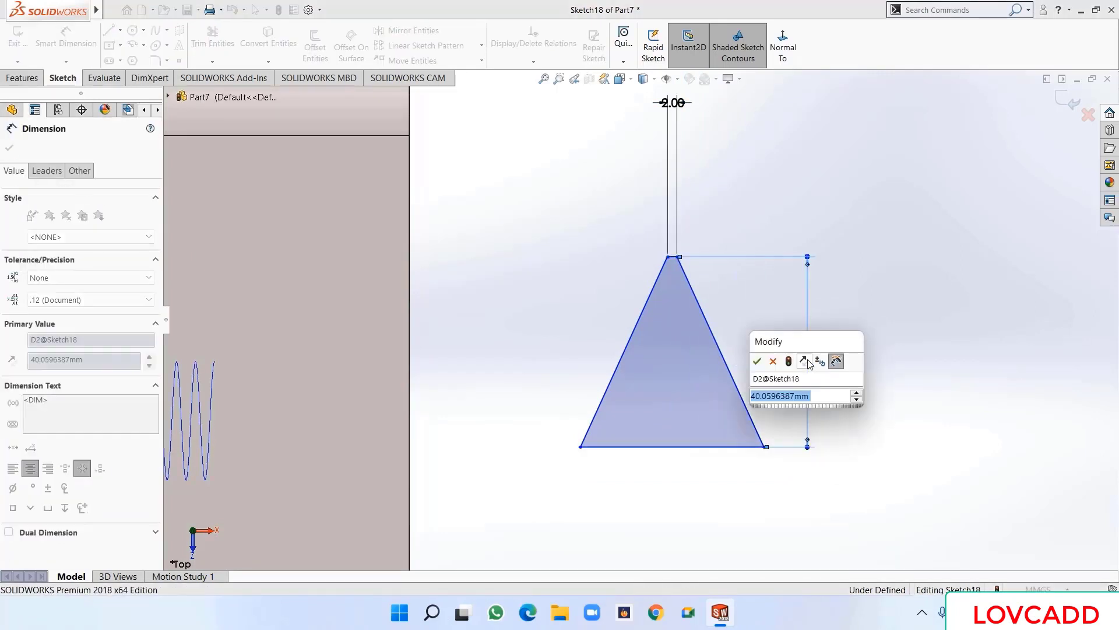
pyautogui.write('2')
pyautogui.press('Return')
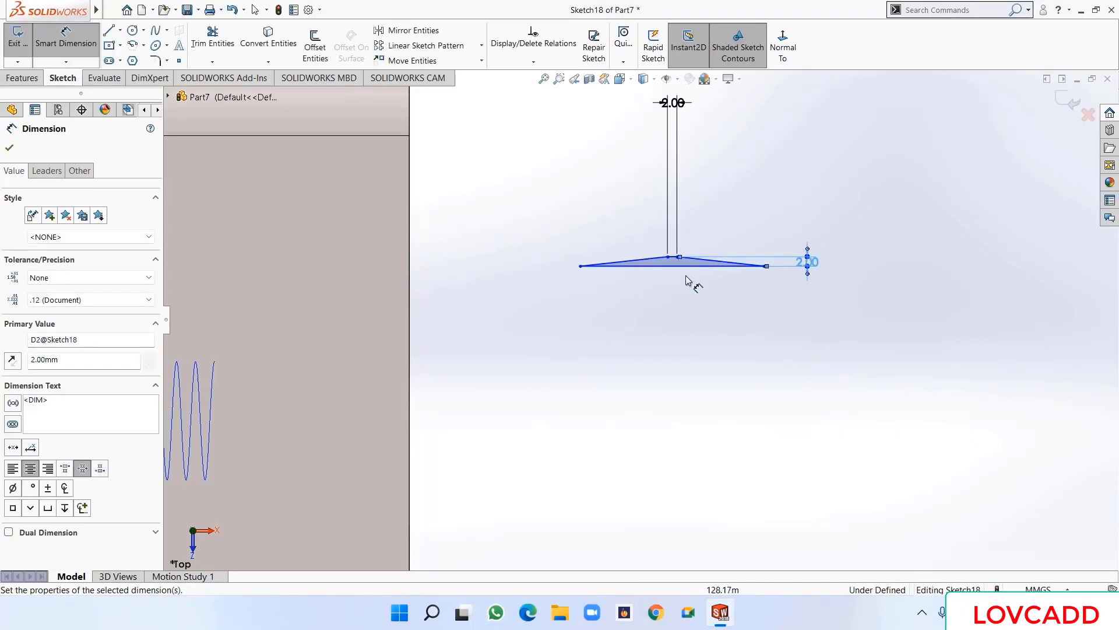
# - Reposition the profile's left corner and add a 29° angle between the slanted flanks
pyautogui.press('Escape')
pyautogui.press('f')
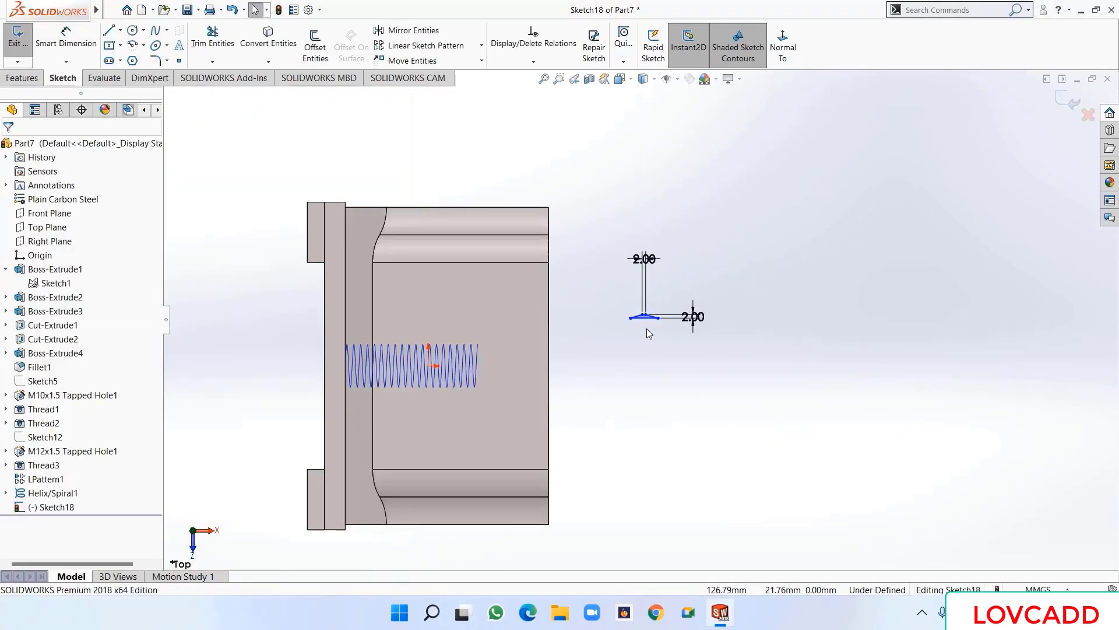
pyautogui.scroll(-5, 646, 327)
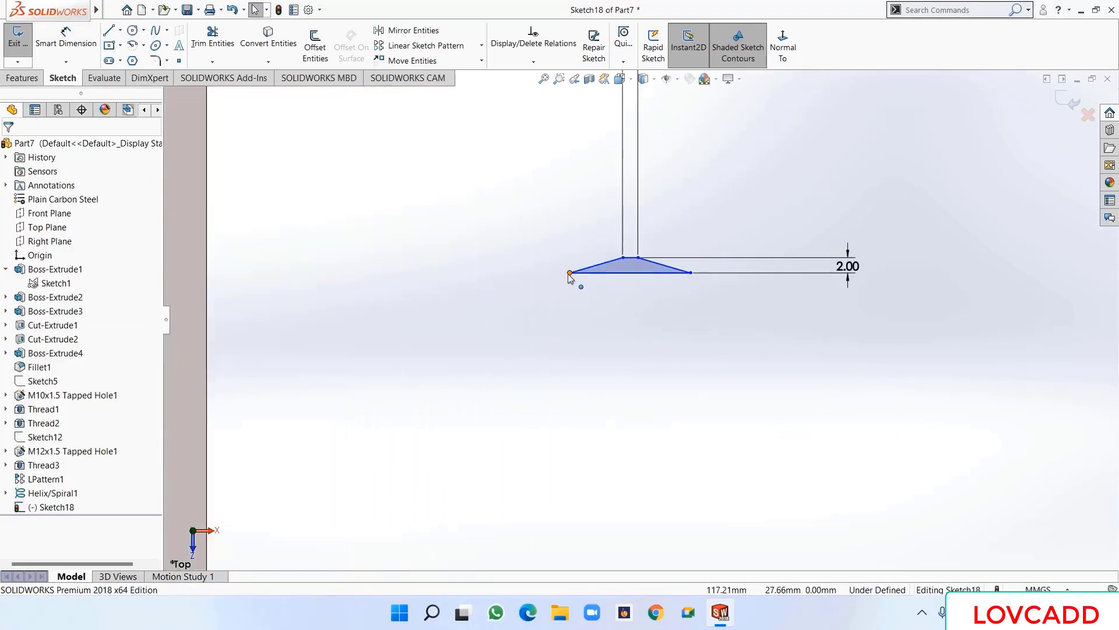
pyautogui.moveTo(570, 274); pyautogui.dragTo(619, 324)
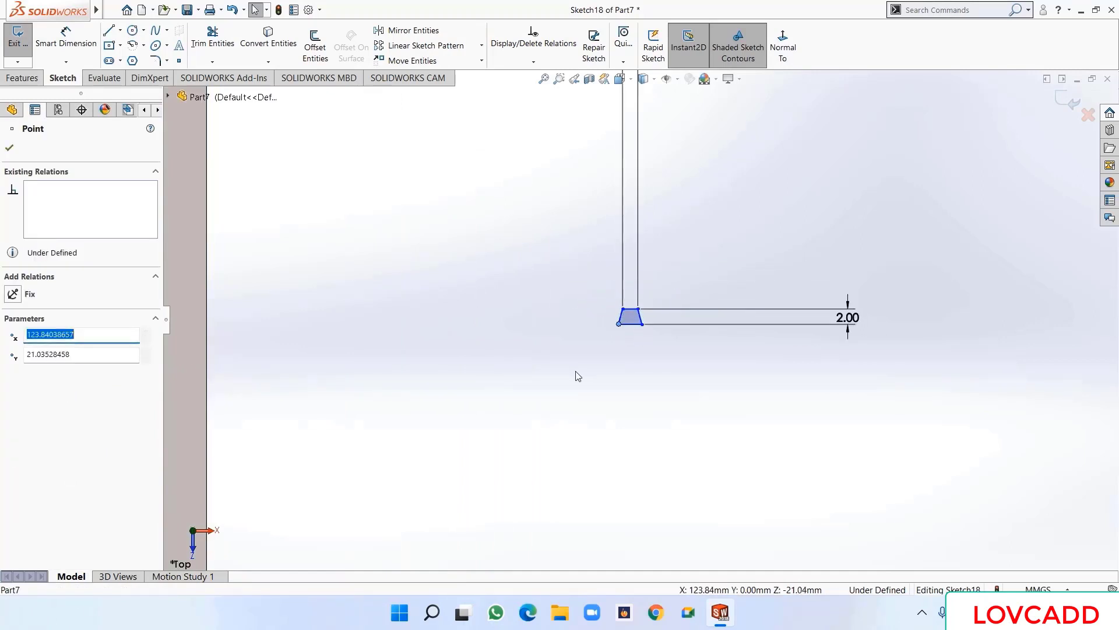
pyautogui.click(577, 376)
pyautogui.click(66, 38)
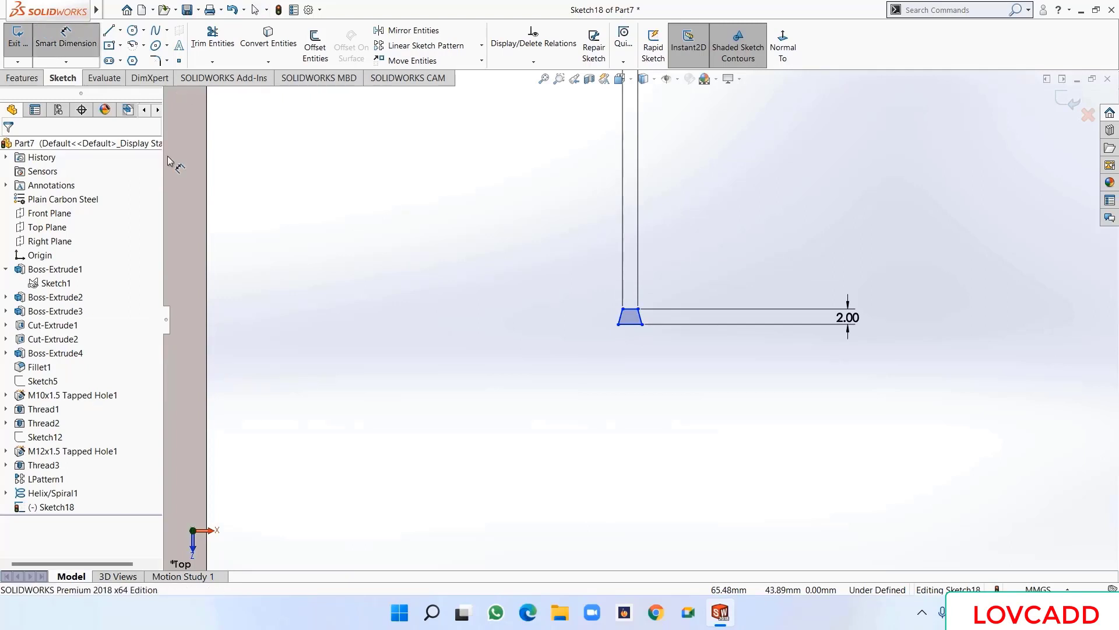
pyautogui.click(621, 318)
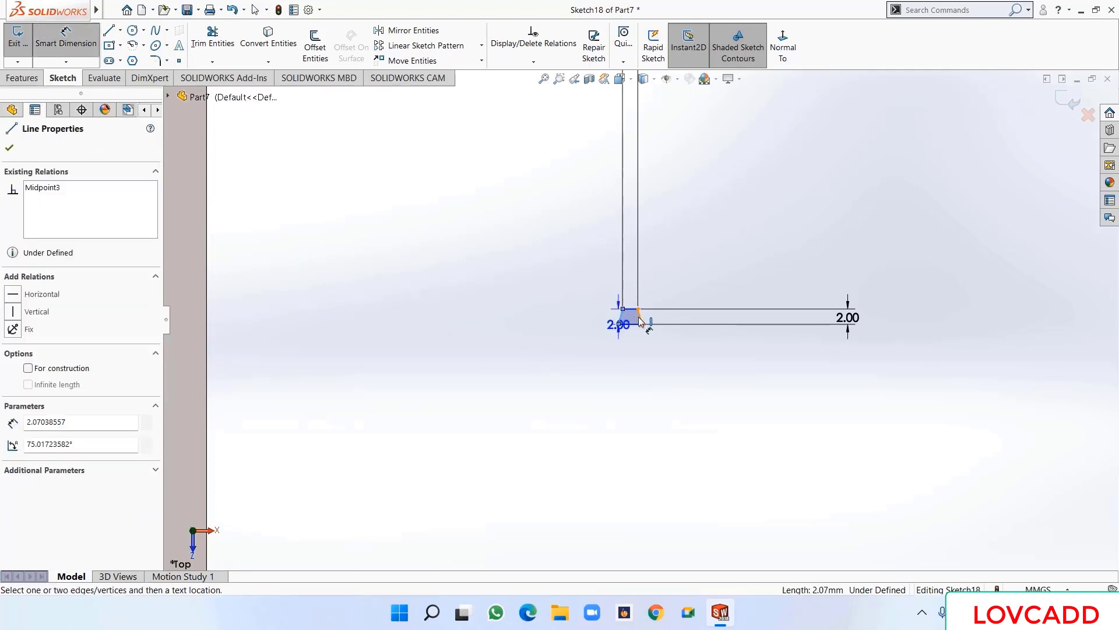
pyautogui.click(642, 323)
pyautogui.click(634, 351)
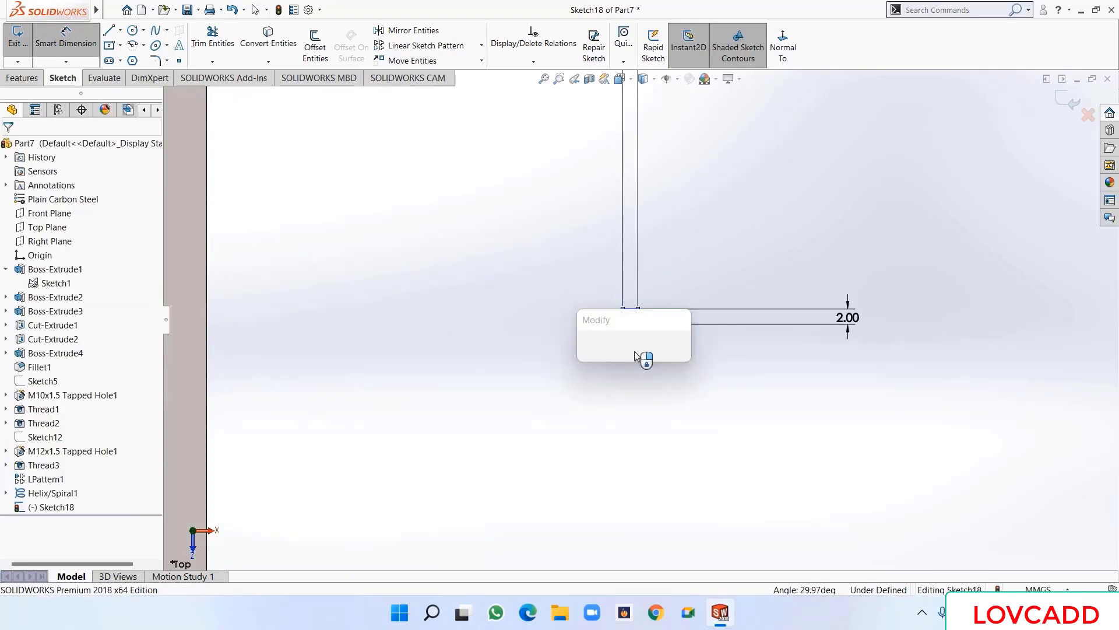
pyautogui.click(633, 353)
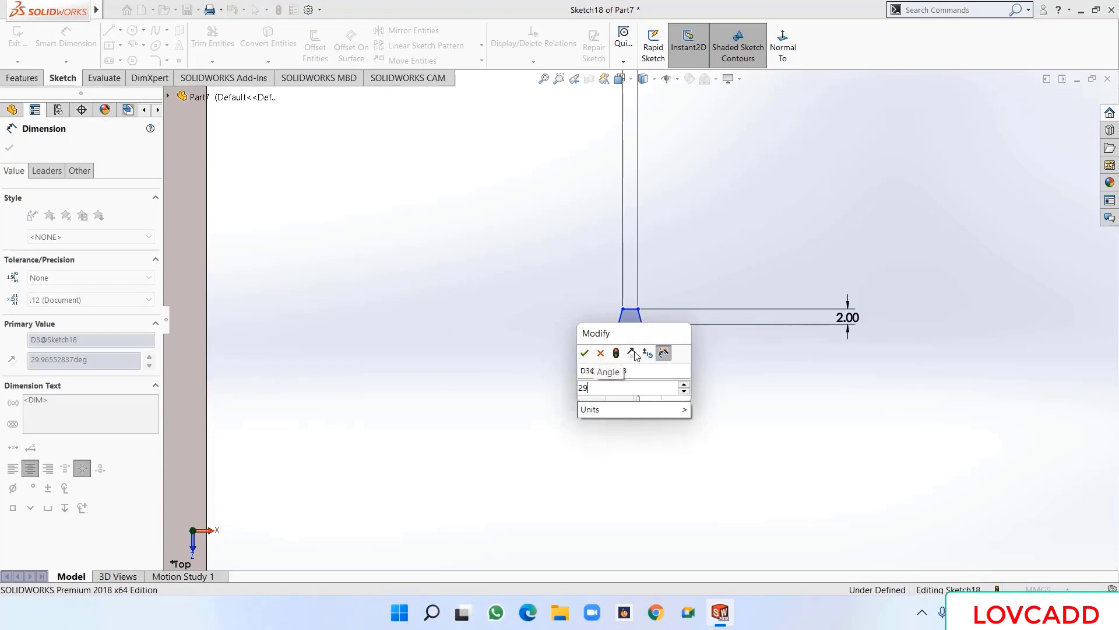
pyautogui.press('Return')
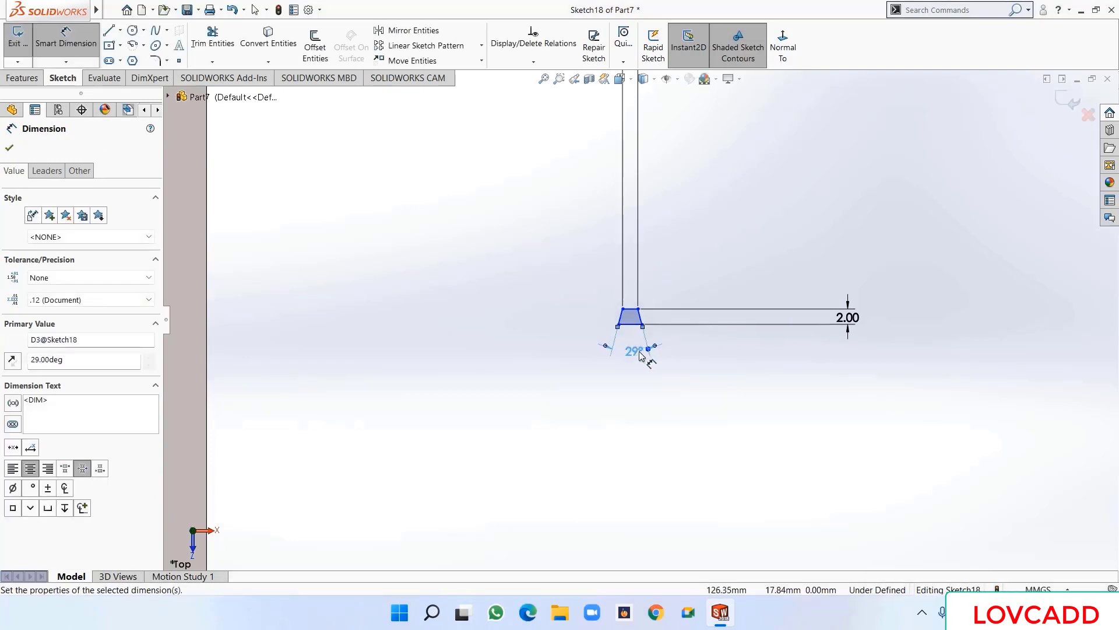
pyautogui.click(9, 150)
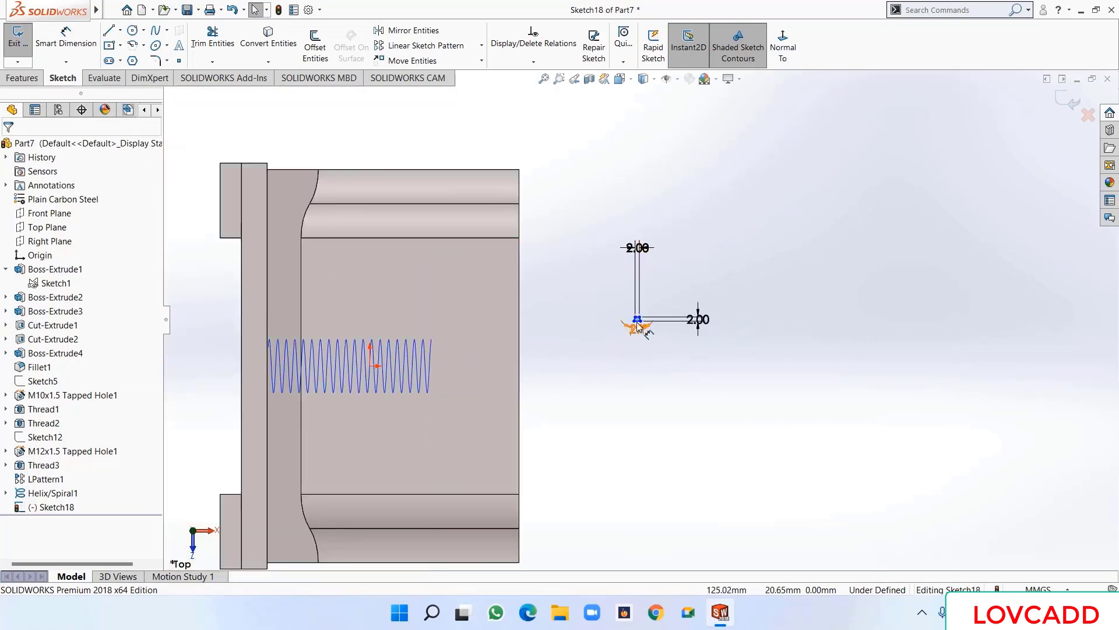
# - Drag the profile's corner point left toward the helix
pyautogui.scroll(-3, 638, 321)
pyautogui.moveTo(639, 310); pyautogui.dragTo(315, 347)
pyautogui.click(474, 413)
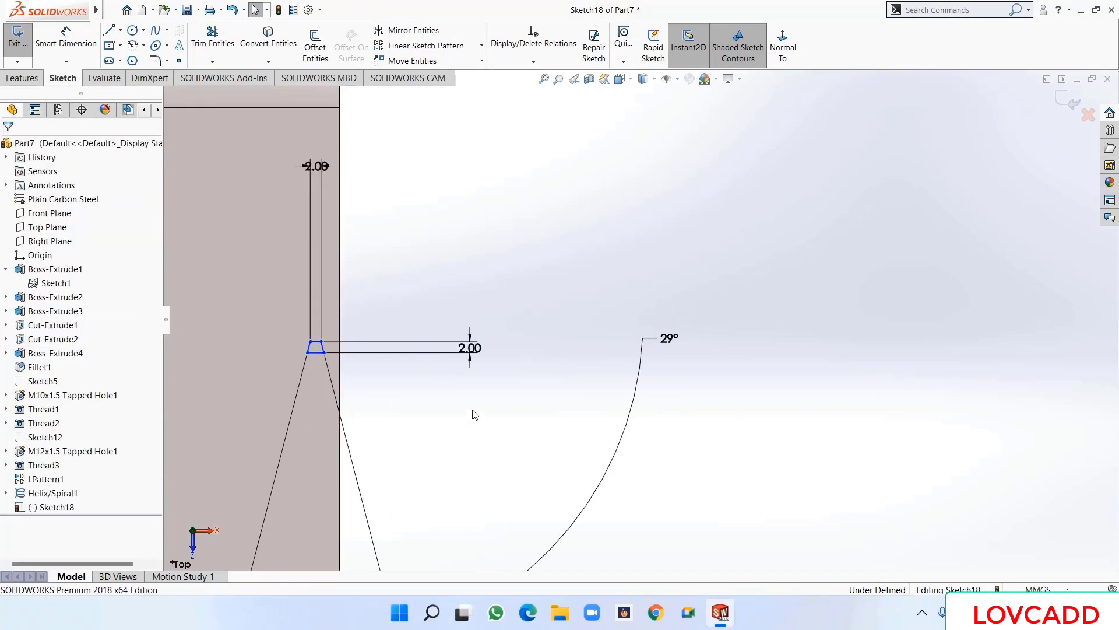
pyautogui.press('z')
# - Add a Pierce relation between the corner point and the helix, then exit Sketch18
pyautogui.scroll(-2, 458, 379)
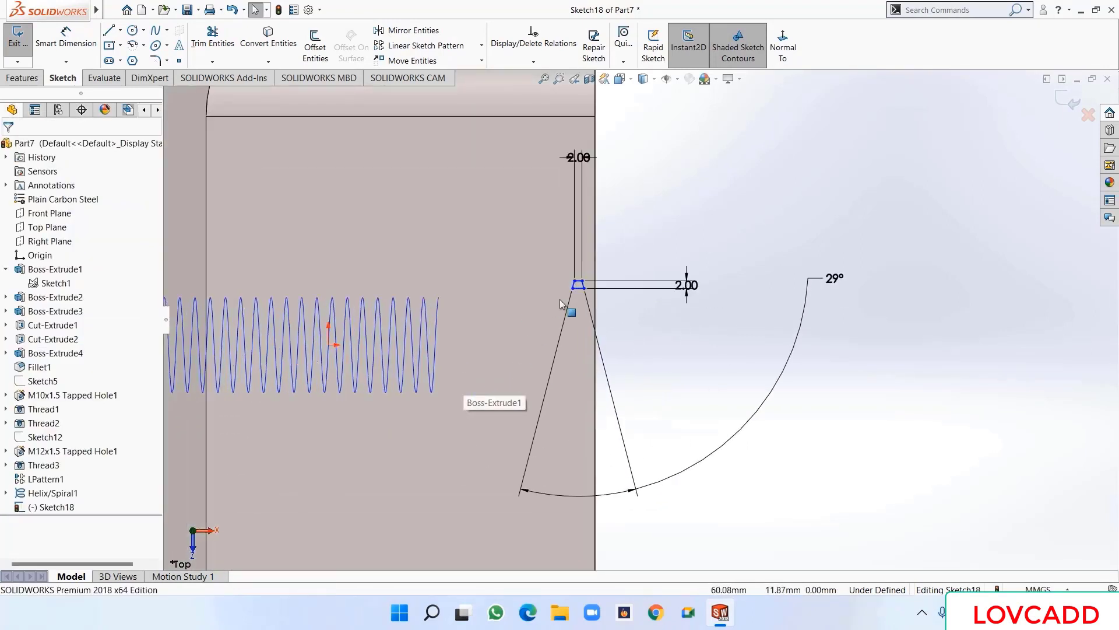
pyautogui.click(572, 289)
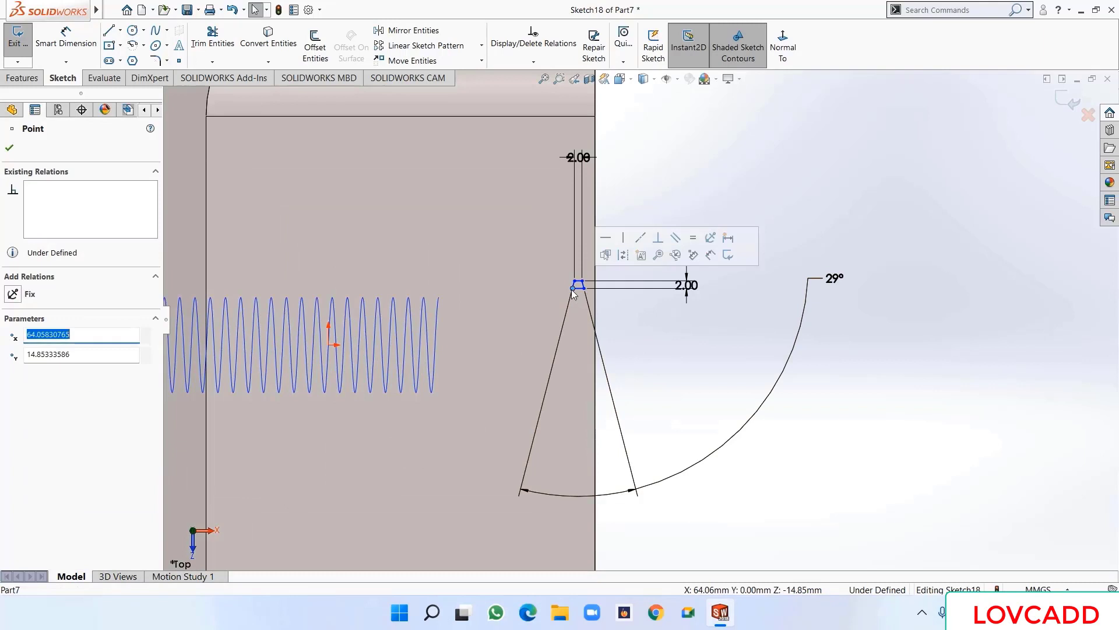
pyautogui.keyDown('ctrl'); pyautogui.click(435, 324); pyautogui.keyUp('ctrl')
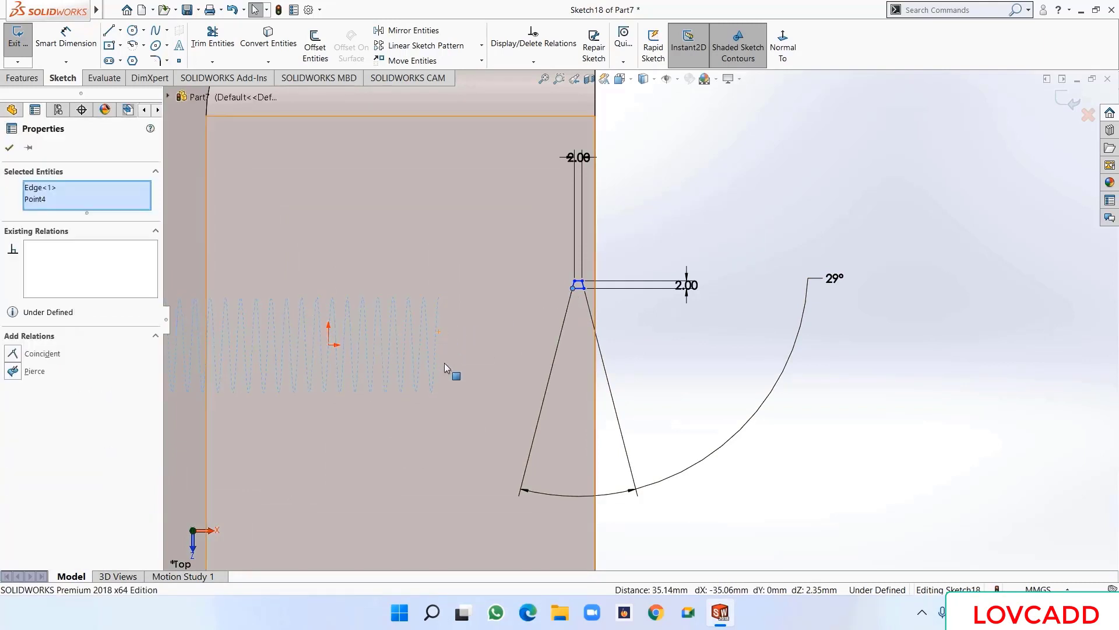
pyautogui.click(10, 371)
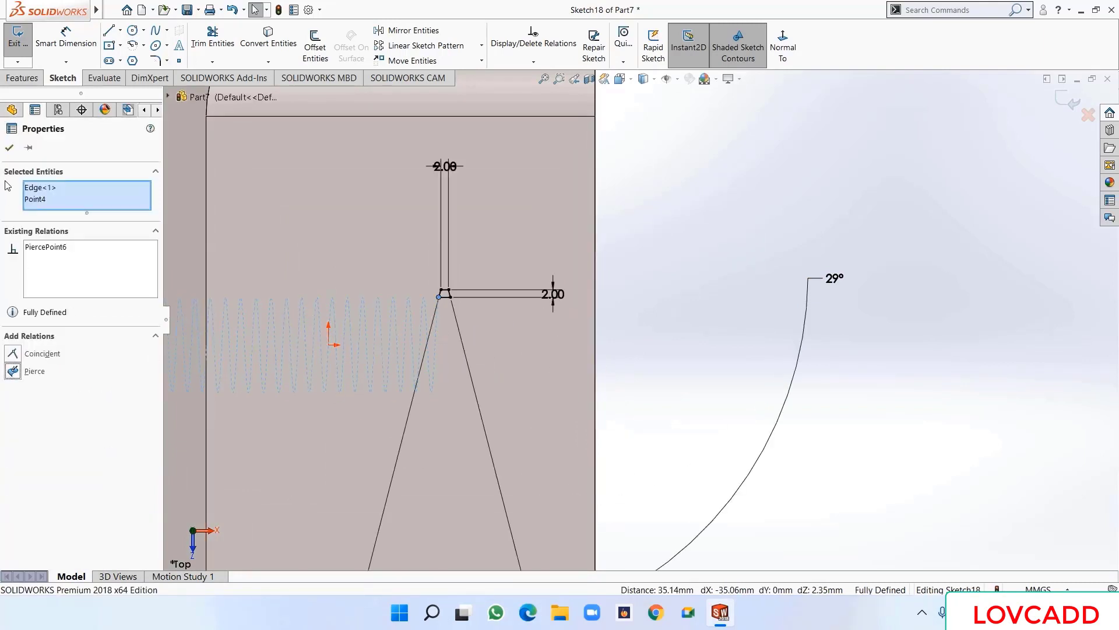
pyautogui.click(10, 148)
pyautogui.press('z')
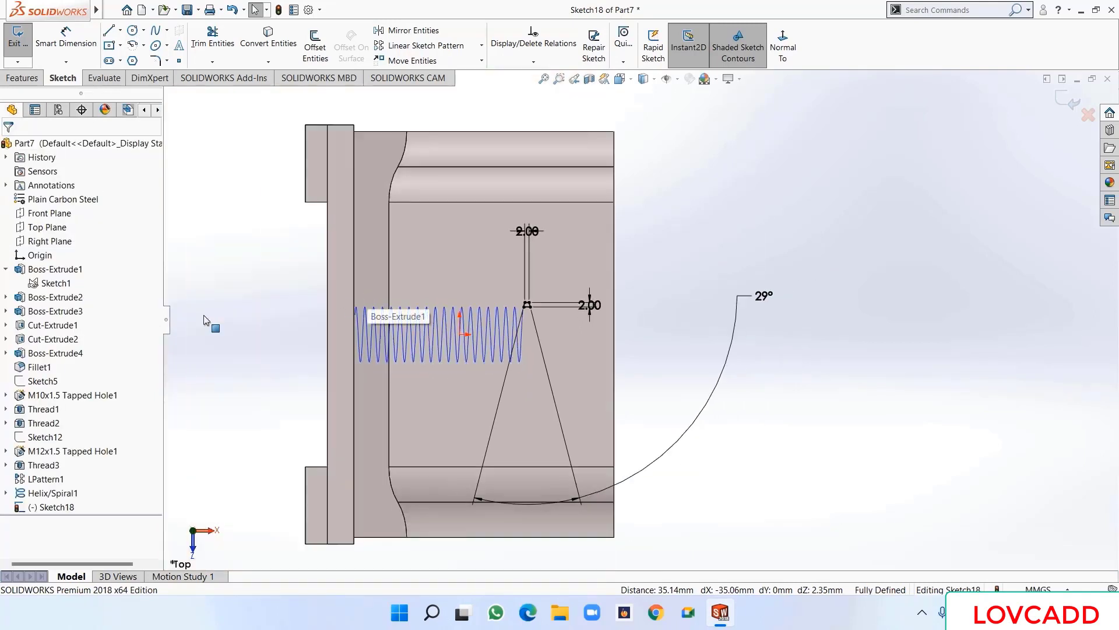
pyautogui.hotkey('ctrl', 'b')
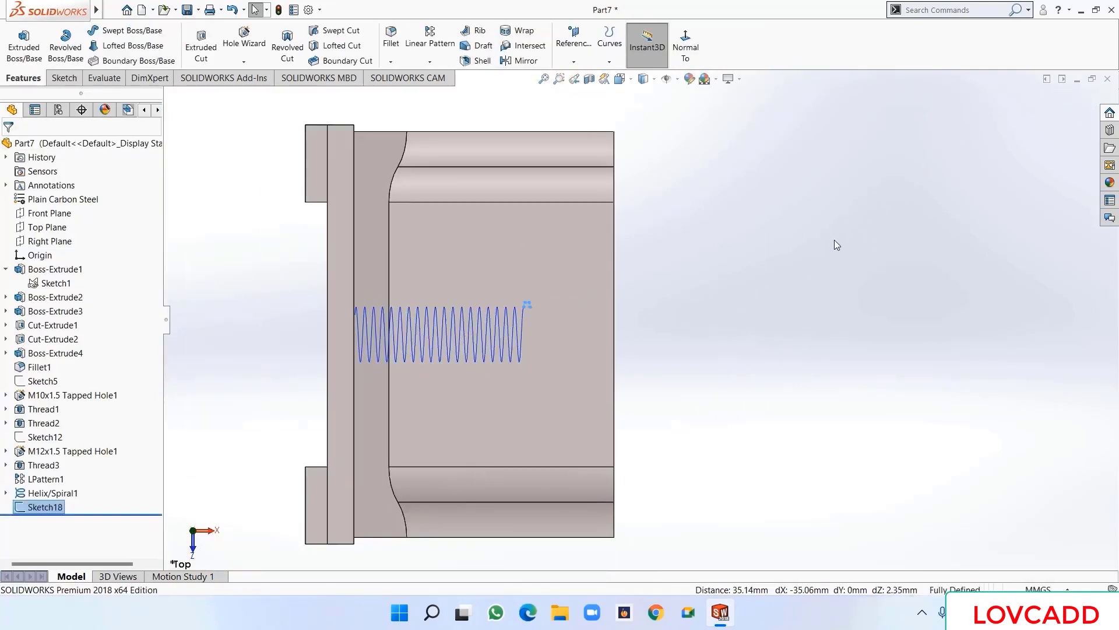
# - Start a Swept Cut with Sketch18 as profile and Helix/Spiral1 as path
pyautogui.click(837, 248)
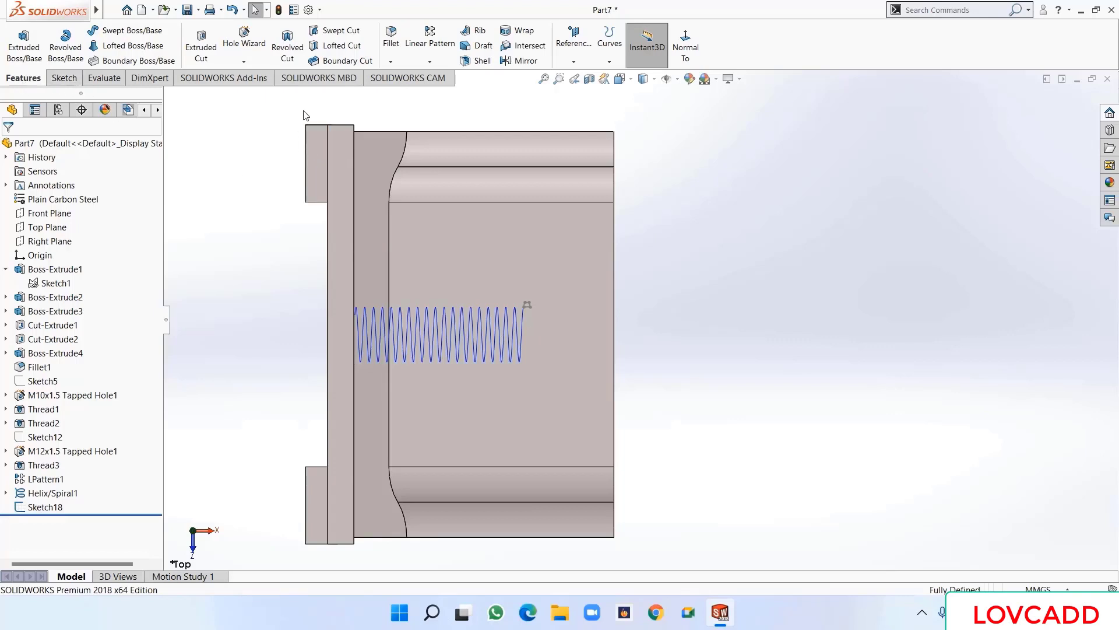
pyautogui.click(336, 30)
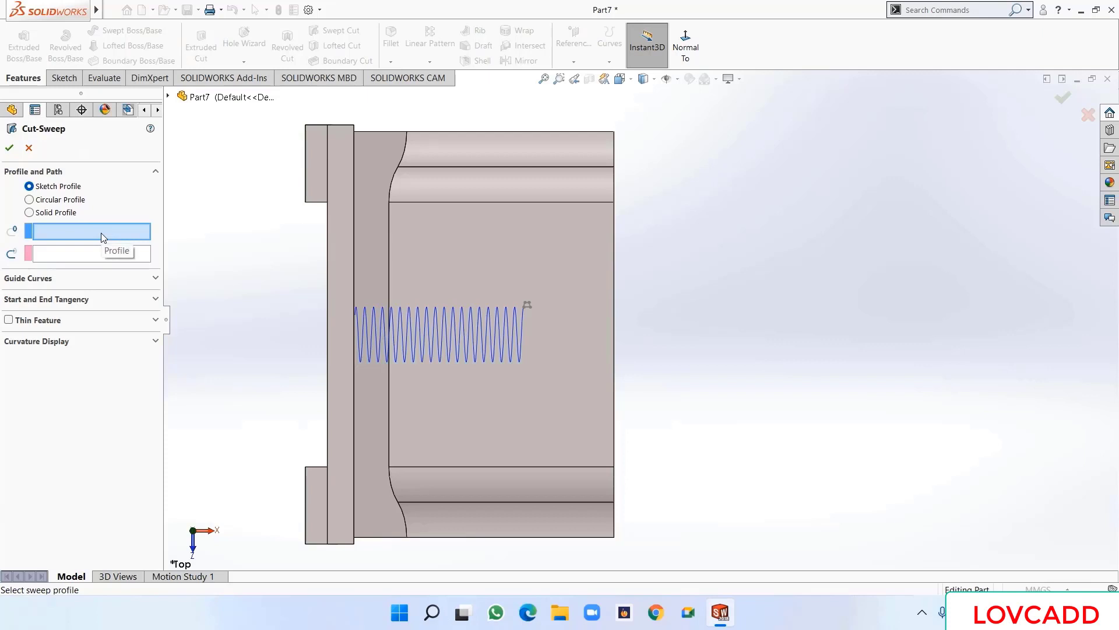
pyautogui.click(525, 306)
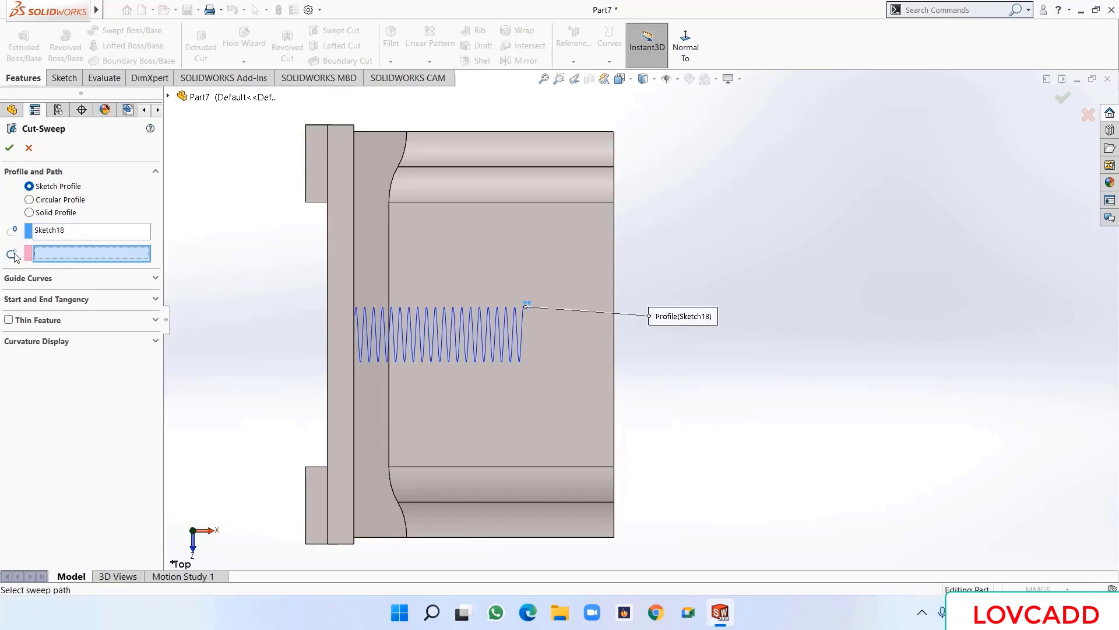
pyautogui.click(429, 351)
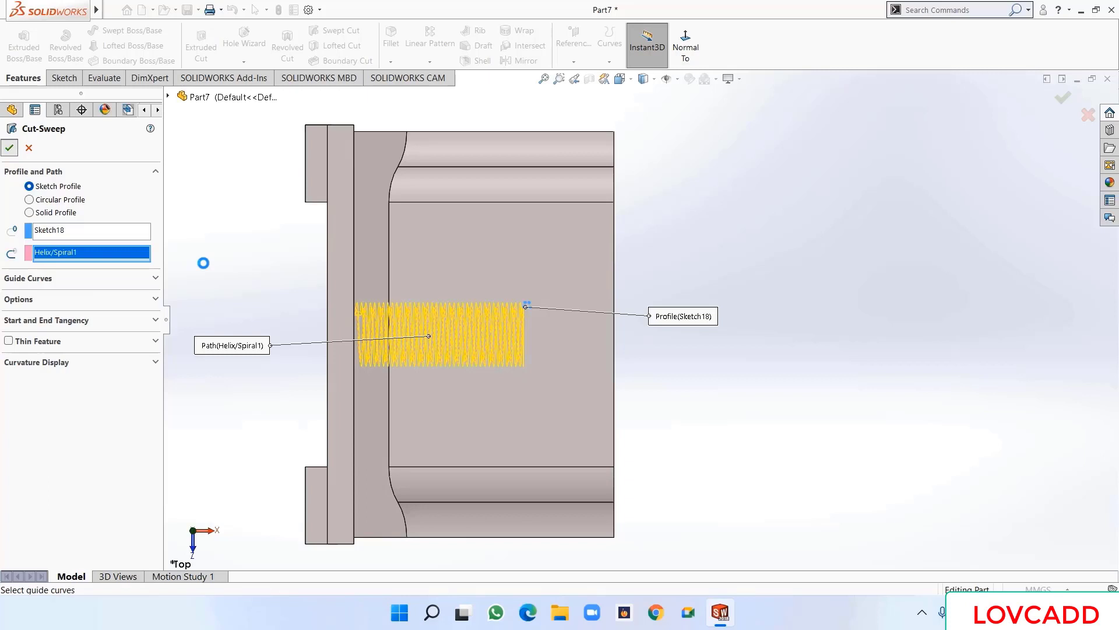
# - Confirm the swept cut and hide the Helix/Spiral1 curve
pyautogui.press('f')
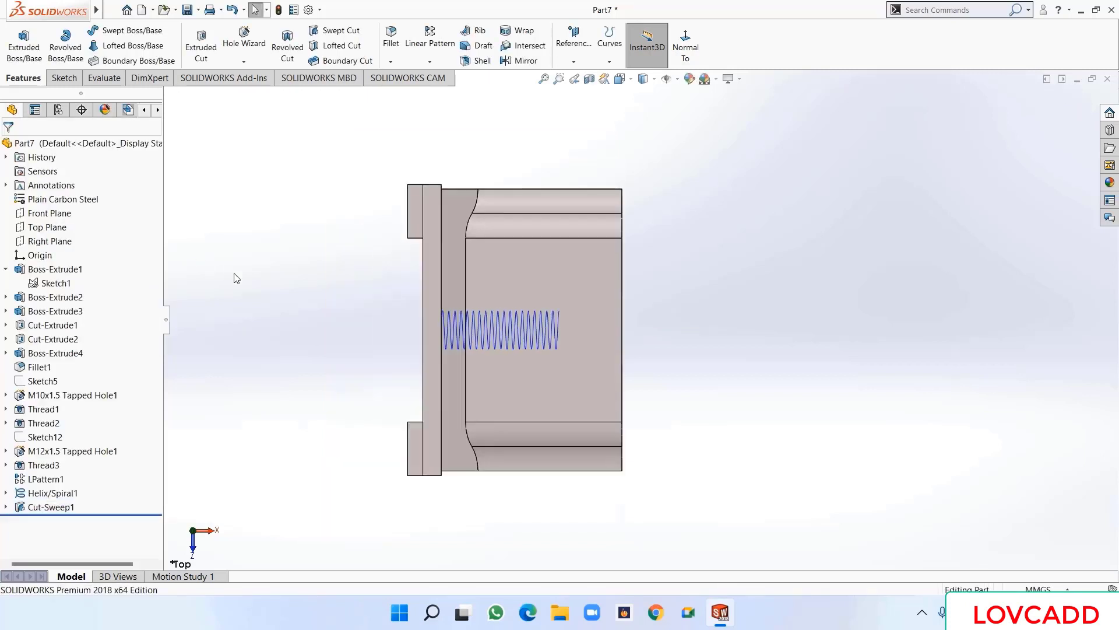
pyautogui.moveTo(257, 287); pyautogui.dragTo(287, 309, button='middle')
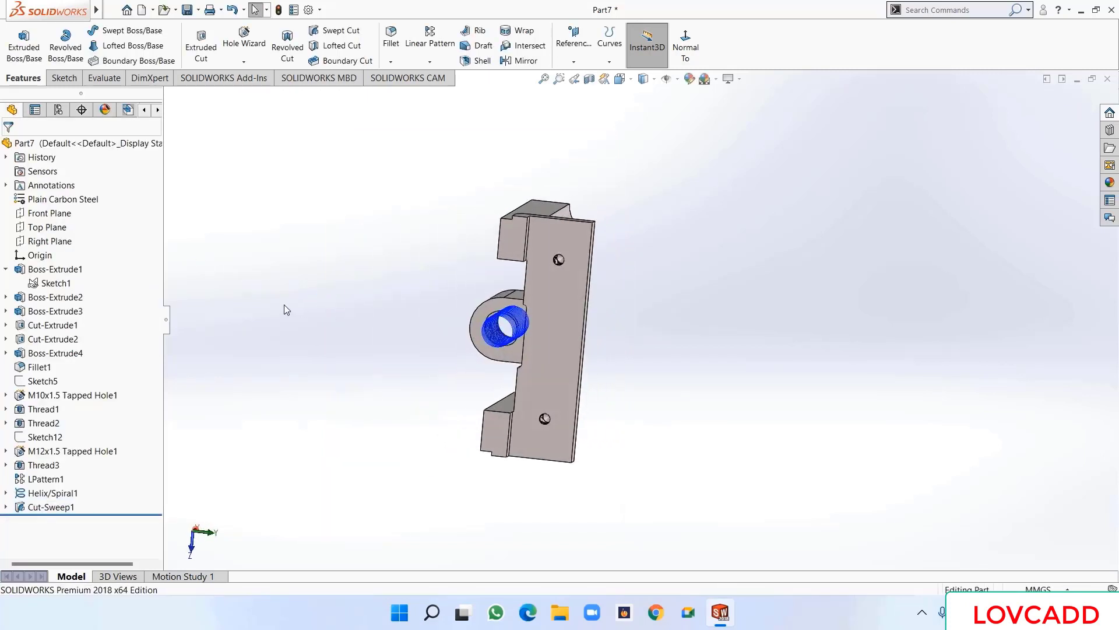
pyautogui.click(52, 493)
pyautogui.rightClick(52, 493)
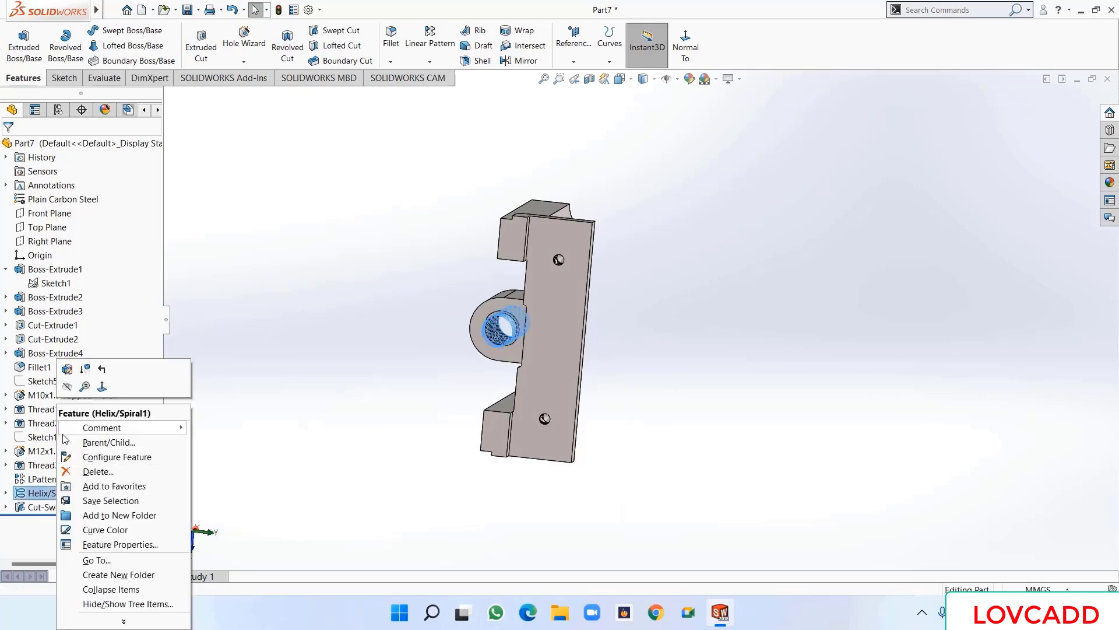
pyautogui.click(66, 386)
# - Inspect the threaded bore from several angles, including the Front view
pyautogui.moveTo(308, 410); pyautogui.dragTo(643, 460, button='middle')
pyautogui.moveTo(757, 342); pyautogui.dragTo(662, 332, button='middle')
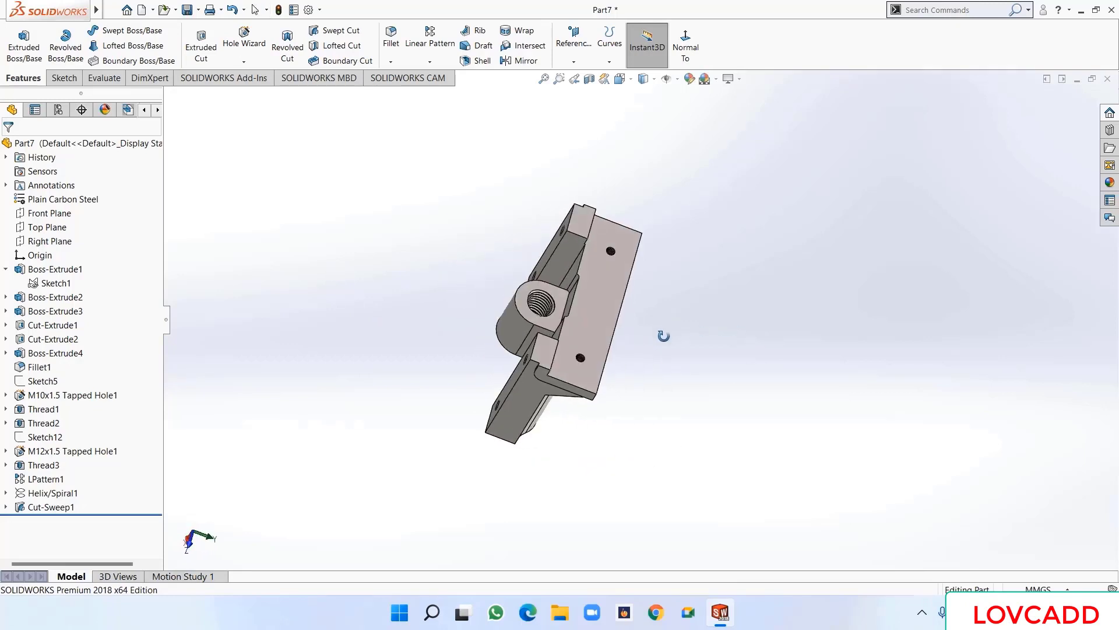
pyautogui.click(194, 553)
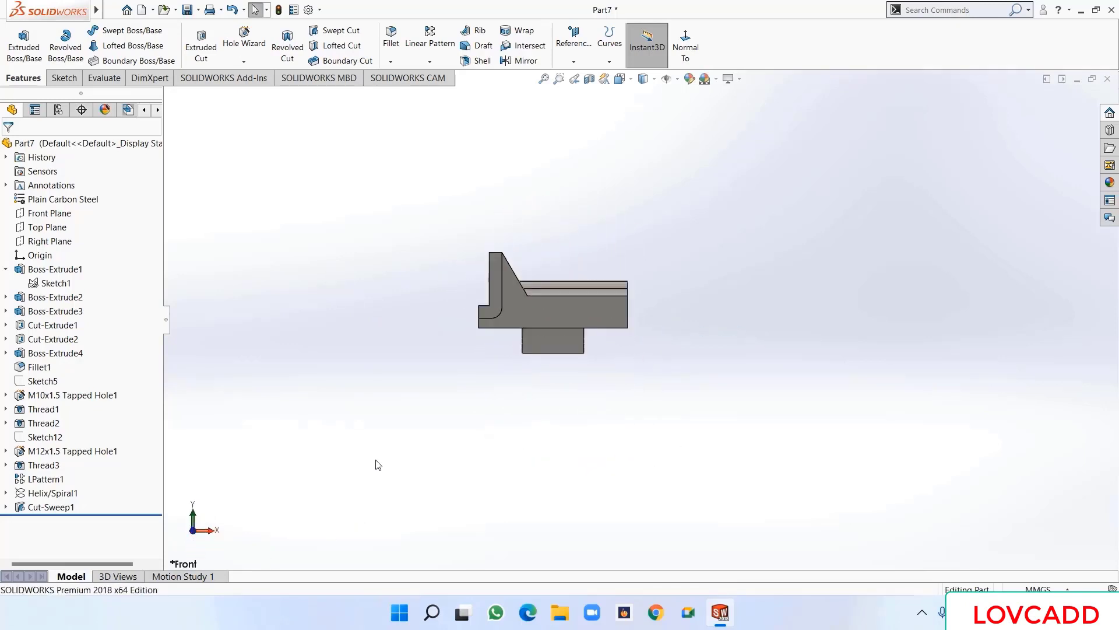
pyautogui.moveTo(378, 465); pyautogui.dragTo(474, 492, button='middle')
pyautogui.scroll(-5, 530, 362)
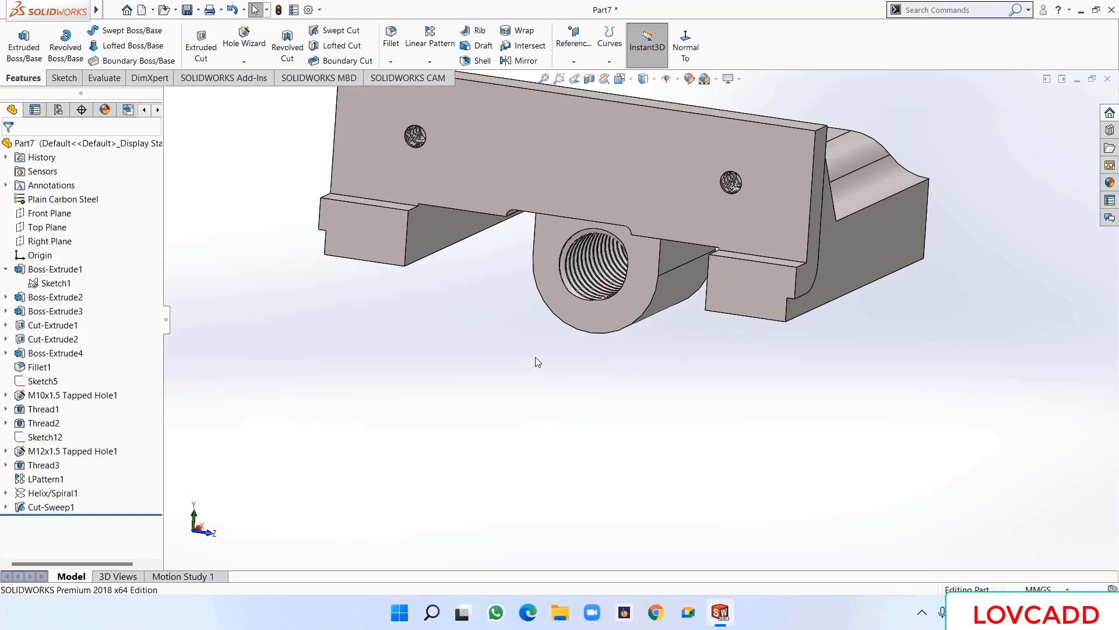
pyautogui.scroll(5, 535, 357)
pyautogui.scroll(-2, 757, 211)
pyautogui.scroll(1, 756, 212)
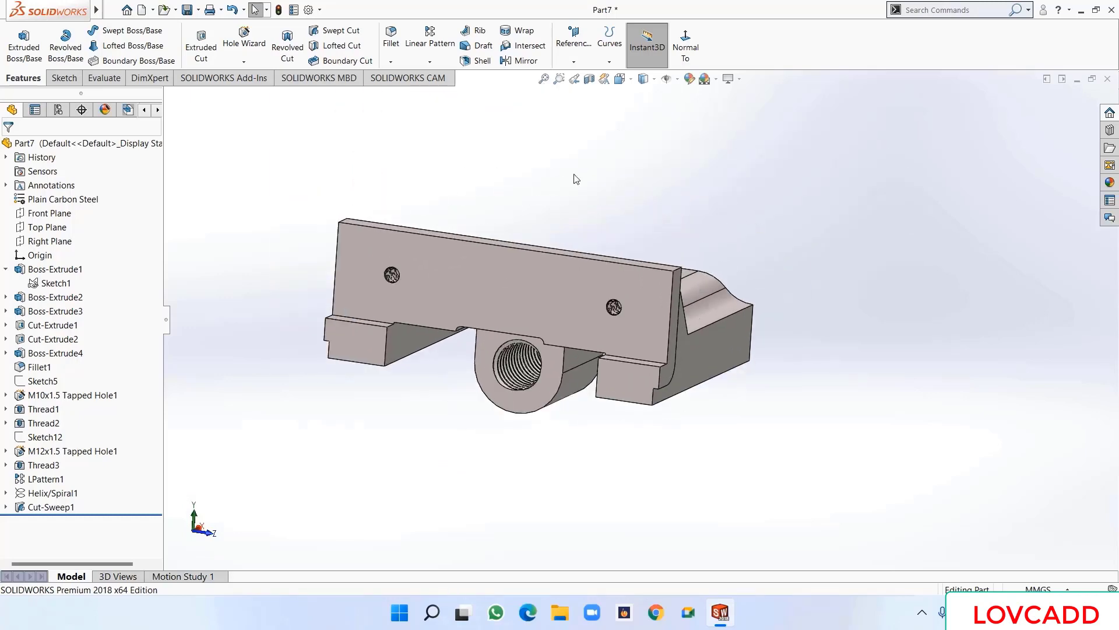
pyautogui.click(198, 10)
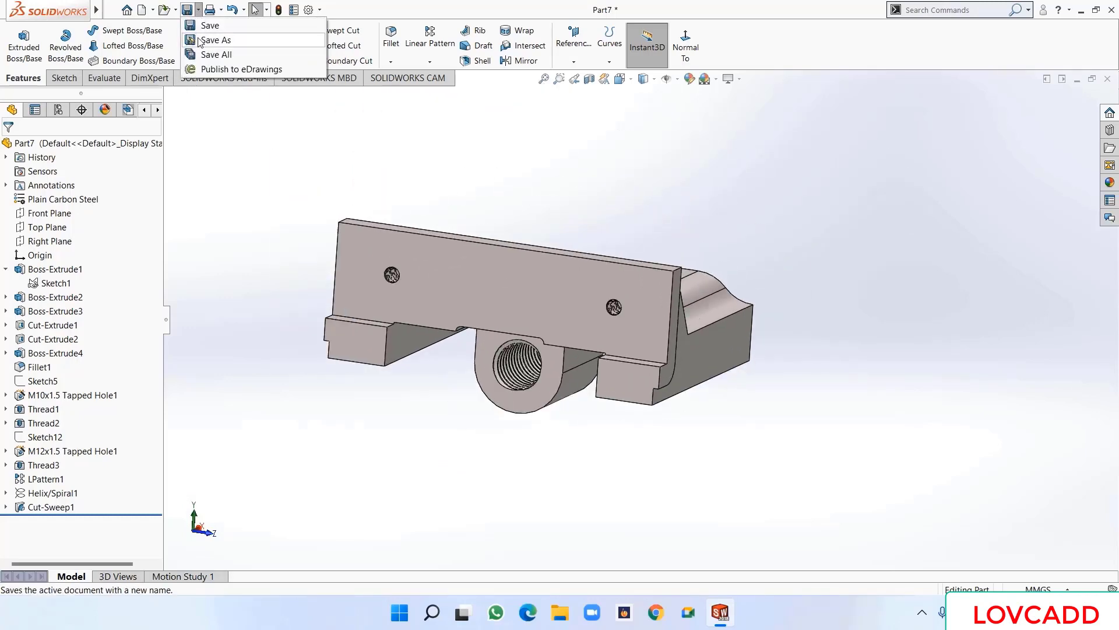
# - Save the threaded part under the name 'moving jaw'
pyautogui.click(199, 40)
pyautogui.write('moving jaw')
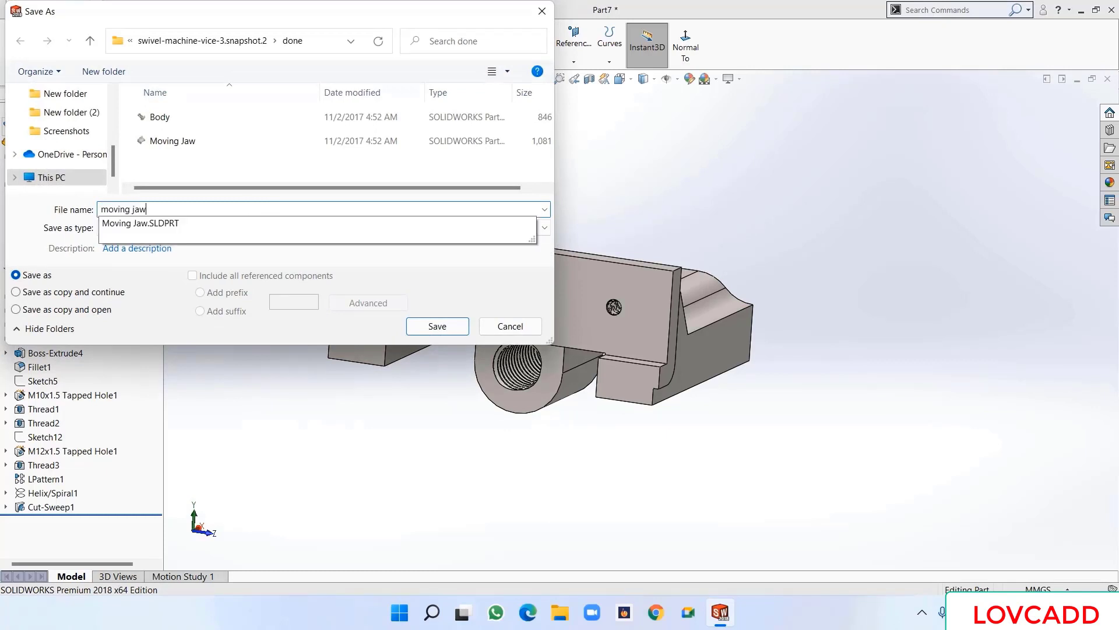
pyautogui.click(438, 326)
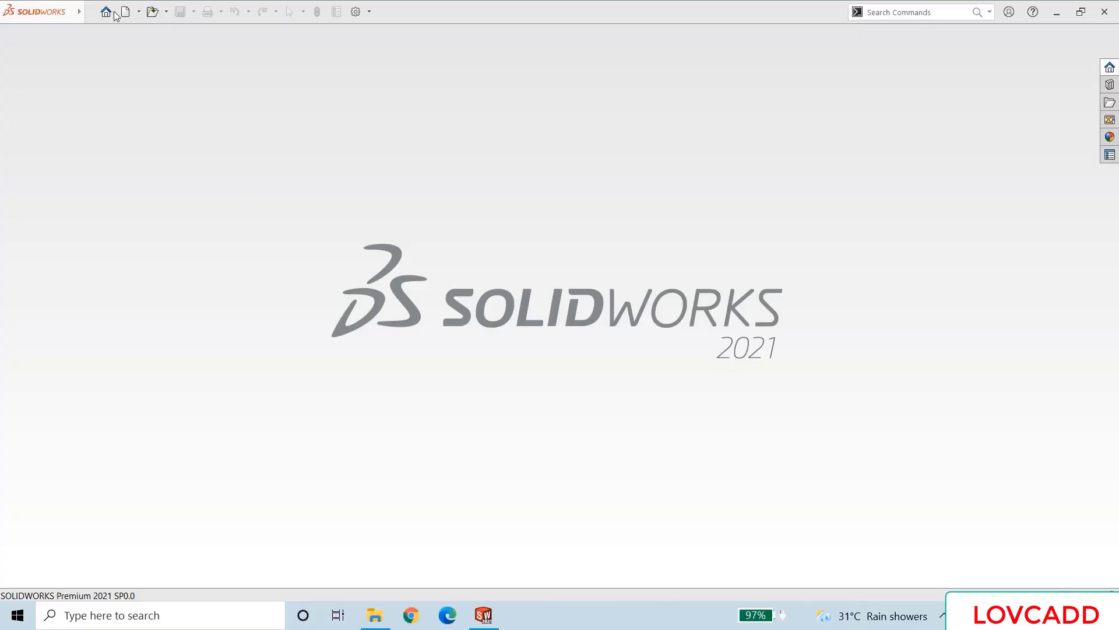
# - Create a new blank Part document
pyautogui.click(127, 12)
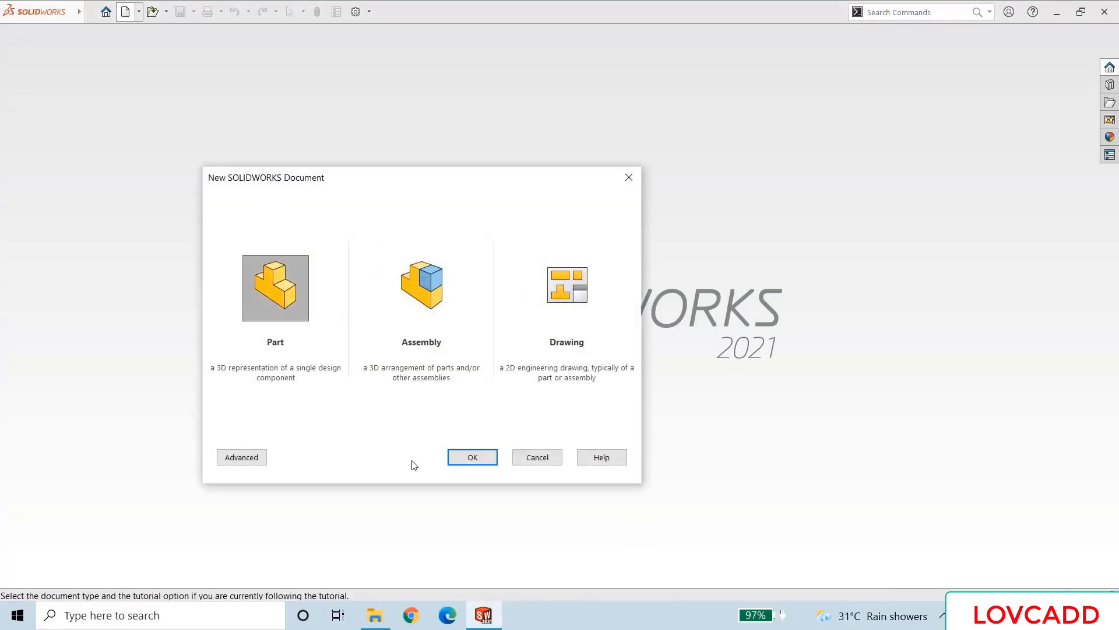
pyautogui.click(466, 465)
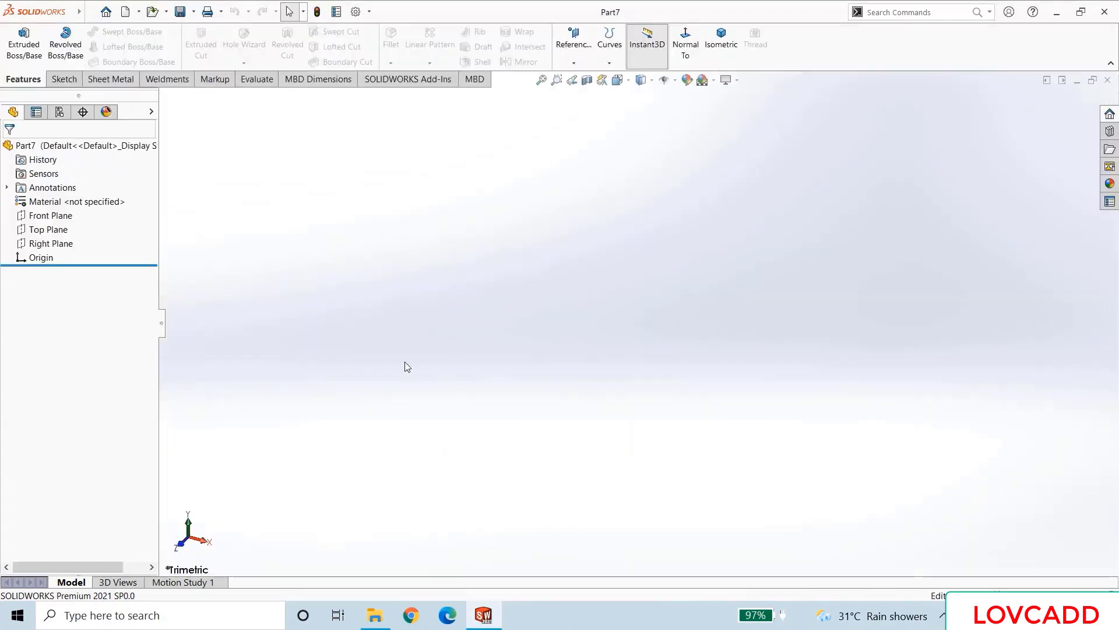
pyautogui.rightClick(85, 200)
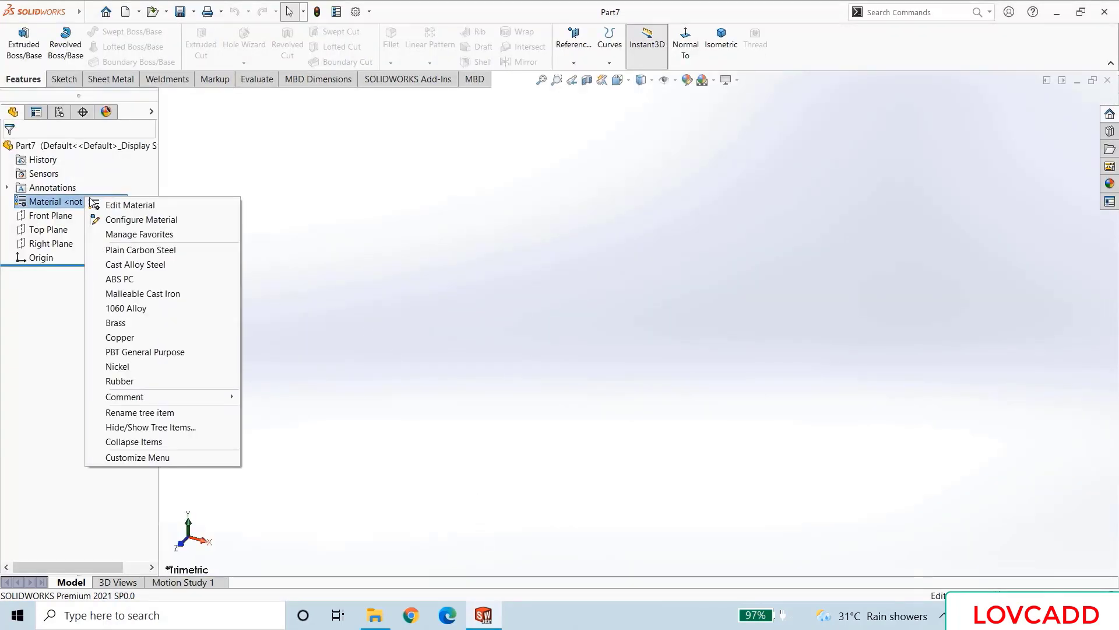
# - Assign AISI 1045 Steel, cold drawn to Part7 through the material editor
pyautogui.click(103, 206)
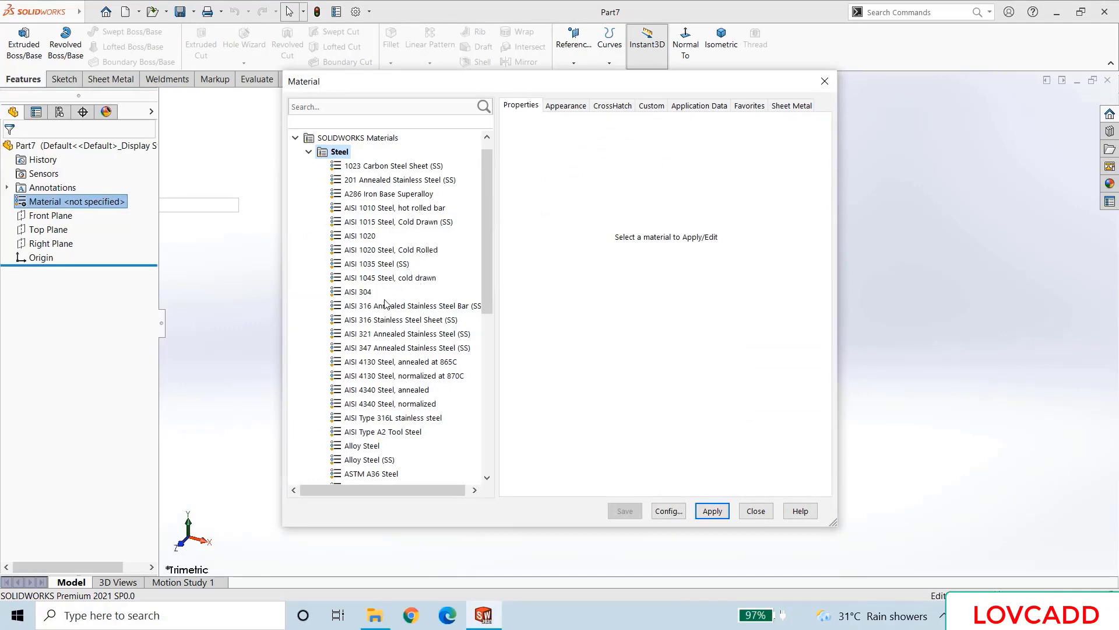
pyautogui.click(392, 279)
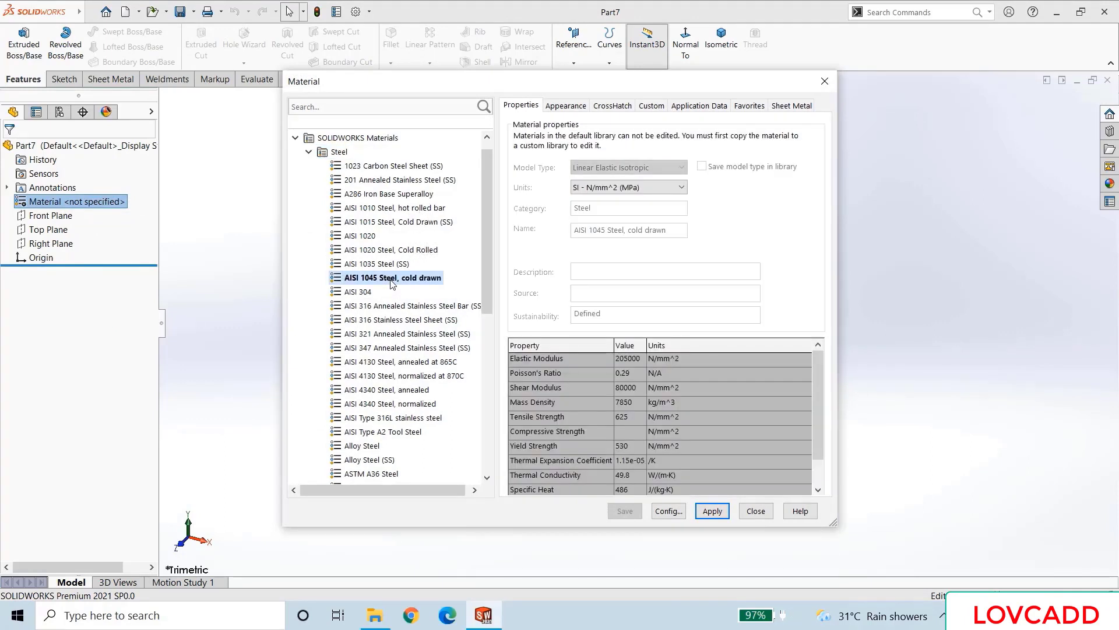
pyautogui.click(712, 511)
pyautogui.click(756, 511)
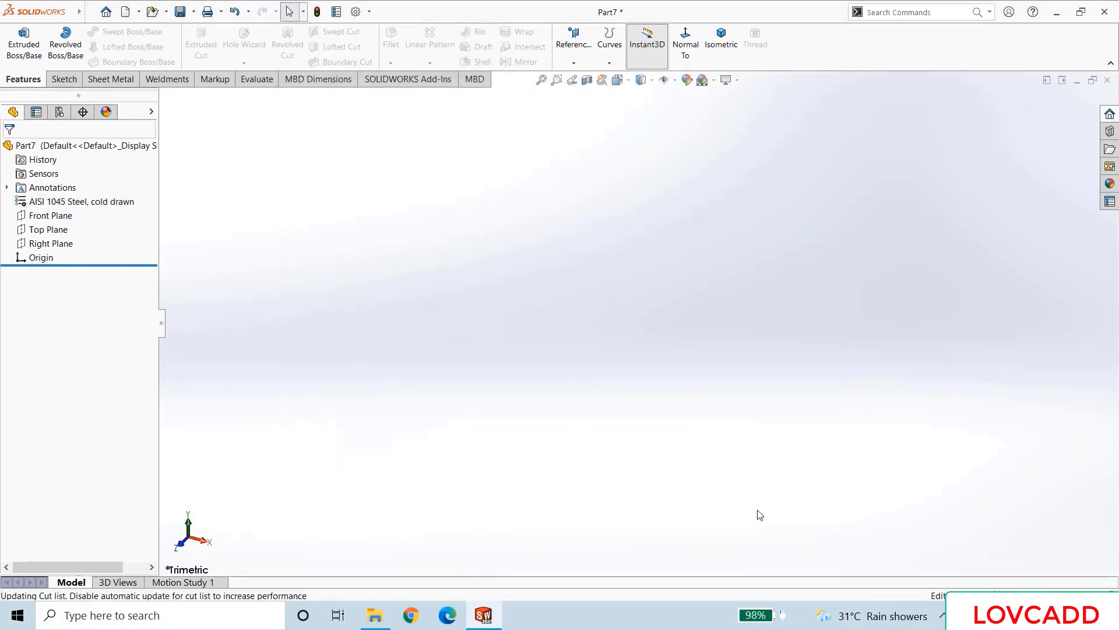
# - Sketch a center rectangle at the origin on the Right Plane
pyautogui.click(44, 242)
pyautogui.click(55, 227)
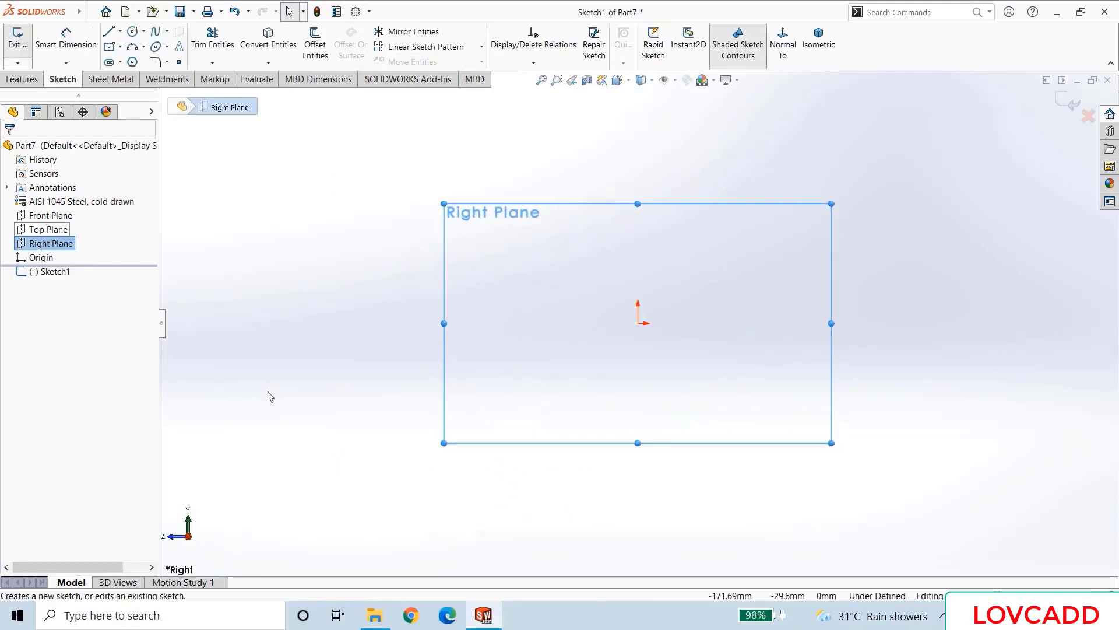
pyautogui.click(109, 46)
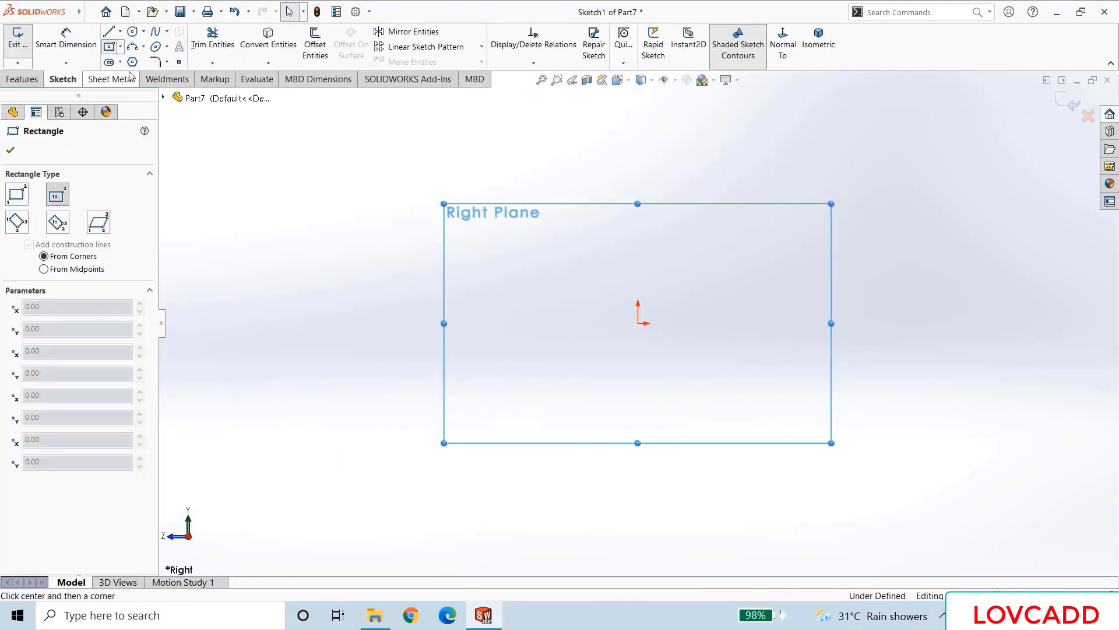
pyautogui.click(640, 328)
pyautogui.click(861, 415)
pyautogui.rightClick(862, 417)
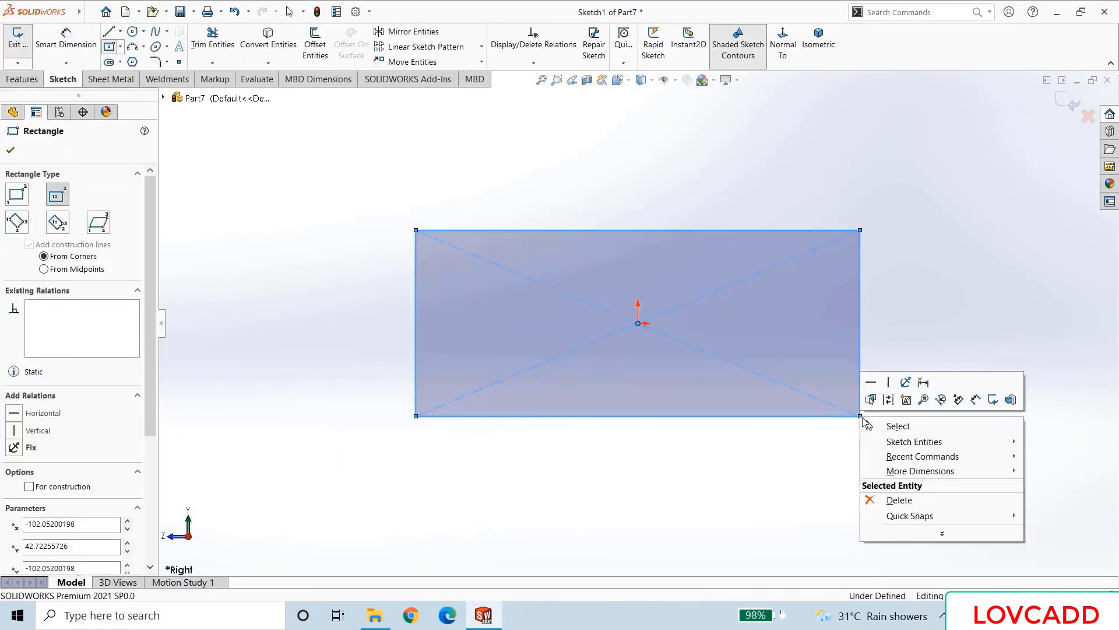
pyautogui.click(872, 425)
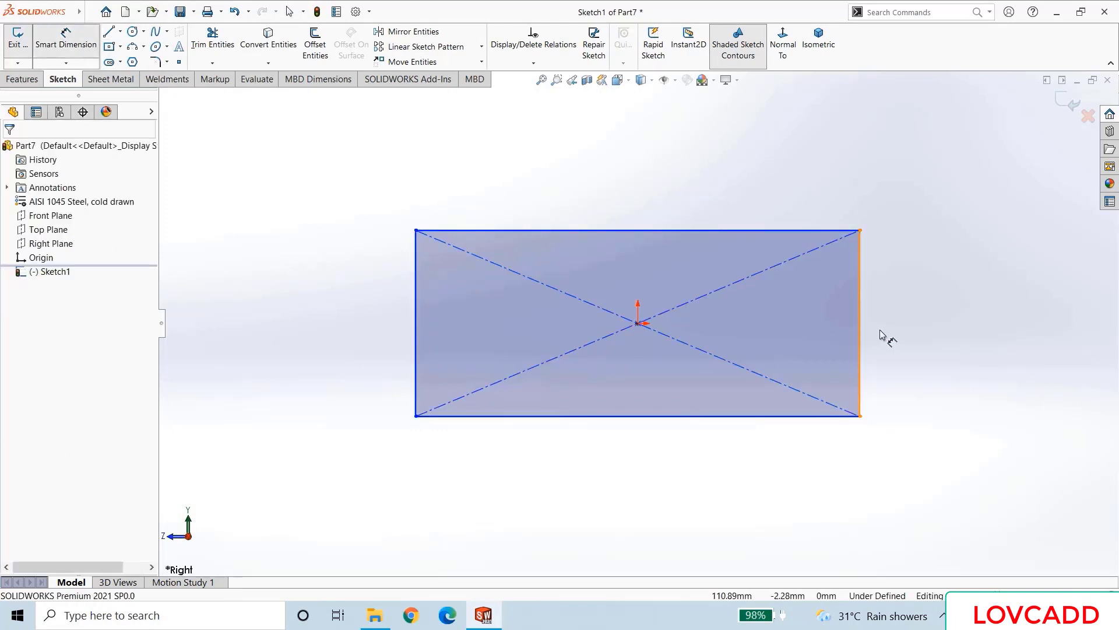
# - Dimension the rectangle to 54 mm high and 190 mm wide
pyautogui.click(861, 326)
pyautogui.click(913, 321)
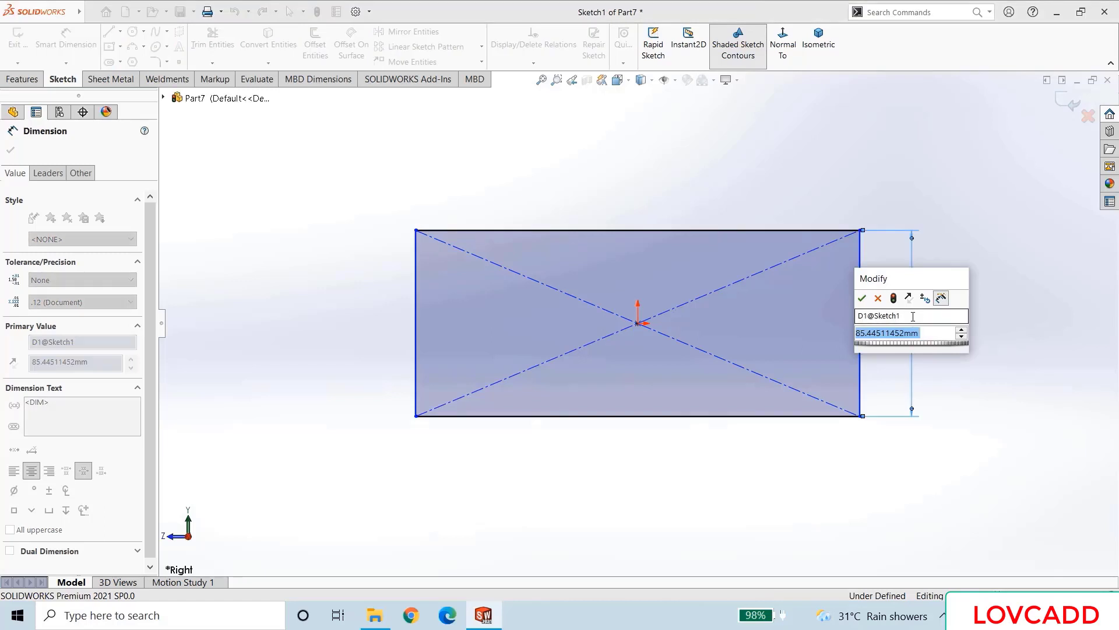
pyautogui.write('54')
pyautogui.press('Return')
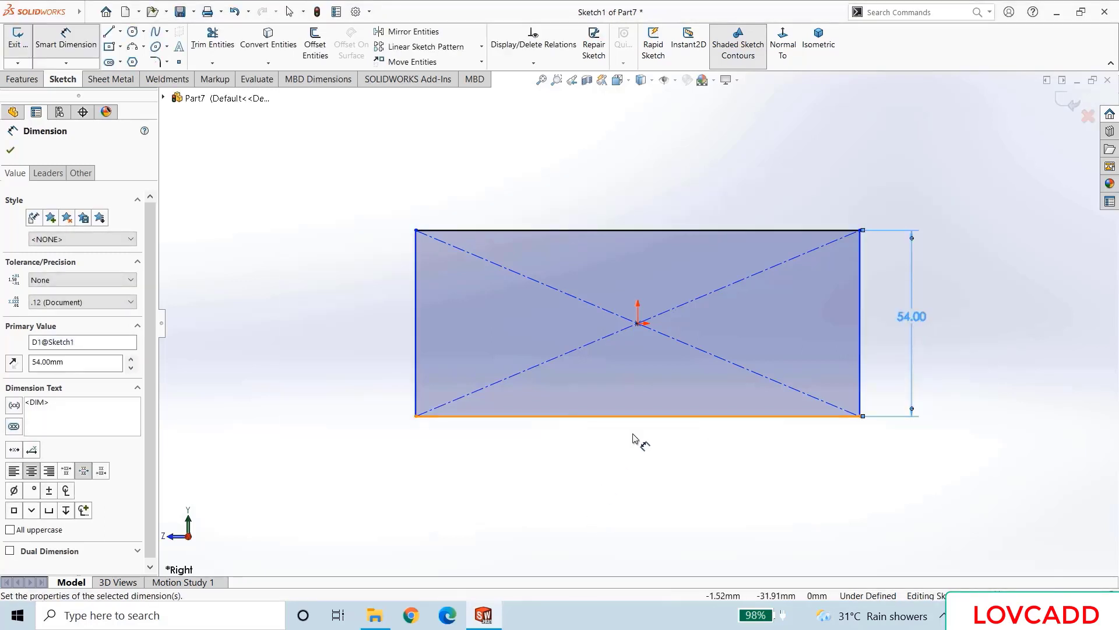
pyautogui.click(632, 424)
pyautogui.click(636, 464)
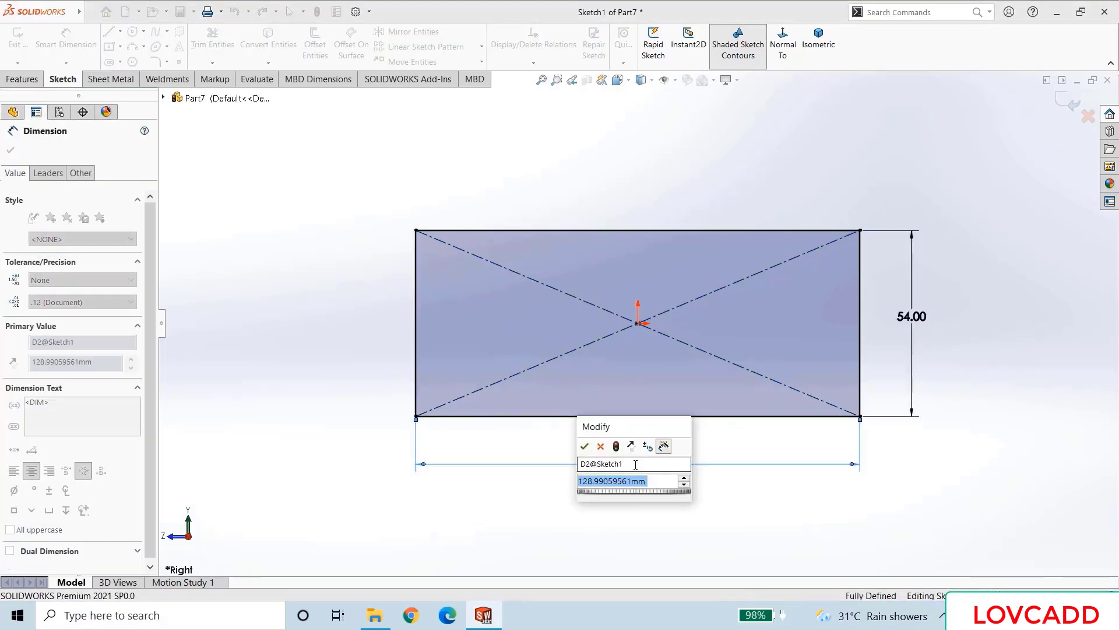
pyautogui.write('190')
pyautogui.press('Return')
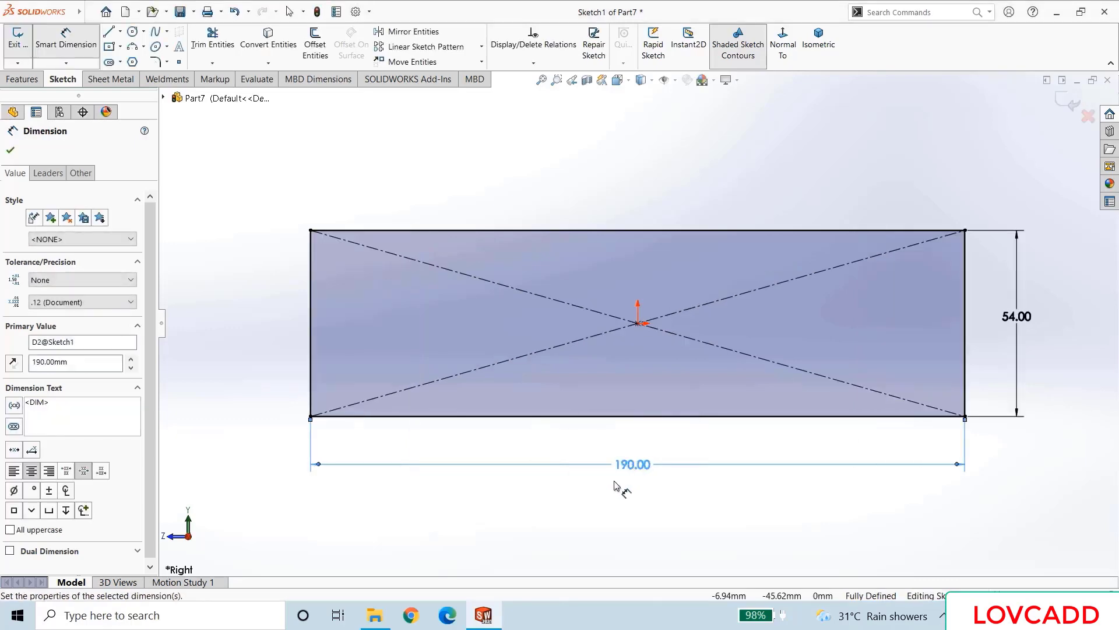
pyautogui.click(11, 152)
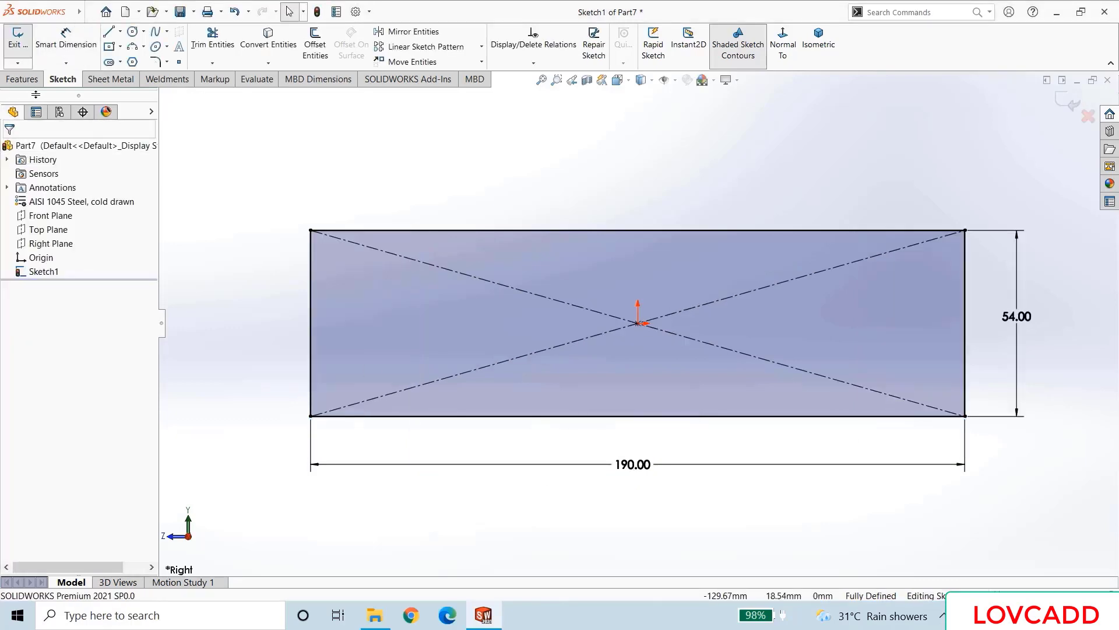
# - Extrude the rectangle 15 mm with a Mid Plane end condition
pyautogui.click(22, 79)
pyautogui.click(24, 41)
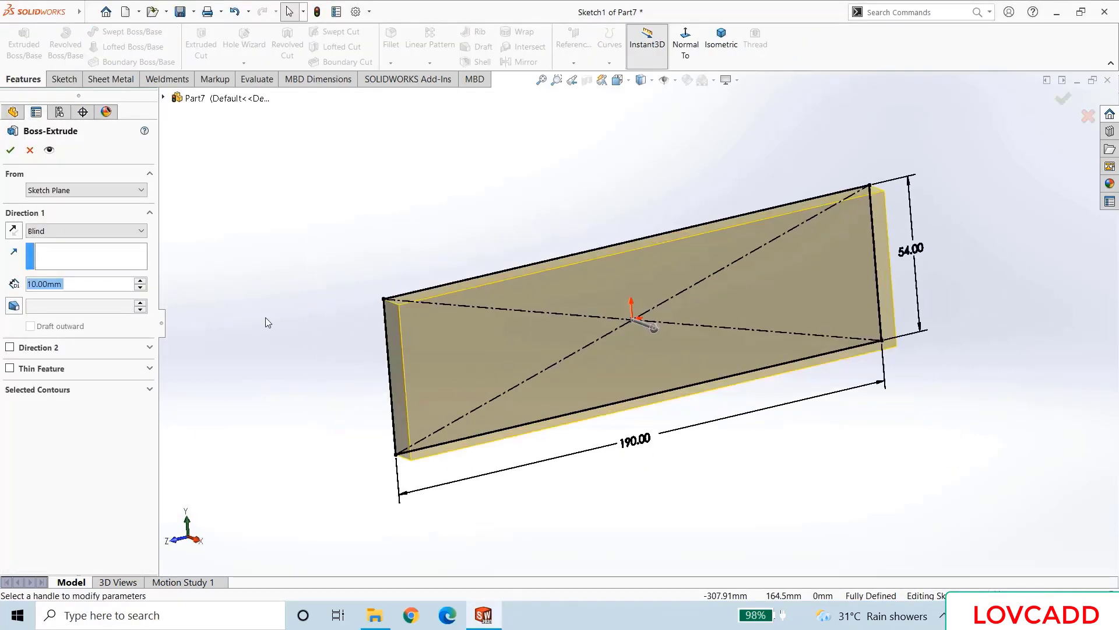
pyautogui.click(80, 229)
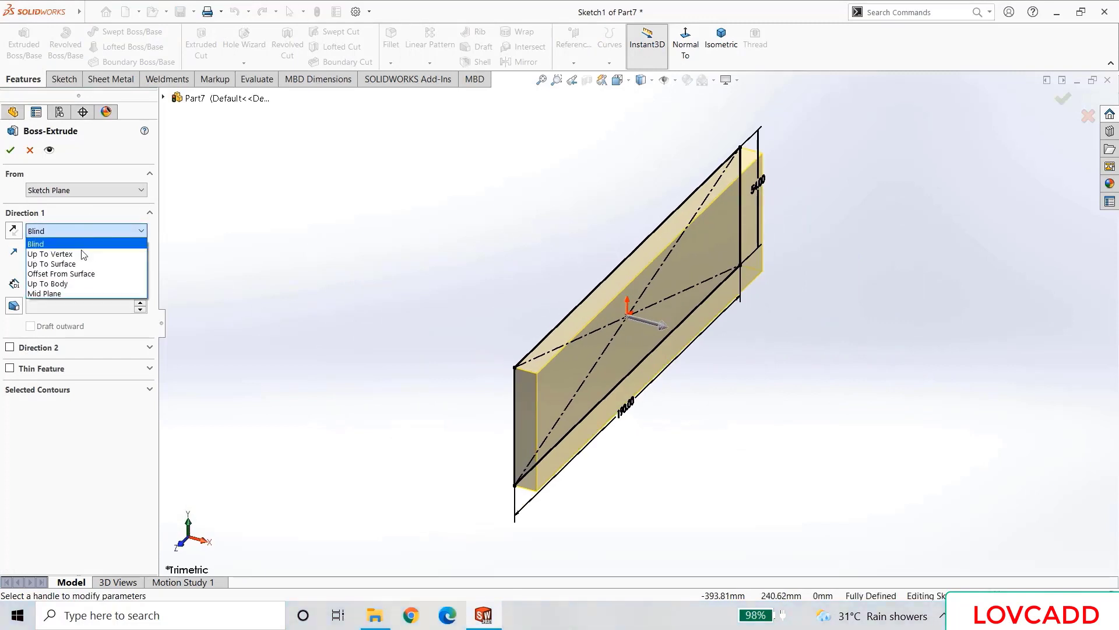
pyautogui.press('Escape')
pyautogui.click(58, 230)
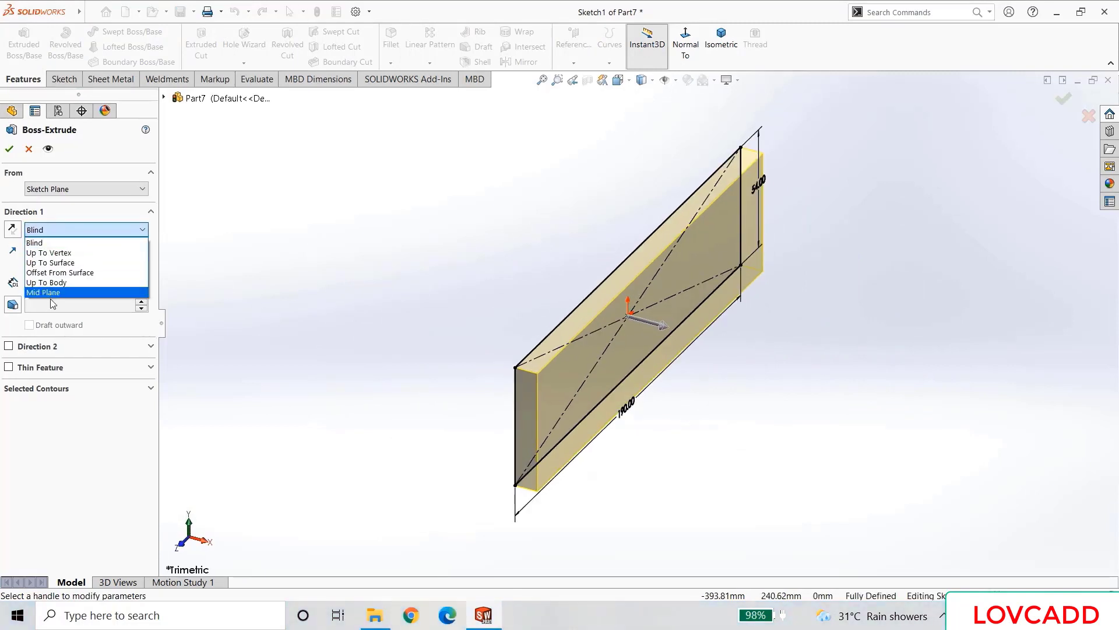
pyautogui.click(61, 290)
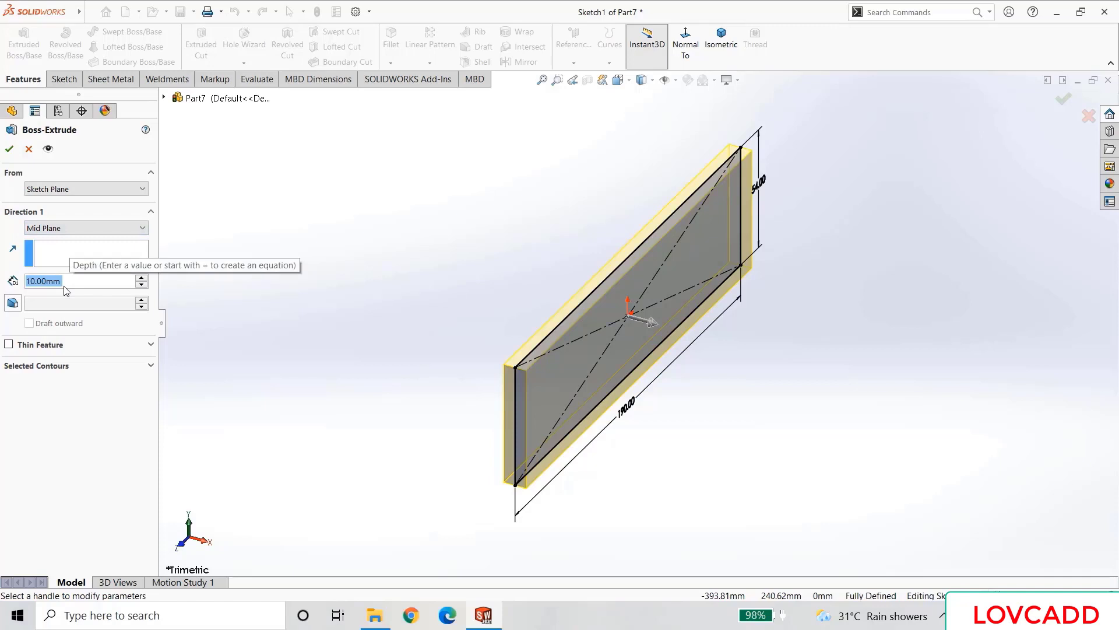
pyautogui.write('15')
pyautogui.press('Return')
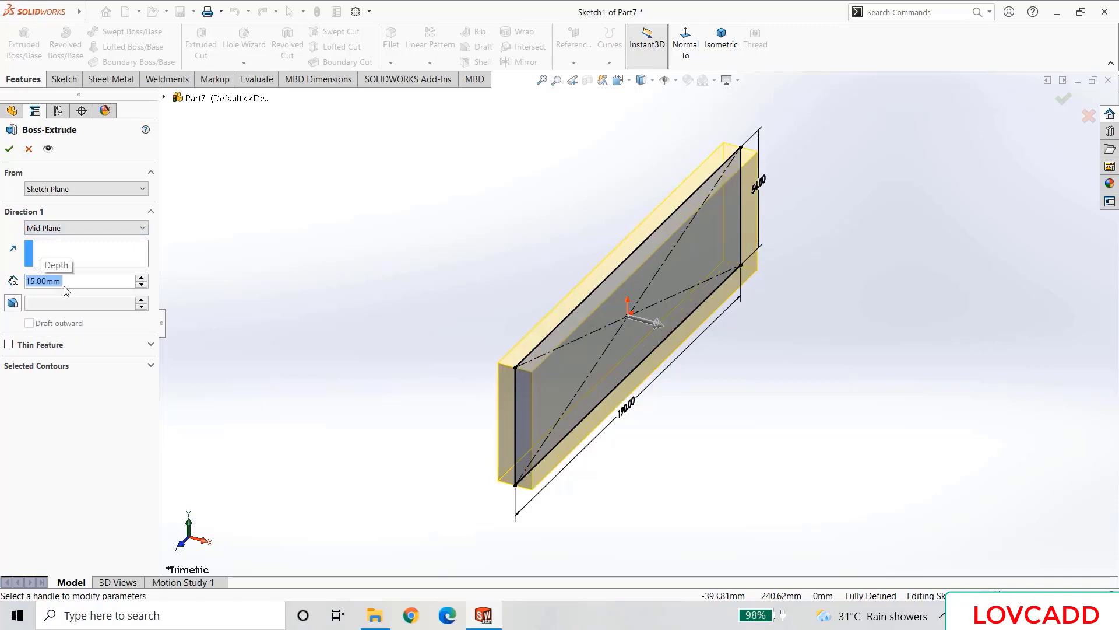
pyautogui.click(9, 149)
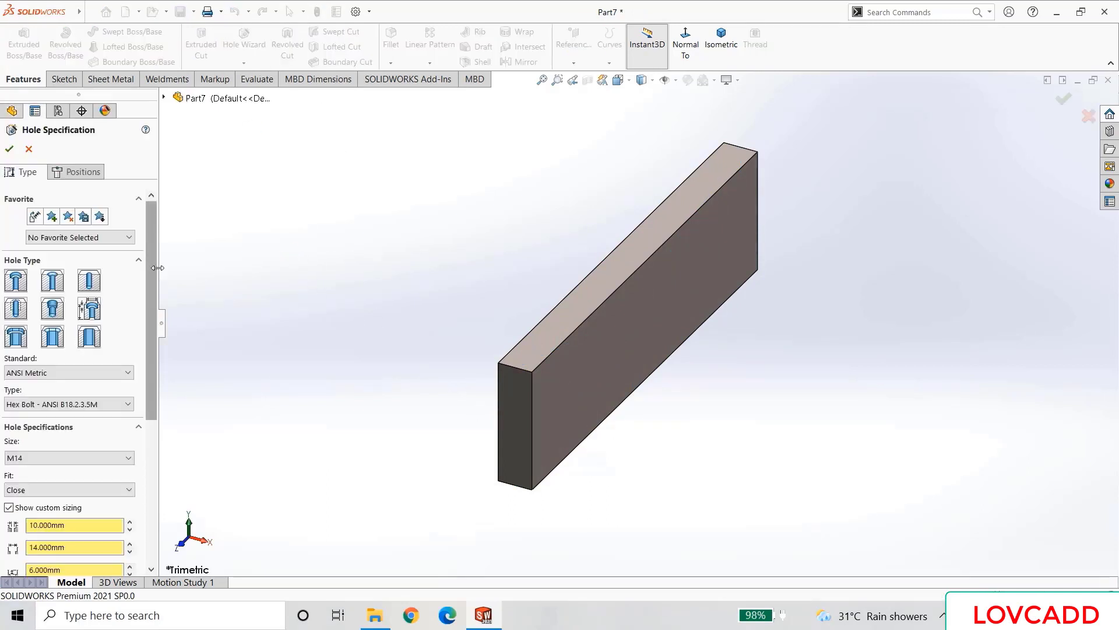
# - Place the M14 counterbore hole point on the plate's large face using a 3D sketch
pyautogui.moveTo(148, 267); pyautogui.dragTo(163, 346)
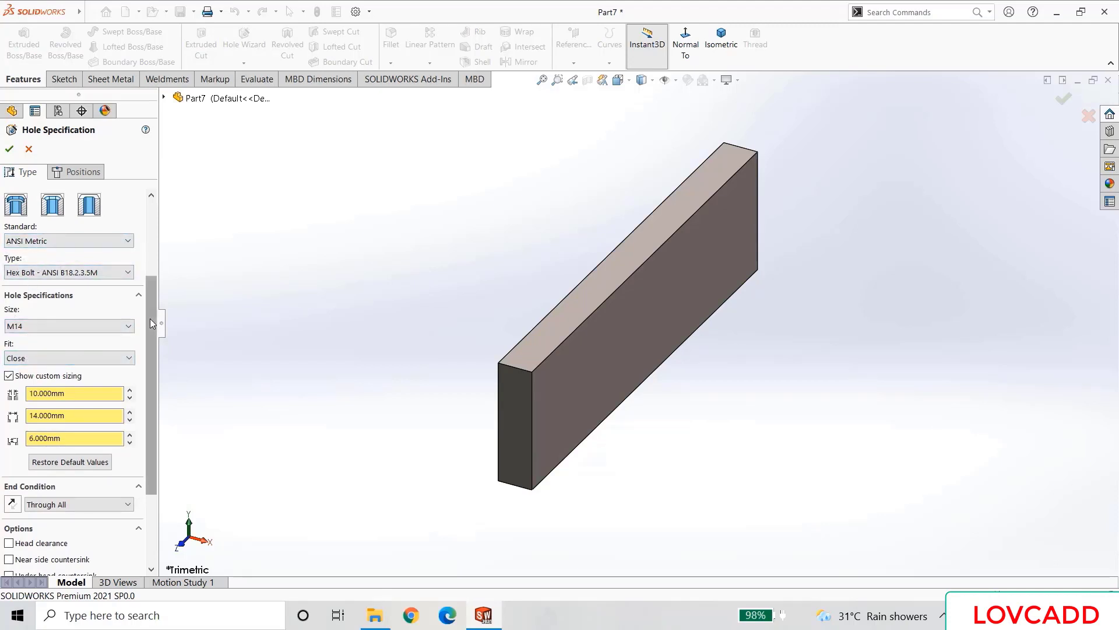
pyautogui.moveTo(150, 318); pyautogui.dragTo(149, 401)
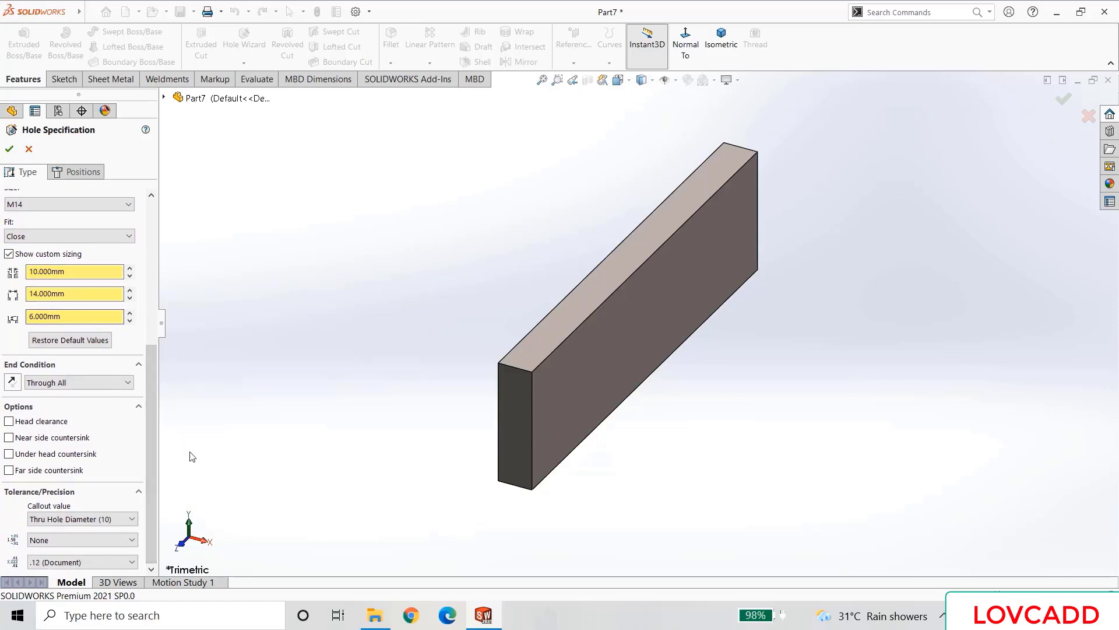
pyautogui.click(84, 175)
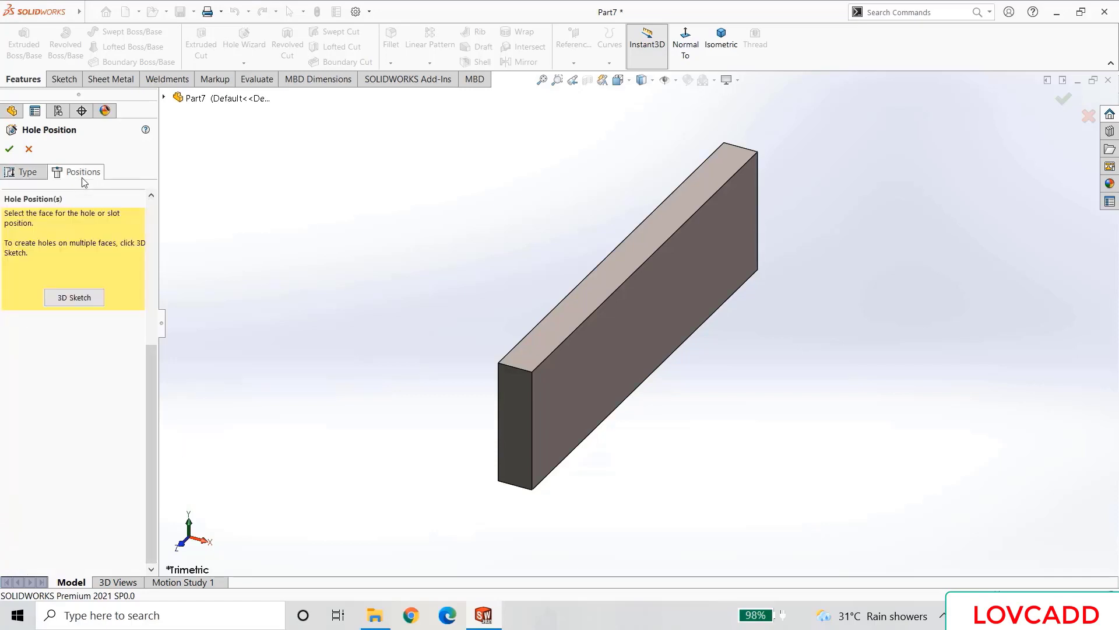
pyautogui.click(82, 298)
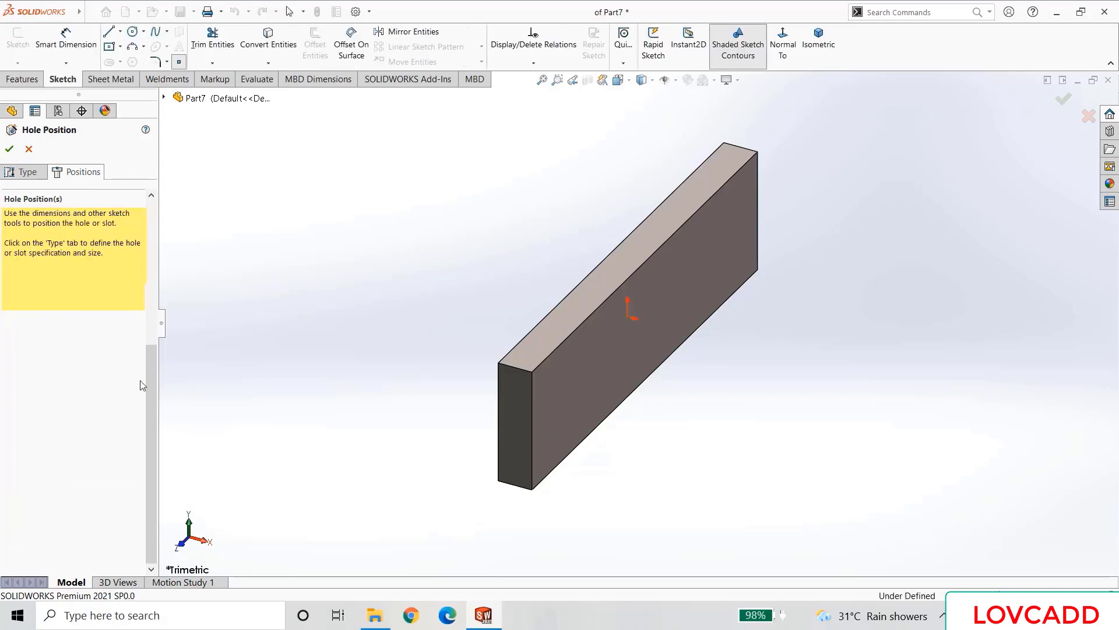
pyautogui.click(570, 403)
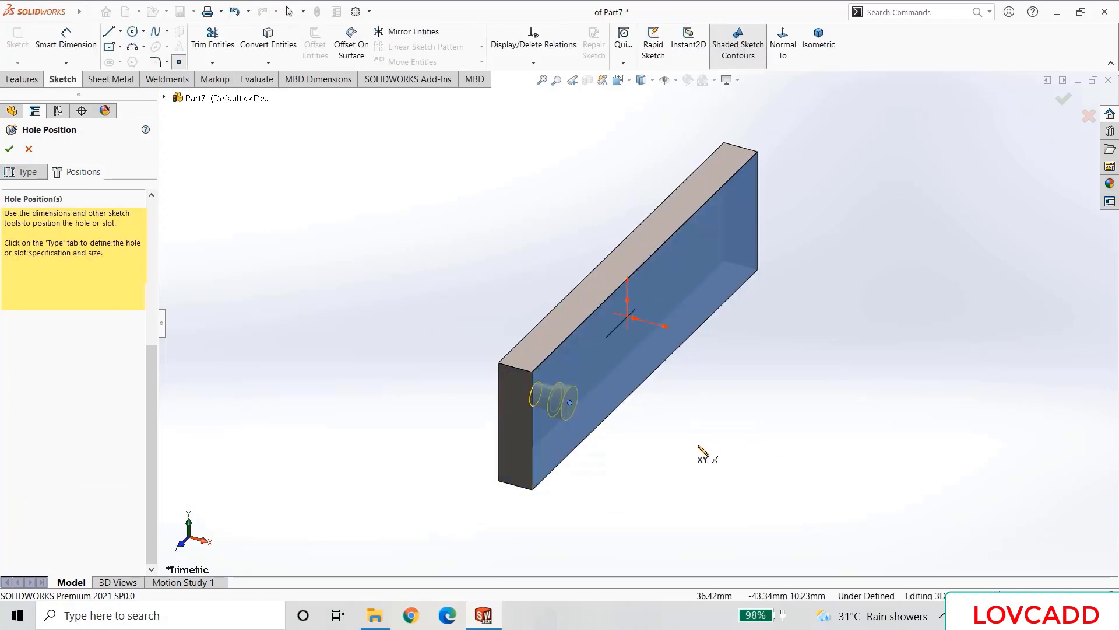
pyautogui.moveTo(708, 456); pyautogui.dragTo(647, 450, button='middle')
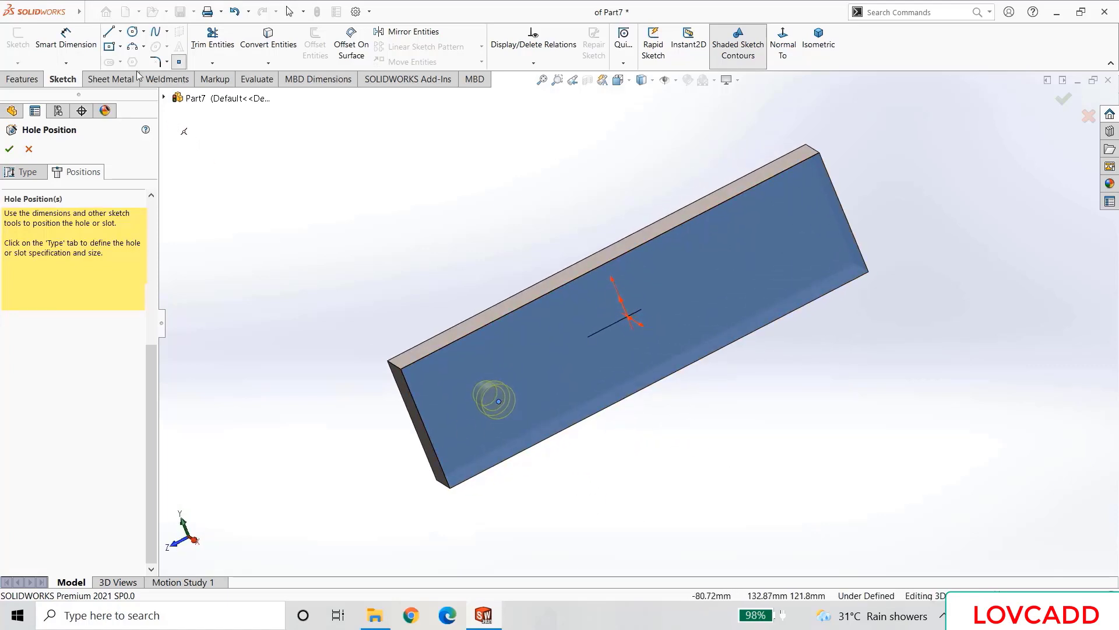
# - Dimension the hole centre 28 mm from the plate's long top edge
pyautogui.click(62, 42)
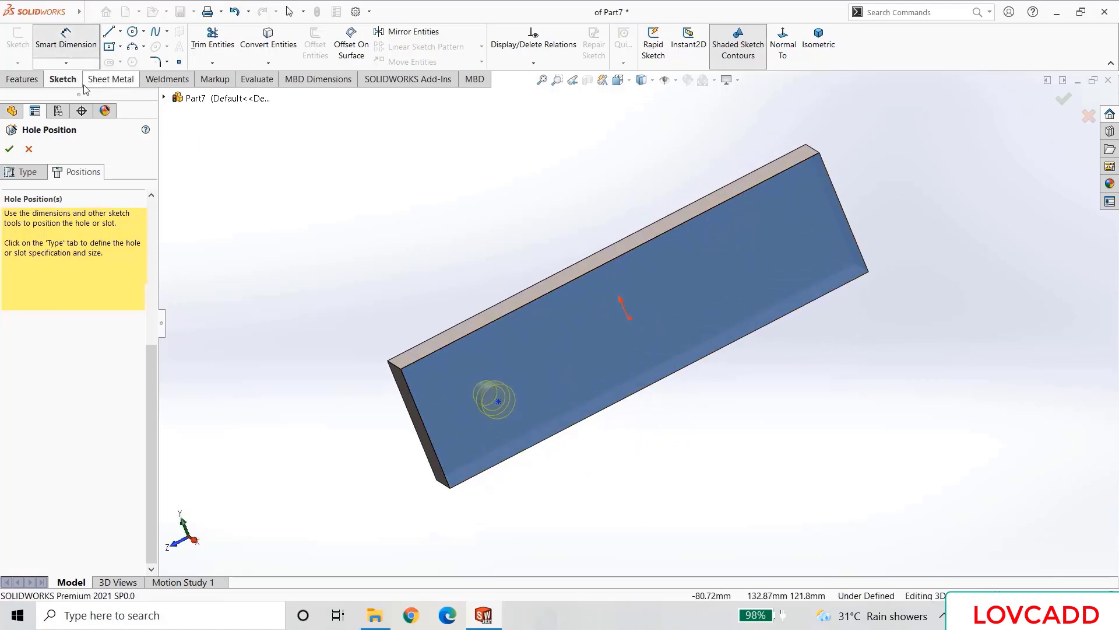
pyautogui.click(449, 341)
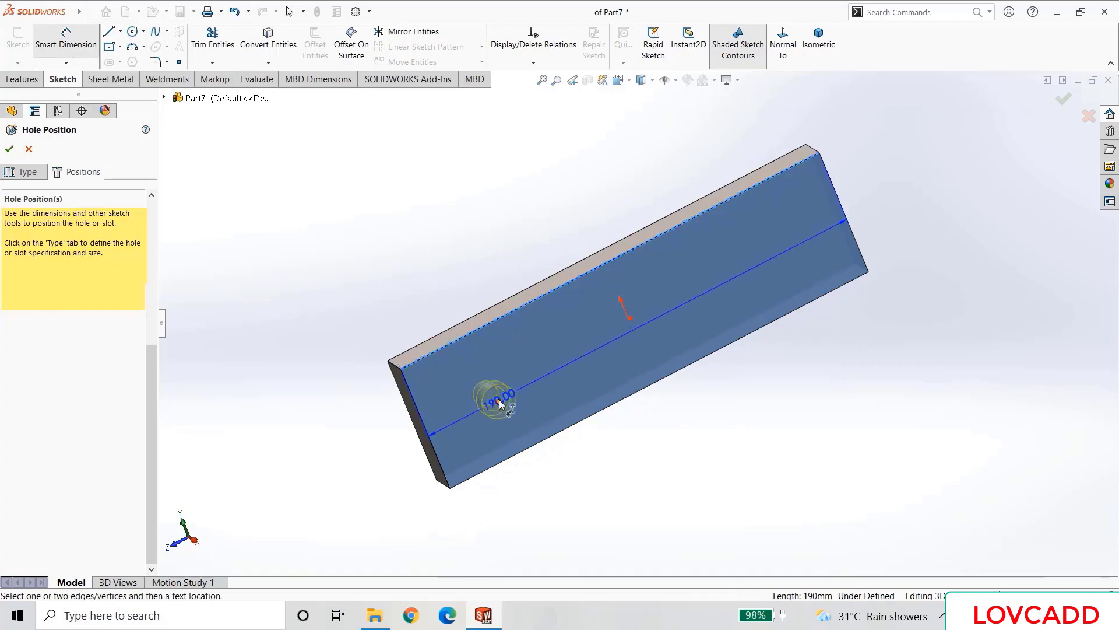
pyautogui.click(499, 401)
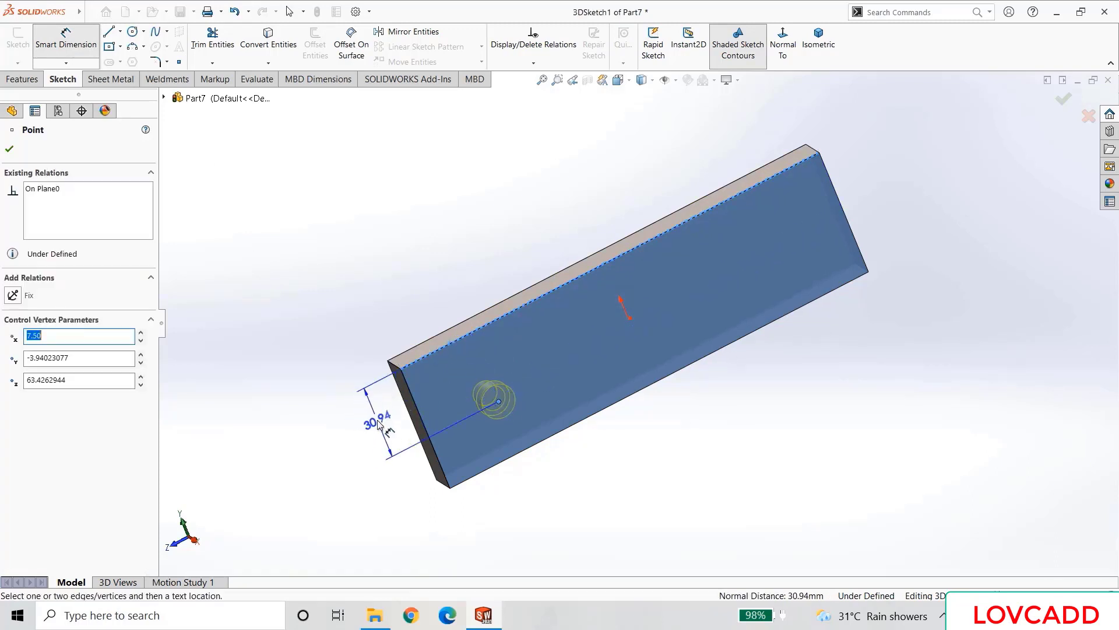
pyautogui.click(379, 423)
pyautogui.write('28')
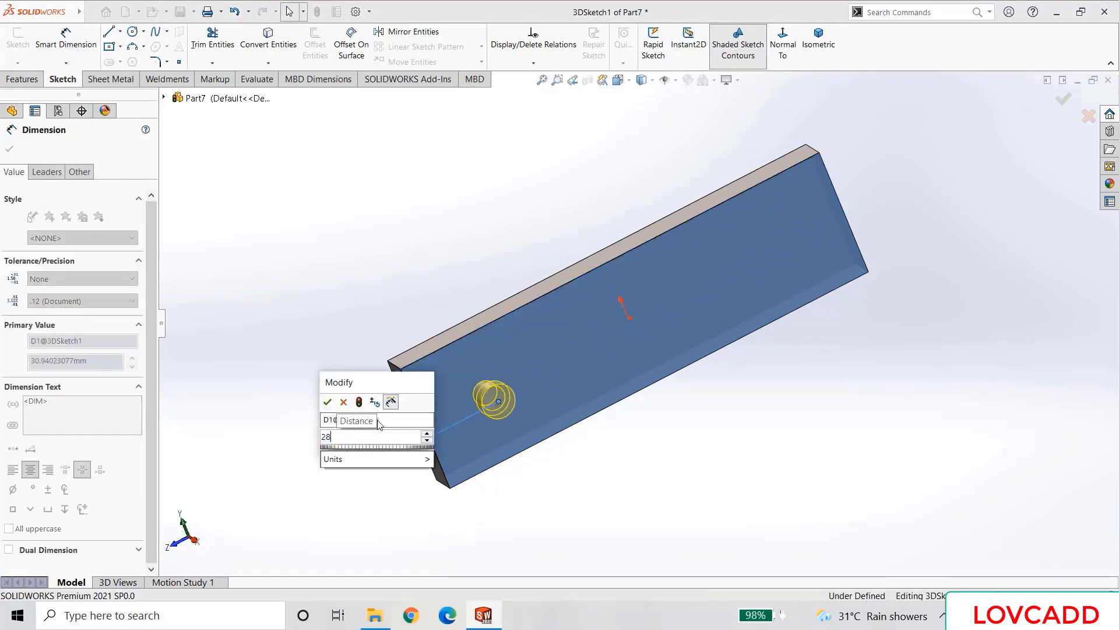
pyautogui.press('Return')
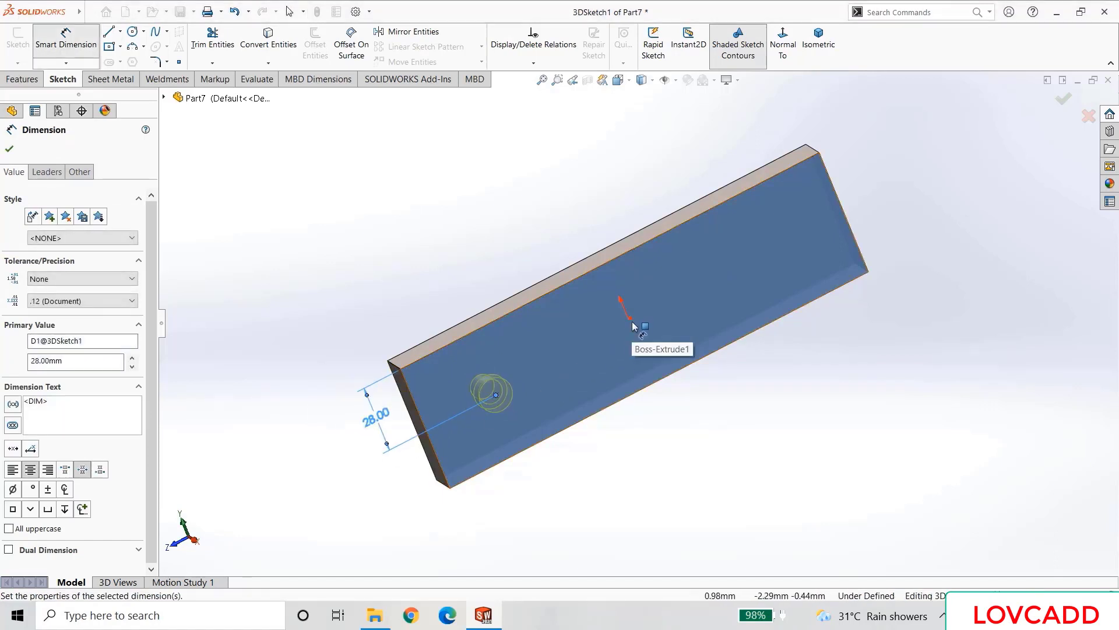
pyautogui.press('Escape')
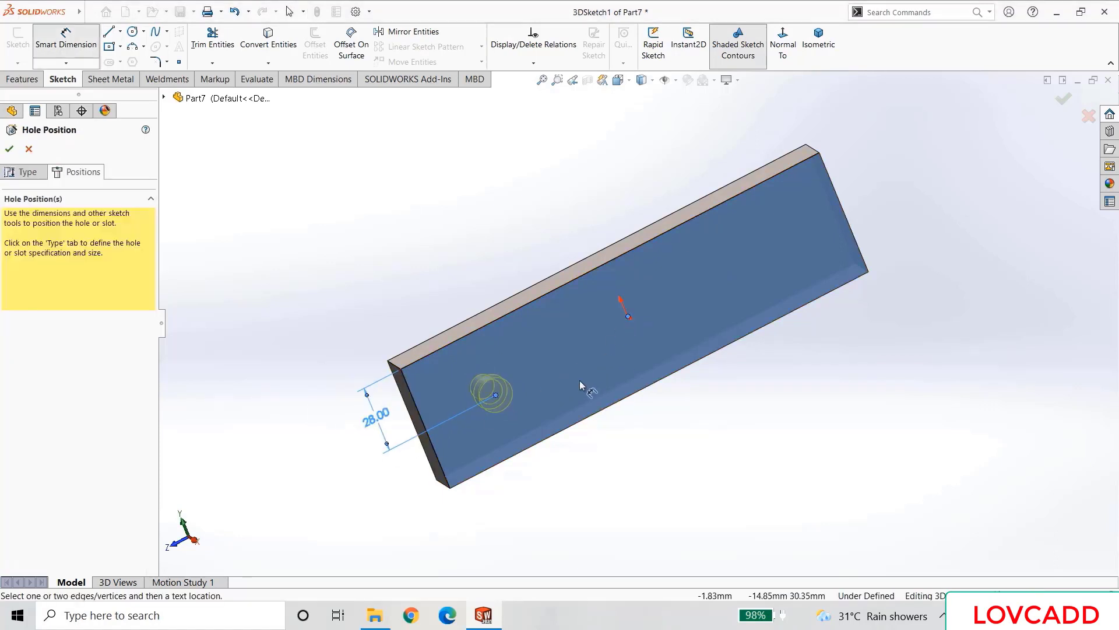
# - Dimension the hole 63 mm from the plate centre and finish the counterbored hole
pyautogui.click(495, 395)
pyautogui.click(628, 316)
pyautogui.click(503, 283)
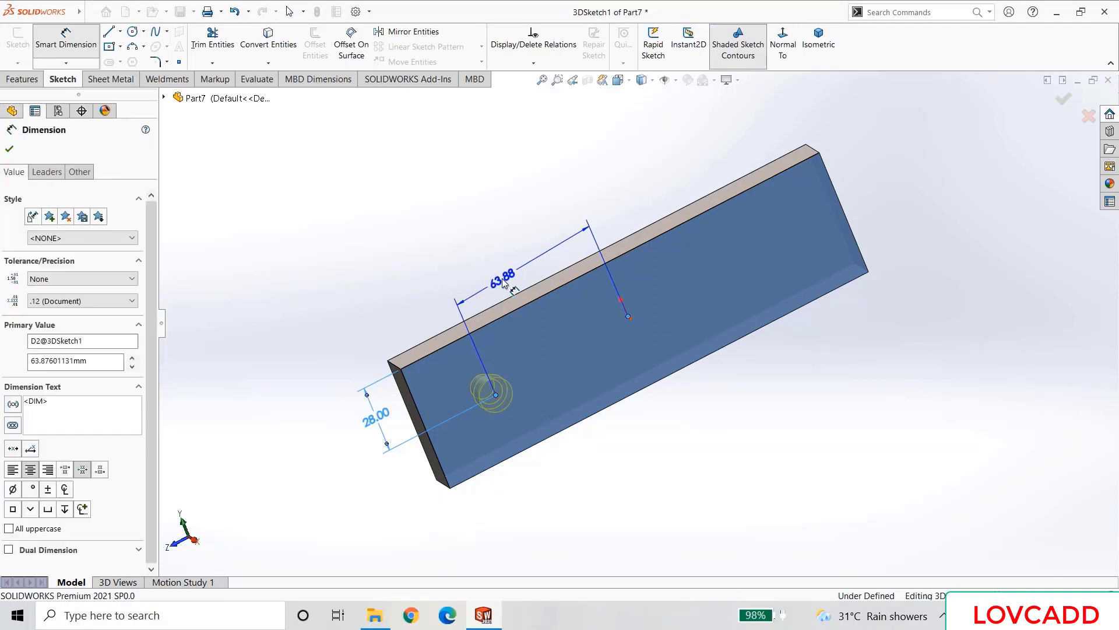
pyautogui.write('63')
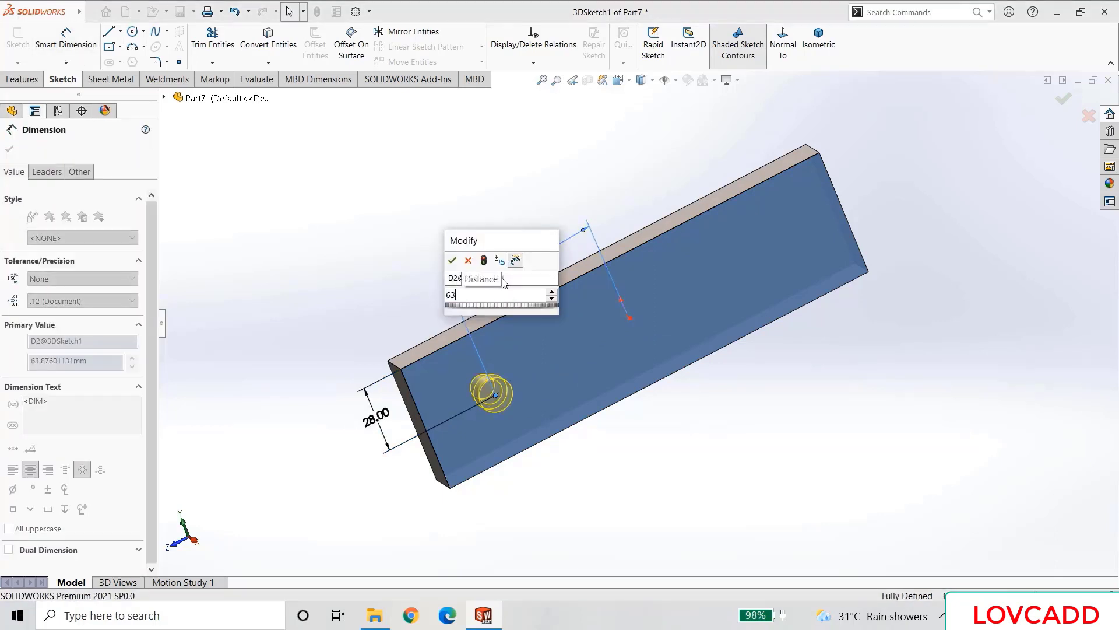
pyautogui.press('Return')
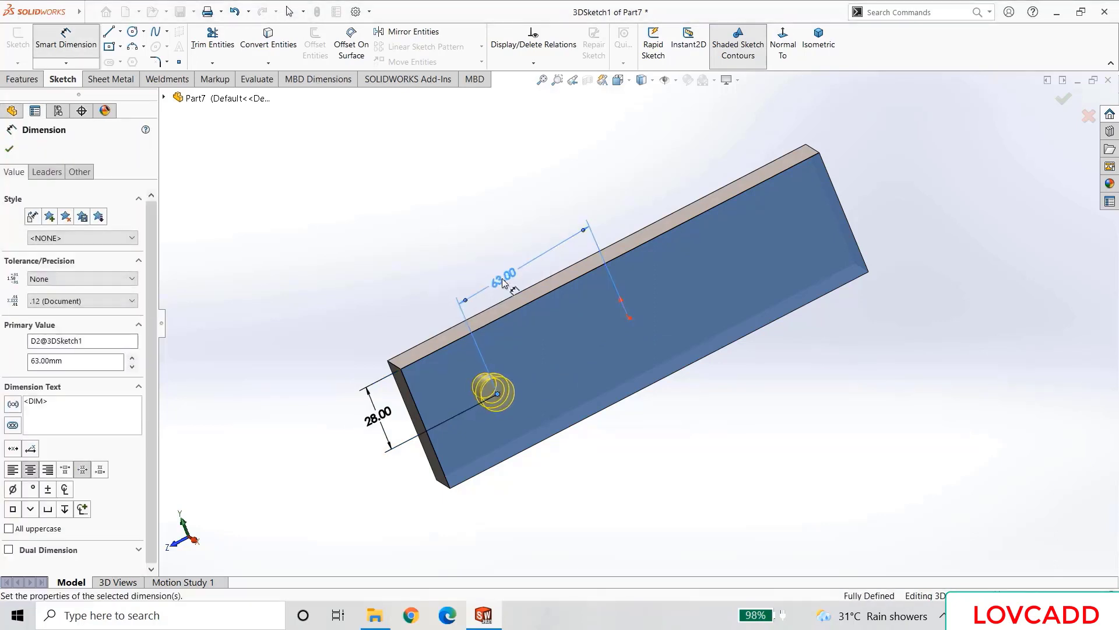
pyautogui.click(10, 149)
pyautogui.click(12, 162)
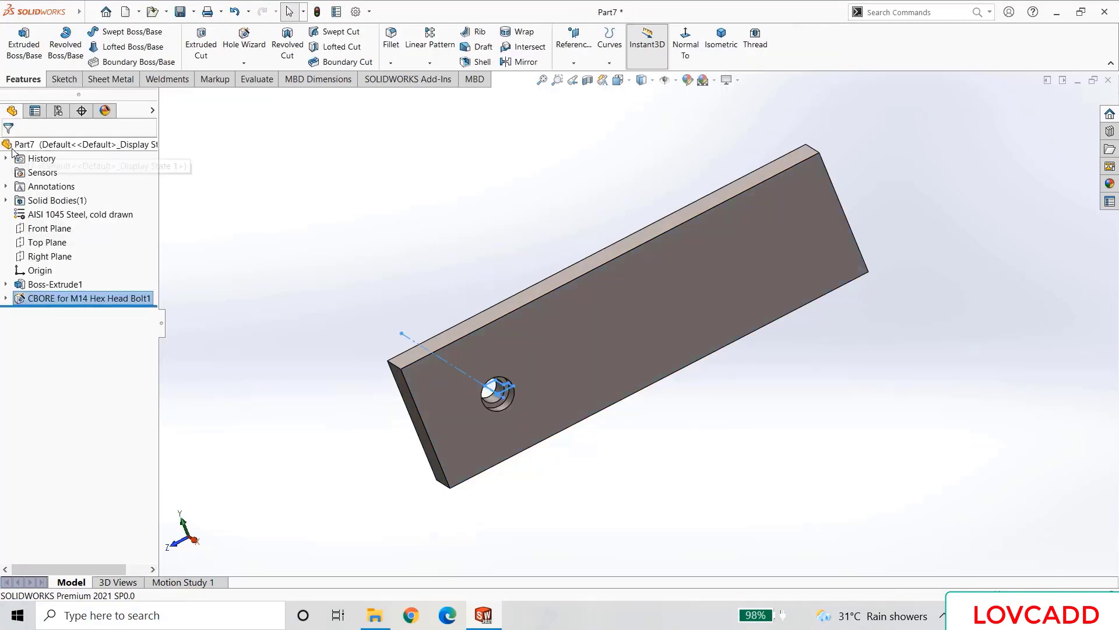
# - Mirror the CBORE hole feature across the Front Plane to create the second hole
pyautogui.click(260, 181)
pyautogui.moveTo(334, 246); pyautogui.dragTo(302, 203, button='middle')
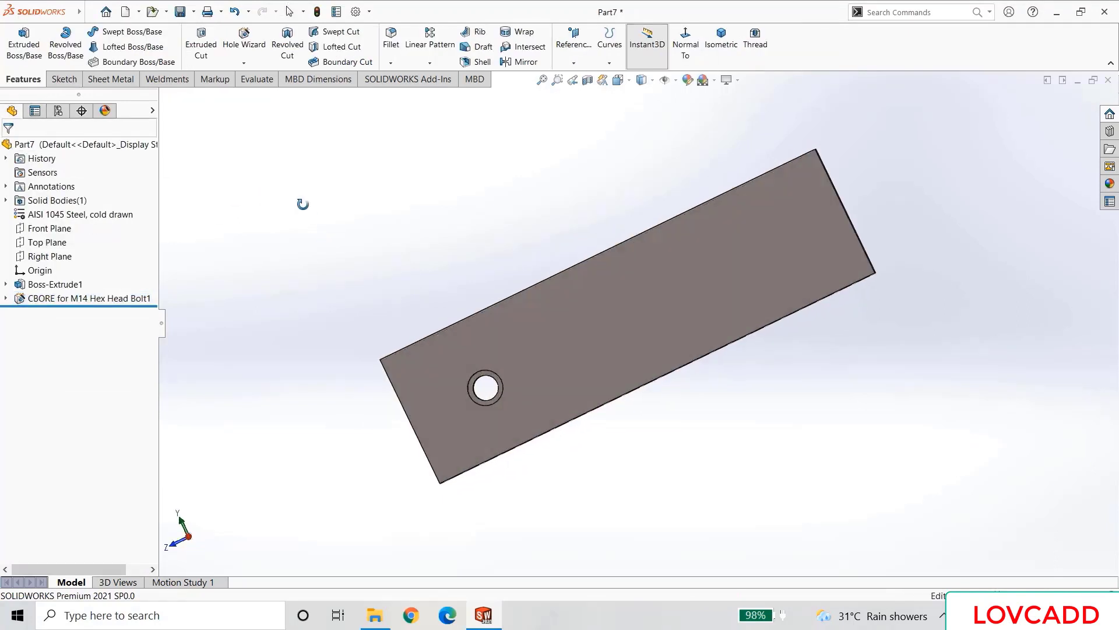
pyautogui.click(523, 62)
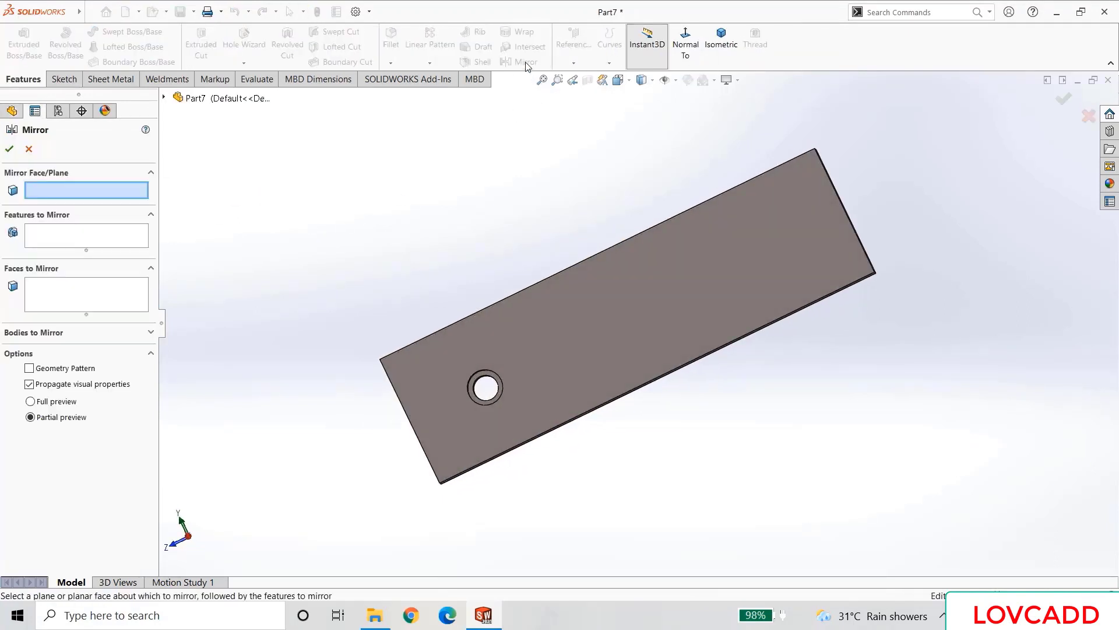
pyautogui.click(164, 97)
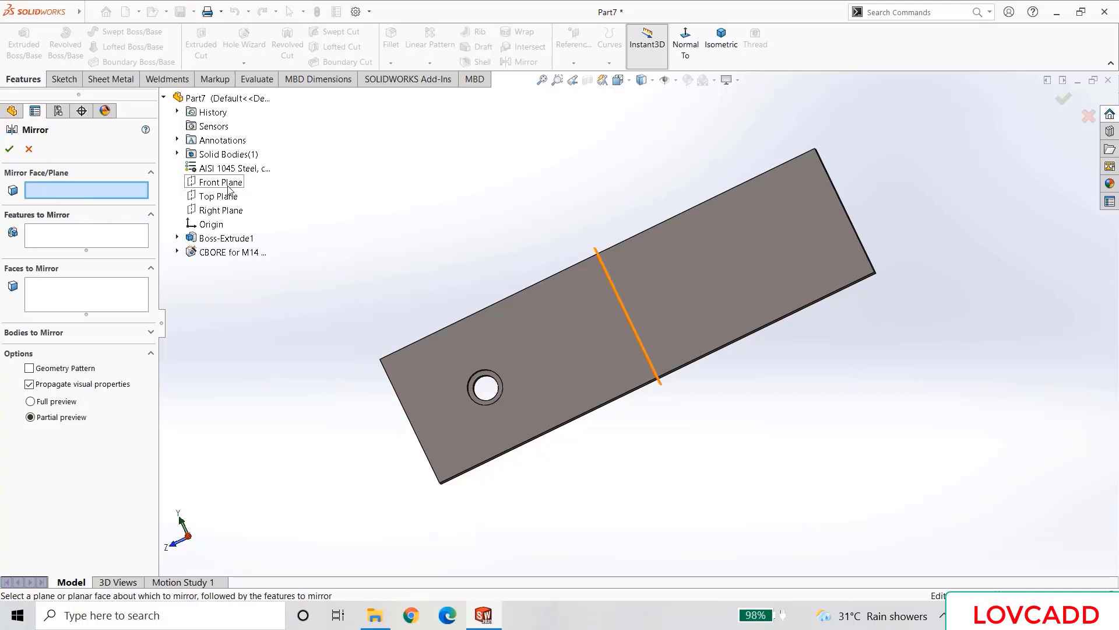
pyautogui.click(228, 186)
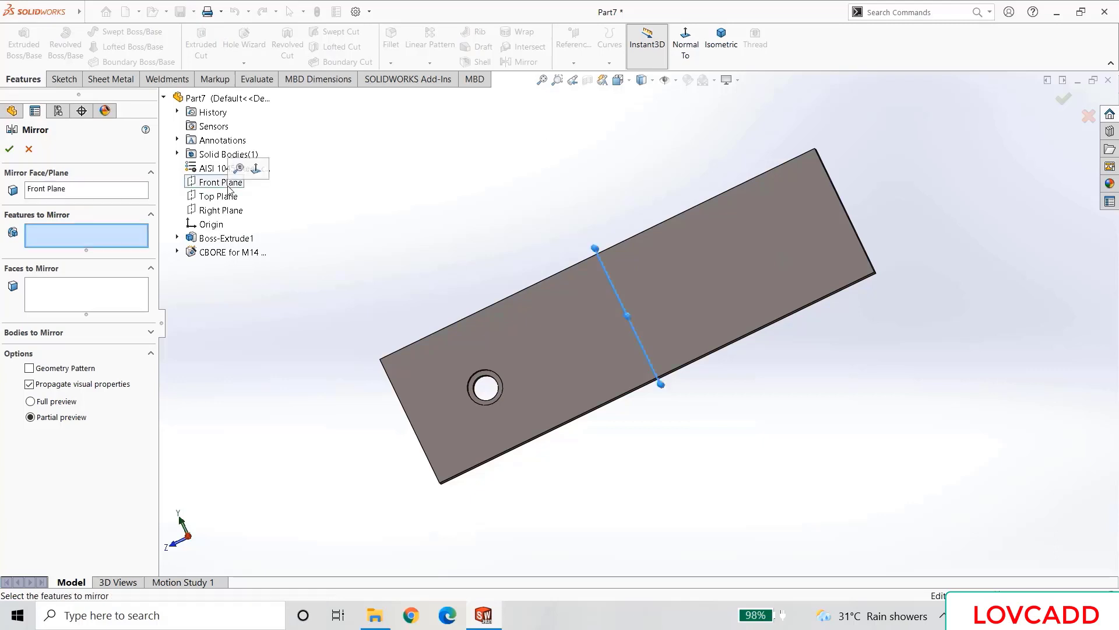
pyautogui.click(220, 254)
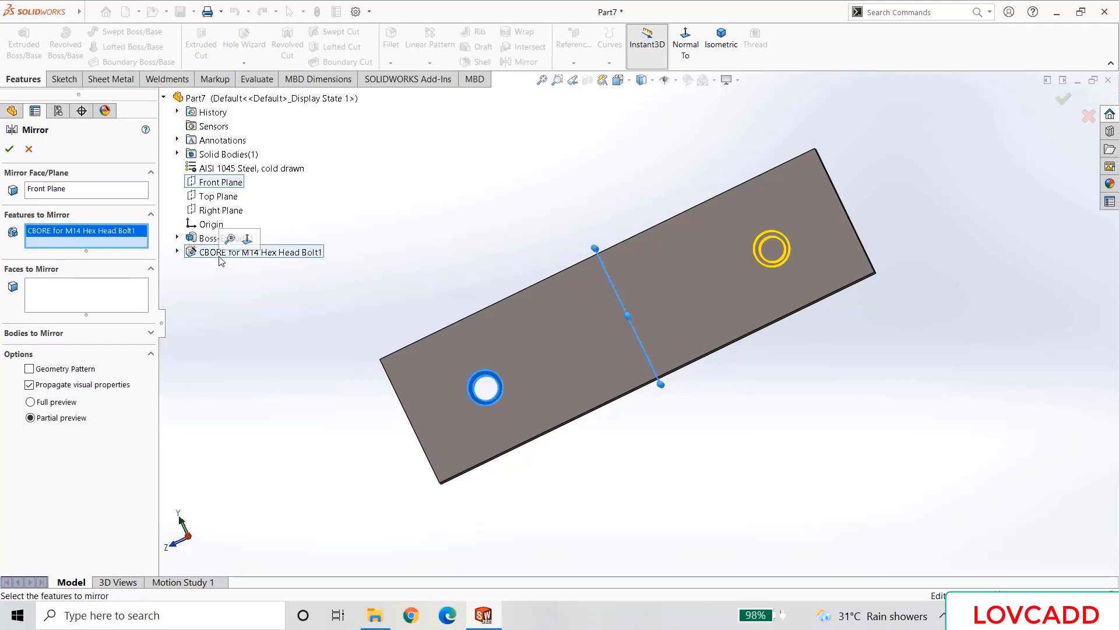
pyautogui.click(7, 150)
pyautogui.moveTo(289, 279); pyautogui.dragTo(316, 304, button='middle')
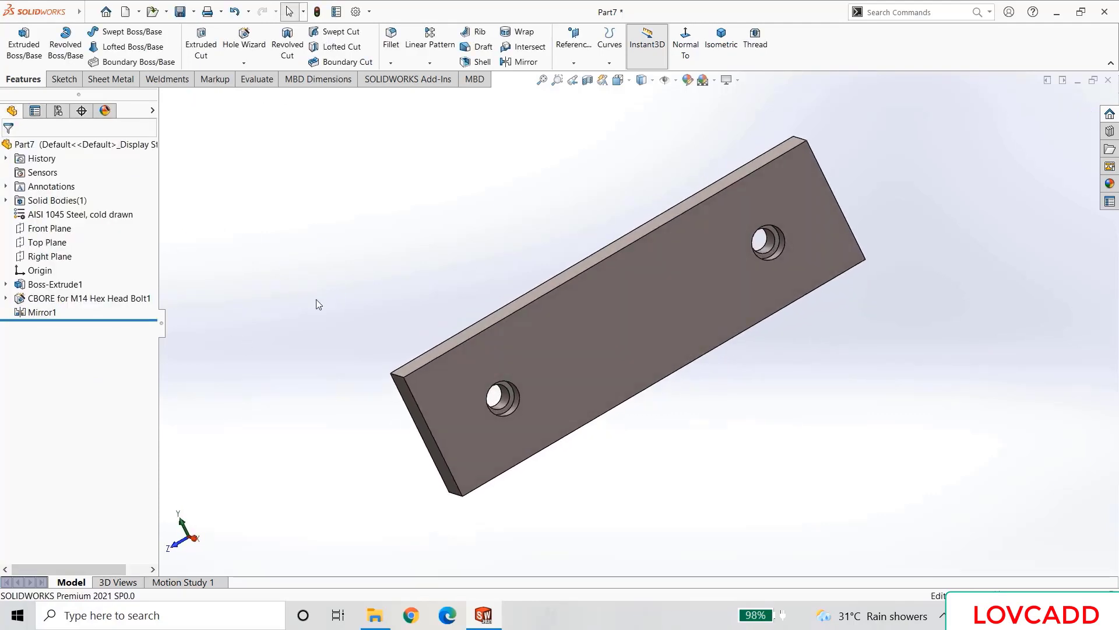
# - Save the plate with the file name 'jaw plate'
pyautogui.click(180, 11)
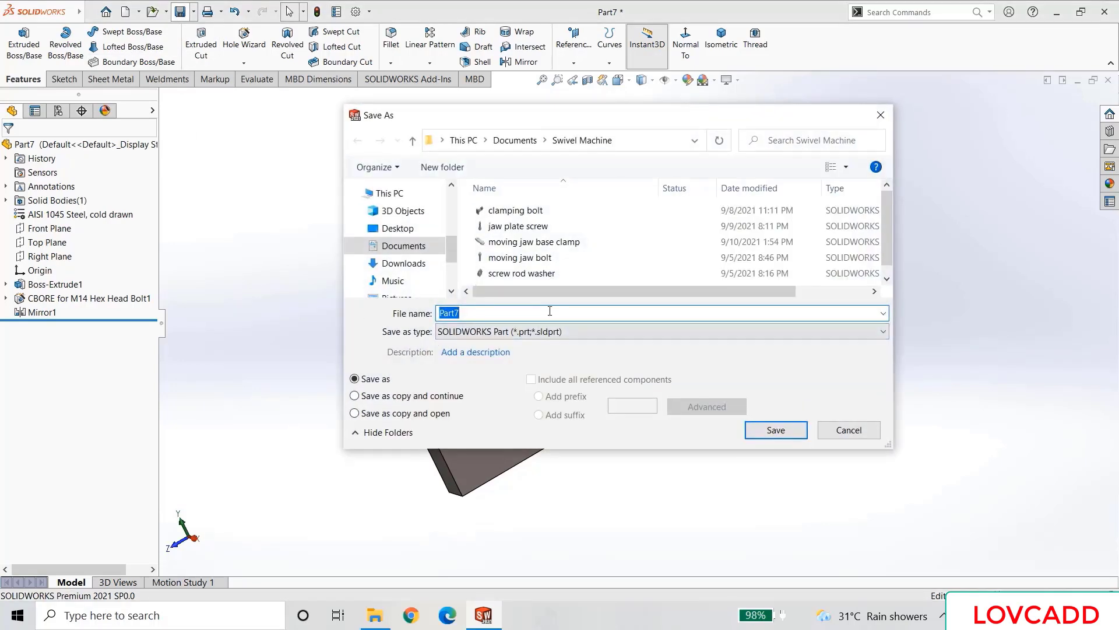
pyautogui.write('ja')
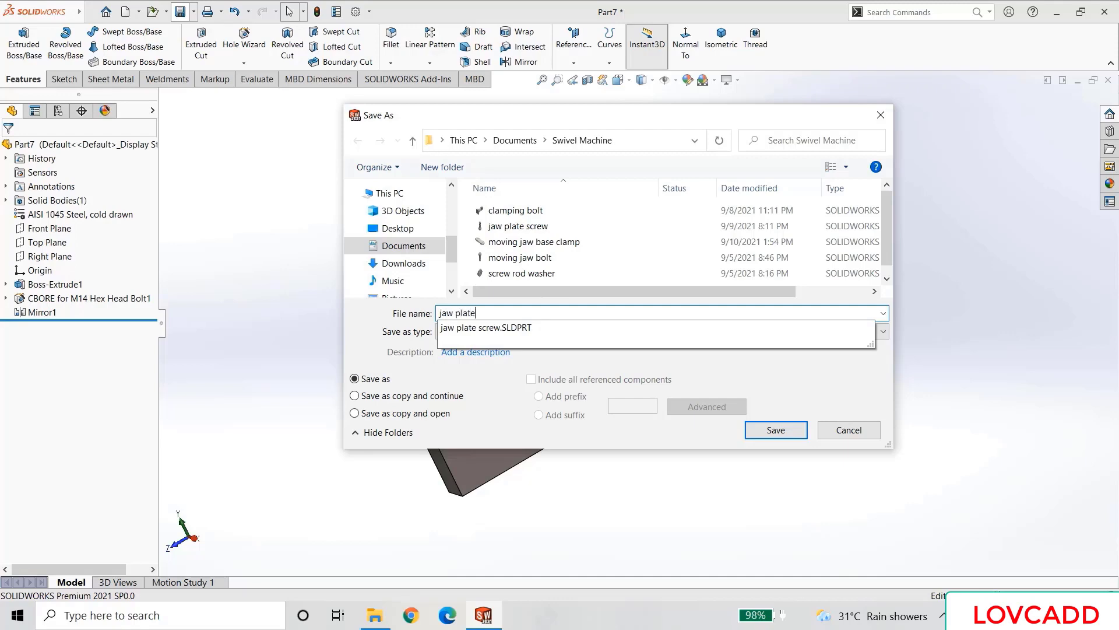
pyautogui.write('w plate')
pyautogui.click(776, 429)
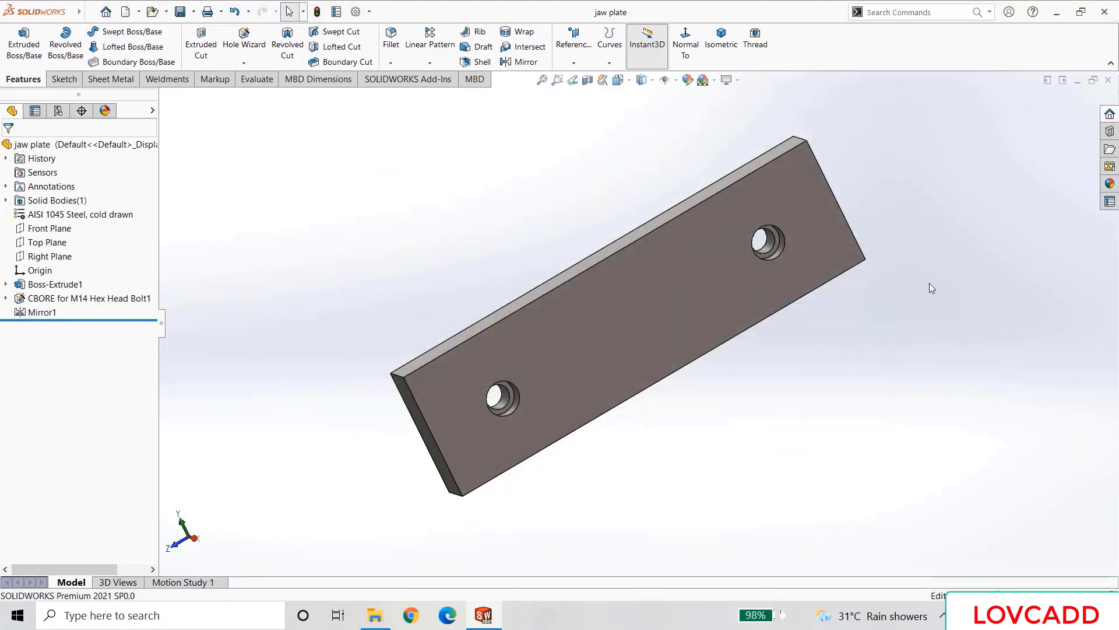
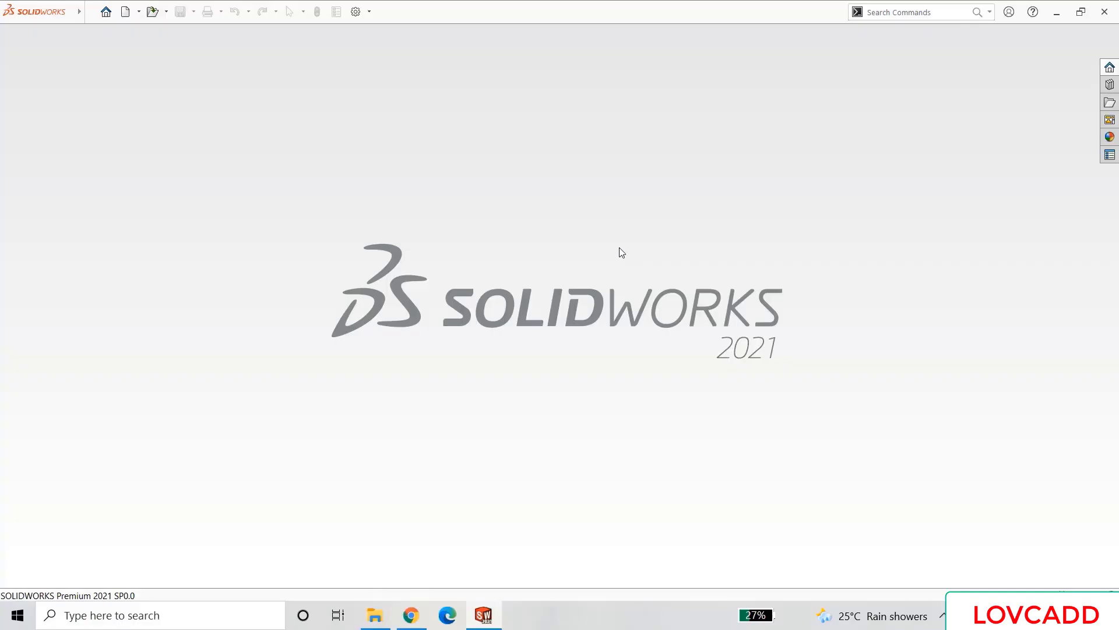
# - Create a new part document
pyautogui.click(126, 16)
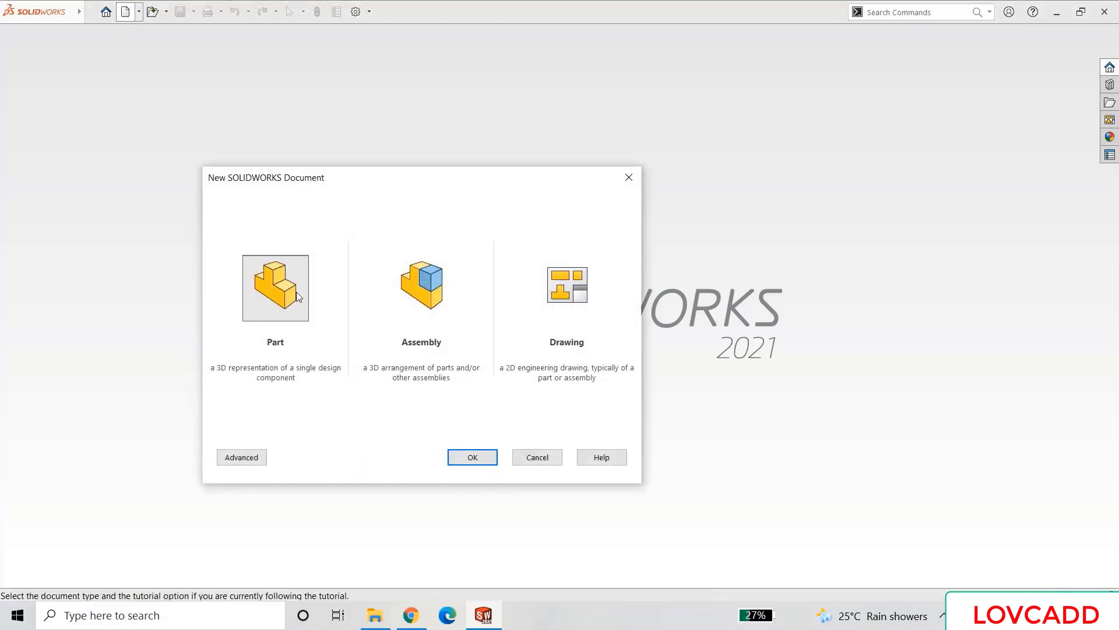
pyautogui.click(297, 296)
pyautogui.click(472, 457)
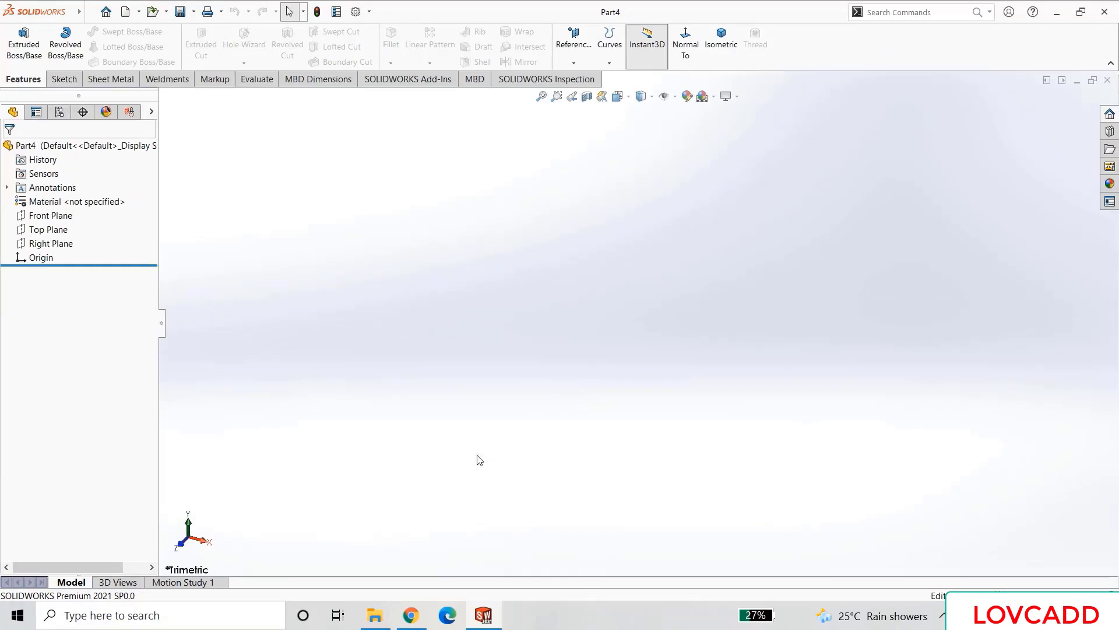
# - Assign AISI 1020 steel as the part's material
pyautogui.rightClick(76, 201)
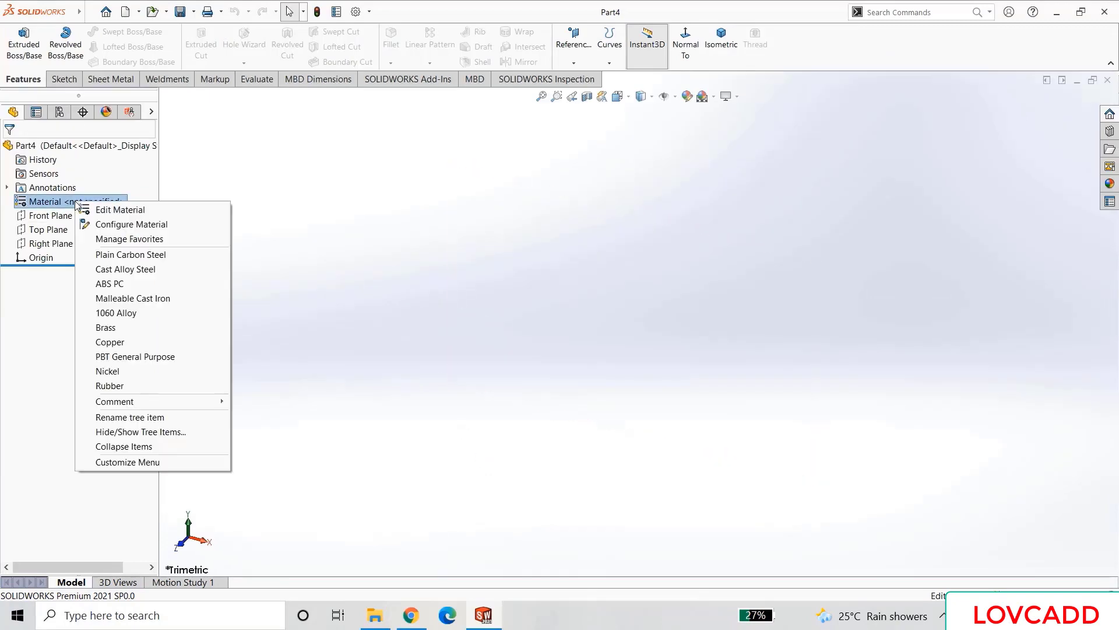
pyautogui.click(114, 209)
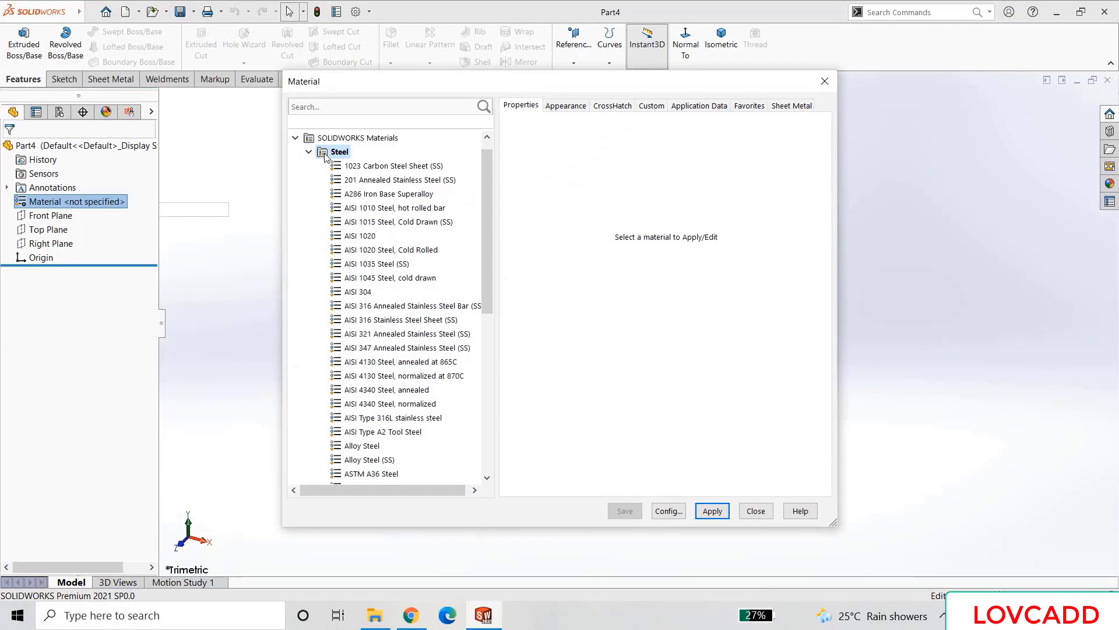
pyautogui.click(359, 236)
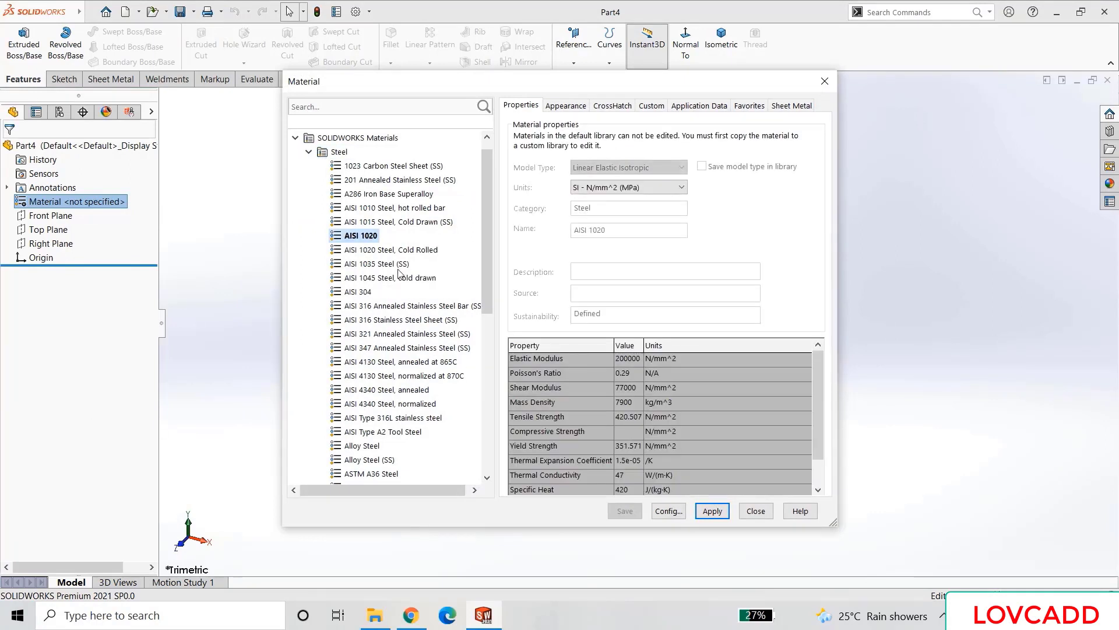
pyautogui.click(711, 512)
pyautogui.click(750, 513)
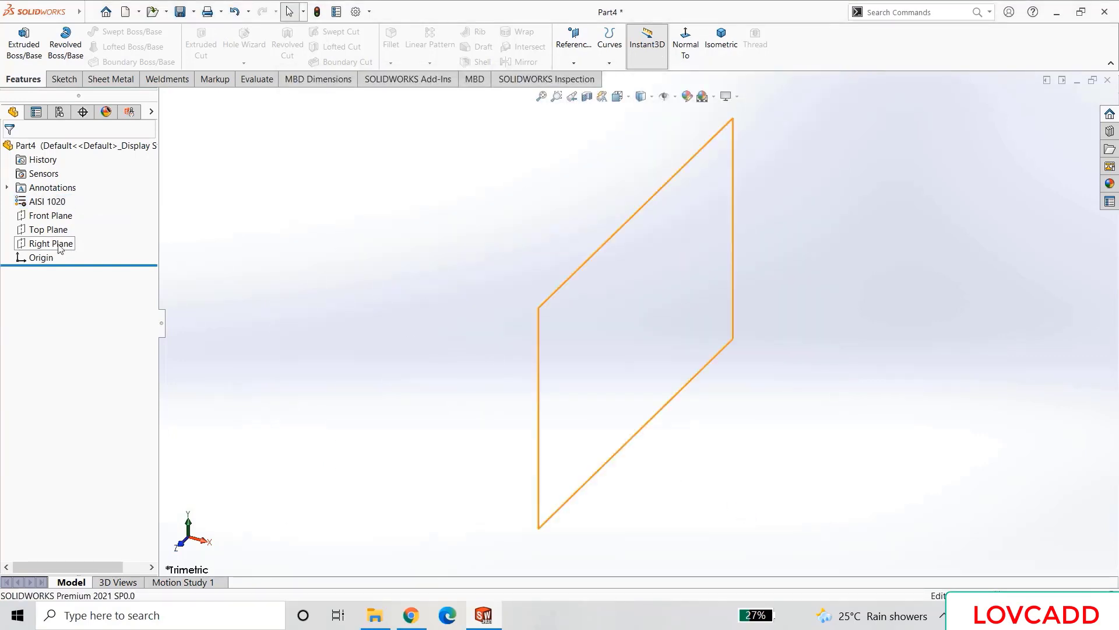
# - Sketch a circle at the origin on the Top Plane and dimension it Ø14 mm
pyautogui.click(46, 230)
pyautogui.click(63, 214)
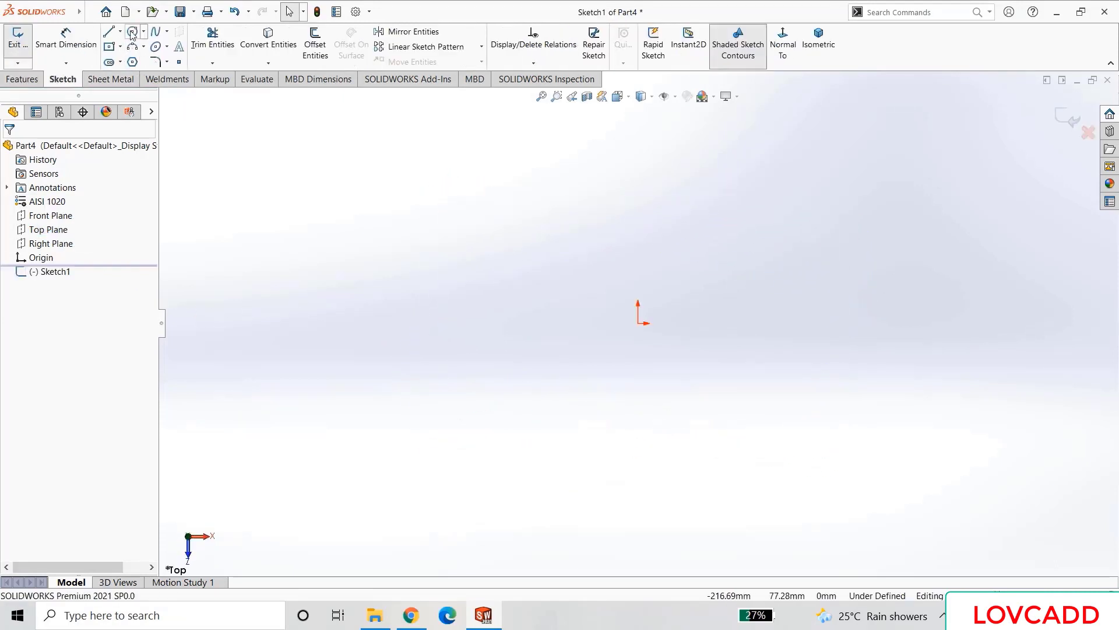
pyautogui.click(133, 31)
pyautogui.click(639, 322)
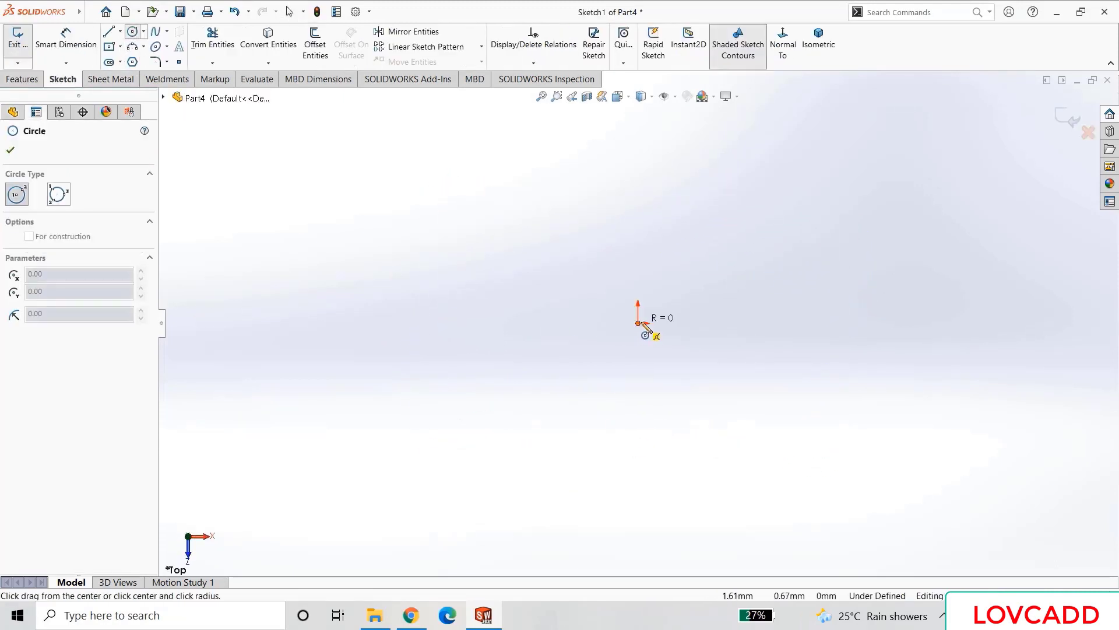
pyautogui.click(731, 453)
pyautogui.rightClick(732, 452)
pyautogui.click(749, 454)
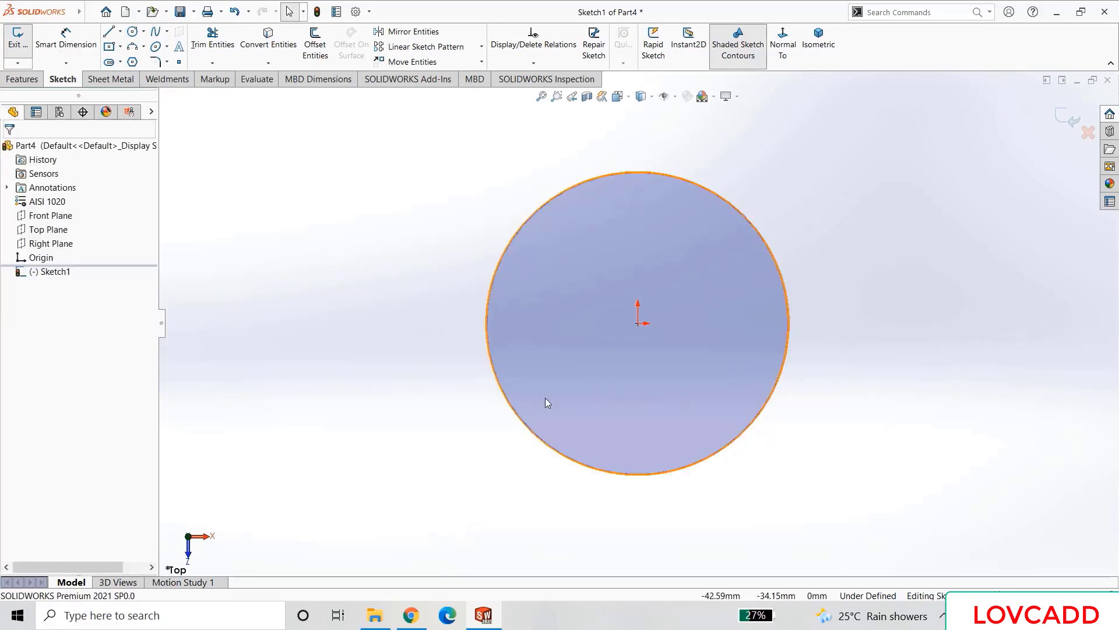
pyautogui.click(92, 49)
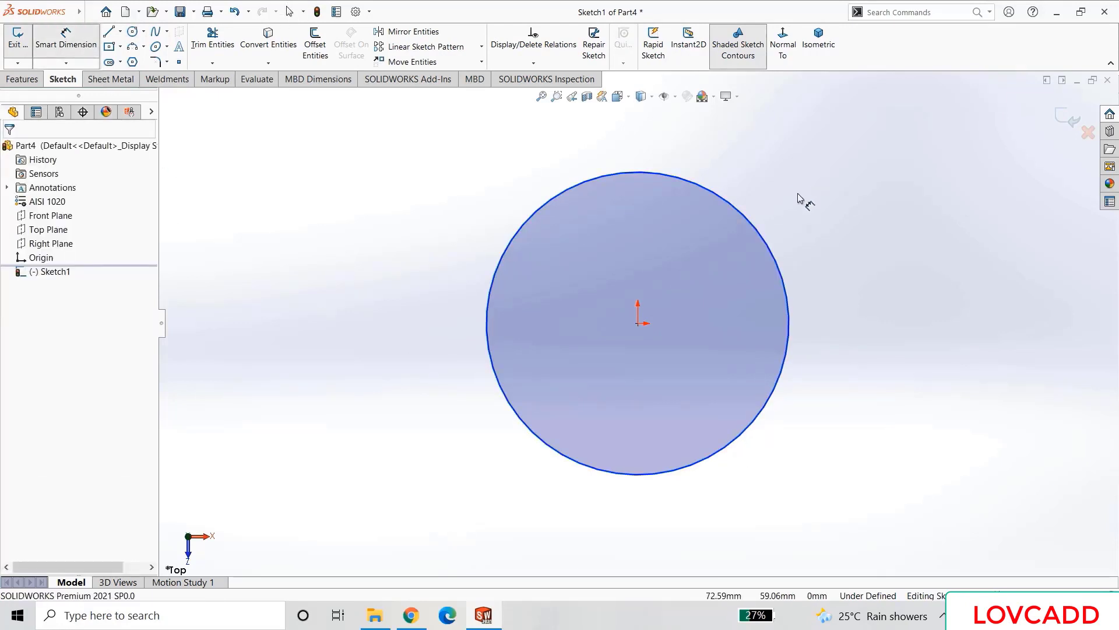
pyautogui.click(767, 244)
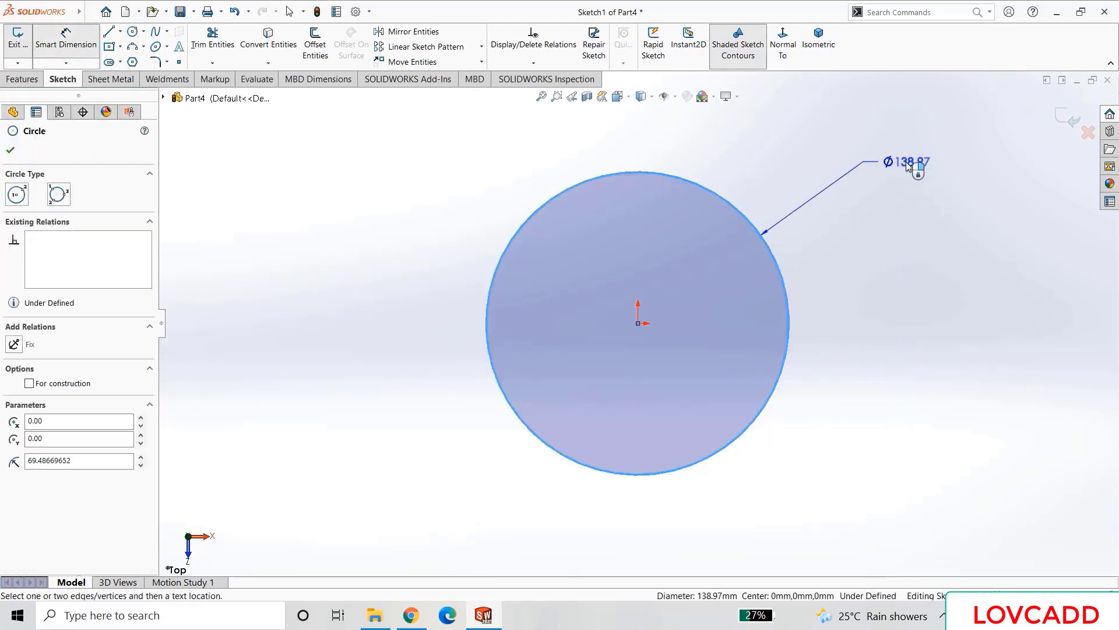
pyautogui.click(905, 162)
pyautogui.write('14')
pyautogui.press('Return')
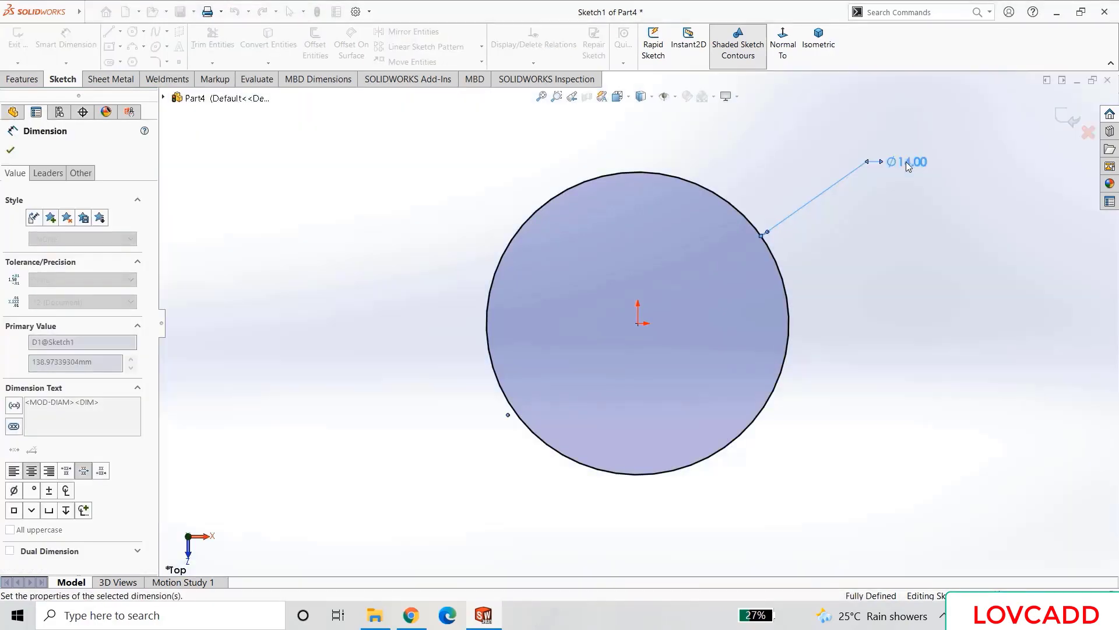
# - Extrude the circle sketch 6 mm into a solid cylinder
pyautogui.click(22, 79)
pyautogui.click(22, 45)
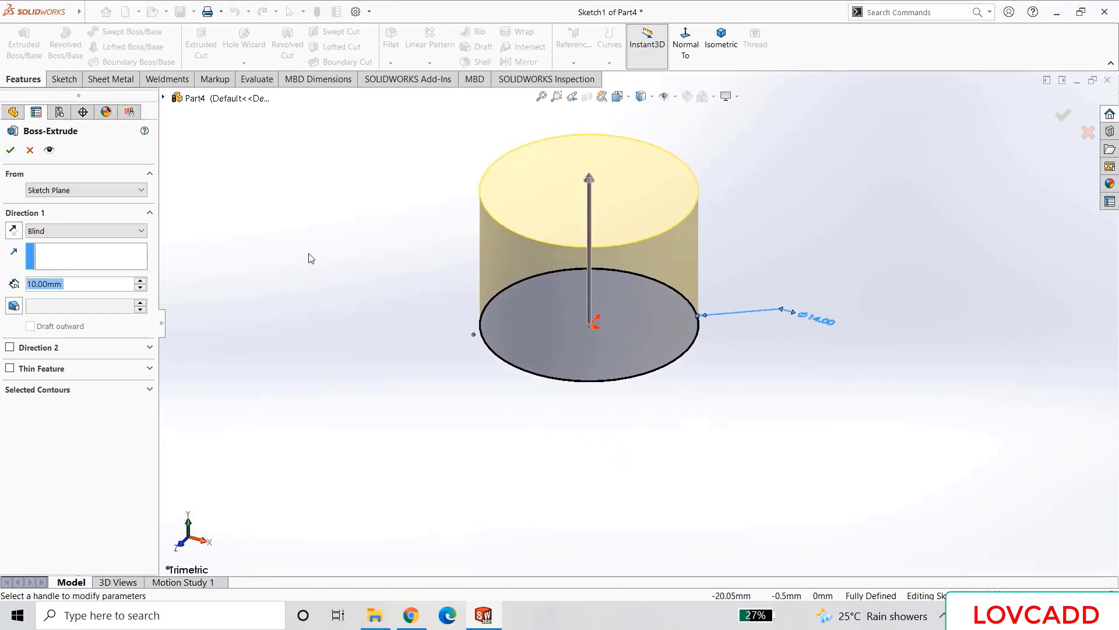
pyautogui.write('6')
pyautogui.press('Return')
pyautogui.rightClick(309, 256)
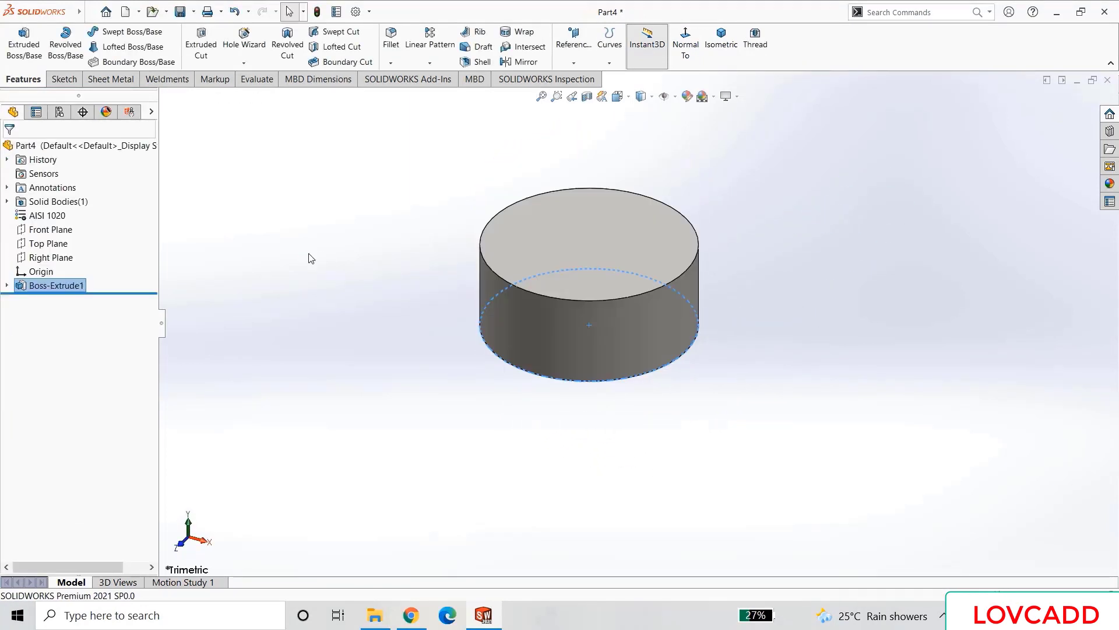
pyautogui.click(310, 255)
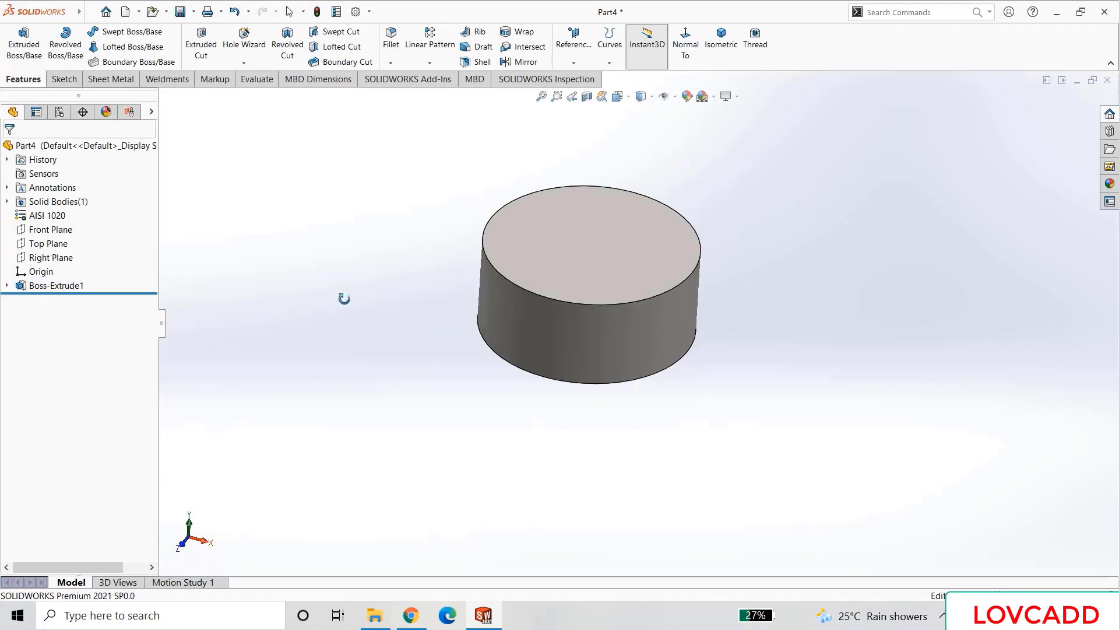
# - Sketch a Ø10 mm circle centred on the origin on the cylinder's top face
pyautogui.moveTo(343, 298); pyautogui.dragTo(427, 324, button='middle')
pyautogui.rightClick(558, 273)
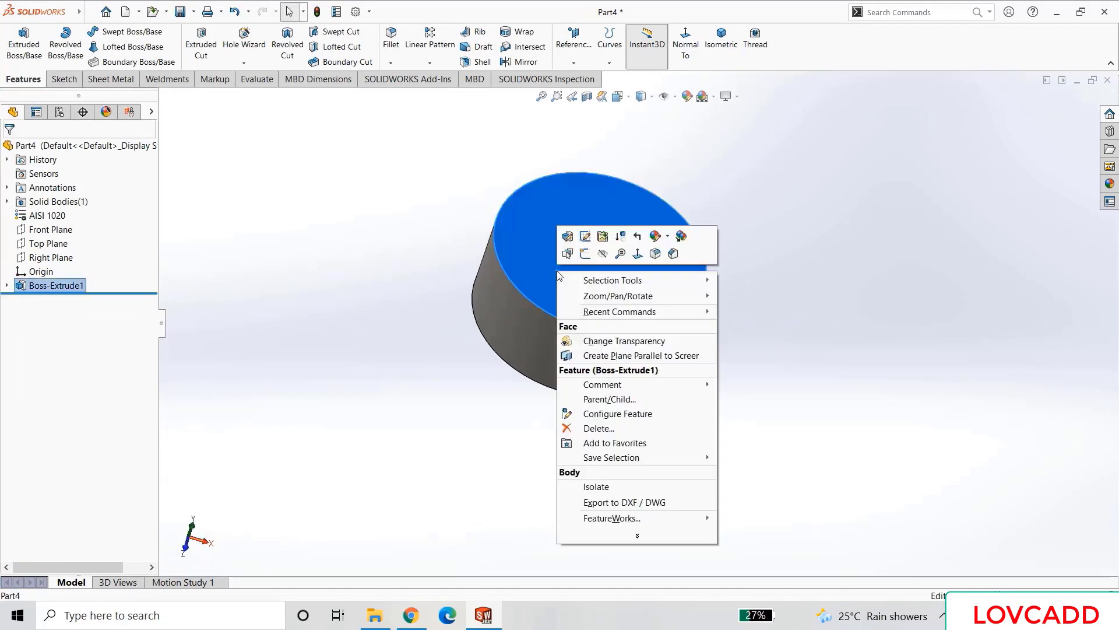
pyautogui.click(586, 253)
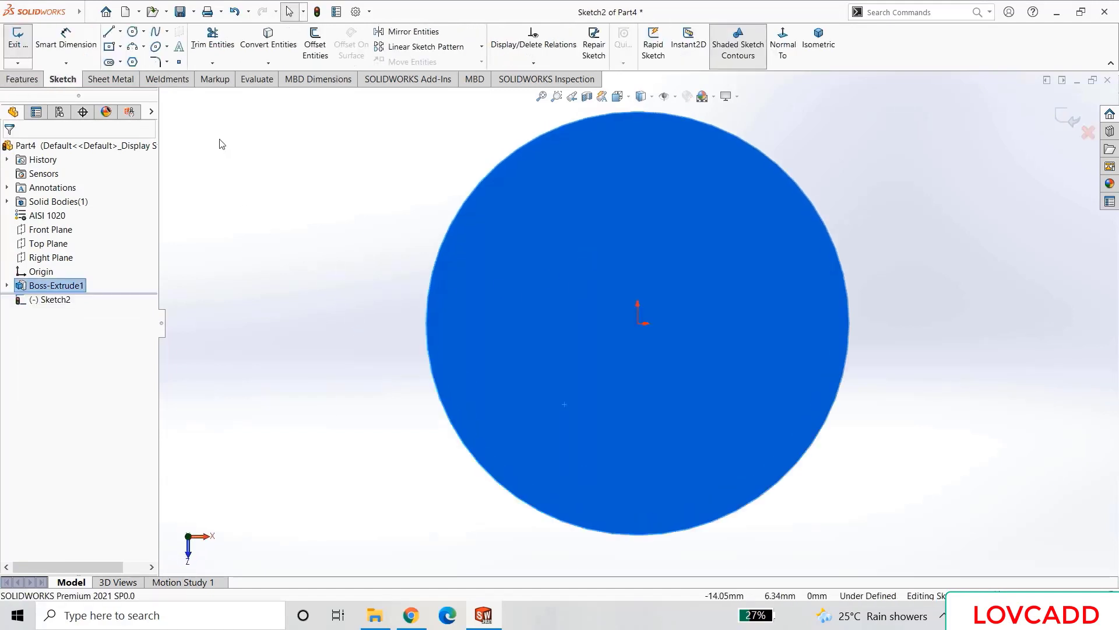
pyautogui.click(132, 31)
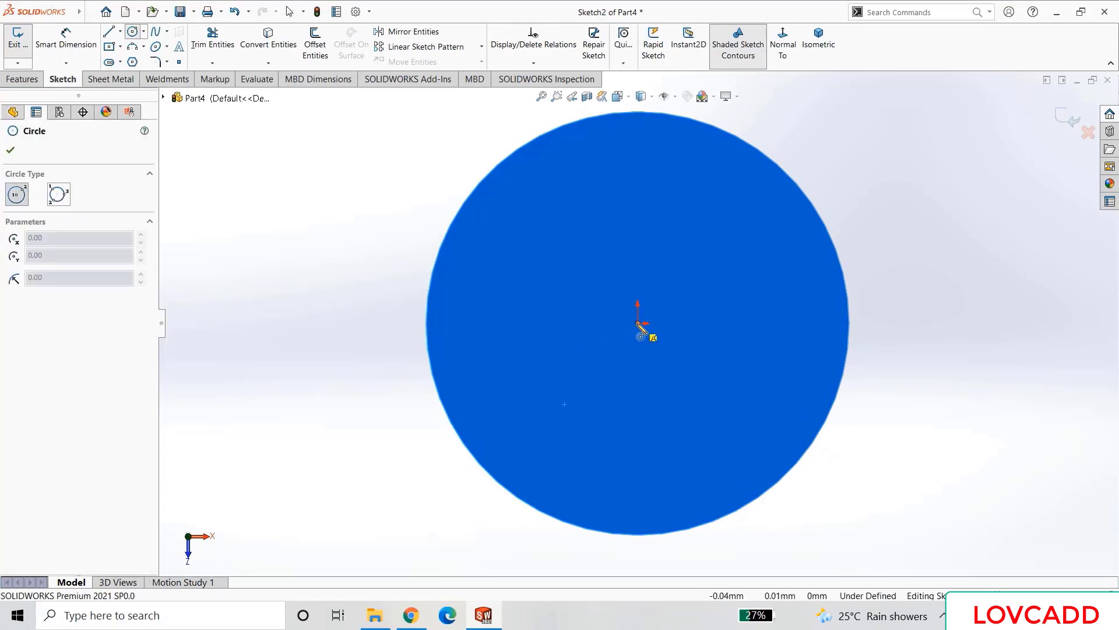
pyautogui.click(637, 324)
pyautogui.click(688, 456)
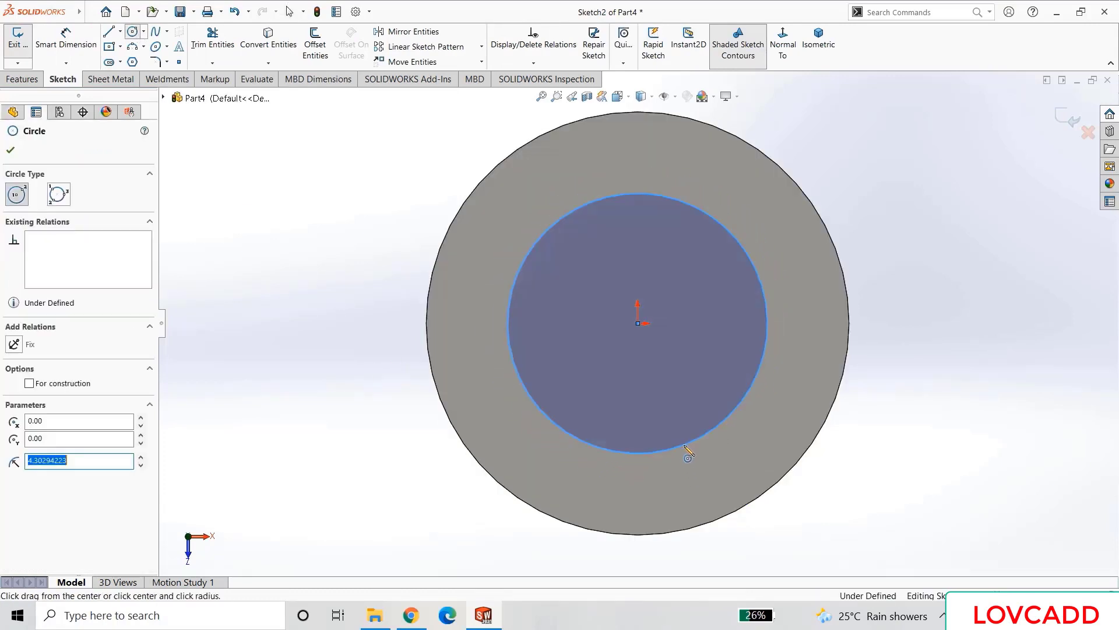
pyautogui.rightClick(684, 450)
pyautogui.click(699, 453)
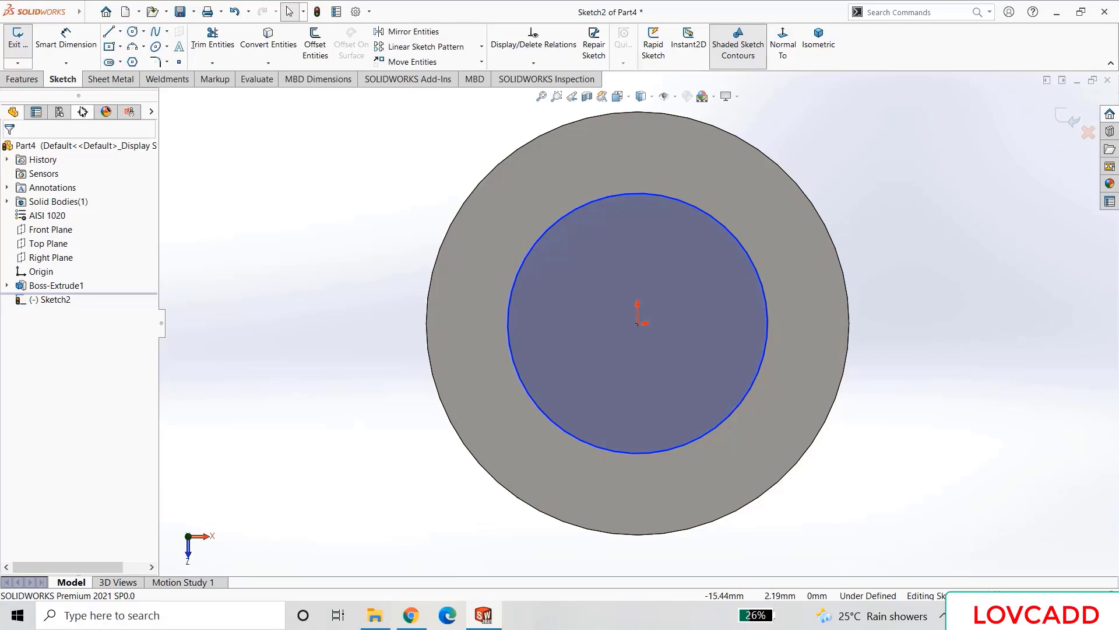
pyautogui.click(66, 39)
pyautogui.click(757, 274)
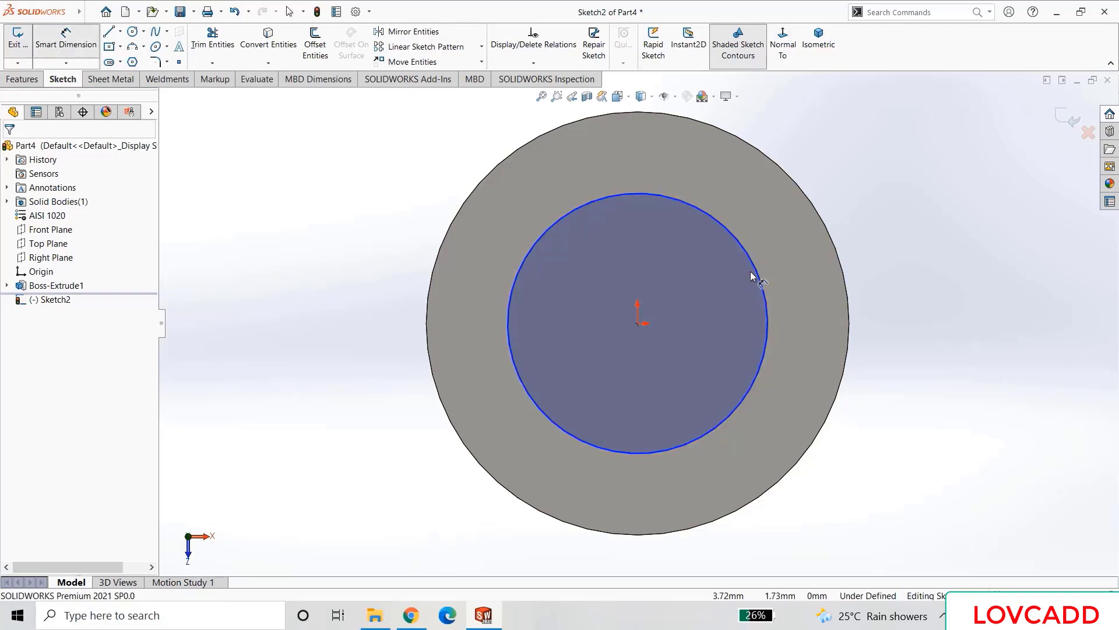
pyautogui.click(898, 174)
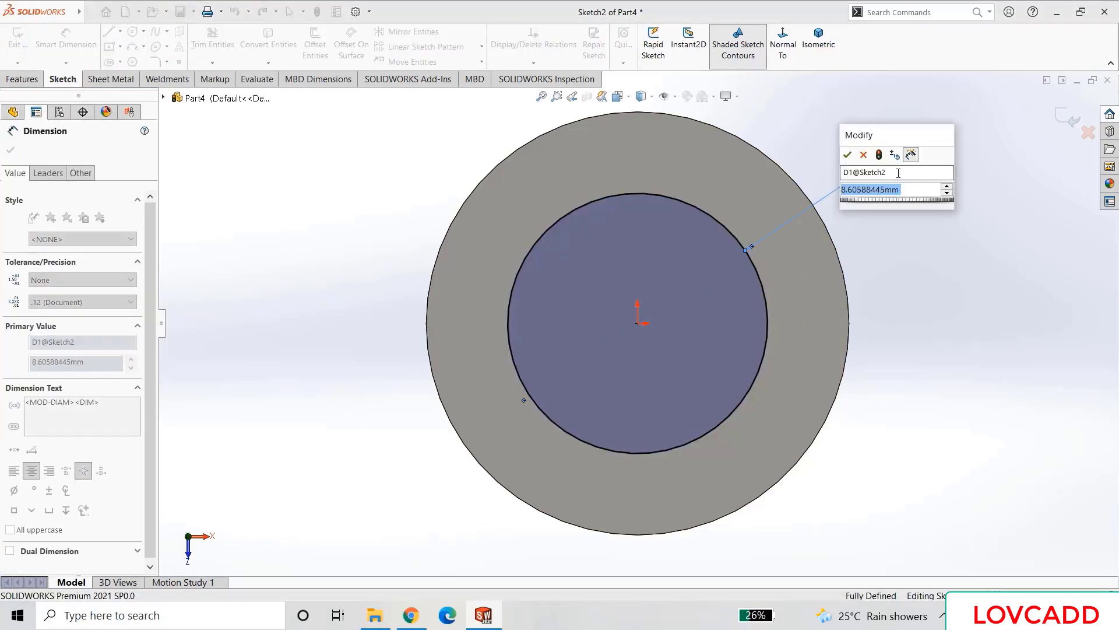
pyautogui.press('Escape')
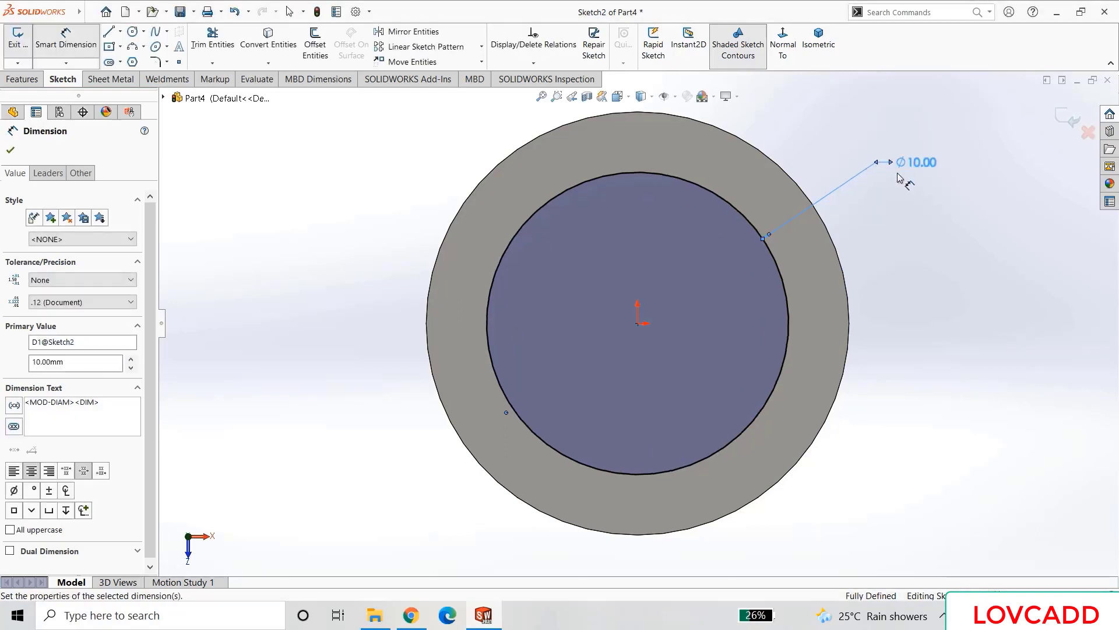
# - Extrude the Ø10 circle 24 mm as a boss and fit the part in view
pyautogui.click(22, 78)
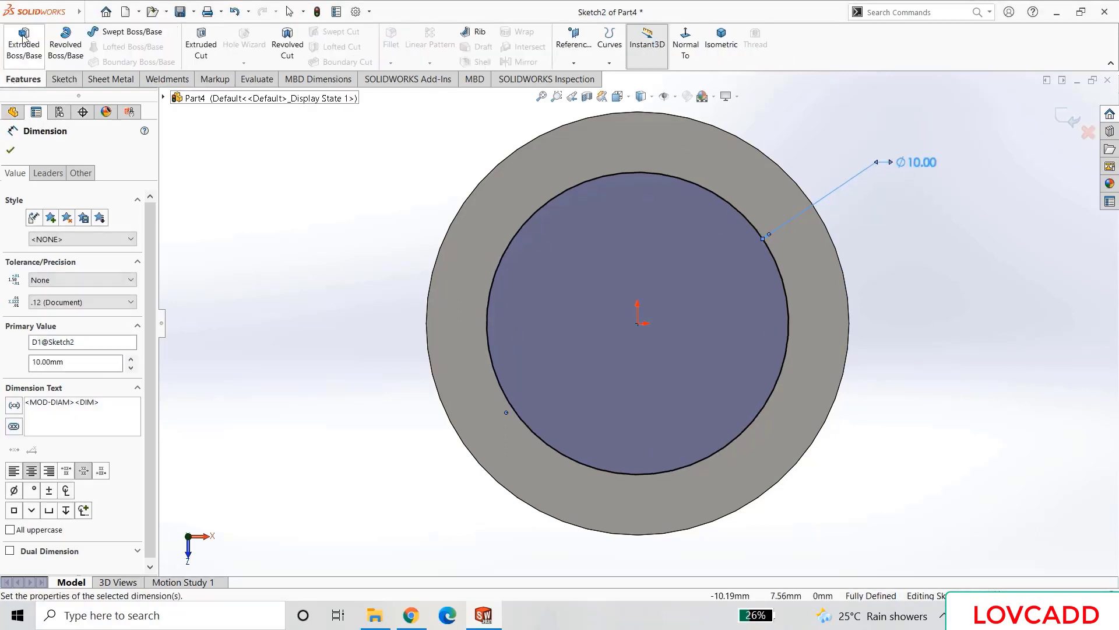
pyautogui.click(24, 37)
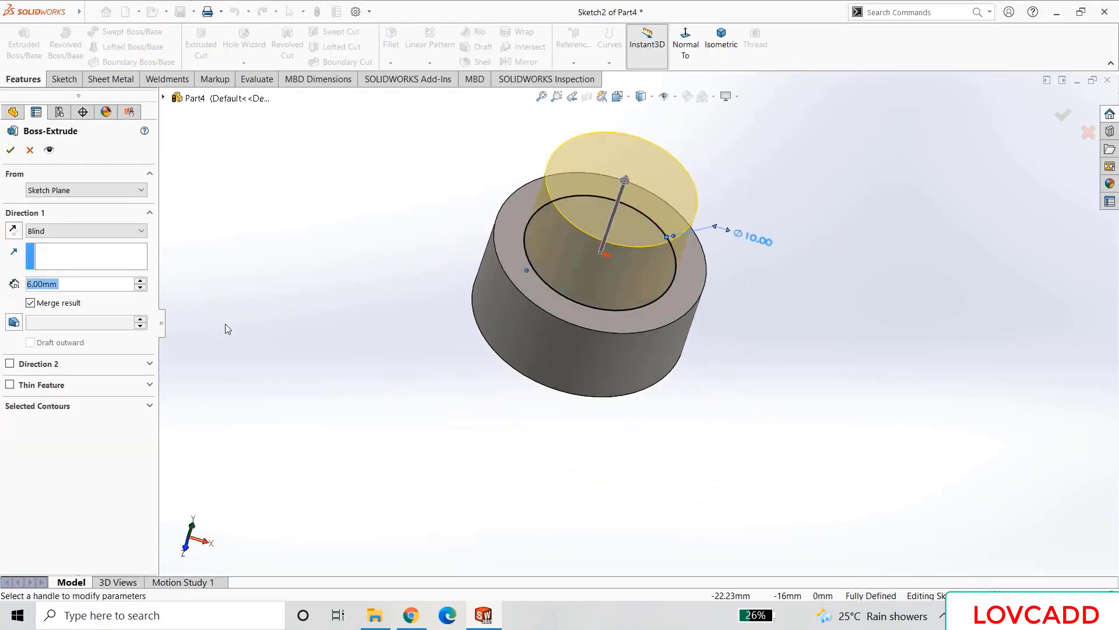
pyautogui.write('24')
pyautogui.press('Return')
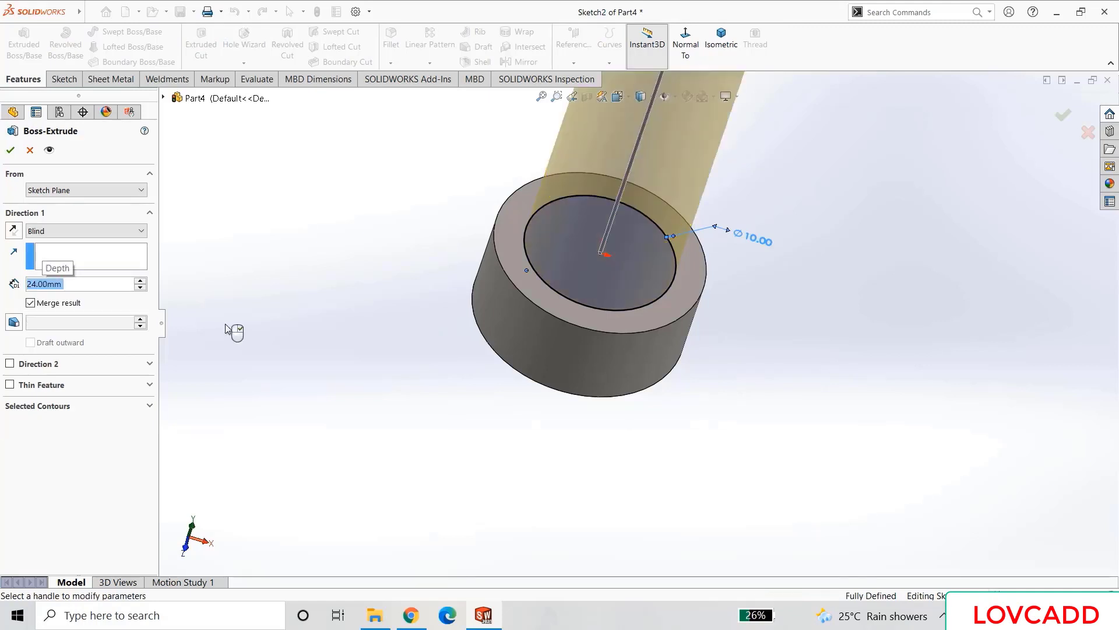
pyautogui.rightClick(226, 328)
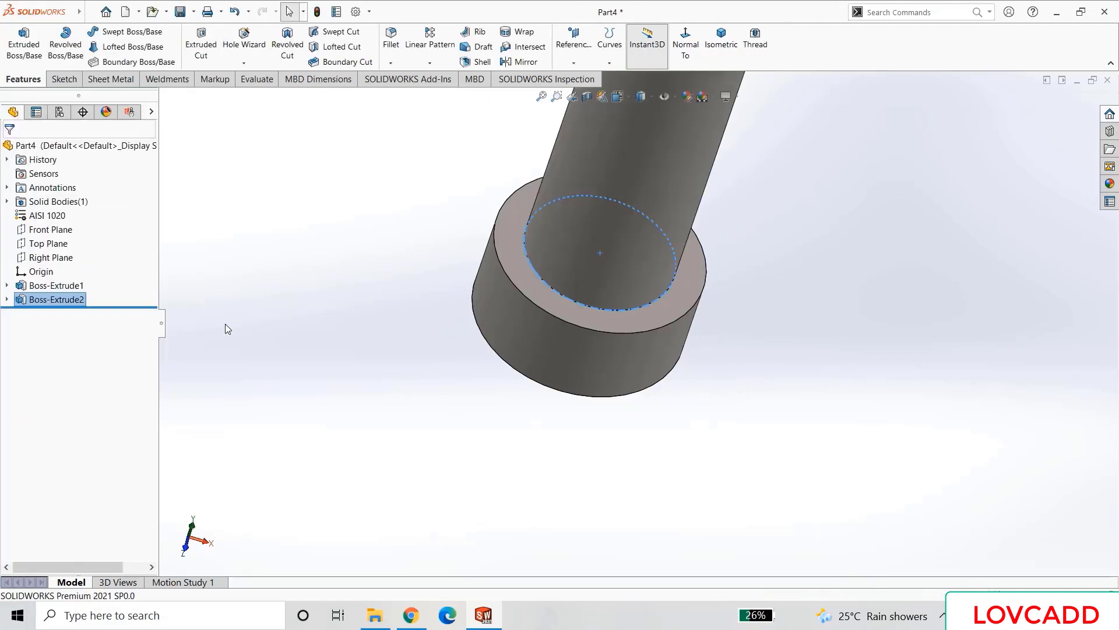
pyautogui.press('f')
pyautogui.click(227, 328)
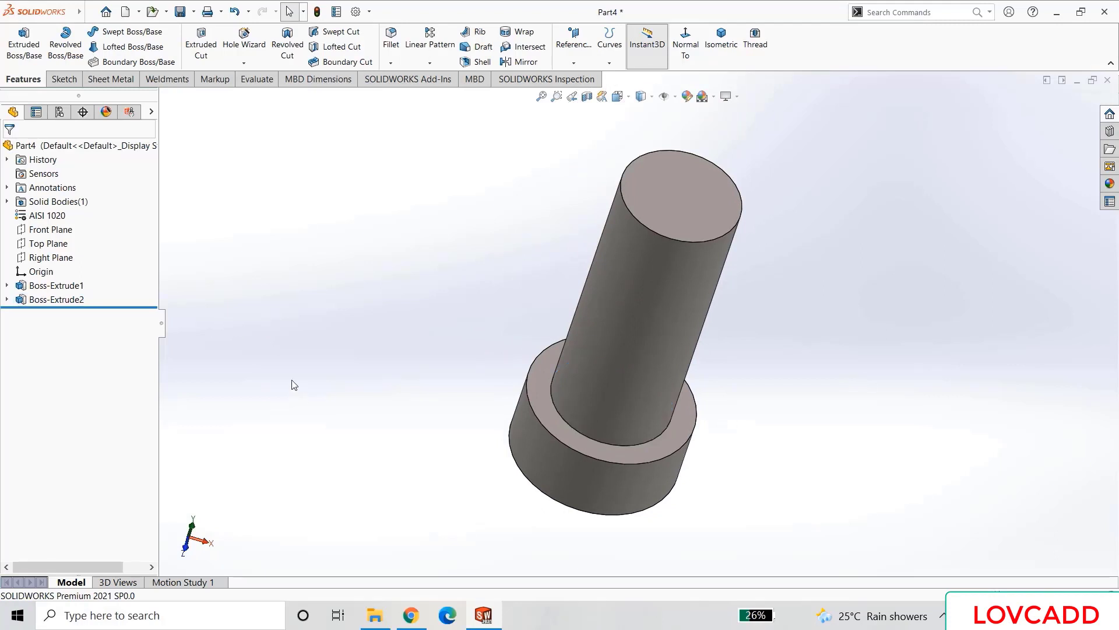
# - Start a thread on the shaft's top edge with a reversed 5 mm offset
pyautogui.click(245, 63)
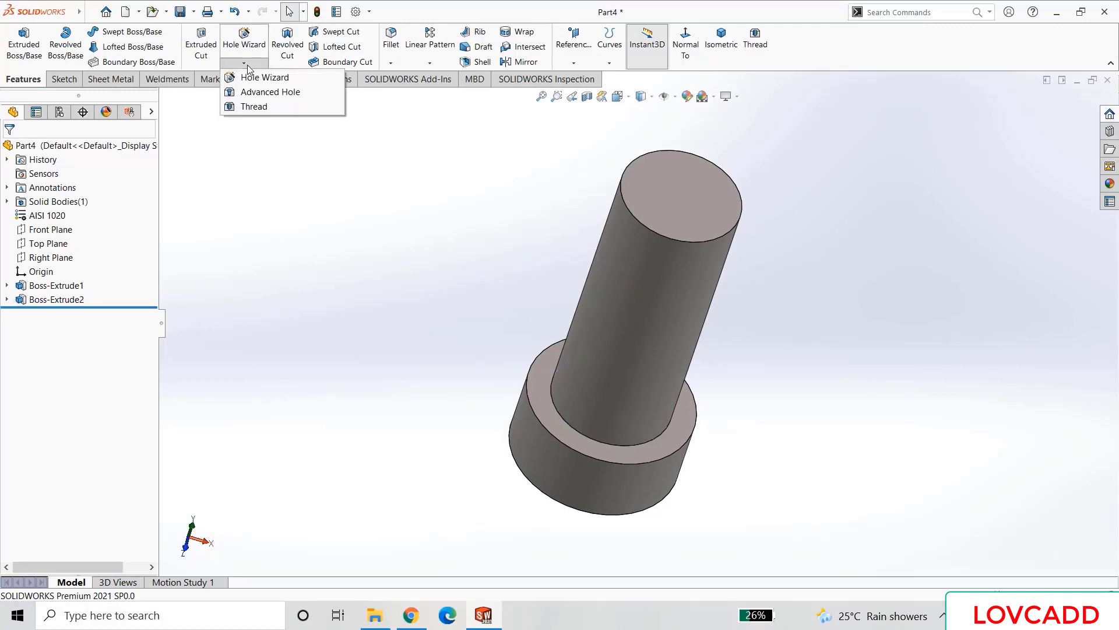
pyautogui.click(253, 105)
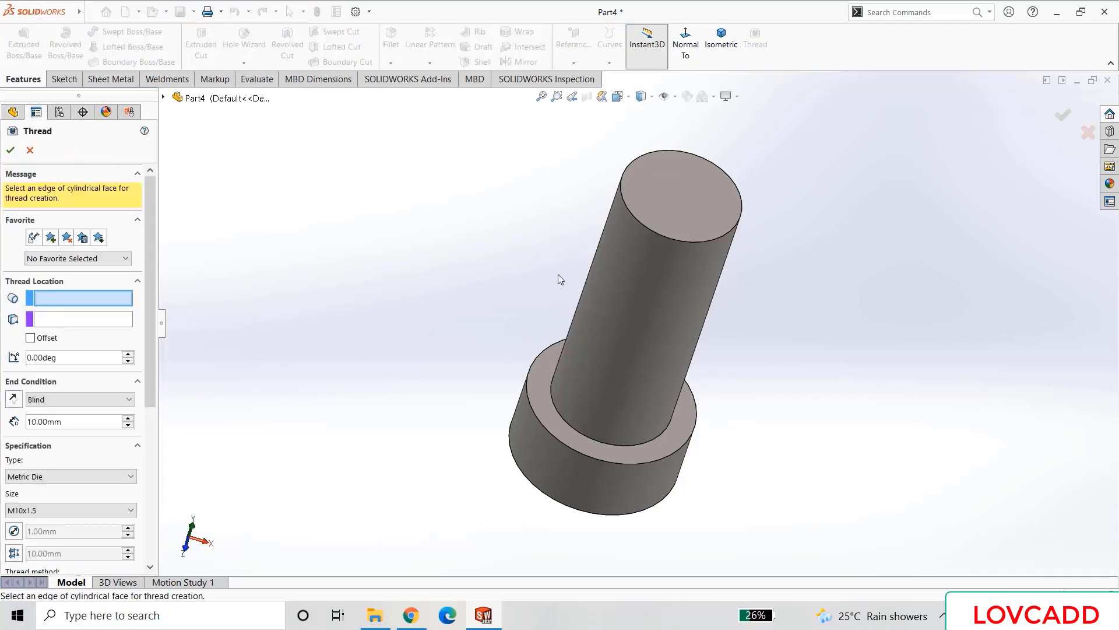
pyautogui.click(652, 238)
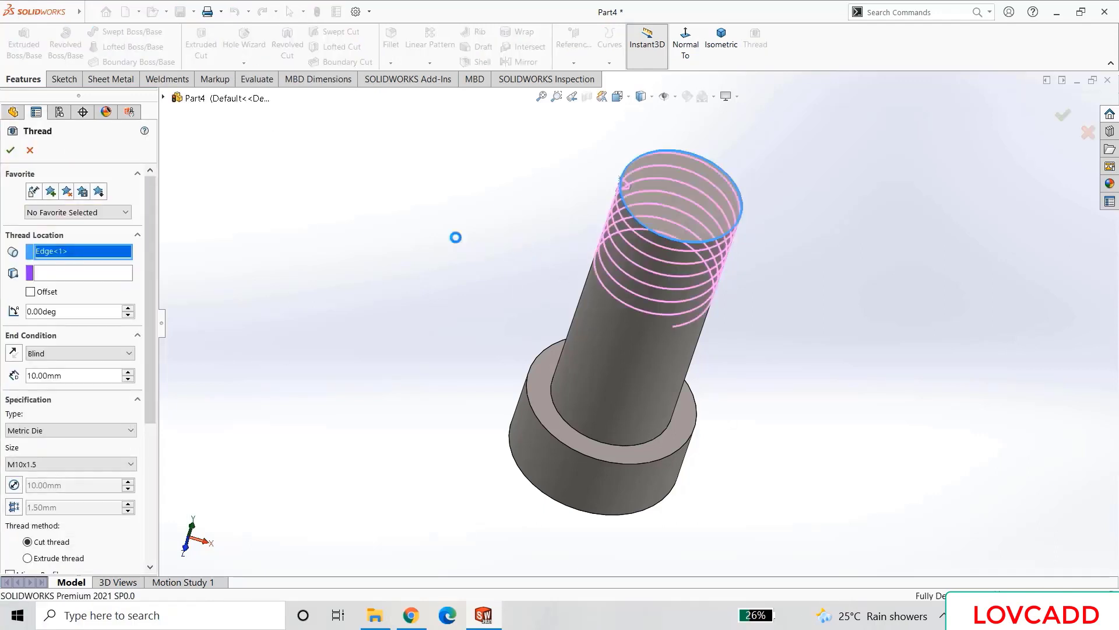
pyautogui.moveTo(425, 275); pyautogui.dragTo(505, 252, button='middle')
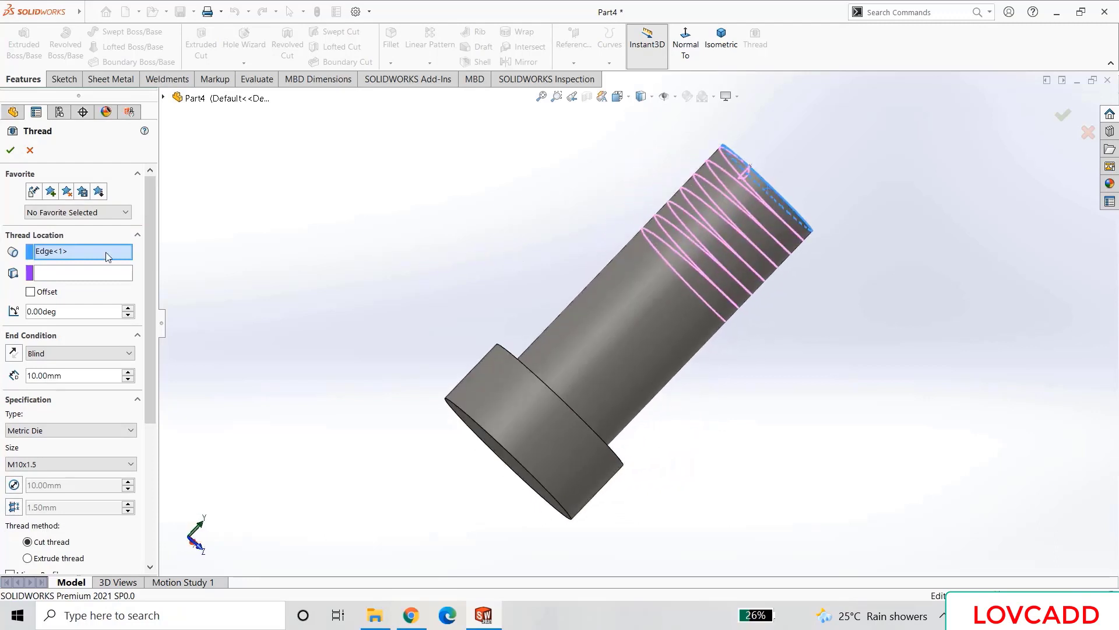
pyautogui.click(31, 291)
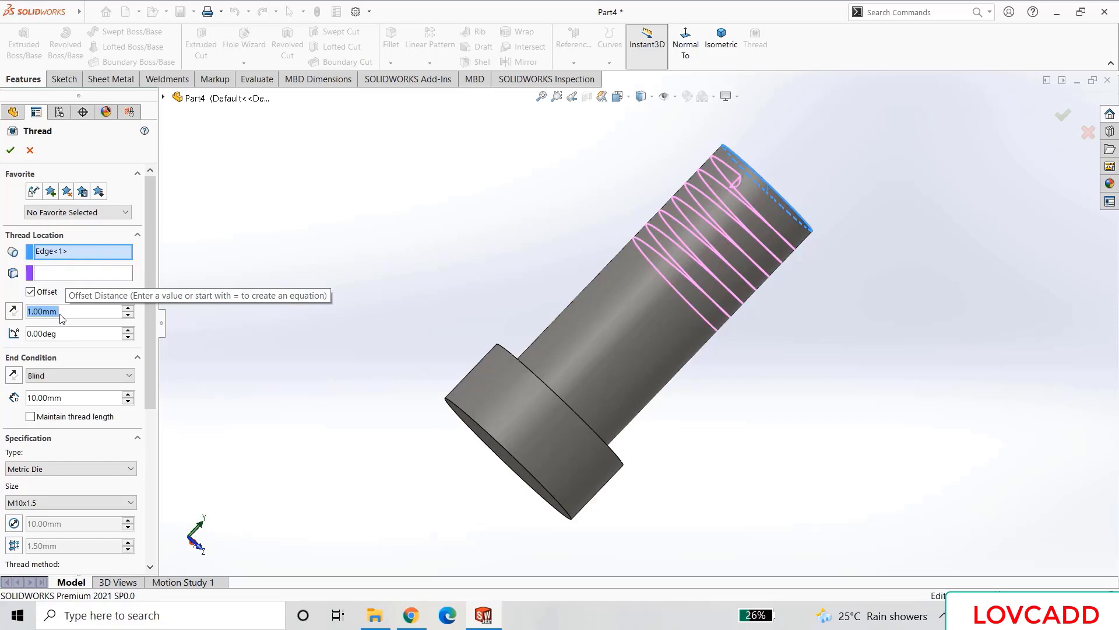
pyautogui.write('5')
pyautogui.press('Return')
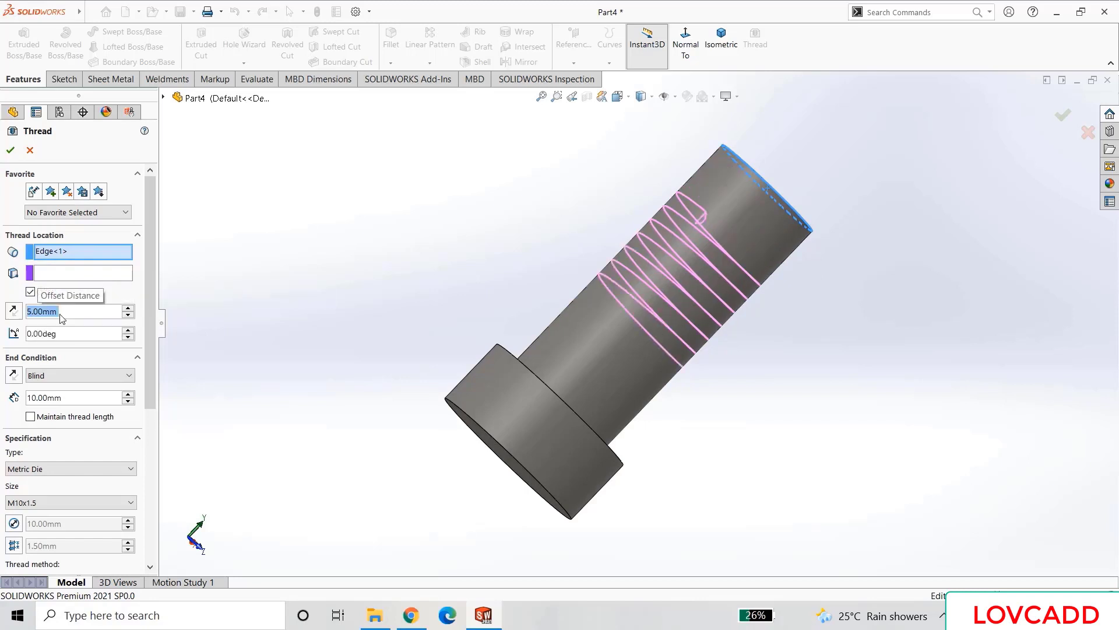
pyautogui.click(13, 310)
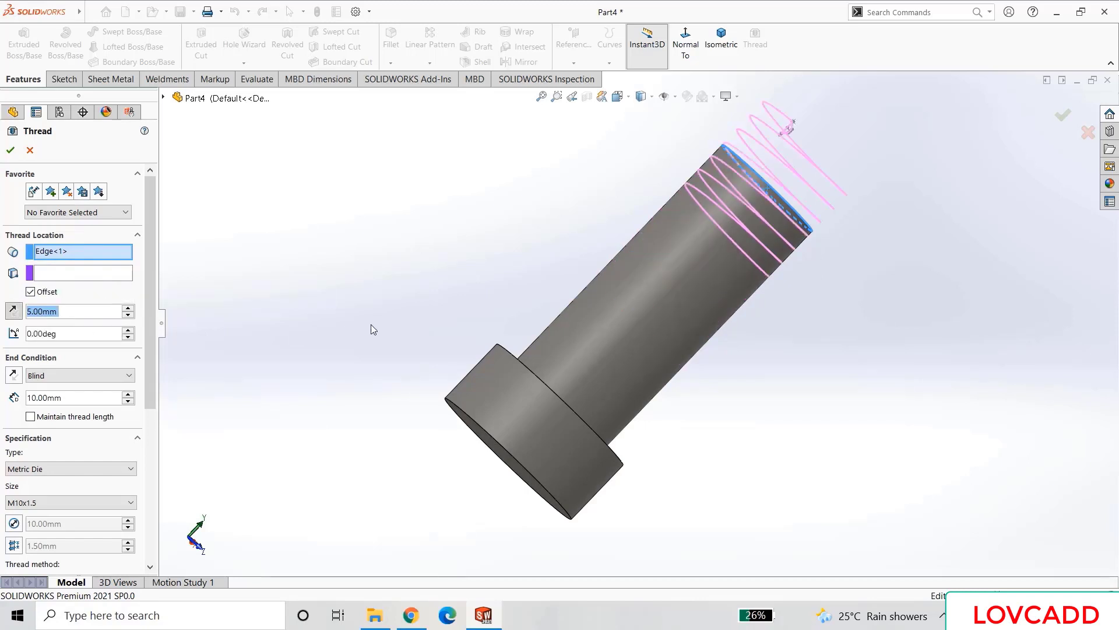
# - Set the thread to 21 mm blind depth, Metric Die M10x1.5, and accept it
pyautogui.moveTo(156, 322); pyautogui.dragTo(155, 390)
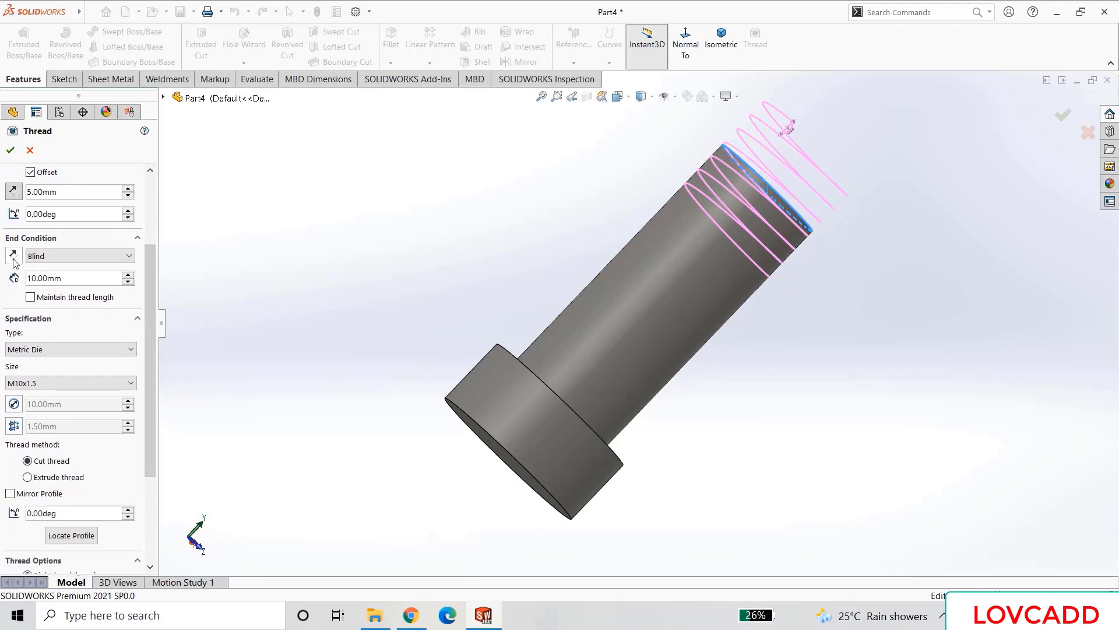
pyautogui.moveTo(62, 278); pyautogui.dragTo(17, 285)
pyautogui.write('21')
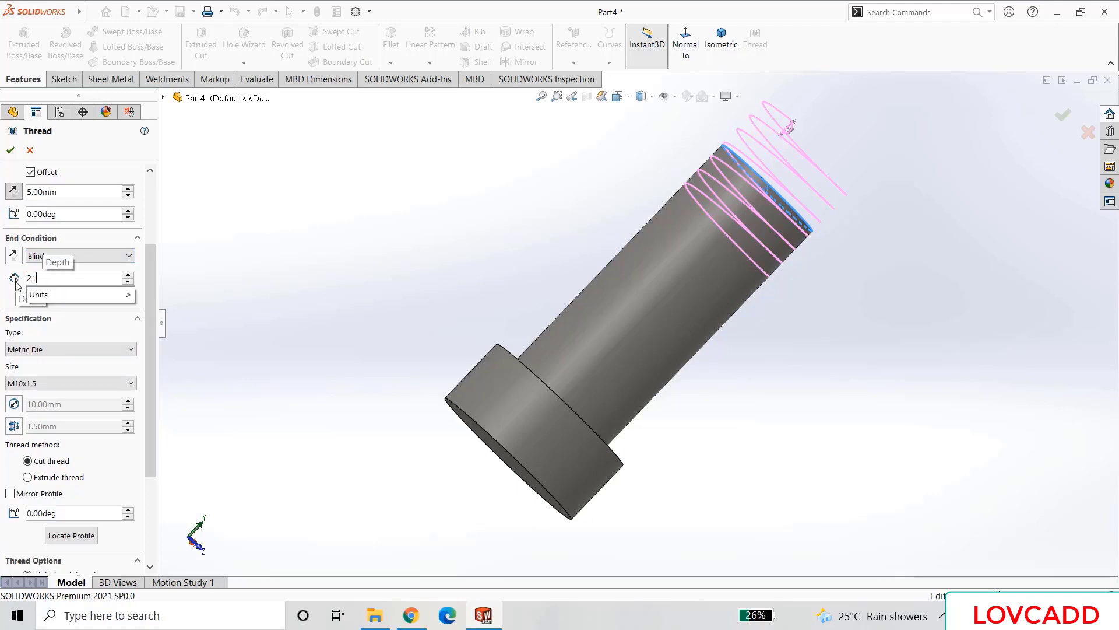
pyautogui.press('Return')
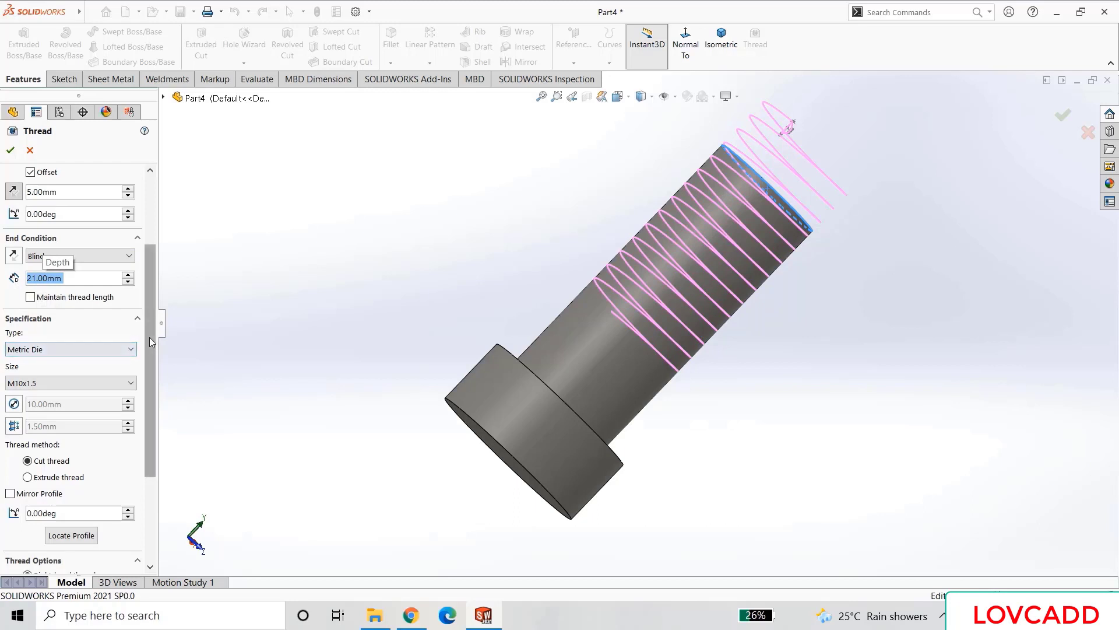
pyautogui.moveTo(150, 341); pyautogui.dragTo(155, 373)
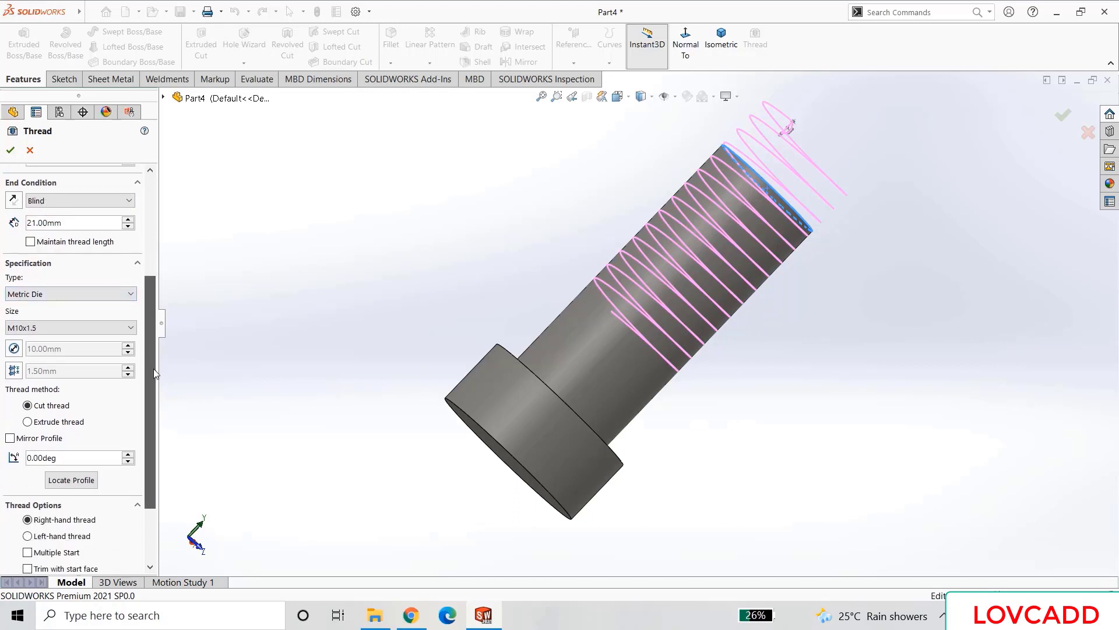
pyautogui.click(41, 293)
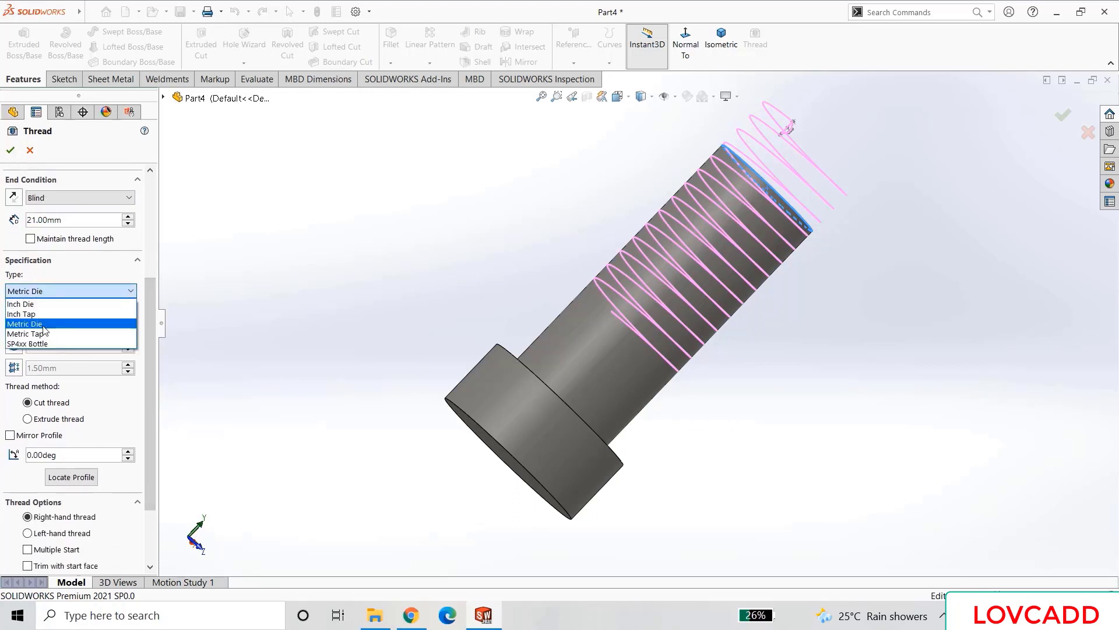
pyautogui.click(43, 325)
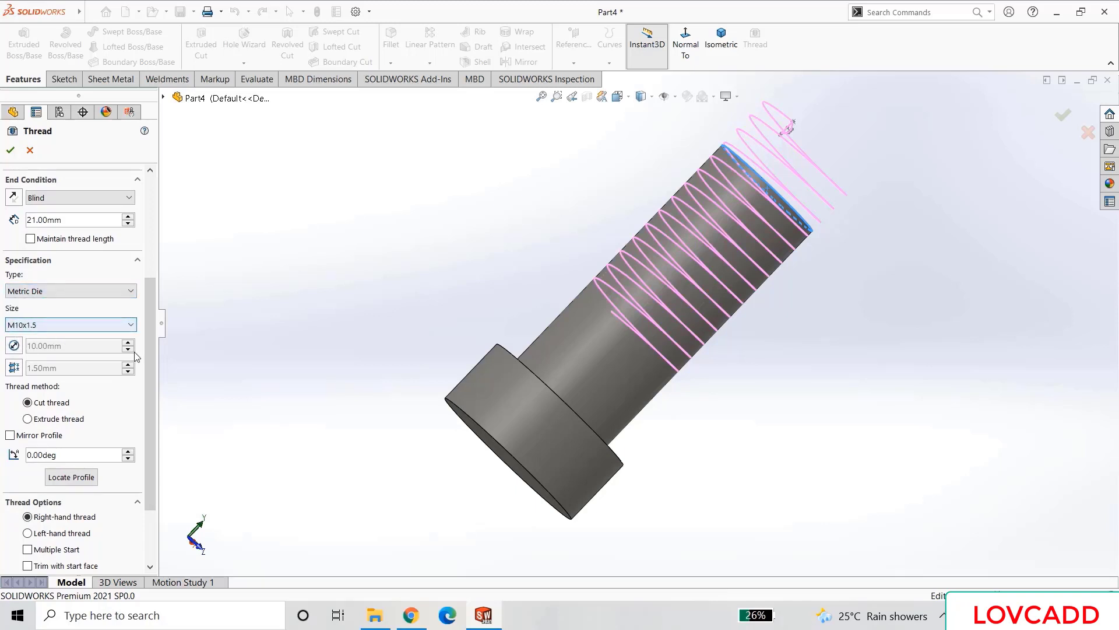
pyautogui.moveTo(148, 349); pyautogui.dragTo(153, 405)
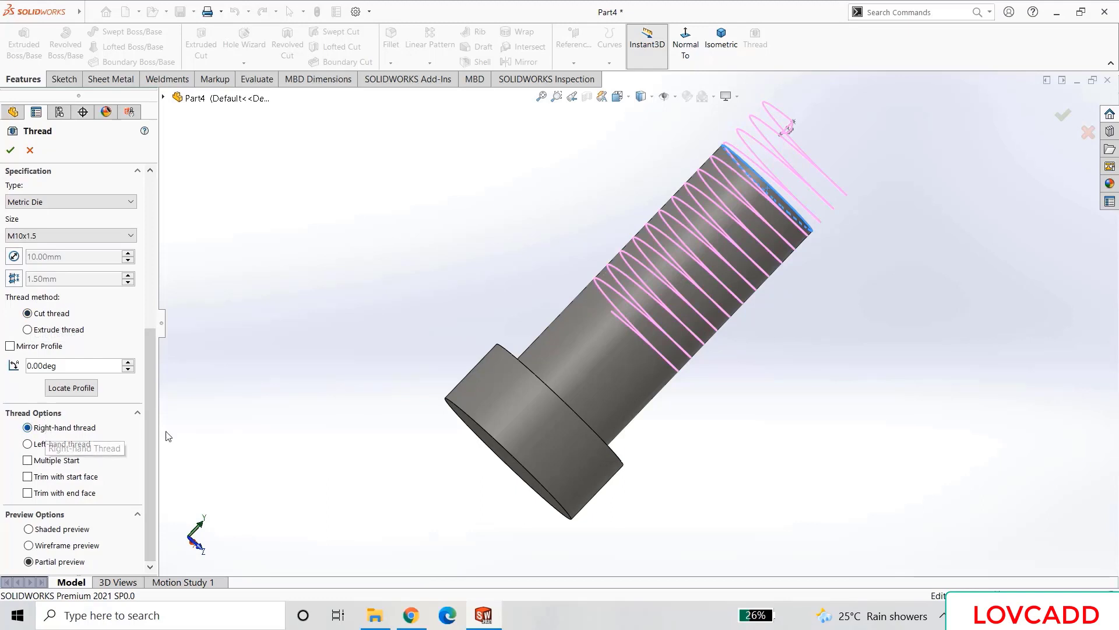
pyautogui.moveTo(148, 430); pyautogui.dragTo(148, 276)
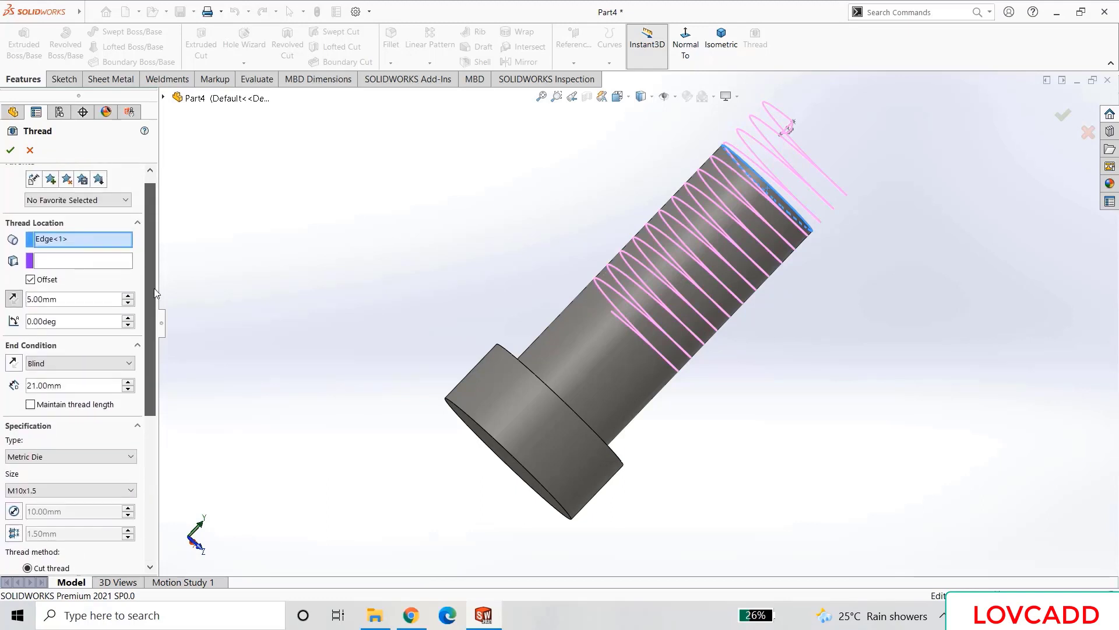
pyautogui.click(11, 150)
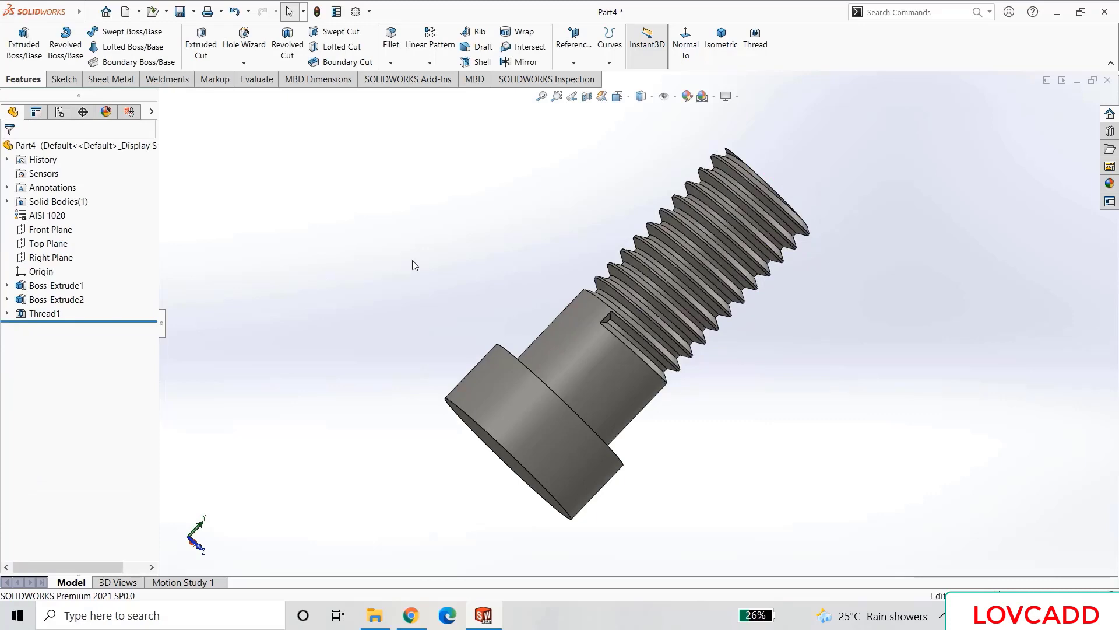
pyautogui.moveTo(414, 265); pyautogui.dragTo(447, 293, button='middle')
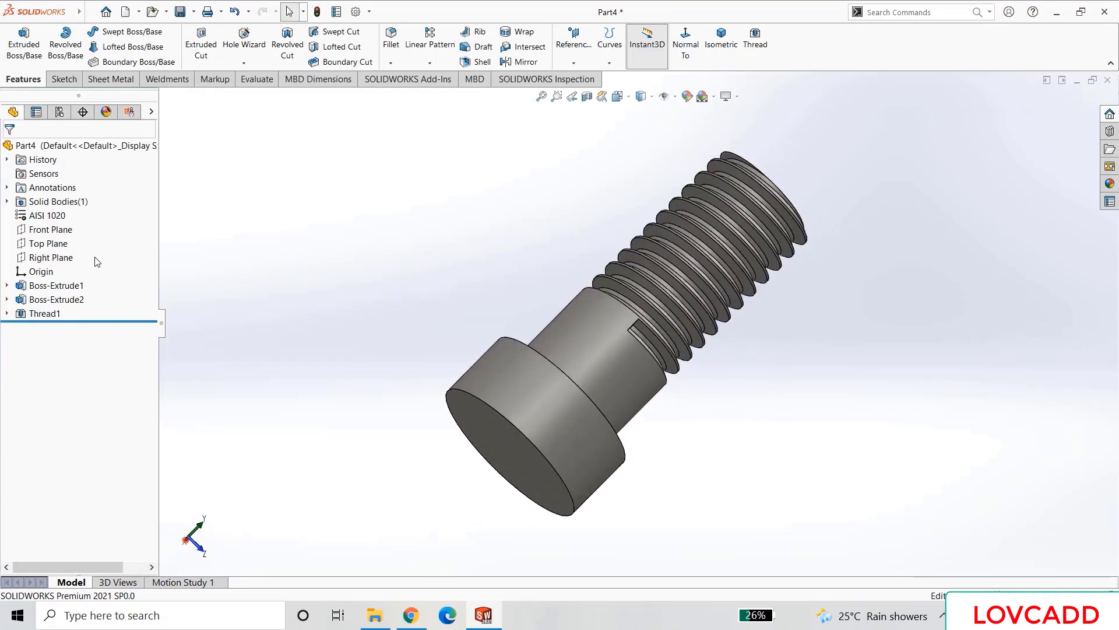
# - Sketch a rectangle on the Front Plane with its bottom midpoint coincident to the origin
pyautogui.click(51, 229)
pyautogui.click(58, 216)
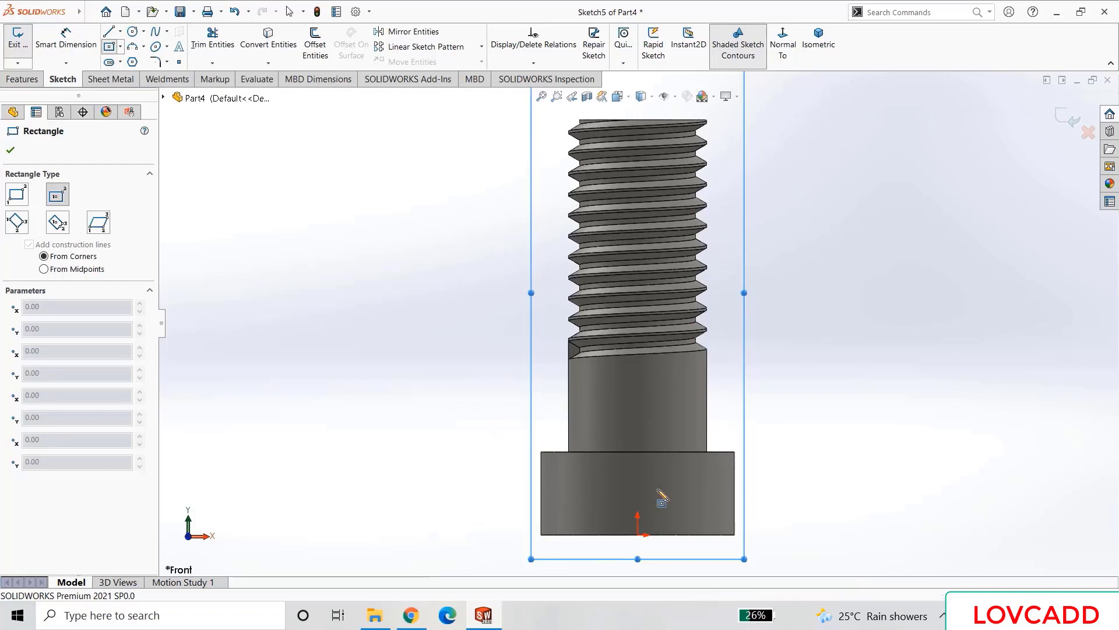
pyautogui.click(541, 449)
pyautogui.click(686, 516)
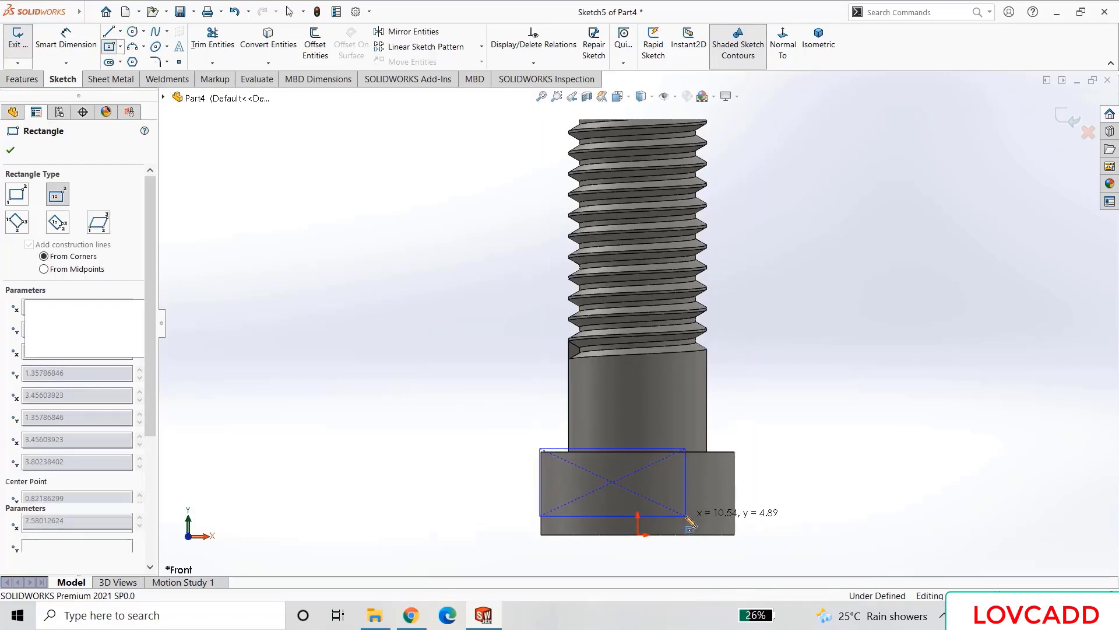
pyautogui.rightClick(838, 410)
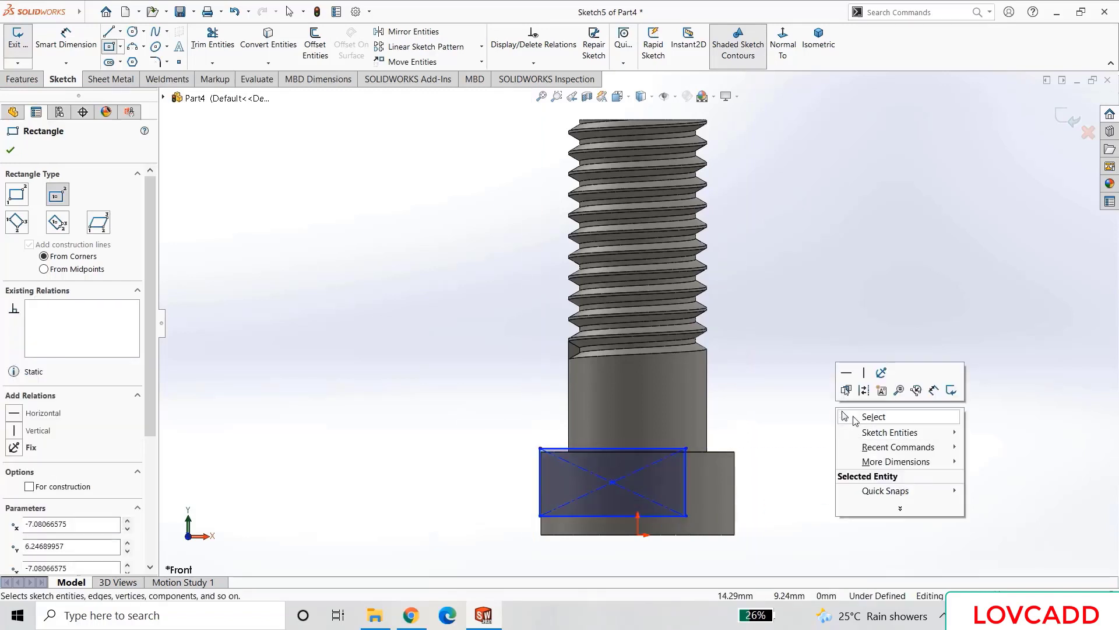
pyautogui.click(854, 416)
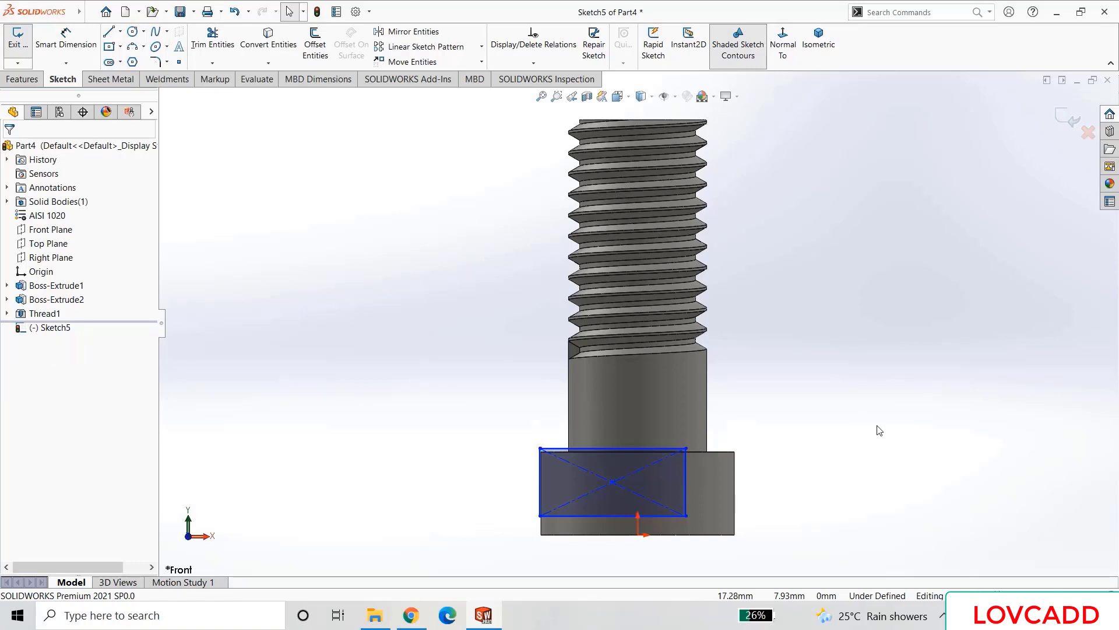
pyautogui.click(638, 536)
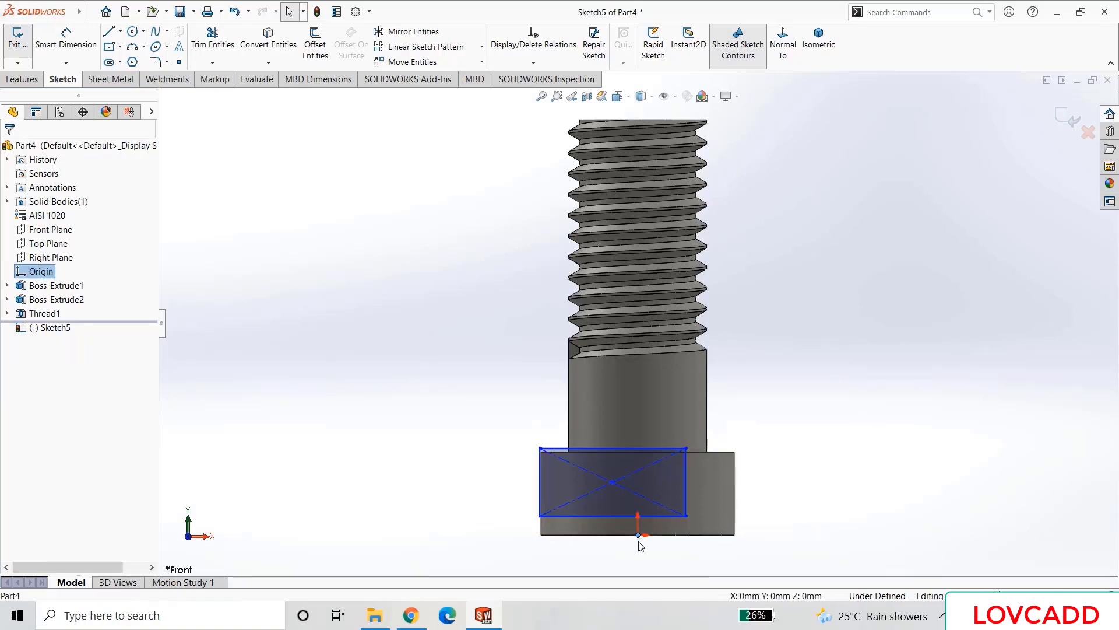
pyautogui.keyDown('ctrl'); pyautogui.click(613, 515); pyautogui.keyUp('ctrl')
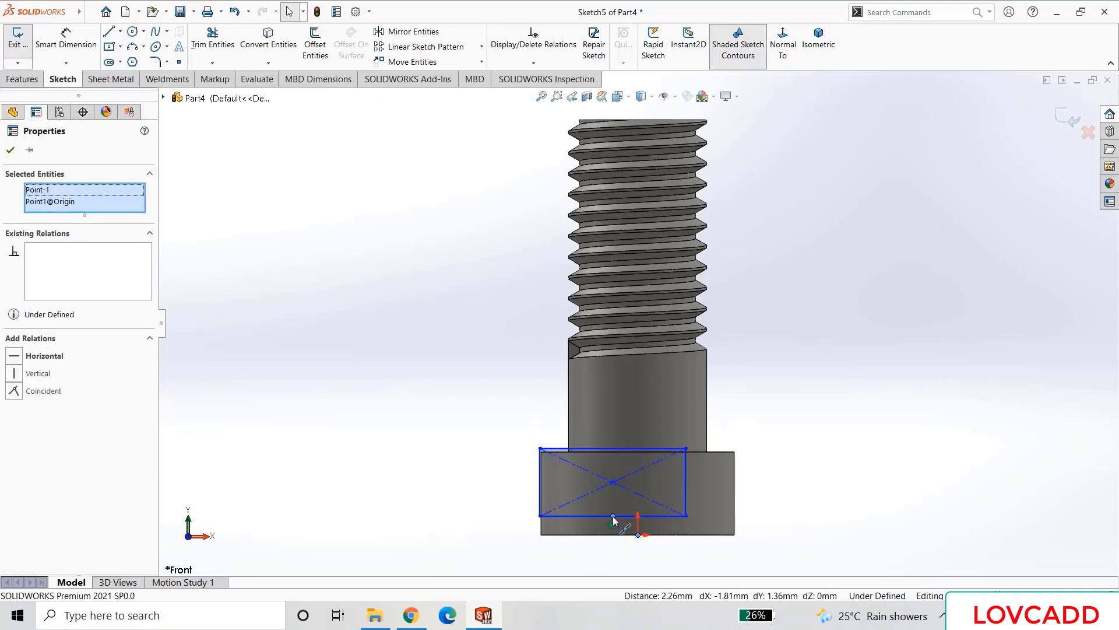
pyautogui.click(15, 391)
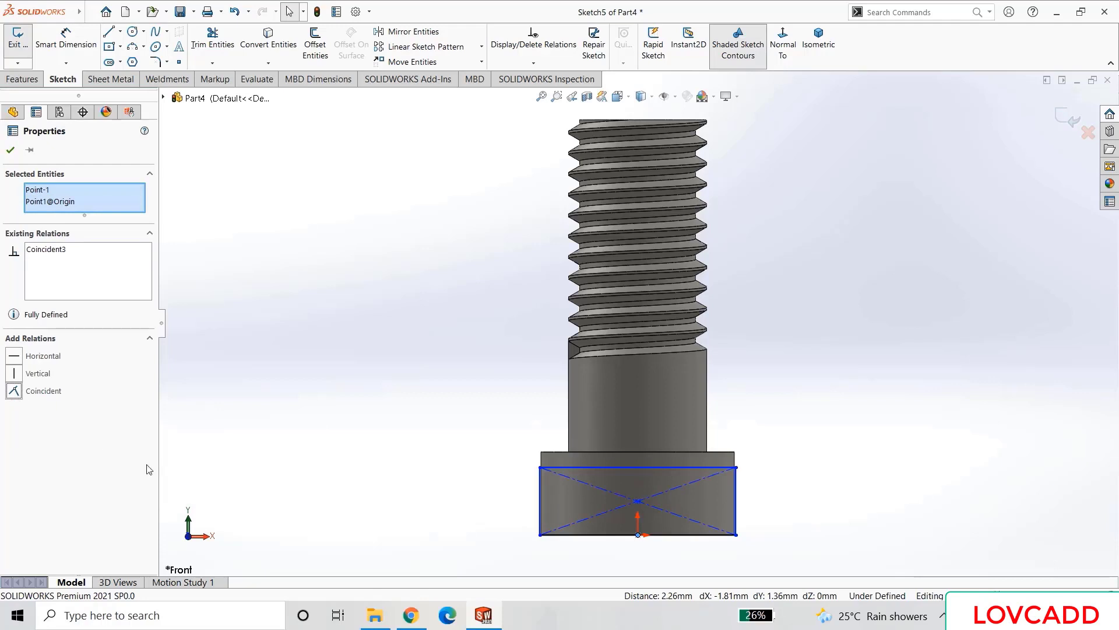
pyautogui.click(10, 151)
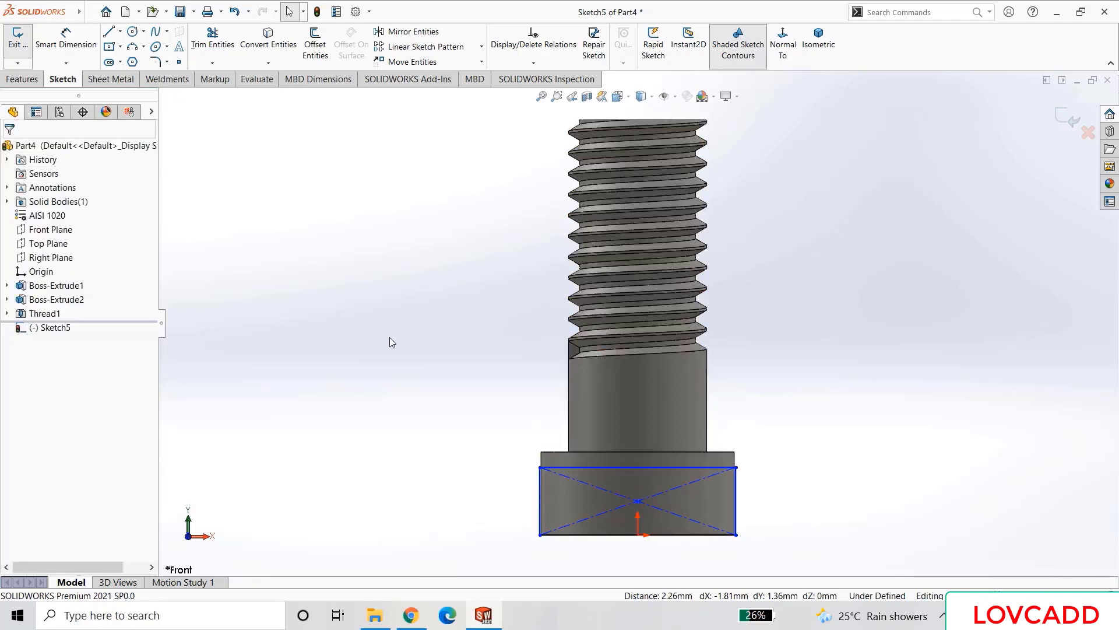
# - Dimension the slot rectangle 2.5 mm wide by 2.5 mm tall
pyautogui.press('d')
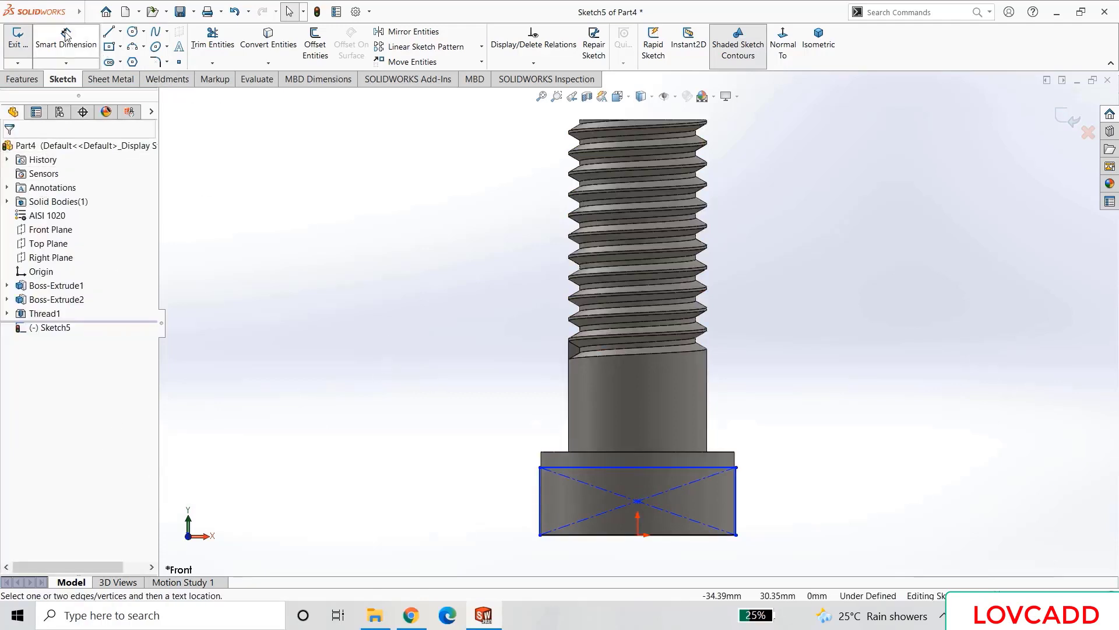
pyautogui.click(669, 467)
pyautogui.click(653, 396)
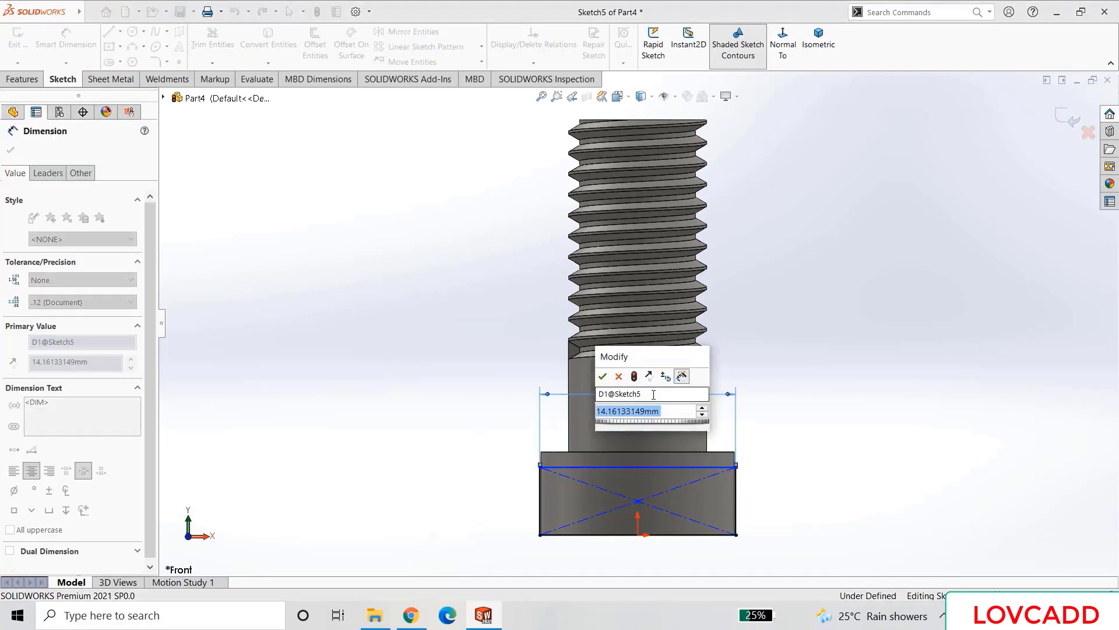
pyautogui.write('2.5')
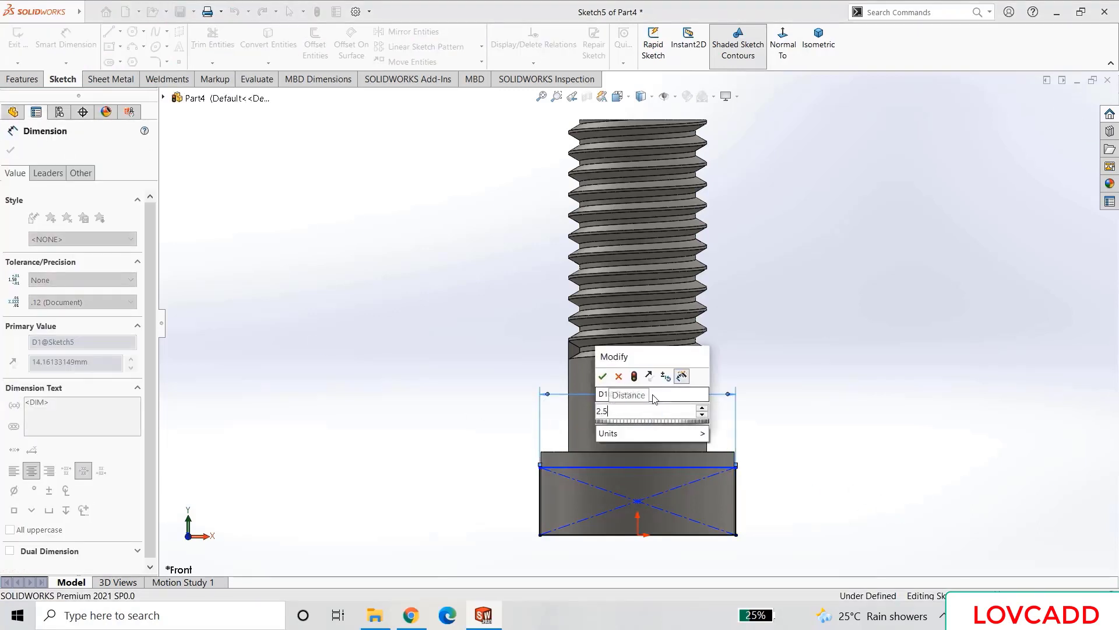
pyautogui.press('Return')
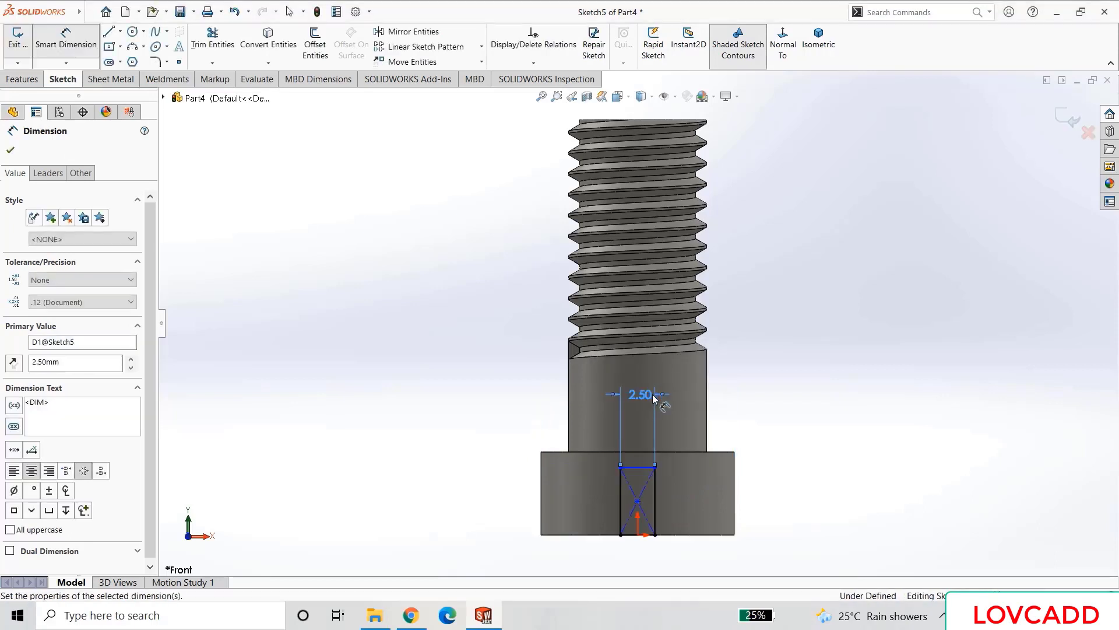
pyautogui.click(655, 502)
pyautogui.click(775, 500)
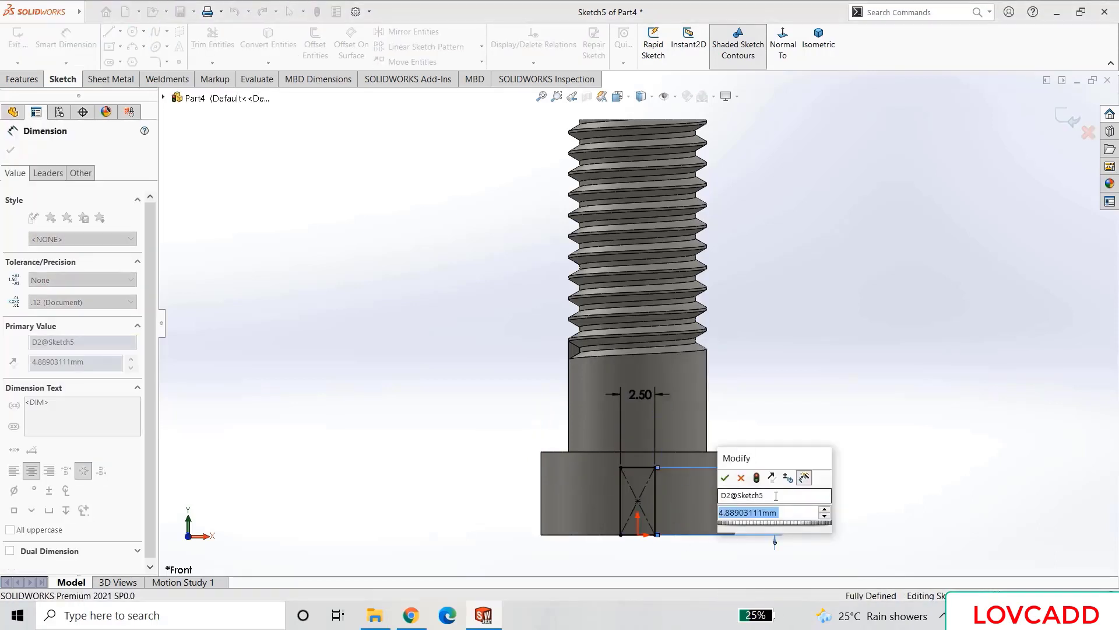
pyautogui.write('2.5')
pyautogui.press('Return')
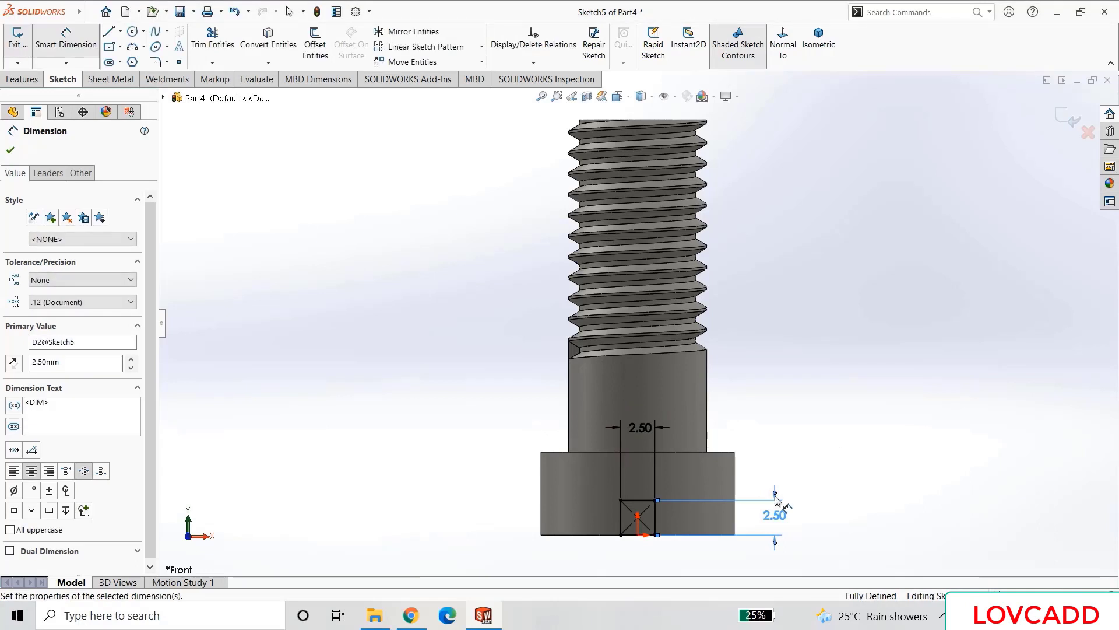
pyautogui.press('Escape')
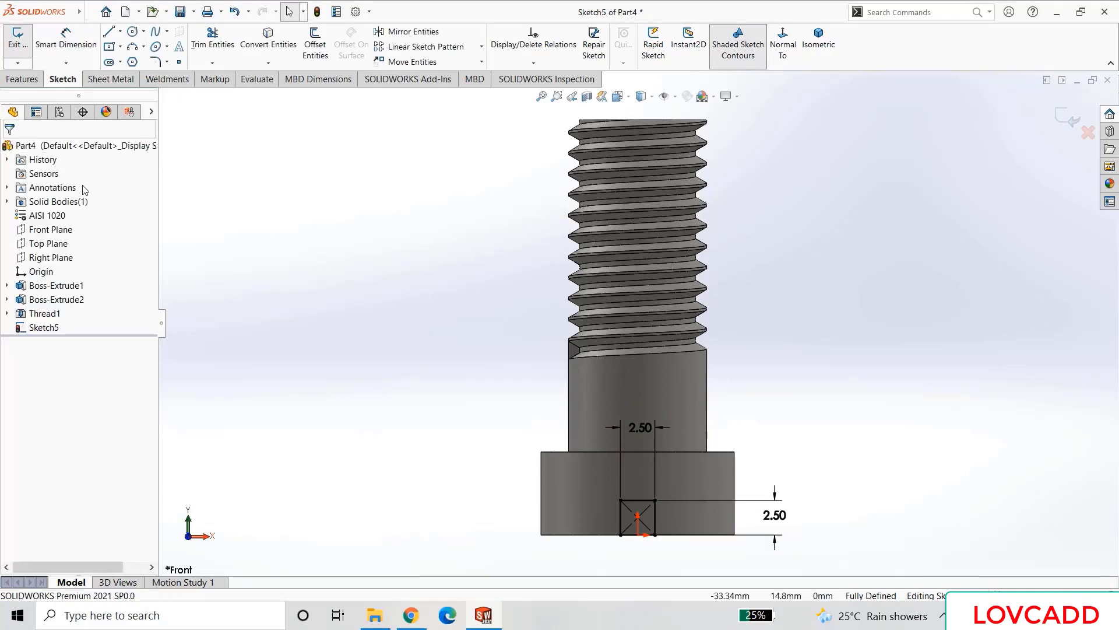
pyautogui.click(23, 79)
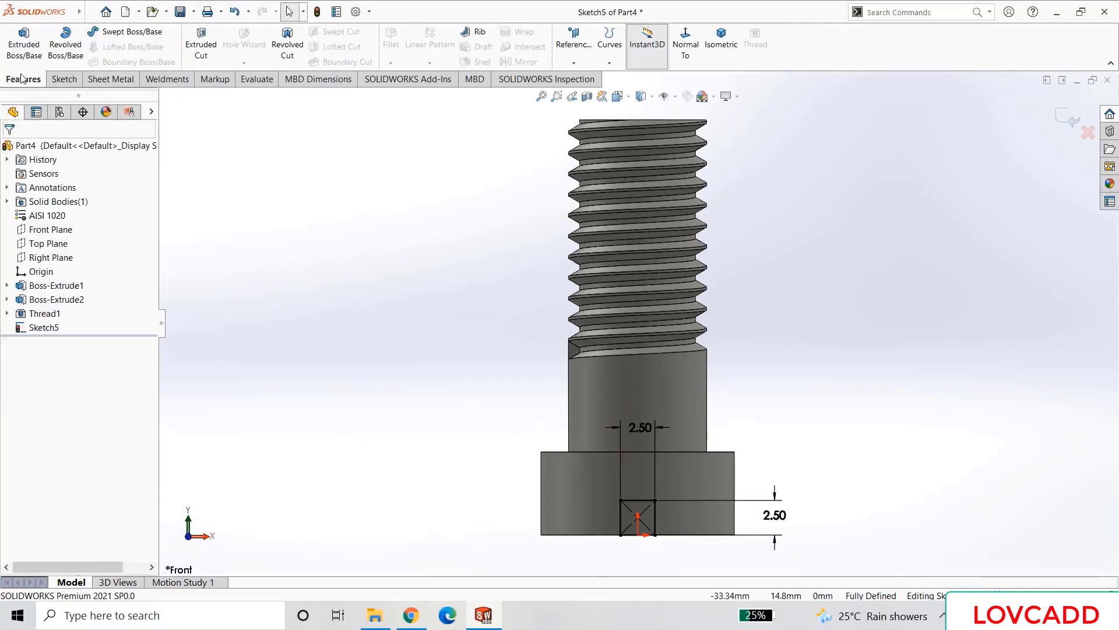
# - Extrude-cut the slot Through All – Both across the screw head, then begin saving
pyautogui.click(198, 46)
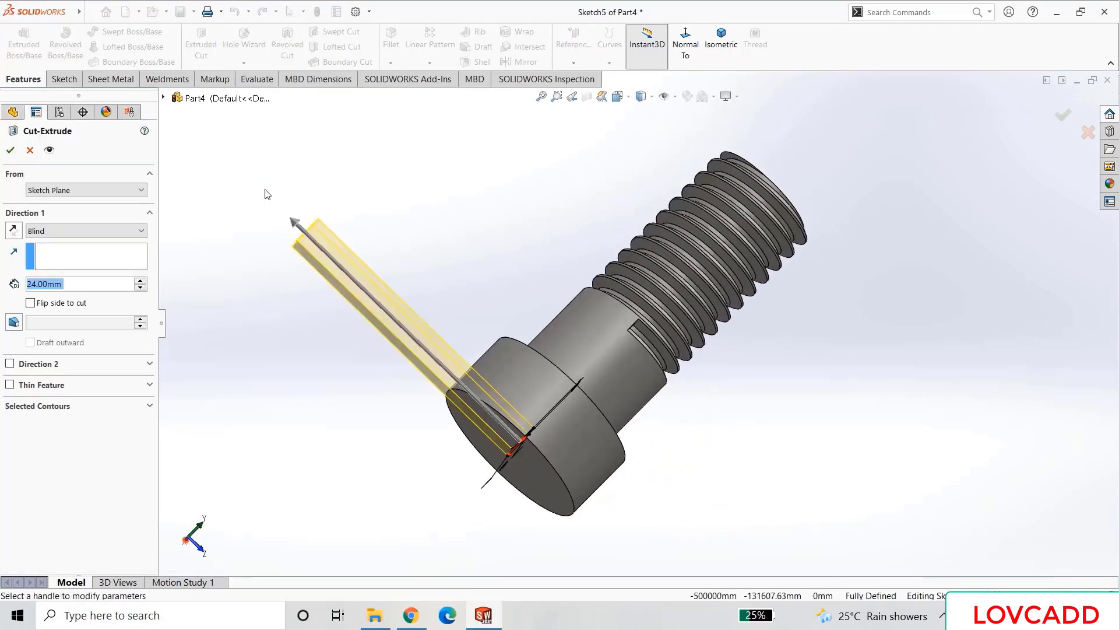
pyautogui.click(75, 231)
pyautogui.click(74, 262)
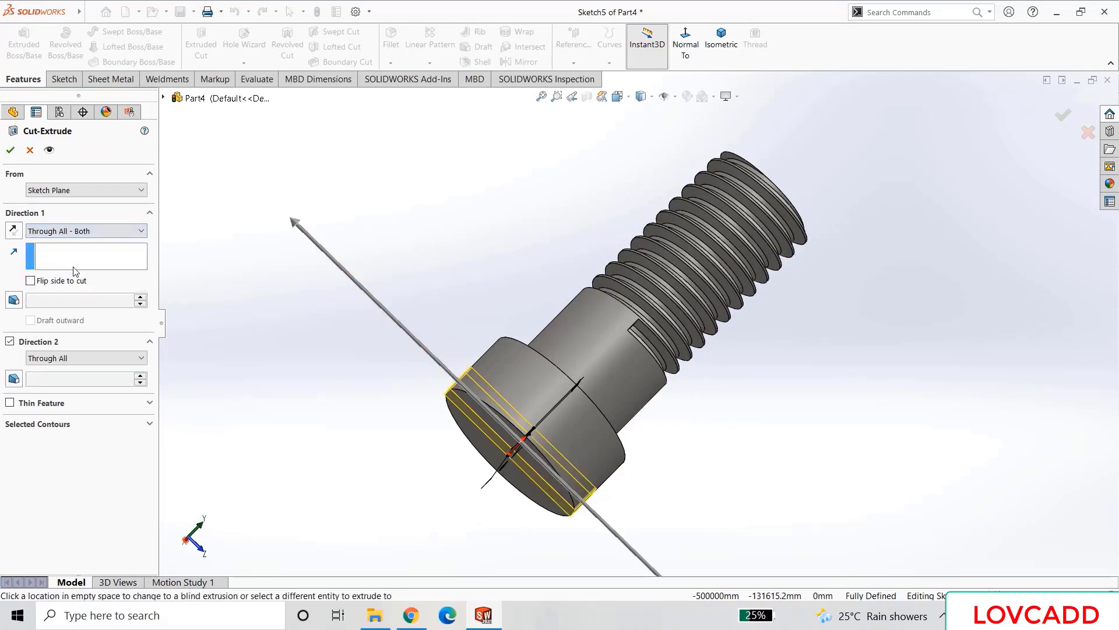
pyautogui.click(12, 150)
pyautogui.moveTo(310, 385); pyautogui.dragTo(294, 429, button='middle')
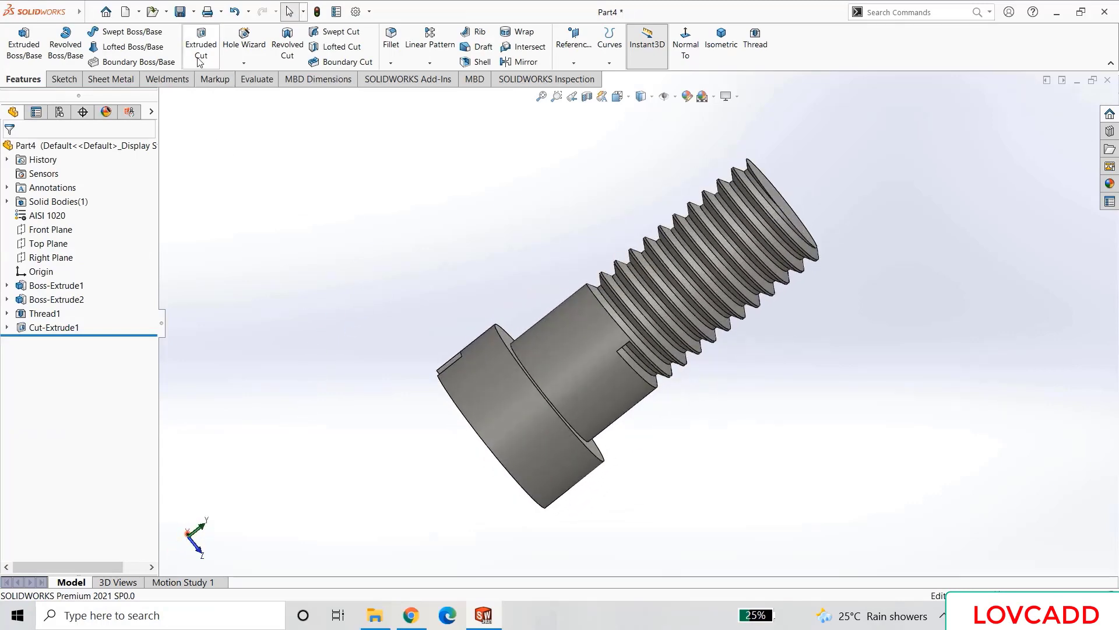
pyautogui.click(181, 13)
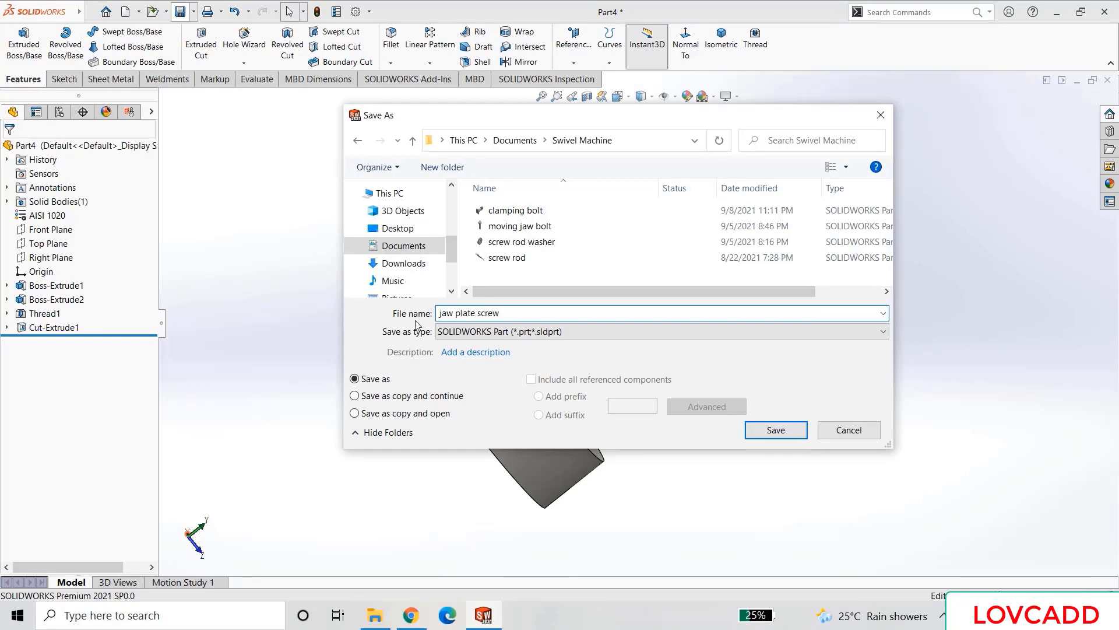
# - Save the part as 'jaw plate screw', view it isometric, and close the document
pyautogui.click(776, 430)
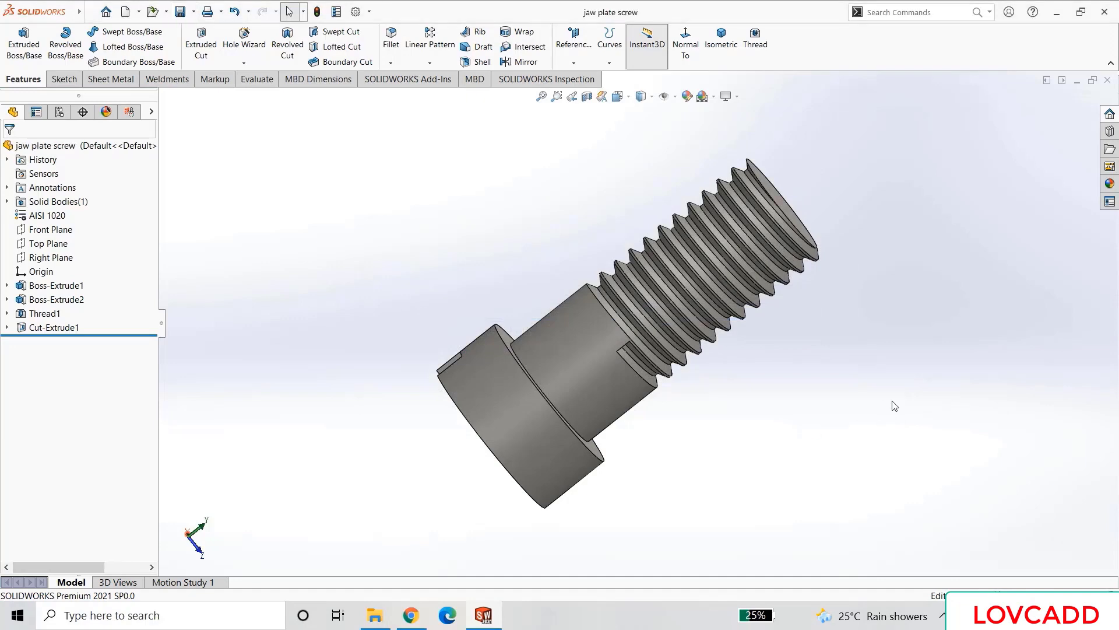
pyautogui.click(721, 38)
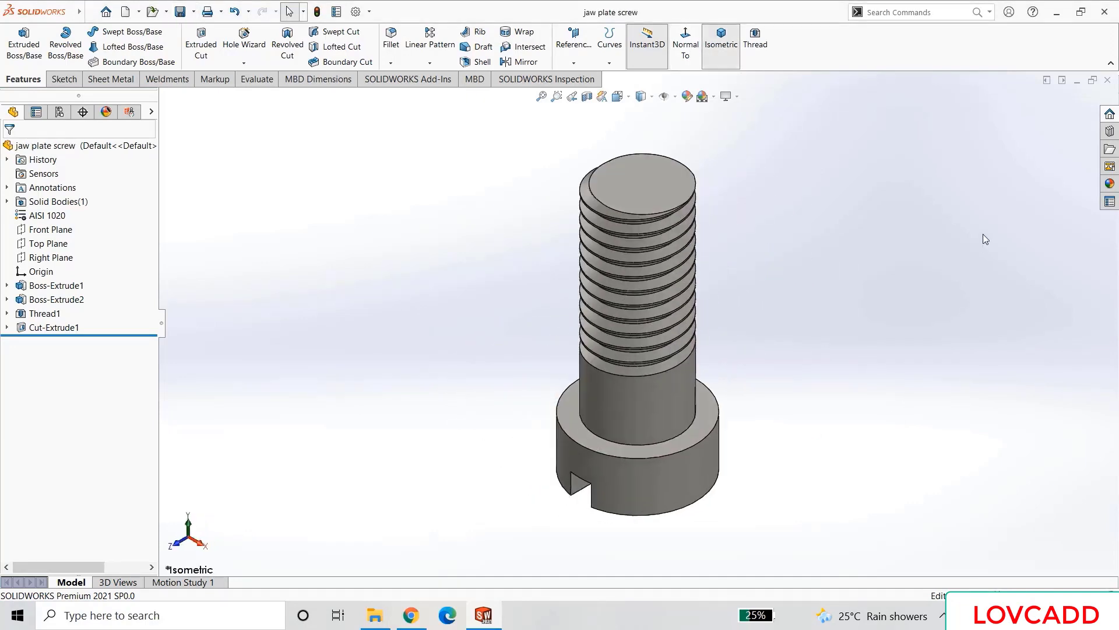
pyautogui.click(1107, 80)
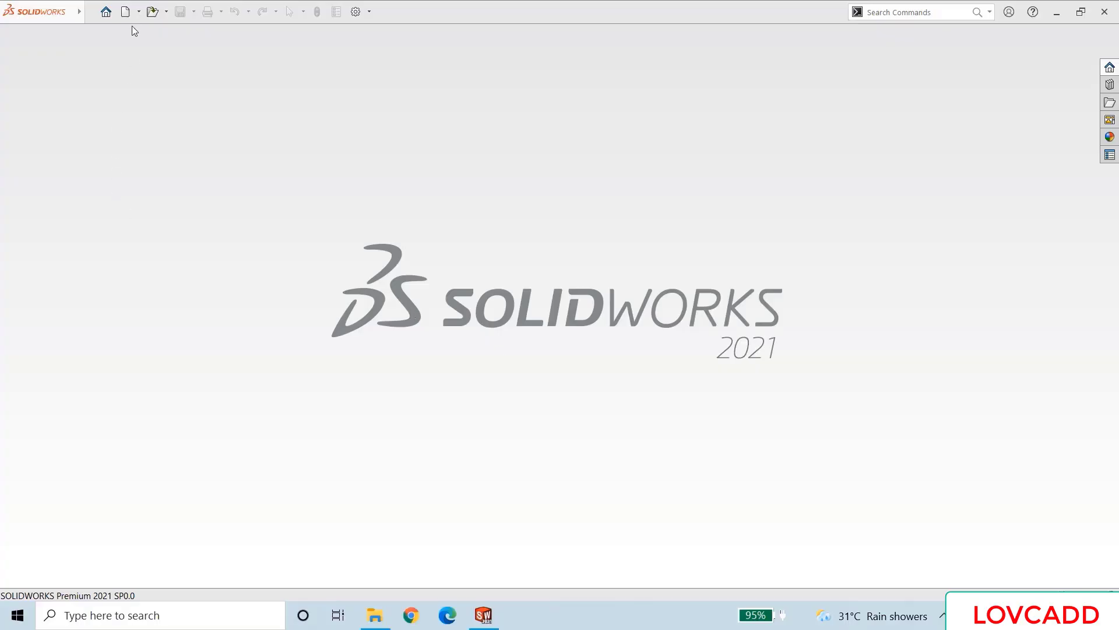
# - Create a new part and assign Plain Carbon Steel as its material
pyautogui.click(125, 12)
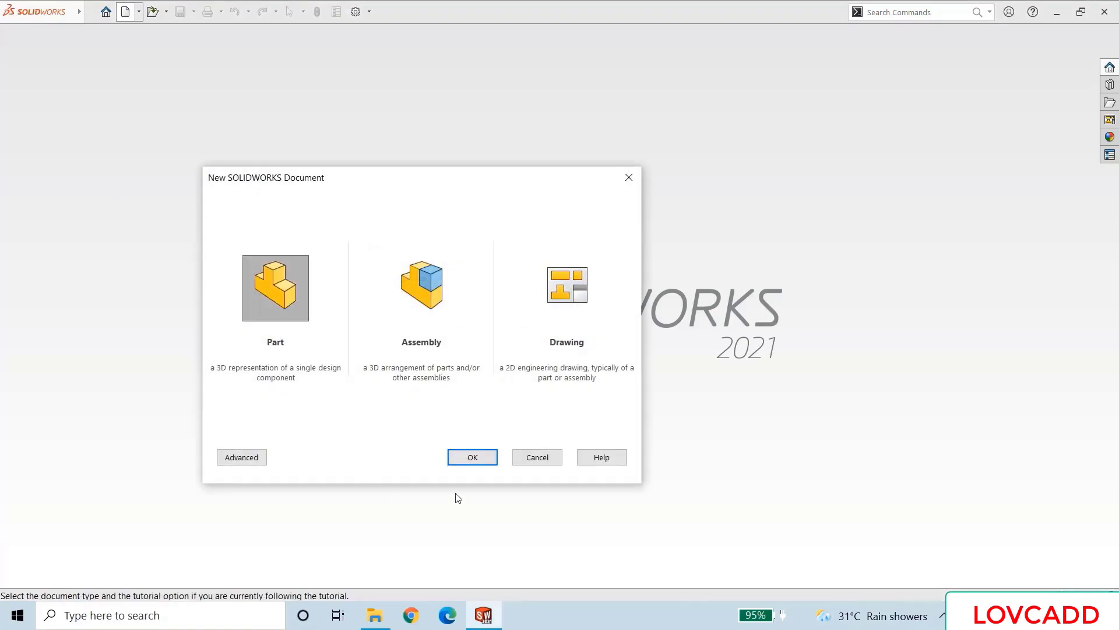
pyautogui.click(458, 457)
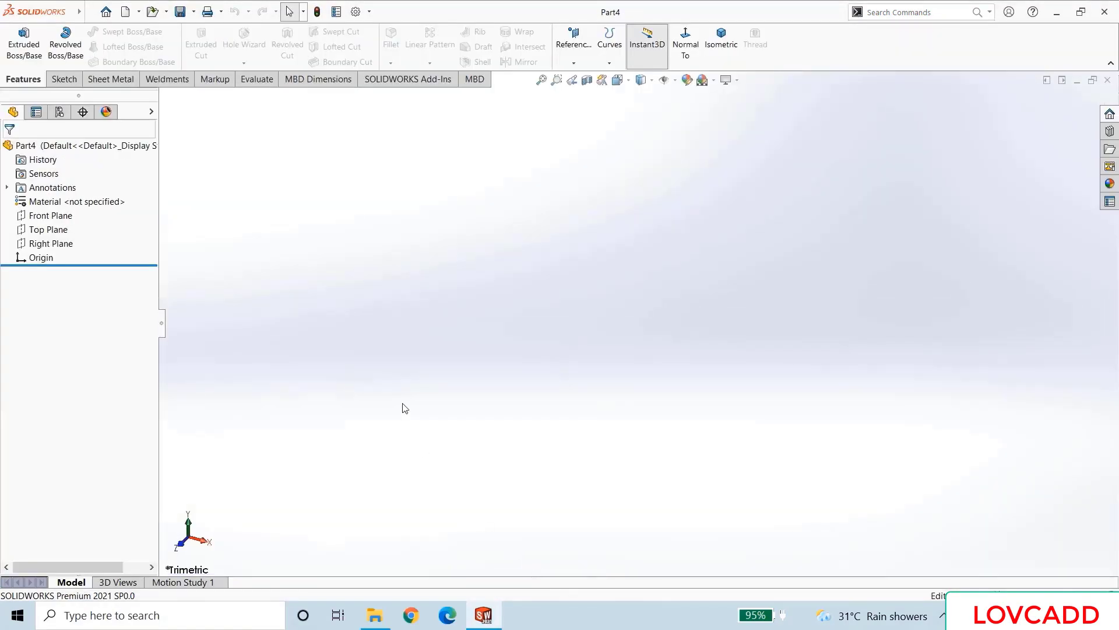
pyautogui.rightClick(37, 203)
pyautogui.click(57, 214)
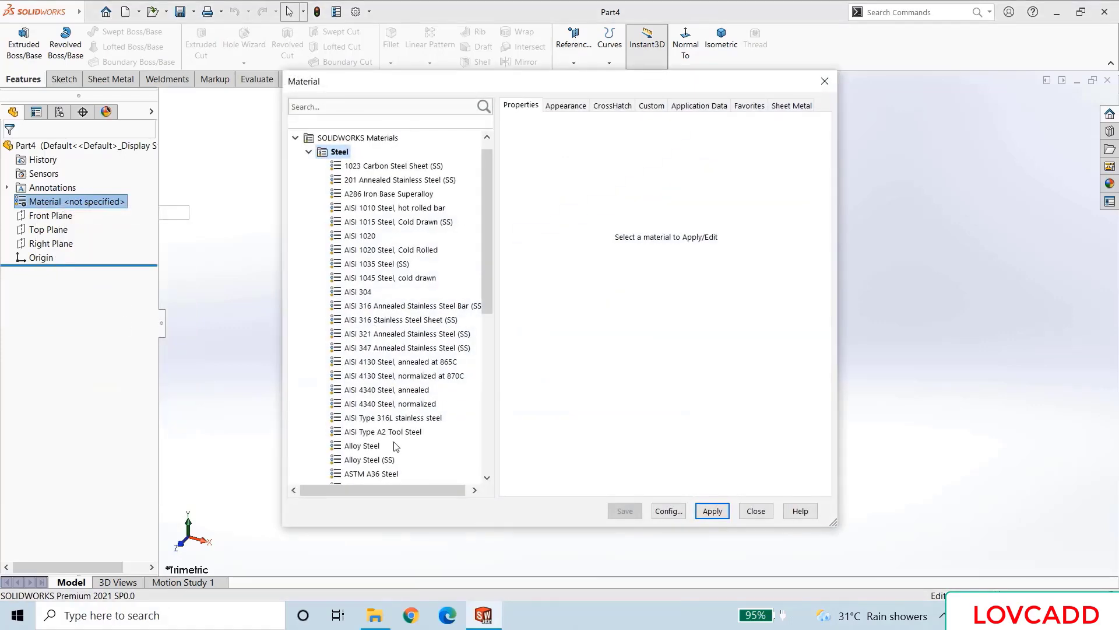
pyautogui.scroll(-2, 395, 446)
pyautogui.scroll(-1, 395, 446)
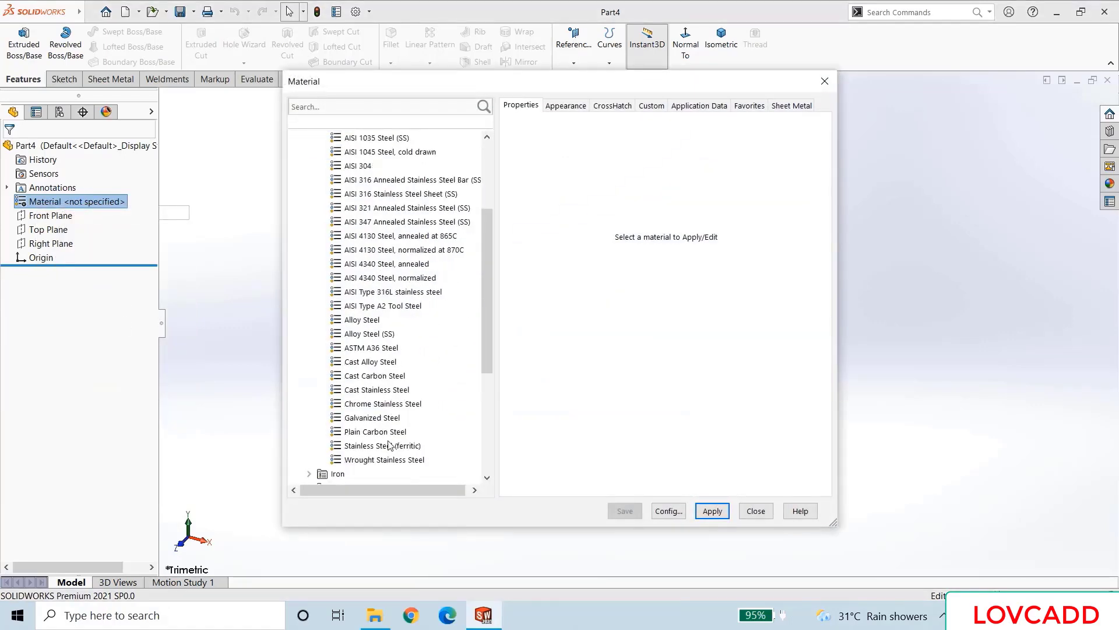
pyautogui.click(389, 433)
pyautogui.click(710, 516)
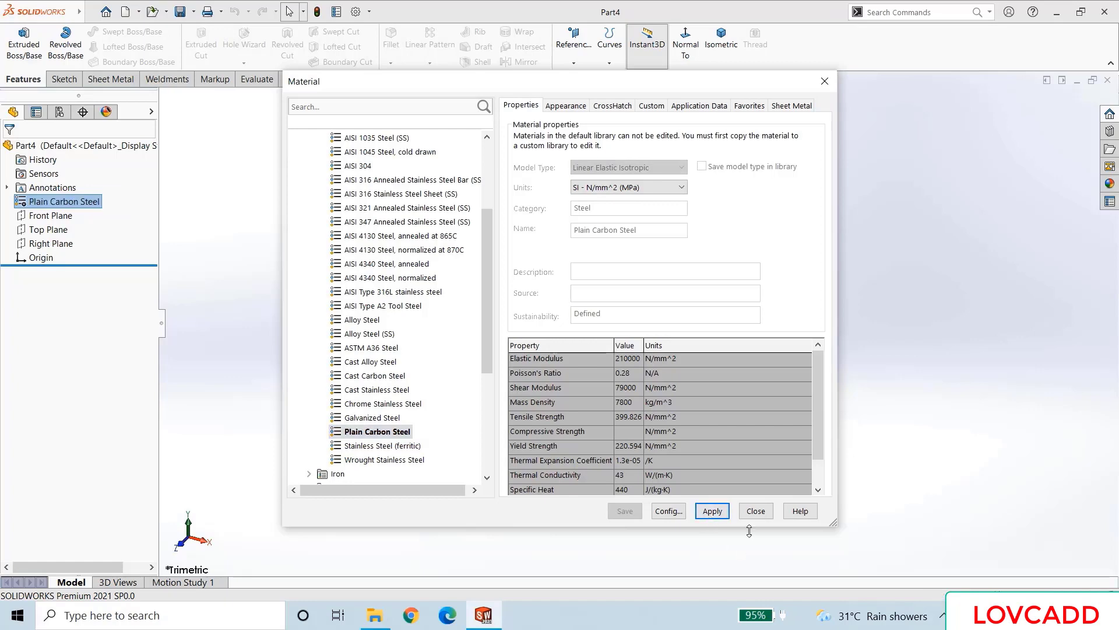
pyautogui.click(755, 511)
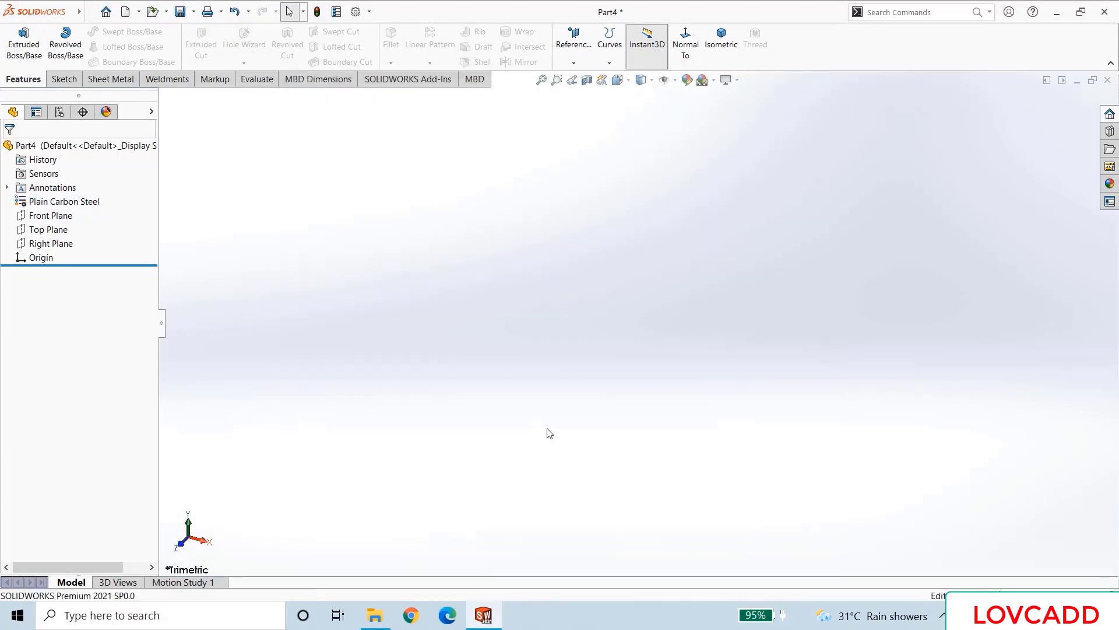
pyautogui.click(48, 229)
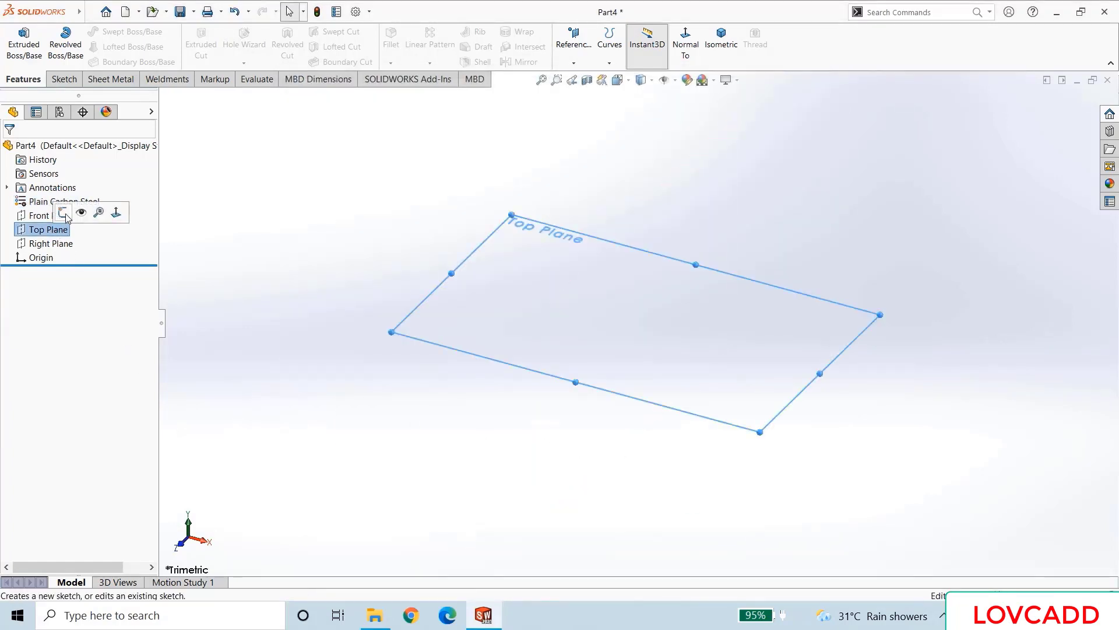
# - Draw a center rectangle from the origin in a new Top Plane sketch
pyautogui.click(64, 214)
pyautogui.press('r')
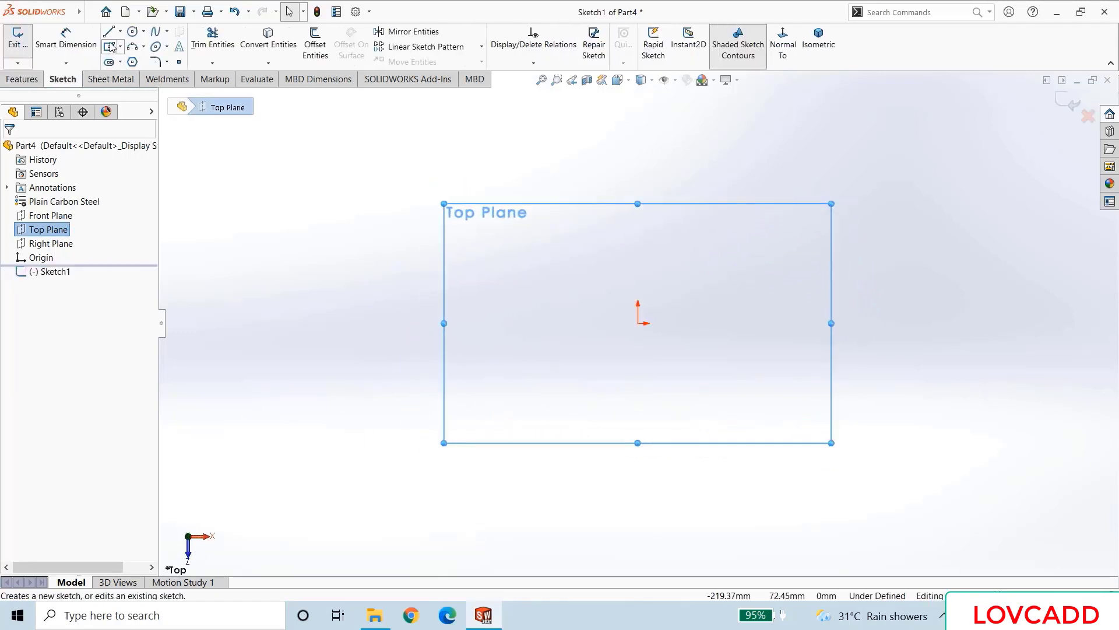
pyautogui.click(638, 322)
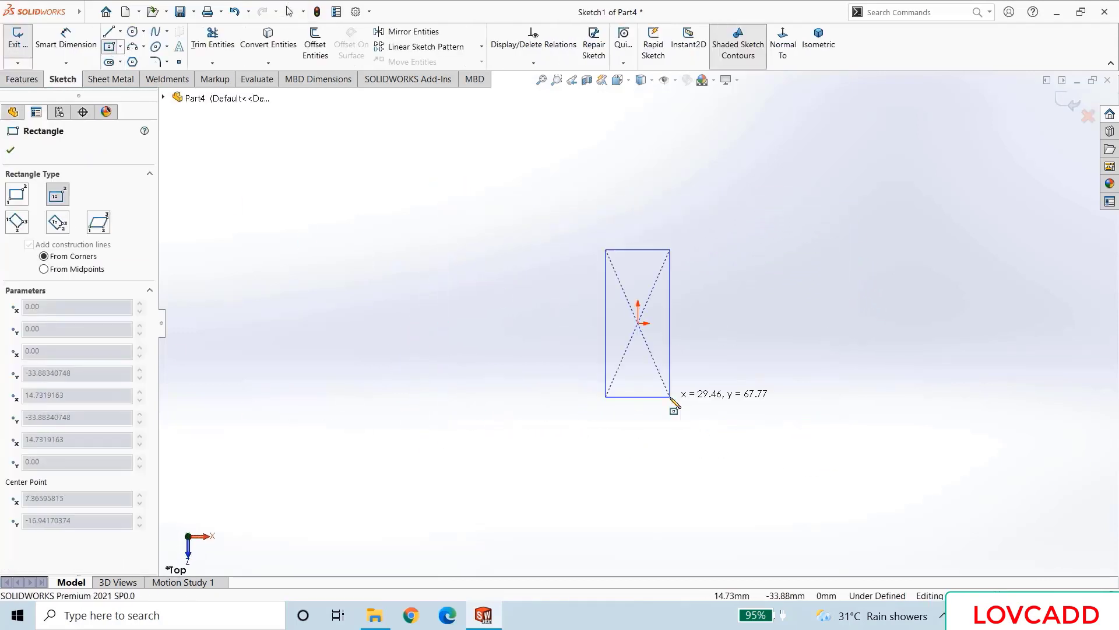
pyautogui.click(836, 431)
pyautogui.rightClick(839, 434)
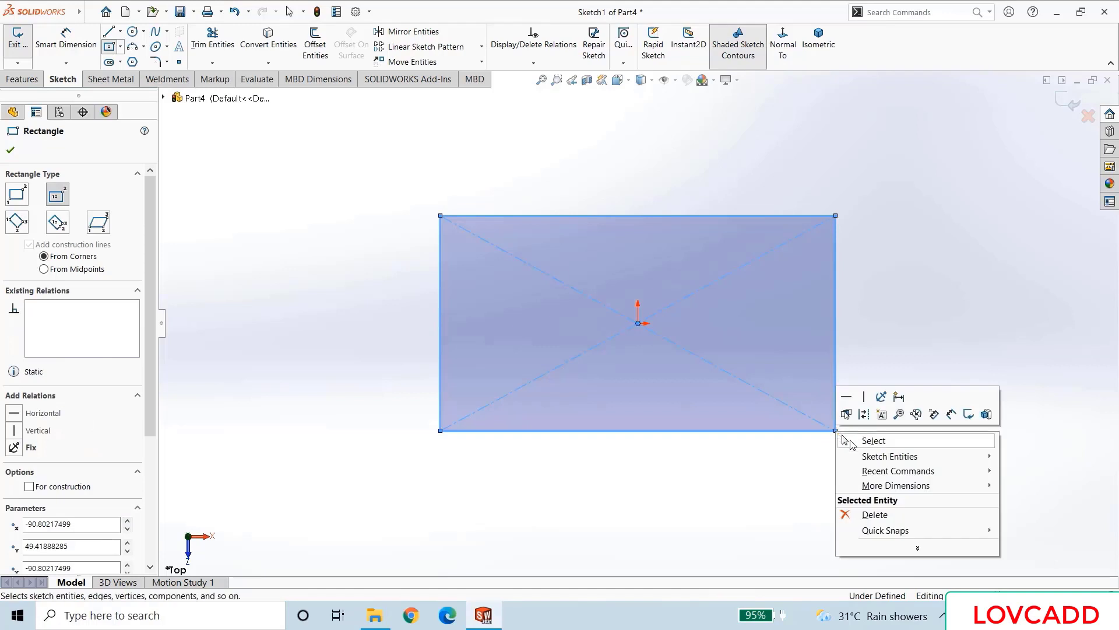
pyautogui.click(856, 440)
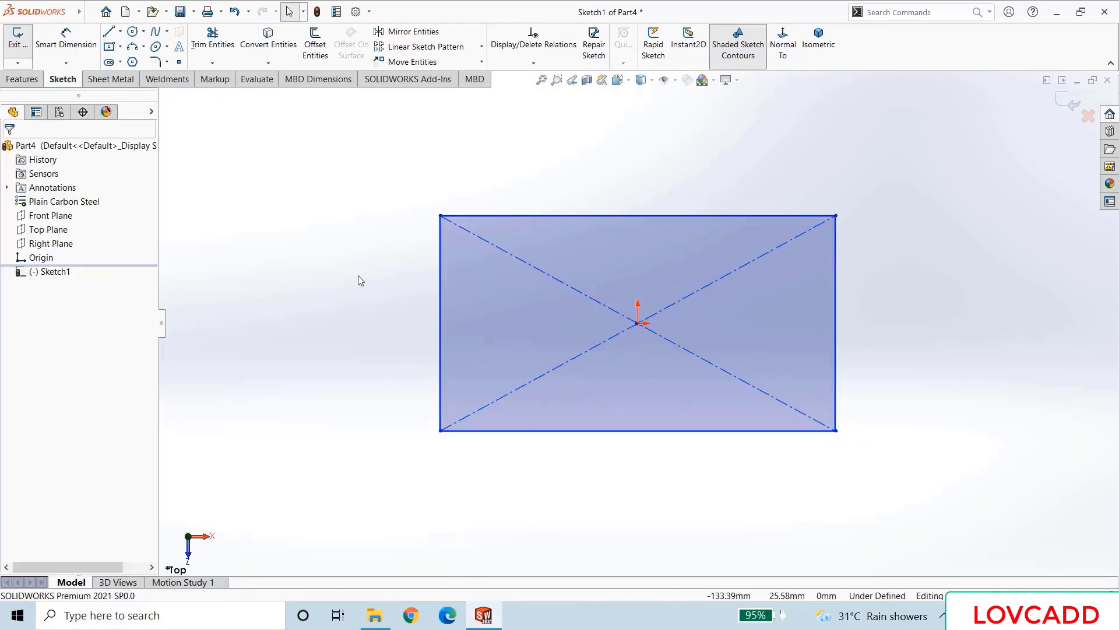
# - Dimension the rectangle 140 mm wide by 42 mm tall
pyautogui.click(64, 40)
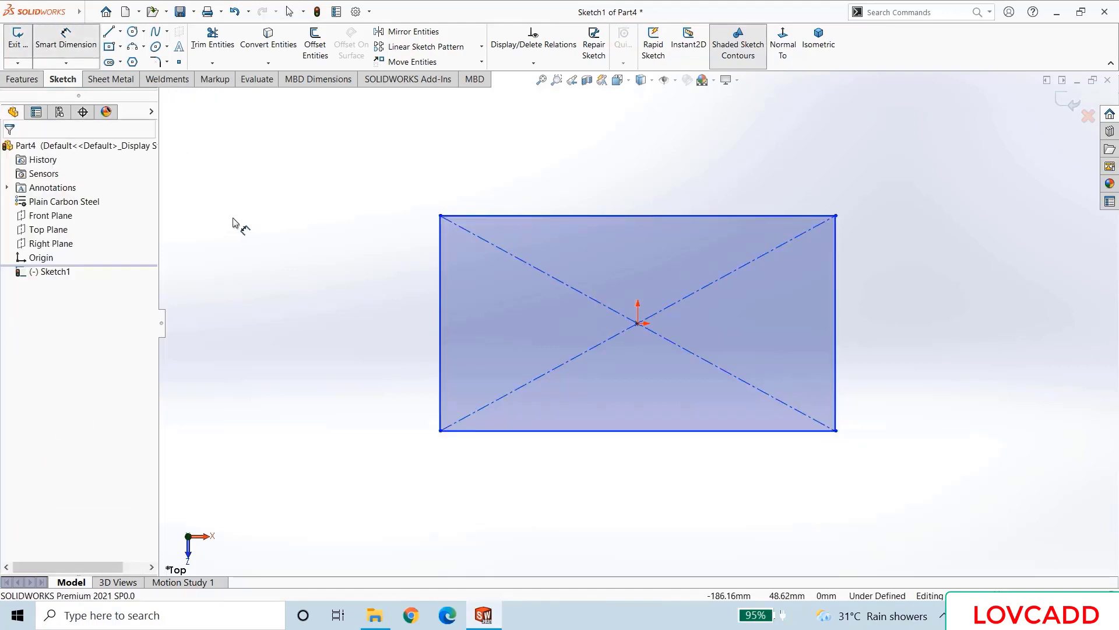
pyautogui.click(622, 432)
pyautogui.click(639, 484)
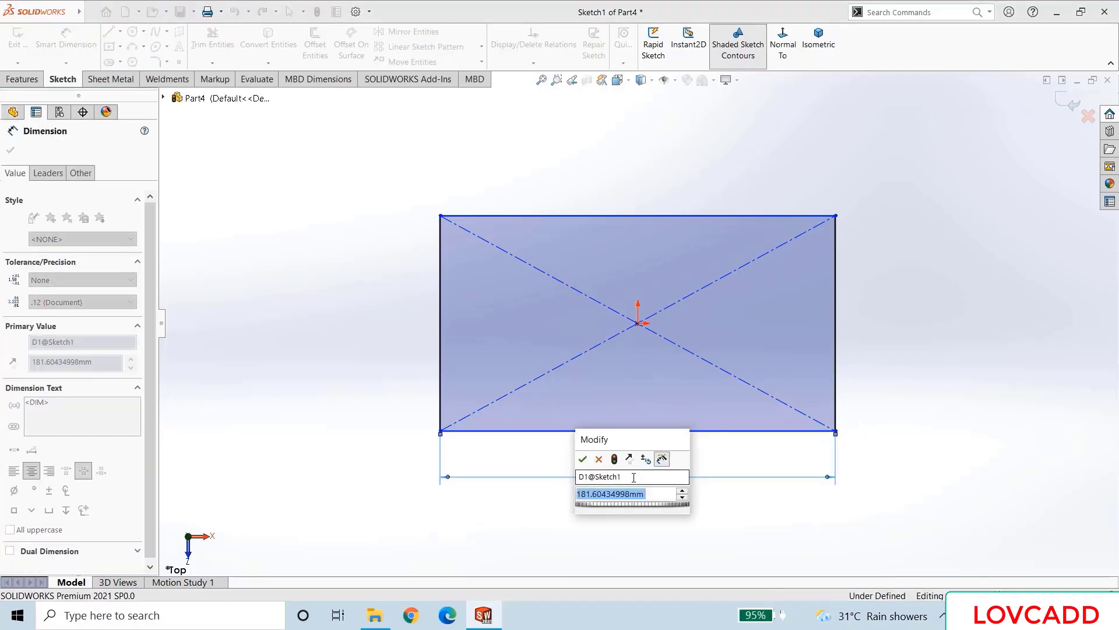
pyautogui.write('140')
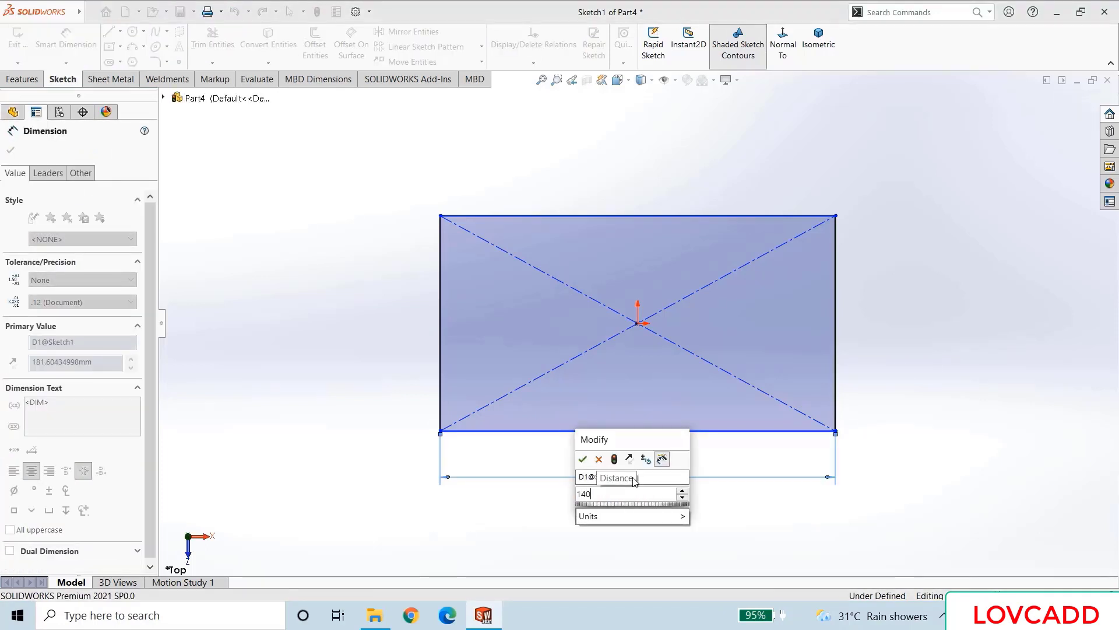
pyautogui.press('Return')
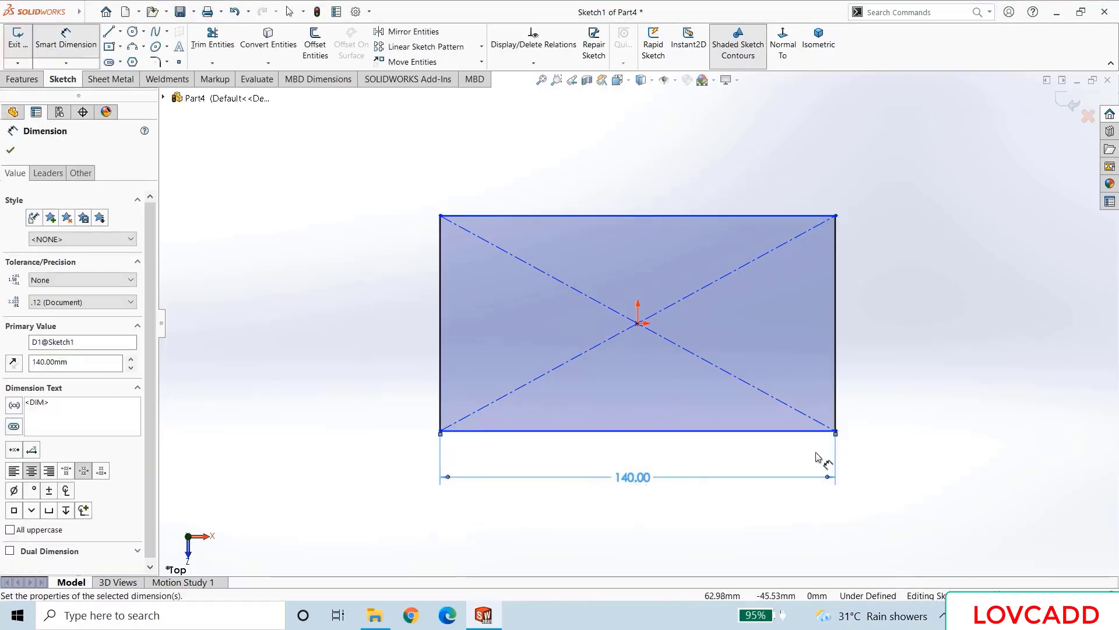
pyautogui.click(837, 326)
pyautogui.click(904, 324)
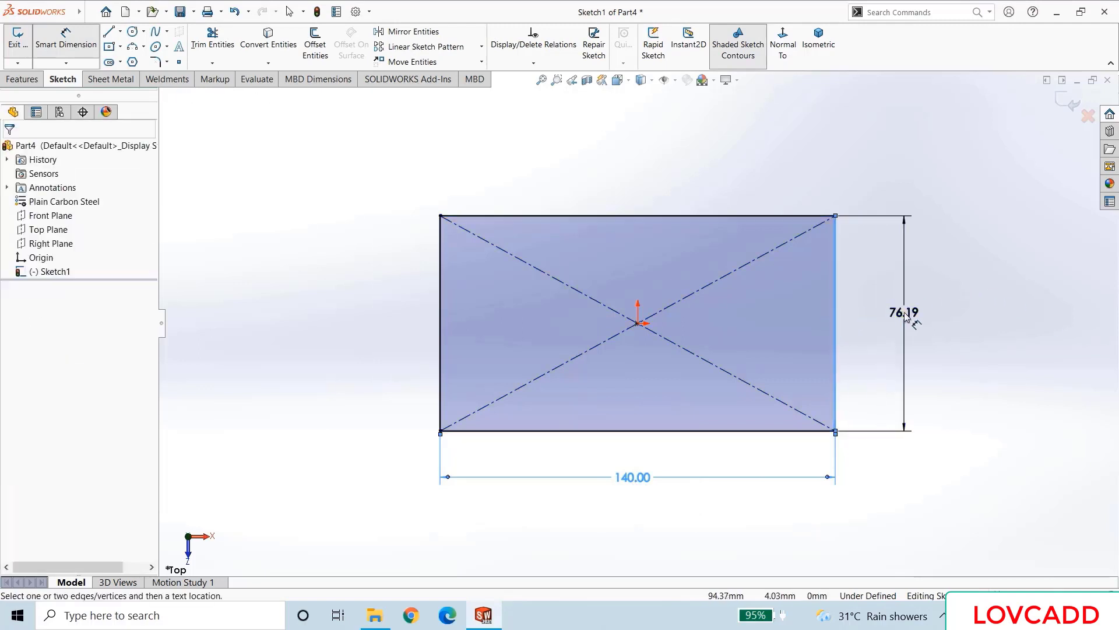
pyautogui.write('42')
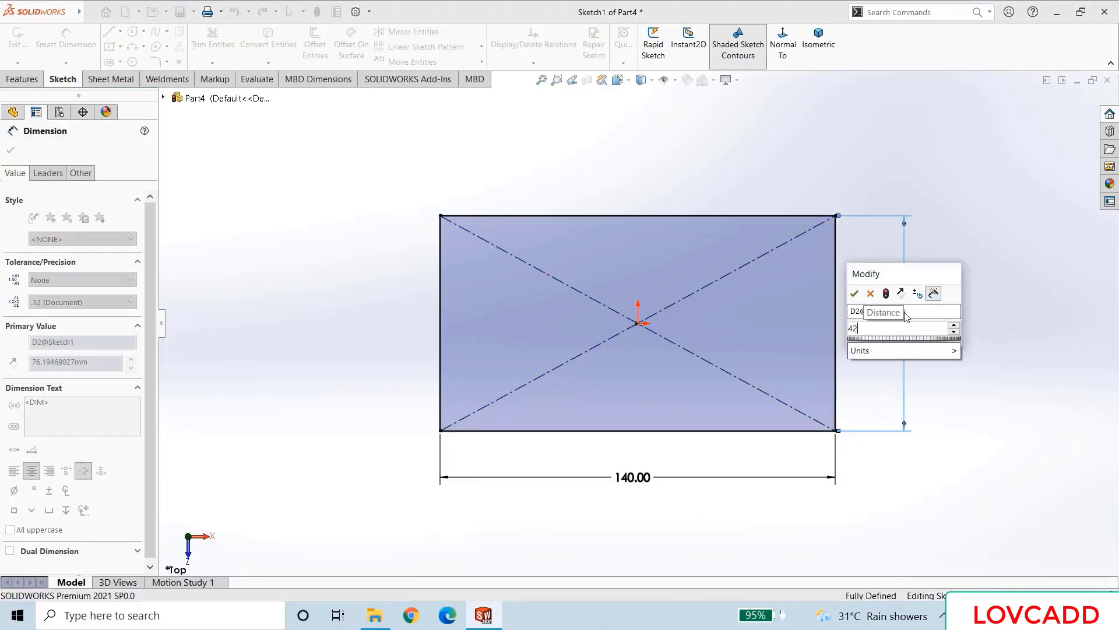
pyautogui.press('Return')
pyautogui.click(10, 150)
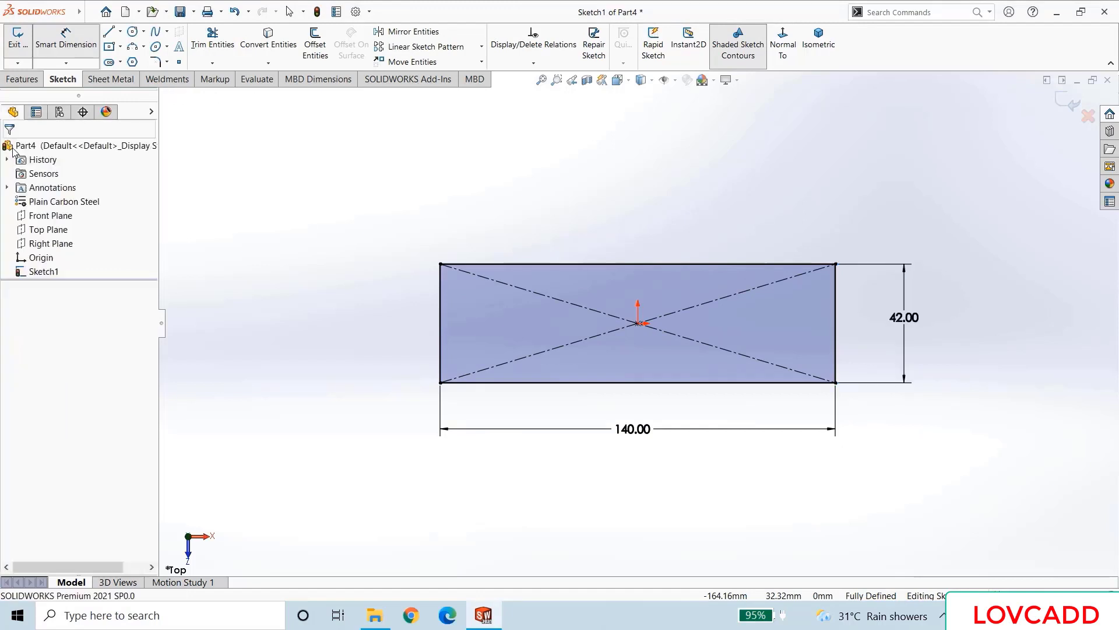
# - Draw a vertical centerline through the origin and a circle to its left
pyautogui.click(120, 31)
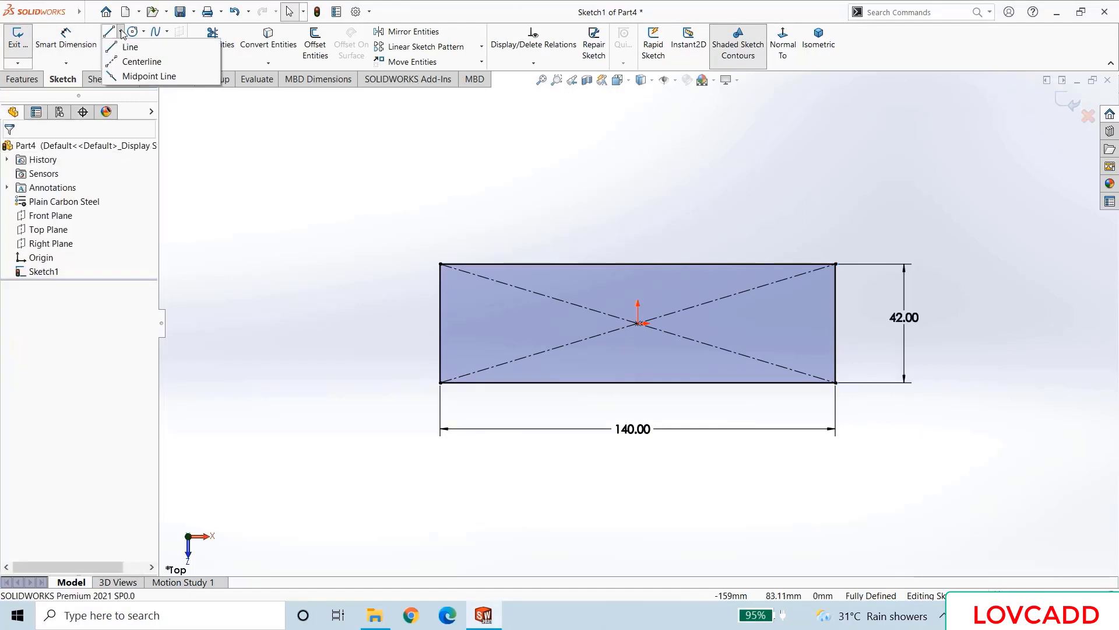
pyautogui.click(140, 61)
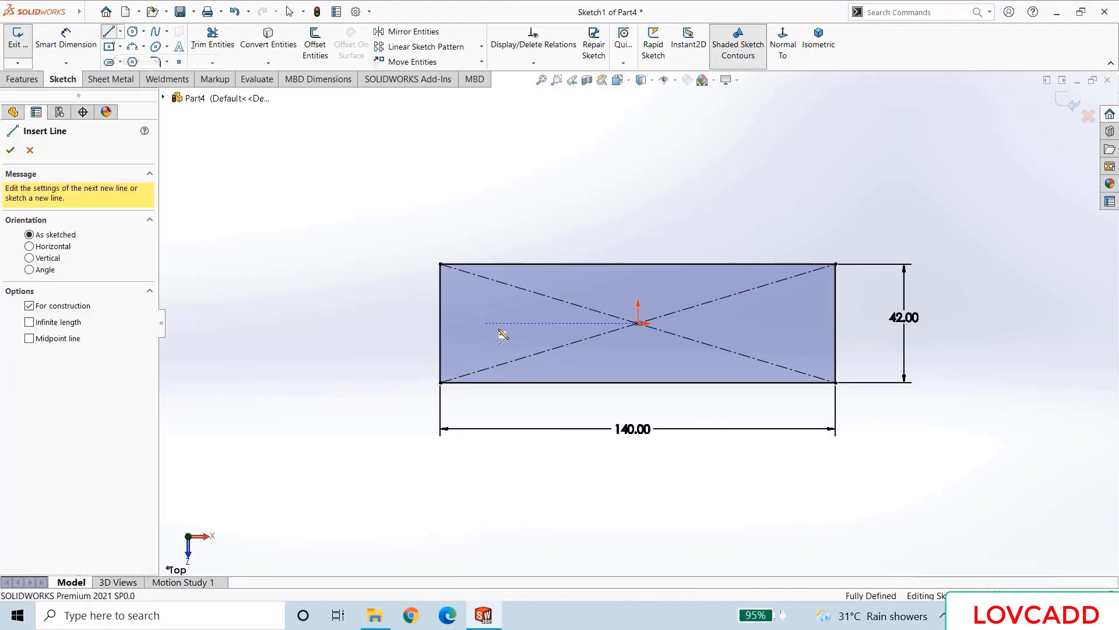
pyautogui.click(638, 171)
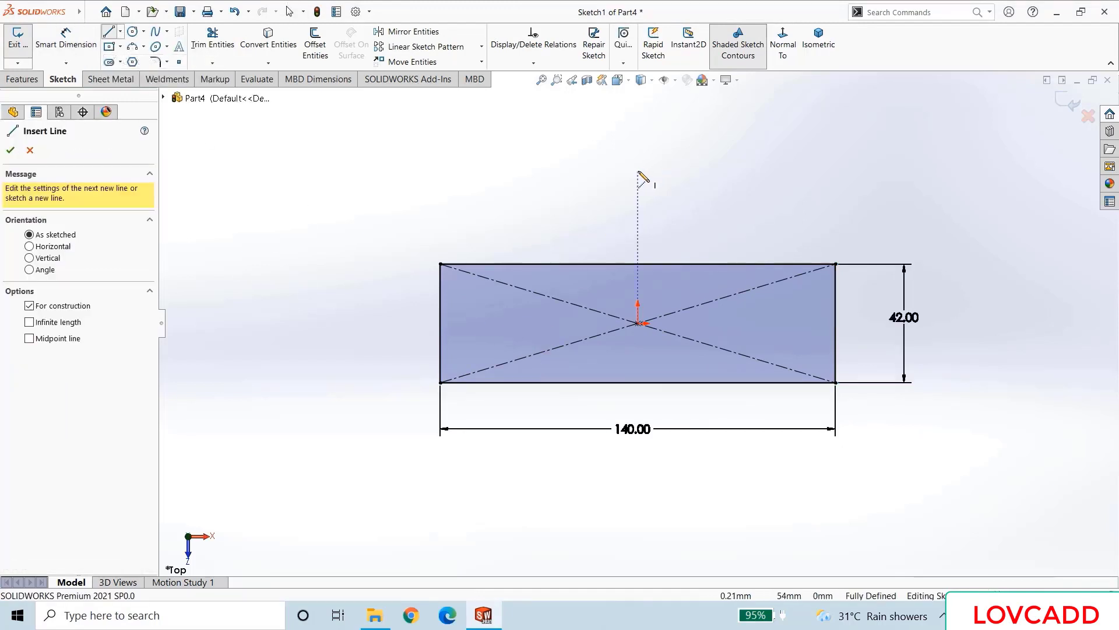
pyautogui.click(637, 482)
pyautogui.rightClick(639, 484)
pyautogui.click(659, 485)
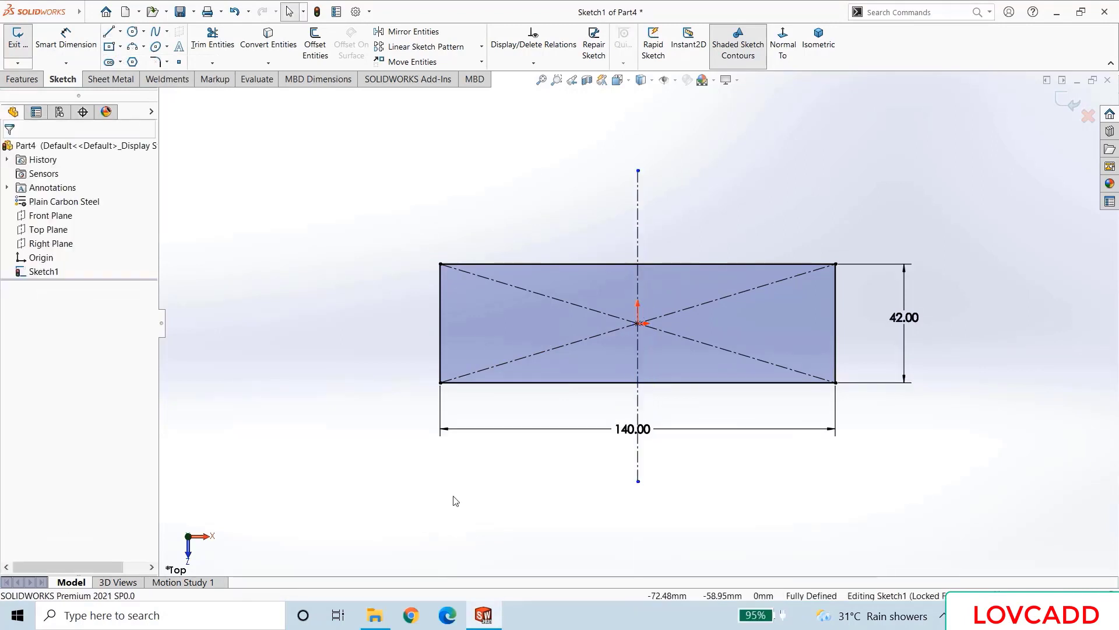
pyautogui.click(133, 31)
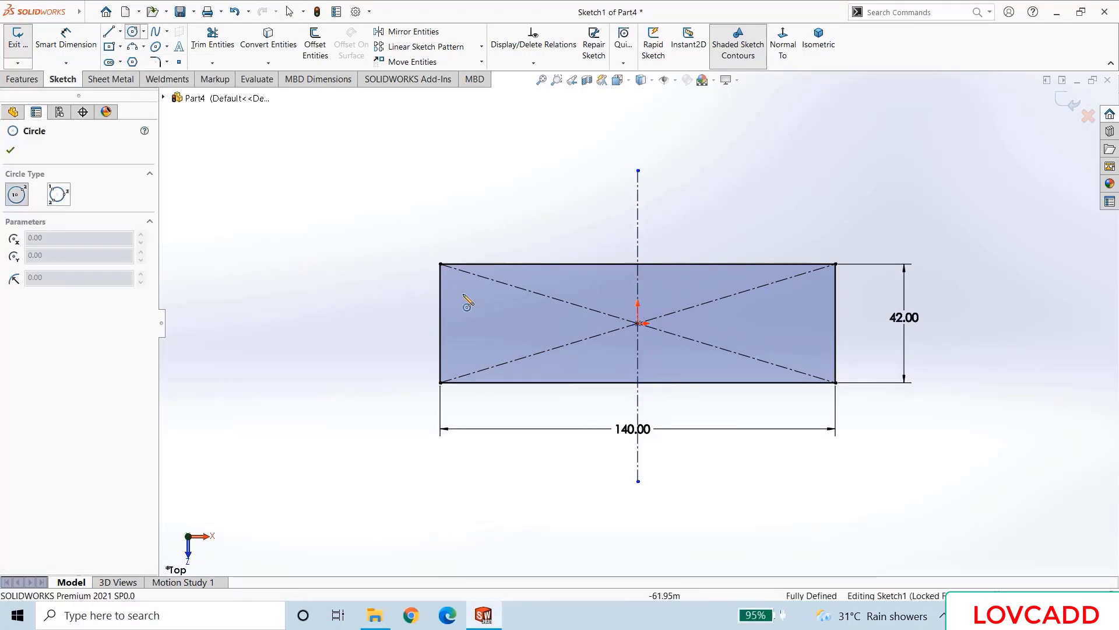
pyautogui.click(508, 314)
pyautogui.click(528, 336)
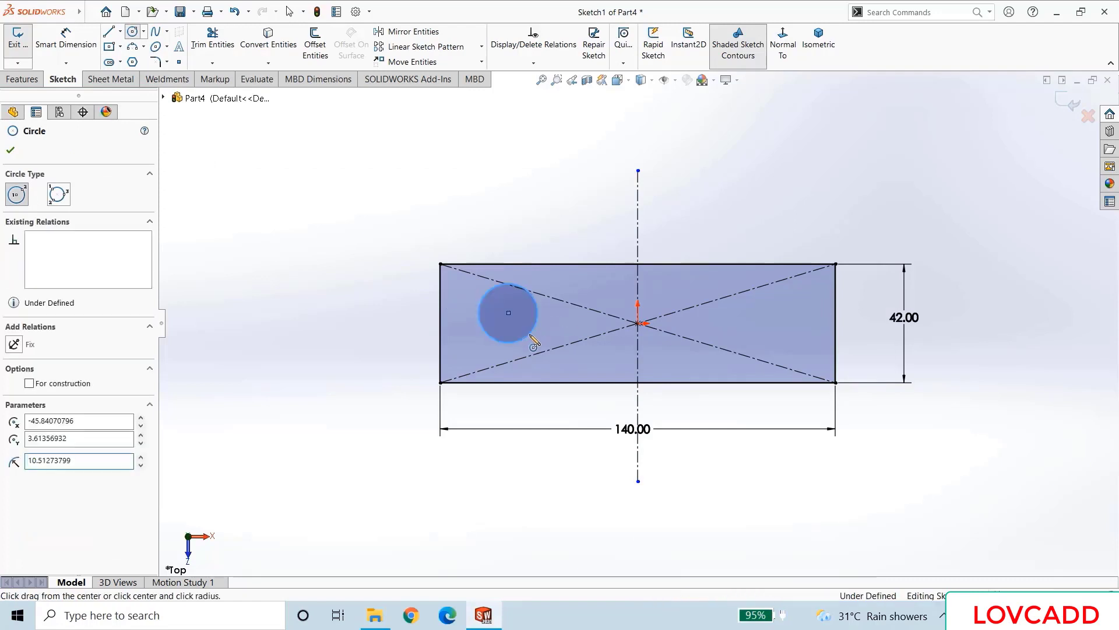
pyautogui.rightClick(530, 341)
pyautogui.click(561, 412)
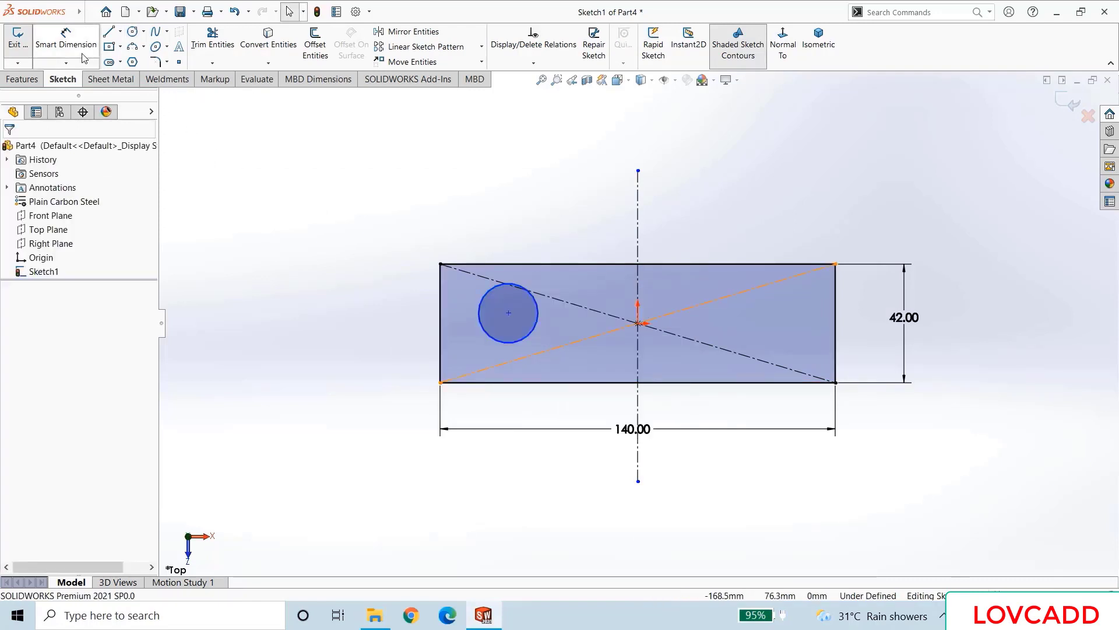
# - Dimension the circle: Ø12, 88 from the centerline, 16 below the top edge
pyautogui.click(65, 40)
pyautogui.click(532, 340)
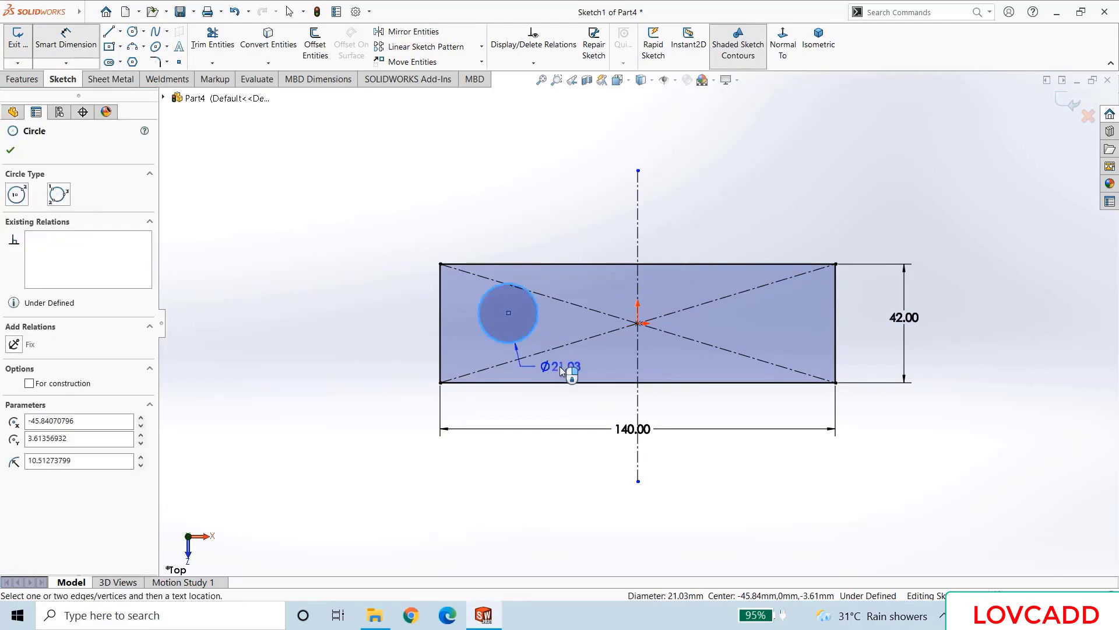
pyautogui.click(570, 372)
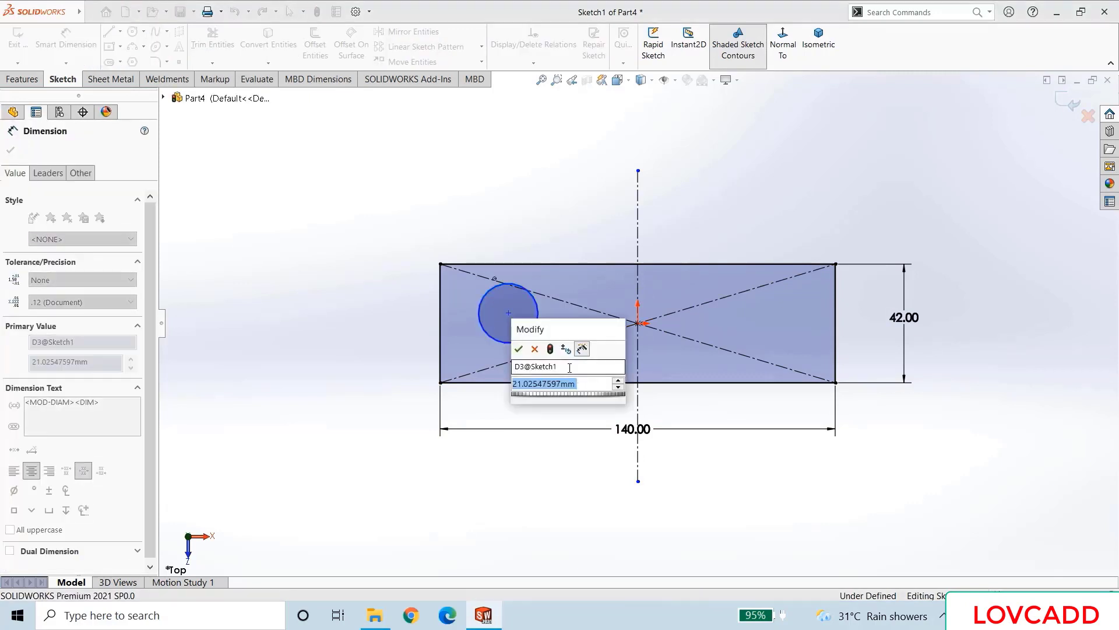
pyautogui.write('12')
pyautogui.press('Return')
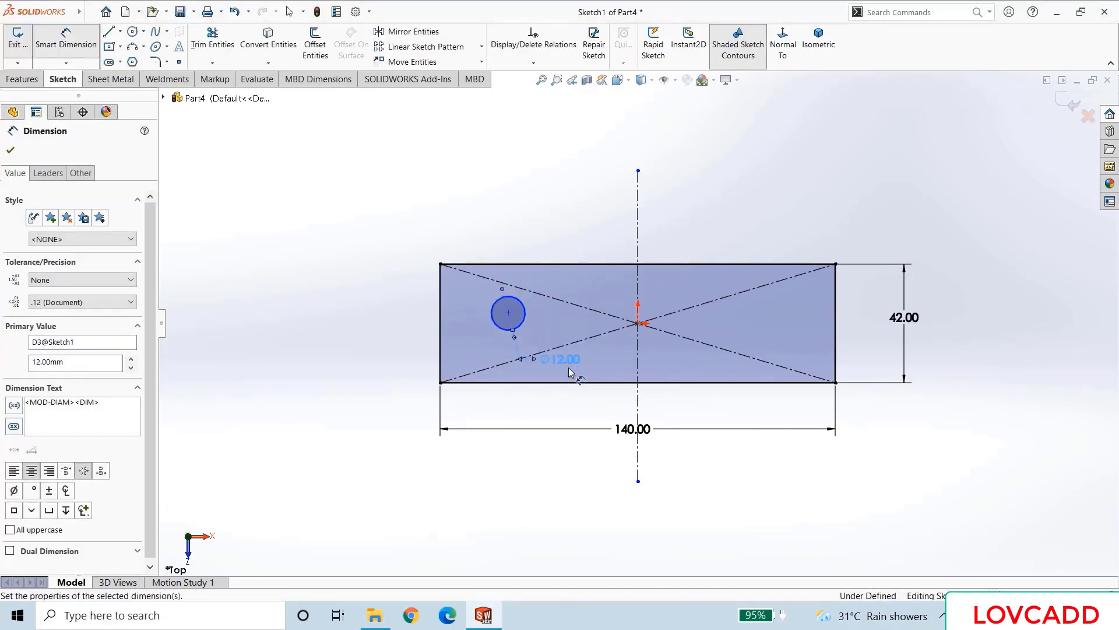
pyautogui.click(508, 315)
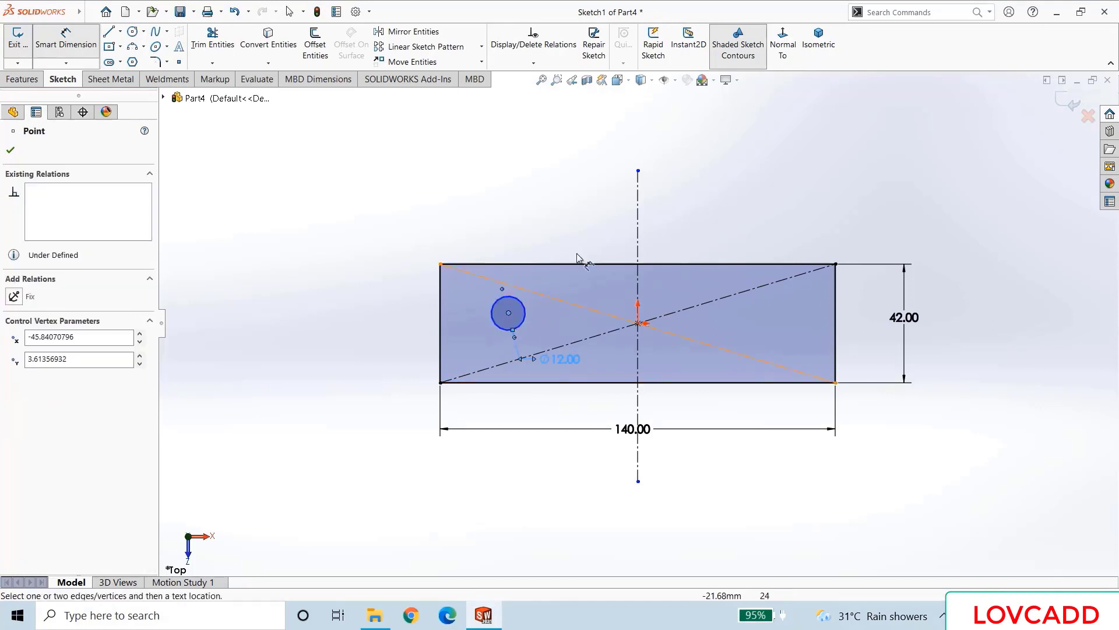
pyautogui.click(638, 217)
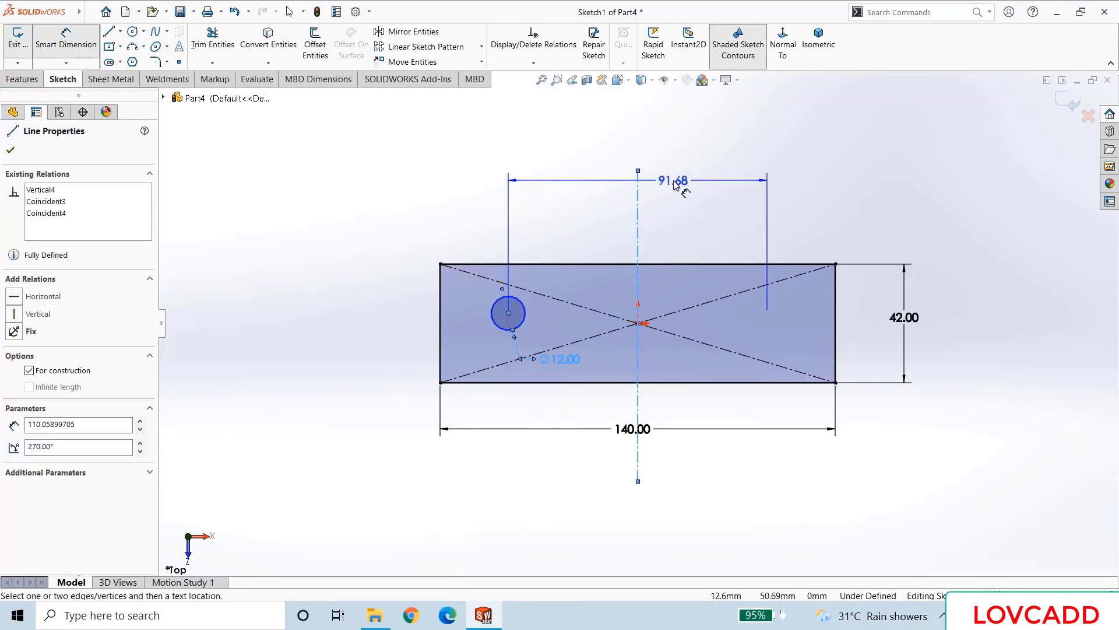
pyautogui.click(675, 185)
pyautogui.write('88')
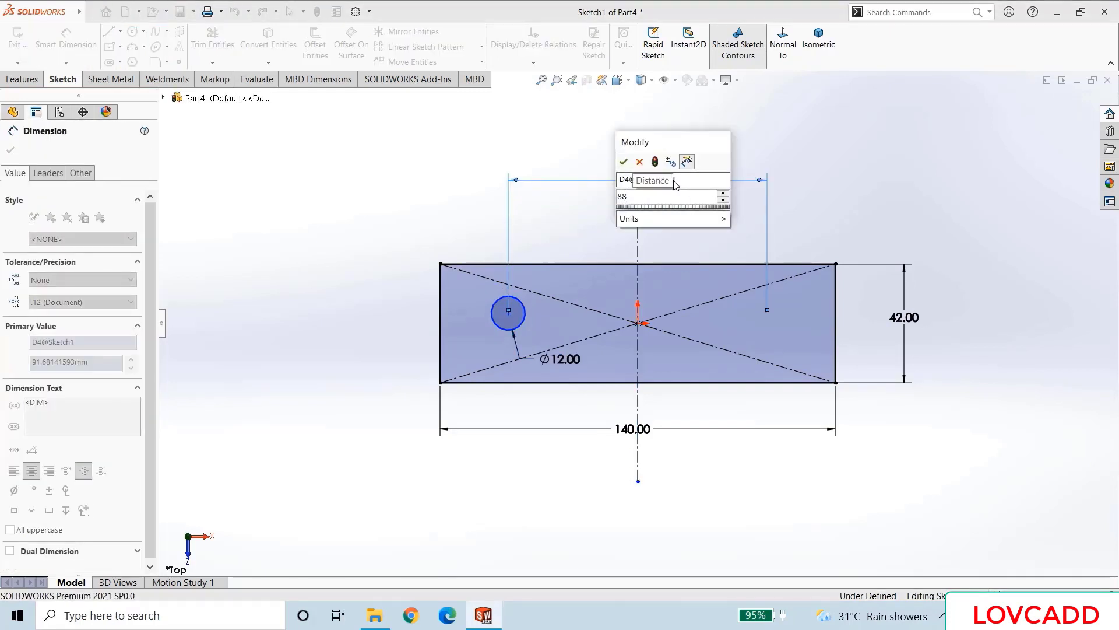
pyautogui.press('Return')
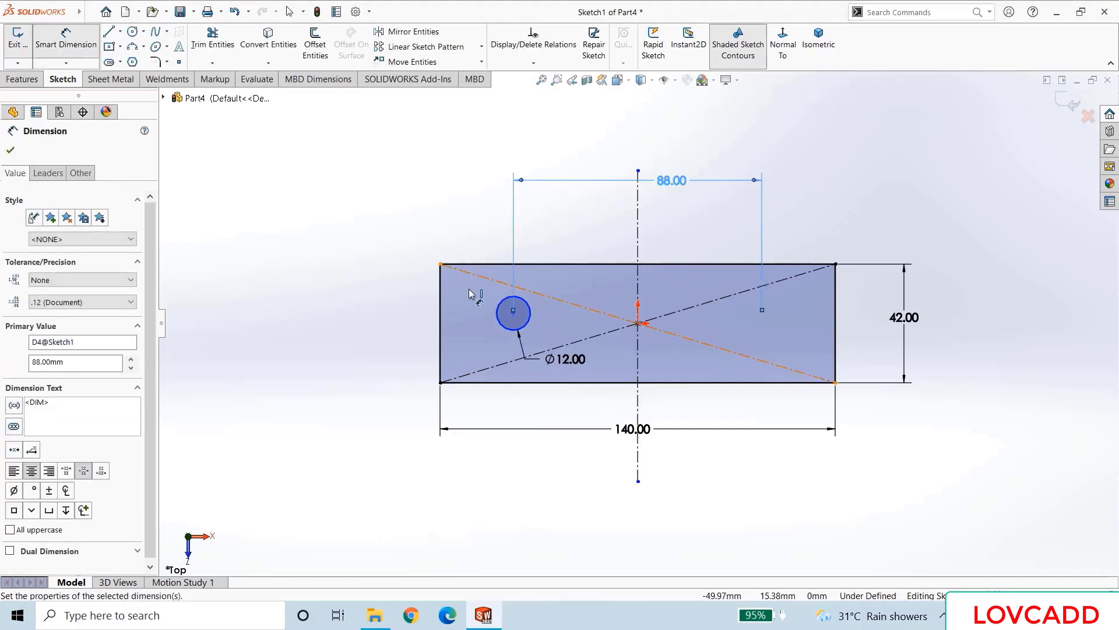
pyautogui.click(492, 264)
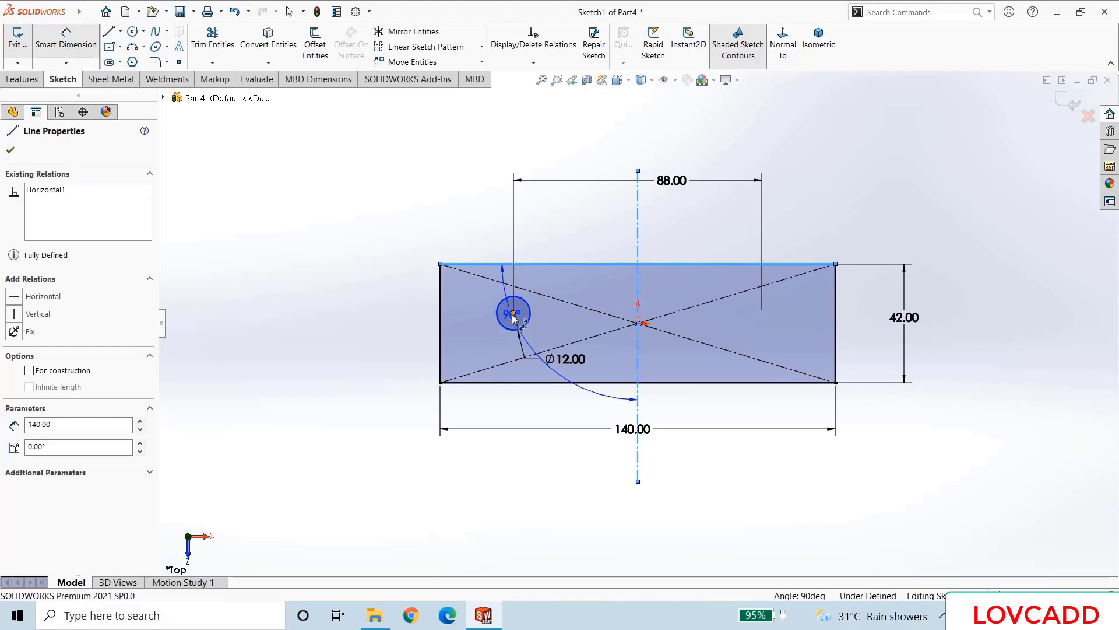
pyautogui.click(513, 313)
pyautogui.click(429, 300)
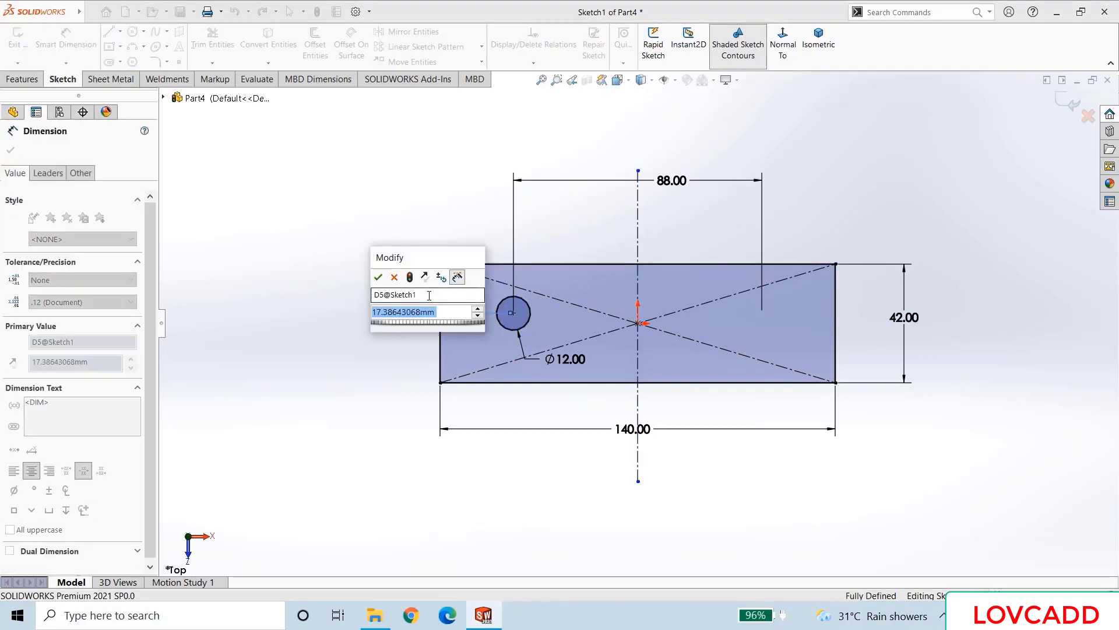
pyautogui.write('16')
pyautogui.press('Return')
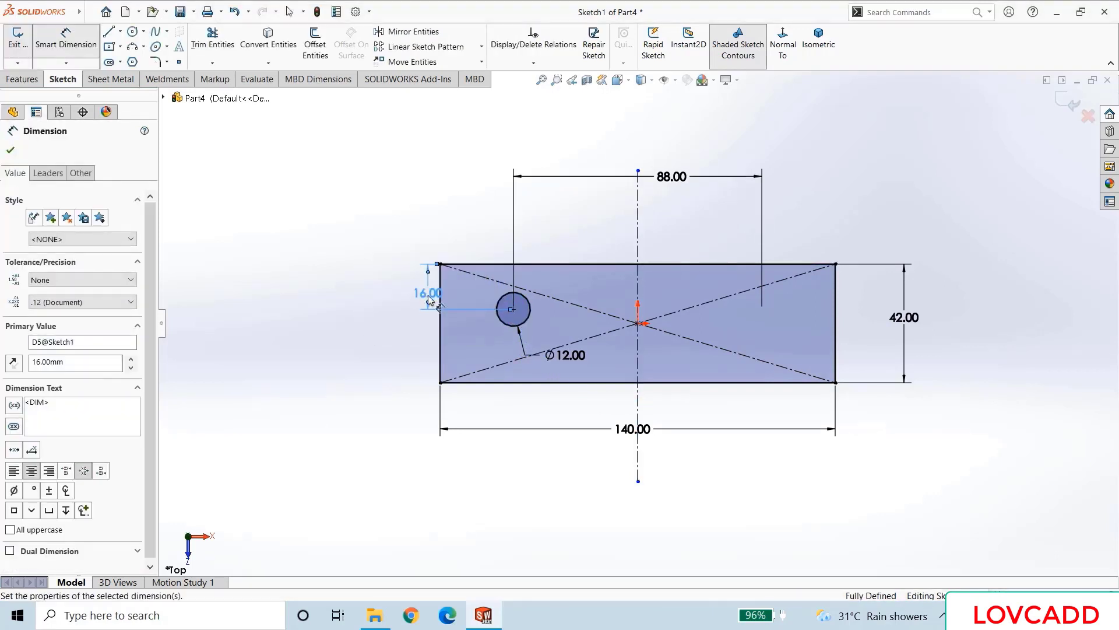
pyautogui.click(10, 150)
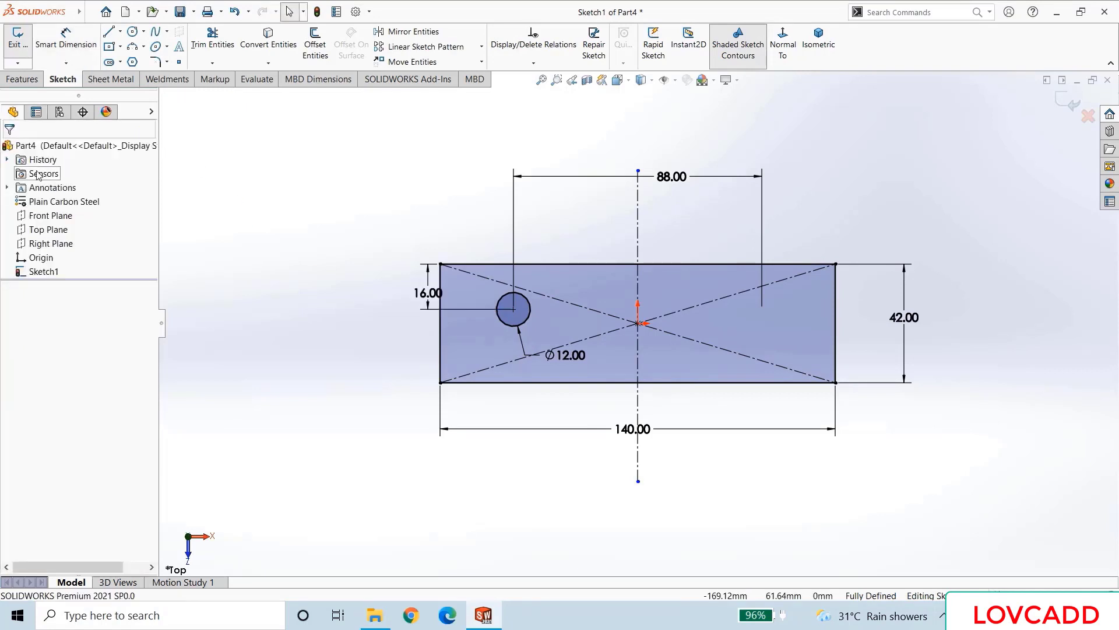
# - Mirror the circle about the vertical centerline to create the second hole
pyautogui.click(411, 32)
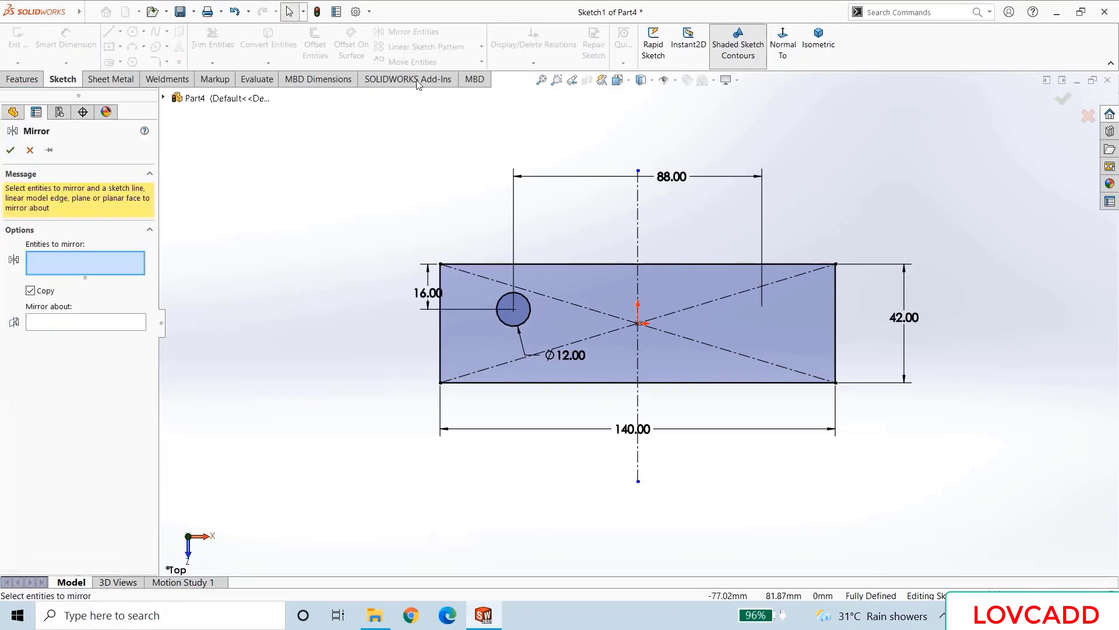
pyautogui.click(516, 309)
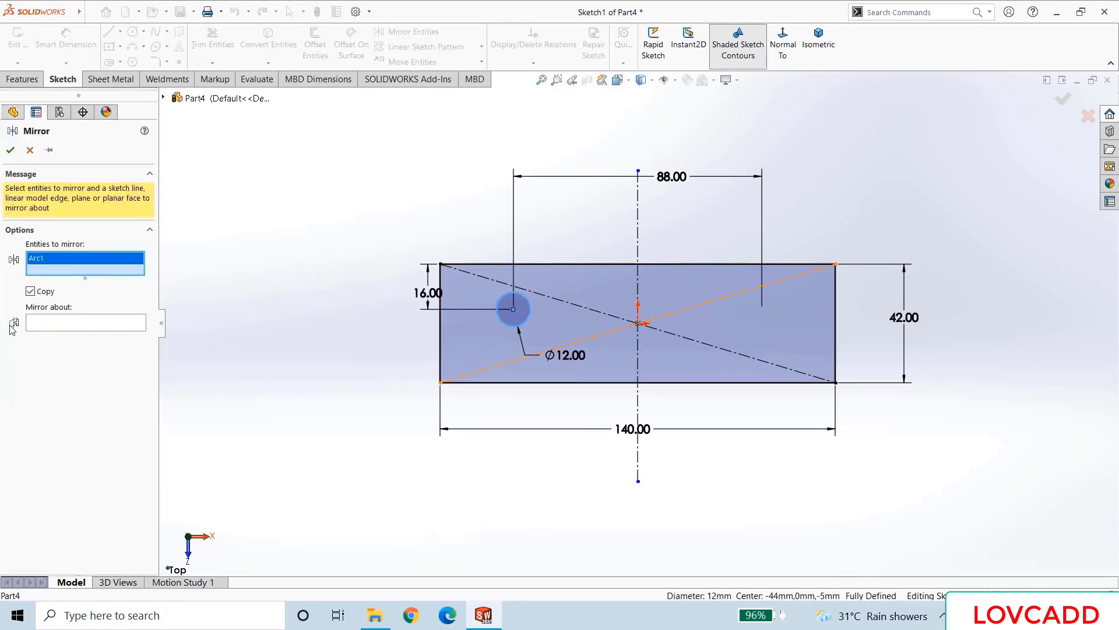
pyautogui.click(52, 328)
pyautogui.click(638, 213)
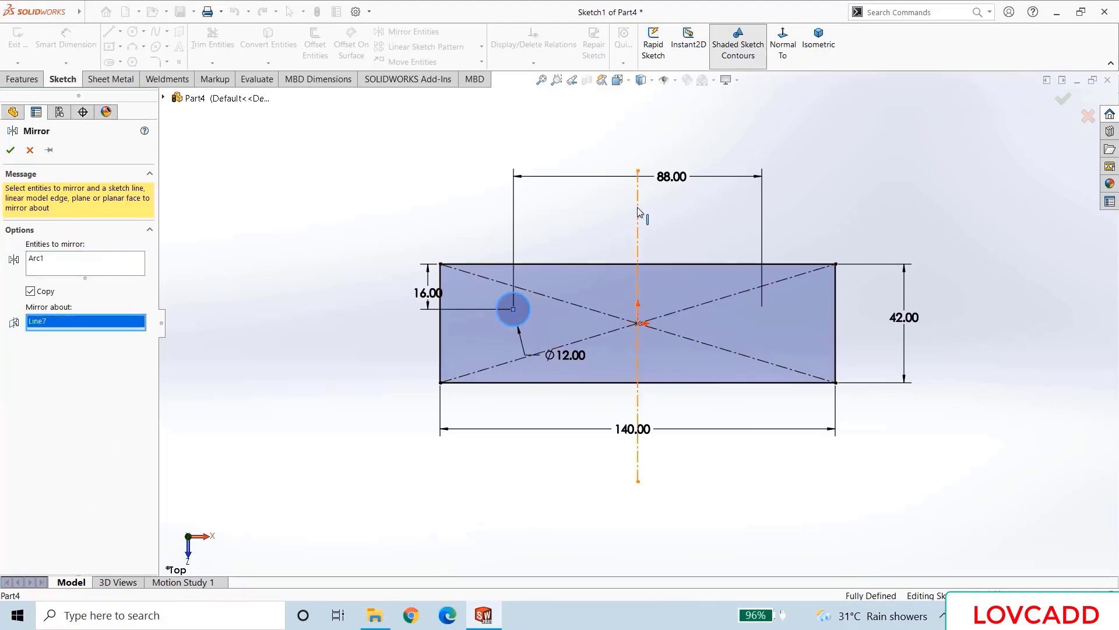
pyautogui.click(11, 150)
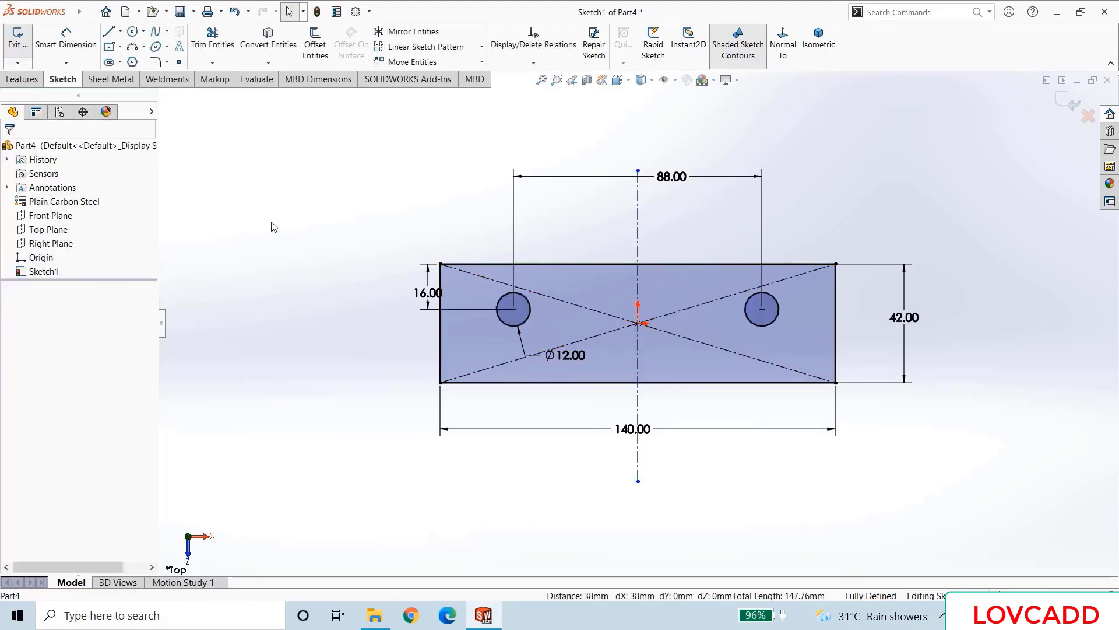
# - Extrude the plate sketch 16 mm with Mid Plane and view it isometrically
pyautogui.click(21, 81)
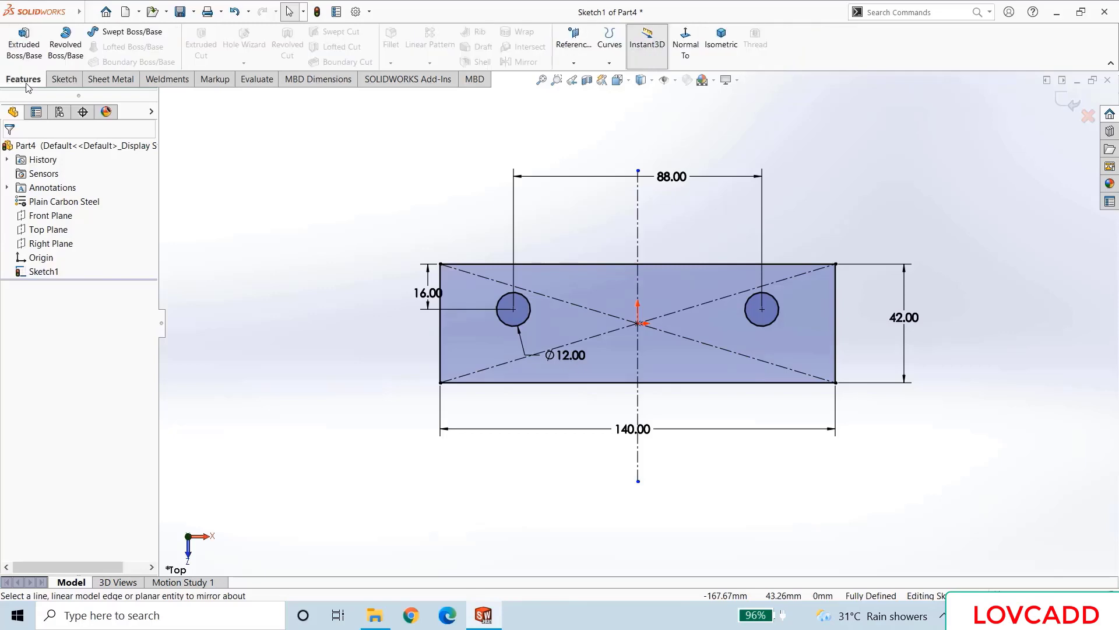
pyautogui.click(23, 42)
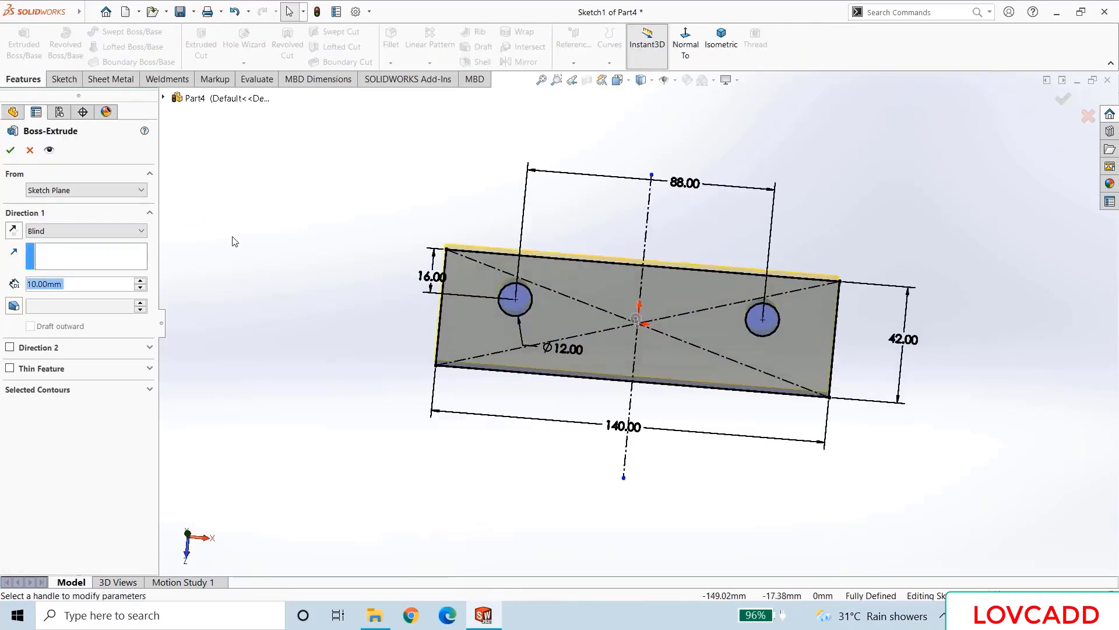
pyautogui.click(108, 233)
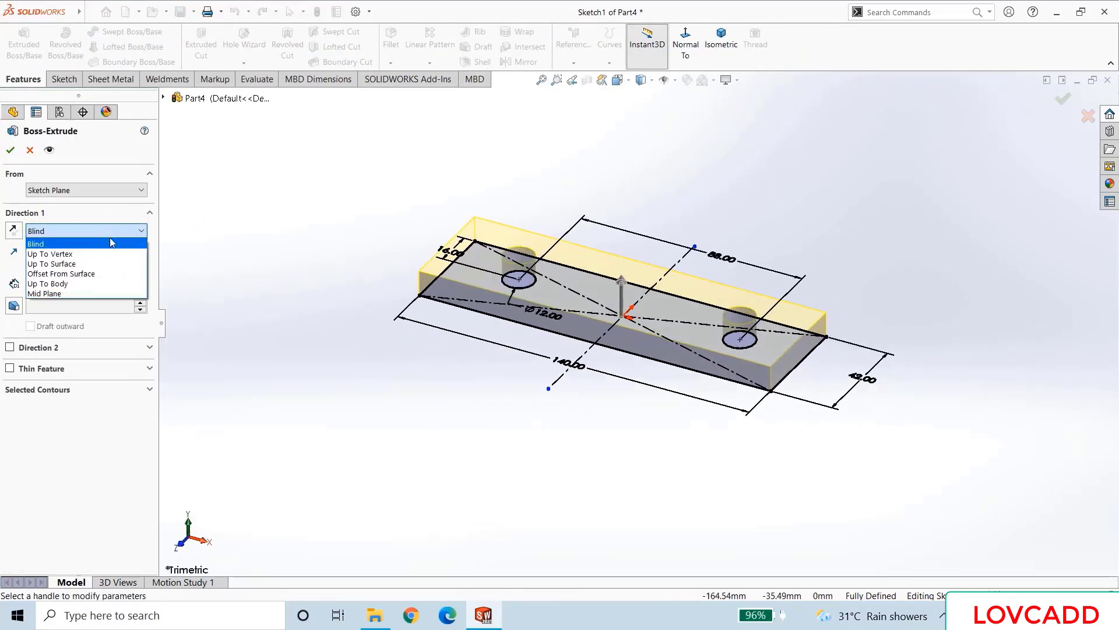
pyautogui.click(103, 293)
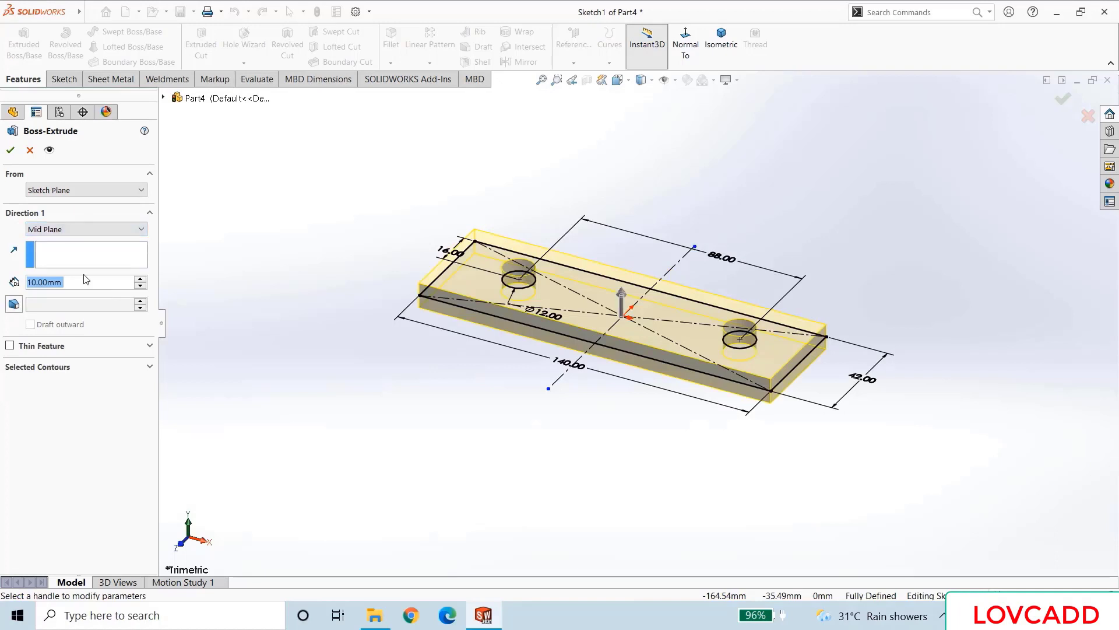
pyautogui.write('16')
pyautogui.press('Return')
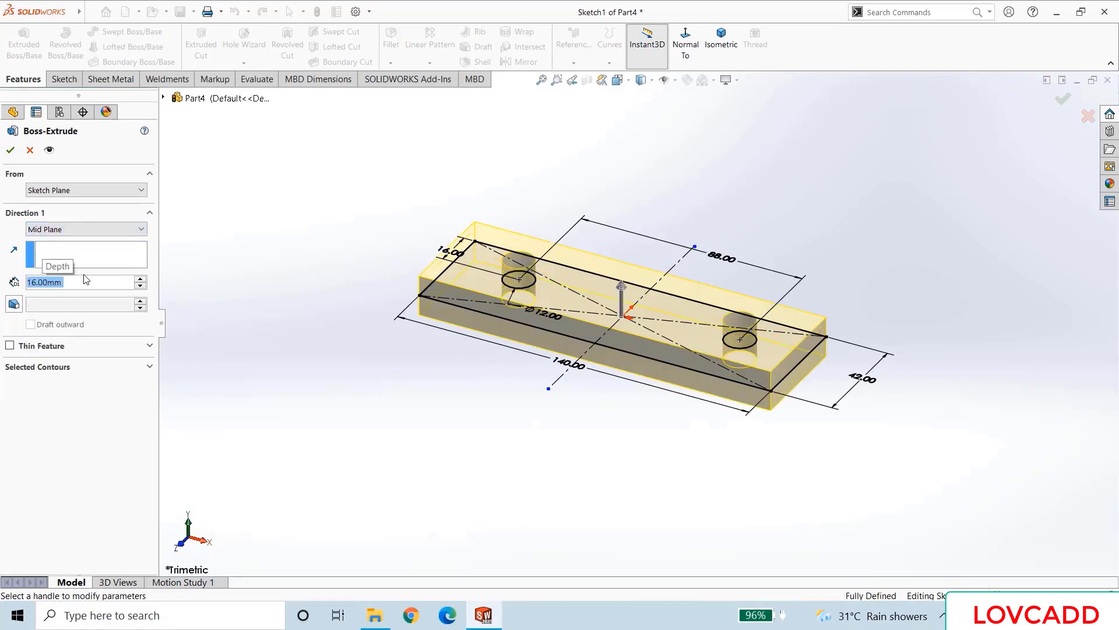
pyautogui.click(10, 149)
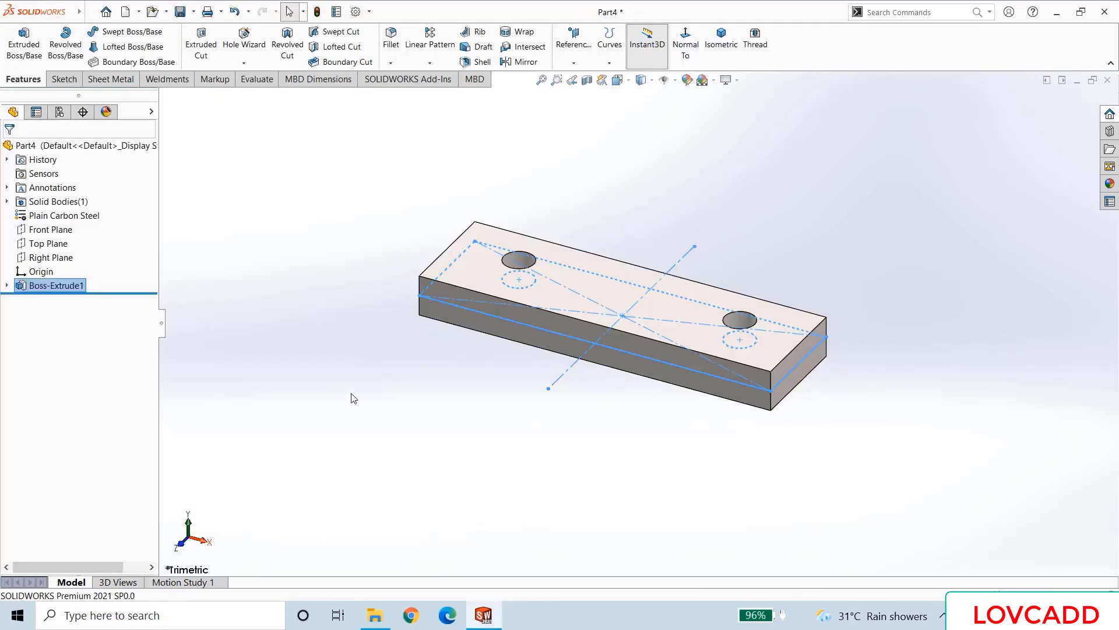
pyautogui.click(721, 40)
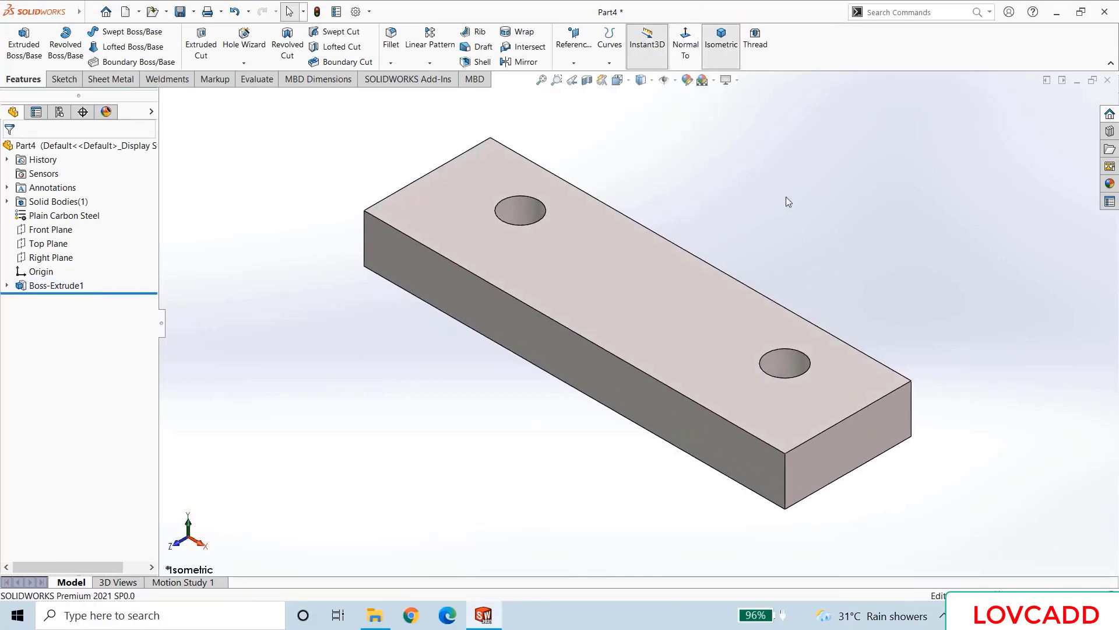
# - Save the part as 'moving jaw base clamp' and close it
pyautogui.click(186, 14)
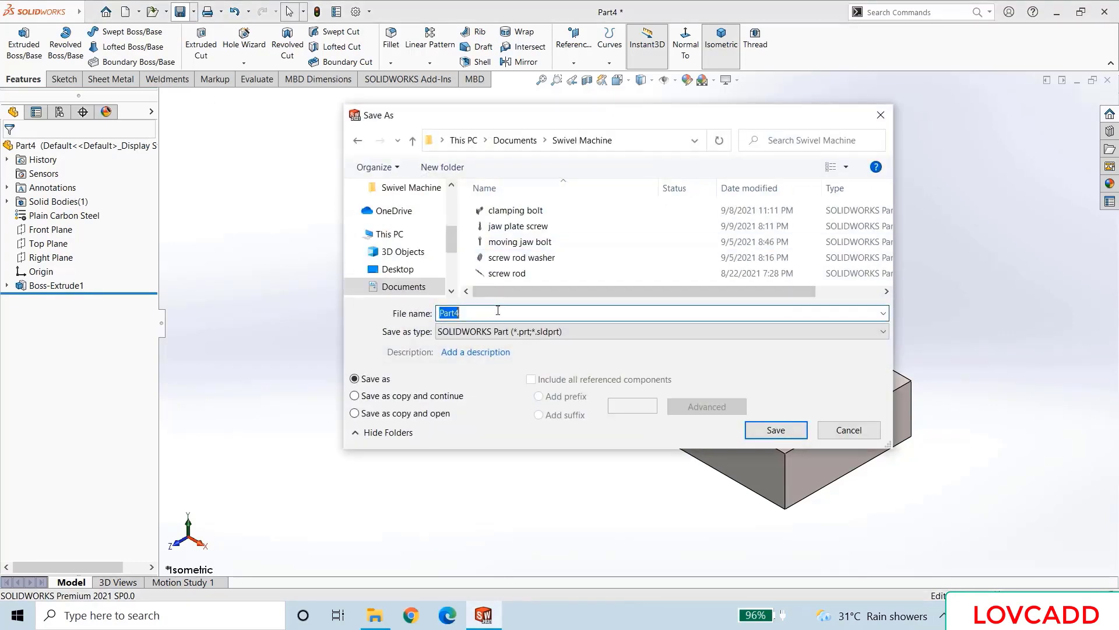
pyautogui.write('moving')
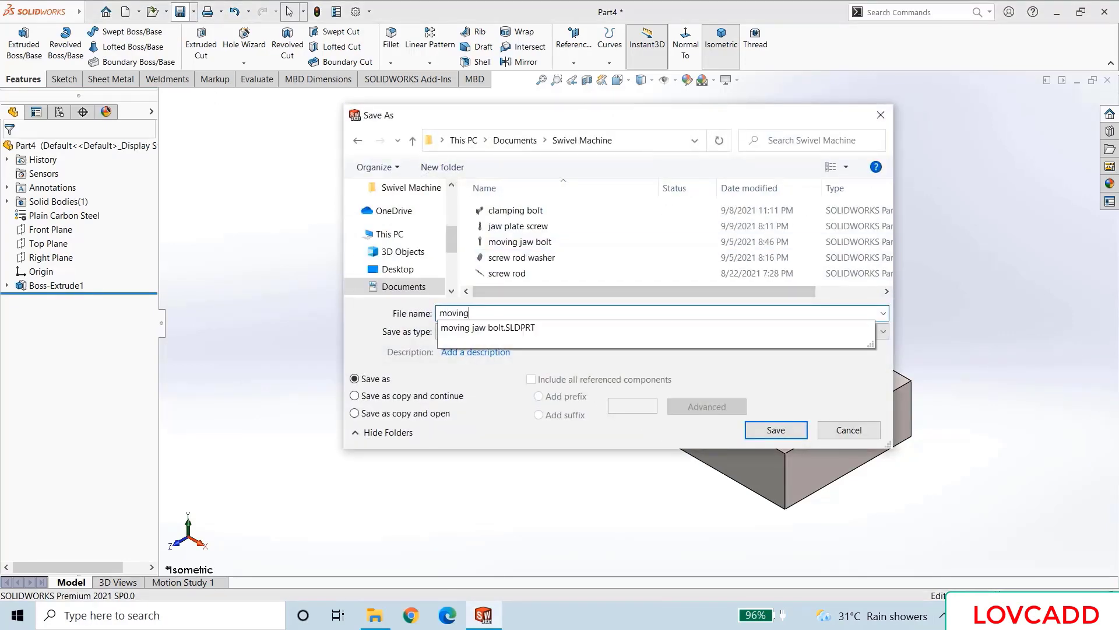
pyautogui.write(' jaw base clamp')
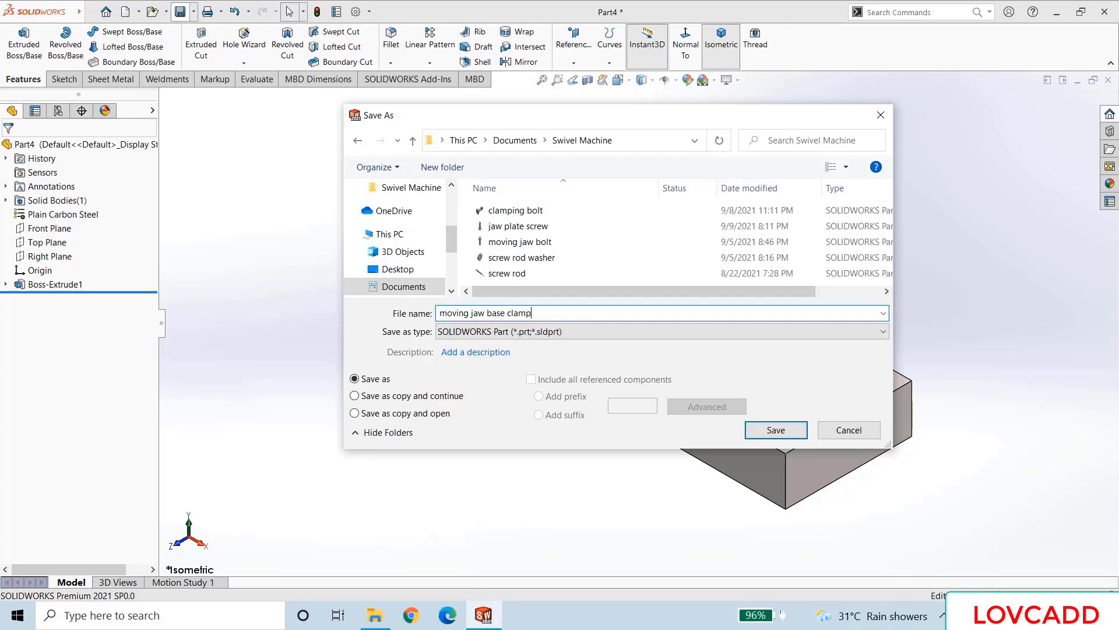
pyautogui.click(776, 430)
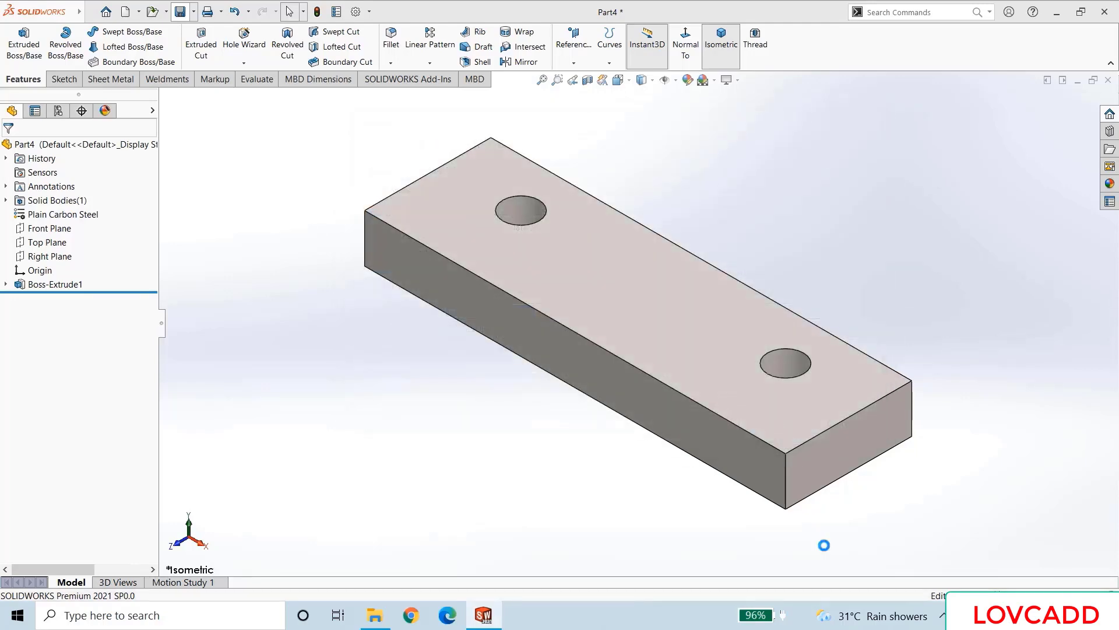
pyautogui.click(1109, 81)
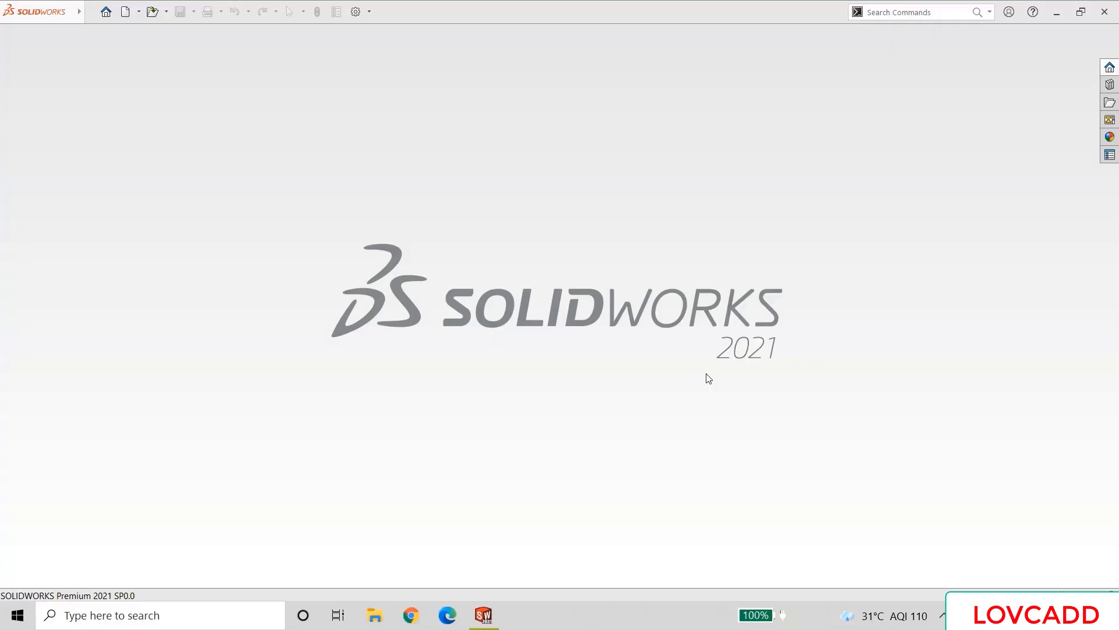
# - Create a new part document and apply AISI 1020 steel from the material library
pyautogui.click(125, 13)
pyautogui.click(473, 458)
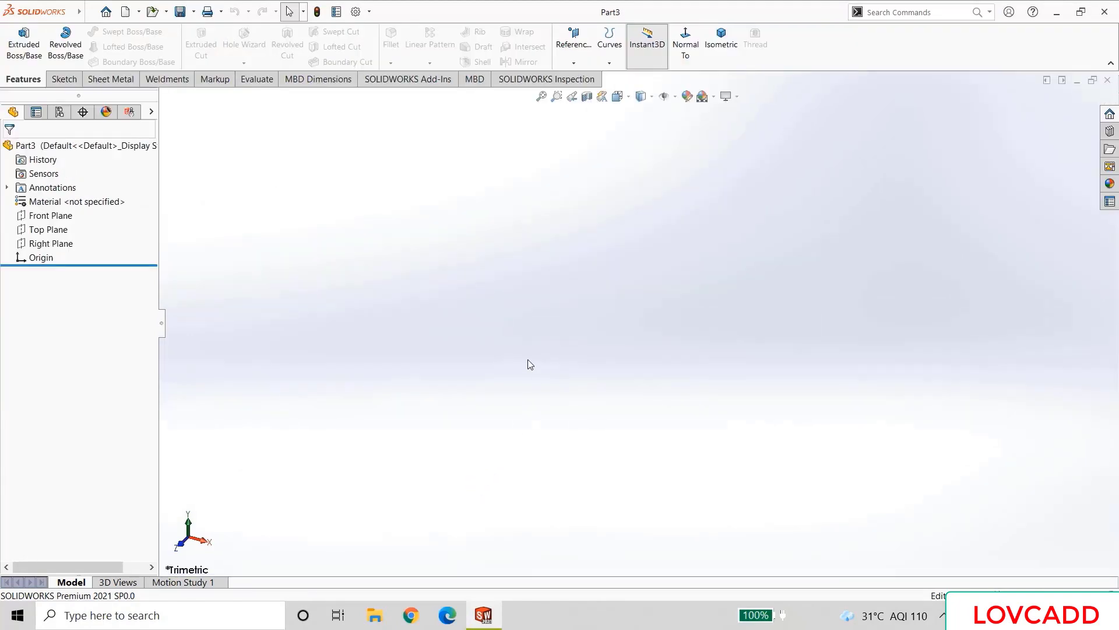
pyautogui.rightClick(29, 202)
pyautogui.click(58, 207)
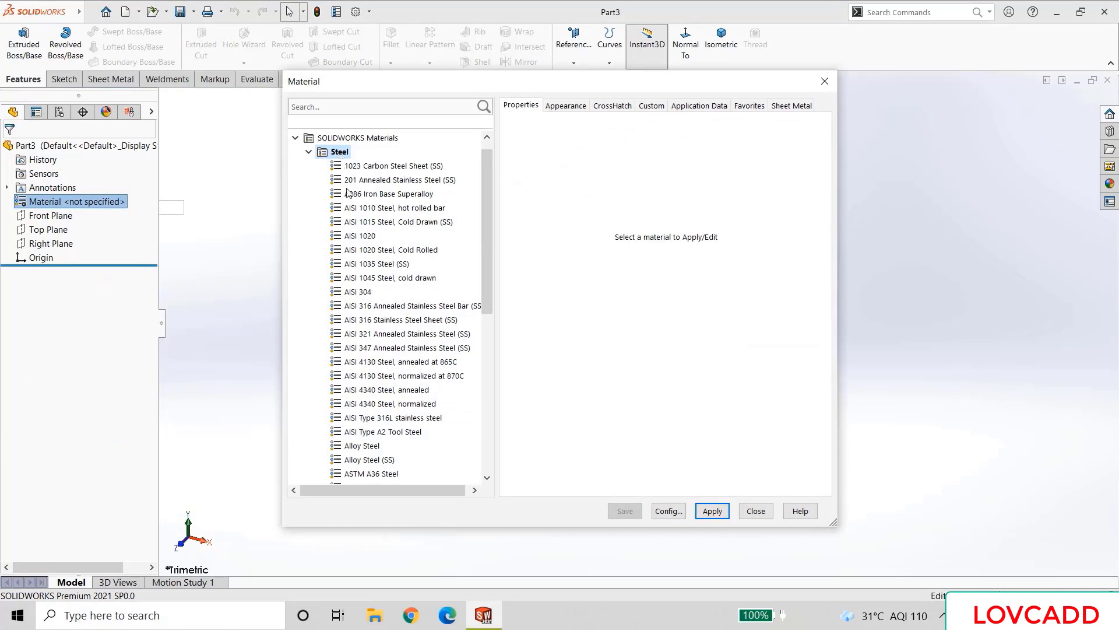
pyautogui.click(358, 236)
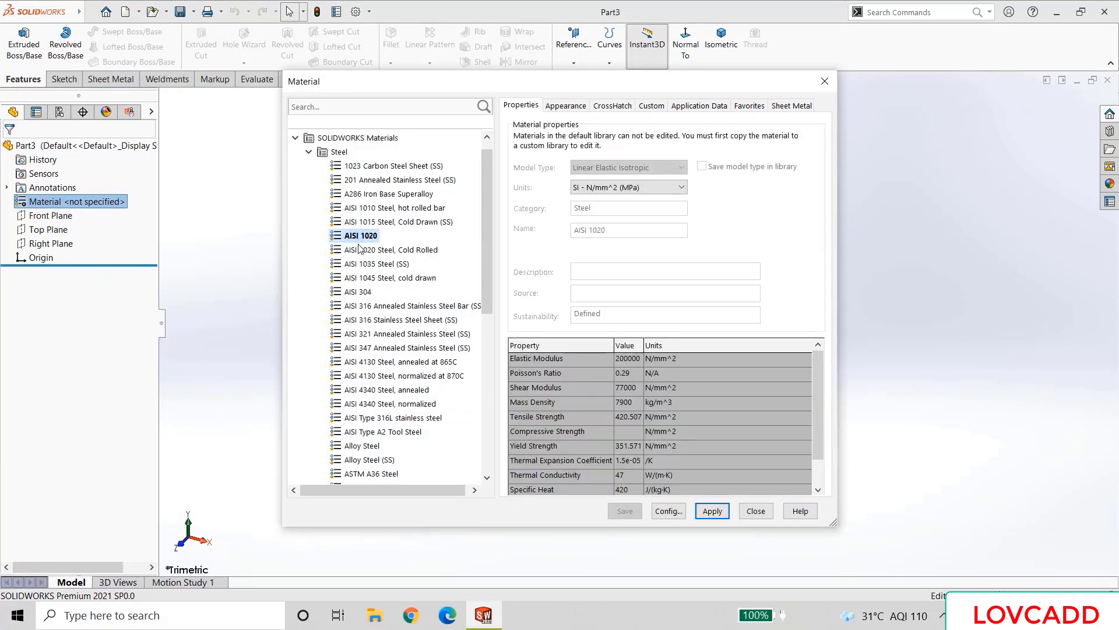
pyautogui.click(712, 511)
pyautogui.click(756, 512)
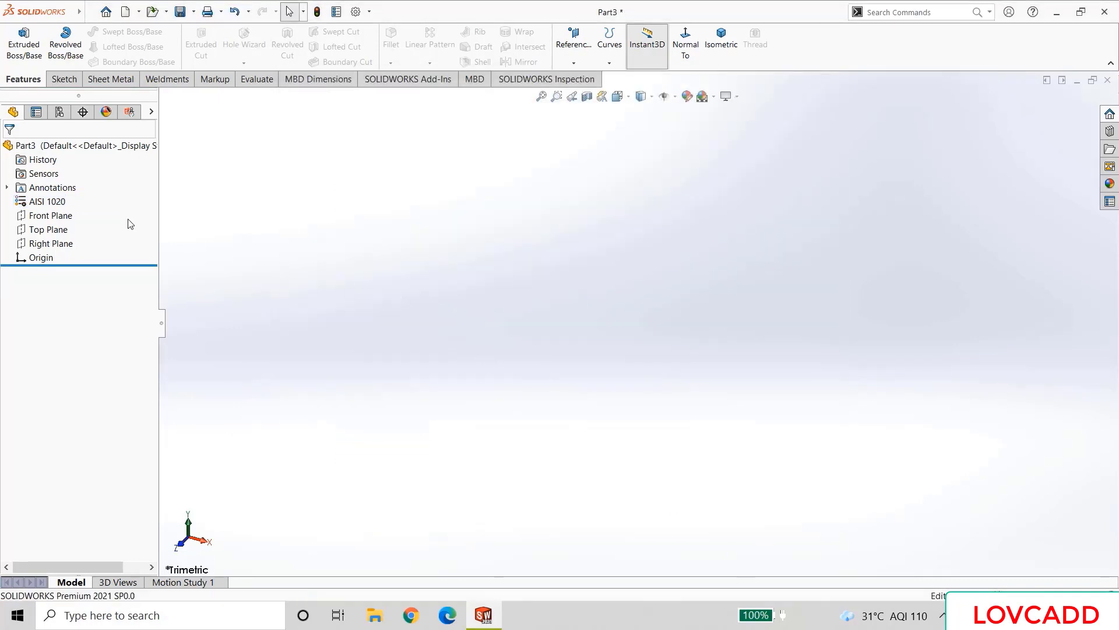
# - Sketch a hexagon centred on the origin on the Top Plane
pyautogui.click(48, 229)
pyautogui.click(93, 213)
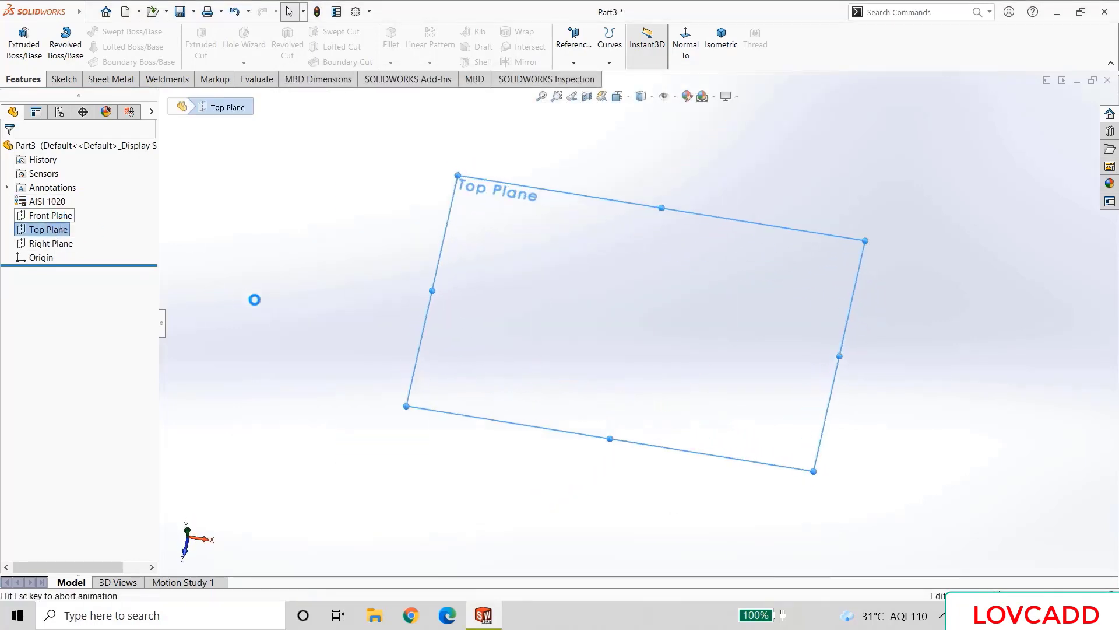
pyautogui.click(132, 62)
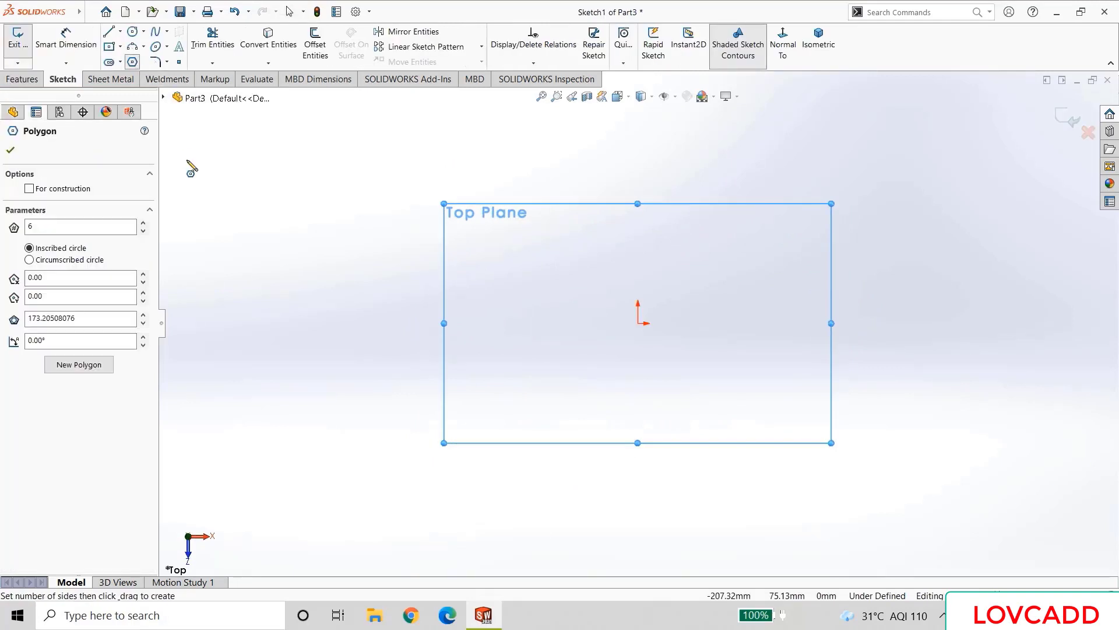
pyautogui.click(642, 323)
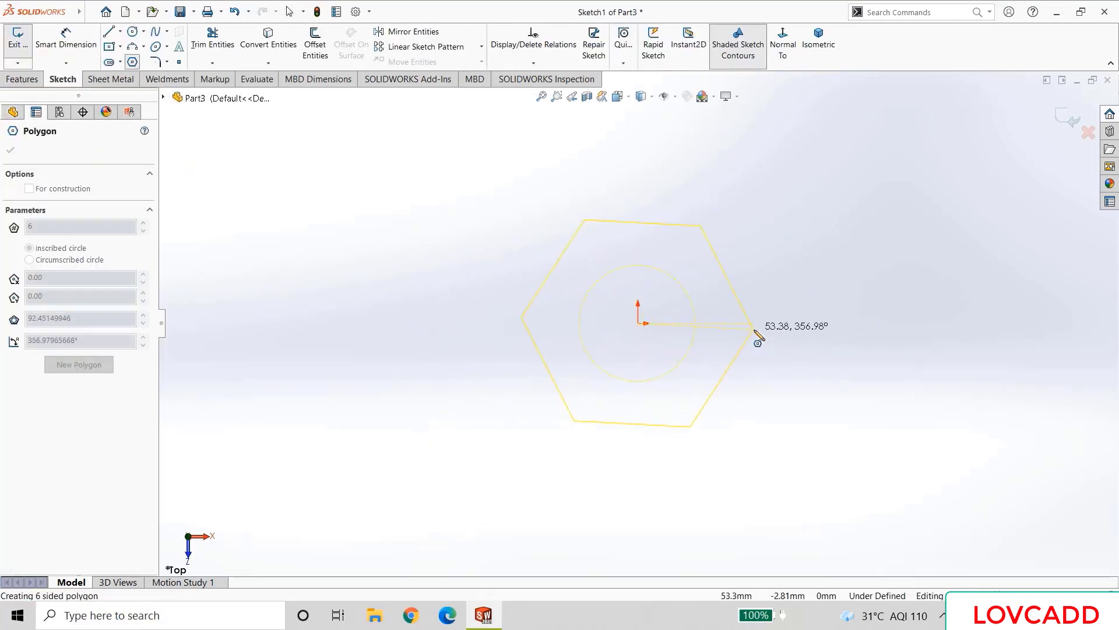
pyautogui.click(817, 323)
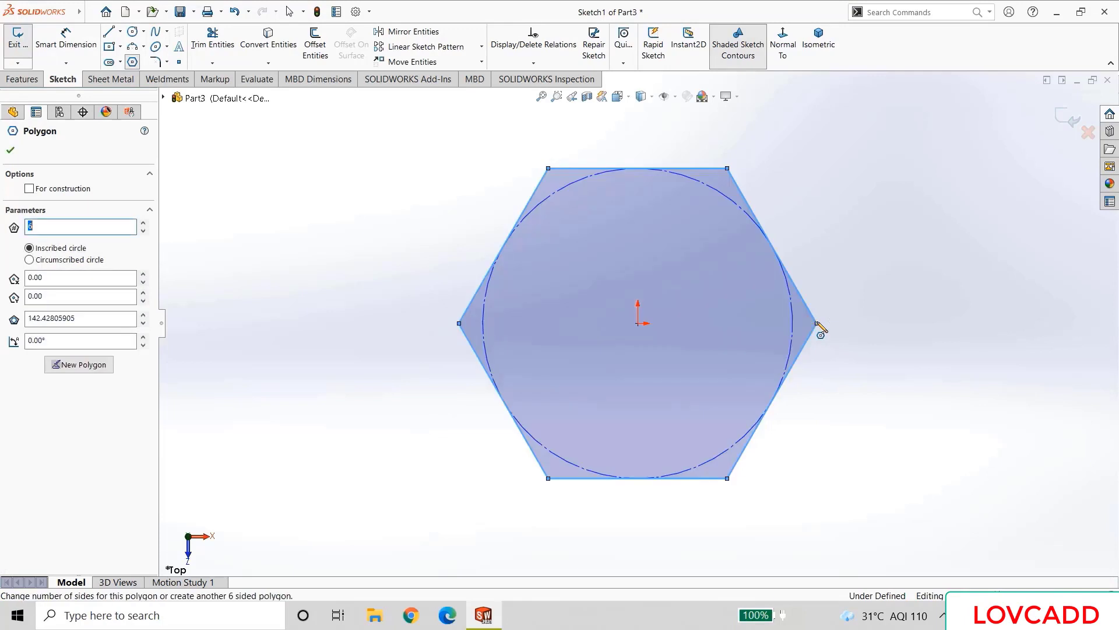
pyautogui.rightClick(817, 323)
pyautogui.click(844, 330)
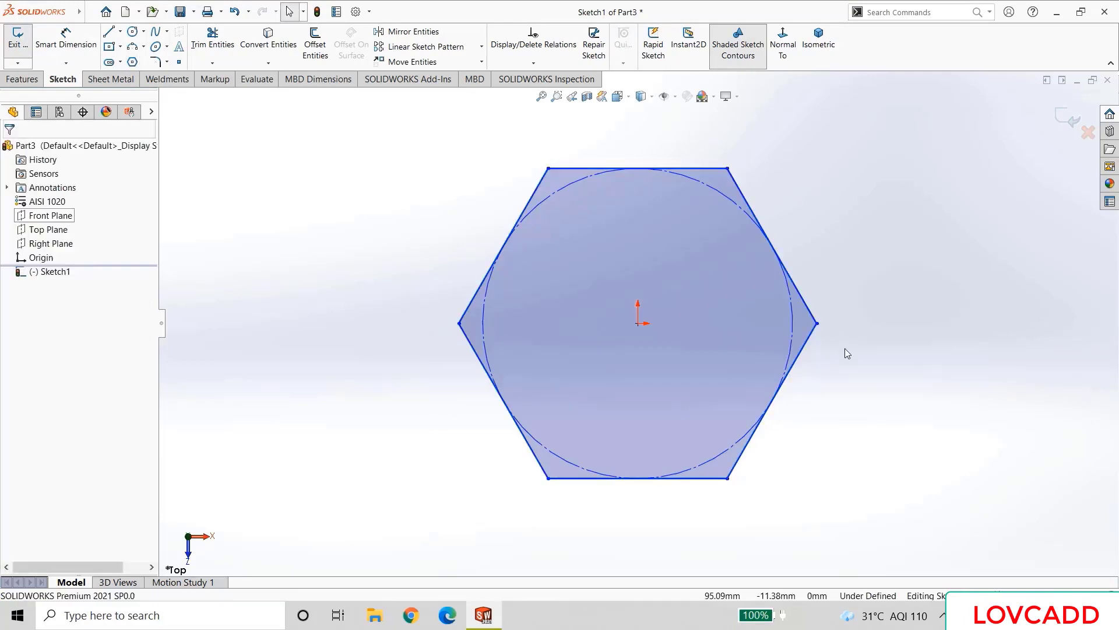
# - Dimension the hexagon's inscribed circle to Ø19 mm
pyautogui.click(66, 38)
pyautogui.click(731, 203)
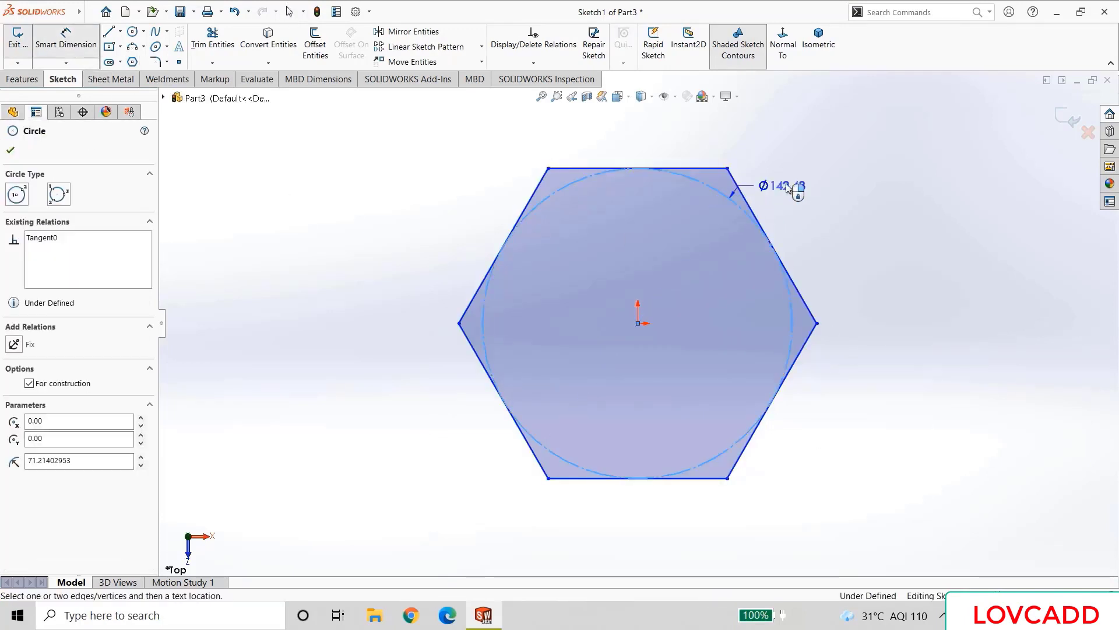
pyautogui.click(917, 287)
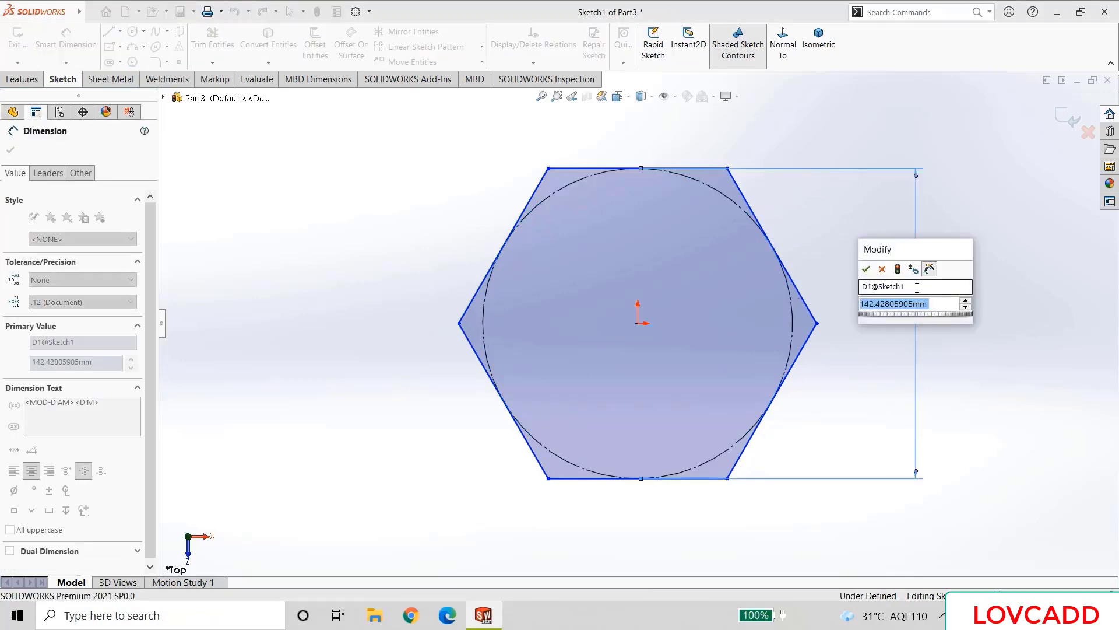
pyautogui.write('19')
pyautogui.press('Return')
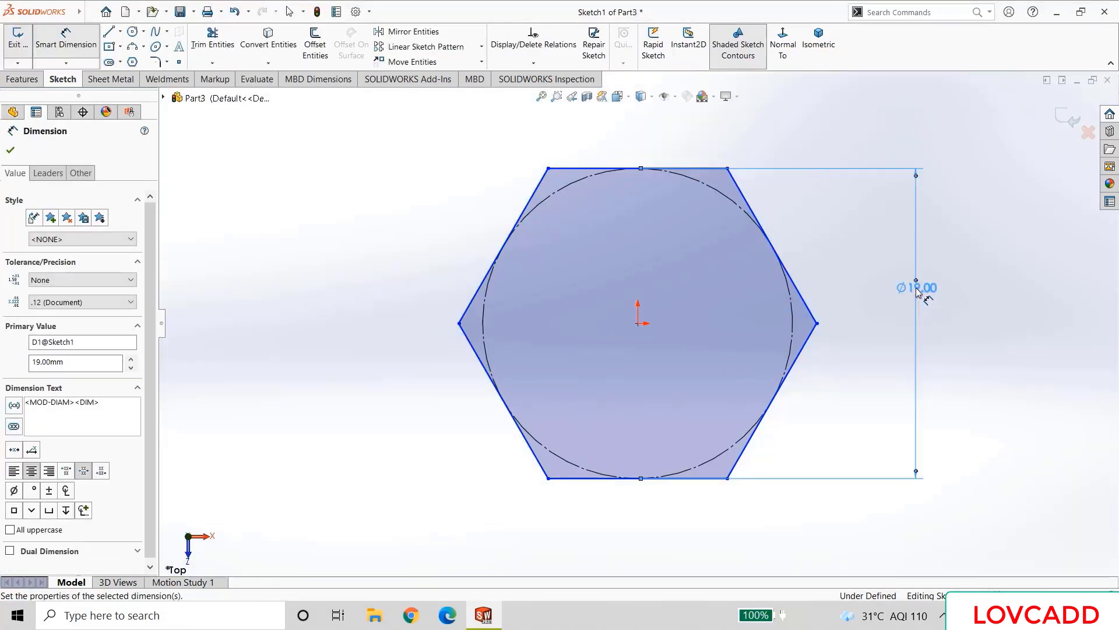
pyautogui.click(21, 80)
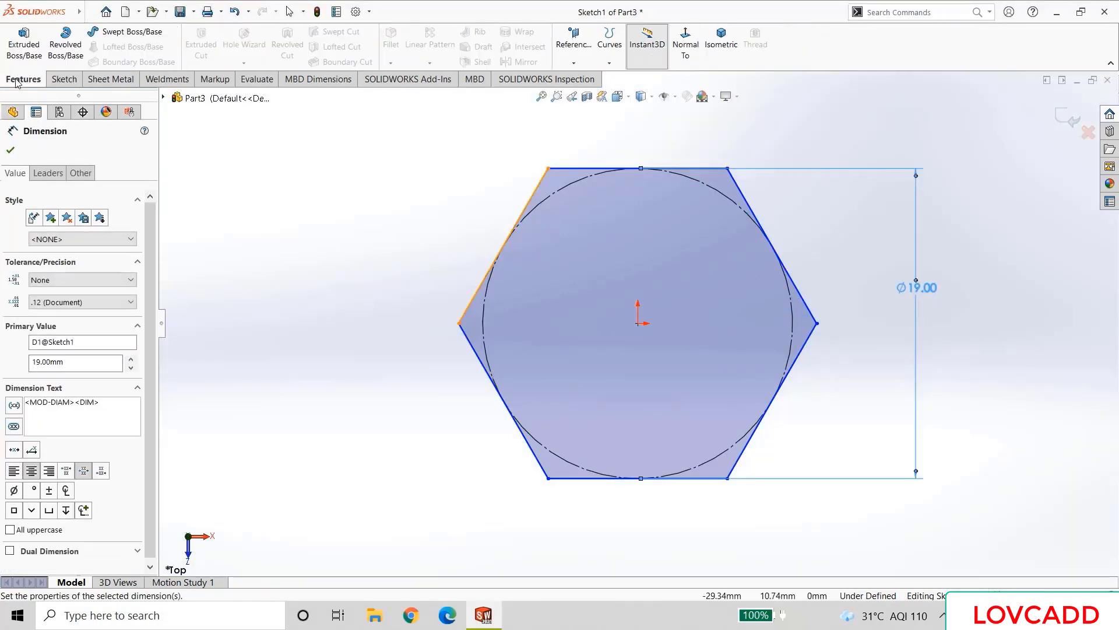
pyautogui.click(24, 44)
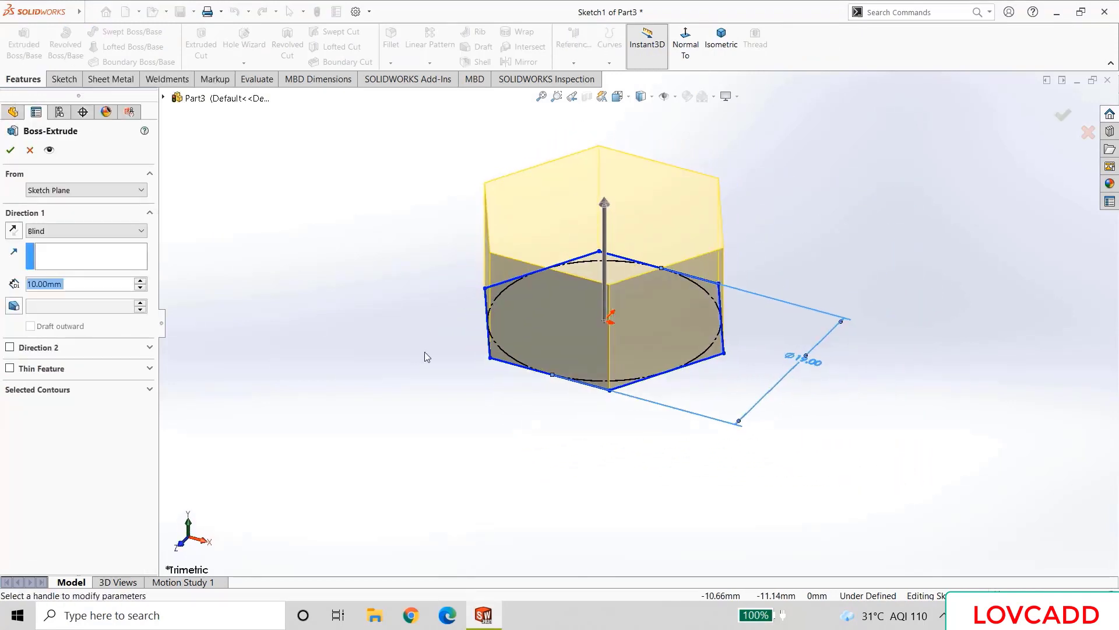
# - Extrude the hexagon 7.76 mm to form the head
pyautogui.write('7.76')
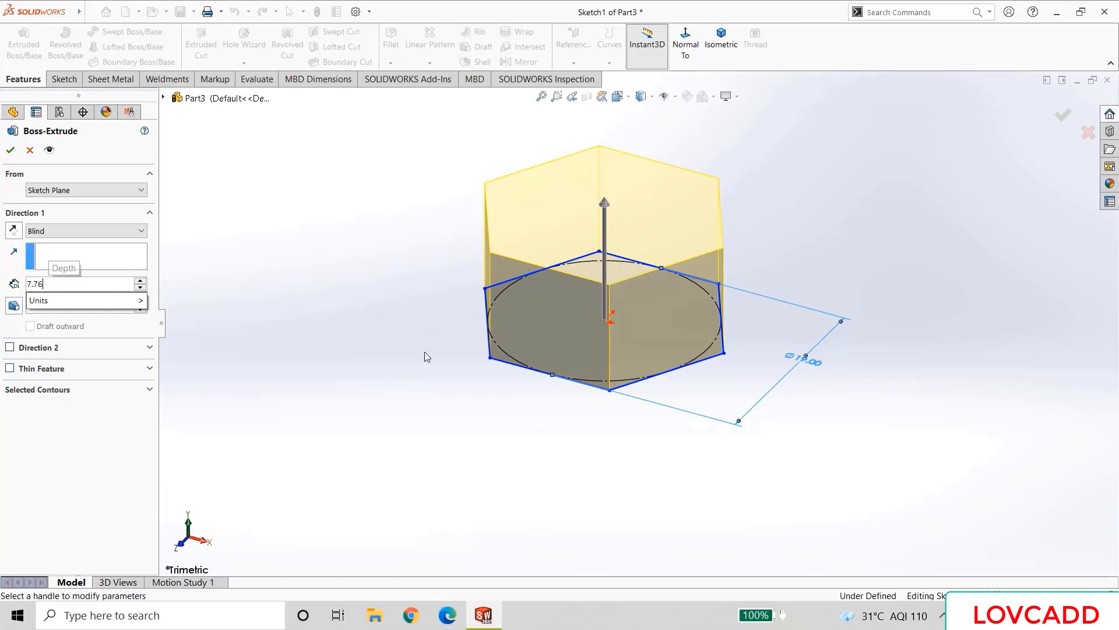
pyautogui.press('Return')
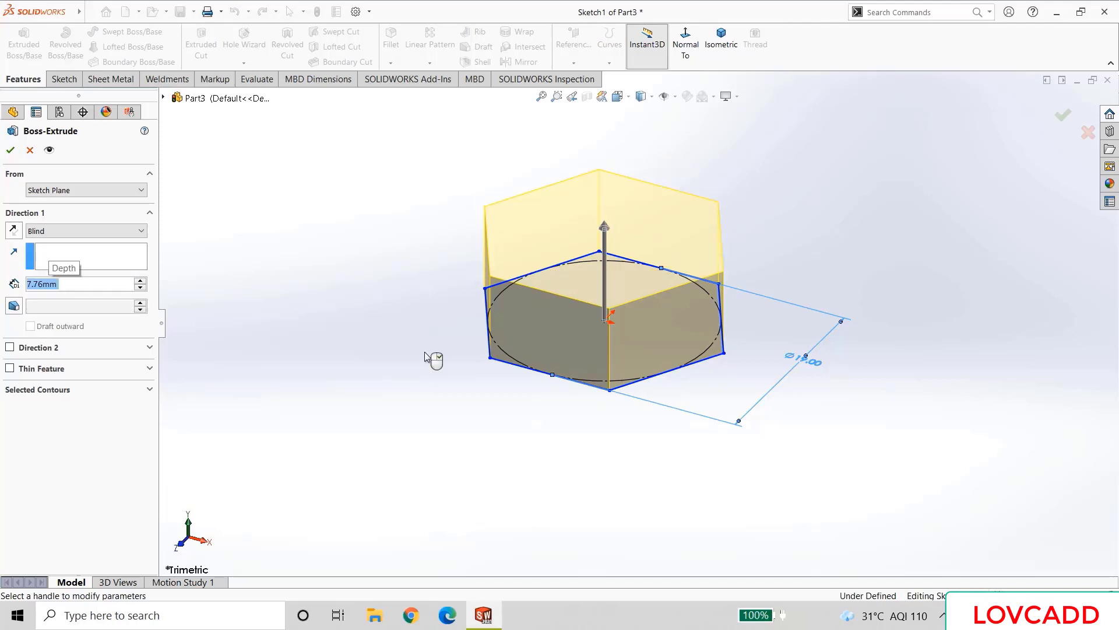
pyautogui.click(8, 151)
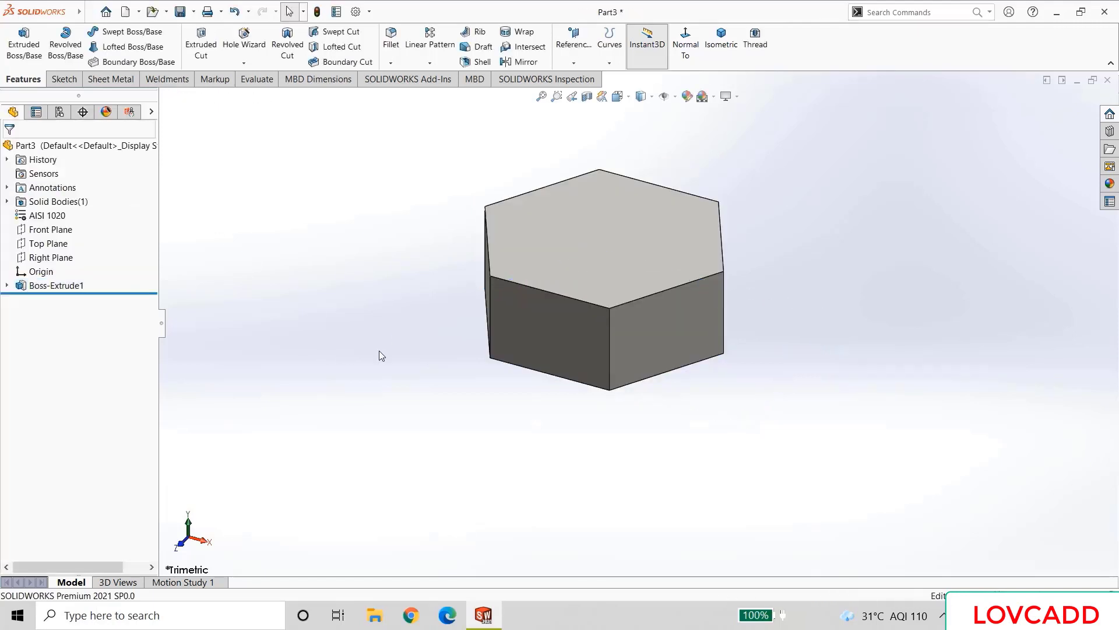
# - Sketch a 9.5 mm radius circle centred on the hexagon's top face
pyautogui.moveTo(376, 280); pyautogui.dragTo(600, 234, button='middle')
pyautogui.rightClick(600, 228)
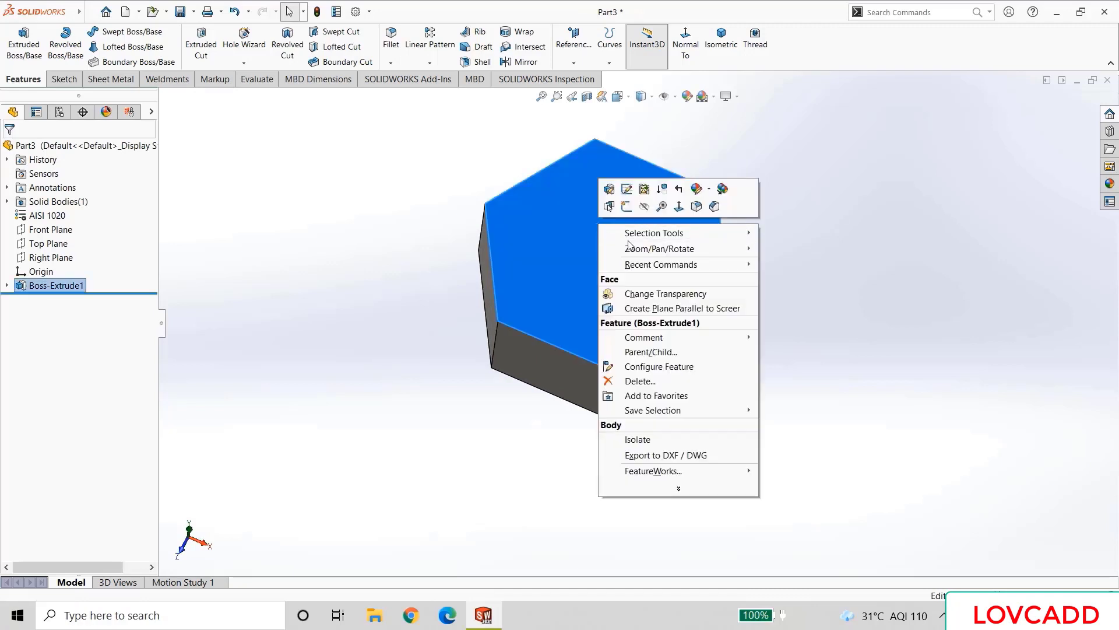
pyautogui.click(626, 206)
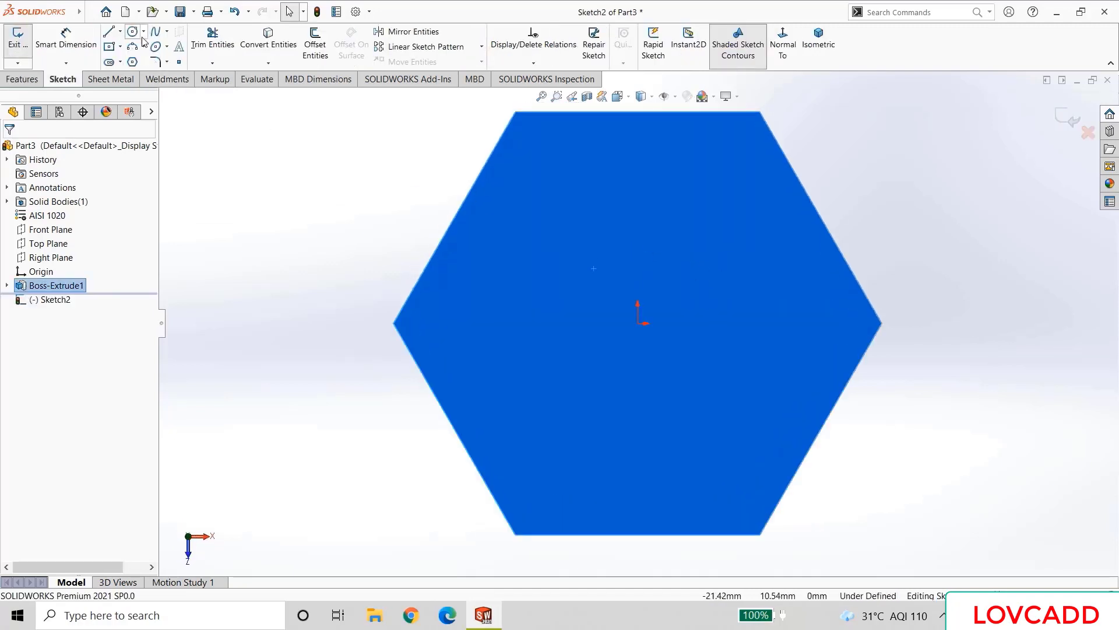
pyautogui.click(134, 32)
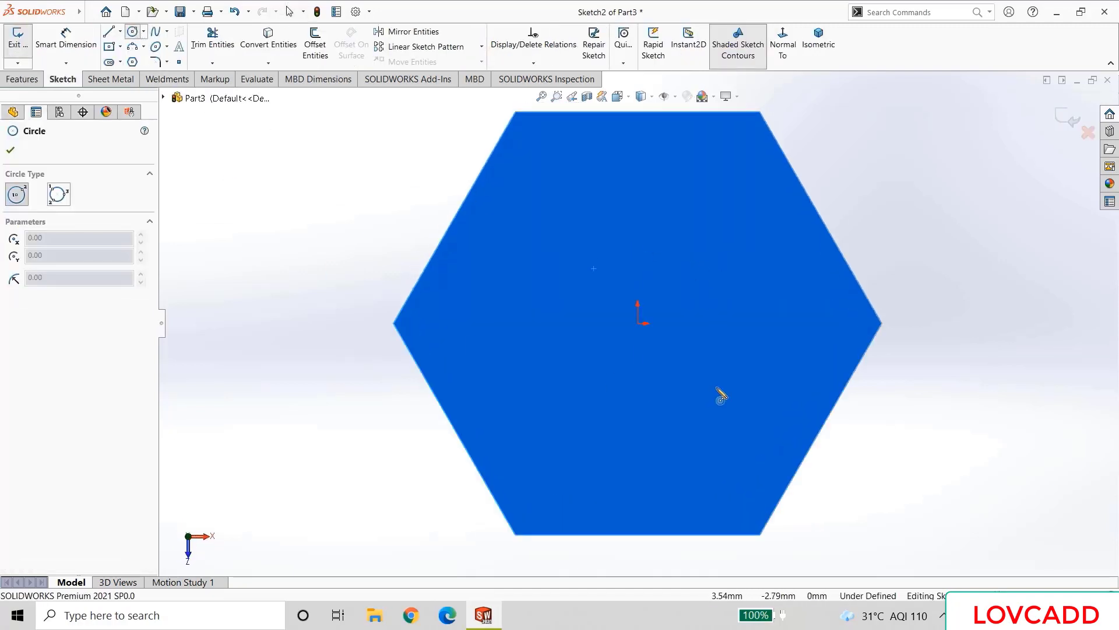
pyautogui.click(638, 323)
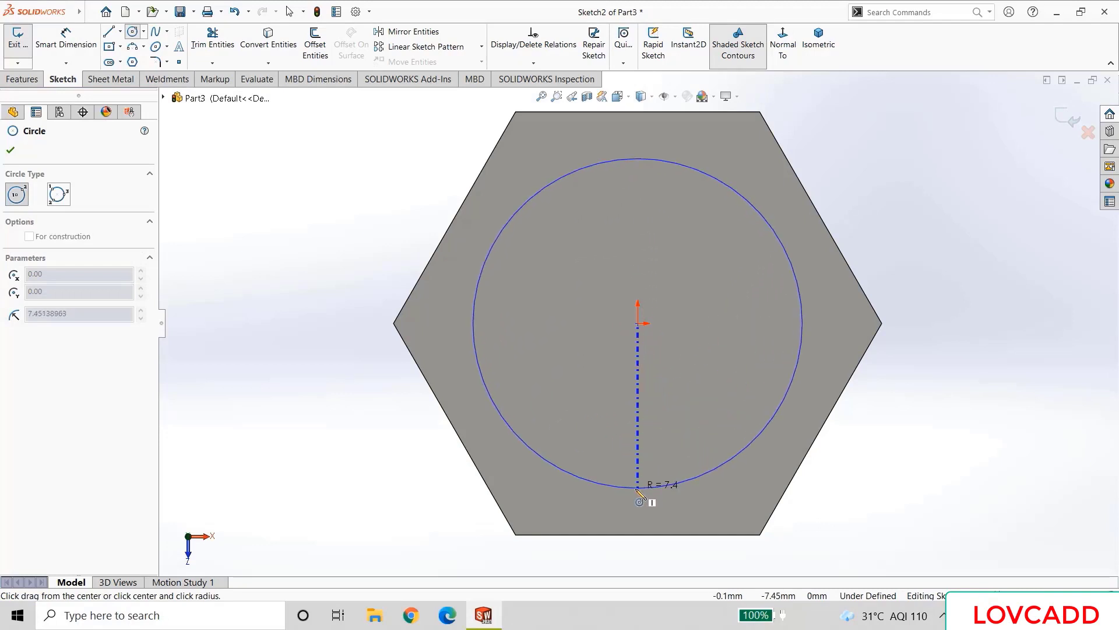
pyautogui.click(639, 535)
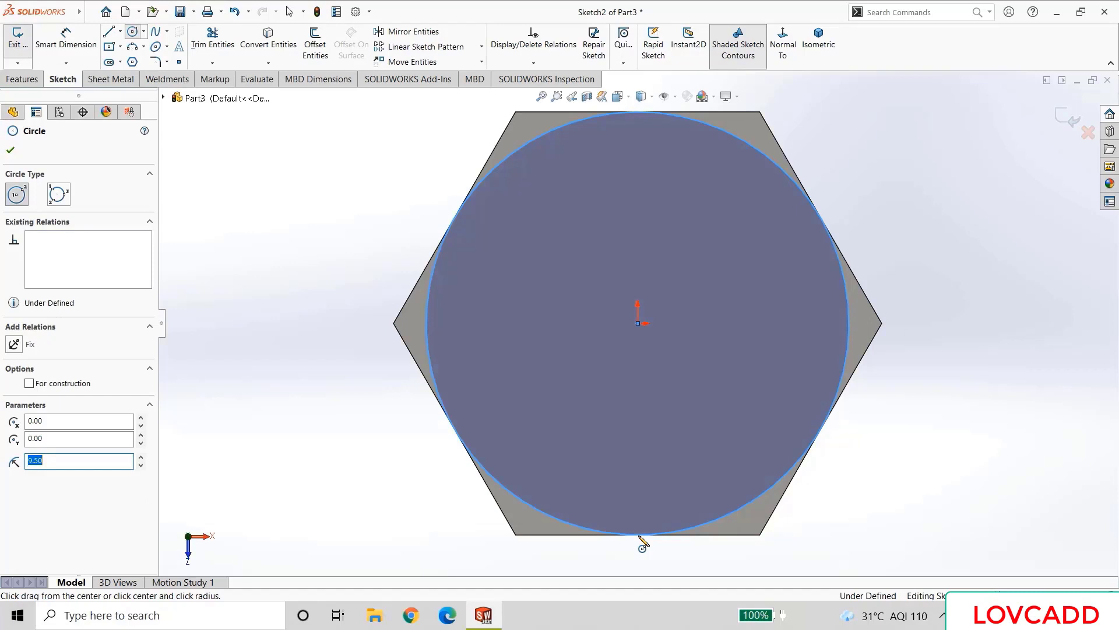
pyautogui.click(11, 151)
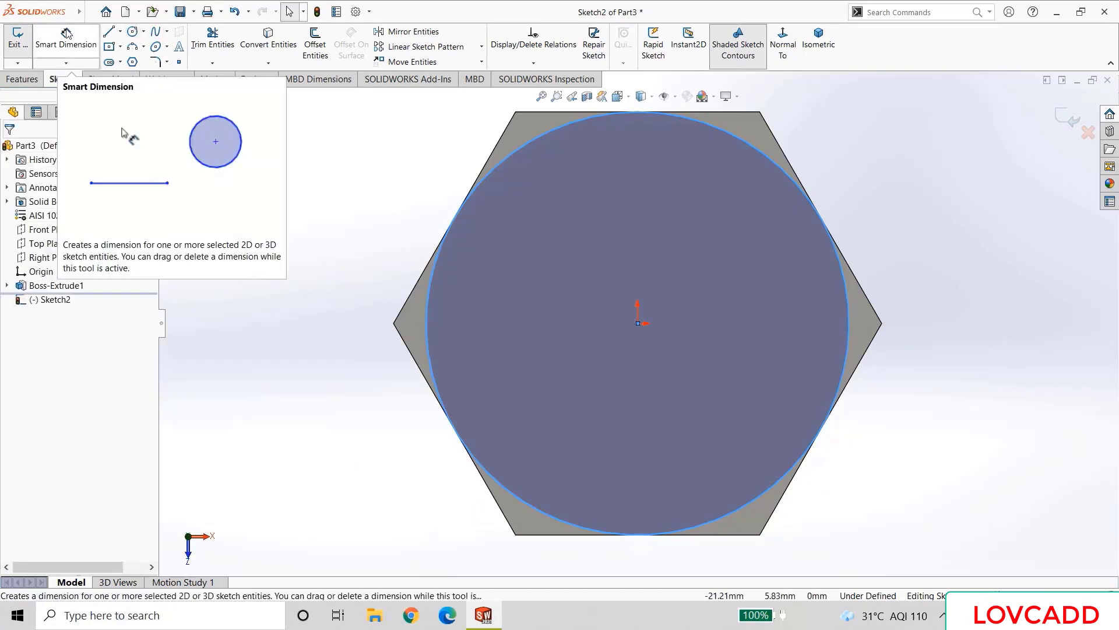
# - Cut-extrude Through All outside the circle with flipped side and 60° draft
pyautogui.click(24, 81)
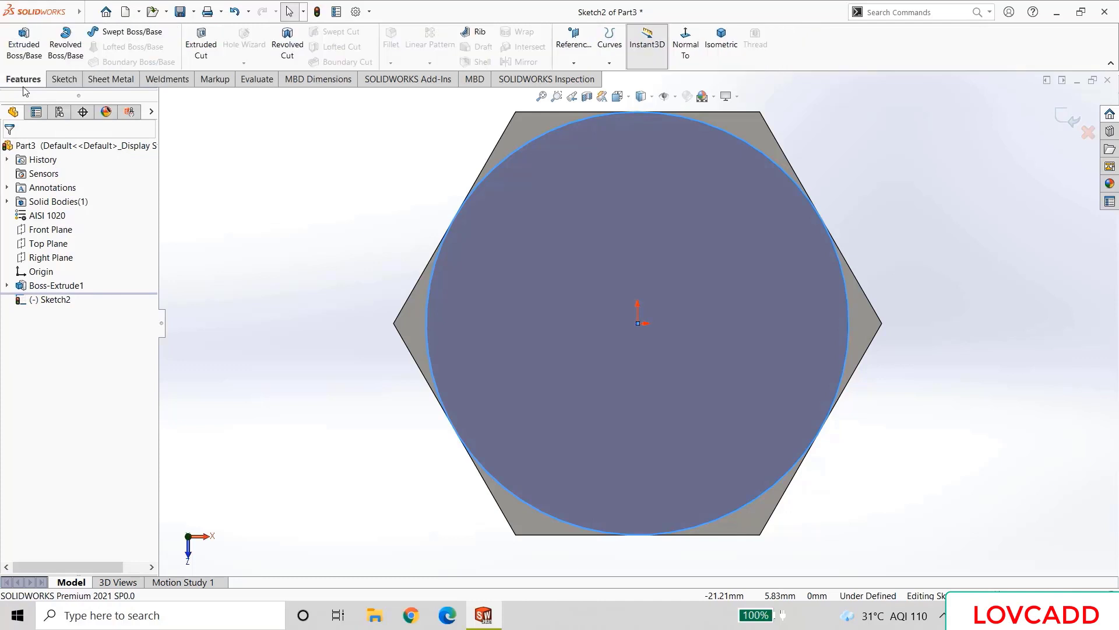
pyautogui.click(201, 44)
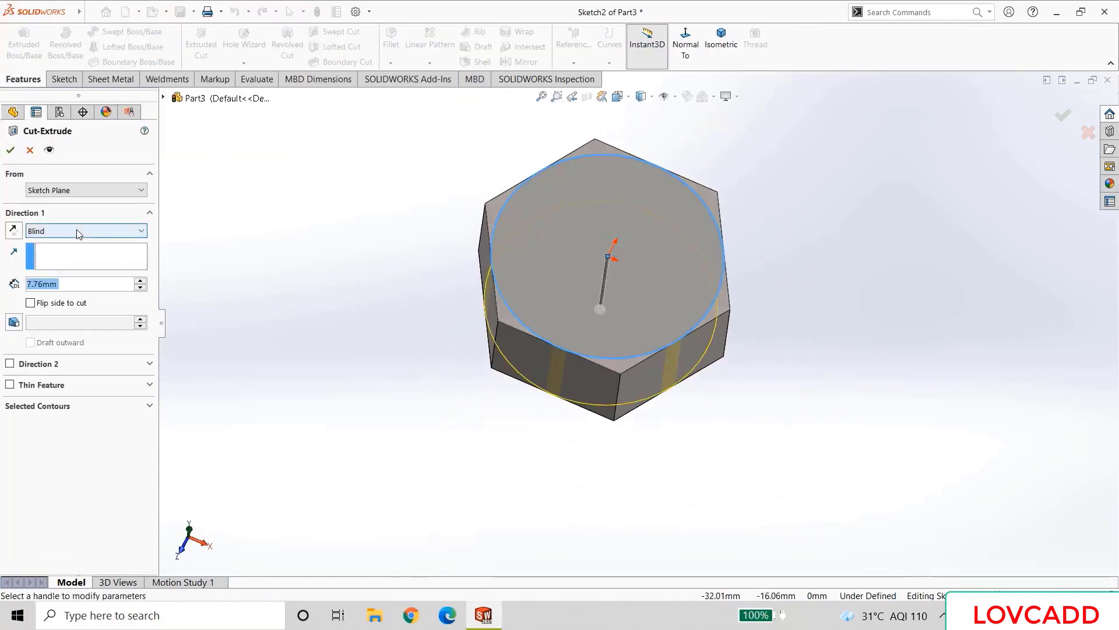
pyautogui.click(78, 231)
pyautogui.click(55, 242)
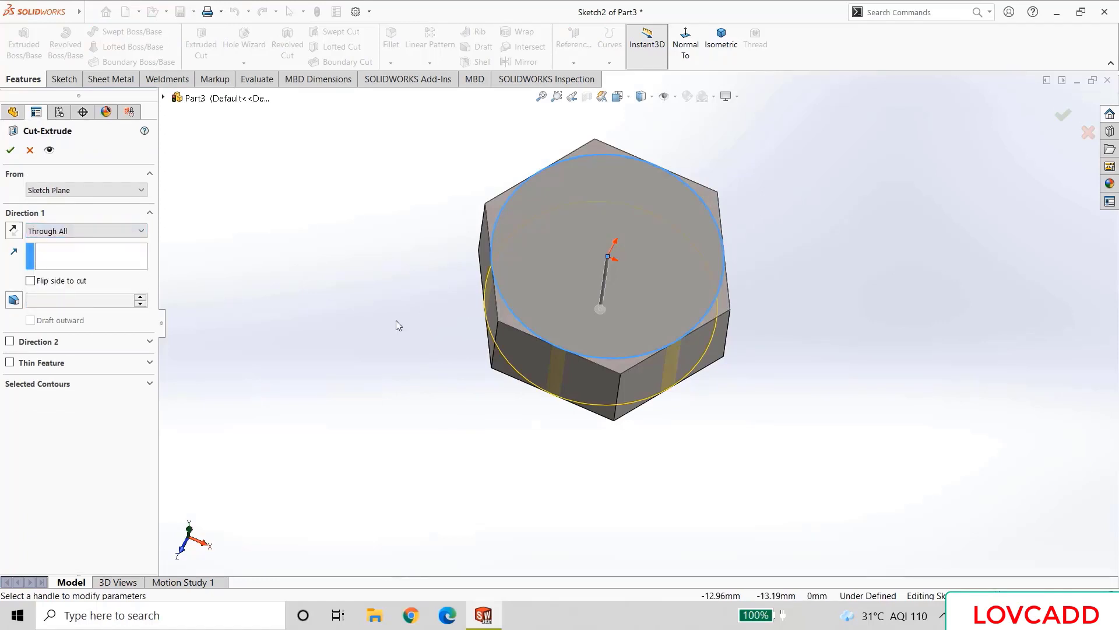
pyautogui.moveTo(396, 320); pyautogui.dragTo(427, 313, button='middle')
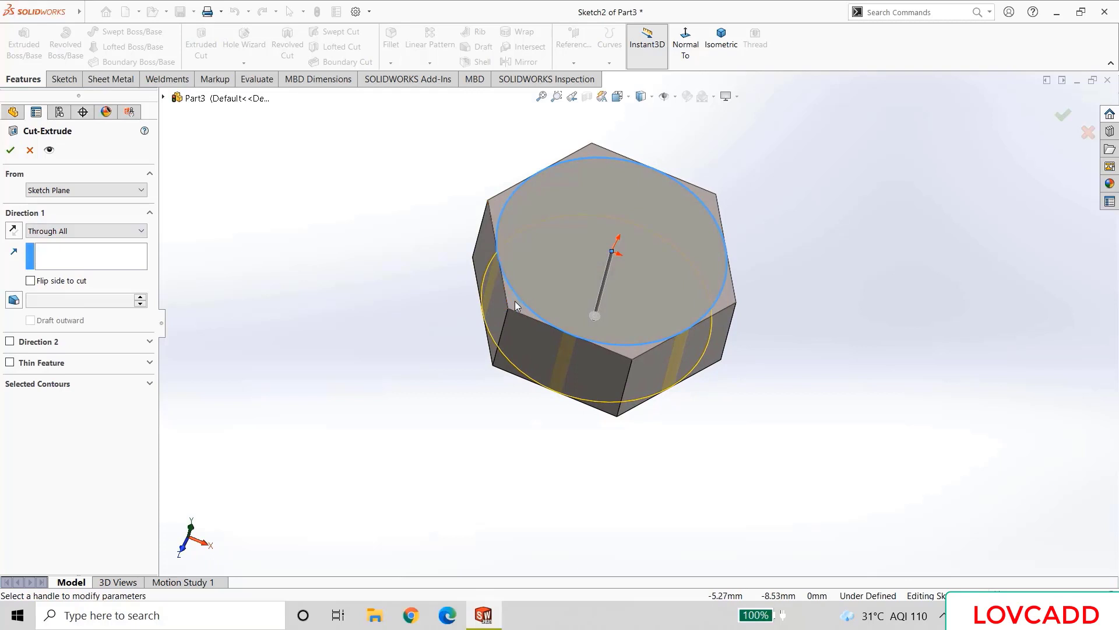
pyautogui.click(30, 281)
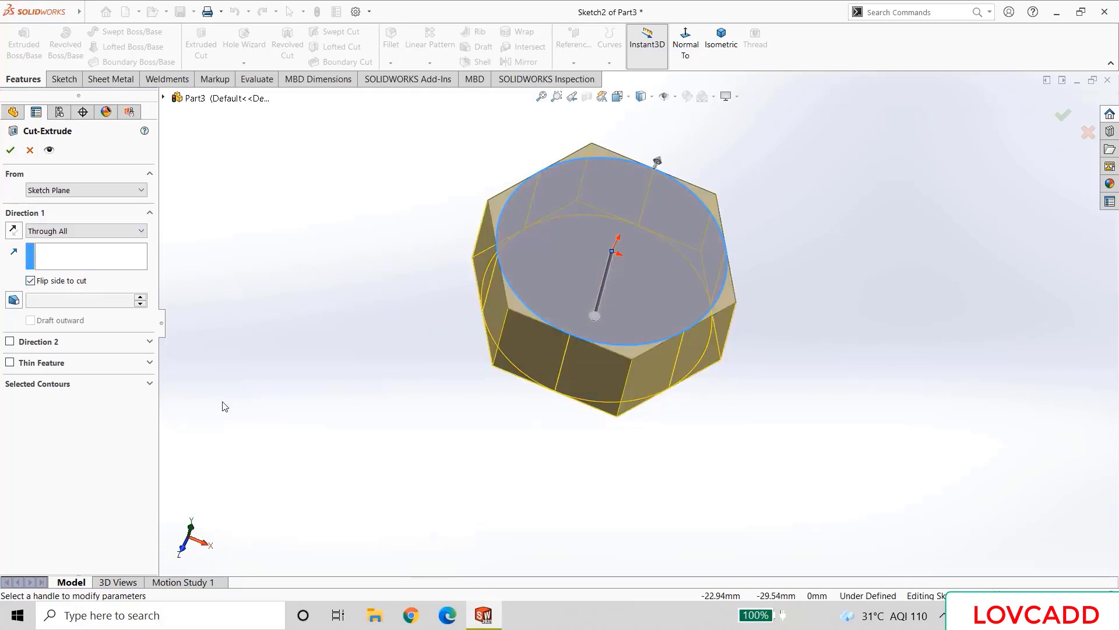
pyautogui.click(16, 300)
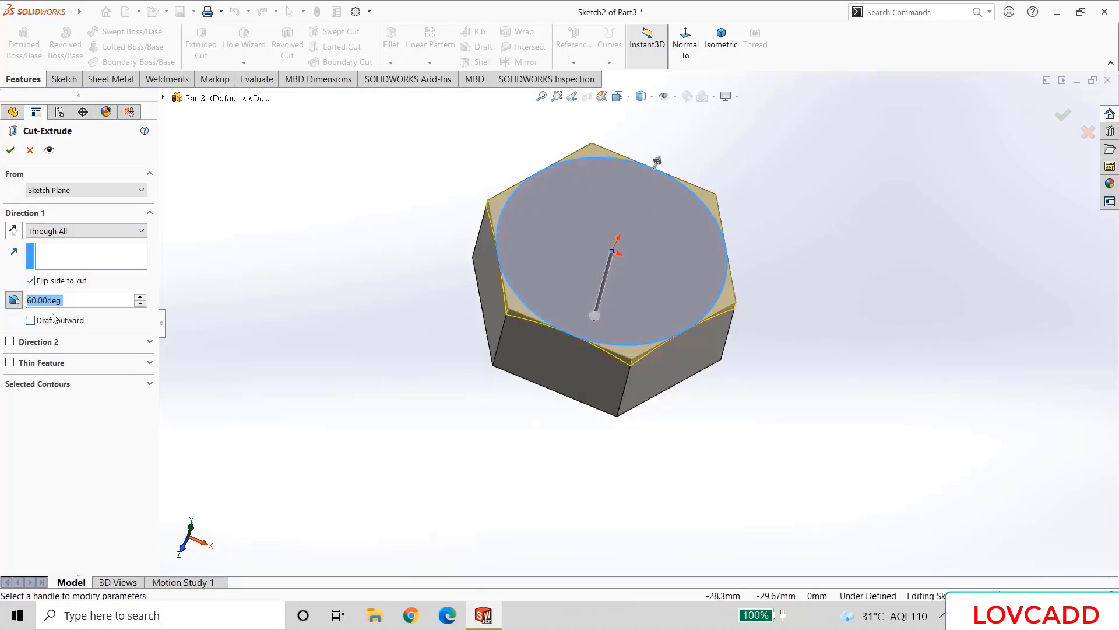
pyautogui.press('Return')
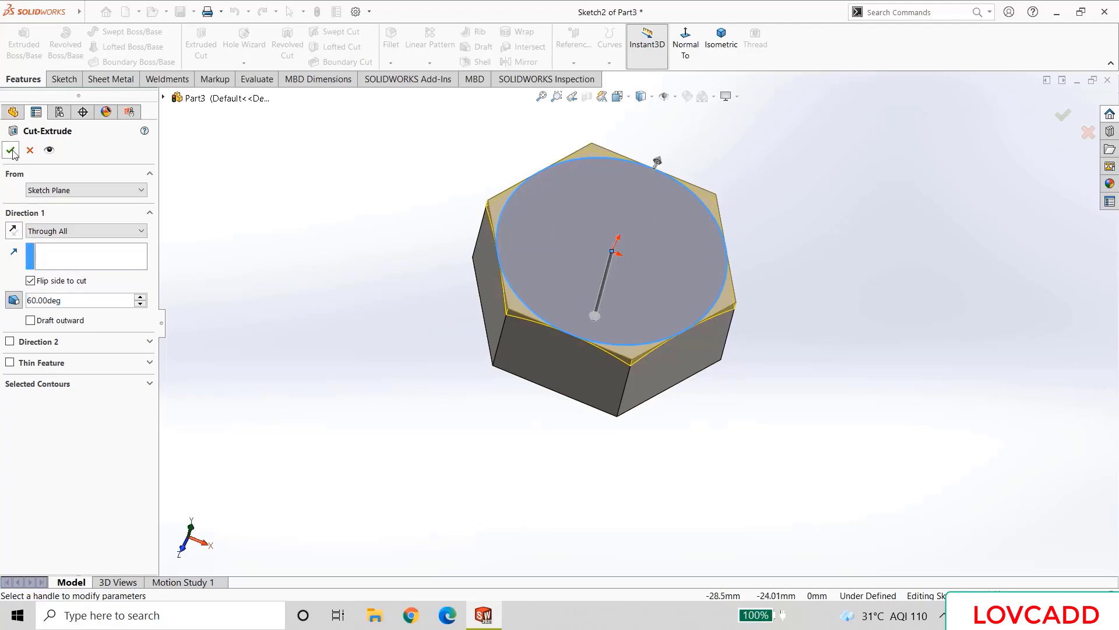
pyautogui.click(290, 352)
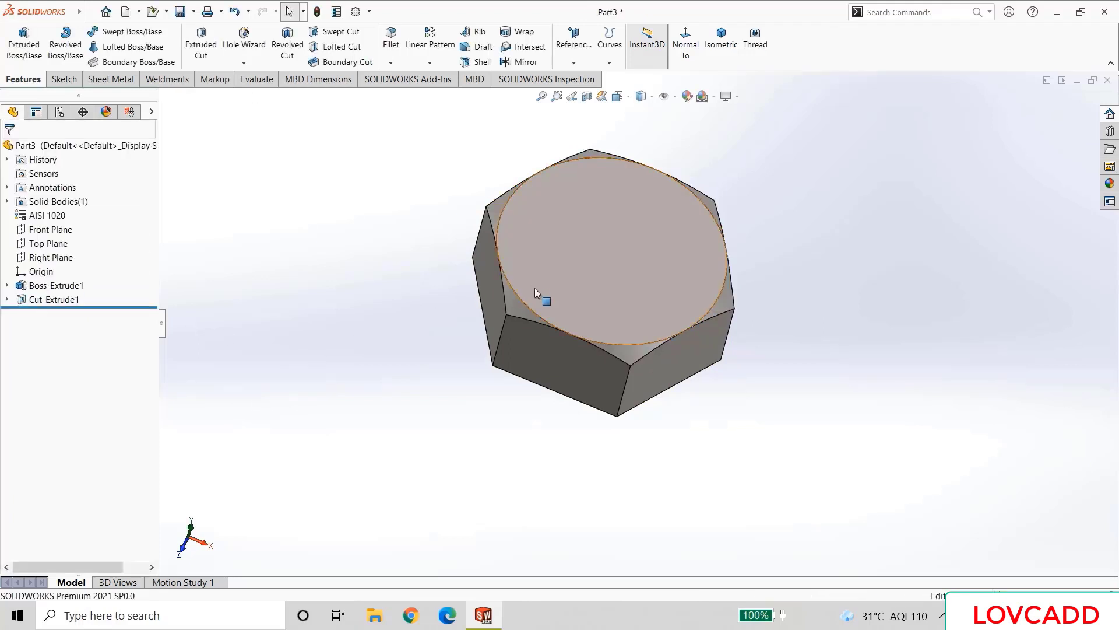
# - Sketch a Ø12 mm circle at the origin on the hex head's underside
pyautogui.moveTo(286, 382); pyautogui.dragTo(427, 320, button='middle')
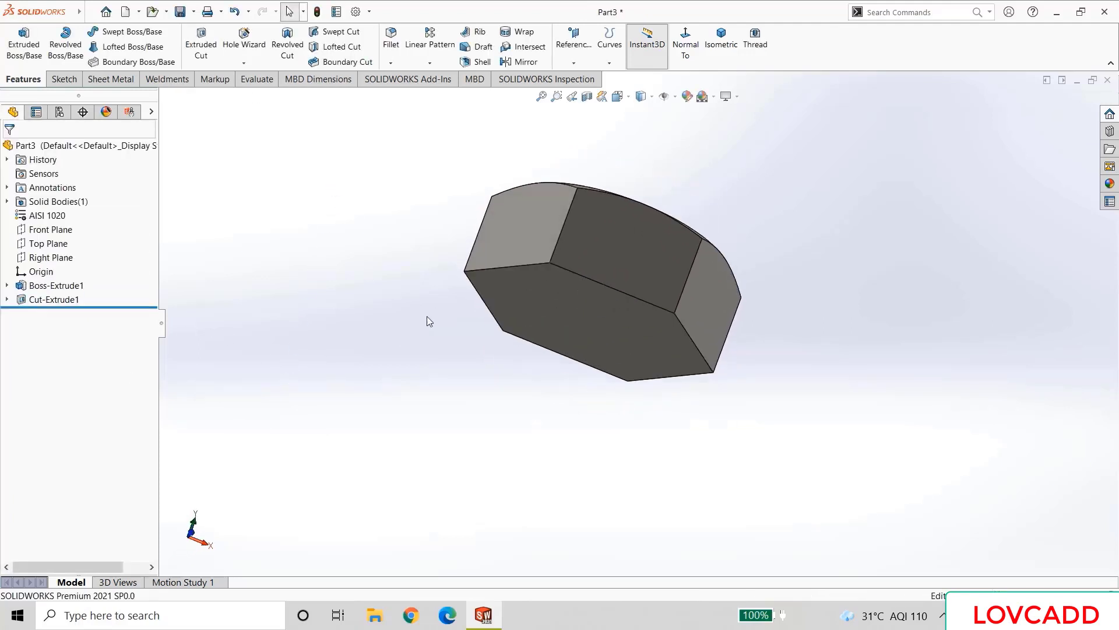
pyautogui.rightClick(536, 298)
pyautogui.click(565, 281)
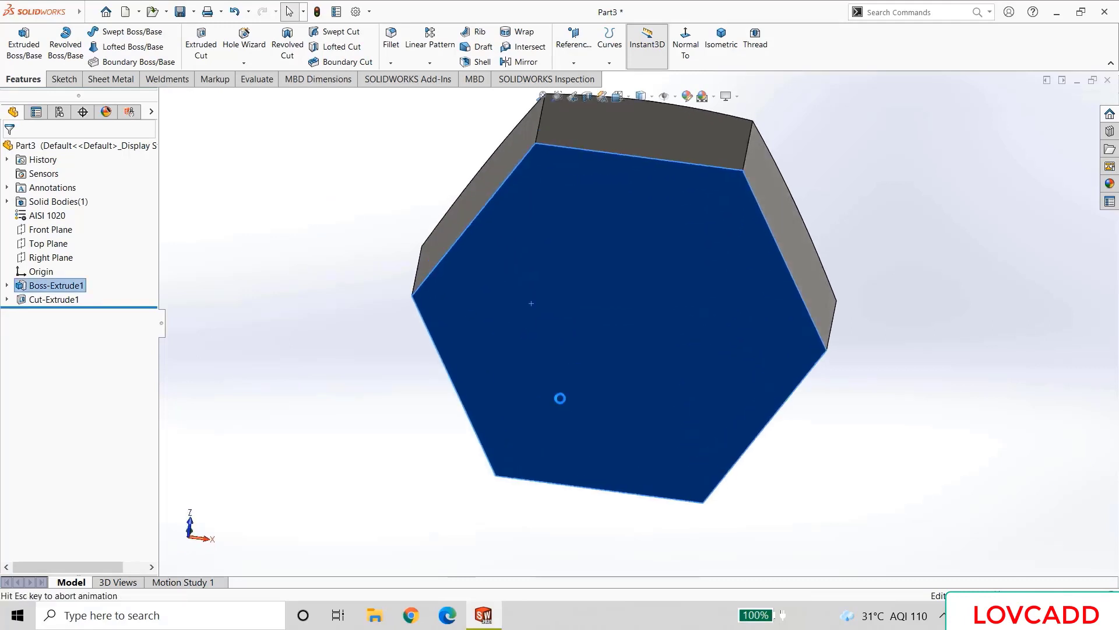
pyautogui.click(133, 31)
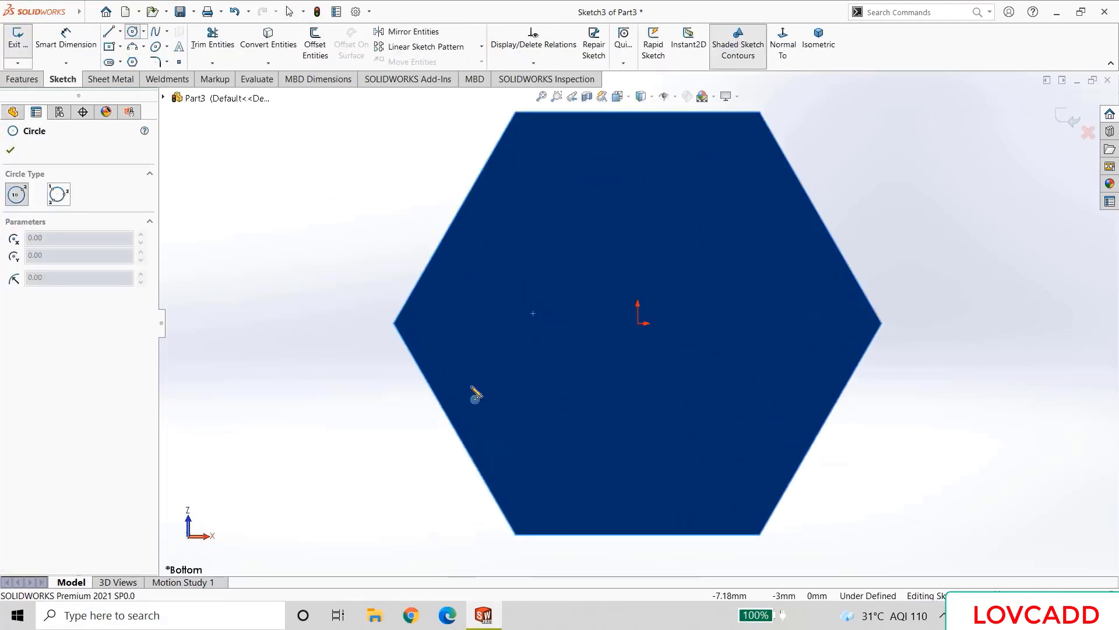
pyautogui.click(638, 324)
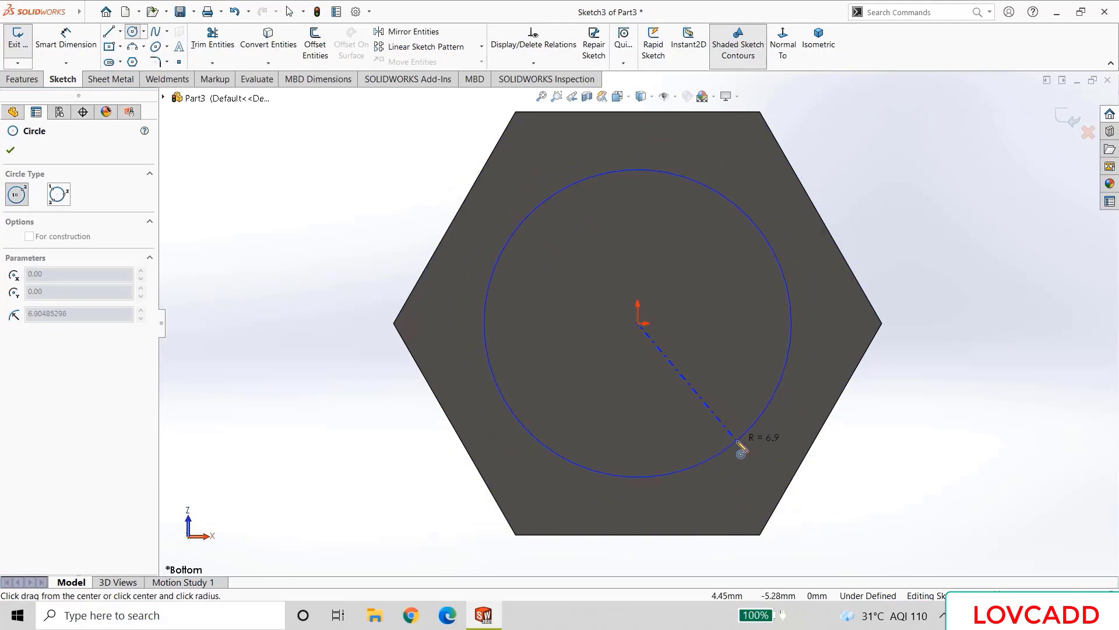
pyautogui.click(742, 447)
pyautogui.rightClick(743, 448)
pyautogui.click(752, 450)
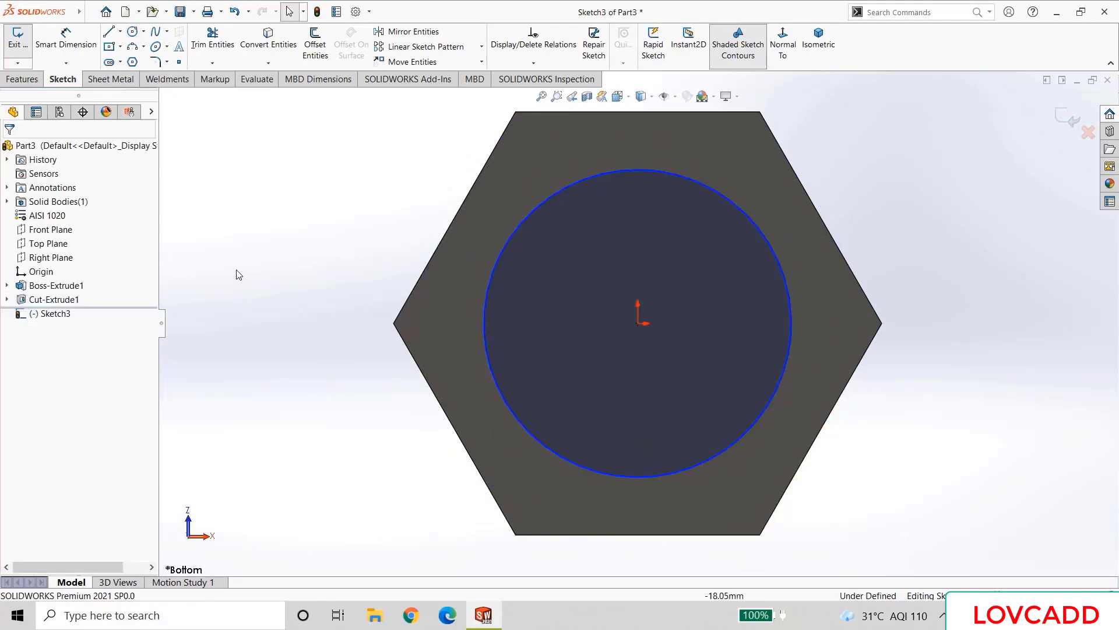
pyautogui.press('d')
pyautogui.click(757, 229)
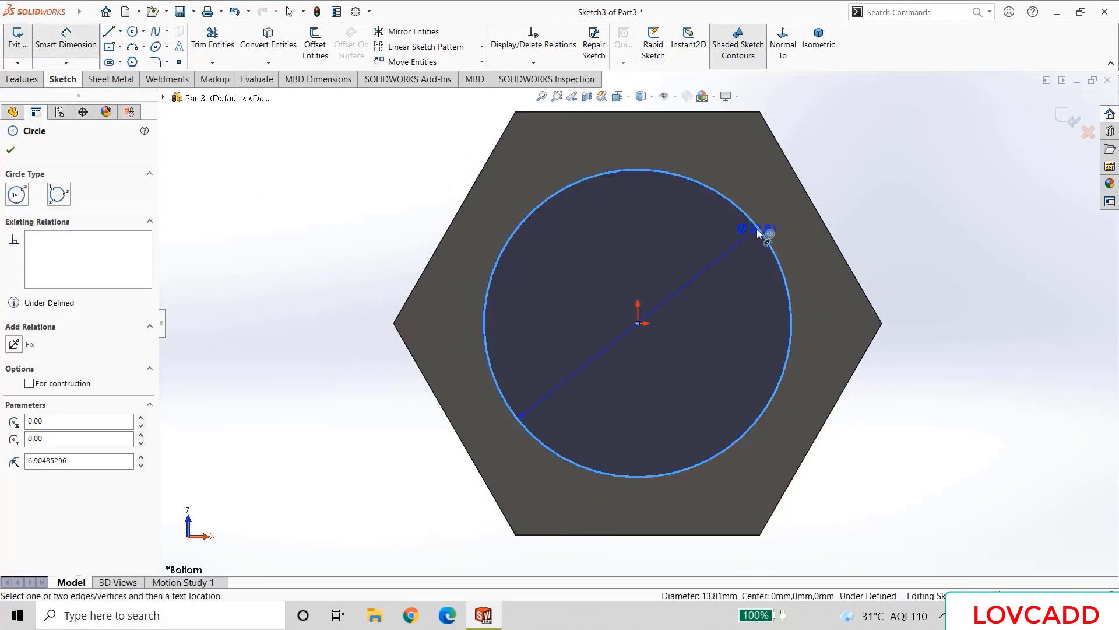
pyautogui.click(974, 275)
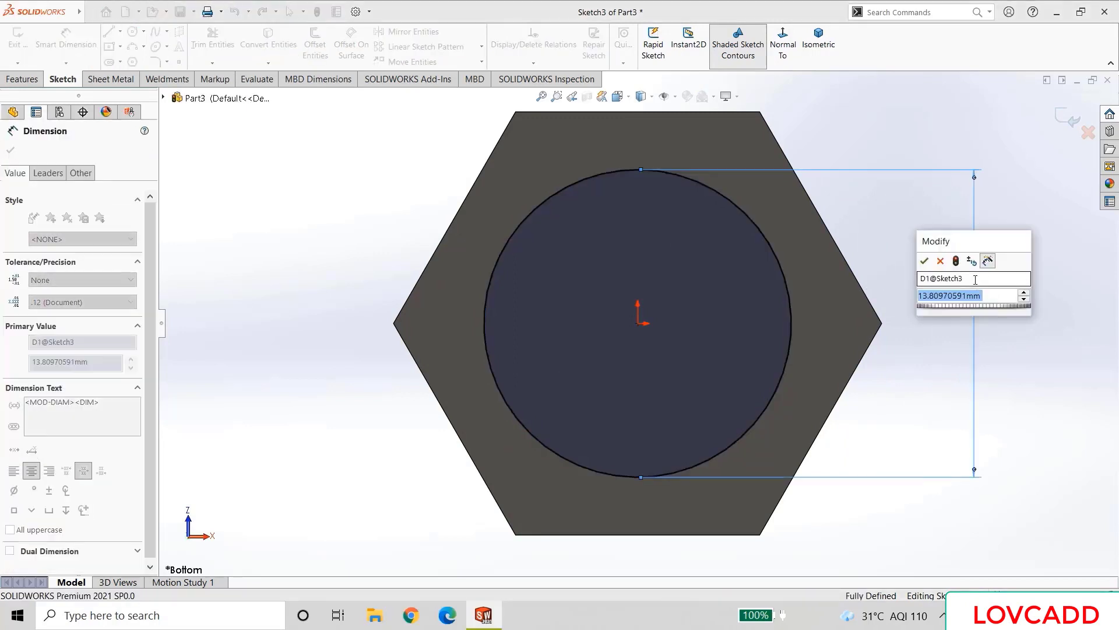
pyautogui.write('12')
pyautogui.press('Return')
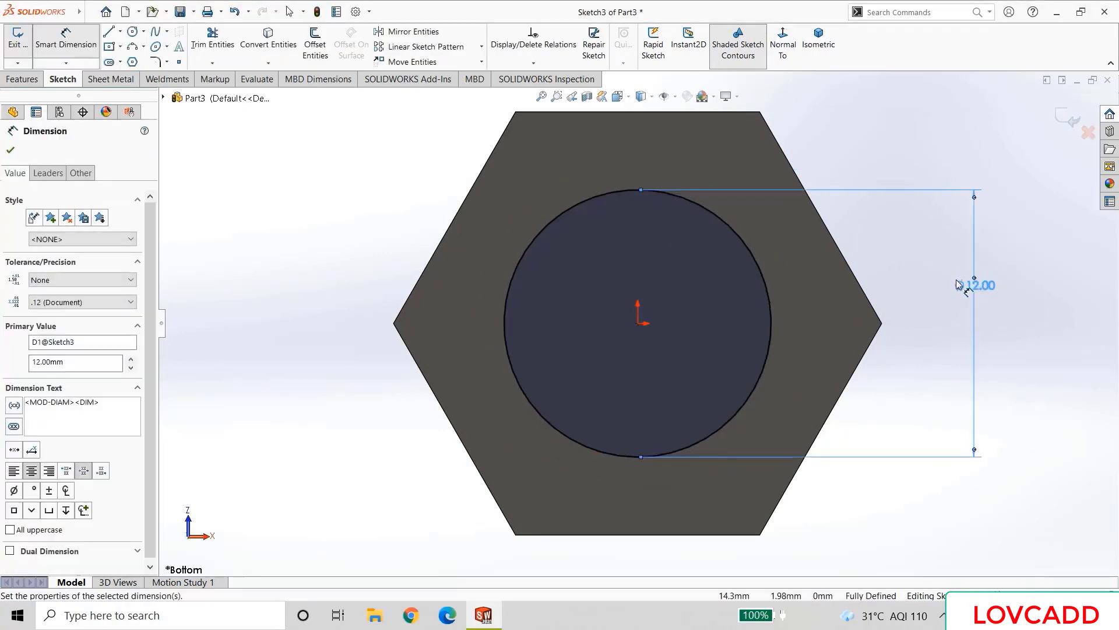
# - Extrude the circle 35 mm as a blind boss to form the shank
pyautogui.click(14, 80)
pyautogui.click(24, 42)
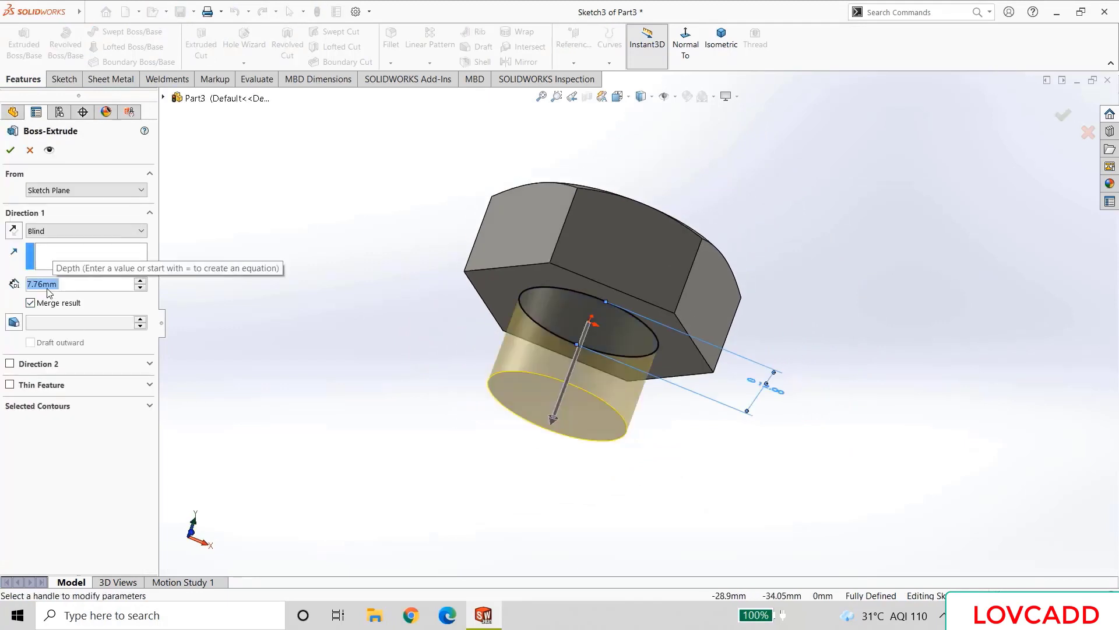
pyautogui.write('35')
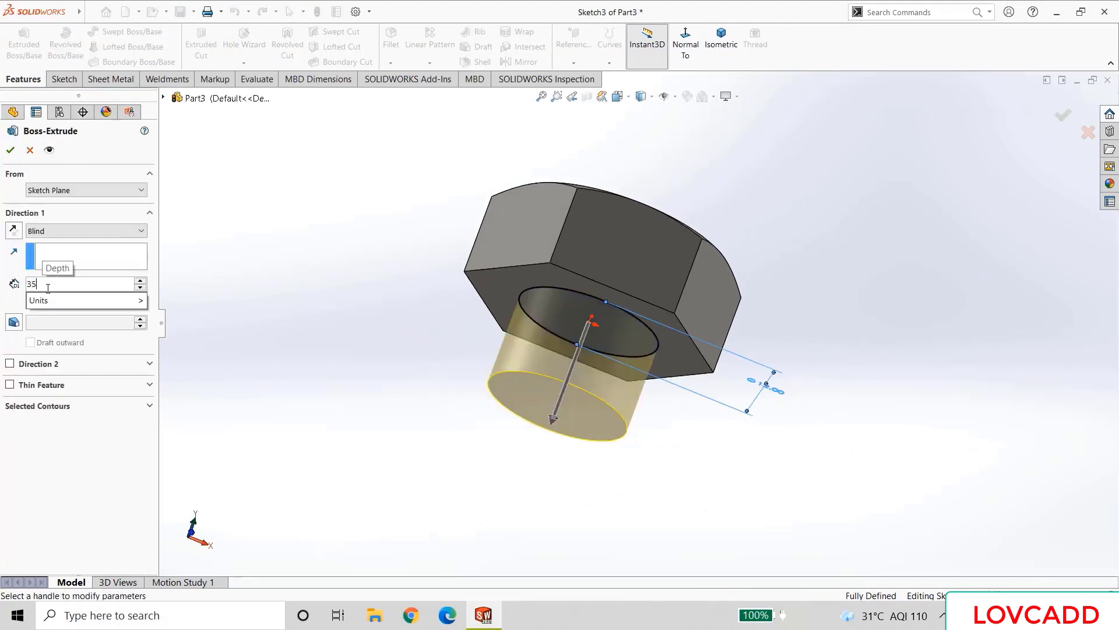
pyautogui.press('Return')
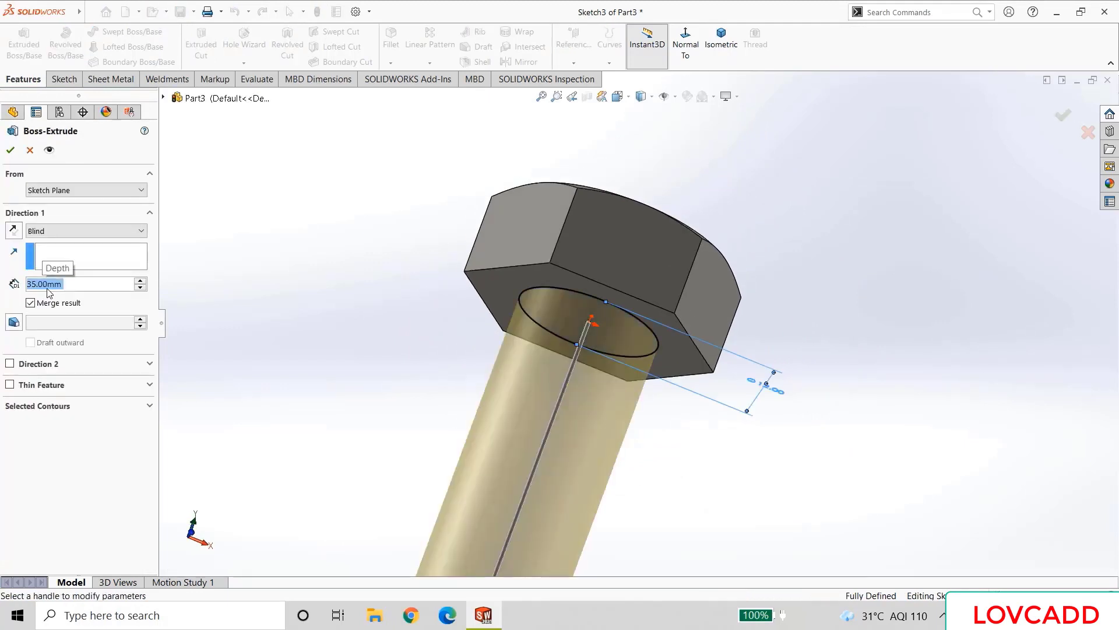
pyautogui.click(11, 150)
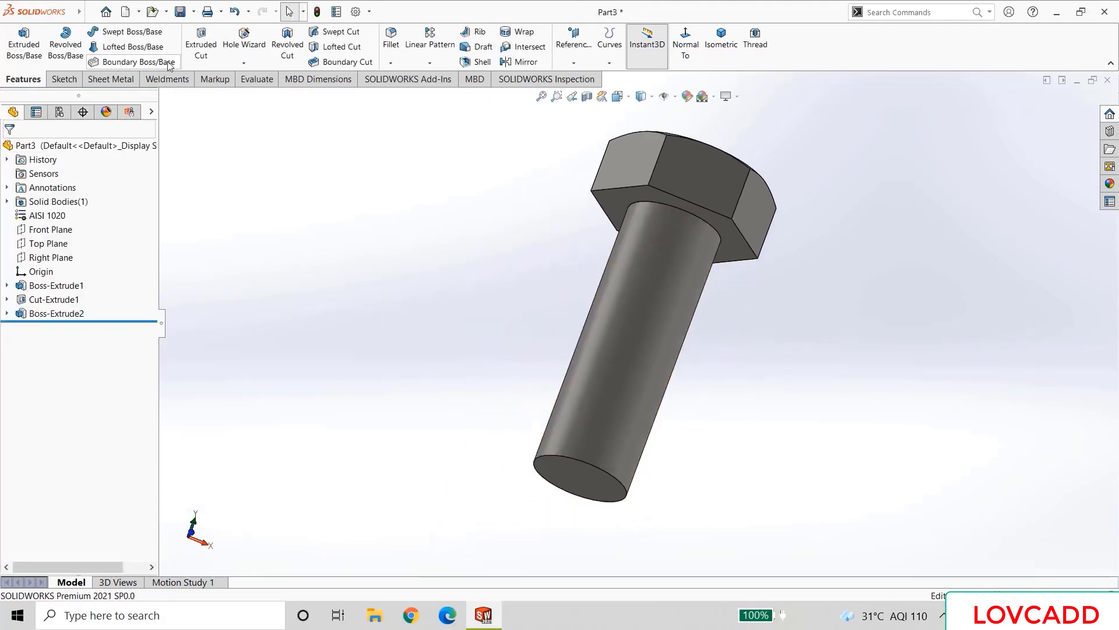
# - Add an M12x1.5 Metric Die right-hand cut thread from the shank's end edge, offset reversed
pyautogui.click(244, 64)
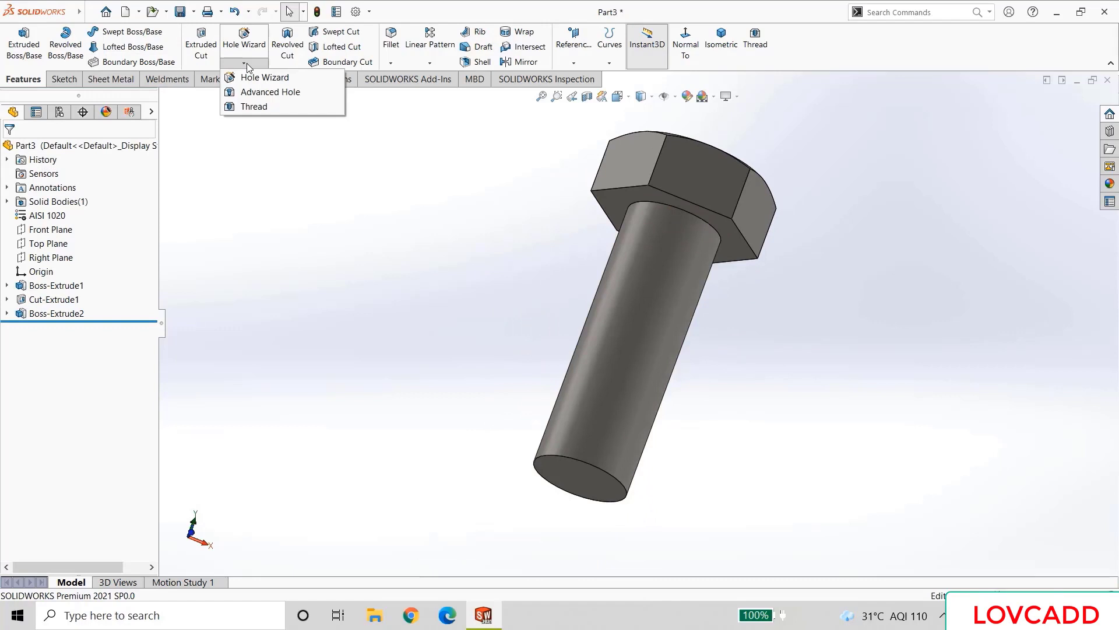
pyautogui.click(253, 106)
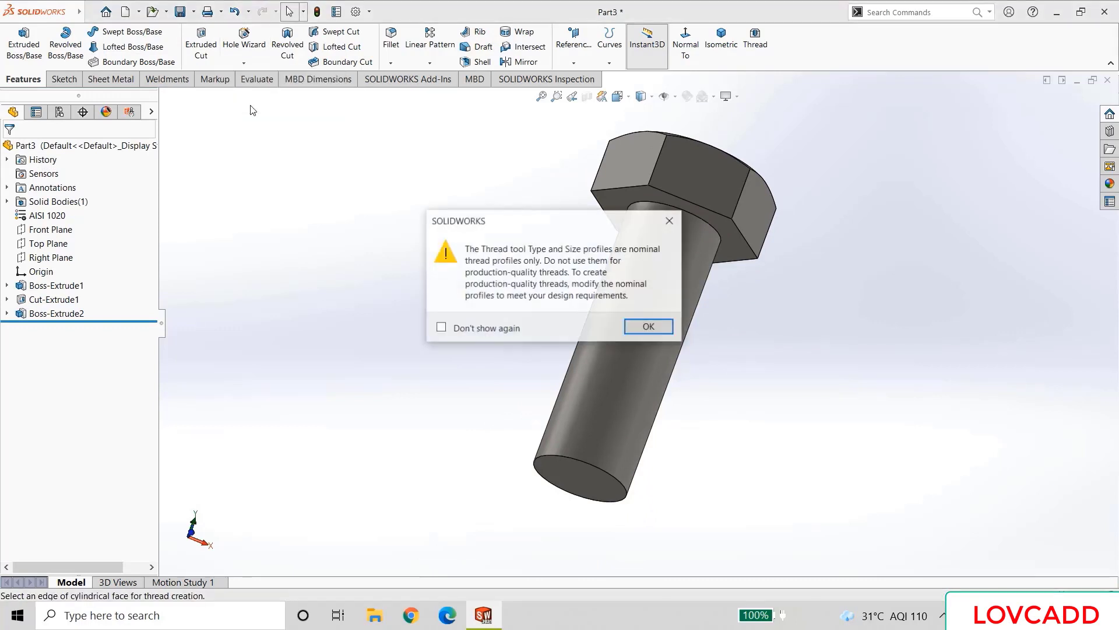
pyautogui.click(647, 327)
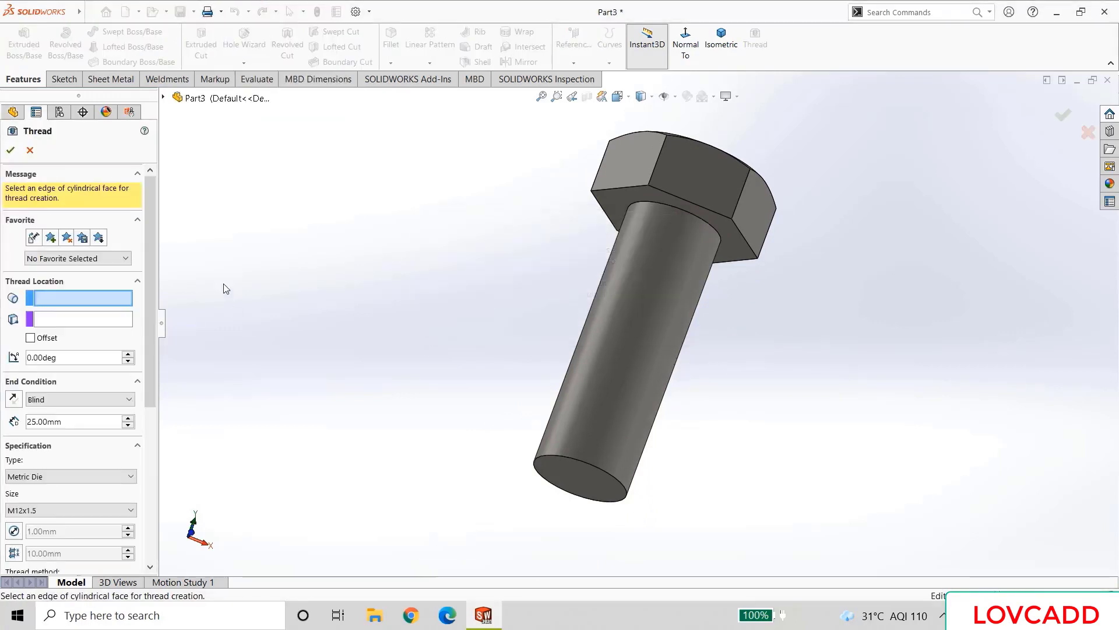
pyautogui.moveTo(149, 239); pyautogui.dragTo(149, 280)
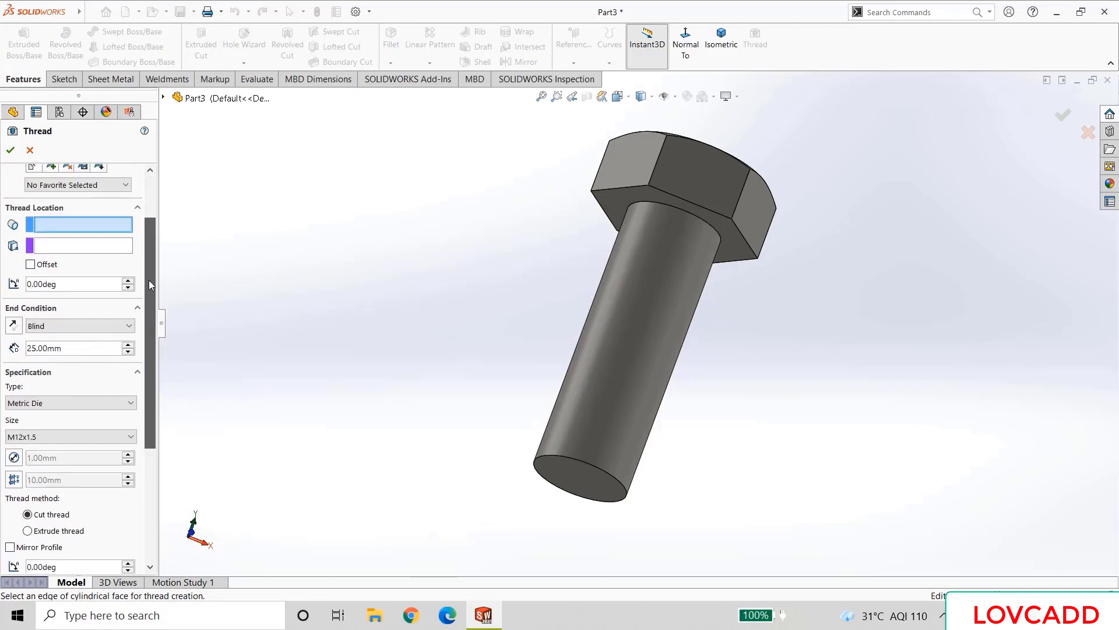
pyautogui.click(576, 462)
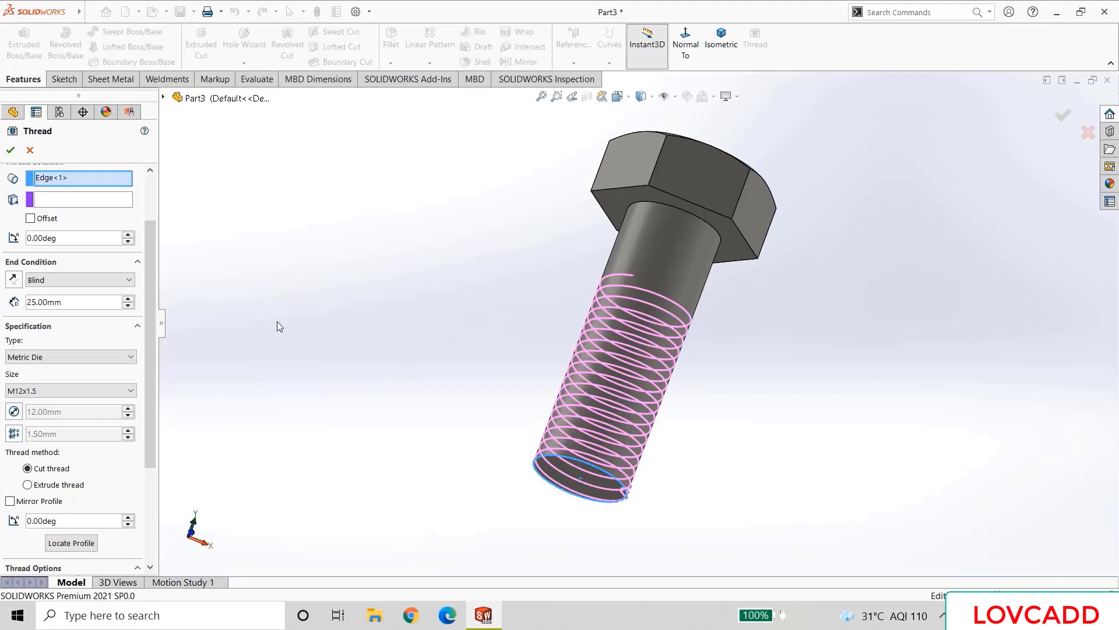
pyautogui.moveTo(151, 254); pyautogui.dragTo(152, 236)
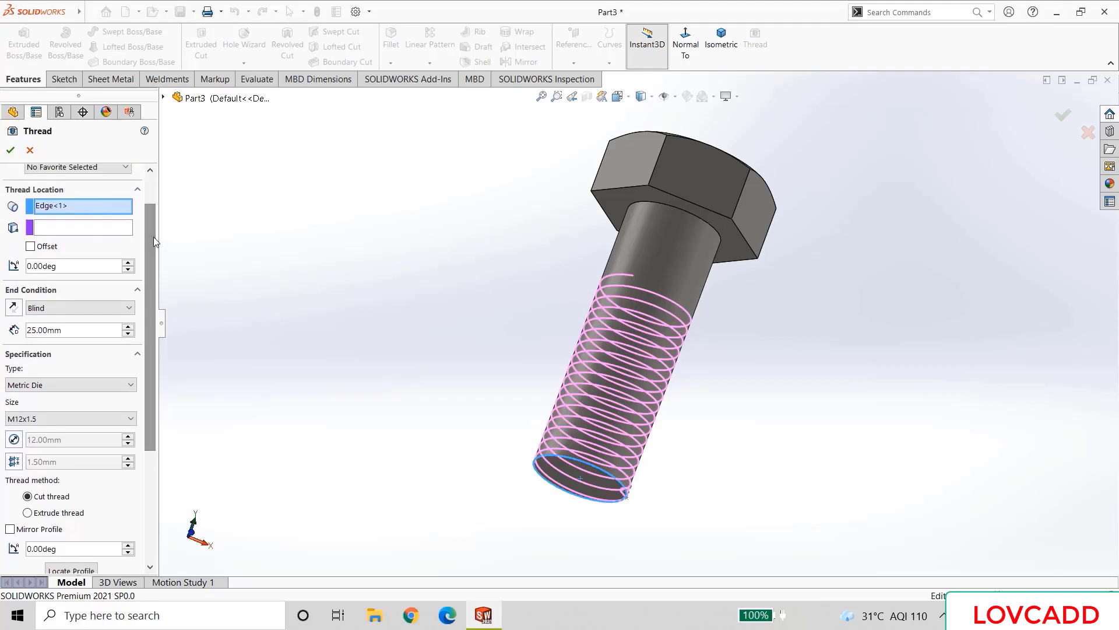
pyautogui.click(29, 246)
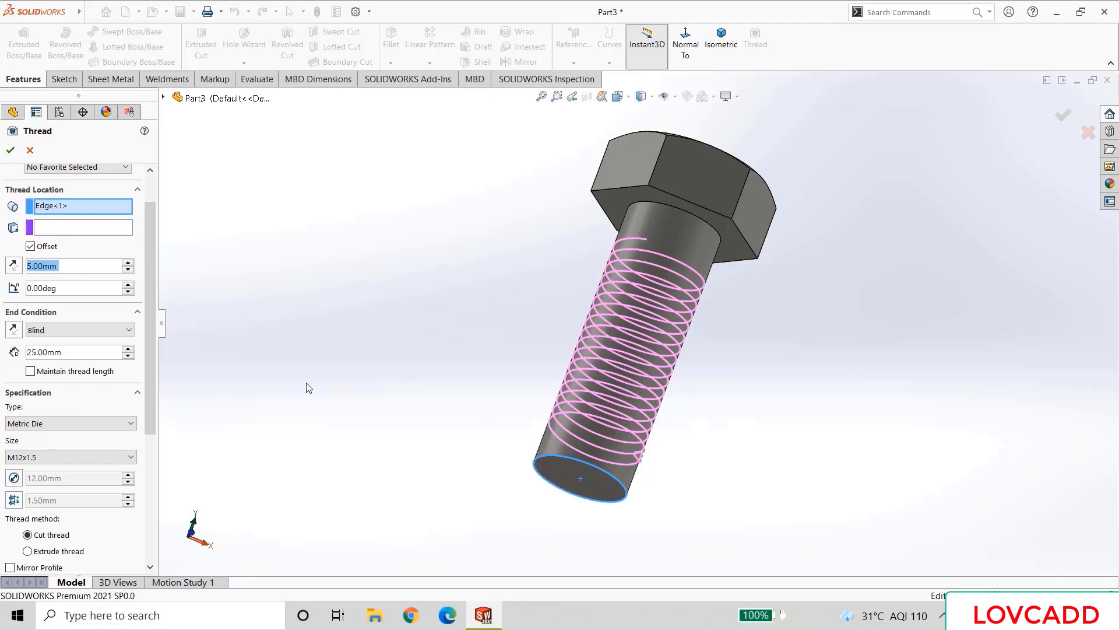
pyautogui.click(13, 265)
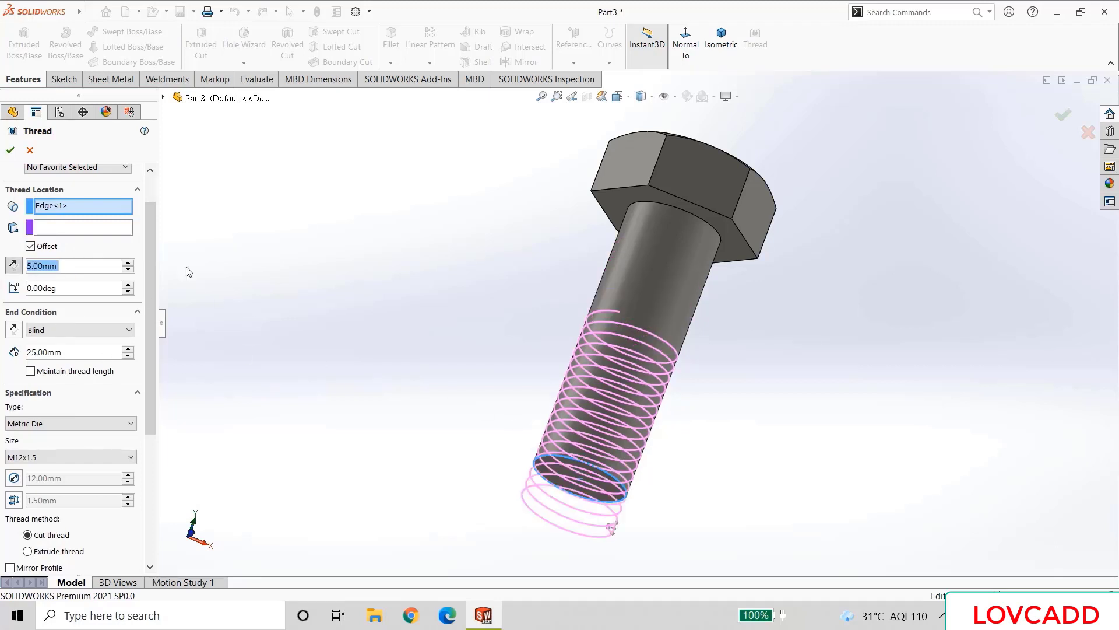
pyautogui.scroll(-2, 152, 262)
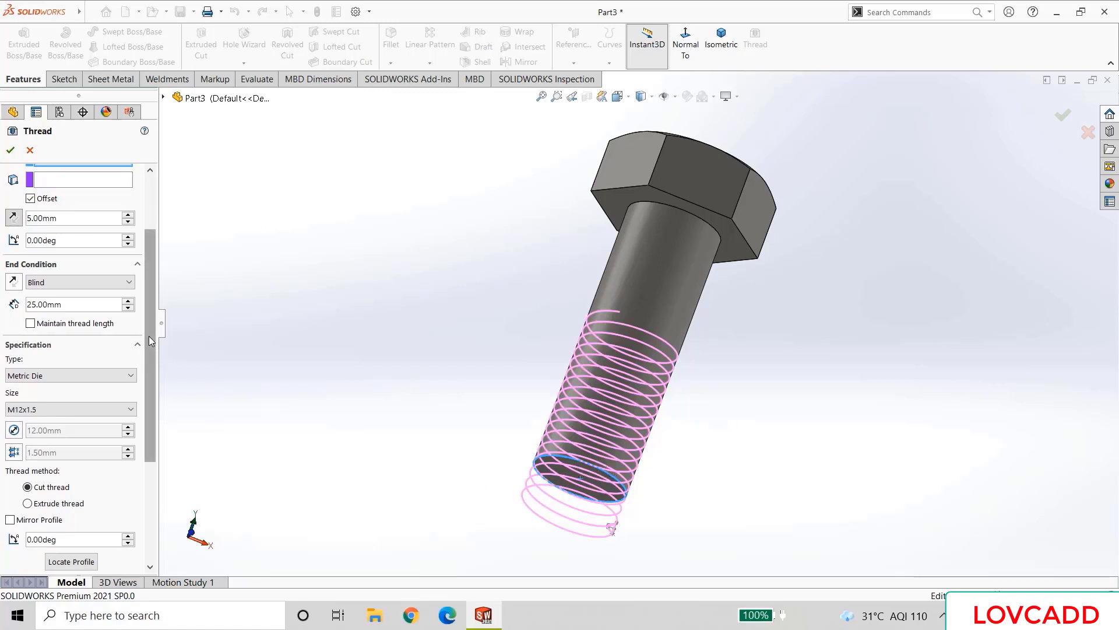
pyautogui.moveTo(149, 336); pyautogui.dragTo(152, 360)
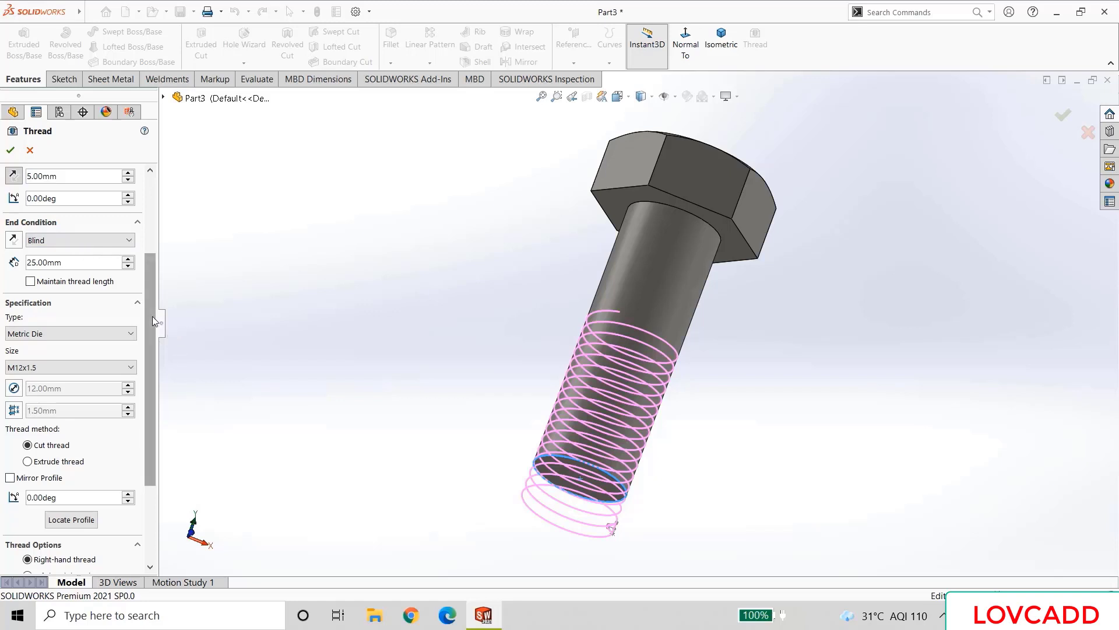
pyautogui.moveTo(152, 316); pyautogui.dragTo(140, 394)
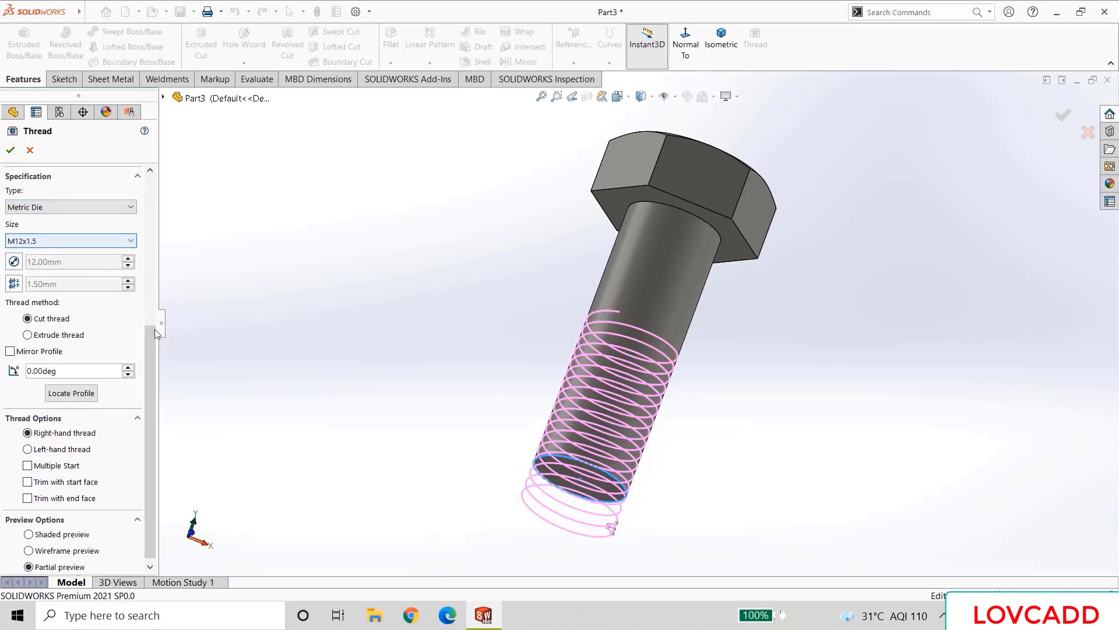
pyautogui.scroll(-1, 151, 367)
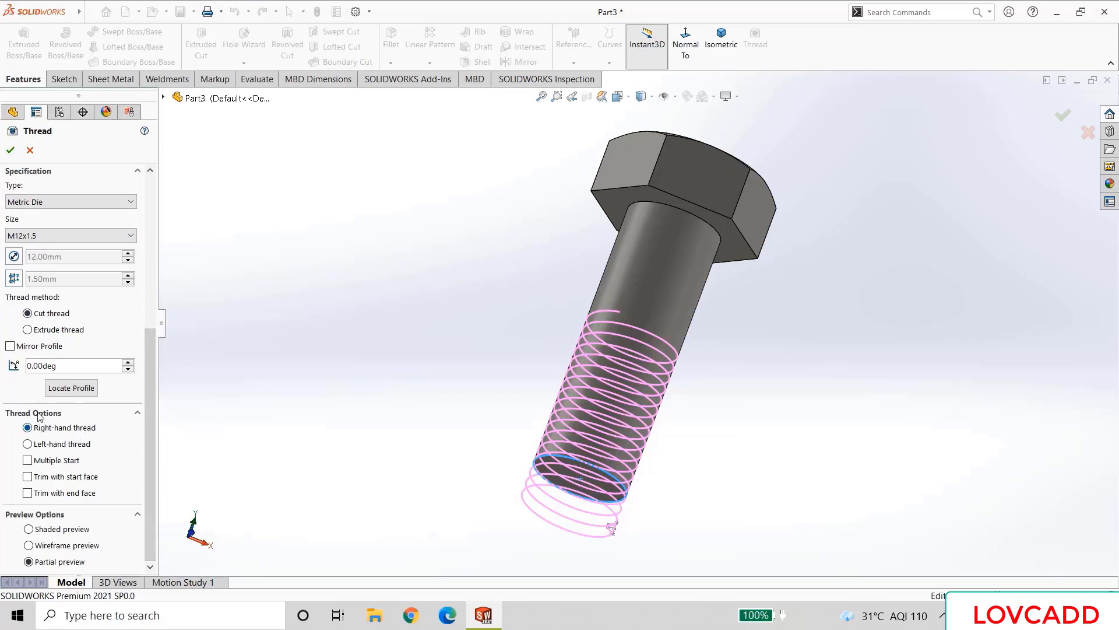
pyautogui.click(11, 150)
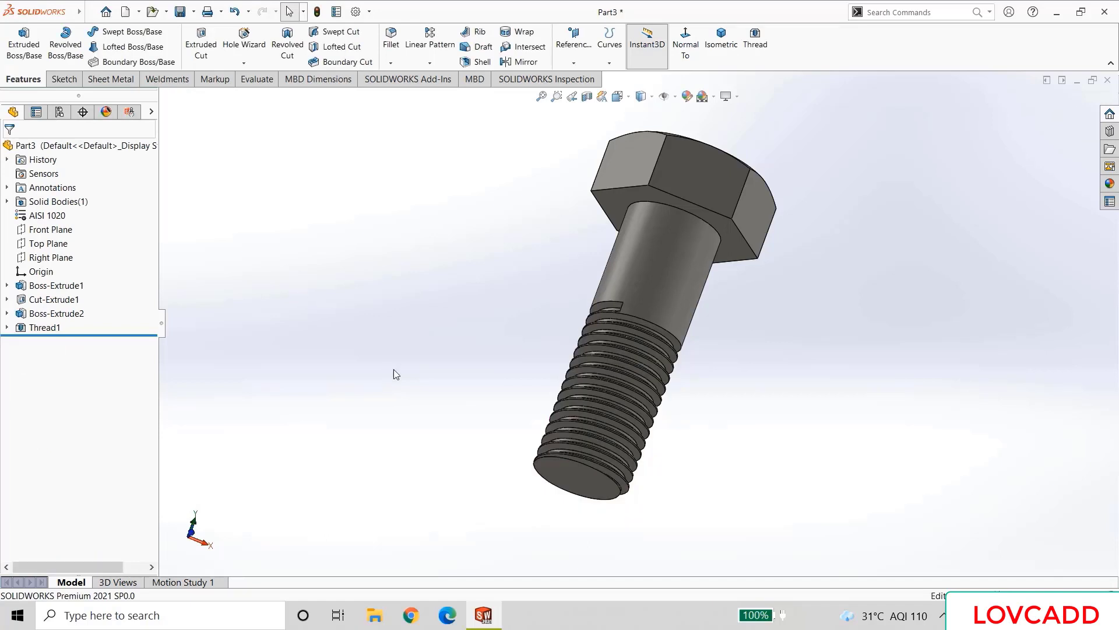
# - Orbit and zoom the bolt, then set it to isometric view
pyautogui.moveTo(394, 375); pyautogui.dragTo(365, 422, button='middle')
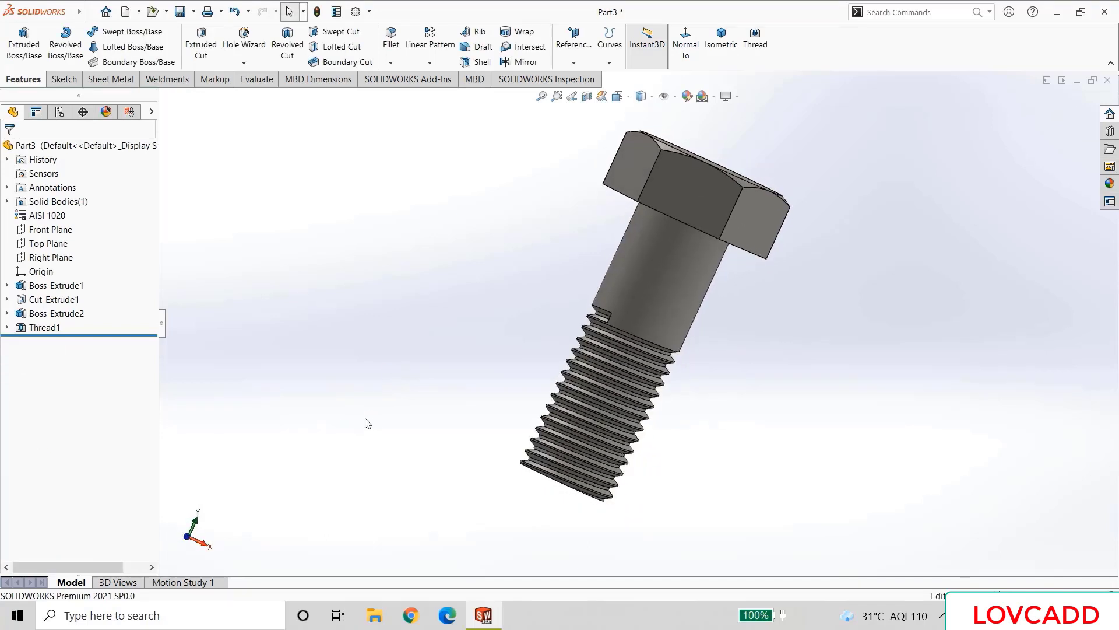
pyautogui.scroll(3, 366, 422)
pyautogui.moveTo(422, 372); pyautogui.dragTo(392, 357, button='middle')
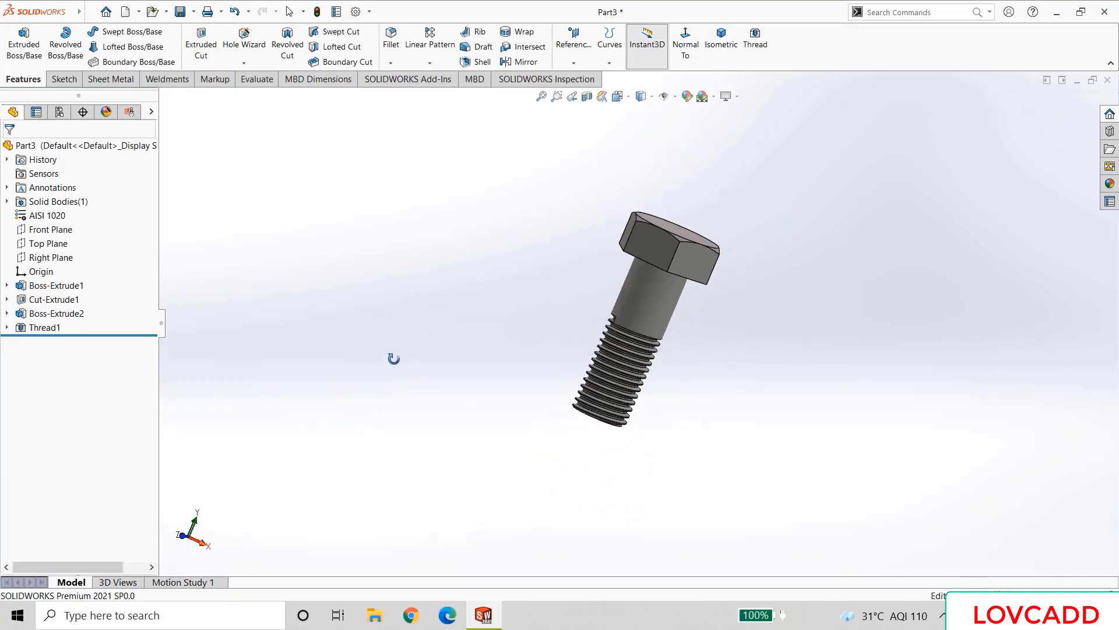
pyautogui.click(735, 52)
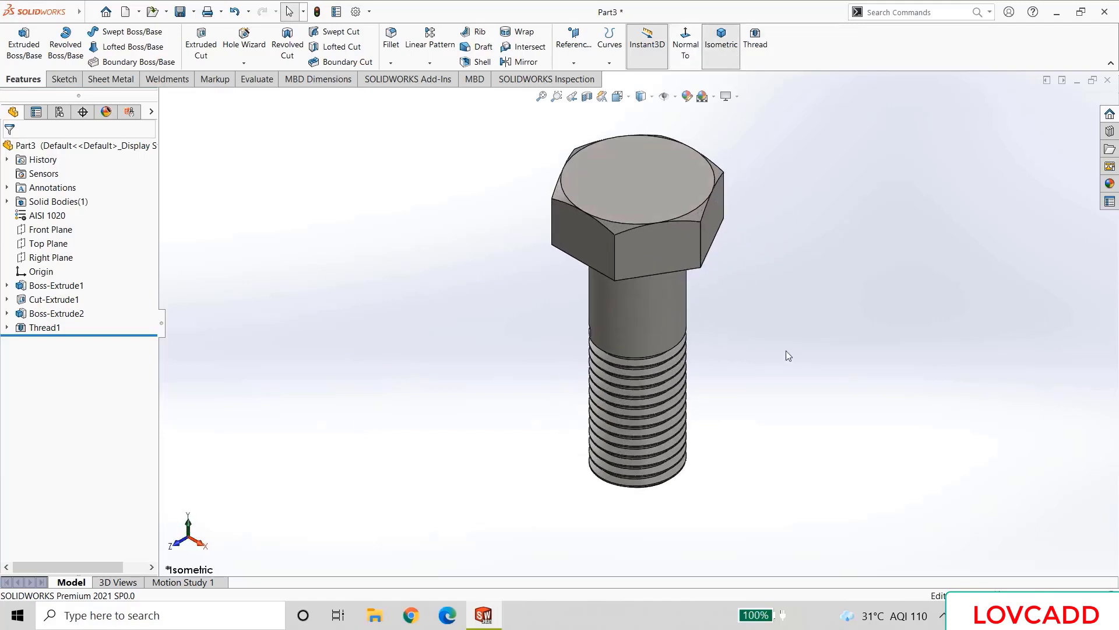
# - Save the bolt as a new part file in the Swivel Machine folder
pyautogui.click(192, 12)
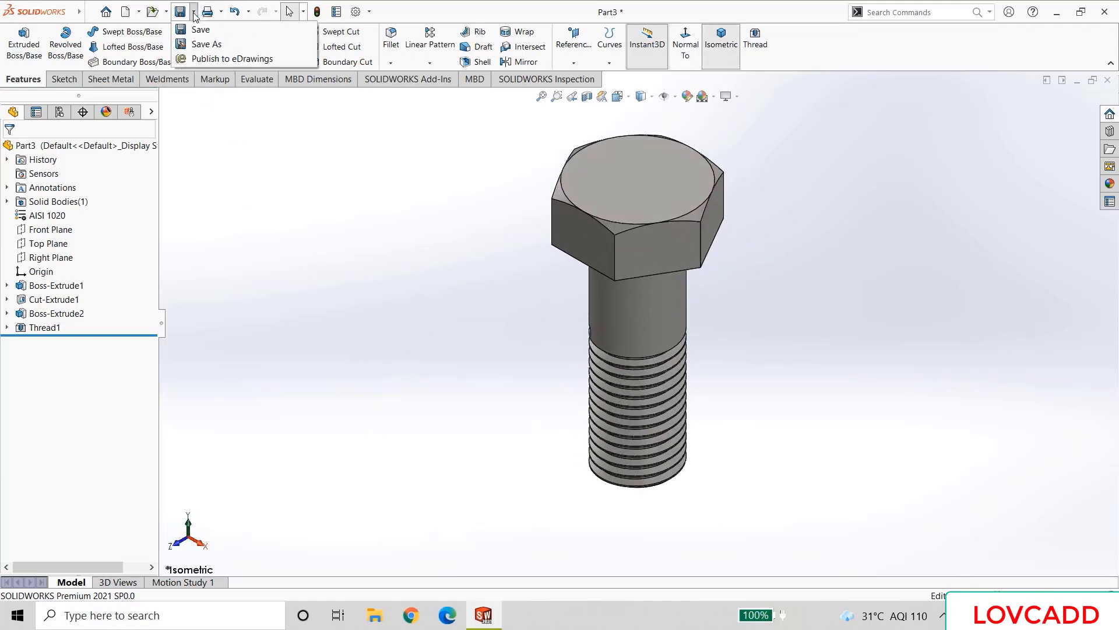
pyautogui.click(206, 44)
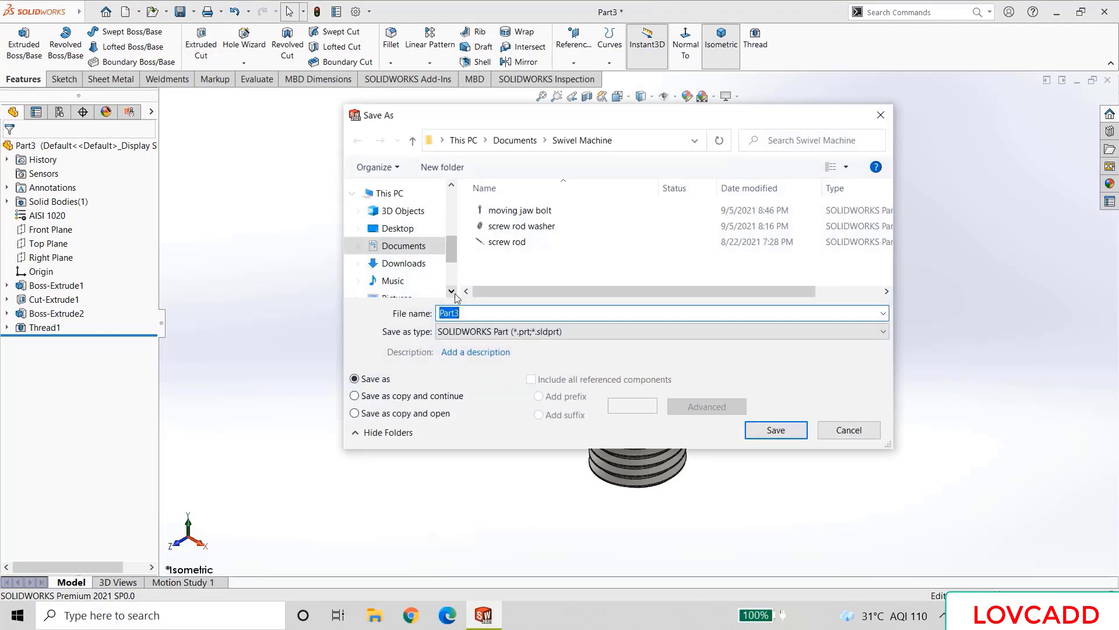
pyautogui.write('m')
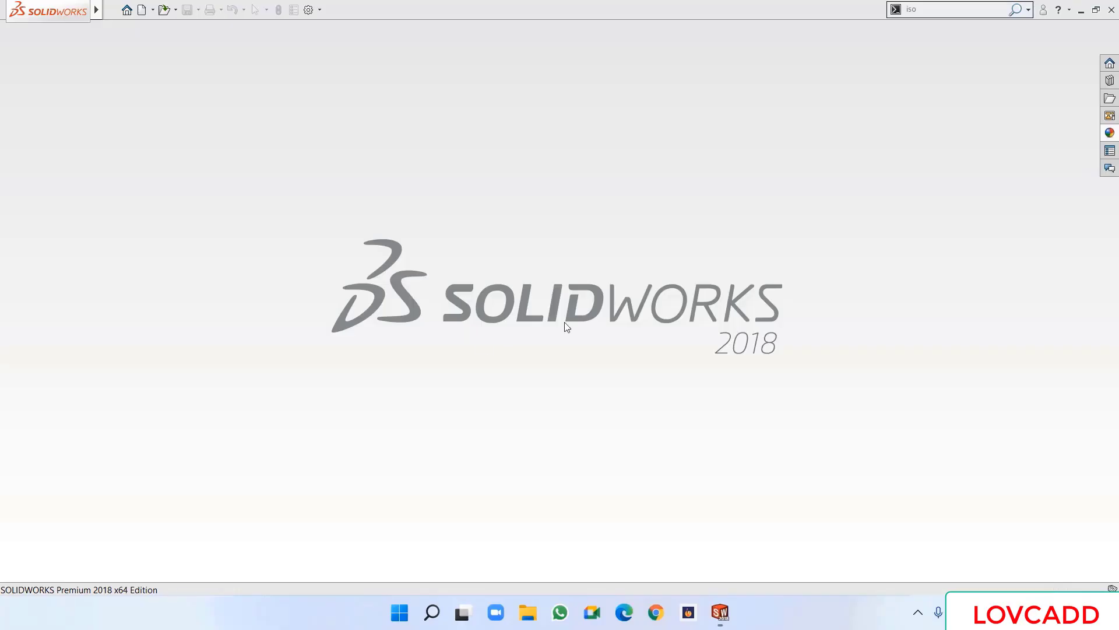
# - Create a new part document and apply AISI 1020 steel as its material
pyautogui.click(142, 10)
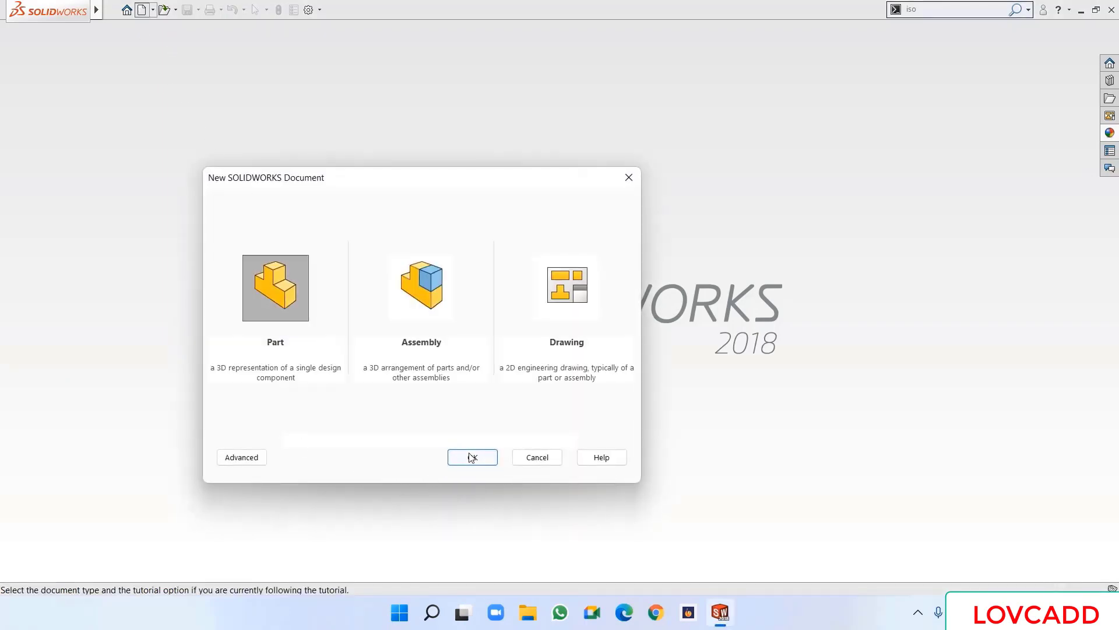
pyautogui.click(472, 457)
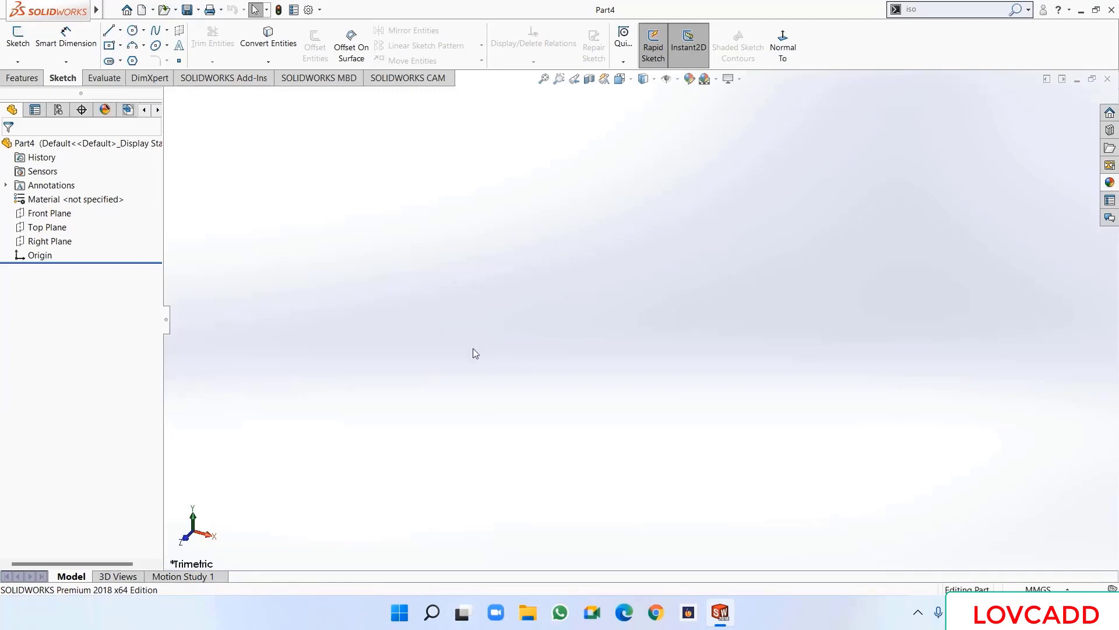
pyautogui.rightClick(56, 202)
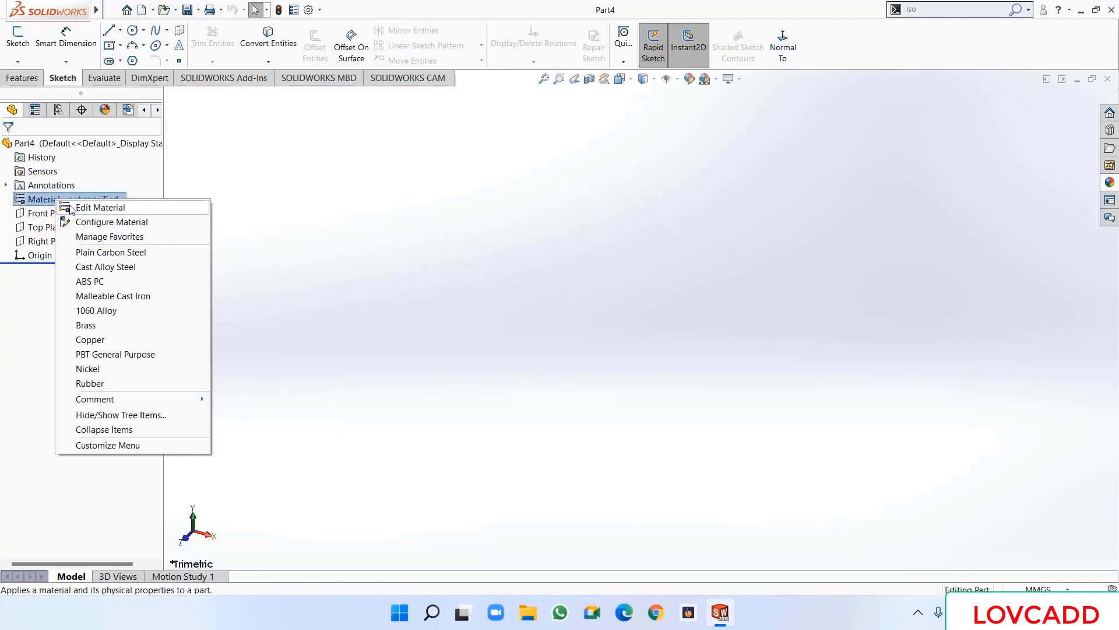
pyautogui.click(71, 208)
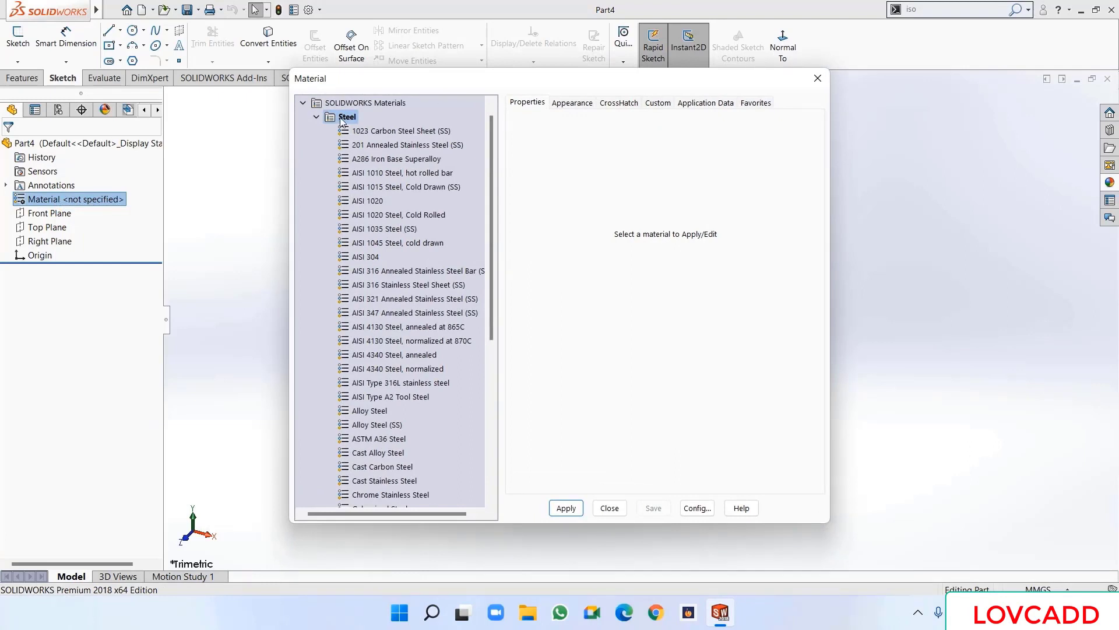
pyautogui.click(365, 201)
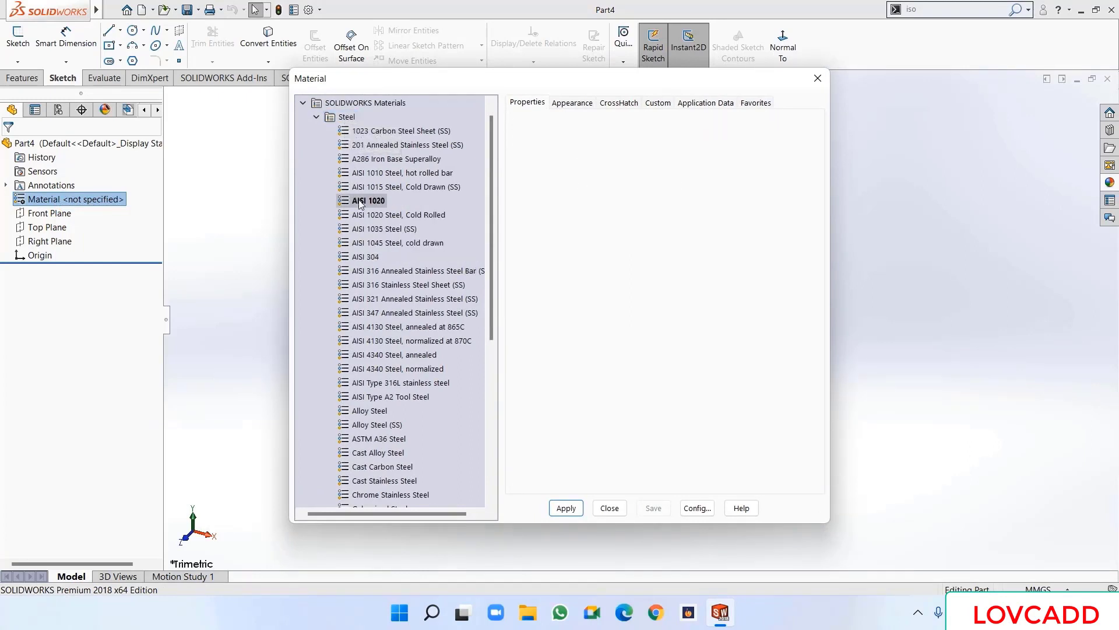
pyautogui.click(566, 508)
# - On the Front Plane, sketch a horizontal centerline passing through the origin
pyautogui.click(610, 508)
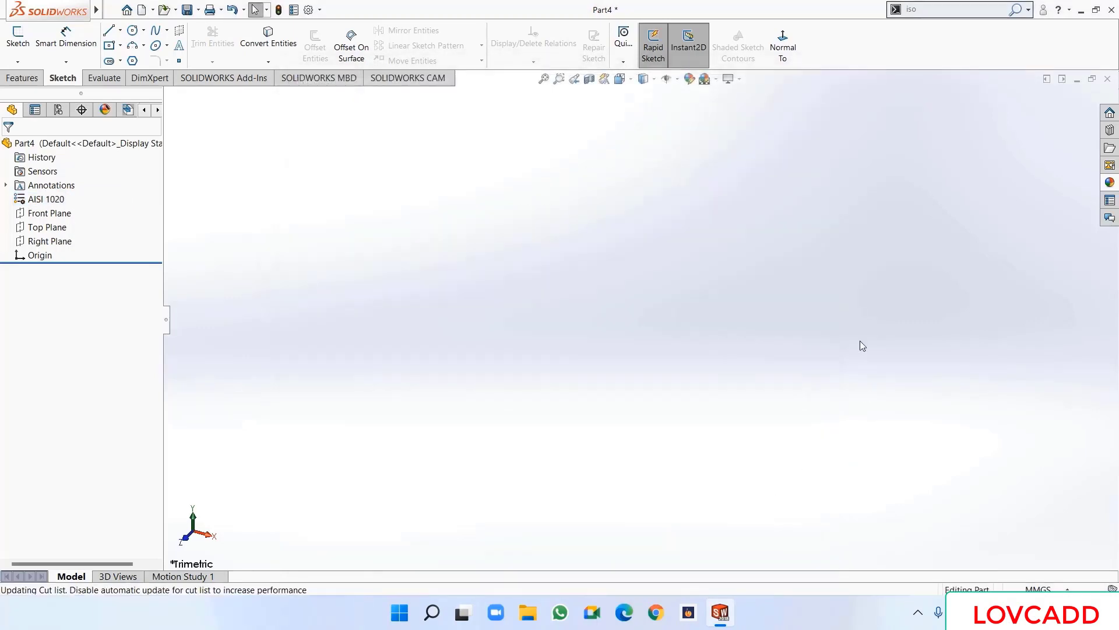
pyautogui.click(50, 213)
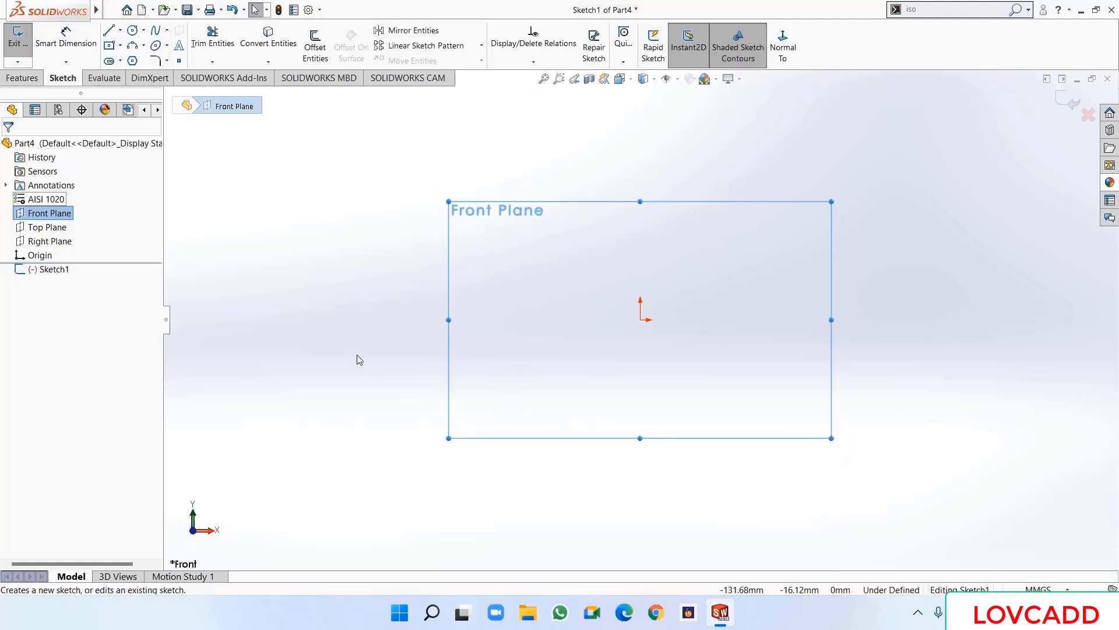
pyautogui.click(121, 31)
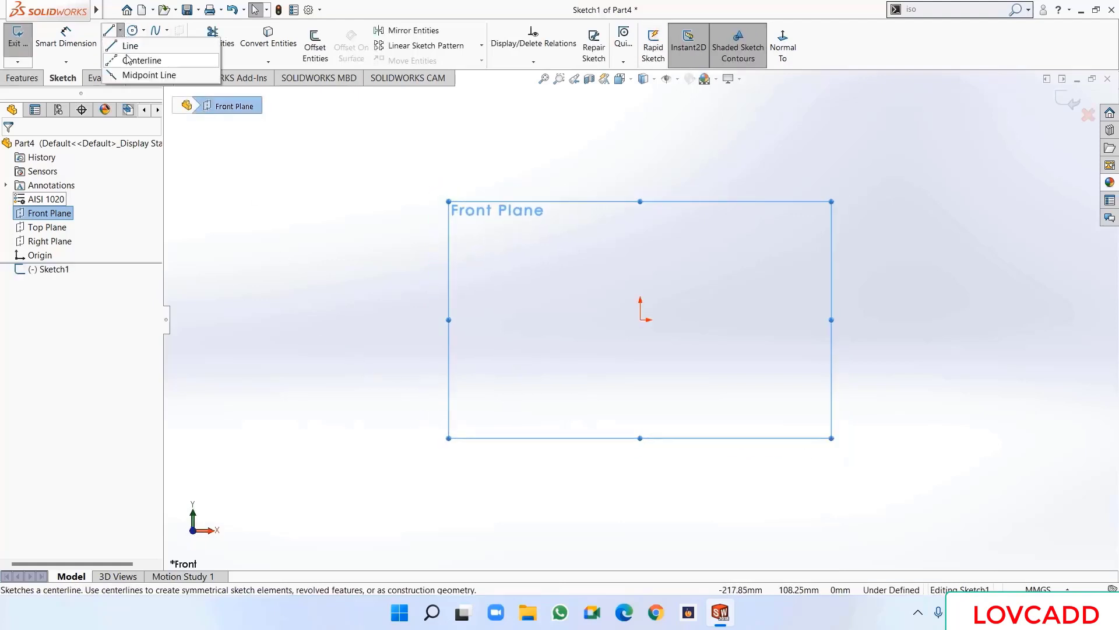
pyautogui.click(138, 57)
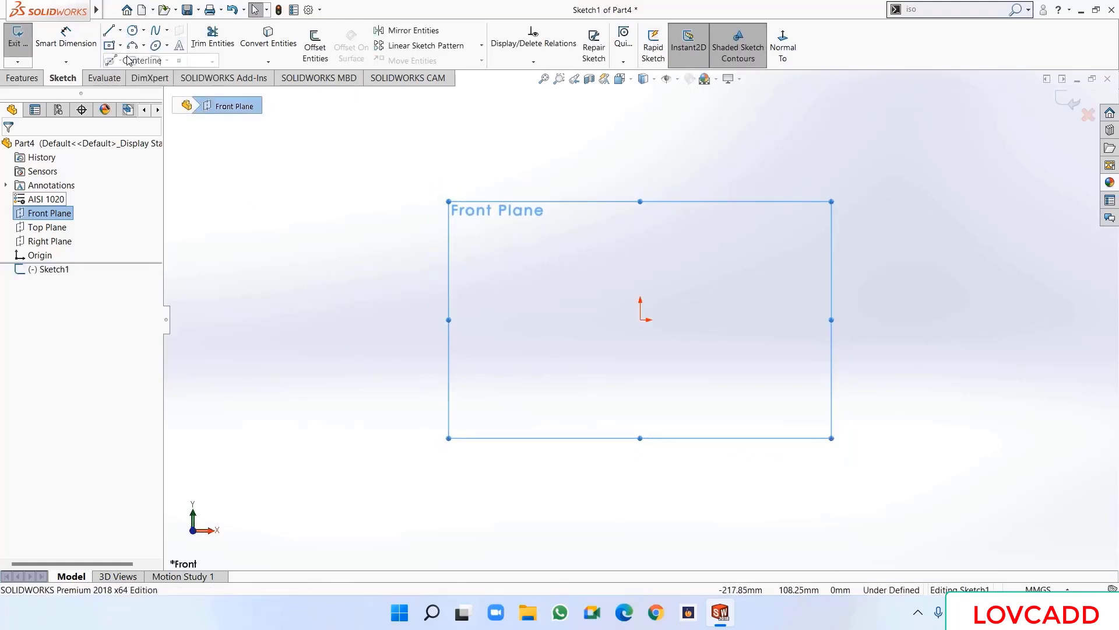
pyautogui.click(463, 320)
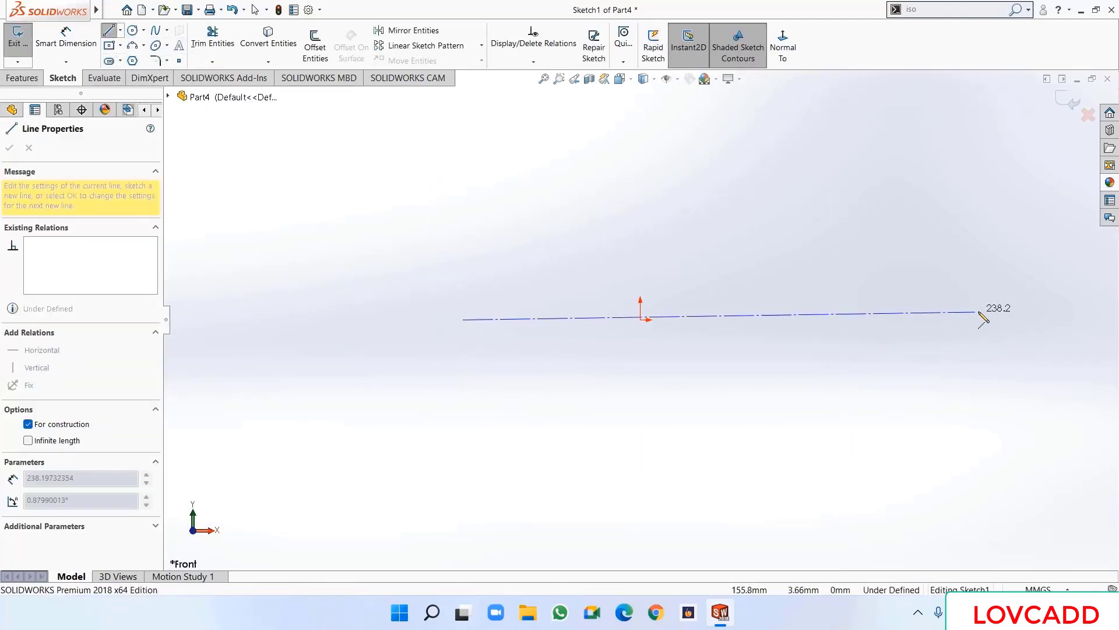
pyautogui.click(1091, 319)
pyautogui.rightClick(1094, 321)
pyautogui.click(1007, 325)
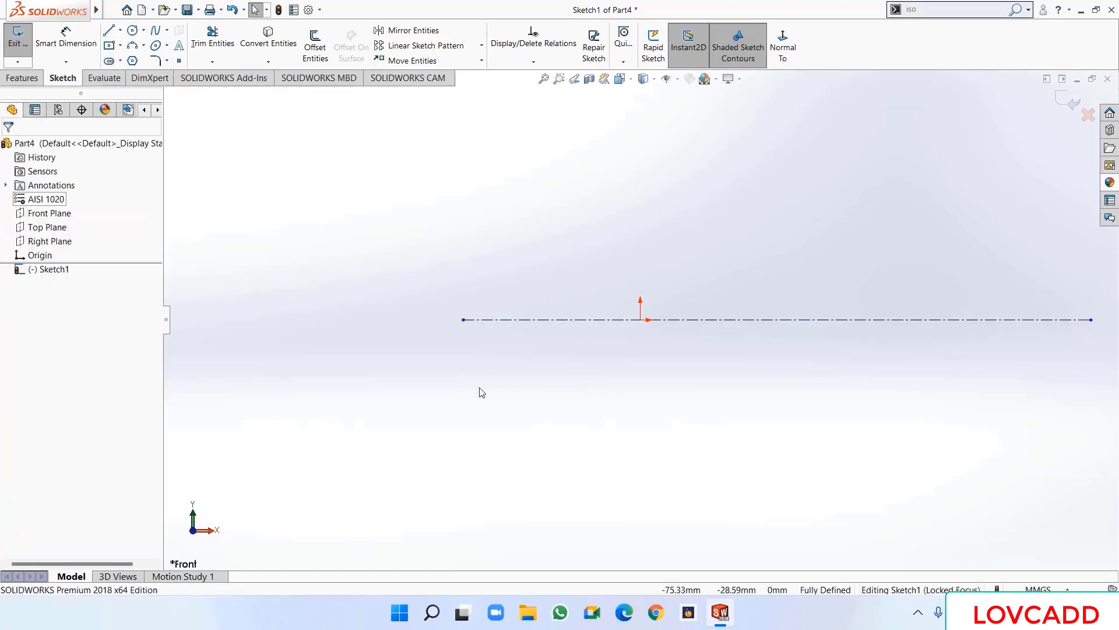
# - Draw the profile's left end, first step and raised collar with connected lines from the centerline
pyautogui.click(109, 31)
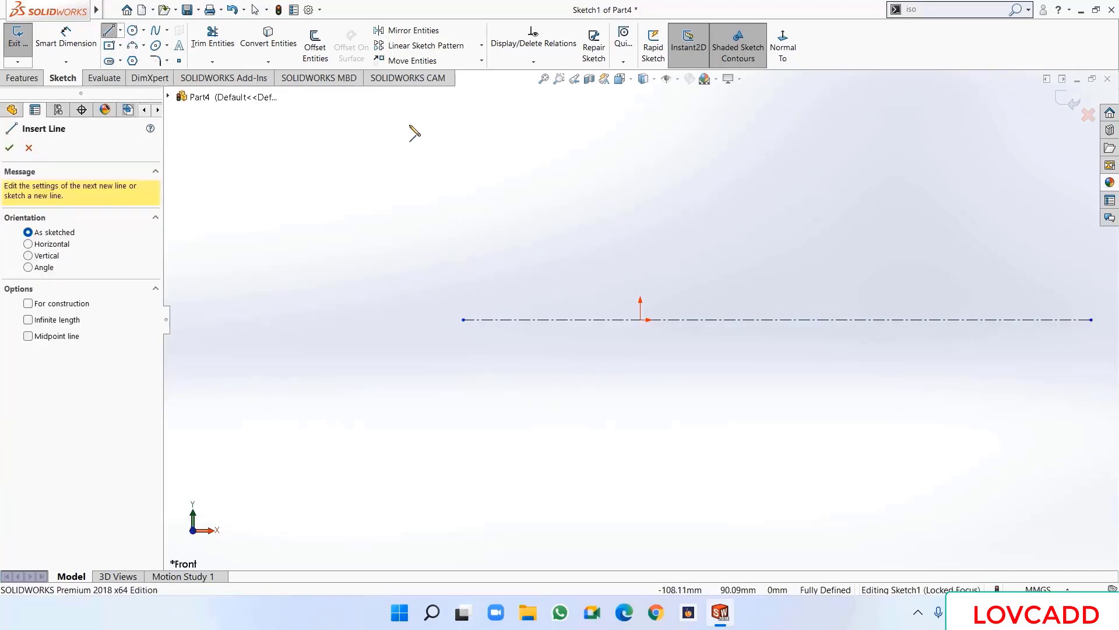
pyautogui.click(531, 319)
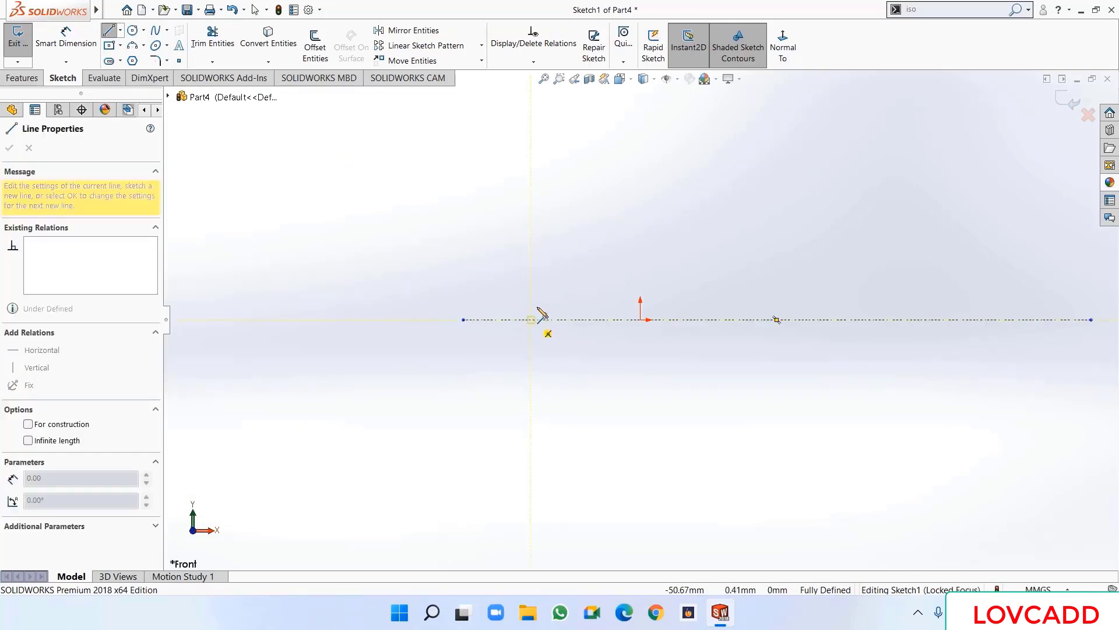
pyautogui.click(530, 275)
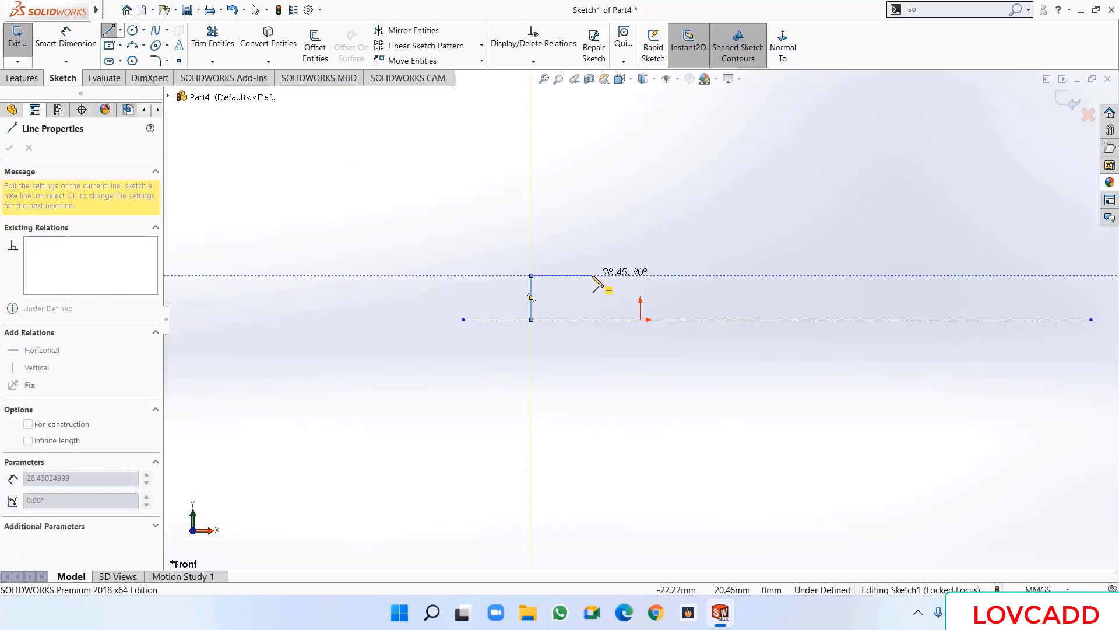
pyautogui.click(592, 275)
pyautogui.click(593, 239)
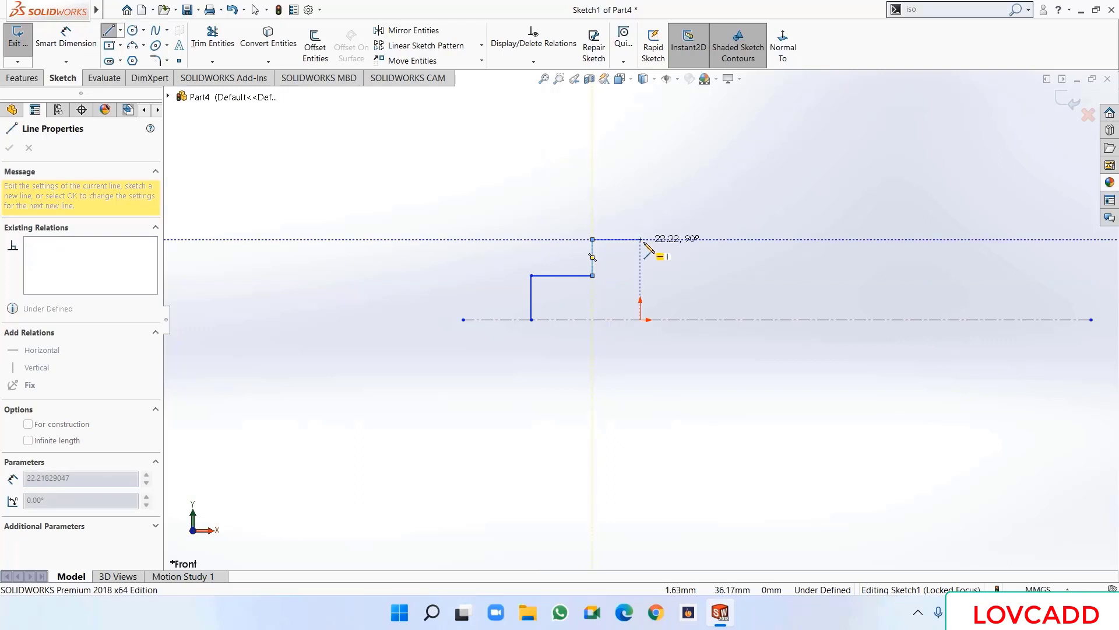
pyautogui.click(640, 239)
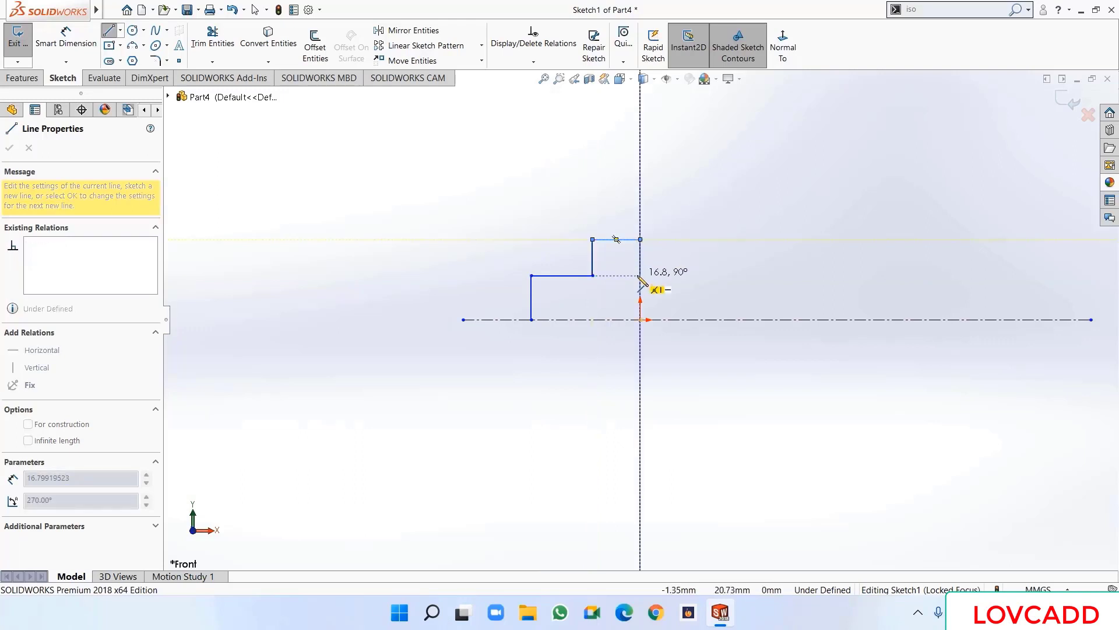
pyautogui.click(640, 276)
# - Continue with the long shank, step down to the narrow end, and close the profile at the centerline
pyautogui.click(865, 276)
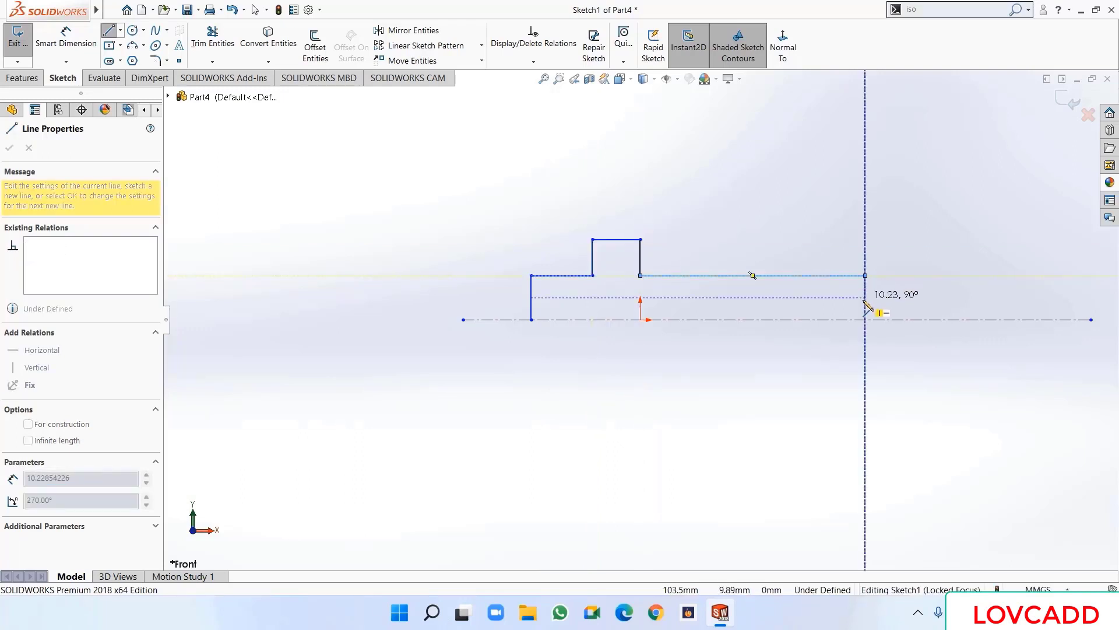
pyautogui.click(865, 297)
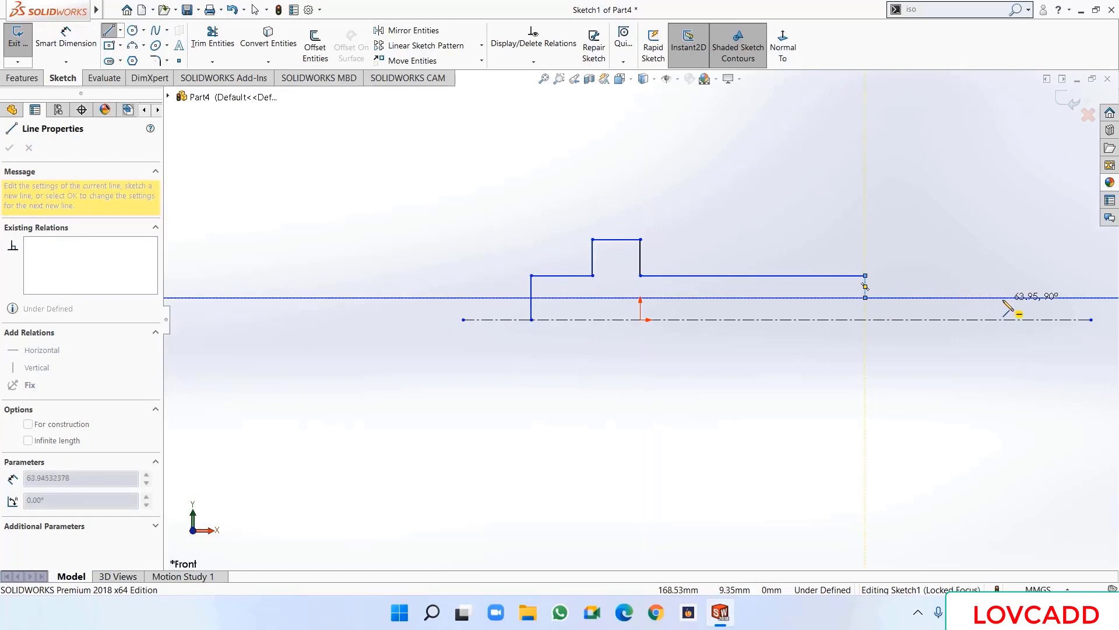
pyautogui.click(1003, 297)
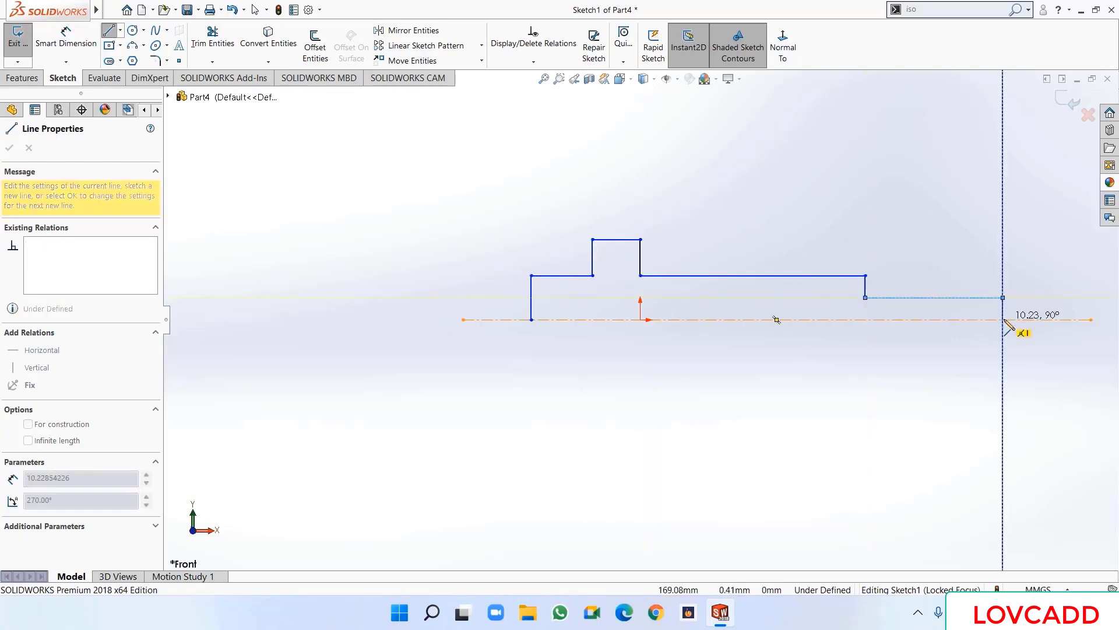
pyautogui.click(1003, 320)
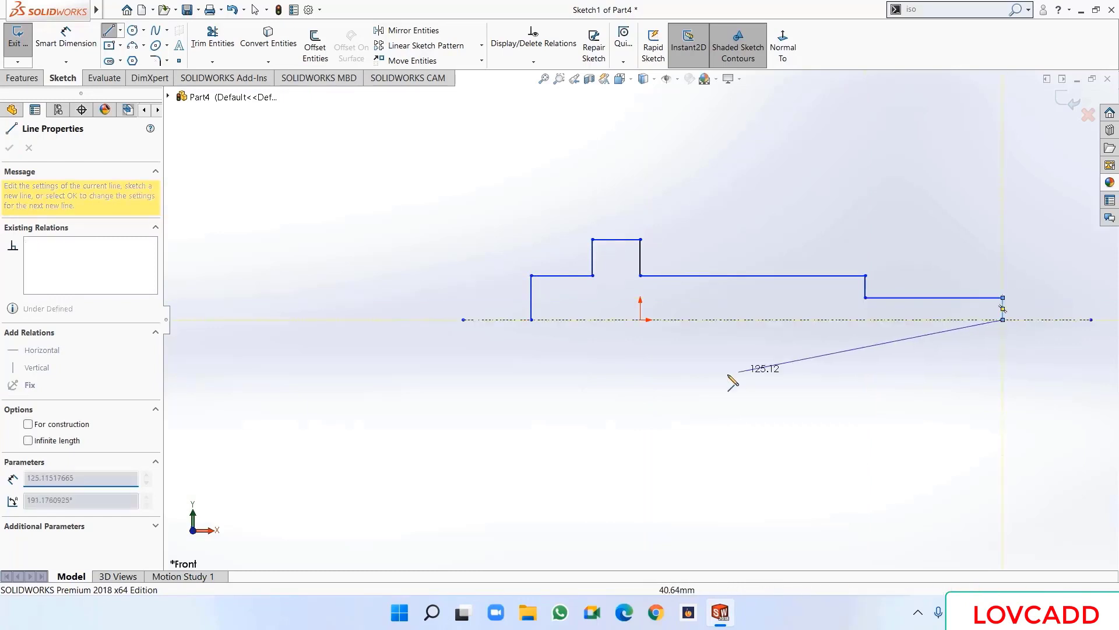
pyautogui.click(531, 320)
pyautogui.rightClick(531, 320)
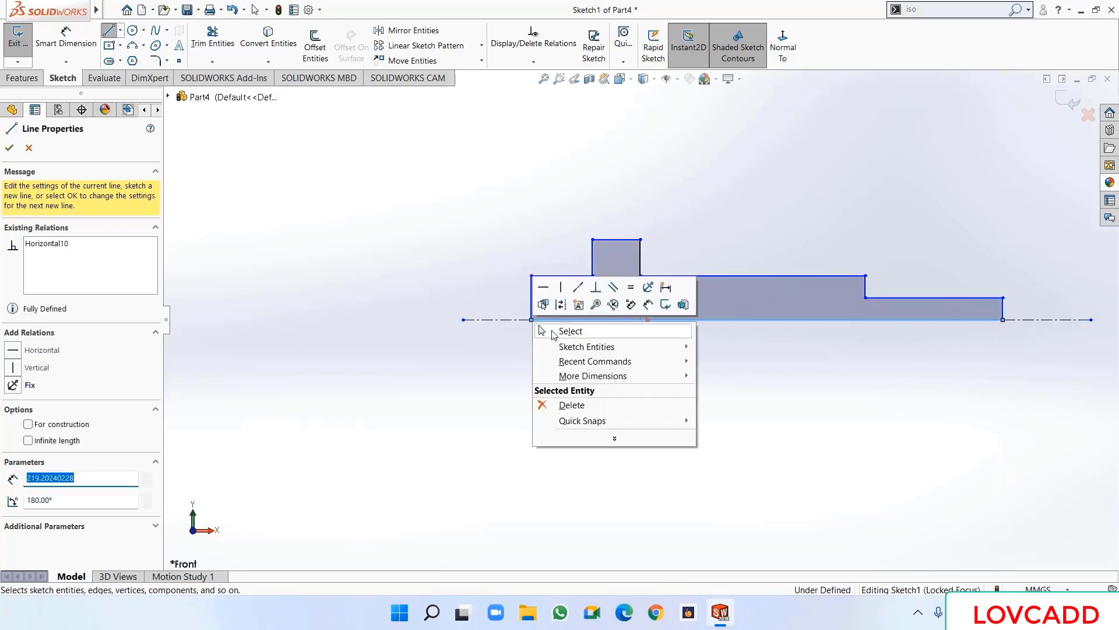
pyautogui.click(557, 331)
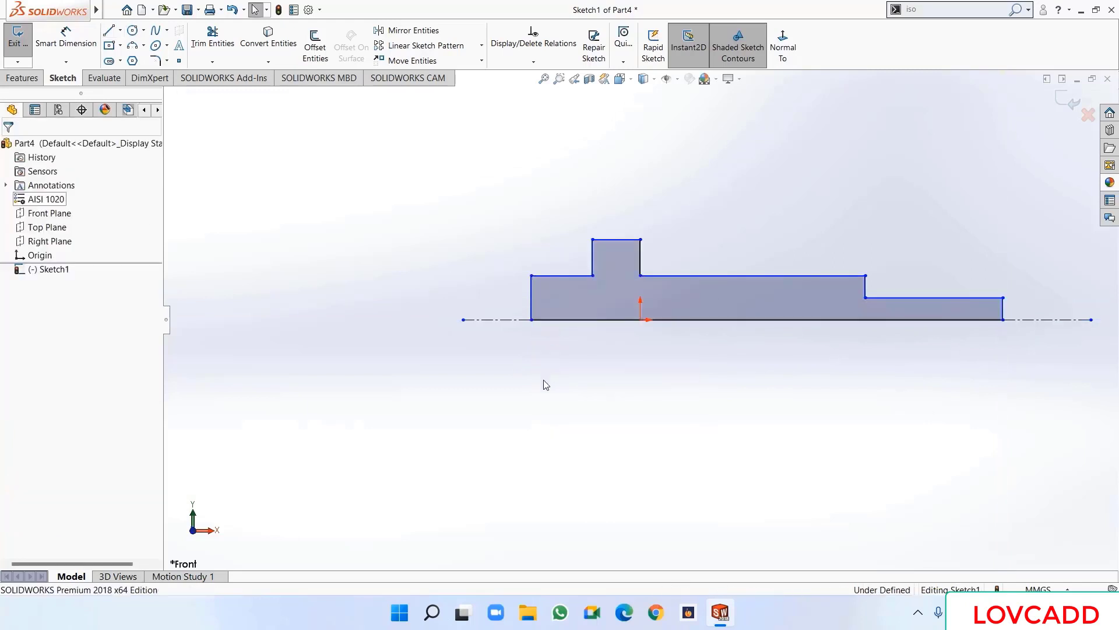
# - Add a Vertical relation between the origin and the collar's step corner
pyautogui.click(641, 320)
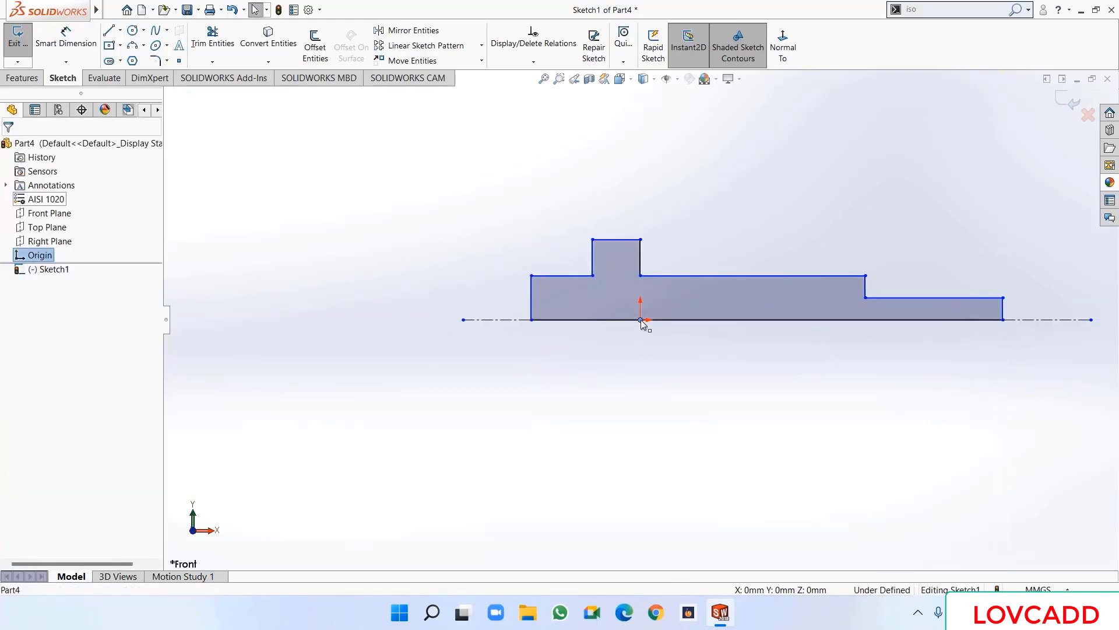
pyautogui.keyDown('ctrl'); pyautogui.click(640, 275); pyautogui.keyUp('ctrl')
pyautogui.click(30, 372)
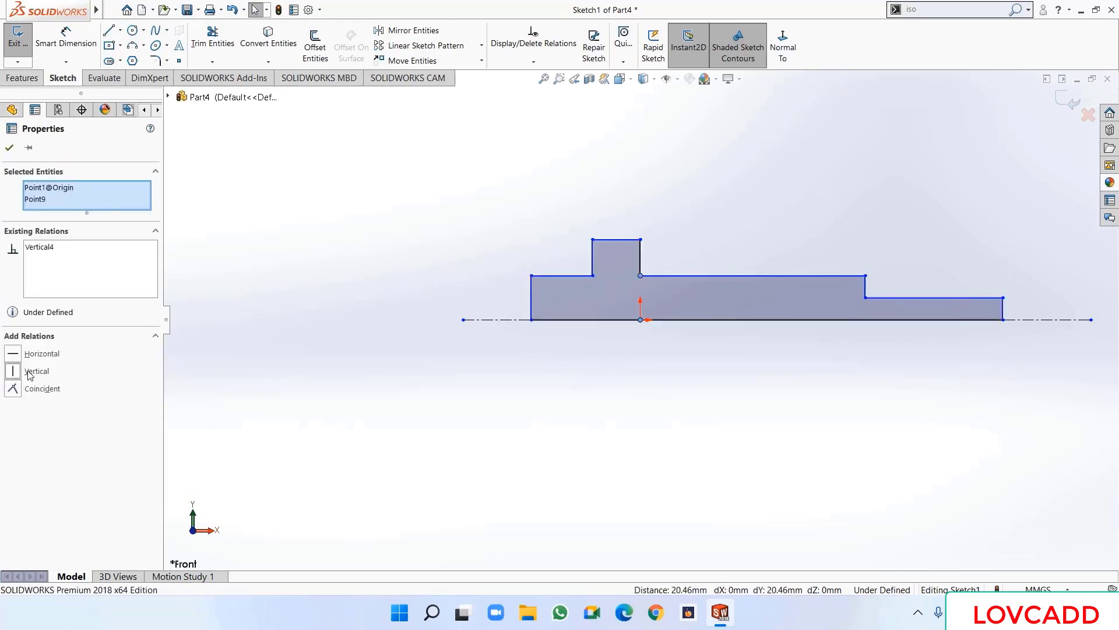
pyautogui.click(9, 149)
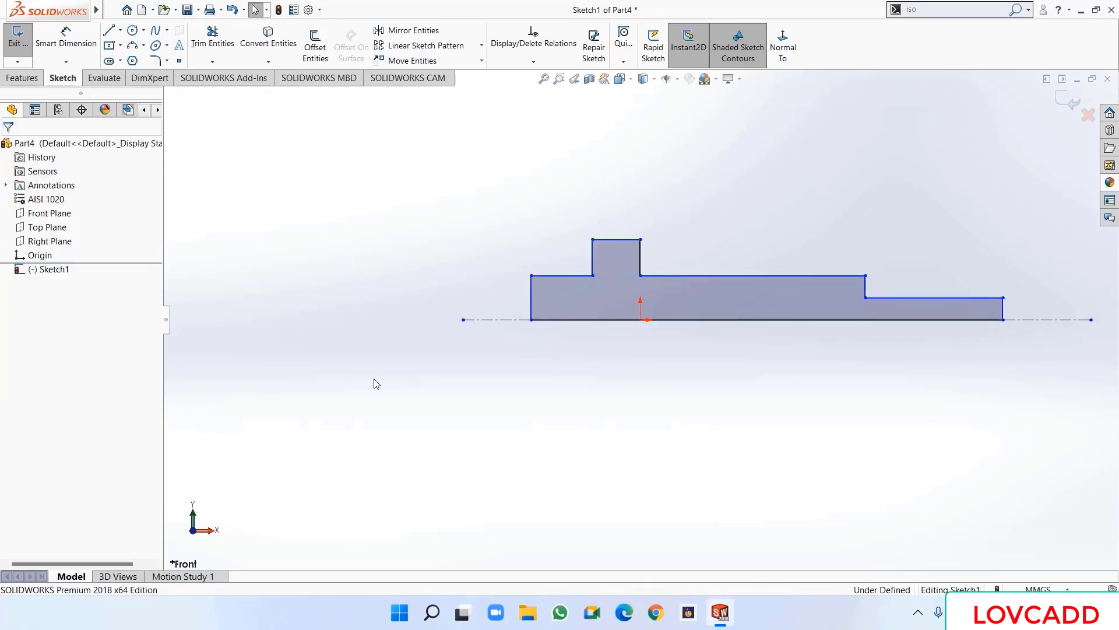
pyautogui.click(44, 46)
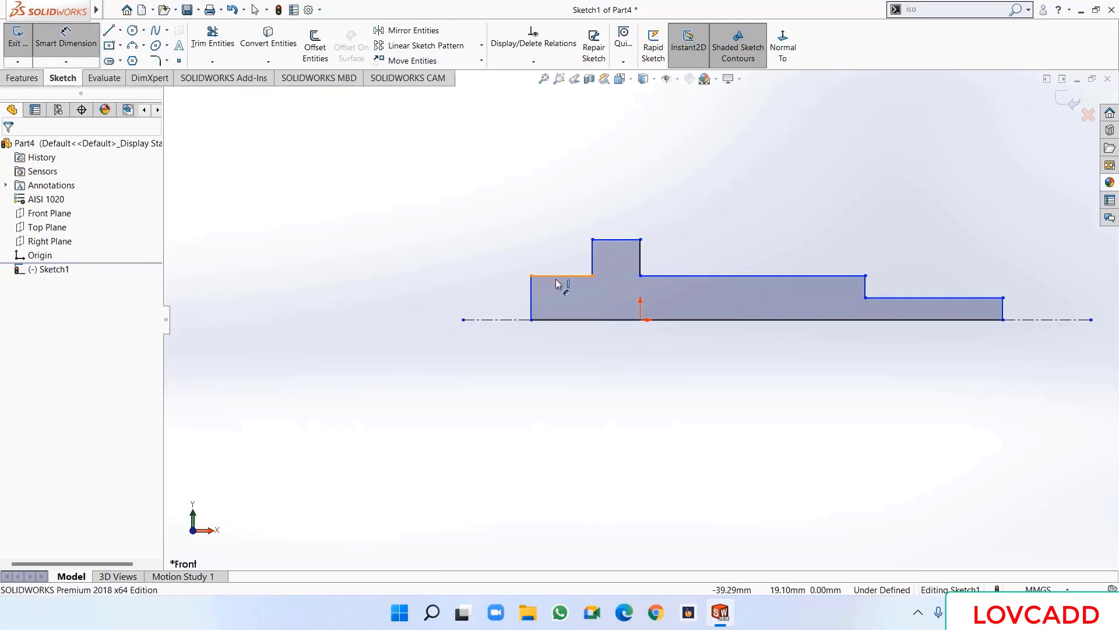
# - Dimension the left section diameter to 25 and the collar diameter to 30
pyautogui.click(559, 276)
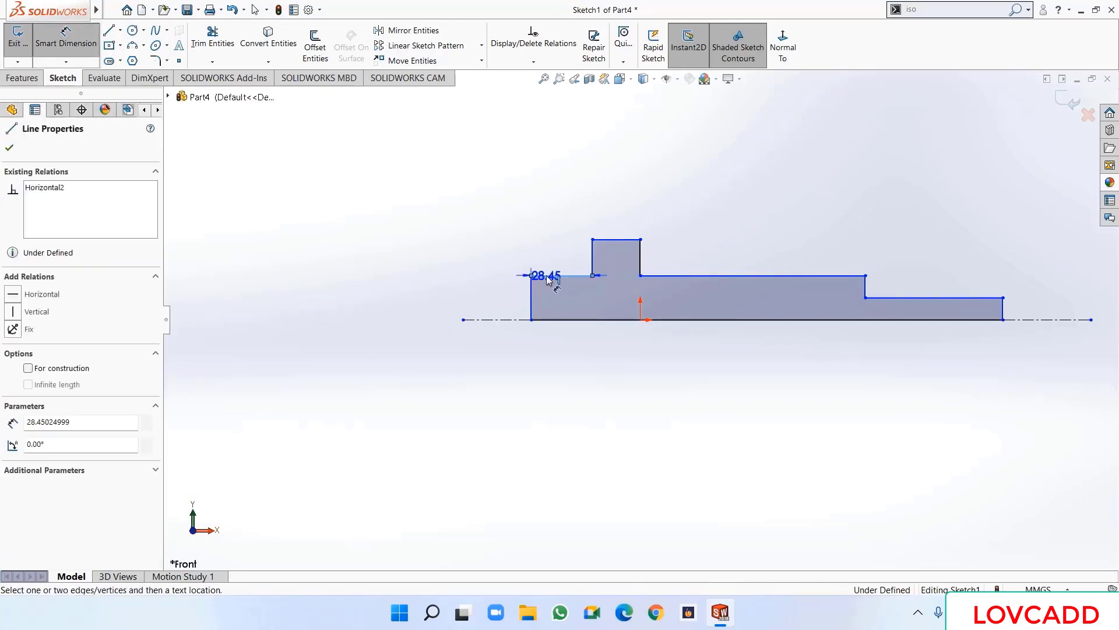
pyautogui.click(503, 320)
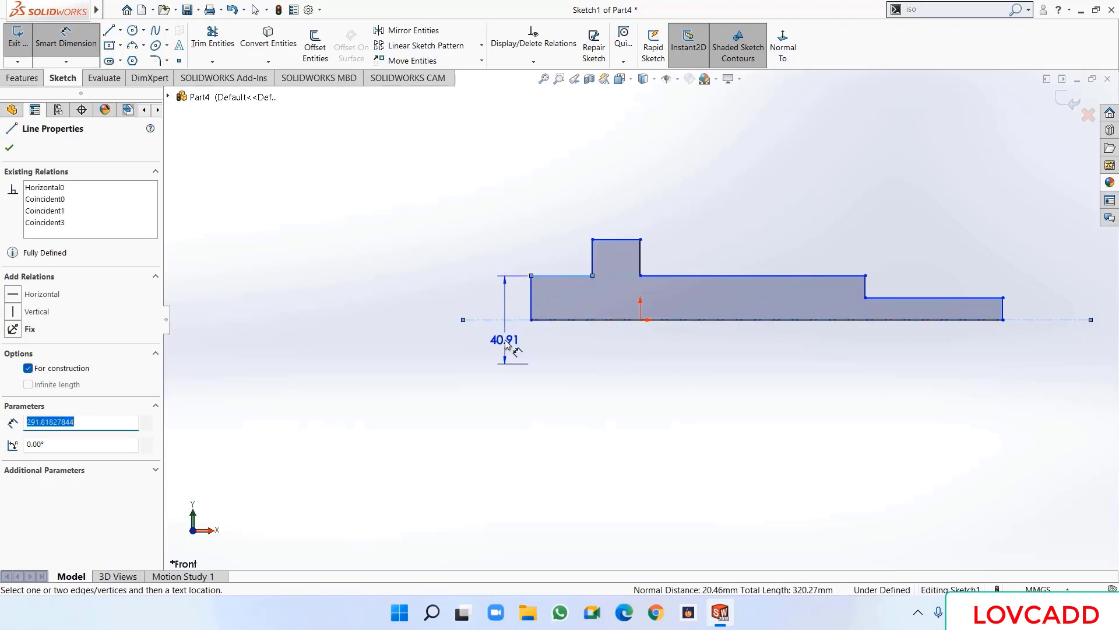
pyautogui.click(505, 344)
pyautogui.write('25')
pyautogui.press('Return')
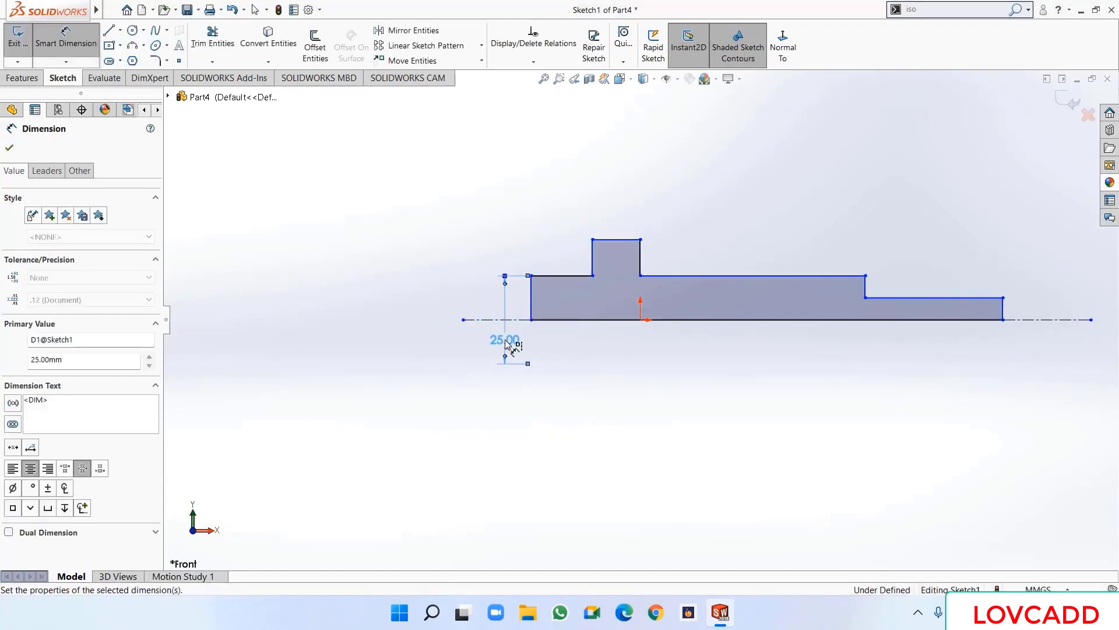
pyautogui.click(615, 243)
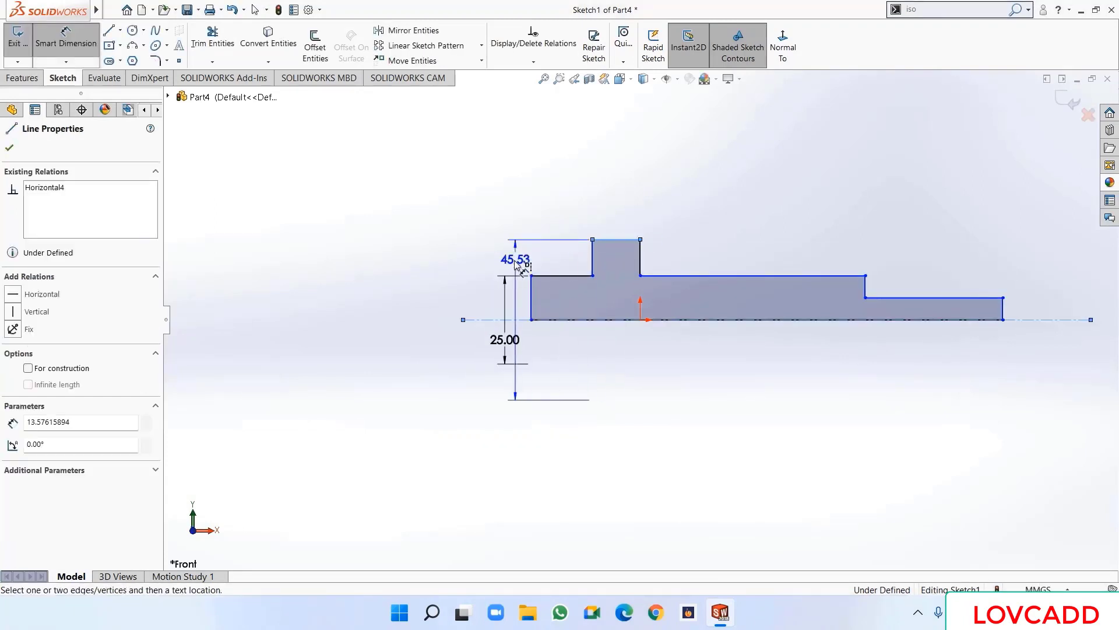
pyautogui.click(454, 305)
pyautogui.write('30')
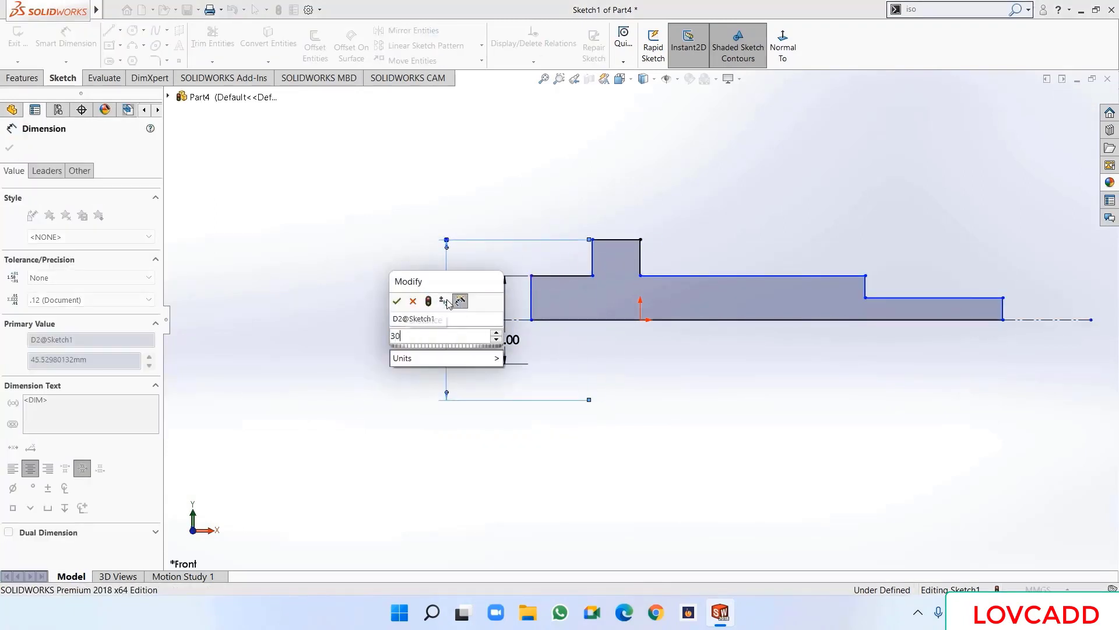
pyautogui.press('Return')
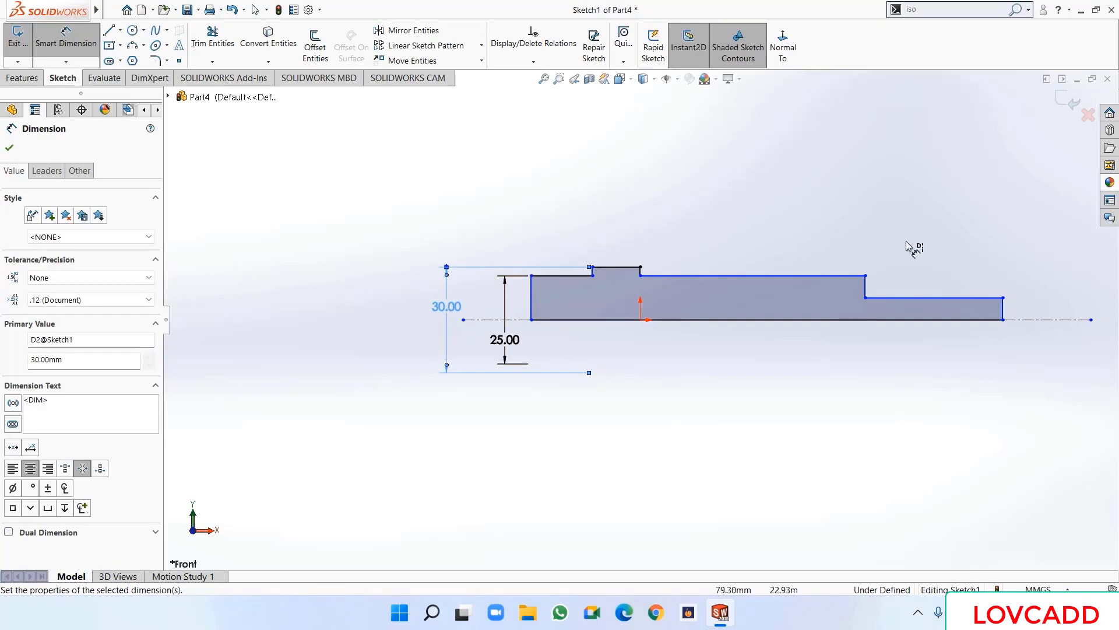
# - Dimension the middle section diameter at 25 and the right end diameter to 16
pyautogui.click(825, 275)
pyautogui.click(886, 319)
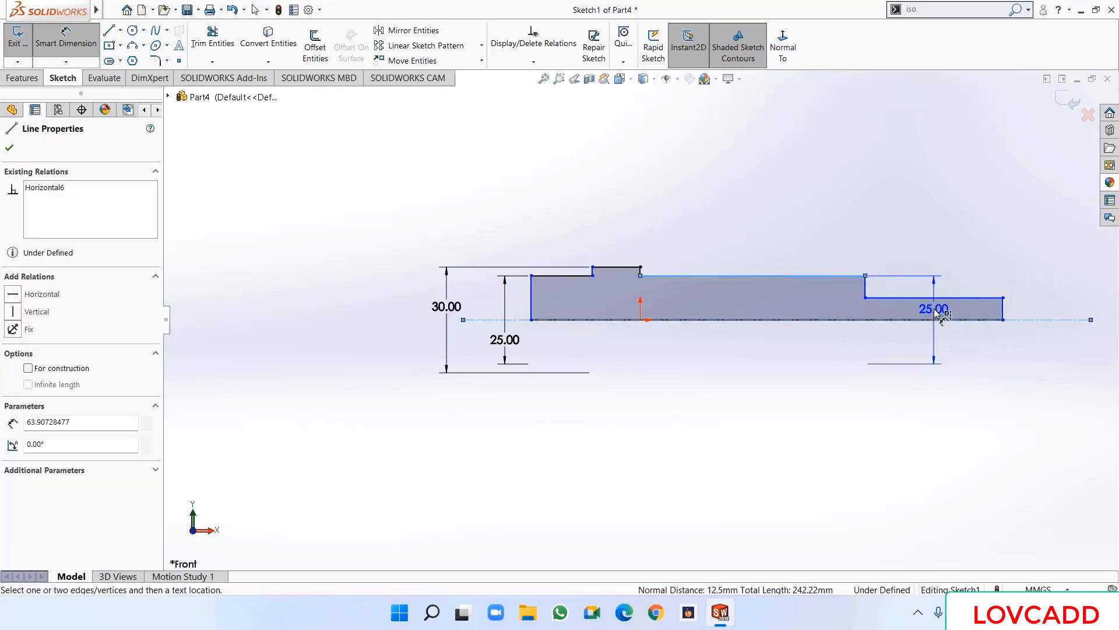
pyautogui.click(940, 315)
pyautogui.click(883, 311)
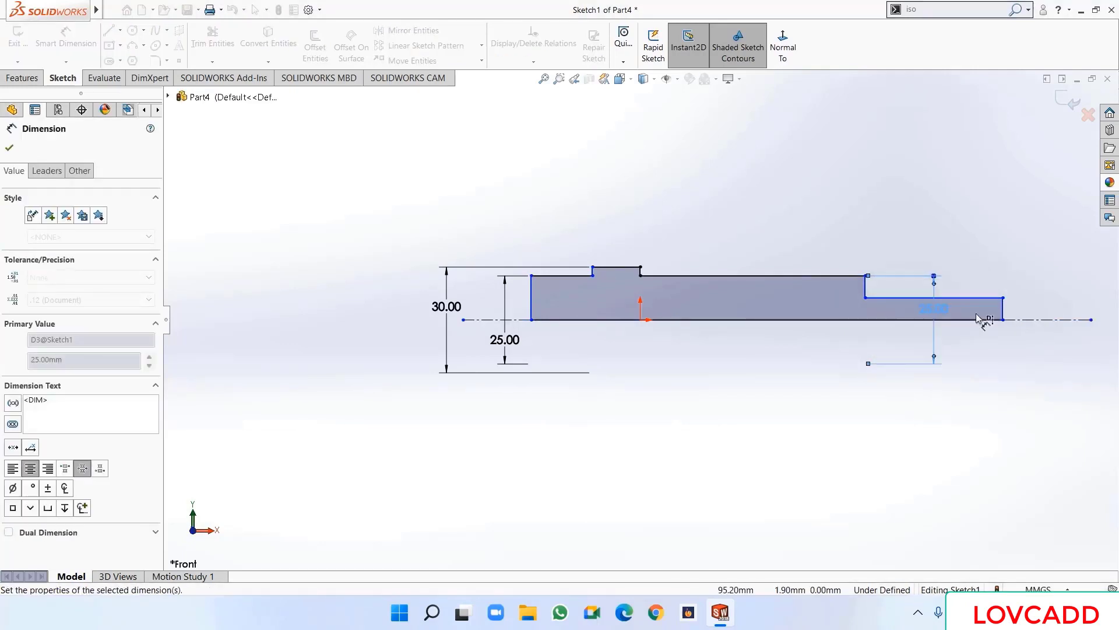
pyautogui.click(985, 298)
pyautogui.click(1029, 319)
pyautogui.click(1031, 315)
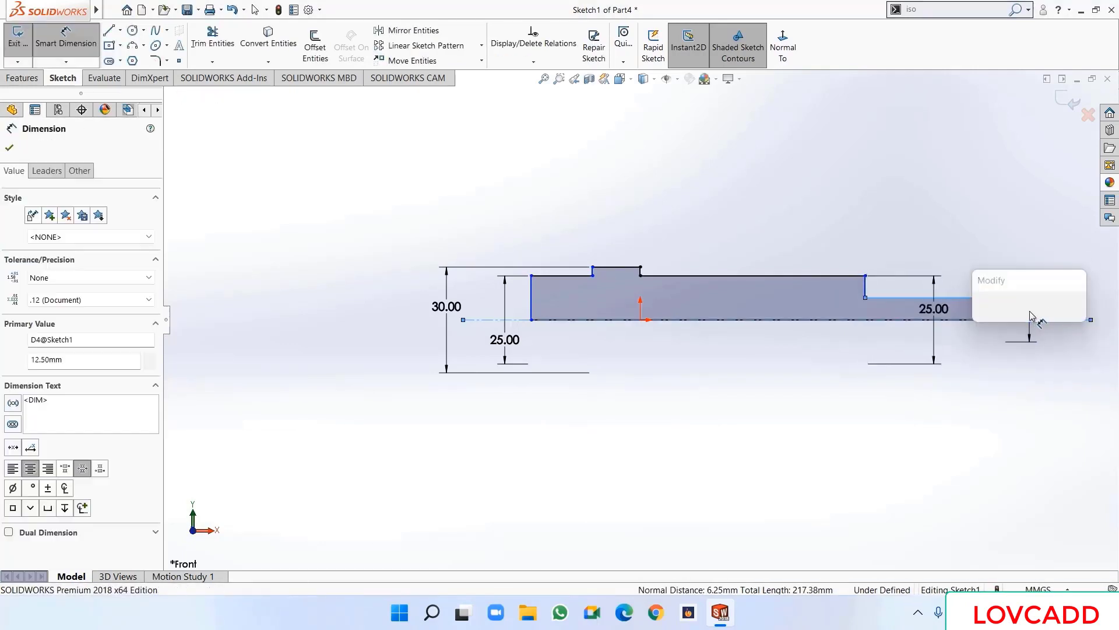
pyautogui.write('16')
pyautogui.press('Return')
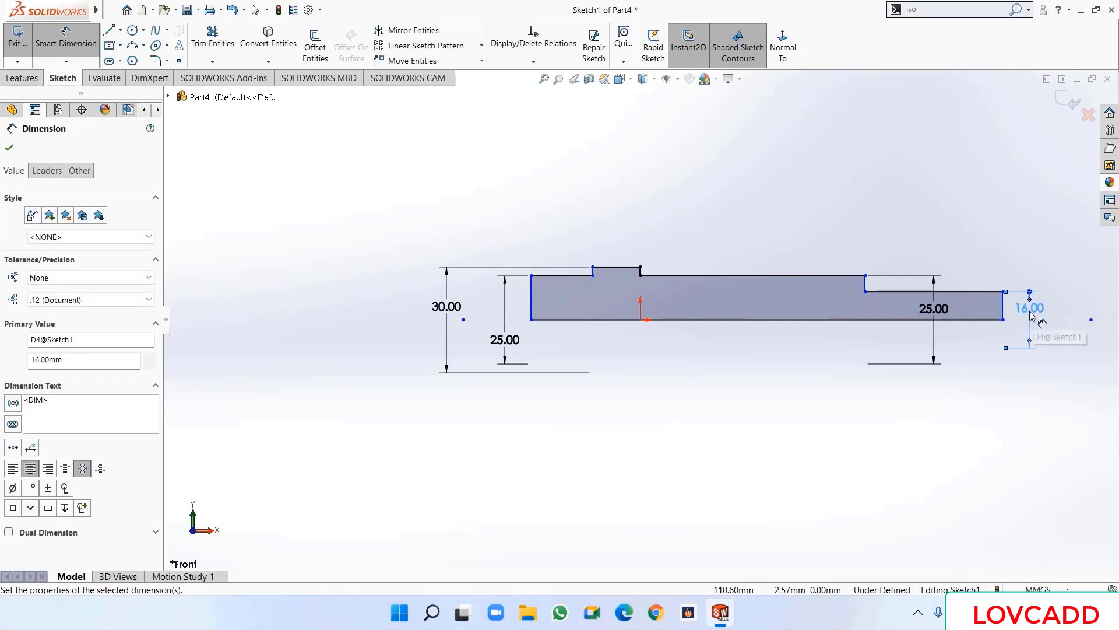
pyautogui.click(998, 461)
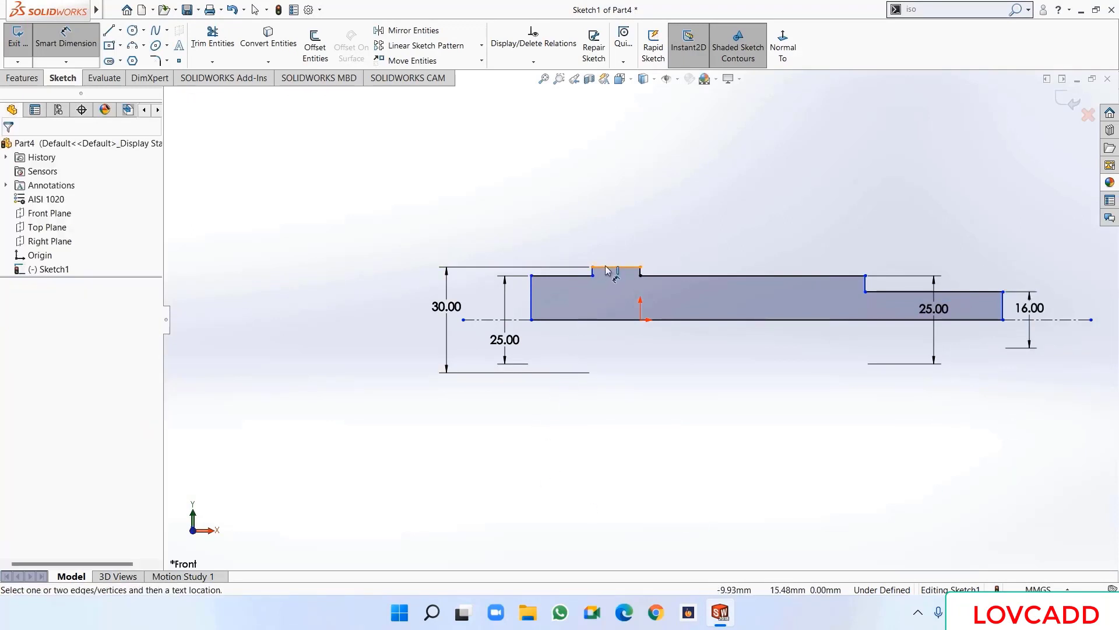
# - Dimension the collar width to 12 and the left section length to 50
pyautogui.click(606, 270)
pyautogui.click(618, 240)
pyautogui.write('1')
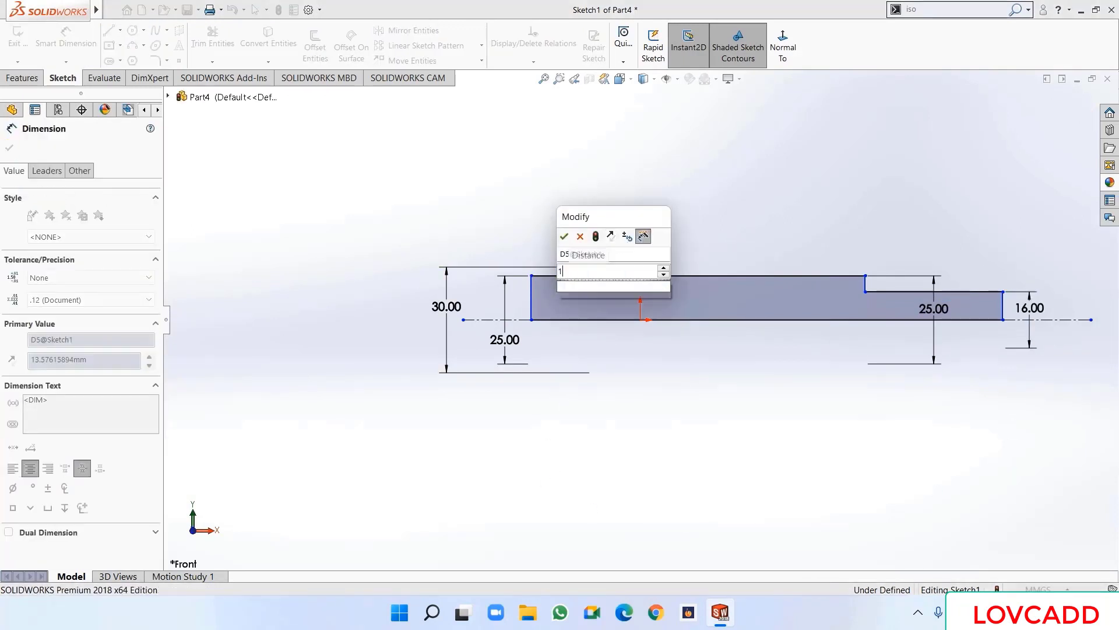
pyautogui.write('2')
pyautogui.press('Return')
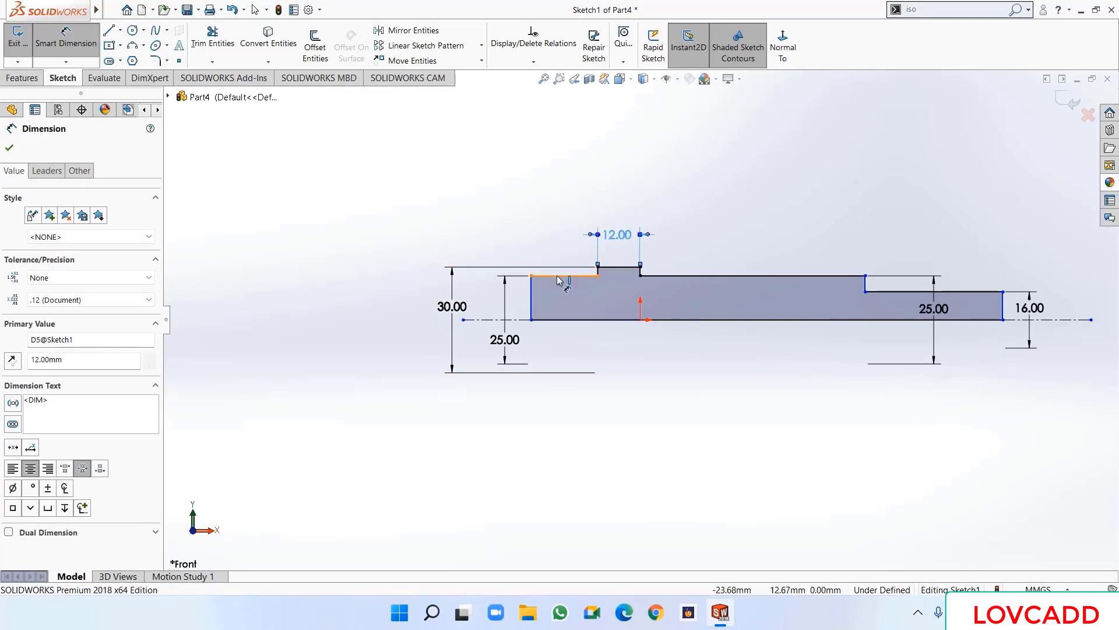
pyautogui.click(558, 280)
pyautogui.click(542, 243)
pyautogui.write('5')
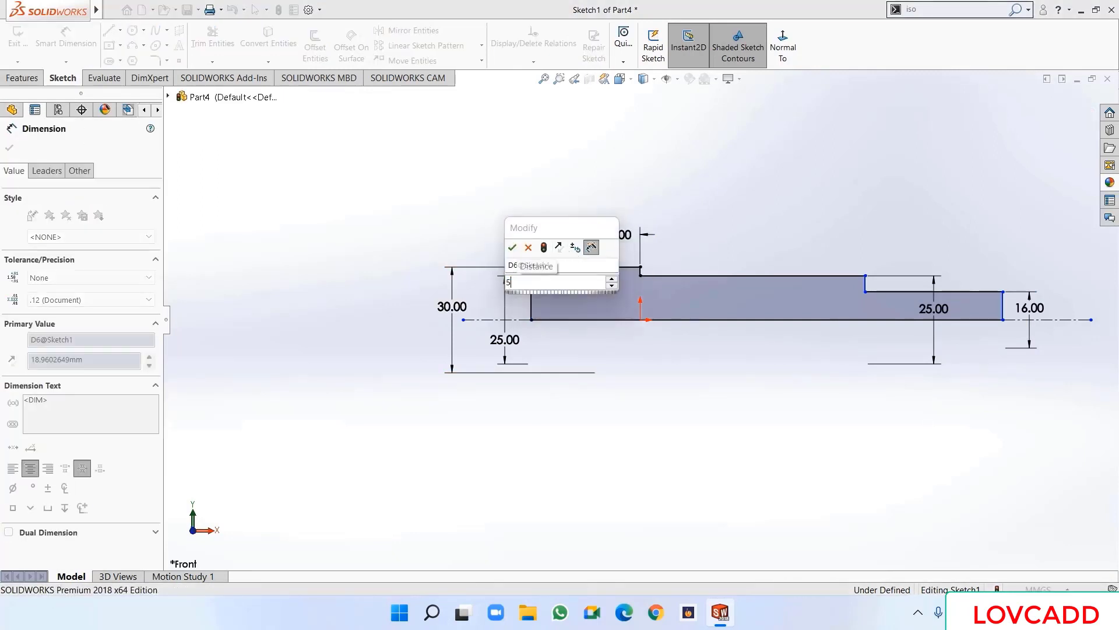
pyautogui.write('0')
pyautogui.press('Return')
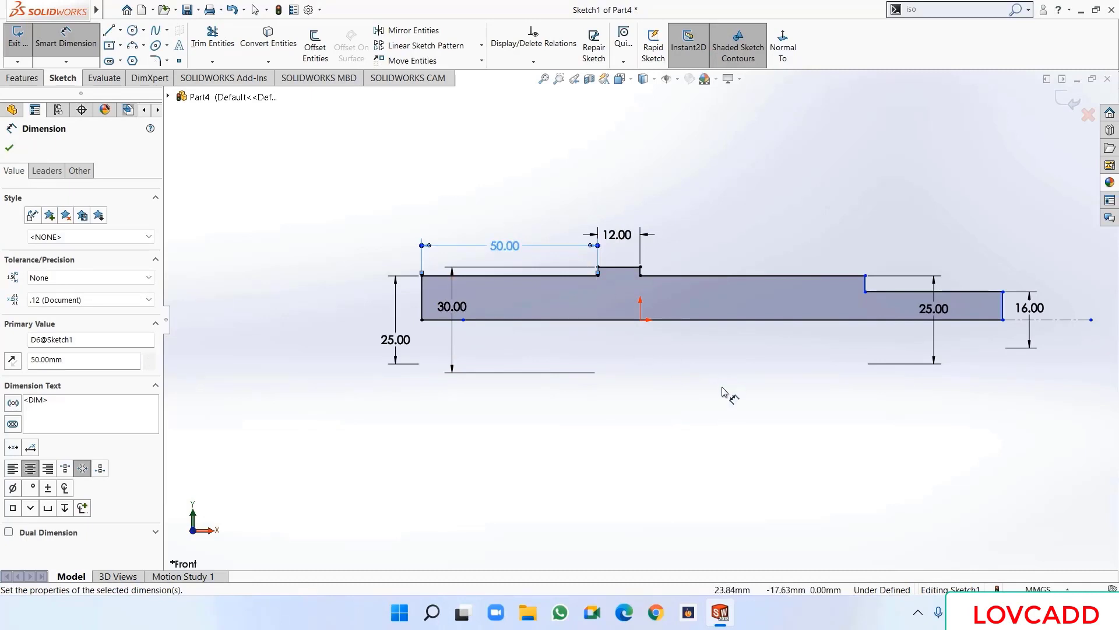
# - Set the right step length to 130 and the overall shaft length to 448, fully defining the sketch
pyautogui.click(900, 292)
pyautogui.click(918, 383)
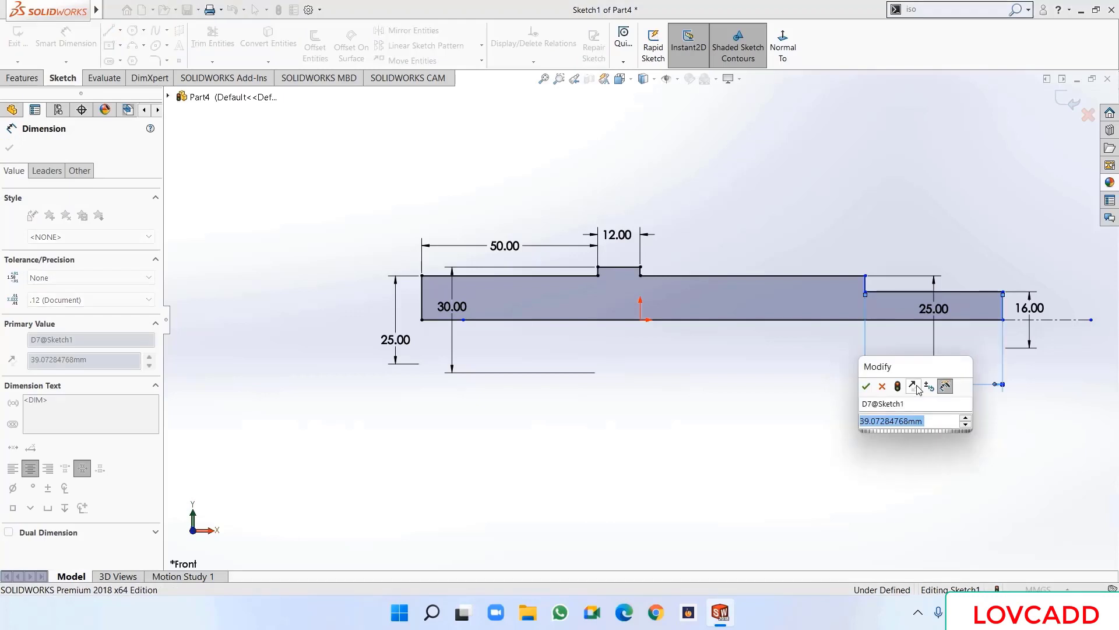
pyautogui.write('130')
pyautogui.press('Return')
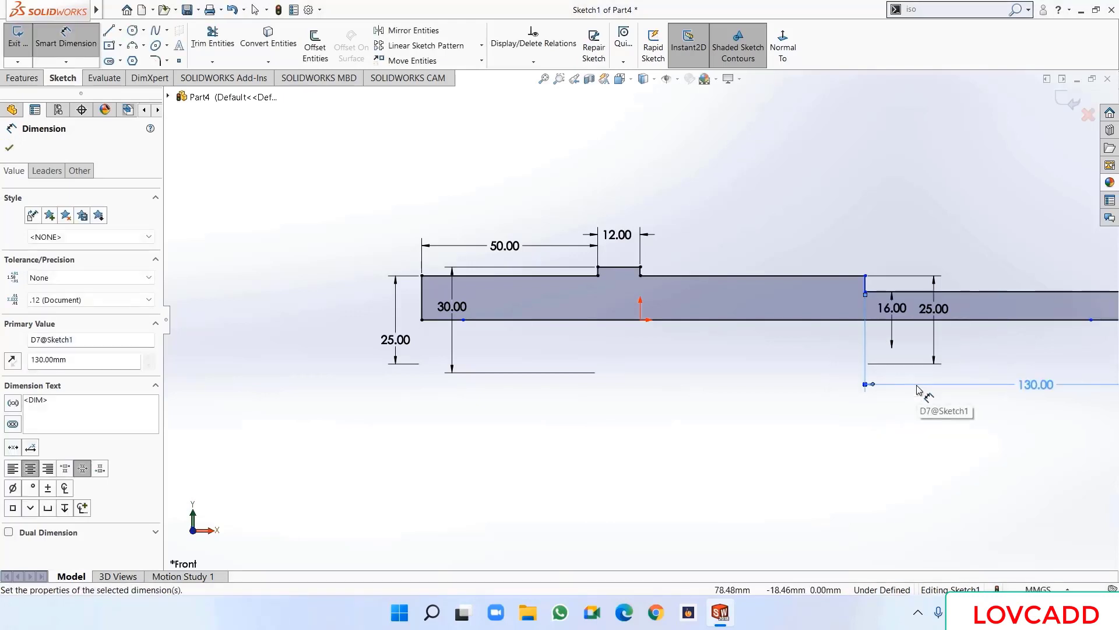
pyautogui.press('f')
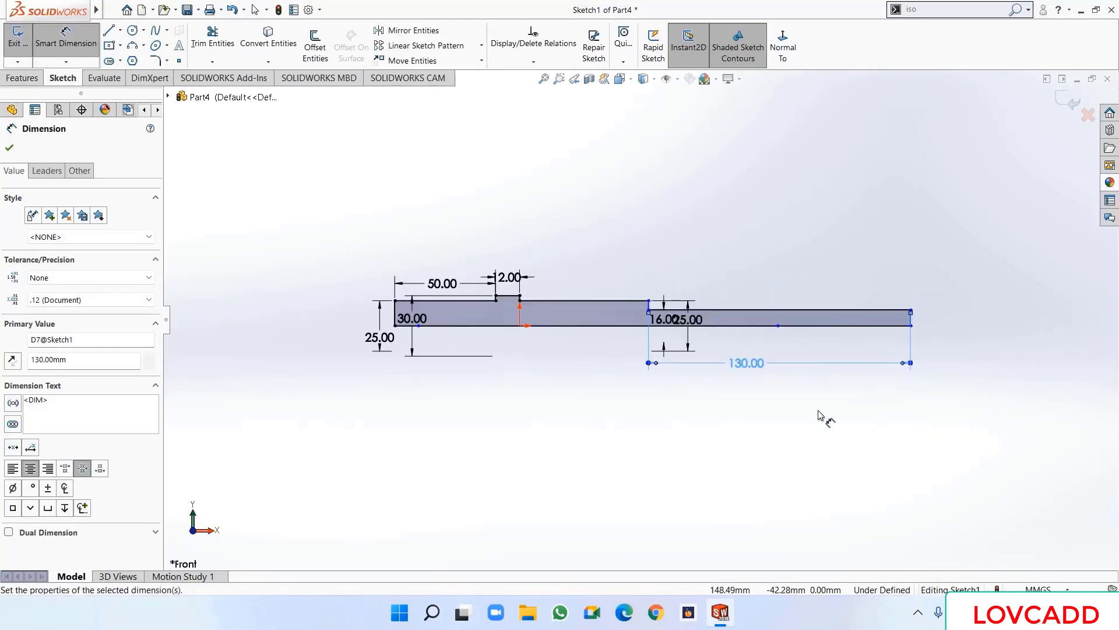
pyautogui.click(581, 327)
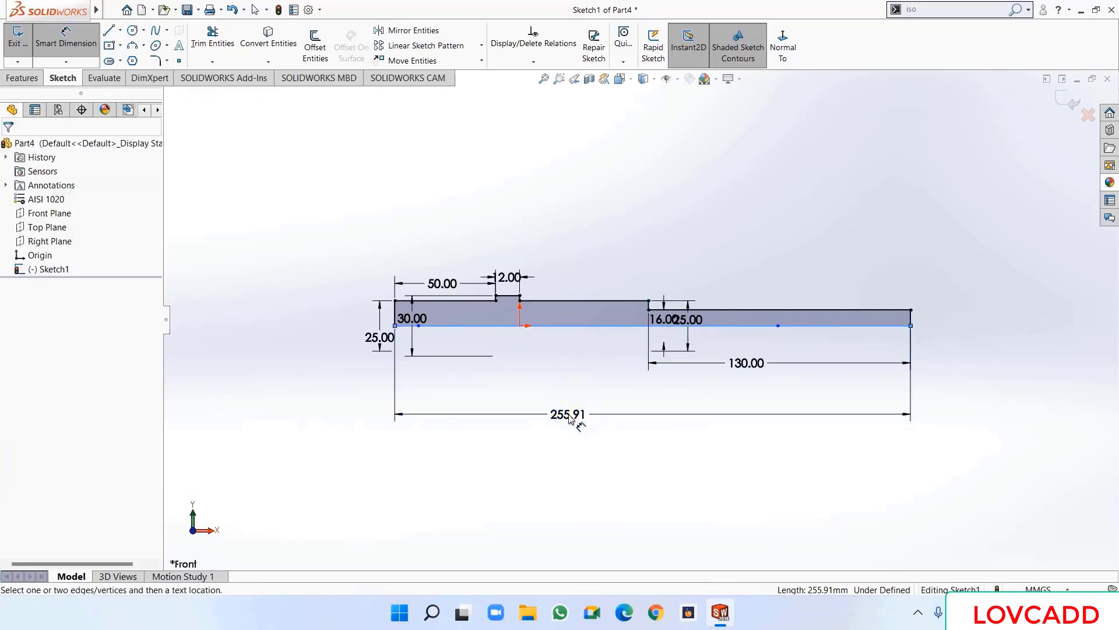
pyautogui.click(569, 412)
pyautogui.write('448')
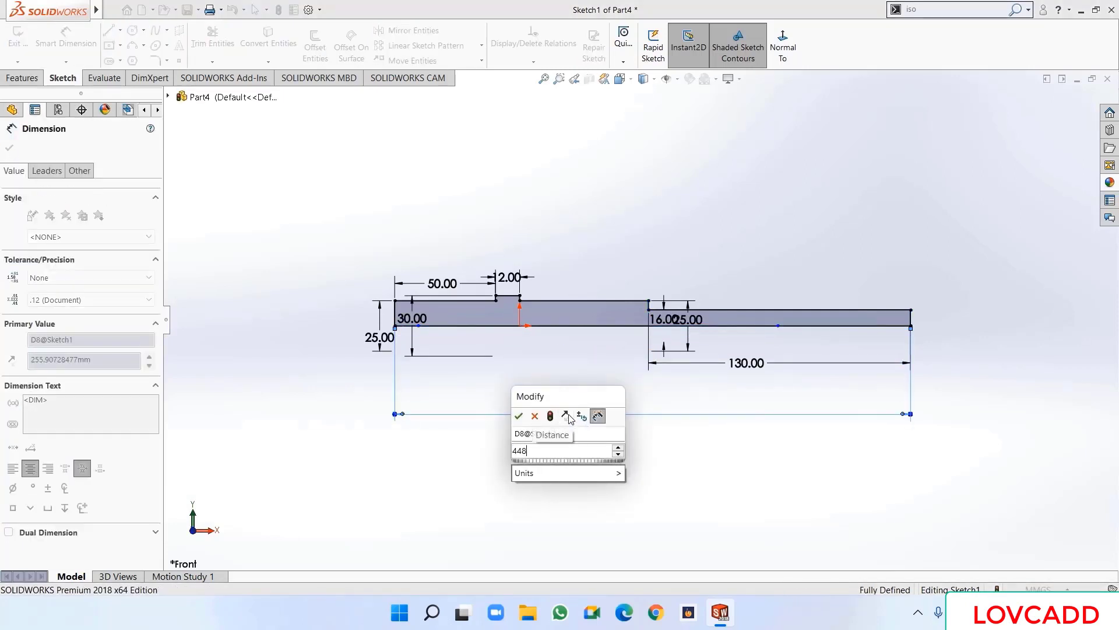
pyautogui.press('Return')
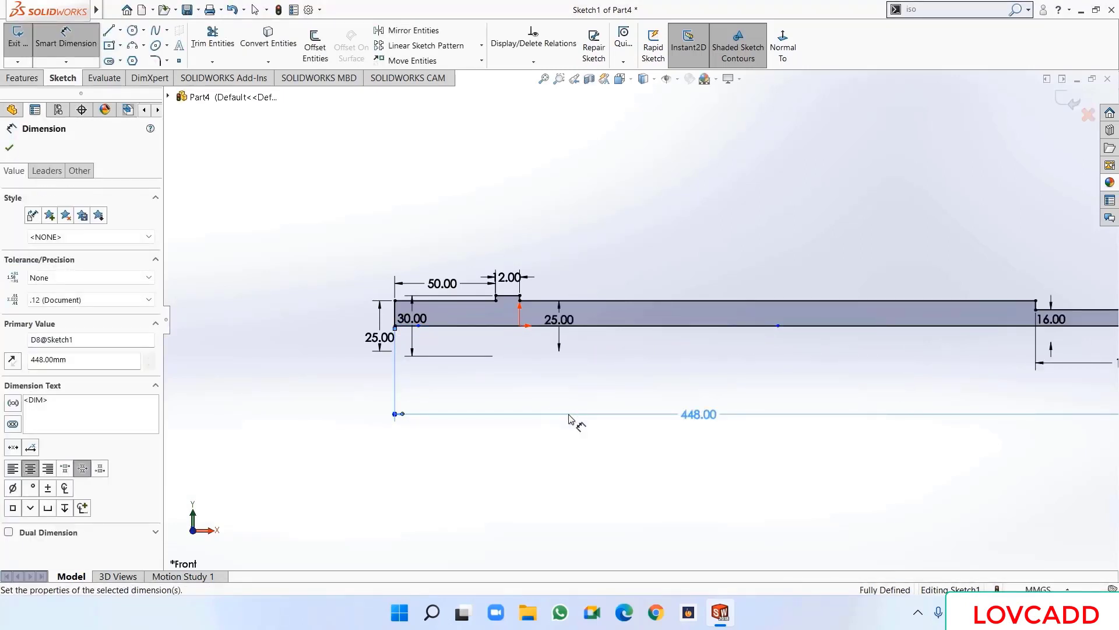
pyautogui.click(9, 148)
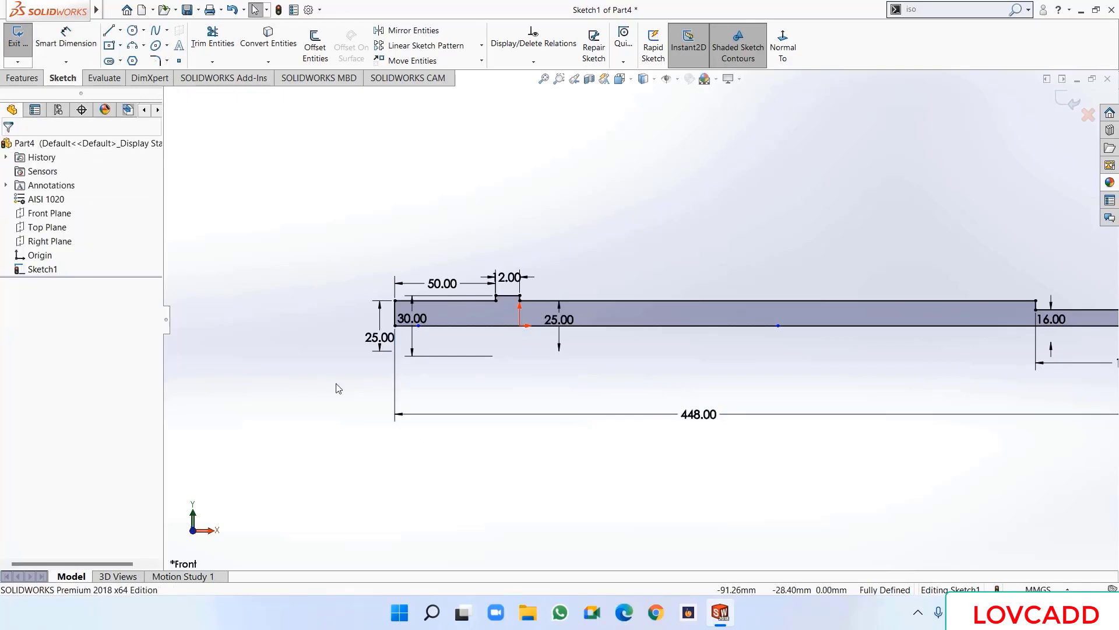
pyautogui.press('f')
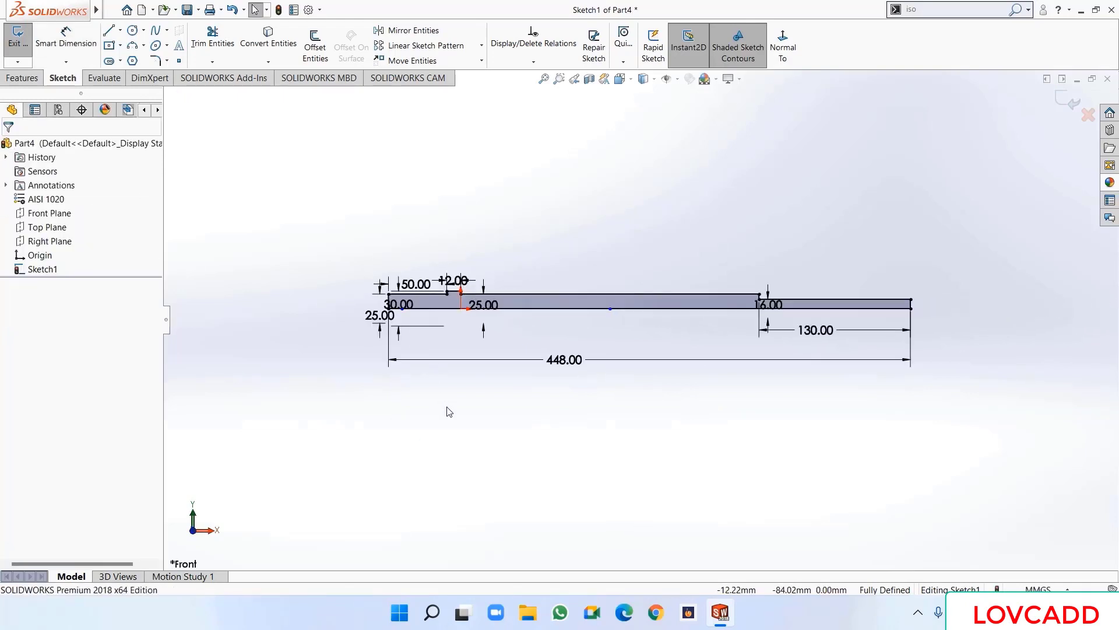
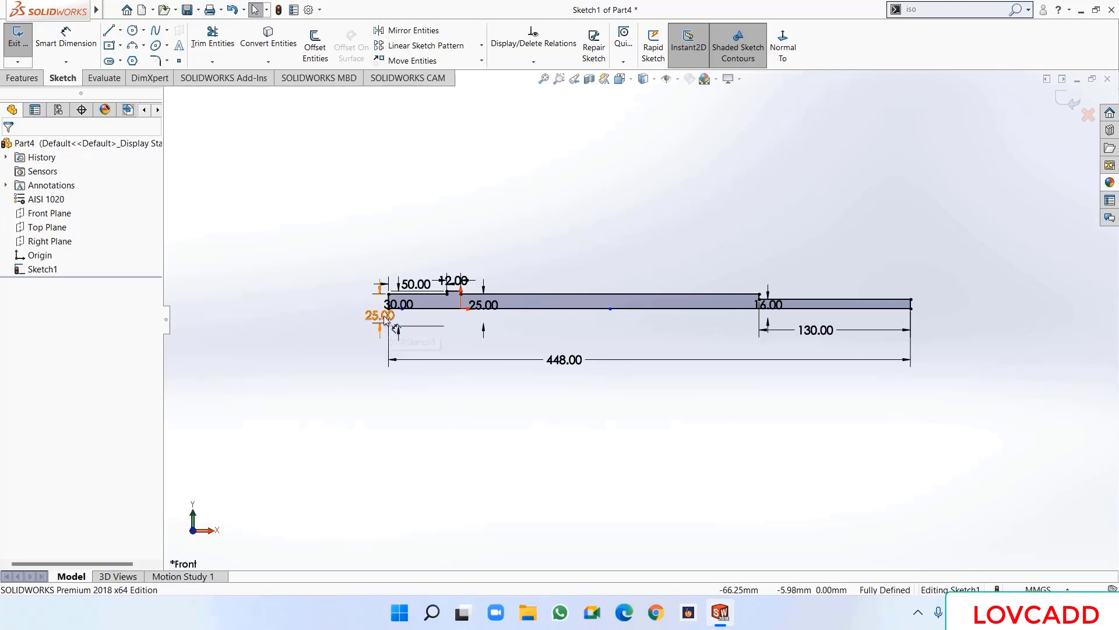
# - Reposition the 25, 12 and 16 dimensions to clear spots around the bar
pyautogui.moveTo(382, 316); pyautogui.dragTo(309, 311)
pyautogui.click(315, 387)
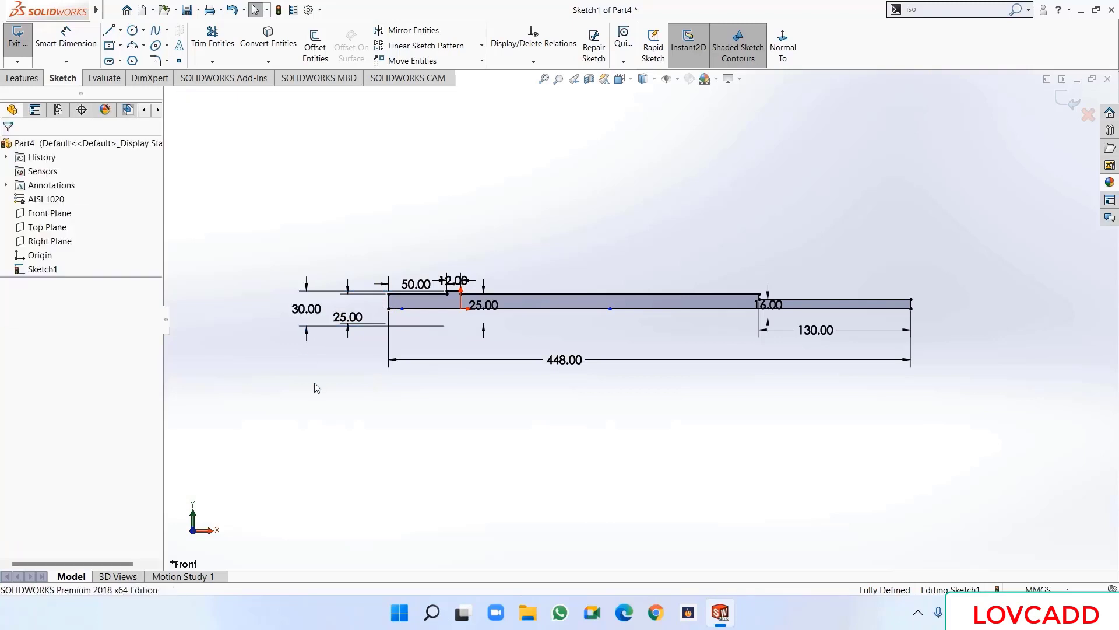
pyautogui.moveTo(459, 277); pyautogui.dragTo(460, 249)
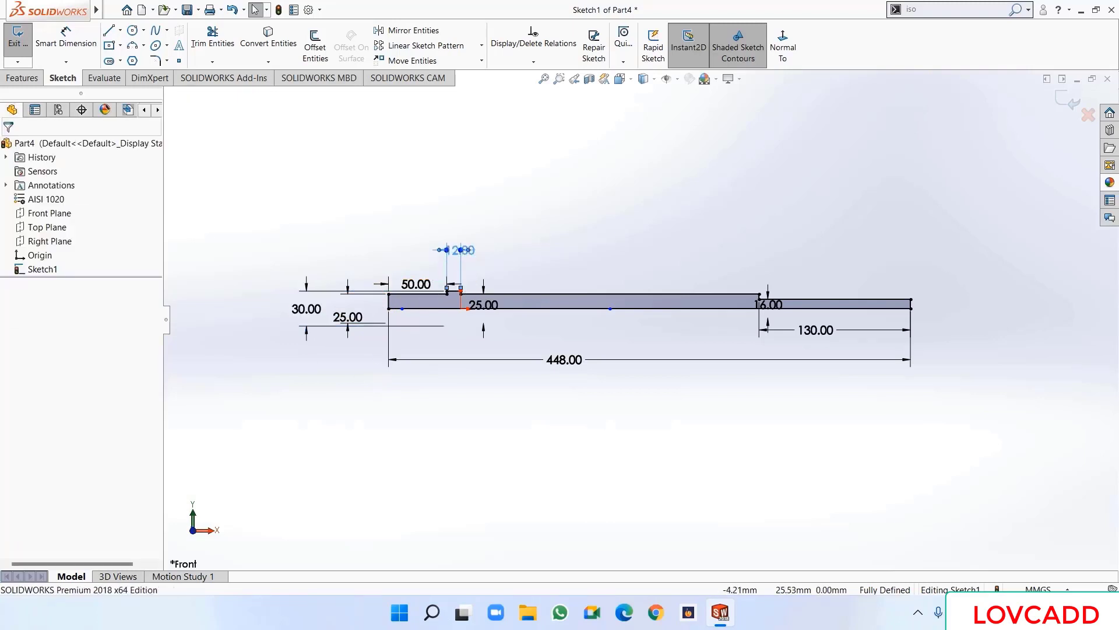
pyautogui.click(487, 305)
pyautogui.moveTo(487, 306); pyautogui.dragTo(589, 304)
pyautogui.moveTo(771, 306)
pyautogui.mouseDown()
pyautogui.moveTo(1005, 283)
pyautogui.moveTo(972, 309)
pyautogui.mouseUp()
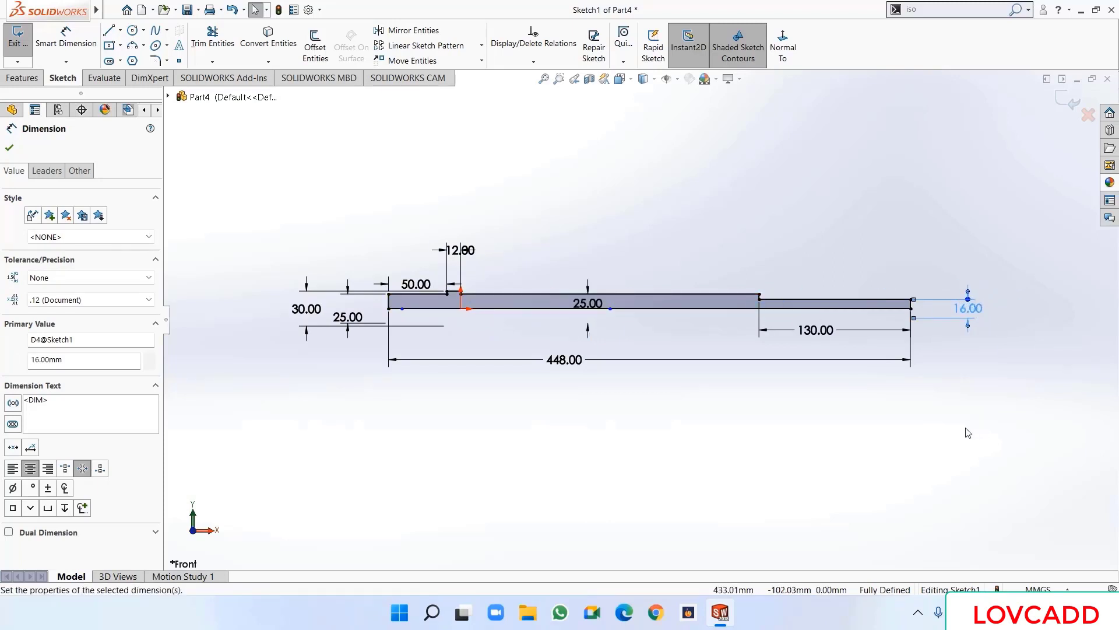
pyautogui.click(967, 432)
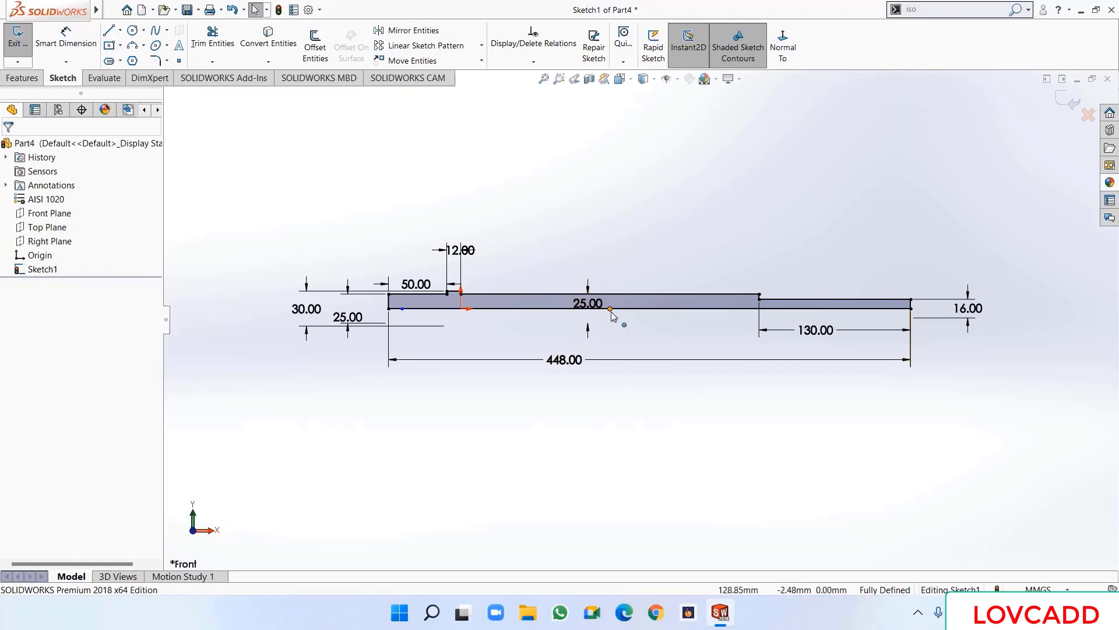
# - Stretch the centerline beyond the bar's right and left ends
pyautogui.moveTo(611, 310)
pyautogui.mouseDown()
pyautogui.moveTo(887, 311)
pyautogui.moveTo(994, 299)
pyautogui.moveTo(1073, 309)
pyautogui.mouseUp()
pyautogui.click(641, 554)
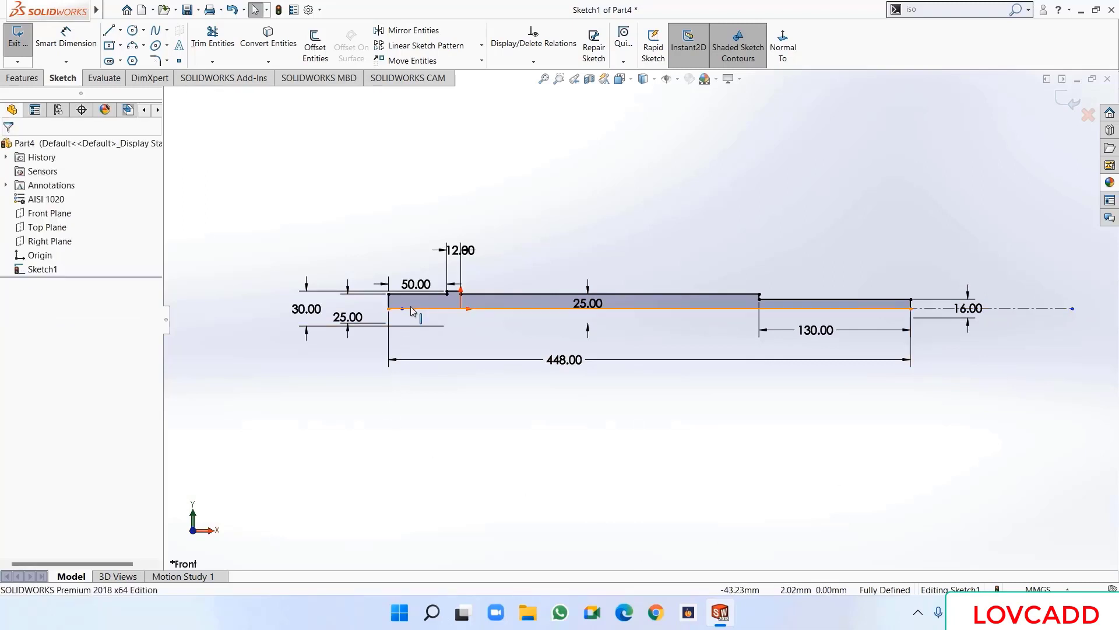
pyautogui.moveTo(402, 315); pyautogui.dragTo(241, 326)
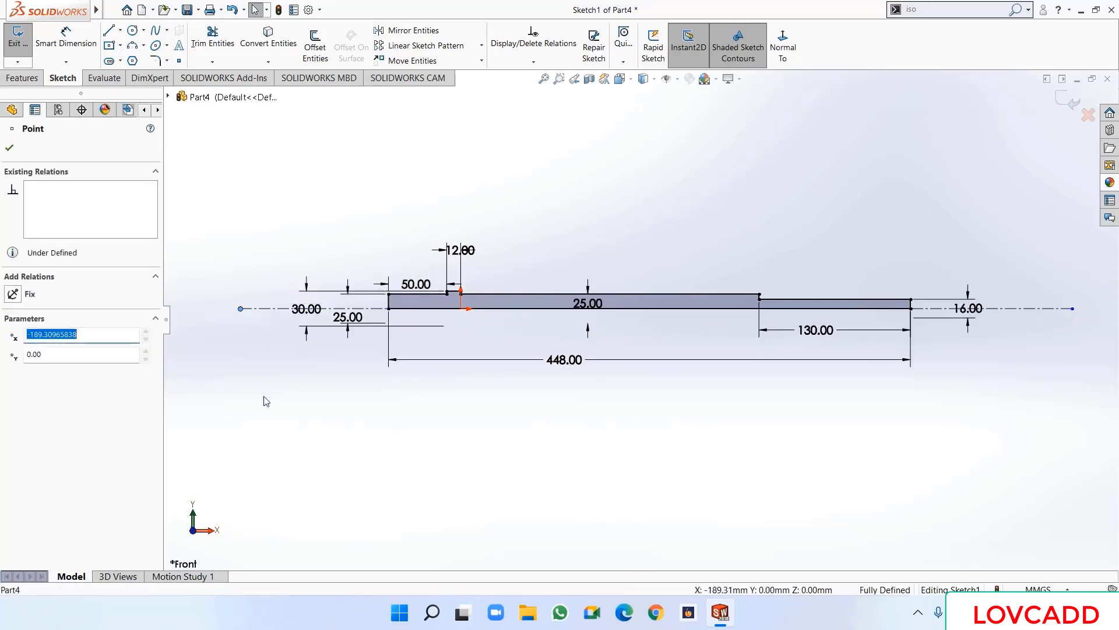
pyautogui.click(265, 401)
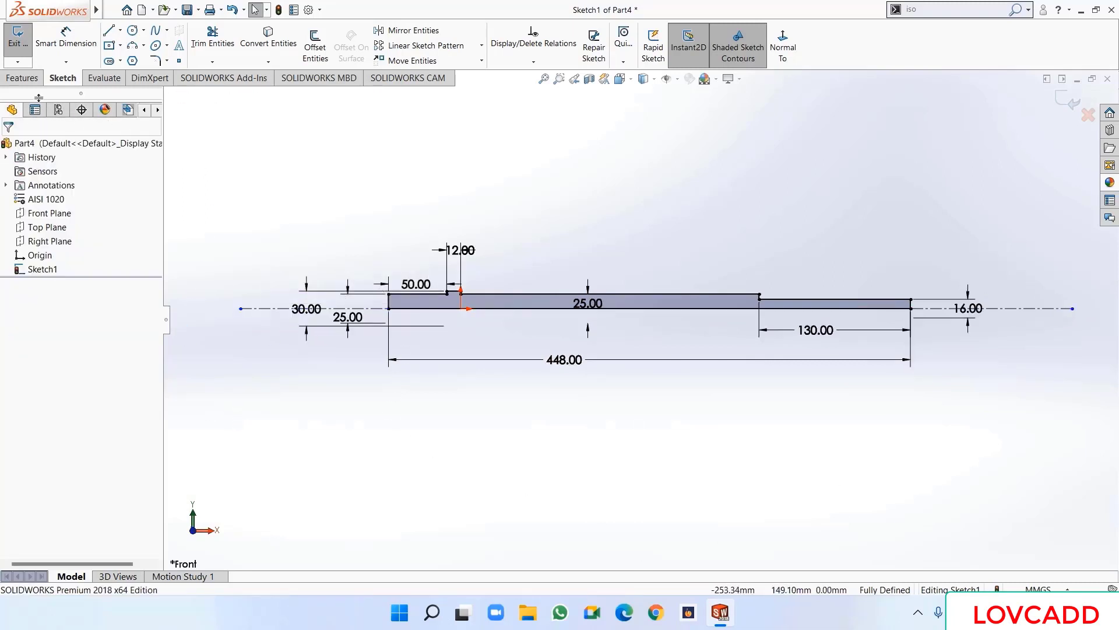
pyautogui.click(10, 82)
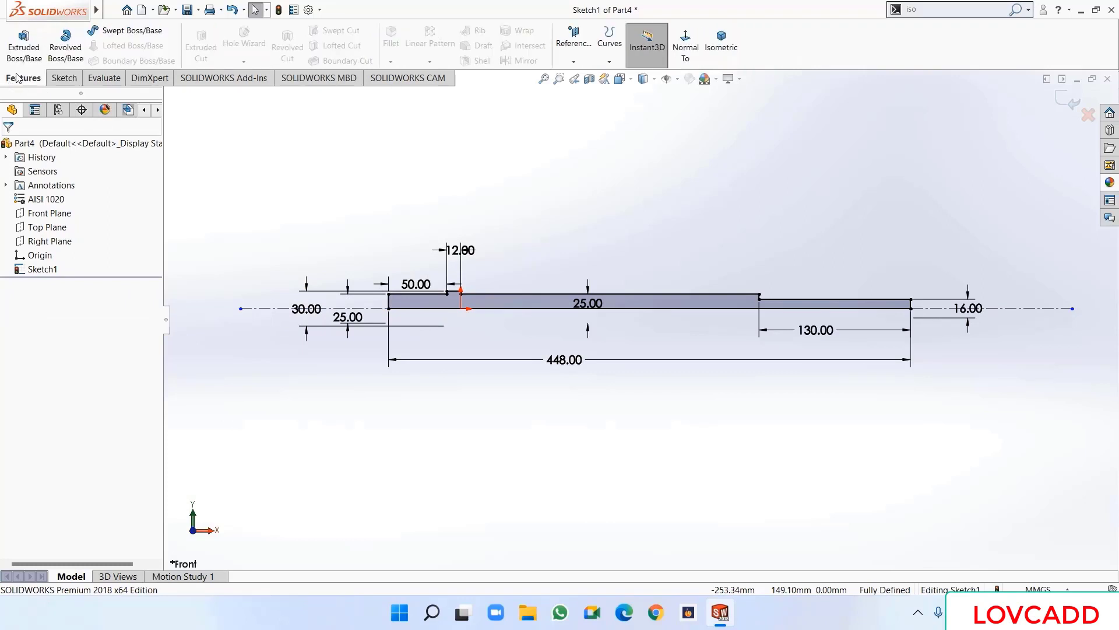
# - Revolve the stepped profile 360° about Line1 and orbit to face the shaft end
pyautogui.click(74, 50)
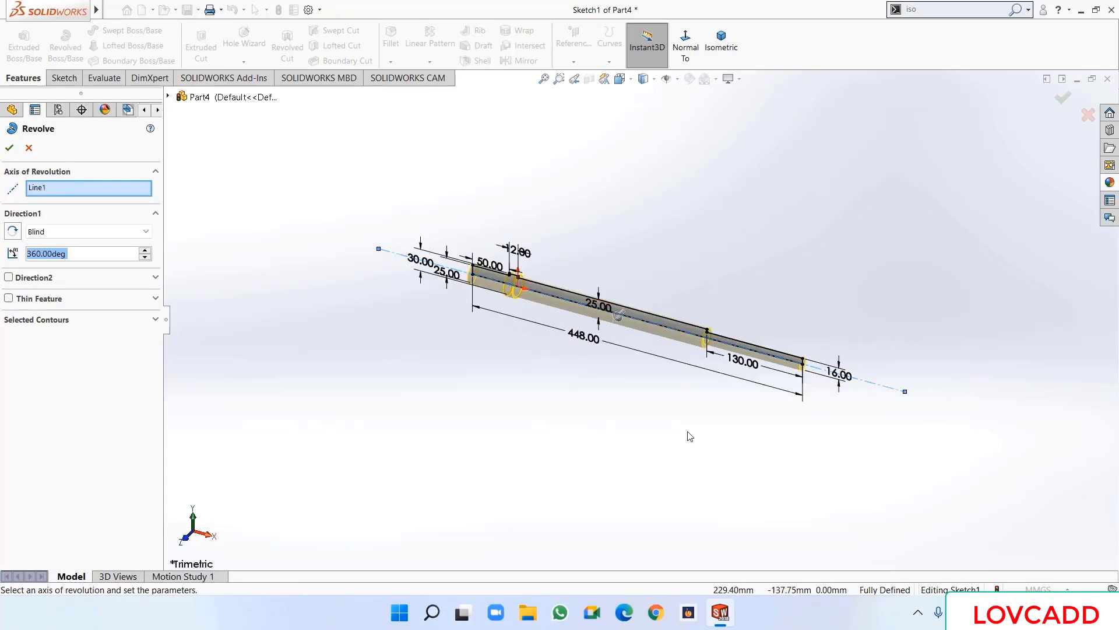
pyautogui.click(8, 150)
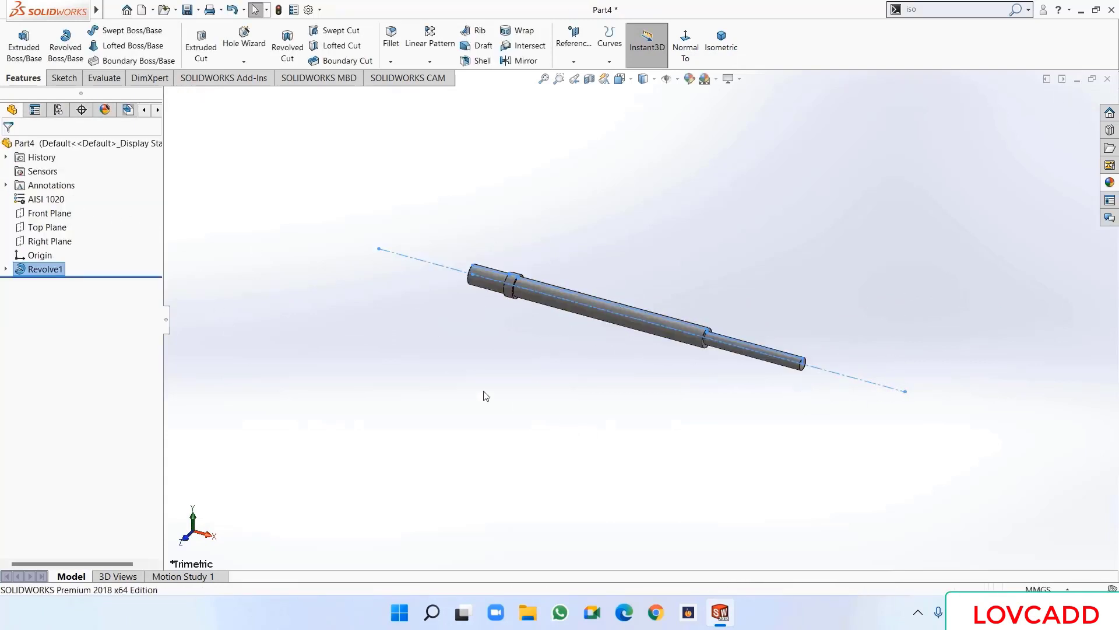
pyautogui.scroll(-3, 537, 363)
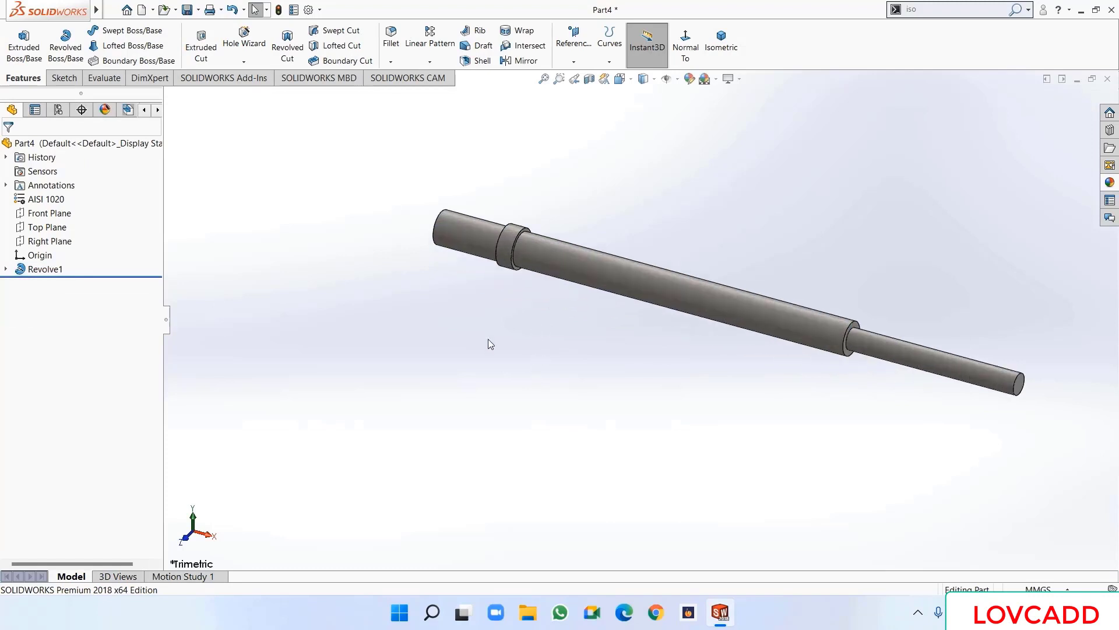
pyautogui.moveTo(488, 345); pyautogui.dragTo(566, 452, button='middle')
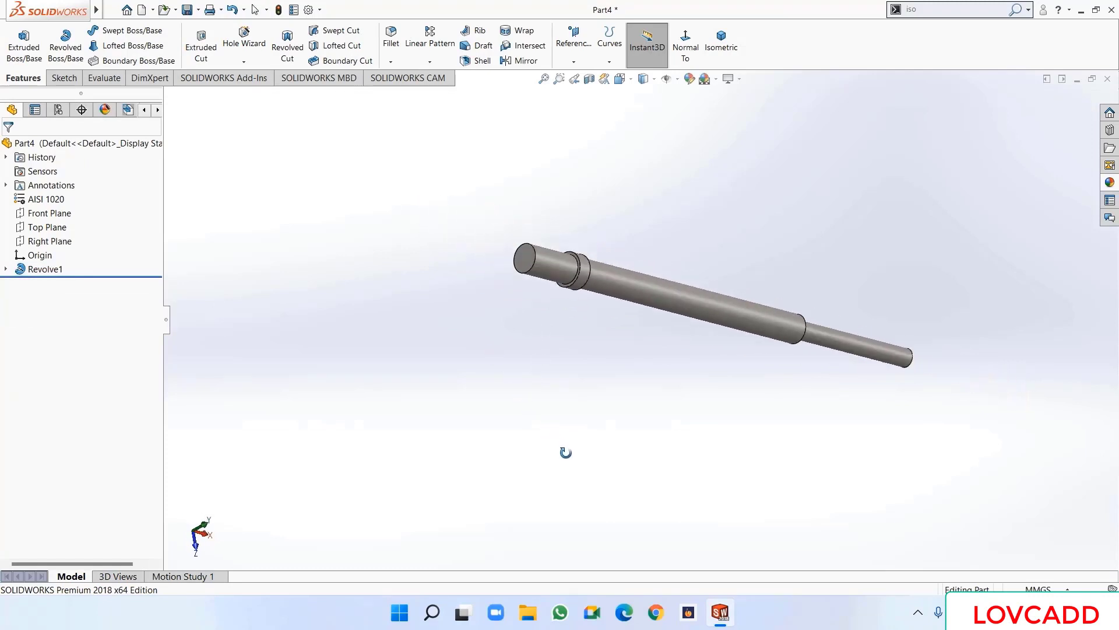
# - Start a sketch on the shaft's end face and view it Normal To
pyautogui.rightClick(522, 253)
pyautogui.click(549, 233)
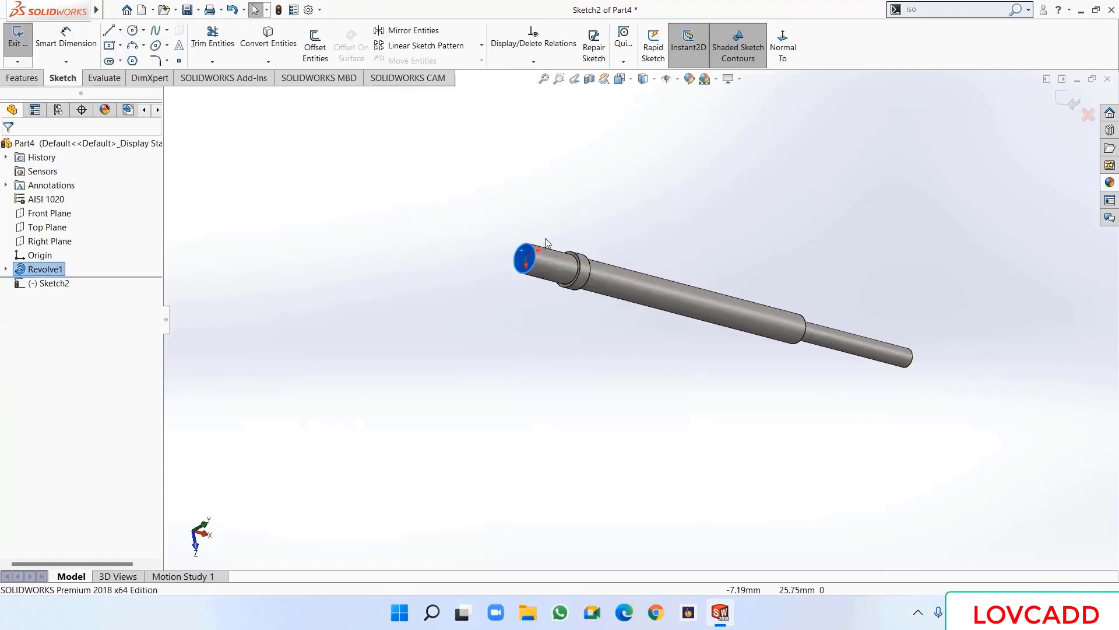
pyautogui.click(791, 48)
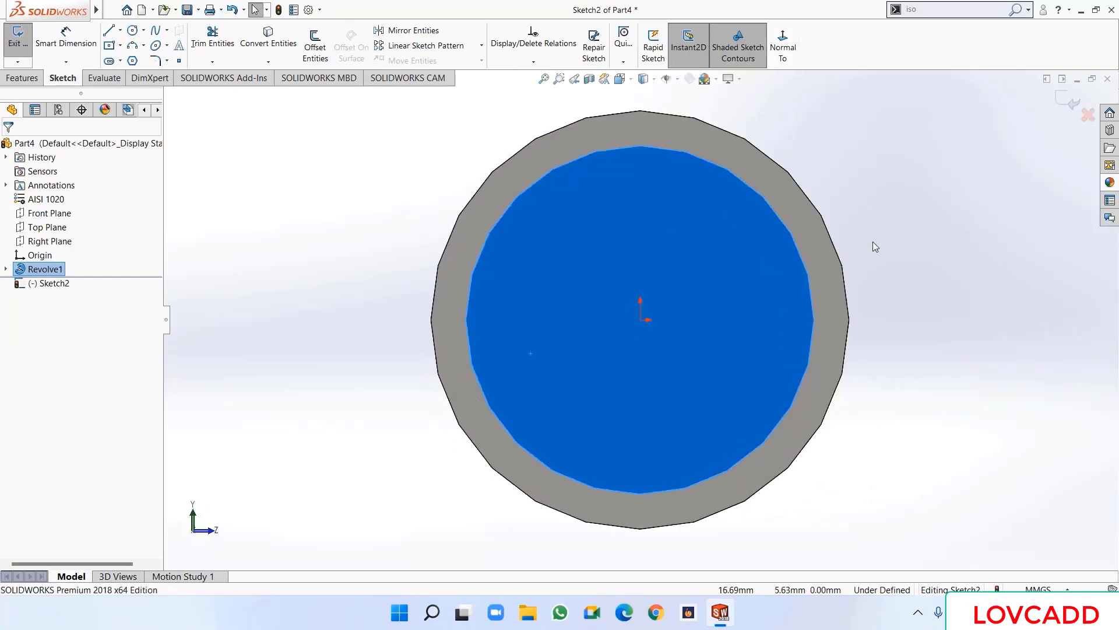
pyautogui.click(874, 243)
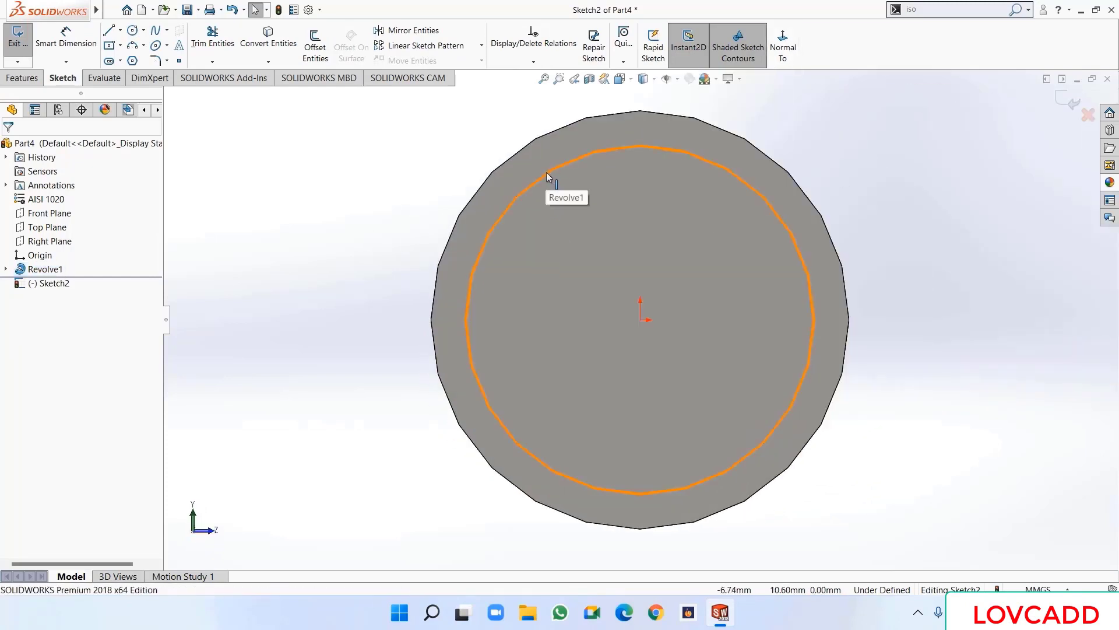
# - Convert the end face's inner 25 mm circular edge into the sketch
pyautogui.click(268, 39)
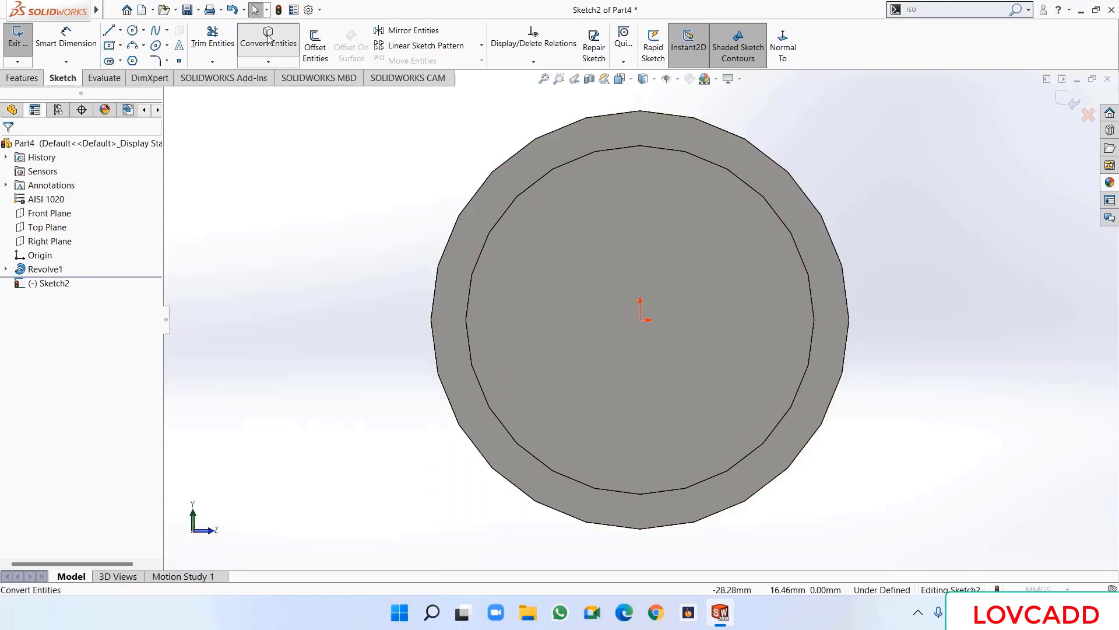
pyautogui.click(506, 214)
pyautogui.click(10, 148)
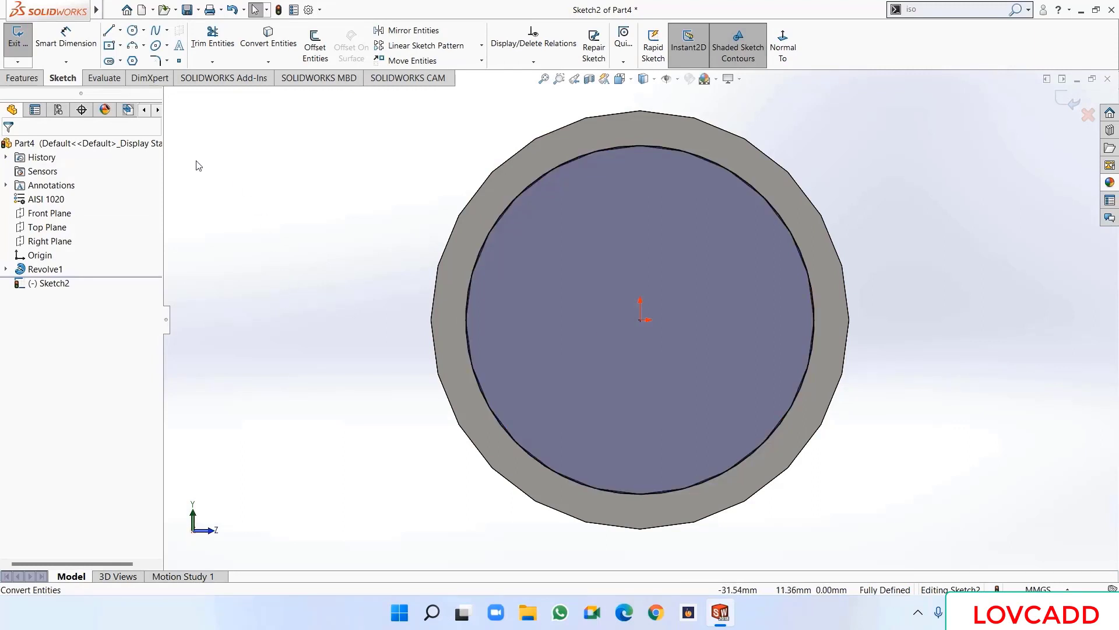
# - Draw a center rectangle from the origin with its corner beyond the circle
pyautogui.click(121, 46)
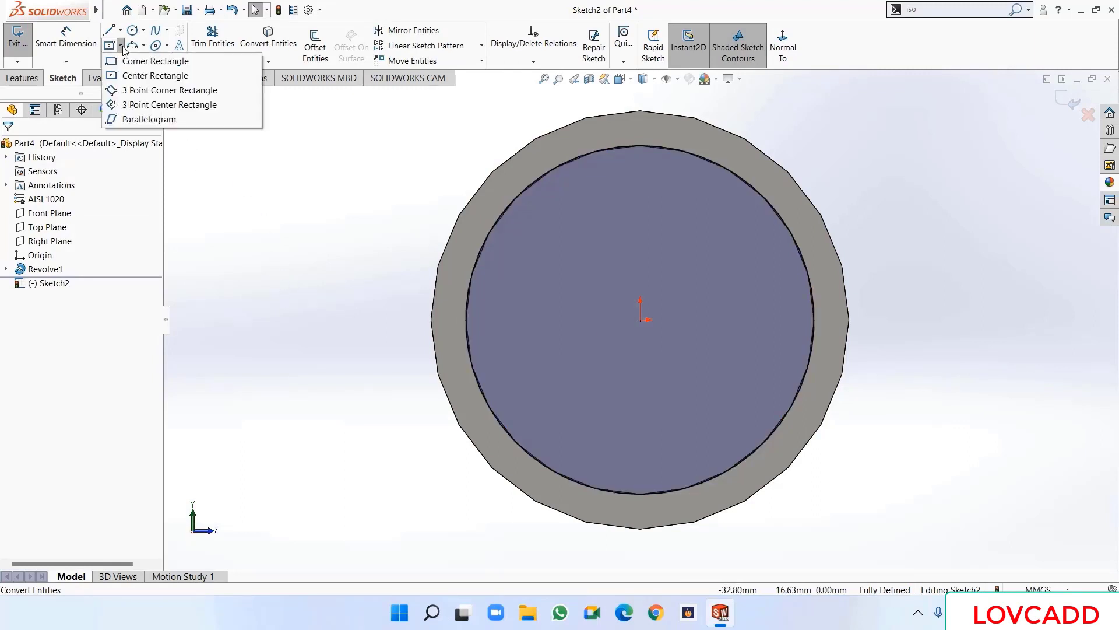
pyautogui.click(125, 76)
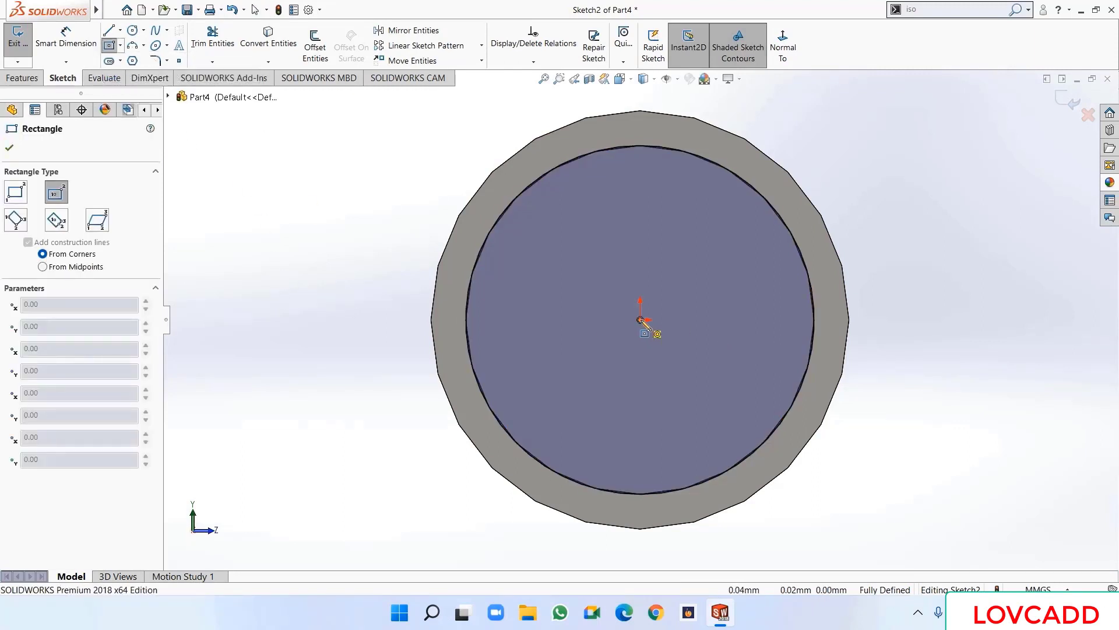
pyautogui.click(641, 320)
pyautogui.click(798, 486)
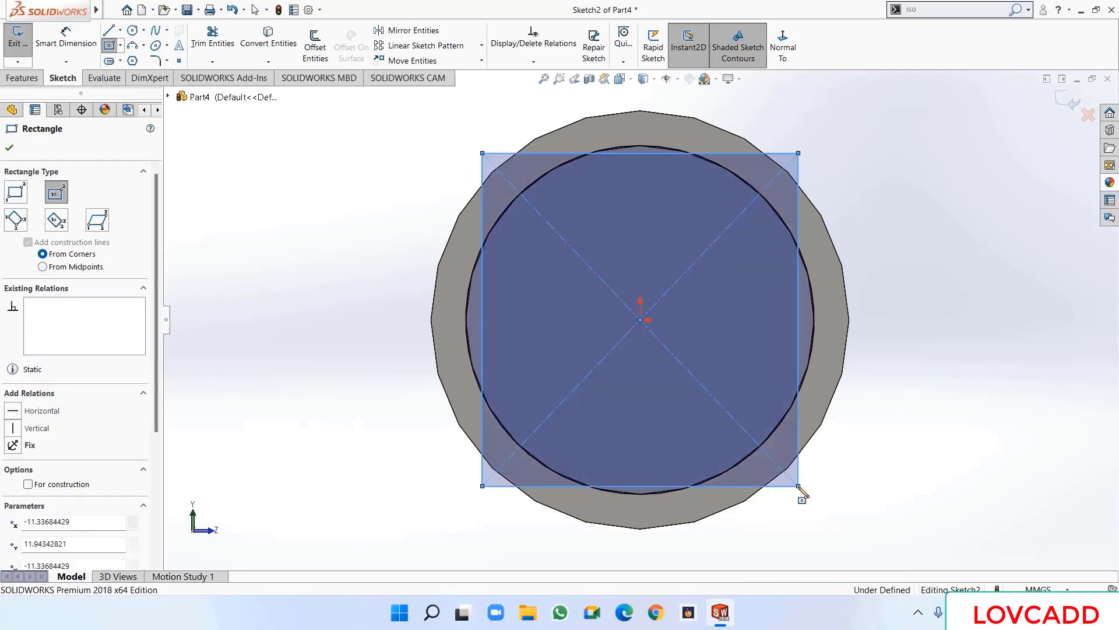
pyautogui.rightClick(798, 486)
pyautogui.click(815, 495)
# - Dimension the rectangle's right and bottom edges to 19 mm each
pyautogui.click(67, 44)
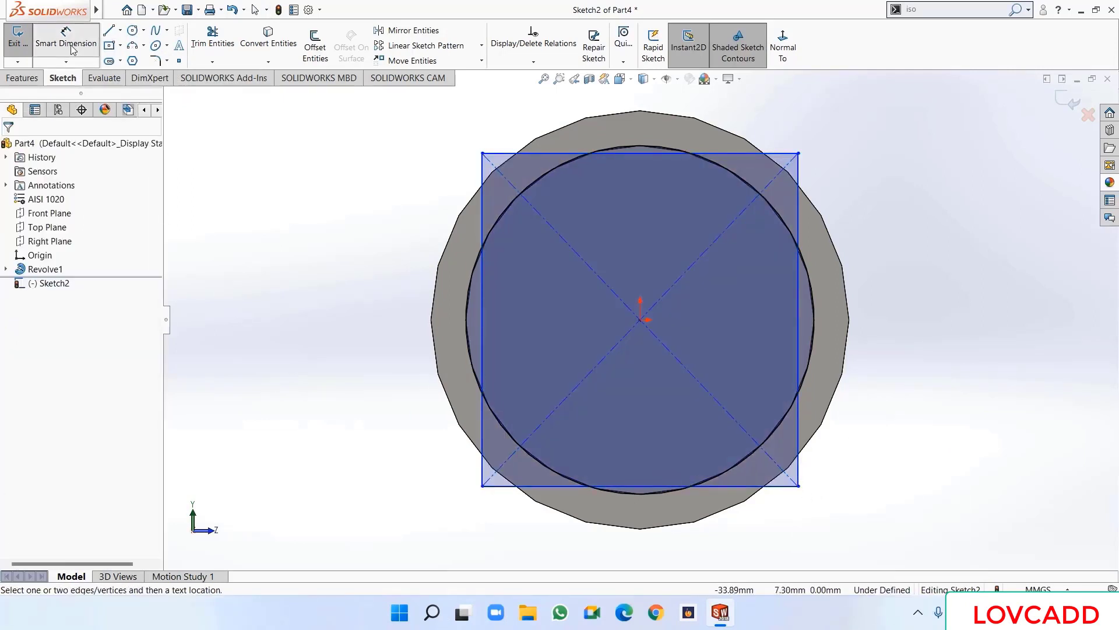
pyautogui.click(799, 332)
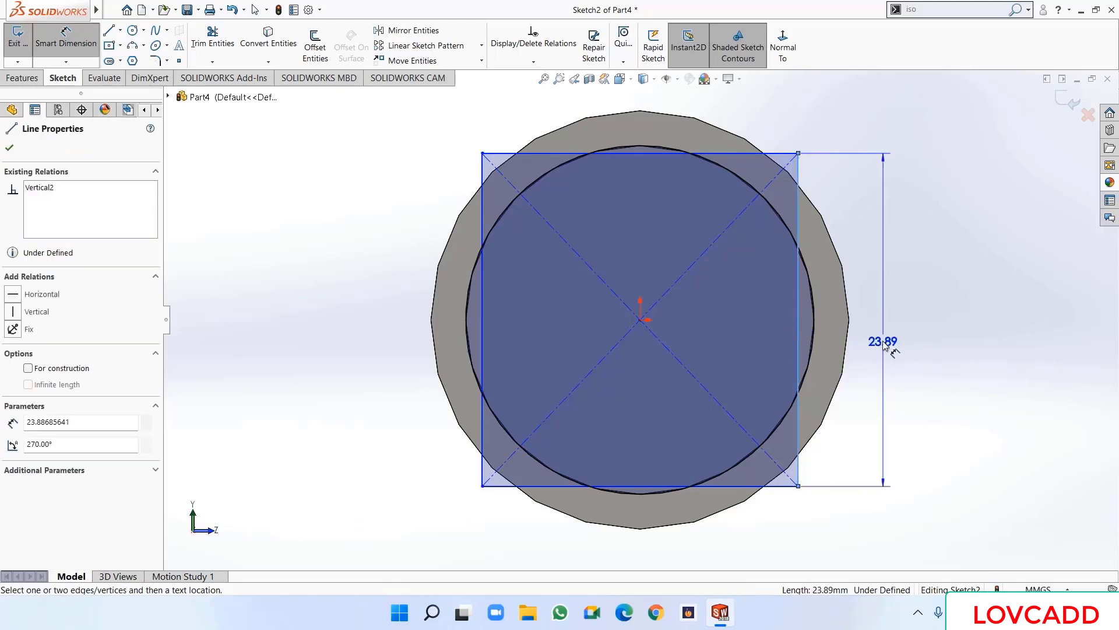
pyautogui.click(904, 343)
pyautogui.write('19')
pyautogui.press('Return')
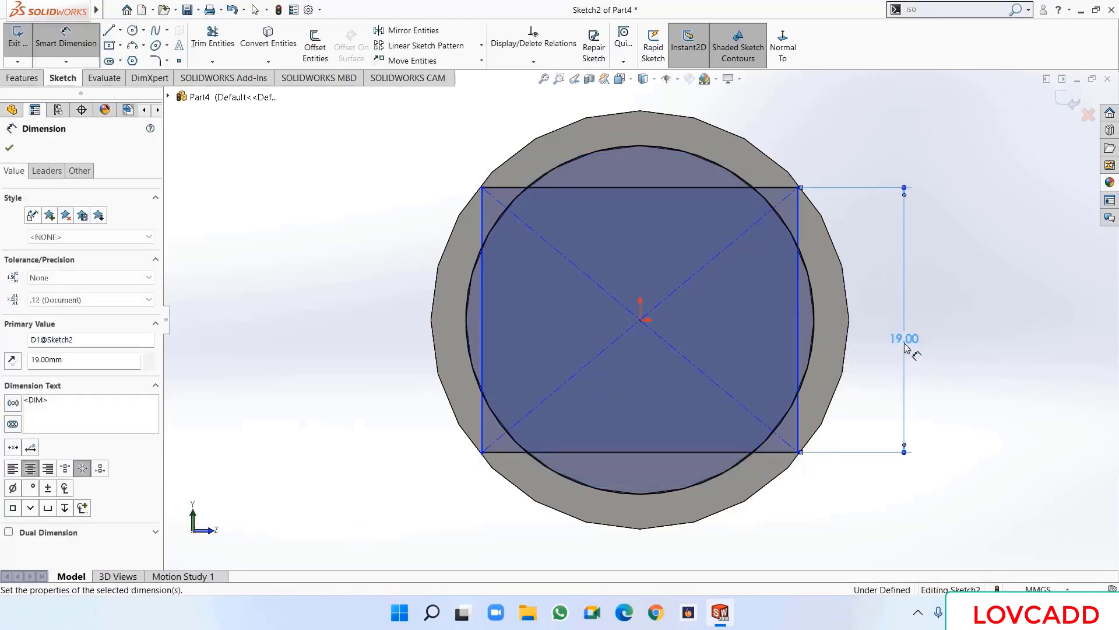
pyautogui.click(666, 453)
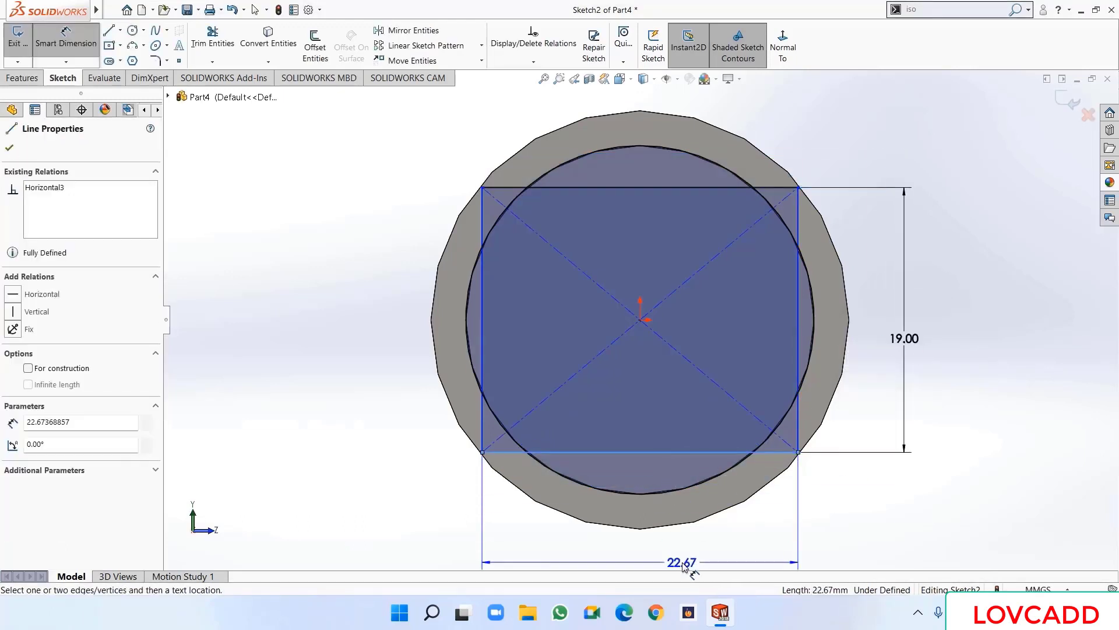
pyautogui.click(677, 542)
pyautogui.write('19')
pyautogui.press('Return')
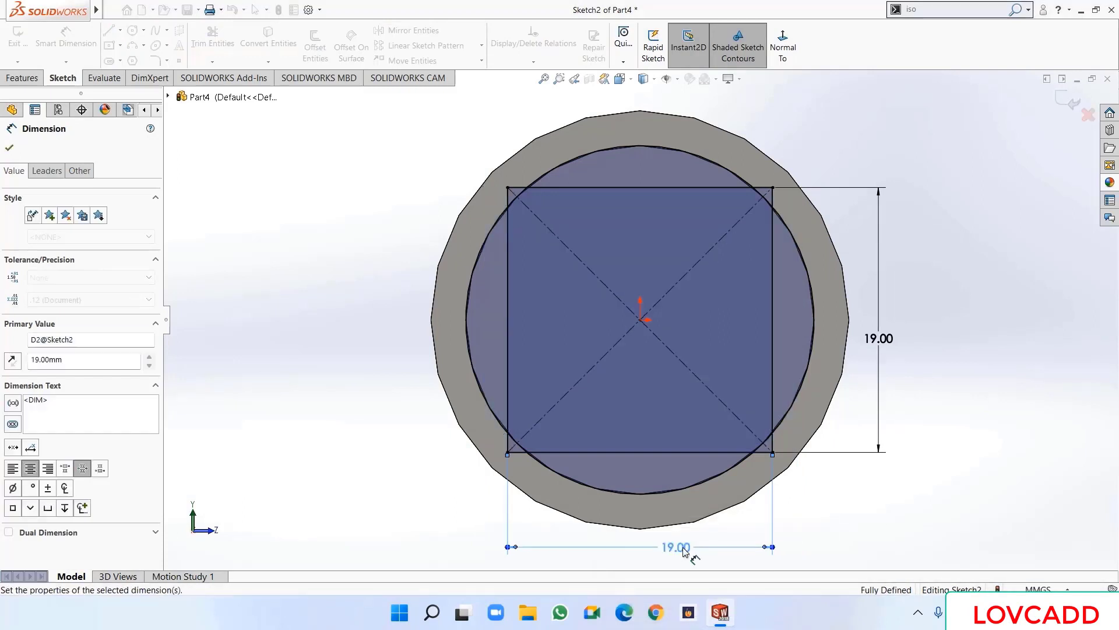
pyautogui.click(11, 148)
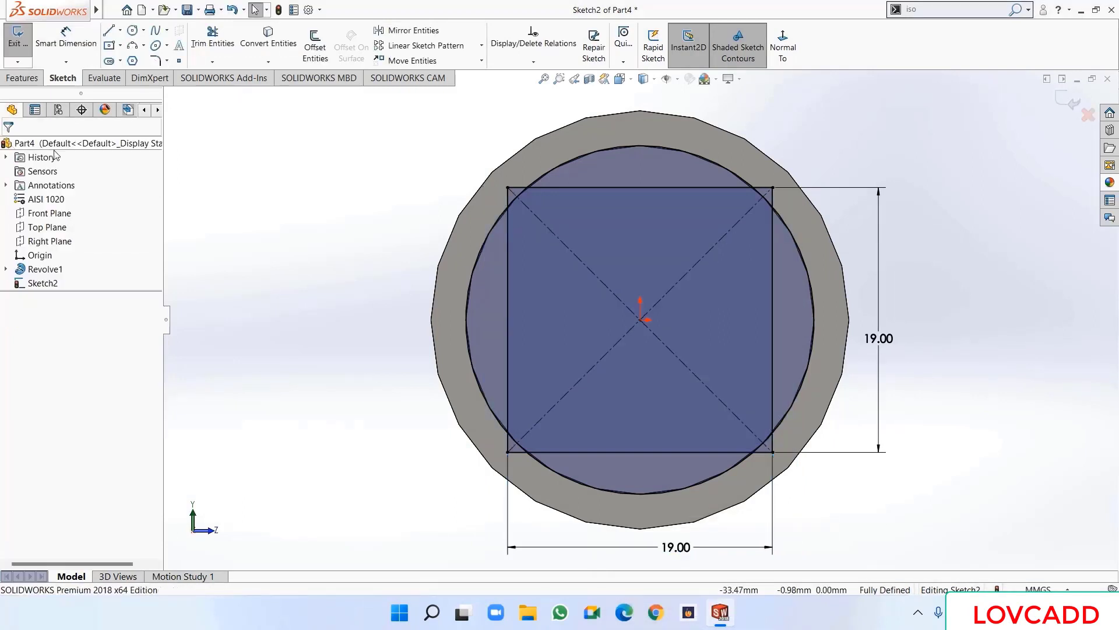
pyautogui.click(20, 79)
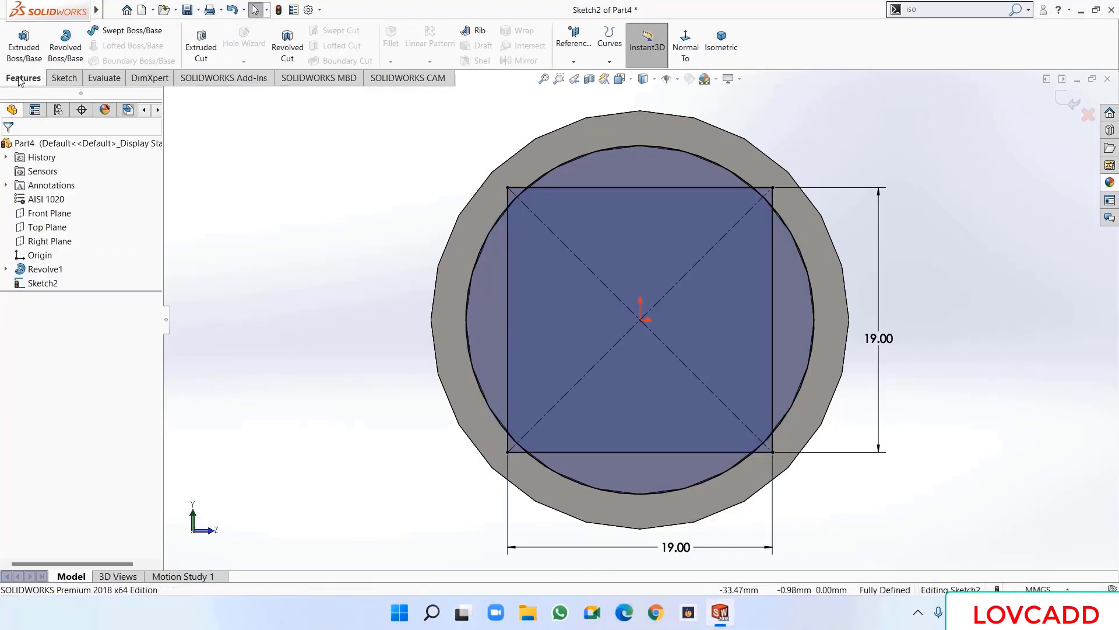
# - Start an extruded cut on the four regions between the square and the circle
pyautogui.click(210, 52)
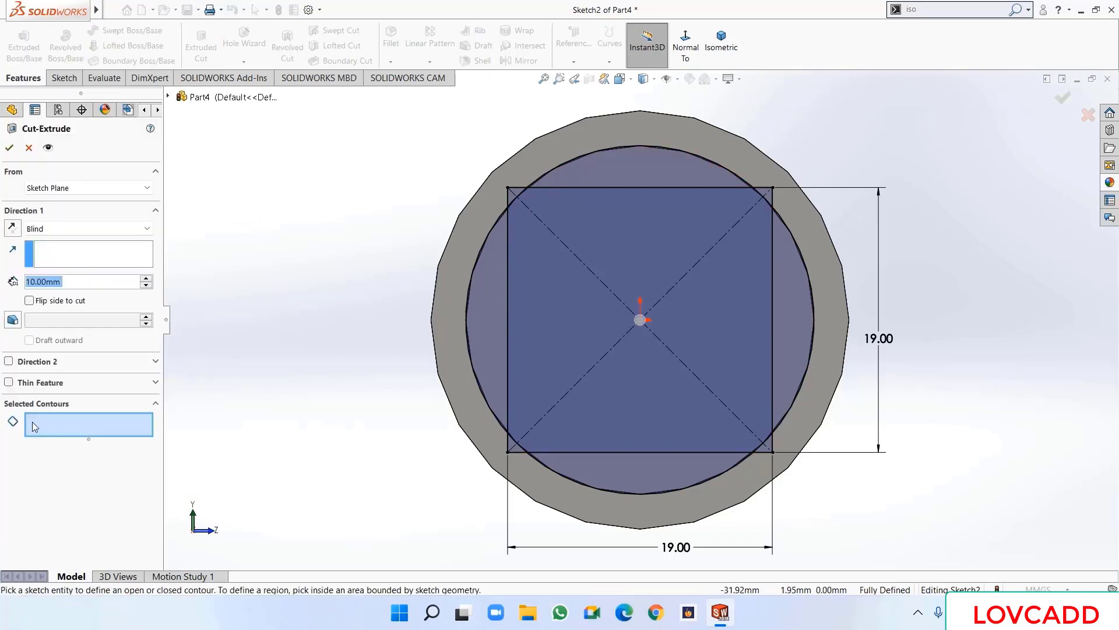
pyautogui.click(645, 173)
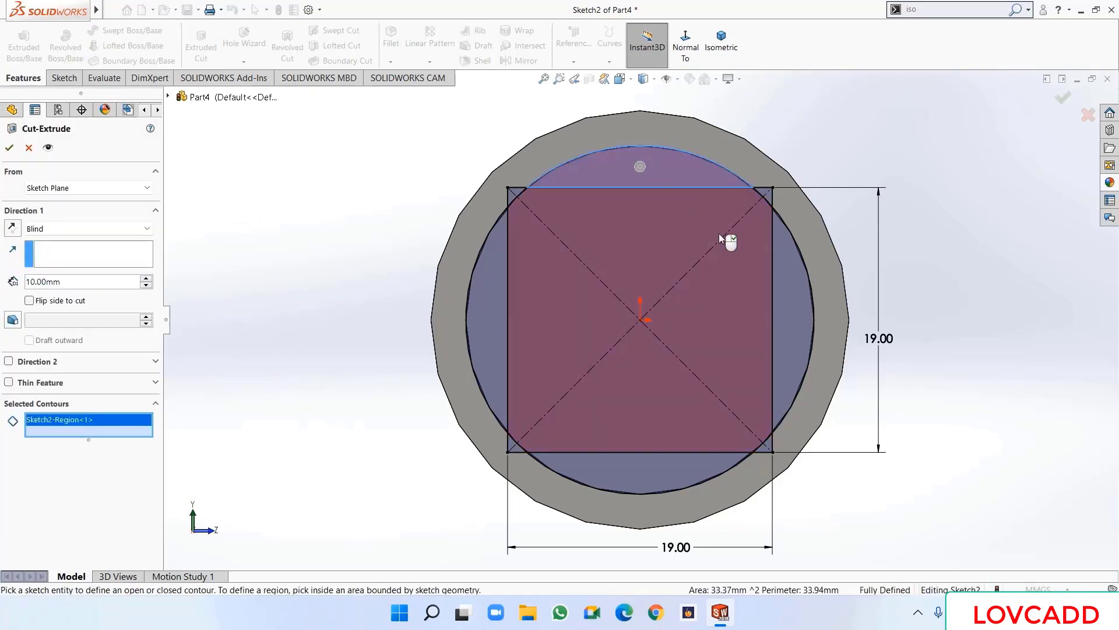
pyautogui.click(795, 303)
pyautogui.click(667, 477)
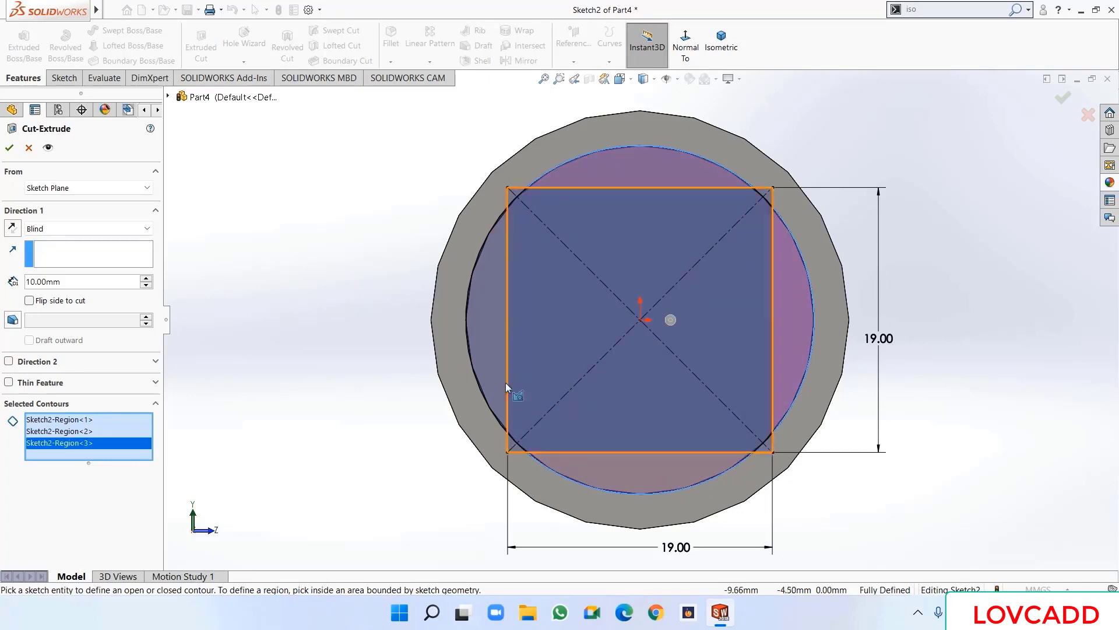
pyautogui.click(497, 360)
pyautogui.scroll(4, 497, 362)
pyautogui.moveTo(907, 400); pyautogui.dragTo(883, 411, button='middle')
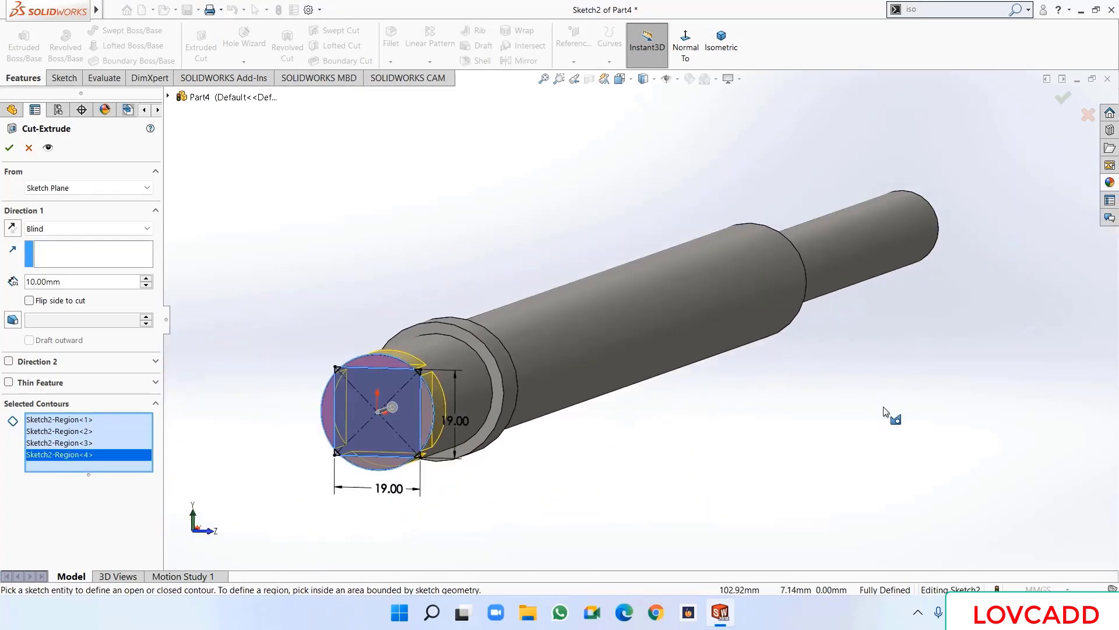
# - End the cut Offset From Surface, 6 mm from the shoulder face, and apply it
pyautogui.click(61, 230)
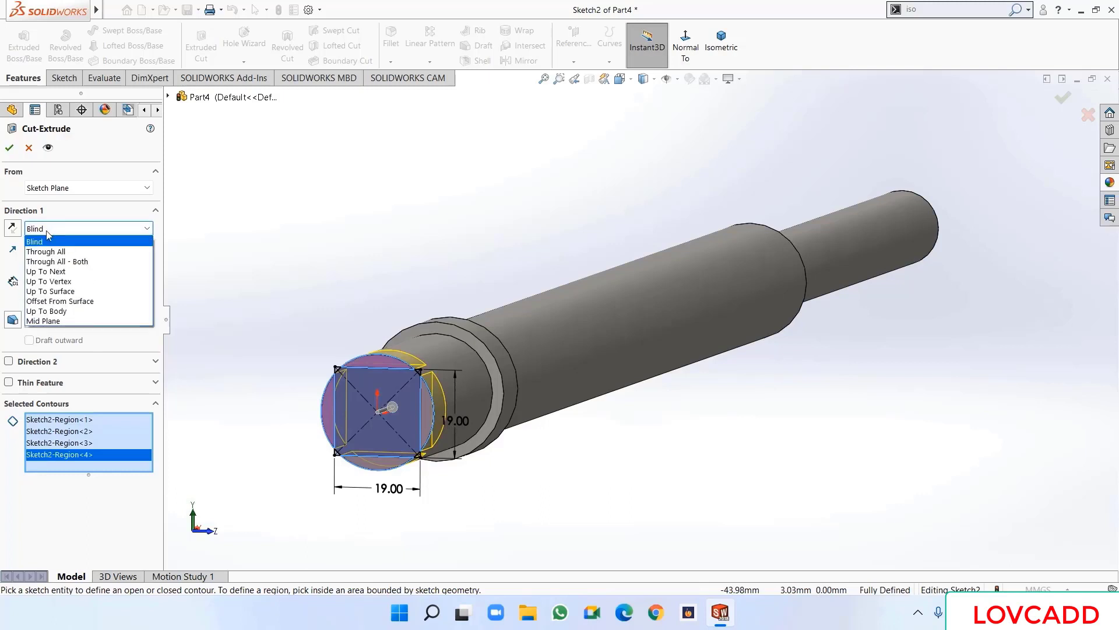
pyautogui.click(59, 302)
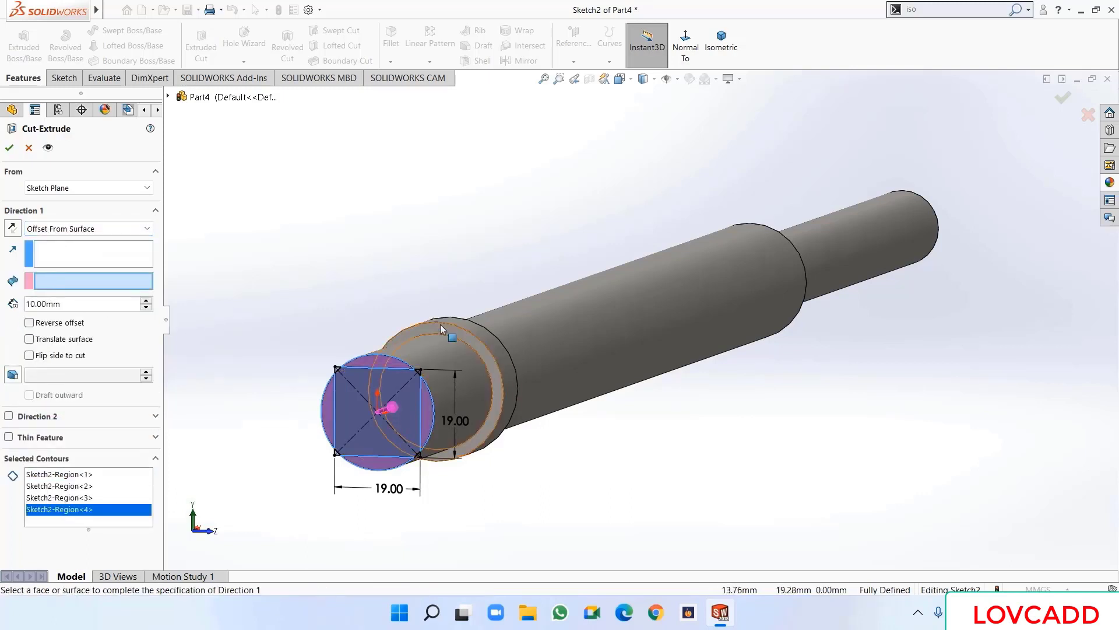
pyautogui.click(470, 345)
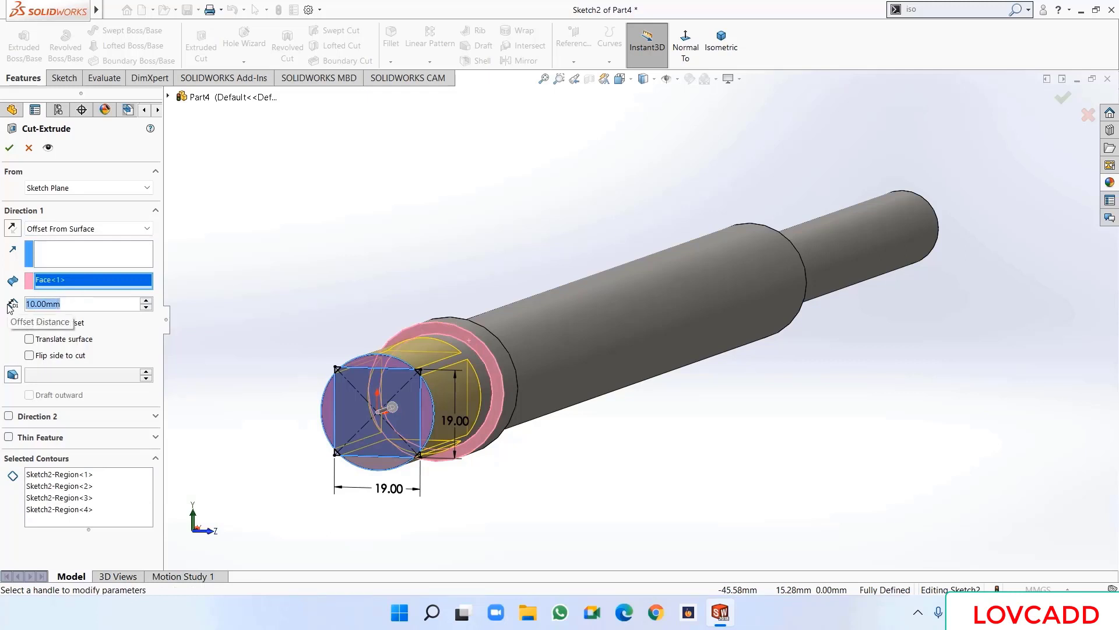
pyautogui.write('6')
pyautogui.press('Return')
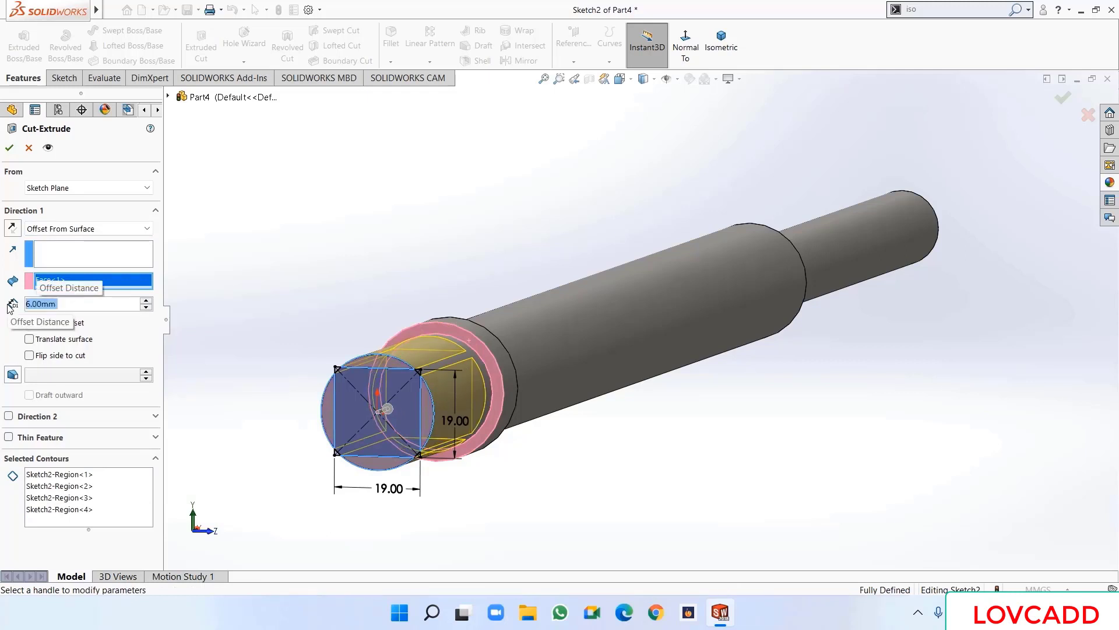
pyautogui.click(10, 148)
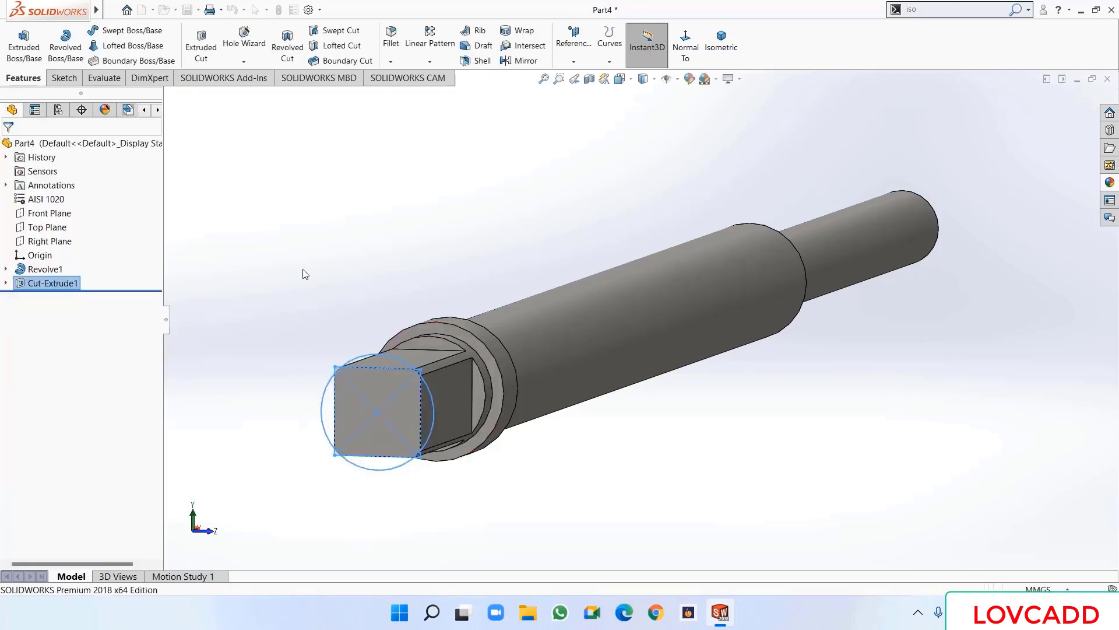
pyautogui.moveTo(309, 277); pyautogui.dragTo(302, 243, button='middle')
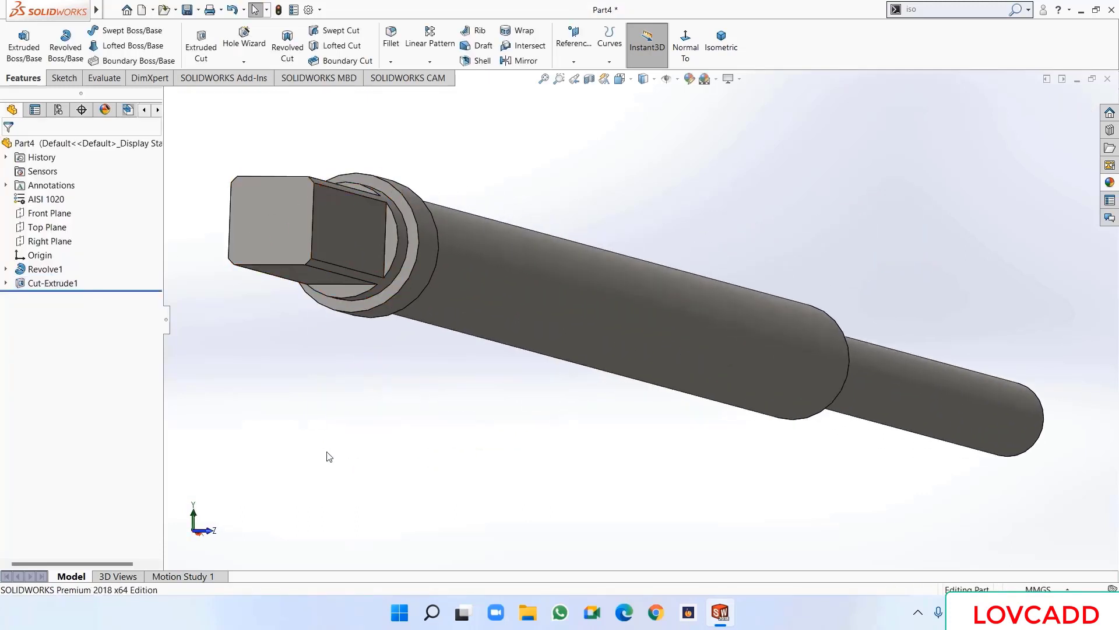
# - Create Plane1 referencing Top Plane and Front Plane, 30 mm offset from Top Plane
pyautogui.click(576, 59)
pyautogui.click(580, 82)
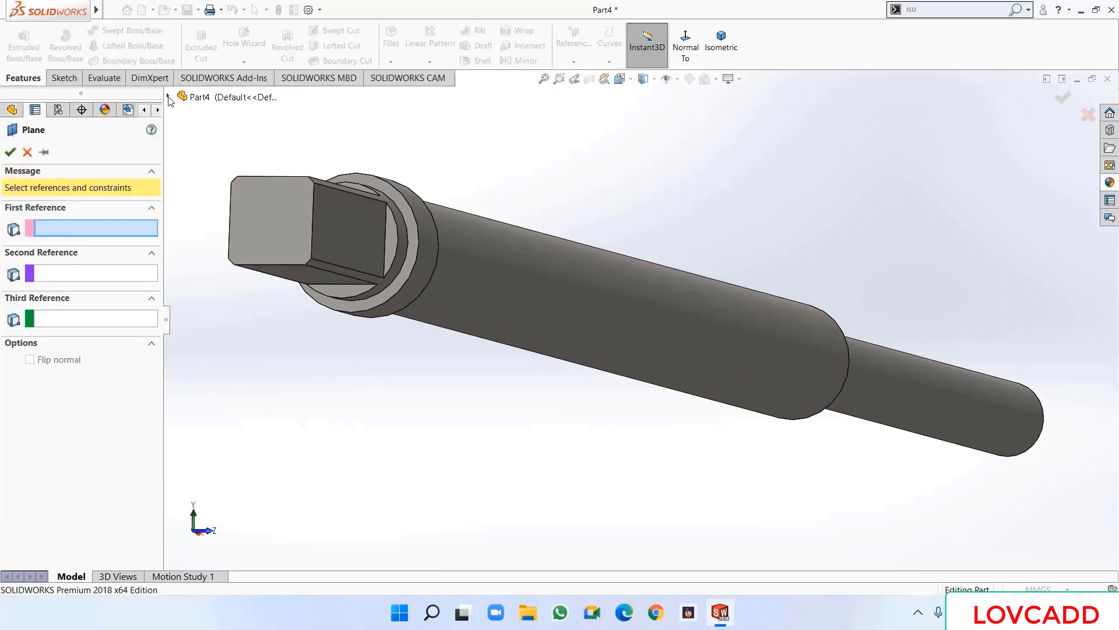
pyautogui.click(168, 97)
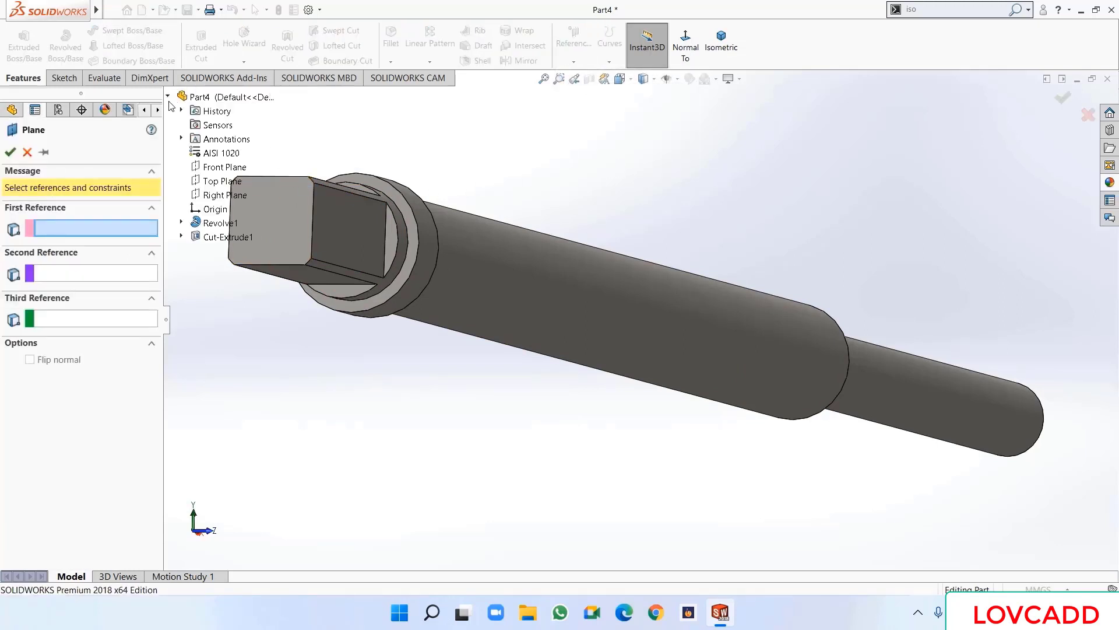
pyautogui.click(221, 181)
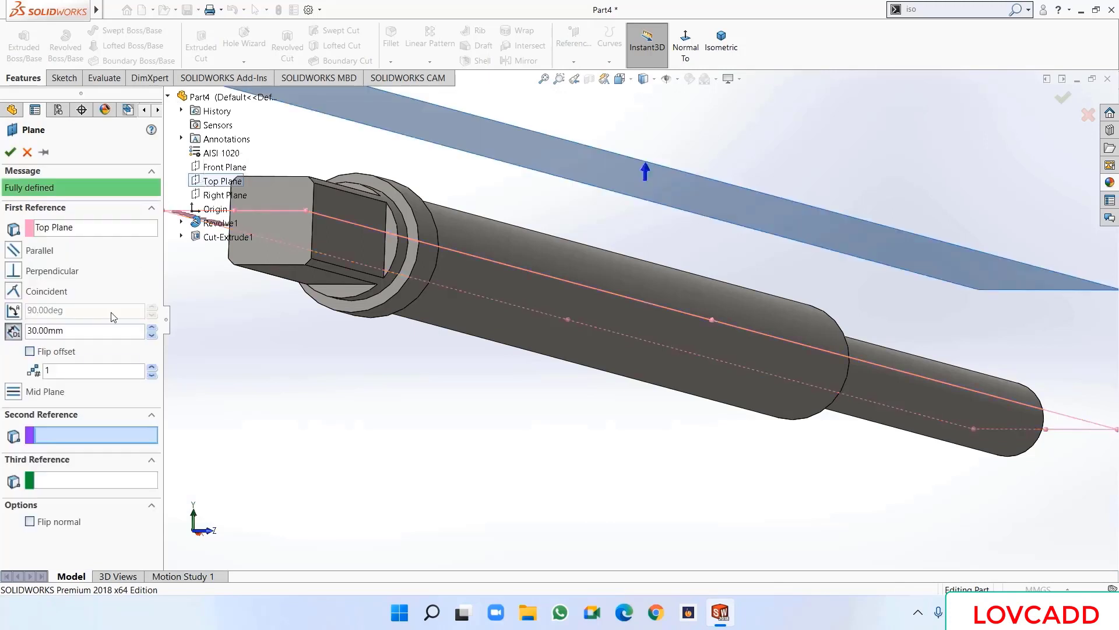
pyautogui.click(200, 167)
pyautogui.click(10, 152)
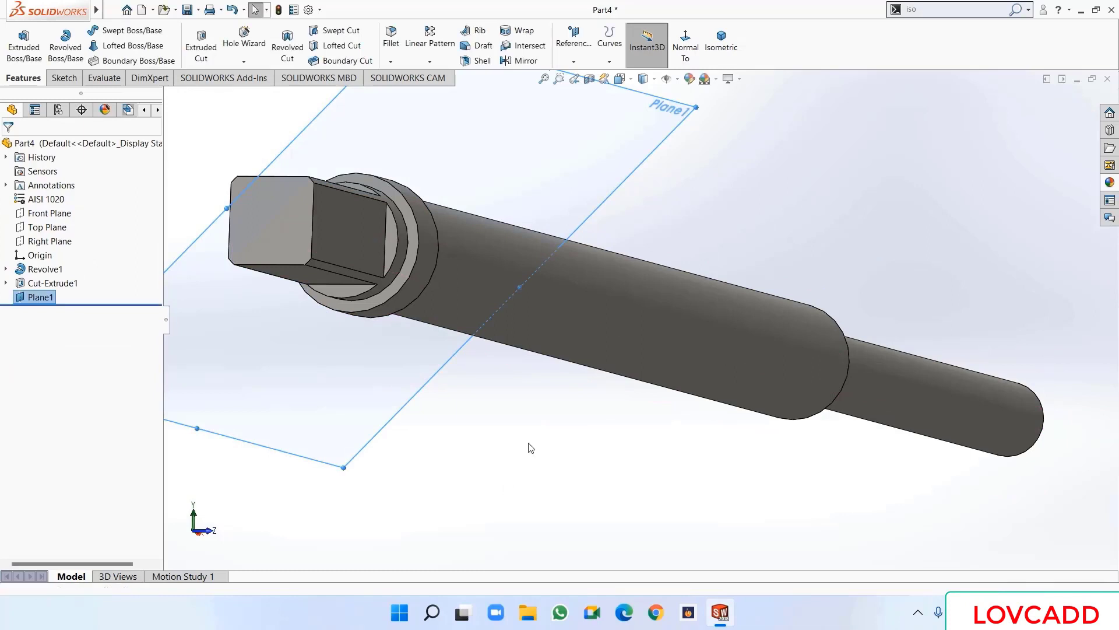
pyautogui.scroll(5, 532, 453)
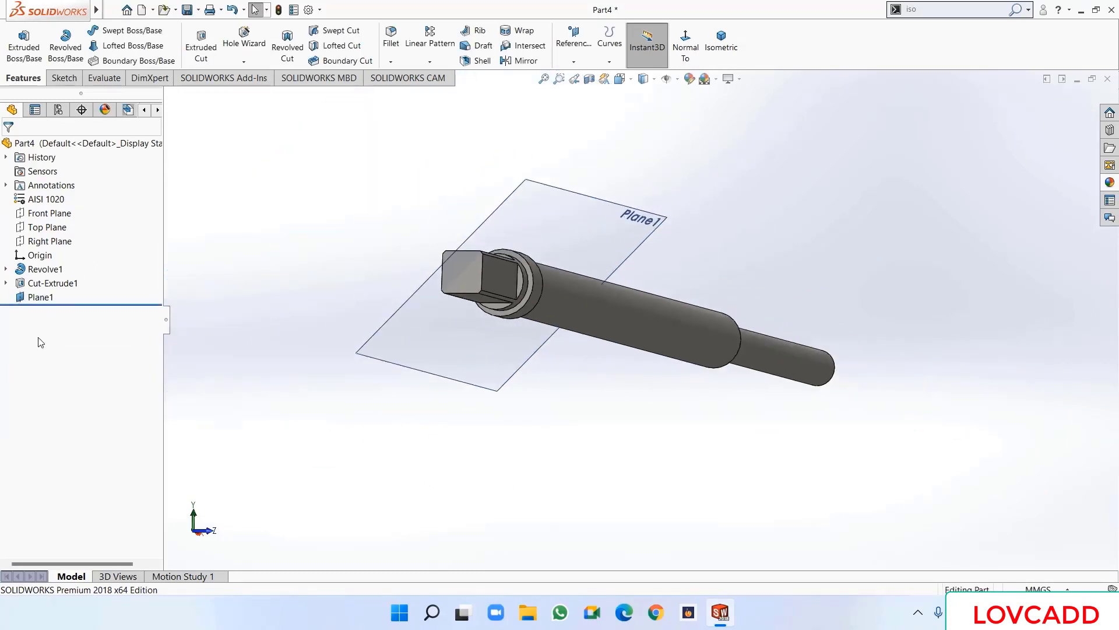
# - Start a sketch on Plane1 viewed Normal To and draw a centerline along the shaft axis
pyautogui.rightClick(41, 297)
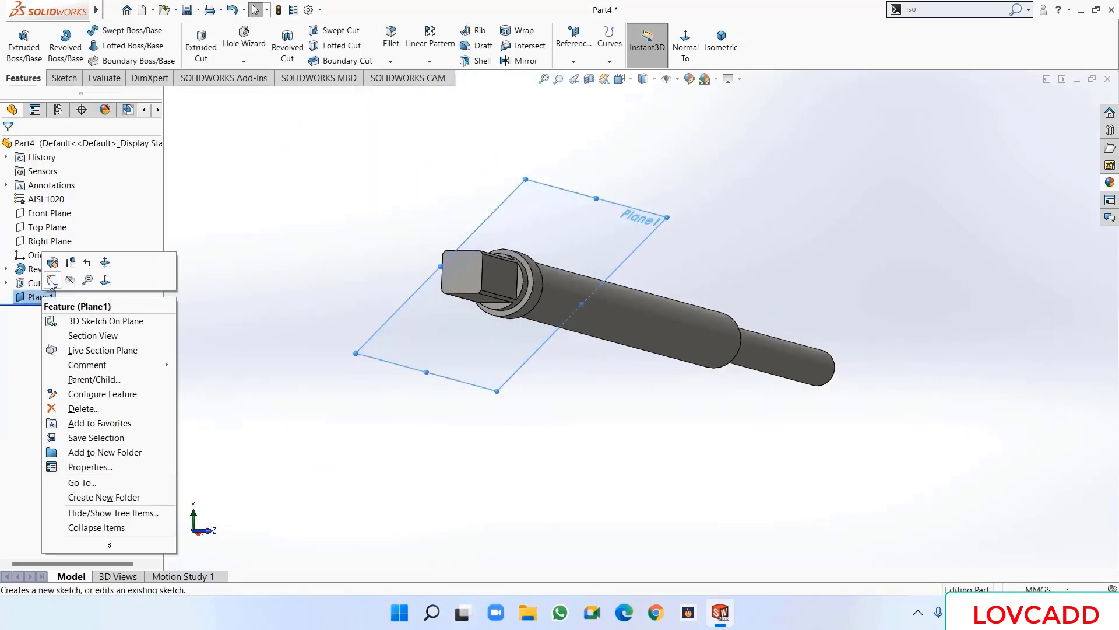
pyautogui.click(51, 281)
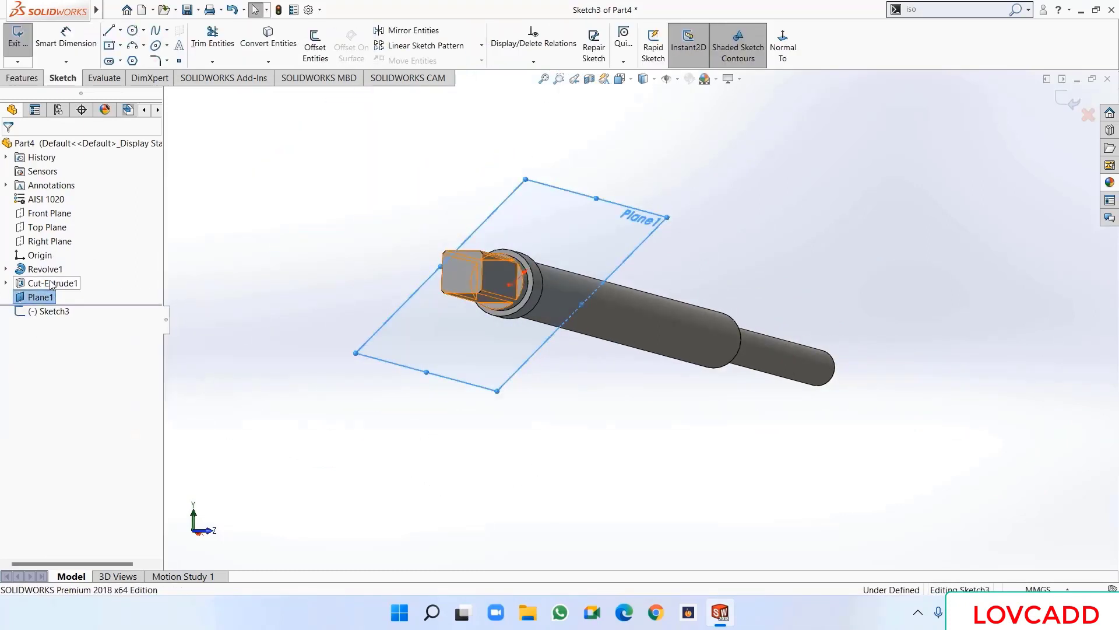
pyautogui.click(796, 55)
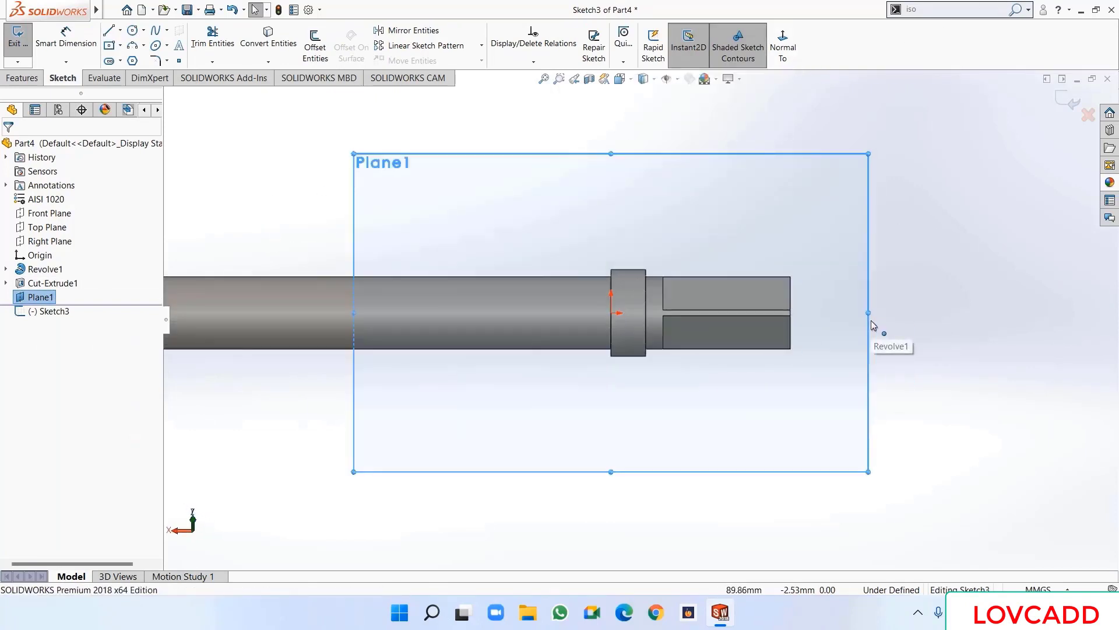
pyautogui.click(120, 29)
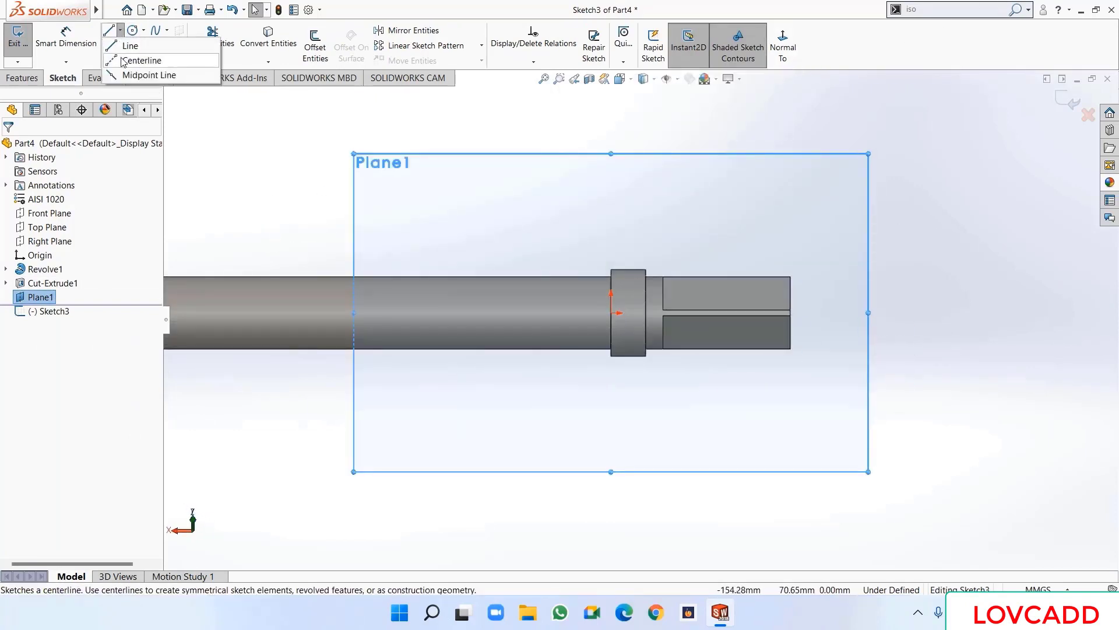
pyautogui.click(140, 60)
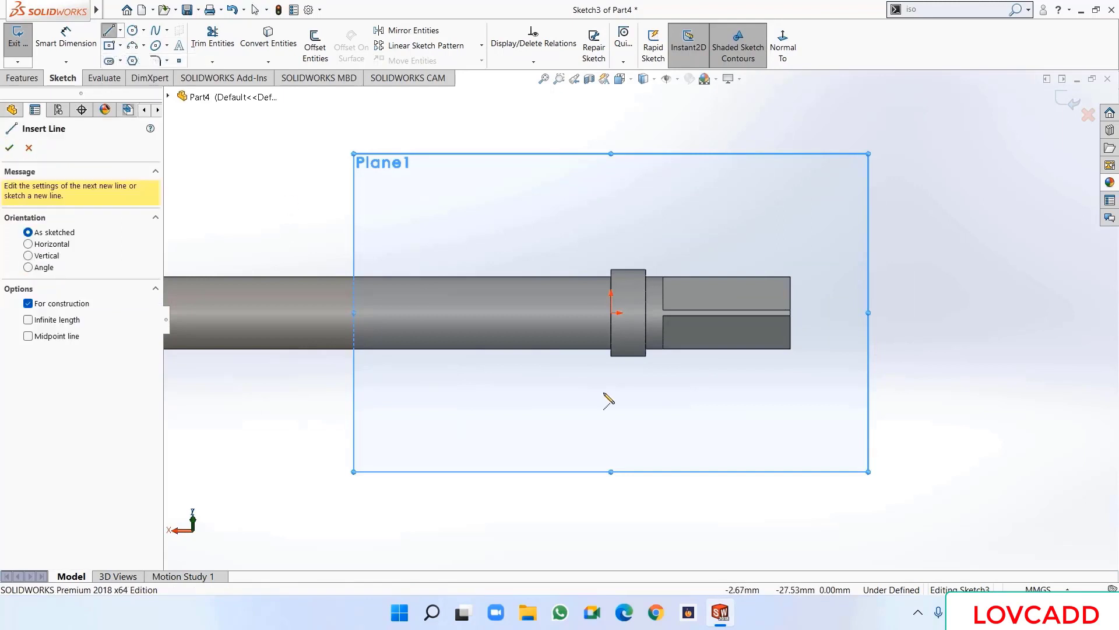
pyautogui.click(564, 313)
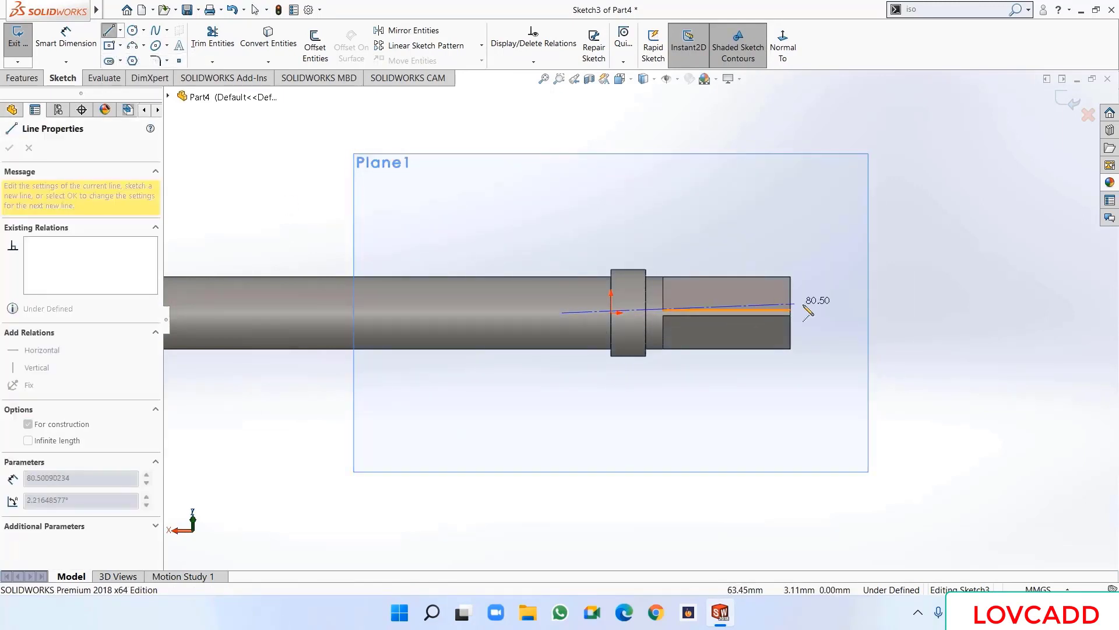
pyautogui.click(890, 314)
pyautogui.rightClick(892, 315)
pyautogui.click(926, 325)
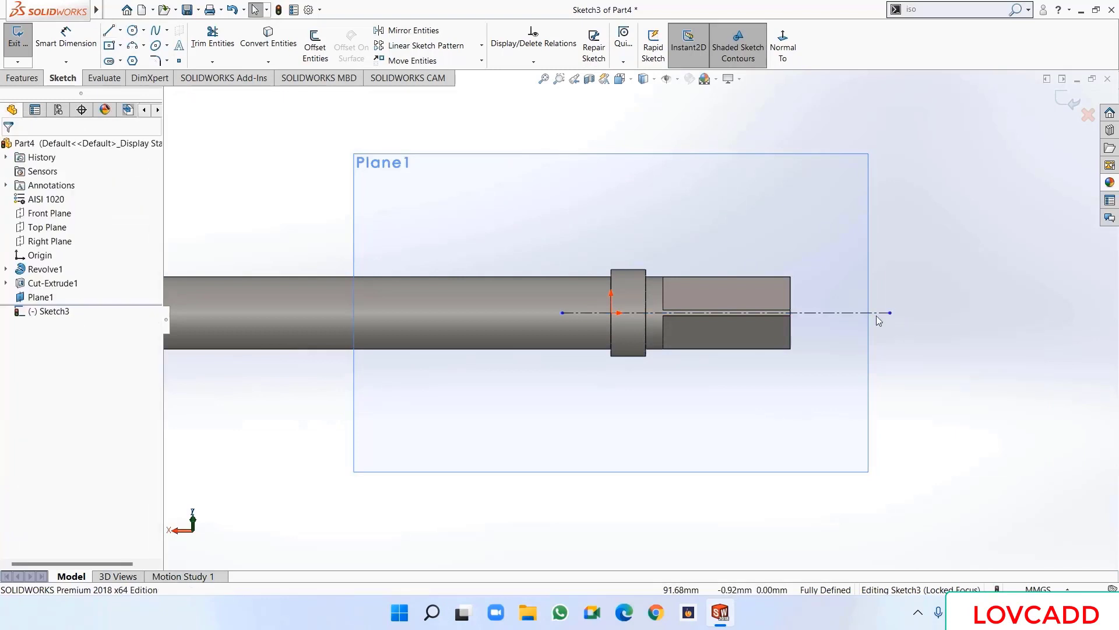
# - Draw three connected lines from the shaft end: up, left, then down to the shaft's top edge
pyautogui.click(109, 32)
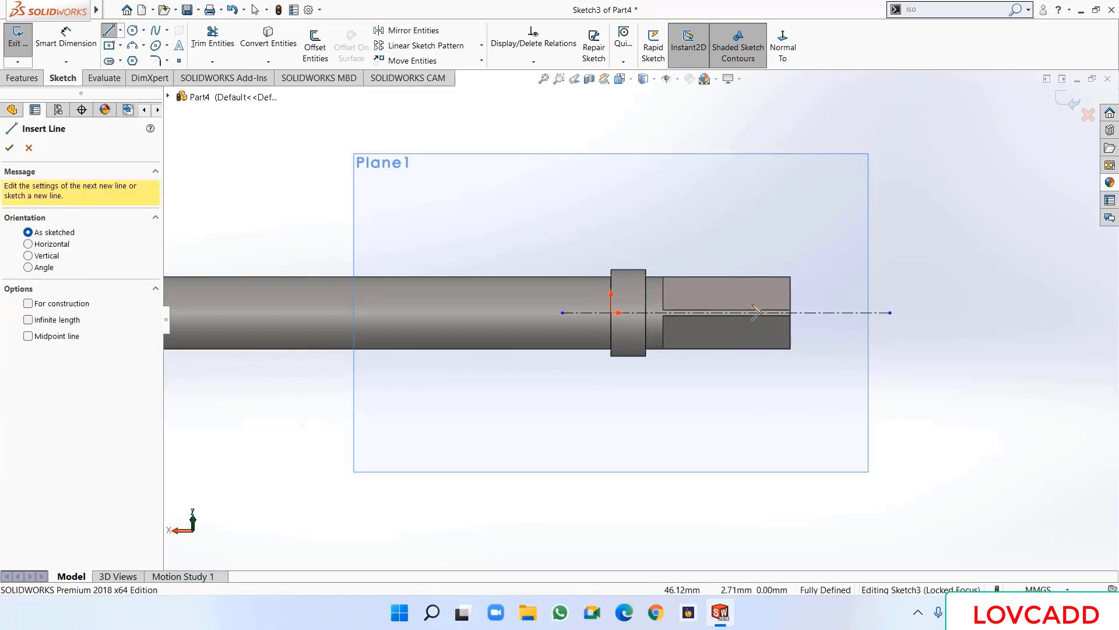
pyautogui.scroll(-3, 758, 314)
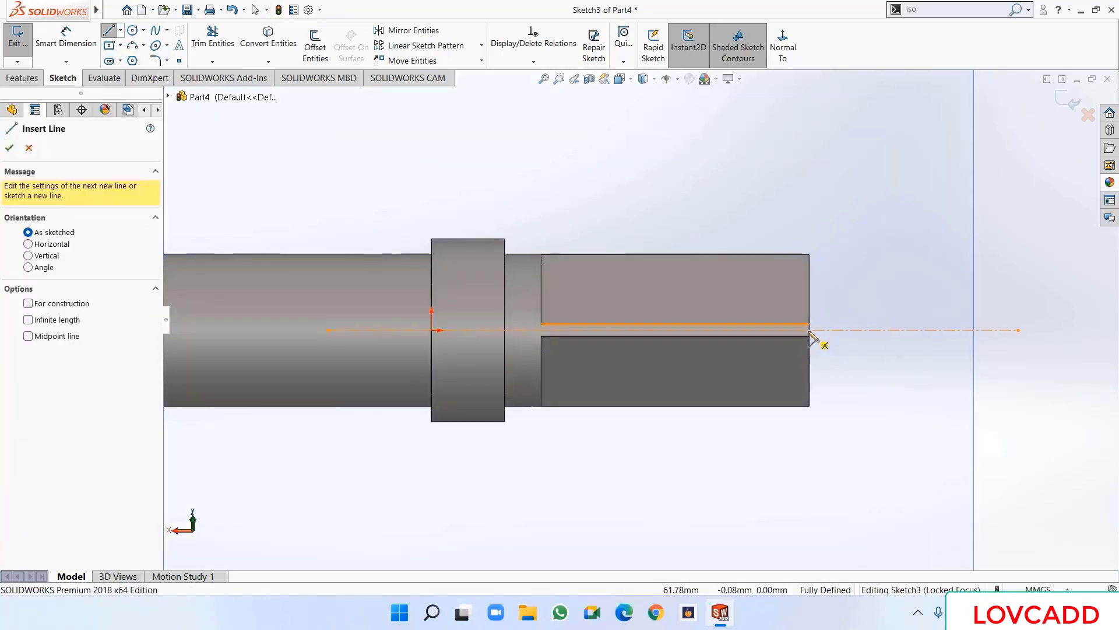
pyautogui.scroll(-3, 810, 335)
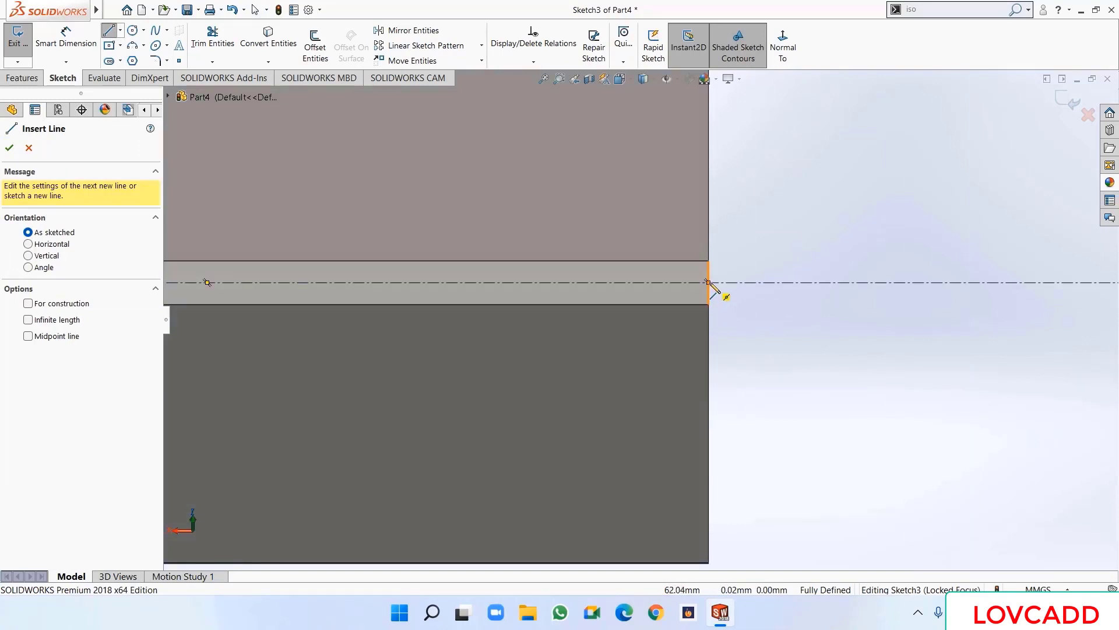
pyautogui.click(708, 282)
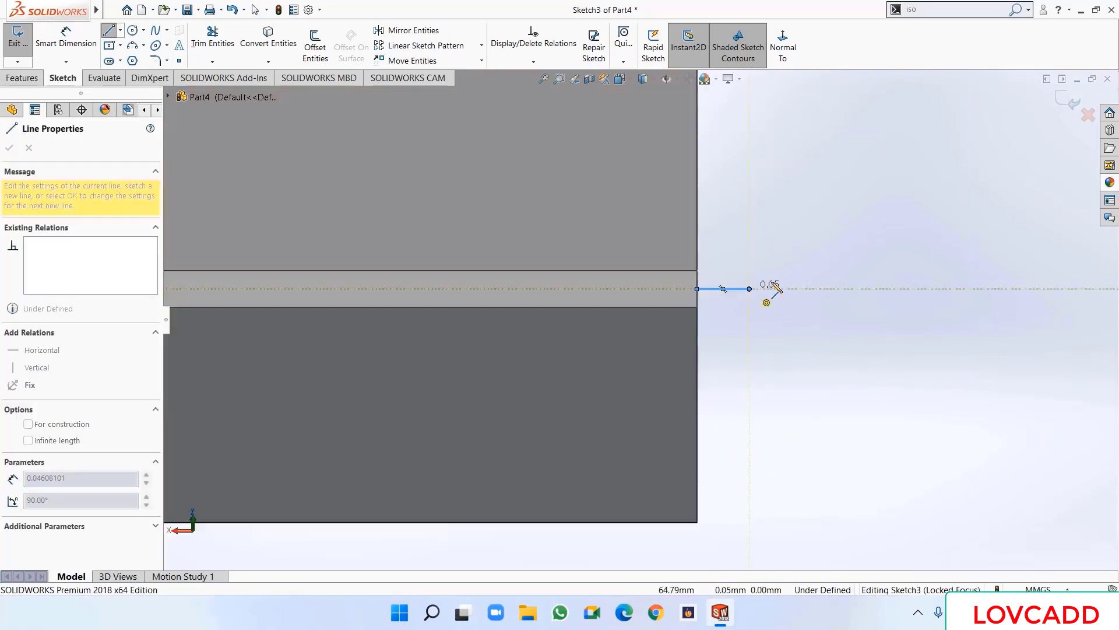
pyautogui.scroll(5, 769, 290)
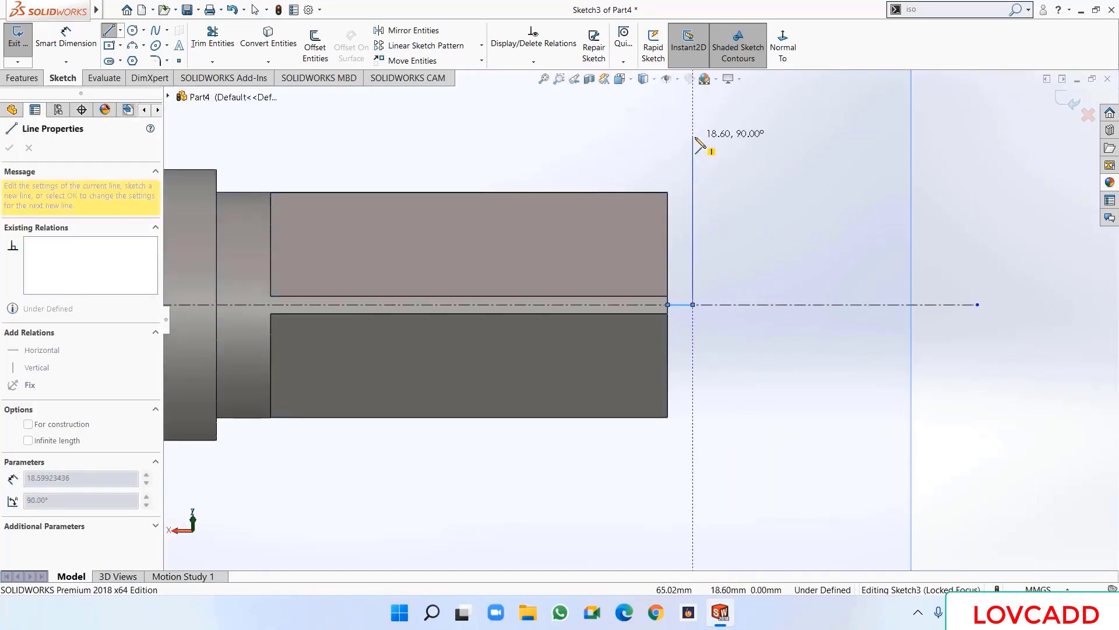
pyautogui.click(693, 136)
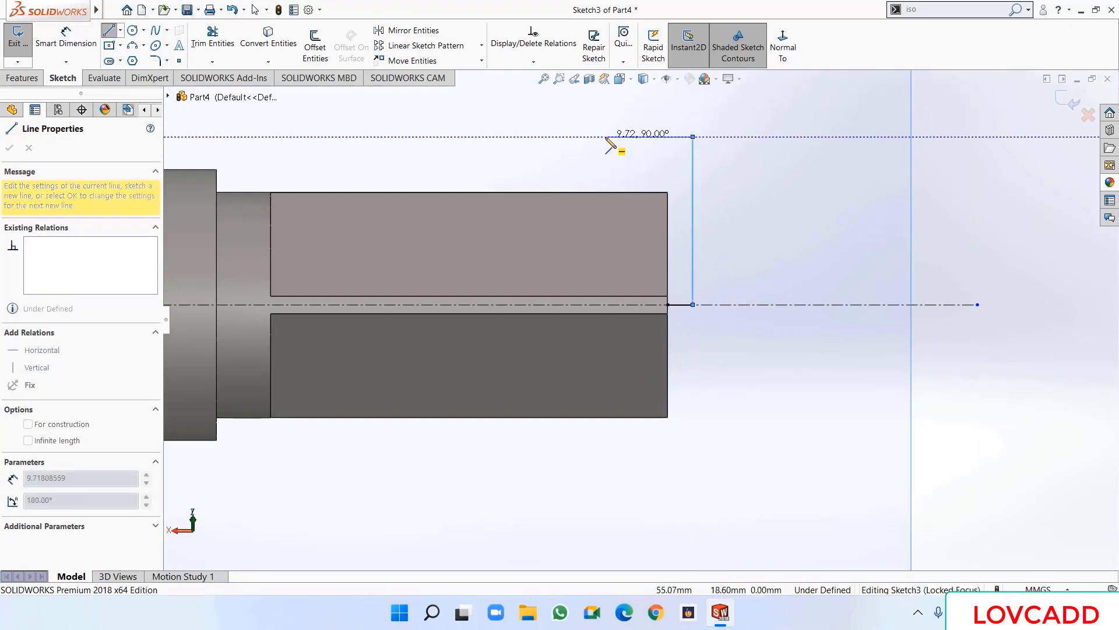
pyautogui.click(605, 136)
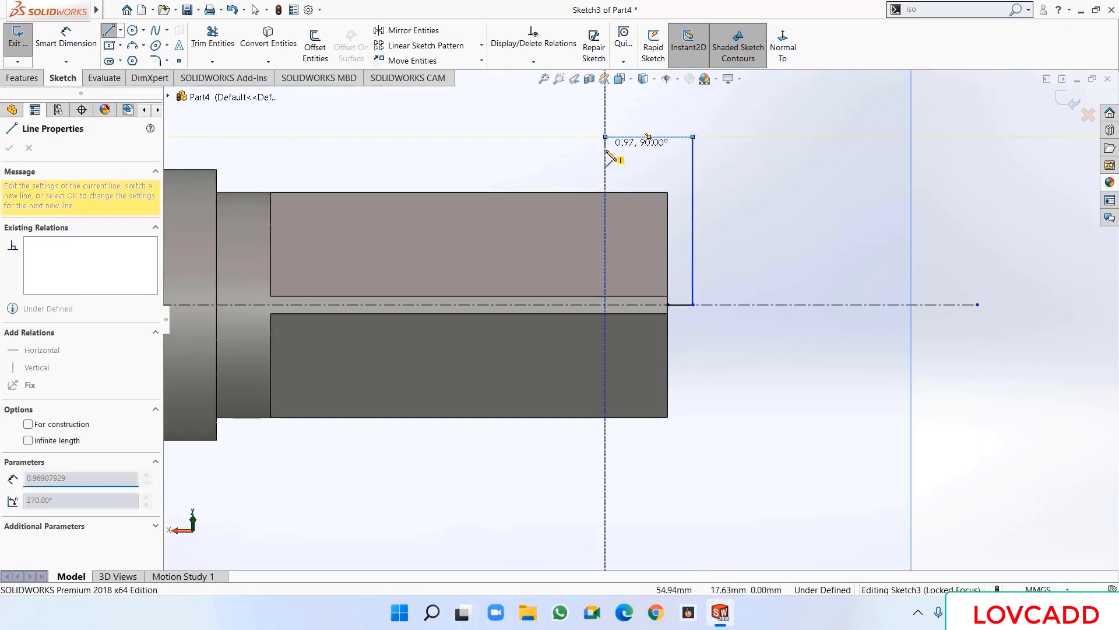
pyautogui.click(605, 192)
pyautogui.rightClick(607, 184)
pyautogui.click(629, 200)
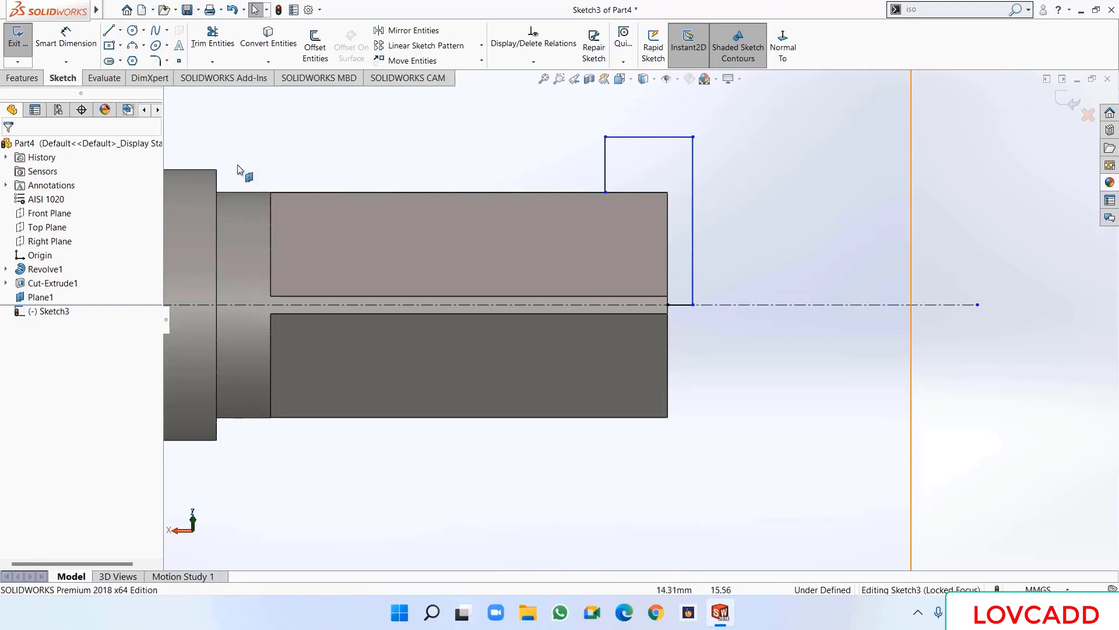
pyautogui.click(133, 44)
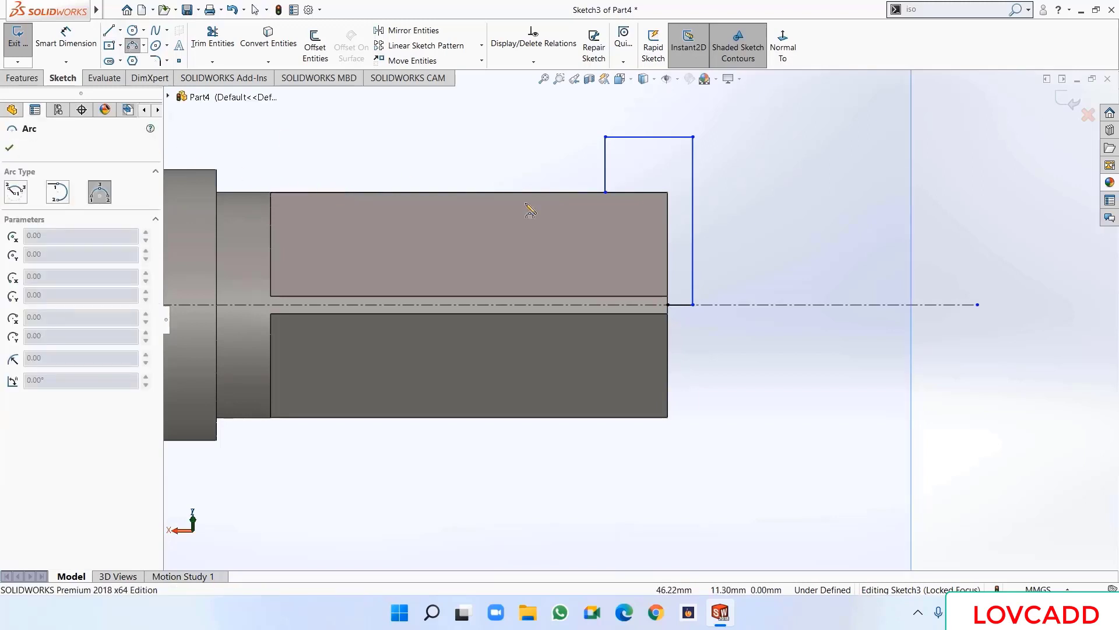
# - Draw a three-point arc from the shaft's top edge to the centerline, closing the outline
pyautogui.click(605, 192)
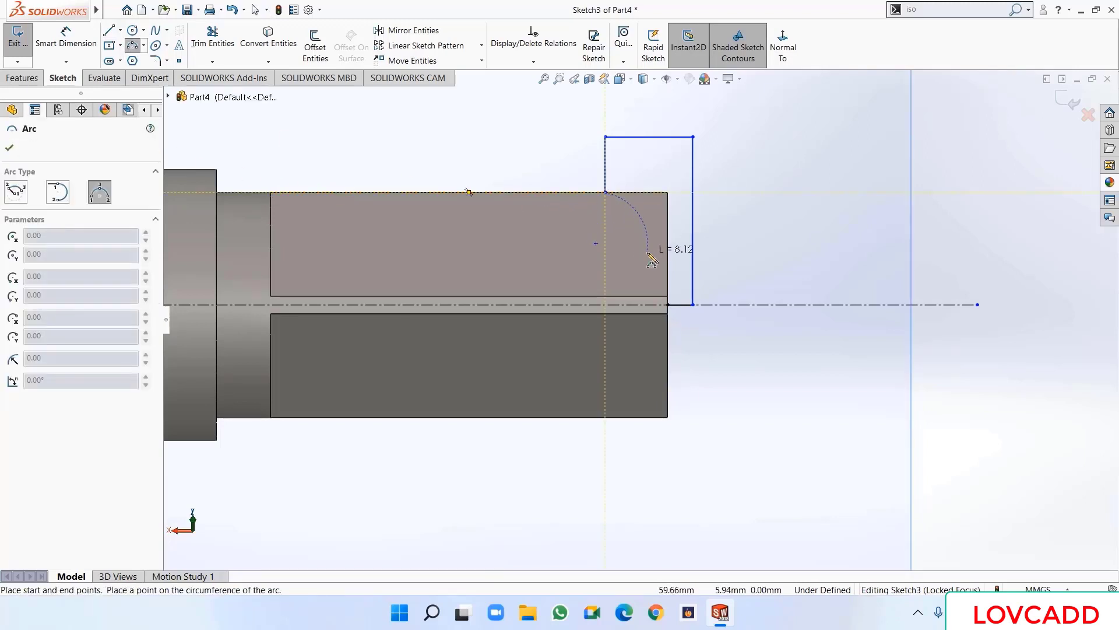
pyautogui.click(668, 304)
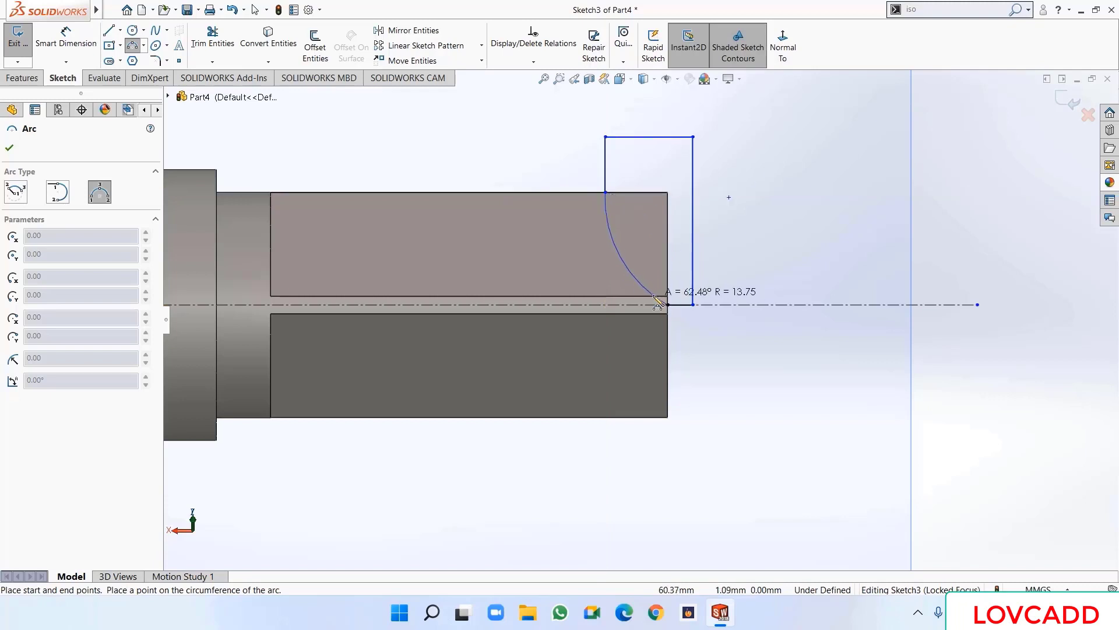
pyautogui.click(647, 242)
pyautogui.rightClick(647, 230)
pyautogui.click(672, 243)
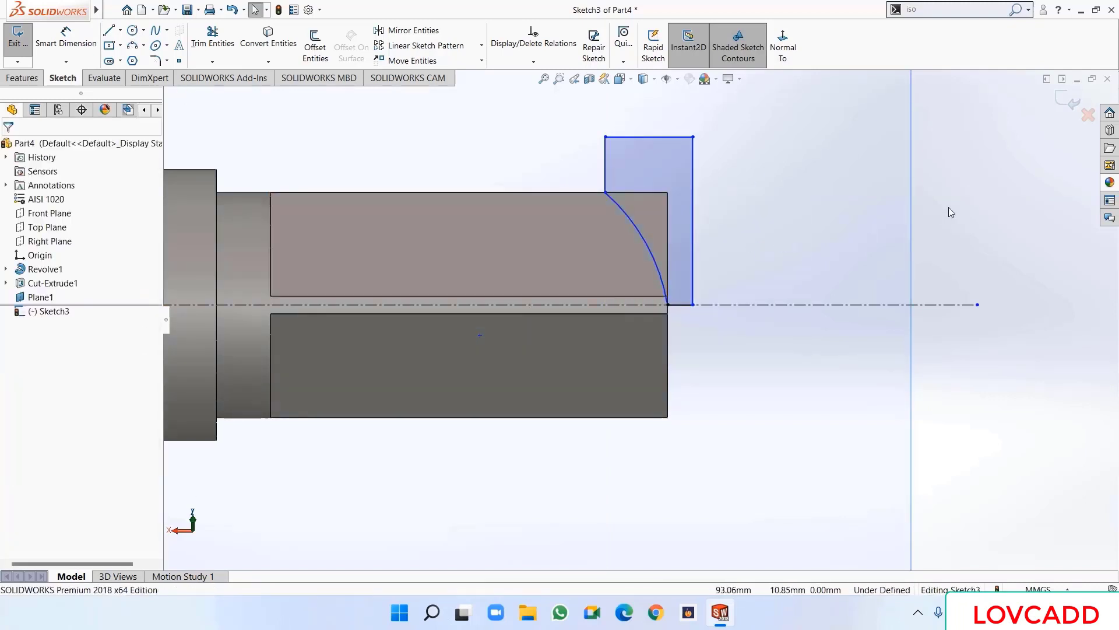
# - Add a Coincident relation between Point13 and the centerline
pyautogui.click(479, 337)
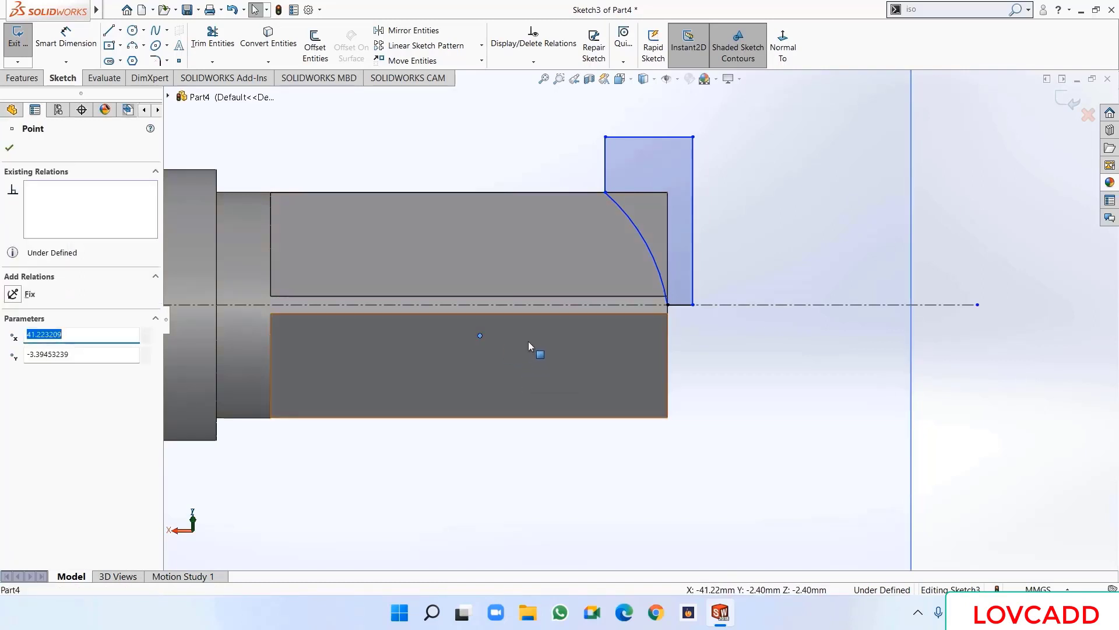
pyautogui.keyDown('ctrl'); pyautogui.click(509, 305); pyautogui.keyUp('ctrl')
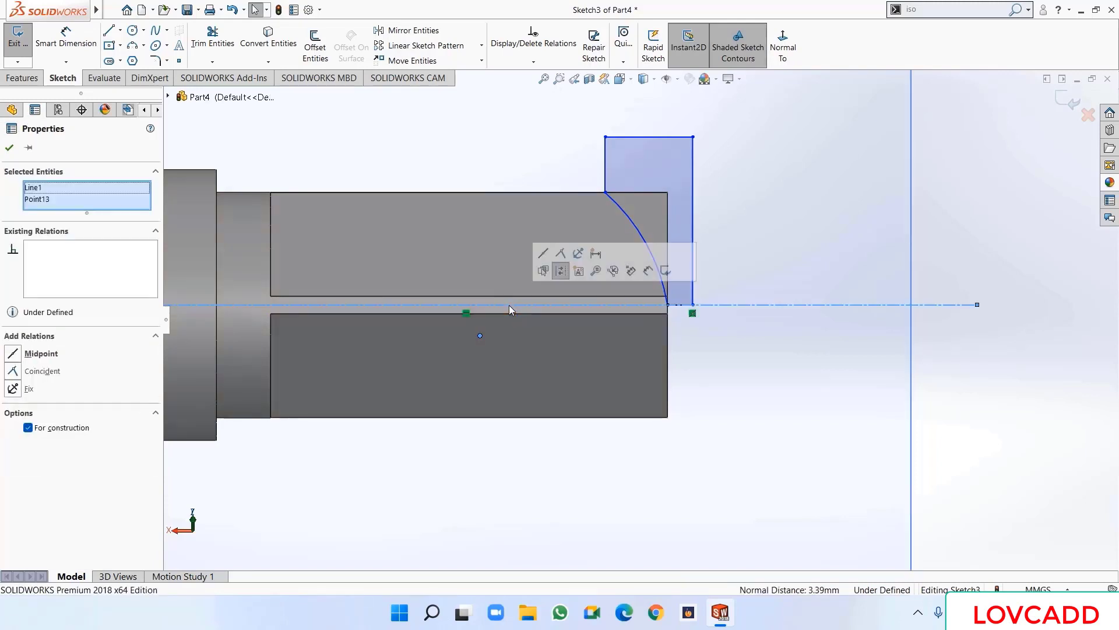
pyautogui.click(35, 376)
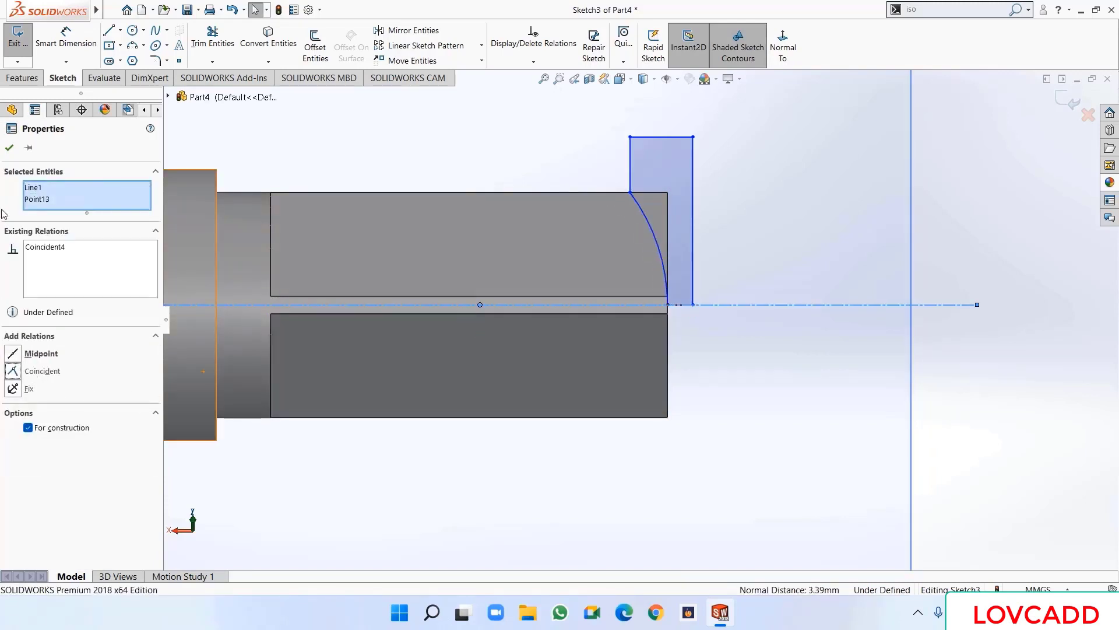
pyautogui.click(9, 149)
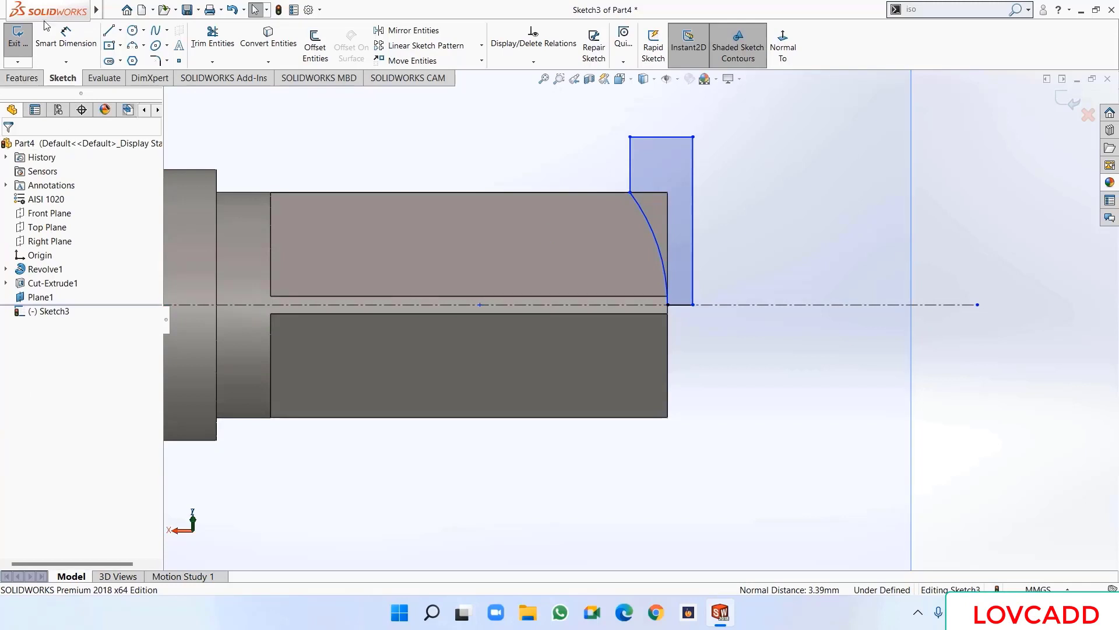
pyautogui.click(65, 36)
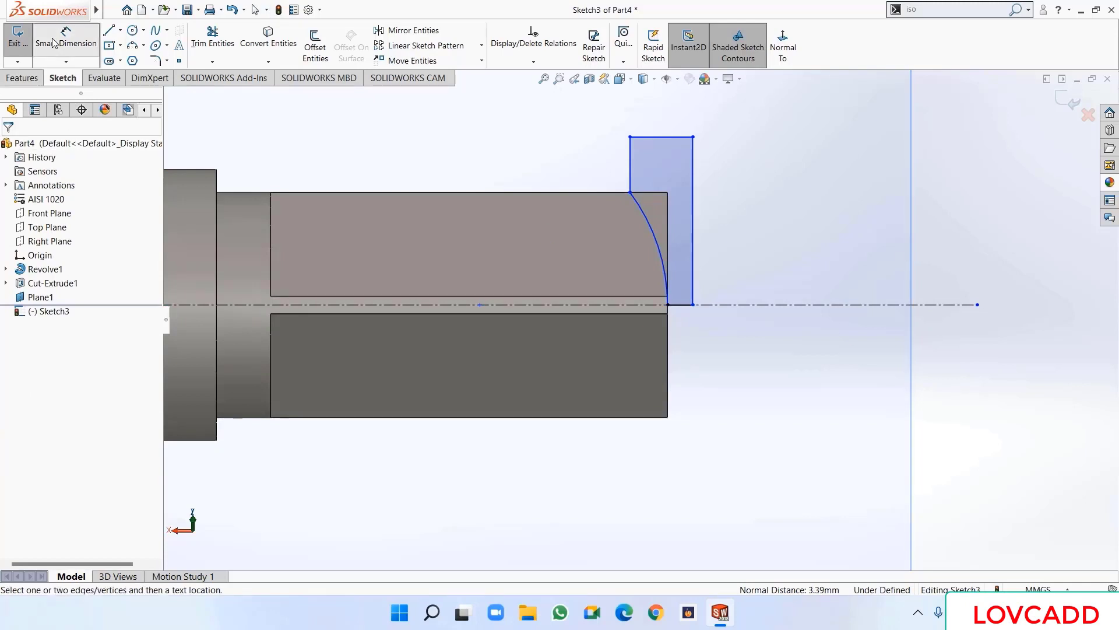
# - Dimension the bottom line and the left vertical line to 2 mm each
pyautogui.click(680, 305)
pyautogui.click(677, 335)
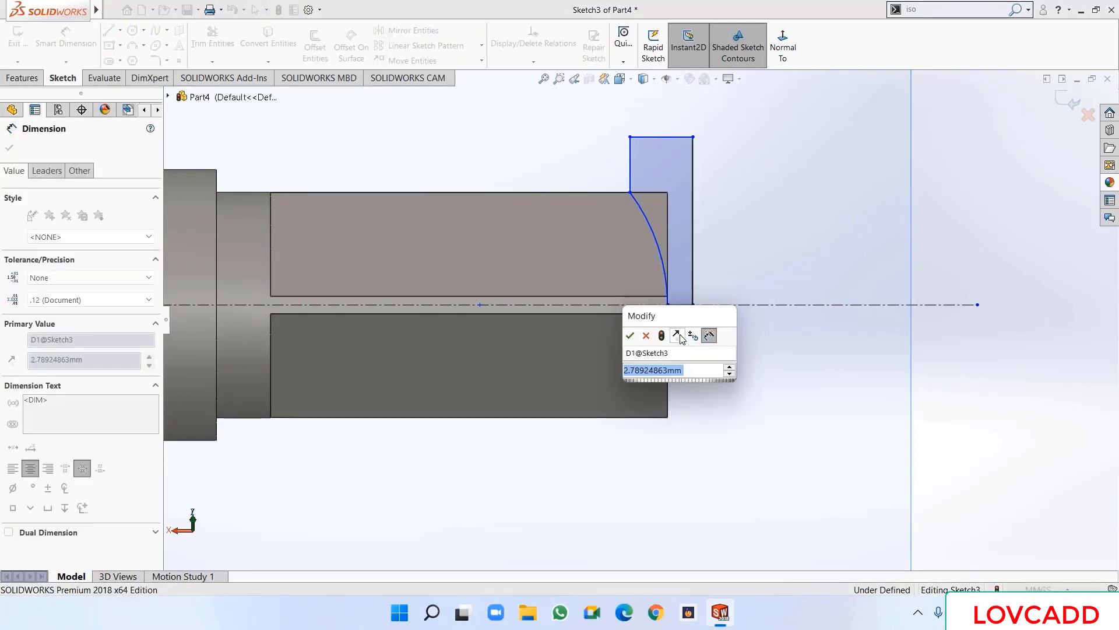
pyautogui.write('2')
pyautogui.press('Return')
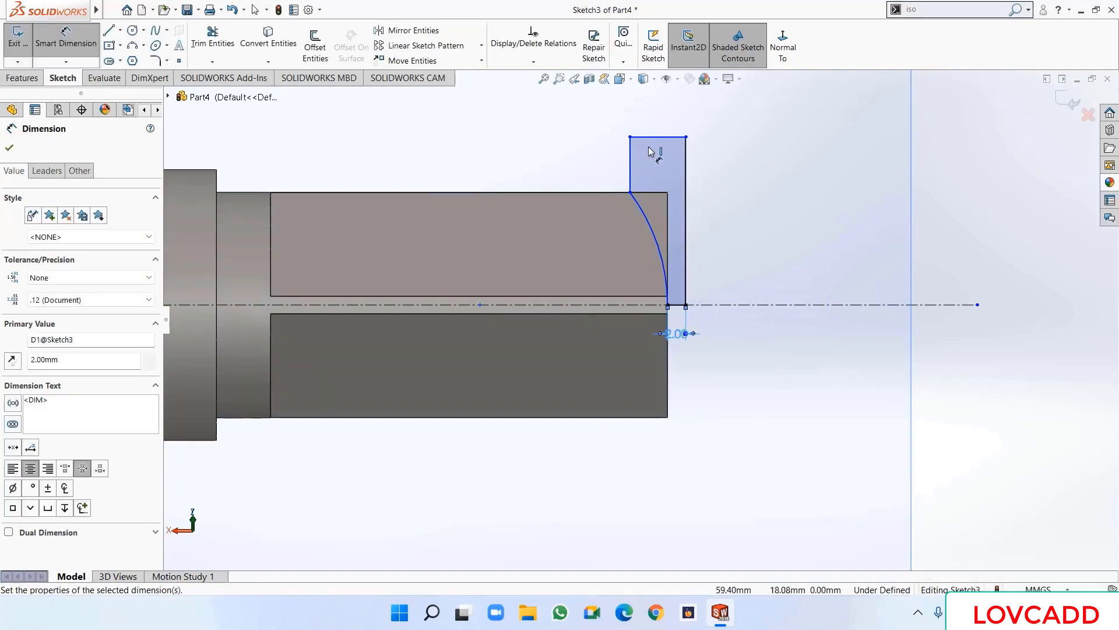
pyautogui.click(633, 175)
pyautogui.click(601, 175)
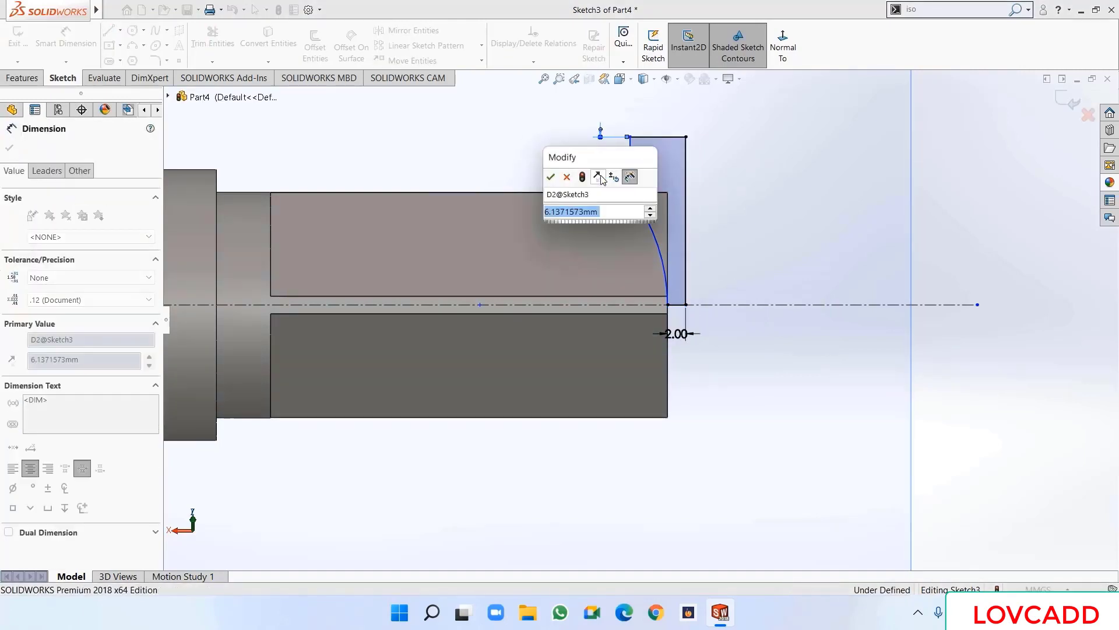
pyautogui.write('2')
pyautogui.press('Return')
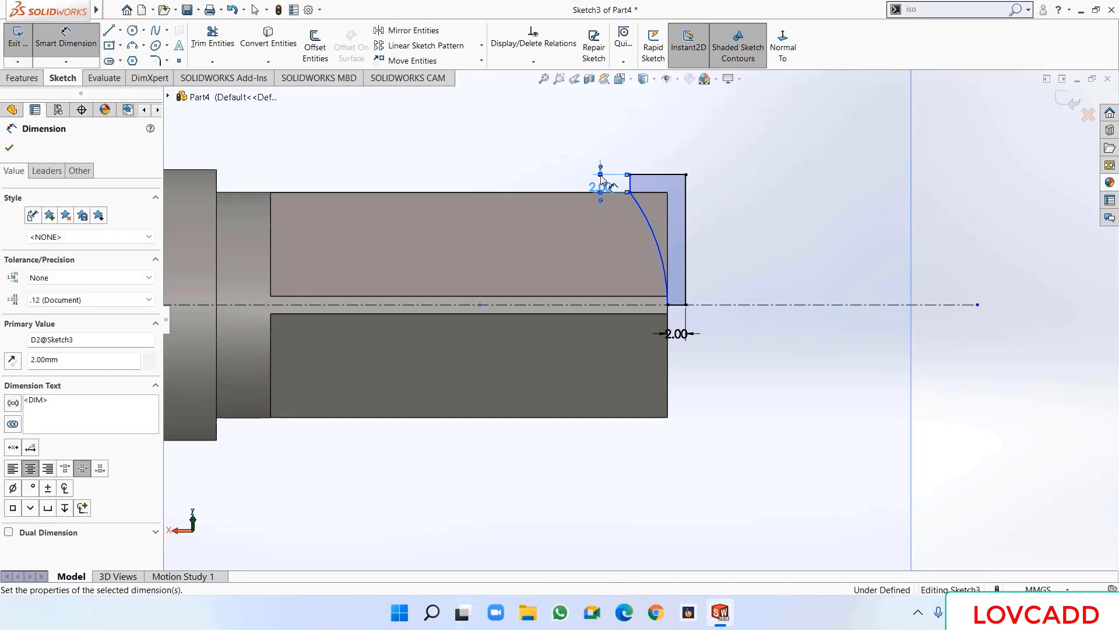
pyautogui.click(10, 148)
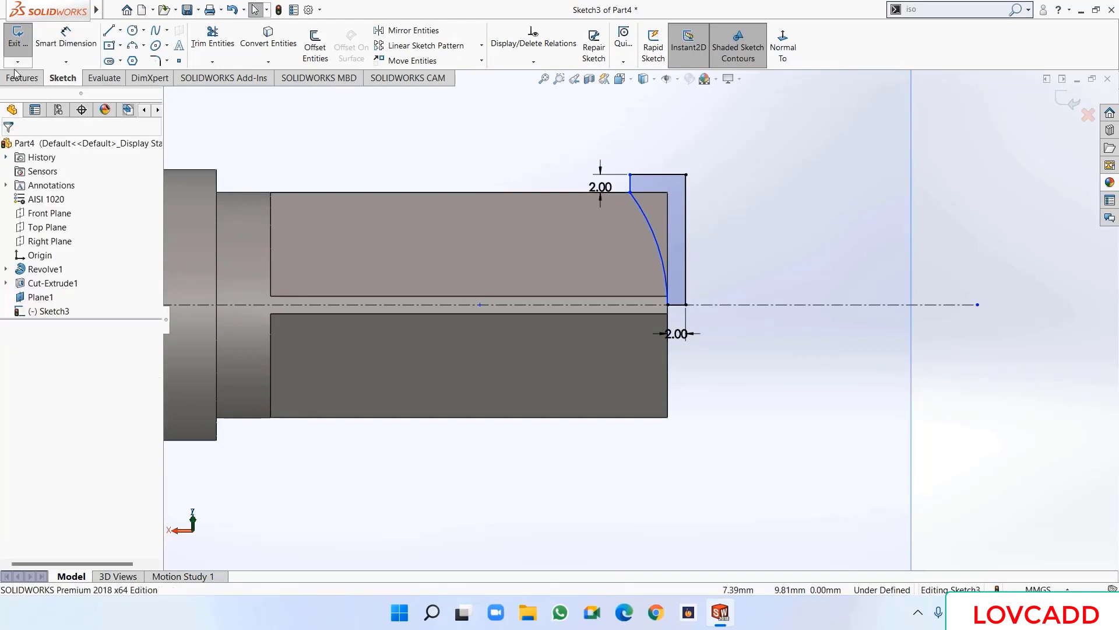
# - Dimension the arc radius to 25 mm
pyautogui.click(66, 40)
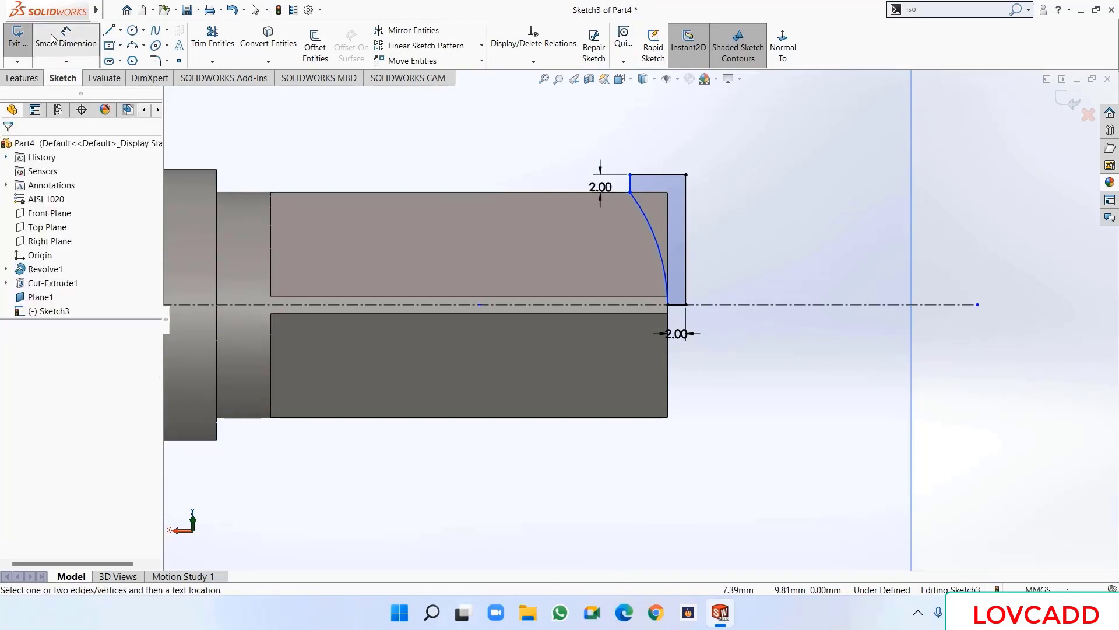
pyautogui.click(649, 229)
pyautogui.click(599, 267)
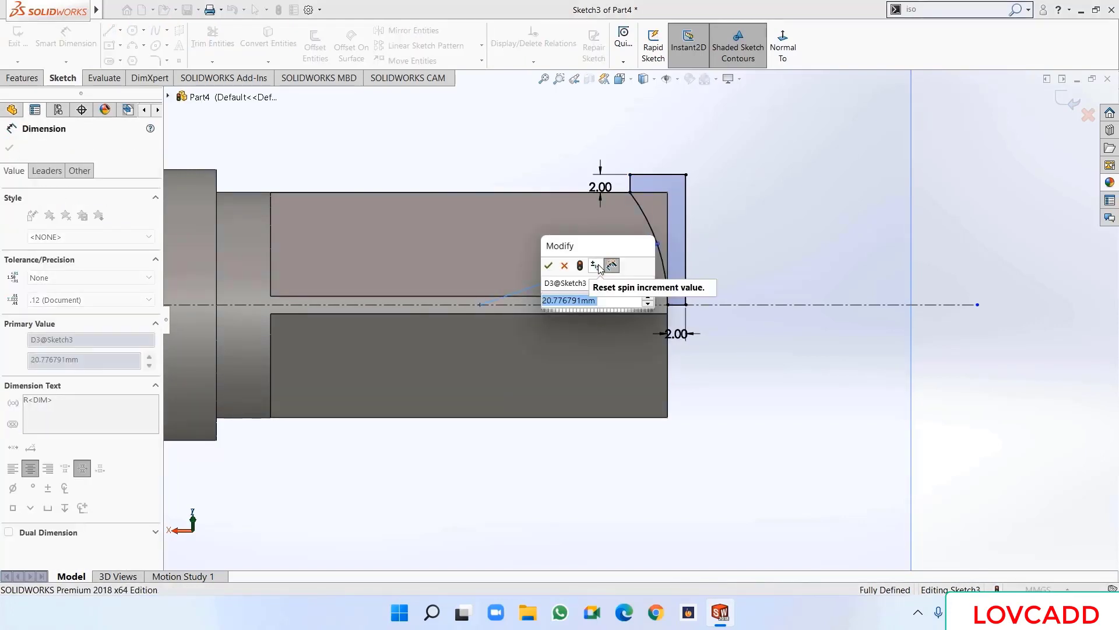
pyautogui.write('25')
pyautogui.press('Return')
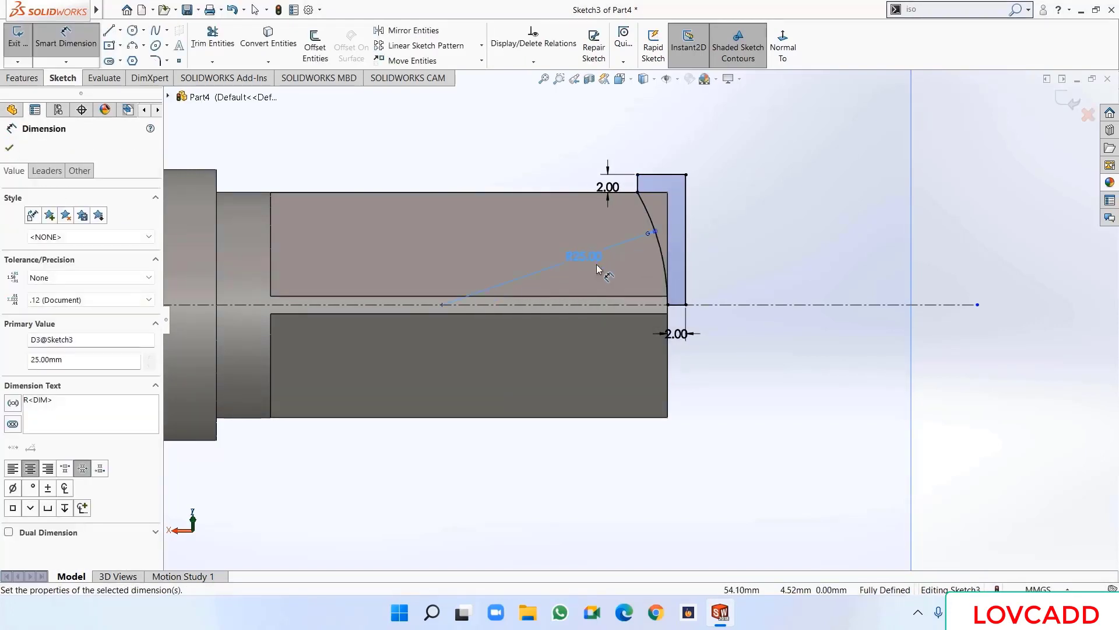
pyautogui.click(9, 149)
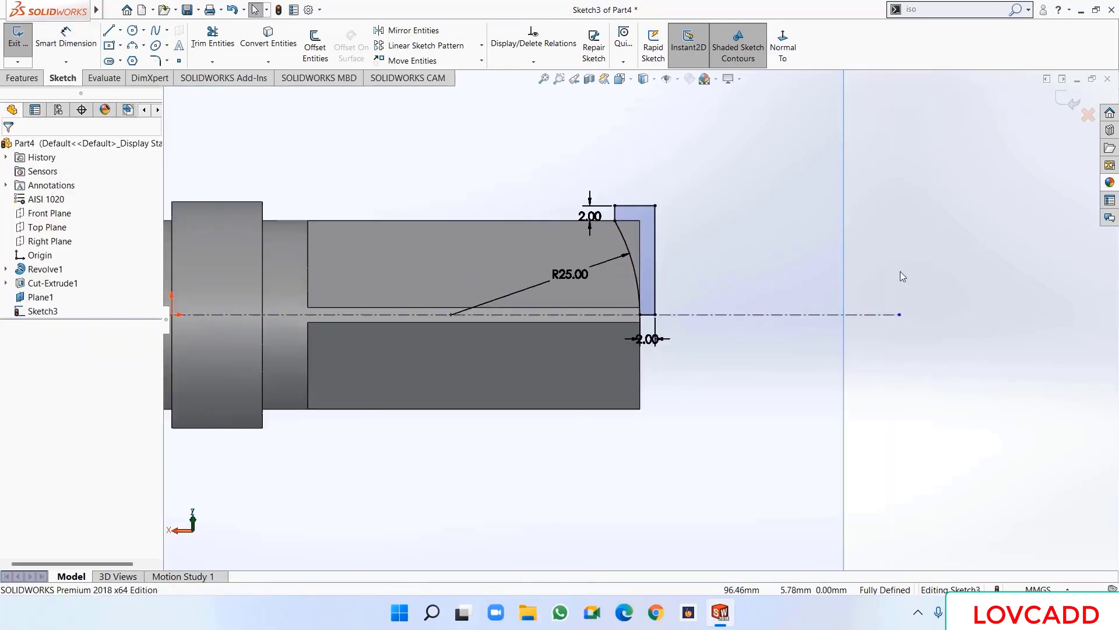
# - Revolve-cut Sketch3 360° about Line1 to round off the square end's tip
pyautogui.click(13, 81)
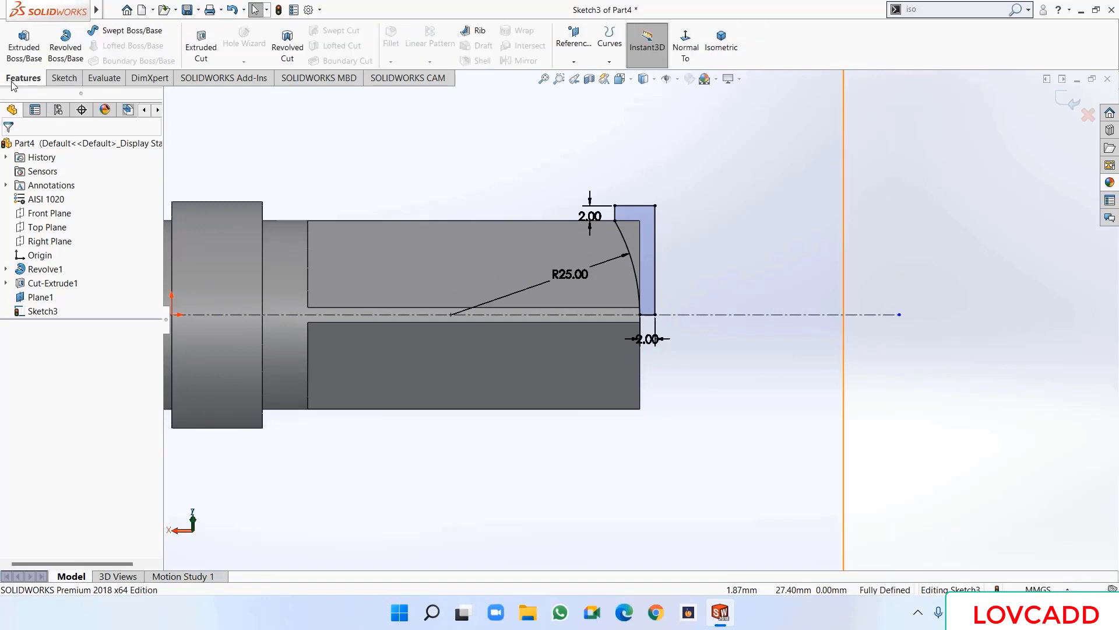
pyautogui.click(279, 52)
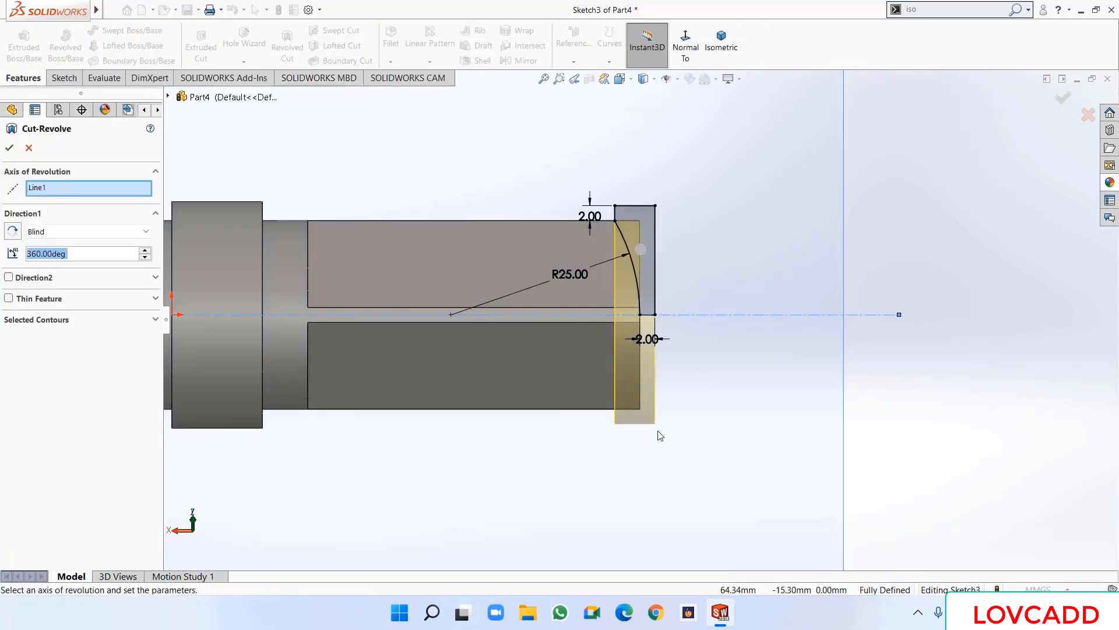
pyautogui.click(10, 148)
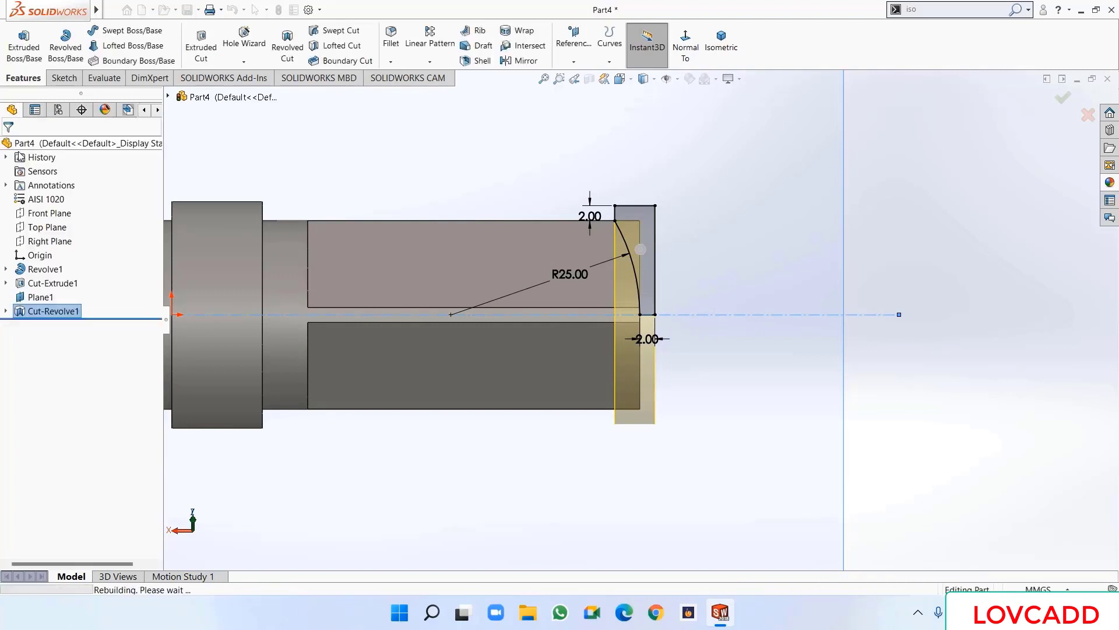
# - Zoom out and hide Plane1
pyautogui.press('z')
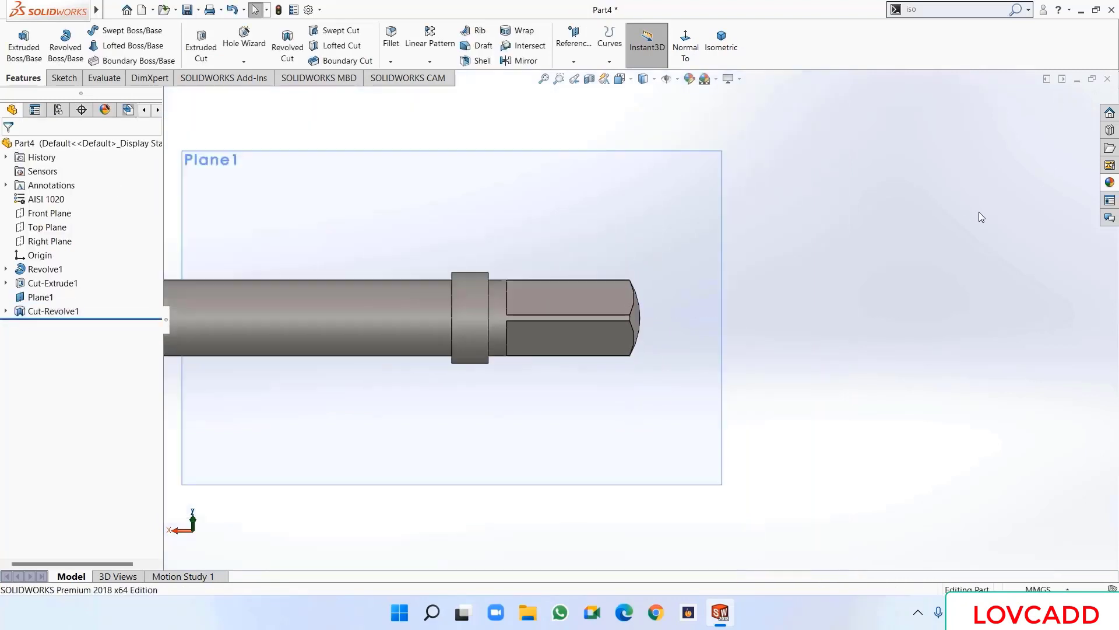
pyautogui.rightClick(40, 297)
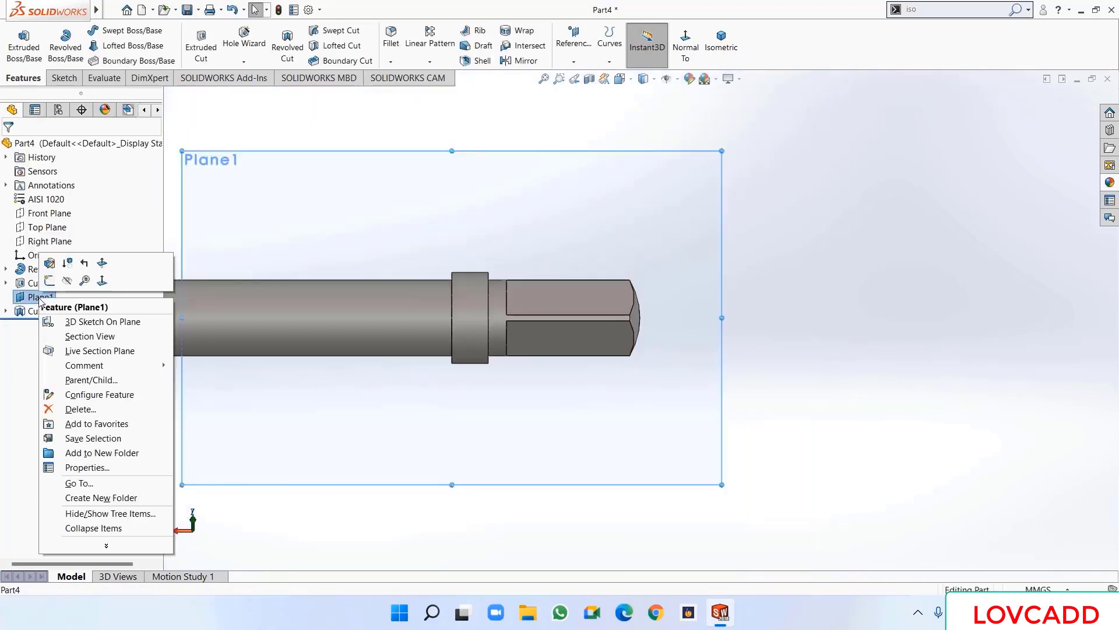
pyautogui.click(66, 282)
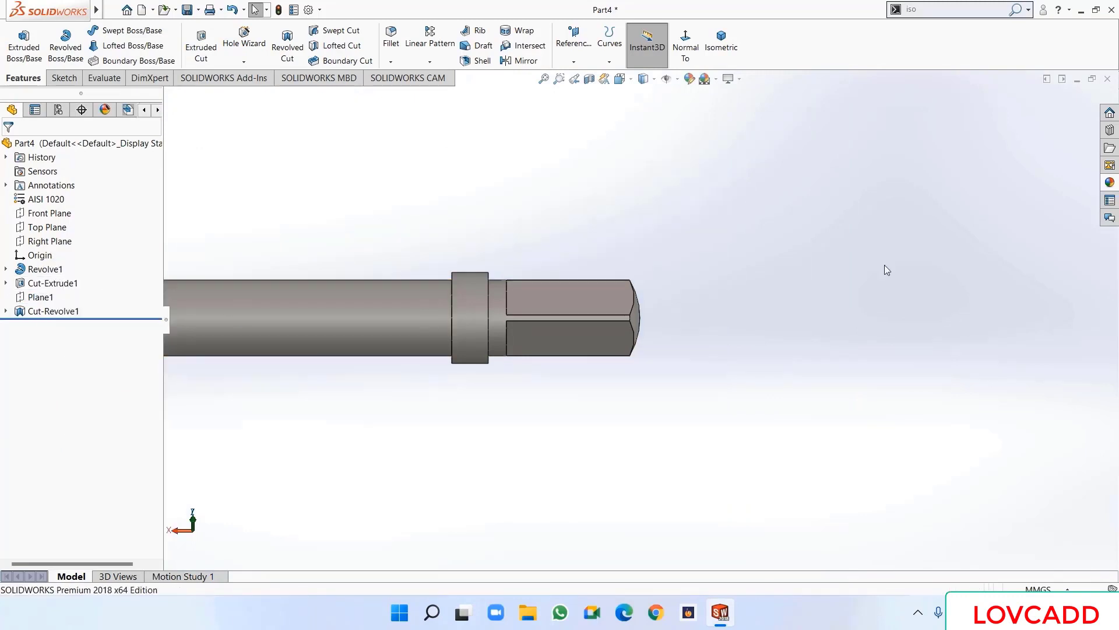
pyautogui.click(728, 52)
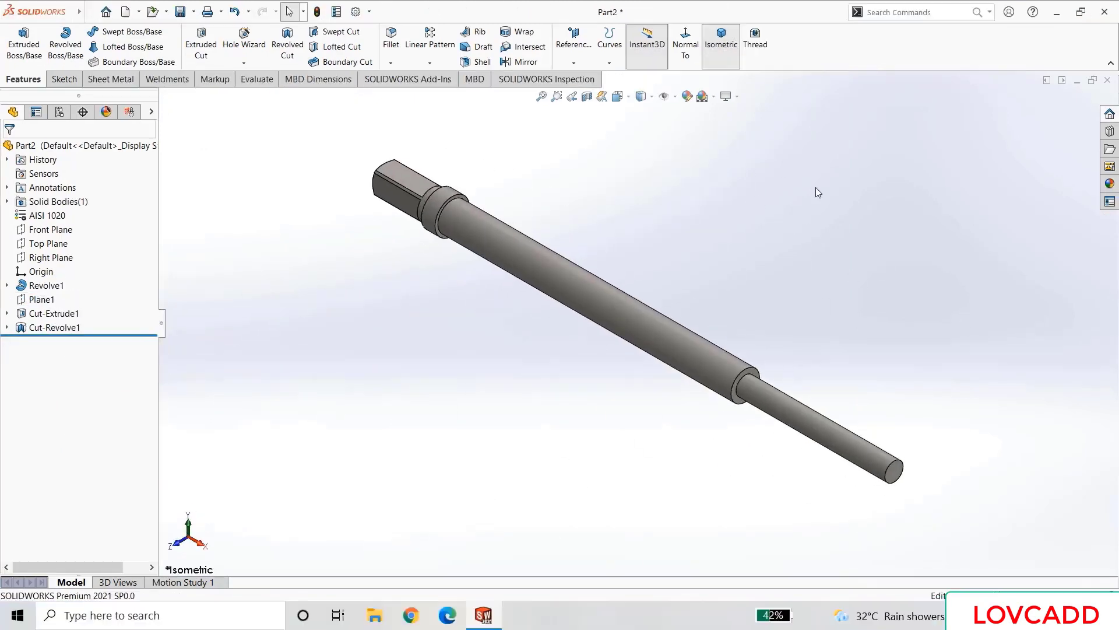
pyautogui.click(391, 39)
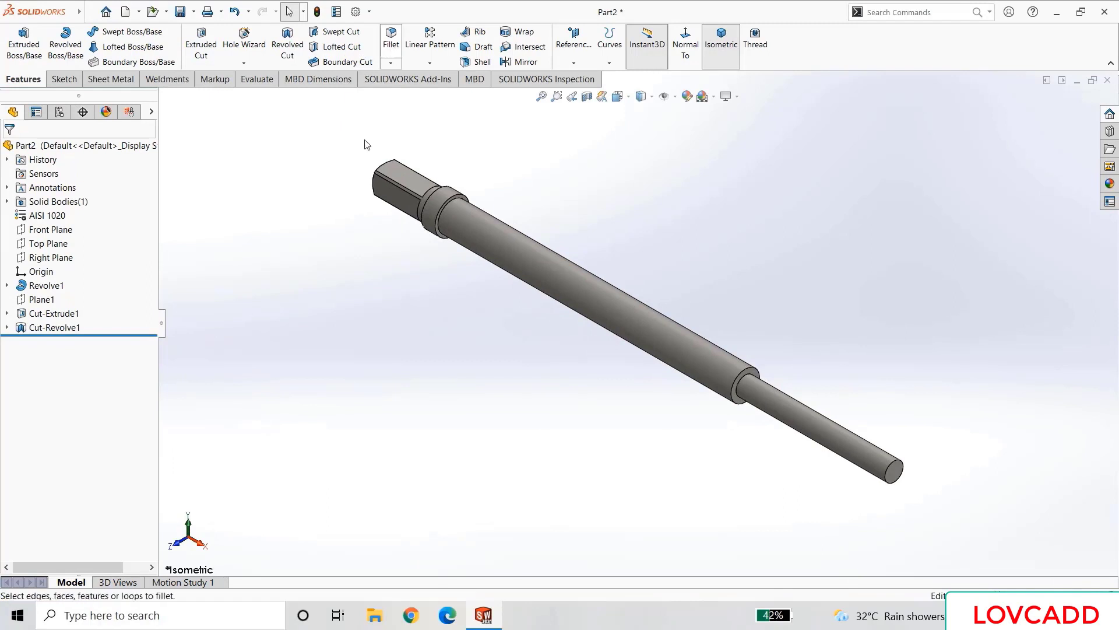
pyautogui.write('5')
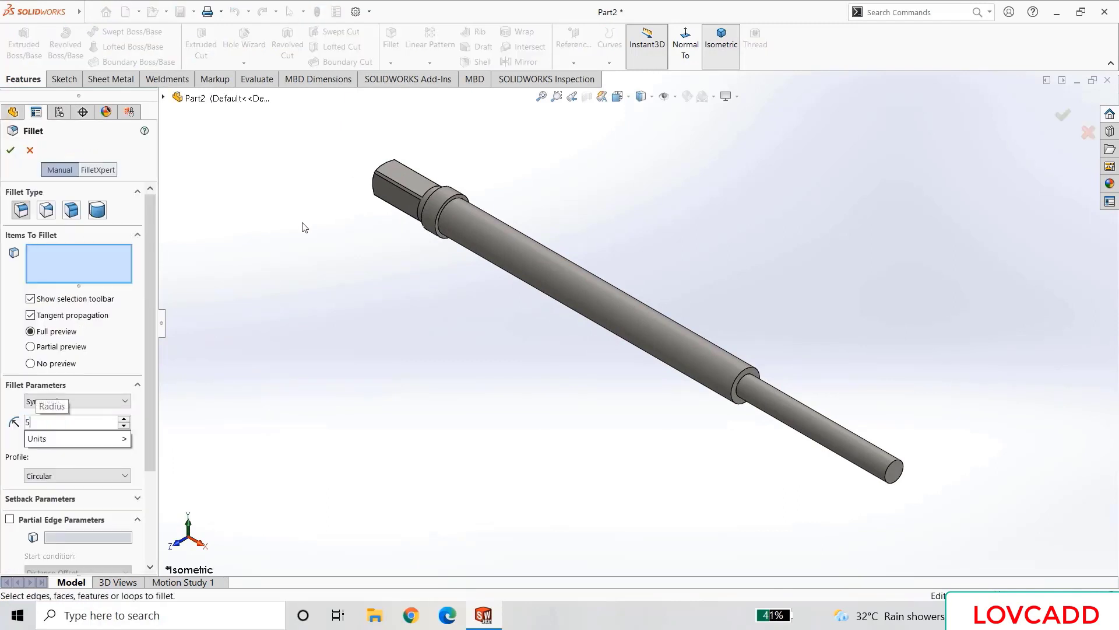
pyautogui.press('Return')
pyautogui.scroll(-5, 334, 237)
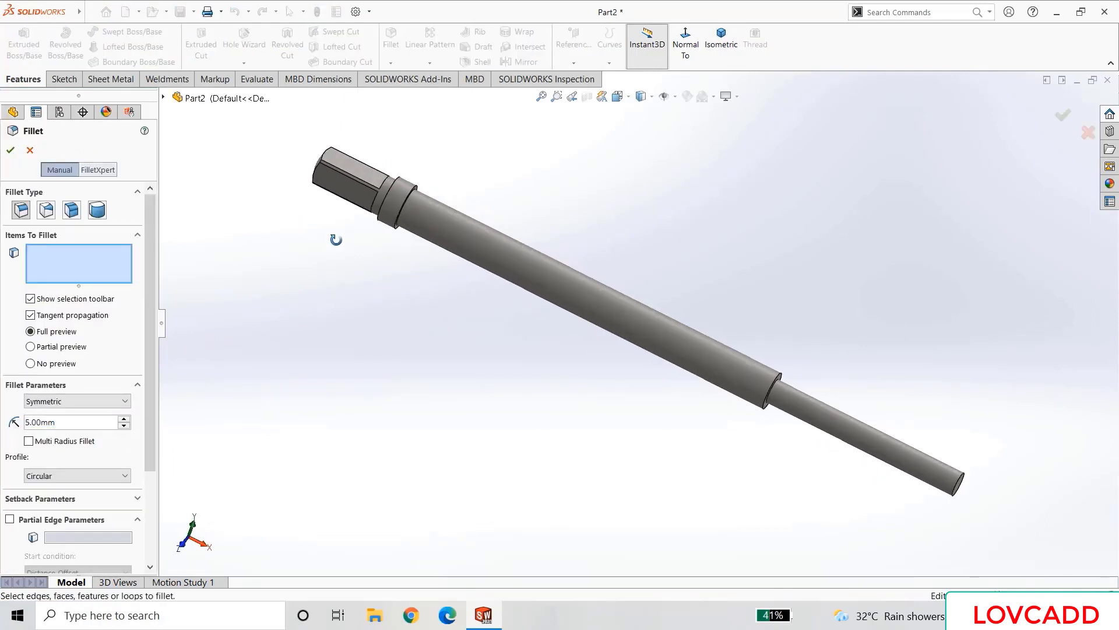
pyautogui.scroll(-3, 376, 204)
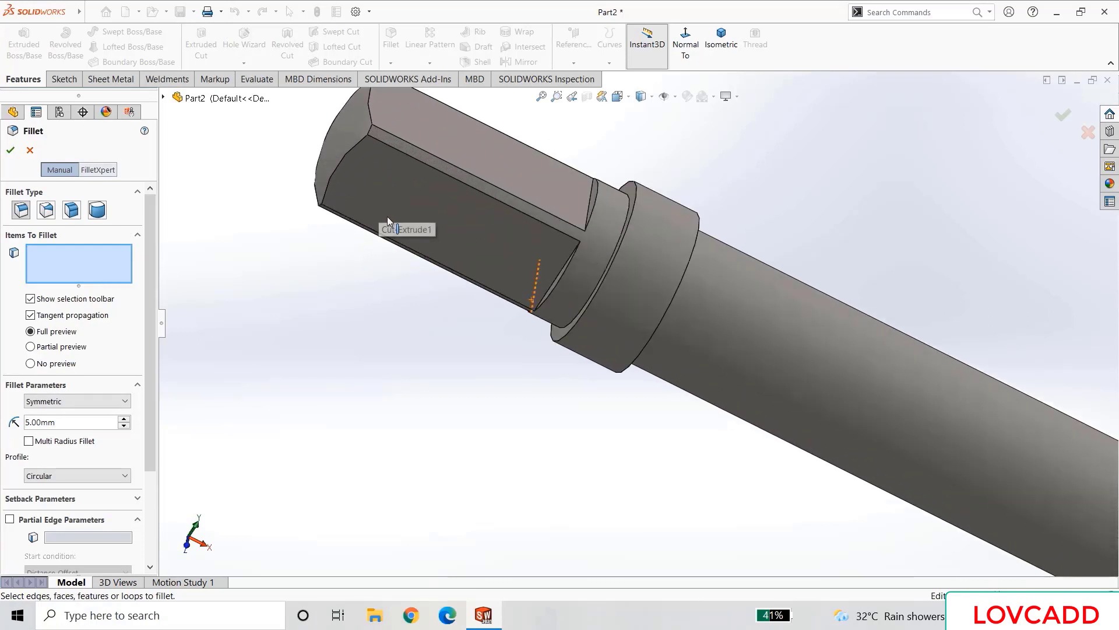
pyautogui.click(554, 278)
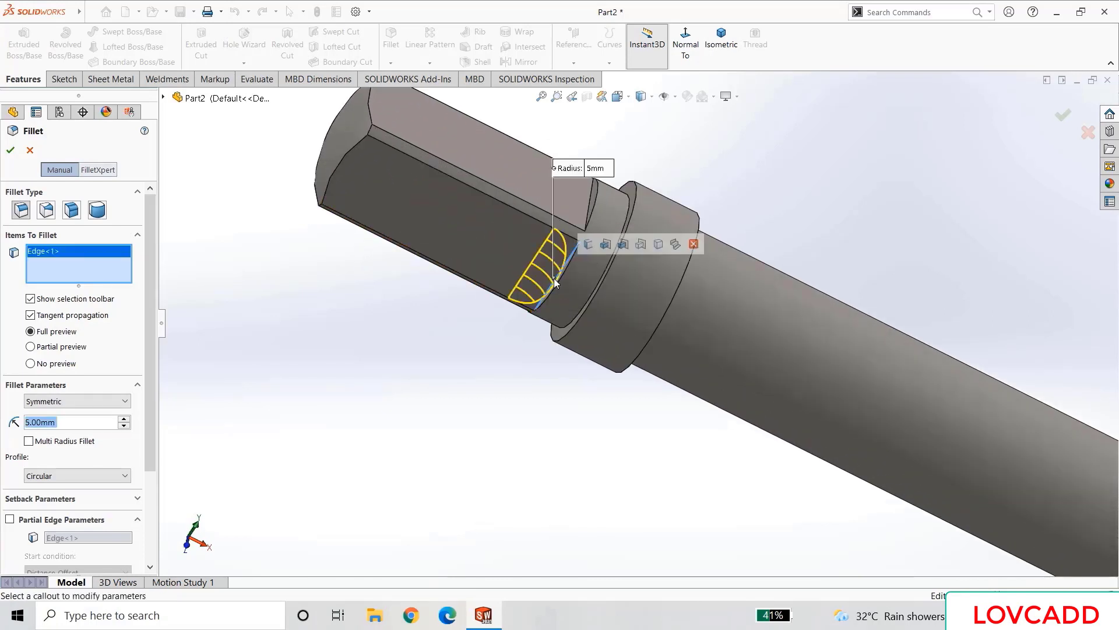
pyautogui.click(590, 192)
pyautogui.scroll(-2, 487, 313)
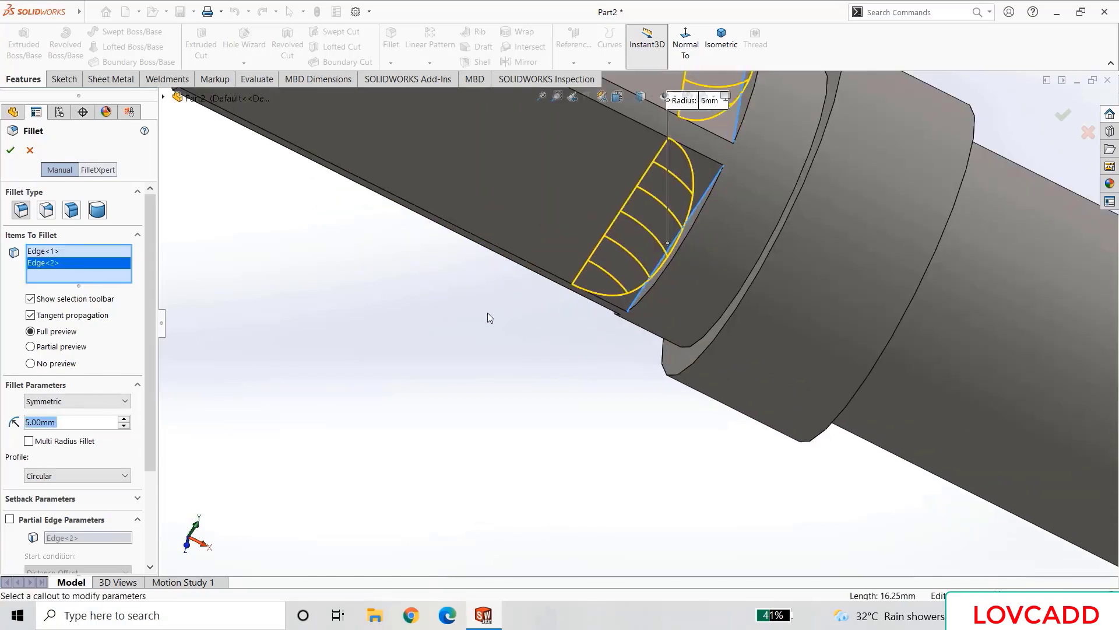
pyautogui.scroll(6, 487, 313)
pyautogui.moveTo(488, 312); pyautogui.dragTo(587, 200, button='middle')
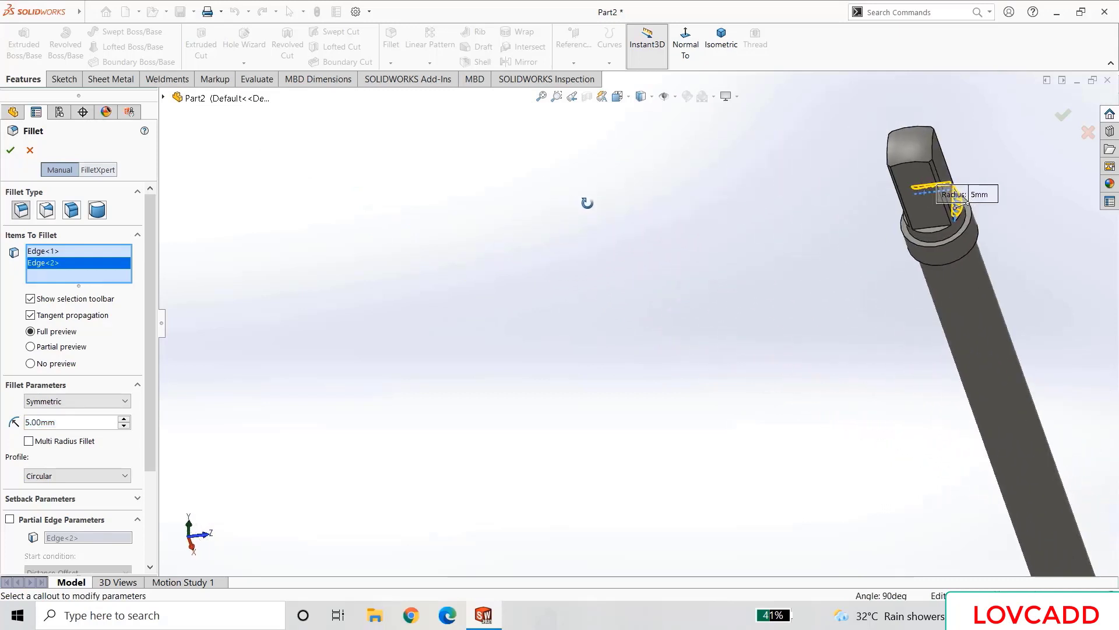
pyautogui.click(932, 229)
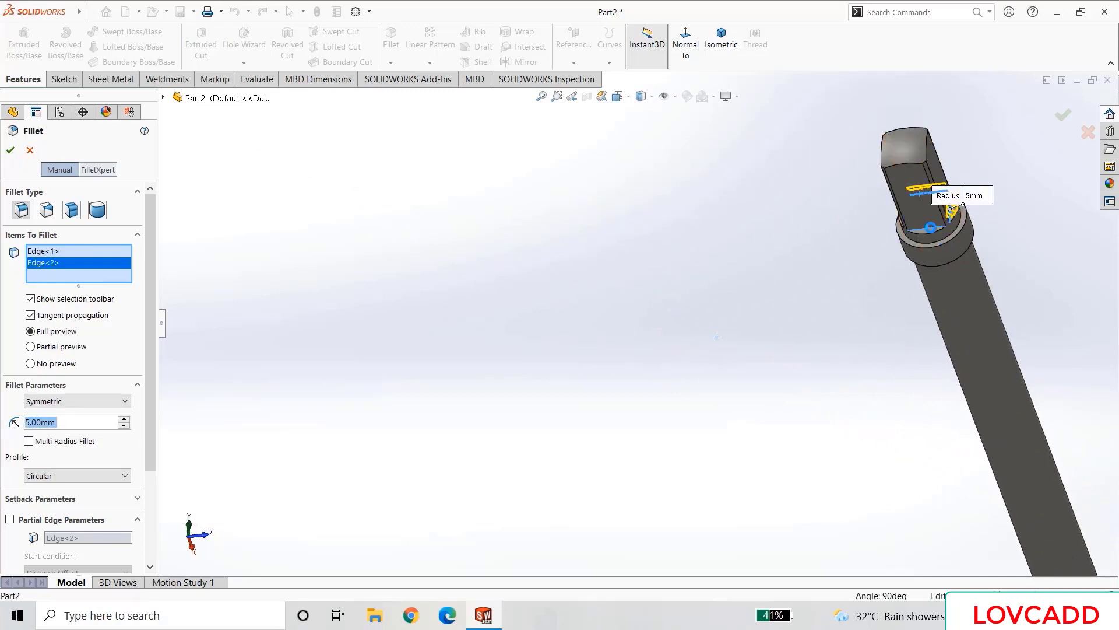
pyautogui.moveTo(750, 268); pyautogui.dragTo(859, 283, button='middle')
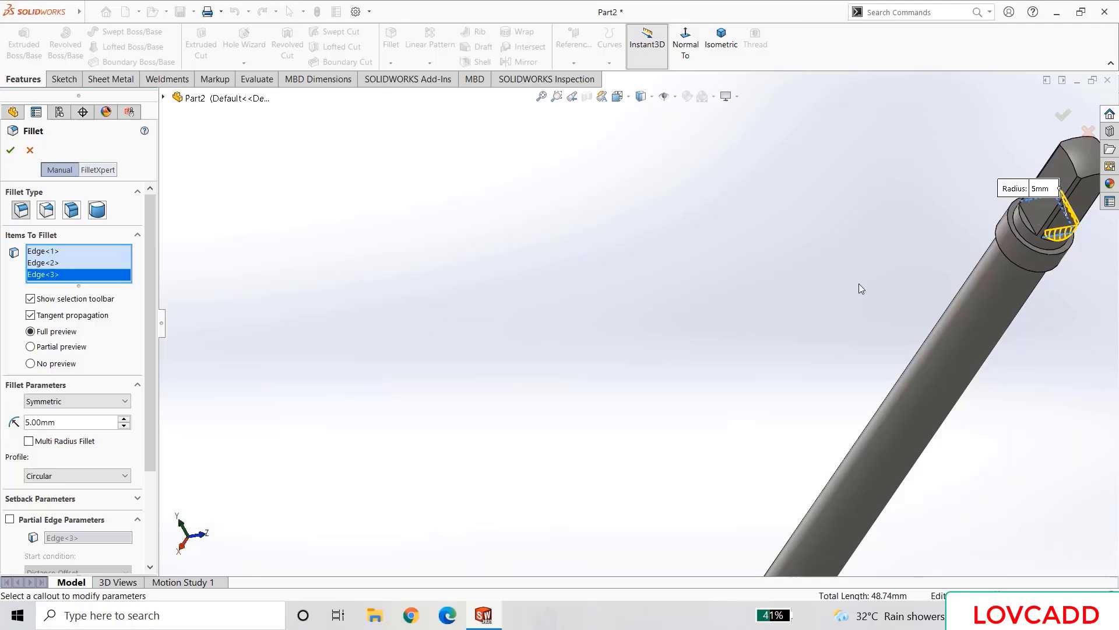
pyautogui.click(1027, 218)
pyautogui.click(10, 149)
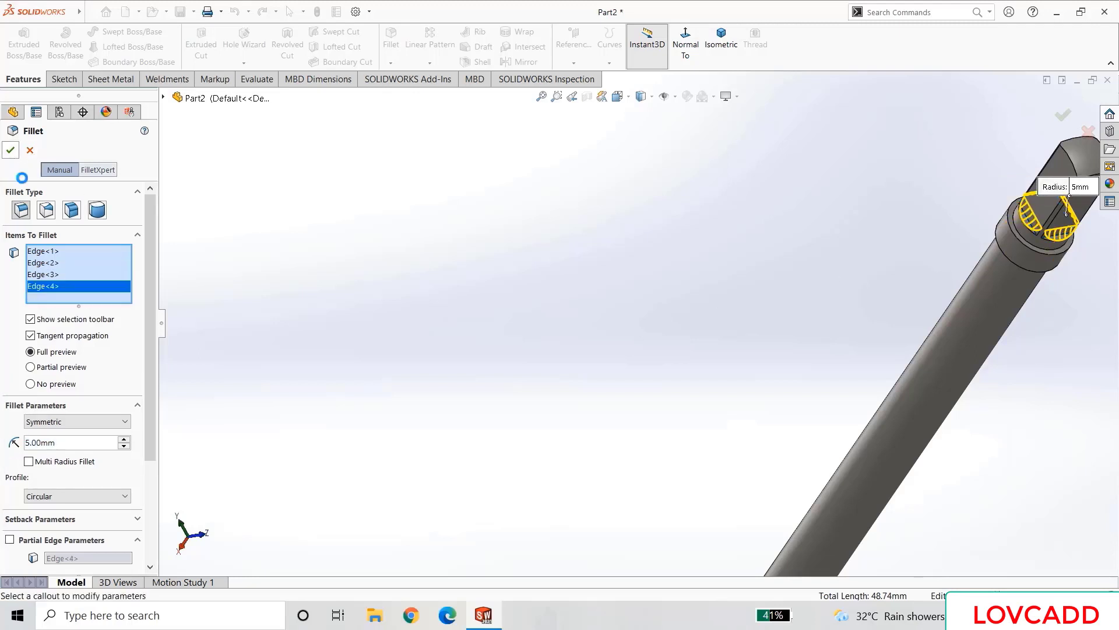
pyautogui.click(712, 39)
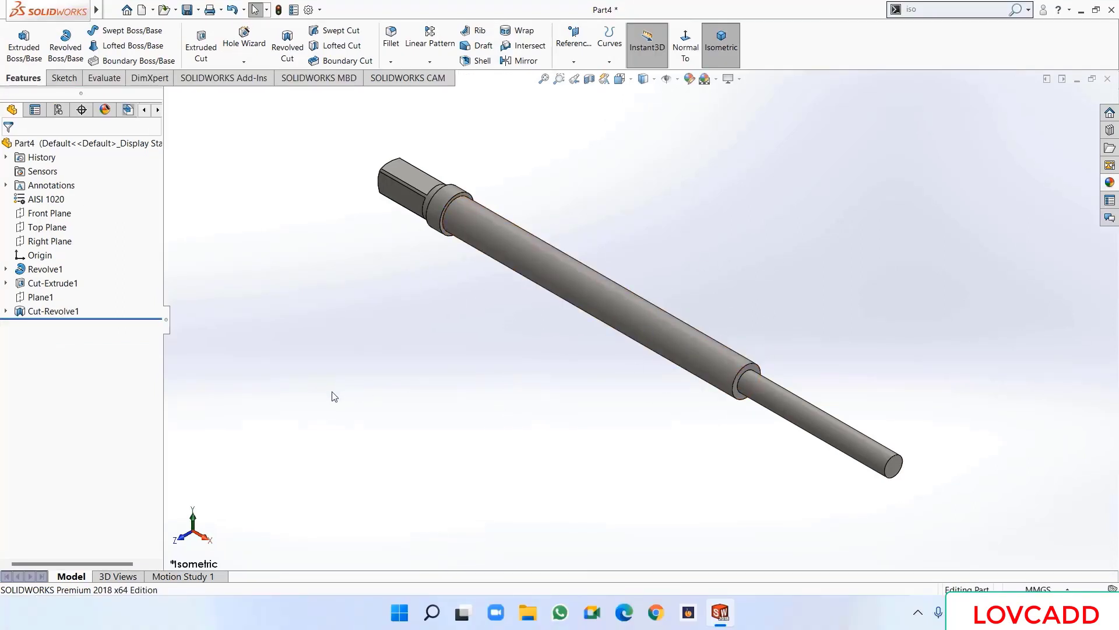
# - Add Plane2 offset 30 mm from the shaft's shoulder face, then select Plane2 in the tree
pyautogui.click(573, 62)
pyautogui.click(584, 76)
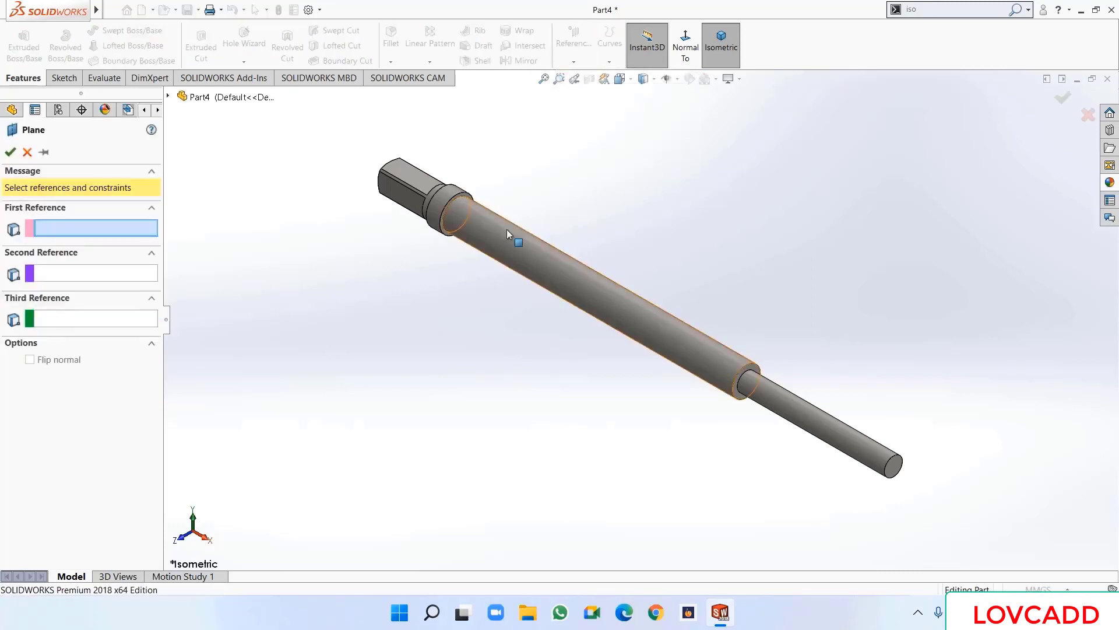
pyautogui.scroll(-3, 457, 261)
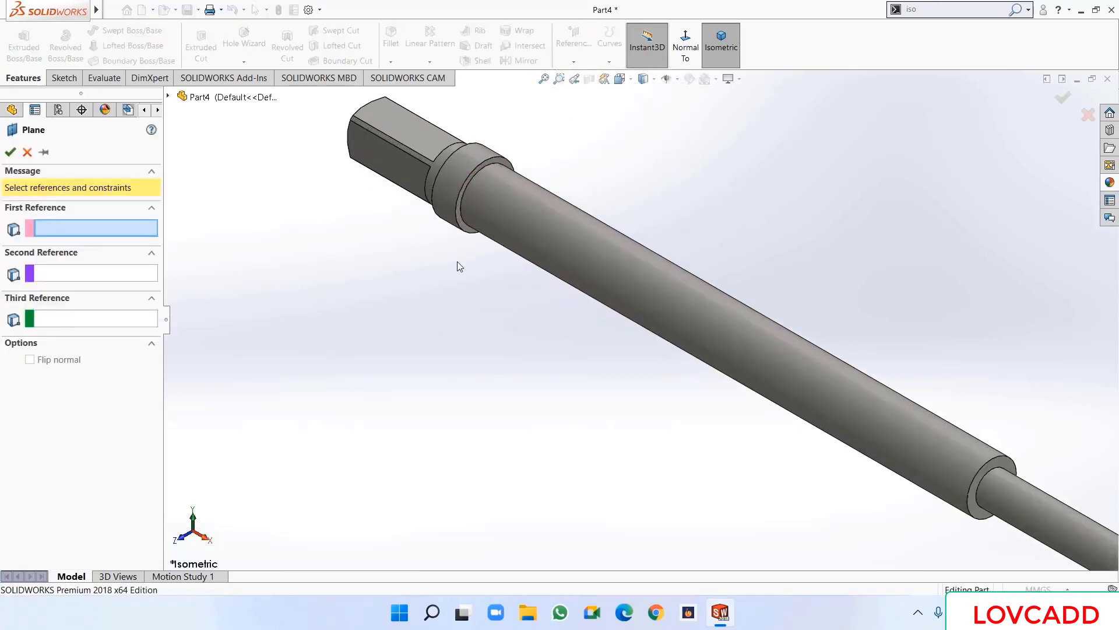
pyautogui.click(466, 233)
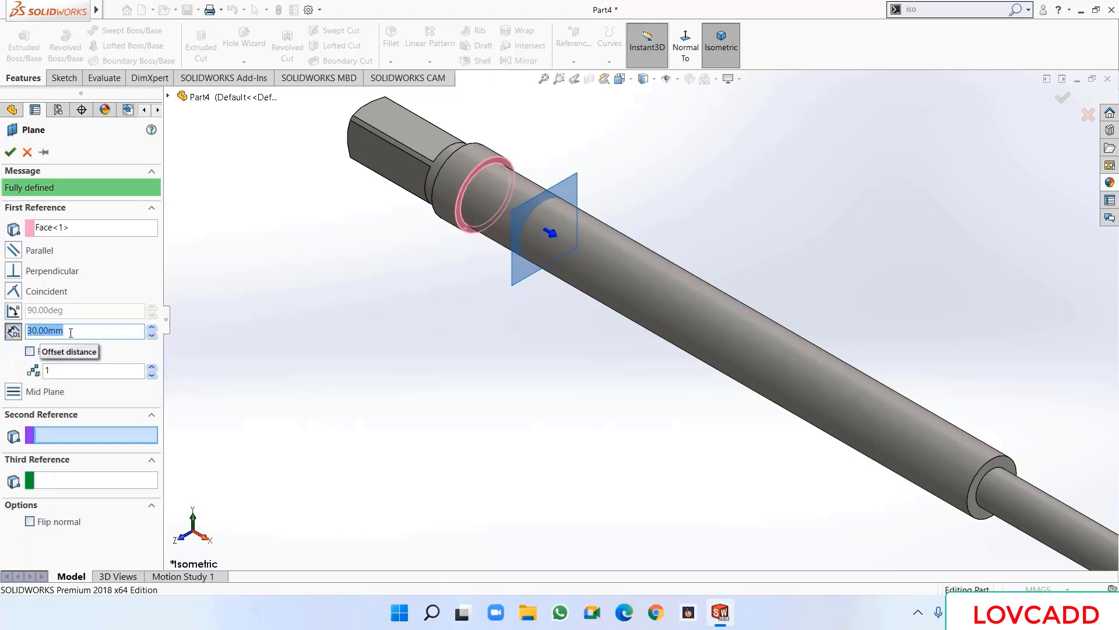
pyautogui.click(10, 155)
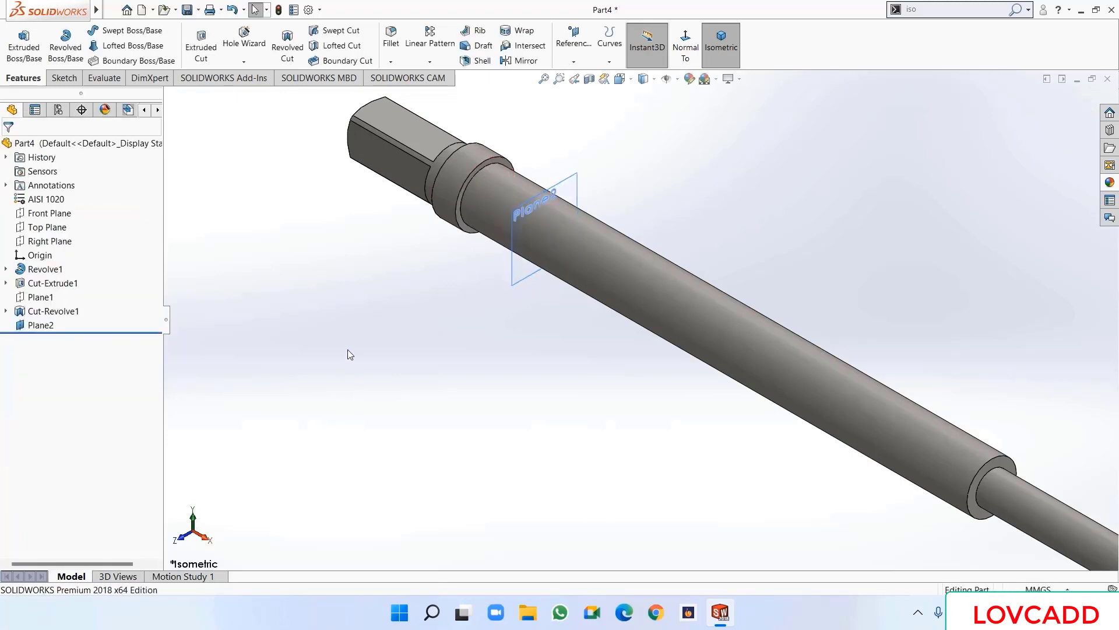
pyautogui.press('f')
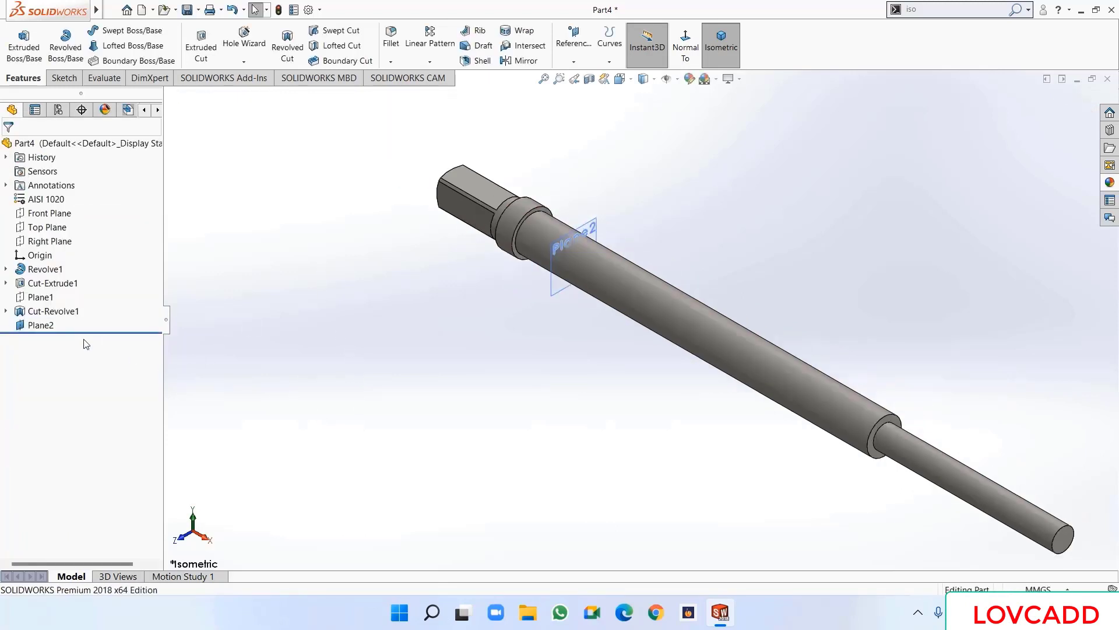
pyautogui.click(40, 325)
pyautogui.rightClick(41, 324)
# - Sketch on Plane2 and convert the shaft's step edge into a 25 mm circle with Convert Entities
pyautogui.click(70, 293)
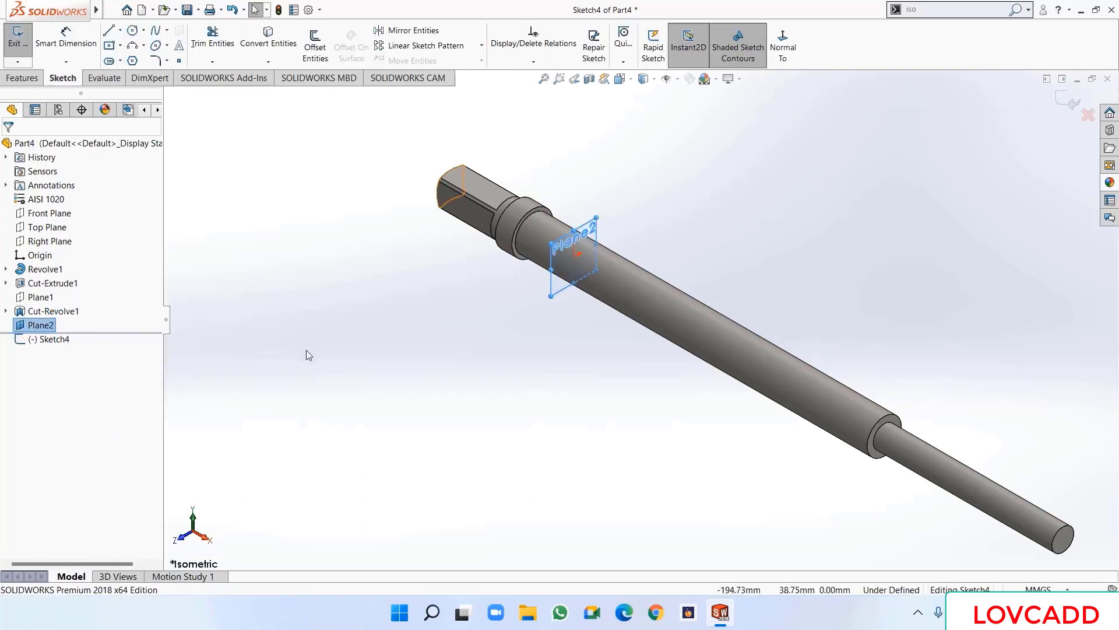
pyautogui.click(259, 41)
pyautogui.scroll(-5, 865, 495)
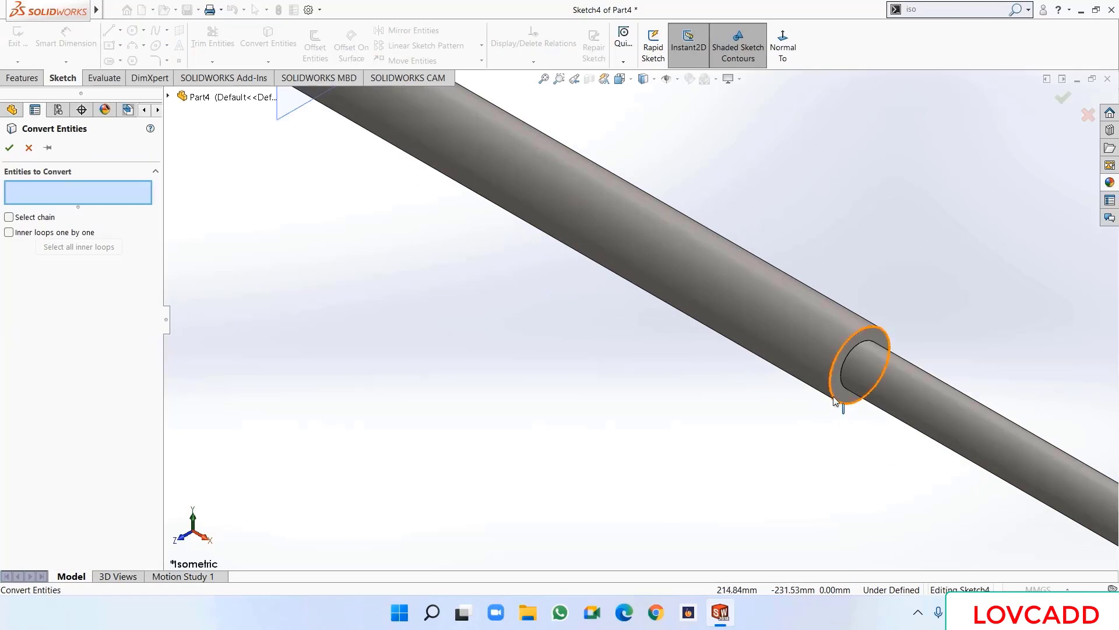
pyautogui.click(833, 401)
pyautogui.press('Return')
pyautogui.scroll(3, 663, 464)
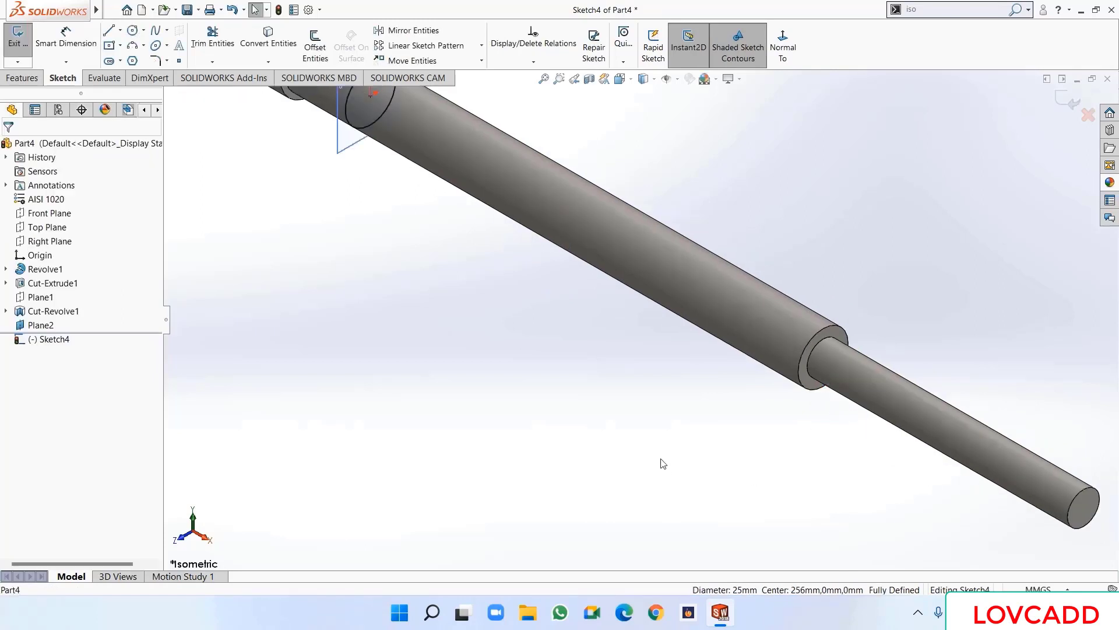
pyautogui.scroll(3, 663, 463)
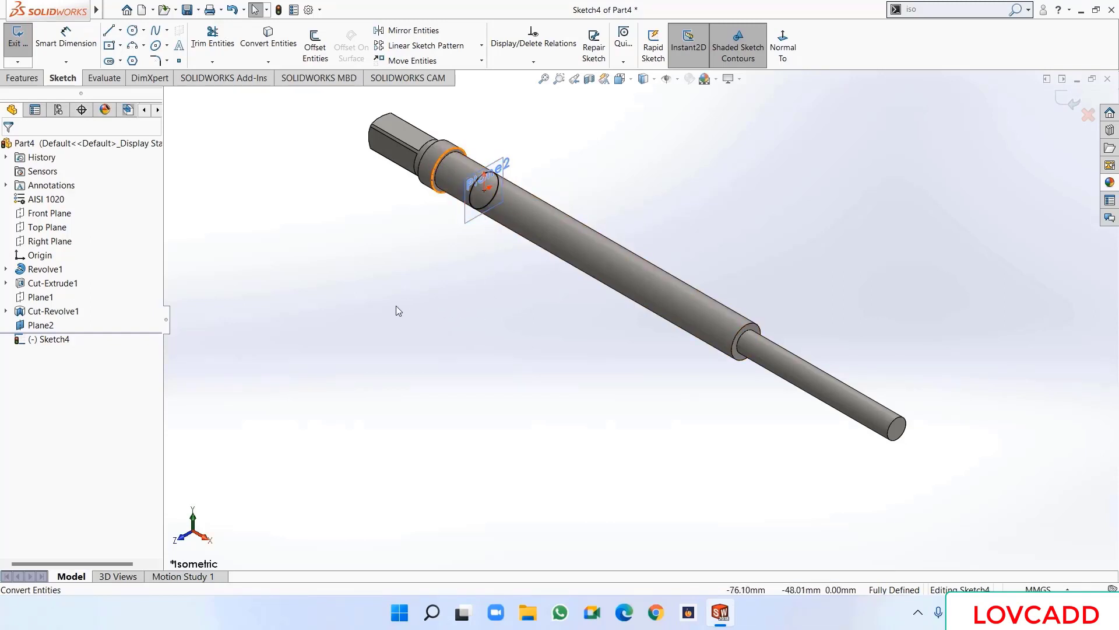
pyautogui.click(22, 78)
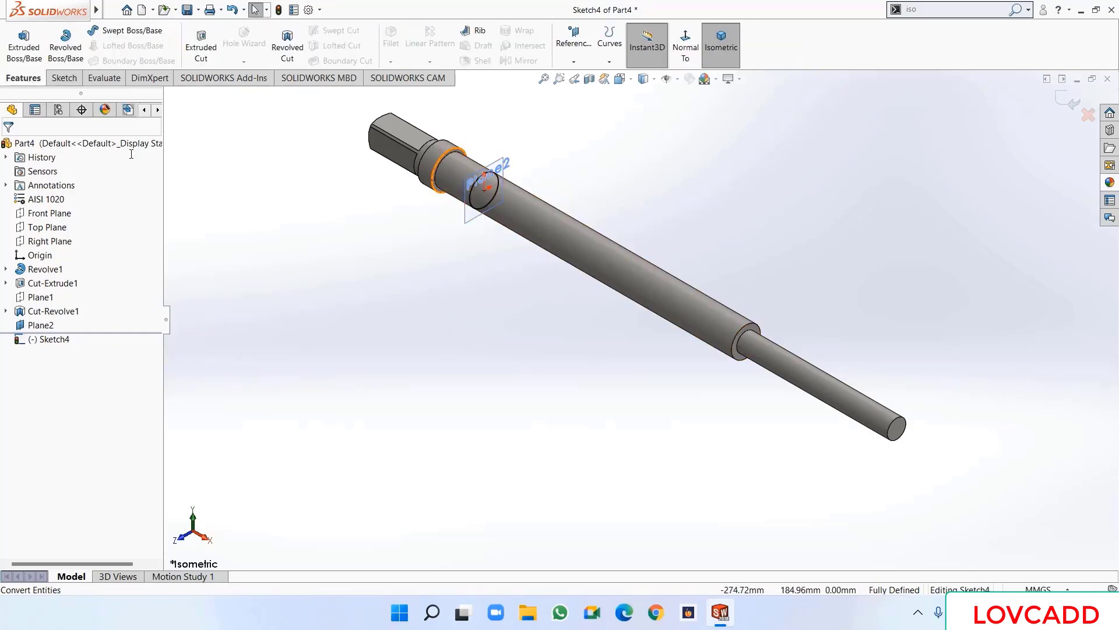
pyautogui.click(608, 63)
# - Create a Height and Pitch helix from the circle, 226 mm high with 4 mm pitch
pyautogui.click(624, 92)
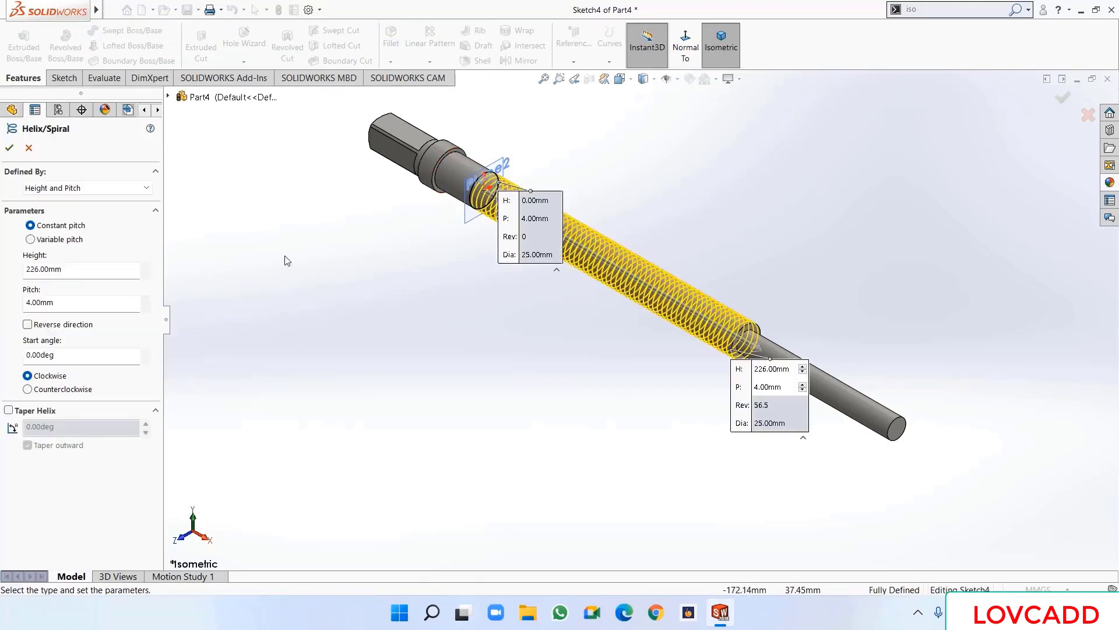
pyautogui.click(84, 188)
pyautogui.click(52, 198)
pyautogui.moveTo(66, 270); pyautogui.dragTo(19, 282)
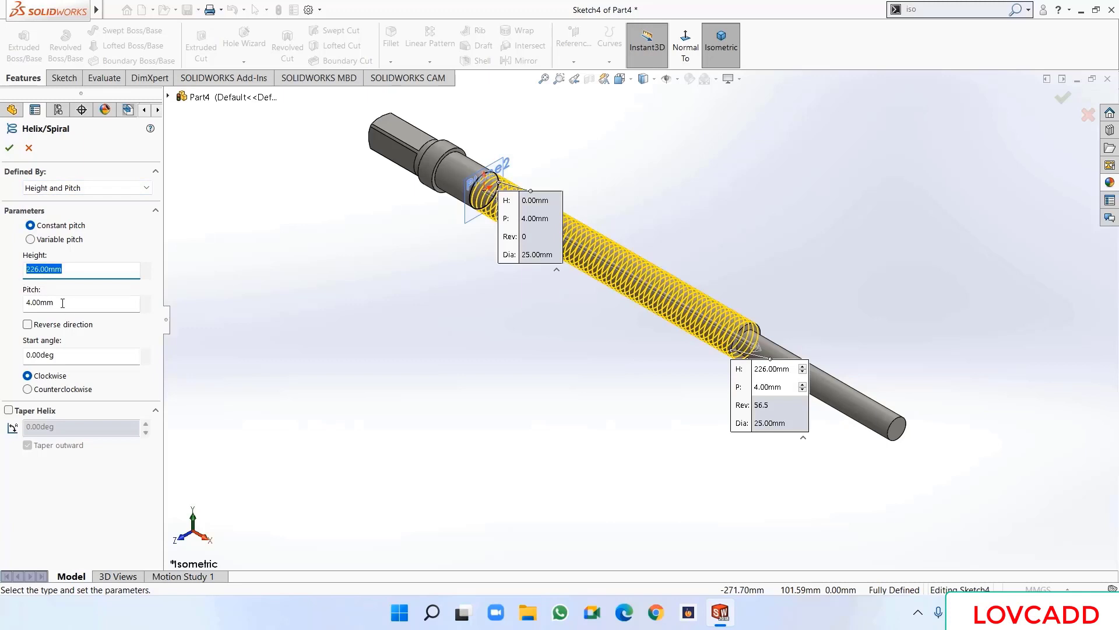
pyautogui.moveTo(62, 303); pyautogui.dragTo(3, 299)
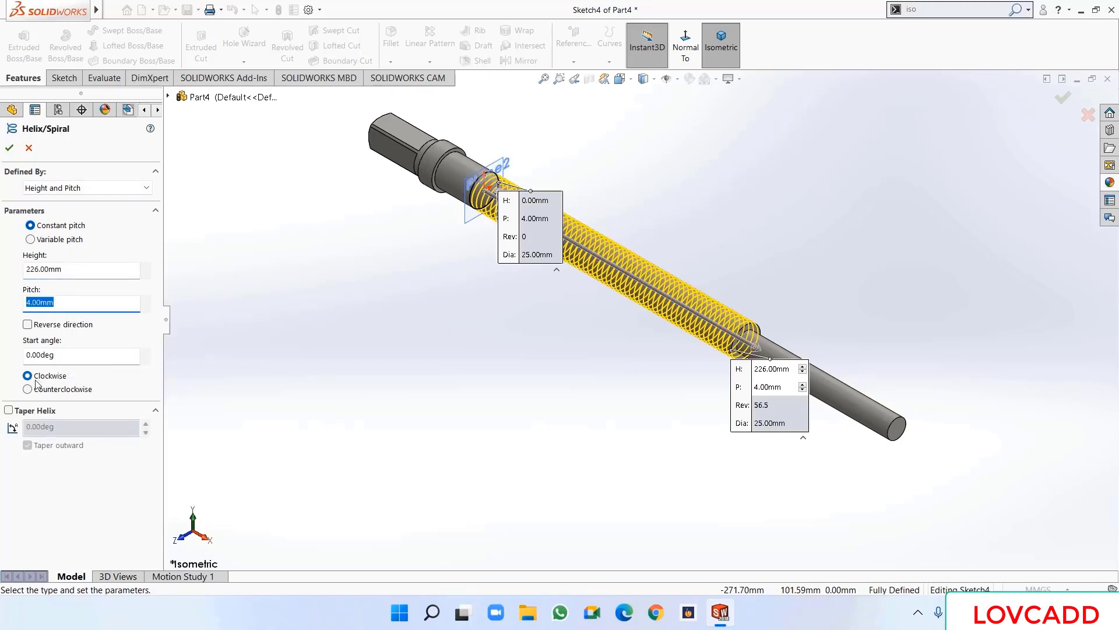
pyautogui.click(10, 148)
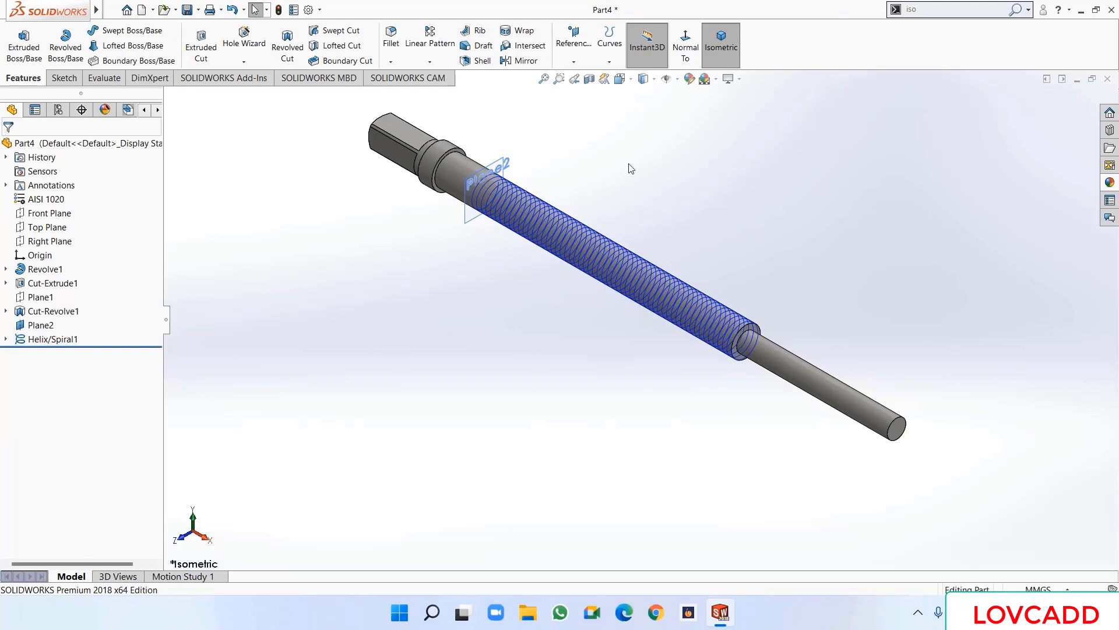
# - Hide Plane2 and start a sketch on the Top Plane viewed Normal To
pyautogui.rightClick(58, 330)
pyautogui.click(70, 313)
pyautogui.click(47, 227)
pyautogui.click(56, 207)
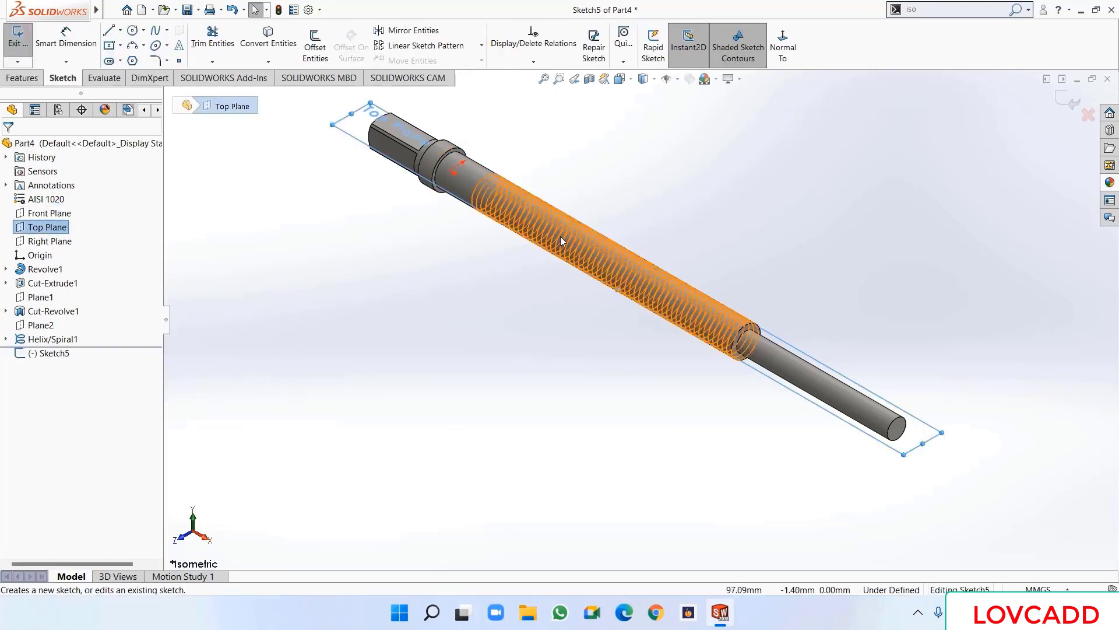
pyautogui.click(782, 39)
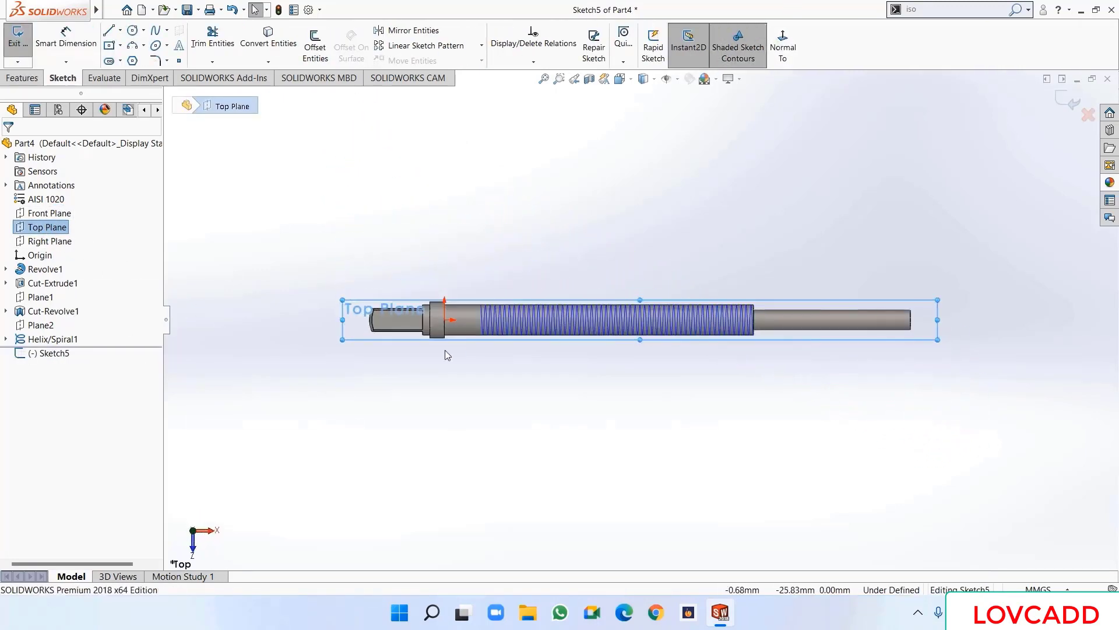
pyautogui.scroll(-5, 476, 324)
pyautogui.click(581, 185)
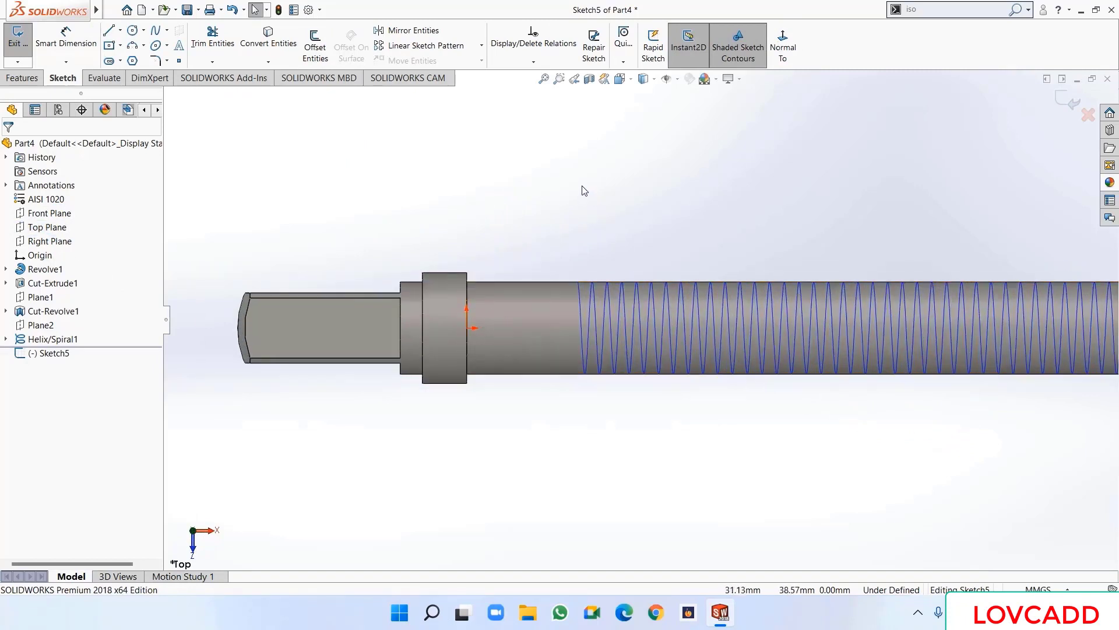
# - Draw a closed trapezoid thread profile with lines starting at the helix start
pyautogui.click(108, 31)
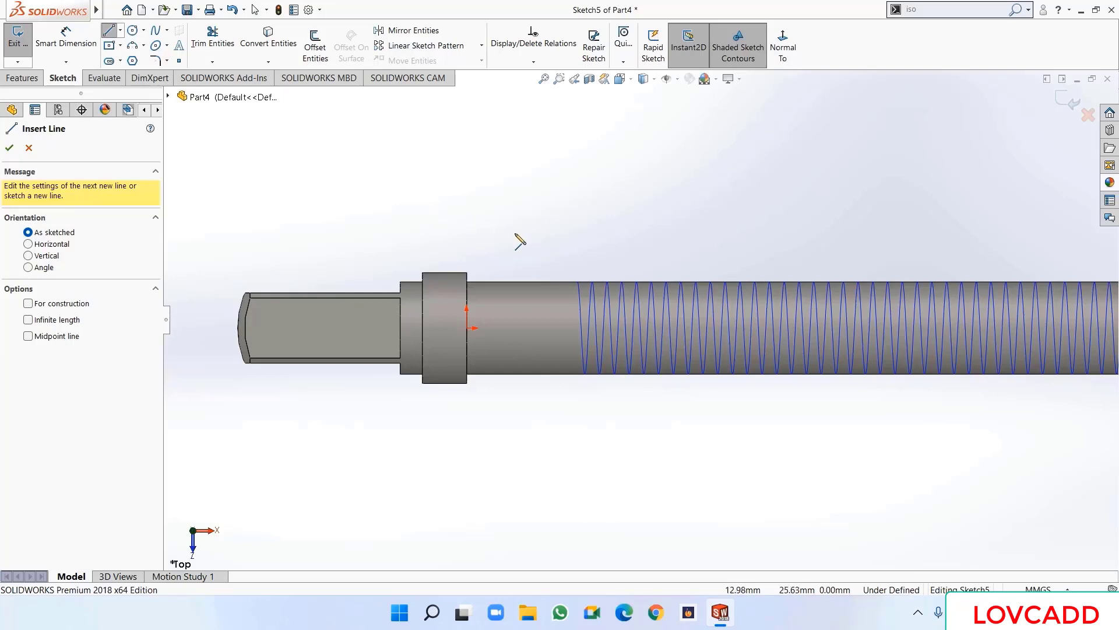
pyautogui.click(578, 282)
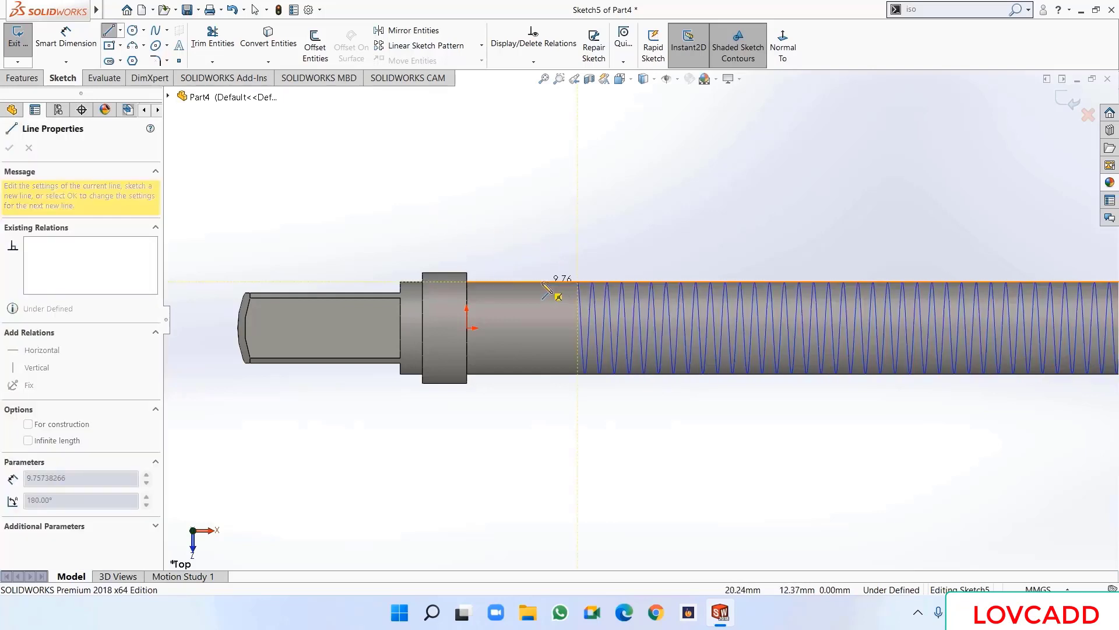
pyautogui.click(542, 282)
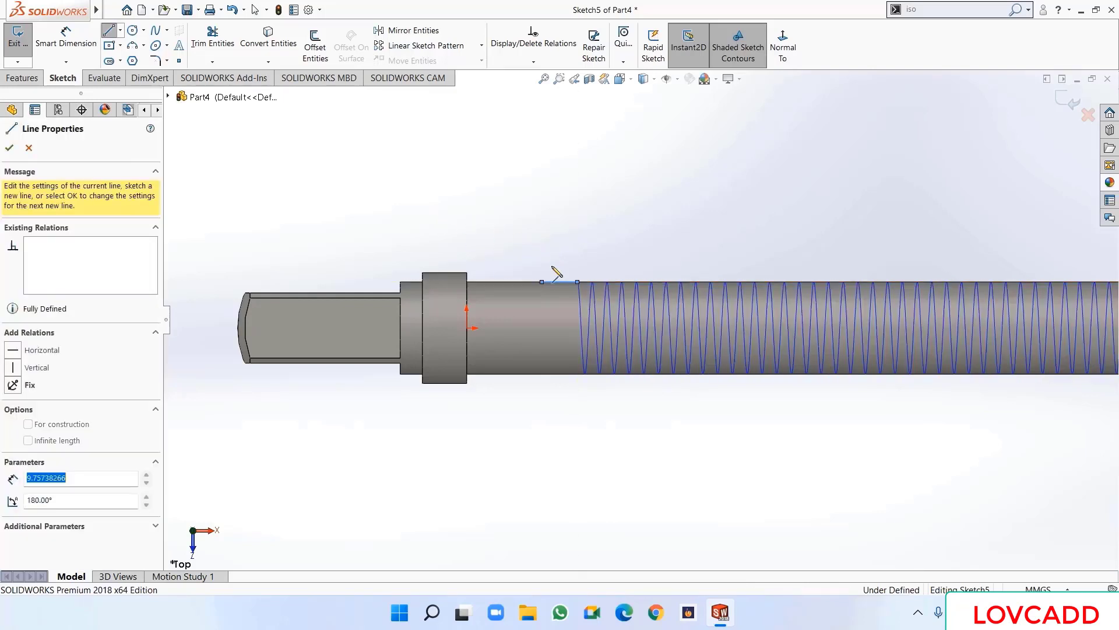
pyautogui.click(548, 245)
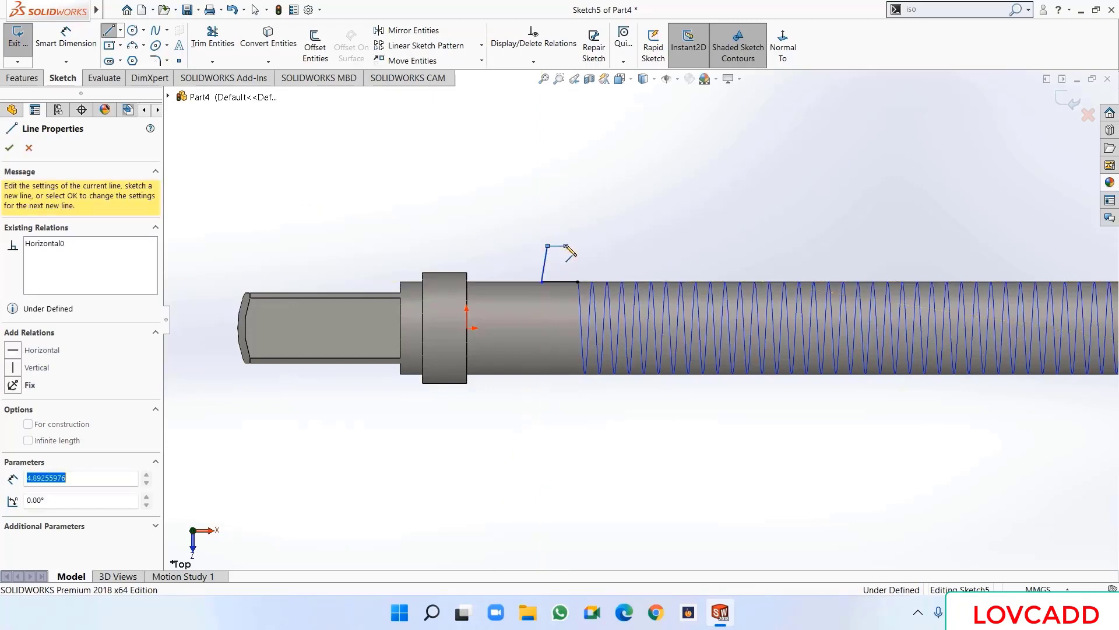
pyautogui.click(565, 246)
pyautogui.click(579, 282)
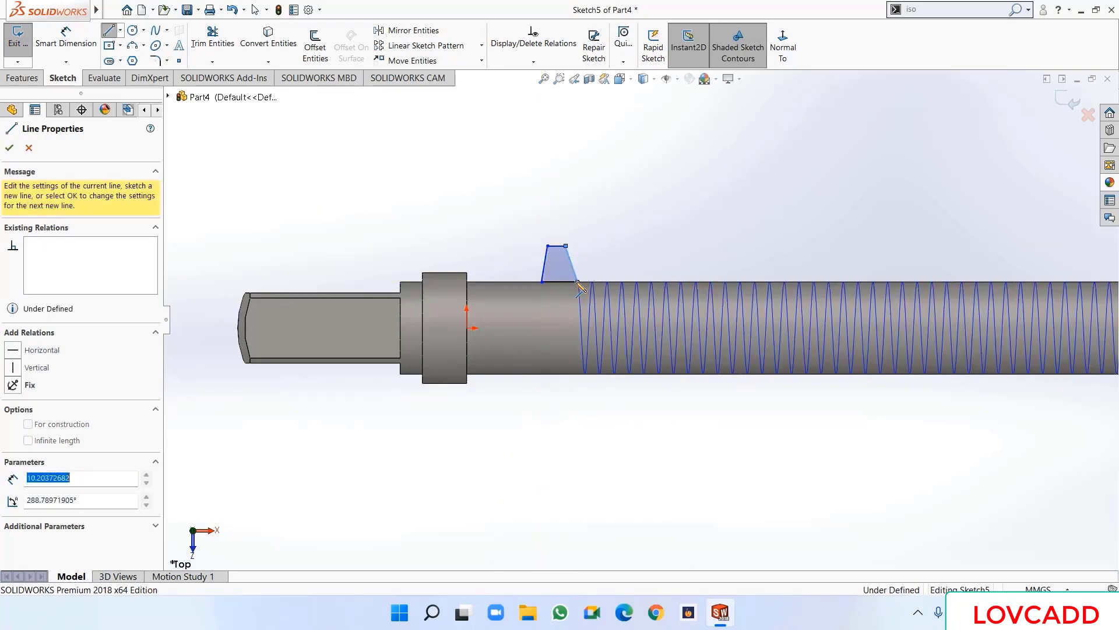
pyautogui.rightClick(584, 286)
pyautogui.click(587, 288)
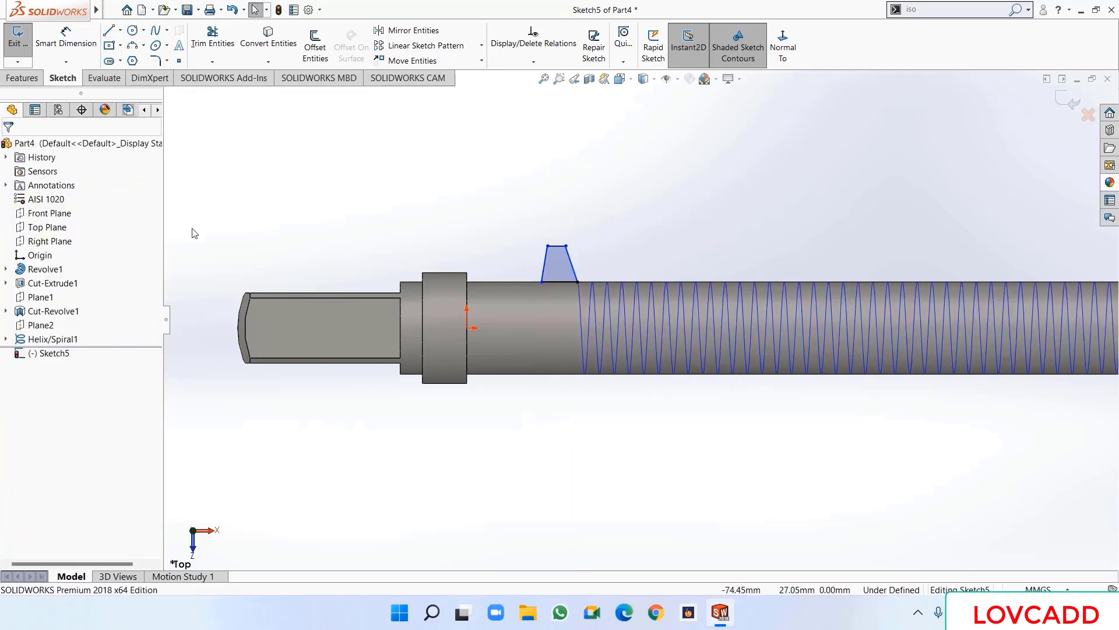
# - Dimension the trapezoid's top width to 2 mm and its height to 2 mm
pyautogui.click(64, 36)
pyautogui.scroll(-3, 490, 243)
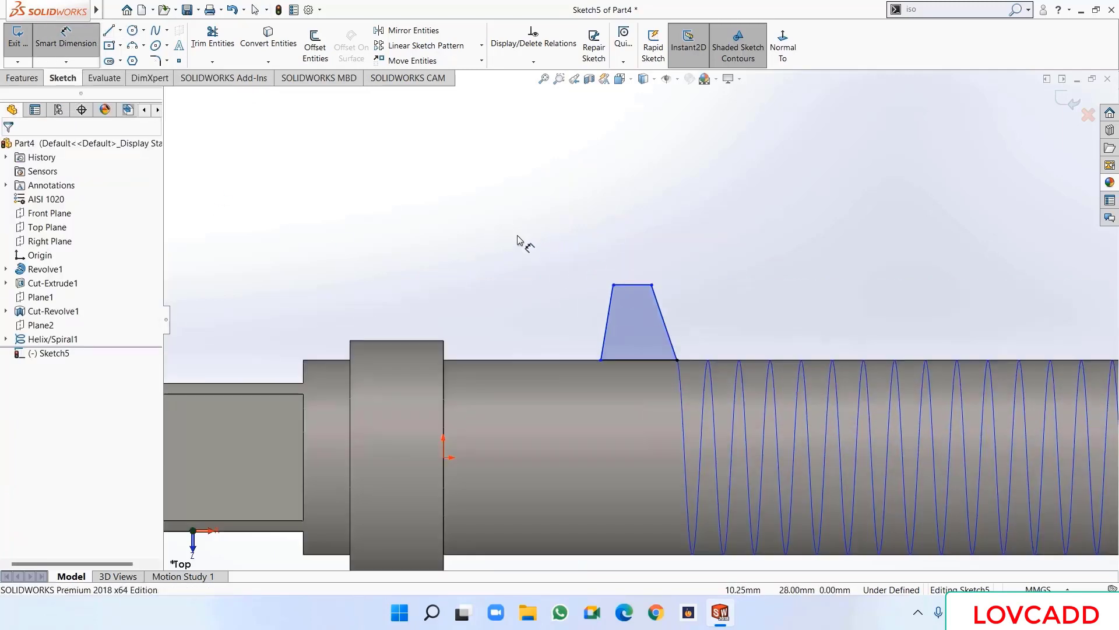
pyautogui.click(665, 326)
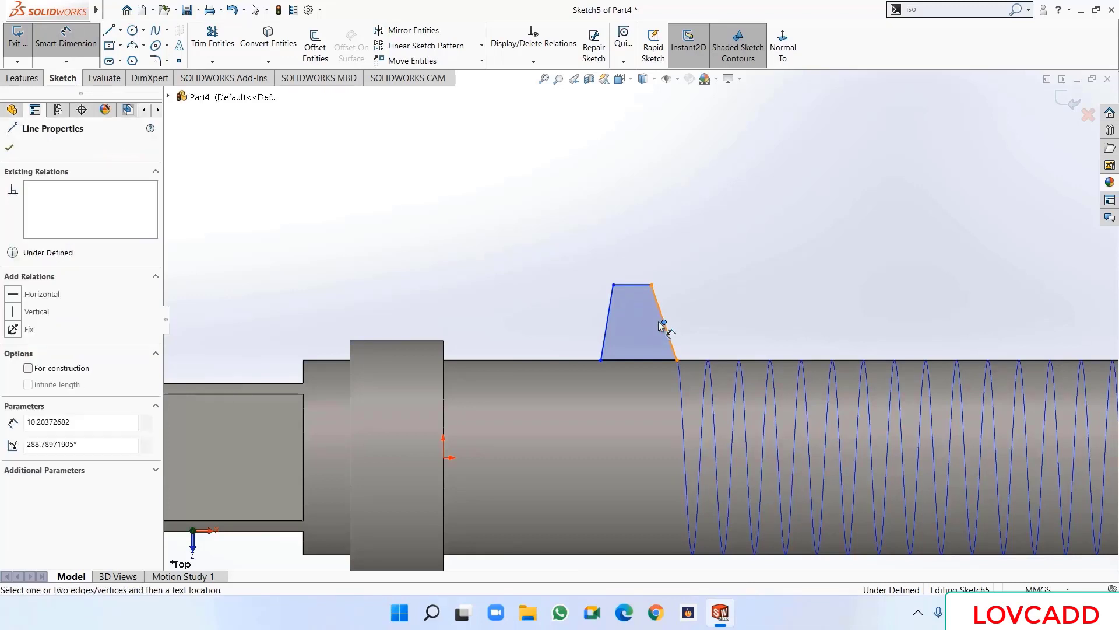
pyautogui.click(607, 325)
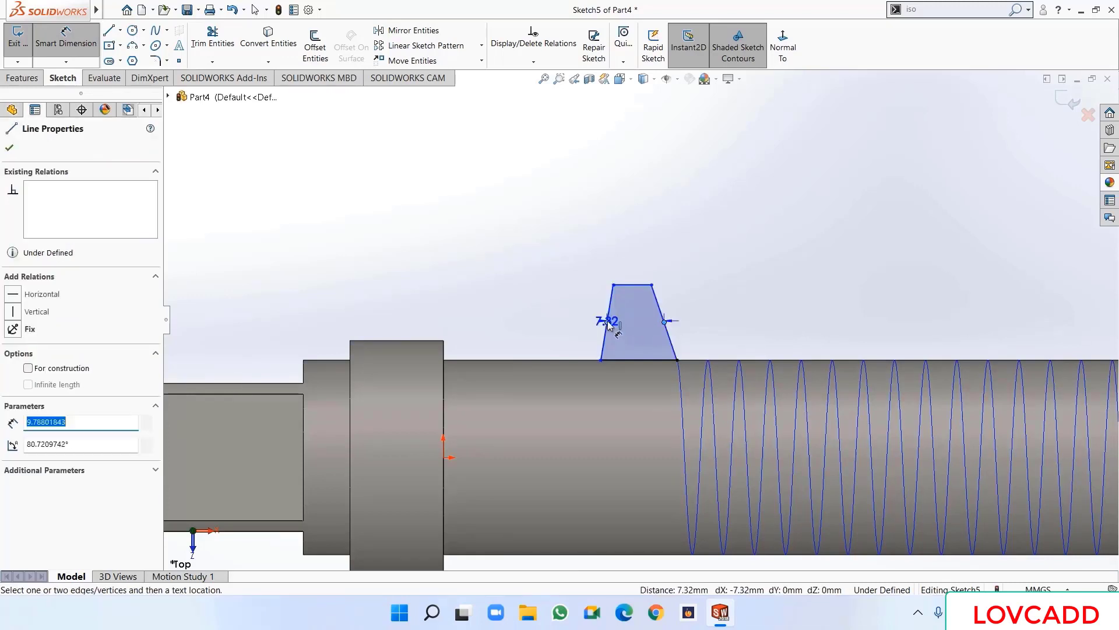
pyautogui.click(628, 250)
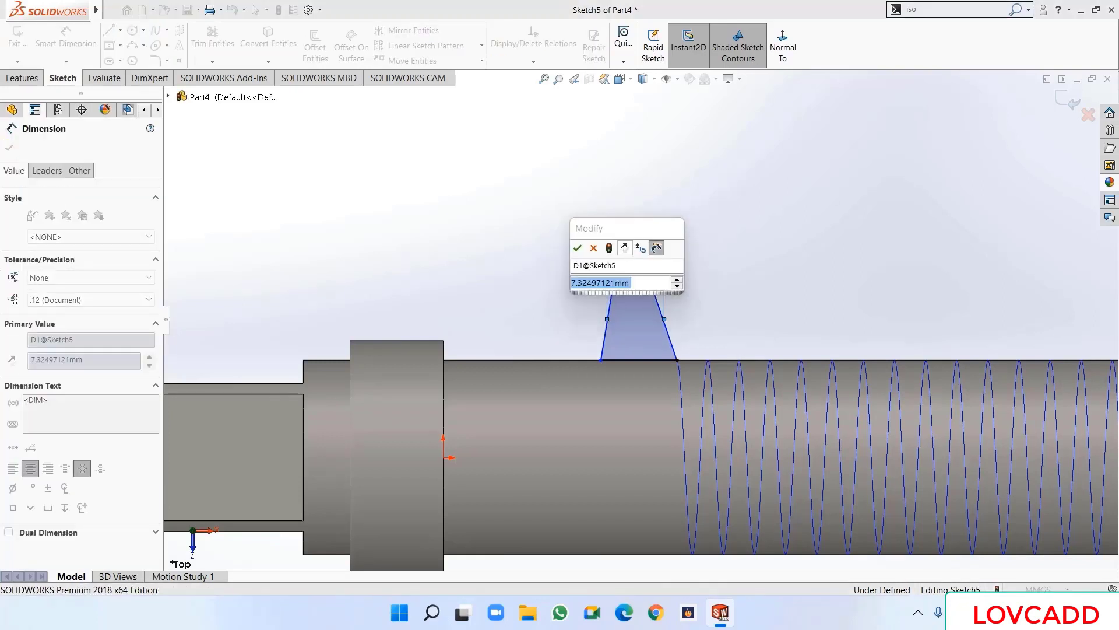
pyautogui.write('2')
pyautogui.press('Return')
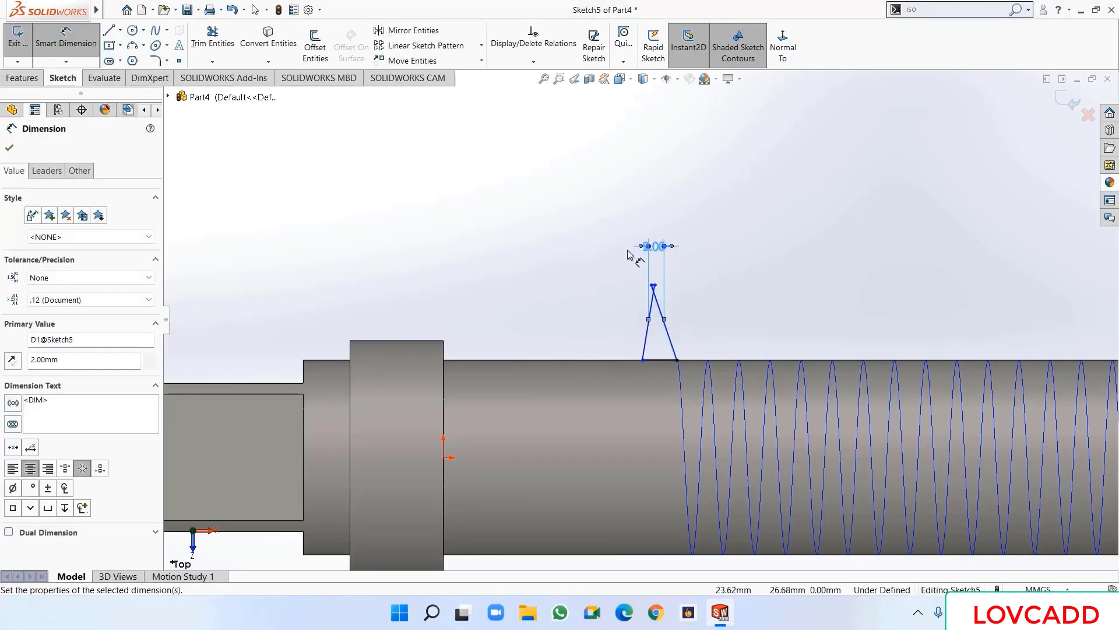
pyautogui.click(644, 360)
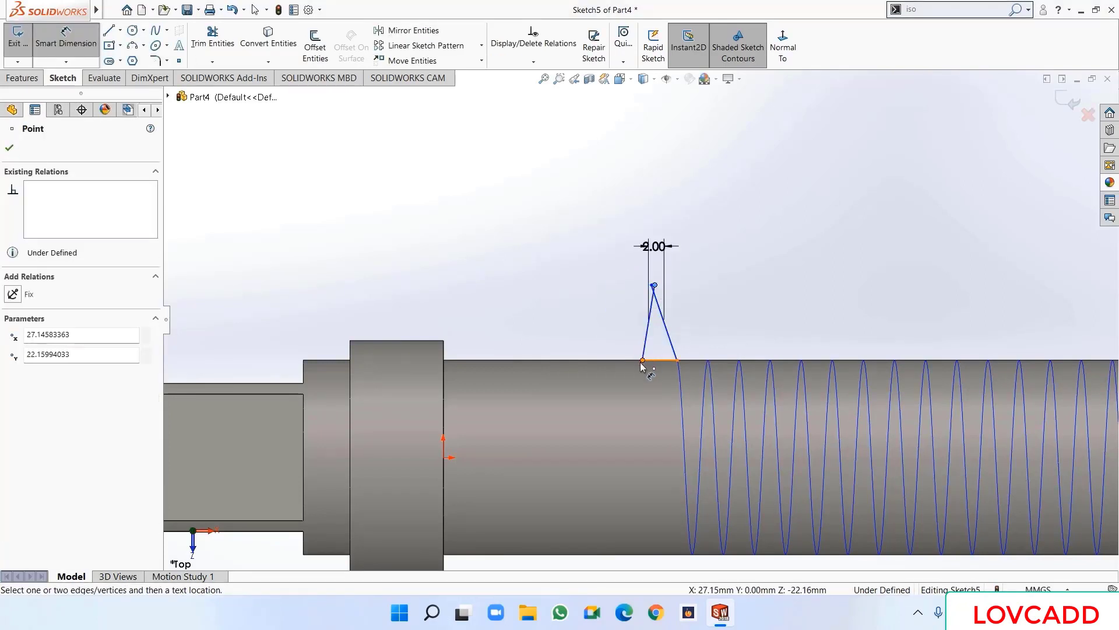
pyautogui.click(645, 350)
pyautogui.click(583, 346)
pyautogui.write('2')
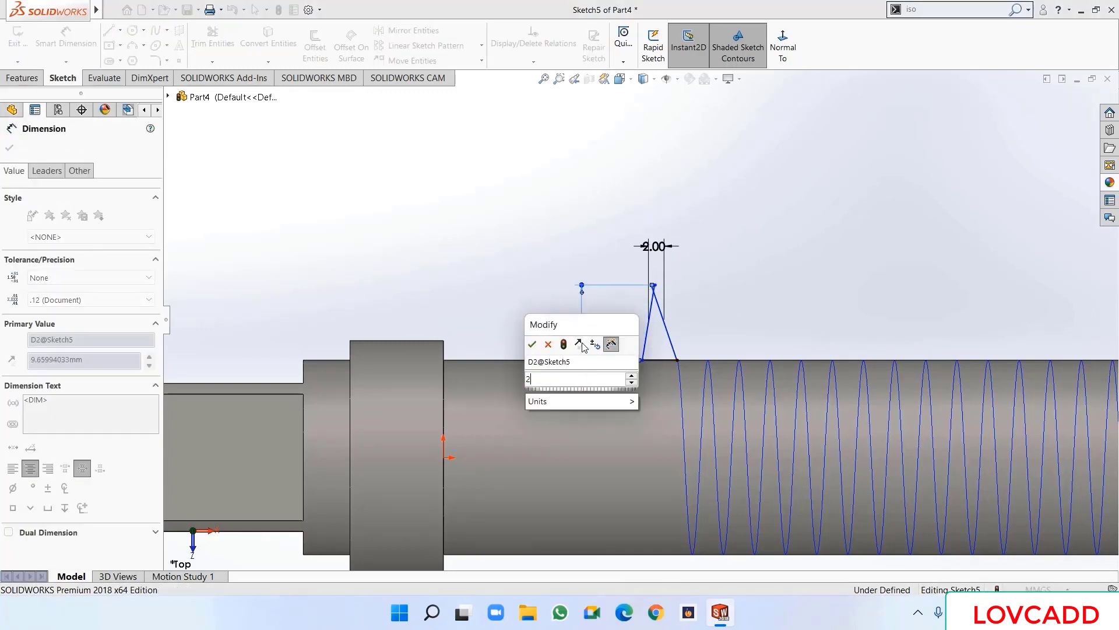
pyautogui.press('Return')
# - Set a 29° angle between the two slanted sides of the profile
pyautogui.scroll(-3, 663, 332)
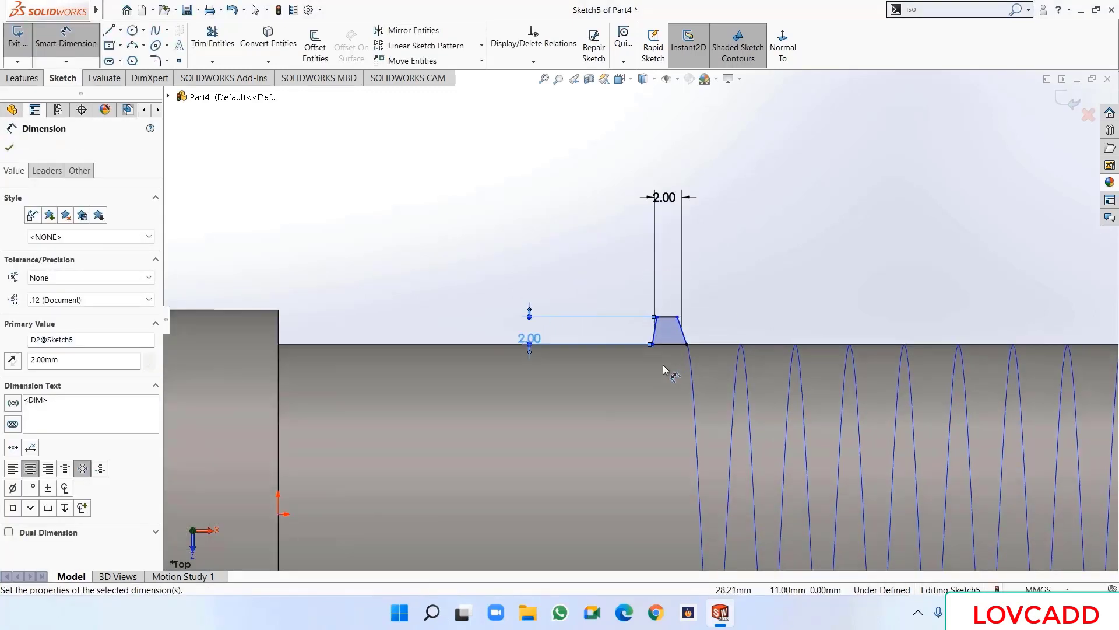
pyautogui.click(647, 337)
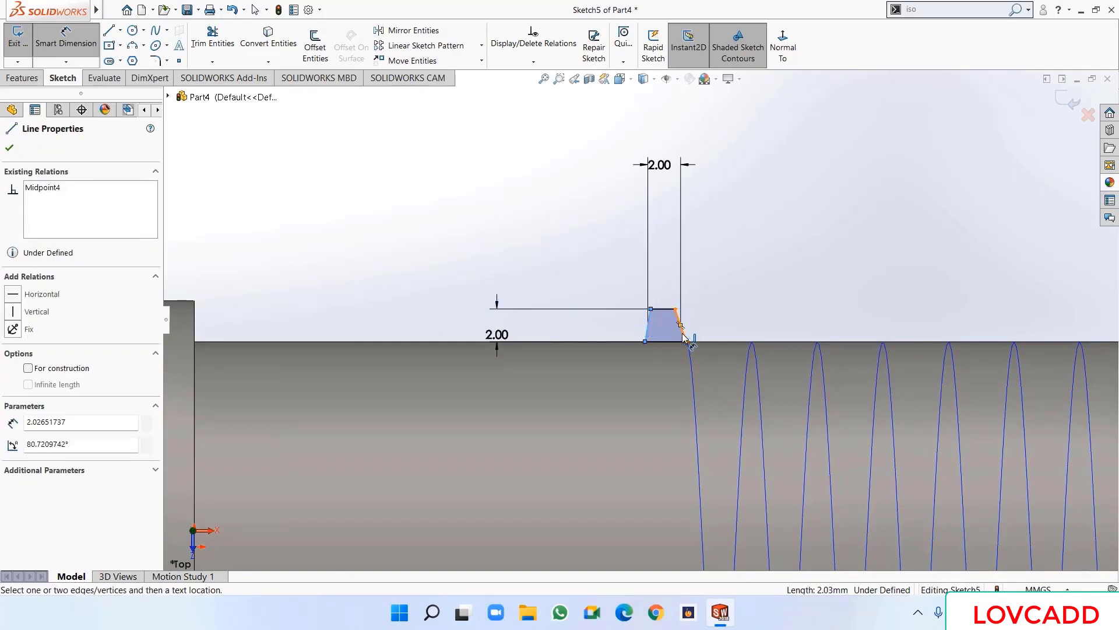
pyautogui.click(683, 337)
pyautogui.click(659, 365)
pyautogui.write('29')
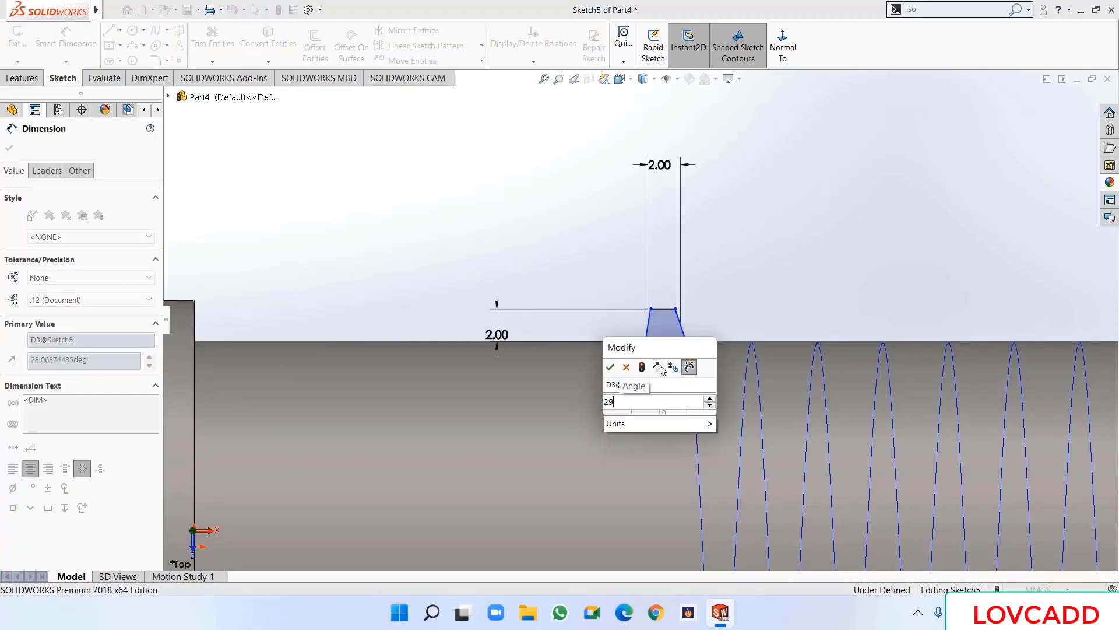
pyautogui.press('Return')
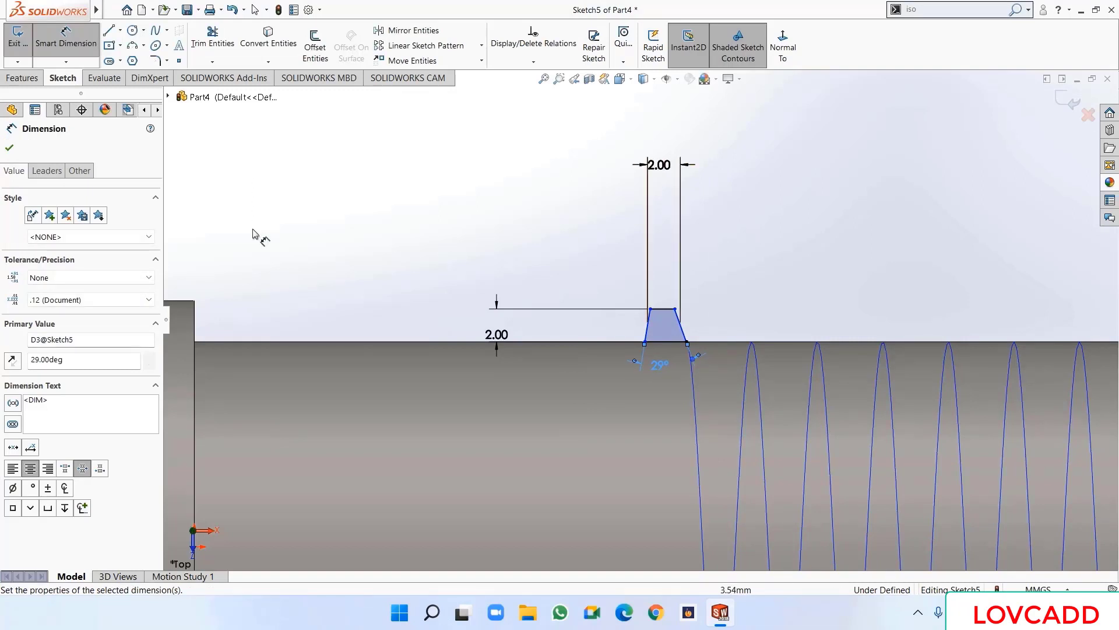
pyautogui.click(10, 149)
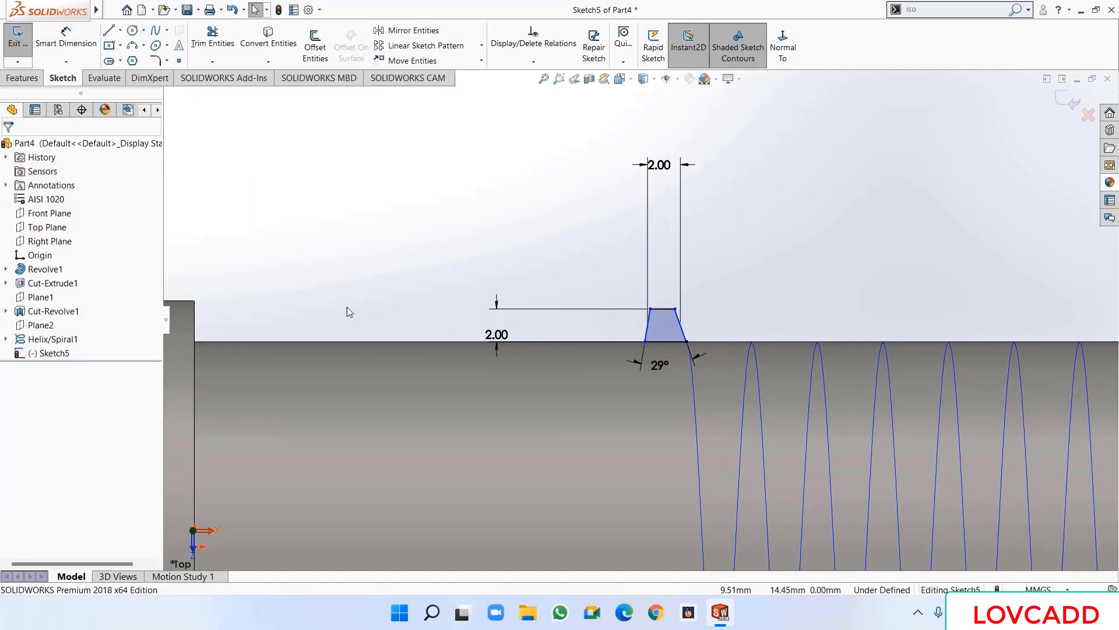
# - Make the midpoints of the two slanted sides level with a Horizontal relation
pyautogui.click(649, 327)
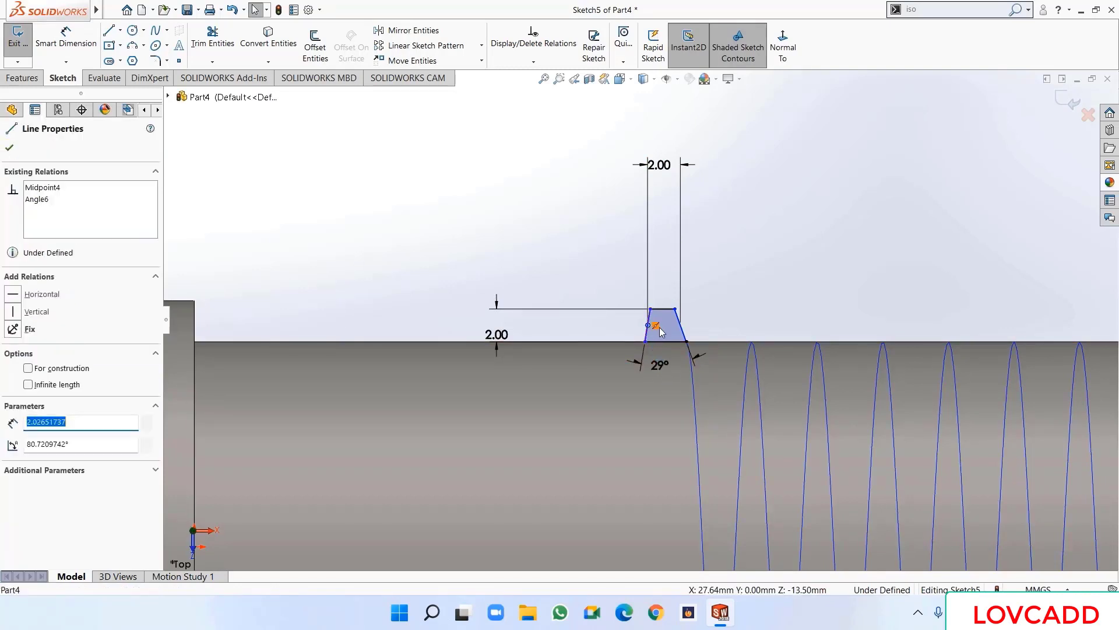
pyautogui.keyDown('ctrl'); pyautogui.click(680, 325); pyautogui.keyUp('ctrl')
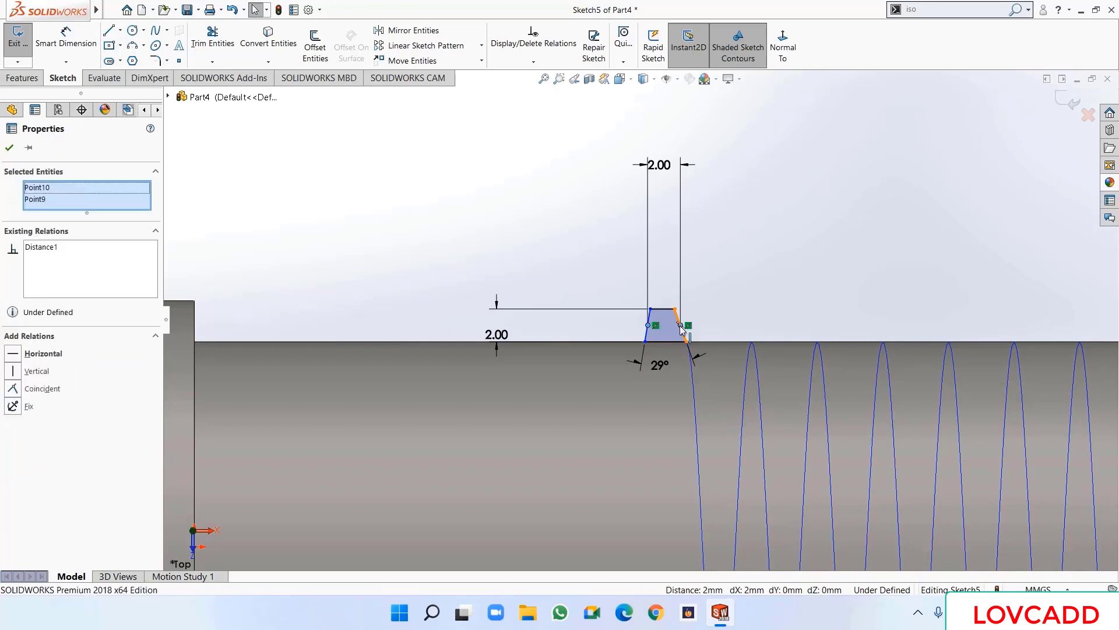
pyautogui.click(42, 354)
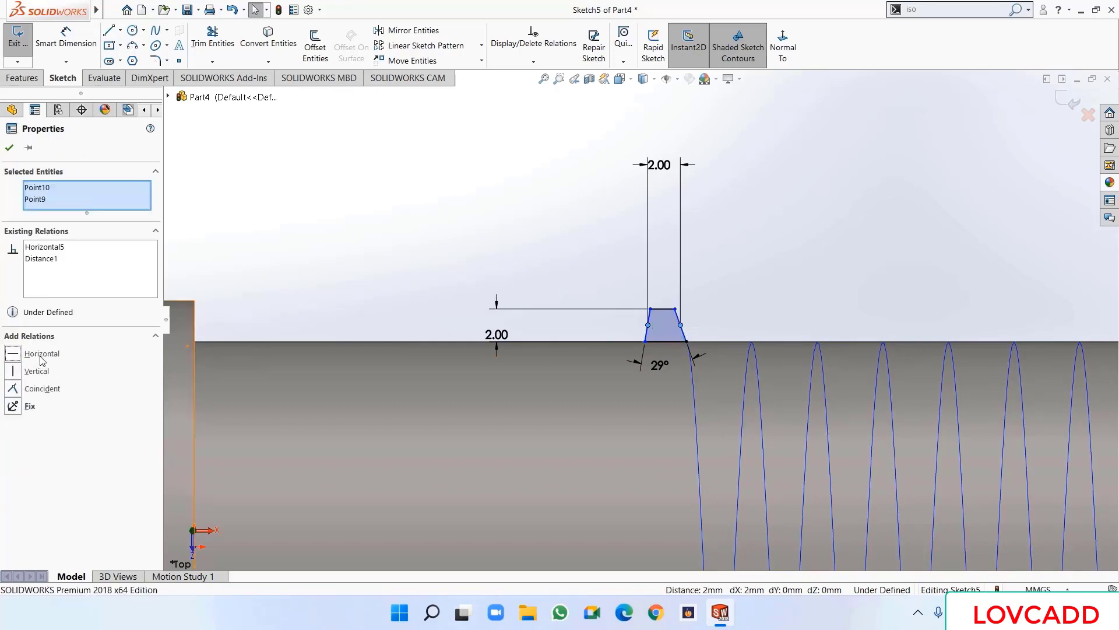
pyautogui.click(9, 148)
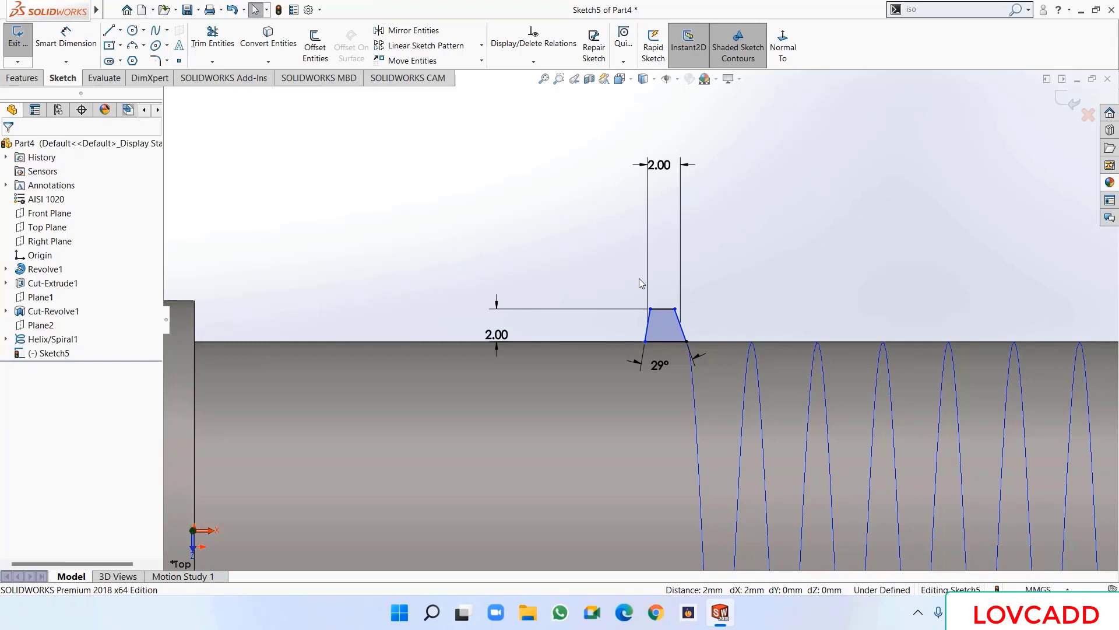
# - Align the top and bottom edge midpoints with a Vertical relation, fully defining the profile
pyautogui.click(663, 311)
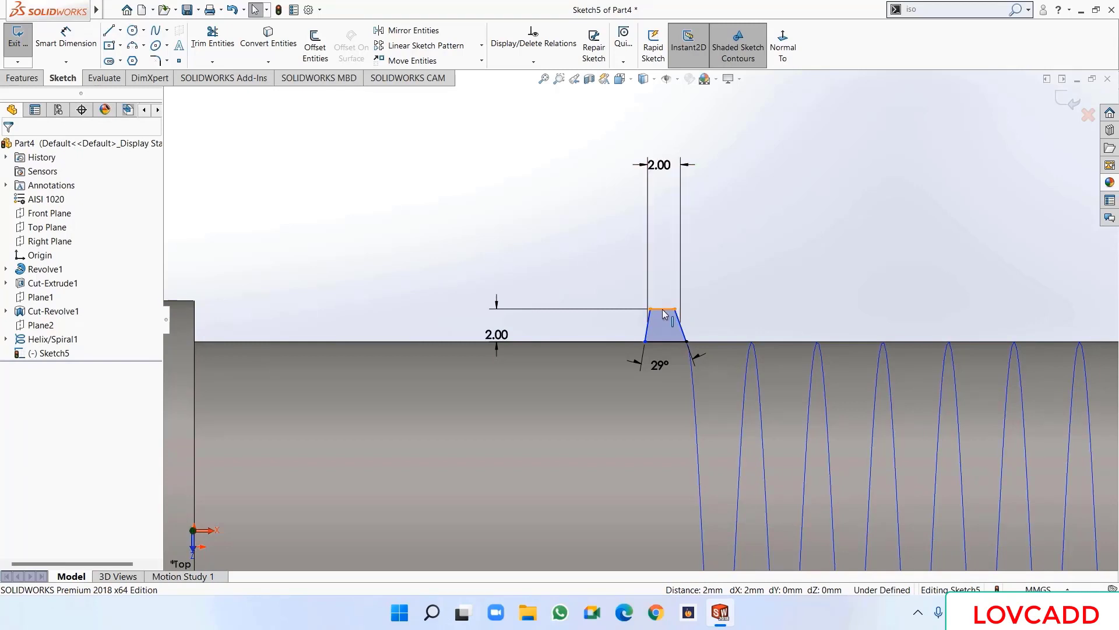
pyautogui.keyDown('ctrl'); pyautogui.click(662, 340); pyautogui.keyUp('ctrl')
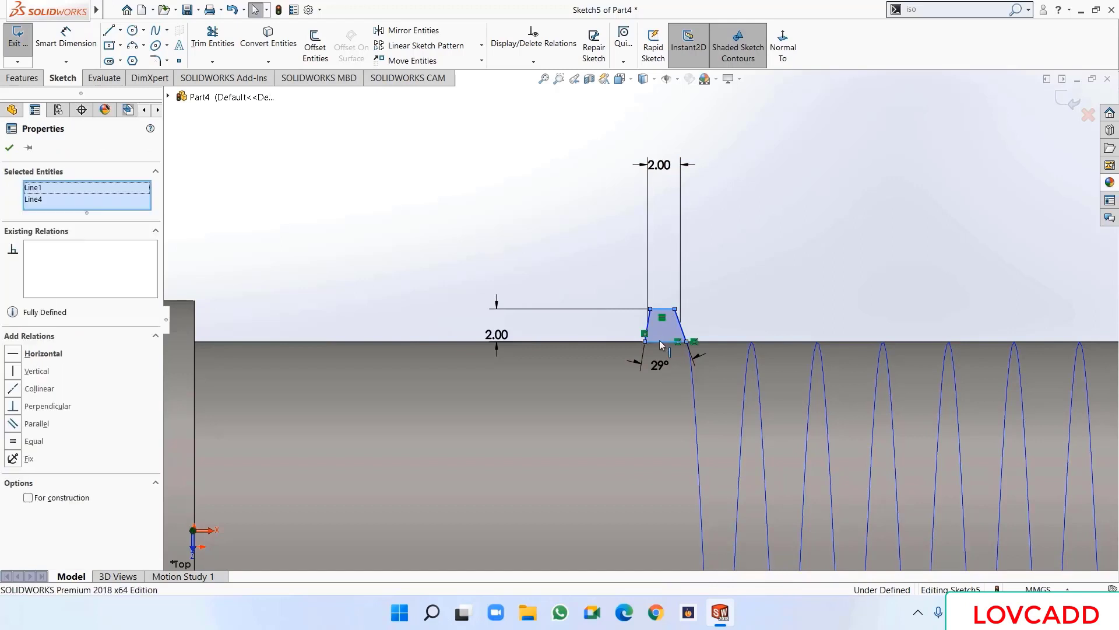
pyautogui.click(12, 354)
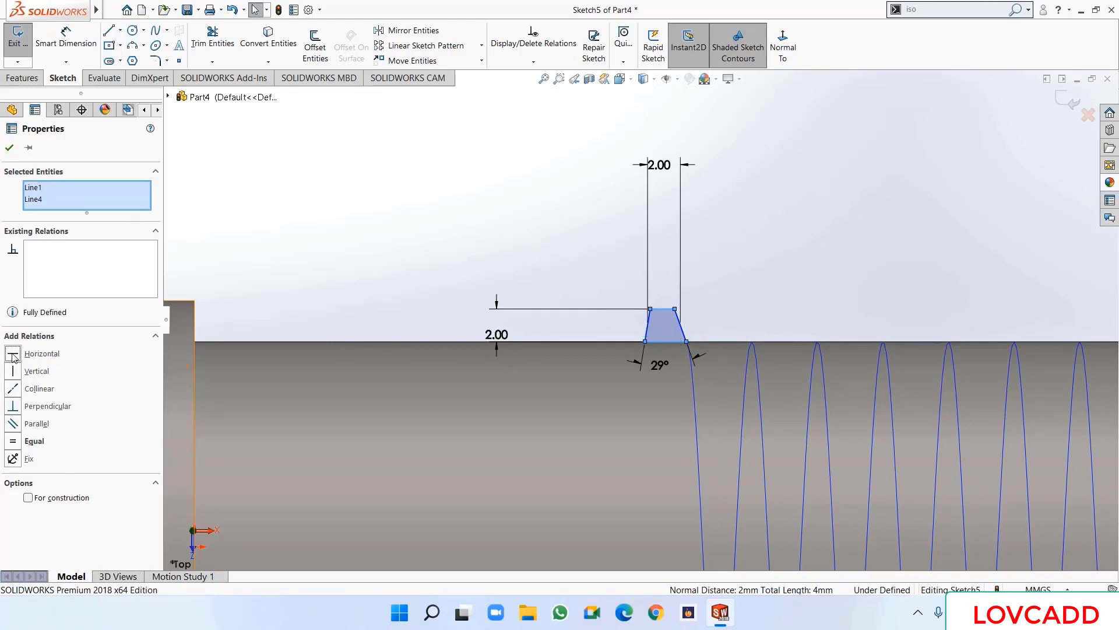
pyautogui.click(9, 148)
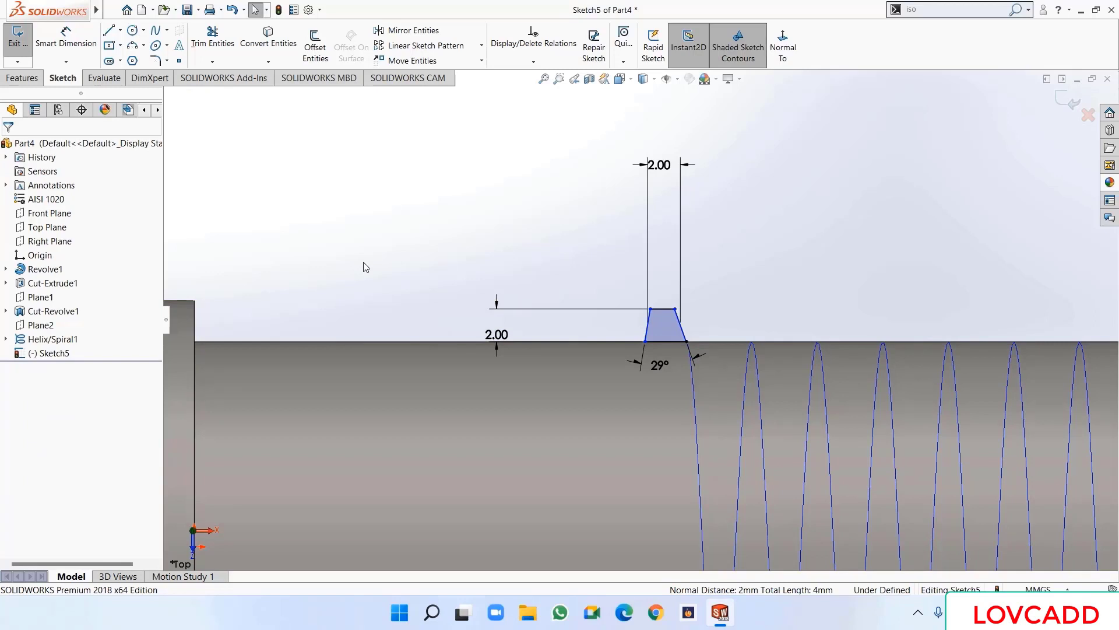
pyautogui.click(662, 310)
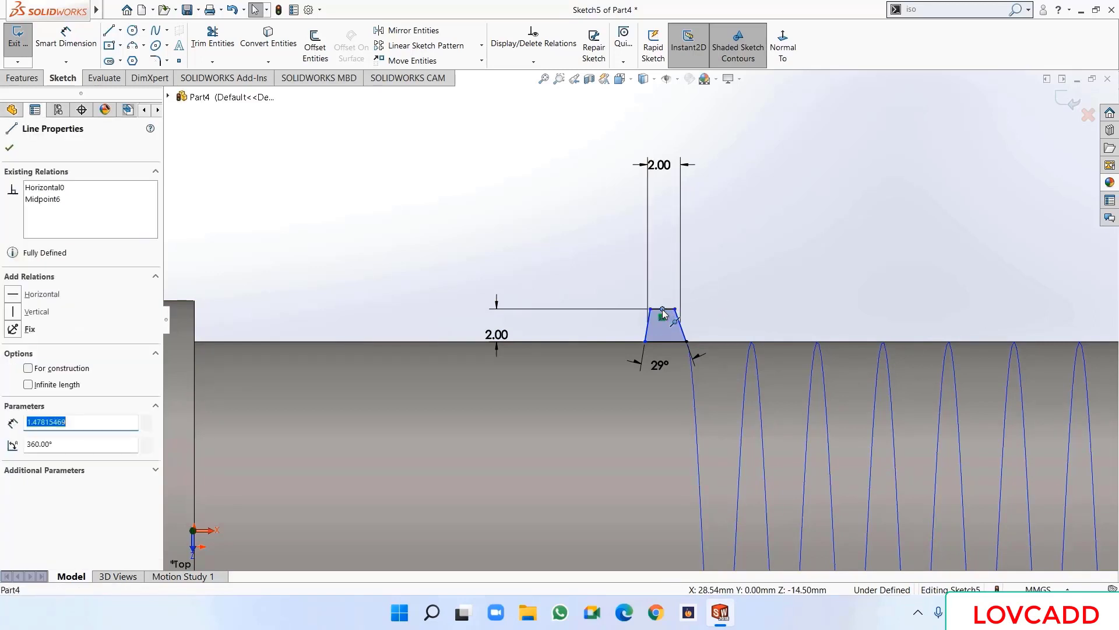
pyautogui.keyDown('ctrl'); pyautogui.click(665, 342); pyautogui.keyUp('ctrl')
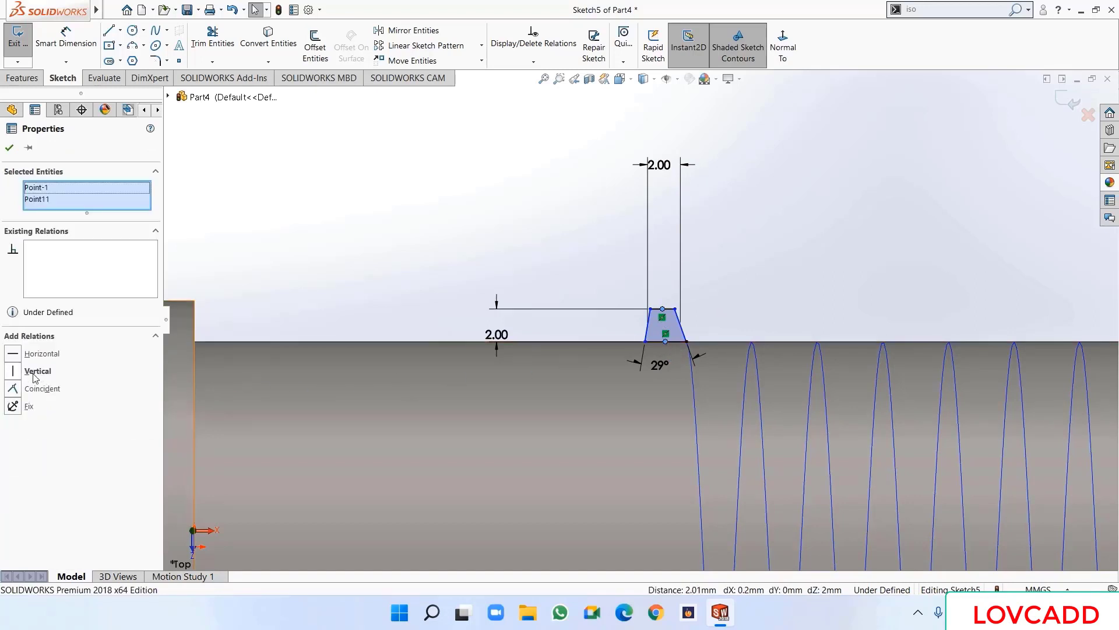
pyautogui.click(12, 371)
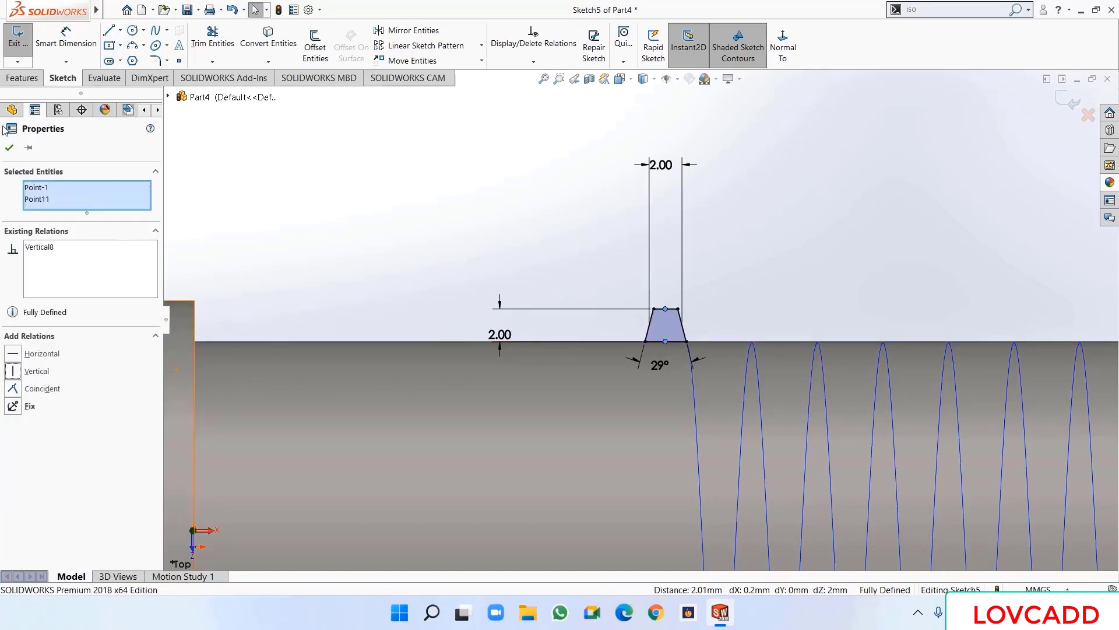
pyautogui.click(9, 147)
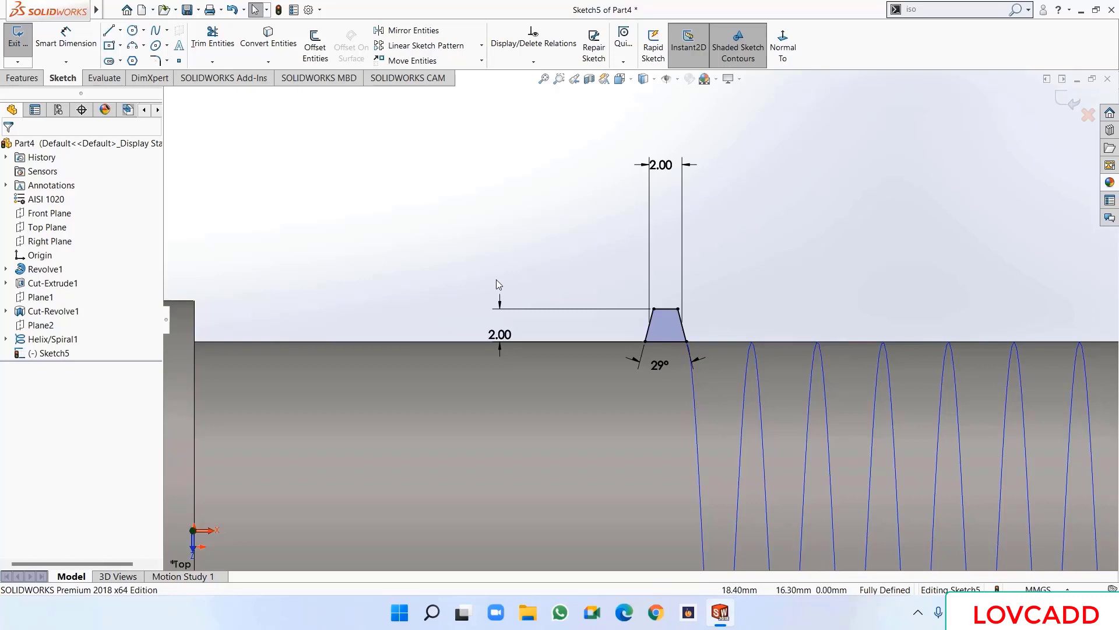
pyautogui.scroll(3, 496, 279)
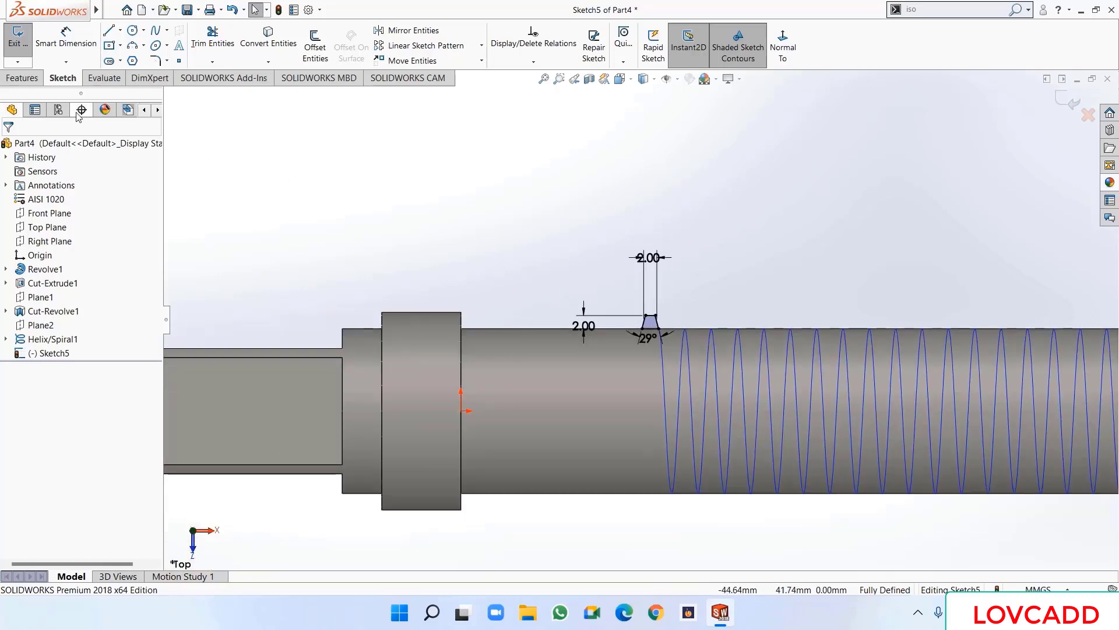
# - Sweep the trapezoid Sketch5 profile along Helix/Spiral1 to form the thread coils
pyautogui.click(22, 77)
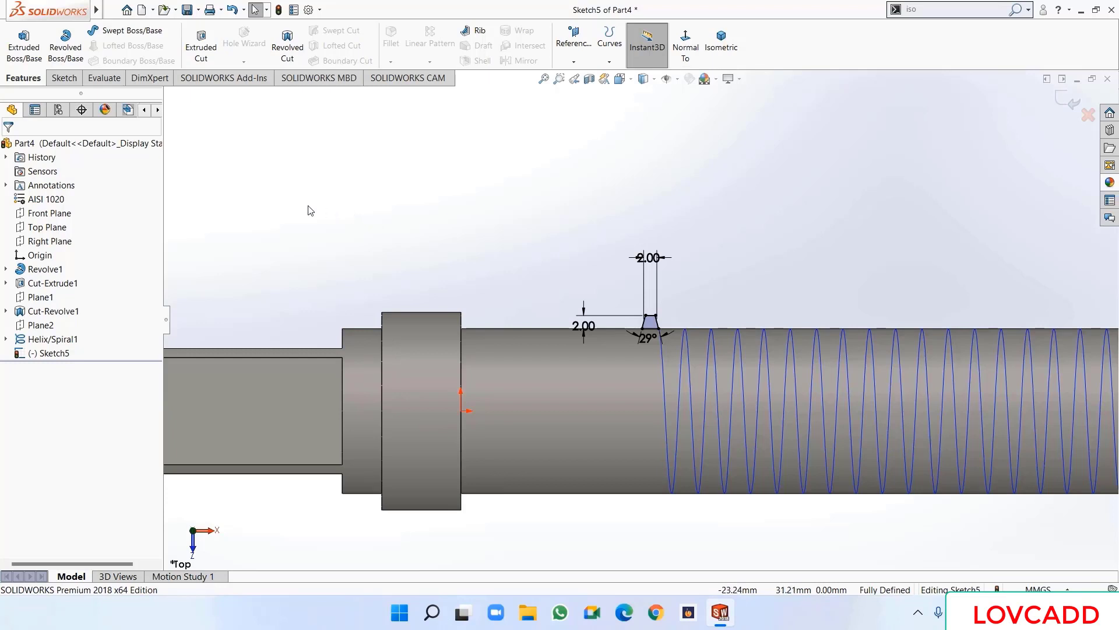
pyautogui.click(114, 38)
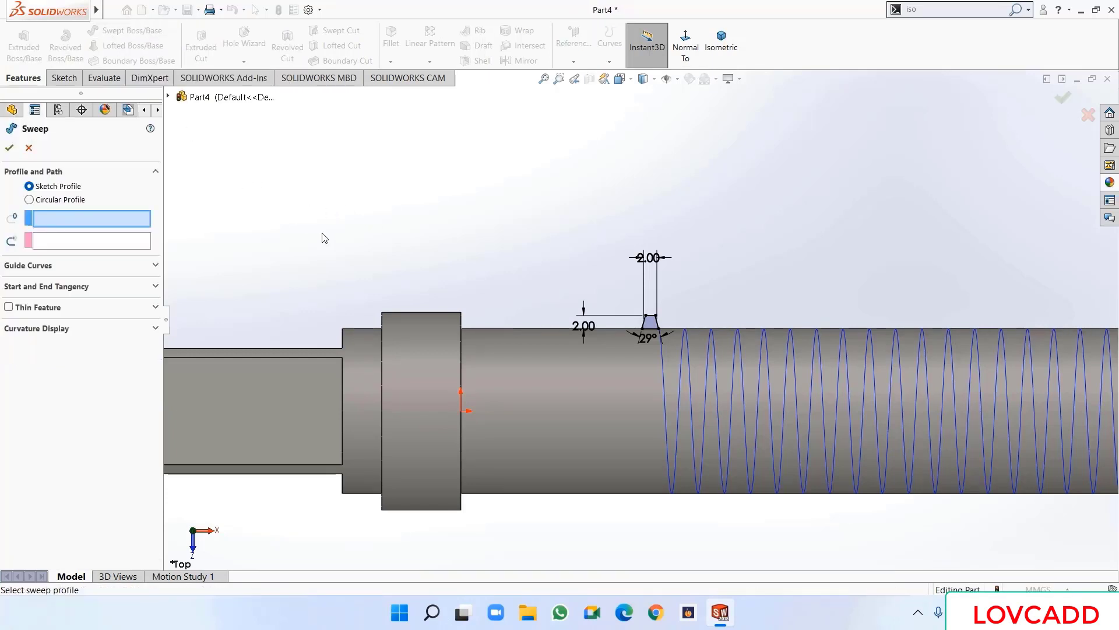
pyautogui.click(642, 323)
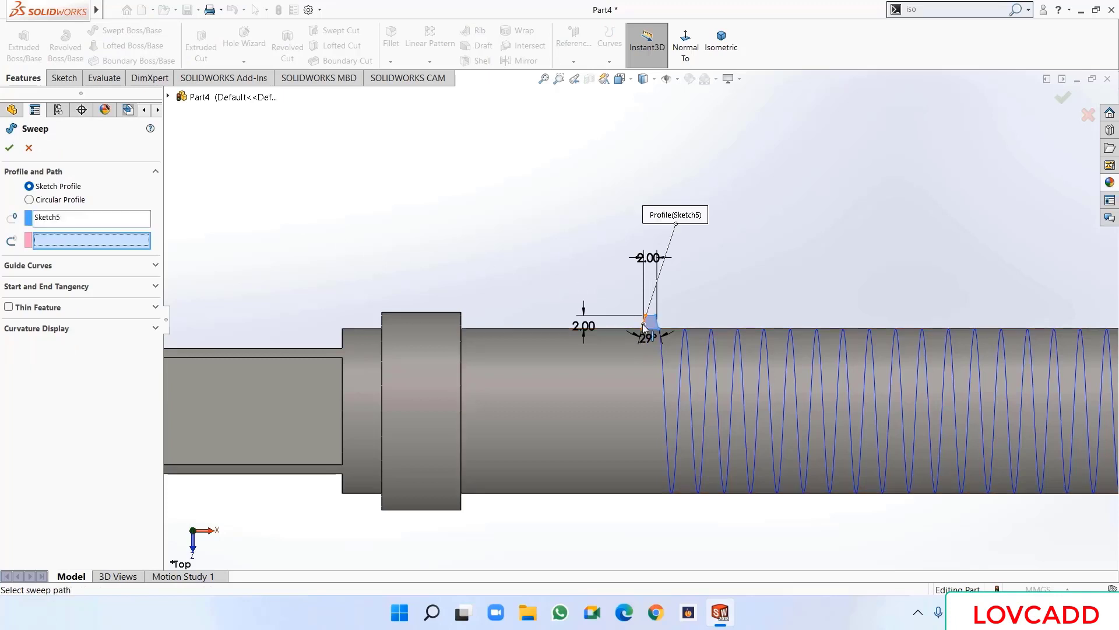
pyautogui.click(730, 387)
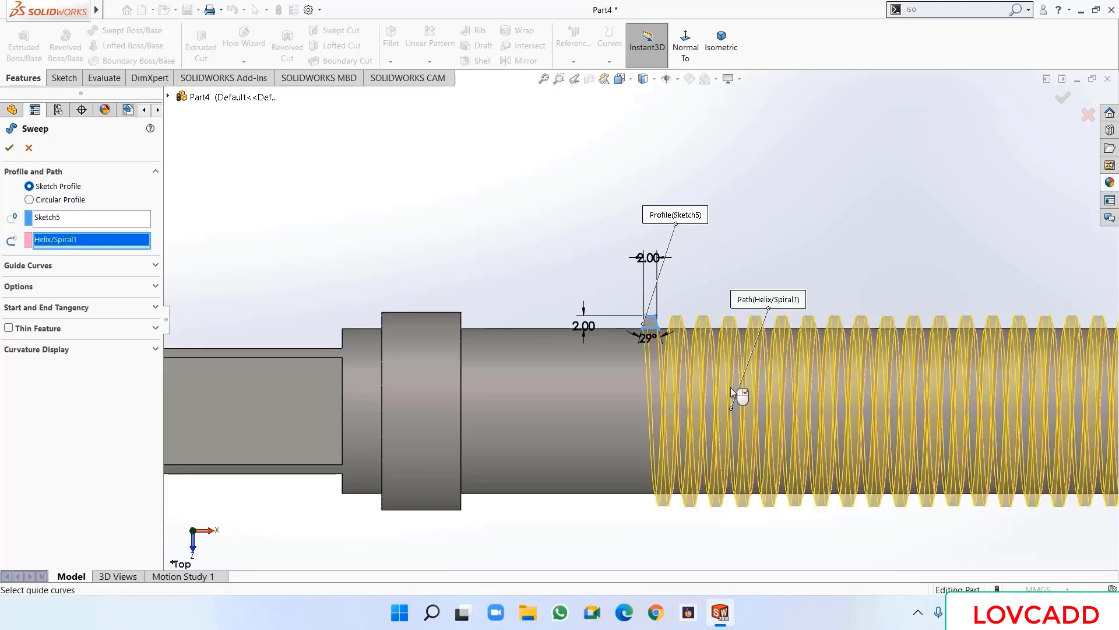
pyautogui.click(10, 147)
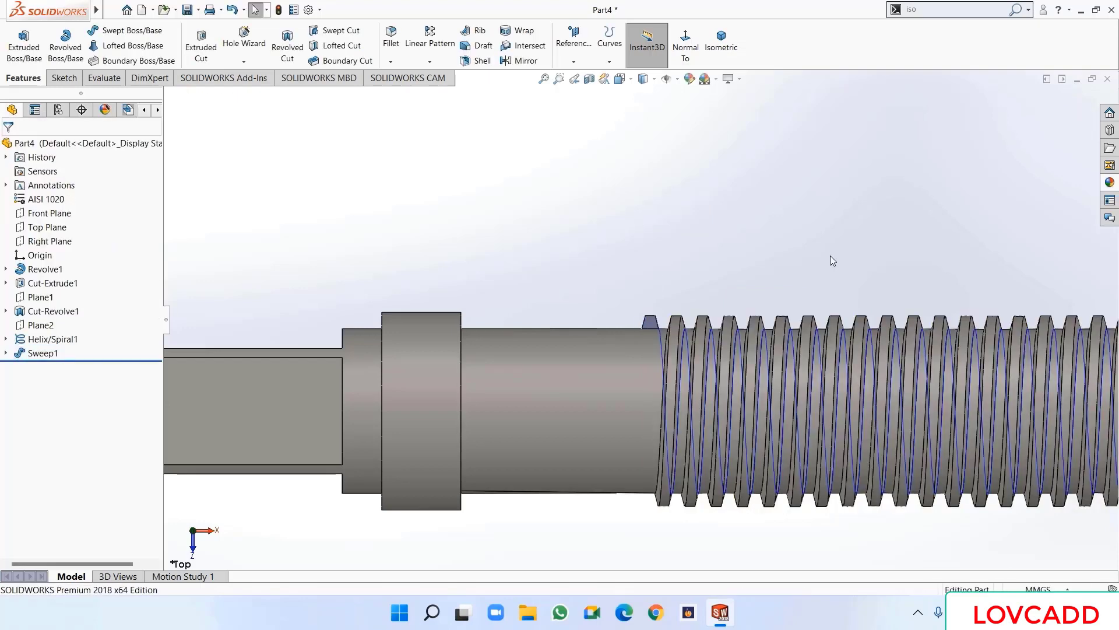
# - Hide the helix curve and orbit the fitted part to an angled view
pyautogui.press('z')
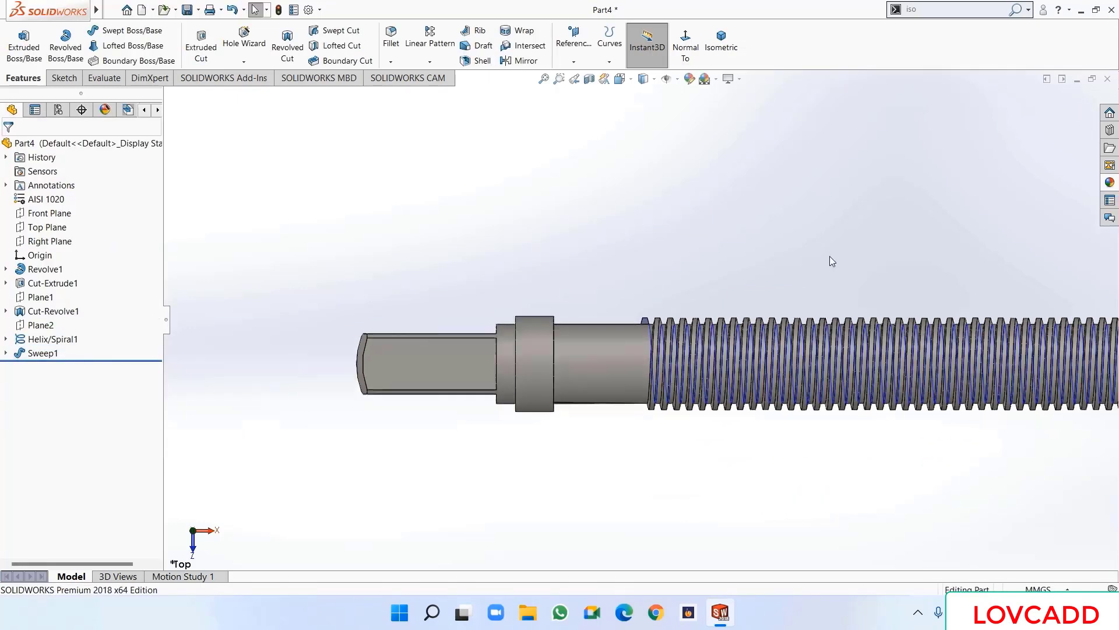
pyautogui.rightClick(51, 340)
pyautogui.click(60, 324)
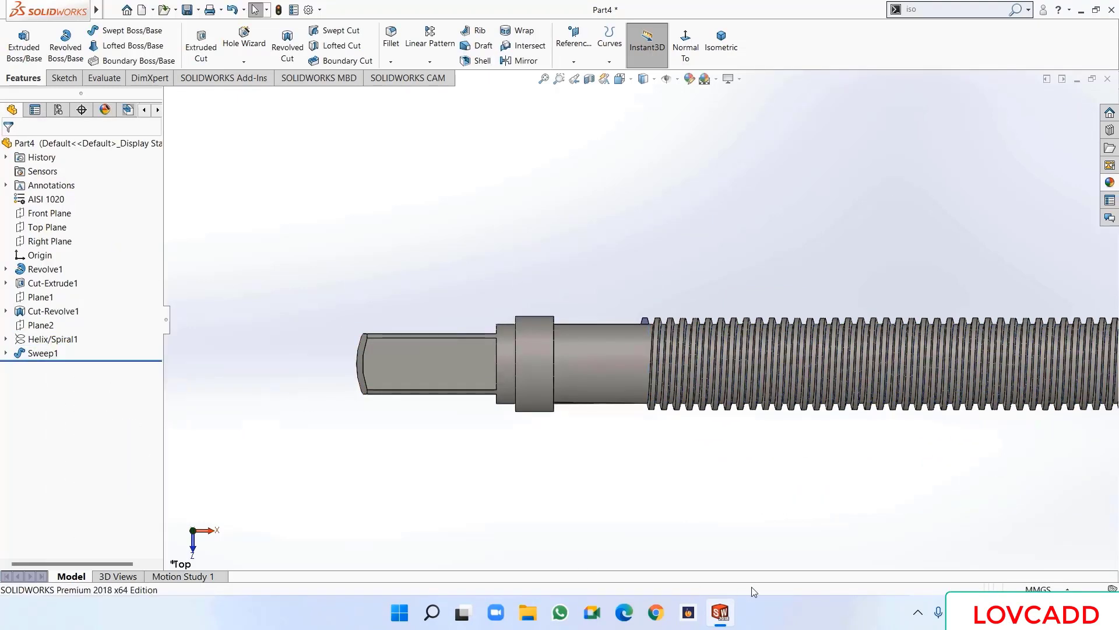
pyautogui.scroll(5, 662, 484)
pyautogui.press('f')
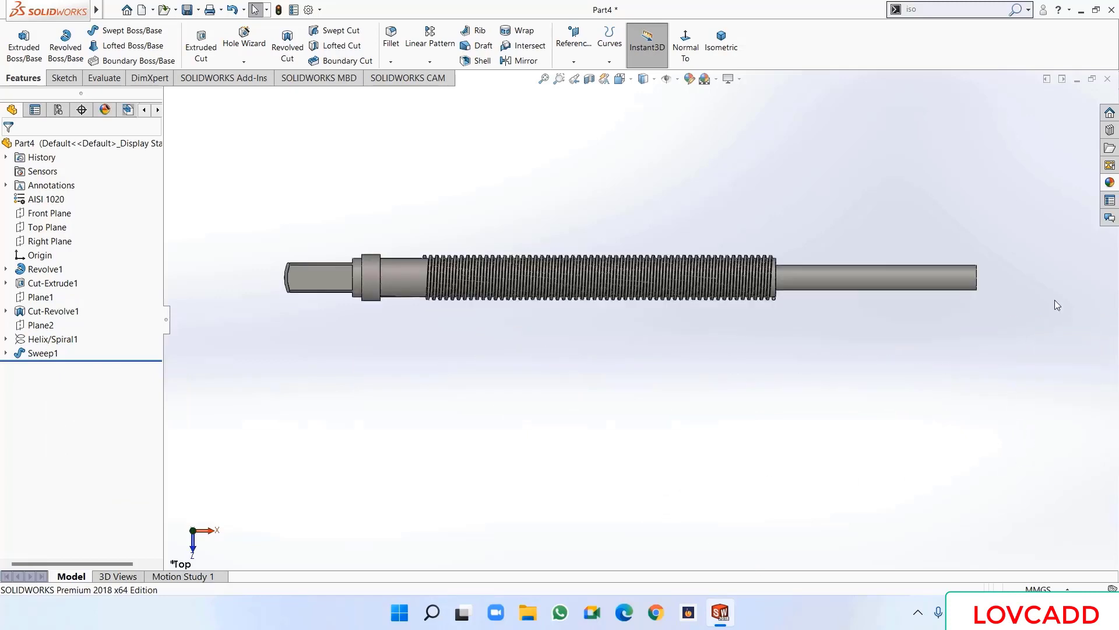
pyautogui.moveTo(1055, 300); pyautogui.dragTo(997, 359, button='middle')
pyautogui.scroll(-5, 918, 330)
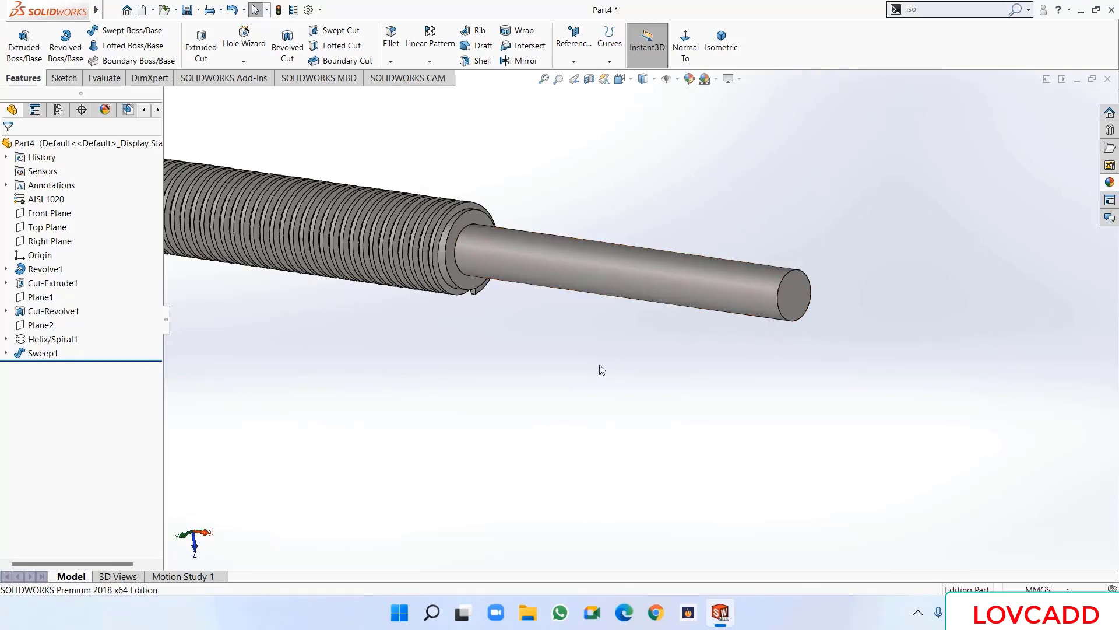
# - Add a 22 mm M16x1.5 cut thread on the shaft's narrow end edge
pyautogui.click(245, 61)
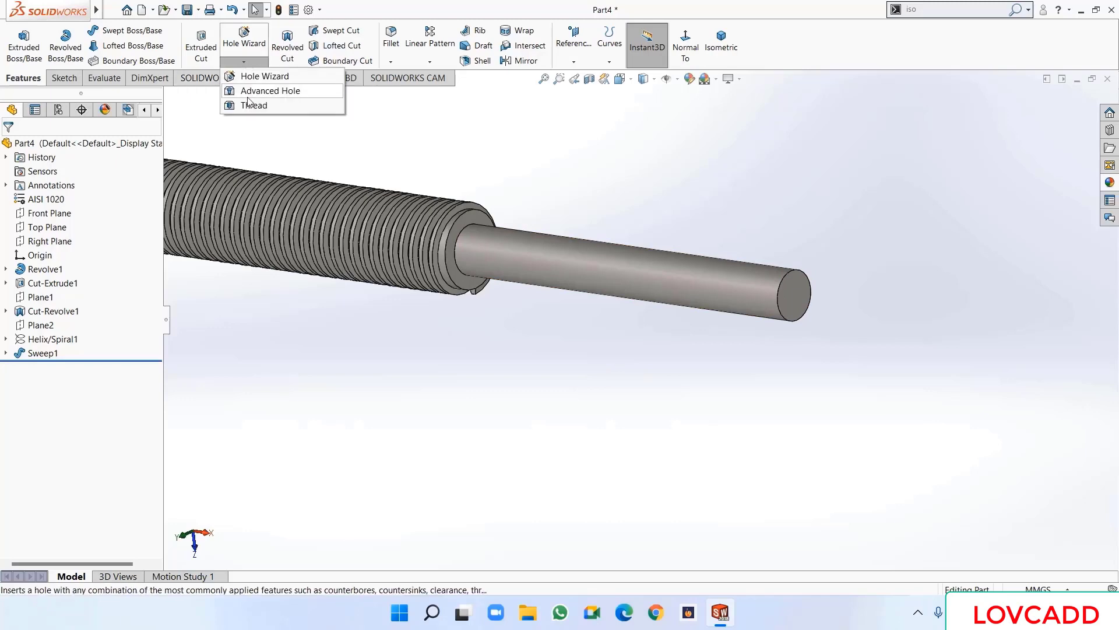
pyautogui.click(249, 104)
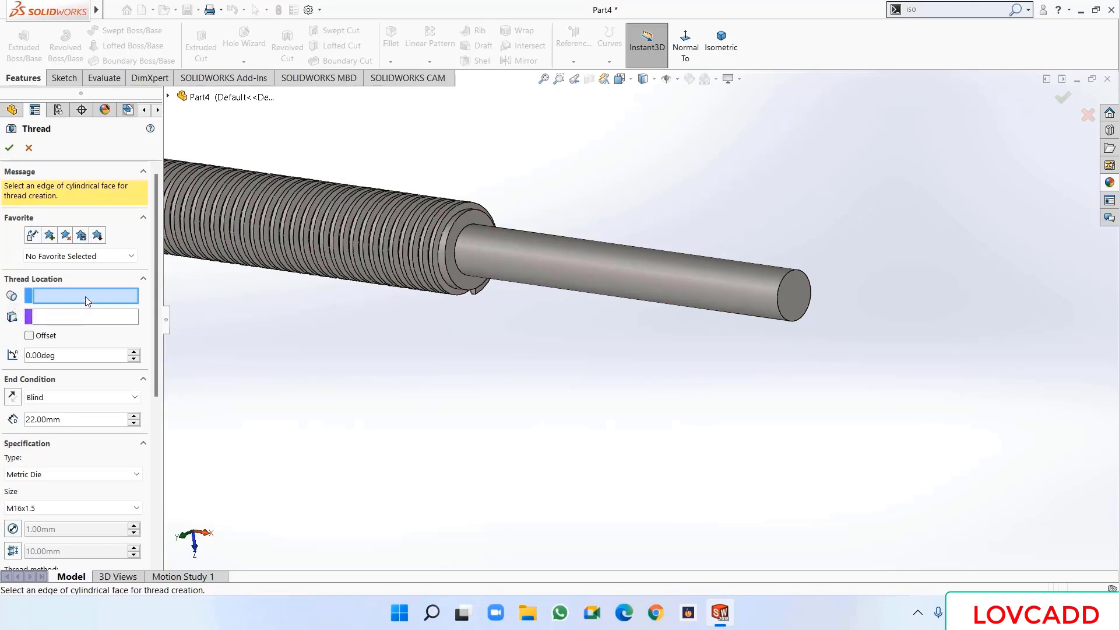
pyautogui.click(776, 302)
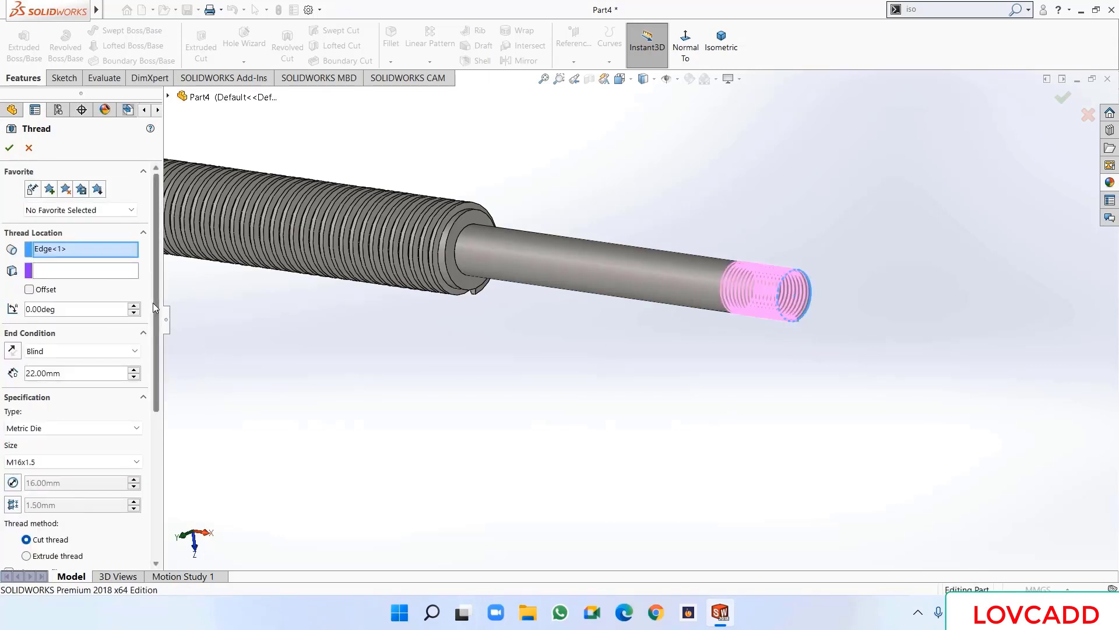
pyautogui.moveTo(153, 302); pyautogui.dragTo(156, 354)
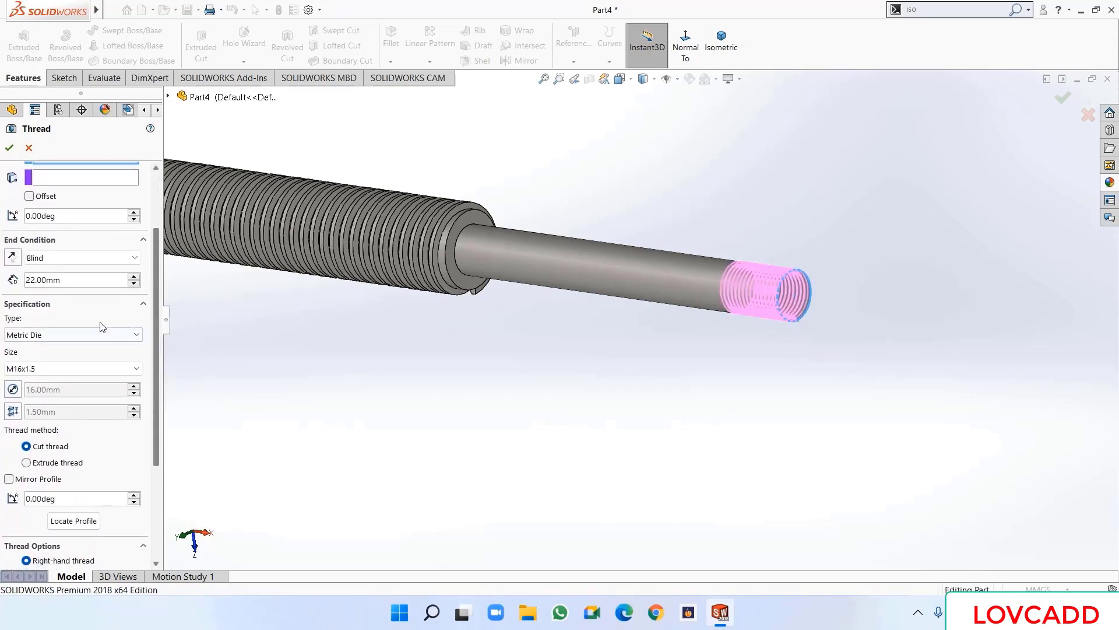
pyautogui.scroll(3, 56, 375)
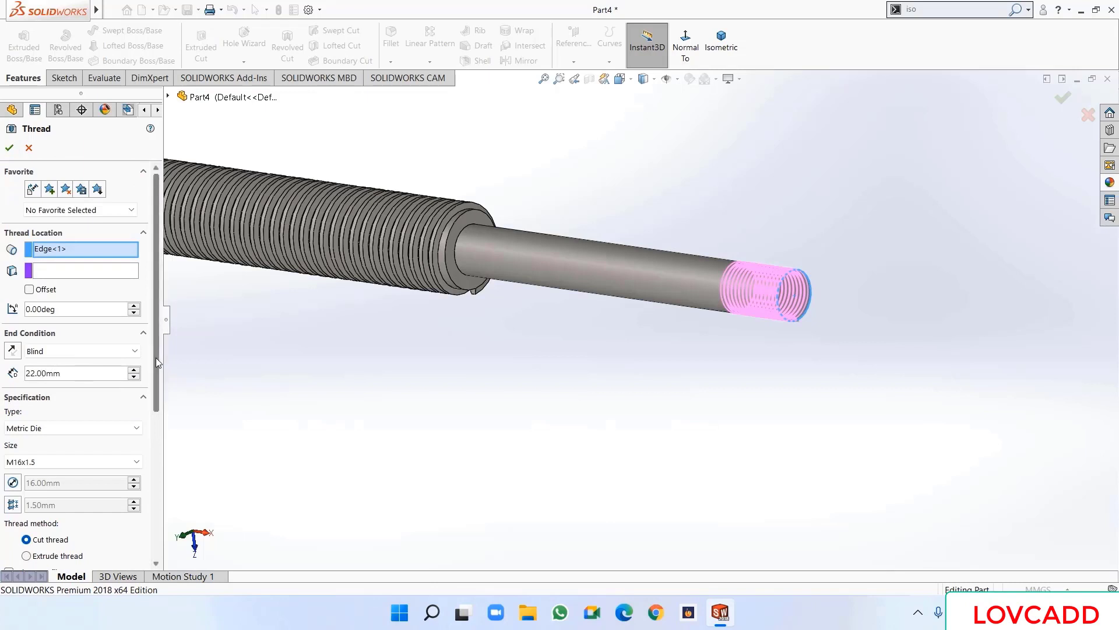
pyautogui.moveTo(156, 358); pyautogui.dragTo(157, 436)
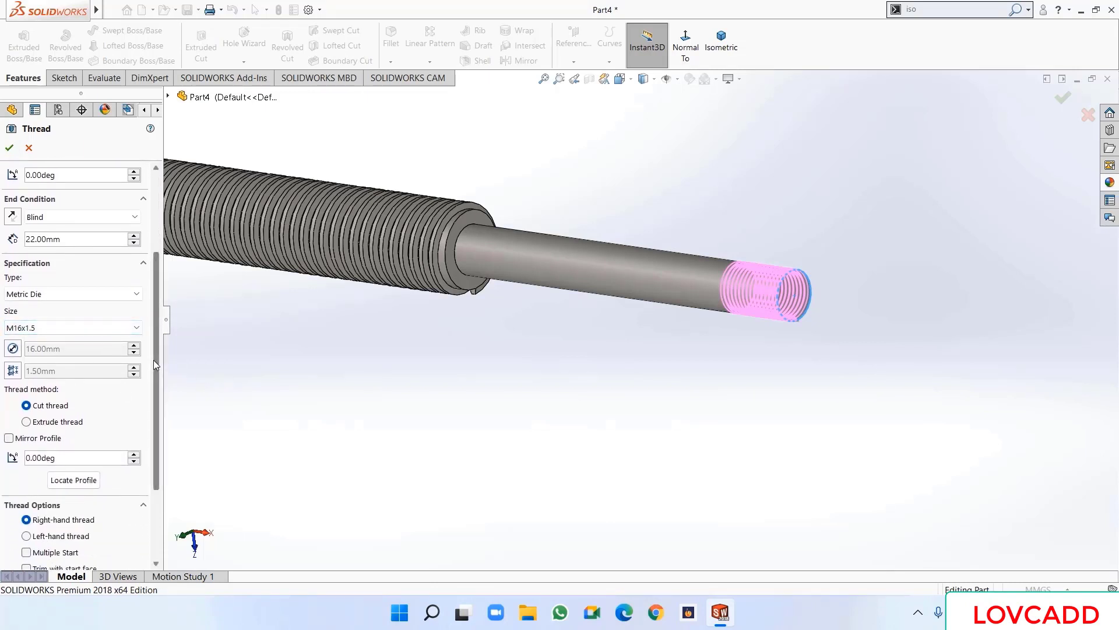
pyautogui.moveTo(153, 359); pyautogui.dragTo(157, 433)
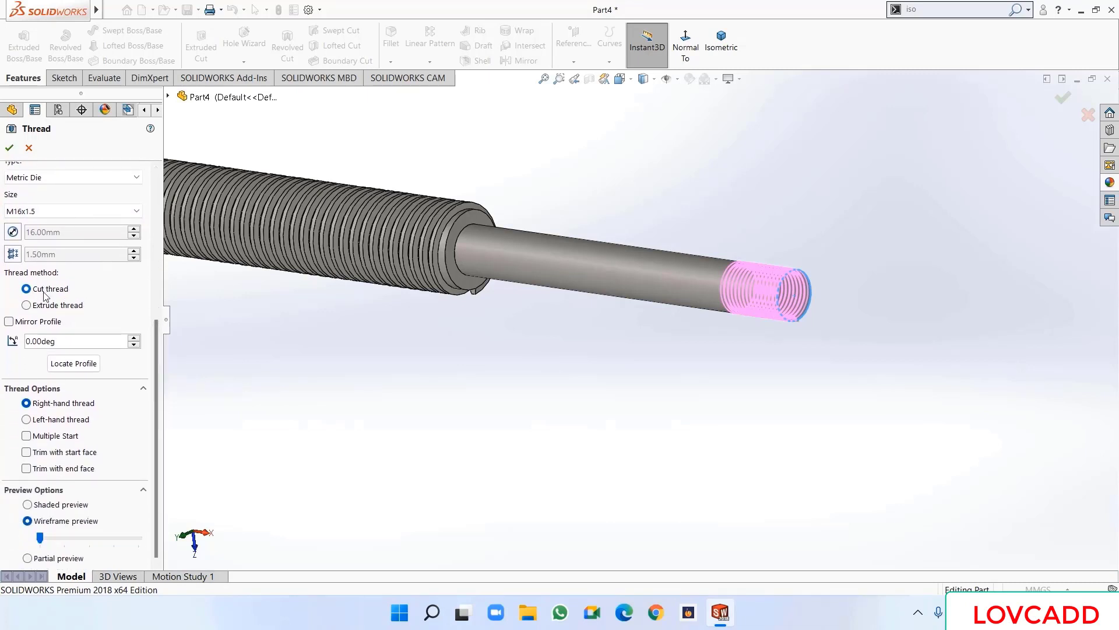
pyautogui.moveTo(160, 376); pyautogui.dragTo(172, 226)
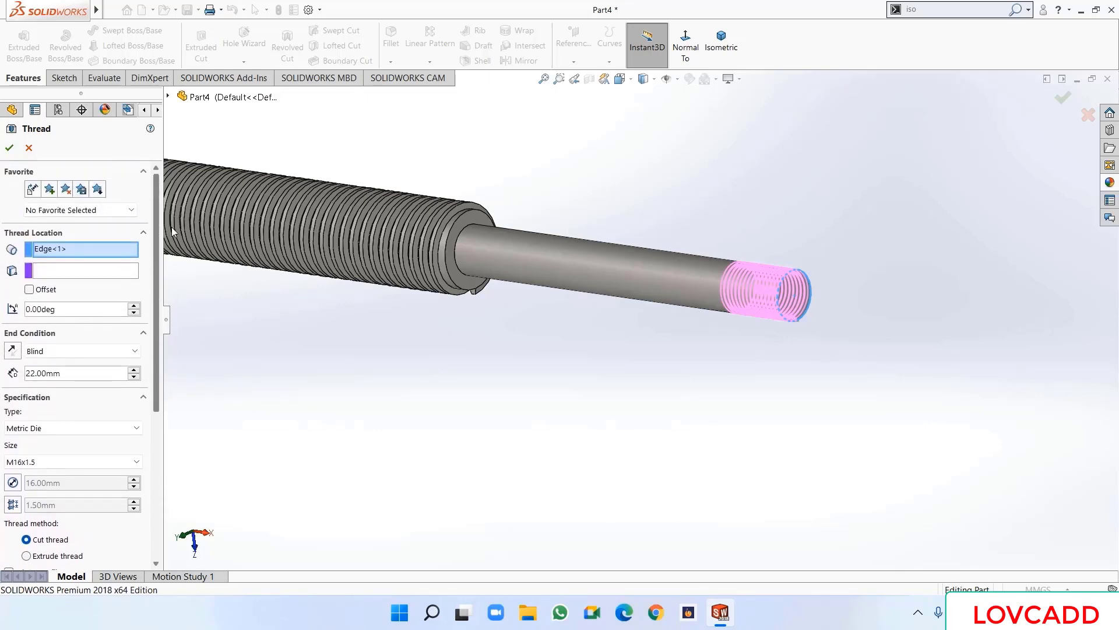
pyautogui.click(9, 148)
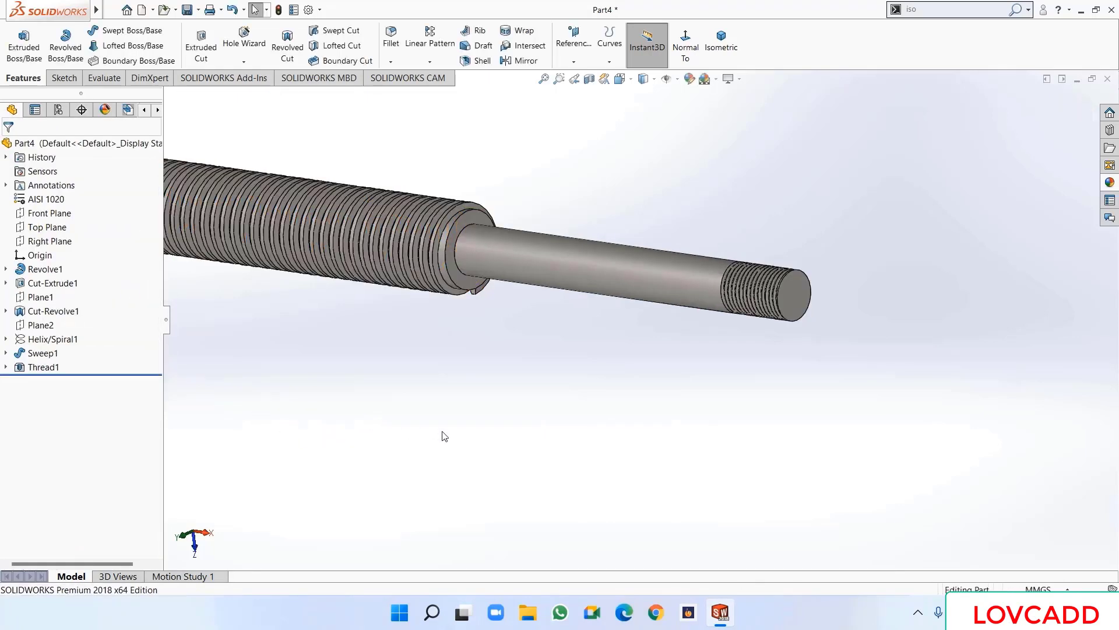
# - Orbit and zoom to inspect the finished thread, then bring up the save options
pyautogui.moveTo(443, 437); pyautogui.dragTo(478, 437, button='middle')
pyautogui.scroll(3, 478, 437)
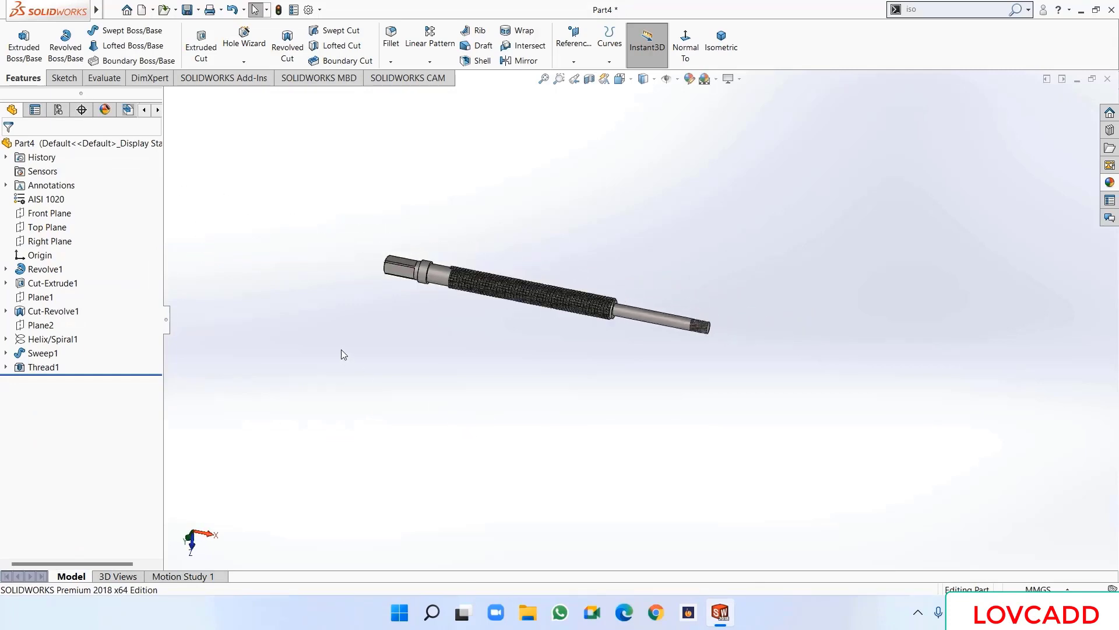
pyautogui.scroll(-2, 399, 256)
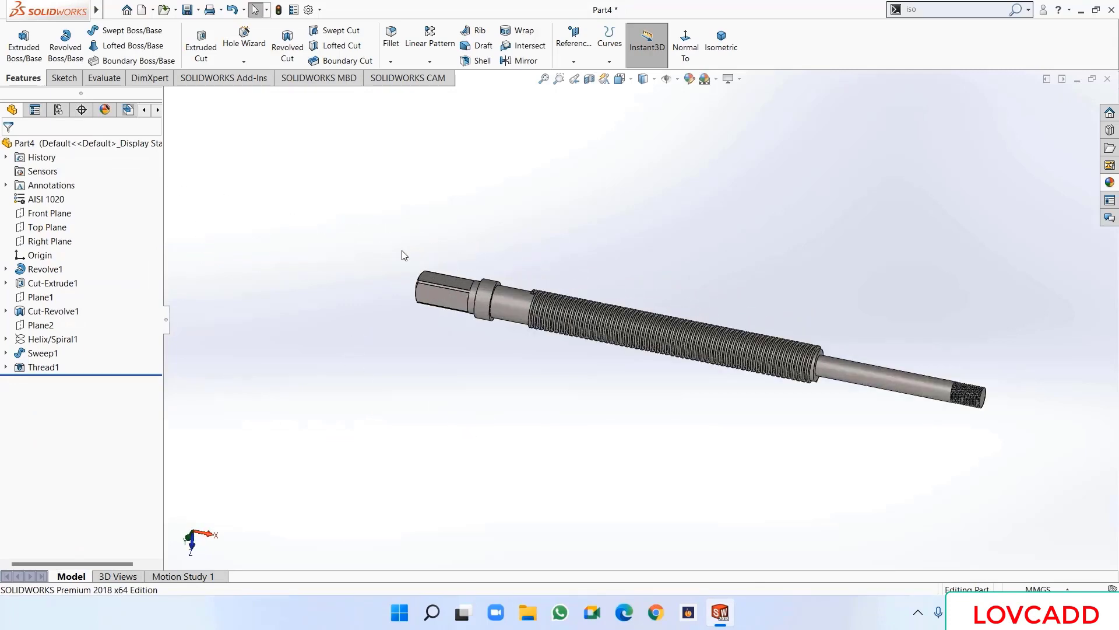
pyautogui.click(199, 10)
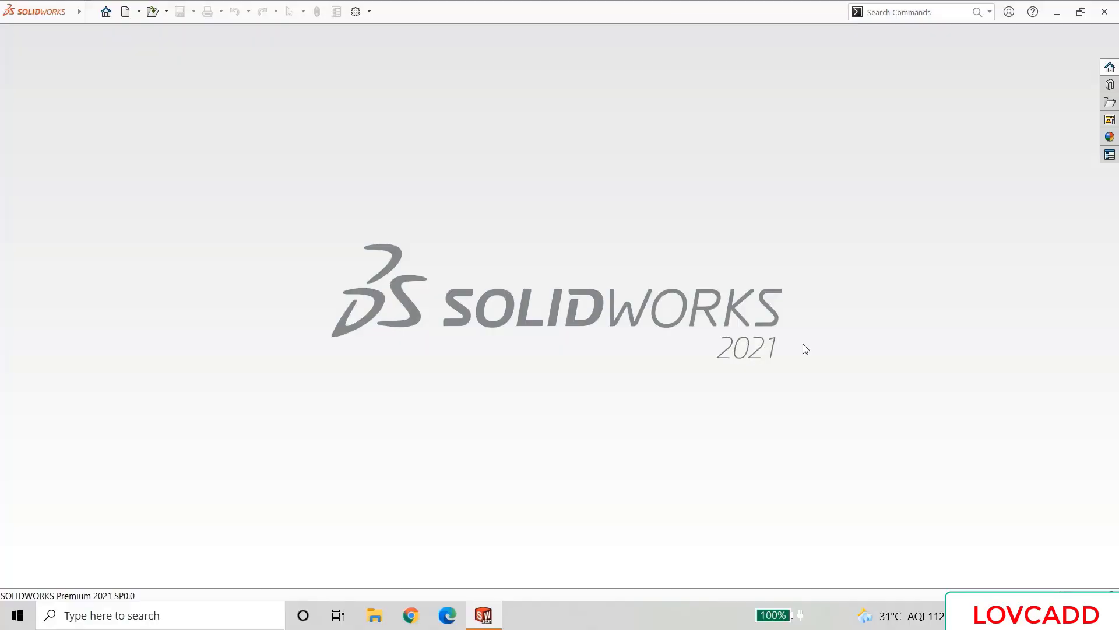
# - Create a new part, assign AISI 1020 steel as its material, and select the Right Plane
pyautogui.click(126, 12)
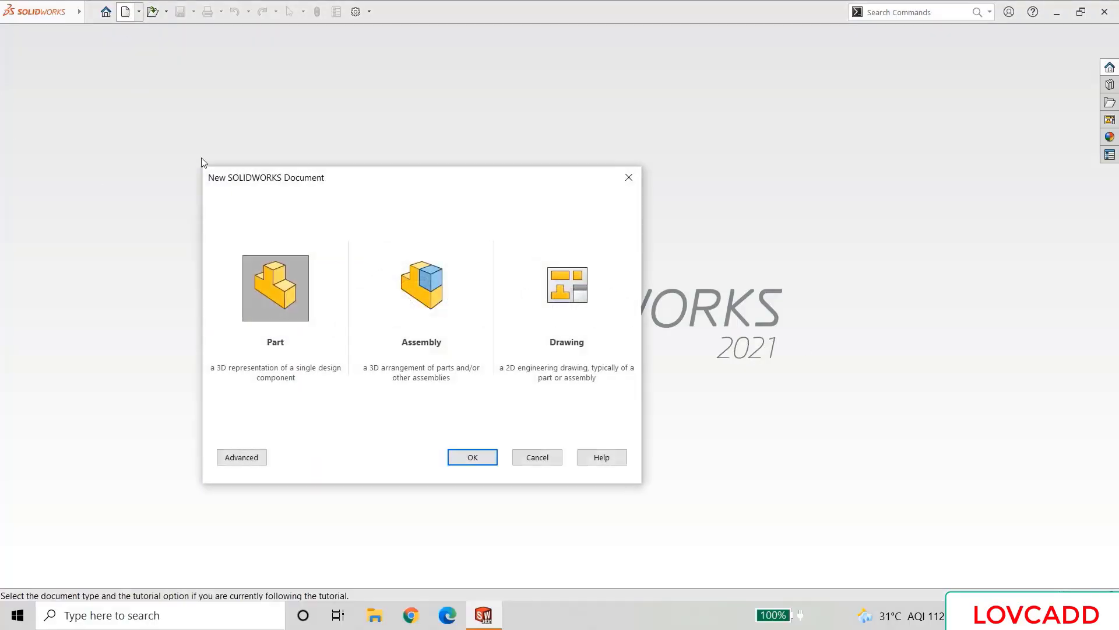
pyautogui.click(466, 461)
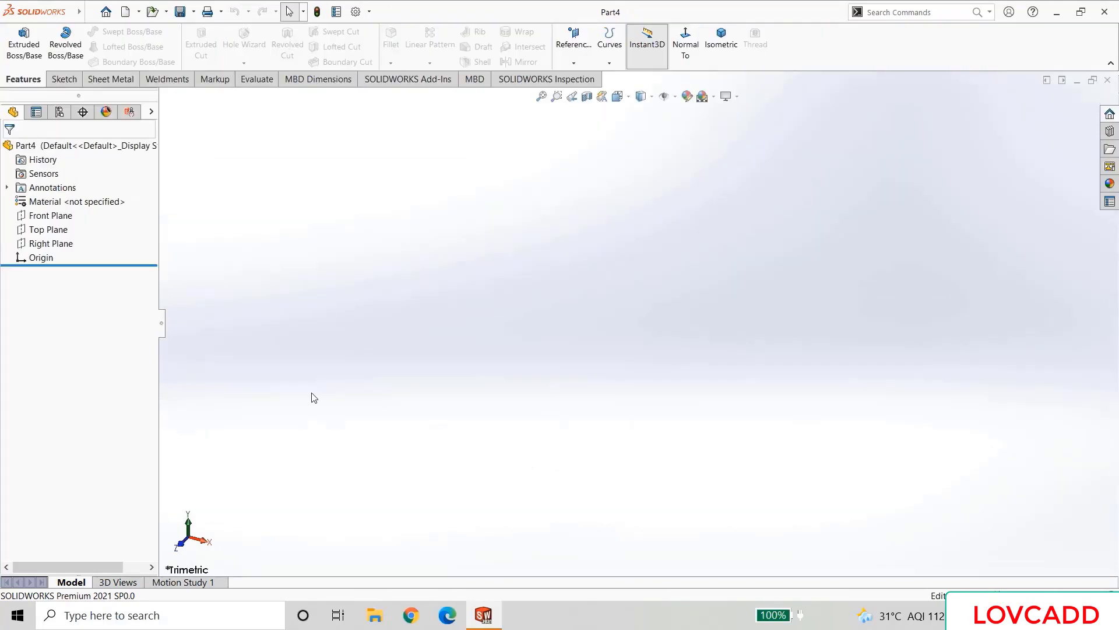
pyautogui.rightClick(34, 201)
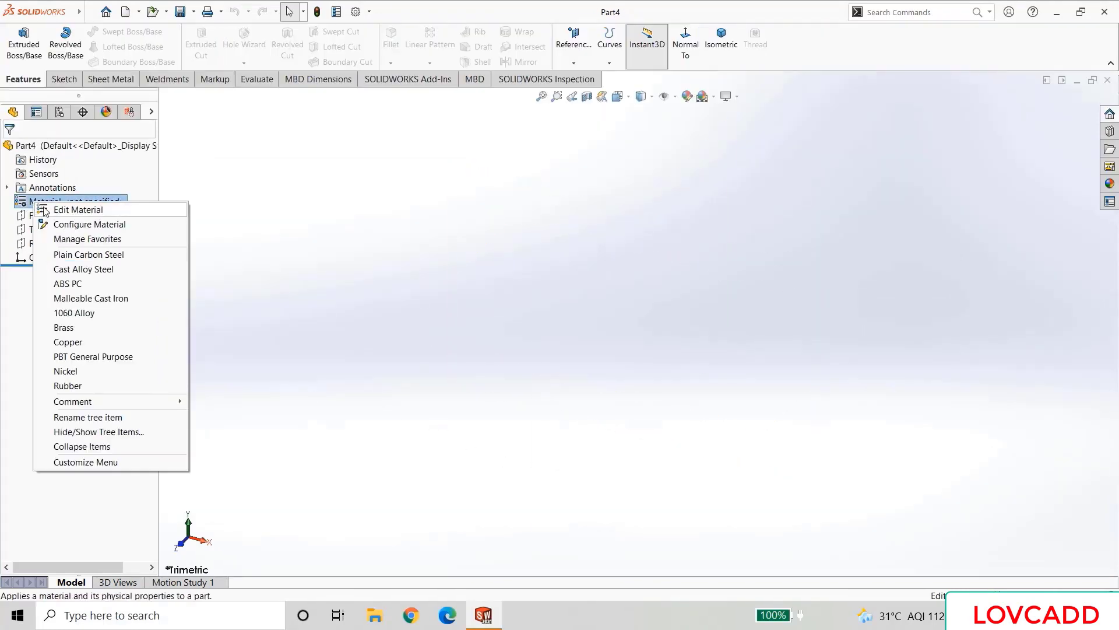
pyautogui.click(44, 210)
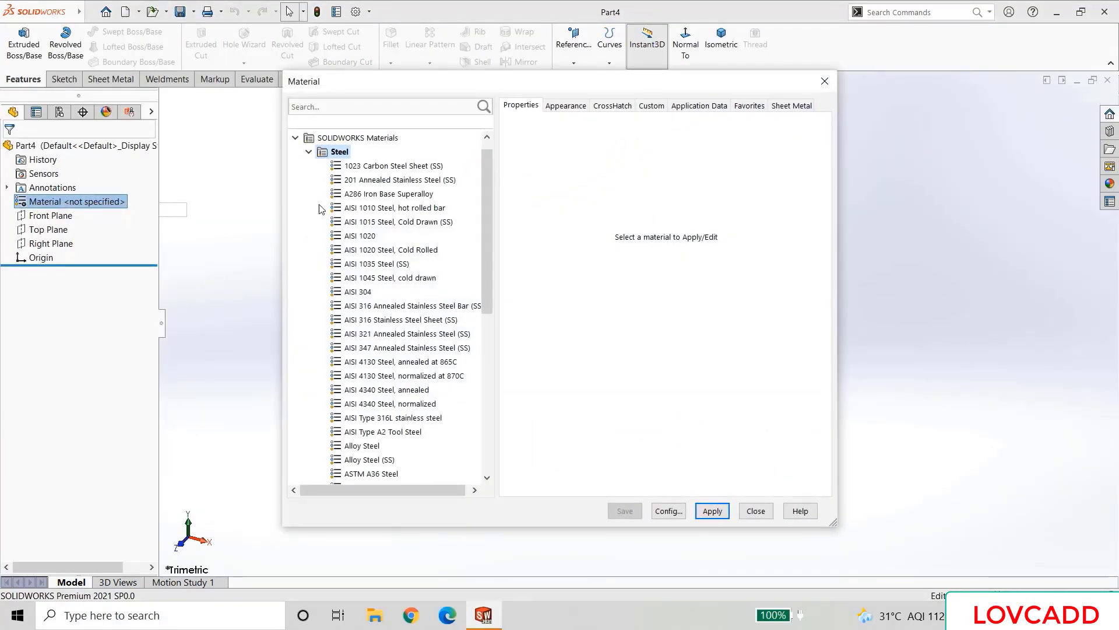
pyautogui.click(362, 238)
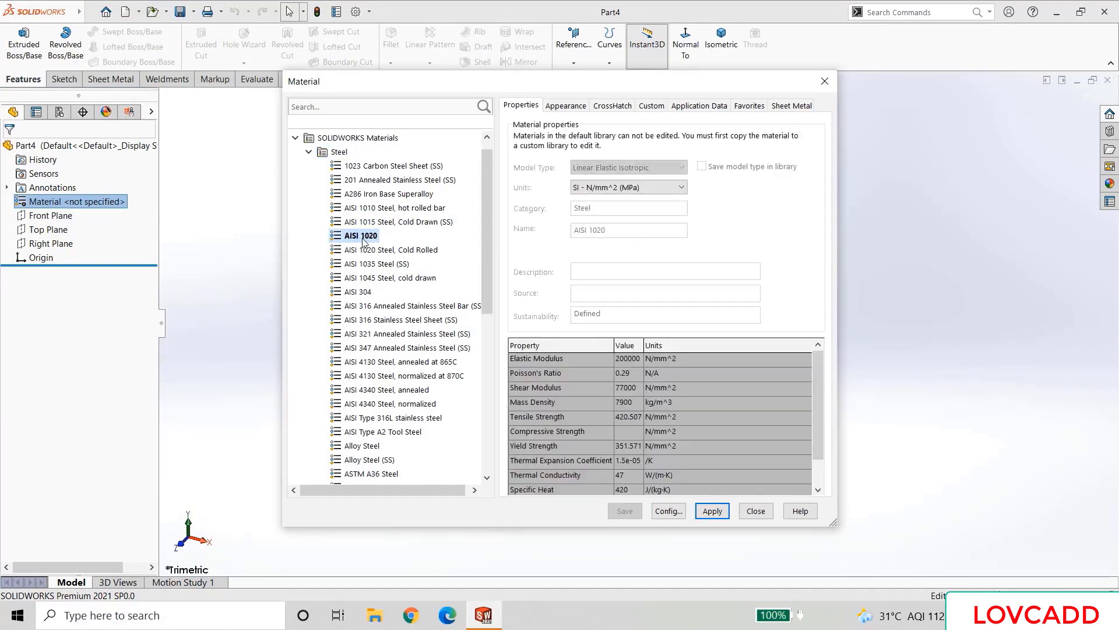
pyautogui.click(711, 511)
pyautogui.click(756, 511)
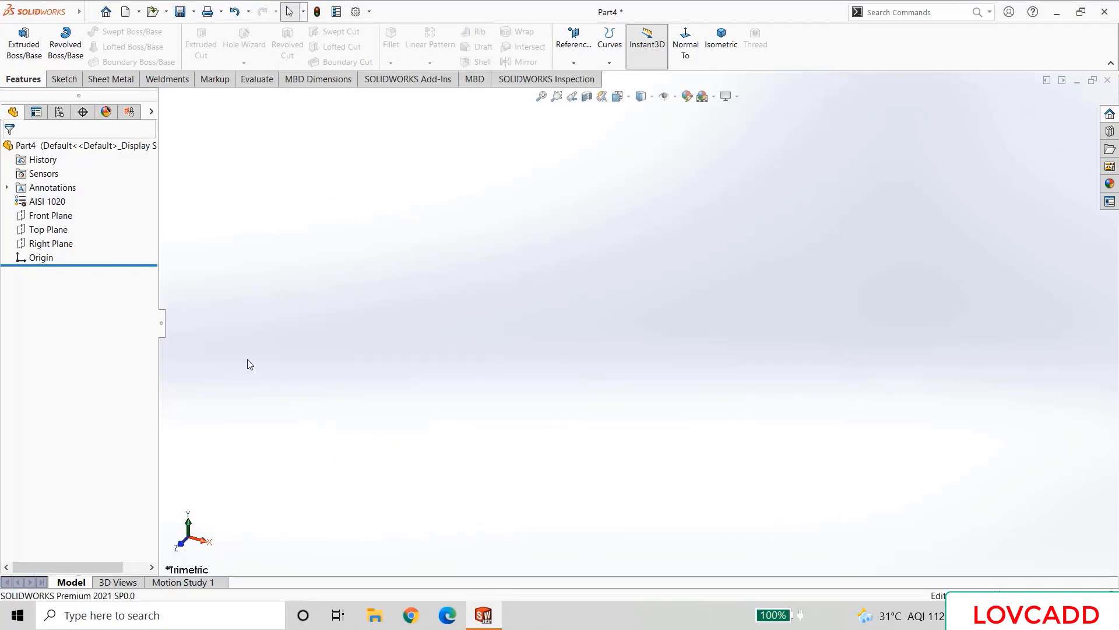
pyautogui.click(51, 243)
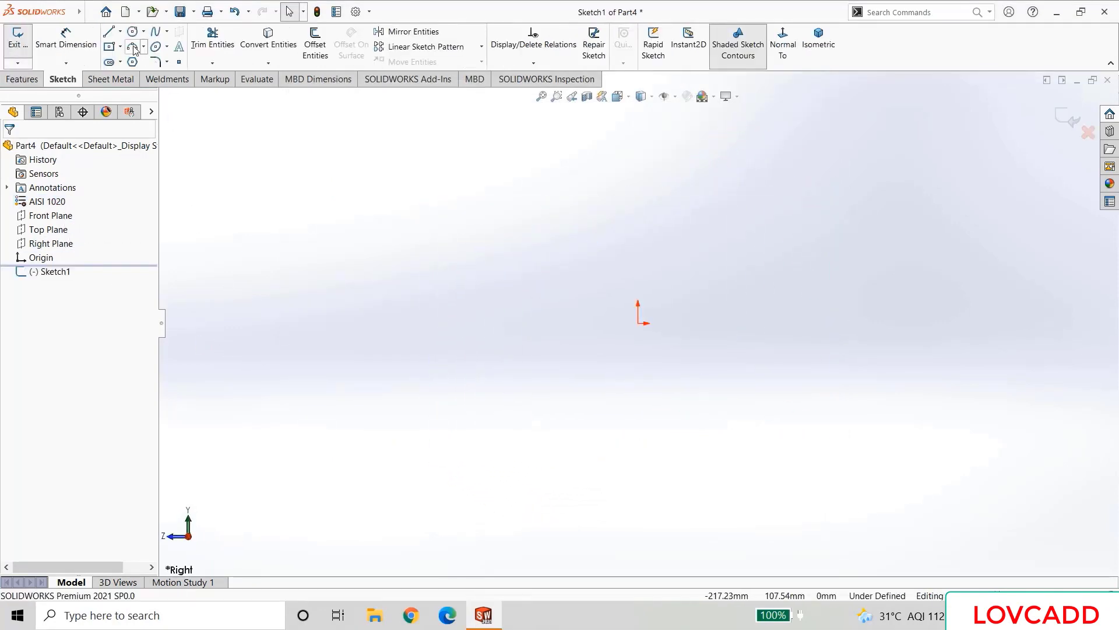
# - Draw a large and a small concentric circle centred on the origin
pyautogui.click(133, 31)
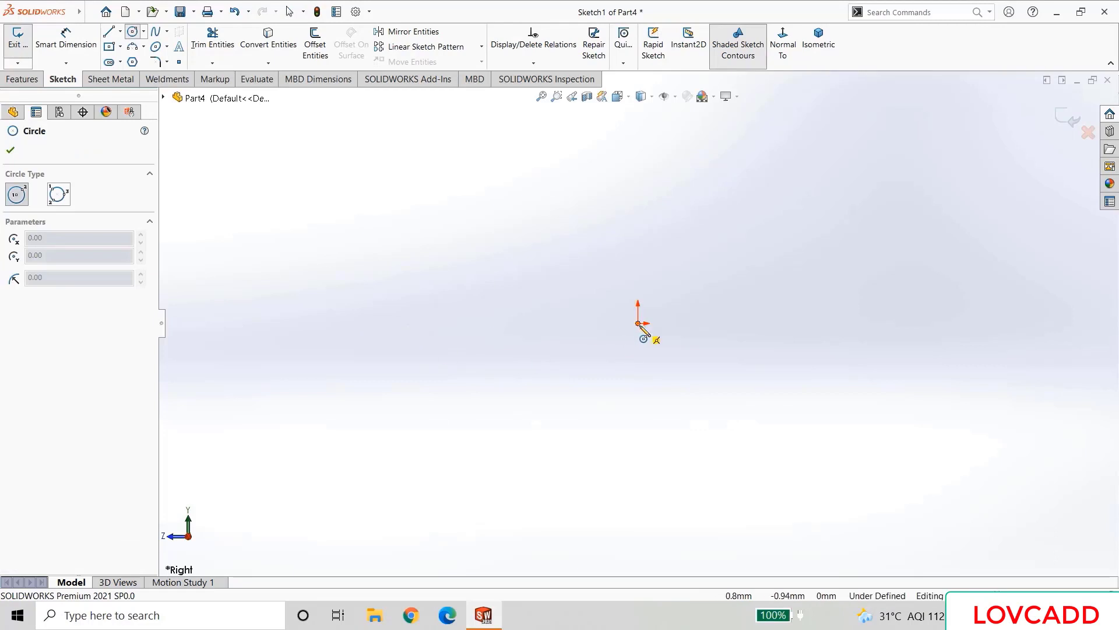
pyautogui.moveTo(639, 324); pyautogui.dragTo(758, 458)
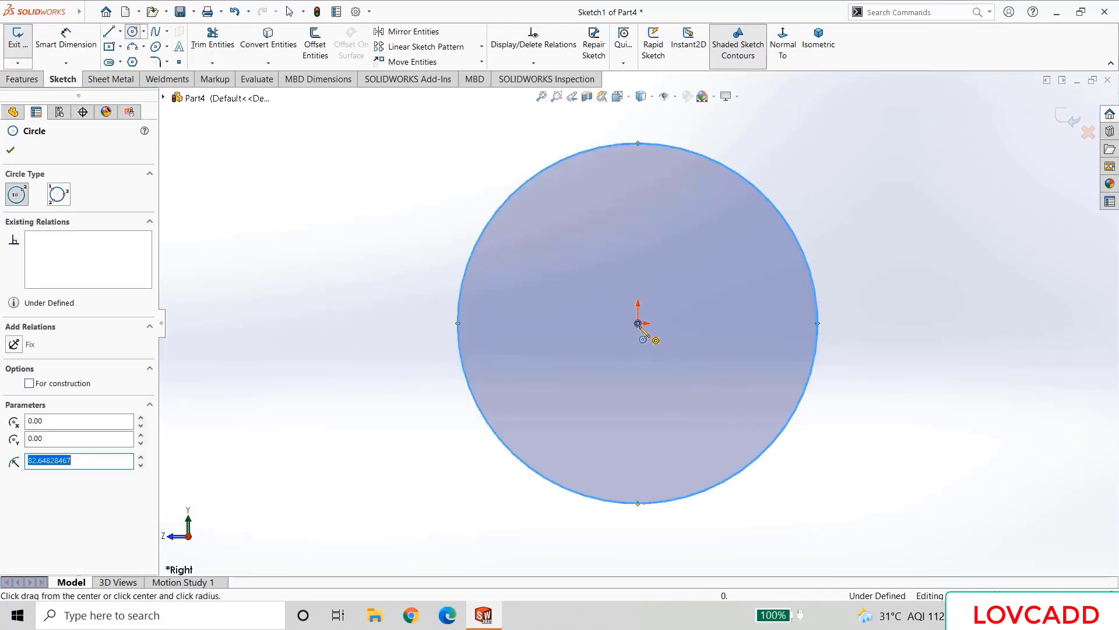
pyautogui.moveTo(638, 324)
pyautogui.mouseDown()
pyautogui.moveTo(648, 359)
pyautogui.moveTo(755, 454)
pyautogui.moveTo(661, 415)
pyautogui.mouseUp()
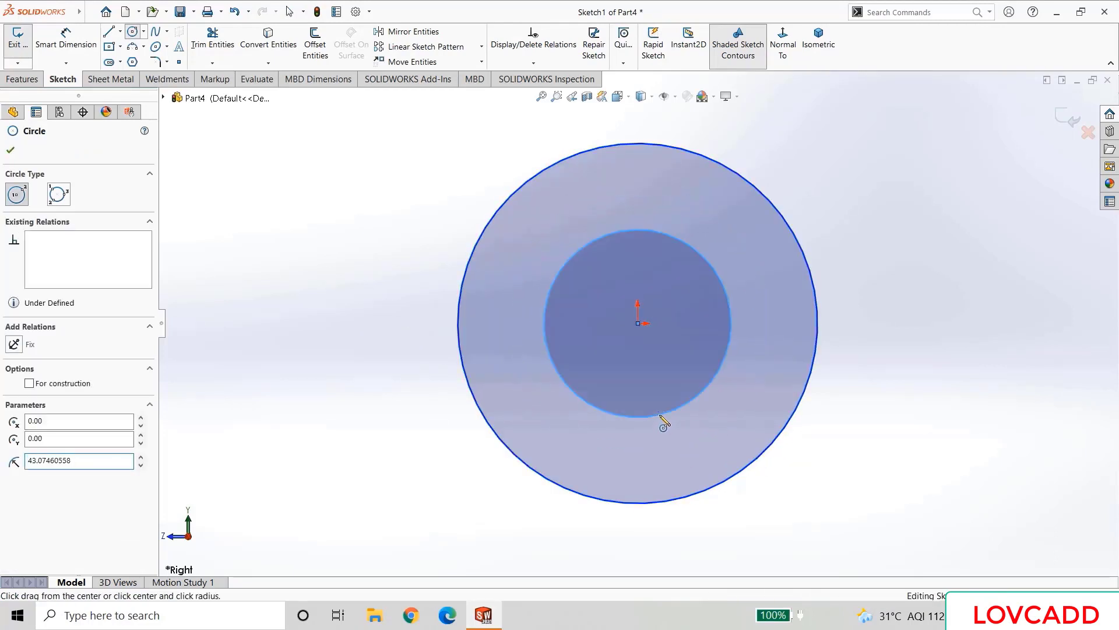
pyautogui.rightClick(661, 415)
pyautogui.click(687, 425)
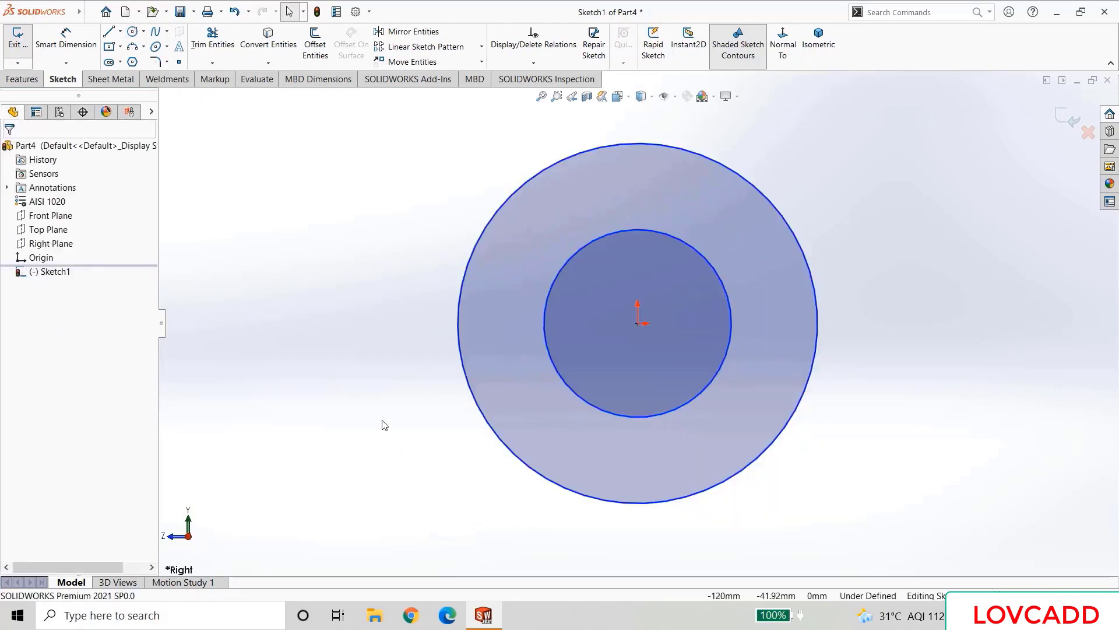
# - Dimension the outer circle to Ø42 and the inner circle to Ø17
pyautogui.click(51, 47)
pyautogui.click(816, 268)
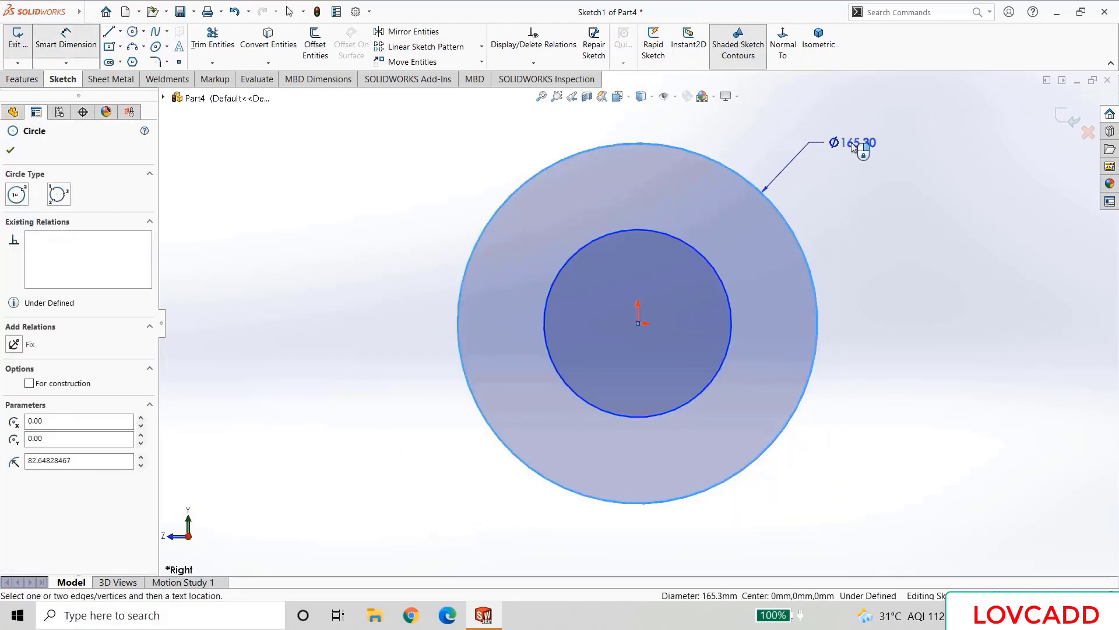
pyautogui.click(856, 145)
pyautogui.write('42')
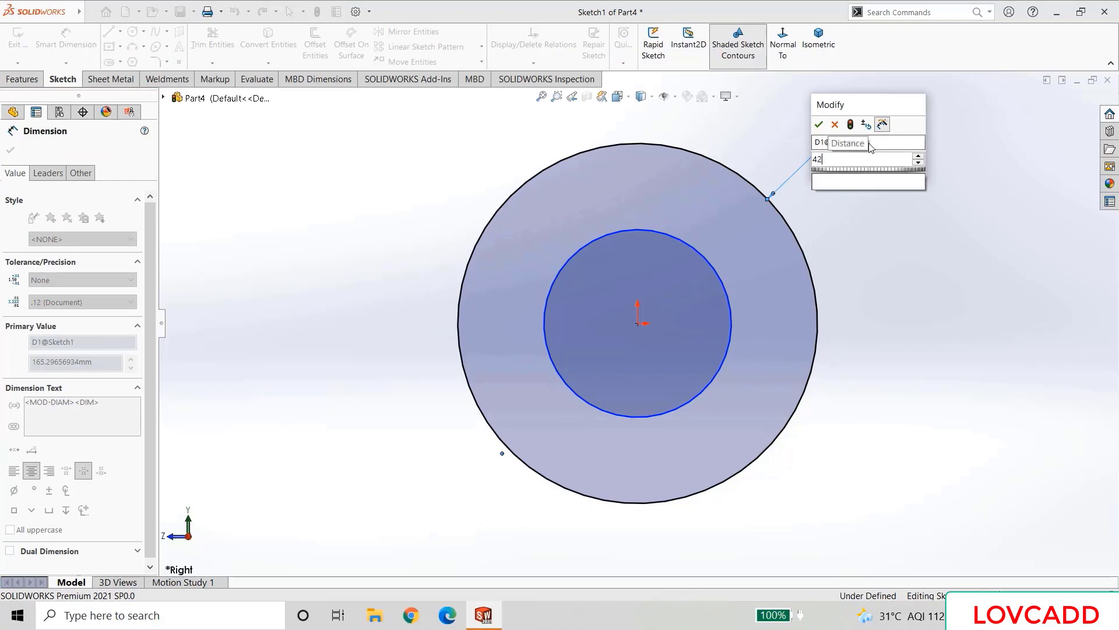
pyautogui.press('Return')
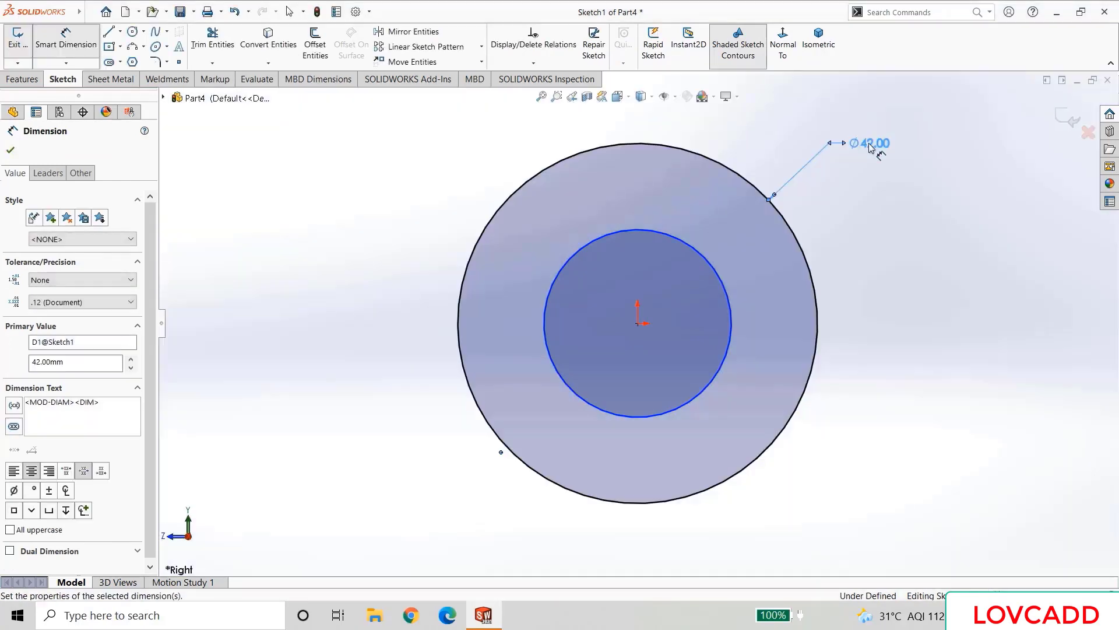
pyautogui.click(726, 317)
pyautogui.click(826, 215)
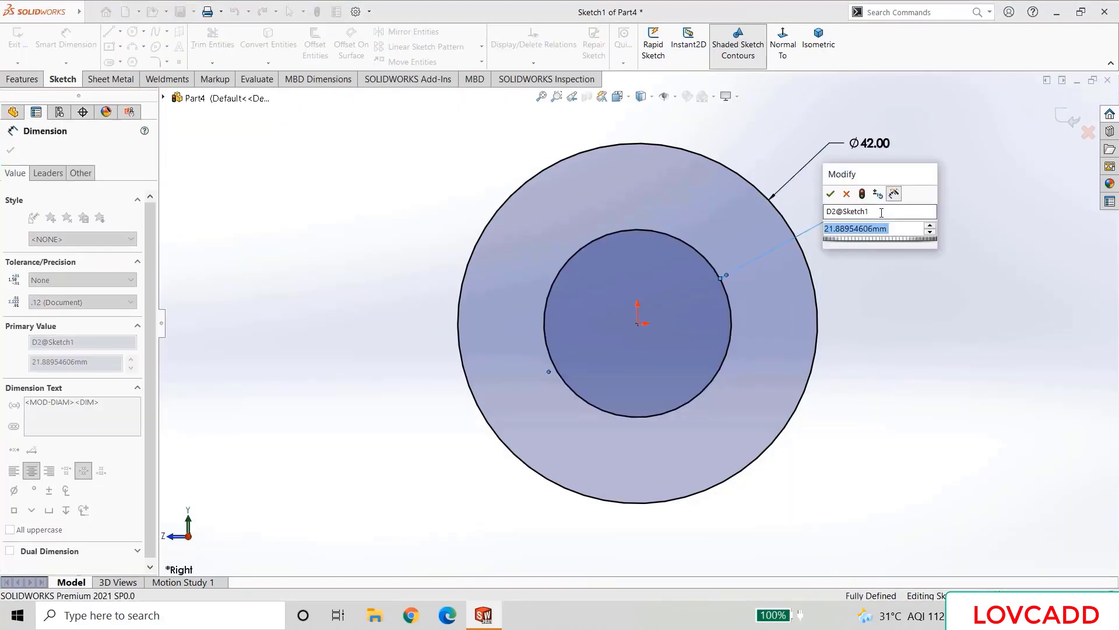
pyautogui.write('17')
pyautogui.press('Return')
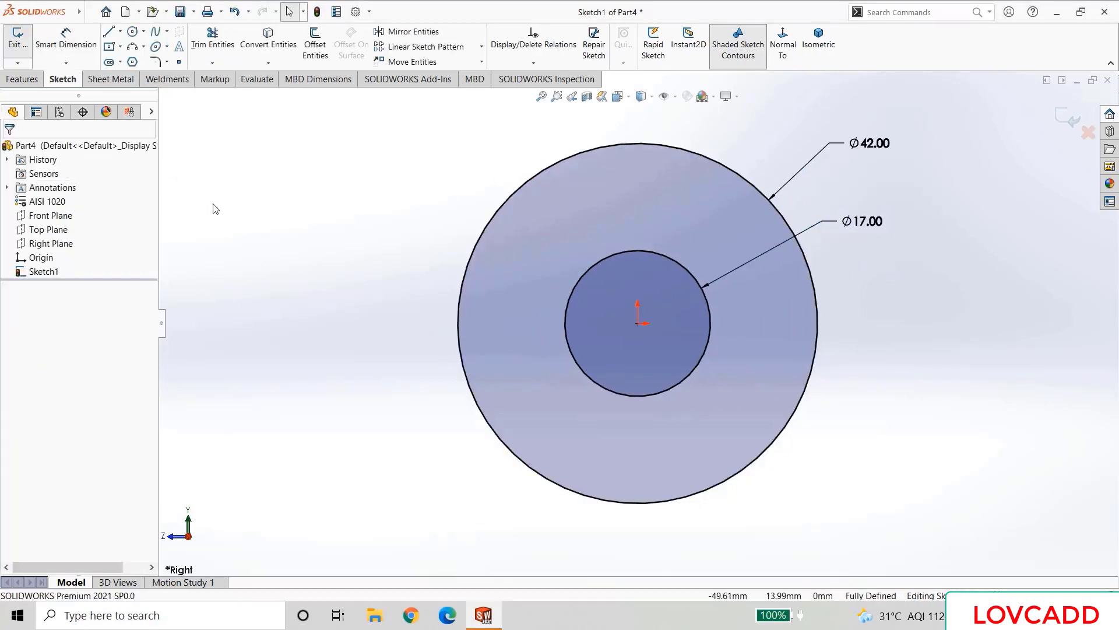
# - Extrude the ring sketch 8 mm deep as Boss-Extrude1, then bring up Save As
pyautogui.click(22, 79)
pyautogui.click(23, 43)
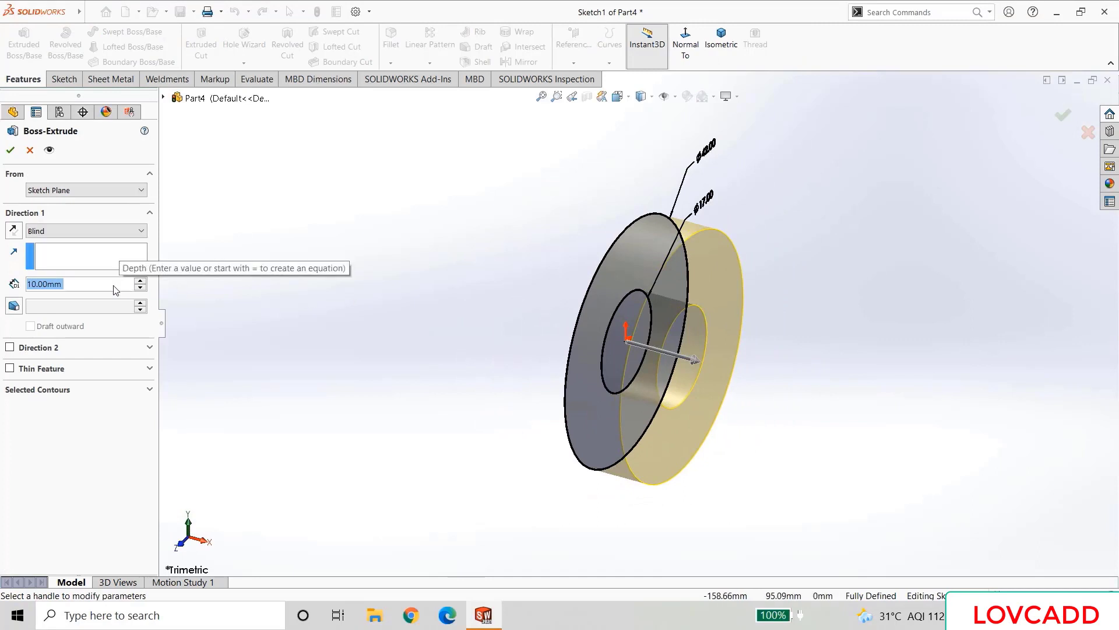
pyautogui.write('8')
pyautogui.press('Return')
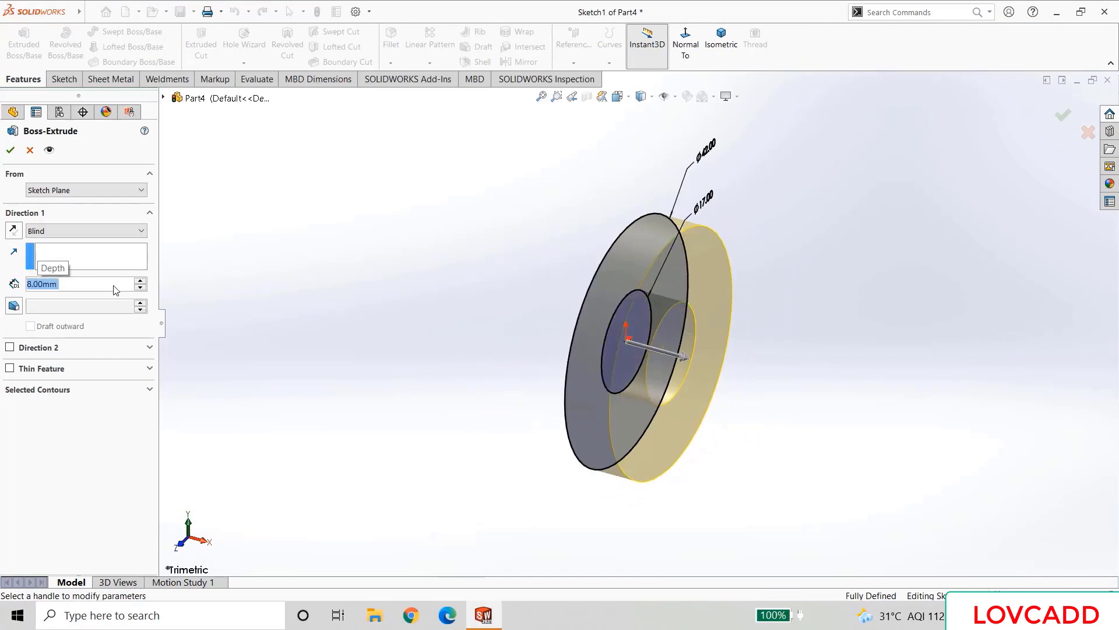
pyautogui.click(10, 150)
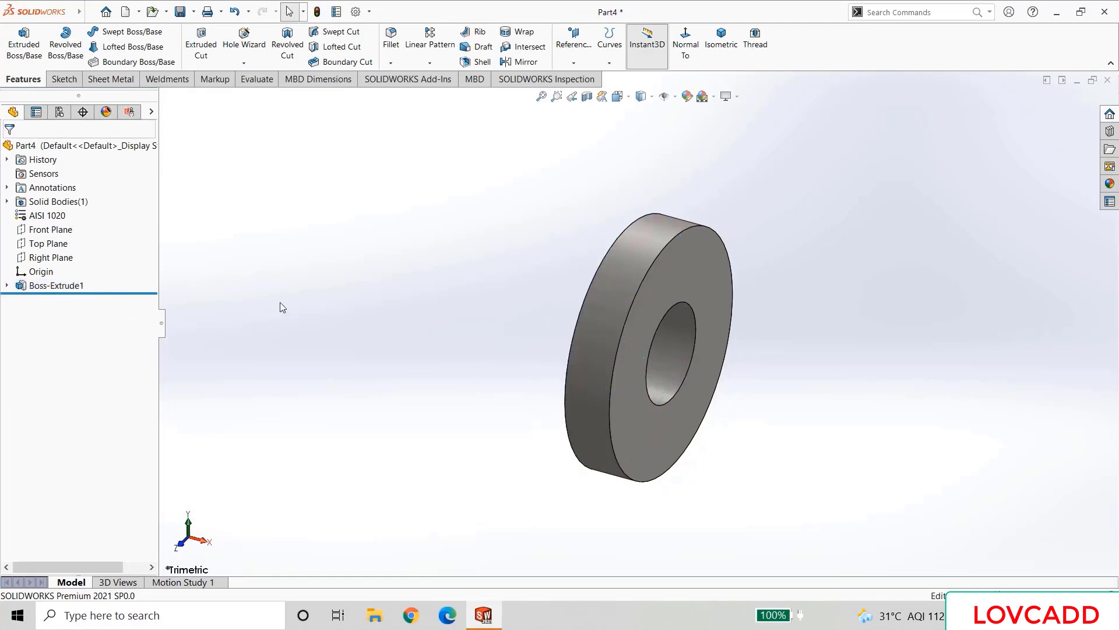
pyautogui.click(193, 11)
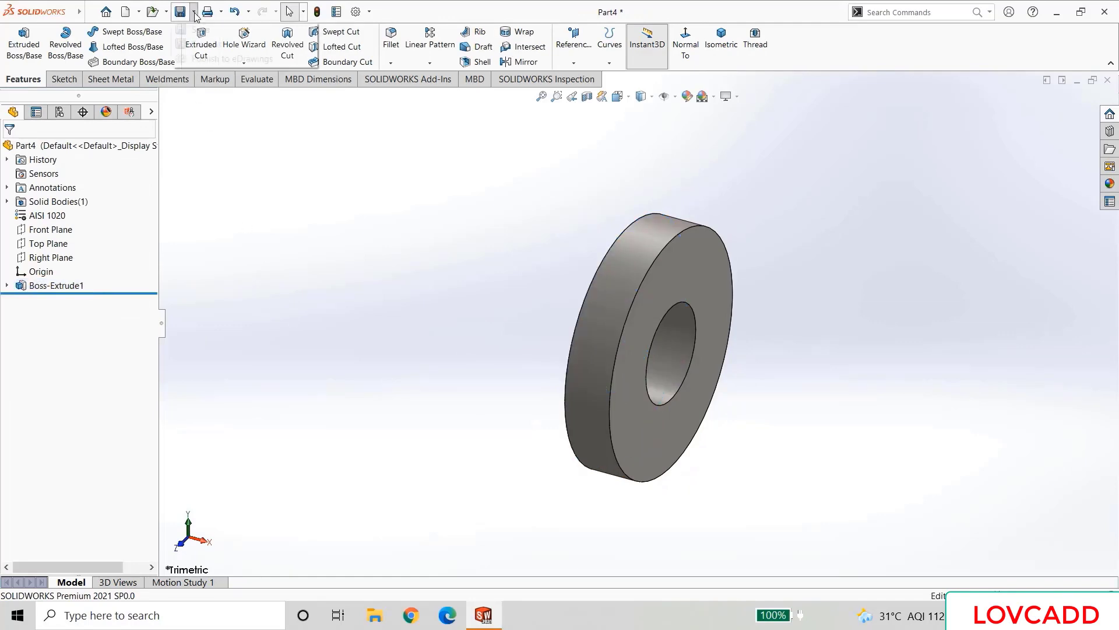
pyautogui.click(204, 45)
# - Save the part as 'screw rod washer' in the Documents > Swivel Machine folder
pyautogui.click(403, 245)
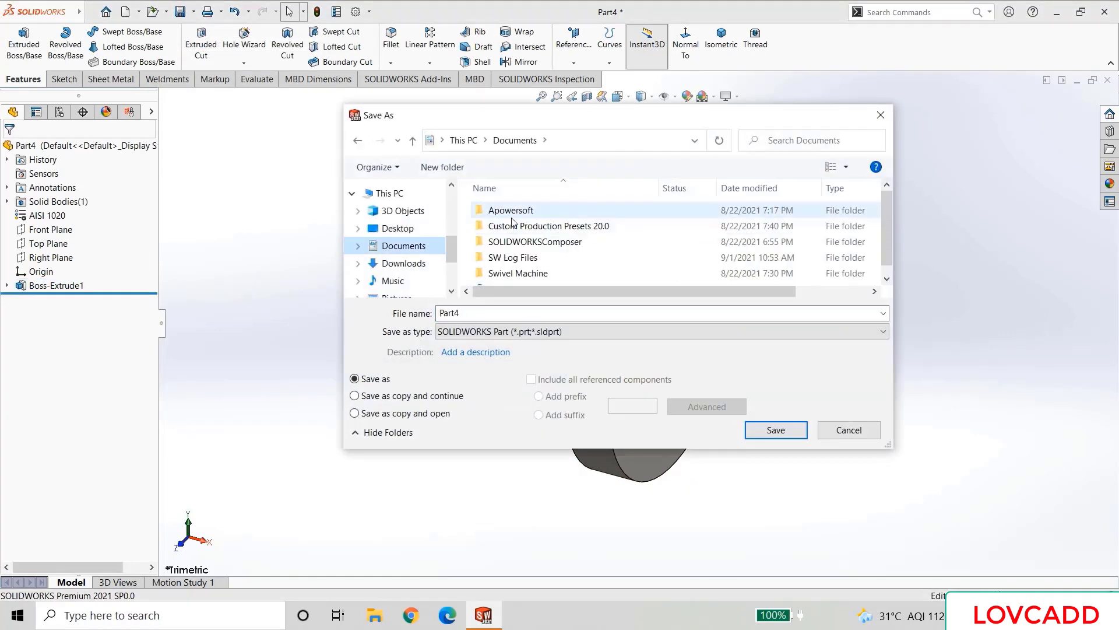
pyautogui.click(524, 275)
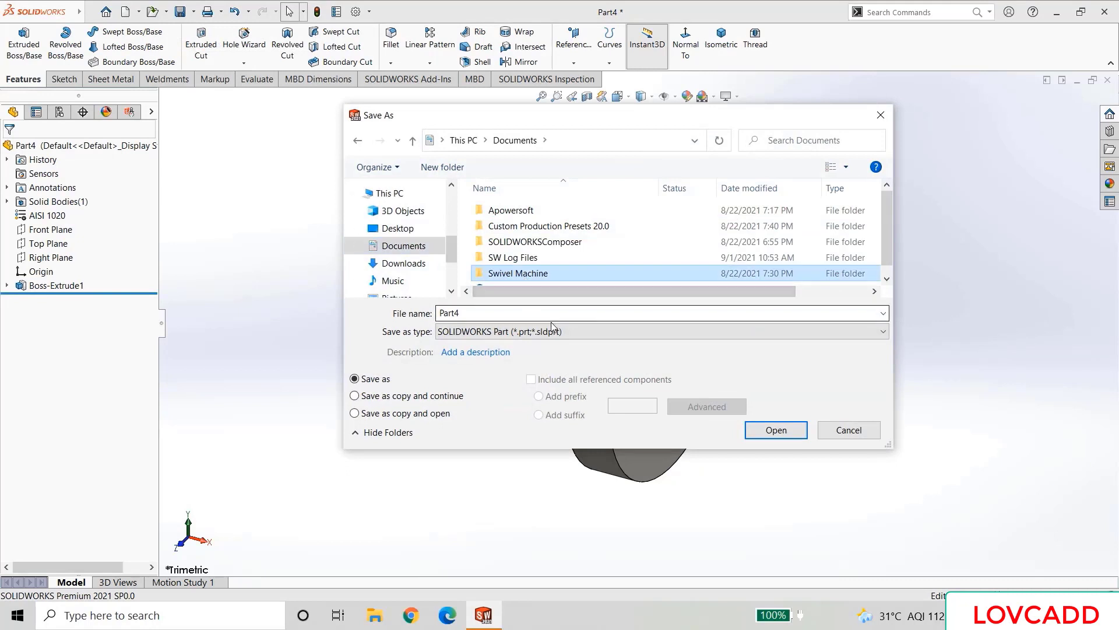
pyautogui.doubleClick(526, 274)
pyautogui.write('screw')
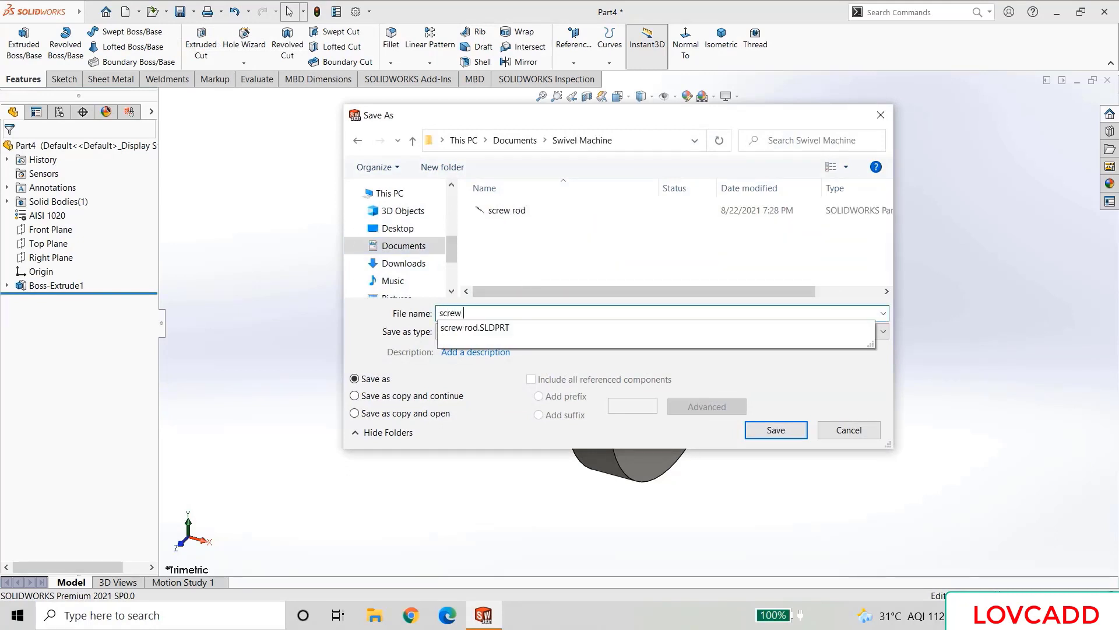
pyautogui.write(' rod was')
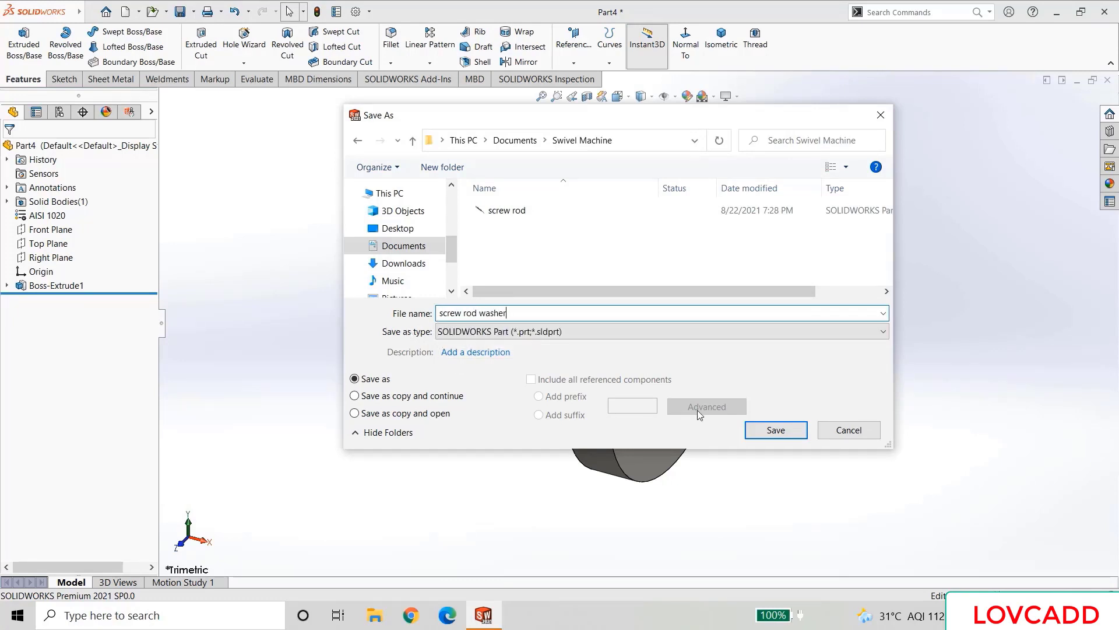
pyautogui.write('her')
pyautogui.click(775, 430)
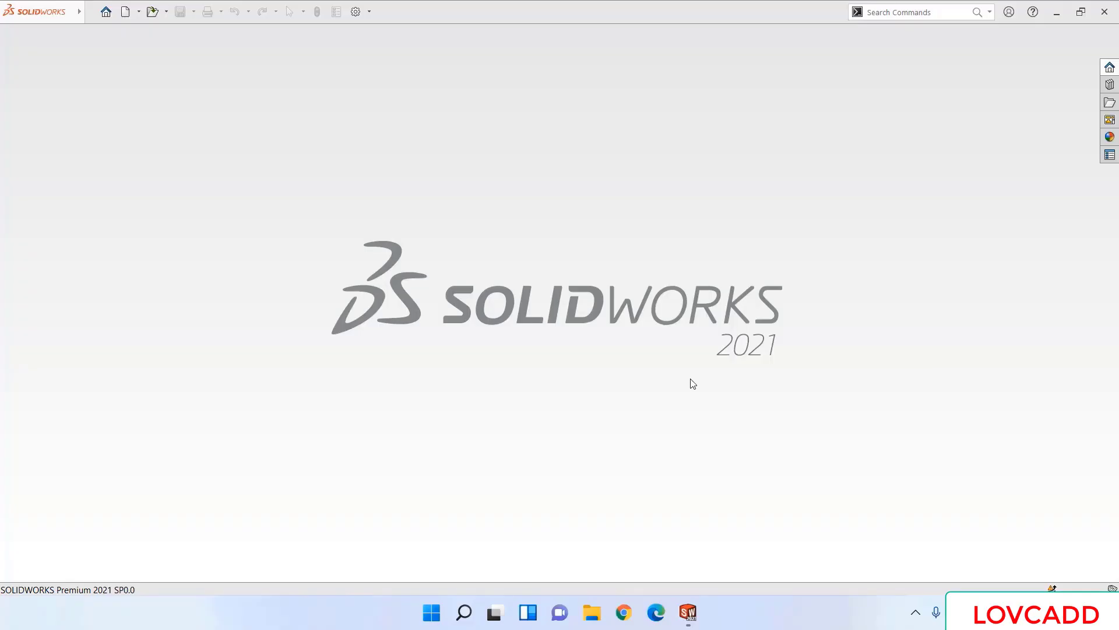
# - Create a new part and start a sketch on its Front Plane
pyautogui.click(130, 11)
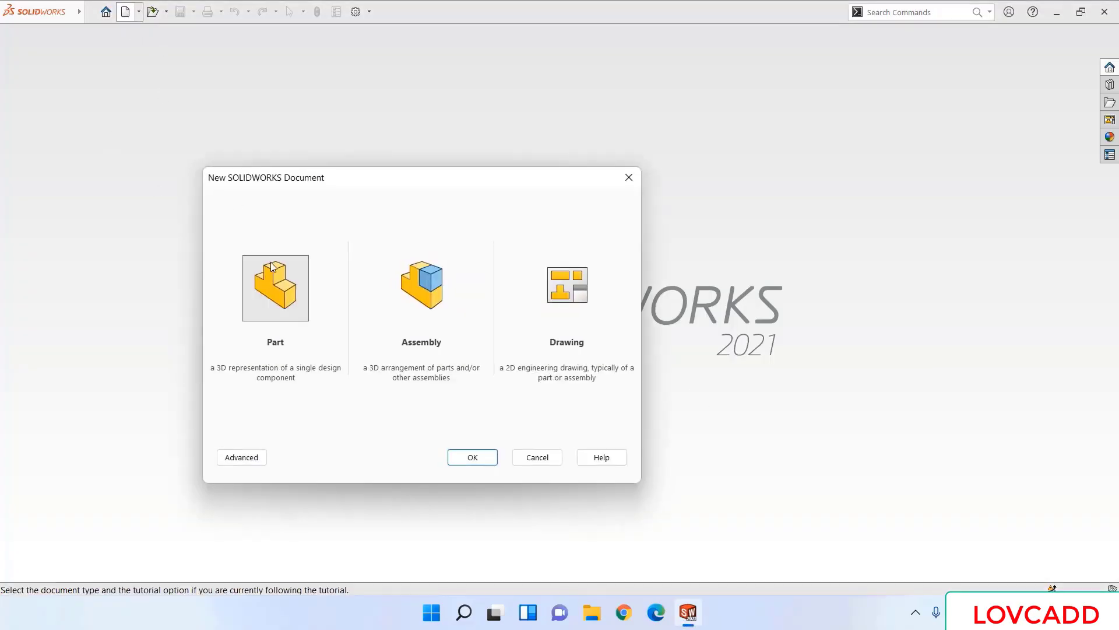
pyautogui.click(473, 457)
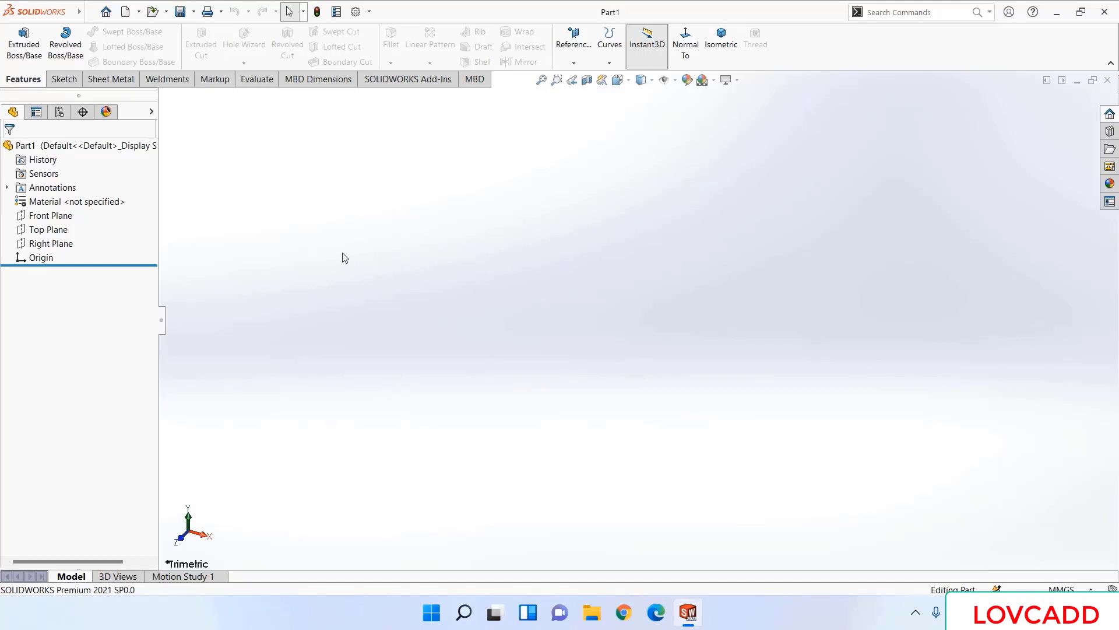
pyautogui.click(61, 217)
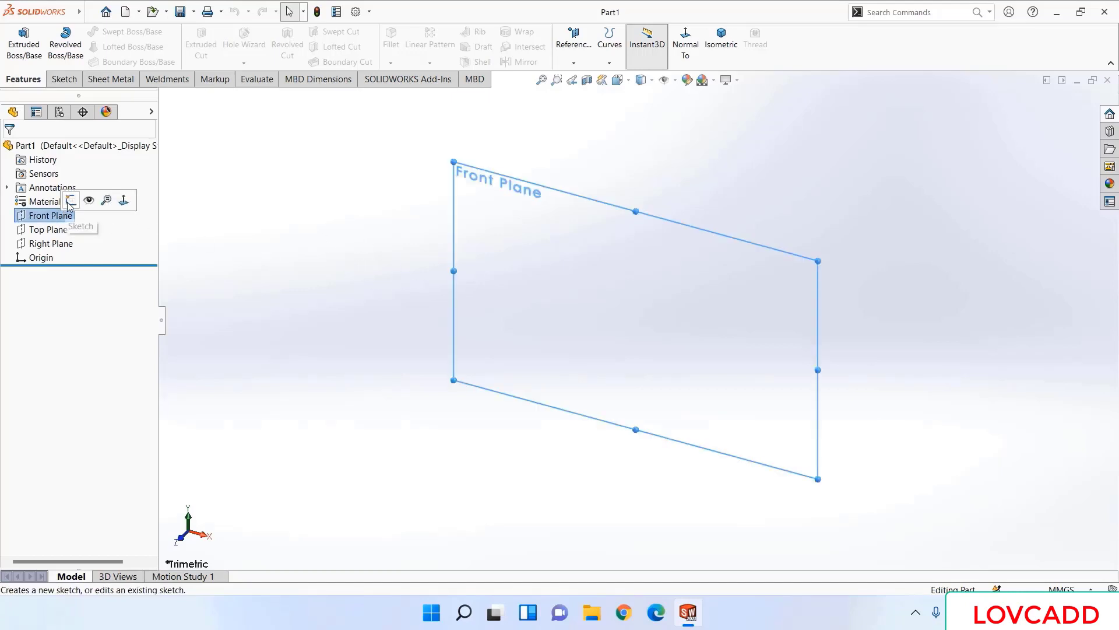
pyautogui.click(70, 201)
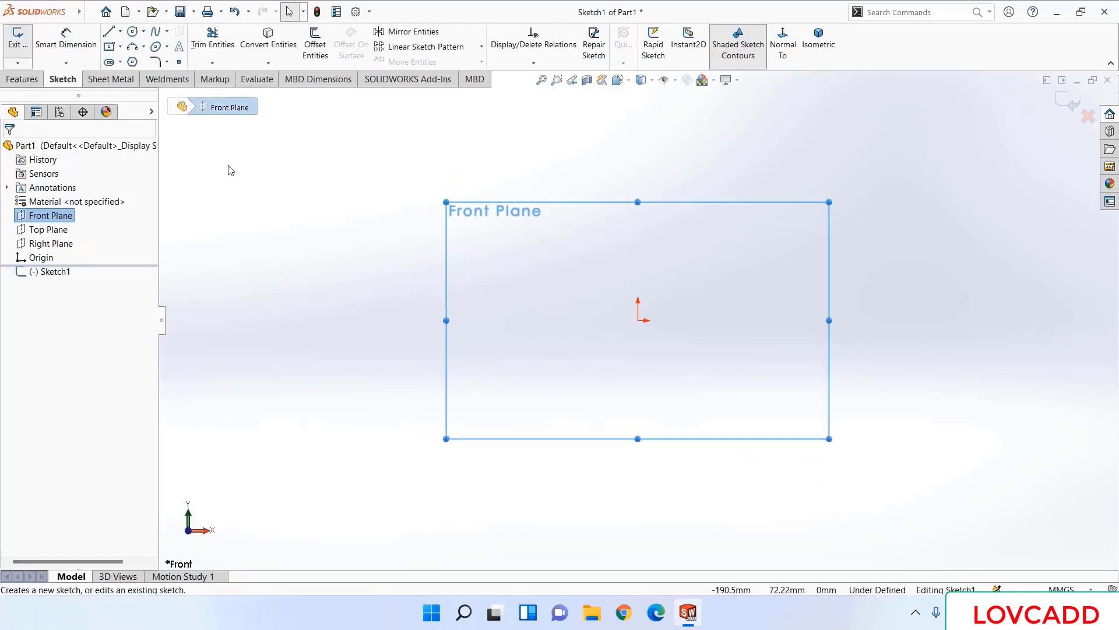
# - Draw a vertical centerline through the origin
pyautogui.click(120, 32)
pyautogui.click(135, 58)
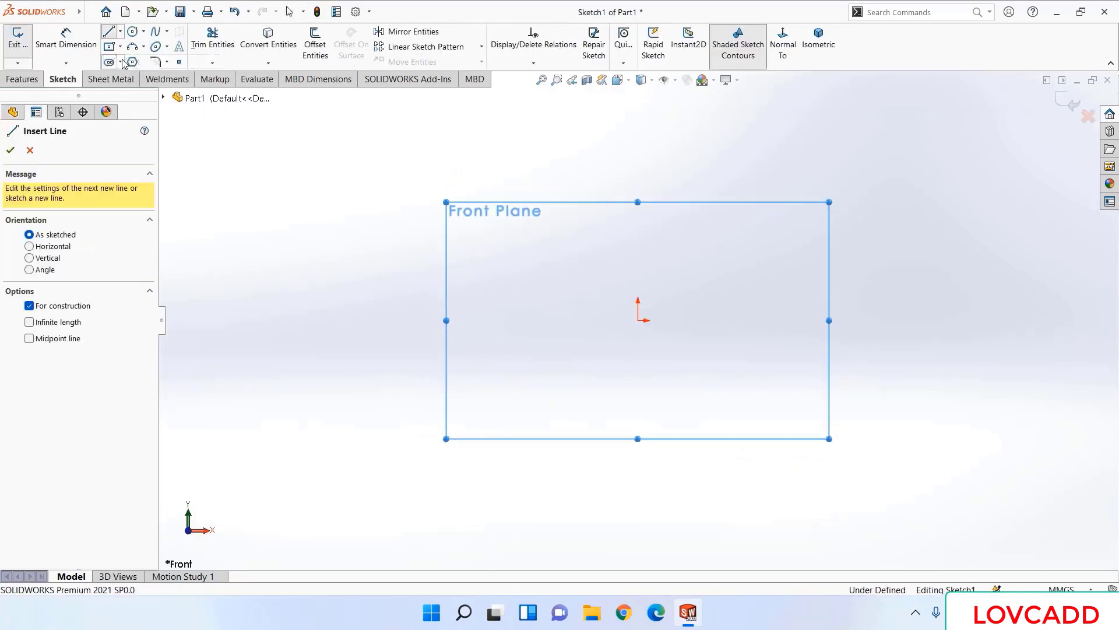
pyautogui.click(638, 131)
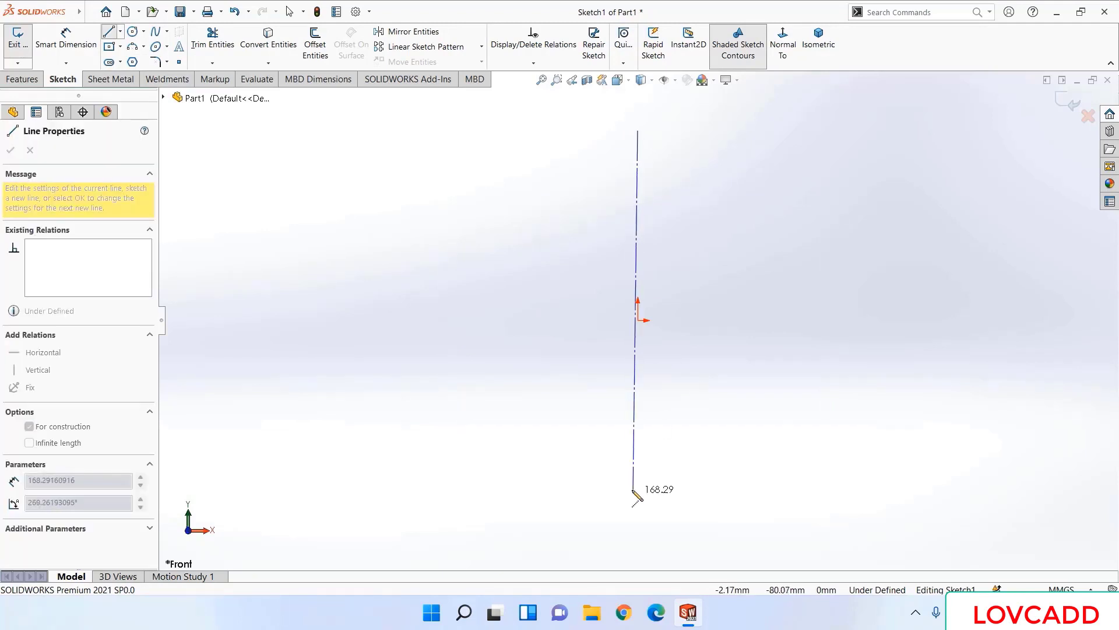
pyautogui.click(638, 567)
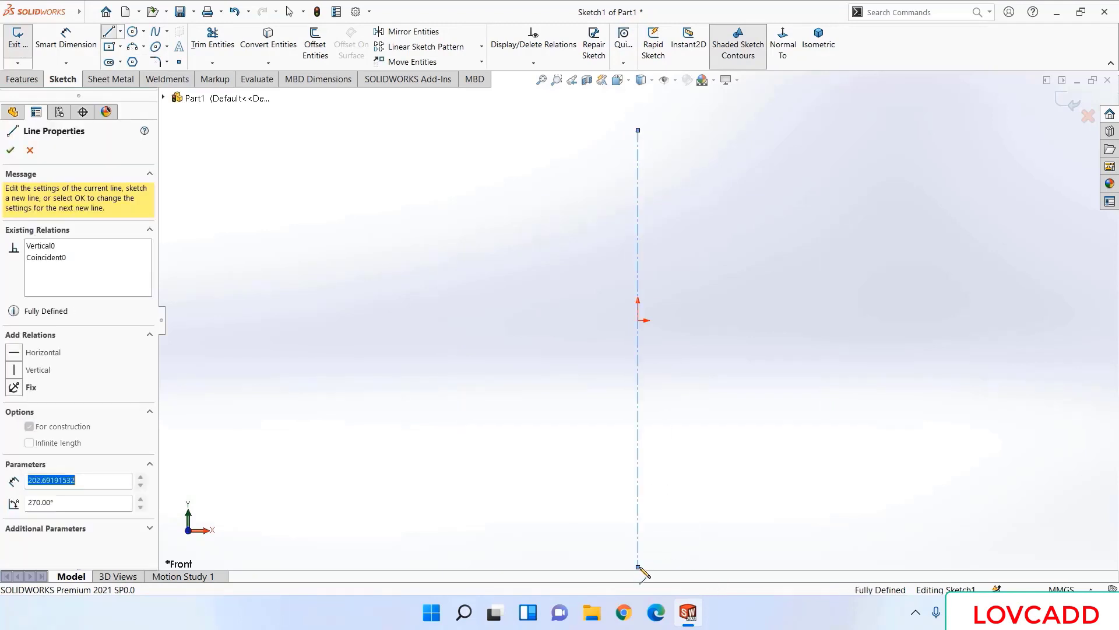
pyautogui.rightClick(641, 571)
pyautogui.click(670, 470)
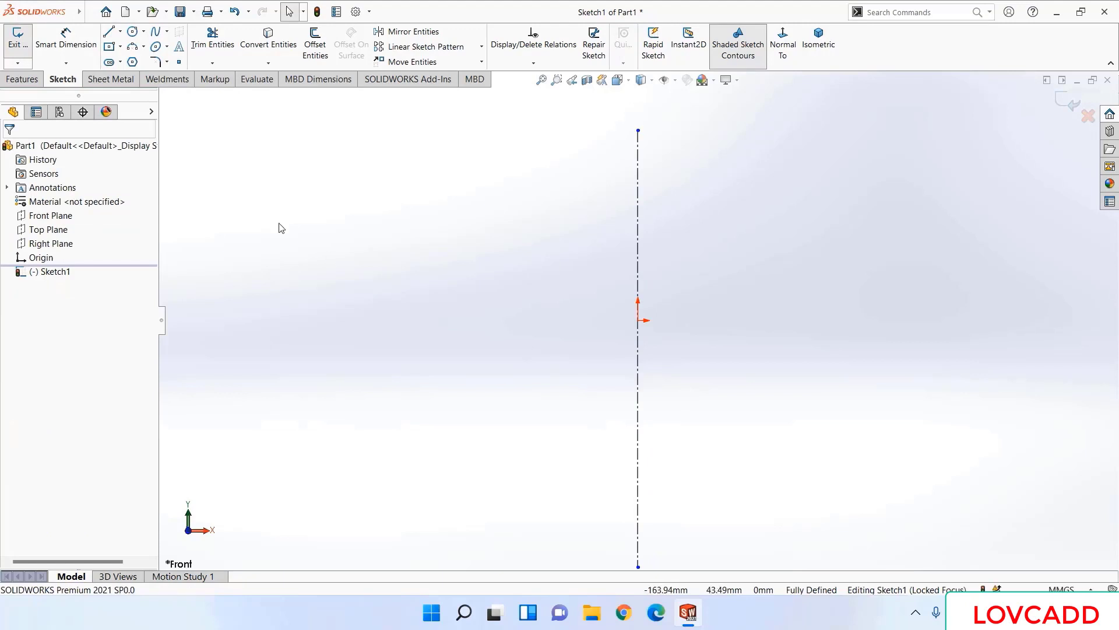
pyautogui.click(120, 32)
pyautogui.click(131, 59)
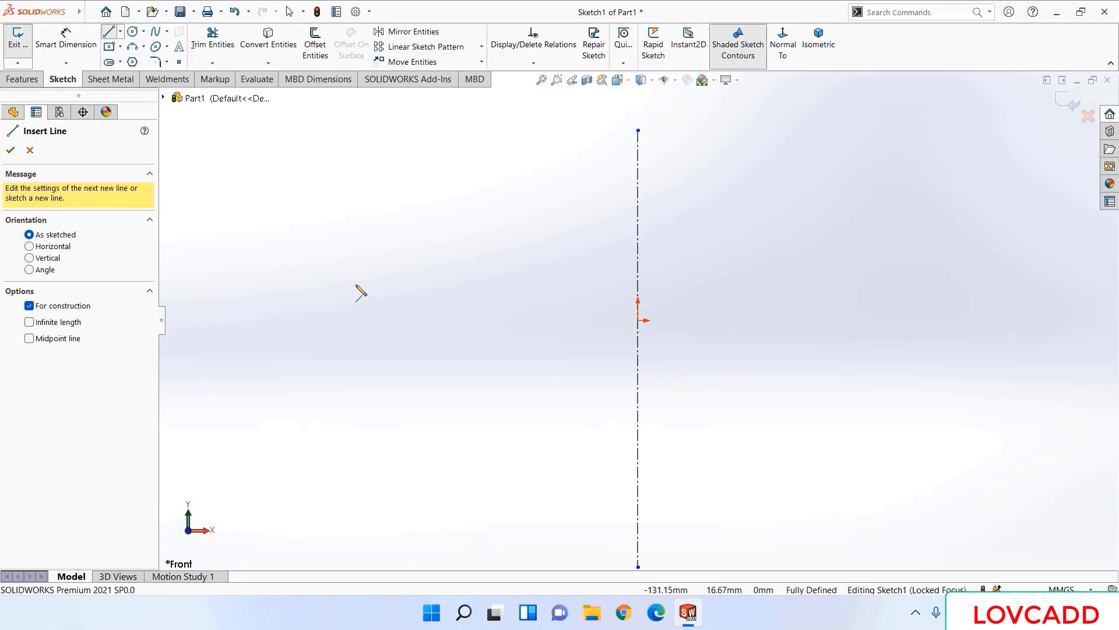
# - Draw a second vertical construction line to the left of the centerline
pyautogui.click(357, 286)
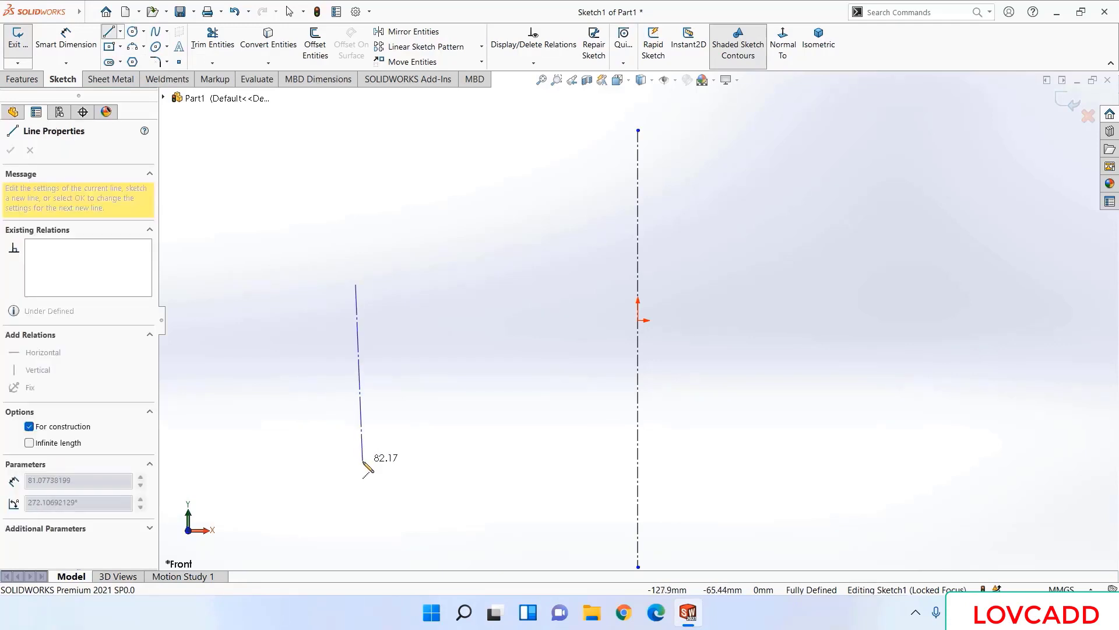
pyautogui.click(357, 561)
pyautogui.rightClick(358, 561)
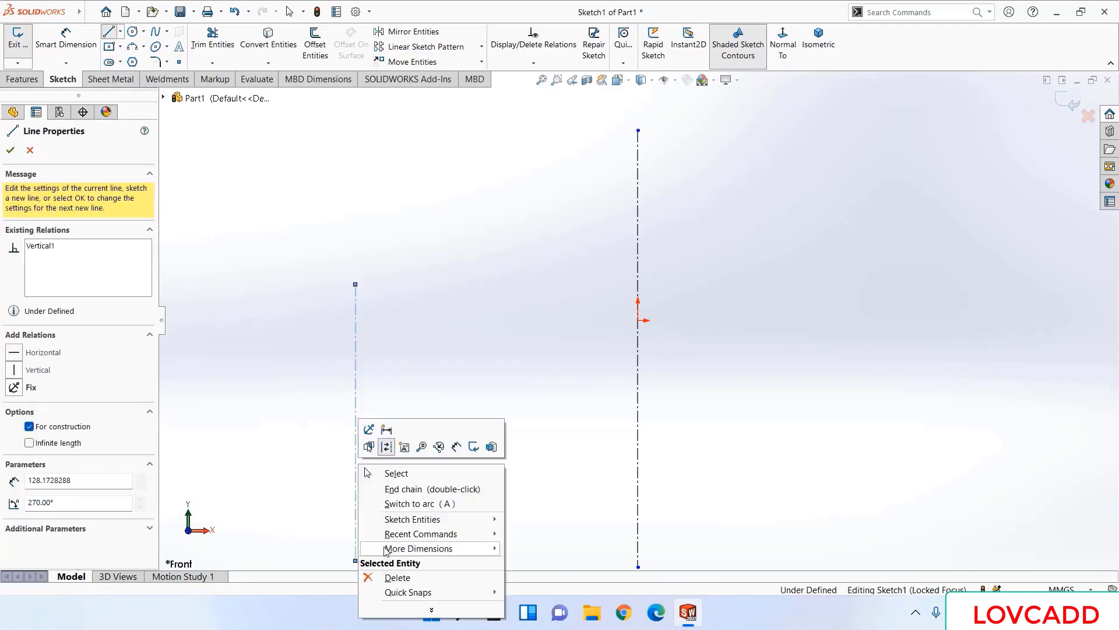
pyautogui.click(399, 474)
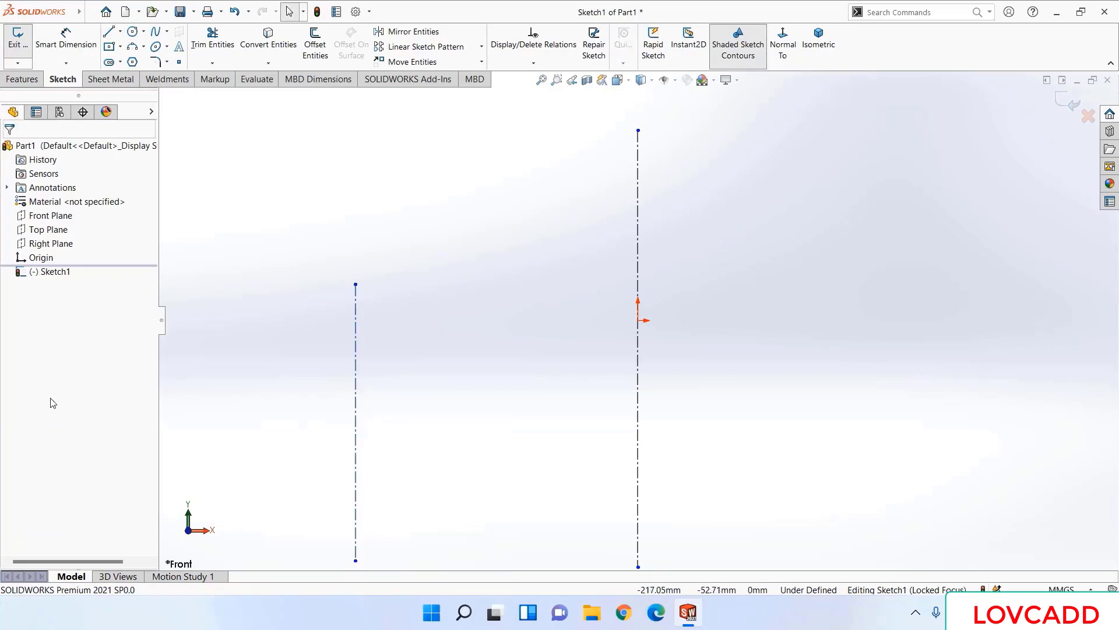
# - Sketch the small stepped open outline ending on the left construction line
pyautogui.click(110, 34)
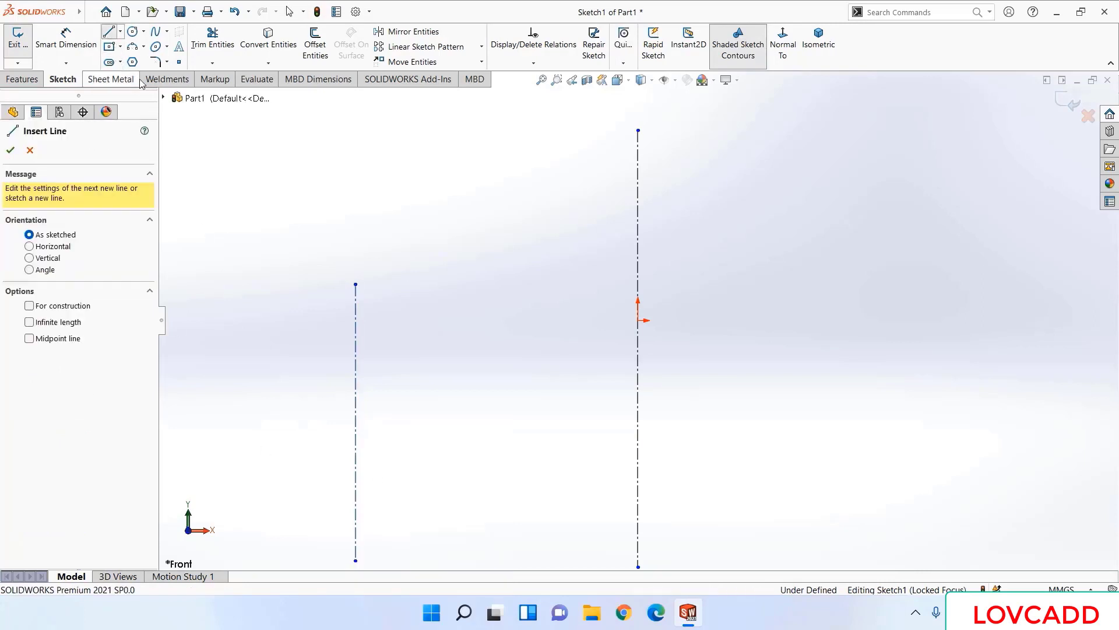
pyautogui.click(340, 397)
pyautogui.click(305, 428)
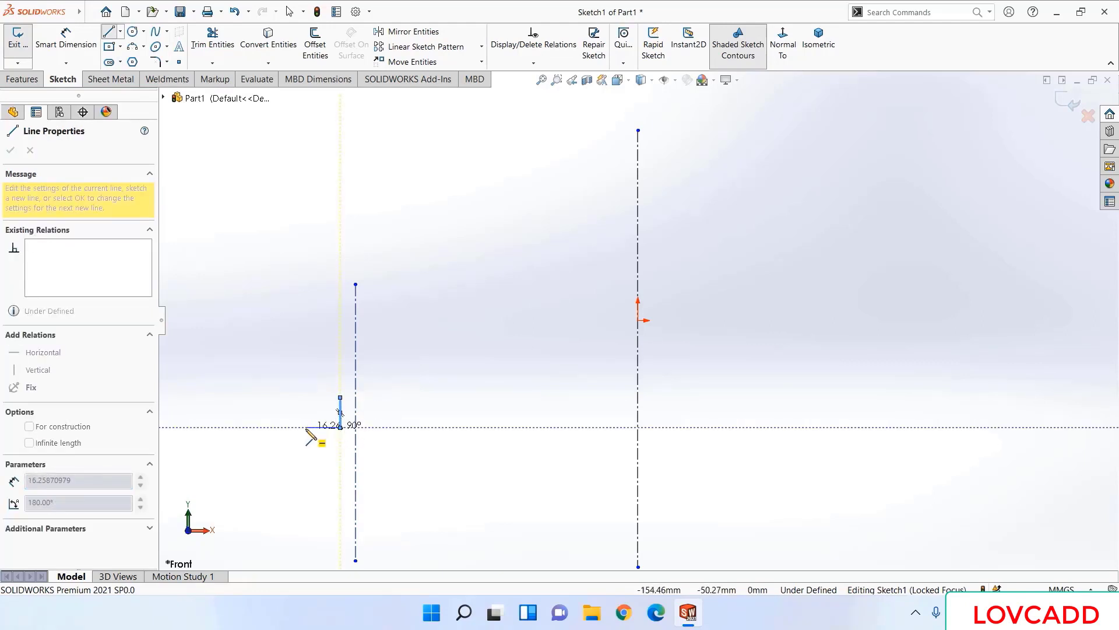
pyautogui.click(305, 464)
pyautogui.click(356, 463)
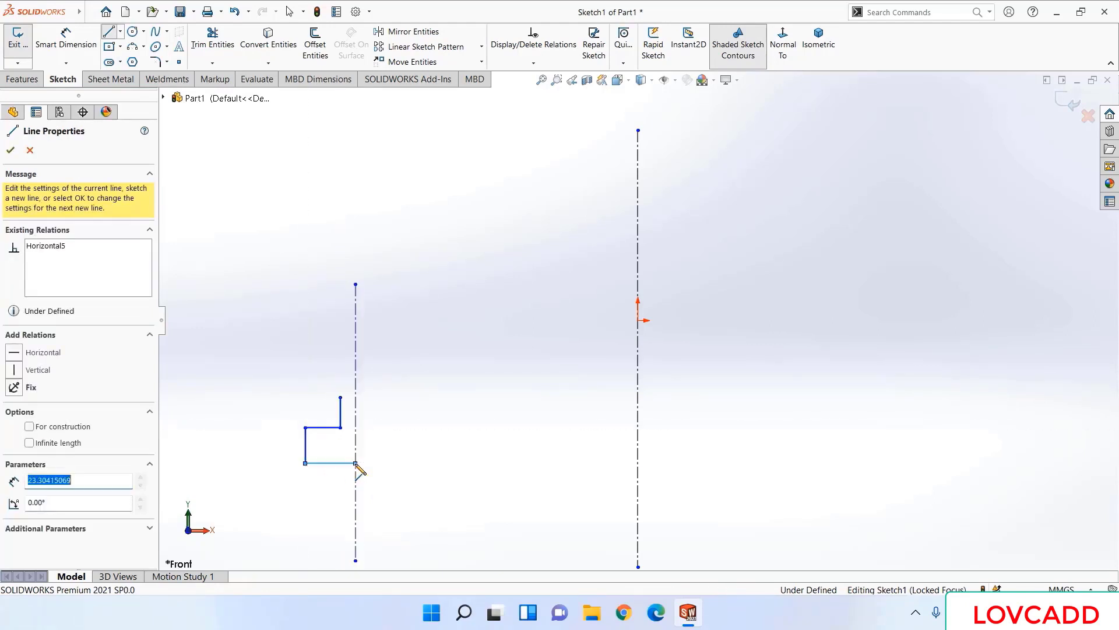
pyautogui.rightClick(357, 464)
pyautogui.click(382, 472)
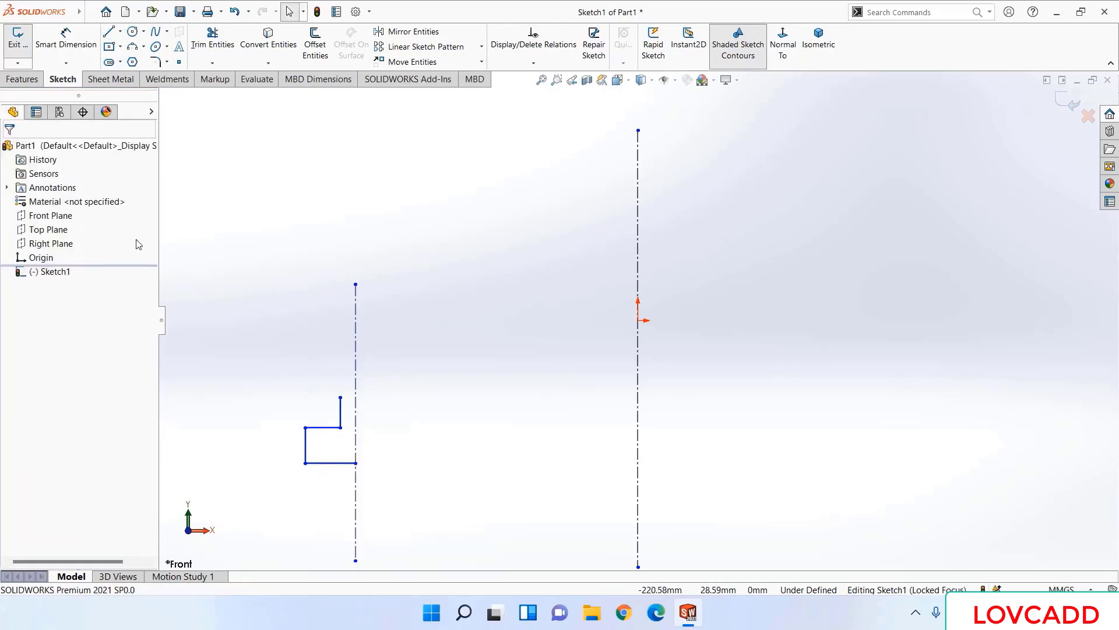
pyautogui.click(74, 47)
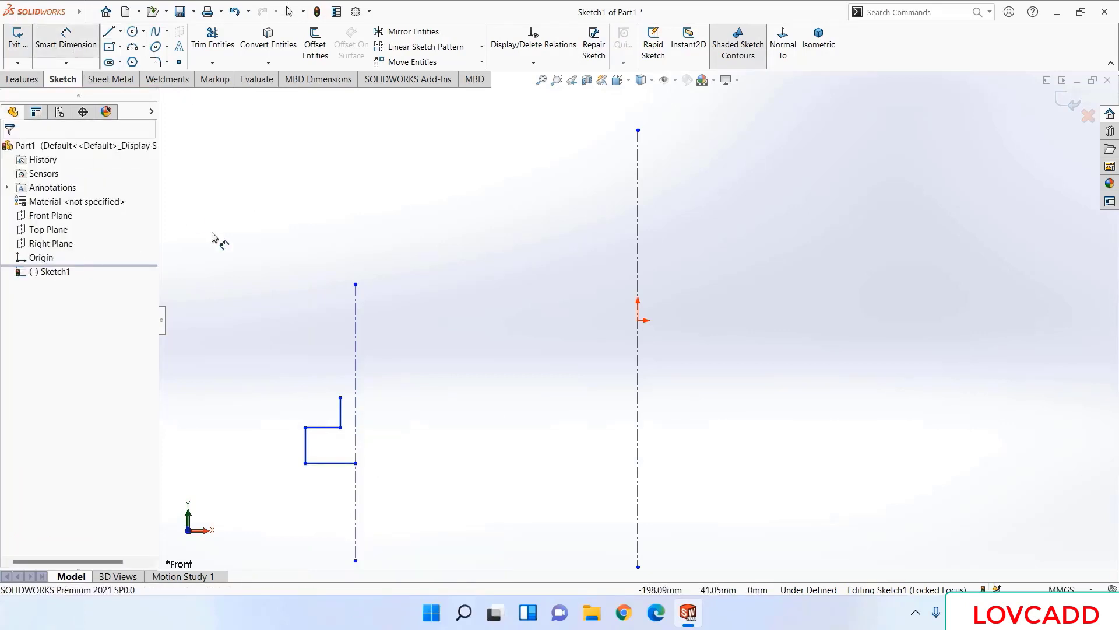
# - Dimension the profile's 18 mm offset from the construction line and 28 mm bottom width
pyautogui.click(341, 416)
pyautogui.click(356, 416)
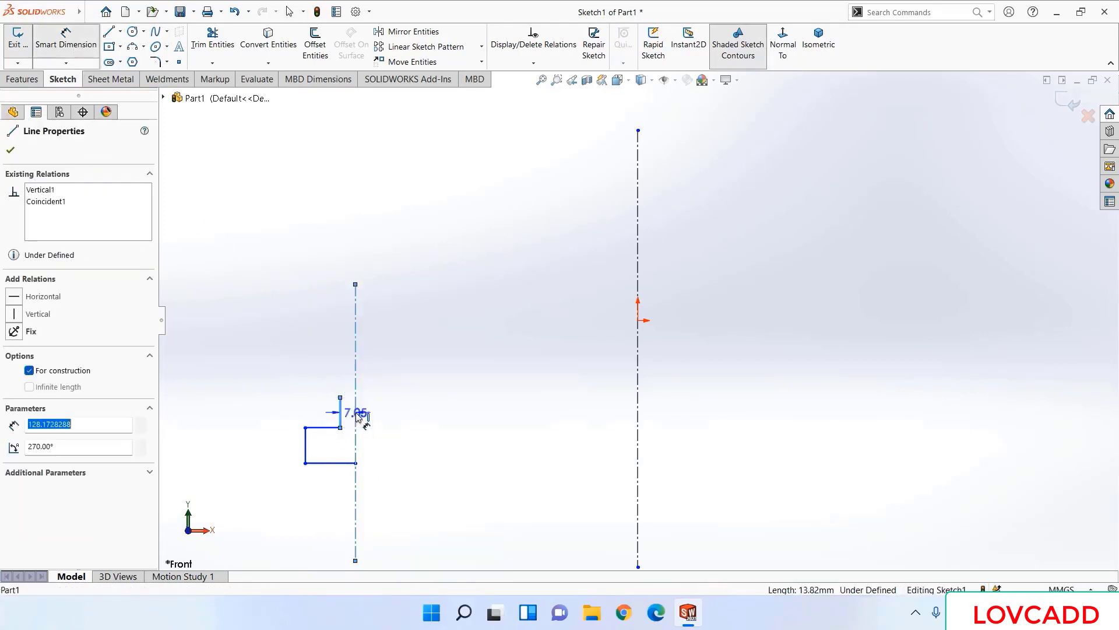
pyautogui.click(363, 414)
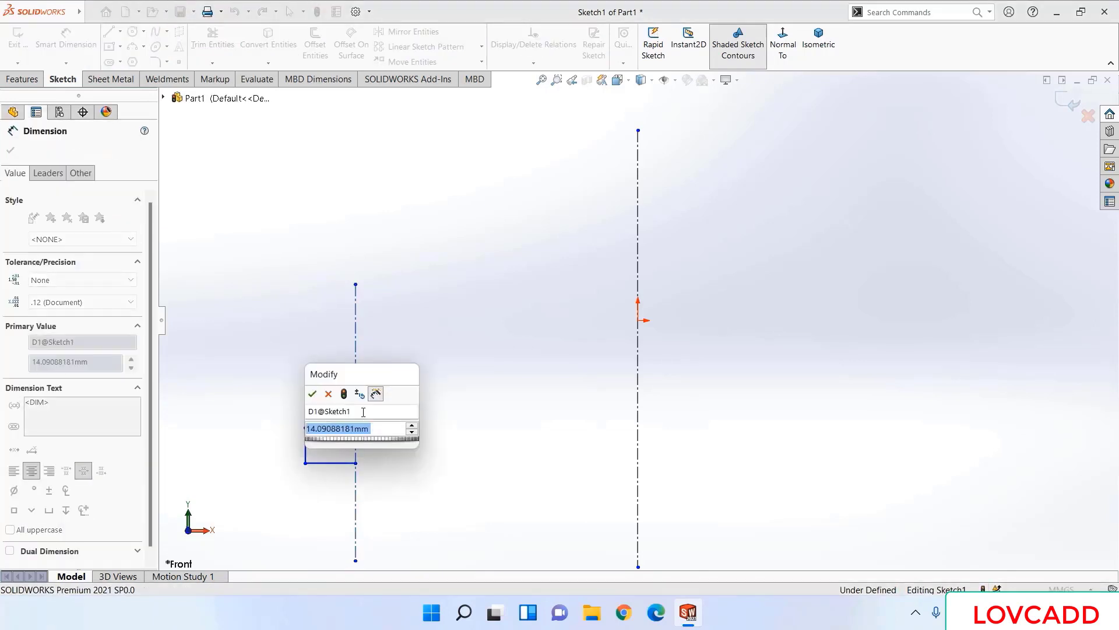
pyautogui.write('18')
pyautogui.press('Return')
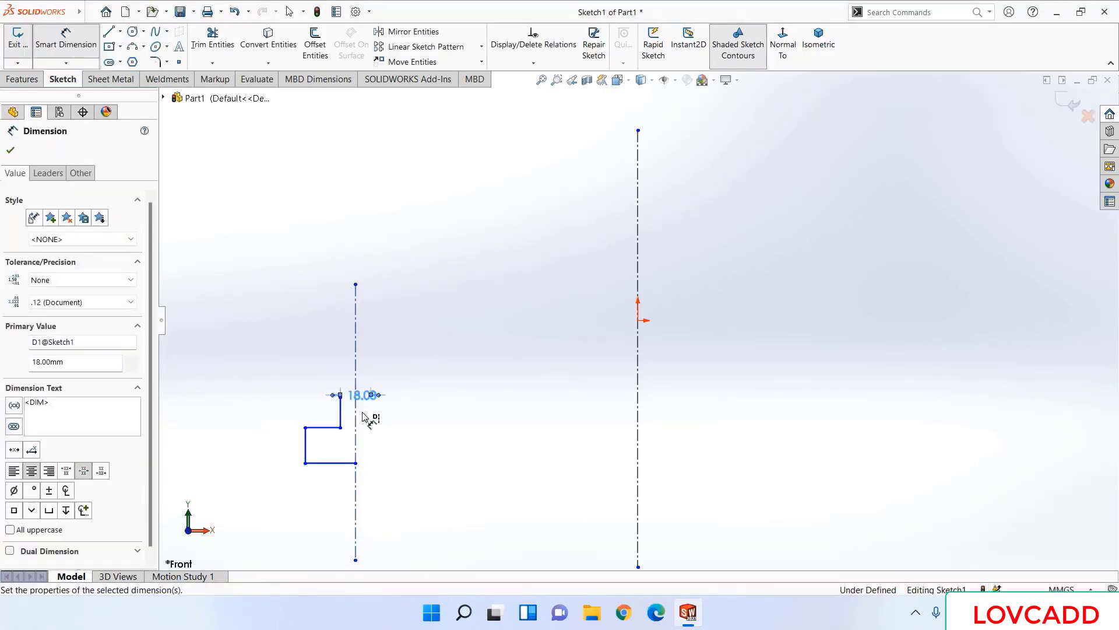
pyautogui.click(305, 456)
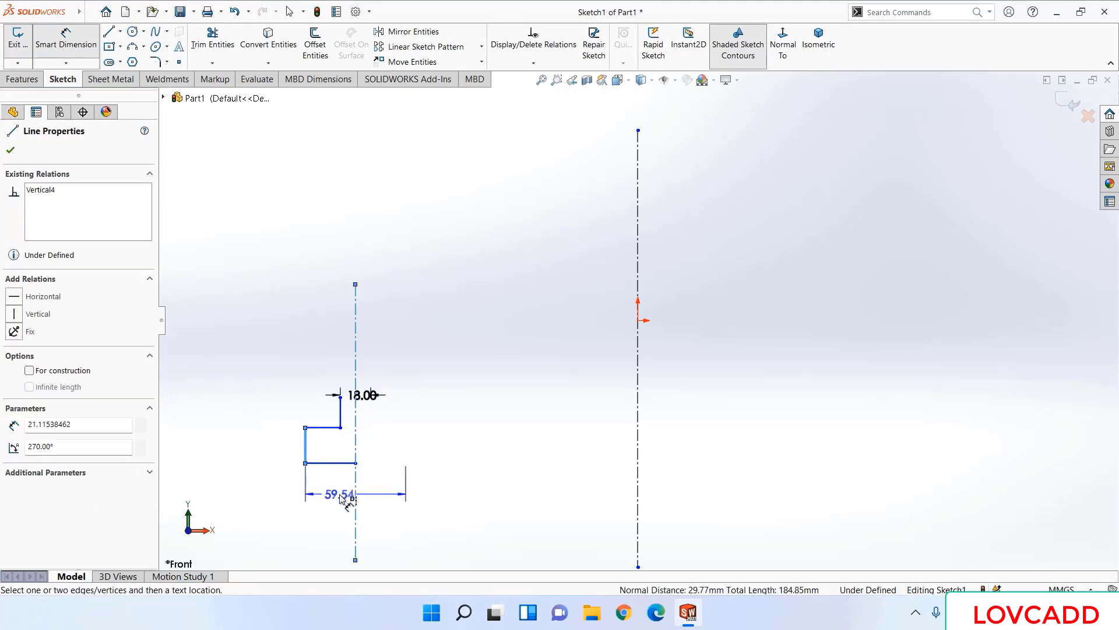
pyautogui.click(342, 492)
pyautogui.write('25')
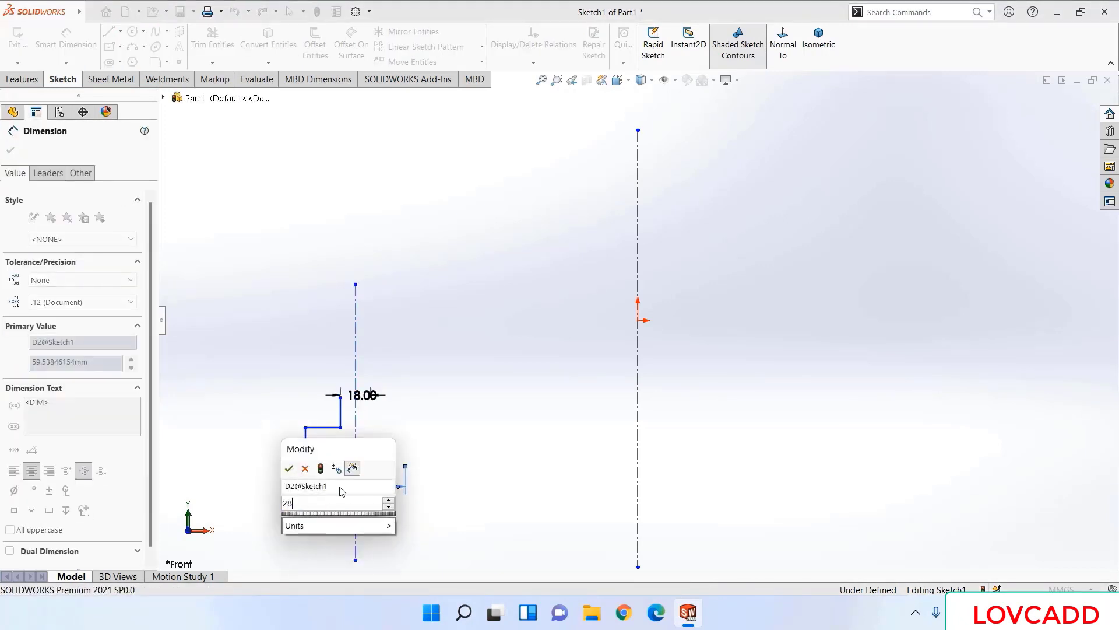
pyautogui.press('Return')
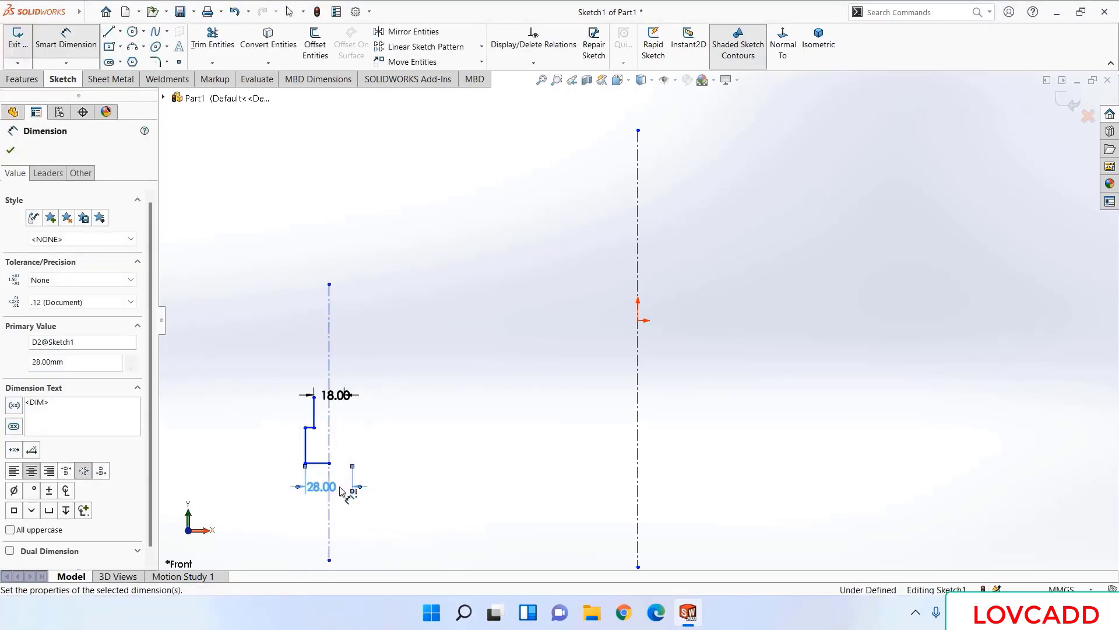
# - Dimension both short vertical edges of the step to 12 mm
pyautogui.click(314, 417)
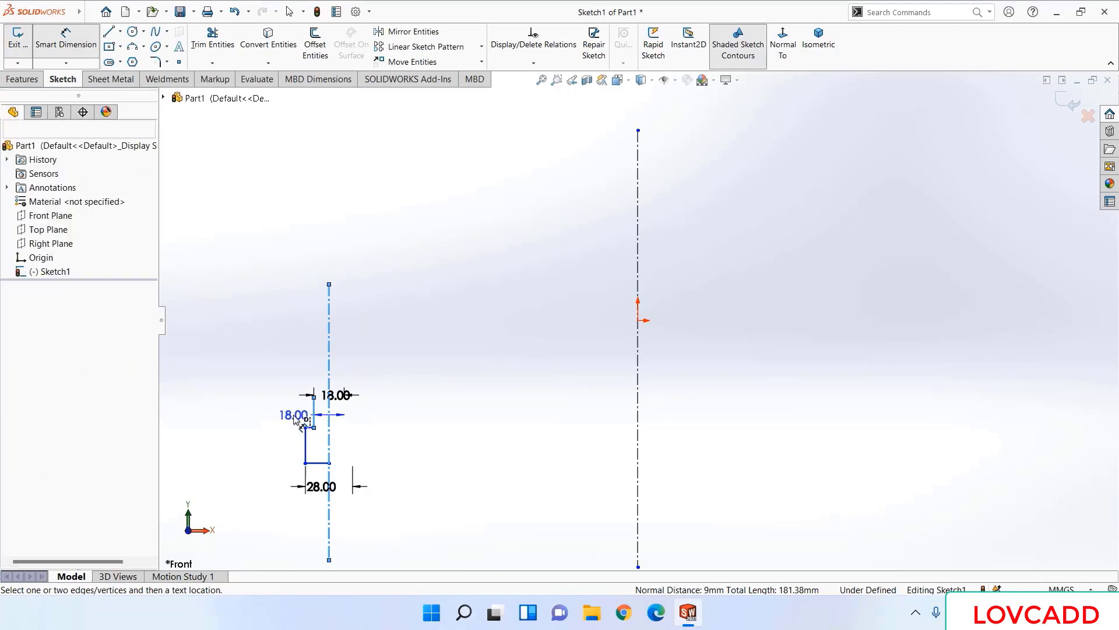
pyautogui.click(286, 416)
pyautogui.write('1')
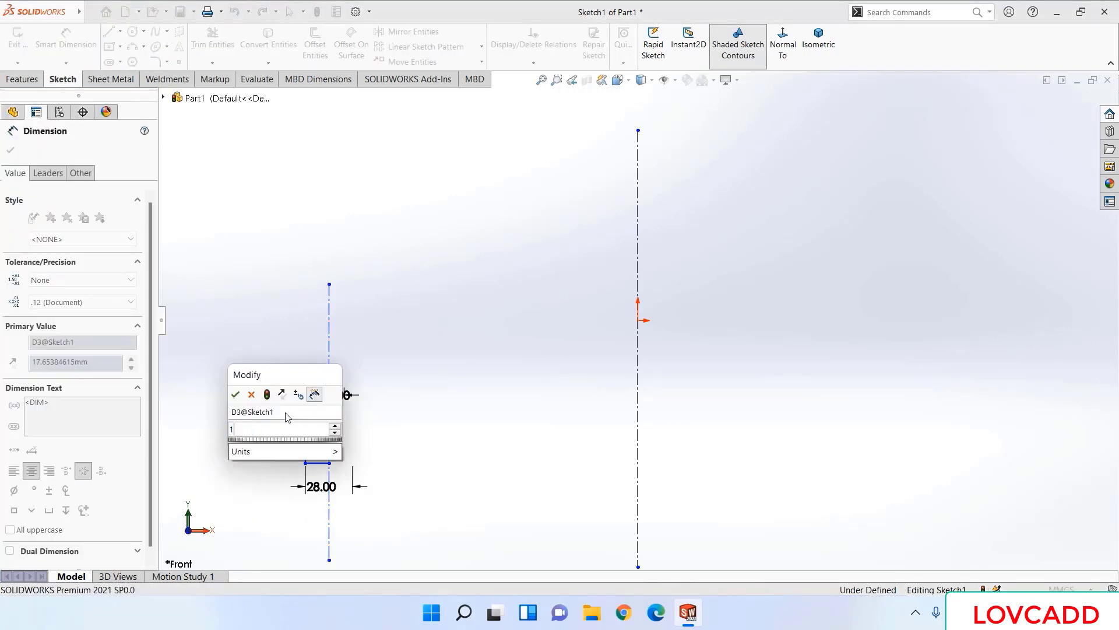
pyautogui.write('2')
pyautogui.press('Return')
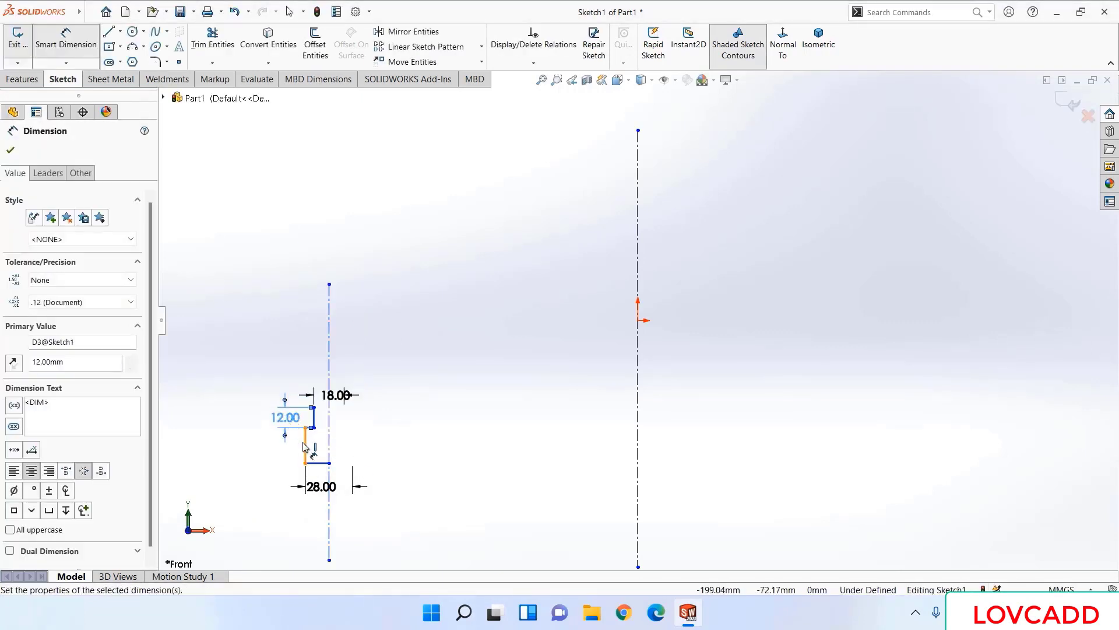
pyautogui.click(304, 446)
pyautogui.click(289, 447)
pyautogui.write('1')
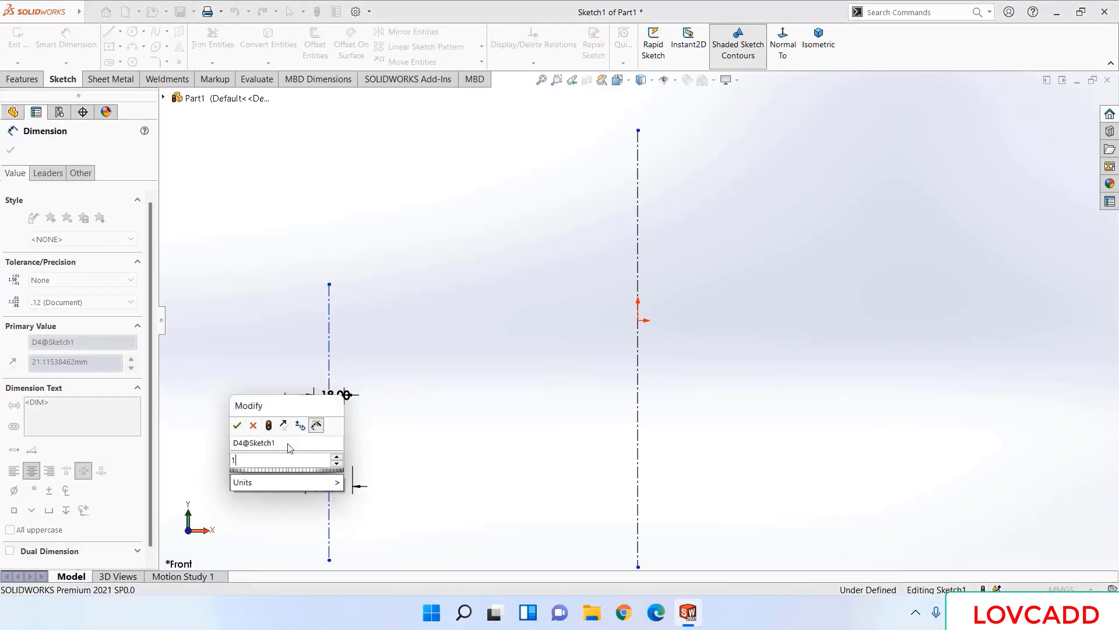
pyautogui.write('2')
pyautogui.press('Return')
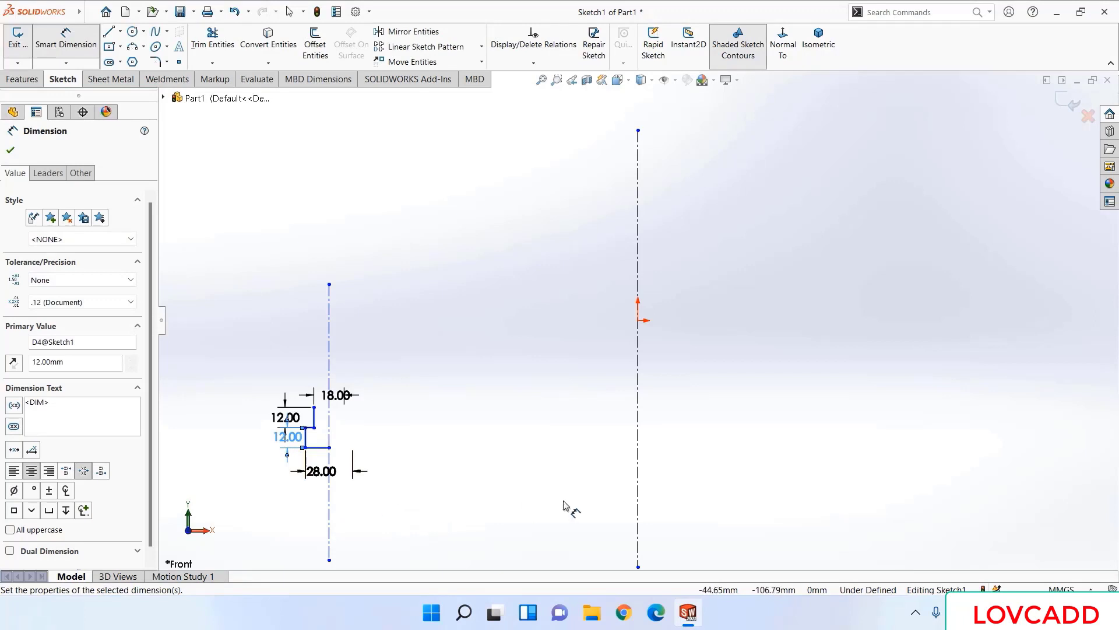
# - Set the spacing between the two vertical centerlines to 62 mm
pyautogui.click(640, 511)
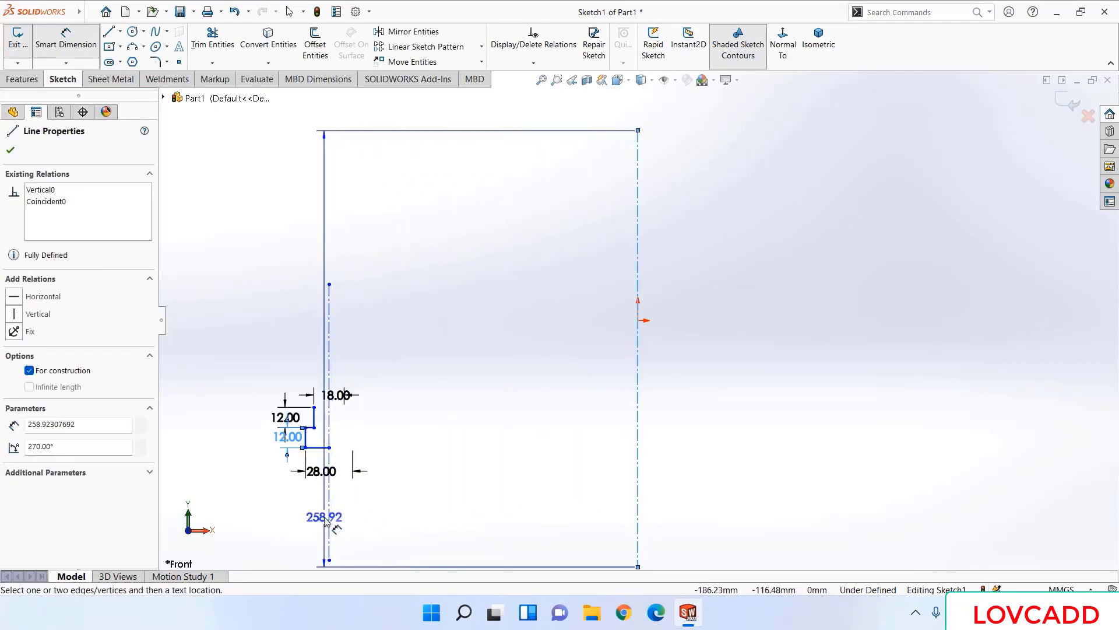
pyautogui.click(330, 525)
pyautogui.click(376, 536)
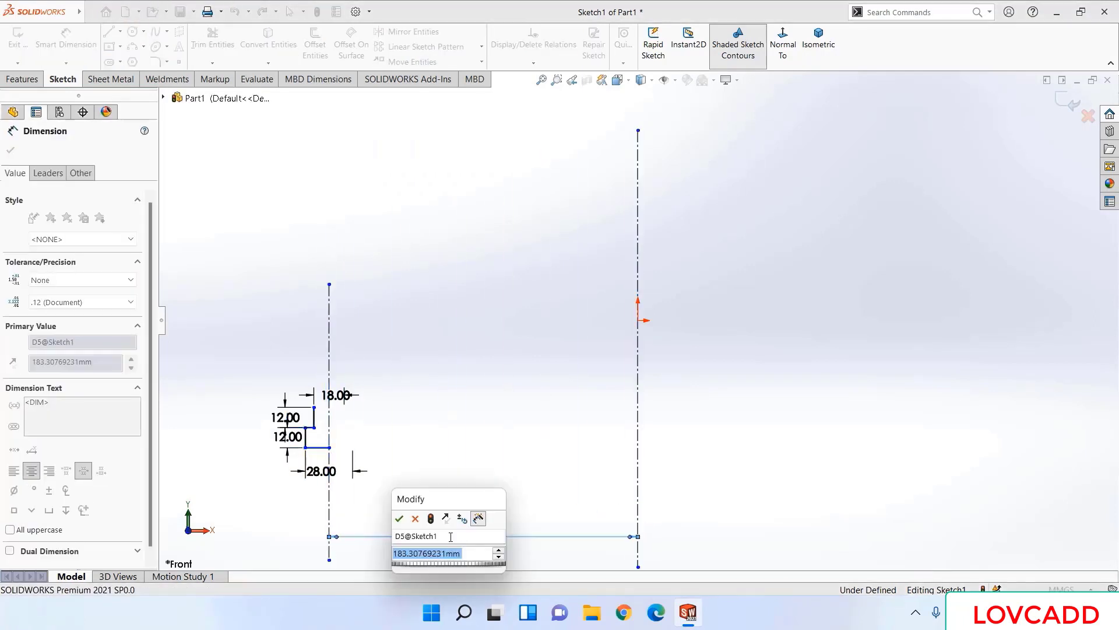
pyautogui.write('62')
pyautogui.press('Return')
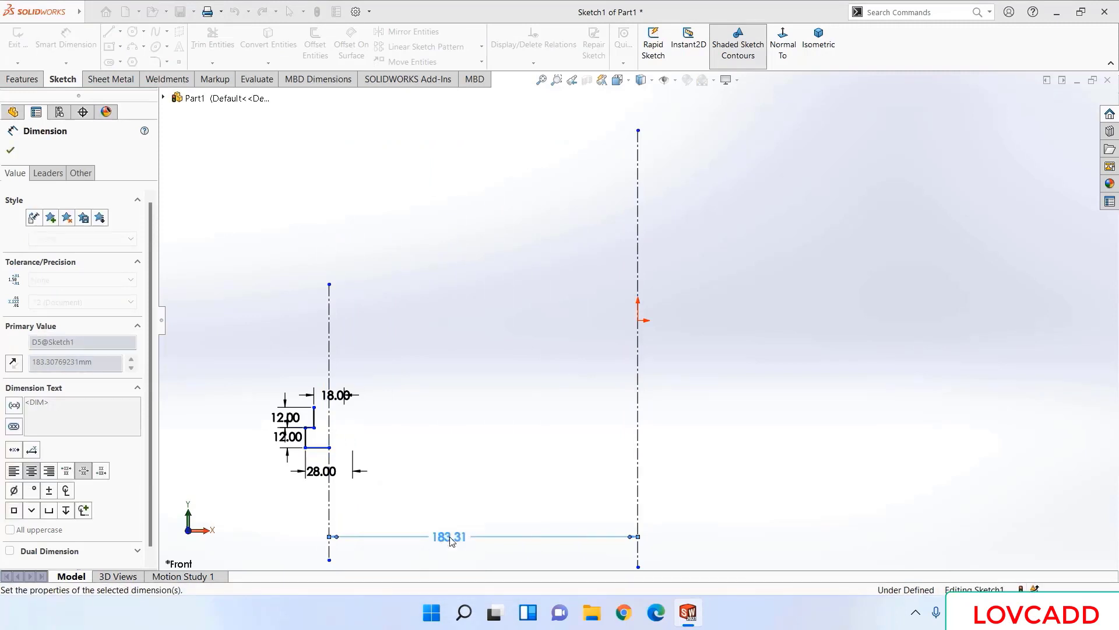
pyautogui.click(12, 152)
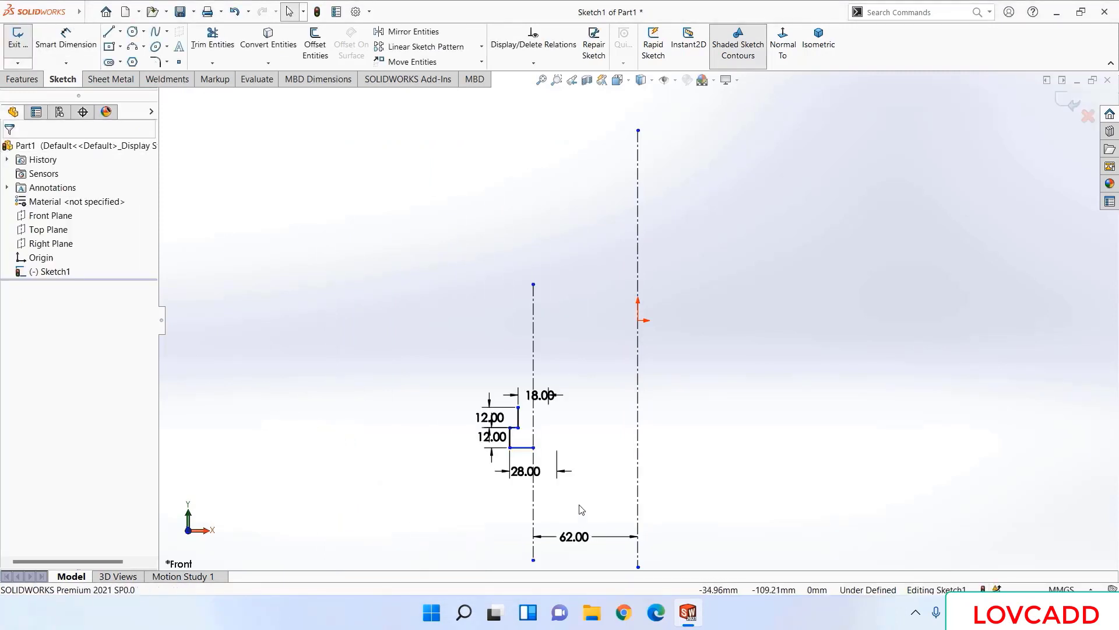
# - Draw the top step edge and small step down on the right side
pyautogui.moveTo(578, 501); pyautogui.dragTo(462, 380)
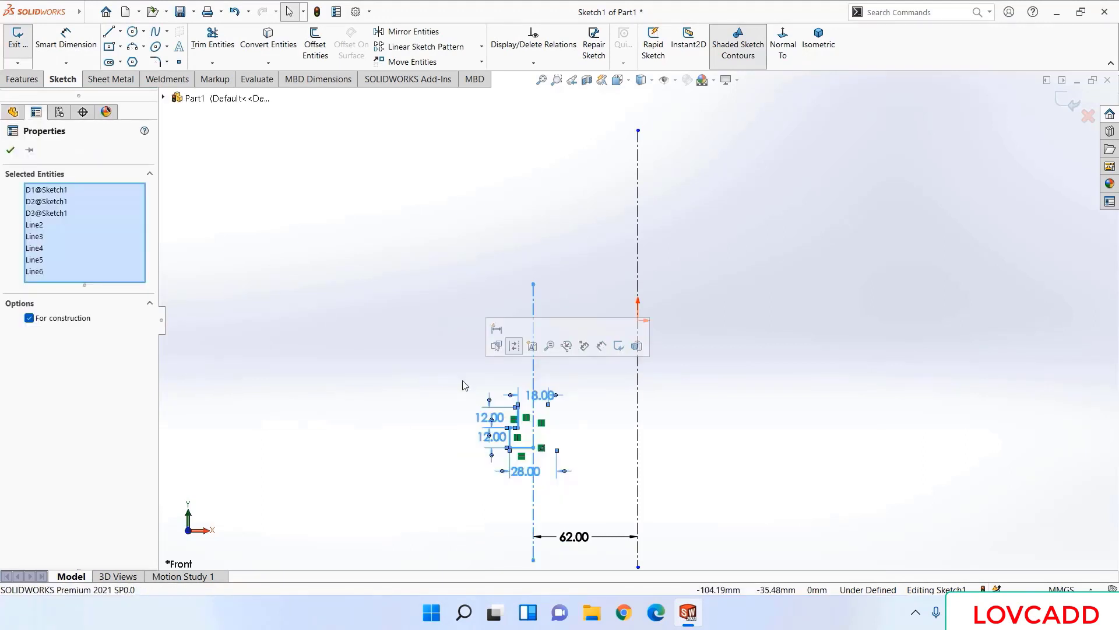
pyautogui.press('Escape')
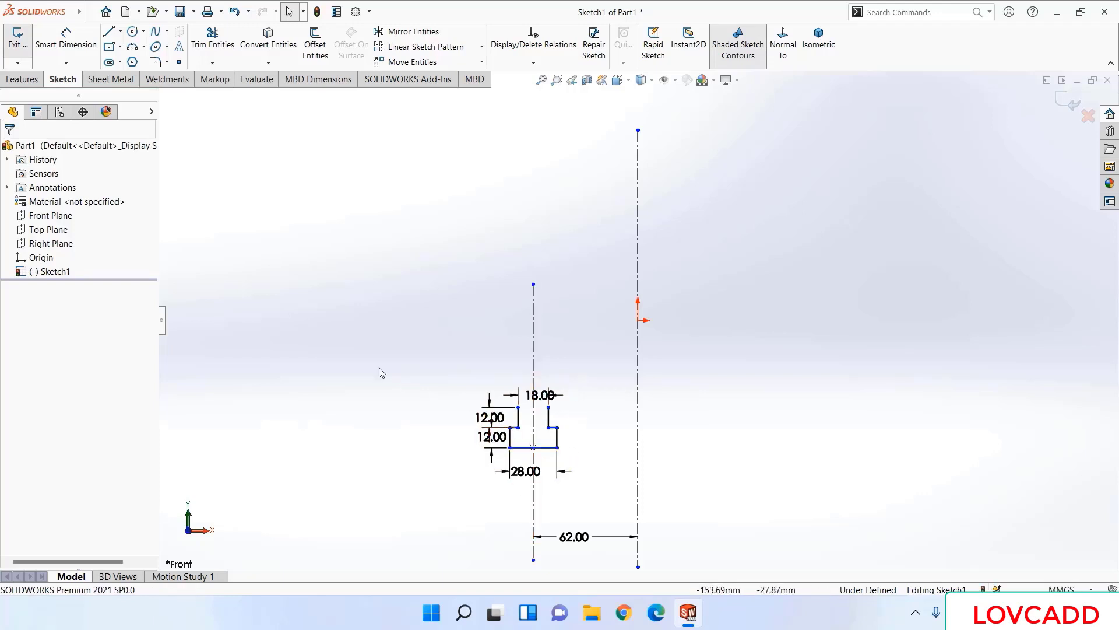
pyautogui.click(108, 31)
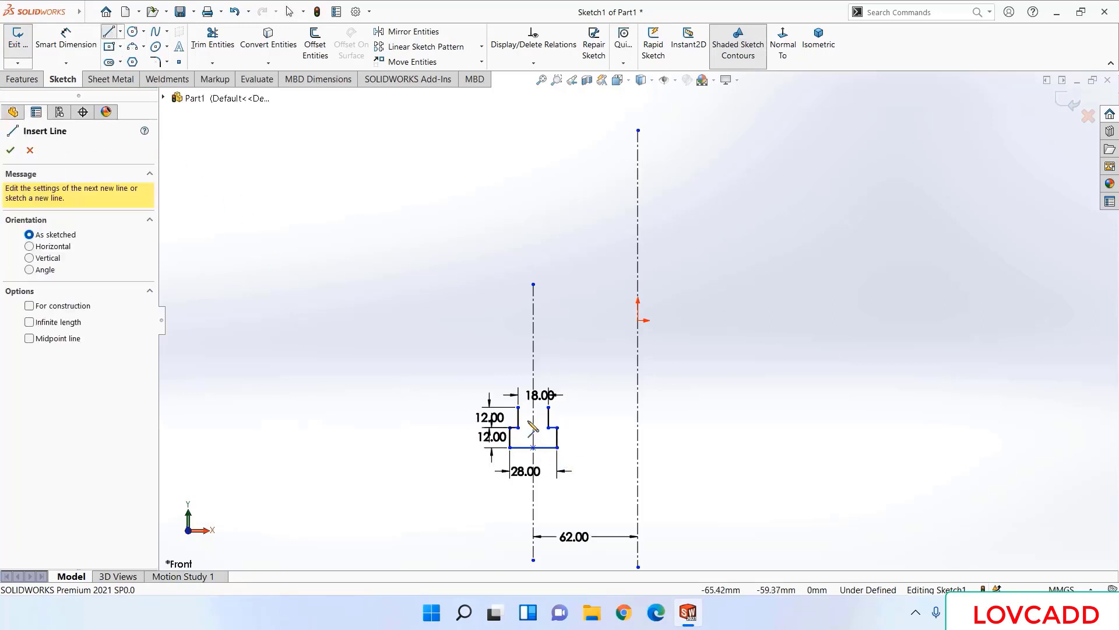
pyautogui.scroll(2, 540, 432)
pyautogui.scroll(-3, 539, 431)
pyautogui.scroll(-2, 677, 338)
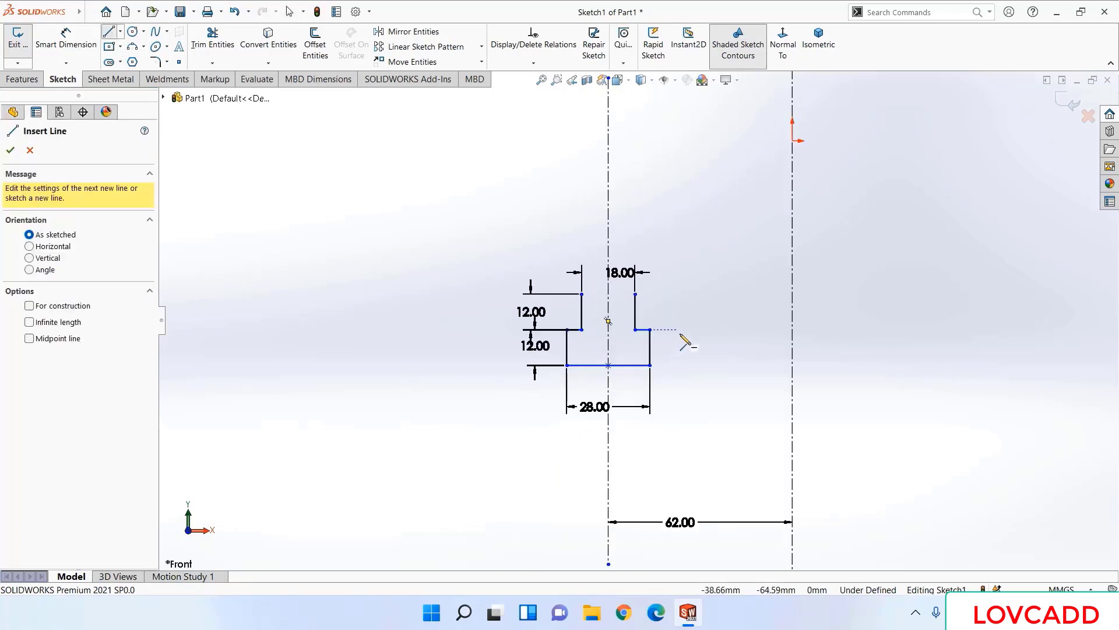
pyautogui.click(625, 285)
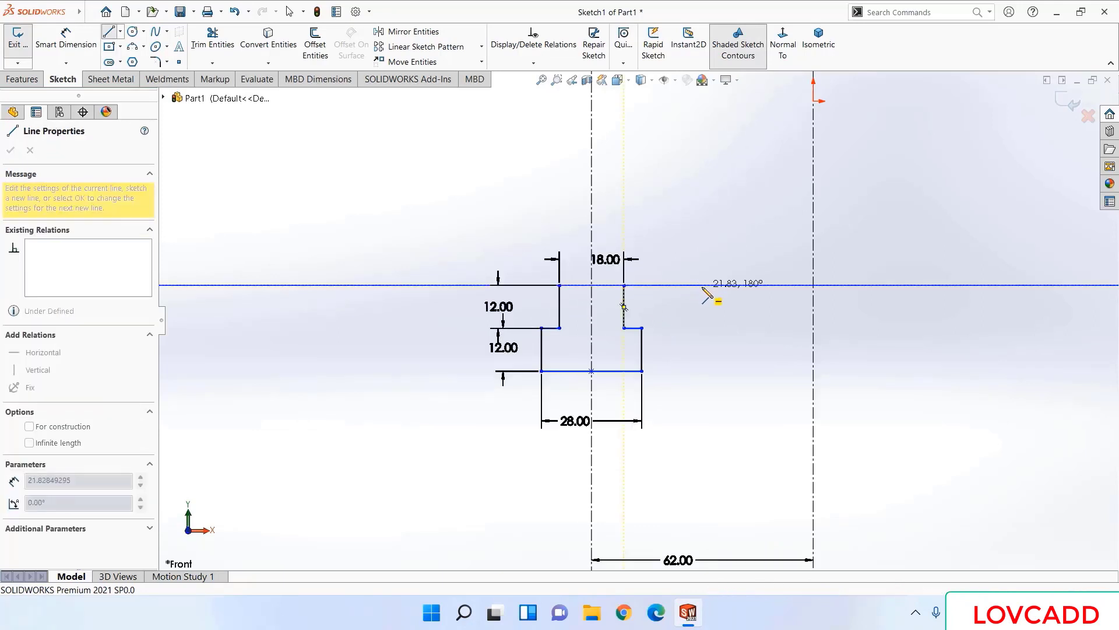
pyautogui.click(701, 285)
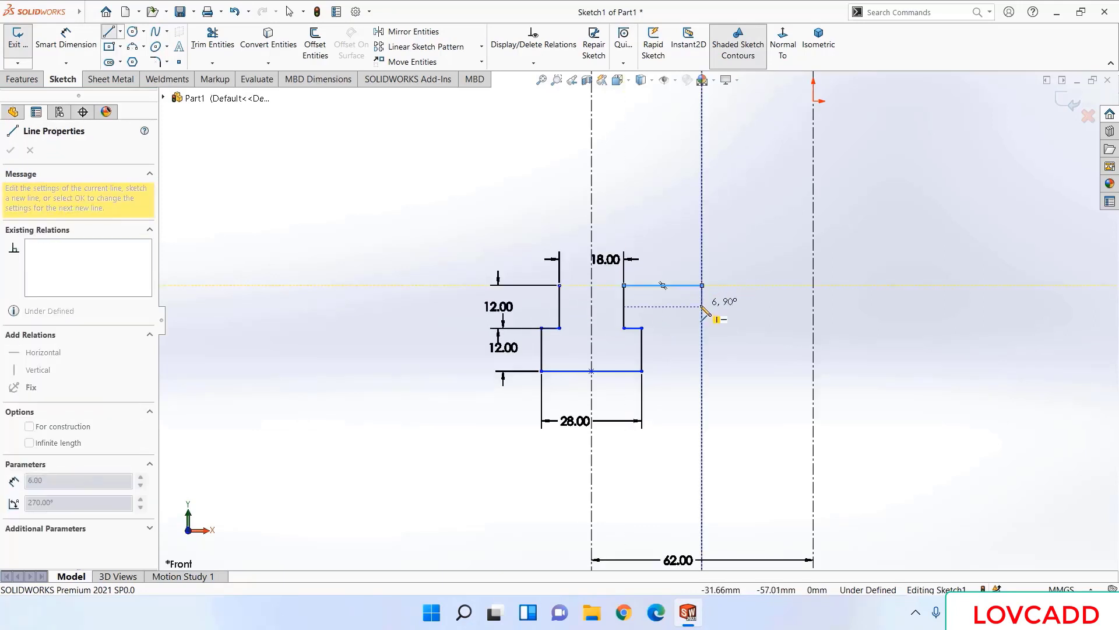
pyautogui.click(752, 307)
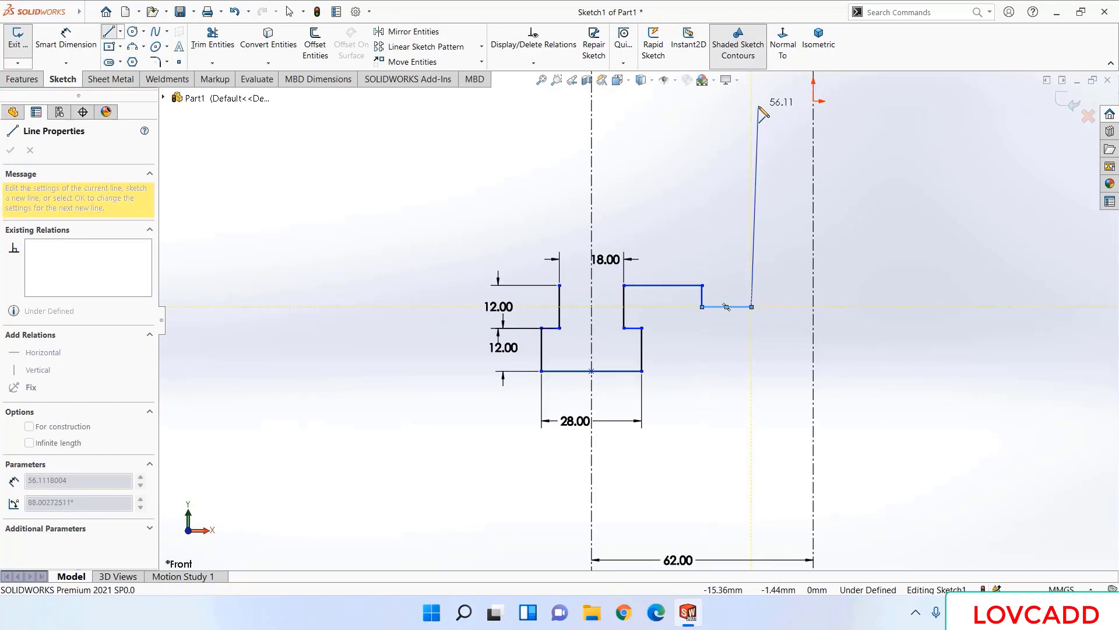
# - Draw the tall wall, outer edge, bottom, left wall and chamfer, closing the loop
pyautogui.click(752, 100)
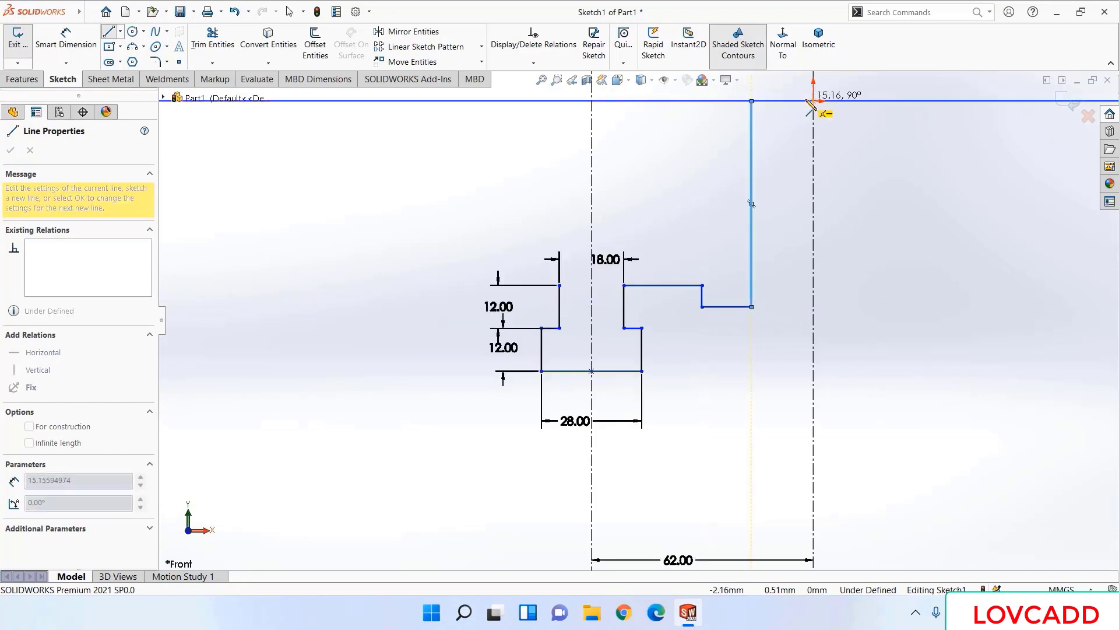
pyautogui.click(785, 101)
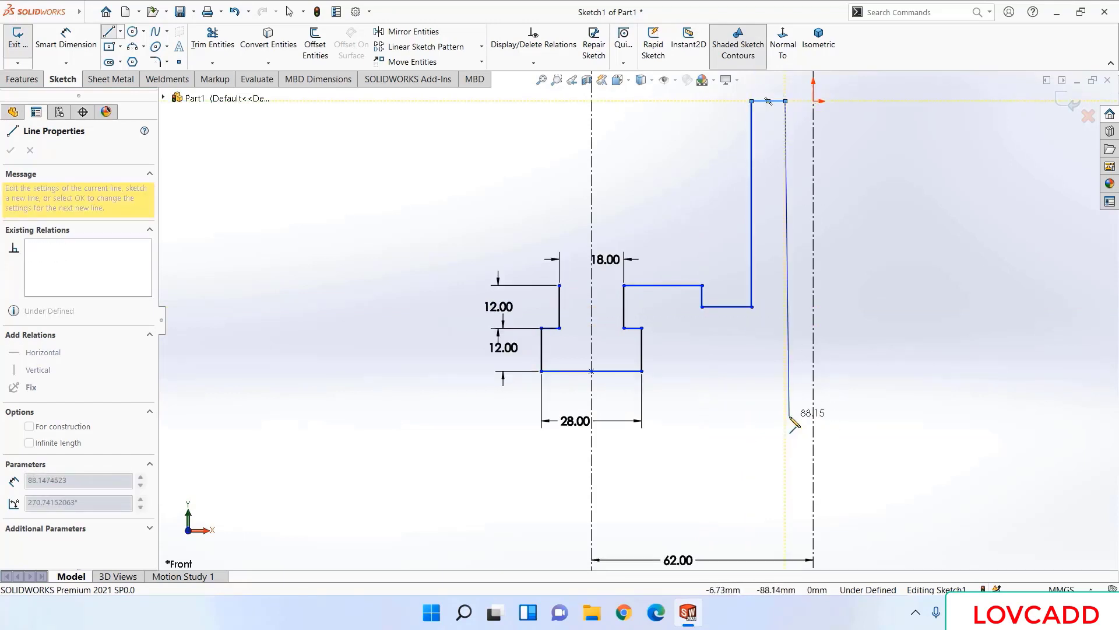
pyautogui.click(786, 480)
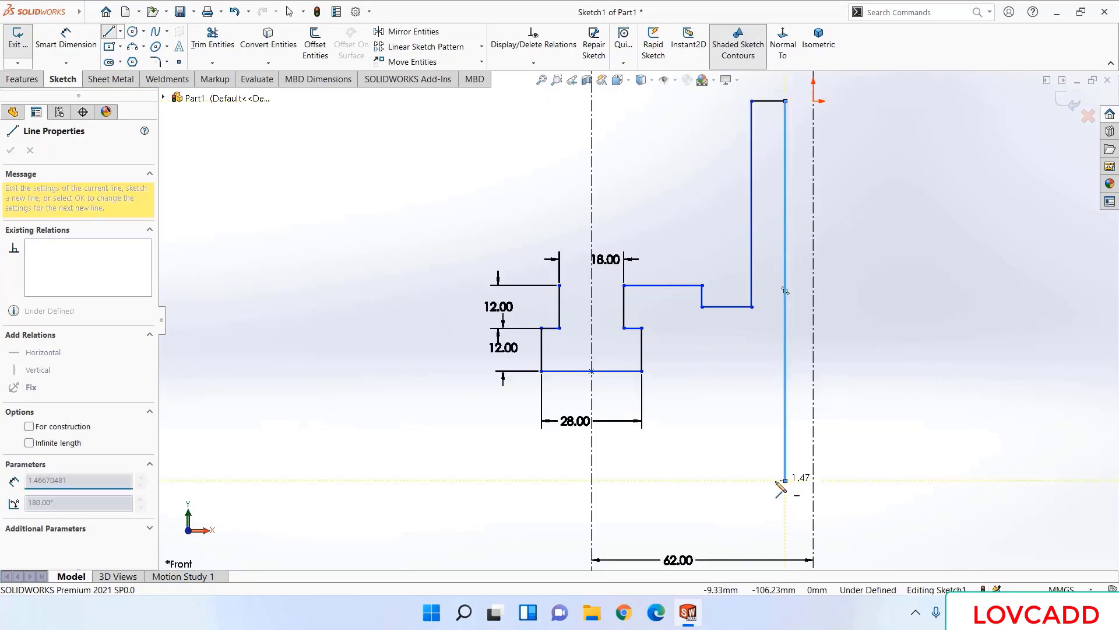
pyautogui.click(418, 479)
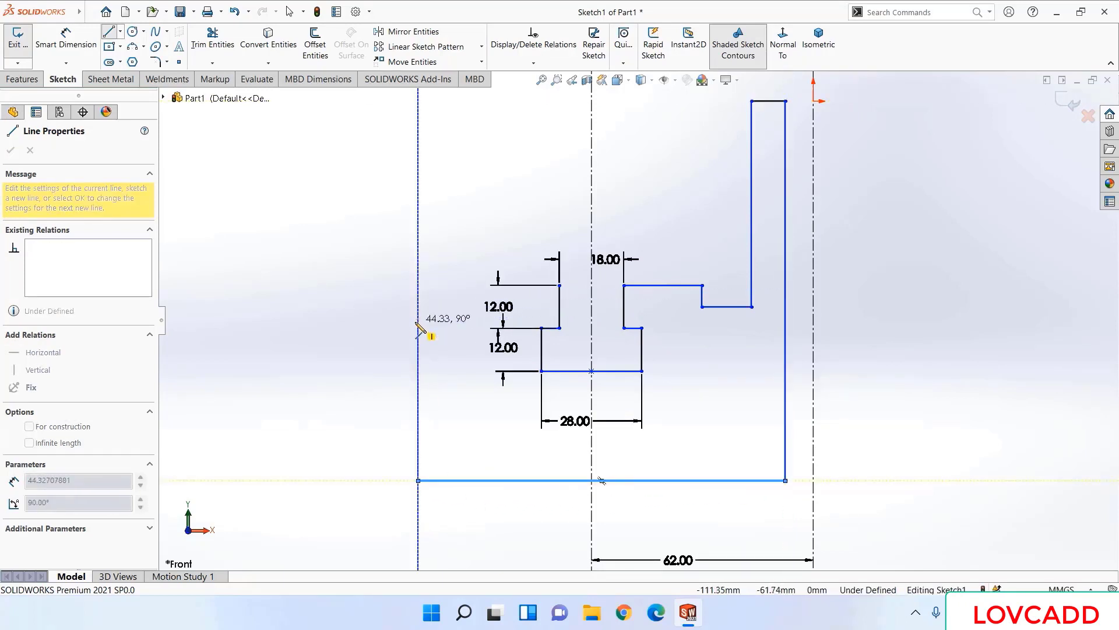
pyautogui.click(418, 322)
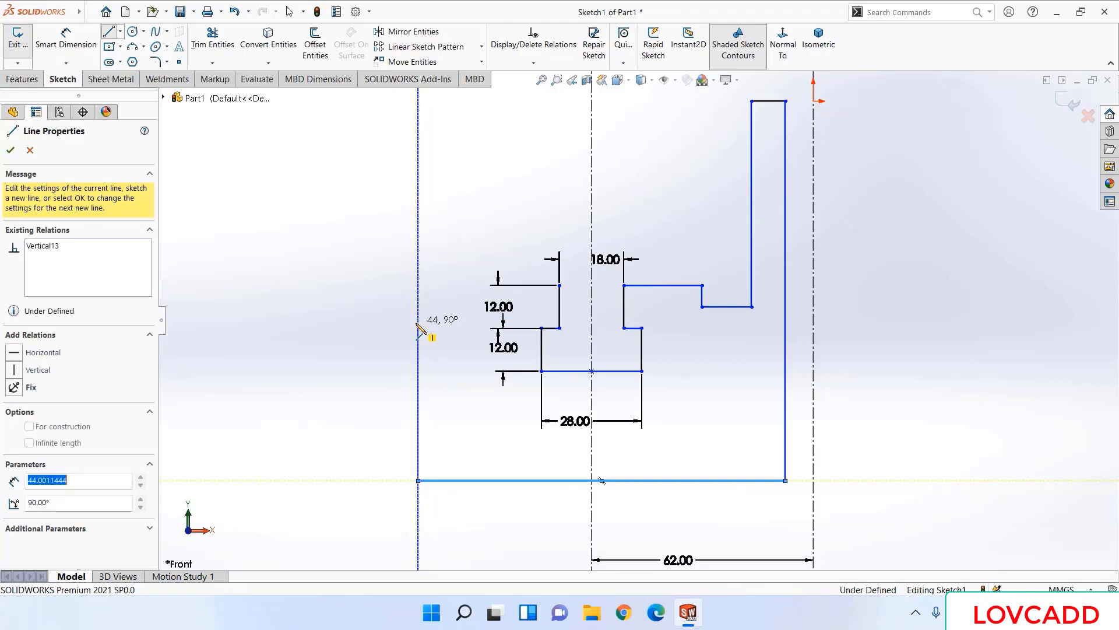
pyautogui.click(451, 286)
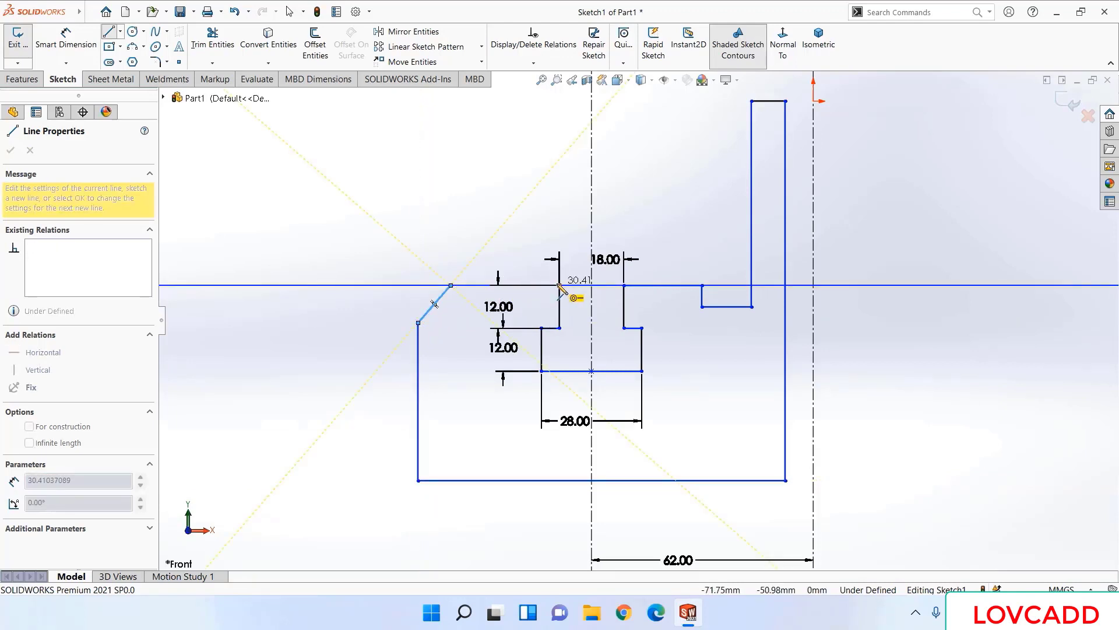
pyautogui.click(560, 285)
pyautogui.rightClick(559, 286)
# - Dimension the right arm's edges 32 and 54 mm from the right centreline
pyautogui.click(581, 294)
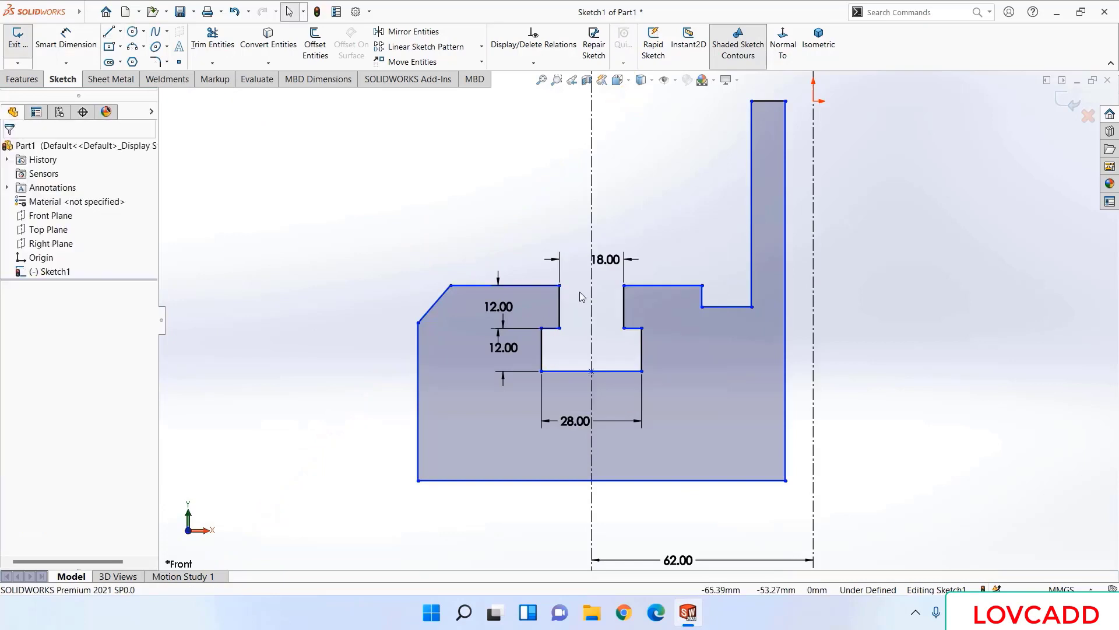
pyautogui.press('f')
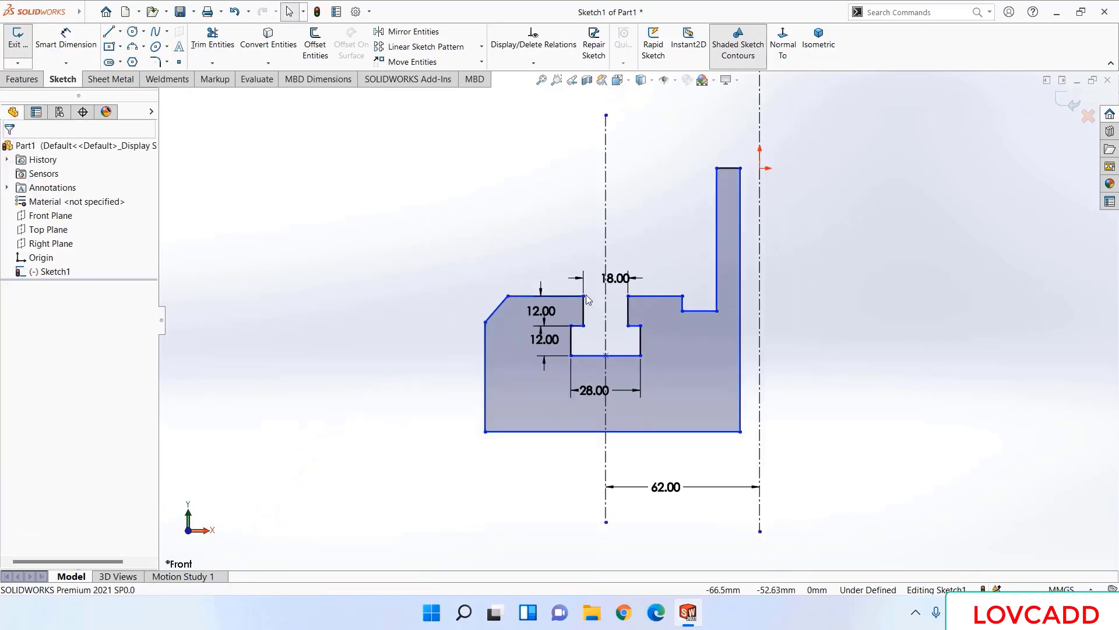
pyautogui.click(69, 40)
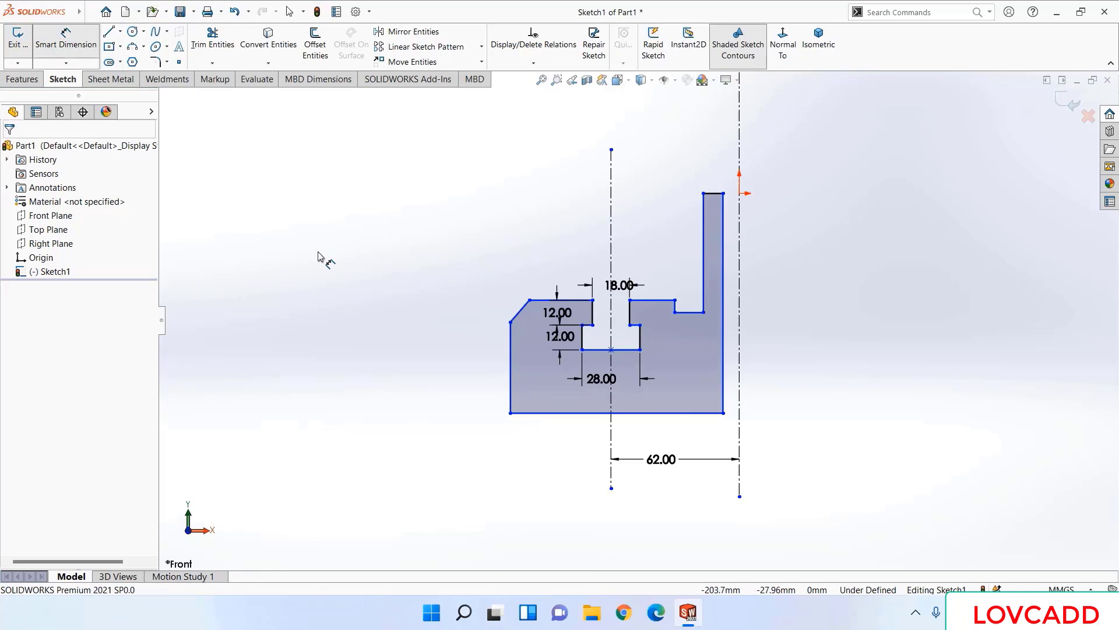
pyautogui.click(738, 239)
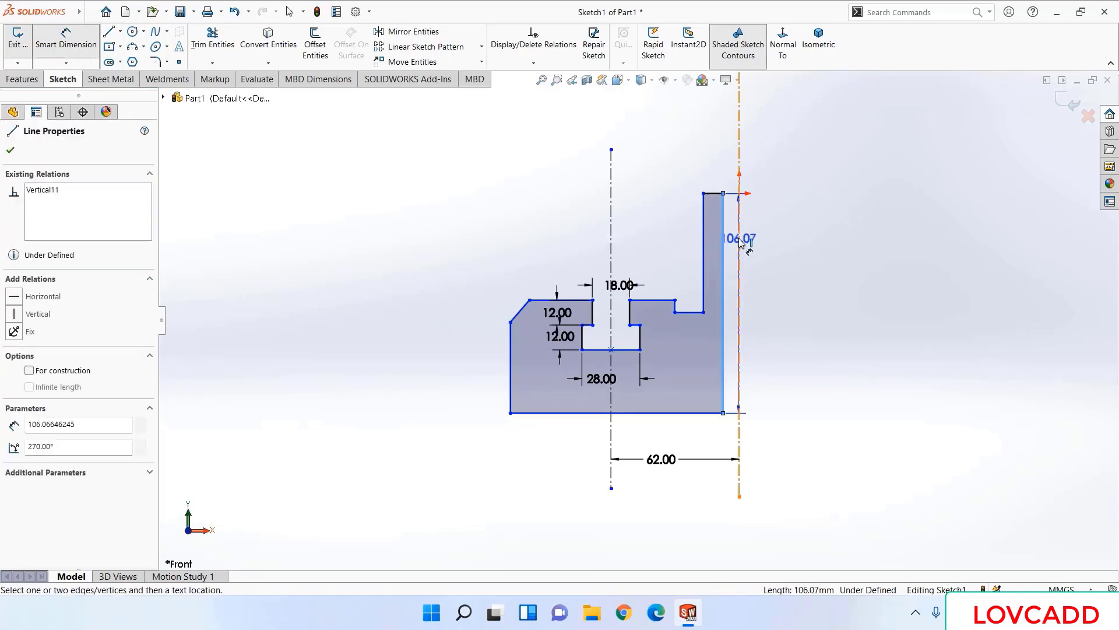
pyautogui.click(748, 258)
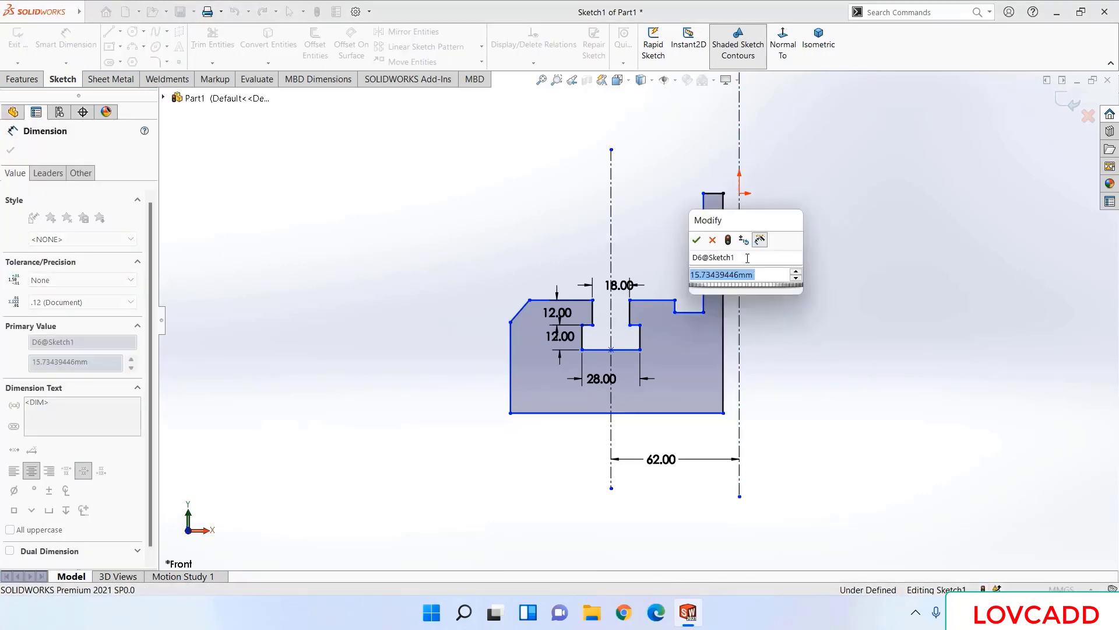
pyautogui.write('32')
pyautogui.press('Return')
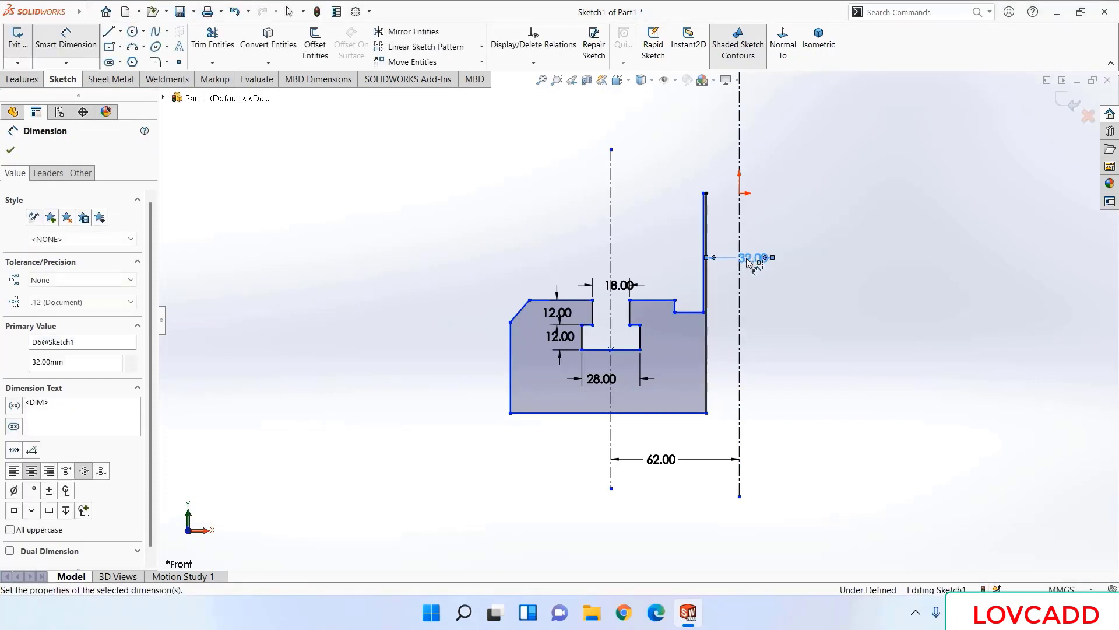
pyautogui.click(706, 233)
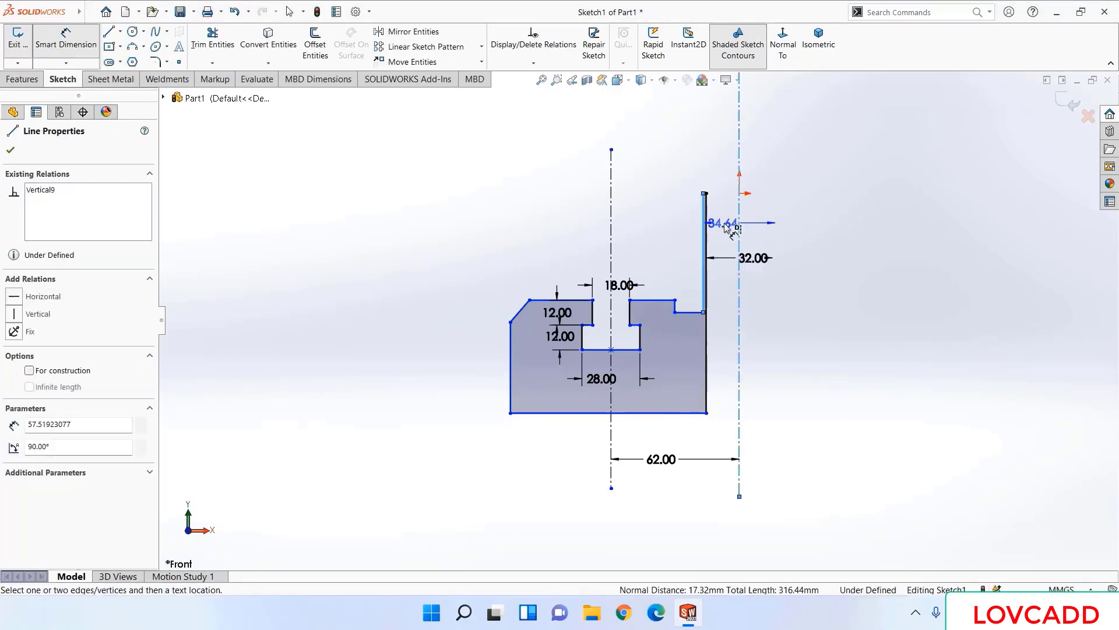
pyautogui.click(753, 212)
pyautogui.write('54')
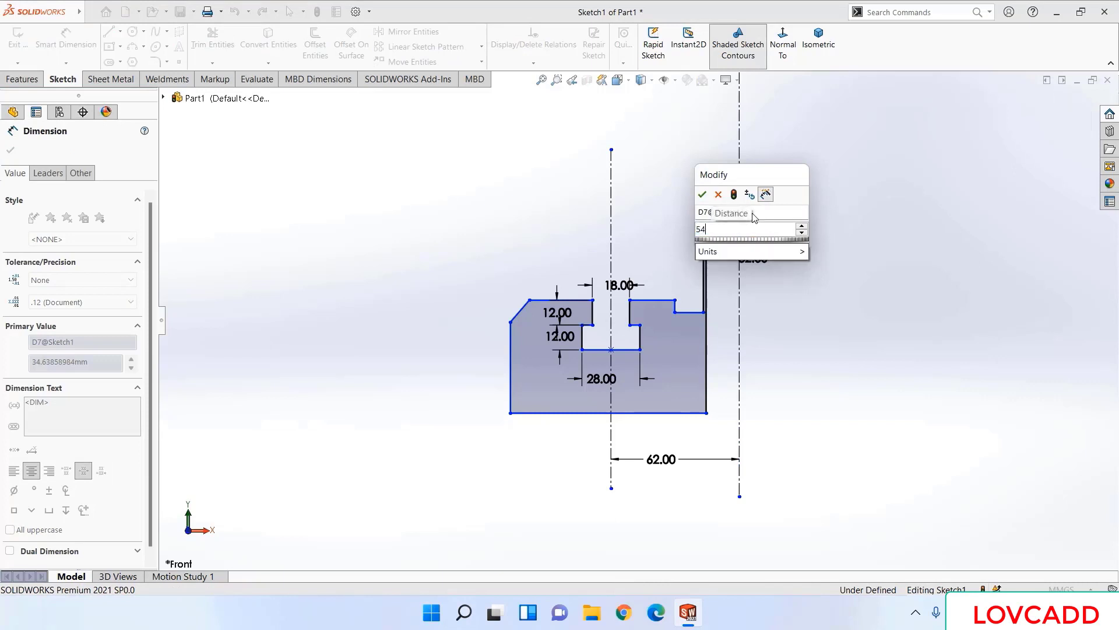
pyautogui.press('Return')
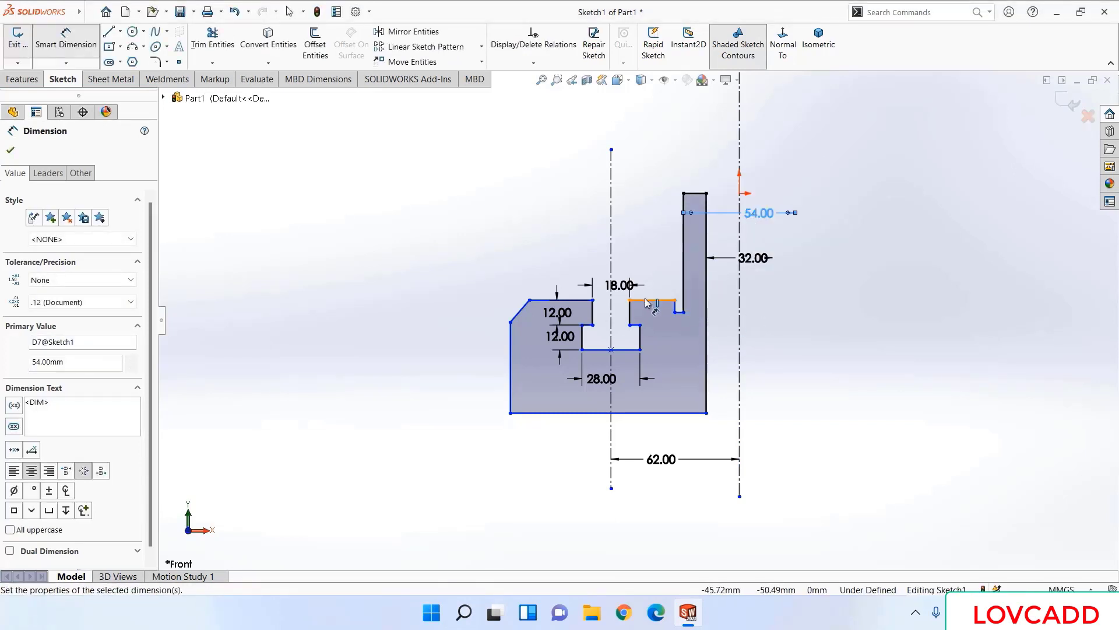
pyautogui.press('Escape')
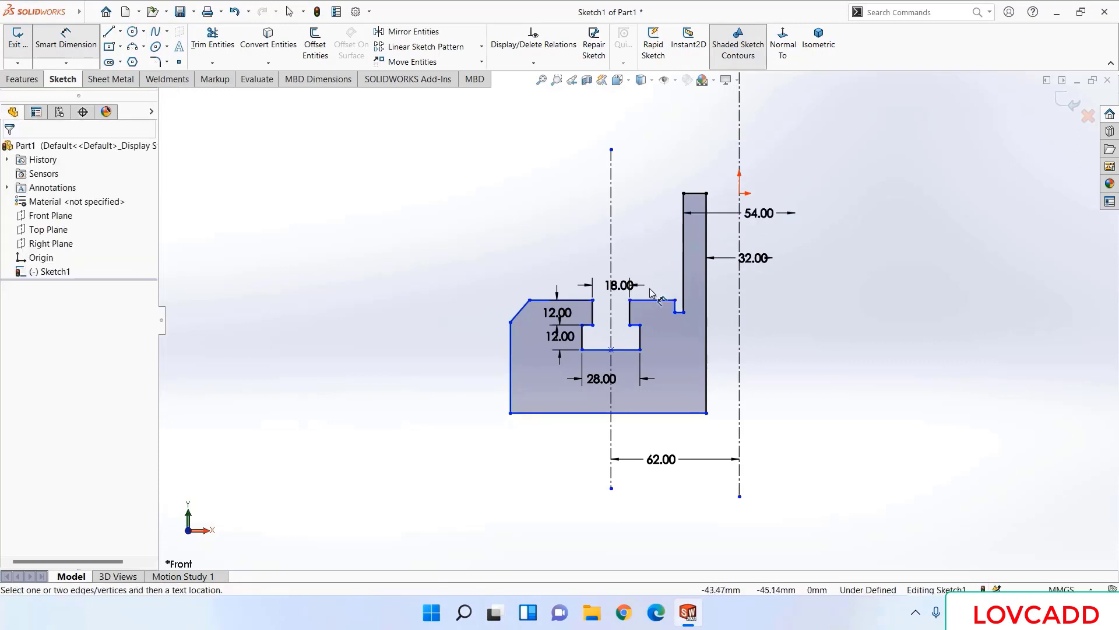
# - Dimension the top ledge to 14 mm wide and the step to 2 mm high
pyautogui.click(656, 302)
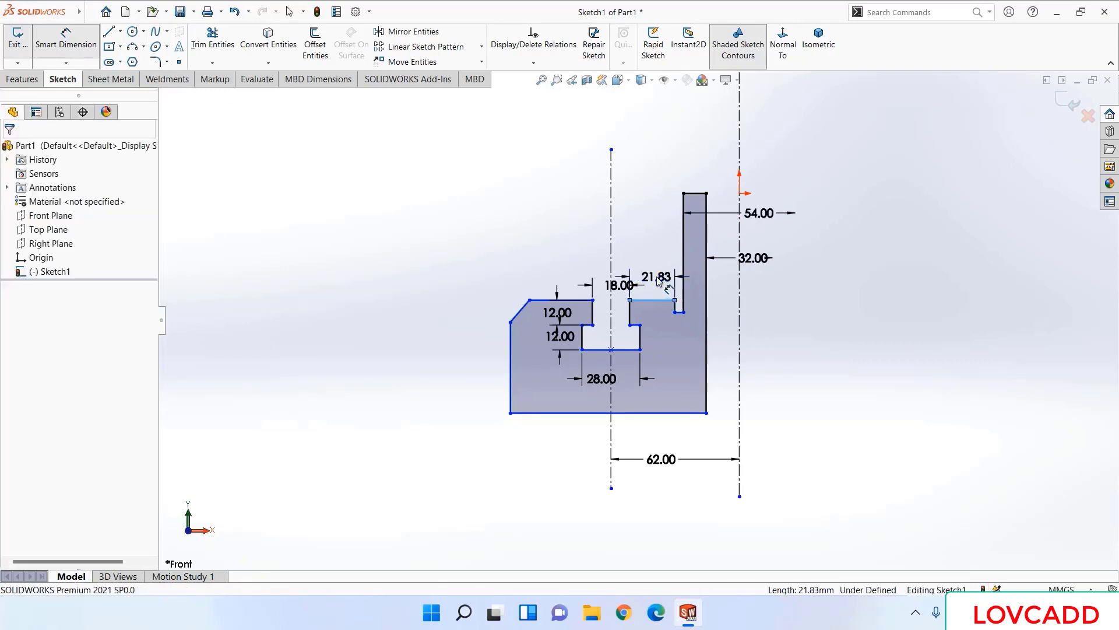
pyautogui.click(657, 277)
pyautogui.write('14')
pyautogui.press('Return')
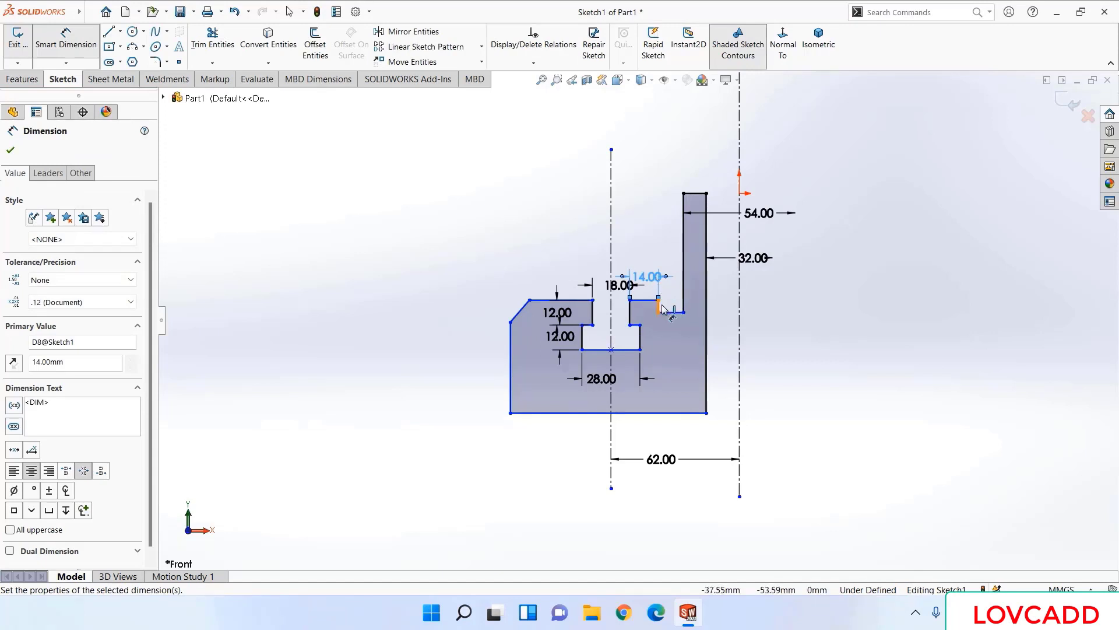
pyautogui.click(659, 304)
pyautogui.click(678, 306)
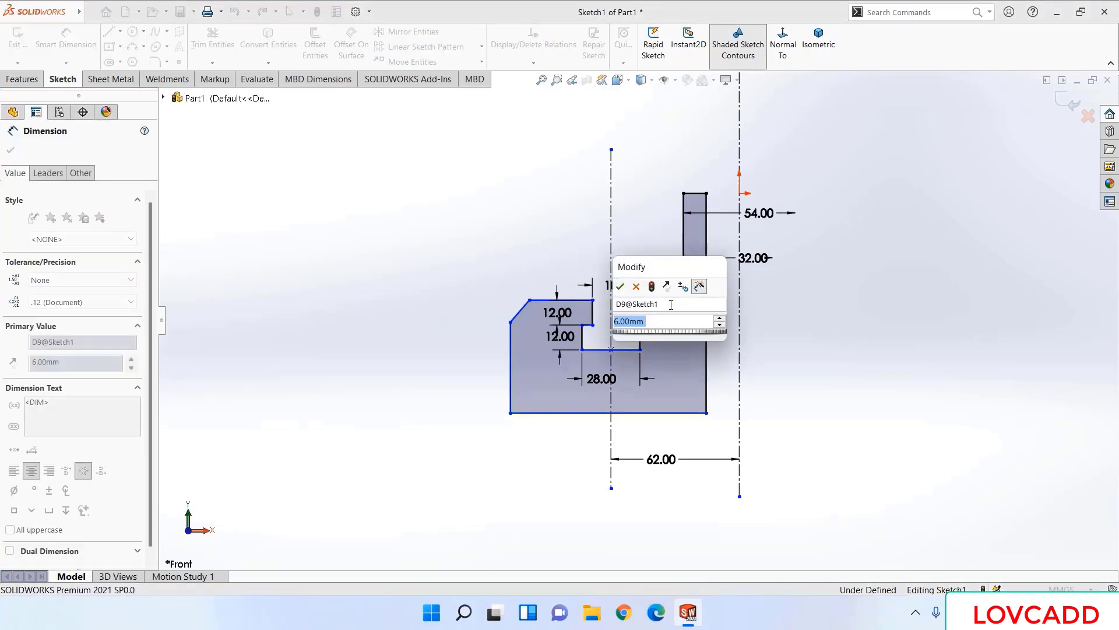
pyautogui.write('2')
pyautogui.press('Return')
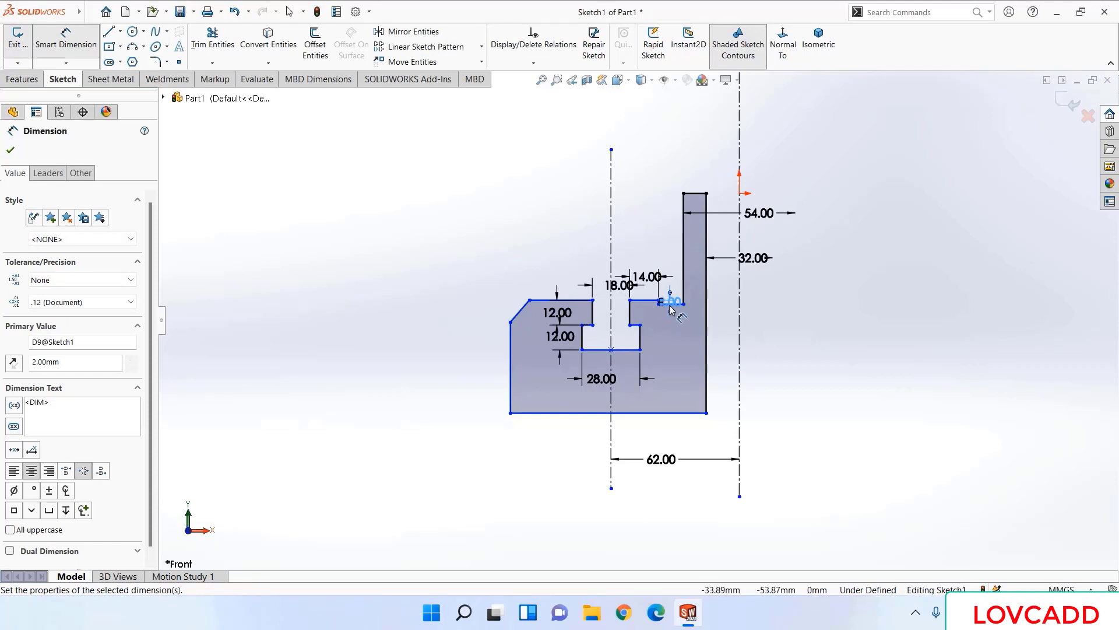
# - Dimension the left edge to 28 mm and the chamfer's vertical height to 14 mm
pyautogui.click(510, 373)
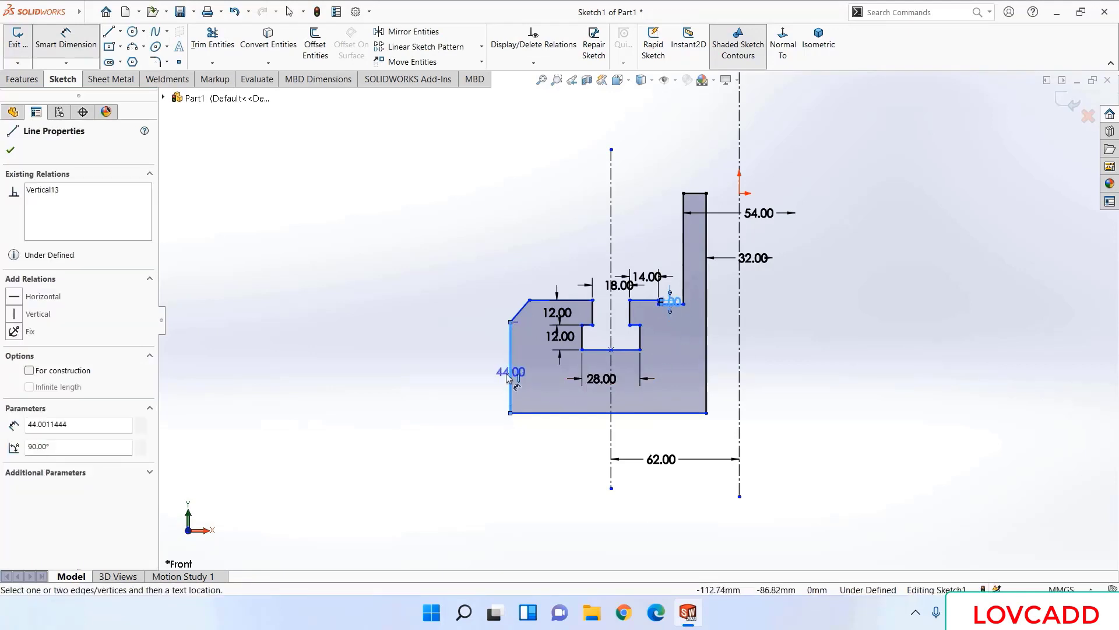
pyautogui.click(464, 379)
pyautogui.write('28')
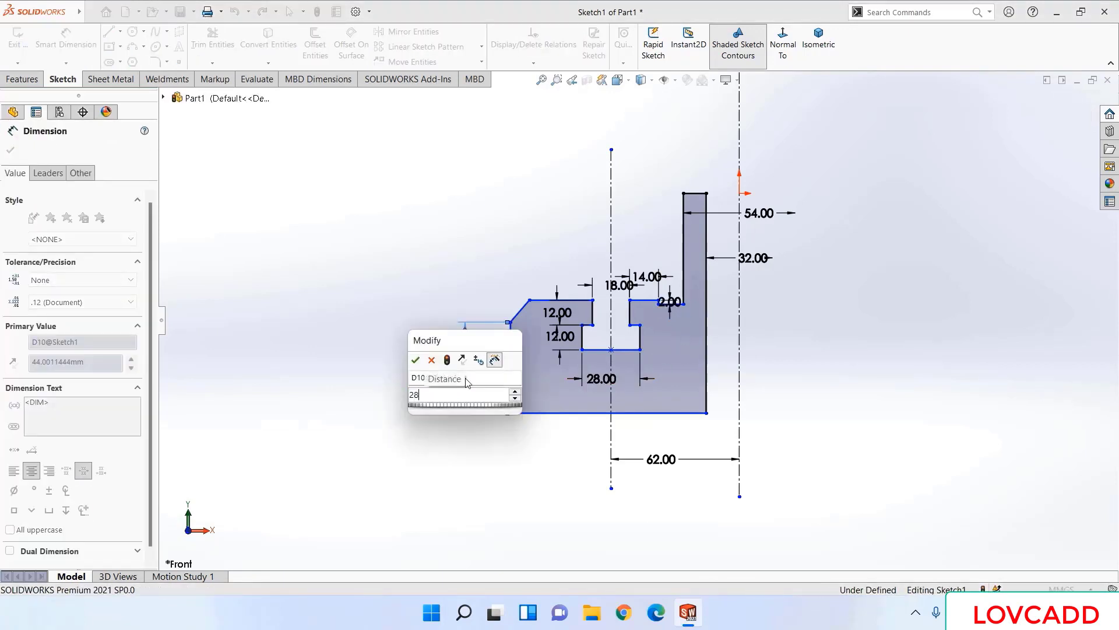
pyautogui.press('Return')
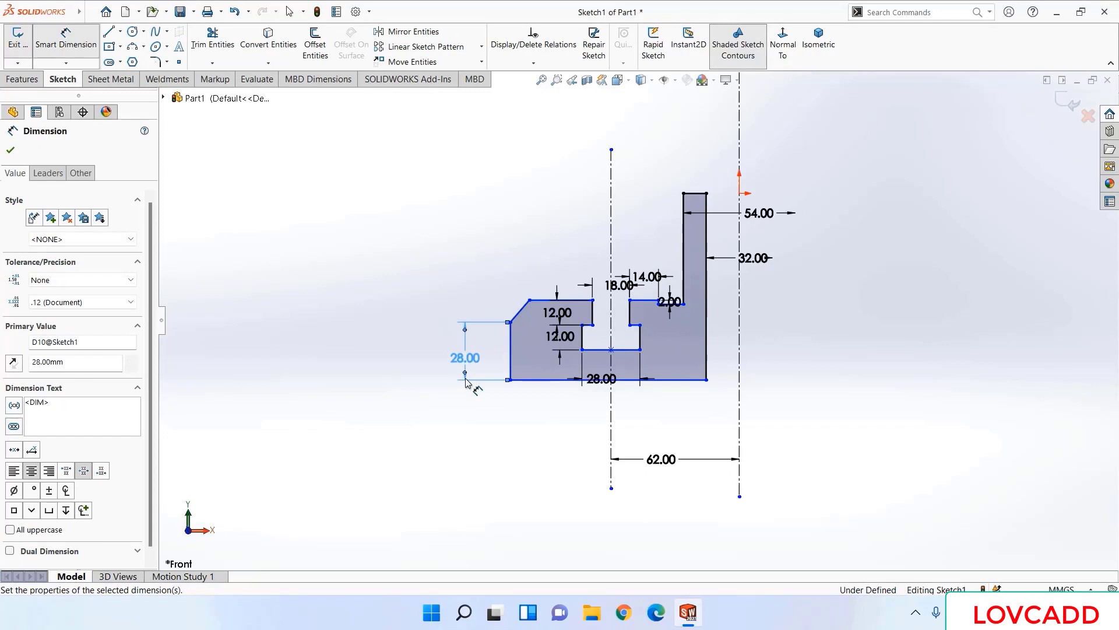
pyautogui.click(529, 300)
pyautogui.click(510, 321)
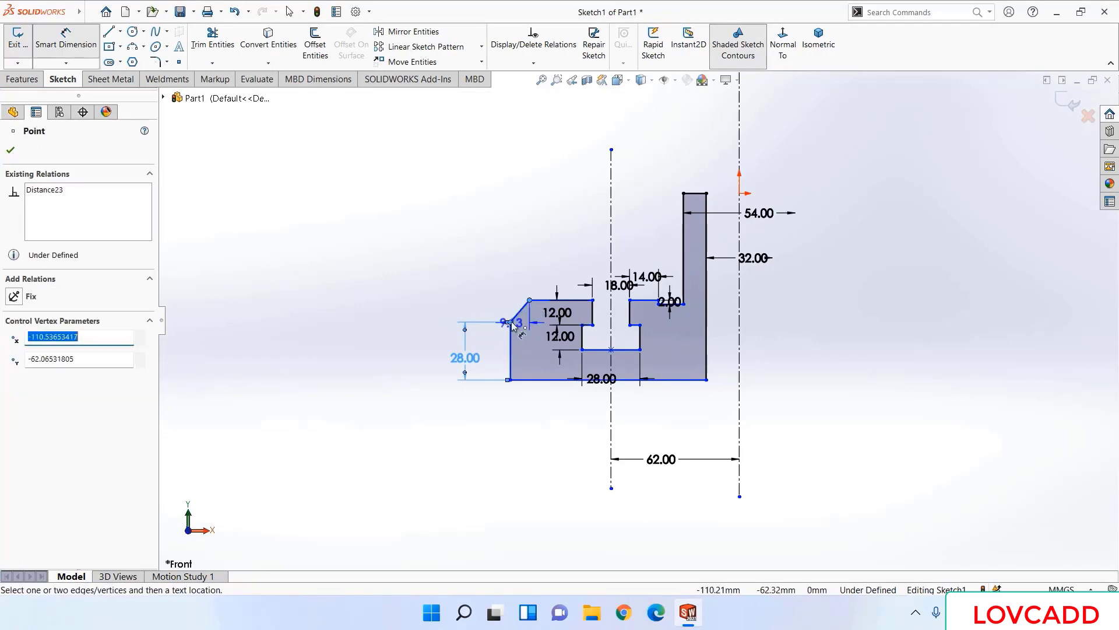
pyautogui.click(495, 311)
pyautogui.write('14')
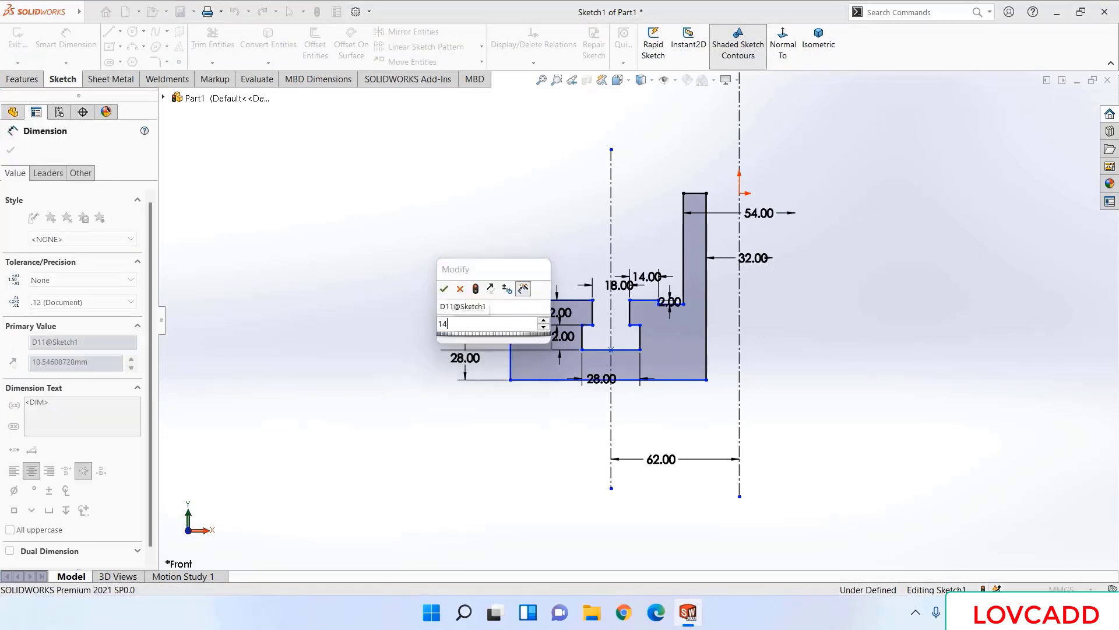
pyautogui.press('Return')
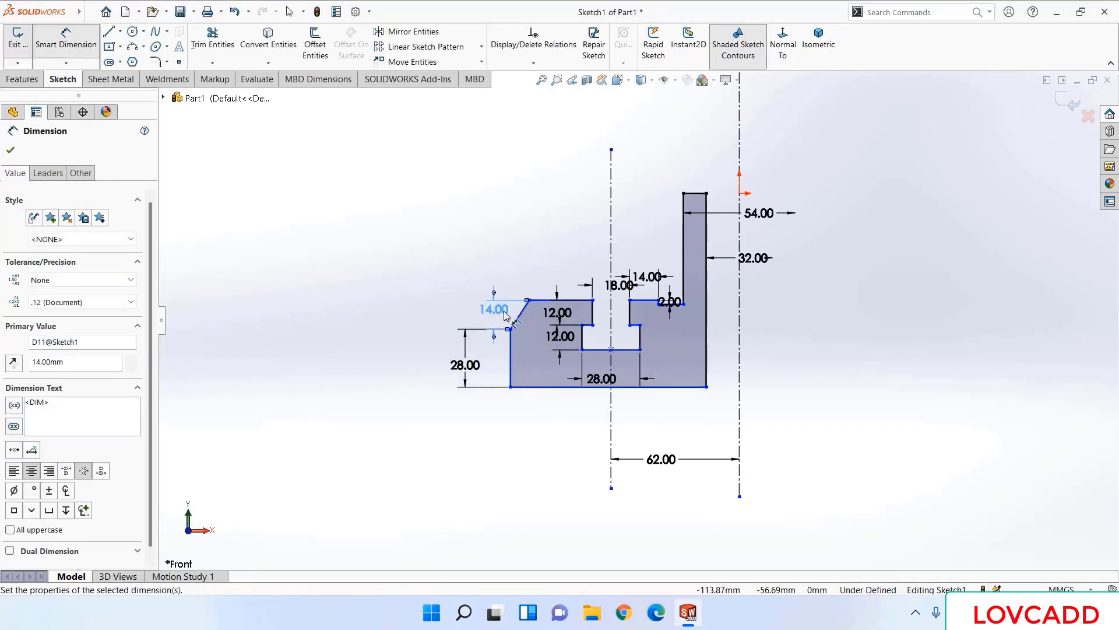
# - Set the chamfer angle to 80° and the upper post height to 16 mm
pyautogui.click(519, 315)
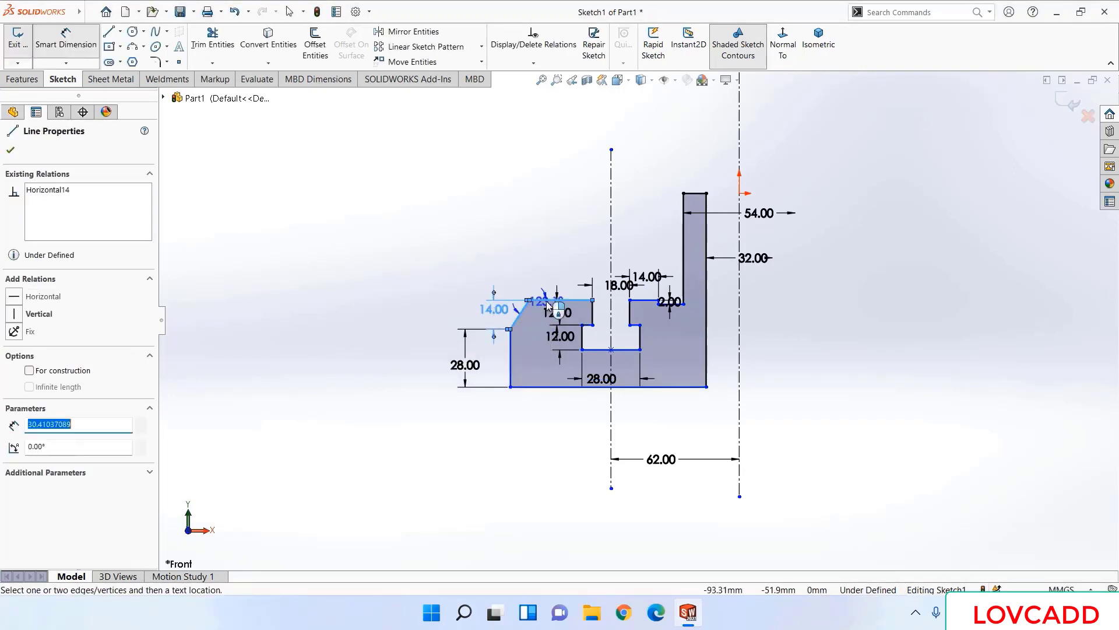
pyautogui.click(548, 300)
pyautogui.write('80')
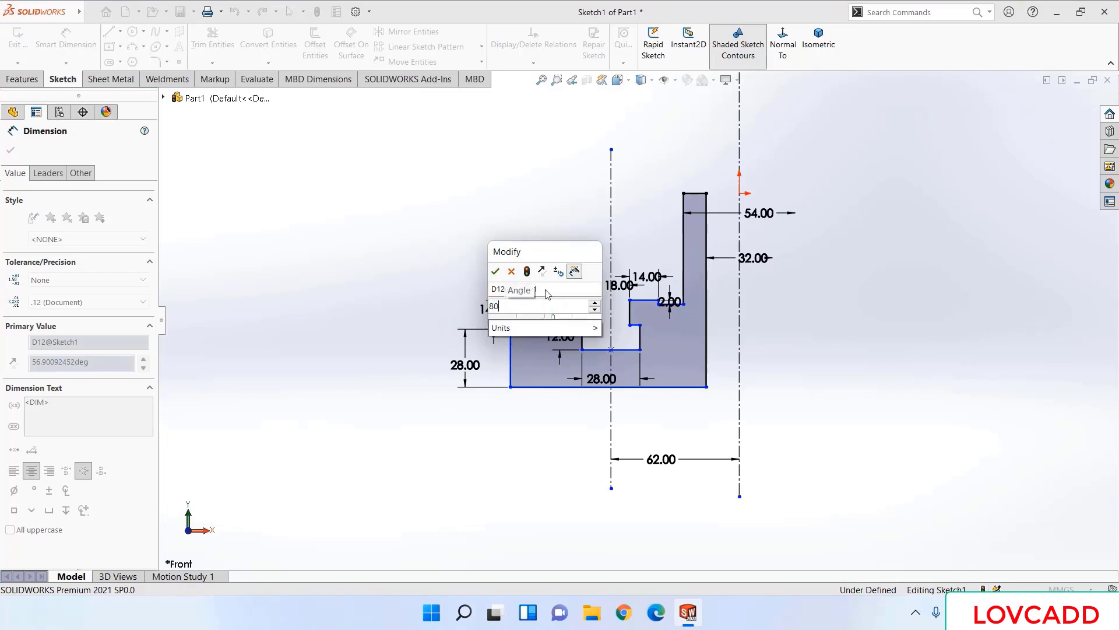
pyautogui.press('Return')
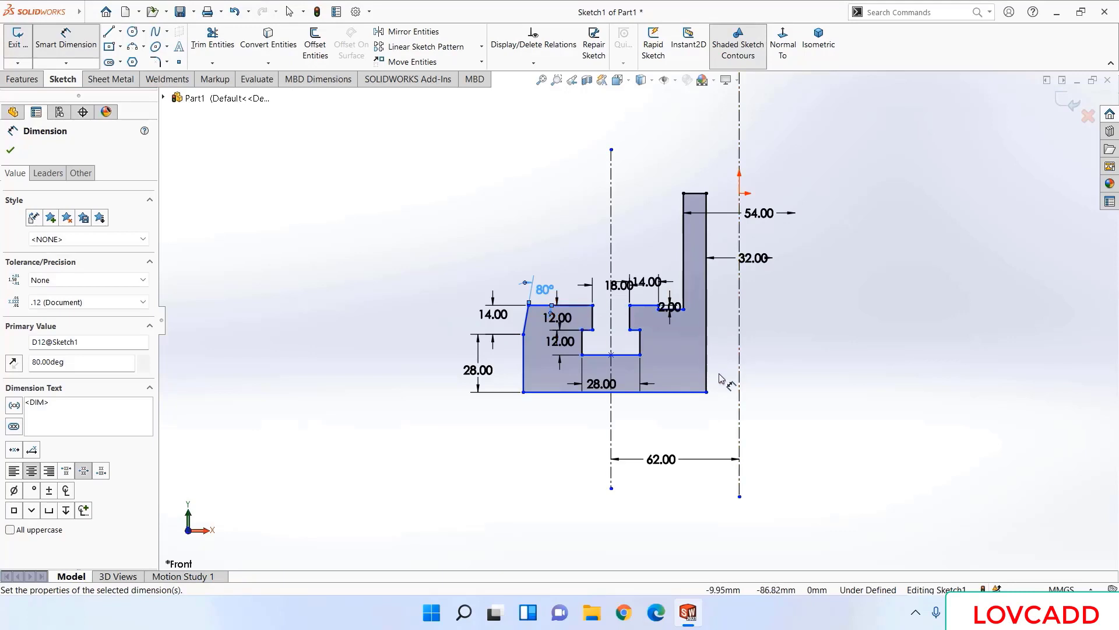
pyautogui.click(685, 257)
pyautogui.click(695, 260)
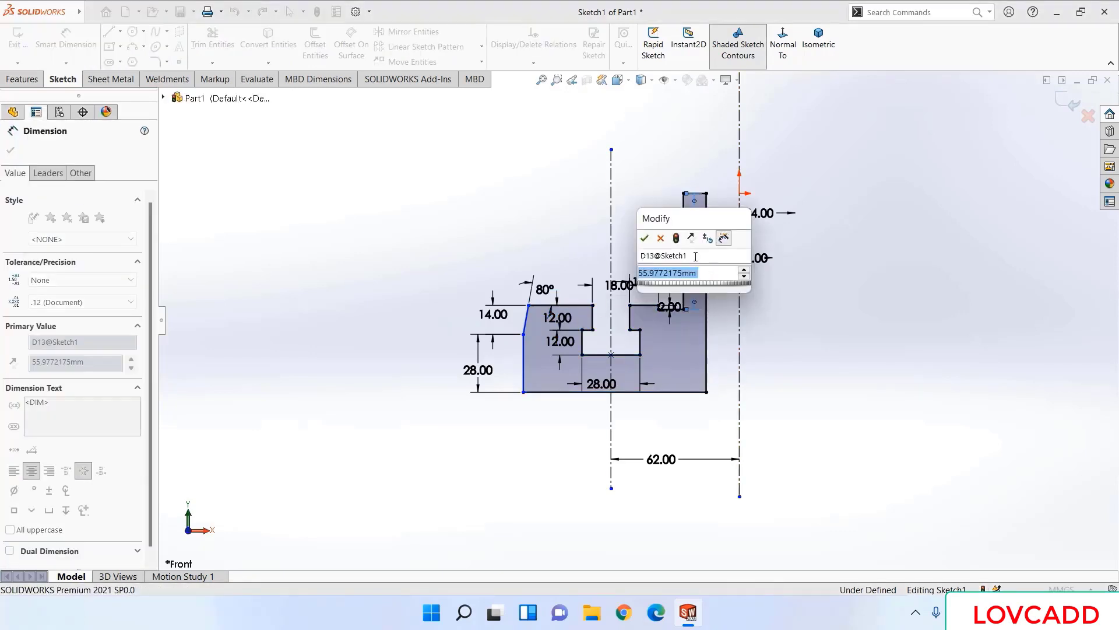
pyautogui.write('16')
pyautogui.press('Return')
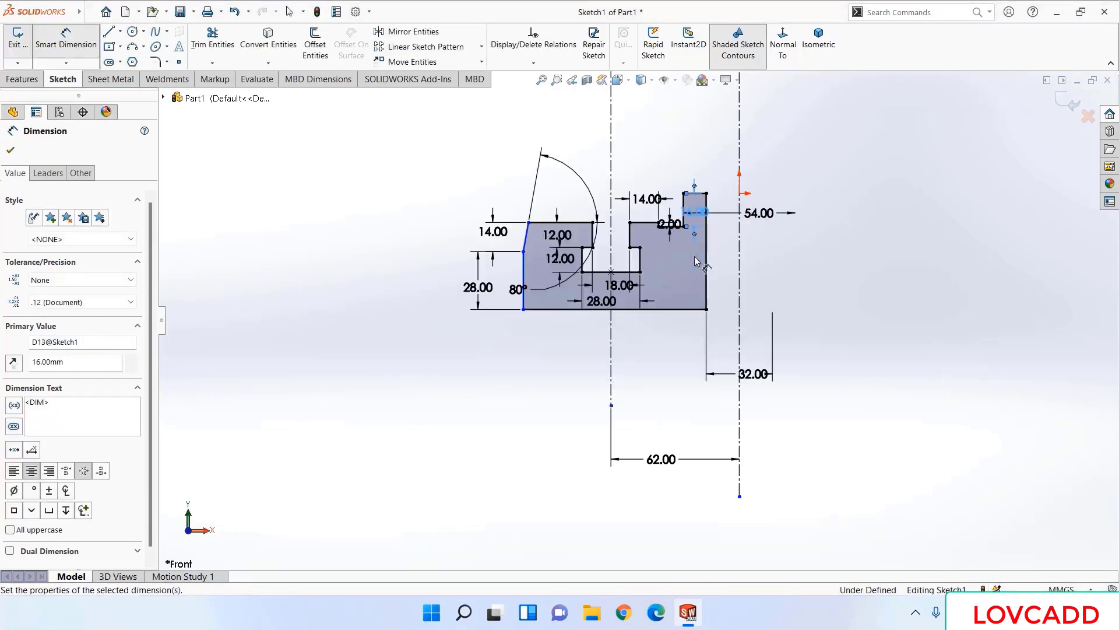
# - Deselect the 16 mm dimension and exit Smart Dimension to inspect the sketch
pyautogui.scroll(5, 695, 261)
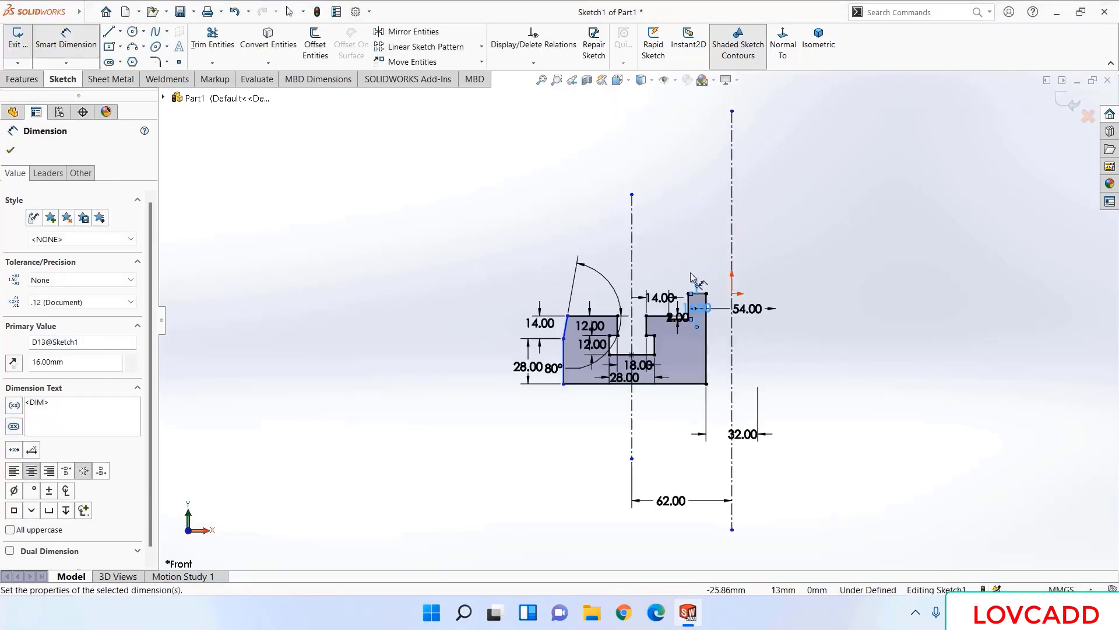
pyautogui.scroll(-8, 688, 282)
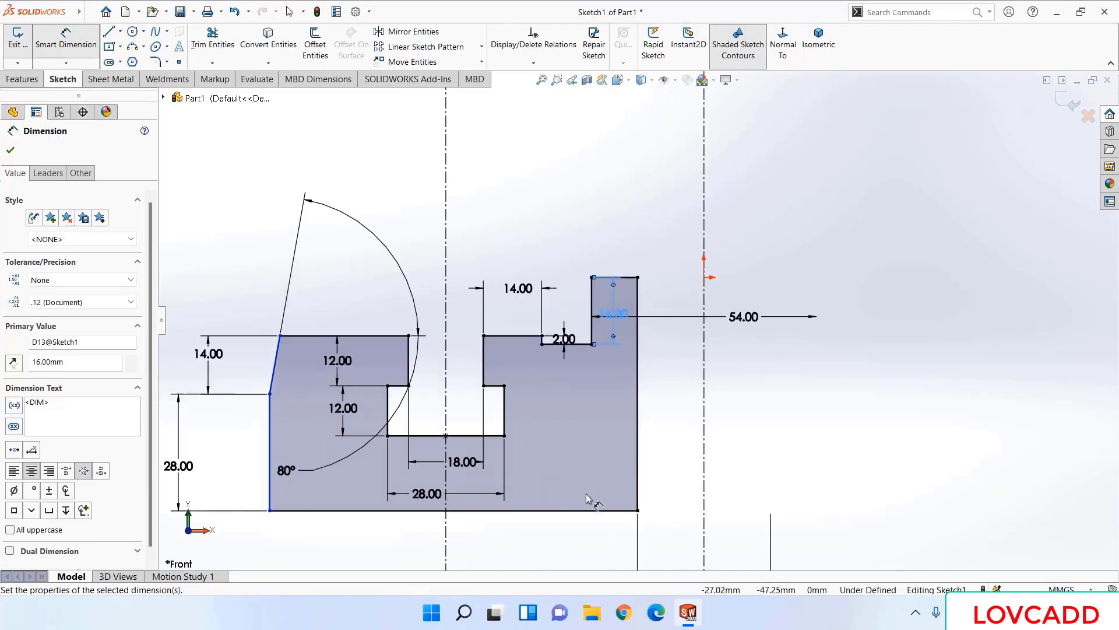
pyautogui.click(779, 431)
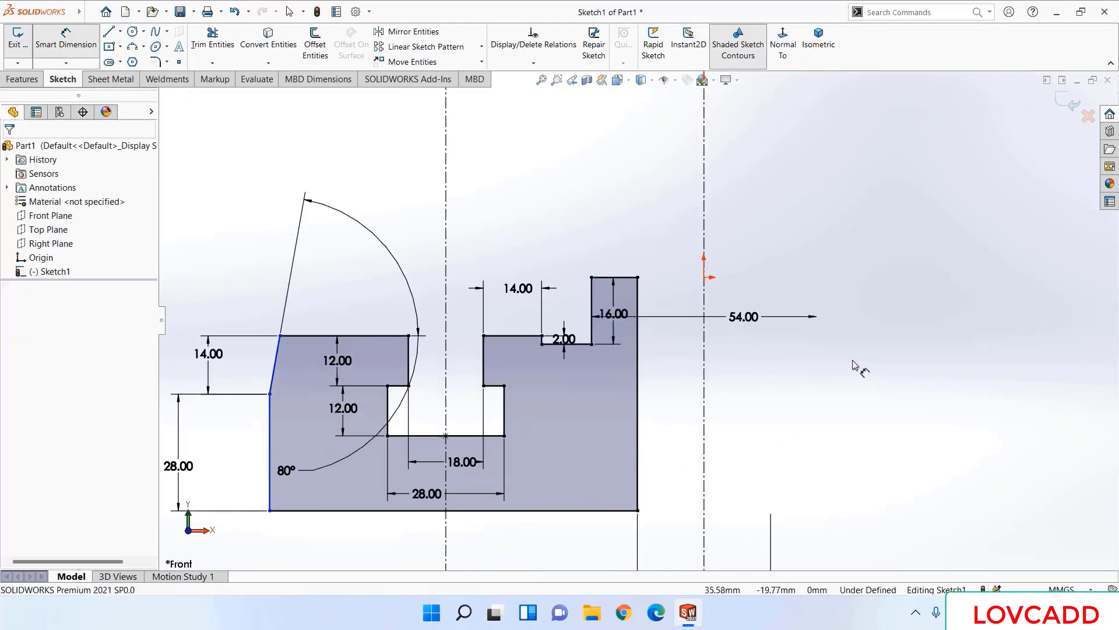
pyautogui.press('Escape')
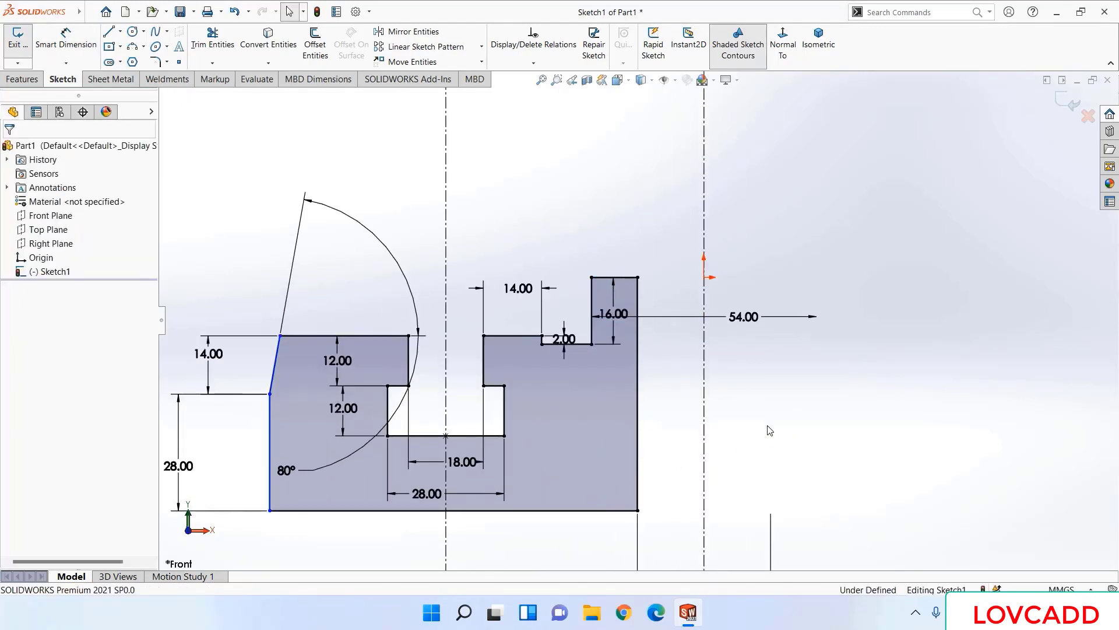
pyautogui.scroll(-2, 766, 419)
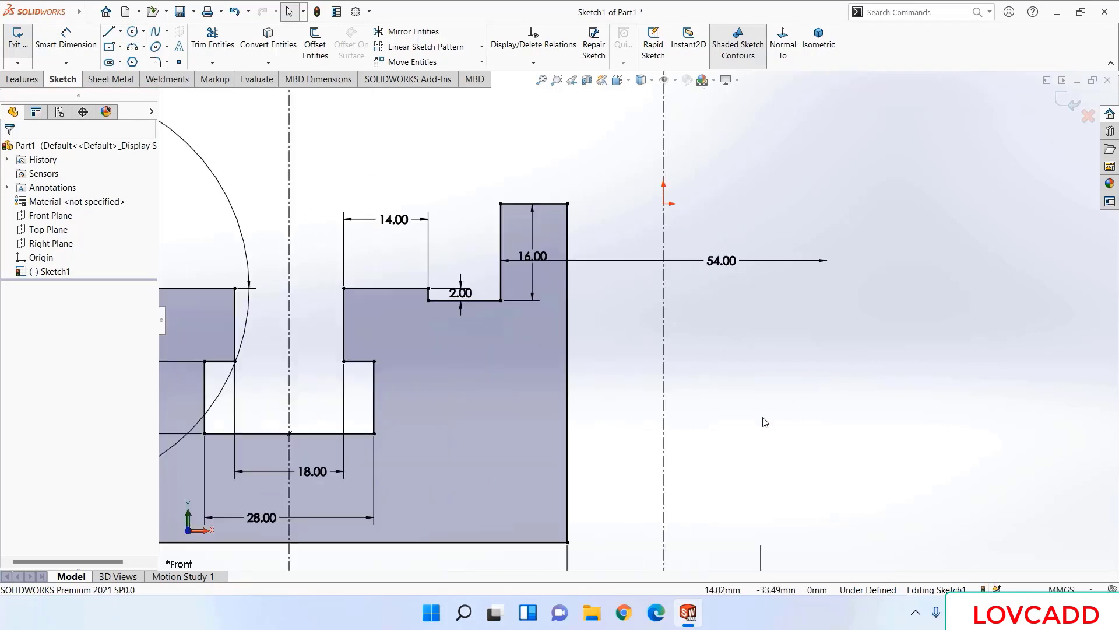
pyautogui.scroll(4, 762, 420)
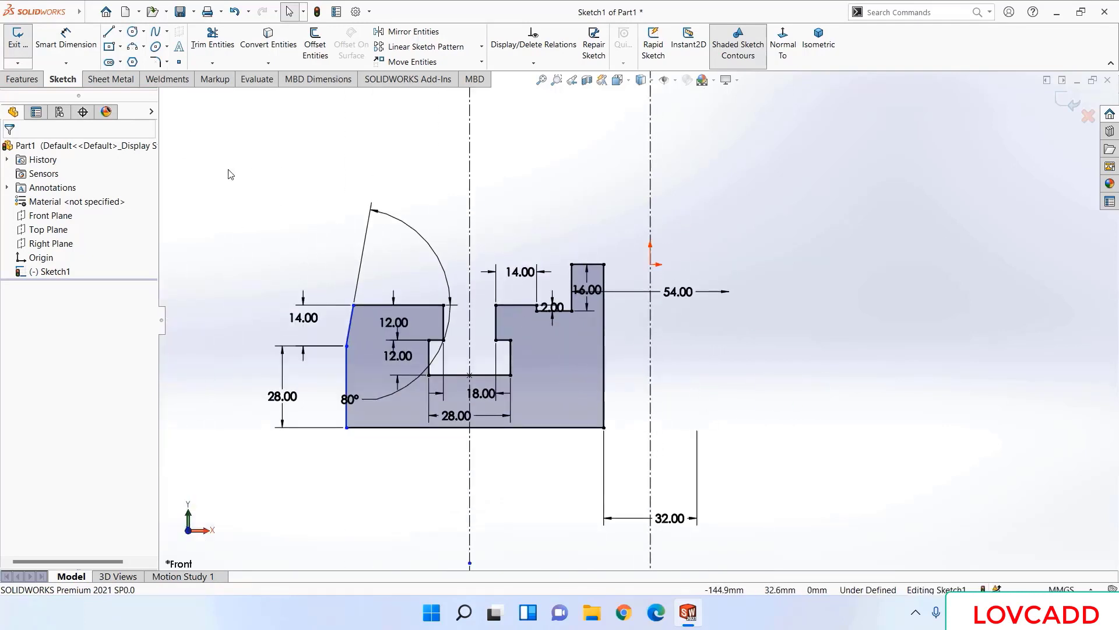
# - Move the 80° label above the slope and add a 184 mm dimension from chamfer corner to centerline
pyautogui.moveTo(350, 399); pyautogui.dragTo(396, 279)
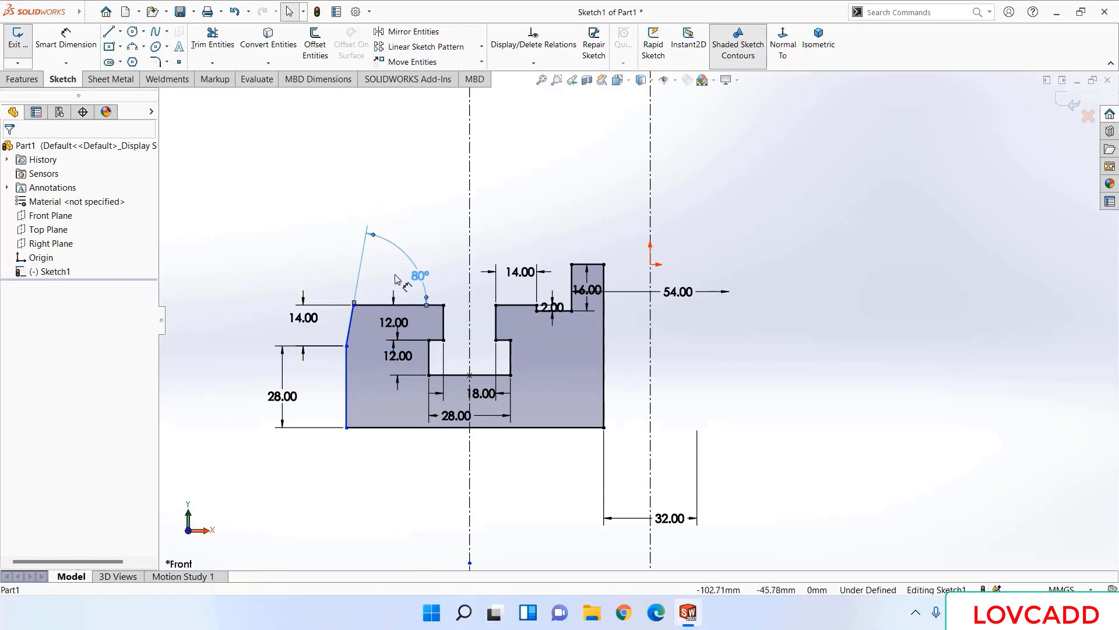
pyautogui.click(66, 38)
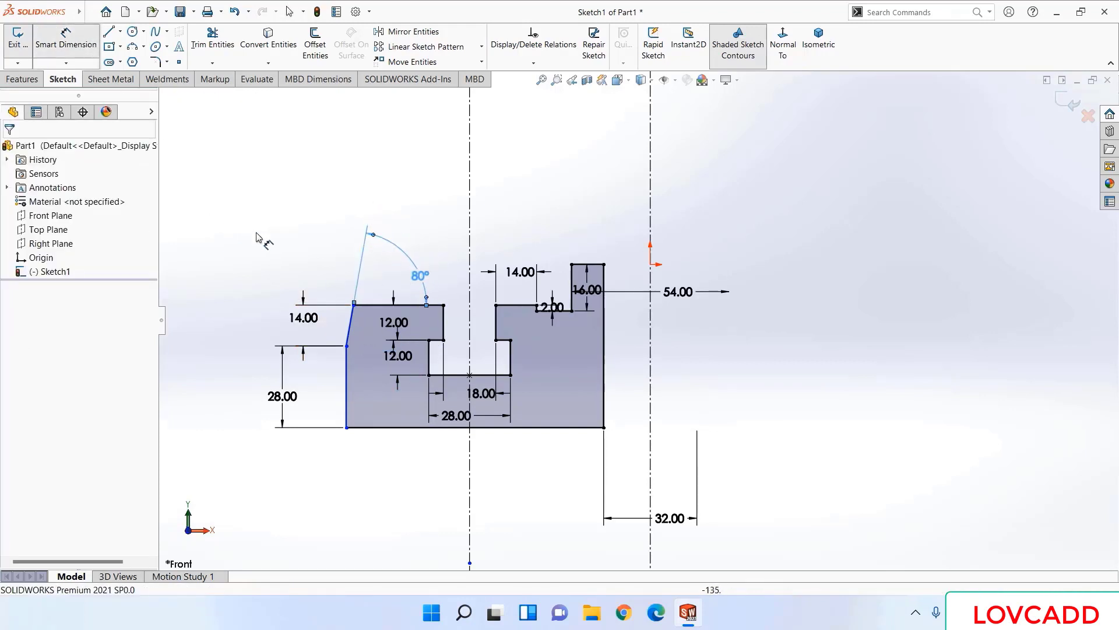
pyautogui.click(354, 306)
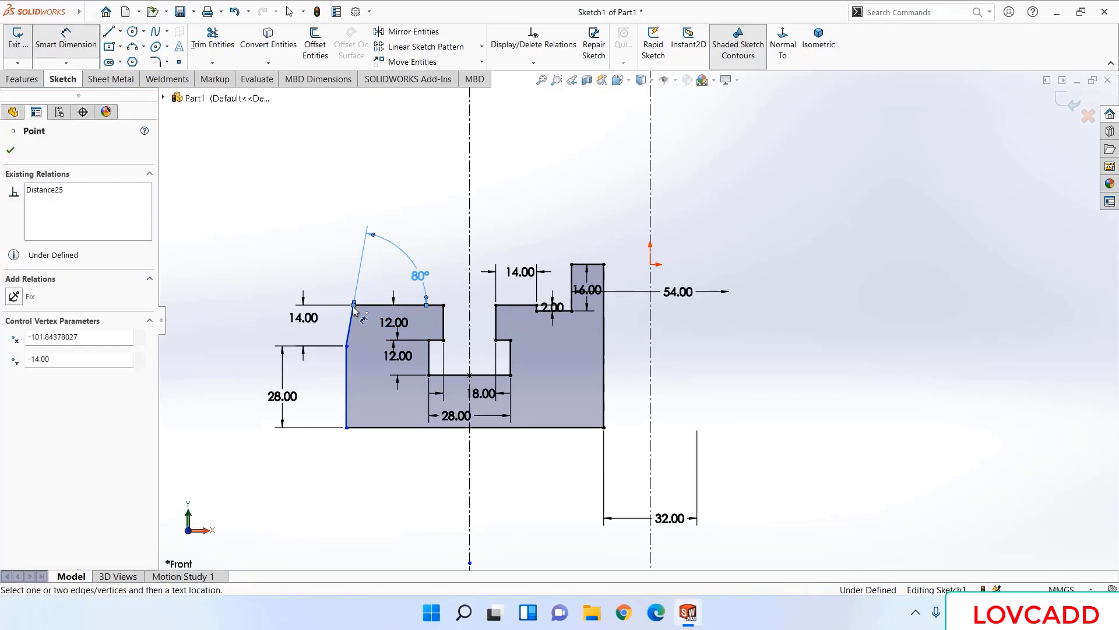
pyautogui.click(650, 227)
pyautogui.click(712, 211)
pyautogui.click(712, 211)
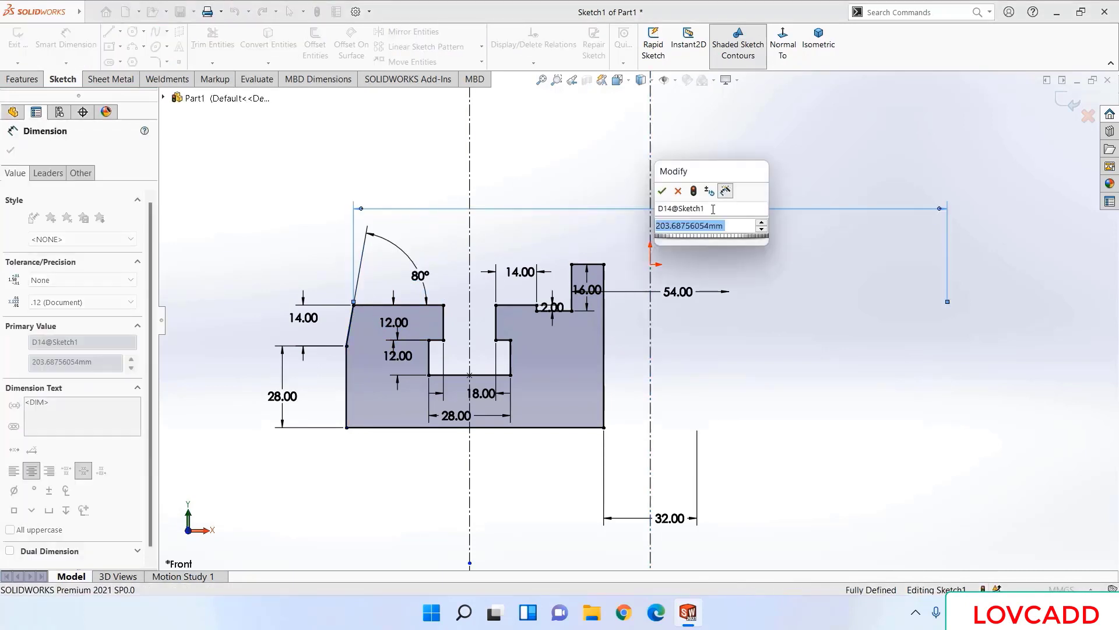
pyautogui.write('184')
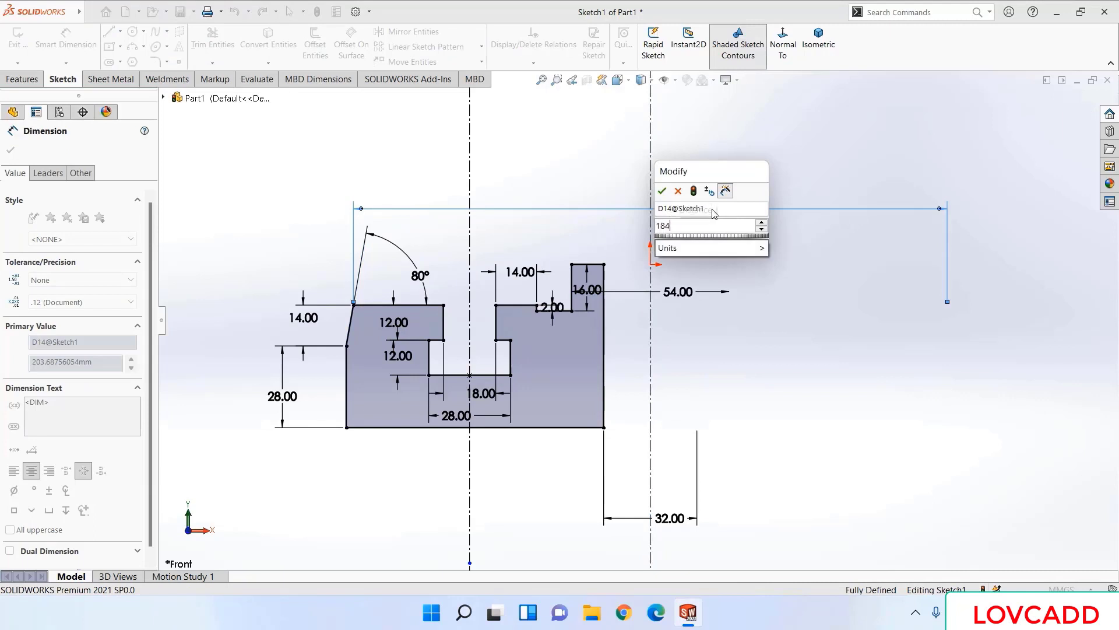
pyautogui.press('Return')
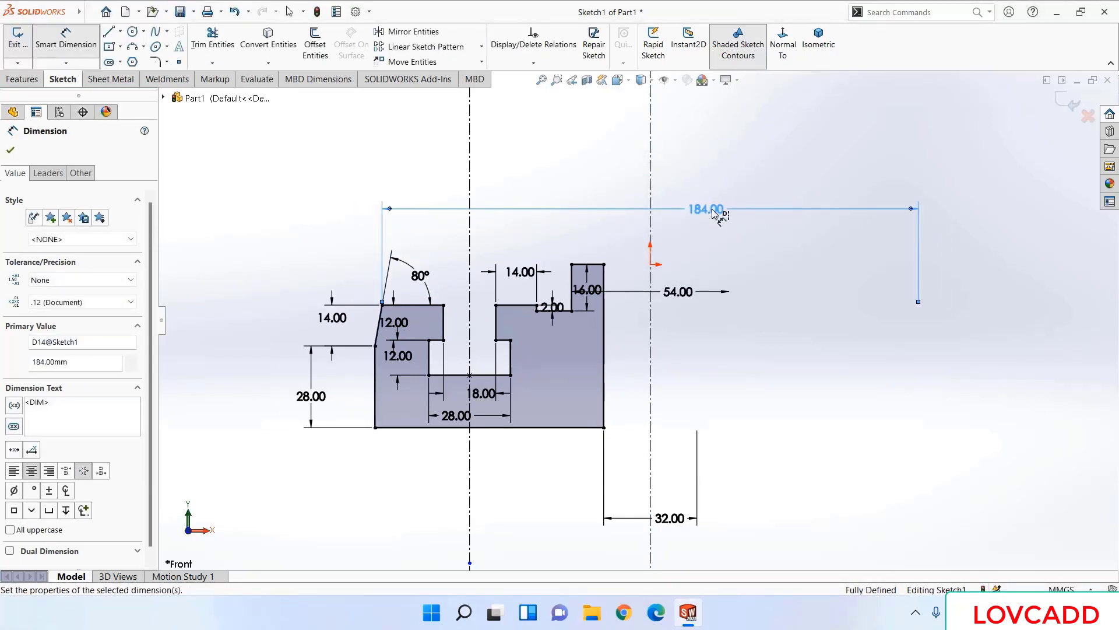
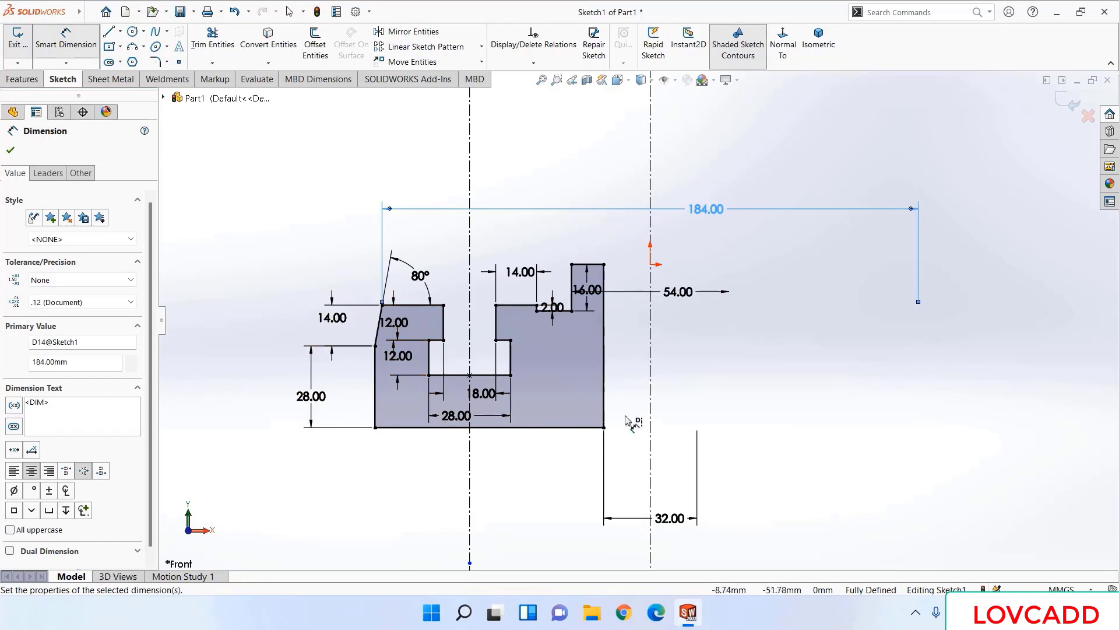
# - Revolve Sketch1 360° around the vertical centreline to create Revolve1
pyautogui.scroll(-2, 793, 373)
pyautogui.scroll(3, 794, 372)
pyautogui.press('Escape')
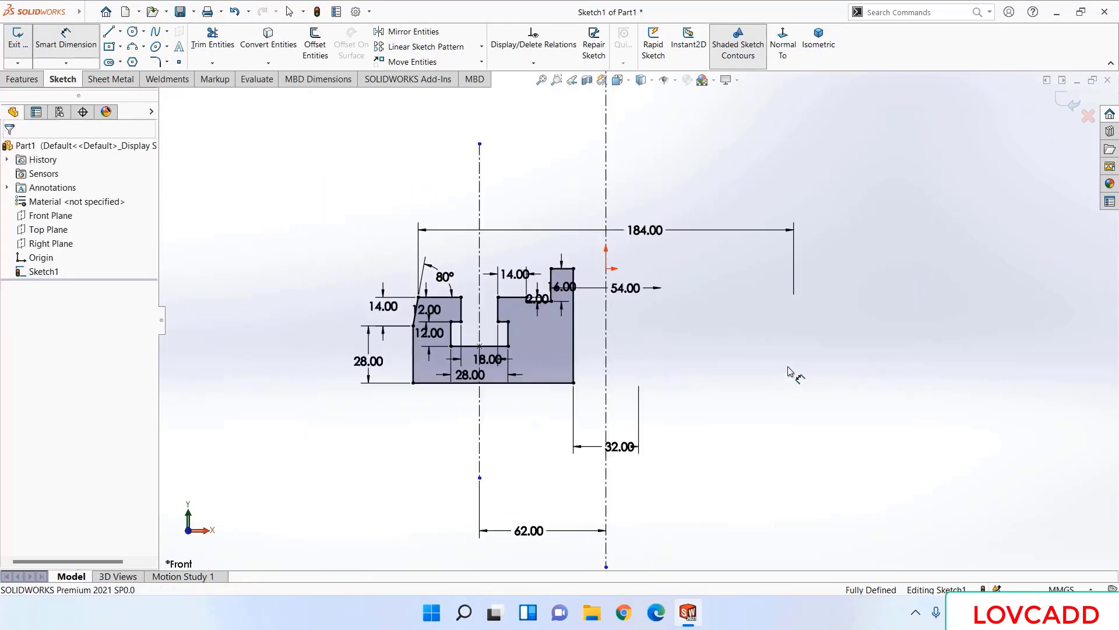
pyautogui.click(24, 82)
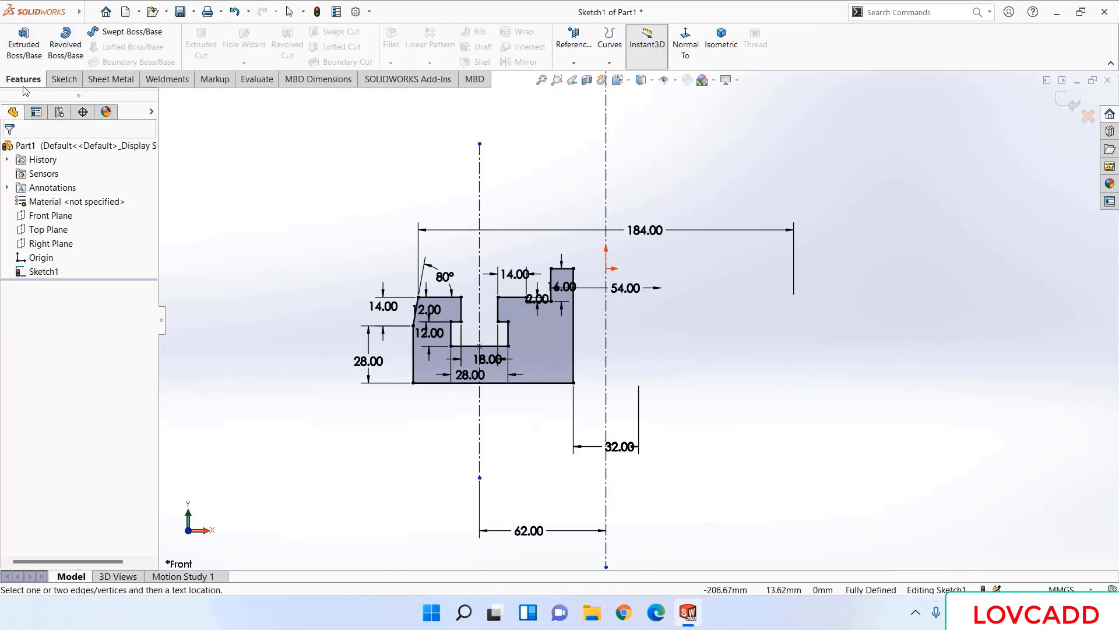
pyautogui.click(65, 44)
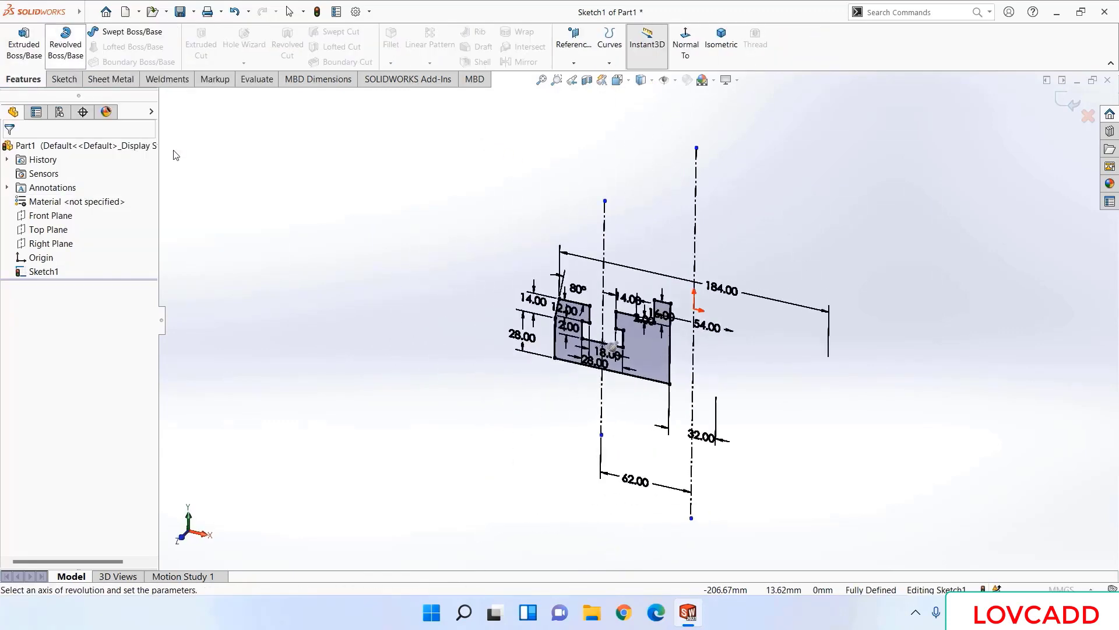
pyautogui.click(705, 224)
pyautogui.press('Return')
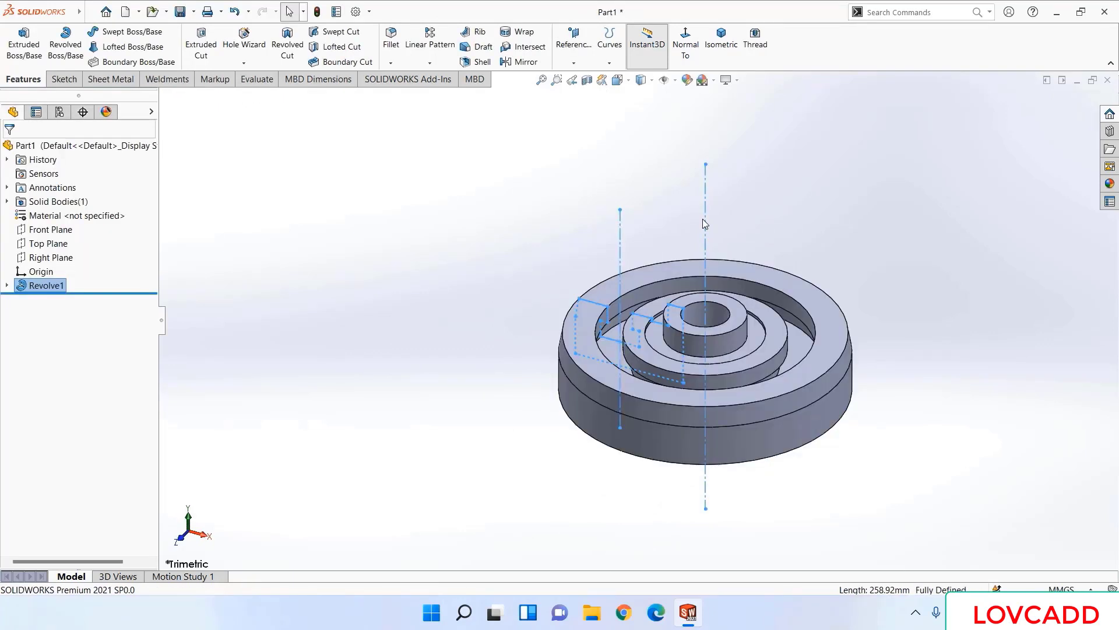
# - Orbit the revolved part to view its underside
pyautogui.click(874, 321)
pyautogui.scroll(-2, 909, 444)
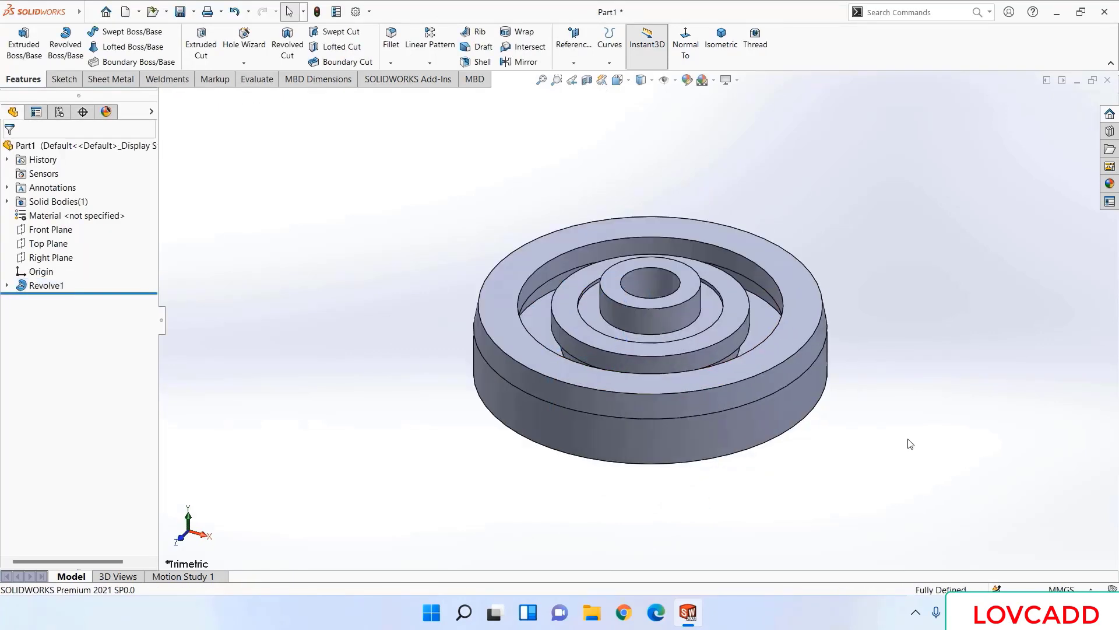
pyautogui.scroll(-2, 911, 444)
pyautogui.moveTo(781, 452); pyautogui.dragTo(774, 183, button='middle')
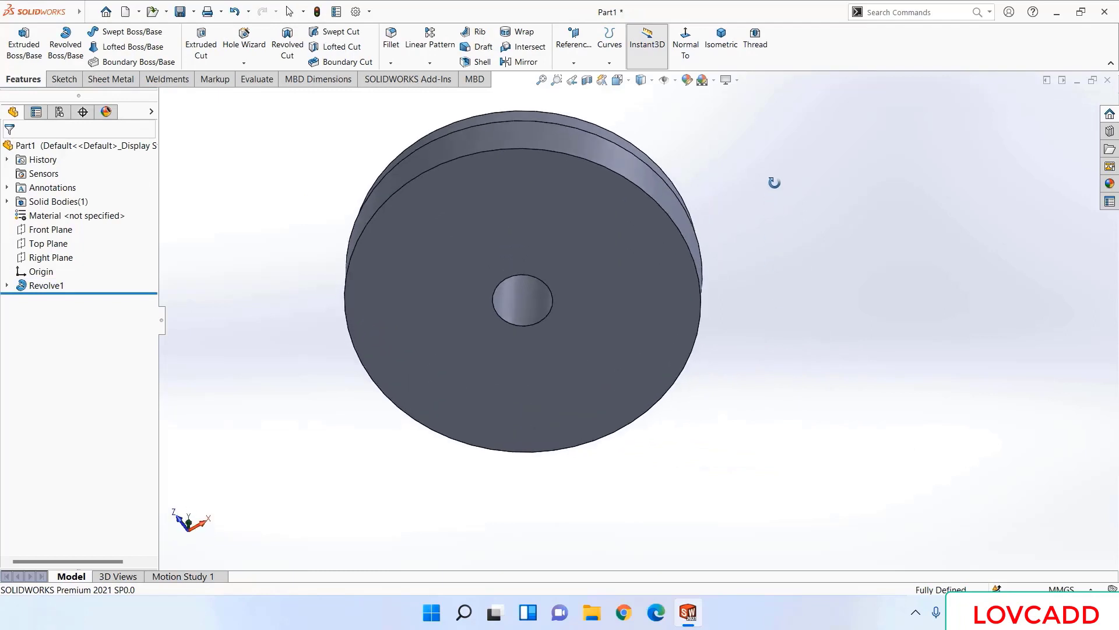
# - Start a sketch on the bottom face with a horizontal centreline through the origin
pyautogui.rightClick(601, 272)
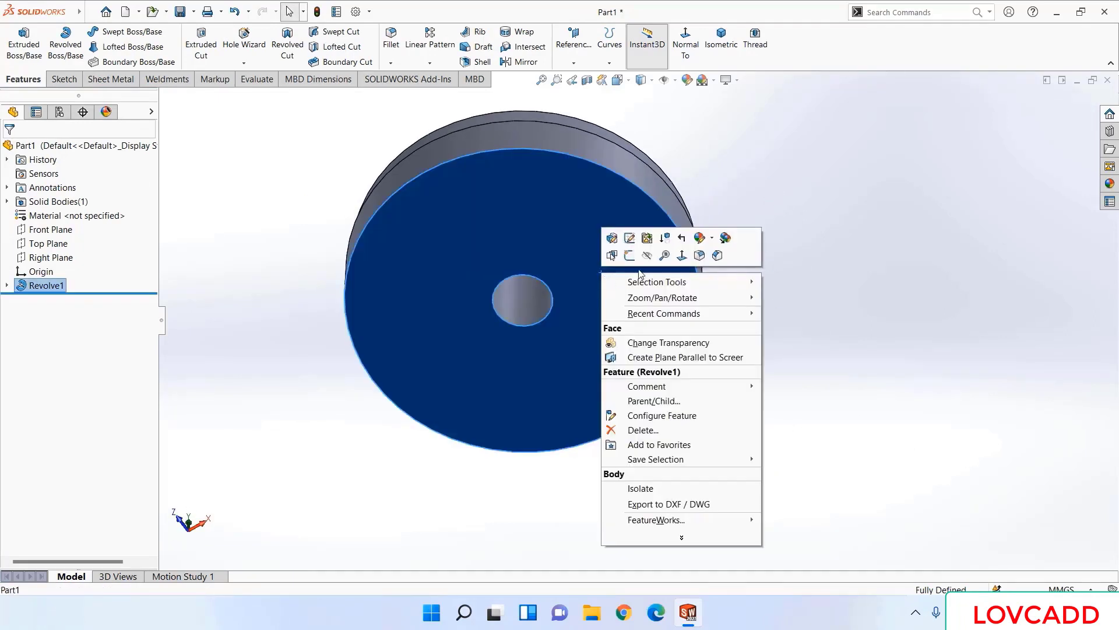
pyautogui.click(629, 255)
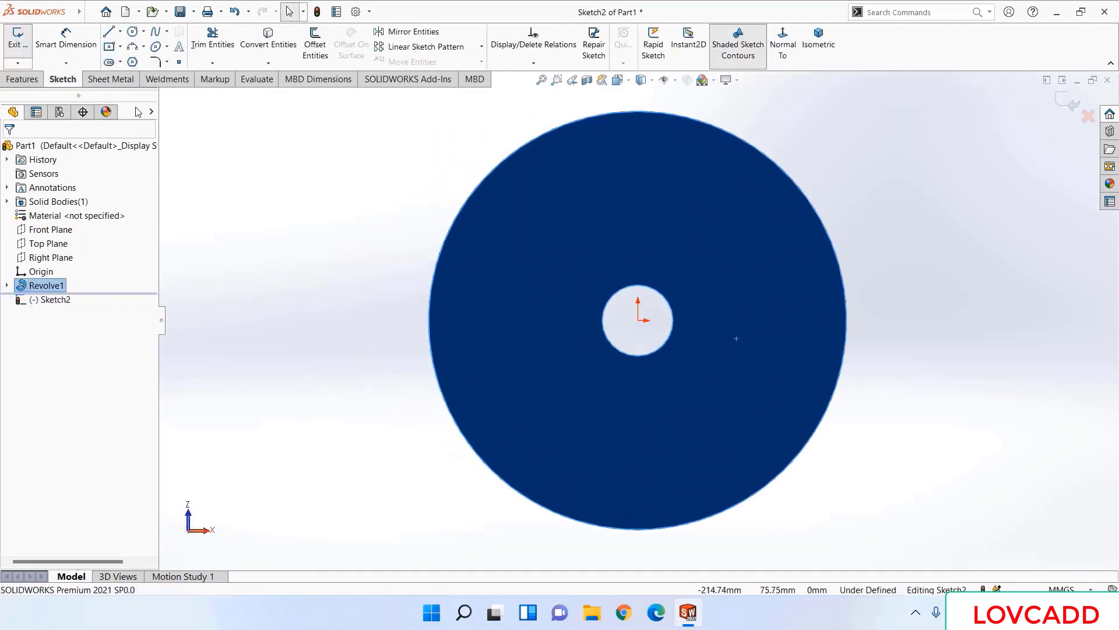
pyautogui.click(120, 32)
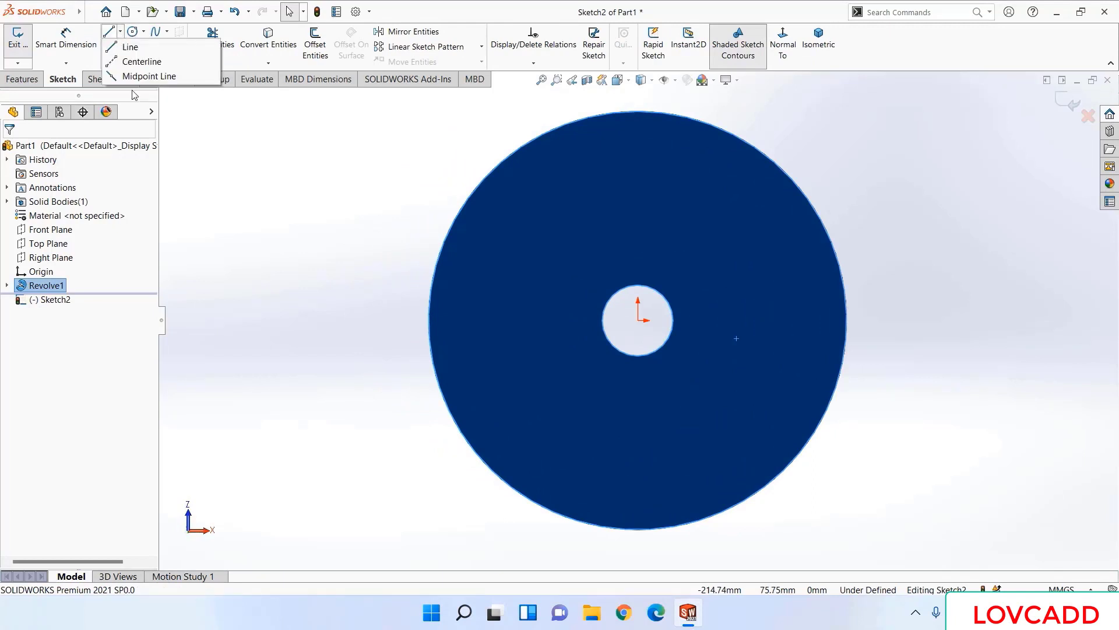
pyautogui.click(140, 61)
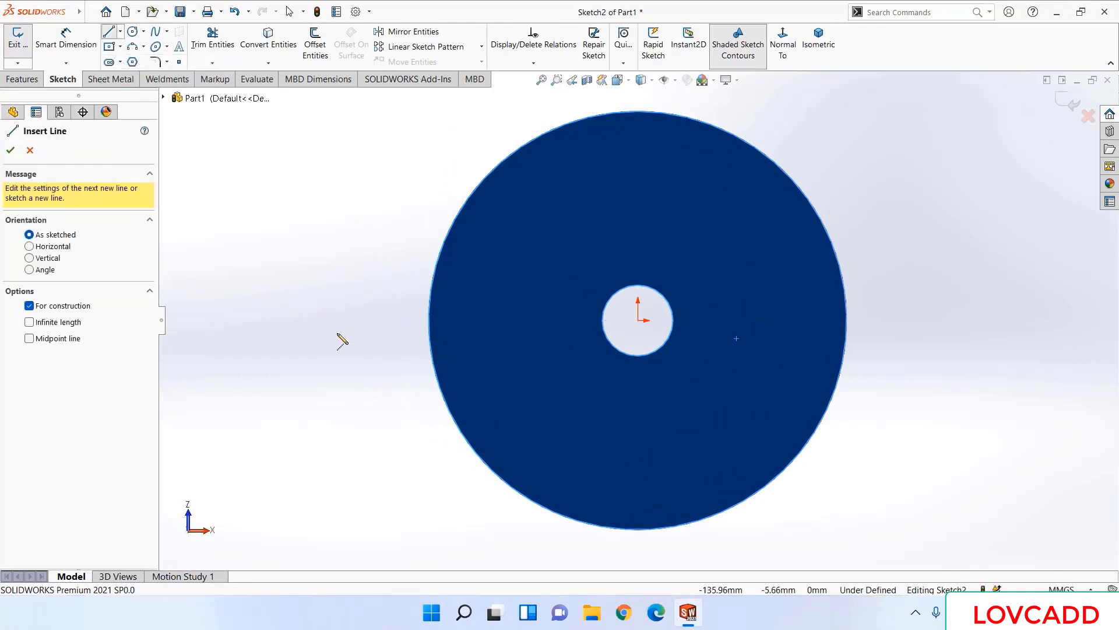
pyautogui.click(328, 320)
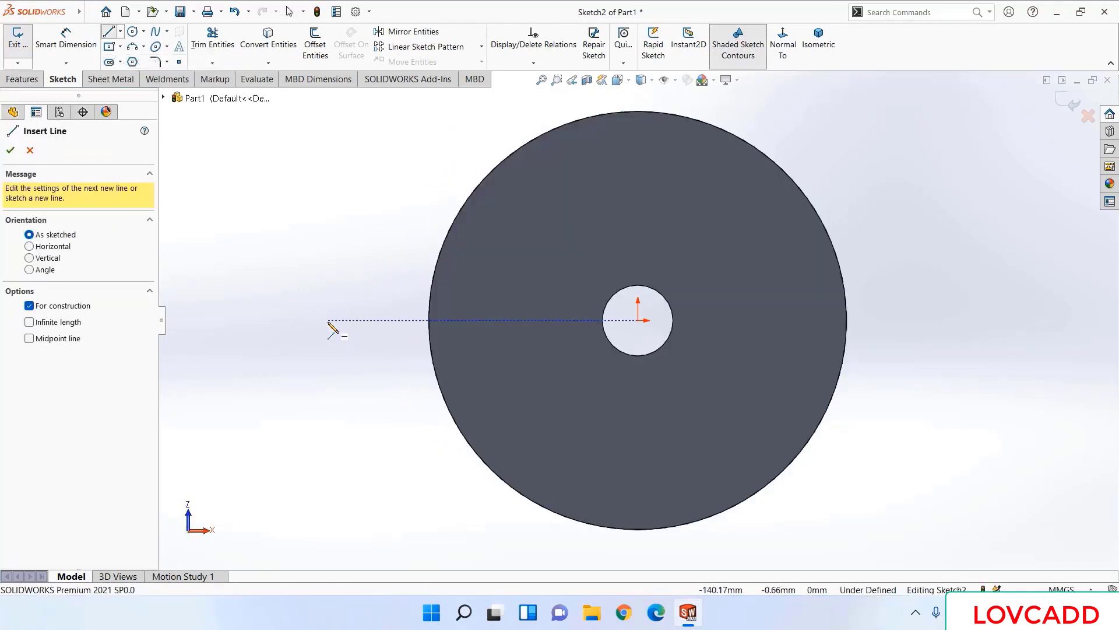
pyautogui.click(959, 320)
pyautogui.rightClick(958, 320)
pyautogui.click(984, 331)
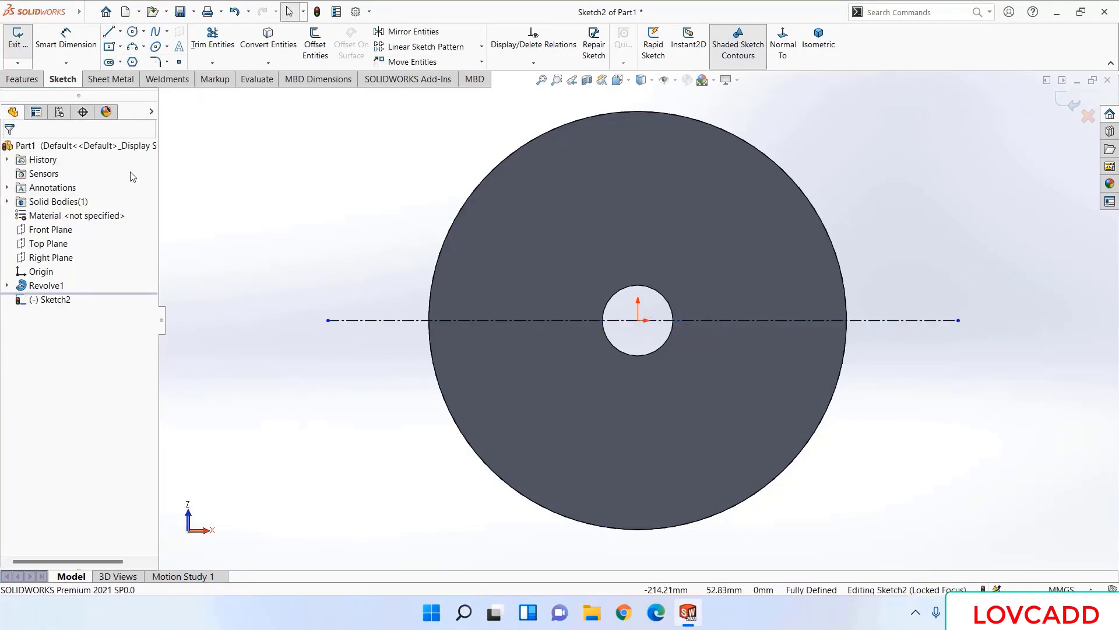
# - Add a vertical centreline through the origin crossing the horizontal one
pyautogui.click(120, 31)
pyautogui.click(138, 60)
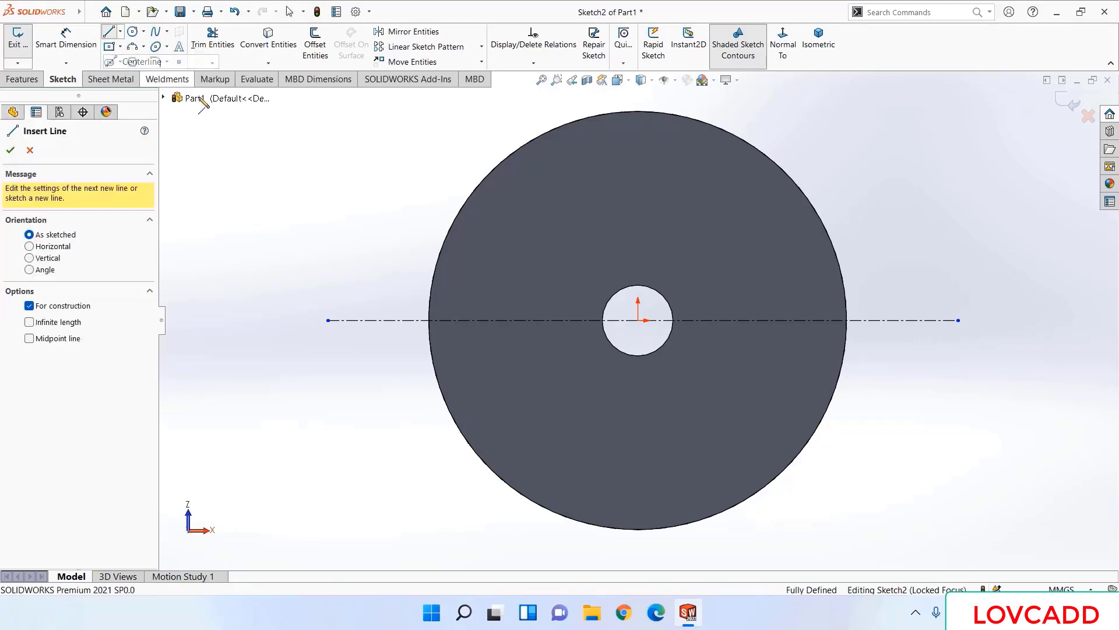
pyautogui.click(638, 94)
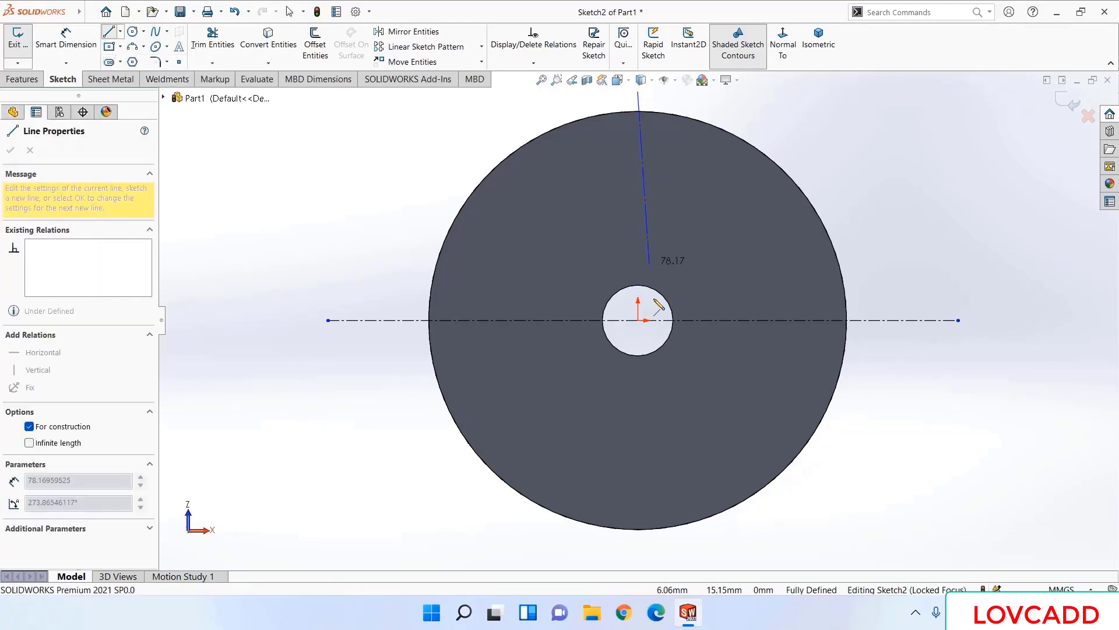
pyautogui.click(637, 556)
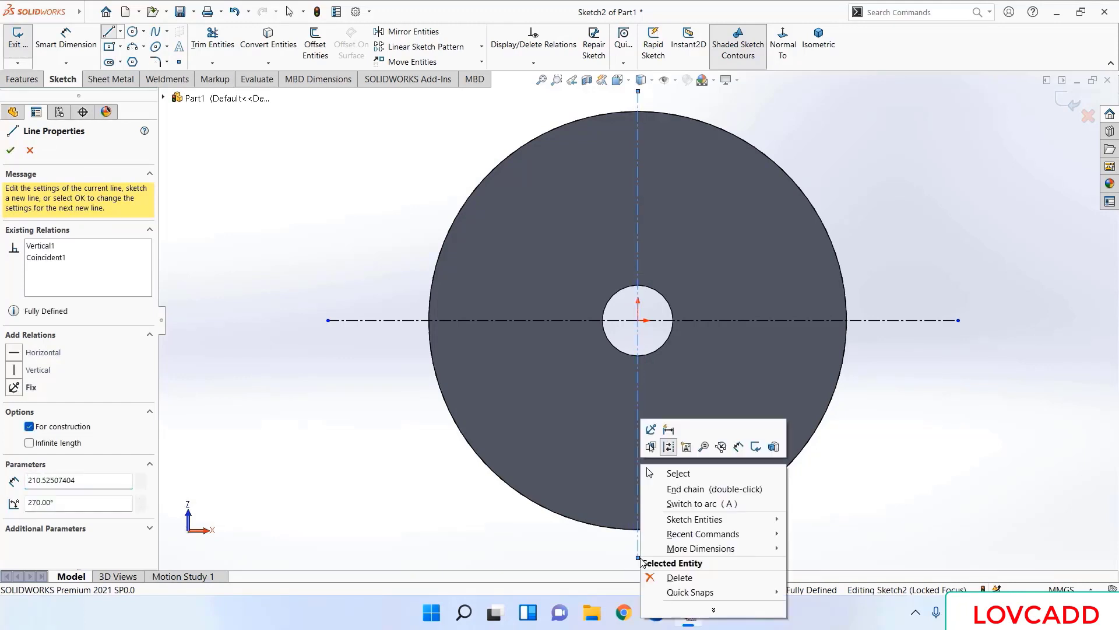
pyautogui.rightClick(638, 557)
pyautogui.click(679, 475)
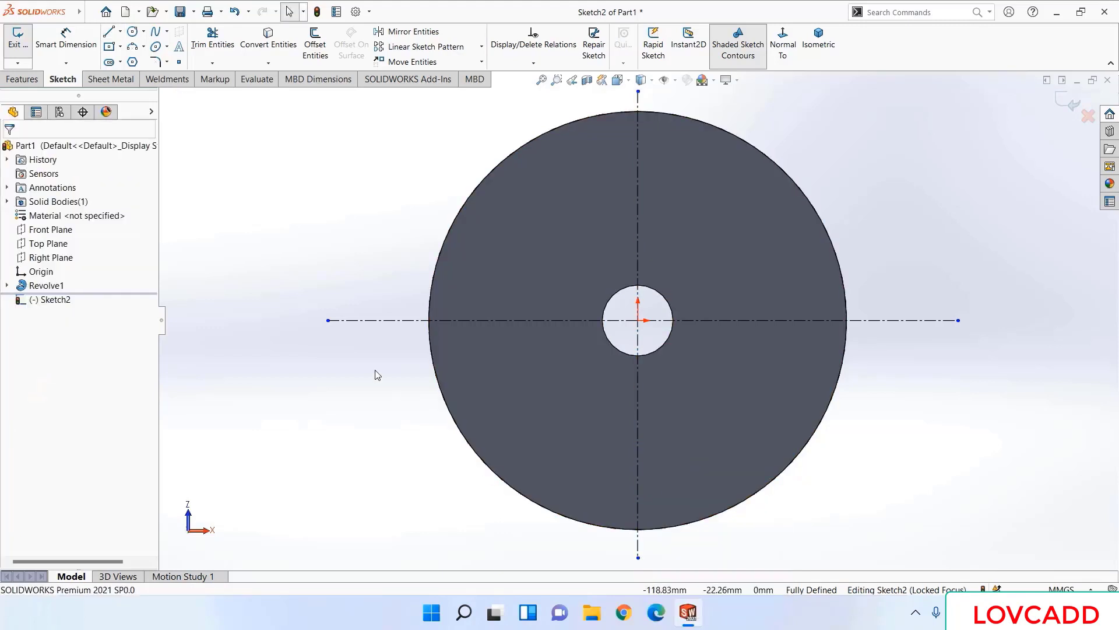
# - Draw a large circle at the origin and two concentric small circles on the horizontal centreline
pyautogui.click(133, 31)
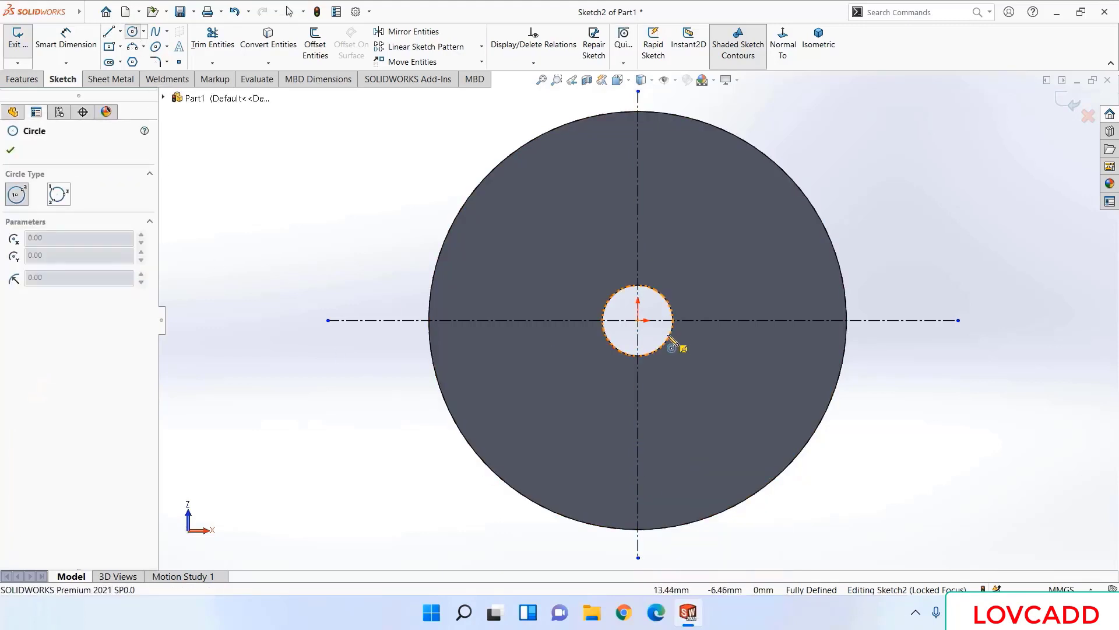
pyautogui.click(638, 320)
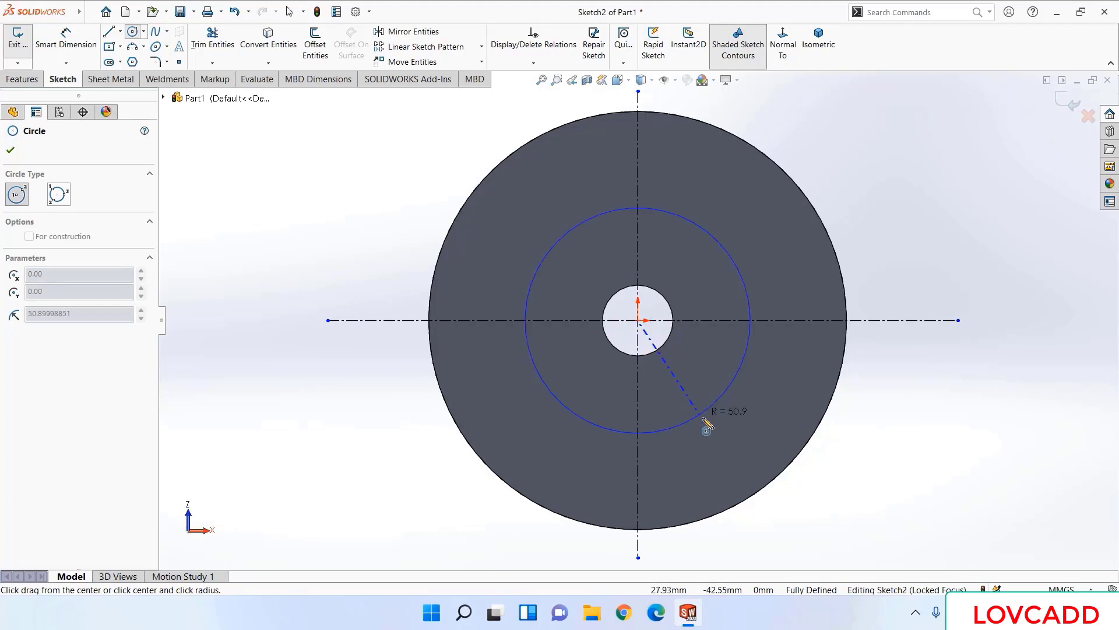
pyautogui.click(798, 477)
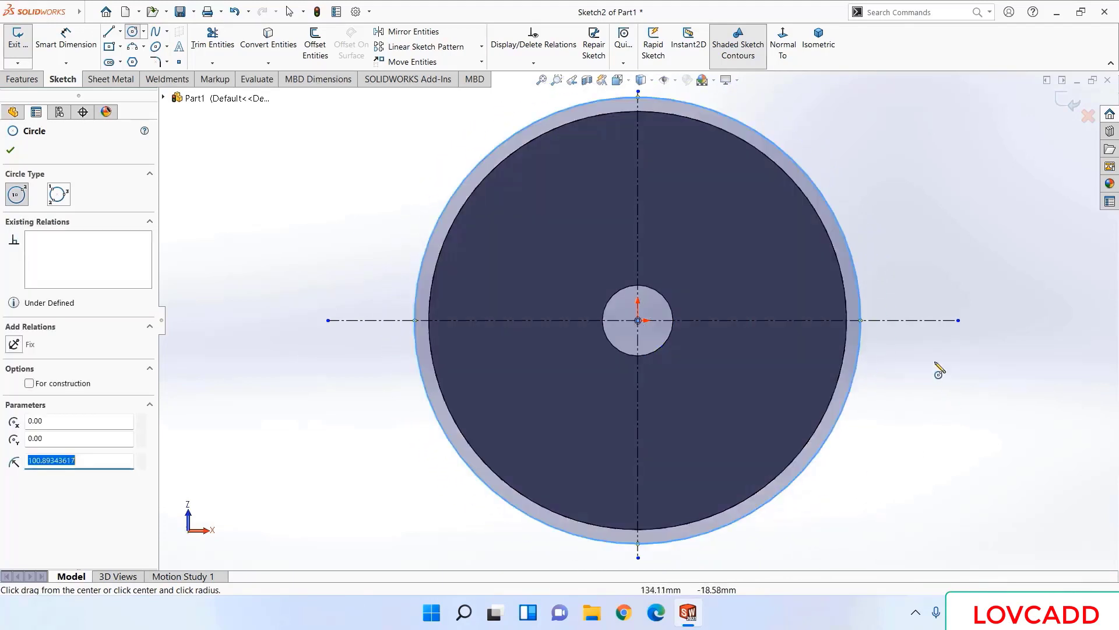
pyautogui.click(927, 320)
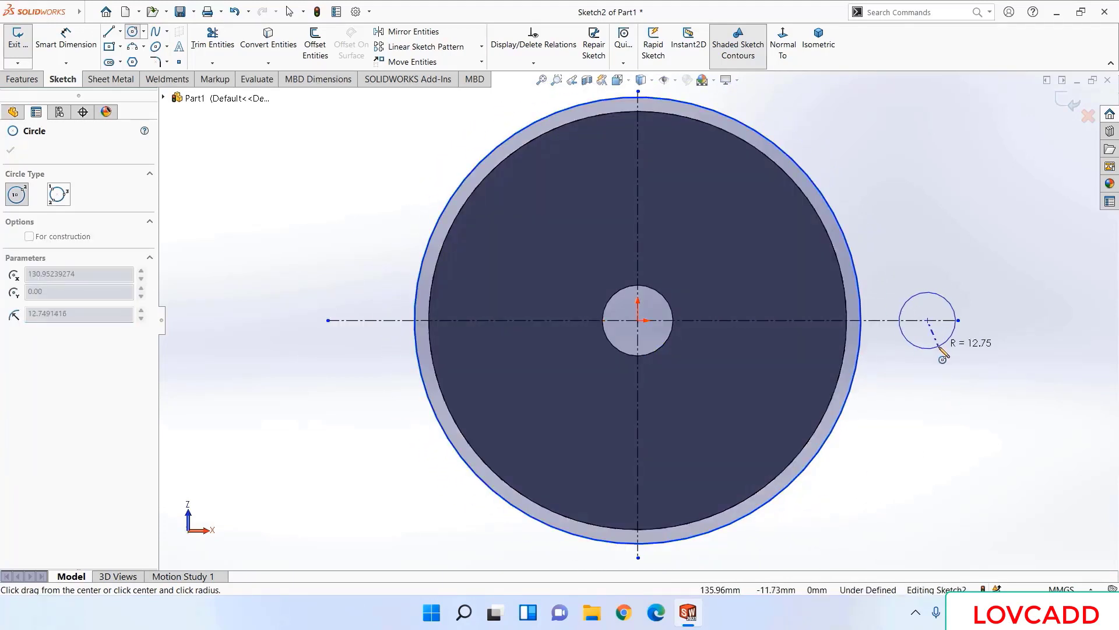
pyautogui.click(940, 348)
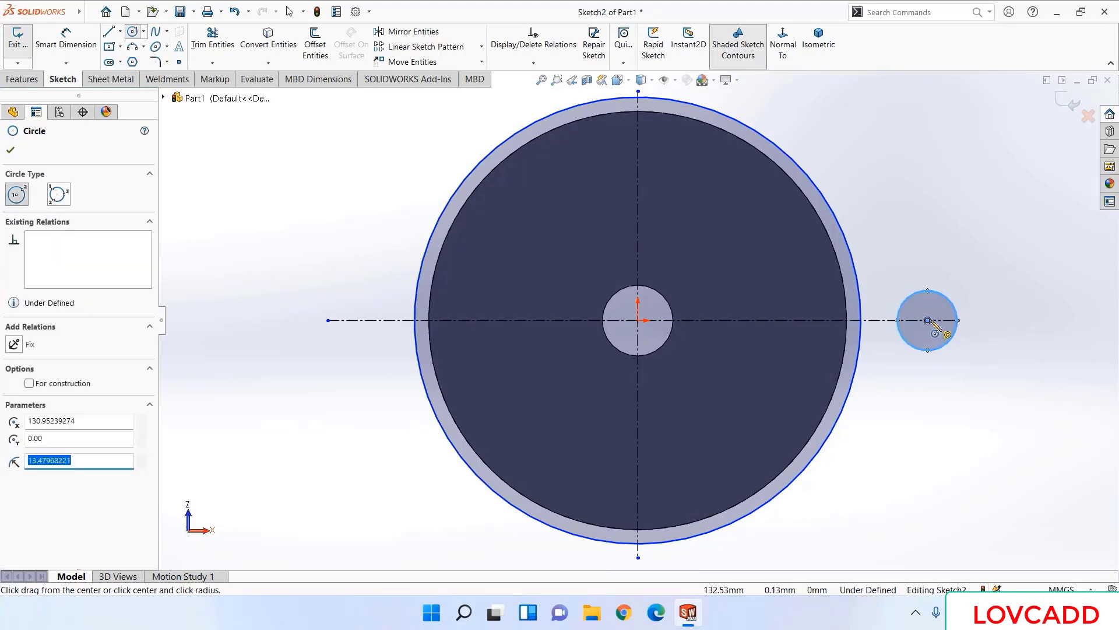
pyautogui.click(927, 320)
pyautogui.click(933, 336)
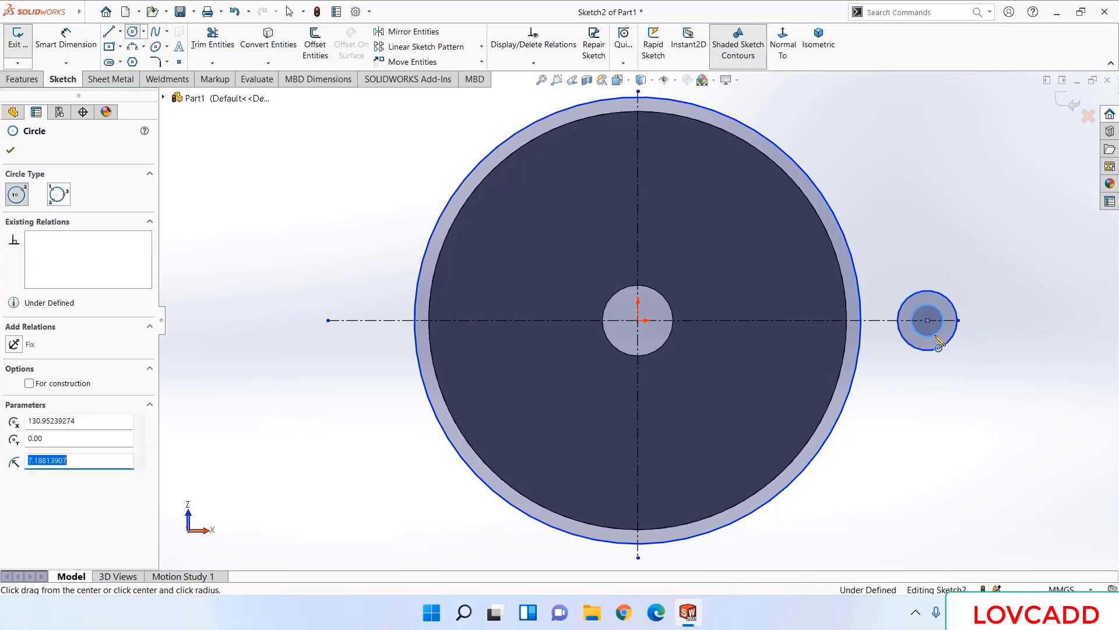
pyautogui.rightClick(935, 336)
pyautogui.click(970, 345)
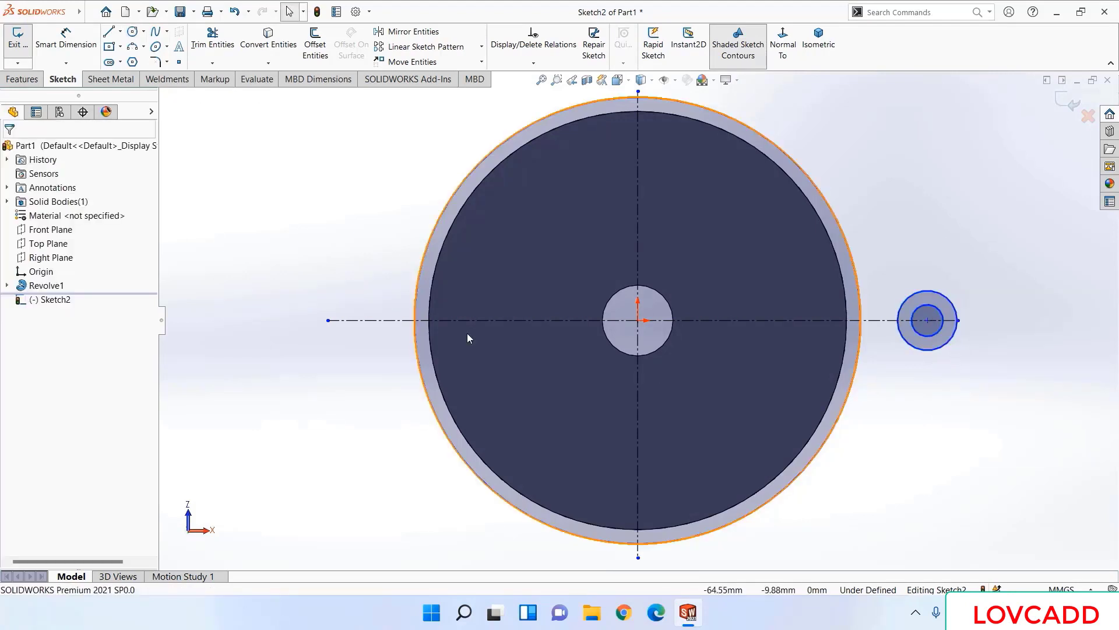
# - Dimension the small concentric circles to Ø17 and Ø38
pyautogui.click(66, 37)
pyautogui.scroll(2, 857, 330)
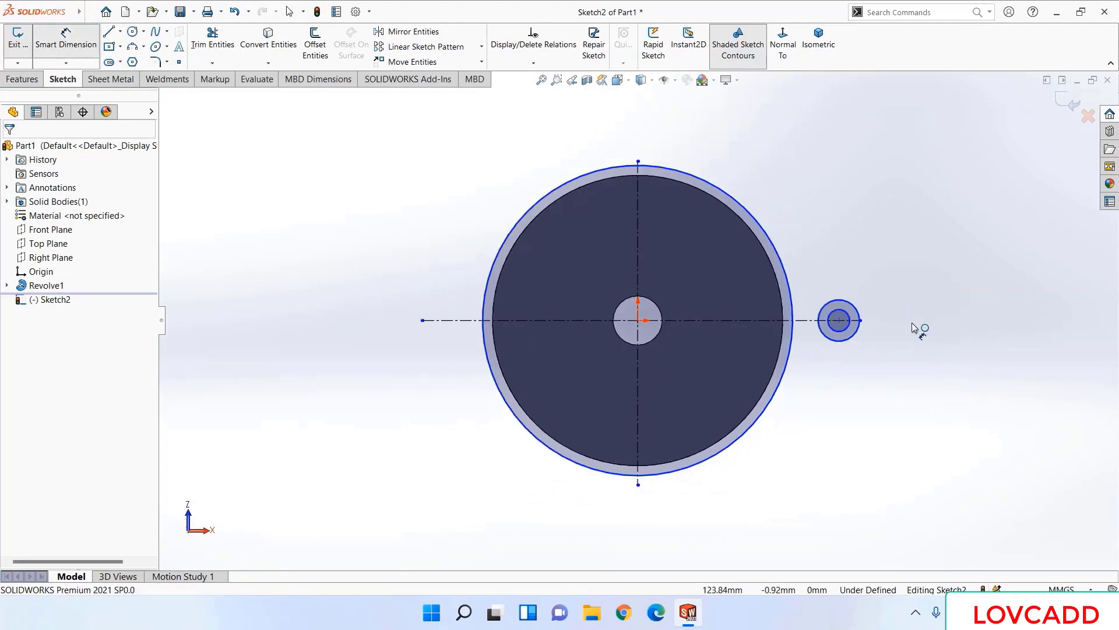
pyautogui.scroll(-2, 919, 327)
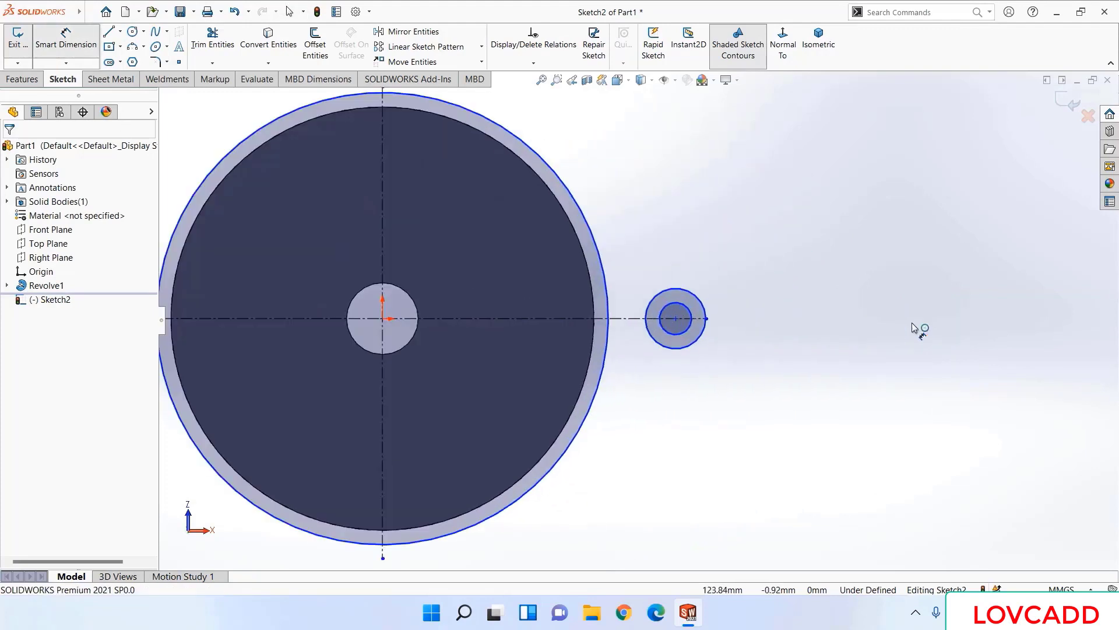
pyautogui.click(685, 336)
pyautogui.click(792, 381)
pyautogui.write('1')
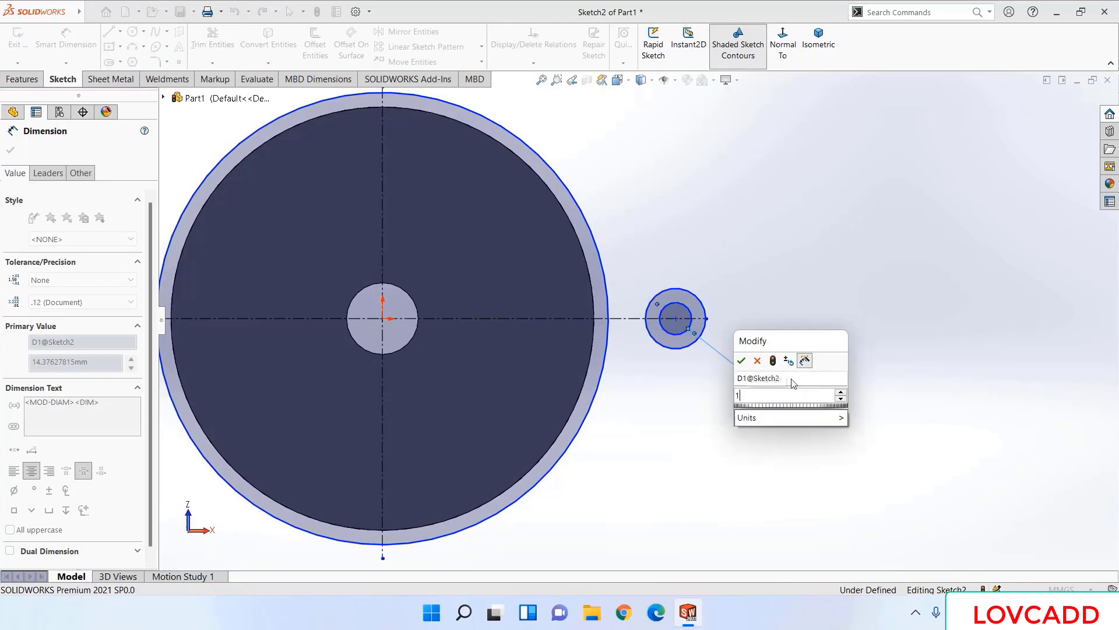
pyautogui.write('7')
pyautogui.press('Return')
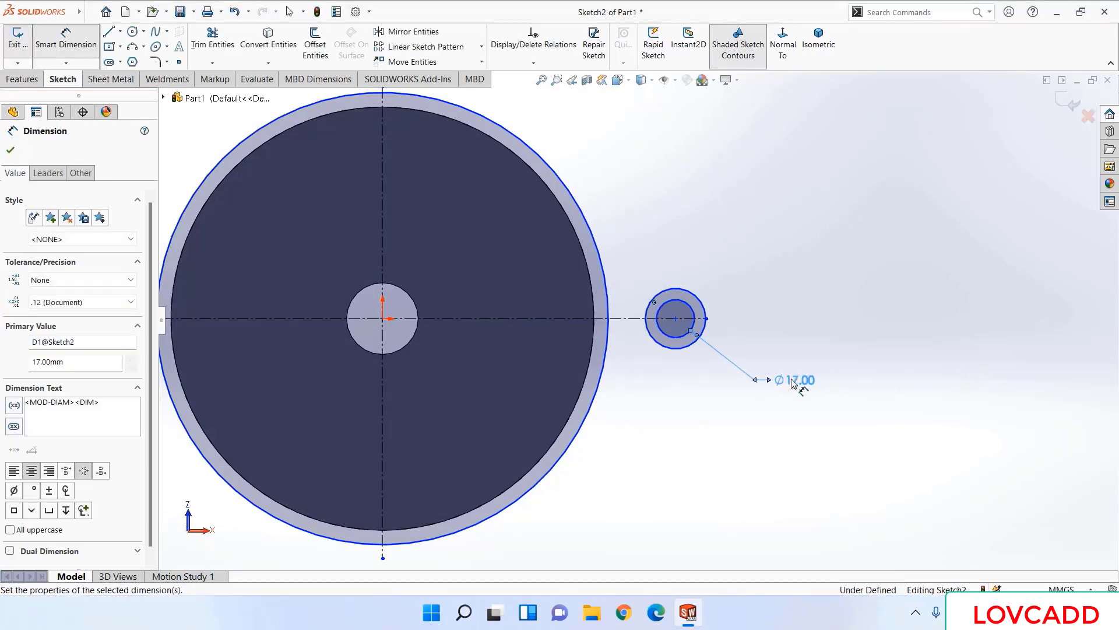
pyautogui.click(693, 342)
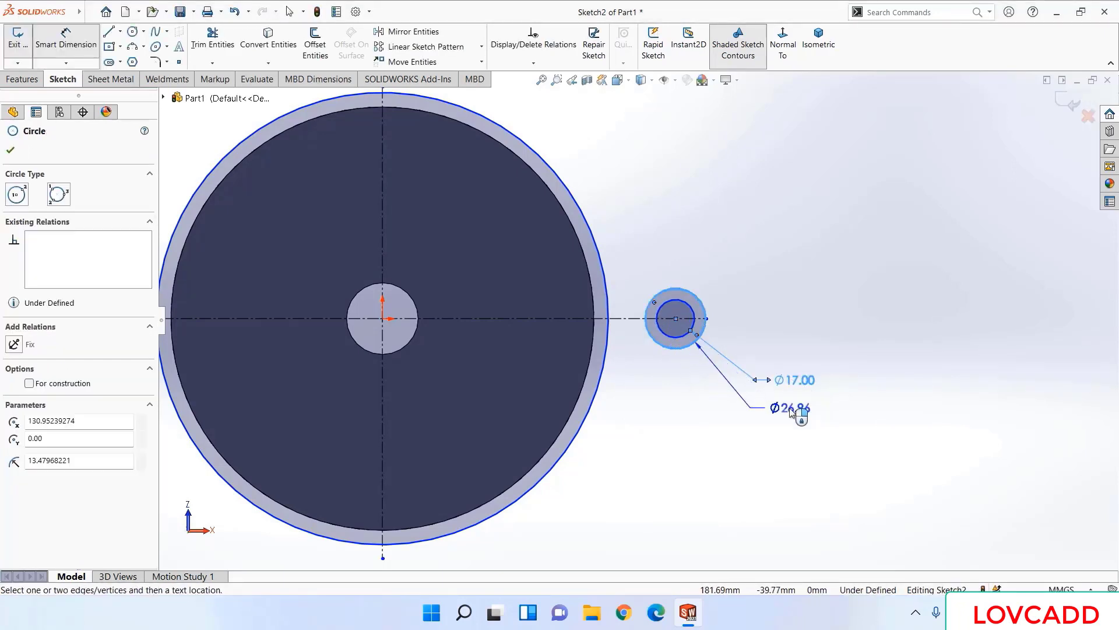
pyautogui.click(790, 411)
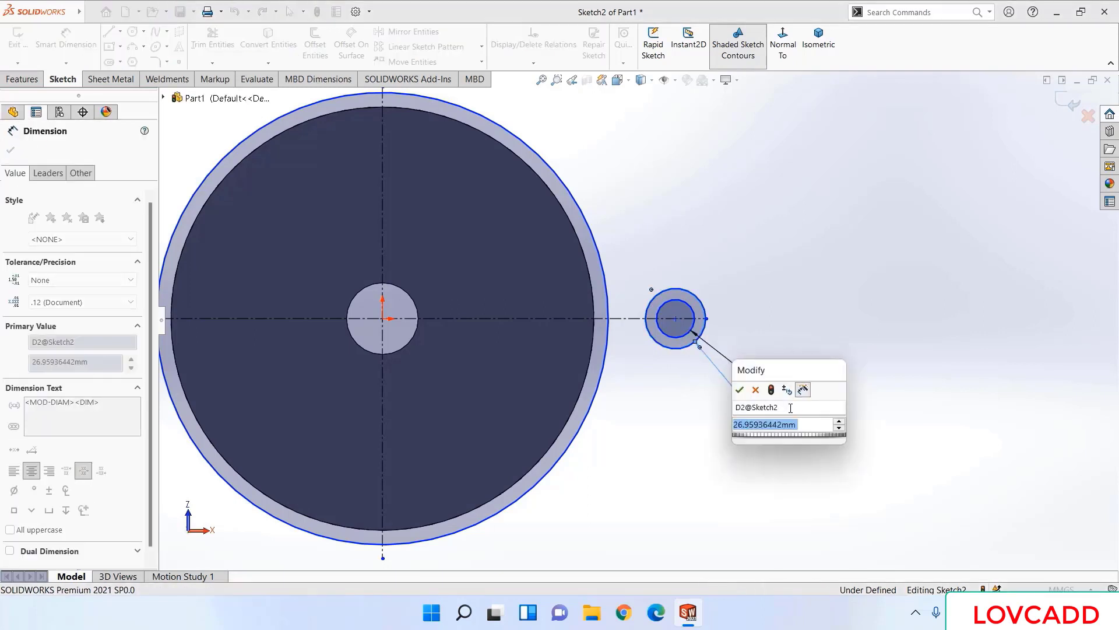
pyautogui.write('38')
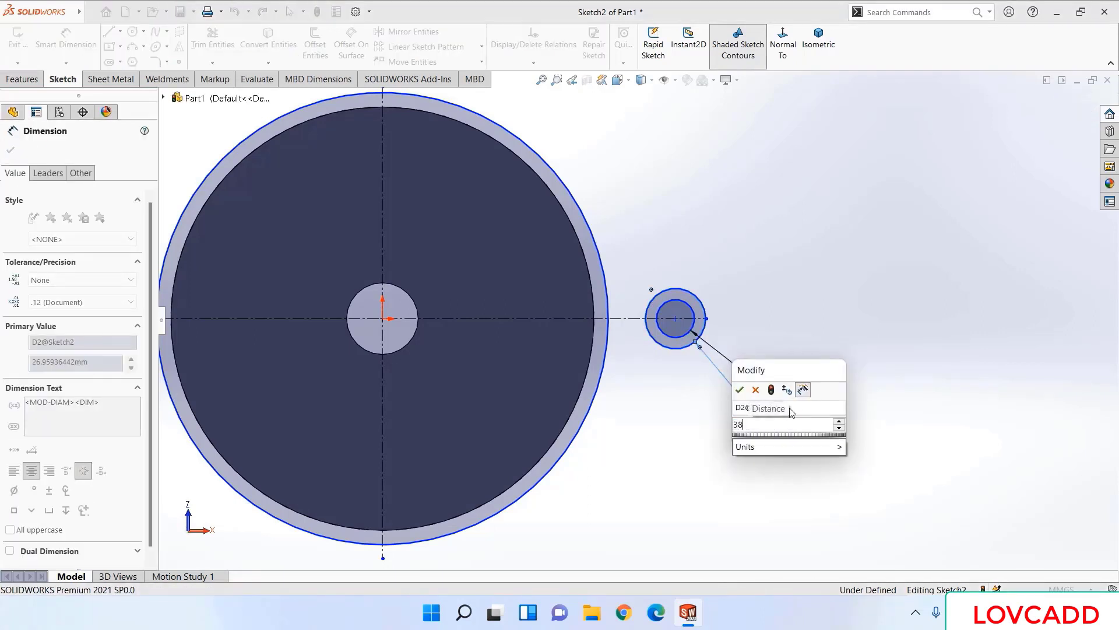
pyautogui.press('Return')
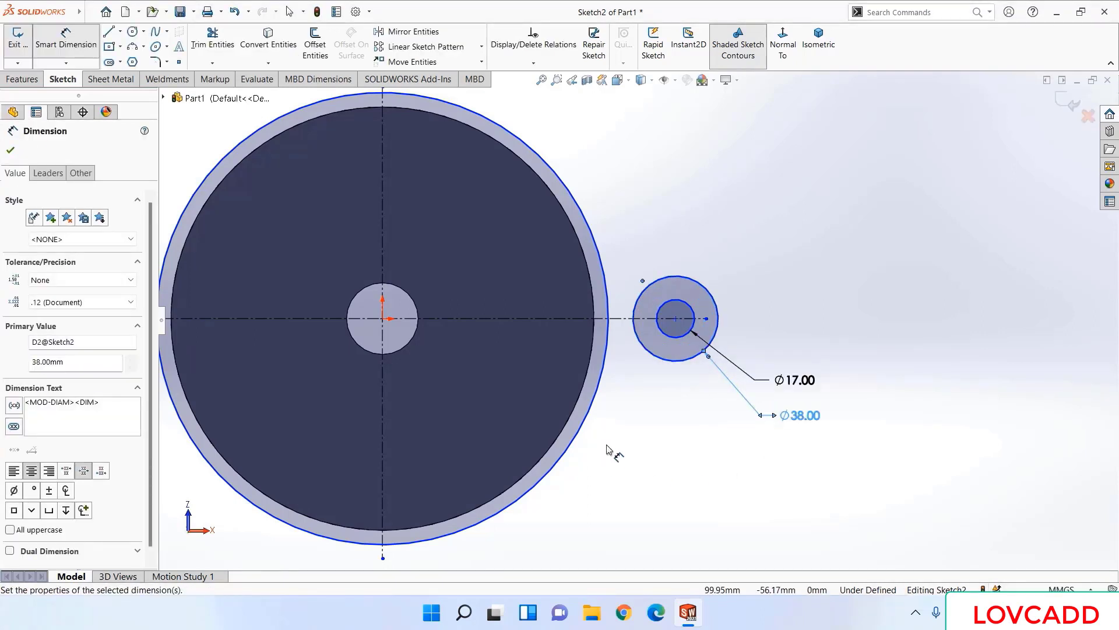
# - Set the large circle's diameter to 202
pyautogui.click(545, 483)
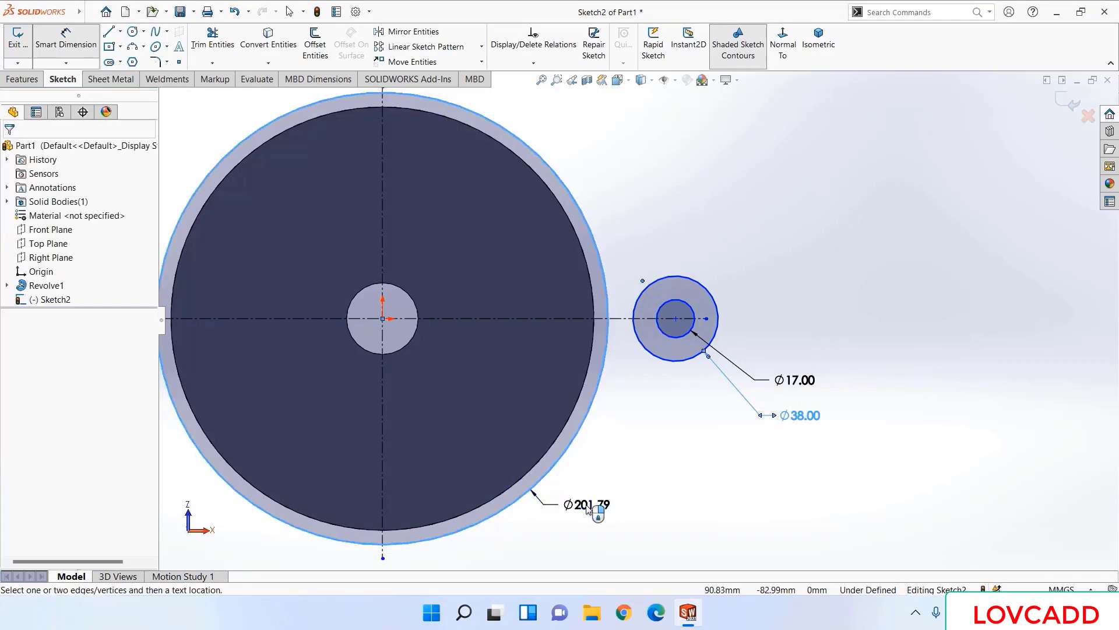
pyautogui.click(542, 502)
pyautogui.write('202')
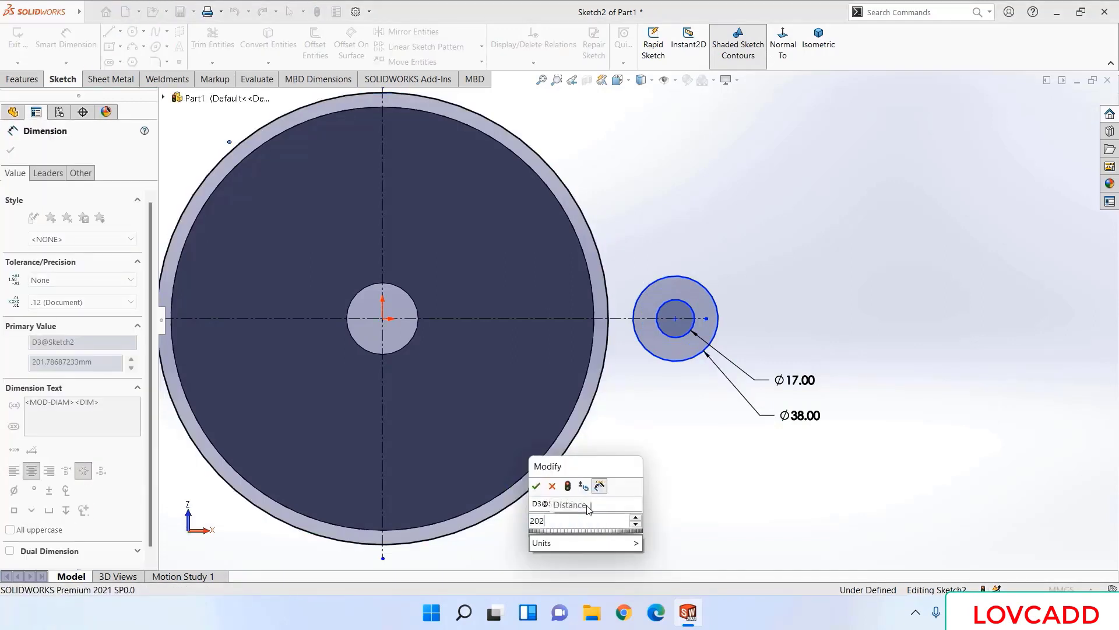
pyautogui.press('Return')
# - Set the small circles' centre to 254 as a doubled distance across the vertical centreline
pyautogui.scroll(-1, 778, 434)
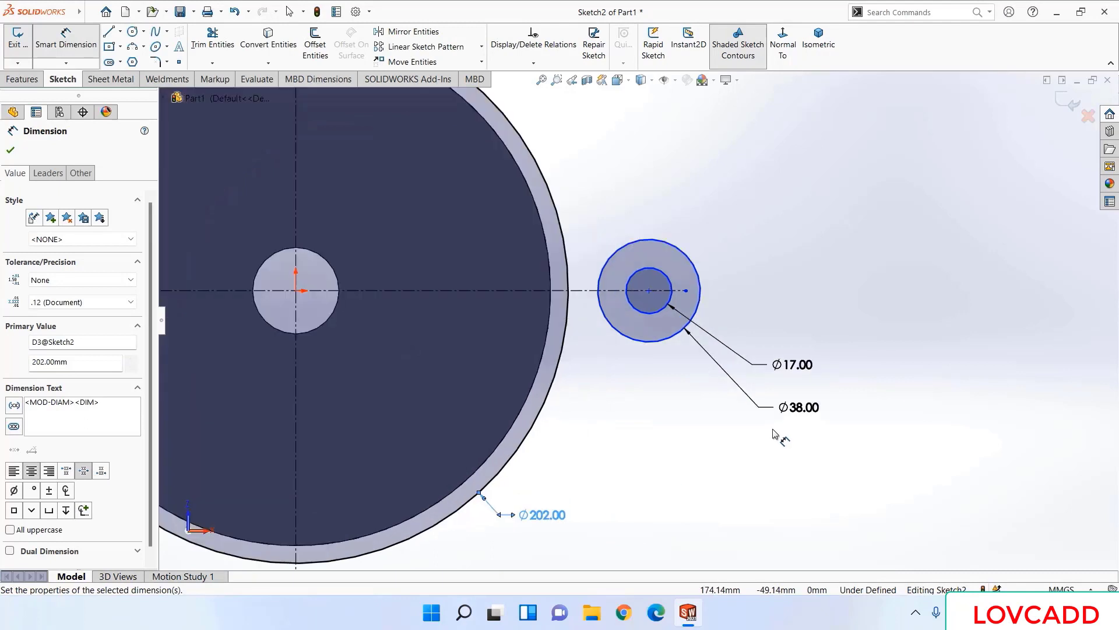
pyautogui.scroll(3, 777, 435)
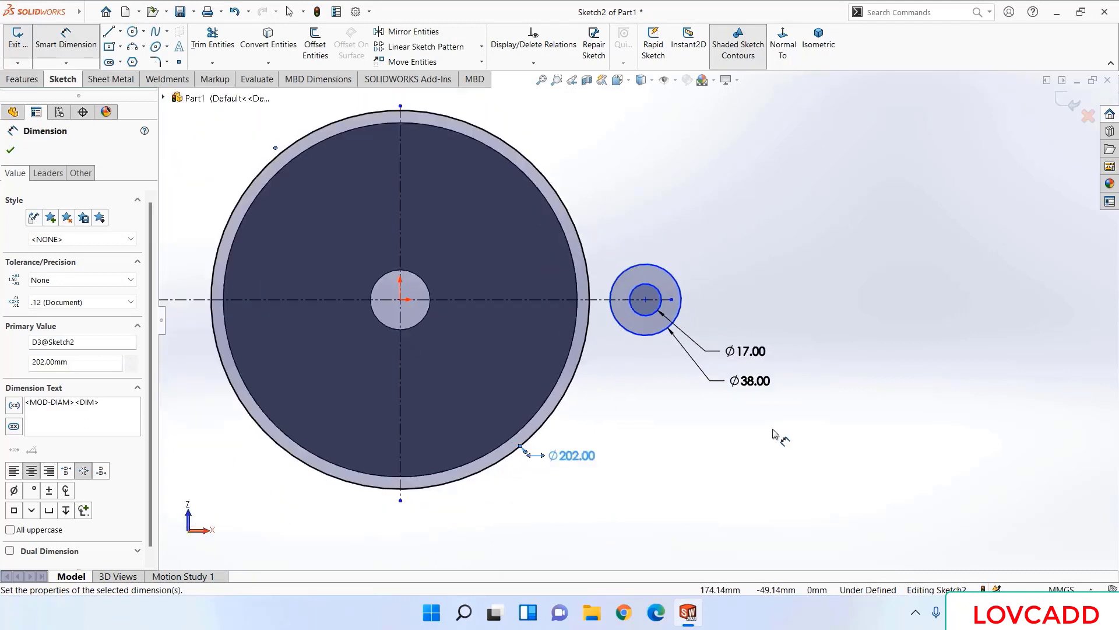
pyautogui.click(644, 306)
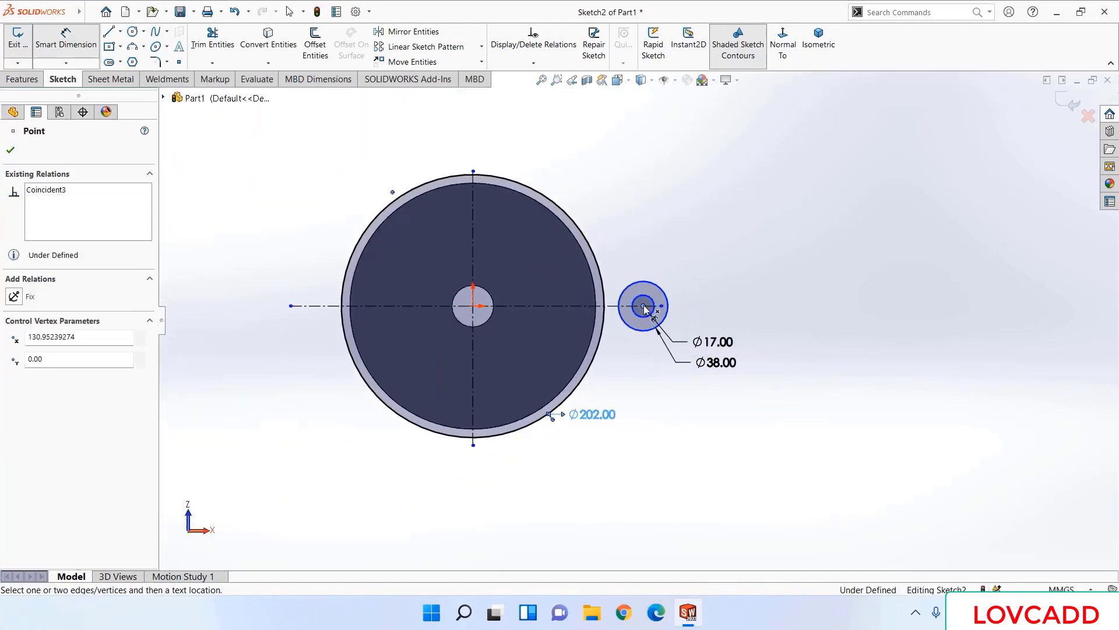
pyautogui.click(473, 240)
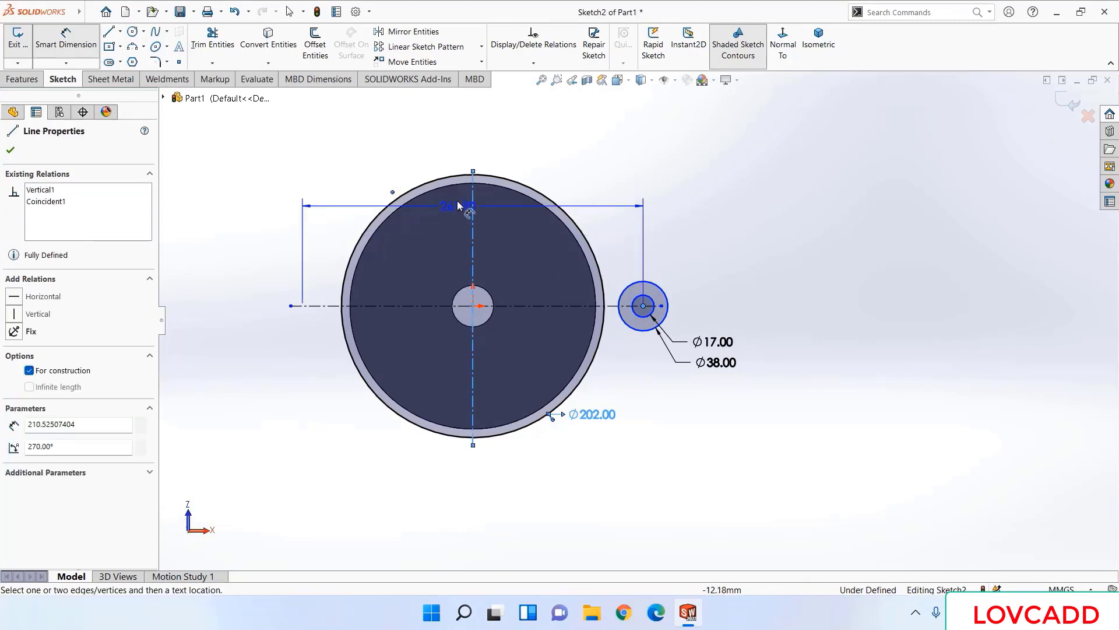
pyautogui.click(456, 155)
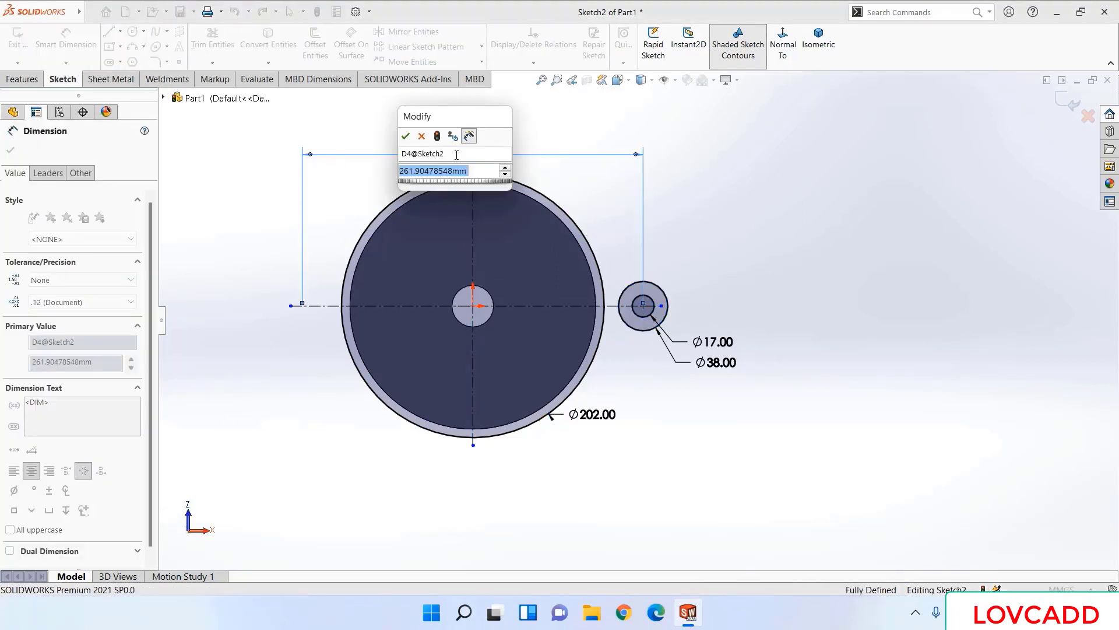
pyautogui.write('254')
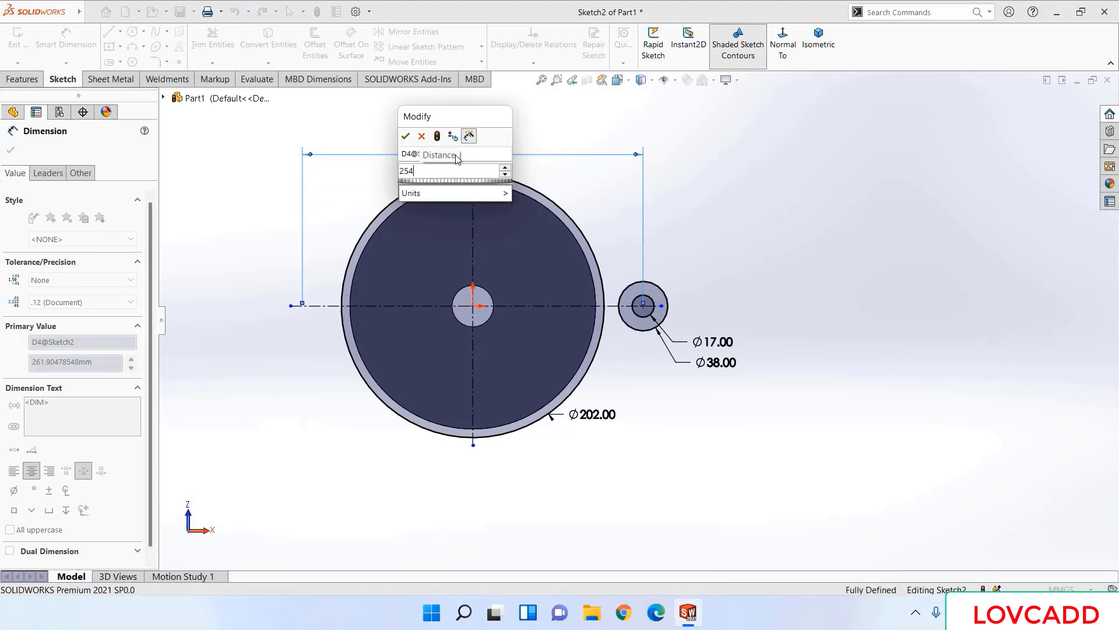
pyautogui.press('Return')
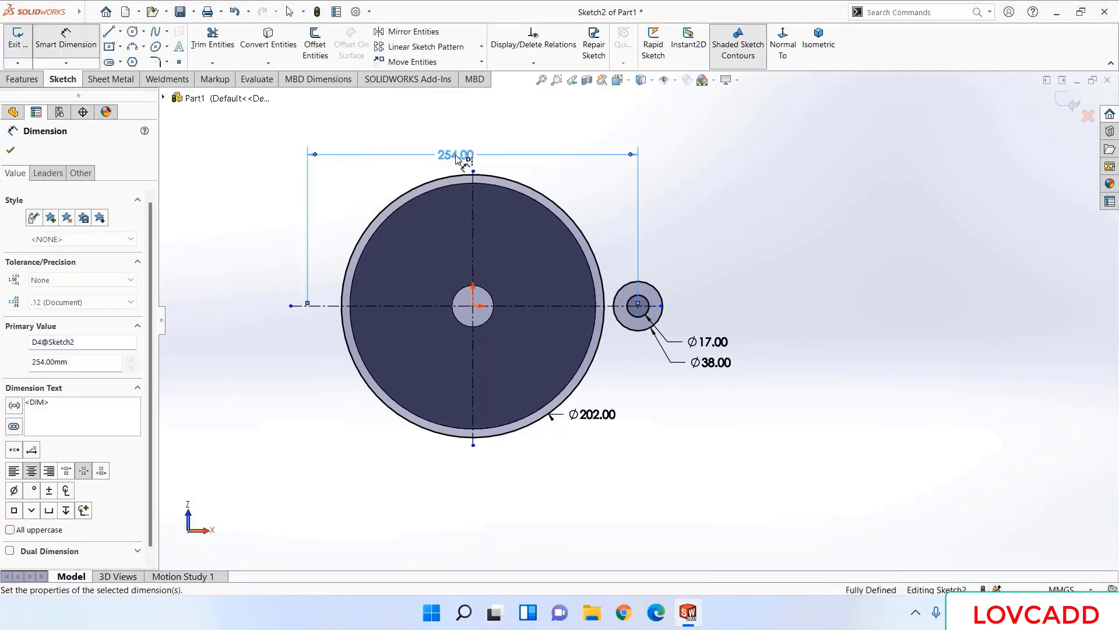
pyautogui.click(11, 150)
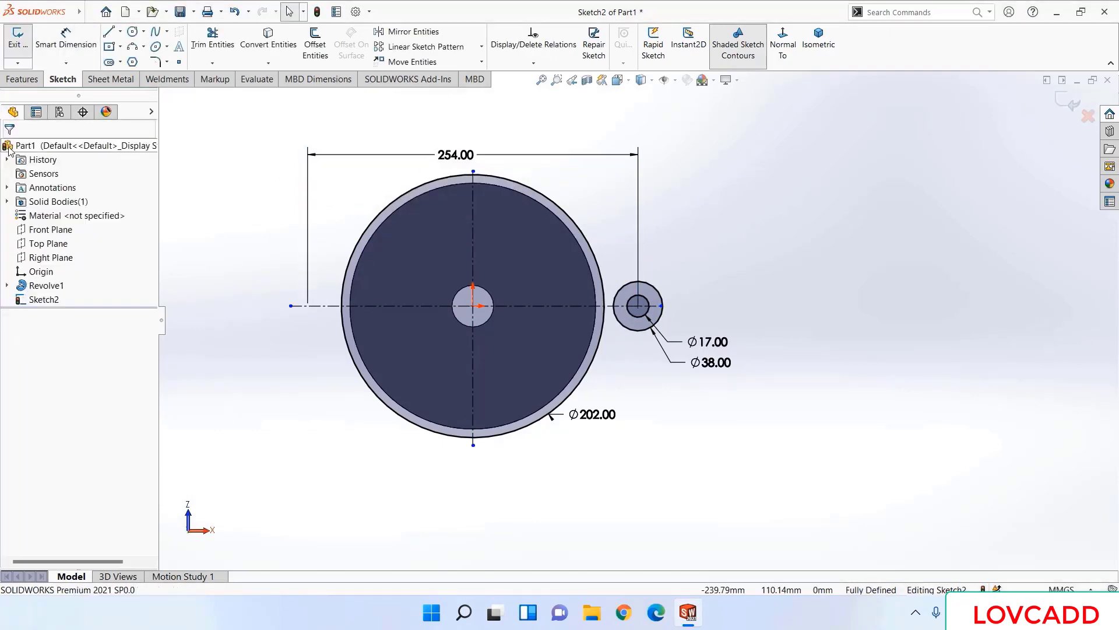
# - Draw the block's horizontal, vertical and top lines ending on the large circle's rim
pyautogui.click(108, 33)
pyautogui.scroll(2, 647, 256)
pyautogui.scroll(-5, 656, 295)
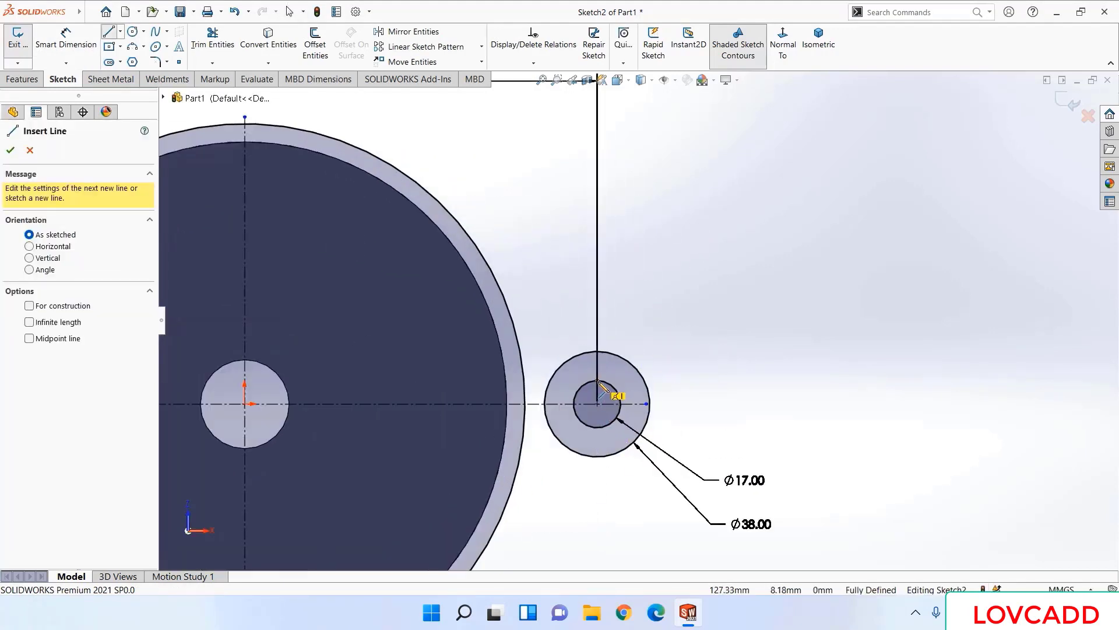
pyautogui.click(597, 380)
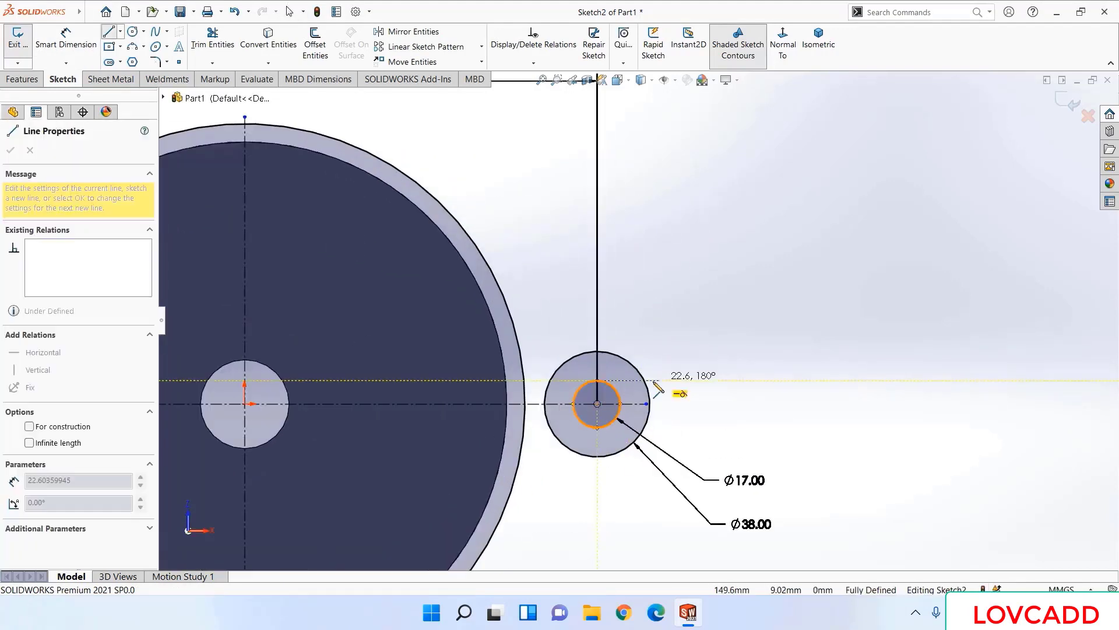
pyautogui.click(730, 380)
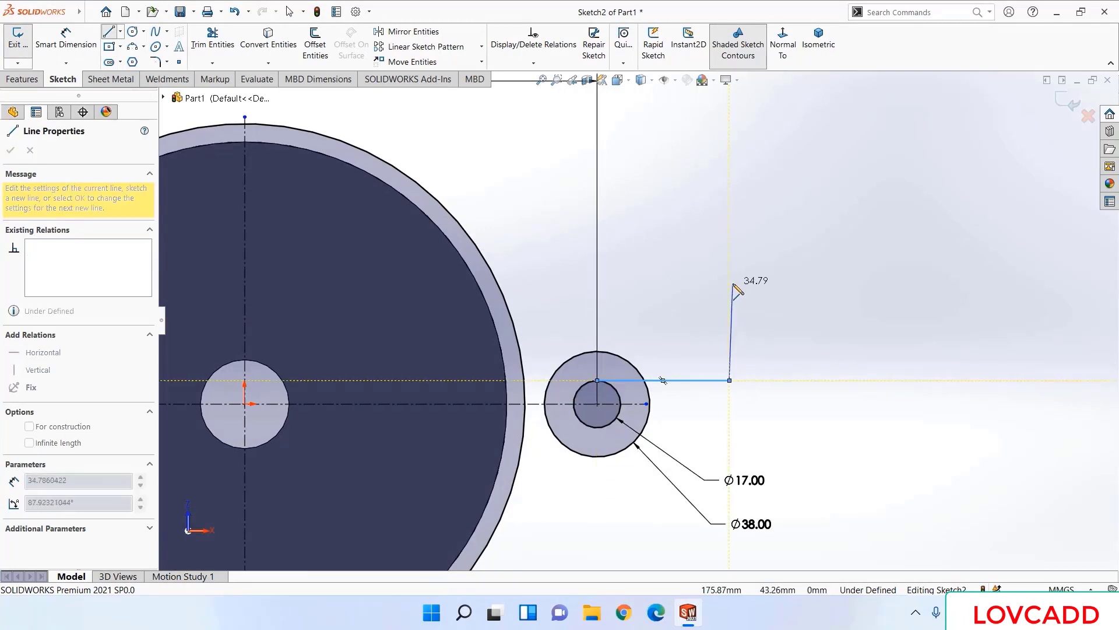
pyautogui.click(730, 245)
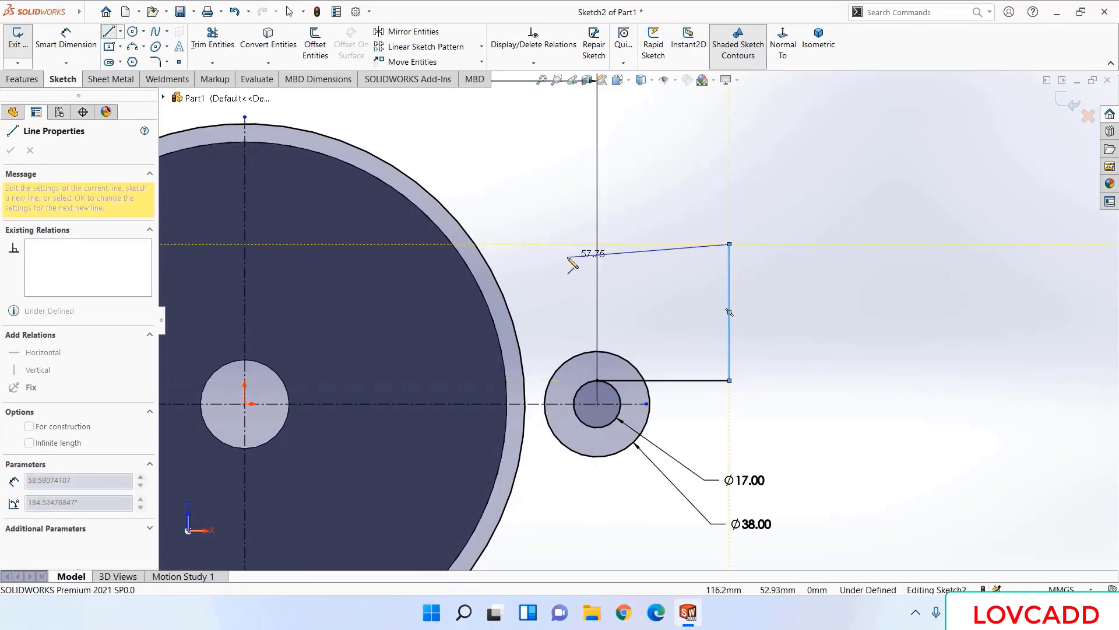
pyautogui.click(474, 244)
pyautogui.rightClick(475, 246)
pyautogui.click(495, 256)
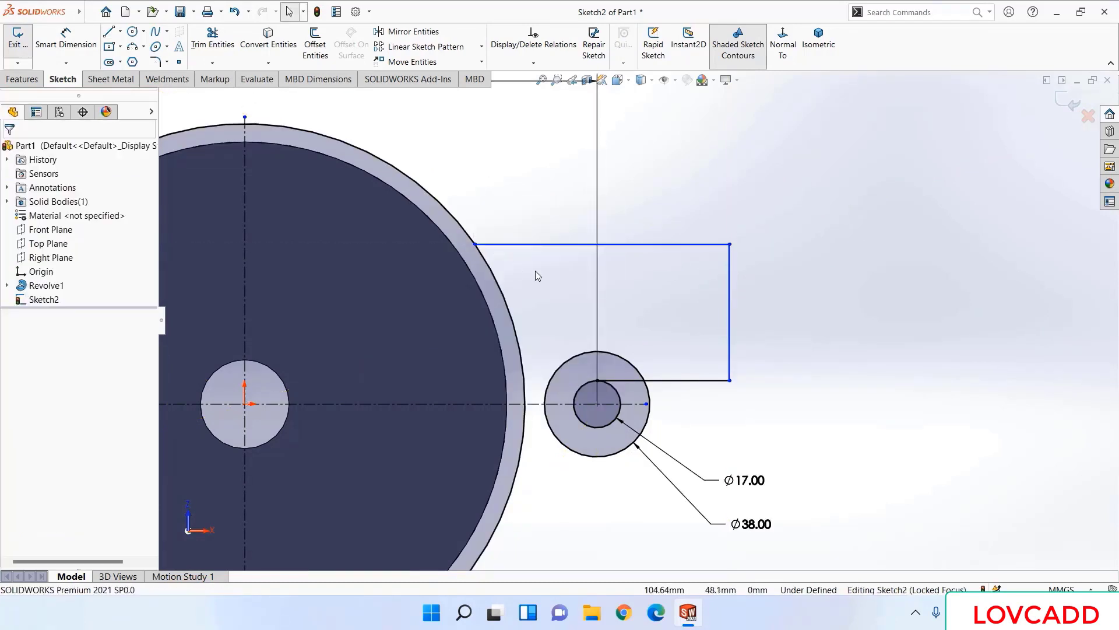
# - Draw a line from the small circle's top to the block's right edge
pyautogui.click(110, 32)
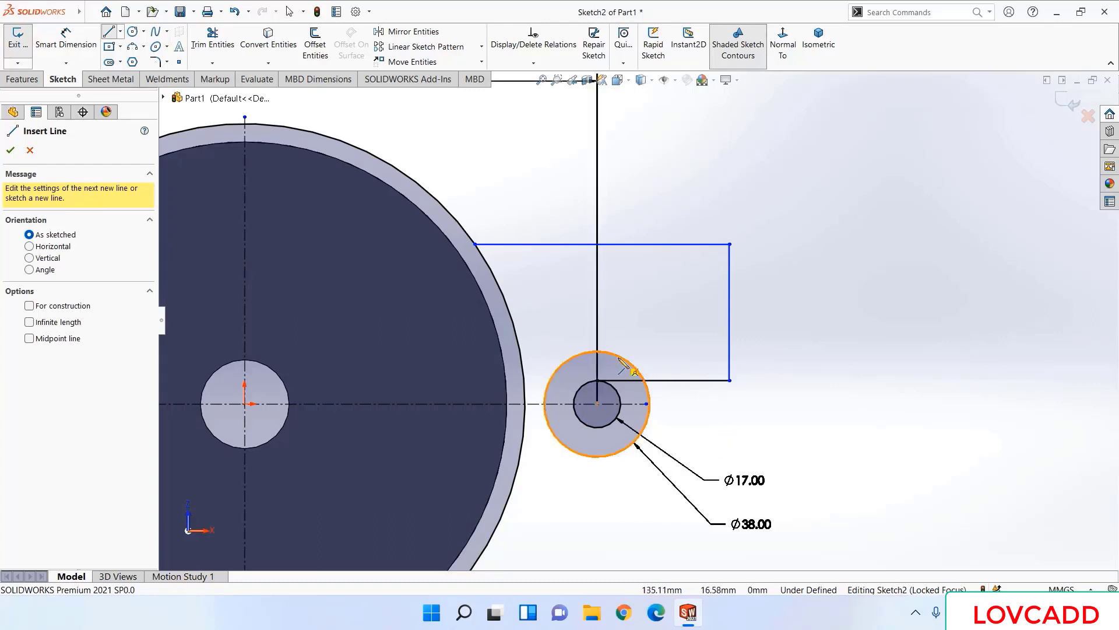
pyautogui.click(598, 353)
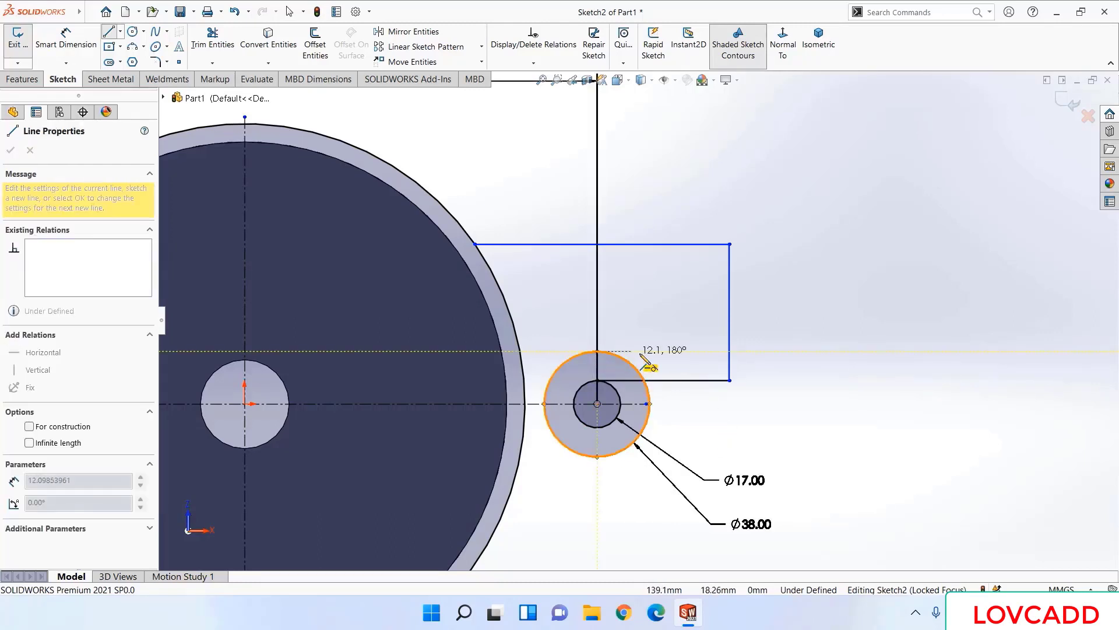
pyautogui.click(730, 352)
pyautogui.rightClick(732, 357)
pyautogui.click(760, 361)
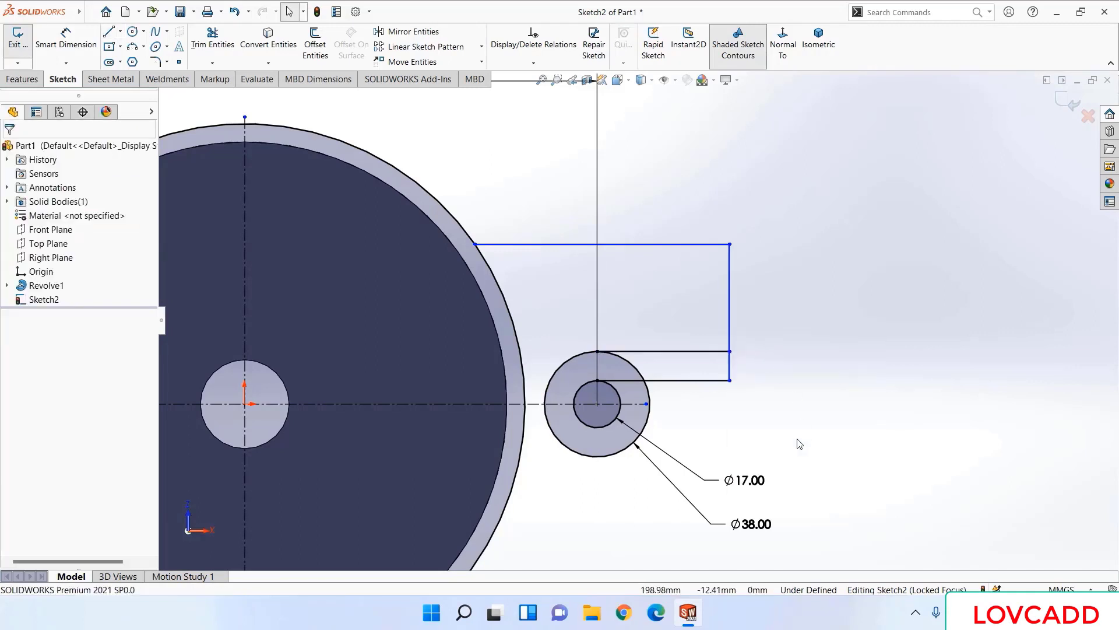
pyautogui.scroll(4, 892, 375)
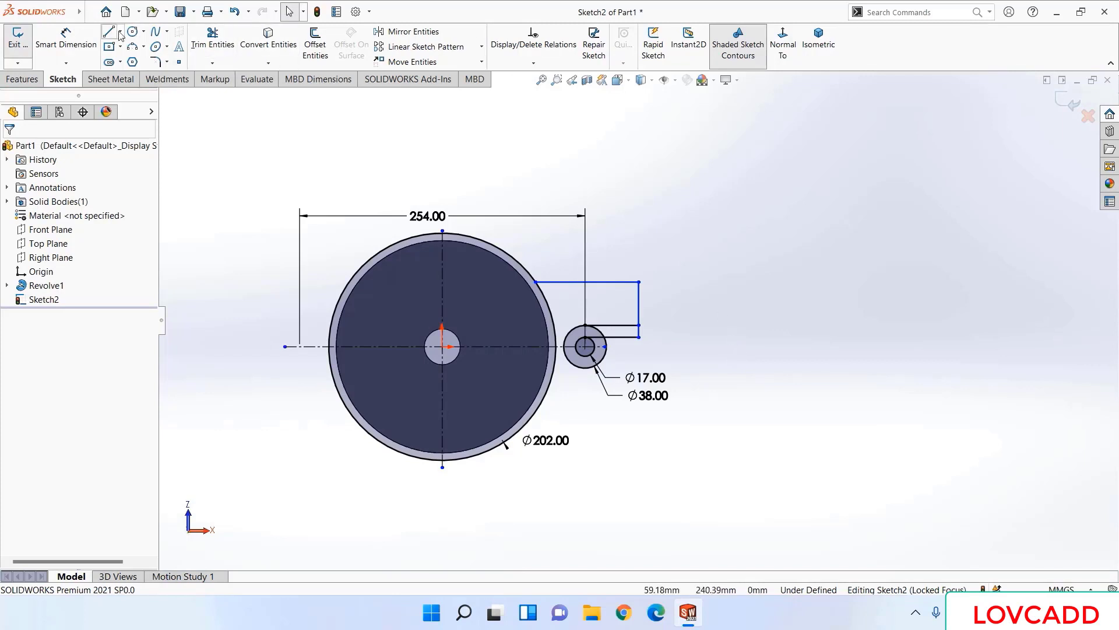
# - Dimension the block's top-right corner to the vertical centreline as a doubled 292 distance
pyautogui.click(81, 43)
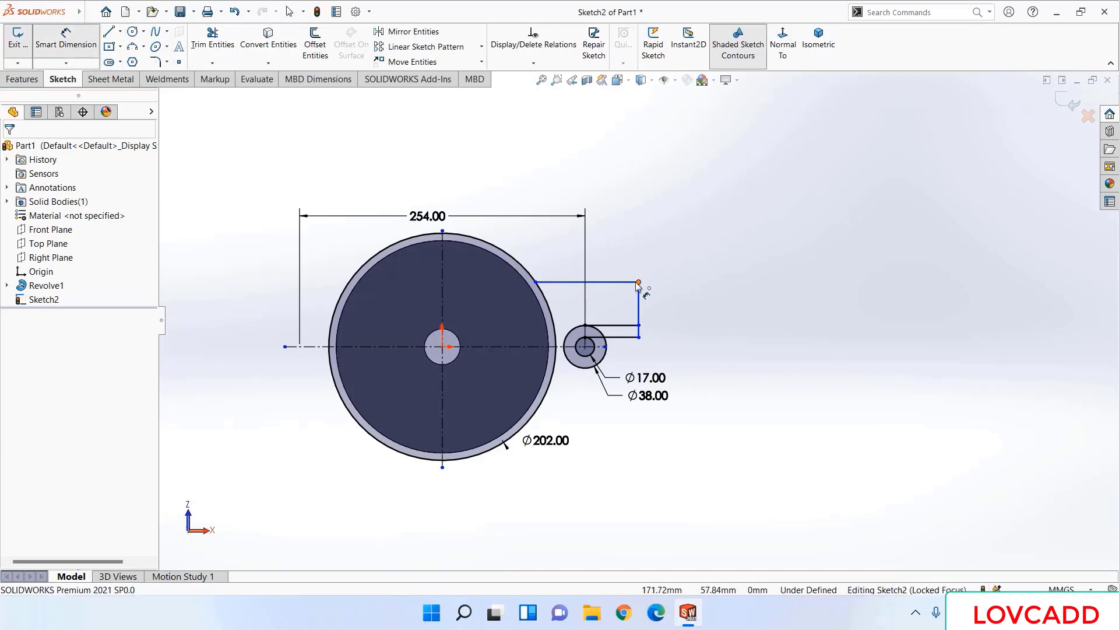
pyautogui.click(639, 282)
pyautogui.click(442, 277)
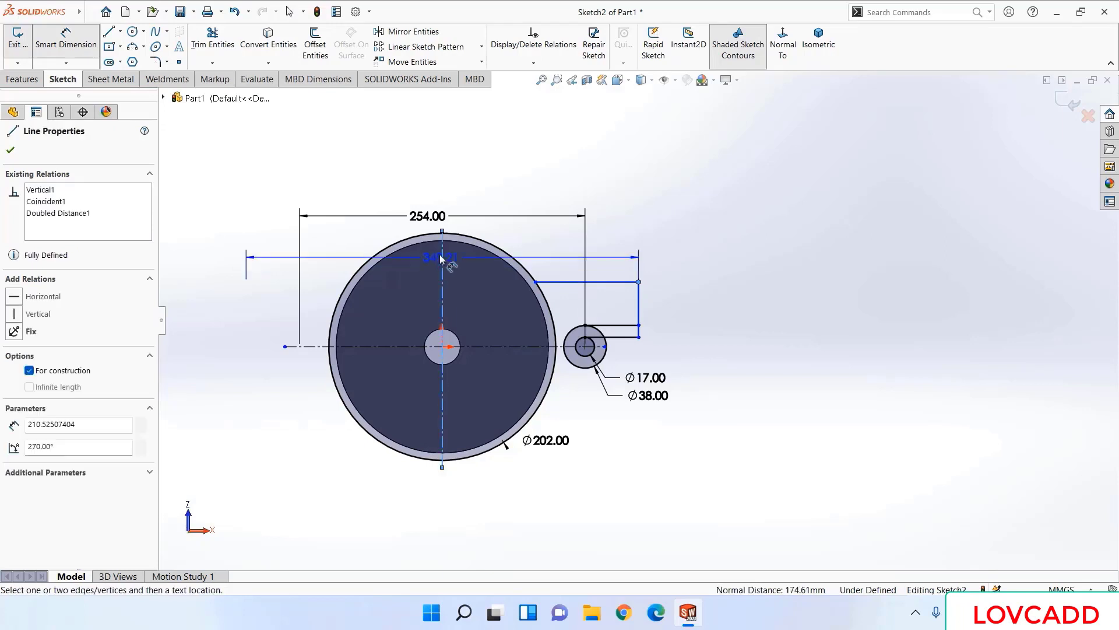
pyautogui.click(404, 174)
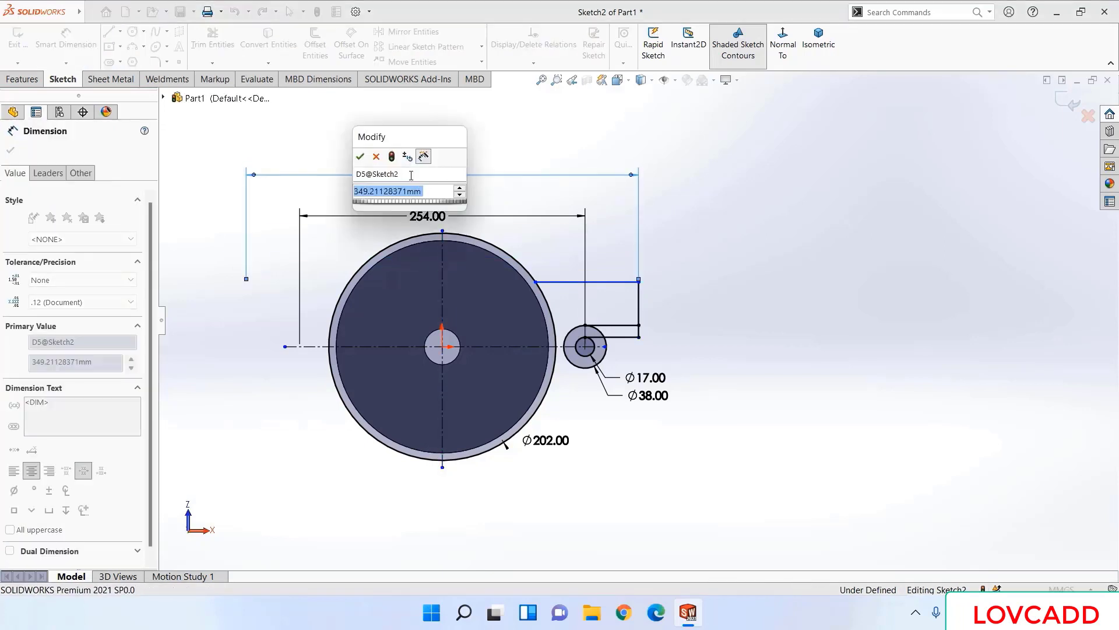
pyautogui.write('292')
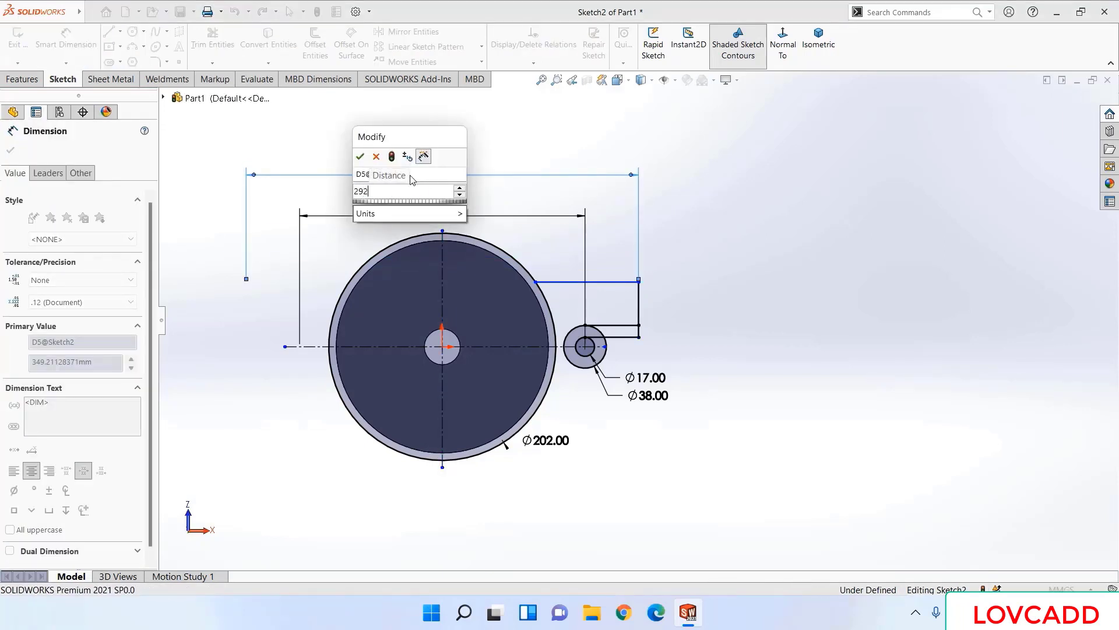
pyautogui.press('Return')
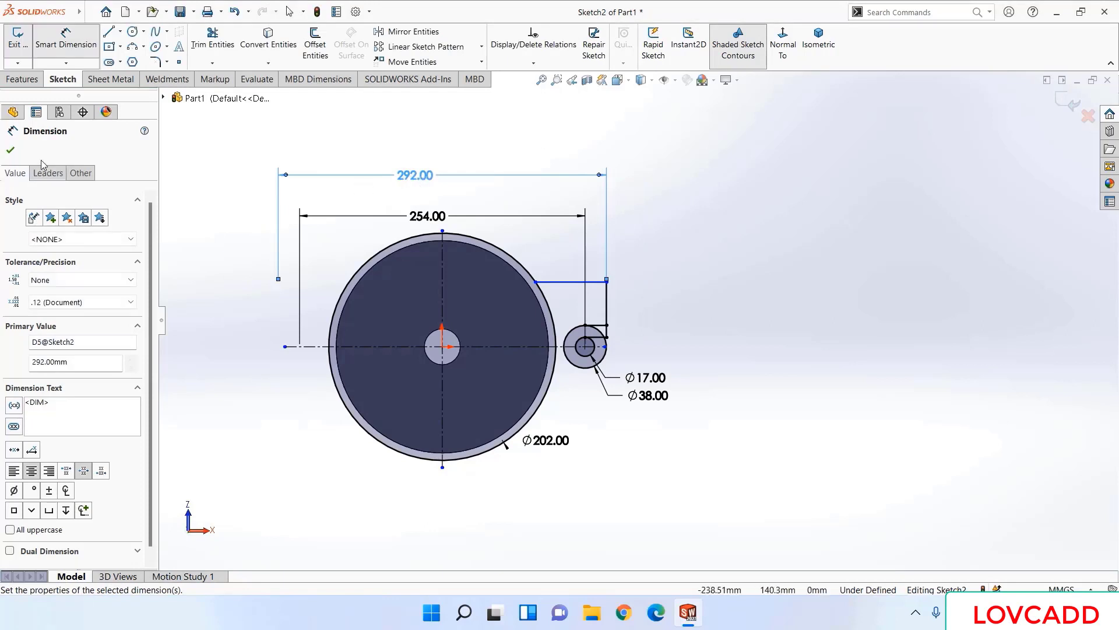
pyautogui.click(10, 150)
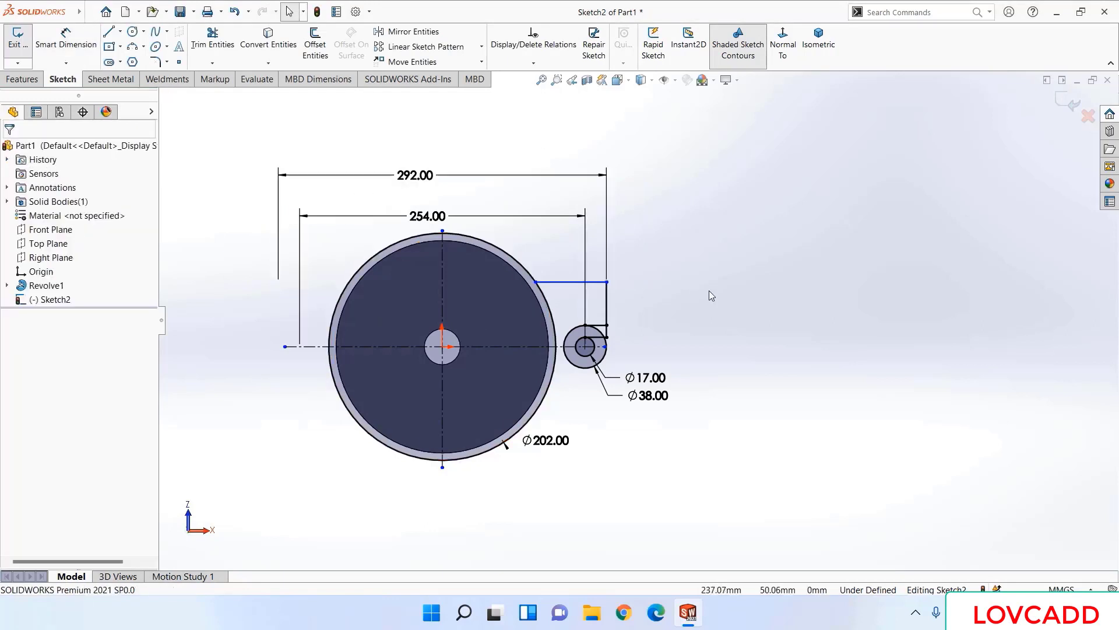
pyautogui.scroll(-5, 590, 354)
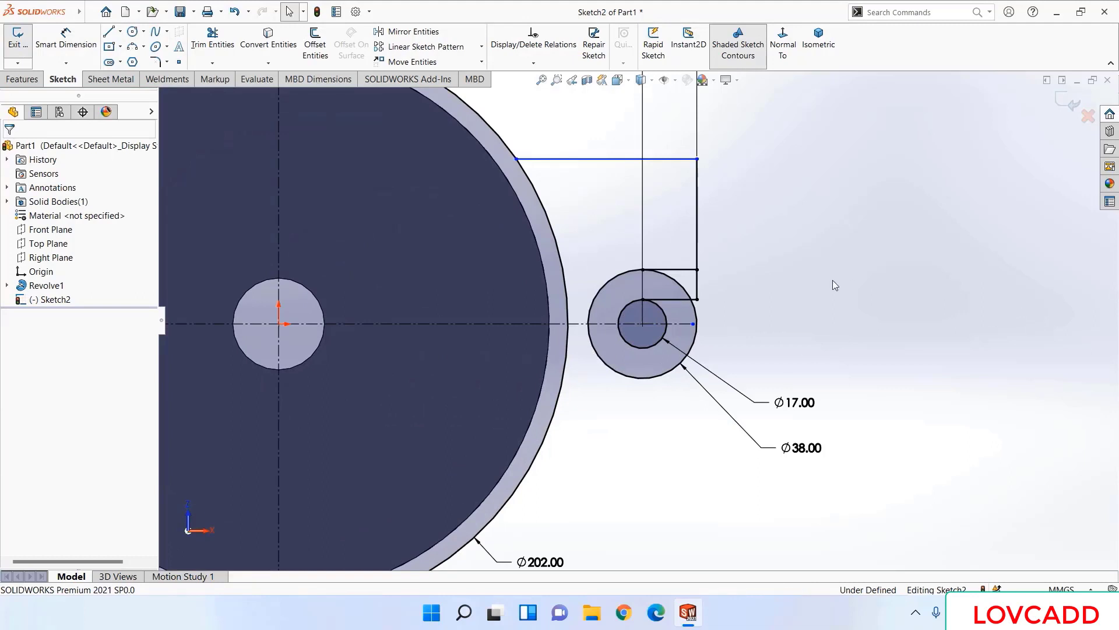
# - Mirror the four tab lines about the horizontal centreline
pyautogui.click(671, 300)
pyautogui.keyDown('ctrl'); pyautogui.click(671, 269); pyautogui.keyUp('ctrl')
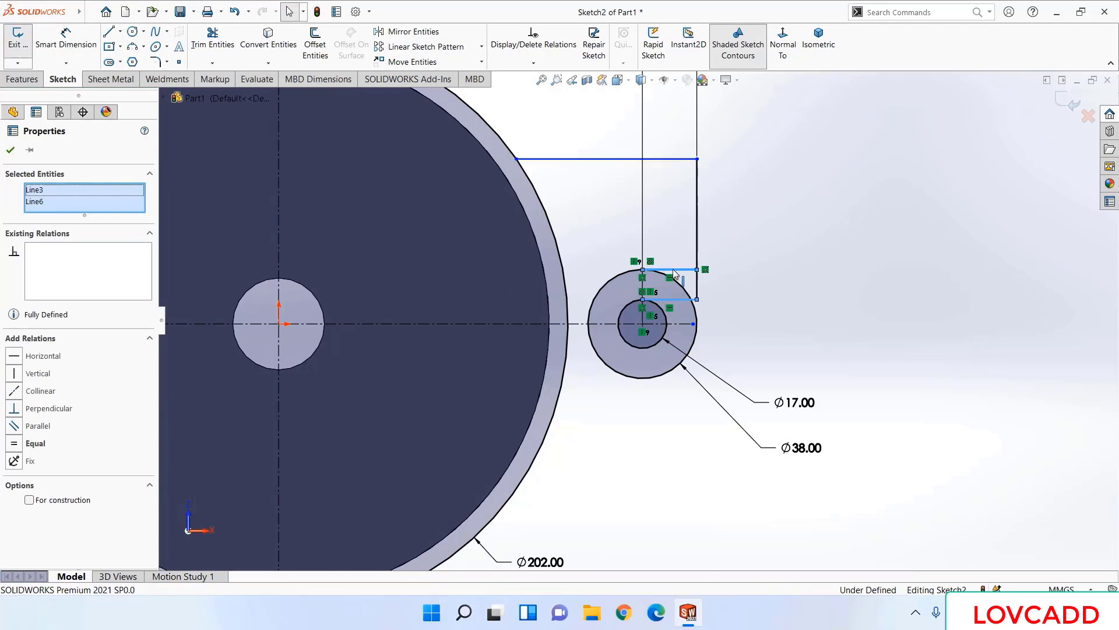
pyautogui.keyDown('ctrl'); pyautogui.click(696, 221); pyautogui.keyUp('ctrl')
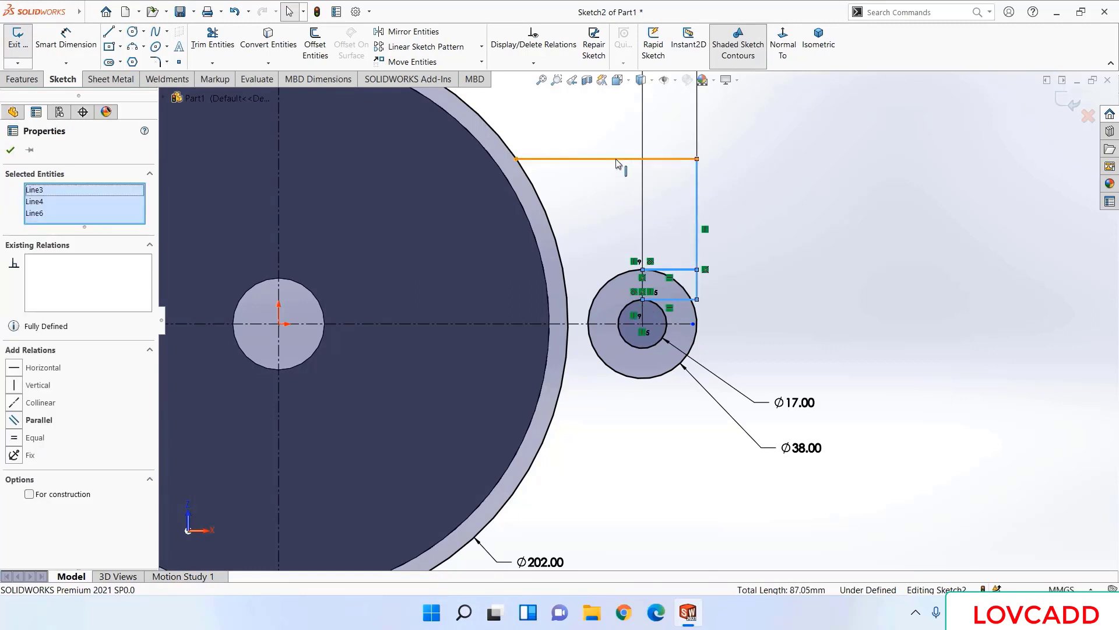
pyautogui.keyDown('ctrl'); pyautogui.click(621, 159); pyautogui.keyUp('ctrl')
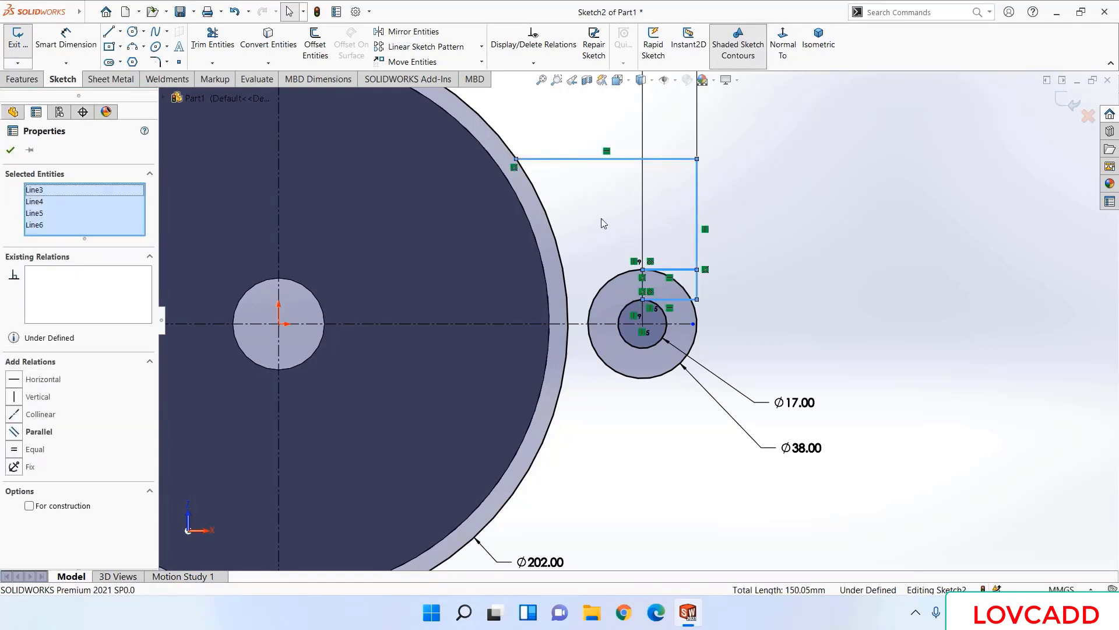
pyautogui.keyDown('ctrl'); pyautogui.click(579, 325); pyautogui.keyUp('ctrl')
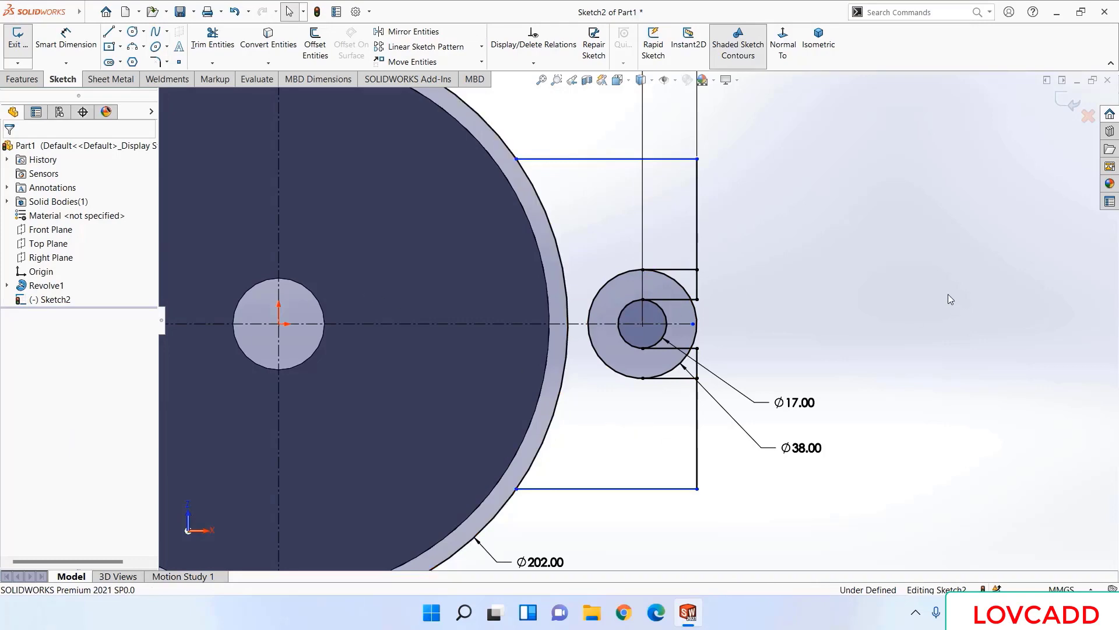
pyautogui.scroll(-2, 939, 285)
pyautogui.scroll(4, 939, 278)
pyautogui.scroll(-3, 813, 323)
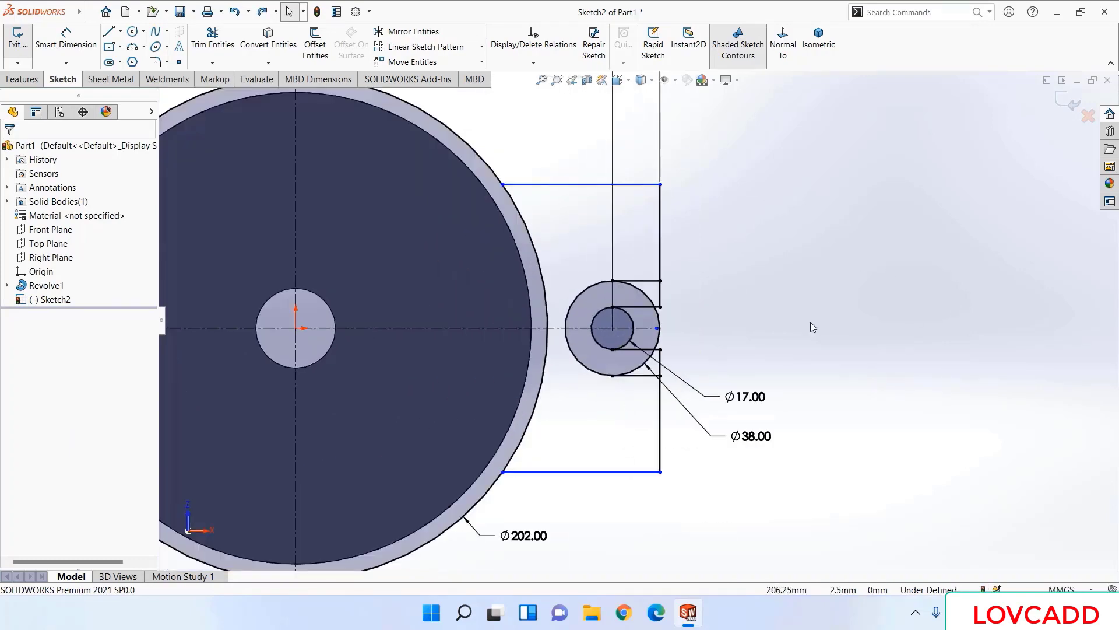
# - Trim the Ø38 circle's right arcs and the Ø202 arc between the tab lines
pyautogui.click(213, 38)
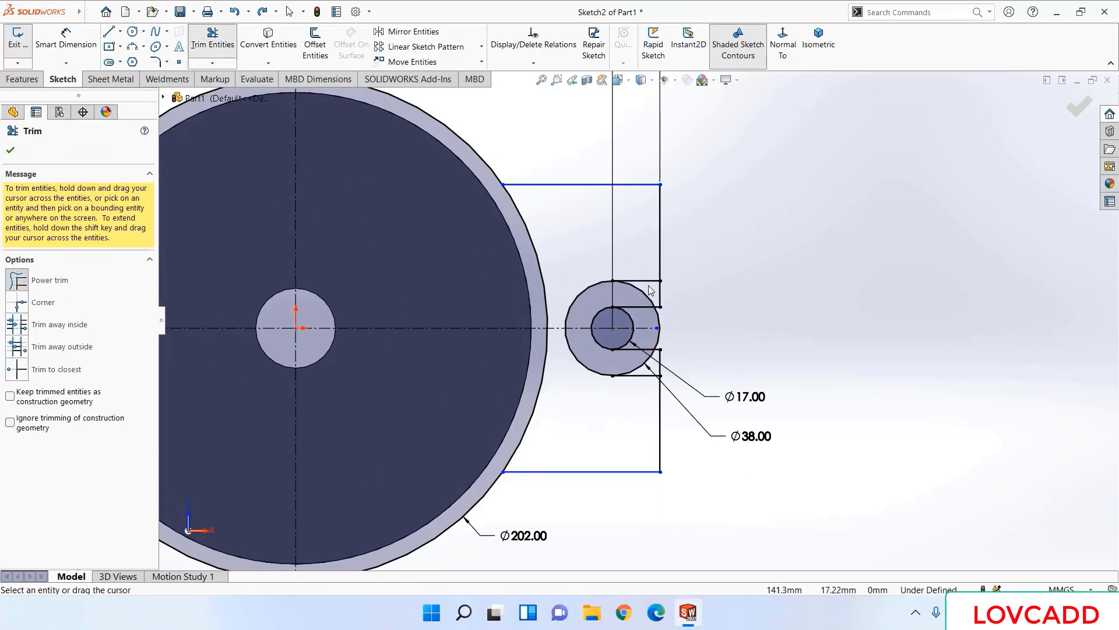
pyautogui.moveTo(648, 285); pyautogui.dragTo(654, 308)
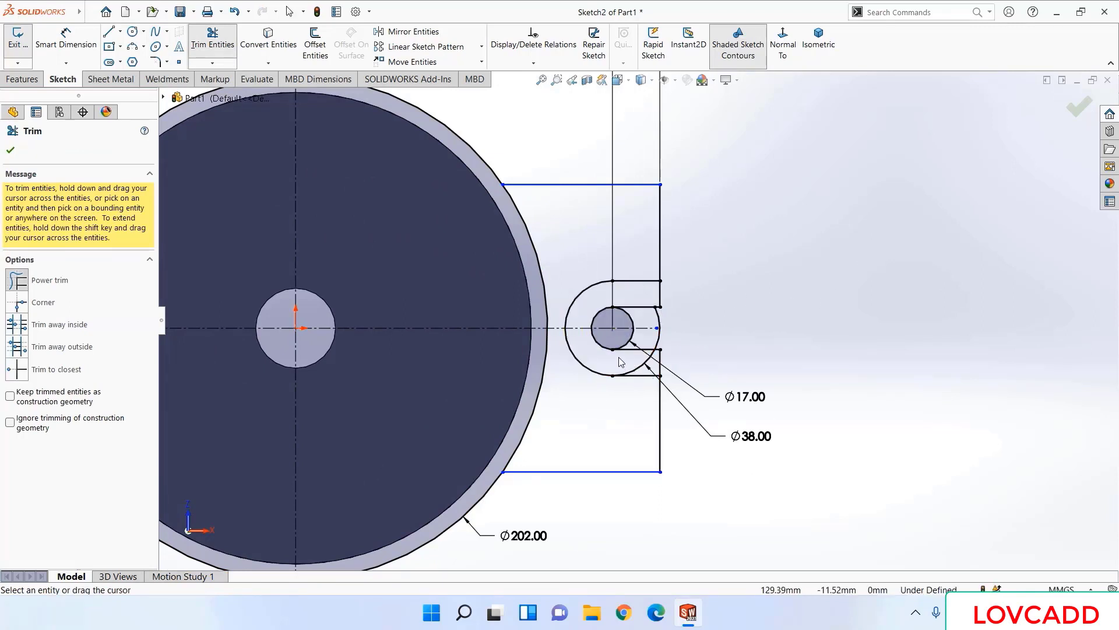
pyautogui.moveTo(619, 362)
pyautogui.mouseDown()
pyautogui.moveTo(640, 371)
pyautogui.moveTo(632, 351)
pyautogui.moveTo(665, 336)
pyautogui.moveTo(631, 338)
pyautogui.moveTo(658, 314)
pyautogui.moveTo(624, 320)
pyautogui.mouseUp()
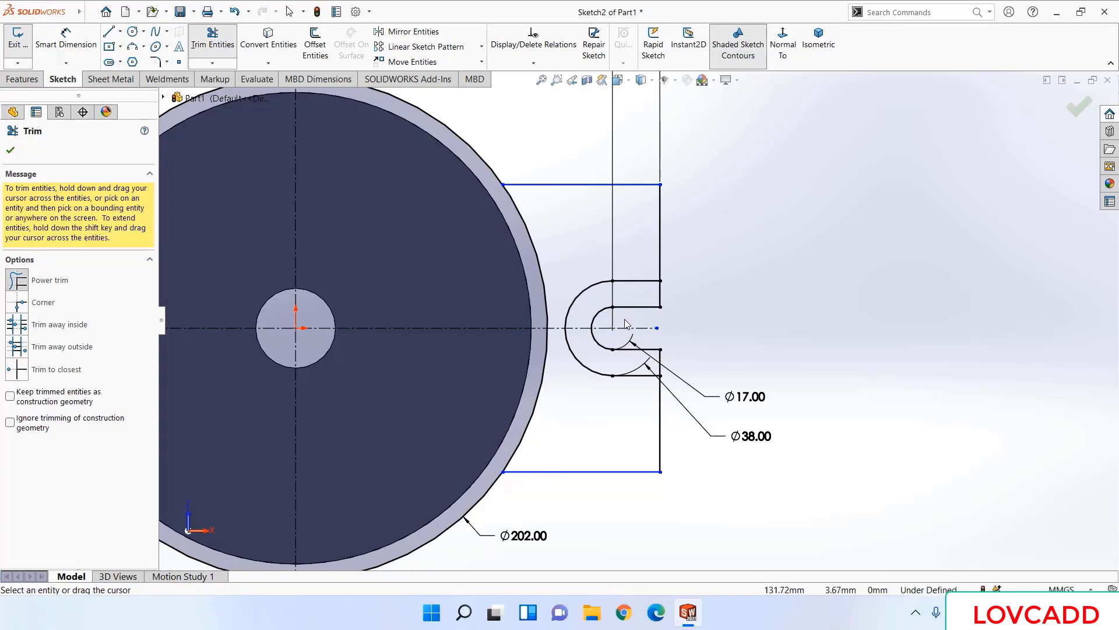
pyautogui.moveTo(540, 242)
pyautogui.mouseDown()
pyautogui.moveTo(558, 376)
pyautogui.moveTo(556, 406)
pyautogui.moveTo(545, 401)
pyautogui.mouseUp()
pyautogui.scroll(2, 559, 400)
pyautogui.scroll(-5, 562, 400)
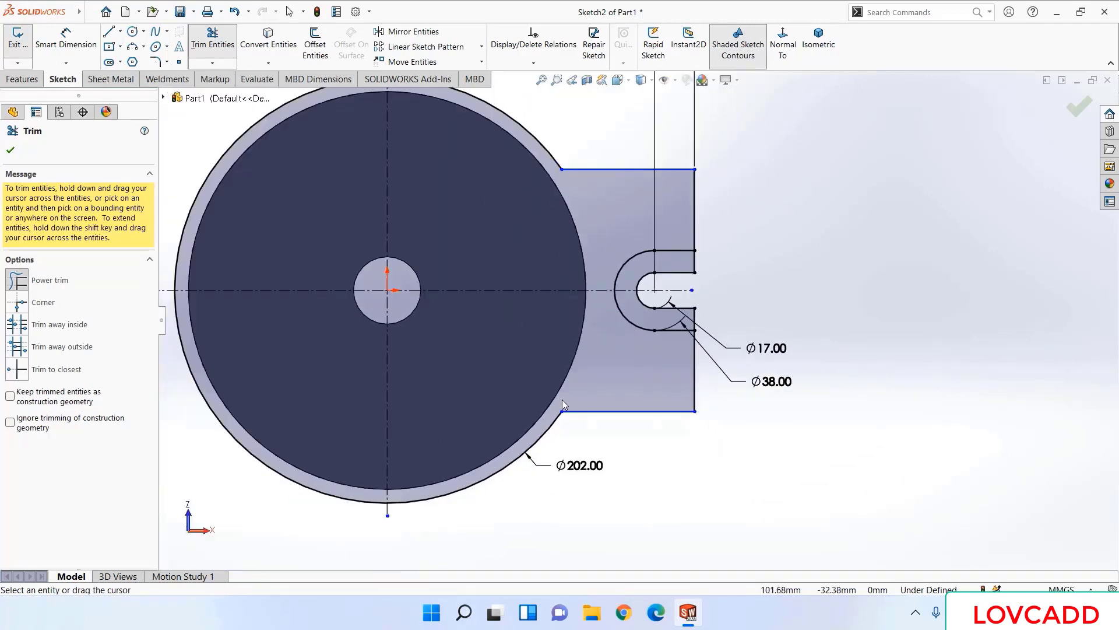
pyautogui.click(1074, 113)
# - Fillet the upper and lower circle-to-tab corners with R50
pyautogui.click(155, 62)
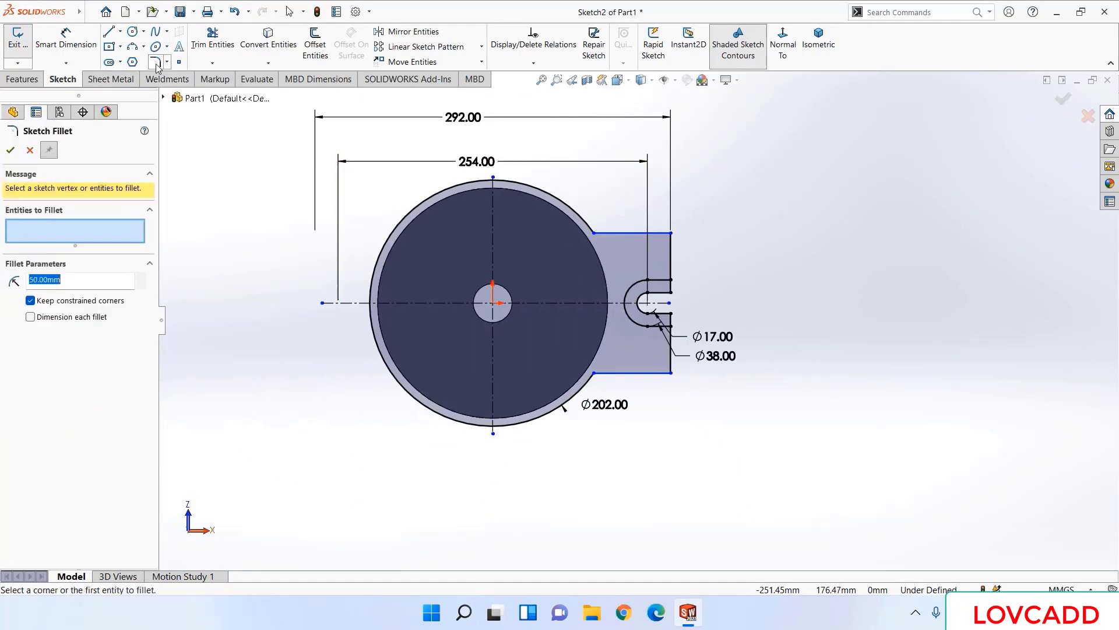
pyautogui.write('50')
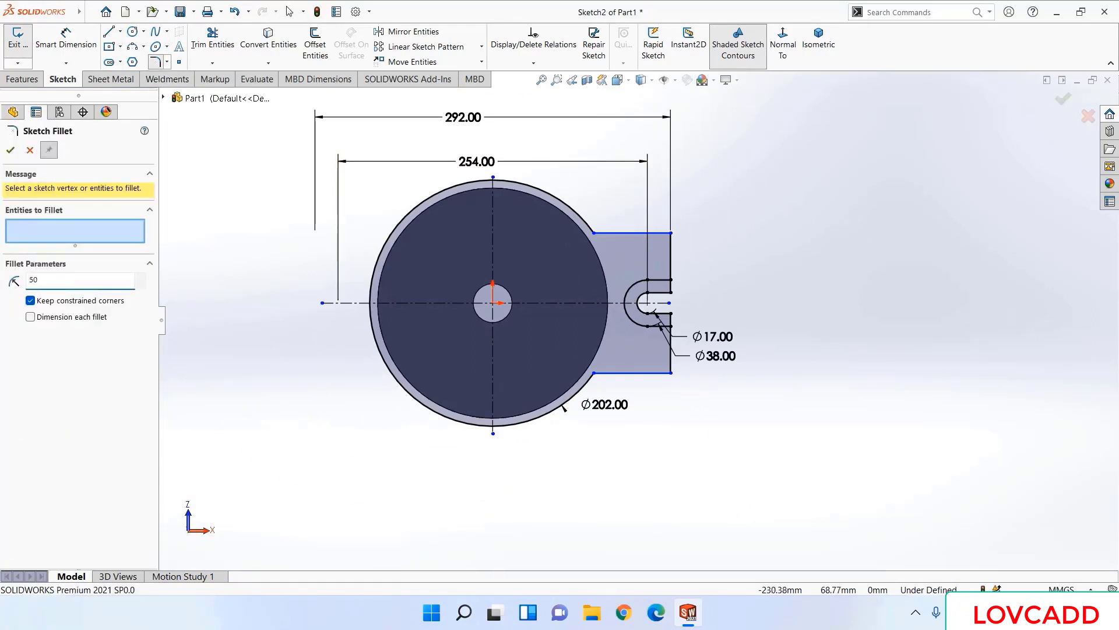
pyautogui.click(594, 234)
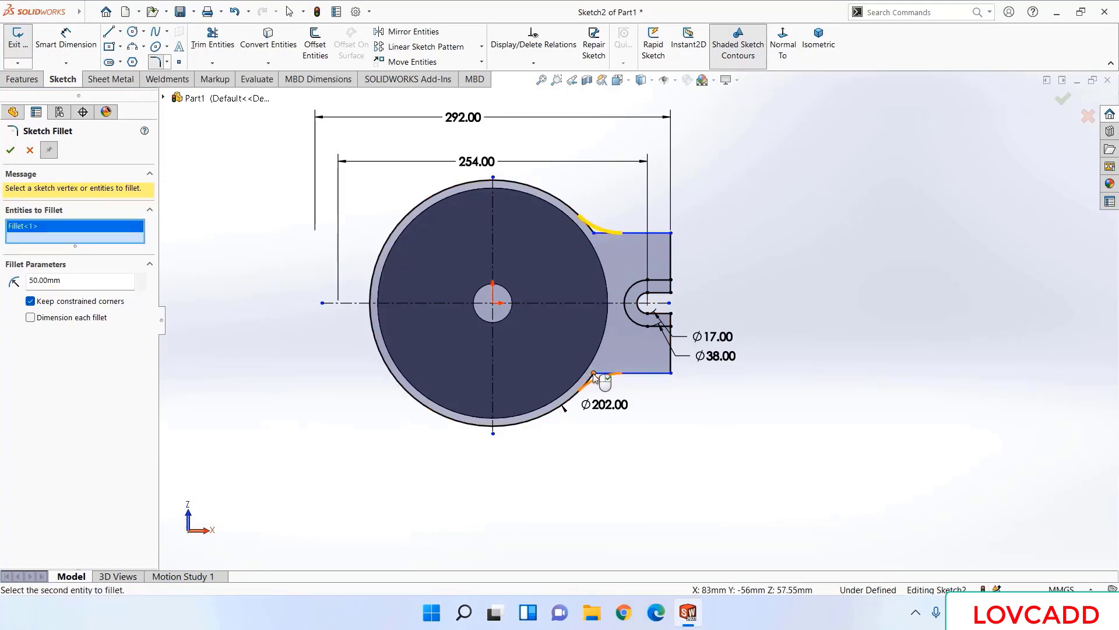
pyautogui.click(595, 374)
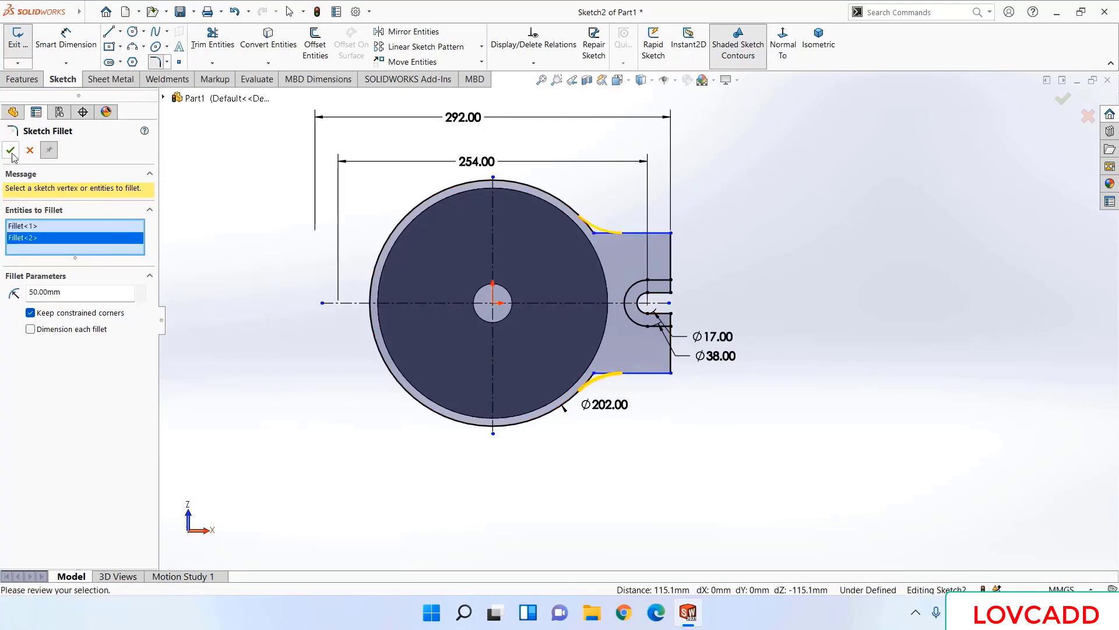
pyautogui.click(12, 153)
pyautogui.press('Escape')
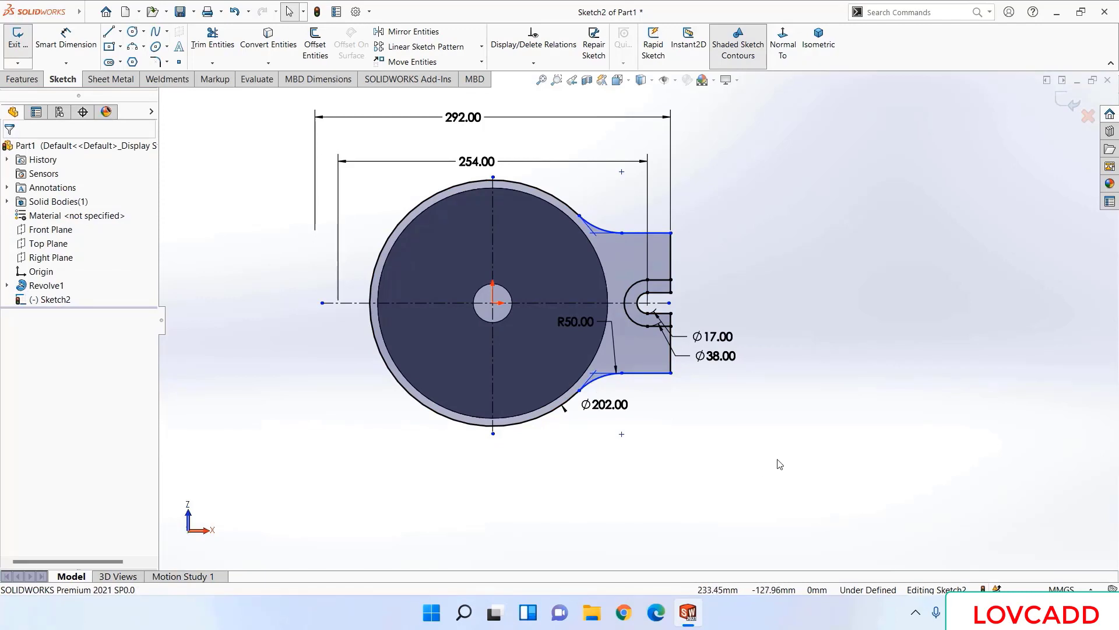
# - Mirror the slotted, filleted tab about the vertical centreline to the disc's left side
pyautogui.moveTo(750, 480)
pyautogui.mouseDown()
pyautogui.moveTo(620, 330)
pyautogui.moveTo(575, 195)
pyautogui.mouseUp()
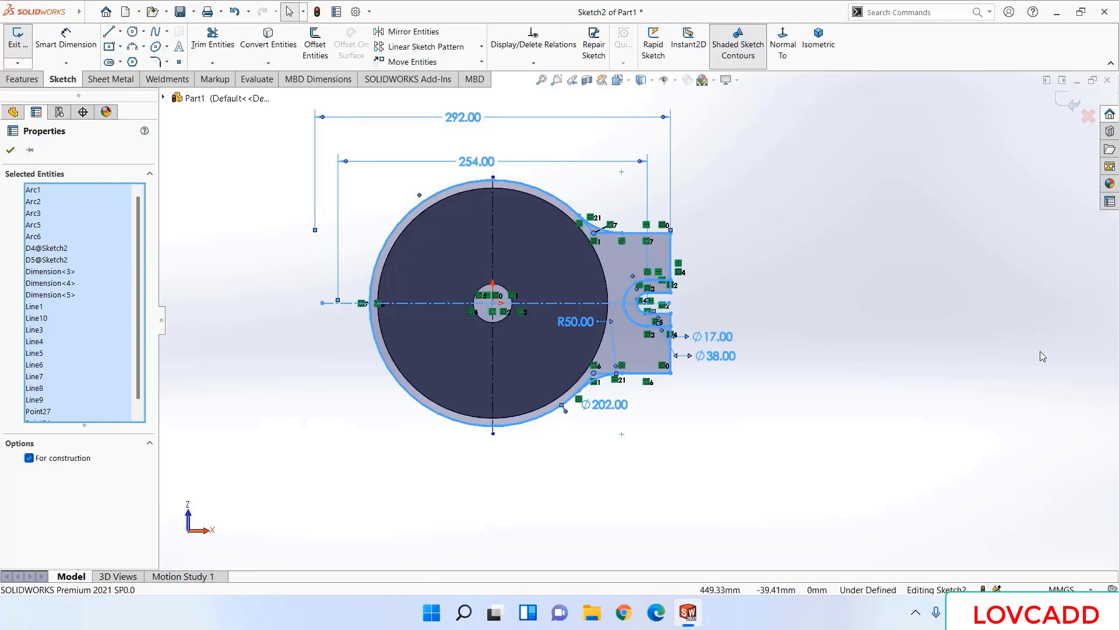
pyautogui.keyDown('ctrl'); pyautogui.click(529, 427); pyautogui.keyUp('ctrl')
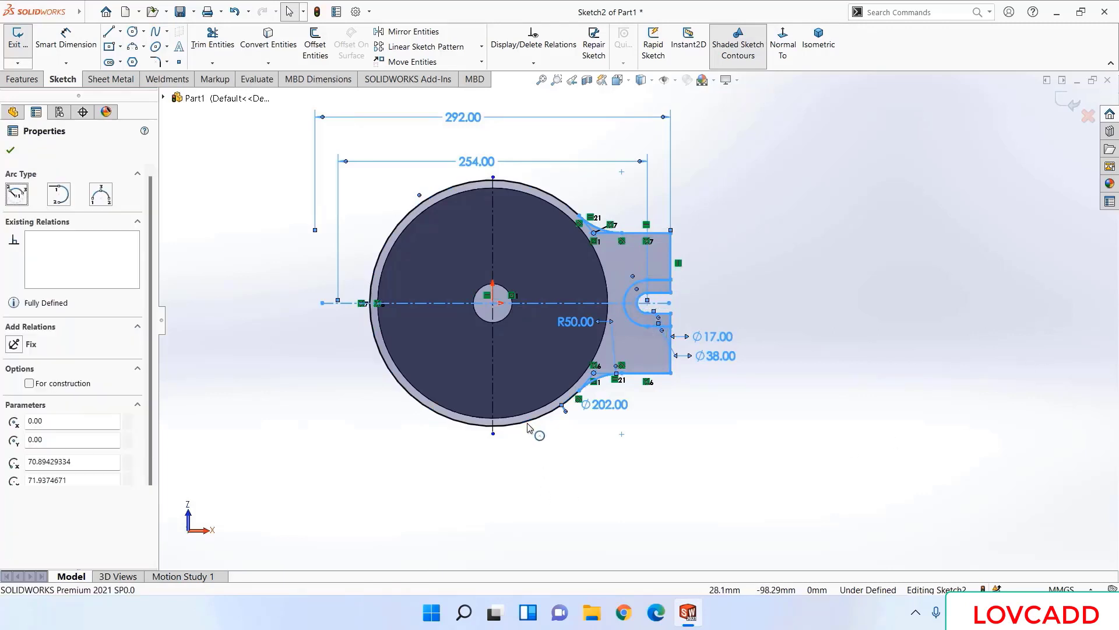
pyautogui.keyDown('ctrl'); pyautogui.click(535, 304); pyautogui.keyUp('ctrl')
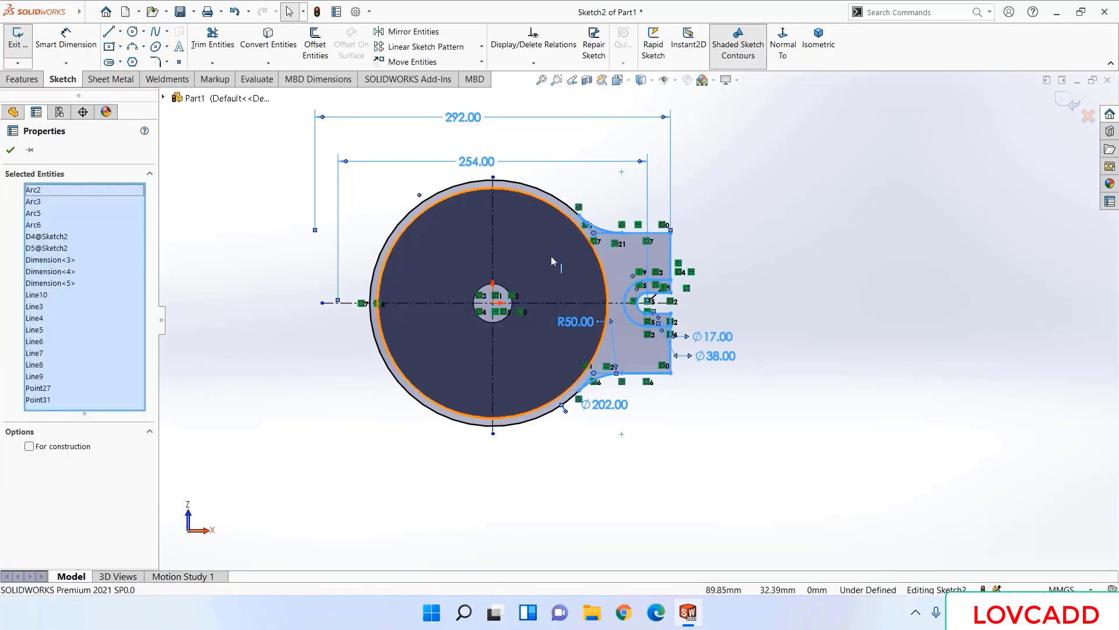
pyautogui.keyDown('ctrl'); pyautogui.click(494, 229); pyautogui.keyUp('ctrl')
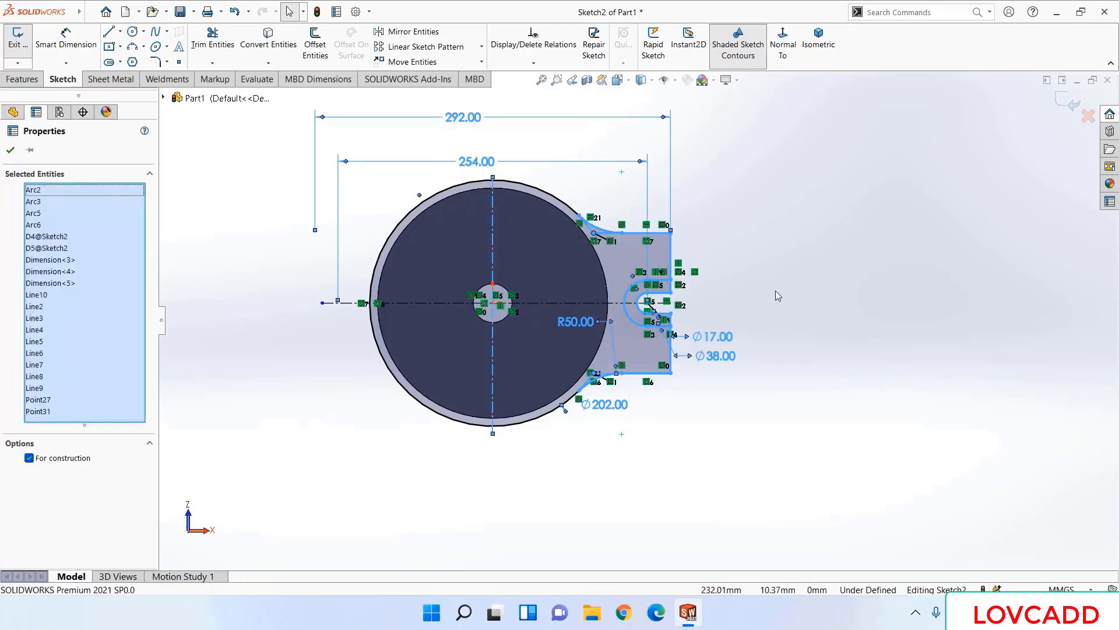
pyautogui.click(413, 31)
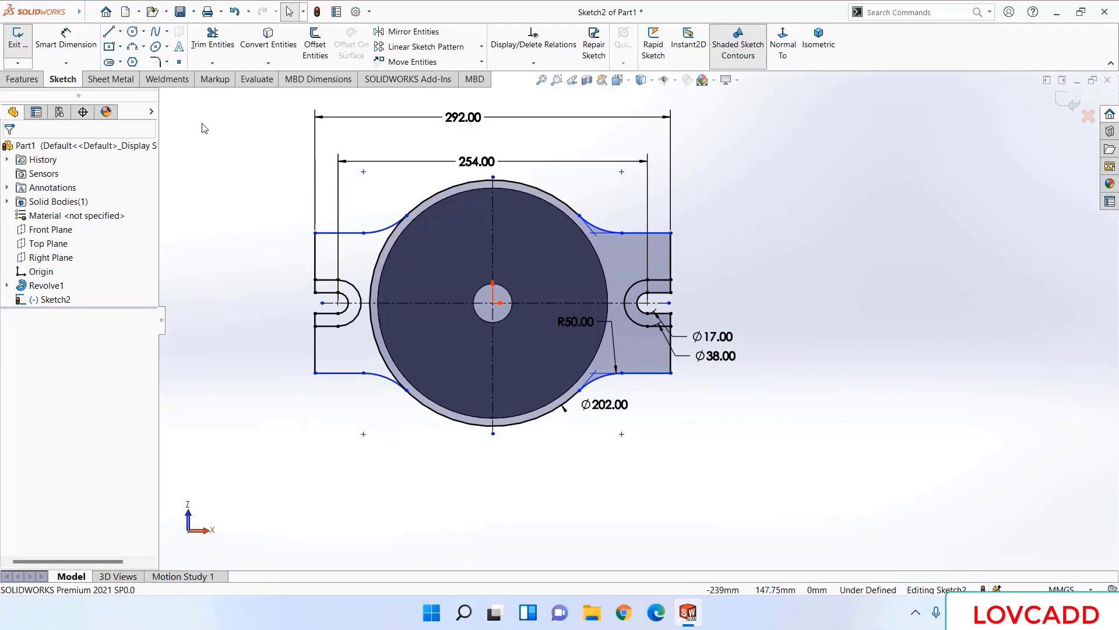
# - Trim the Ø202 arc inside the left tab and fit the sketch in view
pyautogui.click(213, 35)
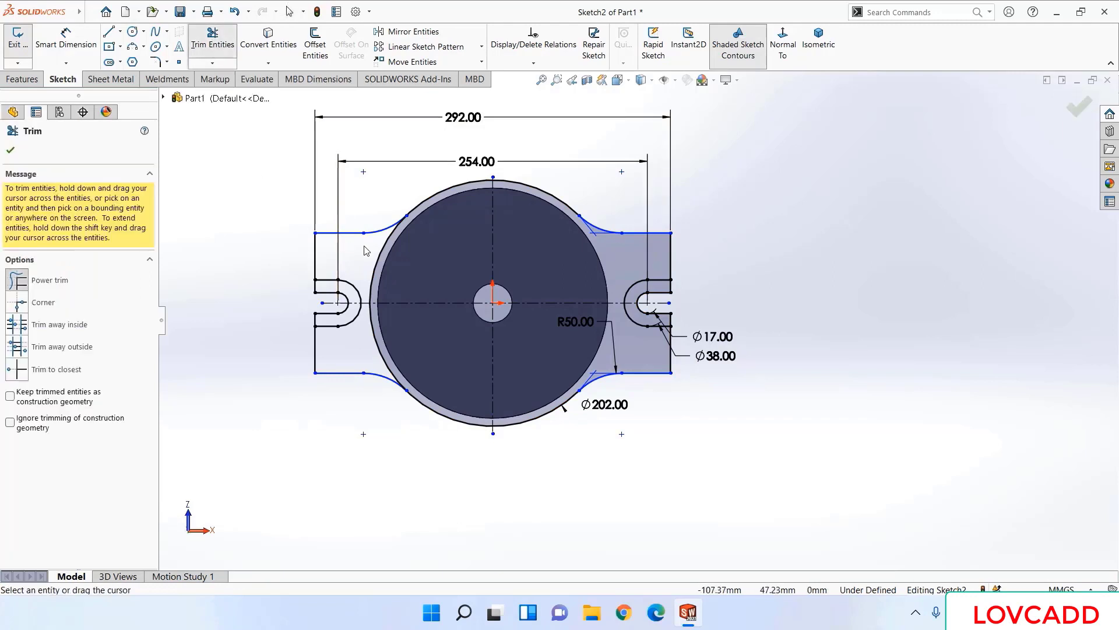
pyautogui.moveTo(369, 252)
pyautogui.mouseDown()
pyautogui.moveTo(344, 347)
pyautogui.moveTo(379, 356)
pyautogui.moveTo(362, 344)
pyautogui.mouseUp()
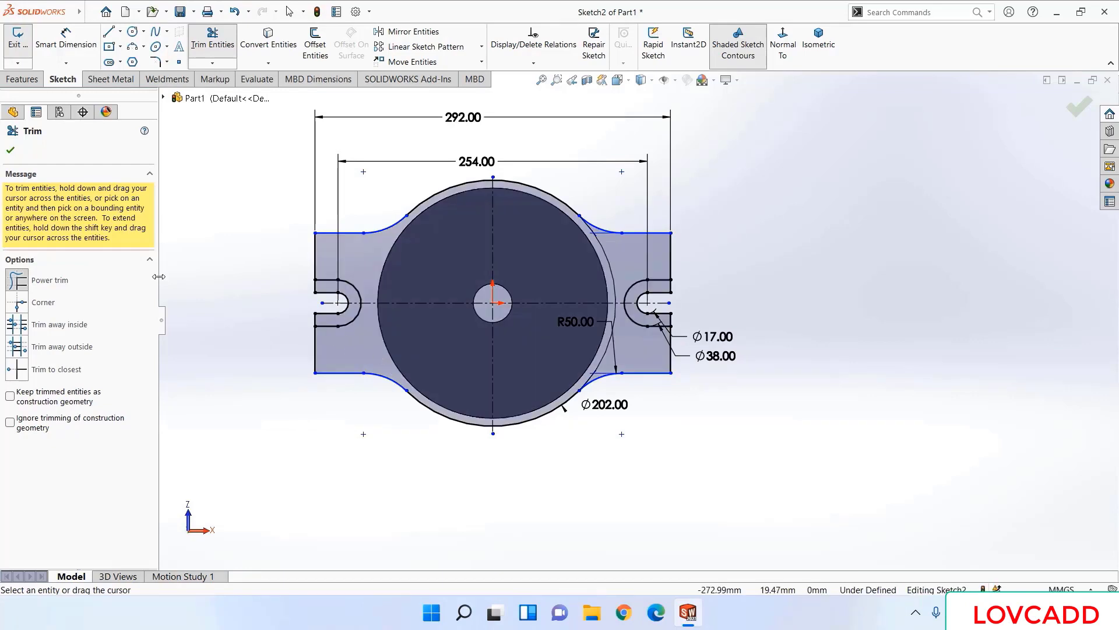
pyautogui.click(9, 151)
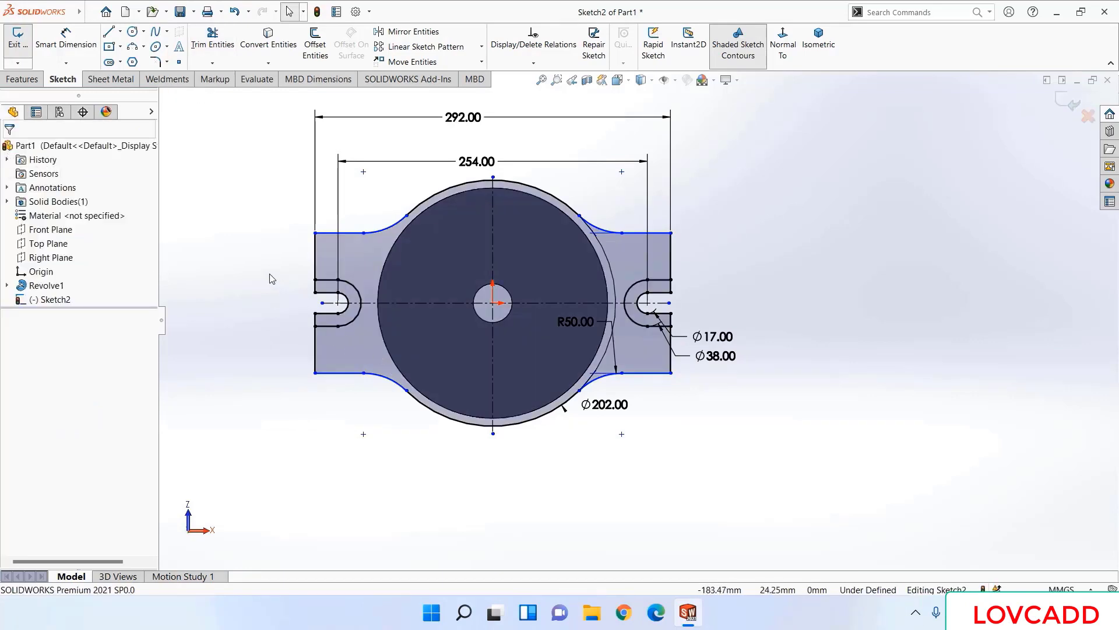
pyautogui.press('f')
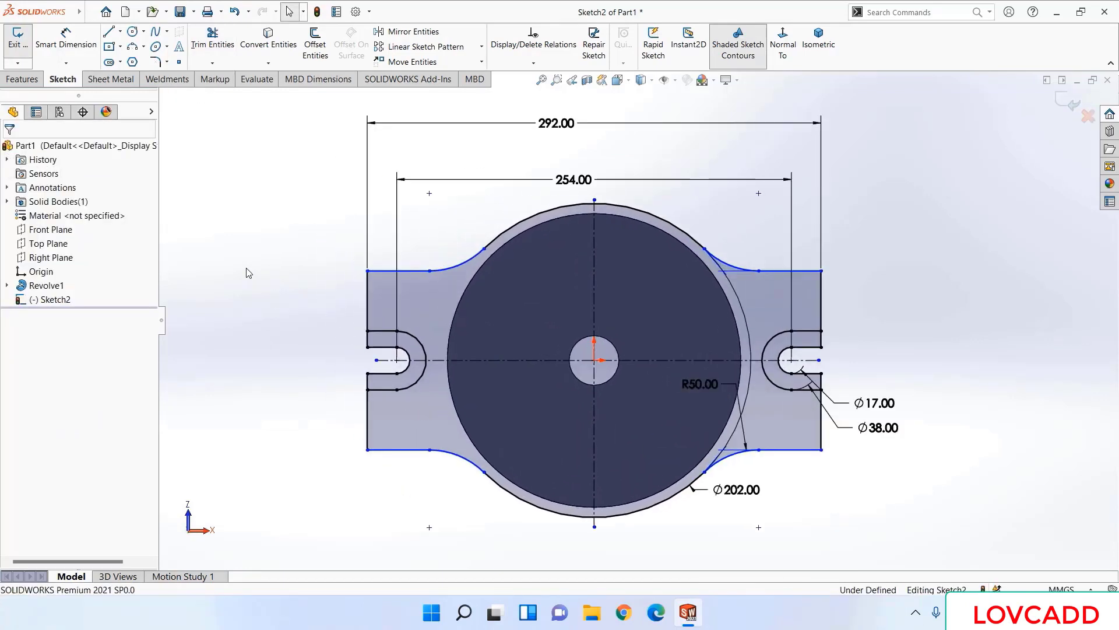
# - Start a boss extrusion of the outline from a reversed 6 mm offset
pyautogui.click(23, 82)
pyautogui.click(25, 39)
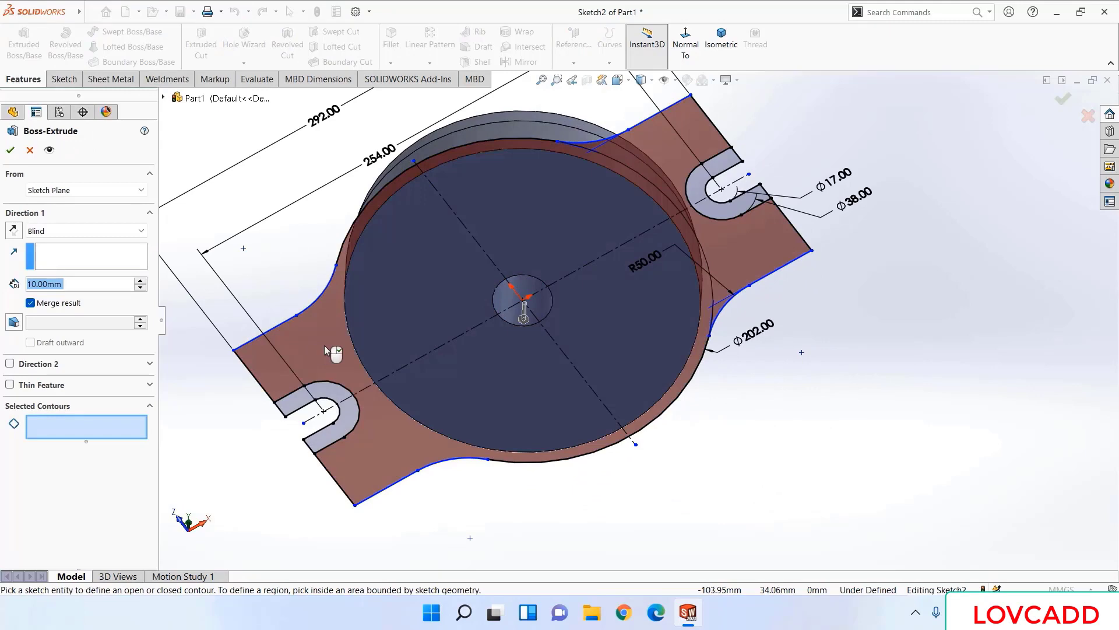
pyautogui.click(325, 348)
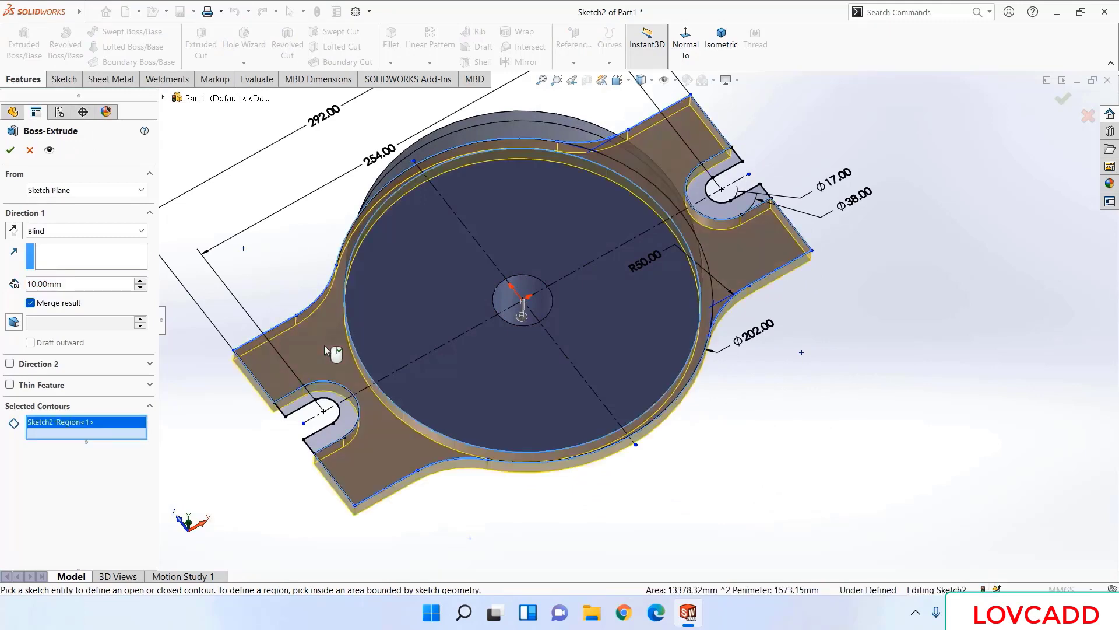
pyautogui.moveTo(205, 428); pyautogui.dragTo(320, 451, button='middle')
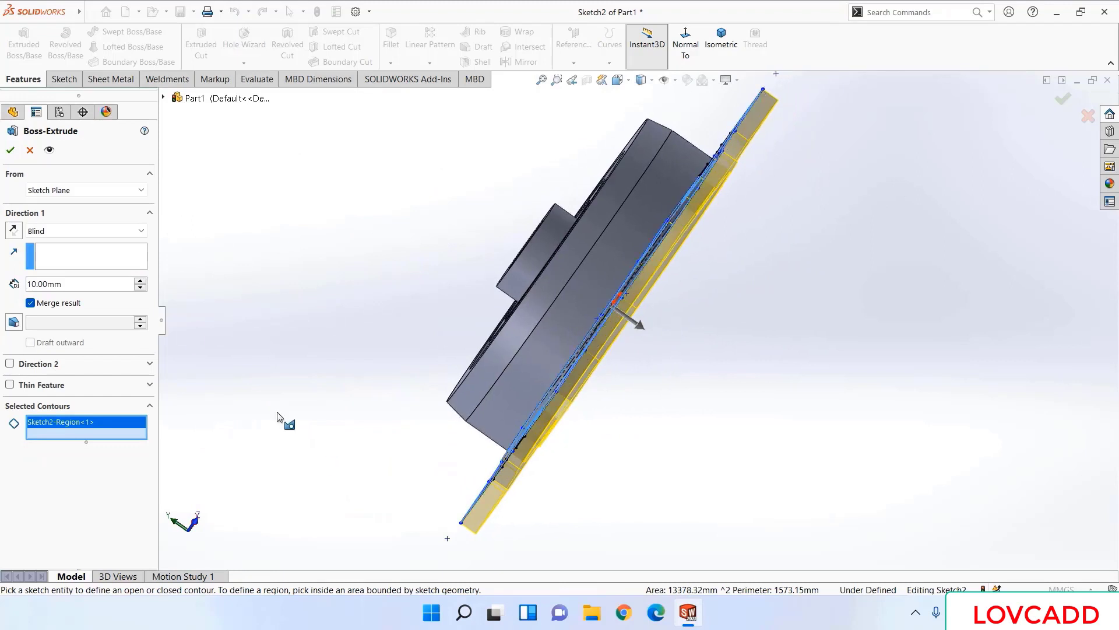
pyautogui.click(60, 191)
pyautogui.click(68, 232)
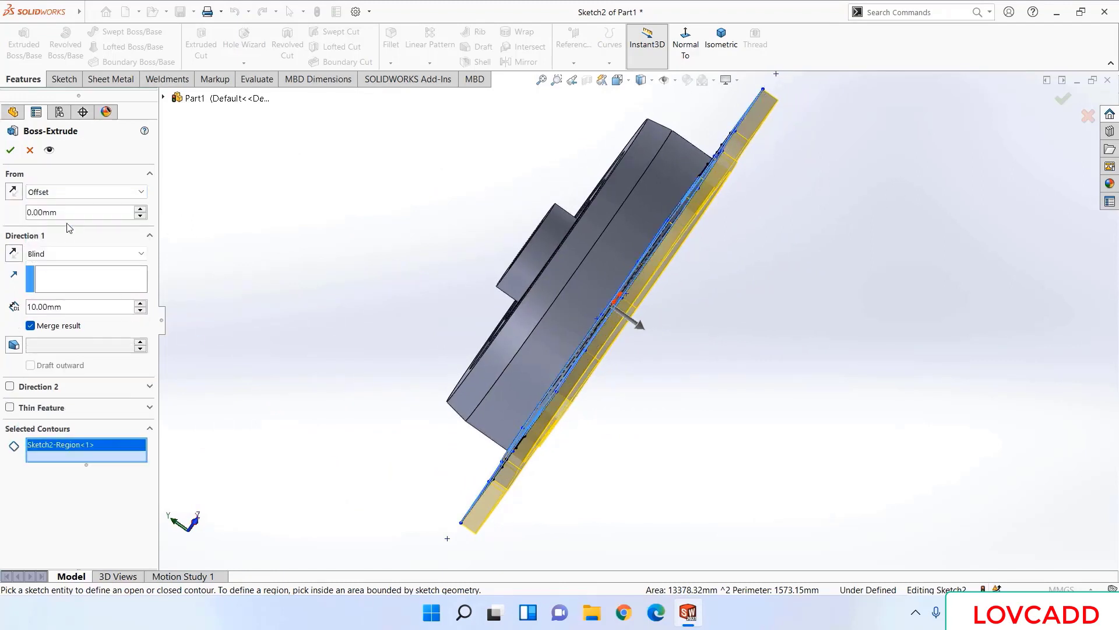
pyautogui.doubleClick(67, 213)
pyautogui.write('6')
pyautogui.press('Return')
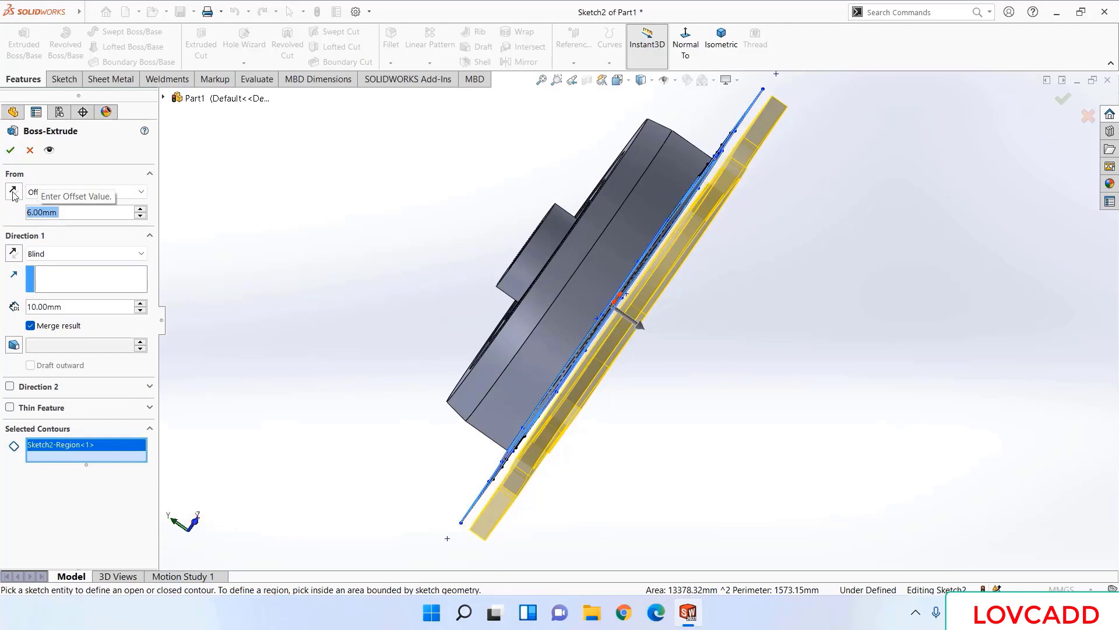
pyautogui.click(13, 194)
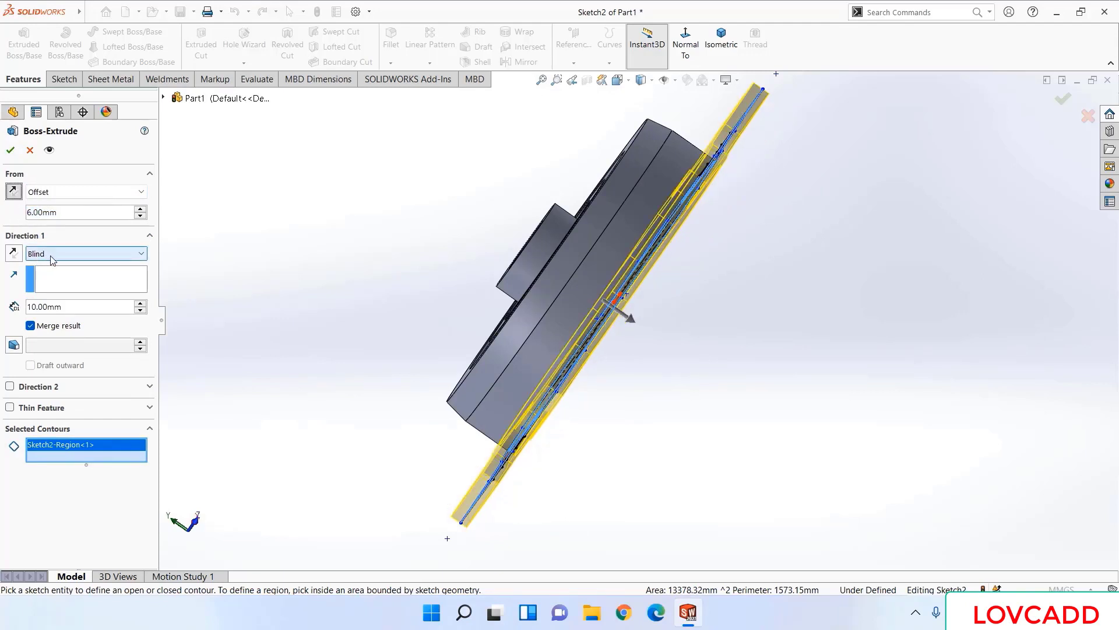
# - Set the extrusion depth to 22 mm in the reversed direction and accept Boss-Extrude1
pyautogui.click(75, 305)
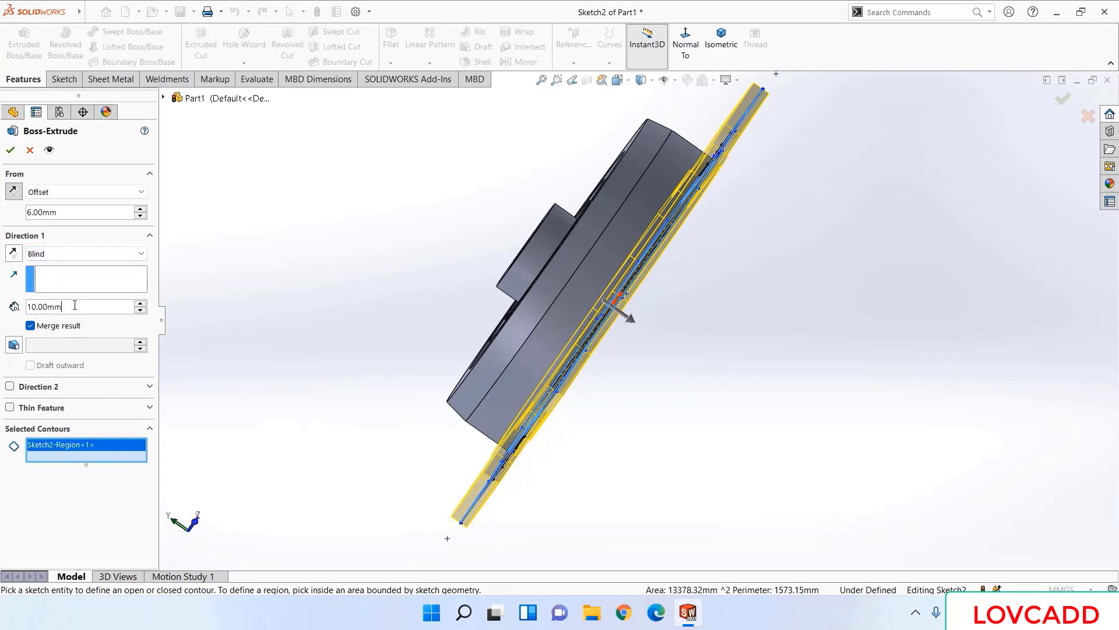
pyautogui.doubleClick(75, 305)
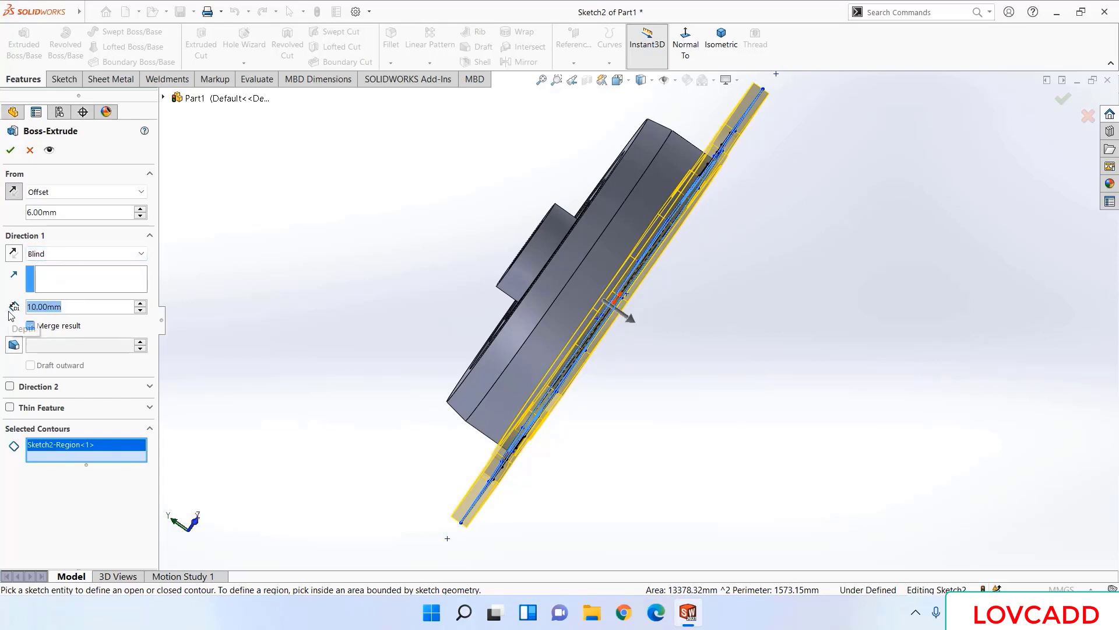
pyautogui.write('22')
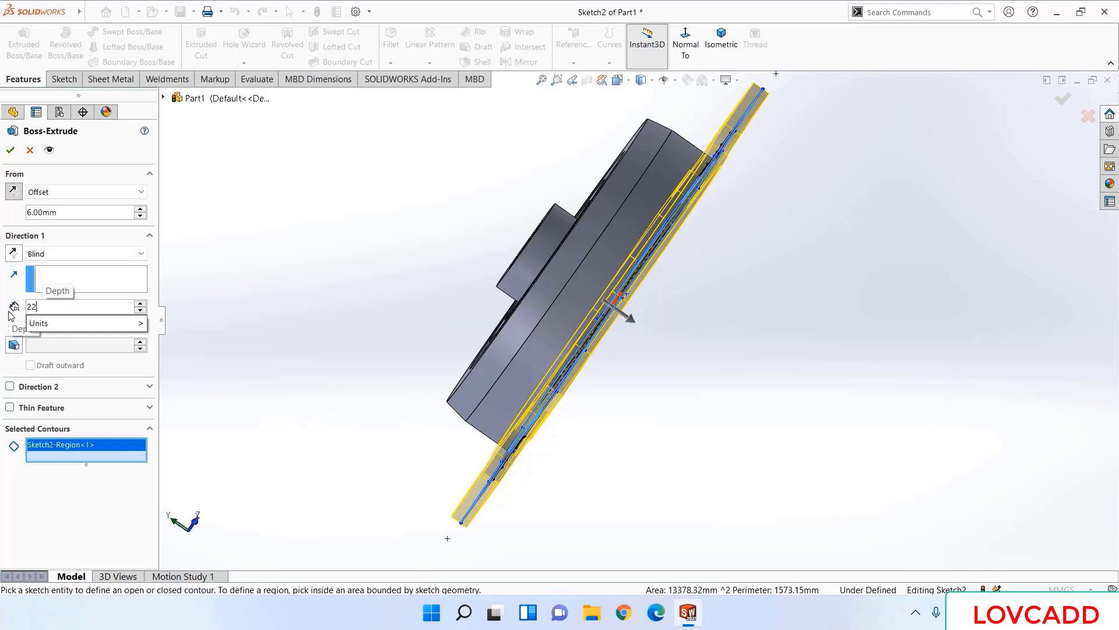
pyautogui.press('Return')
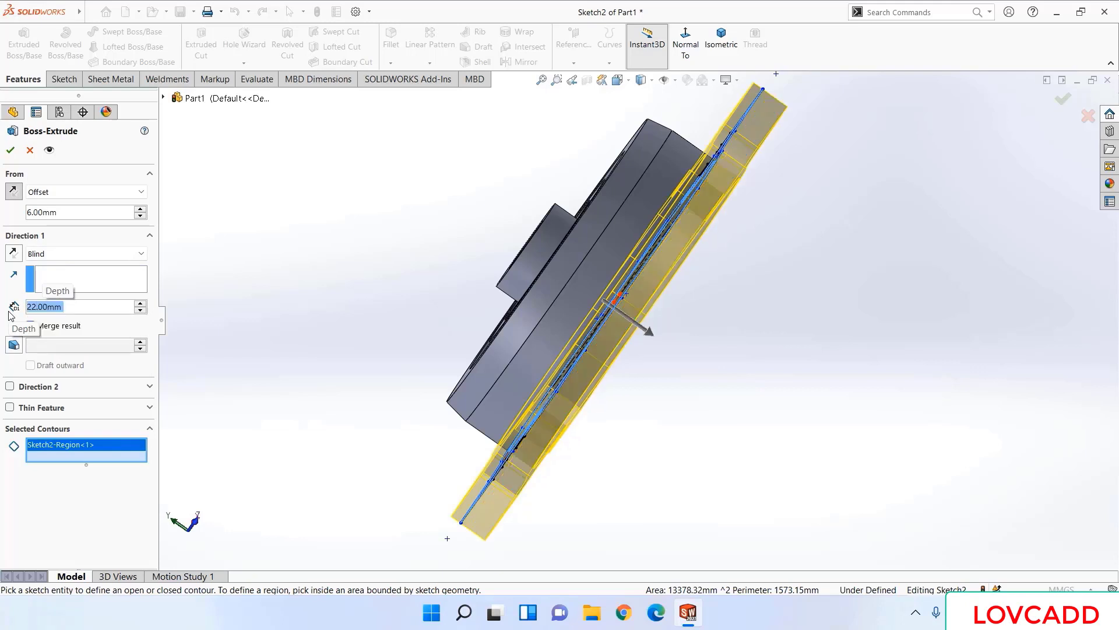
pyautogui.click(12, 255)
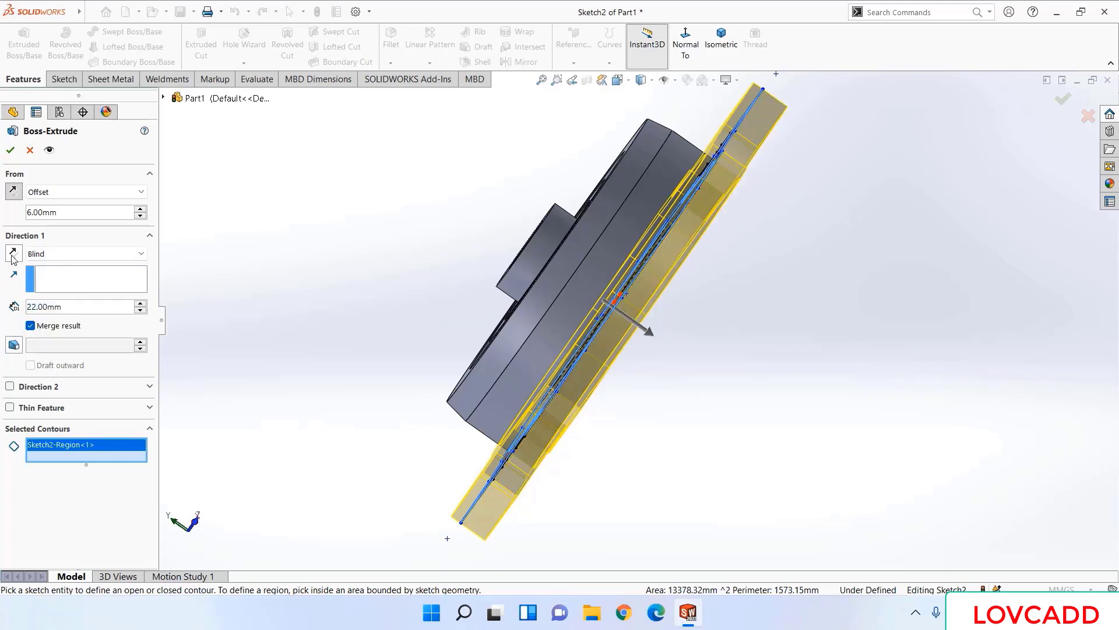
pyautogui.click(10, 150)
pyautogui.moveTo(337, 348); pyautogui.dragTo(286, 274, button='middle')
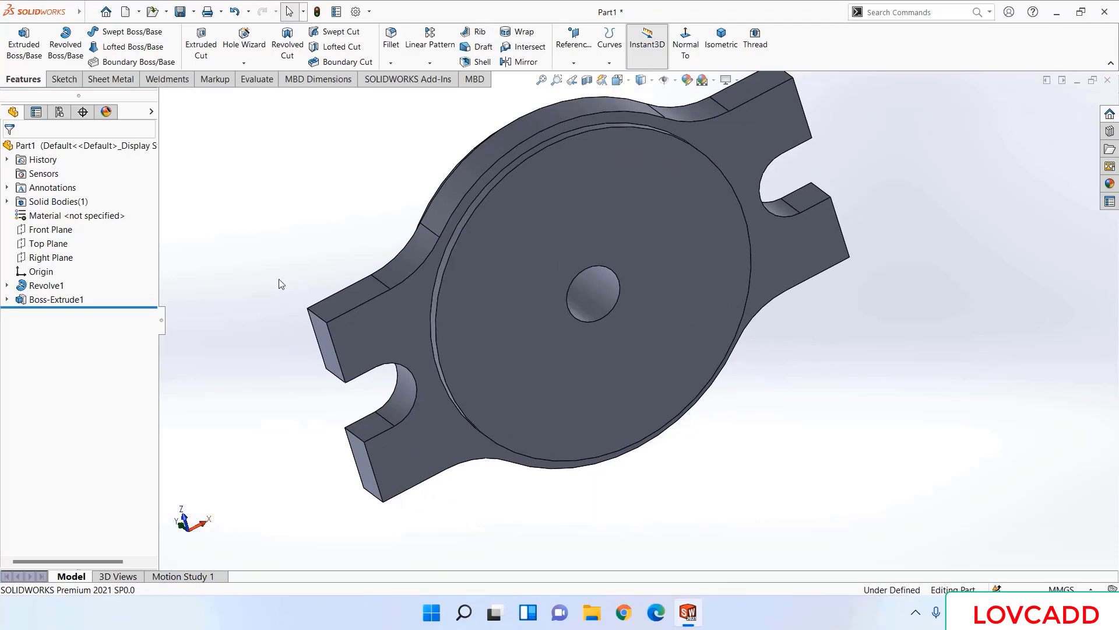
# - Make Sketch2 visible again under Boss-Extrude1 and select its left slot arc
pyautogui.click(7, 300)
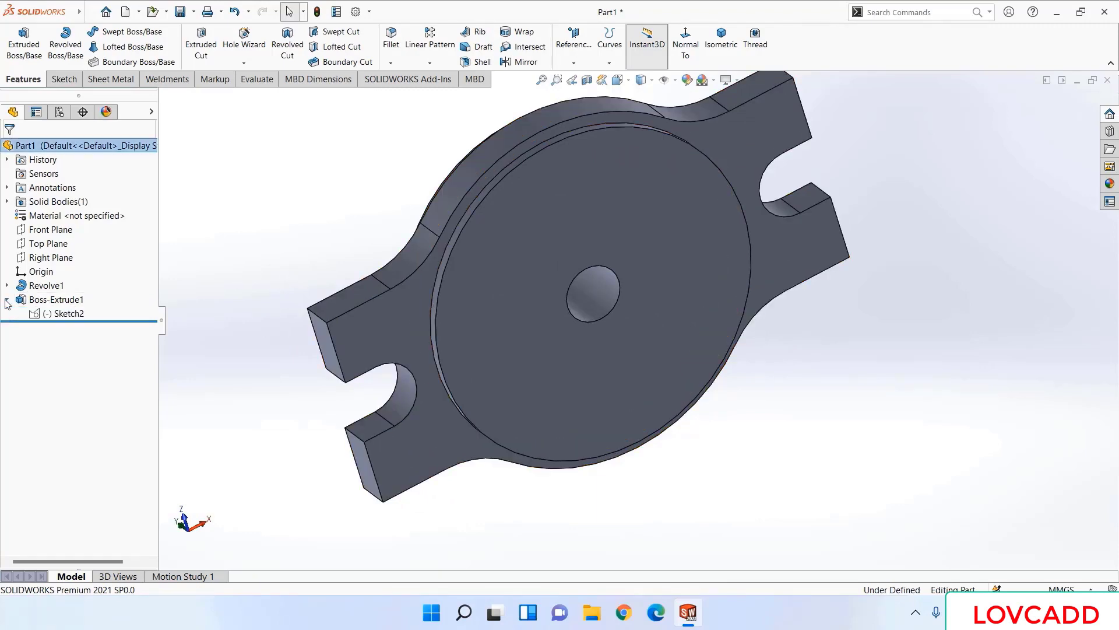
pyautogui.rightClick(66, 317)
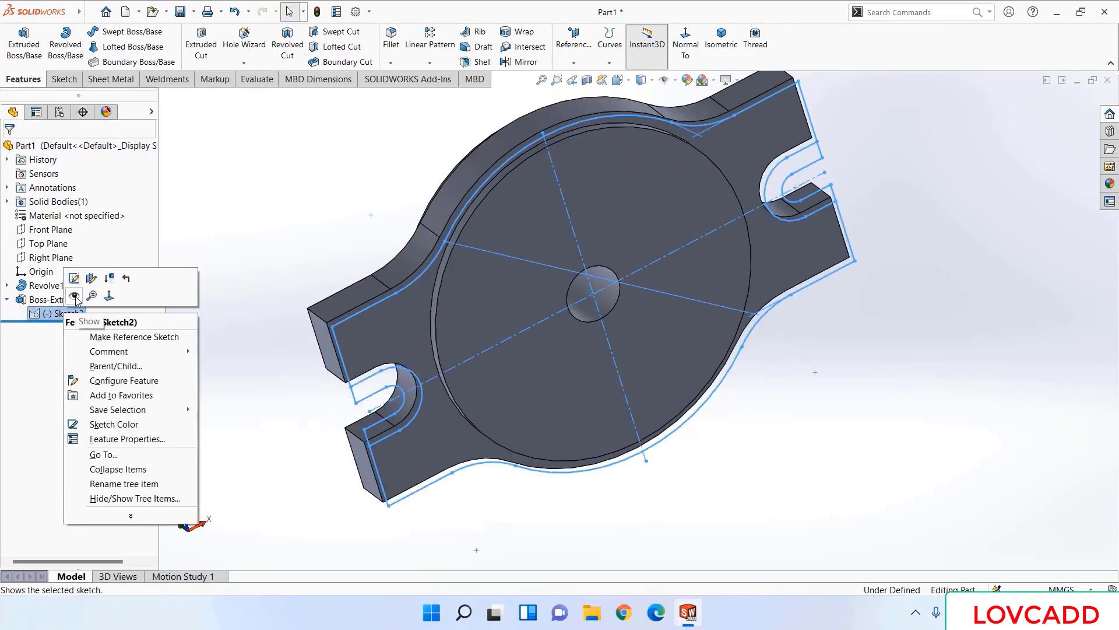
pyautogui.click(74, 295)
pyautogui.moveTo(248, 400); pyautogui.dragTo(303, 402)
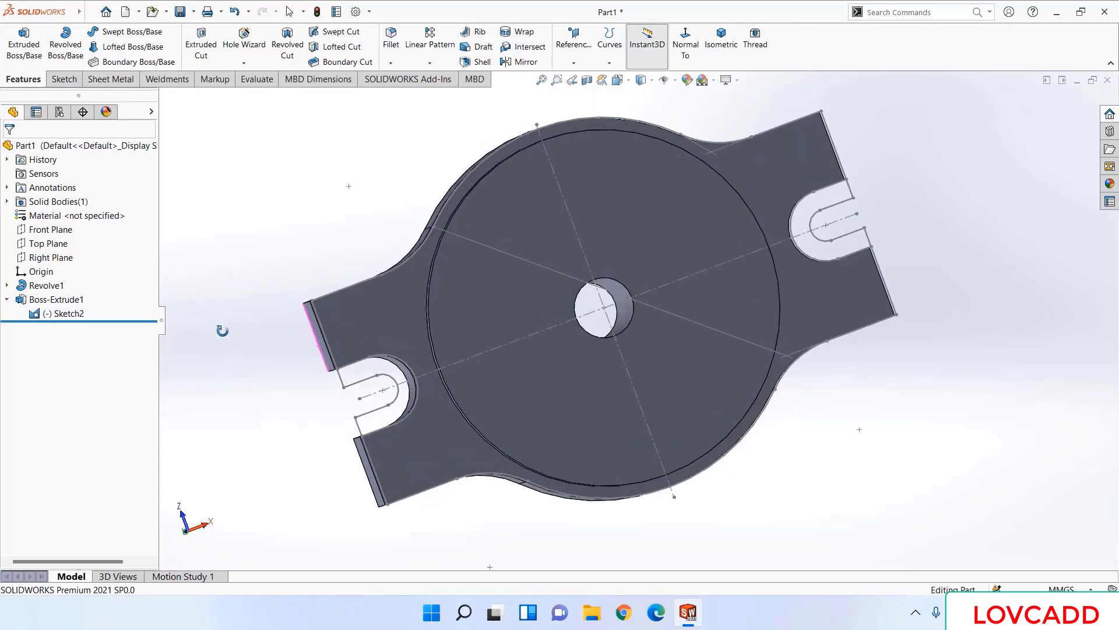
pyautogui.press('Escape')
pyautogui.click(398, 406)
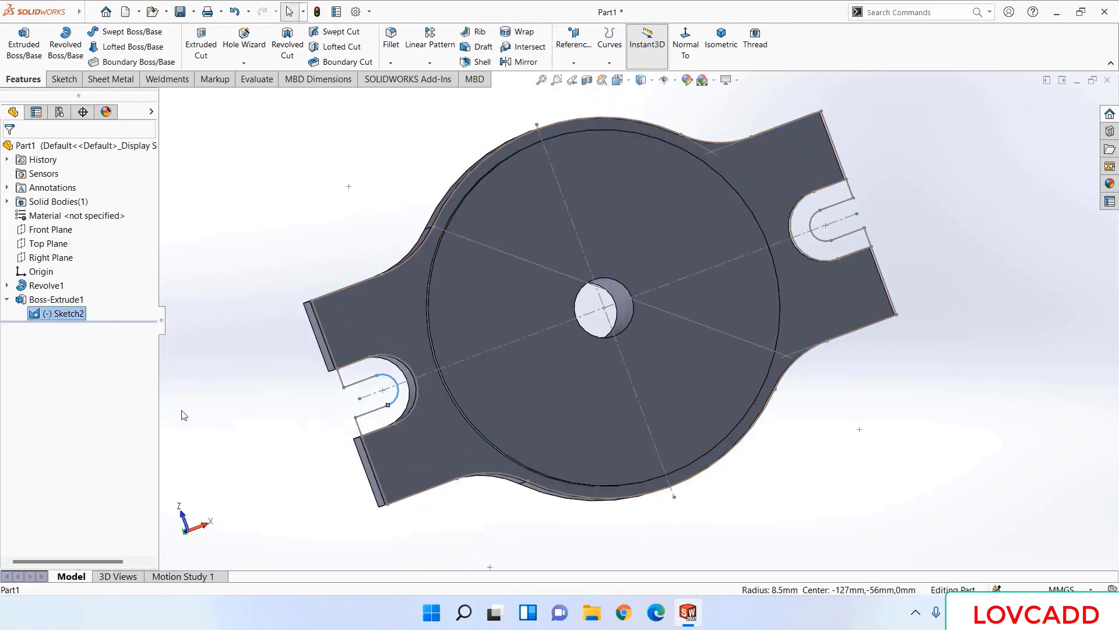
# - Start a boss extrusion with only Sketch2's two U-shaped slot regions as contours
pyautogui.click(23, 51)
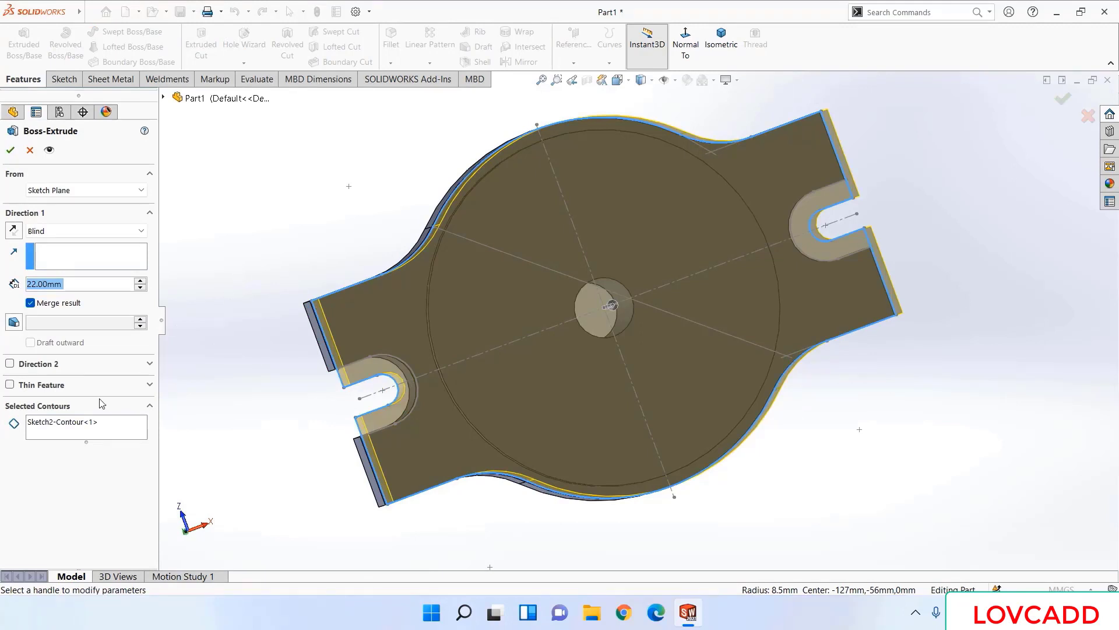
pyautogui.click(70, 431)
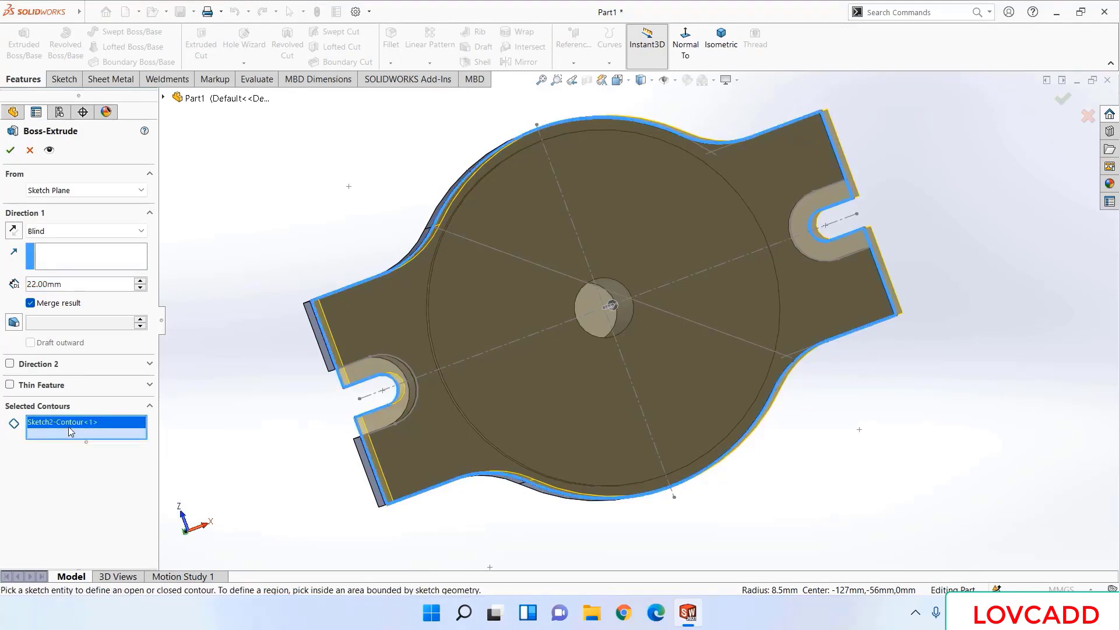
pyautogui.rightClick(71, 431)
pyautogui.click(90, 435)
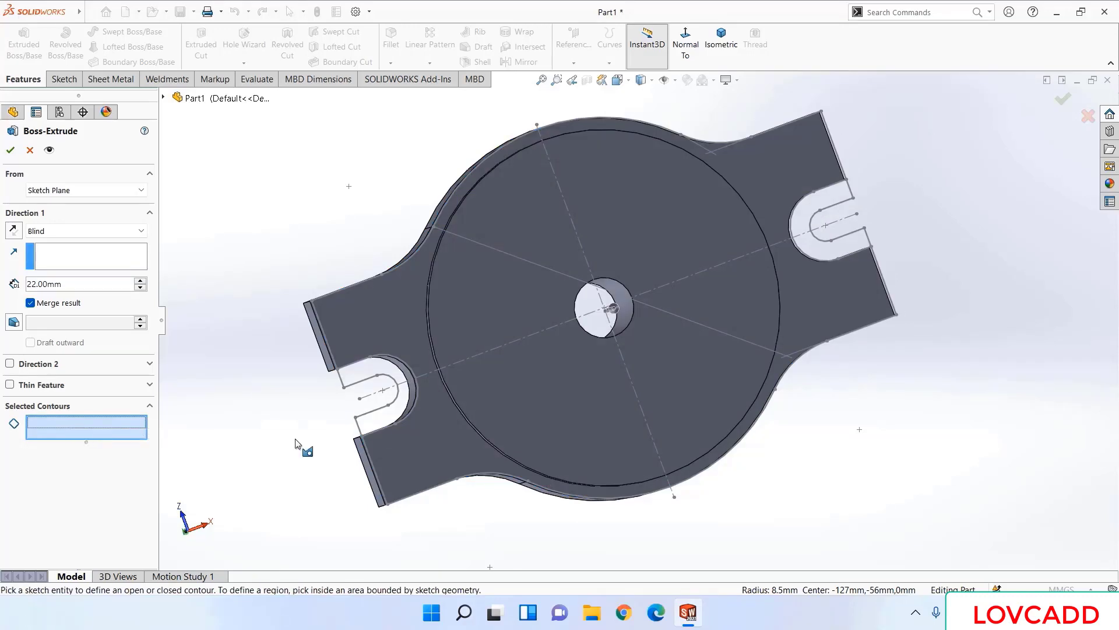
pyautogui.click(359, 374)
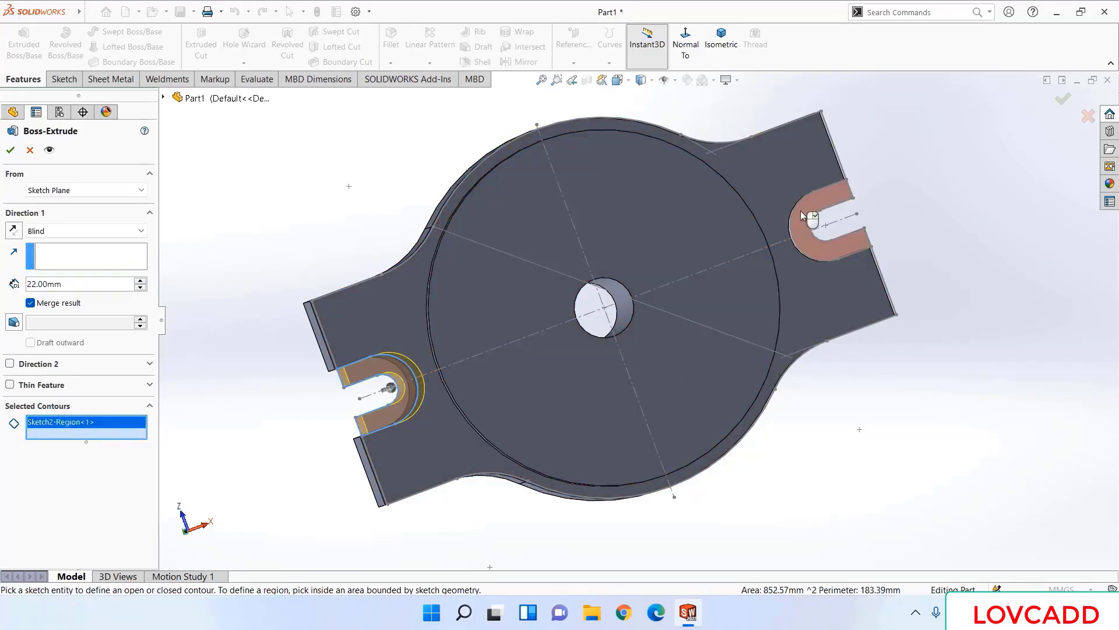
pyautogui.click(799, 213)
# - Reverse the slot extrusion direction, set its depth to 31 mm, and accept
pyautogui.moveTo(221, 250); pyautogui.dragTo(308, 257, button='middle')
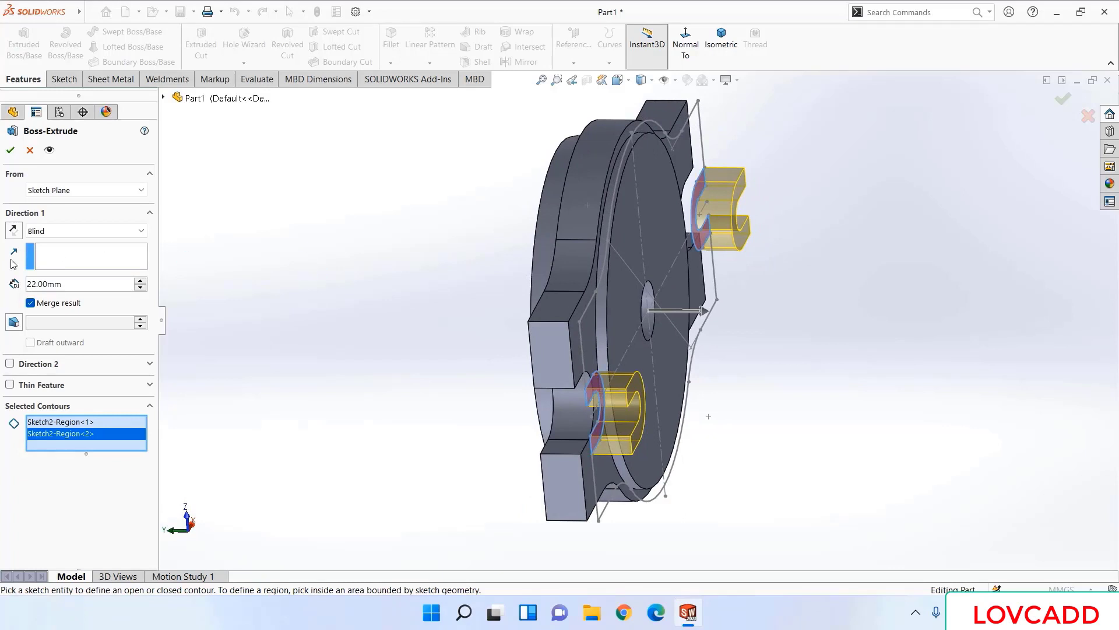
pyautogui.click(13, 230)
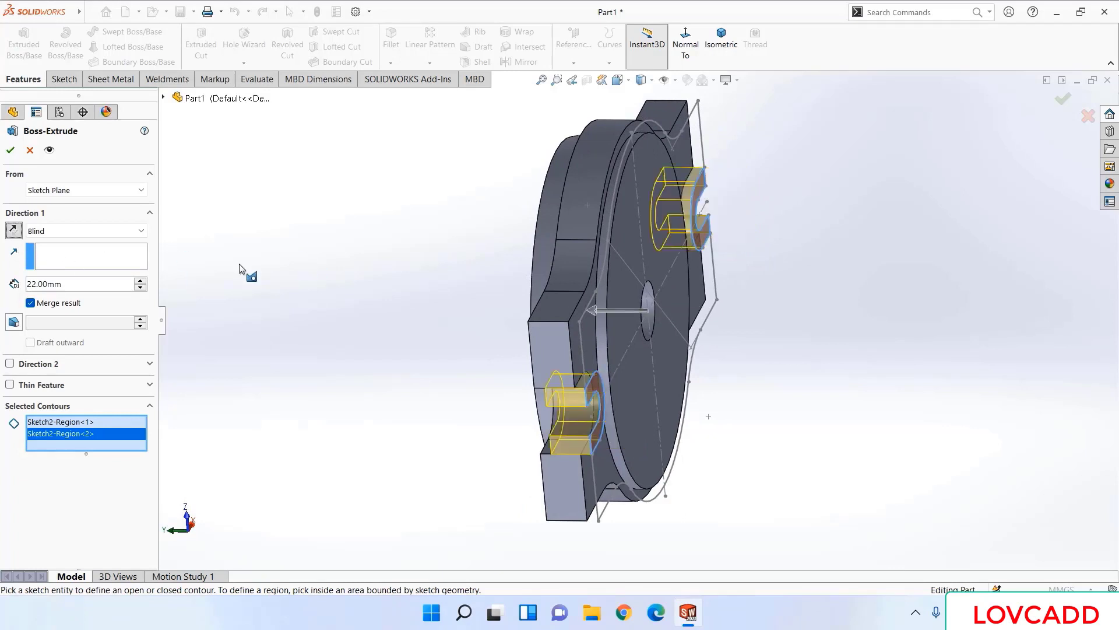
pyautogui.click(69, 288)
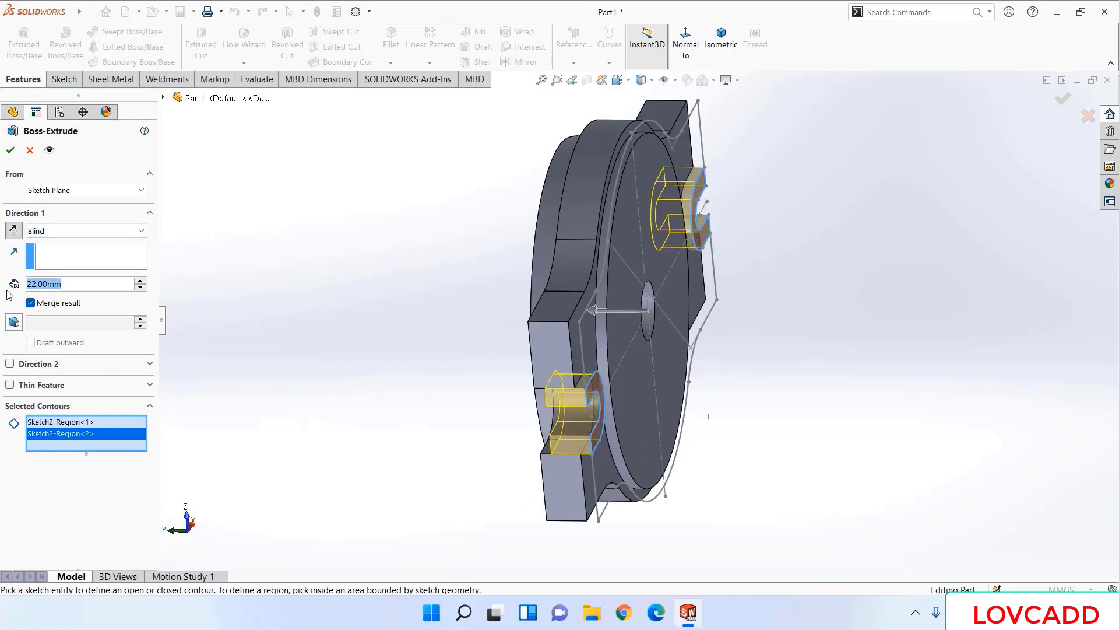
pyautogui.write('31')
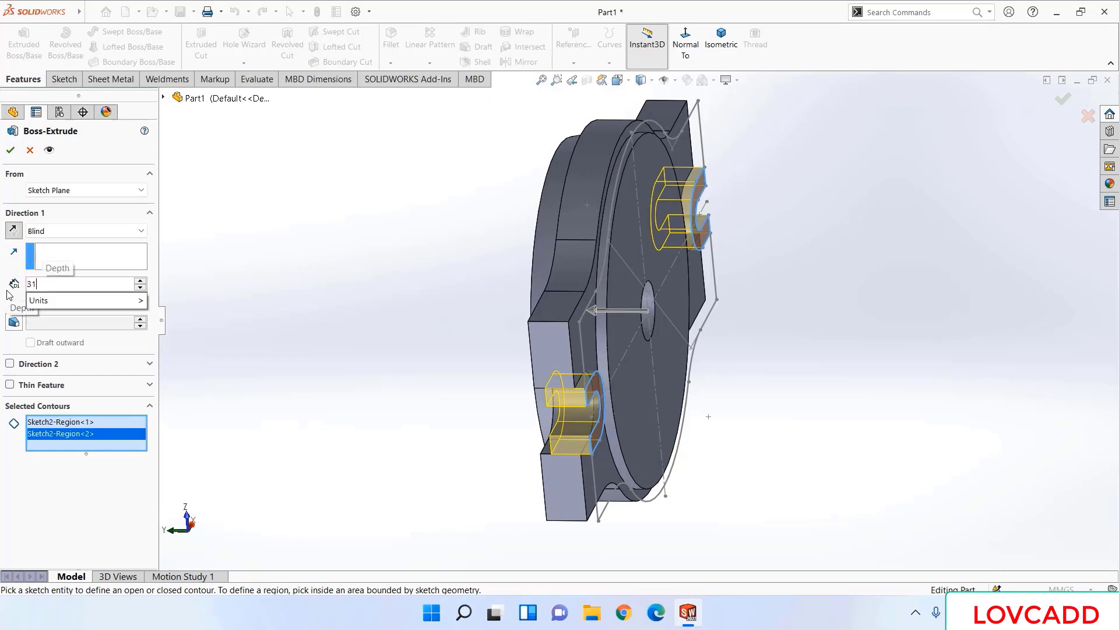
pyautogui.press('Return')
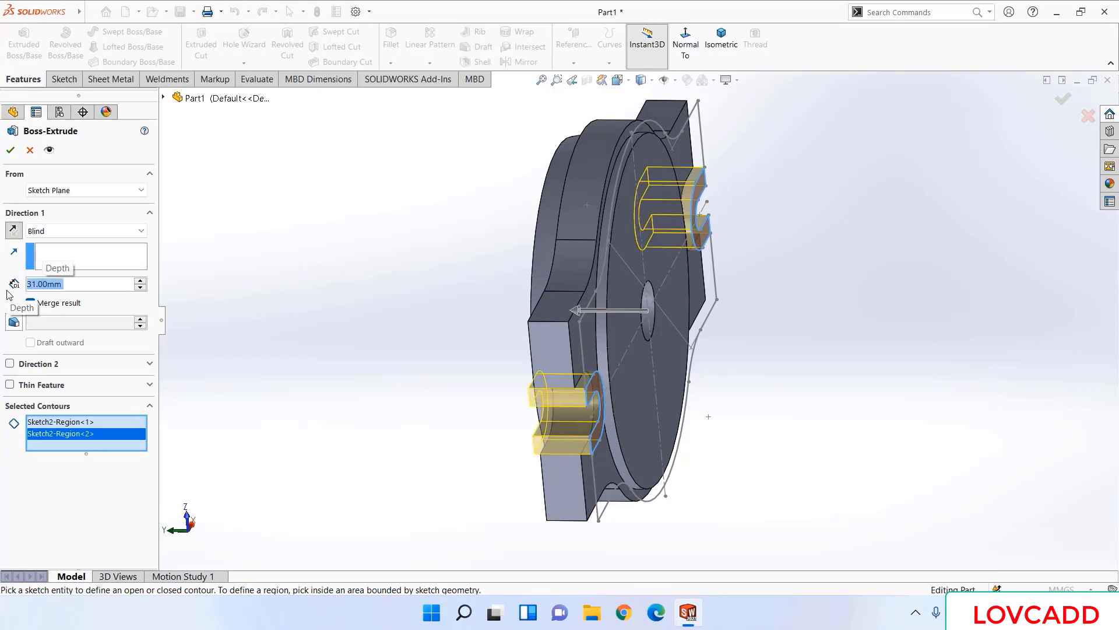
pyautogui.click(10, 150)
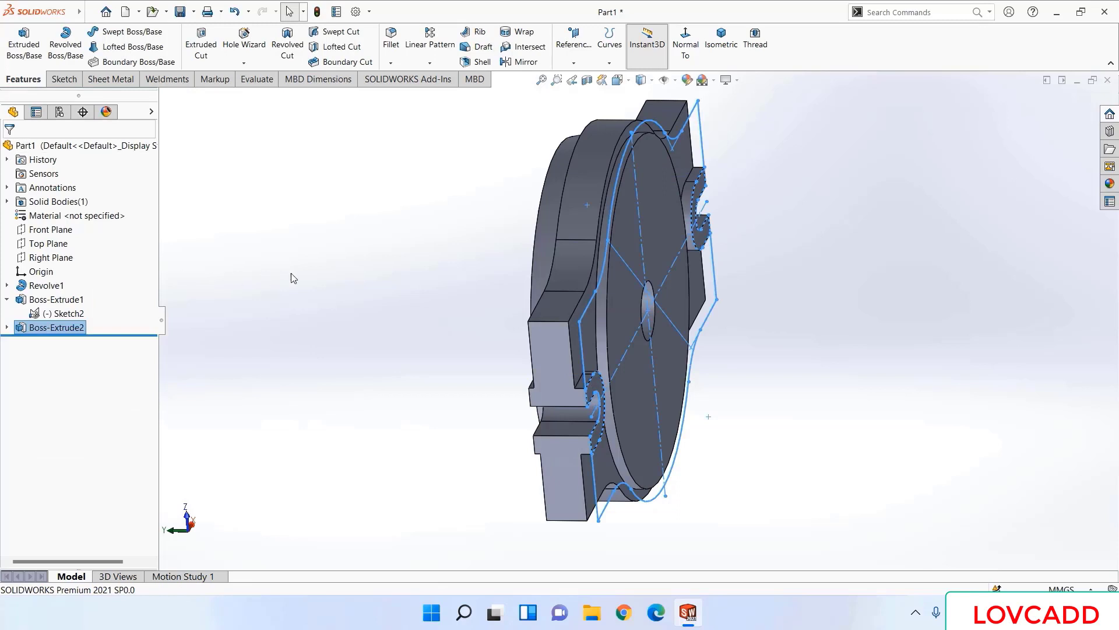
# - Hide Sketch2 and view the disc's circular face straight on
pyautogui.rightClick(51, 315)
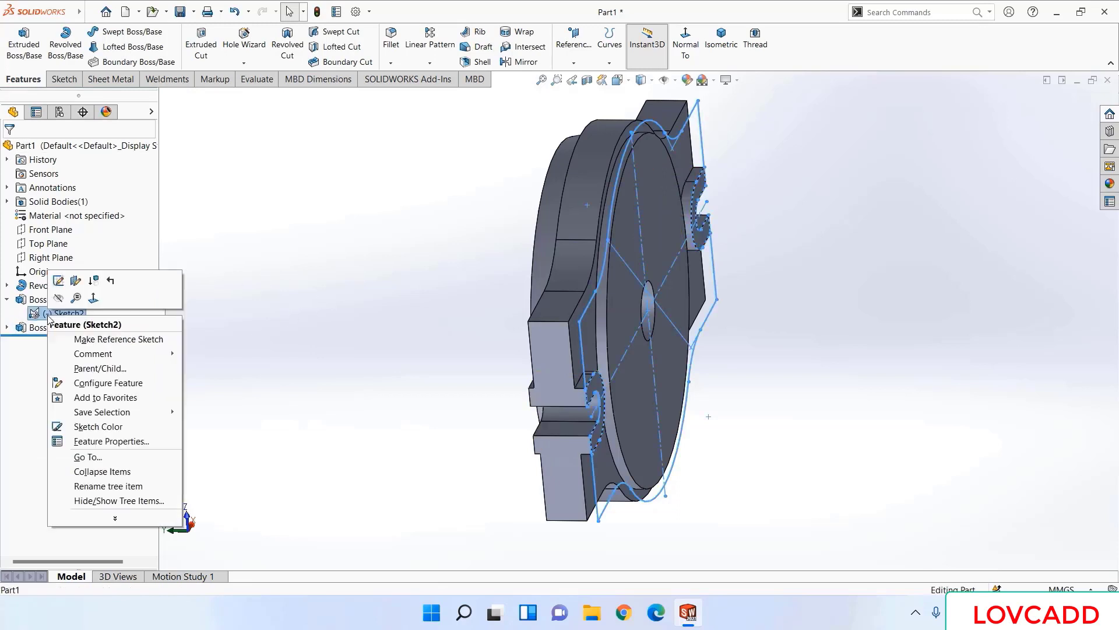
pyautogui.click(61, 300)
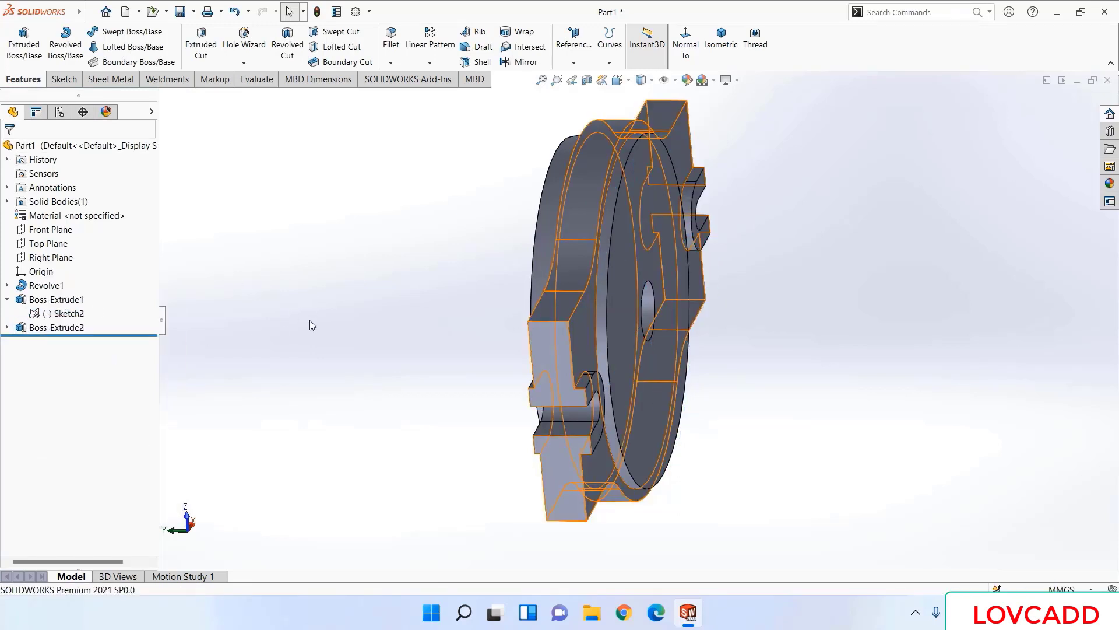
pyautogui.moveTo(334, 340)
pyautogui.mouseDown(button='middle')
pyautogui.moveTo(308, 357)
pyautogui.moveTo(363, 379)
pyautogui.moveTo(500, 395)
pyautogui.moveTo(335, 365)
pyautogui.moveTo(434, 403)
pyautogui.moveTo(240, 348)
pyautogui.mouseUp(button='middle')
pyautogui.rightClick(548, 414)
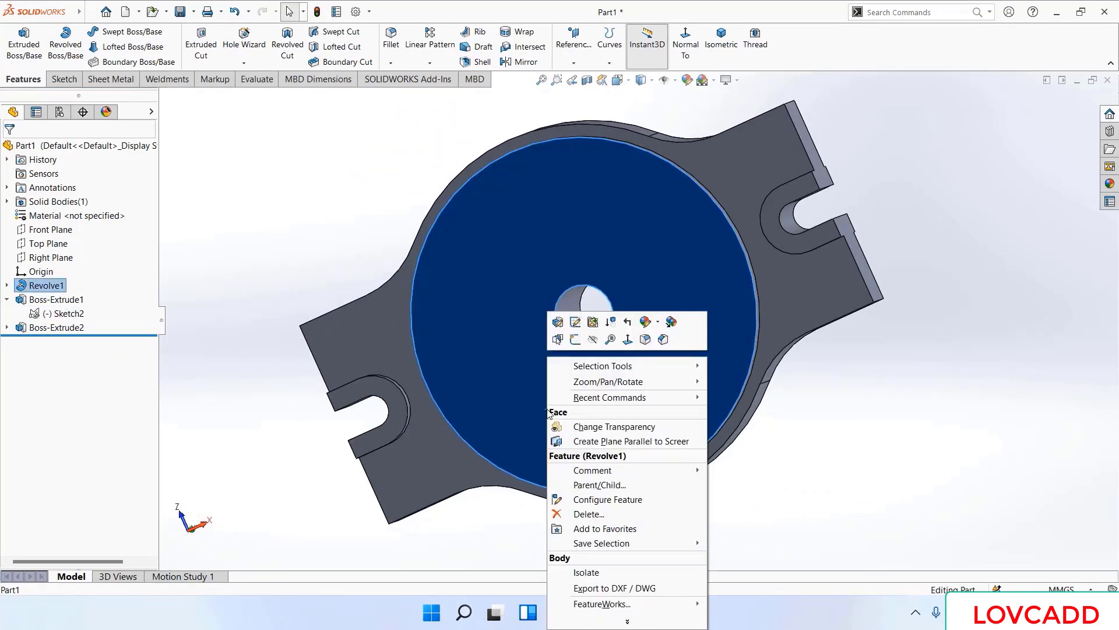
pyautogui.click(577, 338)
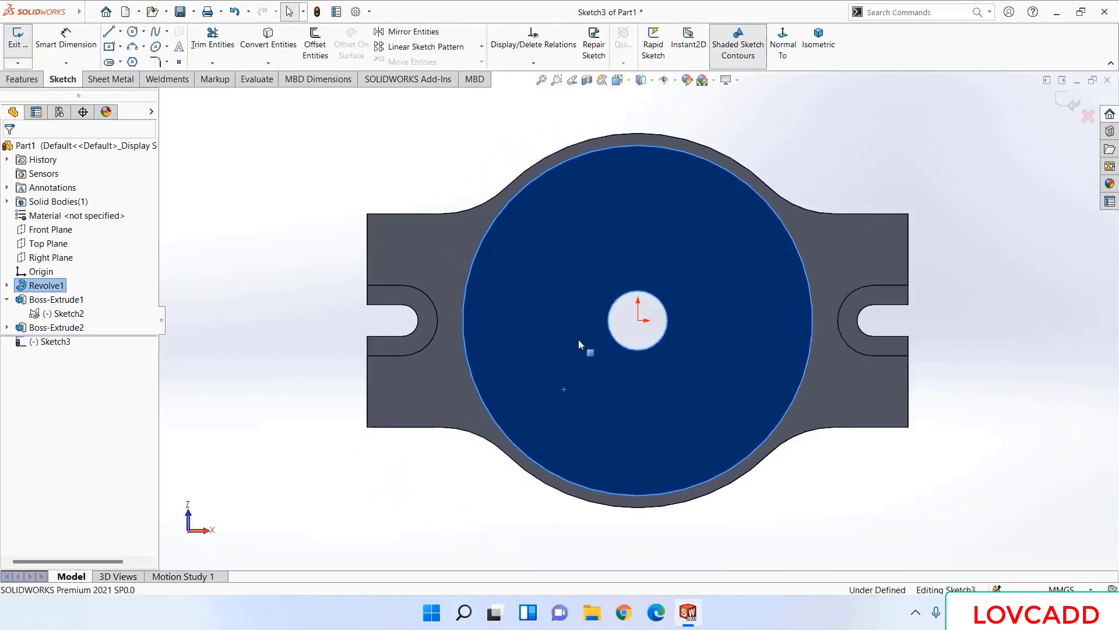
# - Draw a centre rectangle from the origin out to the right slot
pyautogui.click(120, 46)
pyautogui.click(129, 77)
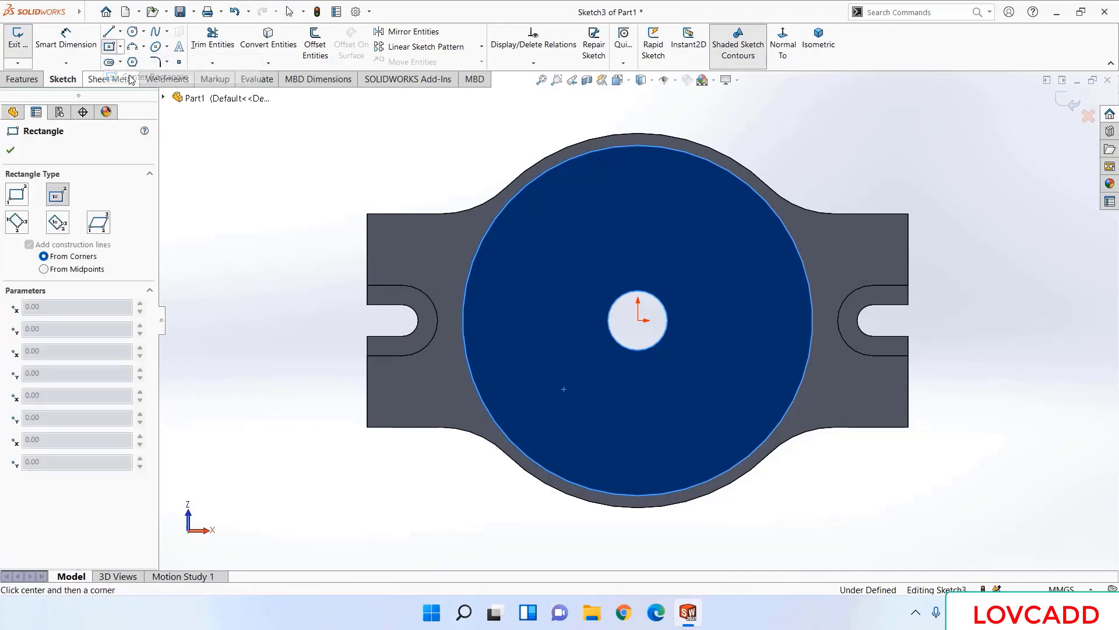
pyautogui.click(638, 320)
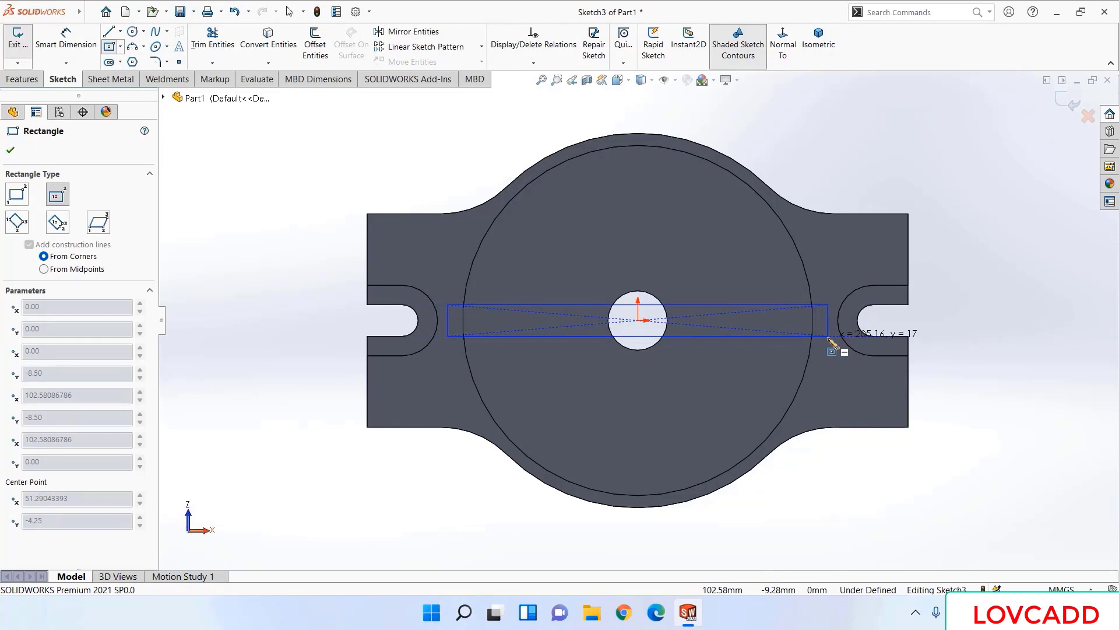
pyautogui.click(828, 337)
pyautogui.rightClick(829, 336)
pyautogui.click(861, 347)
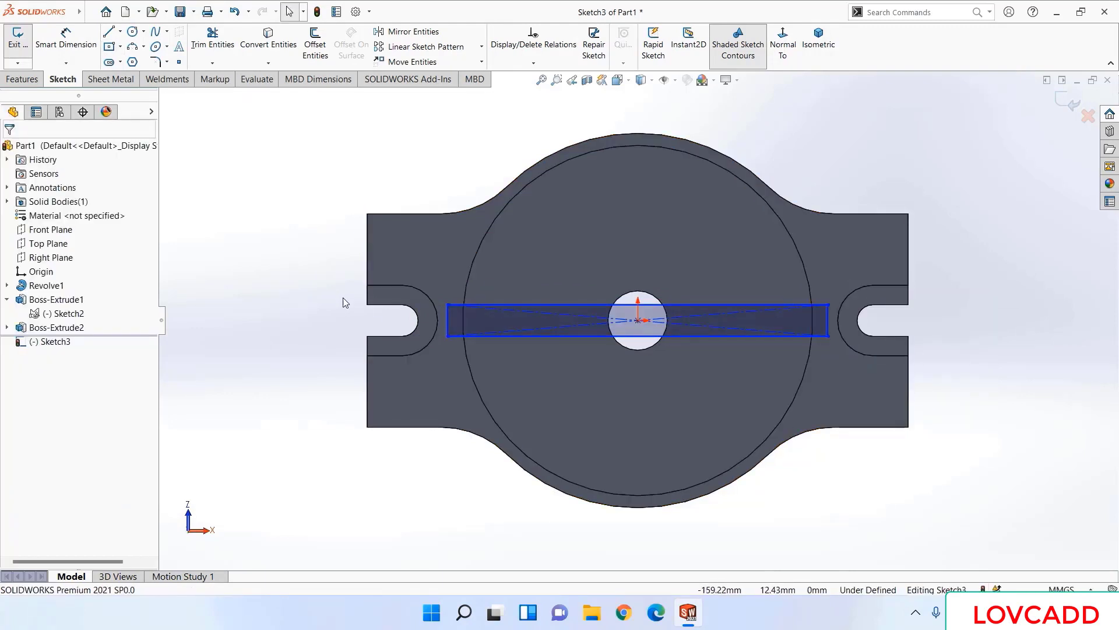
# - Cut the rectangle 6 mm deep into the part as Cut-Extrude1
pyautogui.click(22, 79)
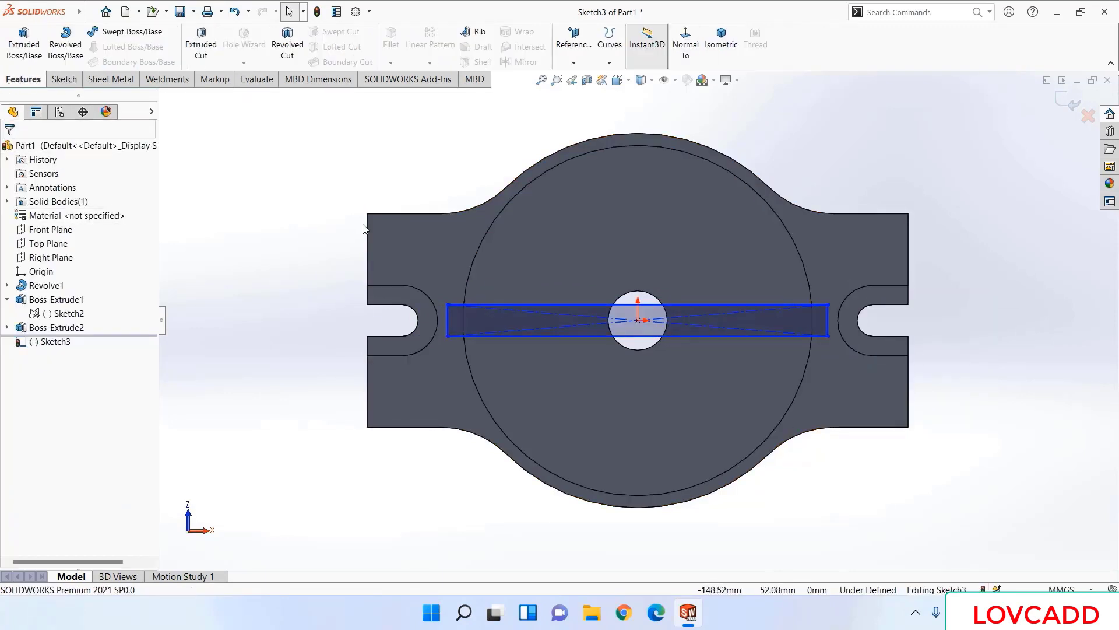
pyautogui.click(200, 52)
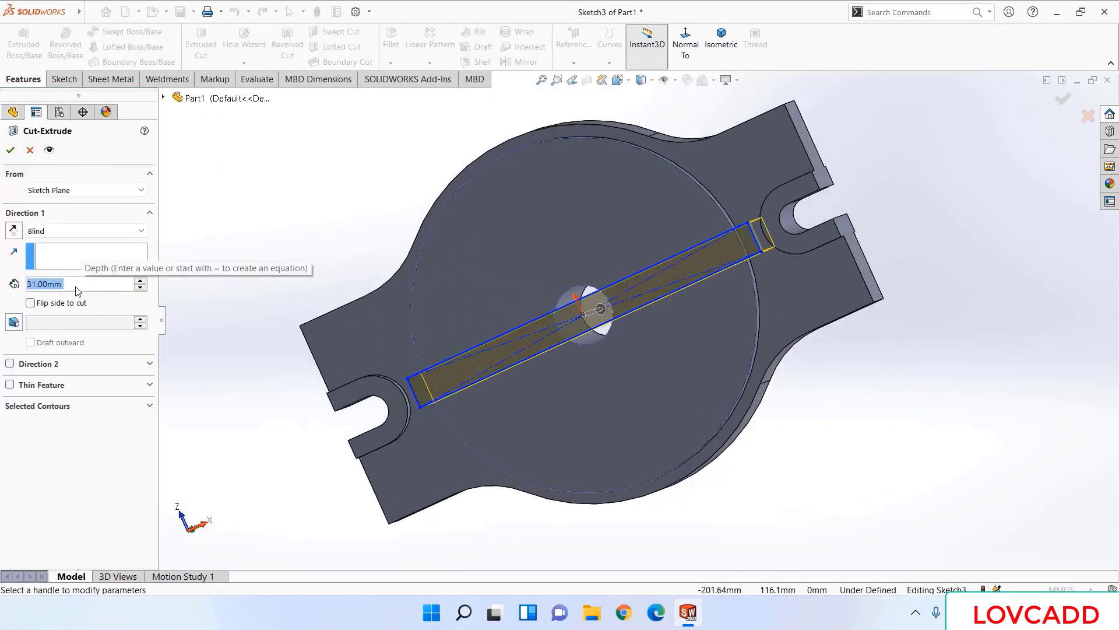
pyautogui.write('6')
pyautogui.press('Return')
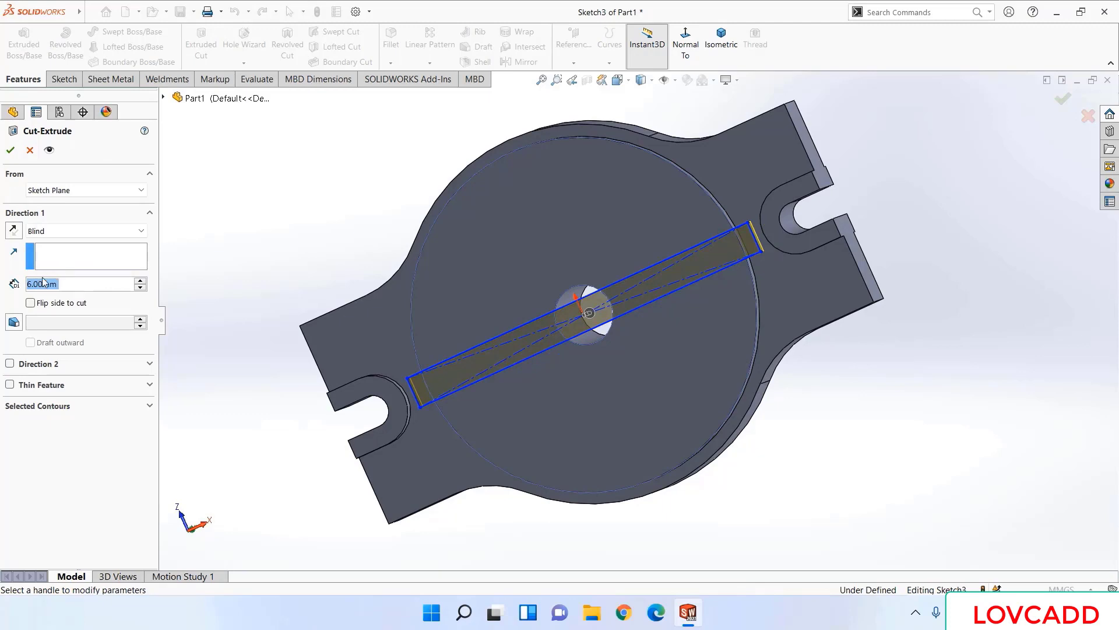
pyautogui.click(10, 150)
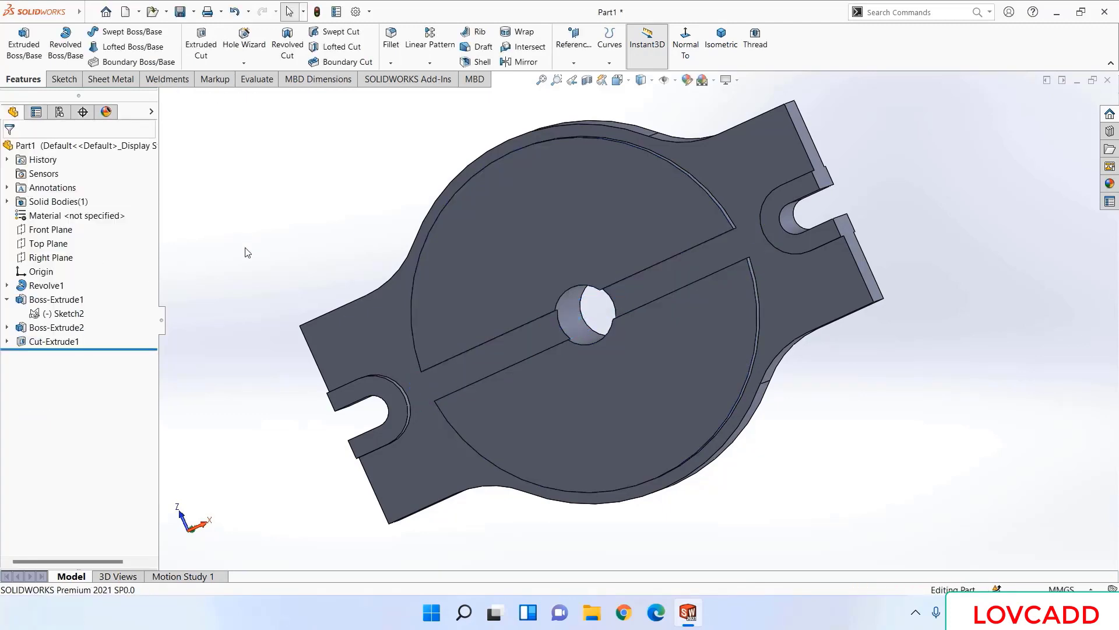
# - Start a new sketch on the revolved face of the part
pyautogui.moveTo(260, 276); pyautogui.dragTo(466, 274, button='middle')
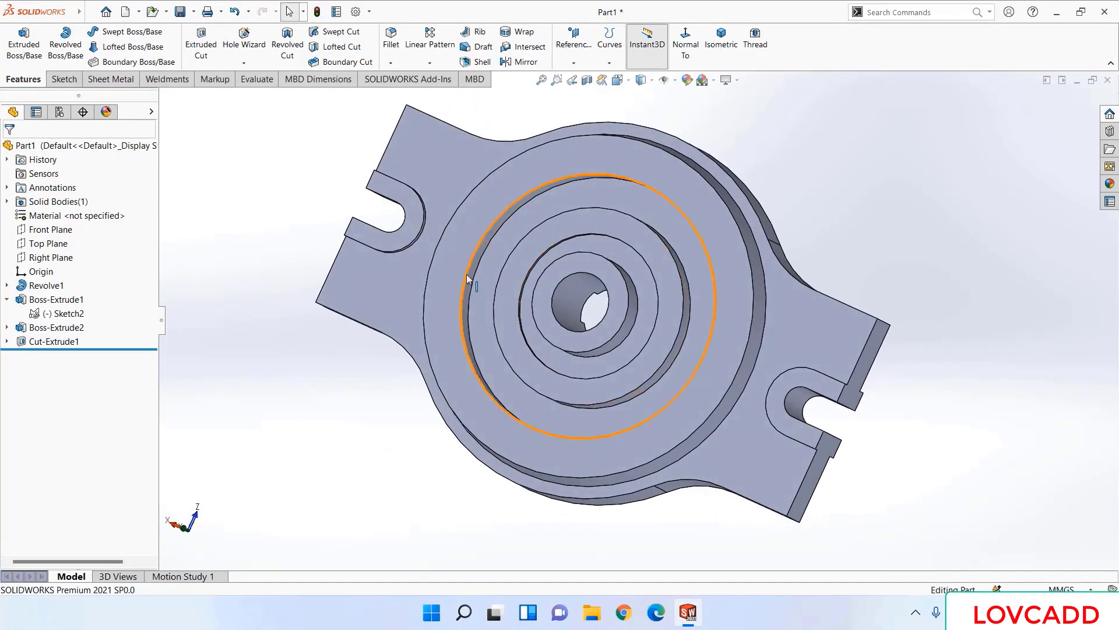
pyautogui.click(503, 248)
pyautogui.rightClick(502, 248)
pyautogui.click(536, 232)
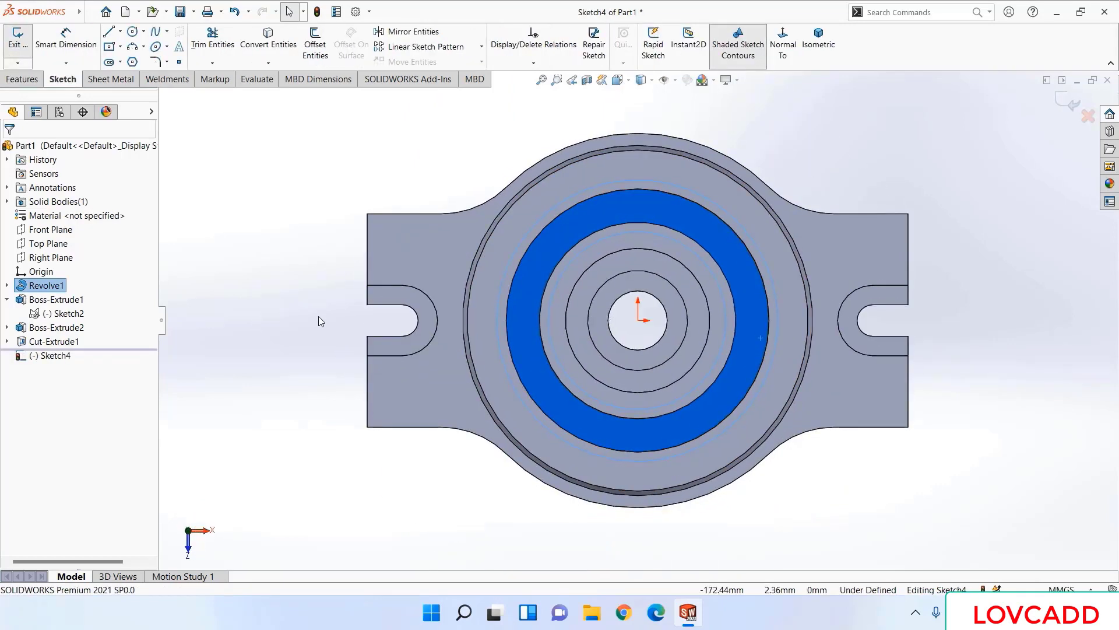
pyautogui.click(274, 280)
pyautogui.moveTo(268, 279); pyautogui.dragTo(313, 287, button='middle')
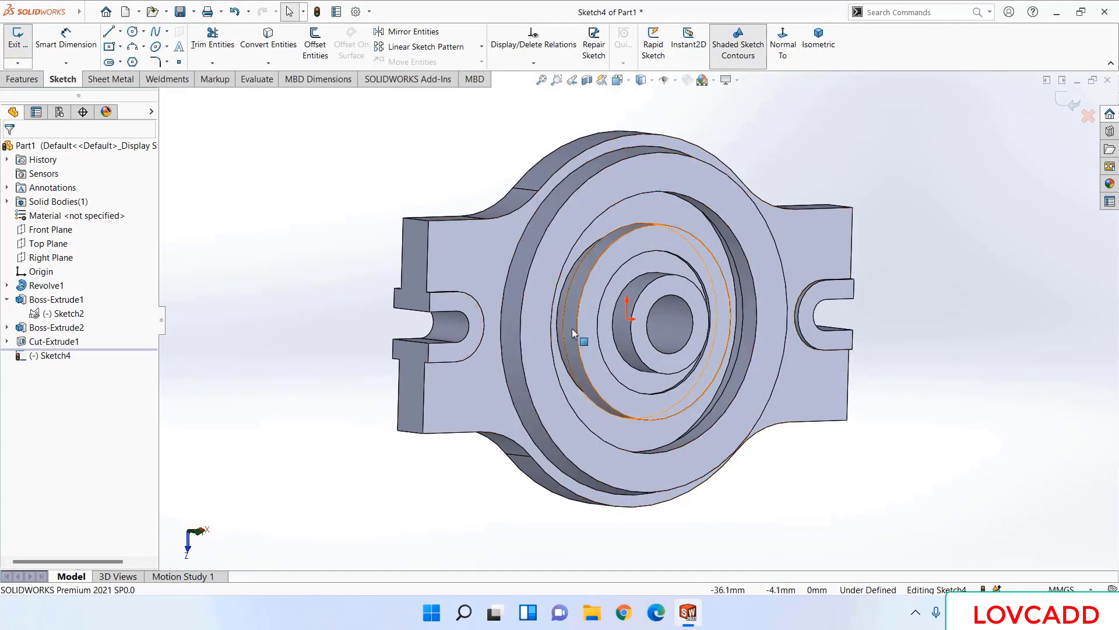
# - Convert the Ø96 and Ø152 circular edges into the sketch
pyautogui.click(557, 331)
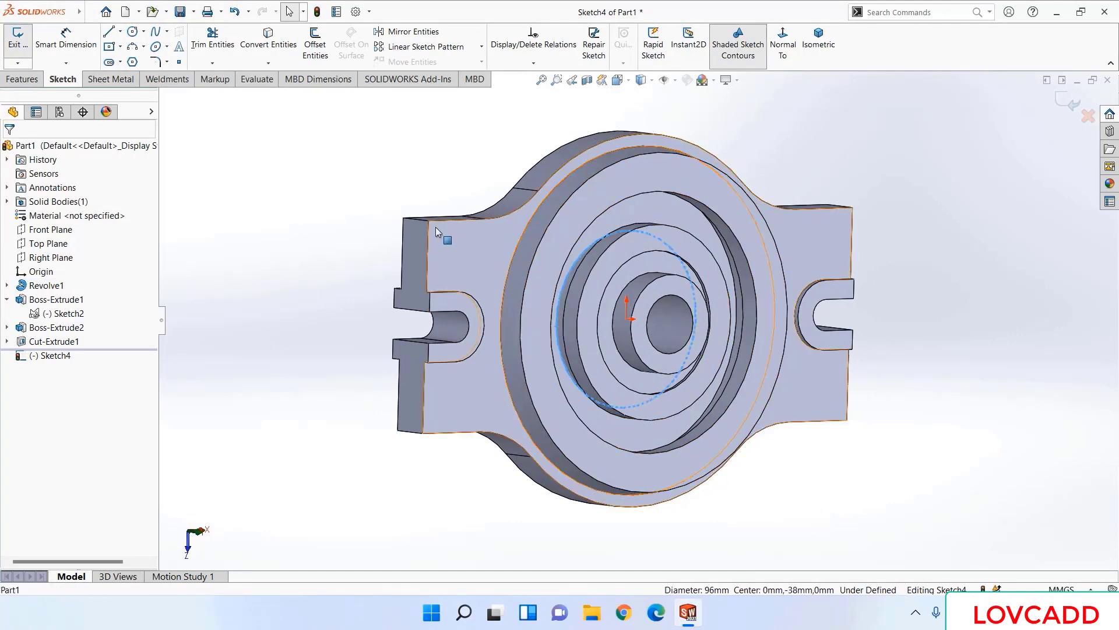
pyautogui.click(272, 54)
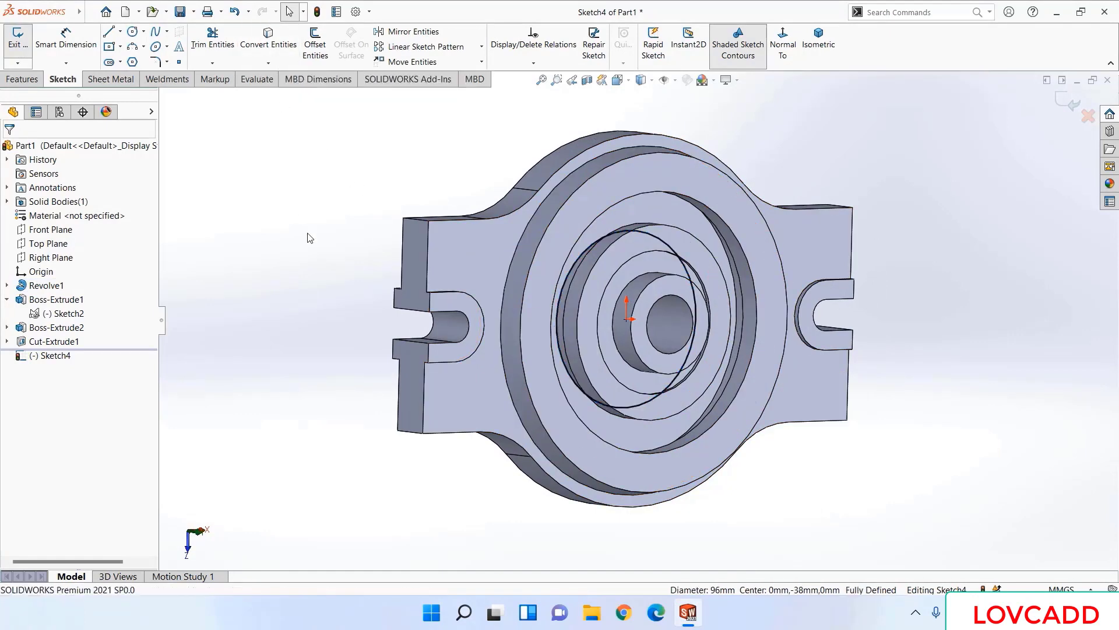
pyautogui.moveTo(307, 238)
pyautogui.mouseDown(button='middle')
pyautogui.moveTo(198, 248)
pyautogui.moveTo(220, 240)
pyautogui.moveTo(209, 218)
pyautogui.mouseUp(button='middle')
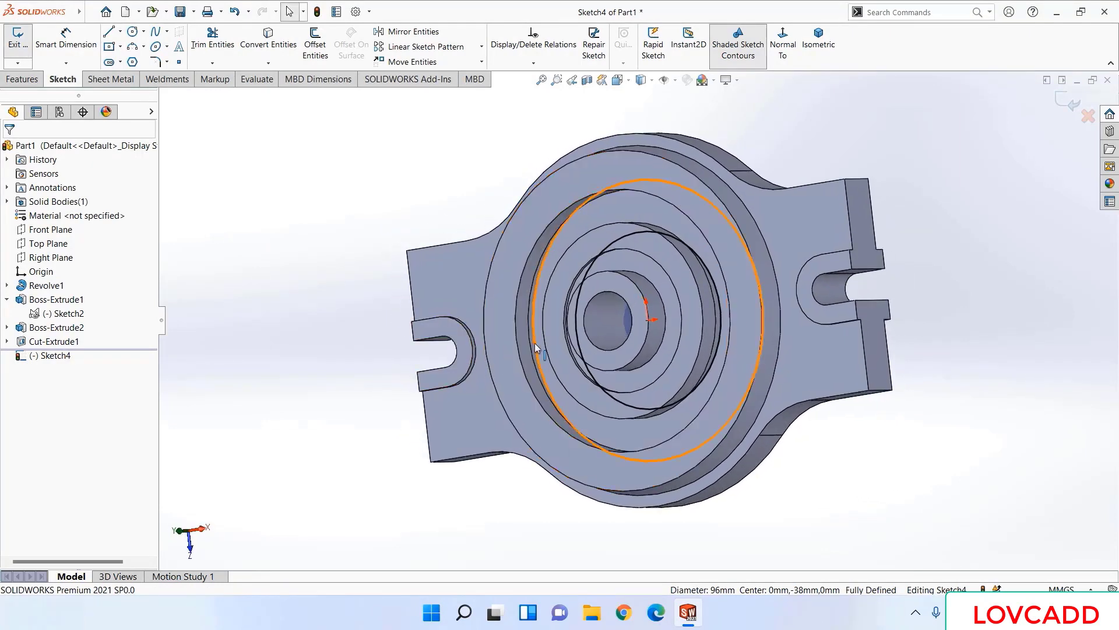
pyautogui.click(535, 346)
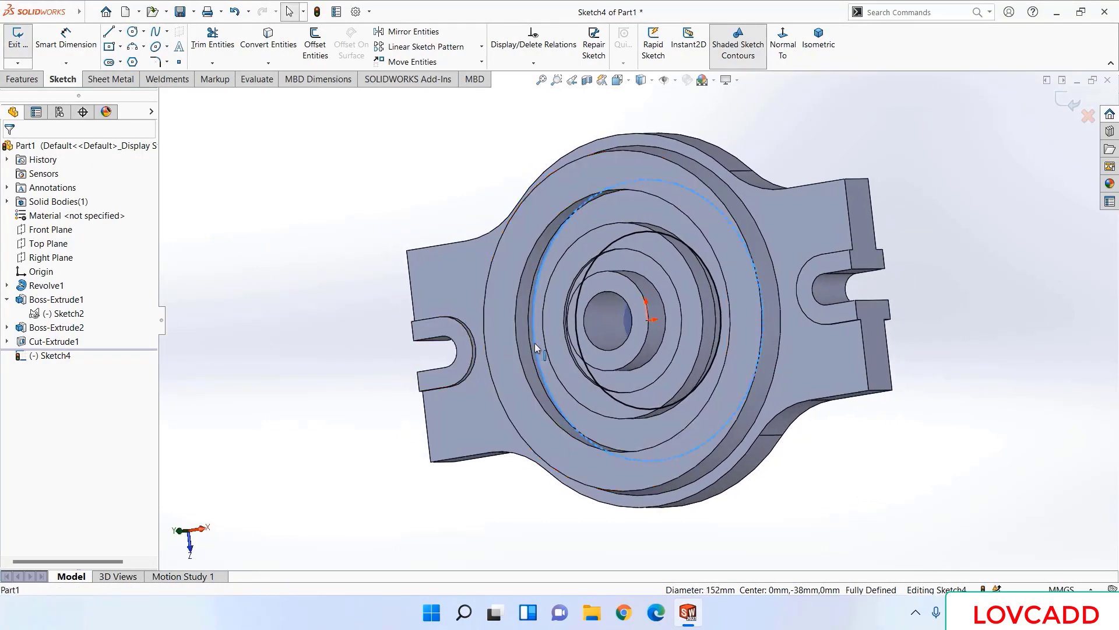
pyautogui.click(268, 36)
pyautogui.moveTo(248, 230); pyautogui.dragTo(298, 228, button='middle')
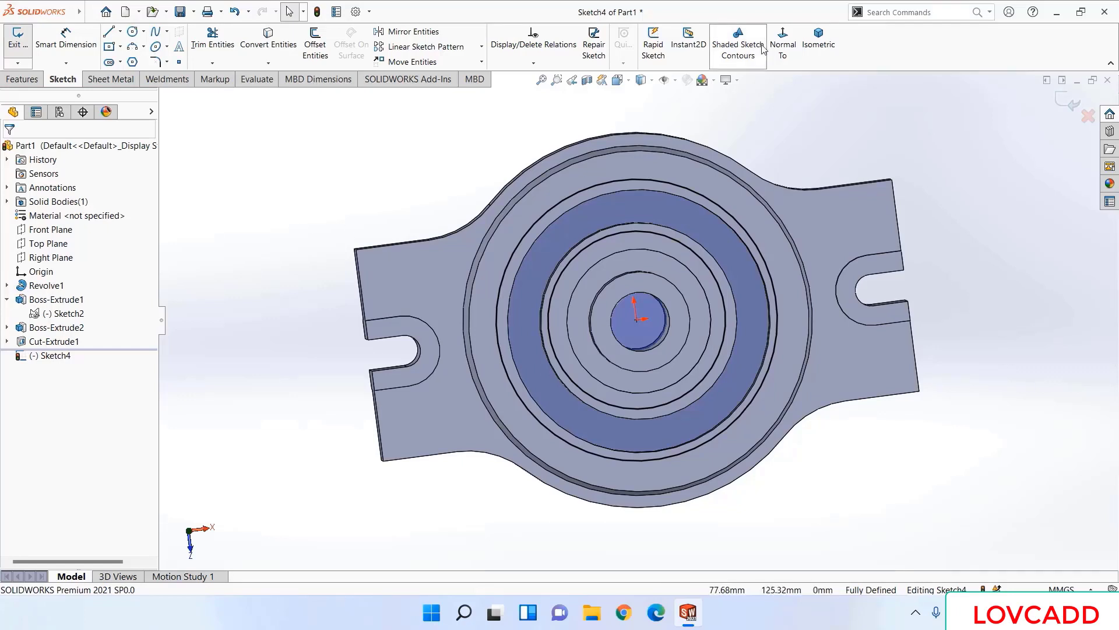
# - Draw a centre rectangle from the sketch origin, viewed normal to the plane
pyautogui.click(783, 42)
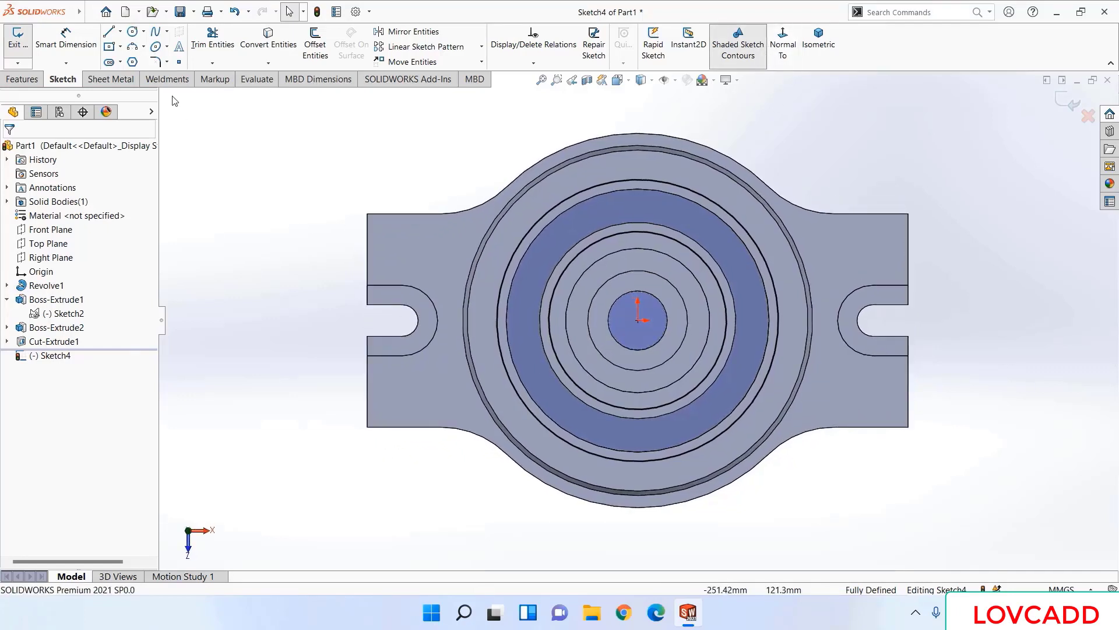
pyautogui.click(109, 47)
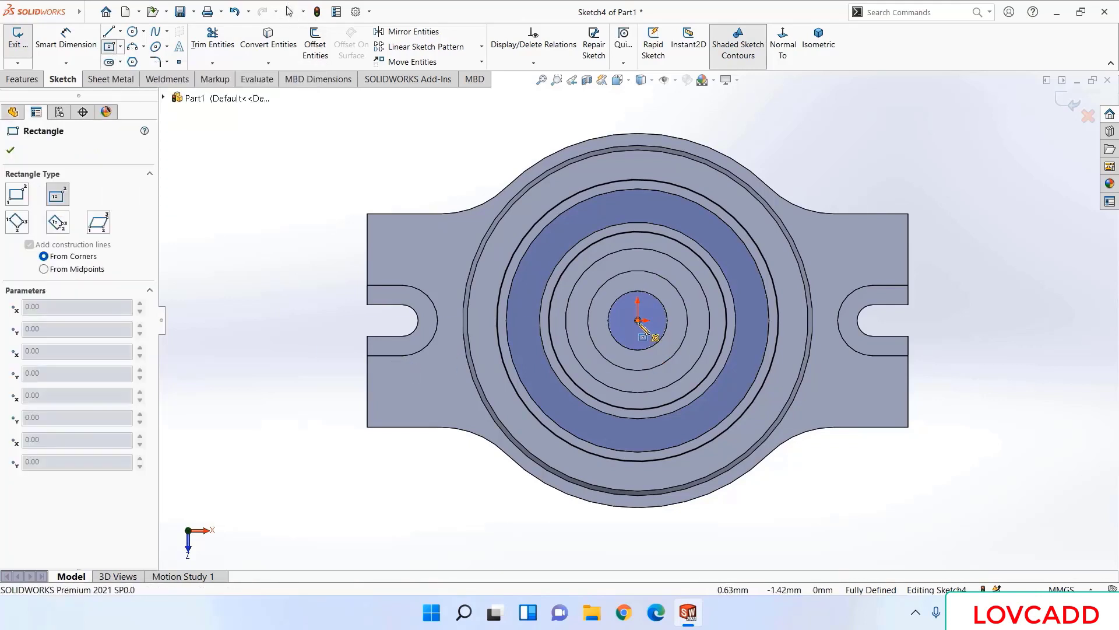
pyautogui.click(638, 320)
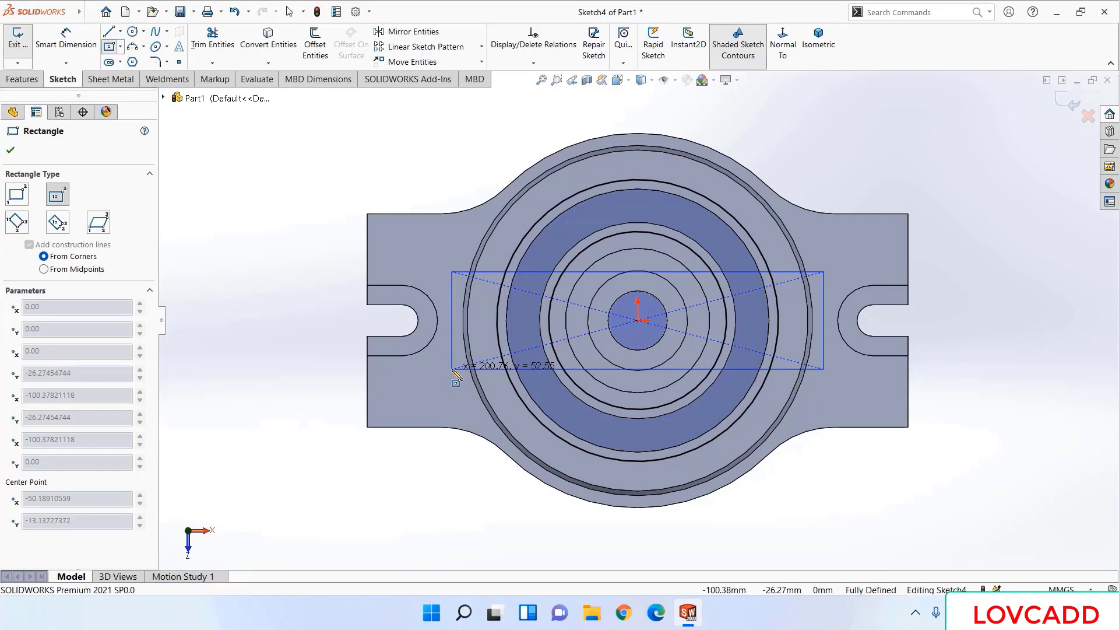
pyautogui.click(453, 369)
pyautogui.rightClick(455, 372)
pyautogui.click(464, 379)
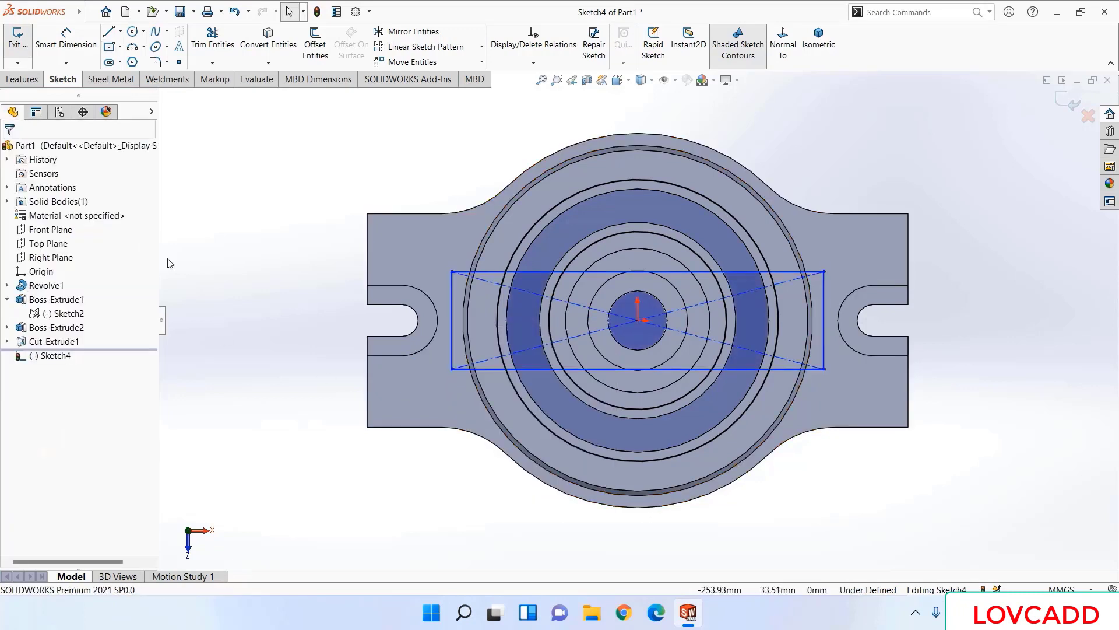
# - Dimension the rectangle's height to 32 mm
pyautogui.press('d')
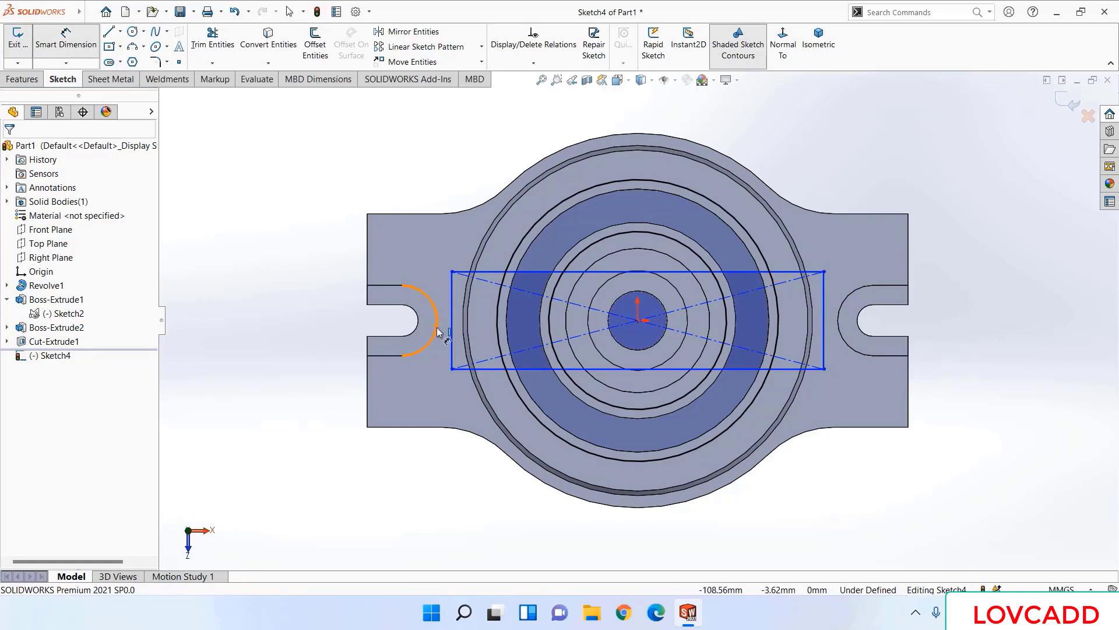
pyautogui.click(453, 332)
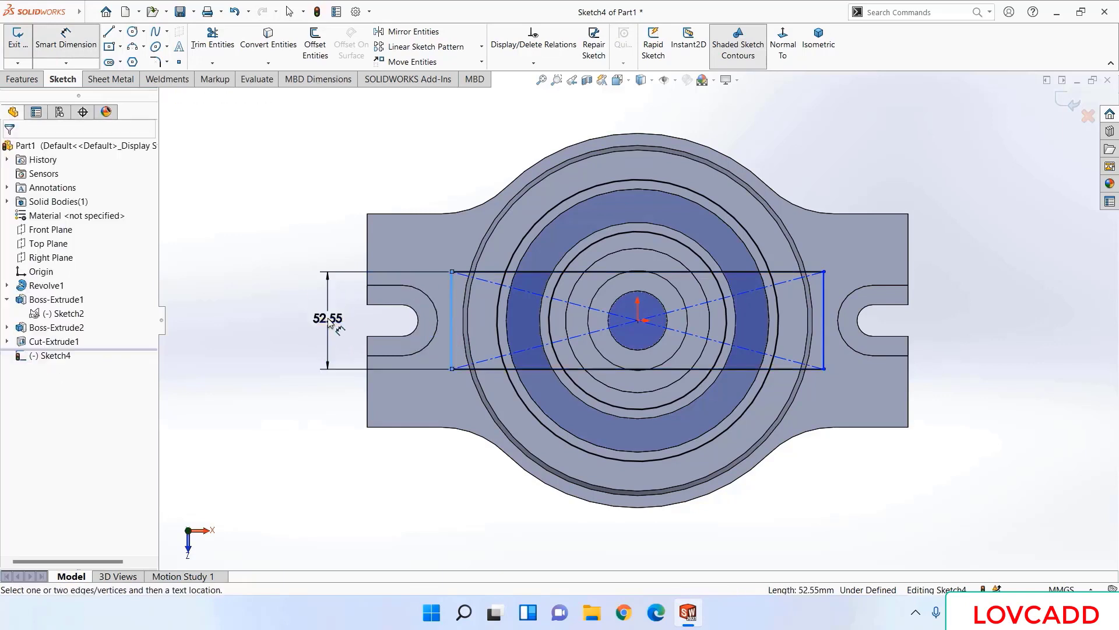
pyautogui.click(328, 322)
pyautogui.write('32')
pyautogui.press('Return')
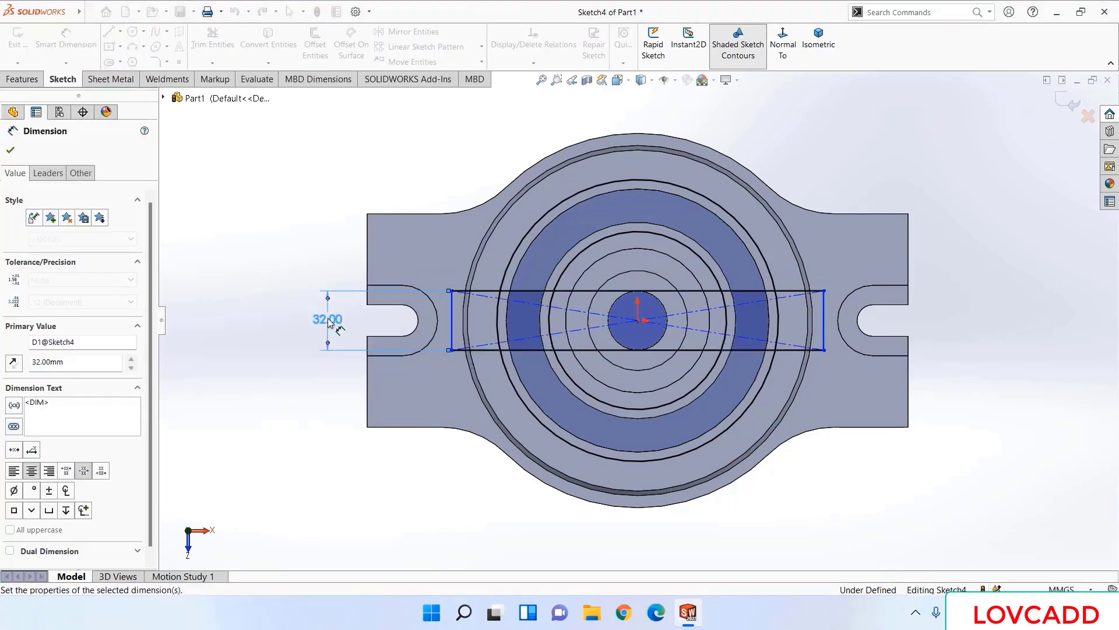
pyautogui.click(11, 151)
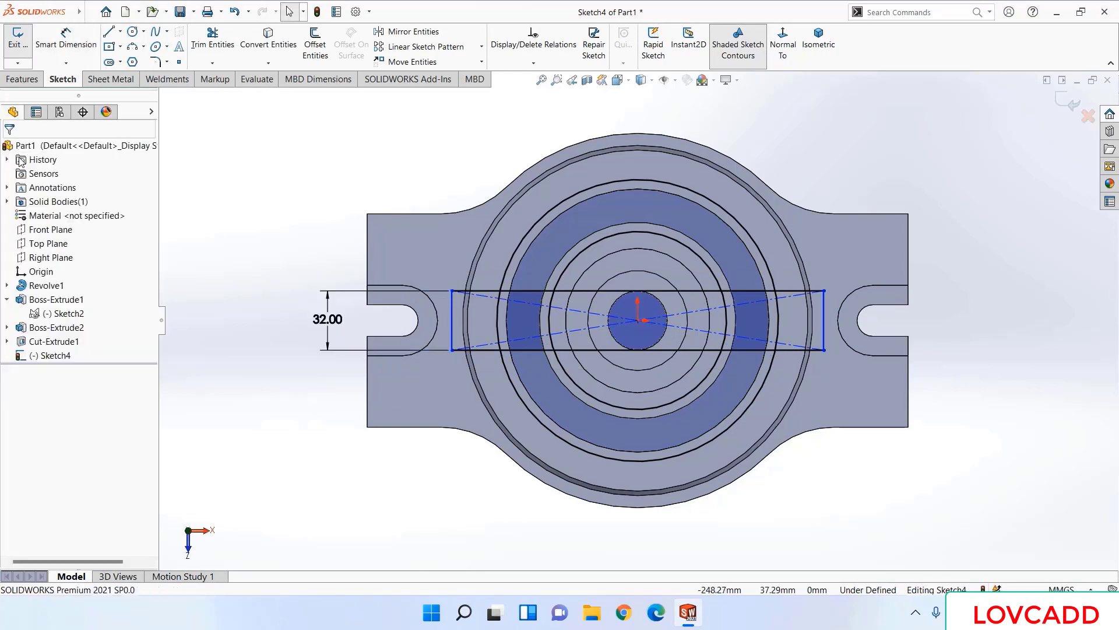
# - Power-trim the rectangle, arcs and construction lines, leaving one curved patch on the left
pyautogui.press('t')
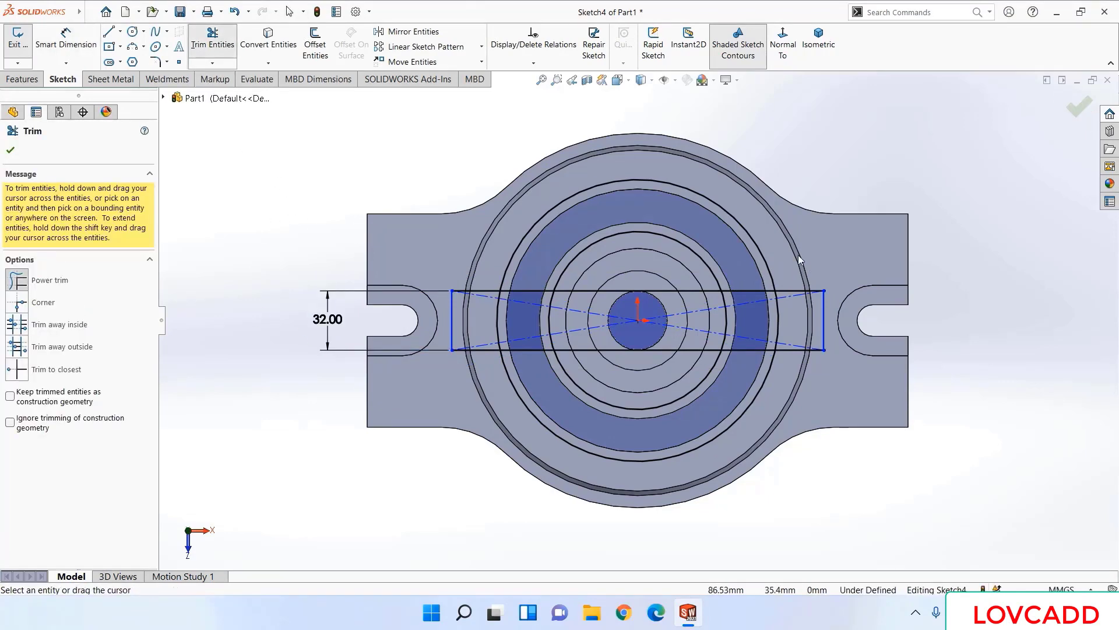
pyautogui.moveTo(781, 240)
pyautogui.mouseDown()
pyautogui.moveTo(702, 275)
pyautogui.moveTo(706, 330)
pyautogui.moveTo(678, 372)
pyautogui.moveTo(797, 371)
pyautogui.moveTo(837, 327)
pyautogui.moveTo(768, 331)
pyautogui.moveTo(686, 362)
pyautogui.mouseUp()
pyautogui.moveTo(758, 359)
pyautogui.mouseDown()
pyautogui.moveTo(752, 278)
pyautogui.moveTo(778, 272)
pyautogui.moveTo(801, 289)
pyautogui.moveTo(808, 360)
pyautogui.mouseUp()
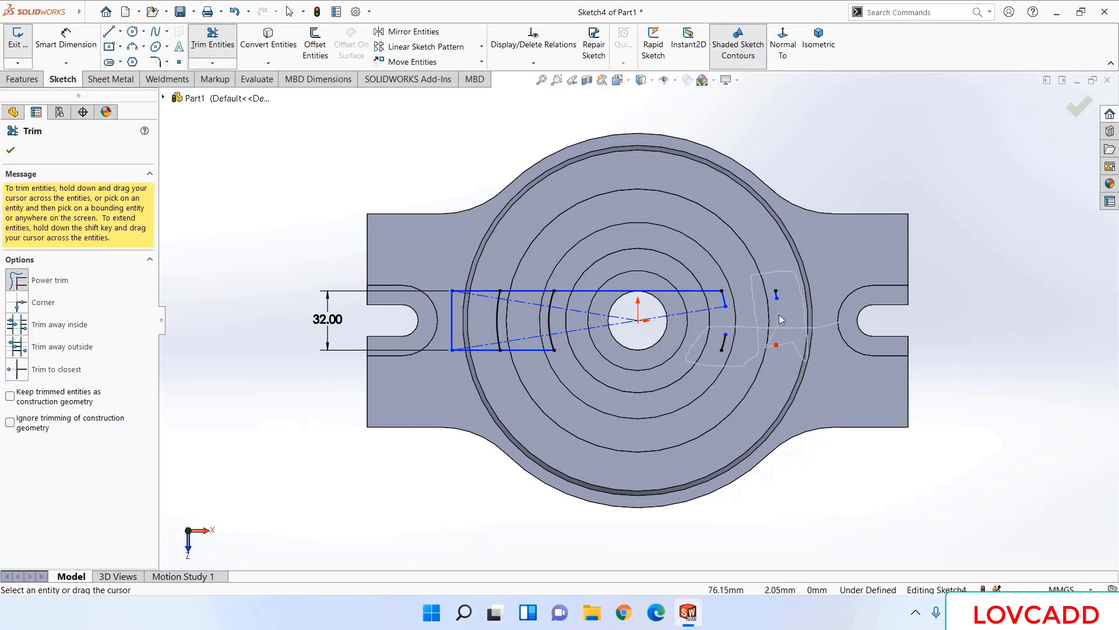
pyautogui.moveTo(723, 307)
pyautogui.mouseDown()
pyautogui.moveTo(727, 350)
pyautogui.moveTo(705, 283)
pyautogui.moveTo(604, 309)
pyautogui.moveTo(612, 345)
pyautogui.mouseUp()
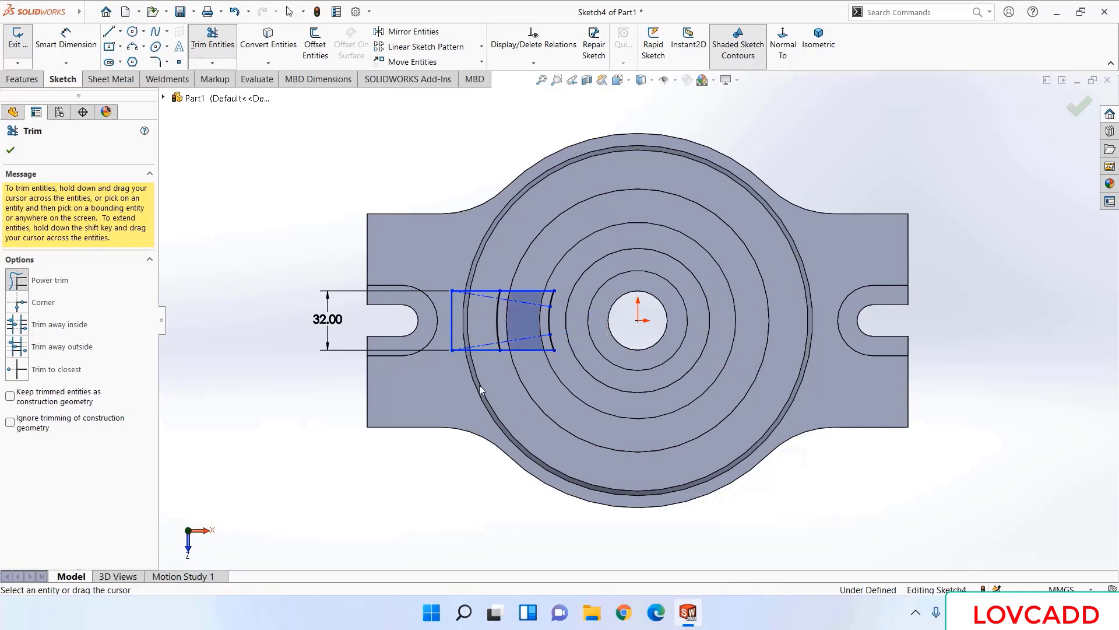
pyautogui.moveTo(479, 385)
pyautogui.mouseDown()
pyautogui.moveTo(468, 246)
pyautogui.moveTo(464, 307)
pyautogui.moveTo(436, 321)
pyautogui.mouseUp()
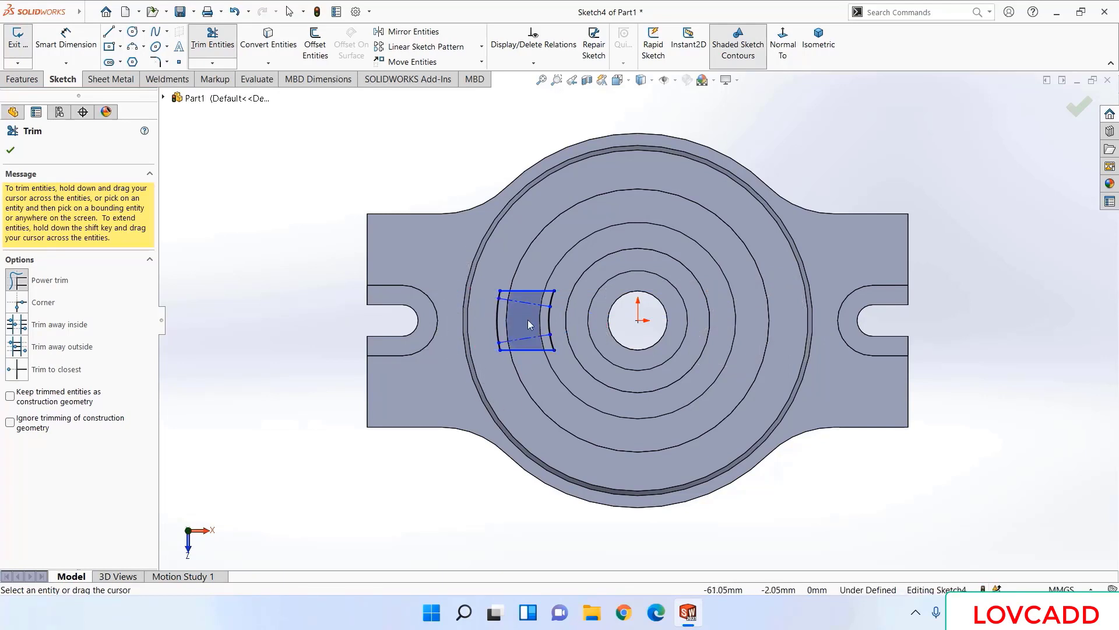
pyautogui.moveTo(530, 298); pyautogui.dragTo(530, 339)
# - Cut Sketch4's curved patch Through All as Cut-Extrude2, then return to isometric view
pyautogui.moveTo(317, 357); pyautogui.dragTo(315, 201, button='middle')
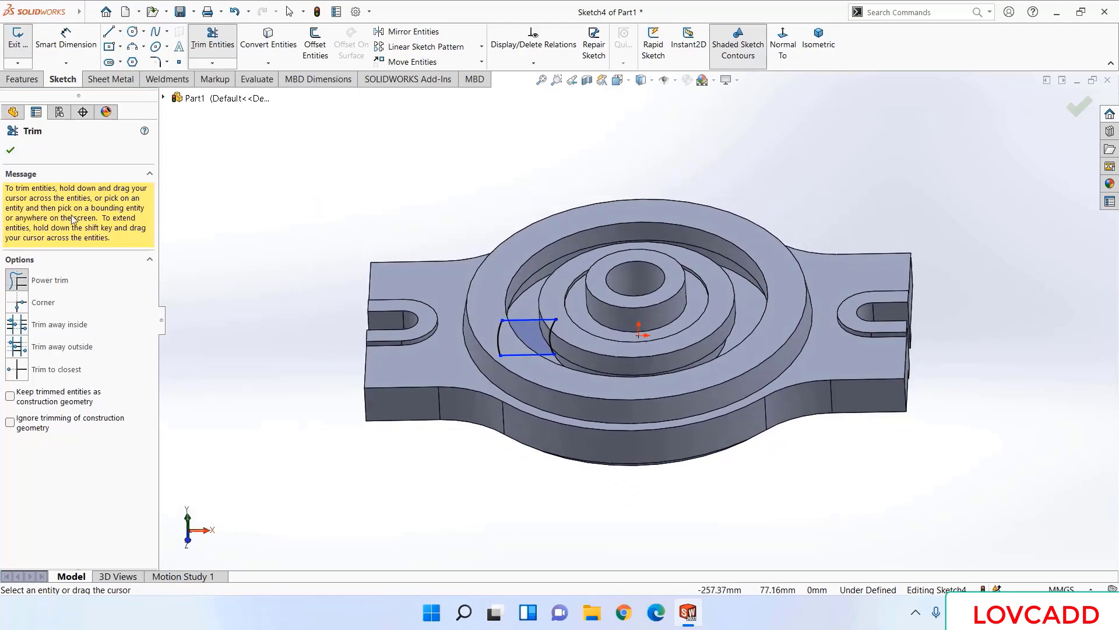
pyautogui.click(21, 78)
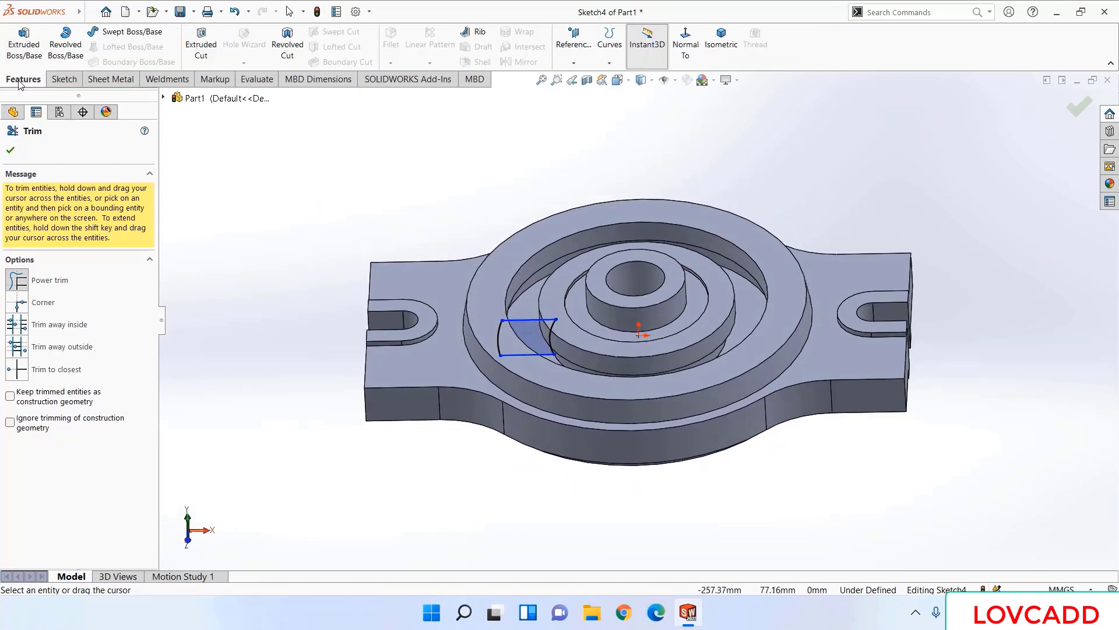
pyautogui.click(201, 44)
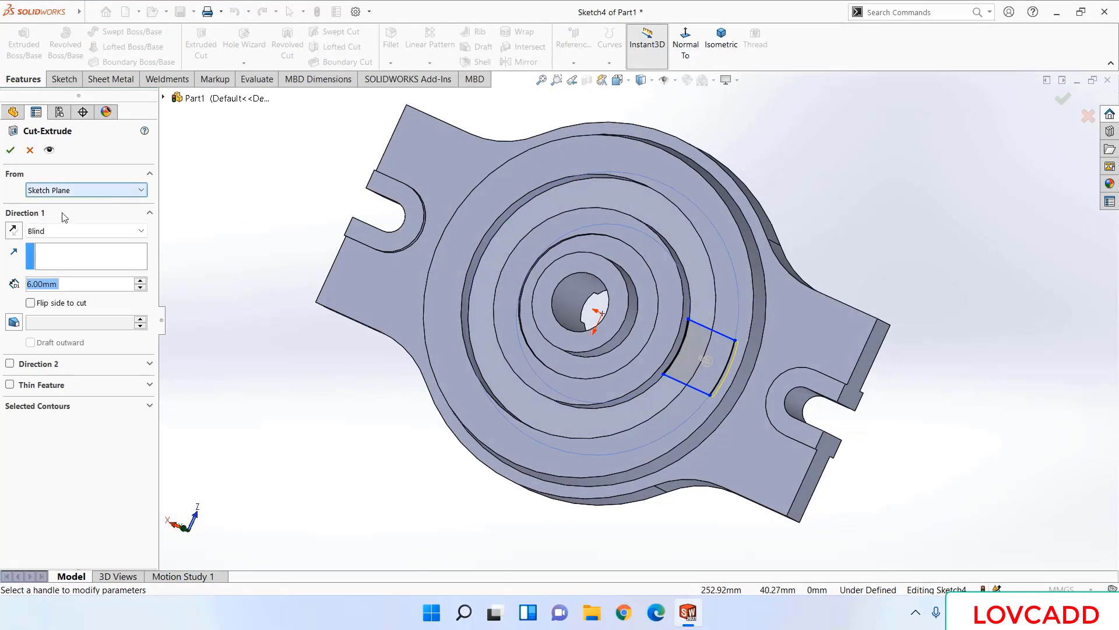
pyautogui.click(57, 231)
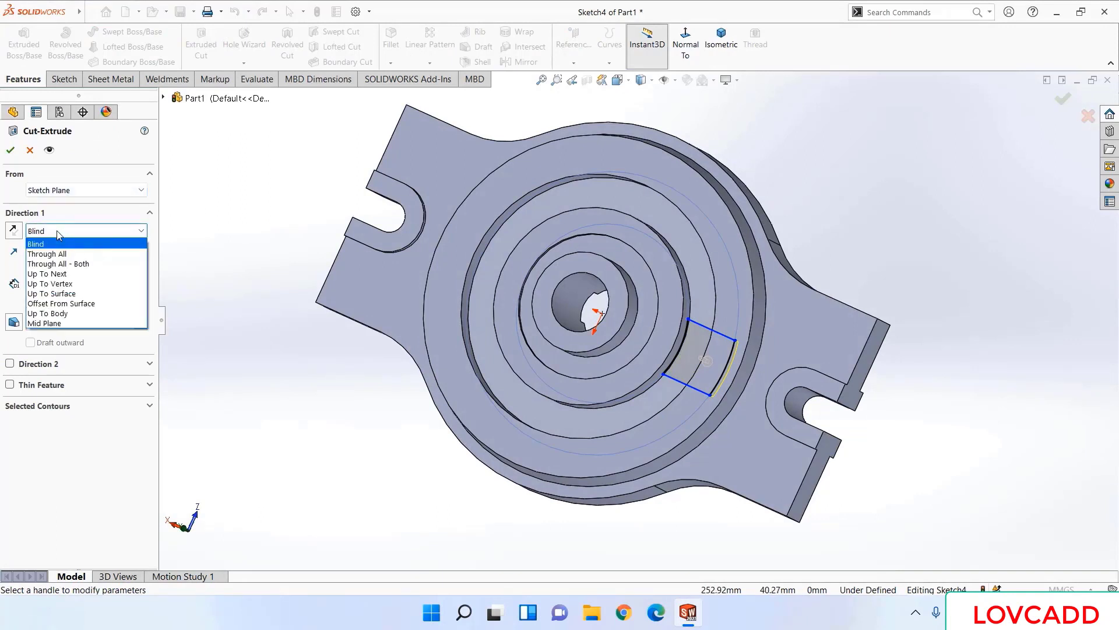
pyautogui.click(57, 254)
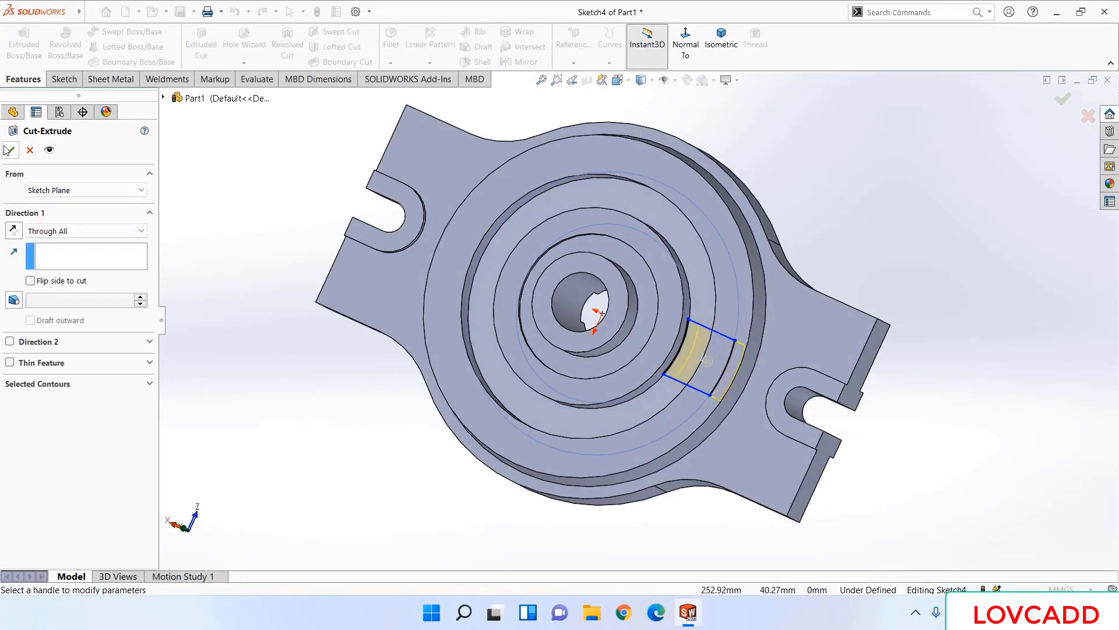
pyautogui.click(11, 150)
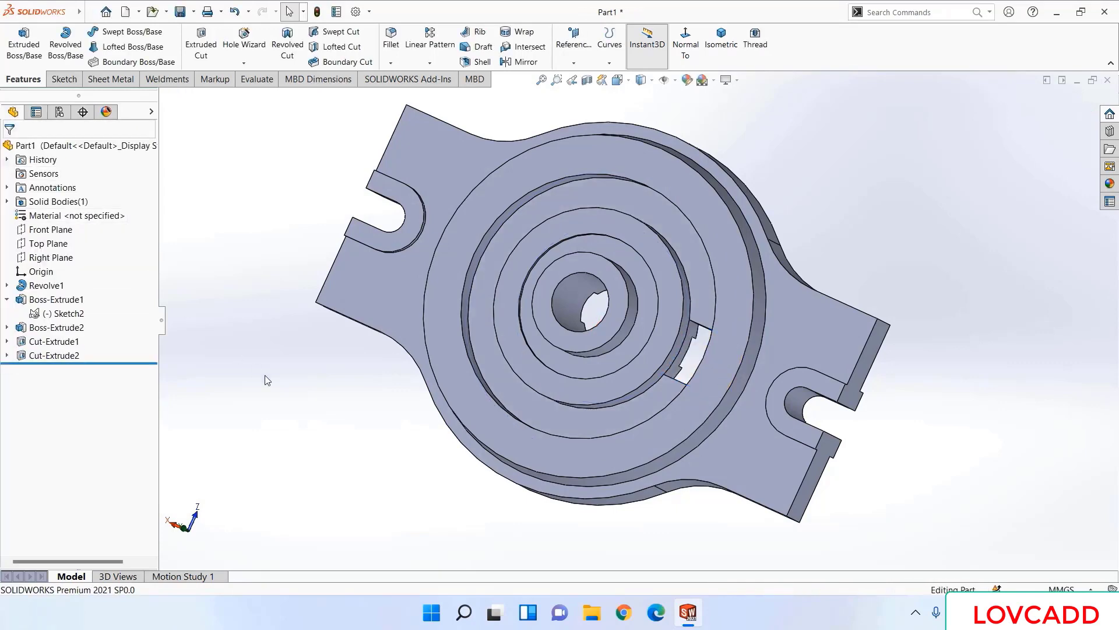
pyautogui.moveTo(315, 426); pyautogui.dragTo(371, 286, button='middle')
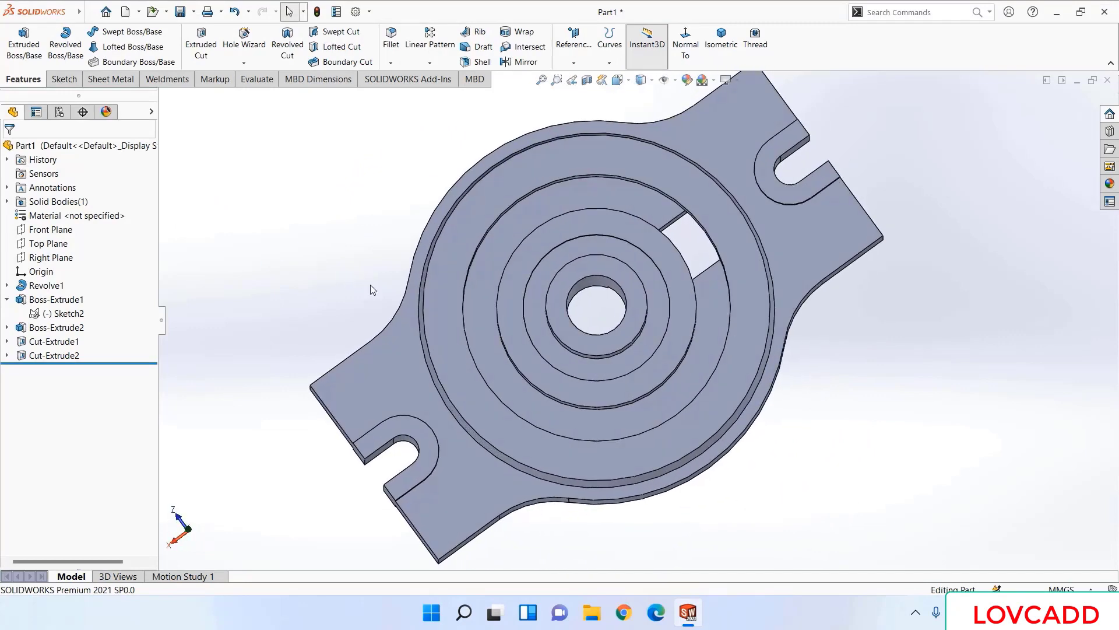
pyautogui.click(721, 40)
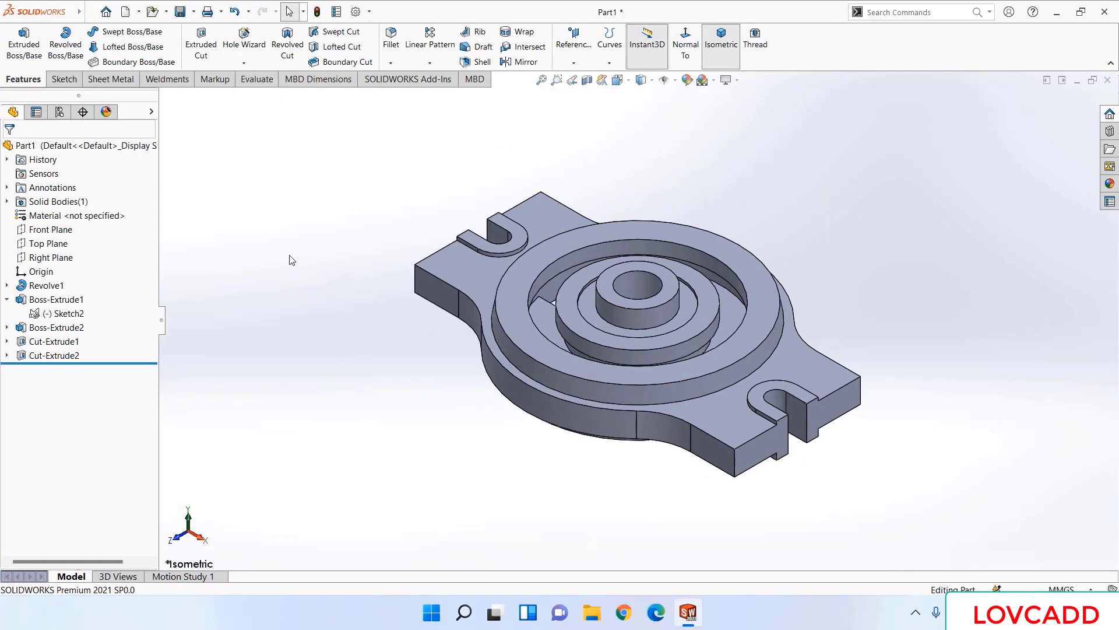
# - Apply Malleable Cast Iron from the Iron materials, then bring up Save As
pyautogui.rightClick(52, 220)
pyautogui.click(75, 225)
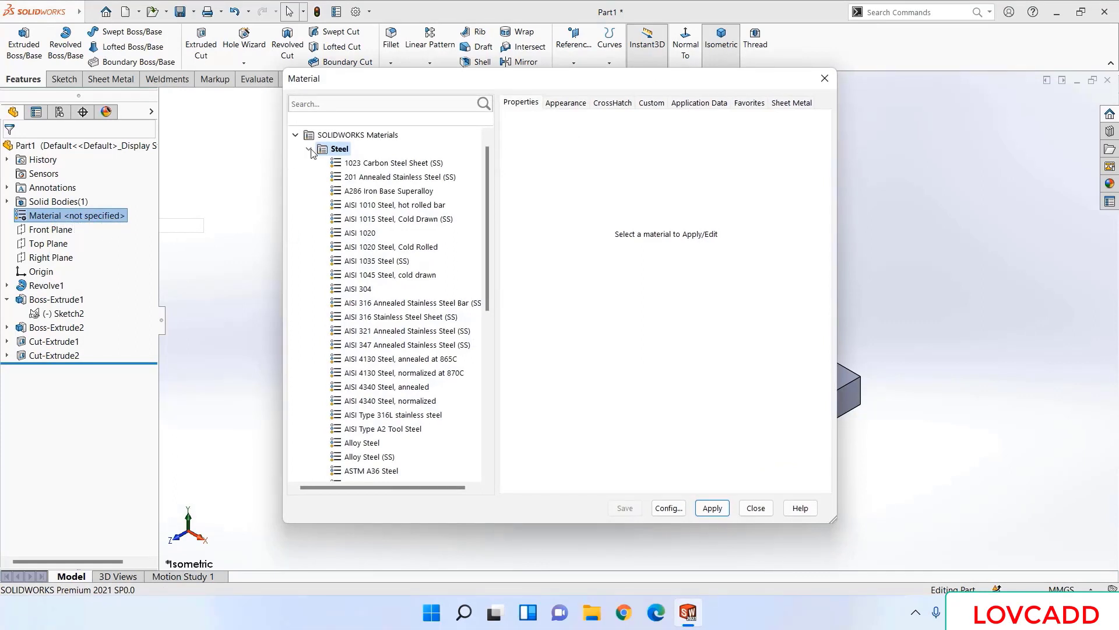
pyautogui.click(310, 149)
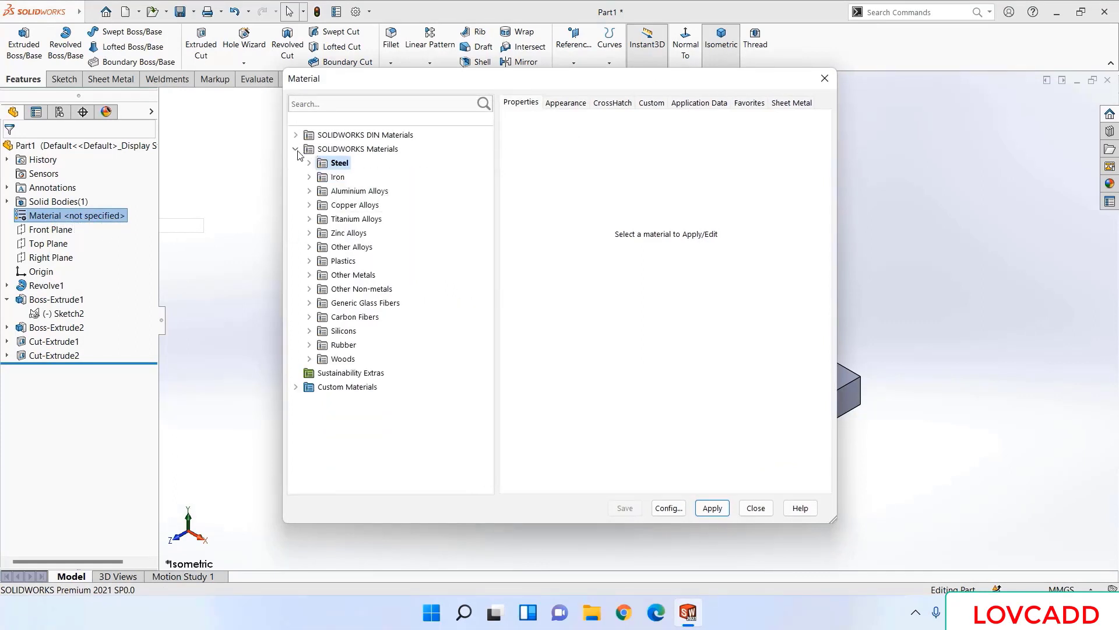
pyautogui.click(310, 177)
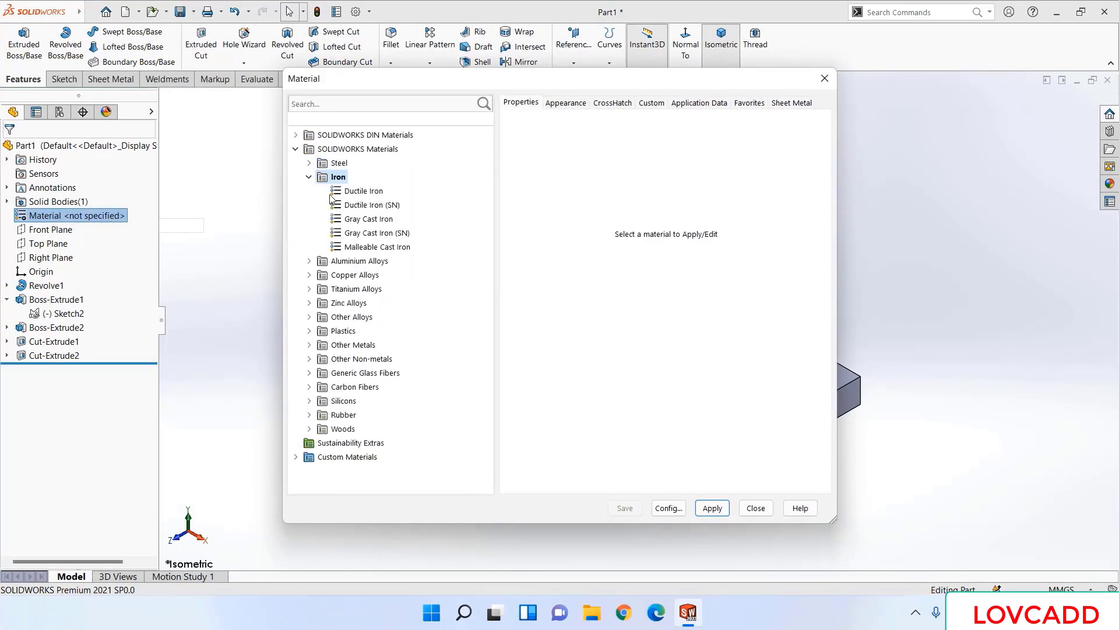
pyautogui.click(350, 247)
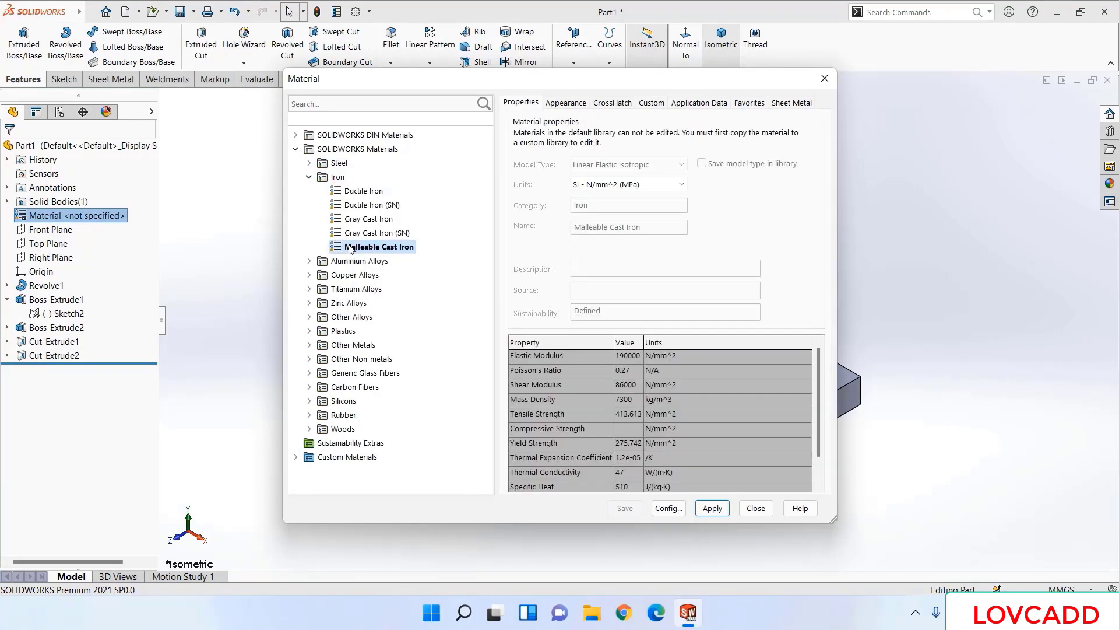
pyautogui.click(711, 508)
pyautogui.click(757, 508)
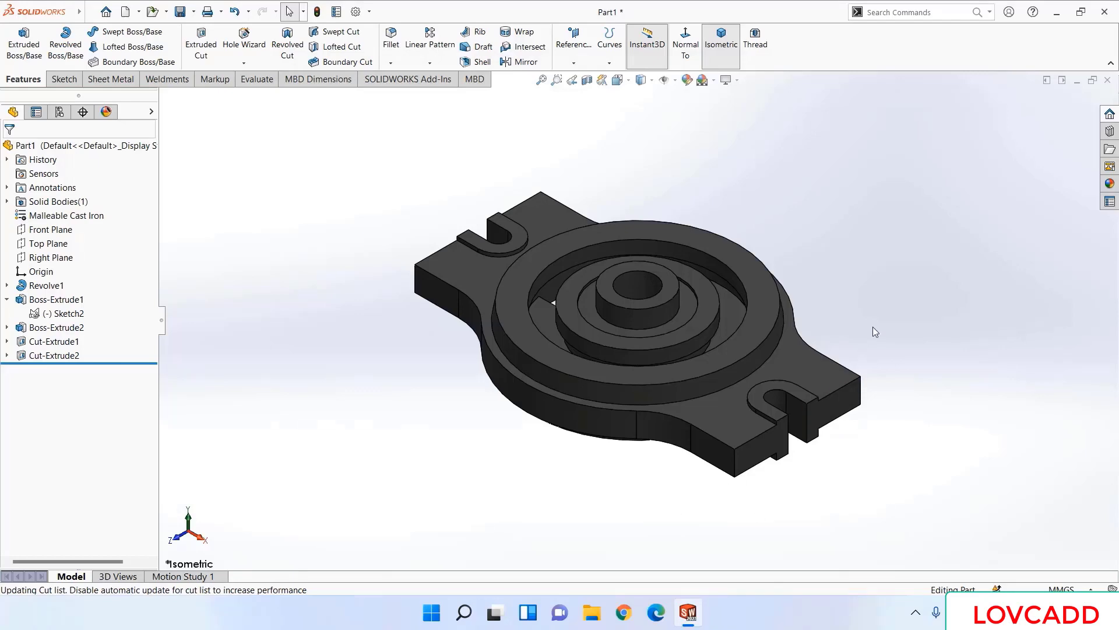
pyautogui.click(193, 12)
pyautogui.click(213, 44)
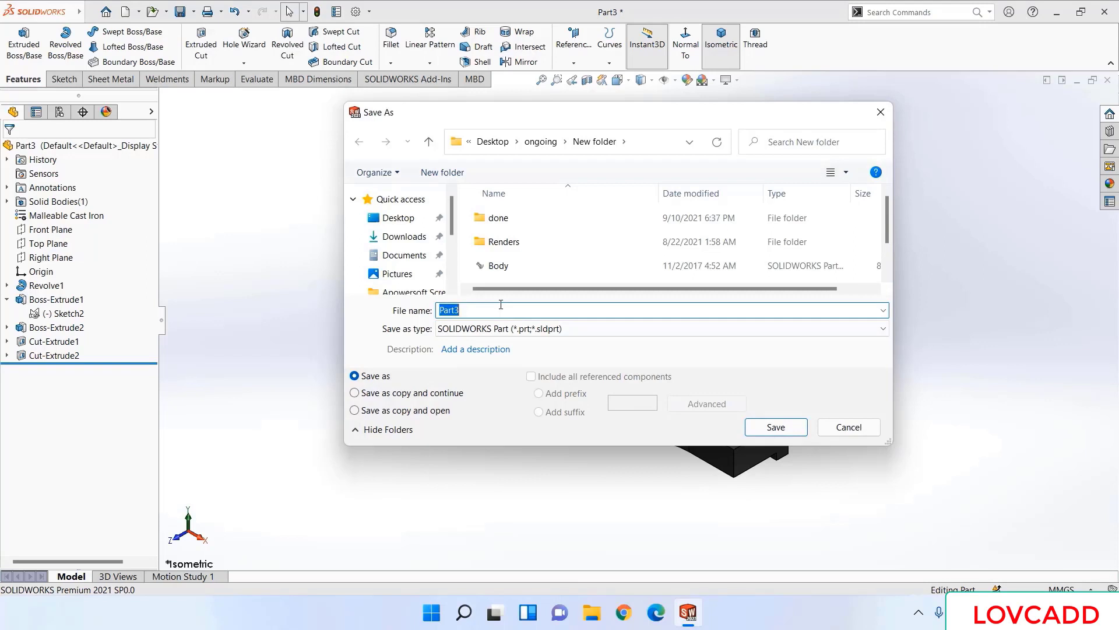
# - Save the part as 'swivel base' in the New folder
pyautogui.write('swiv')
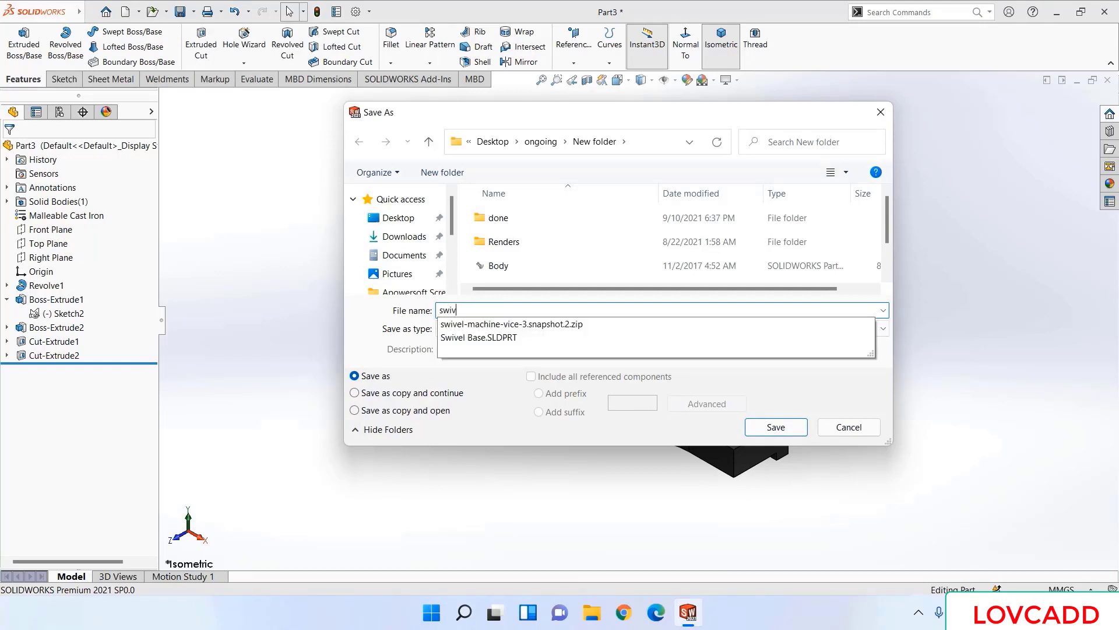
pyautogui.write('el base')
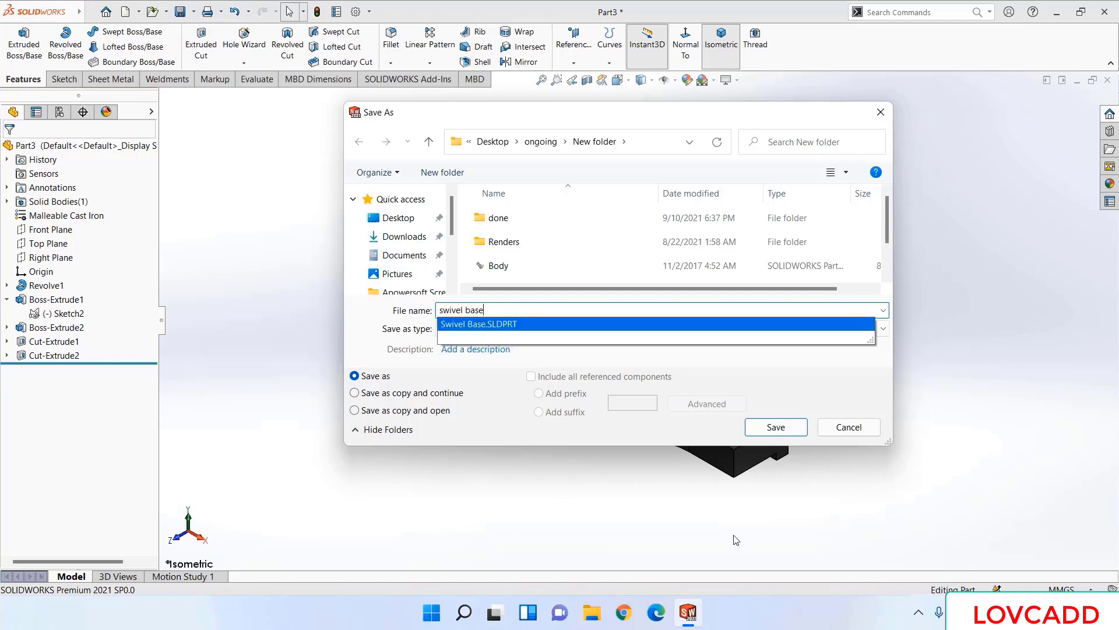
pyautogui.click(776, 427)
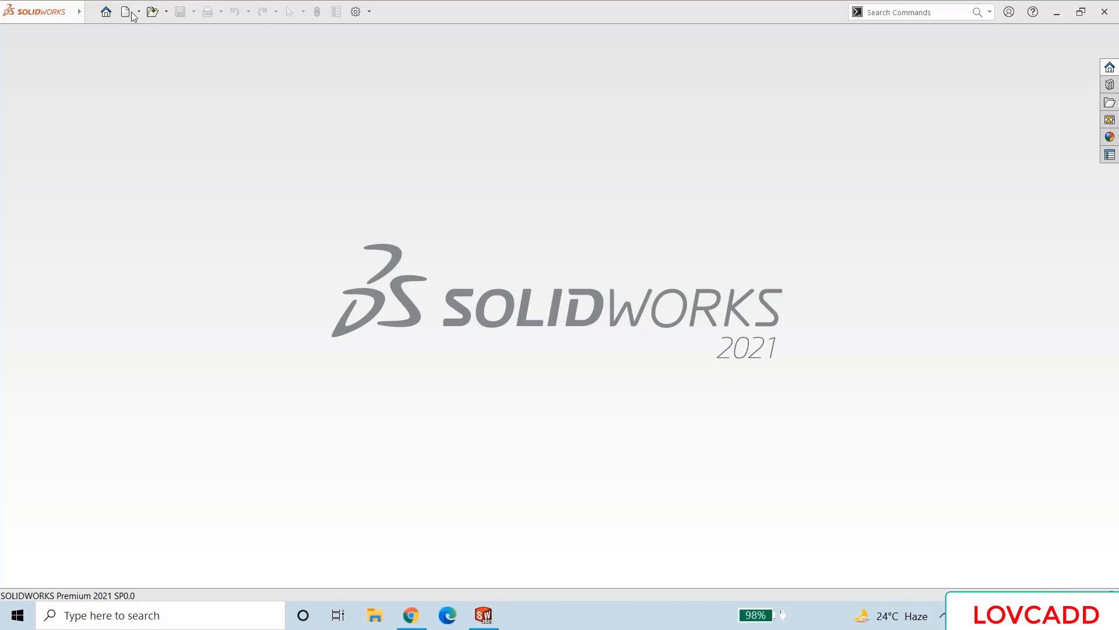
# - Create a new part document
pyautogui.click(127, 12)
pyautogui.click(244, 300)
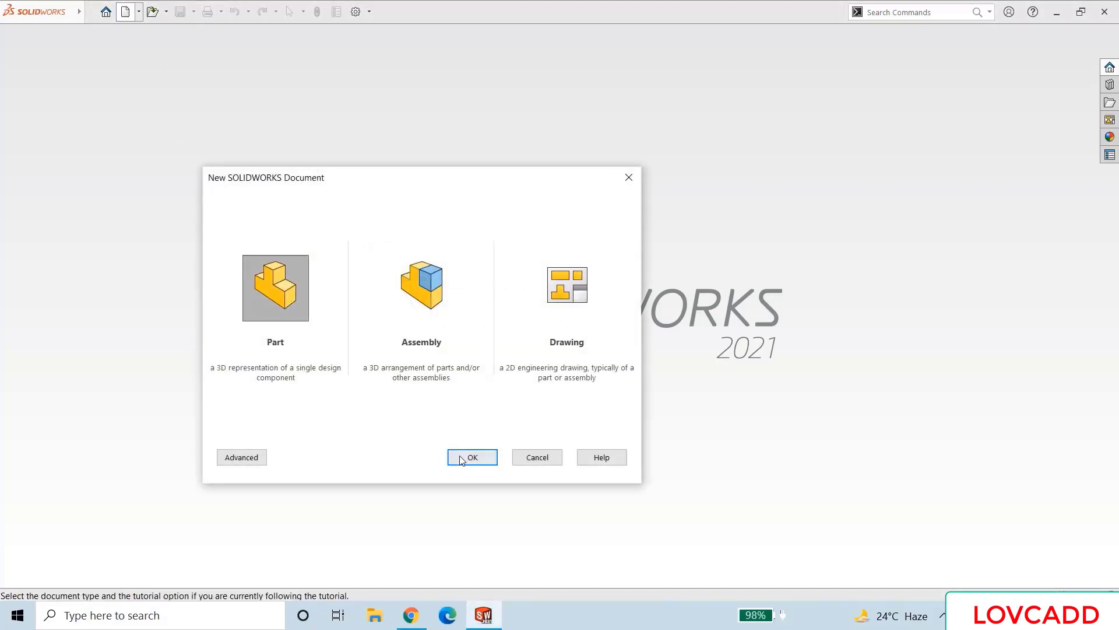
pyautogui.click(469, 458)
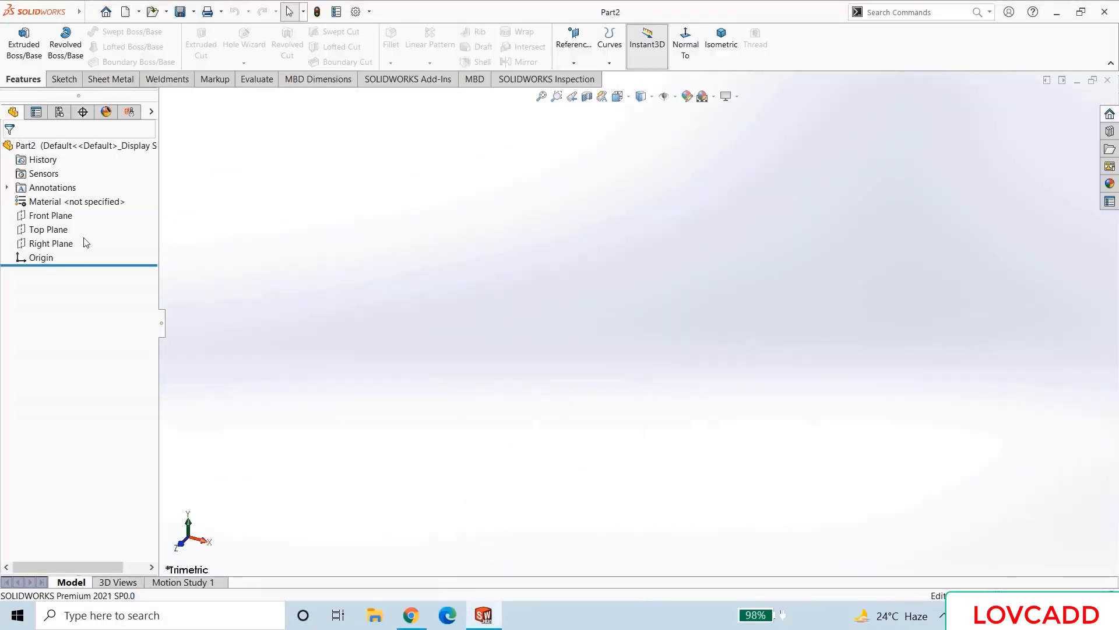
# - Assign AISI 1020 steel as Part2's material
pyautogui.rightClick(88, 202)
pyautogui.click(116, 207)
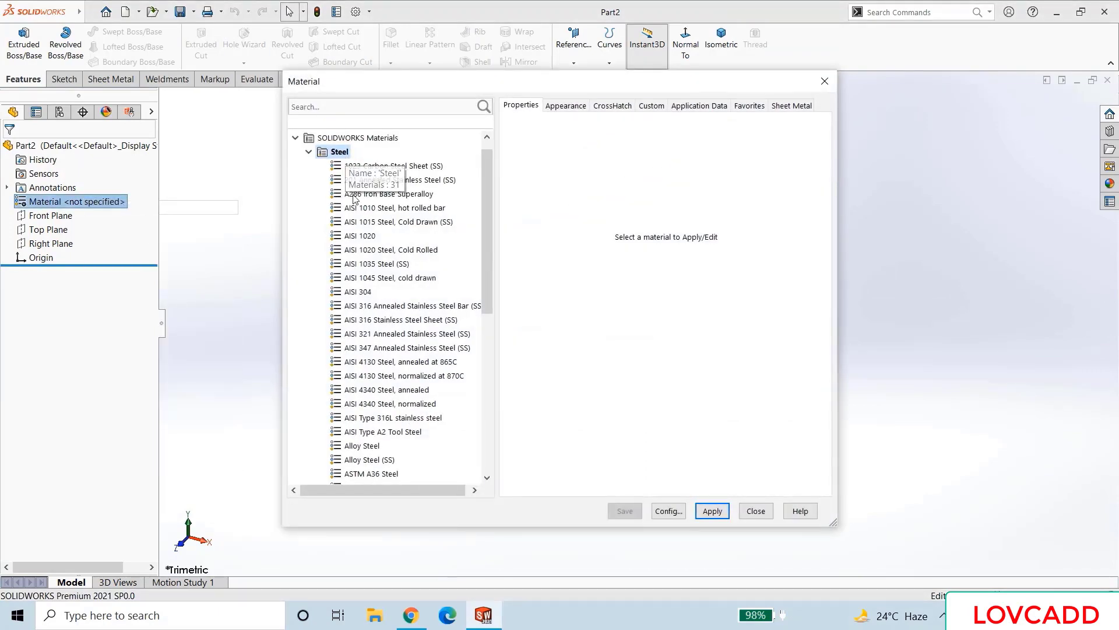
pyautogui.click(360, 237)
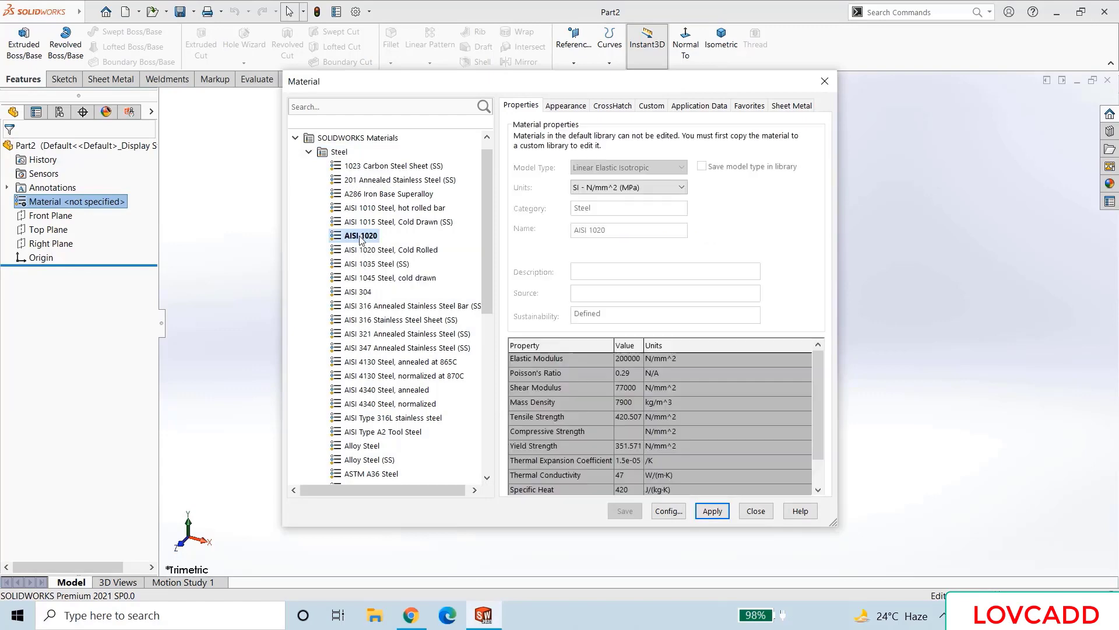
pyautogui.click(713, 513)
pyautogui.click(756, 511)
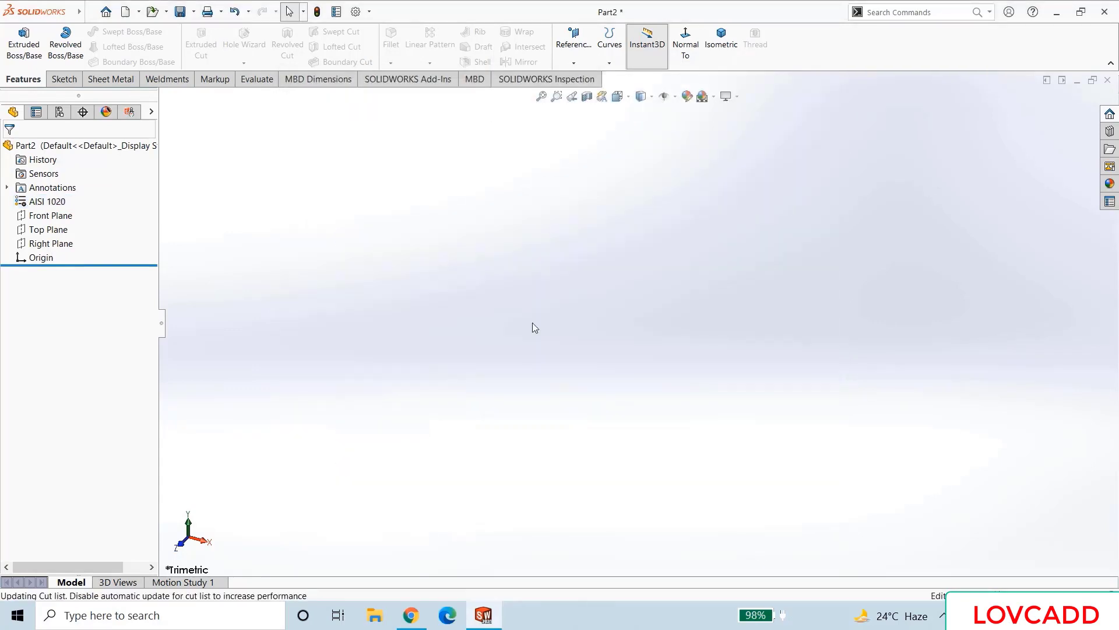
# - On the Front Plane, sketch a centre rectangle starting at the origin
pyautogui.click(50, 215)
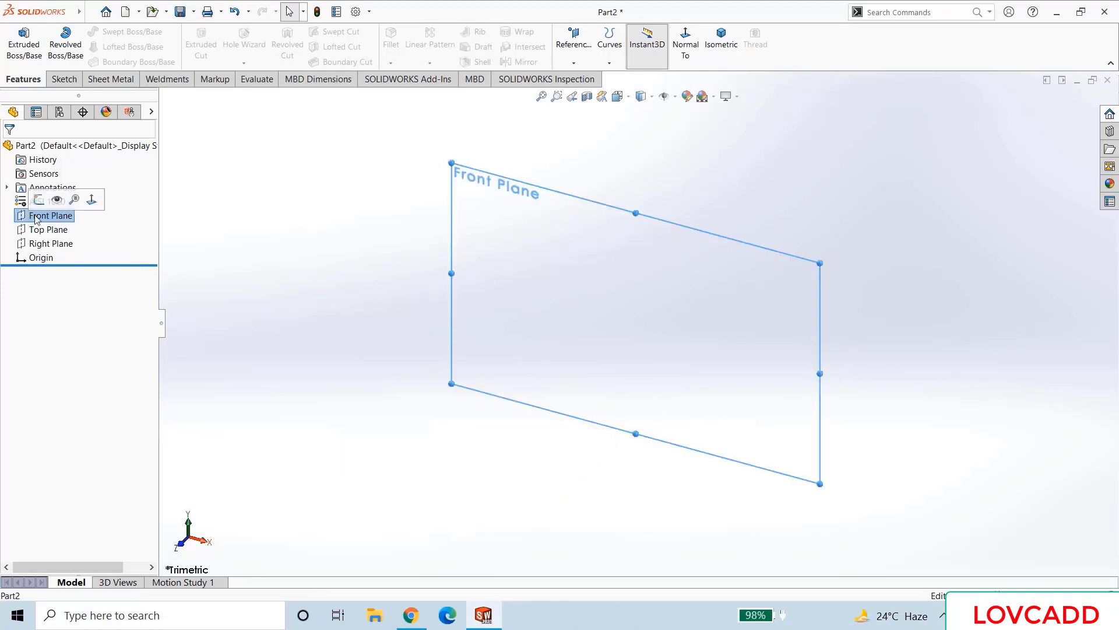
pyautogui.click(43, 197)
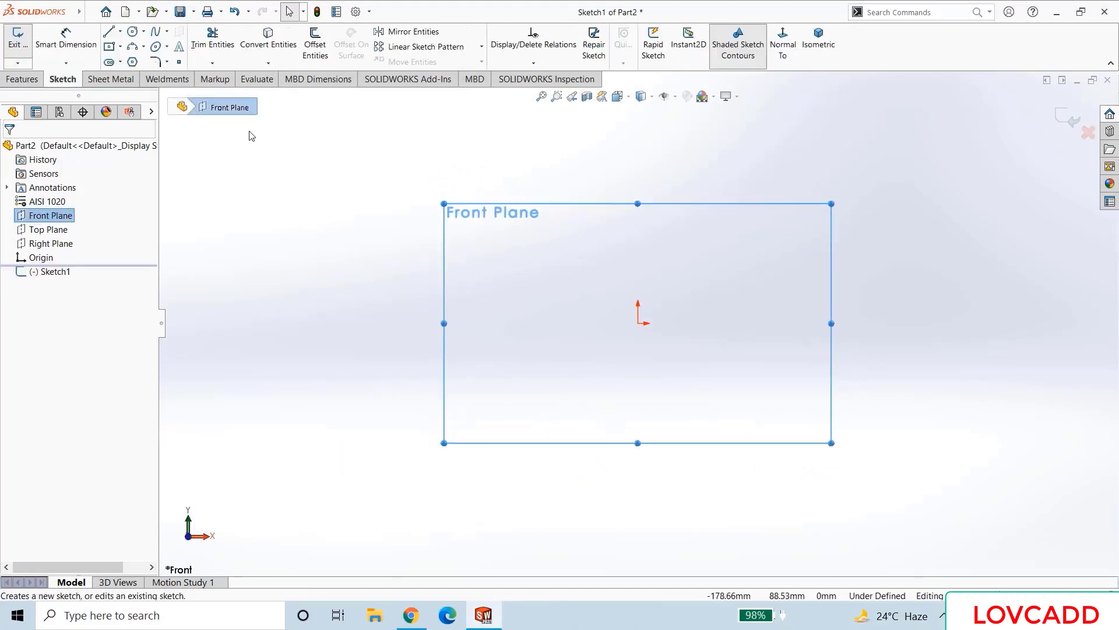
pyautogui.click(121, 47)
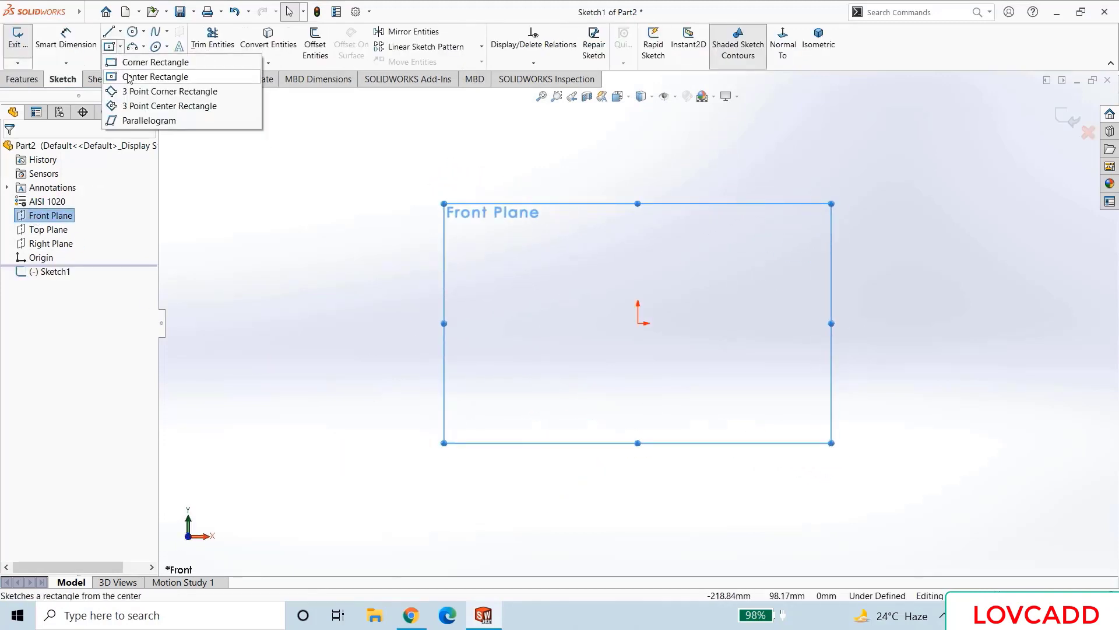
pyautogui.click(128, 77)
pyautogui.click(637, 323)
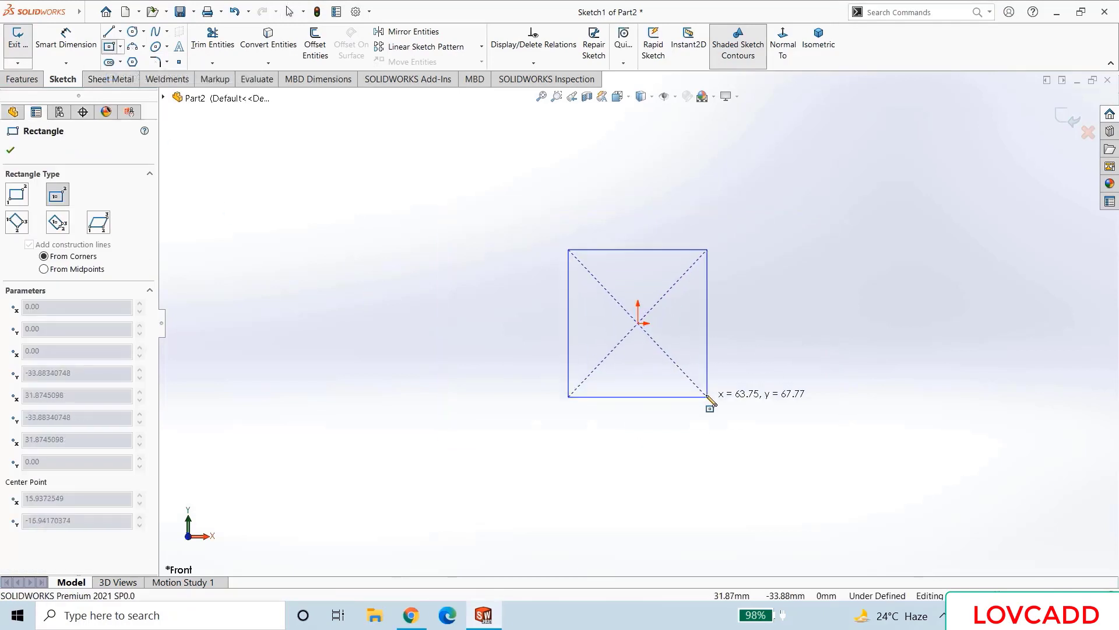
pyautogui.click(726, 414)
pyautogui.rightClick(794, 424)
pyautogui.click(803, 434)
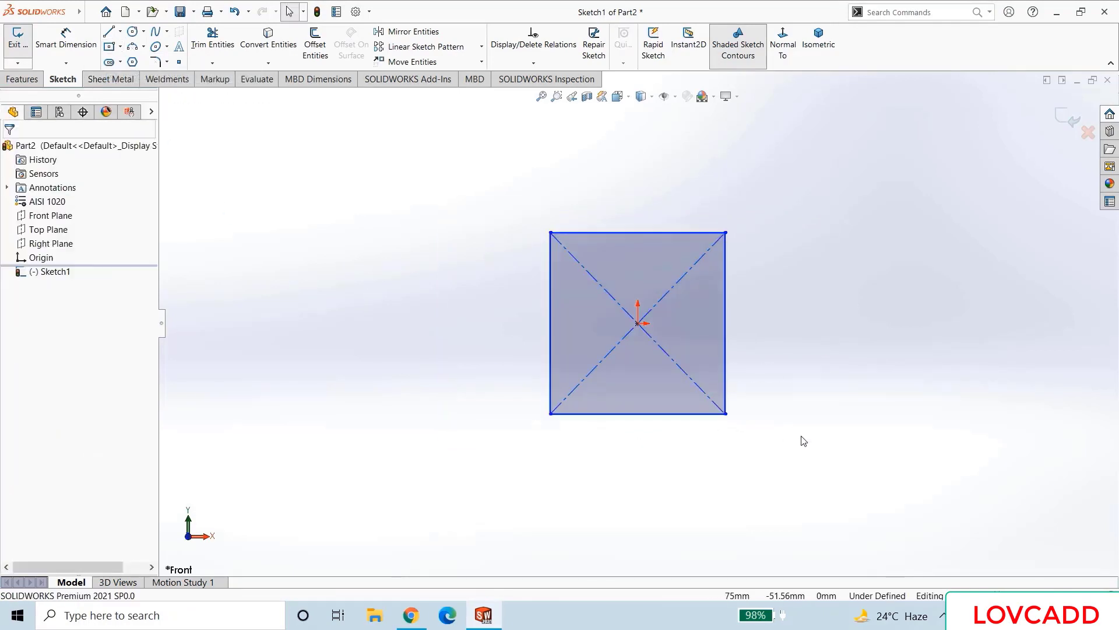
# - Dimension the rectangle 28 mm high on its right edge and 25 mm wide on its bottom edge
pyautogui.click(66, 38)
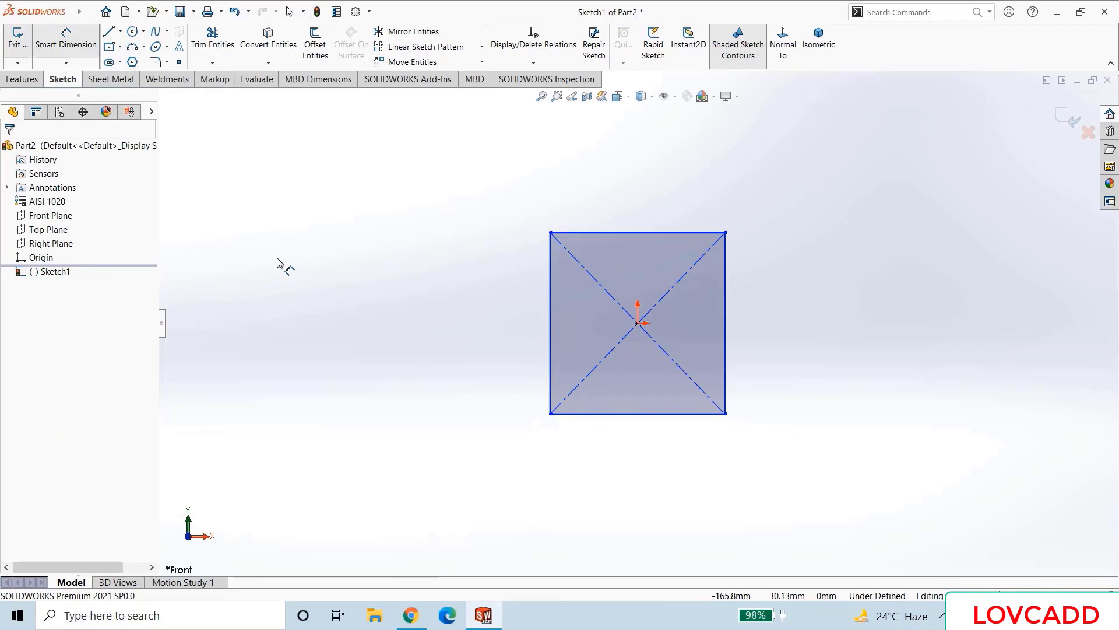
pyautogui.click(727, 322)
pyautogui.click(816, 321)
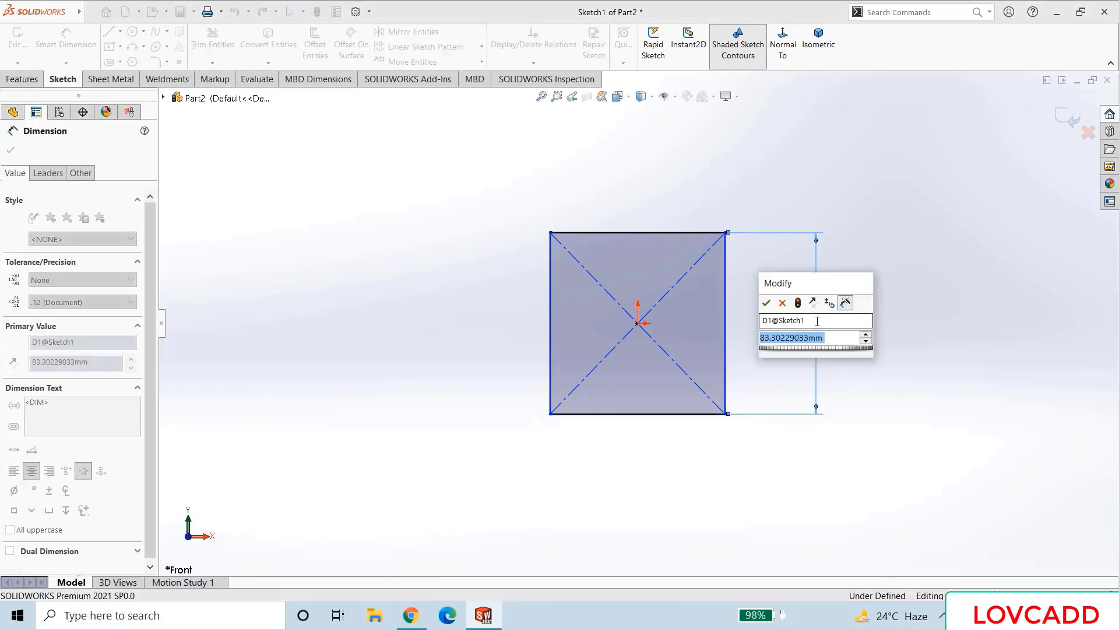
pyautogui.write('28')
pyautogui.press('Return')
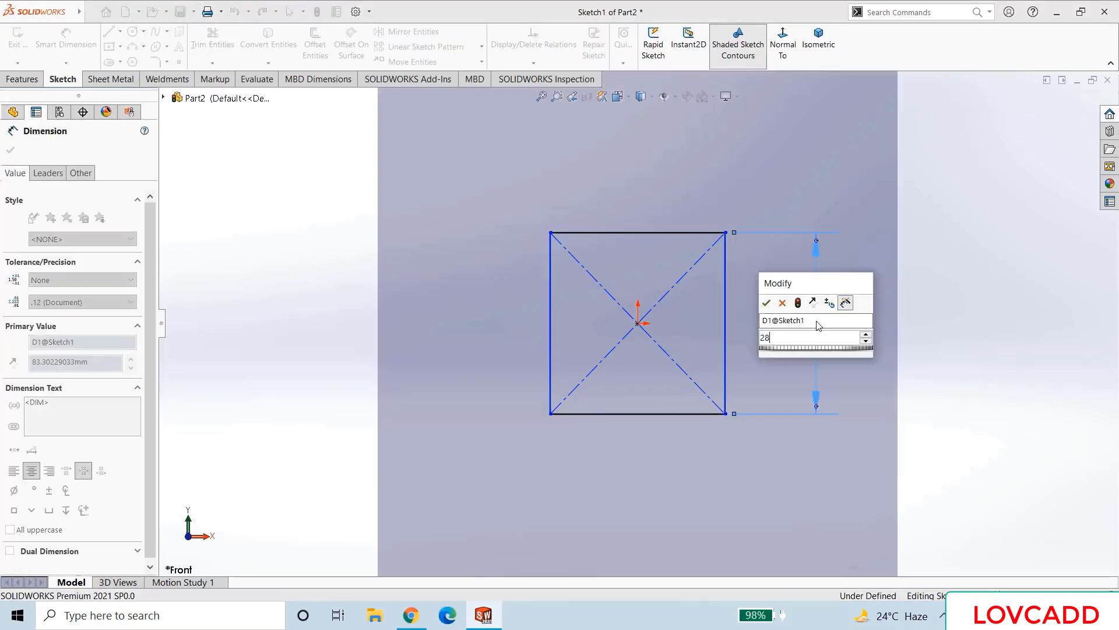
pyautogui.click(657, 415)
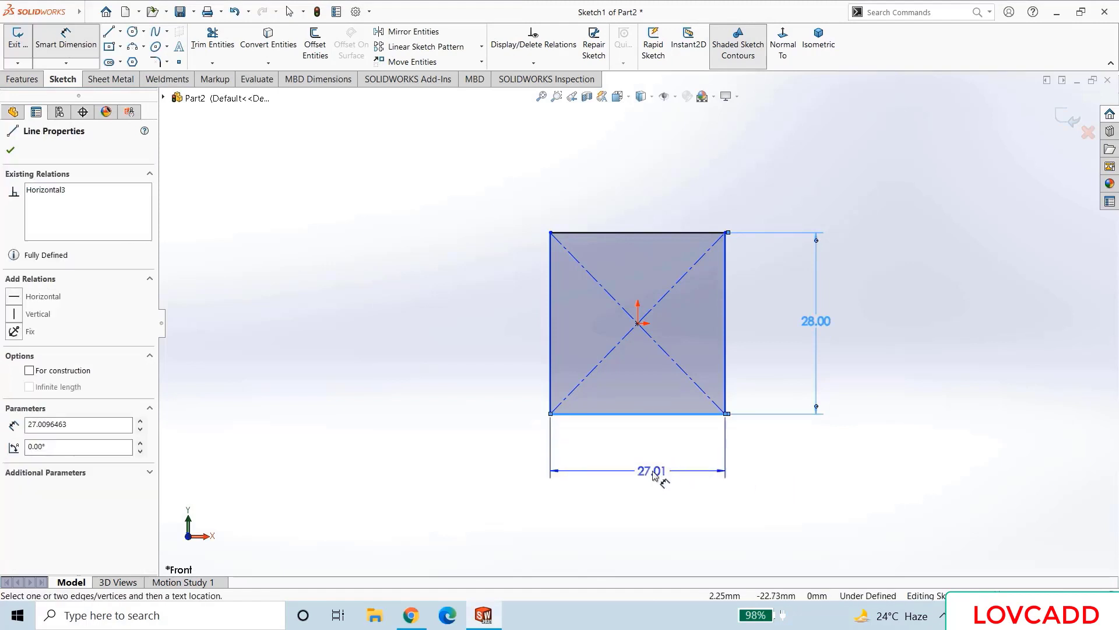
pyautogui.click(653, 476)
pyautogui.write('25')
pyautogui.press('Return')
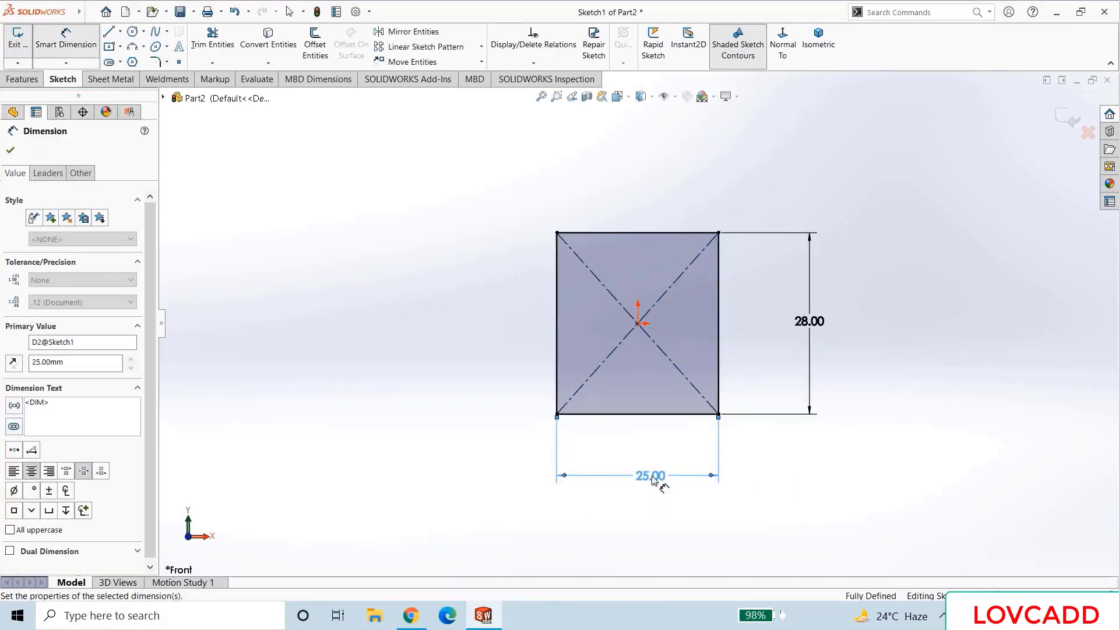
pyautogui.click(11, 150)
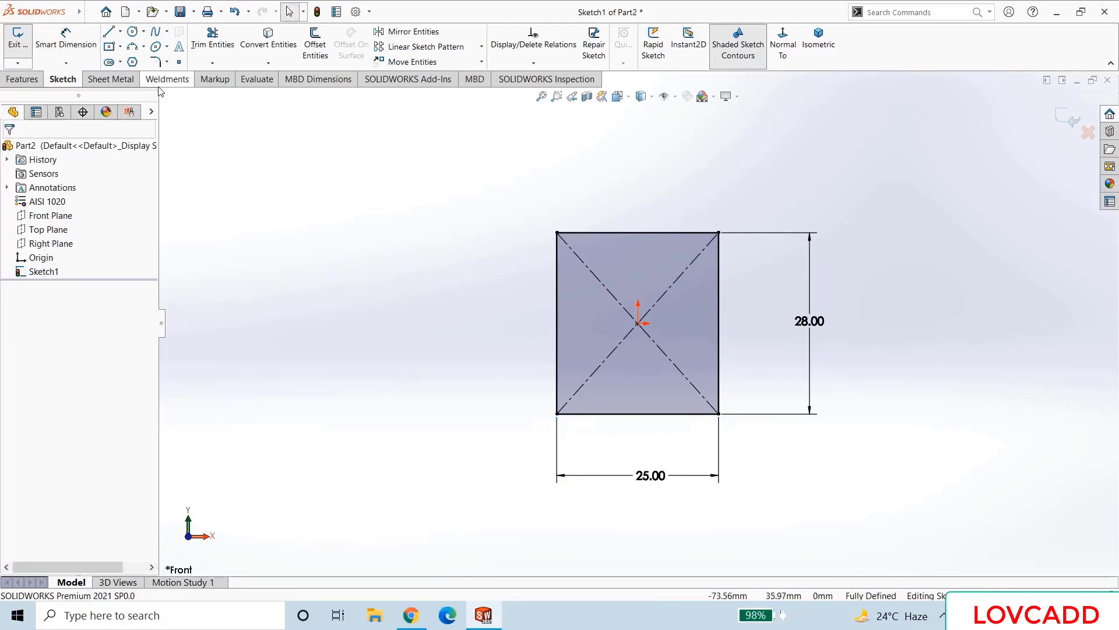
# - Draw three-point arcs spanning the rectangle's top corners and its bottom corners
pyautogui.click(133, 47)
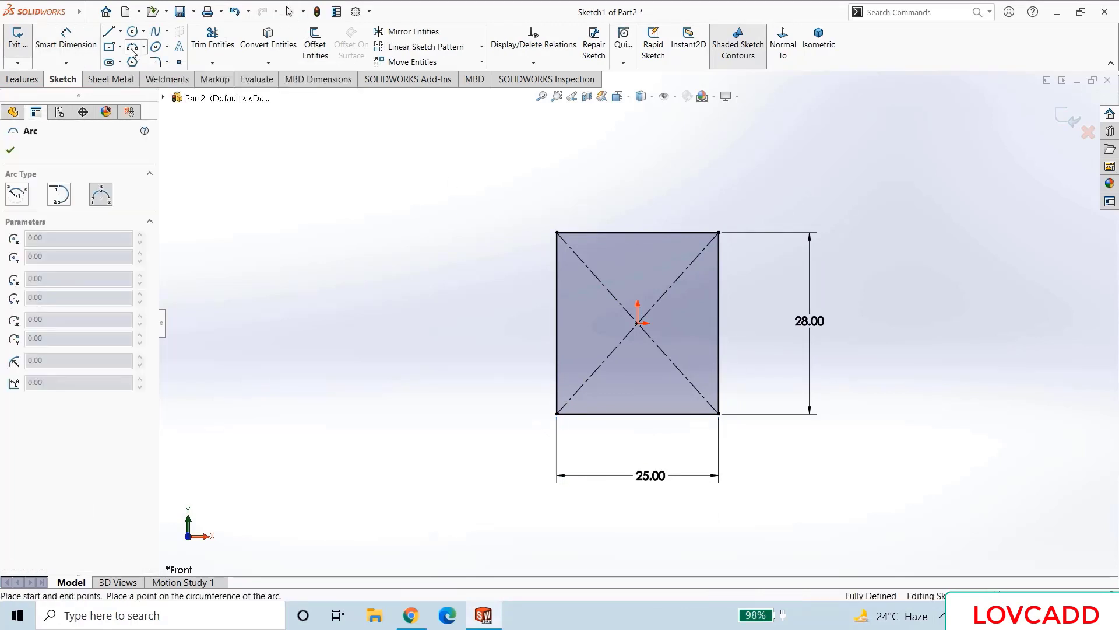
pyautogui.click(556, 234)
pyautogui.click(718, 233)
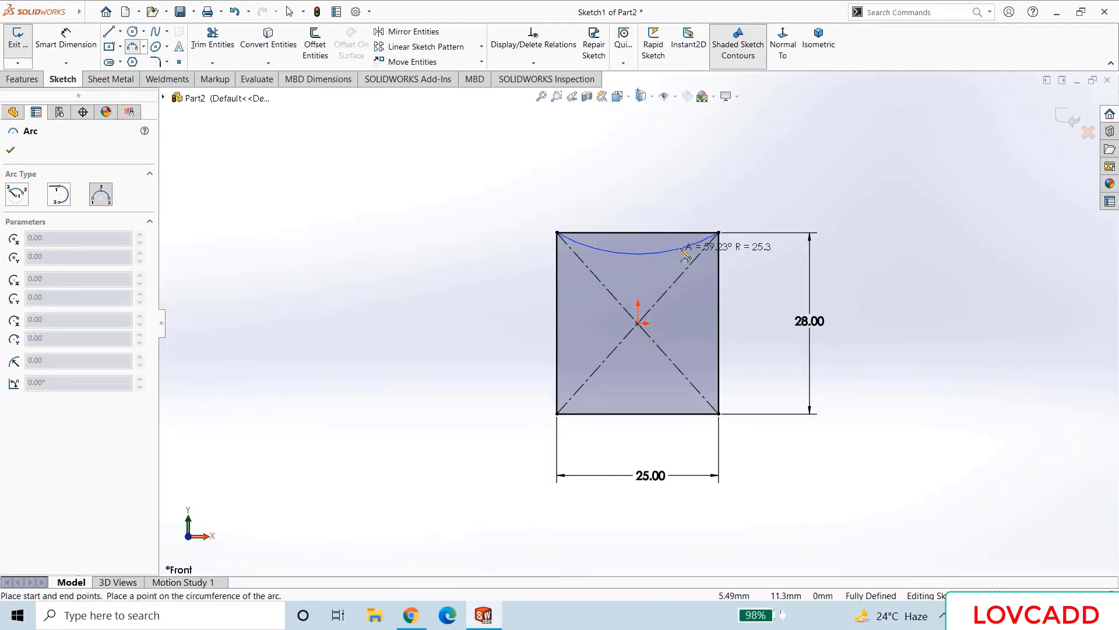
pyautogui.click(644, 257)
pyautogui.rightClick(644, 259)
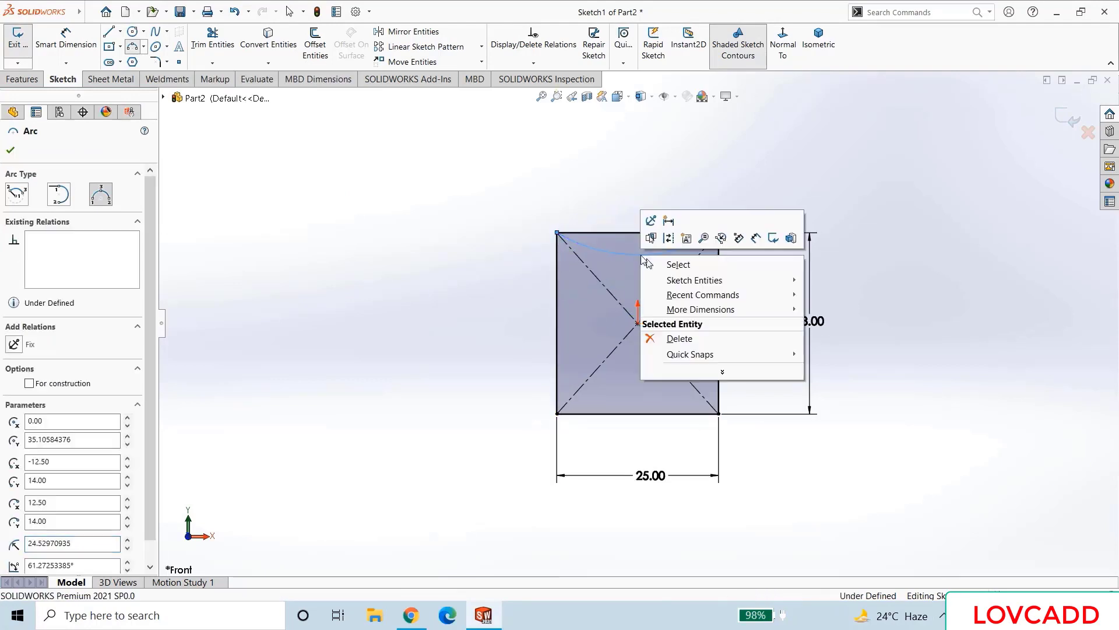
pyautogui.click(647, 264)
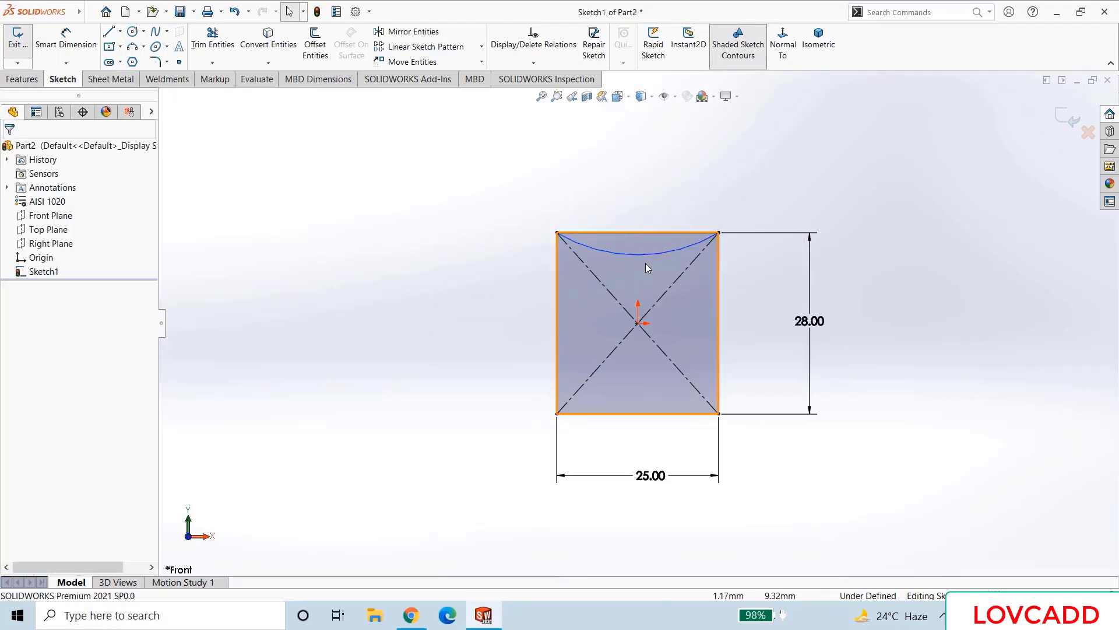
pyautogui.click(132, 46)
pyautogui.click(557, 414)
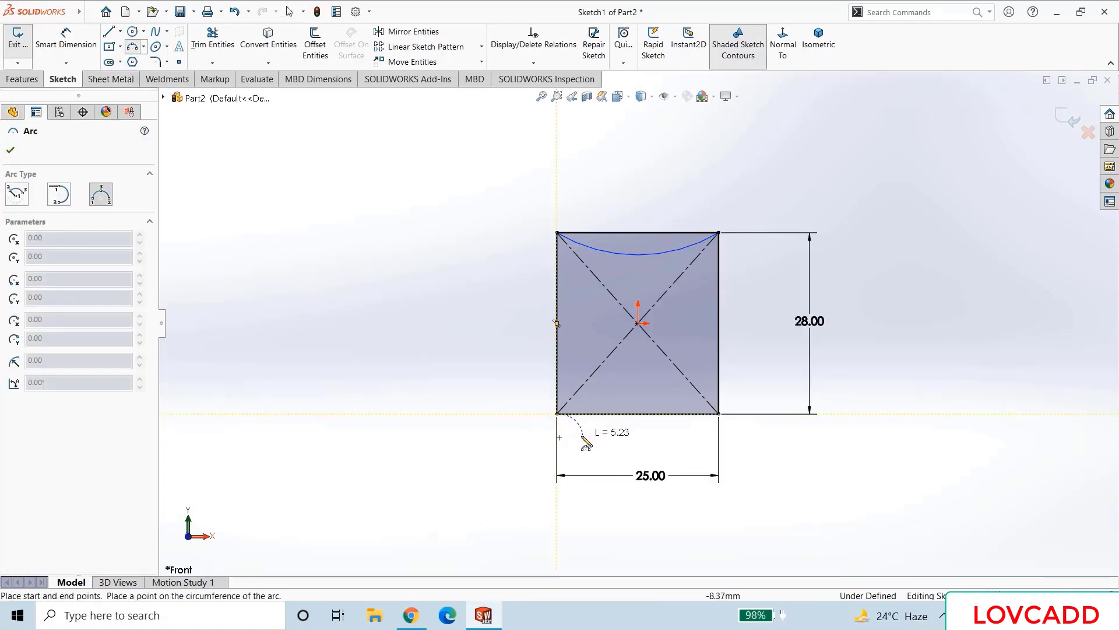
pyautogui.click(719, 414)
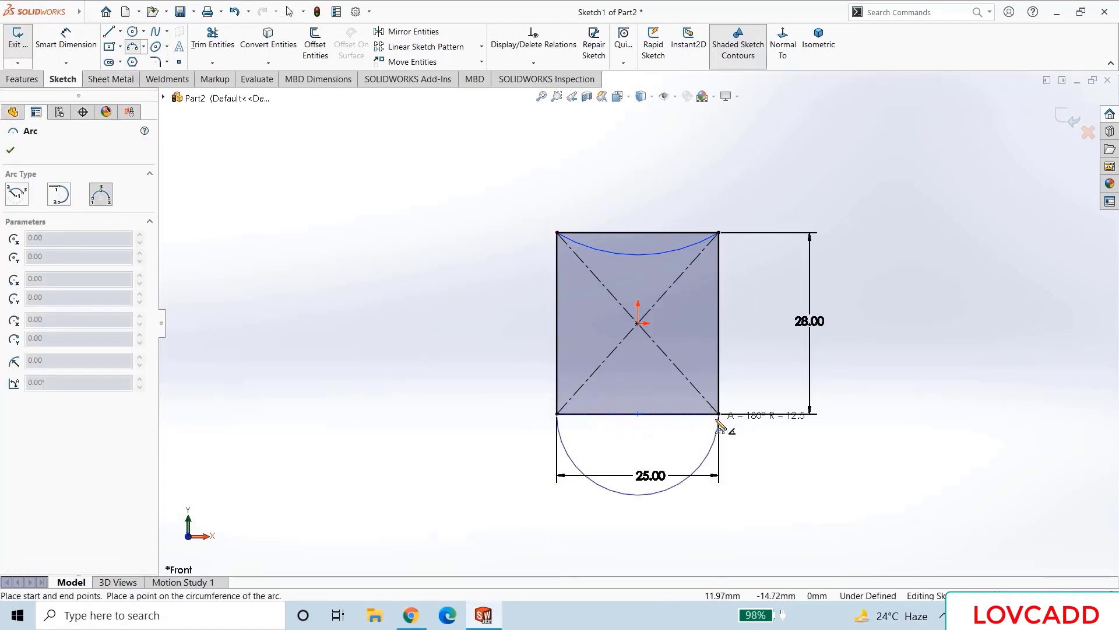
pyautogui.click(667, 446)
pyautogui.rightClick(667, 446)
pyautogui.click(676, 451)
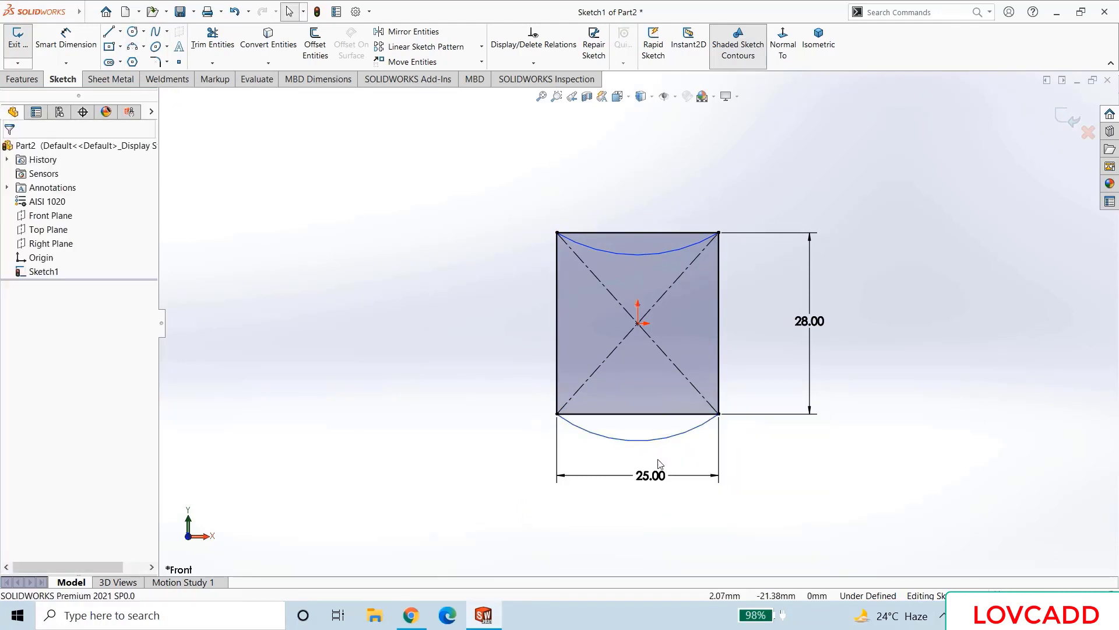
# - Trim away the rectangle's straight top and bottom edges
pyautogui.click(213, 39)
pyautogui.moveTo(620, 221); pyautogui.dragTo(619, 238)
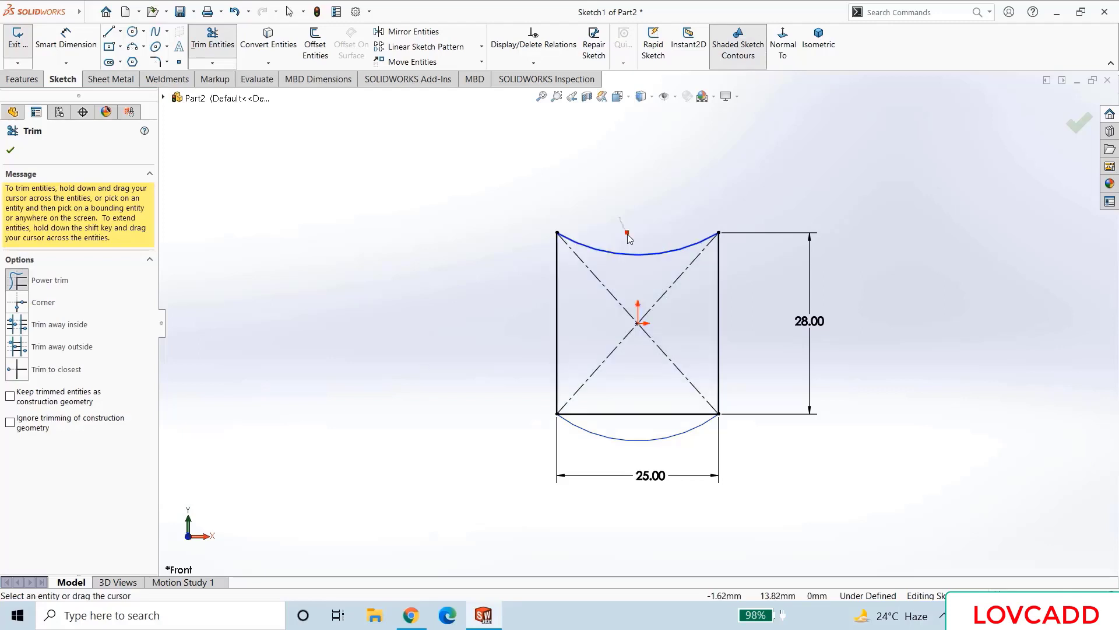
pyautogui.moveTo(654, 404); pyautogui.dragTo(653, 424)
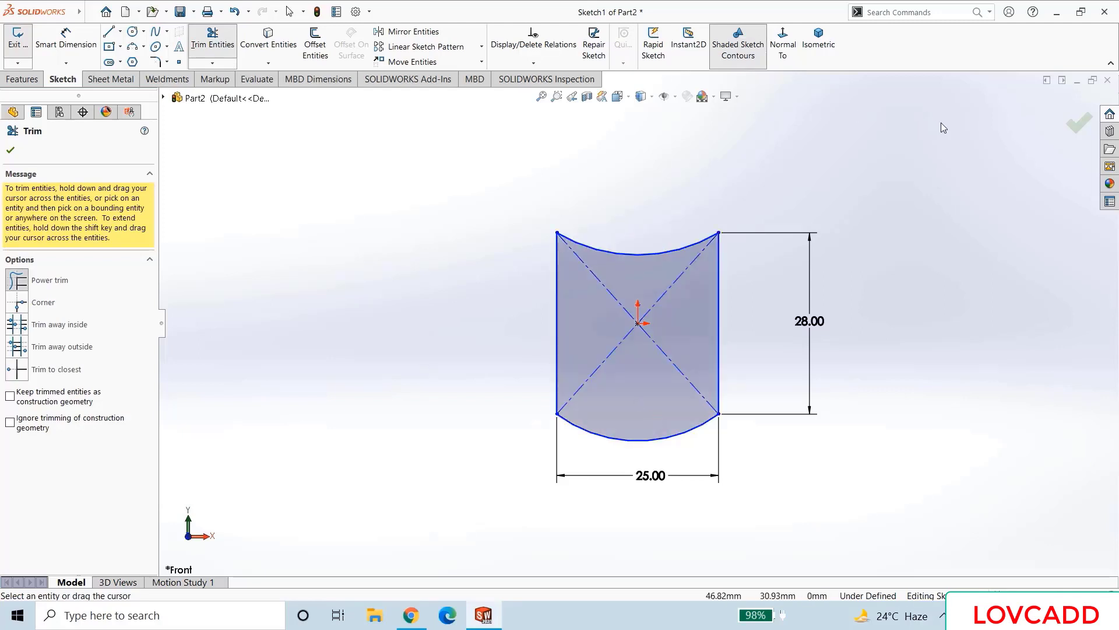
pyautogui.click(1079, 122)
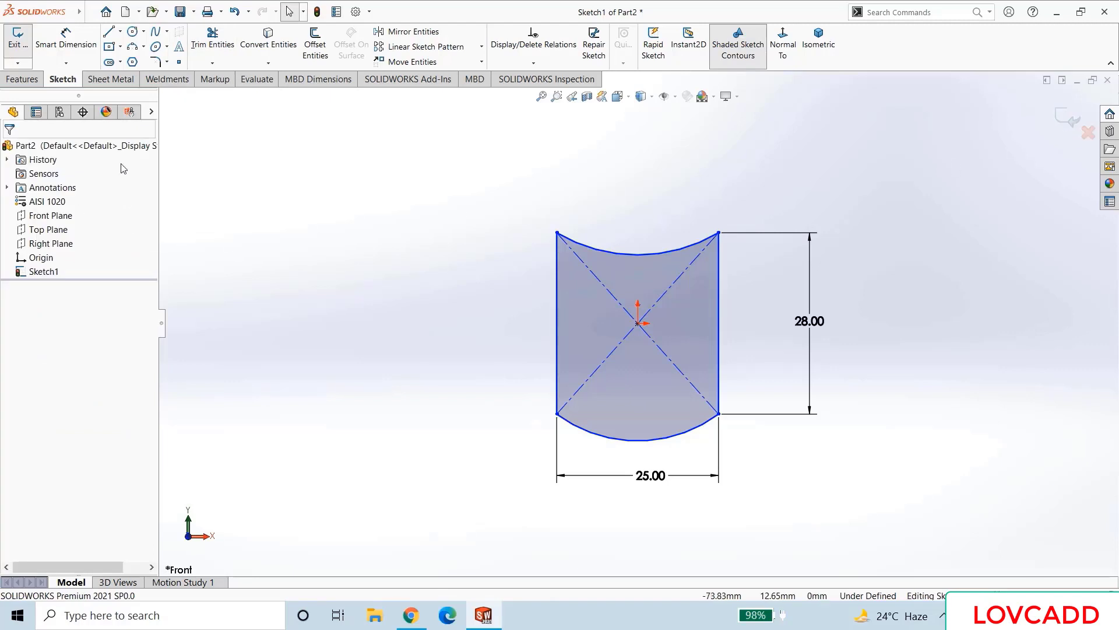
# - Dimension the top arc to R110 and the bottom arc to R138
pyautogui.click(66, 37)
pyautogui.scroll(2, 404, 239)
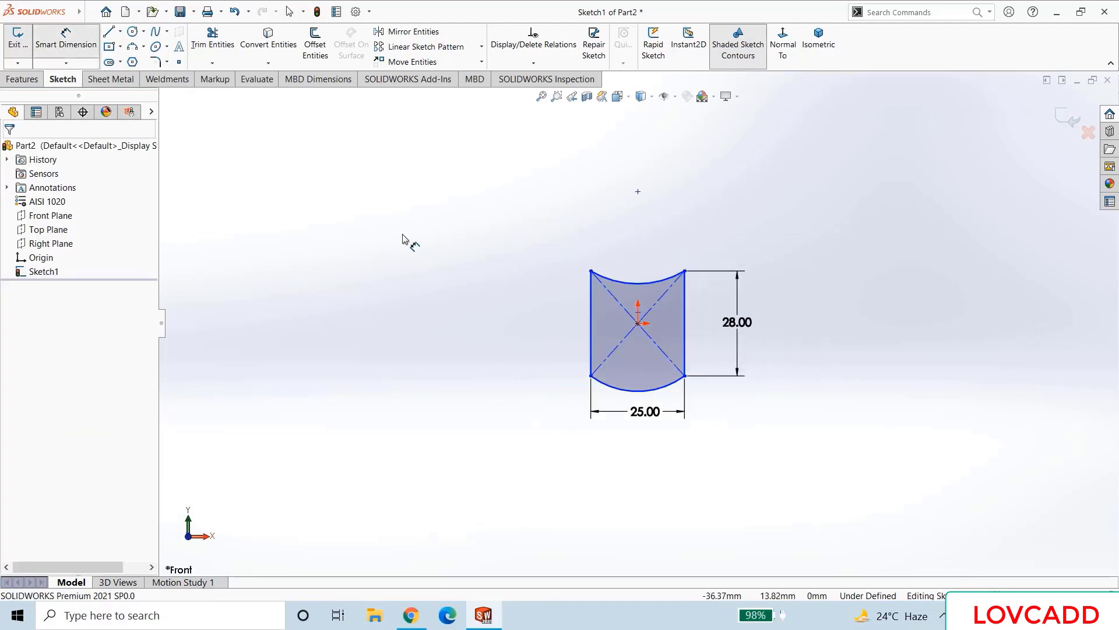
pyautogui.click(639, 284)
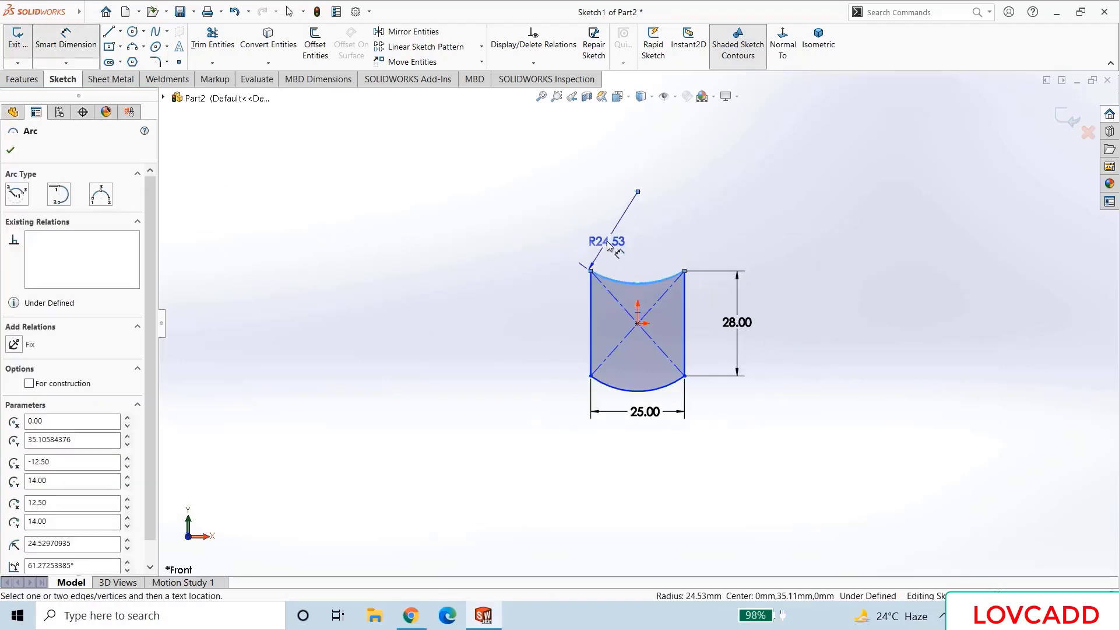
pyautogui.click(606, 242)
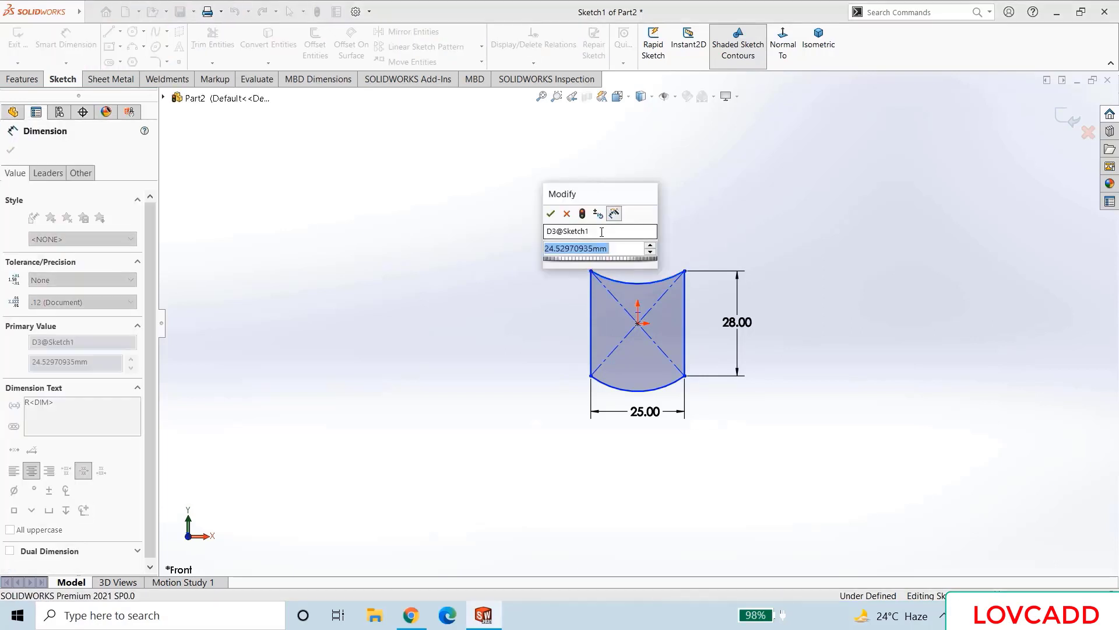
pyautogui.write('110')
pyautogui.press('Return')
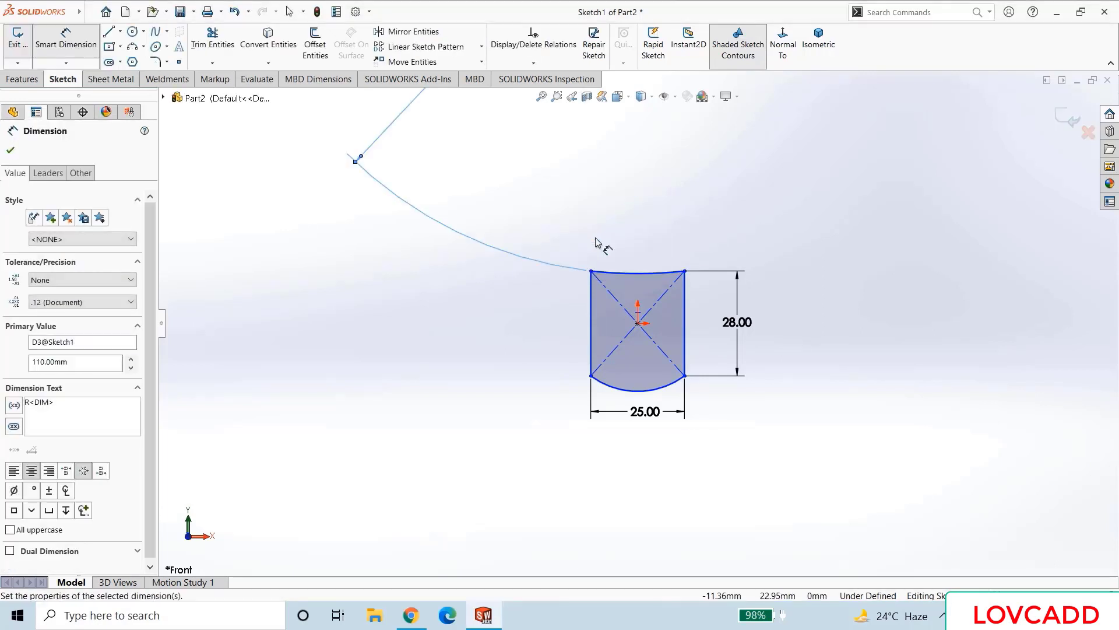
pyautogui.click(639, 391)
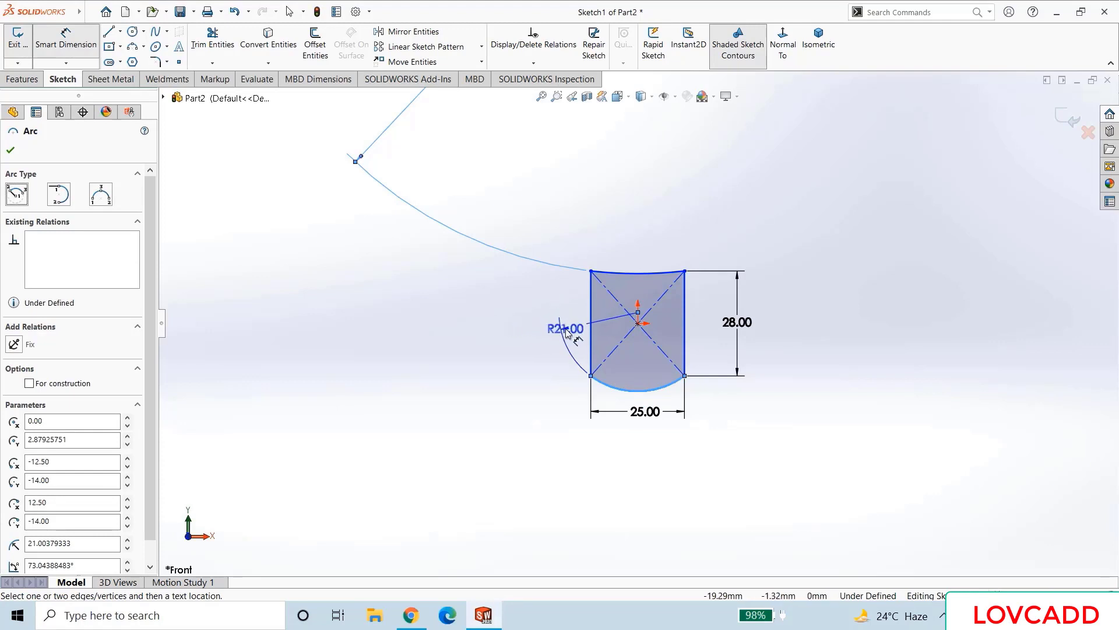
pyautogui.click(566, 333)
pyautogui.write('13')
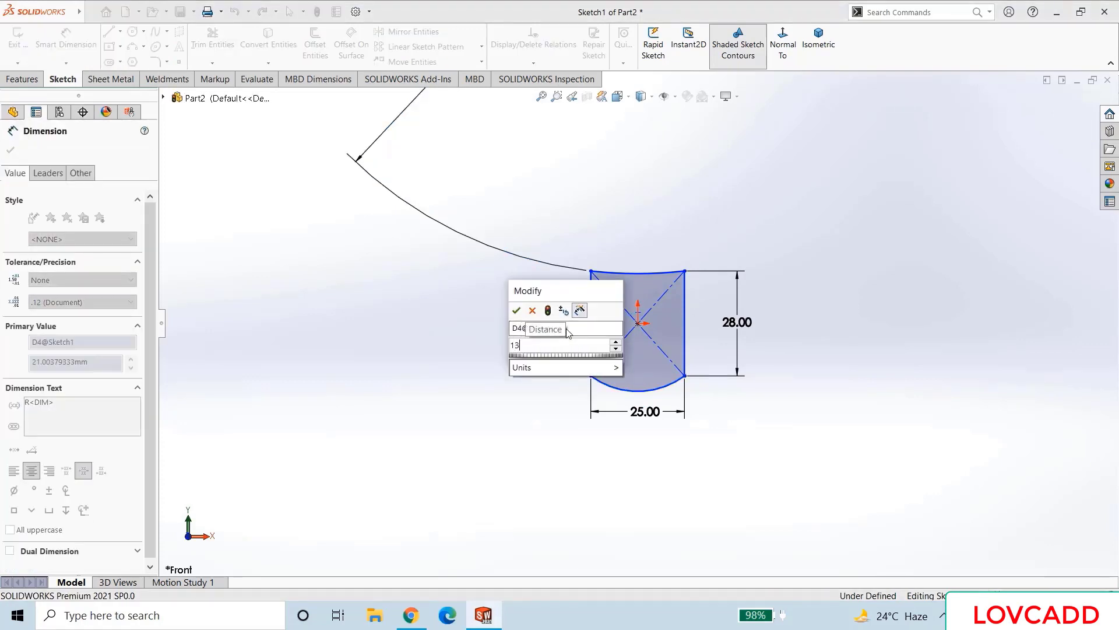
pyautogui.write('8')
pyautogui.press('Return')
# - Reposition the R110.00 and R138.00 dimensions beside the sketch and fit it in view
pyautogui.scroll(-1, 503, 352)
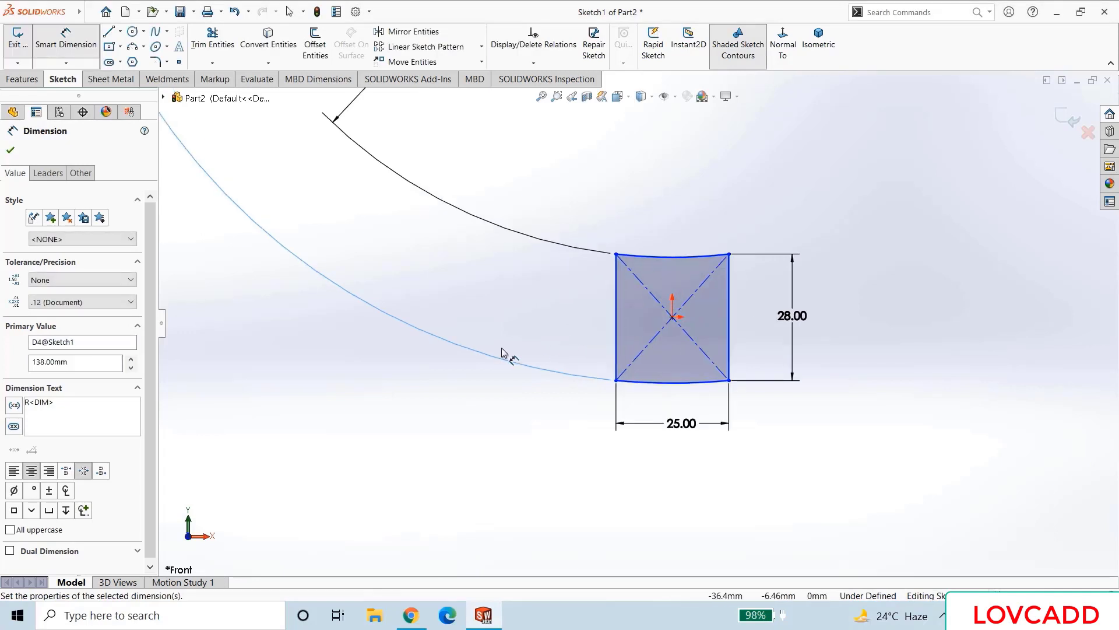
pyautogui.scroll(2, 503, 353)
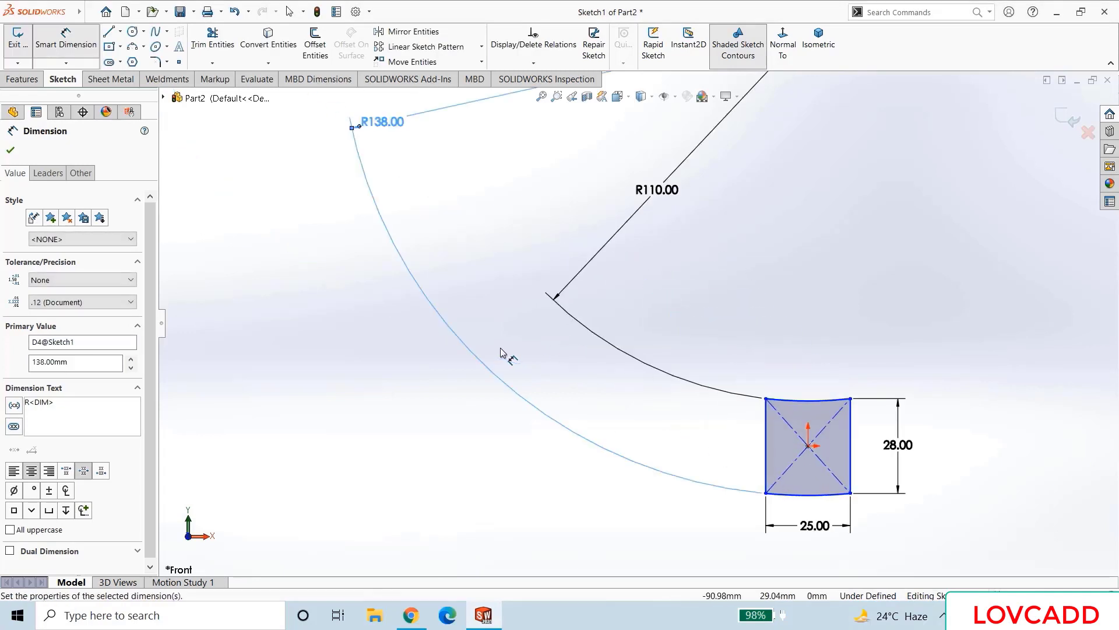
pyautogui.scroll(-5, 502, 353)
pyautogui.scroll(5, 502, 354)
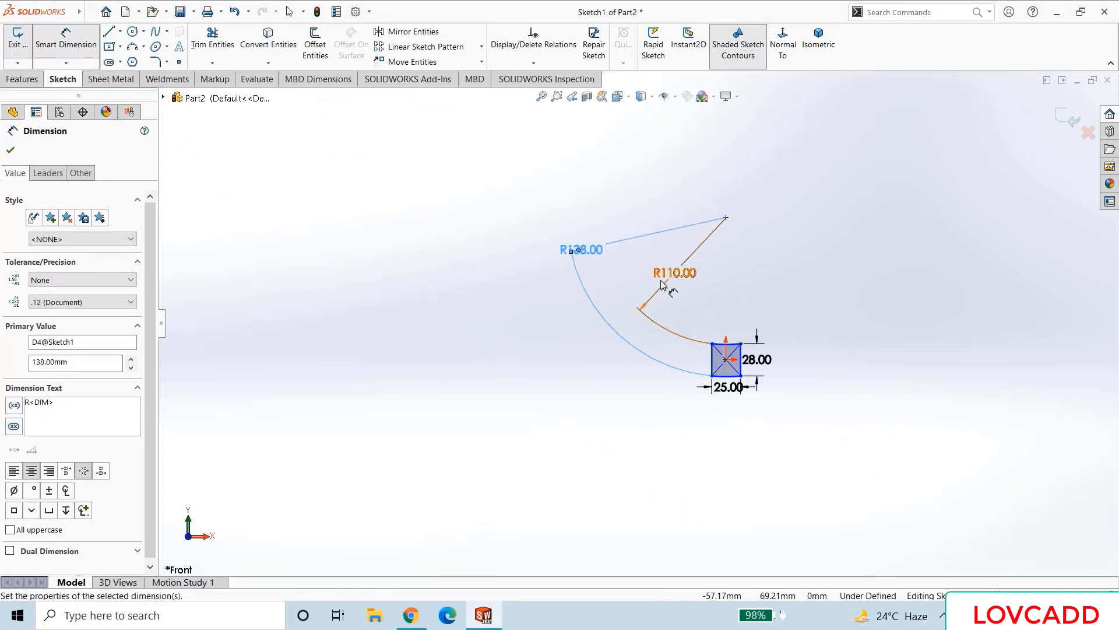
pyautogui.click(678, 283)
pyautogui.moveTo(678, 282); pyautogui.dragTo(706, 287)
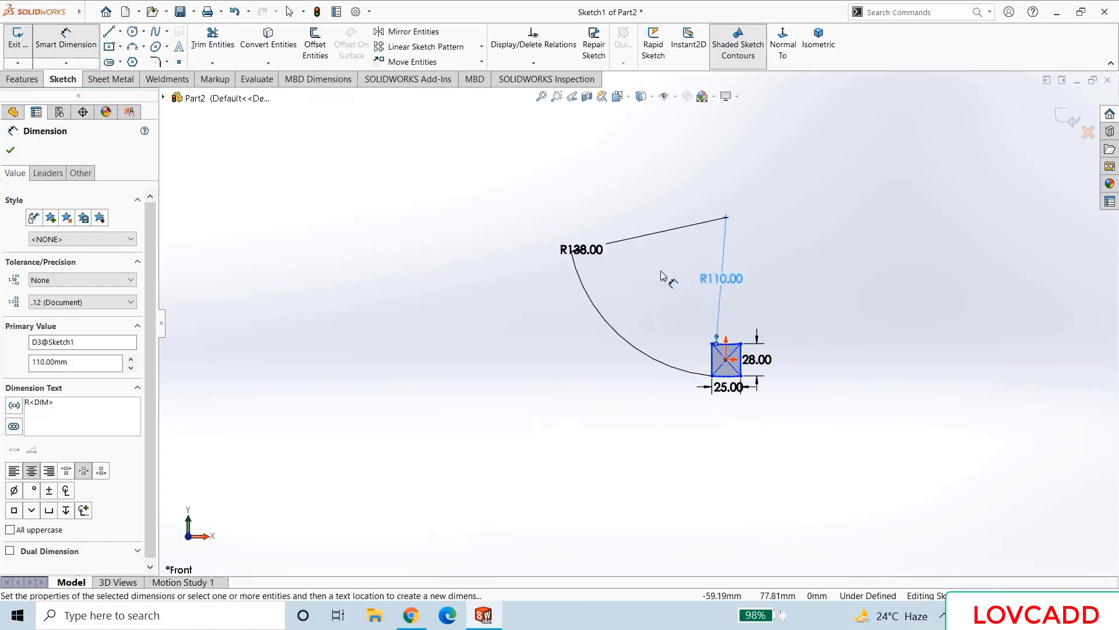
pyautogui.moveTo(626, 245); pyautogui.dragTo(796, 305)
pyautogui.click(812, 327)
pyautogui.scroll(2, 812, 330)
pyautogui.scroll(-5, 813, 333)
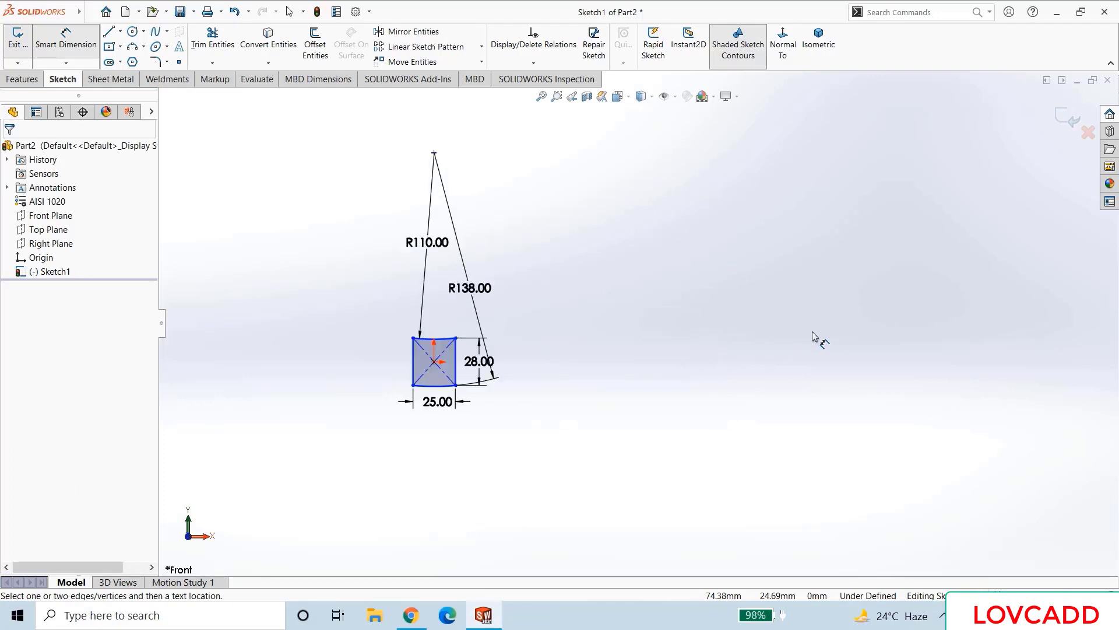
pyautogui.scroll(2, 816, 337)
pyautogui.press('f')
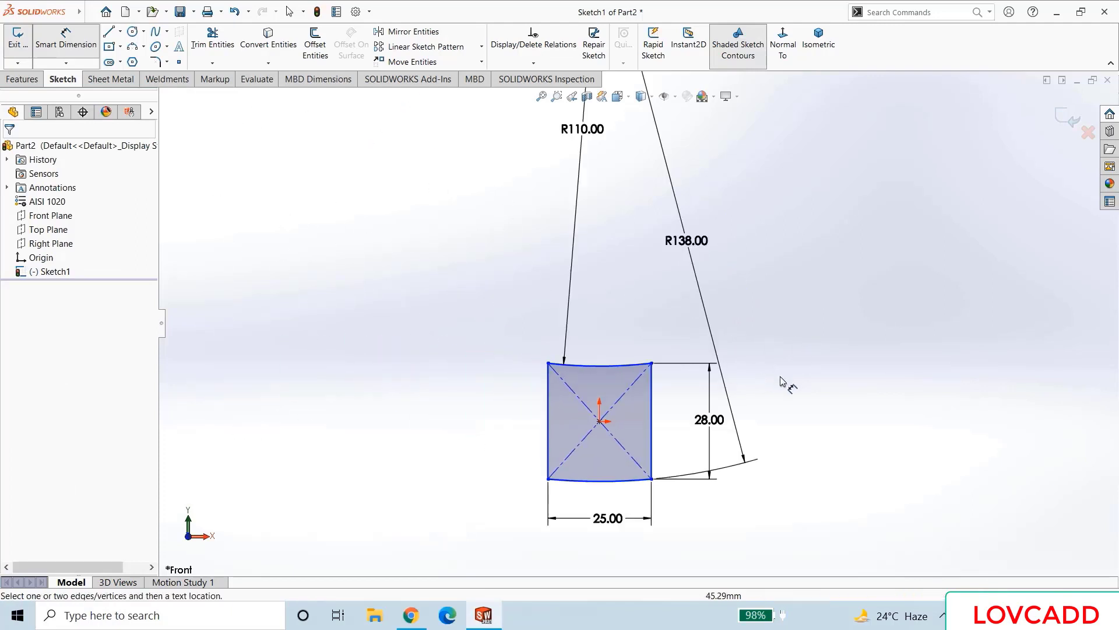
# - Extrude the arc-edged sketch 10 mm Blind to create Boss-Extrude1
pyautogui.click(22, 79)
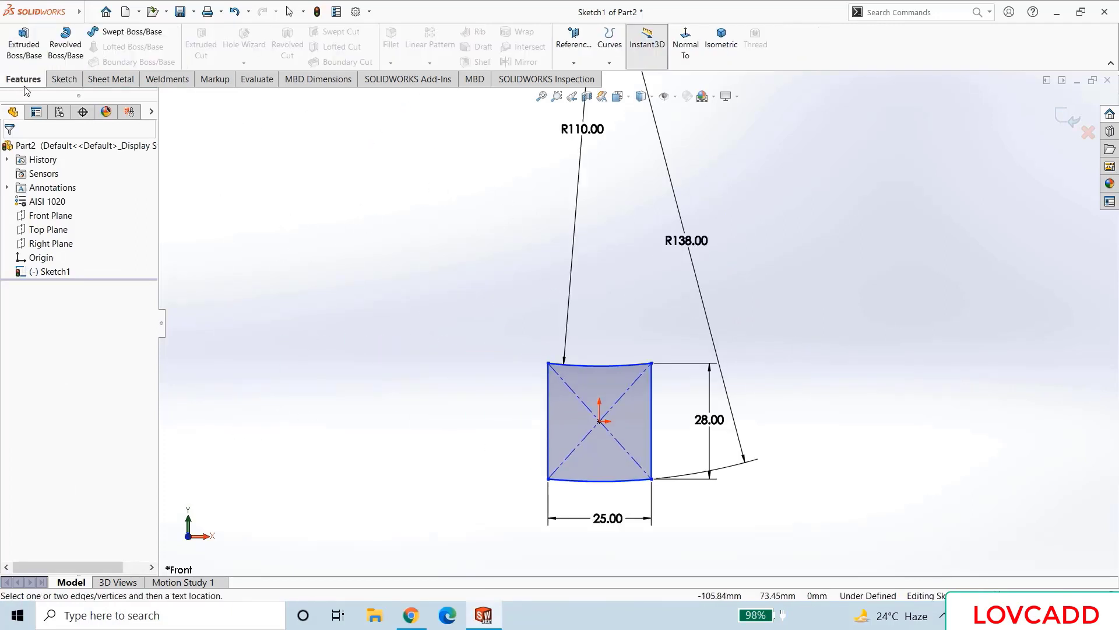
pyautogui.click(17, 44)
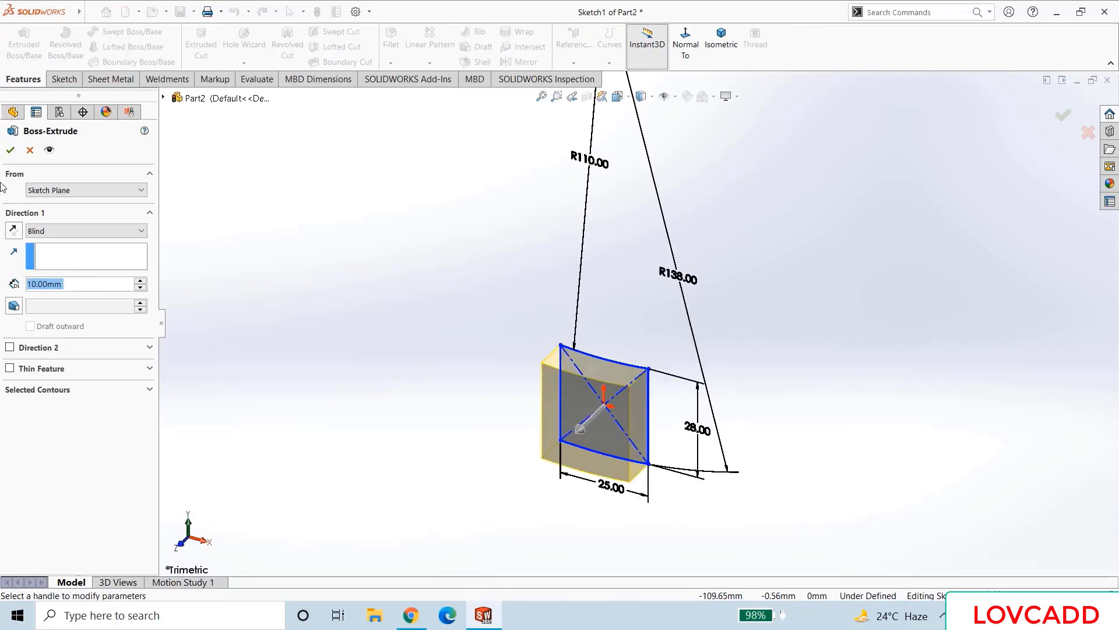
pyautogui.click(10, 150)
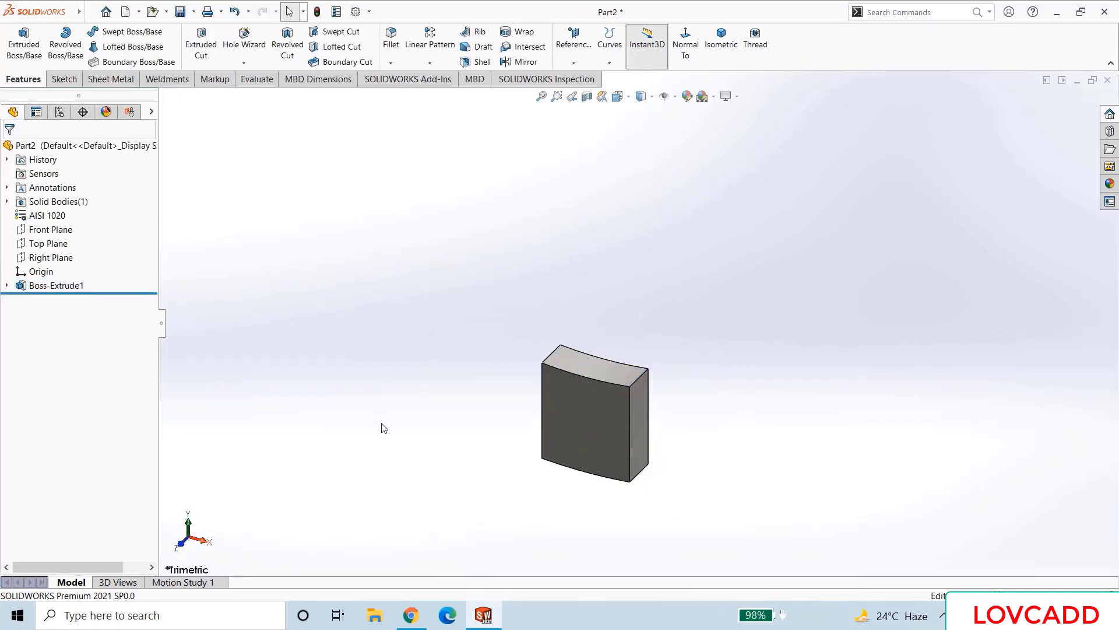
pyautogui.moveTo(382, 429); pyautogui.dragTo(282, 395, button='middle')
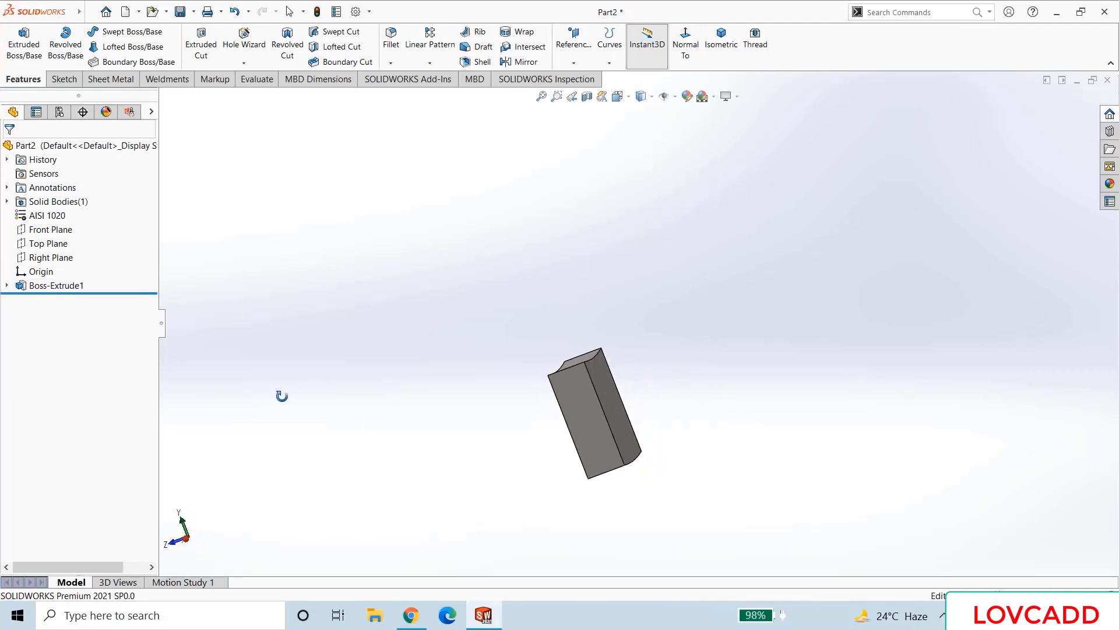
# - Start a sketch normal to the block face and draw a circle below the origin
pyautogui.rightClick(612, 404)
pyautogui.click(635, 344)
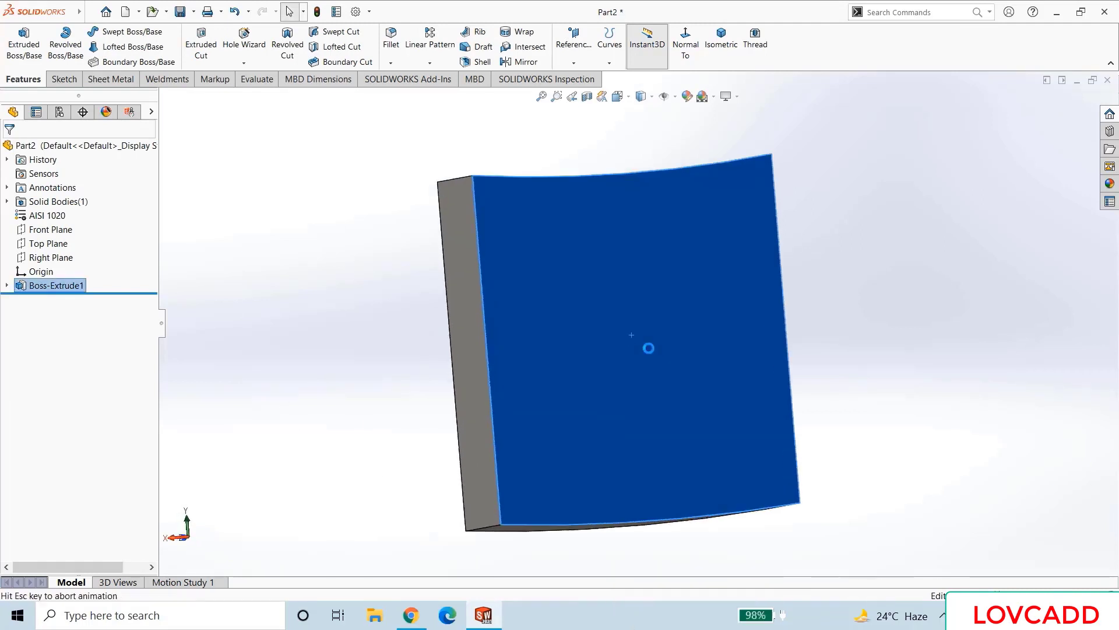
pyautogui.click(337, 268)
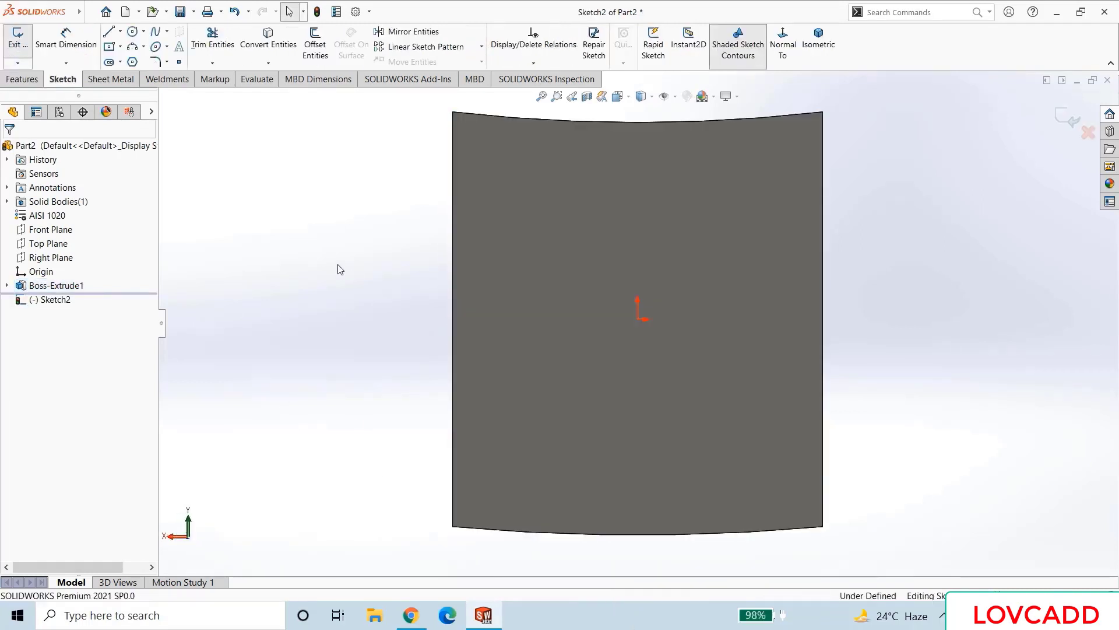
pyautogui.click(132, 31)
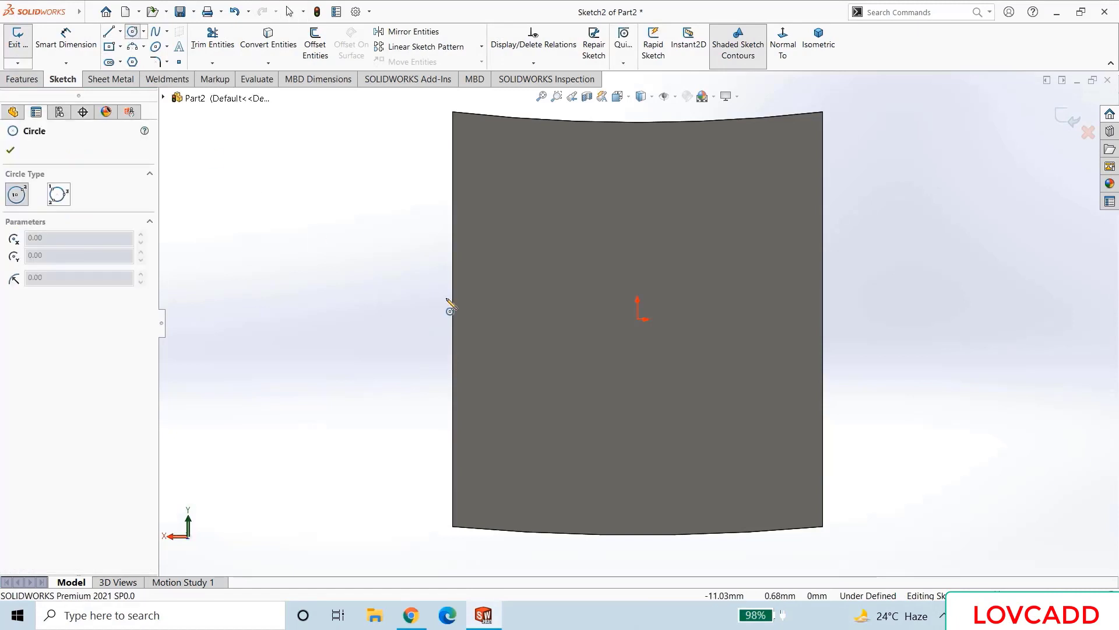
pyautogui.click(639, 345)
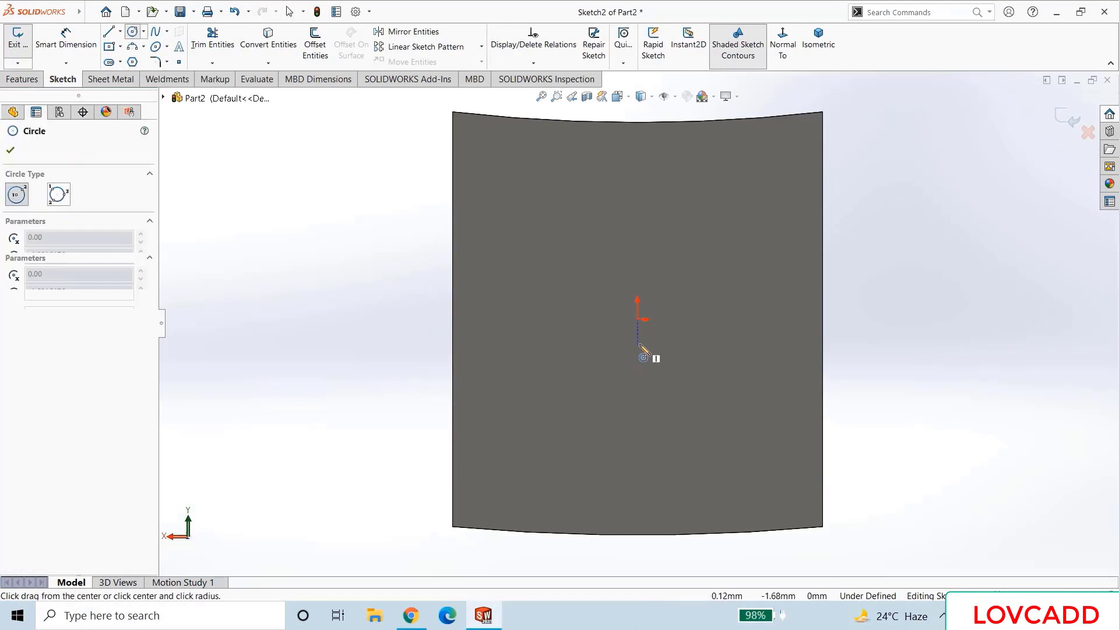
pyautogui.click(716, 402)
pyautogui.rightClick(716, 403)
pyautogui.click(729, 401)
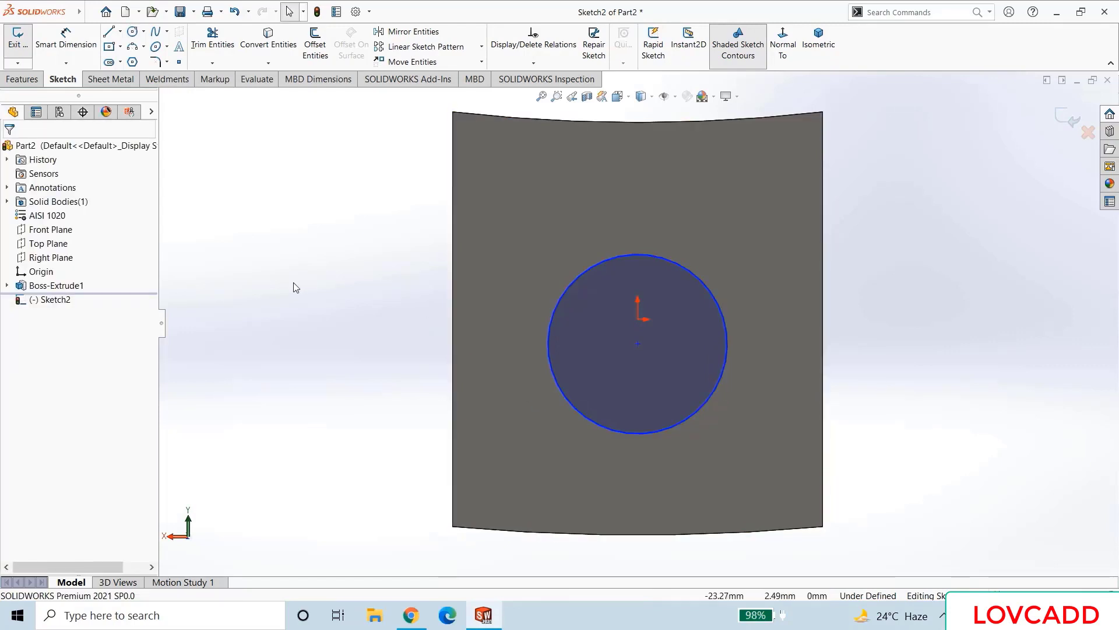
# - Add a Vertical relation between the circle centre and the origin
pyautogui.click(638, 344)
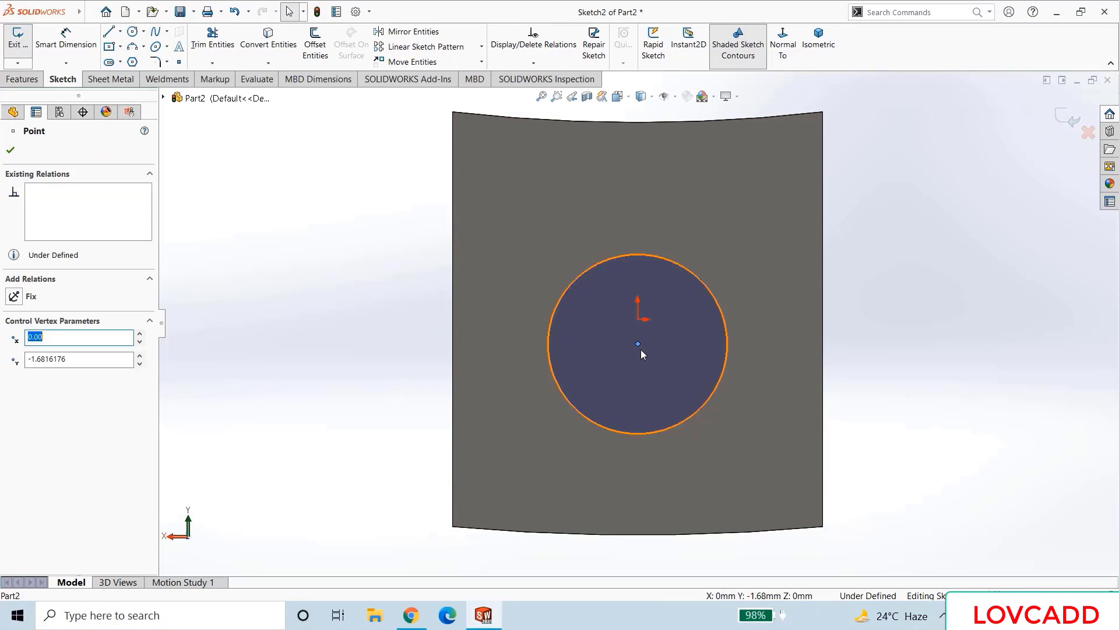
pyautogui.keyDown('ctrl'); pyautogui.click(638, 320); pyautogui.keyUp('ctrl')
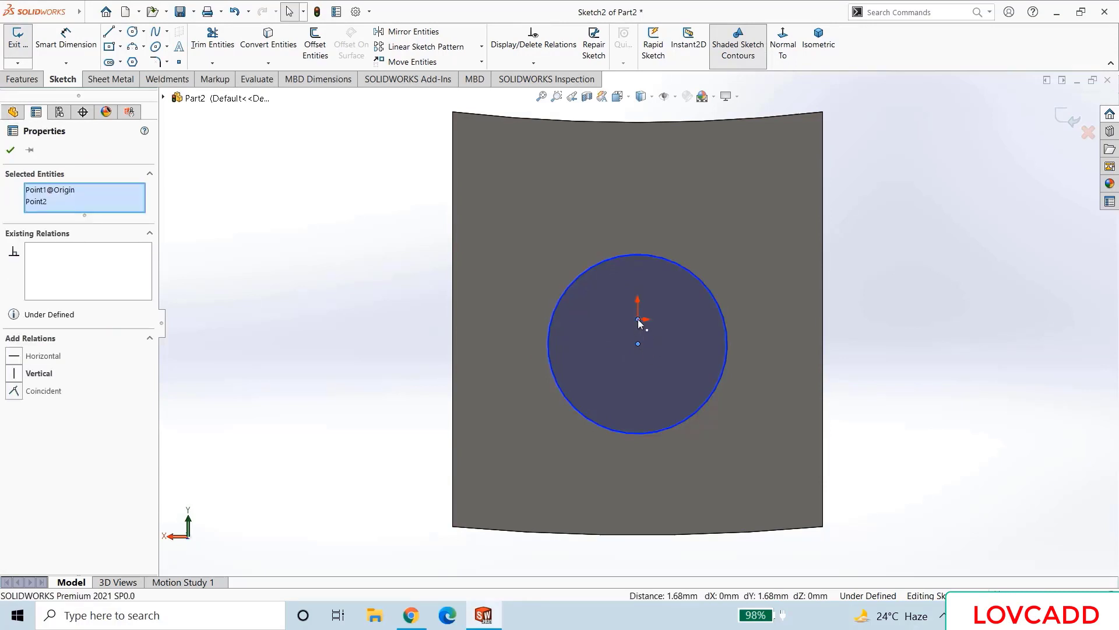
pyautogui.click(16, 376)
pyautogui.click(10, 150)
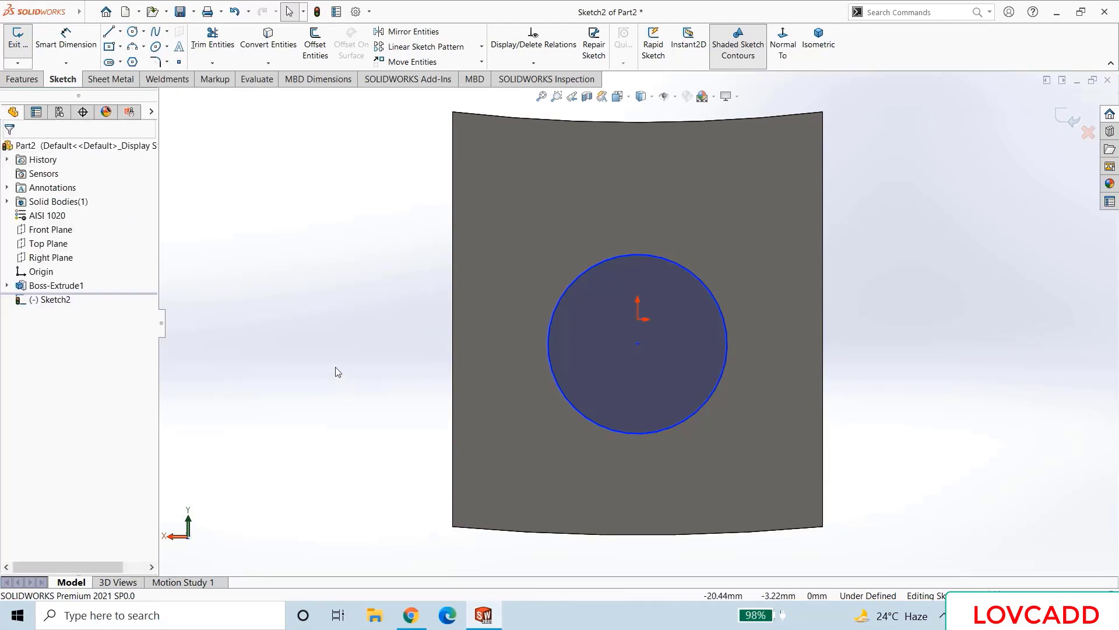
# - Dimension the centre 1.40 mm below the origin and the circle Ø15
pyautogui.click(66, 38)
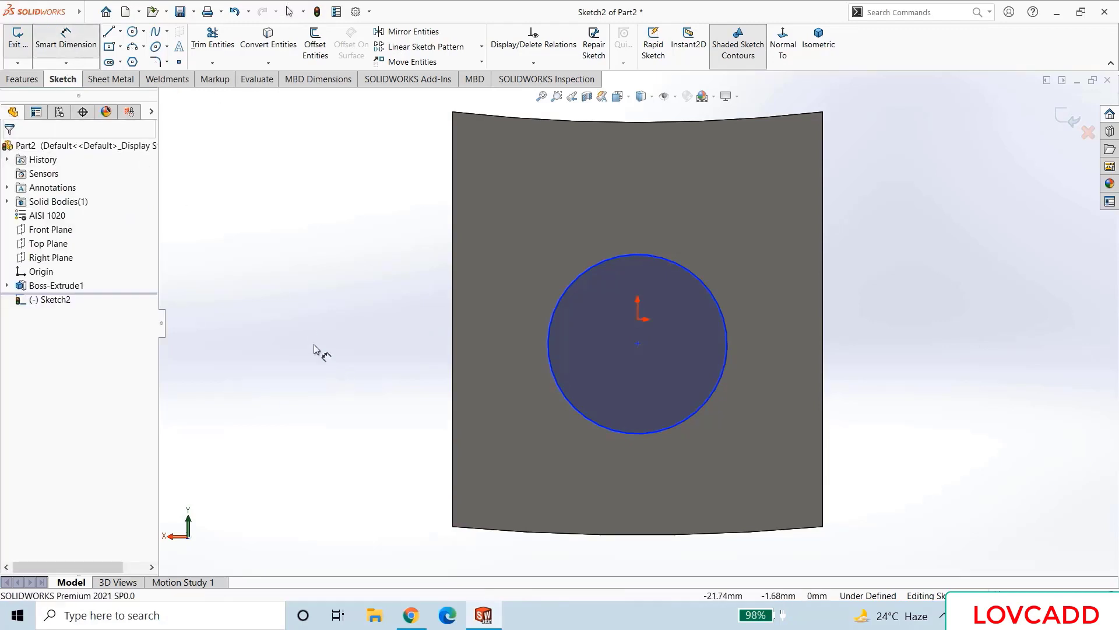
pyautogui.click(639, 321)
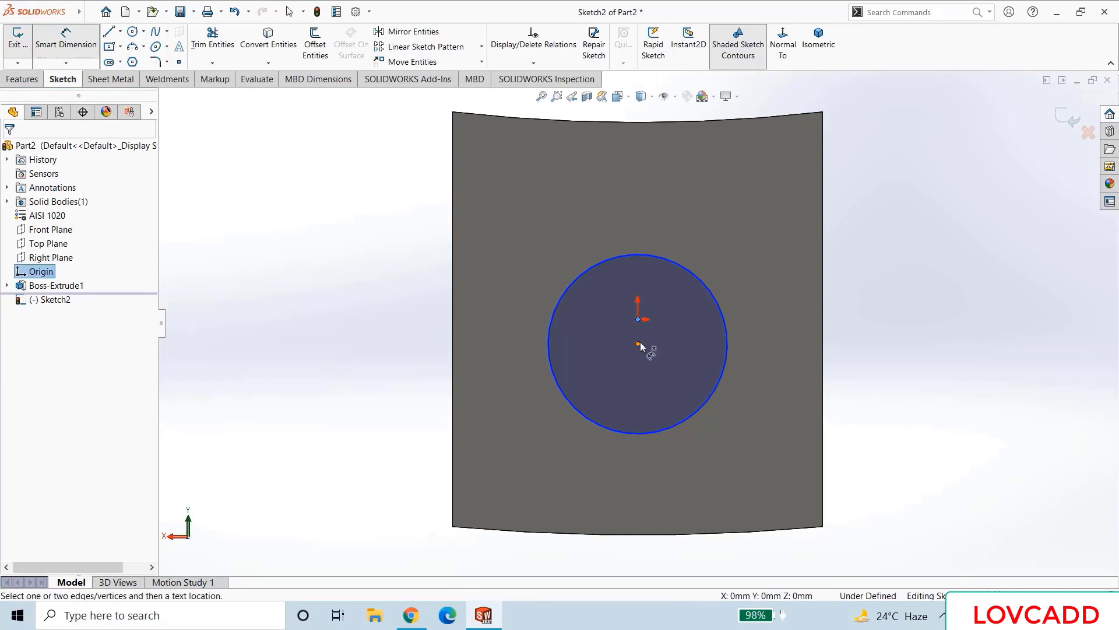
pyautogui.click(639, 344)
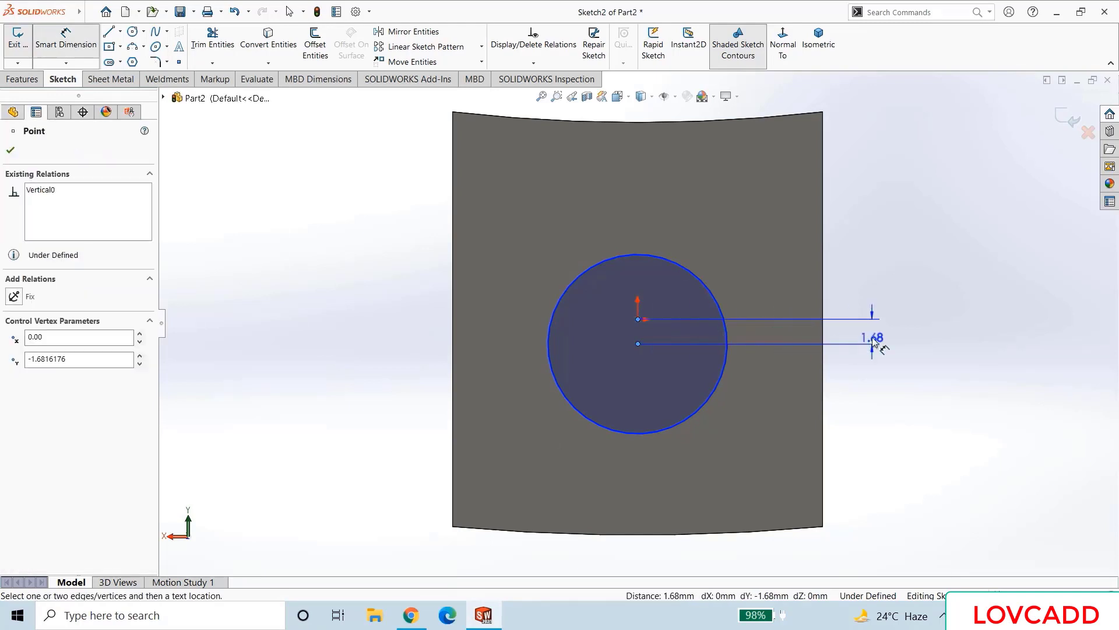
pyautogui.click(873, 343)
pyautogui.write('1')
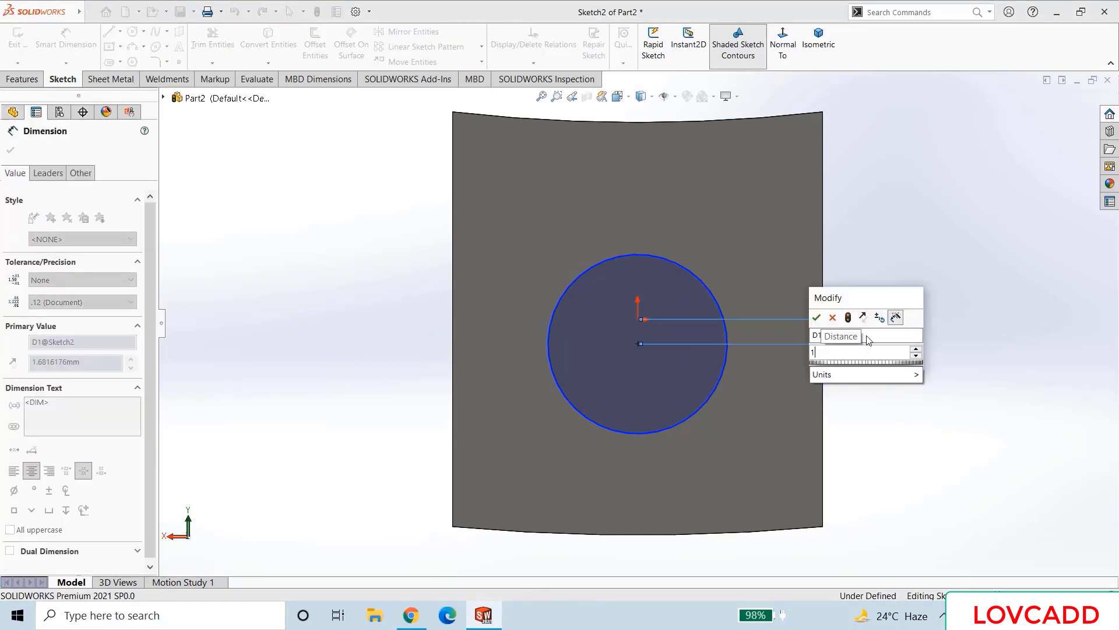
pyautogui.write('.4')
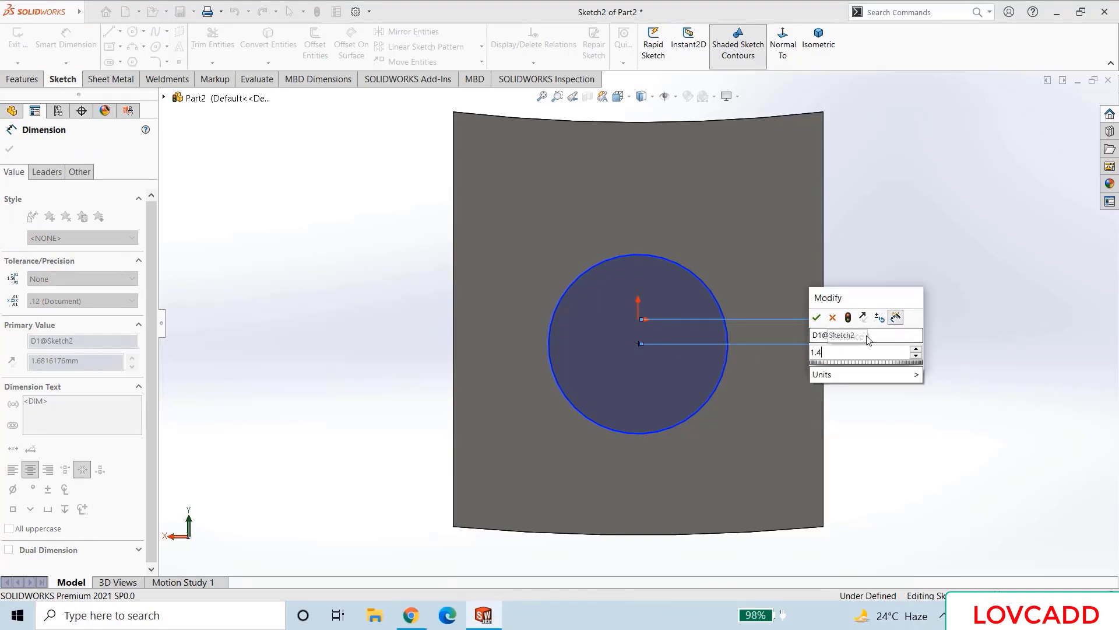
pyautogui.press('Return')
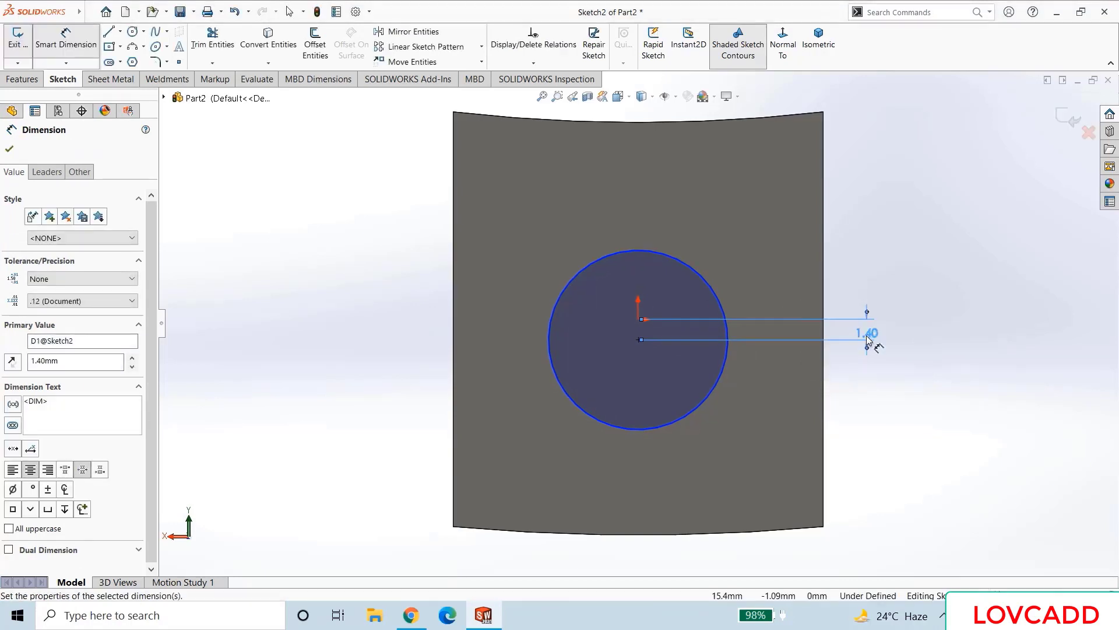
pyautogui.click(710, 281)
pyautogui.click(859, 218)
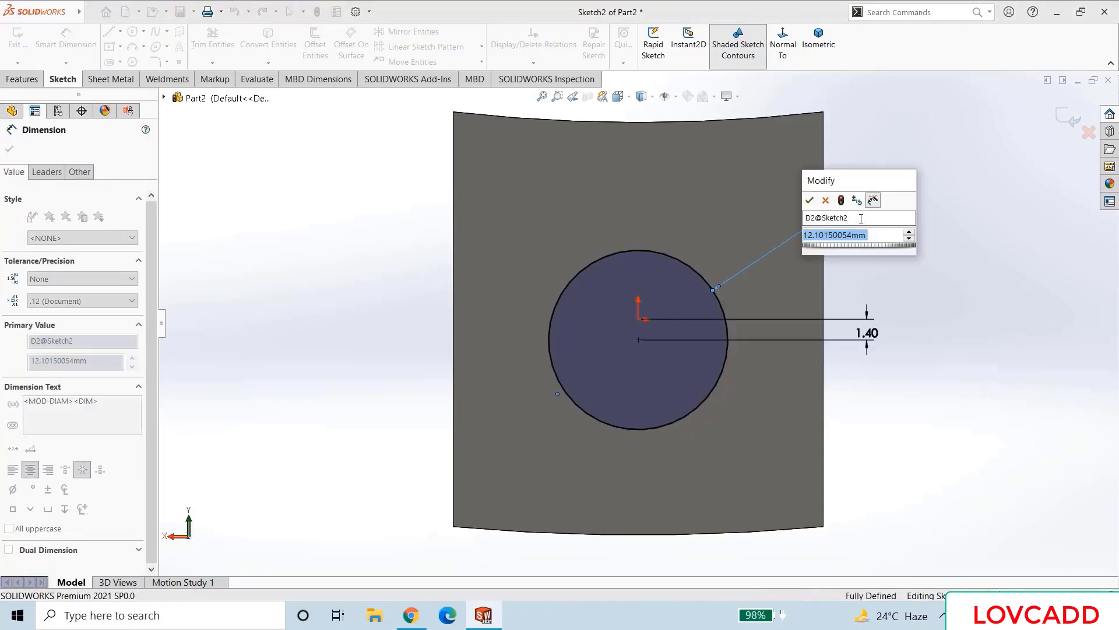
pyautogui.write('15')
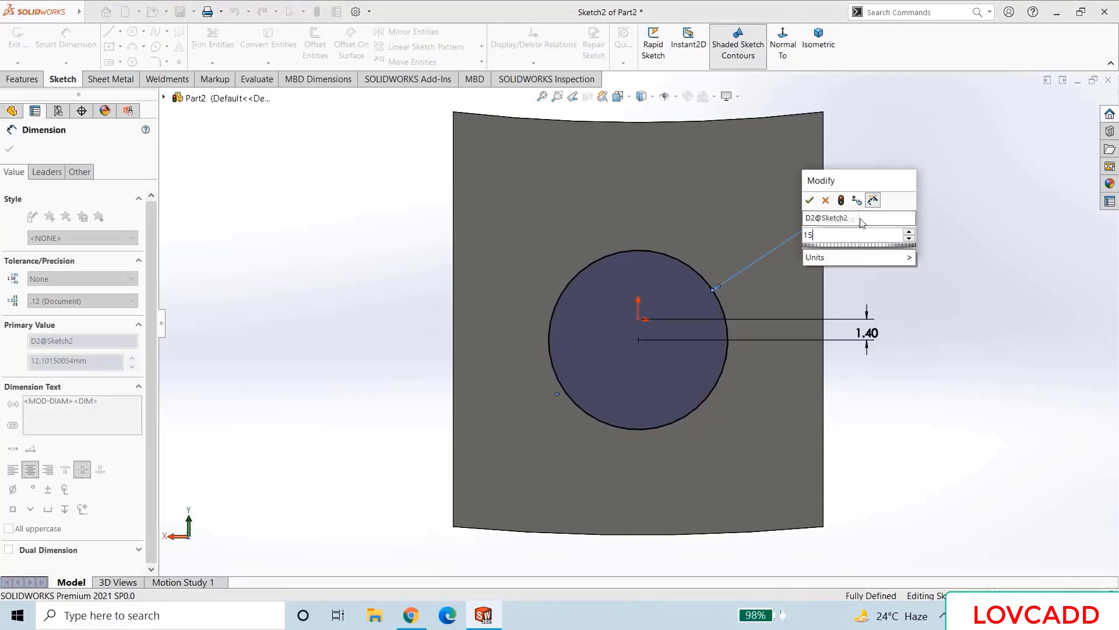
pyautogui.press('Return')
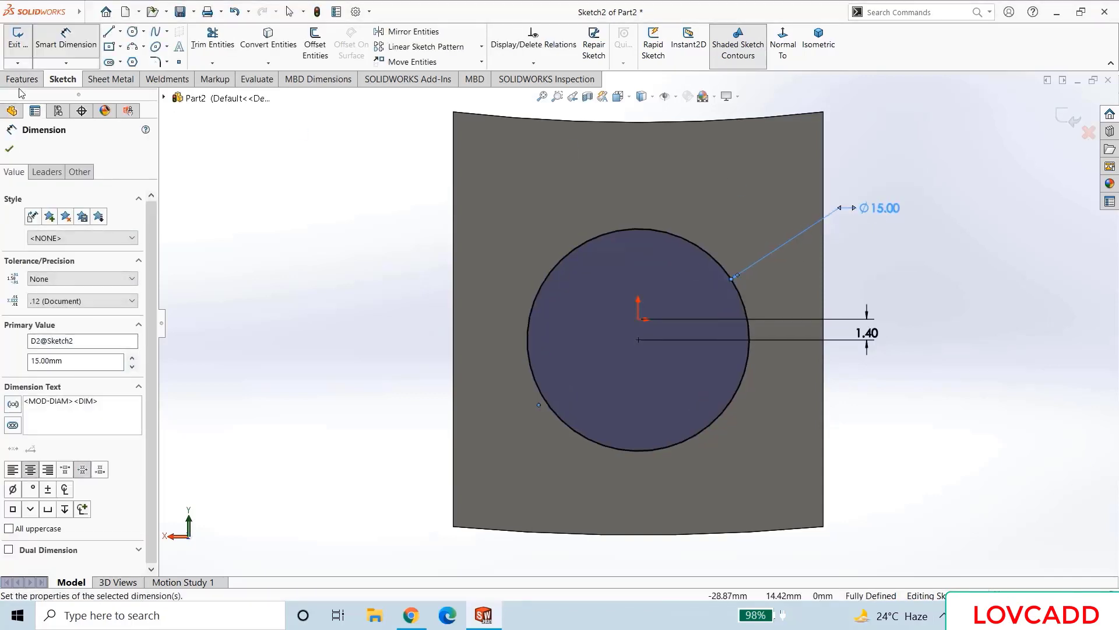
pyautogui.click(10, 149)
# - Extrude the Ø15 circle 48 mm Blind to form Boss-Extrude2, the shank
pyautogui.click(21, 81)
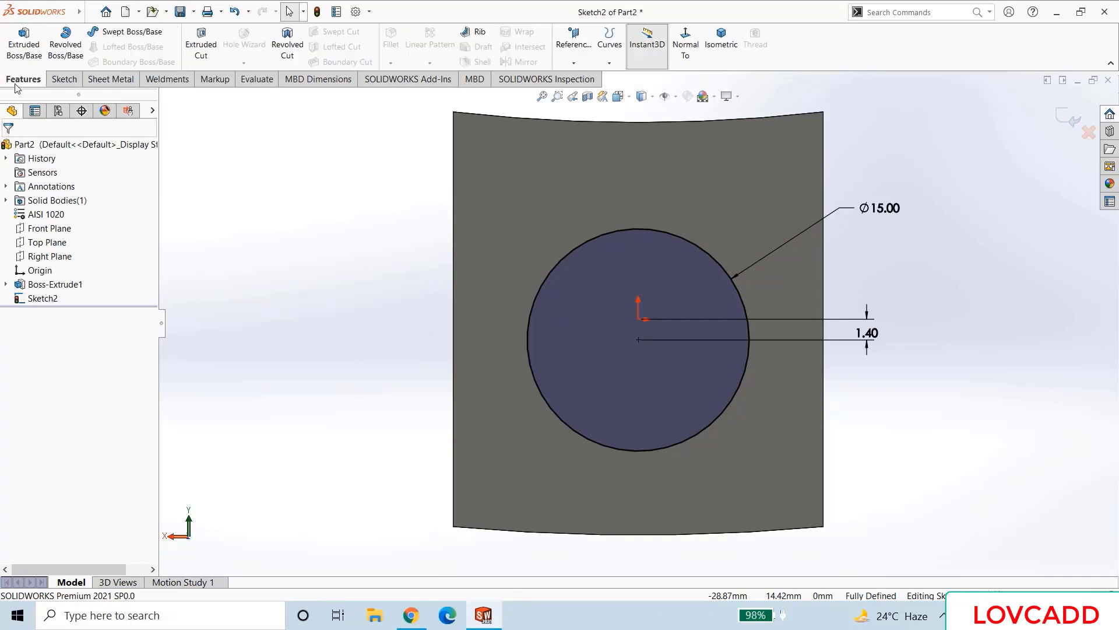
pyautogui.click(18, 57)
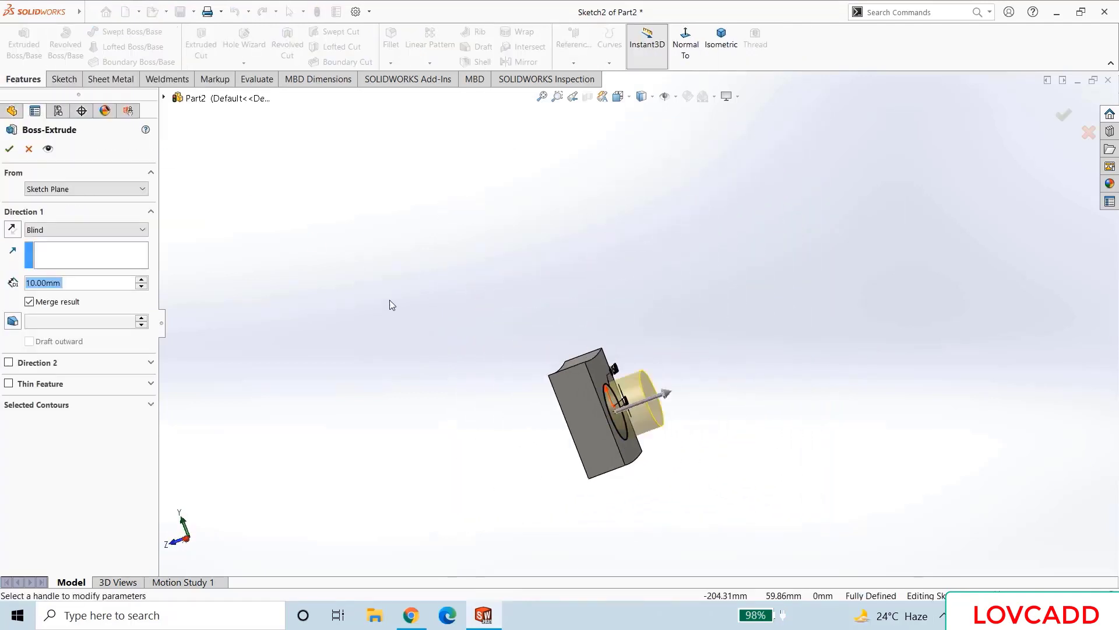
pyautogui.write('48')
pyautogui.press('Return')
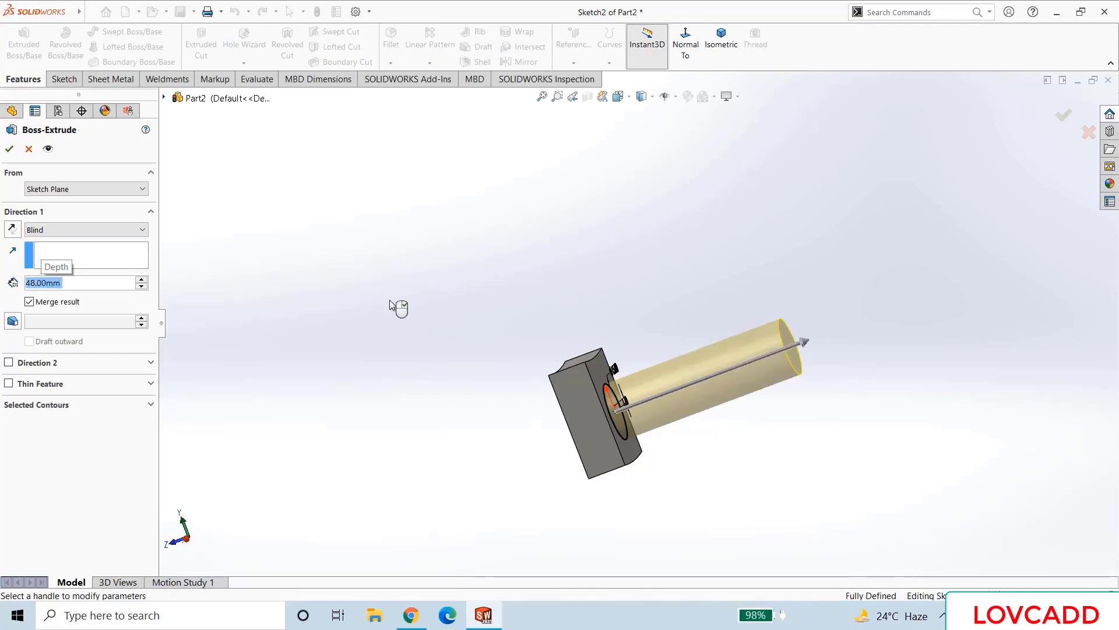
pyautogui.press('Return')
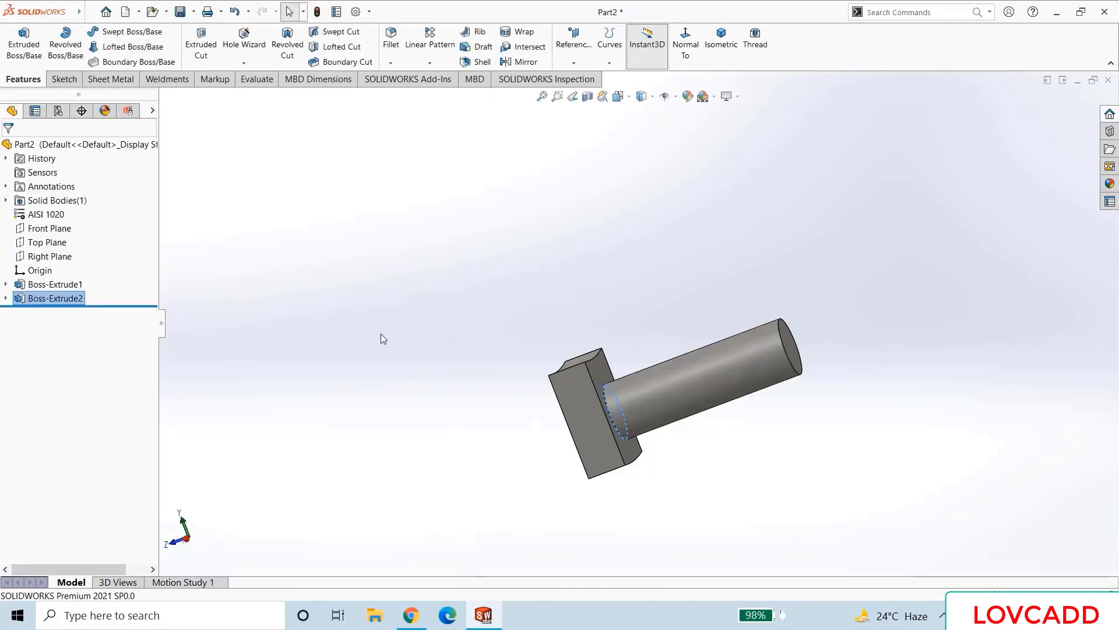
pyautogui.moveTo(377, 402); pyautogui.dragTo(326, 390, button='middle')
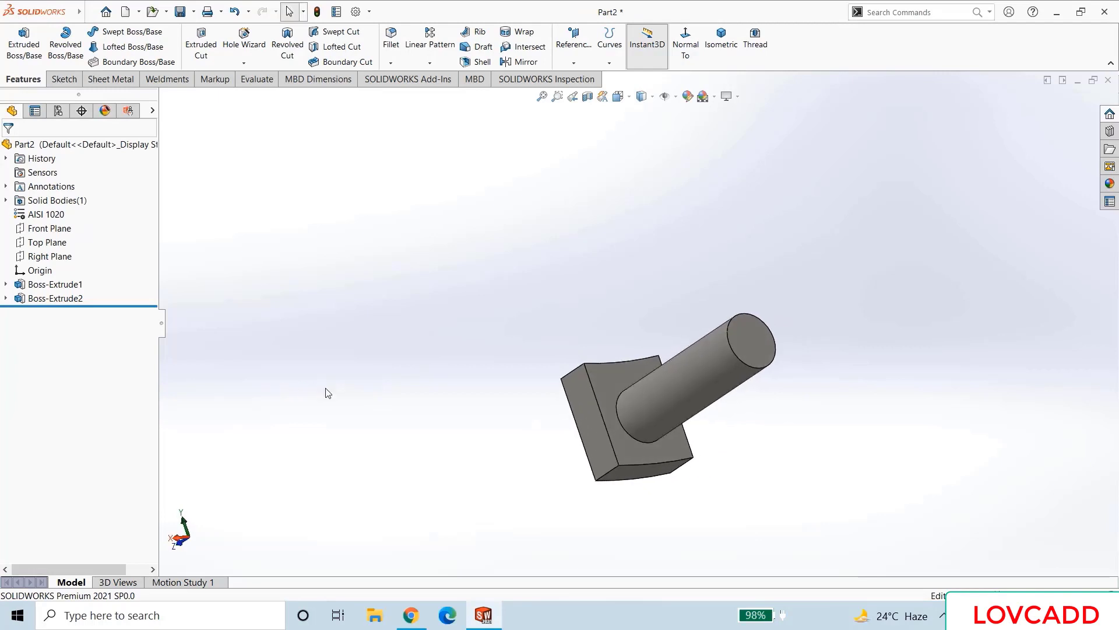
# - Start a Thread feature on the shank's free end edge
pyautogui.click(245, 62)
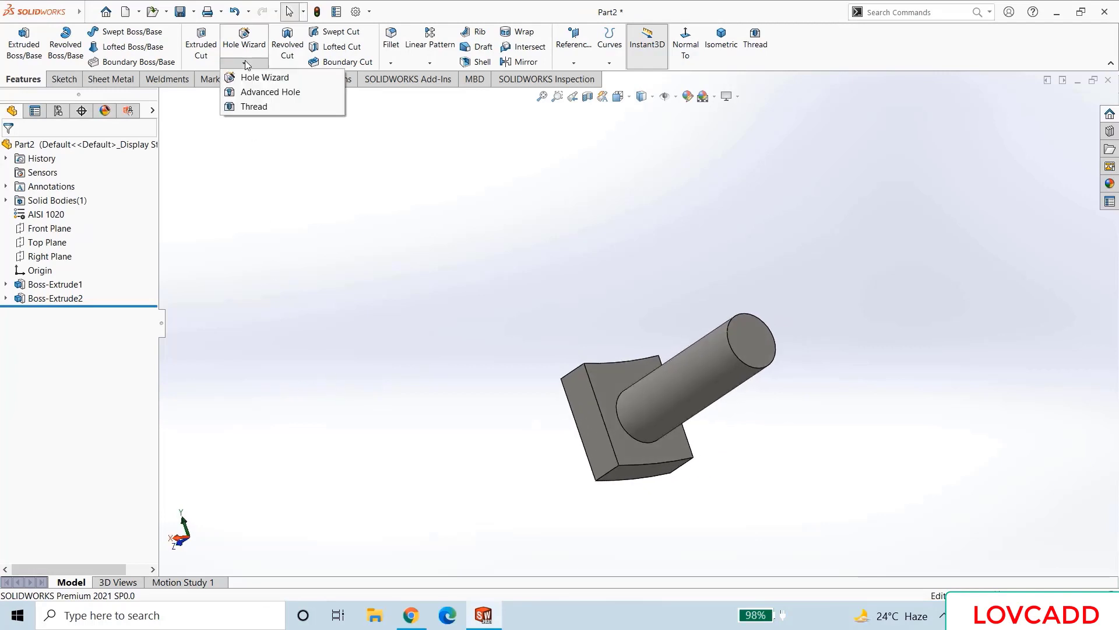
pyautogui.click(254, 106)
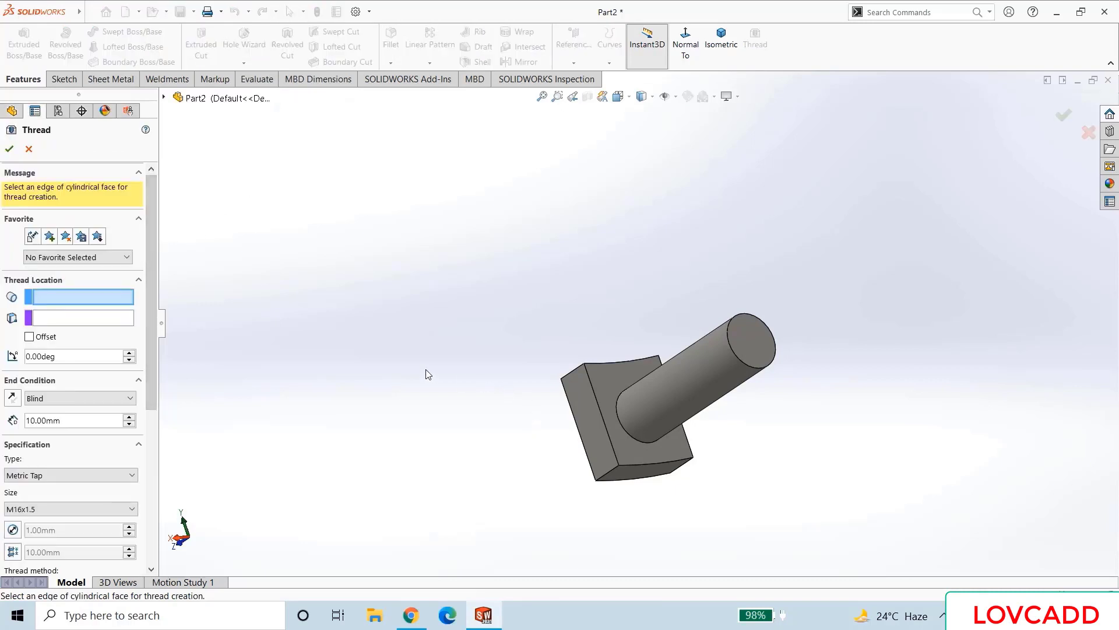
pyautogui.moveTo(425, 374); pyautogui.dragTo(479, 361, button='middle')
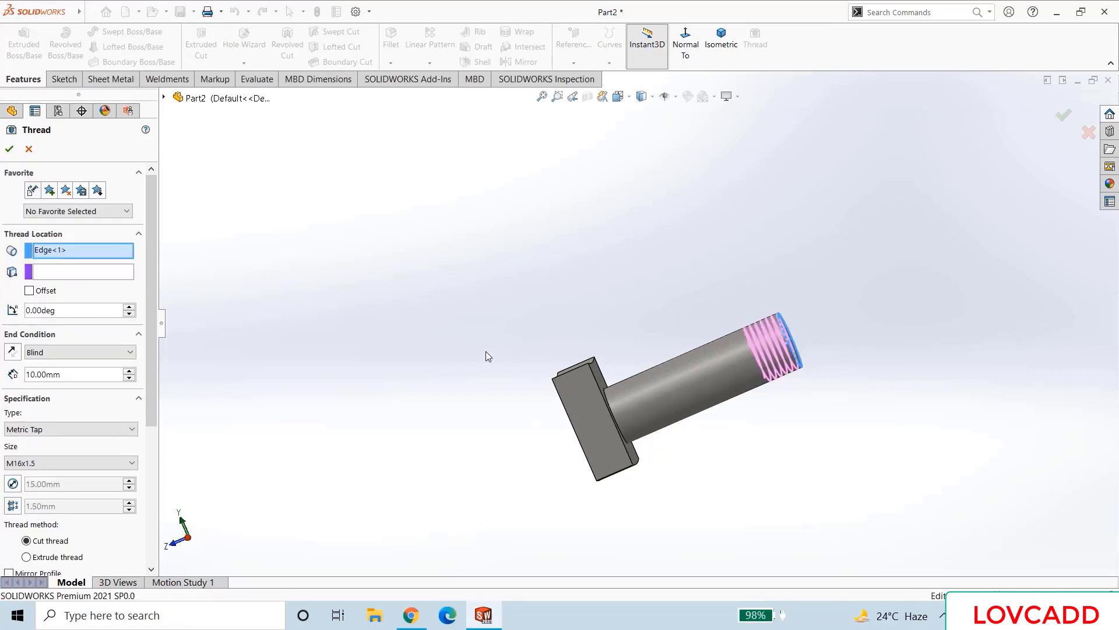
pyautogui.moveTo(151, 291); pyautogui.dragTo(153, 337)
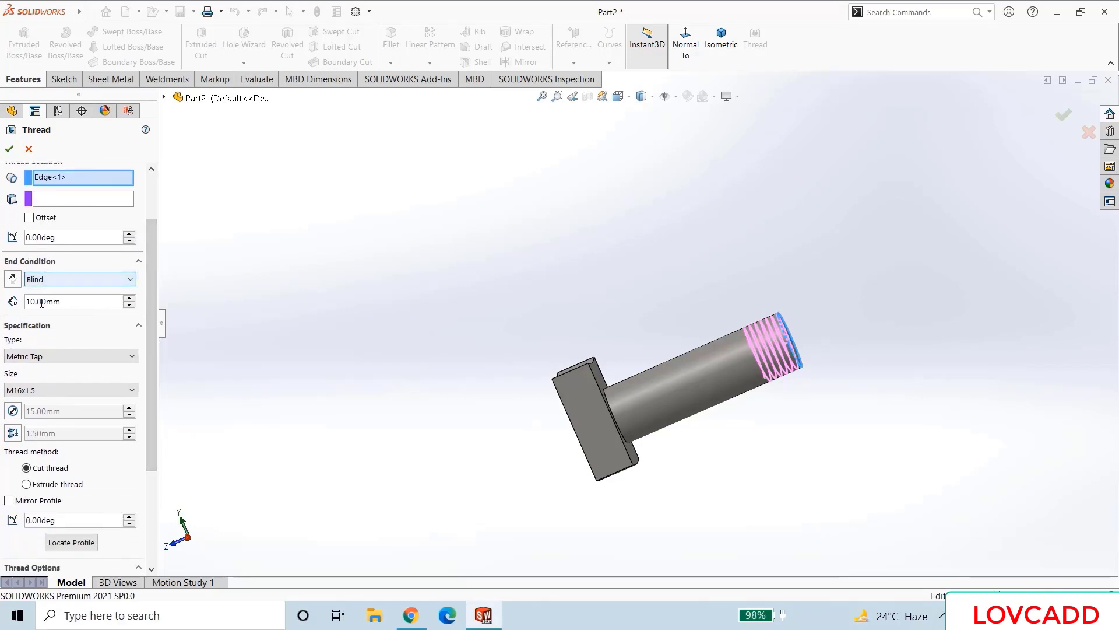
# - Set the thread depth to 20 mm Blind, keeping type Metric Tap M16x1.5
pyautogui.moveTo(62, 302); pyautogui.dragTo(16, 309)
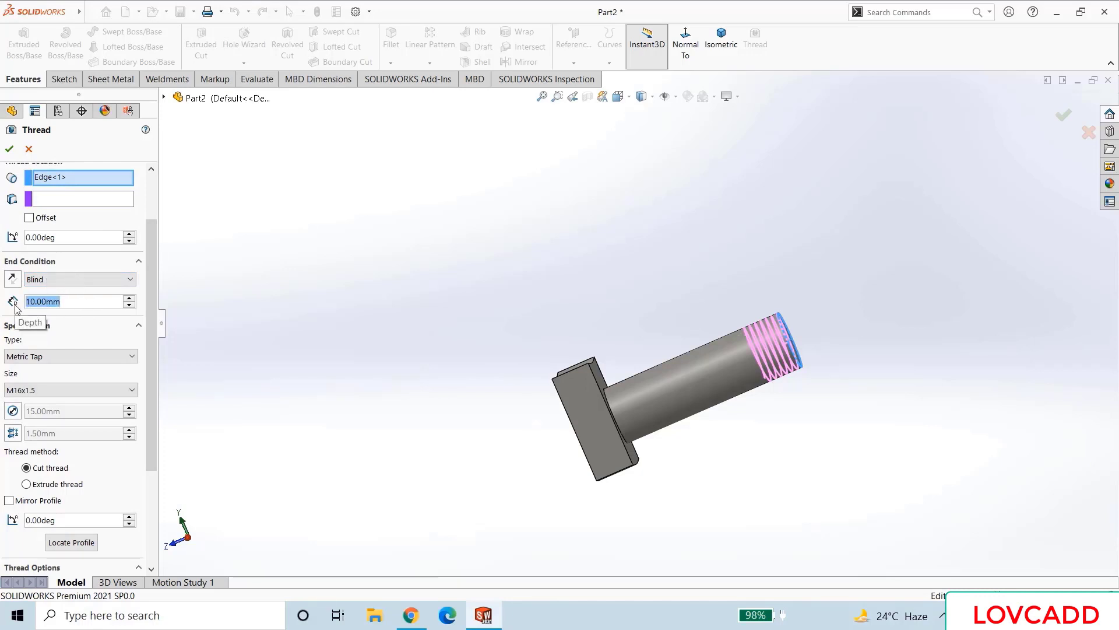
pyautogui.write('20')
pyautogui.press('Return')
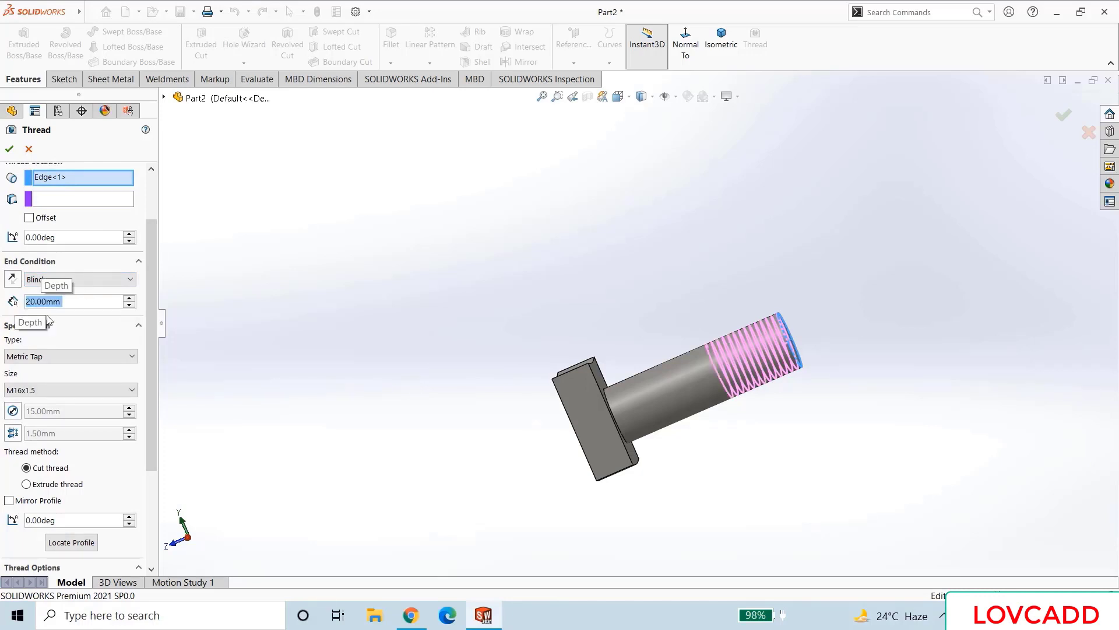
pyautogui.moveTo(152, 349); pyautogui.dragTo(148, 401)
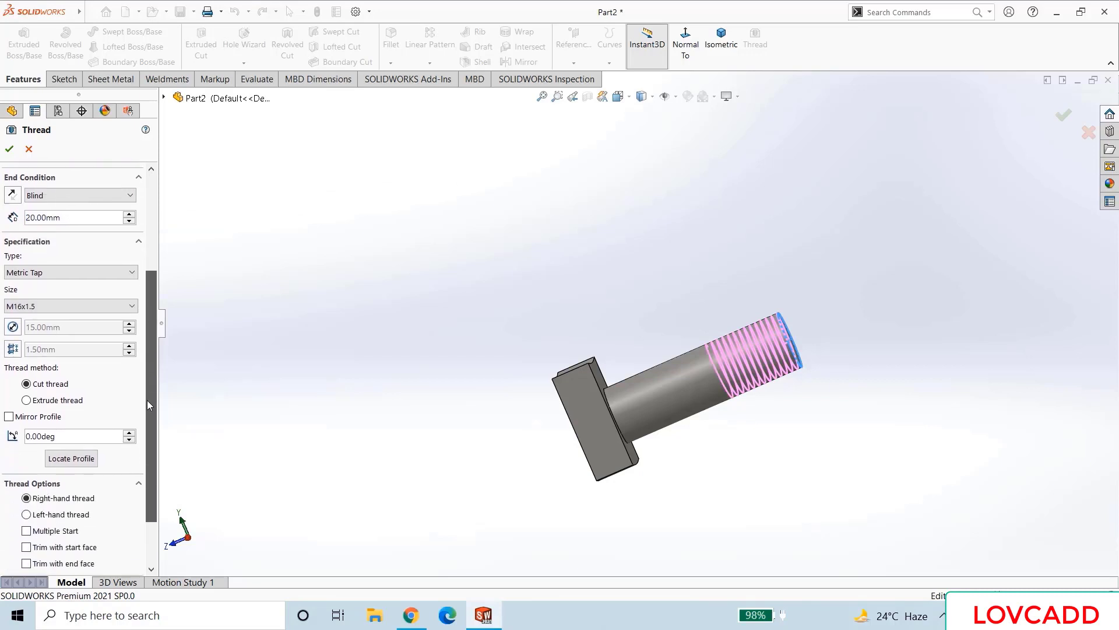
pyautogui.click(130, 273)
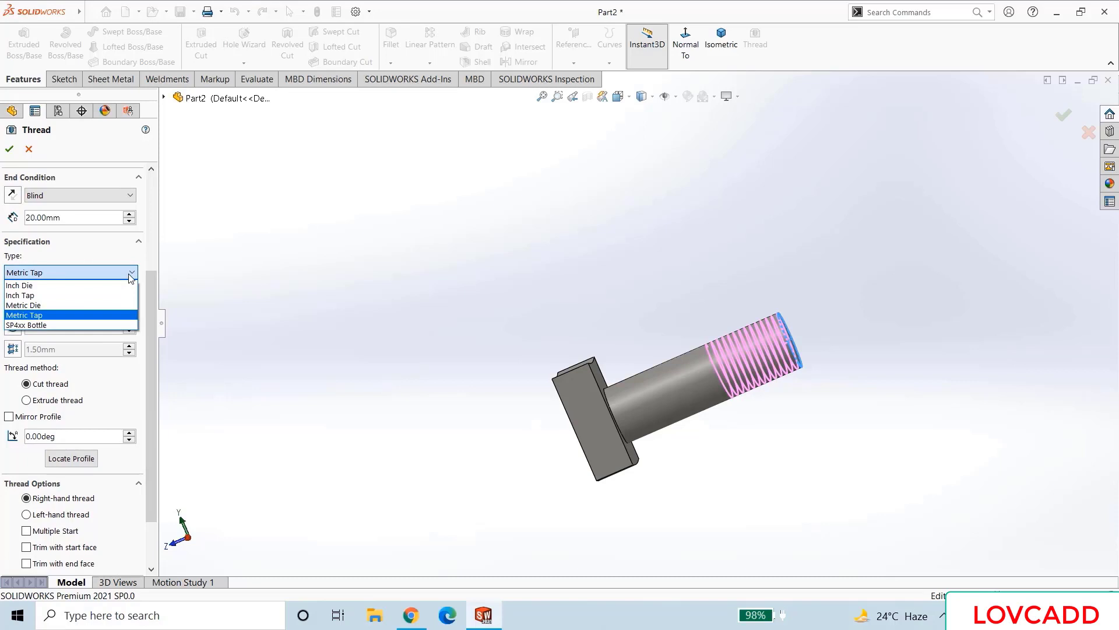
pyautogui.click(130, 273)
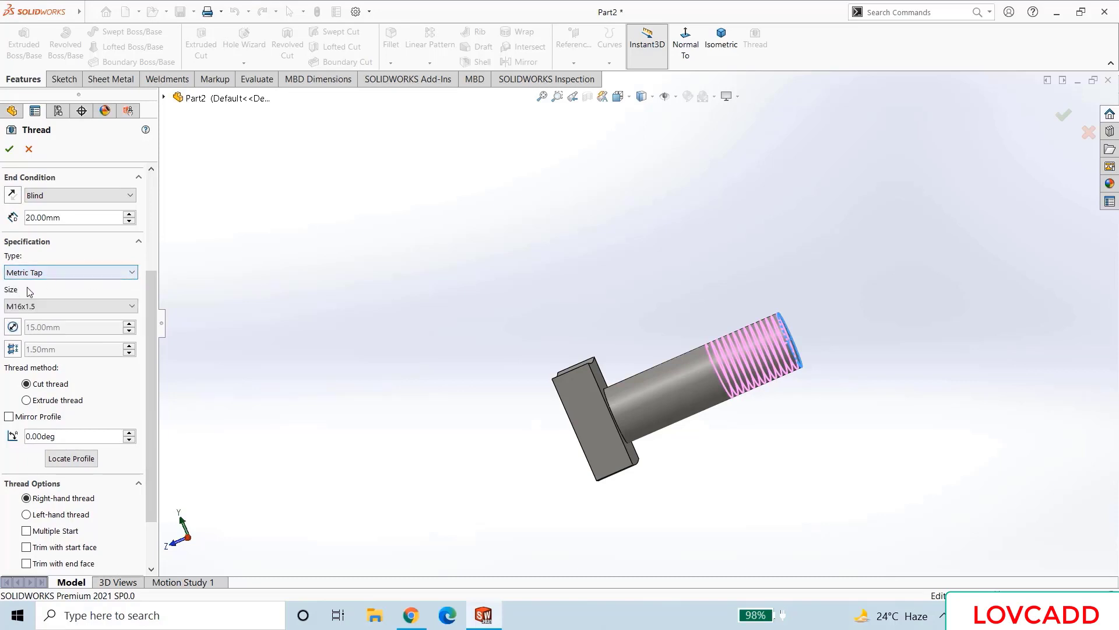
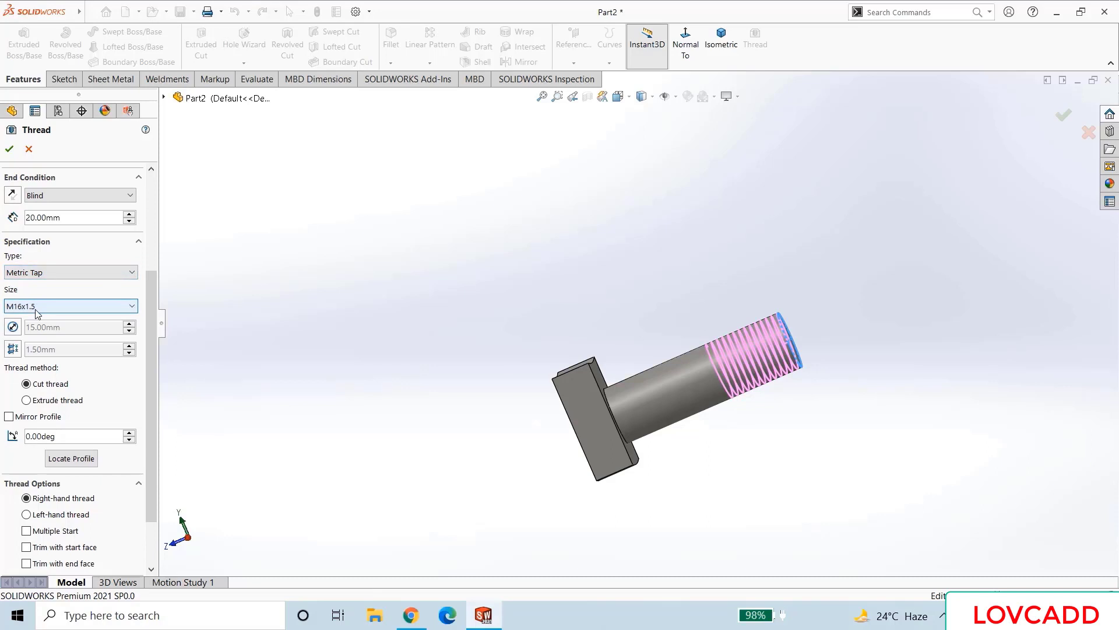
# - Create Thread1 as an extruded M16x1.5 thread, then view the bolt isometrically
pyautogui.moveTo(153, 368); pyautogui.dragTo(146, 401)
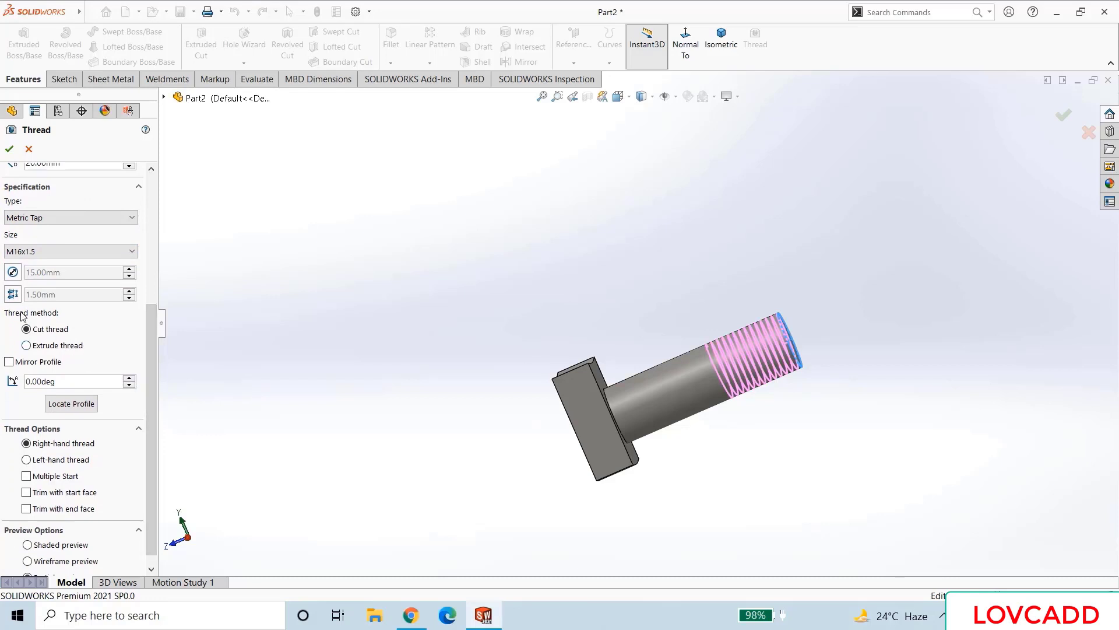
pyautogui.click(26, 346)
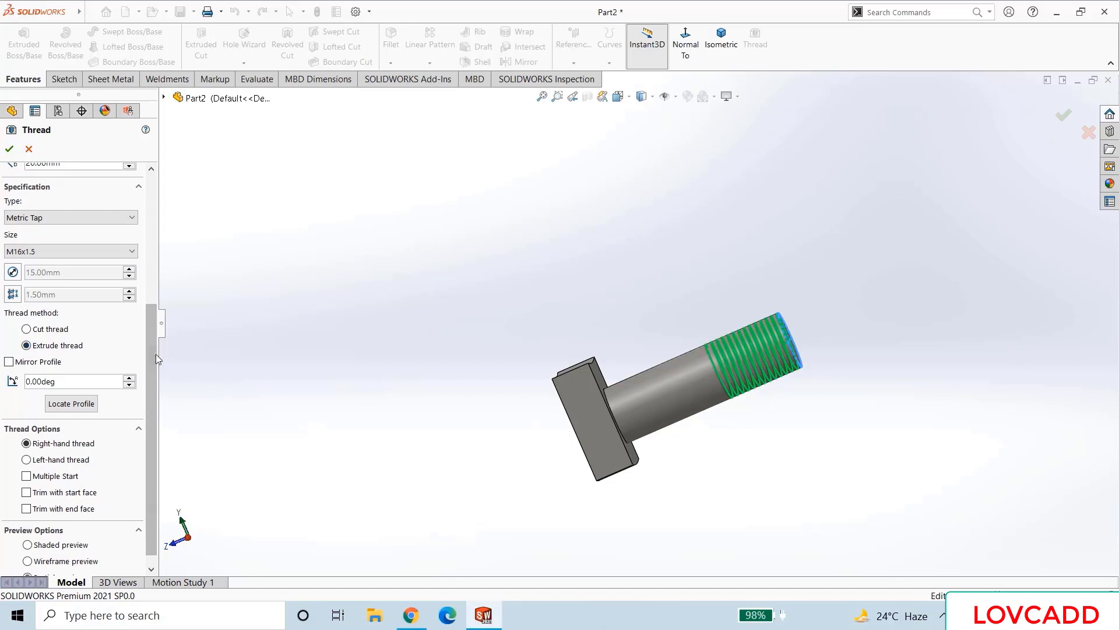
pyautogui.moveTo(153, 355); pyautogui.dragTo(148, 258)
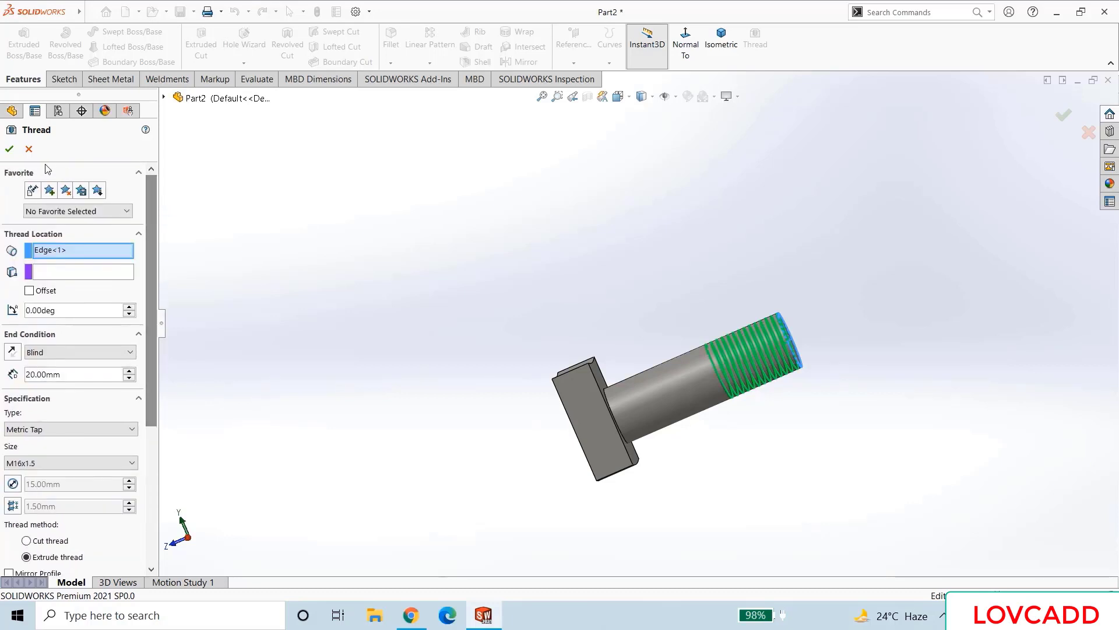
pyautogui.click(7, 153)
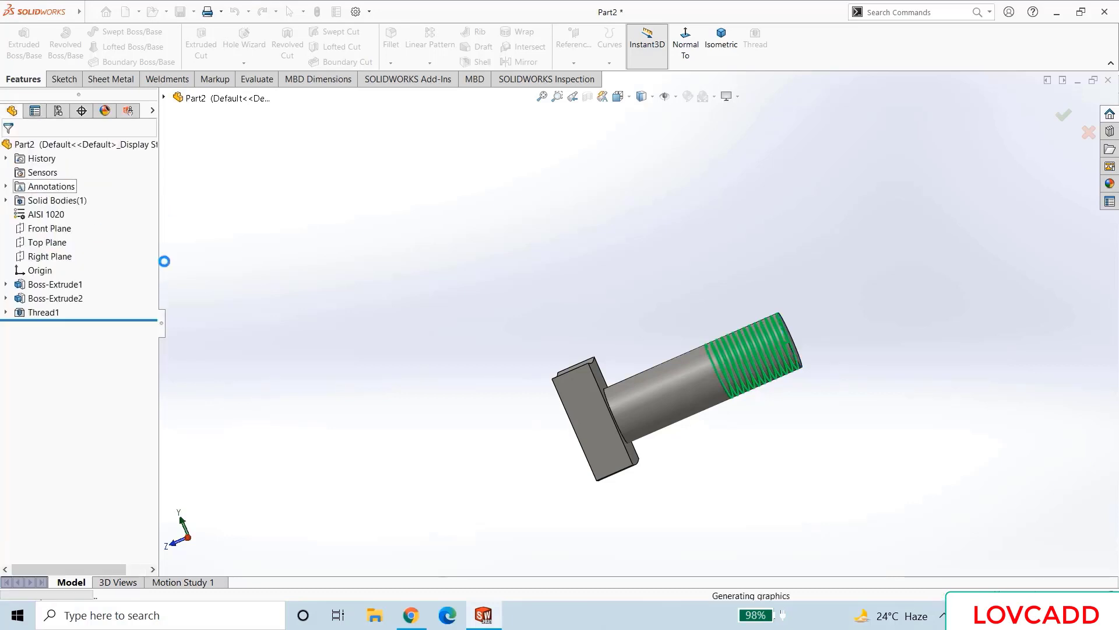
pyautogui.moveTo(325, 336); pyautogui.dragTo(439, 279, button='middle')
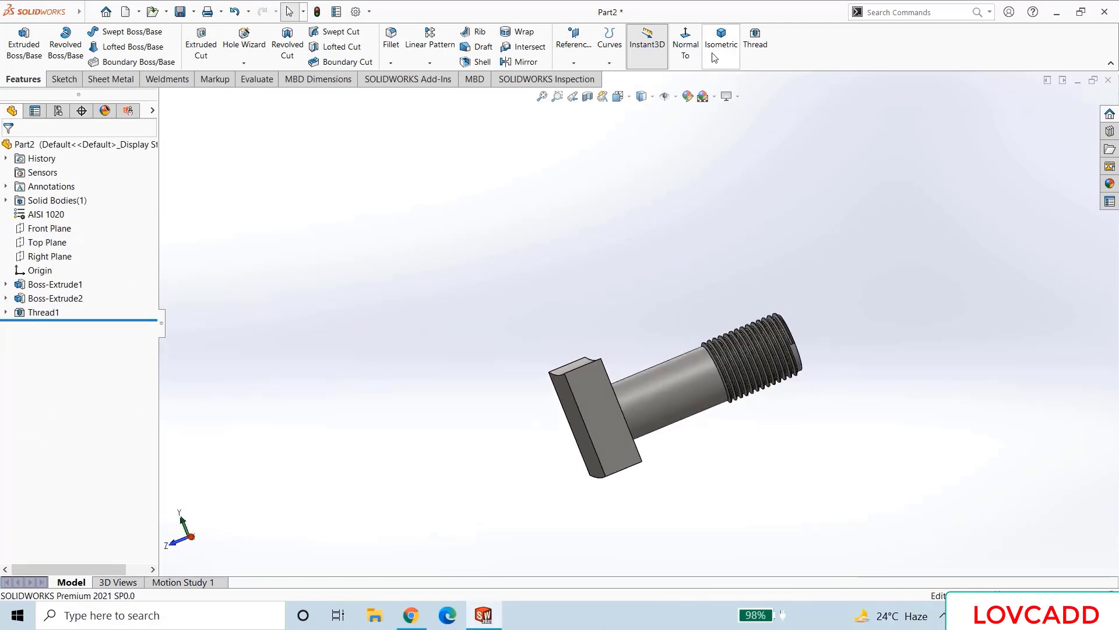
pyautogui.click(721, 38)
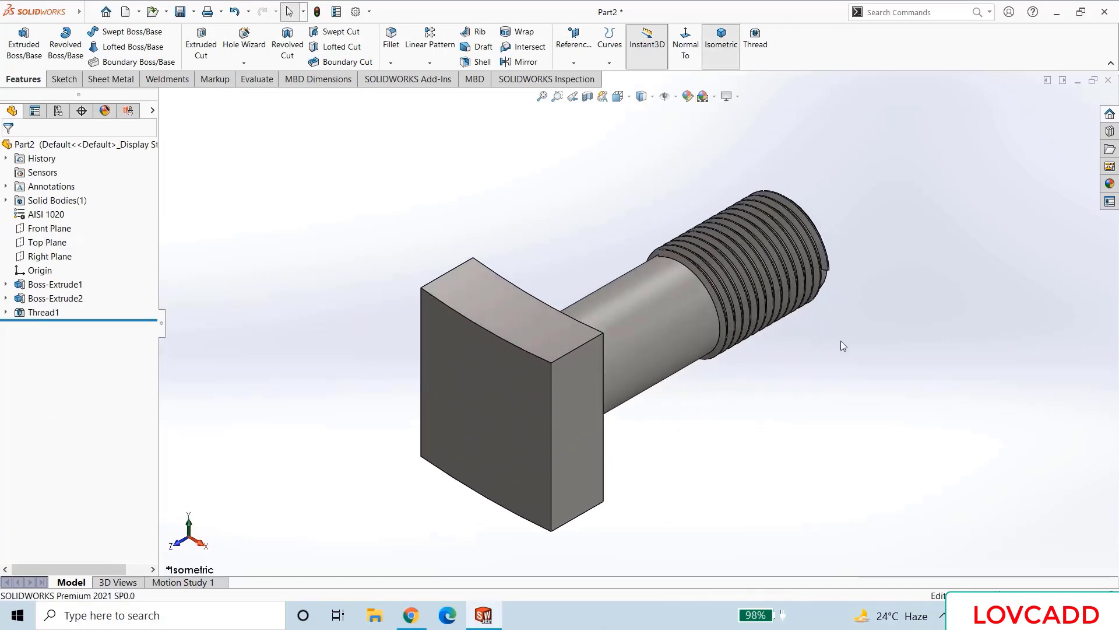
# - Save the threaded part as Clamping Bolt.SLDPRT
pyautogui.click(181, 11)
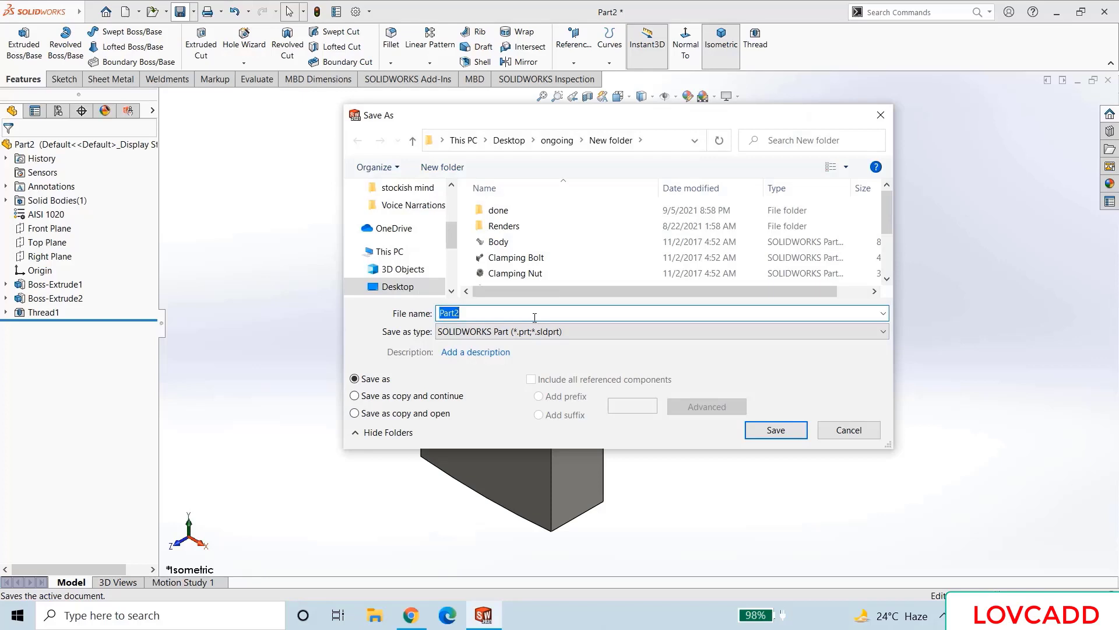
pyautogui.write('c')
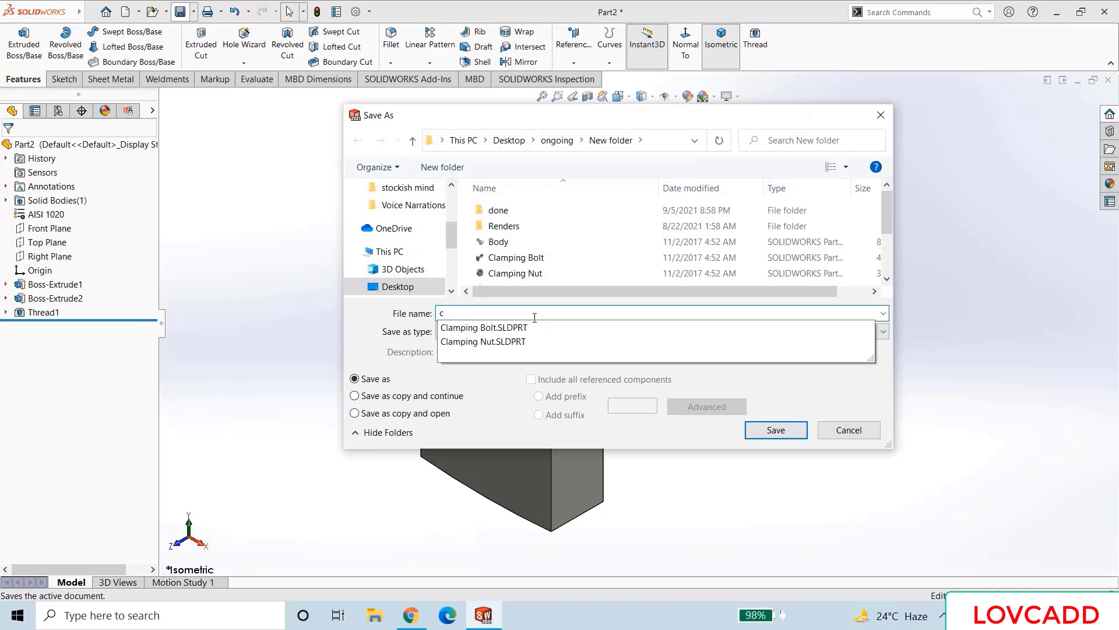
pyautogui.write('lamping bolt')
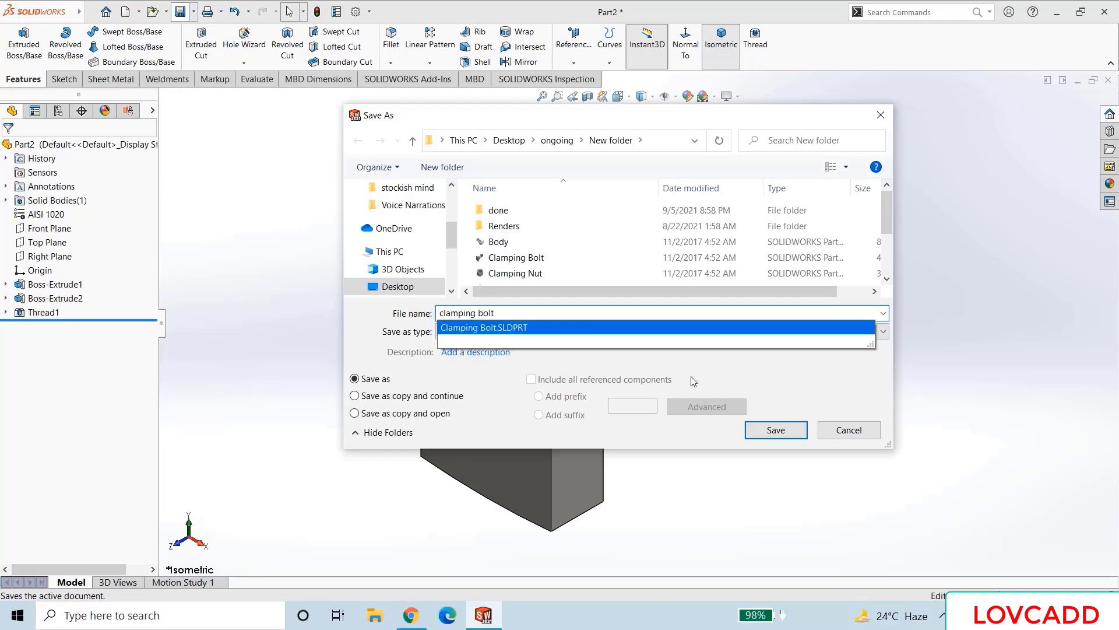
pyautogui.click(772, 434)
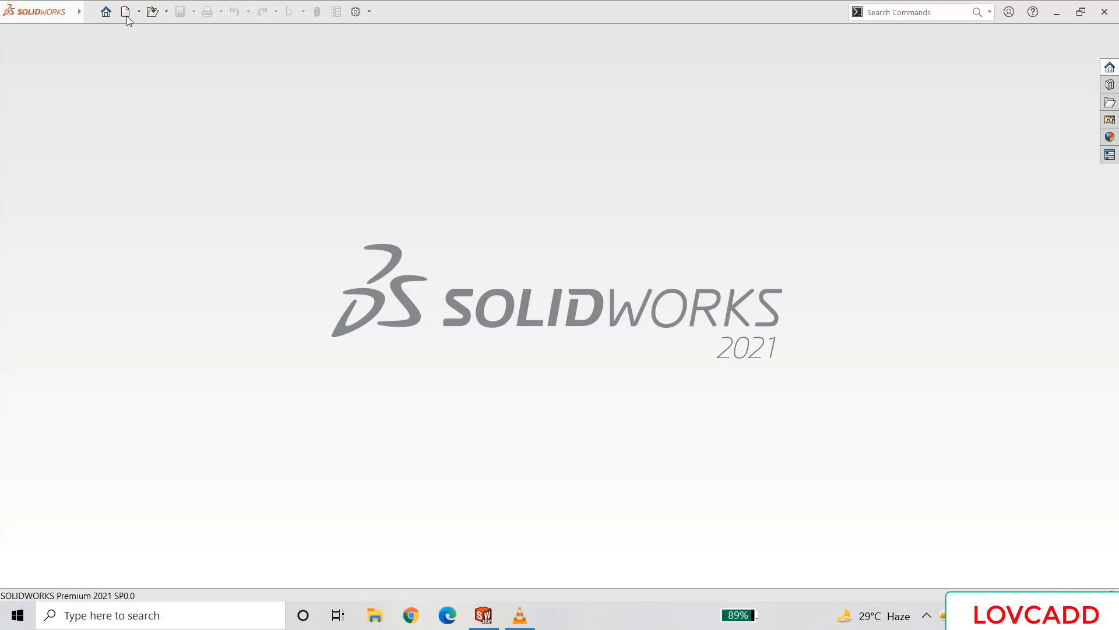
# - Create a new part document
pyautogui.click(126, 13)
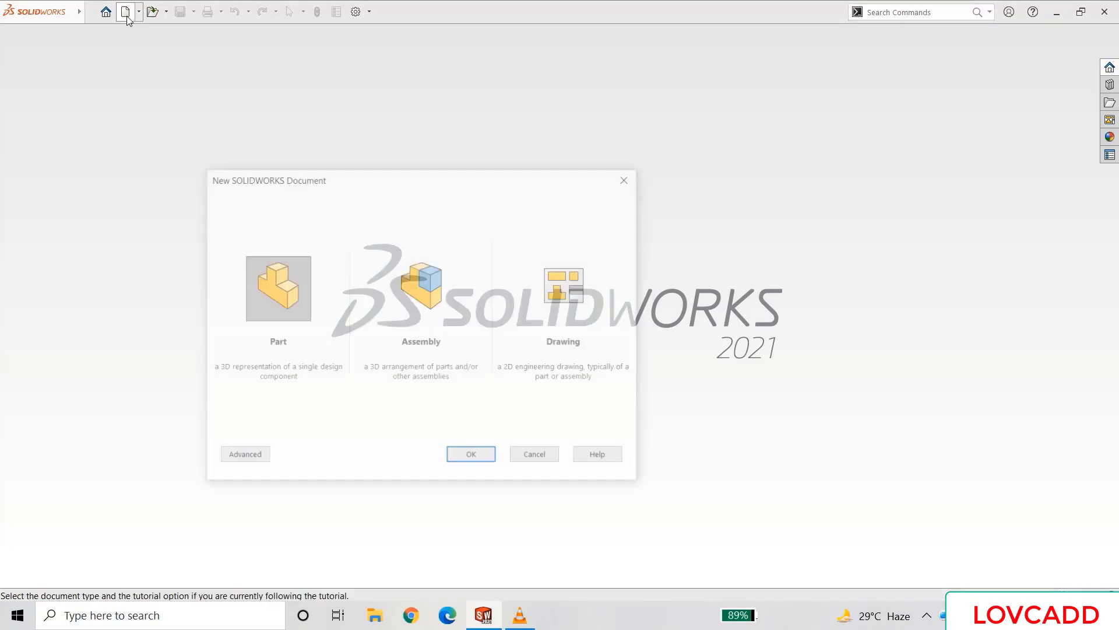
pyautogui.click(266, 301)
pyautogui.click(460, 457)
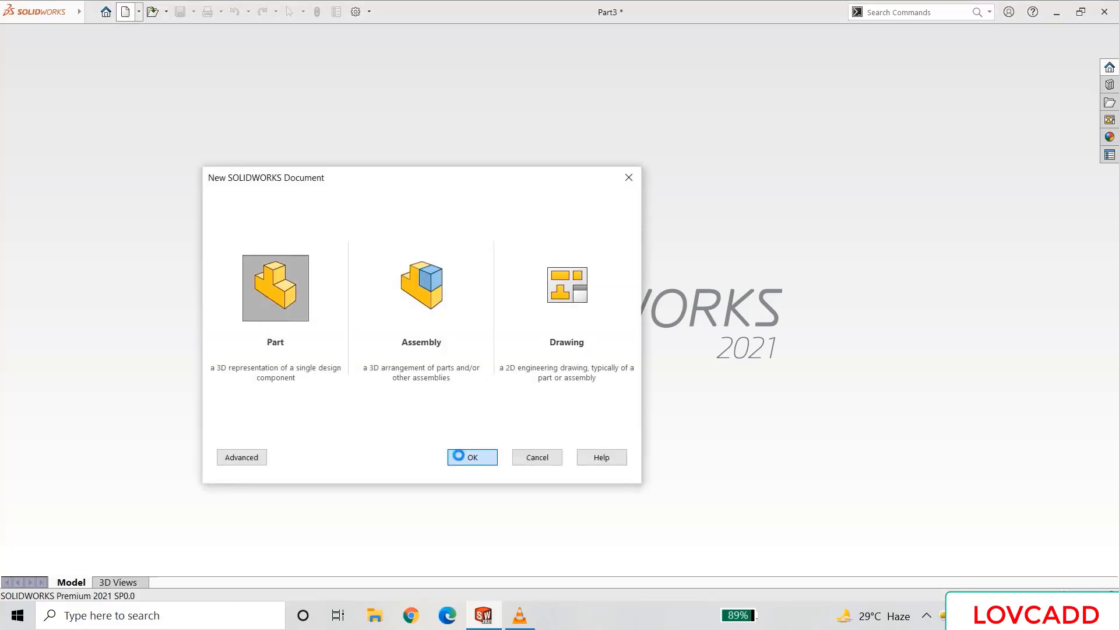
# - Assign AISI 1020 steel as the new part's material
pyautogui.rightClick(111, 198)
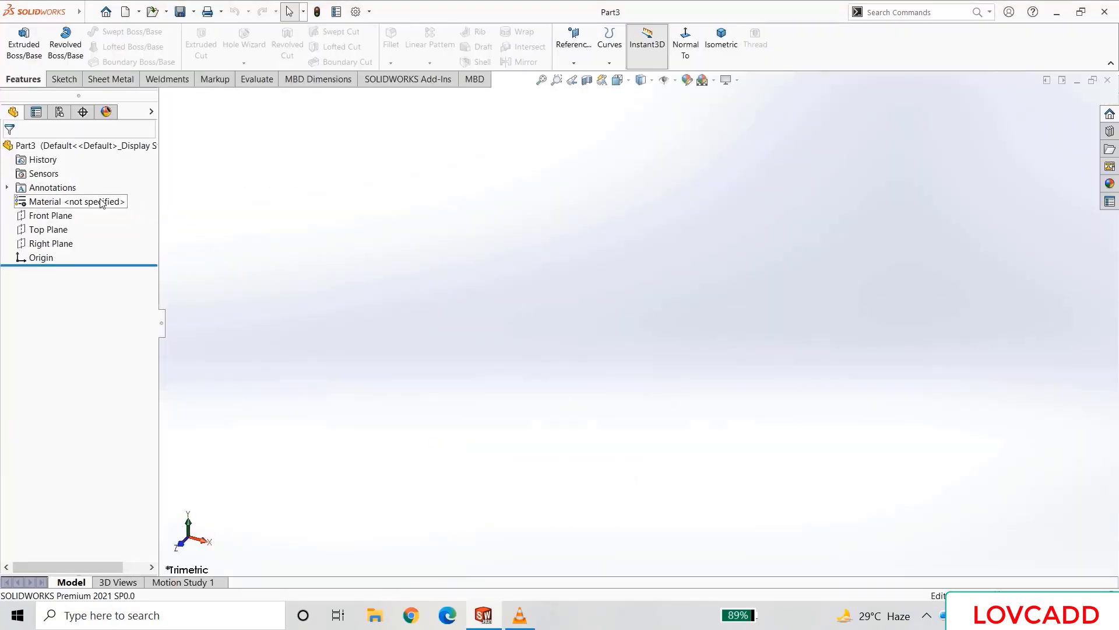
pyautogui.click(273, 208)
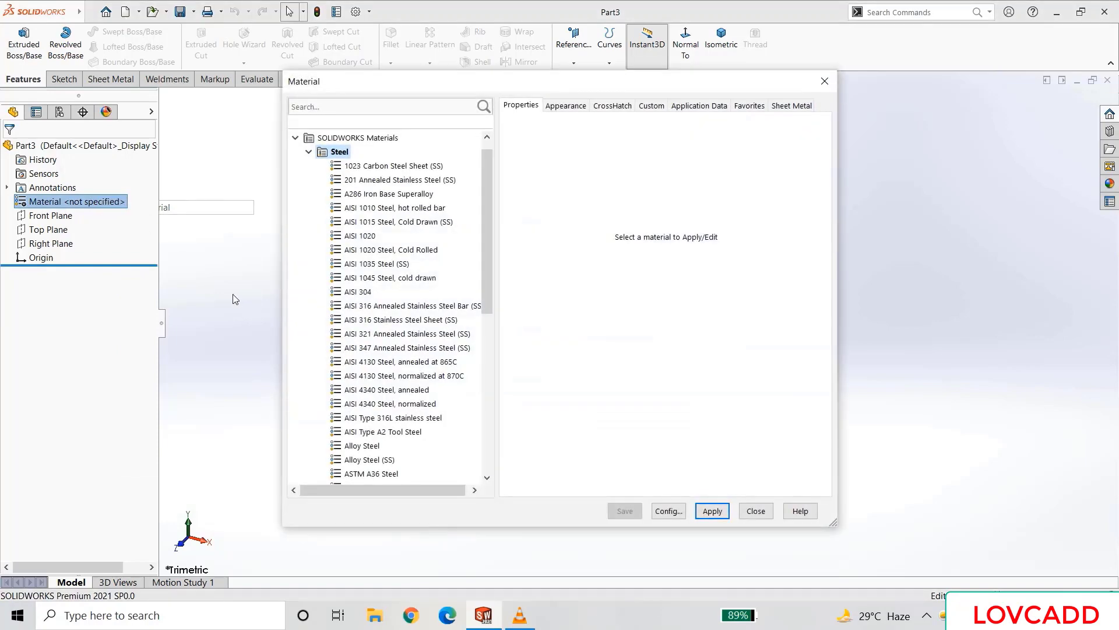
pyautogui.click(360, 237)
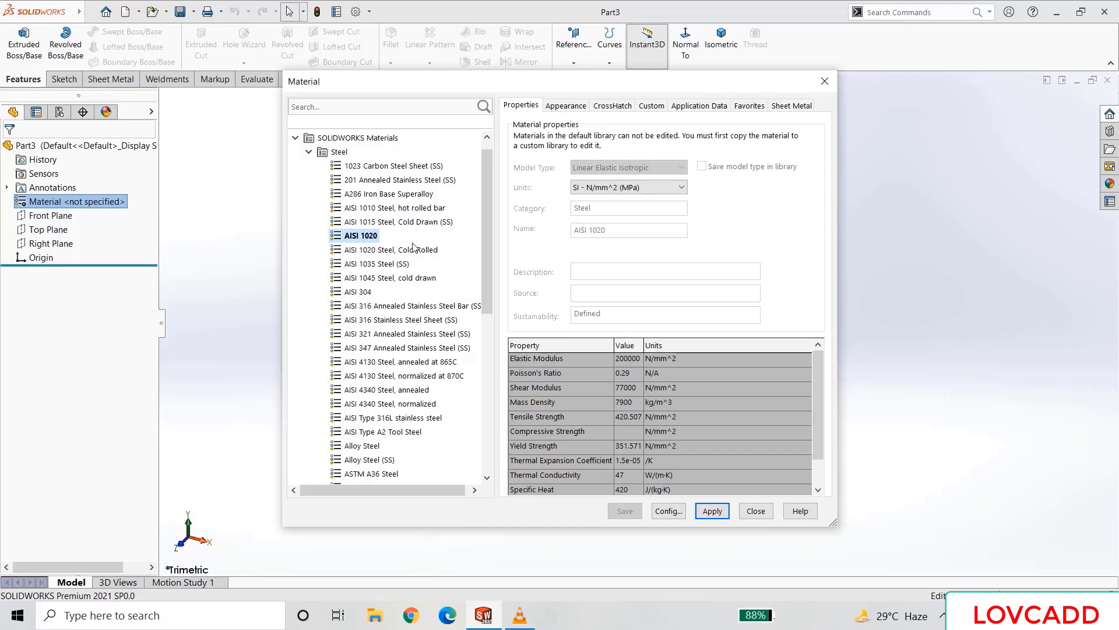
pyautogui.click(712, 511)
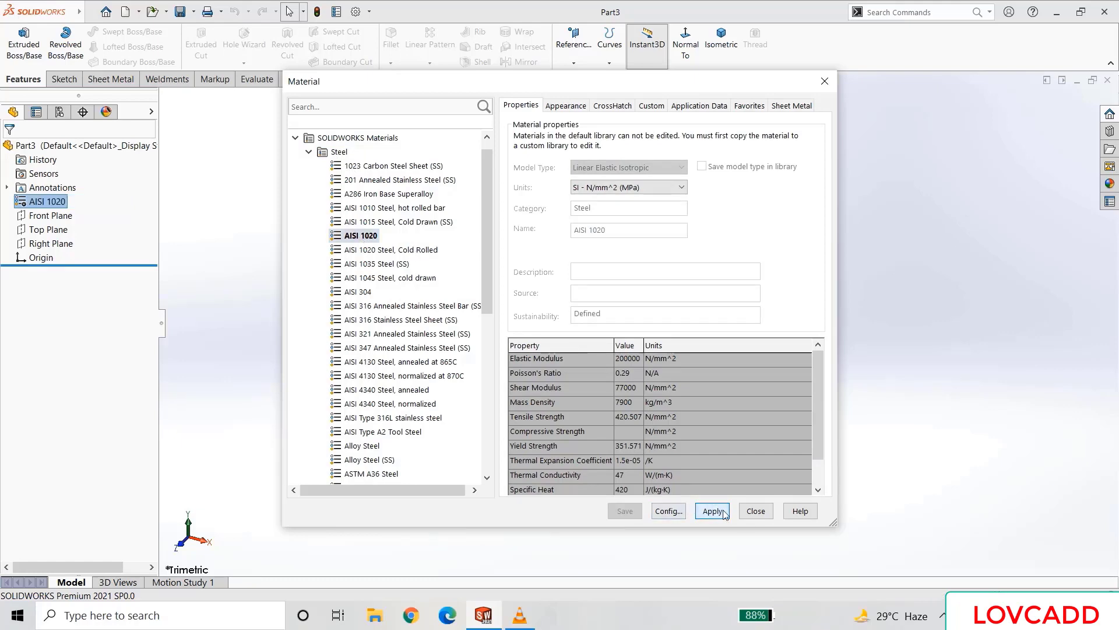
pyautogui.click(756, 510)
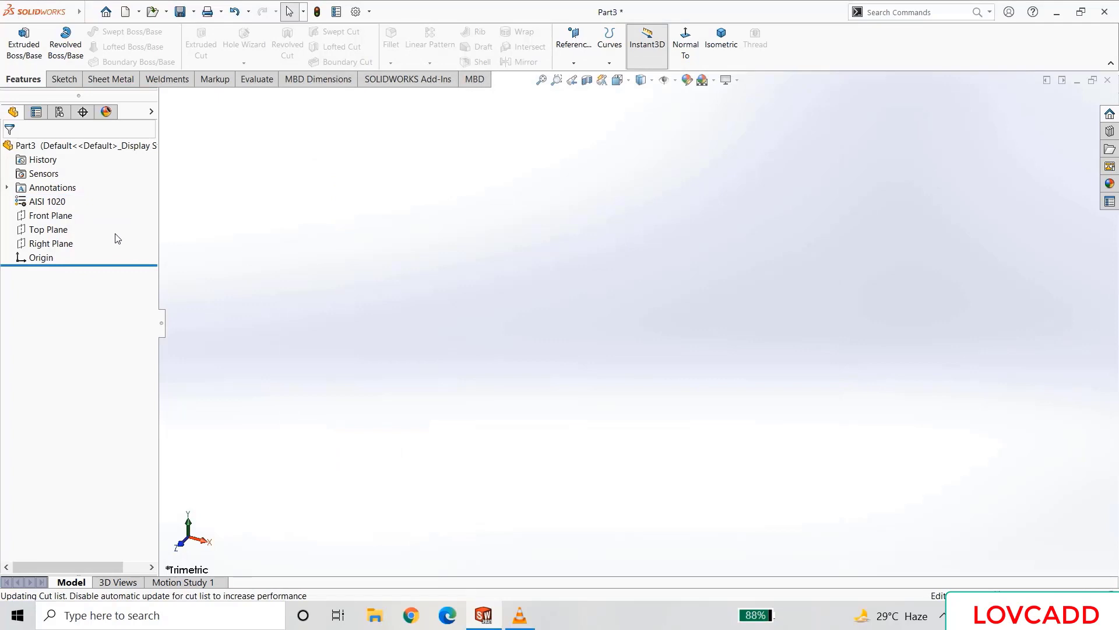
# - On the Top Plane, sketch a hexagon centred on the origin
pyautogui.click(58, 229)
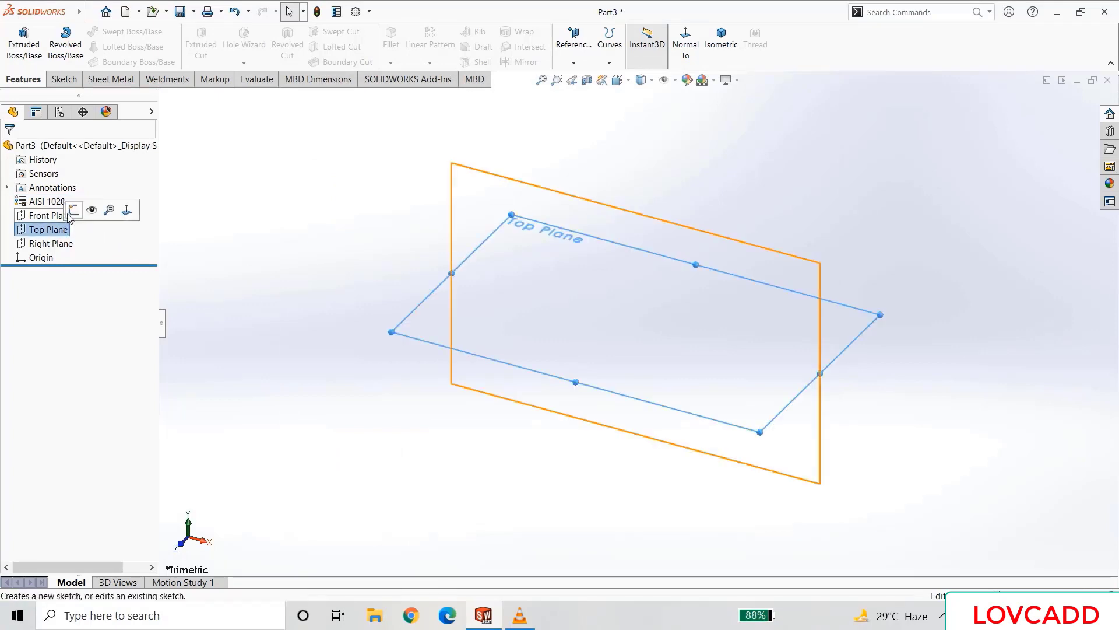
pyautogui.click(109, 210)
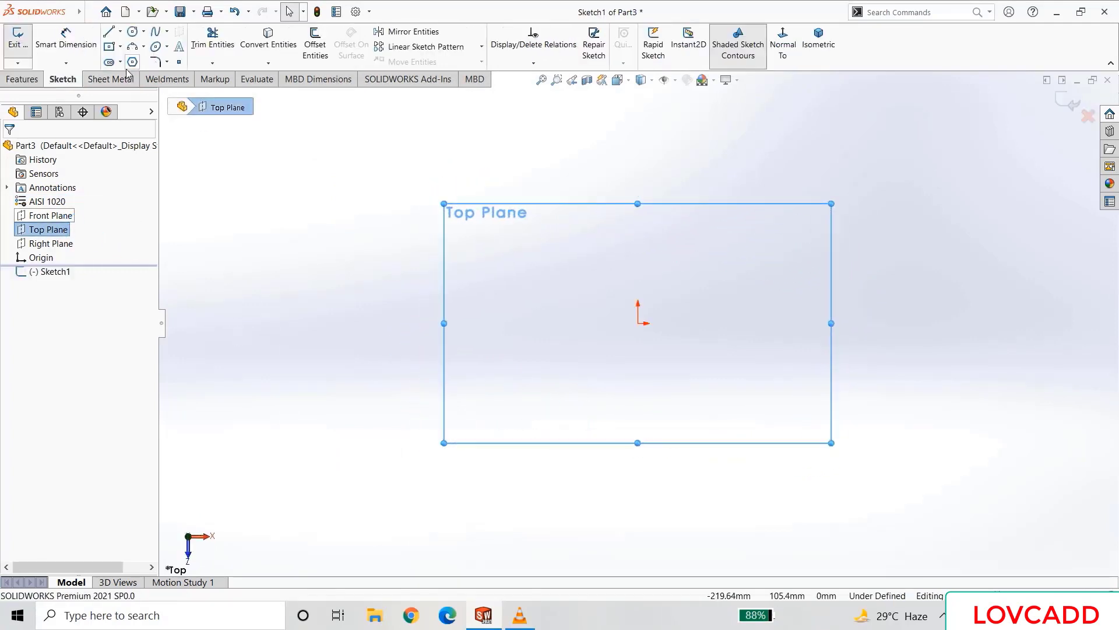
pyautogui.click(132, 62)
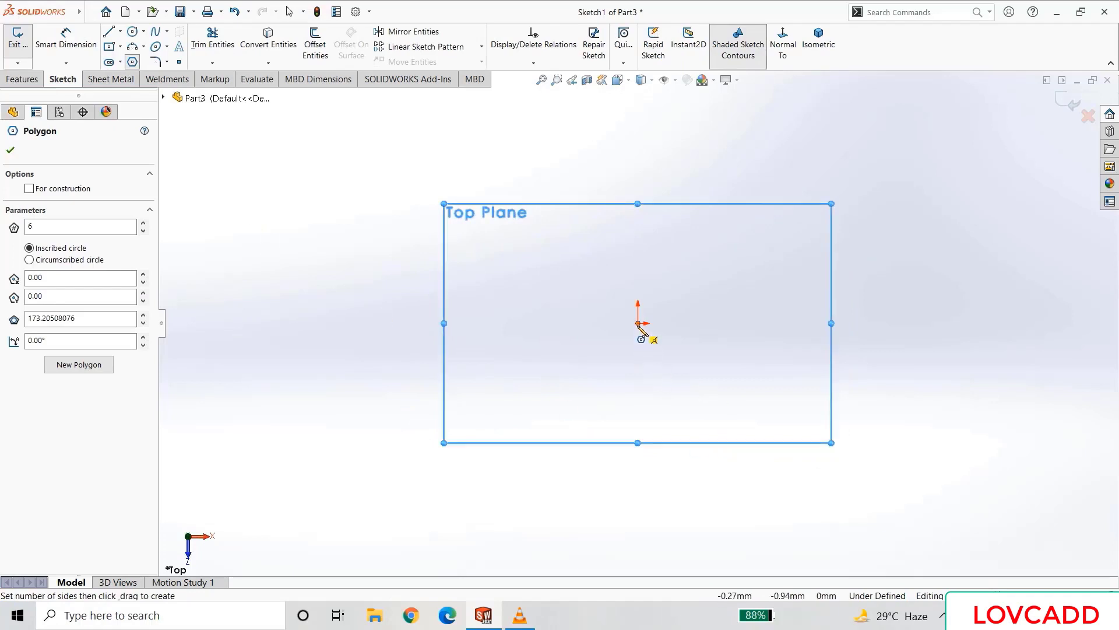
pyautogui.moveTo(639, 324)
pyautogui.mouseDown()
pyautogui.moveTo(760, 435)
pyautogui.moveTo(872, 368)
pyautogui.moveTo(864, 324)
pyautogui.mouseUp()
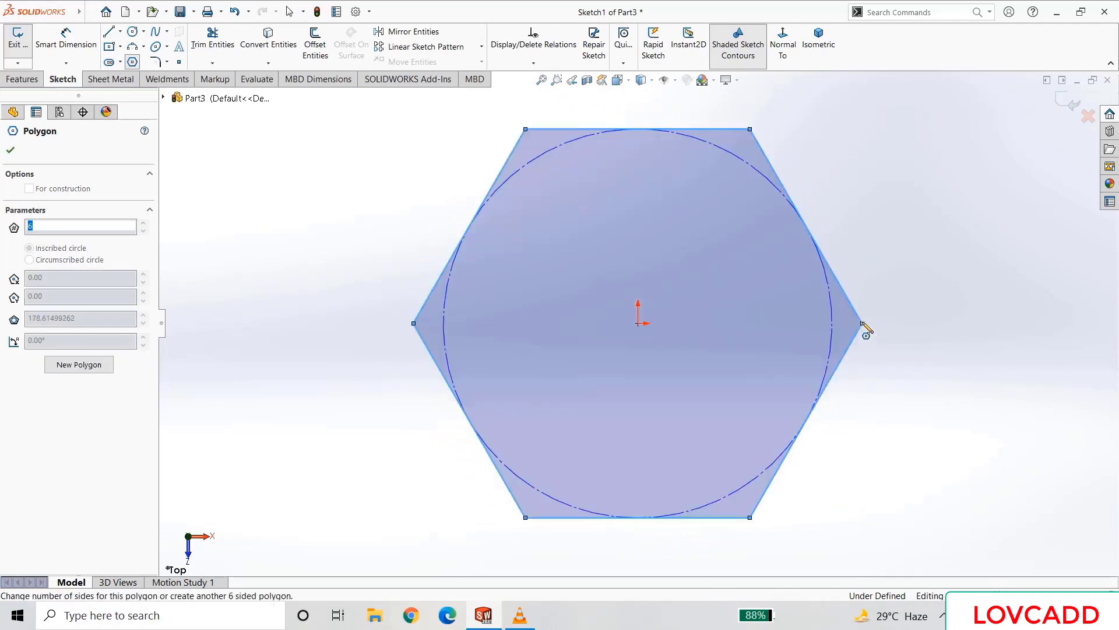
pyautogui.rightClick(868, 326)
pyautogui.click(874, 331)
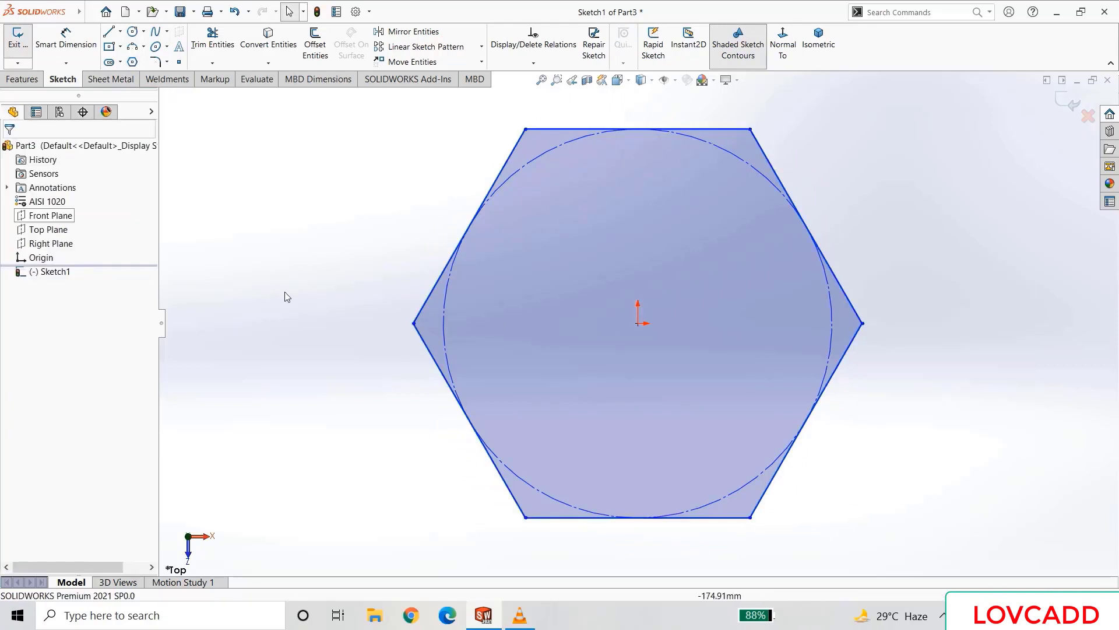
# - Add a concentric circle inside the hexagon, centred at the origin
pyautogui.click(133, 31)
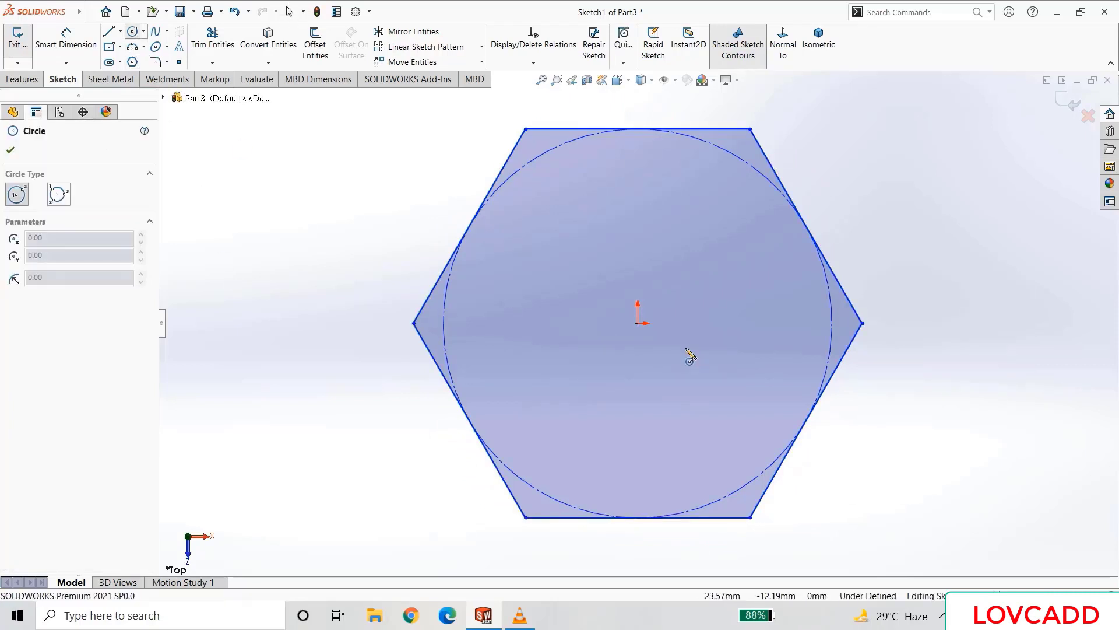
pyautogui.click(639, 324)
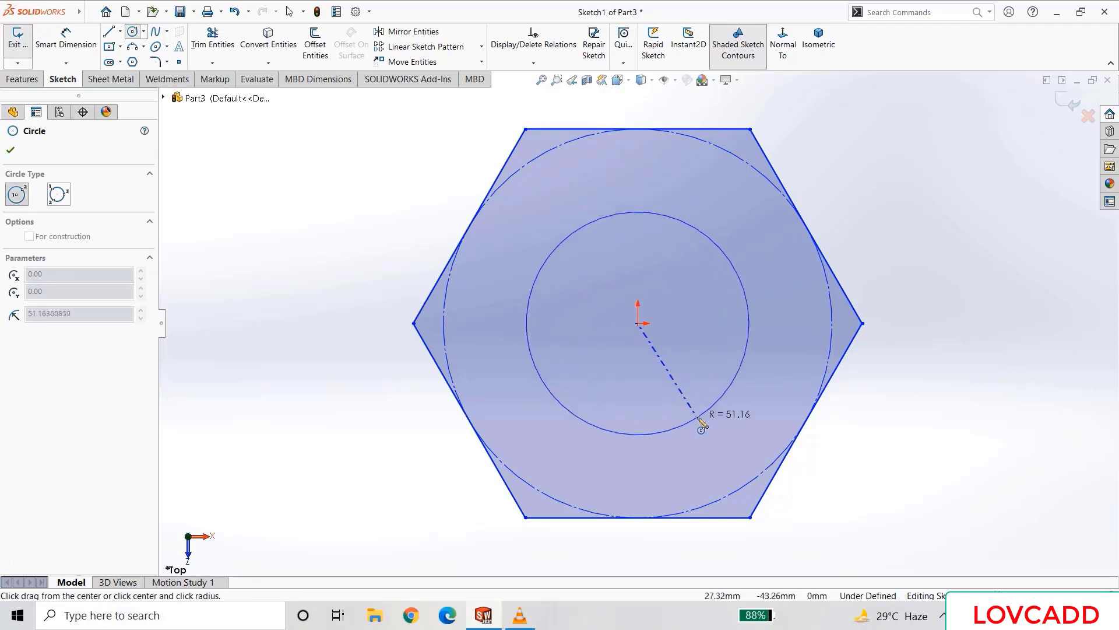
pyautogui.click(707, 431)
pyautogui.rightClick(706, 431)
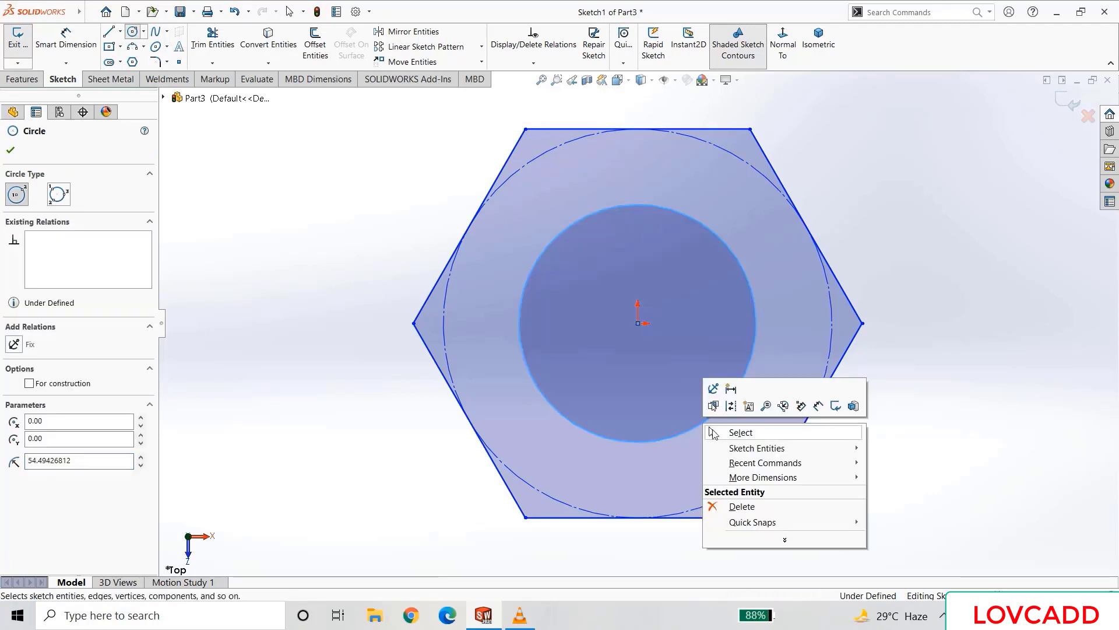
pyautogui.click(716, 431)
# - Dimension the hexagon's construction circle Ø24 and the inner circle Ø15
pyautogui.click(65, 38)
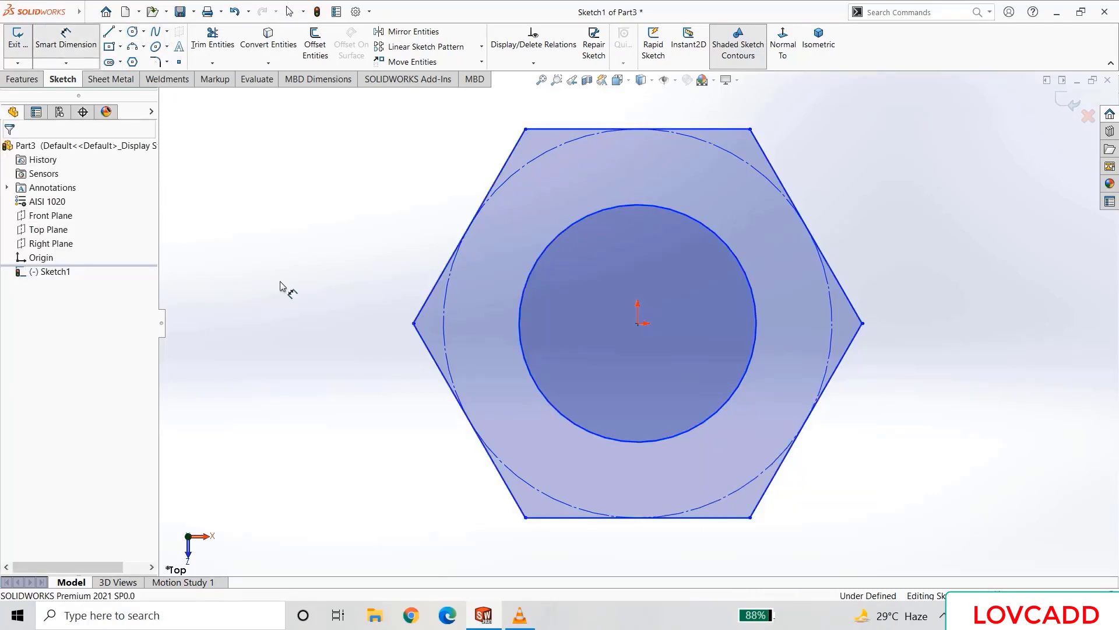
pyautogui.scroll(2, 389, 309)
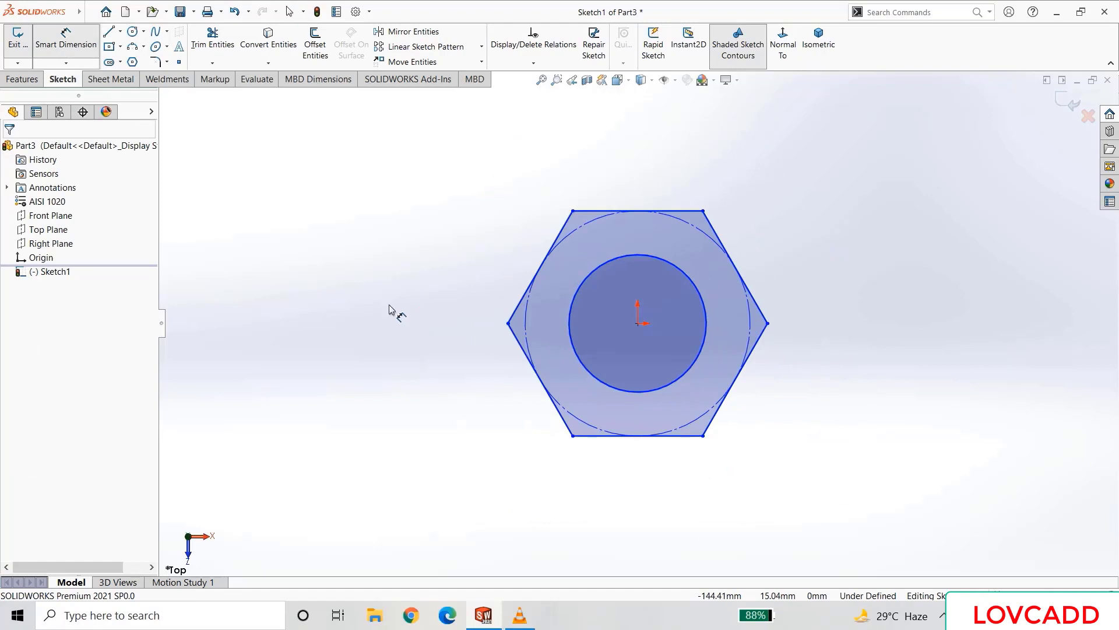
pyautogui.click(706, 233)
pyautogui.click(855, 304)
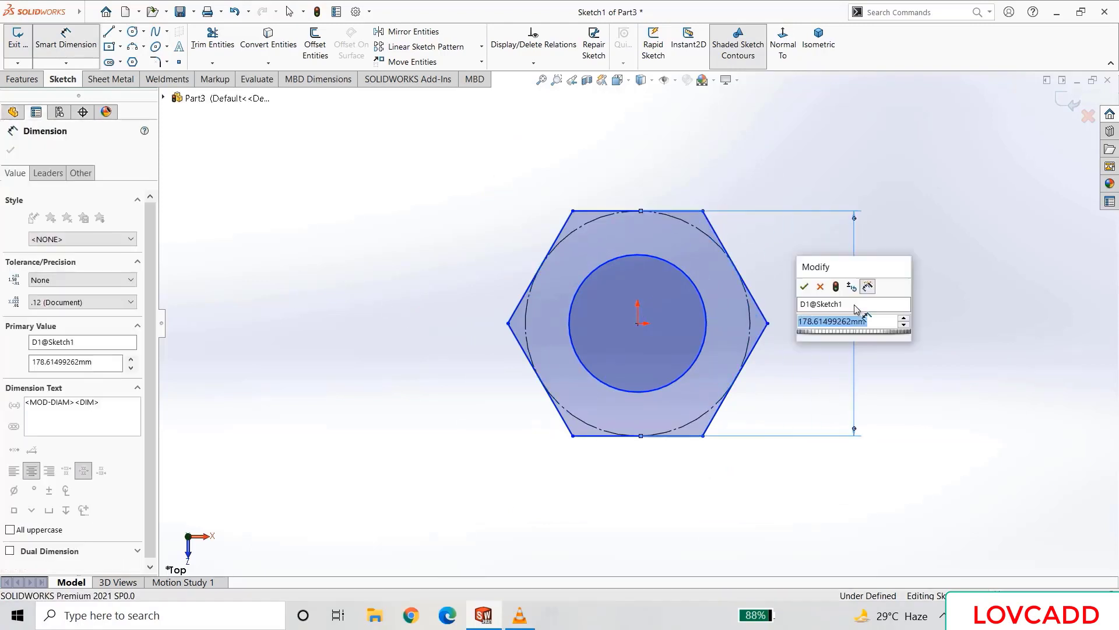
pyautogui.write('24')
pyautogui.press('Return')
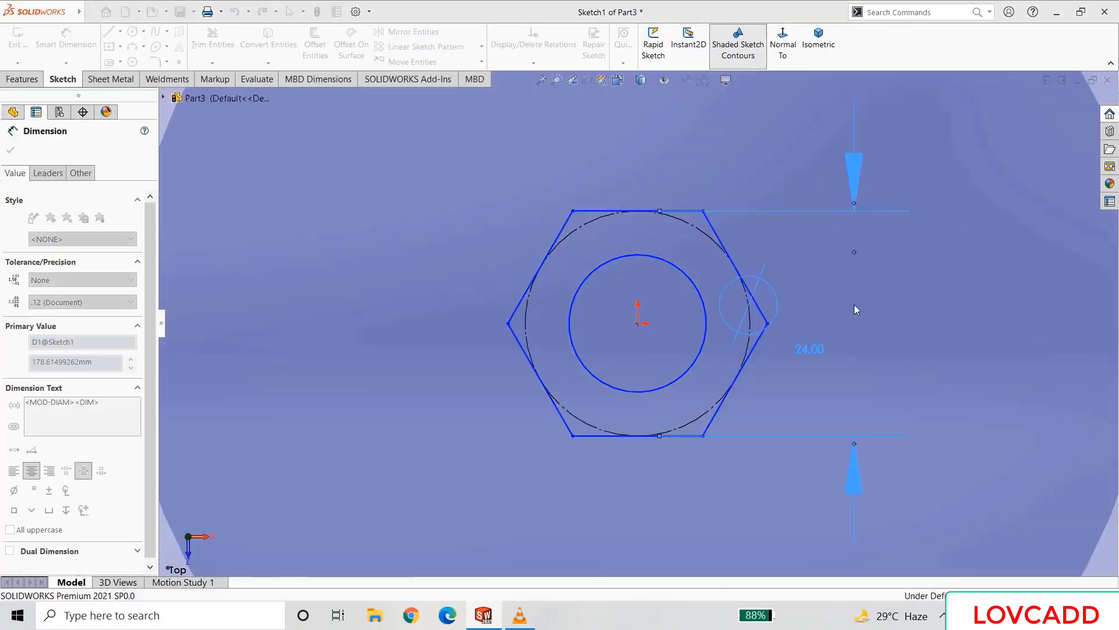
pyautogui.click(705, 296)
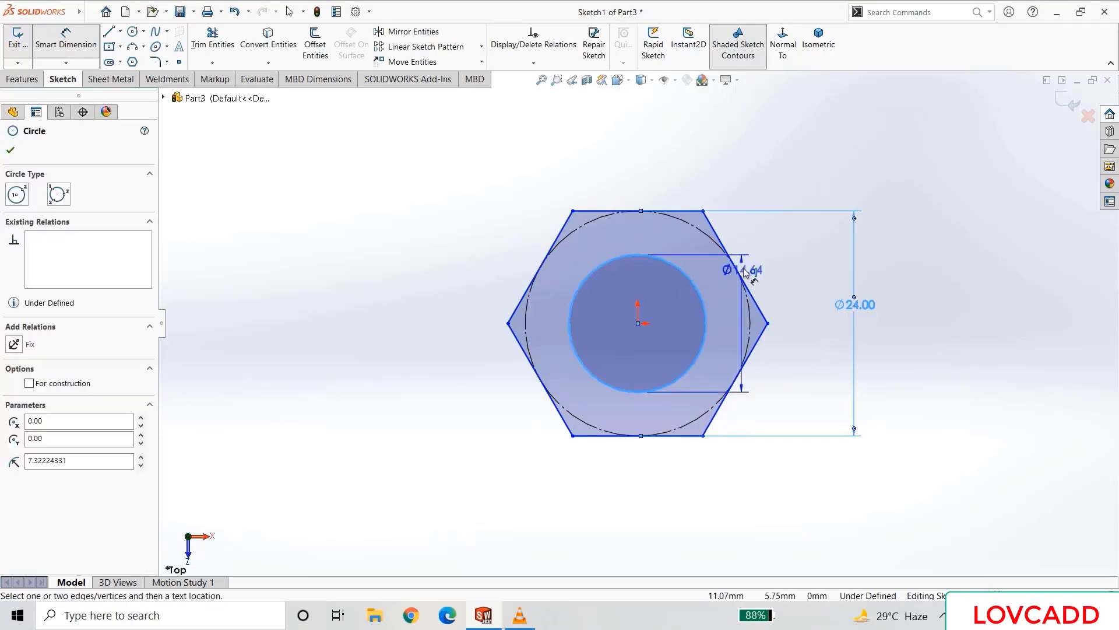
pyautogui.click(788, 241)
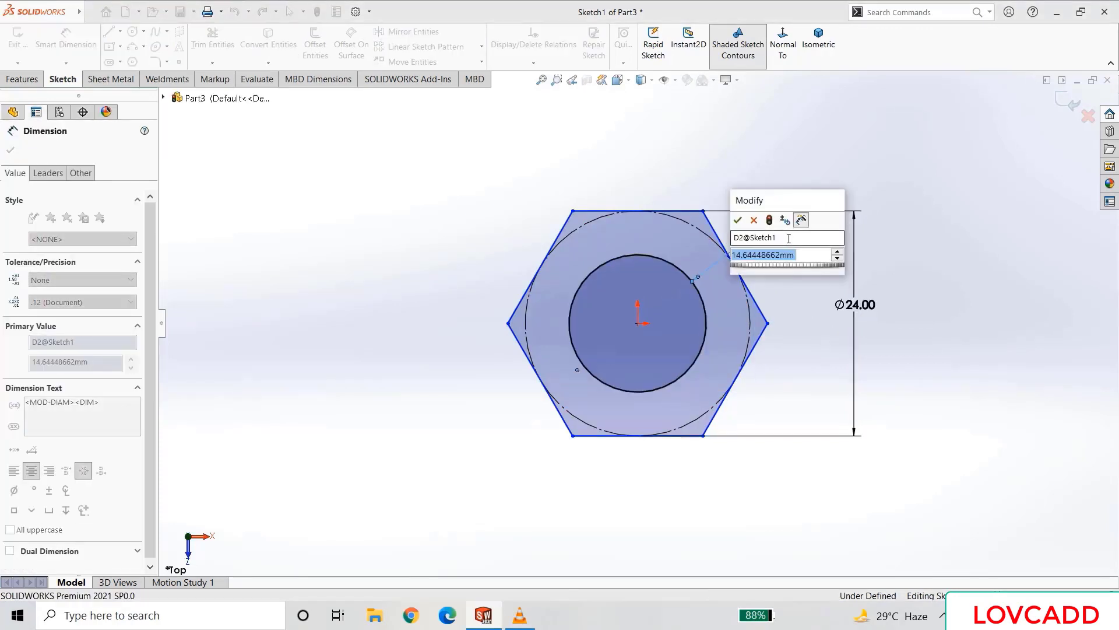
pyautogui.write('15')
pyautogui.press('Return')
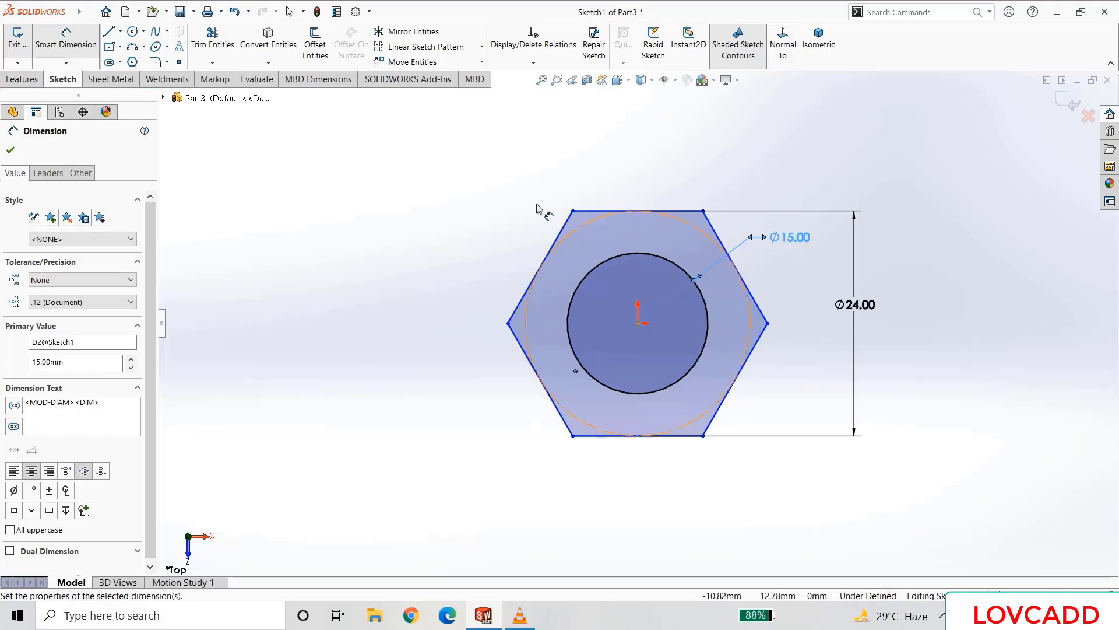
pyautogui.click(13, 150)
pyautogui.click(22, 79)
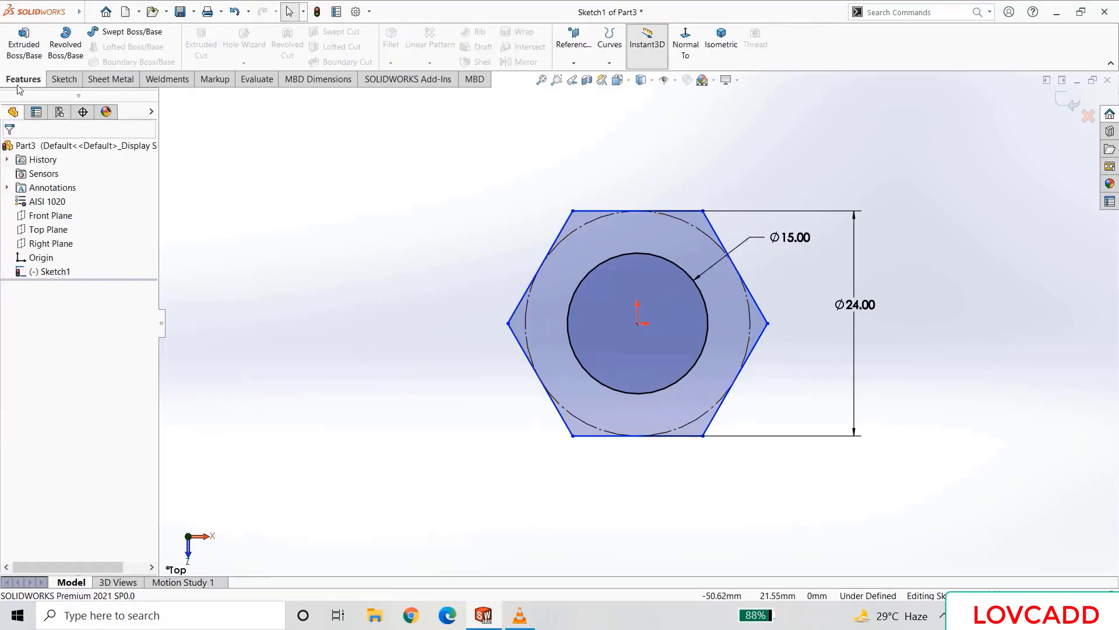
# - Extrude the hexagon 12 mm Mid Plane into a hex nut
pyautogui.click(16, 47)
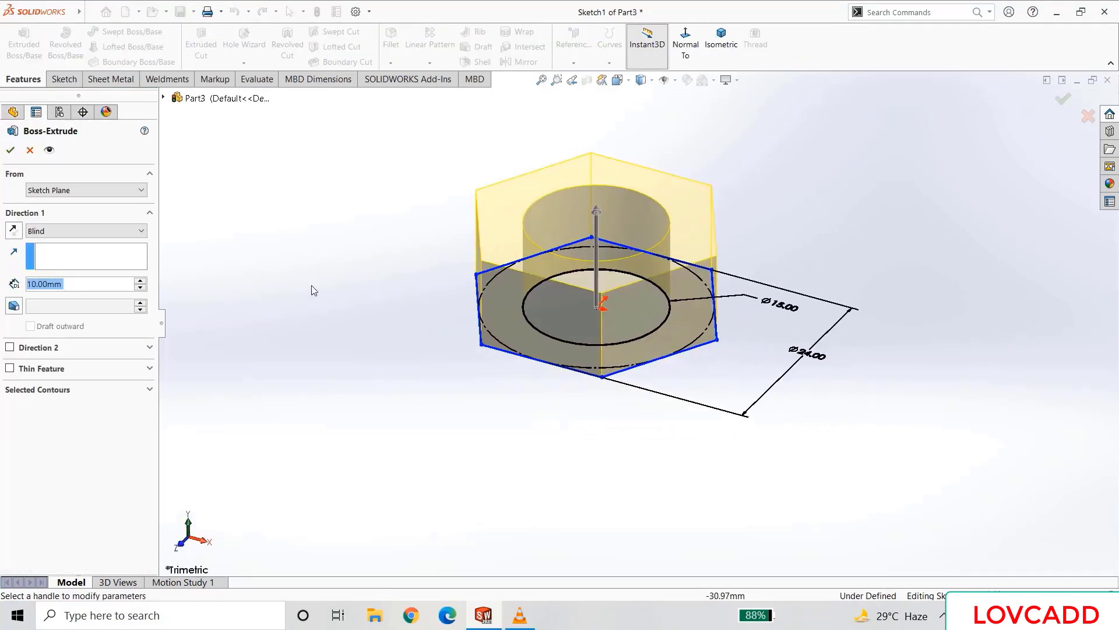
pyautogui.click(72, 231)
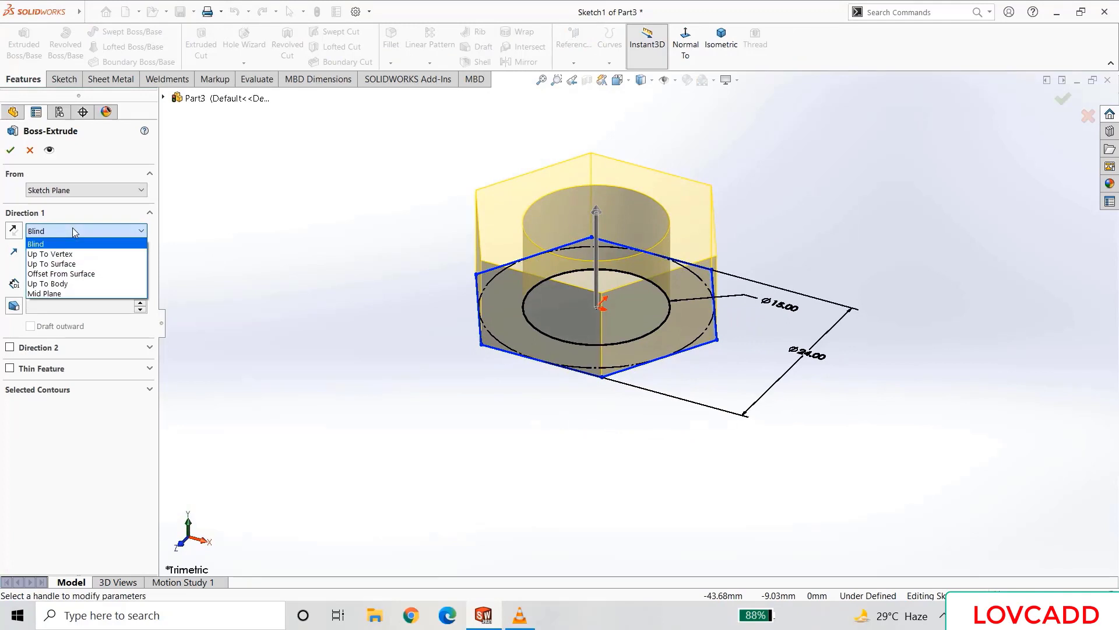
pyautogui.click(72, 295)
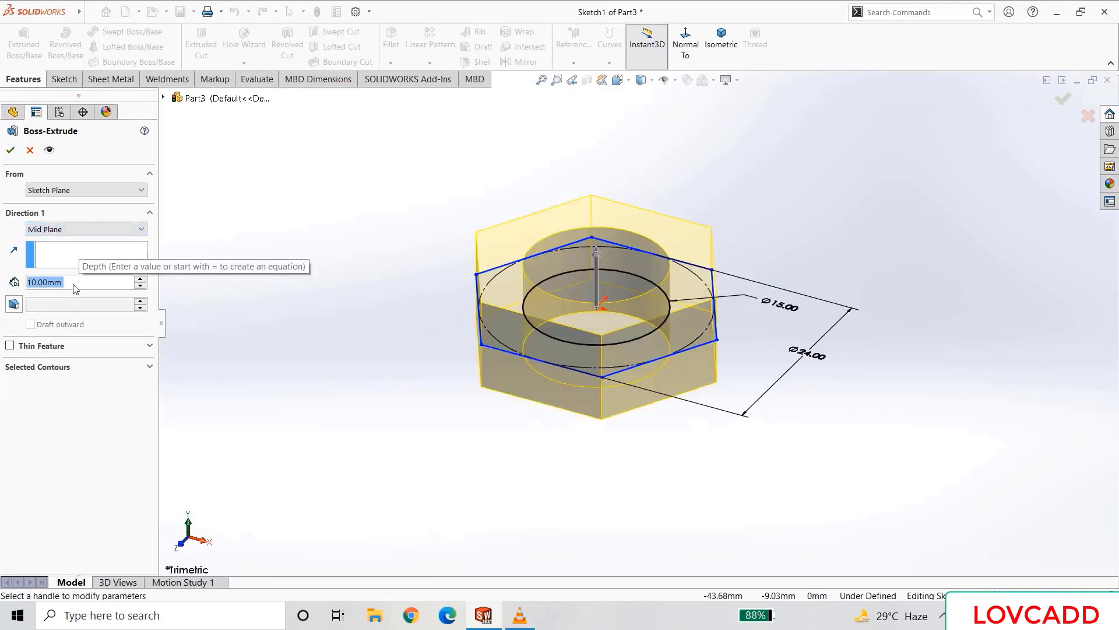
pyautogui.write('12')
pyautogui.press('Return')
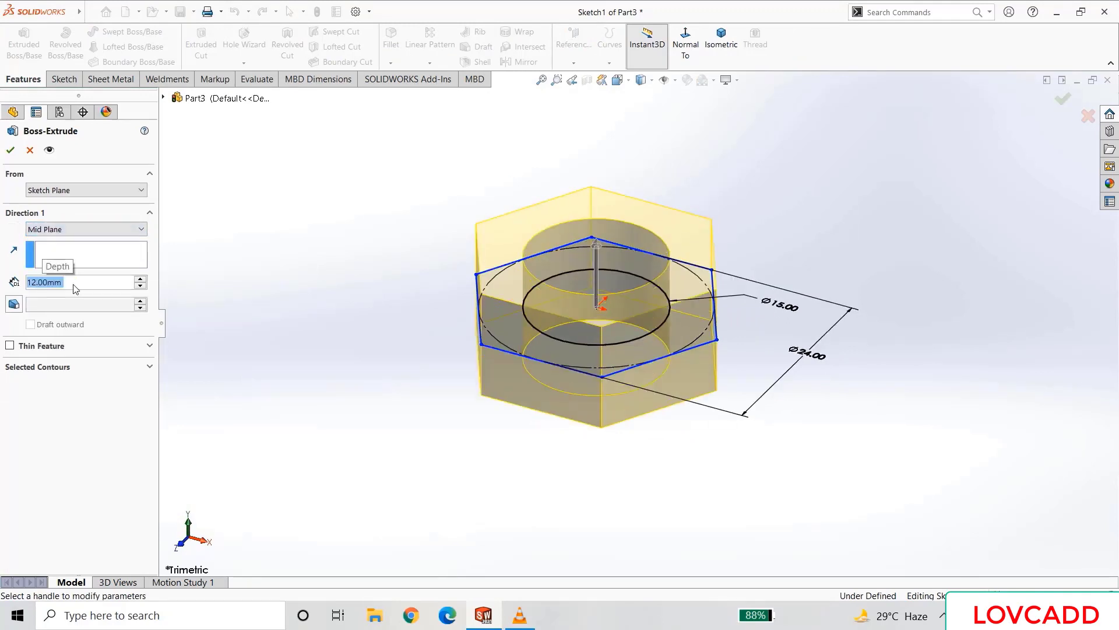
pyautogui.click(11, 150)
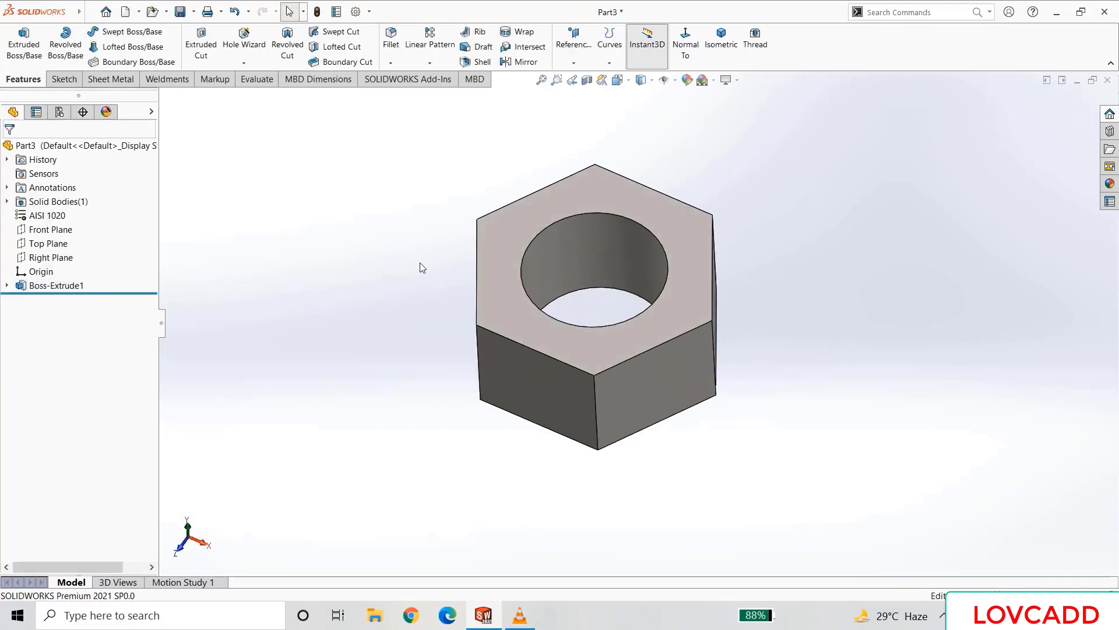
# - Sketch a concentric R12 circle on the nut's top face
pyautogui.rightClick(506, 248)
pyautogui.click(535, 231)
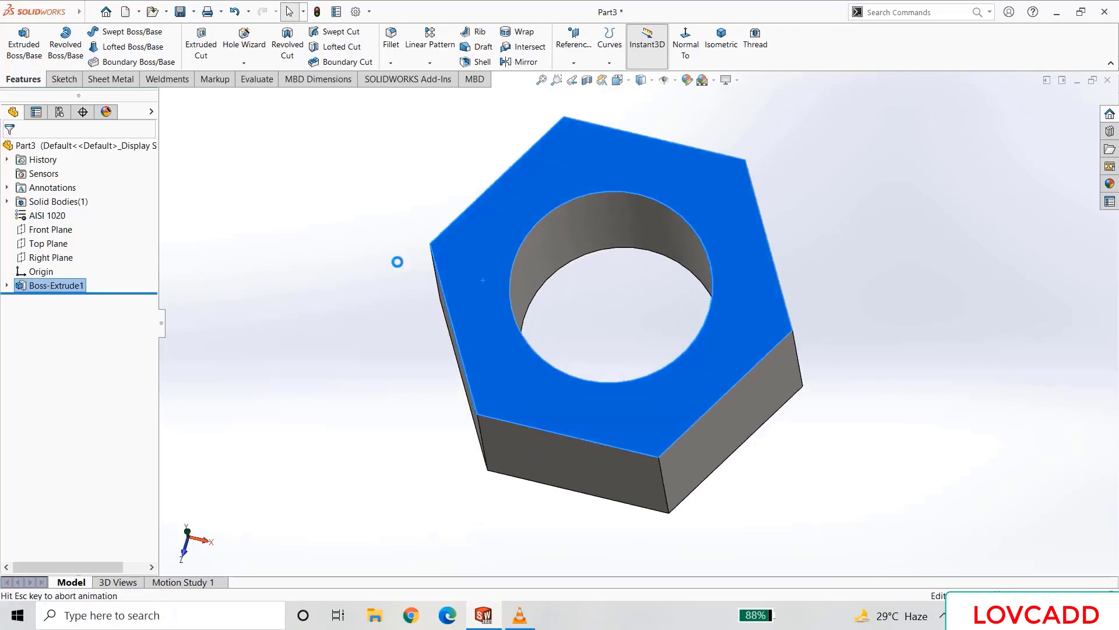
pyautogui.click(133, 31)
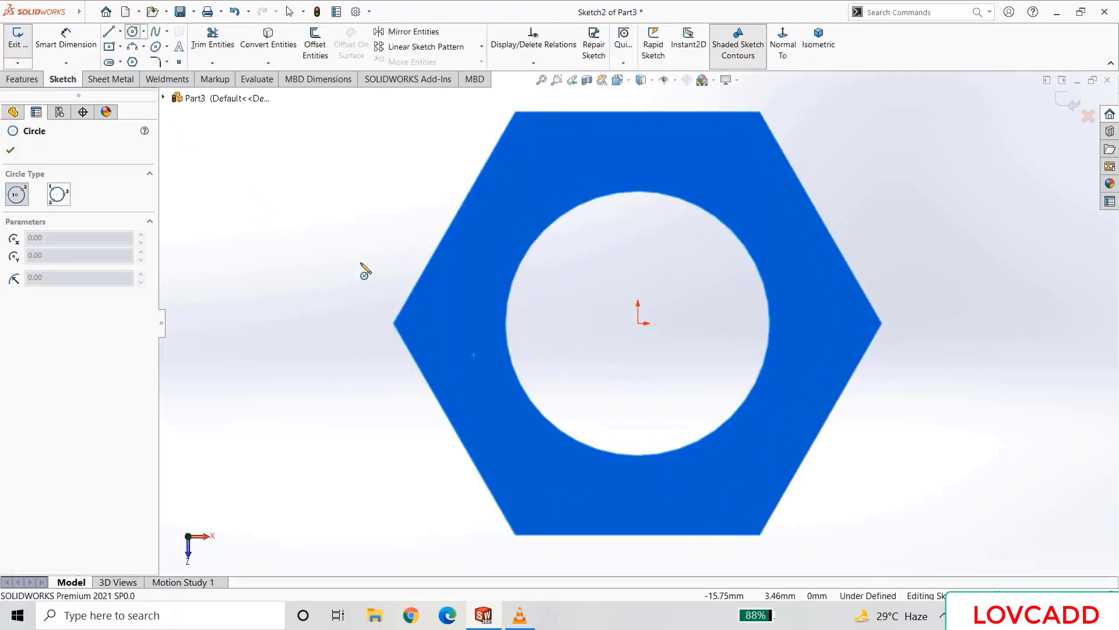
pyautogui.click(638, 323)
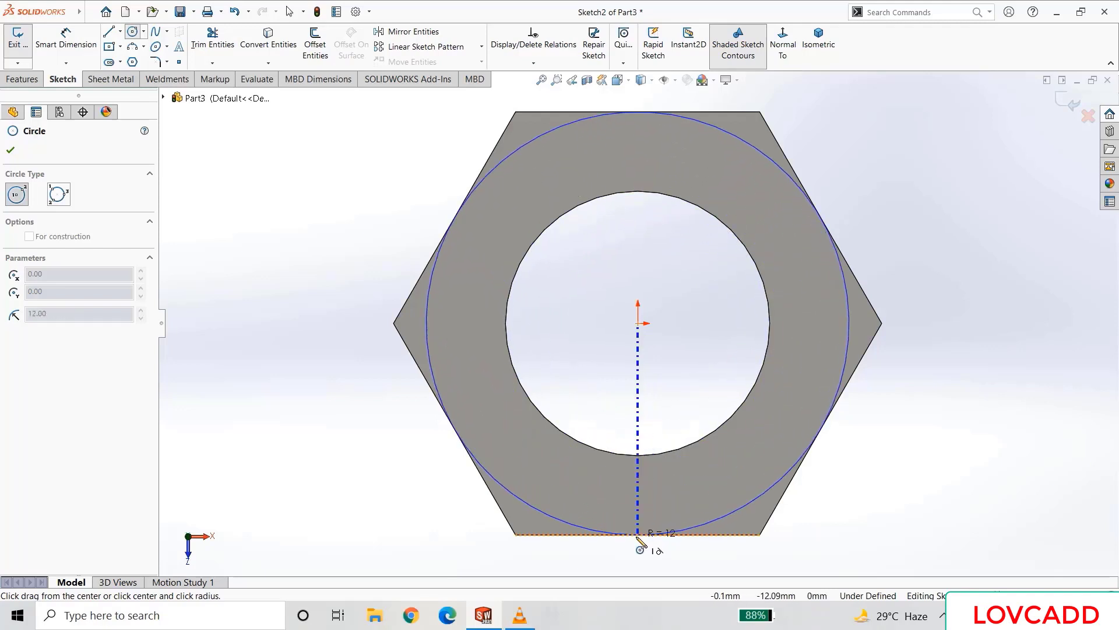
pyautogui.click(638, 535)
pyautogui.rightClick(638, 537)
pyautogui.click(674, 514)
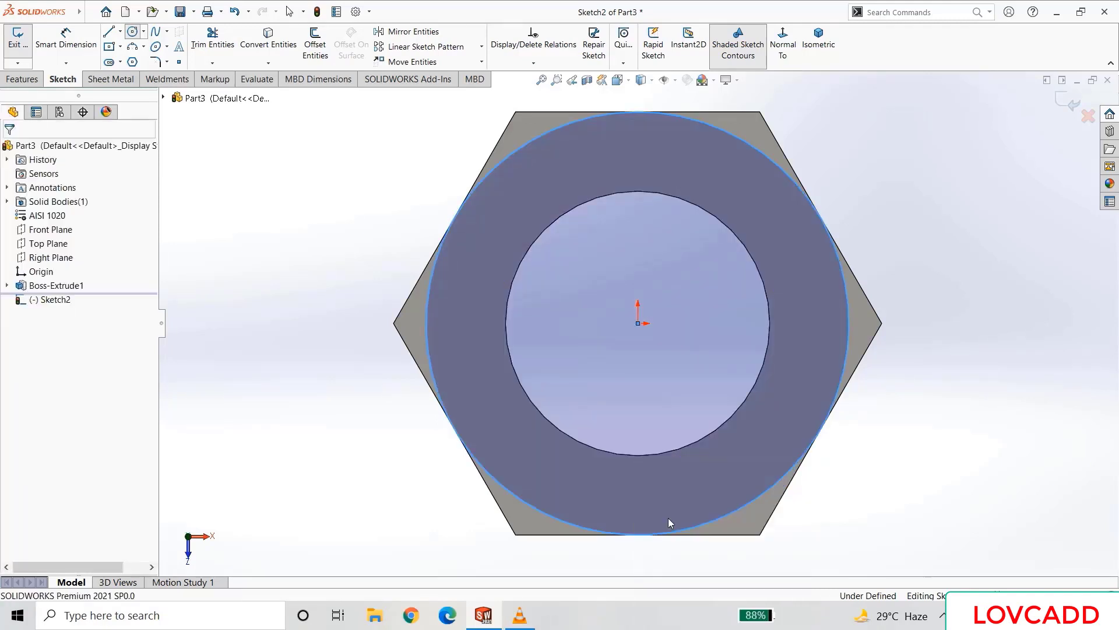
pyautogui.press('f')
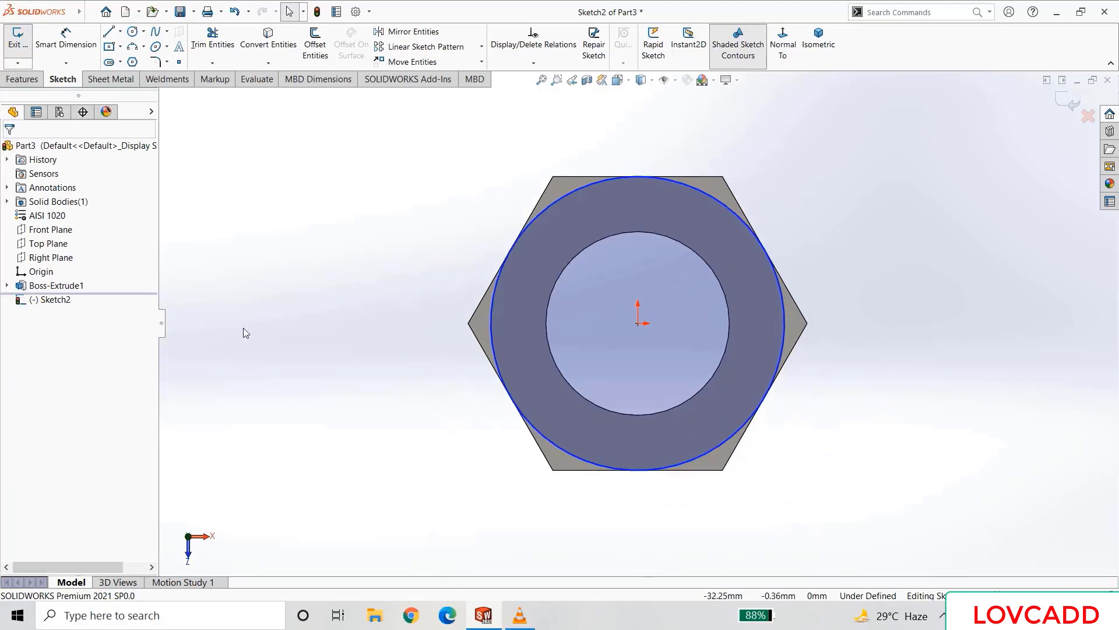
pyautogui.click(22, 79)
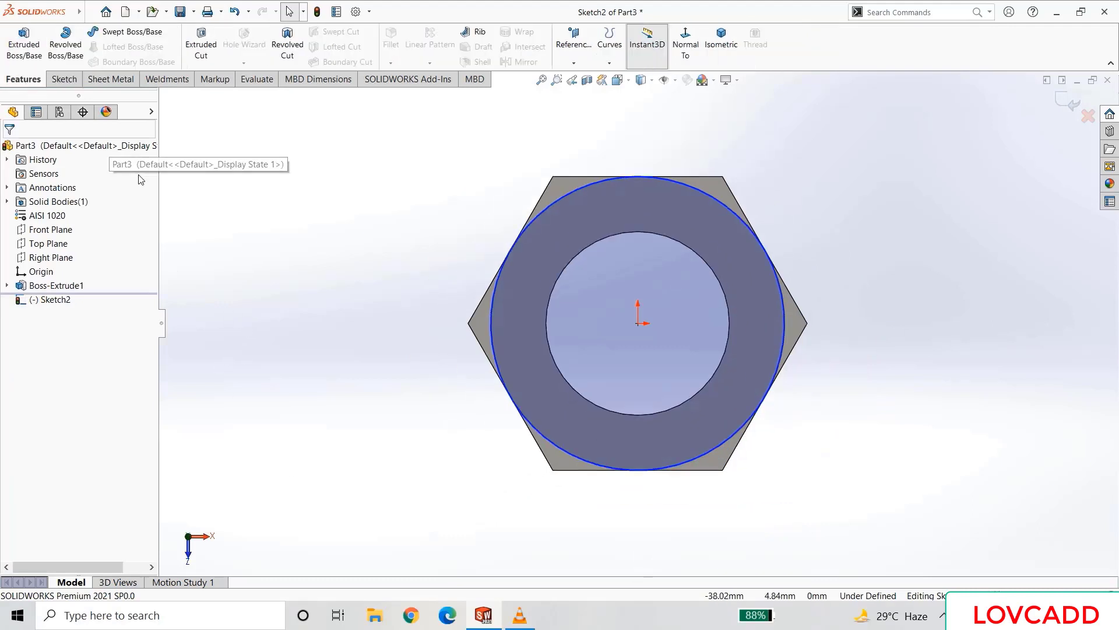
# - Cut outside the circle 12 mm blind with a 60° draft to chamfer the nut's corners
pyautogui.click(201, 44)
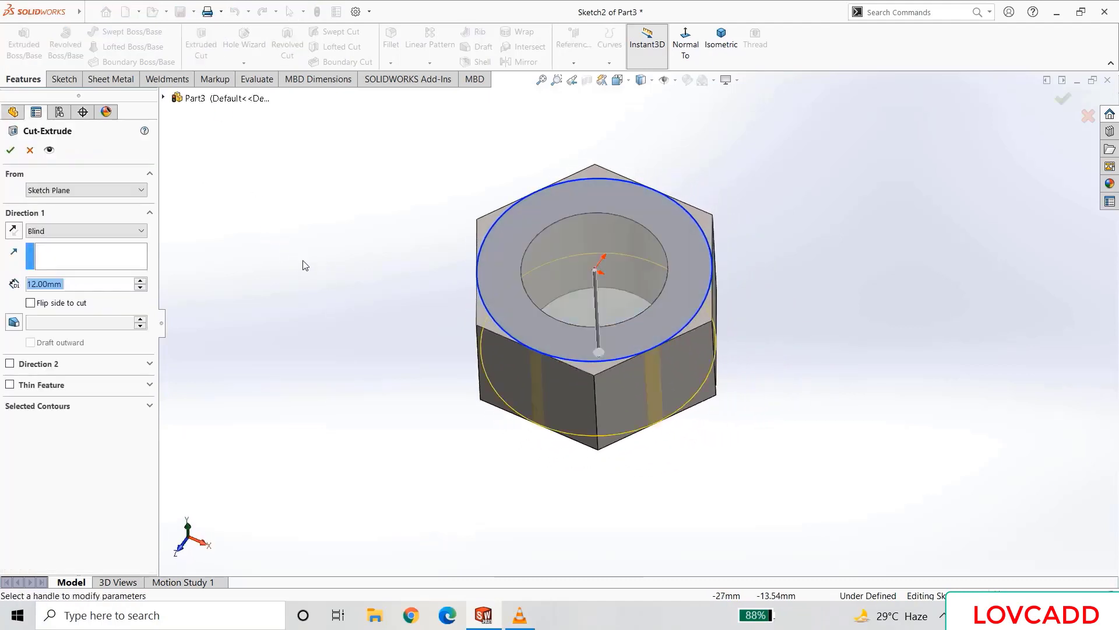
pyautogui.click(30, 304)
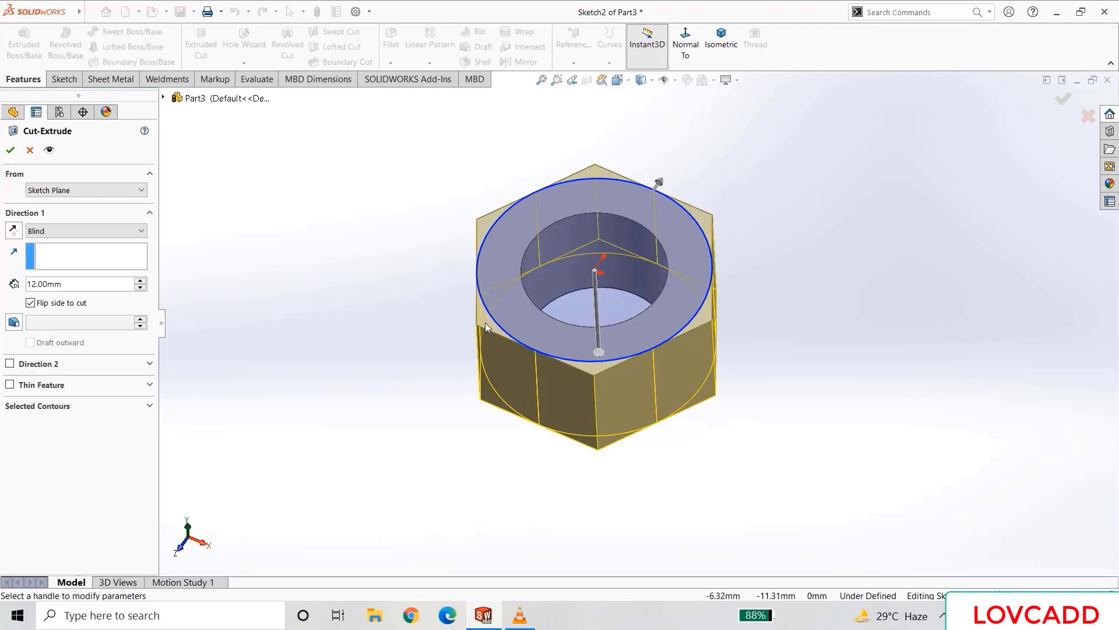
pyautogui.moveTo(317, 290); pyautogui.dragTo(314, 343, button='middle')
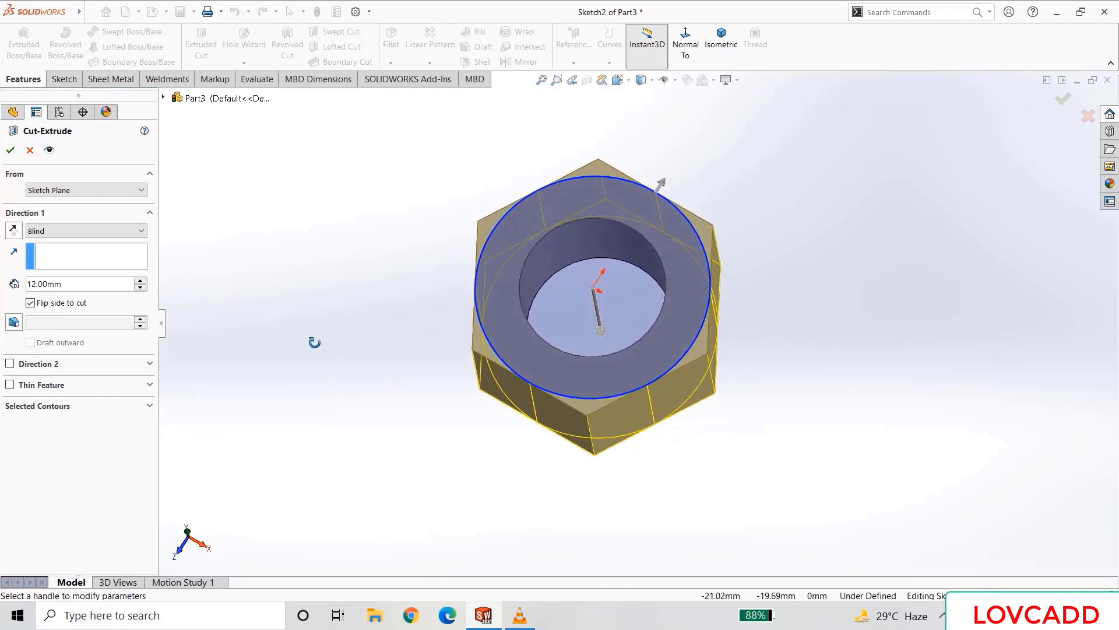
pyautogui.click(14, 323)
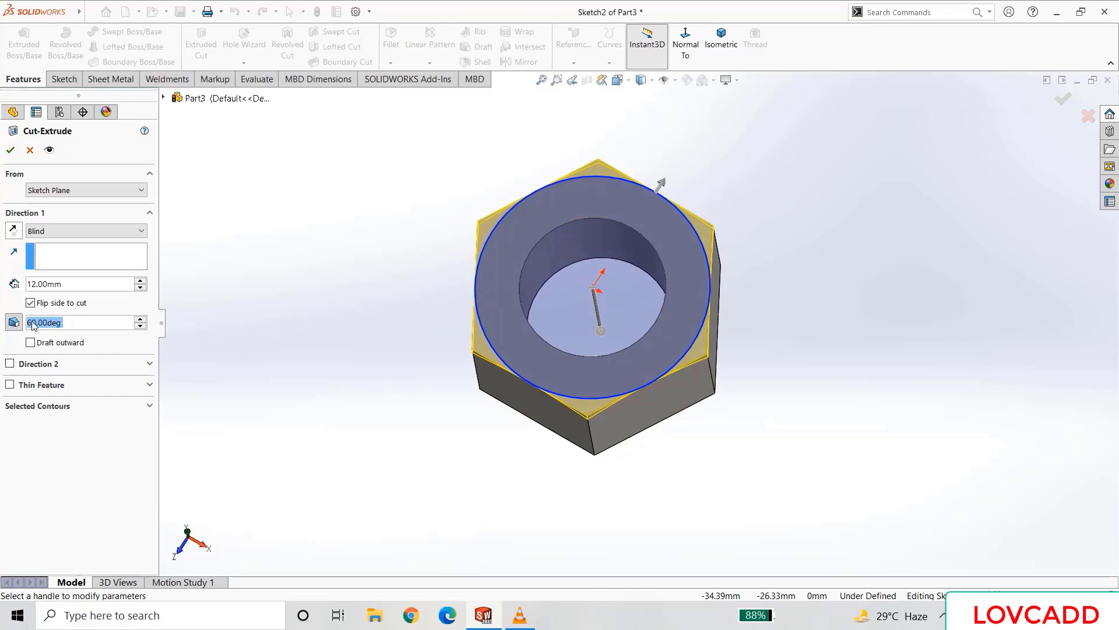
pyautogui.moveTo(260, 327); pyautogui.dragTo(313, 260, button='middle')
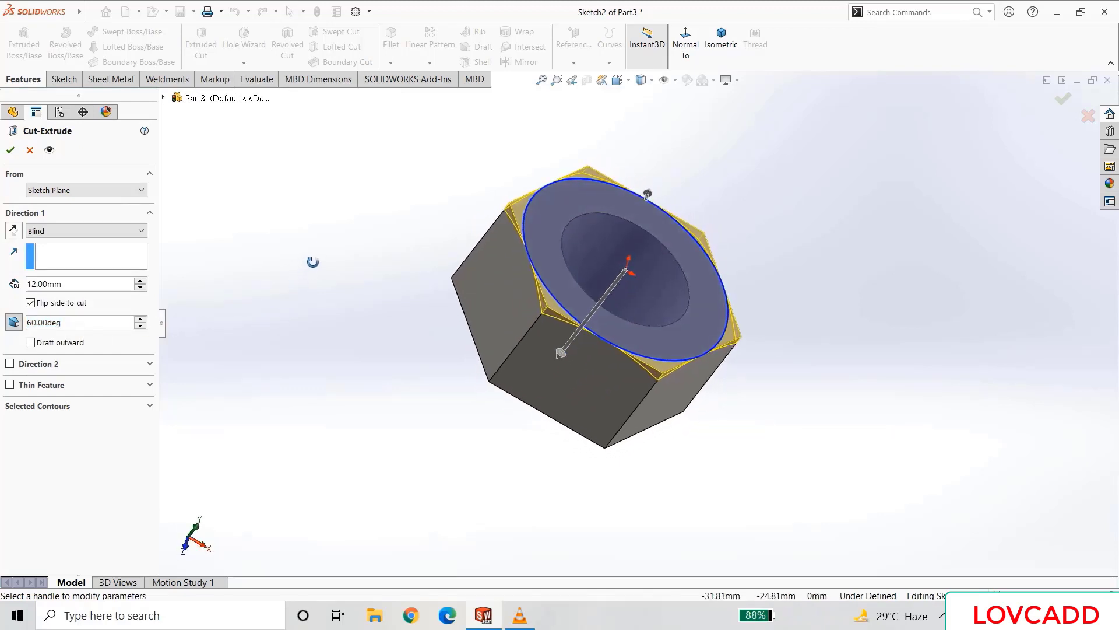
pyautogui.click(13, 151)
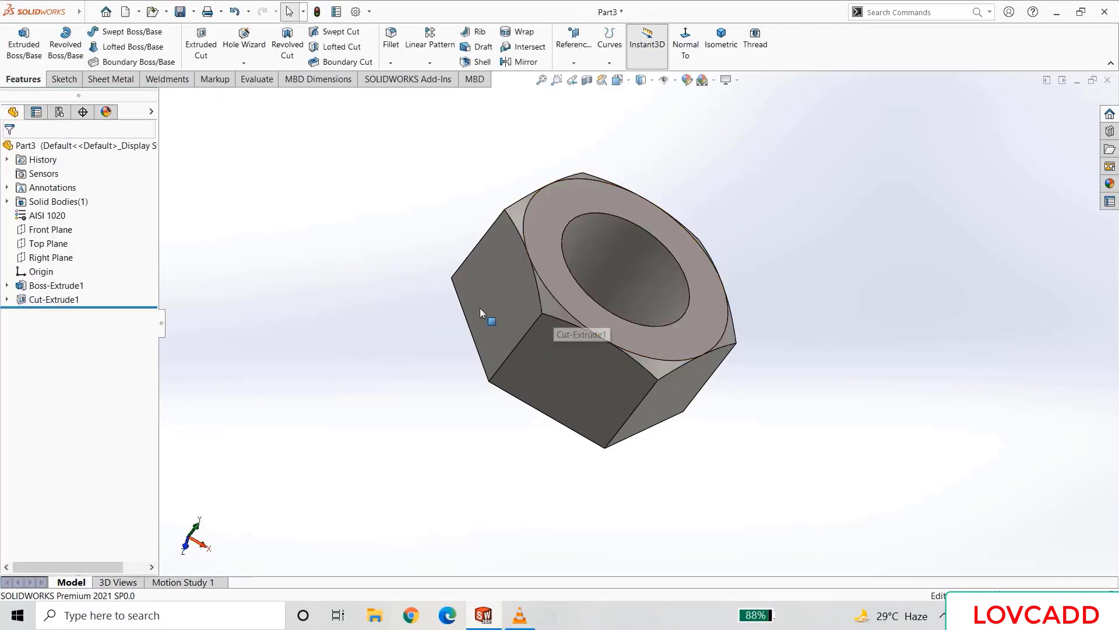
# - Mirror Cut-Extrude1 about the Top Plane to the nut's underside
pyautogui.click(521, 62)
pyautogui.click(163, 98)
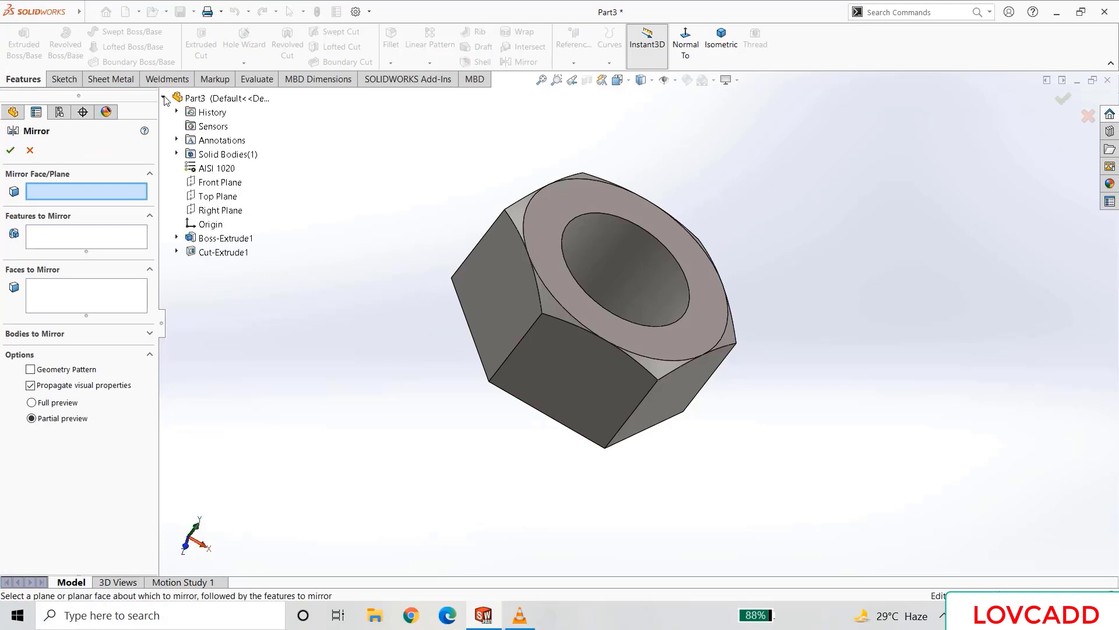
pyautogui.click(223, 201)
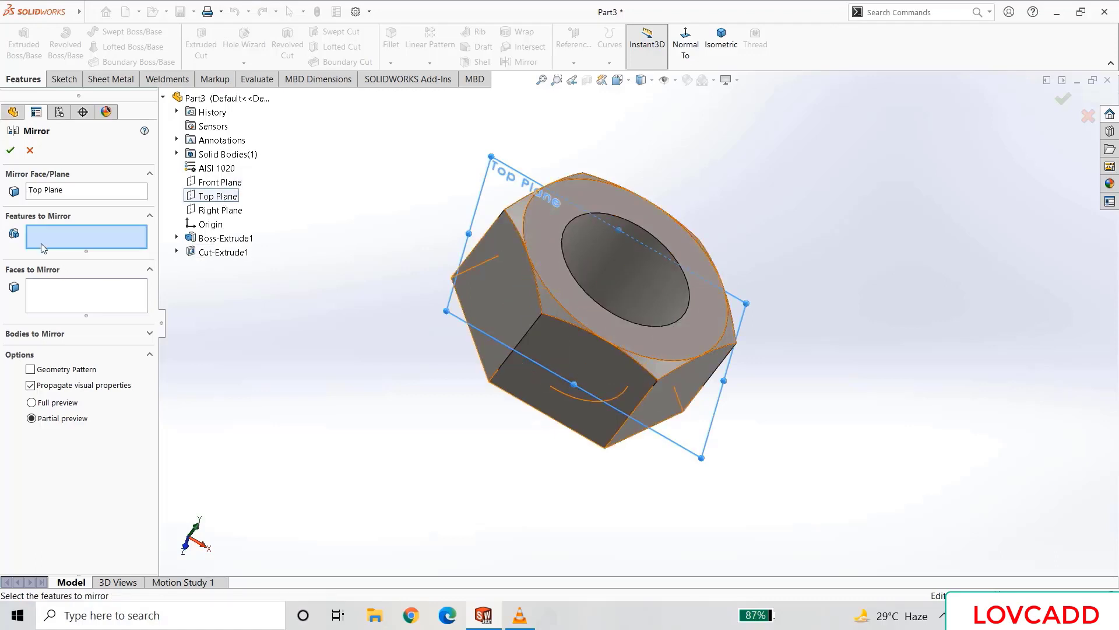
pyautogui.click(220, 252)
pyautogui.click(10, 150)
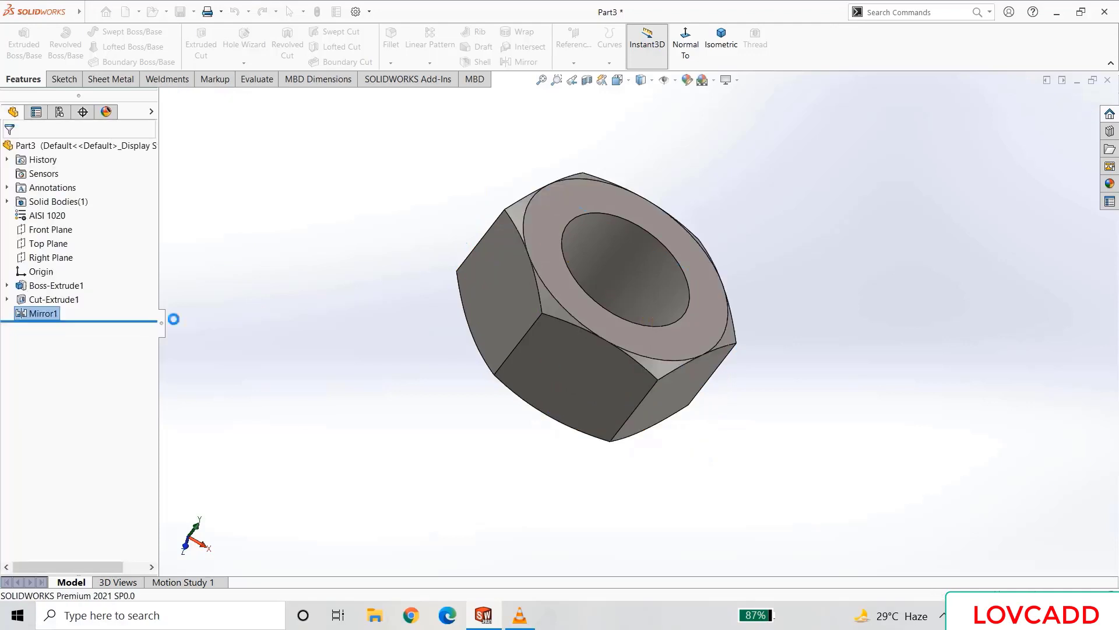
pyautogui.moveTo(348, 394); pyautogui.dragTo(299, 325, button='middle')
# - Chamfer the bore's top edge 1 mm × 45°
pyautogui.click(392, 62)
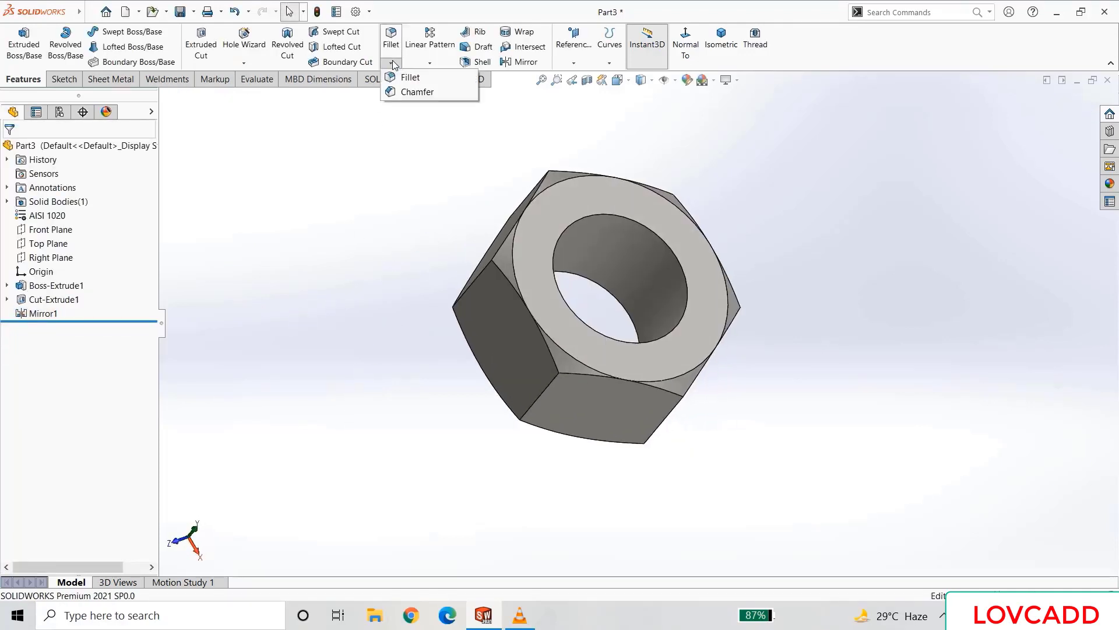
pyautogui.click(411, 92)
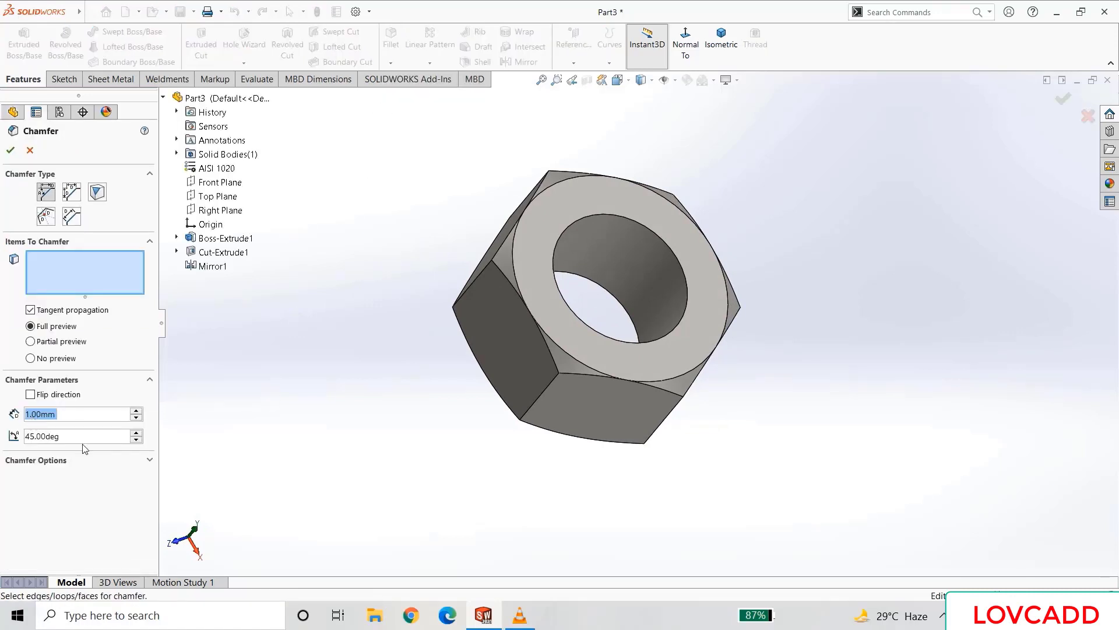
pyautogui.click(641, 231)
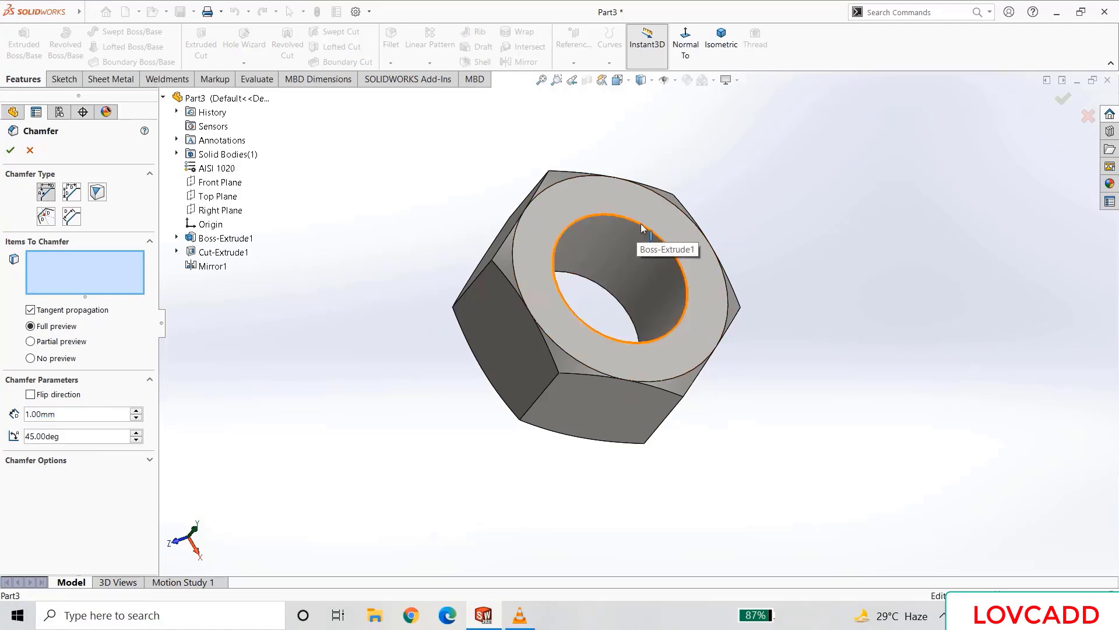
pyautogui.click(11, 149)
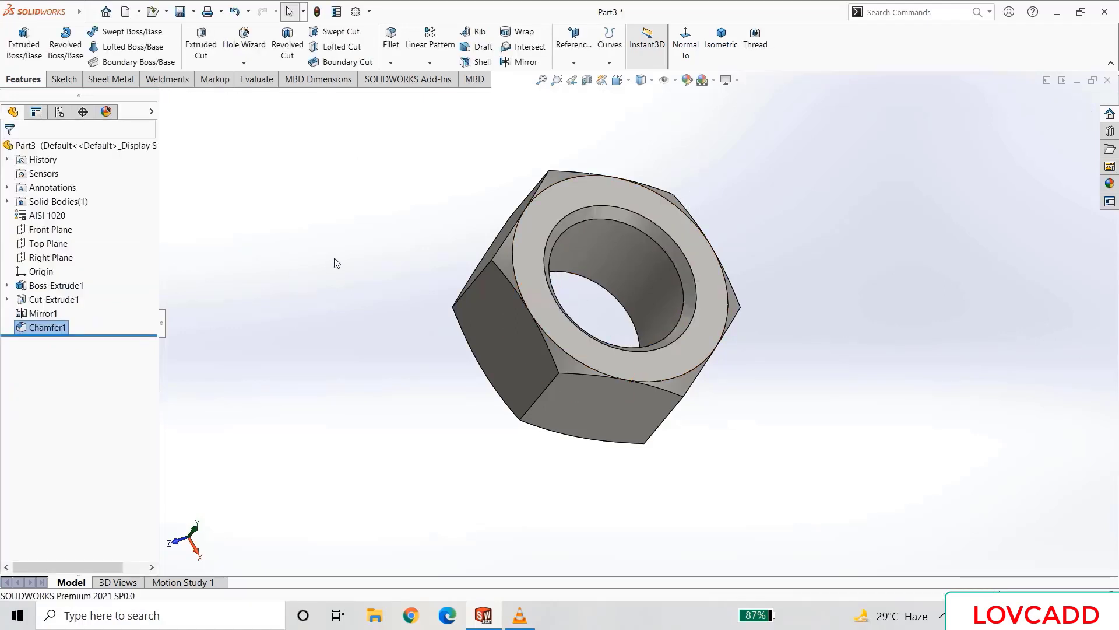
pyautogui.moveTo(336, 261); pyautogui.dragTo(408, 153, button='middle')
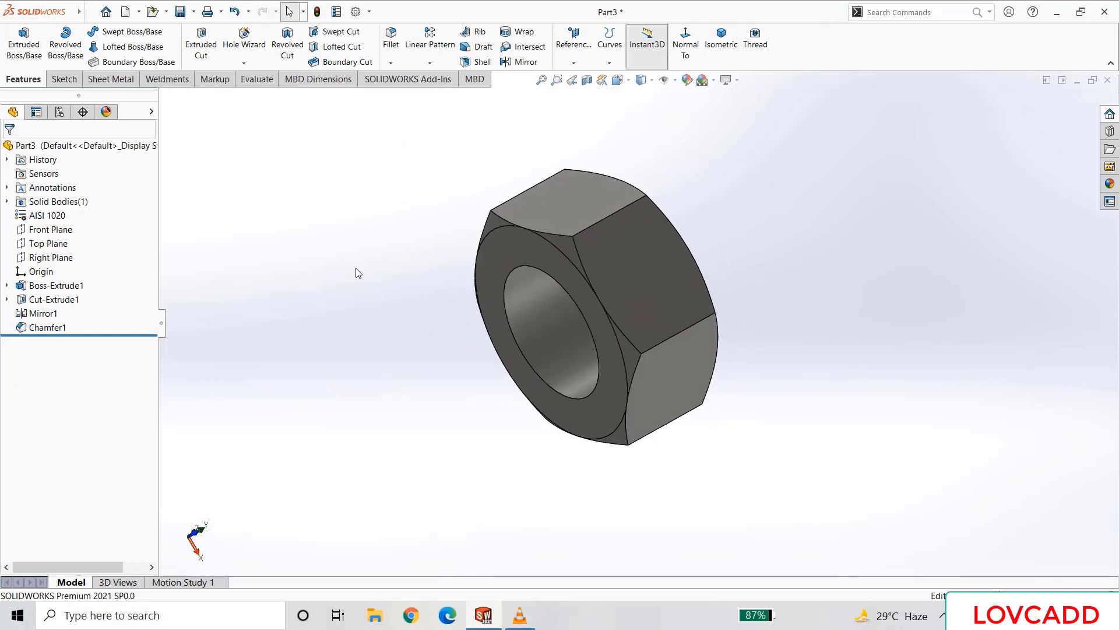
# - Start a thread on the bore's edge with an offset start position
pyautogui.click(244, 63)
pyautogui.click(252, 107)
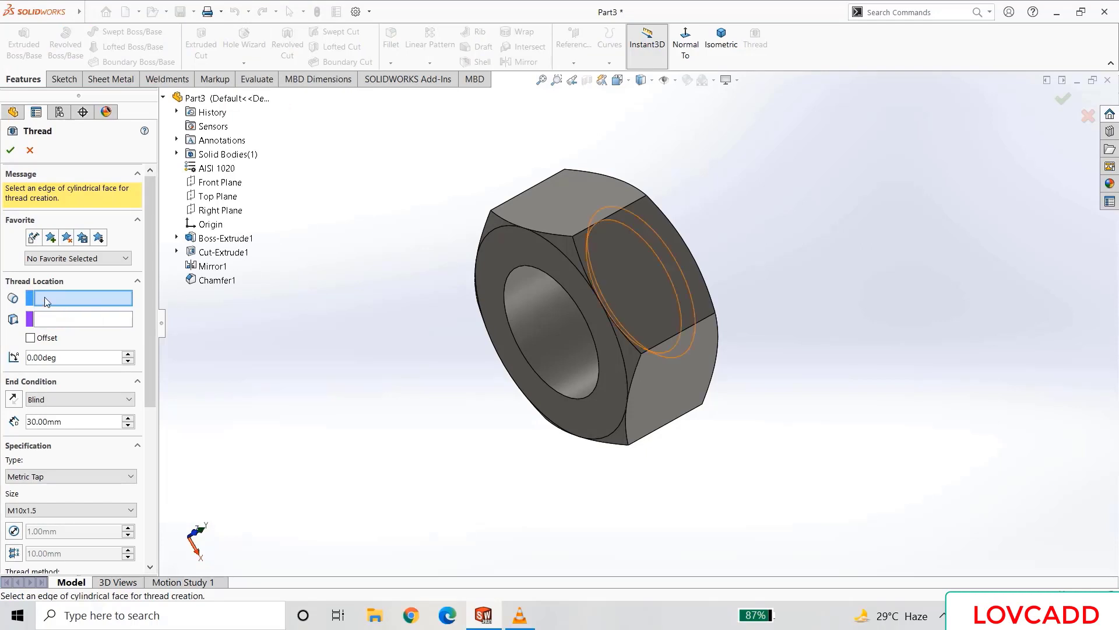
pyautogui.click(531, 368)
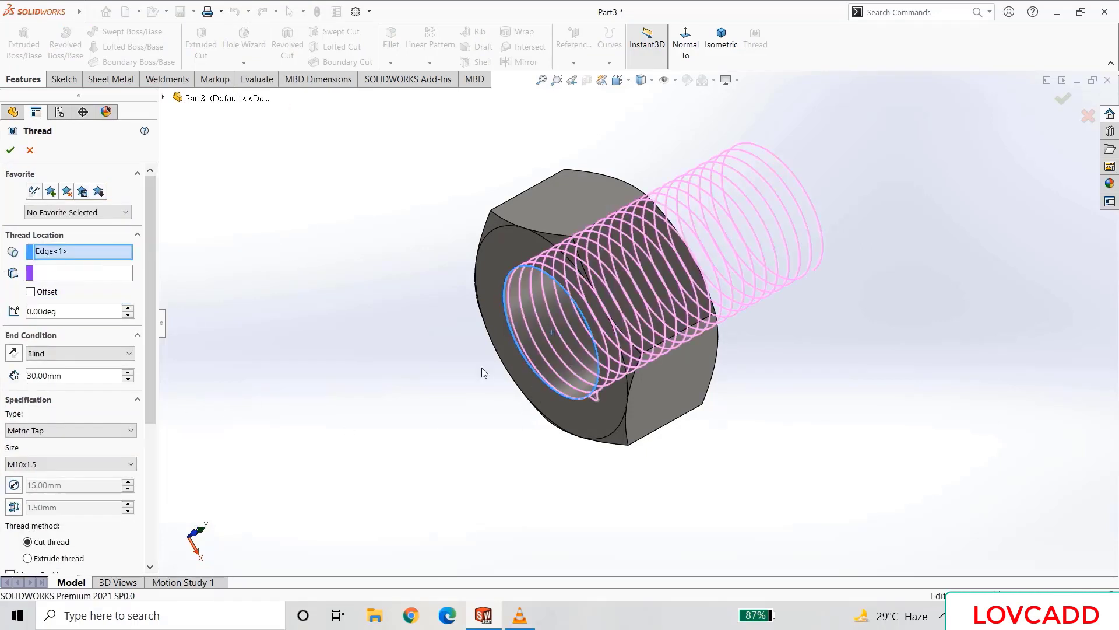
pyautogui.click(31, 292)
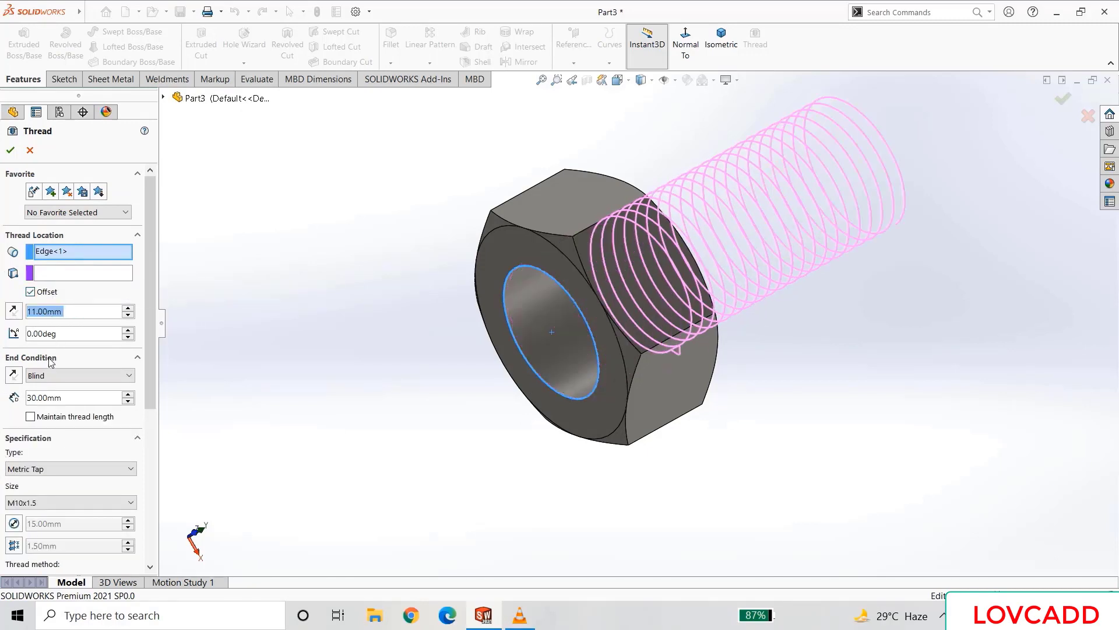
pyautogui.click(146, 296)
pyautogui.moveTo(147, 291); pyautogui.dragTo(148, 358)
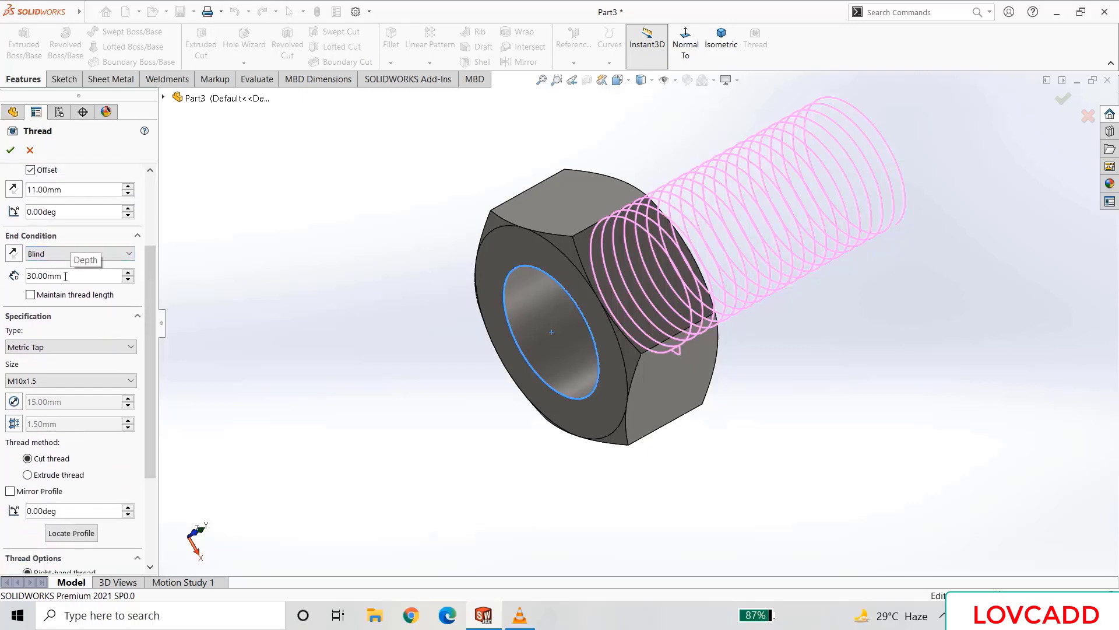
pyautogui.moveTo(149, 318); pyautogui.dragTo(145, 389)
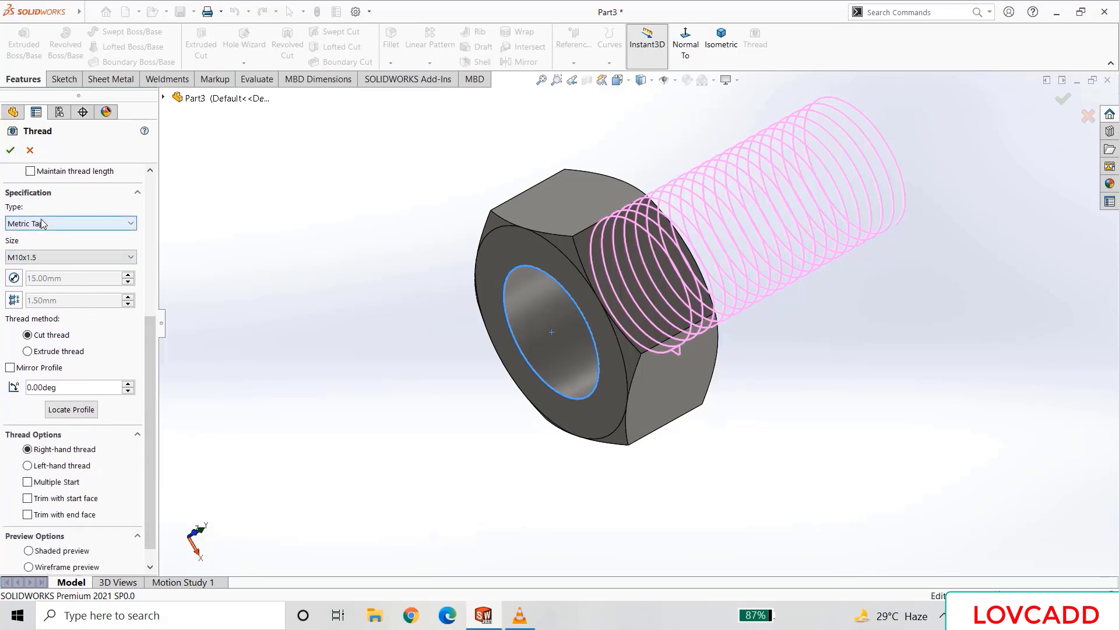
# - Set the thread size to M16x1.5, reverse the offset, and accept Thread1
pyautogui.click(42, 256)
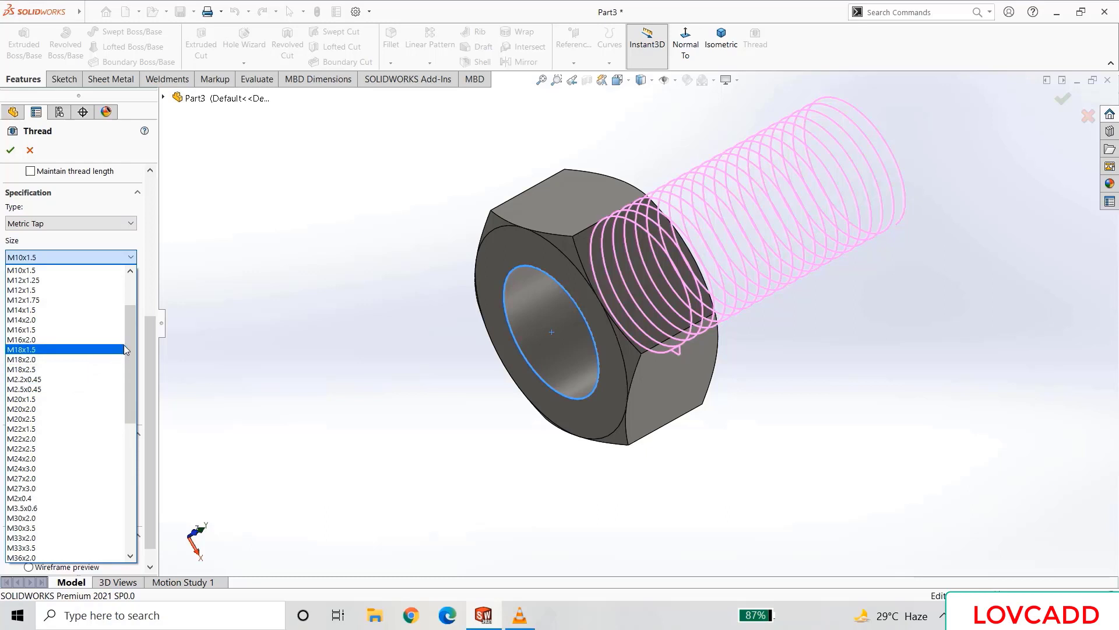
pyautogui.moveTo(127, 348); pyautogui.dragTo(126, 369)
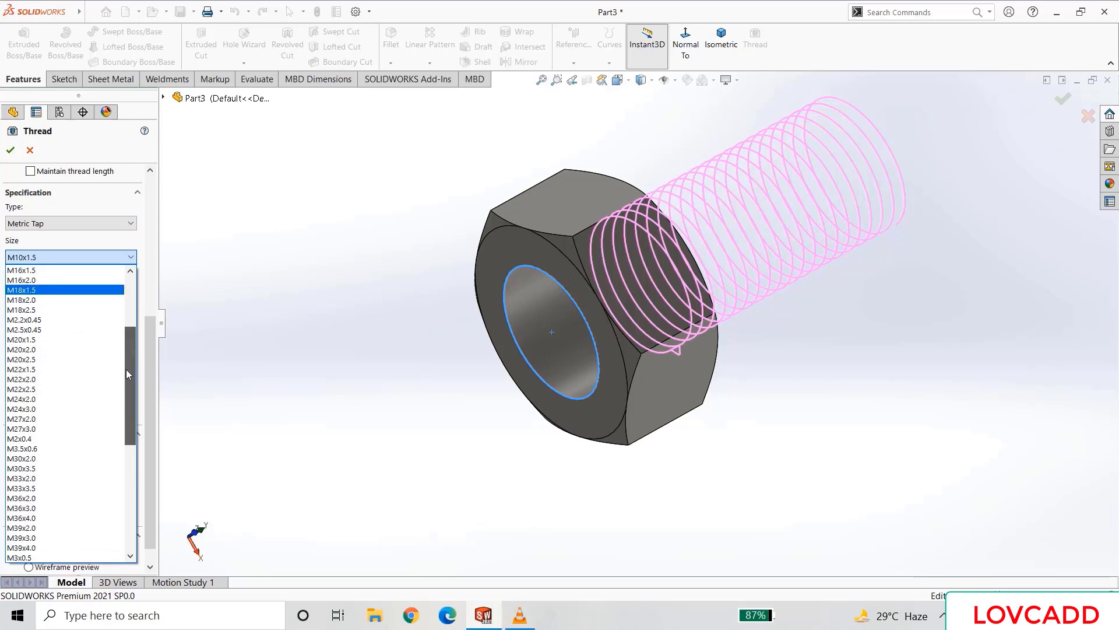
pyautogui.scroll(2, 59, 291)
pyautogui.click(26, 276)
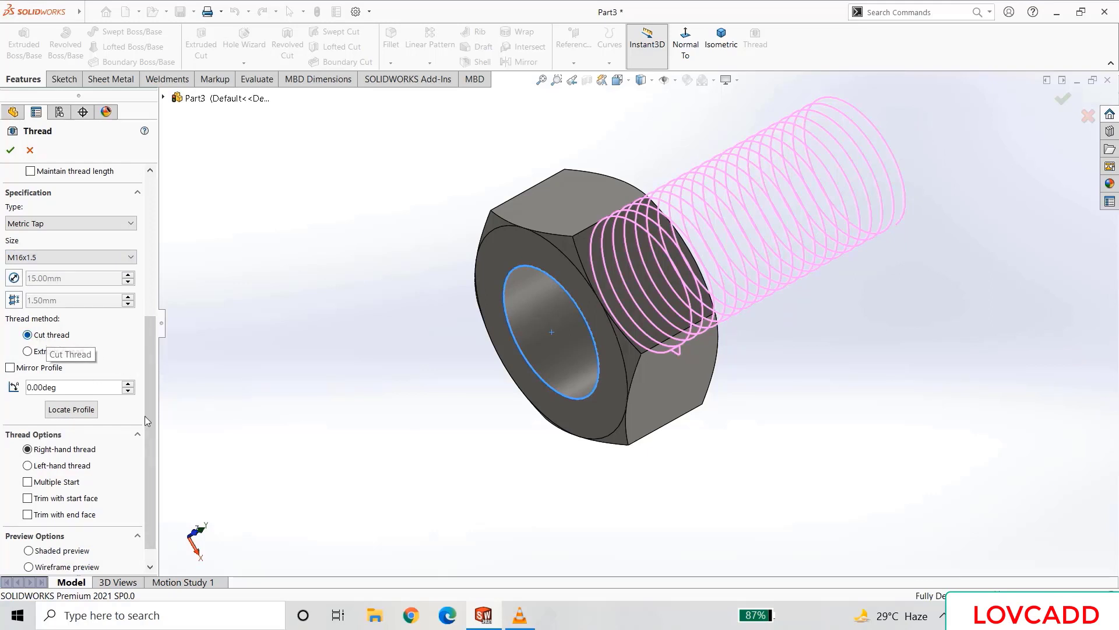
pyautogui.moveTo(147, 418); pyautogui.dragTo(155, 268)
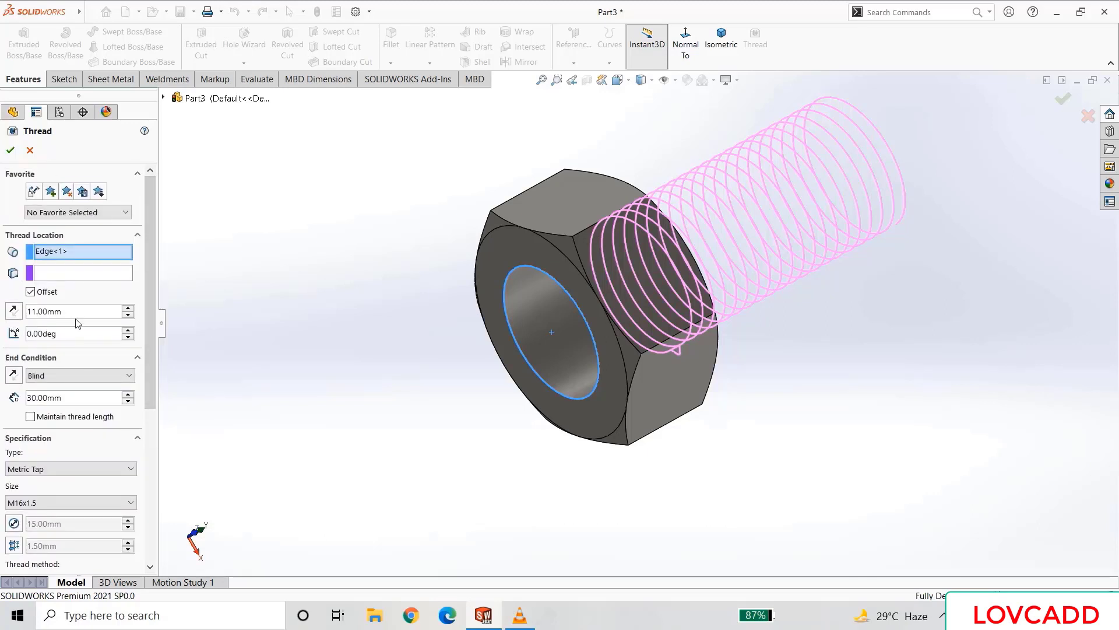
pyautogui.click(12, 313)
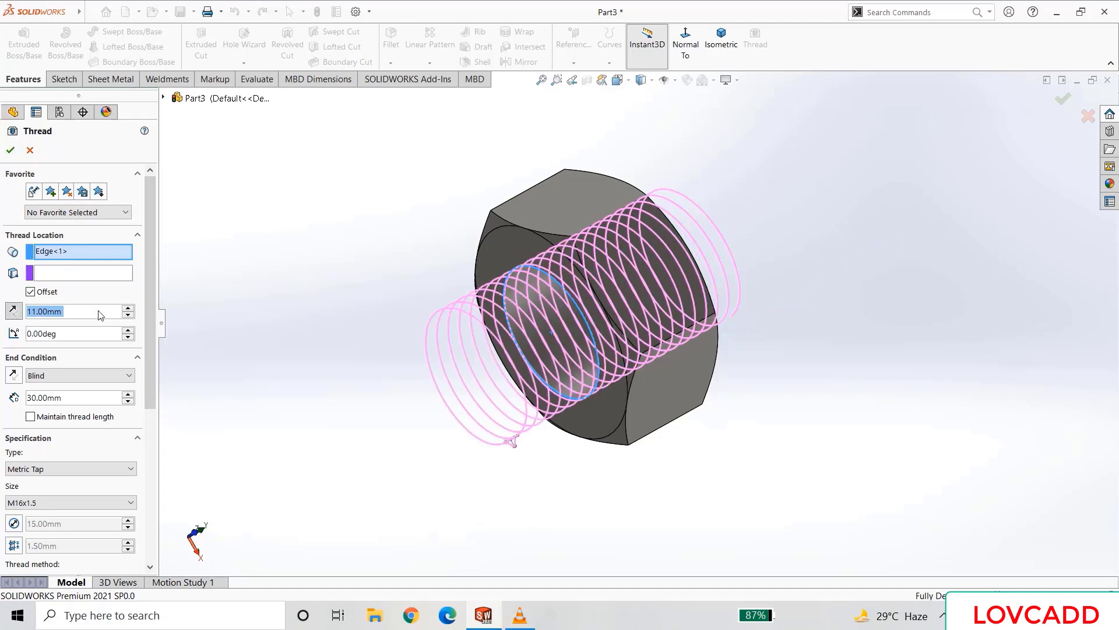
pyautogui.moveTo(787, 458); pyautogui.dragTo(739, 476, button='middle')
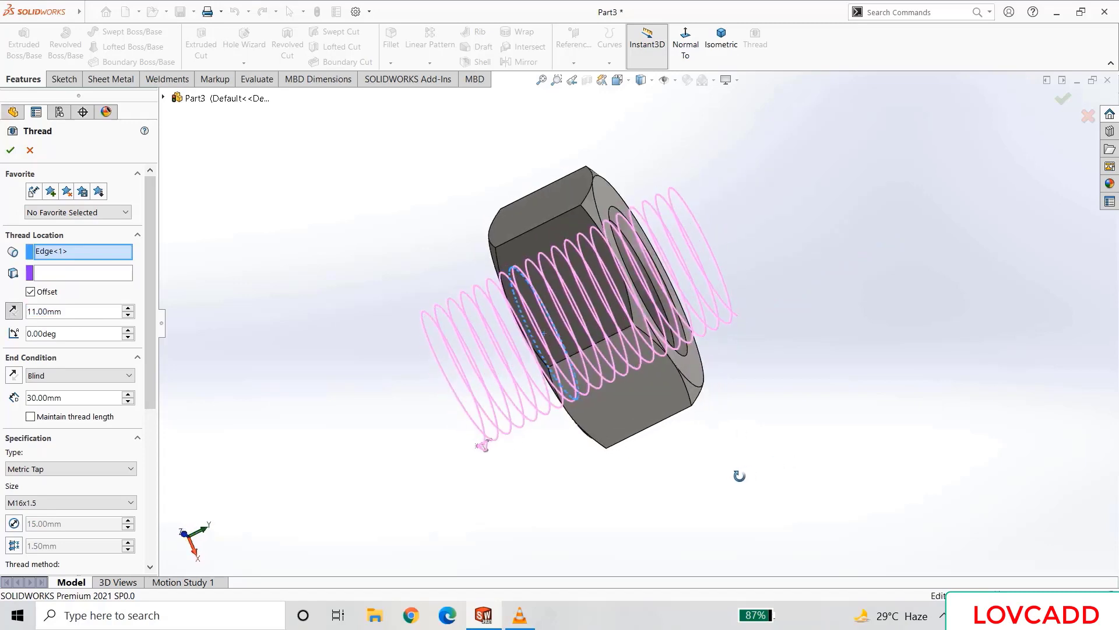
pyautogui.click(12, 150)
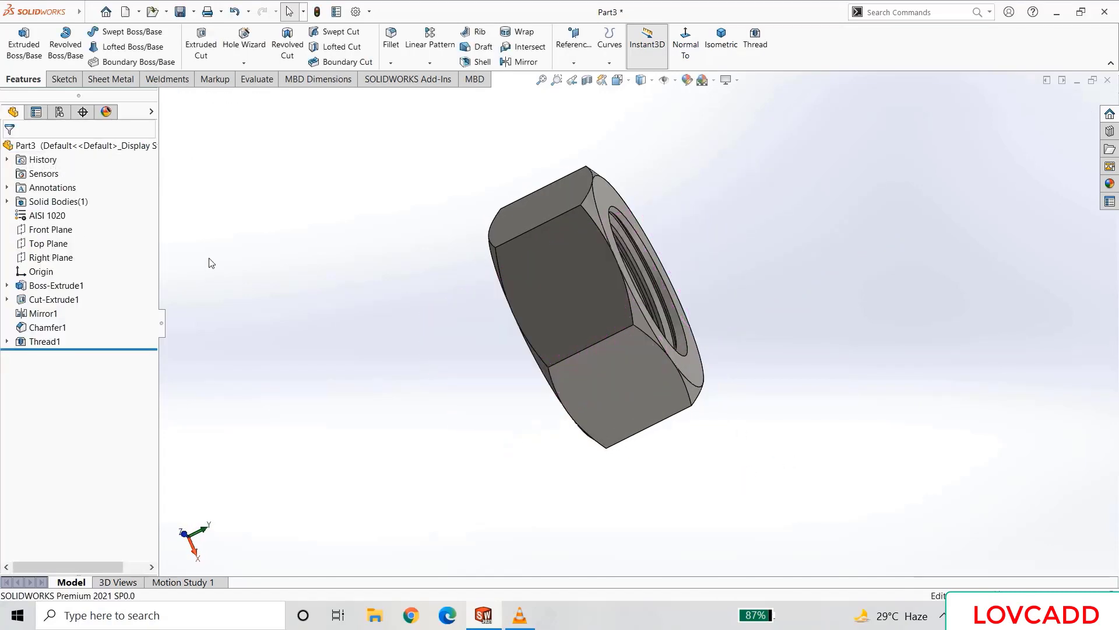
# - View the nut isometrically and start saving it in the done folder as 'clamping n…'
pyautogui.moveTo(304, 314)
pyautogui.mouseDown(button='middle')
pyautogui.moveTo(362, 245)
pyautogui.moveTo(373, 182)
pyautogui.moveTo(295, 322)
pyautogui.mouseUp(button='middle')
pyautogui.click(721, 40)
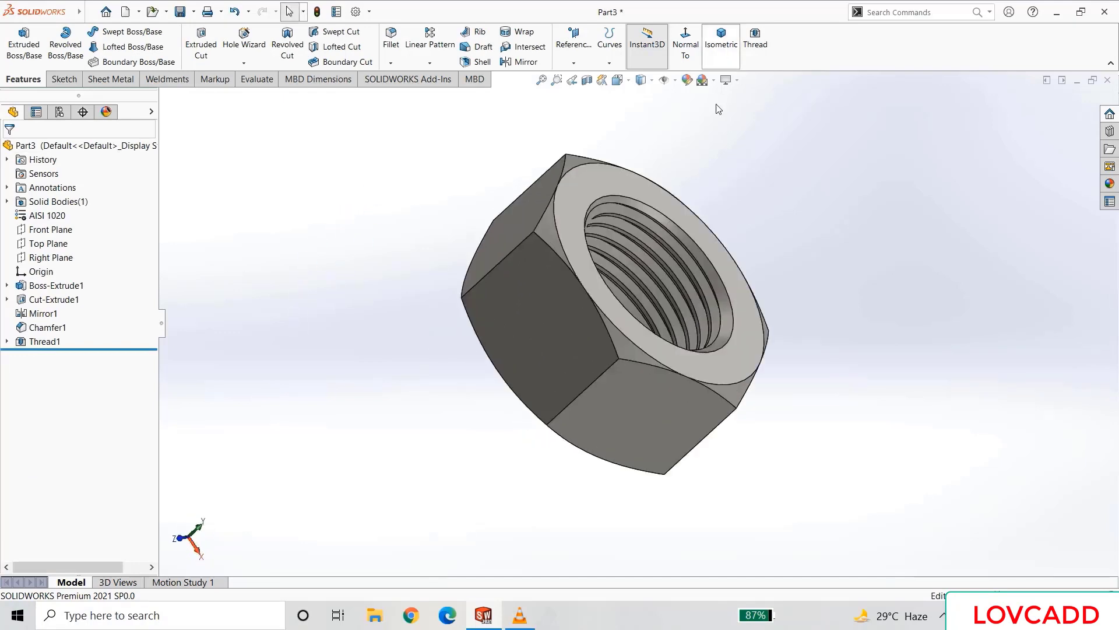
pyautogui.click(180, 12)
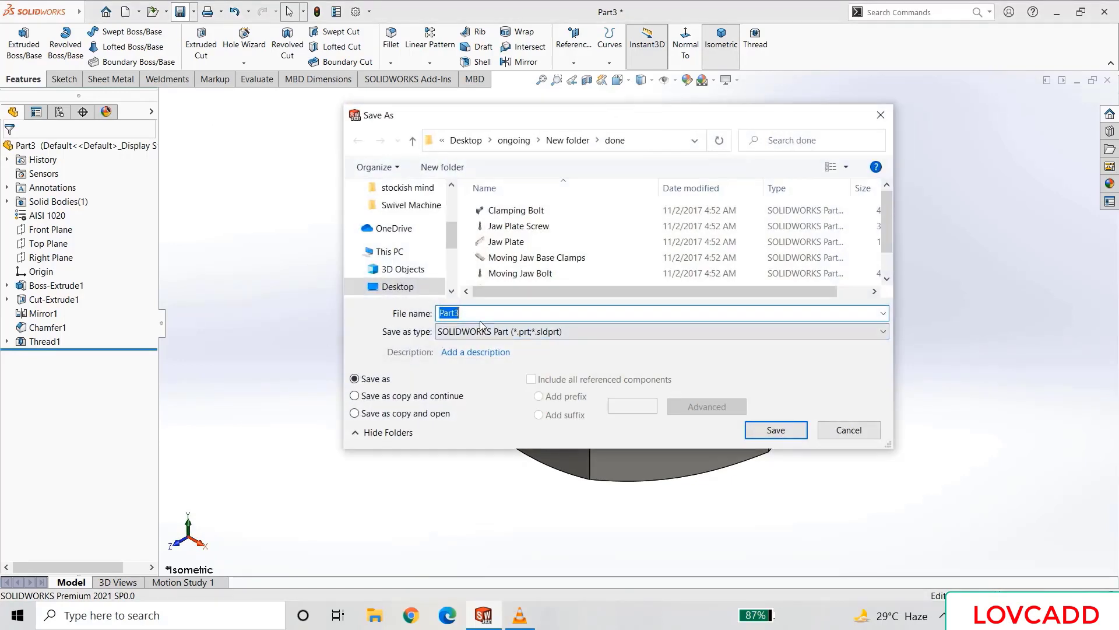
pyautogui.write('c')
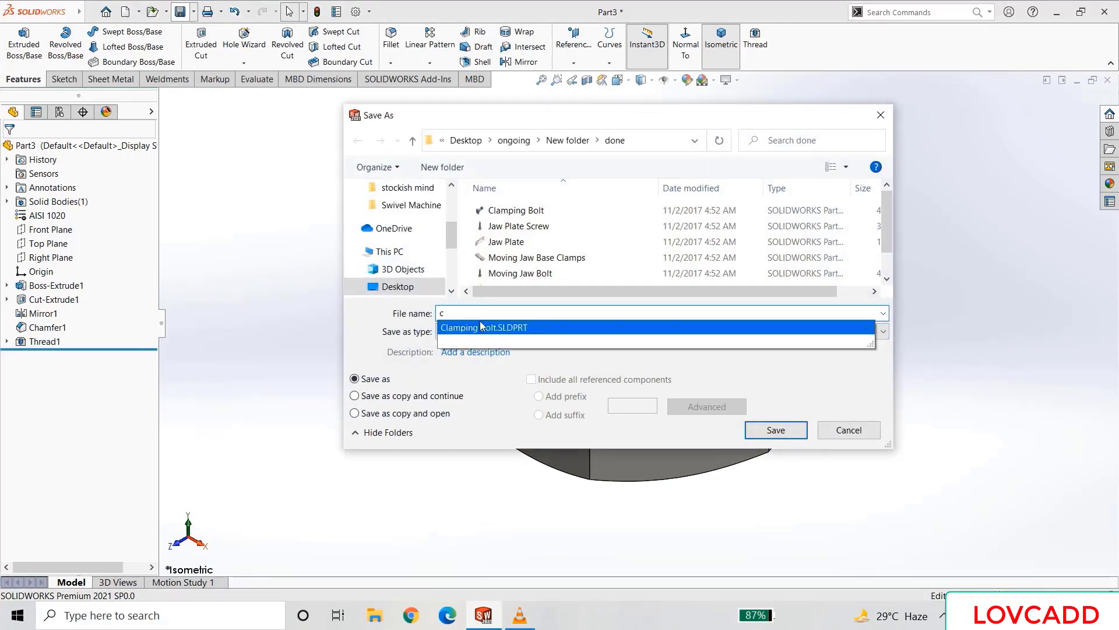
pyautogui.write('lamp')
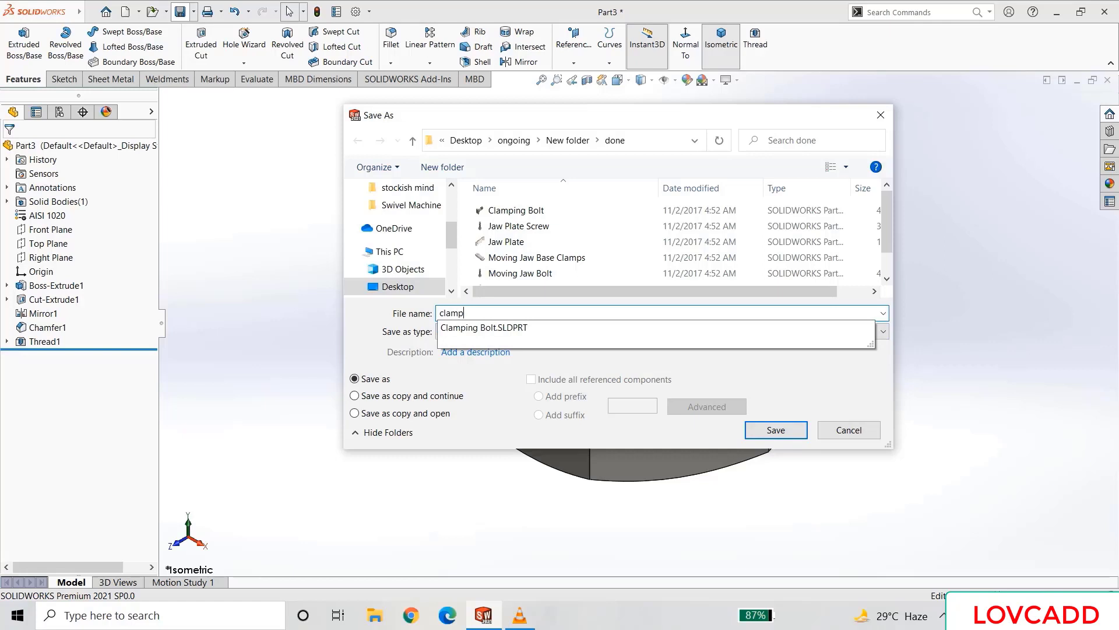
pyautogui.write('ing n')
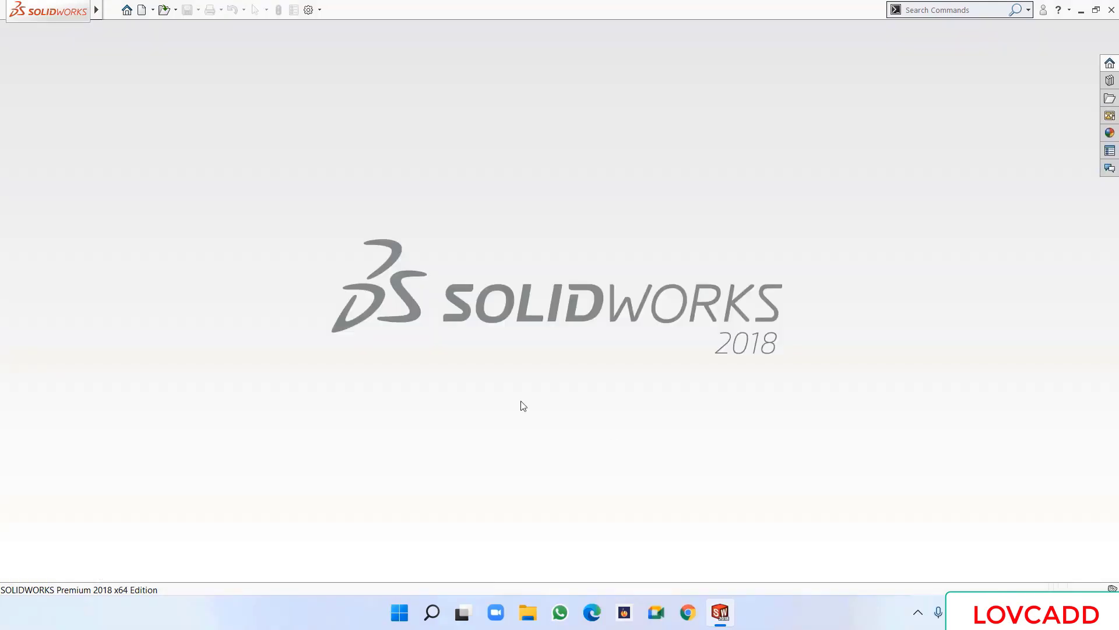
# - Create a new part and assign Plain Carbon Steel as its material
pyautogui.click(144, 11)
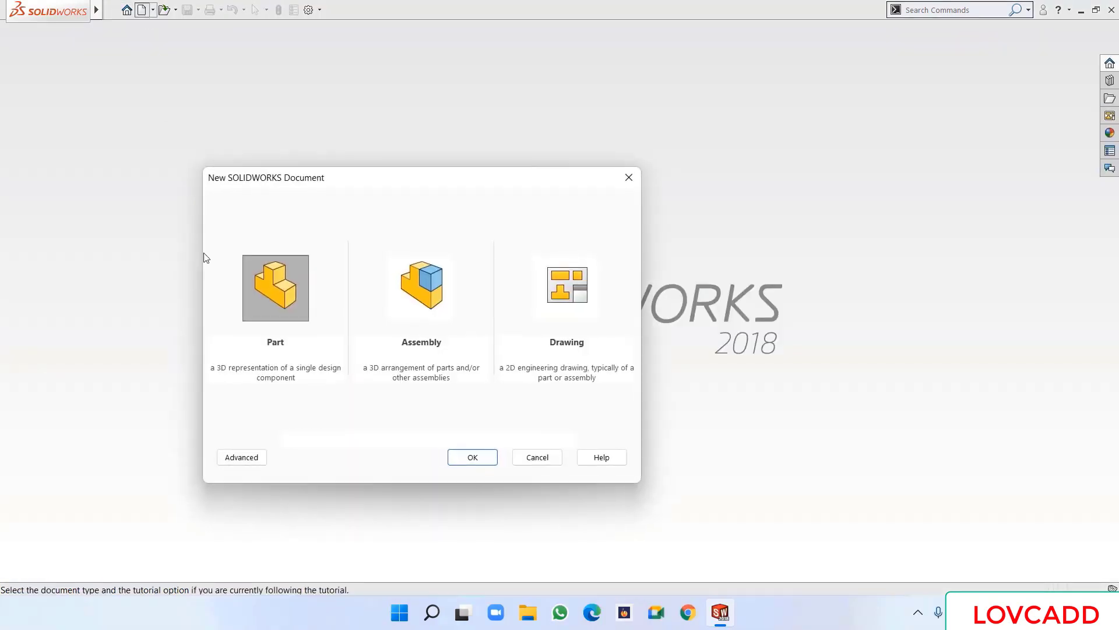
pyautogui.click(479, 457)
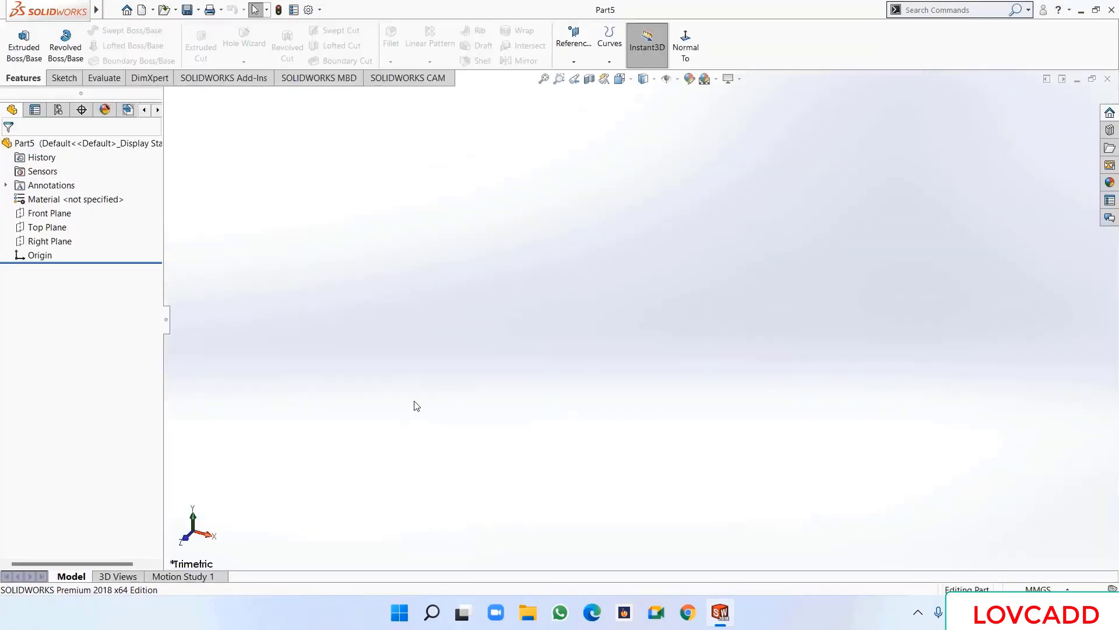
pyautogui.rightClick(69, 200)
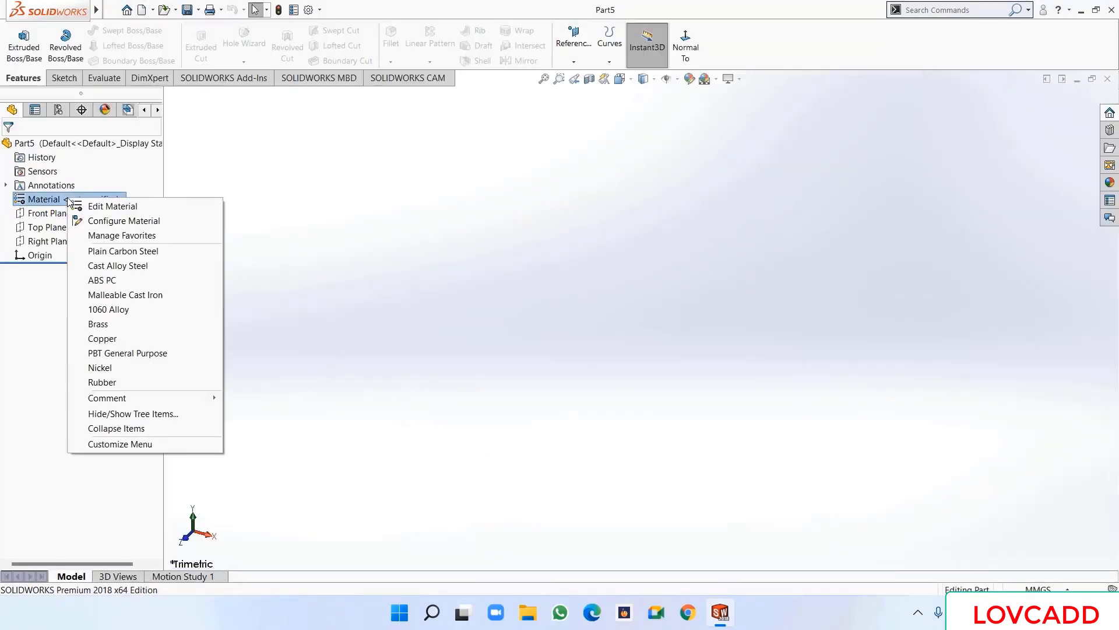
pyautogui.click(98, 208)
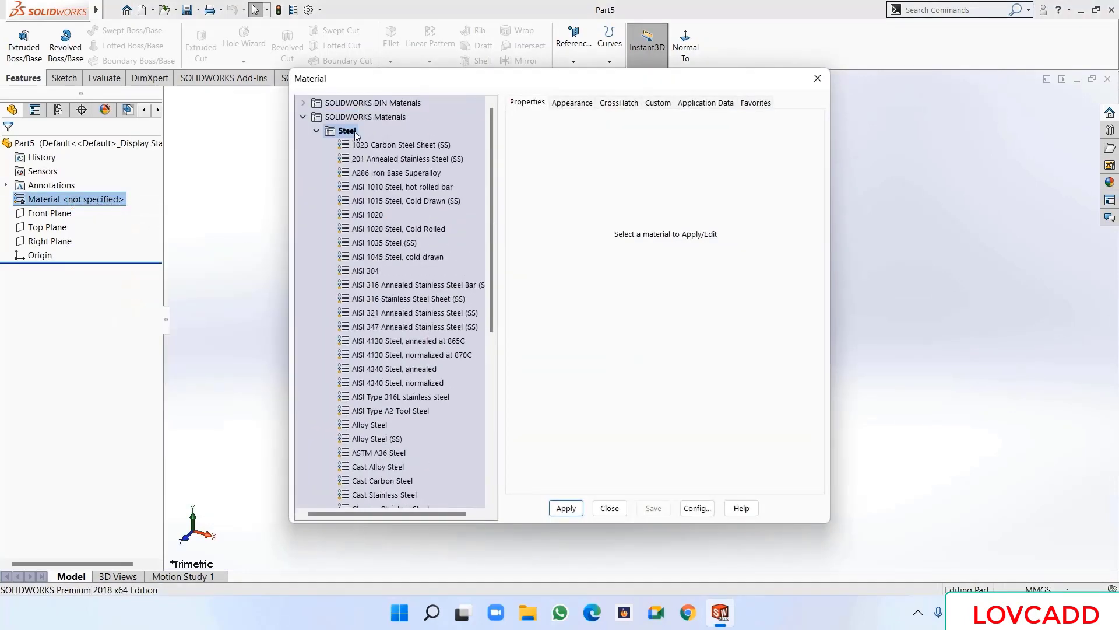
pyautogui.scroll(-2, 368, 438)
pyautogui.click(379, 453)
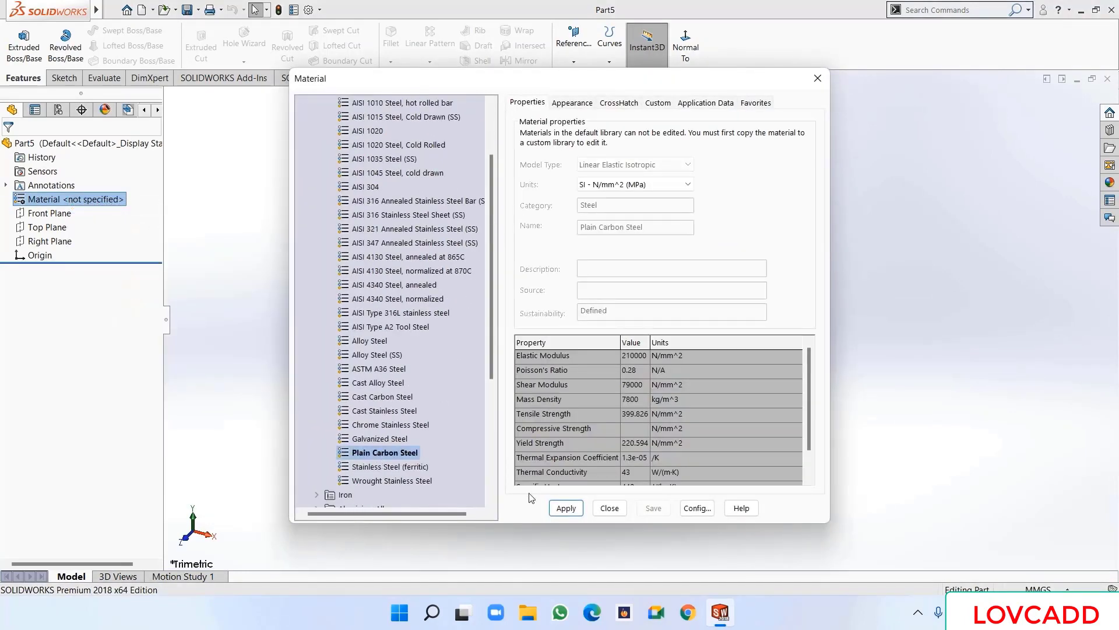
pyautogui.click(566, 507)
pyautogui.click(609, 508)
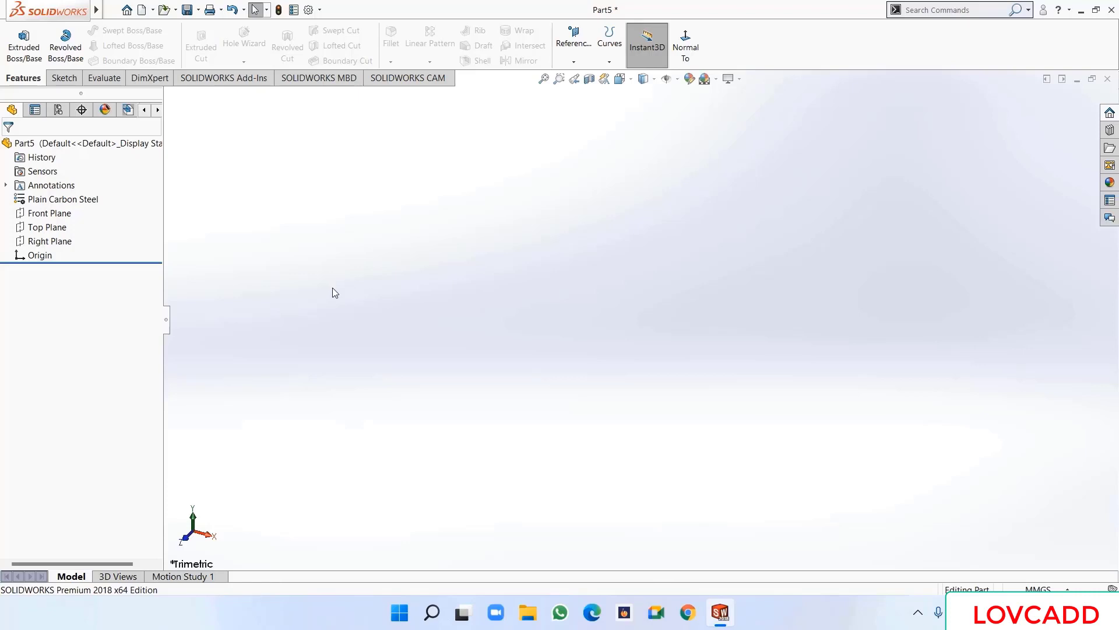
# - On the Top Plane, sketch a vertical centerpoint straight slot centred on the origin
pyautogui.click(59, 227)
pyautogui.click(67, 211)
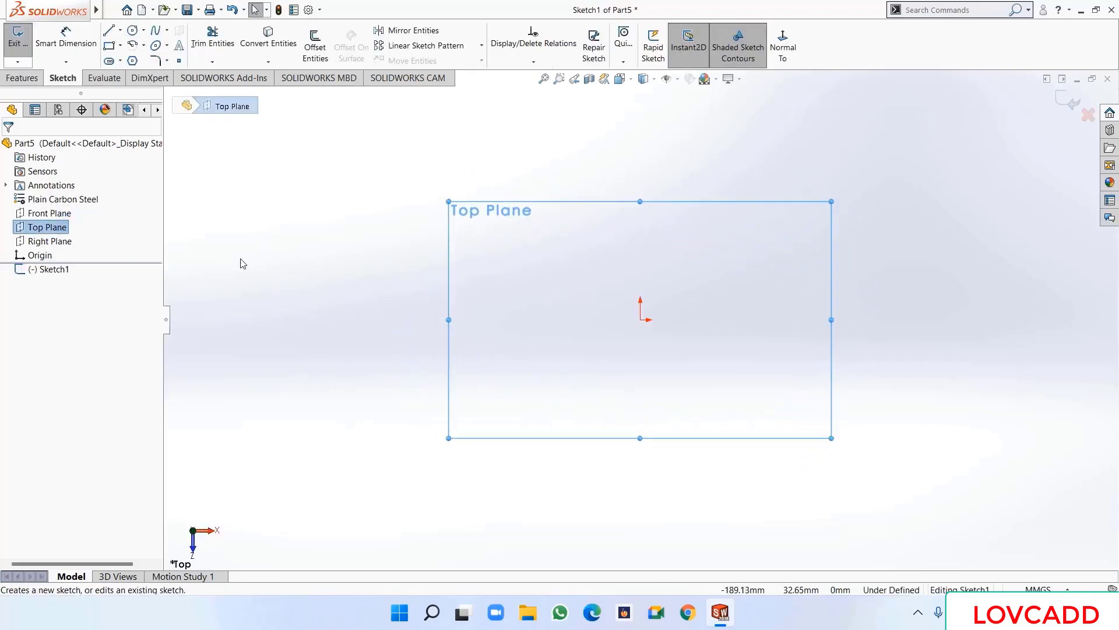
pyautogui.click(120, 61)
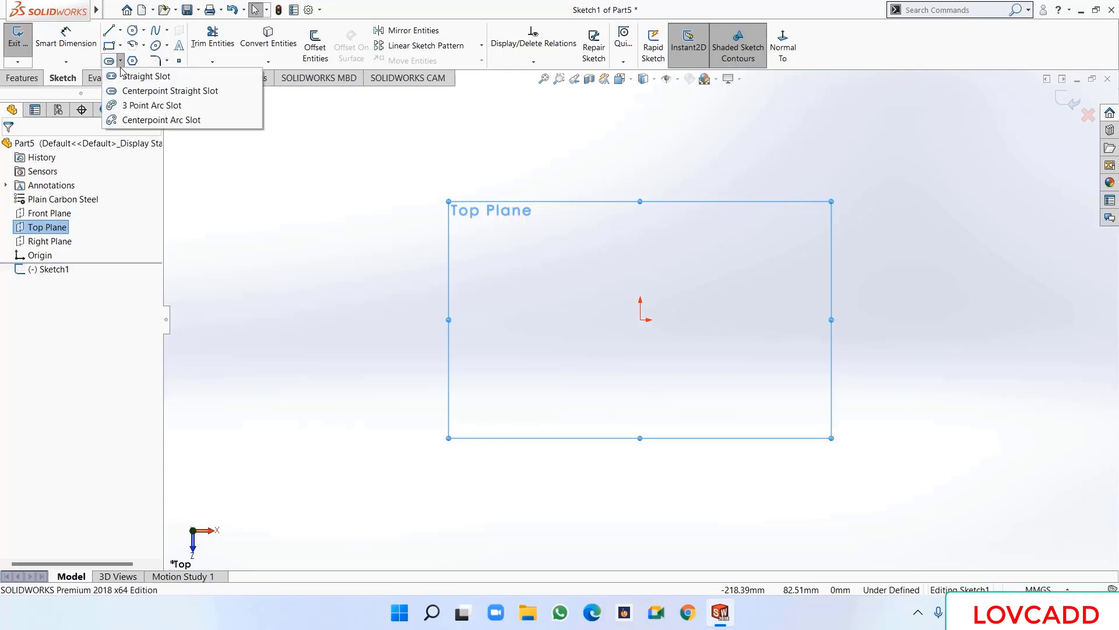
pyautogui.click(146, 91)
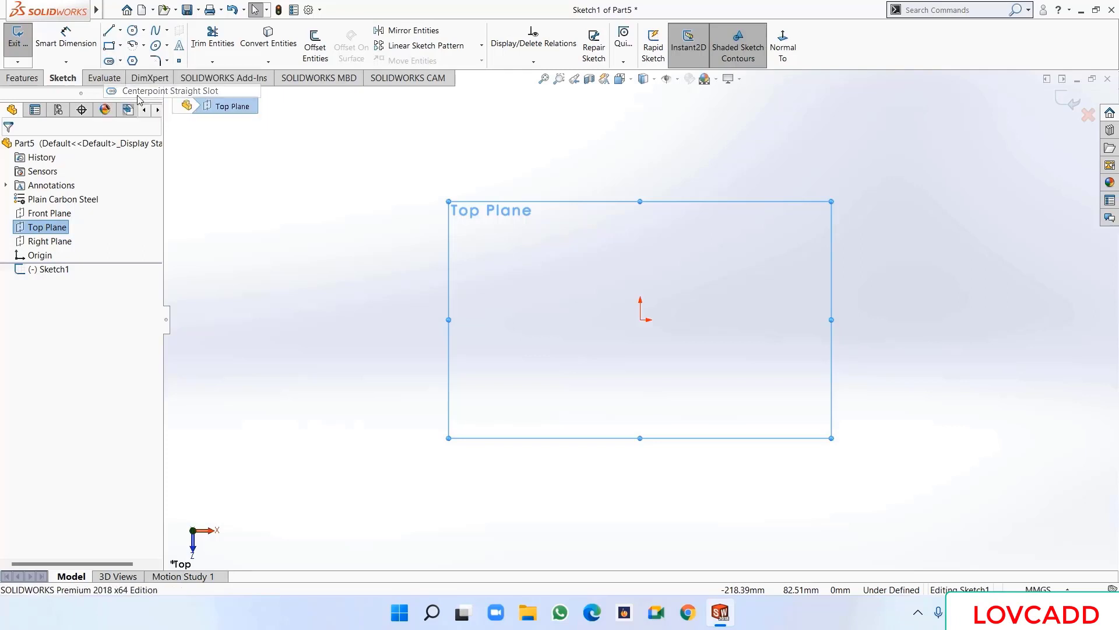
pyautogui.click(640, 320)
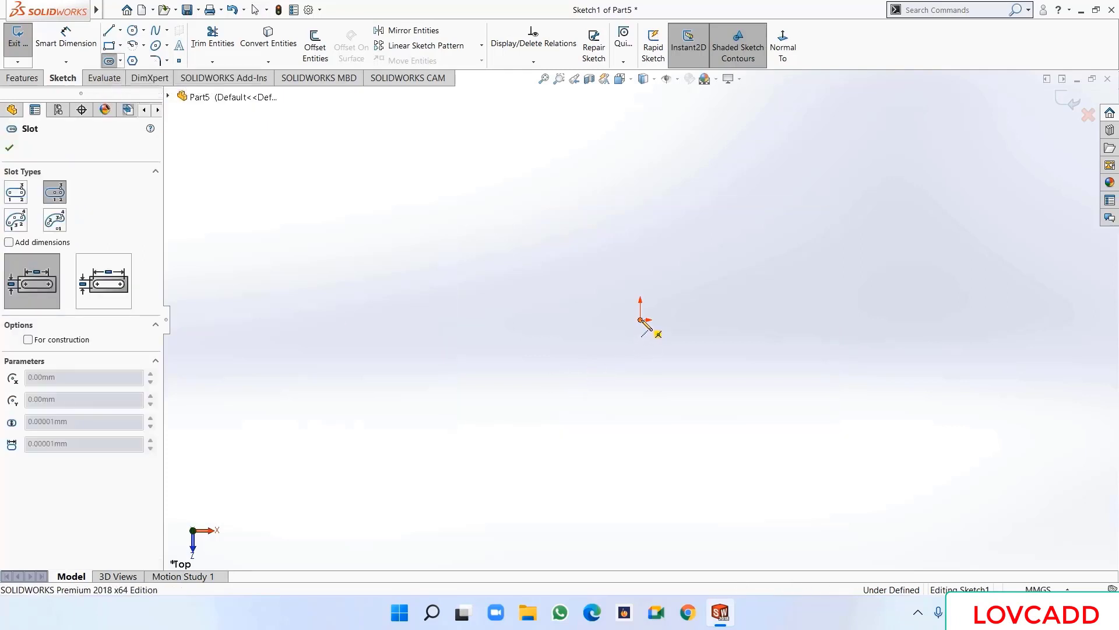
pyautogui.click(640, 495)
pyautogui.click(668, 499)
pyautogui.rightClick(668, 501)
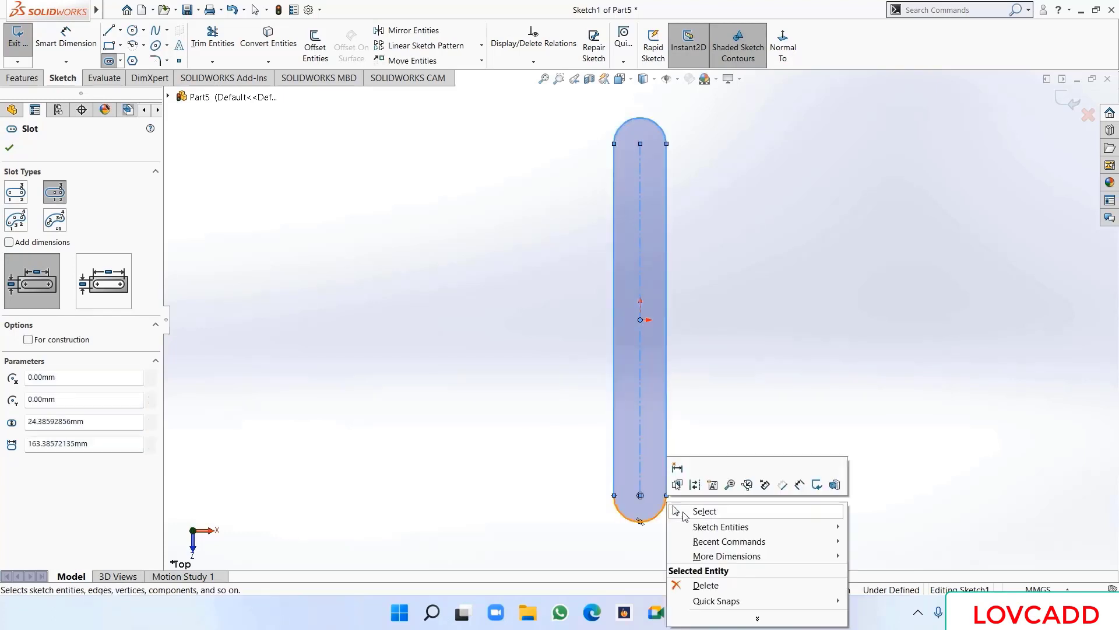
pyautogui.click(686, 515)
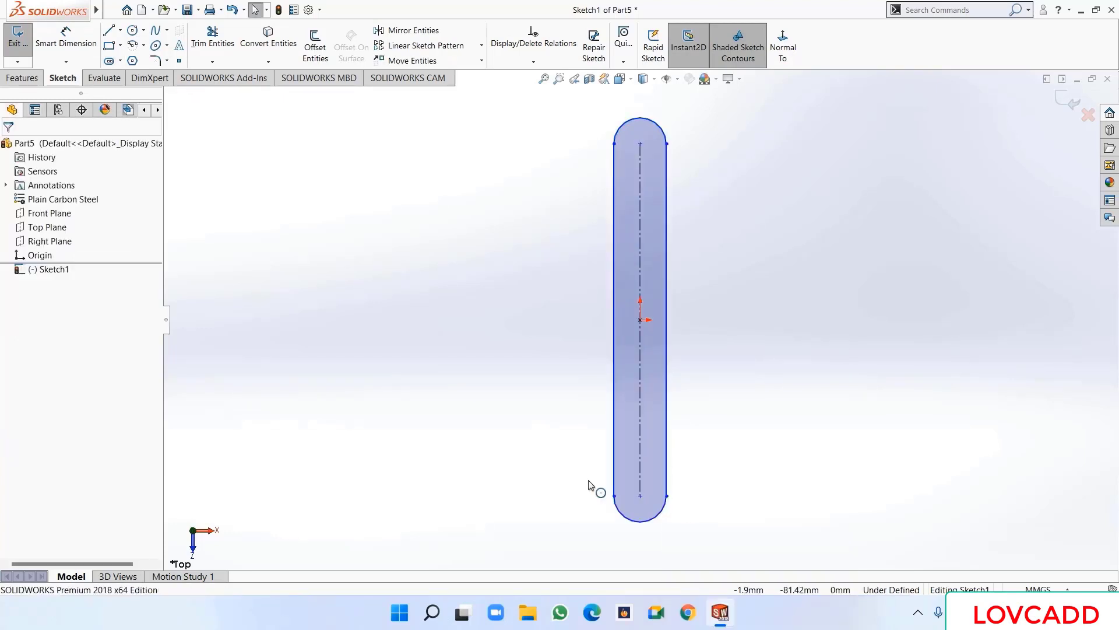
# - Add circles at both slot ends, a central circle of about R29, and an outer R96 circle
pyautogui.click(134, 58)
pyautogui.click(640, 144)
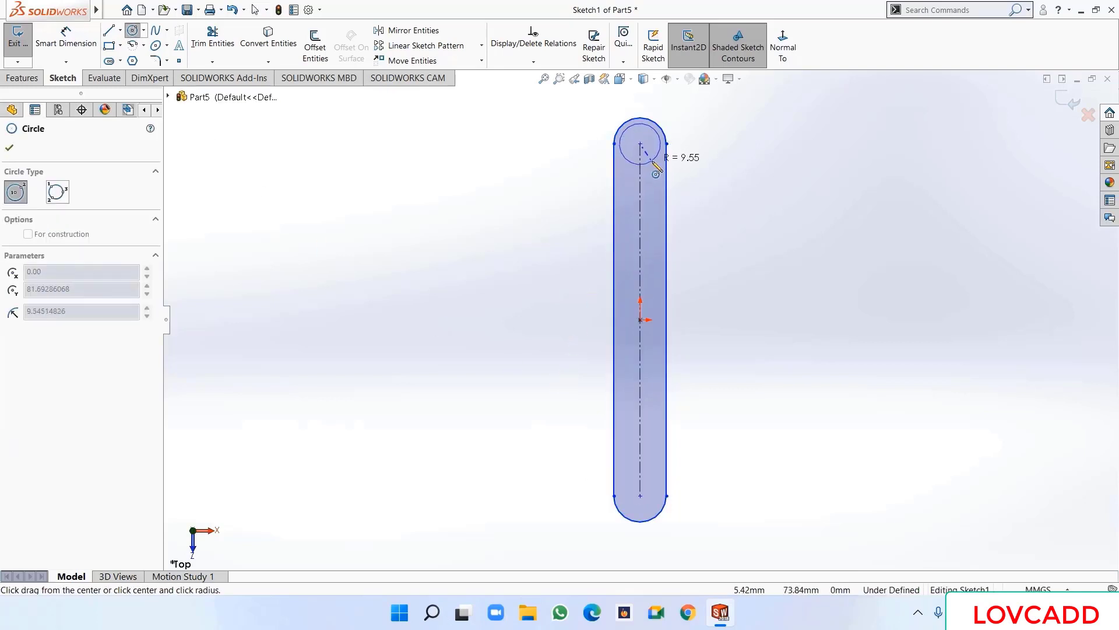
pyautogui.click(650, 156)
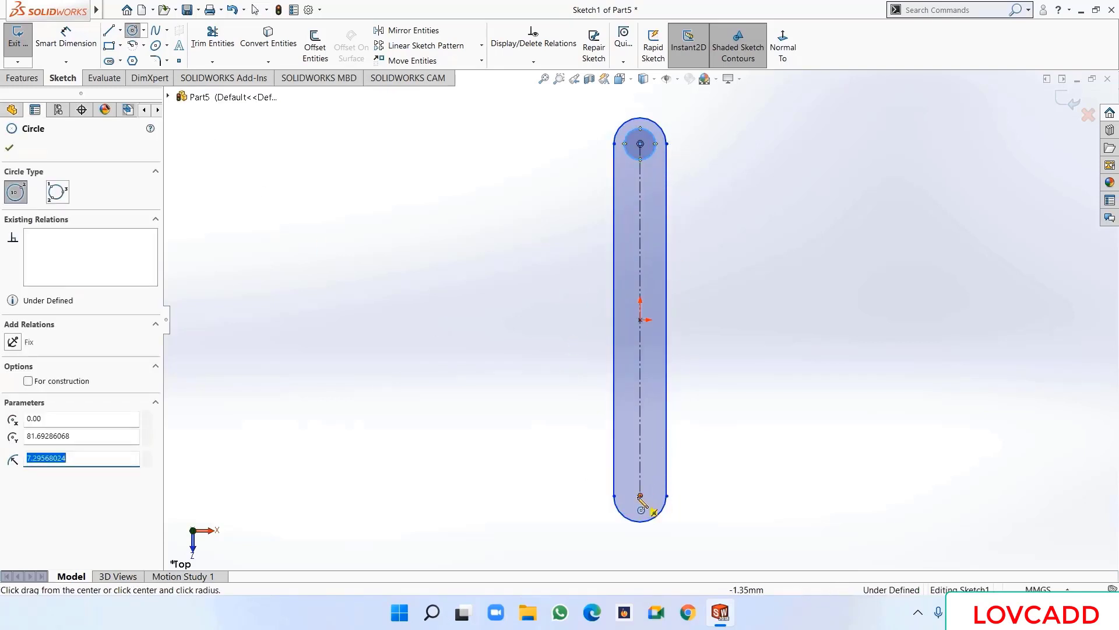
pyautogui.click(640, 495)
pyautogui.click(654, 509)
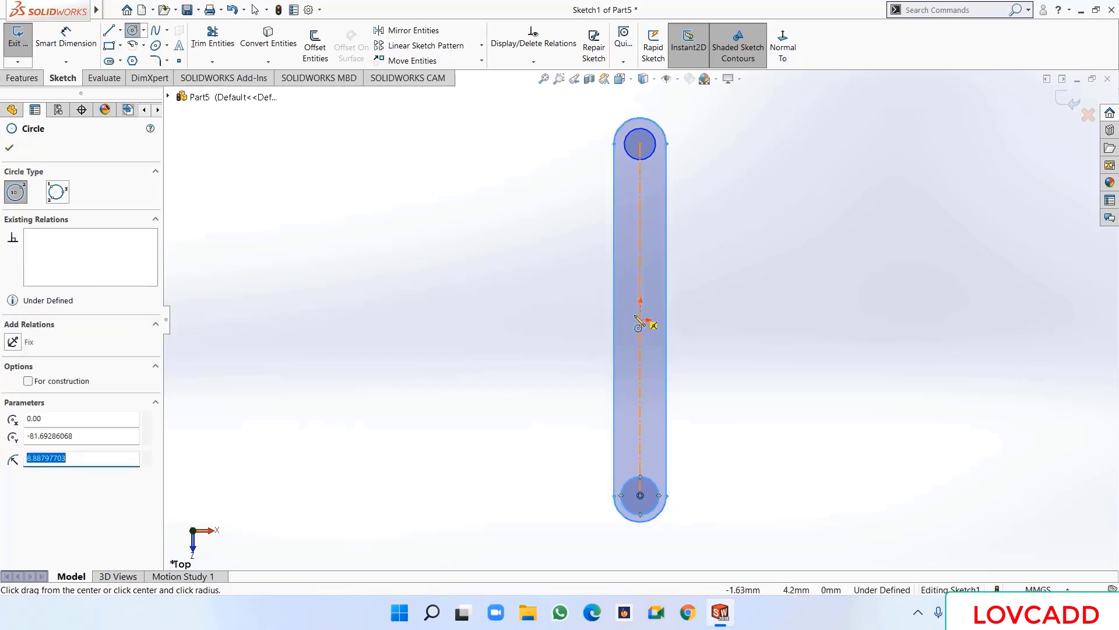
pyautogui.click(640, 320)
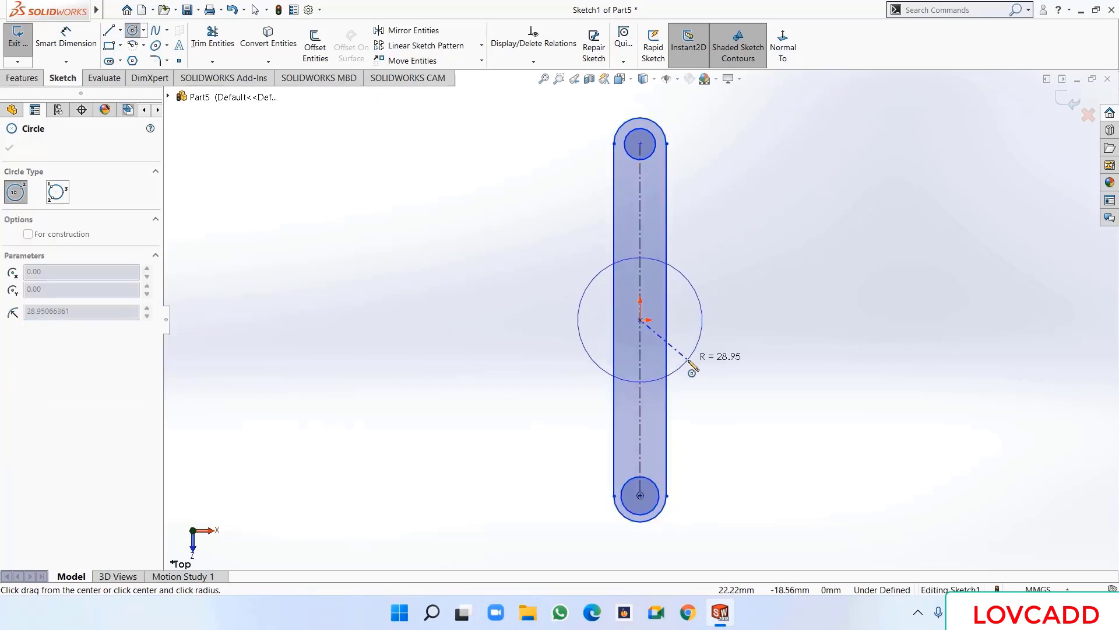
pyautogui.click(688, 361)
pyautogui.click(640, 320)
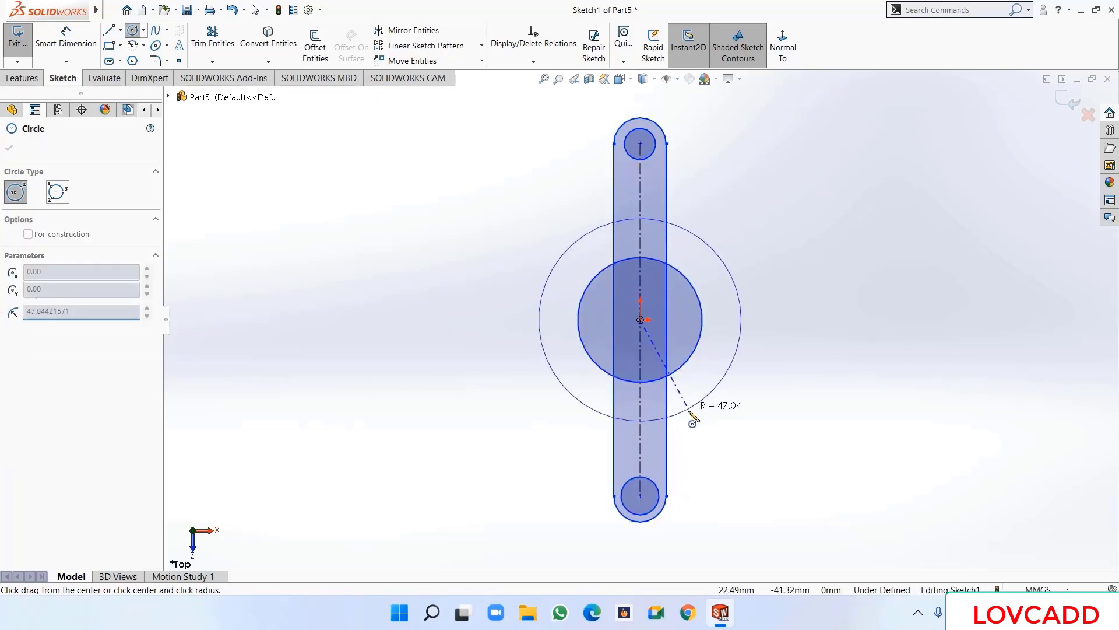
pyautogui.click(734, 504)
pyautogui.rightClick(745, 511)
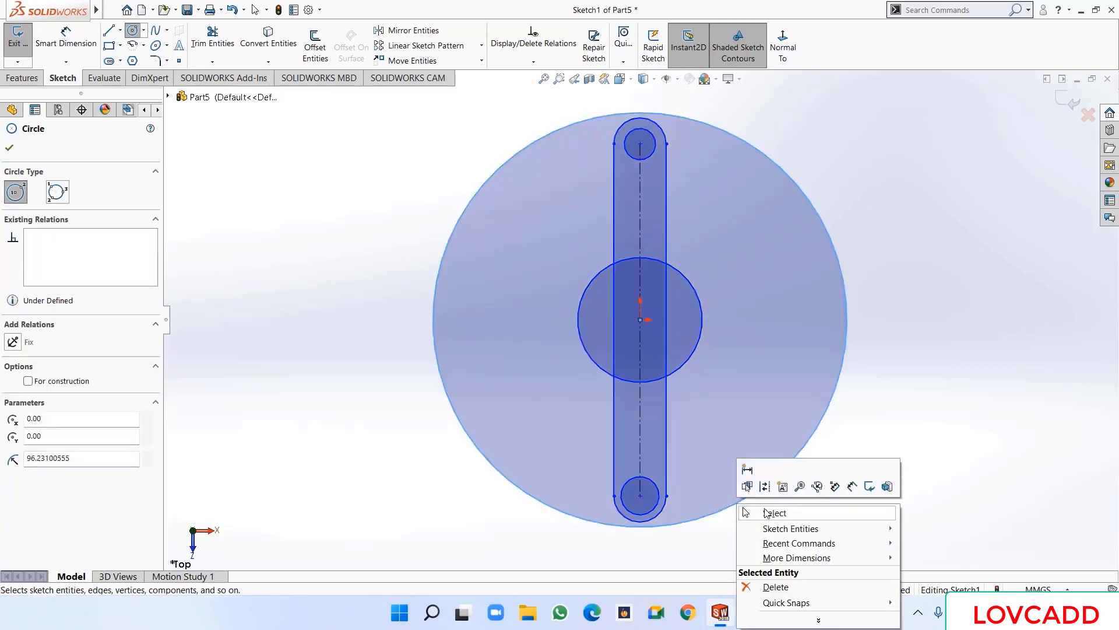
pyautogui.click(746, 512)
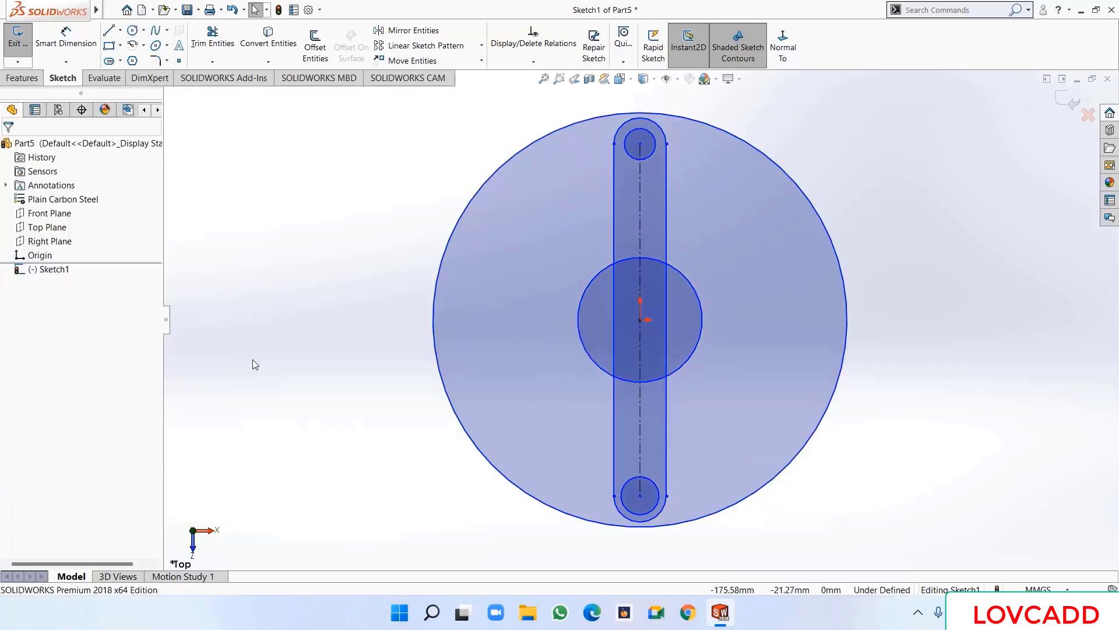
# - Dimension the slot with a 124 mm length and an R20 end radius
pyautogui.click(66, 36)
pyautogui.press('f')
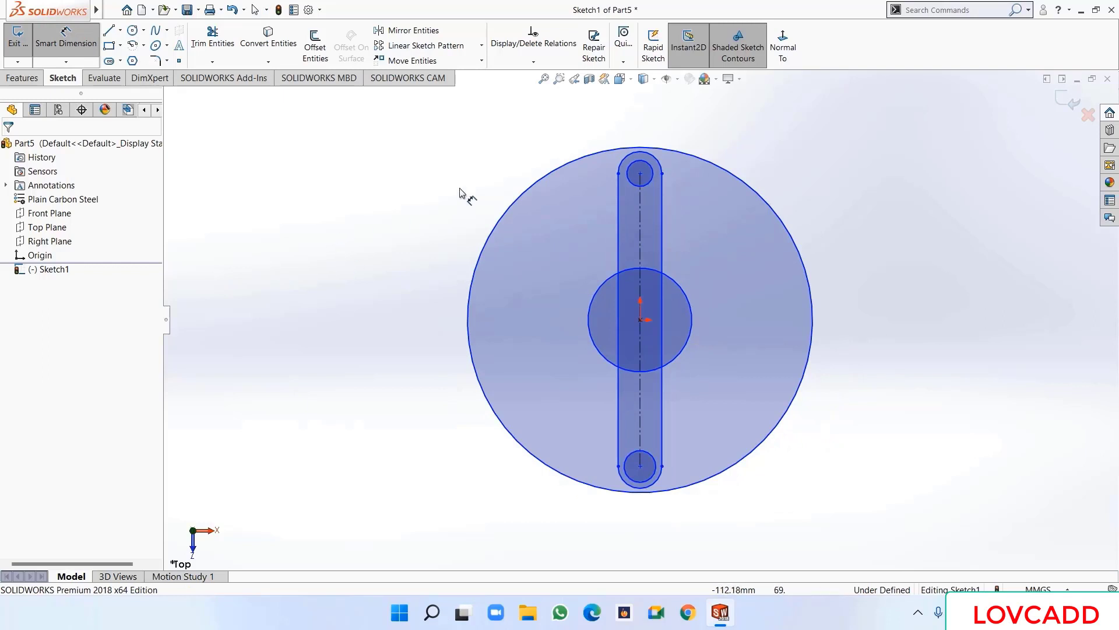
pyautogui.click(641, 178)
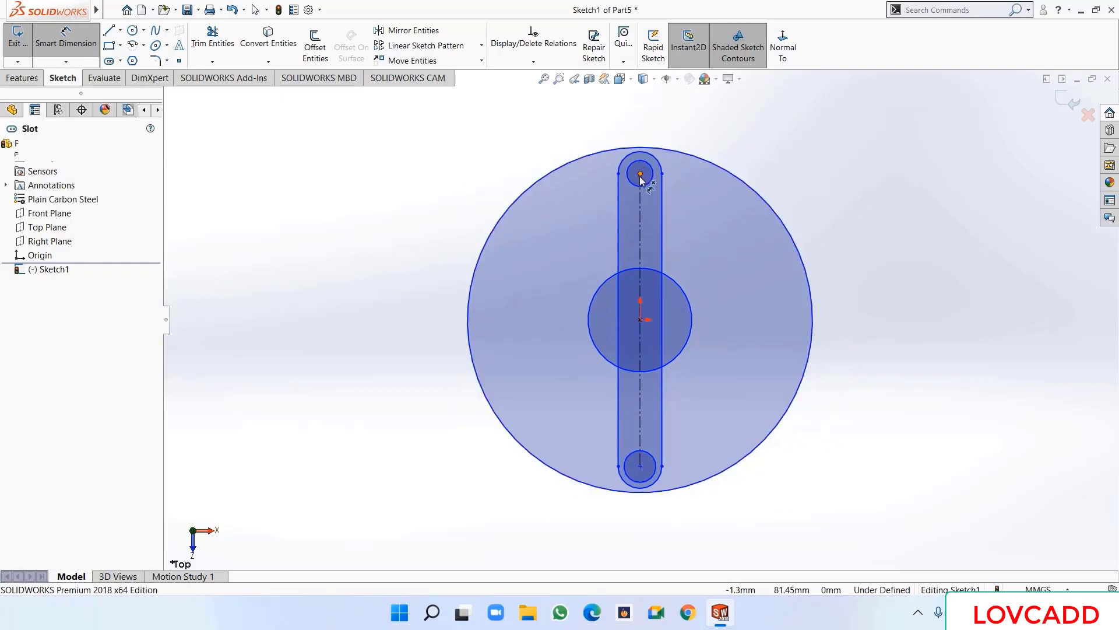
pyautogui.click(640, 467)
pyautogui.click(429, 337)
pyautogui.write('124')
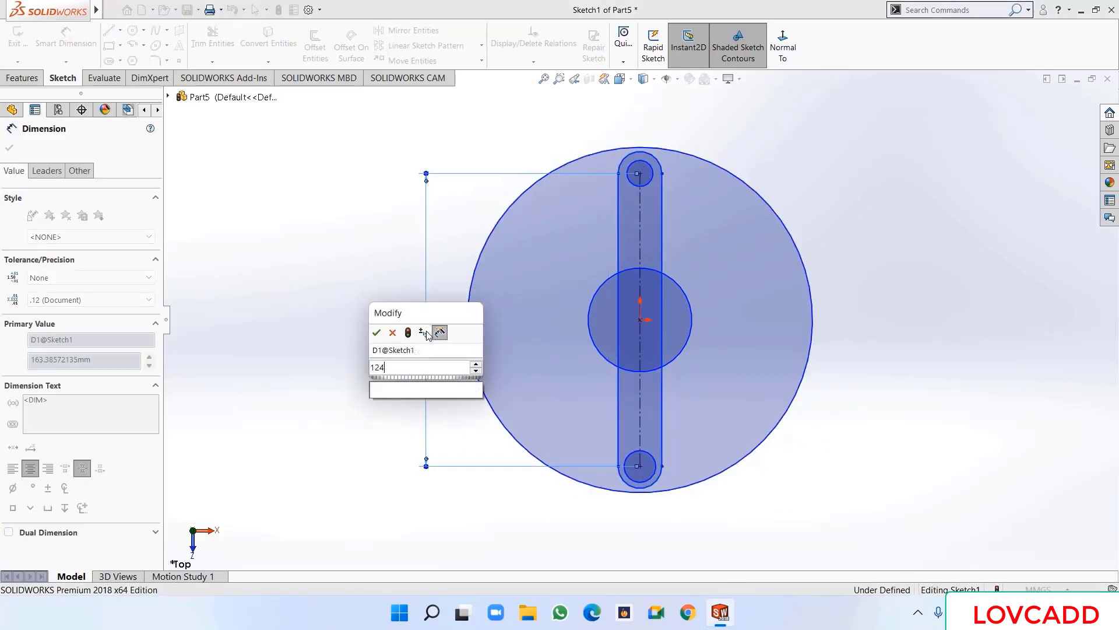
pyautogui.press('Return')
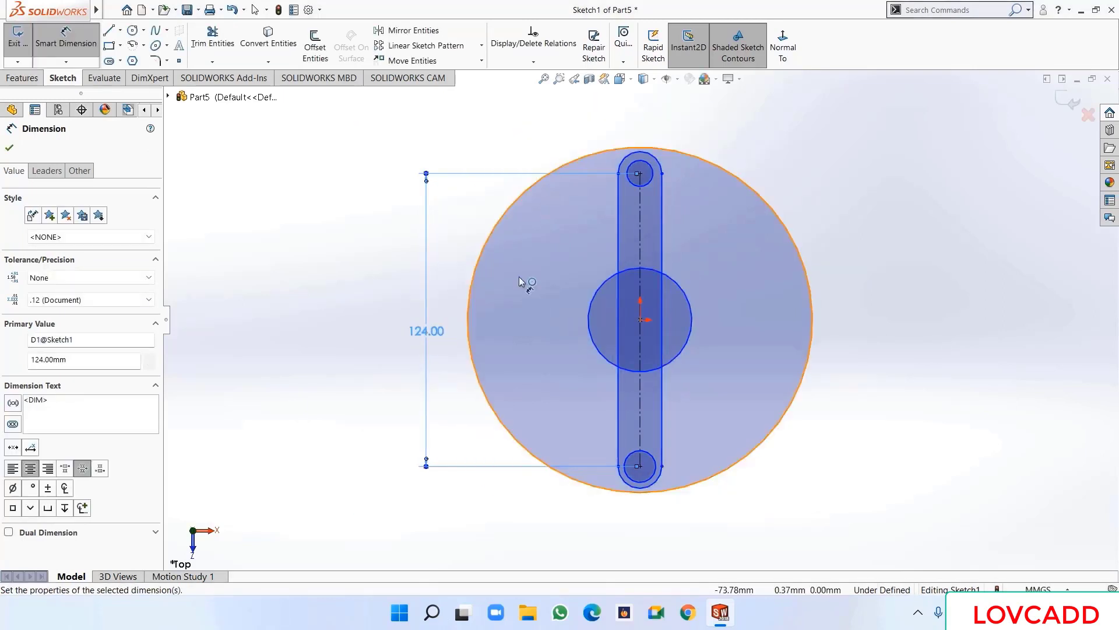
pyautogui.click(730, 124)
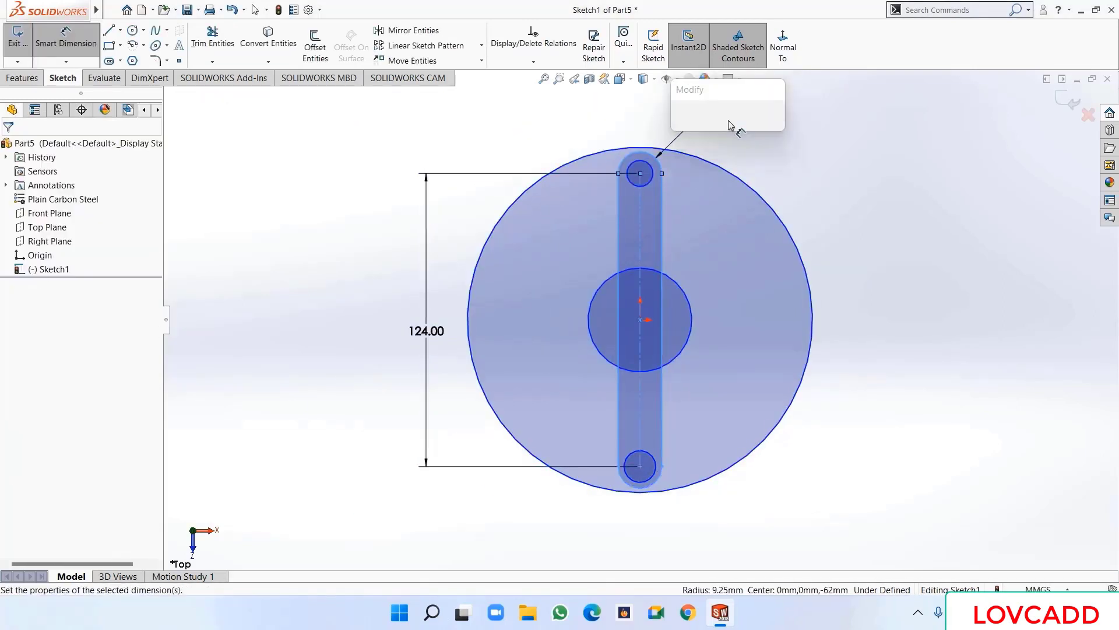
pyautogui.write('20')
pyautogui.press('Return')
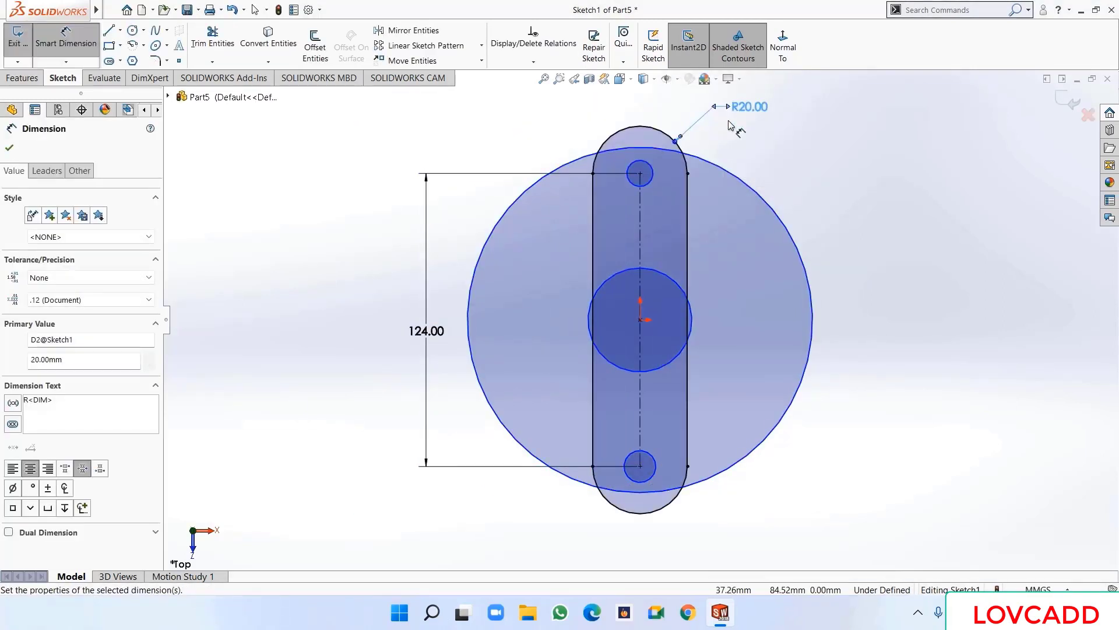
# - Give both small circles at the slot ends a diameter of 17 mm
pyautogui.click(651, 185)
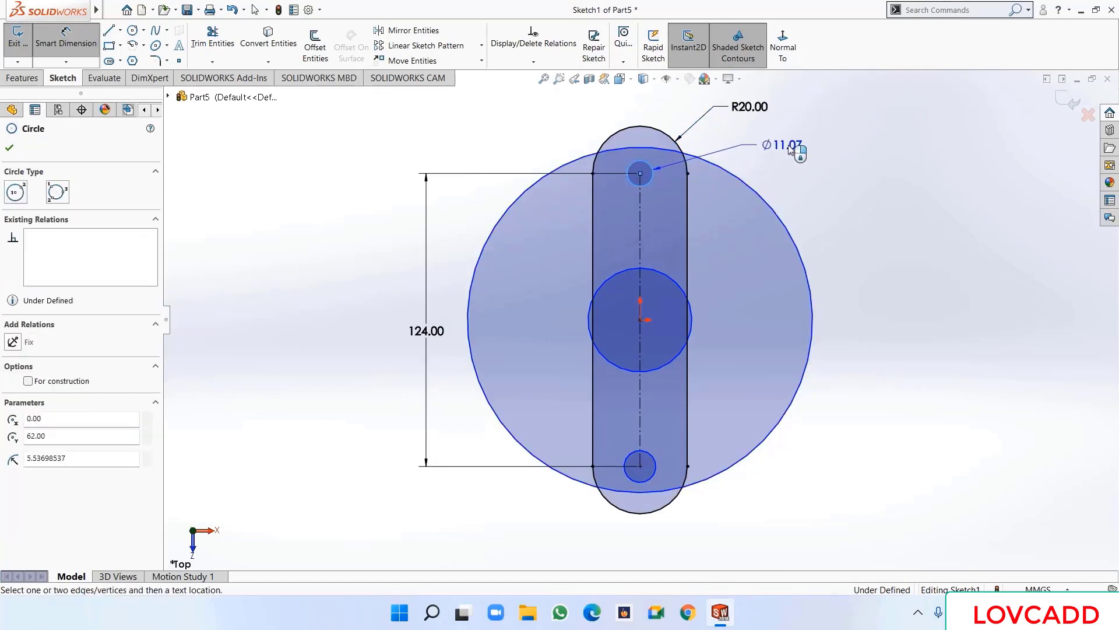
pyautogui.click(795, 147)
pyautogui.write('17')
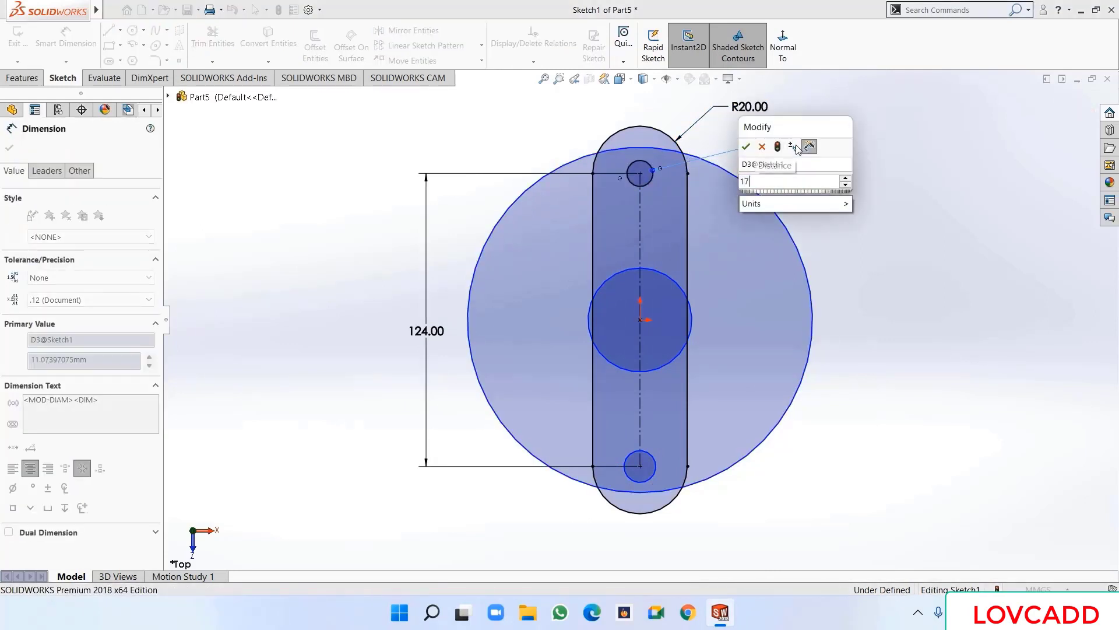
pyautogui.press('Return')
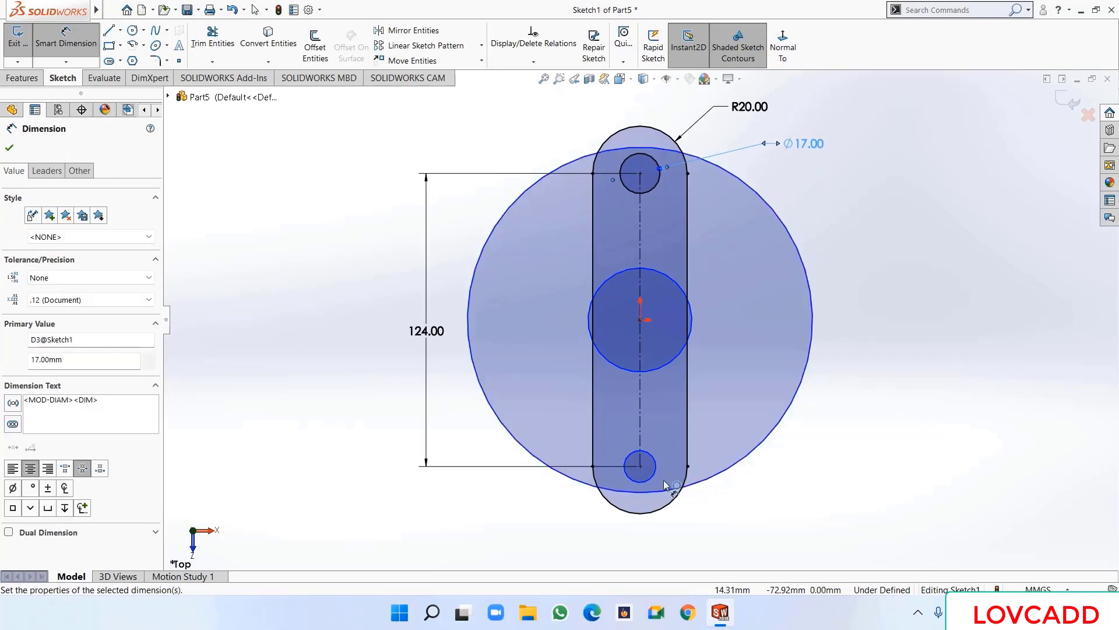
pyautogui.click(659, 475)
pyautogui.click(781, 532)
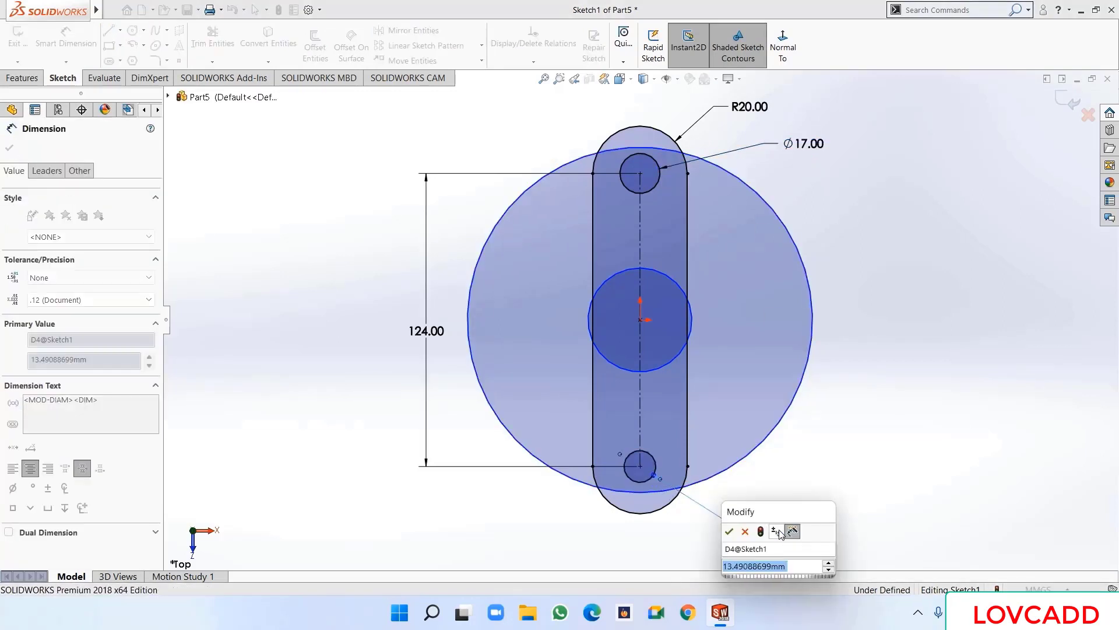
pyautogui.write('17')
pyautogui.press('Return')
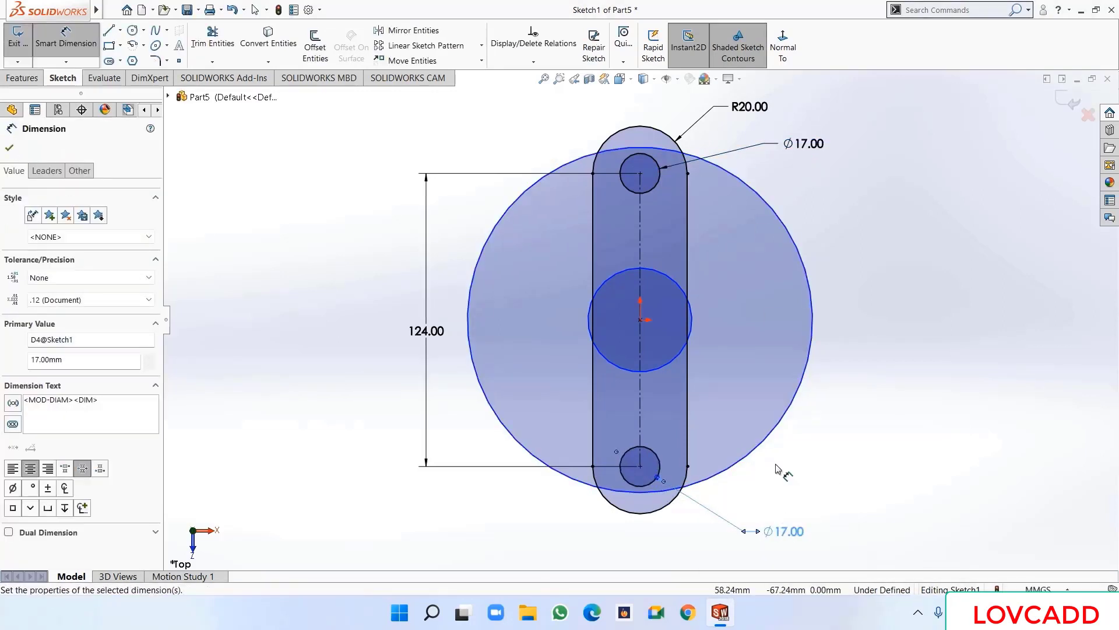
# - Set the centre circle to Ø54 and the outer circle to Ø184
pyautogui.click(699, 319)
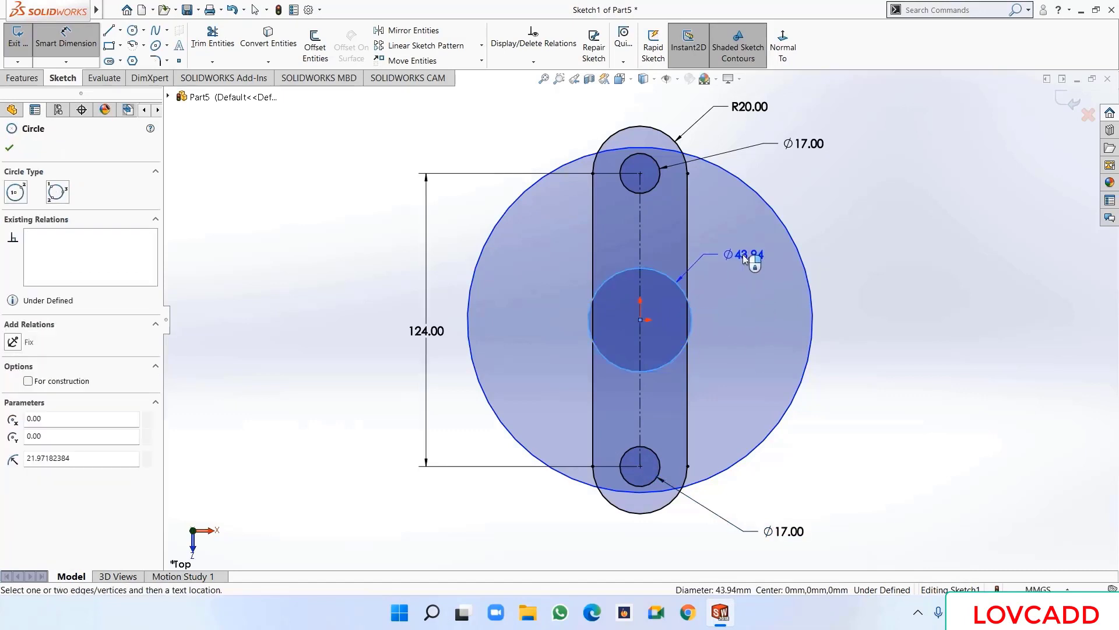
pyautogui.click(744, 257)
pyautogui.write('54')
pyautogui.press('Return')
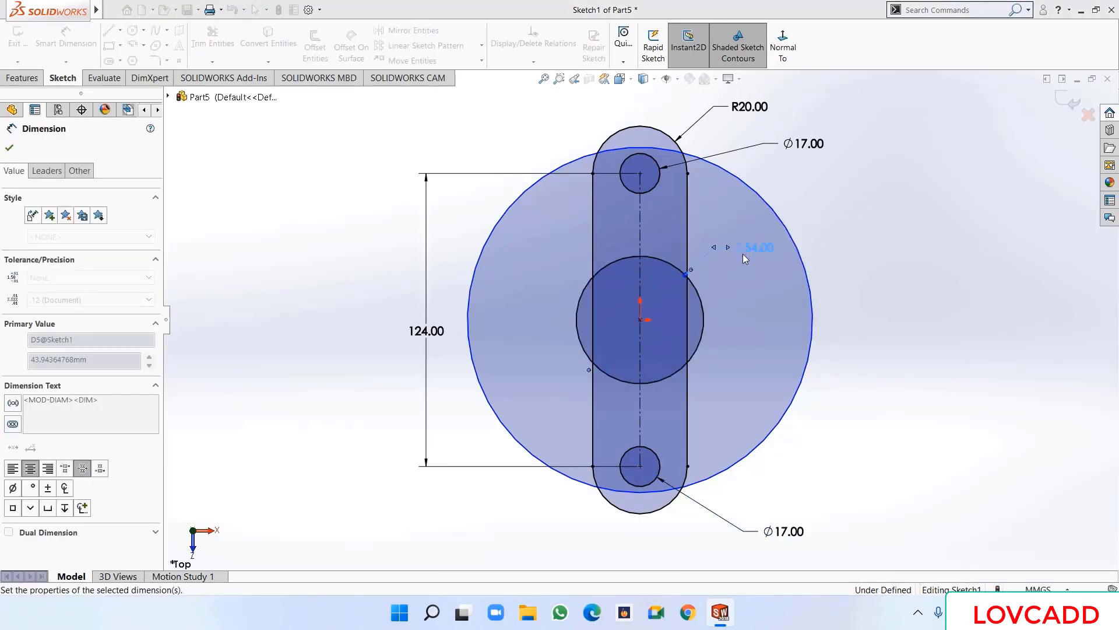
pyautogui.click(789, 406)
pyautogui.click(861, 503)
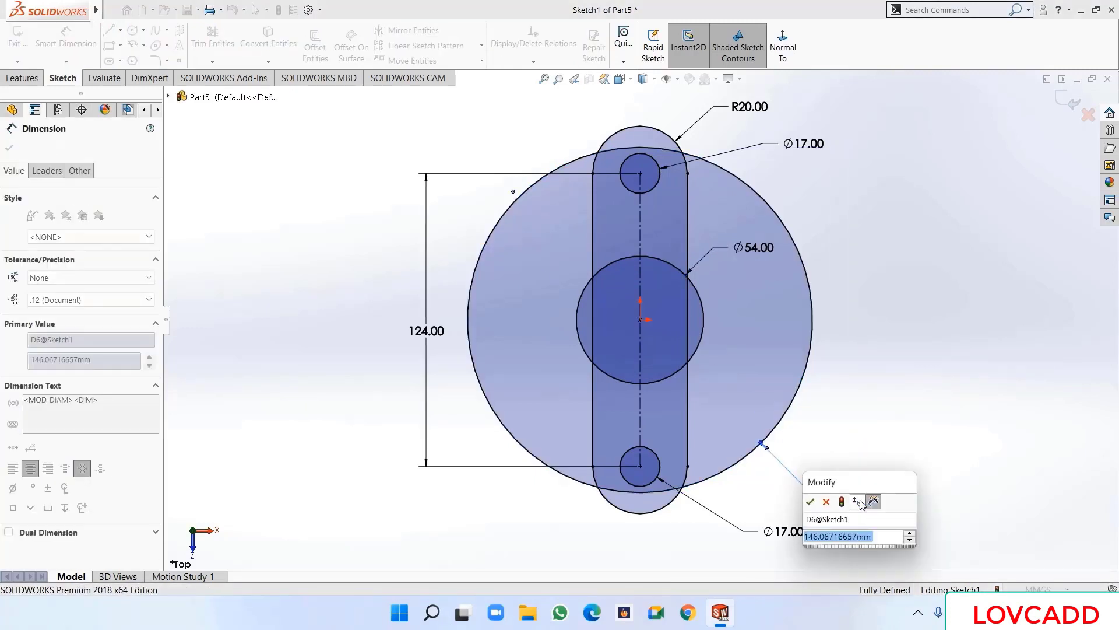
pyautogui.write('184')
pyautogui.press('Return')
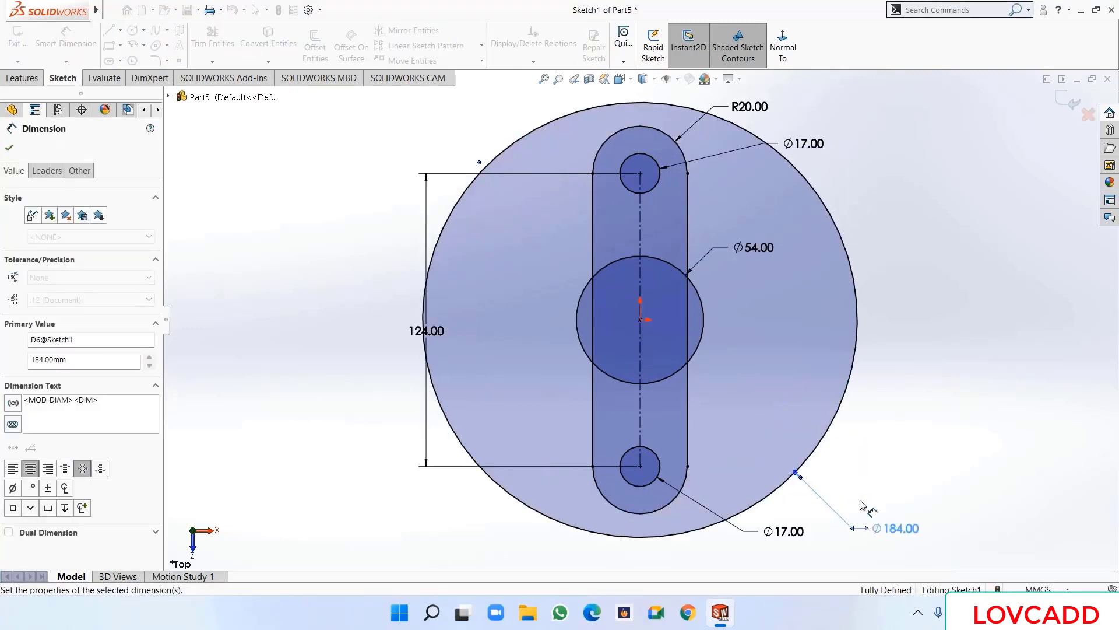
# - Extrude the Ø184 outer circle region 22 mm blind with a 10° draft
pyautogui.press('f')
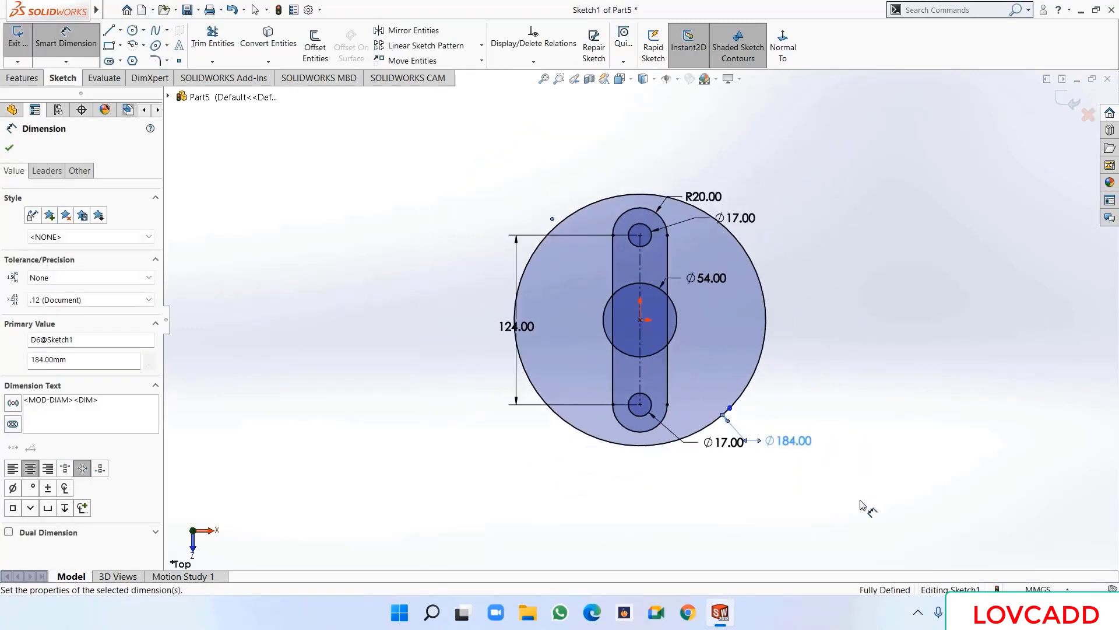
pyautogui.click(8, 146)
pyautogui.click(26, 82)
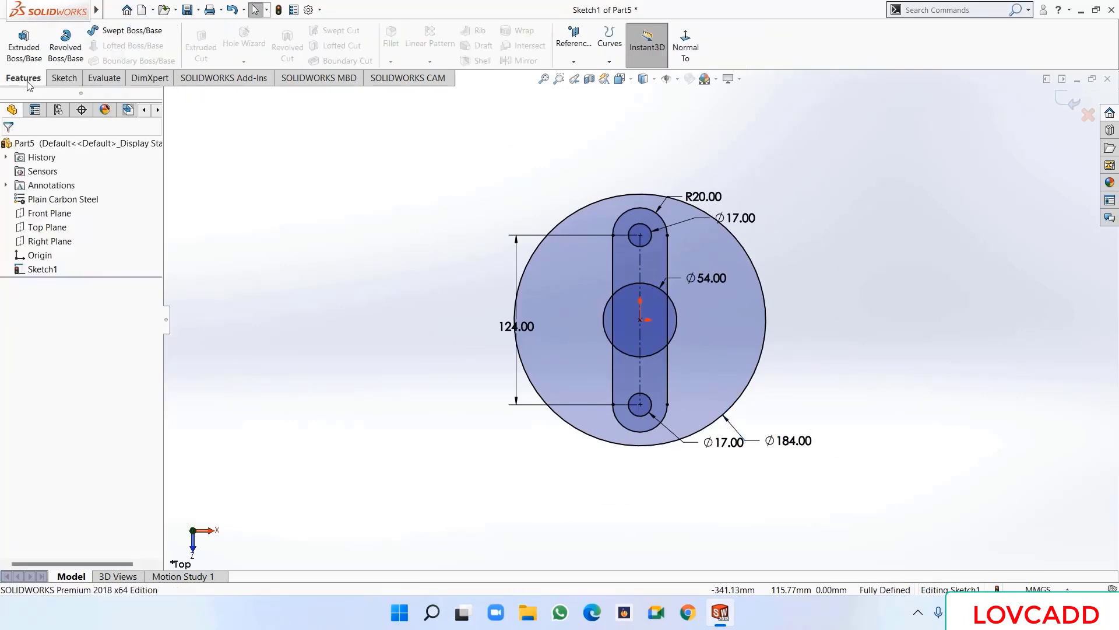
pyautogui.click(24, 44)
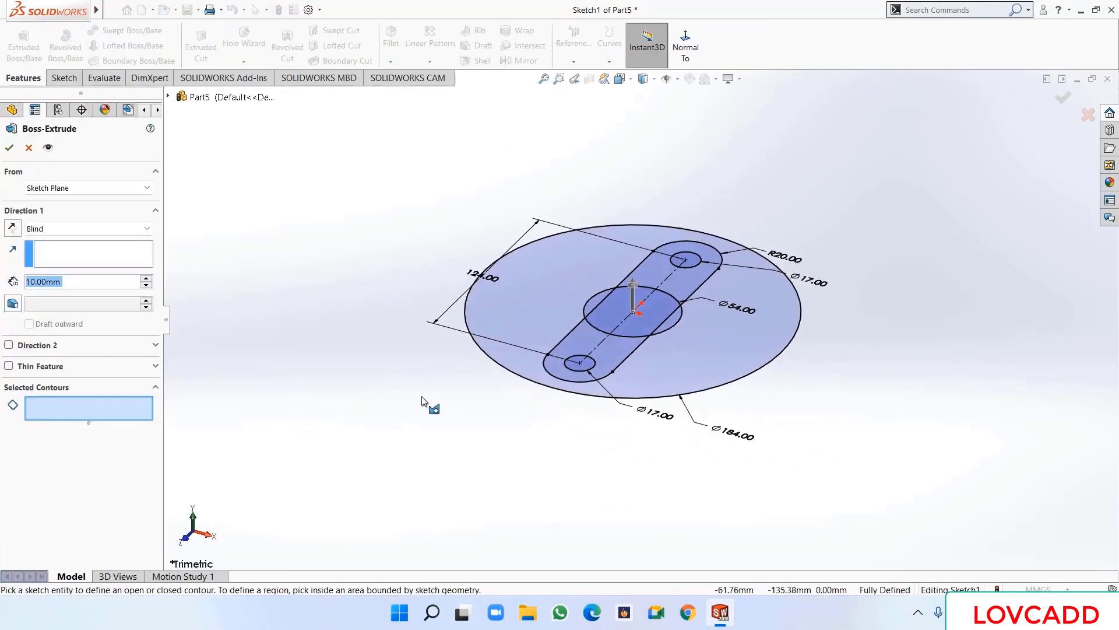
pyautogui.click(496, 362)
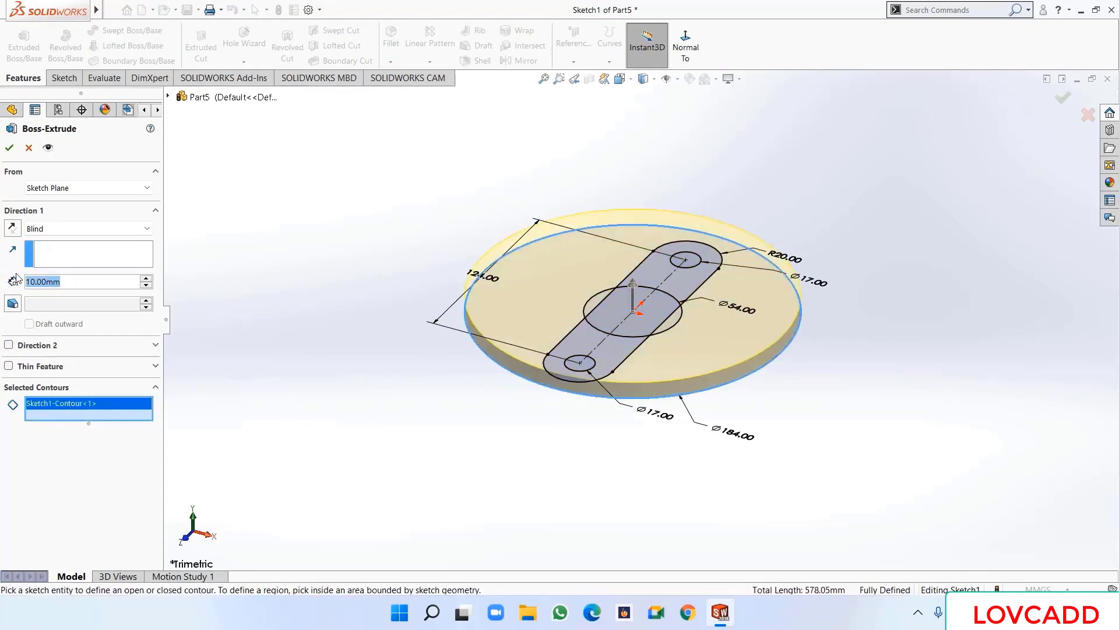
pyautogui.write('22')
pyautogui.press('Return')
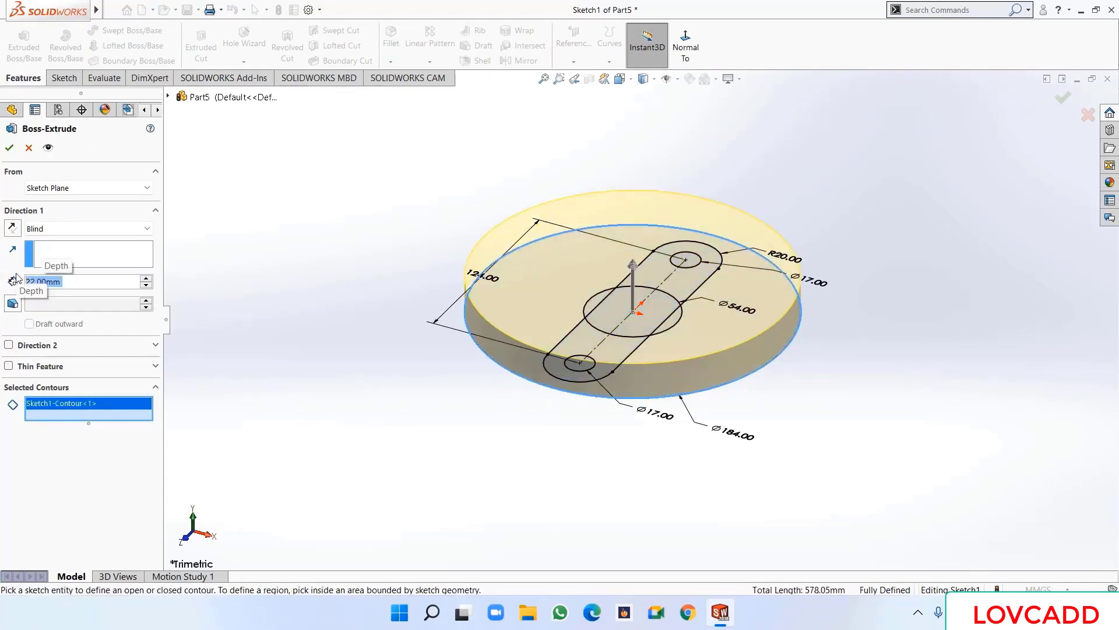
pyautogui.click(9, 305)
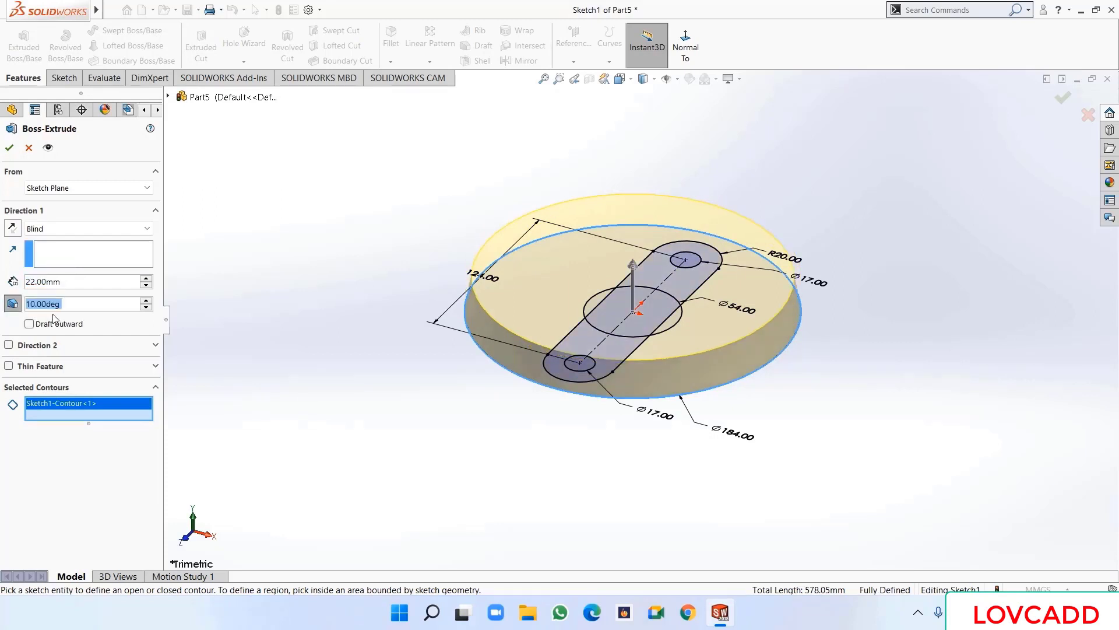
pyautogui.click(9, 148)
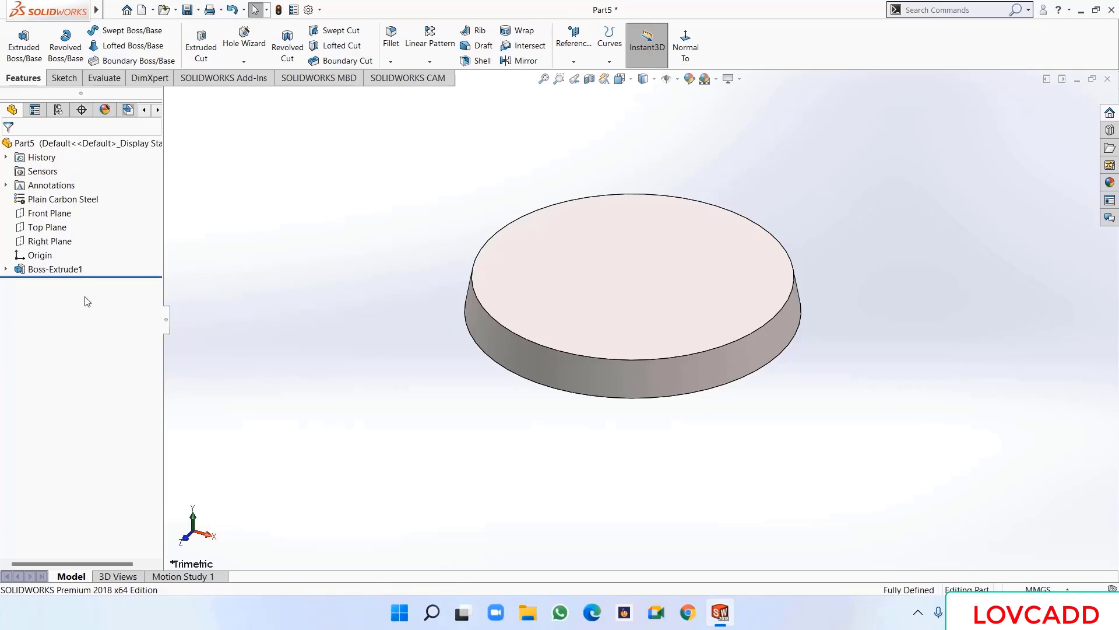
# - Cut the Ø54 centre hole and both Ø17 holes from Sketch1, reversed, Through All
pyautogui.click(6, 269)
pyautogui.click(53, 283)
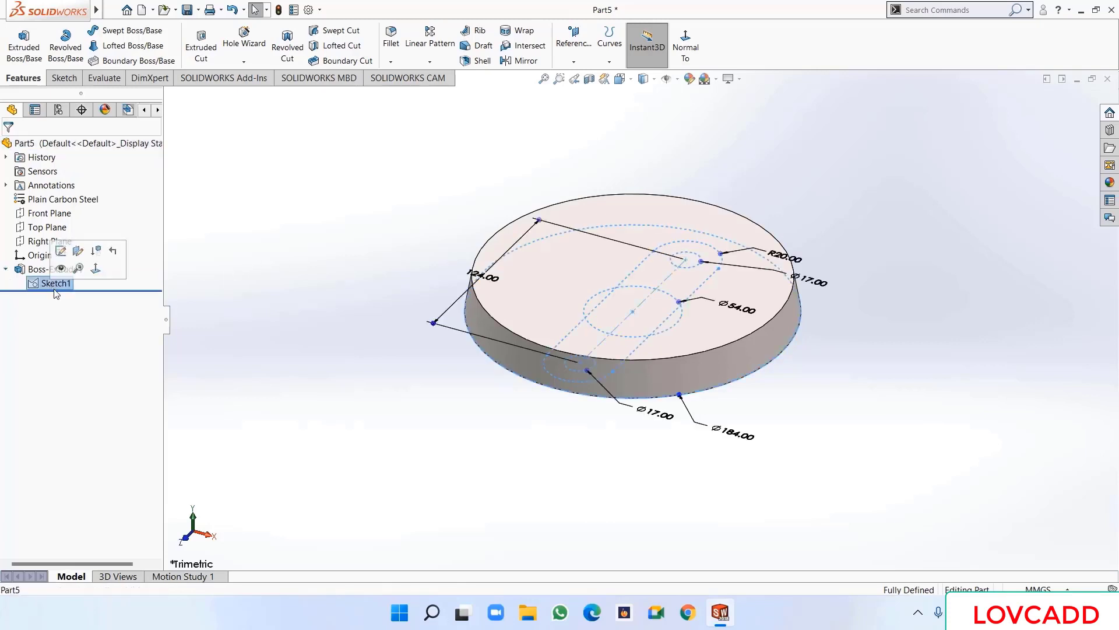
pyautogui.click(203, 52)
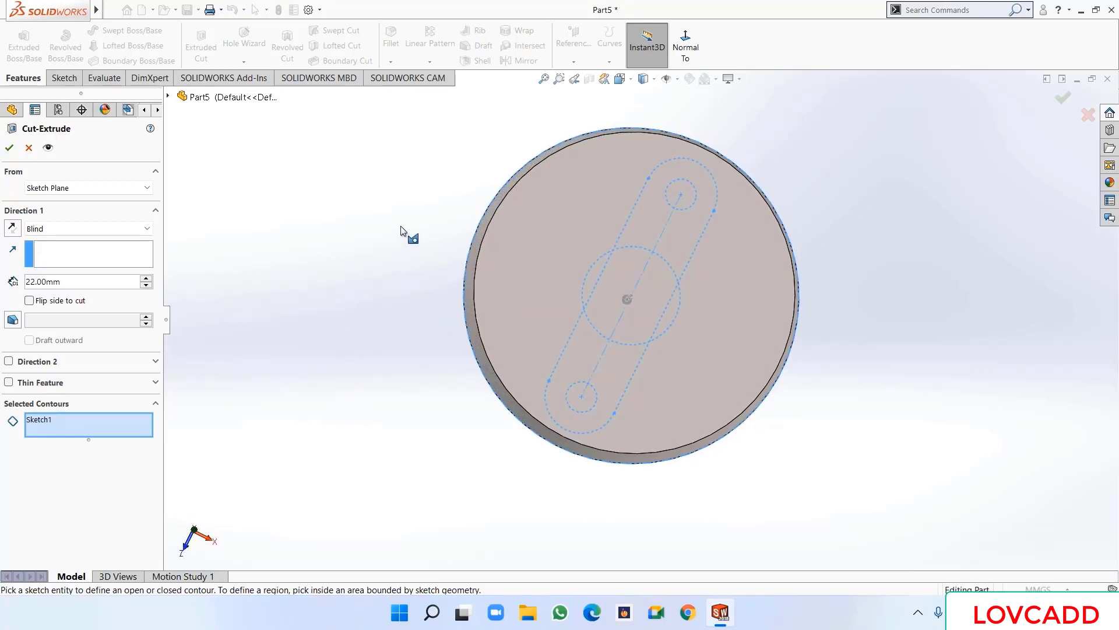
pyautogui.click(690, 208)
pyautogui.click(628, 343)
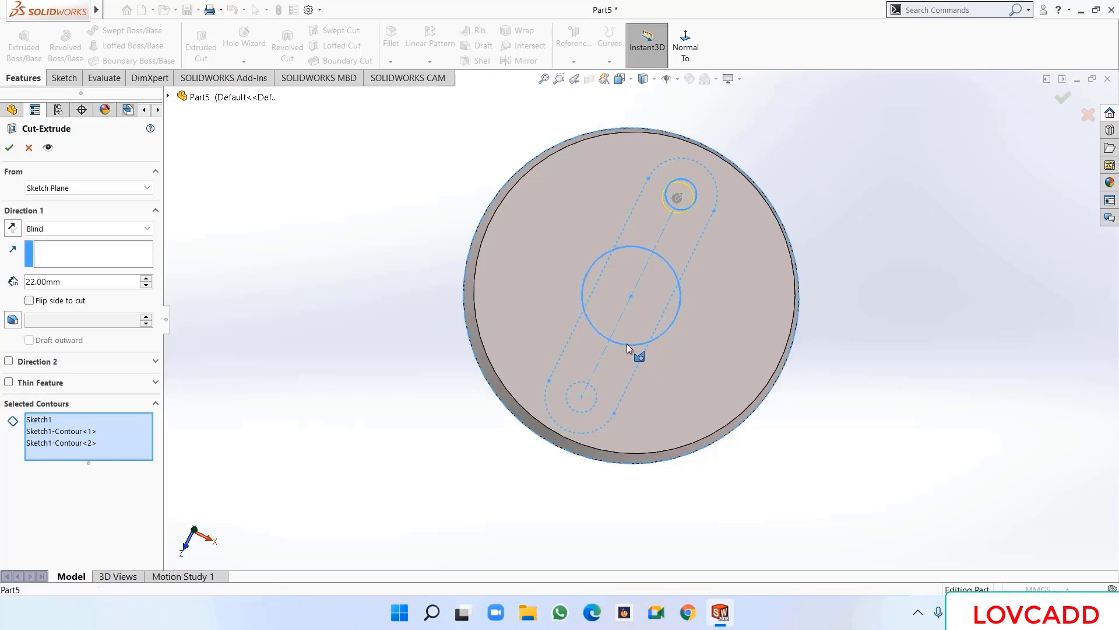
pyautogui.click(597, 387)
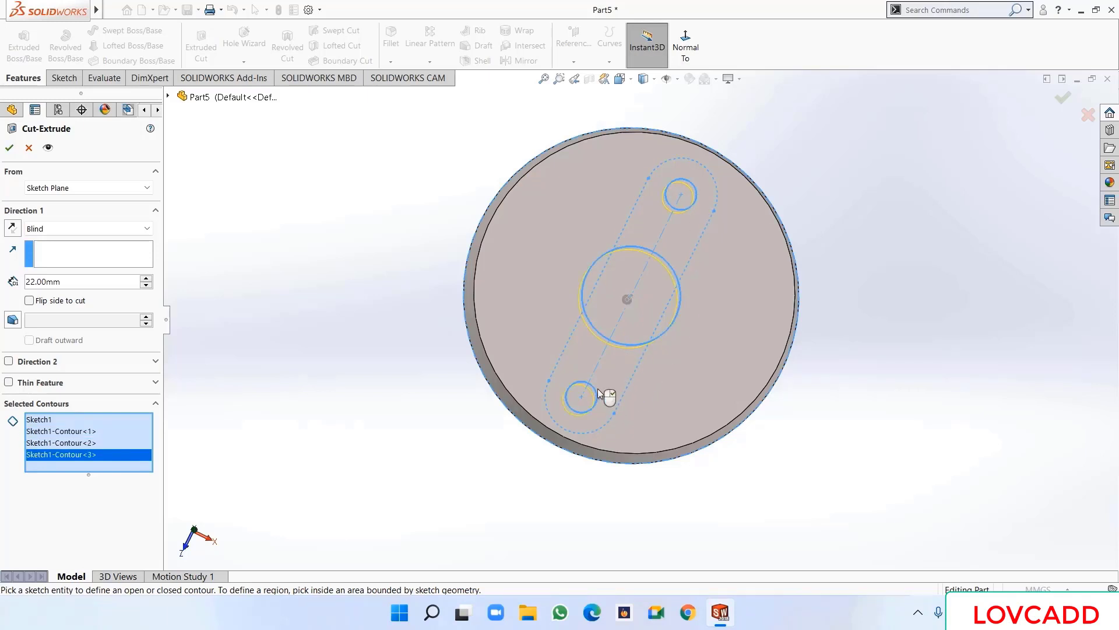
pyautogui.click(11, 229)
pyautogui.click(58, 228)
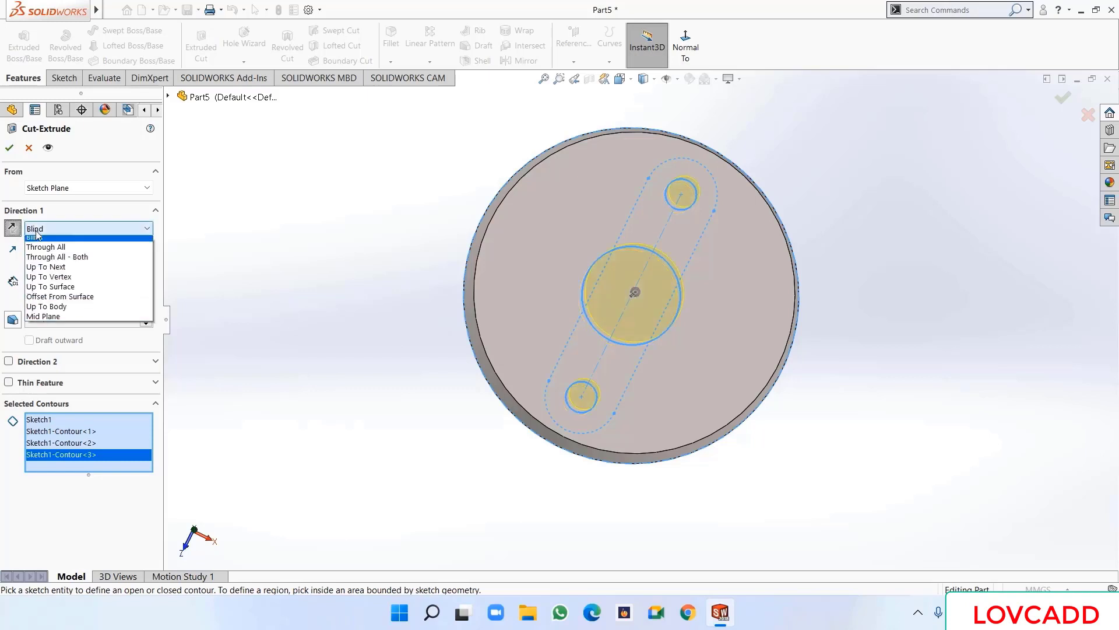
pyautogui.click(44, 252)
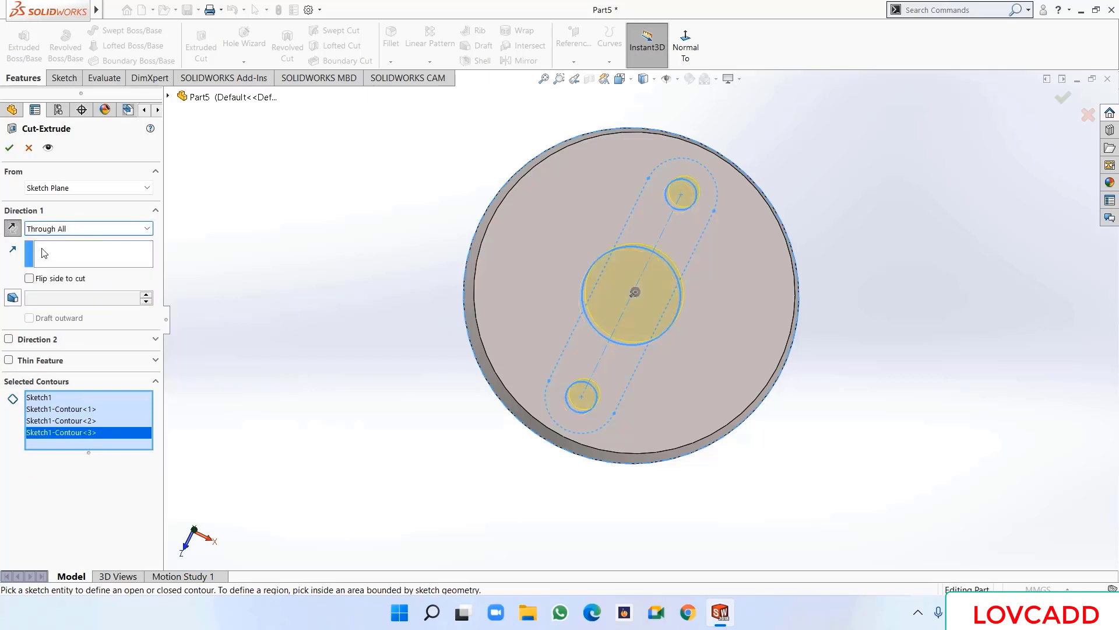
pyautogui.click(9, 149)
pyautogui.moveTo(351, 351); pyautogui.dragTo(328, 268, button='middle')
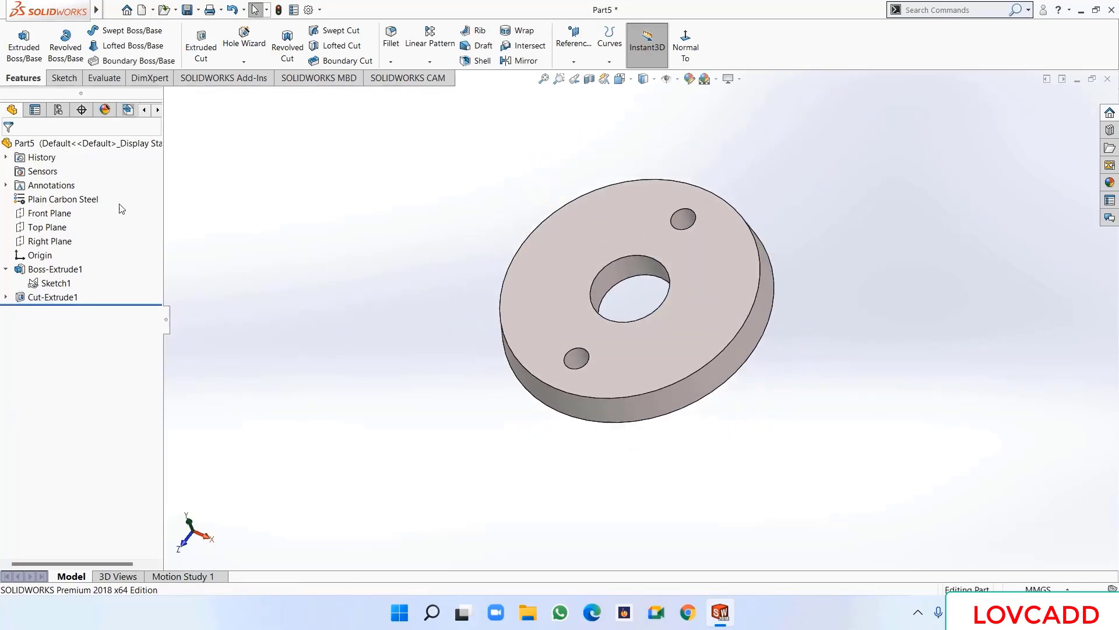
# - Open a new sketch on the Front Plane, viewed normal to it
pyautogui.click(51, 218)
pyautogui.click(58, 199)
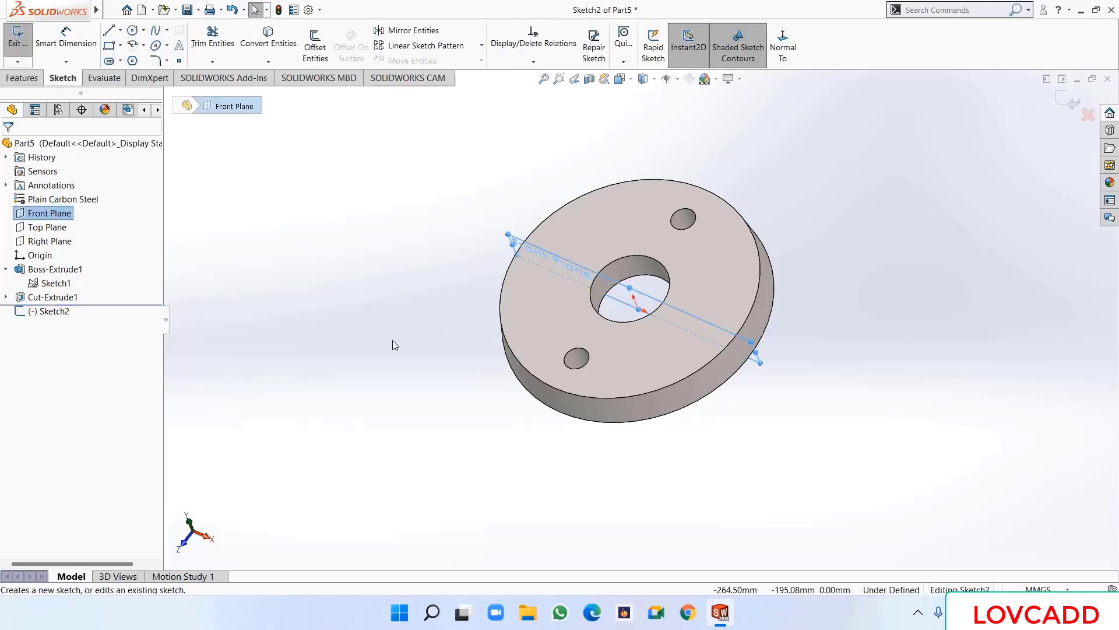
pyautogui.click(780, 42)
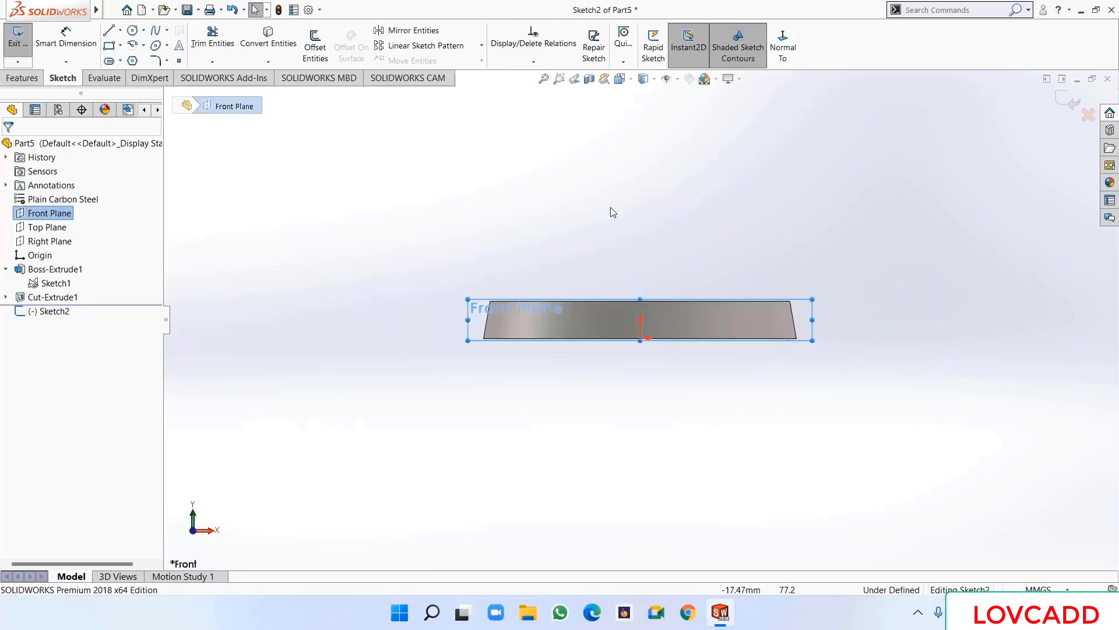
pyautogui.click(621, 211)
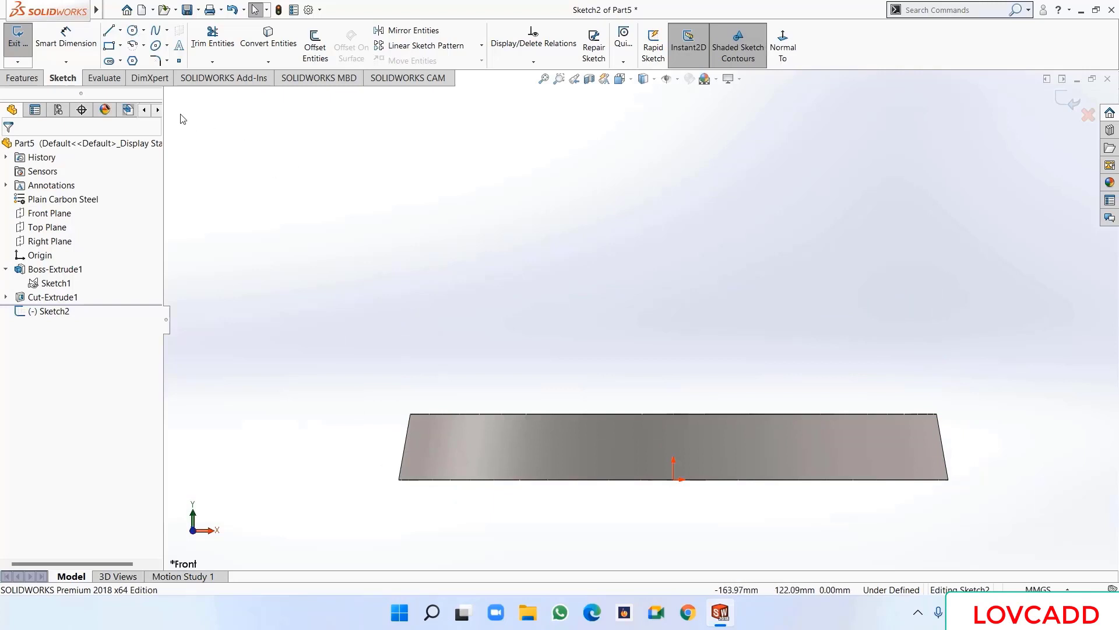
# - Draw a closed six-line L-shaped profile with the Line tool above the flange
pyautogui.press('l')
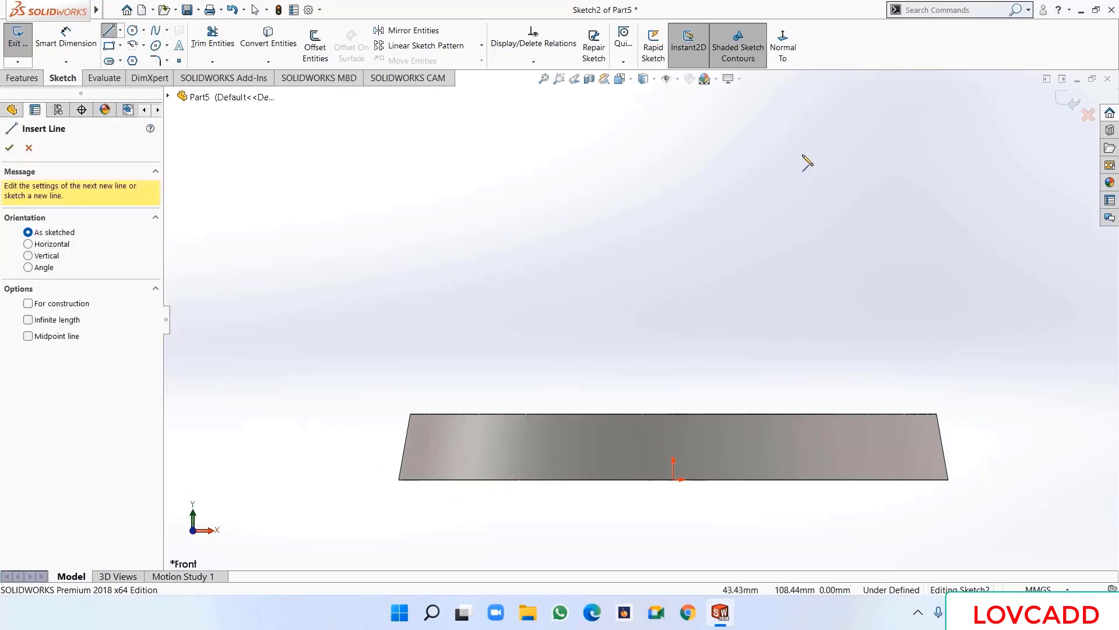
pyautogui.click(804, 142)
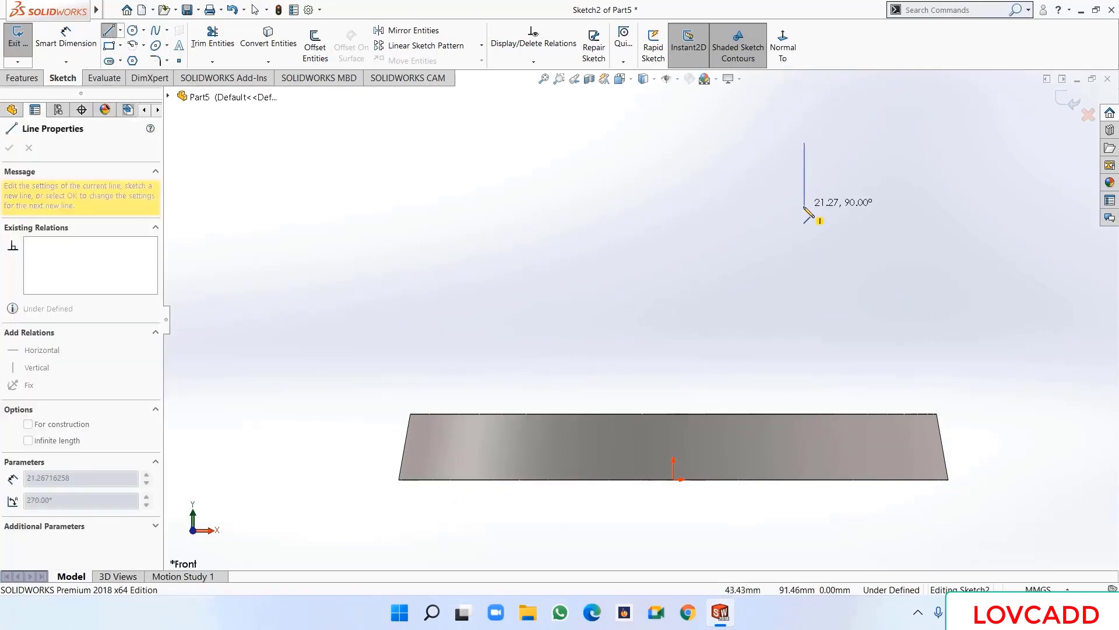
pyautogui.click(805, 205)
pyautogui.click(742, 206)
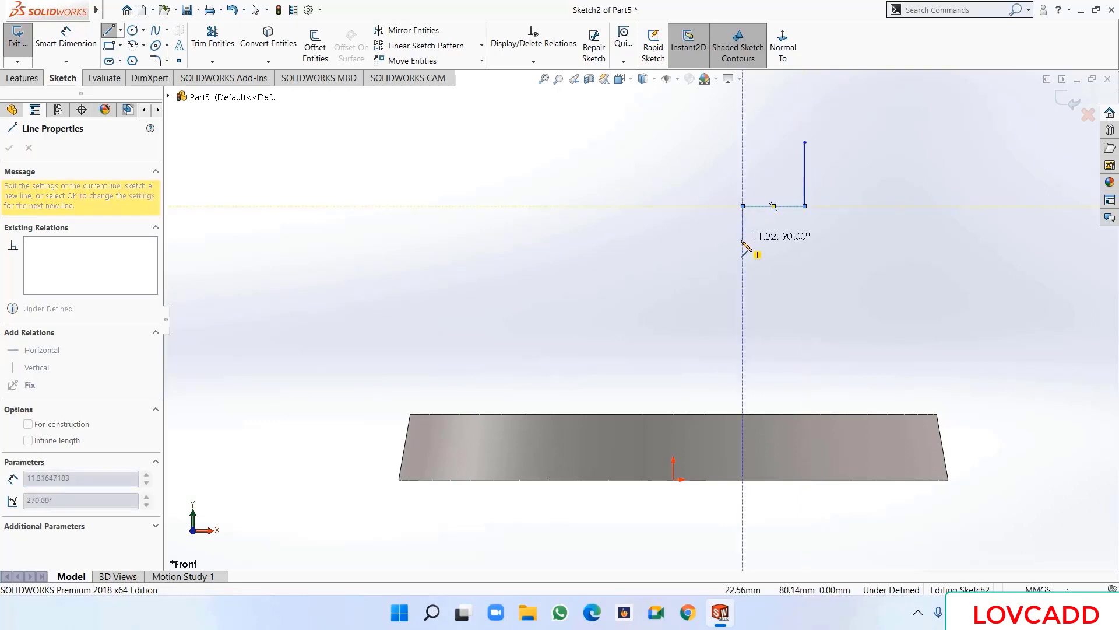
pyautogui.click(743, 240)
pyautogui.click(864, 240)
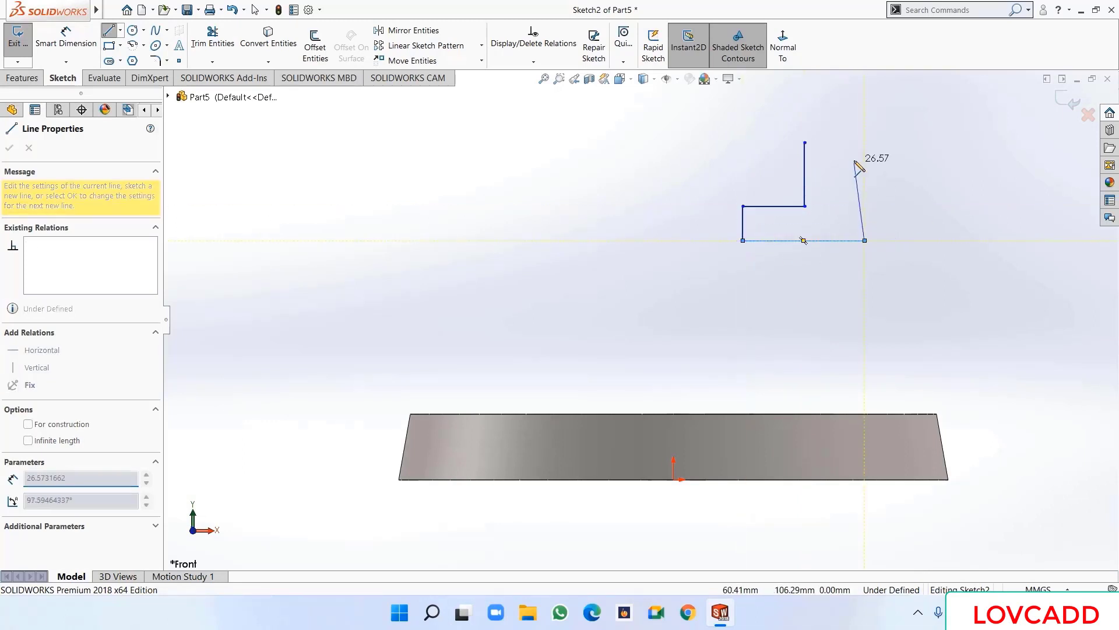
pyautogui.click(865, 143)
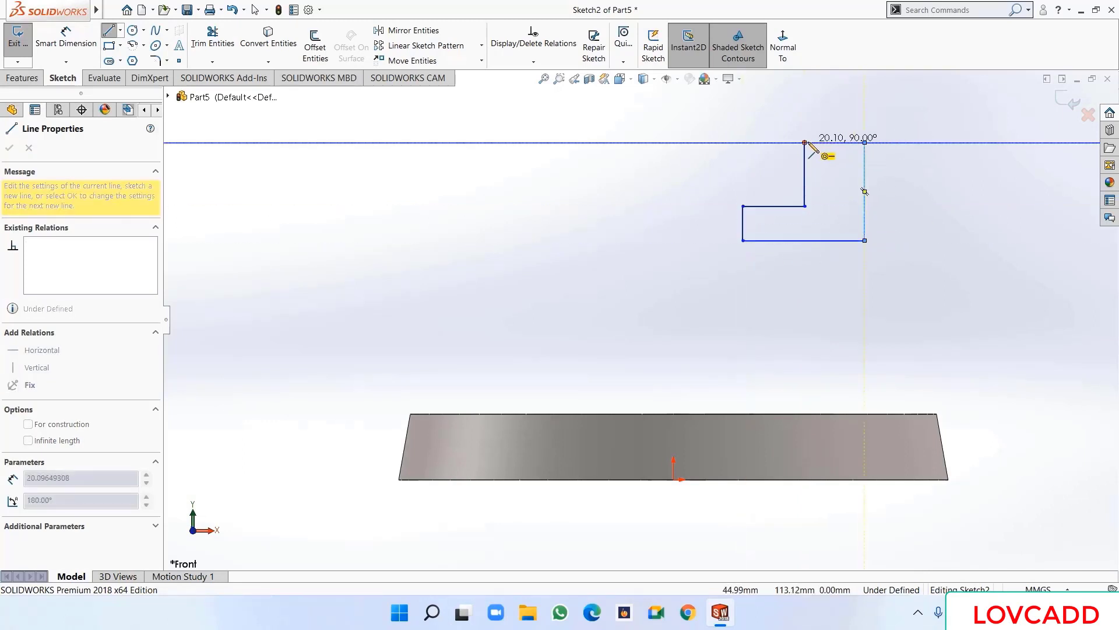
pyautogui.click(805, 142)
pyautogui.rightClick(807, 146)
pyautogui.click(826, 156)
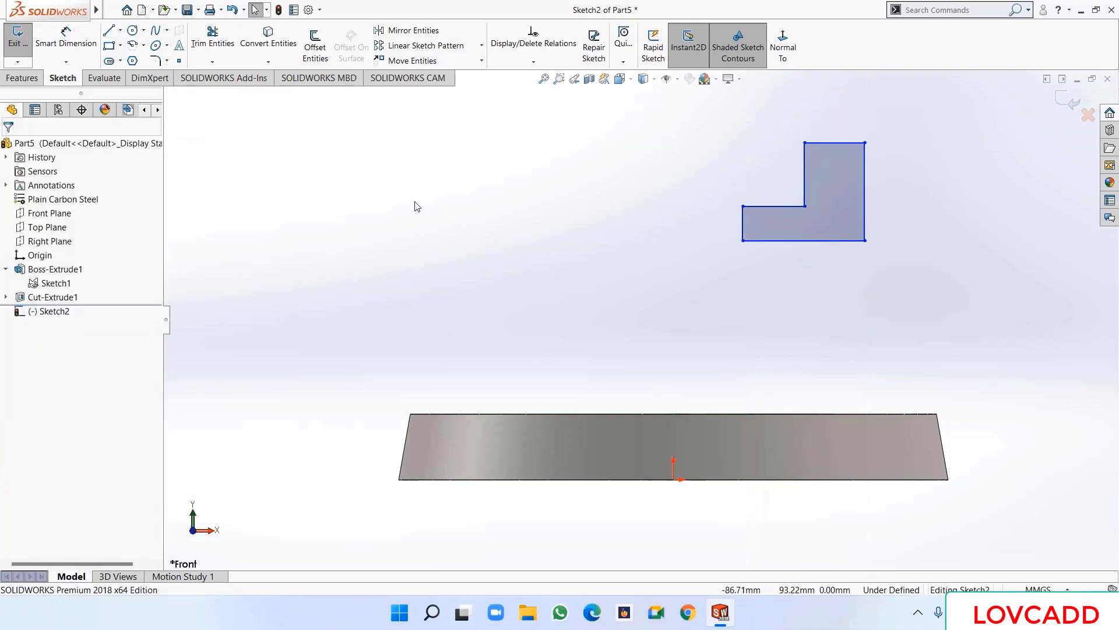
# - Dimension the L-profile's top width to 12 mm and its step width to 10 mm
pyautogui.click(75, 45)
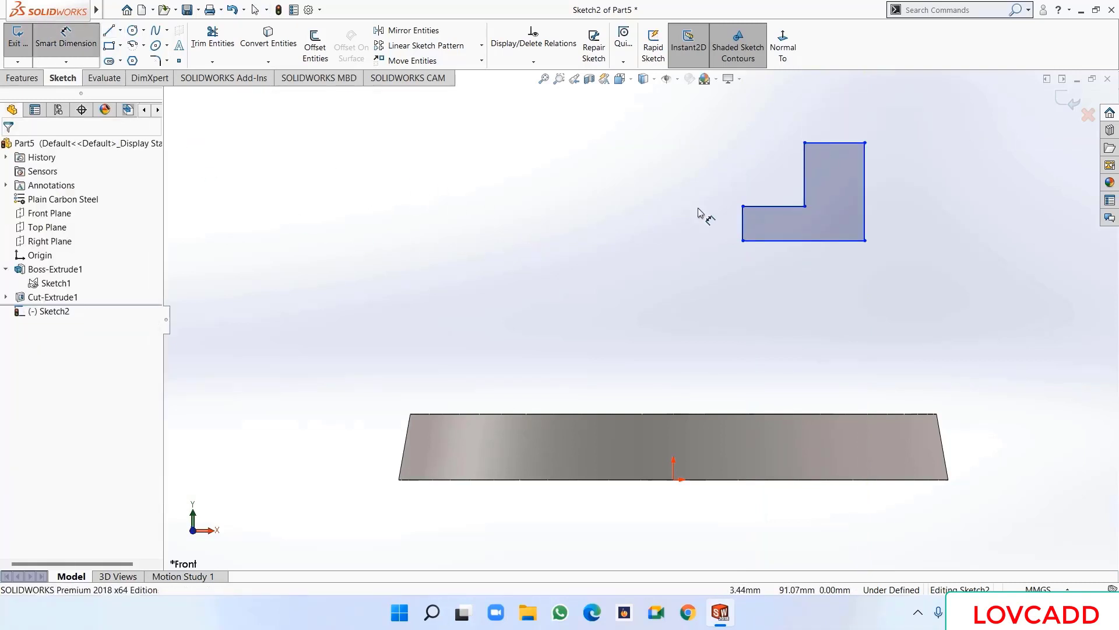
pyautogui.scroll(-2, 828, 133)
pyautogui.click(815, 171)
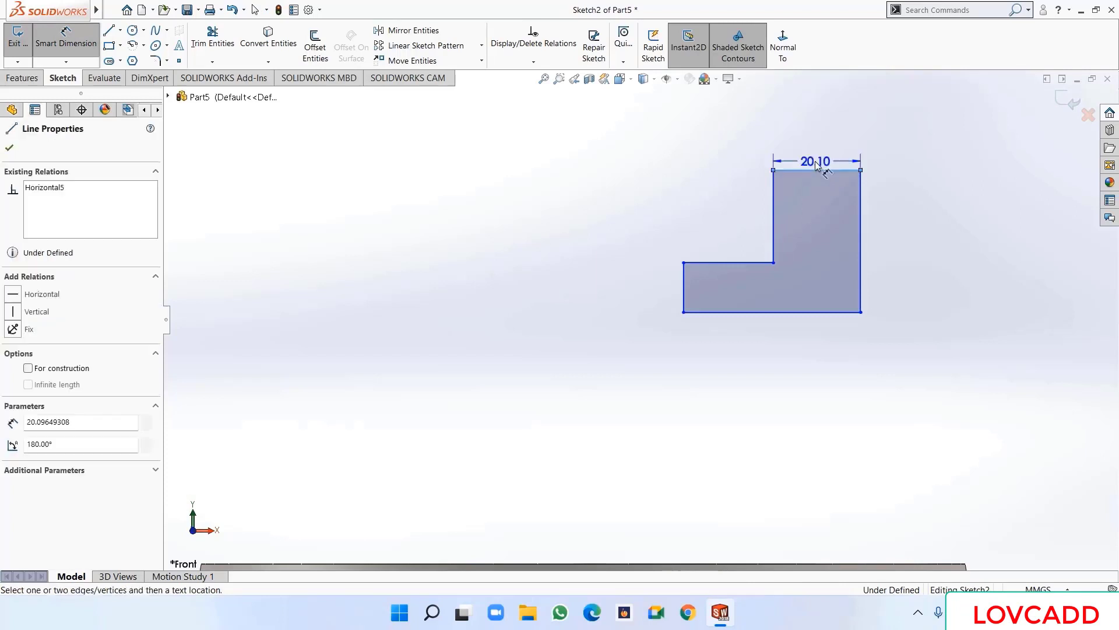
pyautogui.click(815, 157)
pyautogui.write('12')
pyautogui.press('Return')
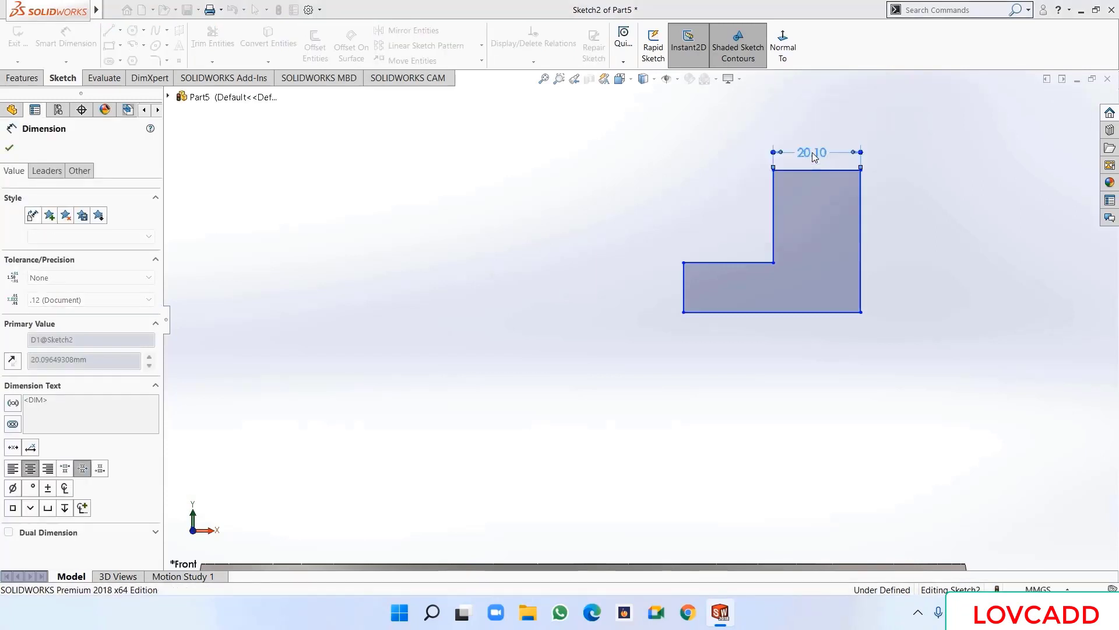
pyautogui.click(715, 263)
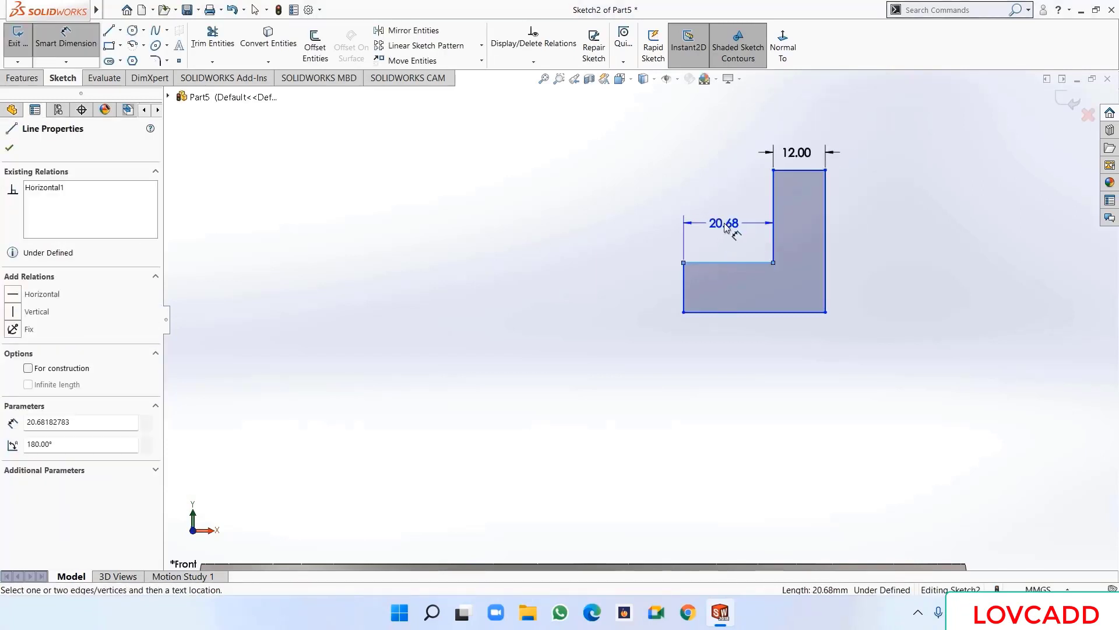
pyautogui.click(726, 228)
pyautogui.write('10')
pyautogui.press('Return')
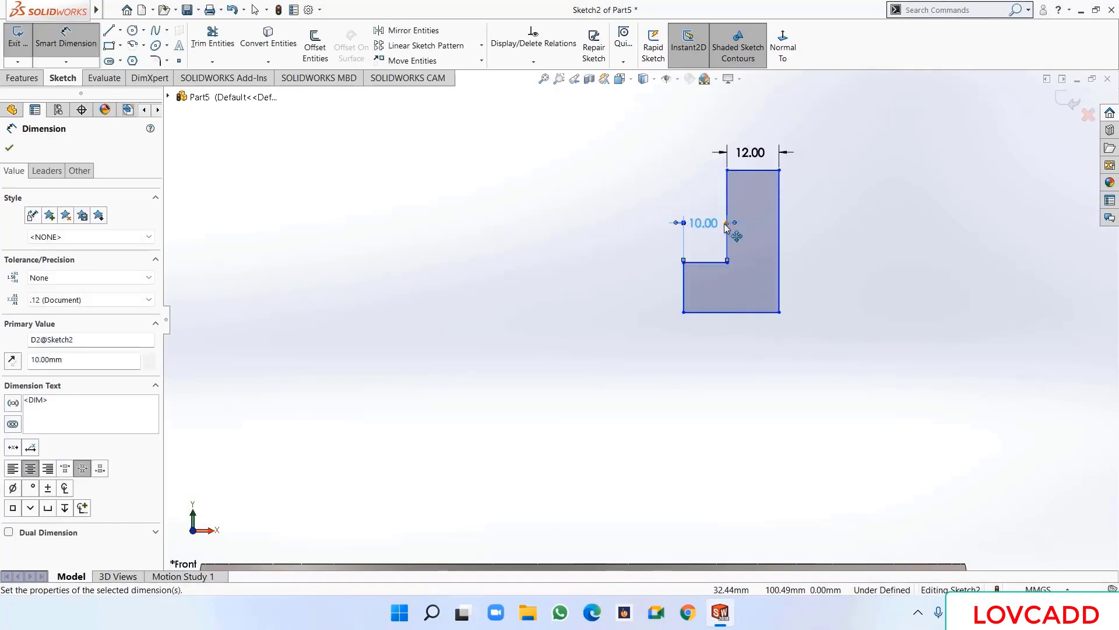
# - Set the upright height to 50 mm and the overall height to 64 mm
pyautogui.click(730, 210)
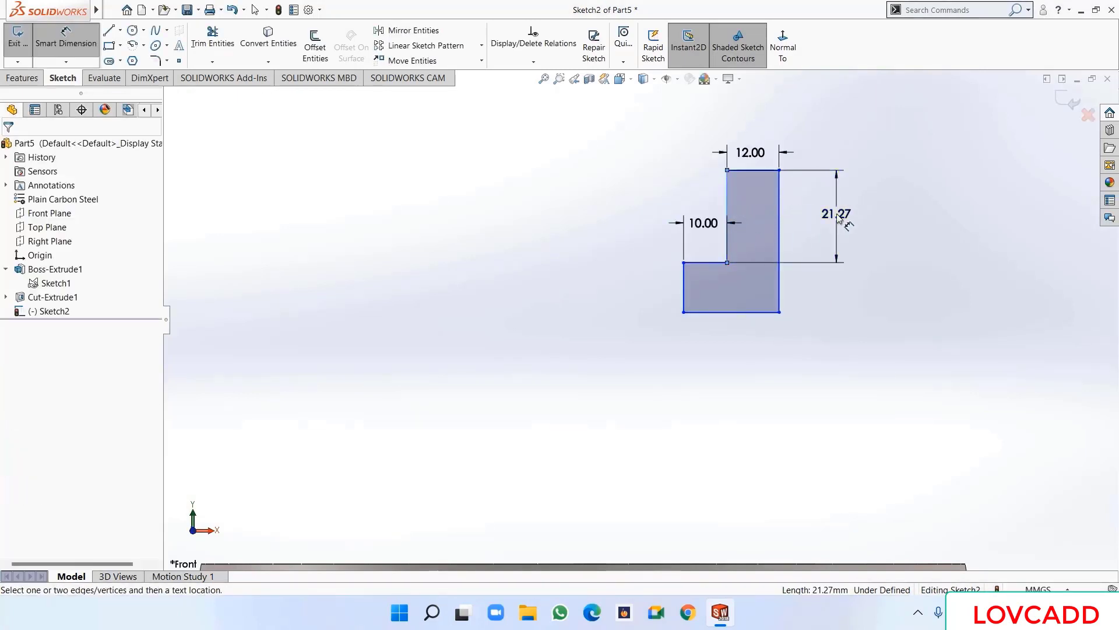
pyautogui.click(837, 215)
pyautogui.write('50')
pyautogui.press('Return')
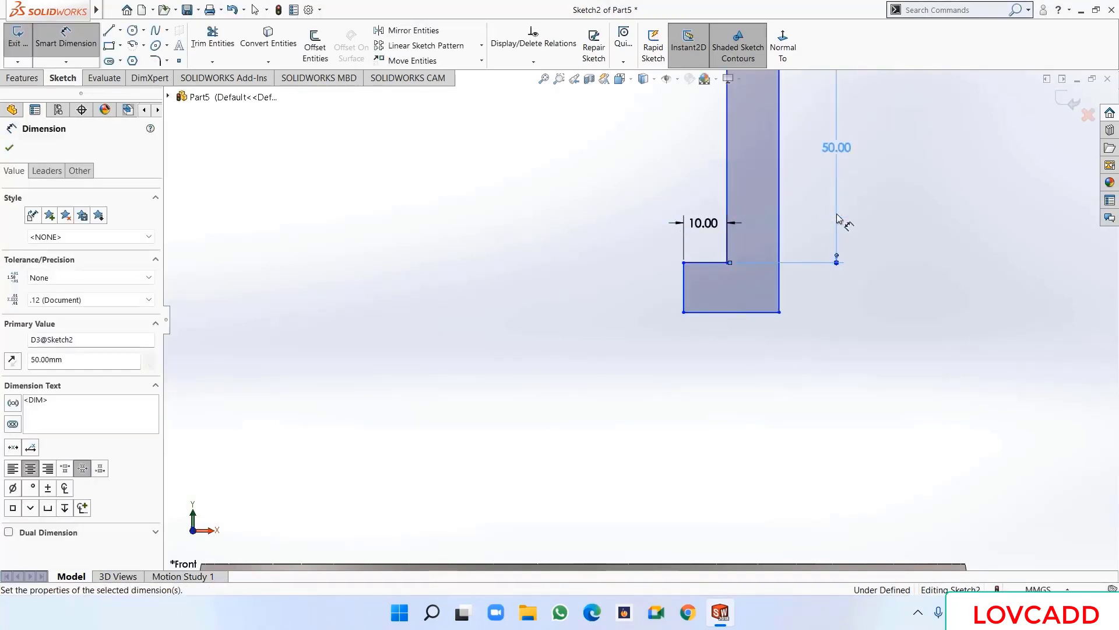
pyautogui.click(722, 236)
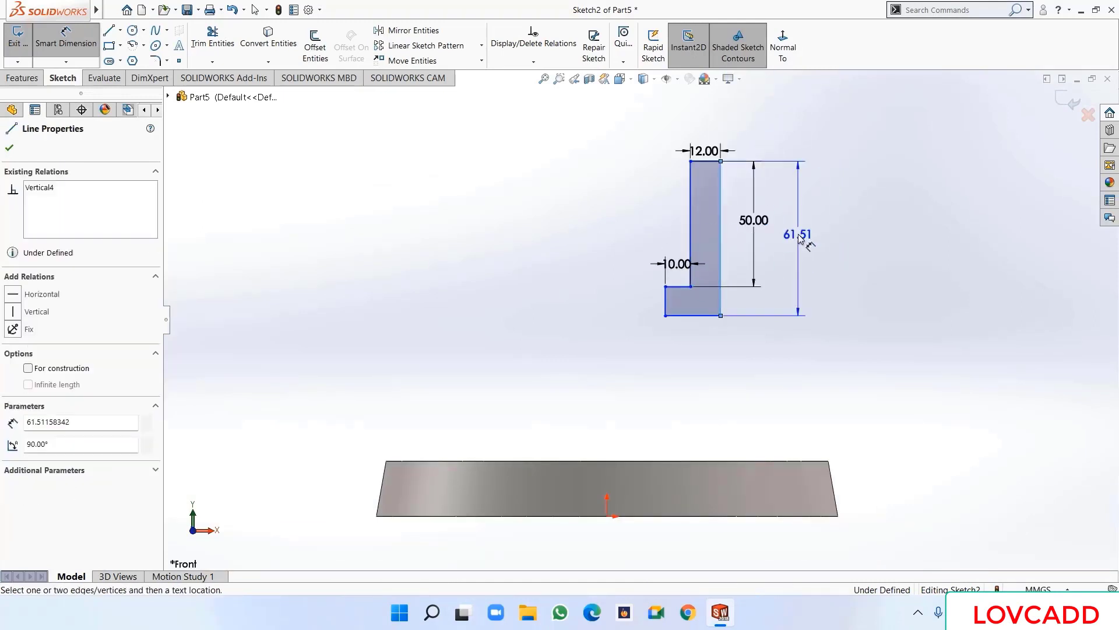
pyautogui.click(826, 240)
pyautogui.write('64')
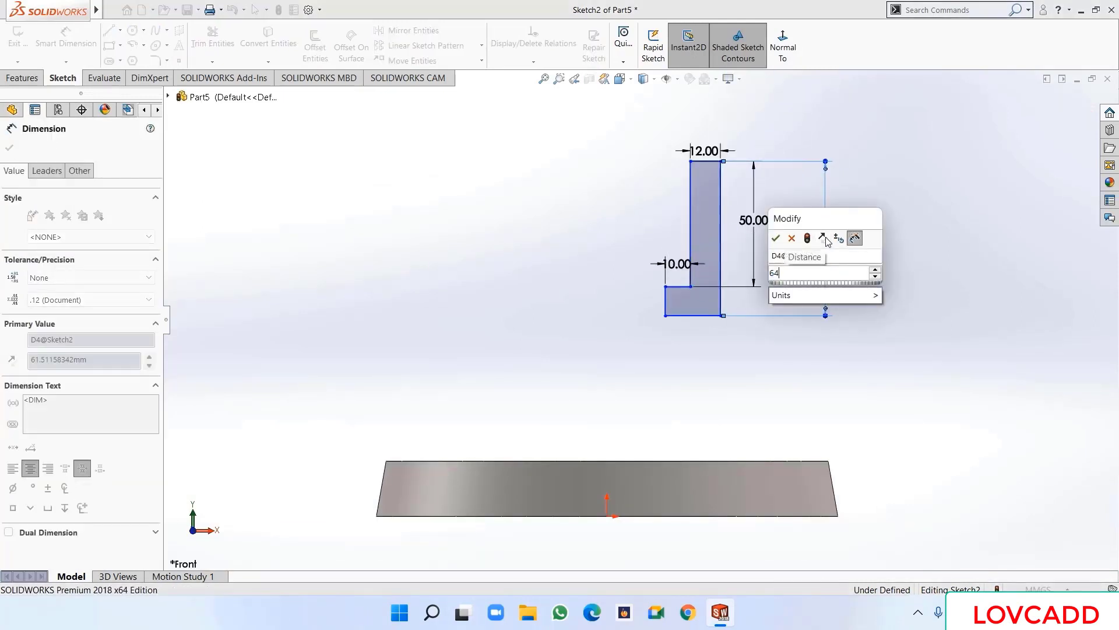
pyautogui.press('Return')
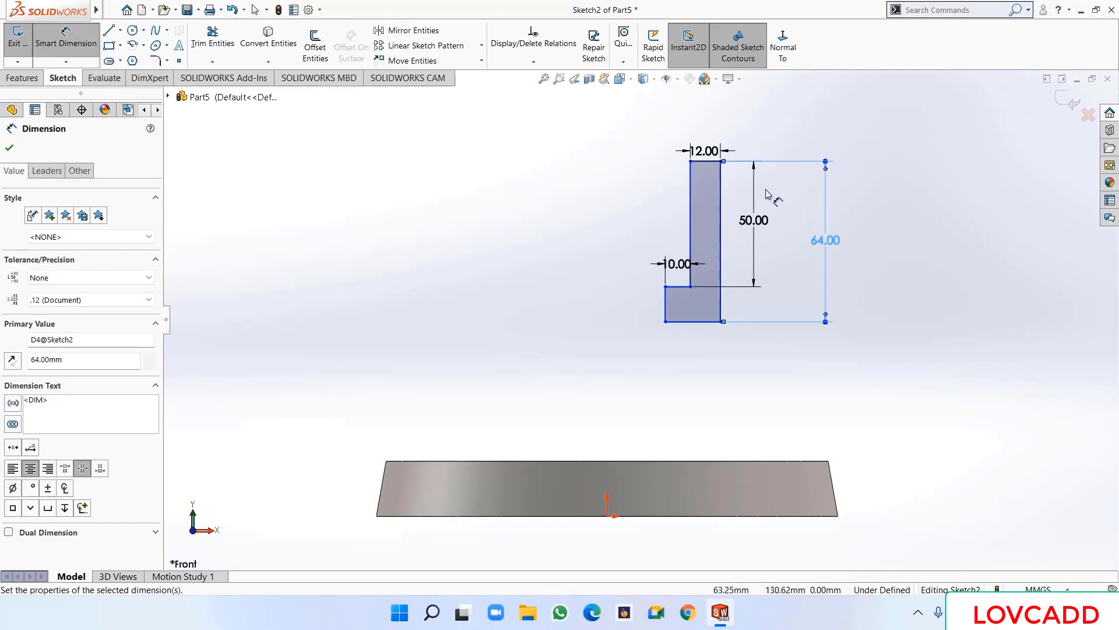
# - Position the profile 132 mm above the base bottom and 77 mm from the origin
pyautogui.click(707, 161)
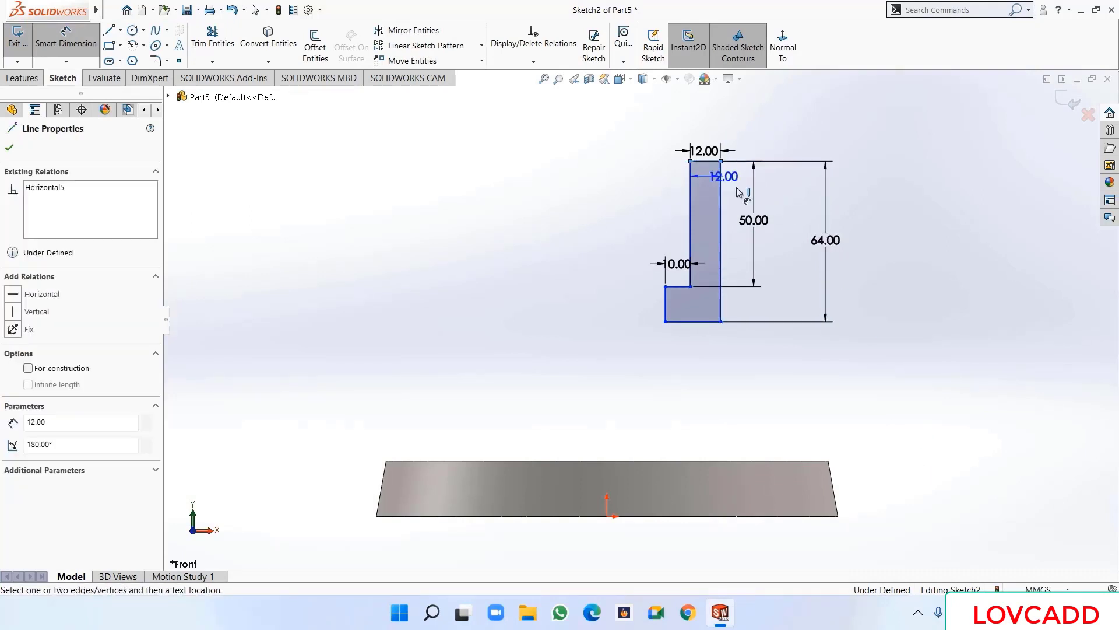
pyautogui.click(822, 516)
pyautogui.click(942, 391)
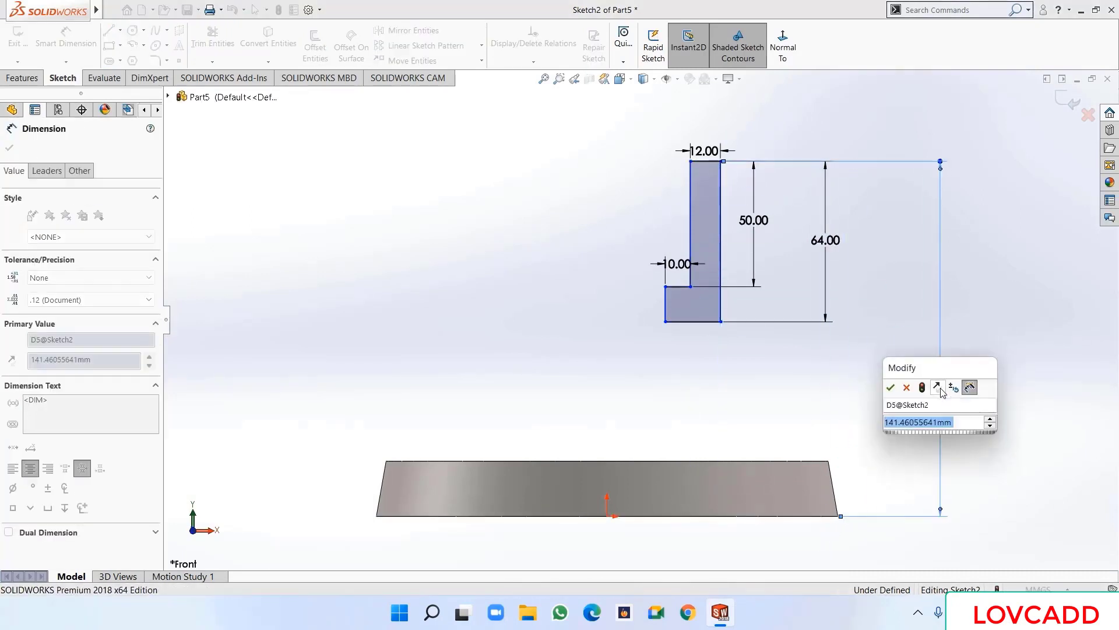
pyautogui.write('132')
pyautogui.press('Return')
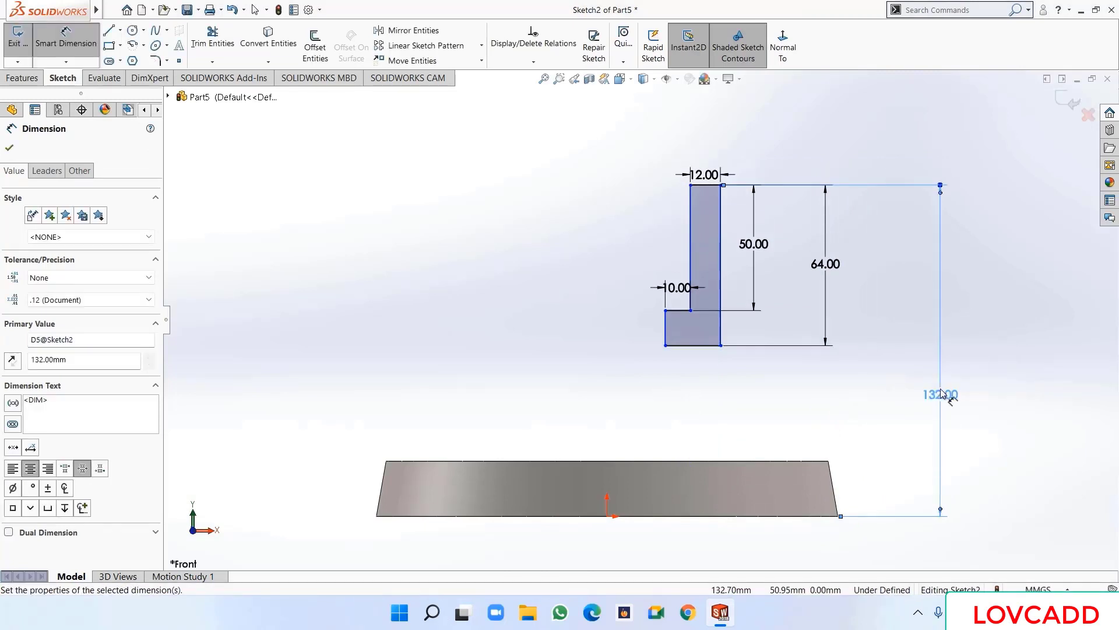
pyautogui.click(607, 516)
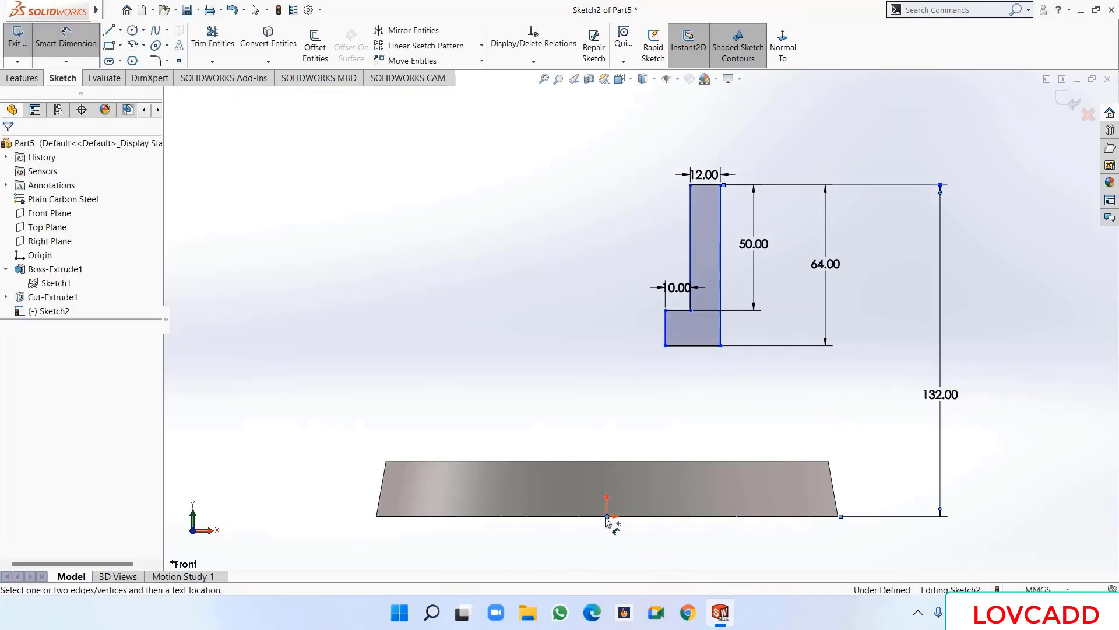
pyautogui.click(691, 252)
pyautogui.click(646, 245)
pyautogui.write('7')
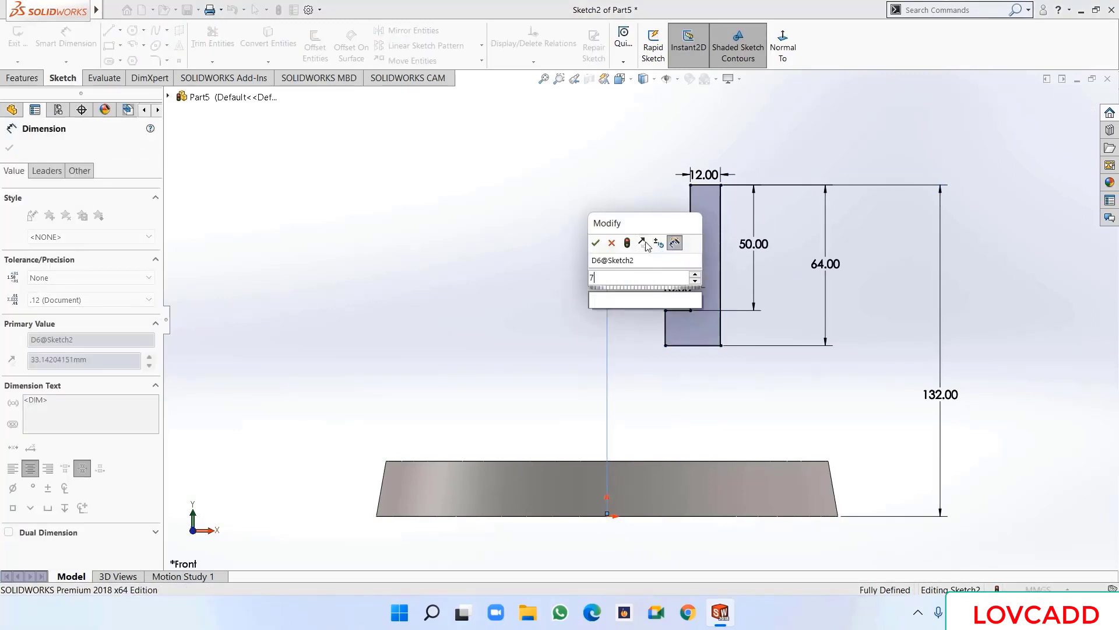
pyautogui.write('7')
pyautogui.press('Return')
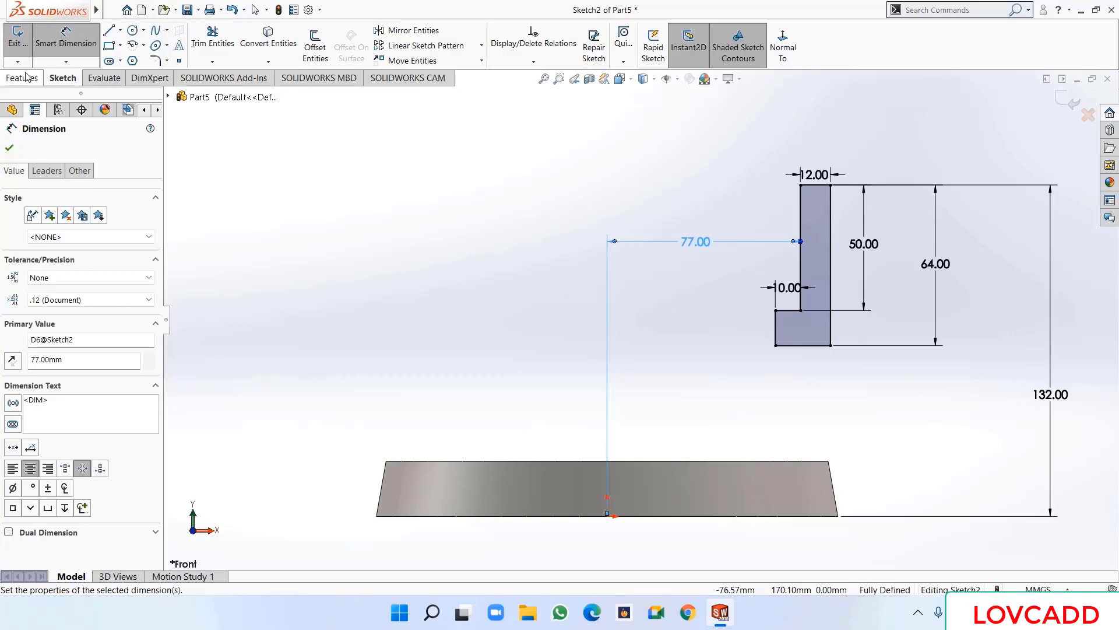
# - Extrude the L-profile Mid Plane to a total depth of 190 mm as Boss-Extrude2
pyautogui.click(24, 78)
pyautogui.click(23, 44)
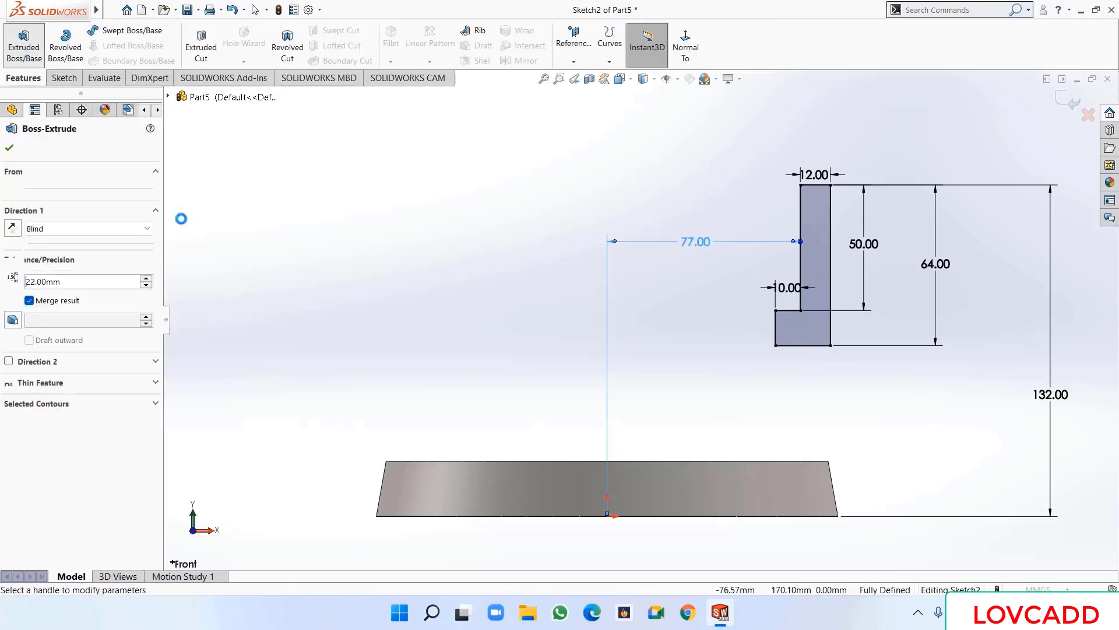
pyautogui.click(76, 227)
pyautogui.click(82, 301)
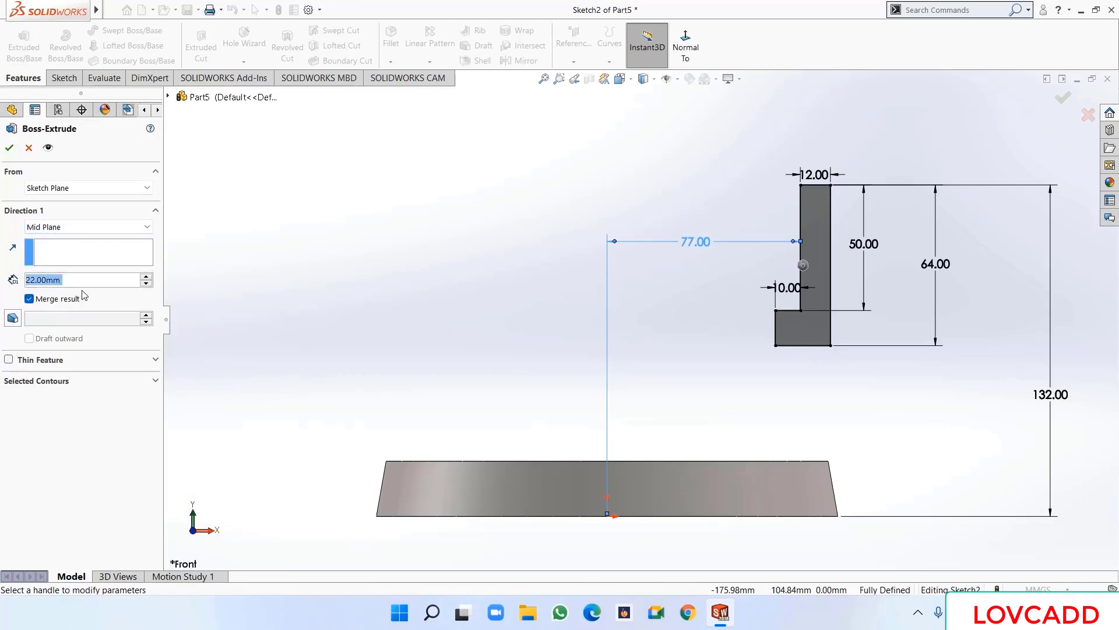
pyautogui.write('190')
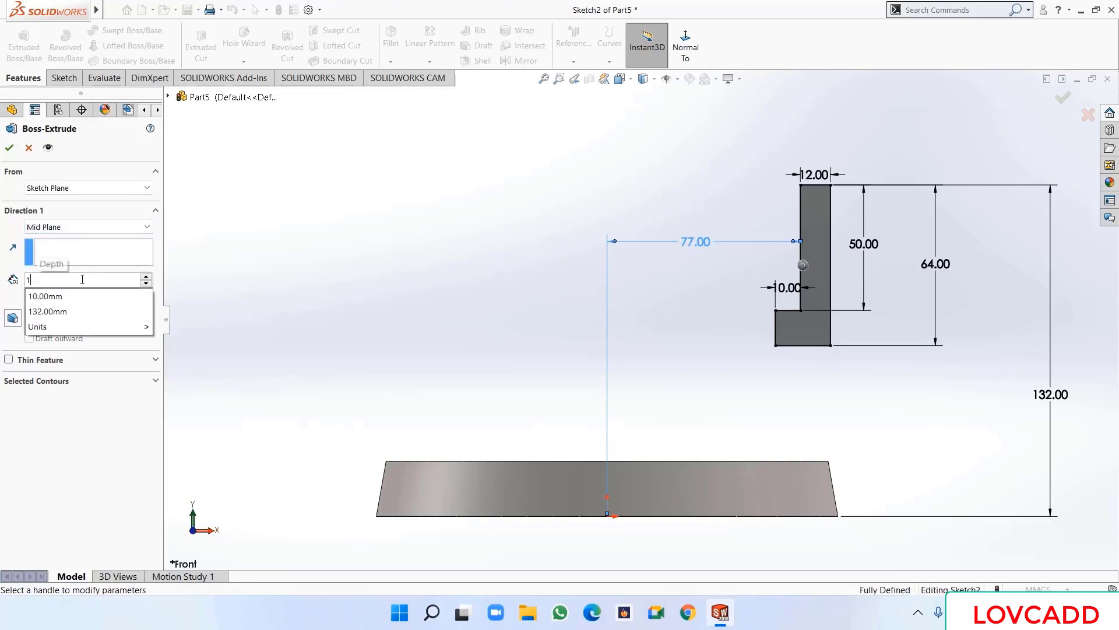
pyautogui.press('Return')
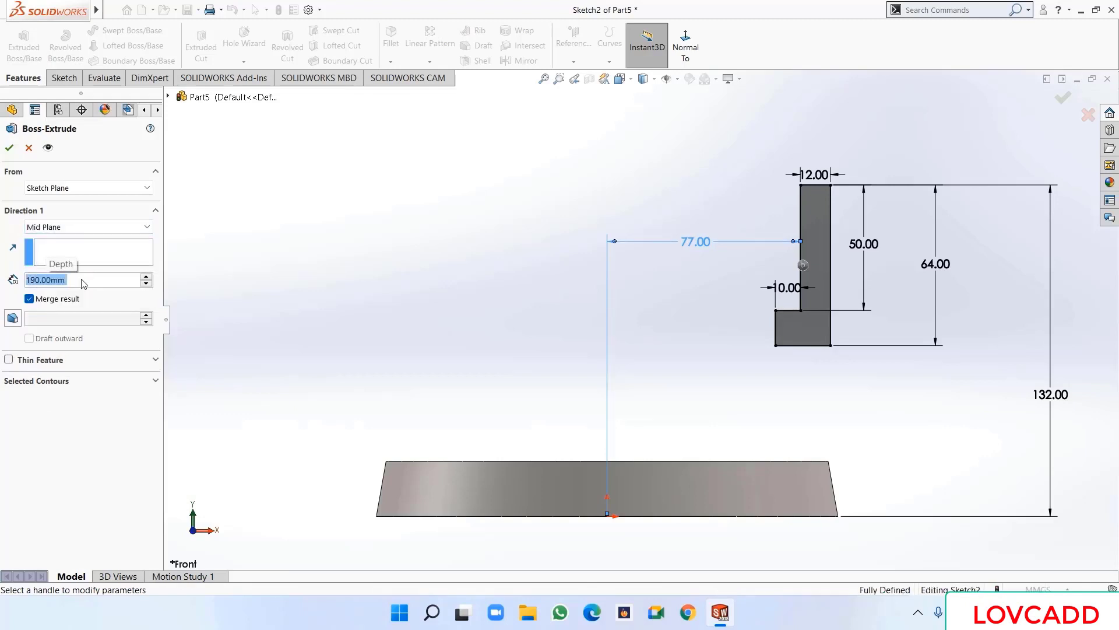
pyautogui.click(9, 148)
# - Orbit to the L-bracket's upright and open Sketch3 on its outer face
pyautogui.scroll(4, 530, 295)
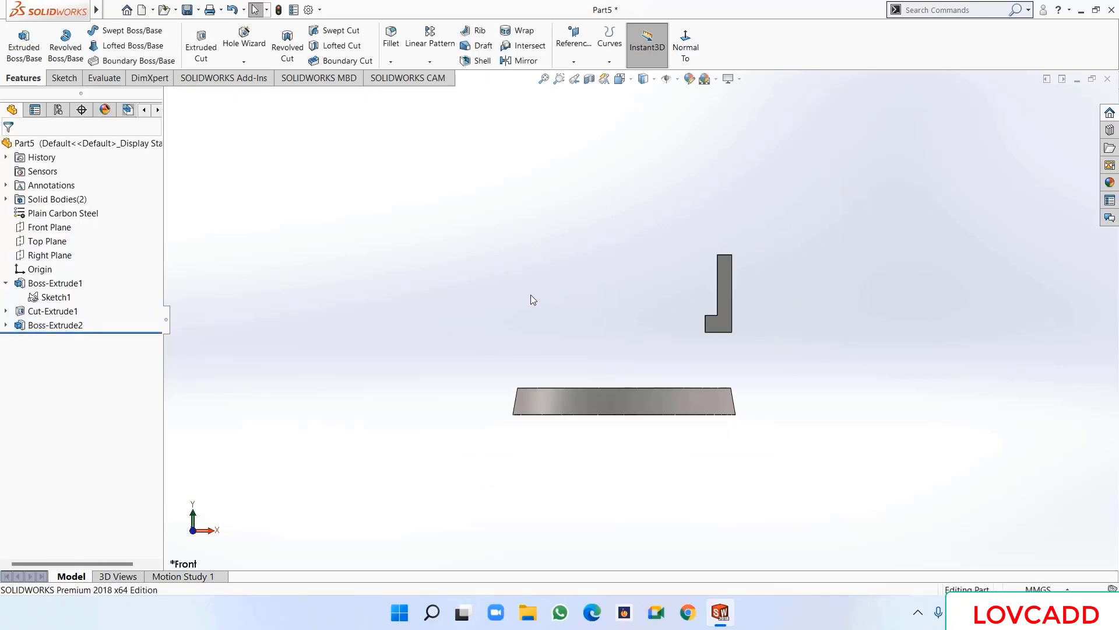
pyautogui.moveTo(512, 232); pyautogui.dragTo(470, 357, button='middle')
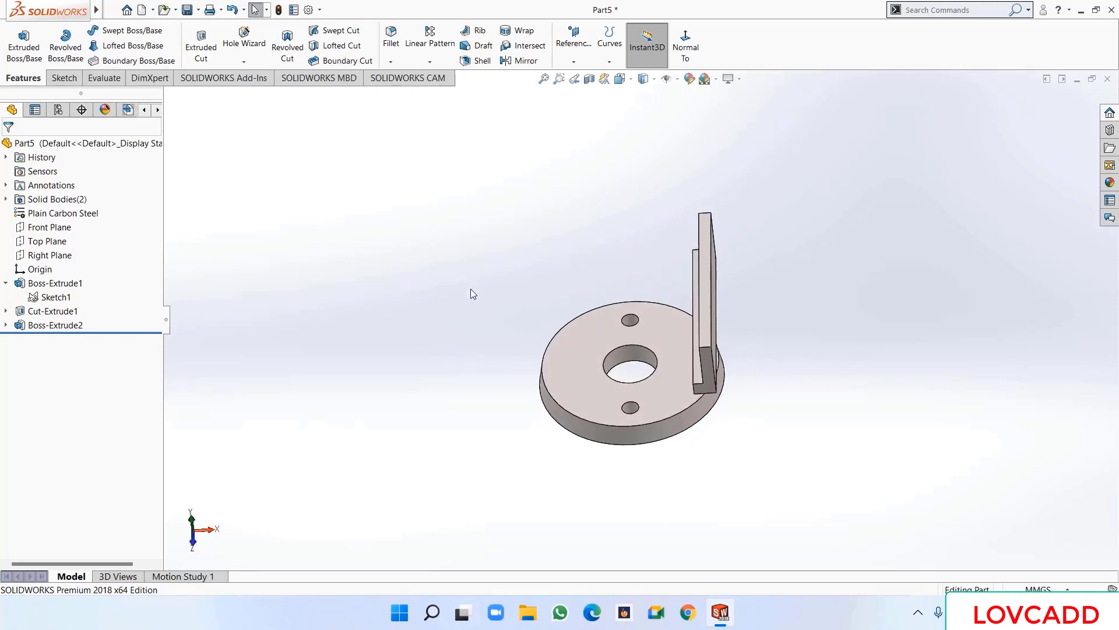
pyautogui.moveTo(502, 193); pyautogui.dragTo(560, 256, button='middle')
pyautogui.scroll(-4, 750, 278)
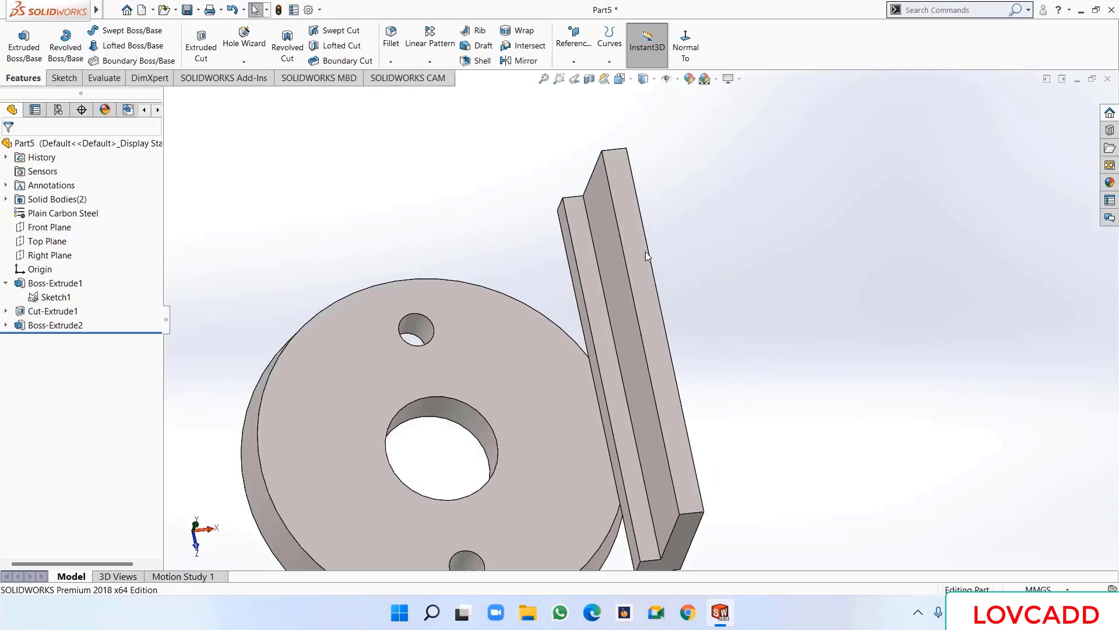
pyautogui.rightClick(641, 252)
pyautogui.click(667, 246)
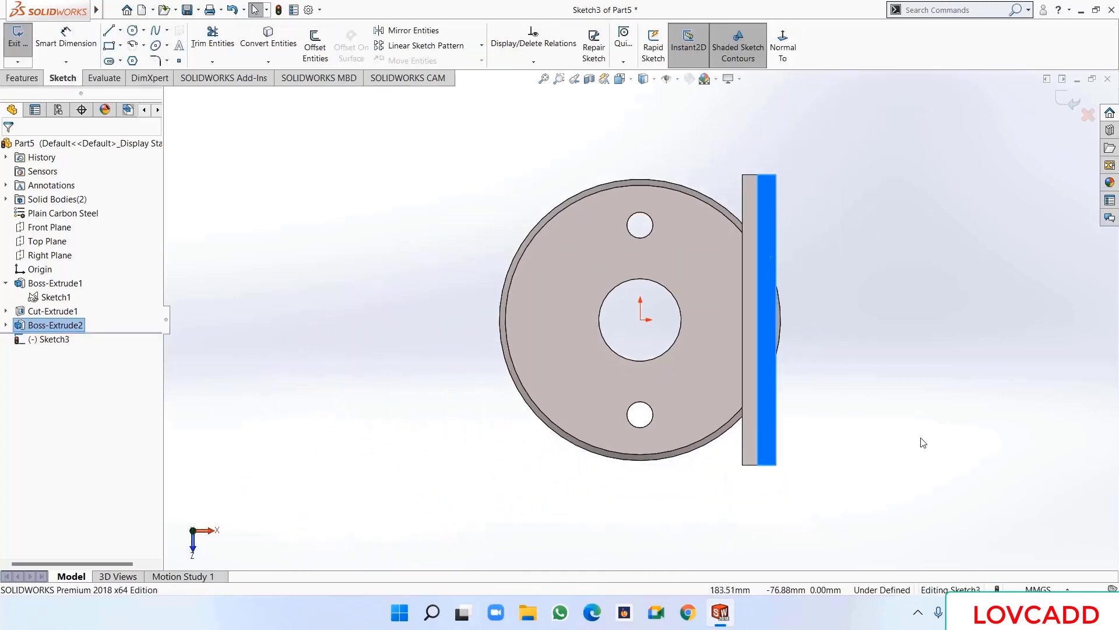
# - Draw a horizontal centerline across the flange and bracket face
pyautogui.click(214, 133)
pyautogui.click(121, 32)
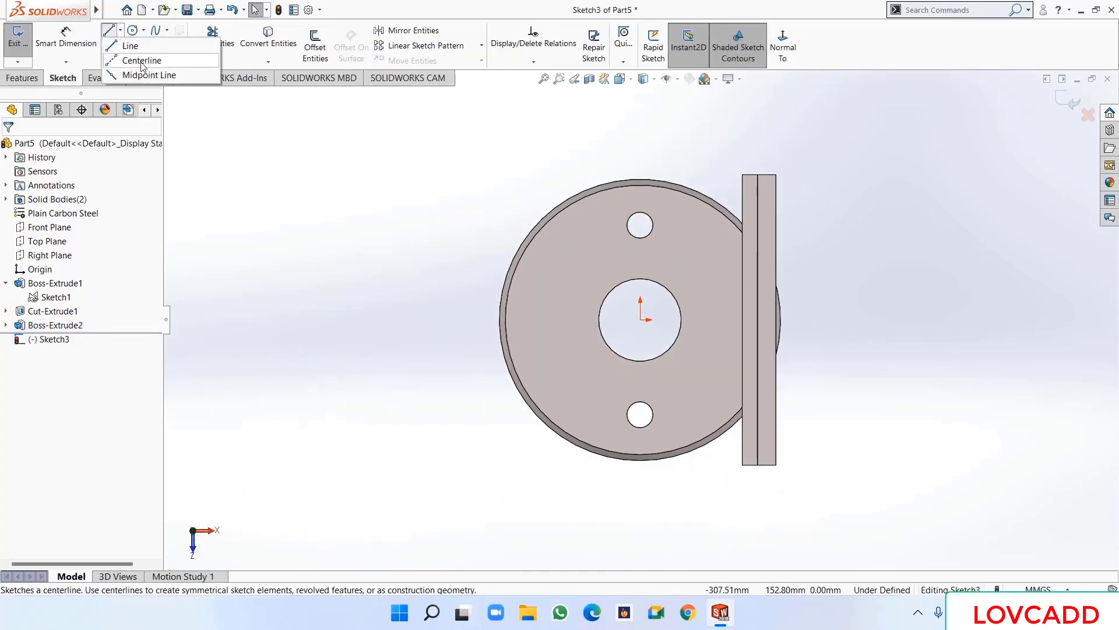
pyautogui.click(136, 51)
pyautogui.click(432, 319)
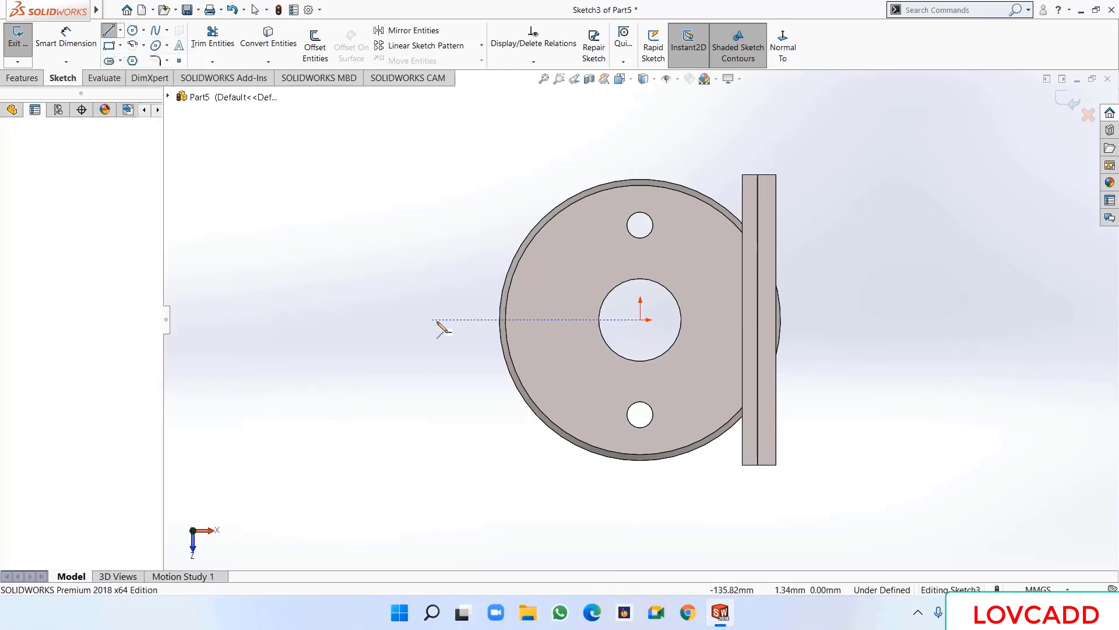
pyautogui.click(904, 320)
pyautogui.rightClick(907, 323)
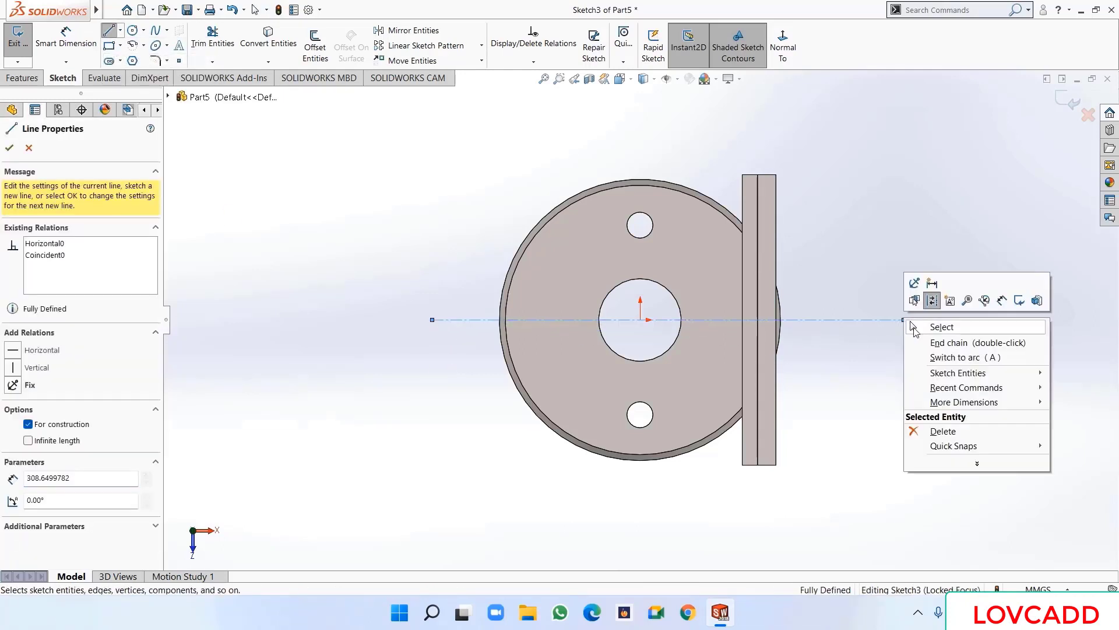
pyautogui.click(933, 325)
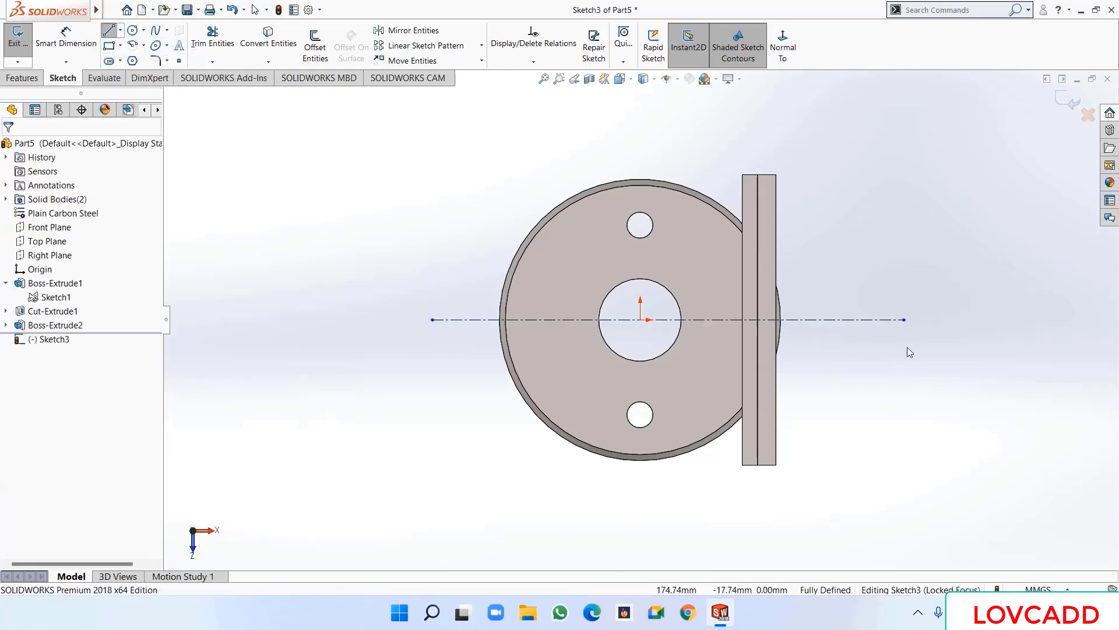
# - Sketch a vertical line up from the centerline and a slanted line to the bracket edge
pyautogui.click(108, 31)
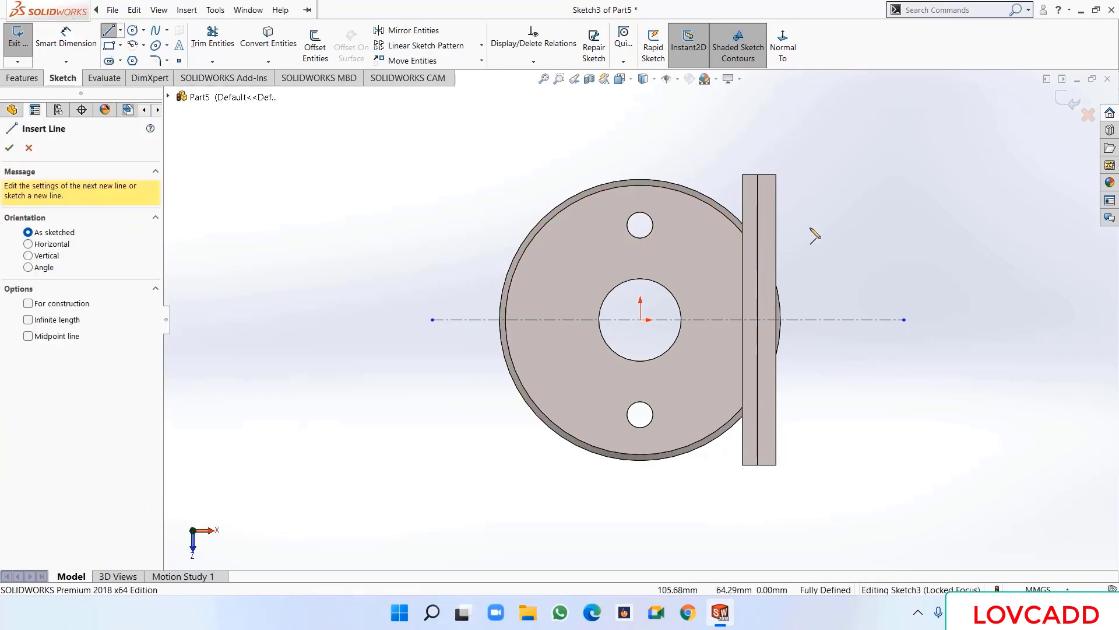
pyautogui.click(808, 319)
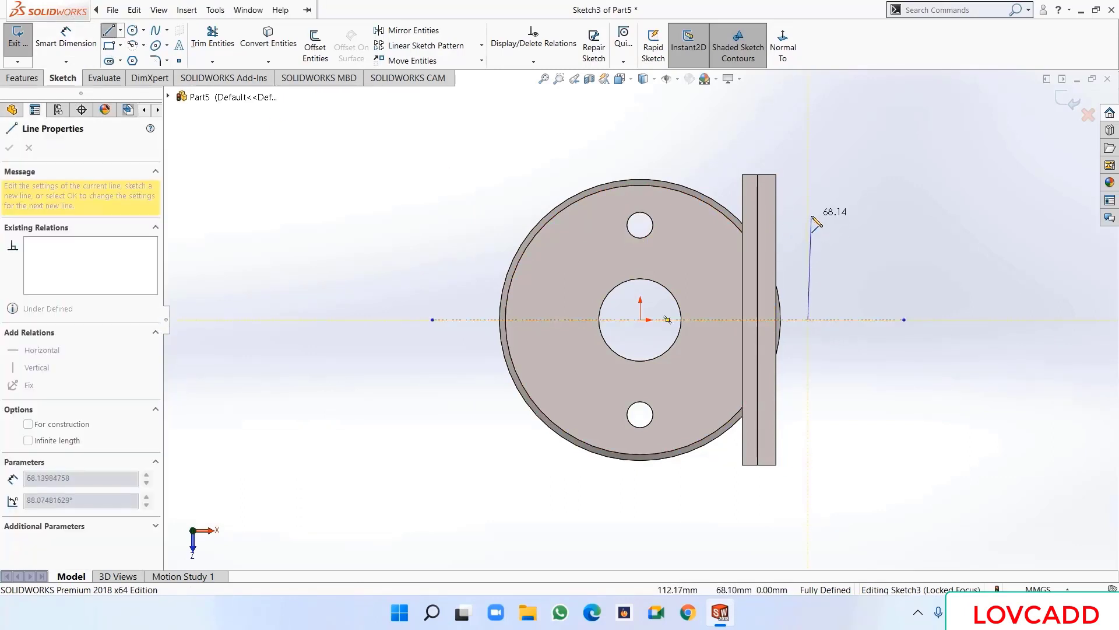
pyautogui.click(808, 212)
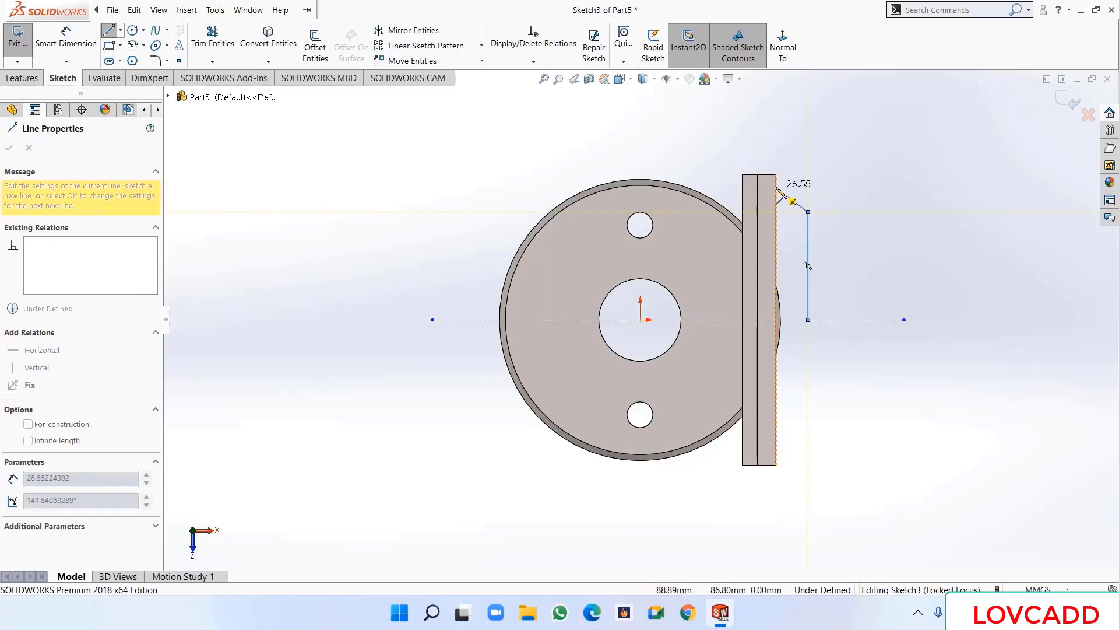
pyautogui.click(776, 187)
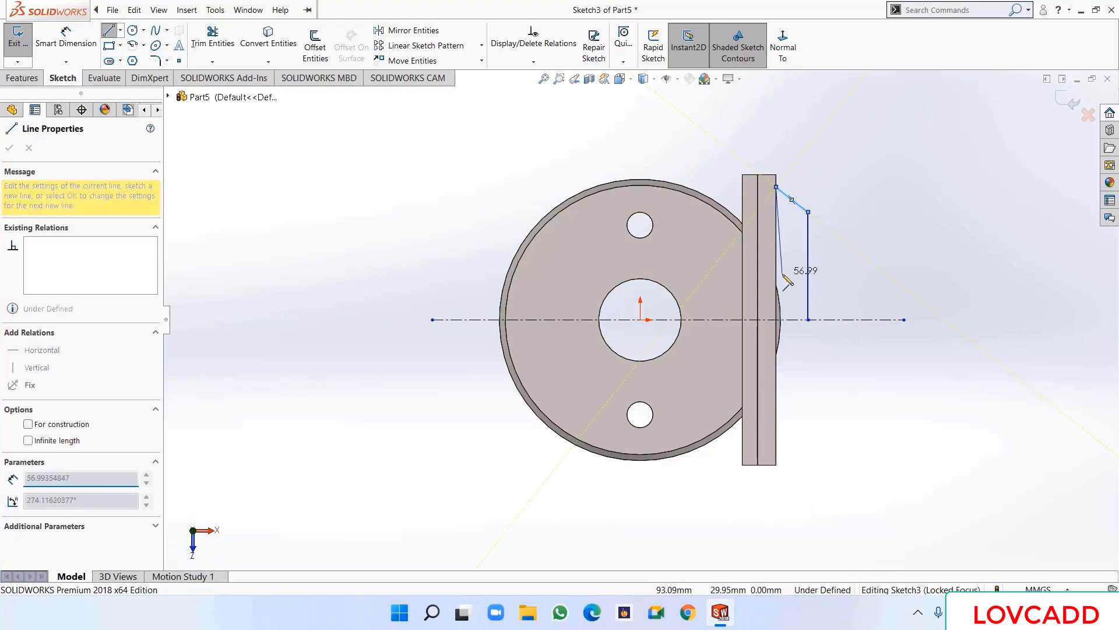
pyautogui.rightClick(780, 324)
pyautogui.click(950, 327)
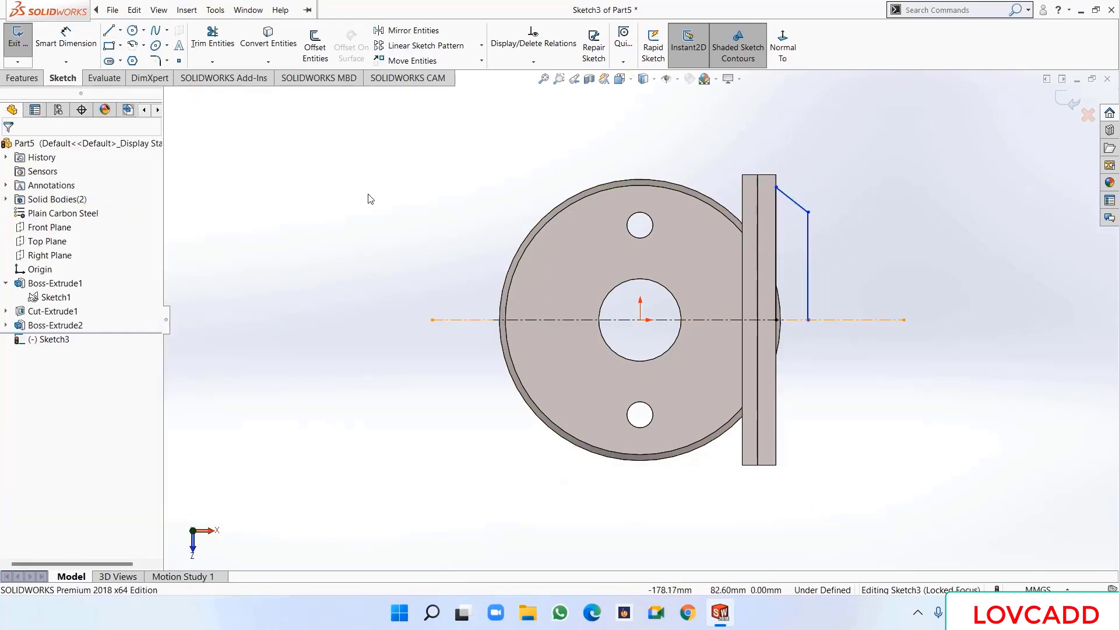
# - Dimension the profile with a 25 mm distance and a 45° angle
pyautogui.click(86, 52)
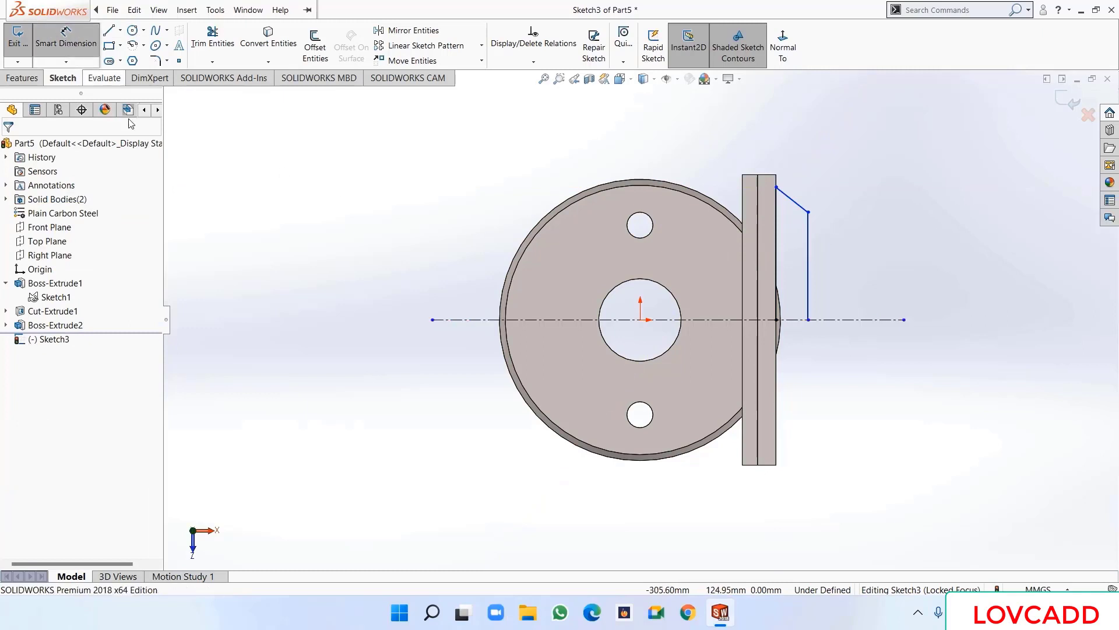
pyautogui.click(777, 246)
pyautogui.click(807, 256)
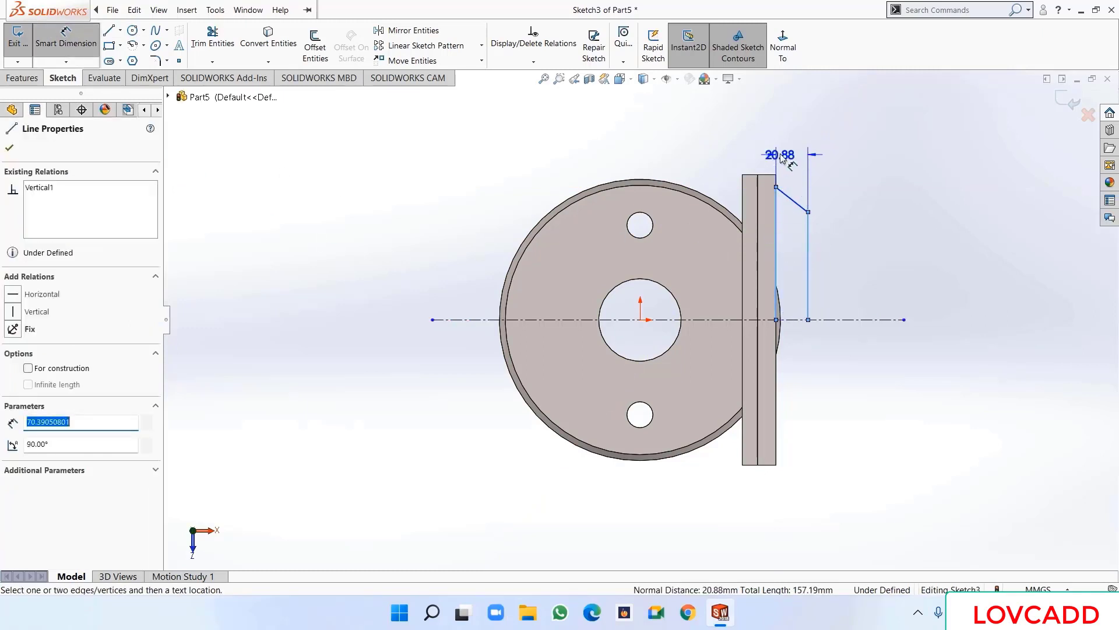
pyautogui.click(792, 153)
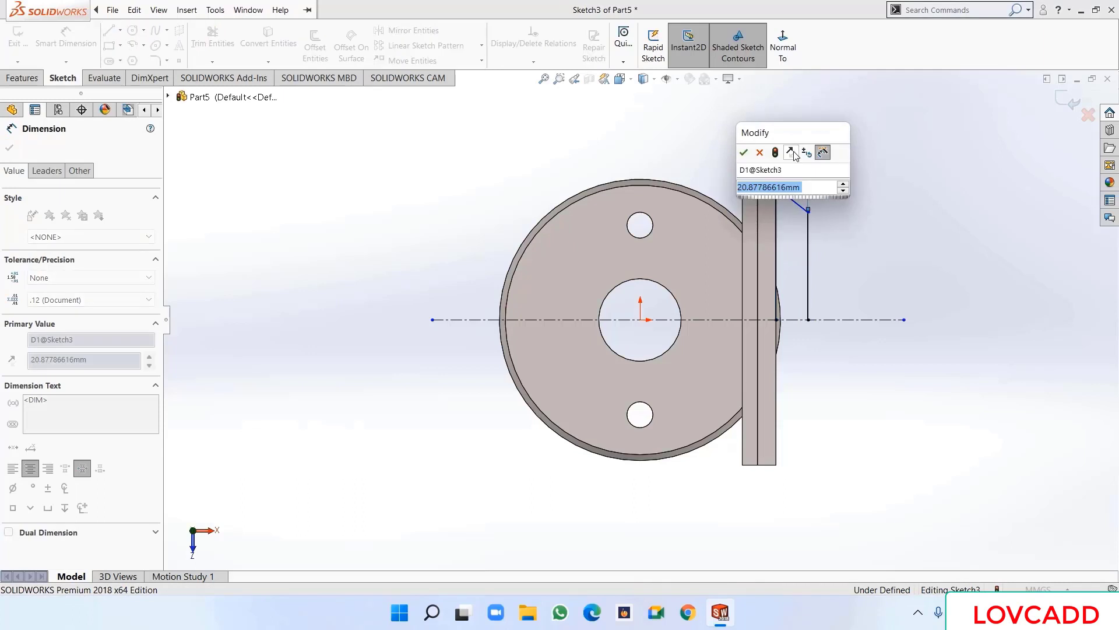
pyautogui.write('25')
pyautogui.press('Return')
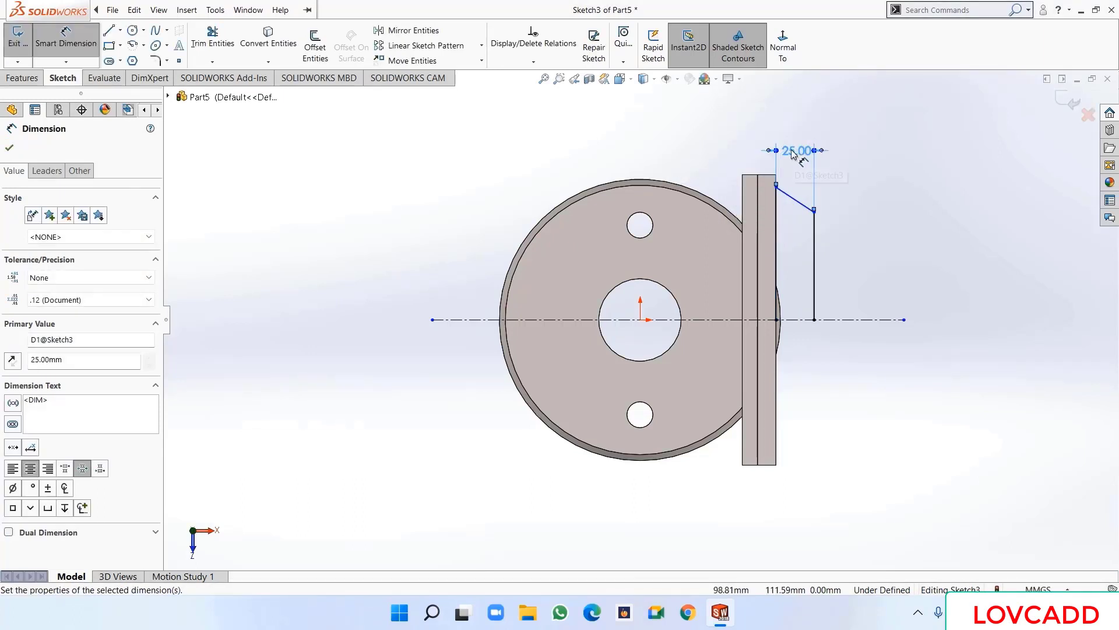
pyautogui.click(801, 206)
pyautogui.click(776, 228)
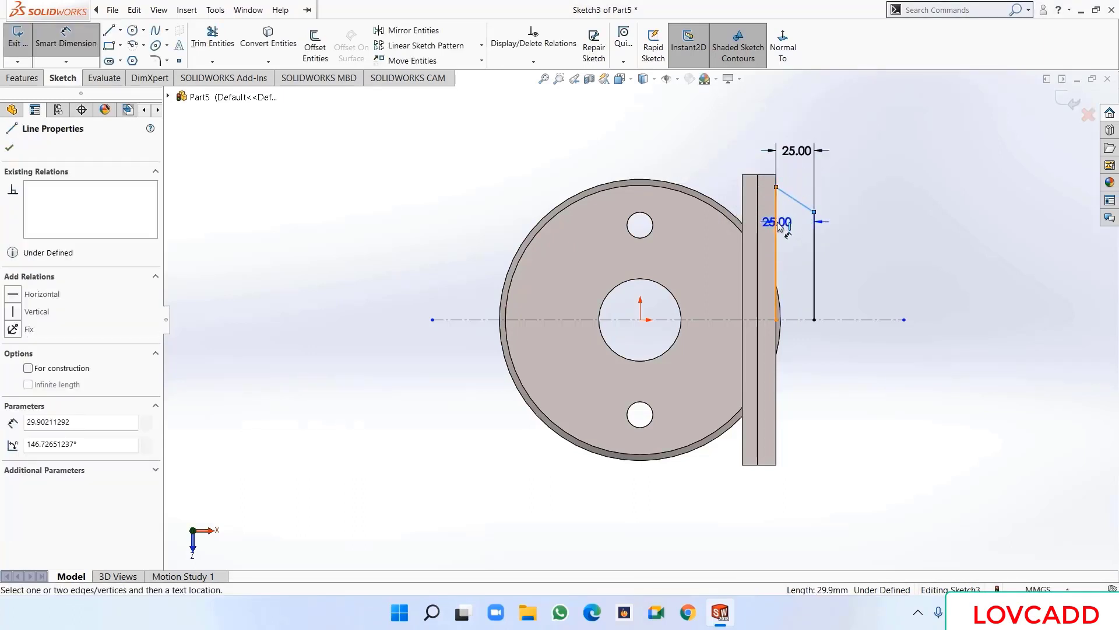
pyautogui.click(792, 222)
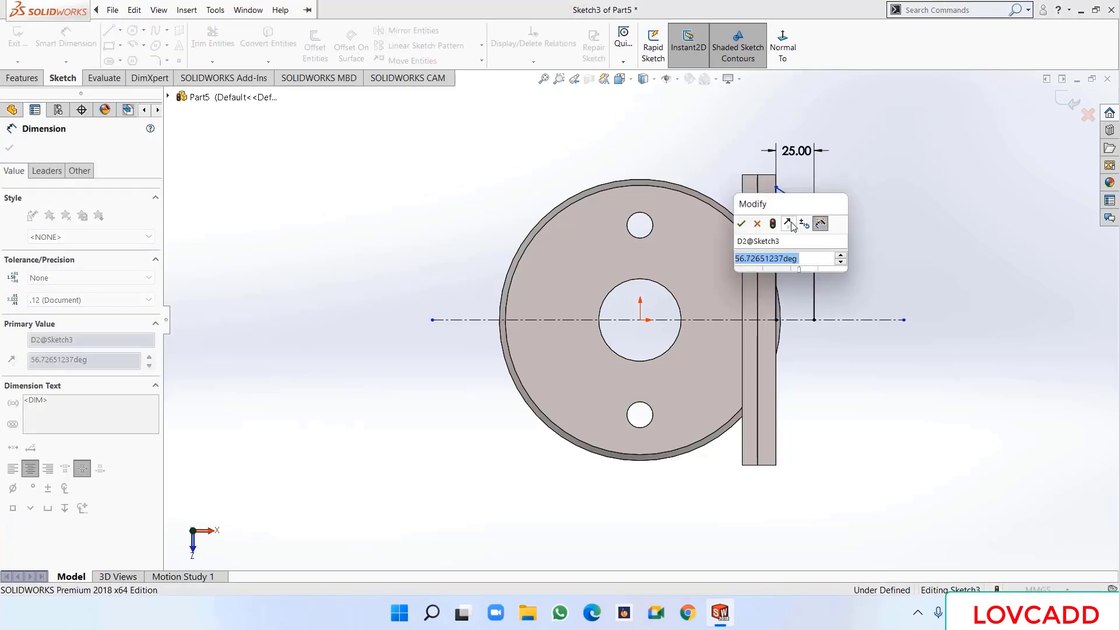
pyautogui.write('45')
pyautogui.press('Return')
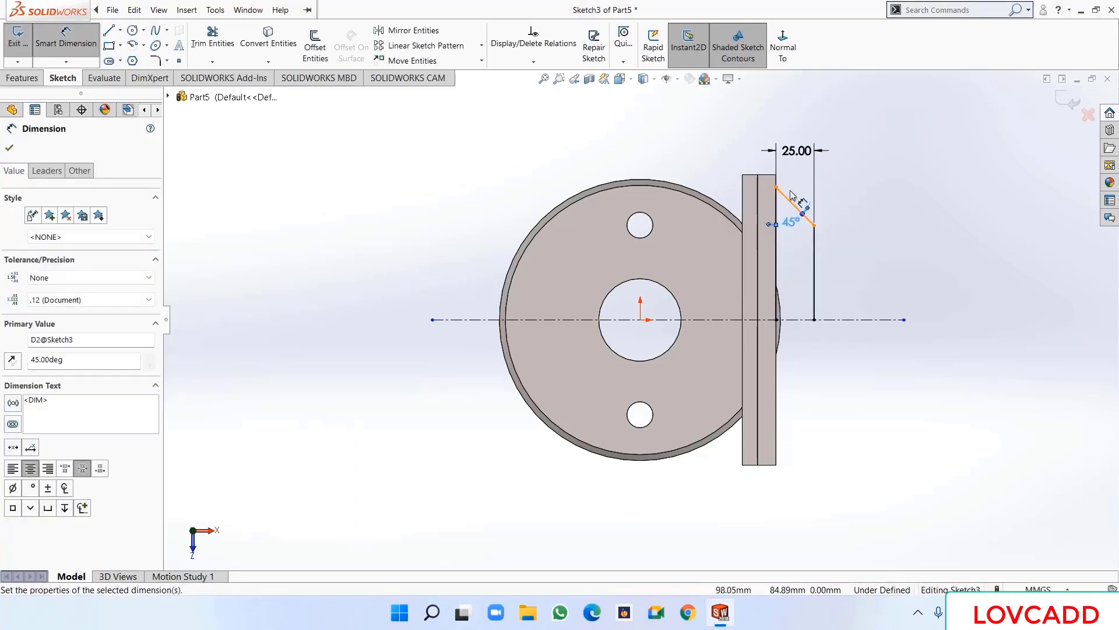
# - Add a 184 mm symmetric height dimension from the slanted line's top to the centerline
pyautogui.click(777, 188)
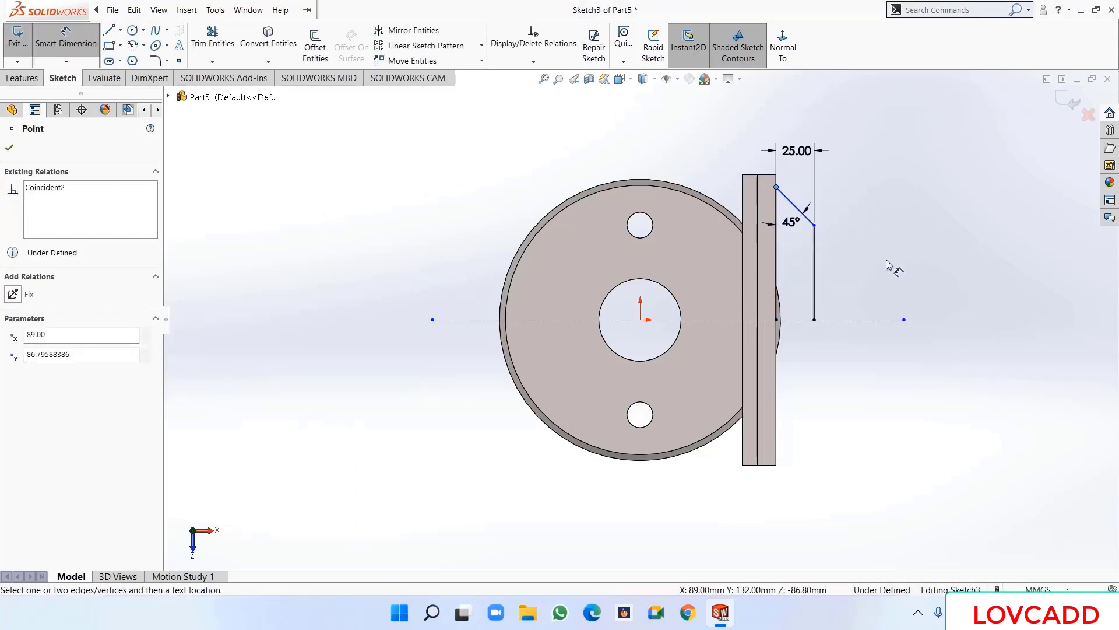
pyautogui.click(869, 320)
pyautogui.click(855, 373)
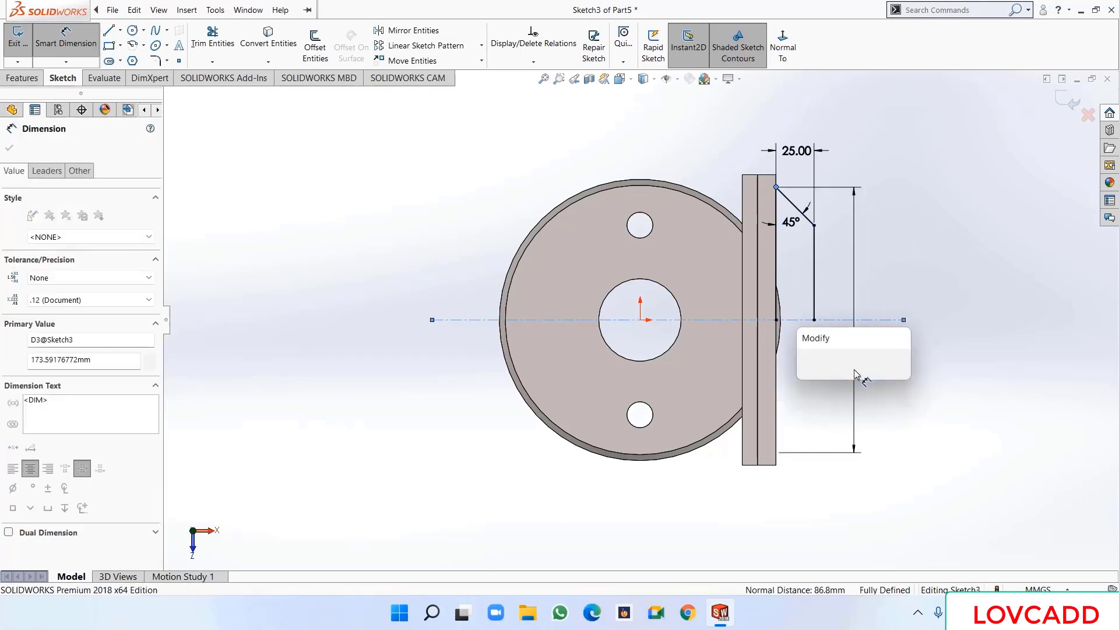
pyautogui.write('184')
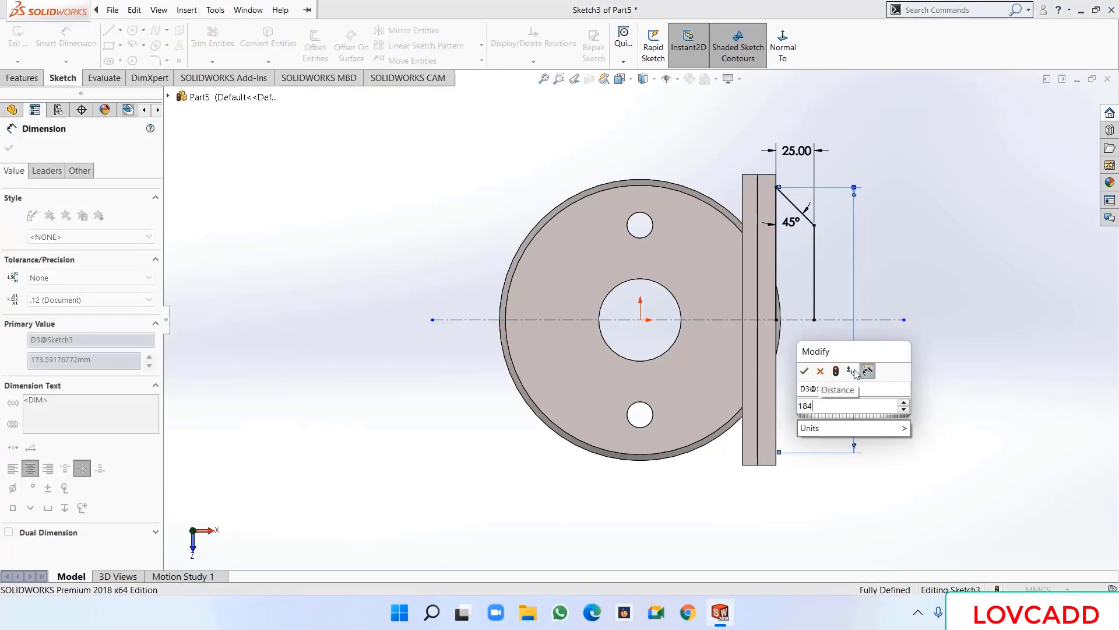
pyautogui.press('Return')
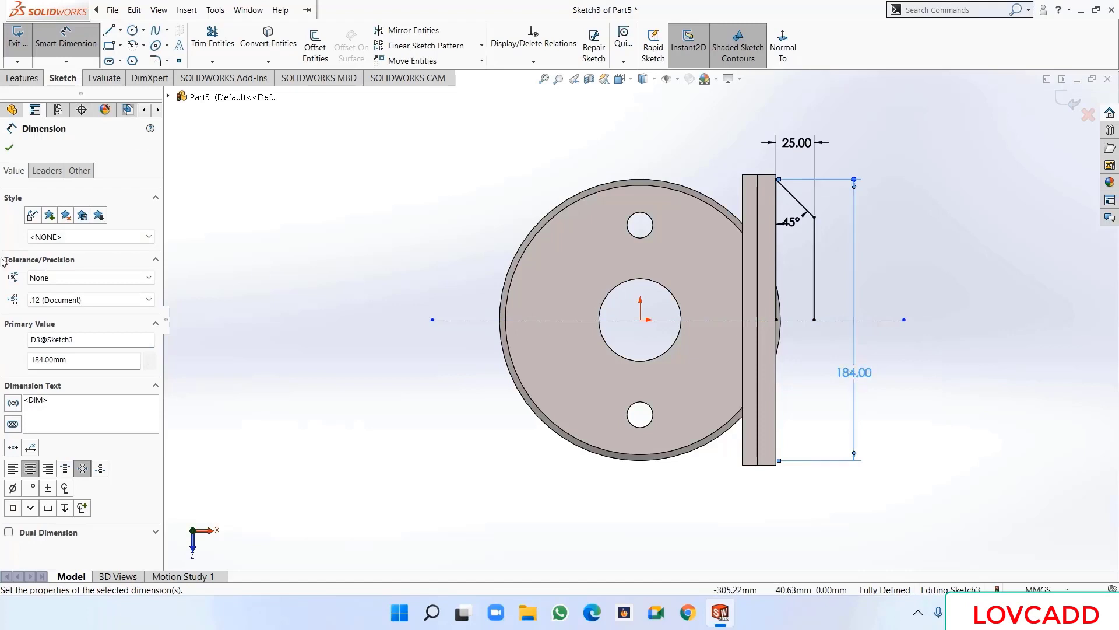
# - Mirror the profile lines about the centerline to close the tapered shape
pyautogui.click(9, 147)
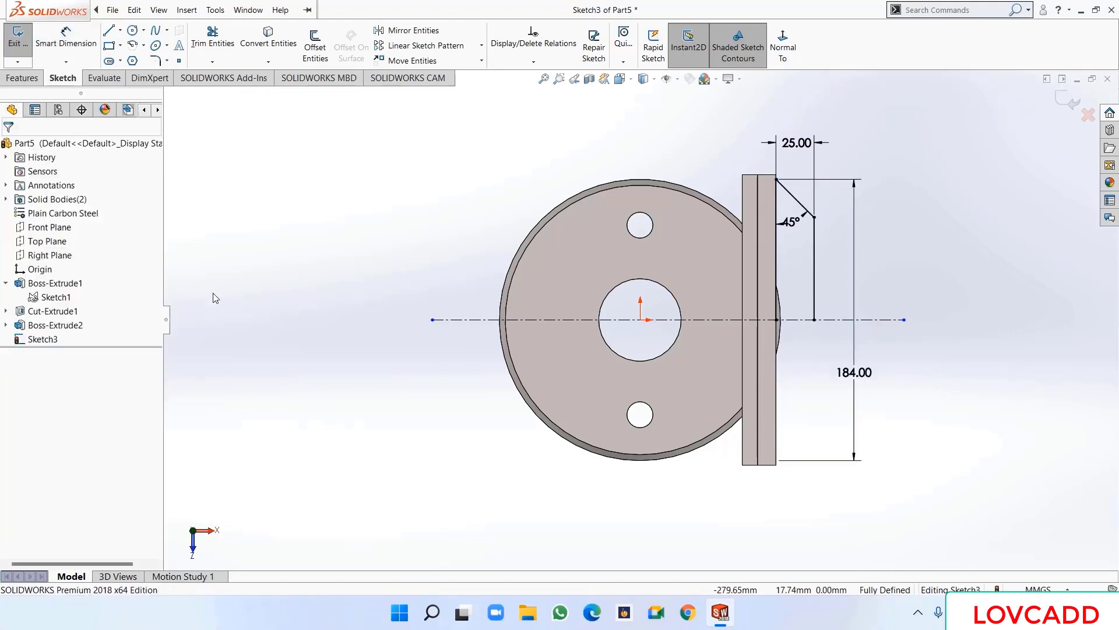
pyautogui.moveTo(972, 520); pyautogui.dragTo(643, 135)
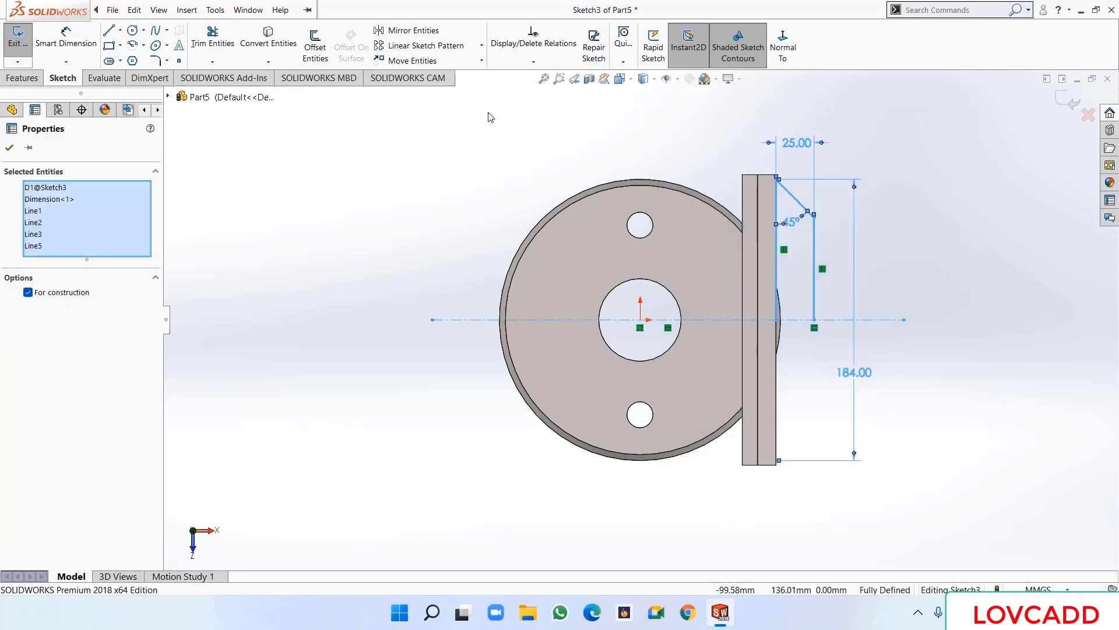
pyautogui.click(401, 35)
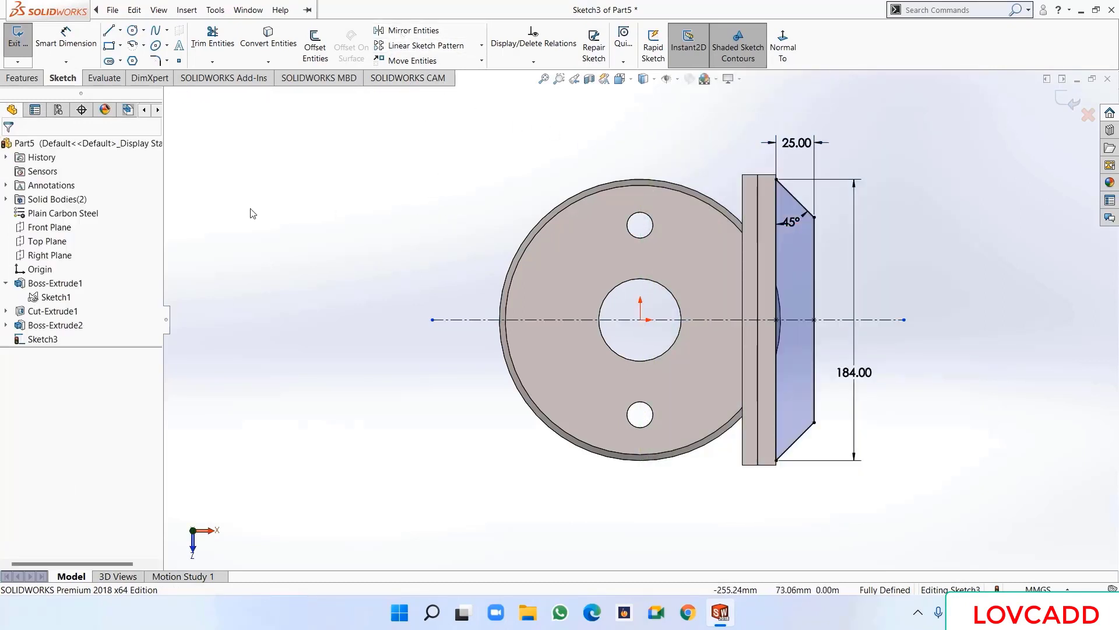
pyautogui.moveTo(383, 343); pyautogui.dragTo(362, 260, button='middle')
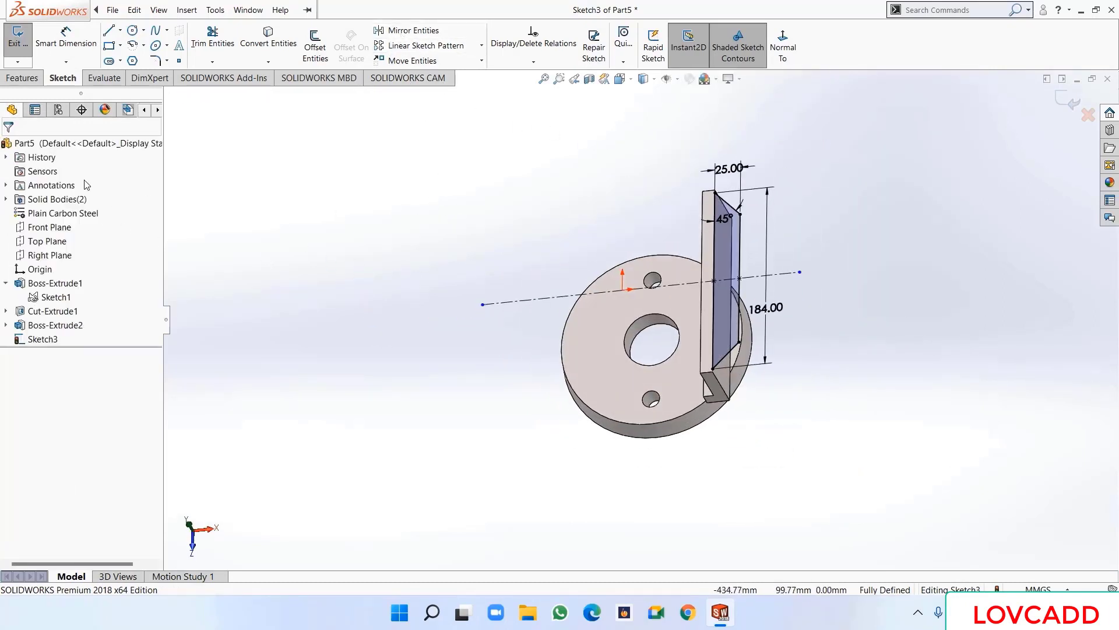
# - Extrude Sketch3's tapered profile 82 mm blind, flipped downward, to create Boss-Extrude3
pyautogui.click(18, 77)
pyautogui.click(10, 47)
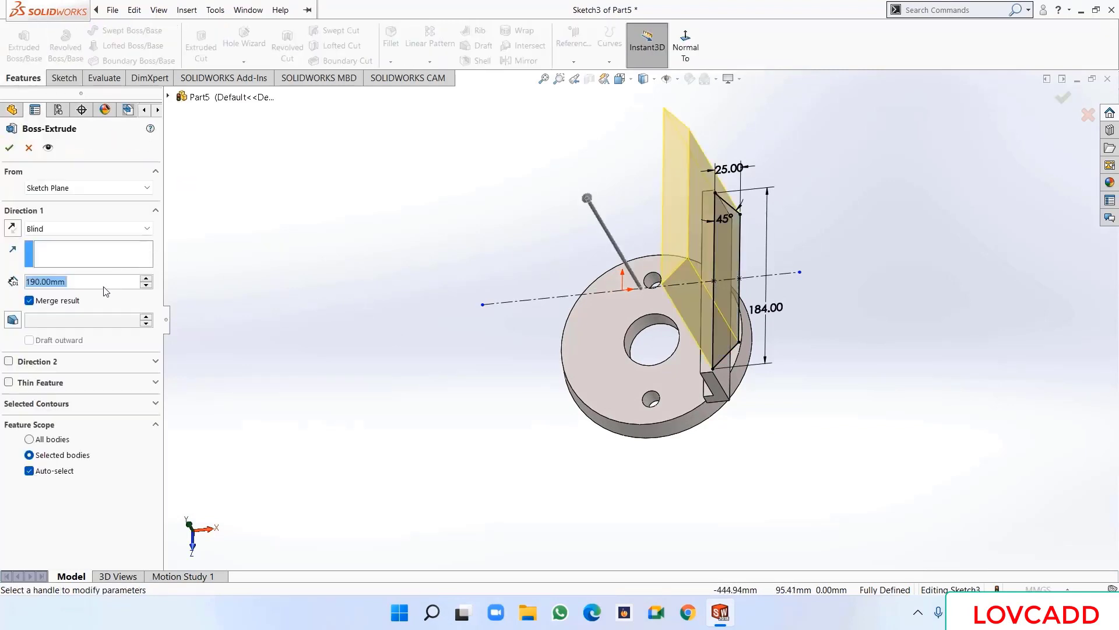
pyautogui.write('8')
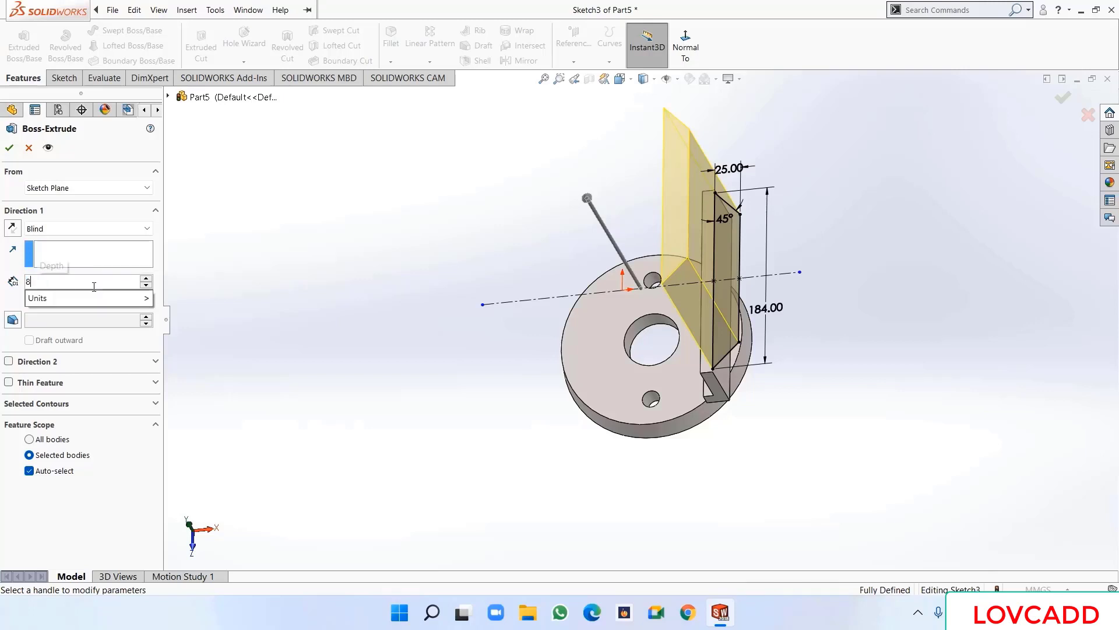
pyautogui.write('2')
pyautogui.press('Return')
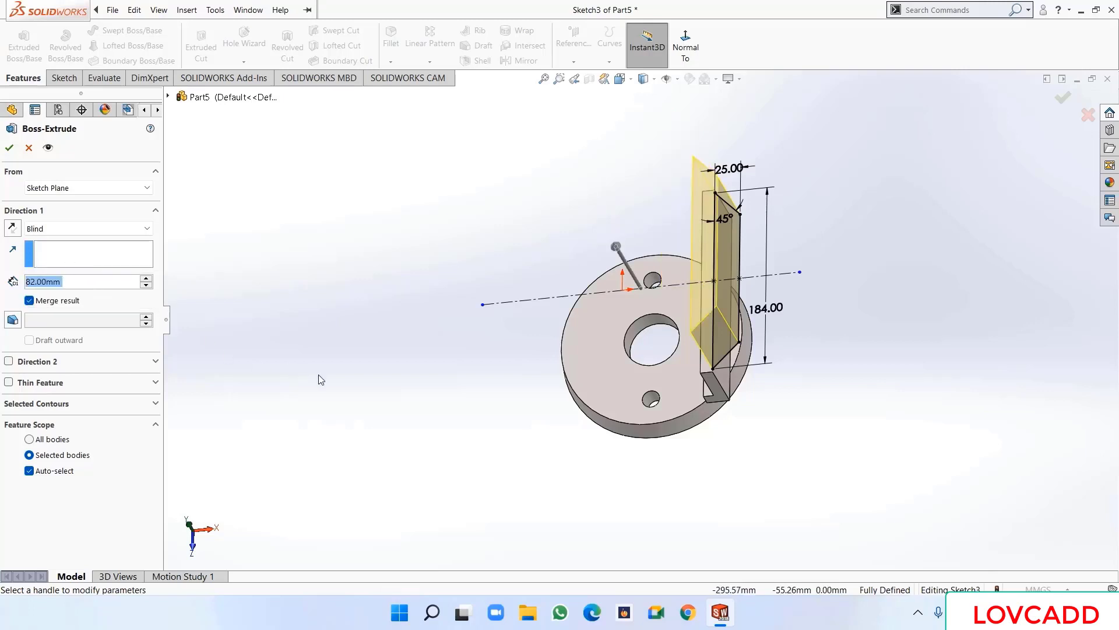
pyautogui.moveTo(318, 374); pyautogui.dragTo(341, 271, button='middle')
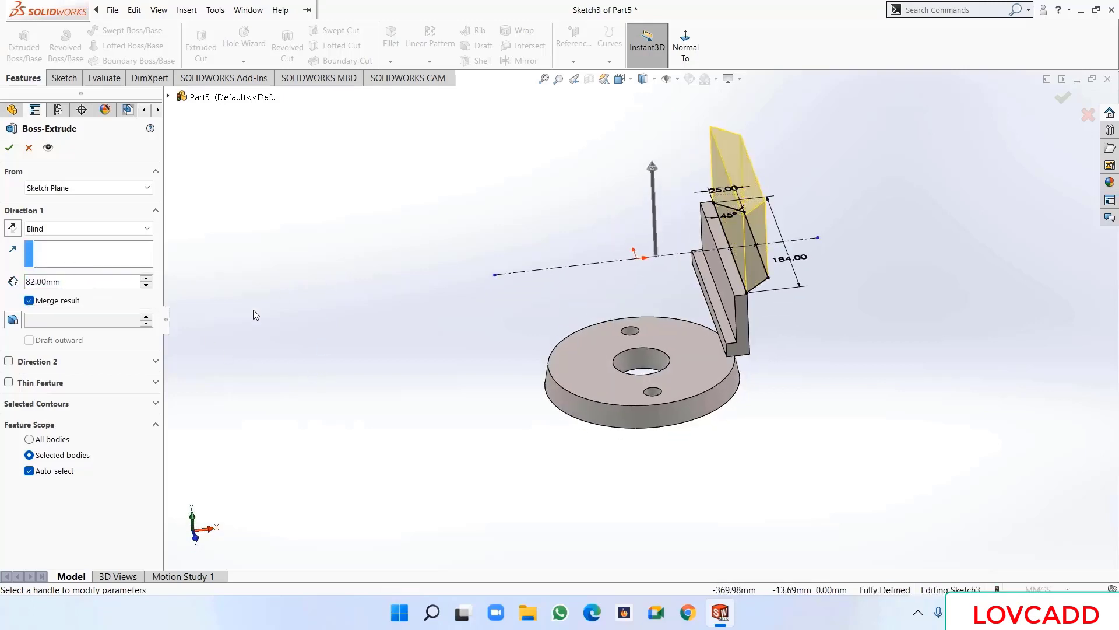
pyautogui.click(11, 229)
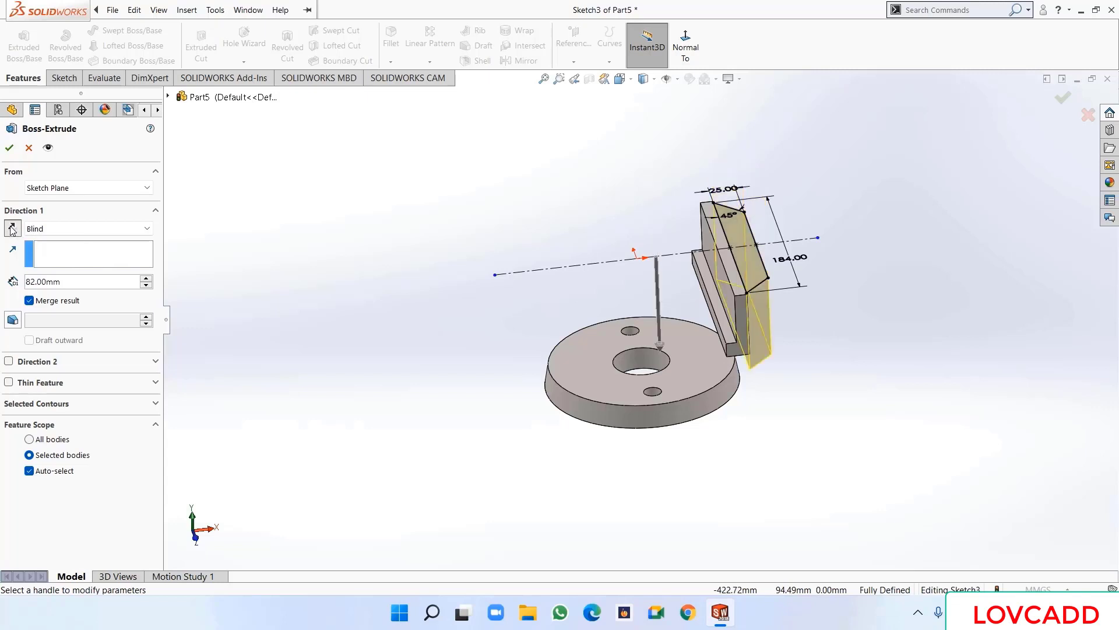
pyautogui.click(9, 147)
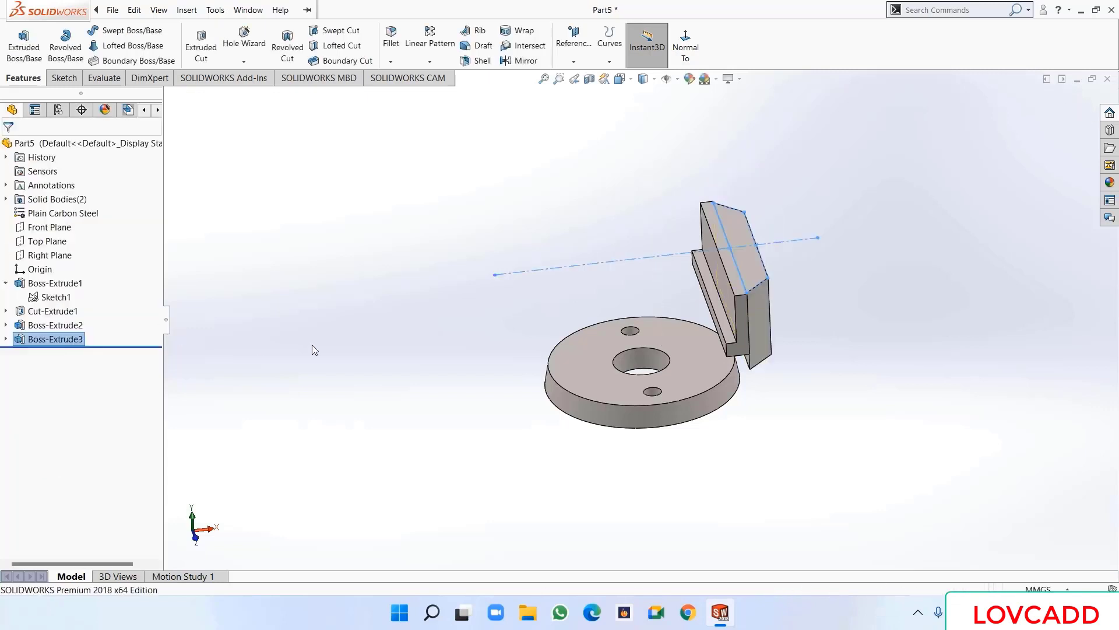
pyautogui.moveTo(349, 317); pyautogui.dragTo(373, 292, button='middle')
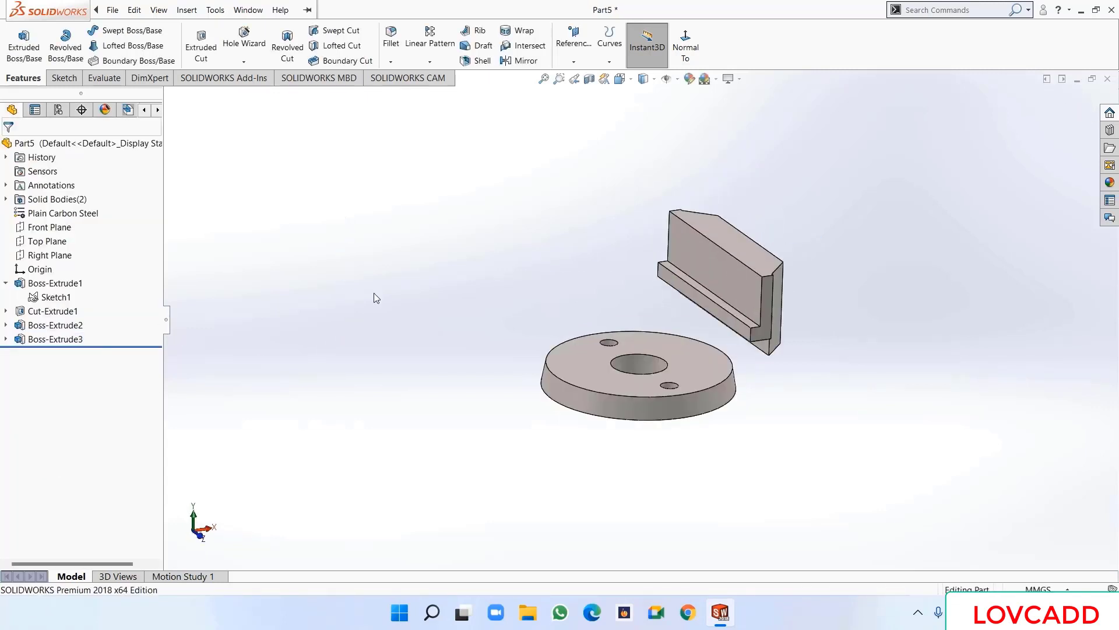
# - Start a new sketch on the Front Plane and view it face-on
pyautogui.click(21, 228)
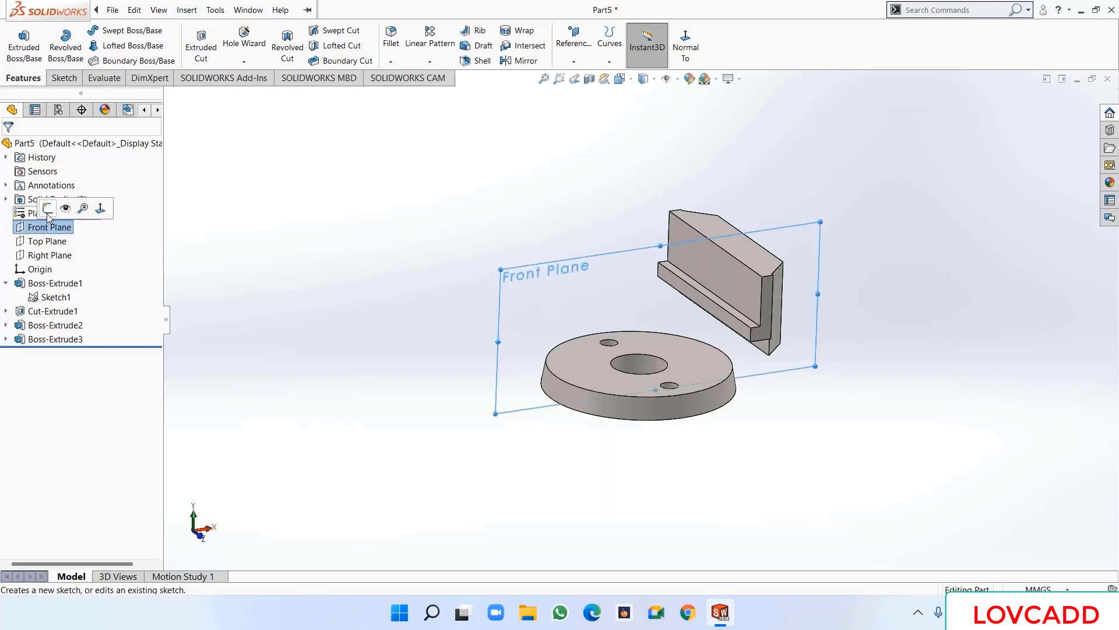
pyautogui.click(42, 202)
pyautogui.click(789, 58)
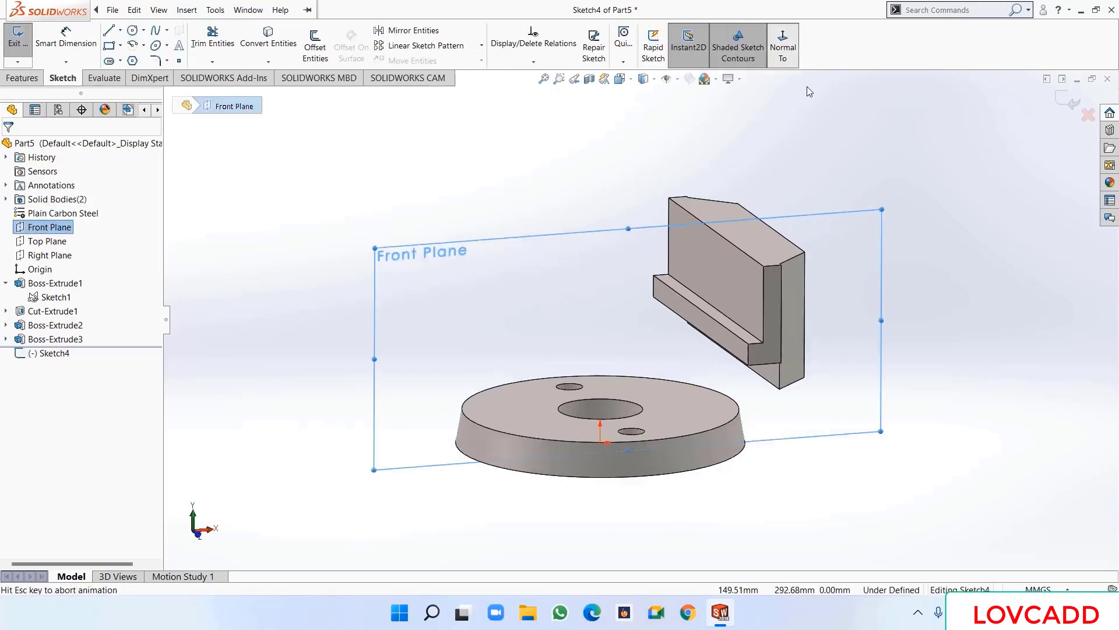
pyautogui.click(281, 200)
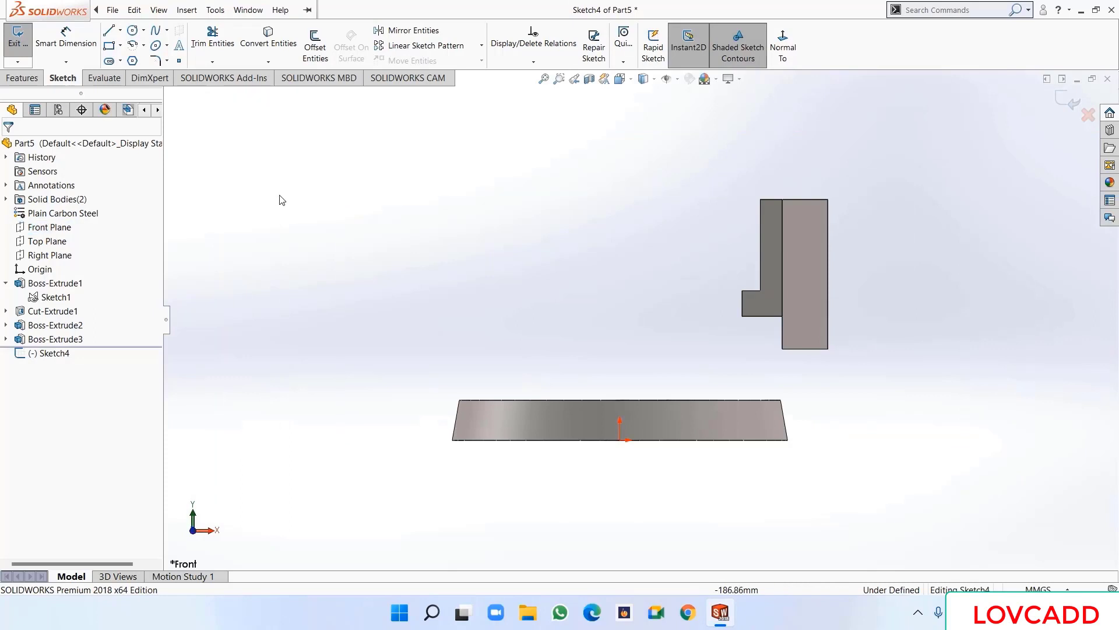
# - Draw a closed triangle across the upright block's top corner
pyautogui.click(113, 33)
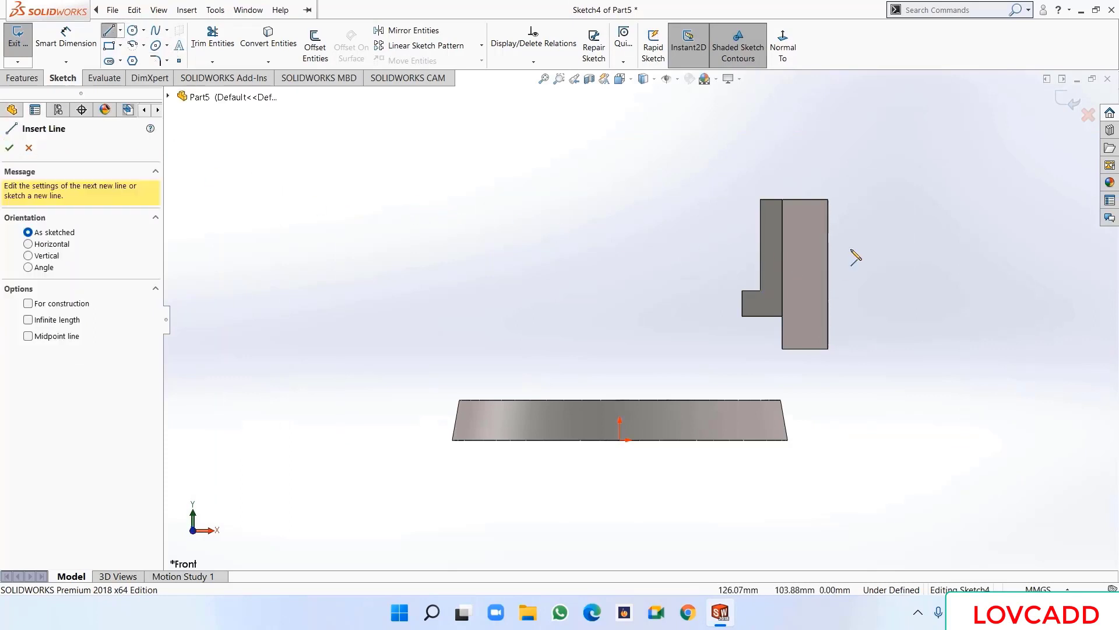
pyautogui.click(828, 232)
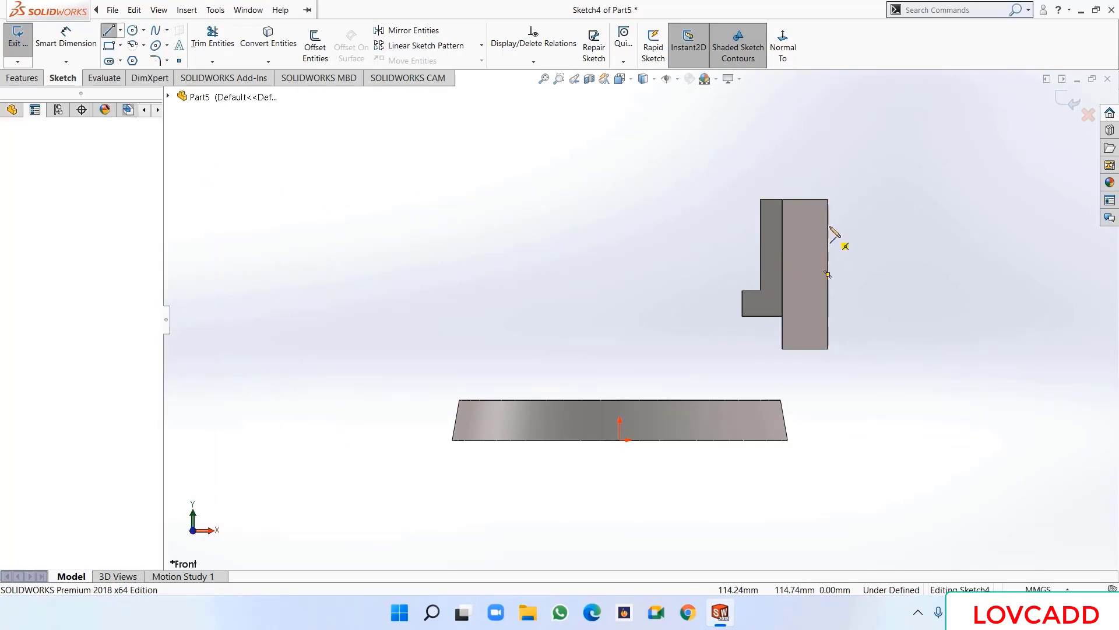
pyautogui.click(828, 199)
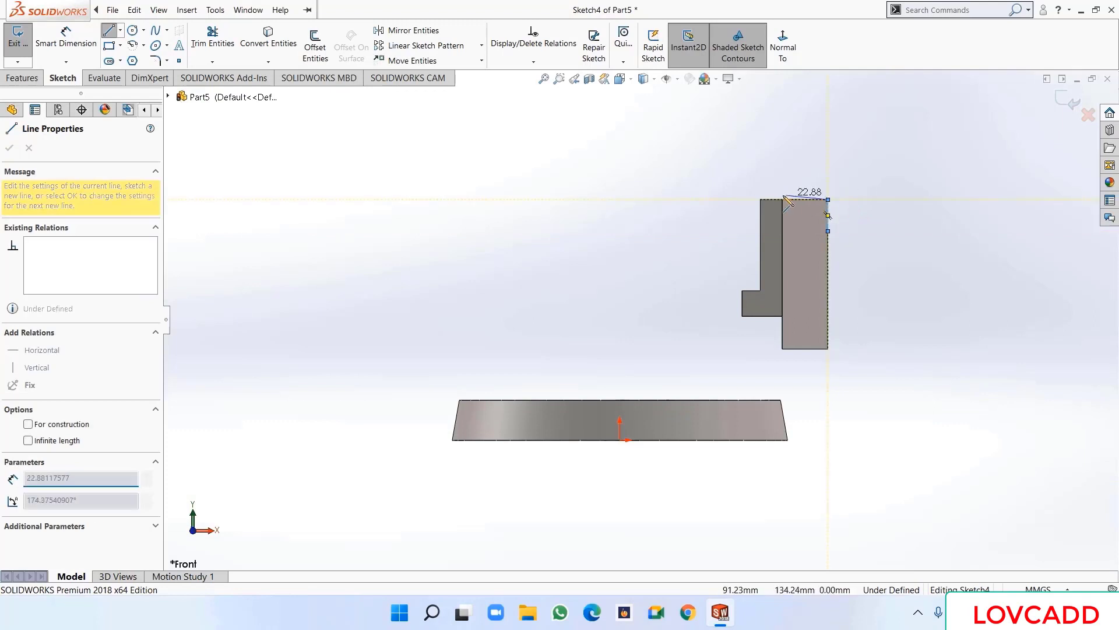
pyautogui.click(783, 200)
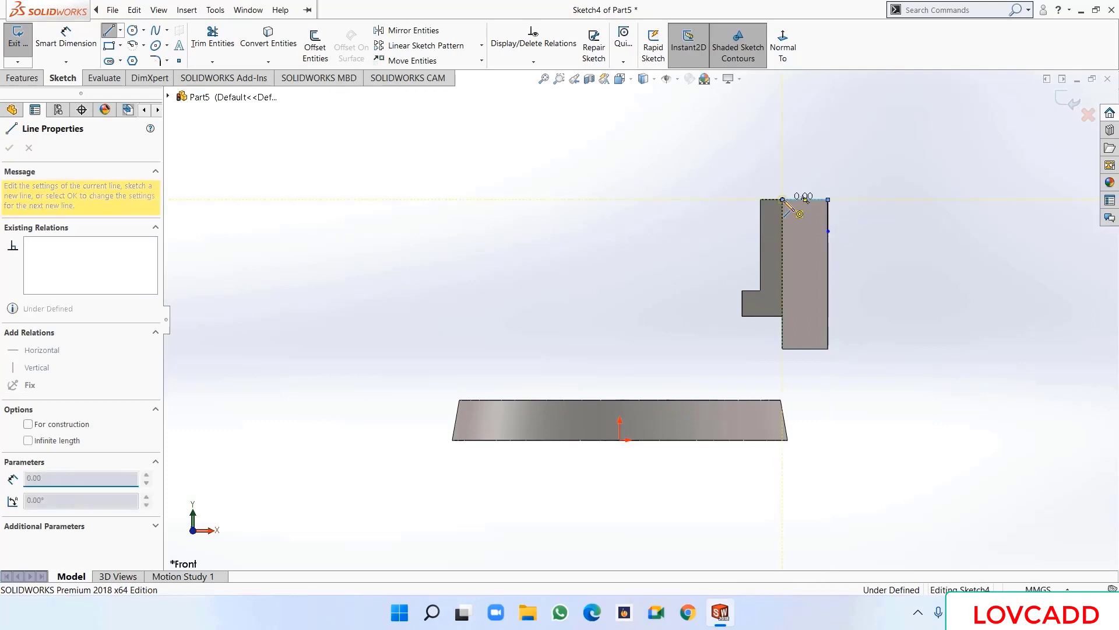
pyautogui.click(829, 232)
pyautogui.rightClick(831, 236)
pyautogui.click(847, 242)
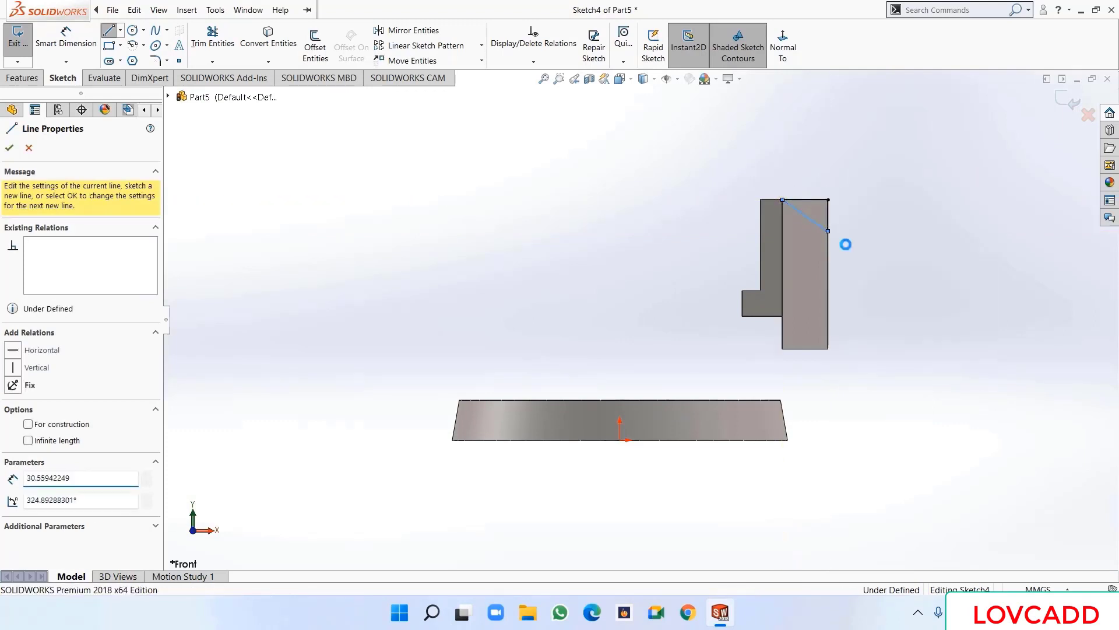
# - Dimension the diagonal line at 45° to the block's vertical edge
pyautogui.click(66, 47)
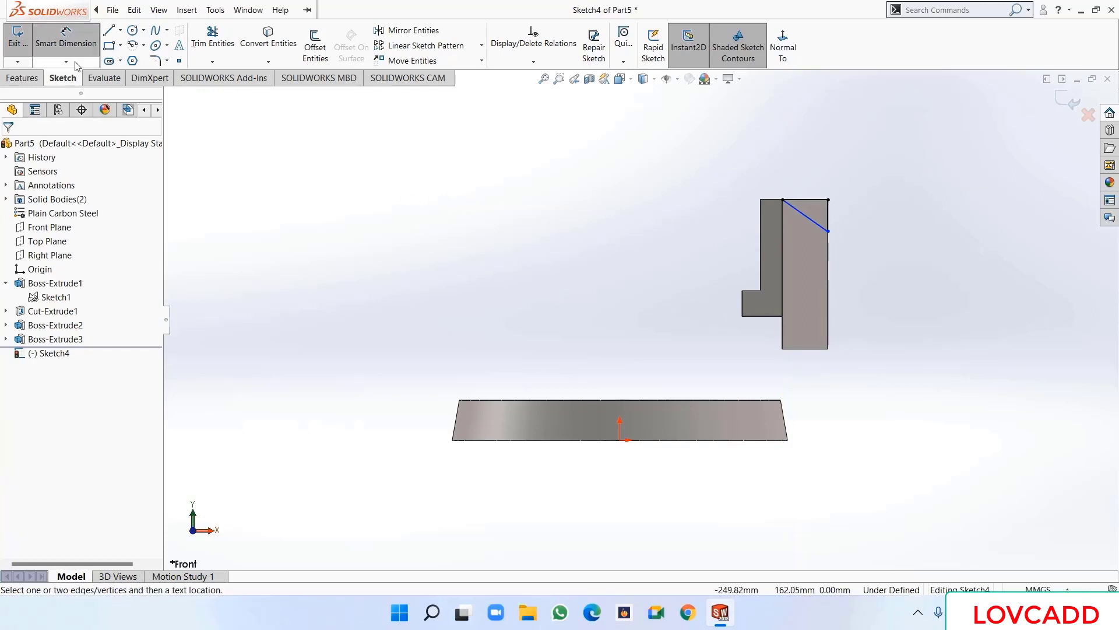
pyautogui.click(784, 244)
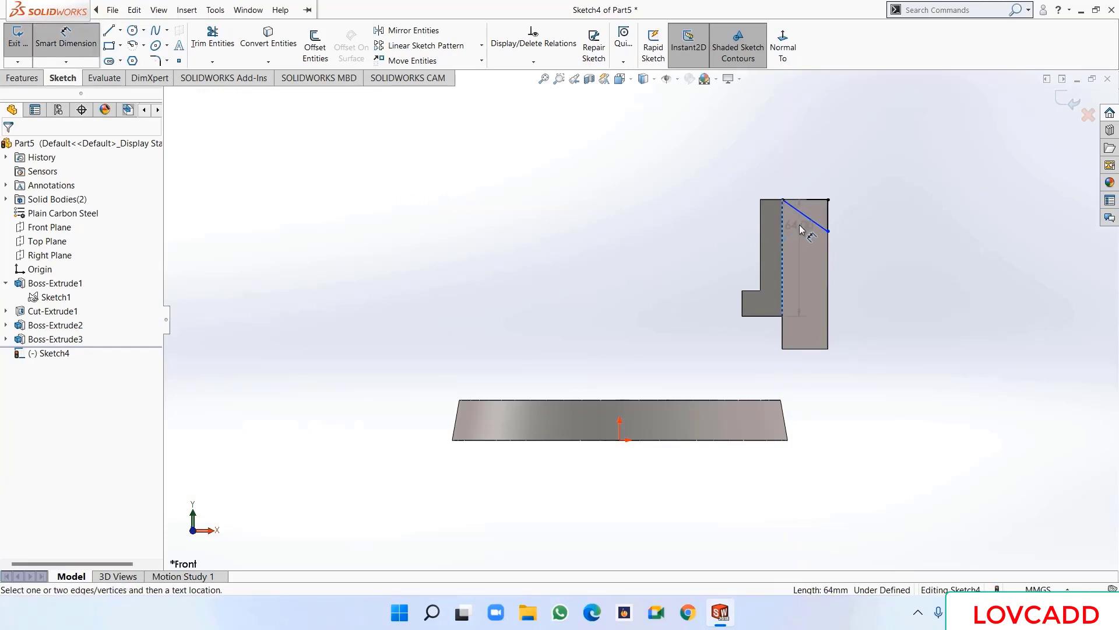
pyautogui.click(810, 219)
pyautogui.click(801, 235)
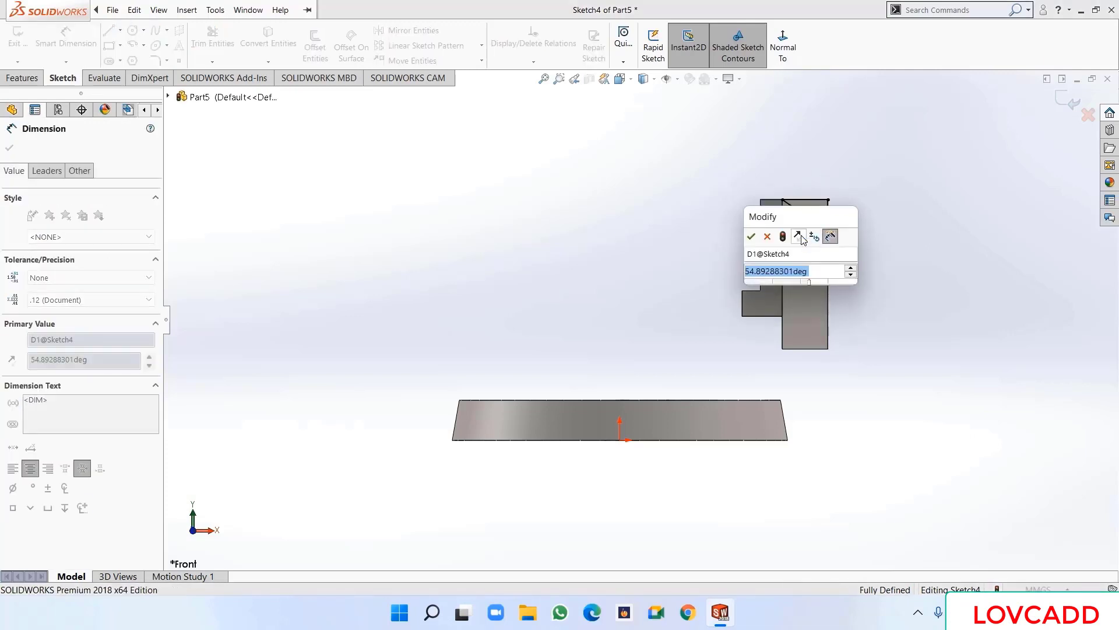
pyautogui.write('45')
pyautogui.press('Return')
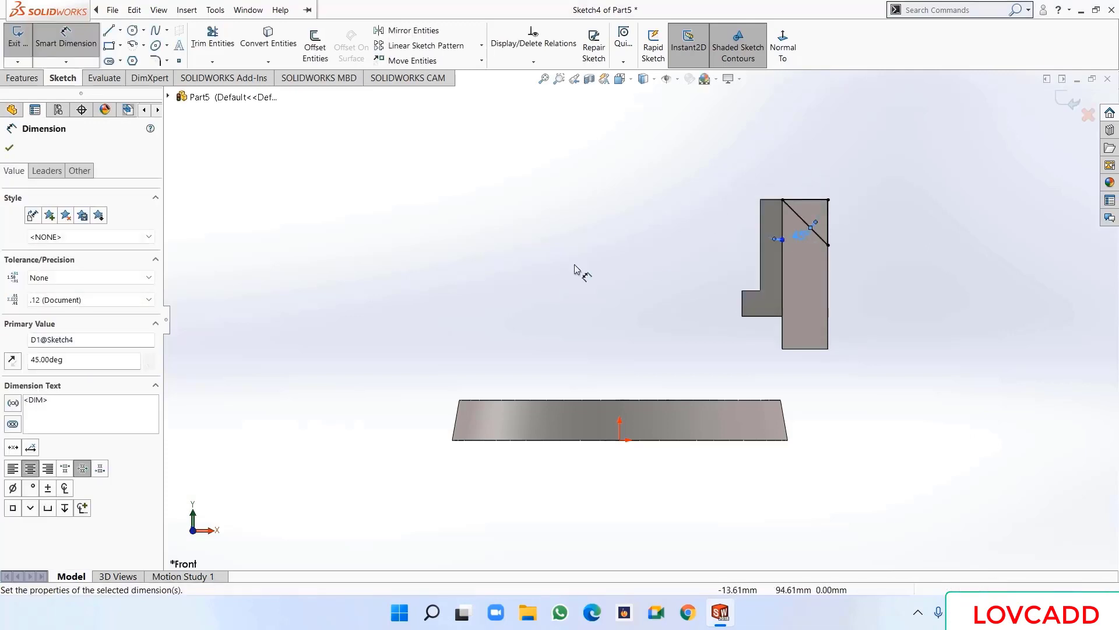
pyautogui.click(9, 148)
pyautogui.click(22, 77)
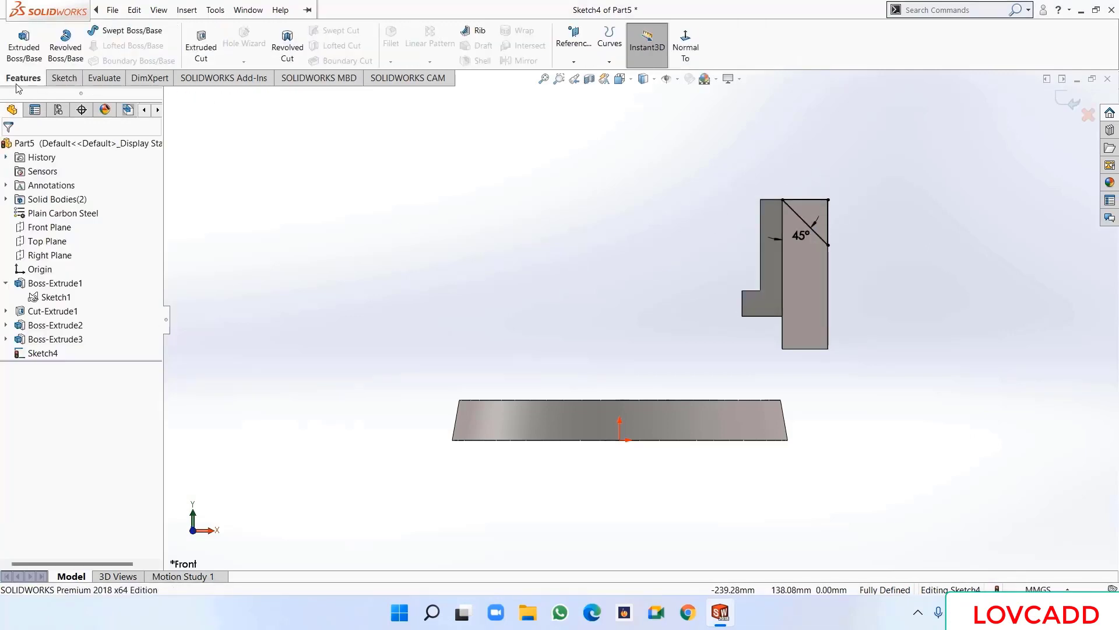
# - Cut the triangle Through All in both directions to bevel the block's corner
pyautogui.click(201, 46)
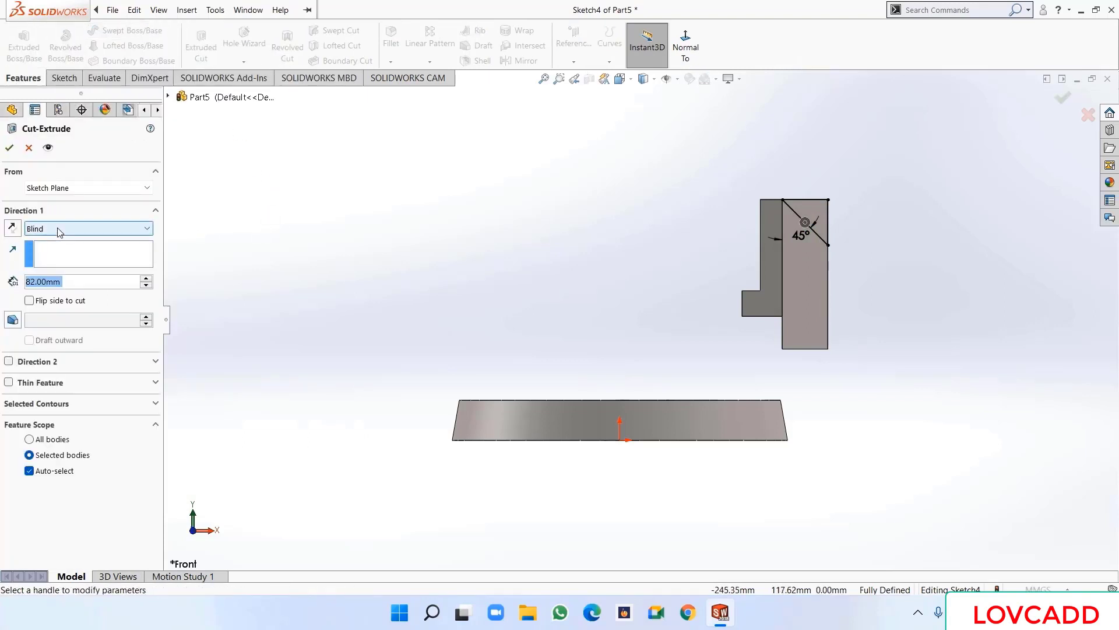
pyautogui.click(58, 230)
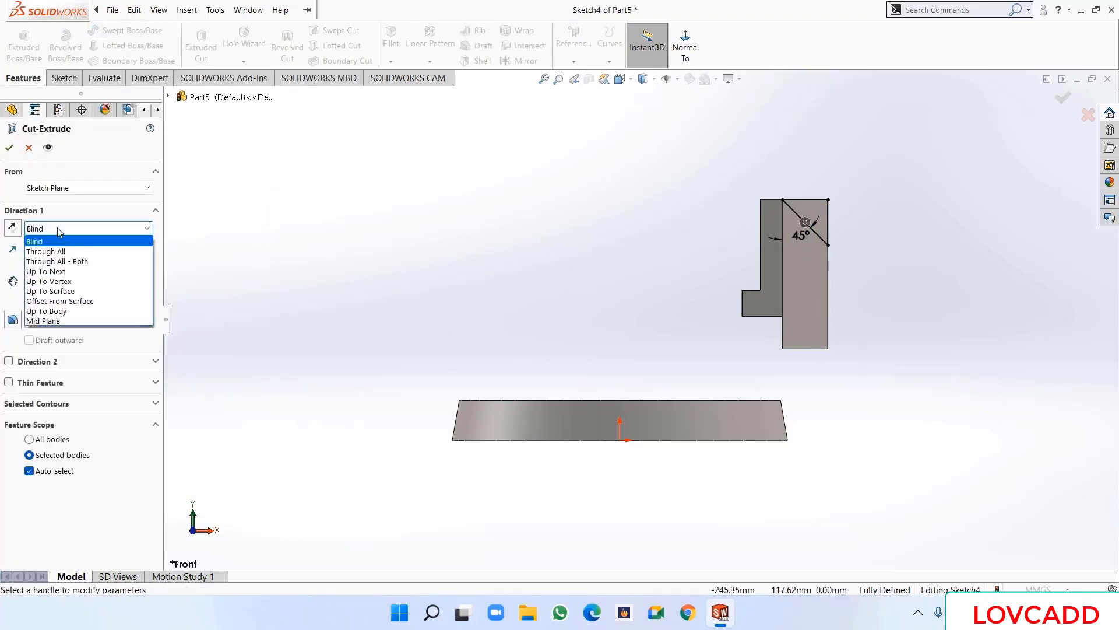
pyautogui.click(69, 263)
pyautogui.click(9, 148)
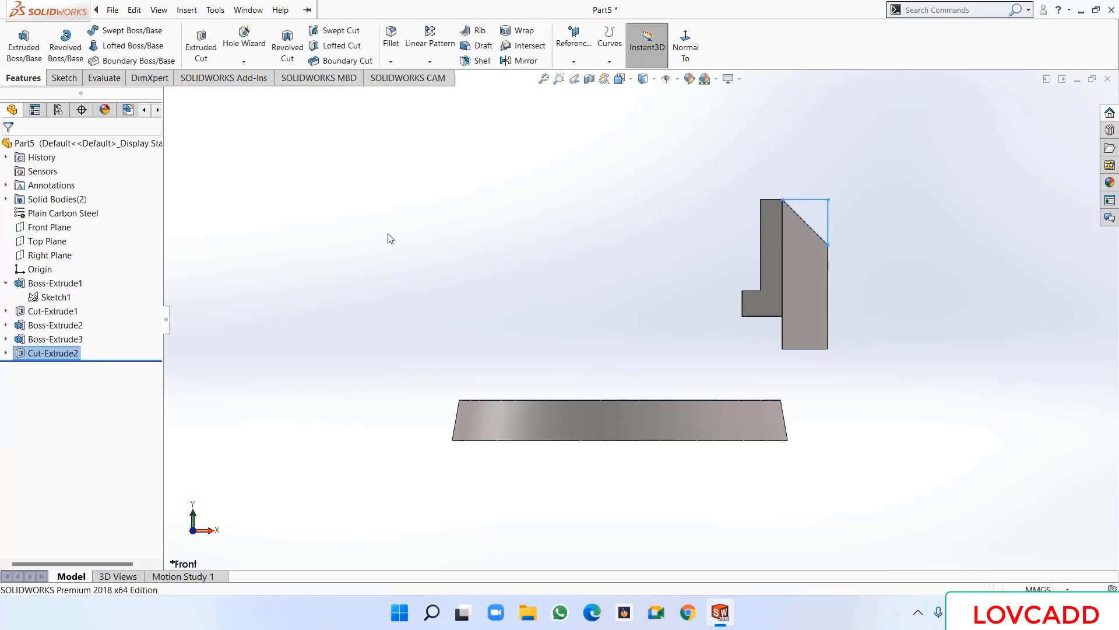
# - Orbit to the block face and start a new sketch on it
pyautogui.scroll(2, 648, 262)
pyautogui.moveTo(634, 236); pyautogui.dragTo(636, 282, button='middle')
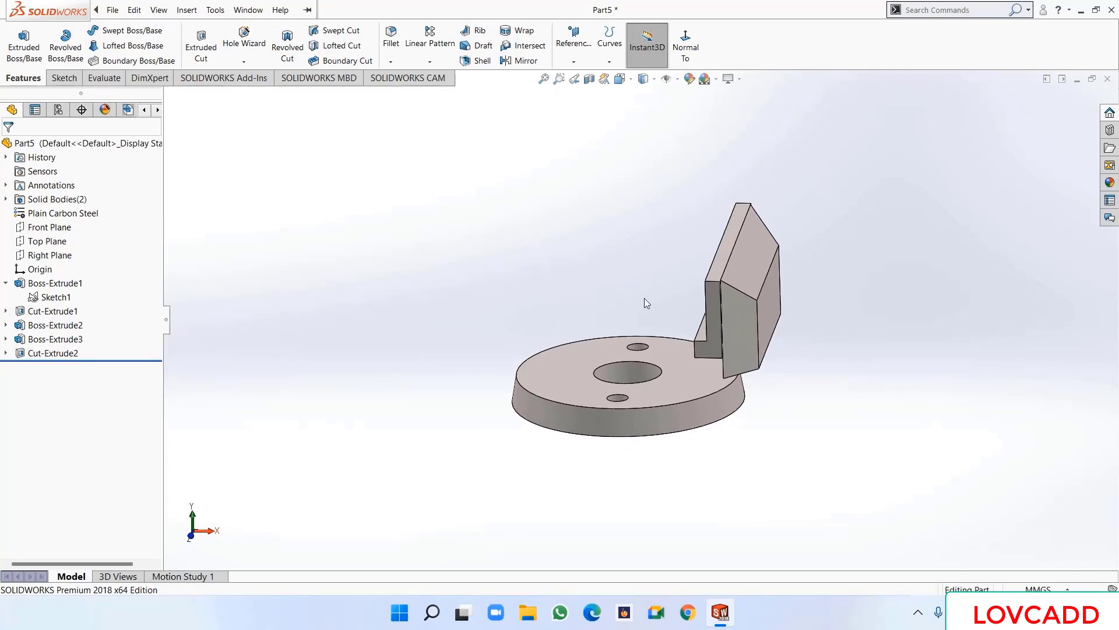
pyautogui.moveTo(415, 200); pyautogui.dragTo(446, 287, button='middle')
pyautogui.scroll(2, 641, 327)
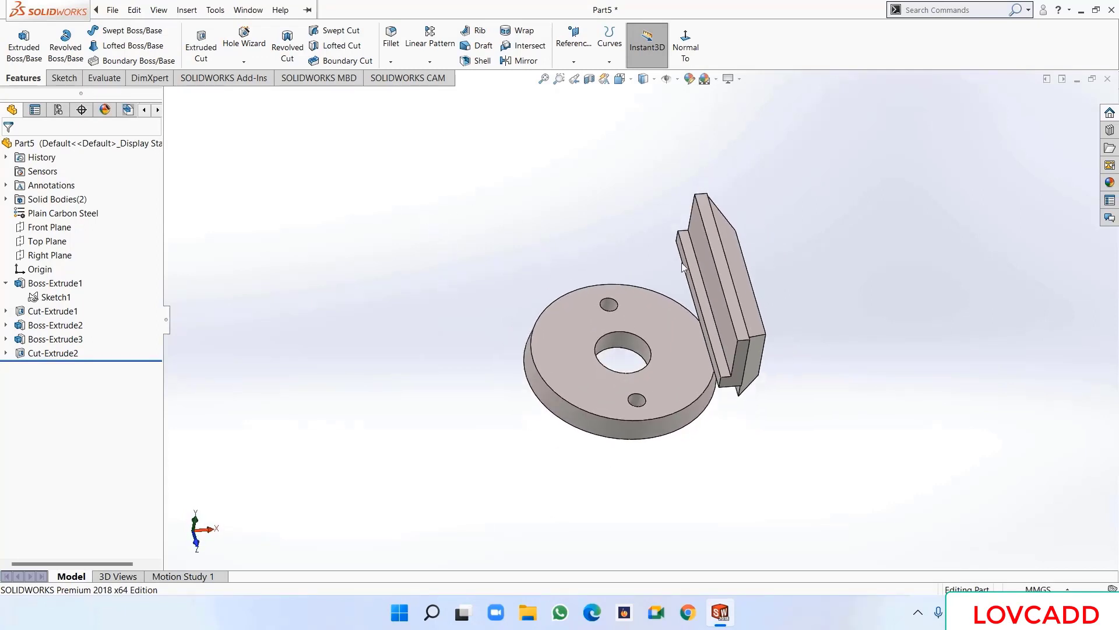
pyautogui.rightClick(700, 287)
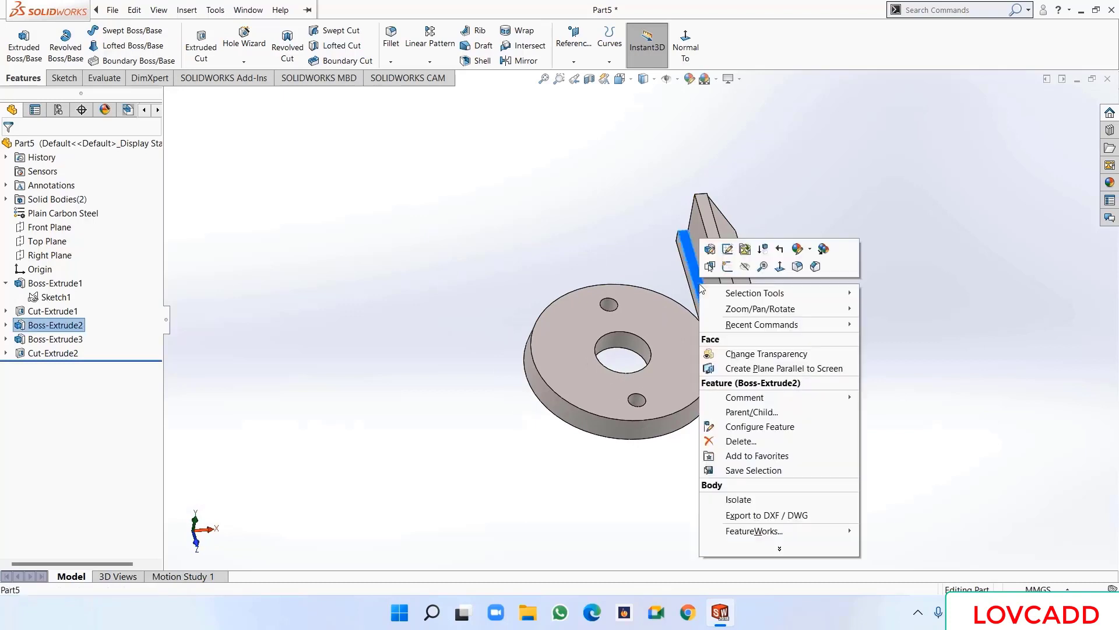
pyautogui.click(722, 267)
# - Draw a horizontal centerline through the origin spanning from left of the disc past the block
pyautogui.click(781, 42)
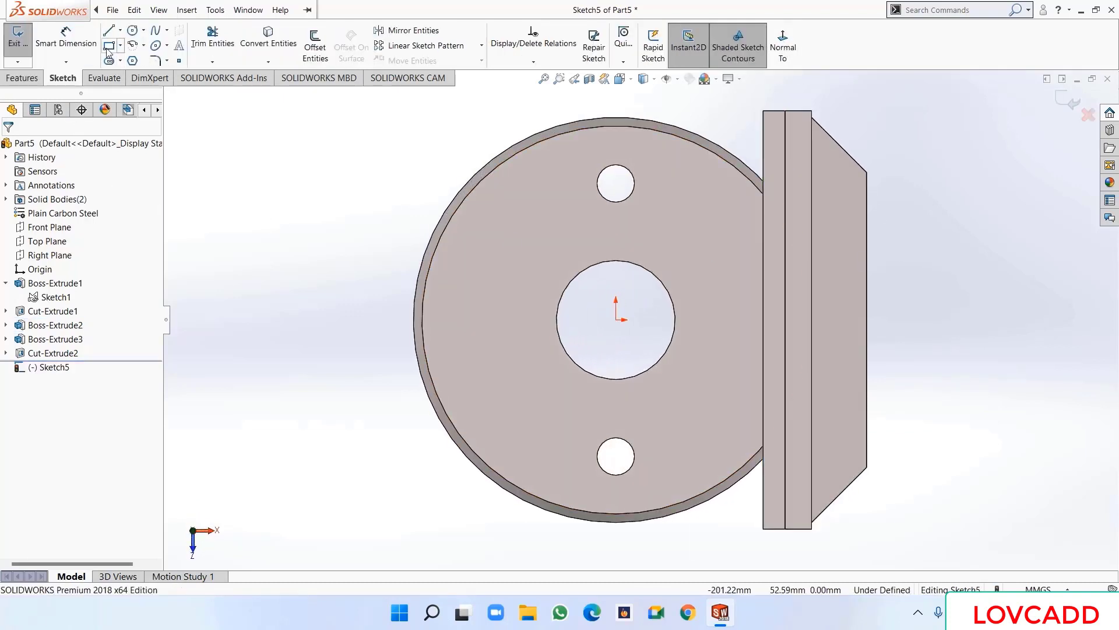
pyautogui.scroll(3, 383, 303)
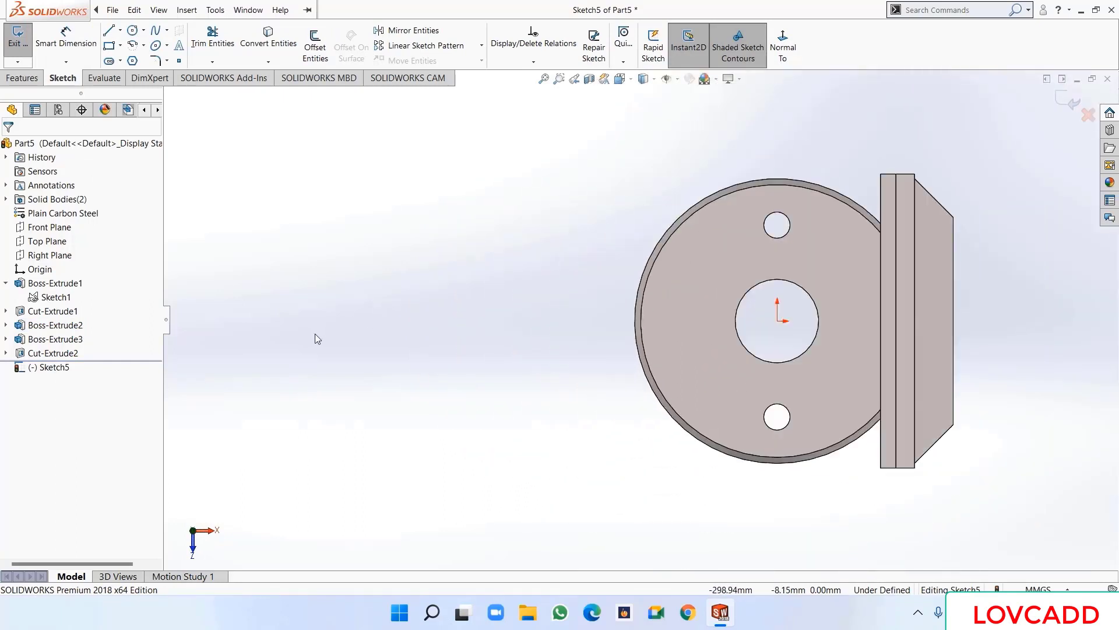
pyautogui.click(121, 30)
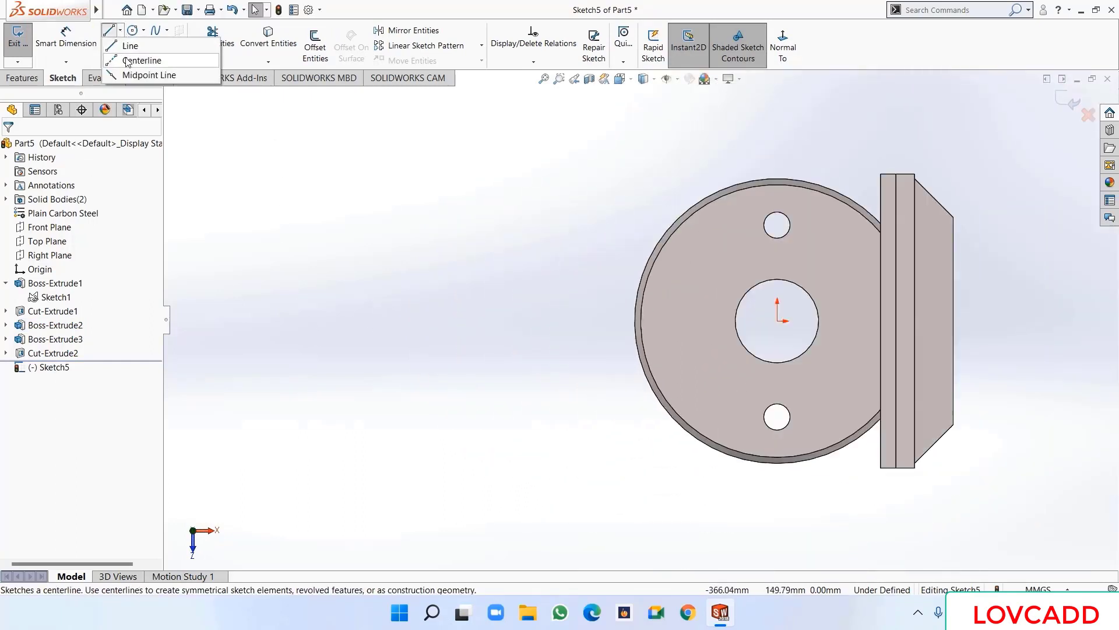
pyautogui.click(131, 58)
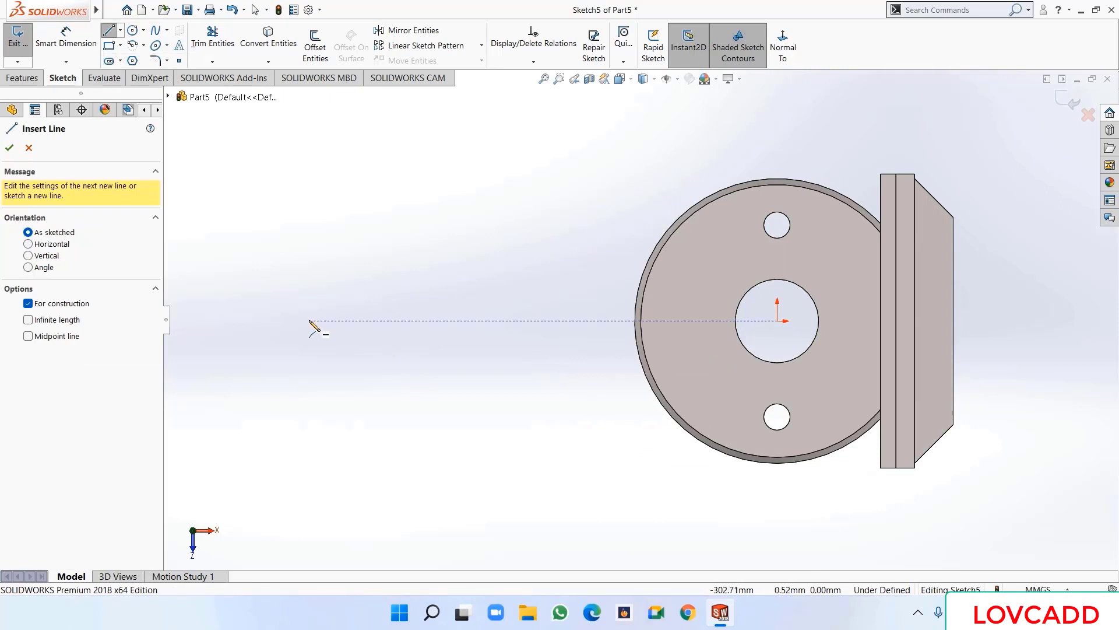
pyautogui.click(237, 320)
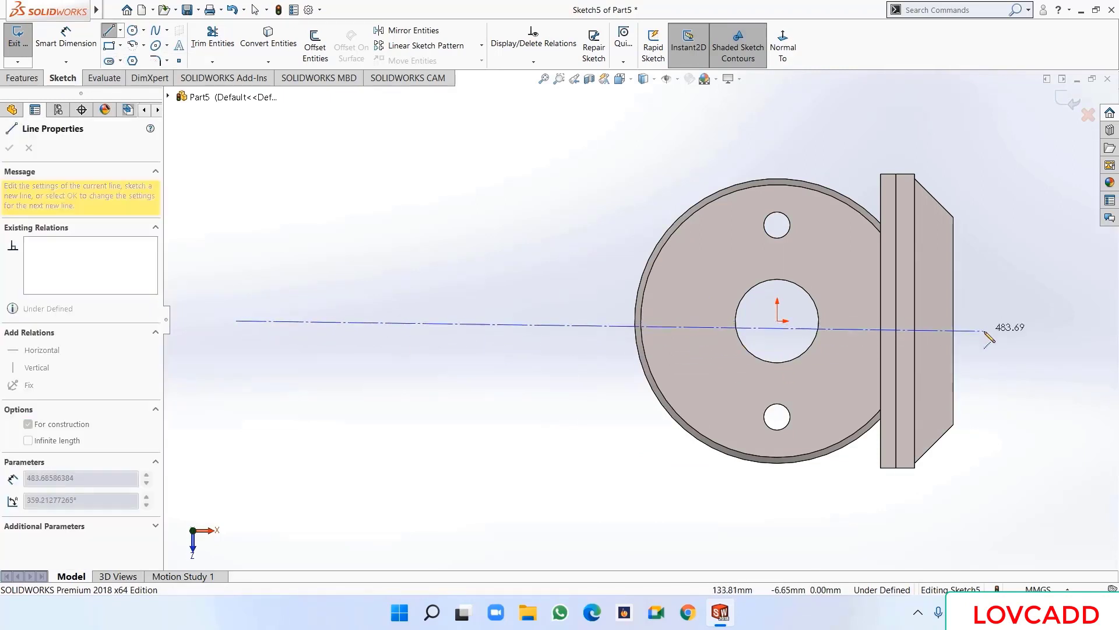
pyautogui.click(1015, 320)
pyautogui.rightClick(1015, 322)
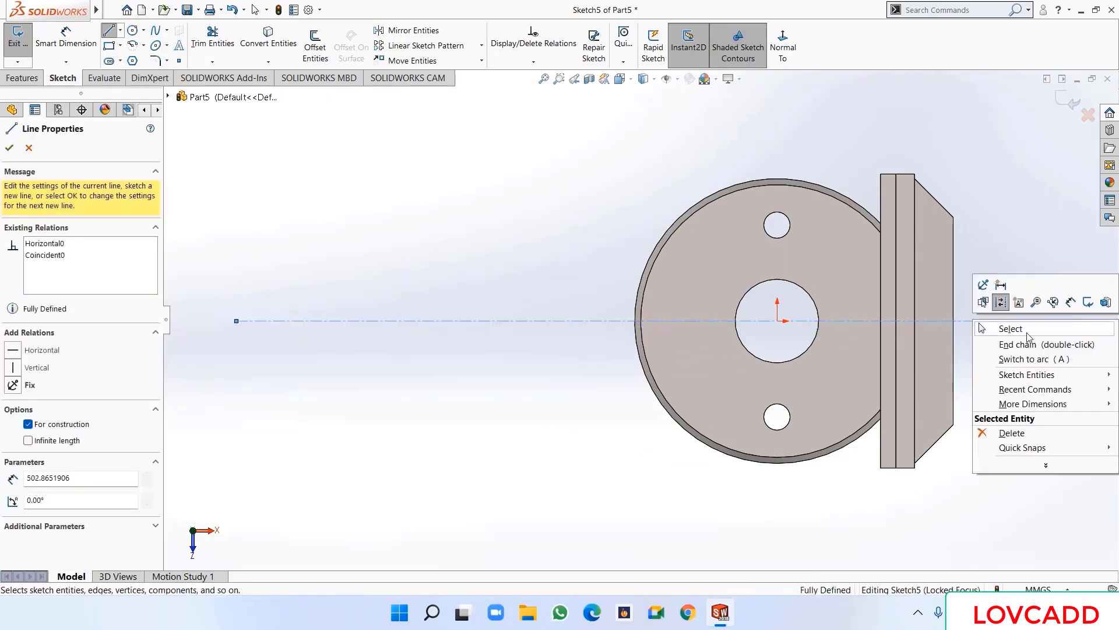
pyautogui.click(1006, 328)
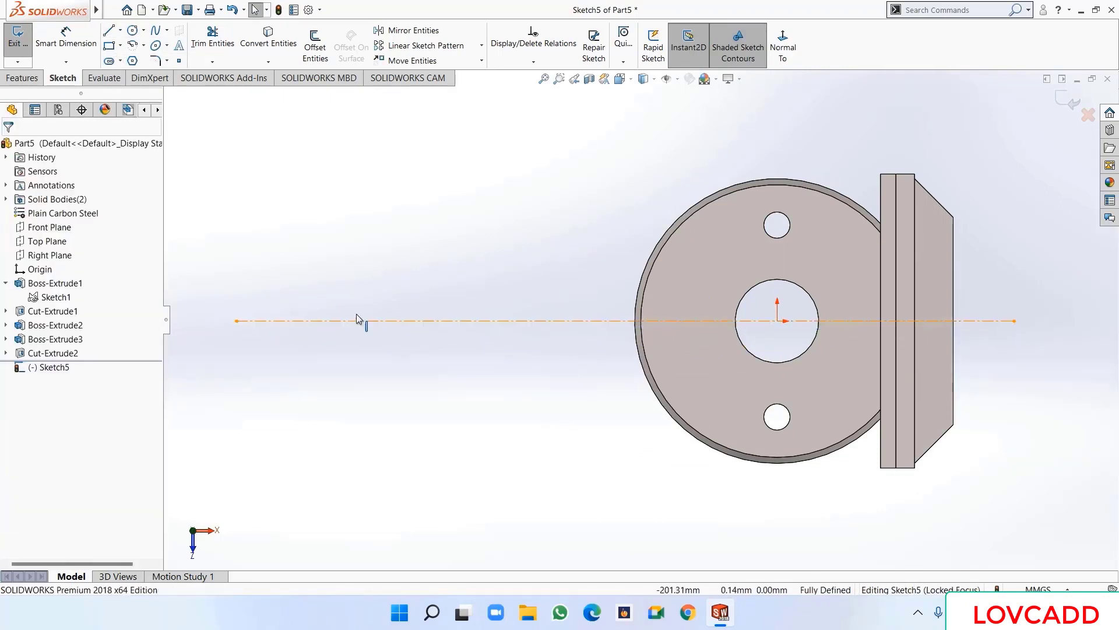
pyautogui.click(108, 31)
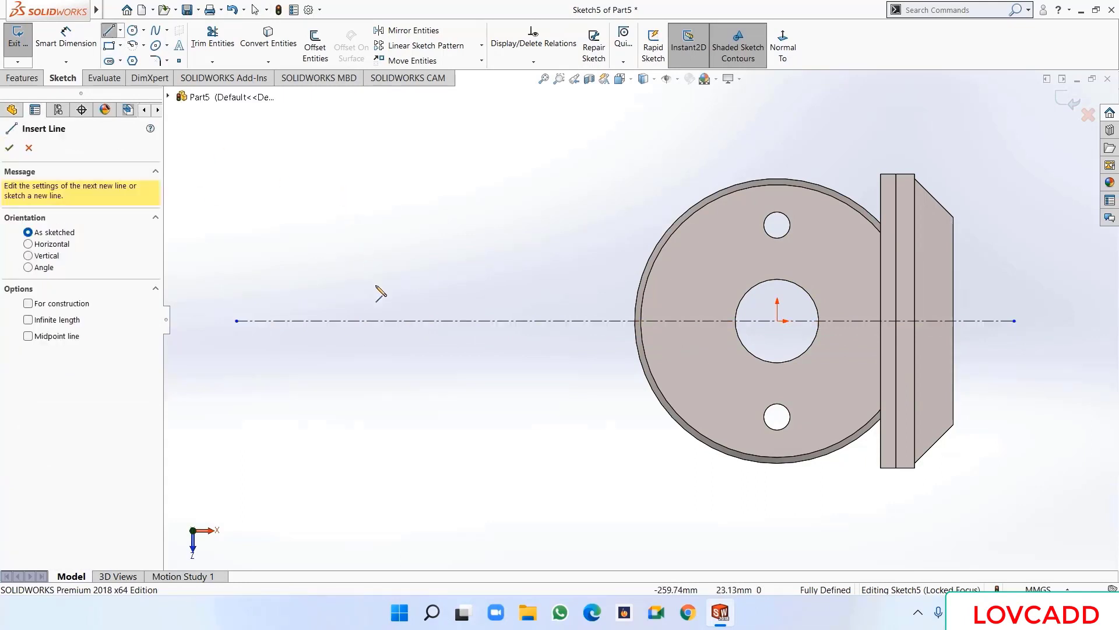
# - Draw the stepped line chain rising from the centerline, stepping along the flange and back down
pyautogui.click(512, 321)
pyautogui.click(512, 269)
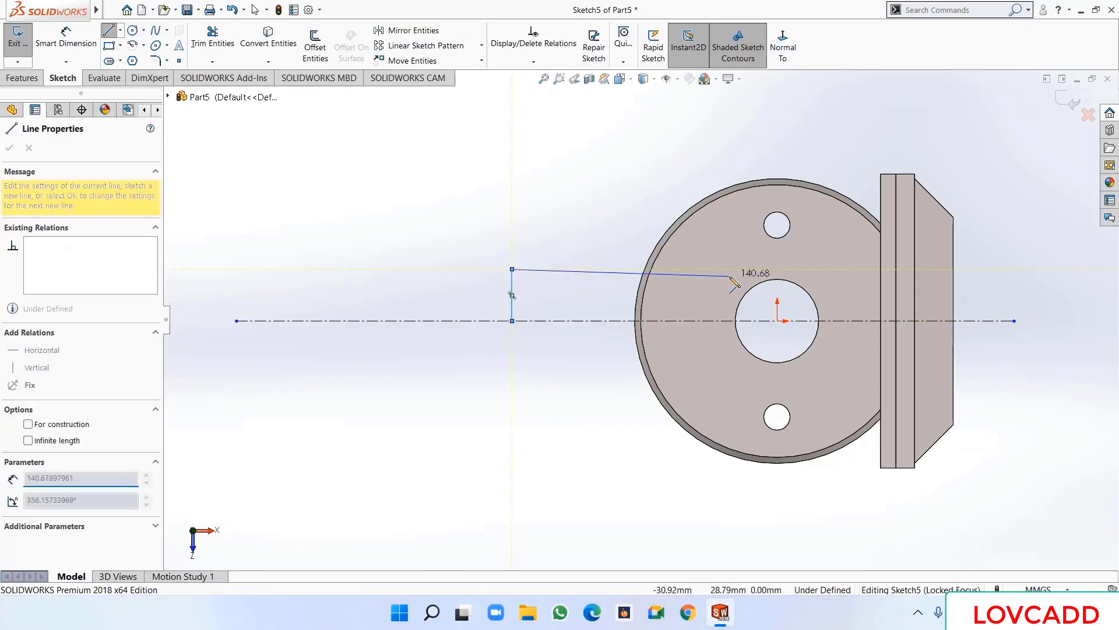
pyautogui.click(880, 268)
pyautogui.click(880, 251)
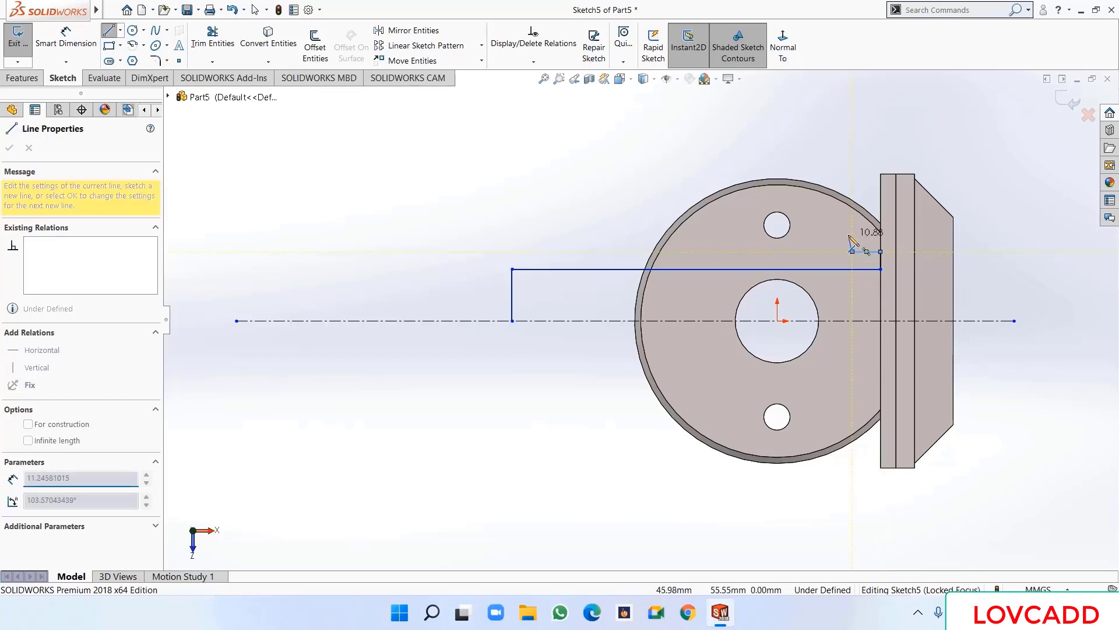
pyautogui.click(852, 251)
pyautogui.click(853, 232)
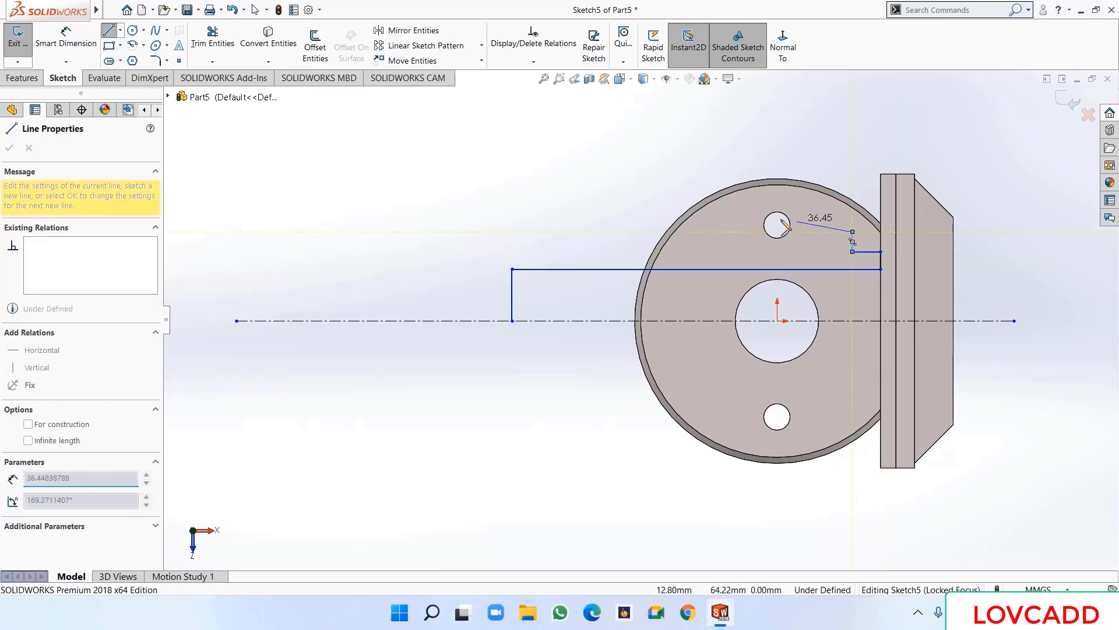
pyautogui.click(451, 231)
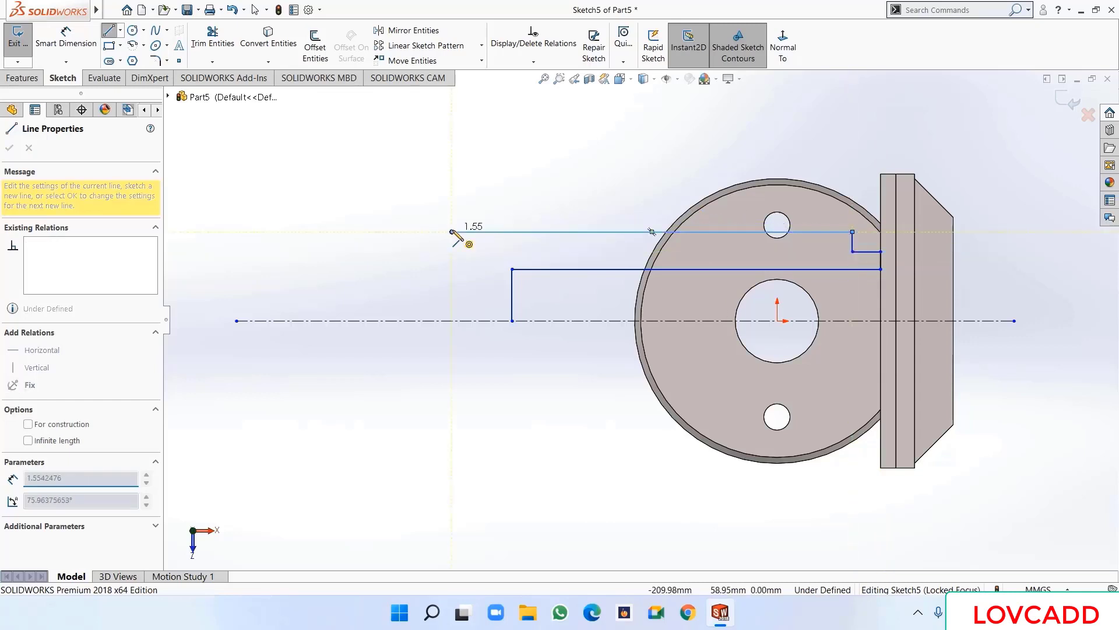
pyautogui.click(452, 320)
pyautogui.rightClick(461, 326)
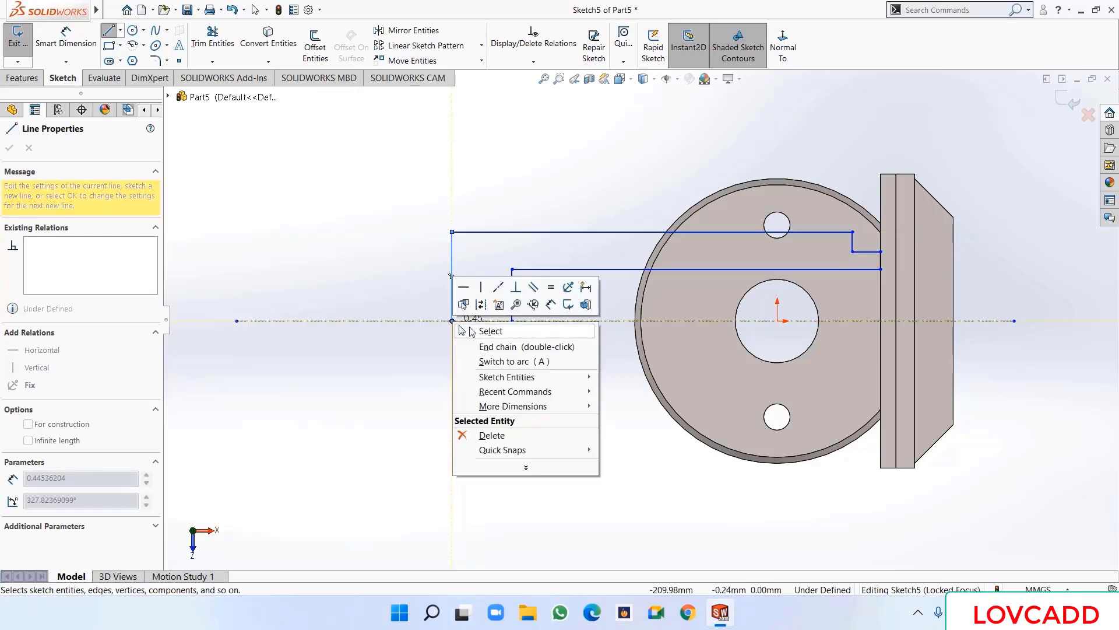
pyautogui.click(466, 330)
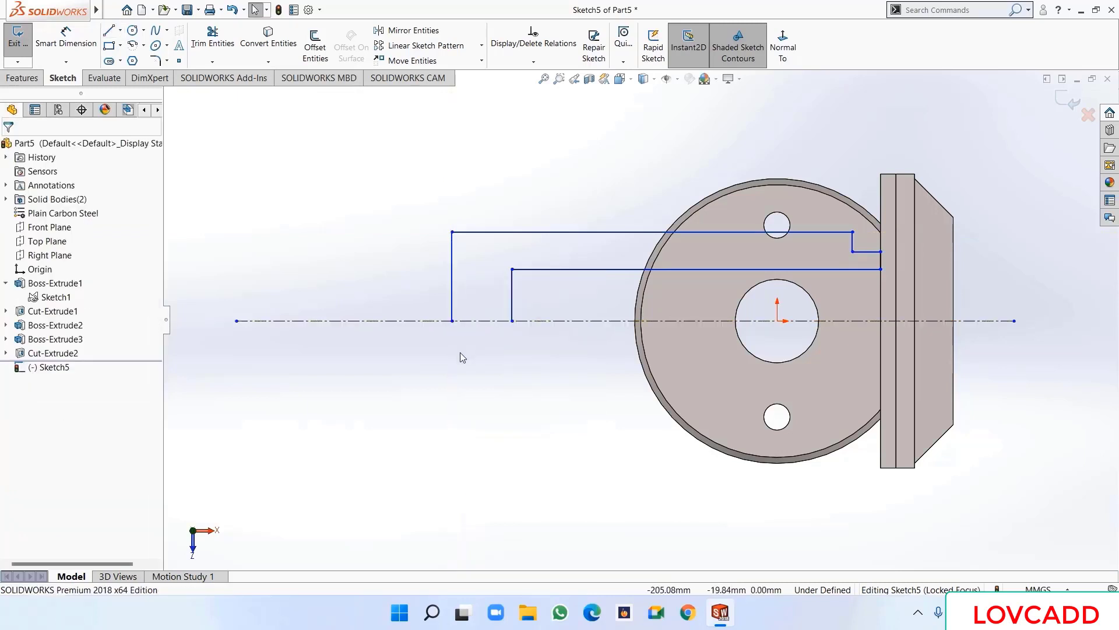
# - Add a vertical line from the flange-side endpoint down to the centerline
pyautogui.click(109, 32)
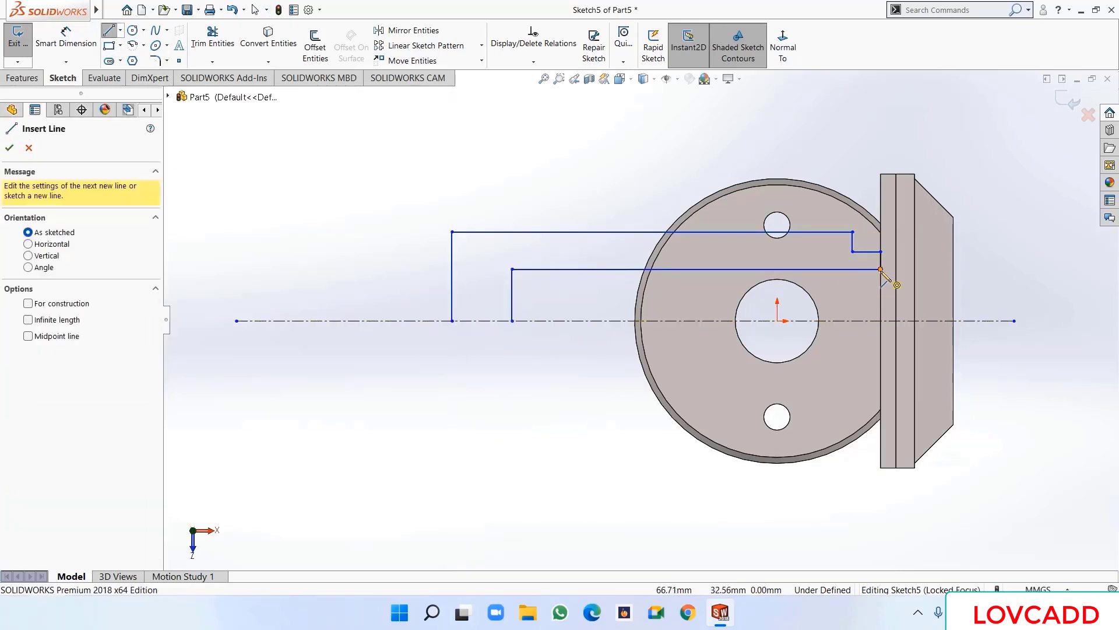
pyautogui.click(880, 268)
pyautogui.click(881, 320)
pyautogui.rightClick(887, 326)
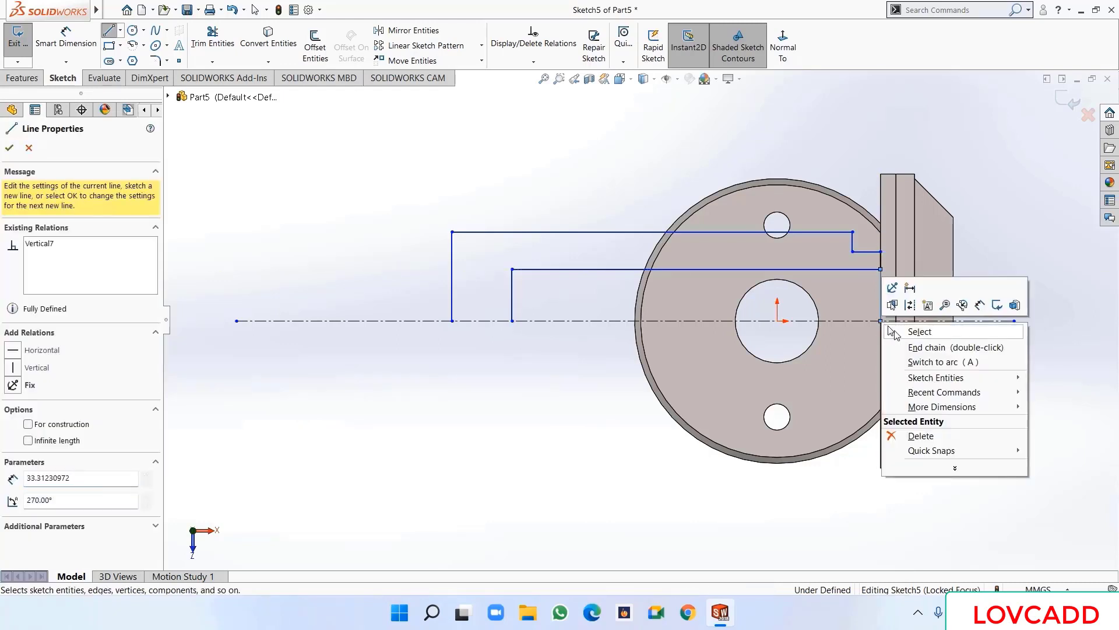
pyautogui.click(919, 332)
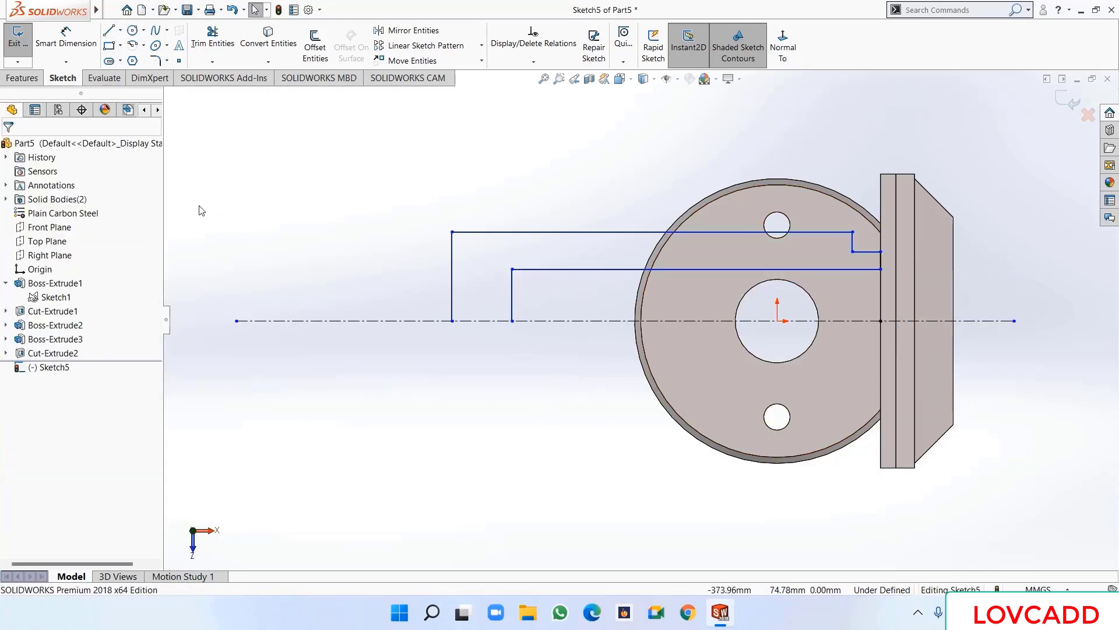
# - Dimension the 25 mm spacing between the left verticals and the 12 mm flange step
pyautogui.click(66, 36)
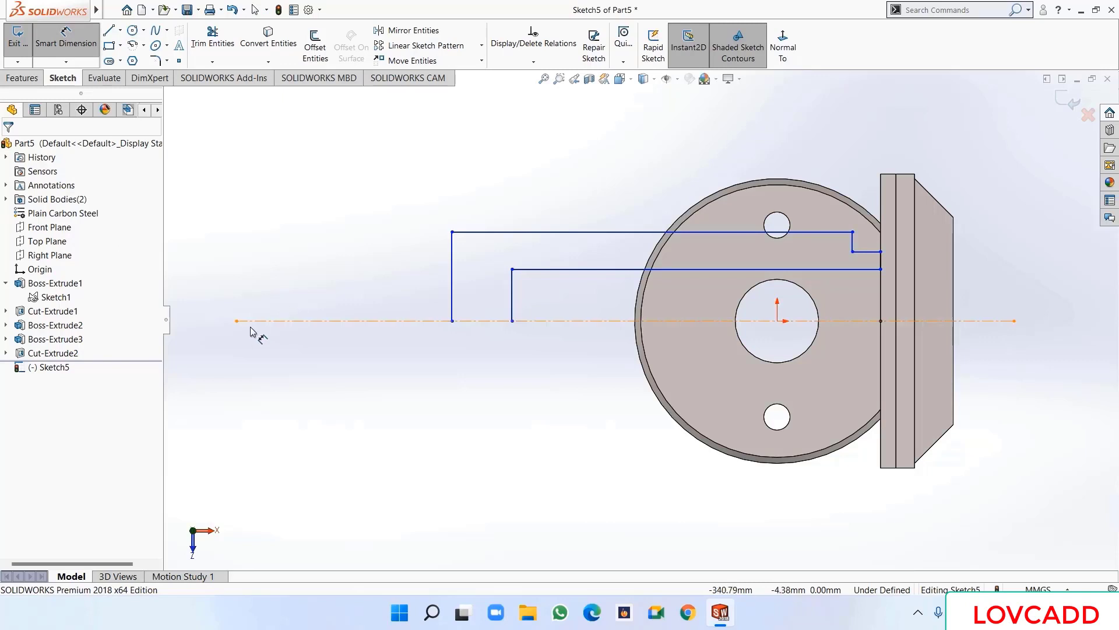
pyautogui.click(452, 298)
pyautogui.click(512, 300)
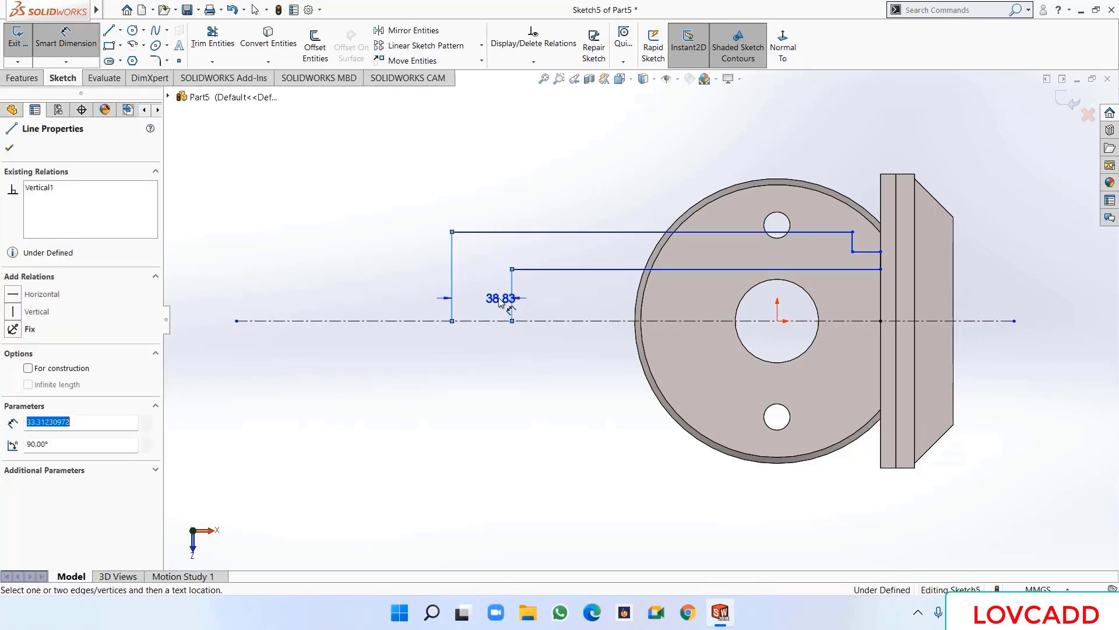
pyautogui.click(491, 298)
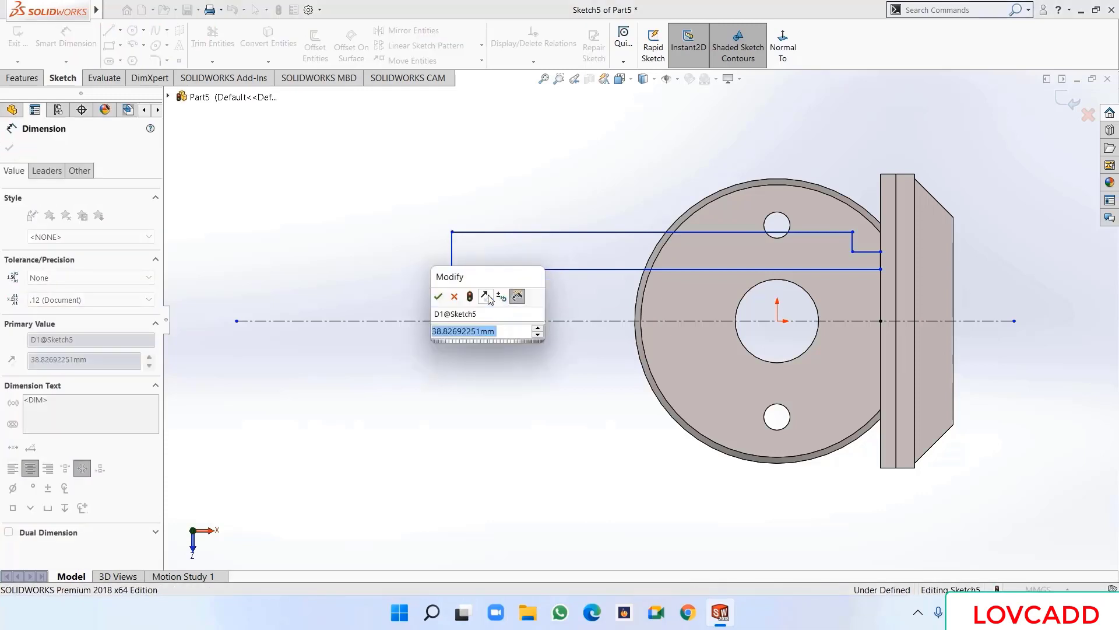
pyautogui.write('25')
pyautogui.press('Return')
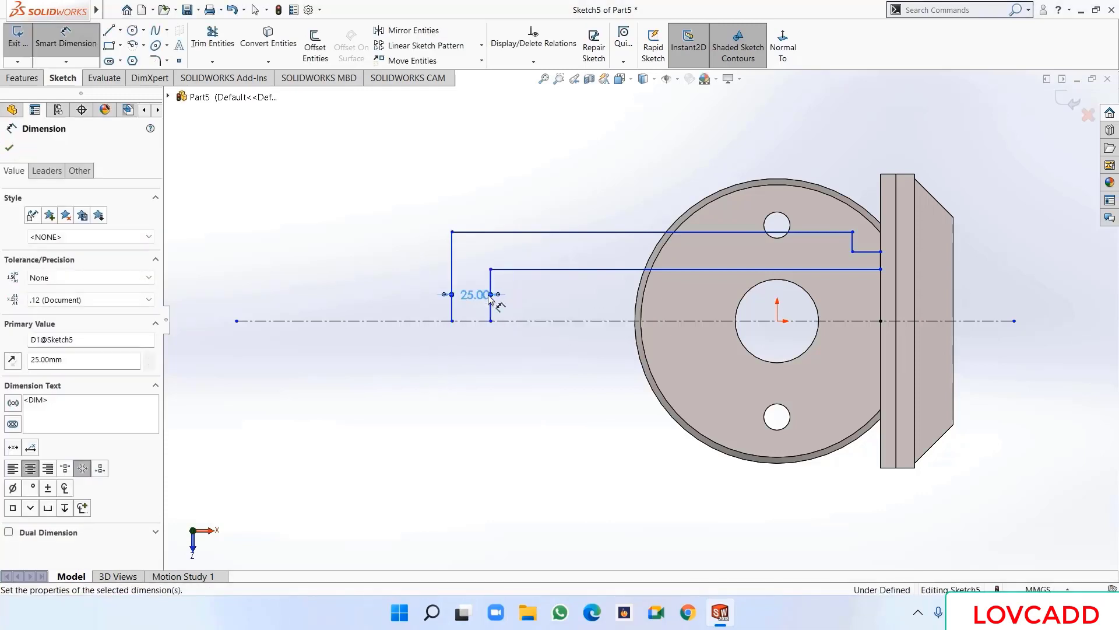
pyautogui.click(854, 244)
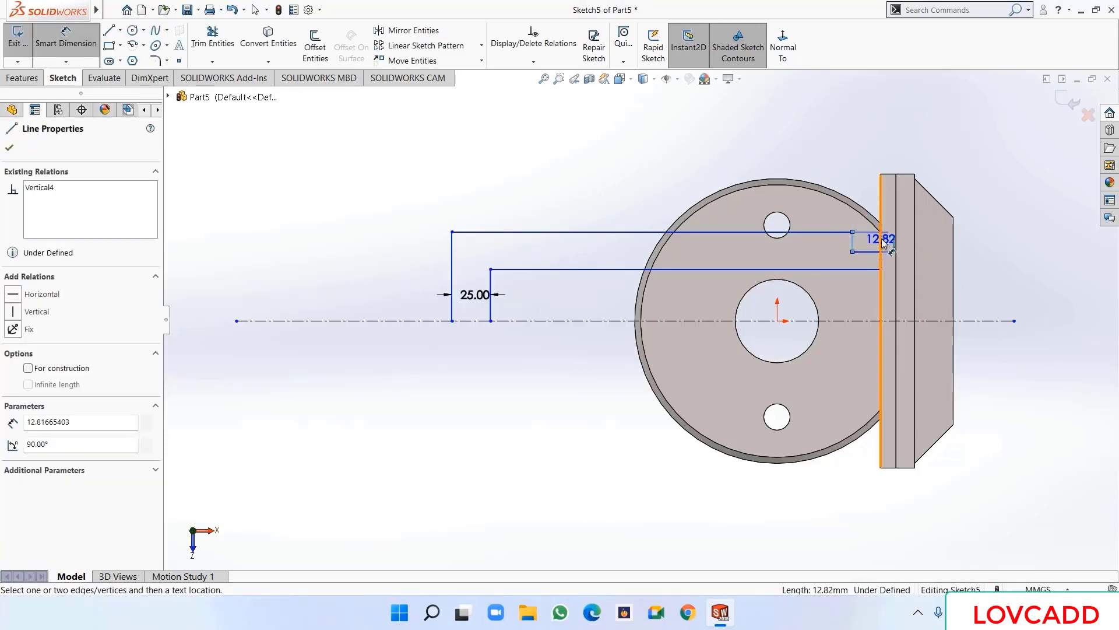
pyautogui.click(882, 243)
pyautogui.click(864, 162)
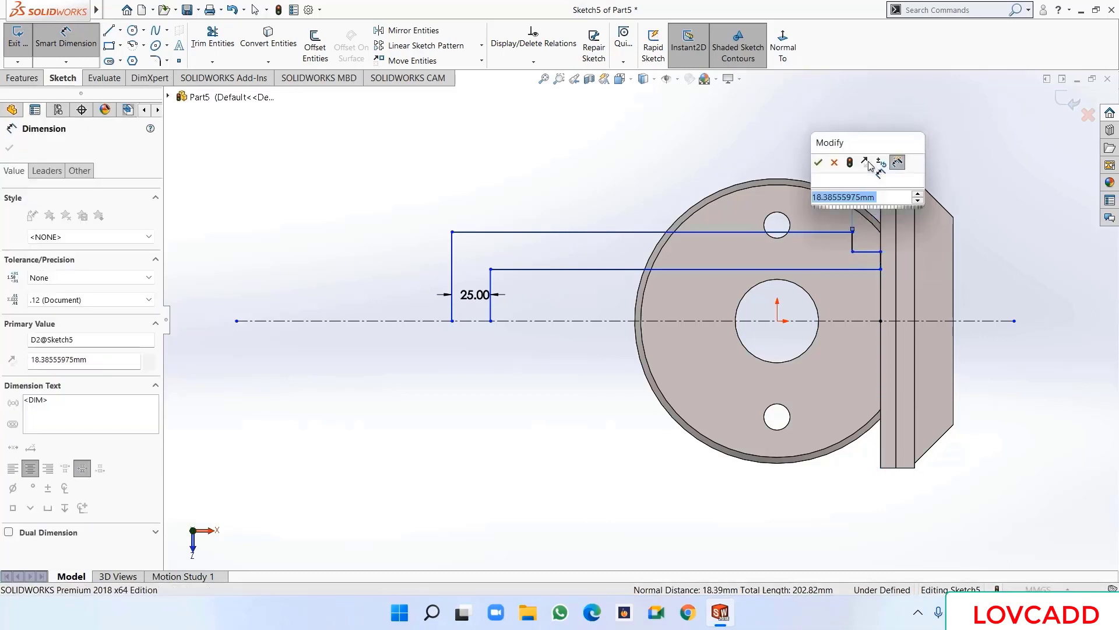
pyautogui.write('12')
pyautogui.press('Return')
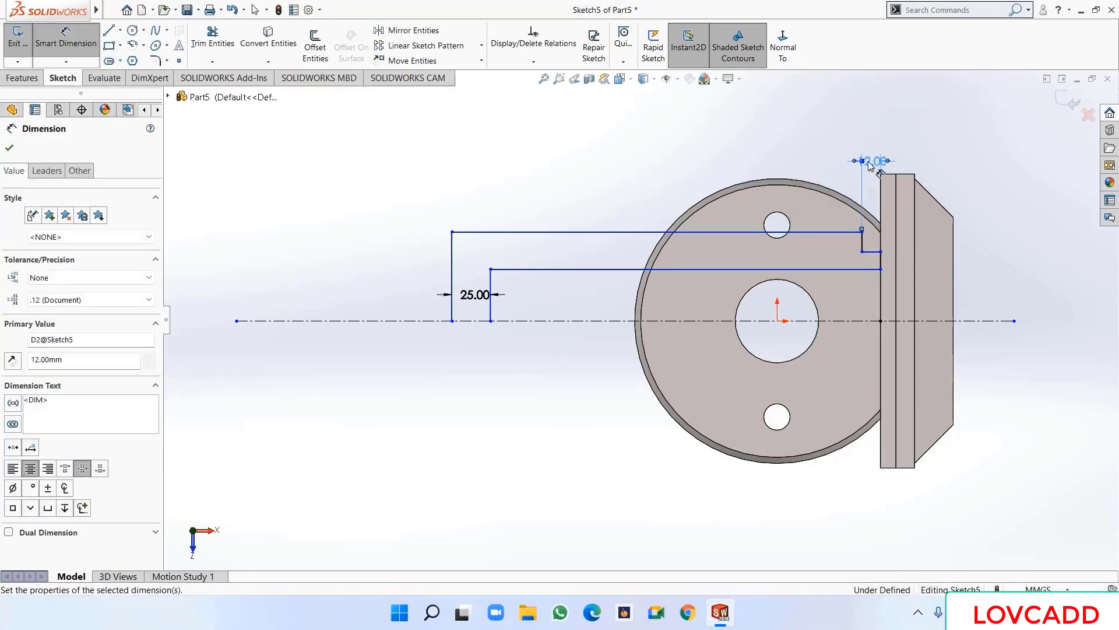
# - Dimension the lower line 58 mm and the flange step line 82 mm from the centerline
pyautogui.click(634, 269)
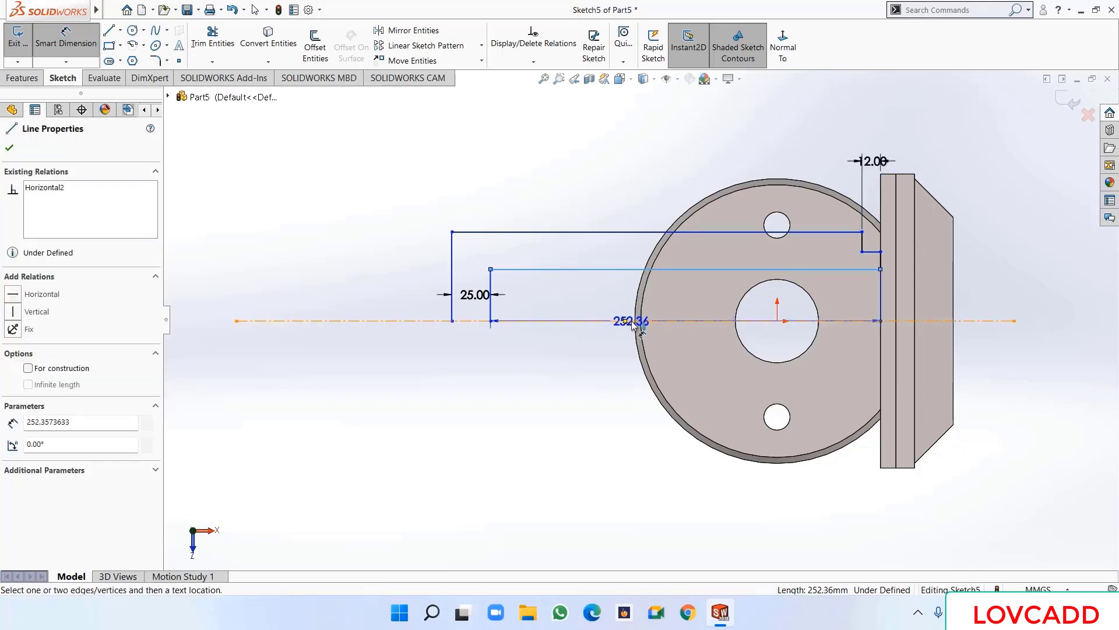
pyautogui.click(631, 321)
pyautogui.click(612, 345)
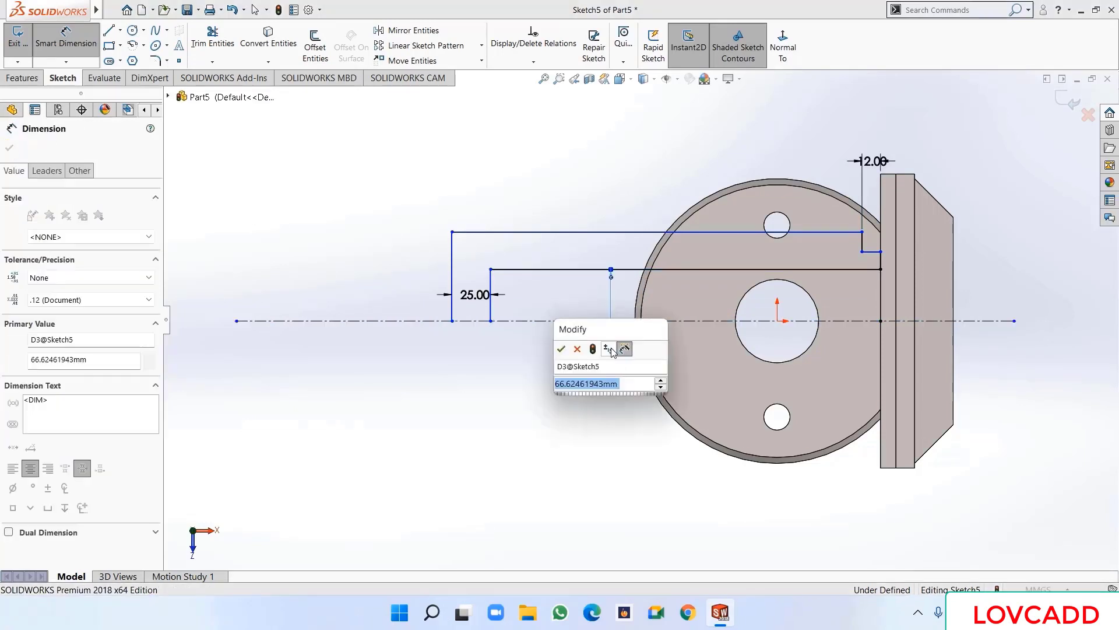
pyautogui.write('58')
pyautogui.press('Return')
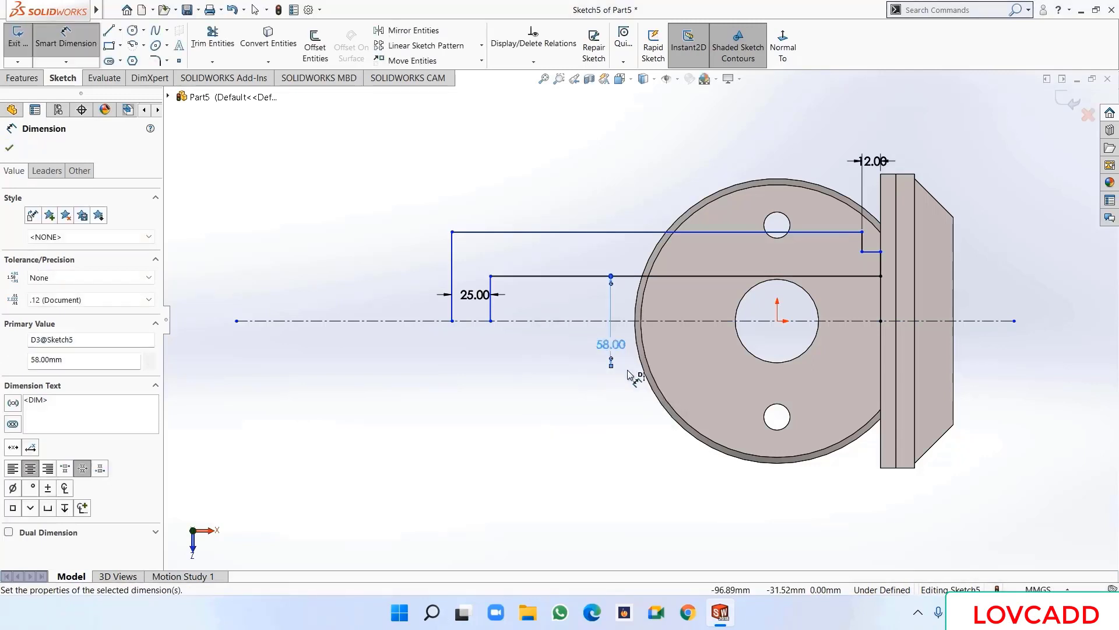
pyautogui.click(870, 255)
pyautogui.click(868, 321)
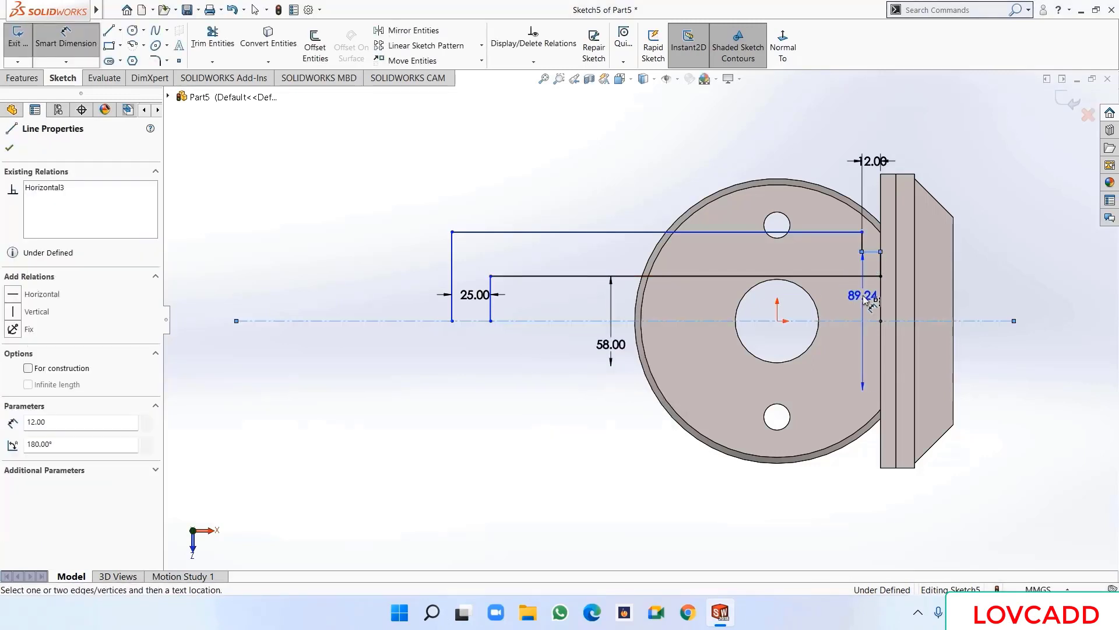
pyautogui.click(846, 356)
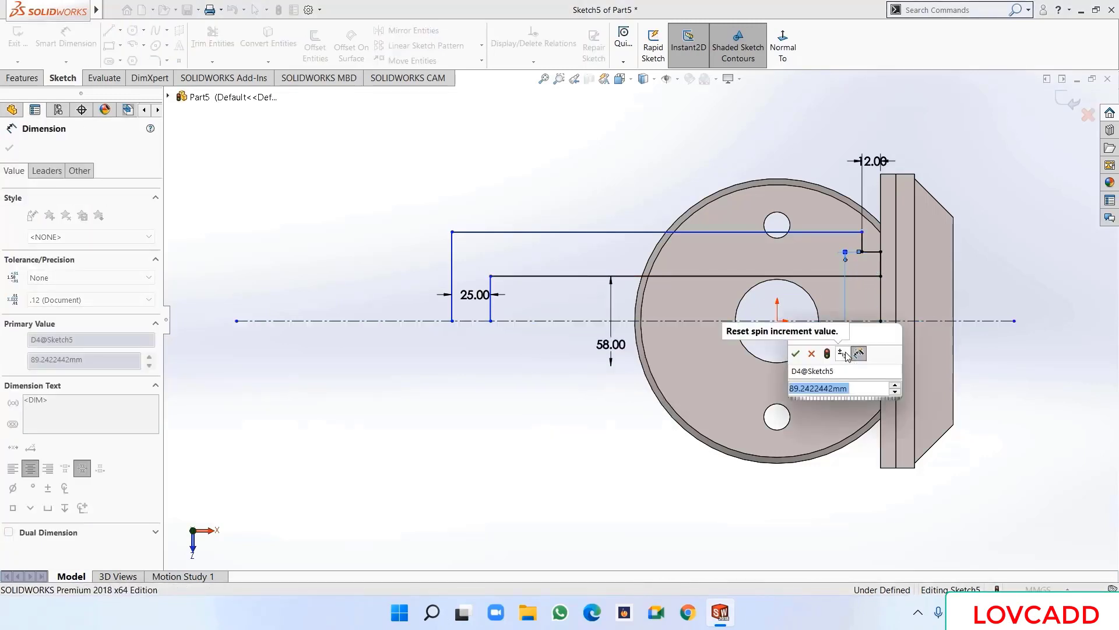
pyautogui.write('82')
pyautogui.press('Return')
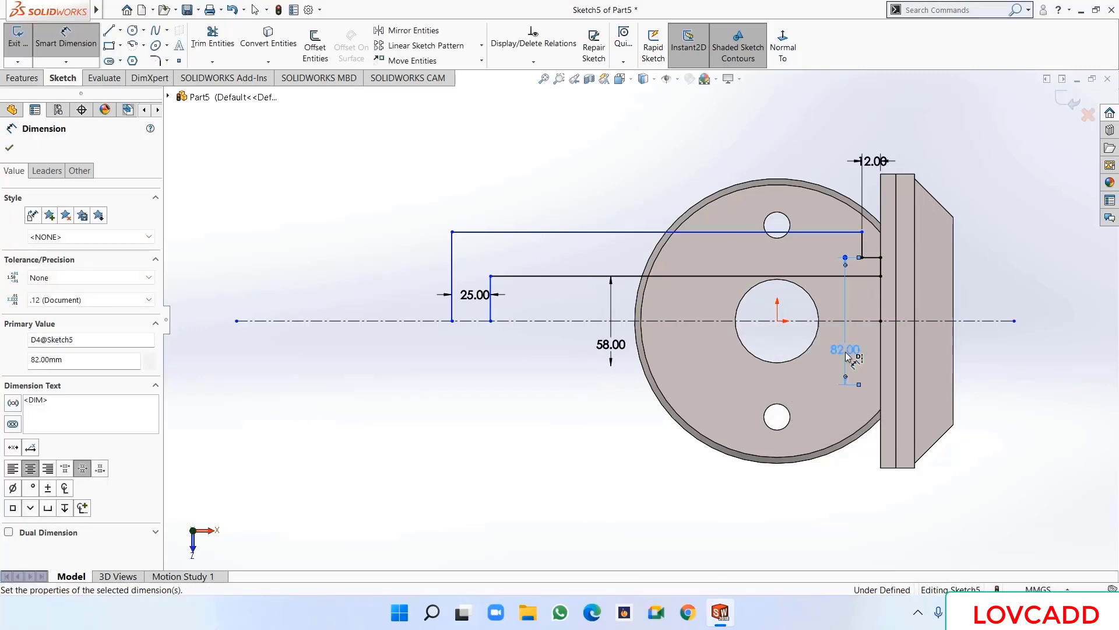
# - Add the 120 mm overall height and the 232 mm distance from the origin
pyautogui.click(676, 232)
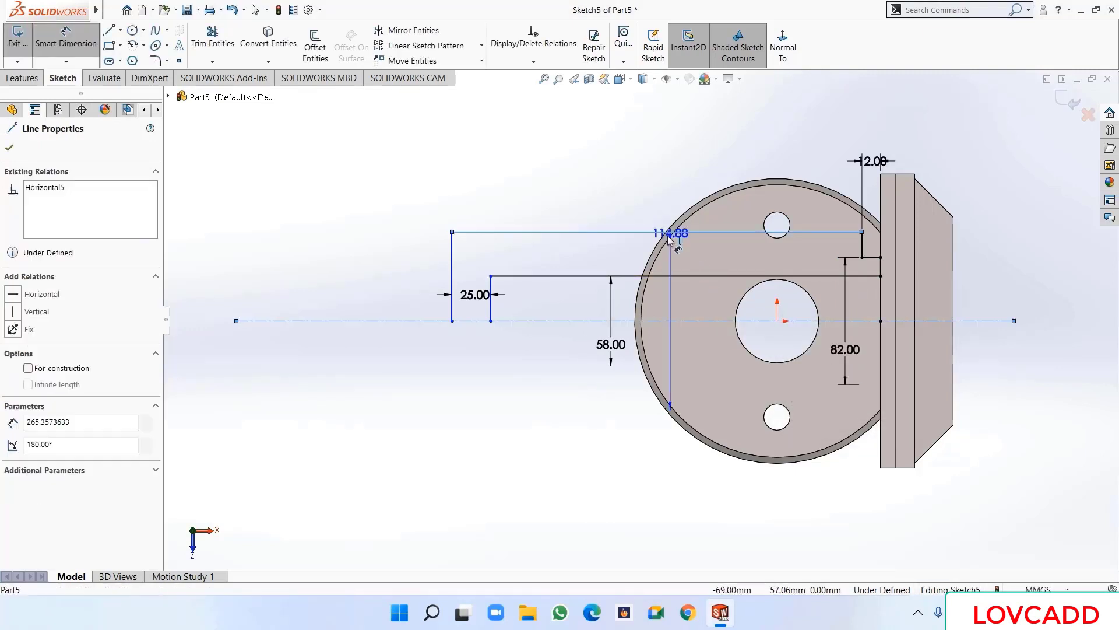
pyautogui.click(398, 306)
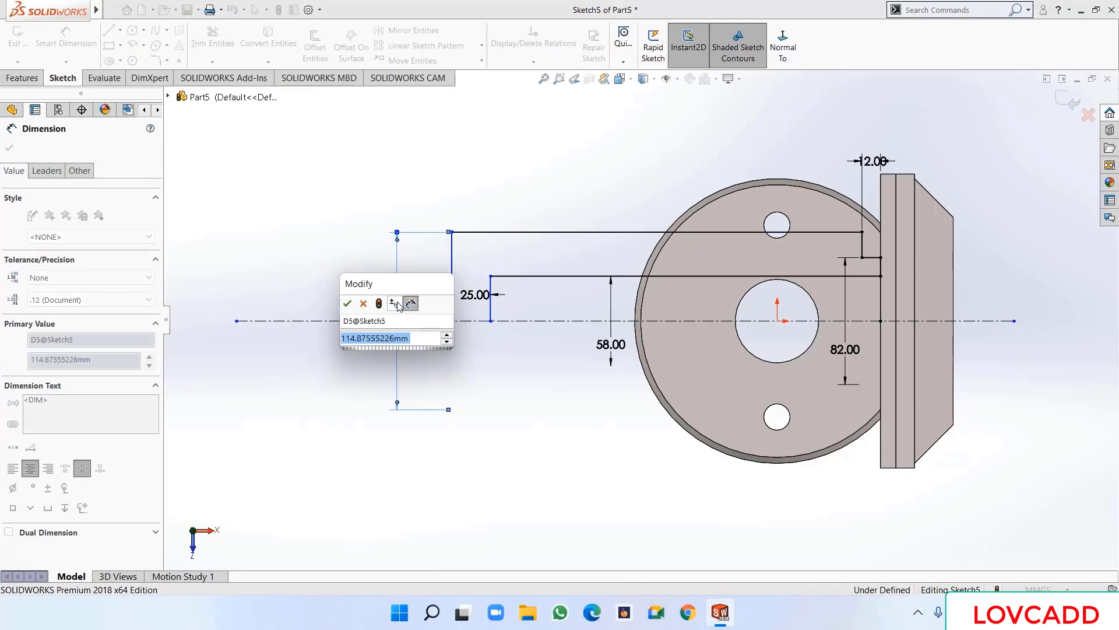
pyautogui.write('120')
pyautogui.press('Return')
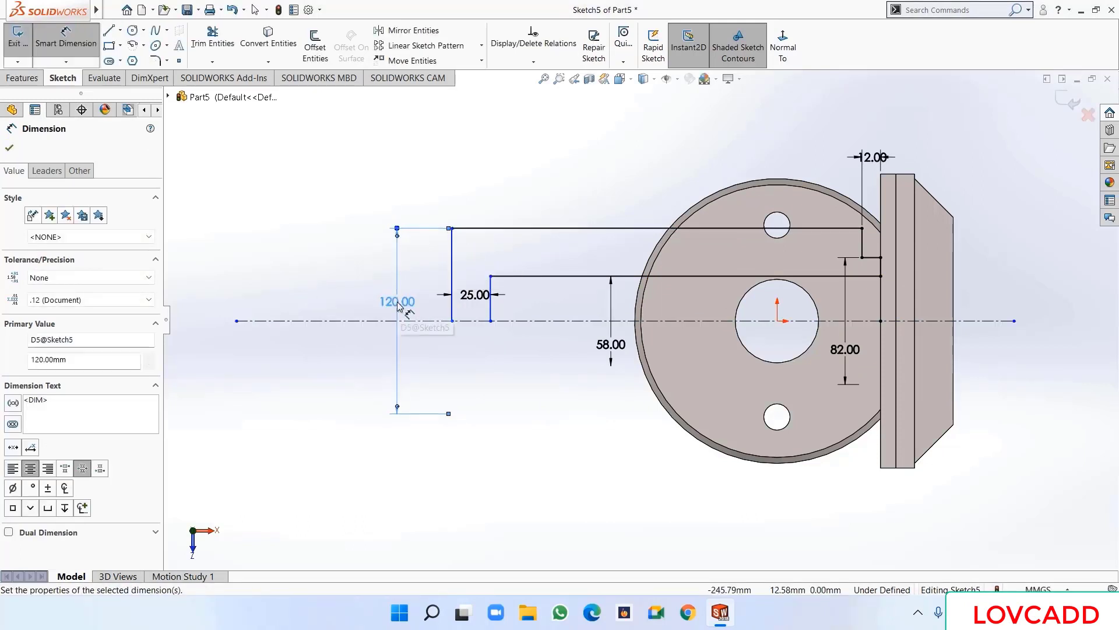
pyautogui.click(300, 261)
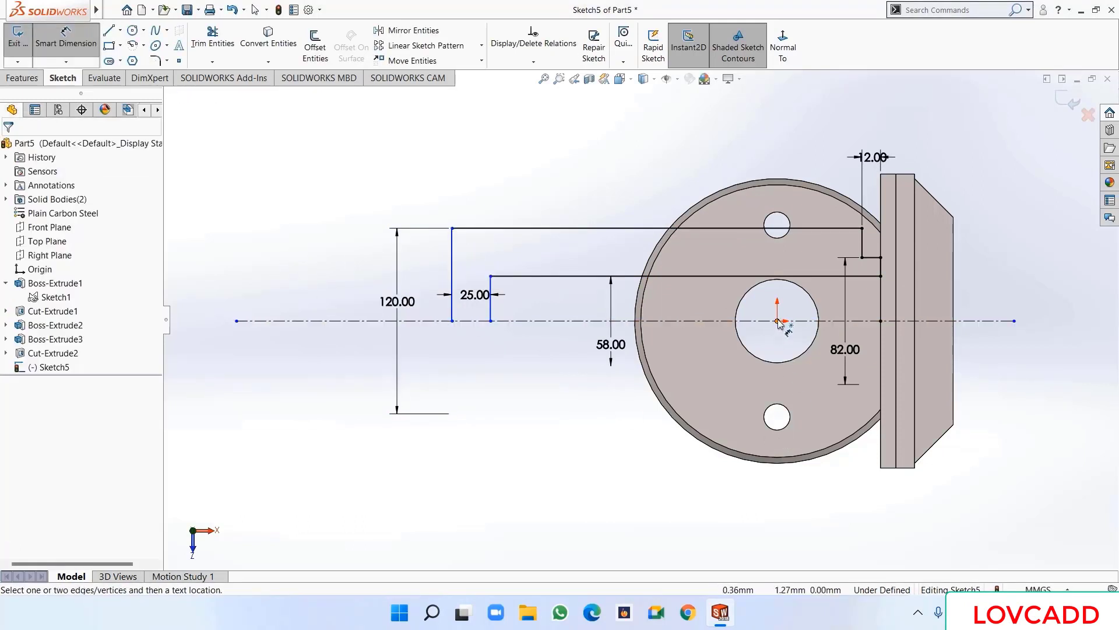
pyautogui.click(778, 321)
pyautogui.click(453, 228)
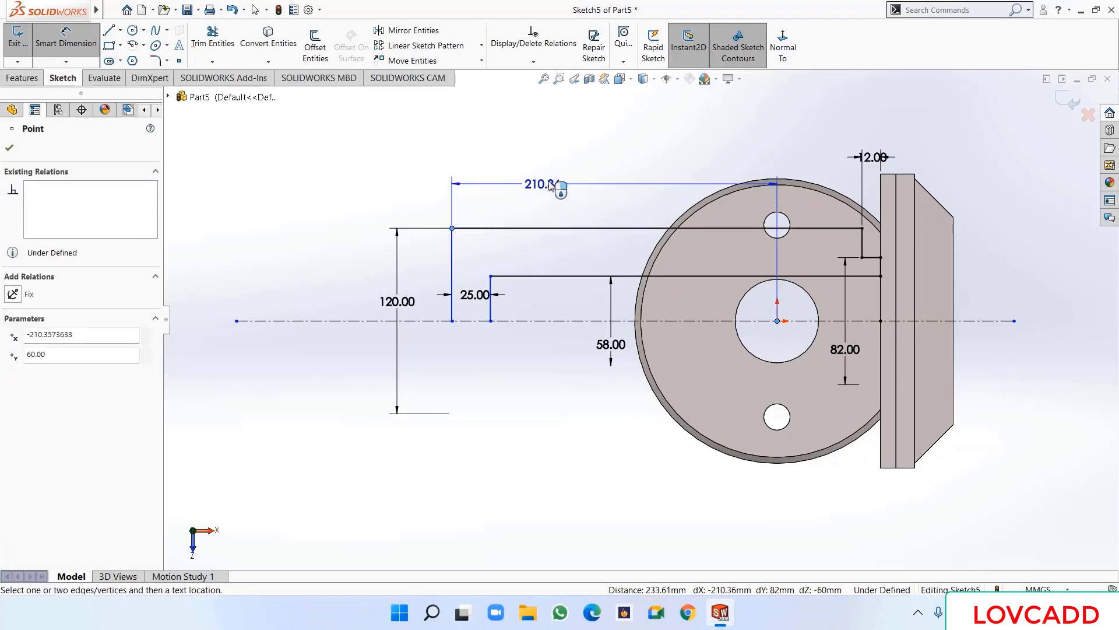
pyautogui.click(580, 163)
pyautogui.write('232')
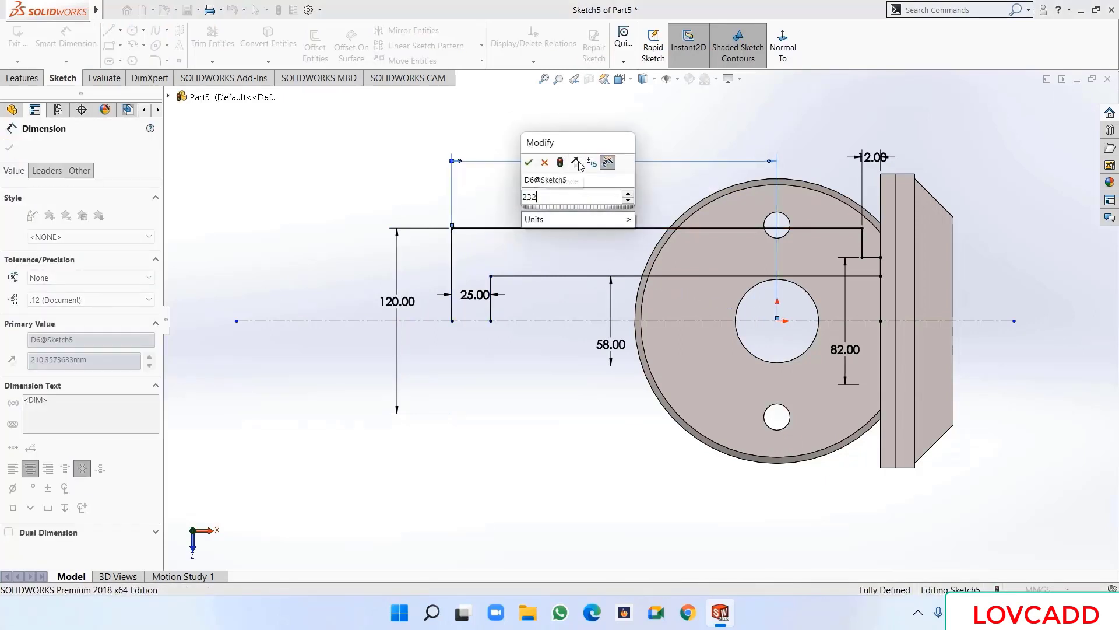
pyautogui.press('Return')
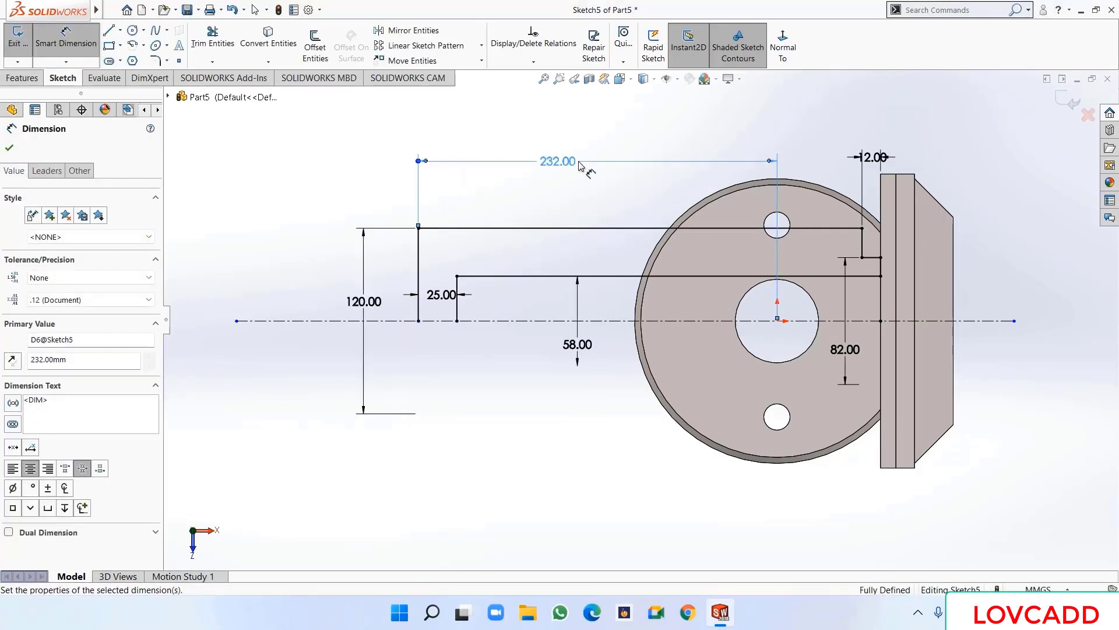
pyautogui.click(9, 149)
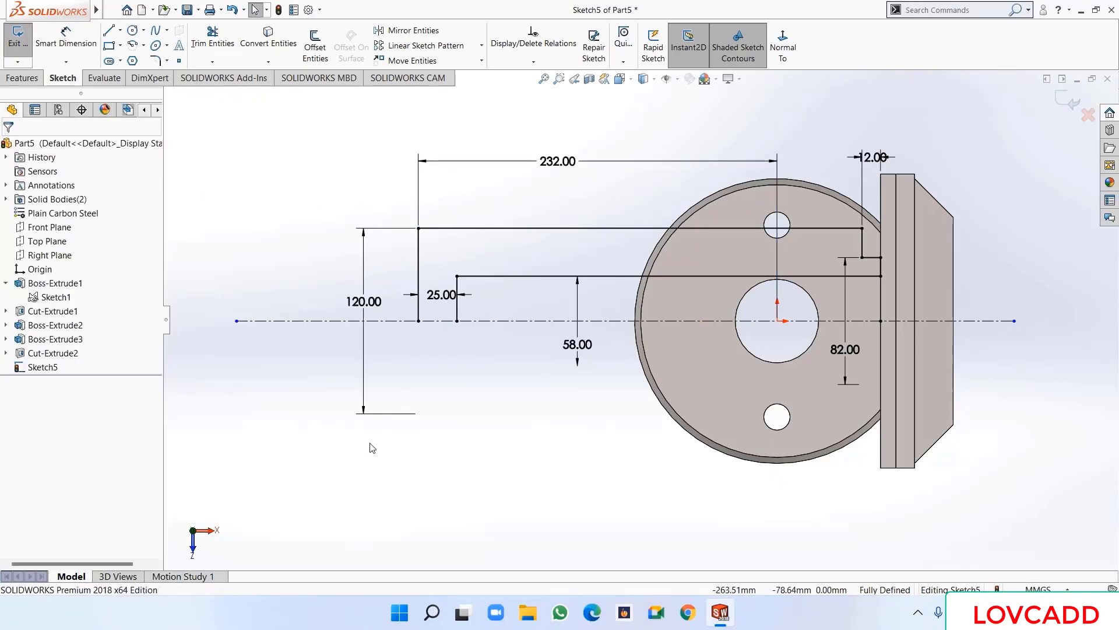
# - Box-select the stepped profile and centerline and mirror the profile below the centerline
pyautogui.moveTo(1033, 505)
pyautogui.mouseDown()
pyautogui.moveTo(725, 271)
pyautogui.moveTo(298, 144)
pyautogui.mouseUp()
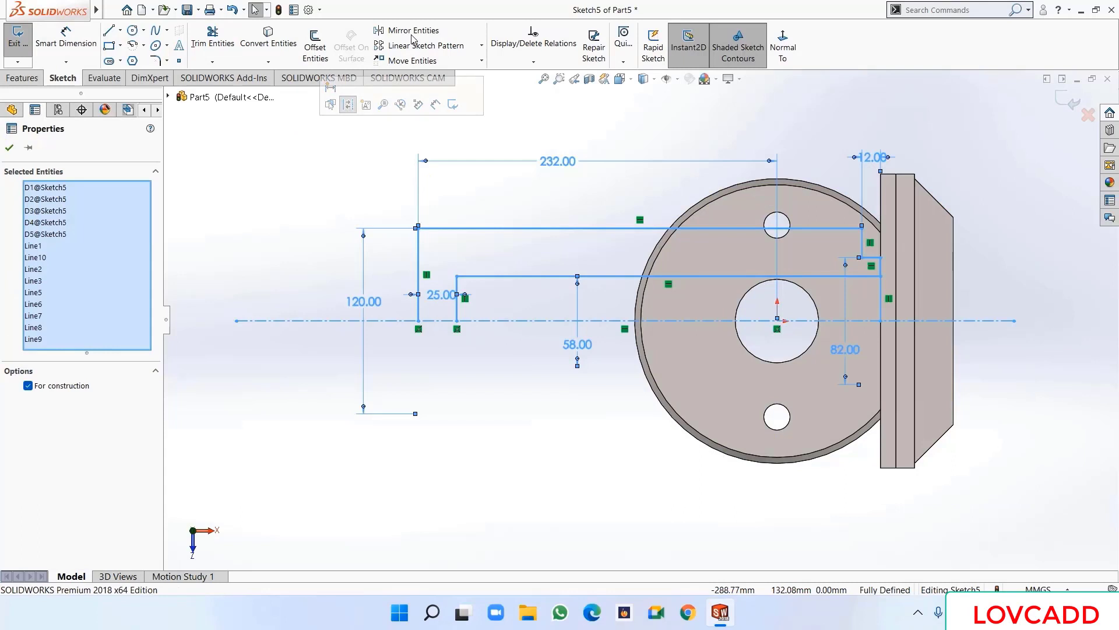
pyautogui.press('Escape')
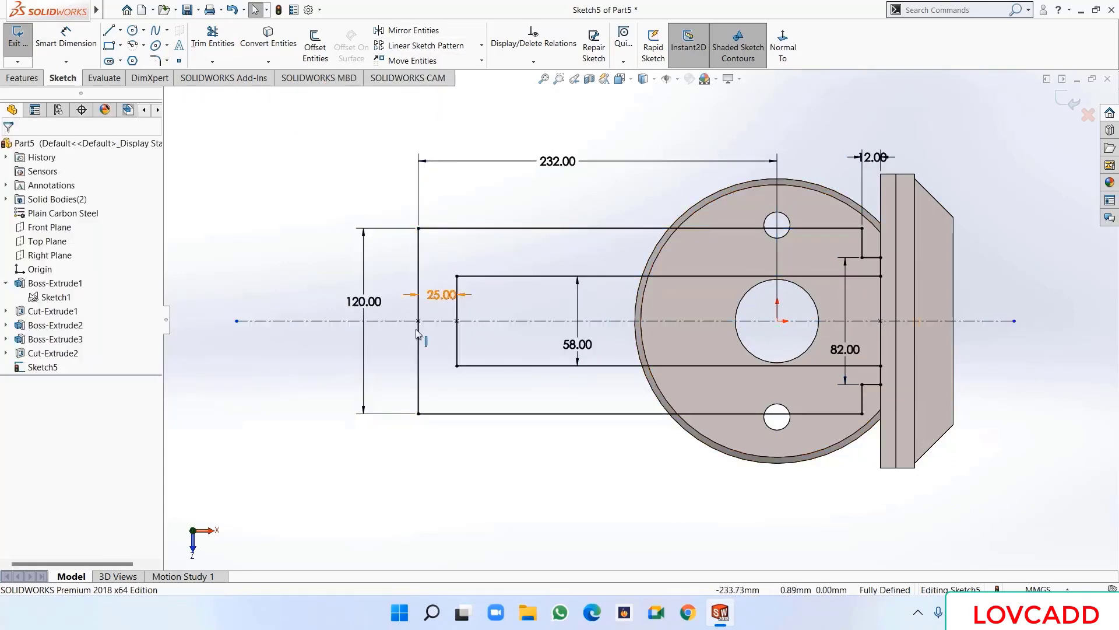
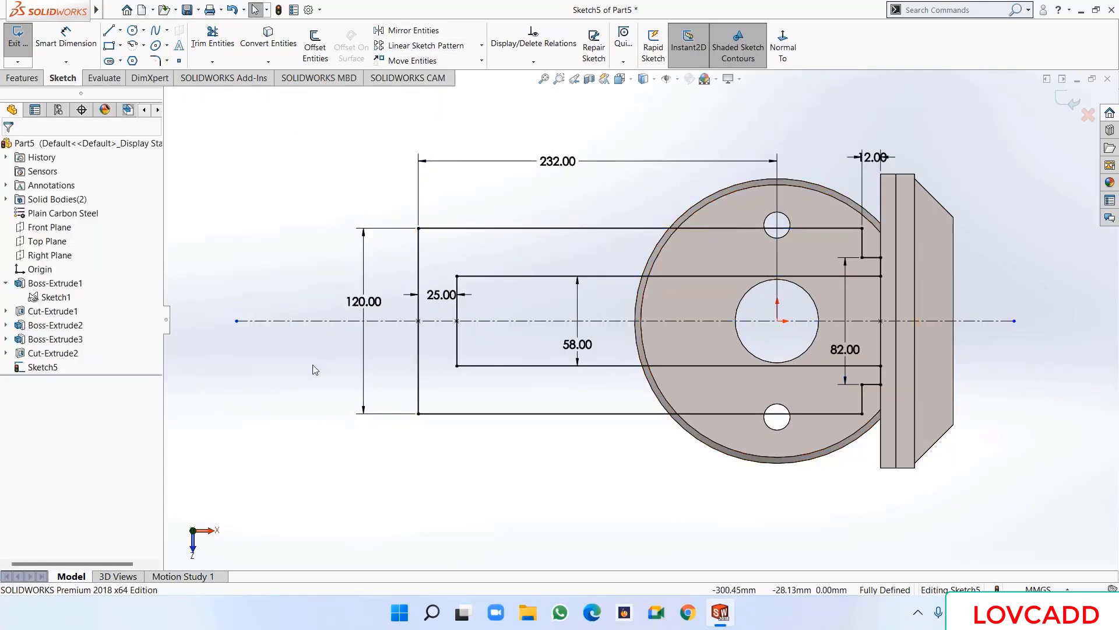
# - Extrude both Sketch5 bed regions in reverse, Up To Surface ending on the disc's face
pyautogui.click(22, 78)
pyautogui.click(21, 51)
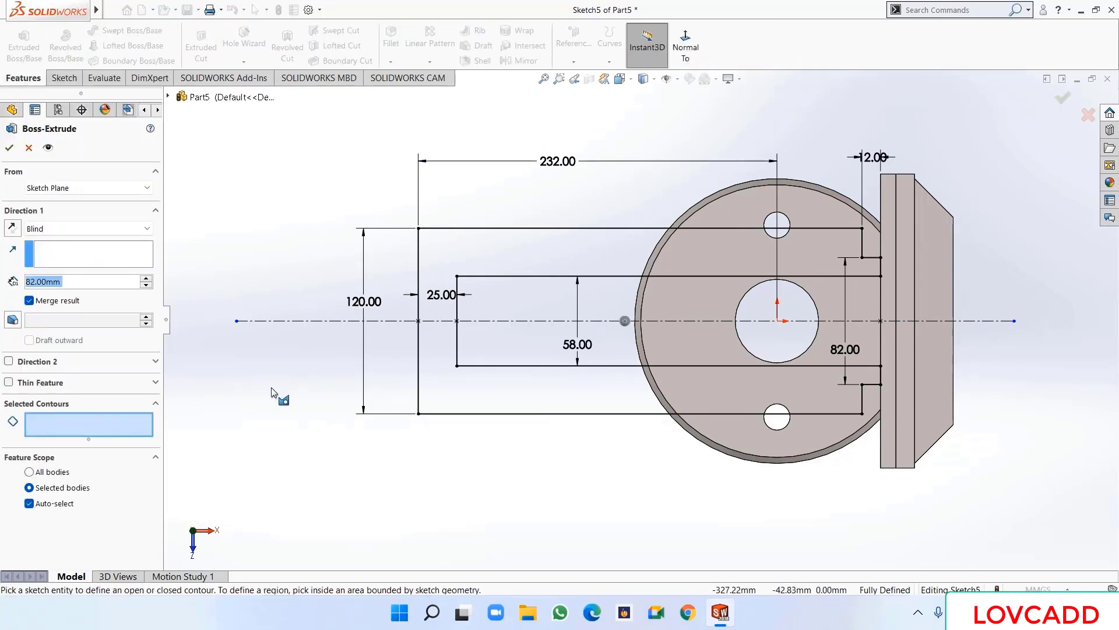
pyautogui.click(467, 255)
pyautogui.click(449, 378)
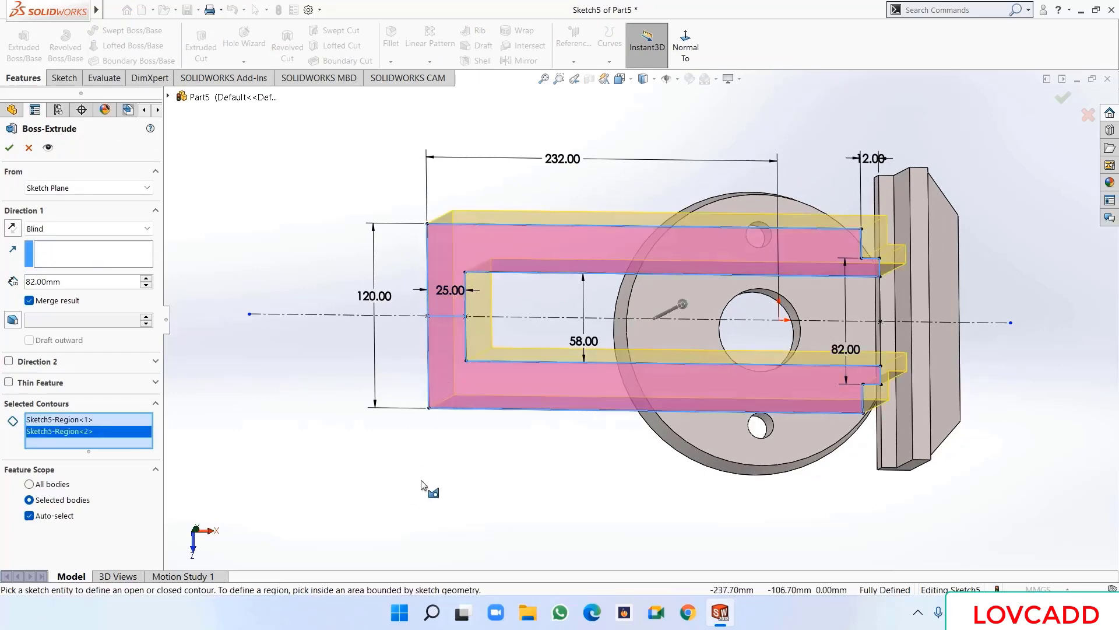
pyautogui.moveTo(422, 485); pyautogui.dragTo(457, 495, button='middle')
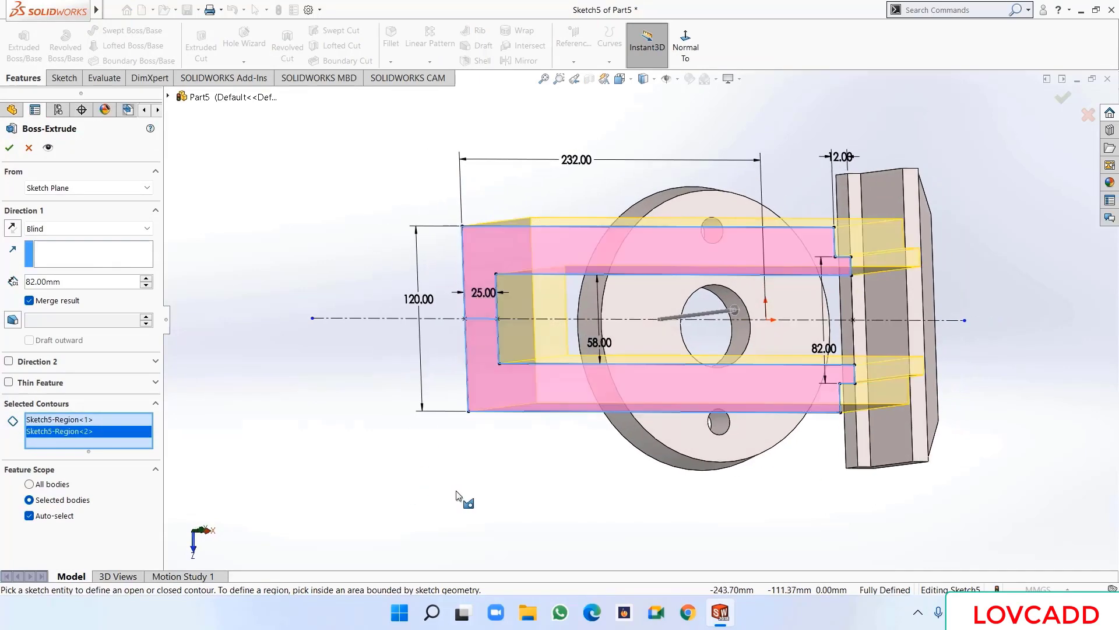
pyautogui.click(13, 232)
pyautogui.click(54, 229)
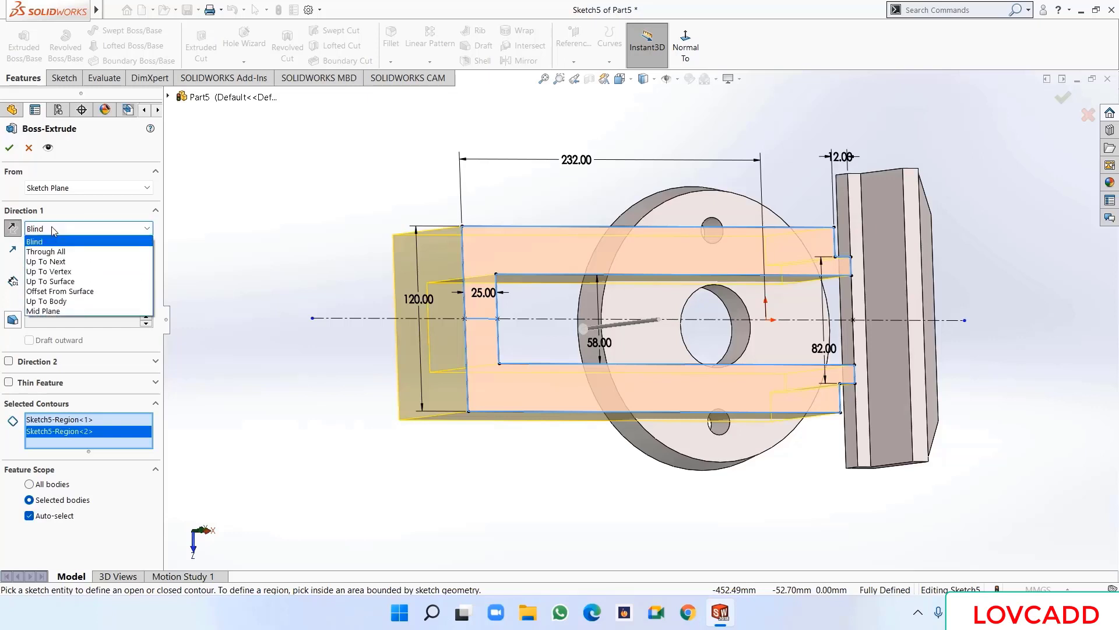
pyautogui.click(61, 281)
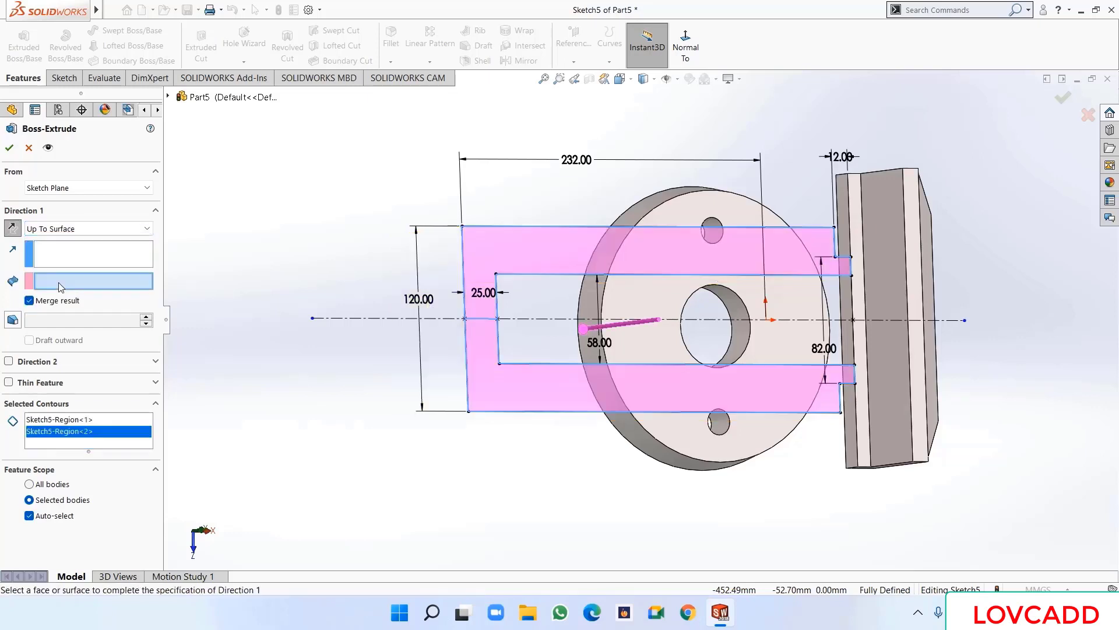
pyautogui.click(755, 446)
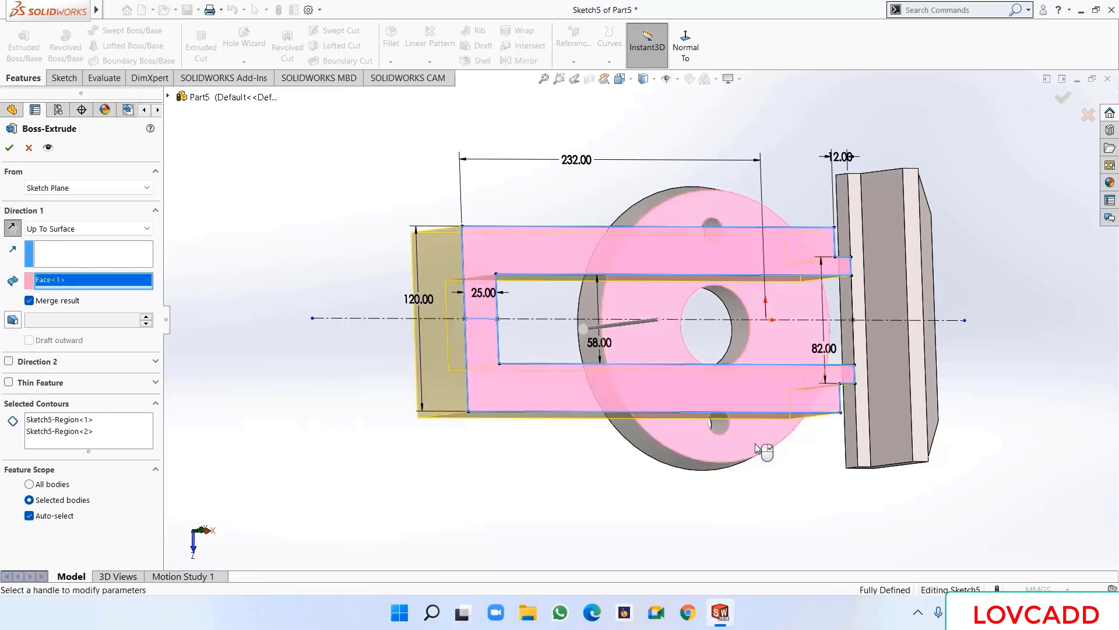
pyautogui.press('Return')
pyautogui.click(433, 473)
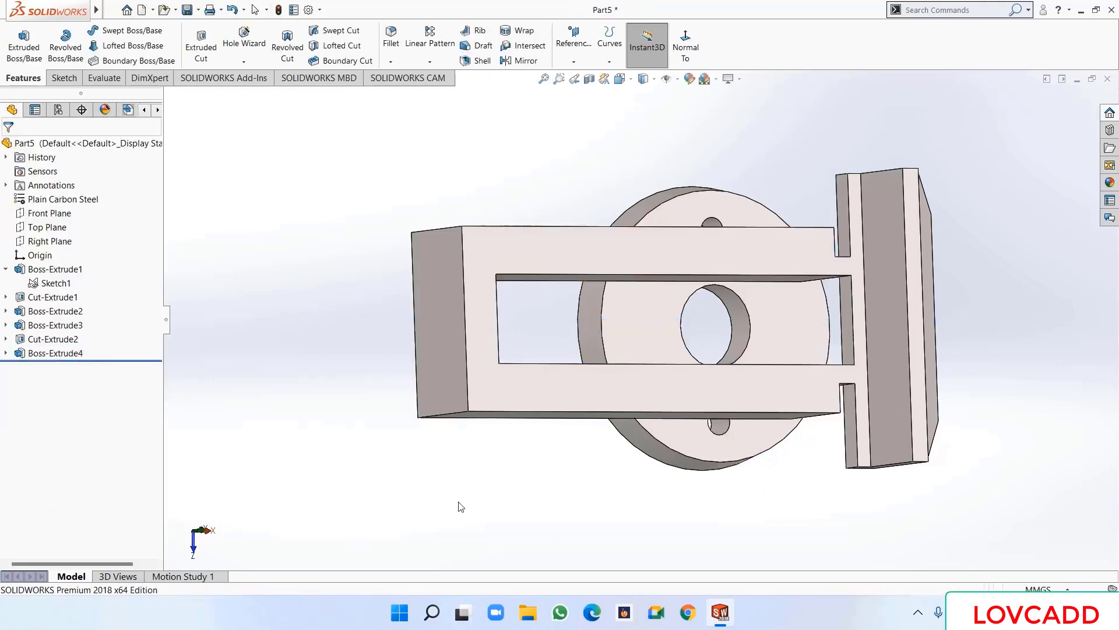
# - Start a new sketch on the Right Plane and view it square-on
pyautogui.moveTo(460, 507); pyautogui.dragTo(445, 410, button='middle')
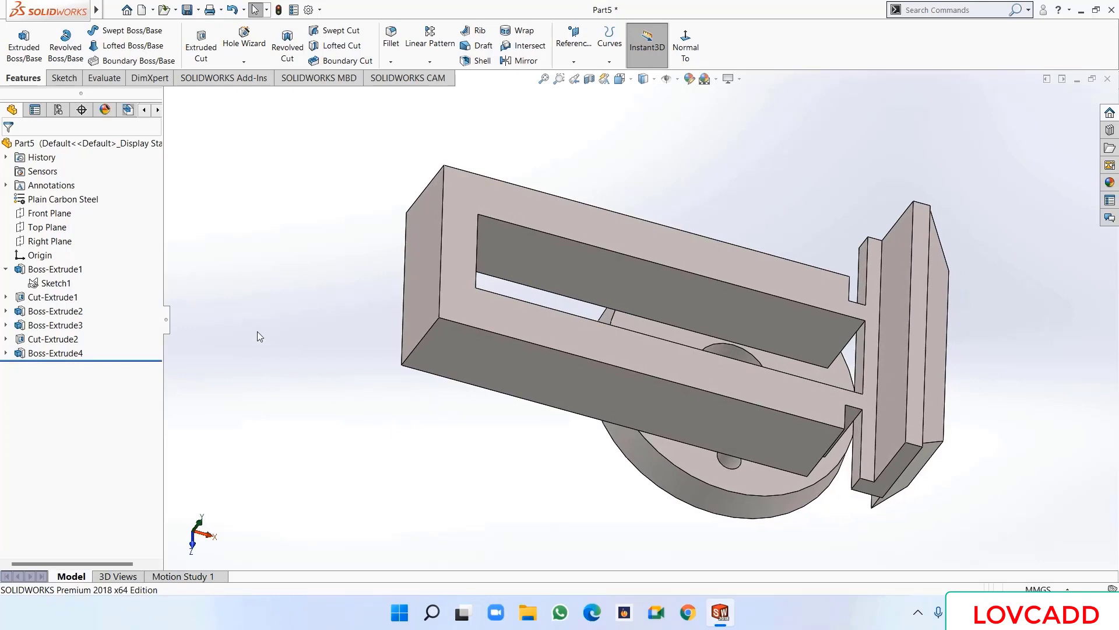
pyautogui.click(49, 241)
pyautogui.click(65, 231)
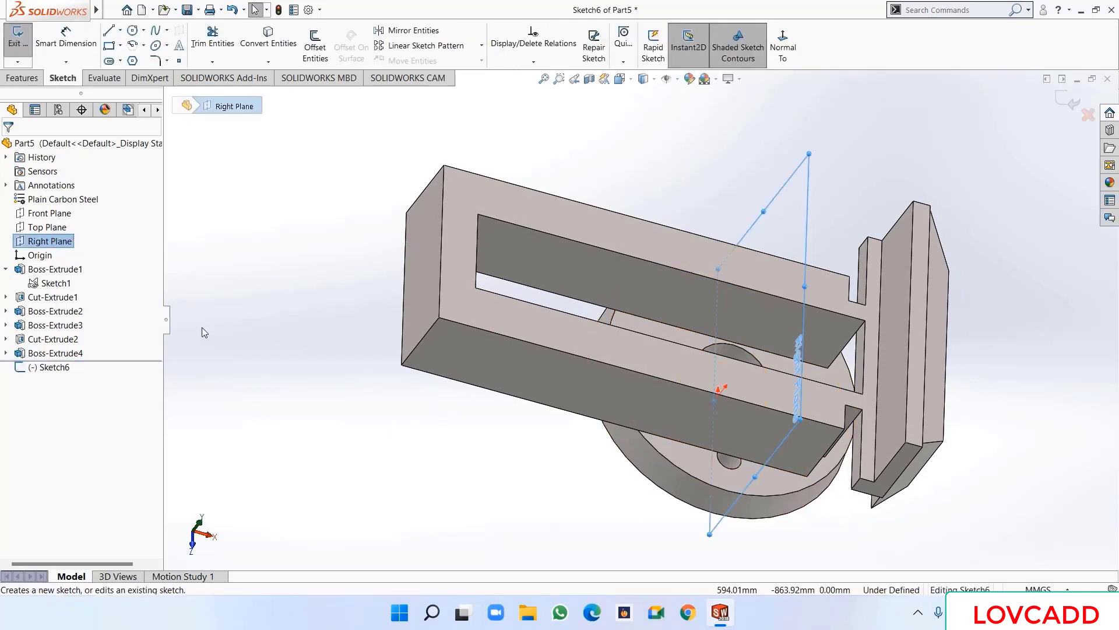
pyautogui.click(776, 49)
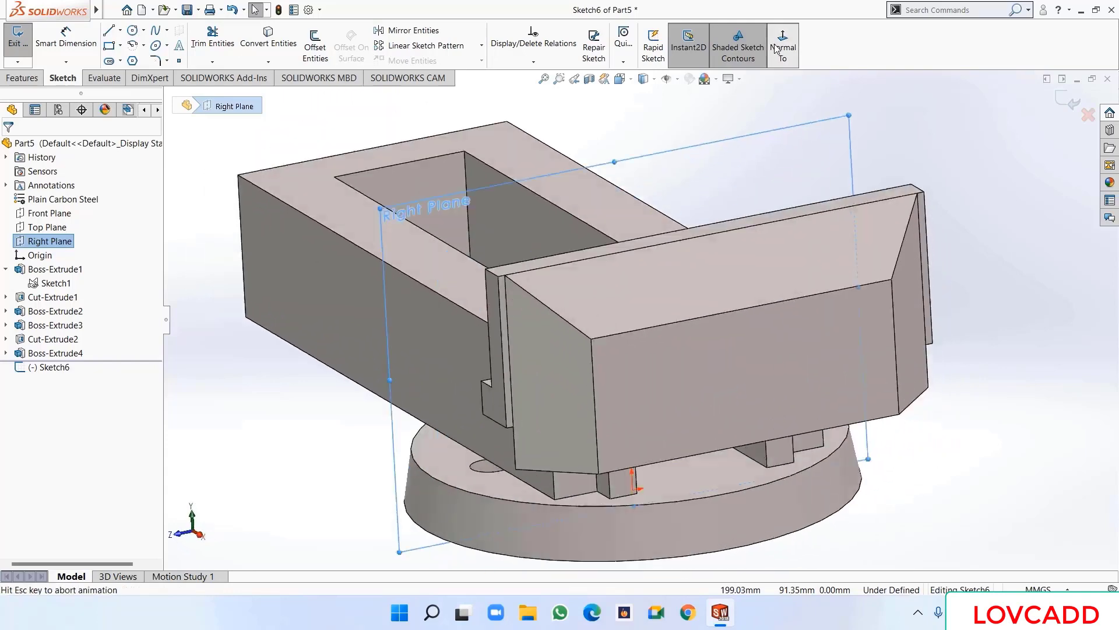
pyautogui.click(778, 49)
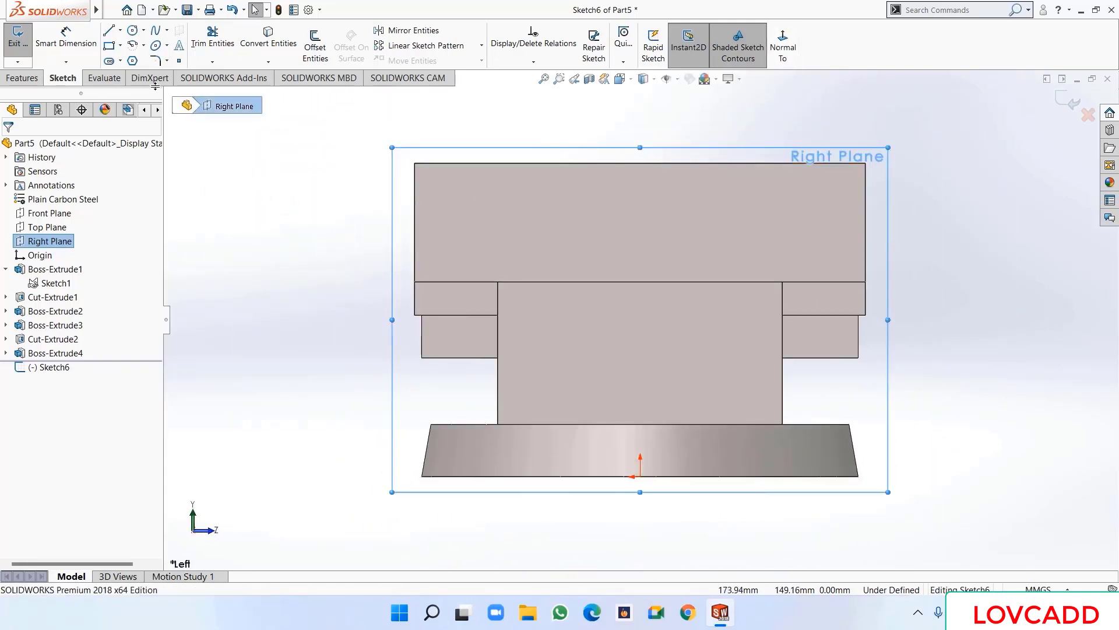
# - Draw a vertical construction centerline through the origin
pyautogui.click(120, 31)
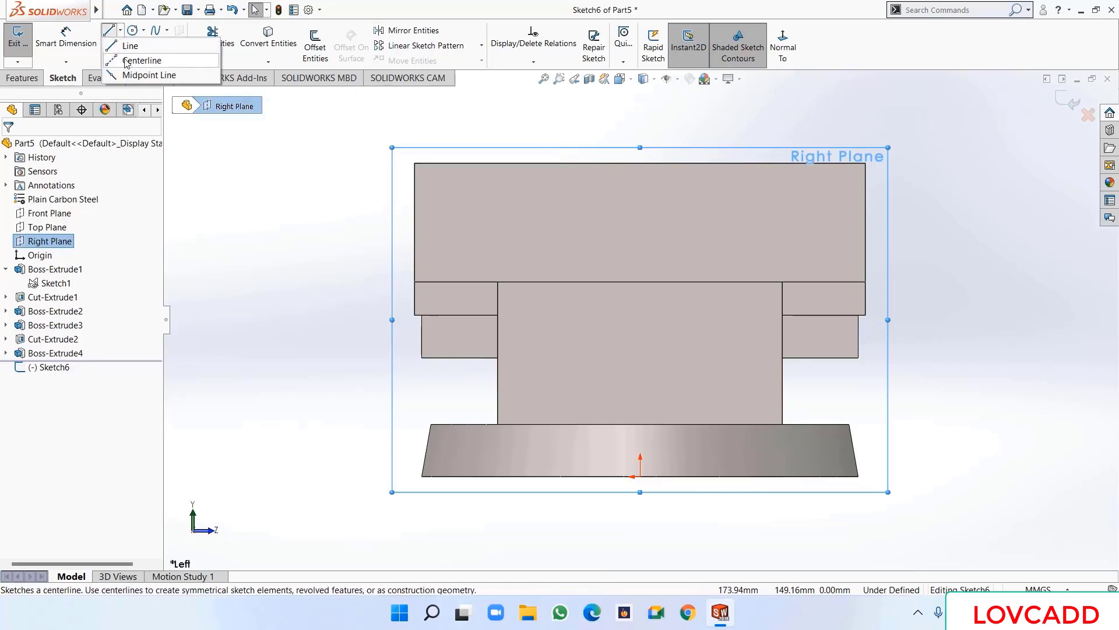
pyautogui.click(135, 57)
pyautogui.click(639, 126)
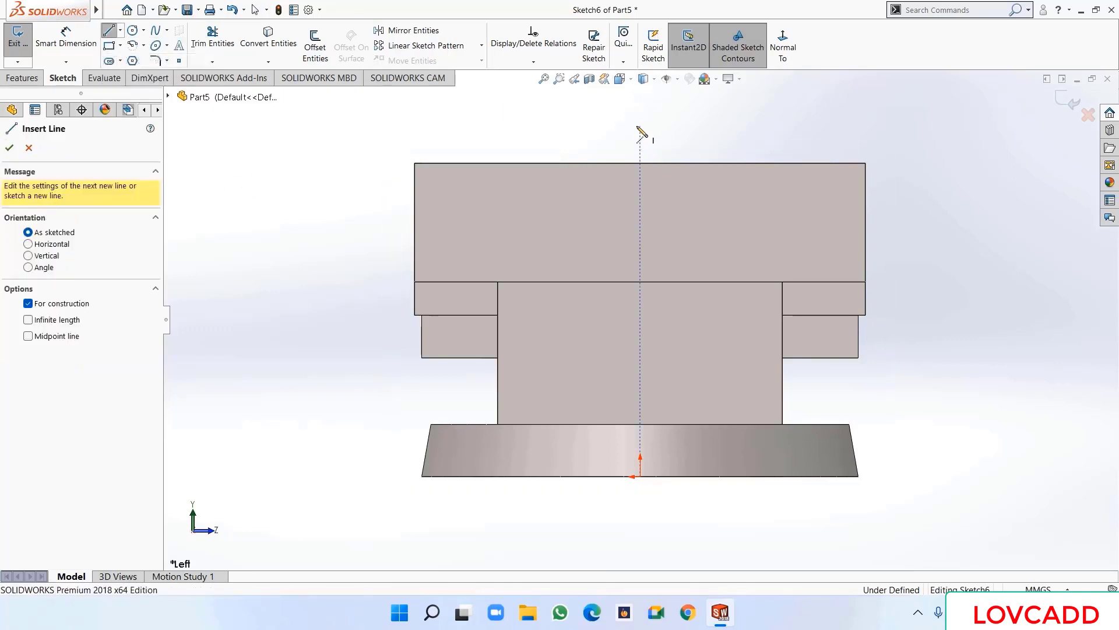
pyautogui.click(640, 539)
pyautogui.rightClick(640, 539)
pyautogui.click(665, 470)
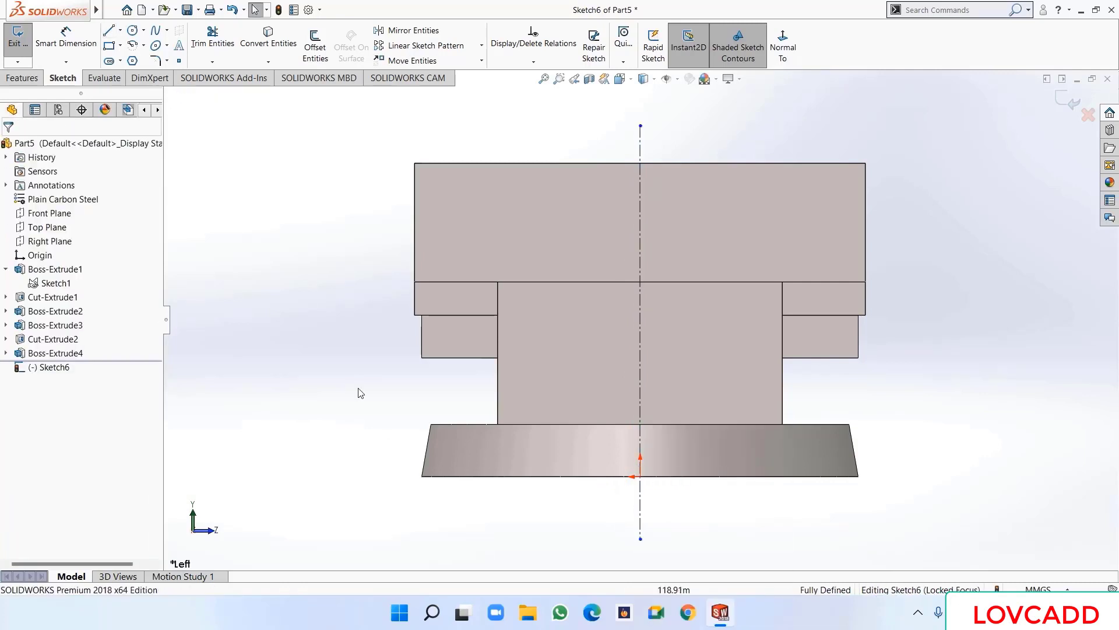
# - Draw a closed stepped line profile left of the centerline, from the jaw's left edge to the base top
pyautogui.click(114, 32)
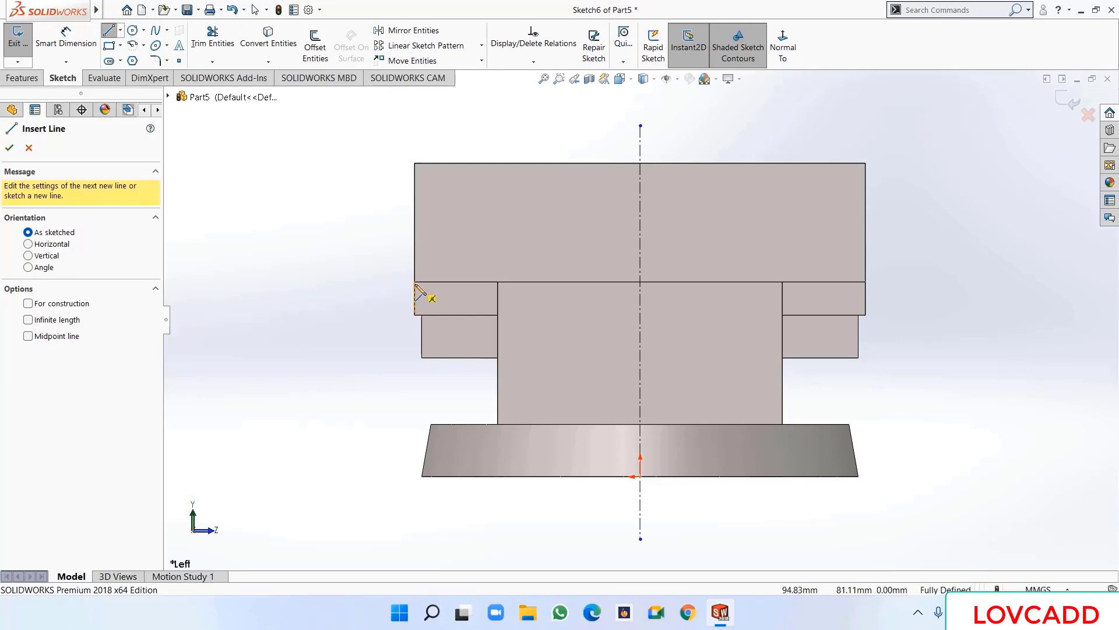
pyautogui.moveTo(415, 282)
pyautogui.mouseDown()
pyautogui.moveTo(507, 283)
pyautogui.moveTo(497, 282)
pyautogui.moveTo(498, 345)
pyautogui.mouseUp()
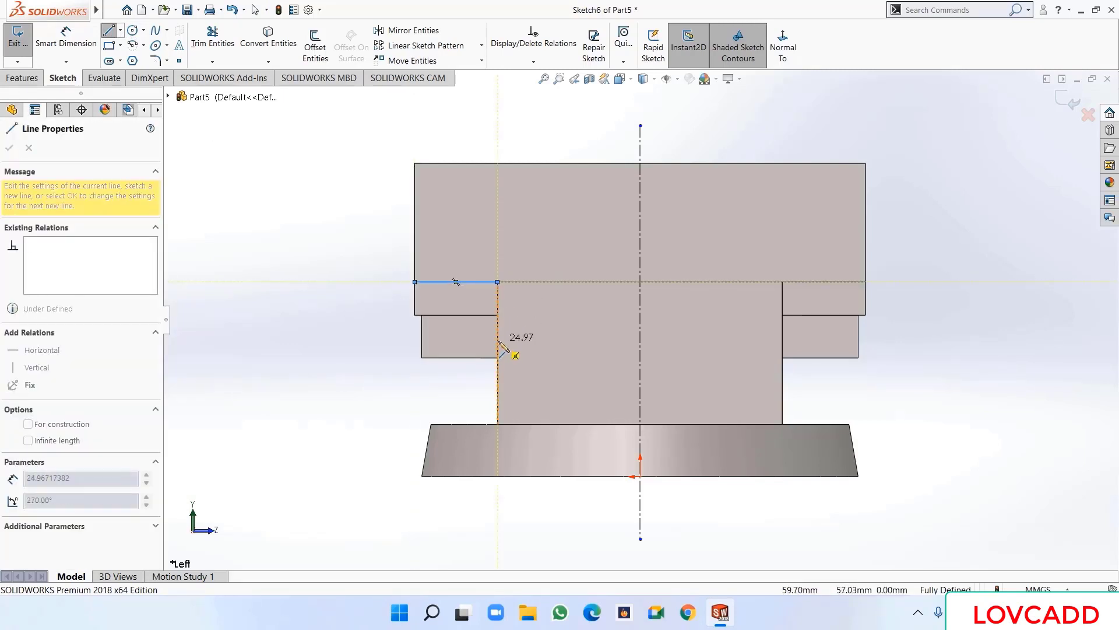
pyautogui.click(499, 342)
pyautogui.click(532, 341)
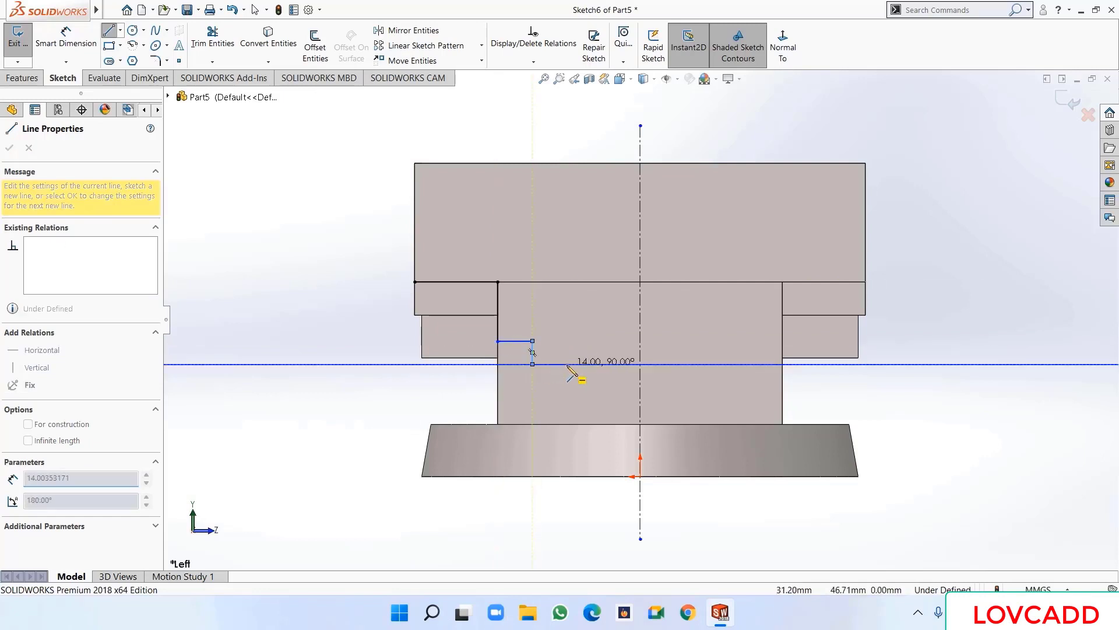
pyautogui.click(532, 363)
pyautogui.click(569, 364)
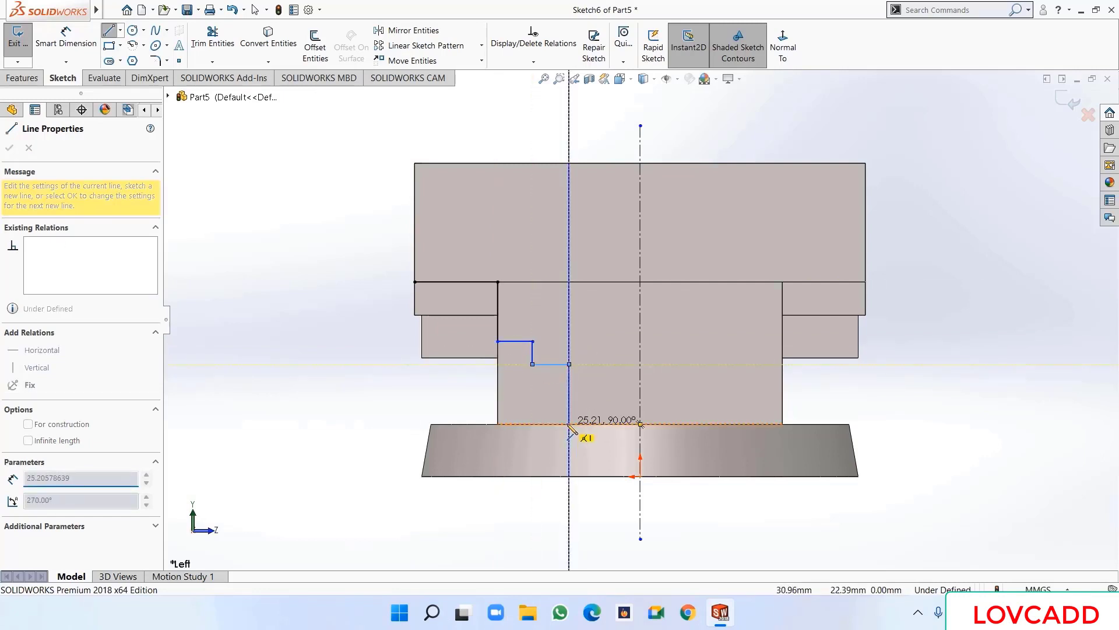
pyautogui.click(570, 425)
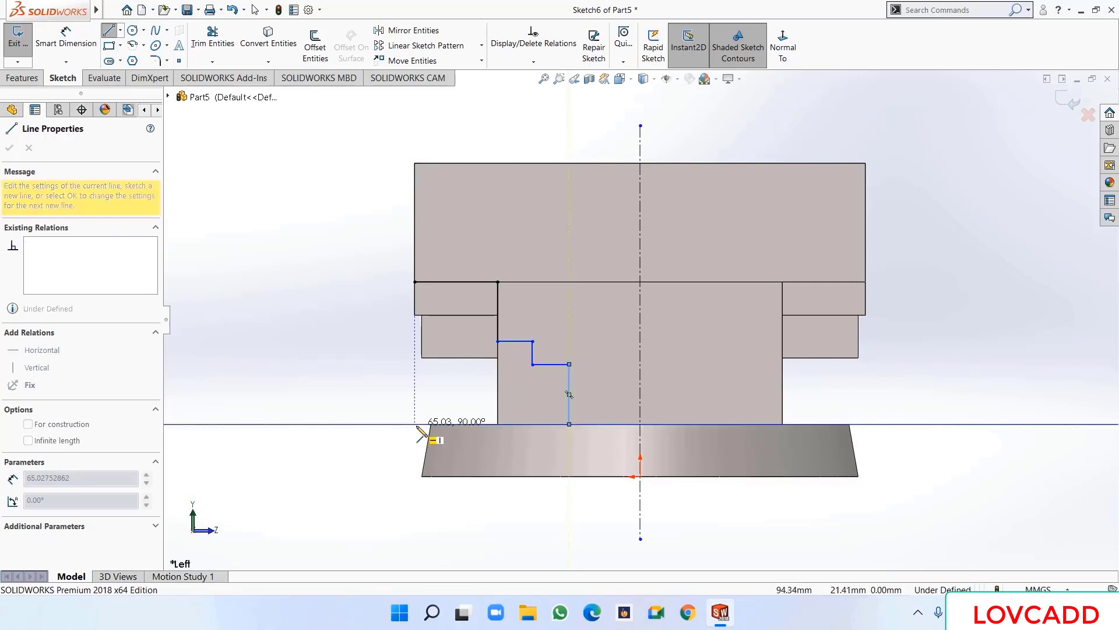
pyautogui.click(415, 424)
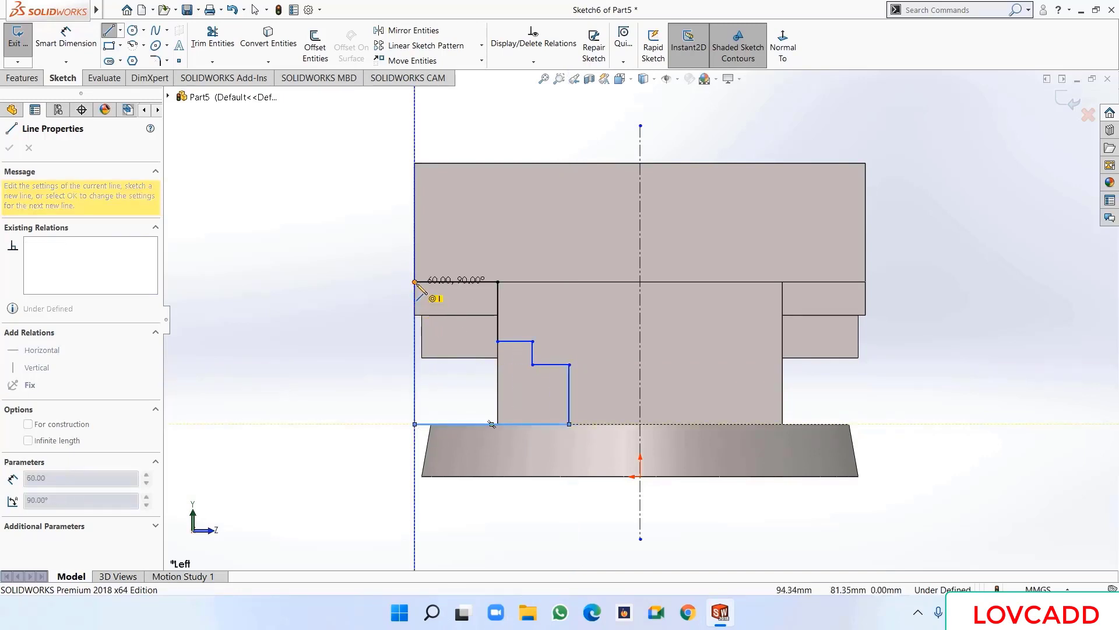
pyautogui.click(415, 283)
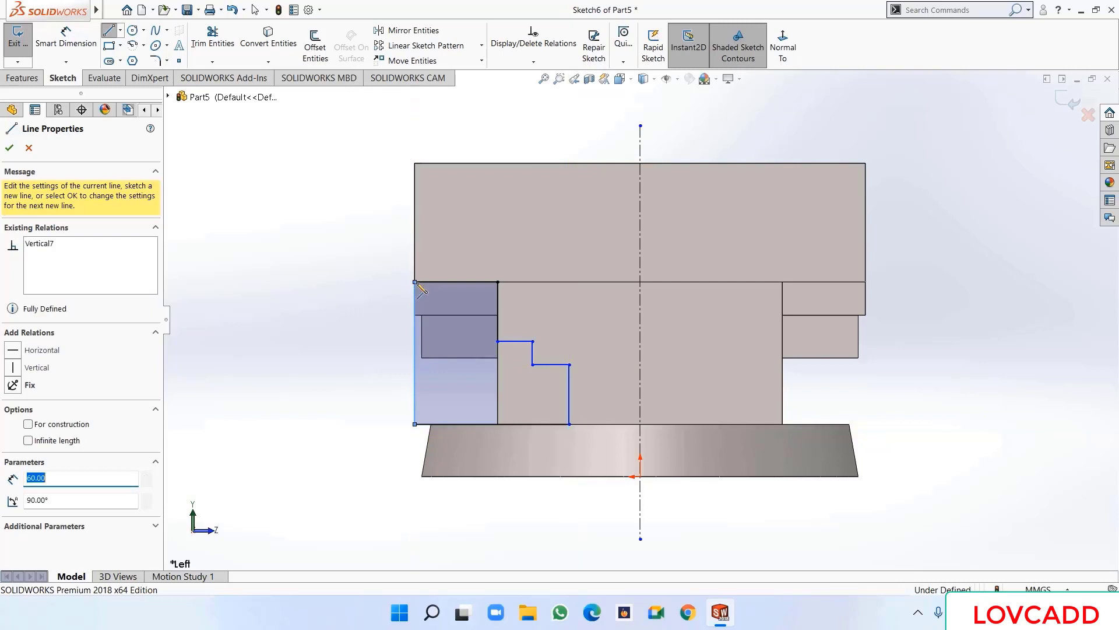
pyautogui.rightClick(417, 285)
pyautogui.click(454, 289)
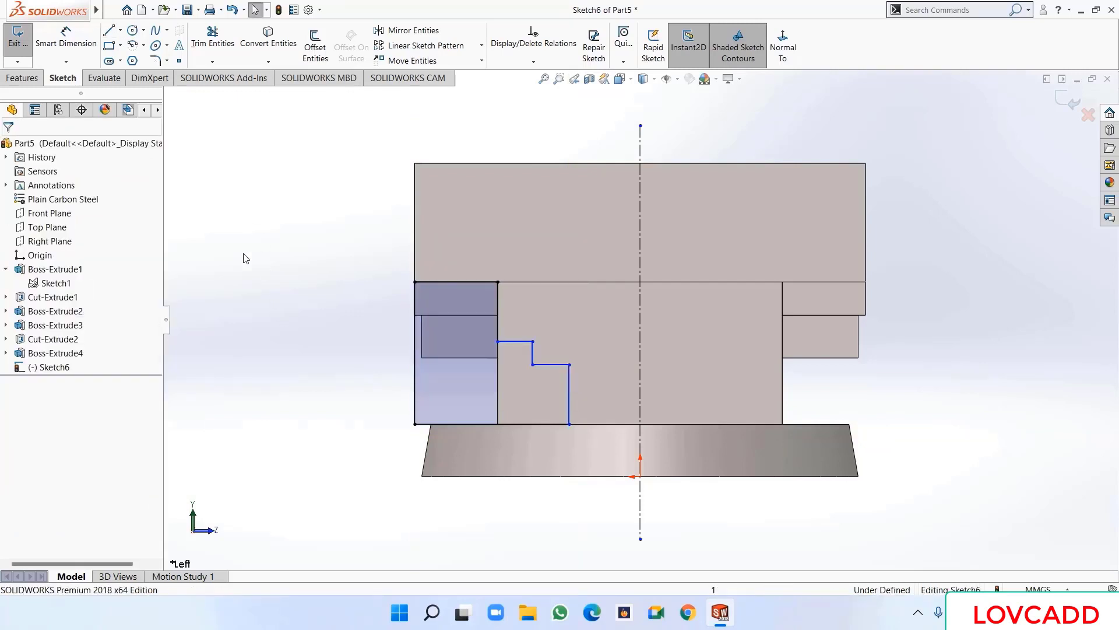
pyautogui.click(67, 38)
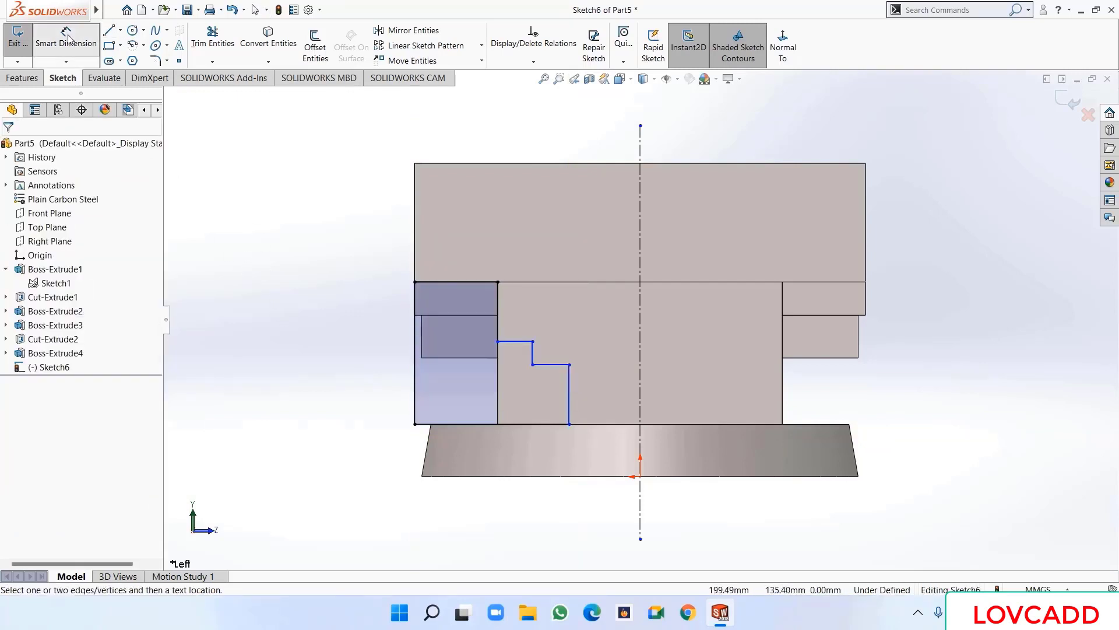
# - Dimension the profile's vertical lines as 82 mm and 92 mm diameters about the centerline
pyautogui.click(570, 394)
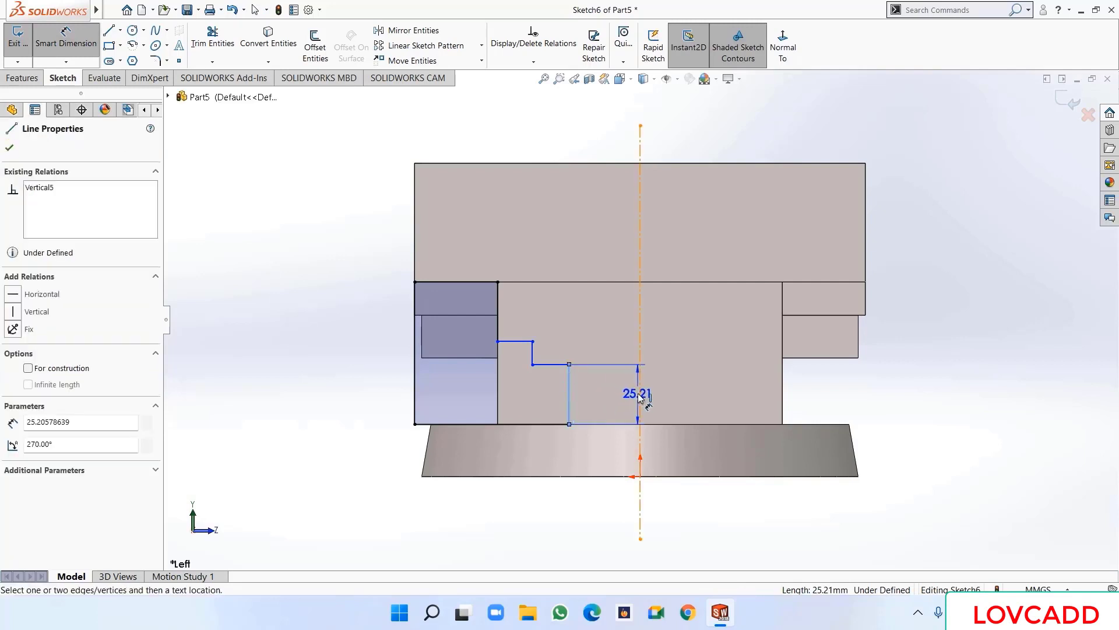
pyautogui.click(641, 392)
pyautogui.click(661, 402)
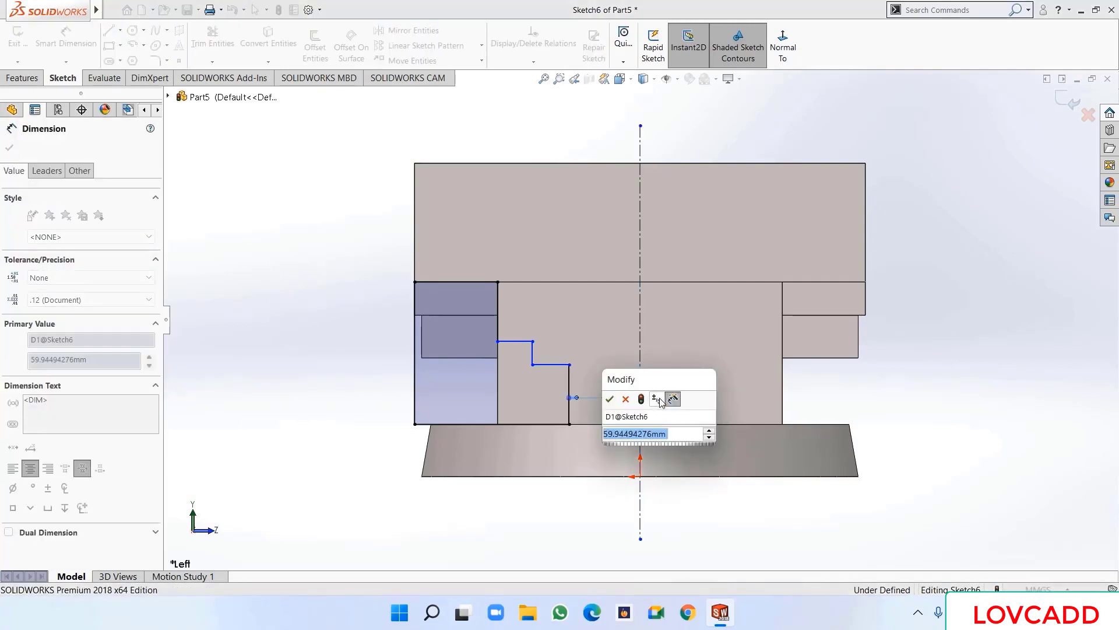
pyautogui.write('82')
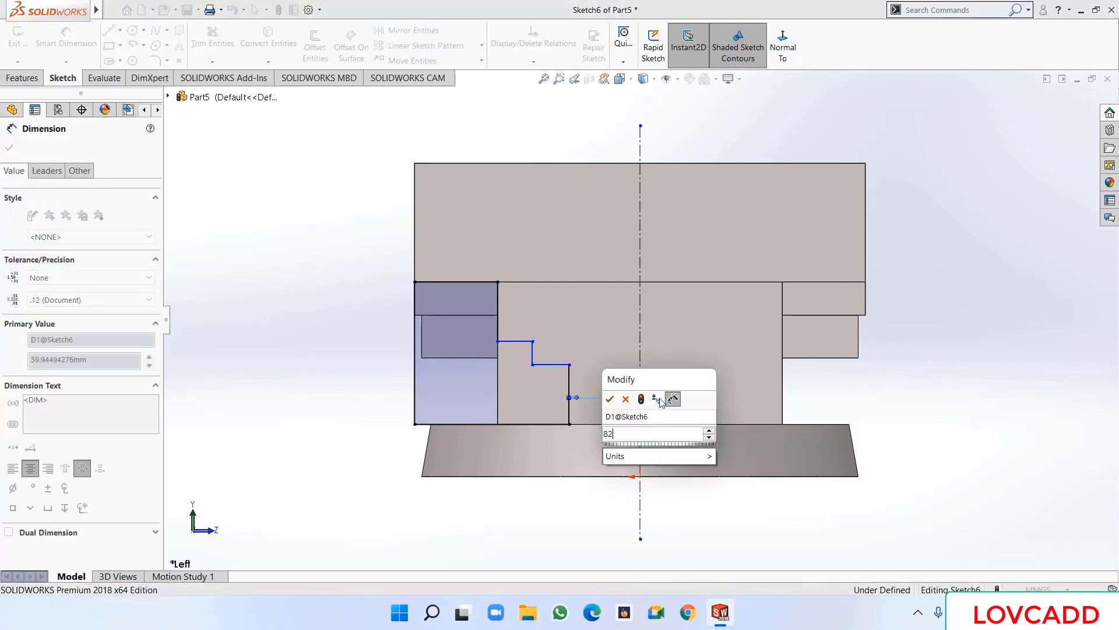
pyautogui.press('Return')
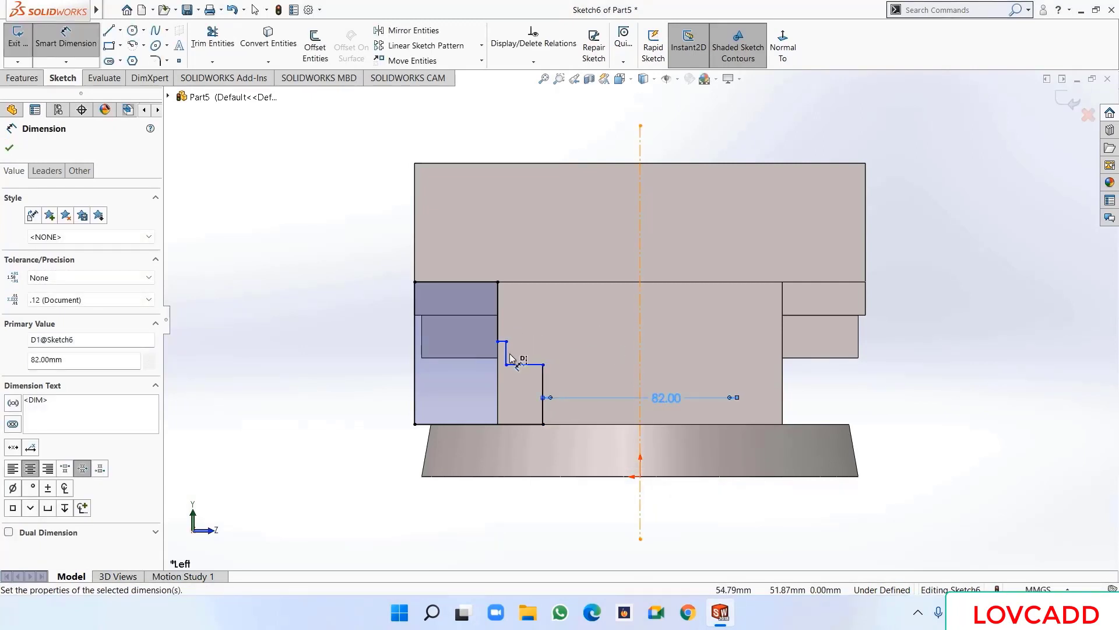
pyautogui.click(507, 353)
pyautogui.click(673, 348)
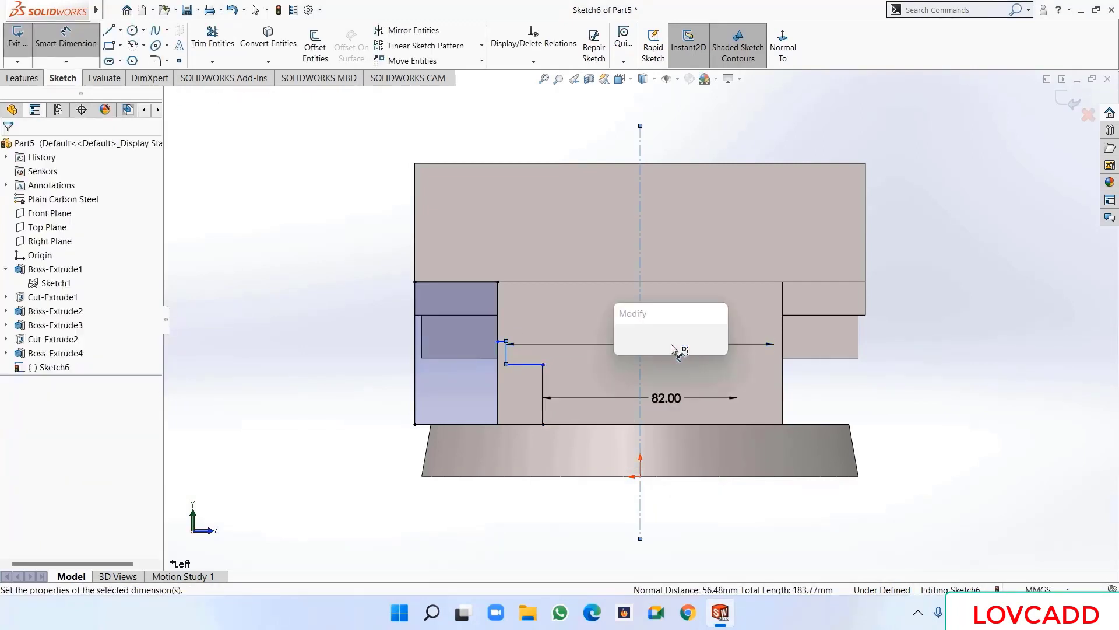
pyautogui.press('Return')
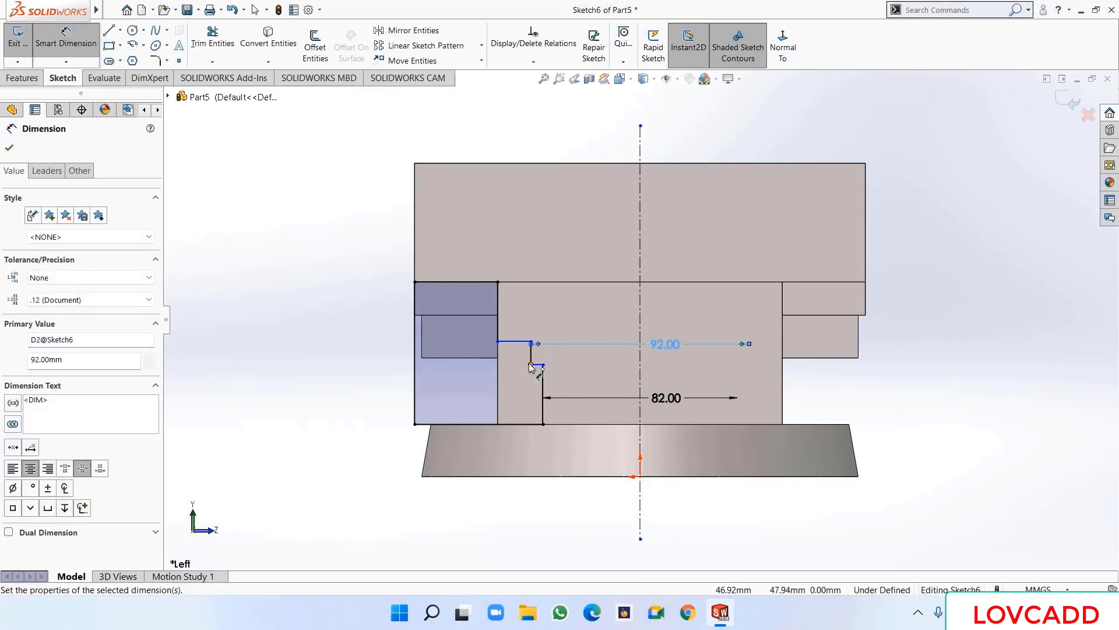
# - Add 24 mm and 22 mm dimensions measured from the profile's top edge
pyautogui.click(531, 365)
pyautogui.click(474, 282)
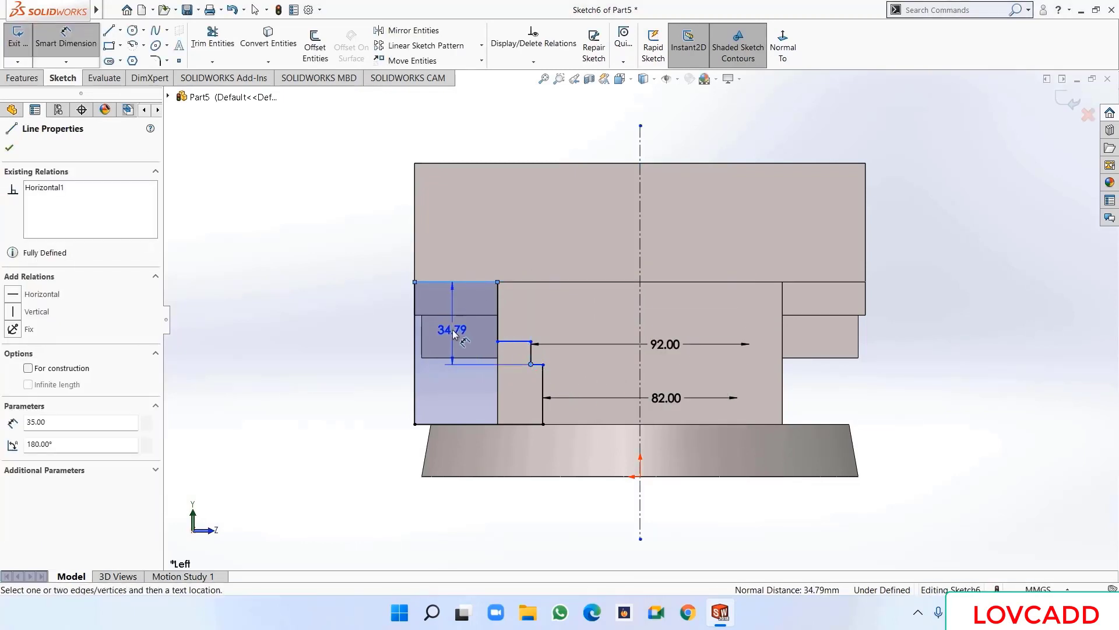
pyautogui.click(444, 344)
pyautogui.write('2')
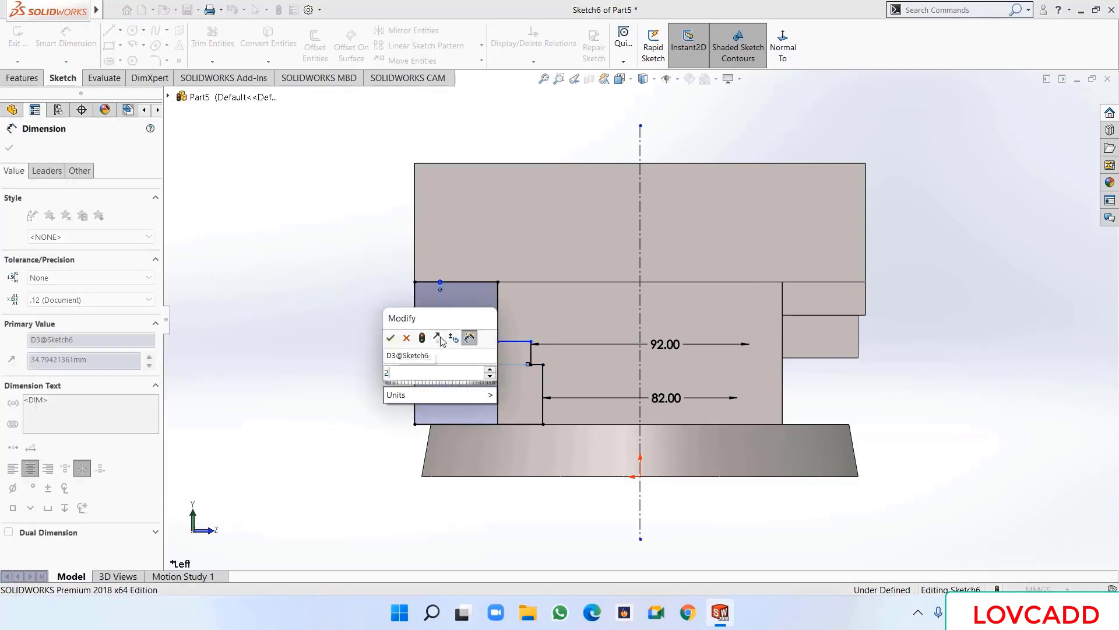
pyautogui.write('4')
pyautogui.press('Return')
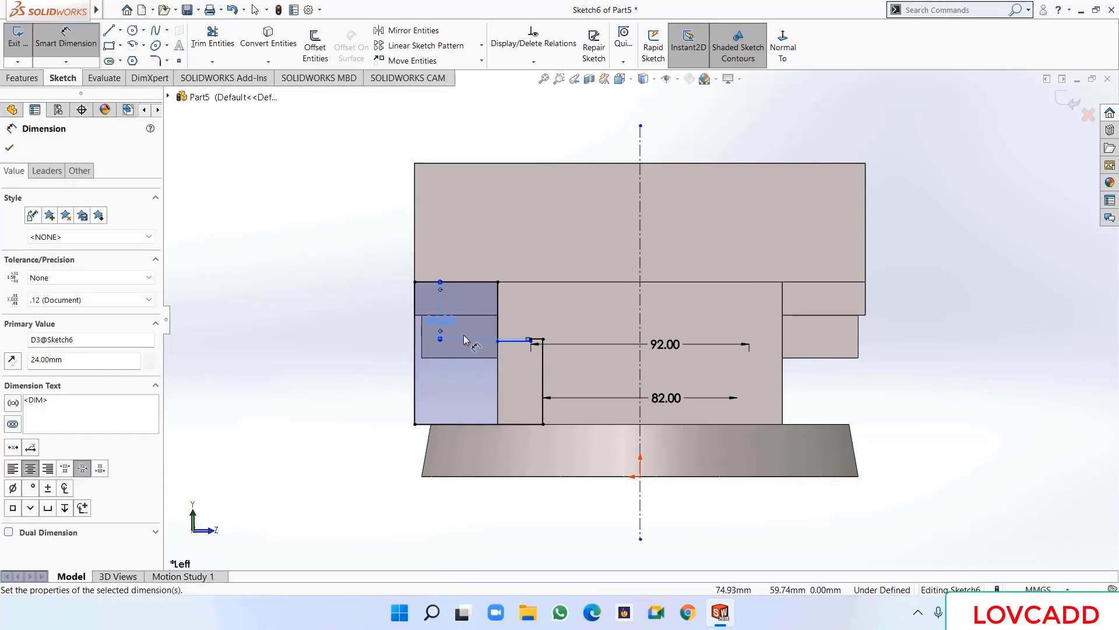
pyautogui.click(513, 342)
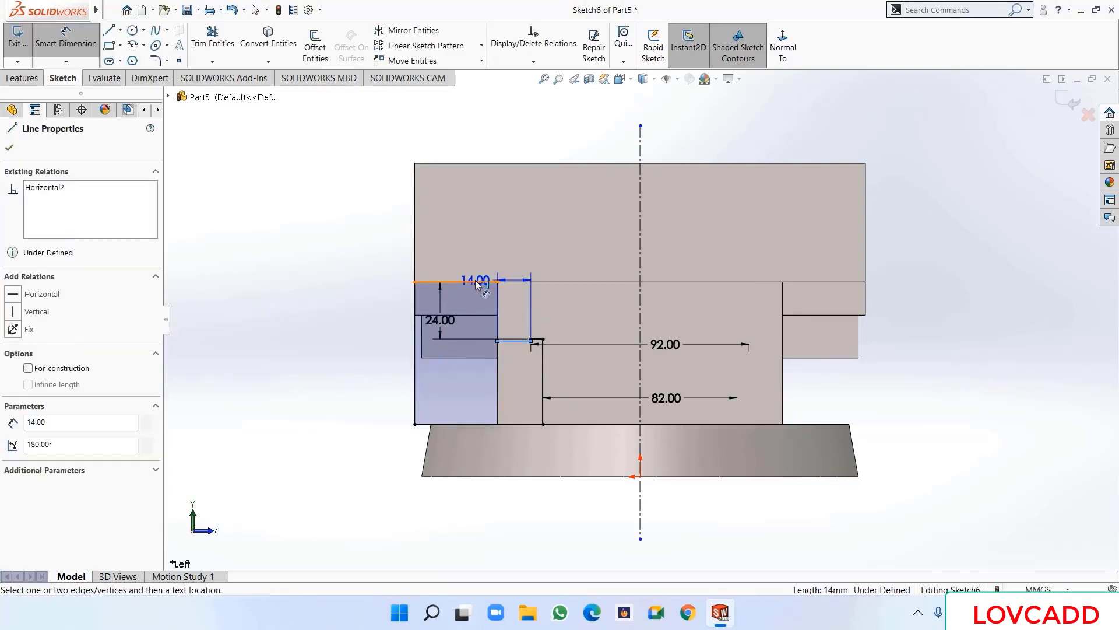
pyautogui.click(467, 282)
pyautogui.click(467, 300)
pyautogui.write('22')
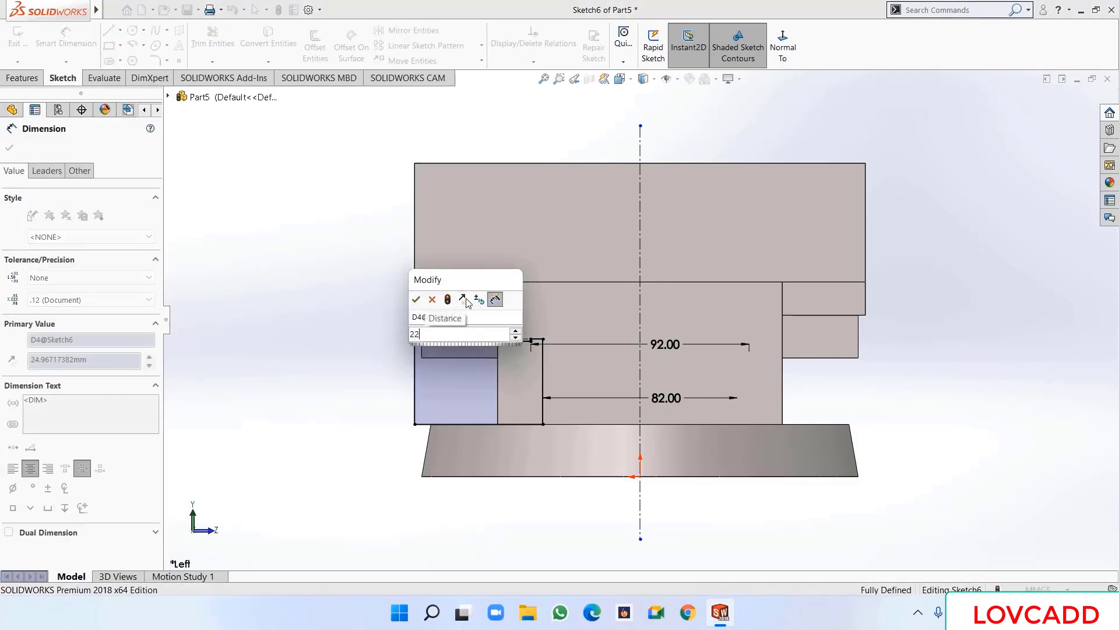
pyautogui.press('Return')
pyautogui.press('Escape')
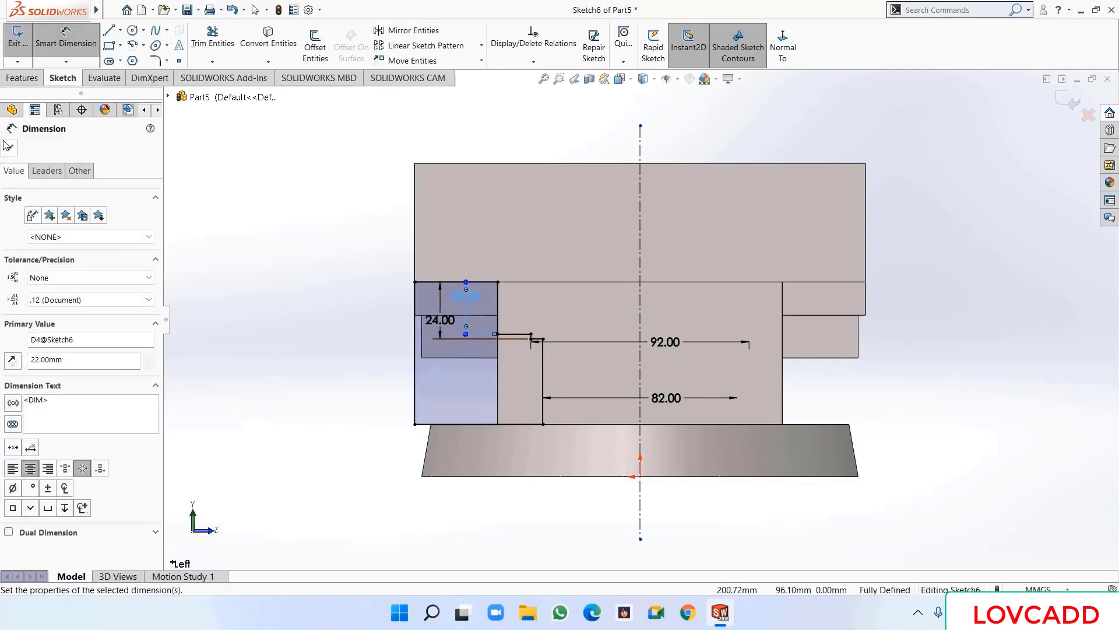
pyautogui.press('Escape')
# - Mirror the left-side profile lines and dimensions across the centerline
pyautogui.scroll(-5, 493, 344)
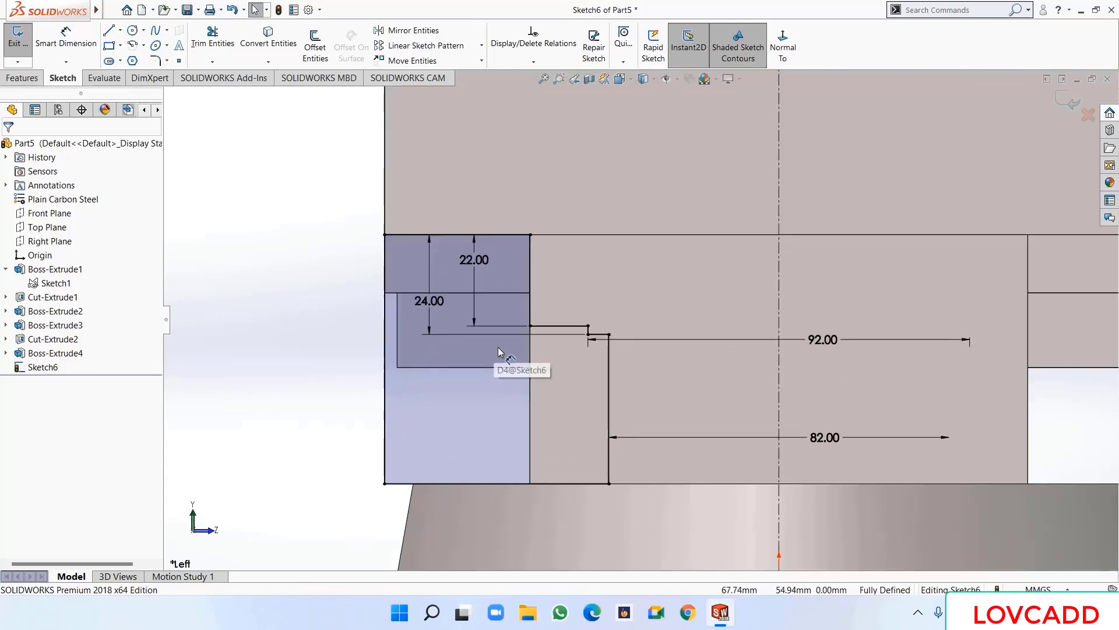
pyautogui.moveTo(833, 344); pyautogui.dragTo(827, 328)
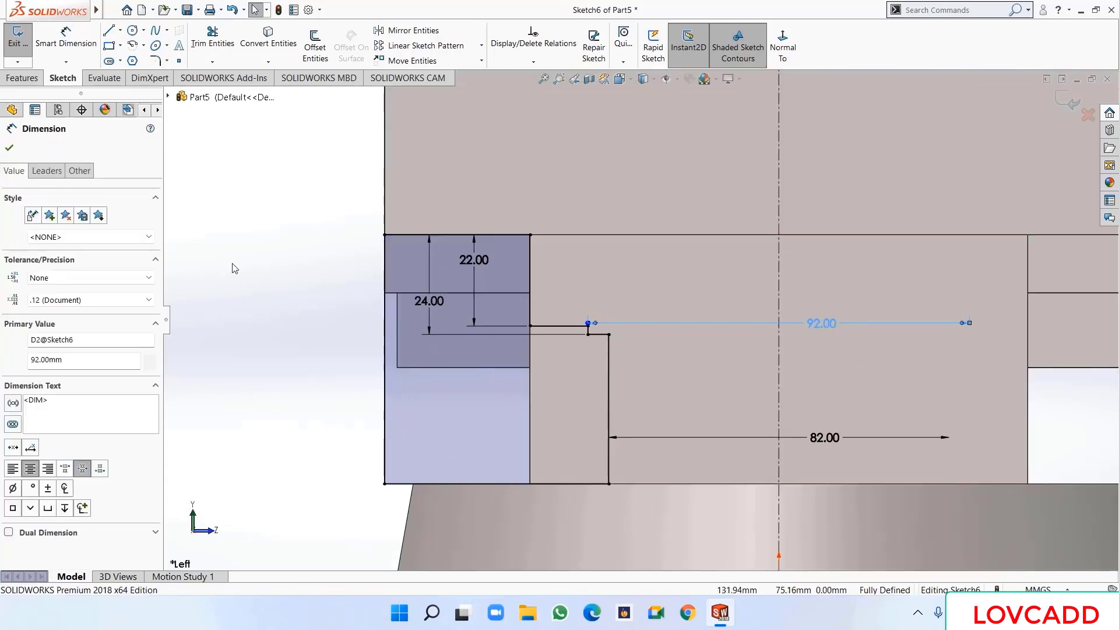
pyautogui.press('Escape')
pyautogui.press('f')
pyautogui.press('z')
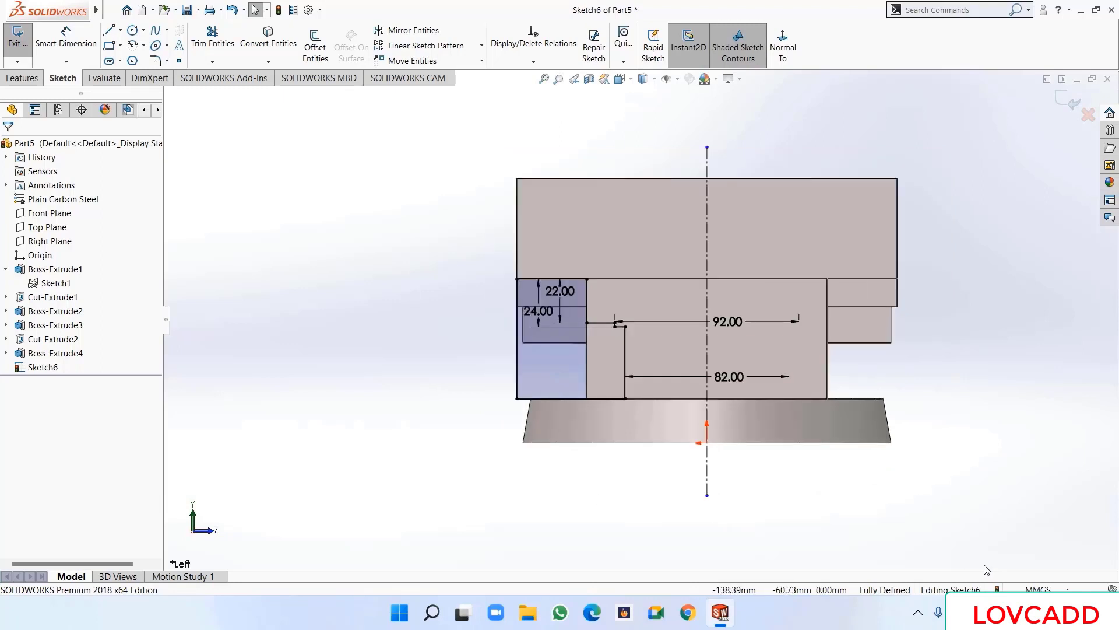
pyautogui.moveTo(901, 520); pyautogui.dragTo(407, 223)
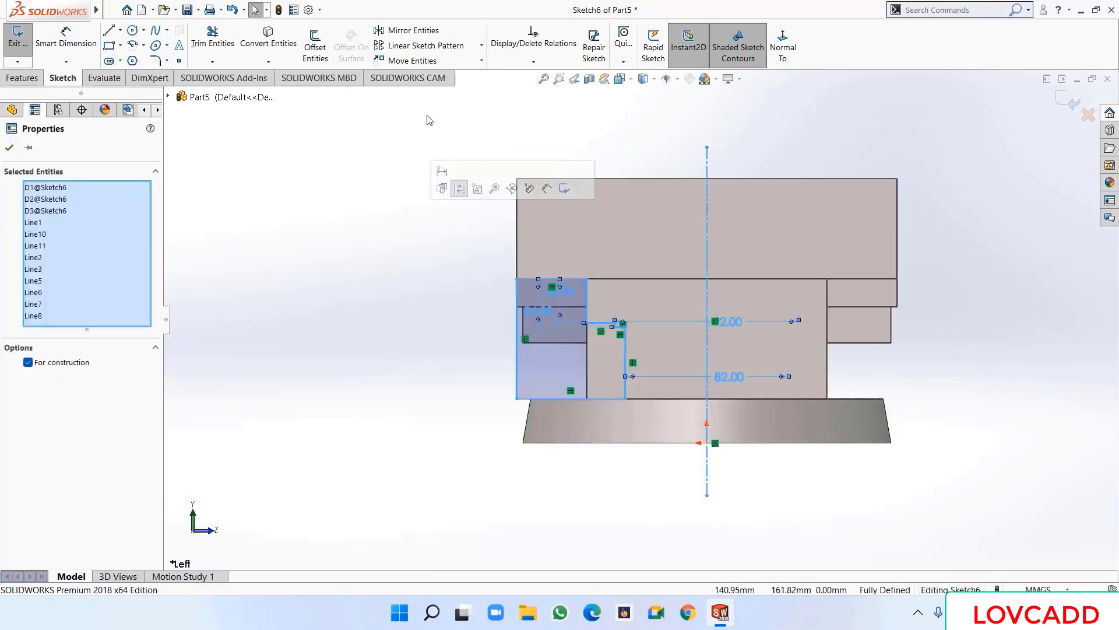
pyautogui.click(402, 30)
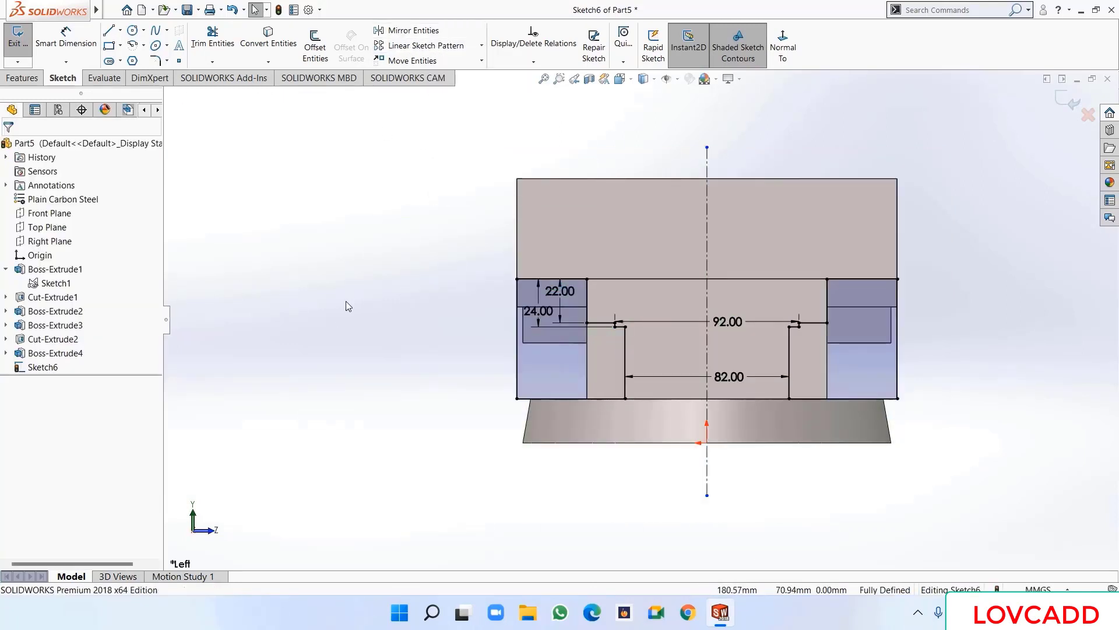
pyautogui.click(19, 79)
# - Extrude-cut Sketch6 Through All in direction 1 and Up To Surface at a chosen face in direction 2
pyautogui.click(190, 55)
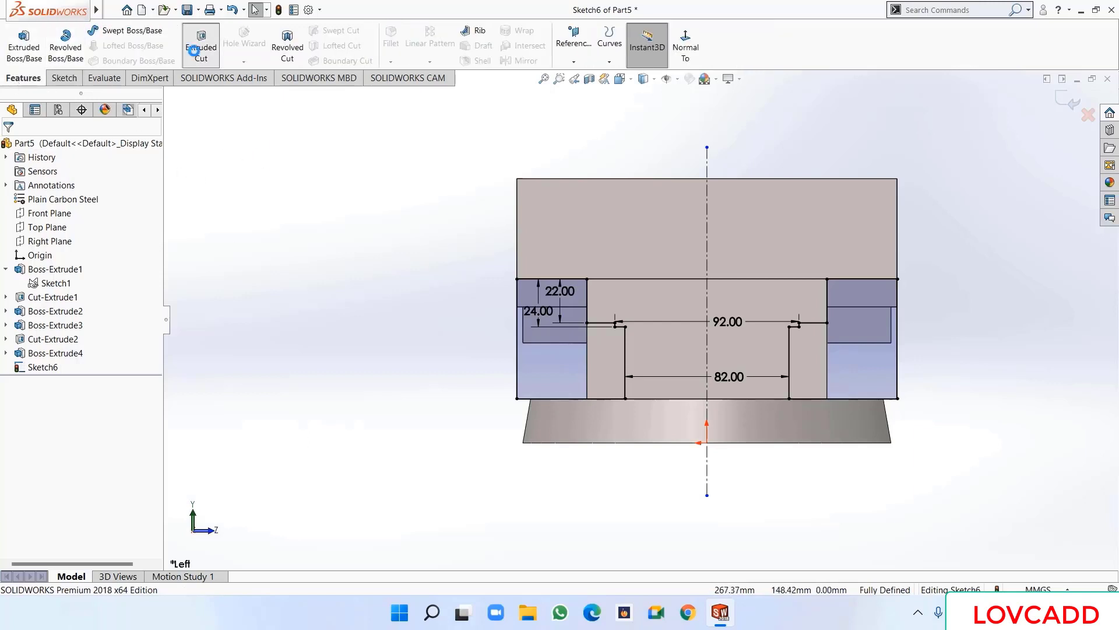
pyautogui.moveTo(336, 276); pyautogui.dragTo(385, 302, button='middle')
pyautogui.click(67, 231)
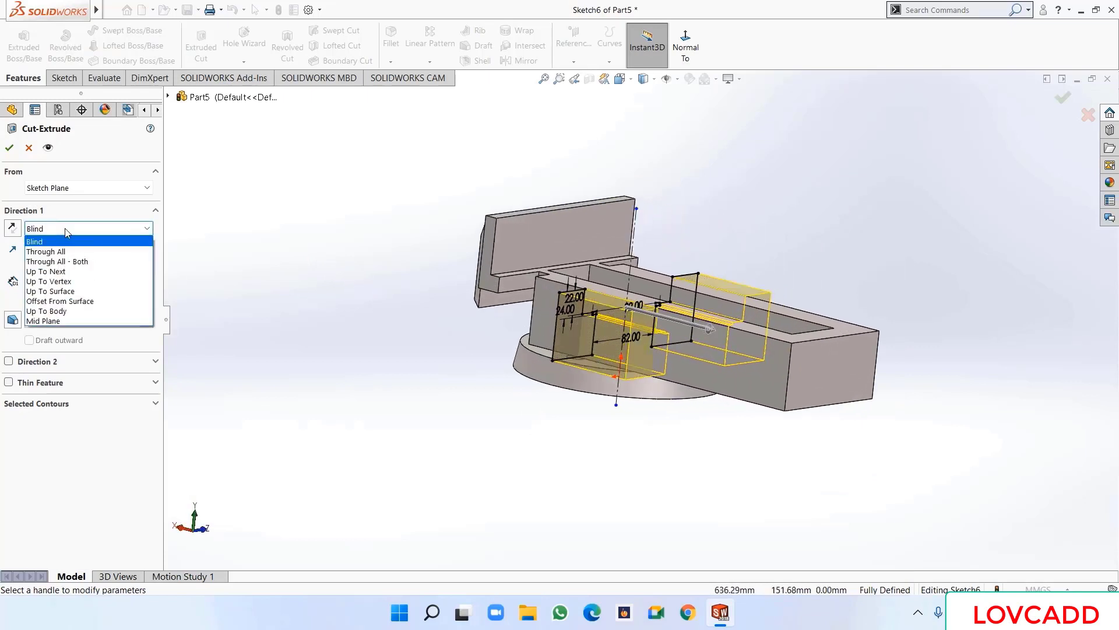
pyautogui.click(69, 251)
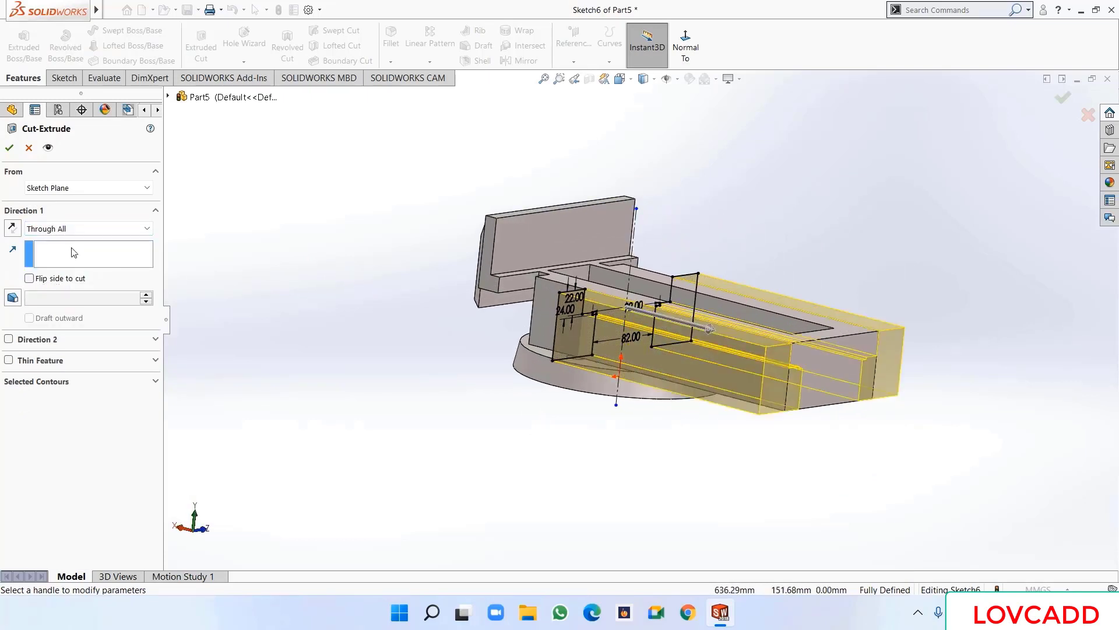
pyautogui.click(9, 339)
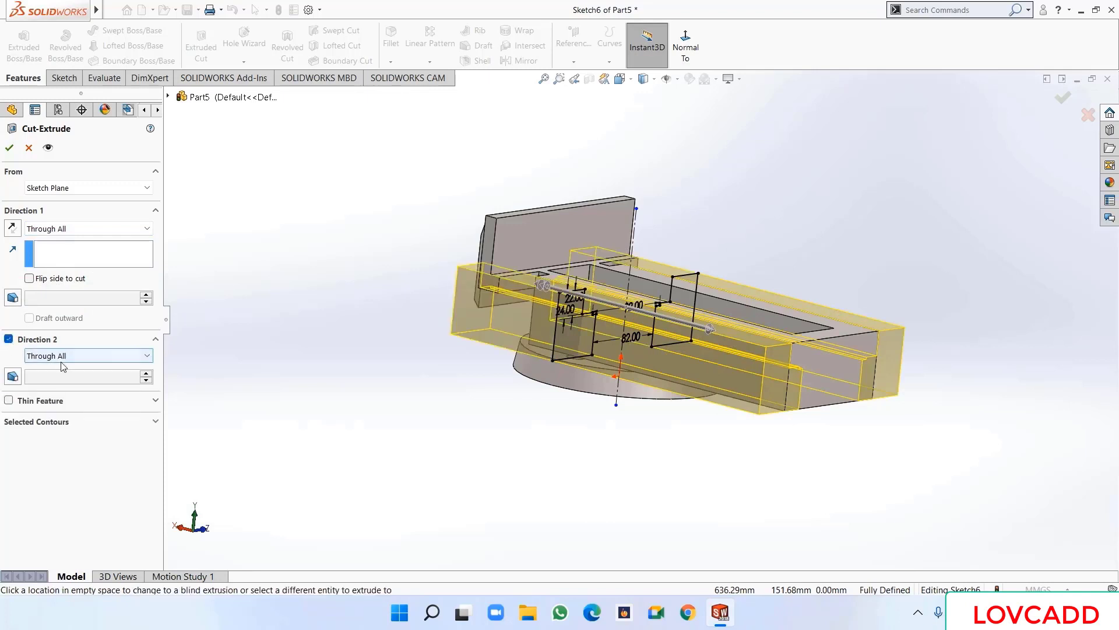
pyautogui.click(61, 358)
pyautogui.click(63, 408)
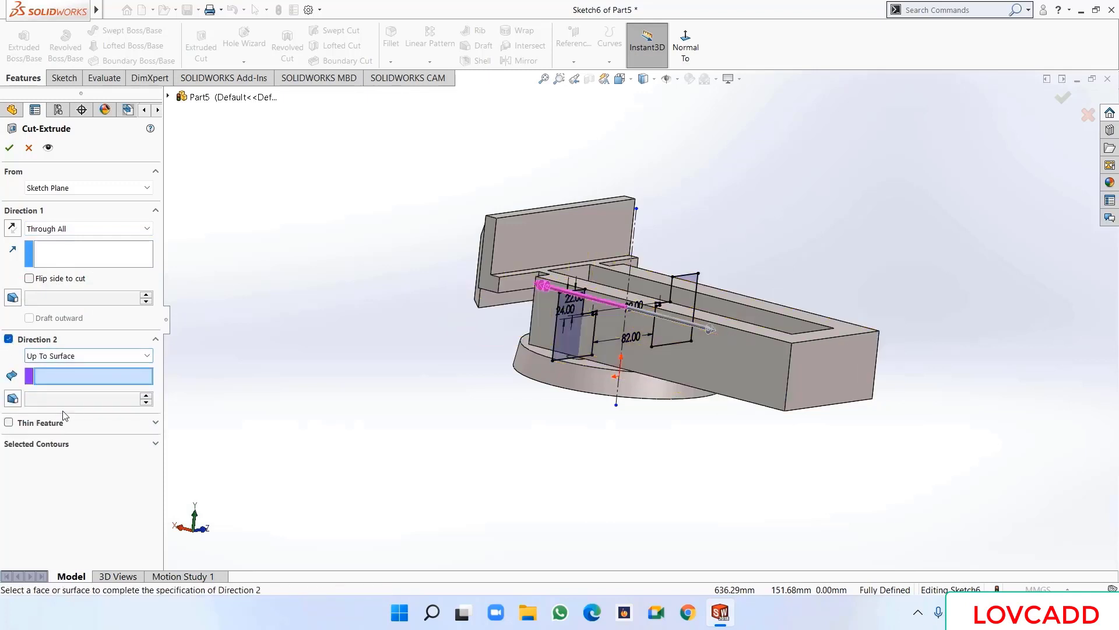
pyautogui.click(504, 292)
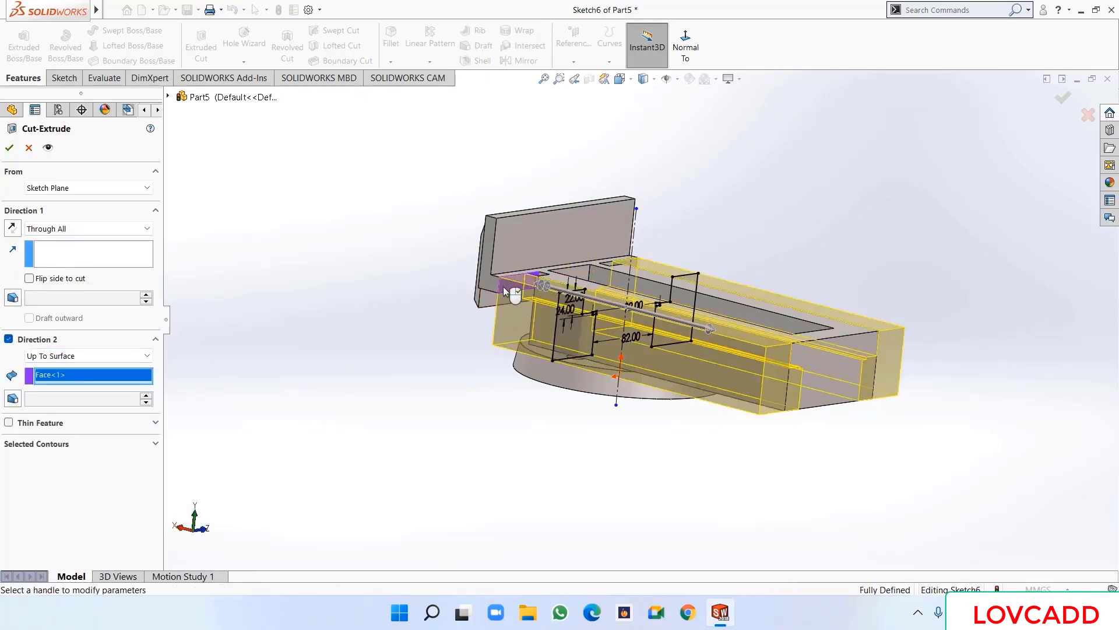
# - Finish Cut-Extrude3 and select the base disc's Sketch1 under Boss-Extrude1
pyautogui.click(7, 148)
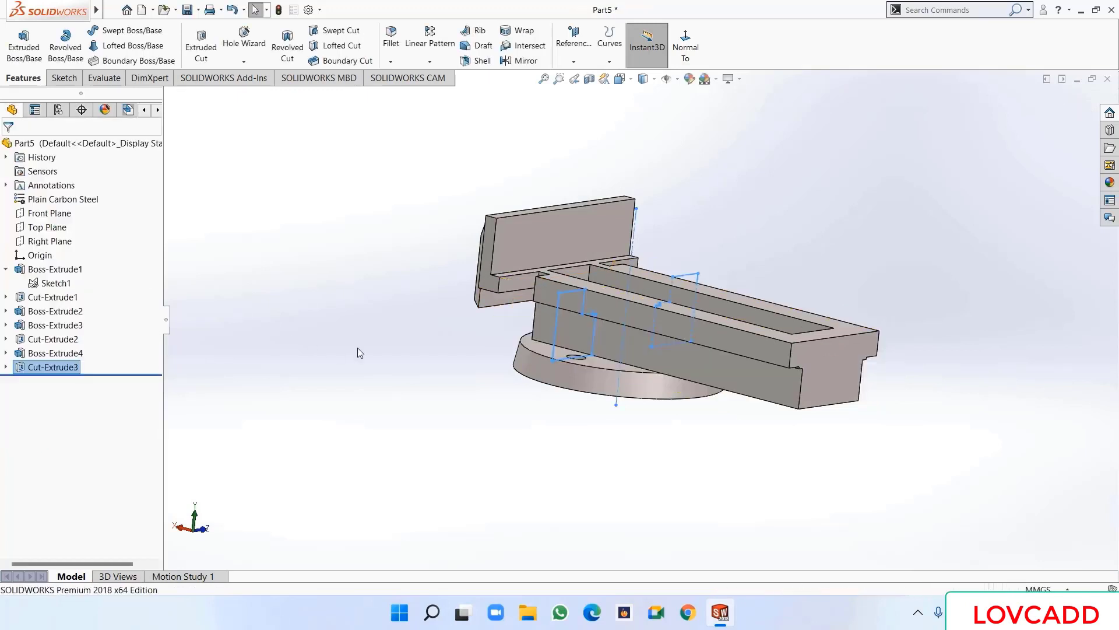
pyautogui.hotkey('ctrl', '3')
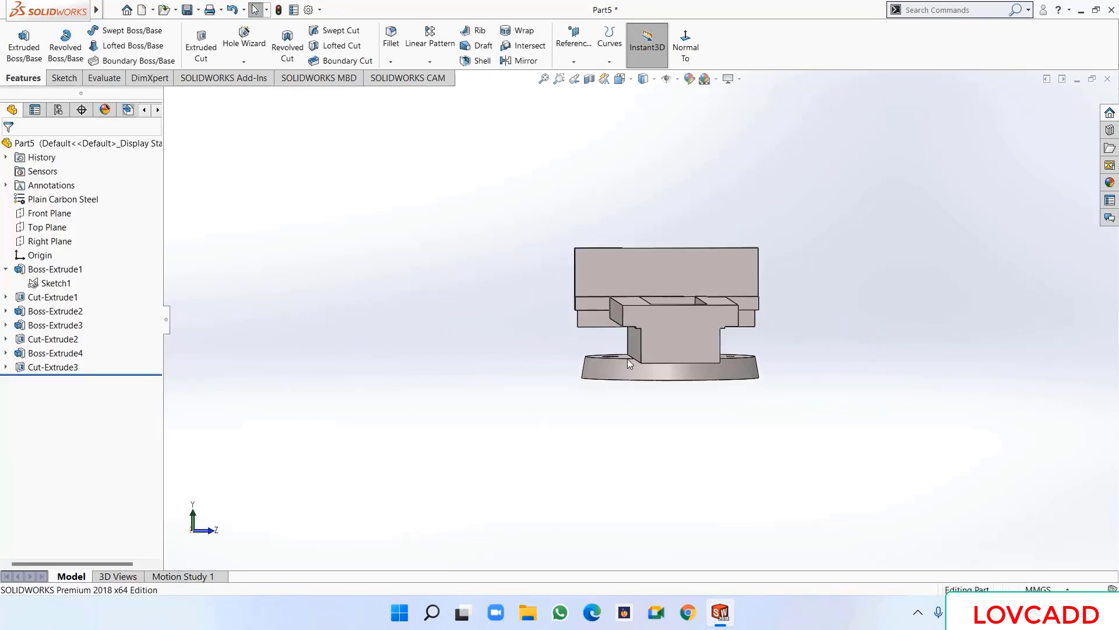
pyautogui.scroll(-3, 675, 371)
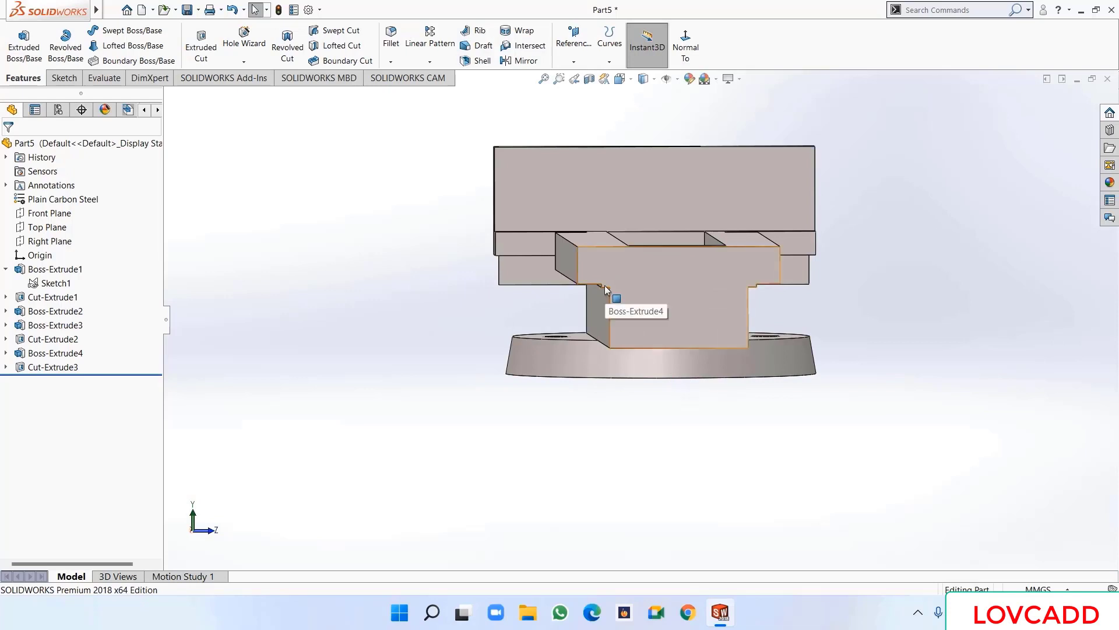
pyautogui.hotkey('ctrl', '7')
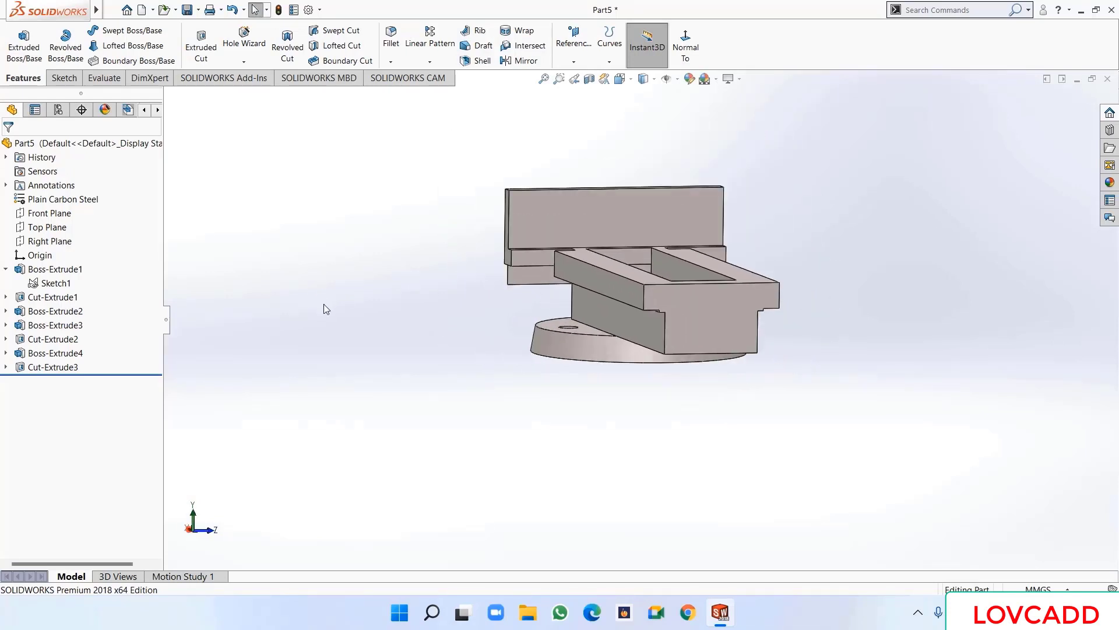
pyautogui.click(56, 283)
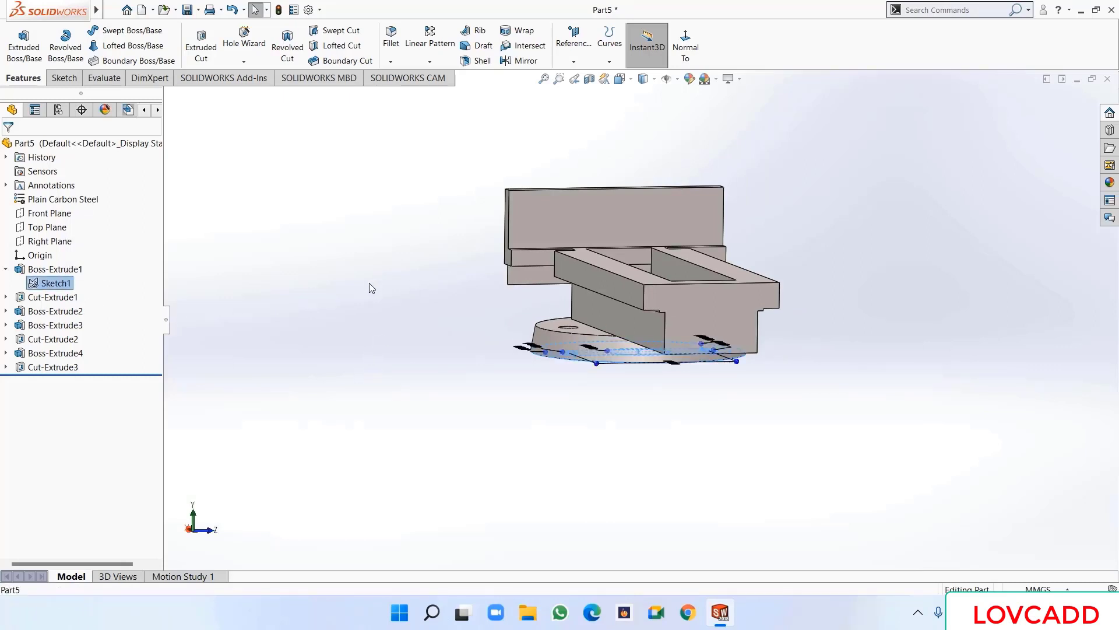
# - Extrude the two slot-end ring regions of Sketch1 to a 24 mm depth
pyautogui.click(18, 46)
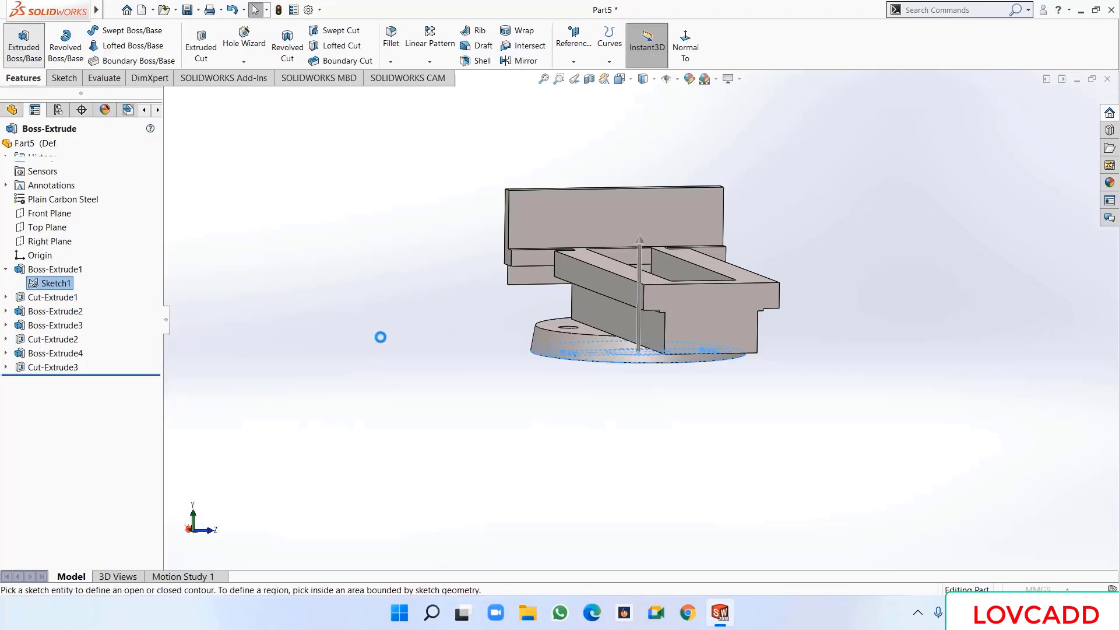
pyautogui.moveTo(412, 340)
pyautogui.mouseDown(button='middle')
pyautogui.moveTo(400, 267)
pyautogui.moveTo(412, 471)
pyautogui.mouseUp(button='middle')
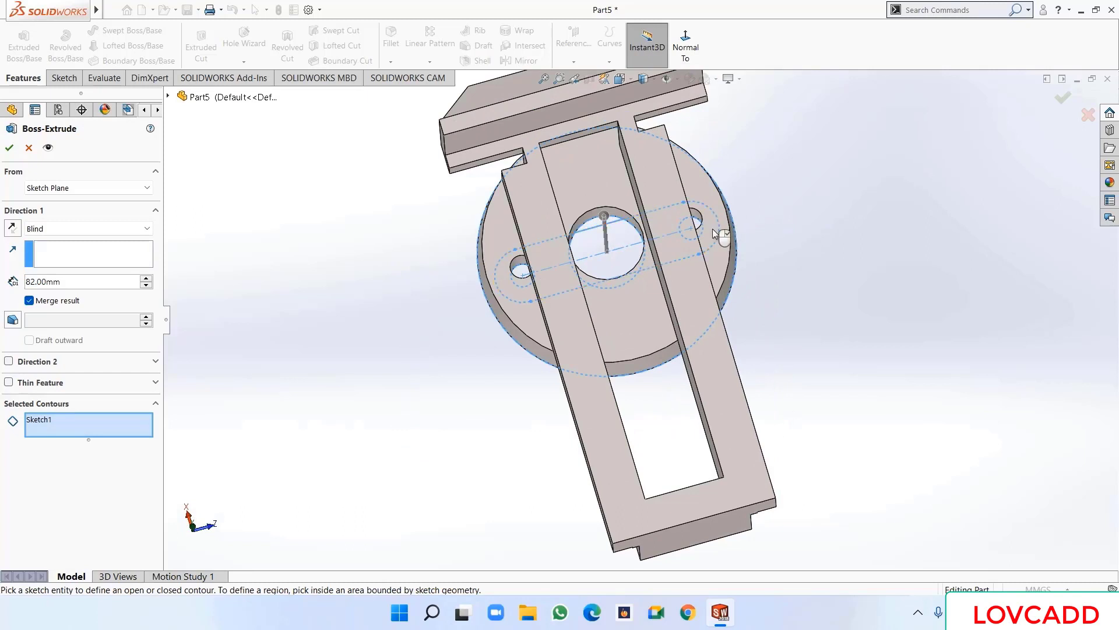
pyautogui.click(722, 232)
pyautogui.click(510, 300)
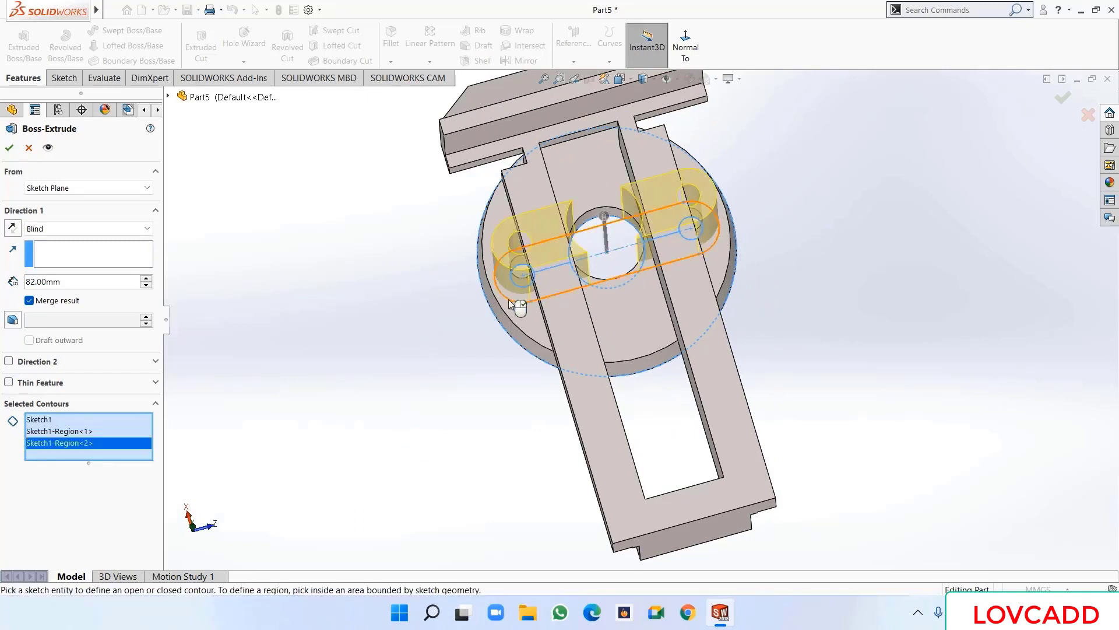
pyautogui.doubleClick(69, 284)
pyautogui.write('24')
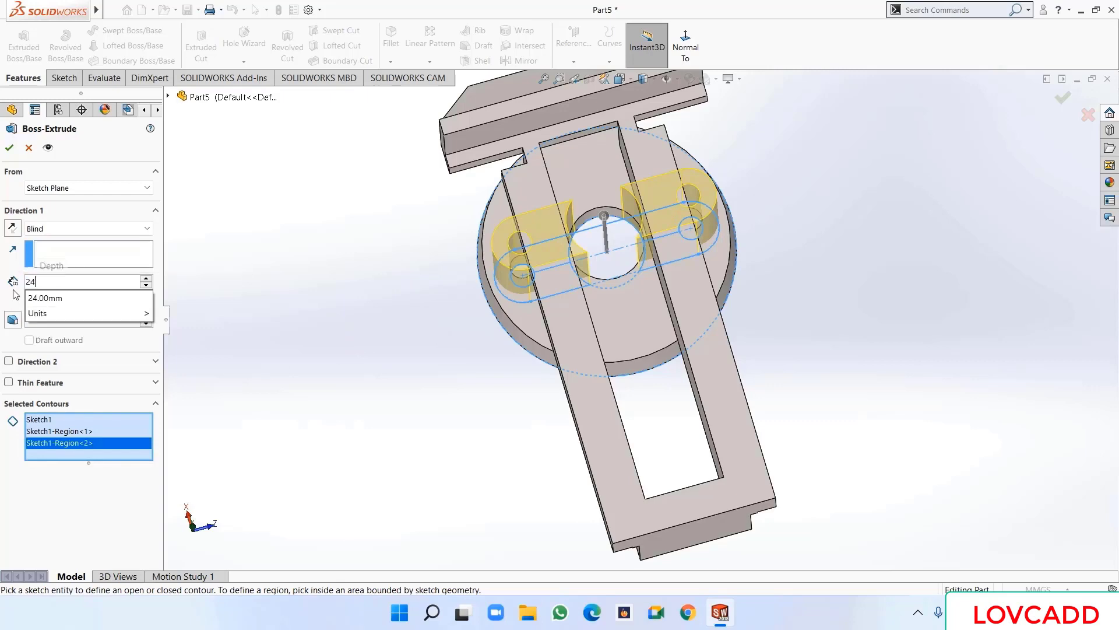
pyautogui.press('Return')
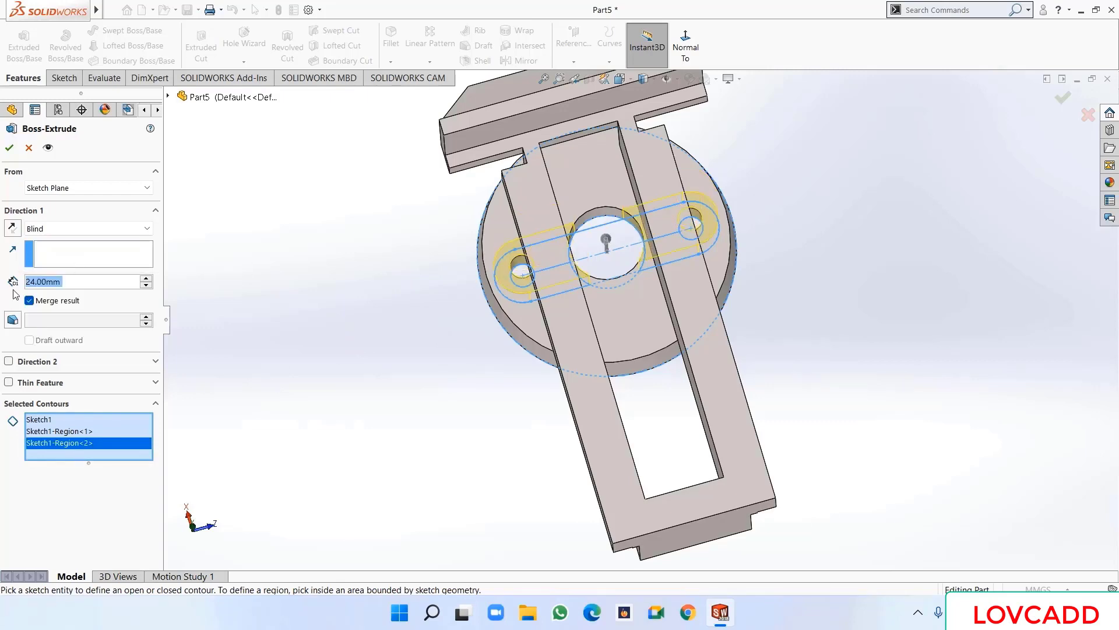
pyautogui.click(10, 147)
pyautogui.click(323, 306)
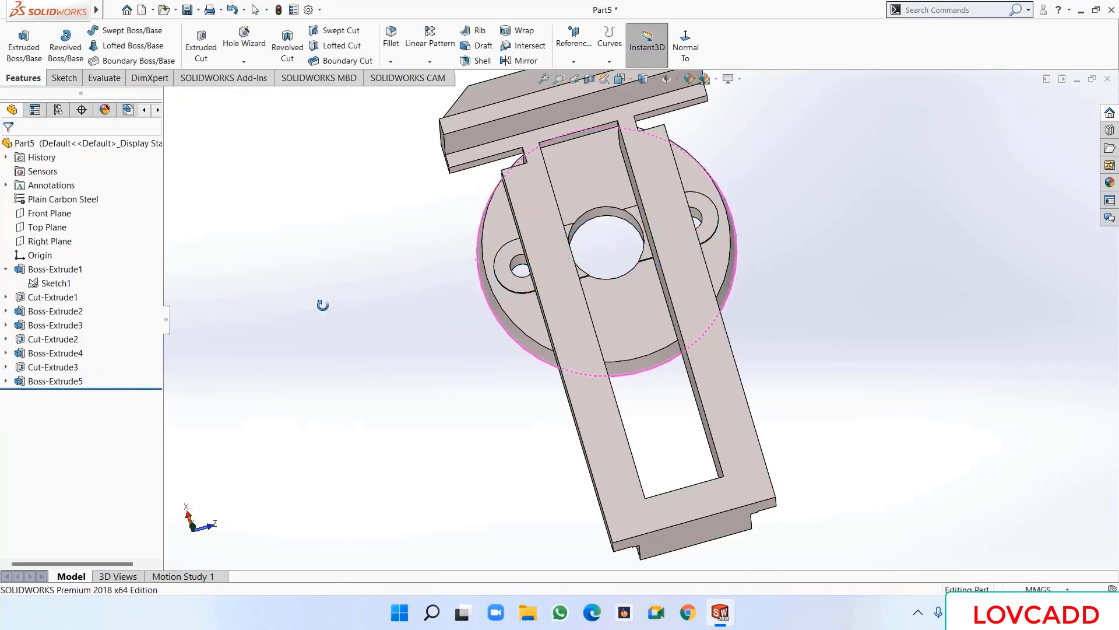
# - Inspect the new rings, then select Sketch5 under Boss-Extrude4
pyautogui.moveTo(323, 306)
pyautogui.mouseDown(button='middle')
pyautogui.moveTo(269, 235)
pyautogui.moveTo(320, 292)
pyautogui.moveTo(313, 300)
pyautogui.mouseUp(button='middle')
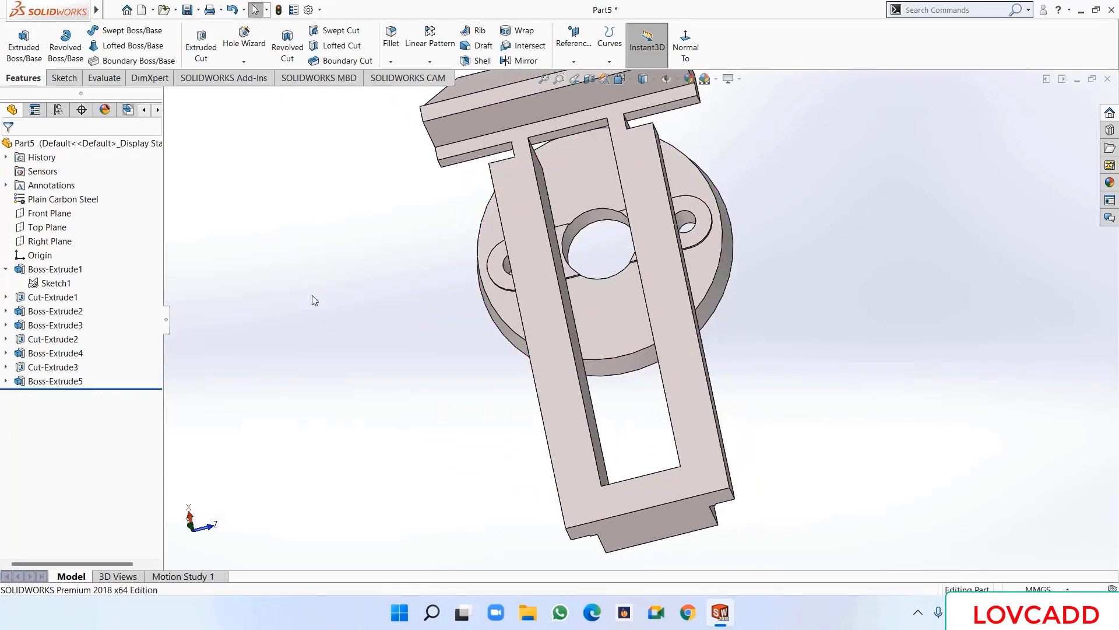
pyautogui.scroll(-3, 588, 281)
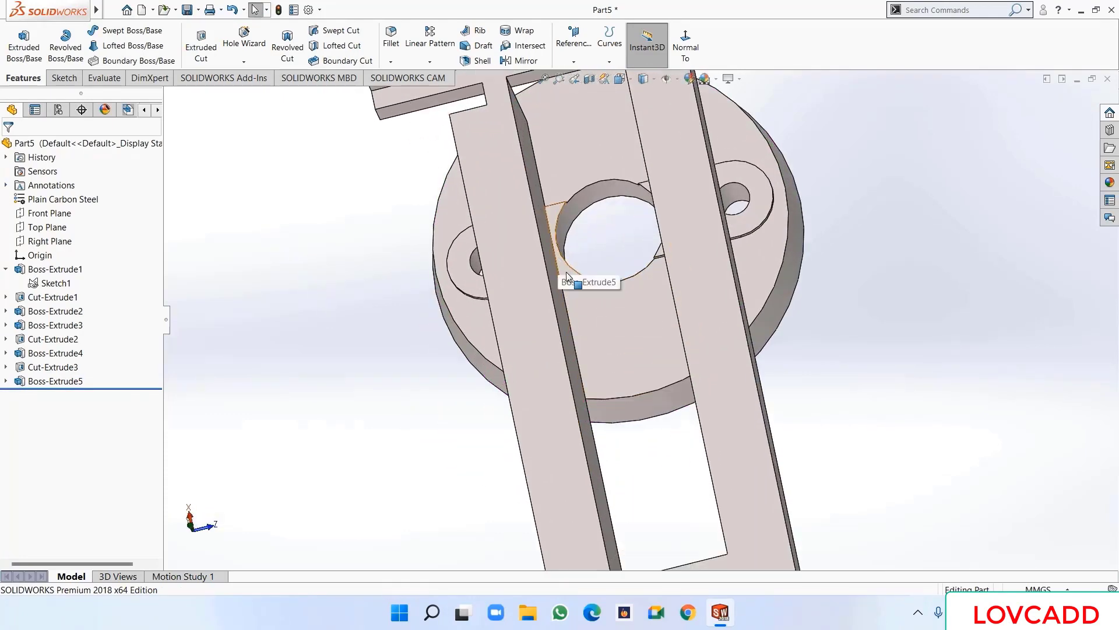
pyautogui.click(569, 274)
pyautogui.click(360, 311)
pyautogui.press('f')
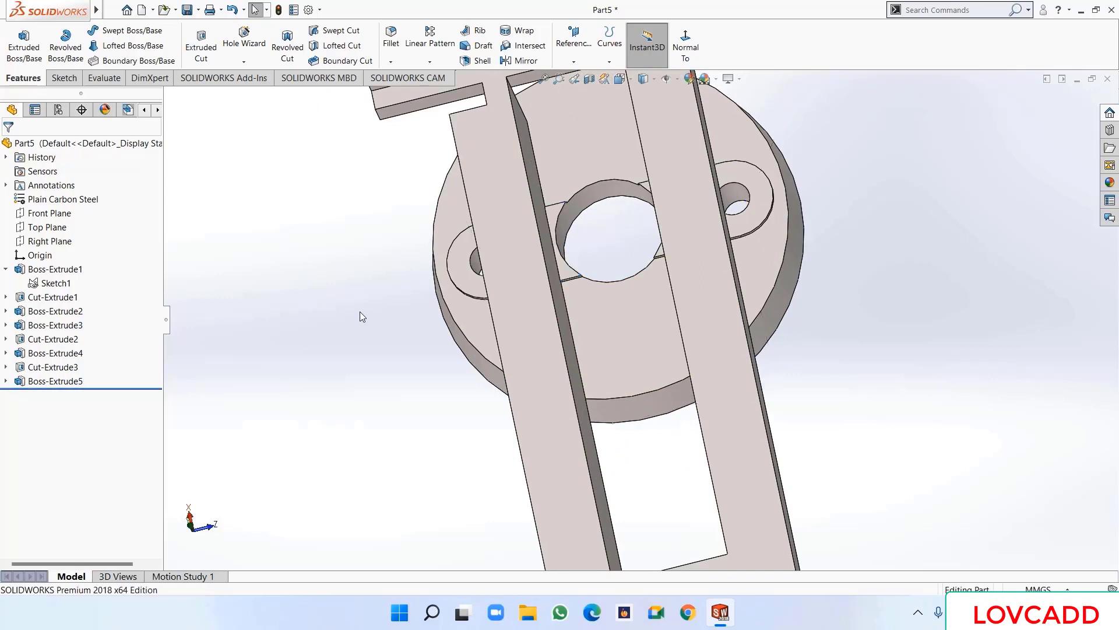
pyautogui.click(6, 353)
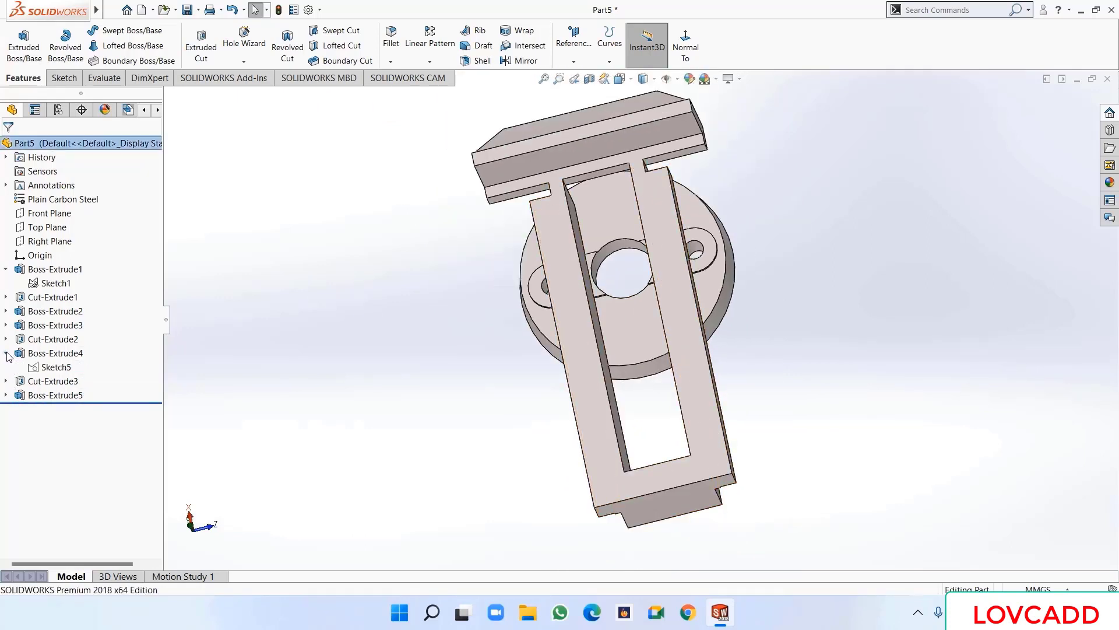
pyautogui.click(50, 368)
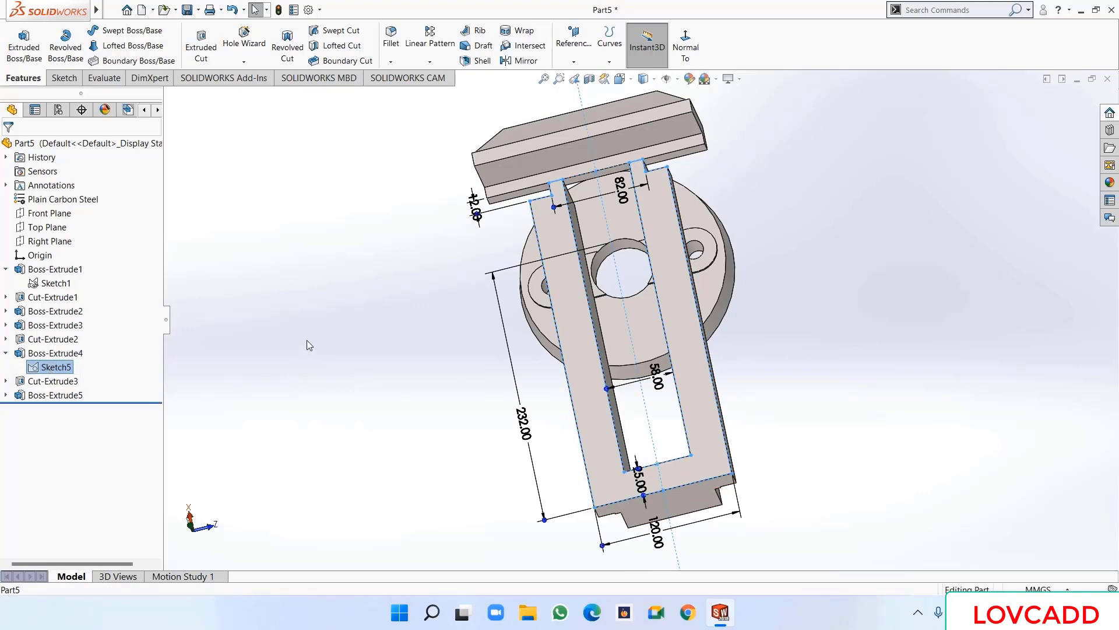
# - Cut both Sketch5 regions Up To Surface, ending at the disc's face
pyautogui.click(202, 59)
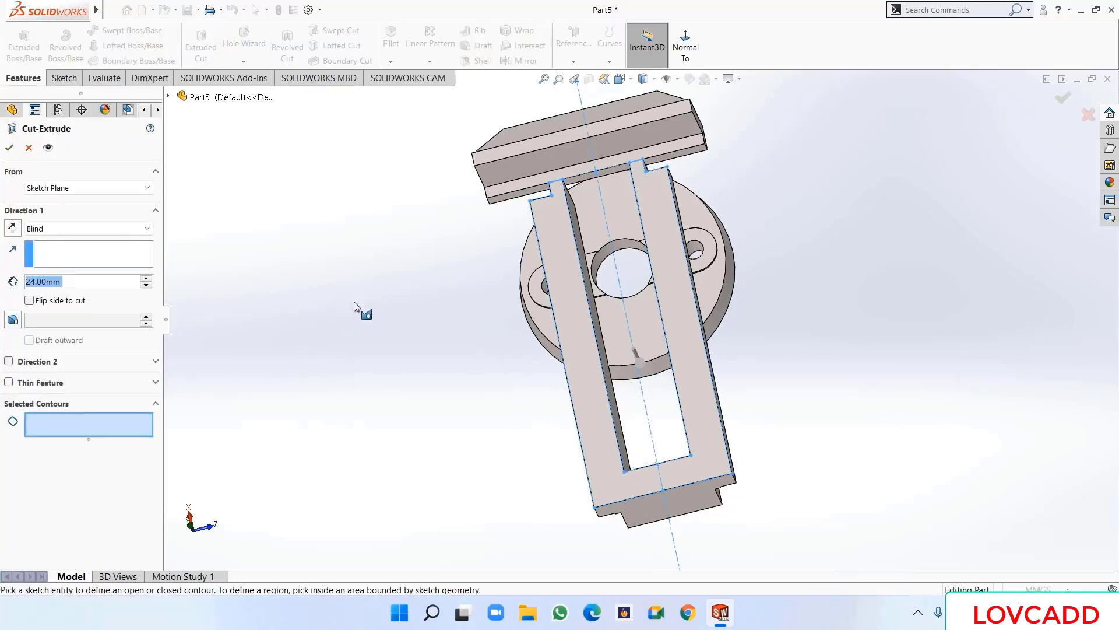
pyautogui.click(587, 232)
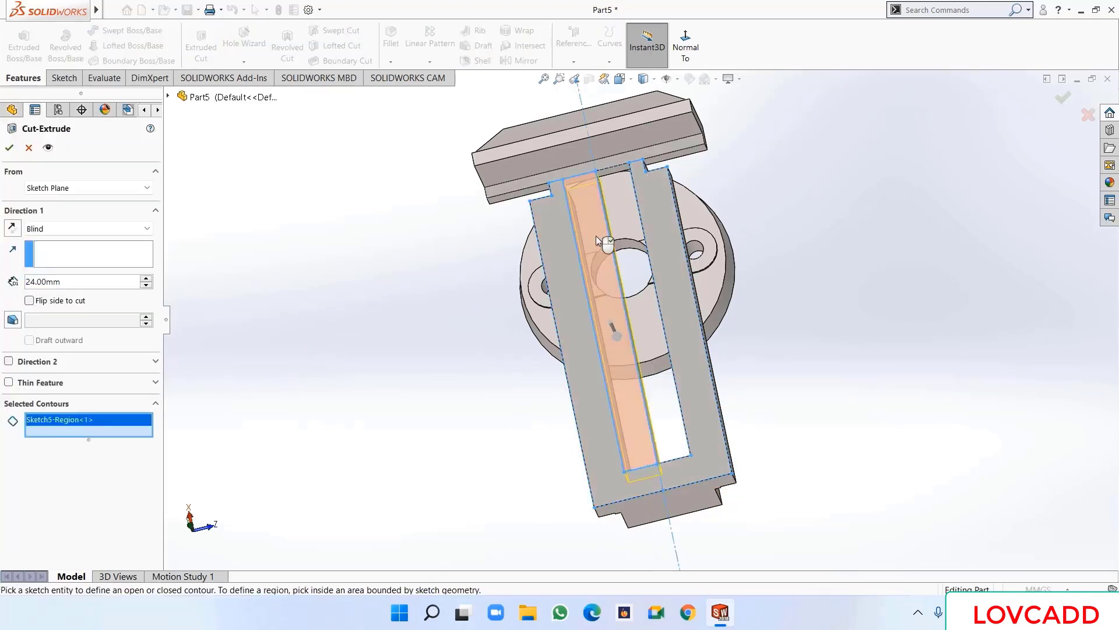
pyautogui.click(620, 215)
pyautogui.click(50, 229)
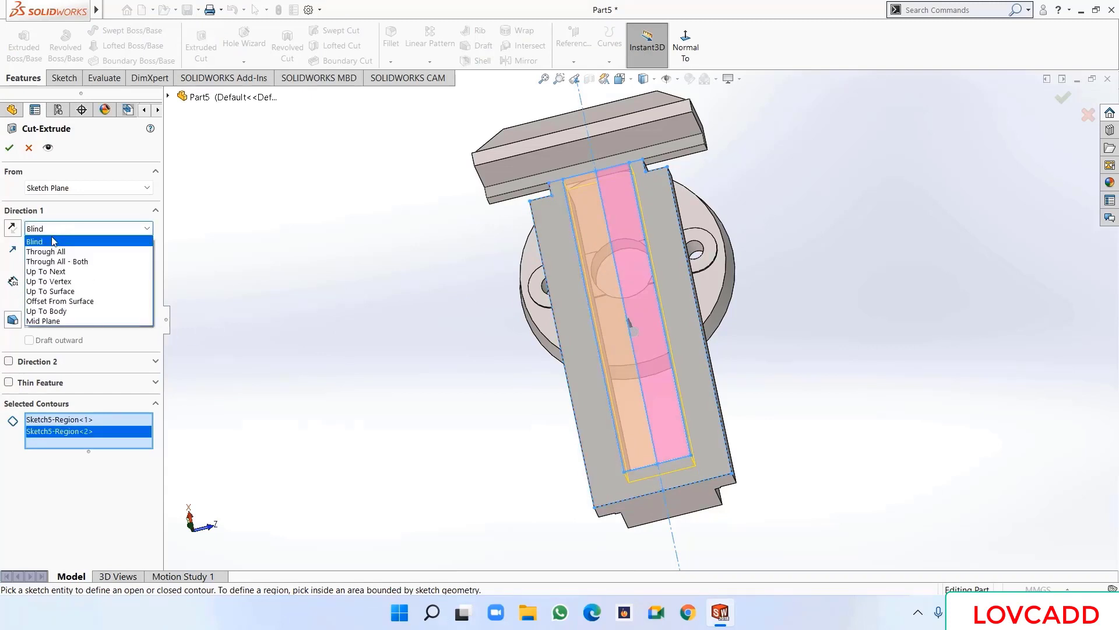
pyautogui.click(50, 291)
pyautogui.press('z')
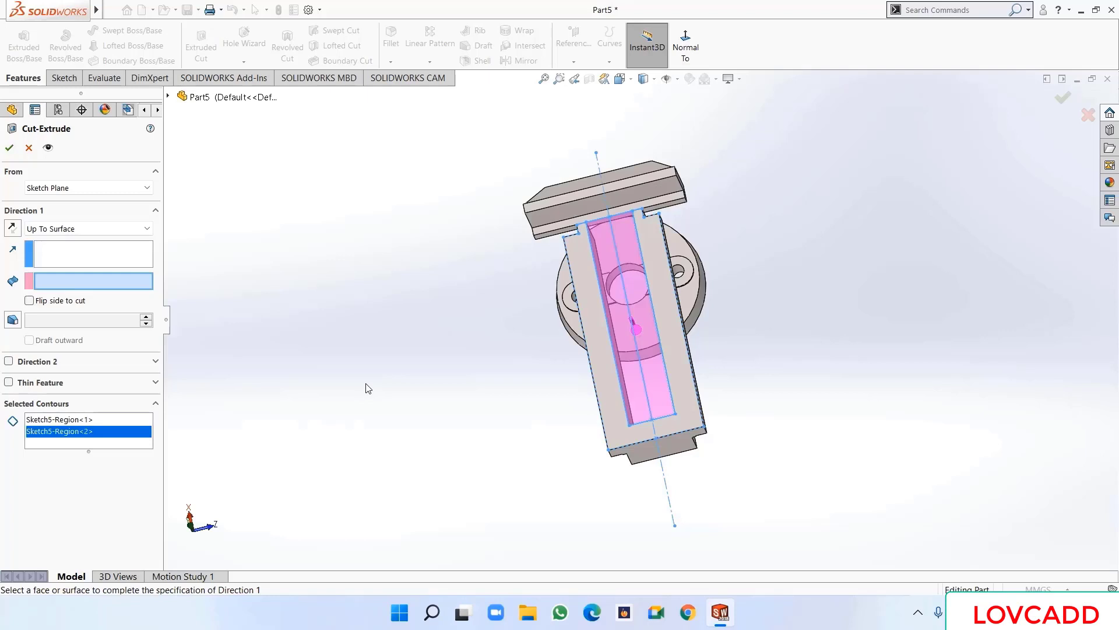
pyautogui.moveTo(368, 388)
pyautogui.mouseDown(button='middle')
pyautogui.moveTo(320, 380)
pyautogui.moveTo(356, 402)
pyautogui.mouseUp(button='middle')
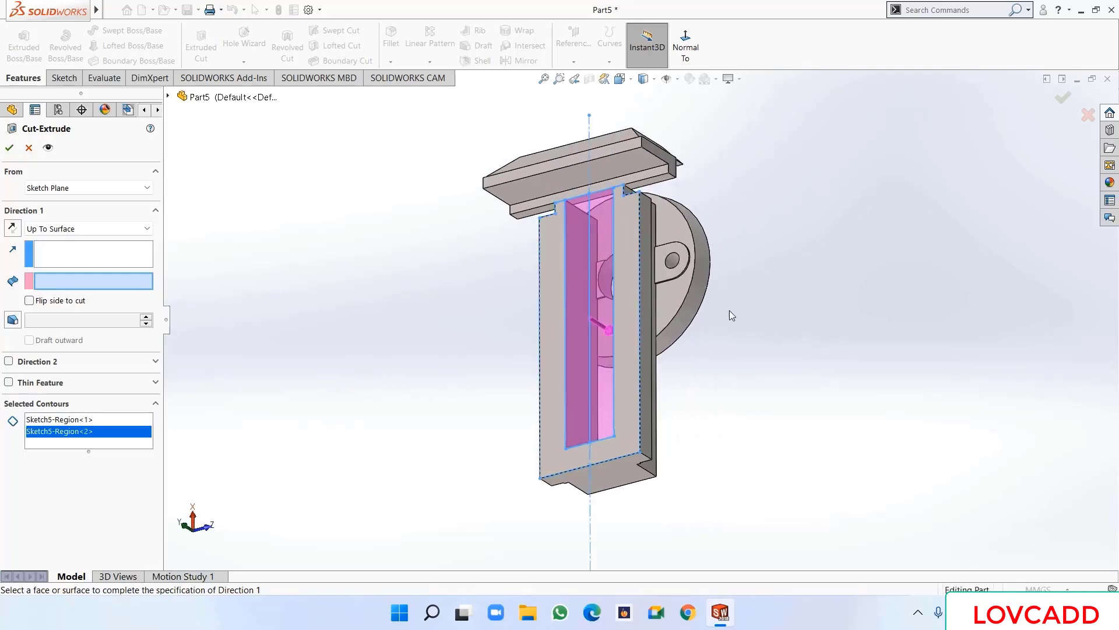
pyautogui.click(670, 296)
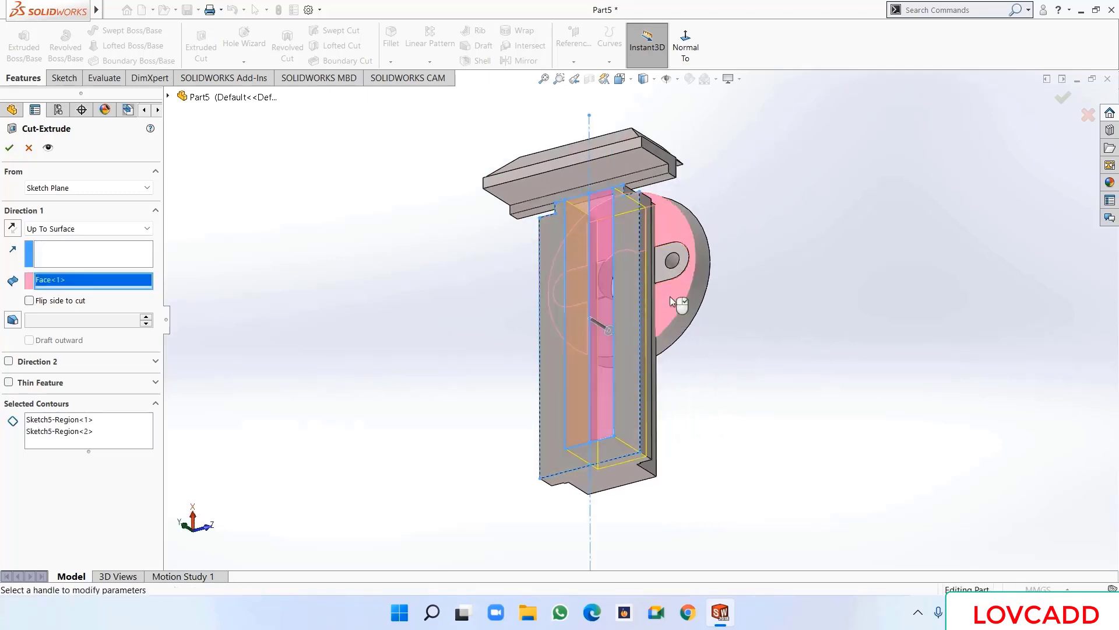
pyautogui.rightClick(670, 296)
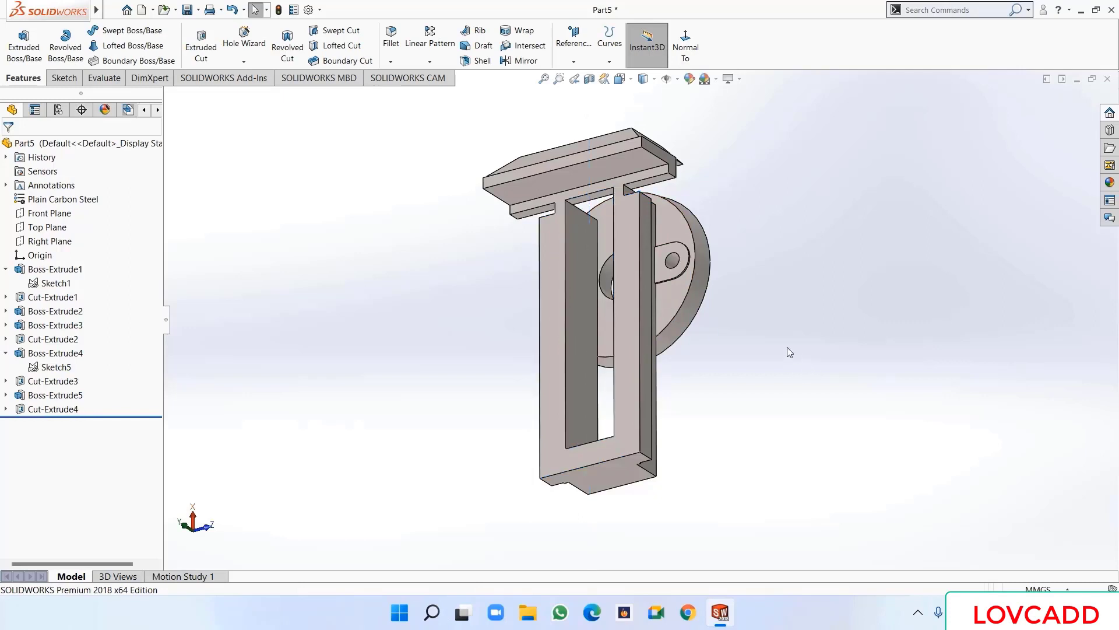
pyautogui.moveTo(787, 347); pyautogui.dragTo(690, 399, button='middle')
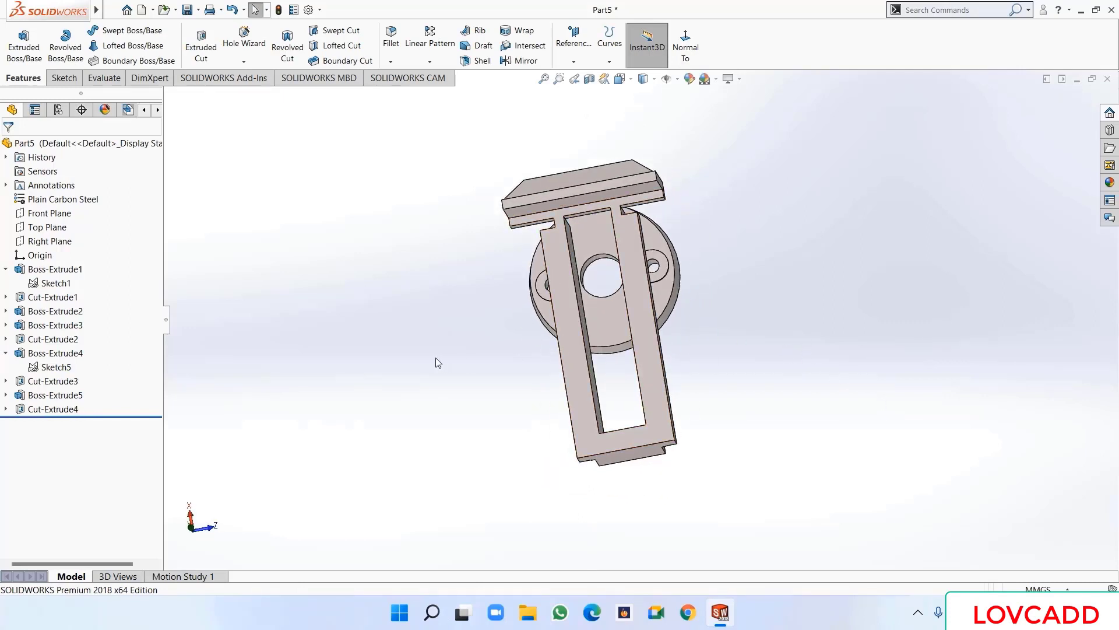
# - Start a Front Plane sketch, viewed head-on, with a vertical centerline through the origin
pyautogui.click(63, 214)
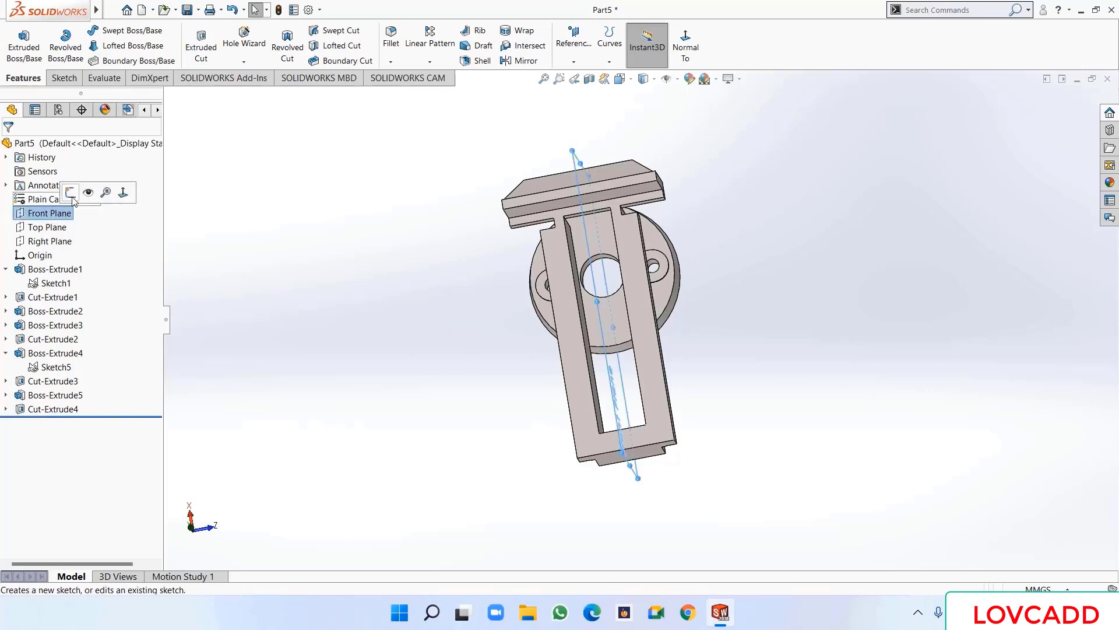
pyautogui.click(75, 201)
pyautogui.click(783, 46)
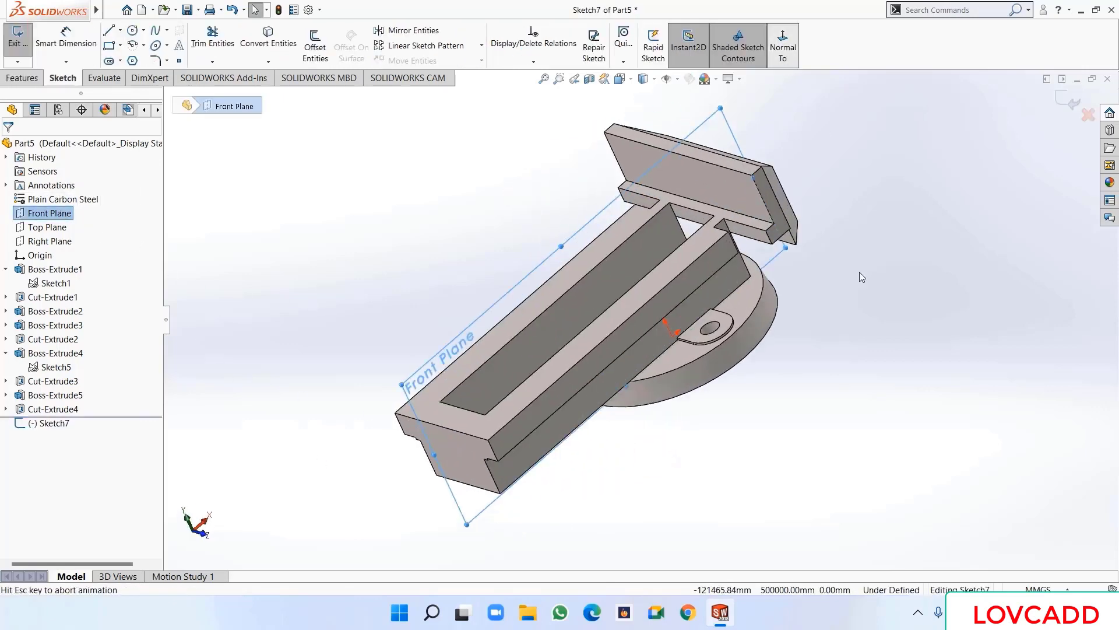
pyautogui.scroll(1, 753, 495)
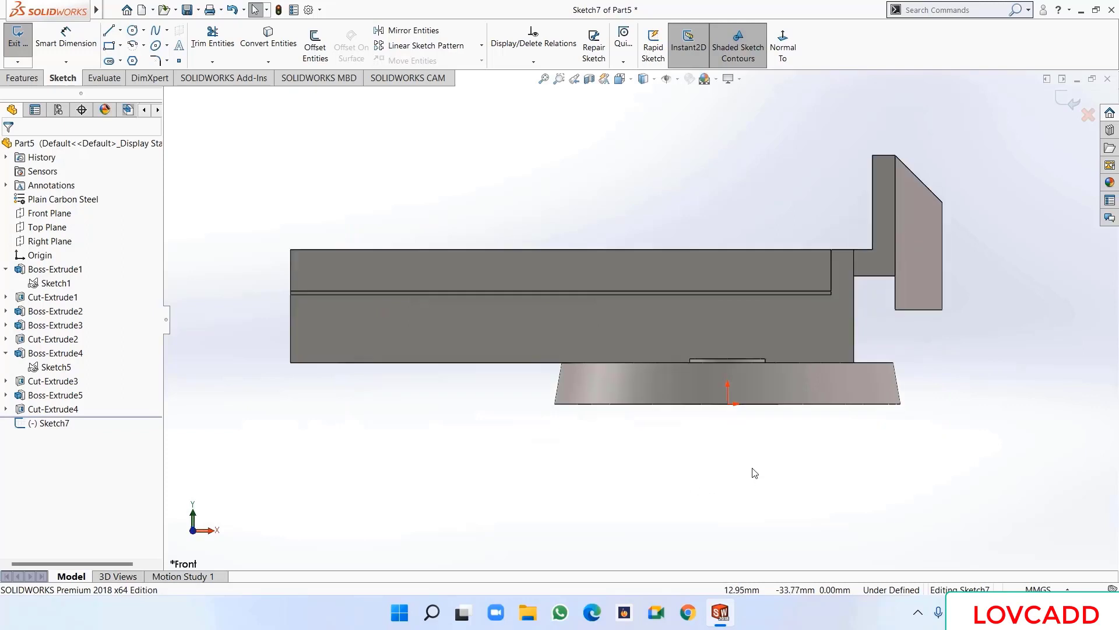
pyautogui.click(121, 31)
pyautogui.click(134, 57)
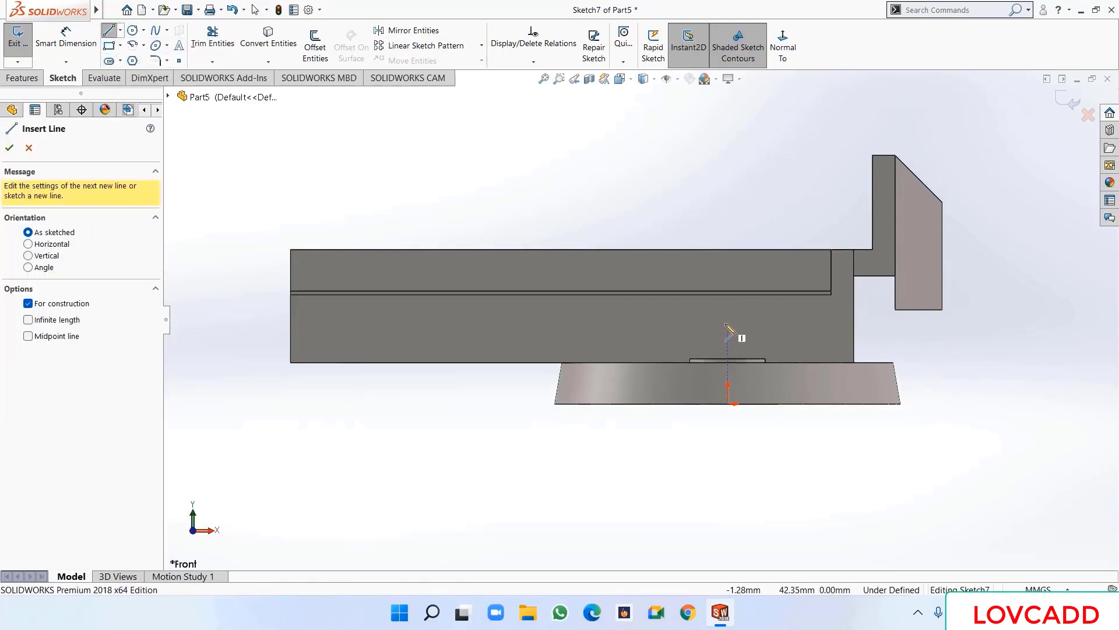
pyautogui.click(727, 316)
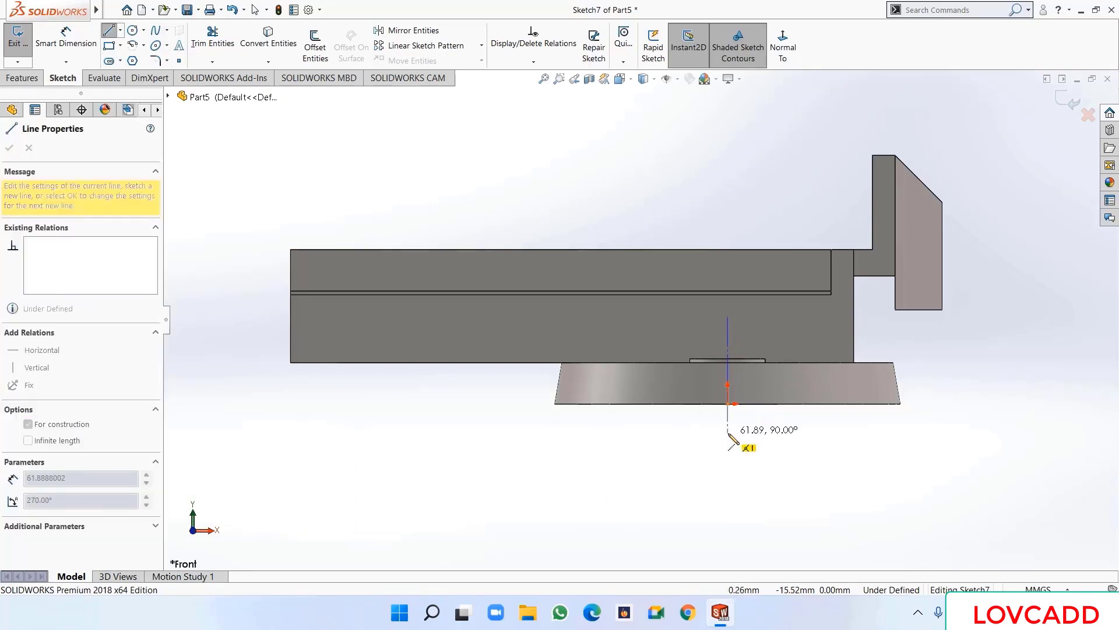
pyautogui.rightClick(729, 435)
pyautogui.click(750, 444)
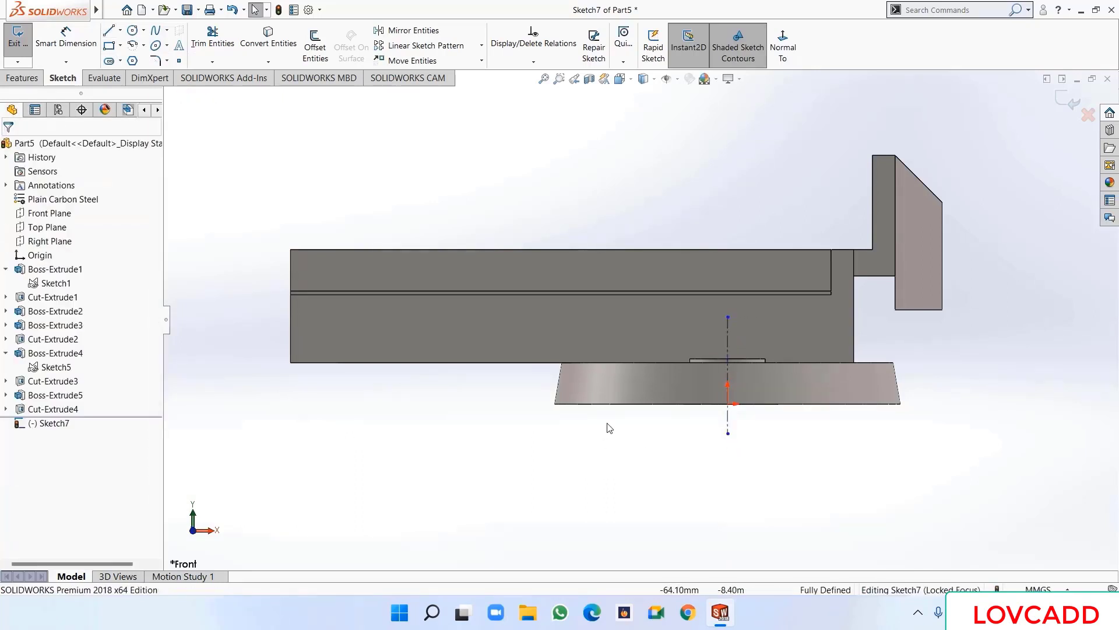
# - Draw a closed four-sided slanted profile from the centerline to the bed's left end
pyautogui.click(108, 33)
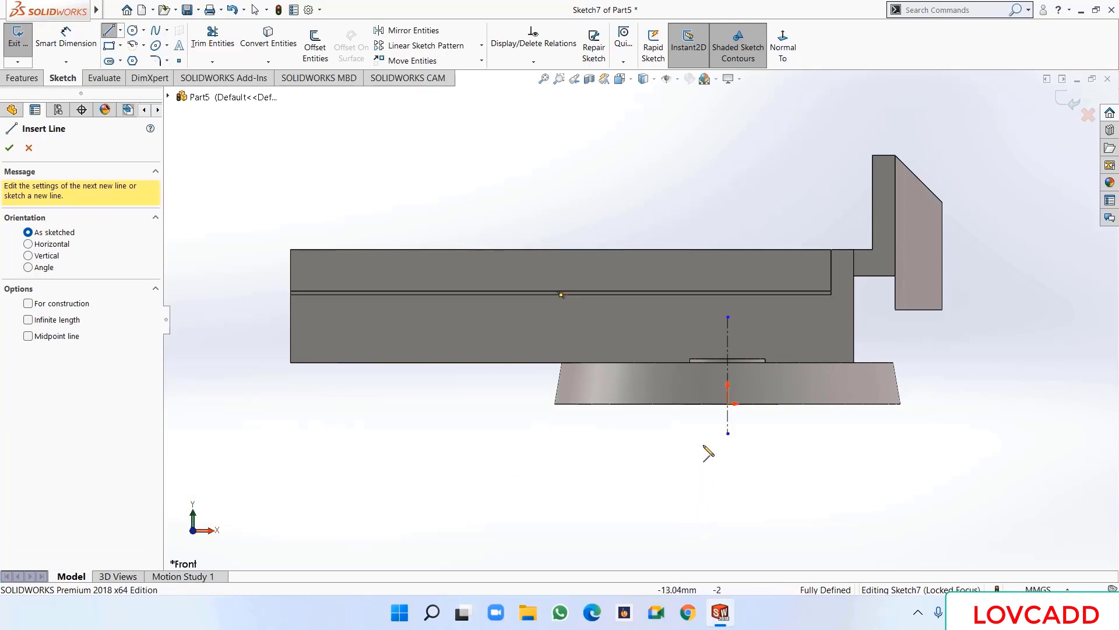
pyautogui.click(728, 390)
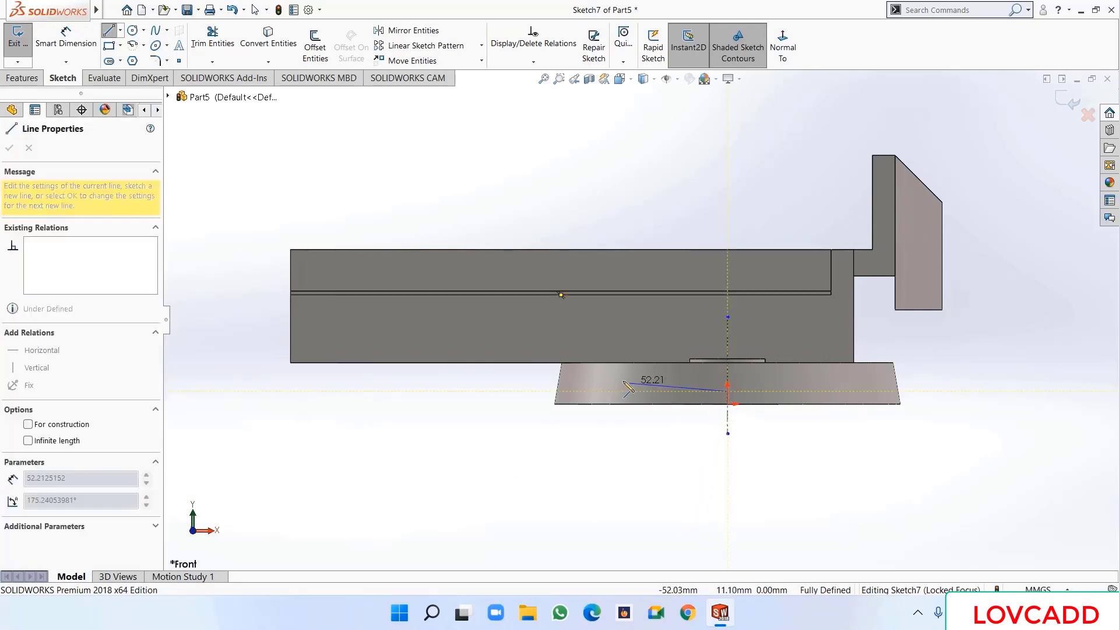
pyautogui.click(291, 339)
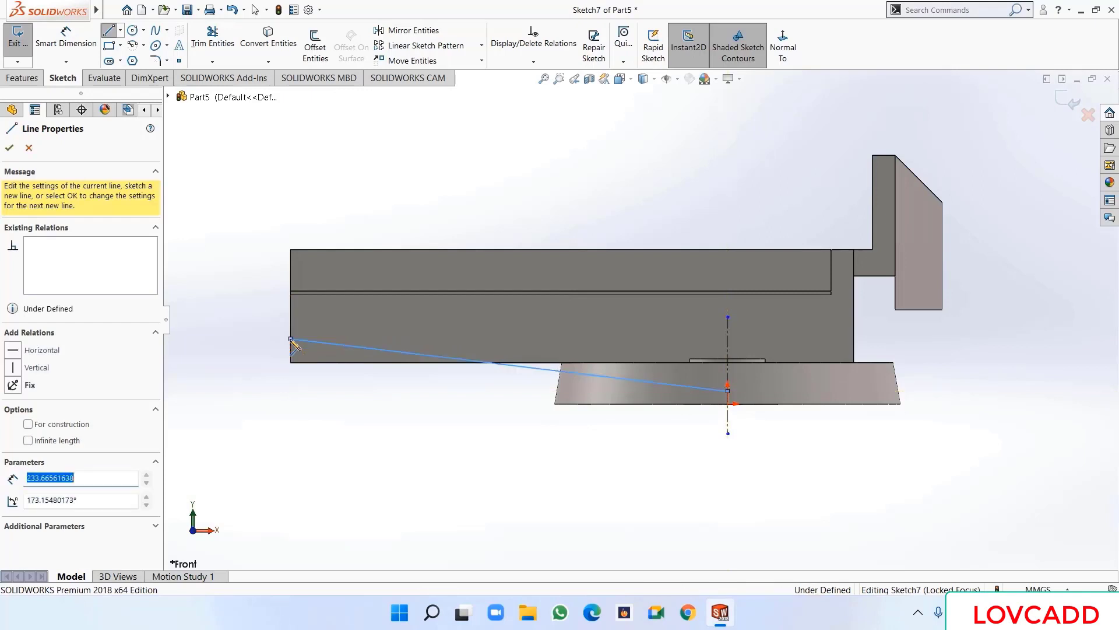
pyautogui.click(291, 309)
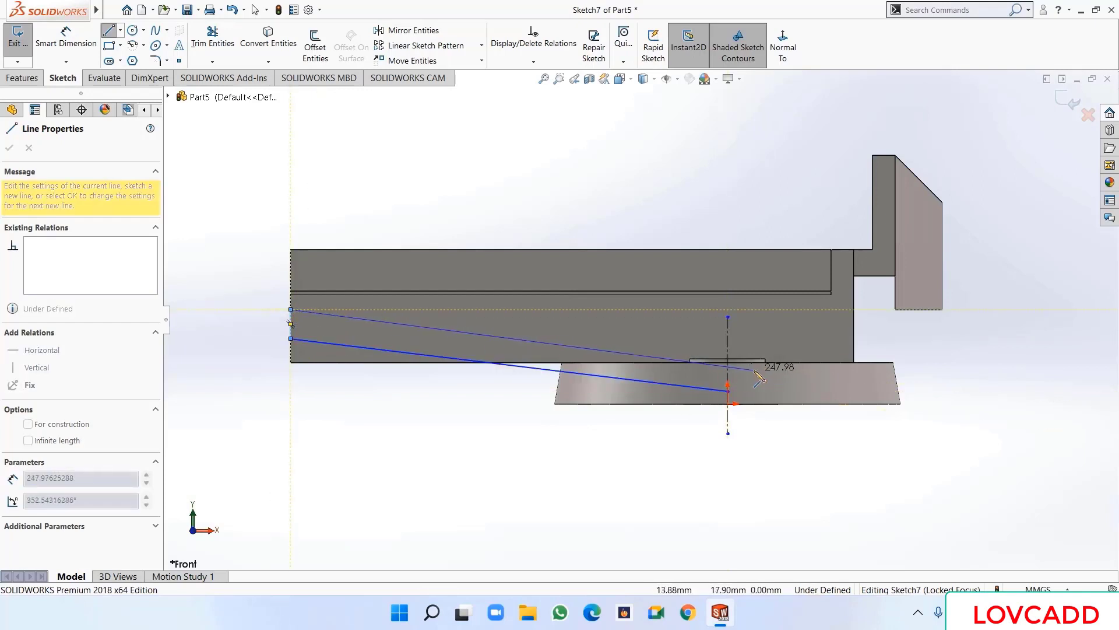
pyautogui.click(728, 364)
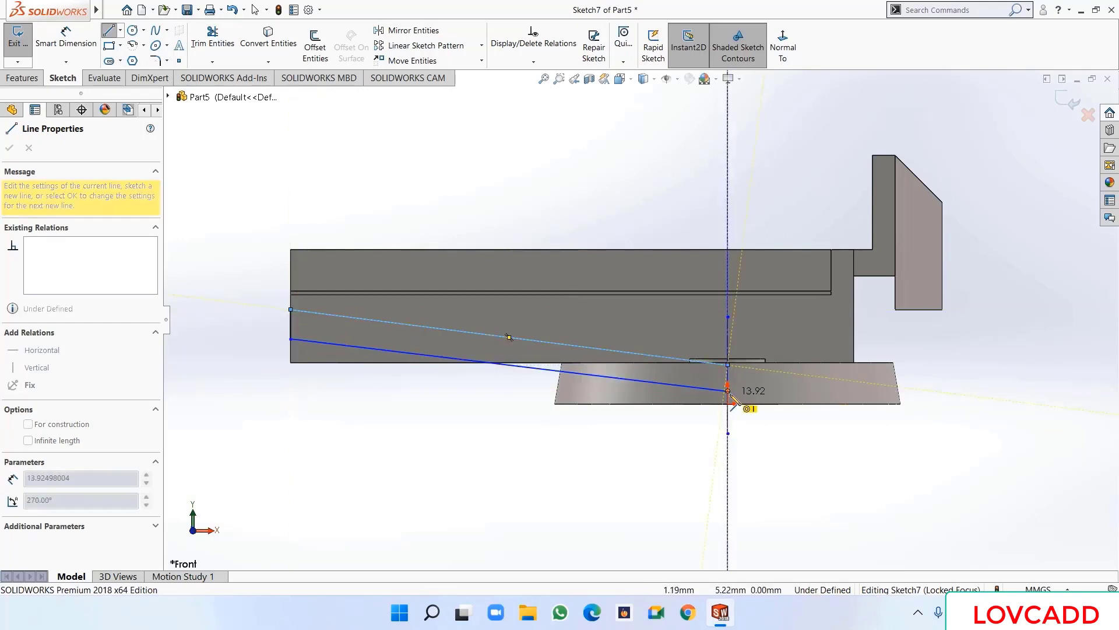
pyautogui.click(728, 390)
pyautogui.rightClick(738, 401)
pyautogui.click(767, 403)
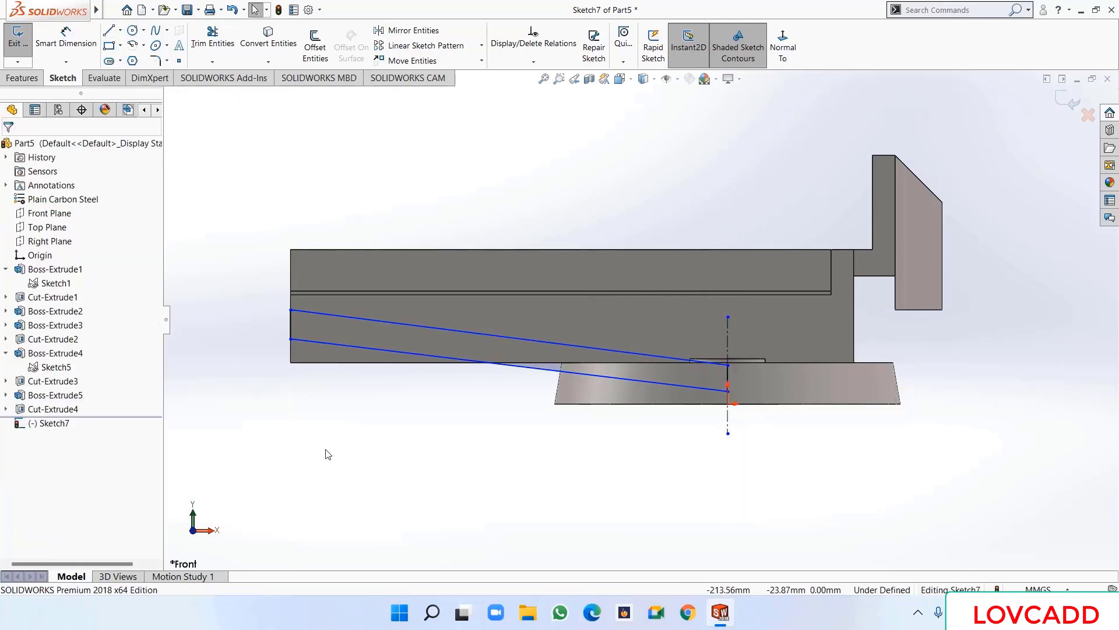
# - Make the two sloped lines of the slot sketch parallel
pyautogui.click(533, 61)
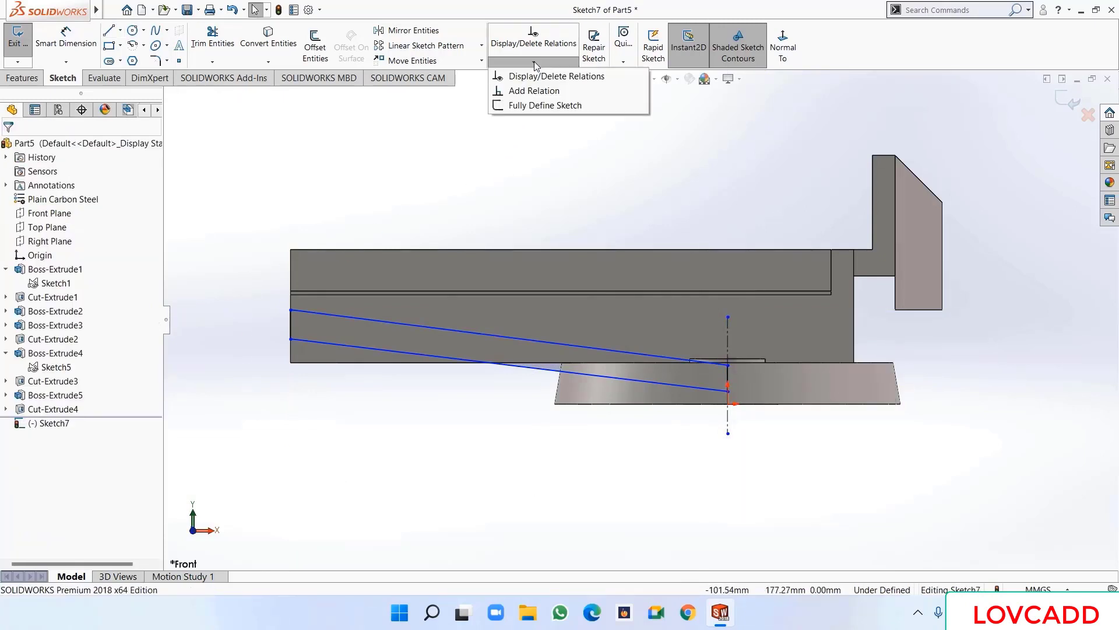
pyautogui.click(533, 92)
pyautogui.click(523, 338)
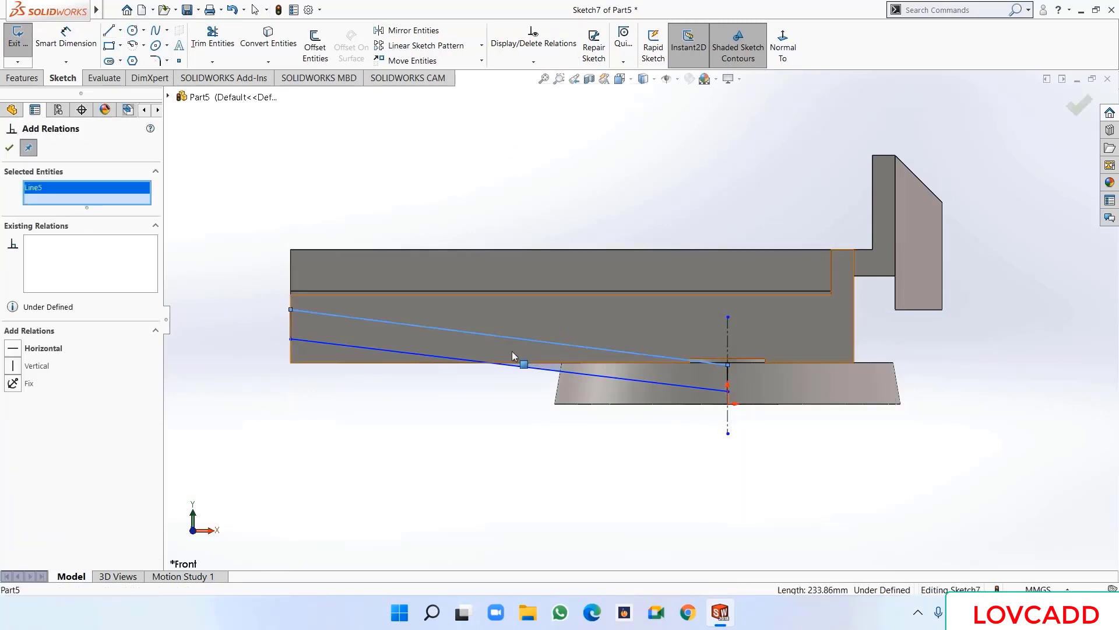
pyautogui.click(503, 365)
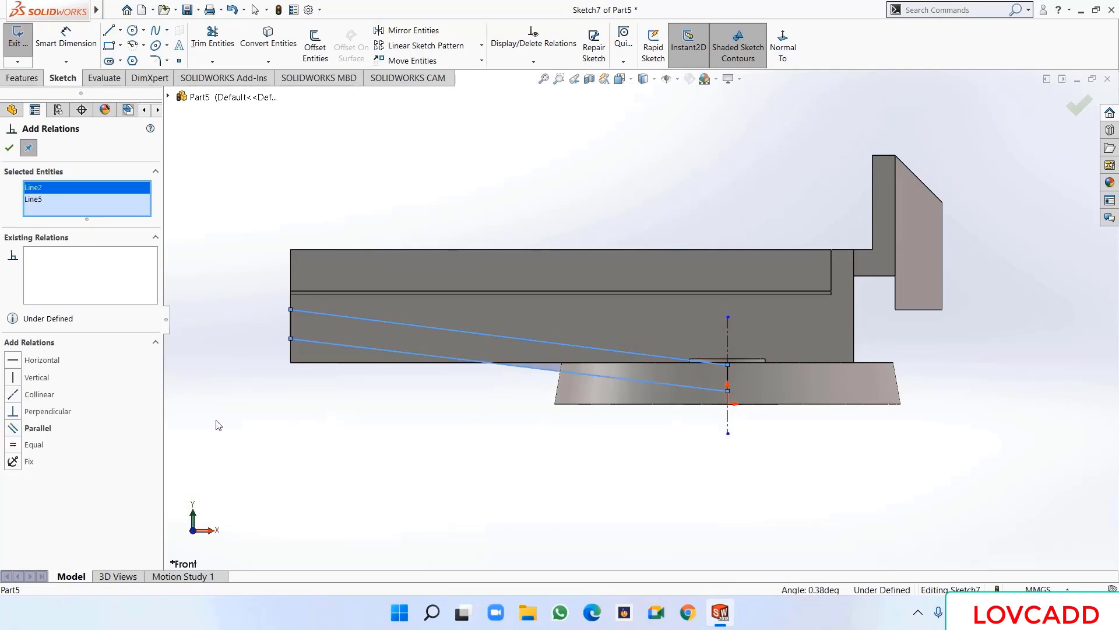
pyautogui.click(12, 429)
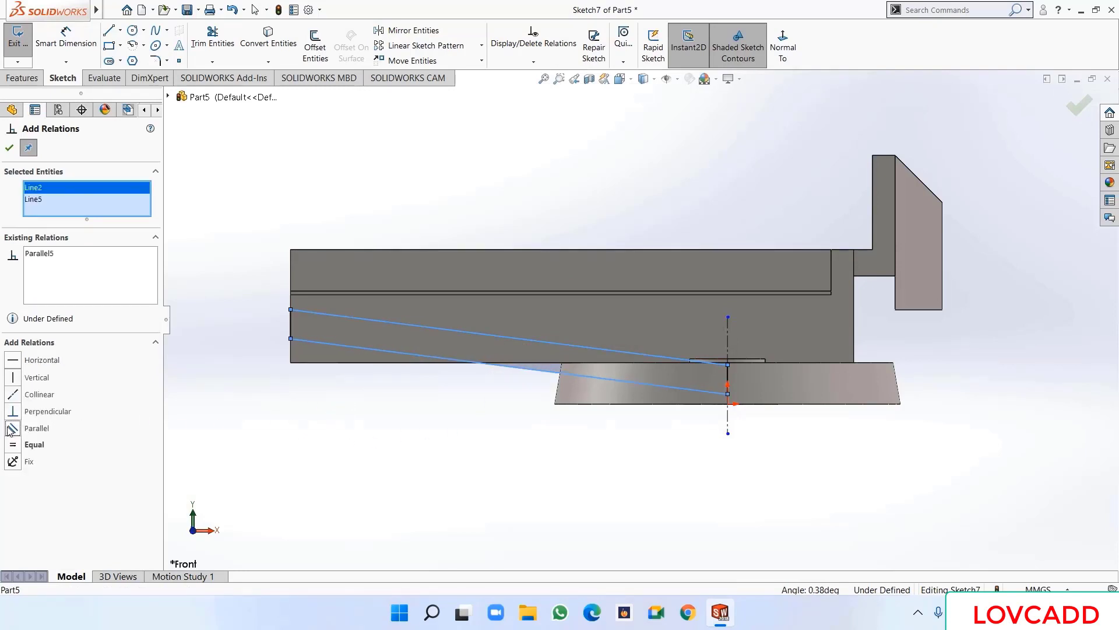
pyautogui.click(9, 148)
pyautogui.click(358, 535)
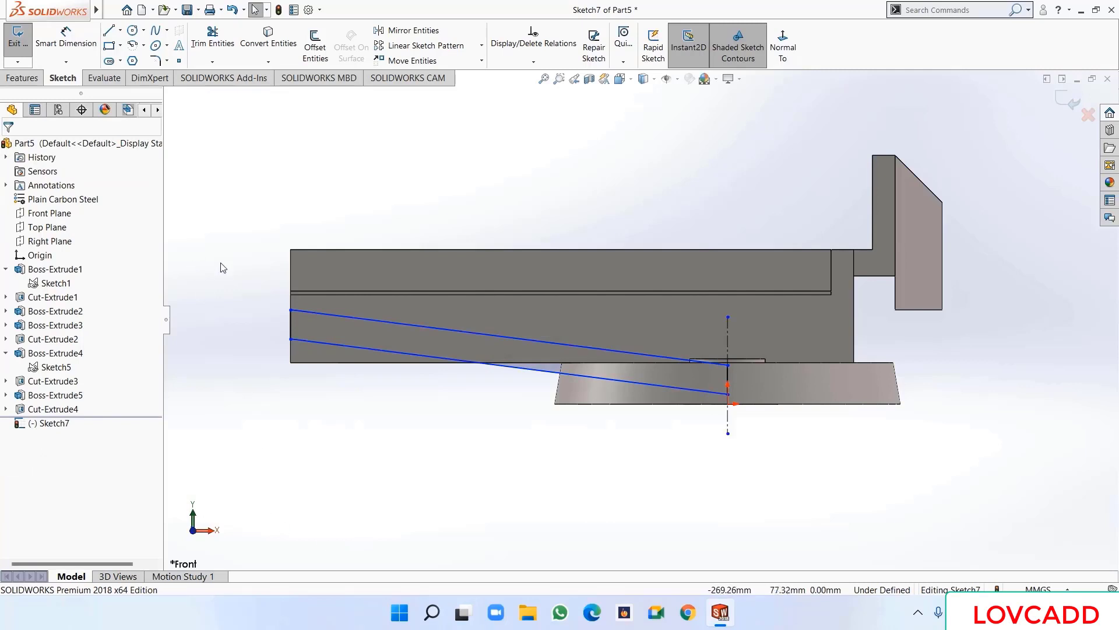
# - Dimension the lower line's end 5 mm from the origin and 57 mm below the bed's top edge
pyautogui.click(66, 38)
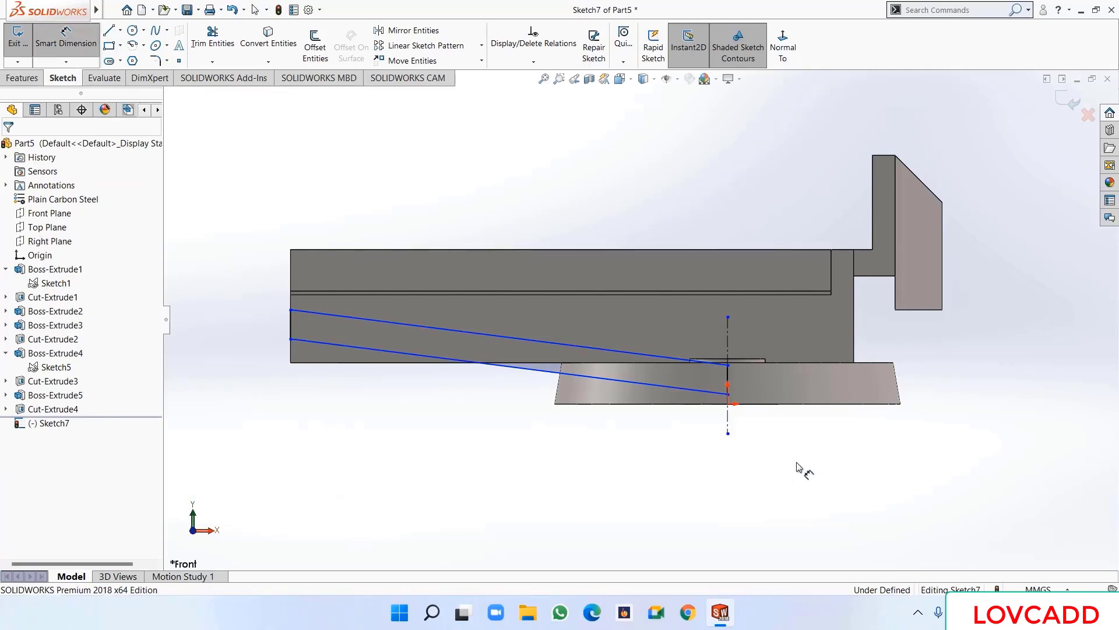
pyautogui.scroll(-1, 800, 463)
pyautogui.scroll(1, 739, 432)
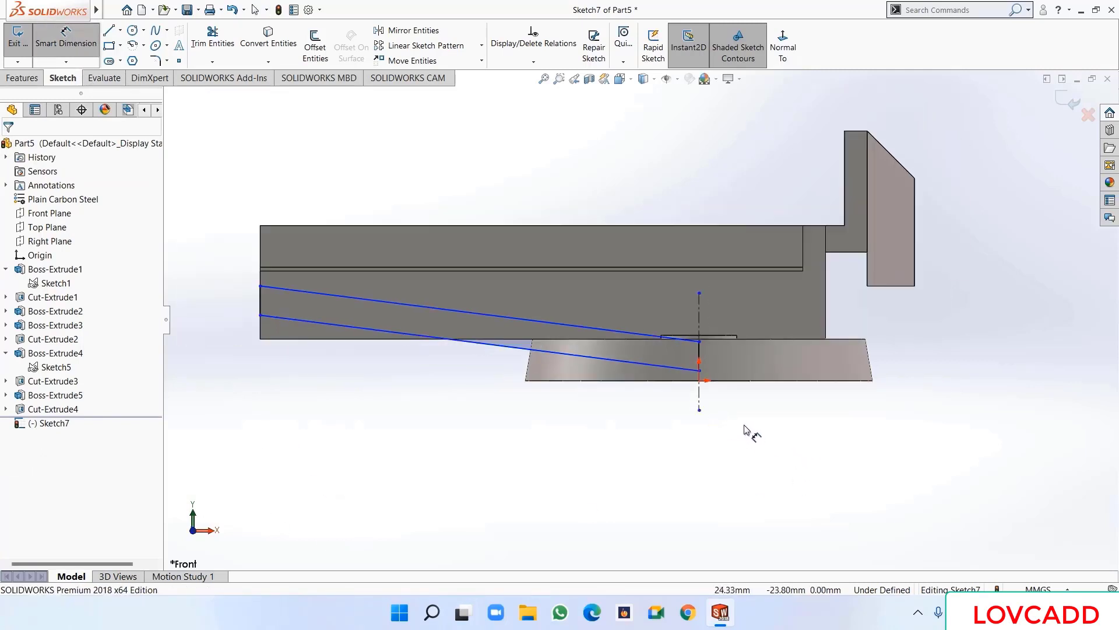
pyautogui.click(700, 371)
pyautogui.click(718, 375)
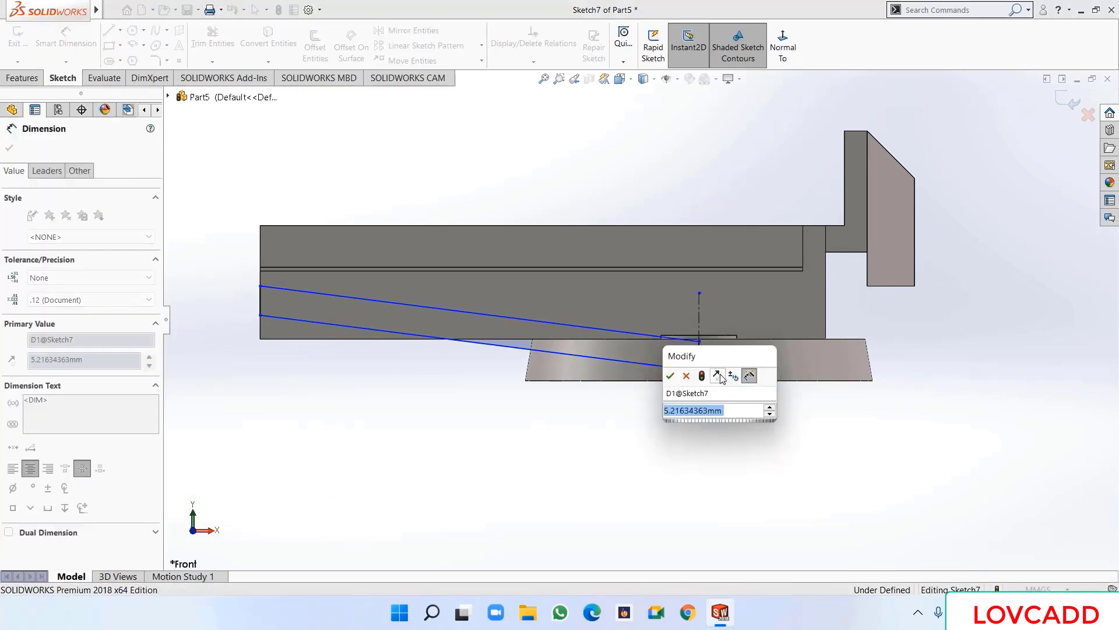
pyautogui.write('5')
pyautogui.press('Return')
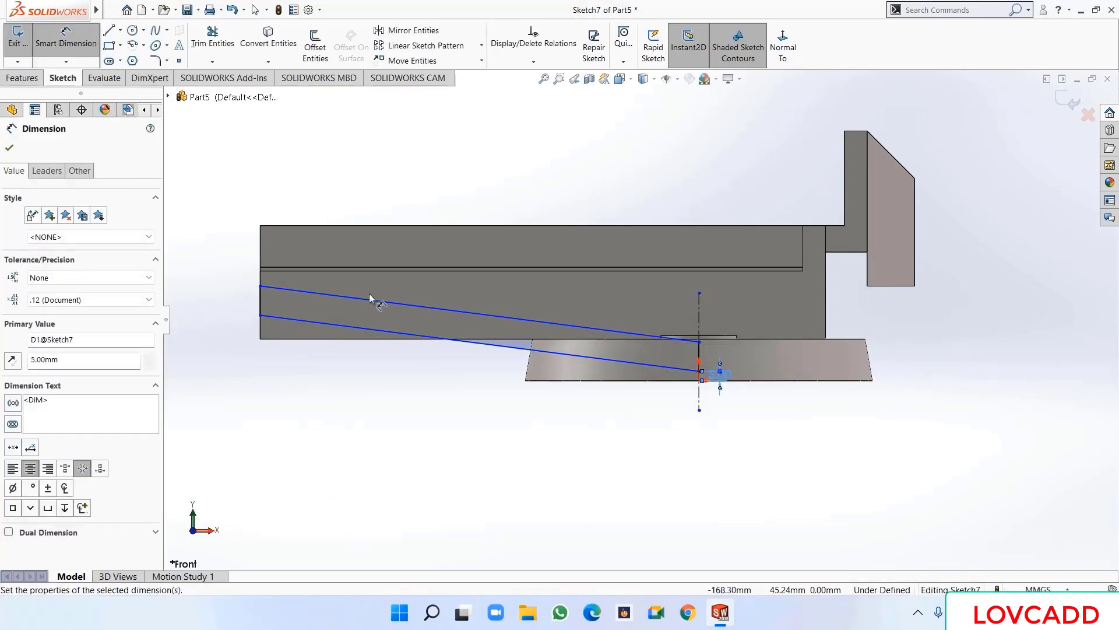
pyautogui.click(299, 228)
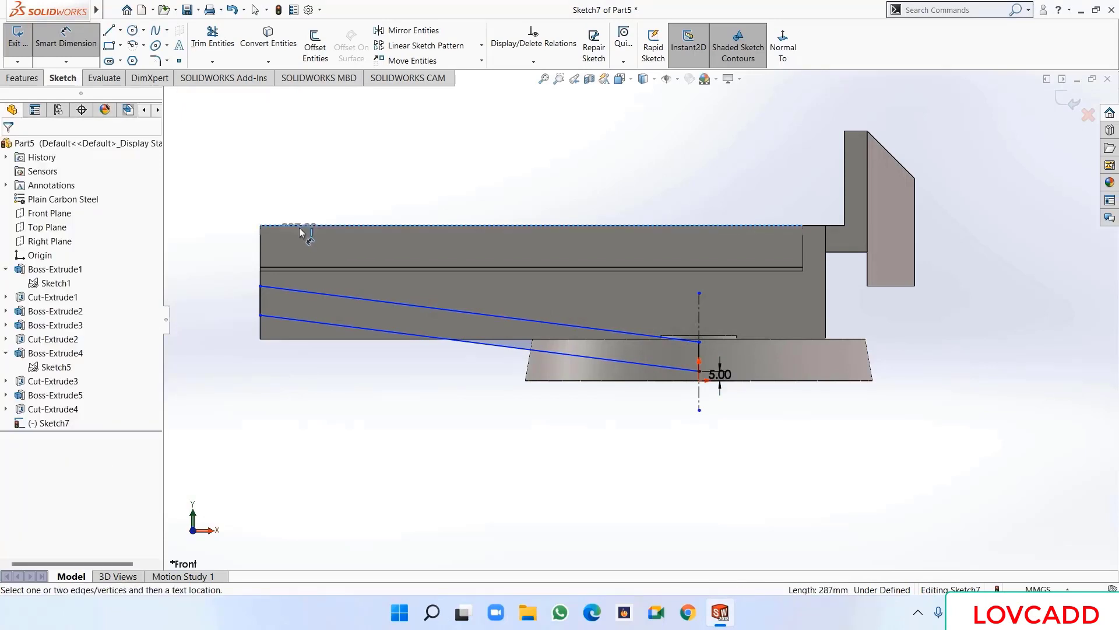
pyautogui.click(260, 316)
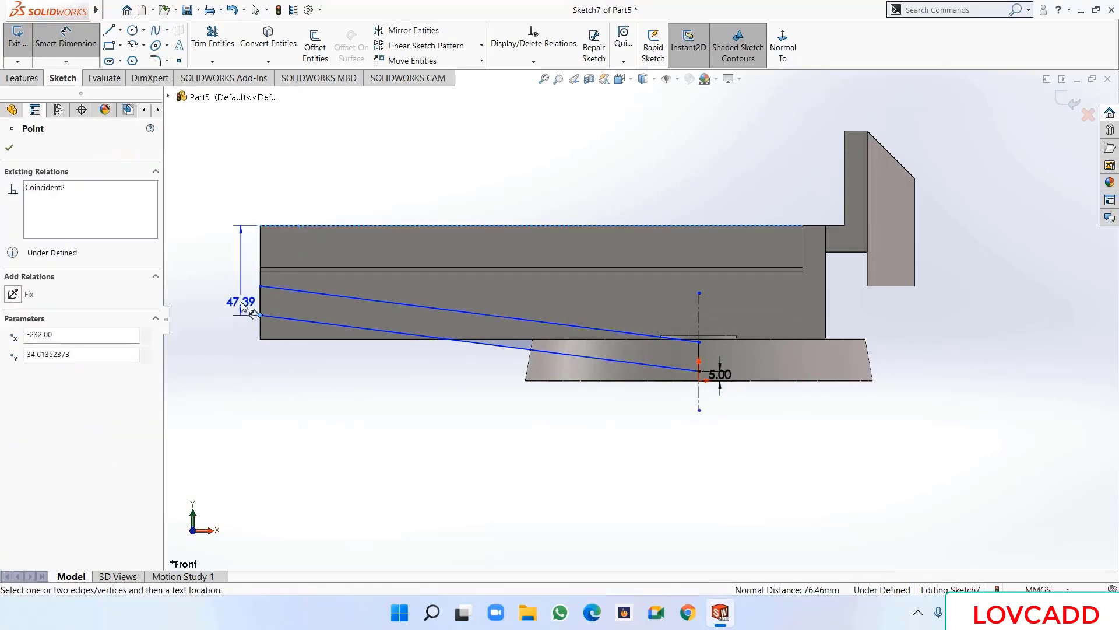
pyautogui.click(227, 301)
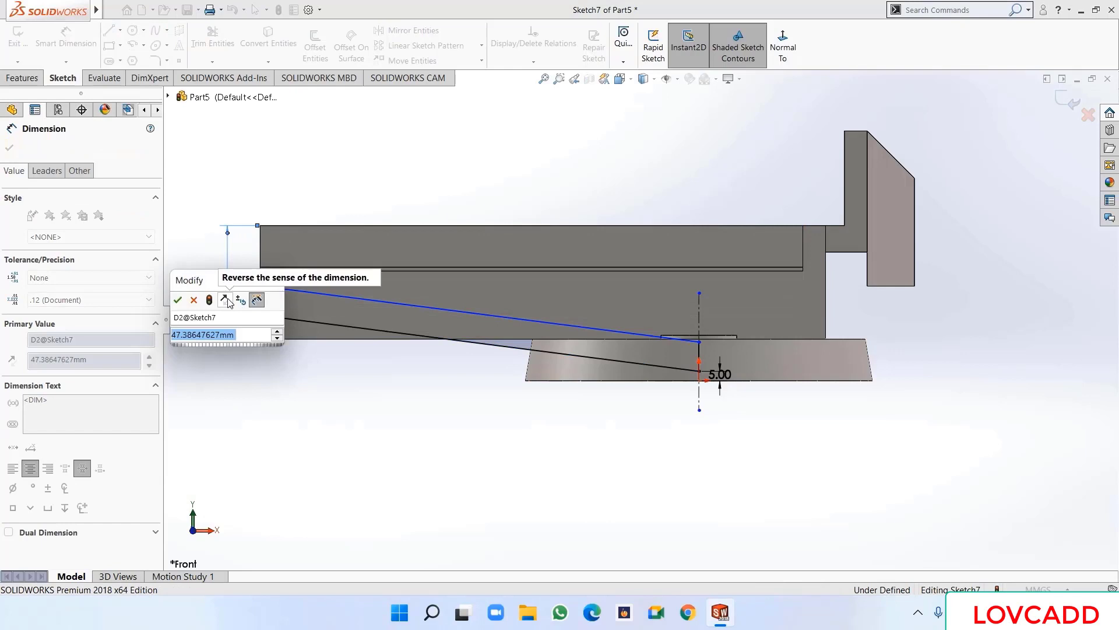
pyautogui.write('57')
pyautogui.press('Return')
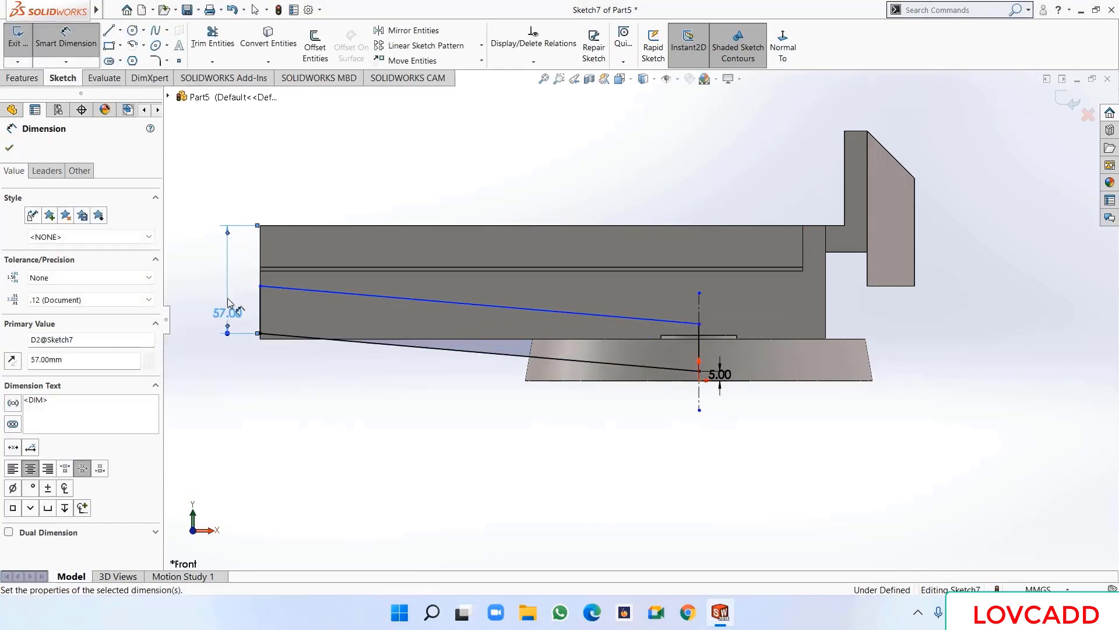
# - Set an 11 mm gap between the two sloped lines
pyautogui.click(445, 308)
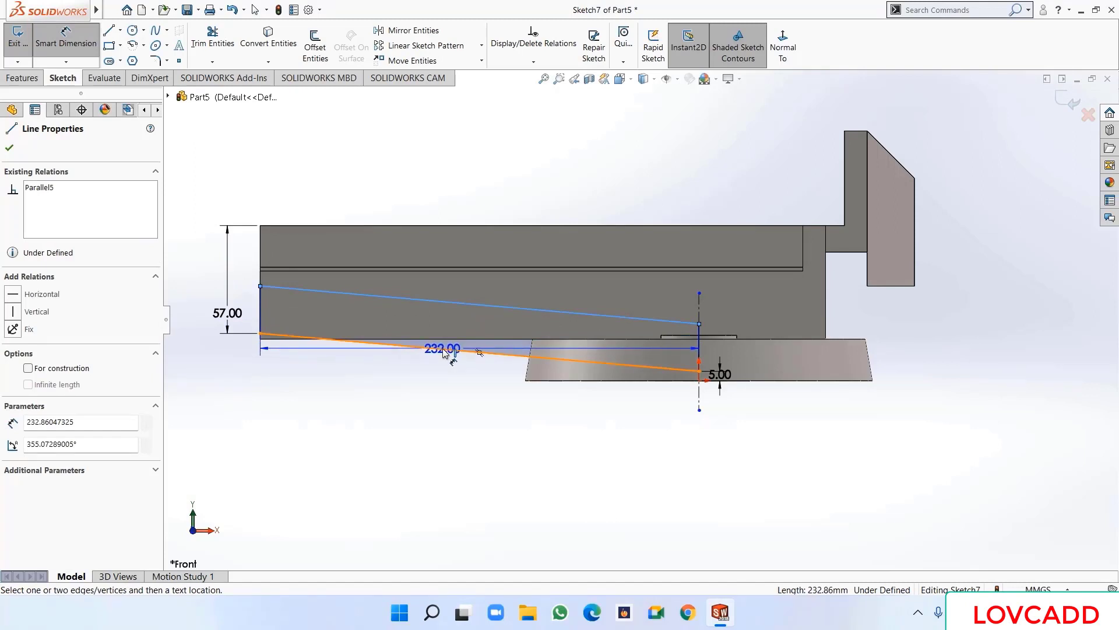
pyautogui.click(449, 350)
pyautogui.click(440, 323)
pyautogui.write('11')
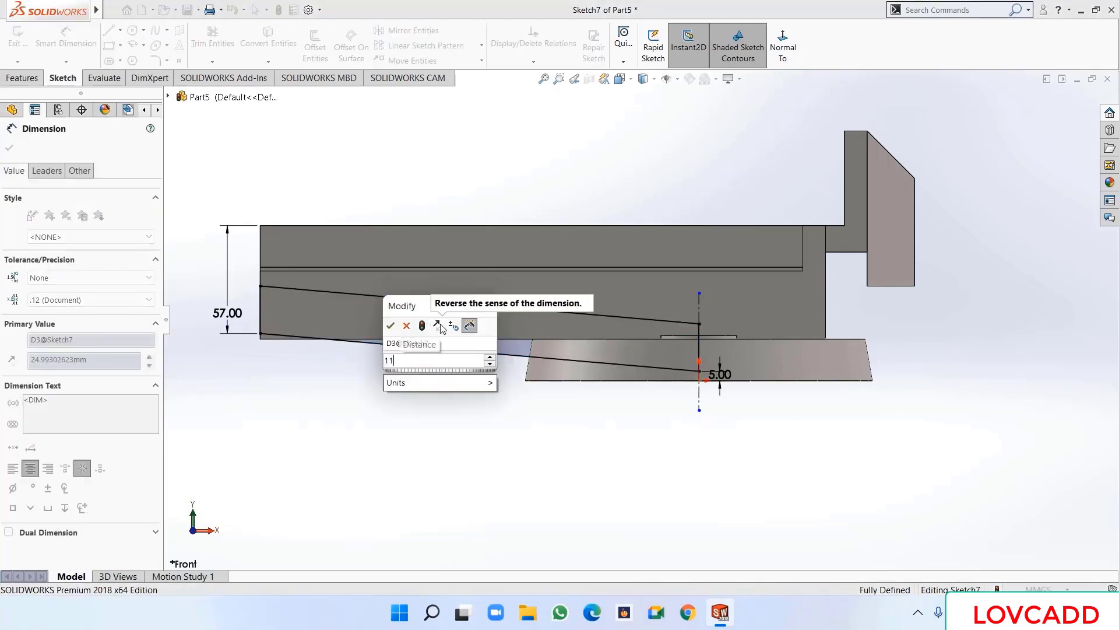
pyautogui.press('Return')
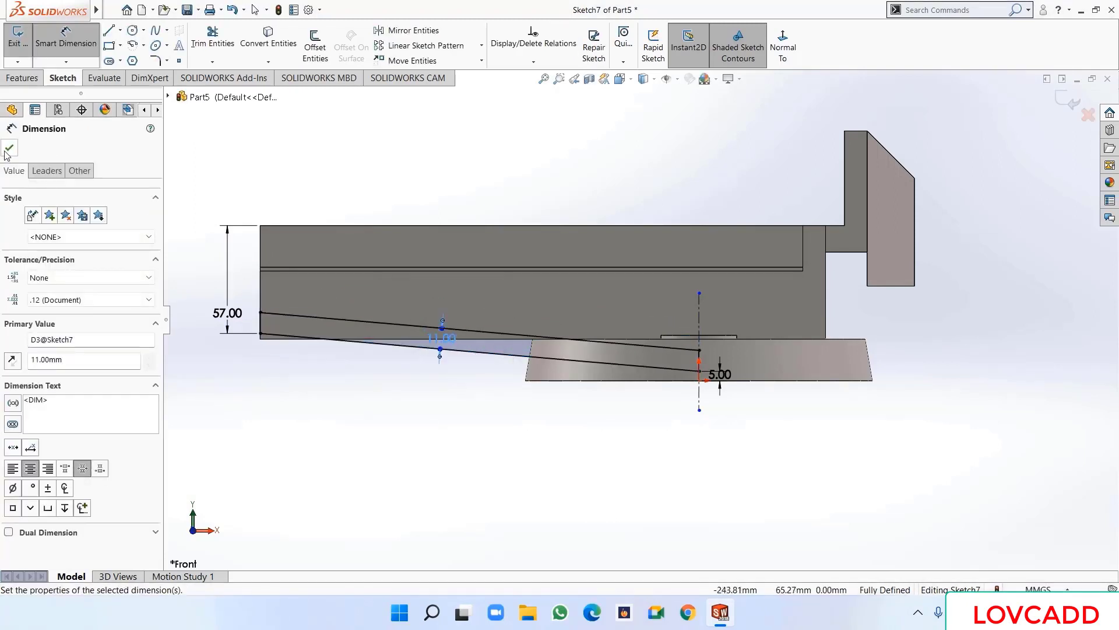
pyautogui.click(9, 149)
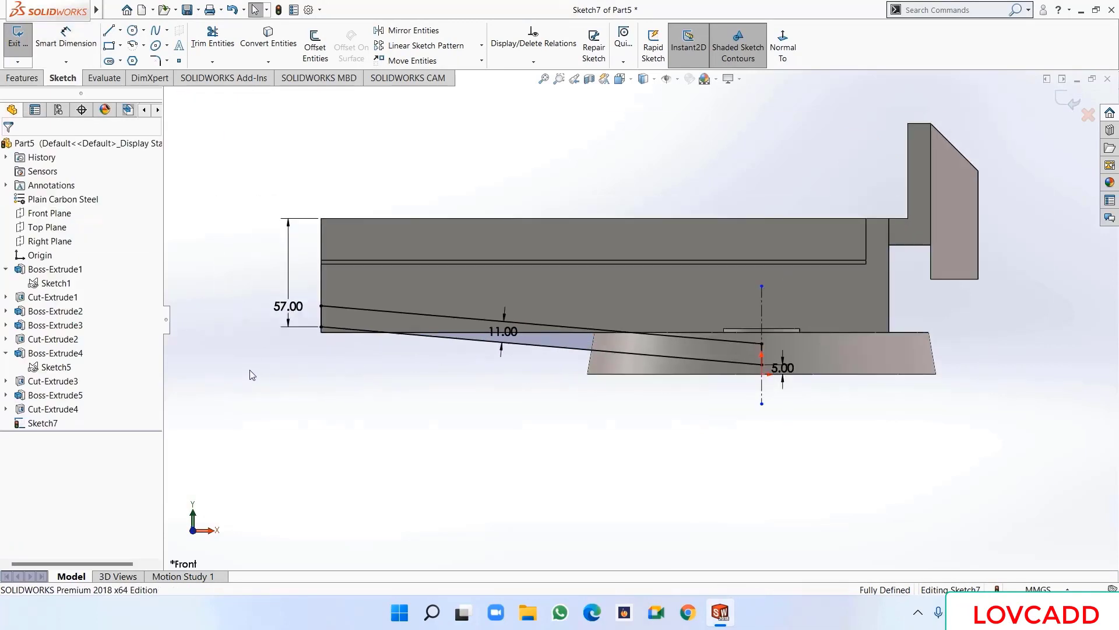
pyautogui.scroll(-1, 286, 357)
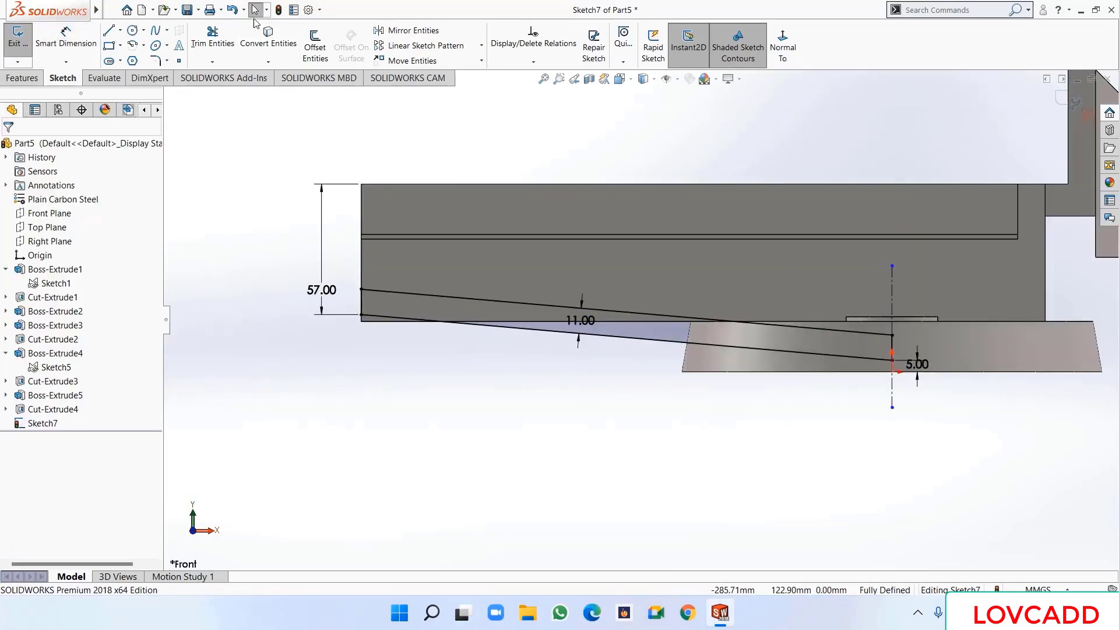
# - Convert the part's bottom edge into the sketch and trim away its excess
pyautogui.click(269, 38)
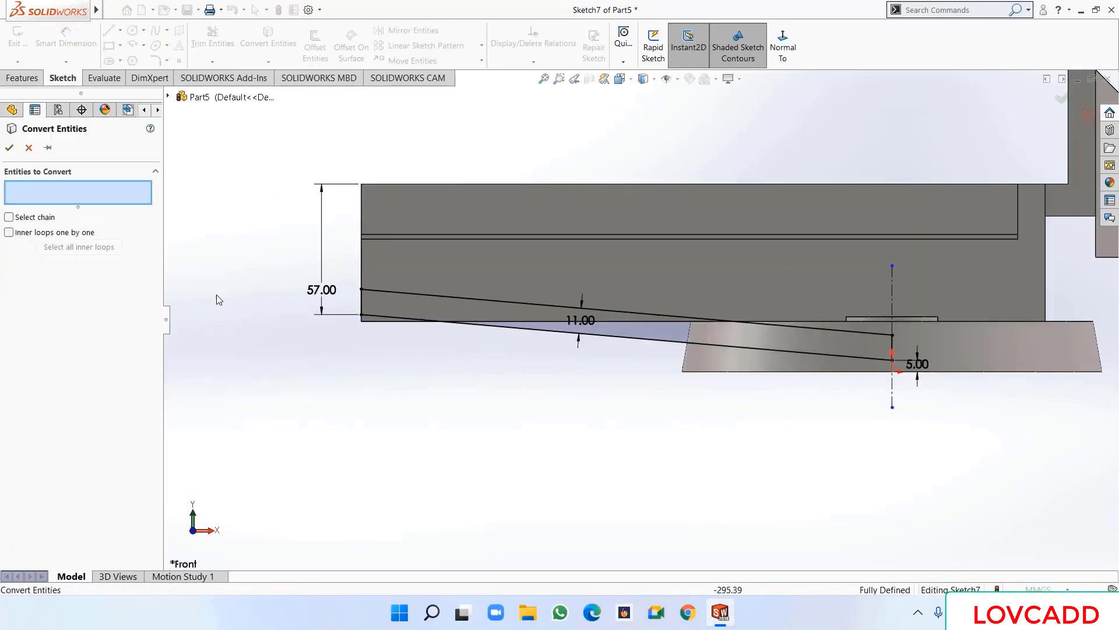
pyautogui.click(387, 322)
pyautogui.rightClick(382, 371)
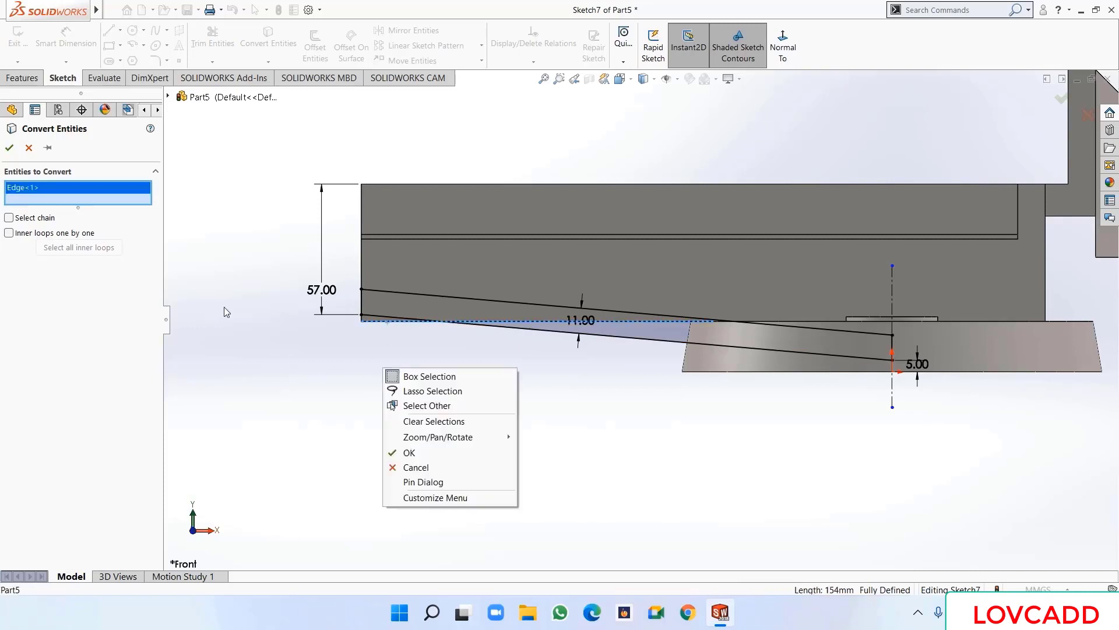
pyautogui.click(402, 453)
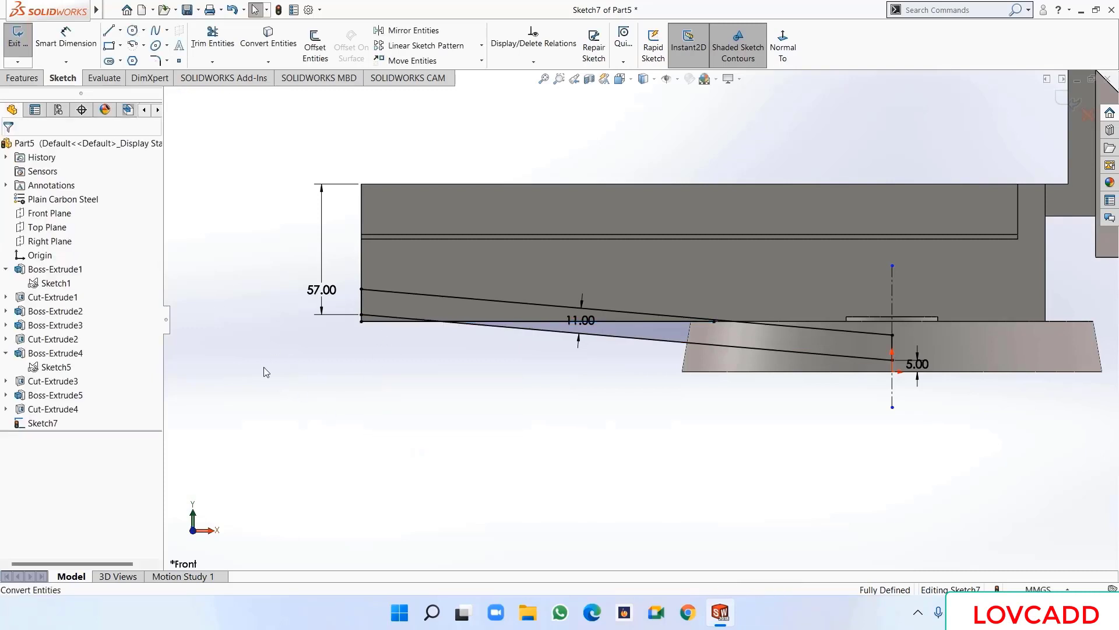
pyautogui.click(213, 36)
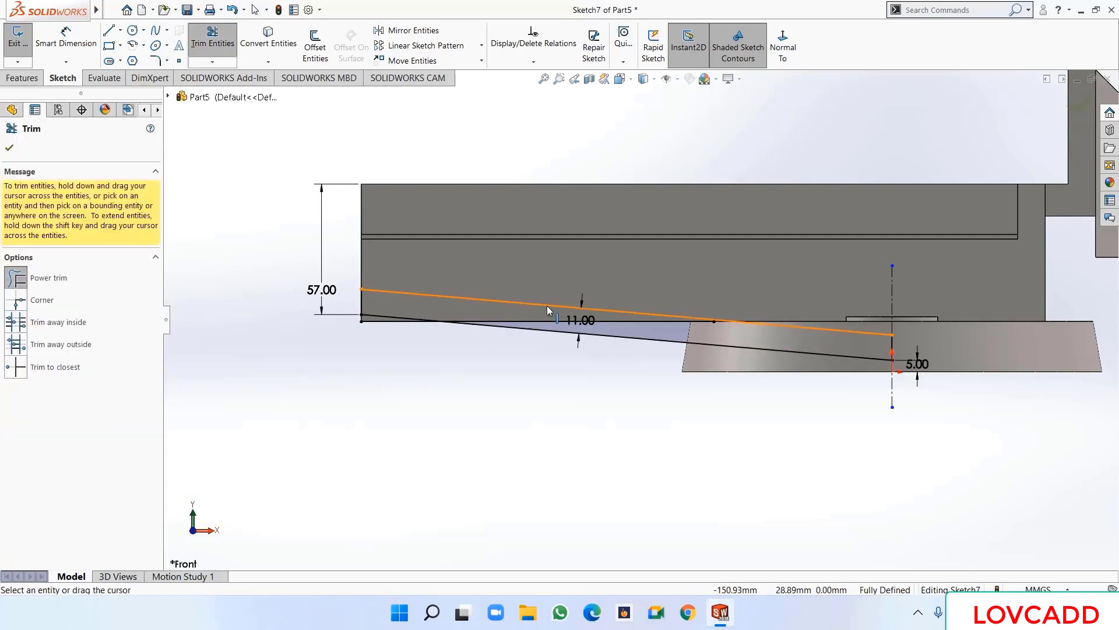
pyautogui.click(557, 320)
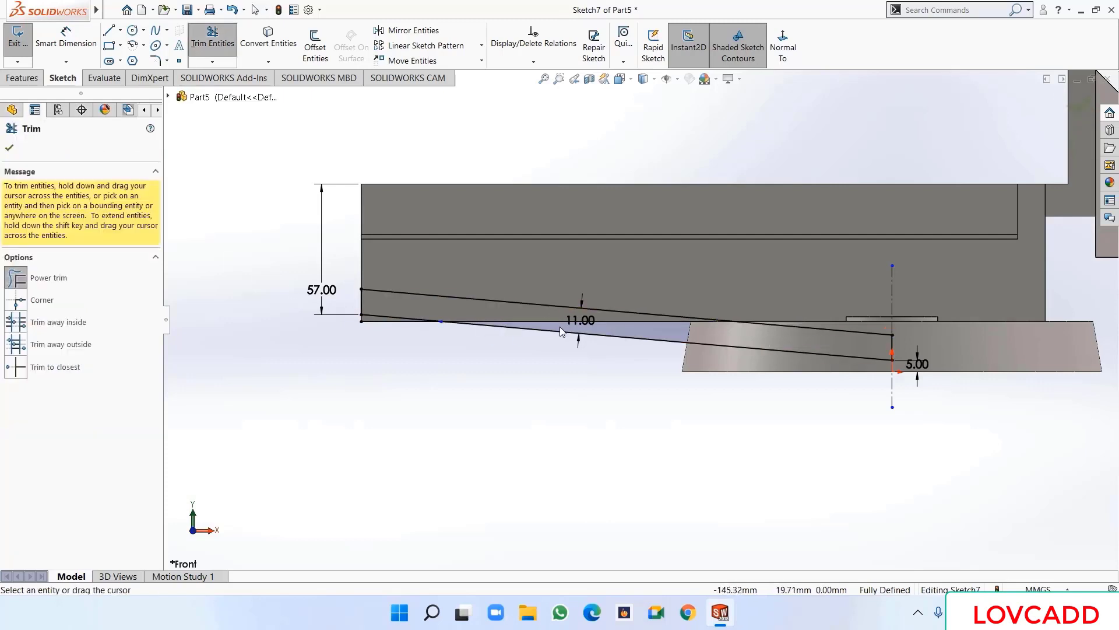
pyautogui.click(9, 148)
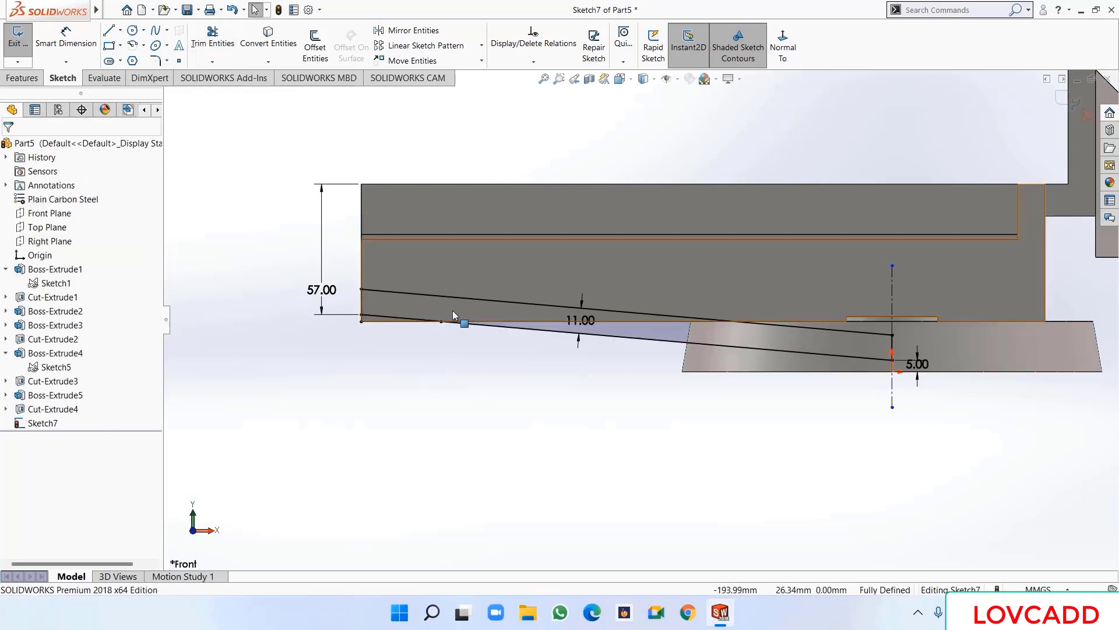
# - Draw a short line along the bottom edge to the part's bottom-left corner
pyautogui.click(109, 30)
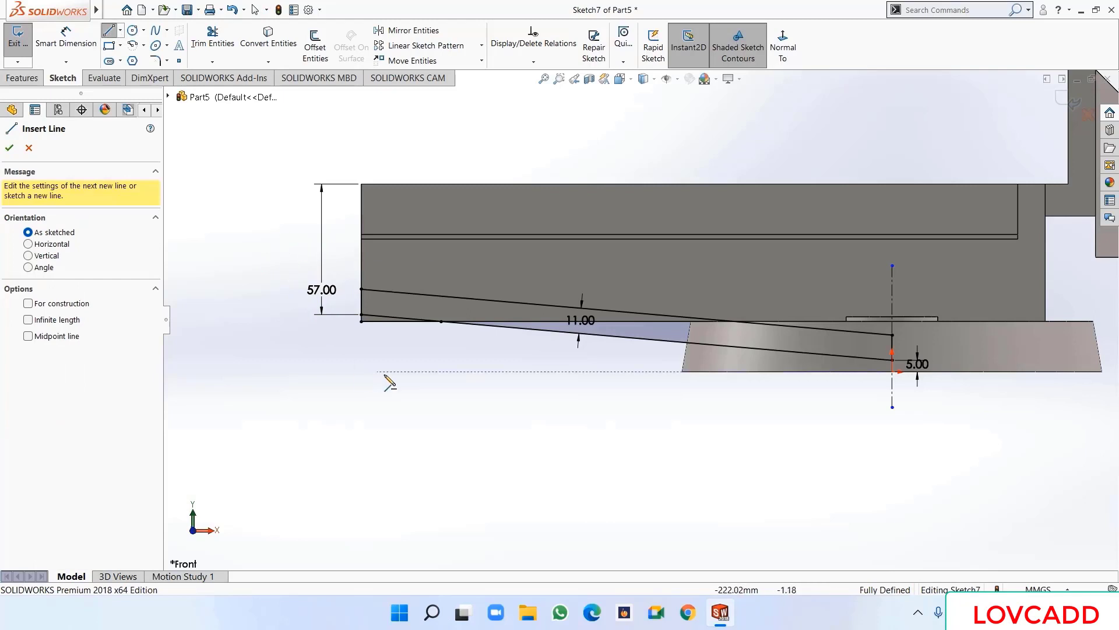
pyautogui.moveTo(441, 321); pyautogui.dragTo(361, 315)
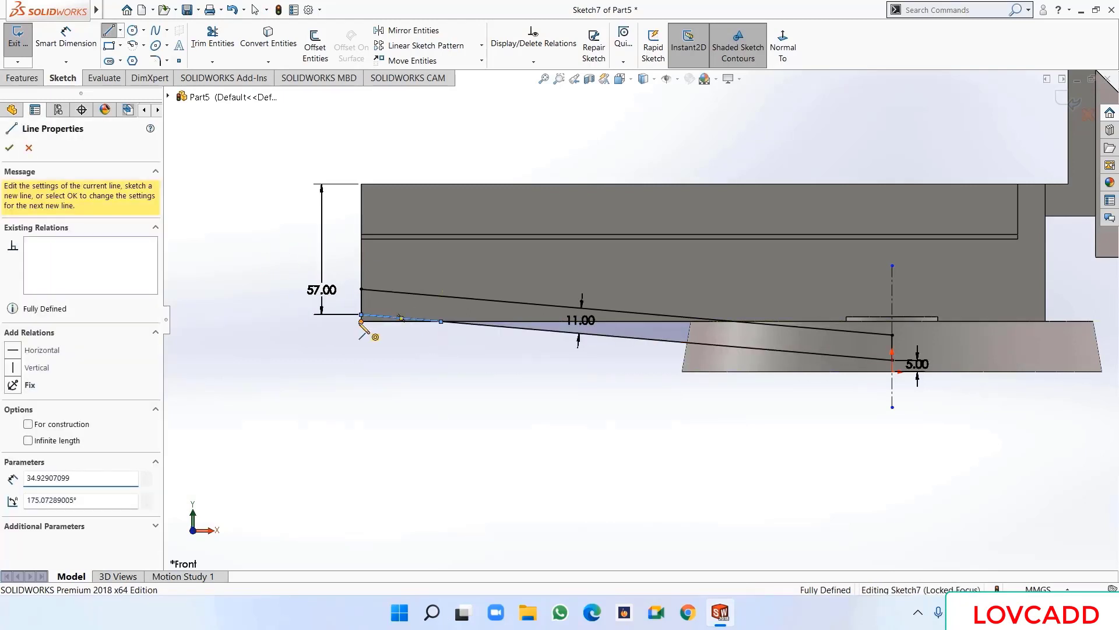
pyautogui.scroll(3, 362, 322)
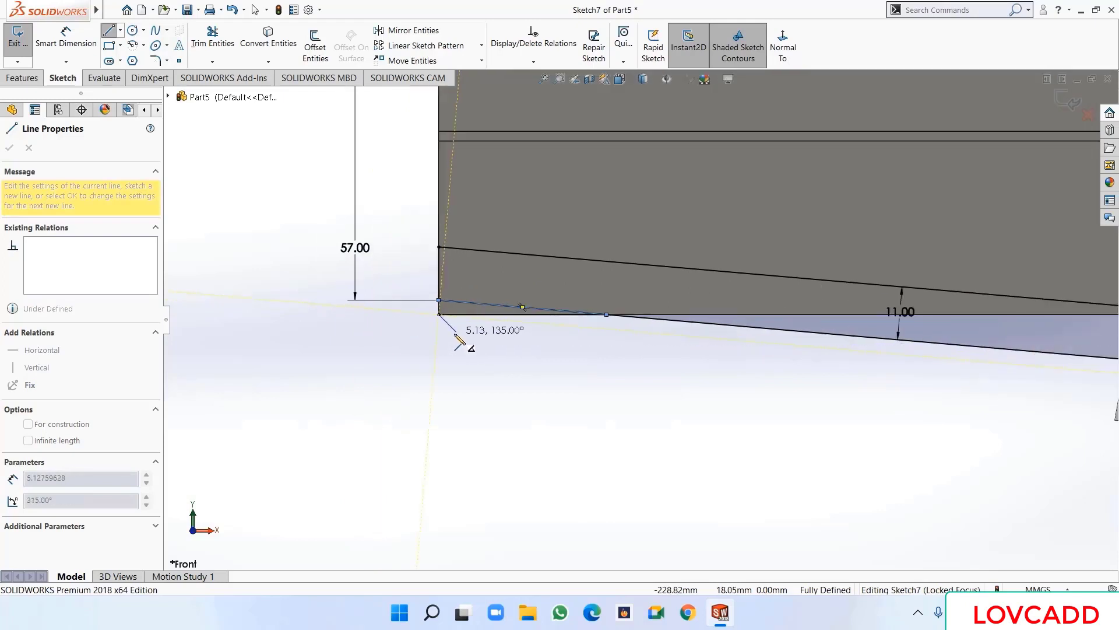
pyautogui.rightClick(463, 342)
pyautogui.click(492, 343)
pyautogui.scroll(-3, 481, 369)
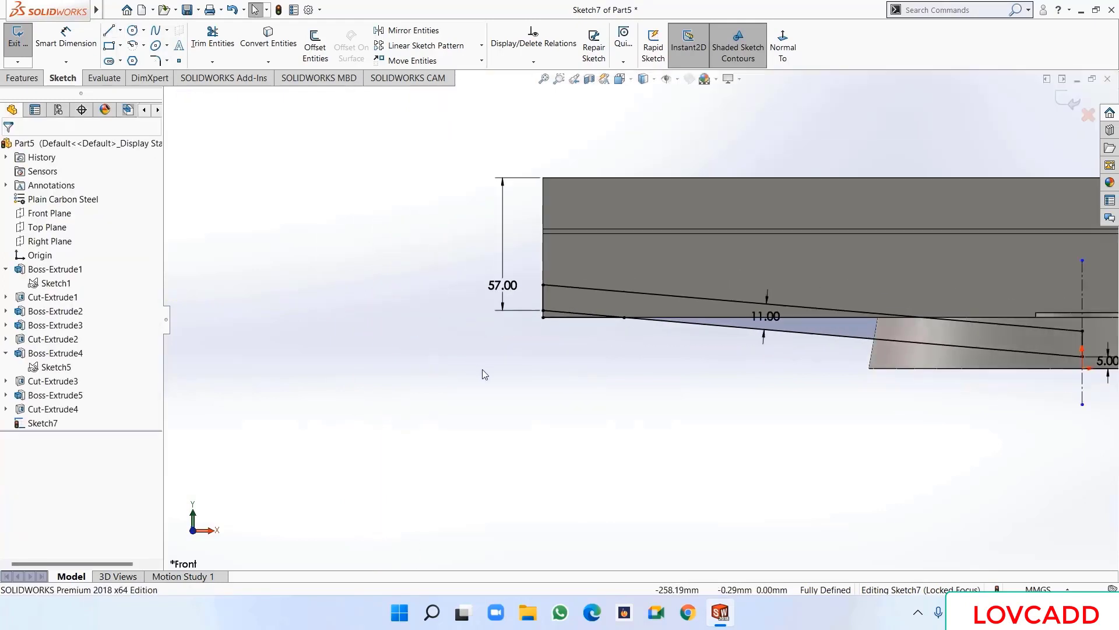
# - Extrude the region between the sloped lines Up To Surface, limited by the lower front face
pyautogui.click(19, 83)
pyautogui.click(23, 44)
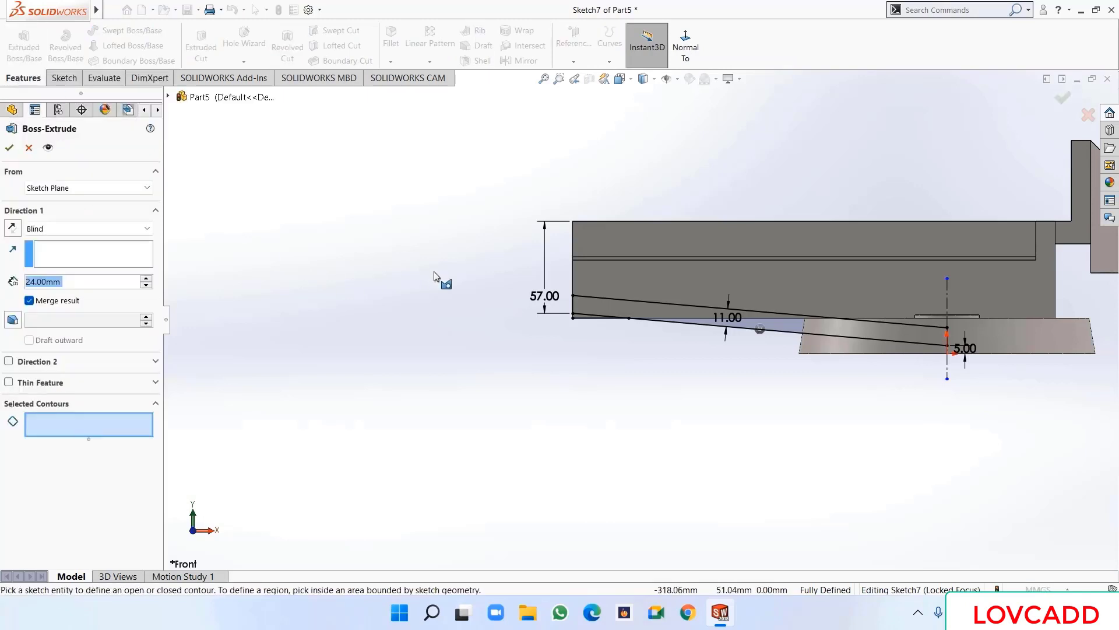
pyautogui.click(786, 320)
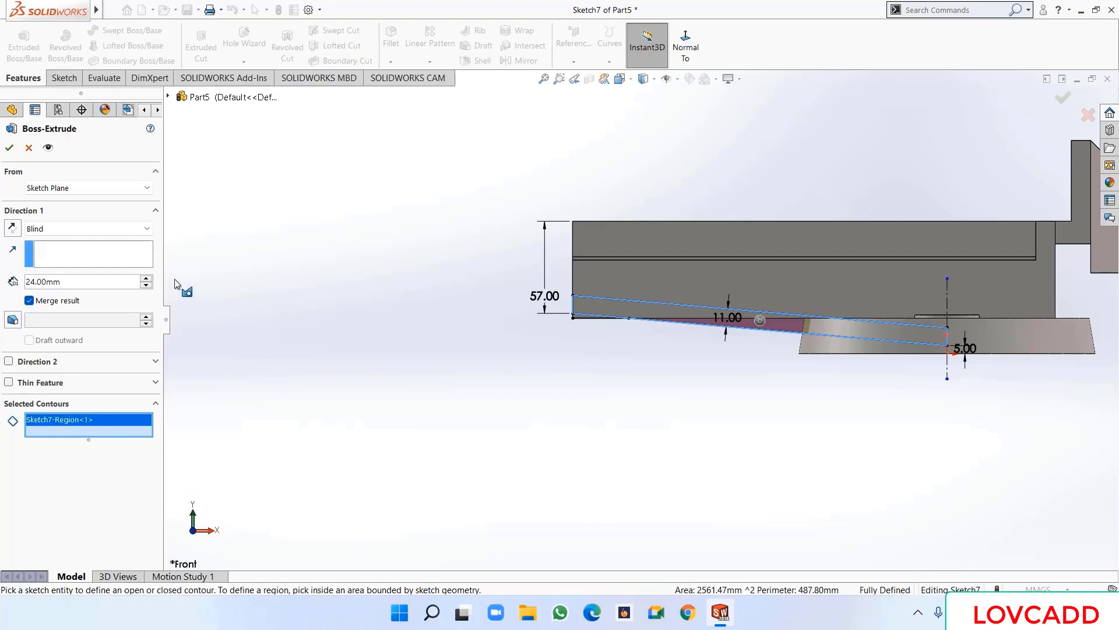
pyautogui.click(99, 230)
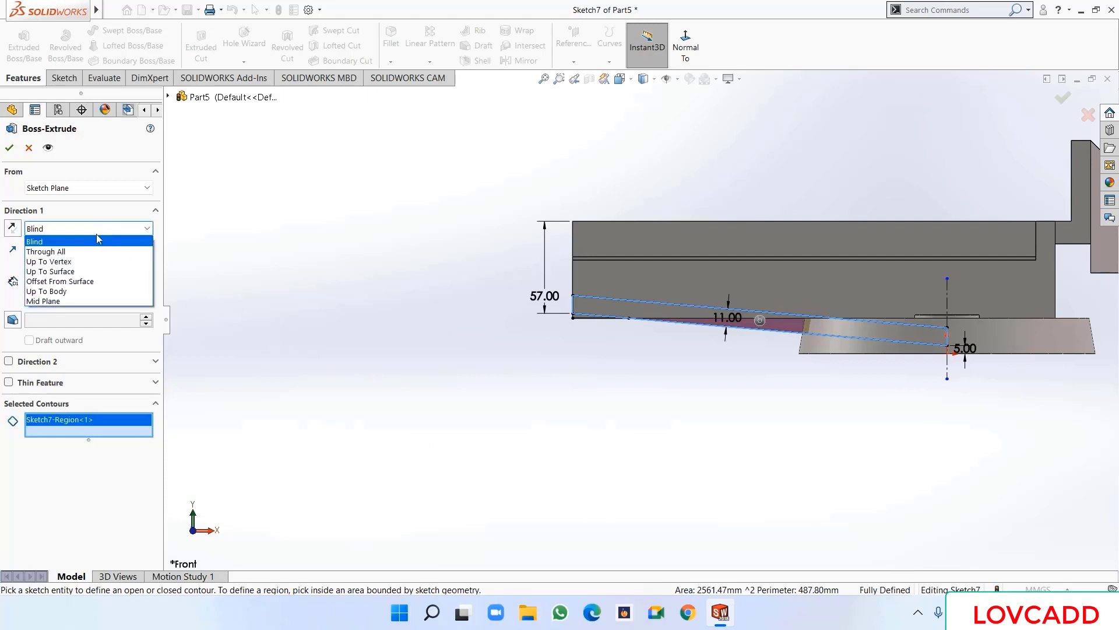
pyautogui.click(92, 271)
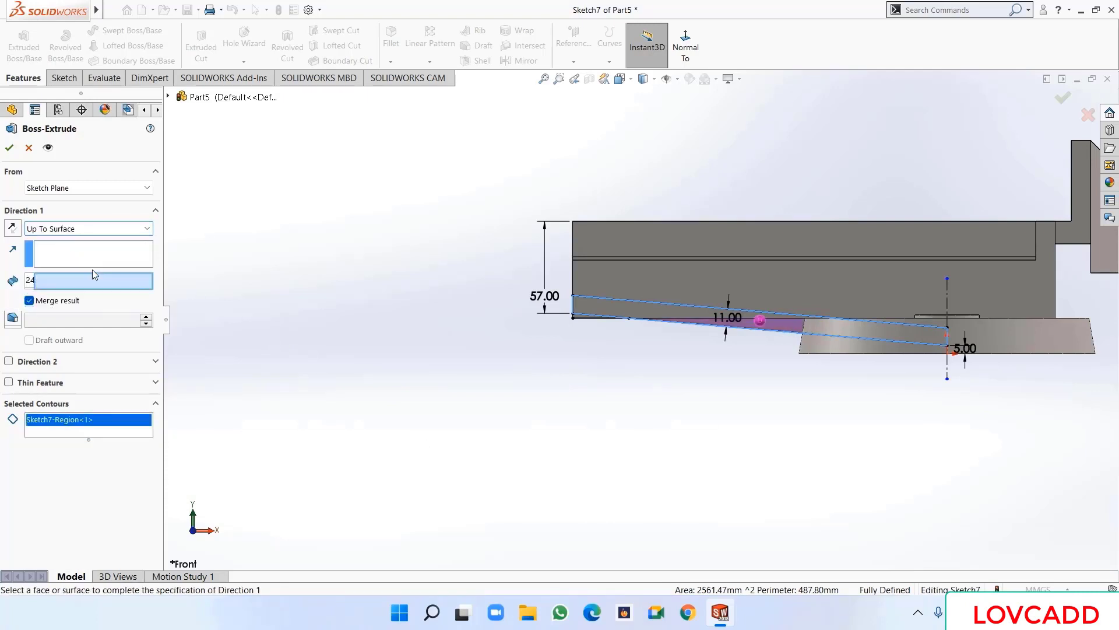
pyautogui.moveTo(292, 292); pyautogui.dragTo(383, 365, button='middle')
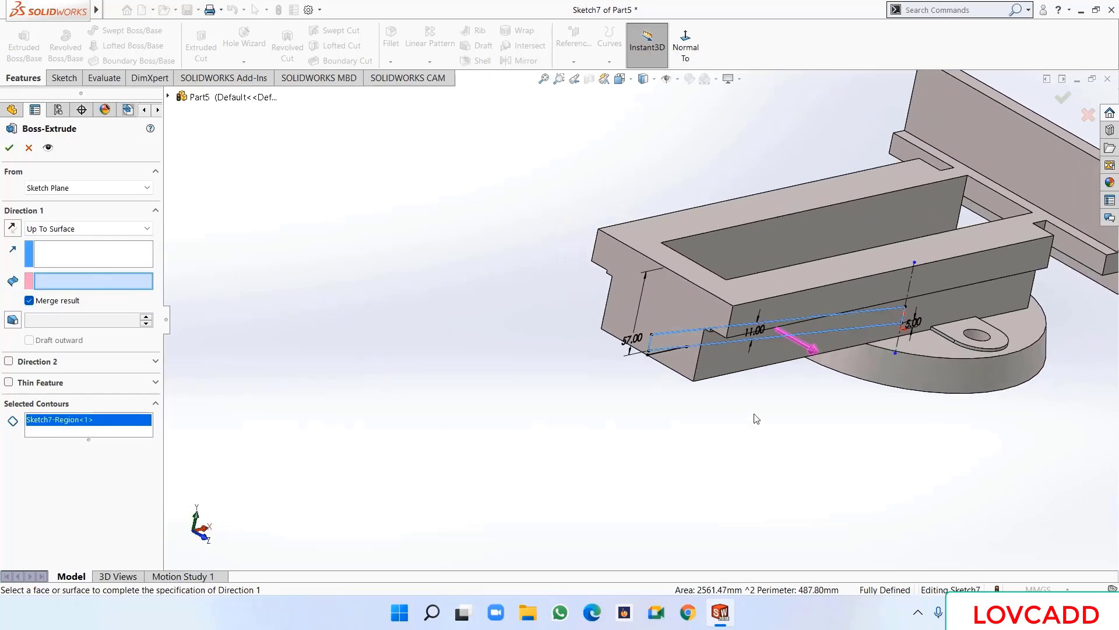
pyautogui.click(737, 366)
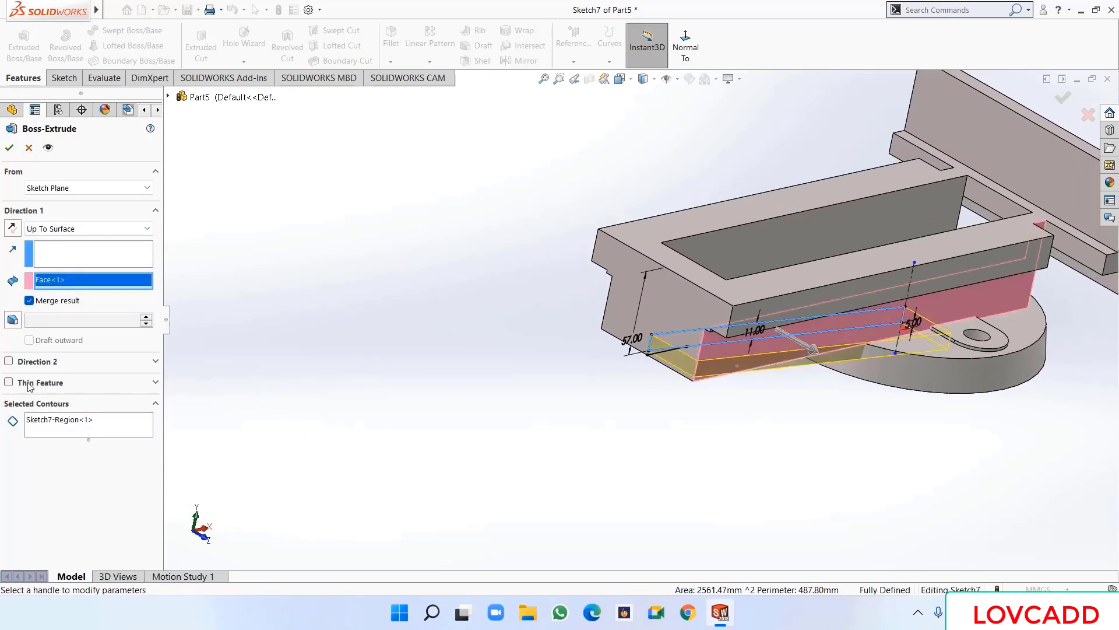
# - Add a second direction Up To Surface ending at the opposite face, then confirm
pyautogui.click(8, 361)
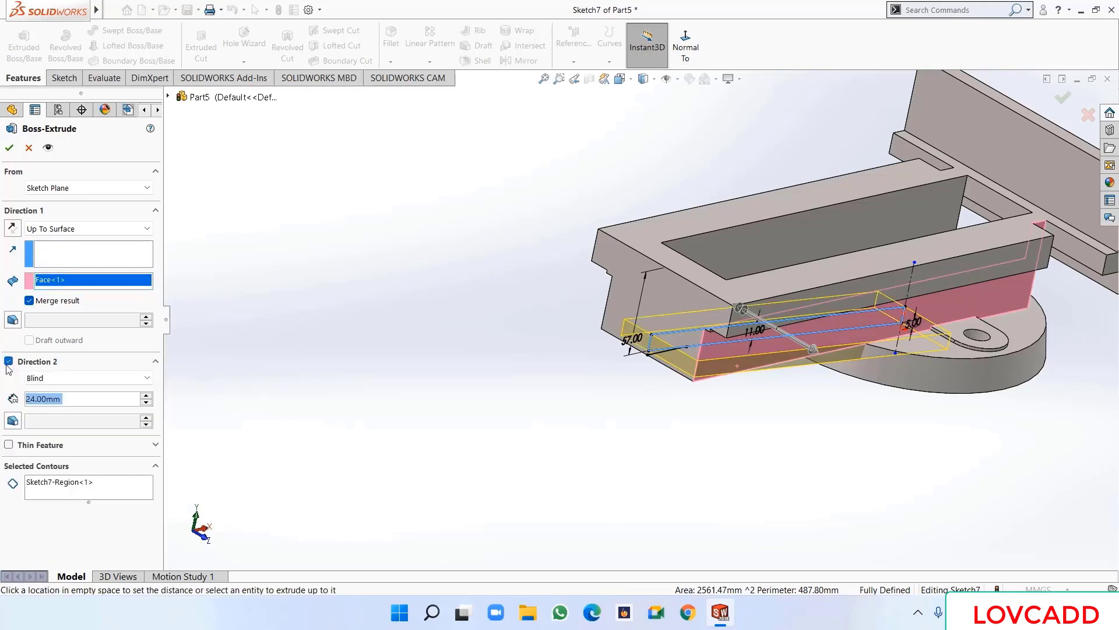
pyautogui.click(40, 377)
pyautogui.click(57, 418)
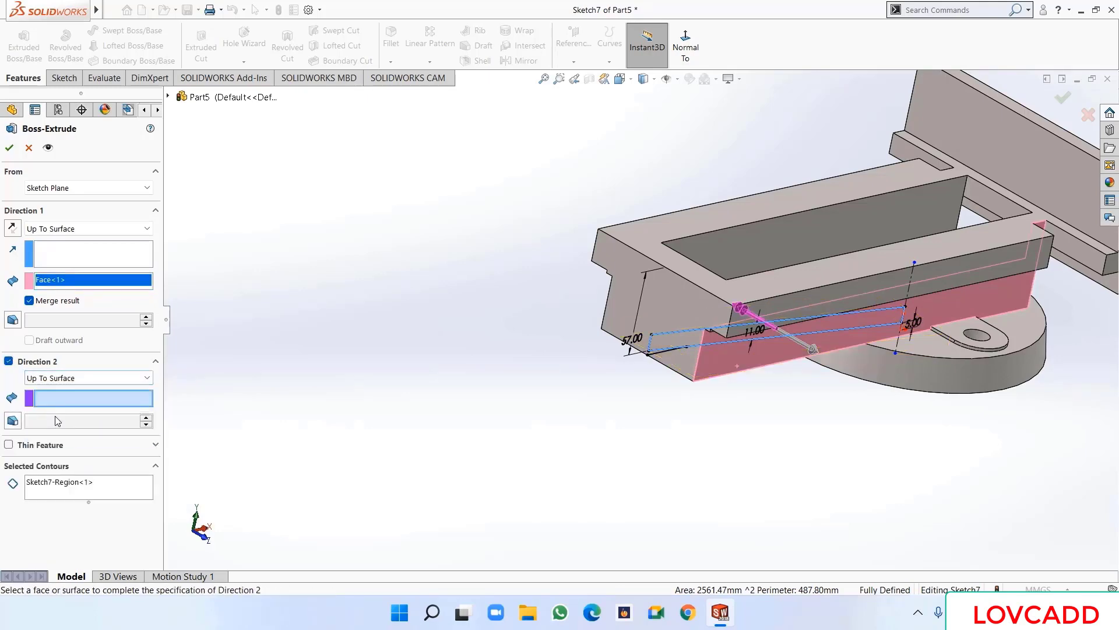
pyautogui.moveTo(370, 340); pyautogui.dragTo(452, 407, button='middle')
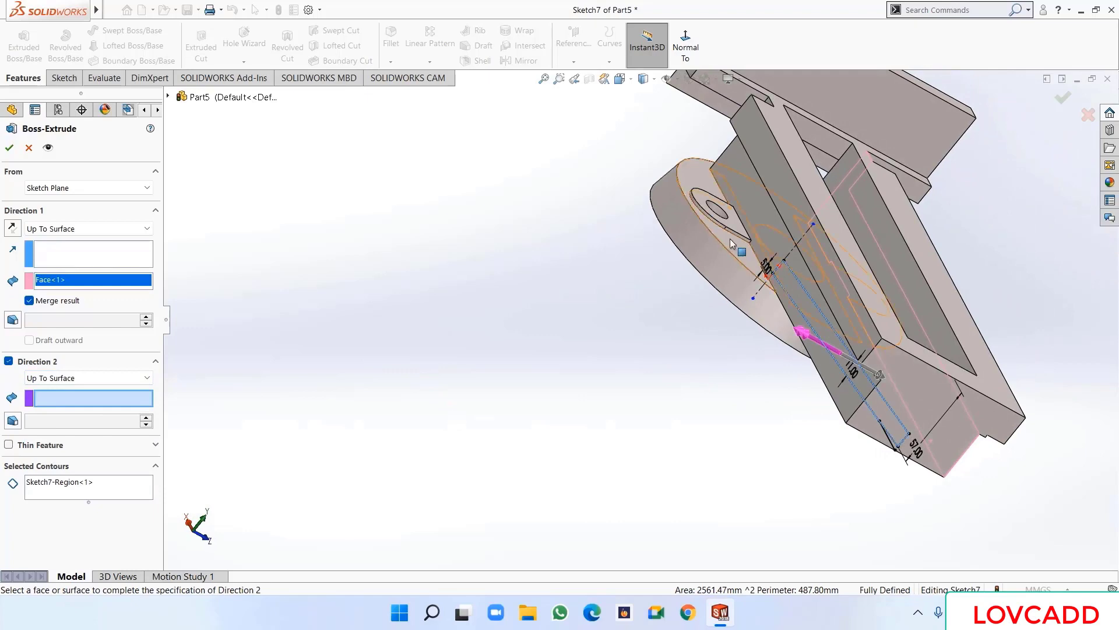
pyautogui.click(753, 217)
pyautogui.moveTo(268, 304); pyautogui.dragTo(177, 295, button='middle')
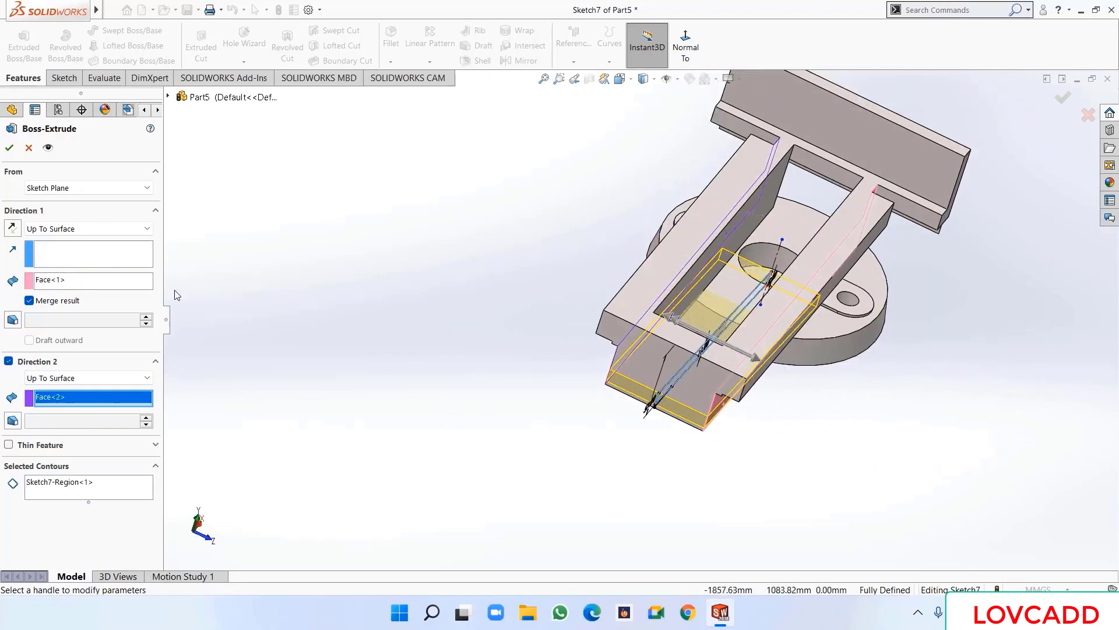
pyautogui.click(9, 148)
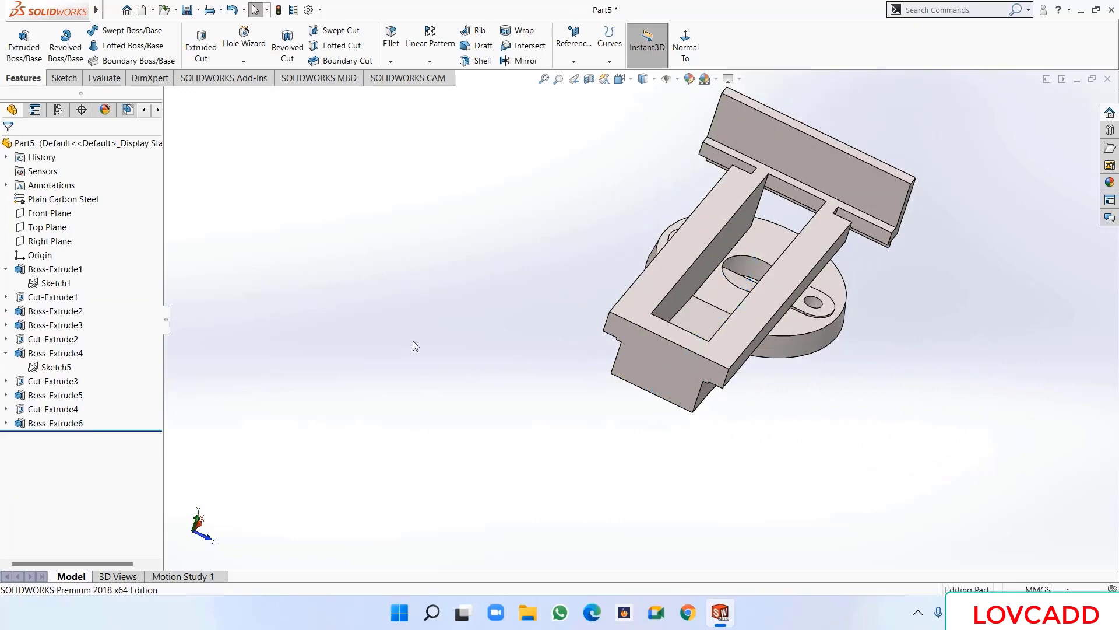
# - Turn the part near side-on and select Sketch7 under Boss-Extrude6 to show its 57, 11 and 5 dimensions
pyautogui.moveTo(430, 342); pyautogui.dragTo(283, 247, button='middle')
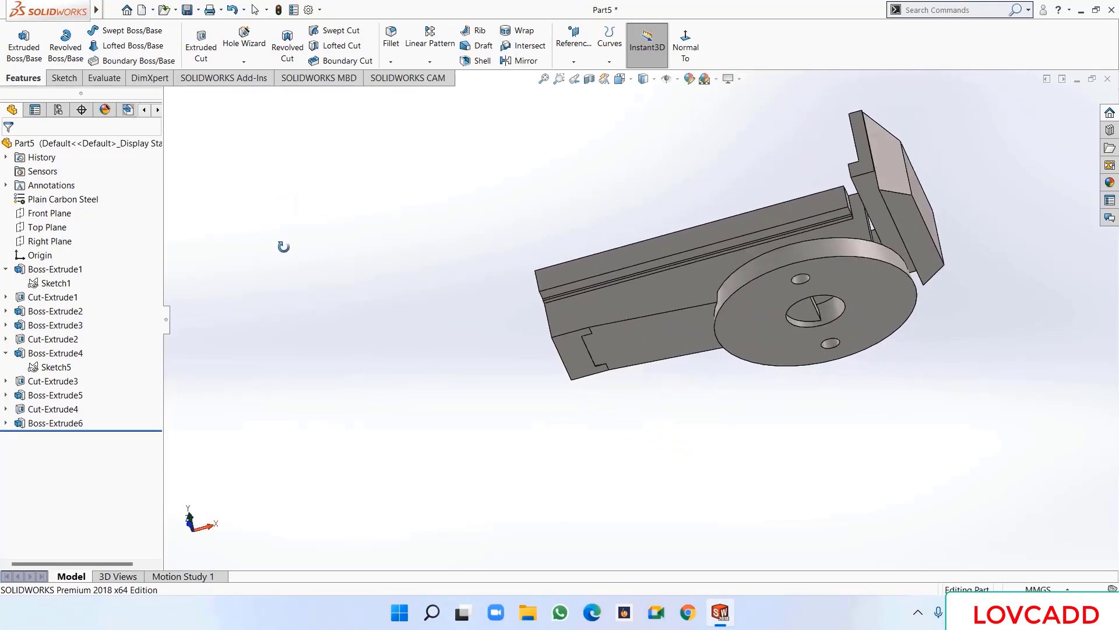
pyautogui.scroll(2, 618, 458)
pyautogui.moveTo(371, 193); pyautogui.dragTo(393, 310, button='middle')
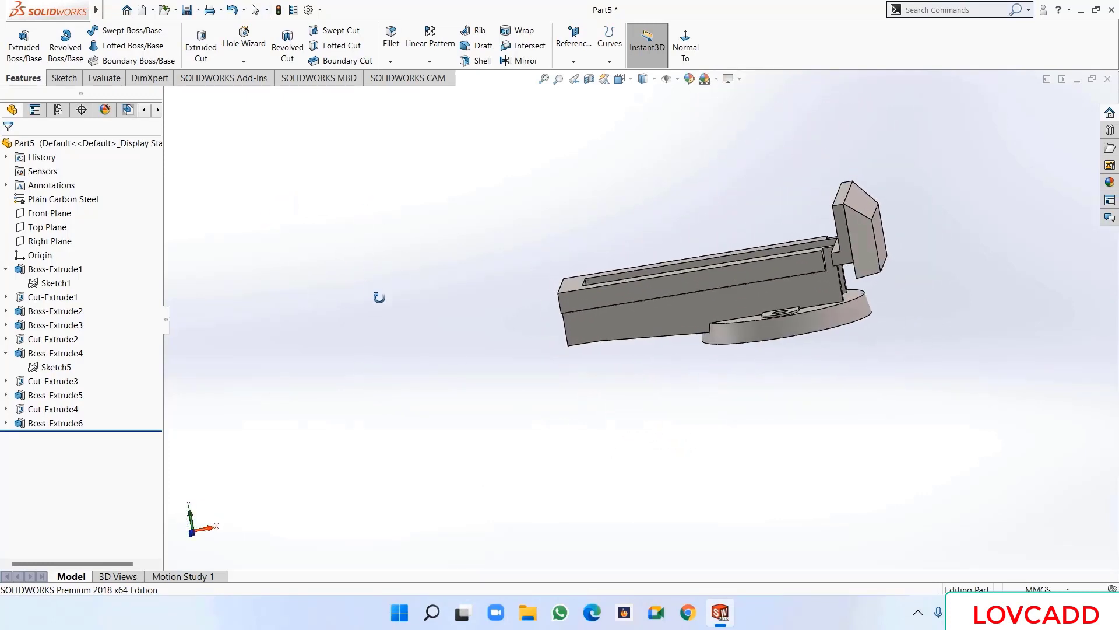
pyautogui.moveTo(586, 330); pyautogui.dragTo(587, 353, button='middle')
pyautogui.scroll(-2, 635, 372)
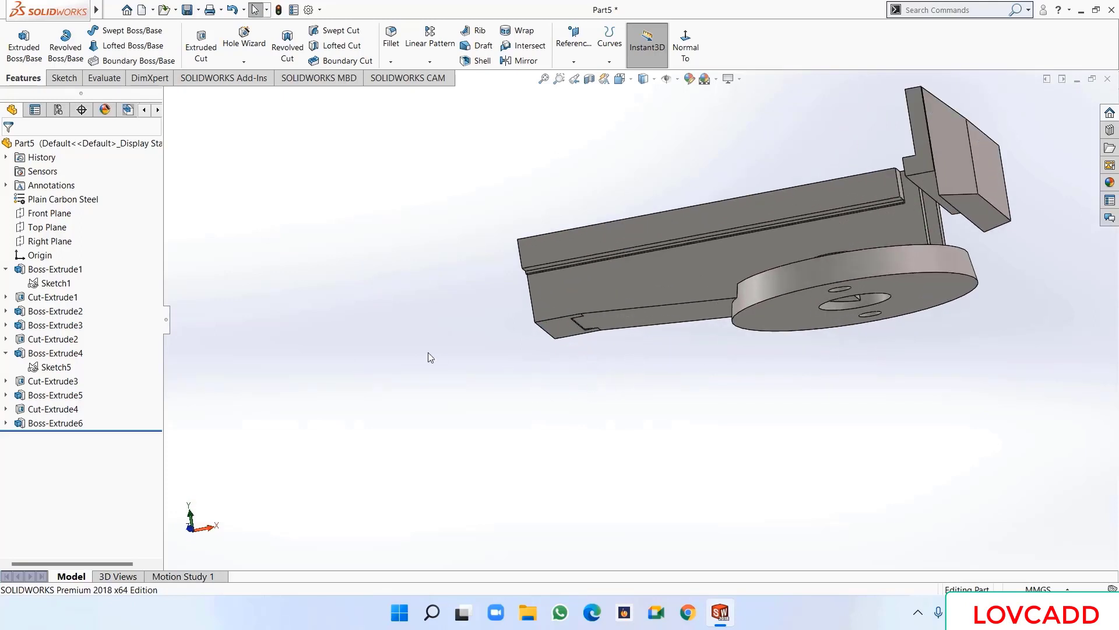
pyautogui.moveTo(393, 284); pyautogui.dragTo(403, 307, button='middle')
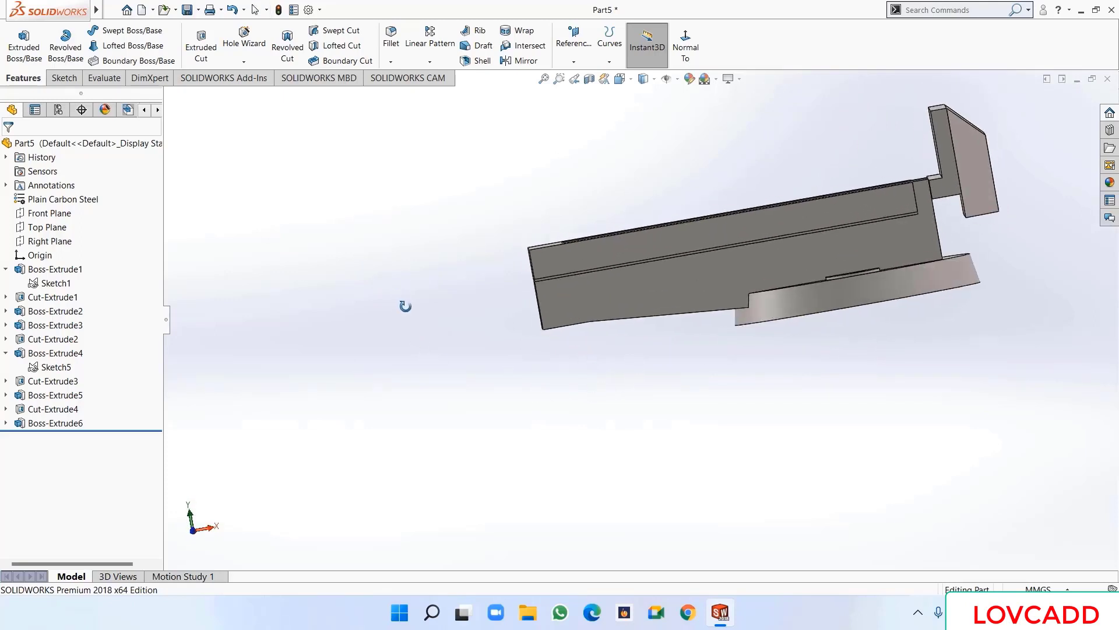
pyautogui.click(6, 423)
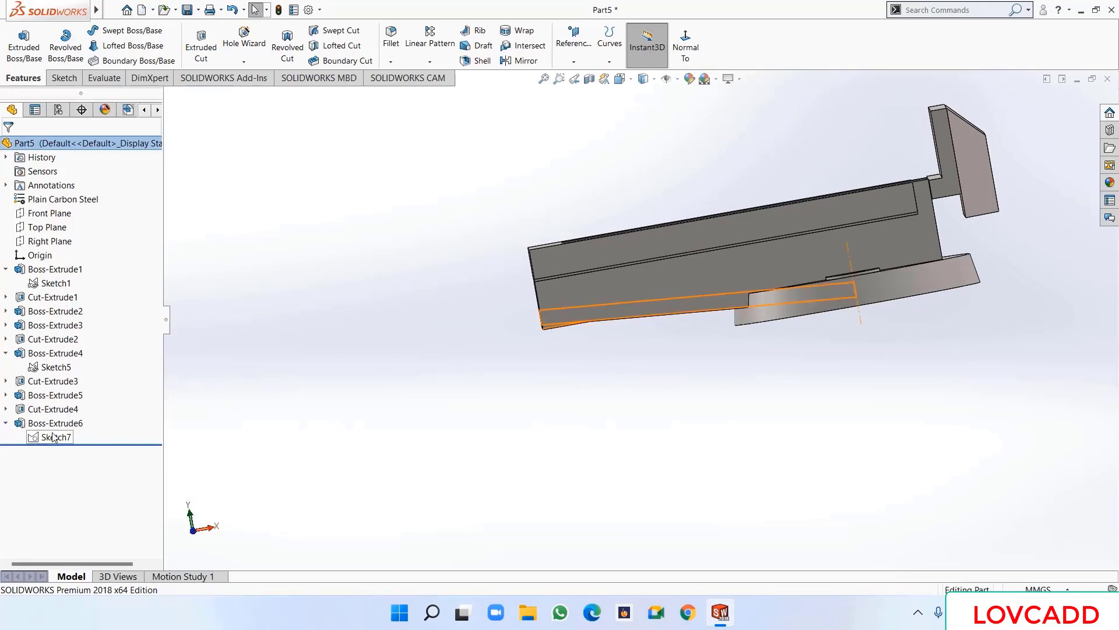
pyautogui.click(53, 438)
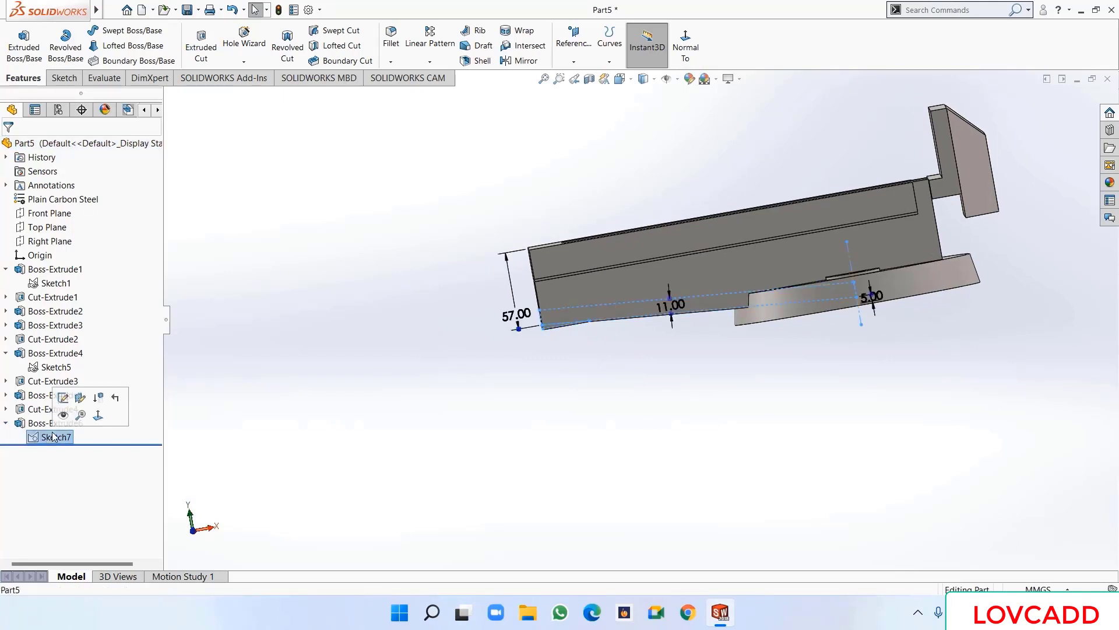
# - Extrude-cut the Sketch7 contour along the lower edge Through All - Both directions
pyautogui.click(204, 54)
pyautogui.scroll(-4, 565, 341)
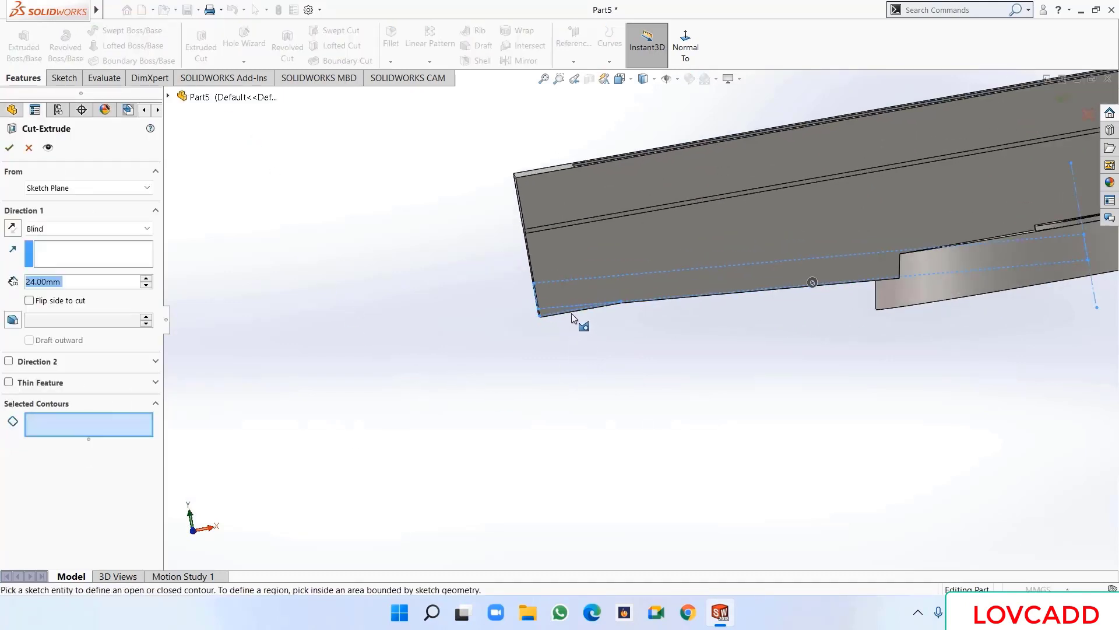
pyautogui.click(552, 314)
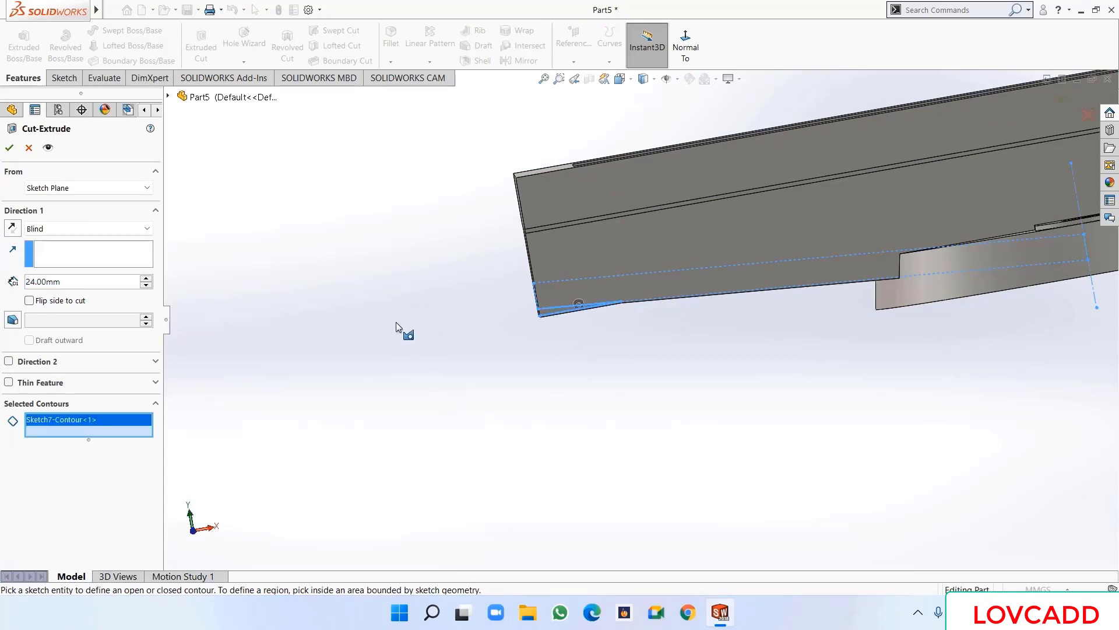
pyautogui.moveTo(396, 323); pyautogui.dragTo(438, 350, button='middle')
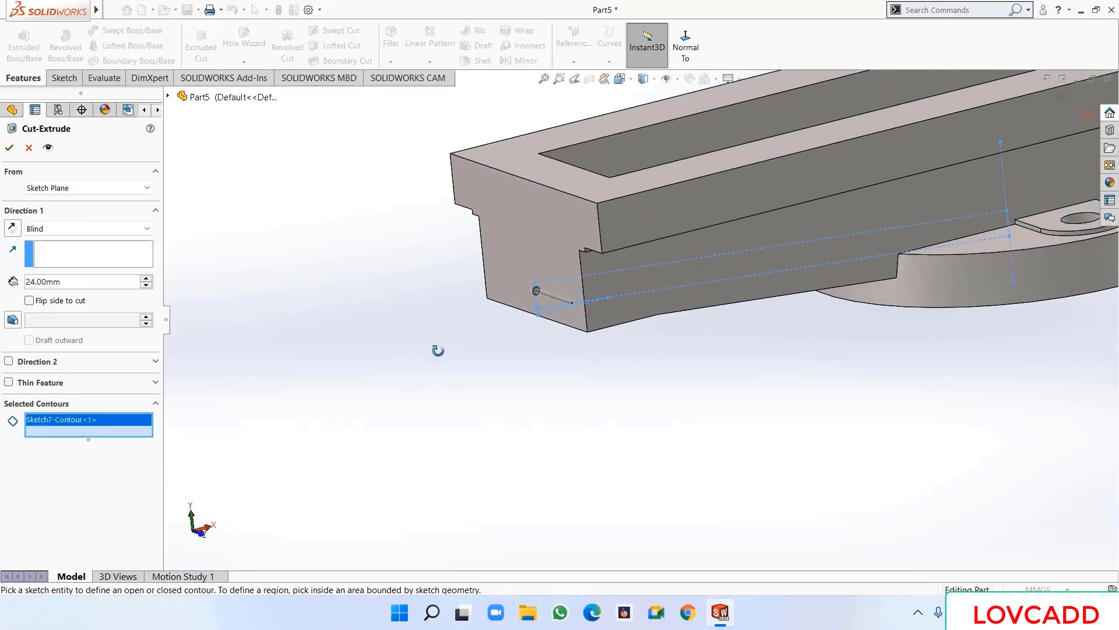
pyautogui.click(52, 229)
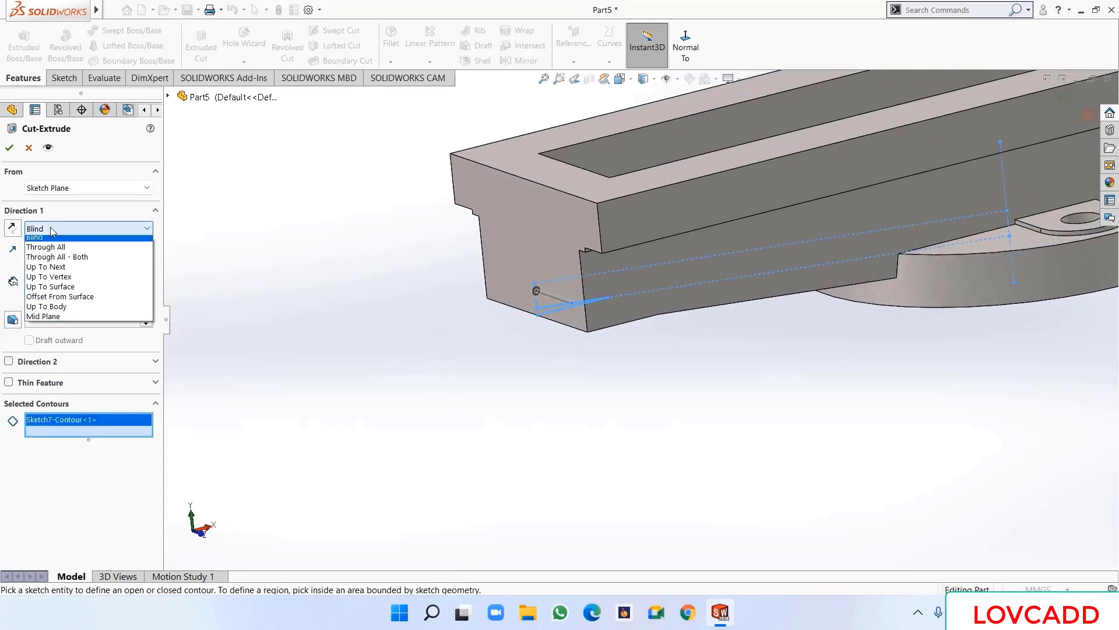
pyautogui.click(58, 261)
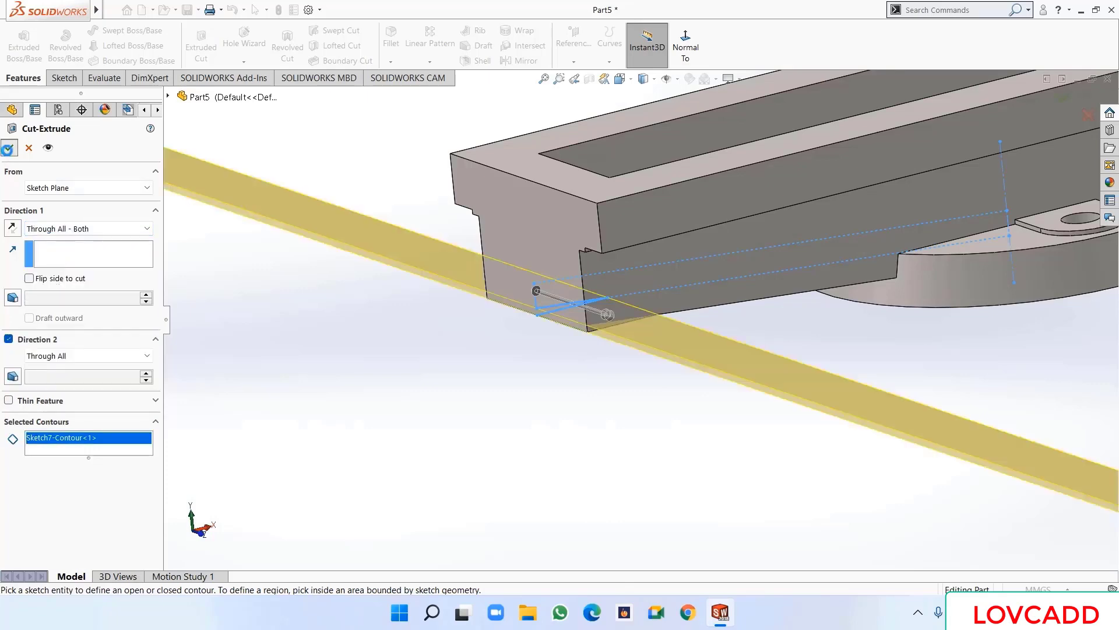
pyautogui.press('Return')
pyautogui.moveTo(519, 449); pyautogui.dragTo(737, 477, button='middle')
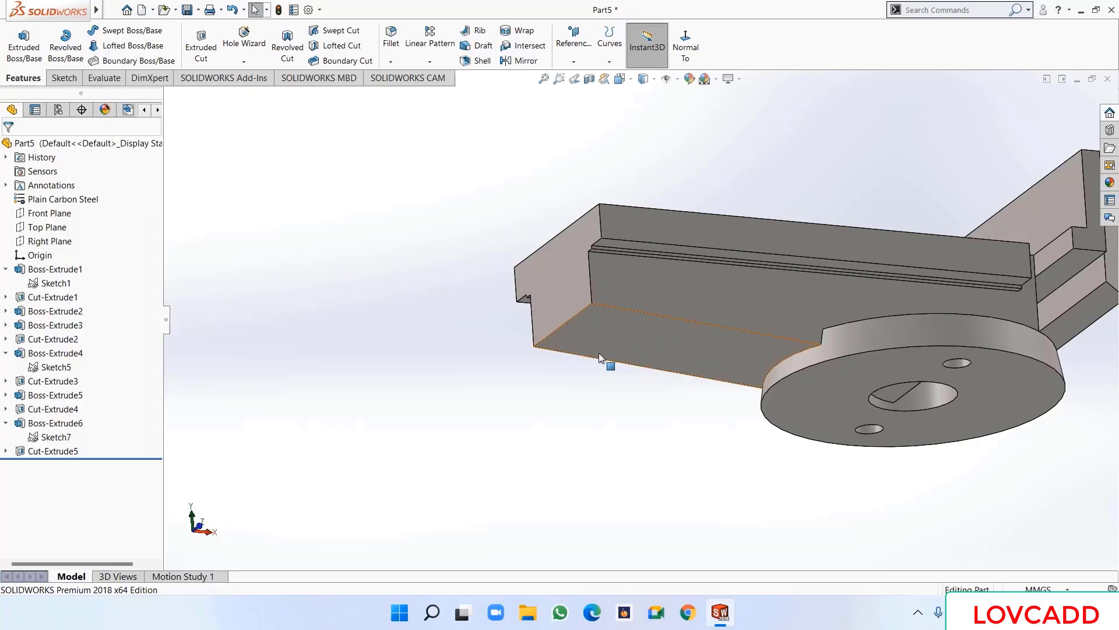
pyautogui.moveTo(407, 325); pyautogui.dragTo(390, 475, button='middle')
pyautogui.scroll(-2, 806, 314)
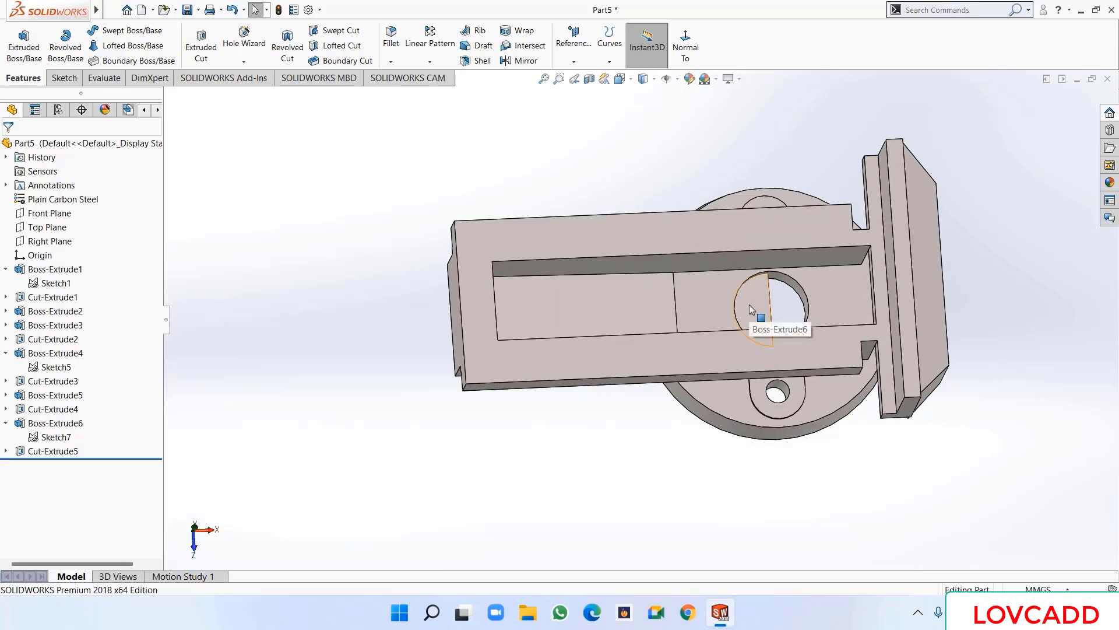
# - Cut Sketch1's Ø54 circle Through All in the reversed direction to open a round hole
pyautogui.click(55, 282)
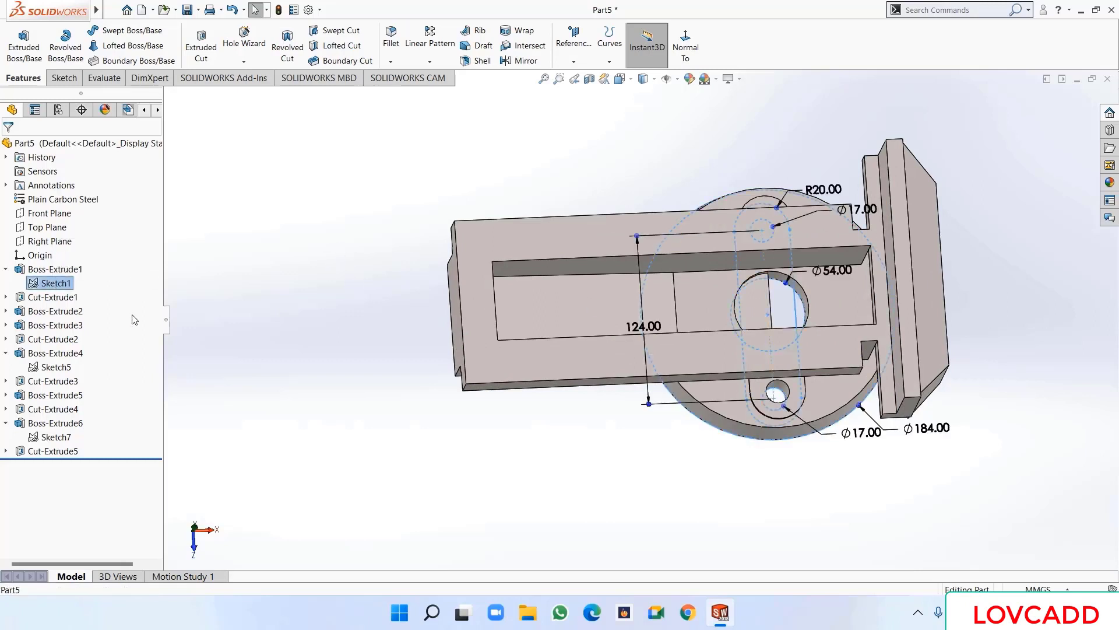
pyautogui.click(202, 50)
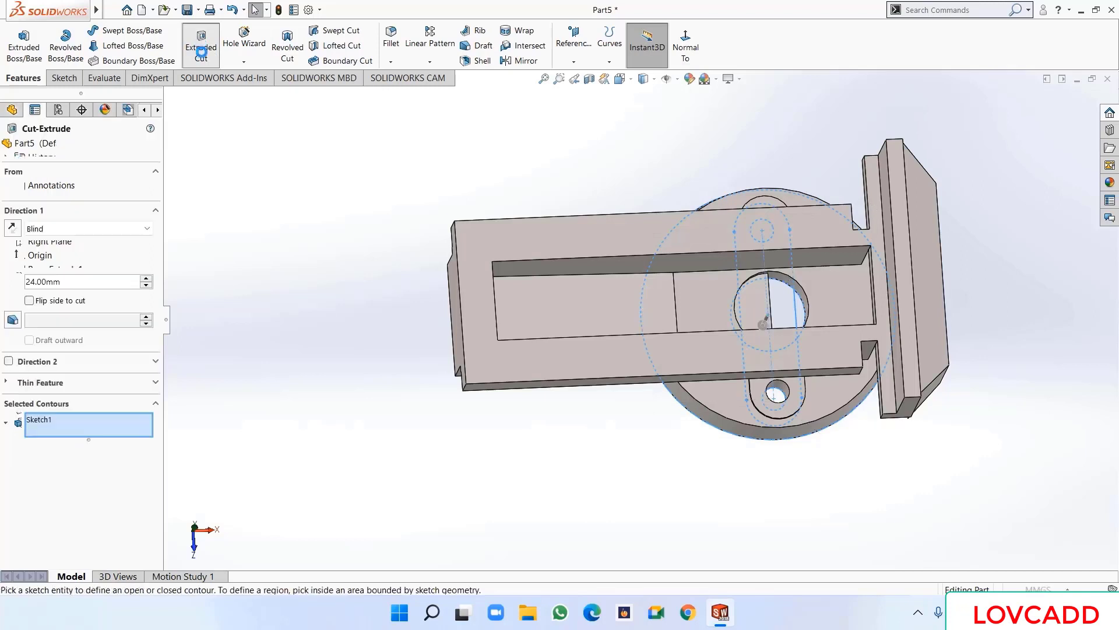
pyautogui.click(807, 344)
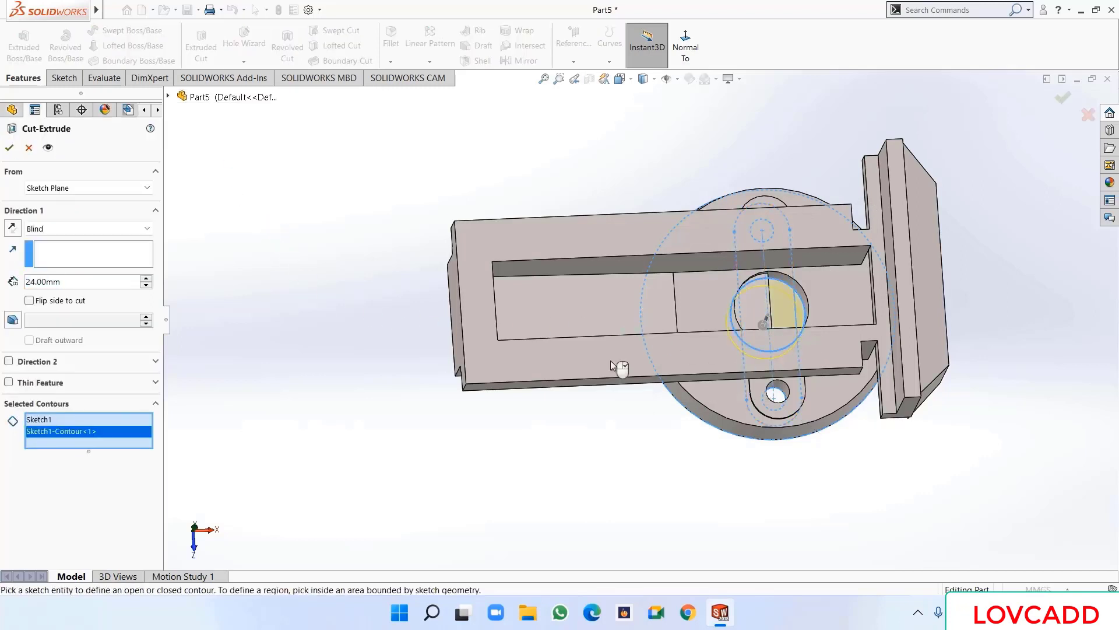
pyautogui.click(11, 228)
pyautogui.click(96, 229)
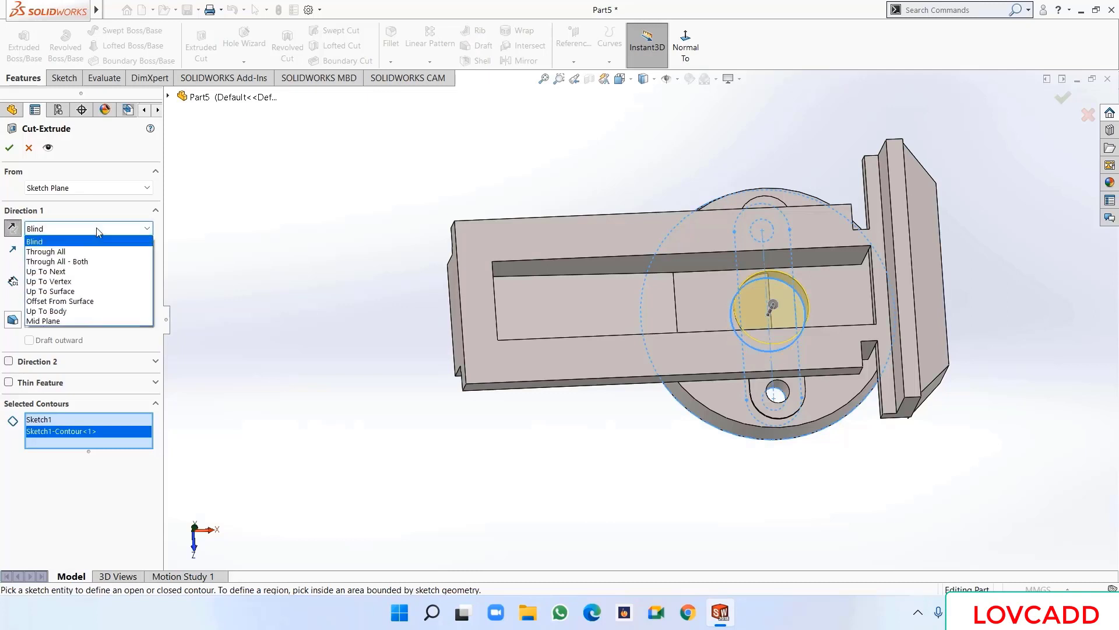
pyautogui.click(94, 252)
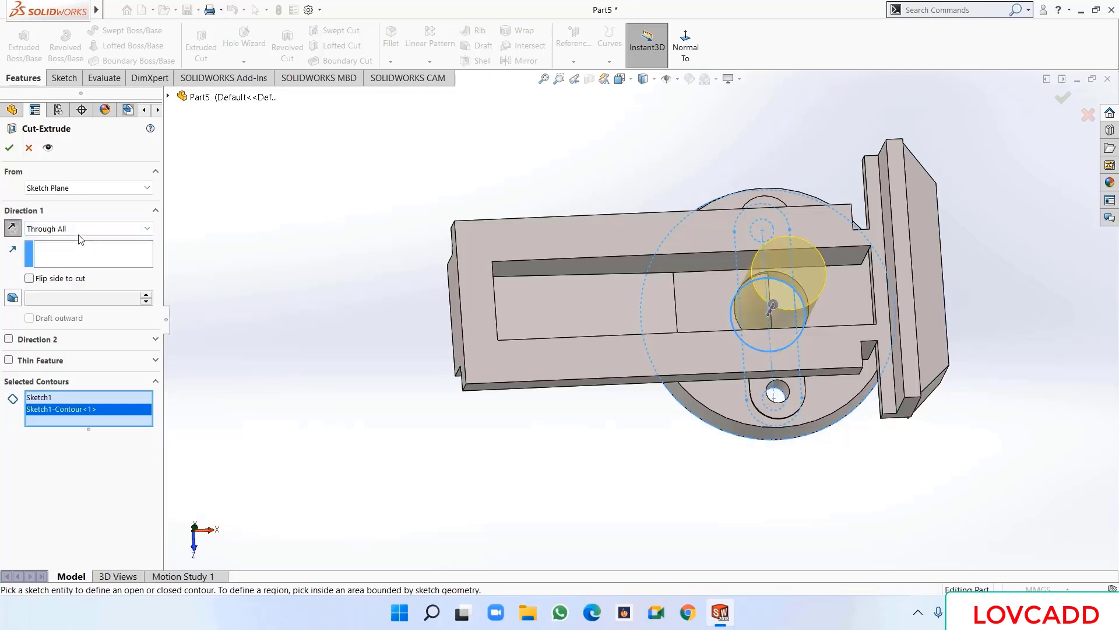
pyautogui.click(9, 147)
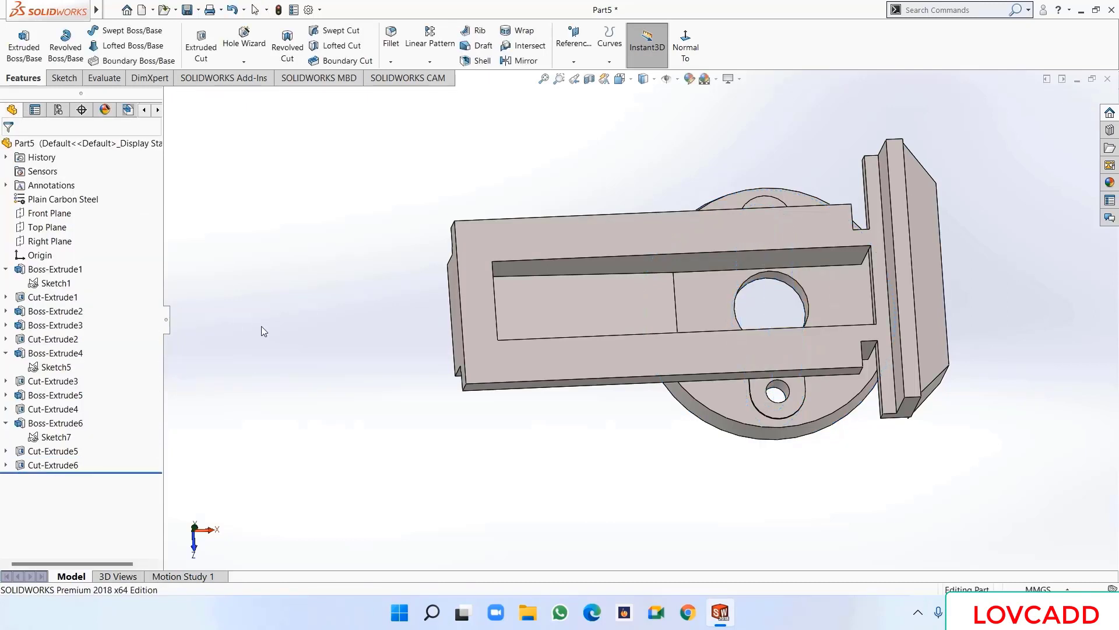
pyautogui.moveTo(262, 327)
pyautogui.mouseDown(button='middle')
pyautogui.moveTo(309, 324)
pyautogui.moveTo(251, 291)
pyautogui.mouseUp(button='middle')
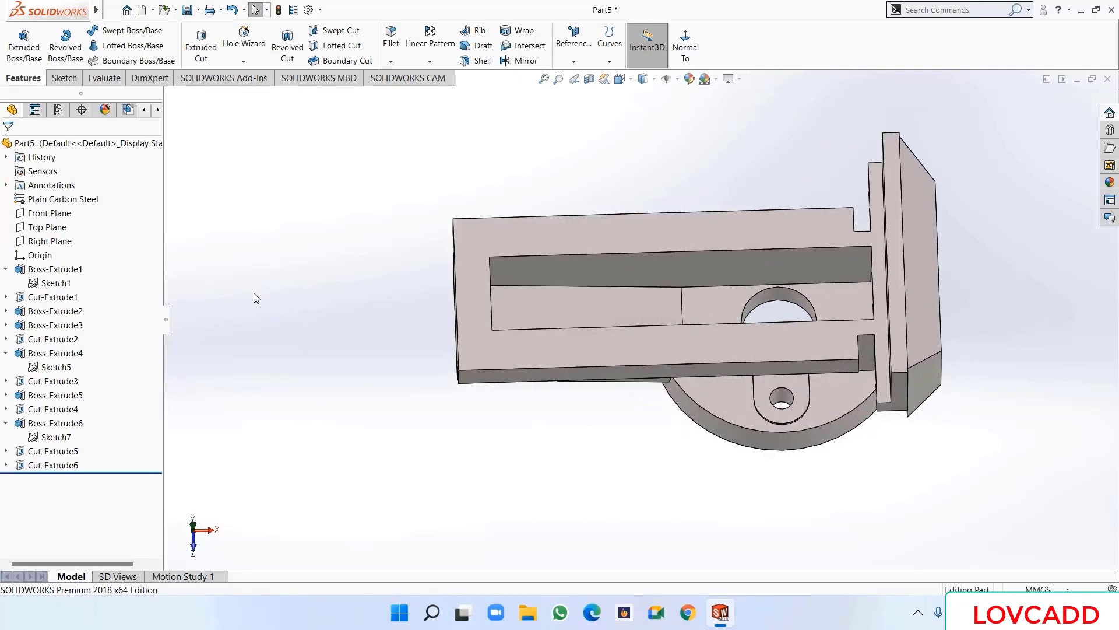
# - Inspect the part from several angles, then switch to Top view and pick the base disc's top face
pyautogui.moveTo(671, 522); pyautogui.dragTo(611, 365, button='middle')
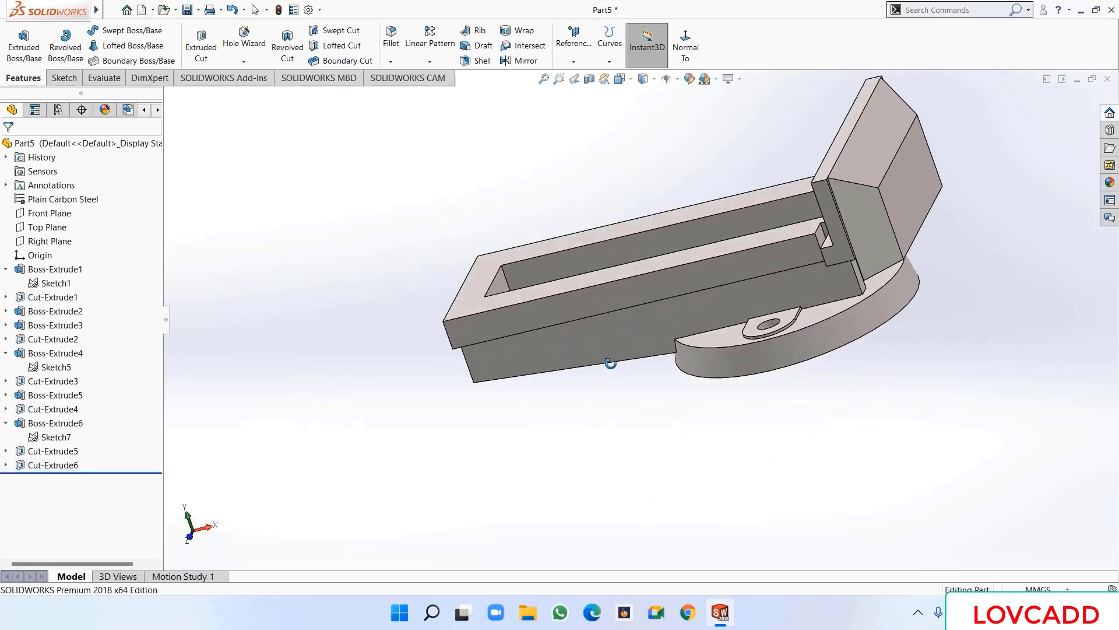
pyautogui.moveTo(821, 432); pyautogui.dragTo(880, 336, button='middle')
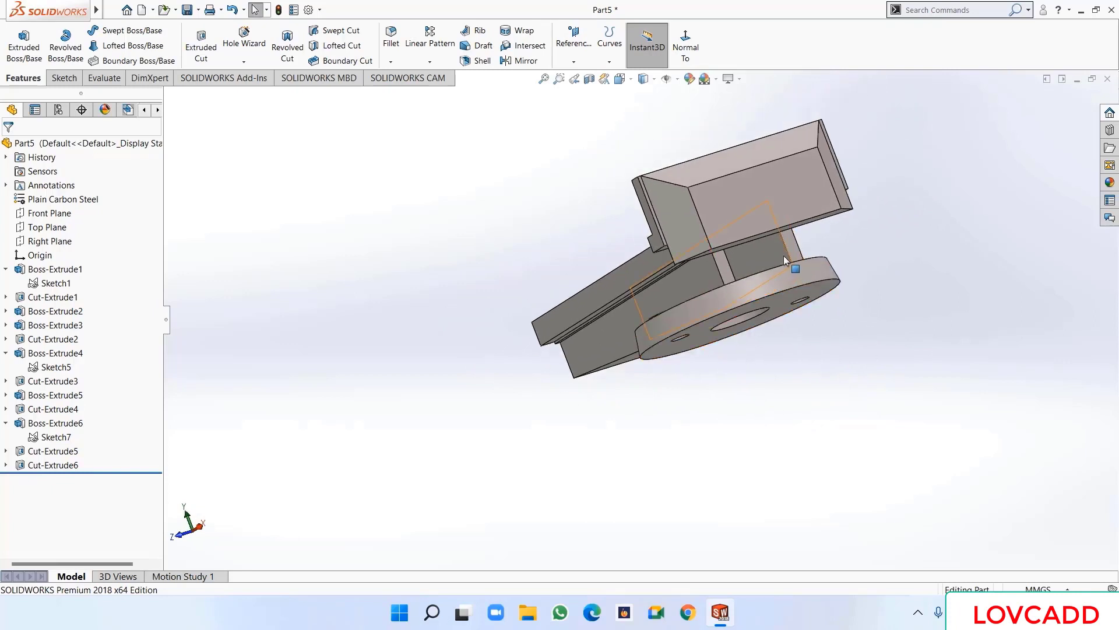
pyautogui.moveTo(640, 456); pyautogui.dragTo(654, 494, button='middle')
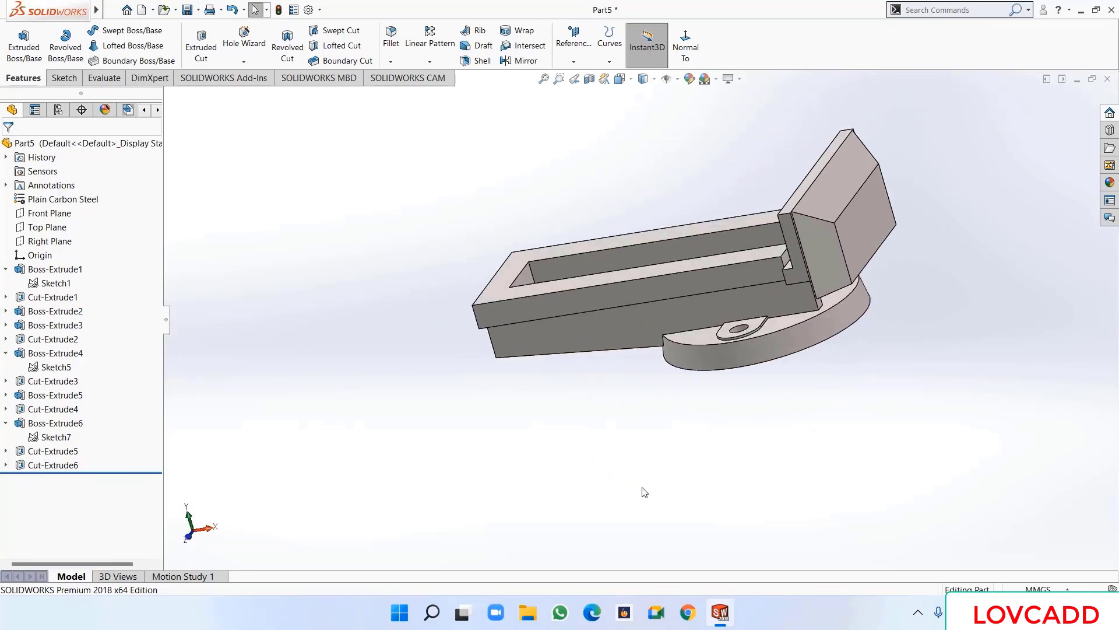
pyautogui.hotkey('ctrl', '5')
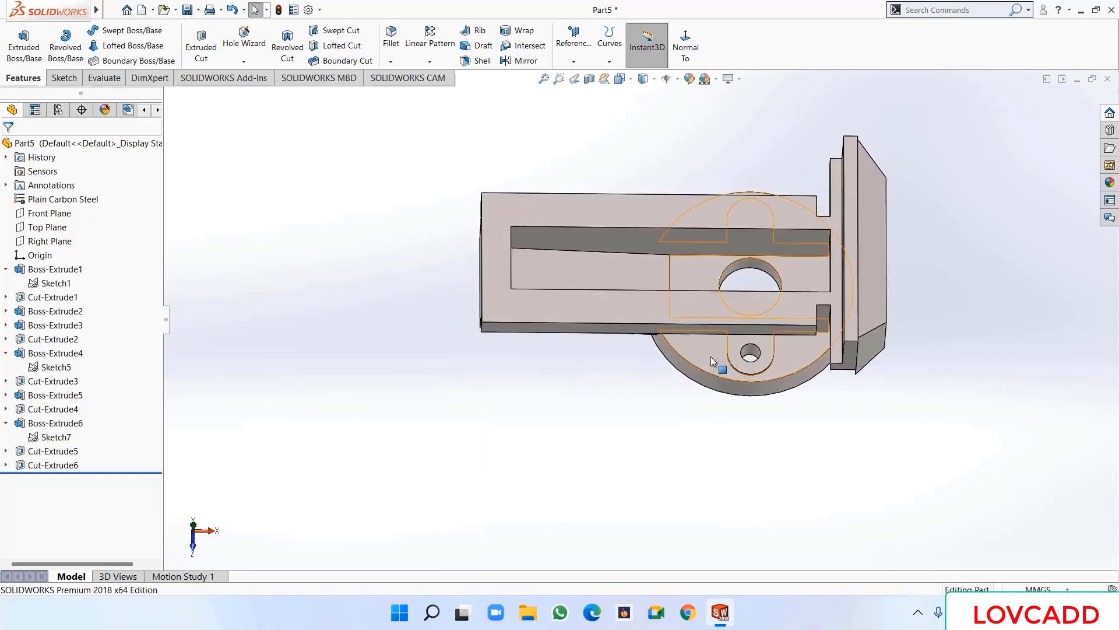
pyautogui.rightClick(709, 355)
# - Start Sketch8 on the face, view it Normal To, and draw a horizontal centerline through the hole centre
pyautogui.click(725, 336)
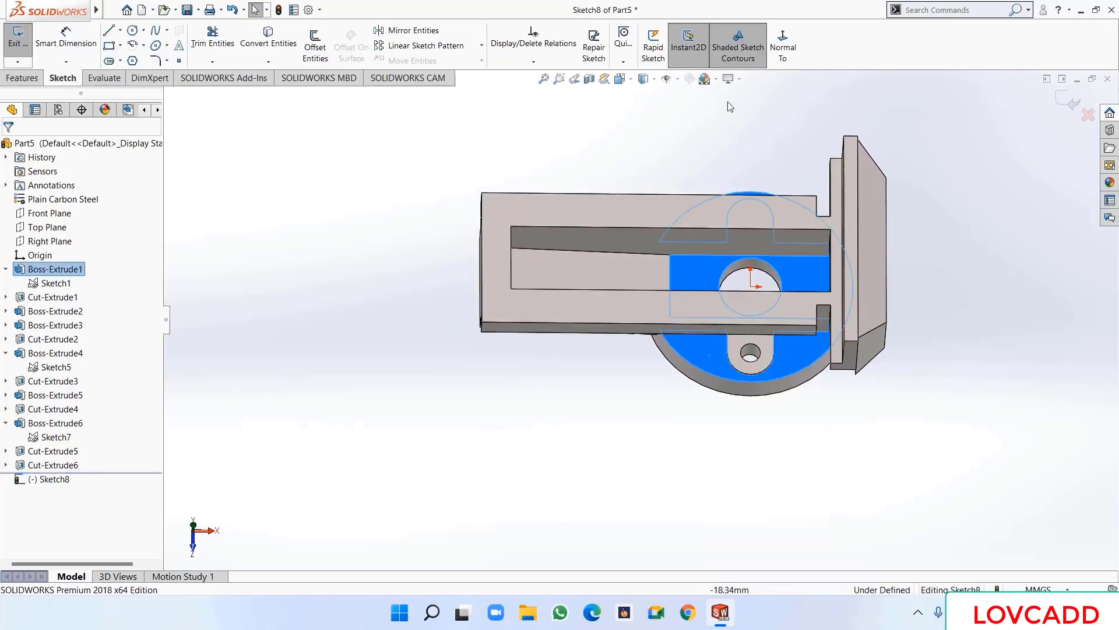
pyautogui.click(781, 50)
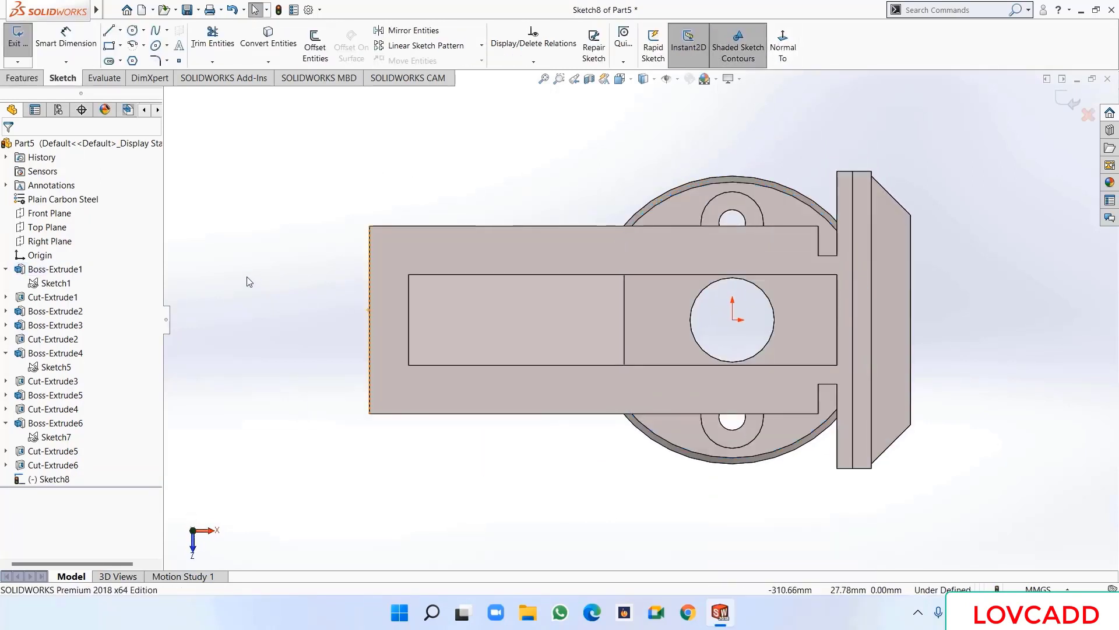
pyautogui.click(120, 30)
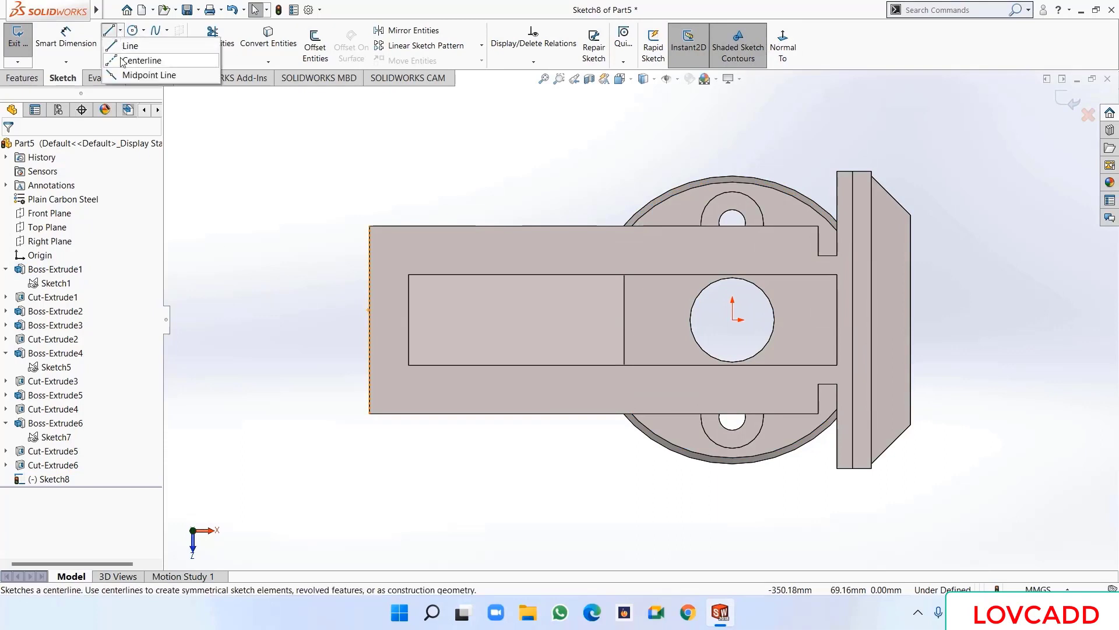
pyautogui.click(139, 58)
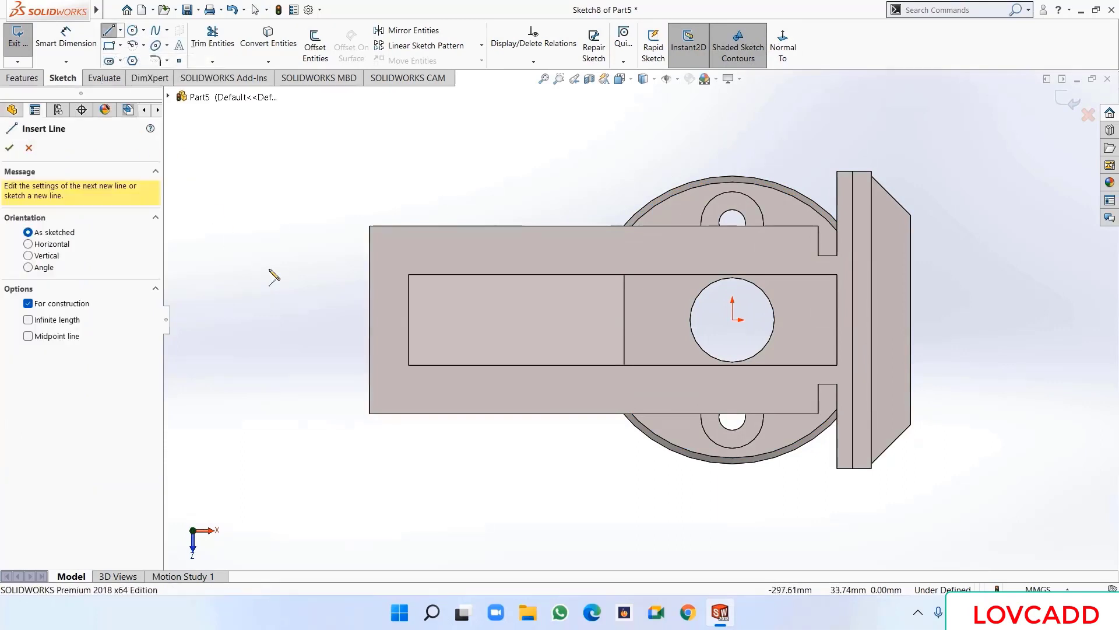
pyautogui.click(590, 318)
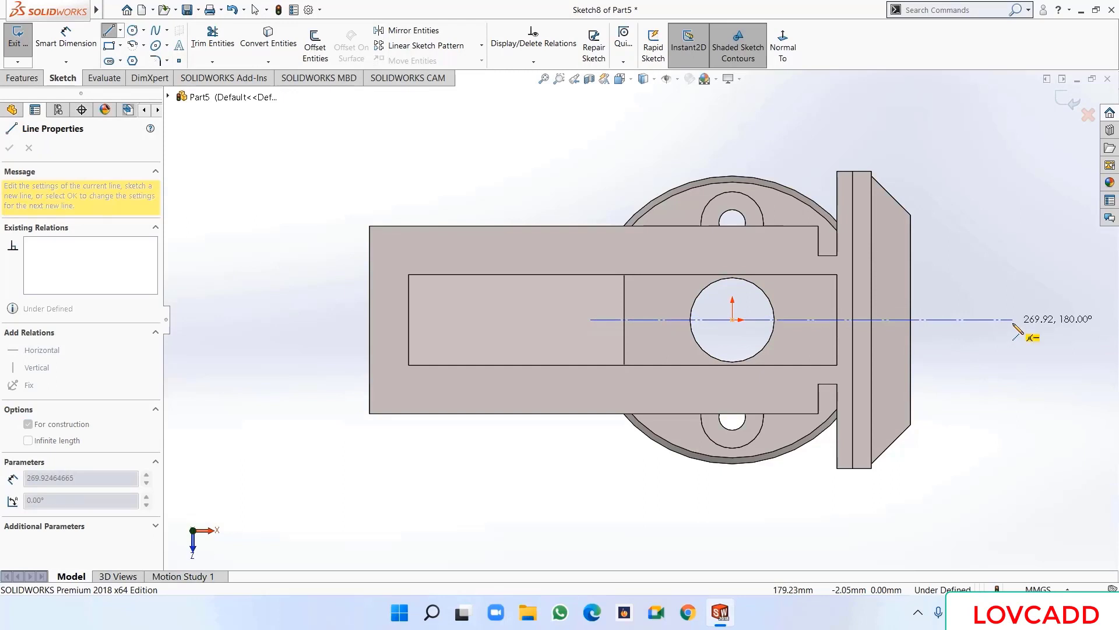
pyautogui.click(1013, 319)
pyautogui.rightClick(1015, 322)
pyautogui.click(1030, 337)
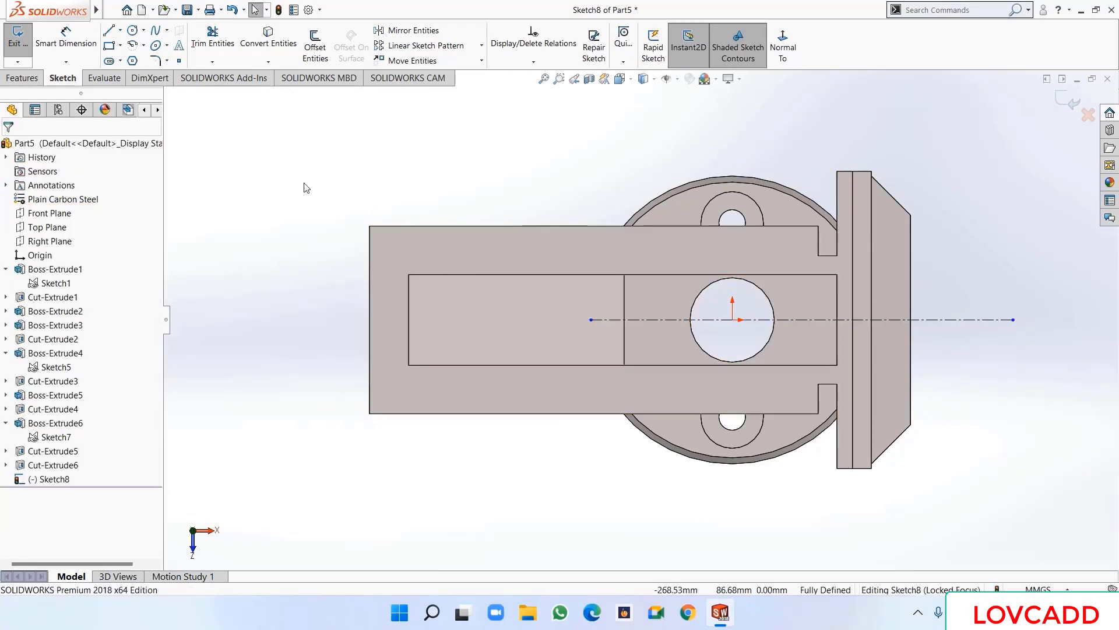
# - Convert the base disc's outer circular edge into a sketch arc of radius 88.12 mm
pyautogui.click(268, 38)
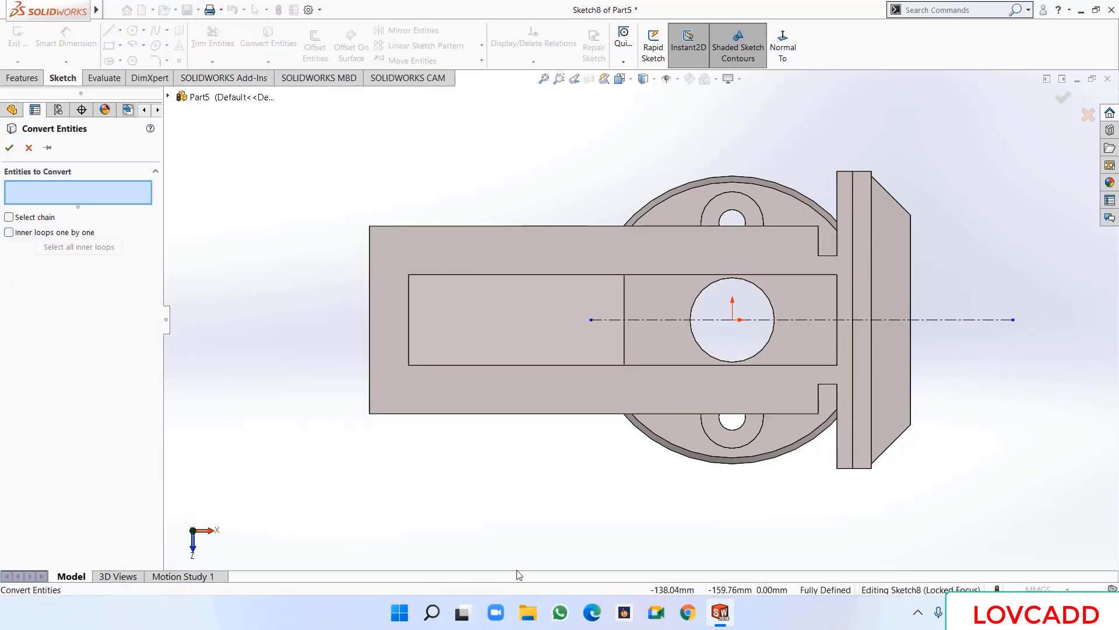
pyautogui.click(682, 453)
pyautogui.rightClick(682, 453)
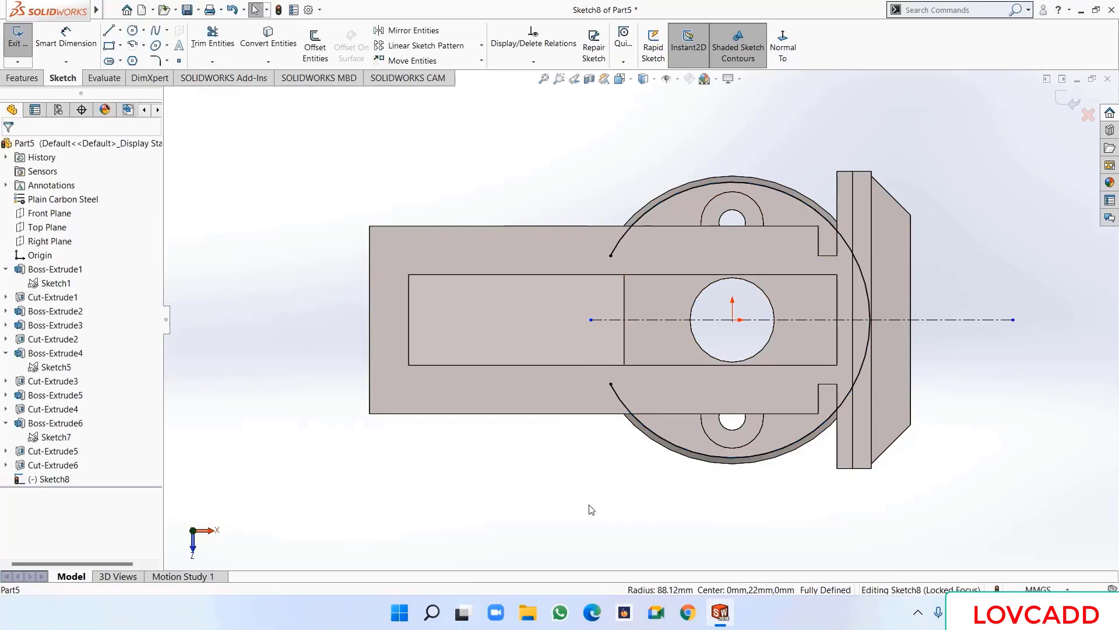
pyautogui.click(109, 30)
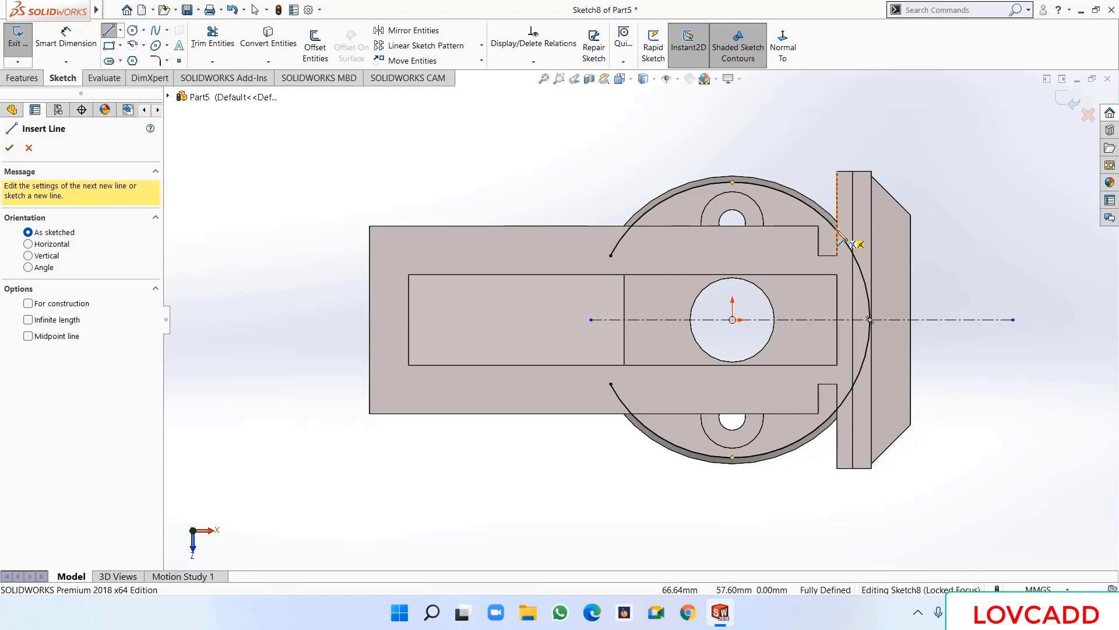
# - Draw a stepped line chain with 12 mm and 29 mm segments from the bed's top edge to the centreline
pyautogui.click(838, 232)
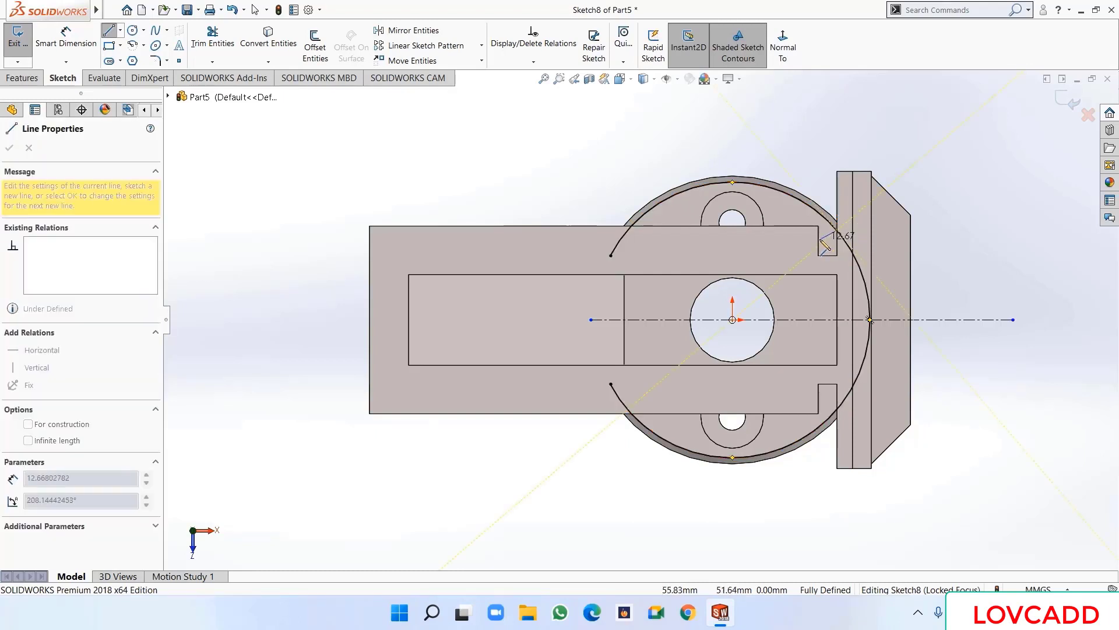
pyautogui.click(818, 230)
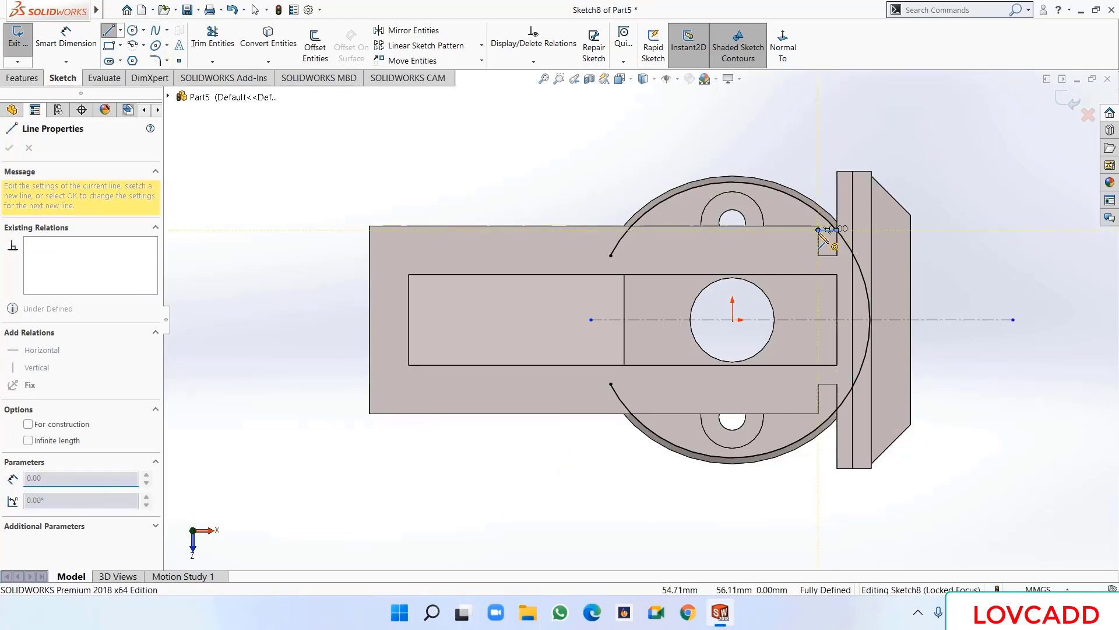
pyautogui.click(819, 274)
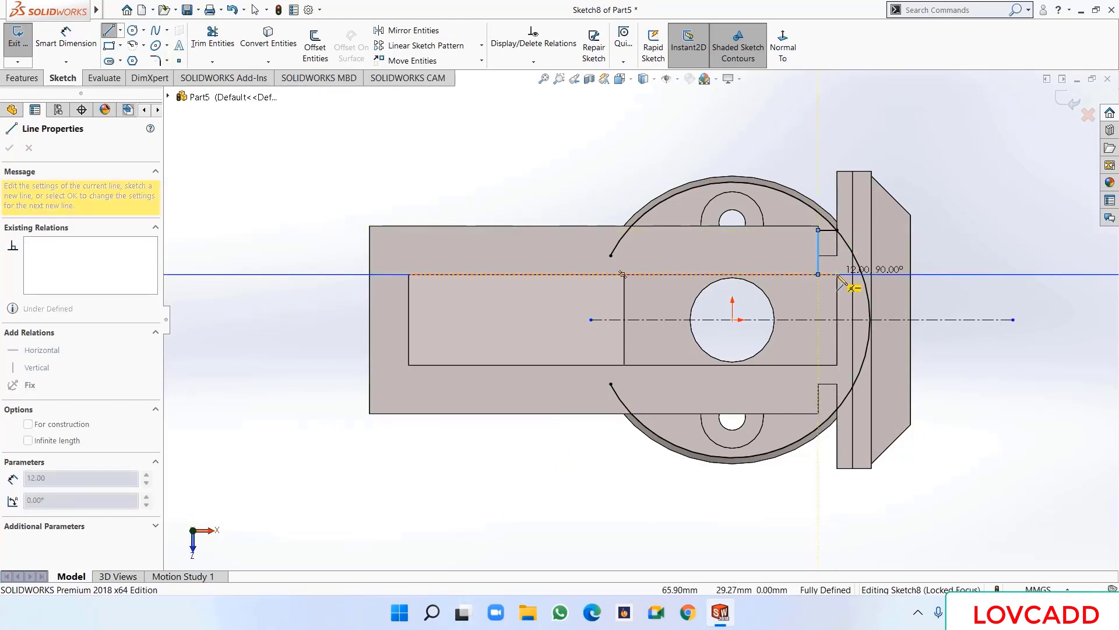
pyautogui.click(837, 274)
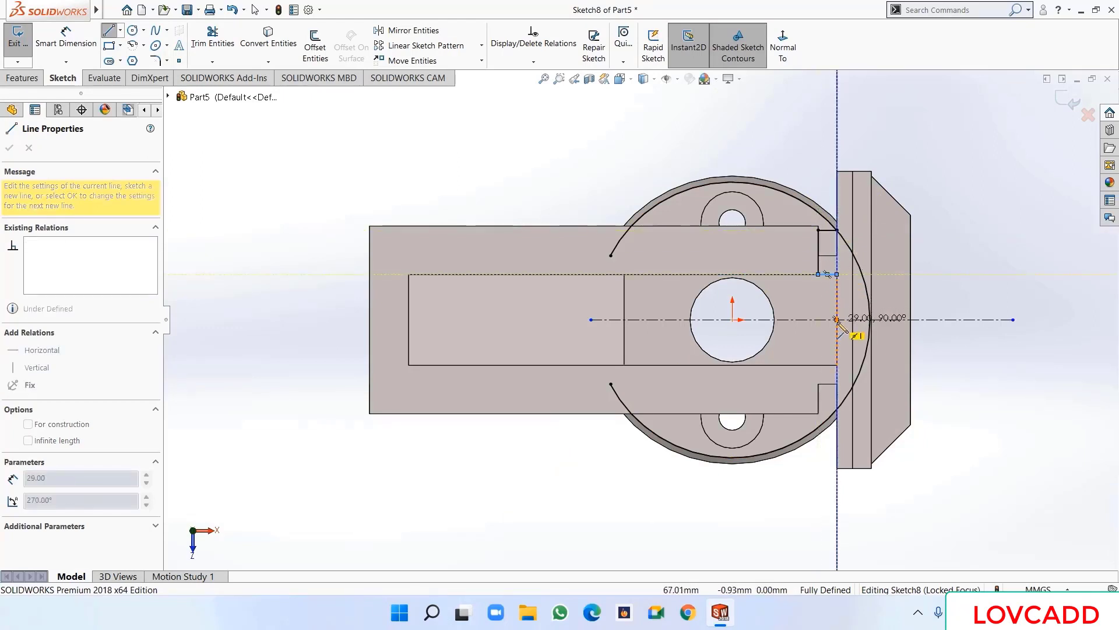
pyautogui.click(838, 320)
pyautogui.rightClick(837, 320)
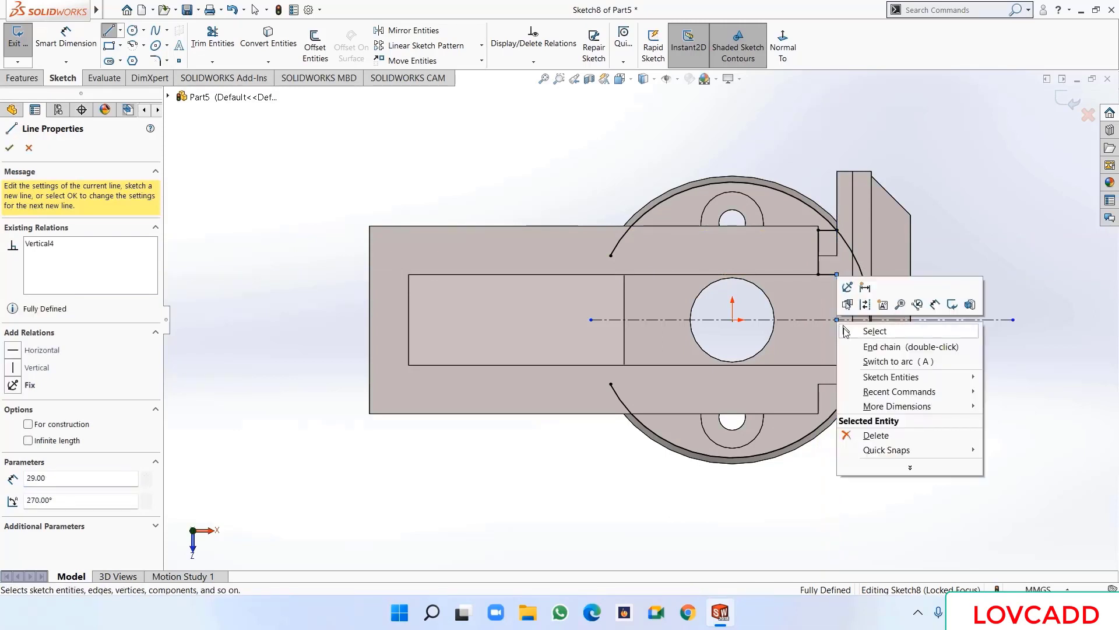
pyautogui.click(933, 328)
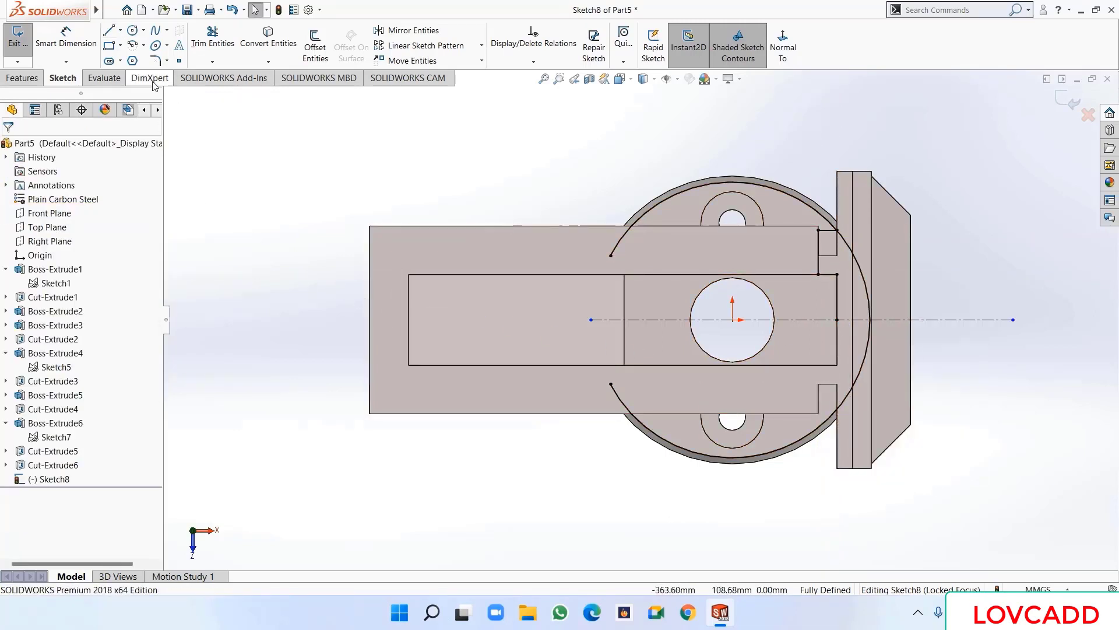
pyautogui.click(109, 46)
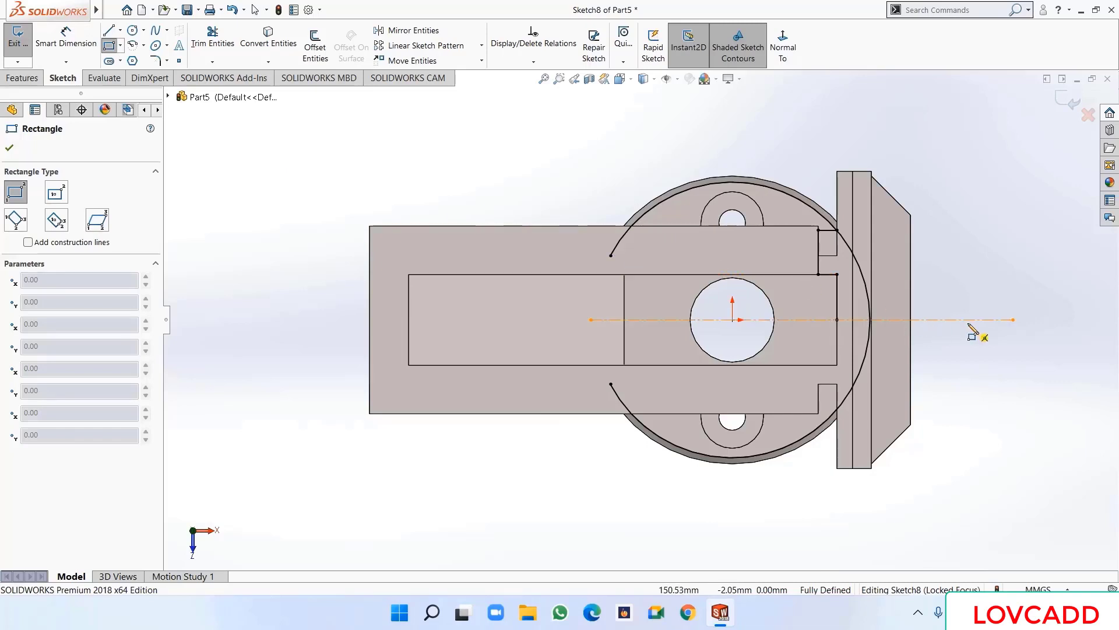
# - Draw a corner rectangle on the centreline right of the jaw and dimension its height 42 mm
pyautogui.click(945, 319)
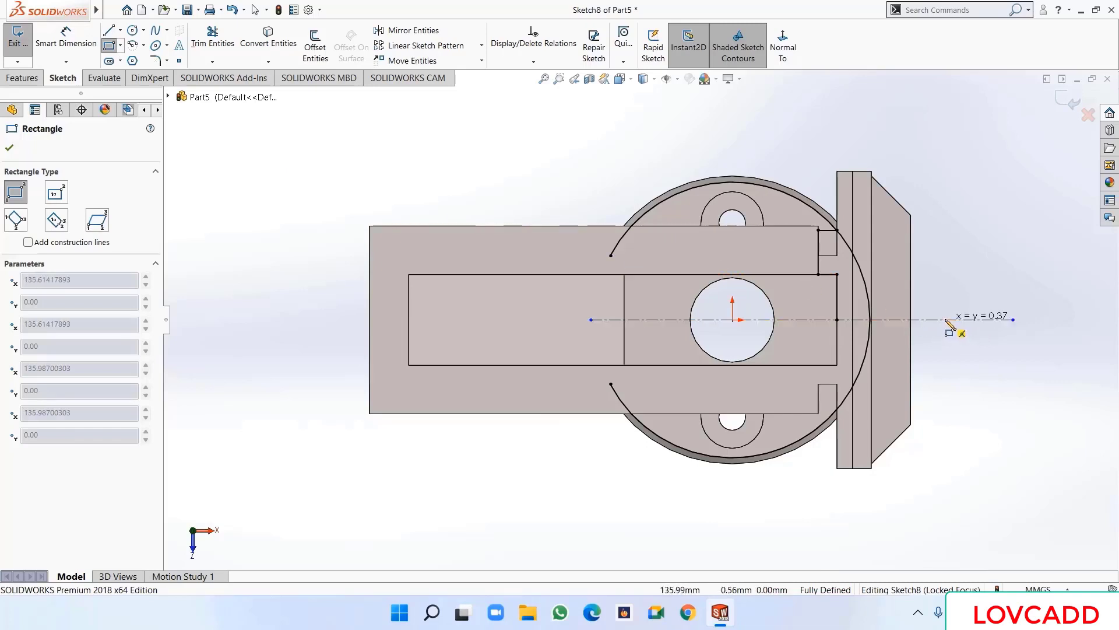
pyautogui.click(859, 294)
pyautogui.rightClick(860, 259)
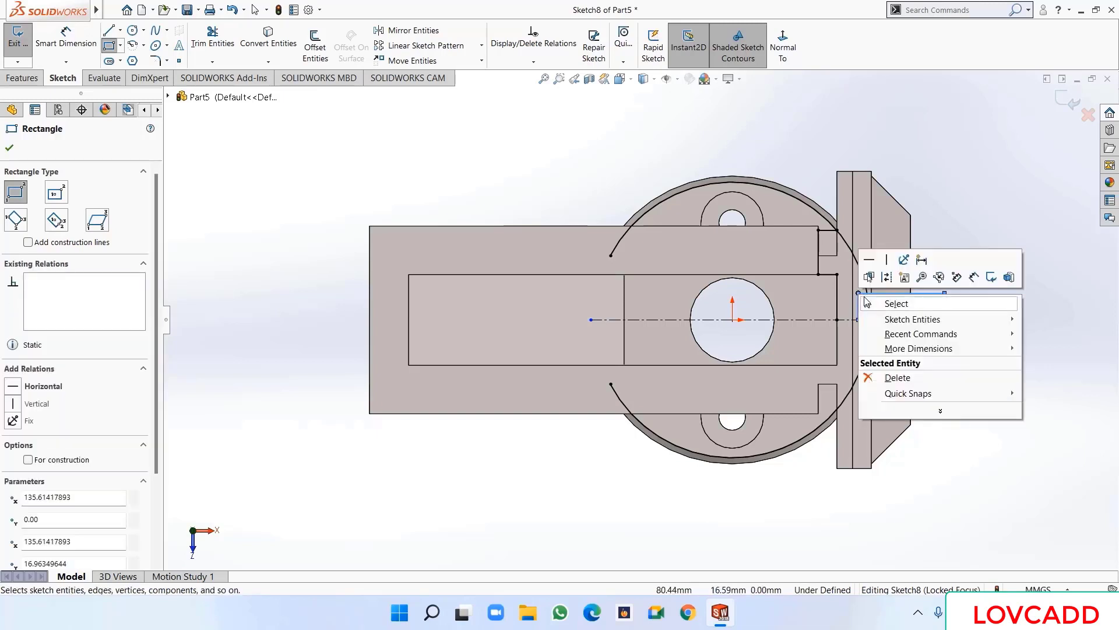
pyautogui.click(886, 300)
pyautogui.click(66, 36)
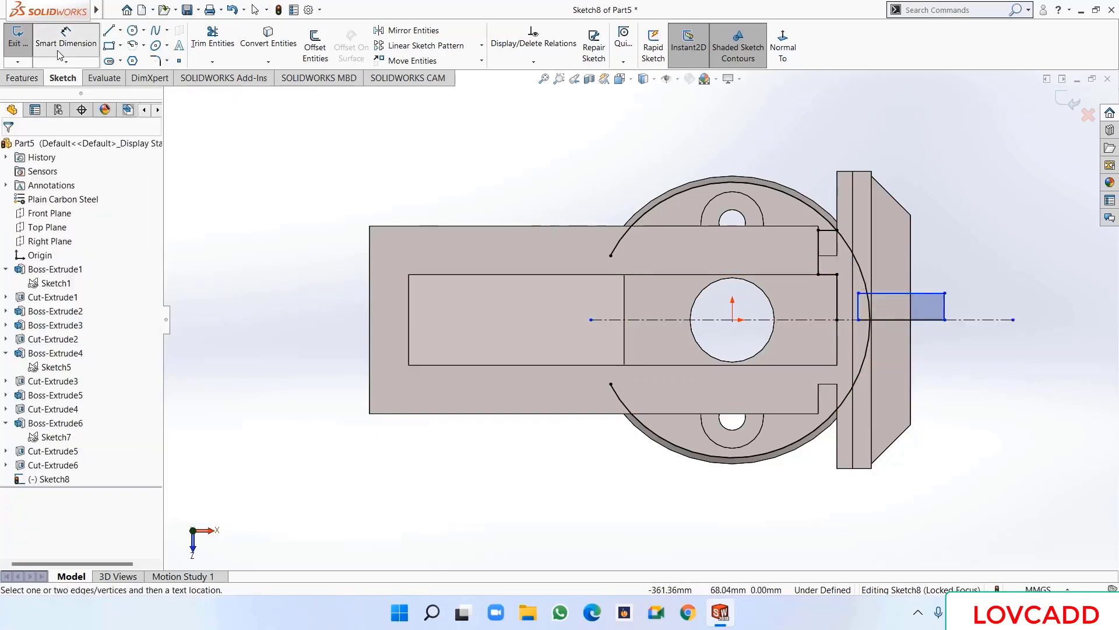
pyautogui.click(927, 318)
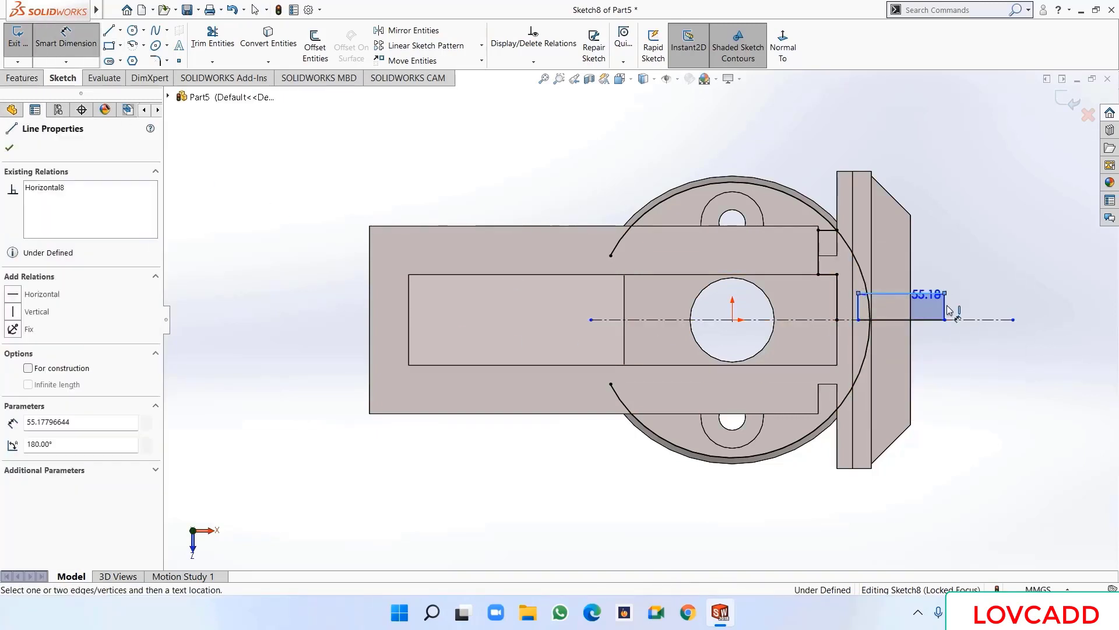
pyautogui.click(981, 320)
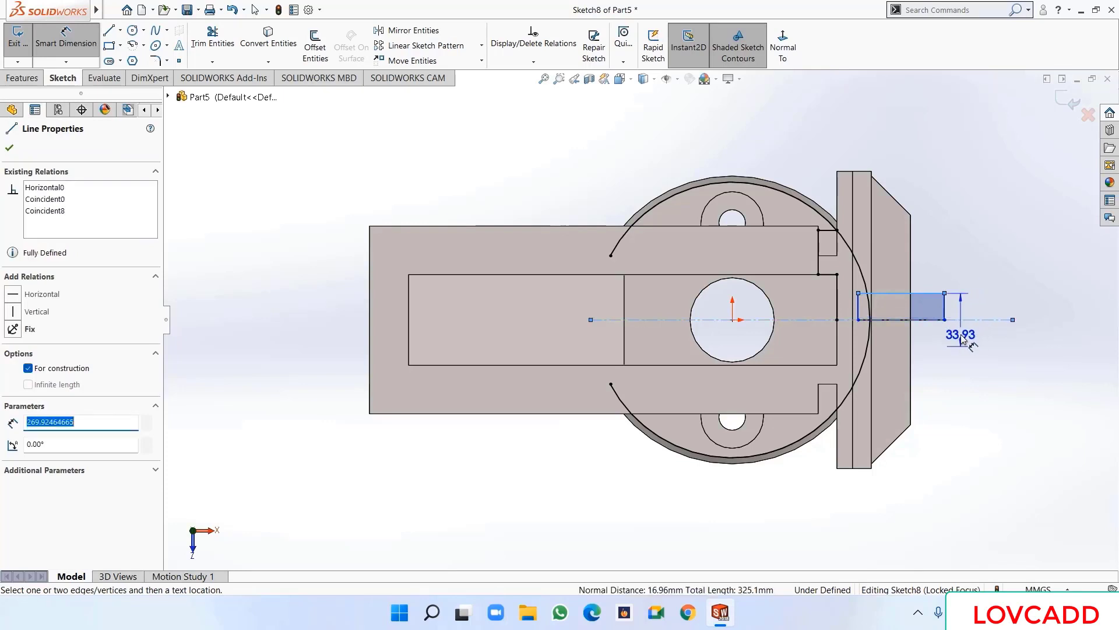
pyautogui.click(960, 339)
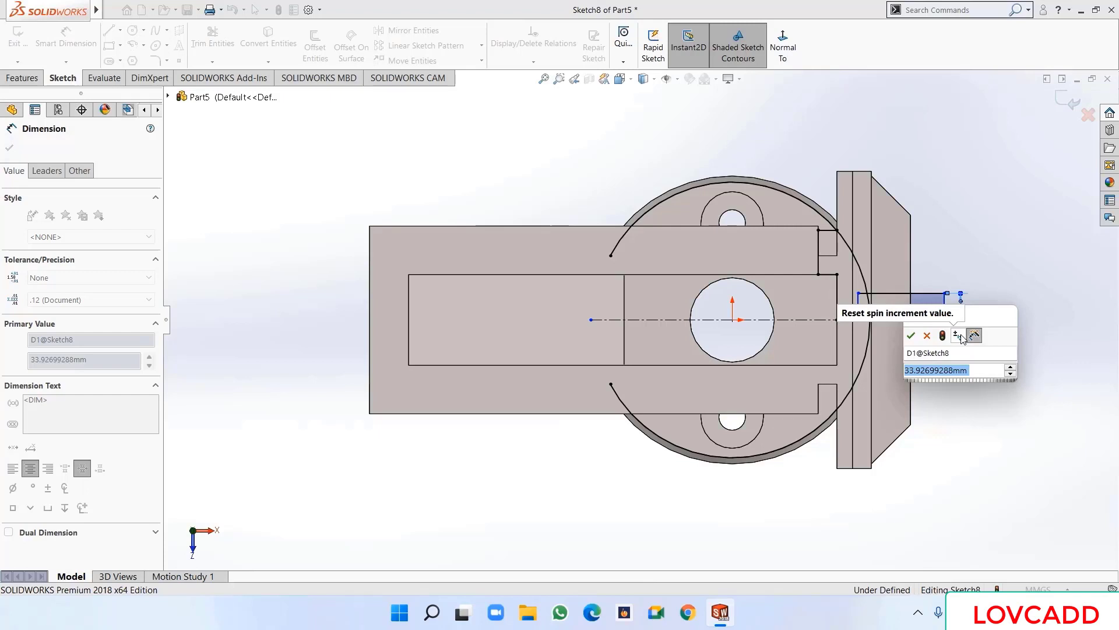
pyautogui.write('42')
pyautogui.press('Return')
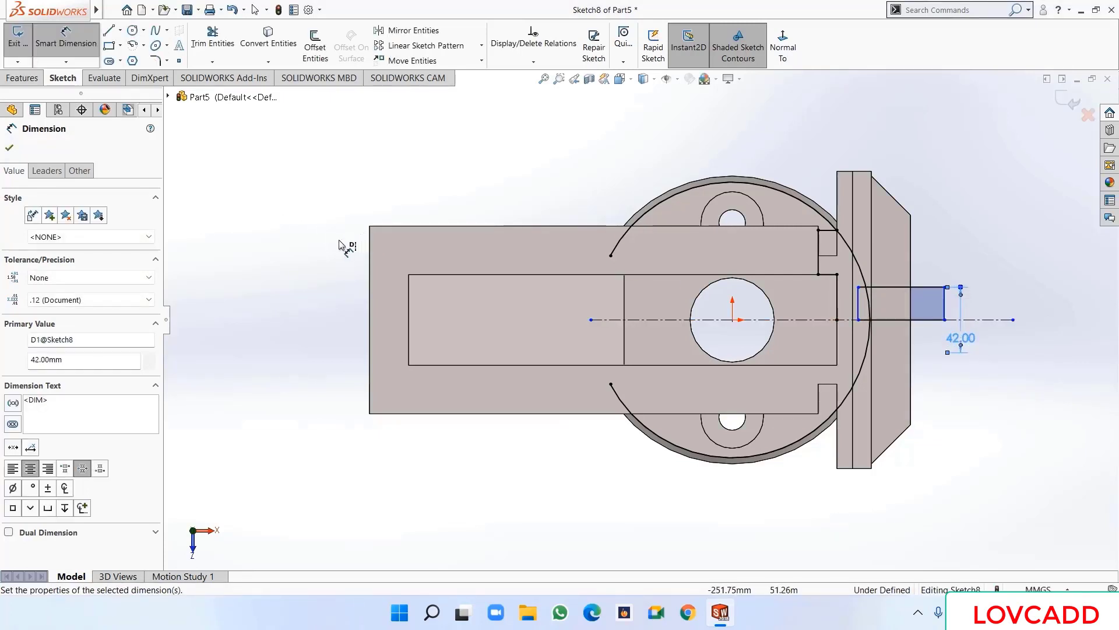
# - Place the rectangle's outer corner 351 mm from the part's left edge
pyautogui.click(324, 249)
pyautogui.click(945, 288)
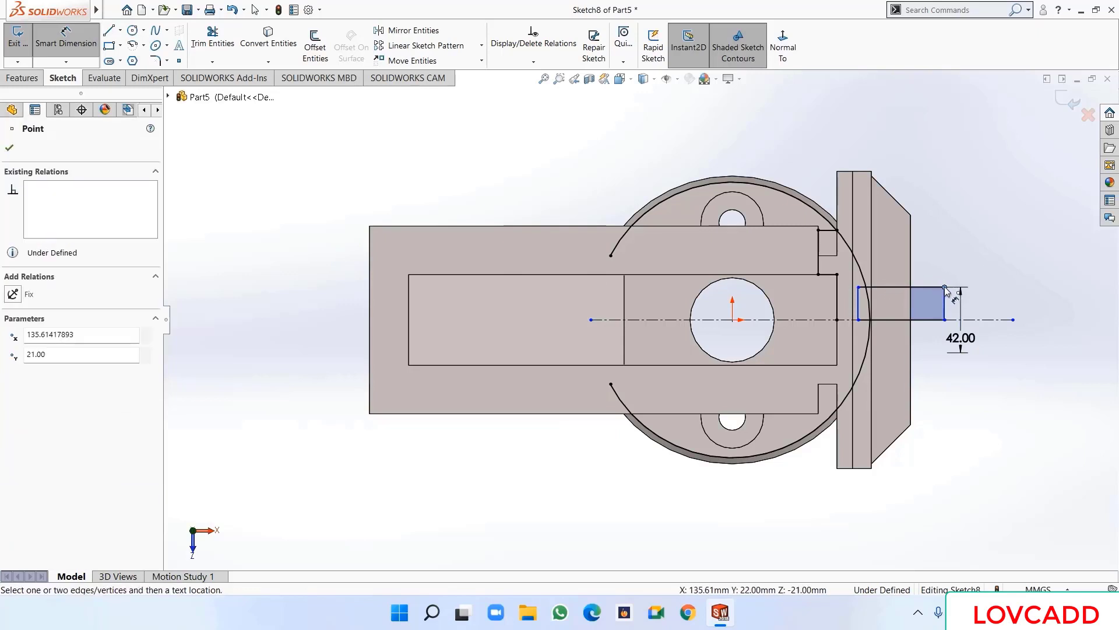
pyautogui.click(370, 234)
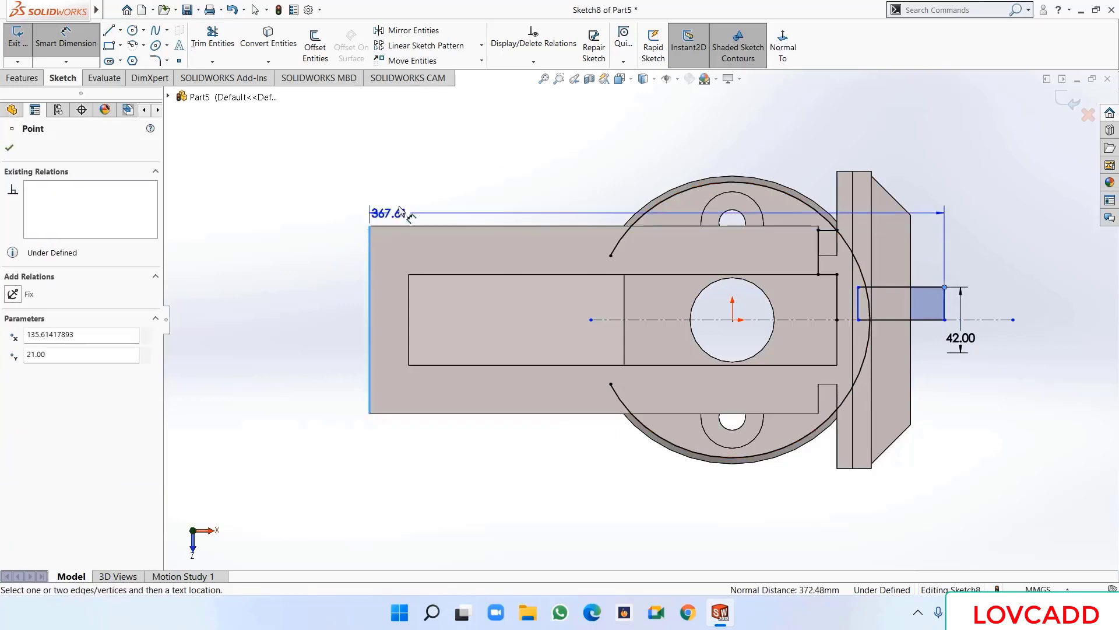
pyautogui.click(580, 153)
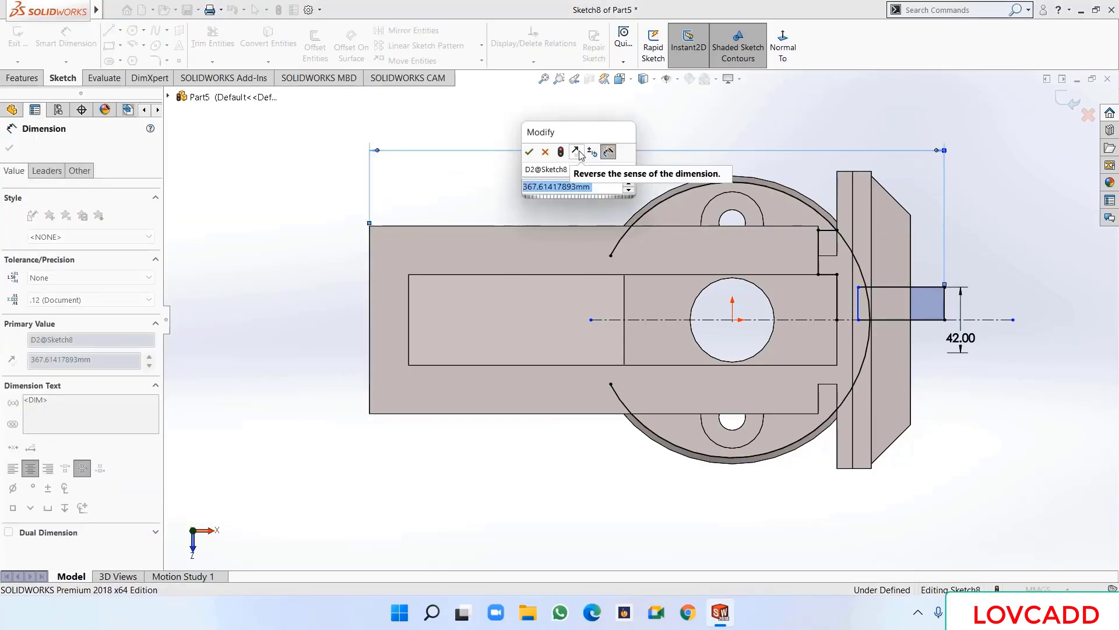
pyautogui.write('351')
pyautogui.press('Return')
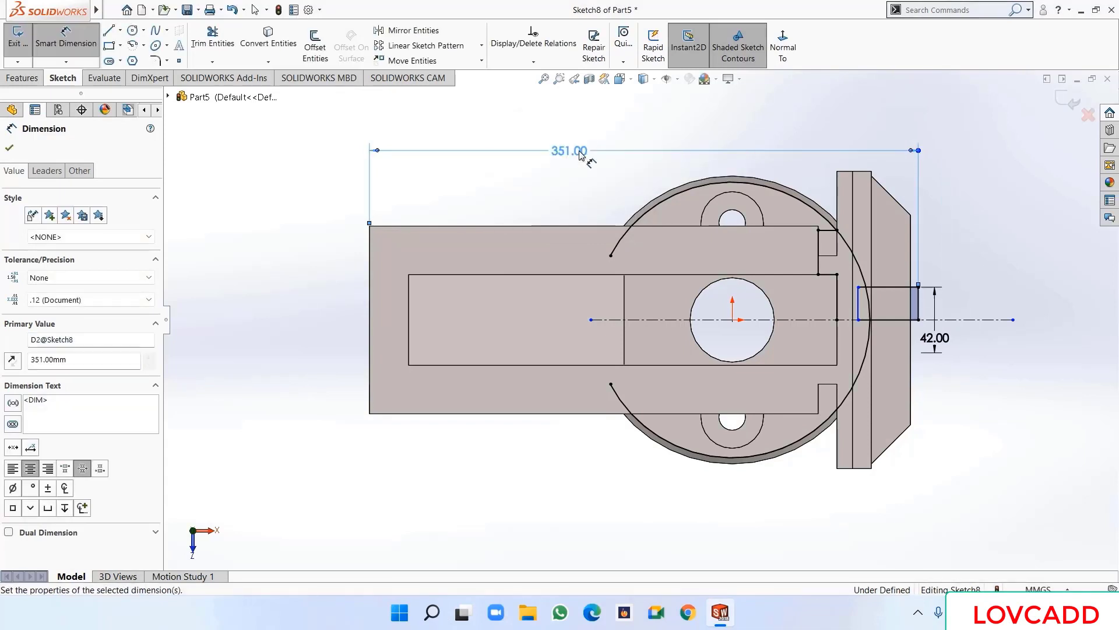
pyautogui.press('Escape')
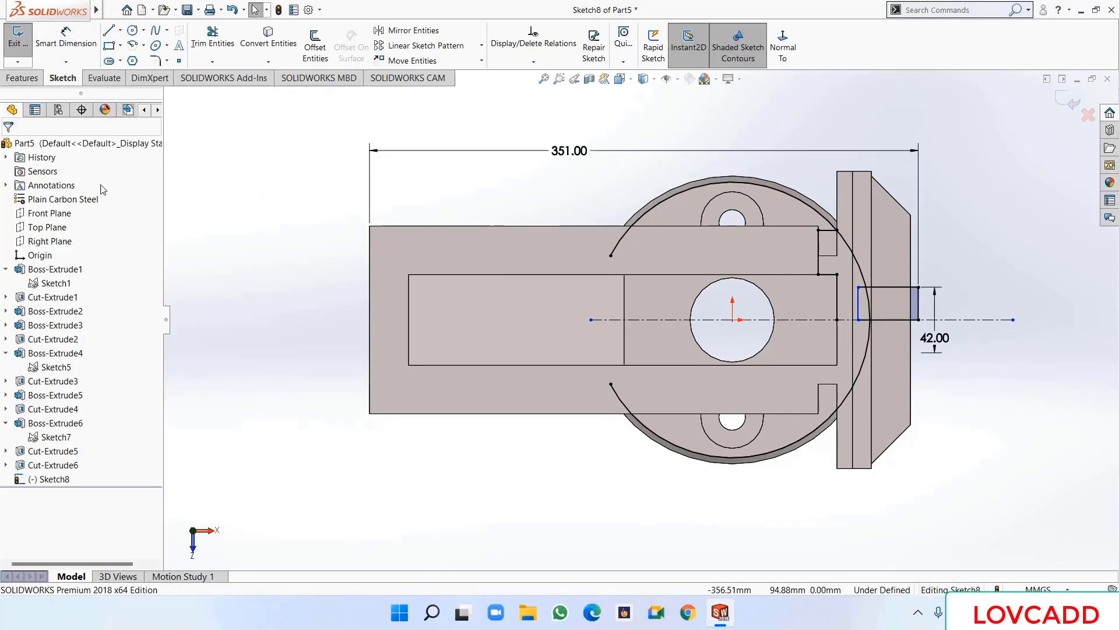
# - Power-trim the extra arcs, leftover vertical line and short top stub from Sketch8
pyautogui.click(213, 39)
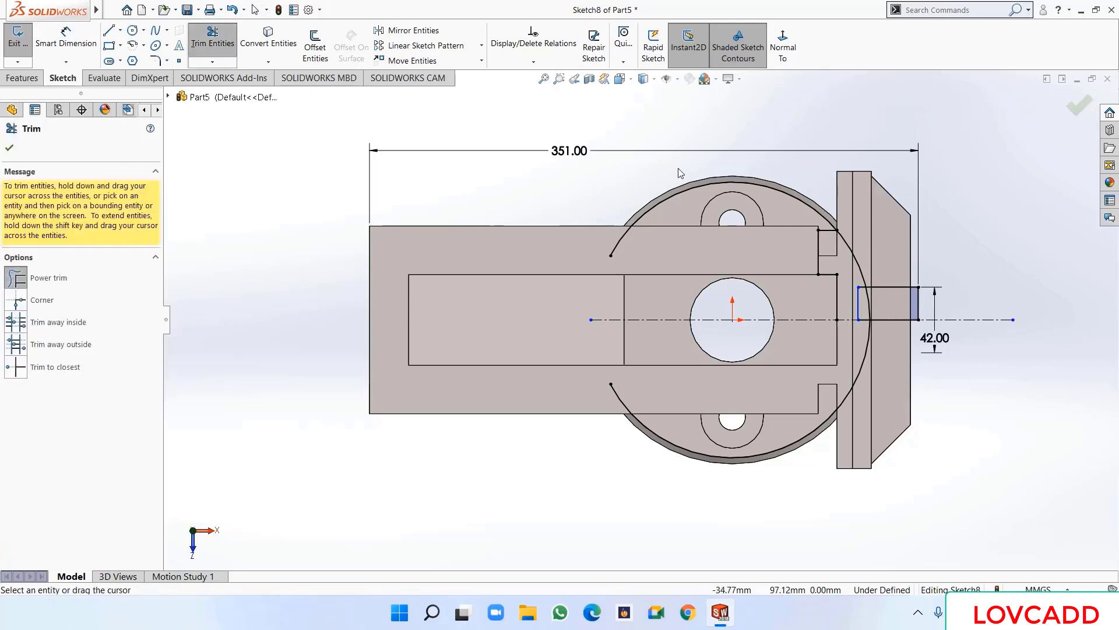
pyautogui.moveTo(684, 173); pyautogui.dragTo(697, 194)
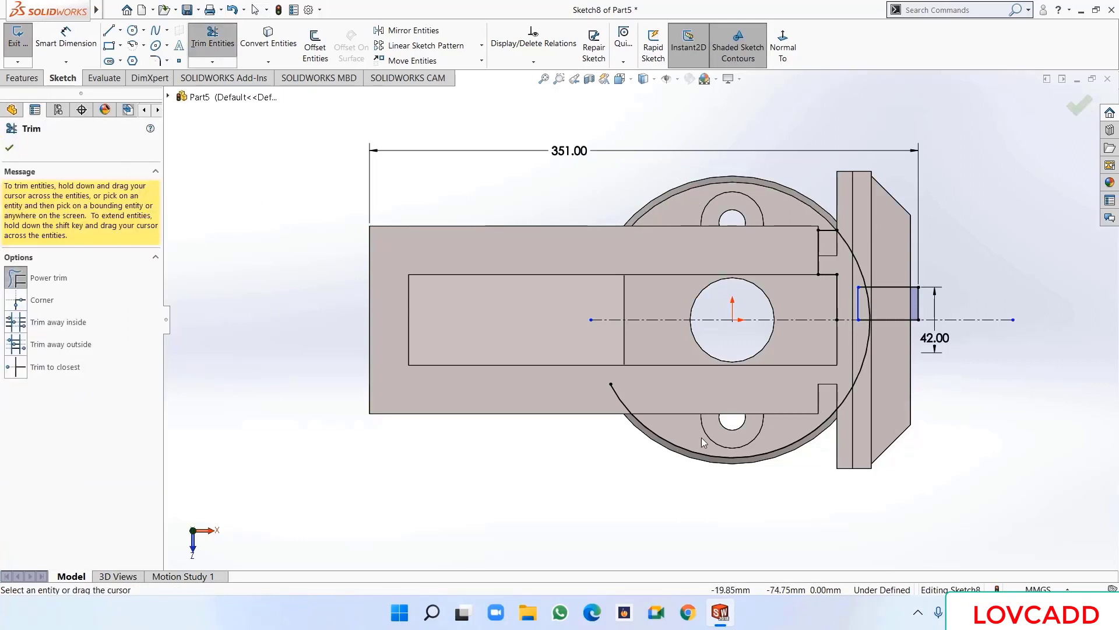
pyautogui.moveTo(702, 443); pyautogui.dragTo(712, 473)
pyautogui.scroll(-1, 867, 355)
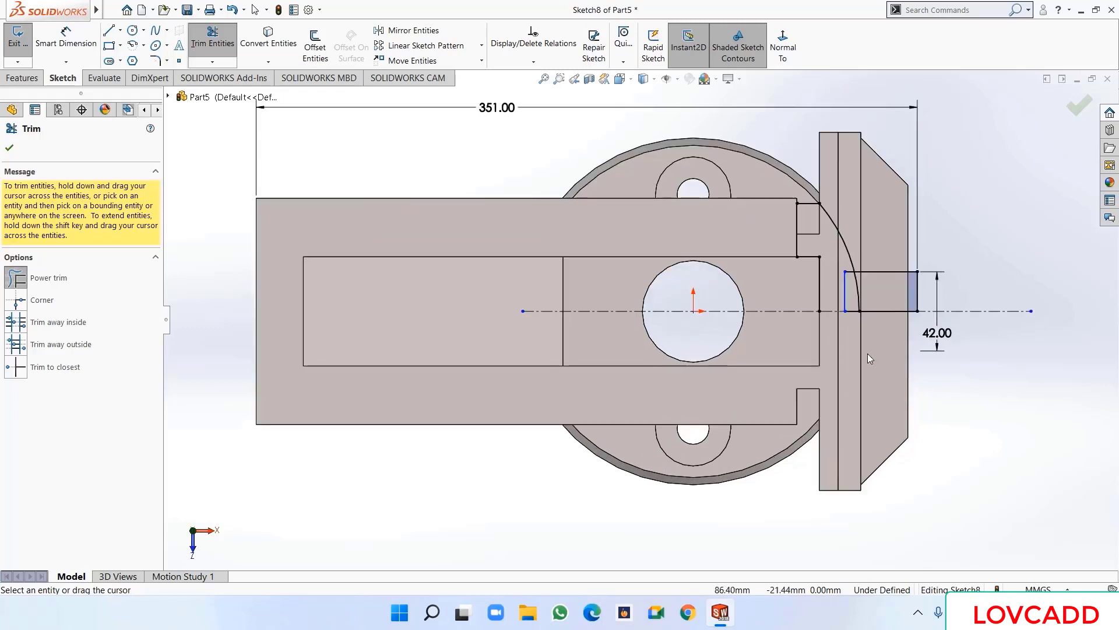
pyautogui.click(846, 299)
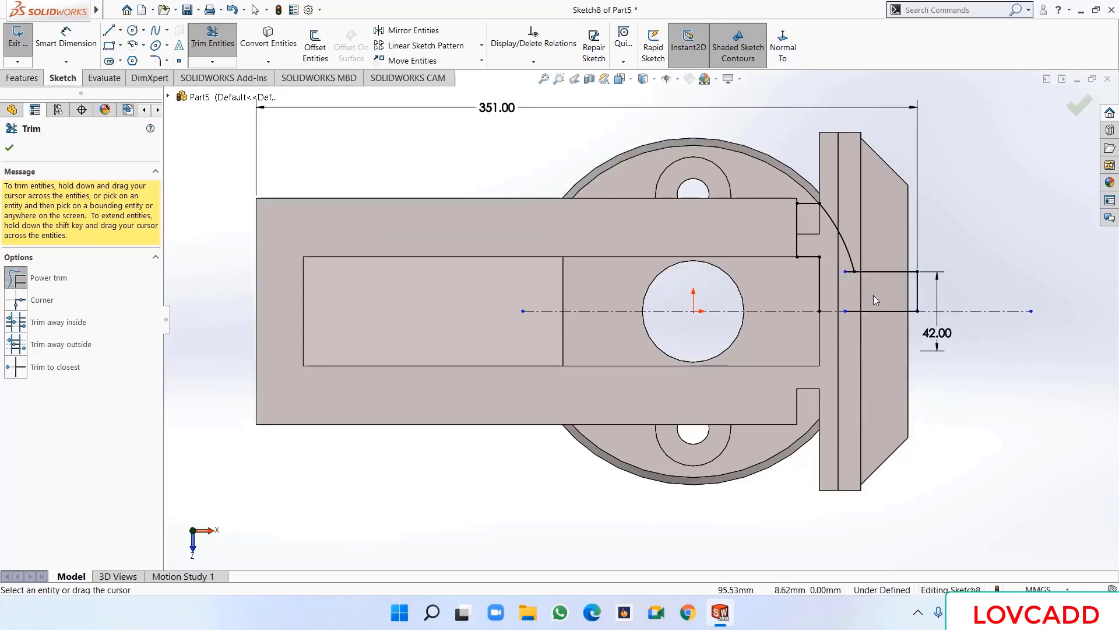
pyautogui.click(856, 291)
pyautogui.click(849, 271)
pyautogui.click(1078, 106)
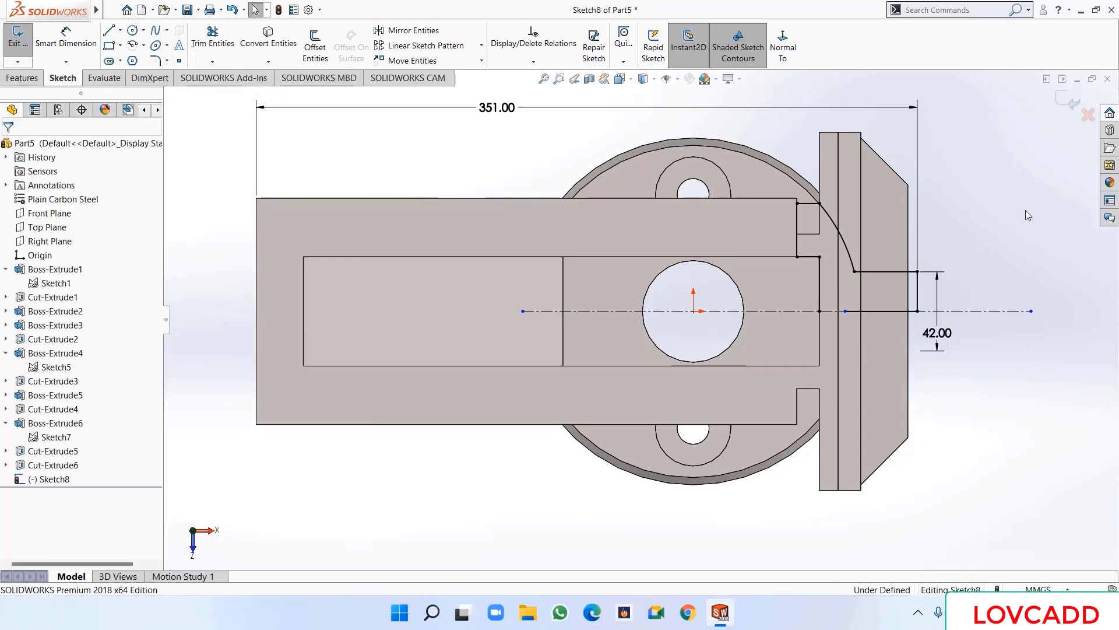
# - Delete the extra line on the centreline and mirror the upper profile below it
pyautogui.click(879, 311)
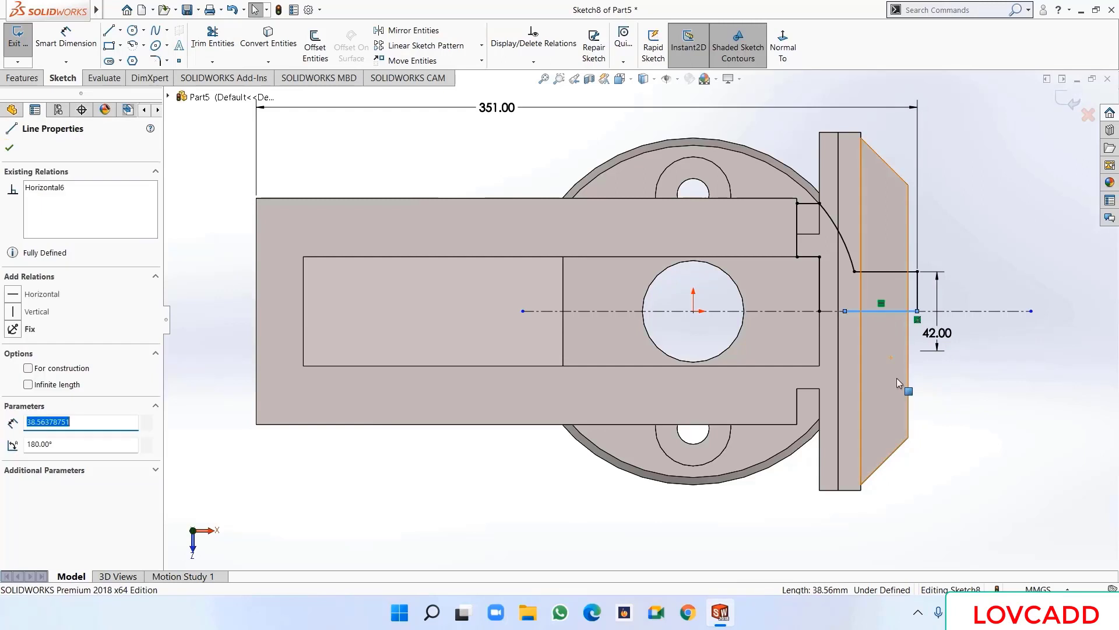
pyautogui.press('Delete')
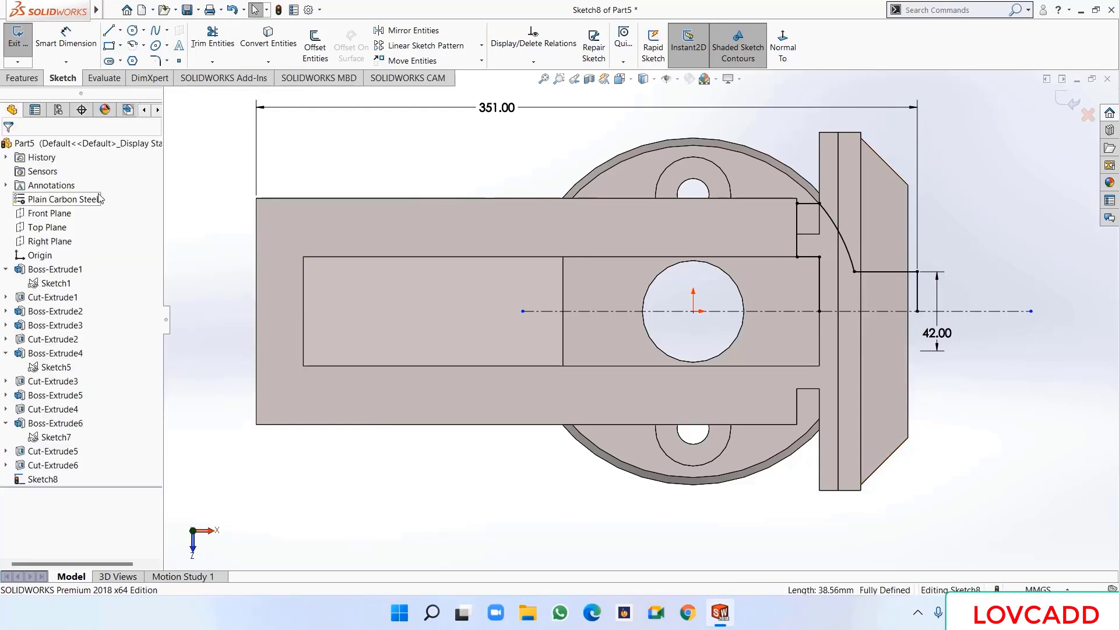
pyautogui.scroll(2, 641, 318)
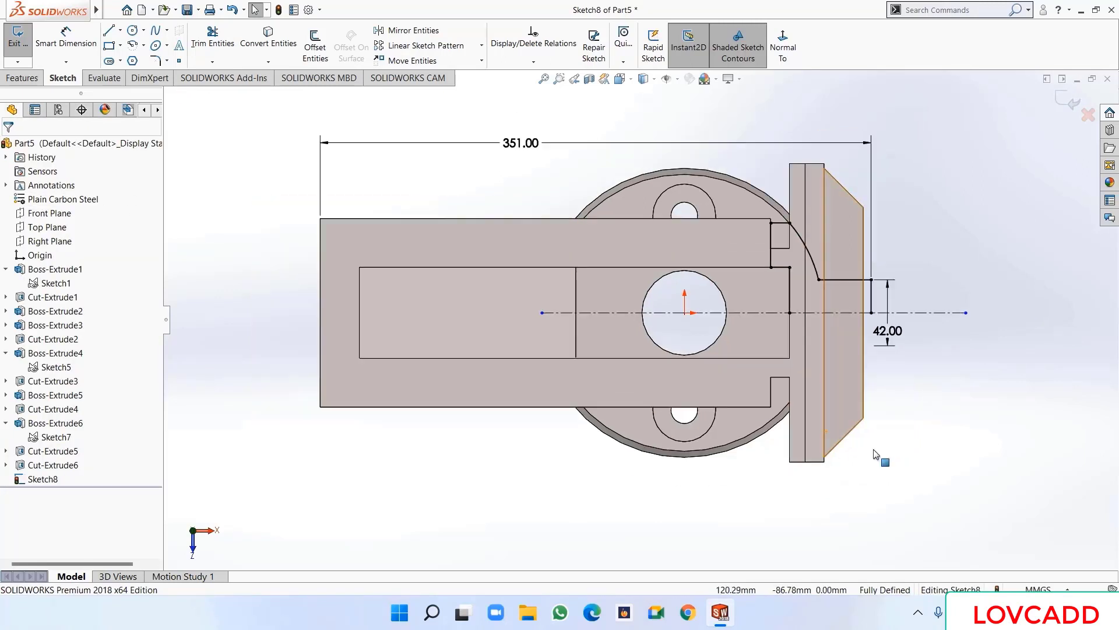
pyautogui.moveTo(984, 427); pyautogui.dragTo(710, 186)
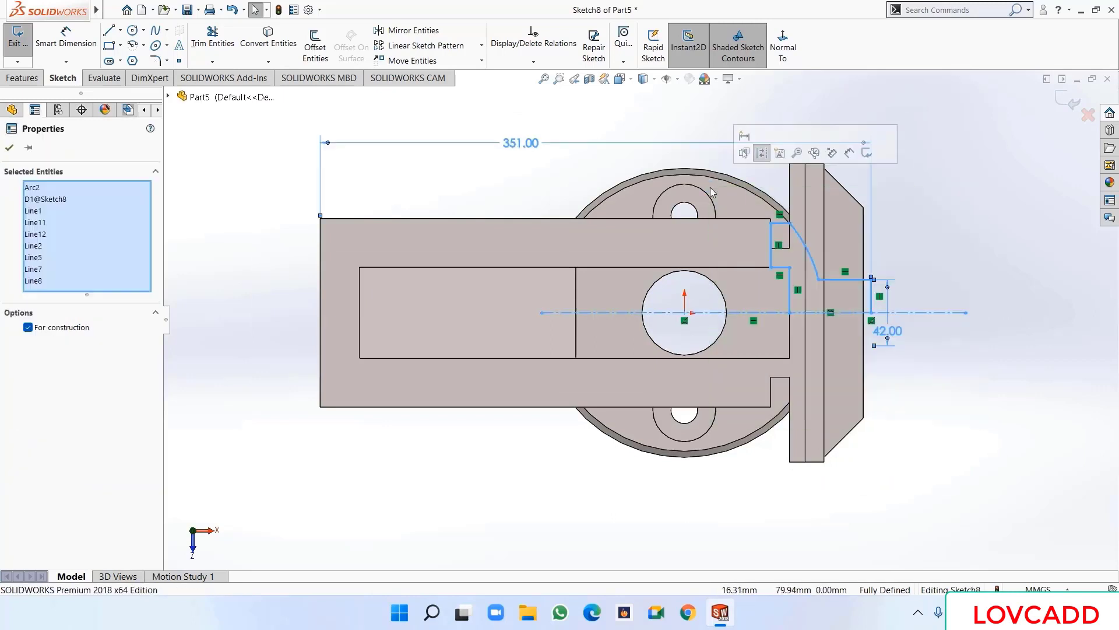
pyautogui.click(402, 30)
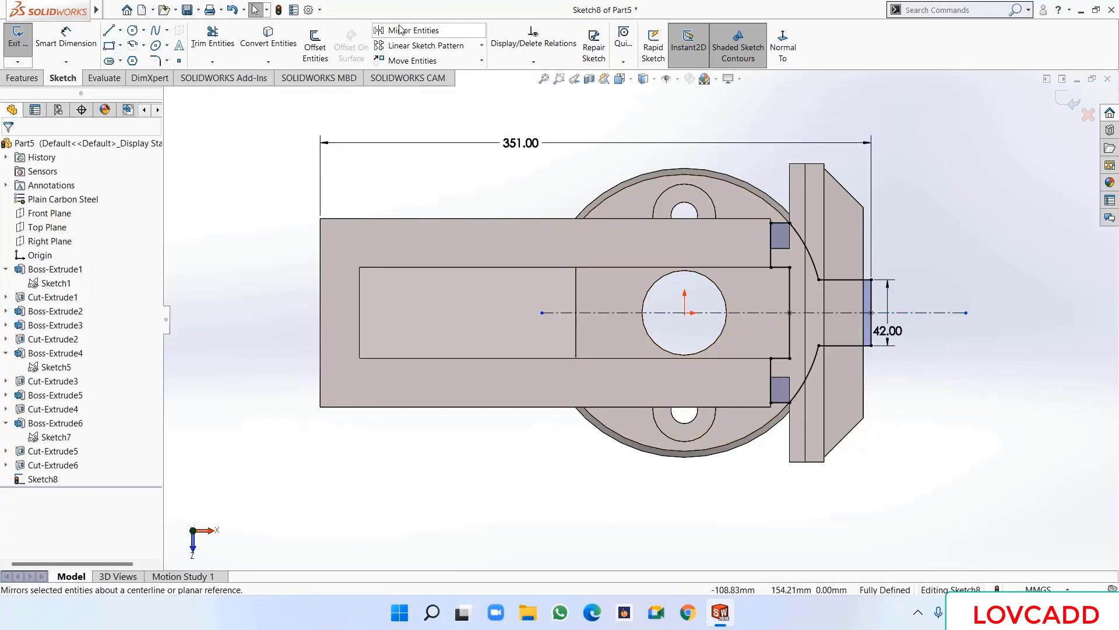
# - Boss-extrude Sketch8's profile Up To Surface, ending at the chosen face beside the jaw
pyautogui.click(21, 79)
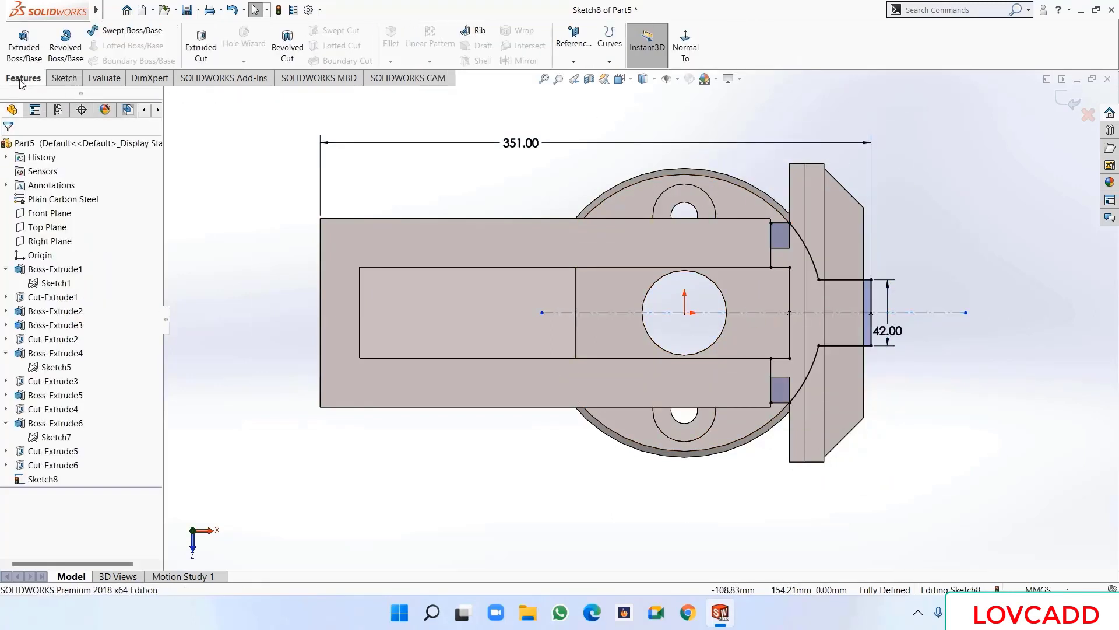
pyautogui.click(18, 52)
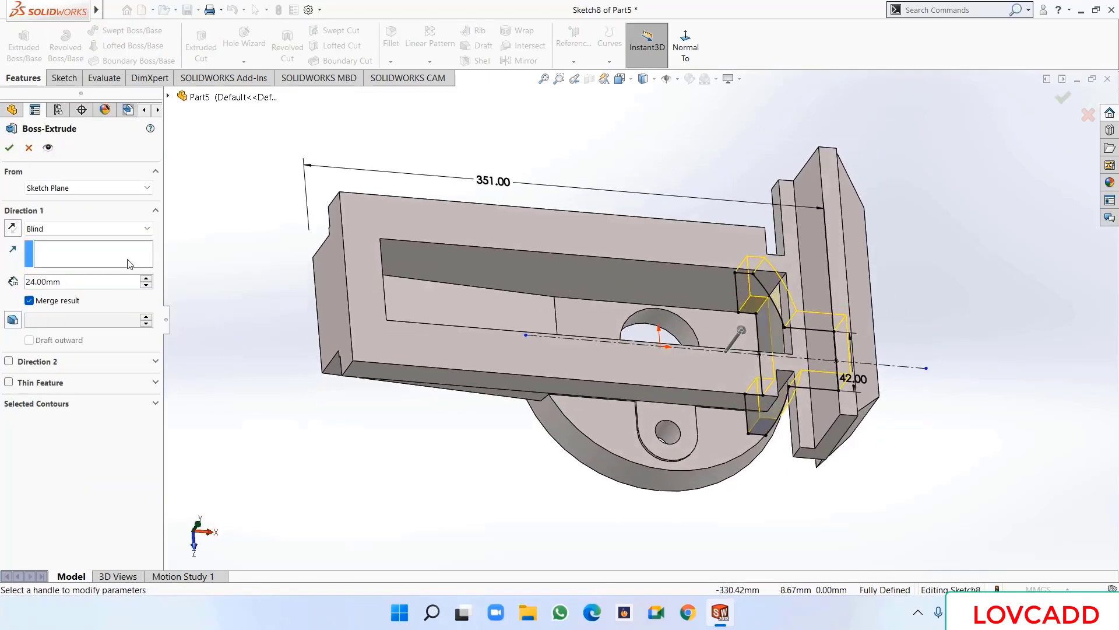
pyautogui.click(81, 229)
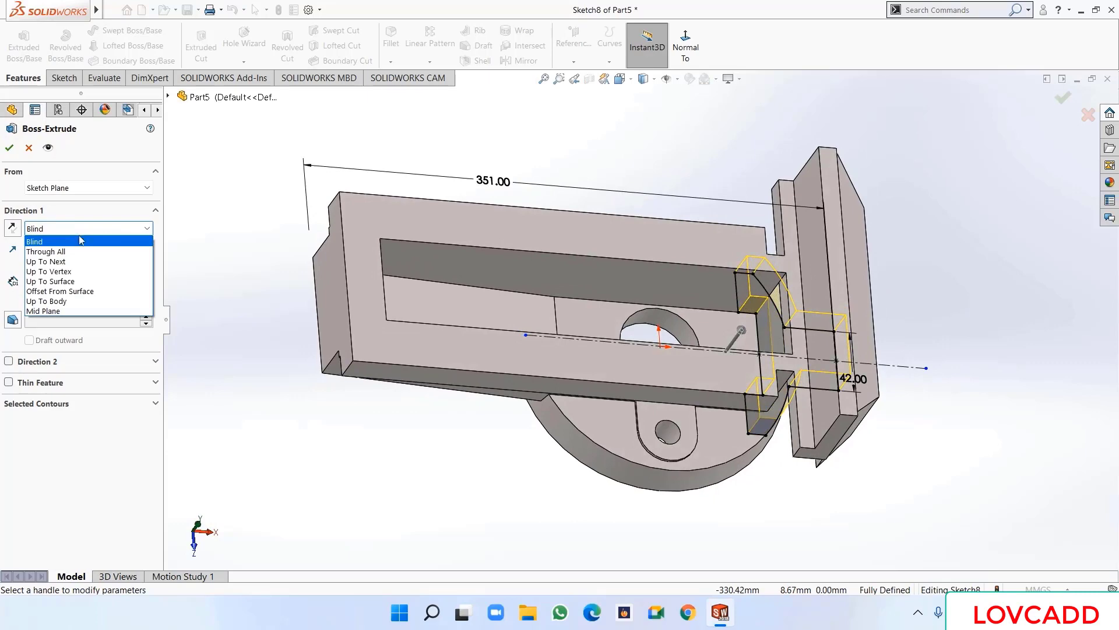
pyautogui.click(80, 281)
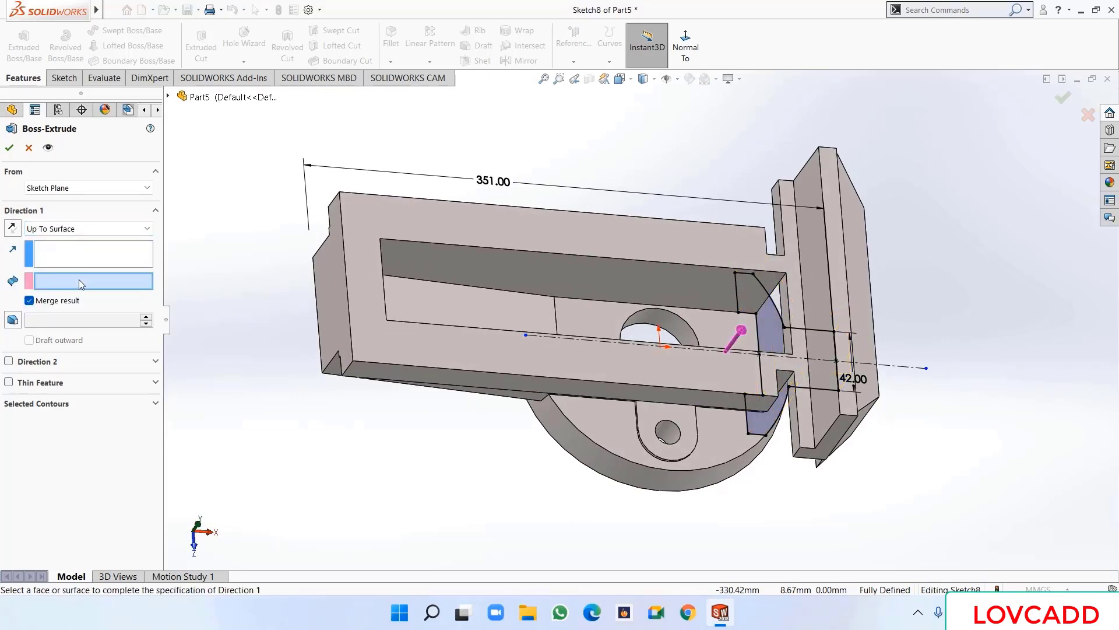
pyautogui.moveTo(333, 520); pyautogui.dragTo(359, 373, button='middle')
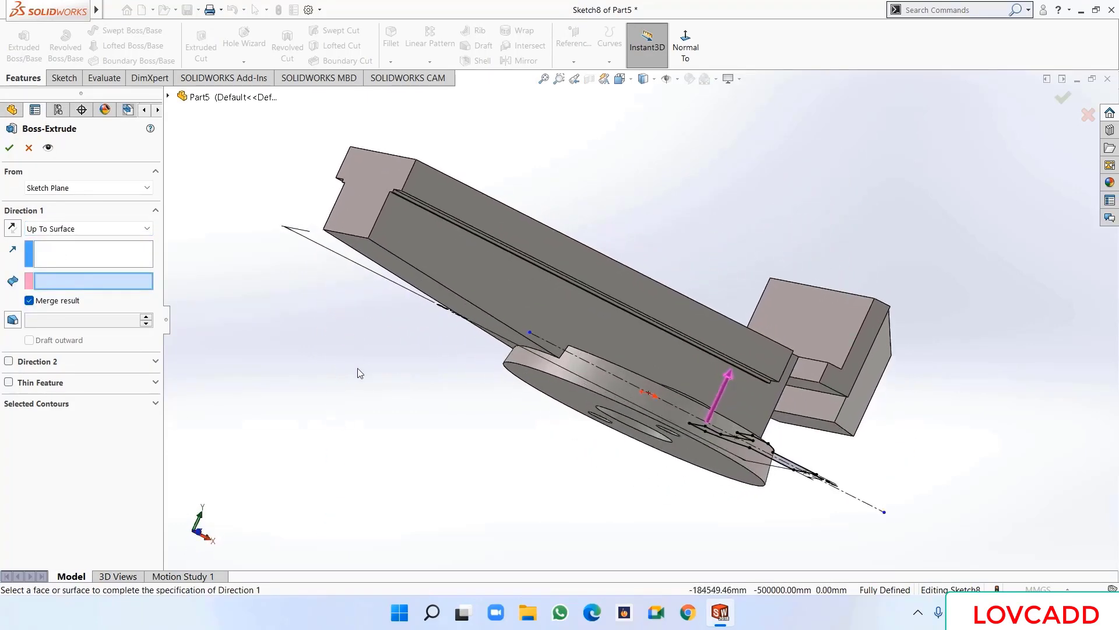
pyautogui.click(813, 382)
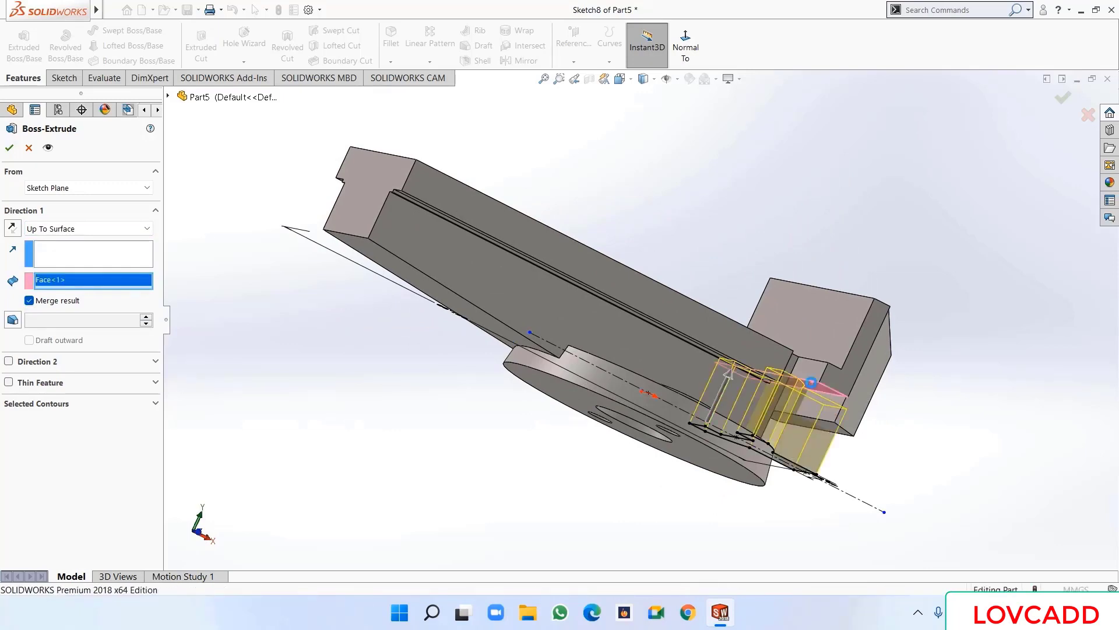
pyautogui.press('Return')
pyautogui.moveTo(984, 245); pyautogui.dragTo(862, 284, button='middle')
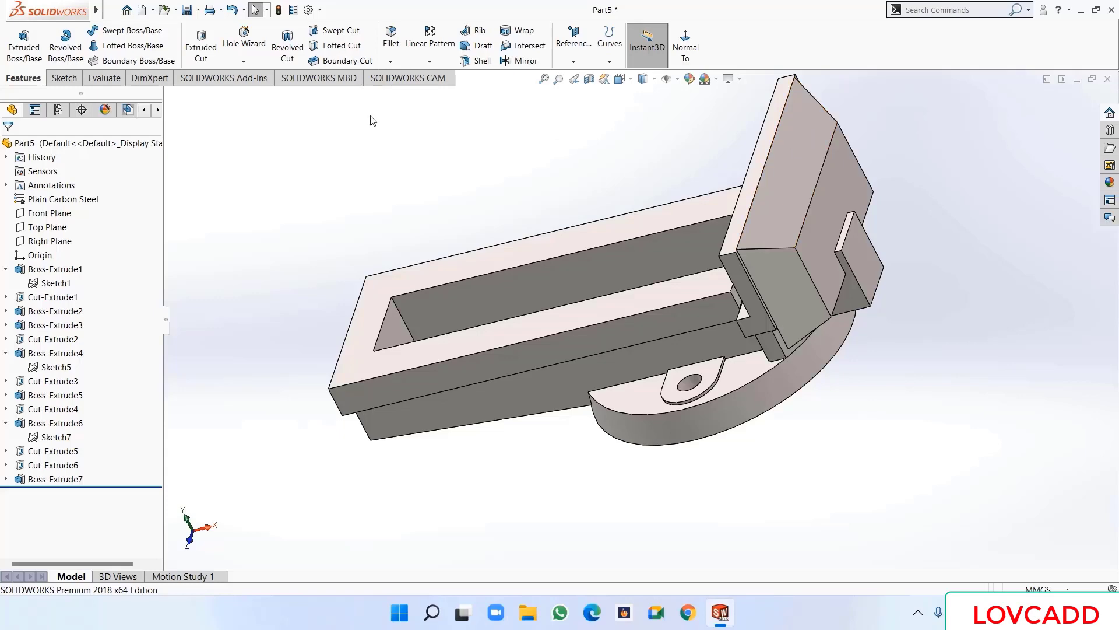
# - Start a new sketch on the Front Plane, viewed face-on
pyautogui.click(61, 214)
pyautogui.click(66, 204)
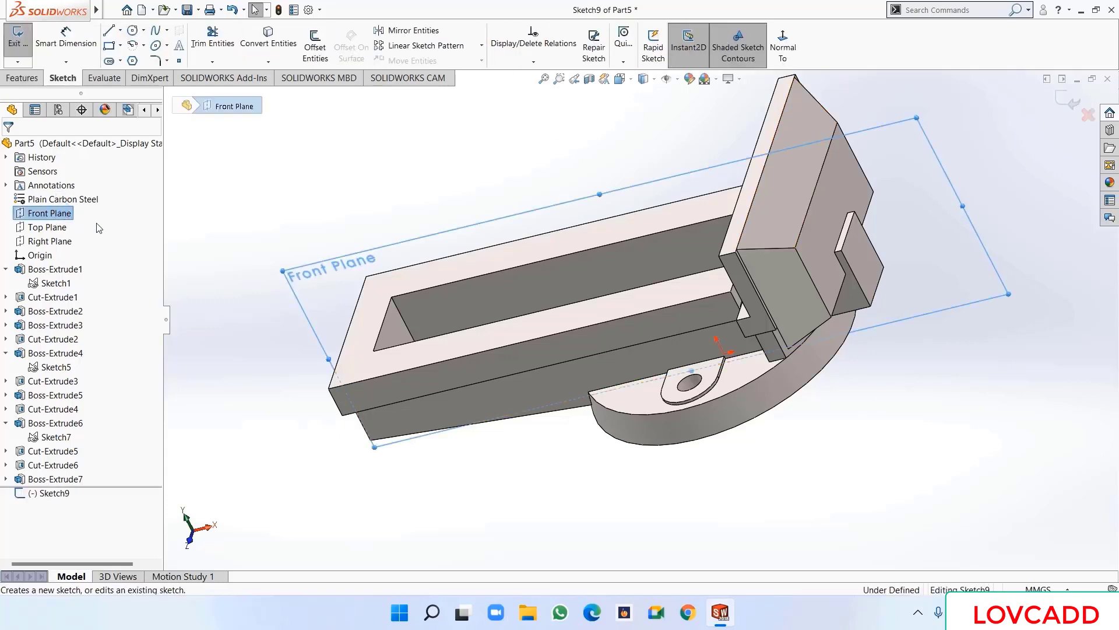
pyautogui.click(792, 47)
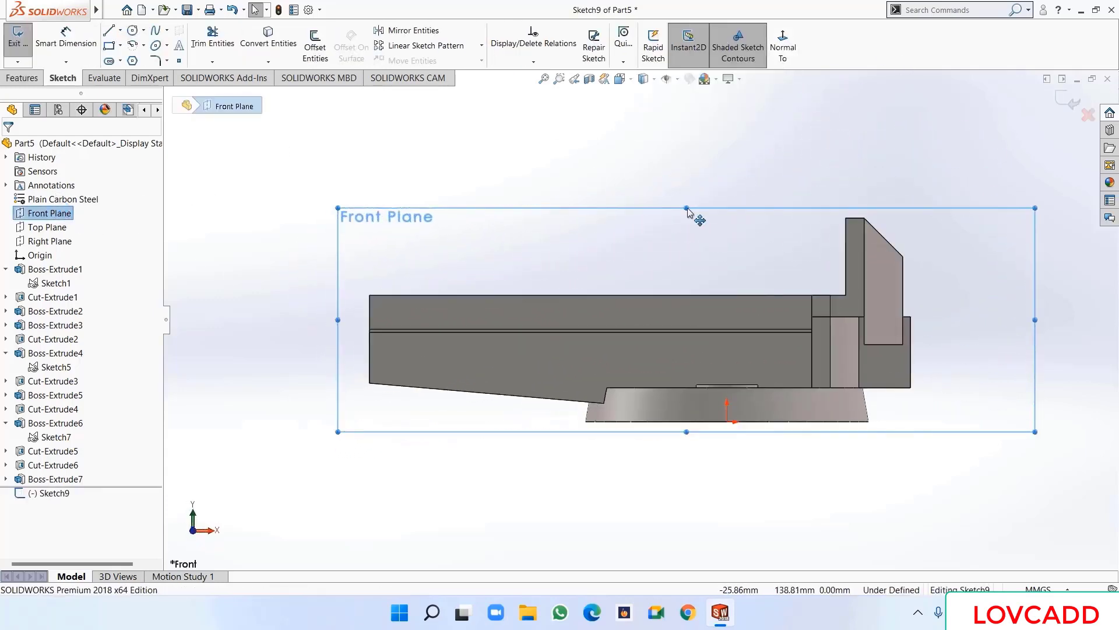
pyautogui.click(606, 140)
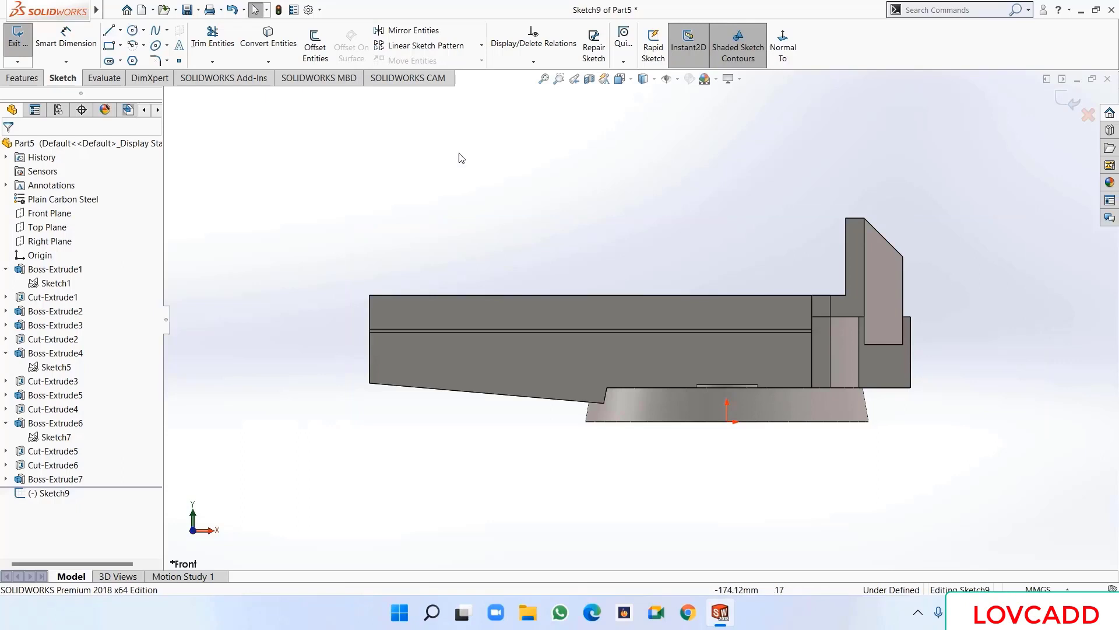
# - Draw a closed six-line notched outline against the jaw's outer side, down to base level
pyautogui.click(112, 34)
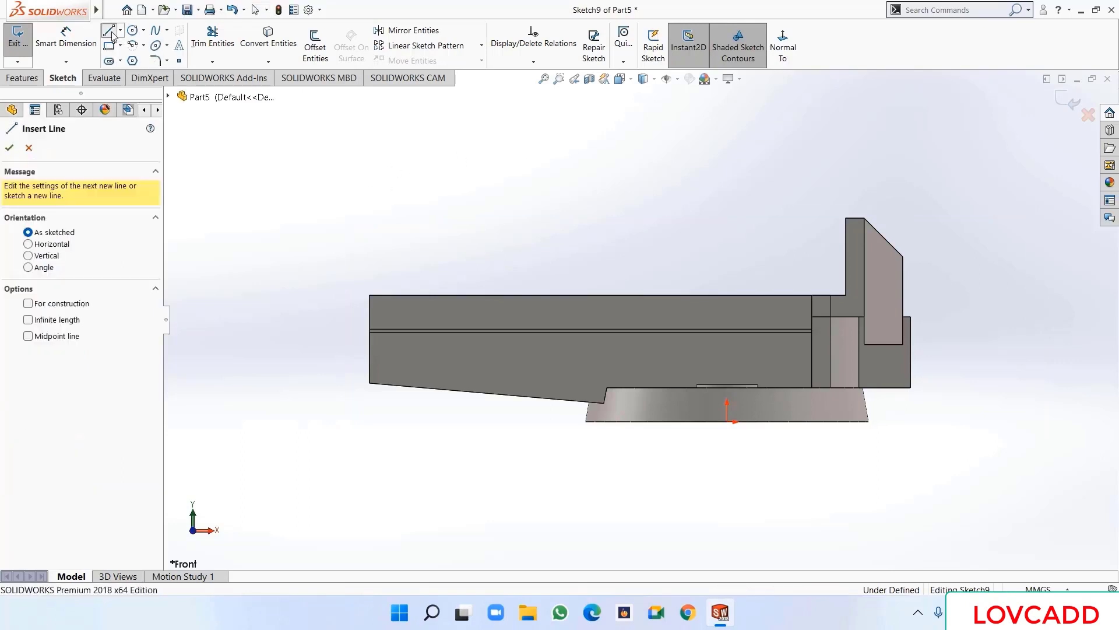
pyautogui.click(903, 276)
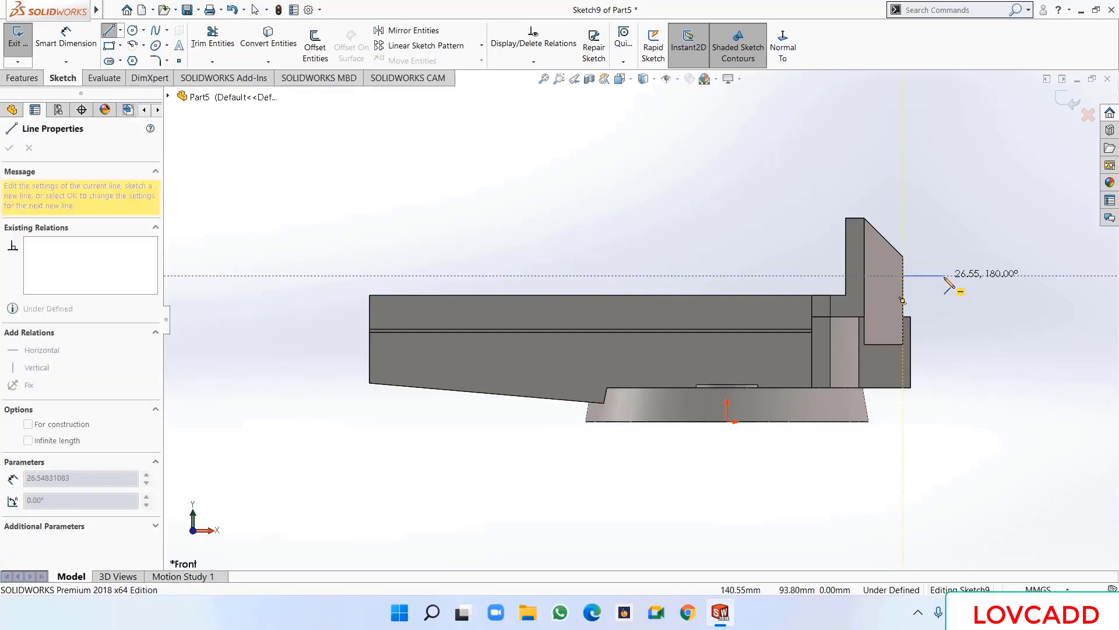
pyautogui.click(944, 275)
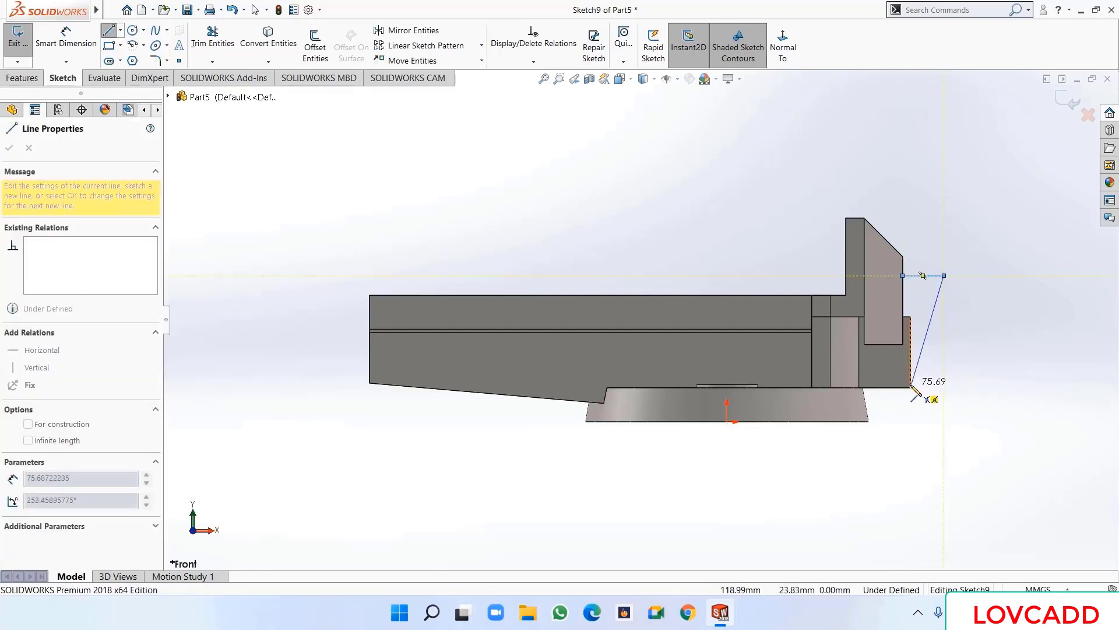
pyautogui.click(944, 387)
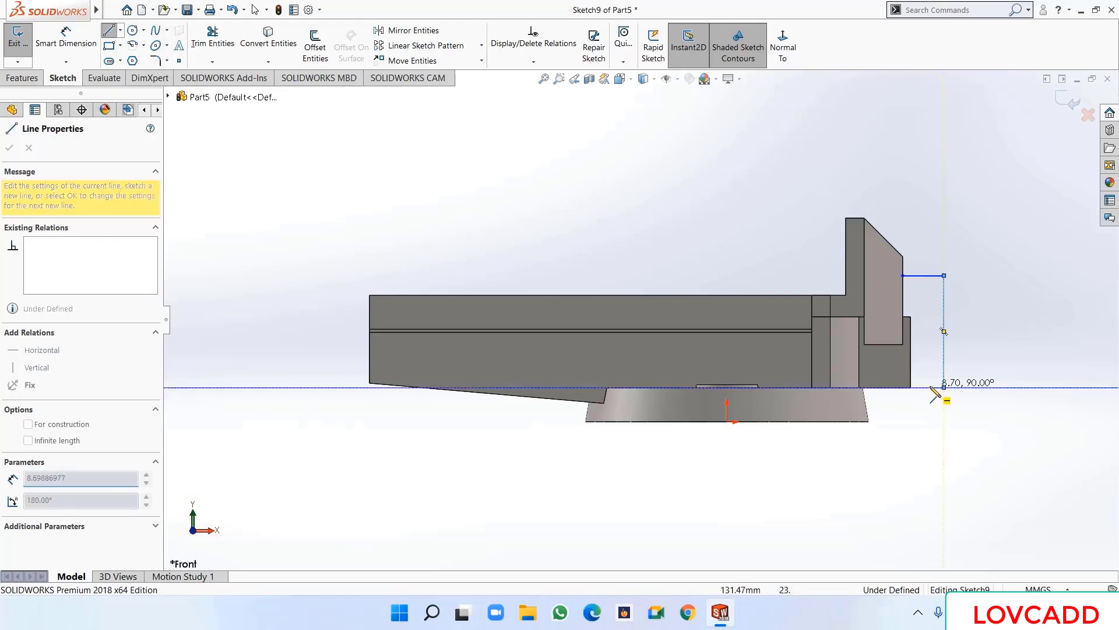
pyautogui.click(911, 388)
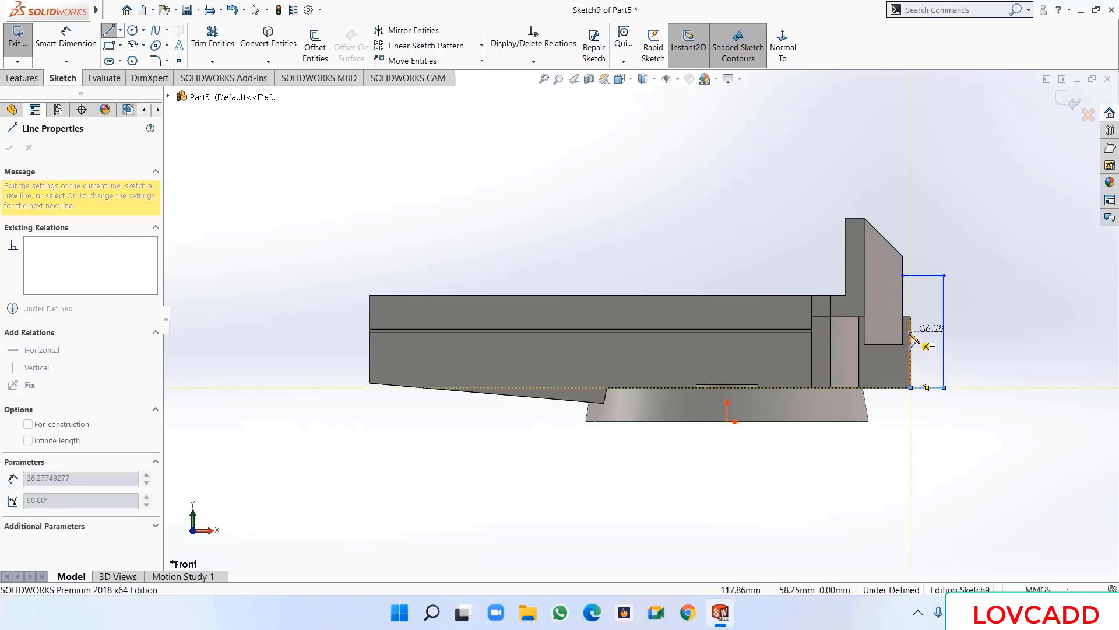
pyautogui.click(911, 326)
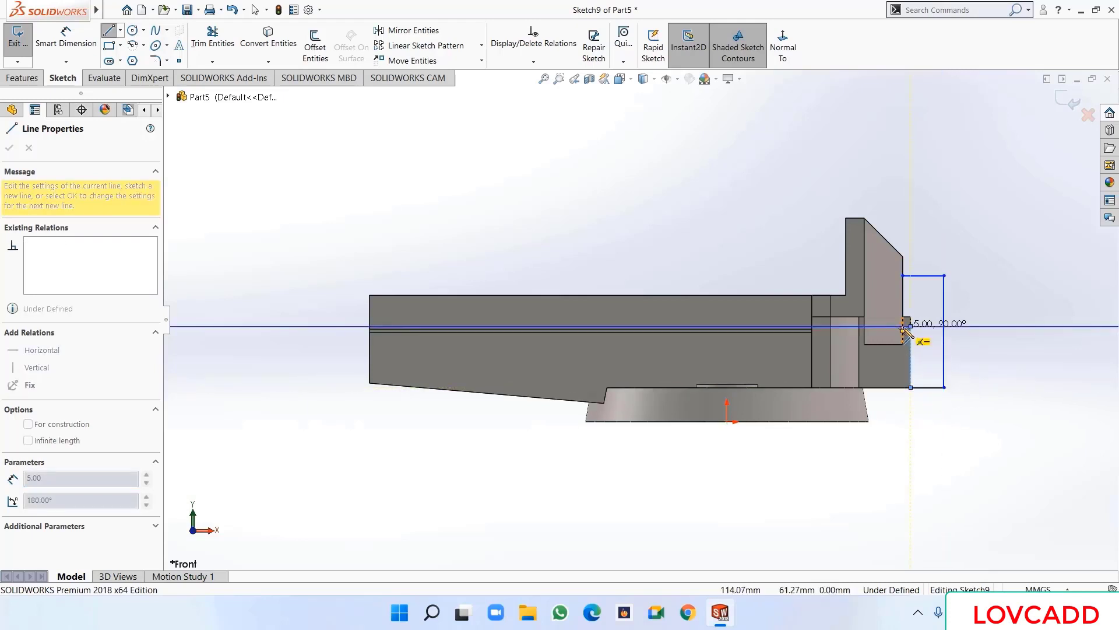
pyautogui.click(903, 326)
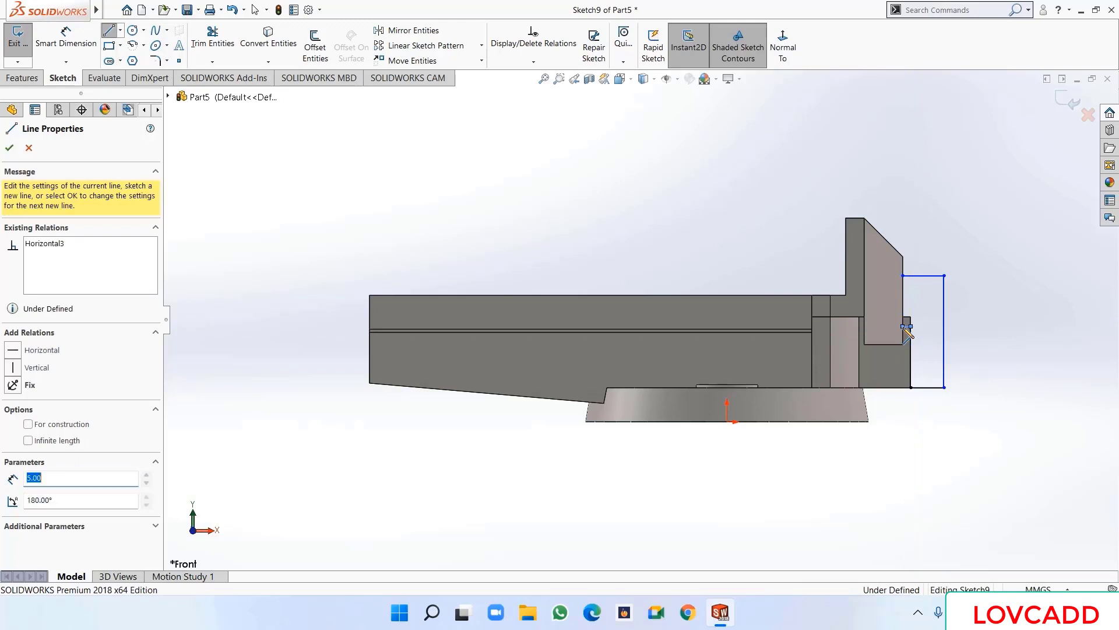
pyautogui.click(903, 276)
pyautogui.rightClick(902, 278)
pyautogui.click(921, 282)
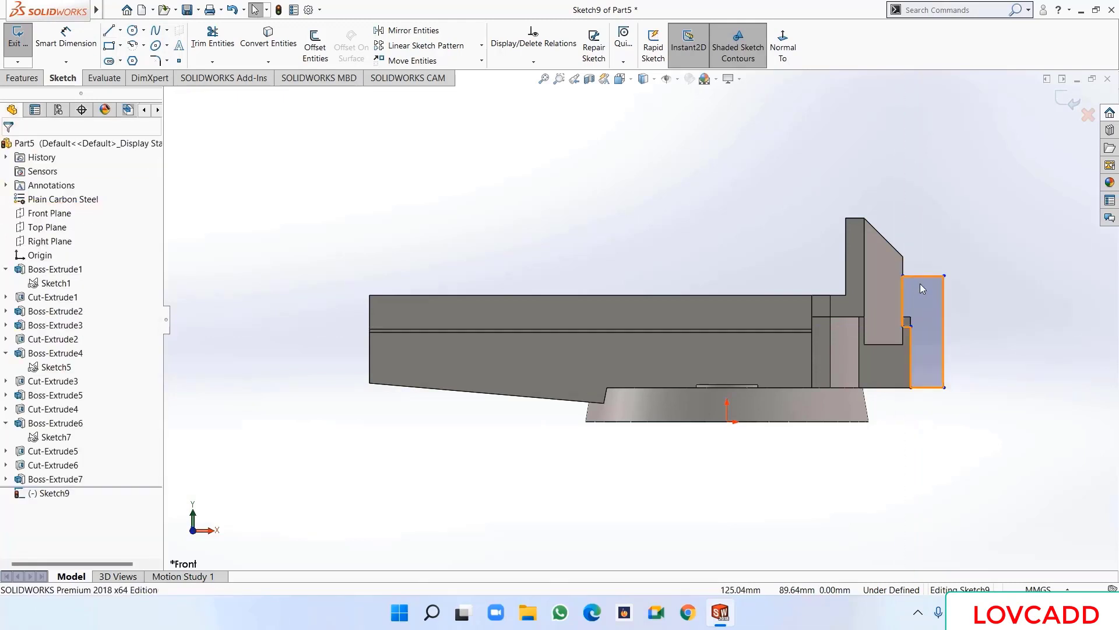
# - Dimension the outline's top edge 50 mm below the jaw top
pyautogui.press('z')
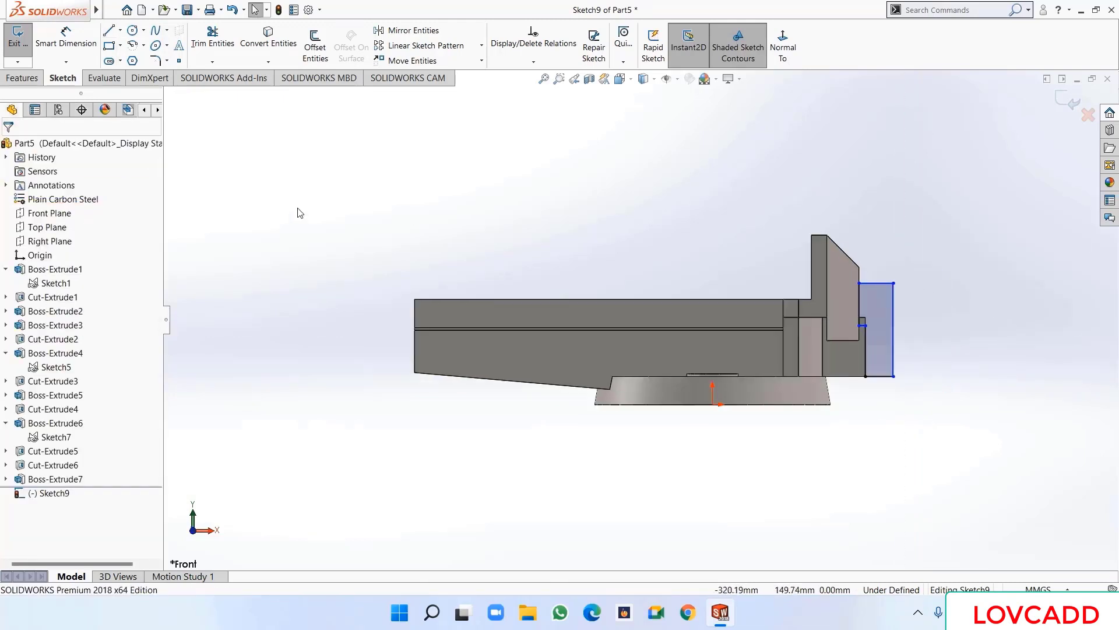
pyautogui.click(64, 40)
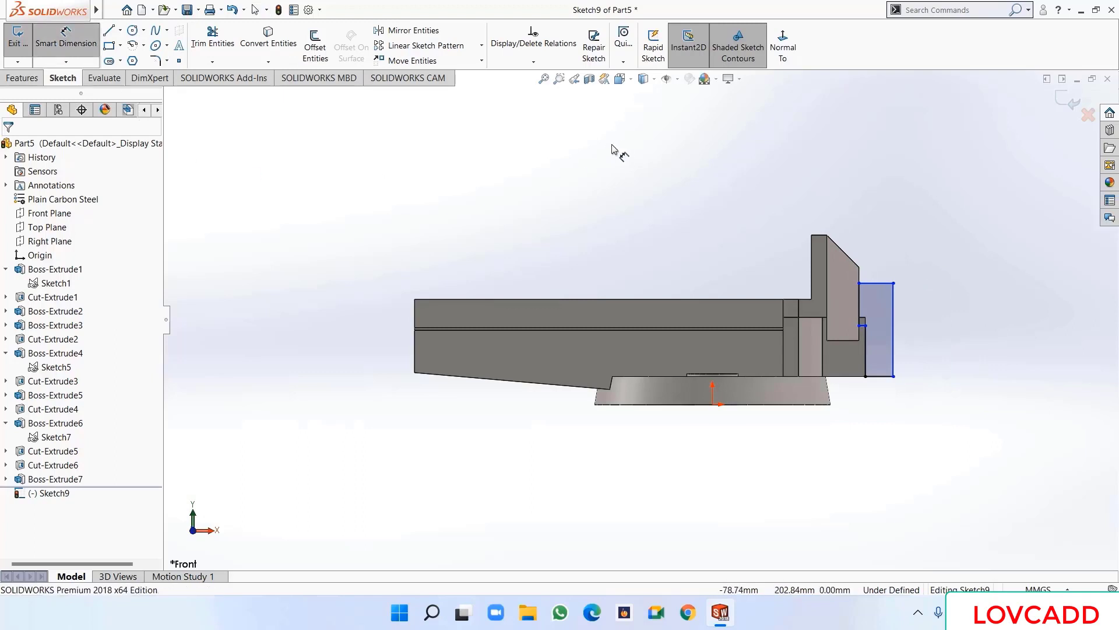
pyautogui.click(819, 236)
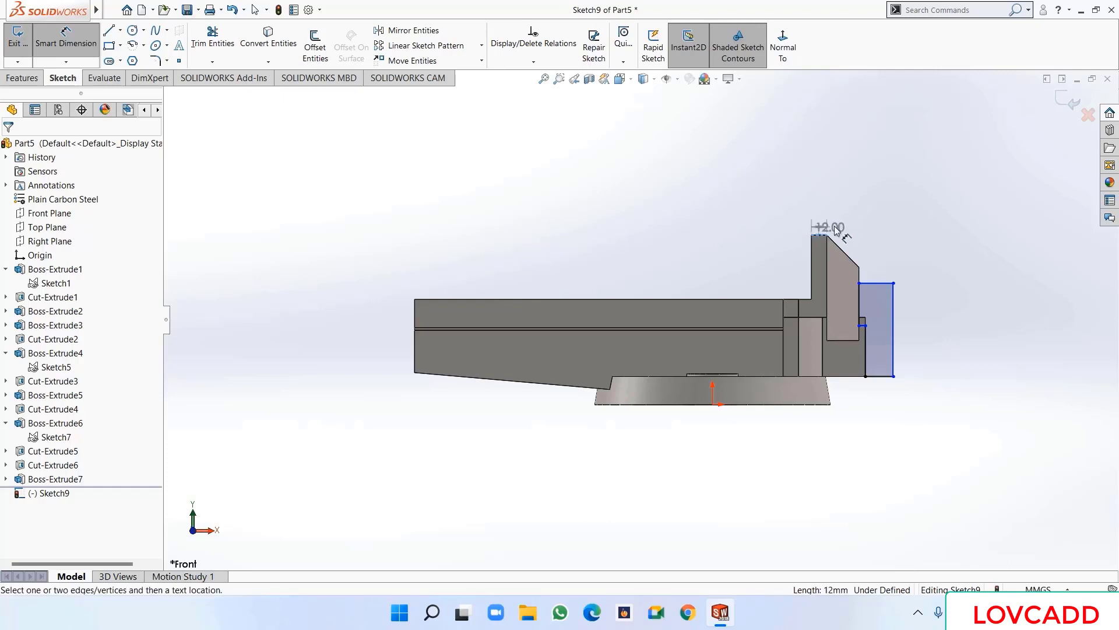
pyautogui.click(877, 282)
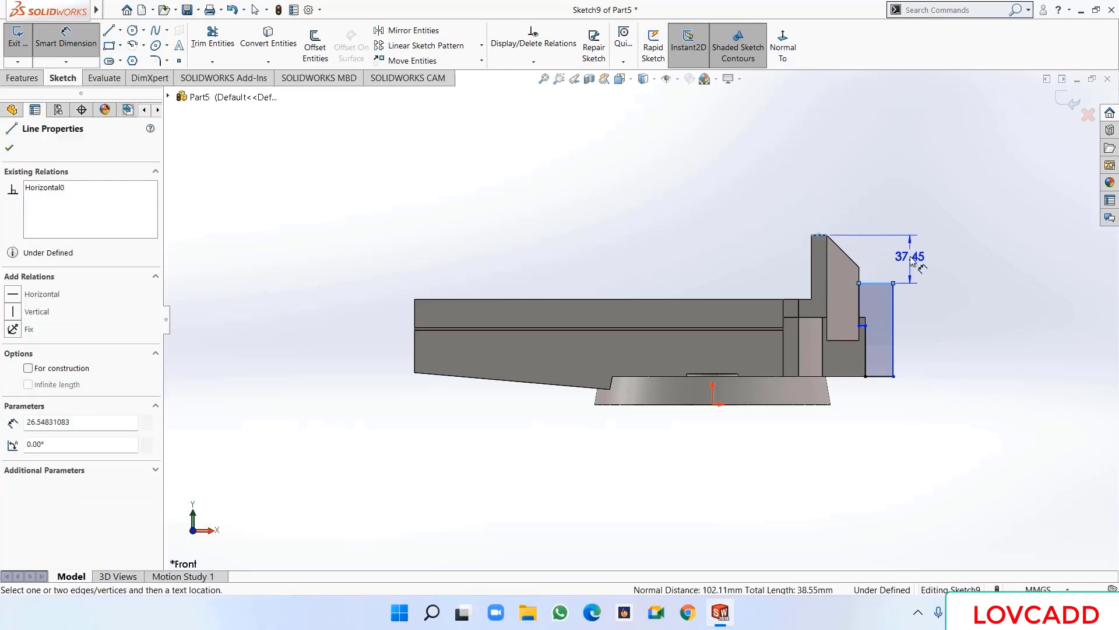
pyautogui.click(928, 260)
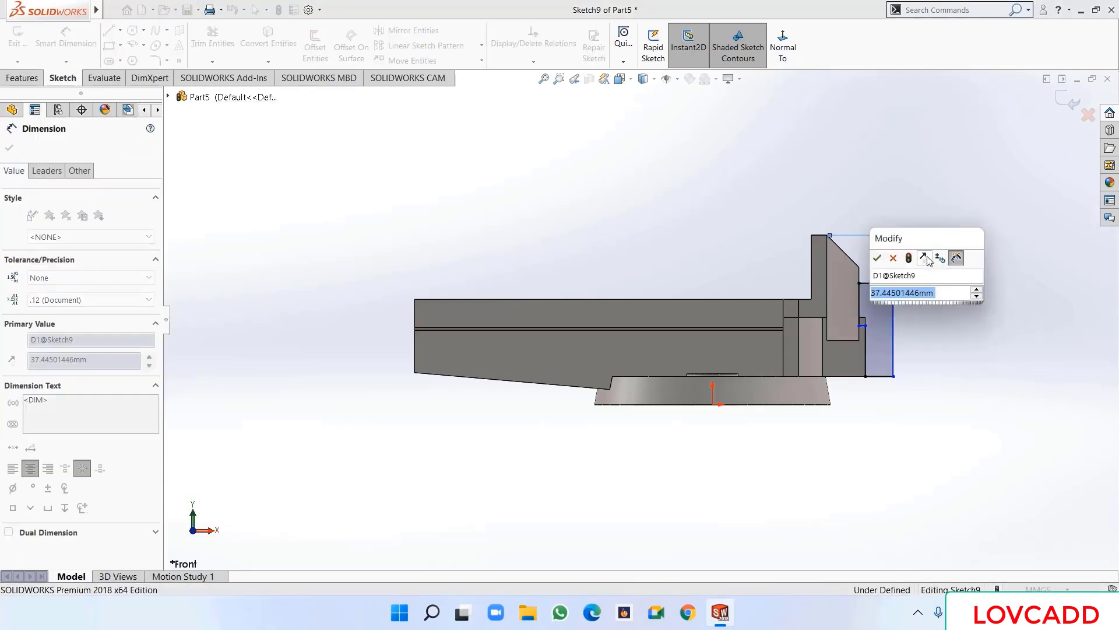
pyautogui.write('50')
pyautogui.press('Return')
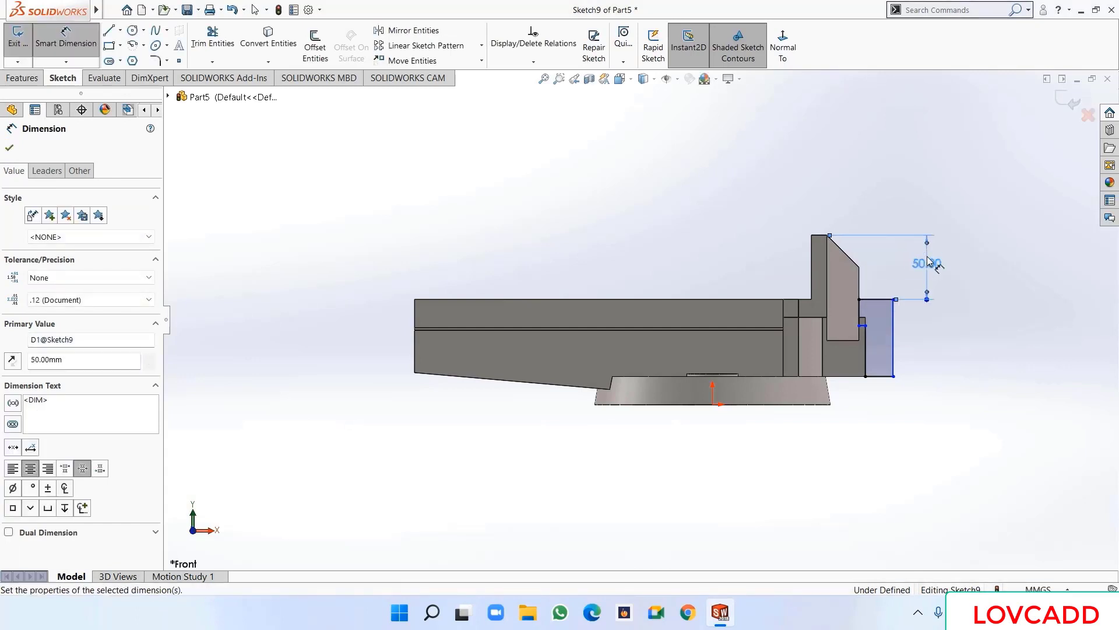
# - Set the short notch edge 70 mm below the jaw's top corner
pyautogui.scroll(-1, 935, 313)
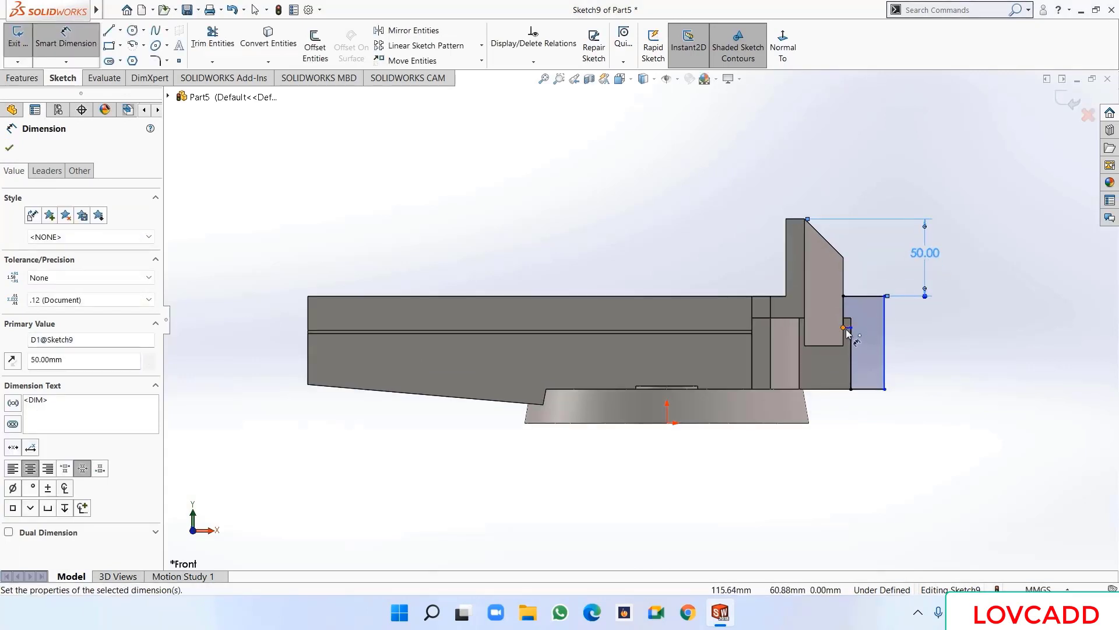
pyautogui.scroll(-6, 850, 333)
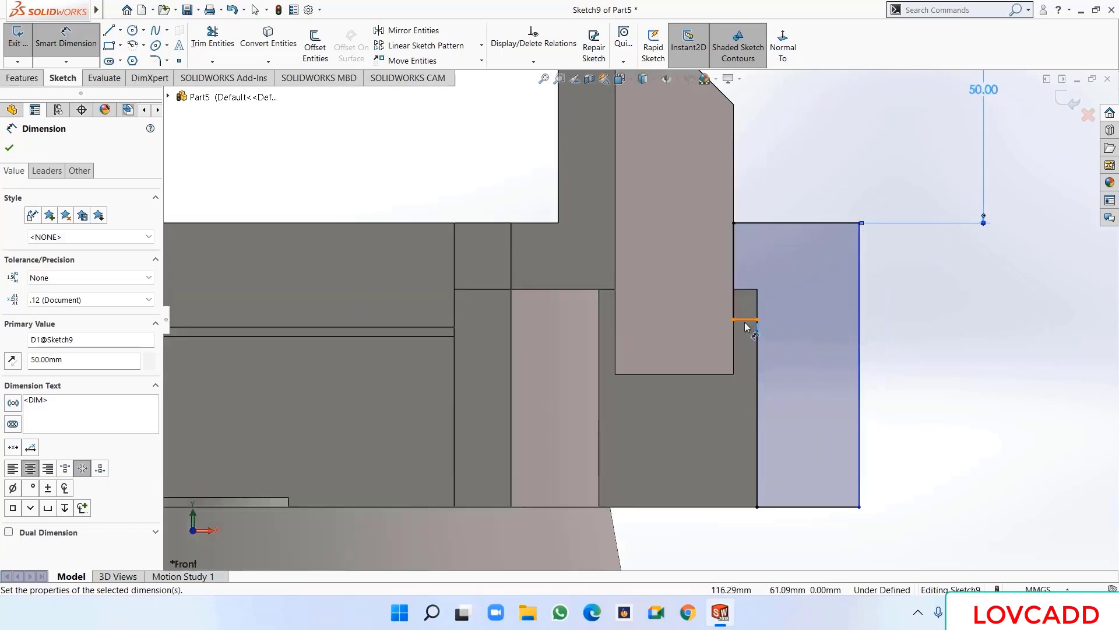
pyautogui.click(848, 328)
pyautogui.scroll(5, 746, 325)
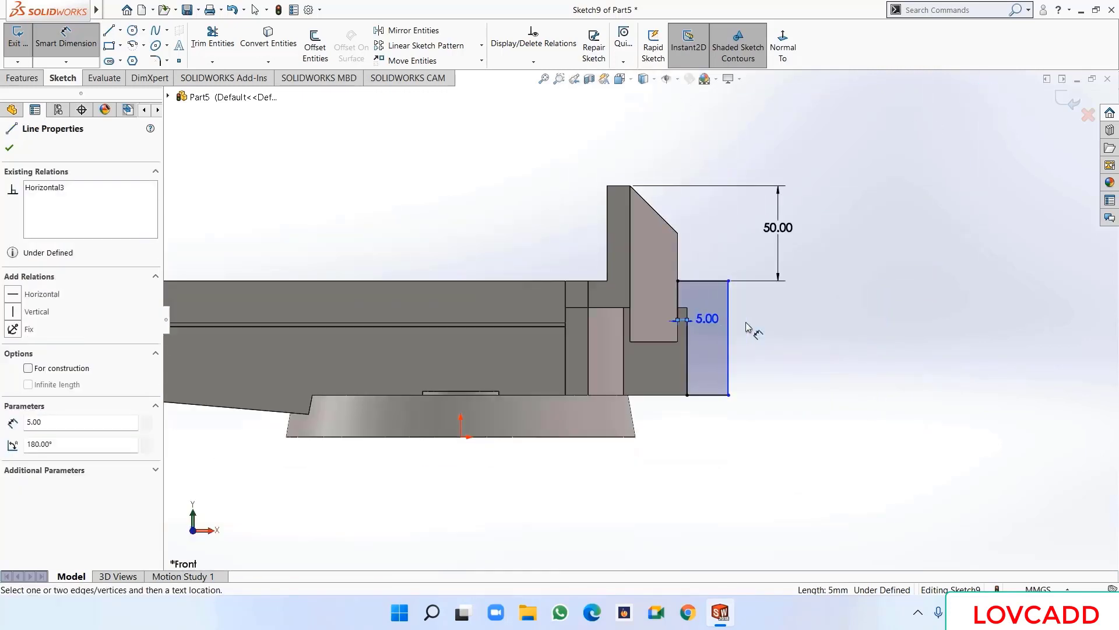
pyautogui.click(613, 186)
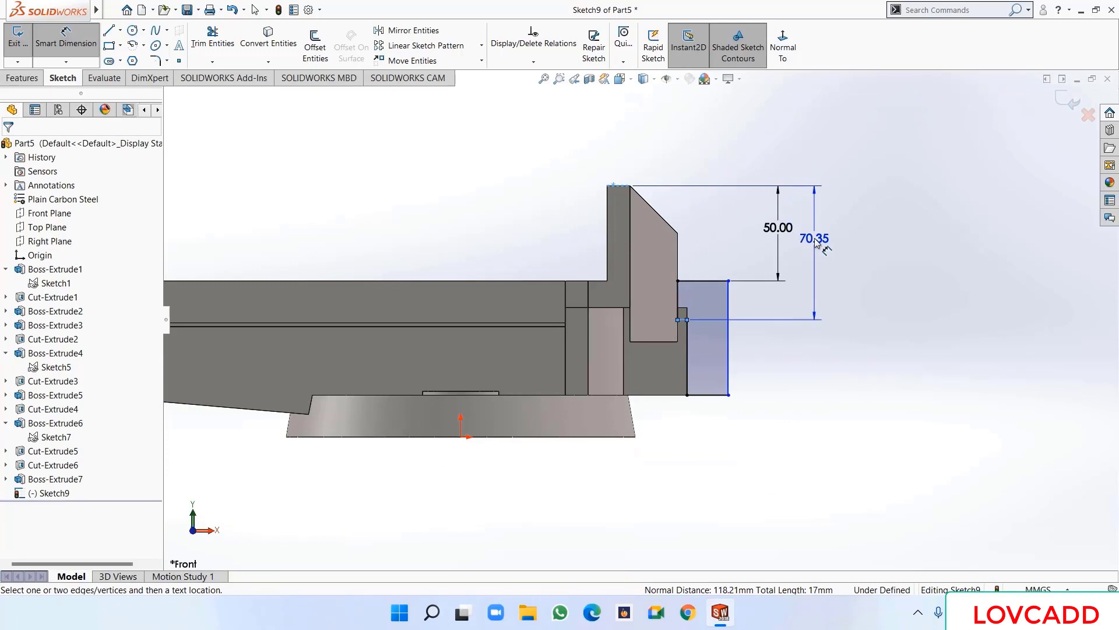
pyautogui.click(815, 242)
pyautogui.write('70')
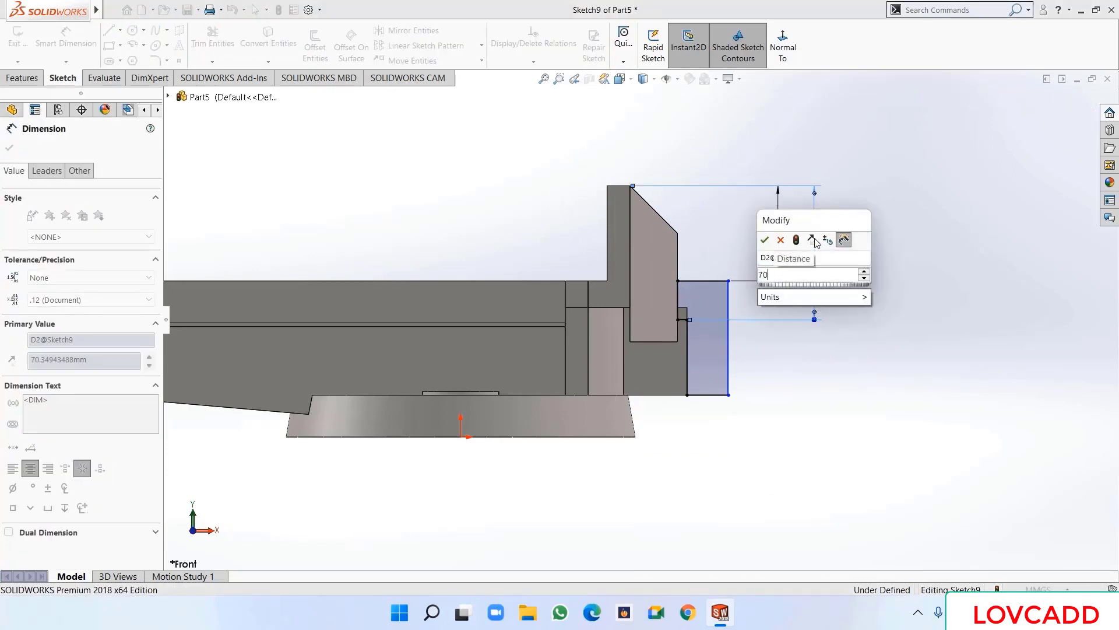
pyautogui.press('Return')
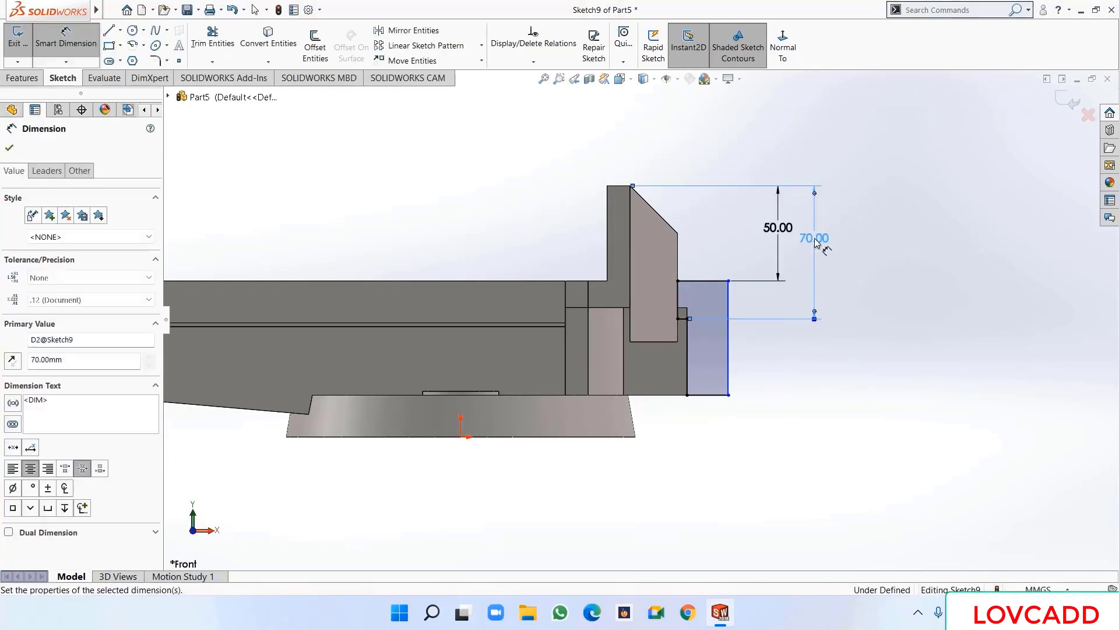
# - Give the outline a 5 mm horizontal width
pyautogui.click(688, 373)
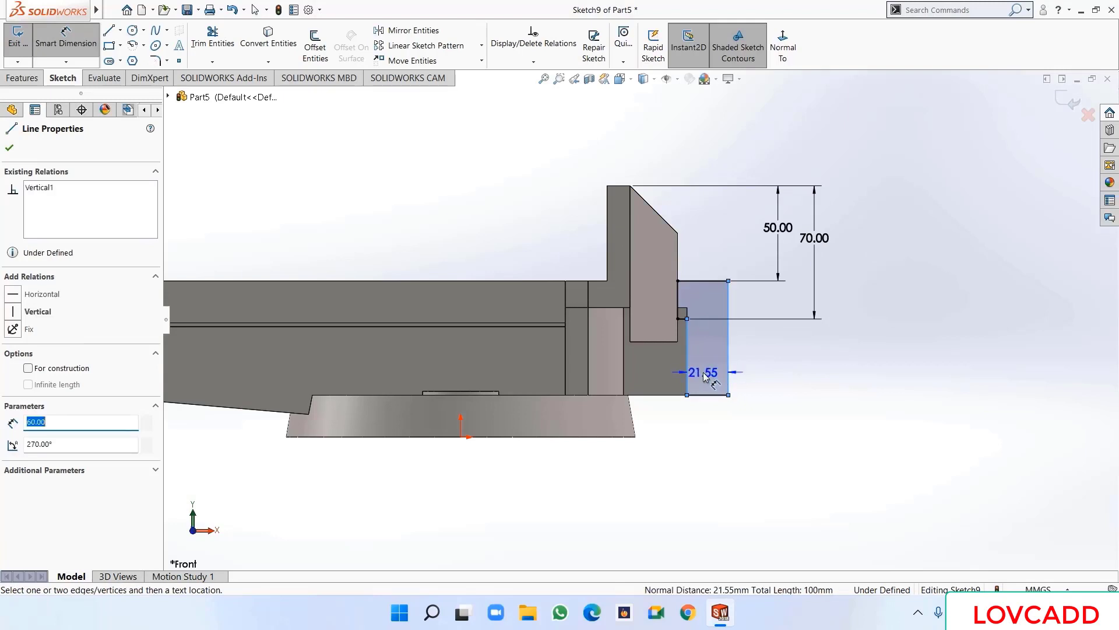
pyautogui.click(703, 372)
pyautogui.write('5')
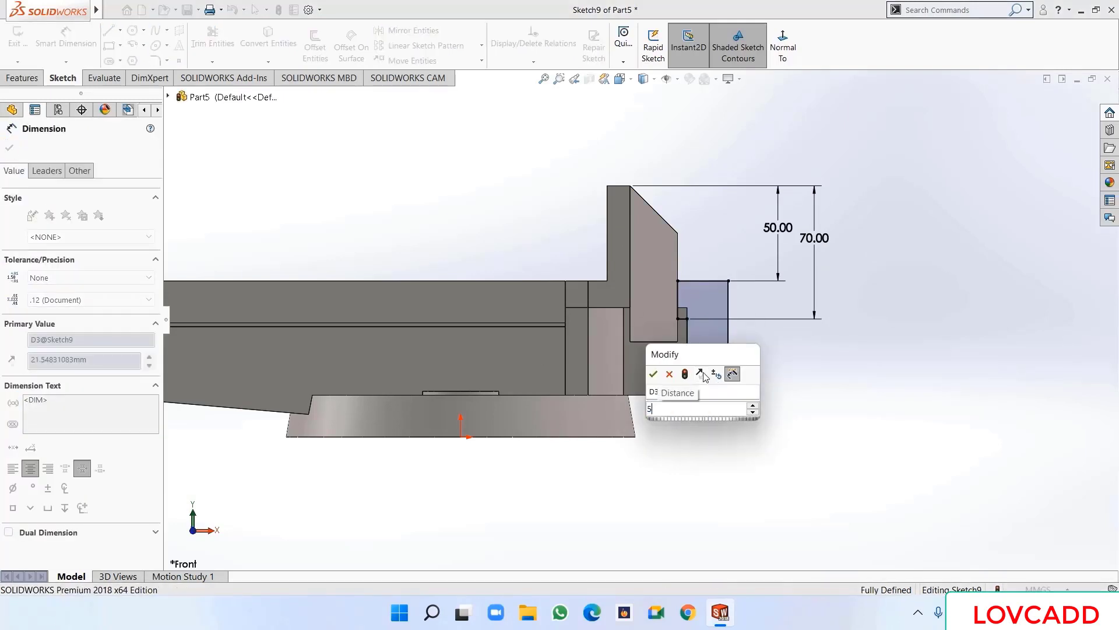
pyautogui.press('Return')
pyautogui.scroll(3, 704, 376)
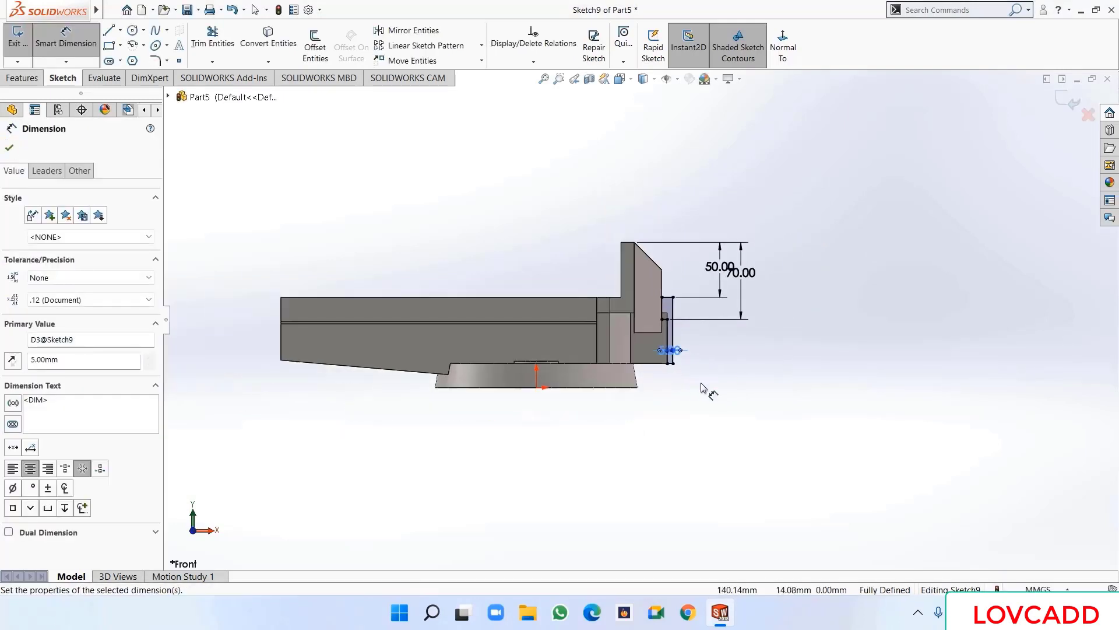
pyautogui.click(8, 148)
pyautogui.click(21, 80)
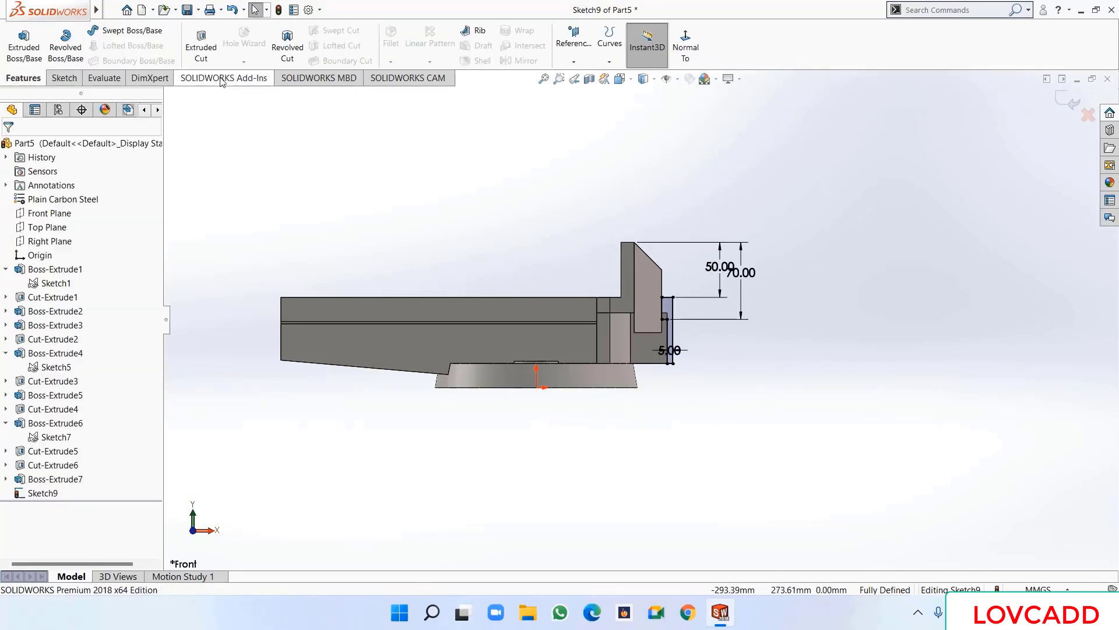
# - Cut Sketch9 Through All in both directions as Cut-Extrude7
pyautogui.click(200, 42)
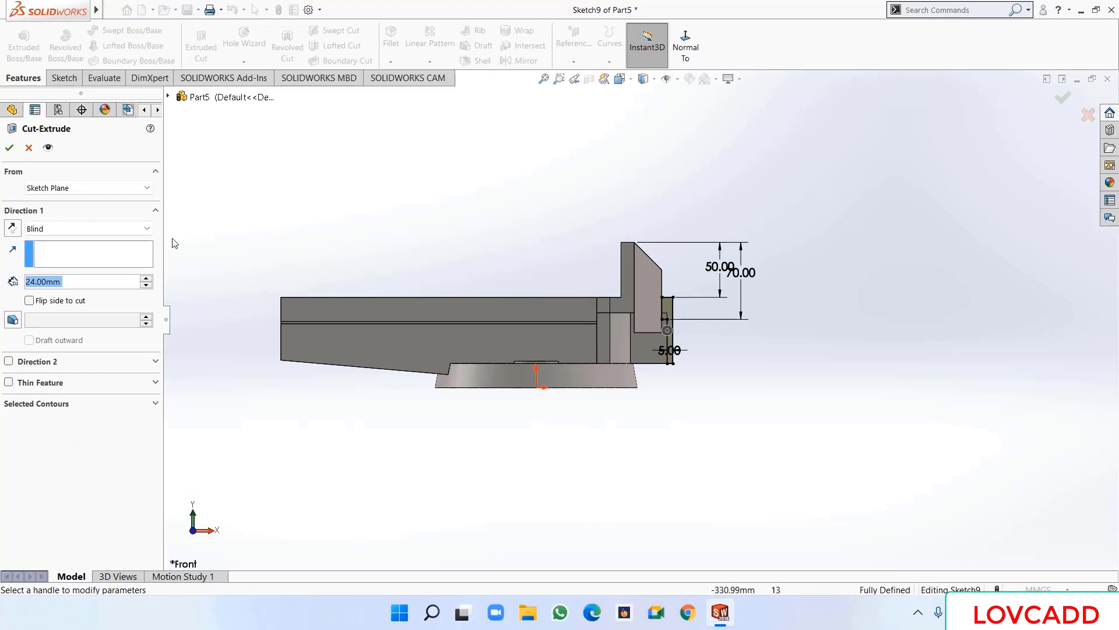
pyautogui.click(75, 230)
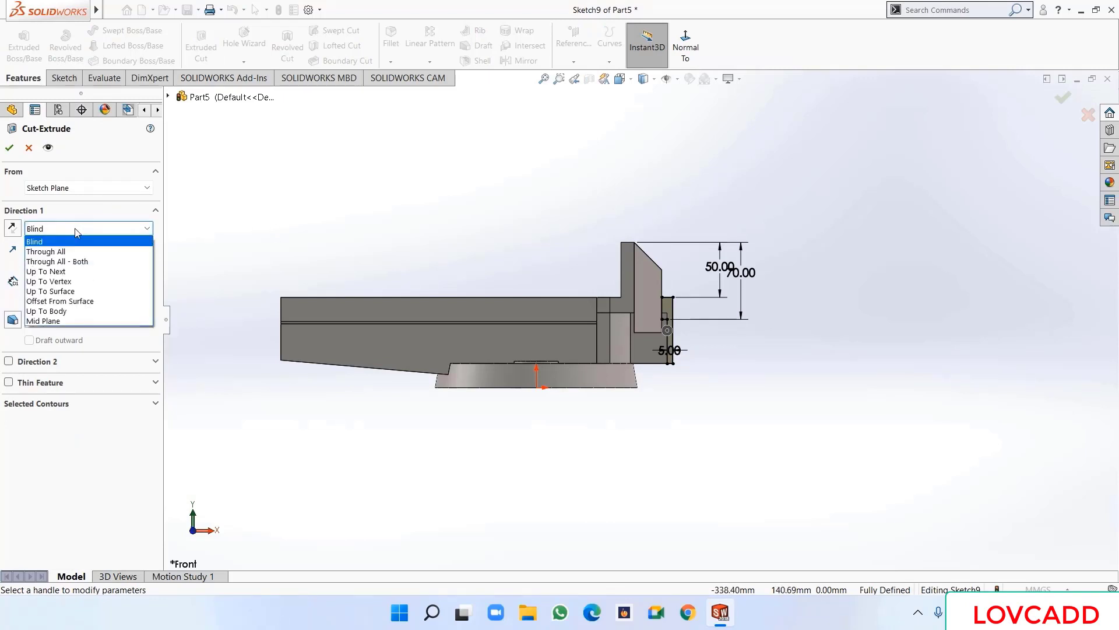
pyautogui.click(70, 261)
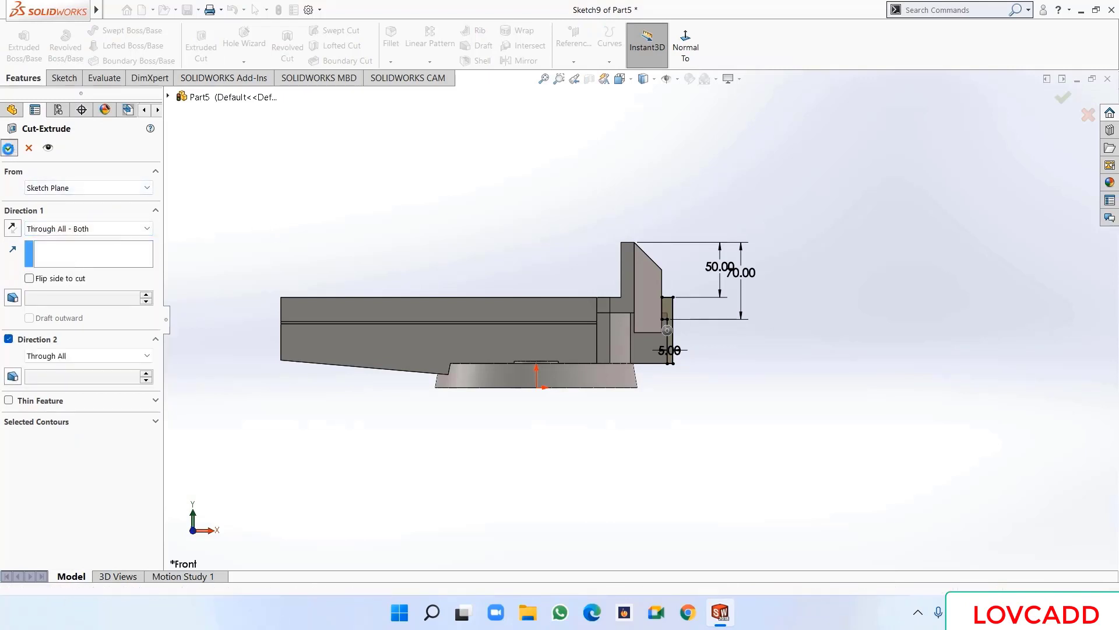
pyautogui.click(9, 148)
# - Orbit the part to face the jaw's front face and call up its shortcut options
pyautogui.moveTo(385, 241); pyautogui.dragTo(327, 244, button='middle')
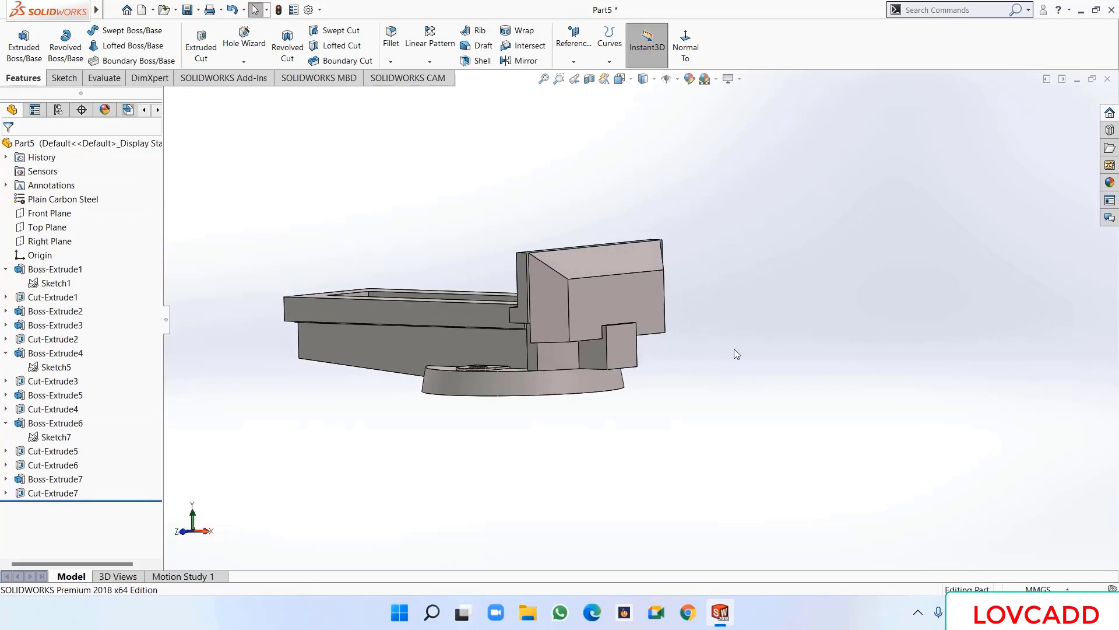
pyautogui.moveTo(733, 349); pyautogui.dragTo(698, 340, button='middle')
pyautogui.scroll(-3, 585, 313)
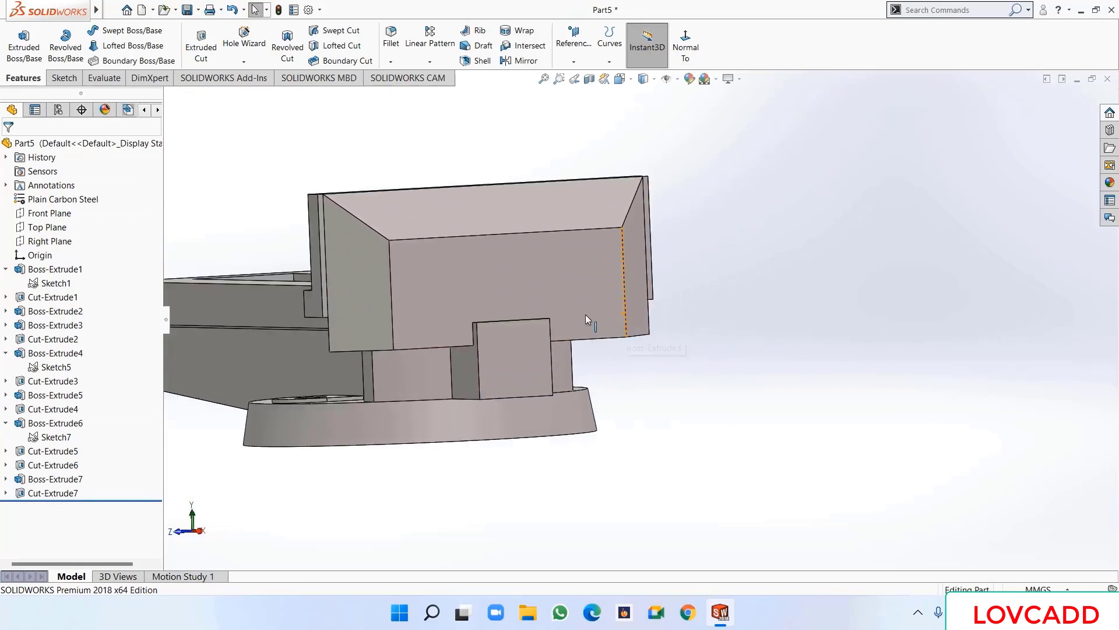
pyautogui.rightClick(496, 269)
# - Start a sketch on the jaw face and draw two concentric circles on the centreline
pyautogui.click(524, 255)
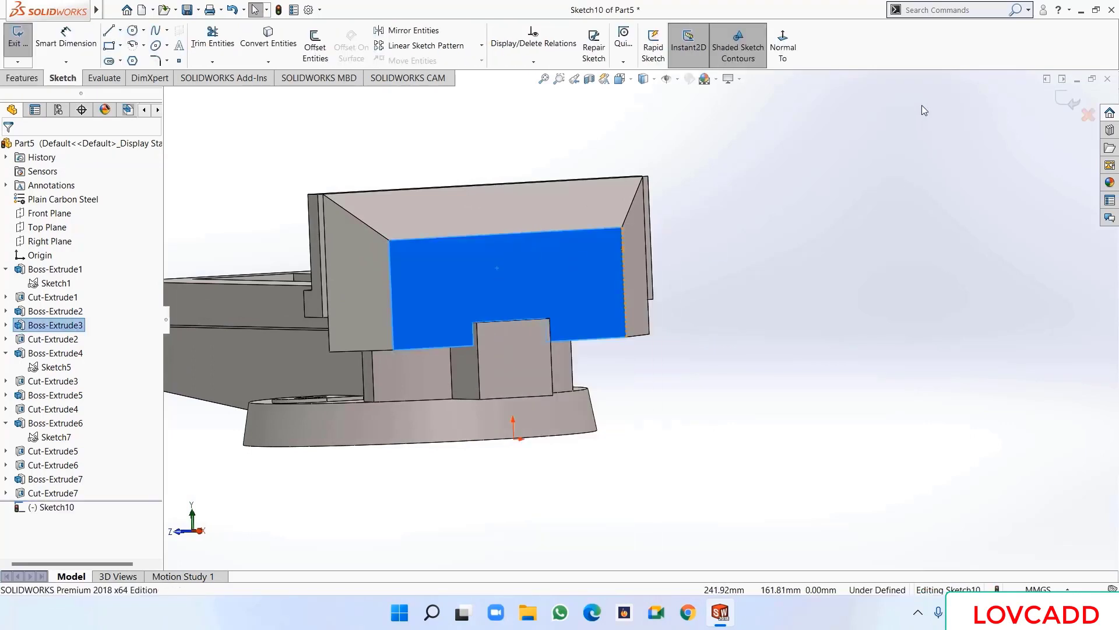
pyautogui.click(791, 47)
pyautogui.click(242, 317)
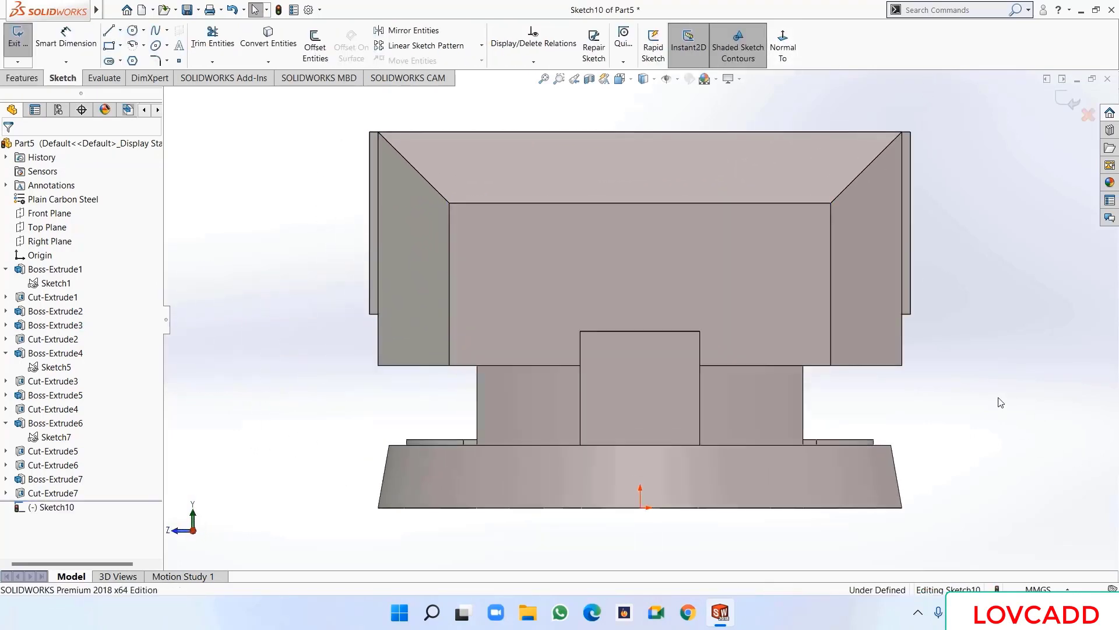
pyautogui.click(133, 30)
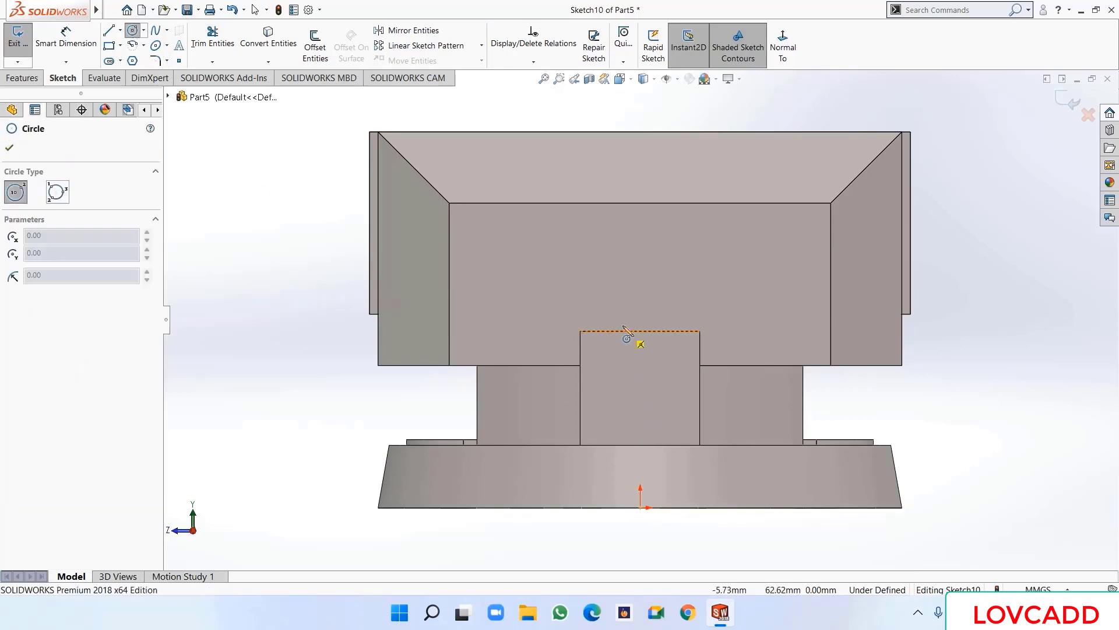
pyautogui.click(640, 255)
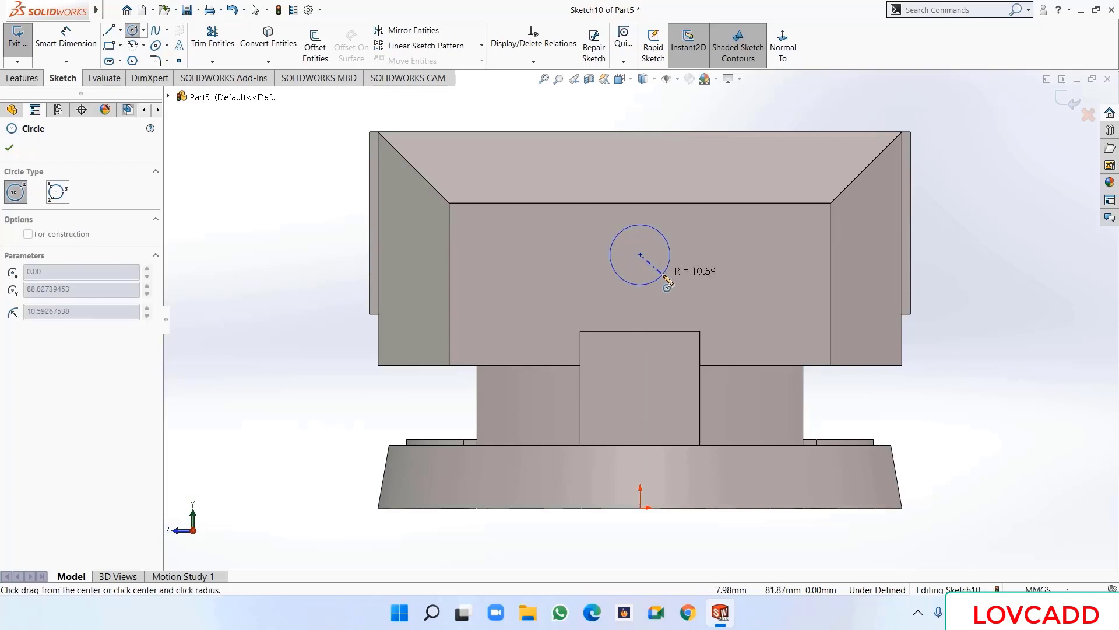
pyautogui.click(668, 287)
pyautogui.click(640, 255)
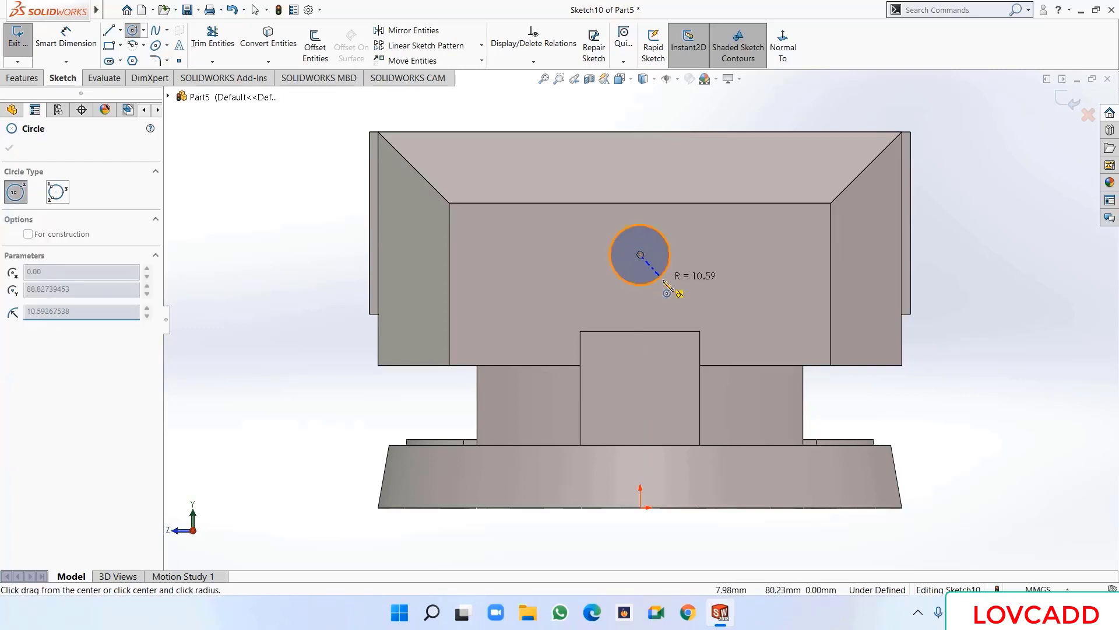
pyautogui.click(674, 289)
pyautogui.rightClick(687, 294)
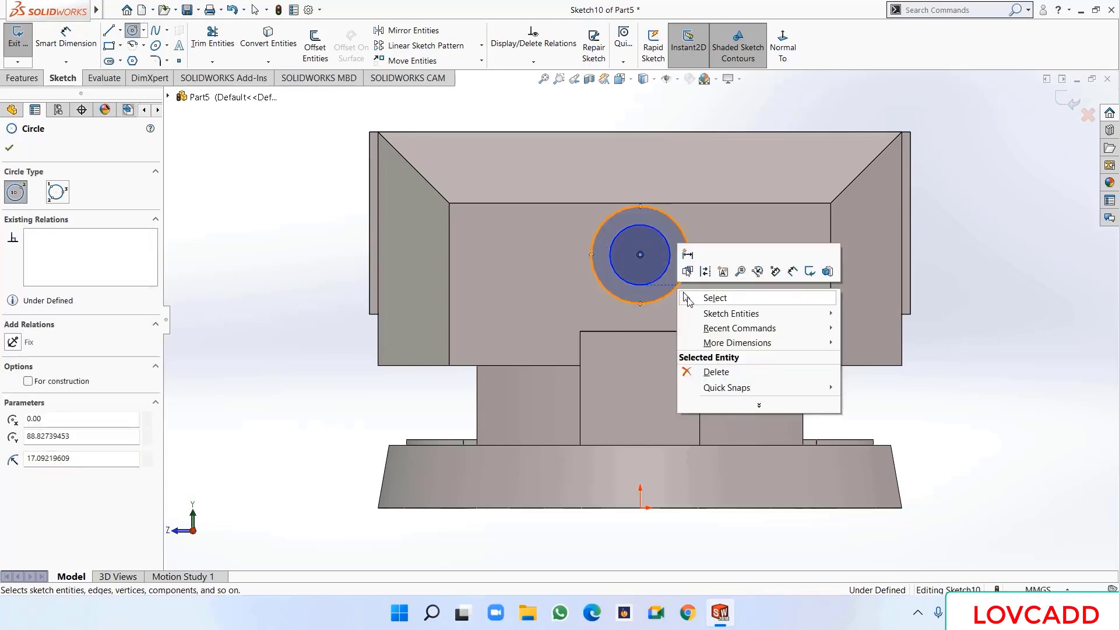
pyautogui.click(714, 297)
# - Dimension the inner circle Ø18 and the outer circle Ø42
pyautogui.click(66, 36)
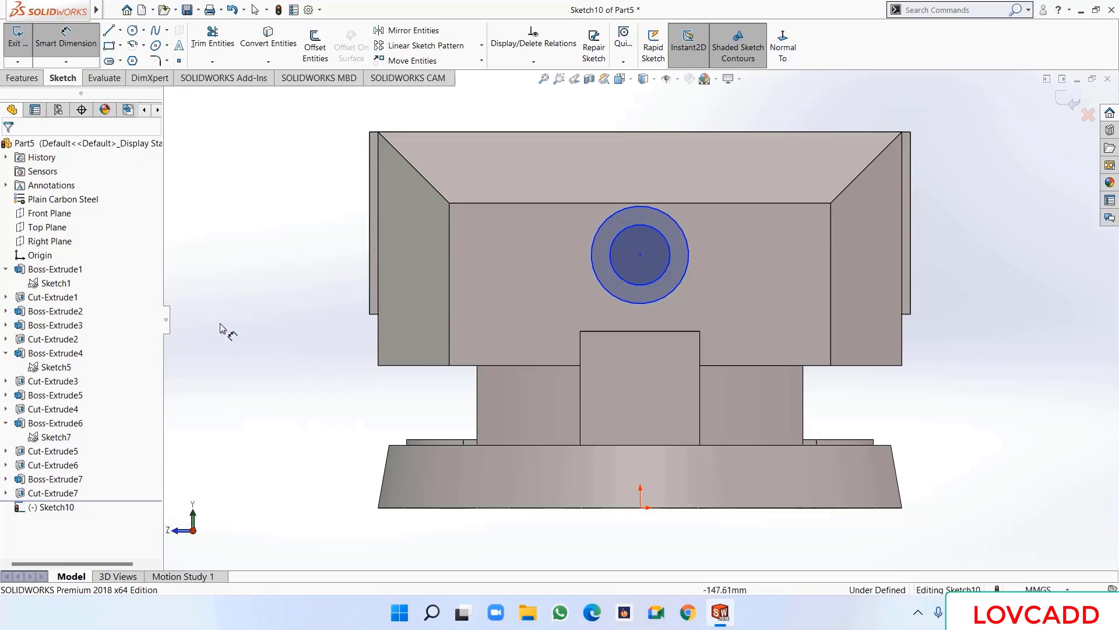
pyautogui.click(662, 278)
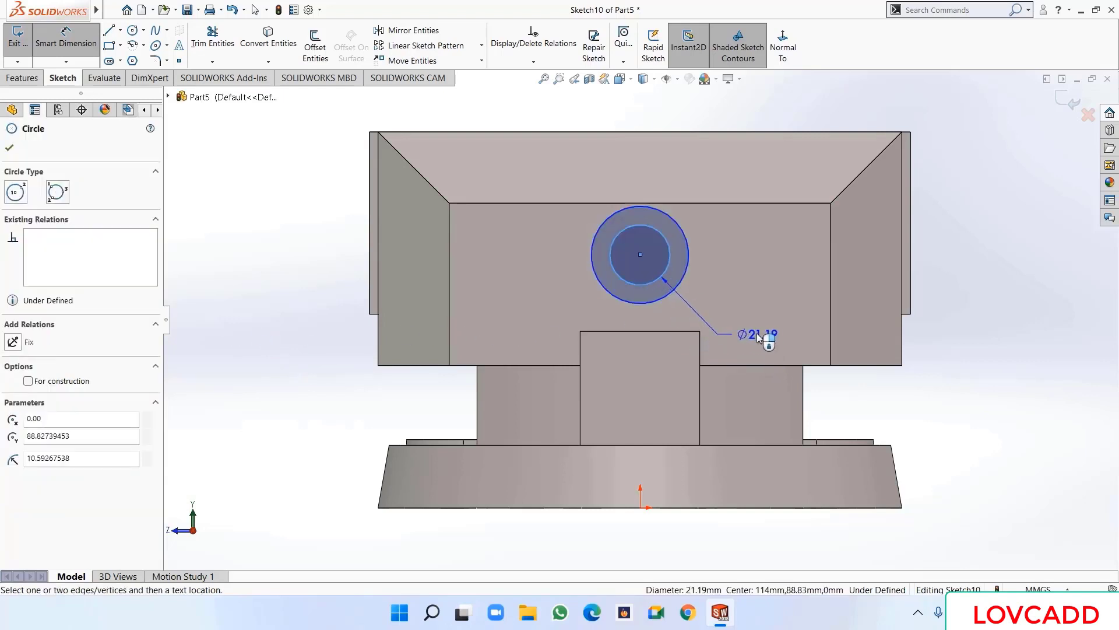
pyautogui.click(764, 320)
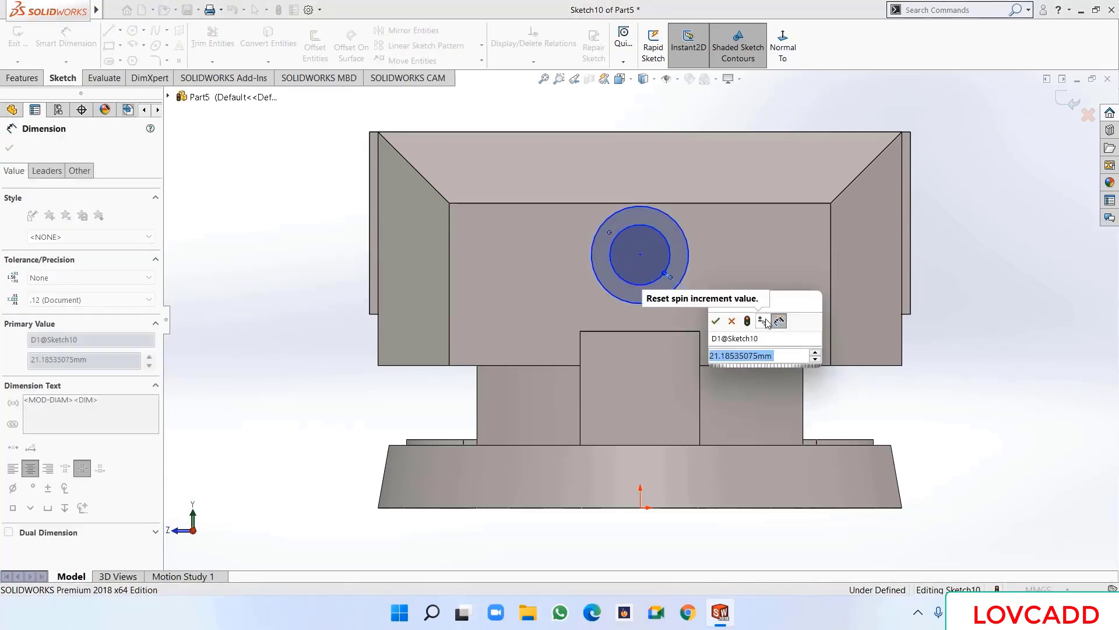
pyautogui.write('18')
pyautogui.press('Return')
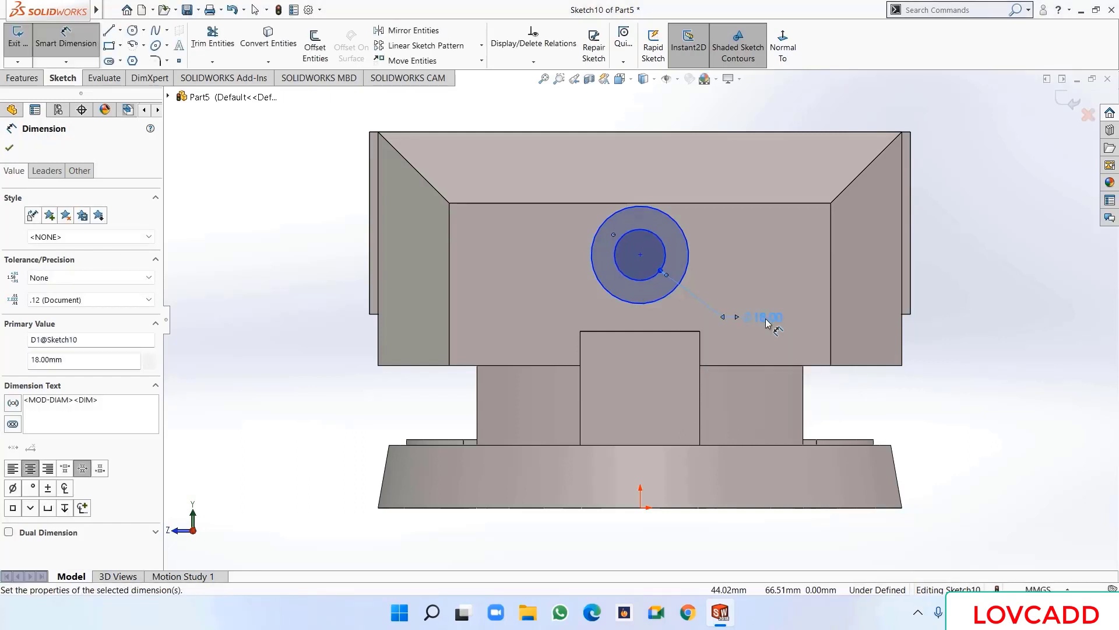
pyautogui.click(674, 288)
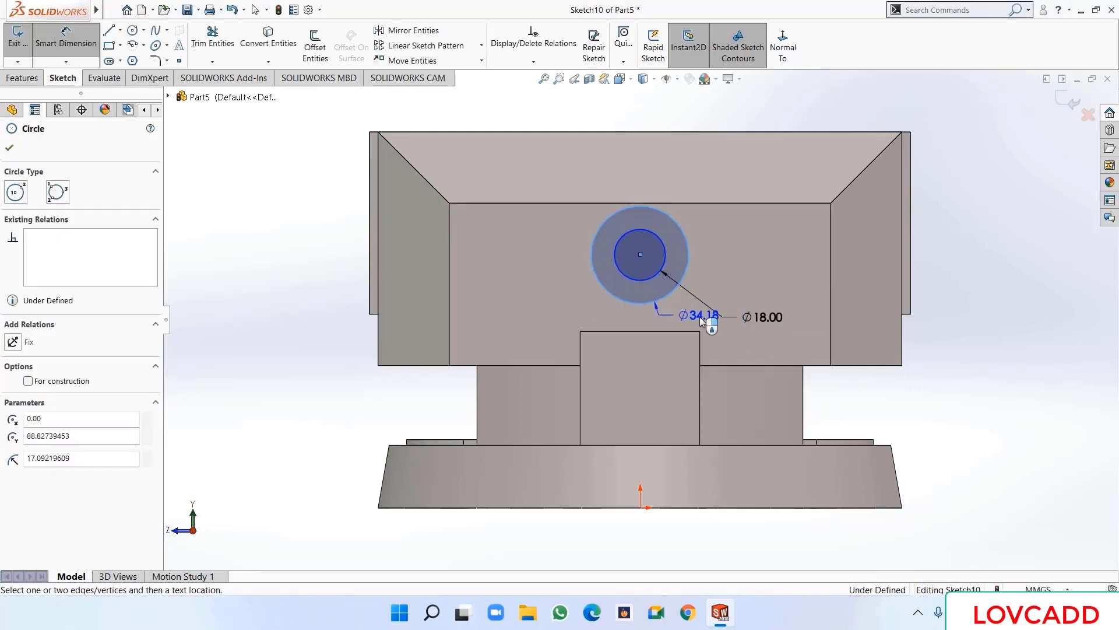
pyautogui.click(778, 345)
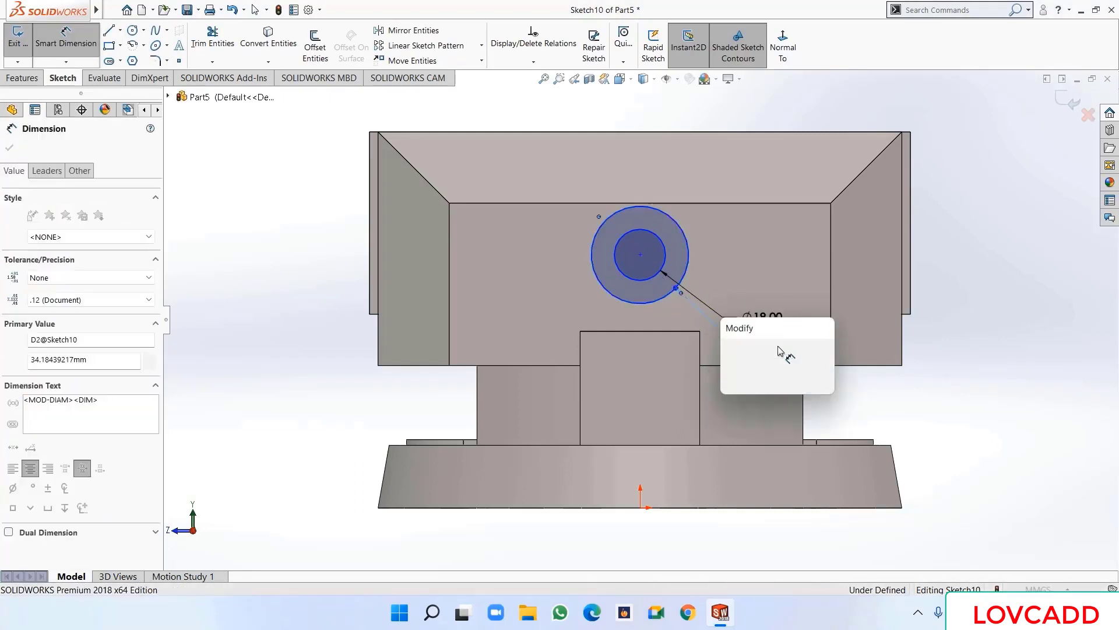
pyautogui.write('42')
pyautogui.press('Return')
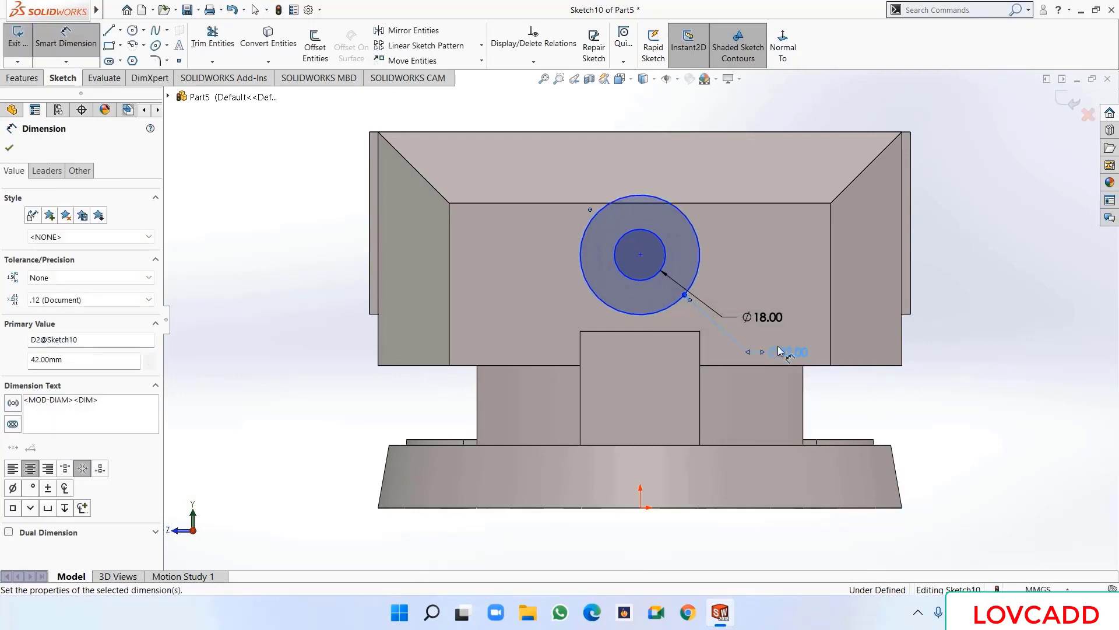
# - Place the circles' centre 71 mm below the jaw's top edge
pyautogui.click(691, 133)
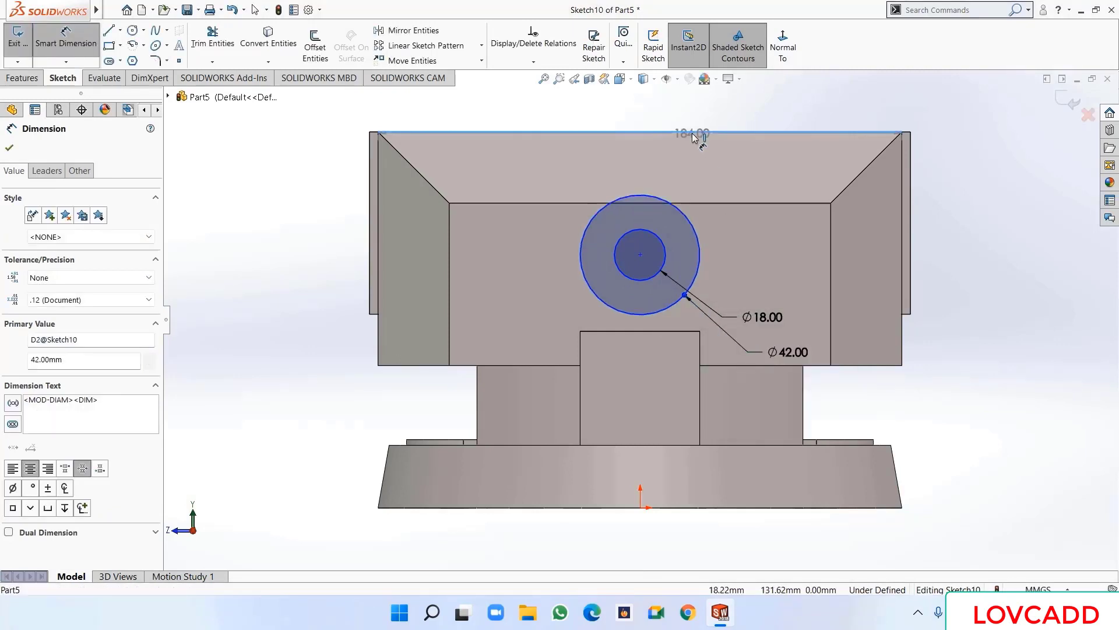
pyautogui.click(641, 255)
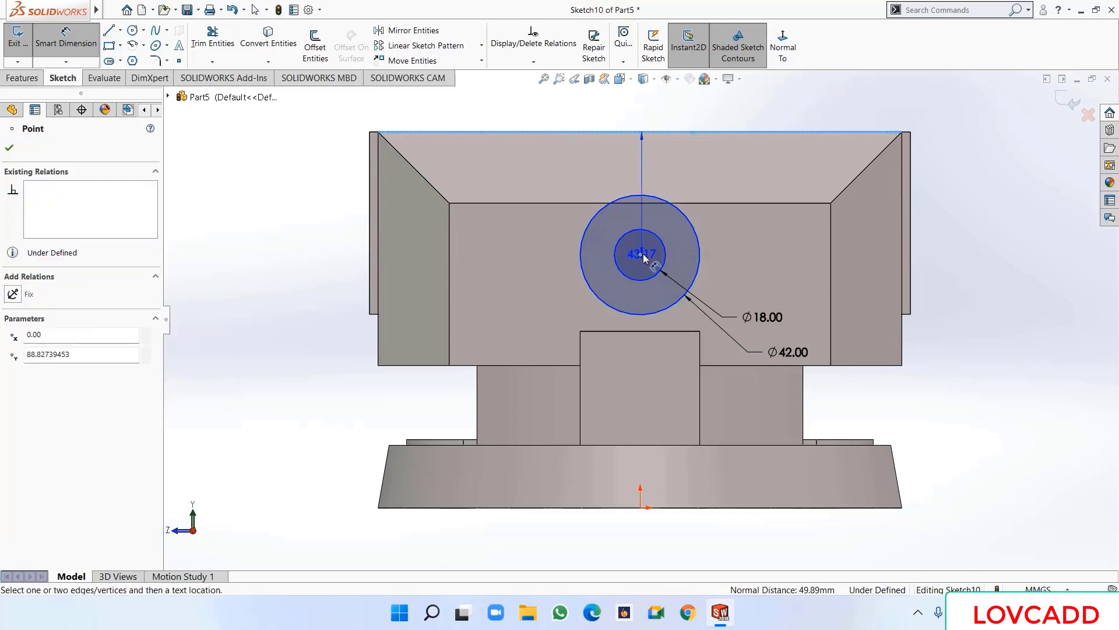
pyautogui.click(932, 222)
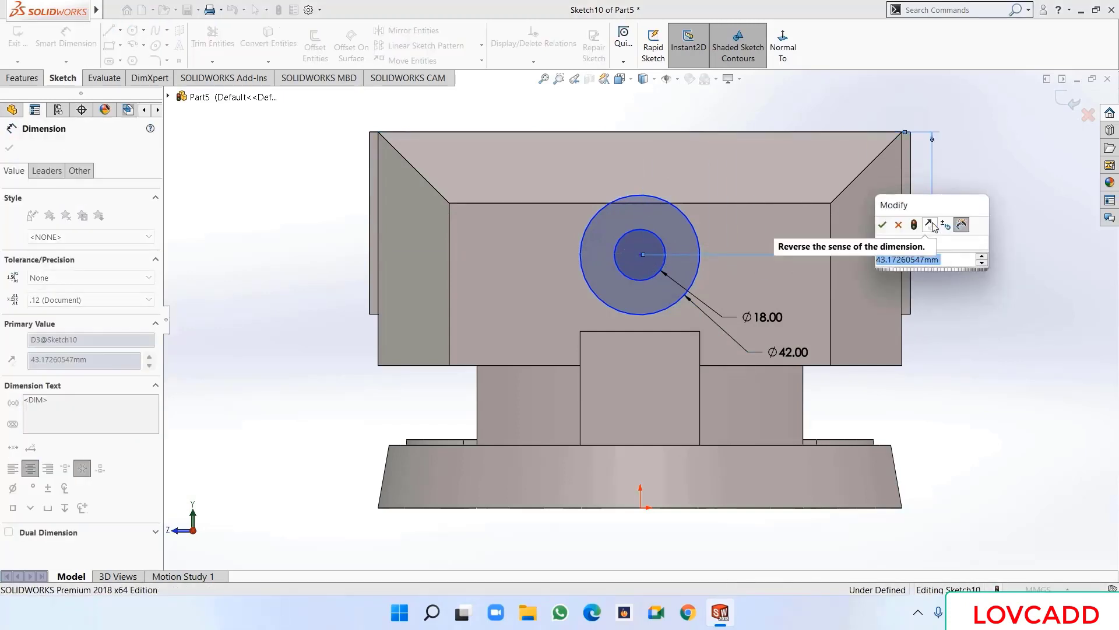
pyautogui.write('71')
pyautogui.press('Return')
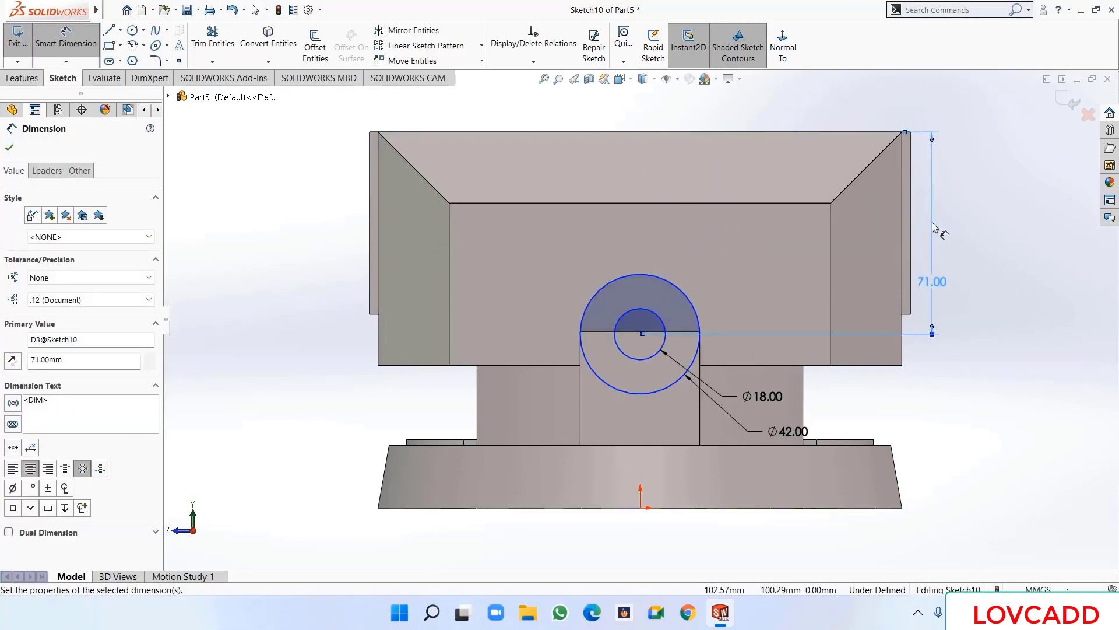
pyautogui.click(9, 149)
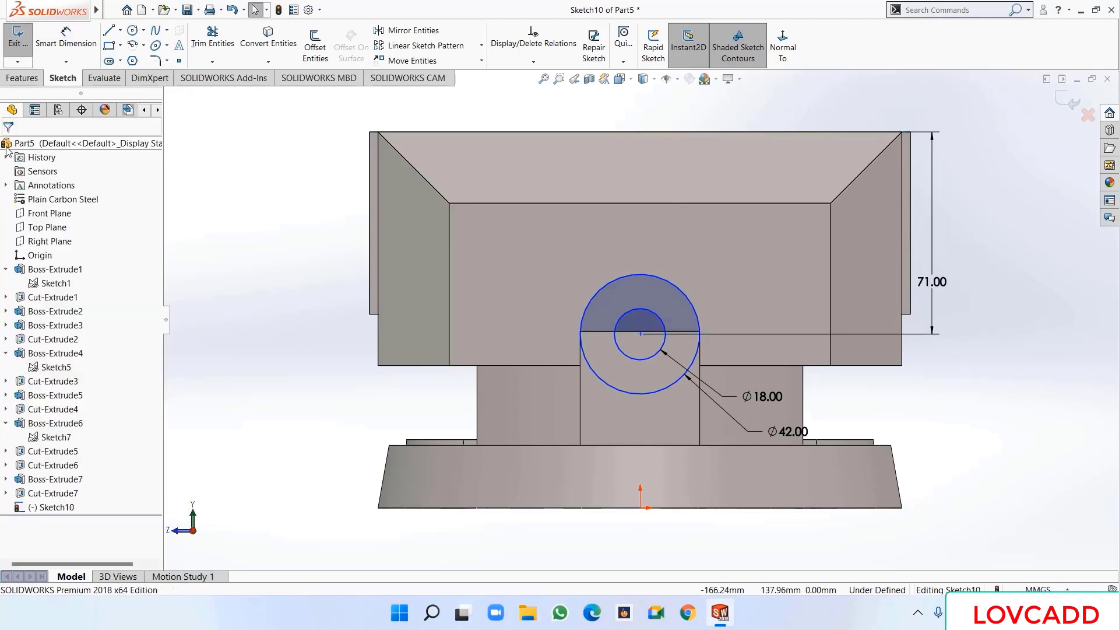
pyautogui.click(22, 78)
# - Boss-extrude the ring between the Ø42 and Ø18 circles to a 5 mm blind depth
pyautogui.click(24, 44)
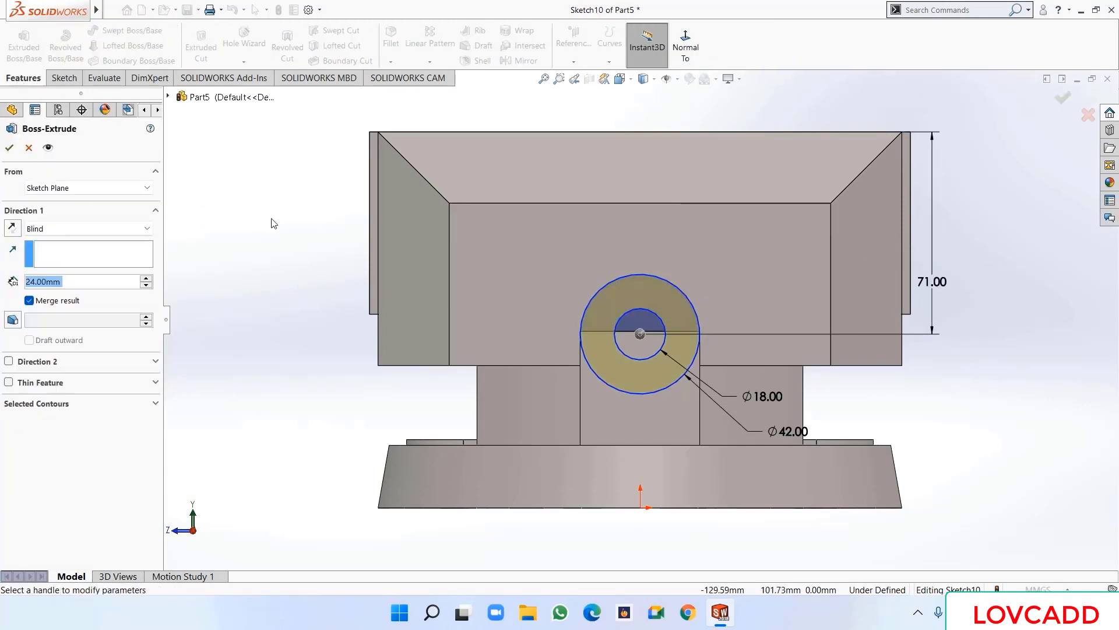
pyautogui.moveTo(274, 223); pyautogui.dragTo(308, 243, button='middle')
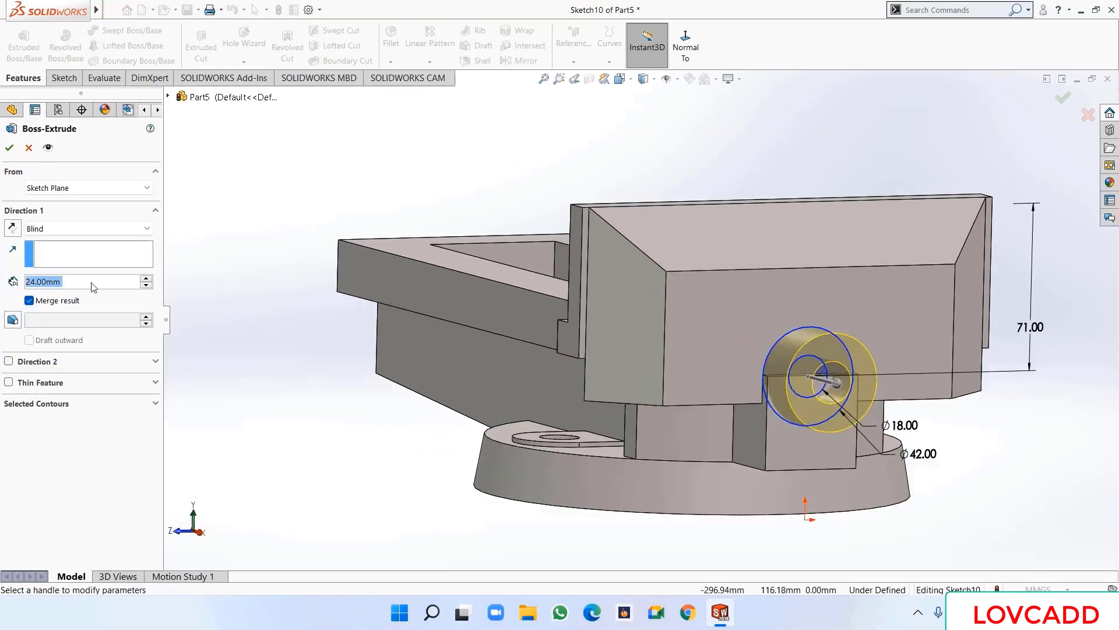
pyautogui.moveTo(91, 286); pyautogui.dragTo(27, 284)
pyautogui.write('5')
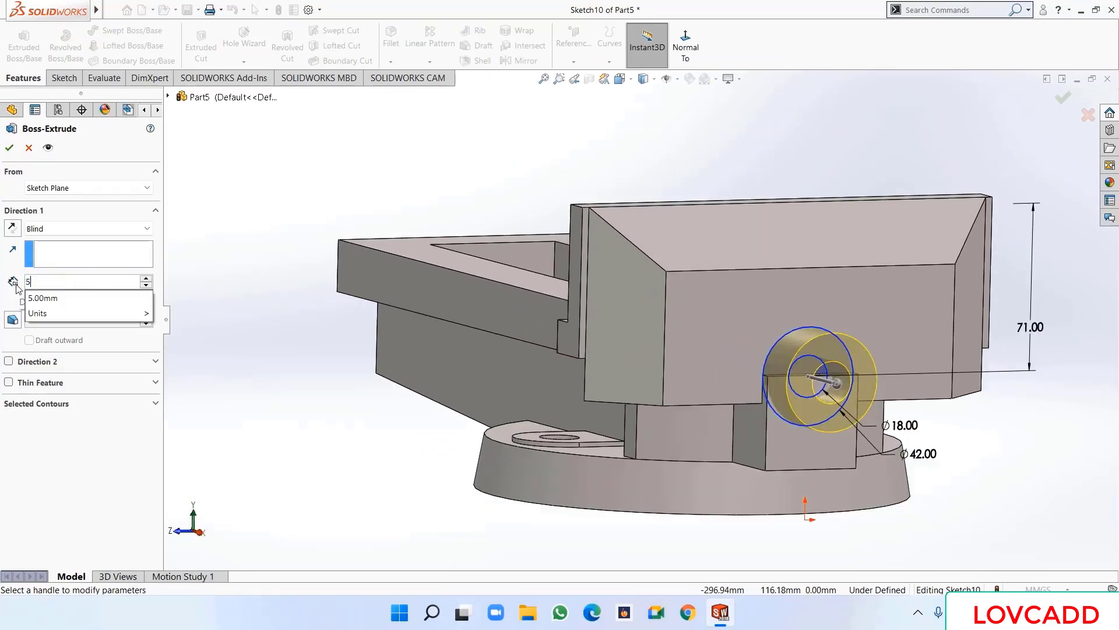
pyautogui.press('Return')
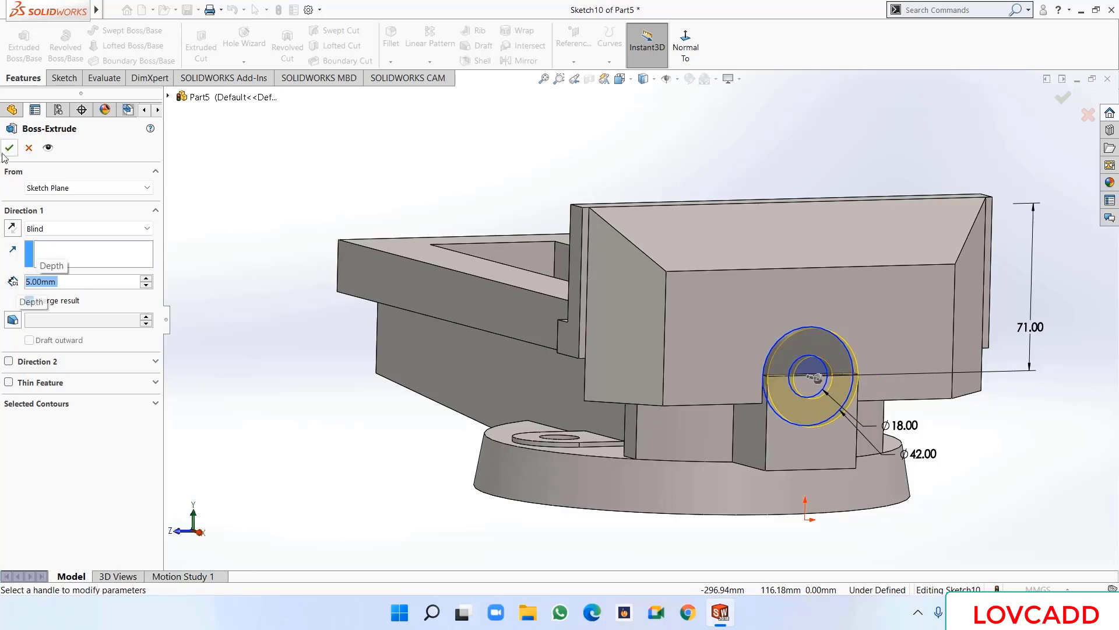
pyautogui.moveTo(297, 399); pyautogui.dragTo(200, 415, button='middle')
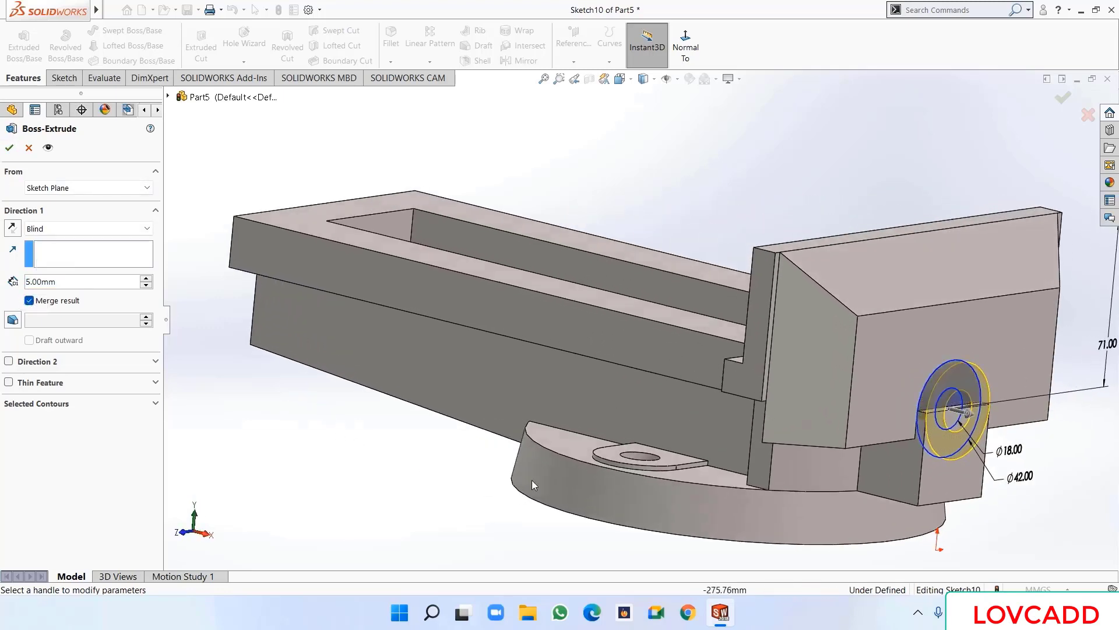
pyautogui.click(10, 148)
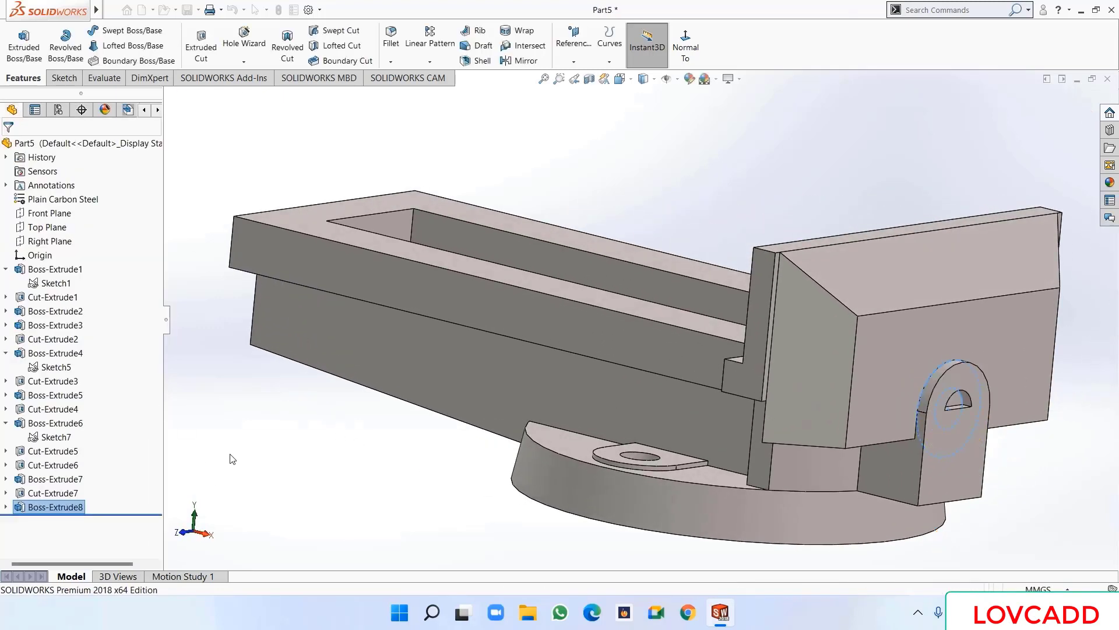
pyautogui.moveTo(294, 432); pyautogui.dragTo(254, 415, button='middle')
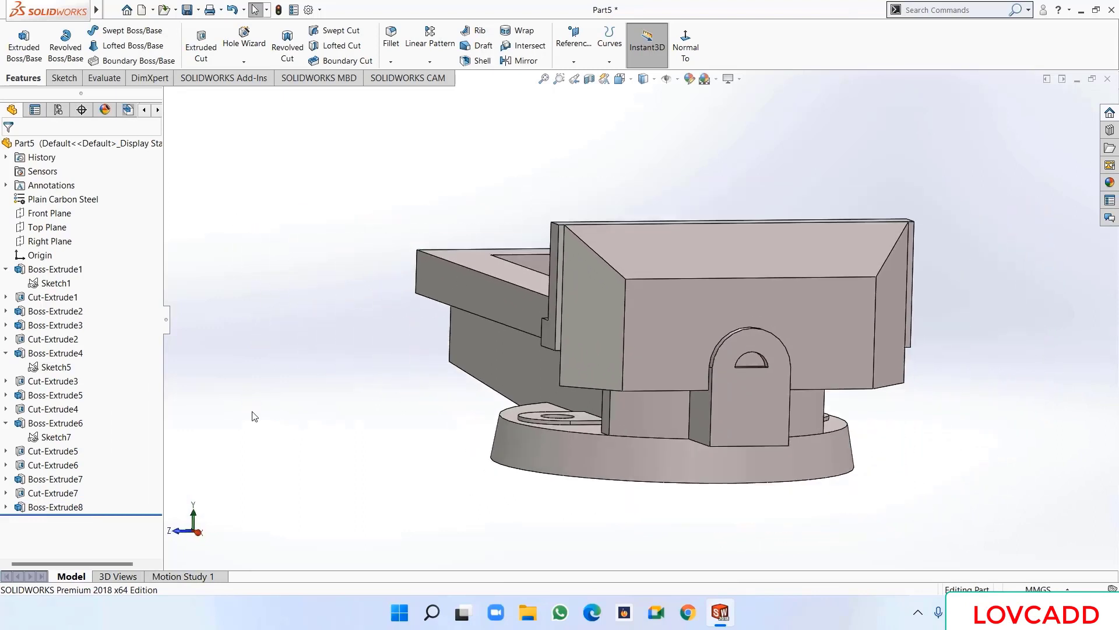
# - Start a sketch on the lug face and draw a corner rectangle beneath the lug
pyautogui.rightClick(737, 415)
pyautogui.click(765, 339)
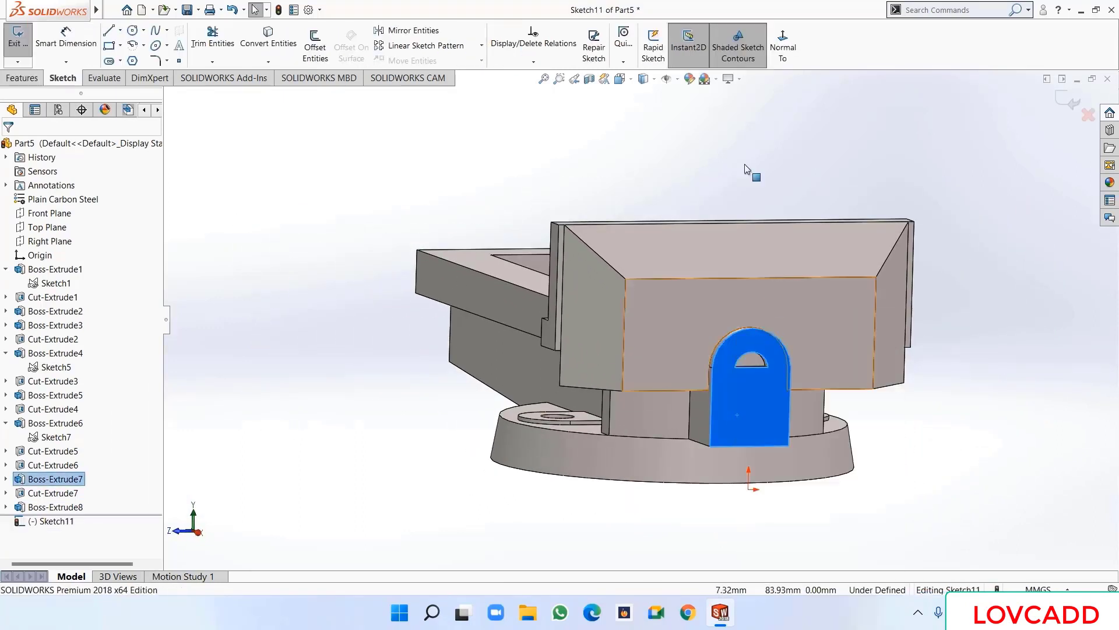
pyautogui.click(782, 47)
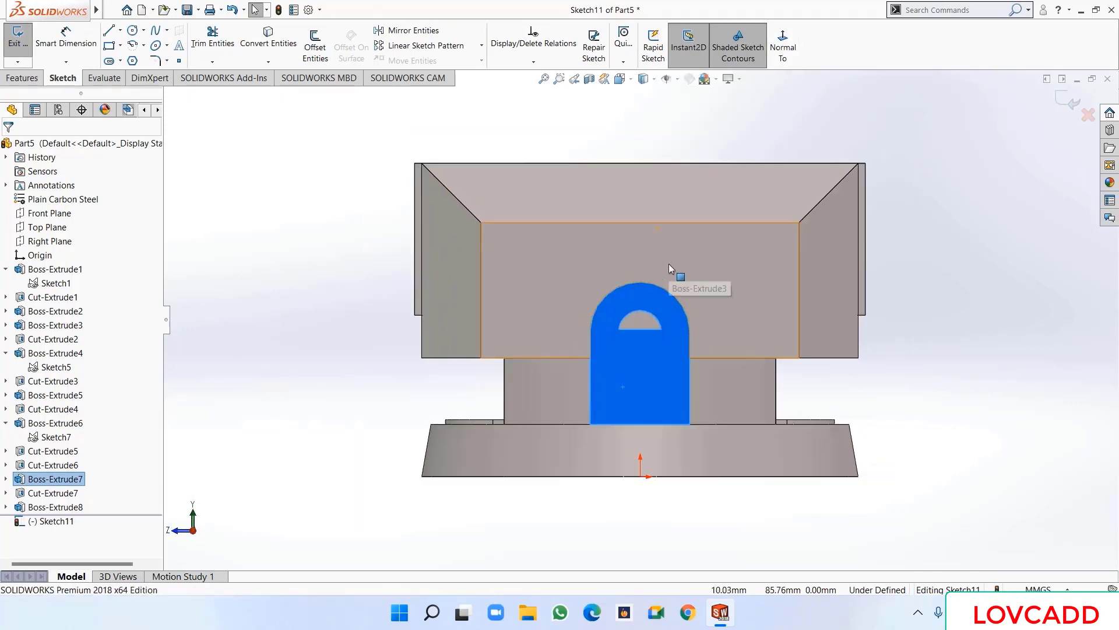
pyautogui.click(233, 163)
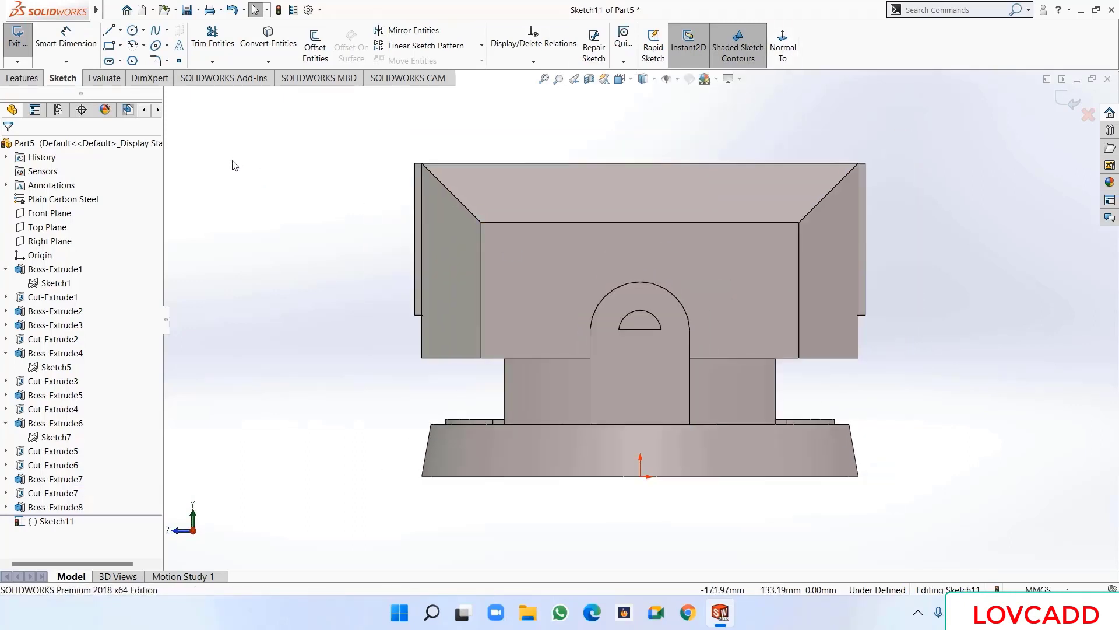
pyautogui.click(109, 46)
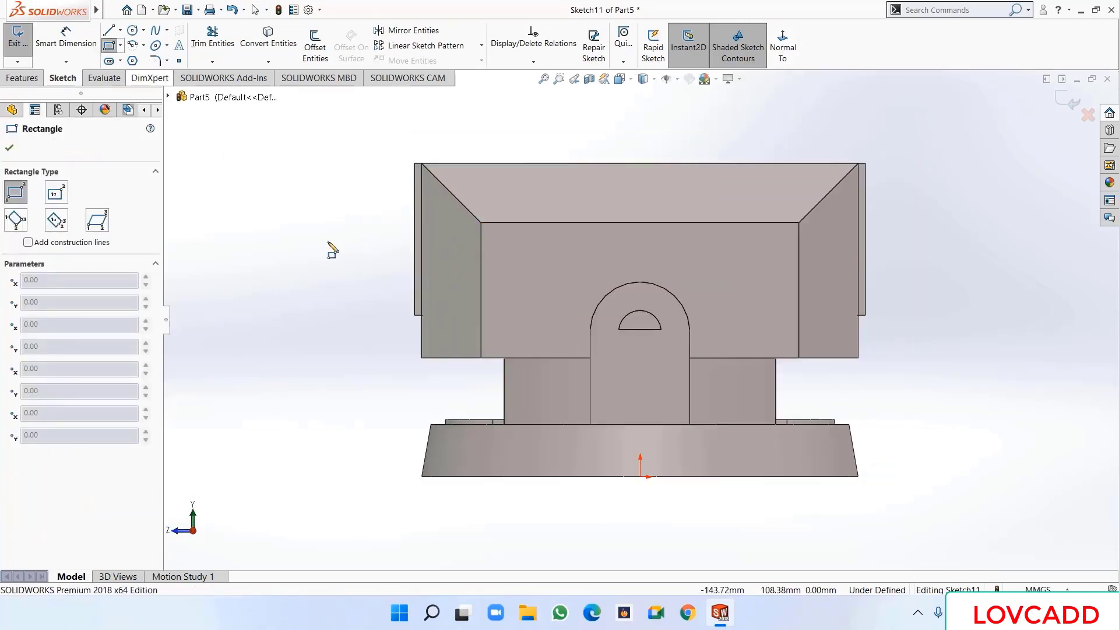
pyautogui.click(722, 423)
pyautogui.click(575, 357)
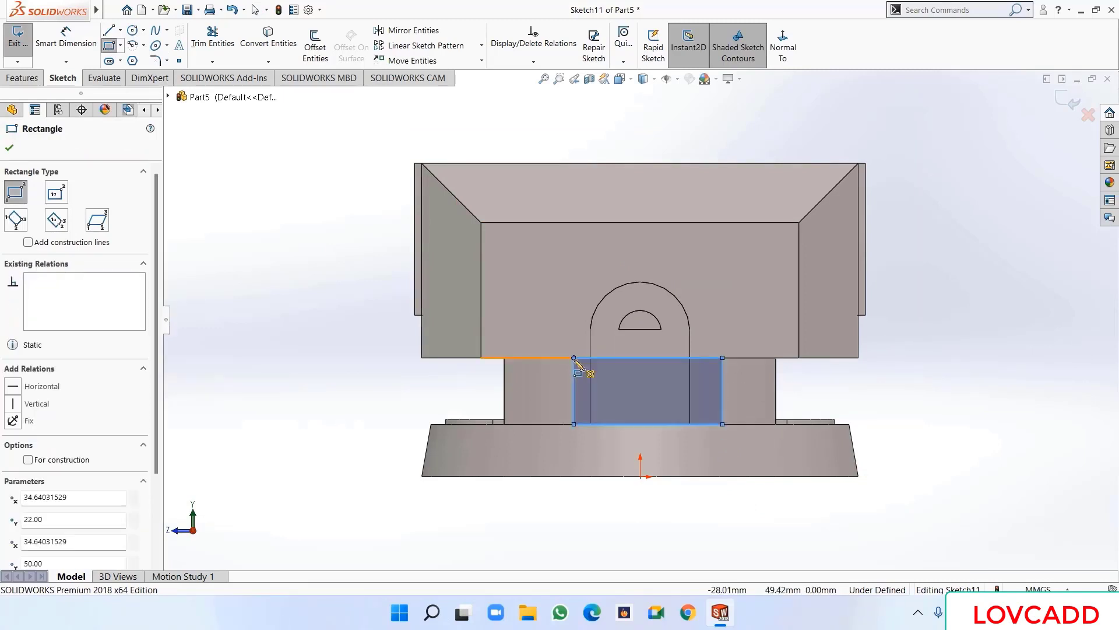
pyautogui.rightClick(575, 360)
pyautogui.click(600, 367)
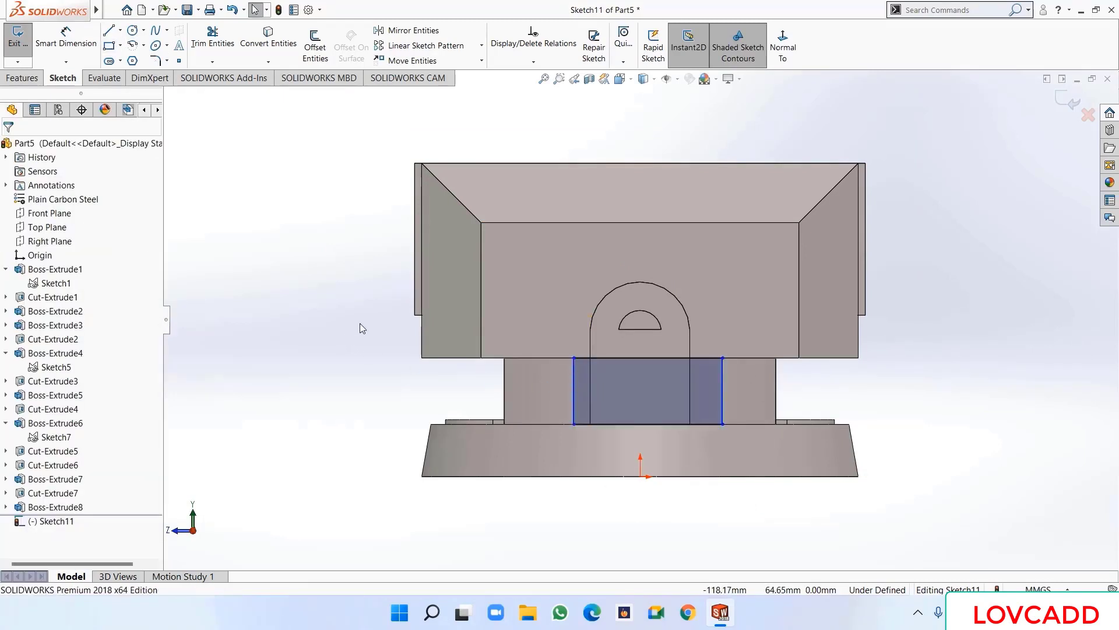
# - Dimension the rectangle's width at 48 mm
pyautogui.click(66, 40)
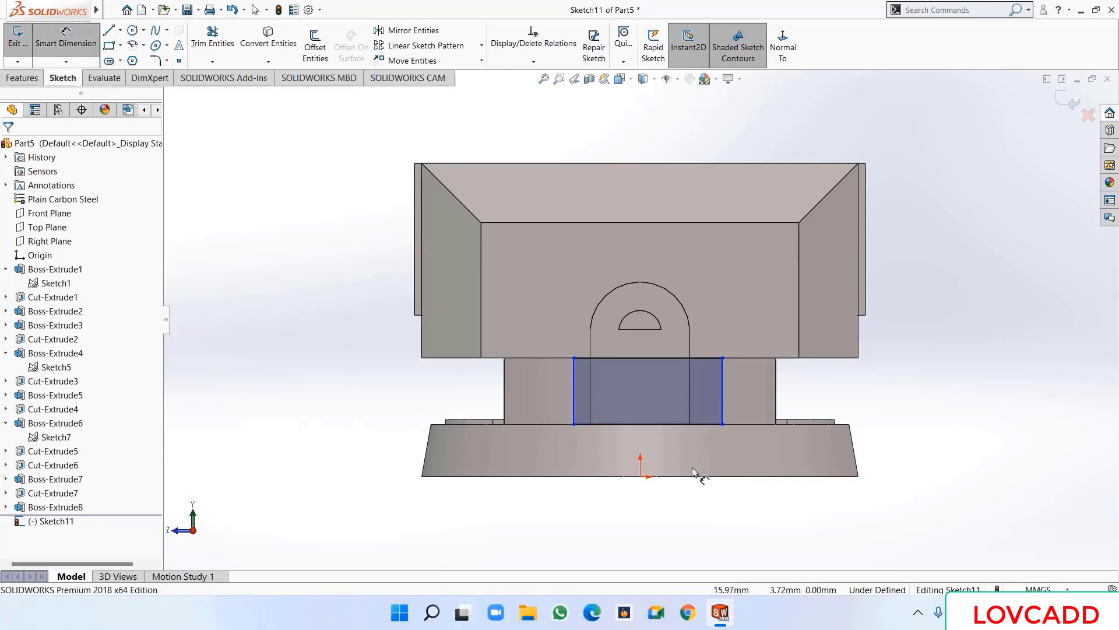
pyautogui.click(573, 393)
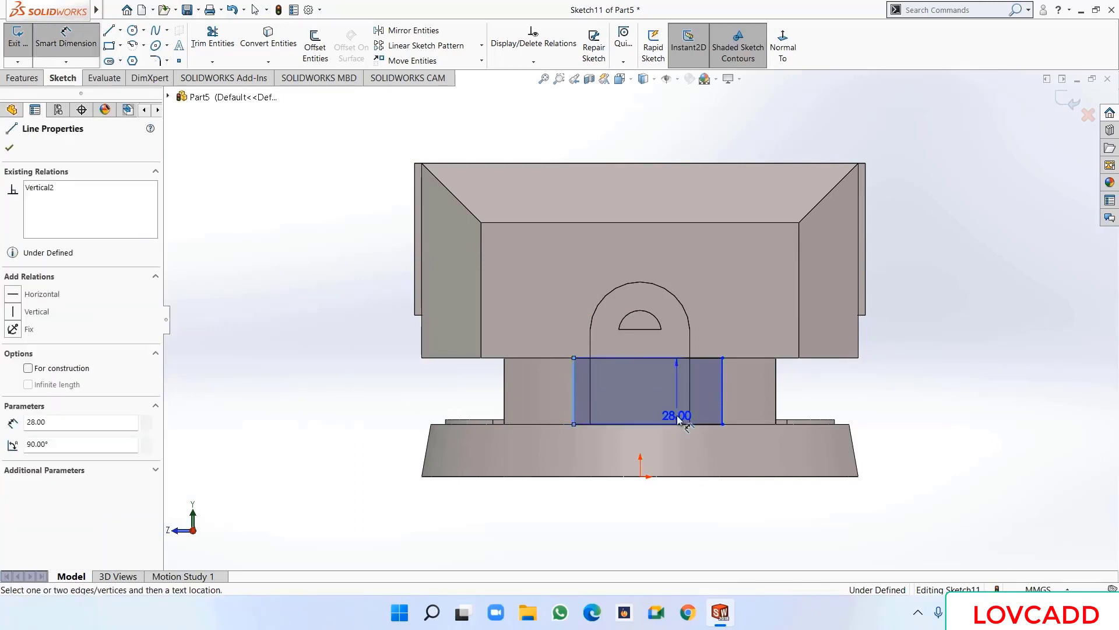
pyautogui.click(721, 408)
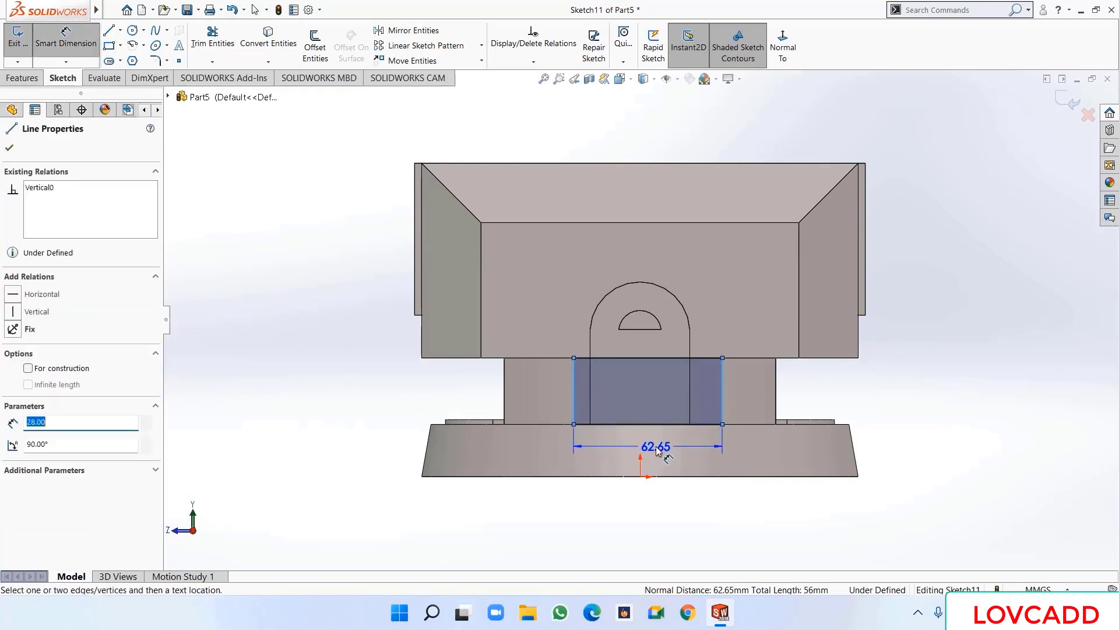
pyautogui.click(657, 453)
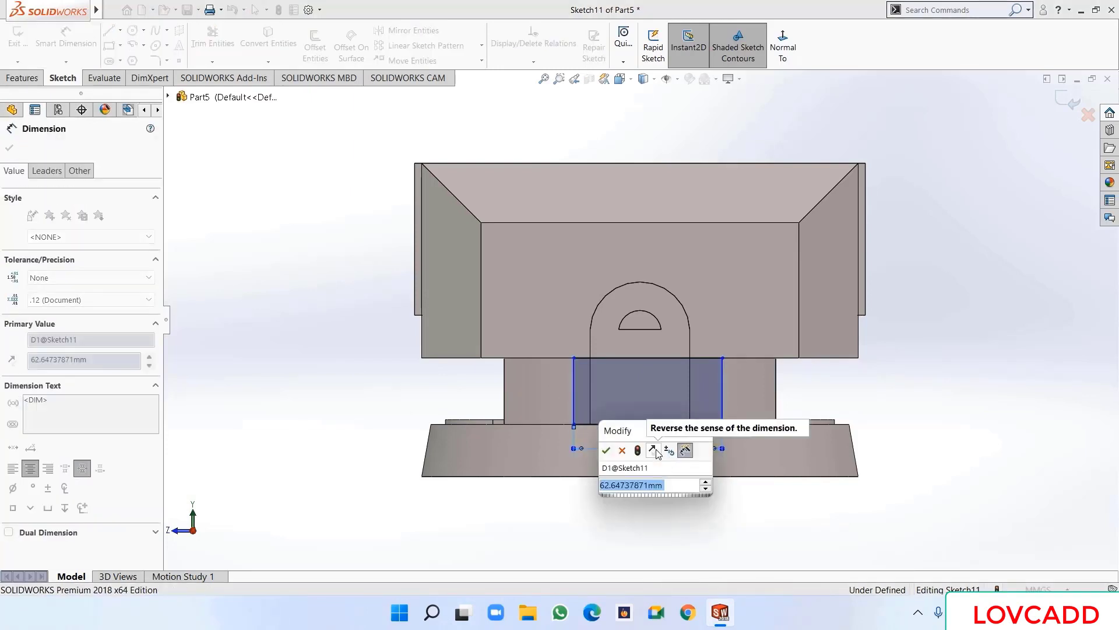
pyautogui.write('48')
pyautogui.press('Return')
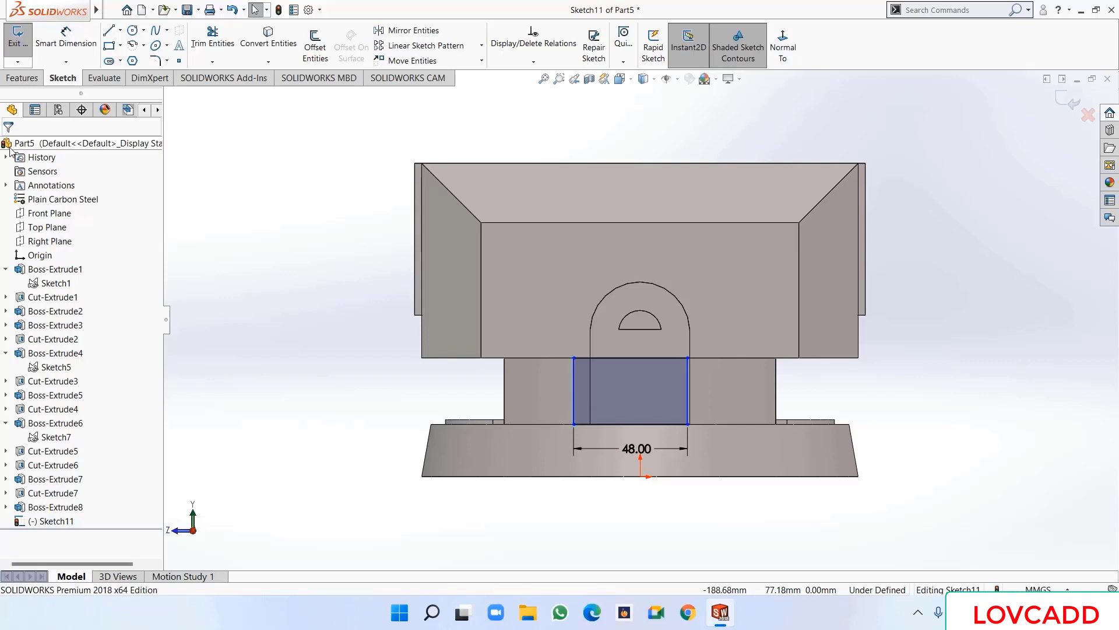
# - Make the rectangle's top-edge midpoint vertical with the origin
pyautogui.click(641, 478)
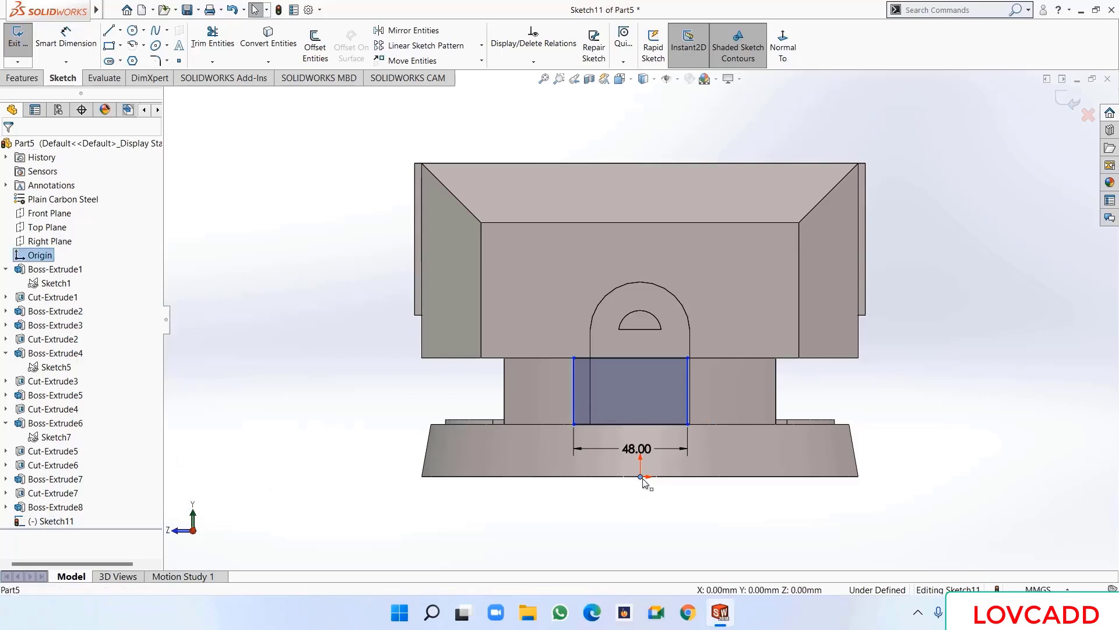
pyautogui.click(630, 359)
pyautogui.keyDown('ctrl'); pyautogui.click(631, 358); pyautogui.keyUp('ctrl')
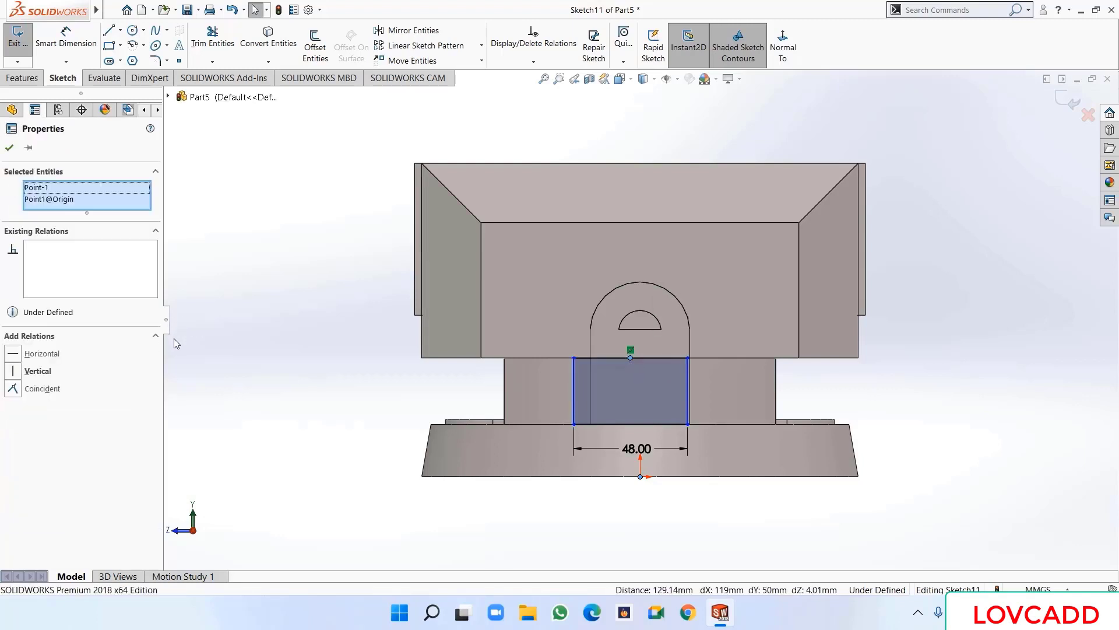
pyautogui.click(35, 372)
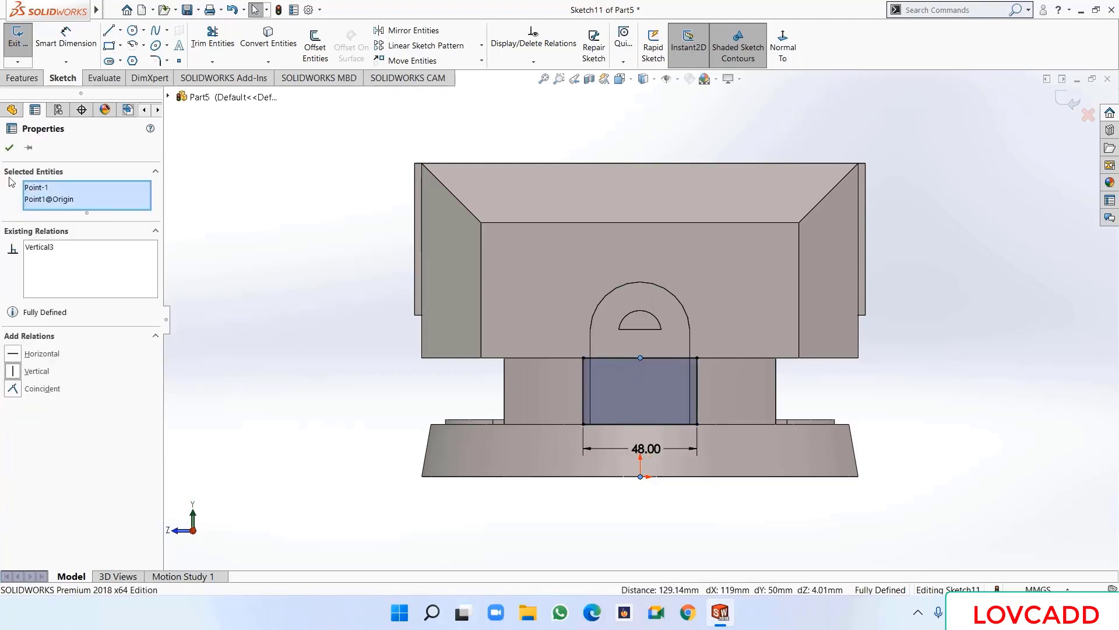
pyautogui.click(9, 149)
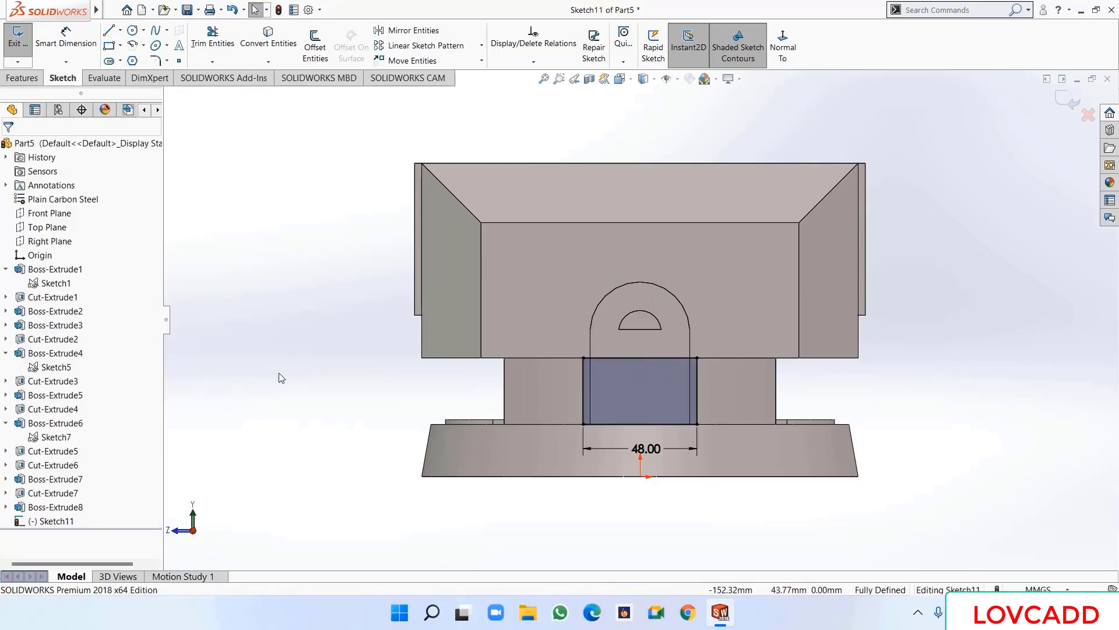
# - Draw an R21 circle at the lug's arc centre and trim it into the rectangle's concave top
pyautogui.click(133, 30)
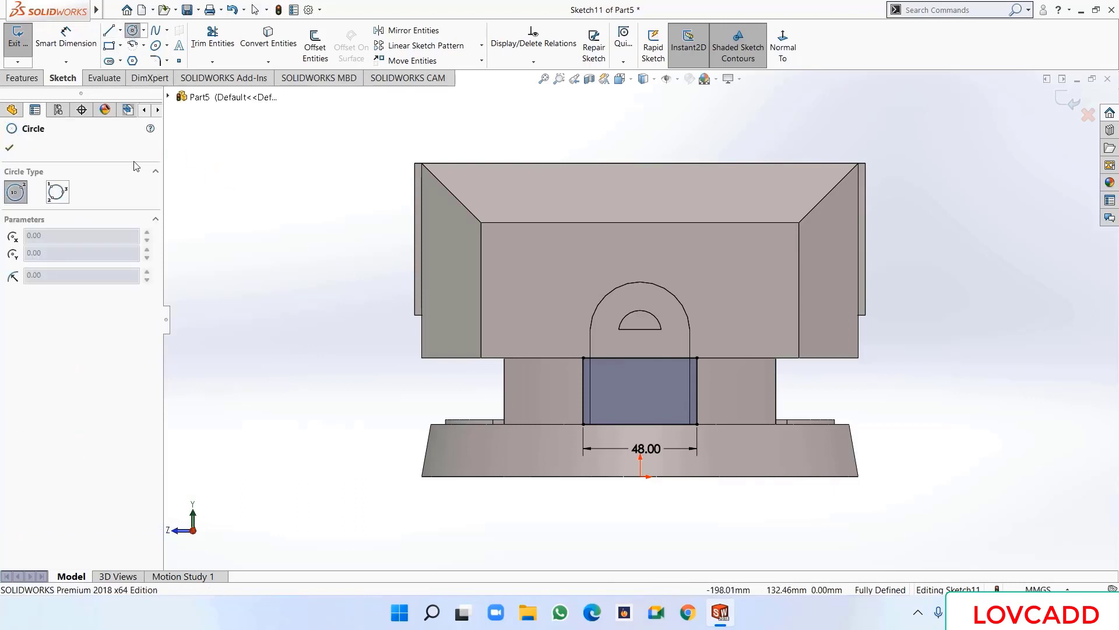
pyautogui.click(641, 331)
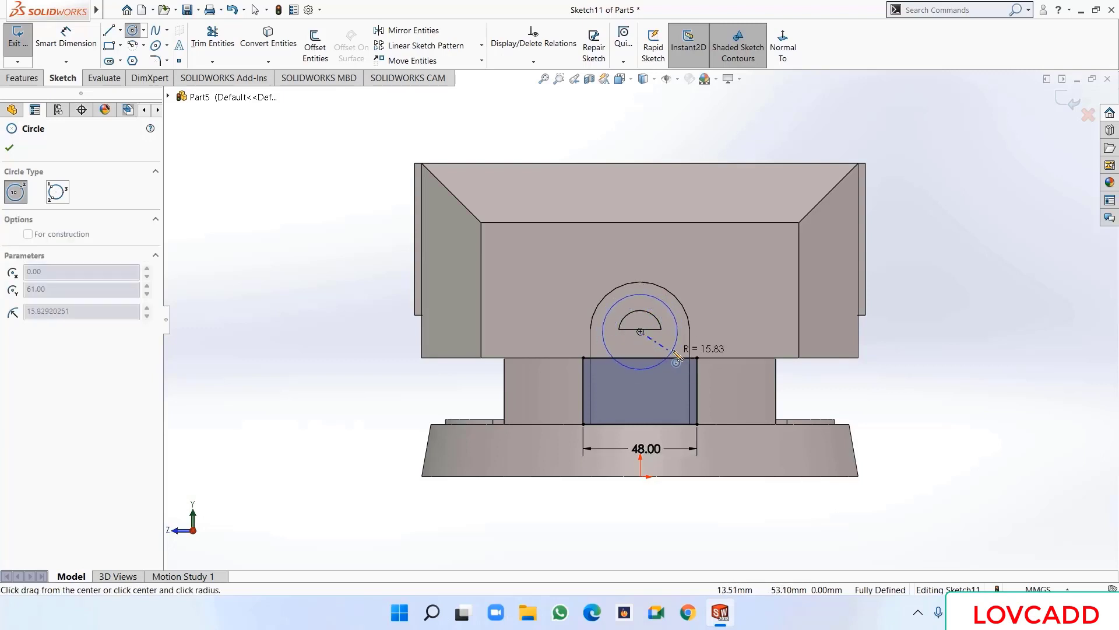
pyautogui.click(687, 315)
pyautogui.rightClick(692, 316)
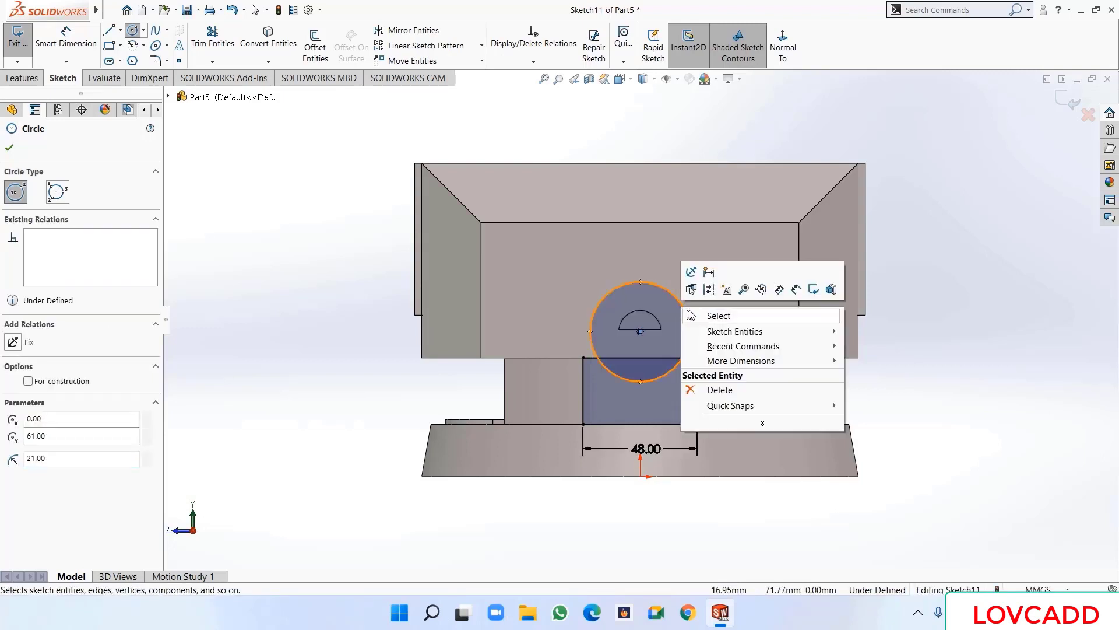
pyautogui.click(695, 318)
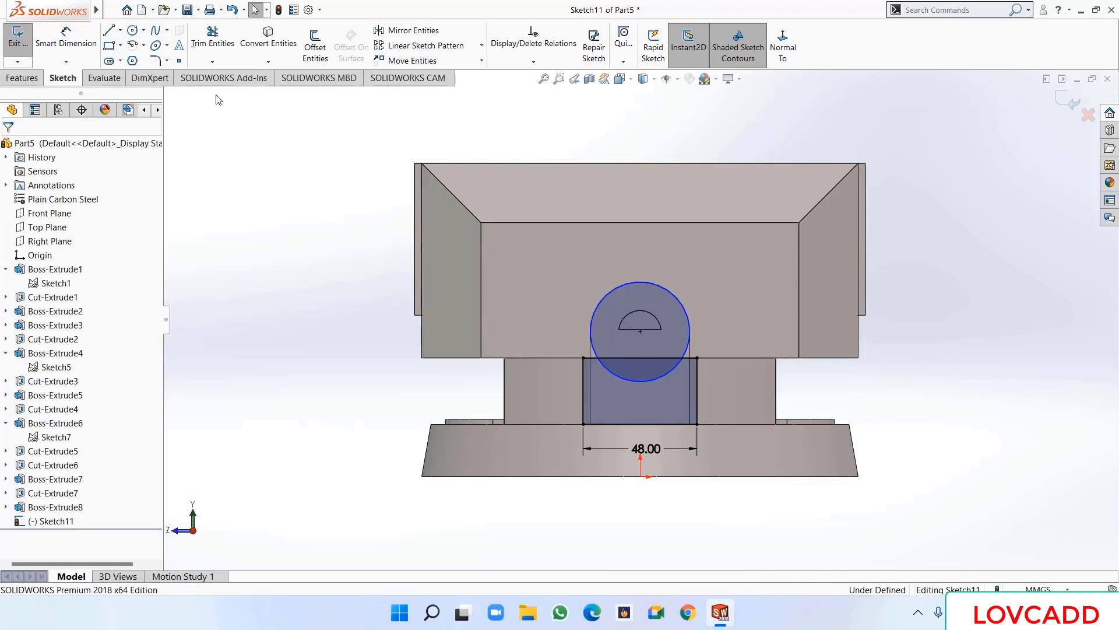
pyautogui.click(219, 47)
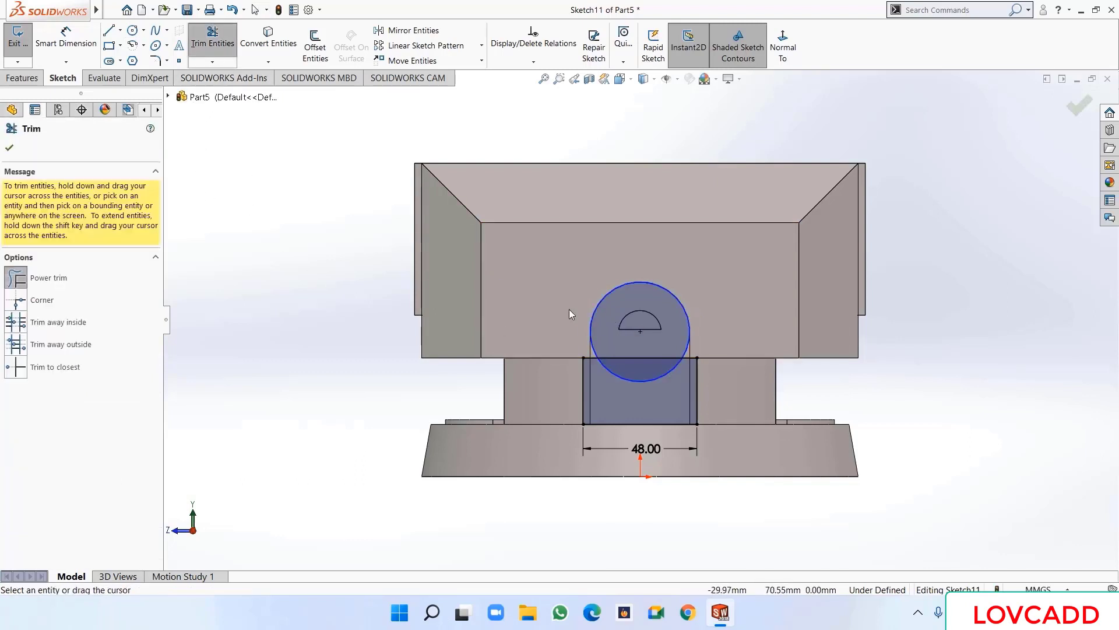
pyautogui.moveTo(572, 313)
pyautogui.mouseDown()
pyautogui.moveTo(701, 312)
pyautogui.moveTo(654, 363)
pyautogui.mouseUp()
pyautogui.click(9, 150)
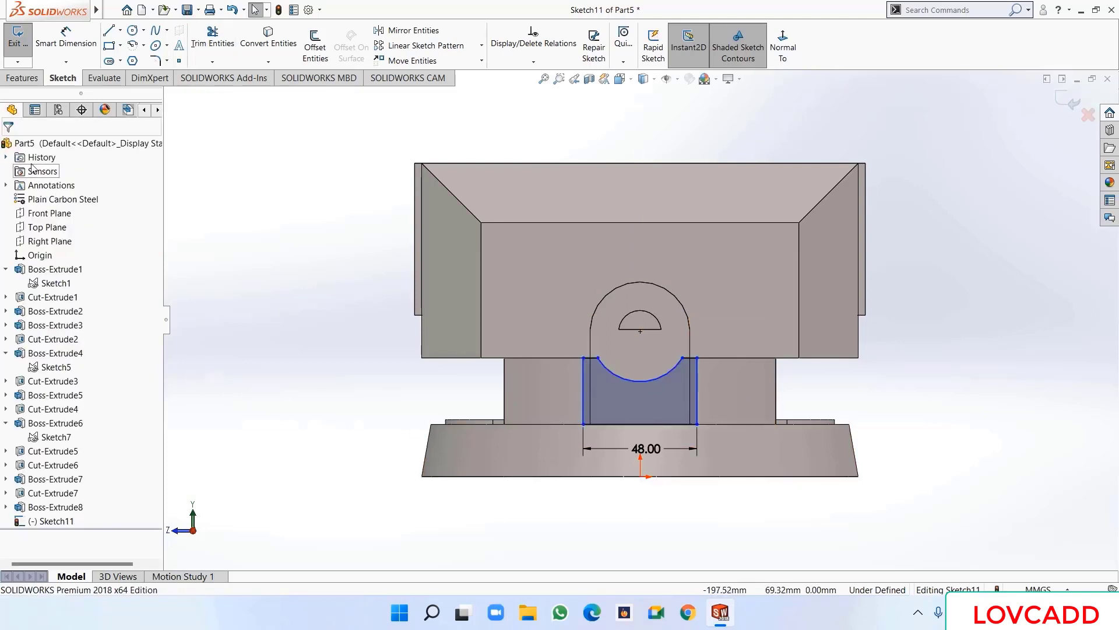
# - Cut Sketch11's arc-topped profile Up To Surface at the neighbouring face beneath the lug
pyautogui.click(21, 78)
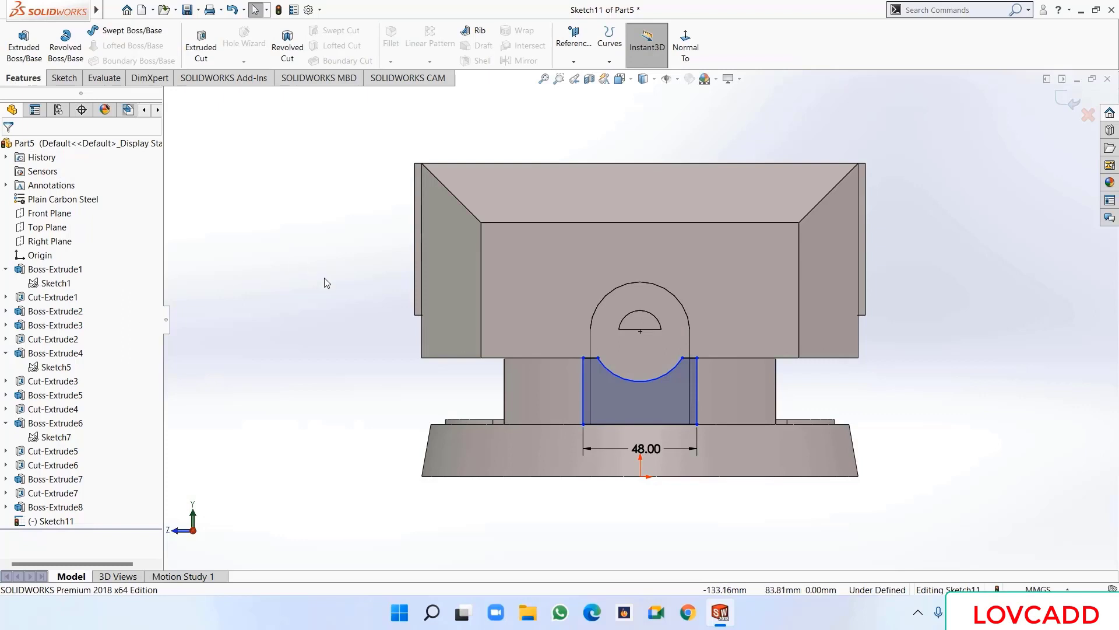
pyautogui.click(201, 44)
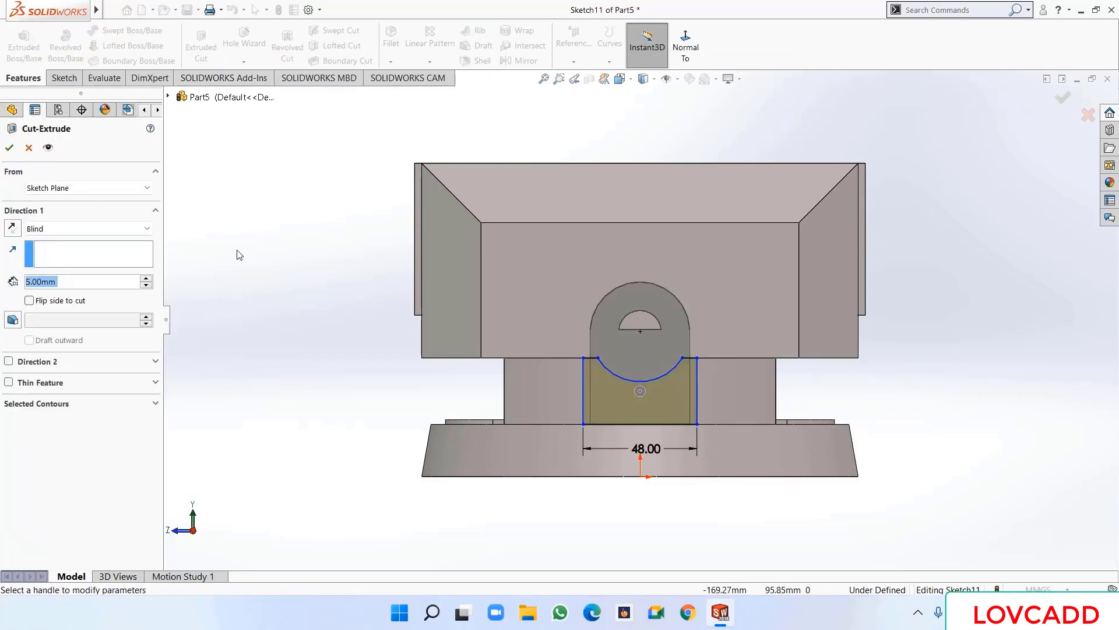
pyautogui.click(84, 229)
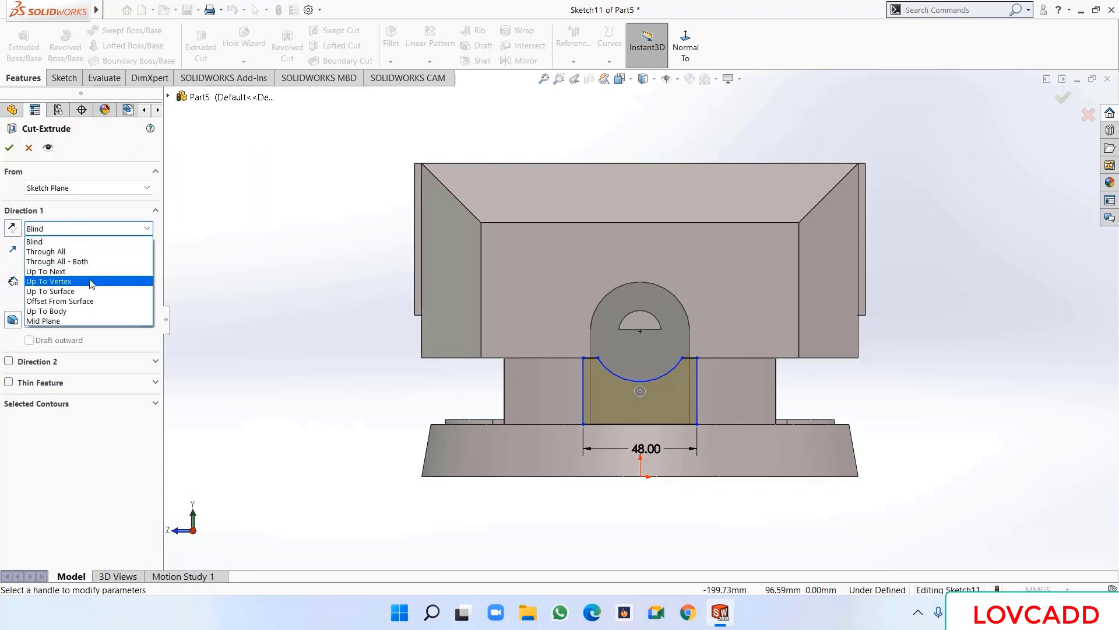
pyautogui.click(50, 291)
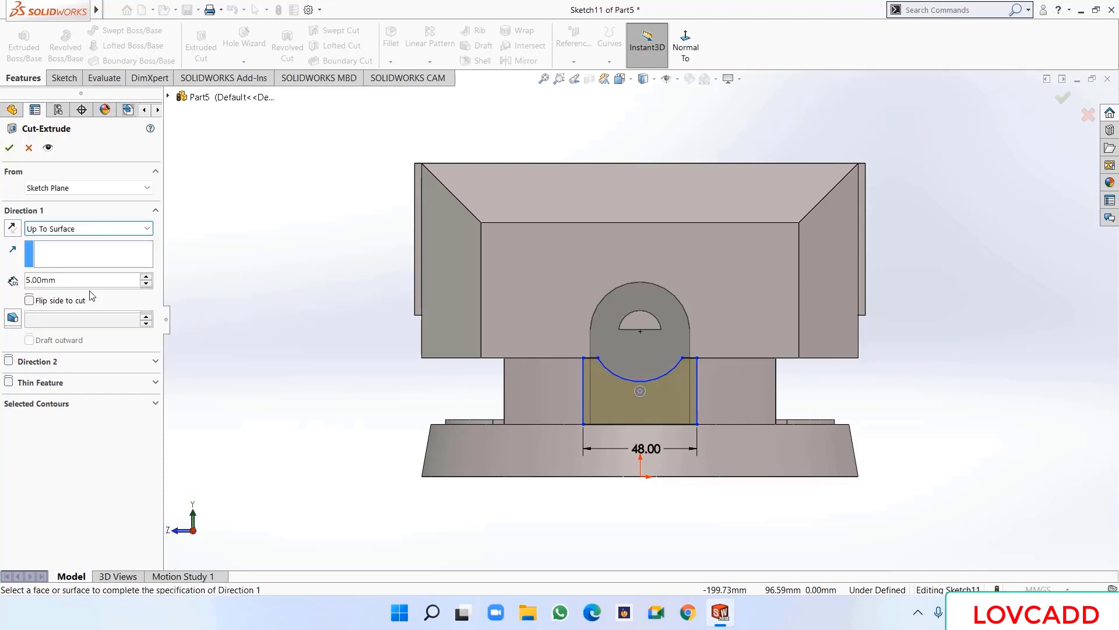
pyautogui.click(526, 402)
pyautogui.moveTo(240, 398)
pyautogui.mouseDown(button='middle')
pyautogui.moveTo(300, 430)
pyautogui.moveTo(332, 415)
pyautogui.moveTo(297, 391)
pyautogui.moveTo(308, 402)
pyautogui.mouseUp(button='middle')
pyautogui.click(10, 150)
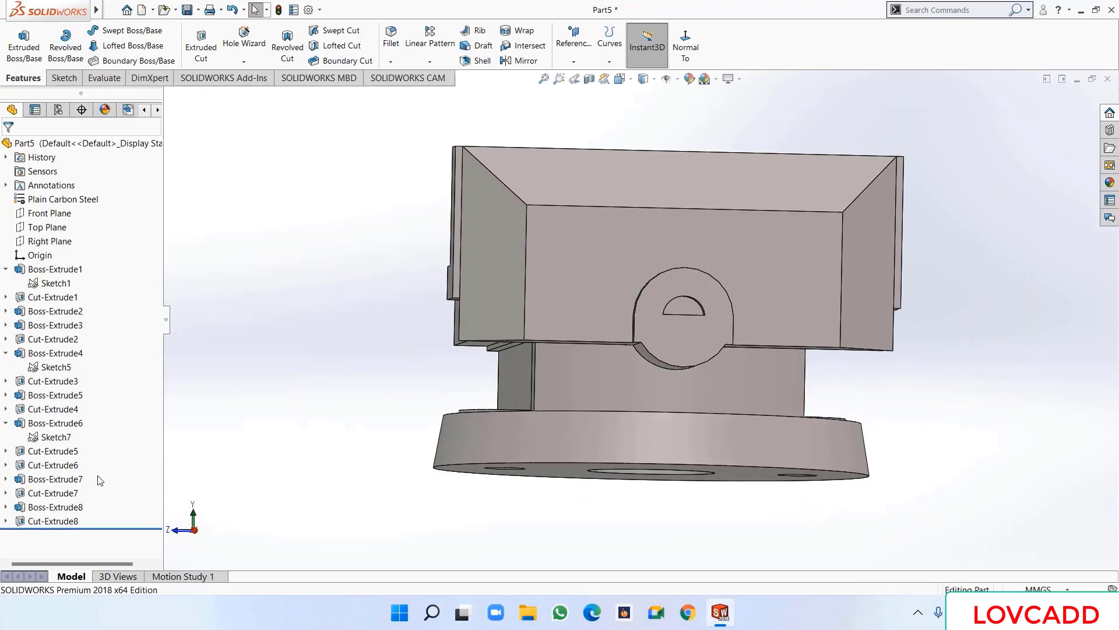
# - Start an Extruded Cut from Sketch10 under Boss-Extrude8, previewing its circles 5.00 mm deep
pyautogui.click(6, 506)
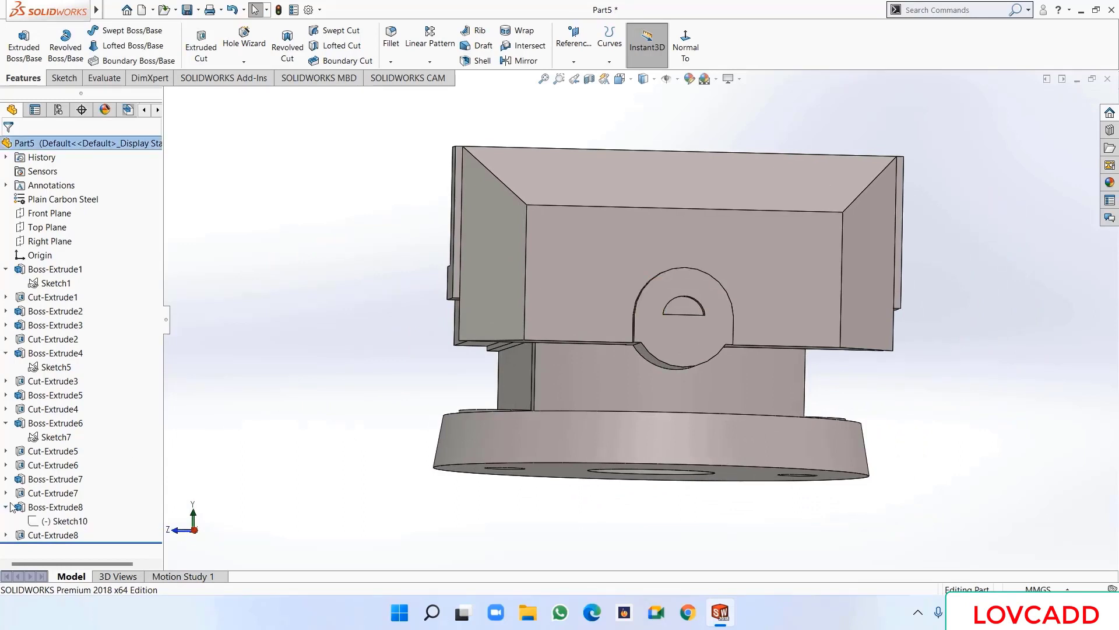
pyautogui.click(65, 524)
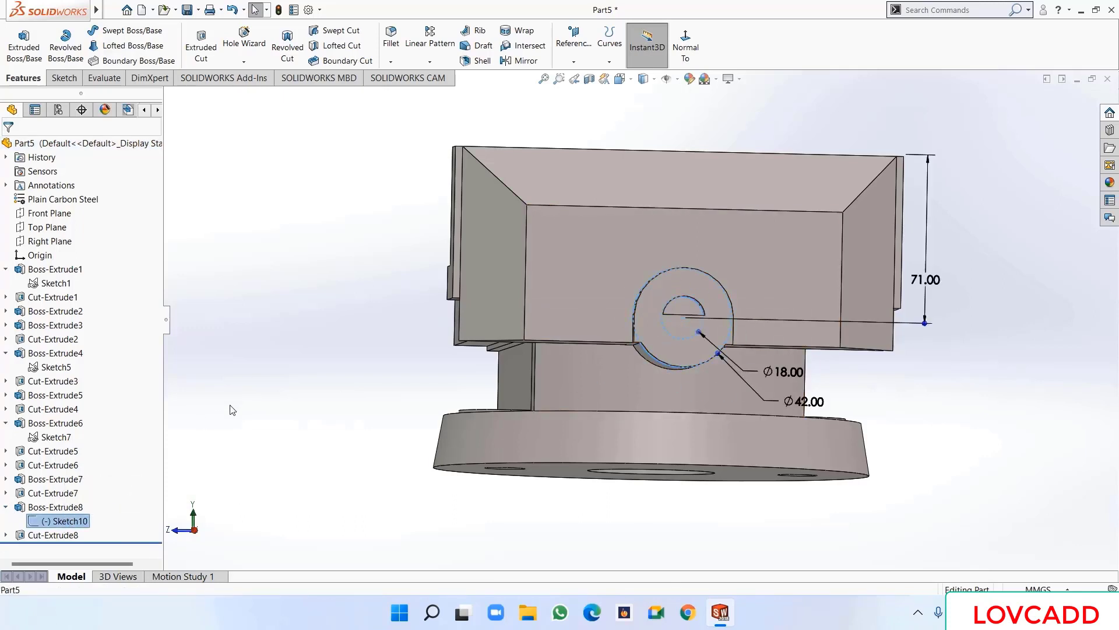
pyautogui.moveTo(260, 335); pyautogui.dragTo(278, 338, button='middle')
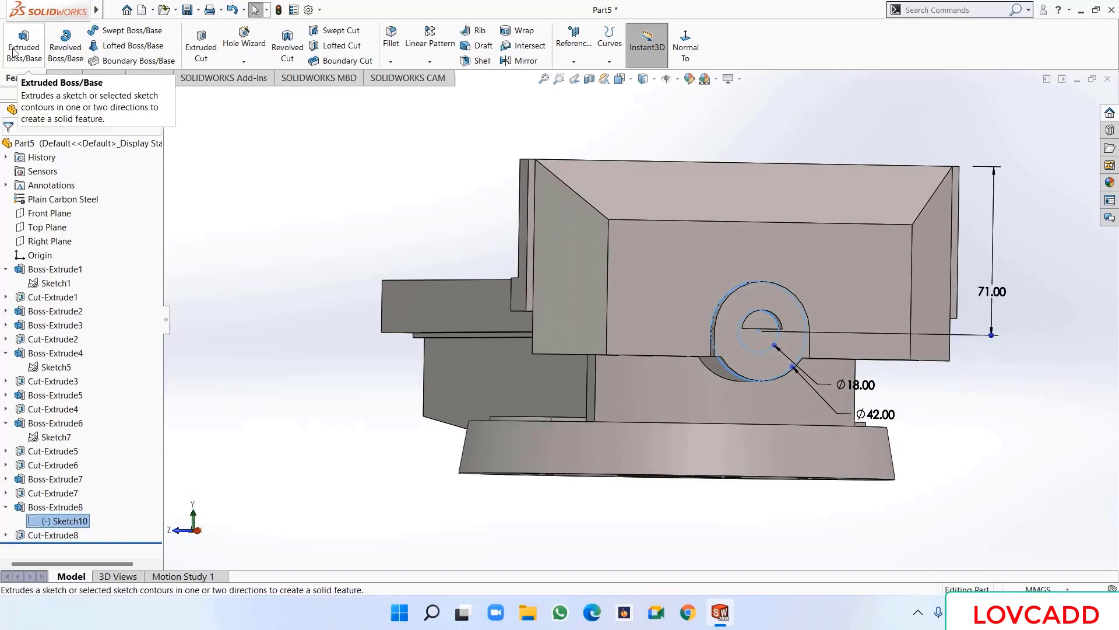
pyautogui.click(201, 46)
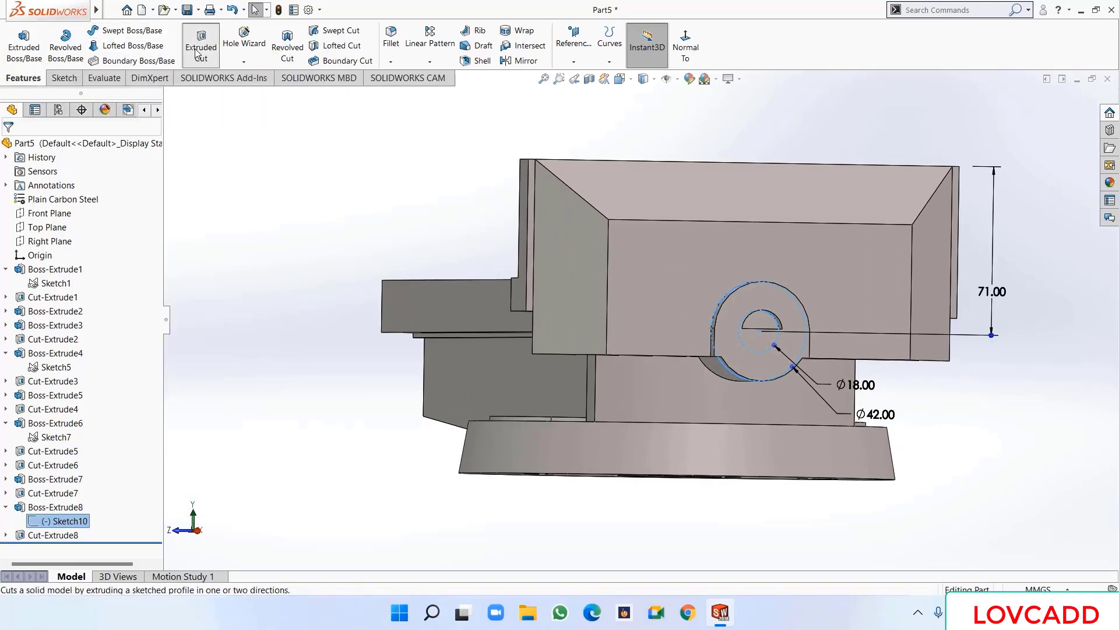
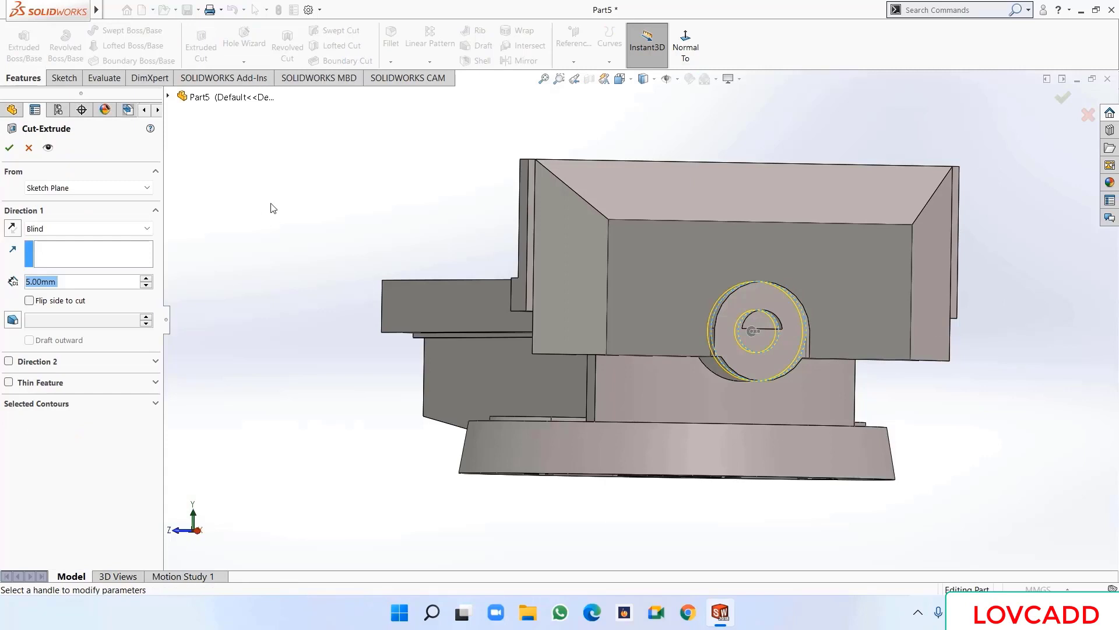
# - Flip both the cut side and the direction of the 5 mm jaw circle cut to create Cut-Extrude9
pyautogui.click(27, 303)
pyautogui.click(12, 229)
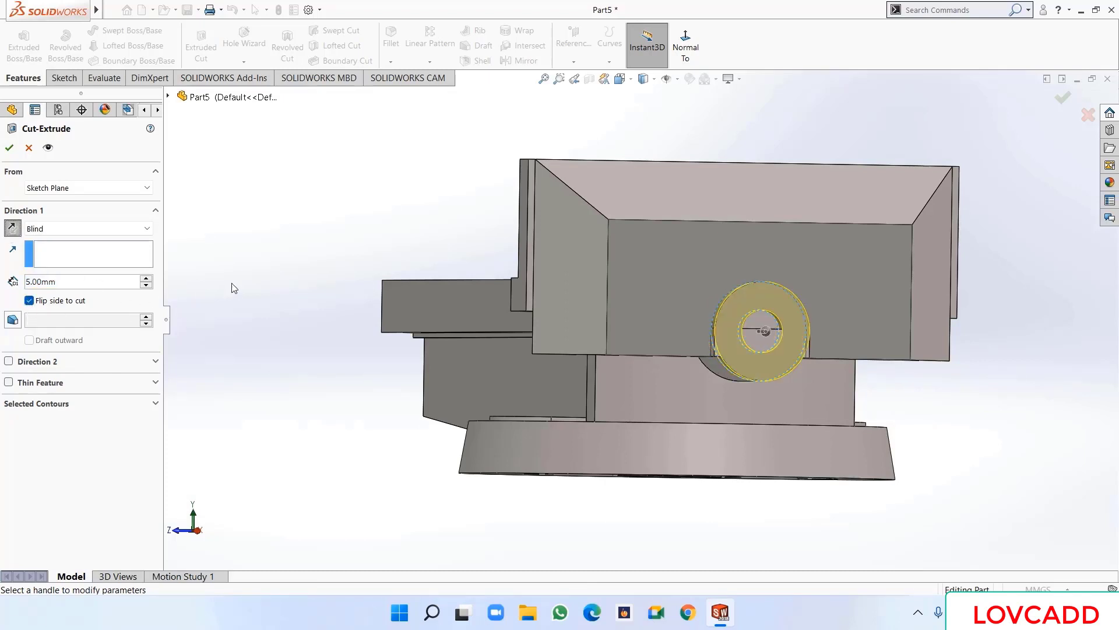
pyautogui.click(10, 148)
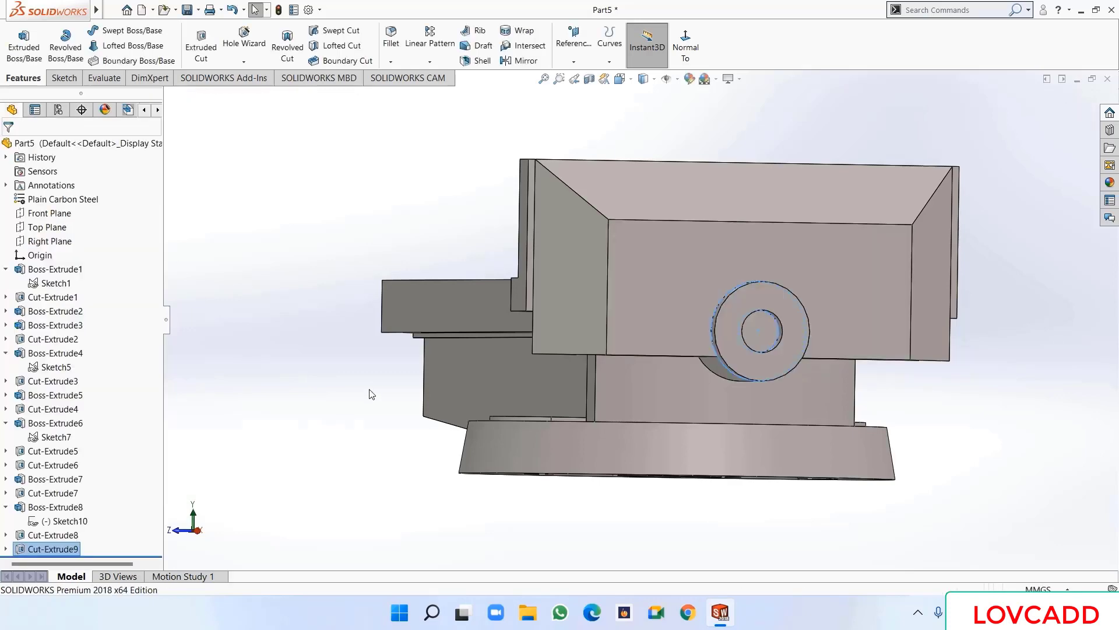
pyautogui.click(336, 306)
pyautogui.moveTo(334, 309); pyautogui.dragTo(359, 323, button='middle')
pyautogui.scroll(3, 359, 323)
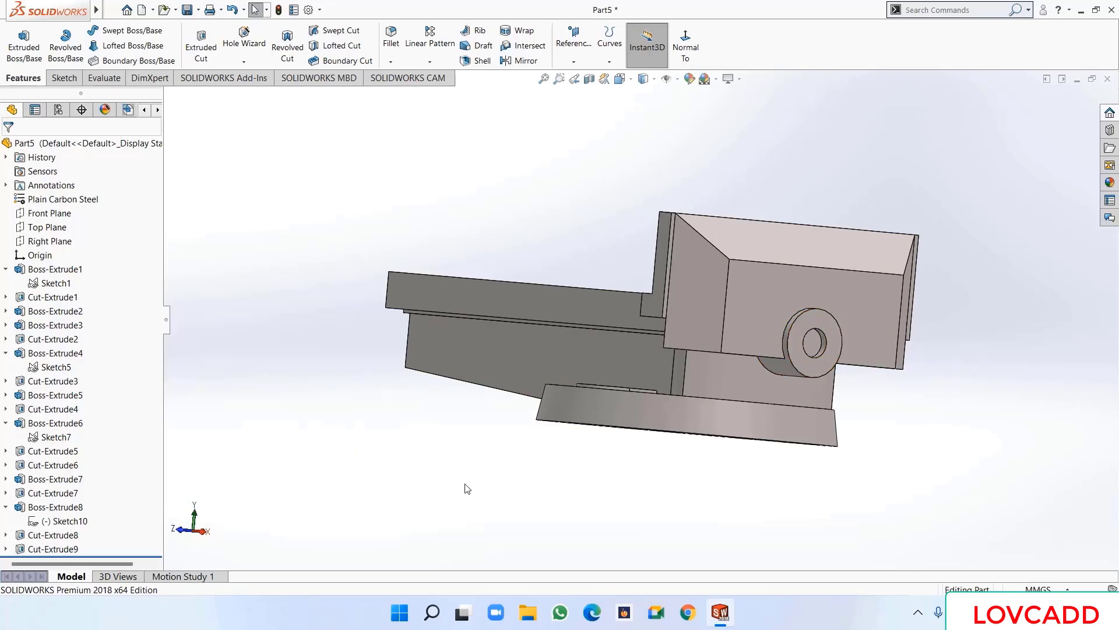
# - Extrude Sketch10 as a reversed 5 mm Boss-Extrude9 starting from the body's far end face
pyautogui.click(69, 521)
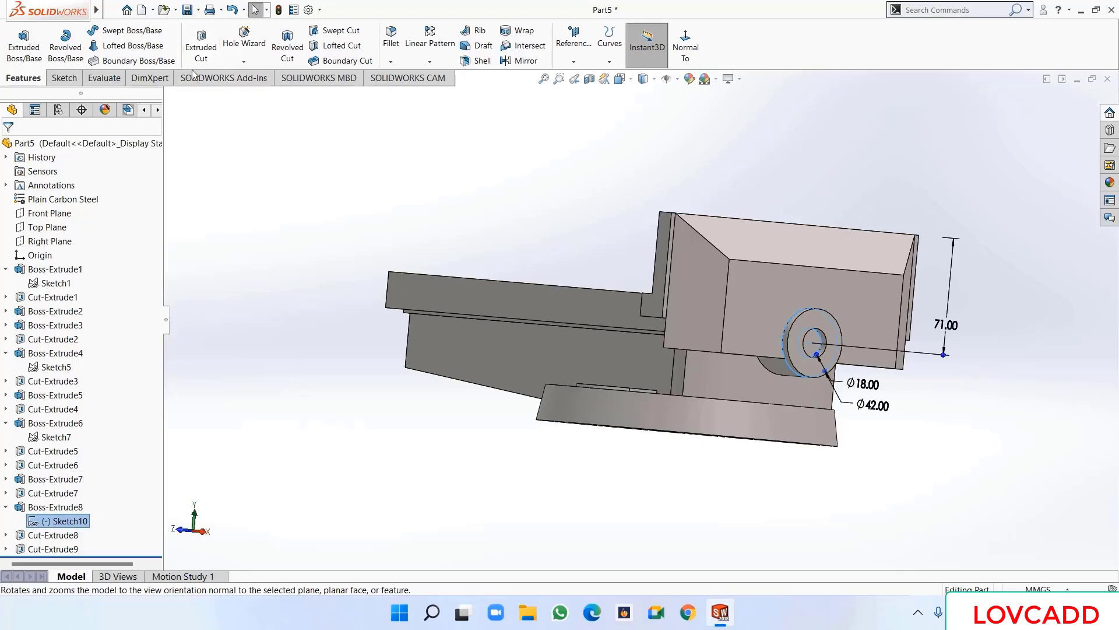
pyautogui.click(24, 44)
pyautogui.moveTo(303, 346); pyautogui.dragTo(348, 388, button='middle')
pyautogui.click(53, 188)
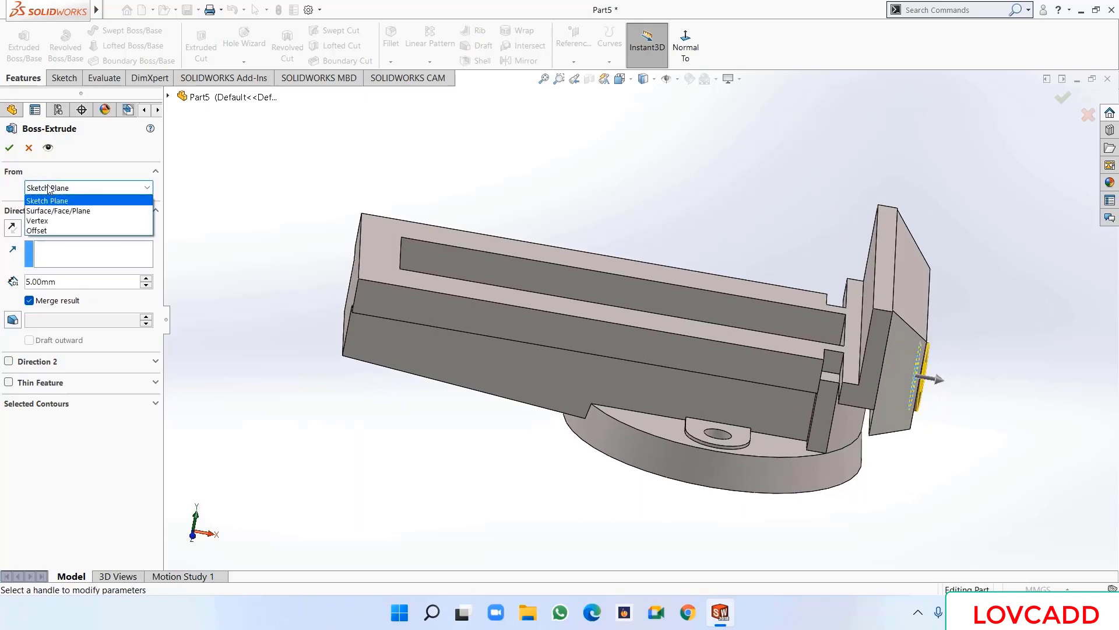
pyautogui.click(69, 211)
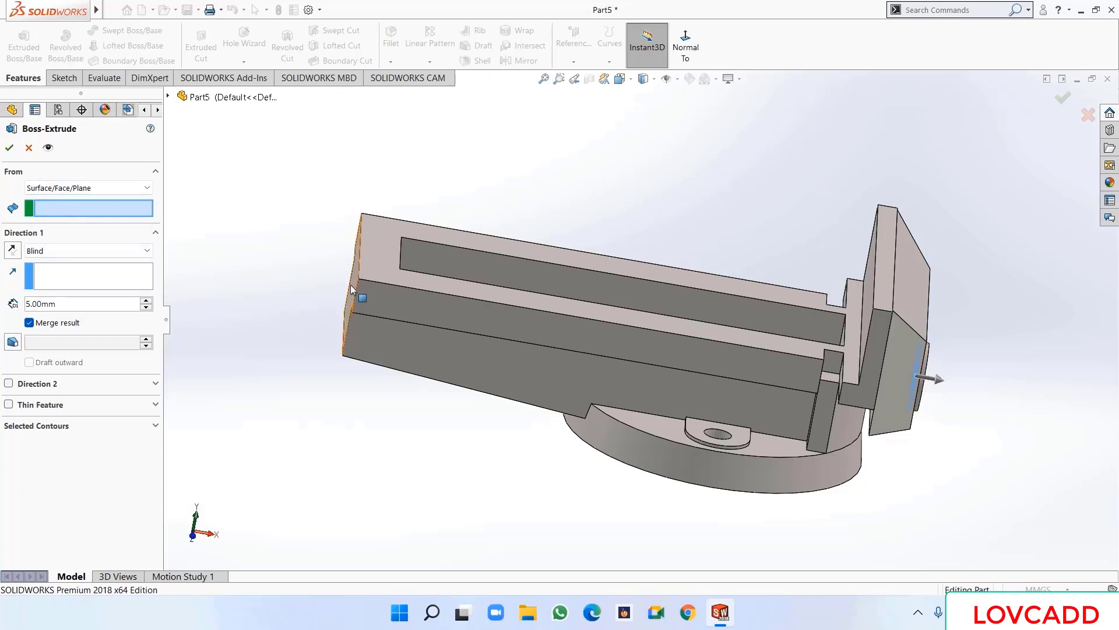
pyautogui.moveTo(285, 289); pyautogui.dragTo(361, 291, button='middle')
pyautogui.click(379, 289)
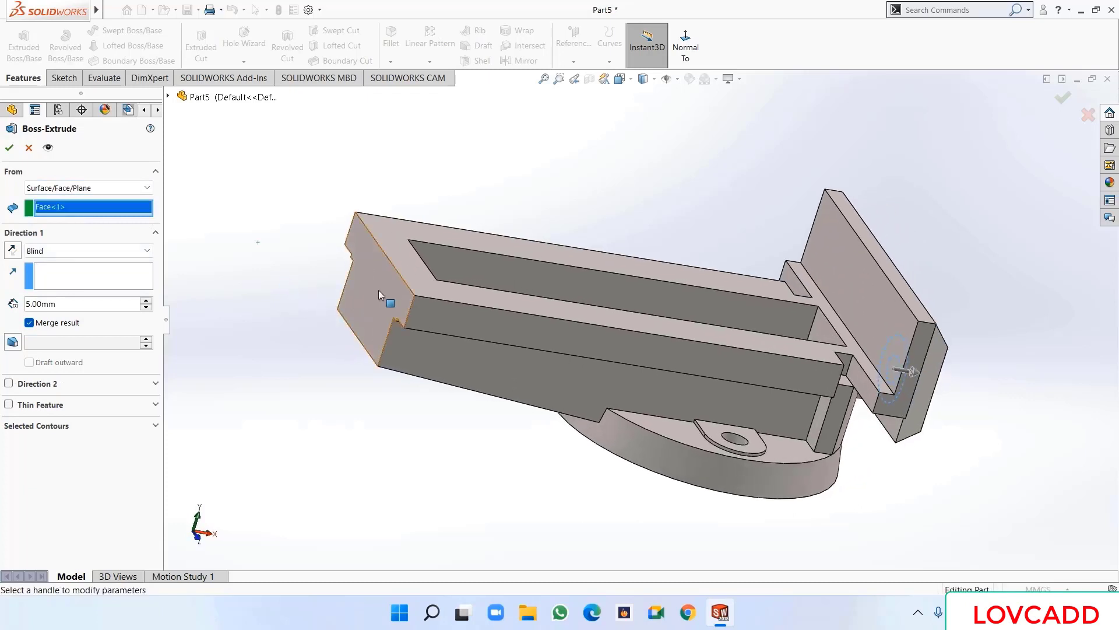
pyautogui.click(11, 250)
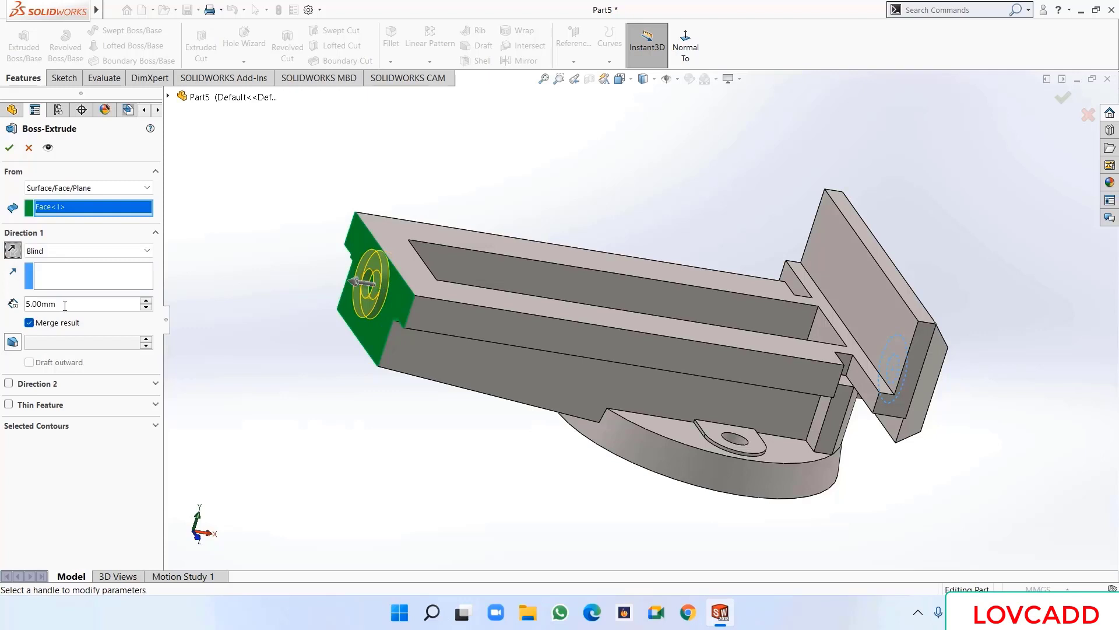
pyautogui.click(8, 148)
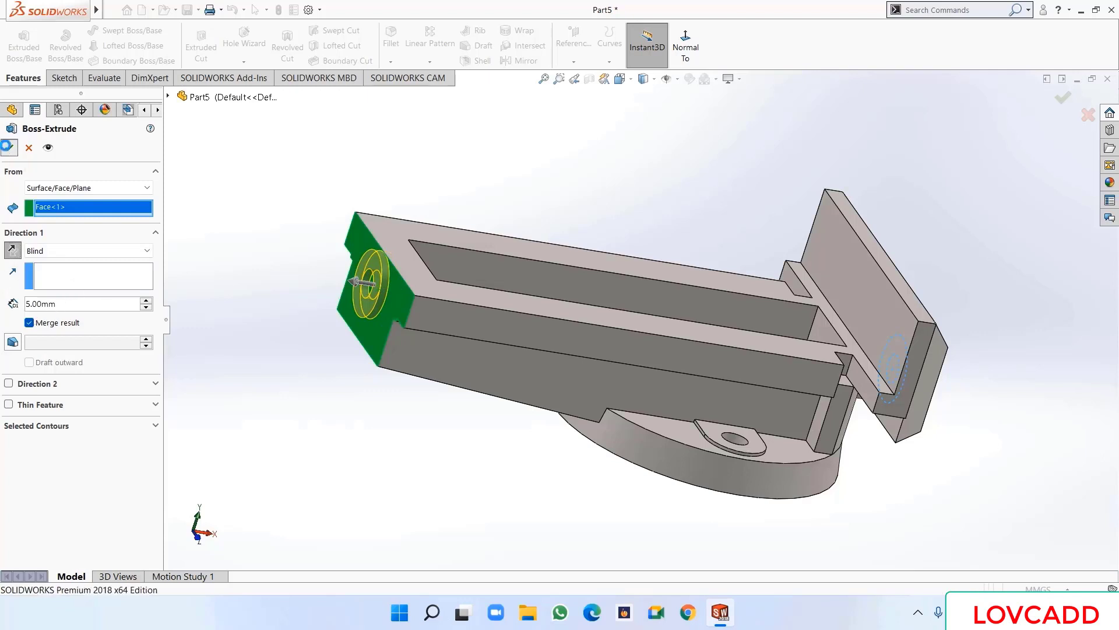
pyautogui.moveTo(296, 333); pyautogui.dragTo(262, 321, button='middle')
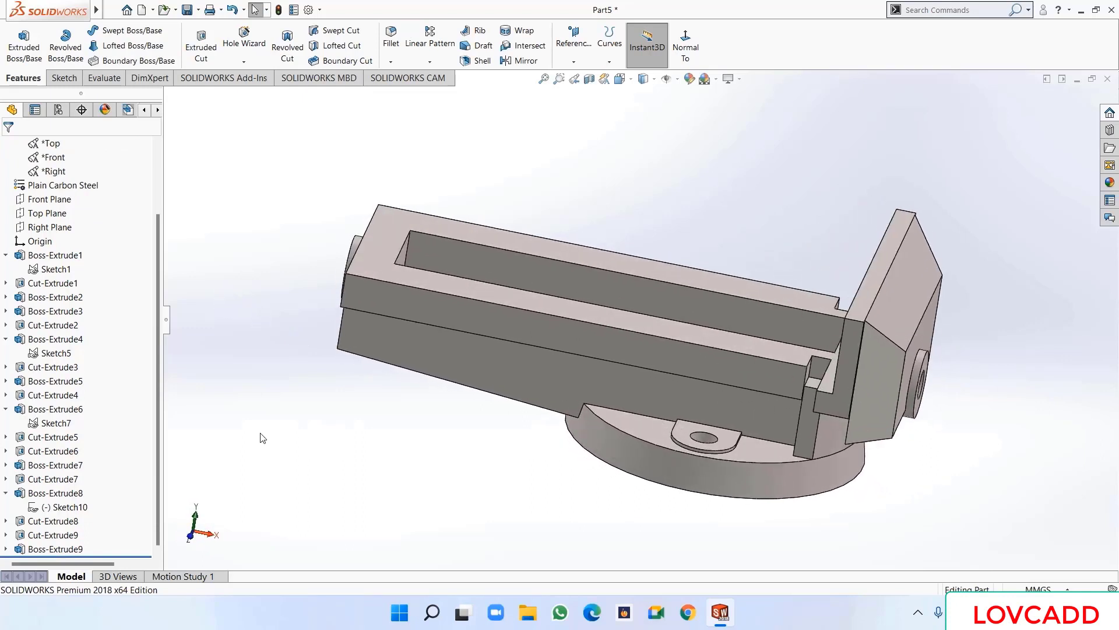
# - Start an extruded cut from Sketch10 using only its small inner circle as the contour
pyautogui.click(99, 507)
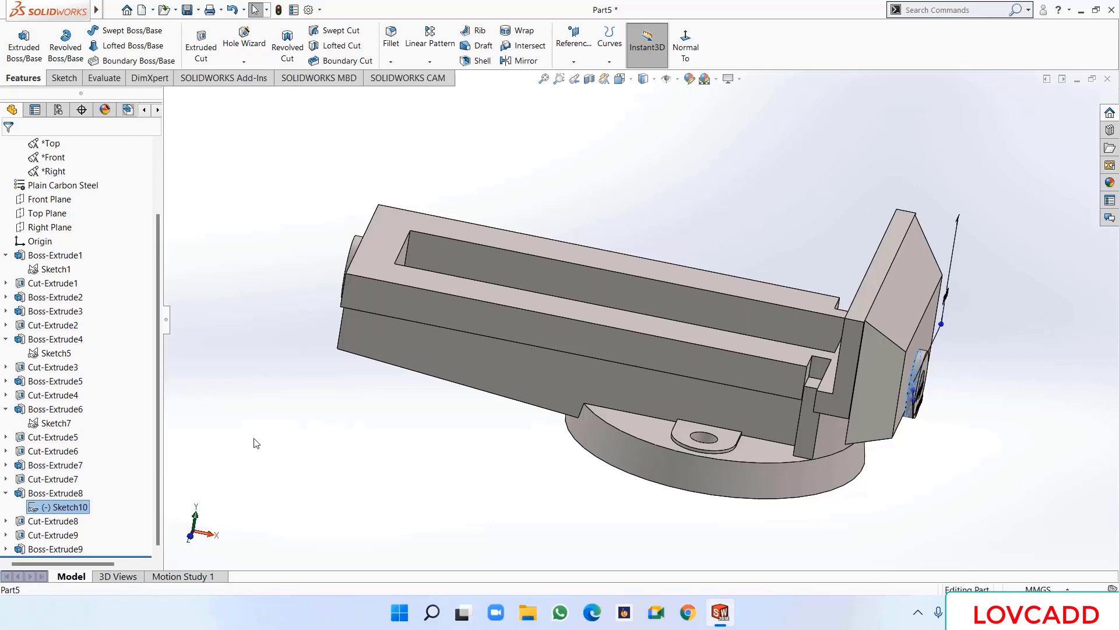
pyautogui.click(201, 46)
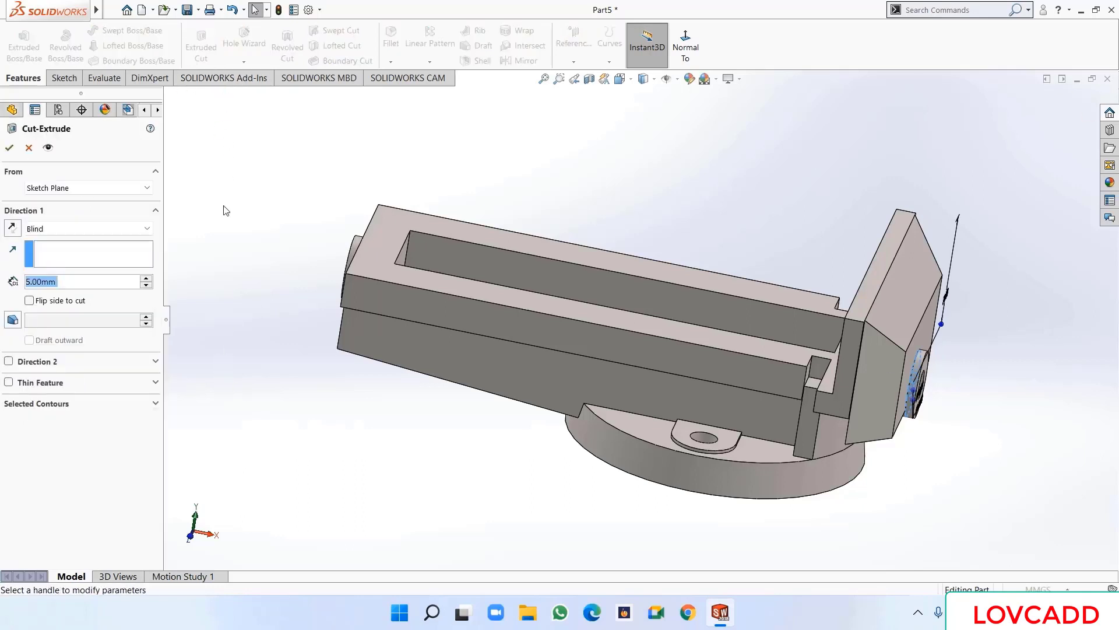
pyautogui.moveTo(274, 361); pyautogui.dragTo(86, 385, button='middle')
pyautogui.click(35, 403)
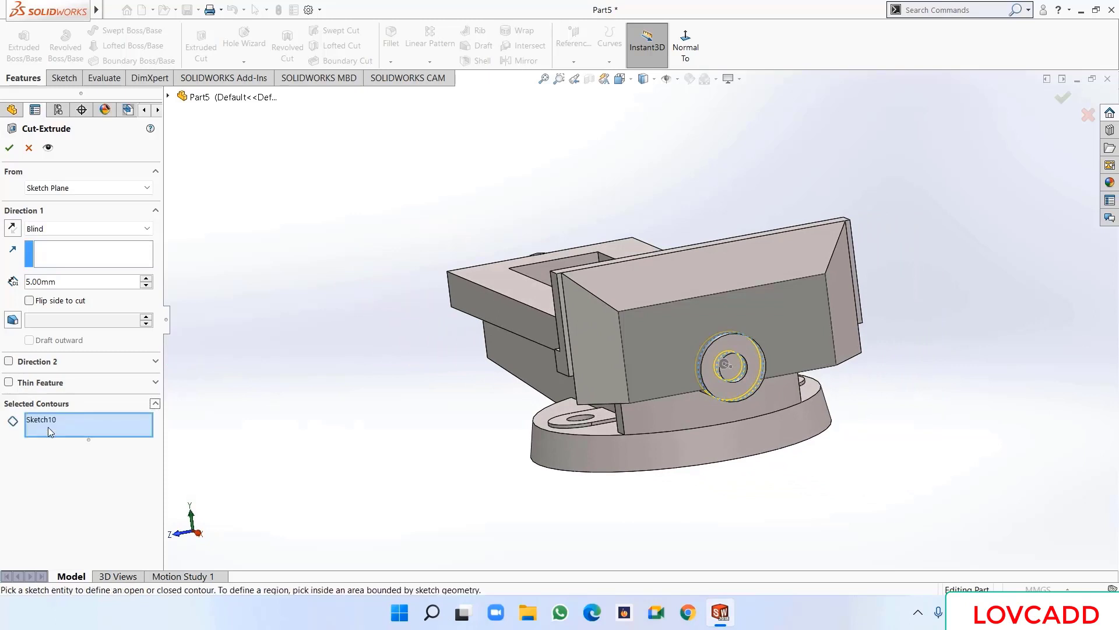
pyautogui.rightClick(51, 431)
pyautogui.click(76, 438)
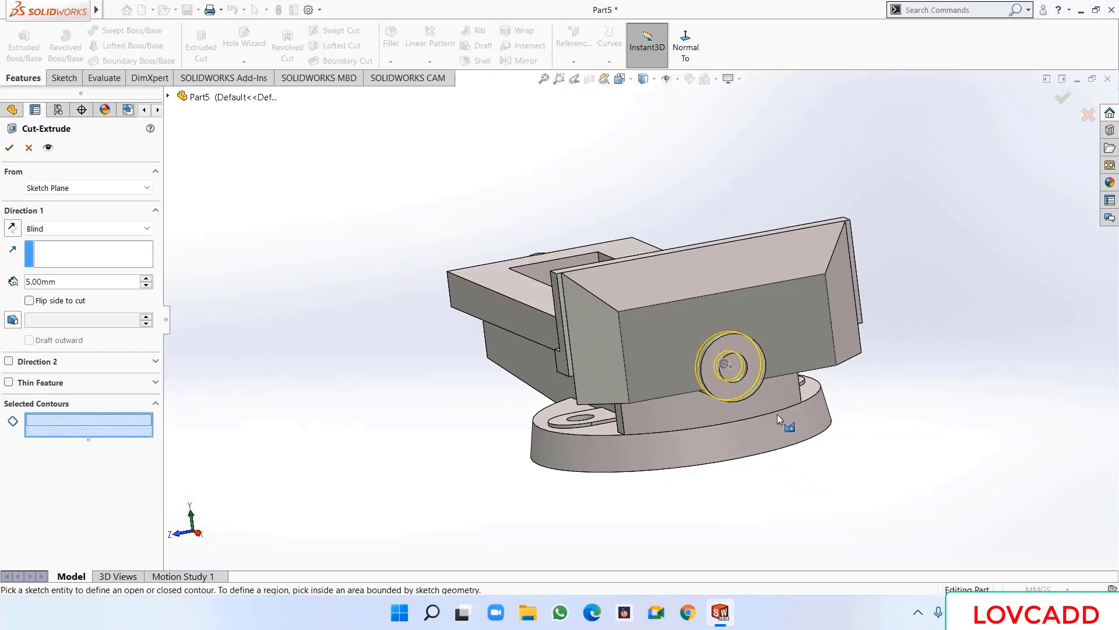
pyautogui.scroll(-2, 777, 418)
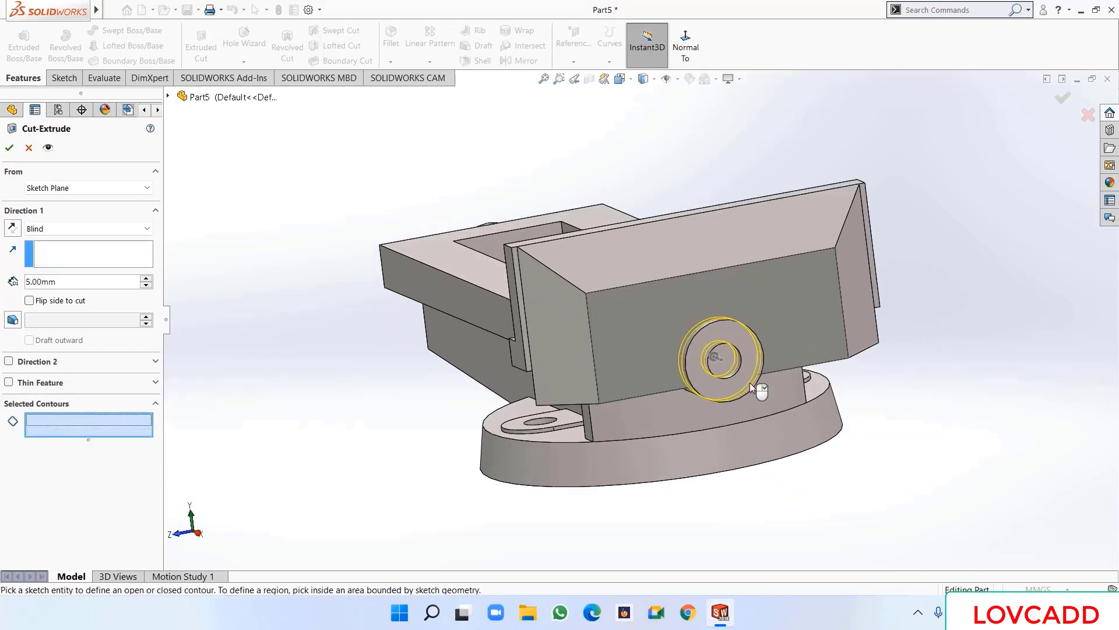
pyautogui.click(734, 351)
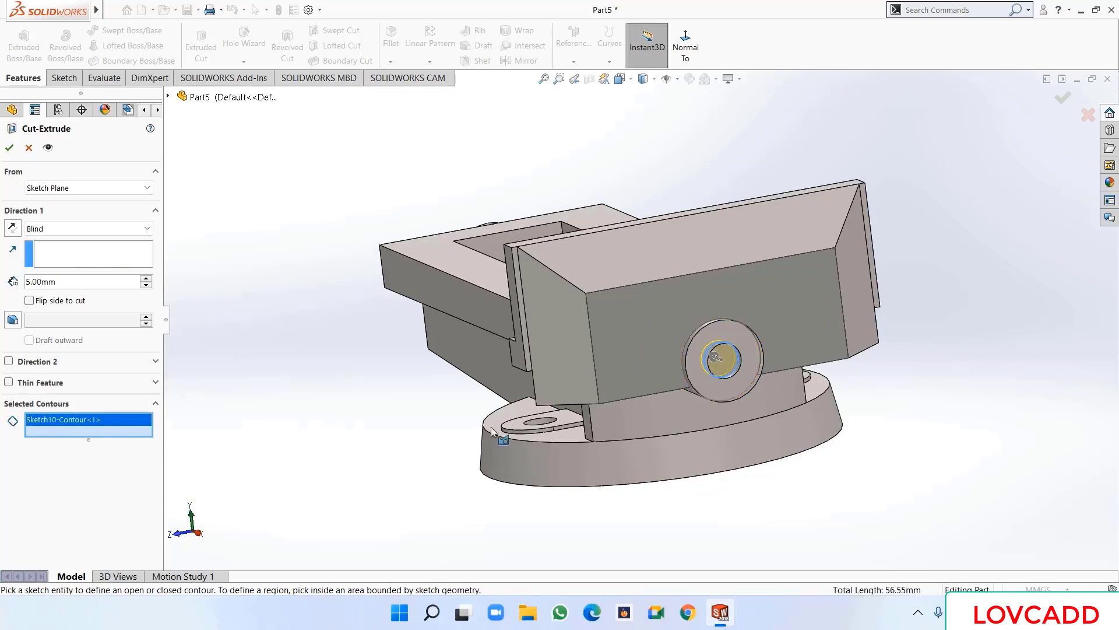
# - Set the cut to Through All - Both, creating the Cut-Extrude10 hole
pyautogui.click(47, 229)
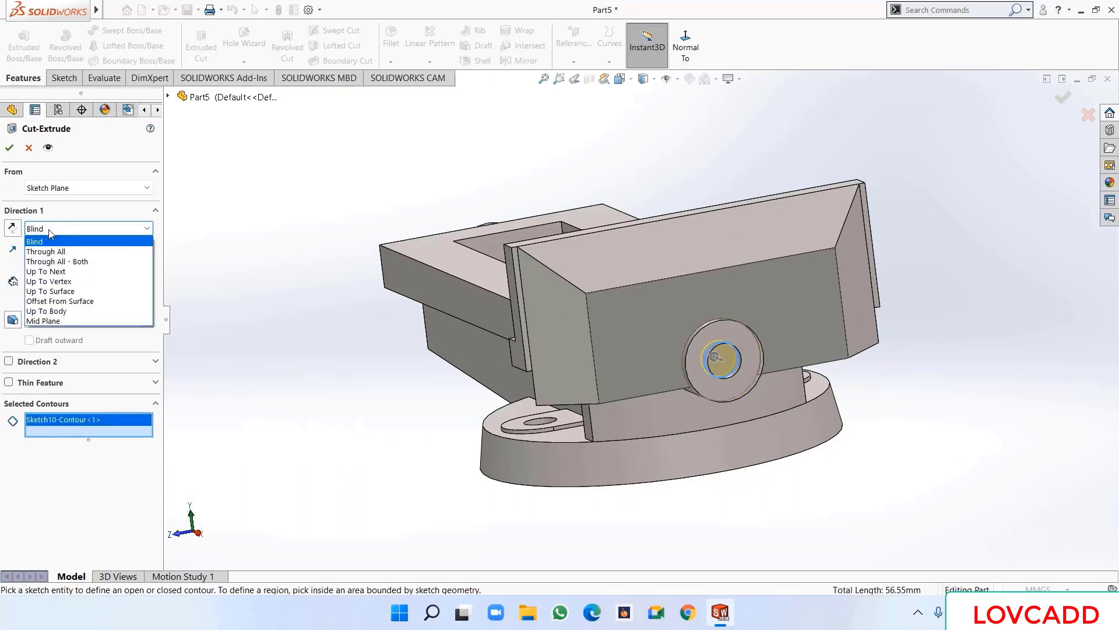
pyautogui.click(52, 261)
pyautogui.moveTo(312, 353); pyautogui.dragTo(367, 458, button='middle')
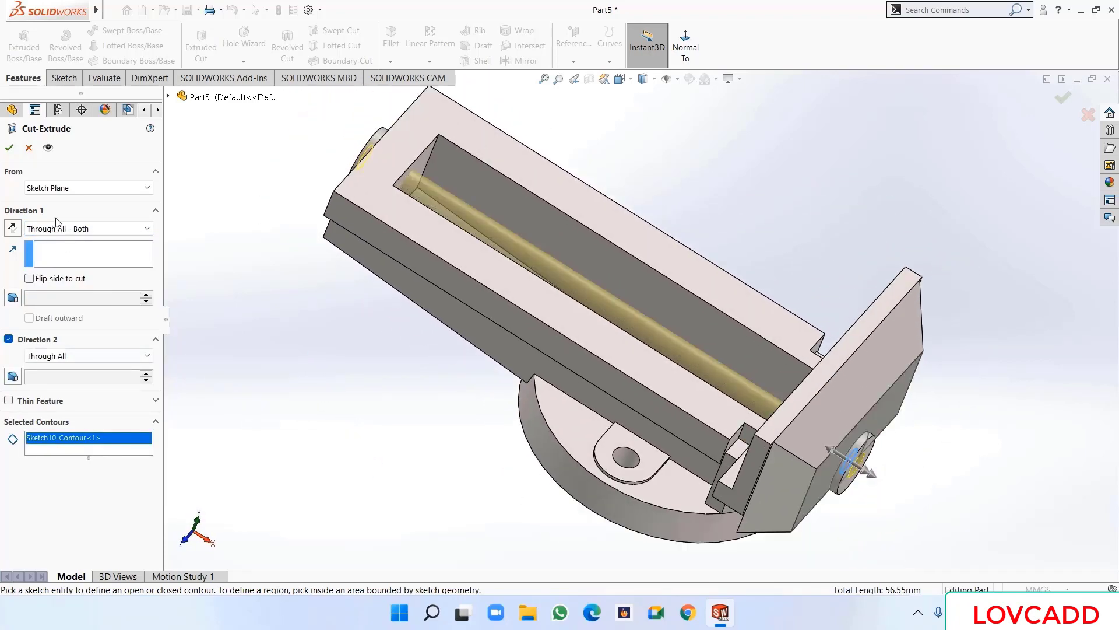
pyautogui.click(9, 148)
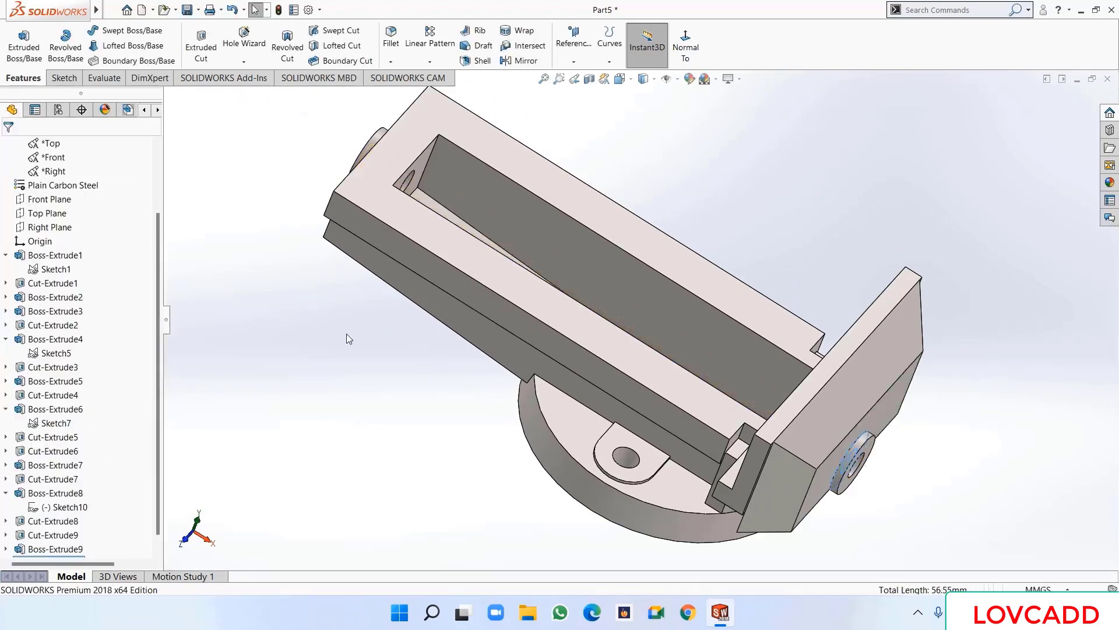
pyautogui.moveTo(351, 340); pyautogui.dragTo(310, 337, button='middle')
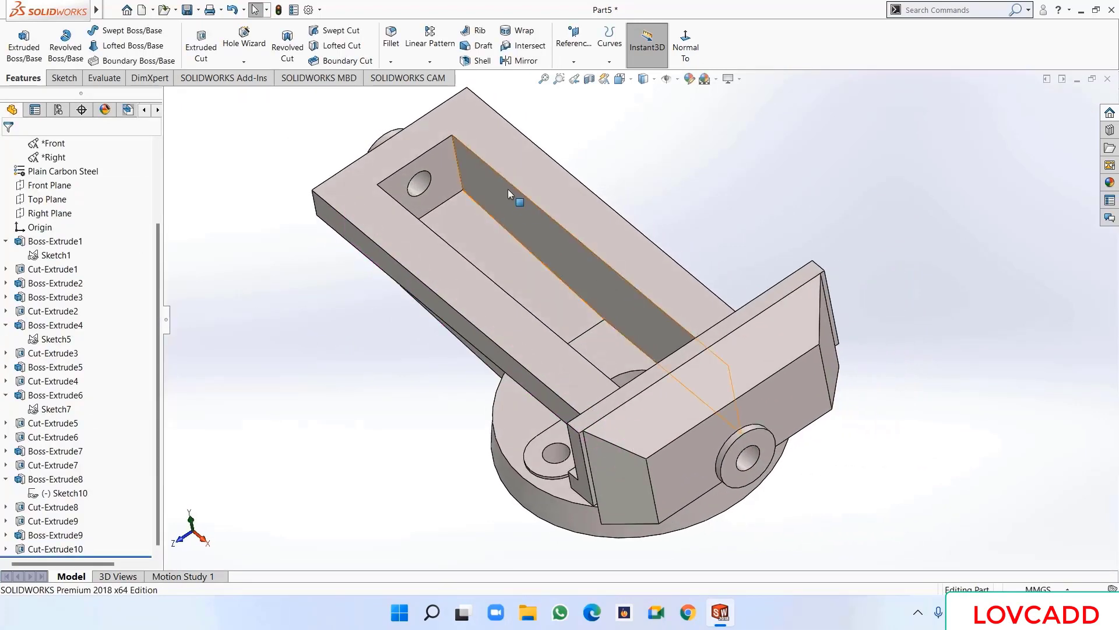
# - Sketch a circle on the slot's end face, concentric with the existing hole
pyautogui.rightClick(447, 178)
pyautogui.click(472, 165)
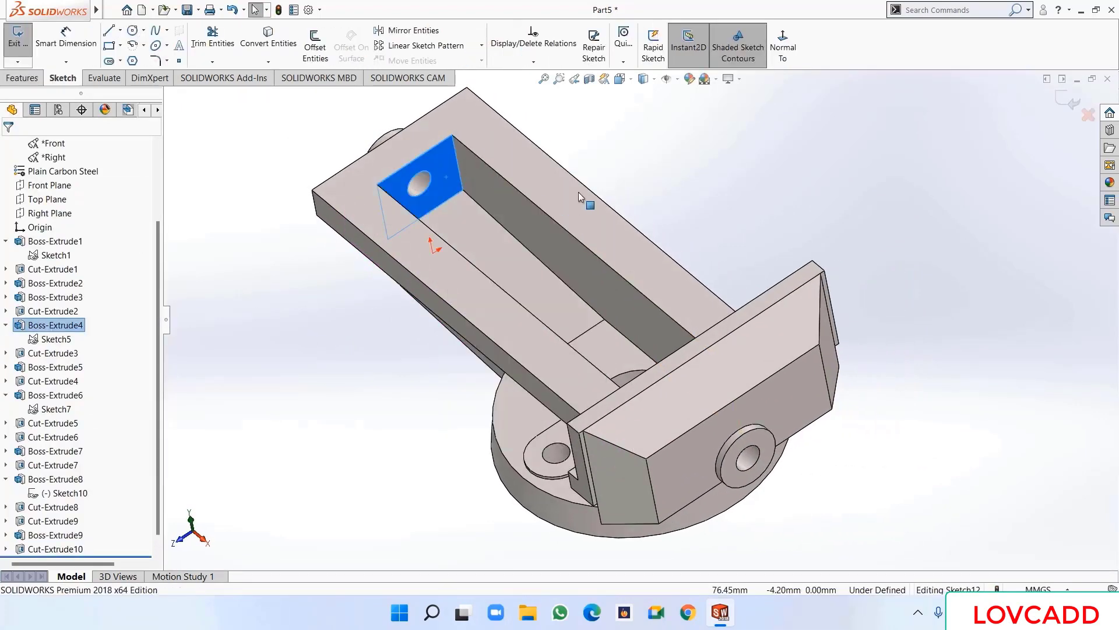
pyautogui.click(783, 46)
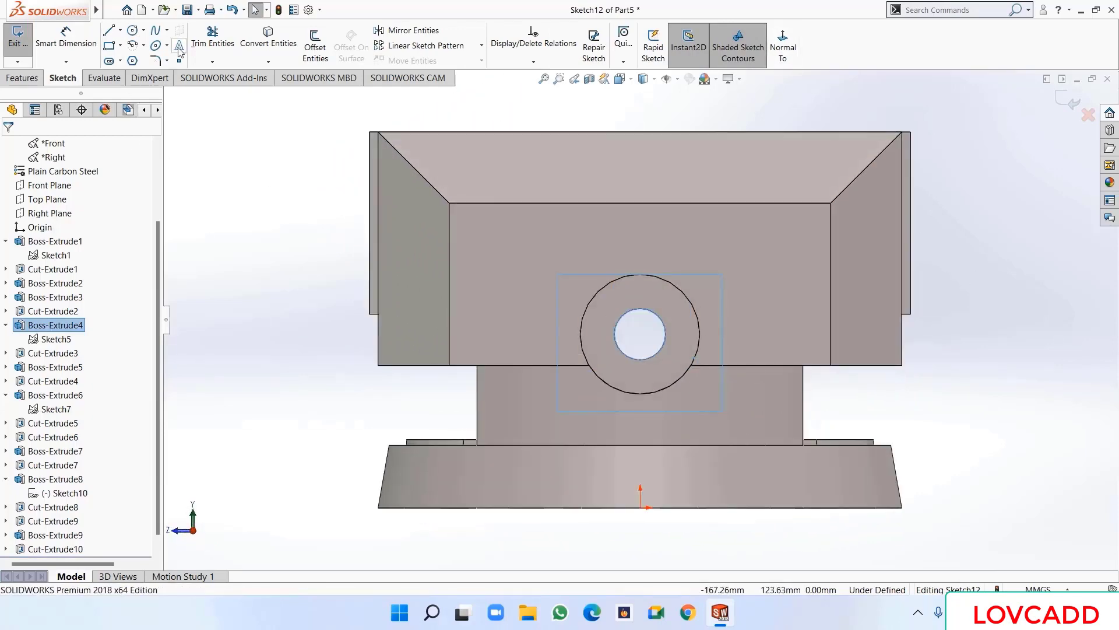
pyautogui.click(133, 30)
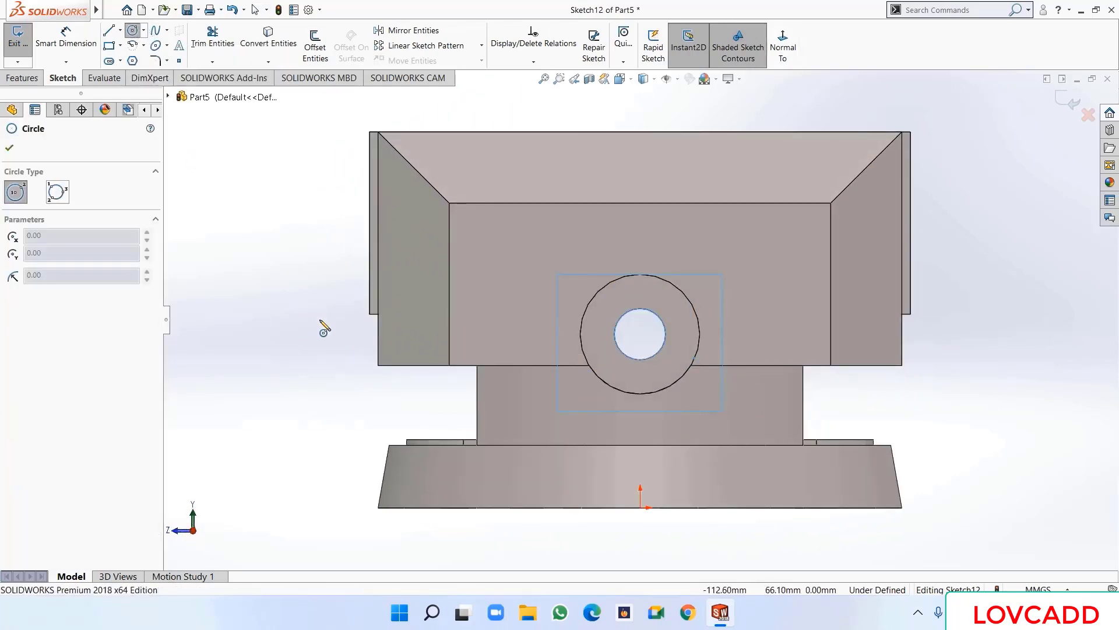
pyautogui.click(640, 334)
pyautogui.click(664, 366)
pyautogui.rightClick(668, 376)
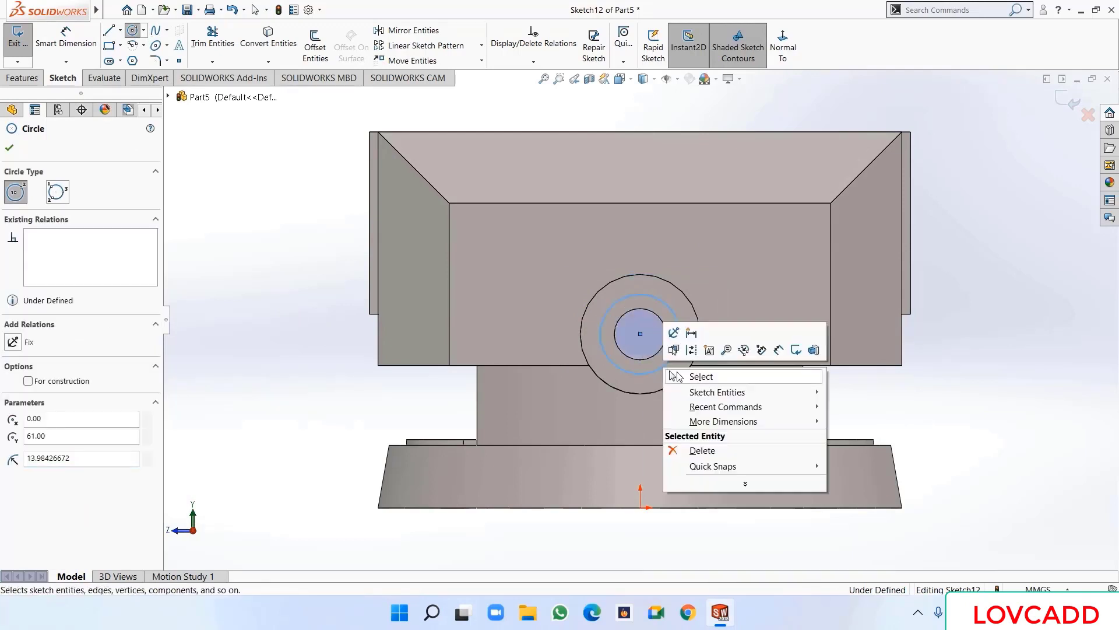
pyautogui.click(687, 375)
# - Dimension the new circle to a 25 mm diameter
pyautogui.click(59, 54)
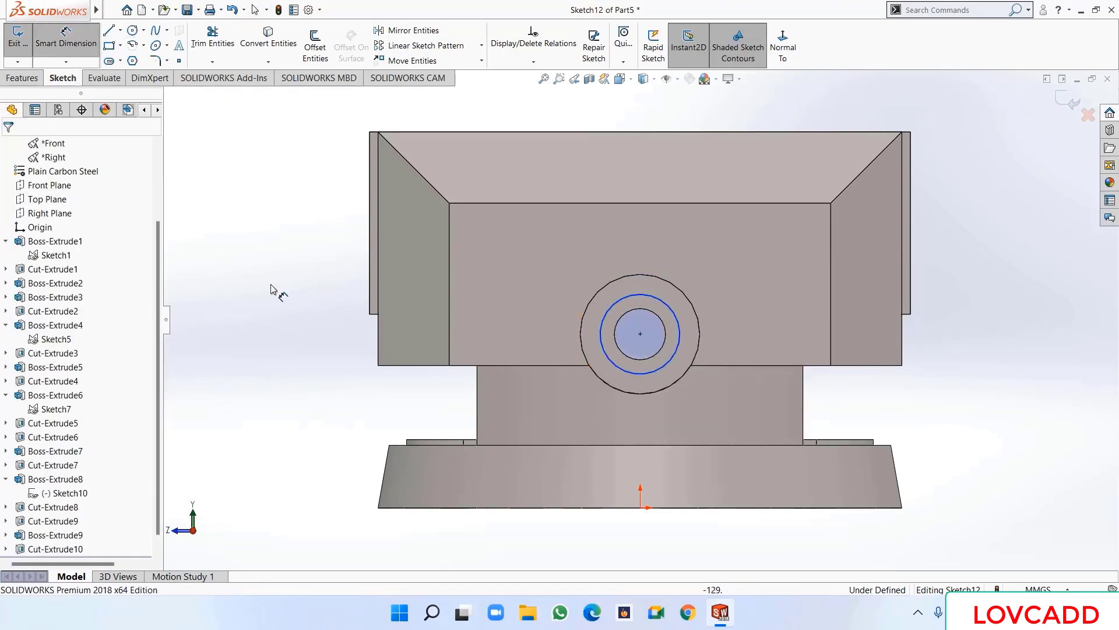
pyautogui.click(674, 354)
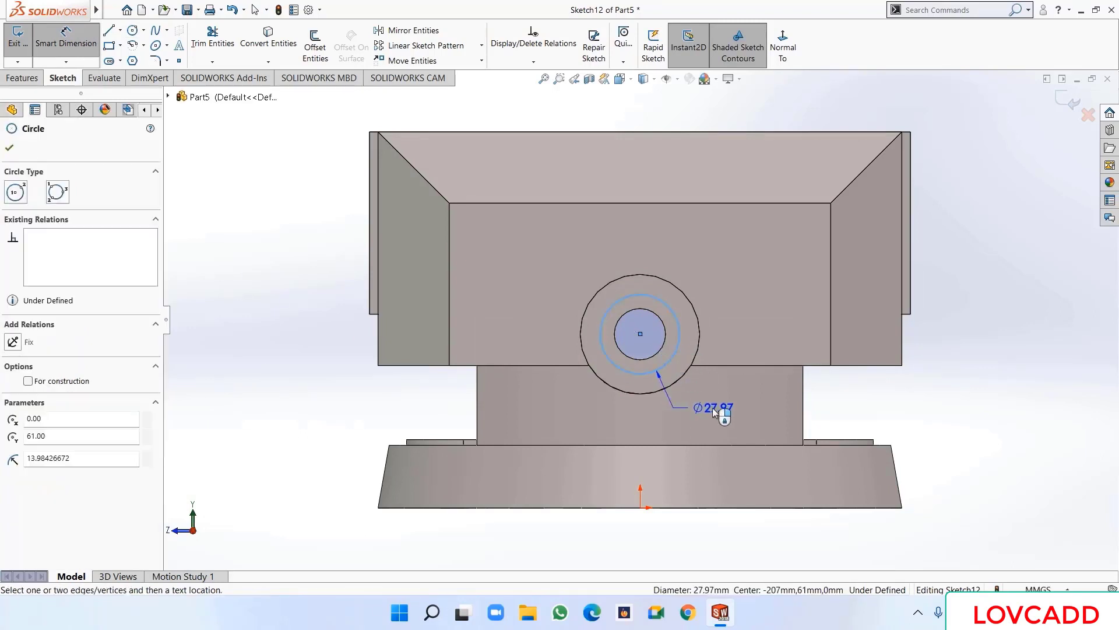
pyautogui.click(713, 411)
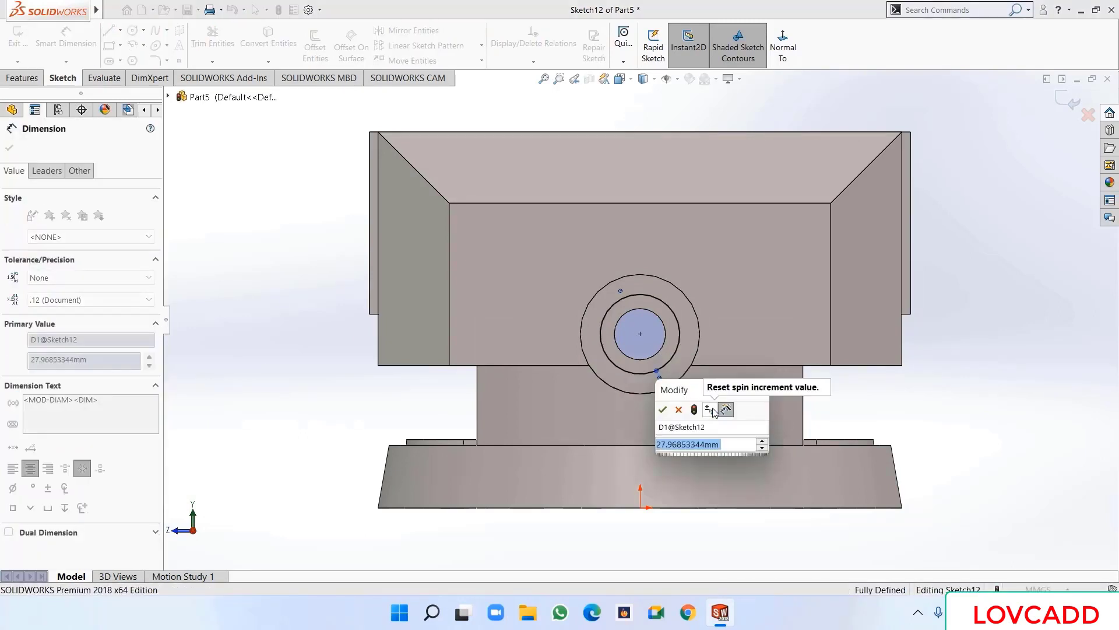
pyautogui.write('25')
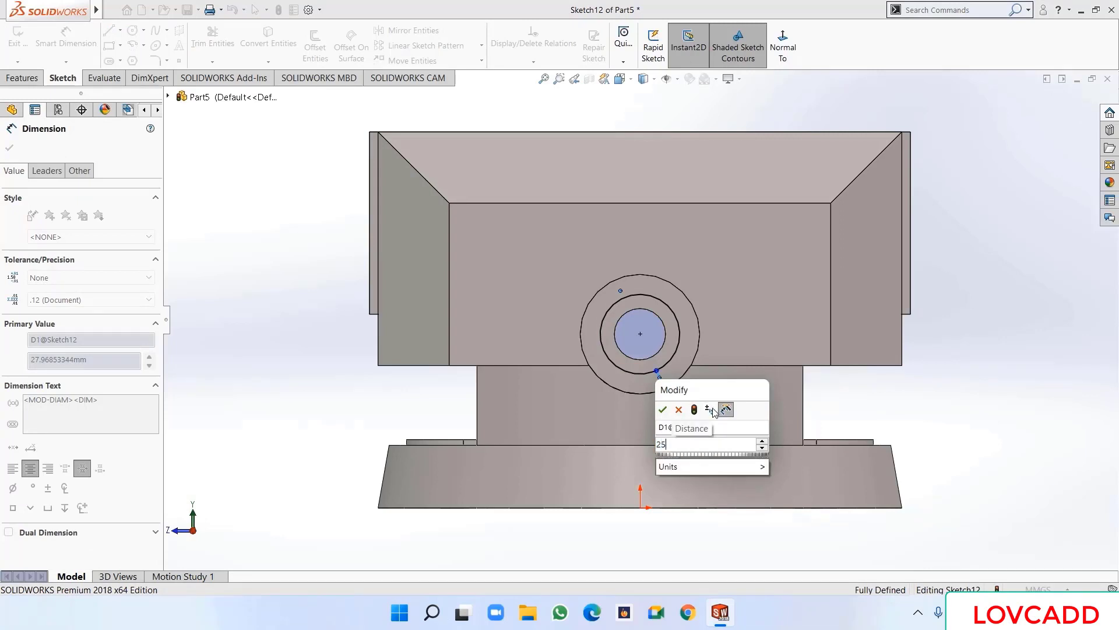
pyautogui.press('Return')
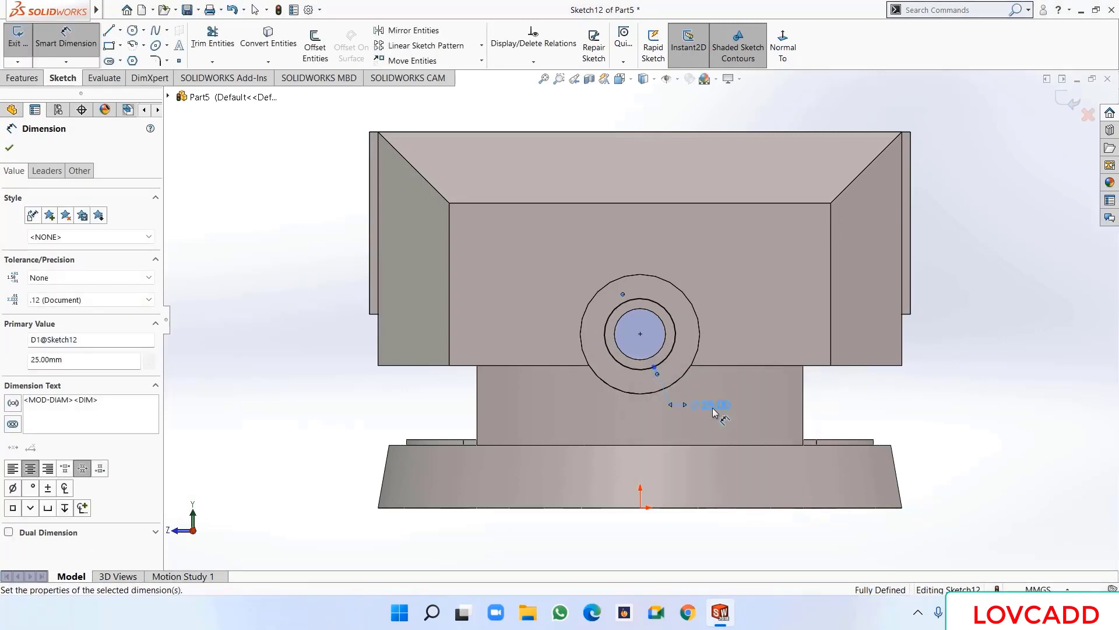
pyautogui.click(9, 147)
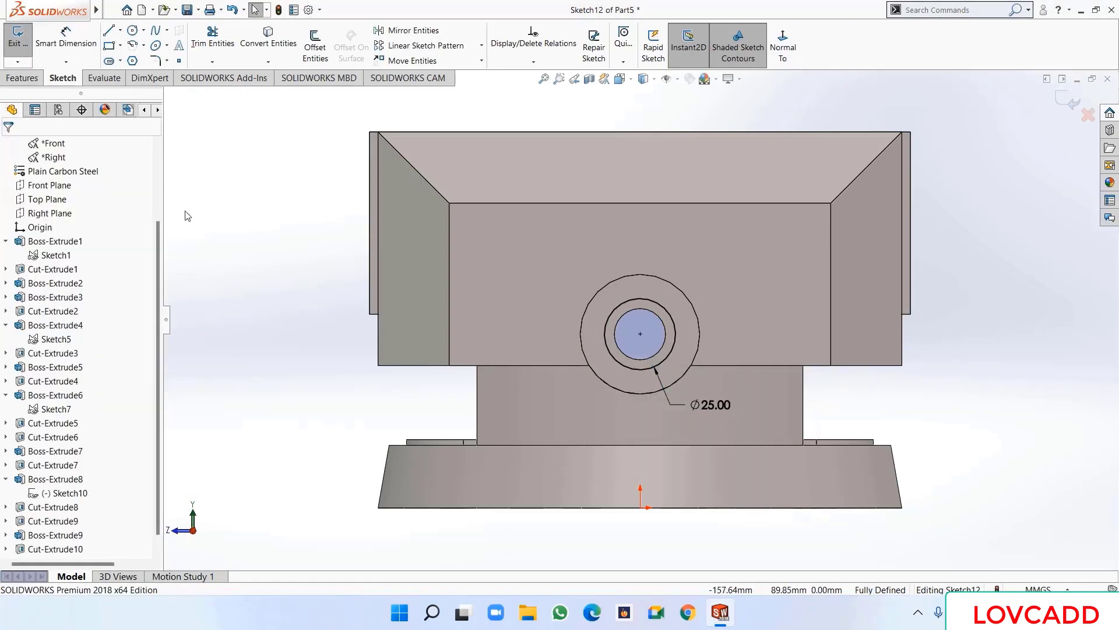
pyautogui.click(32, 79)
# - Cut the Ø25 Sketch12 circle Through All as Cut-Extrude11 and inspect the resulting hole
pyautogui.click(188, 54)
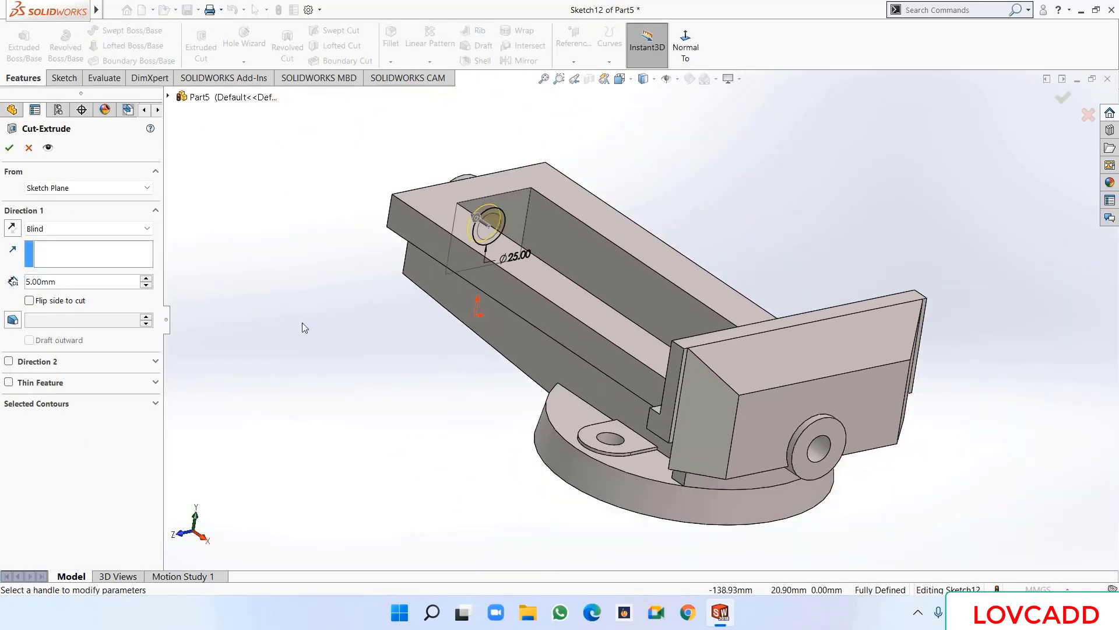
pyautogui.click(81, 228)
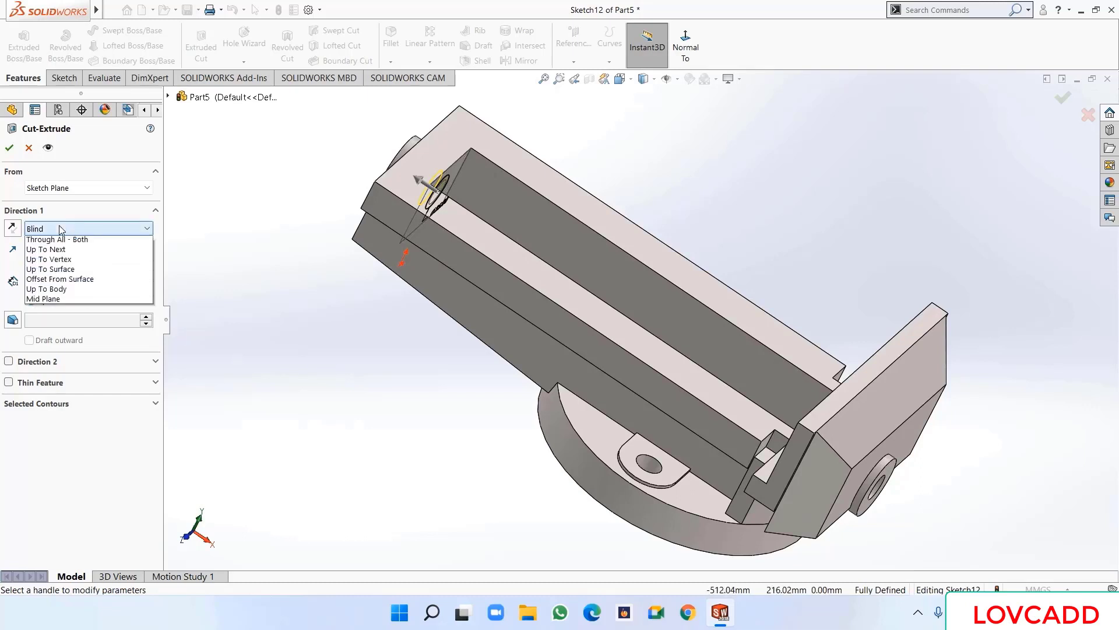
pyautogui.click(64, 248)
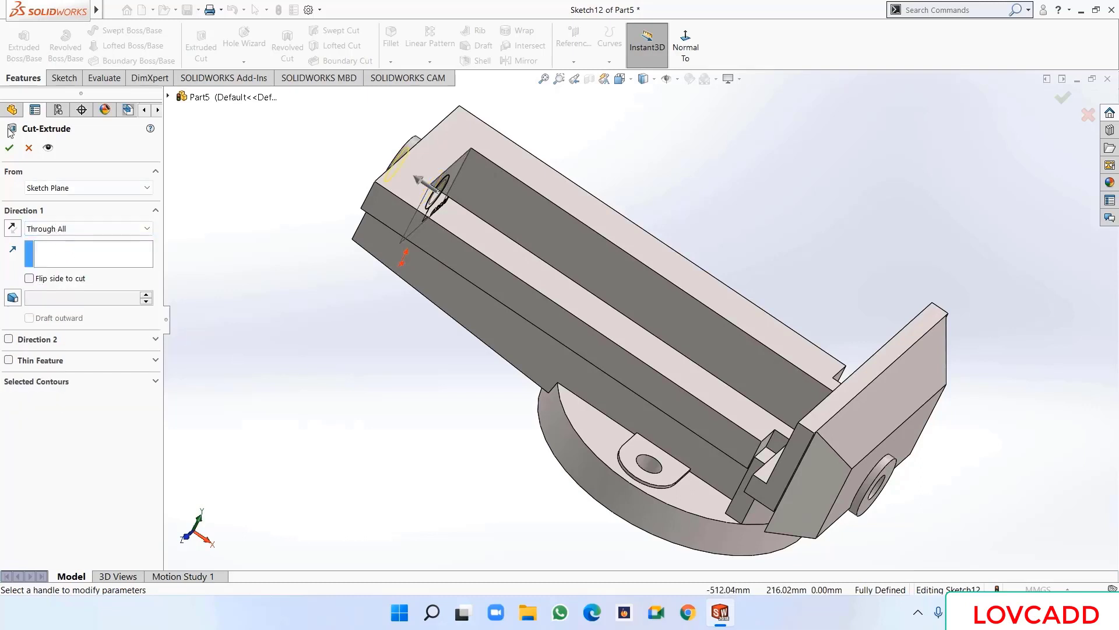
pyautogui.click(9, 147)
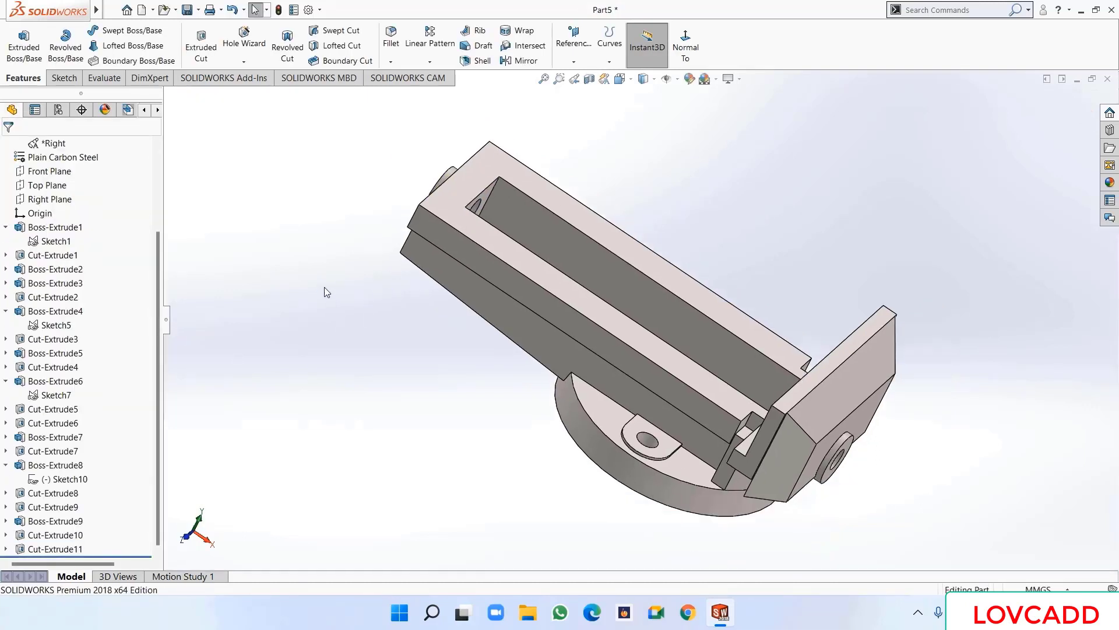
pyautogui.moveTo(323, 290); pyautogui.dragTo(237, 254, button='middle')
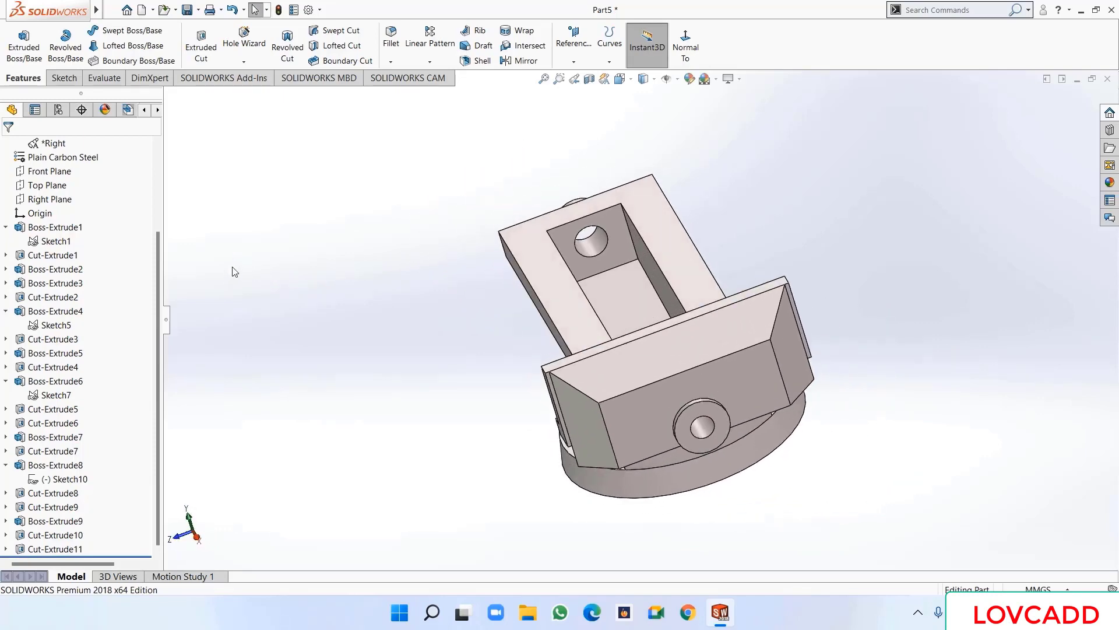
pyautogui.moveTo(340, 239); pyautogui.dragTo(404, 306, button='middle')
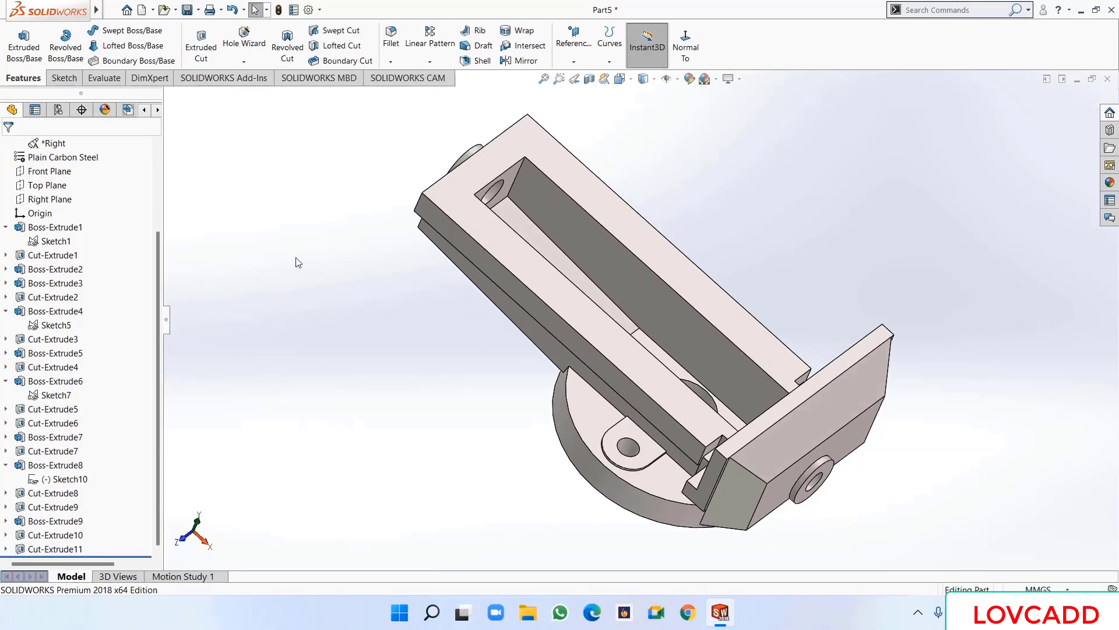
pyautogui.scroll(4, 155, 328)
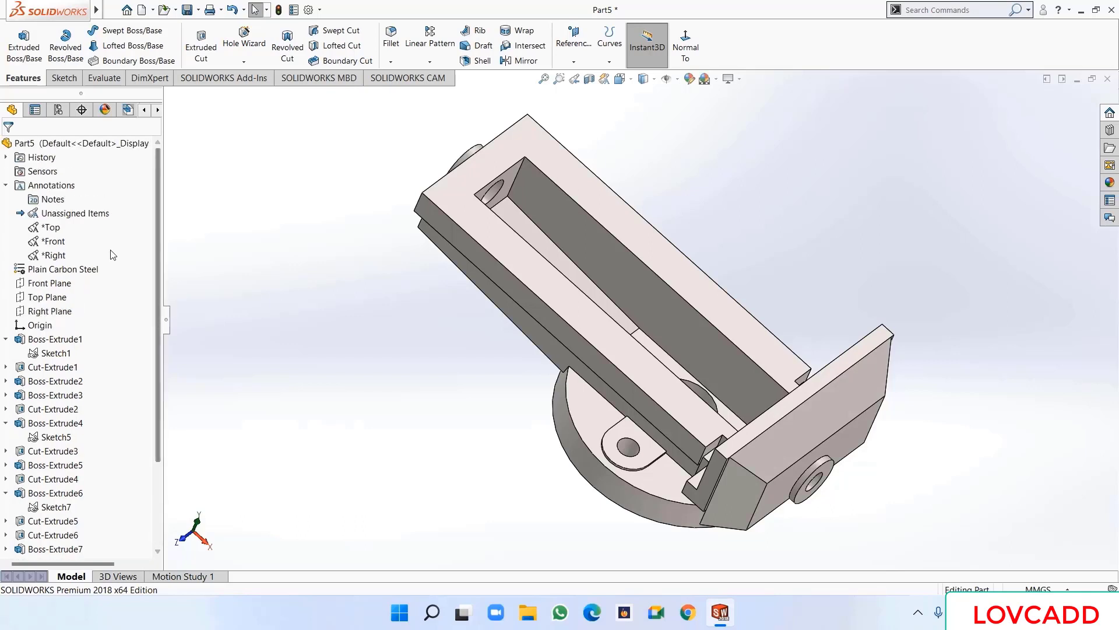
# - Draw a small corner rectangle on the Front Plane at the body's bottom edge
pyautogui.click(6, 186)
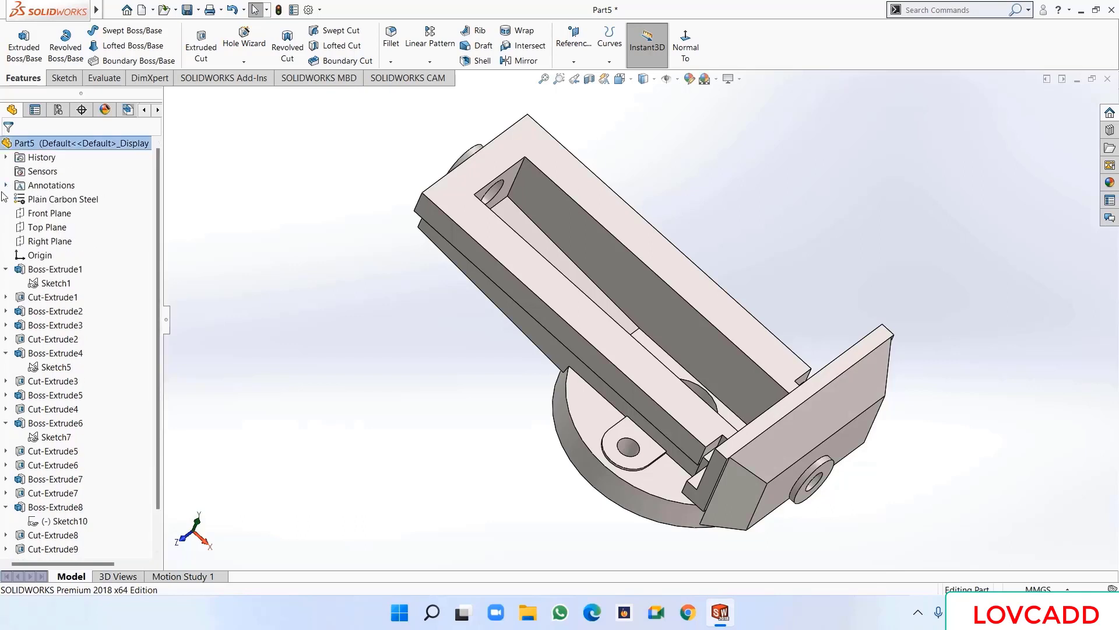
pyautogui.click(50, 213)
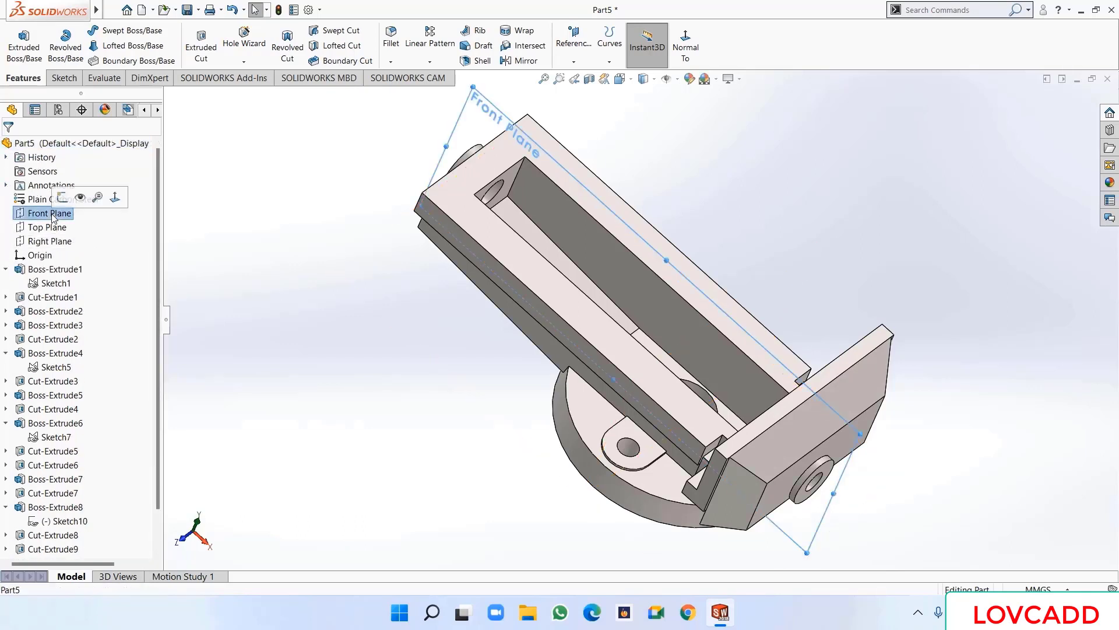
pyautogui.click(68, 199)
pyautogui.click(783, 47)
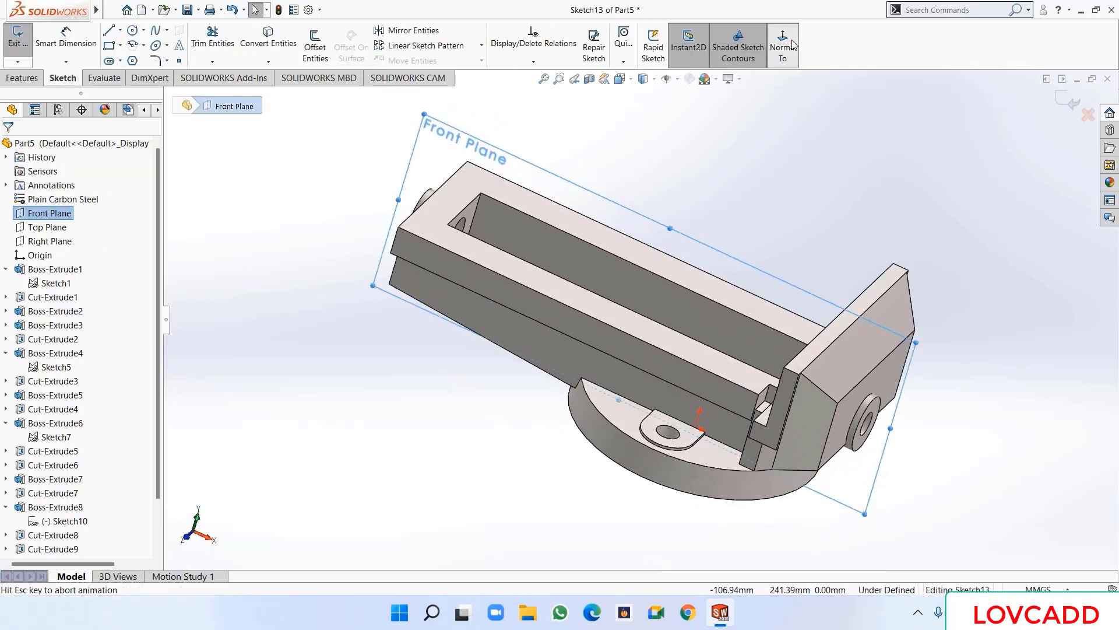
pyautogui.press('f')
pyautogui.click(109, 46)
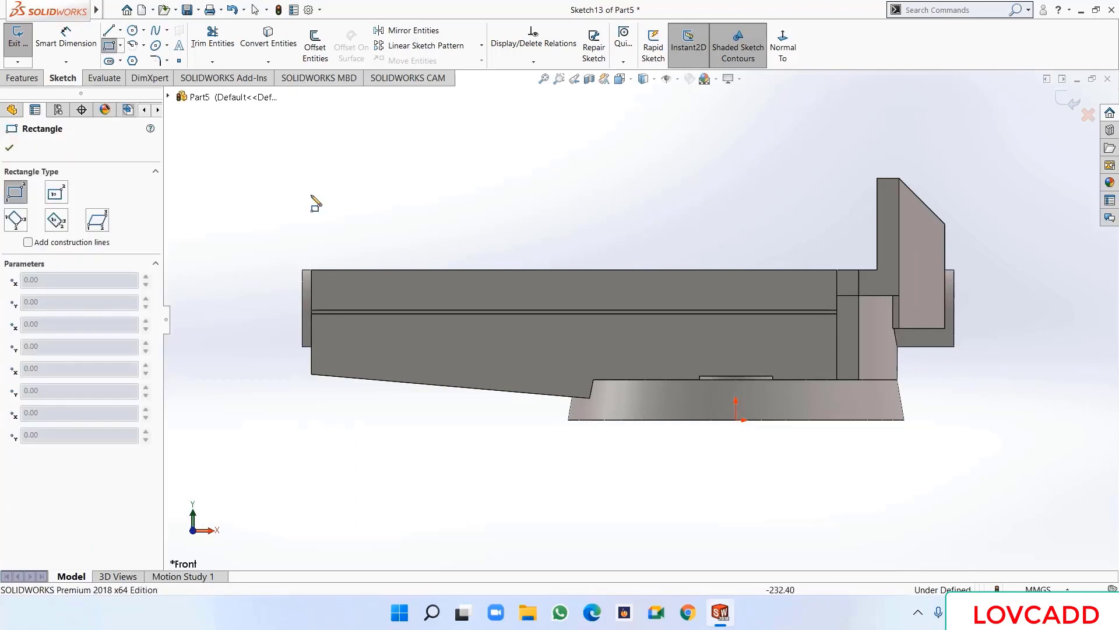
pyautogui.click(680, 380)
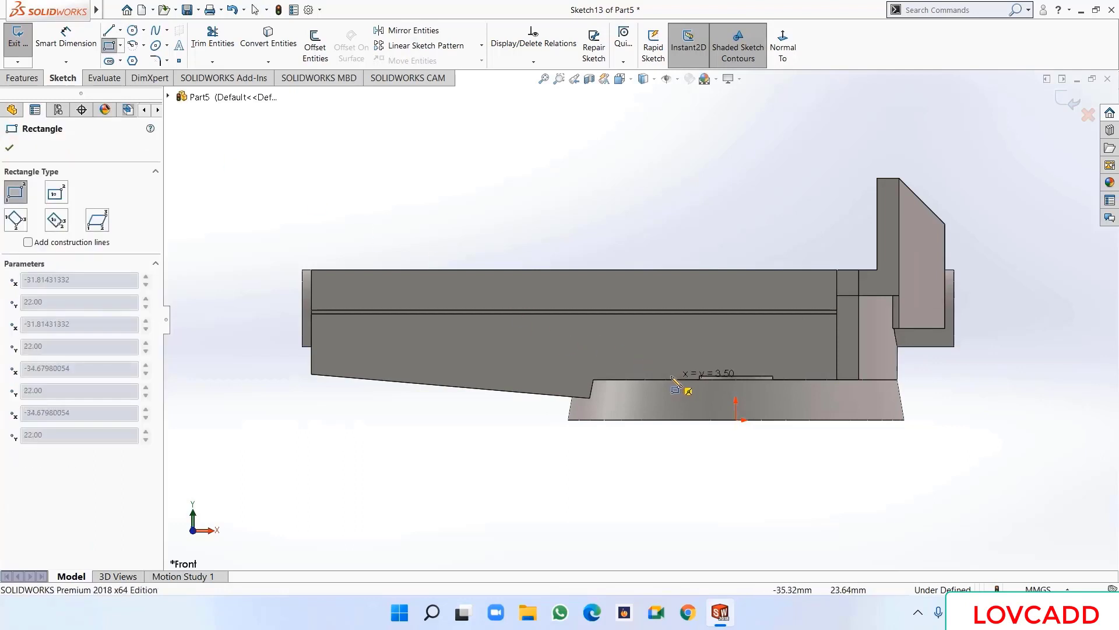
pyautogui.click(646, 362)
pyautogui.rightClick(647, 362)
pyautogui.click(685, 371)
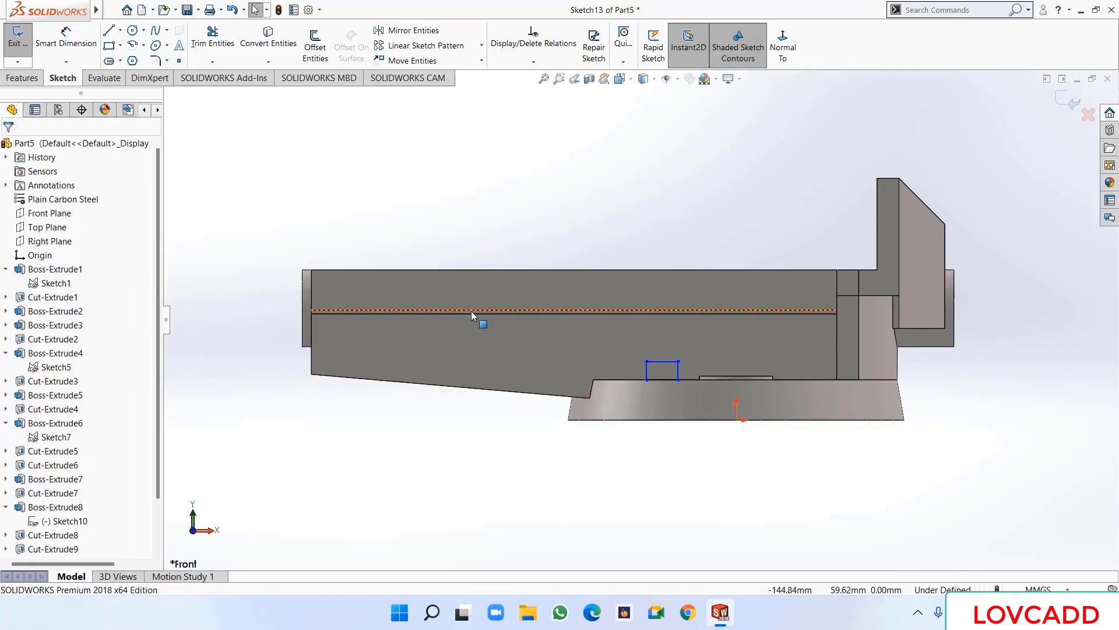
# - Dimension the rectangle's width and height to 12 mm each
pyautogui.click(66, 41)
pyautogui.scroll(-2, 589, 402)
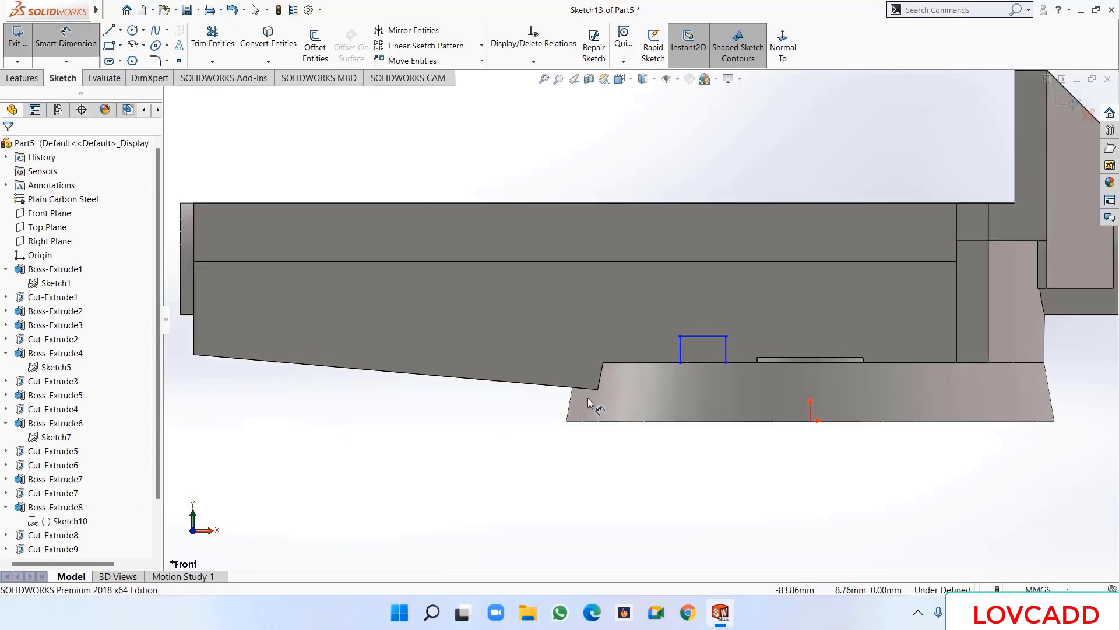
pyautogui.click(716, 366)
pyautogui.click(712, 387)
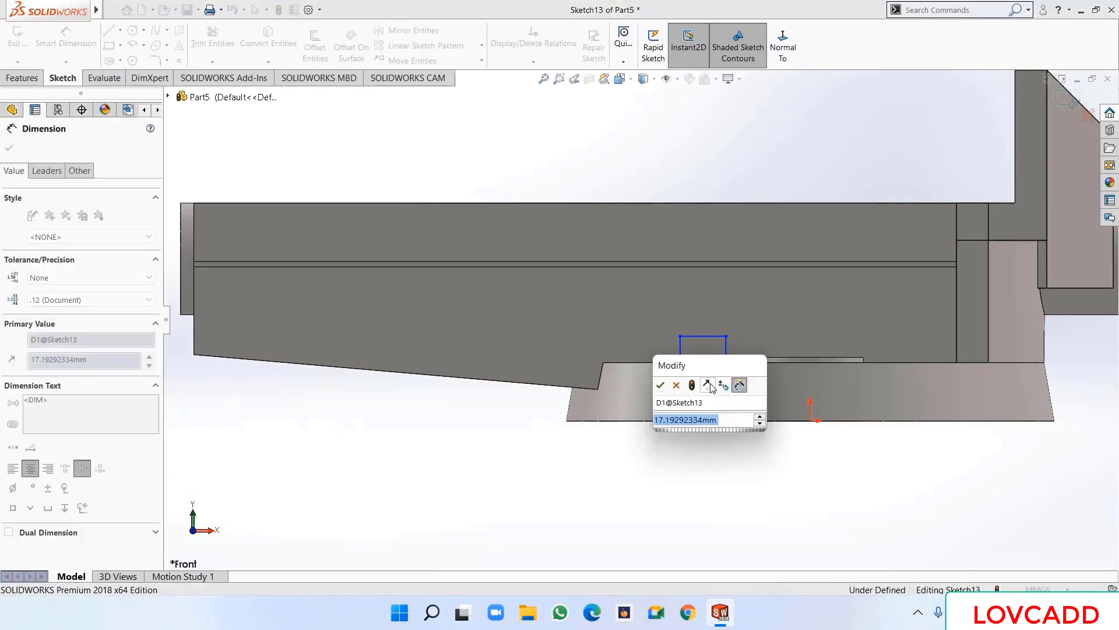
pyautogui.write('12')
pyautogui.press('Return')
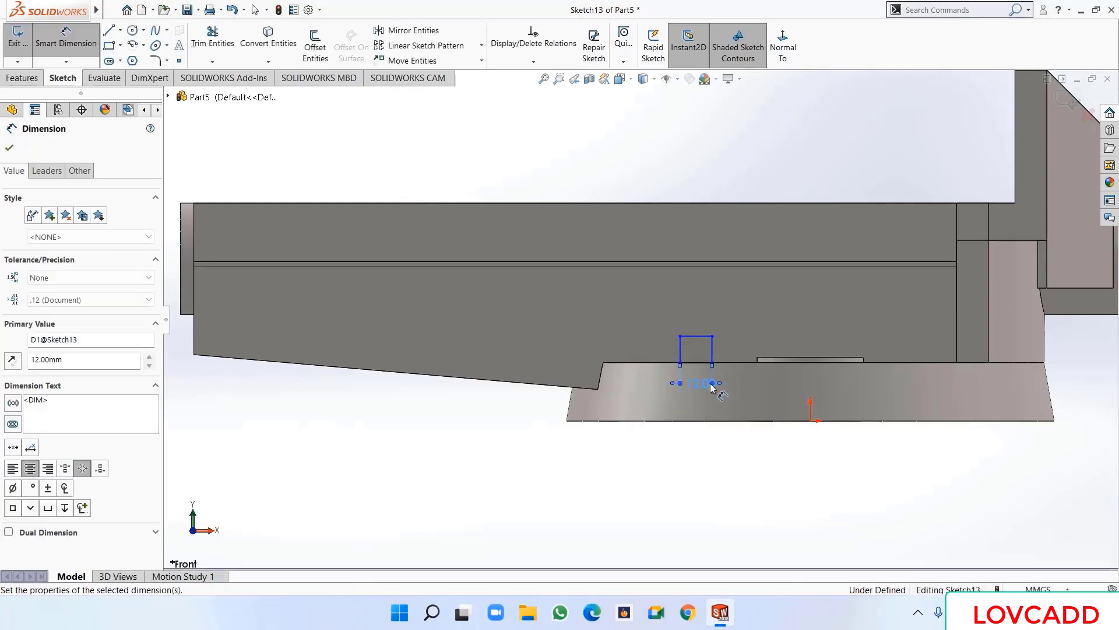
pyautogui.click(680, 350)
pyautogui.click(664, 348)
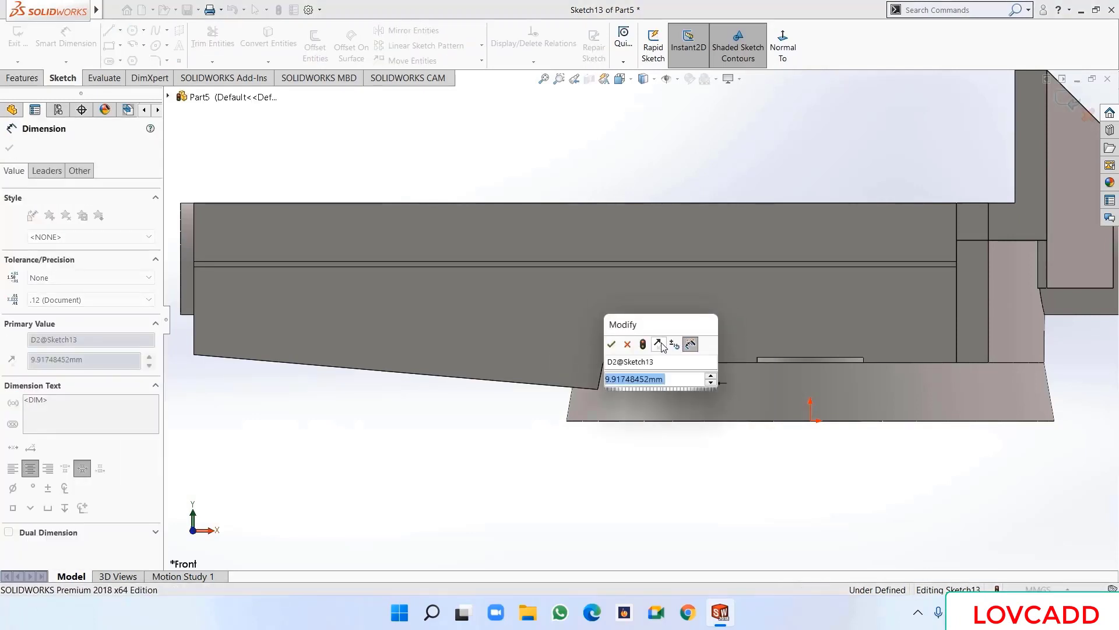
pyautogui.write('12')
pyautogui.press('Return')
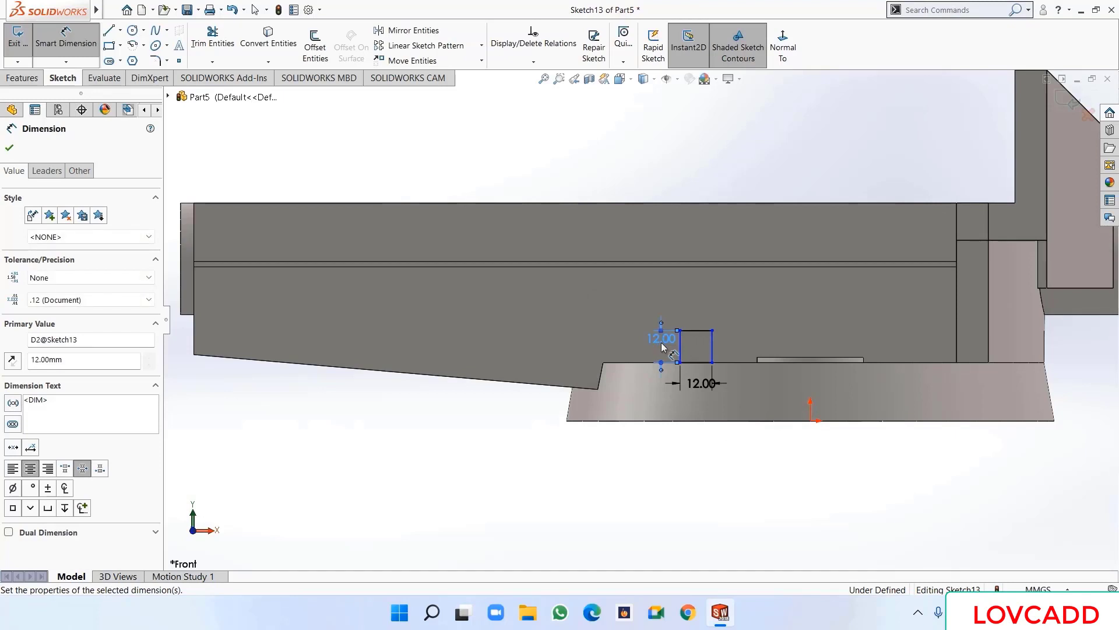
# - Dimension the rectangle's corner 32 mm from the origin
pyautogui.click(811, 422)
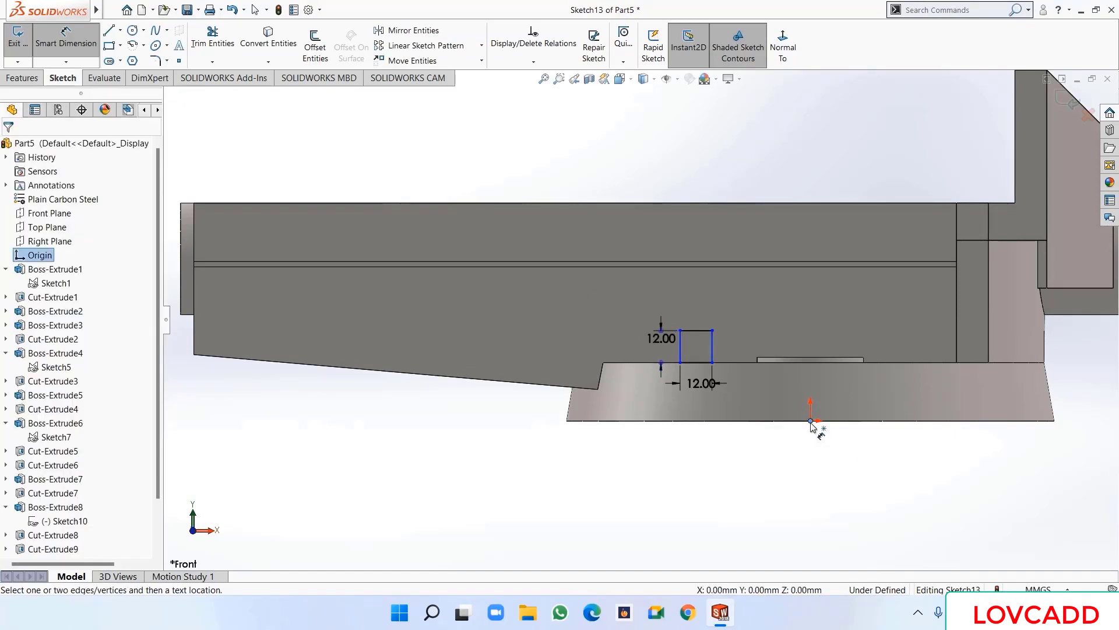
pyautogui.click(712, 331)
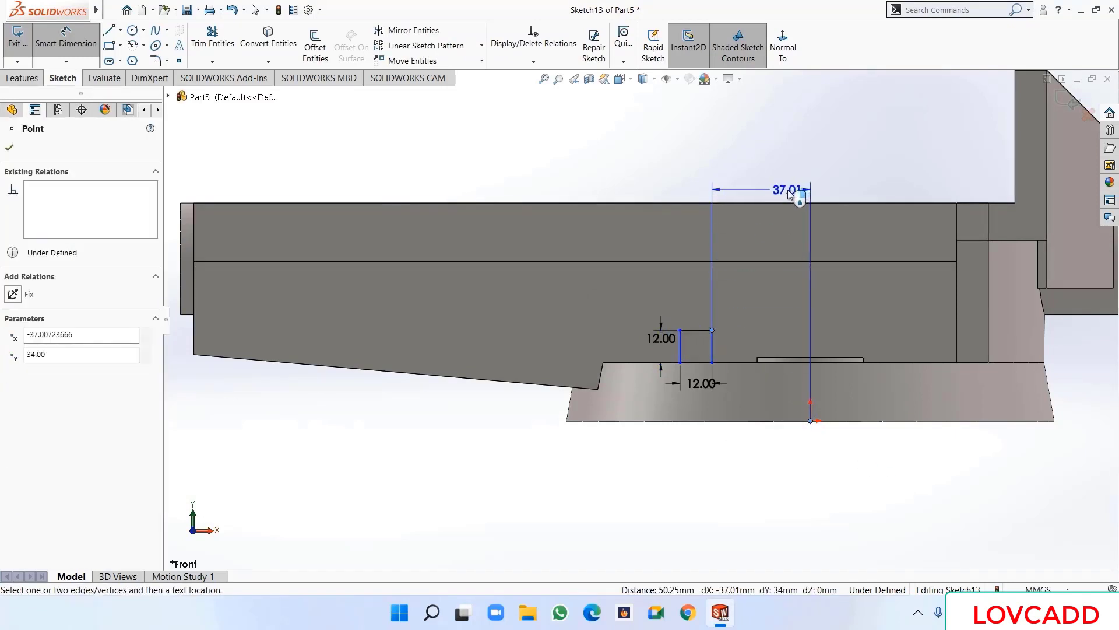
pyautogui.click(775, 184)
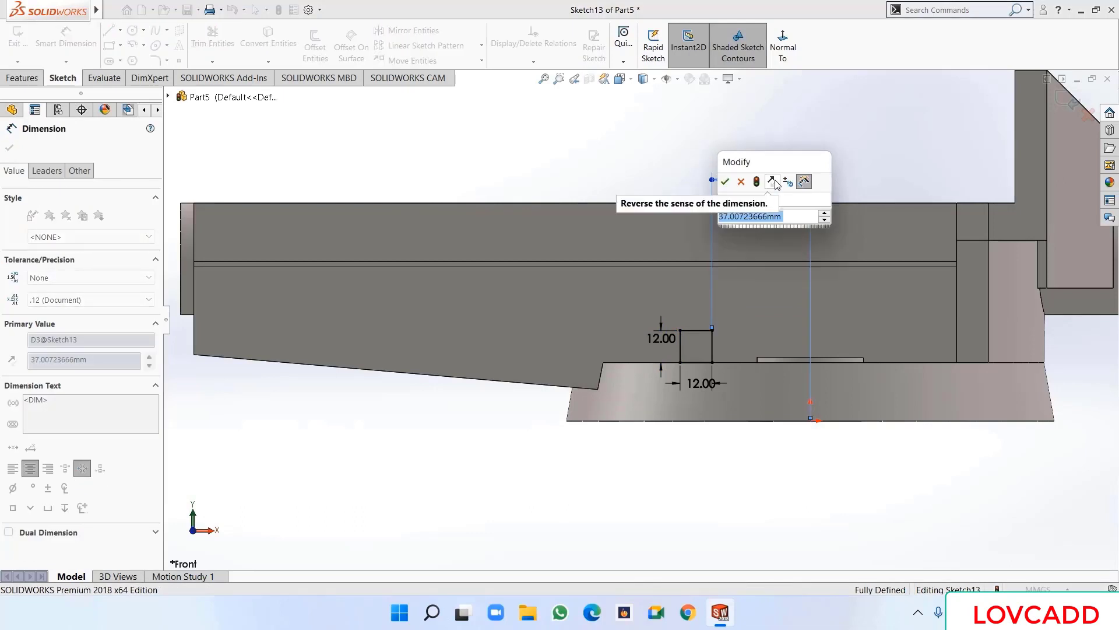
pyautogui.write('32')
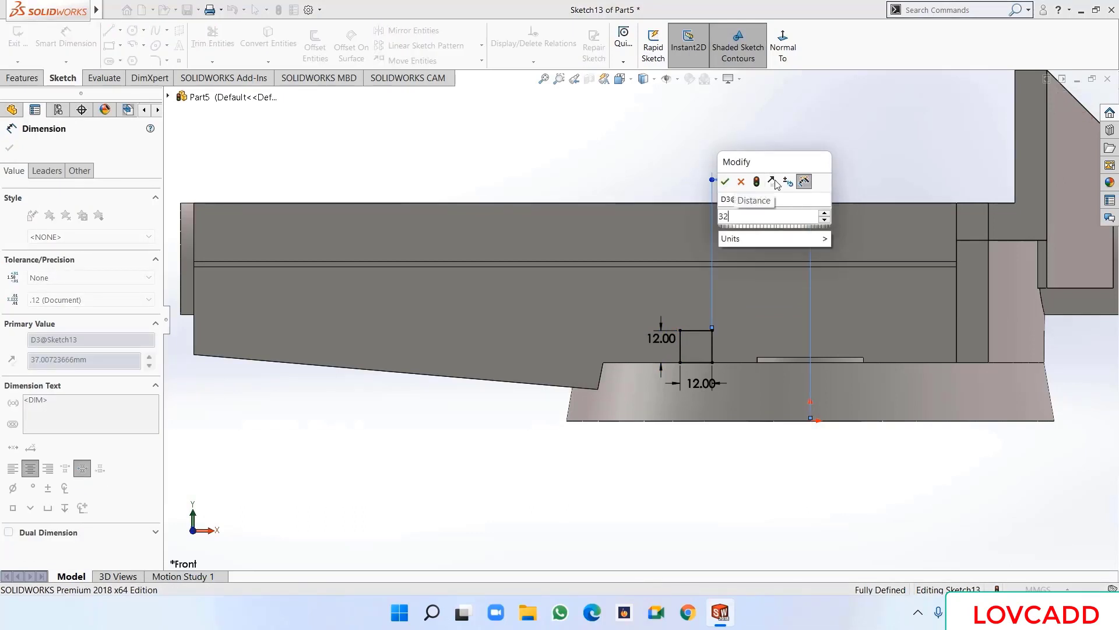
pyautogui.press('Return')
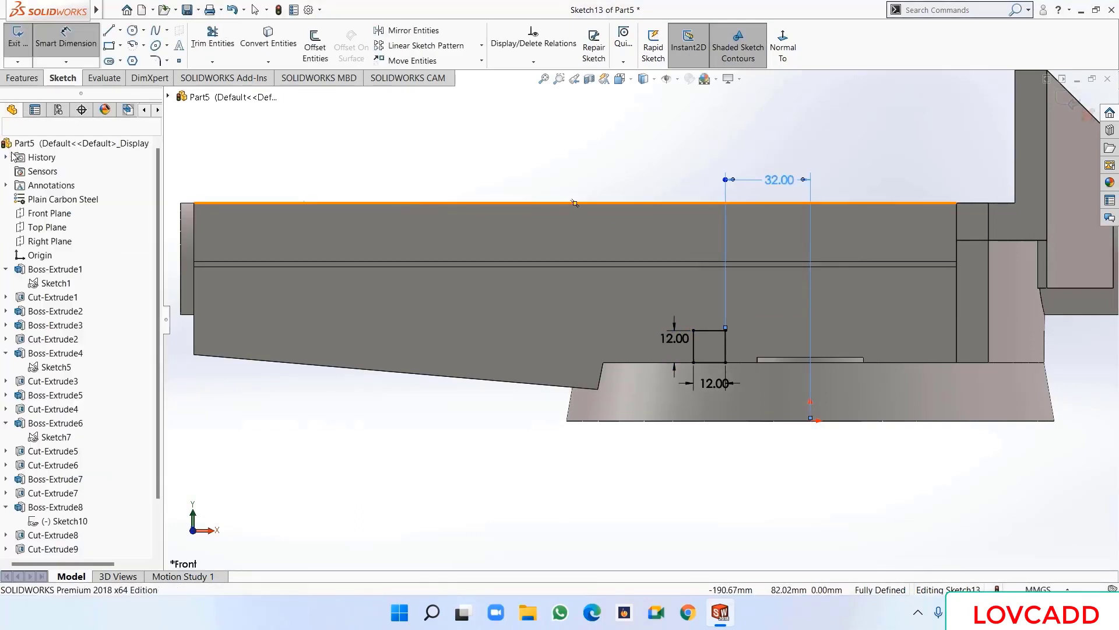
pyautogui.press('Escape')
pyautogui.press('f')
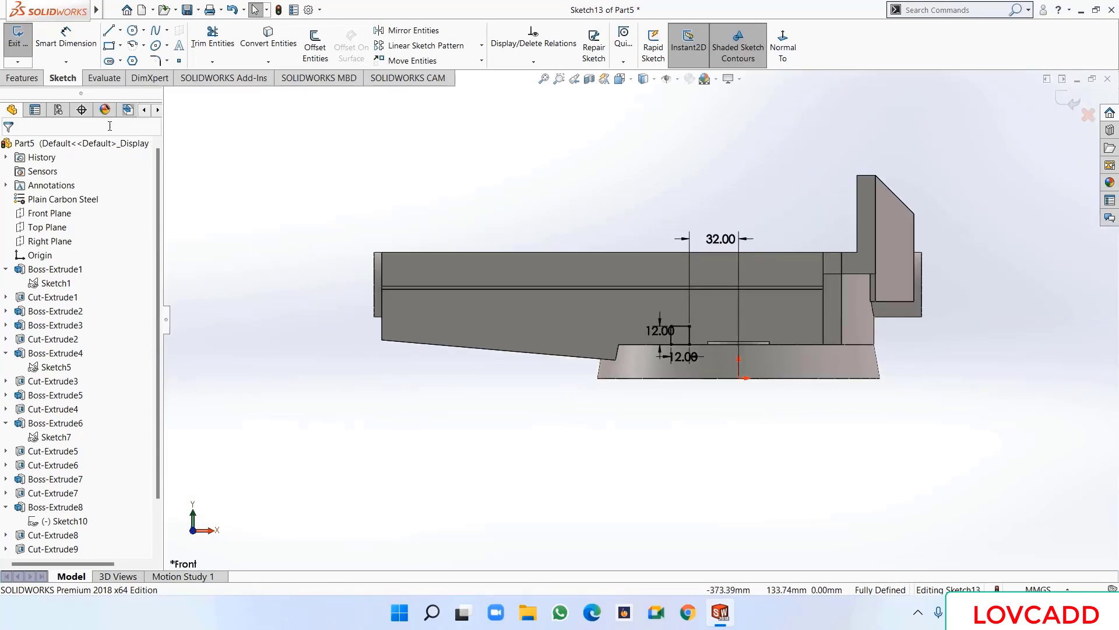
pyautogui.click(22, 78)
# - Extrude the 12 mm square Up To Next in both directions as Boss-Extrude10
pyautogui.click(23, 44)
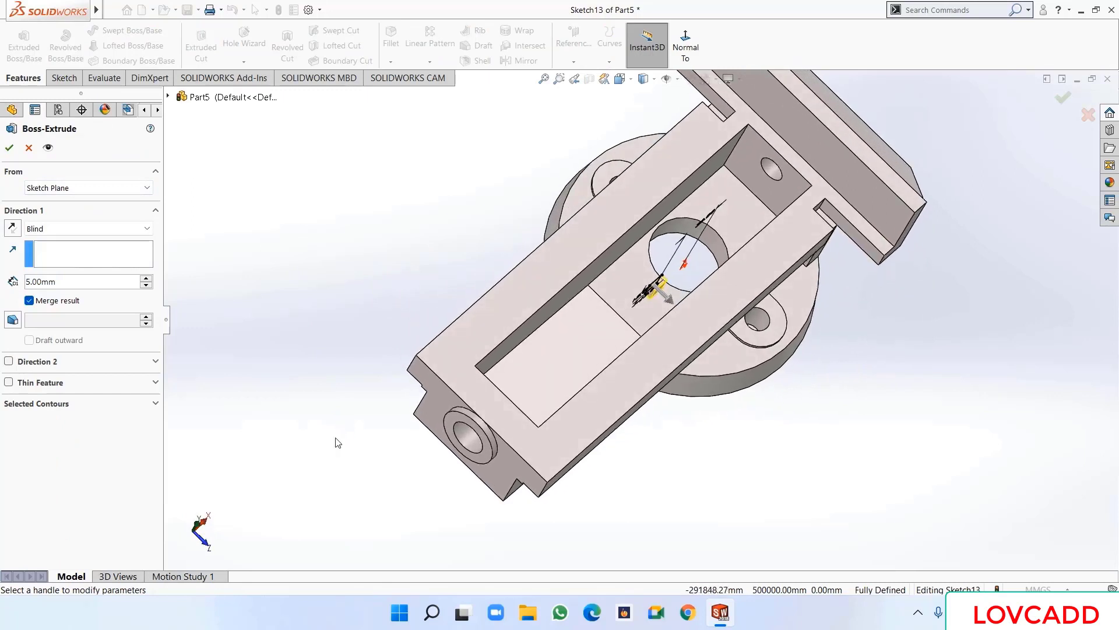
pyautogui.click(65, 229)
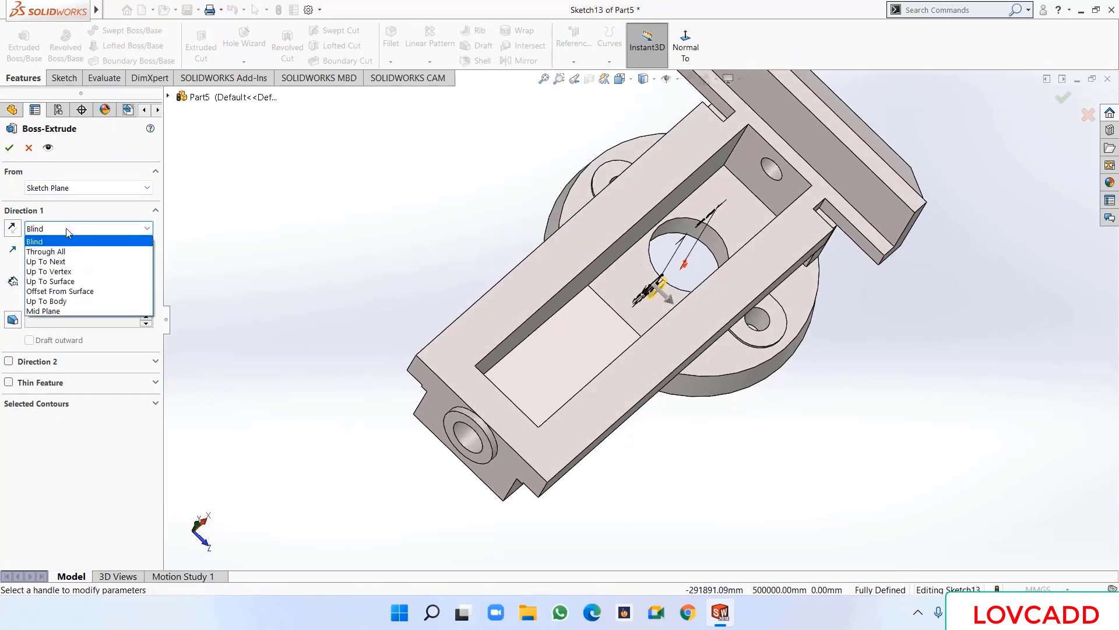
pyautogui.click(68, 262)
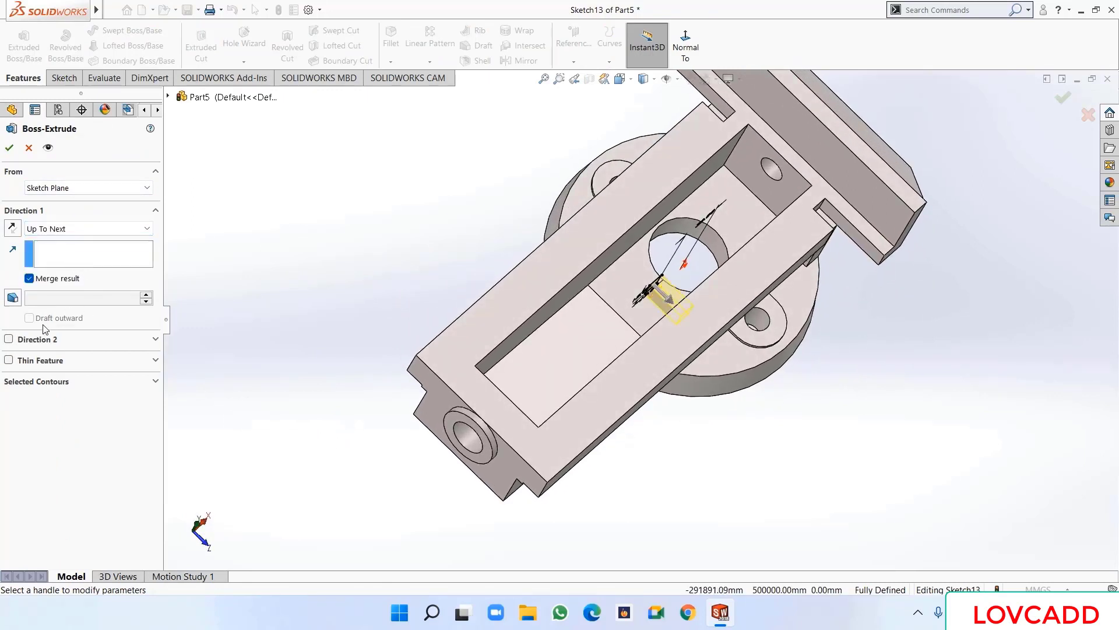
pyautogui.click(10, 340)
pyautogui.click(50, 355)
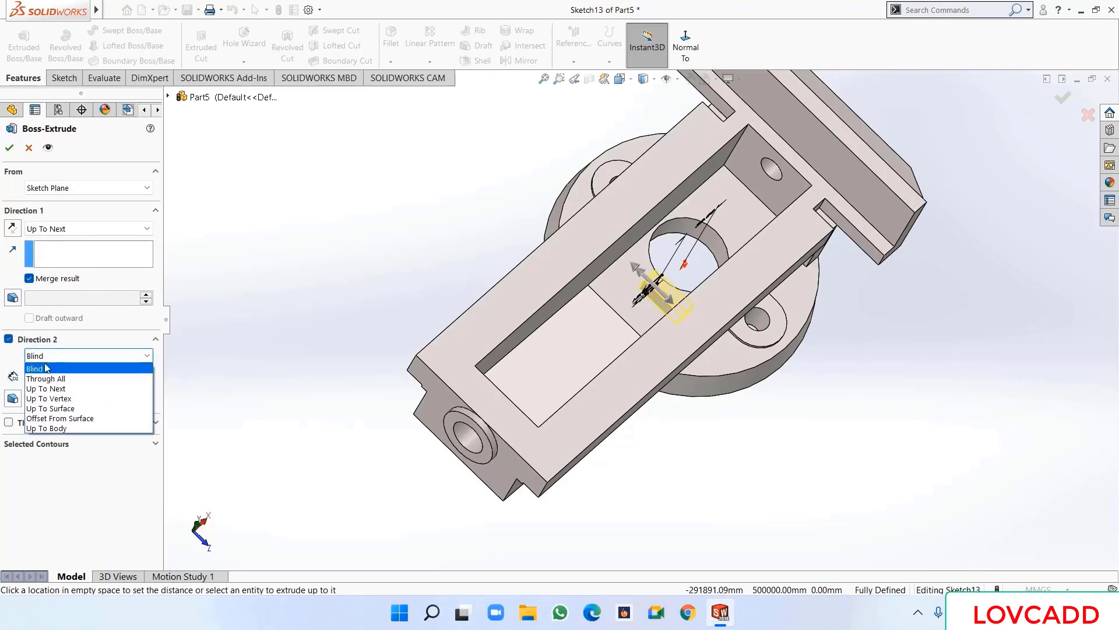
pyautogui.click(51, 389)
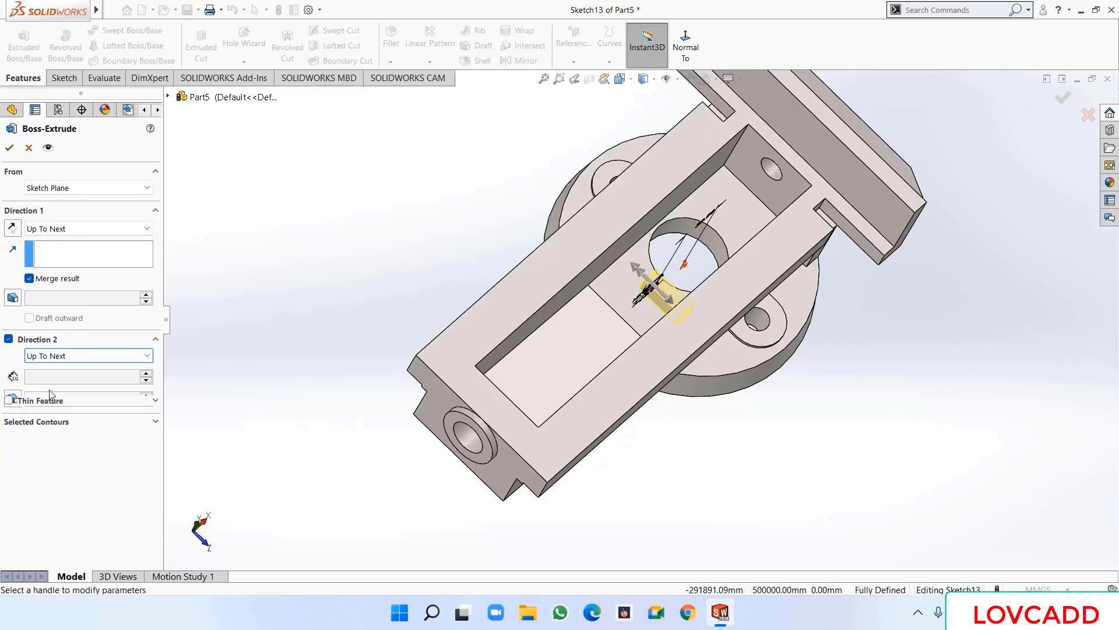
pyautogui.click(9, 148)
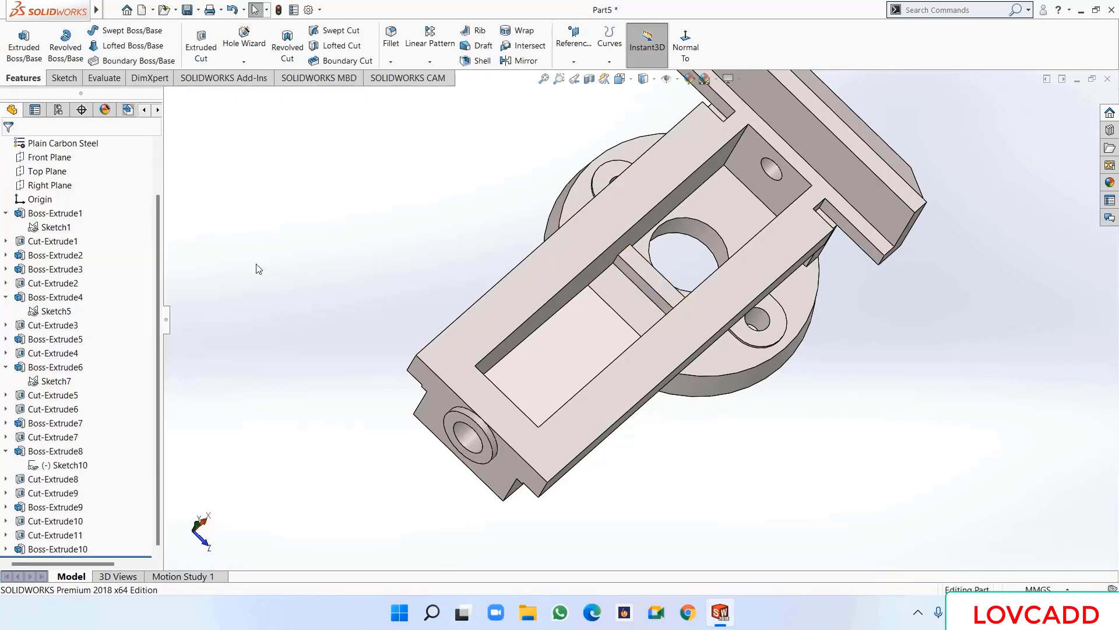
pyautogui.moveTo(248, 267); pyautogui.dragTo(293, 230, button='middle')
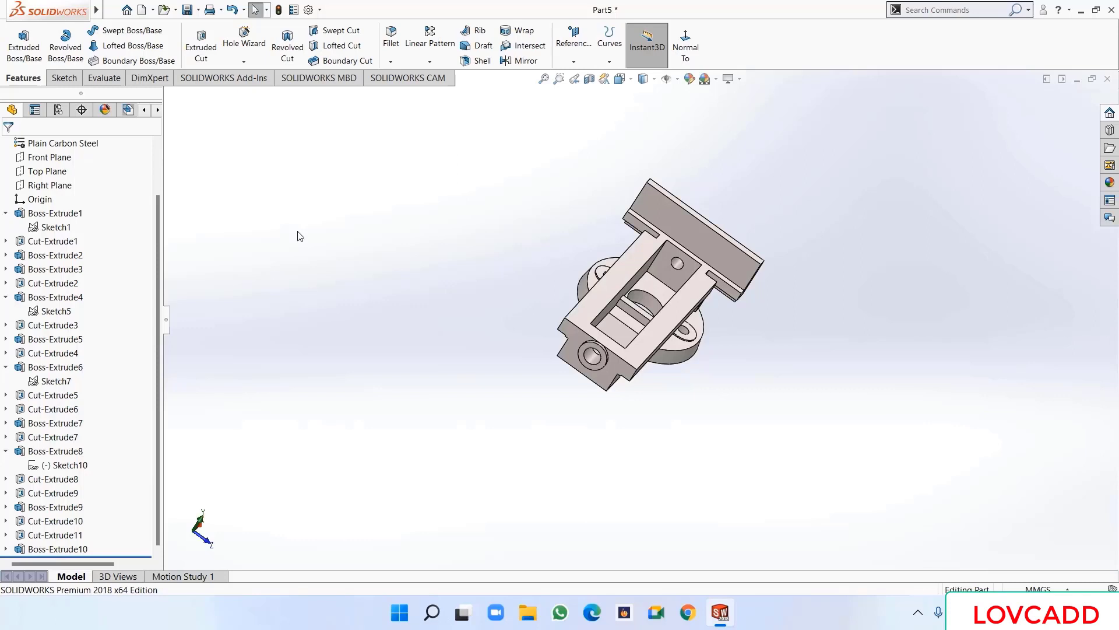
# - Start a sketch on the top plate's face and draw a vertical centerline through the origin
pyautogui.rightClick(706, 236)
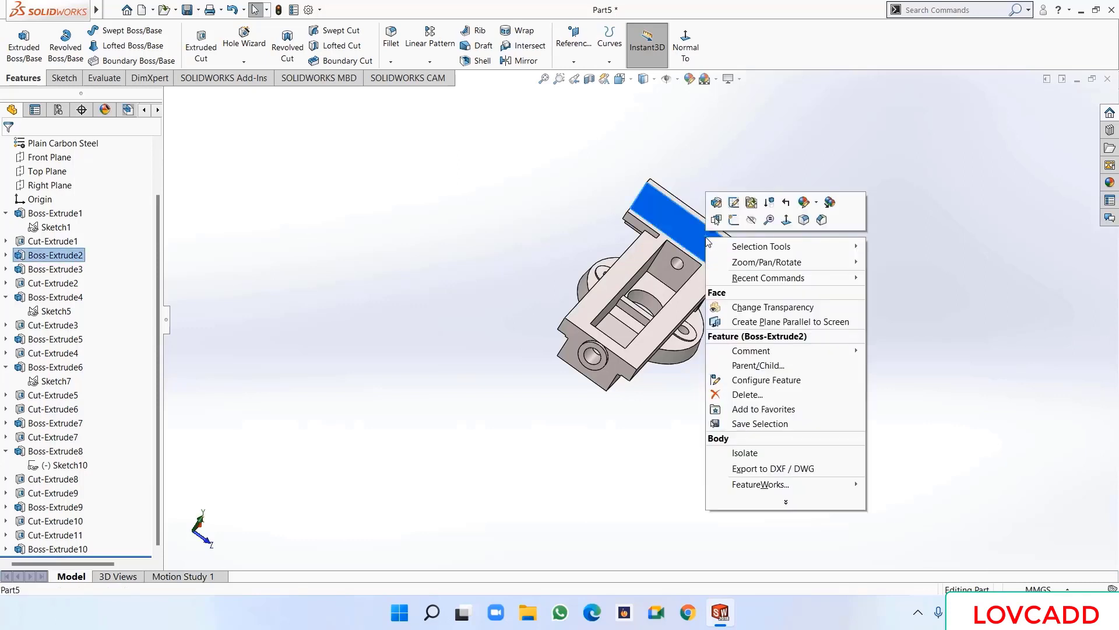
pyautogui.click(733, 228)
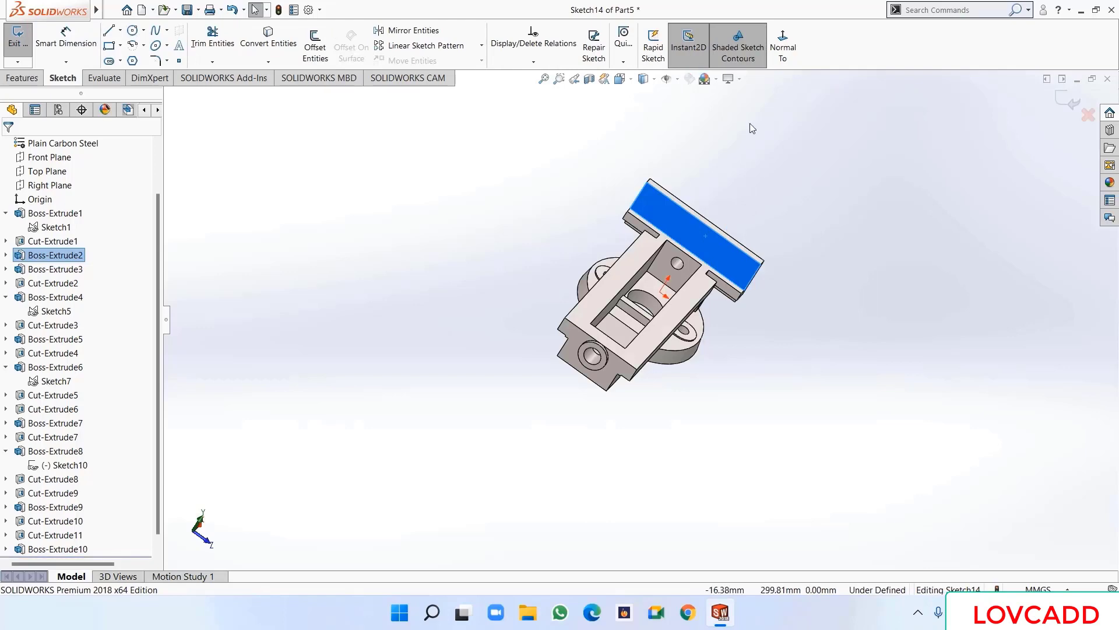
pyautogui.click(786, 51)
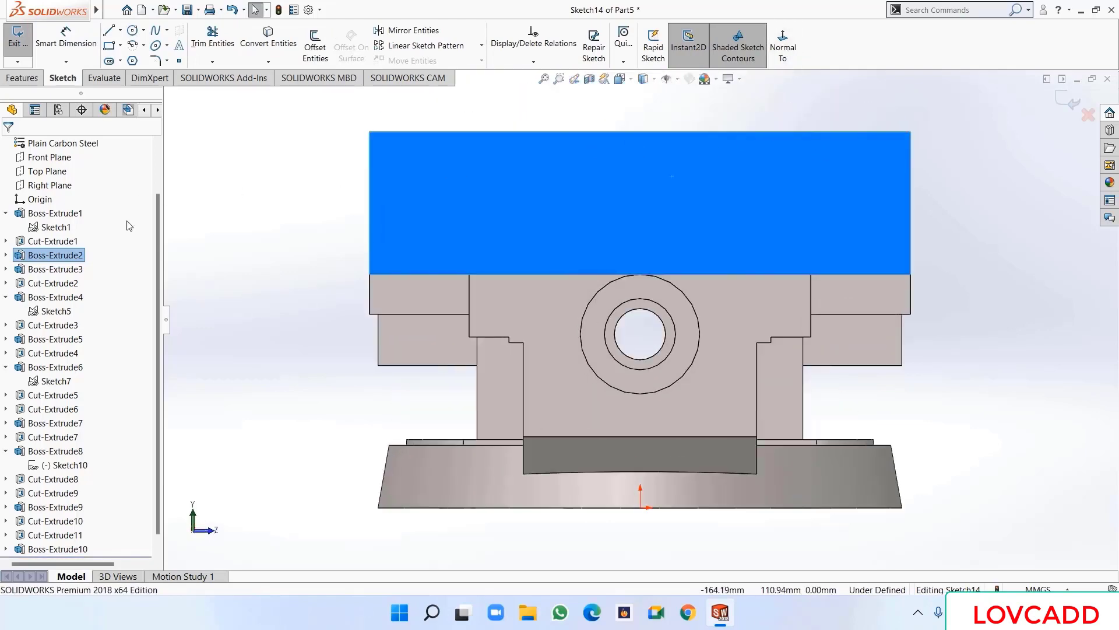
pyautogui.click(120, 31)
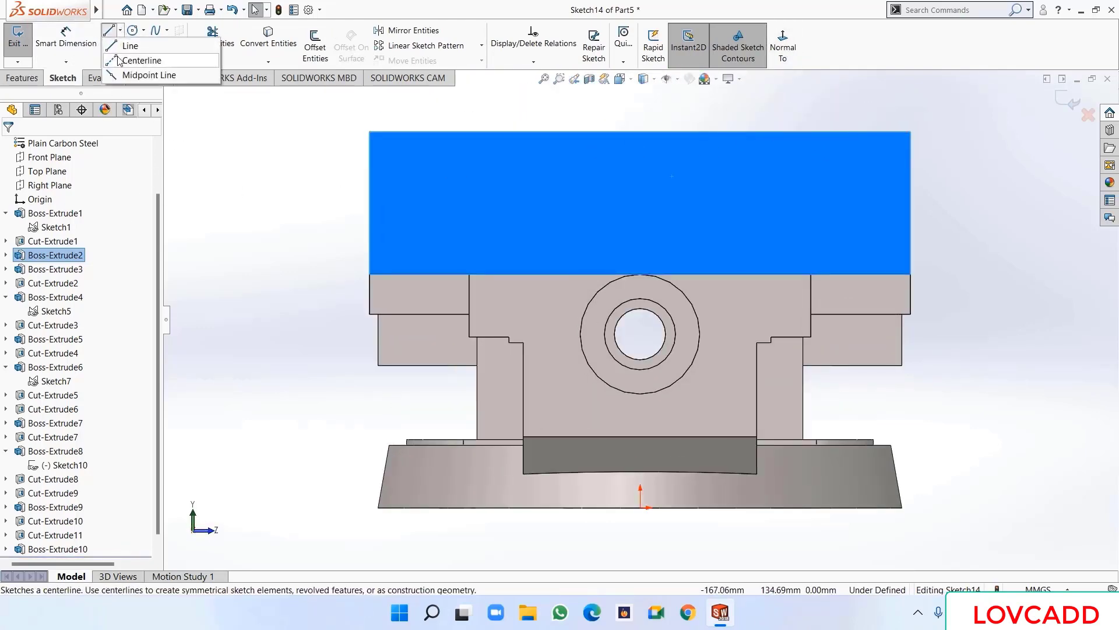
pyautogui.click(127, 49)
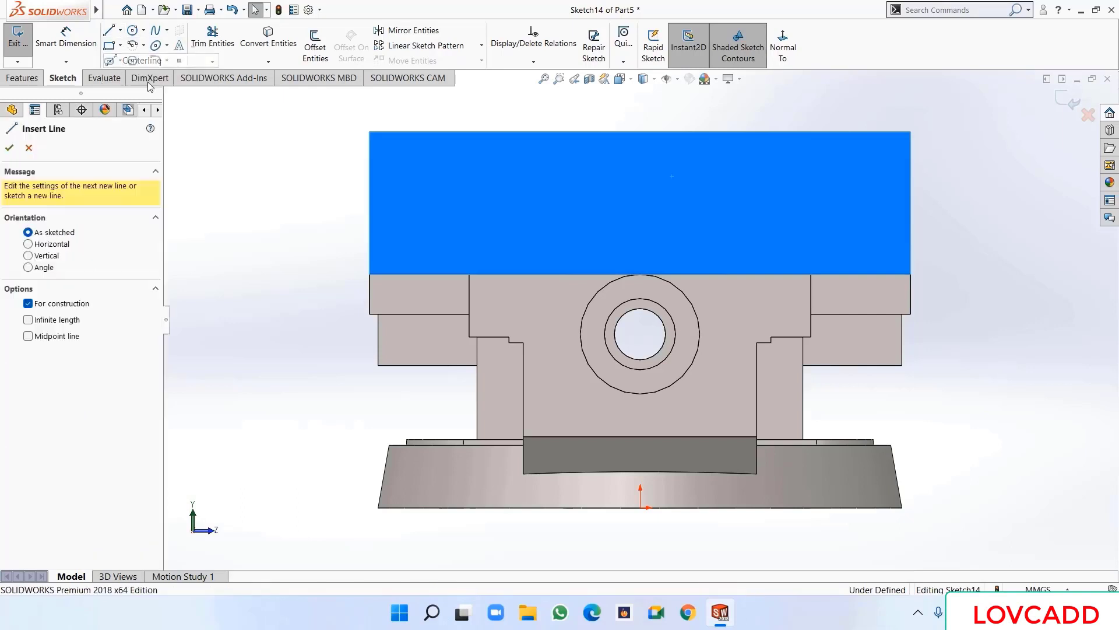
pyautogui.click(640, 536)
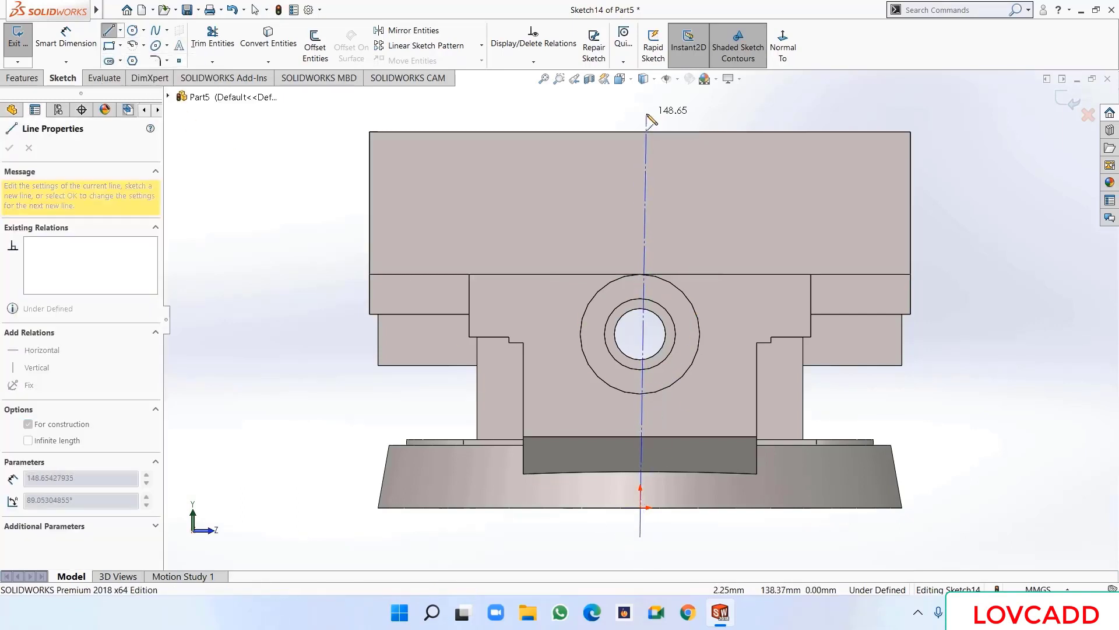
pyautogui.click(640, 111)
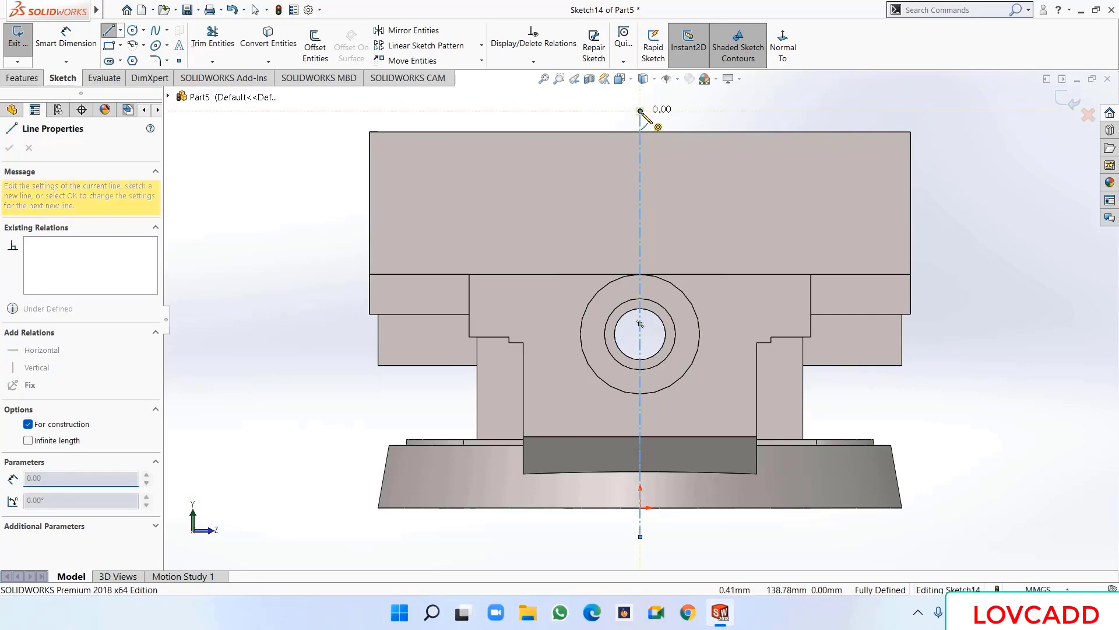
pyautogui.rightClick(641, 114)
pyautogui.click(658, 117)
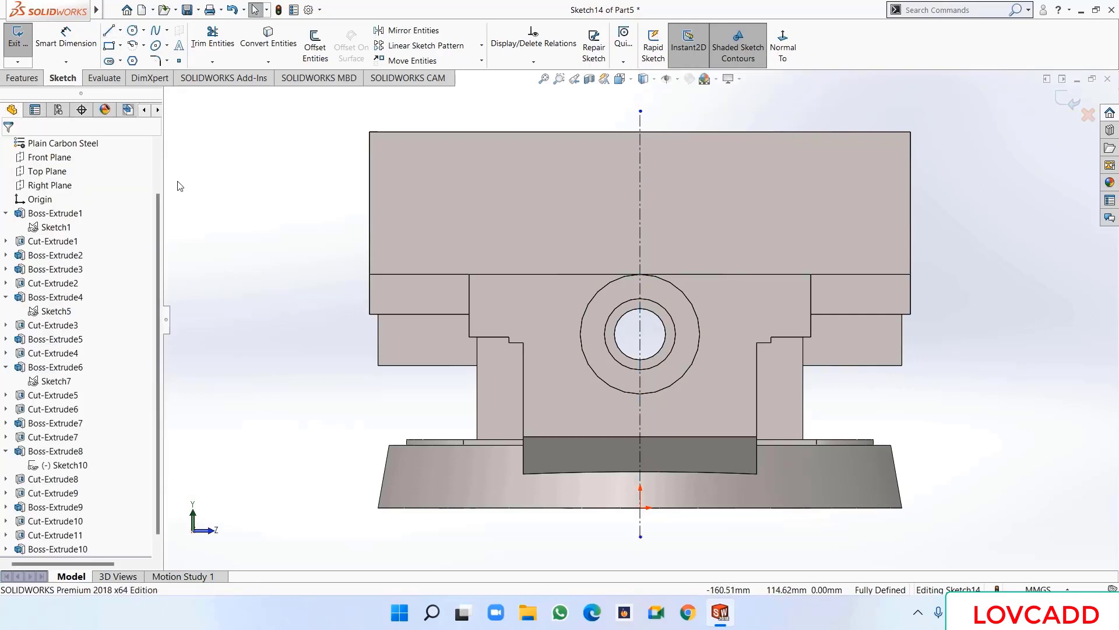
# - Place a sketch point on the left and dimension it 24 mm below the top edge
pyautogui.click(180, 63)
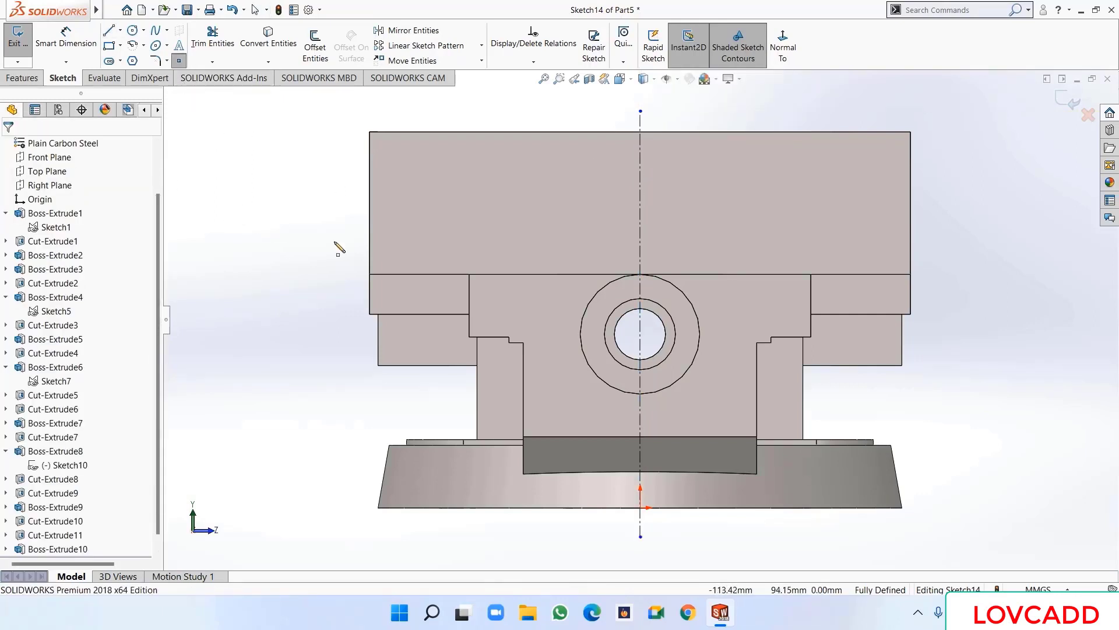
pyautogui.click(468, 200)
pyautogui.rightClick(469, 202)
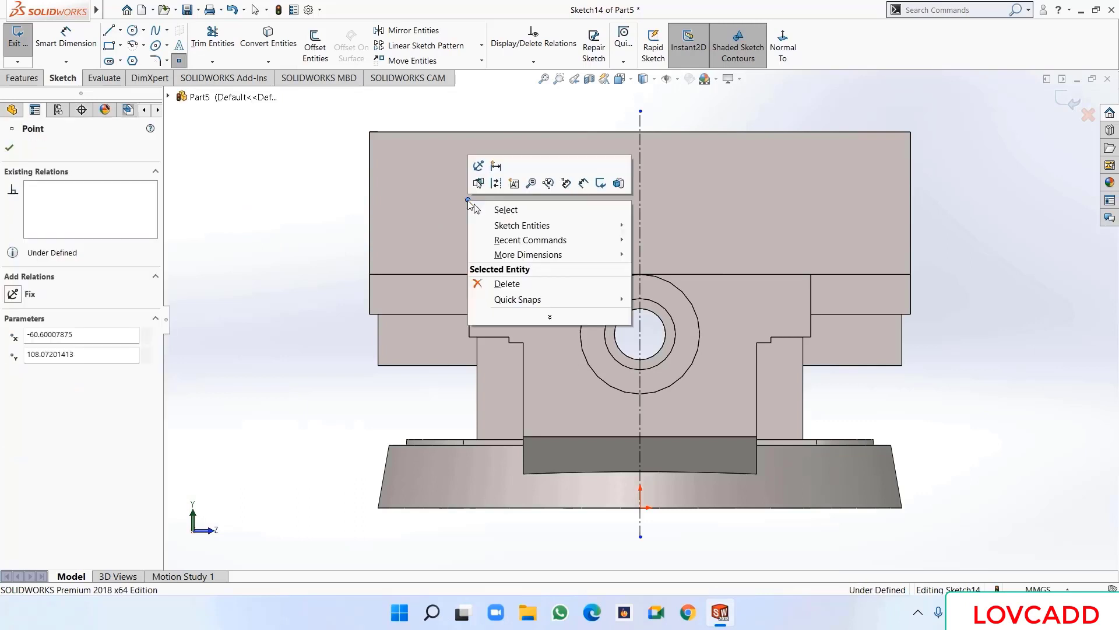
pyautogui.click(484, 210)
pyautogui.scroll(2, 304, 222)
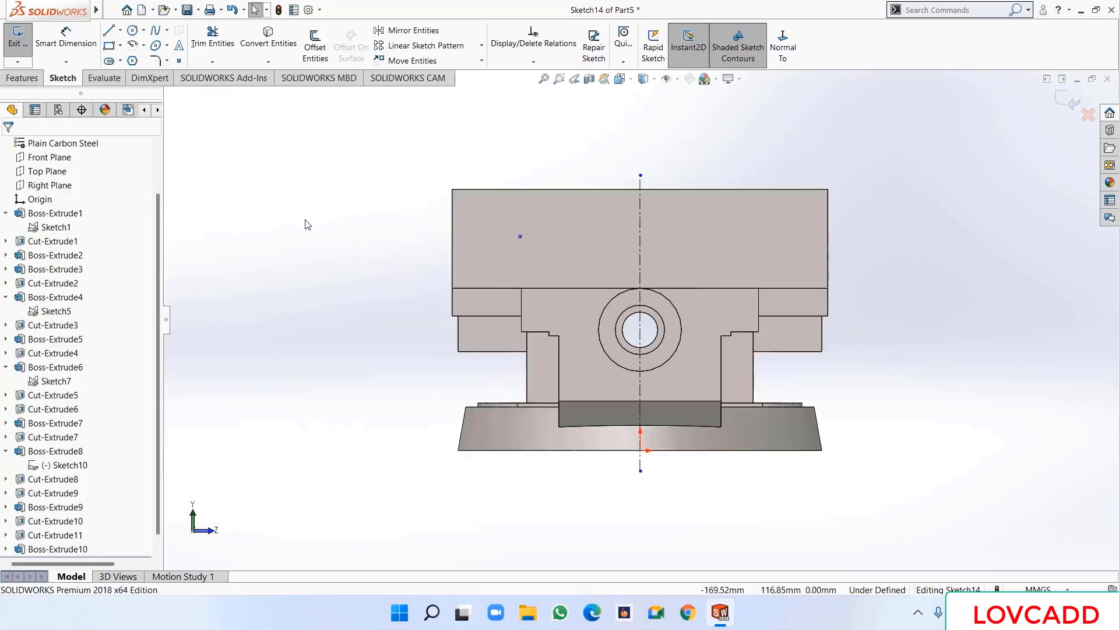
pyautogui.click(500, 190)
pyautogui.click(520, 236)
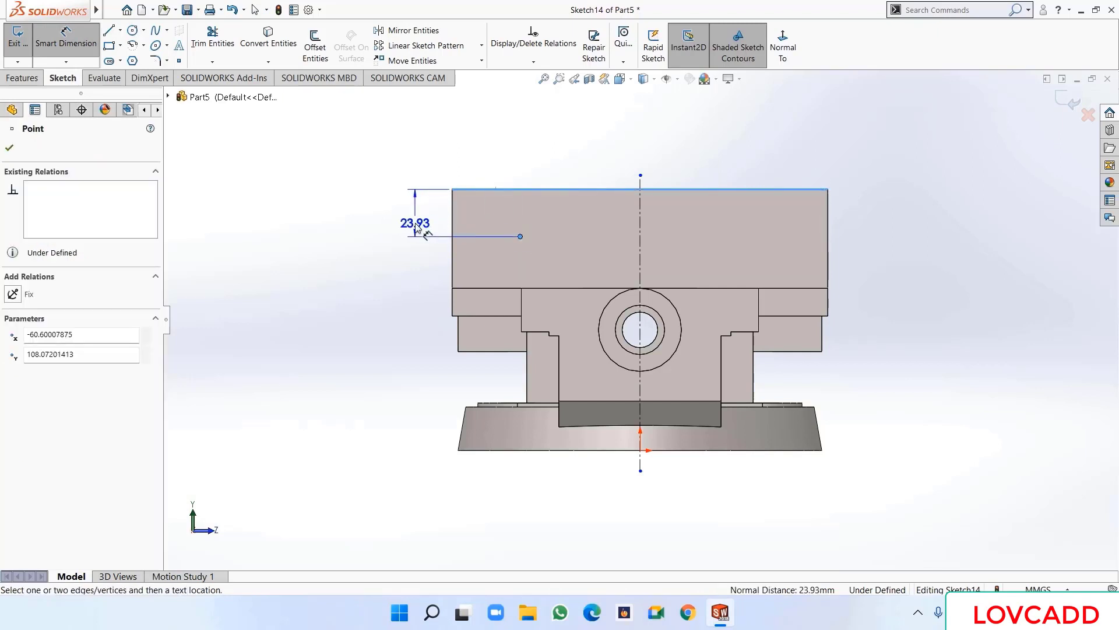
pyautogui.click(417, 225)
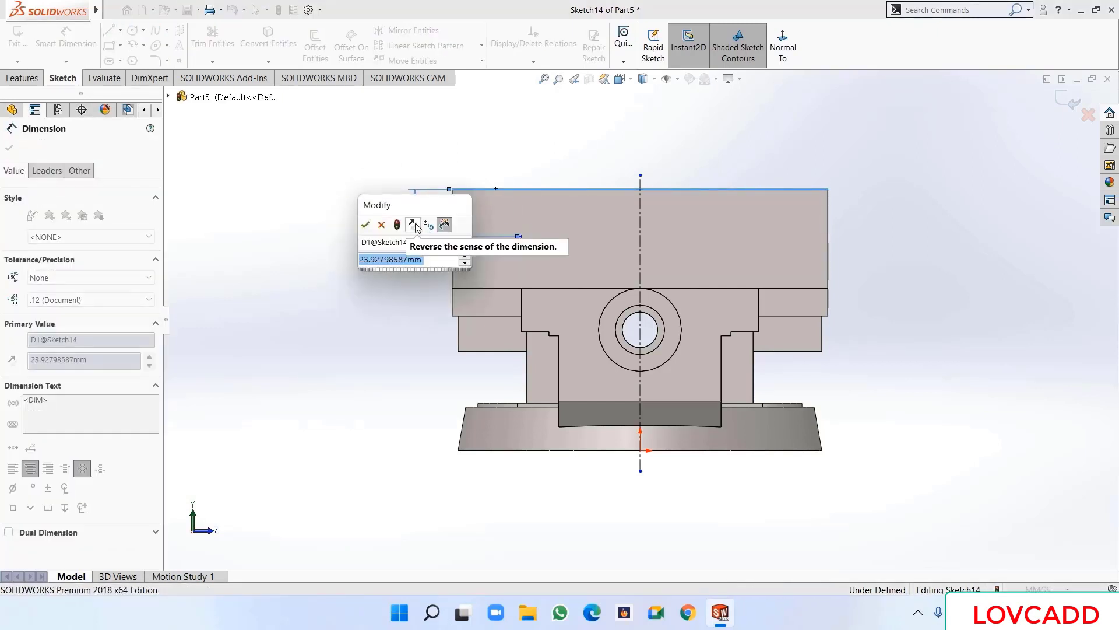
pyautogui.write('24')
pyautogui.press('Return')
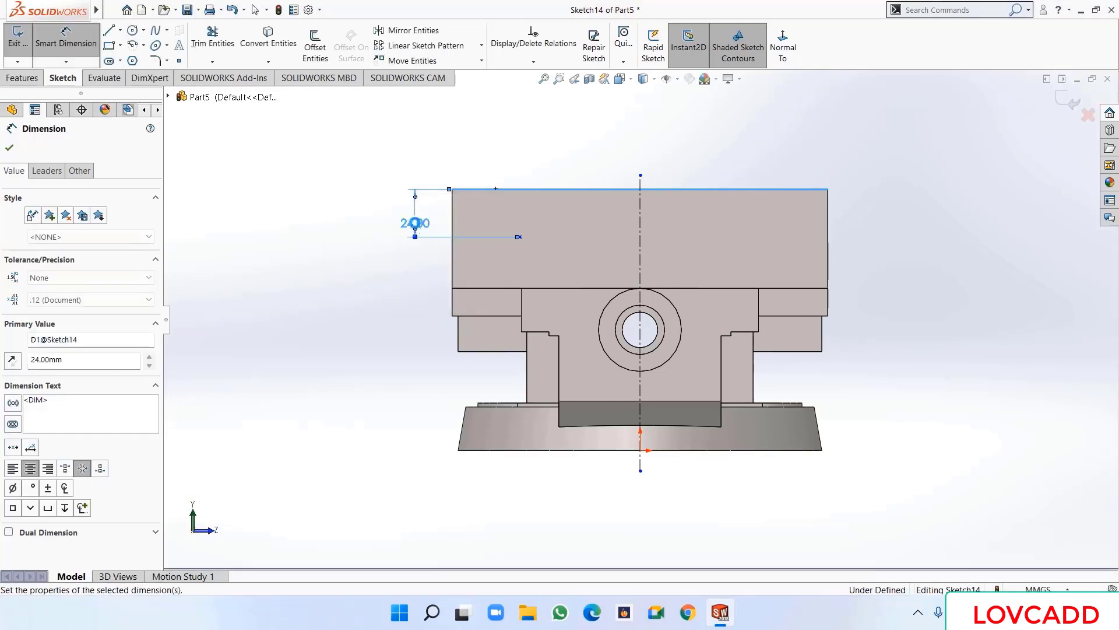
# - Dimension the point 63 mm from the centerline
pyautogui.click(640, 242)
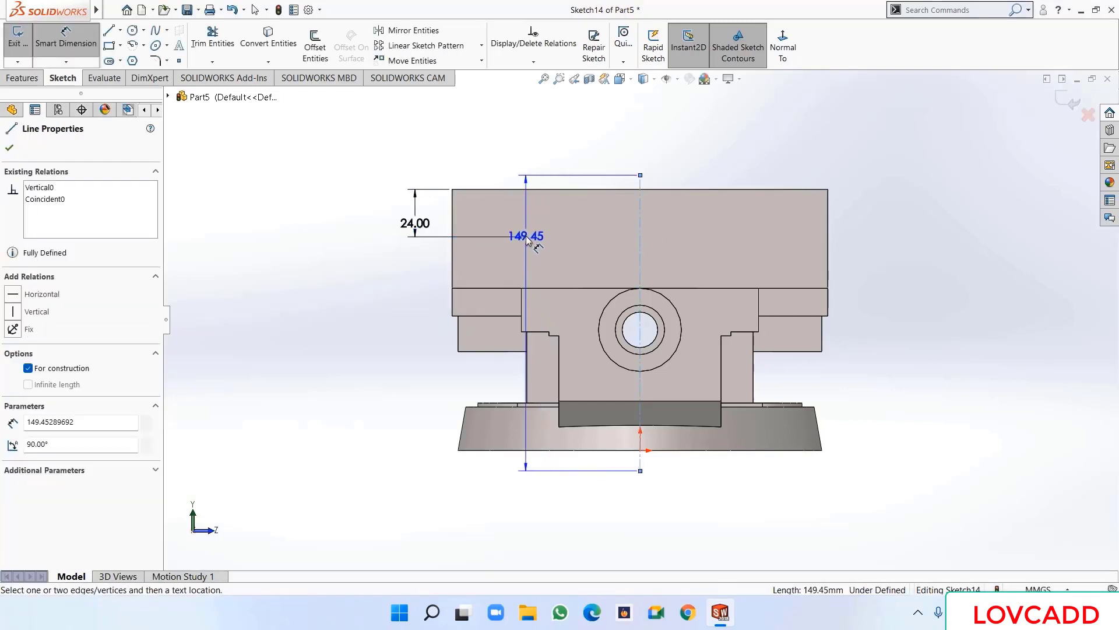
pyautogui.click(520, 236)
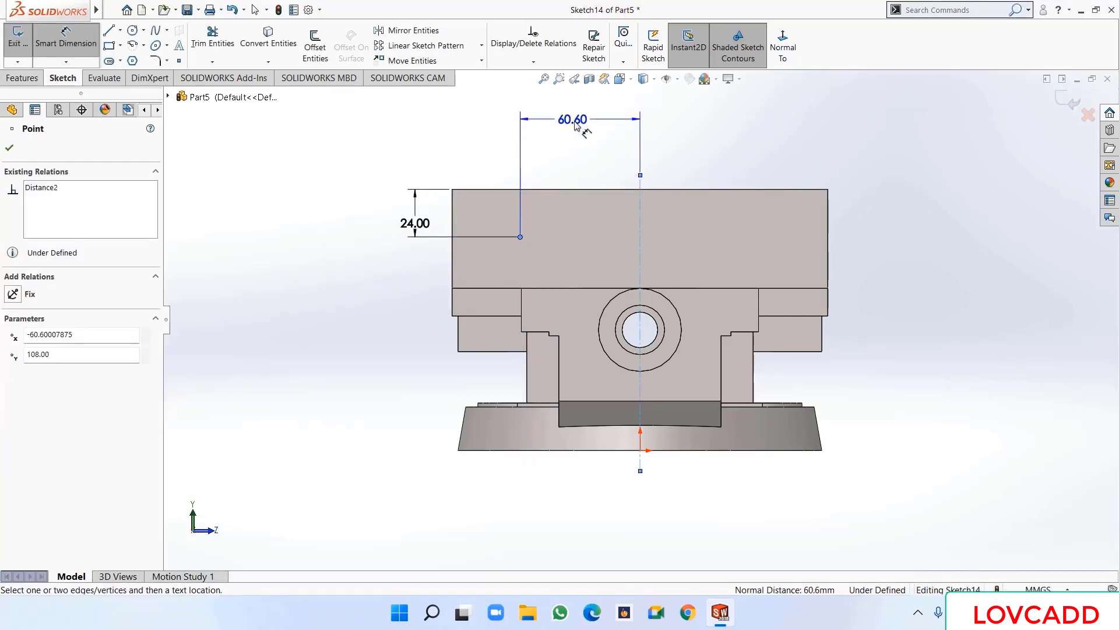
pyautogui.click(581, 136)
pyautogui.write('63')
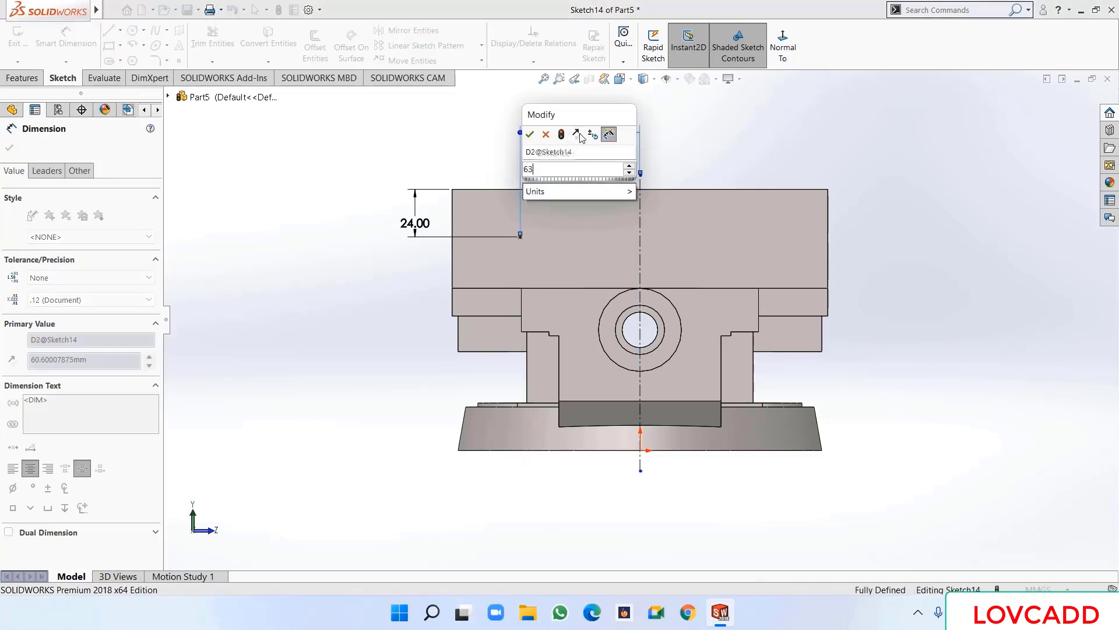
pyautogui.press('Return')
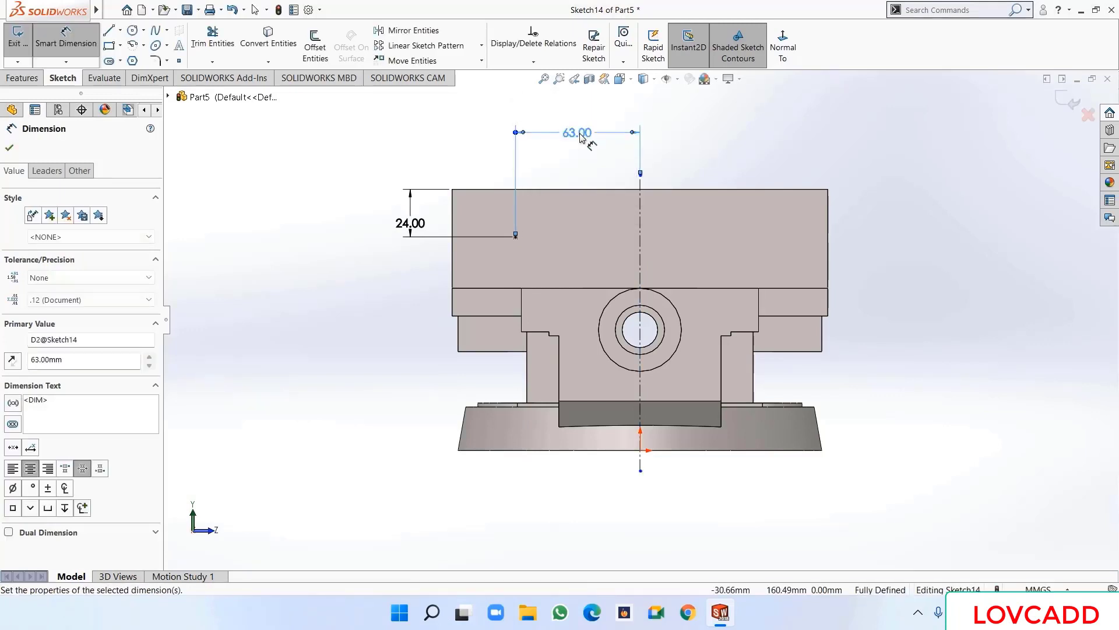
pyautogui.click(9, 150)
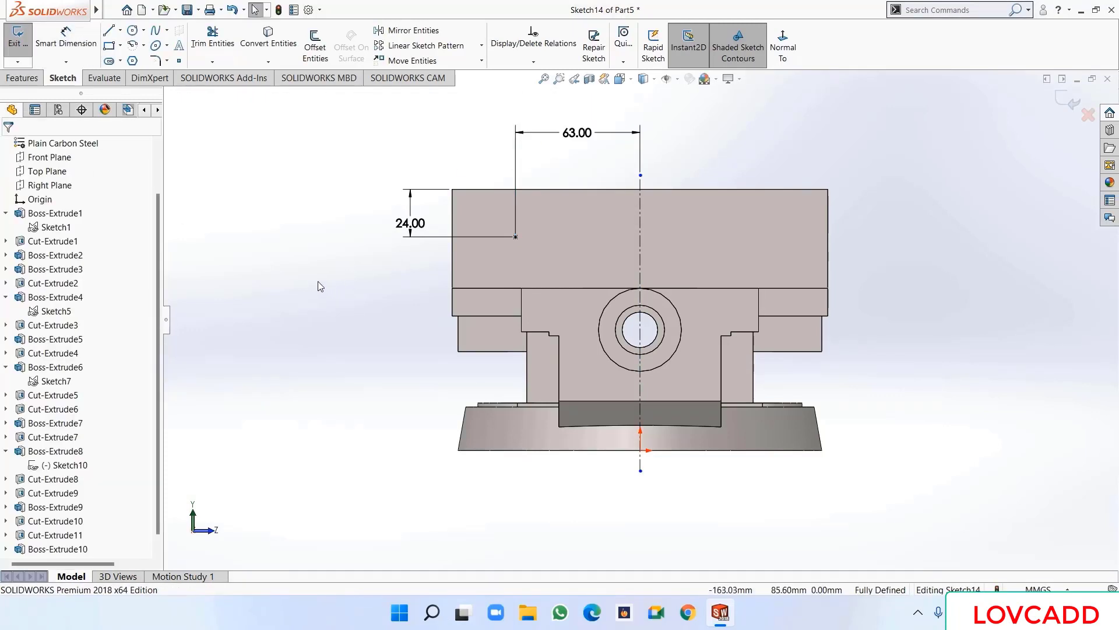
# - Mirror the point across the centerline
pyautogui.click(515, 236)
pyautogui.keyDown('ctrl'); pyautogui.click(641, 241); pyautogui.keyUp('ctrl')
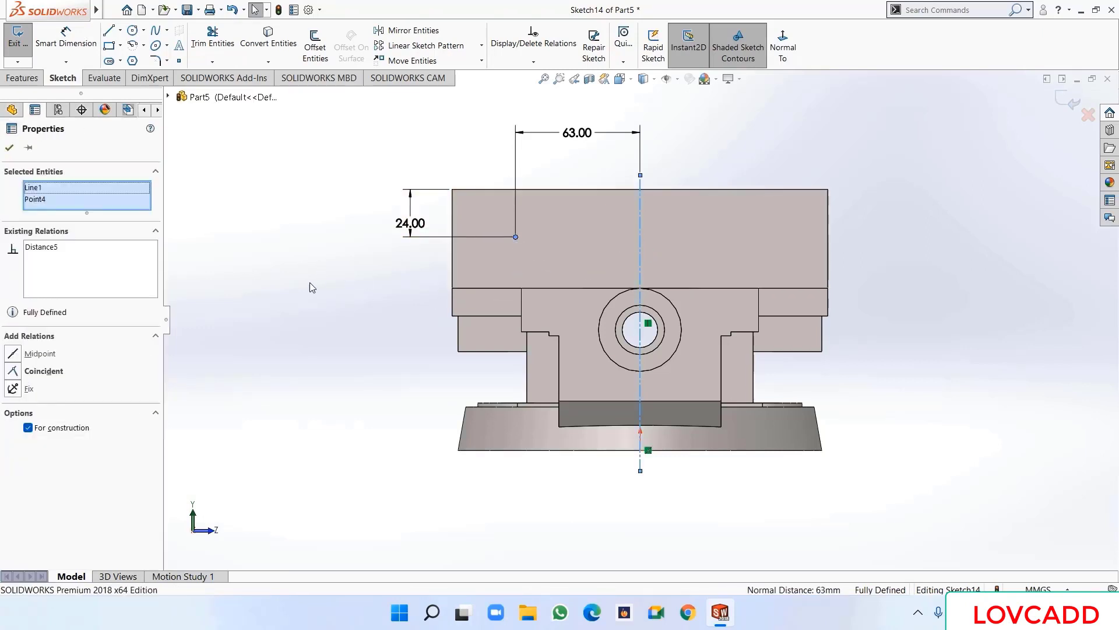
pyautogui.click(410, 30)
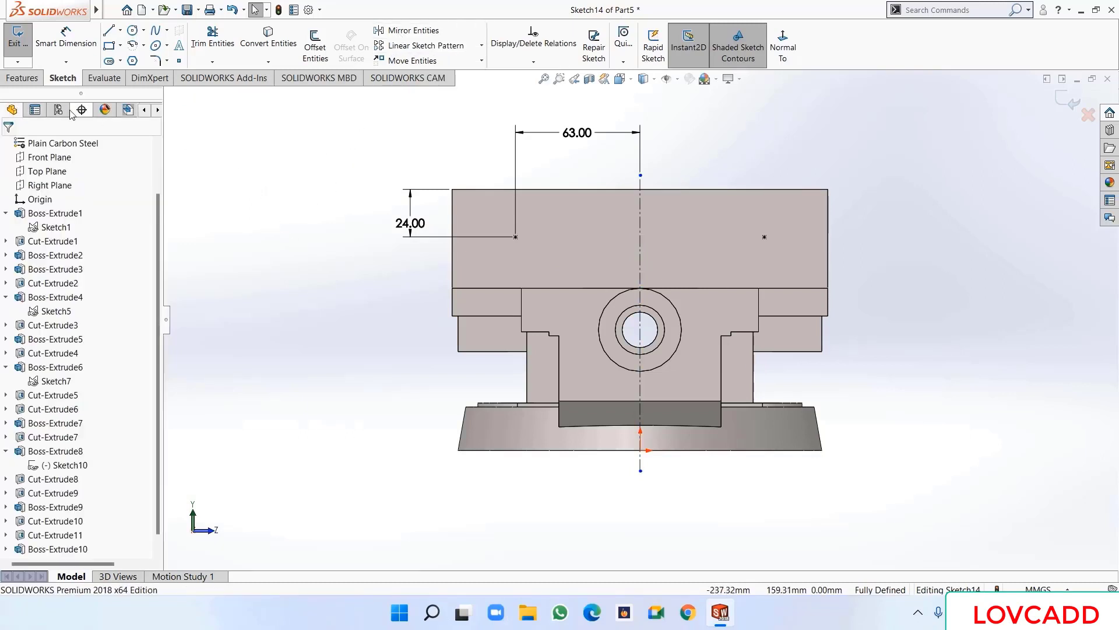
pyautogui.click(22, 80)
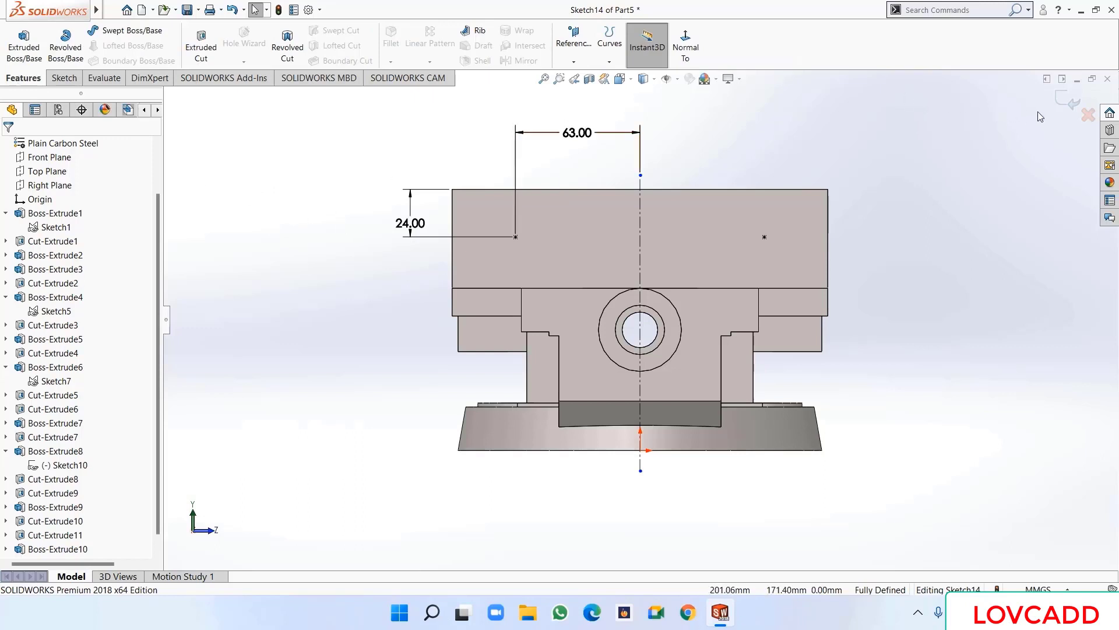
# - Set up a Hole Wizard M10x1.5 bottoming tapped hole, blind 16 mm deep
pyautogui.click(1070, 100)
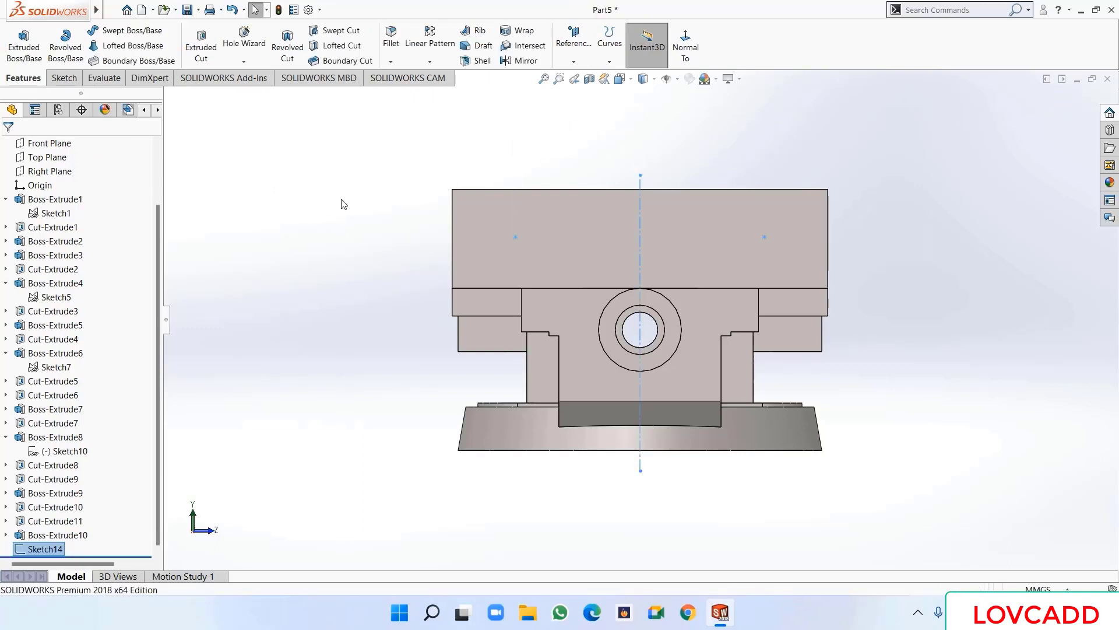
pyautogui.click(245, 39)
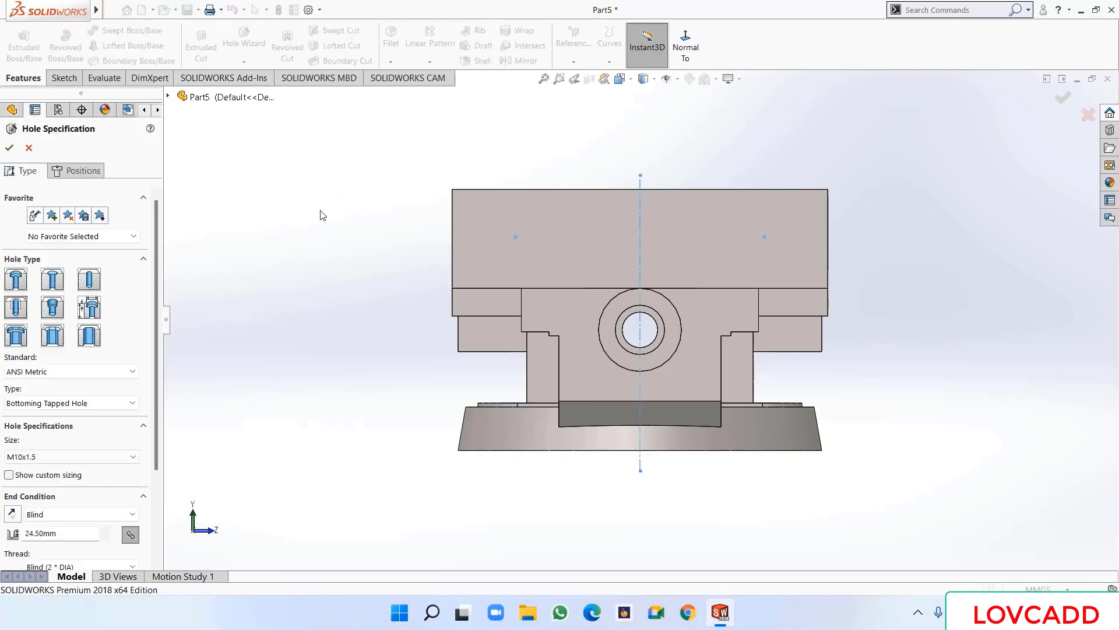
pyautogui.moveTo(153, 272); pyautogui.dragTo(153, 365)
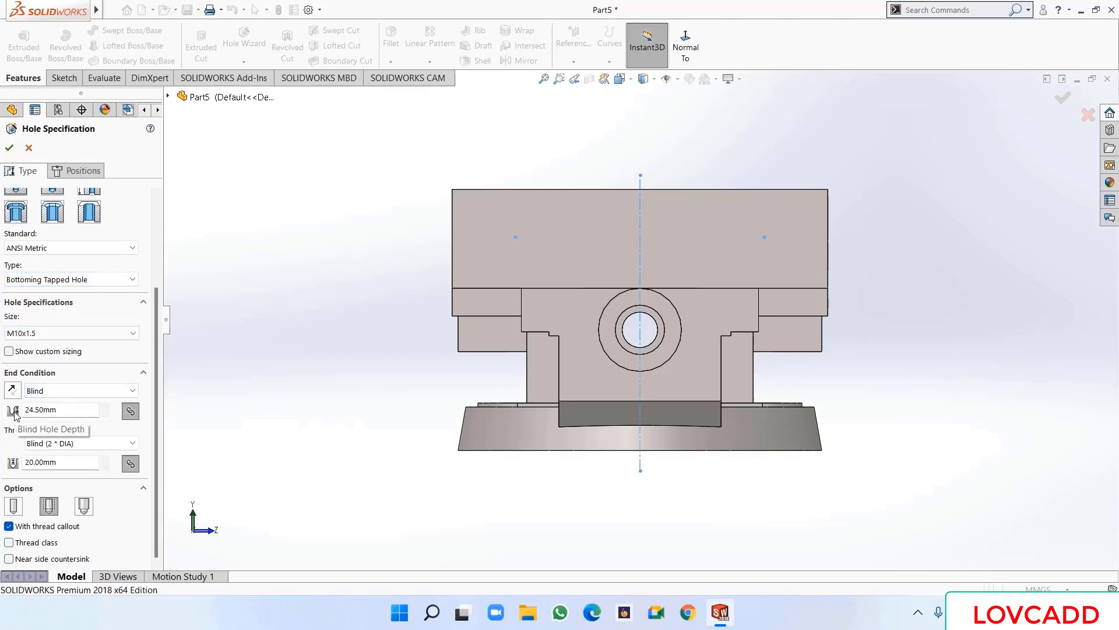
pyautogui.click(61, 410)
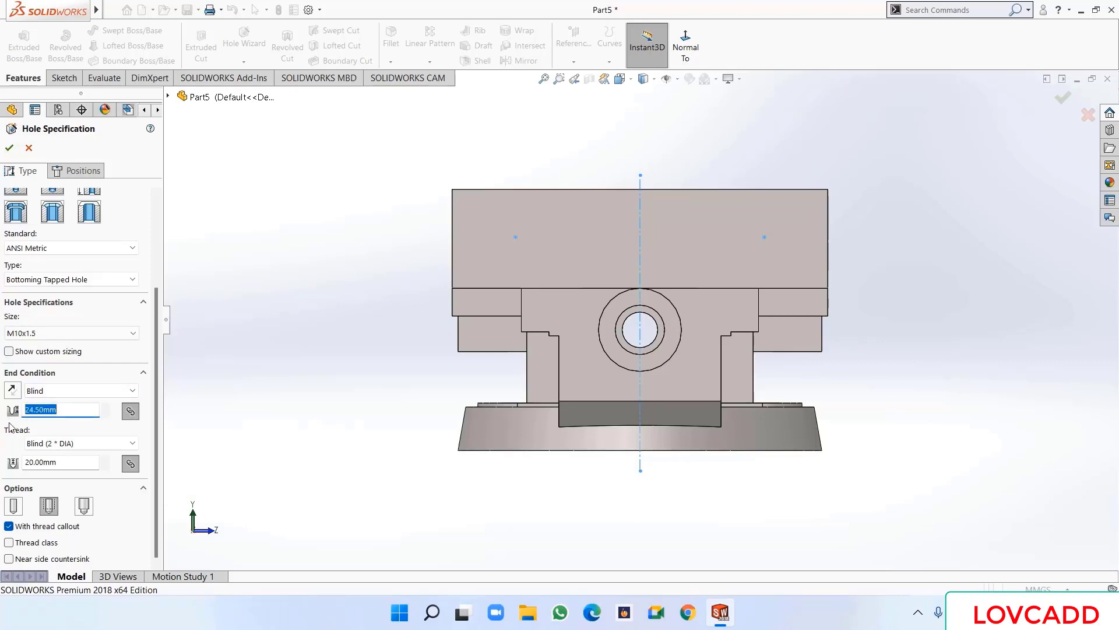
pyautogui.write('16')
pyautogui.press('Return')
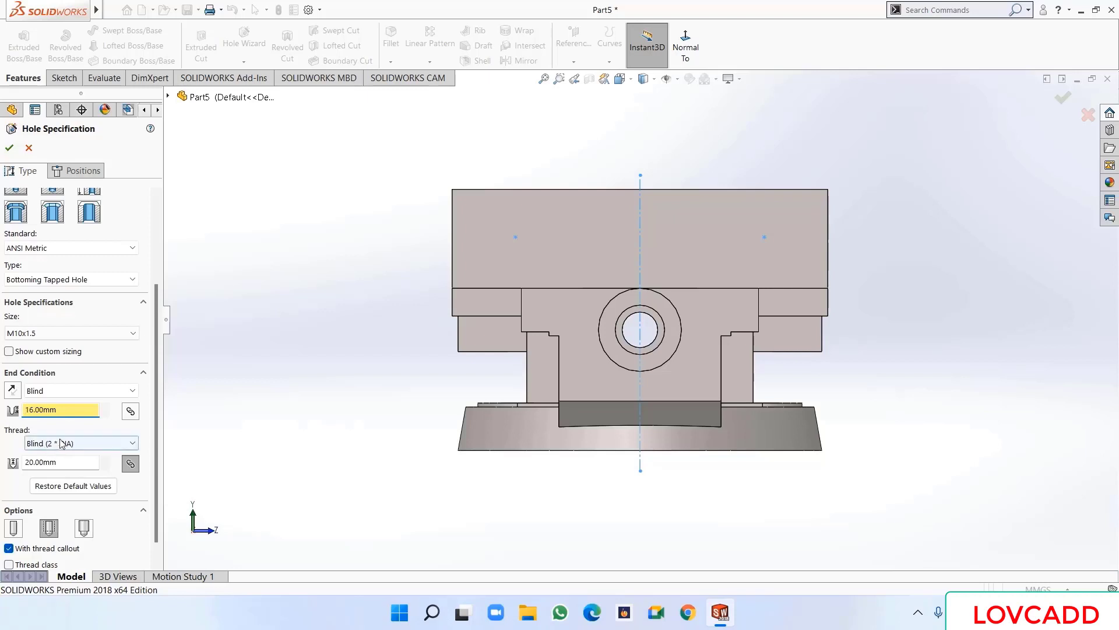
pyautogui.scroll(-1, 159, 408)
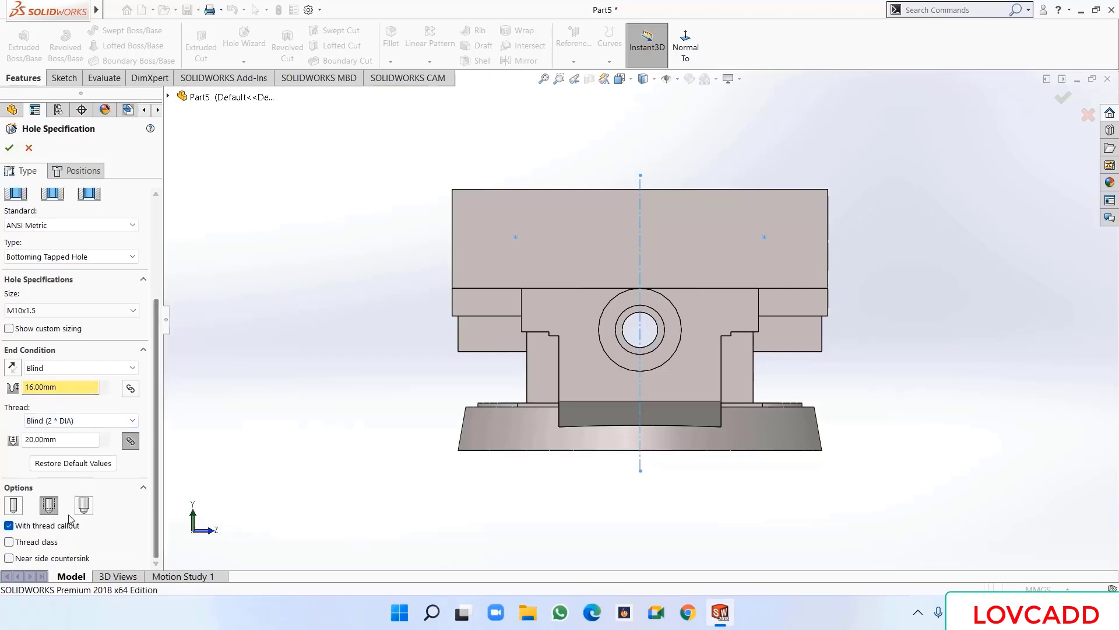
# - Position the holes on the two sketched points and finish the feature
pyautogui.click(76, 171)
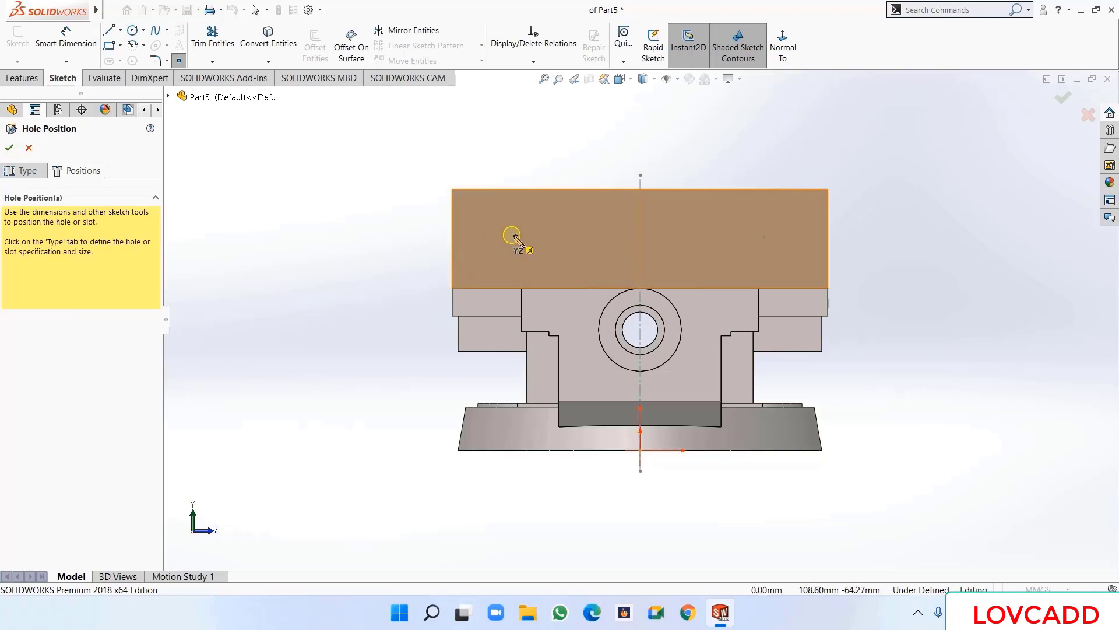
pyautogui.click(515, 237)
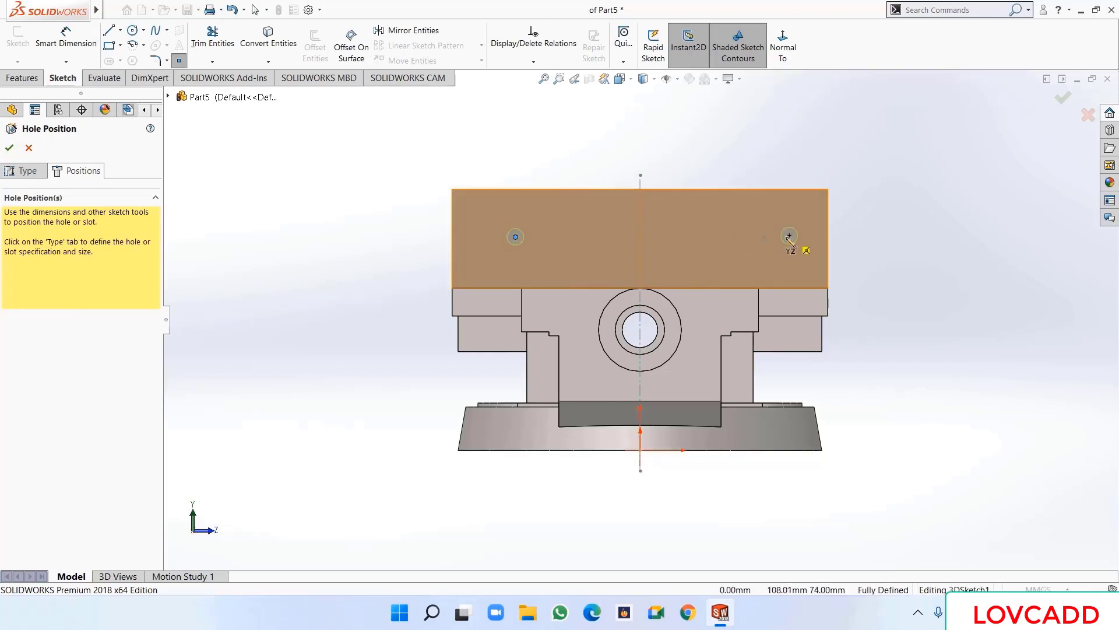
pyautogui.click(765, 237)
pyautogui.press('Return')
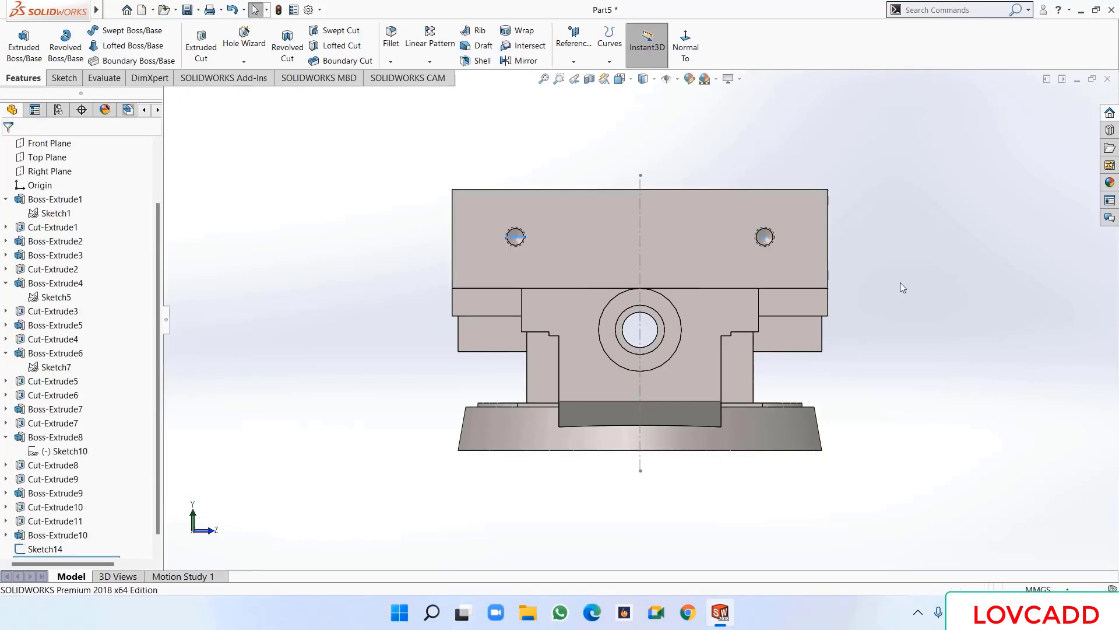
pyautogui.click(677, 84)
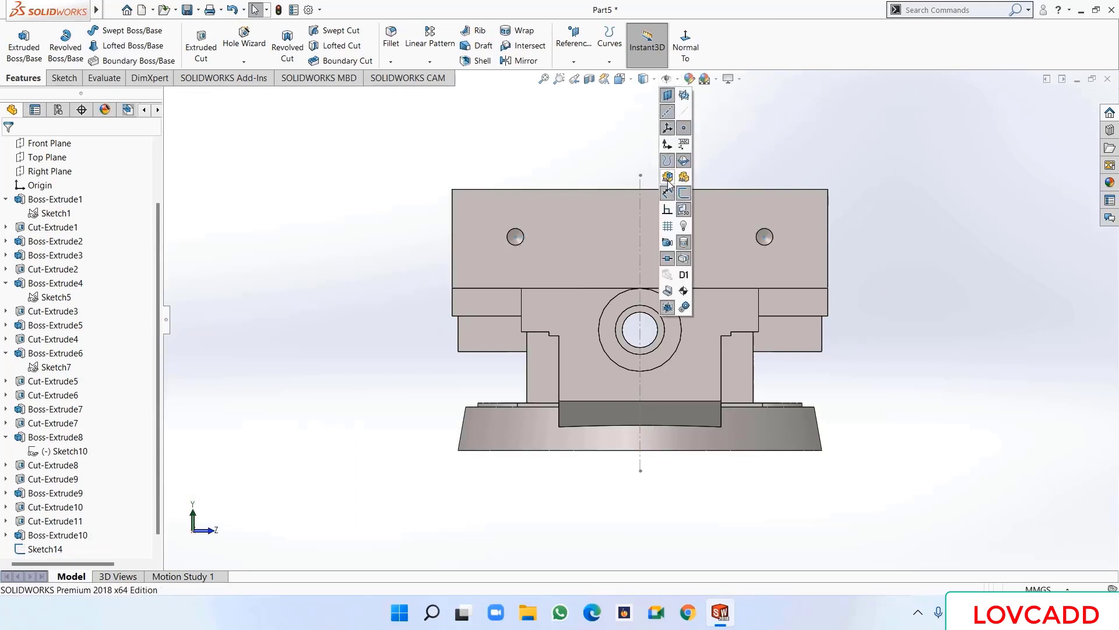
pyautogui.moveTo(844, 153); pyautogui.dragTo(831, 195, button='middle')
pyautogui.scroll(-5, 586, 204)
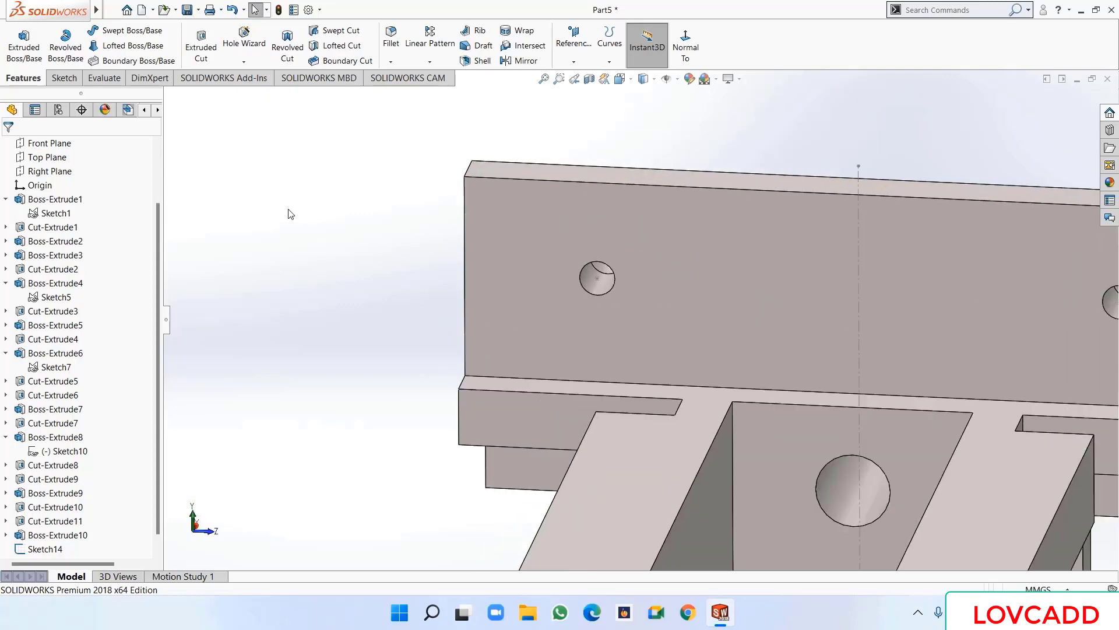
# - Thread the left jaw-plate hole with a Blind 16 mm M10x1.5 cut thread, profile mirrored
pyautogui.click(245, 62)
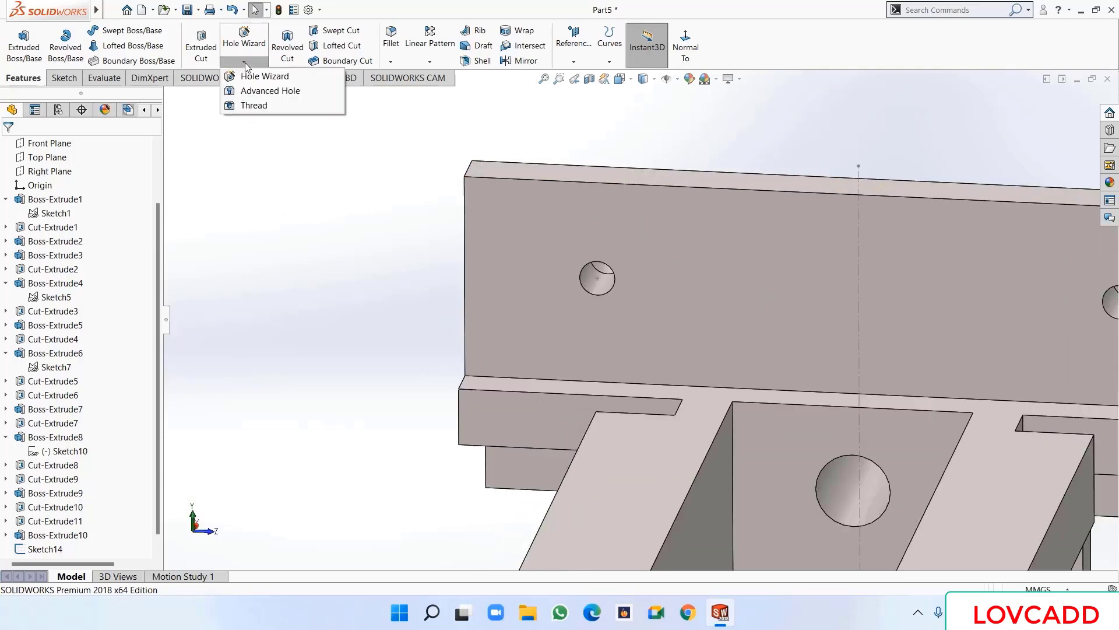
pyautogui.click(254, 105)
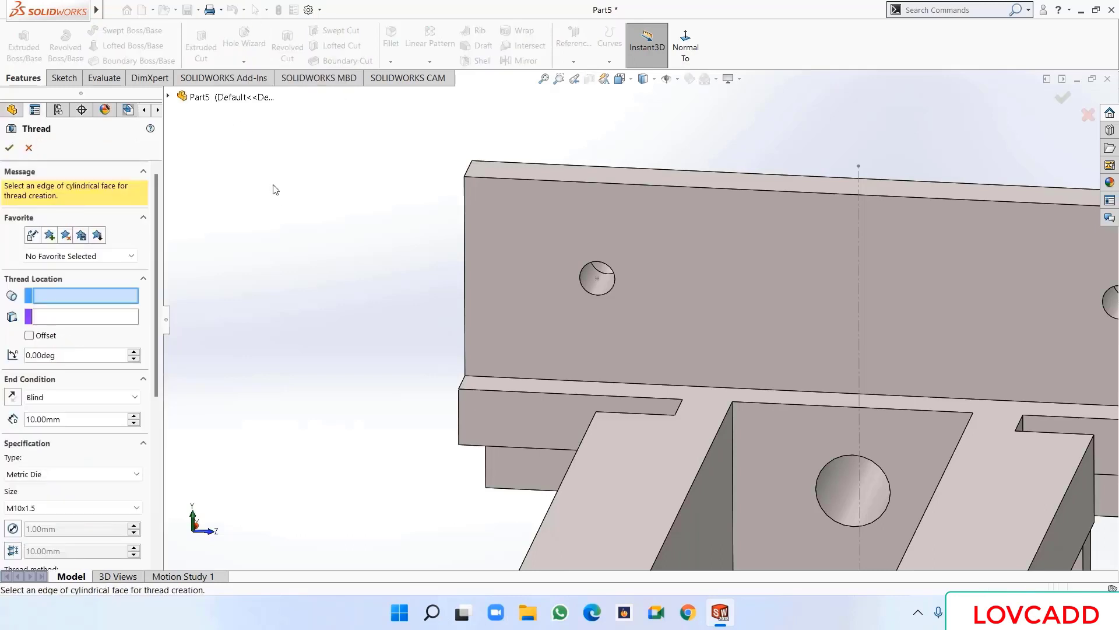
pyautogui.click(610, 293)
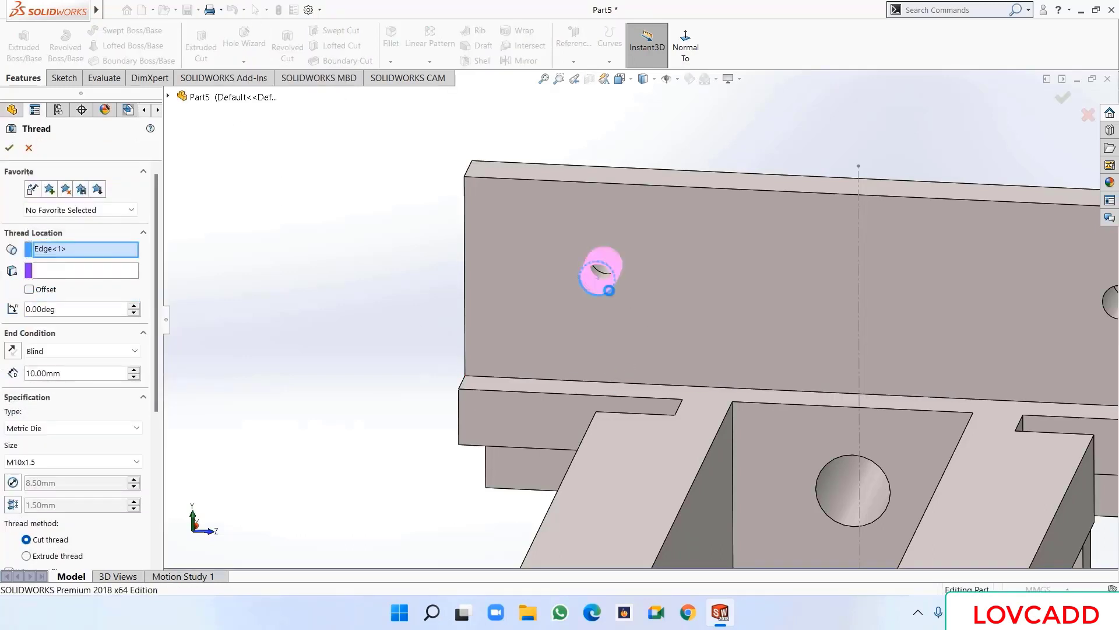
pyautogui.moveTo(155, 287); pyautogui.dragTo(162, 354)
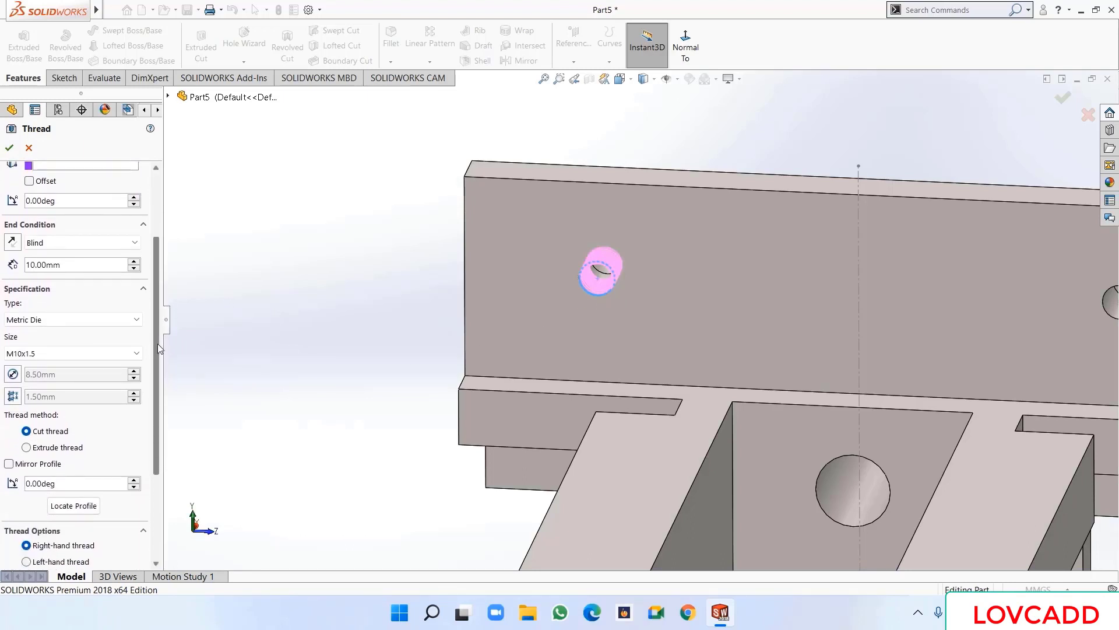
pyautogui.moveTo(75, 265); pyautogui.dragTo(34, 261)
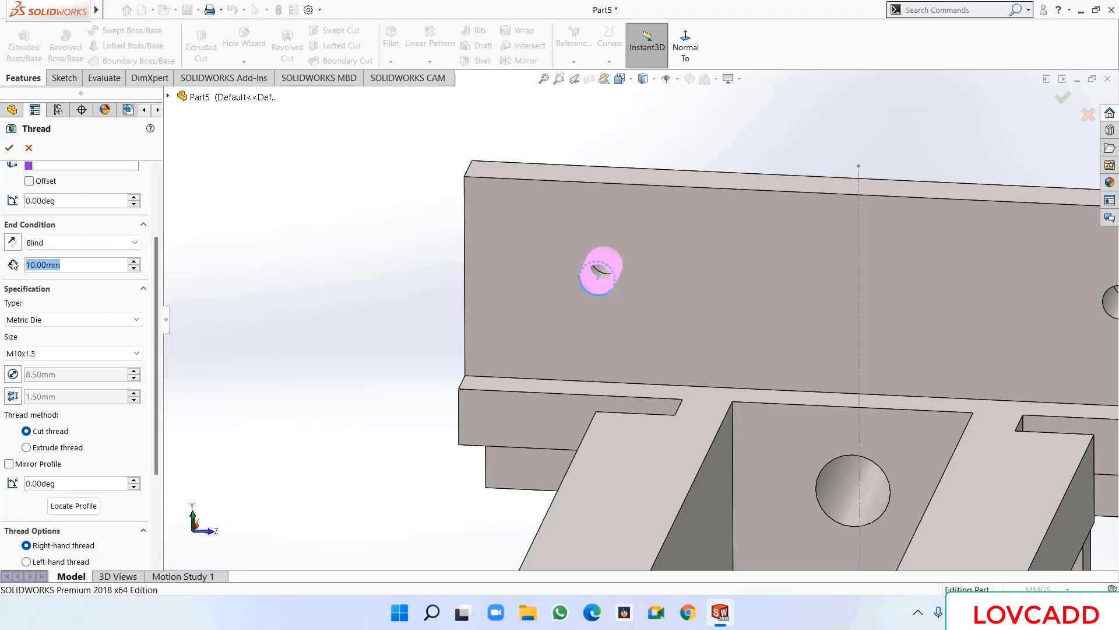
pyautogui.write('16')
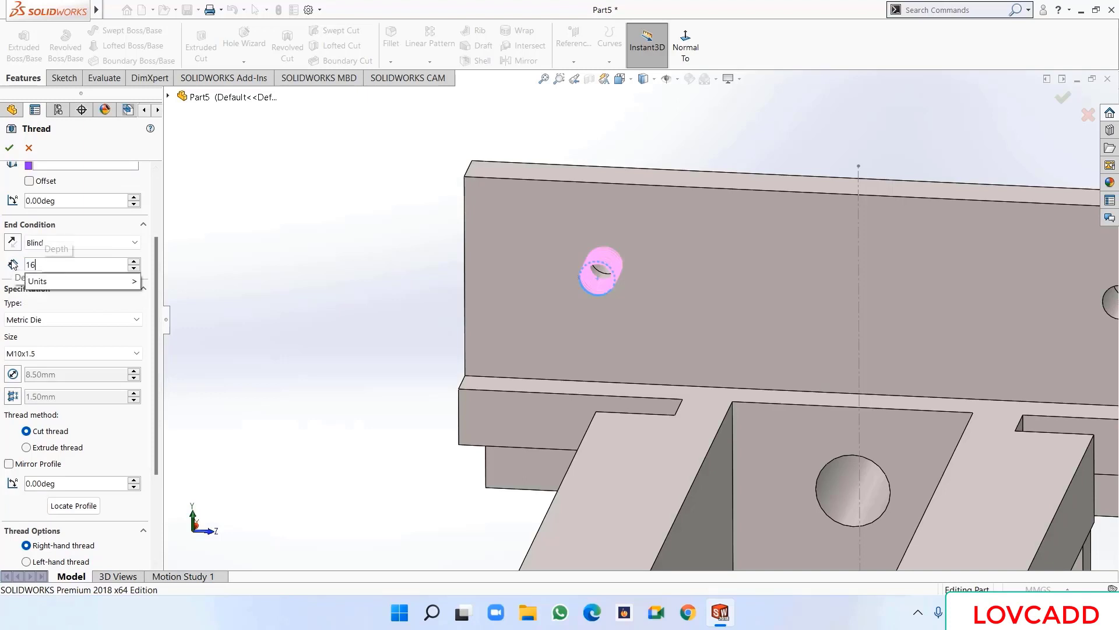
pyautogui.press('Return')
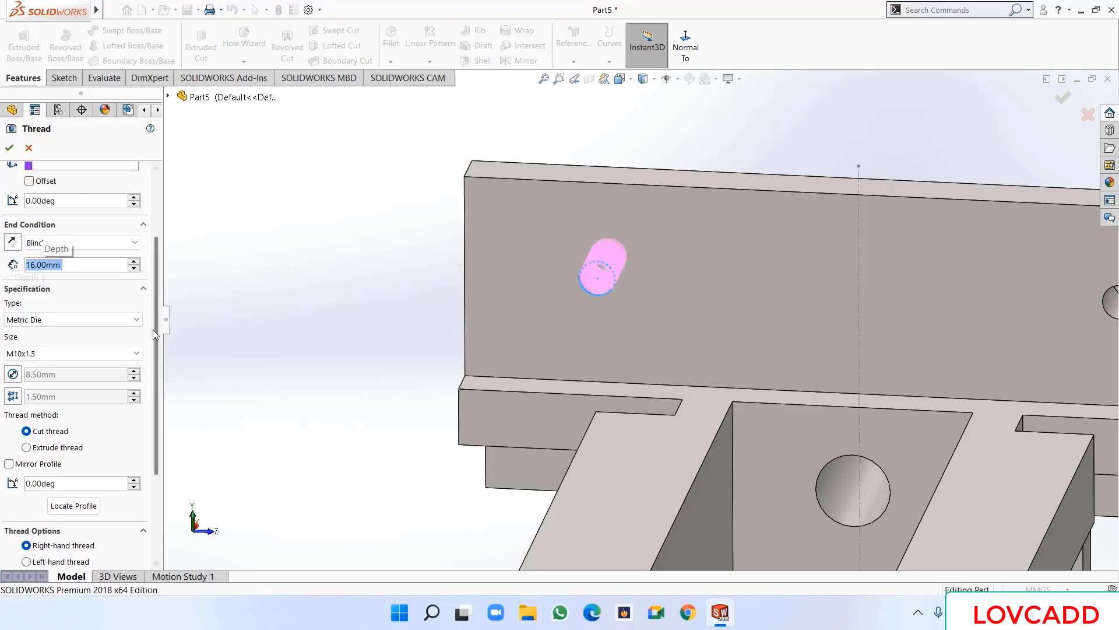
pyautogui.scroll(-3, 153, 333)
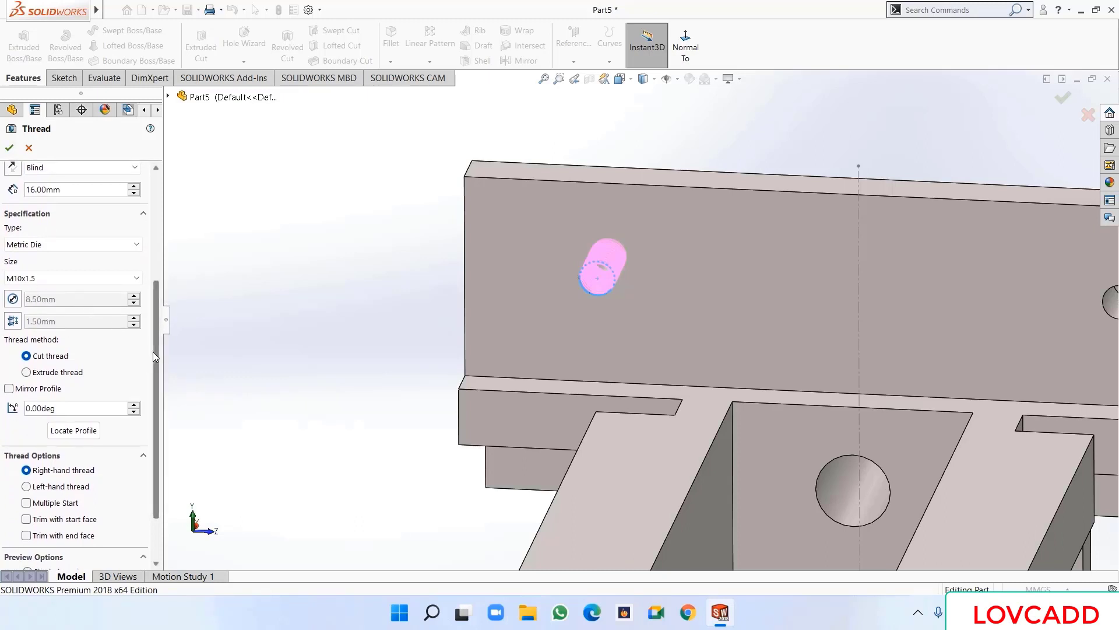
pyautogui.moveTo(153, 351); pyautogui.dragTo(153, 371)
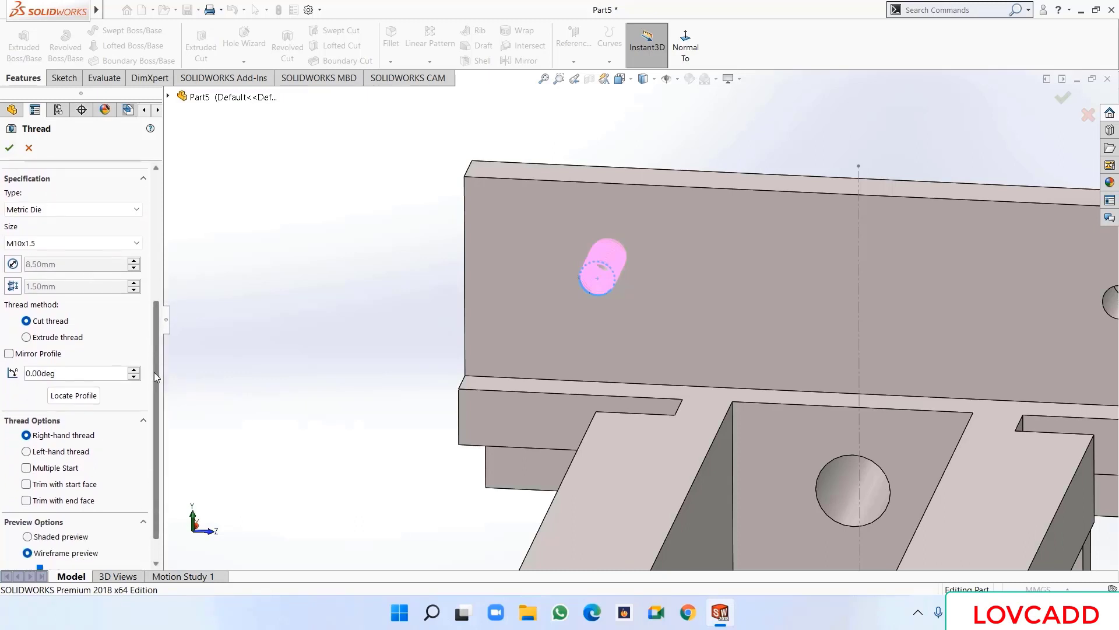
pyautogui.click(9, 354)
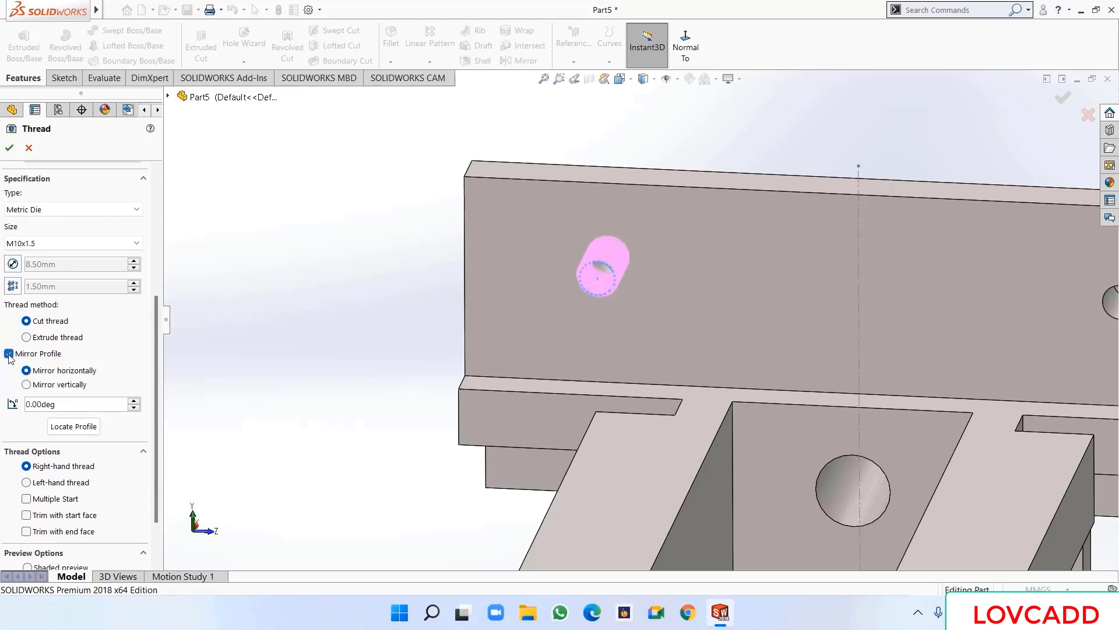
pyautogui.moveTo(159, 363); pyautogui.dragTo(175, 299)
pyautogui.click(9, 147)
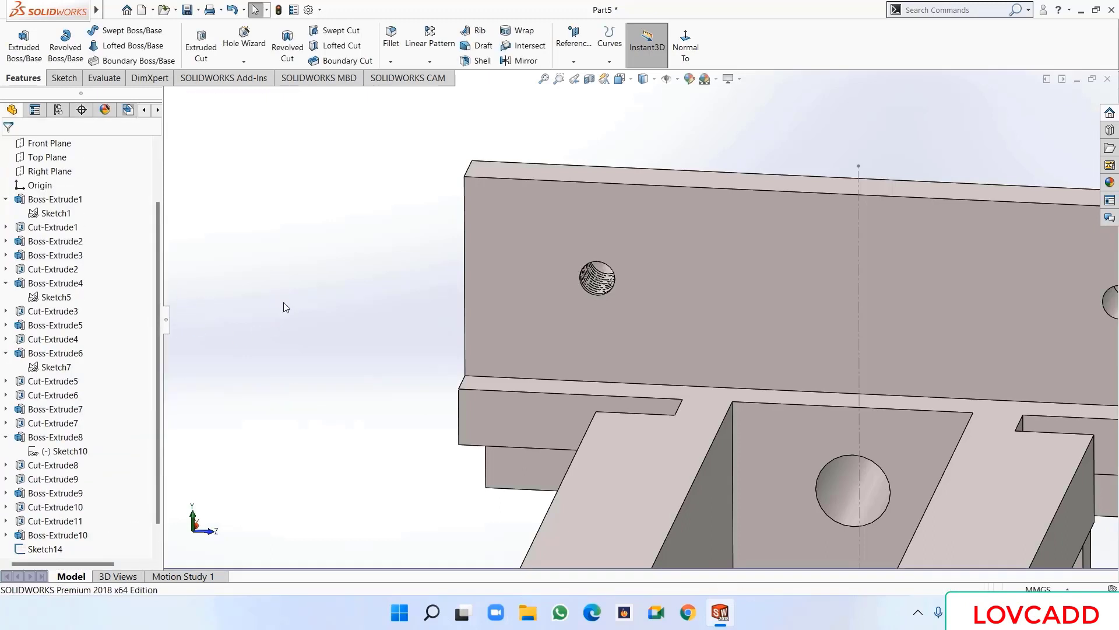
# - Add Thread2 on the right hole's edge with a mirrored 16 mm M10x1.5 profile
pyautogui.press('f')
pyautogui.scroll(-2, 1008, 374)
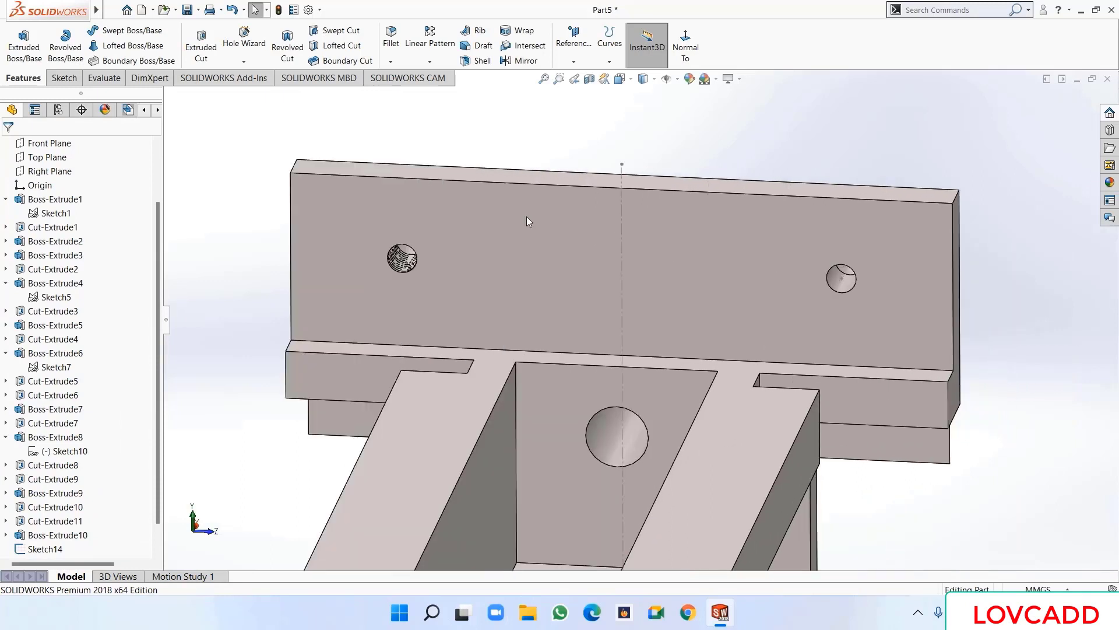
pyautogui.click(244, 62)
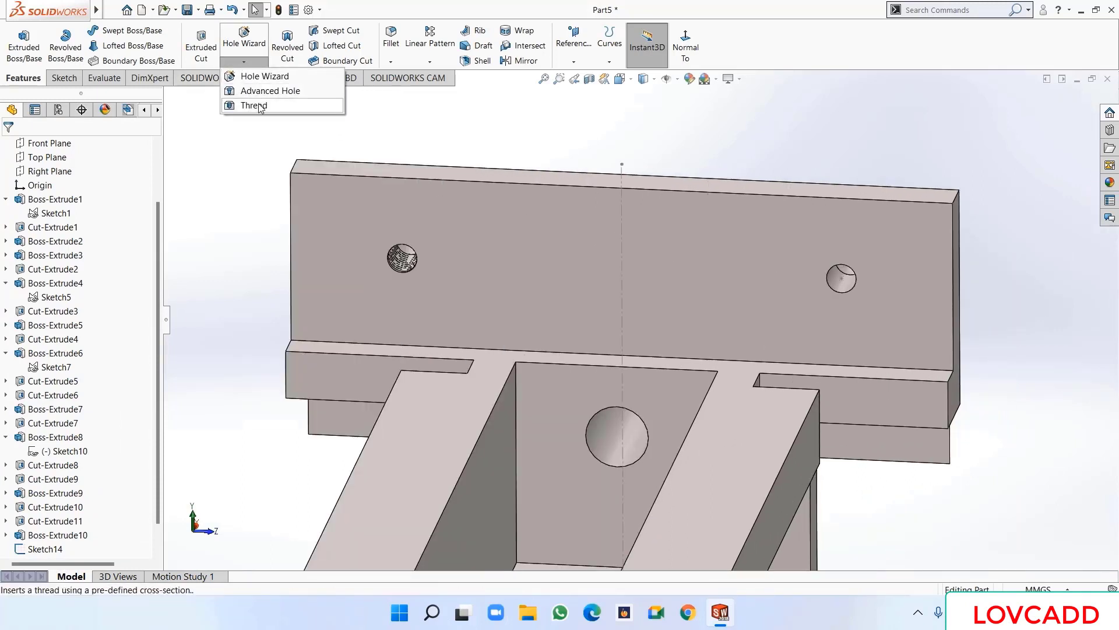
pyautogui.click(259, 105)
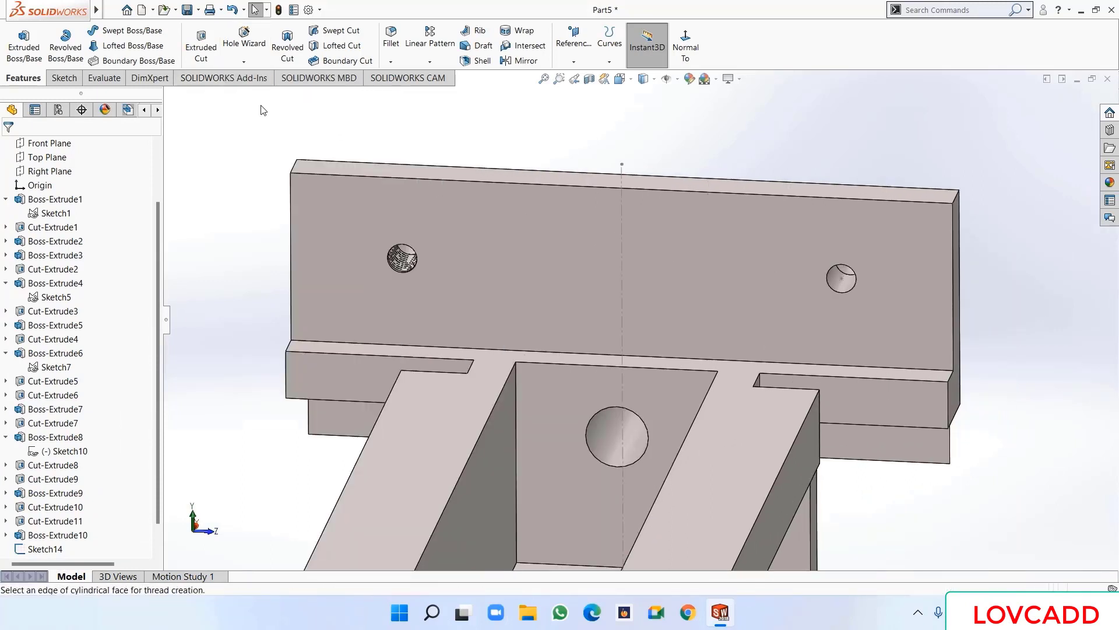
pyautogui.click(851, 291)
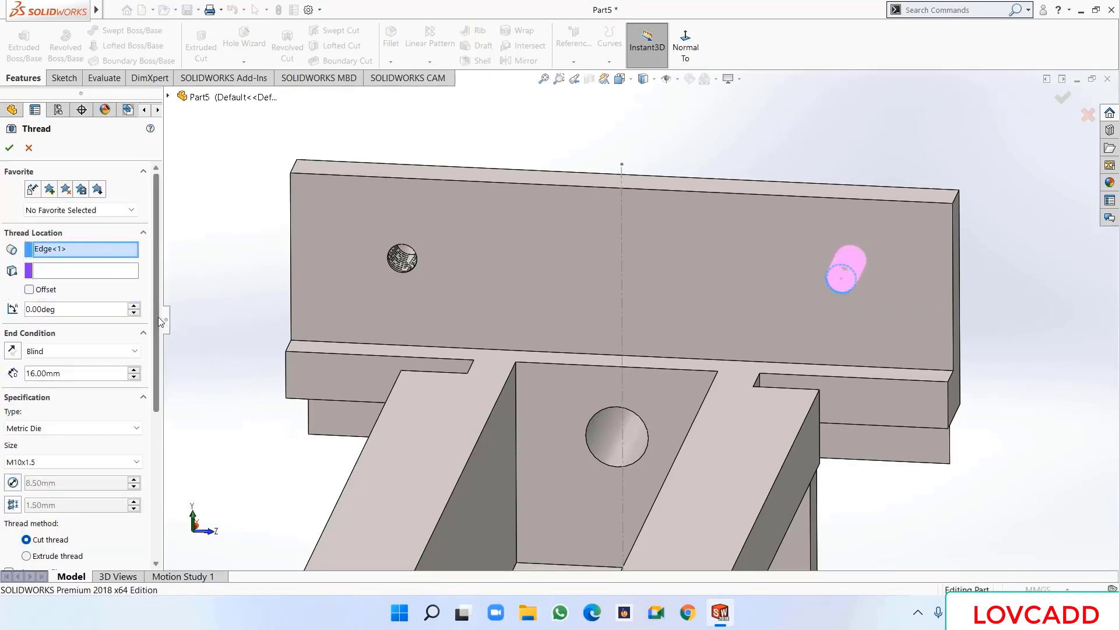
pyautogui.moveTo(155, 285); pyautogui.dragTo(143, 429)
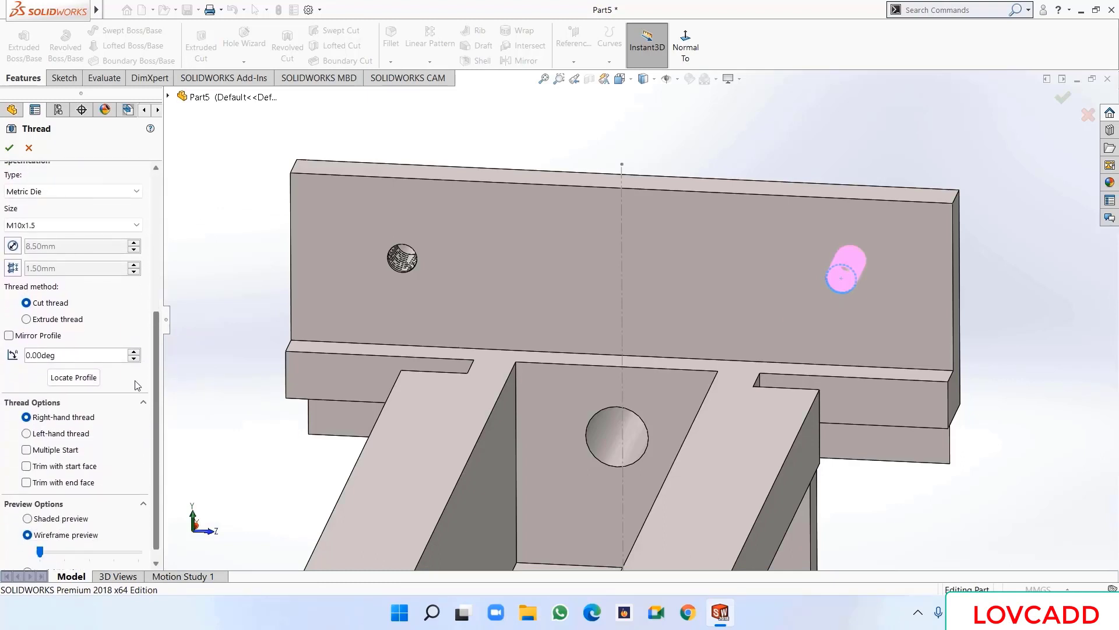
pyautogui.click(10, 335)
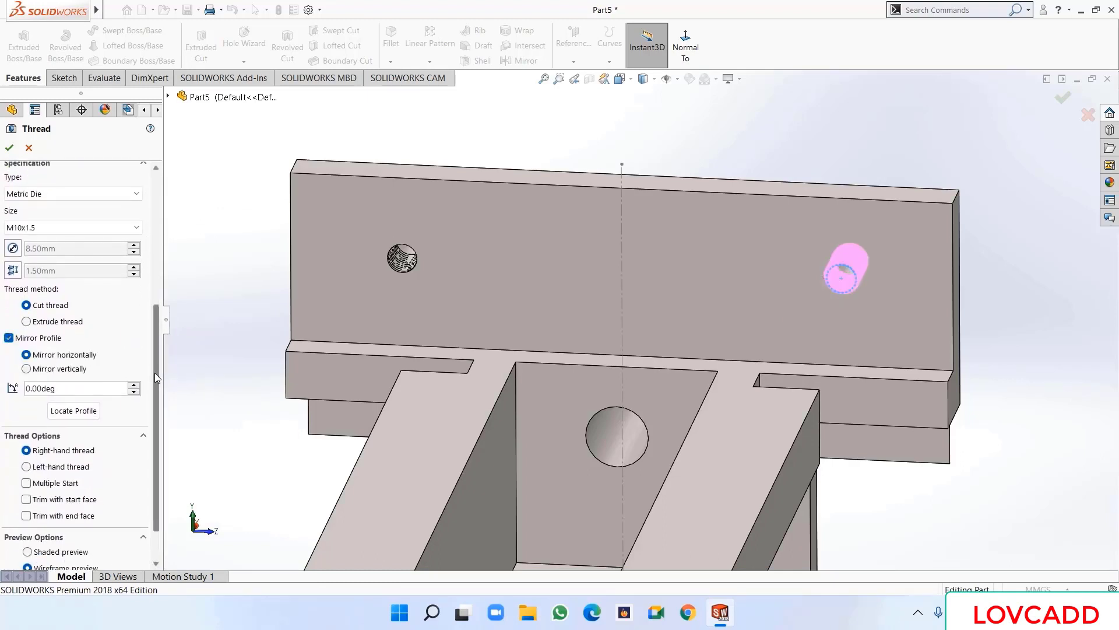
pyautogui.scroll(5, 140, 378)
pyautogui.click(10, 148)
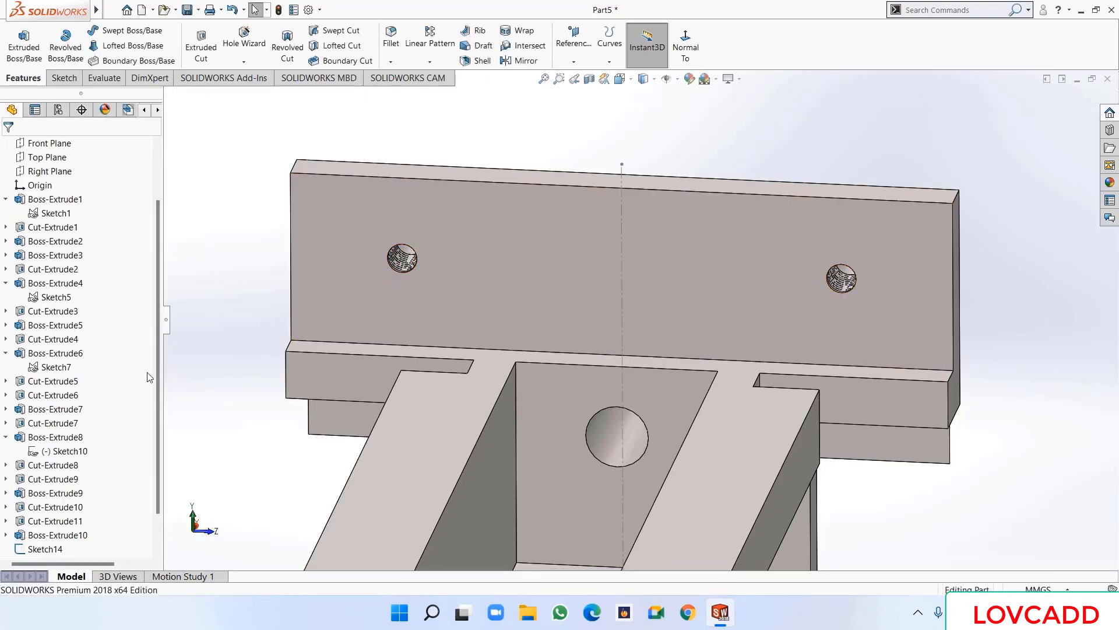
# - Collapse Boss-Extrude4, 6 and 8 in the feature tree and hide Sketch14
pyautogui.click(6, 283)
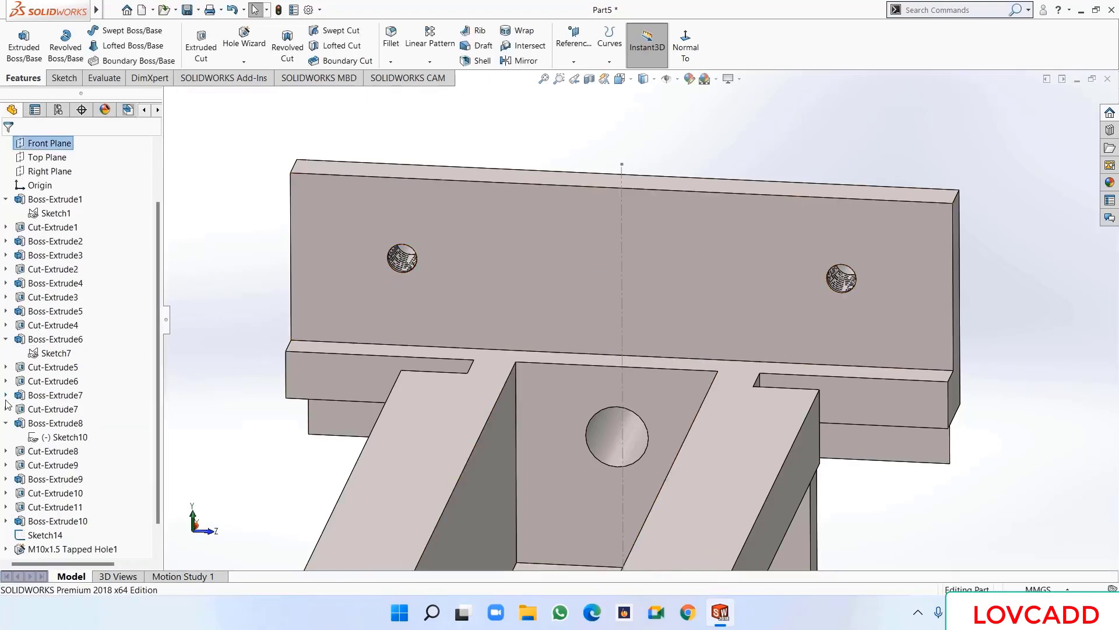
pyautogui.click(5, 340)
pyautogui.click(6, 410)
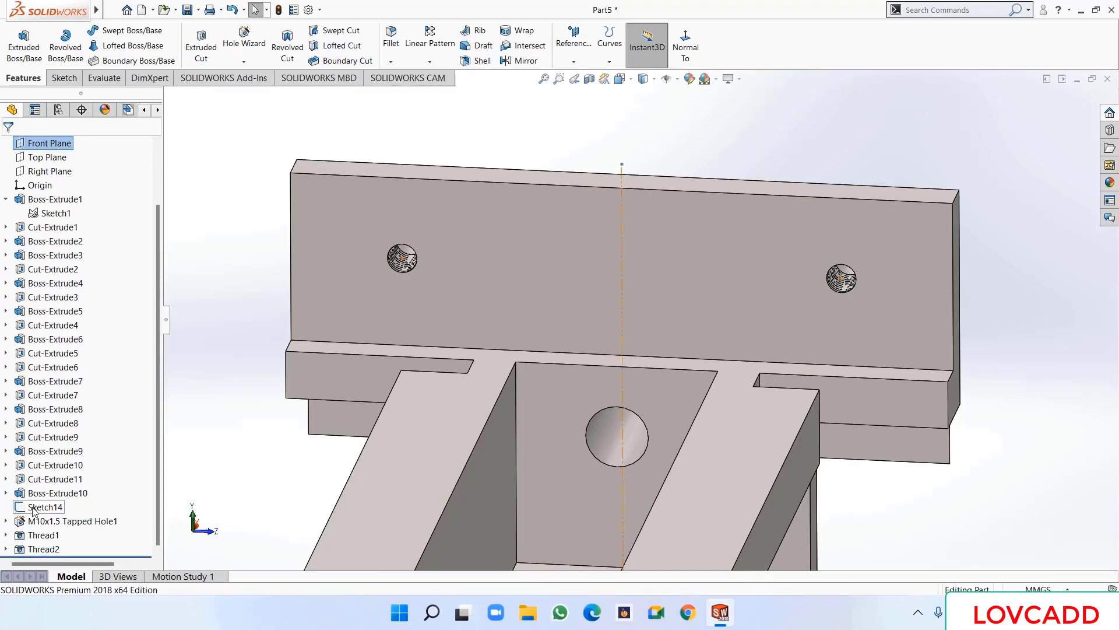
pyautogui.rightClick(33, 509)
pyautogui.click(47, 393)
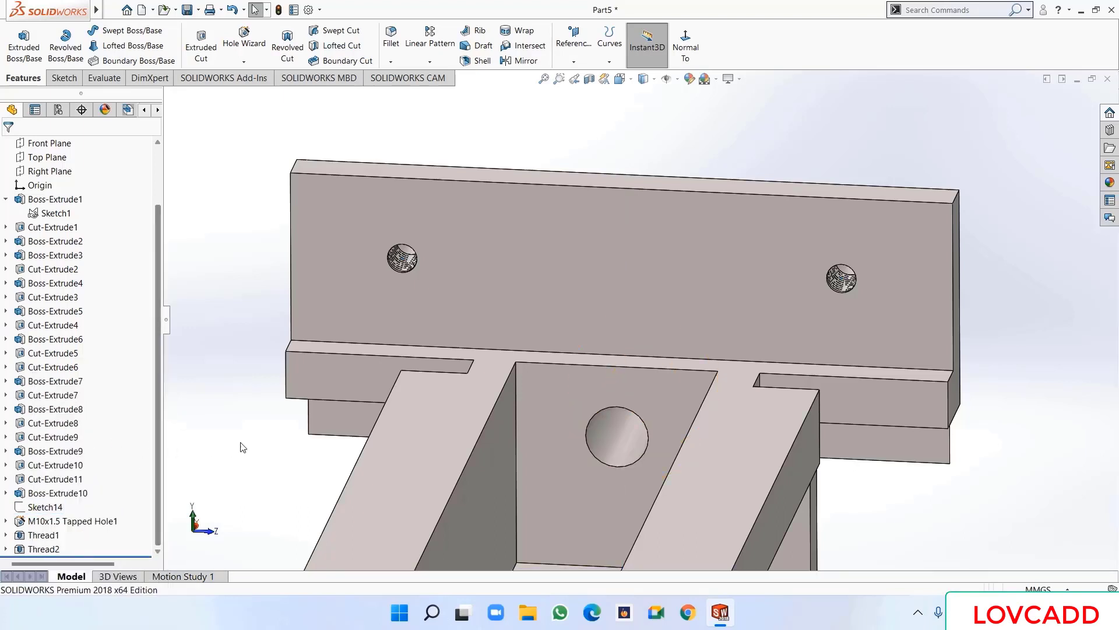
# - Fit and orbit the vise body to face the pocket end wall and bring up its options
pyautogui.press('f')
pyautogui.moveTo(311, 442); pyautogui.dragTo(362, 412, button='middle')
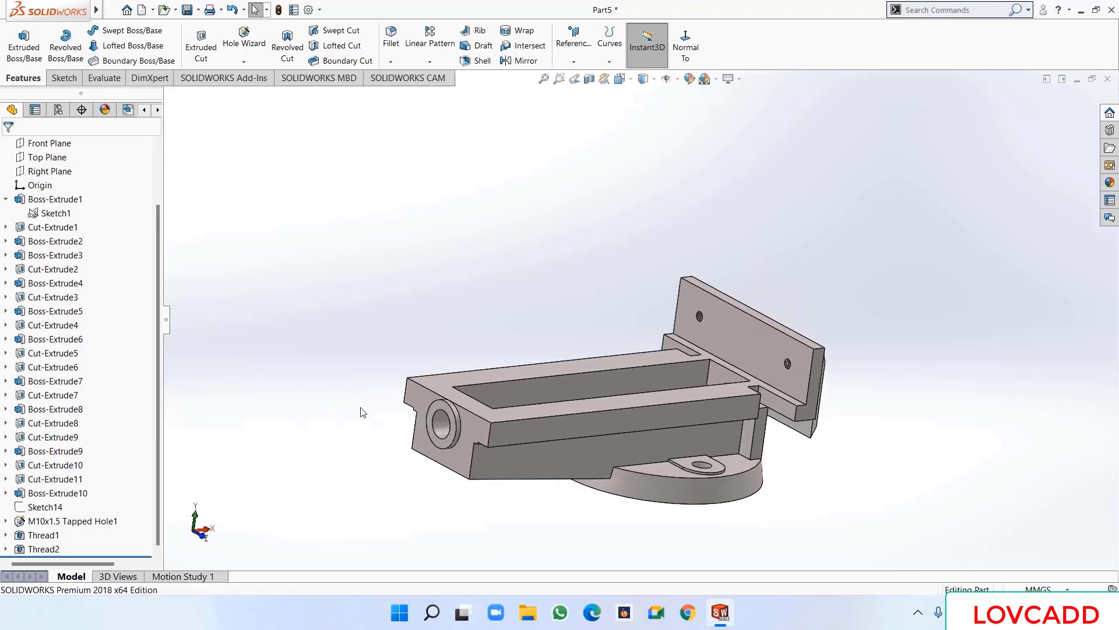
pyautogui.click(439, 425)
pyautogui.click(327, 370)
pyautogui.moveTo(326, 370); pyautogui.dragTo(216, 441, button='middle')
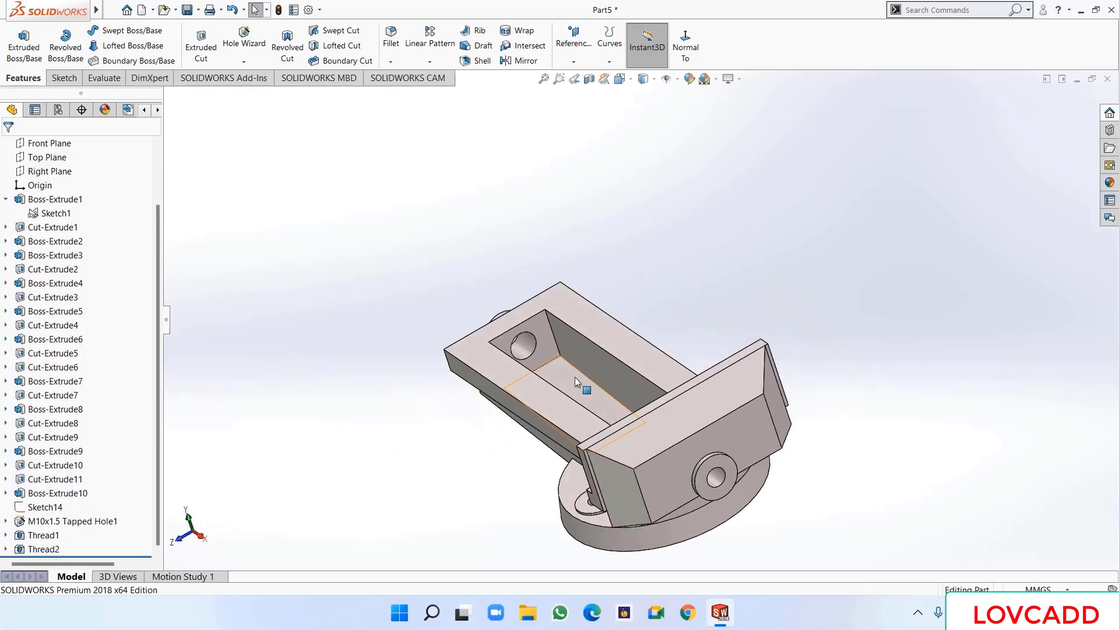
pyautogui.rightClick(542, 334)
# - Start Sketch20 on the pocket end face and convert the hole's edge into a Ø25 circle
pyautogui.click(589, 247)
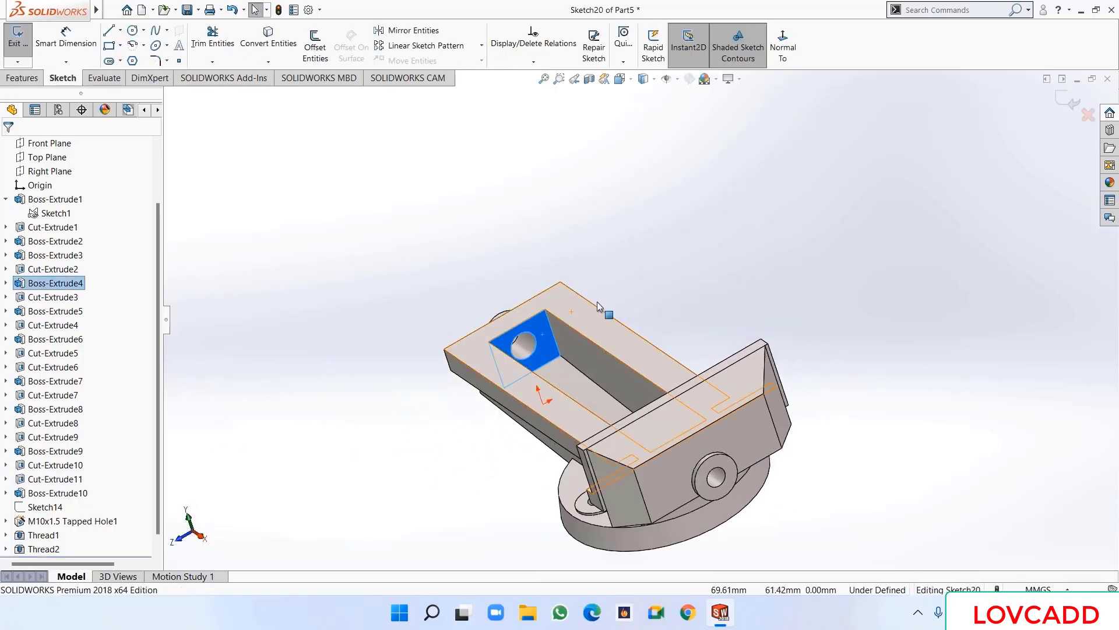
pyautogui.click(623, 188)
pyautogui.scroll(-3, 564, 380)
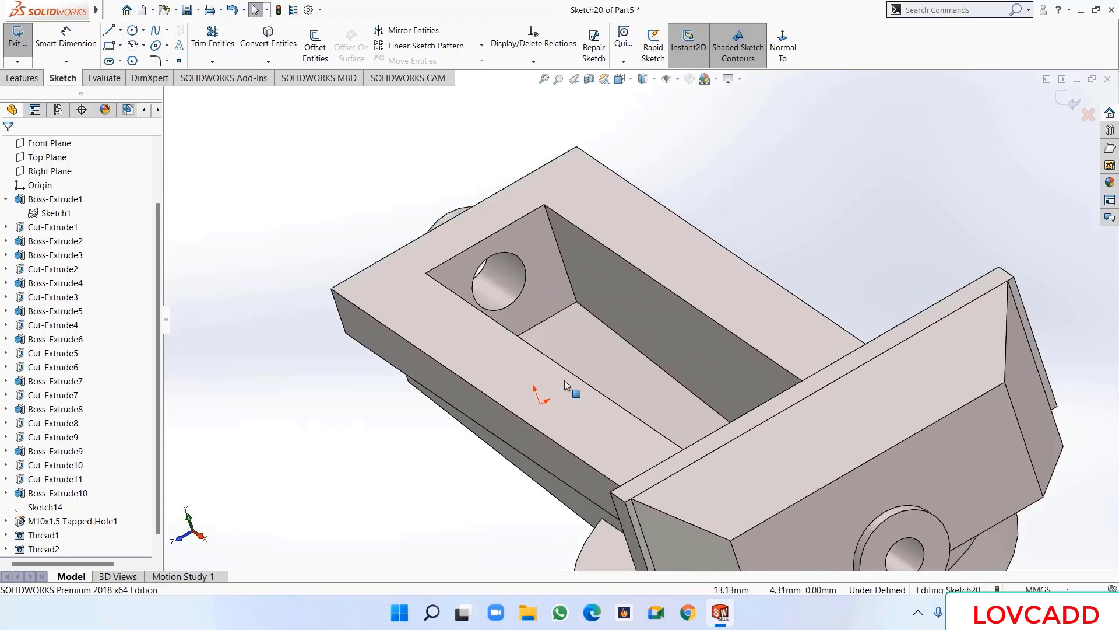
pyautogui.click(266, 36)
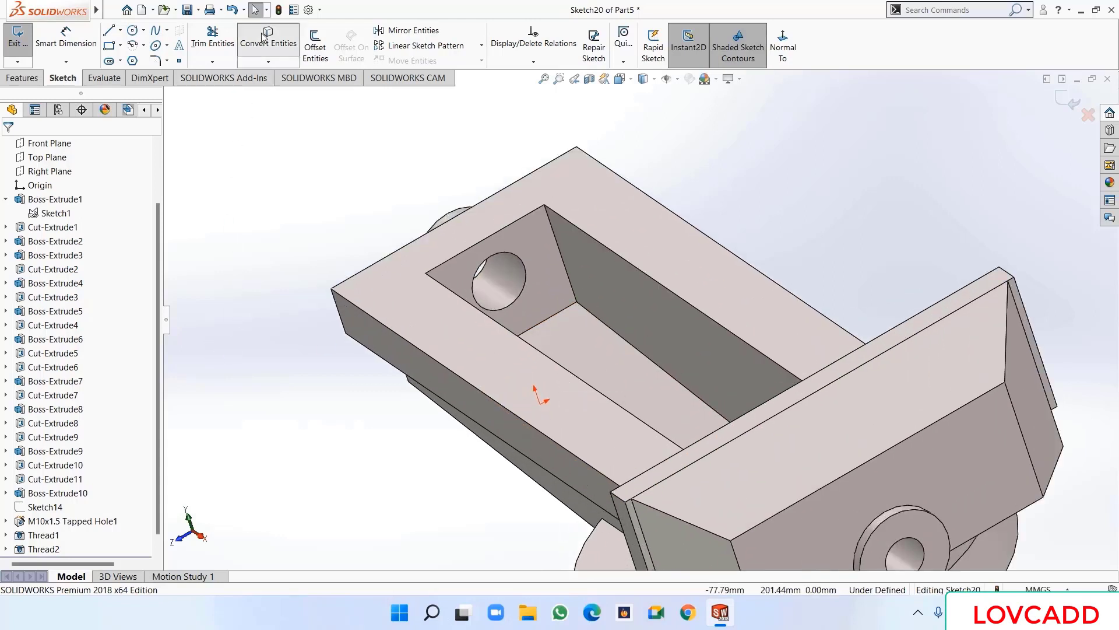
pyautogui.click(520, 258)
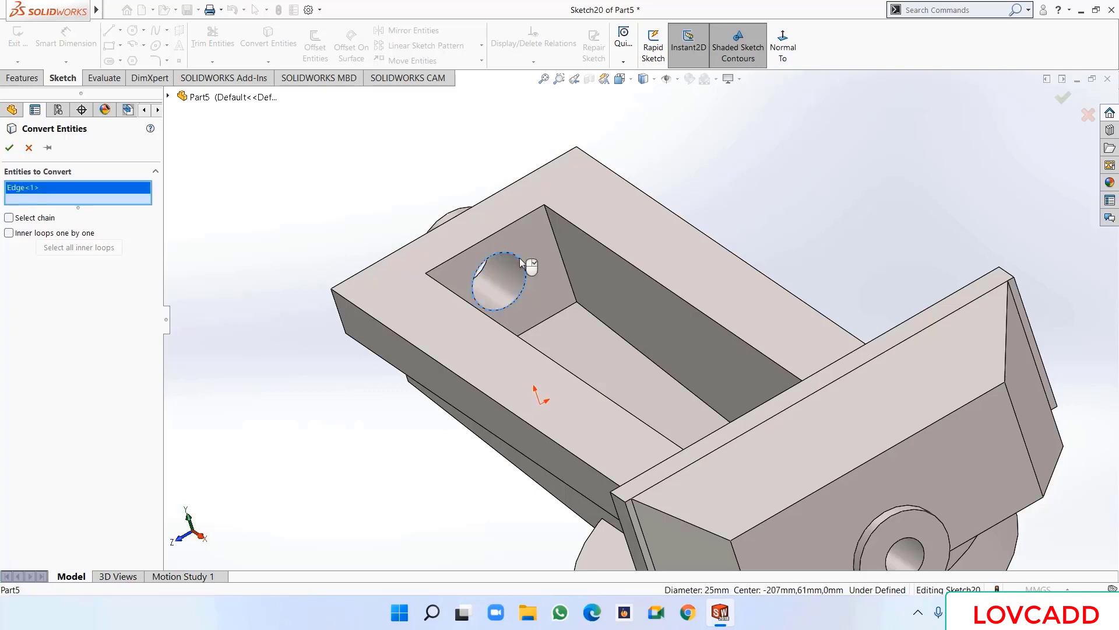
pyautogui.press('Return')
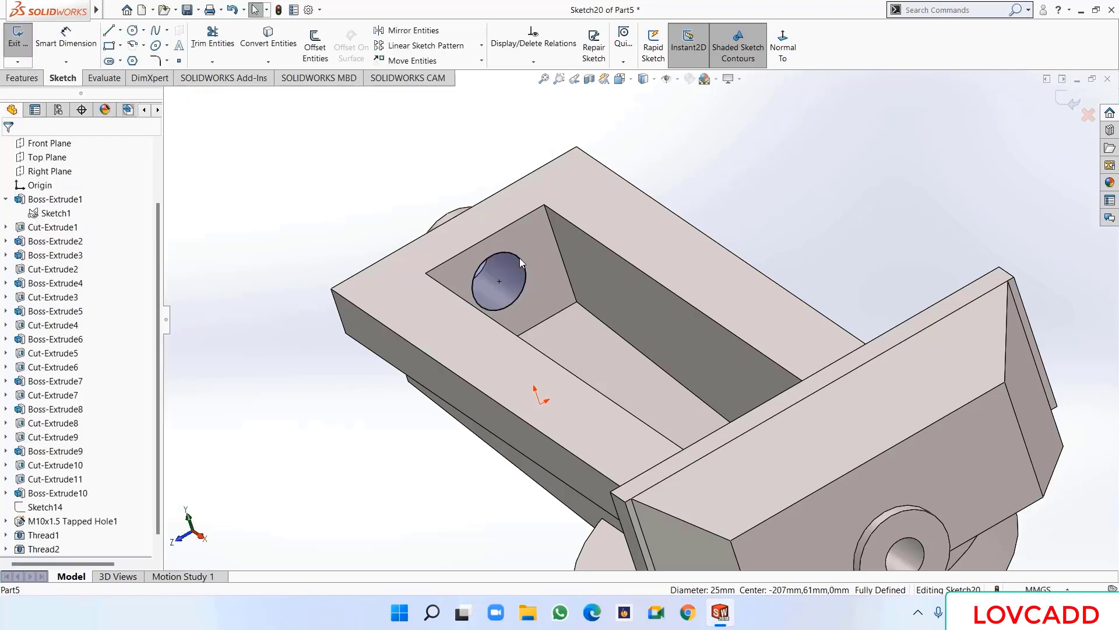
pyautogui.click(14, 81)
# - Start a helix on the Ø25 circle, defined by height and pitch, with 39.50 mm height
pyautogui.click(607, 63)
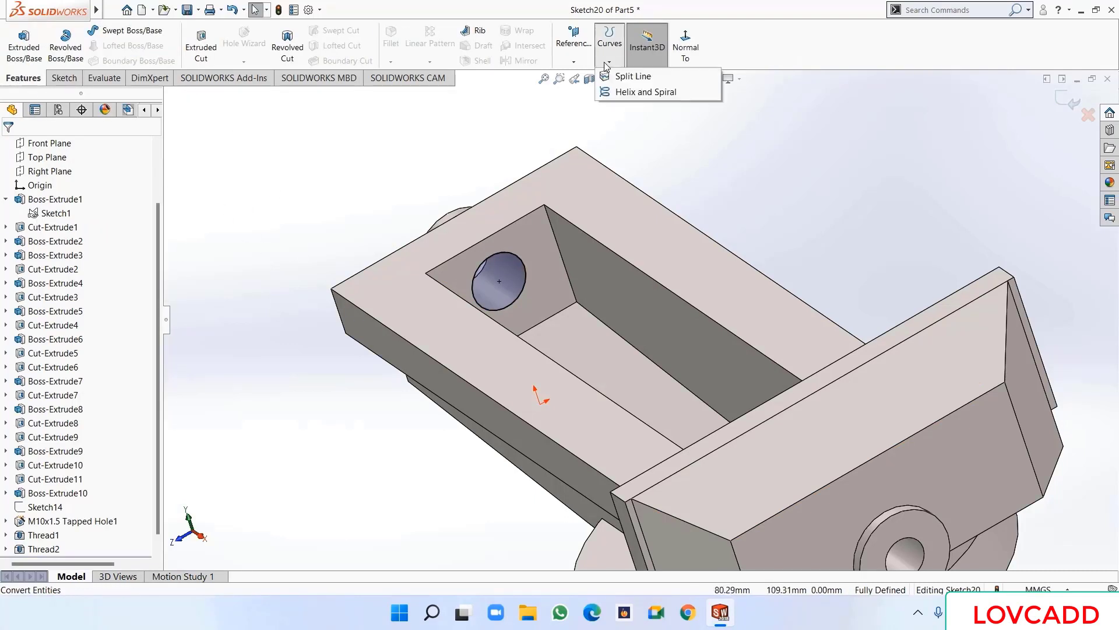
pyautogui.click(619, 91)
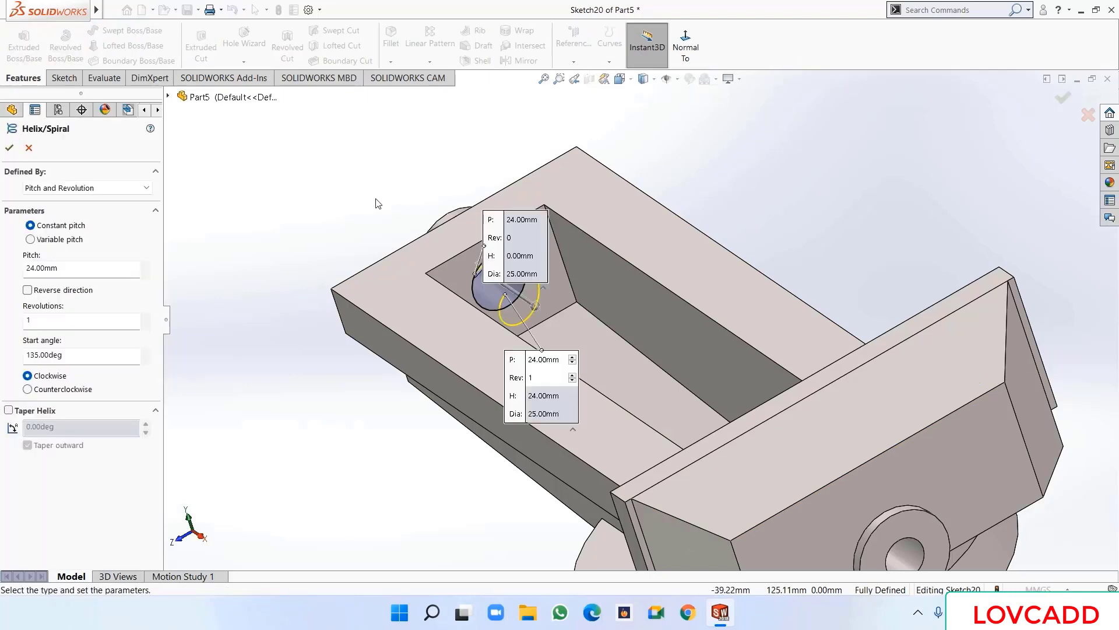
pyautogui.moveTo(292, 292); pyautogui.dragTo(349, 421, button='middle')
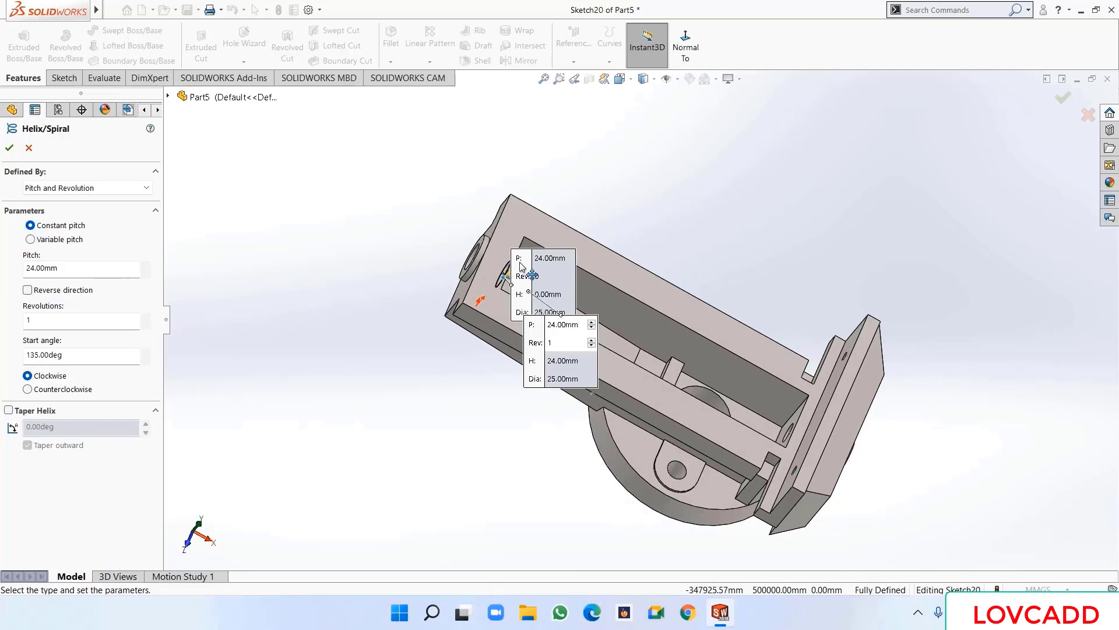
pyautogui.moveTo(523, 260); pyautogui.dragTo(513, 143)
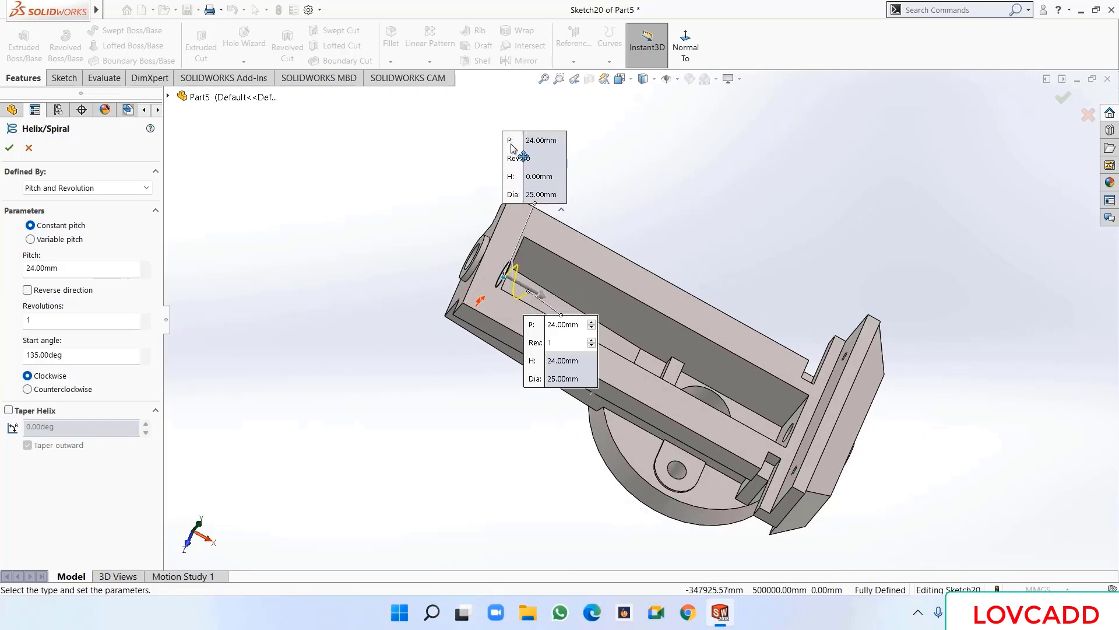
pyautogui.click(74, 190)
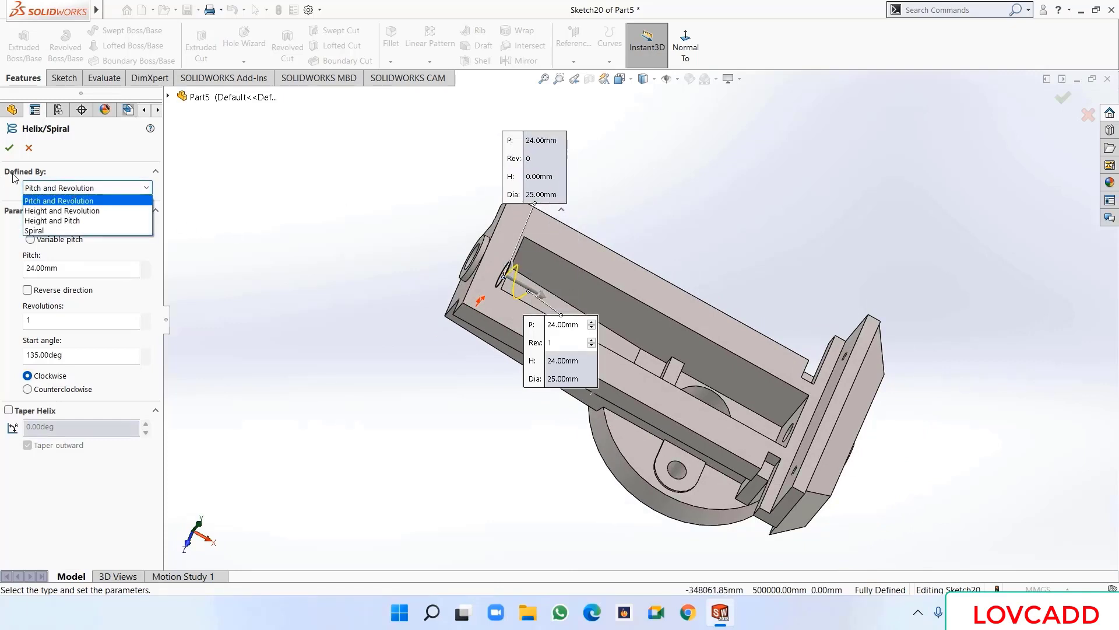
pyautogui.click(52, 220)
pyautogui.click(63, 269)
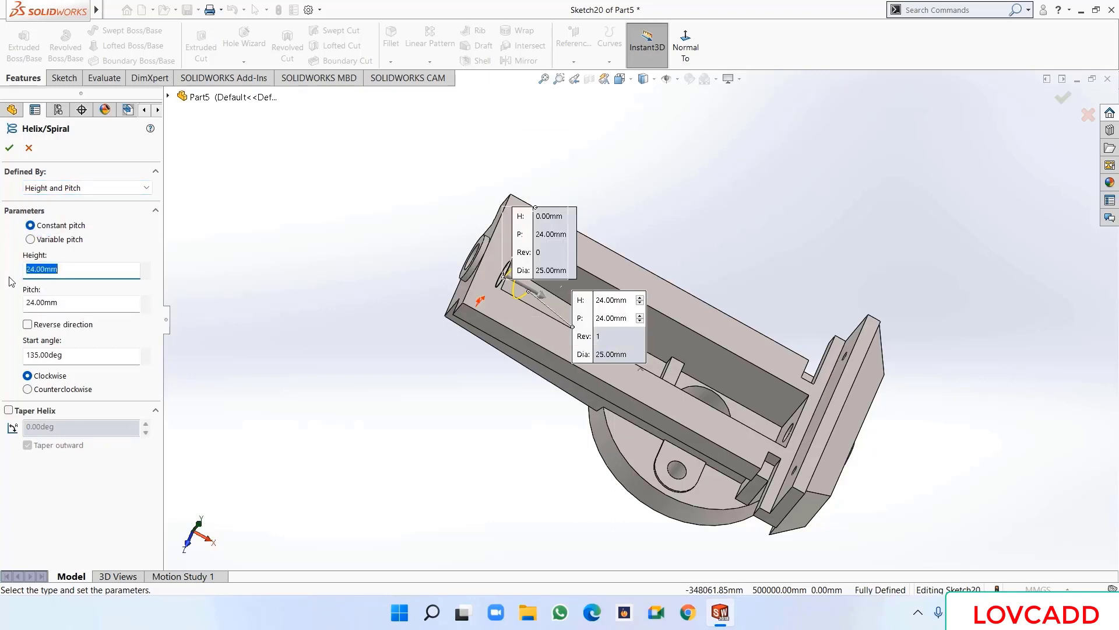
pyautogui.write('39.5')
pyautogui.press('Return')
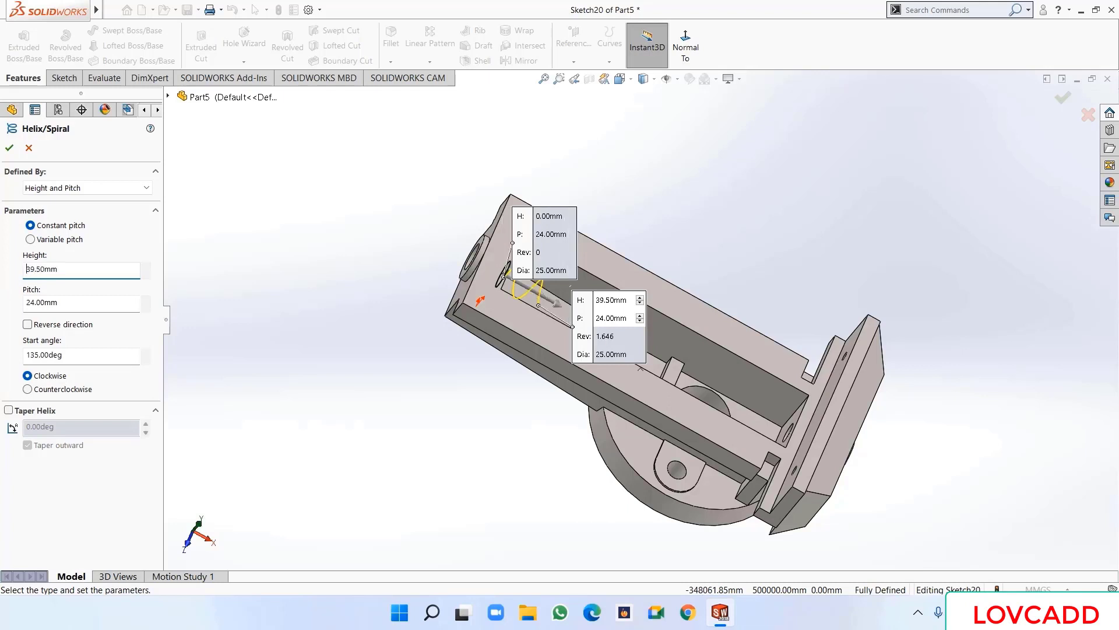
# - Set the helix pitch to 4.00 mm, reverse it, start at 0°, and create it
pyautogui.click(66, 307)
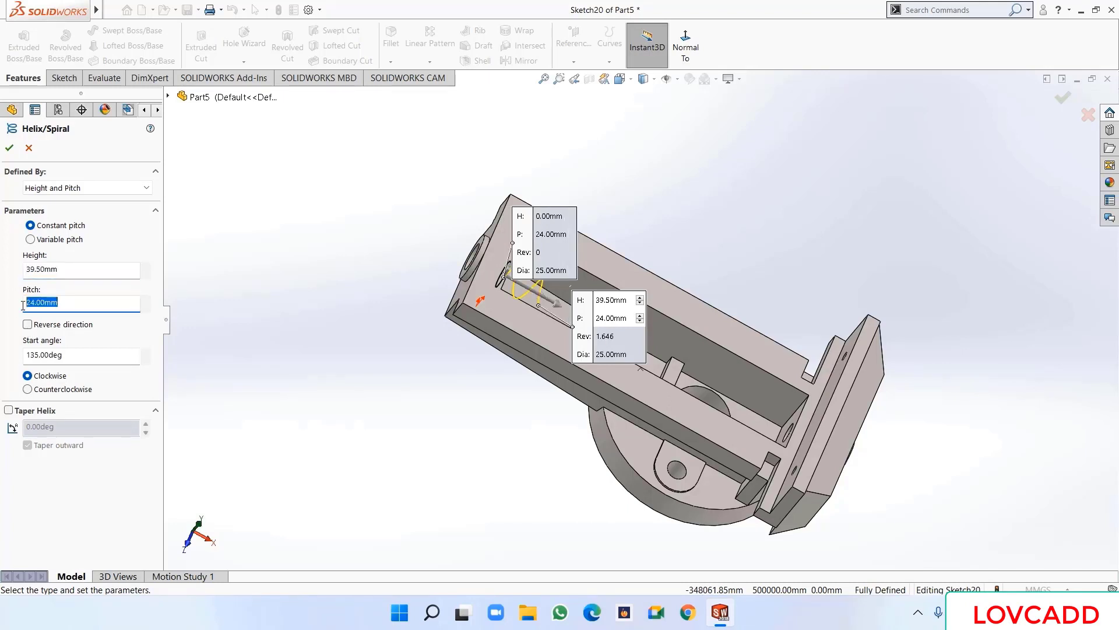
pyautogui.click(24, 302)
pyautogui.press('Delete')
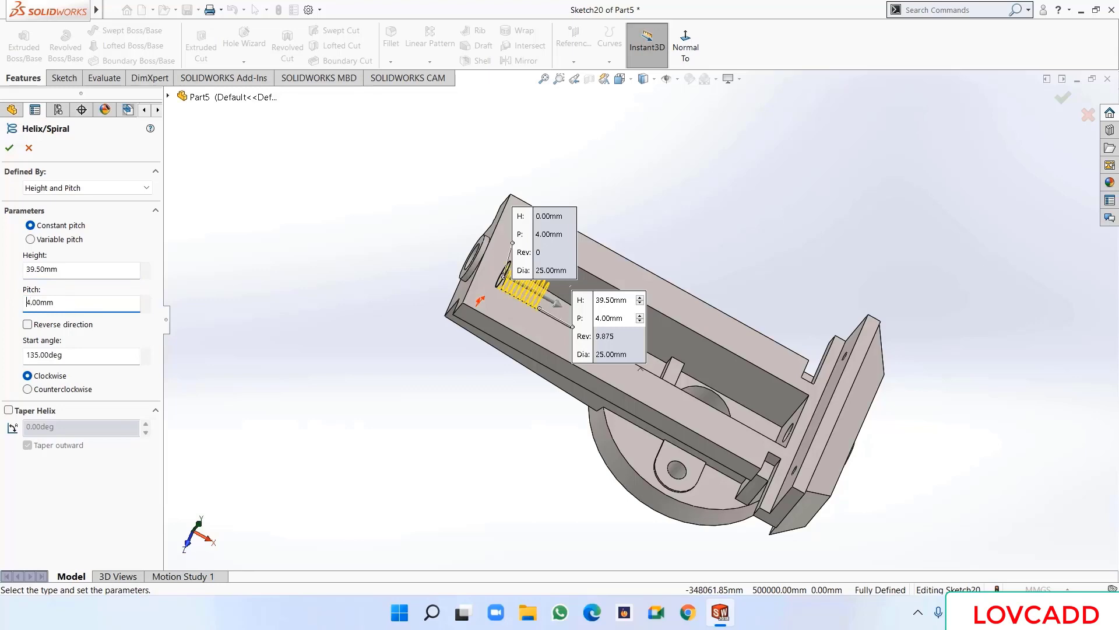
pyautogui.click(27, 324)
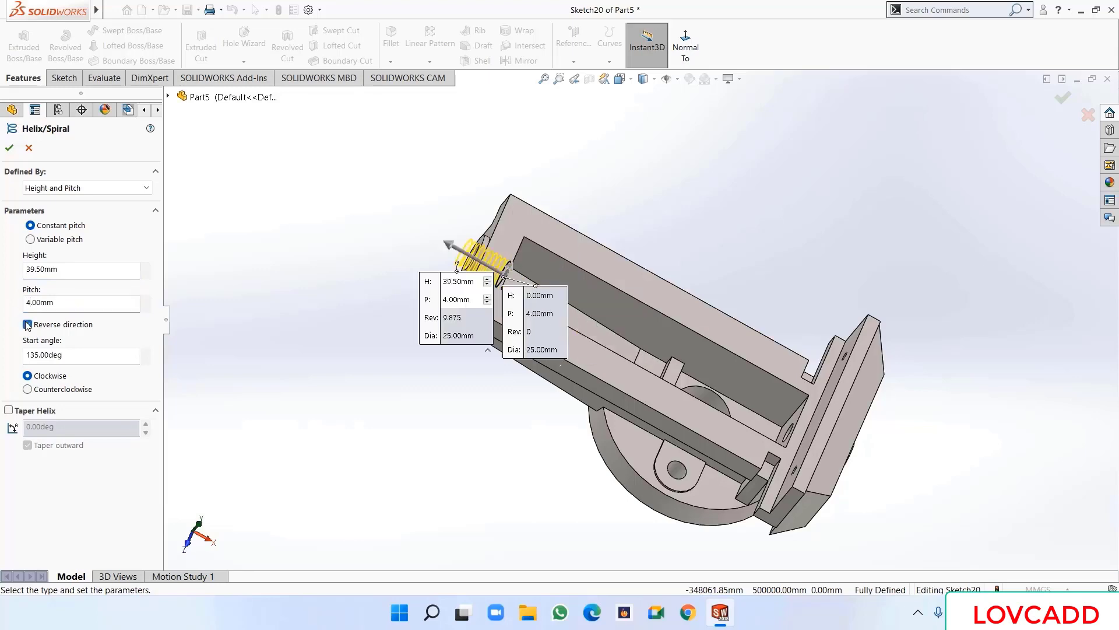
pyautogui.moveTo(352, 353); pyautogui.dragTo(499, 280, button='middle')
pyautogui.scroll(-2, 498, 280)
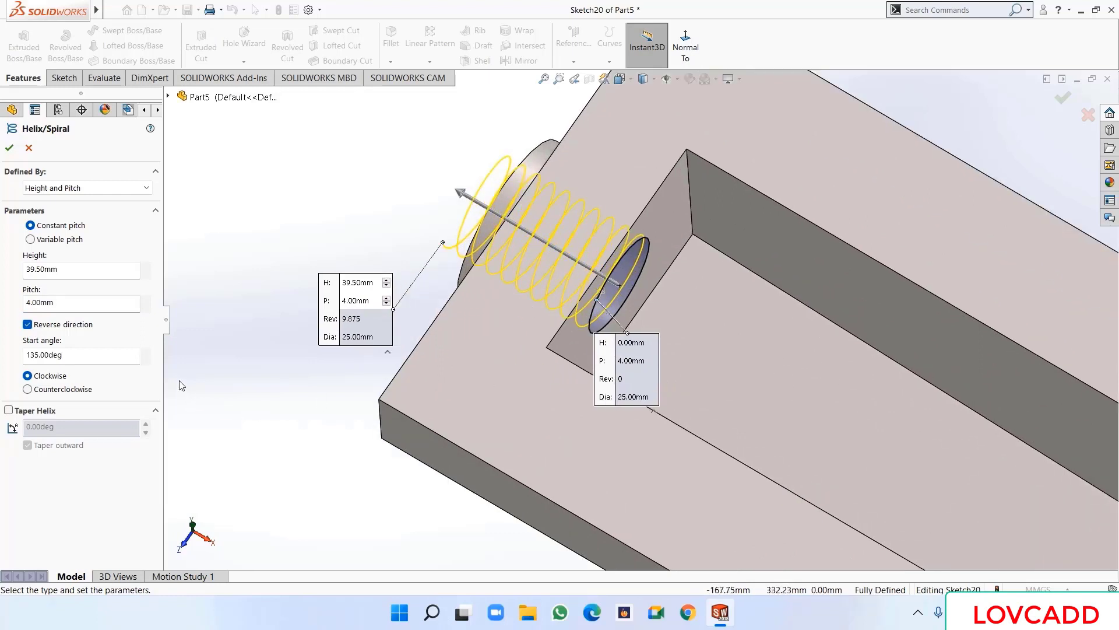
pyautogui.moveTo(75, 355); pyautogui.dragTo(2, 348)
pyautogui.write('0')
pyautogui.press('Return')
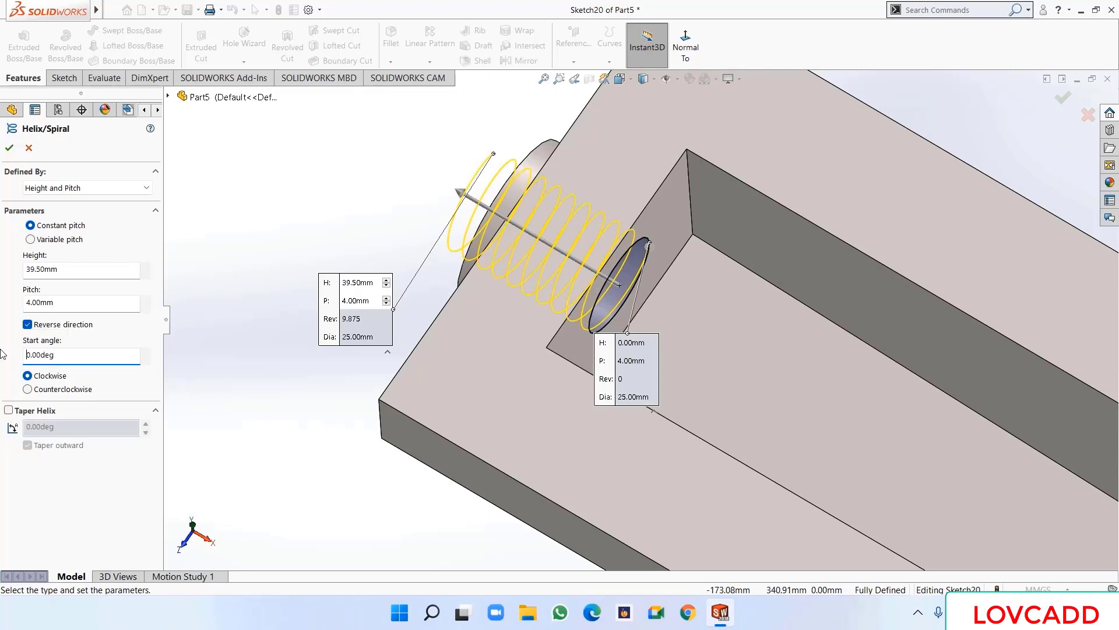
pyautogui.click(11, 149)
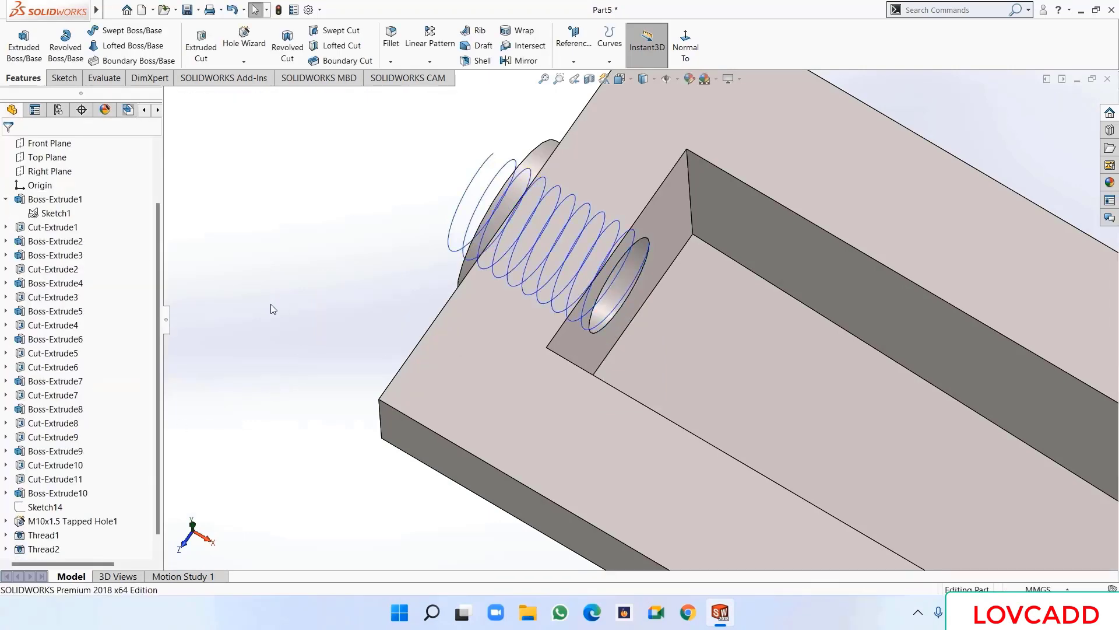
# - Select the helix and bring up the Reference Geometry options
pyautogui.moveTo(271, 303); pyautogui.dragTo(295, 322, button='middle')
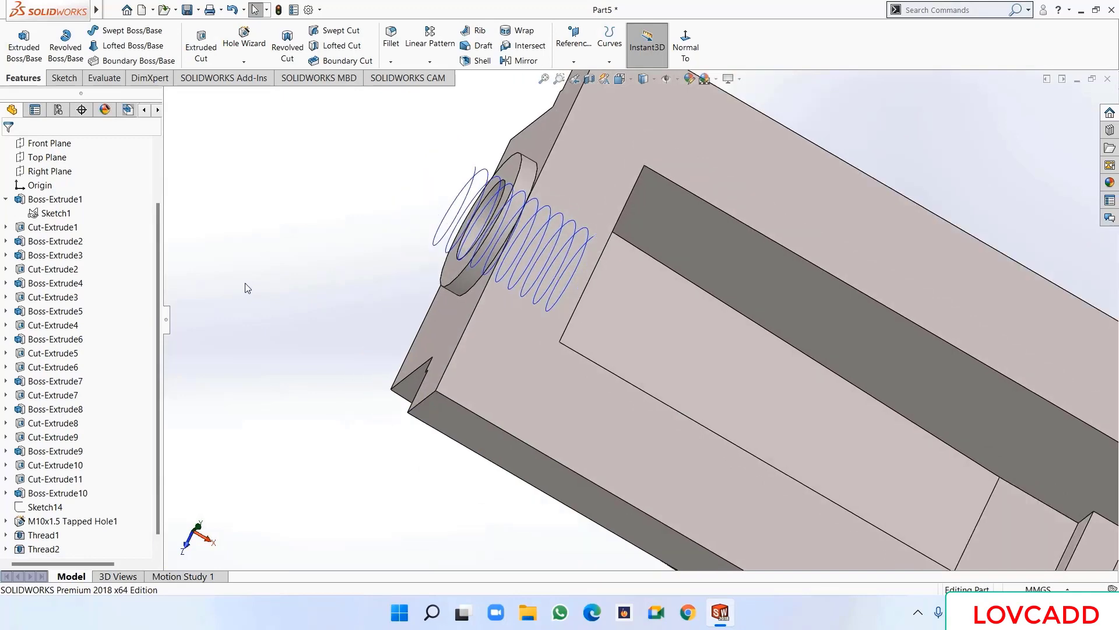
pyautogui.click(597, 237)
pyautogui.click(379, 242)
pyautogui.click(592, 239)
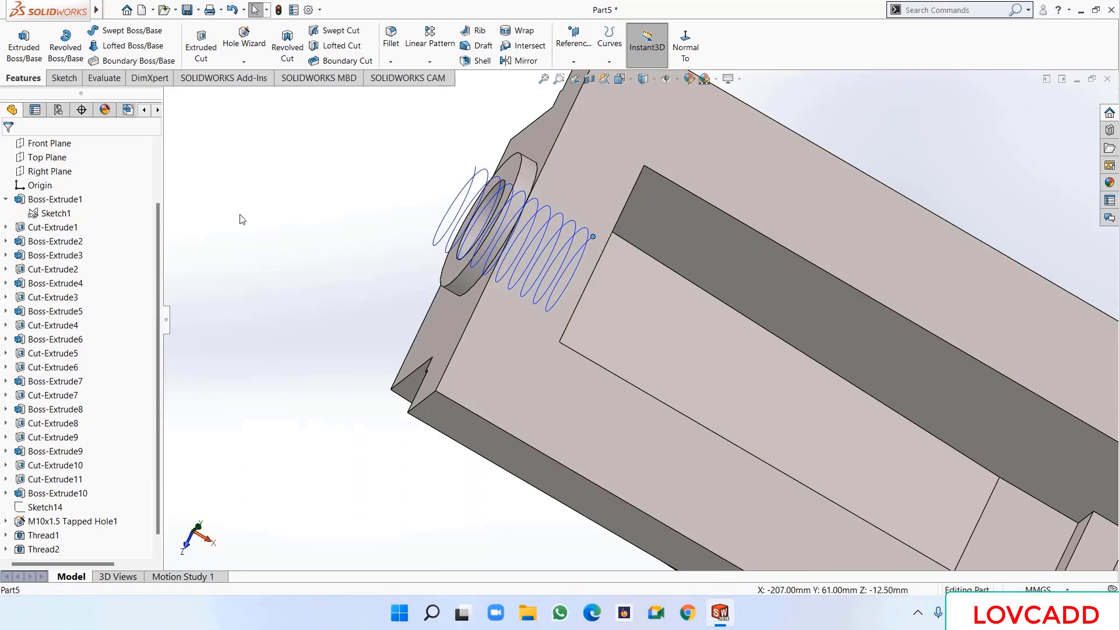
pyautogui.click(573, 63)
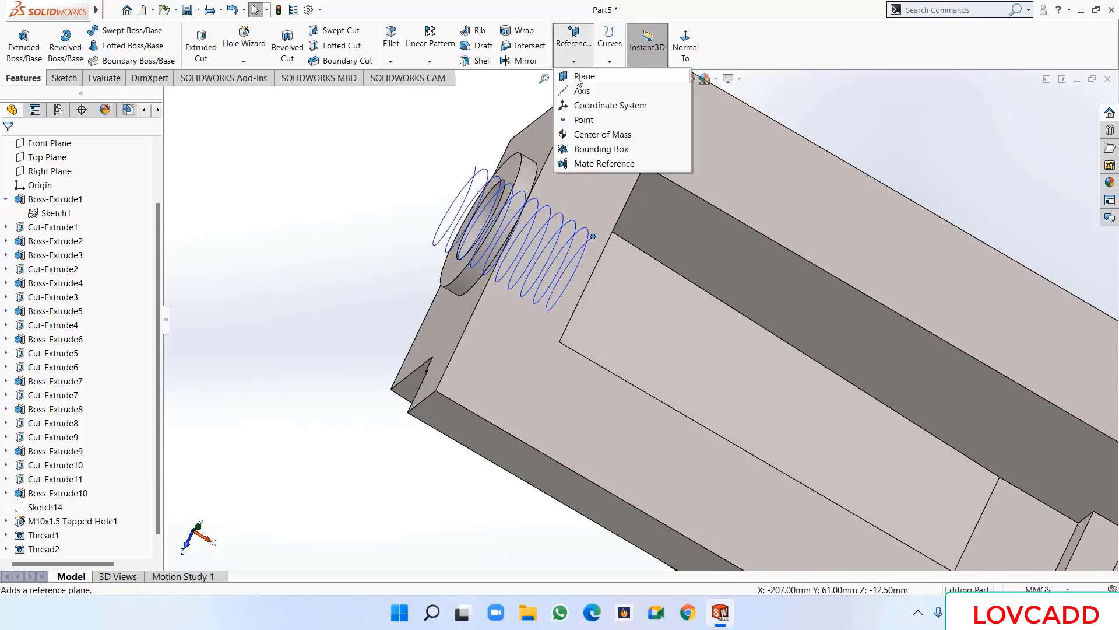
# - Create Plane3 from the helix end point and the Top Plane
pyautogui.click(579, 78)
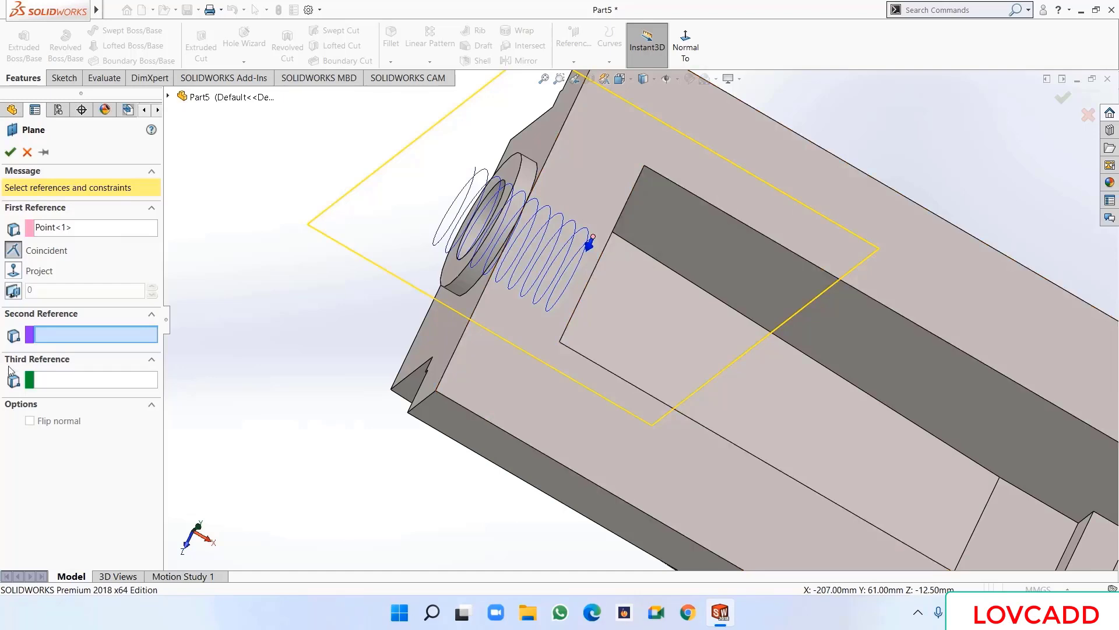
pyautogui.click(168, 96)
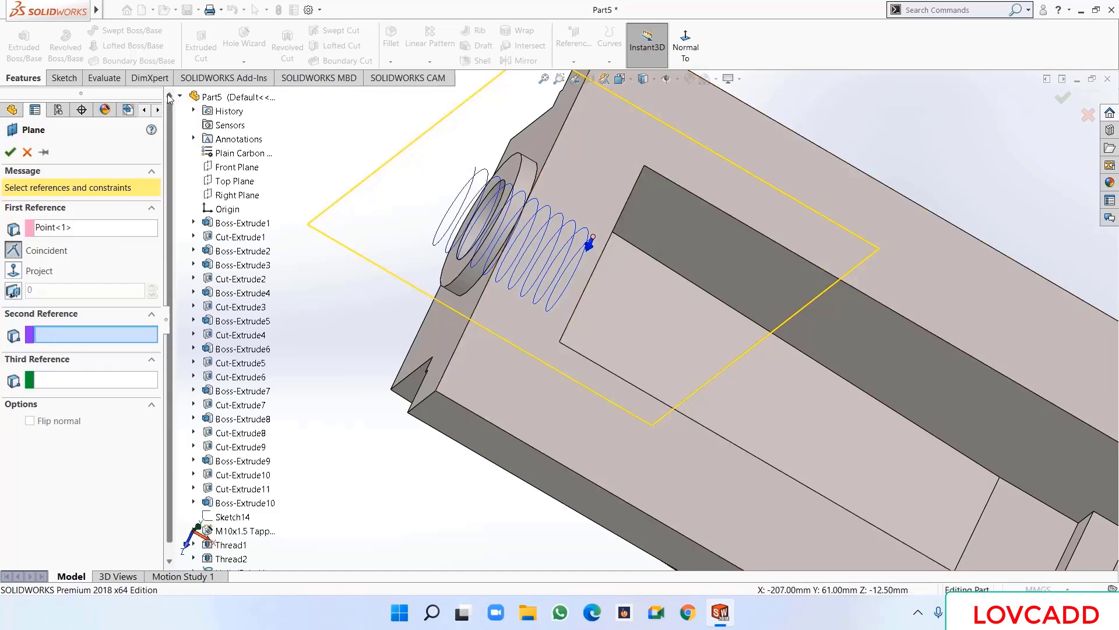
pyautogui.click(234, 181)
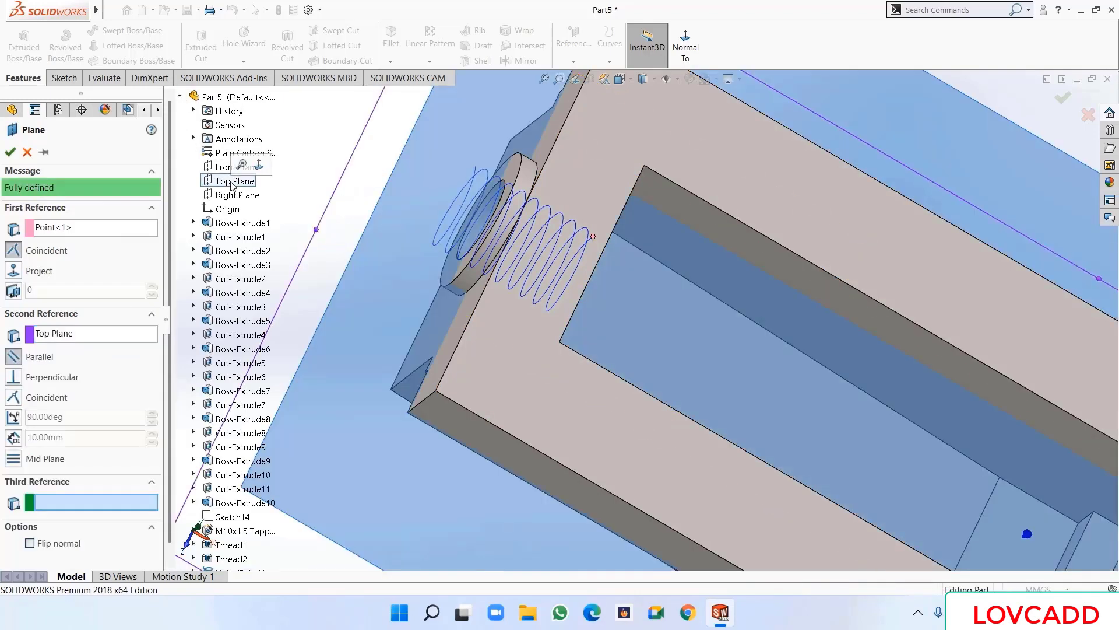
pyautogui.click(10, 152)
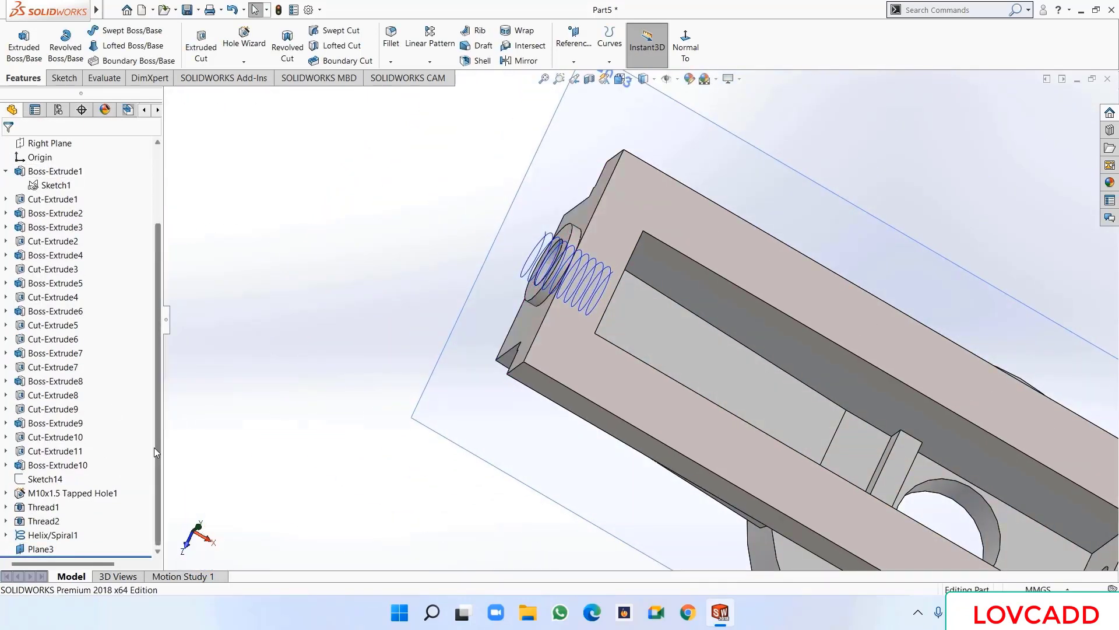
# - Start a sketch on Plane3 and view it normal to the screen
pyautogui.rightClick(33, 551)
pyautogui.click(50, 359)
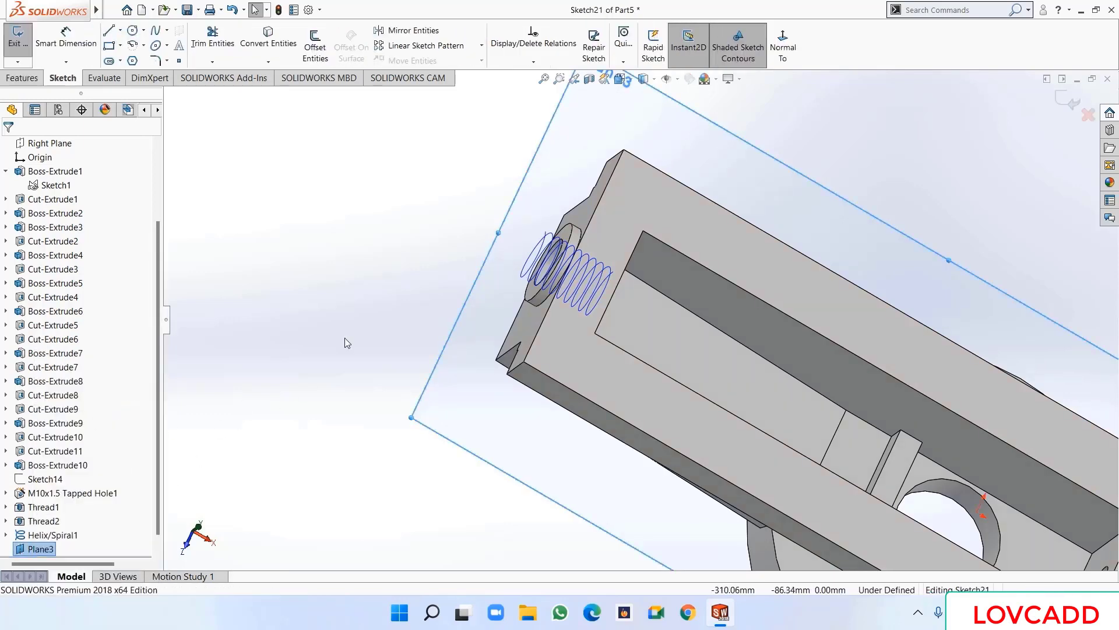
pyautogui.click(782, 46)
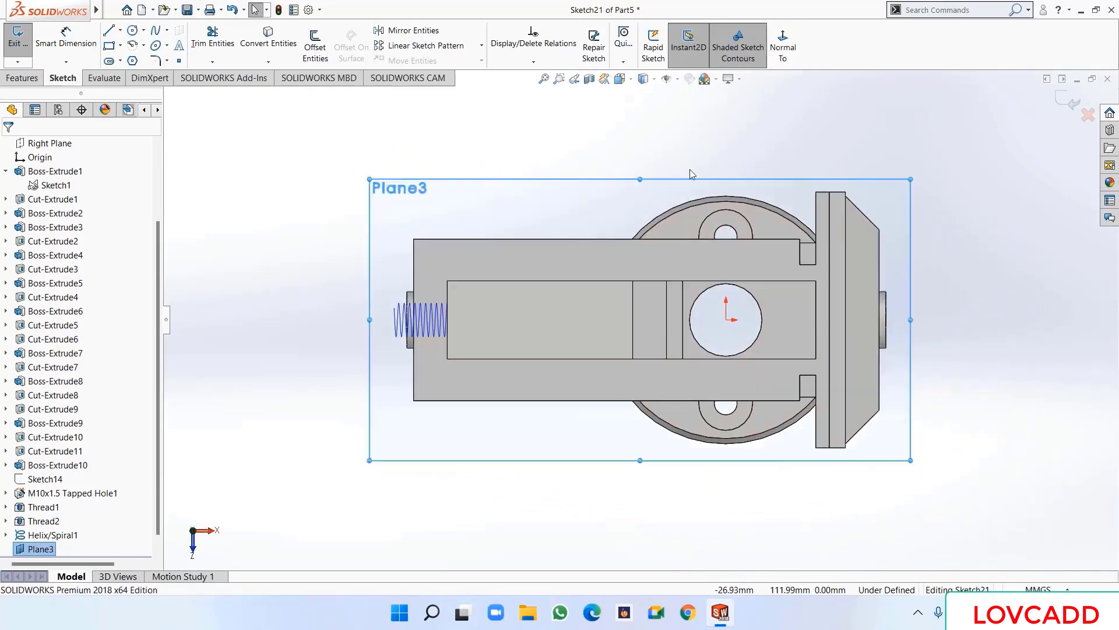
pyautogui.scroll(-5, 449, 354)
pyautogui.click(244, 290)
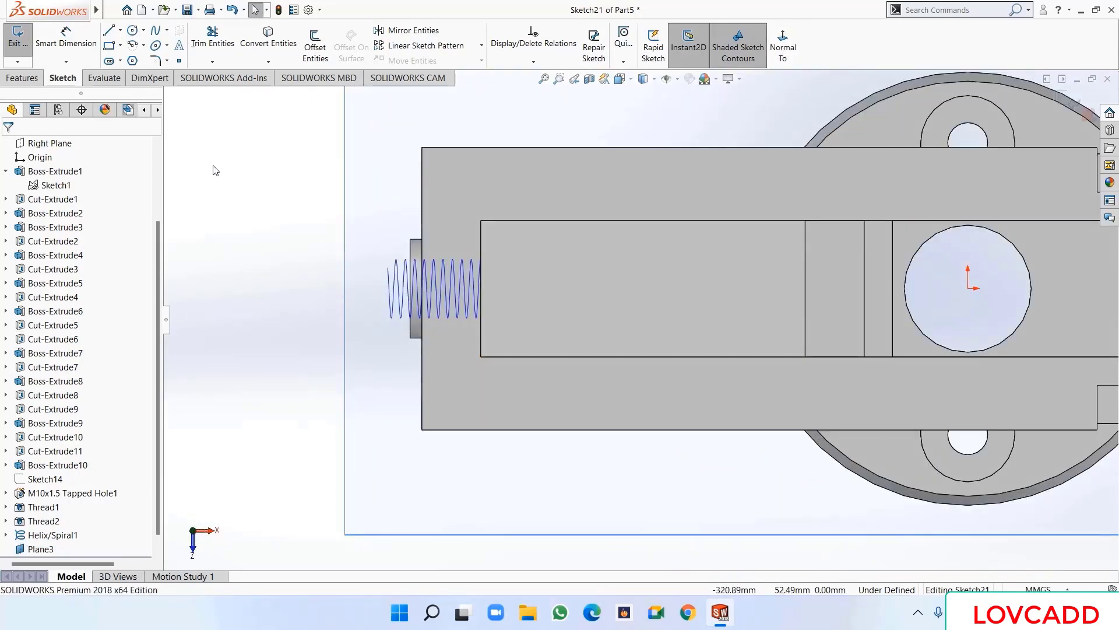
# - Draw a closed four-line trapezoid beside the helix
pyautogui.click(108, 31)
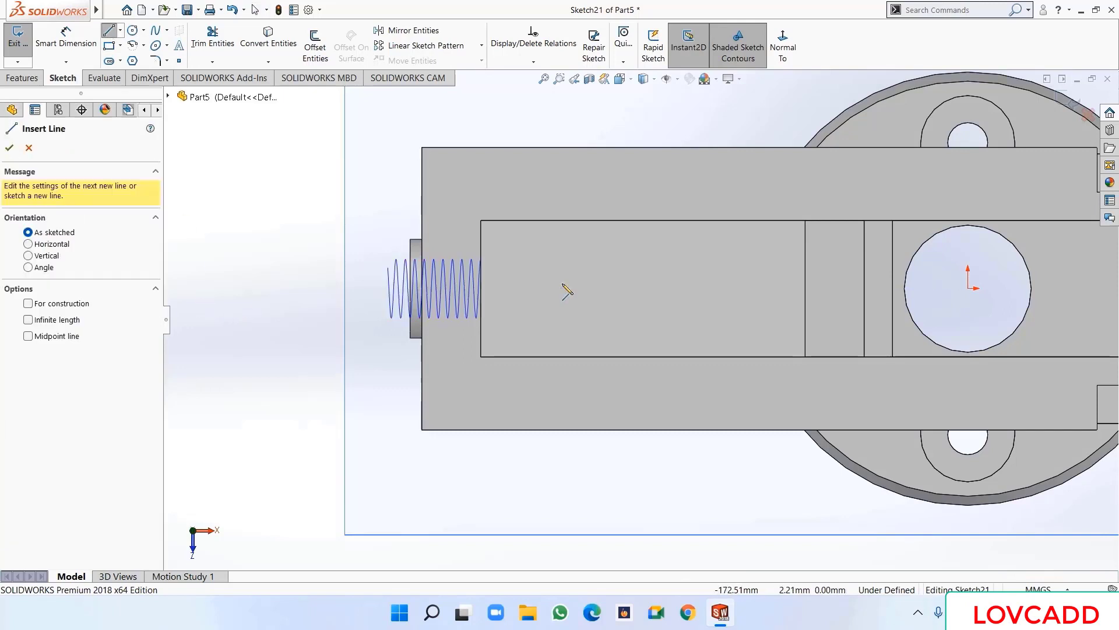
pyautogui.click(544, 252)
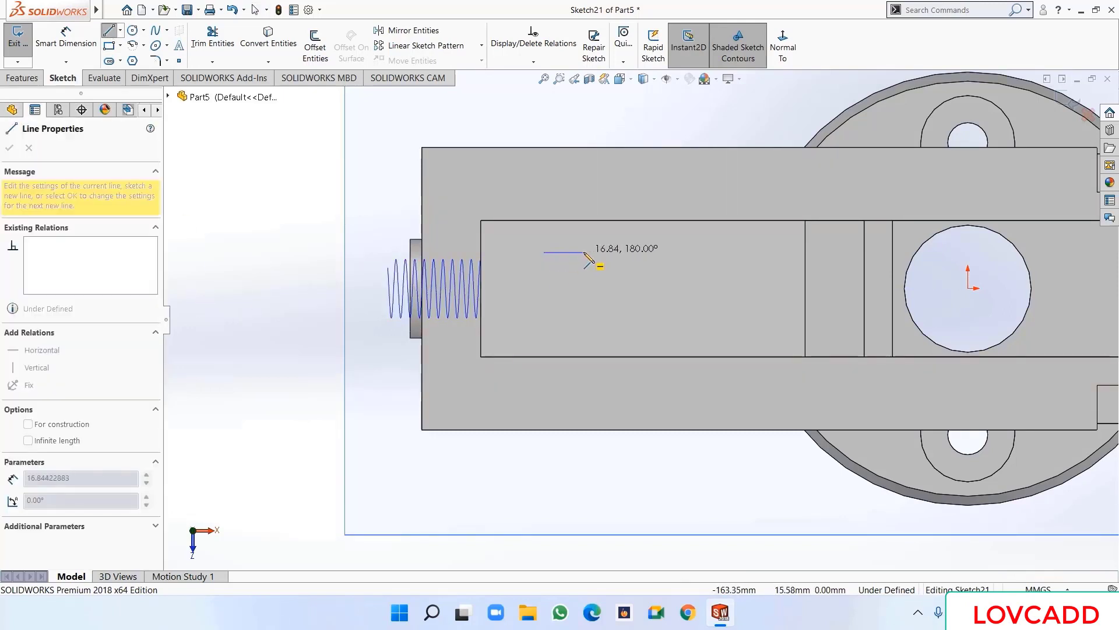
pyautogui.click(583, 252)
pyautogui.click(608, 298)
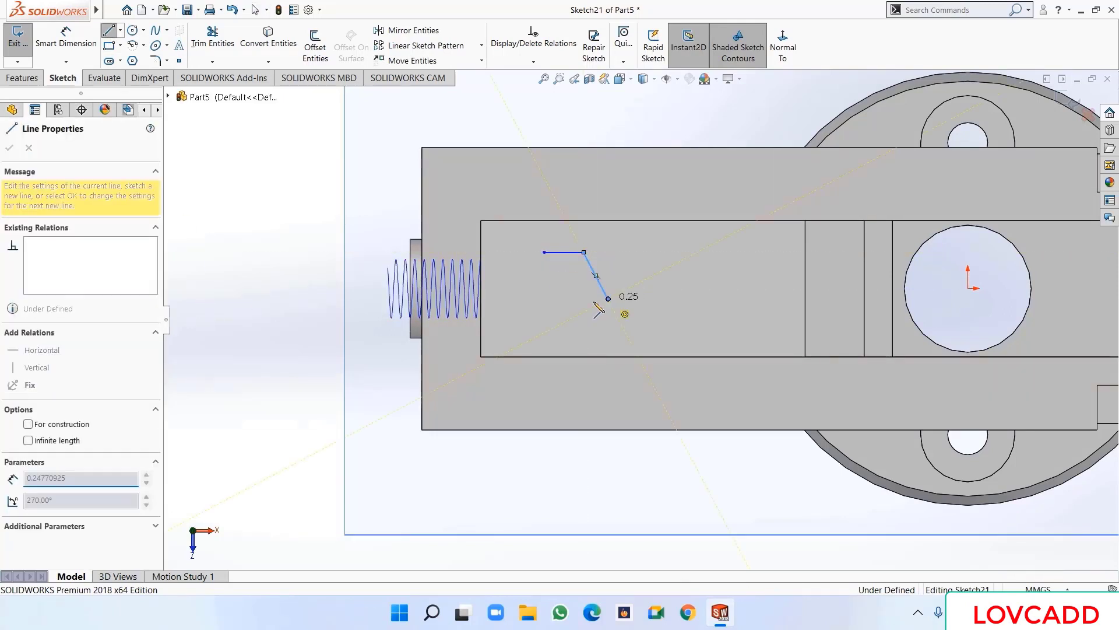
pyautogui.click(523, 298)
pyautogui.click(544, 252)
pyautogui.rightClick(545, 253)
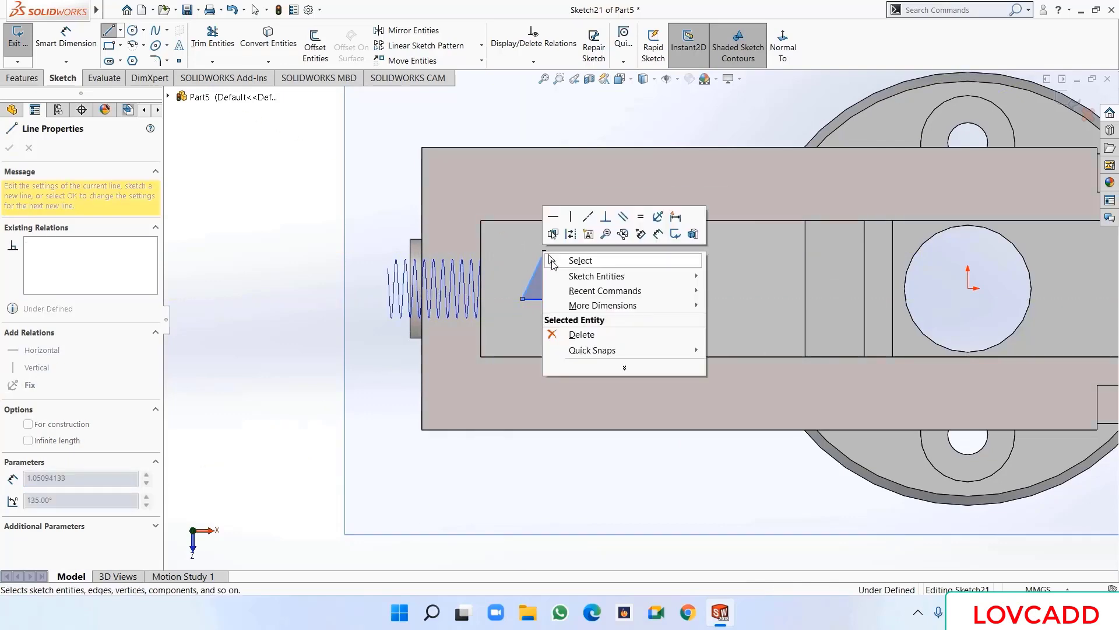
pyautogui.click(552, 262)
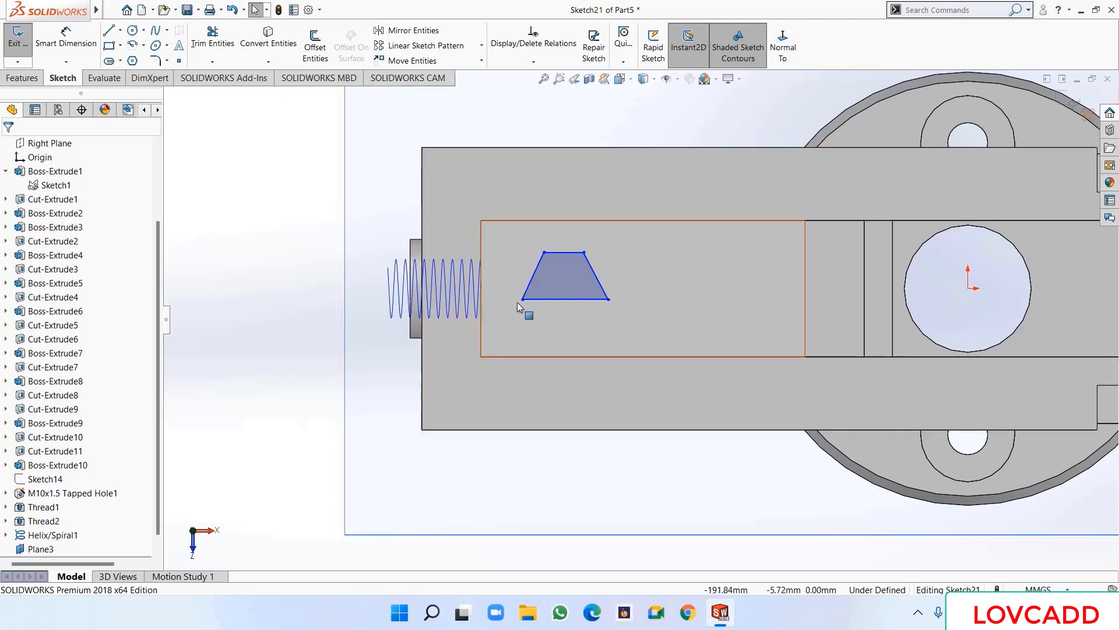
# - Make the side midpoints horizontal and the top and bottom midpoints vertical
pyautogui.click(535, 276)
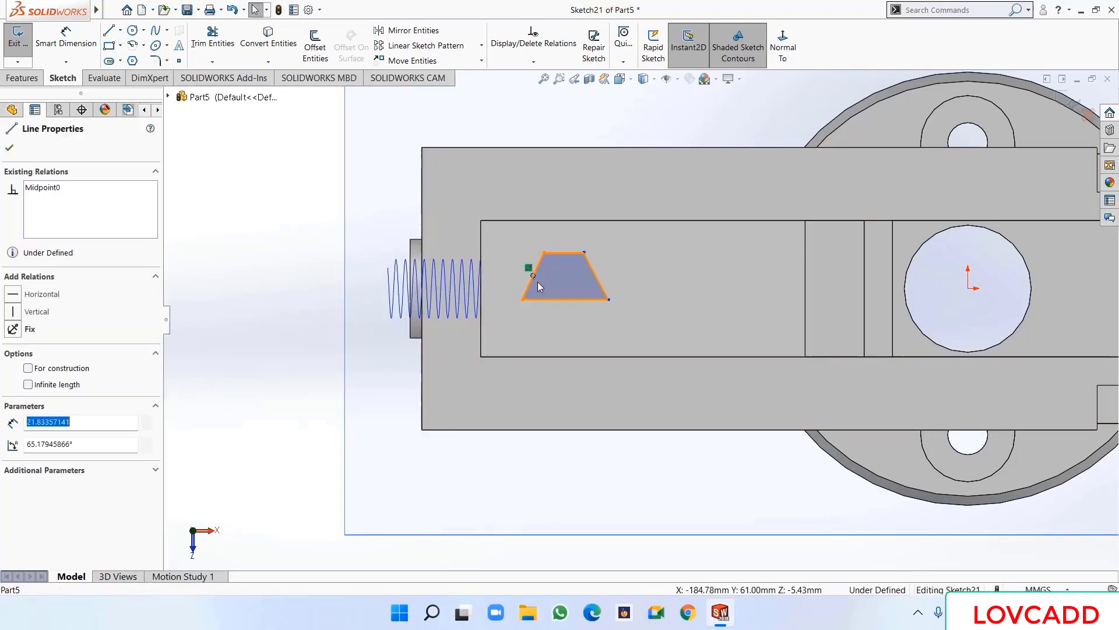
pyautogui.keyDown('ctrl'); pyautogui.click(595, 275); pyautogui.keyUp('ctrl')
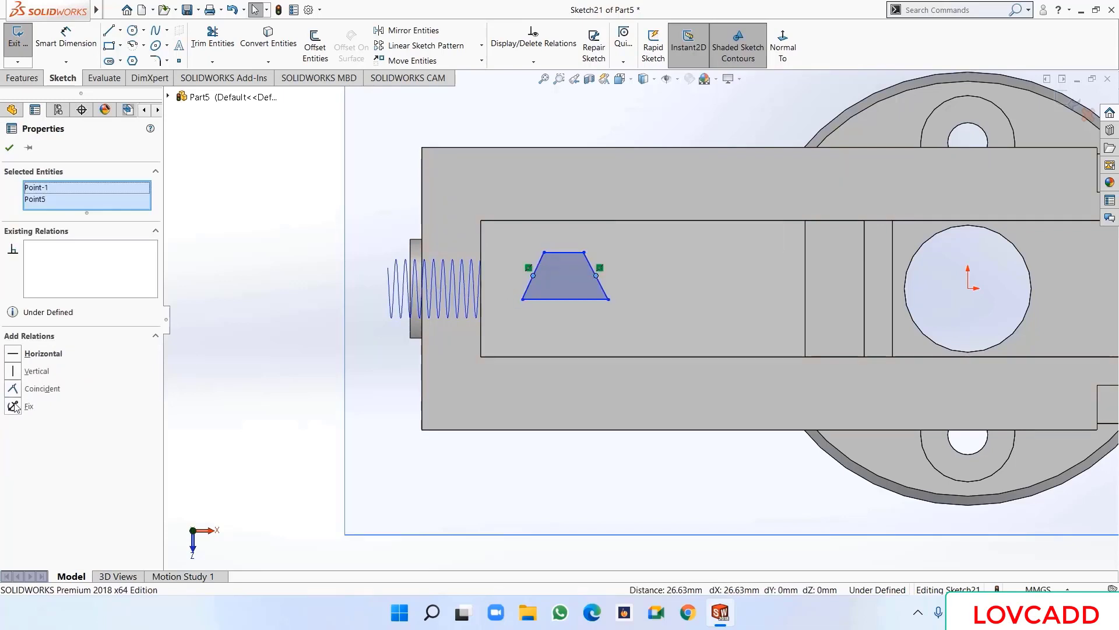
pyautogui.click(13, 355)
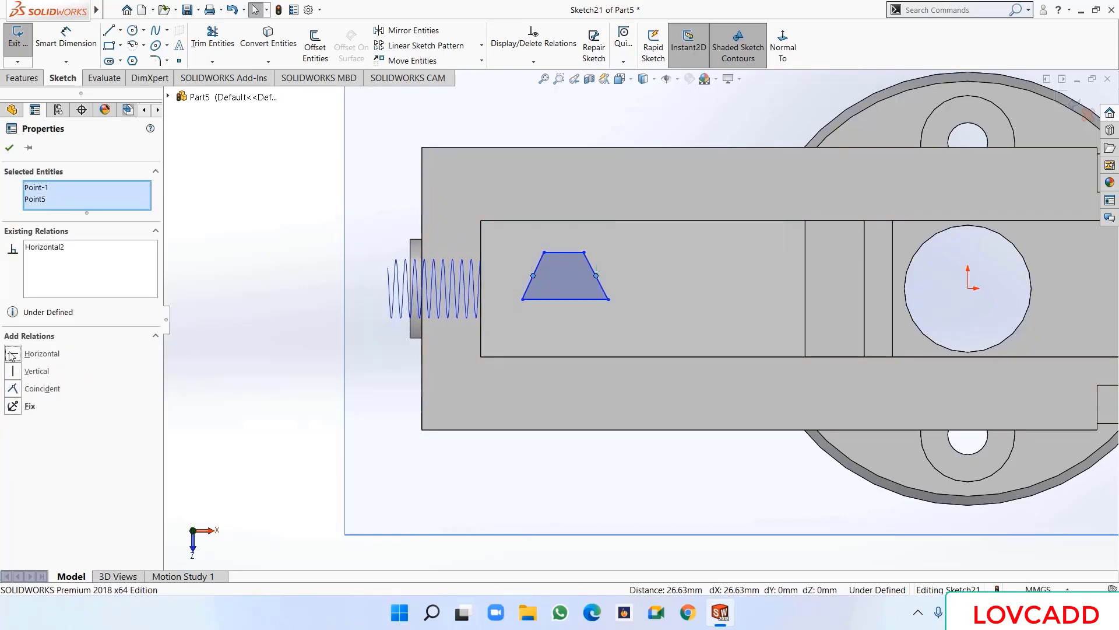
pyautogui.click(10, 148)
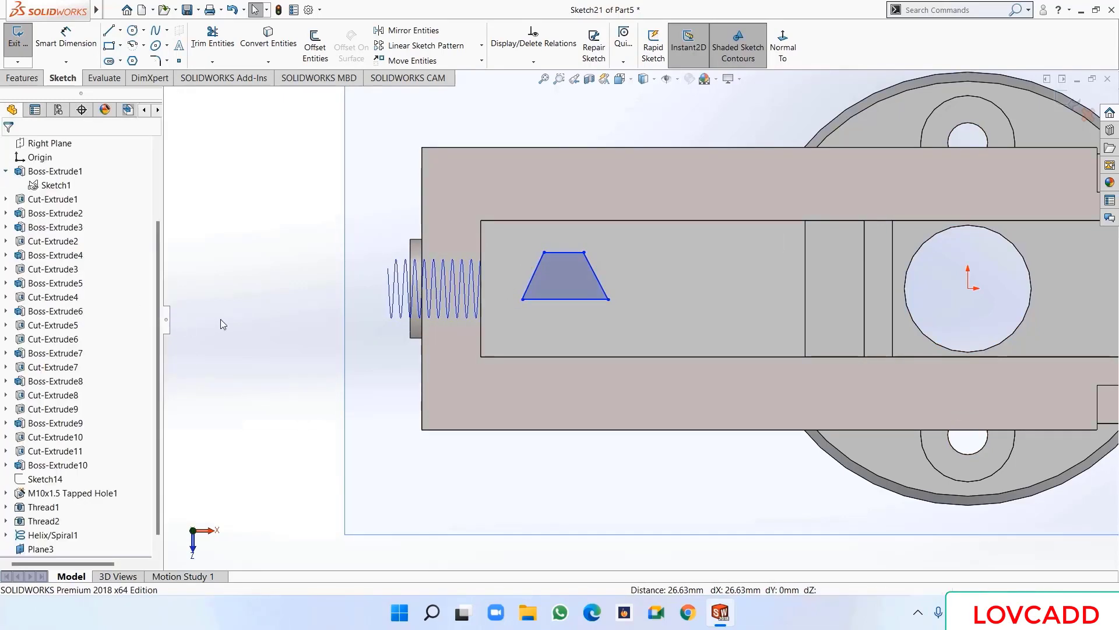
pyautogui.click(564, 253)
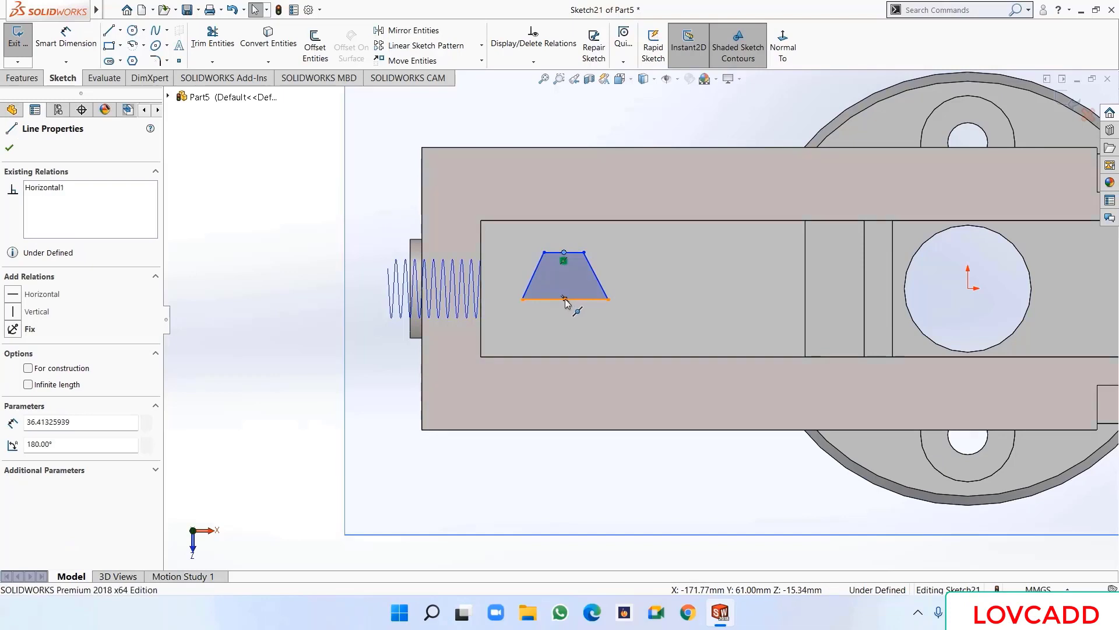
pyautogui.keyDown('ctrl'); pyautogui.click(565, 299); pyautogui.keyUp('ctrl')
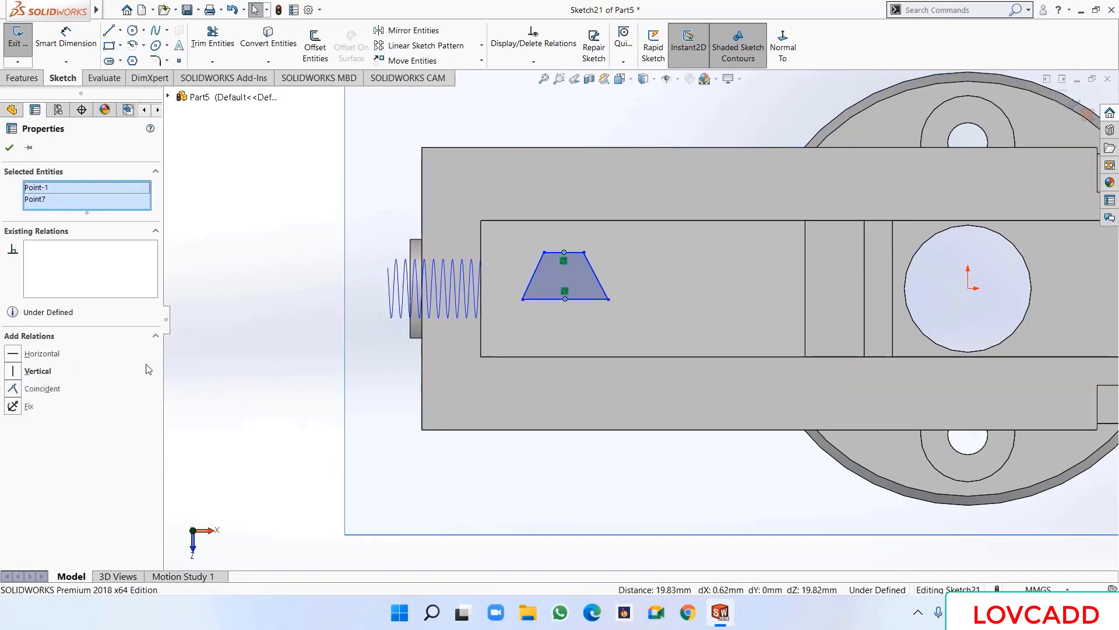
pyautogui.click(13, 372)
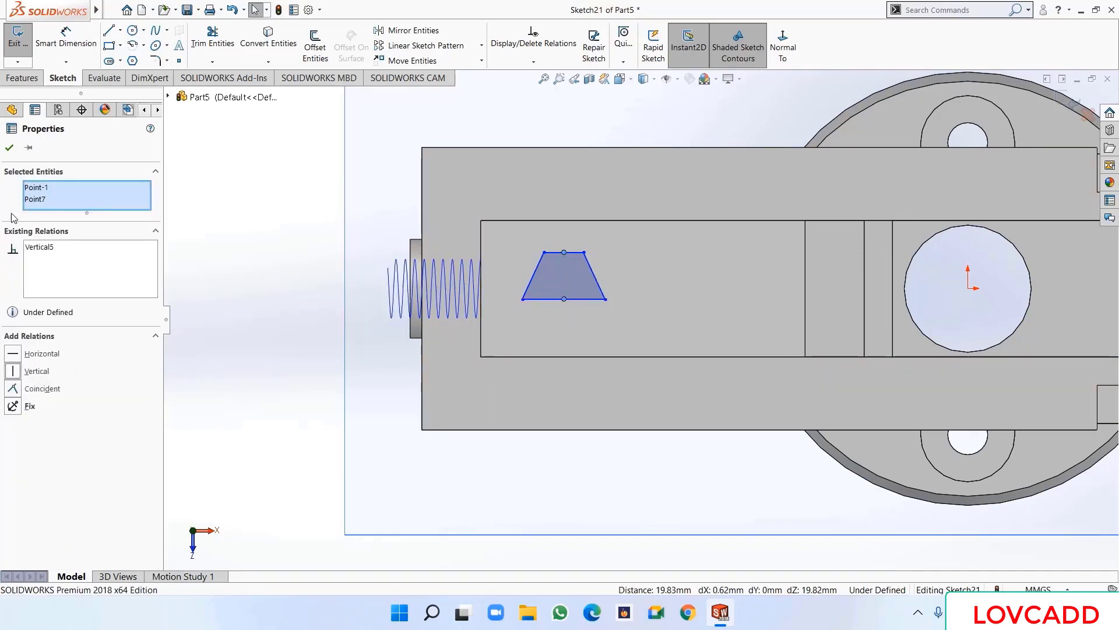
pyautogui.click(9, 148)
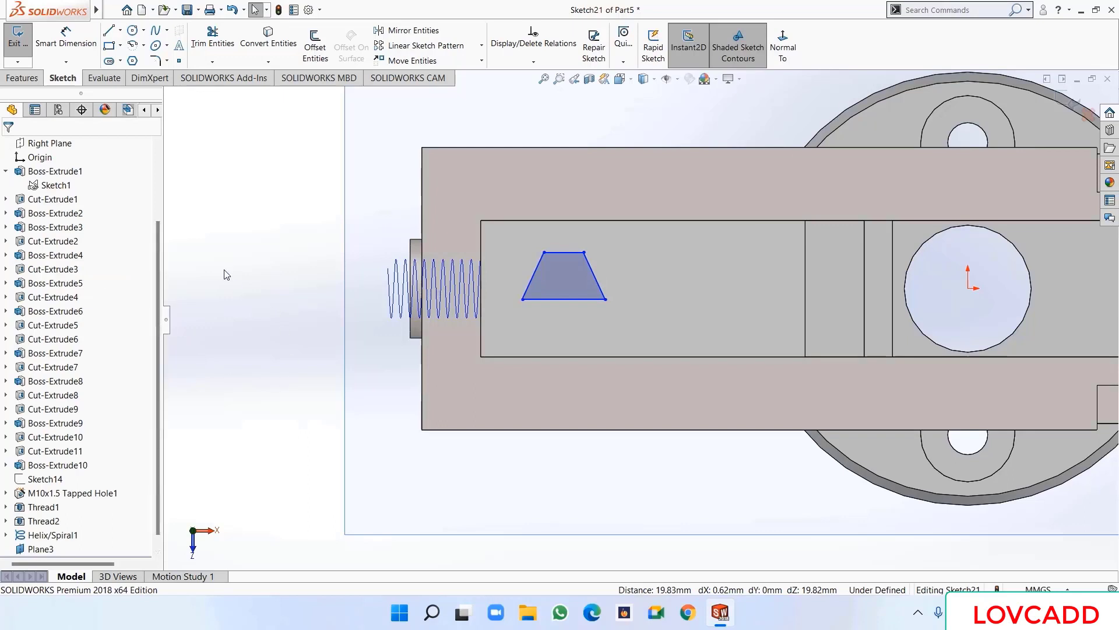
pyautogui.click(65, 36)
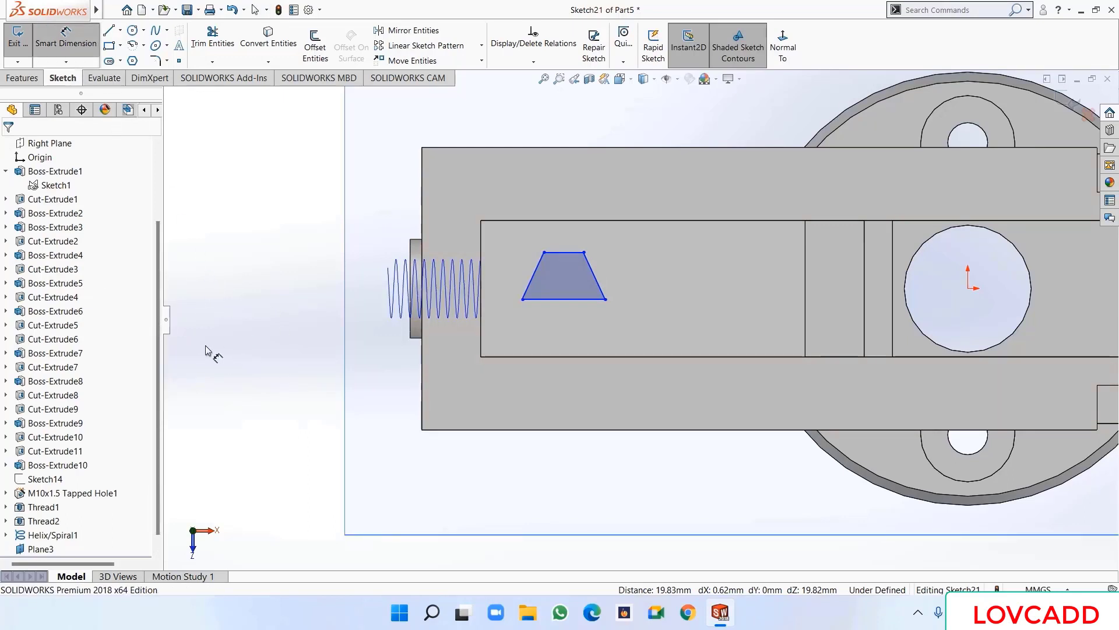
# - Dimension the trapezoid's side angle to 29° and its height to 2 mm
pyautogui.click(535, 282)
pyautogui.click(599, 284)
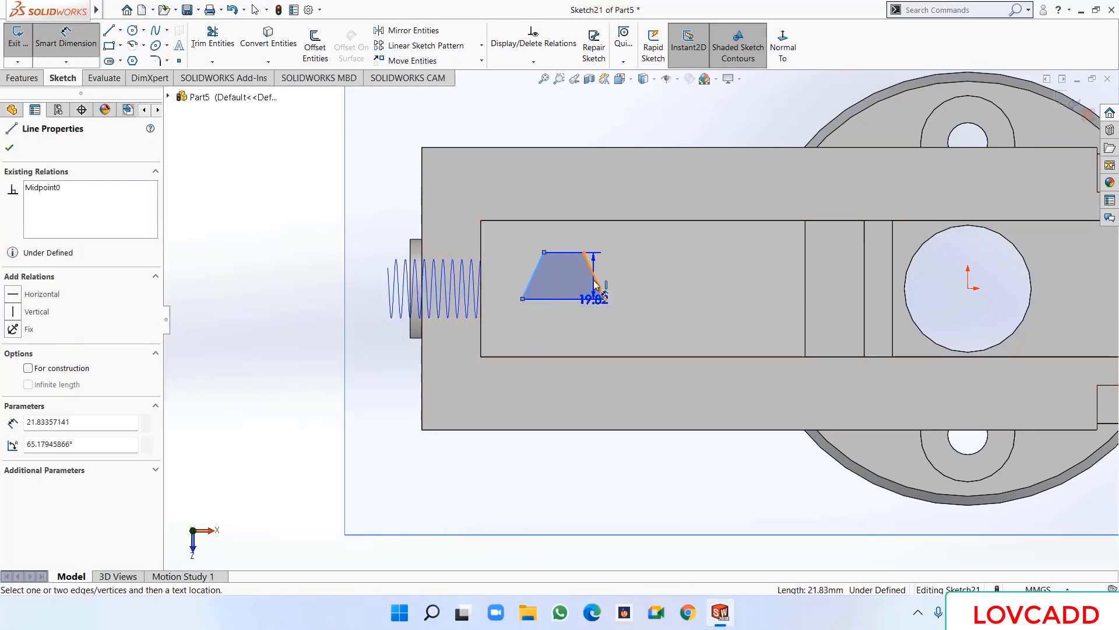
pyautogui.click(560, 282)
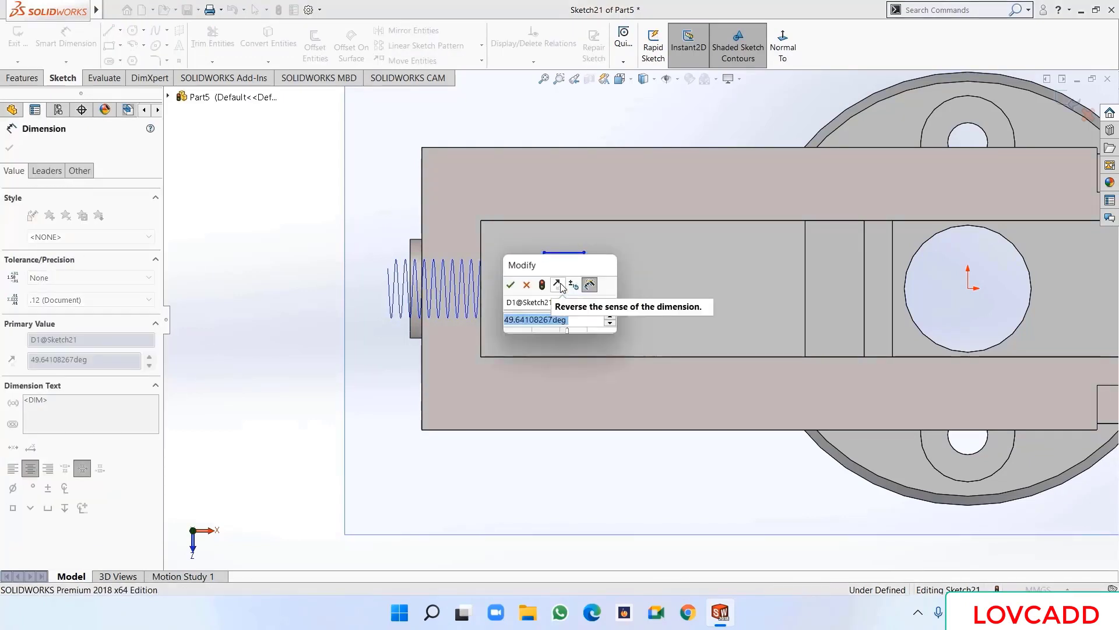
pyautogui.write('29')
pyautogui.press('Return')
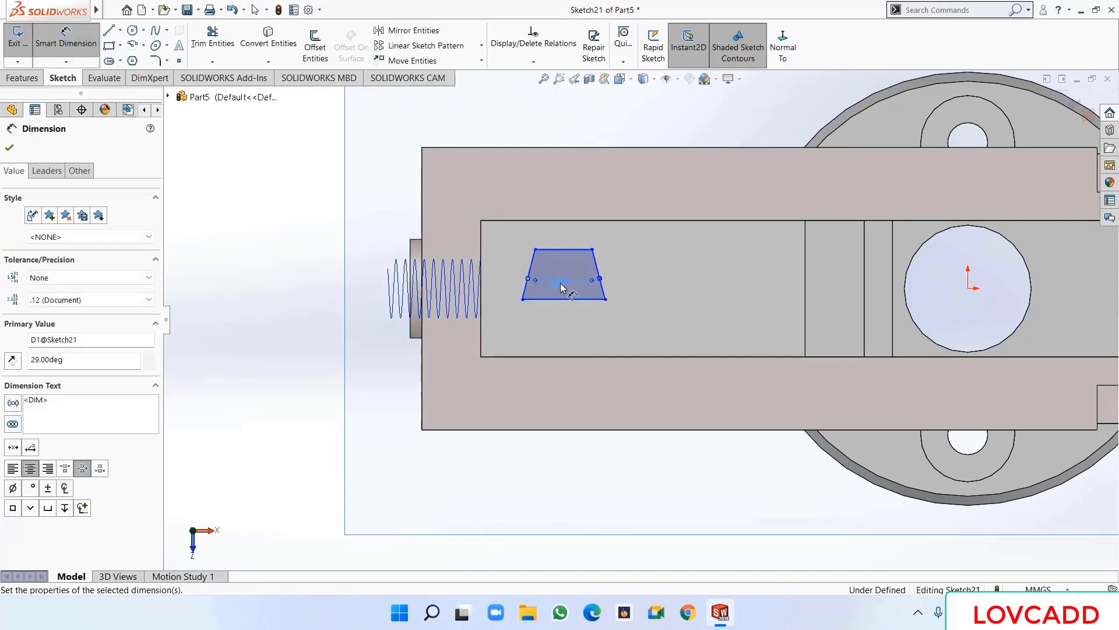
pyautogui.scroll(-1, 577, 307)
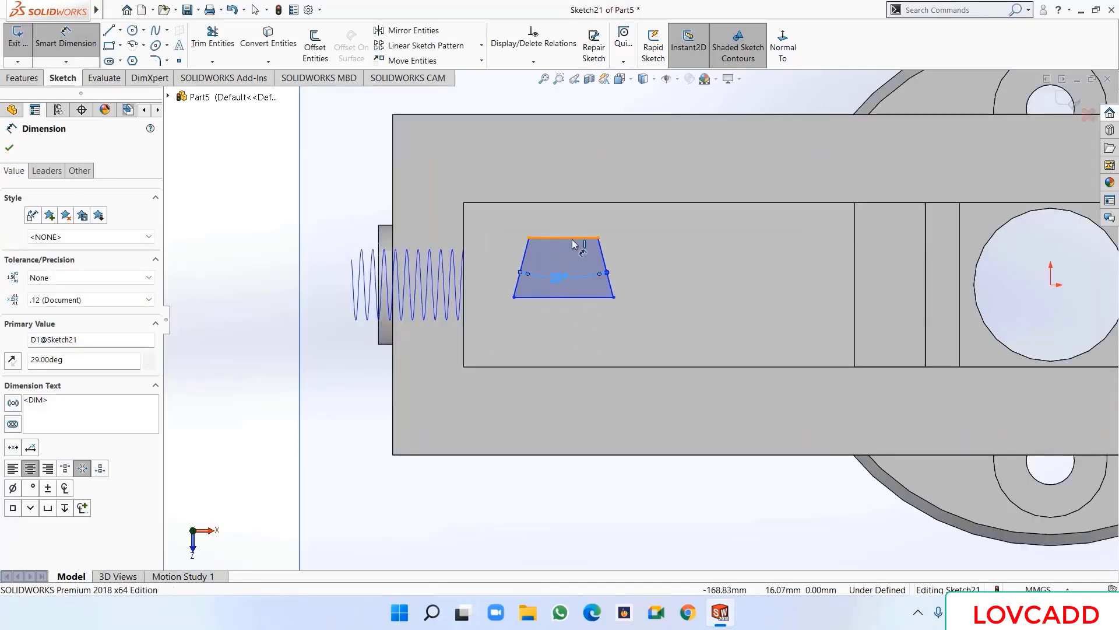
pyautogui.click(574, 238)
pyautogui.click(573, 296)
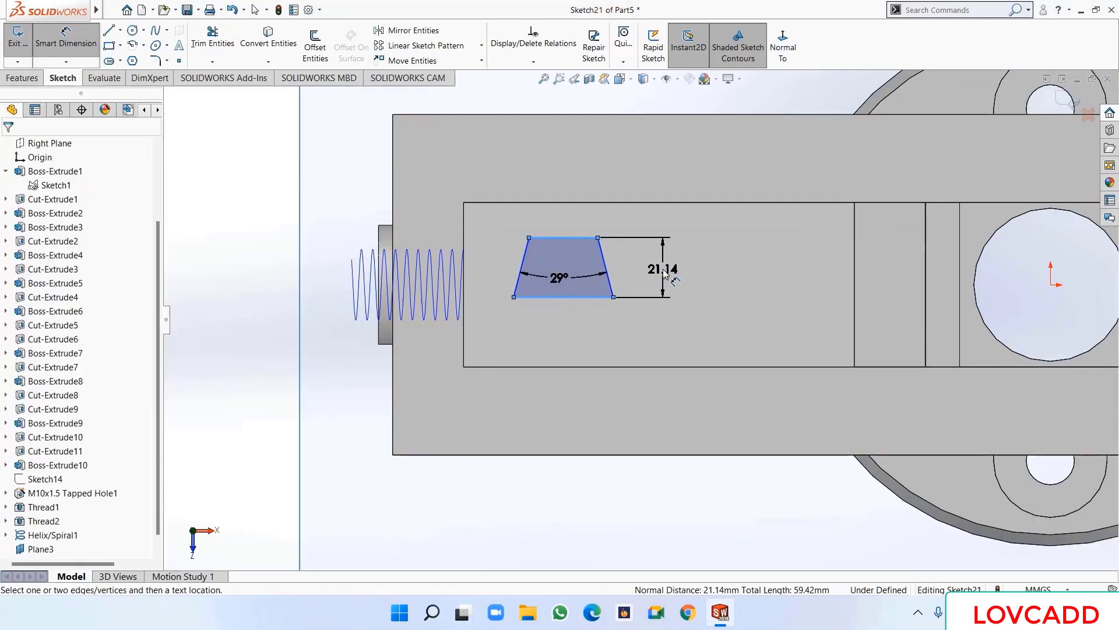
pyautogui.click(663, 268)
pyautogui.write('2')
pyautogui.press('Return')
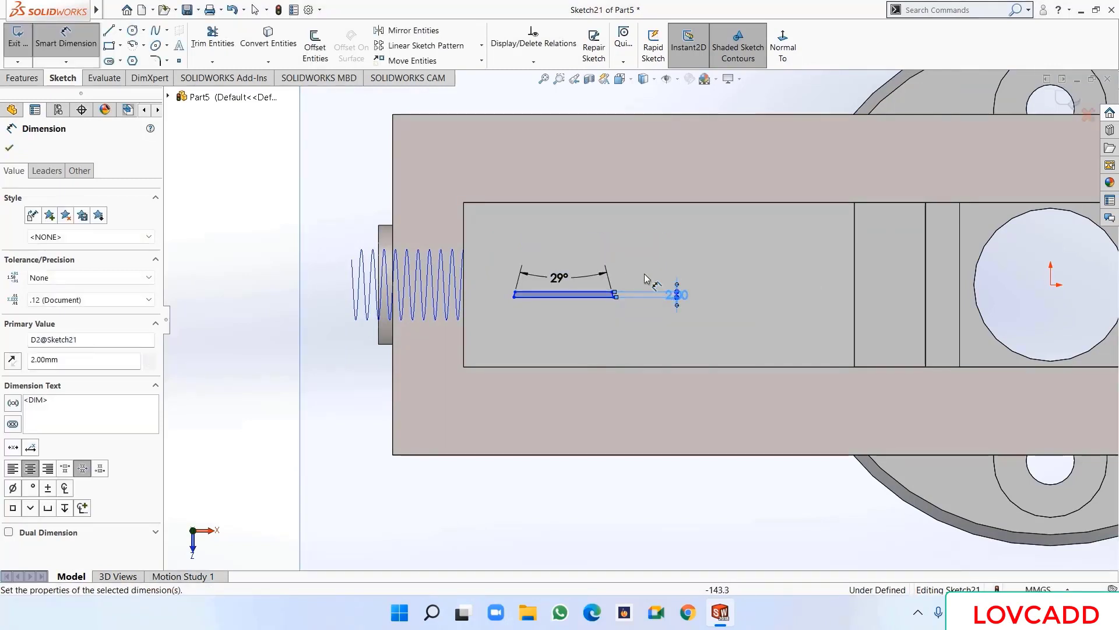
# - Add a 2 mm width dimension and reposition the 29° angle beside the profile
pyautogui.scroll(-5, 613, 306)
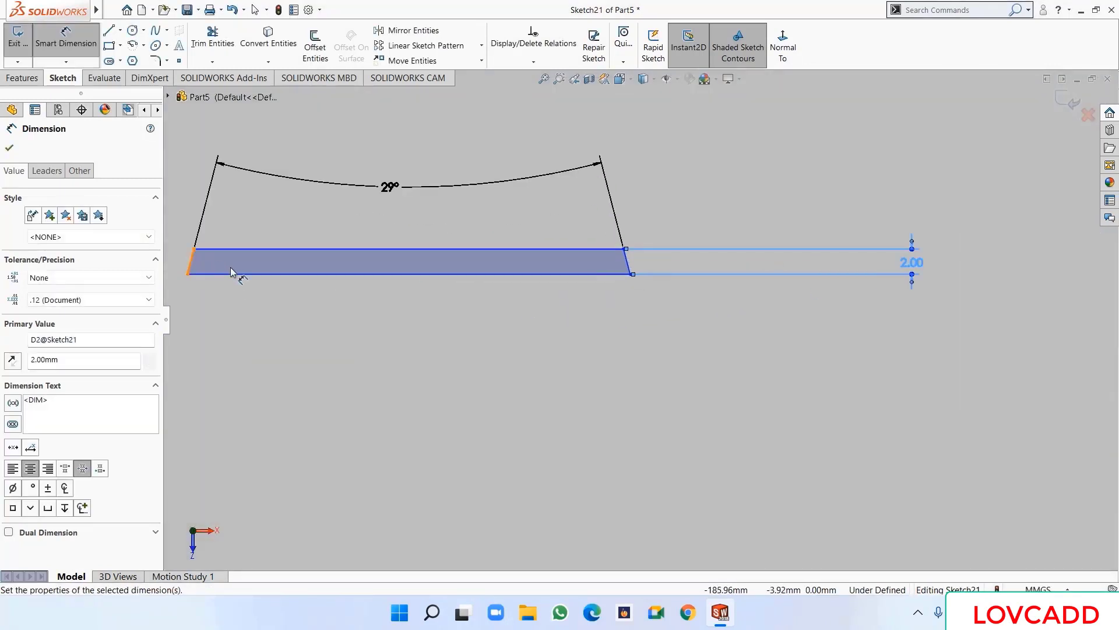
pyautogui.click(192, 261)
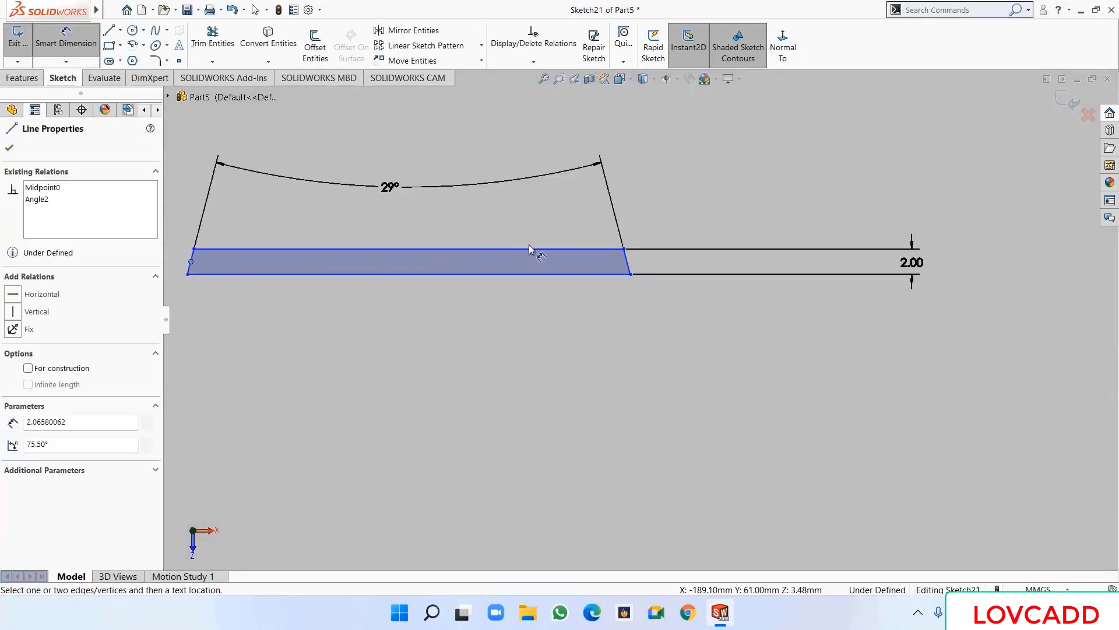
pyautogui.click(628, 264)
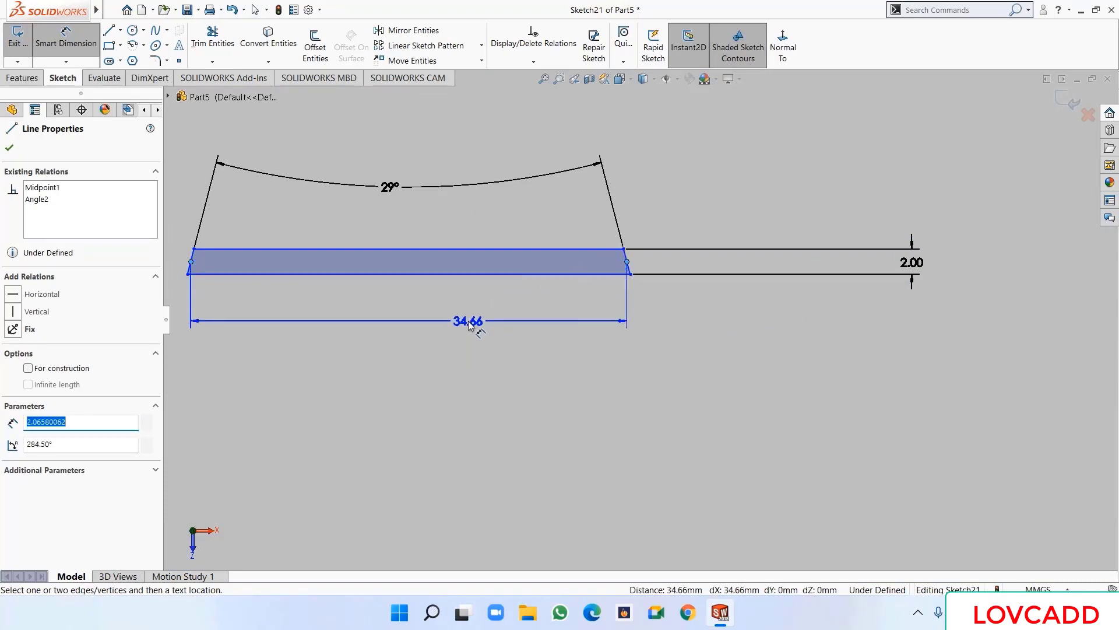
pyautogui.click(466, 325)
pyautogui.write('2')
pyautogui.press('Return')
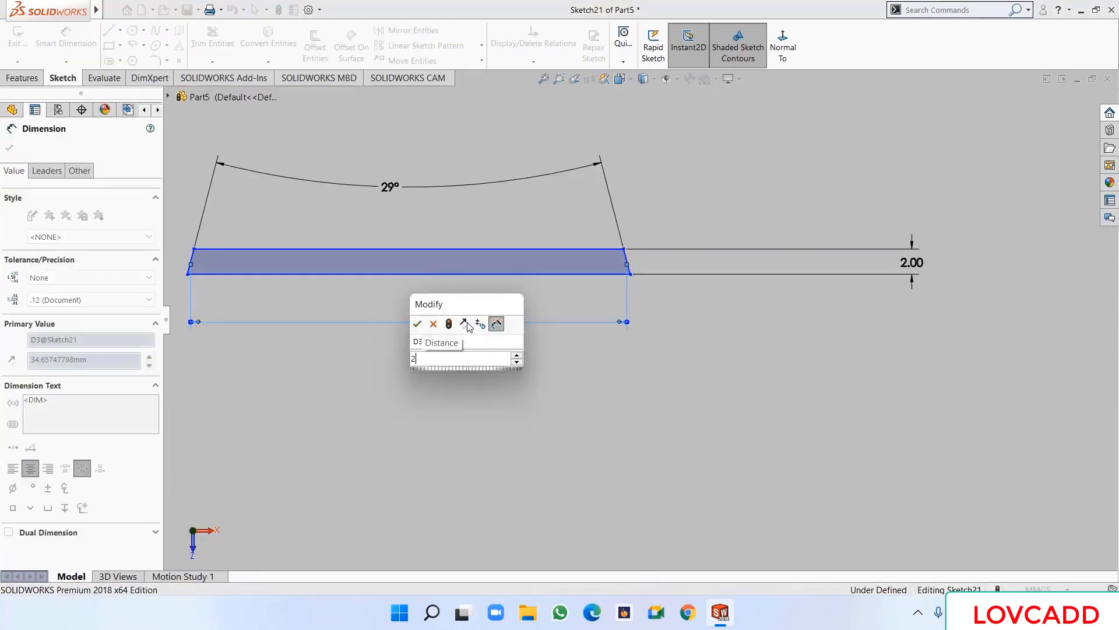
pyautogui.scroll(2, 520, 347)
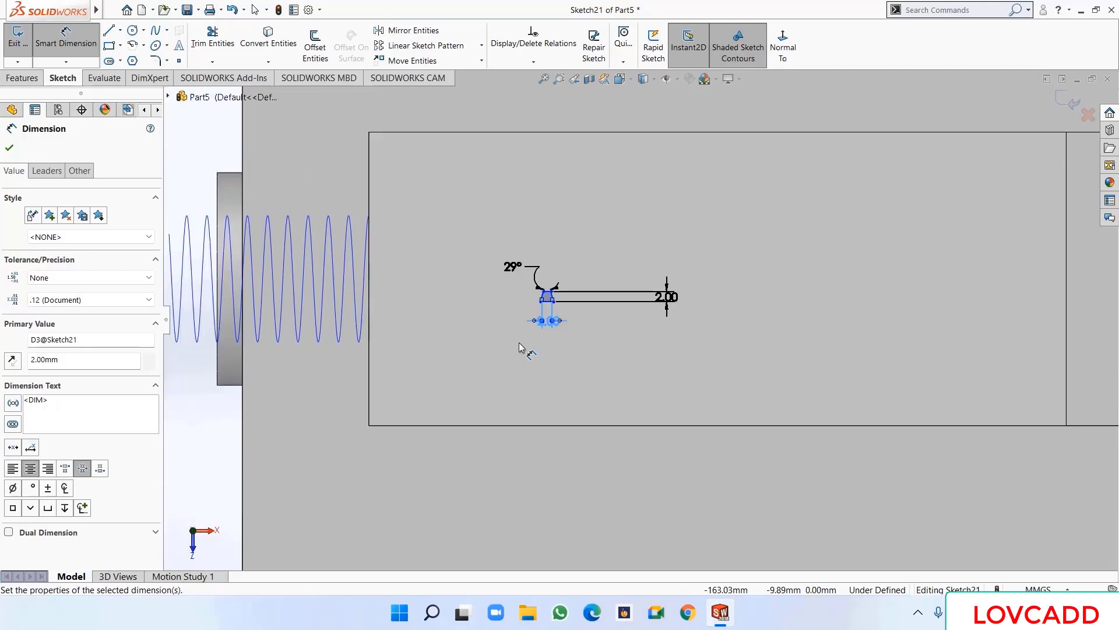
pyautogui.moveTo(516, 265); pyautogui.dragTo(541, 298)
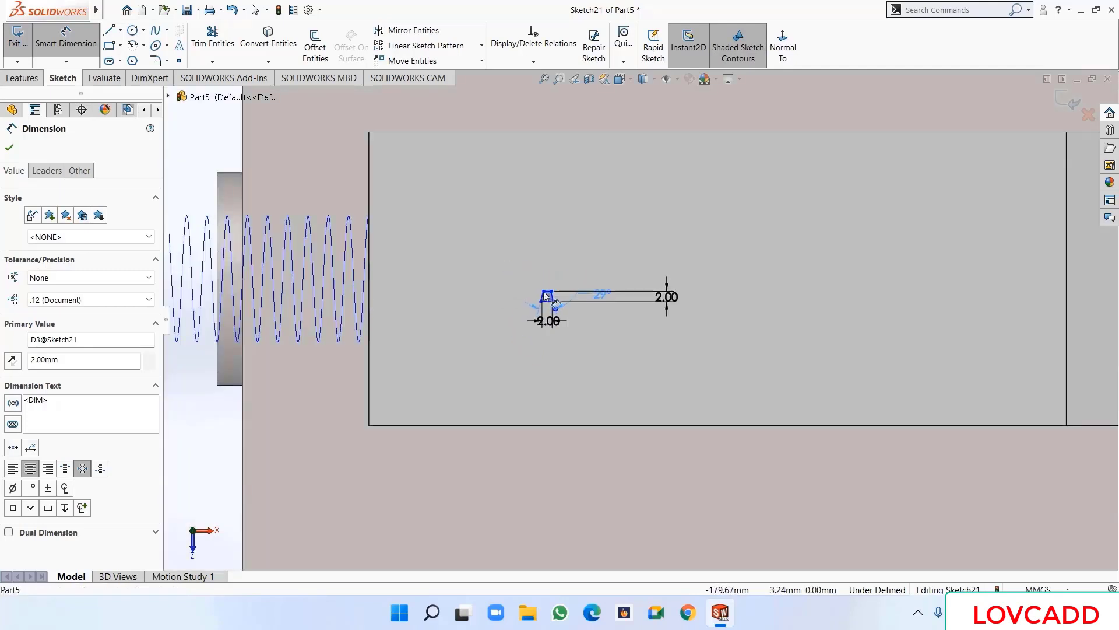
pyautogui.scroll(-3, 527, 293)
pyautogui.press('Escape')
pyautogui.scroll(6, 499, 337)
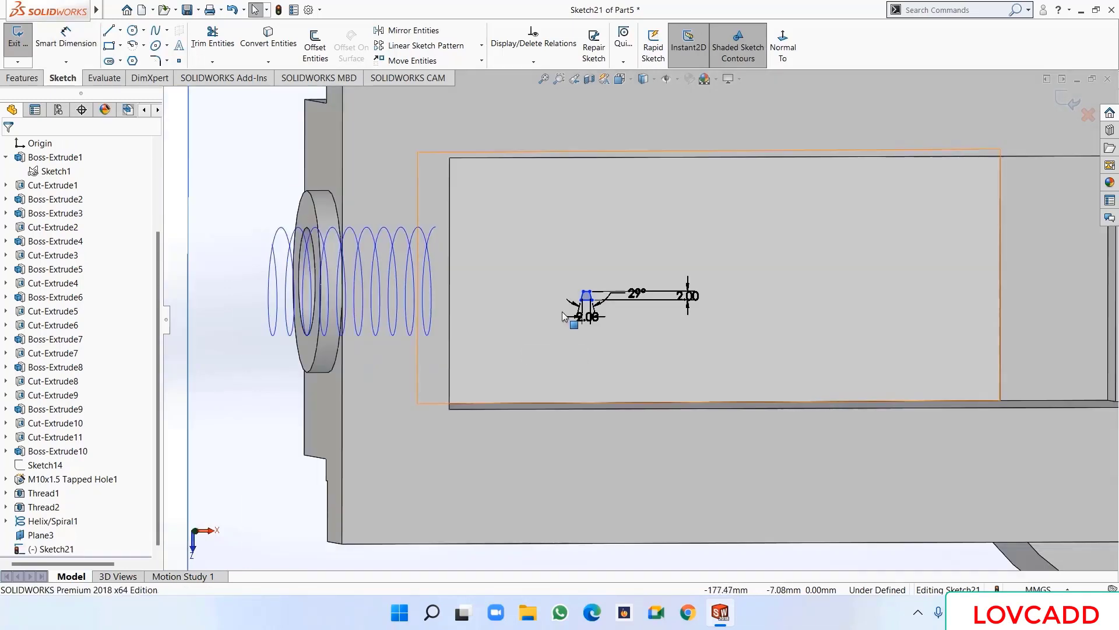
# - Pierce the profile's corner point onto the helix and exit Sketch21
pyautogui.click(582, 300)
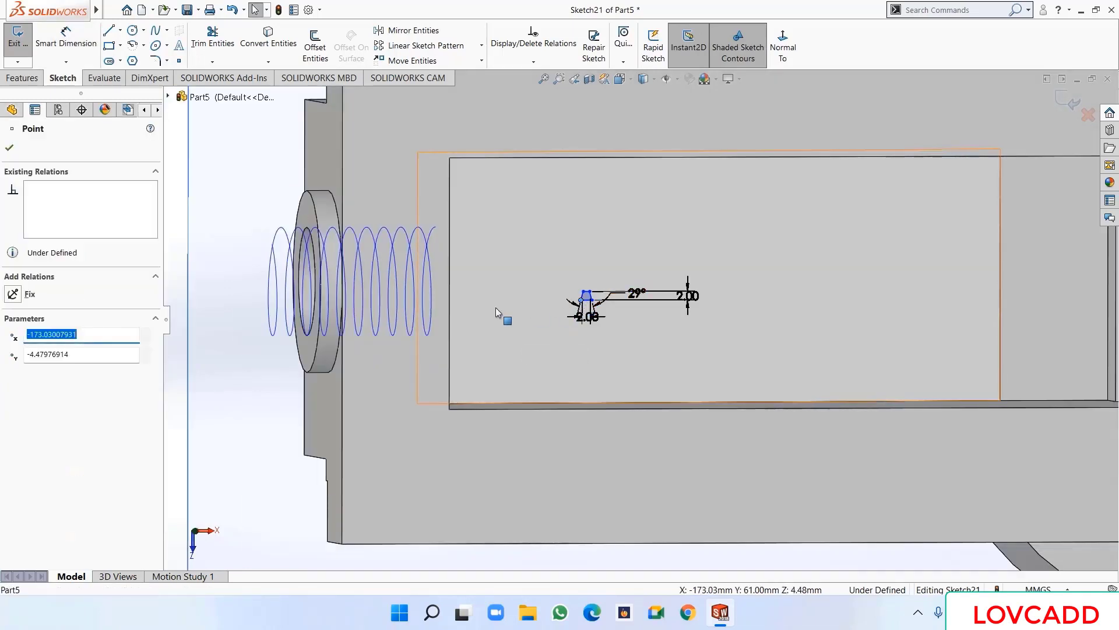
pyautogui.keyDown('ctrl'); pyautogui.click(432, 230); pyautogui.keyUp('ctrl')
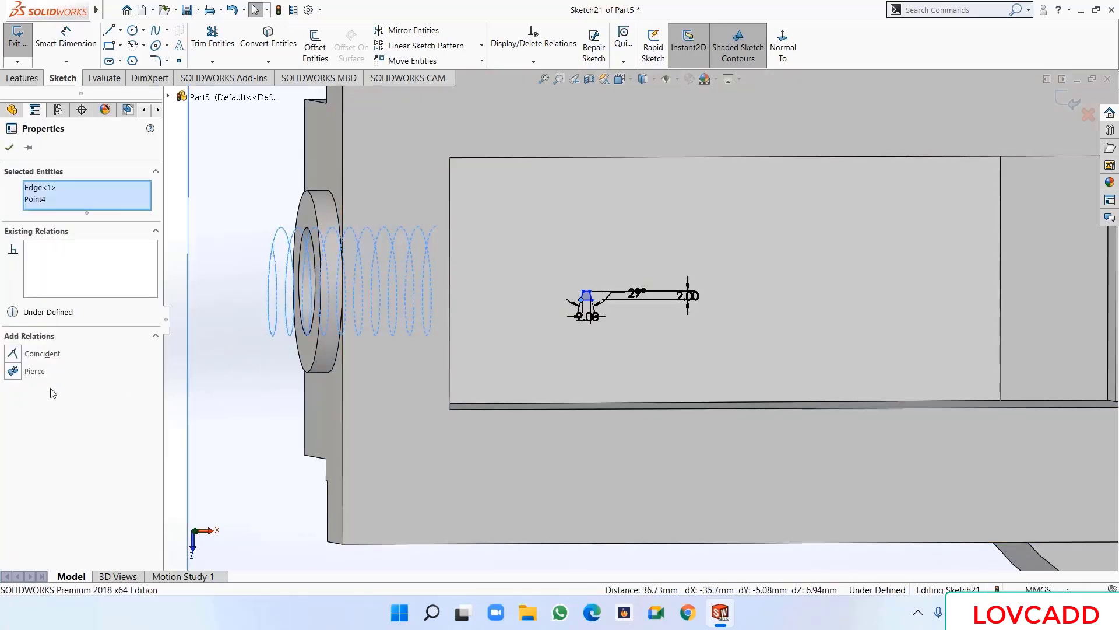
pyautogui.click(33, 371)
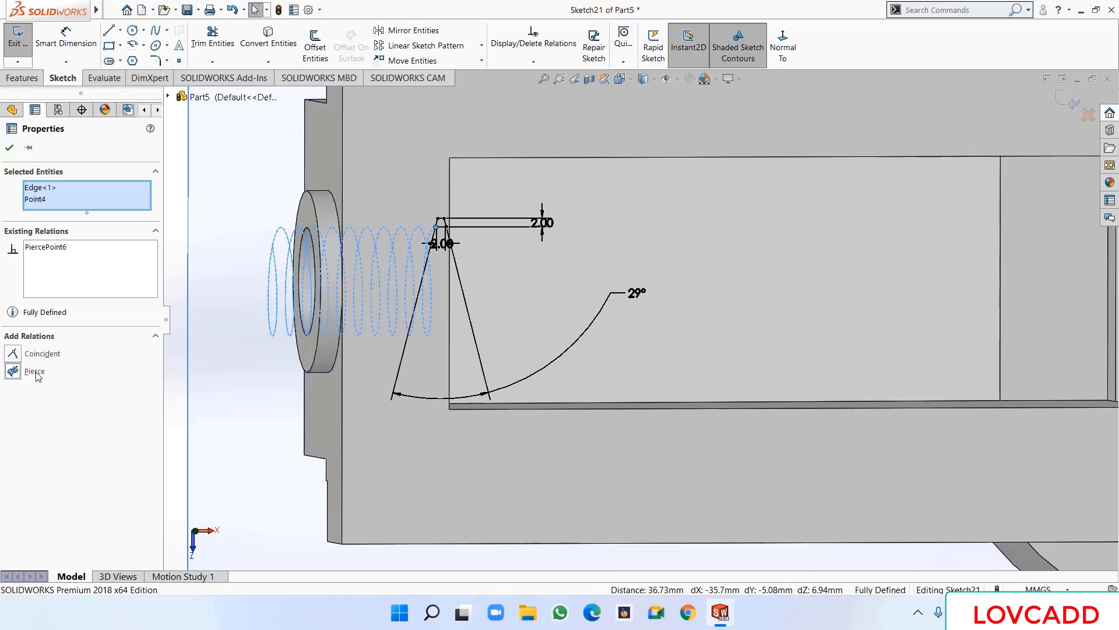
pyautogui.click(12, 149)
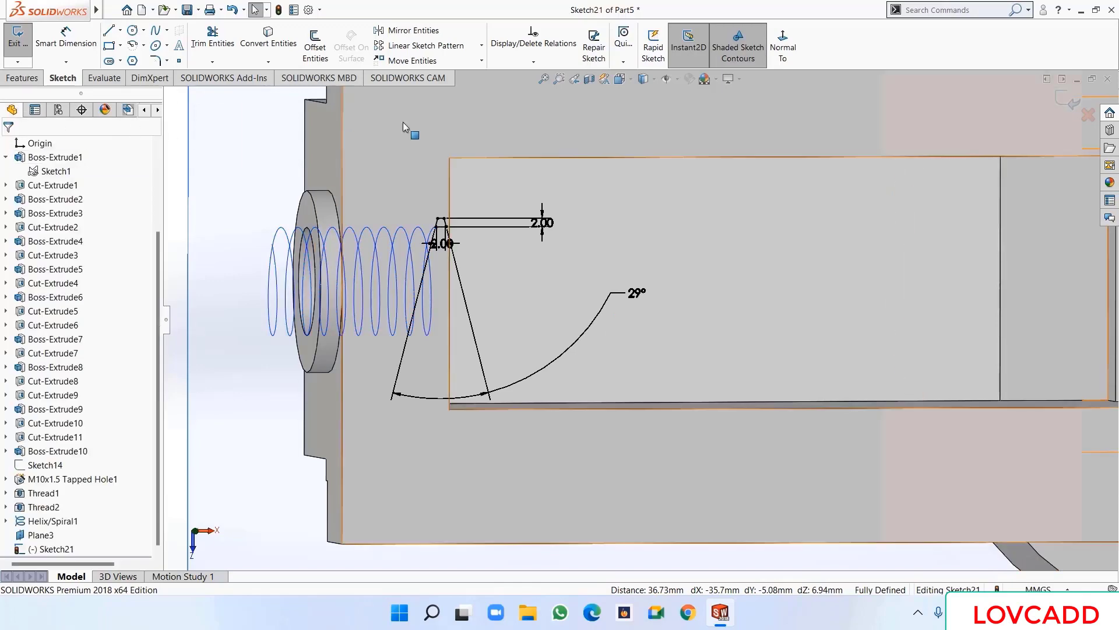
pyautogui.click(1068, 100)
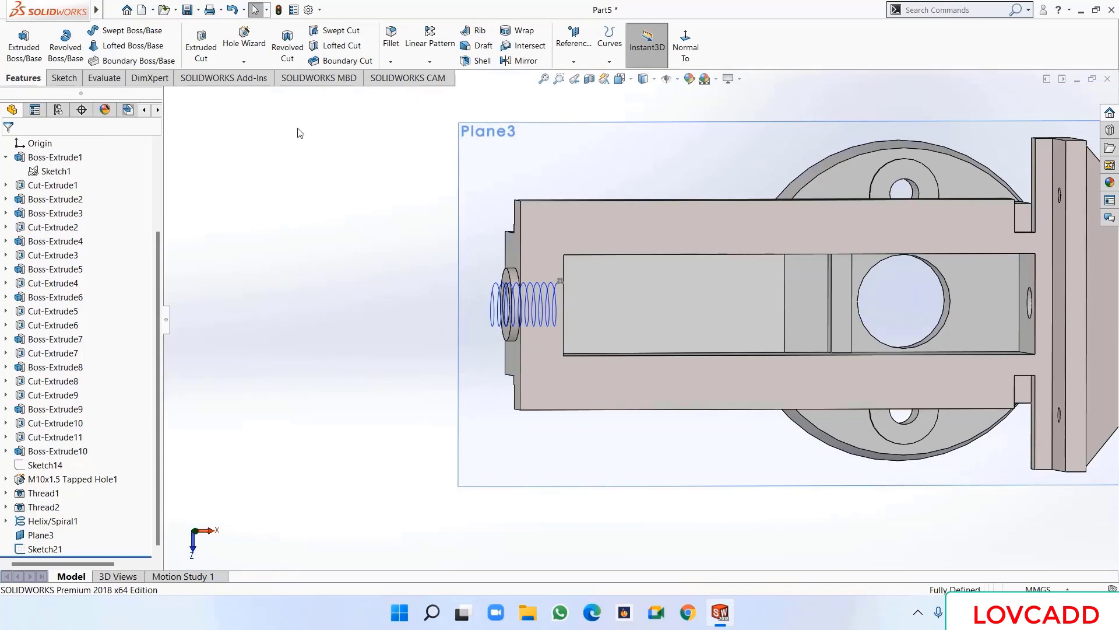
# - Create Cut-Sweep1 with Sketch21 as profile and Helix/Spiral1 as path
pyautogui.click(337, 31)
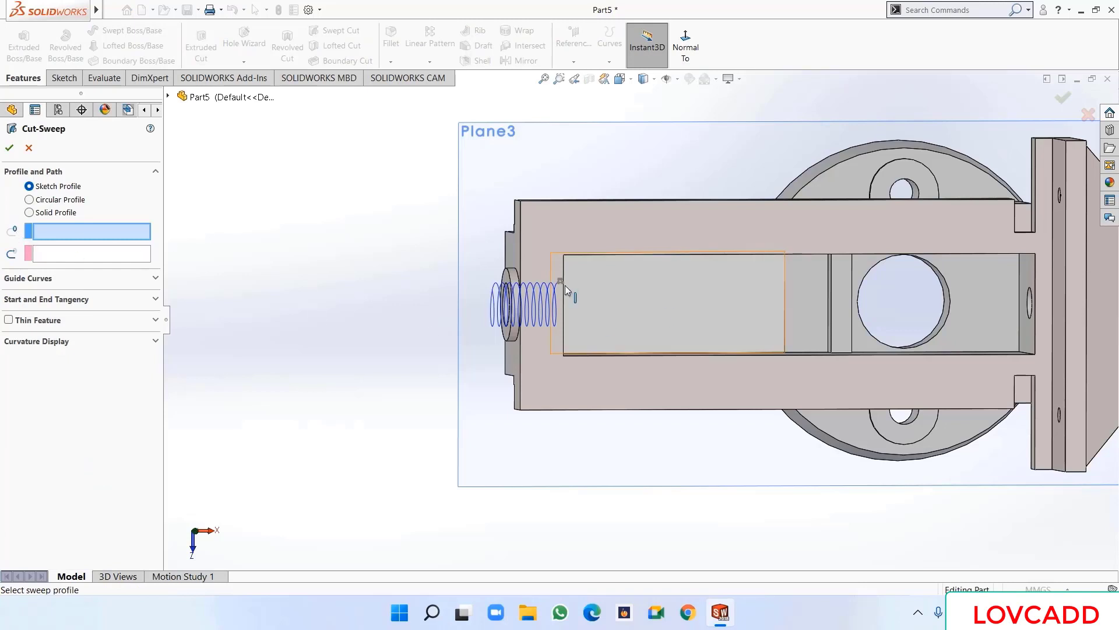
pyautogui.scroll(-3, 561, 283)
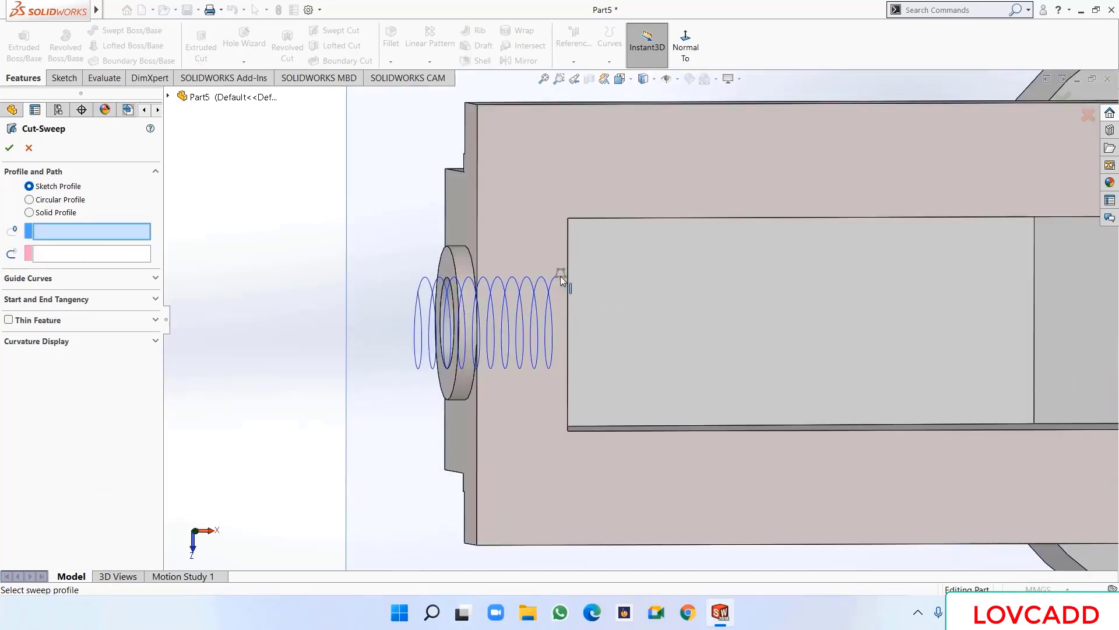
pyautogui.click(561, 278)
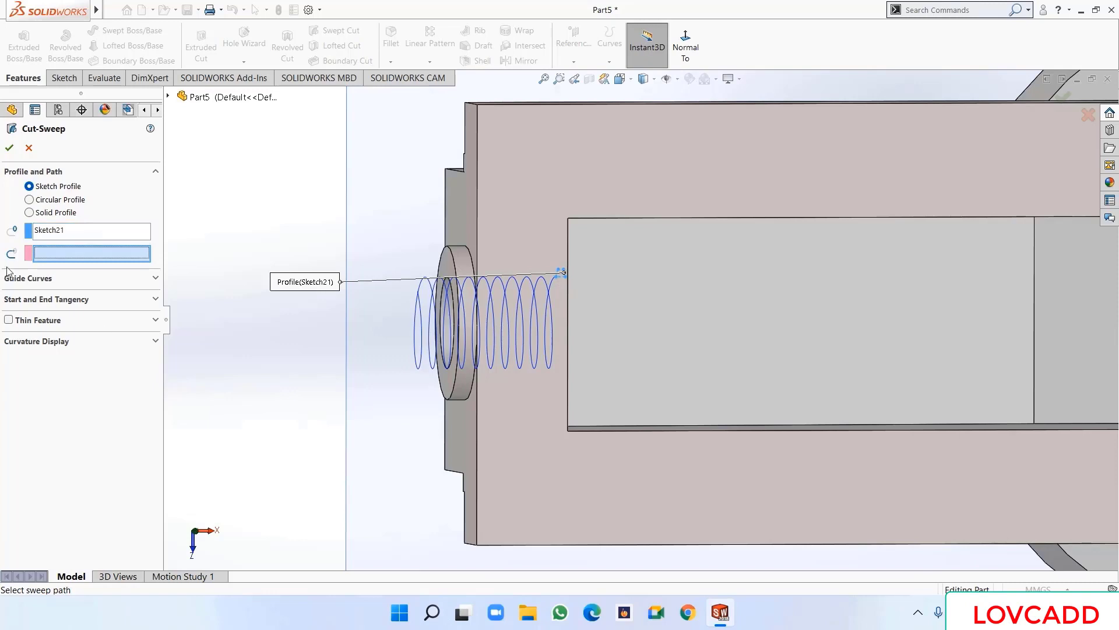
pyautogui.click(417, 359)
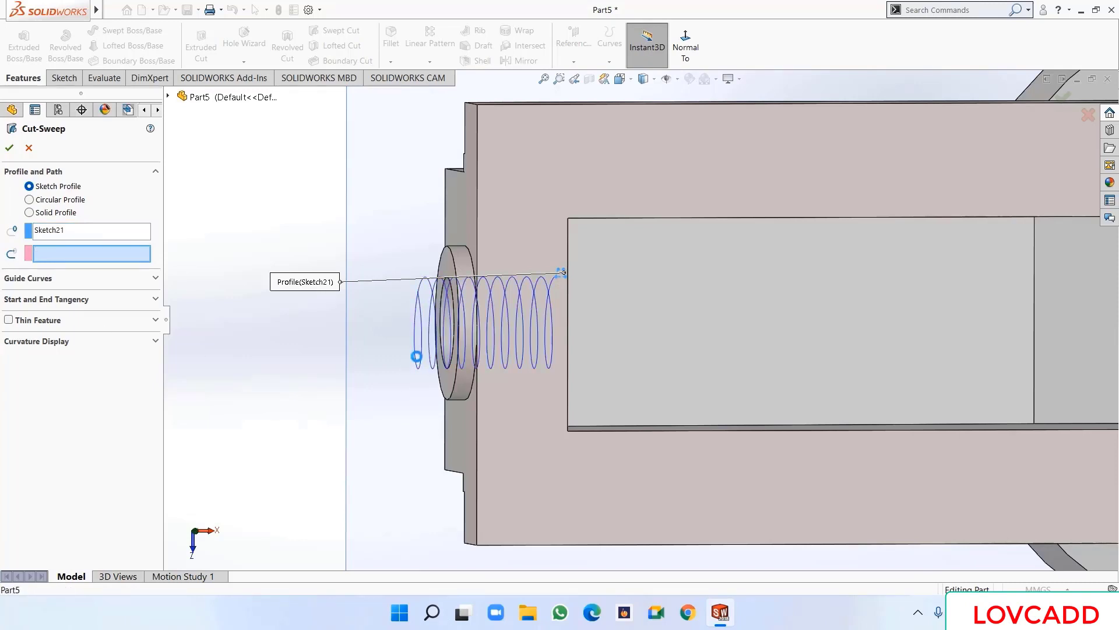
pyautogui.click(11, 149)
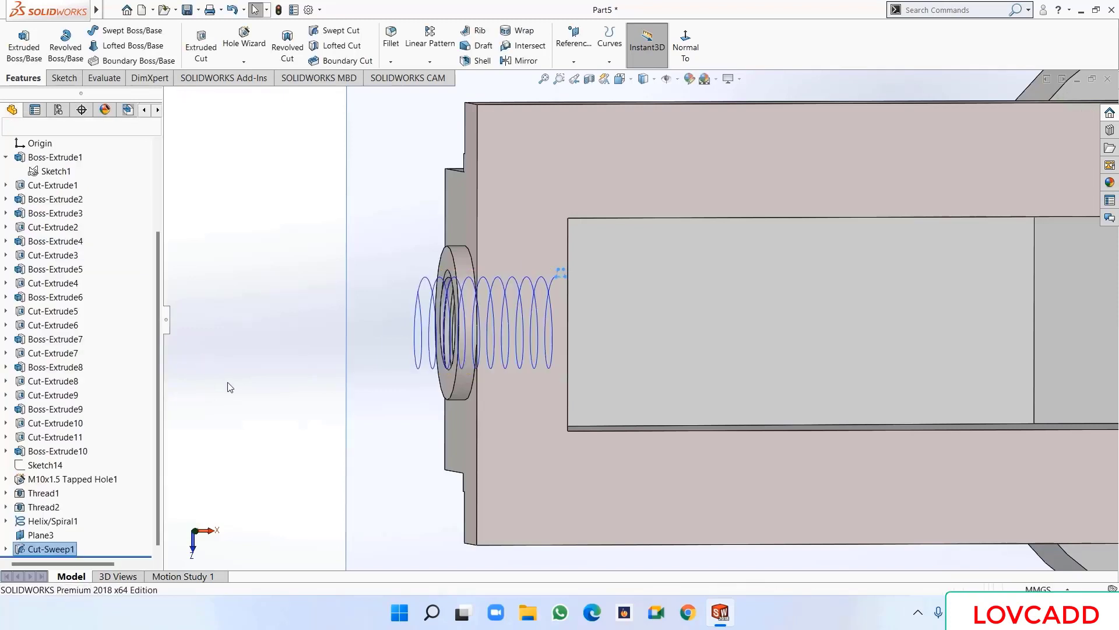
# - Hide Plane3 and Helix/Spiral1 in the FeatureManager tree
pyautogui.moveTo(157, 411); pyautogui.dragTo(157, 516)
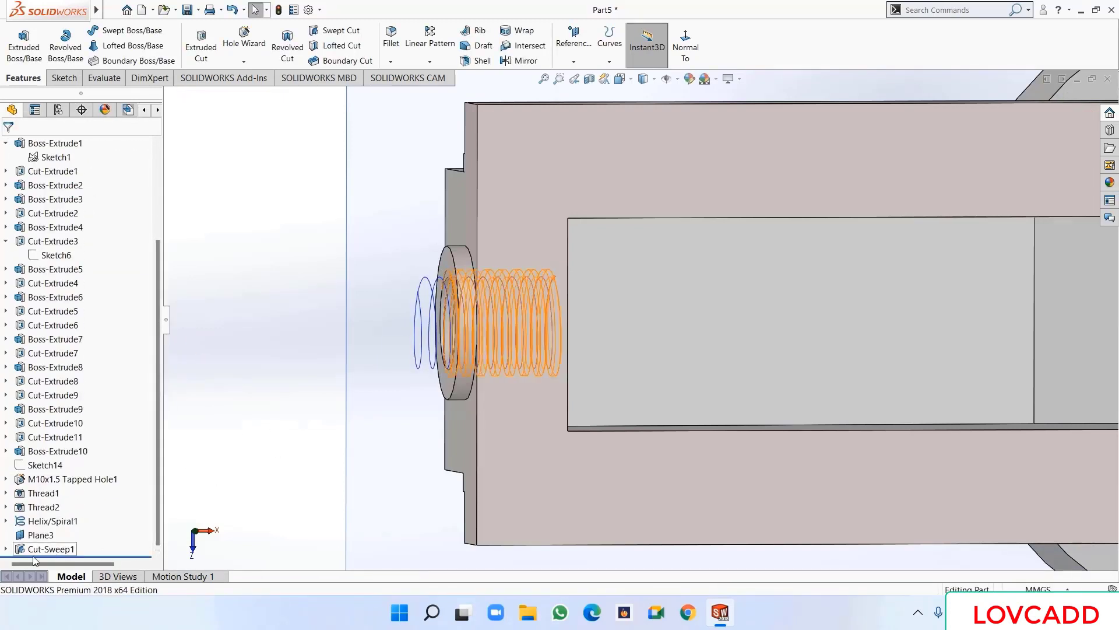
pyautogui.rightClick(41, 535)
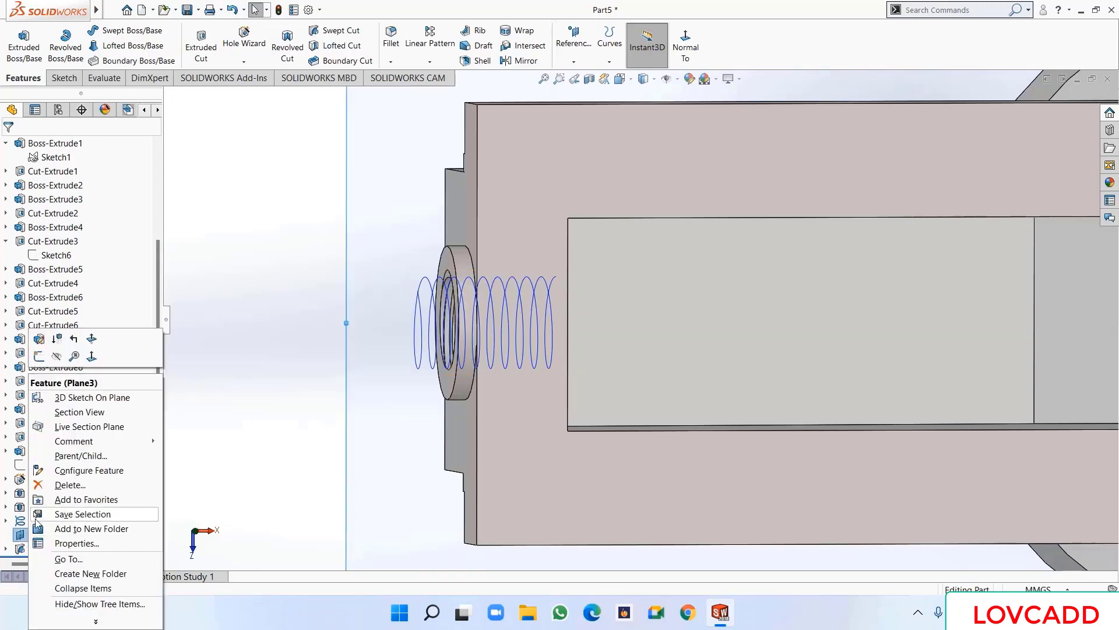
pyautogui.click(56, 358)
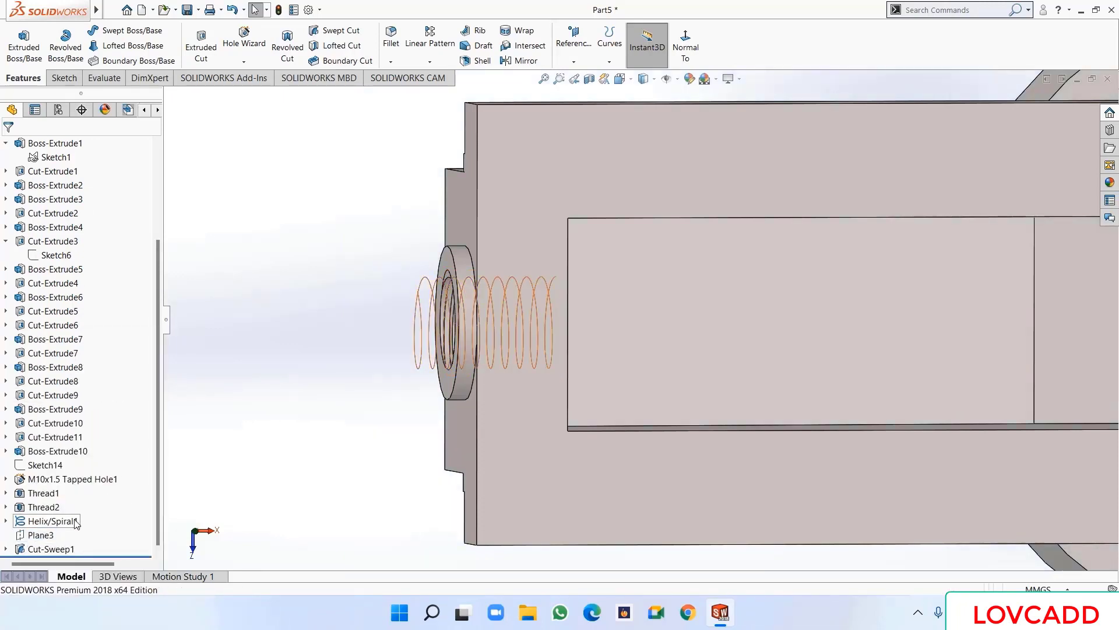
pyautogui.rightClick(53, 521)
pyautogui.click(85, 387)
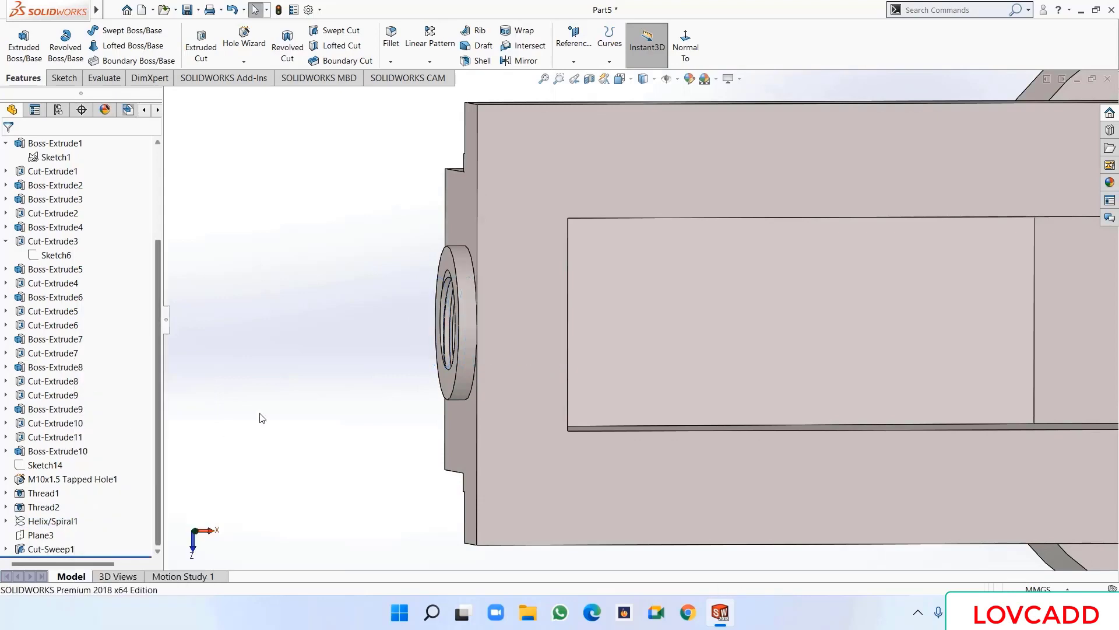
# - Fit the model and orbit around it, checking the threaded bore from the front view
pyautogui.press('f')
pyautogui.moveTo(313, 382); pyautogui.dragTo(377, 379, button='middle')
pyautogui.scroll(-3, 648, 362)
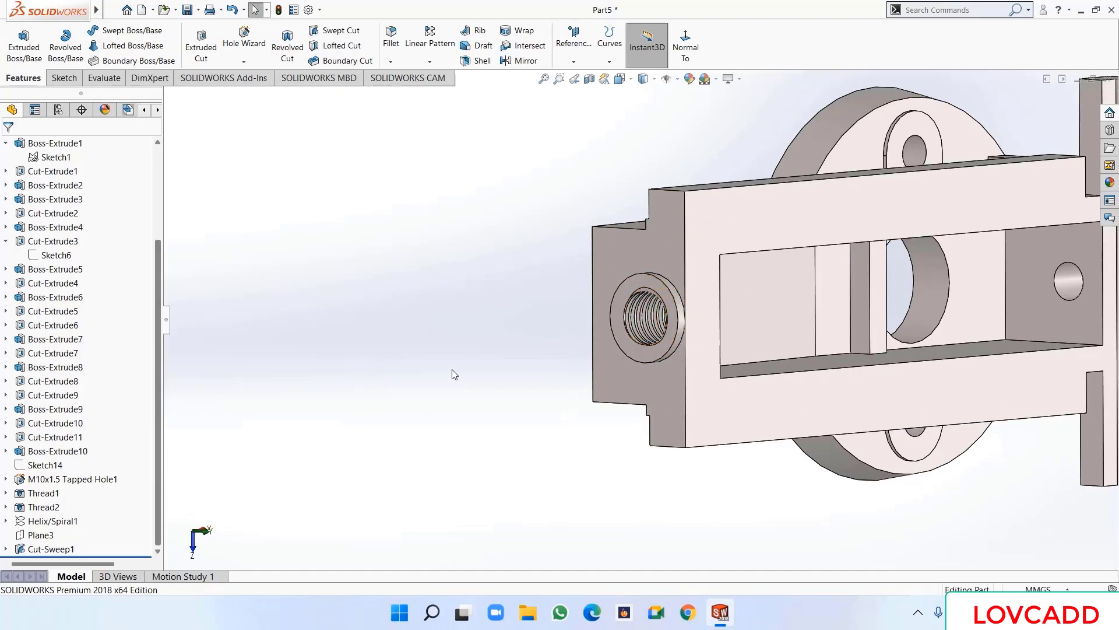
pyautogui.moveTo(464, 368)
pyautogui.mouseDown(button='middle')
pyautogui.moveTo(502, 362)
pyautogui.moveTo(472, 348)
pyautogui.moveTo(481, 367)
pyautogui.mouseUp(button='middle')
pyautogui.scroll(3, 480, 373)
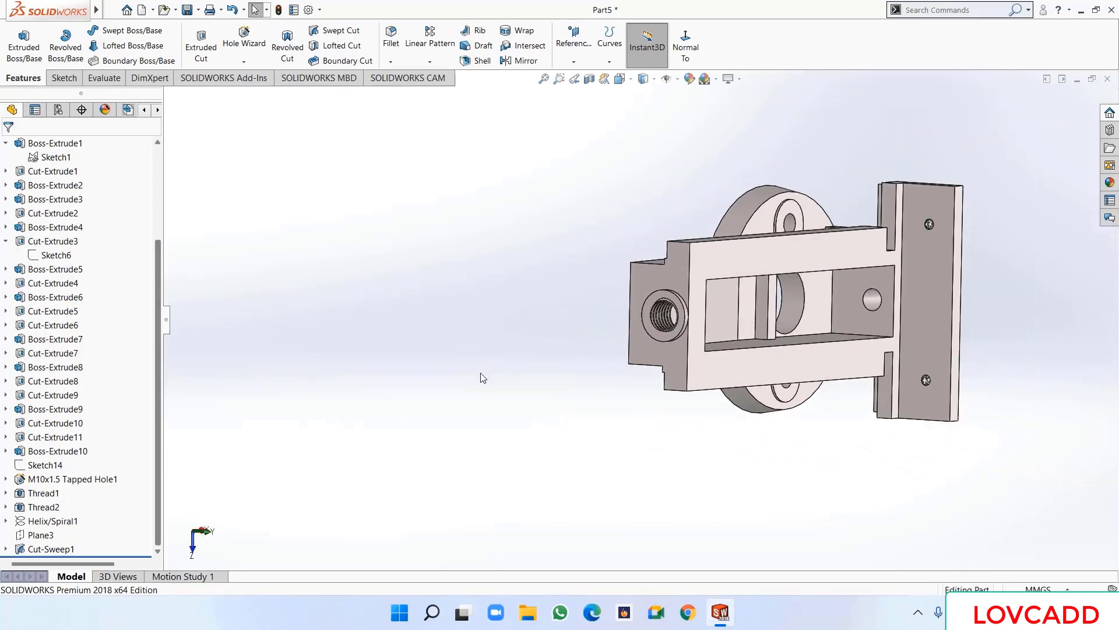
pyautogui.moveTo(478, 441); pyautogui.dragTo(429, 409, button='middle')
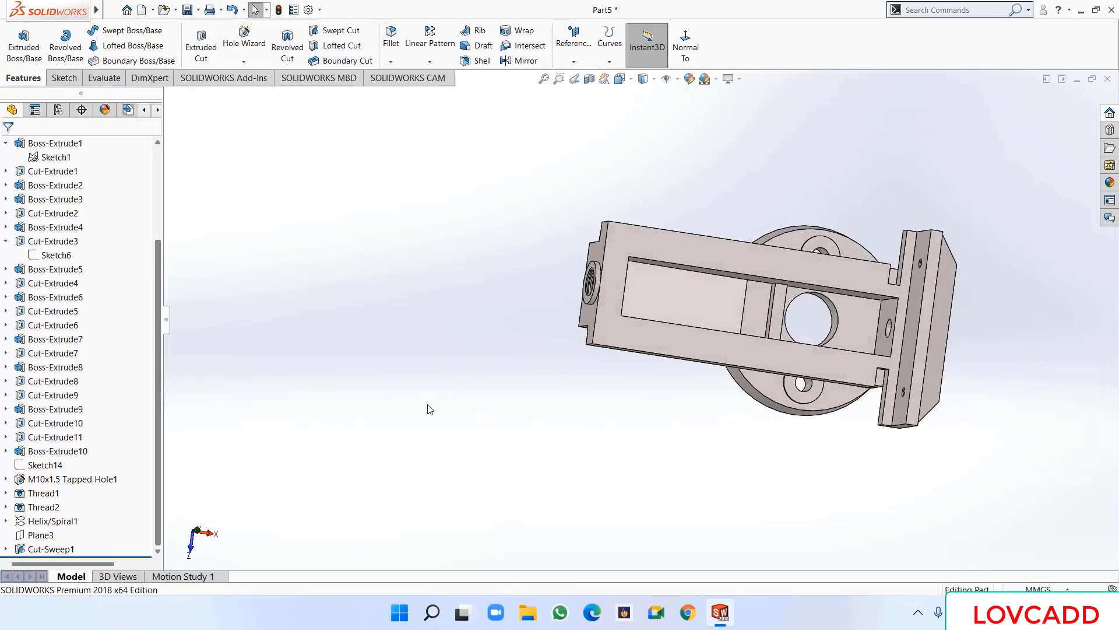
pyautogui.click(190, 550)
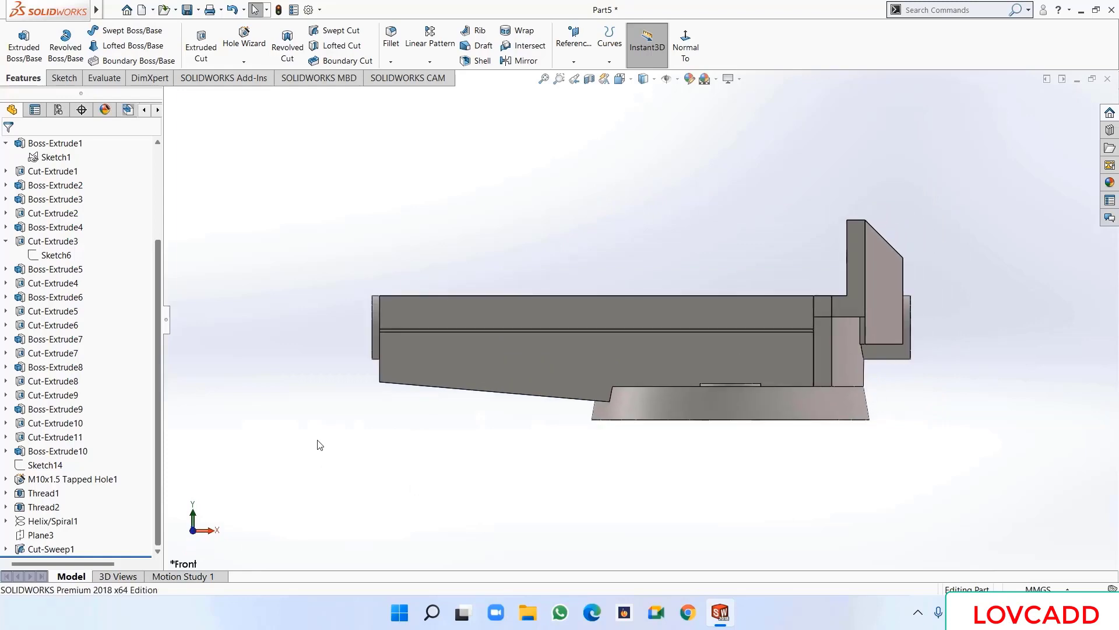
pyautogui.moveTo(318, 445); pyautogui.dragTo(388, 441, button='middle')
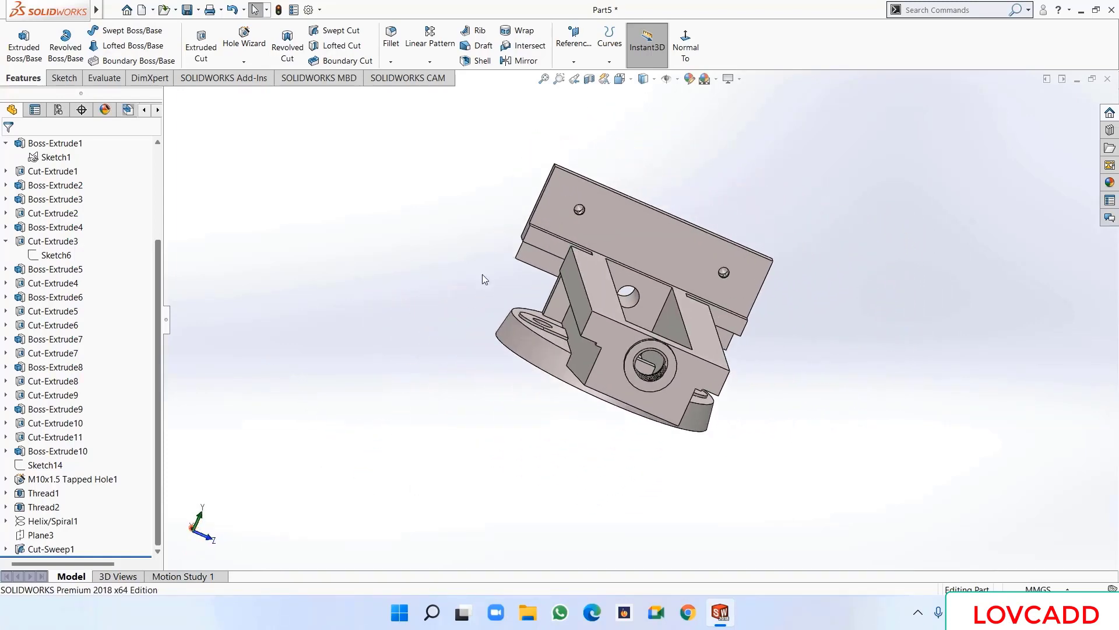
# - Start a new sketch on the body's front face, viewed normal to the screen
pyautogui.scroll(-3, 508, 285)
pyautogui.rightClick(571, 256)
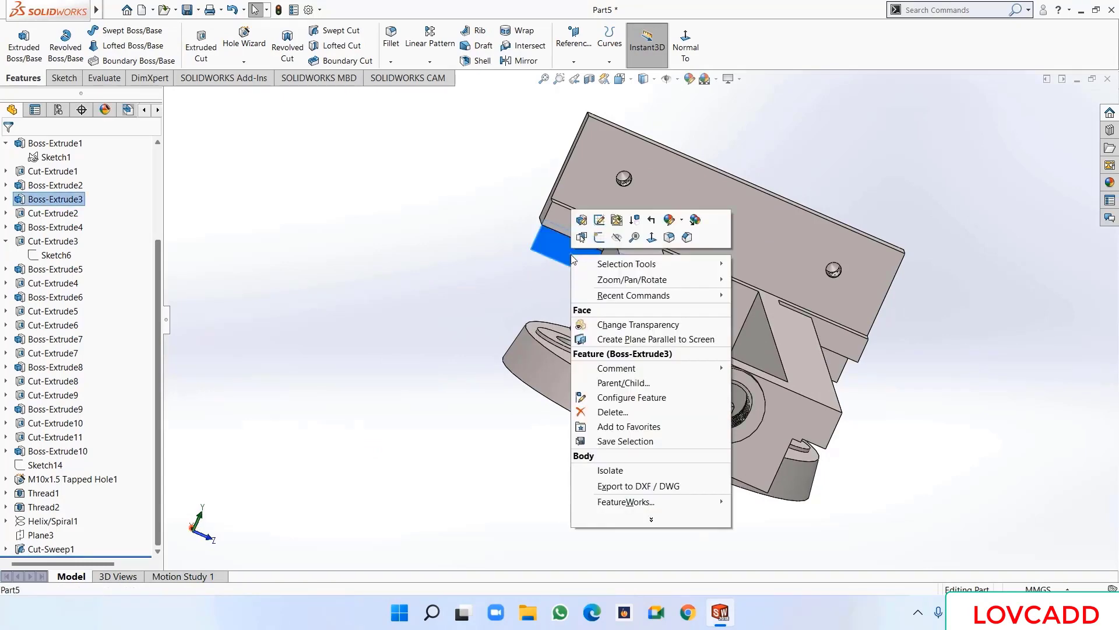
pyautogui.click(599, 239)
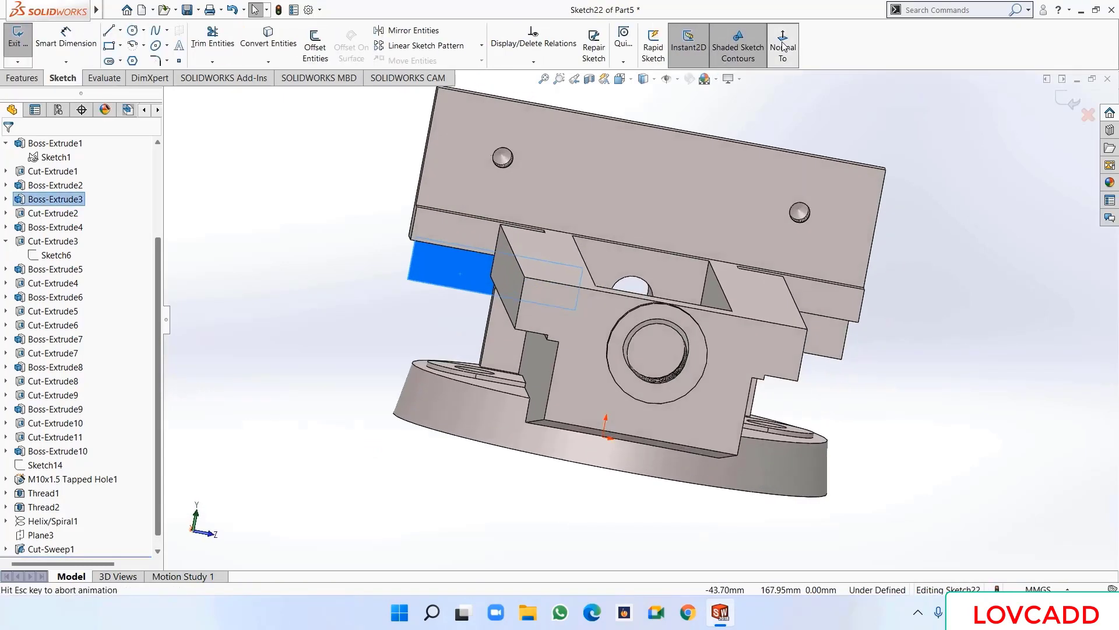
pyautogui.click(971, 397)
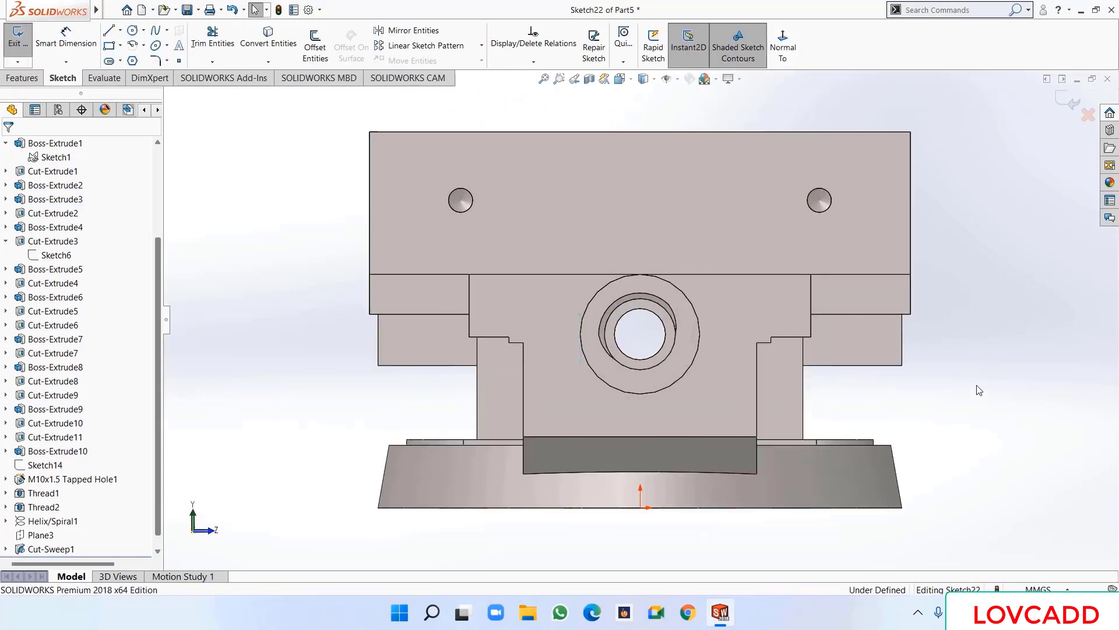
# - Draw a corner rectangle from the face's right edge to beside the central bore
pyautogui.click(109, 46)
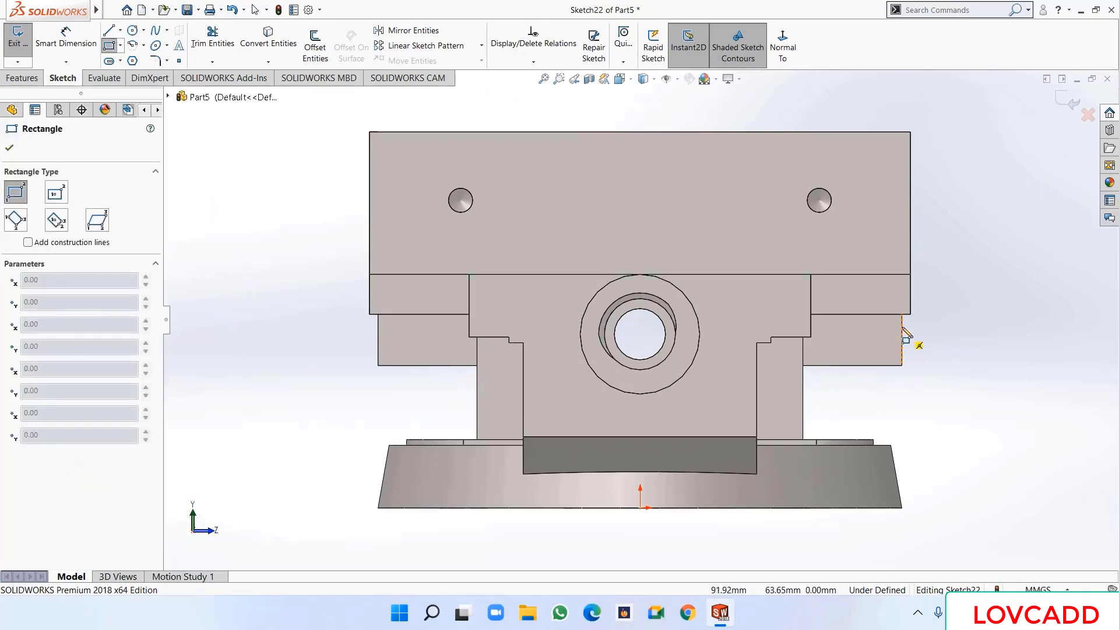
pyautogui.click(902, 315)
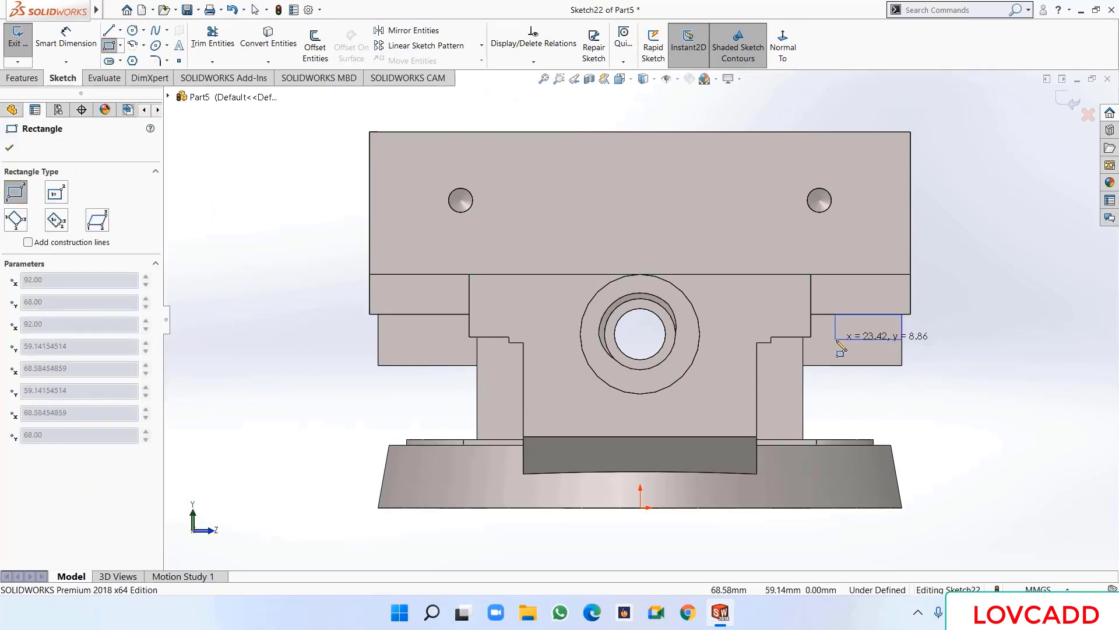
pyautogui.click(700, 366)
pyautogui.rightClick(700, 366)
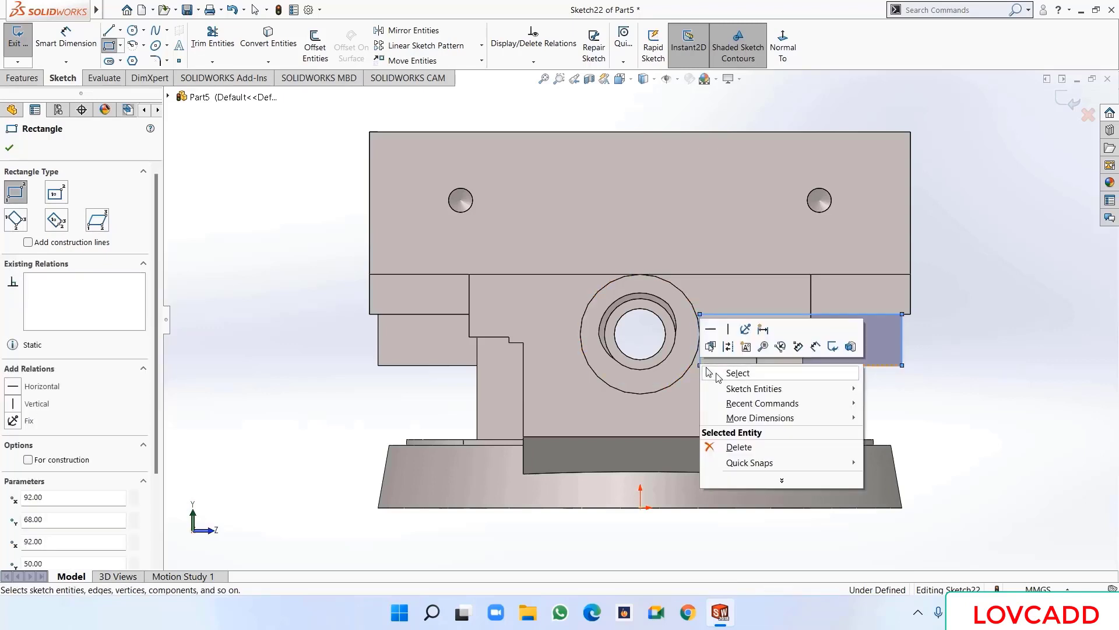
pyautogui.click(717, 369)
# - Draw a matching corner rectangle from the face's left edge to beside the bore
pyautogui.click(109, 47)
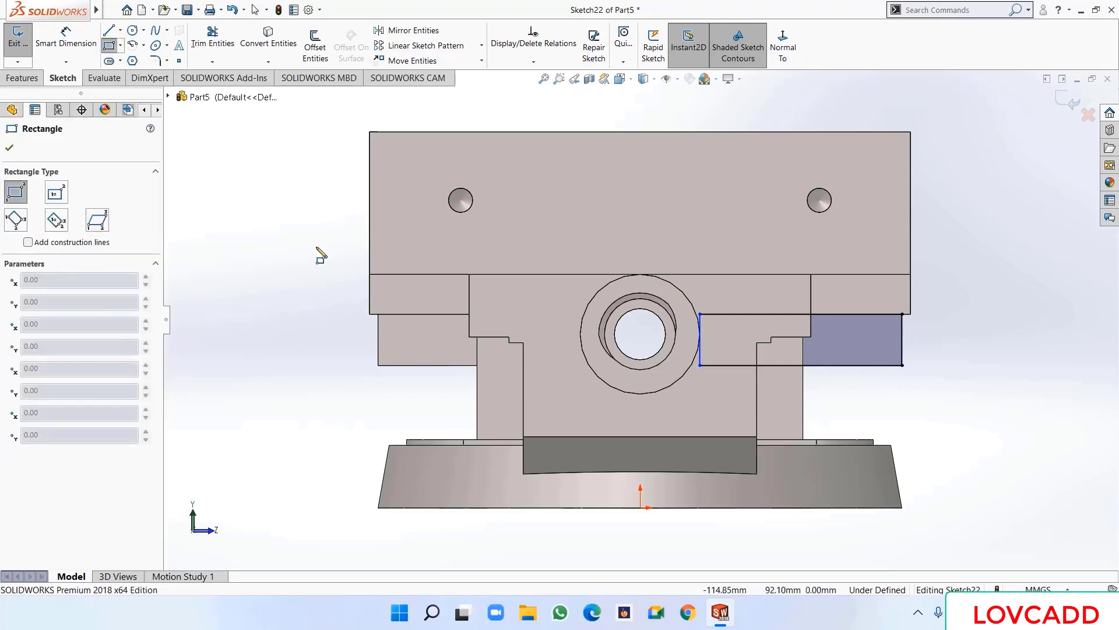
pyautogui.click(377, 313)
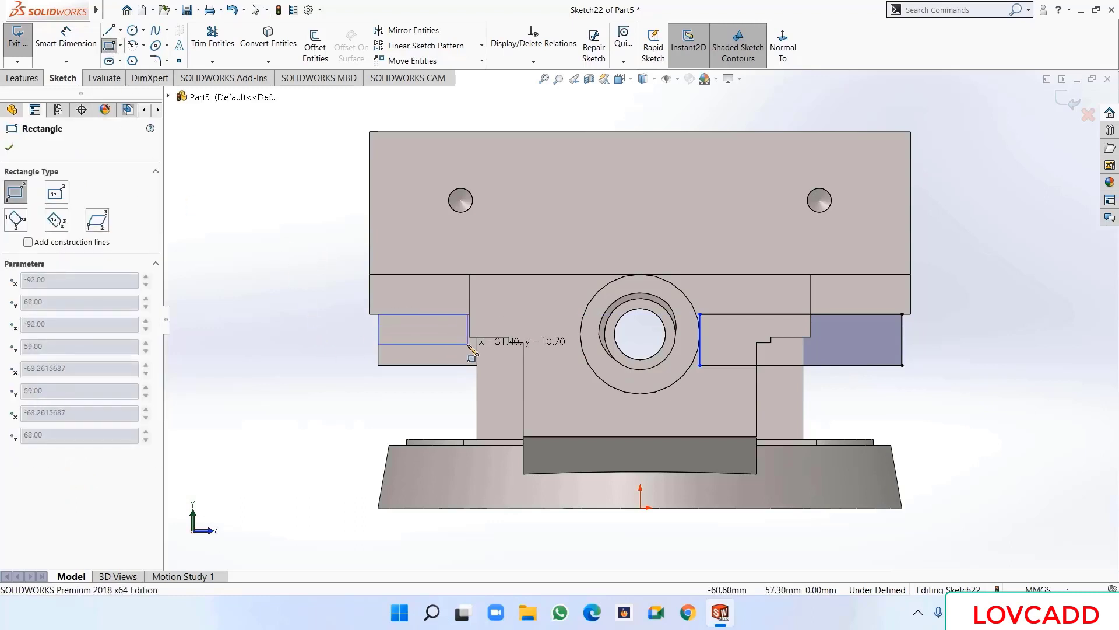
pyautogui.click(581, 365)
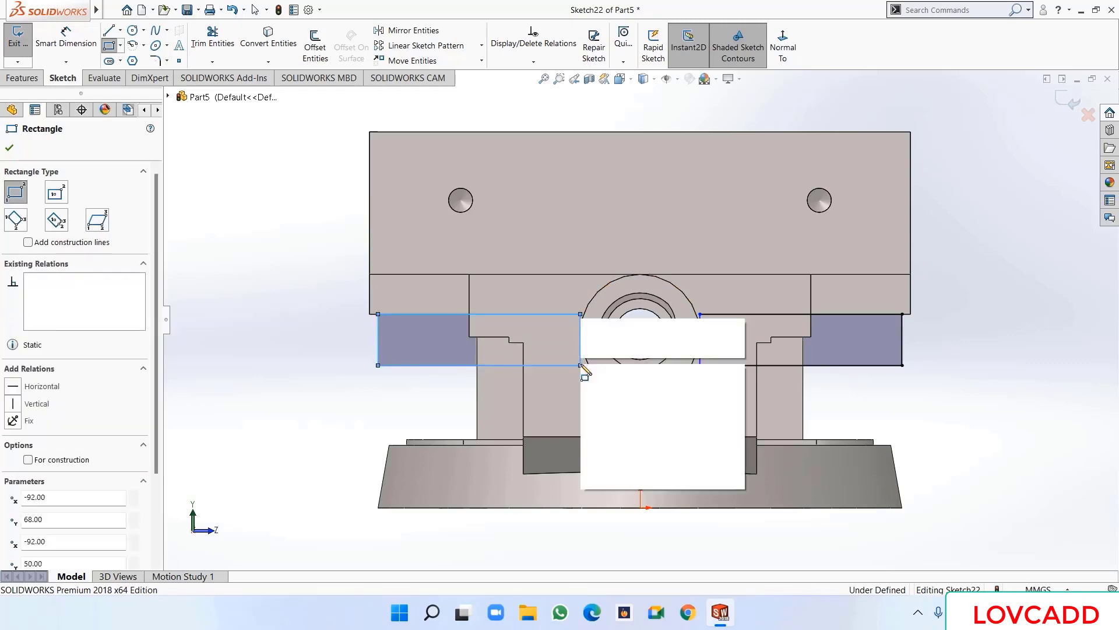
pyautogui.rightClick(582, 368)
pyautogui.click(592, 373)
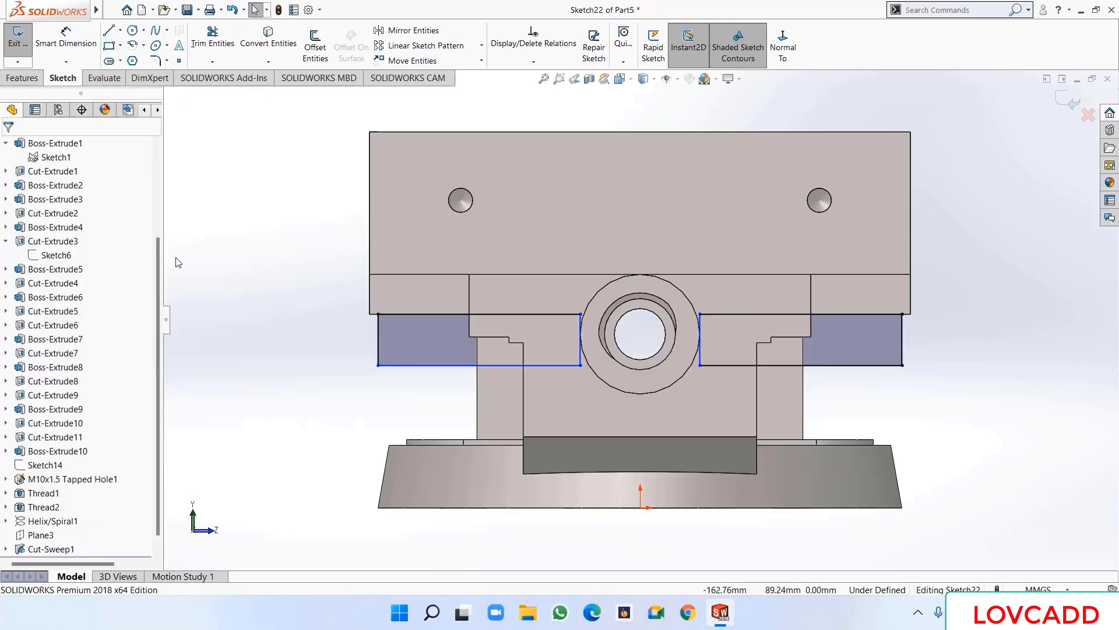
pyautogui.click(21, 78)
# - Extrude the two rectangles as a boss set to Up To Surface, ending at the back plate face
pyautogui.click(24, 44)
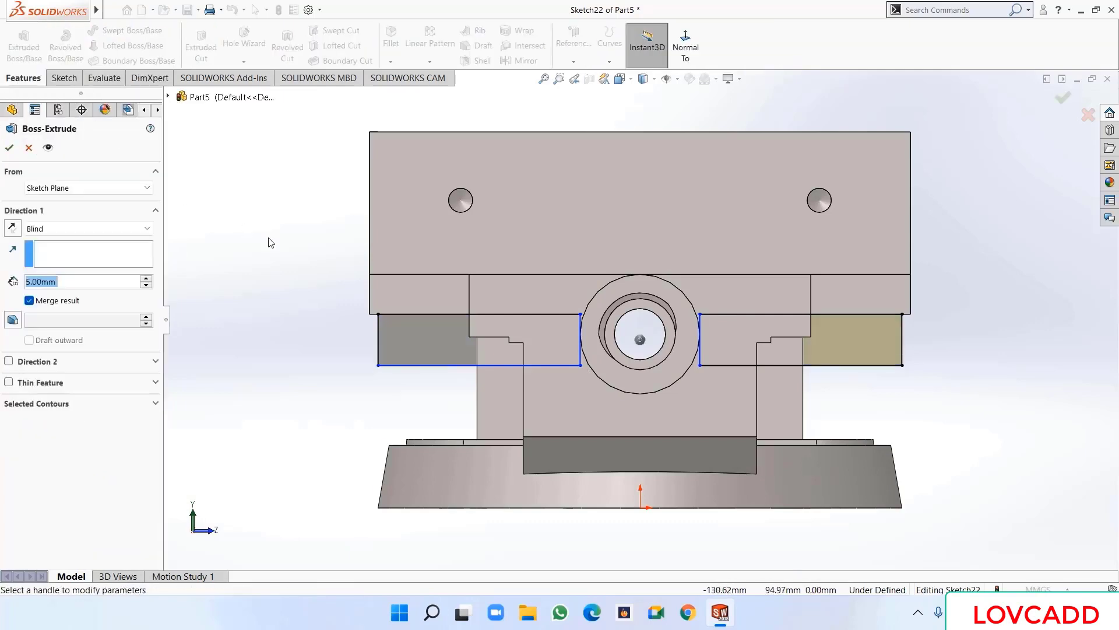
pyautogui.click(33, 228)
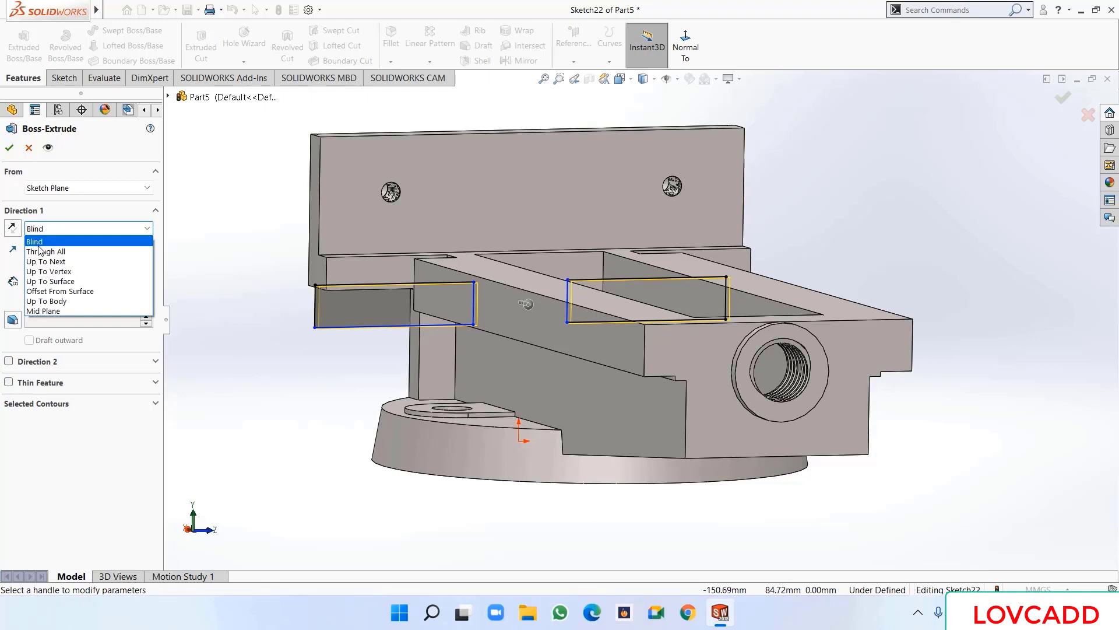
pyautogui.click(50, 281)
pyautogui.click(337, 279)
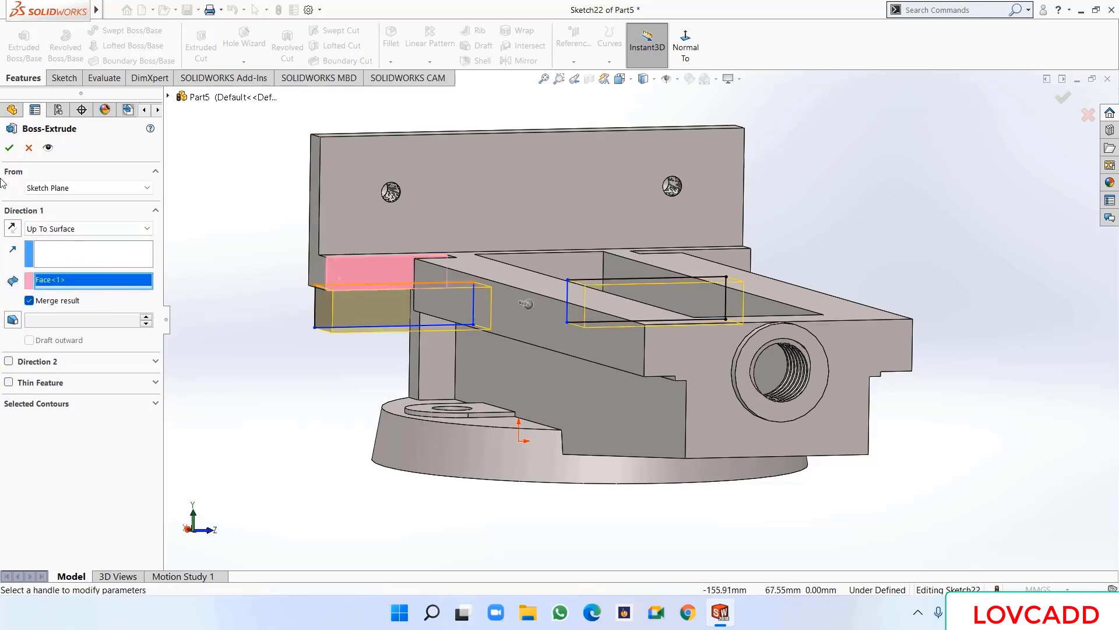
pyautogui.click(10, 149)
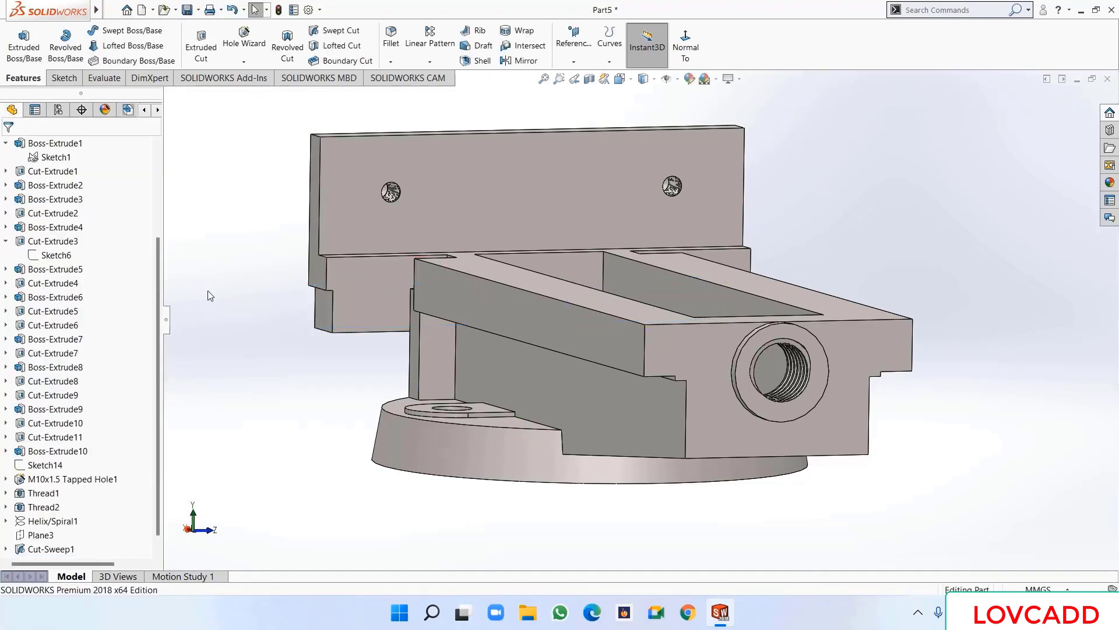
pyautogui.moveTo(224, 296)
pyautogui.mouseDown(button='middle')
pyautogui.moveTo(200, 289)
pyautogui.moveTo(245, 307)
pyautogui.moveTo(233, 278)
pyautogui.moveTo(264, 273)
pyautogui.moveTo(300, 300)
pyautogui.moveTo(257, 309)
pyautogui.moveTo(227, 288)
pyautogui.moveTo(223, 297)
pyautogui.mouseUp(button='middle')
pyautogui.press('f')
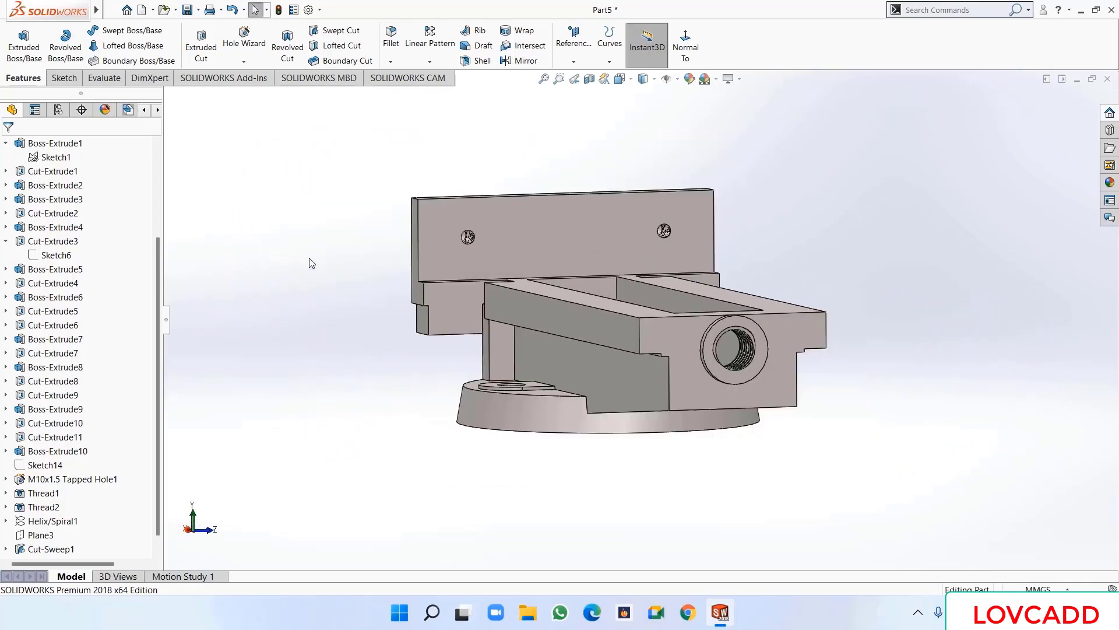
# - Add a 12 mm fillet to four underside edges of the body
pyautogui.click(389, 42)
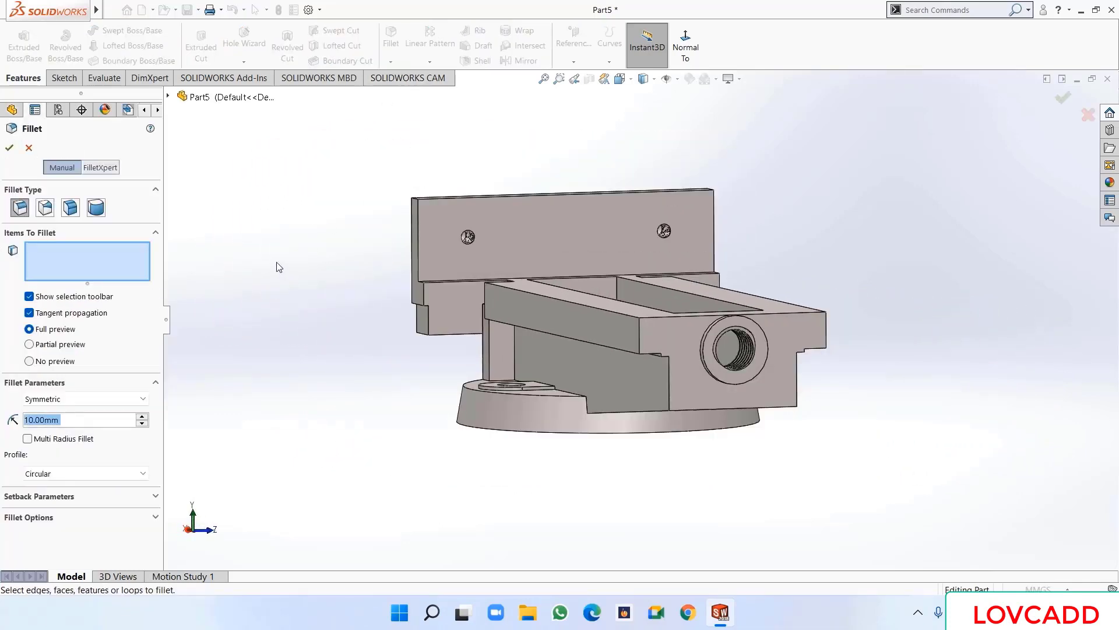
pyautogui.moveTo(279, 266); pyautogui.dragTo(449, 341, button='middle')
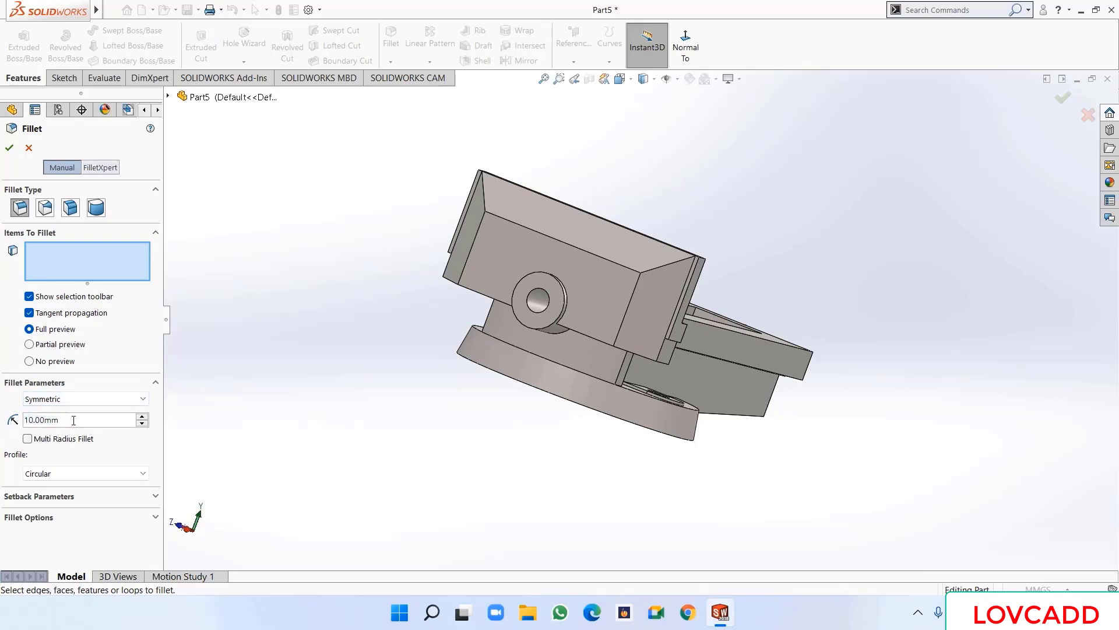
pyautogui.write('12')
pyautogui.press('Return')
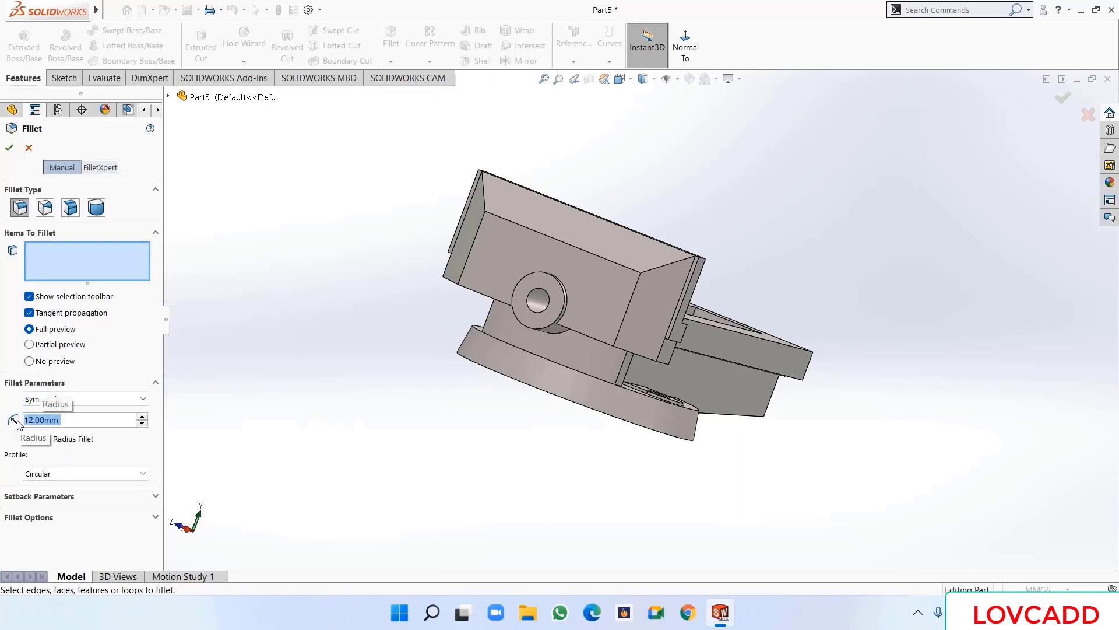
pyautogui.moveTo(277, 380); pyautogui.dragTo(431, 341, button='middle')
pyautogui.click(513, 309)
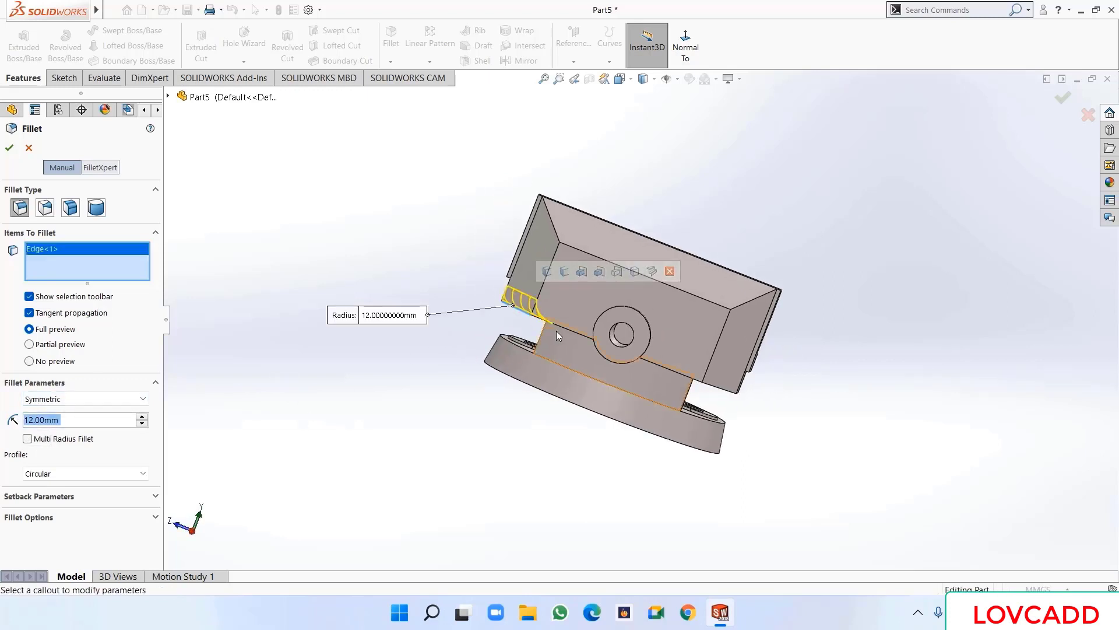
pyautogui.click(568, 333)
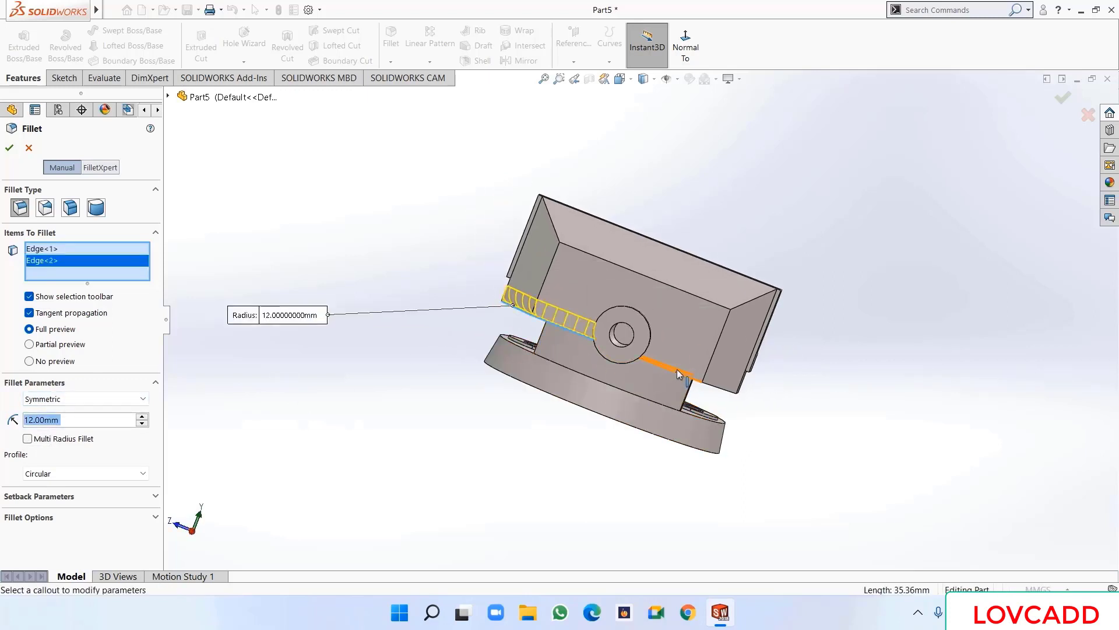
pyautogui.click(679, 374)
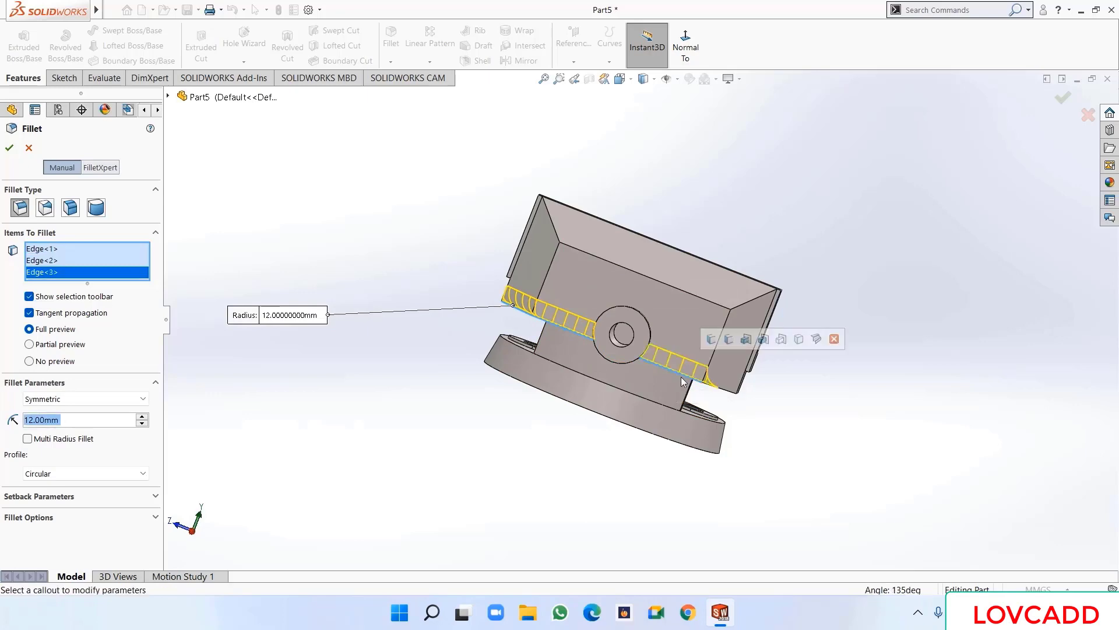
pyautogui.click(732, 392)
pyautogui.scroll(-3, 429, 475)
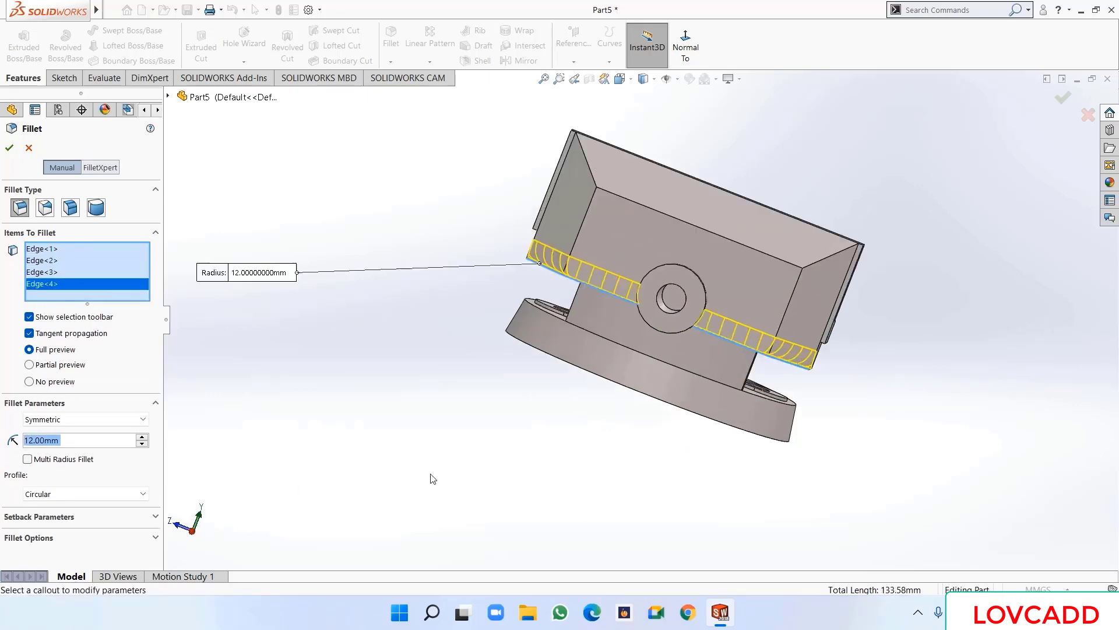
pyautogui.moveTo(450, 429); pyautogui.dragTo(515, 430, button='middle')
pyautogui.click(10, 147)
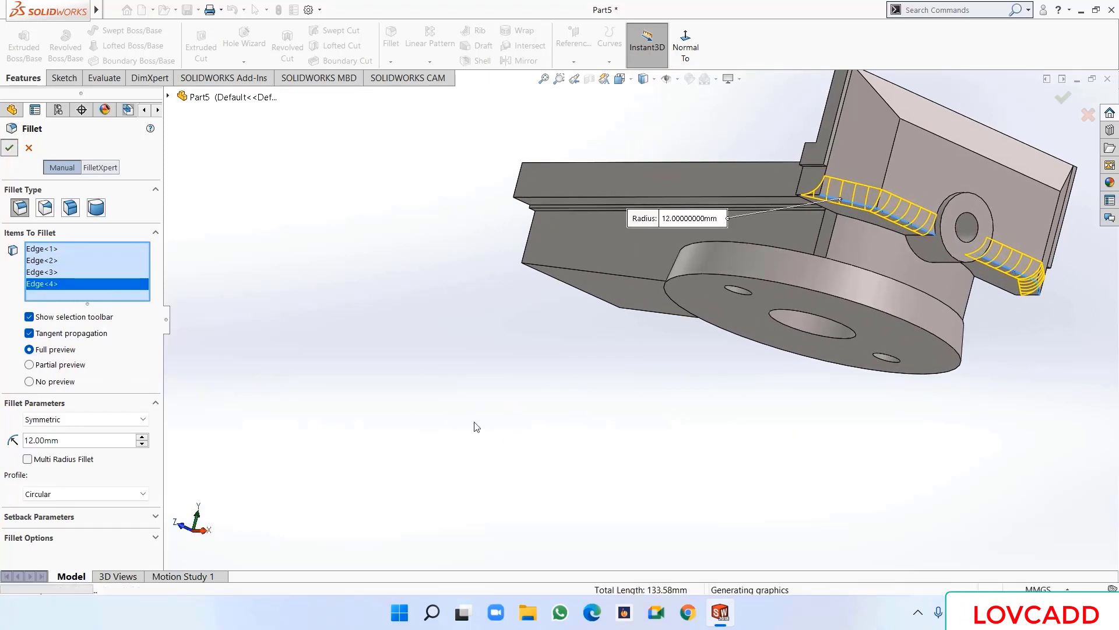
pyautogui.scroll(2, 414, 311)
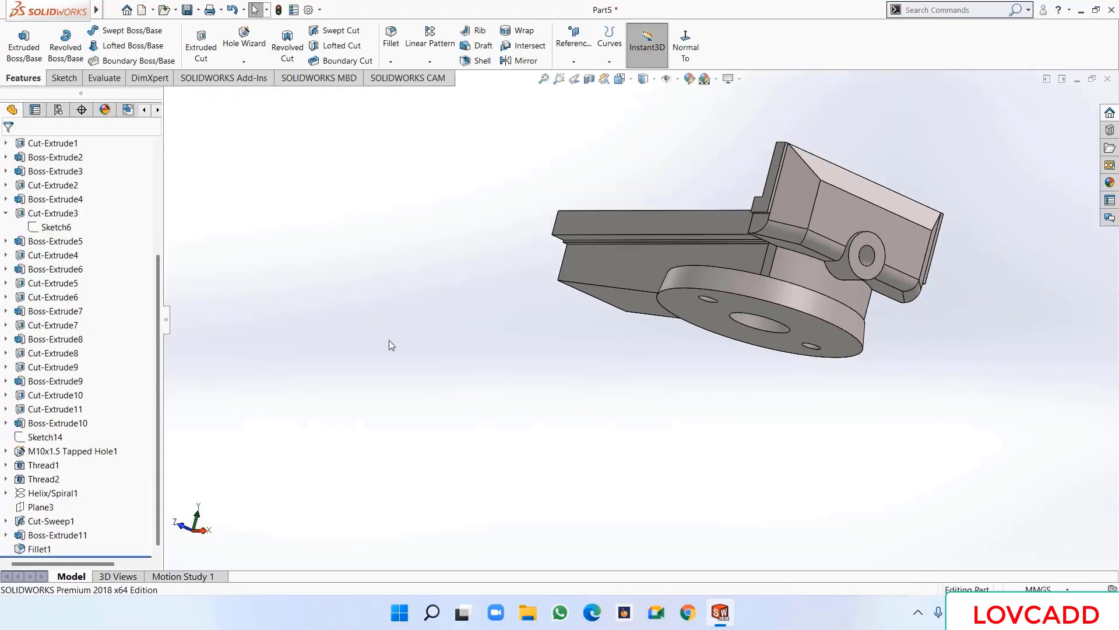
# - Add a 16 mm fillet to the edge where the back plate meets the hub block
pyautogui.click(392, 40)
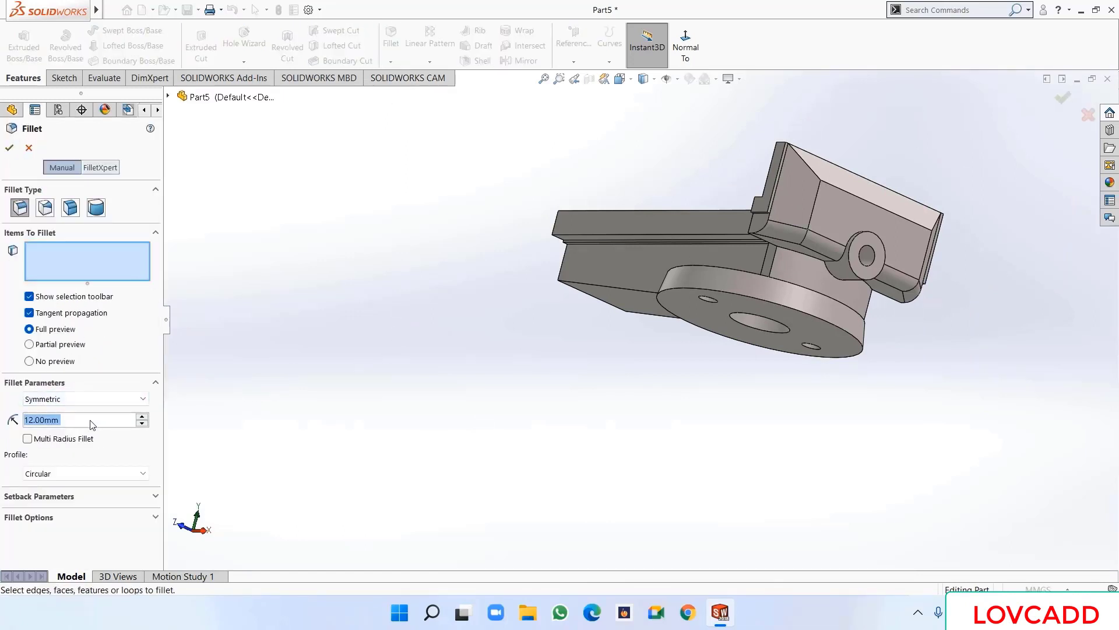
pyautogui.write('16')
pyautogui.press('Return')
pyautogui.click(806, 260)
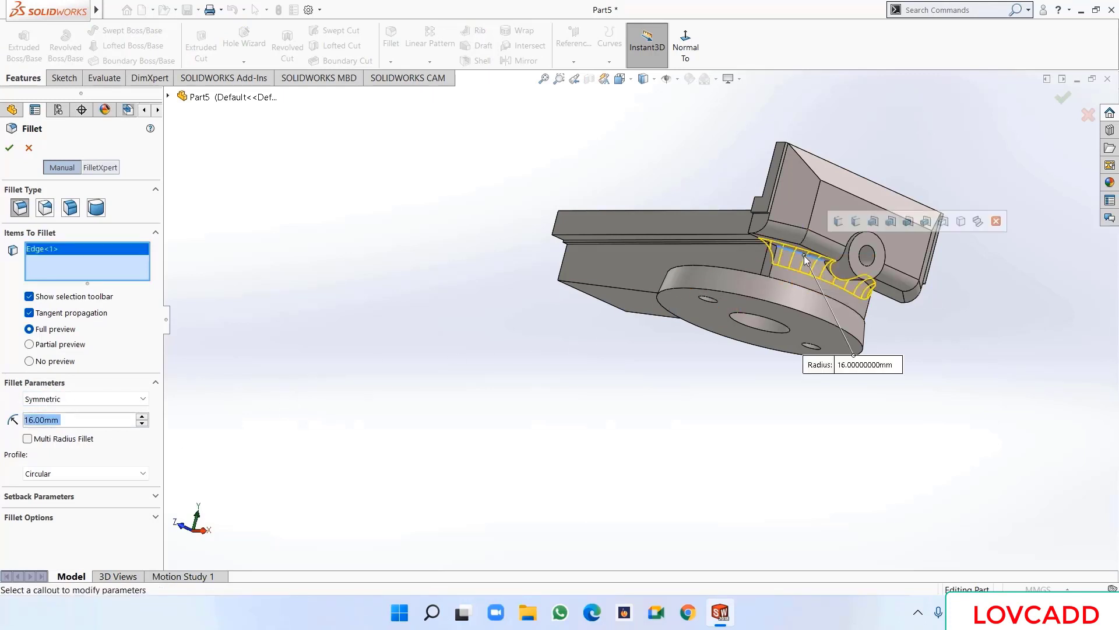
pyautogui.click(10, 148)
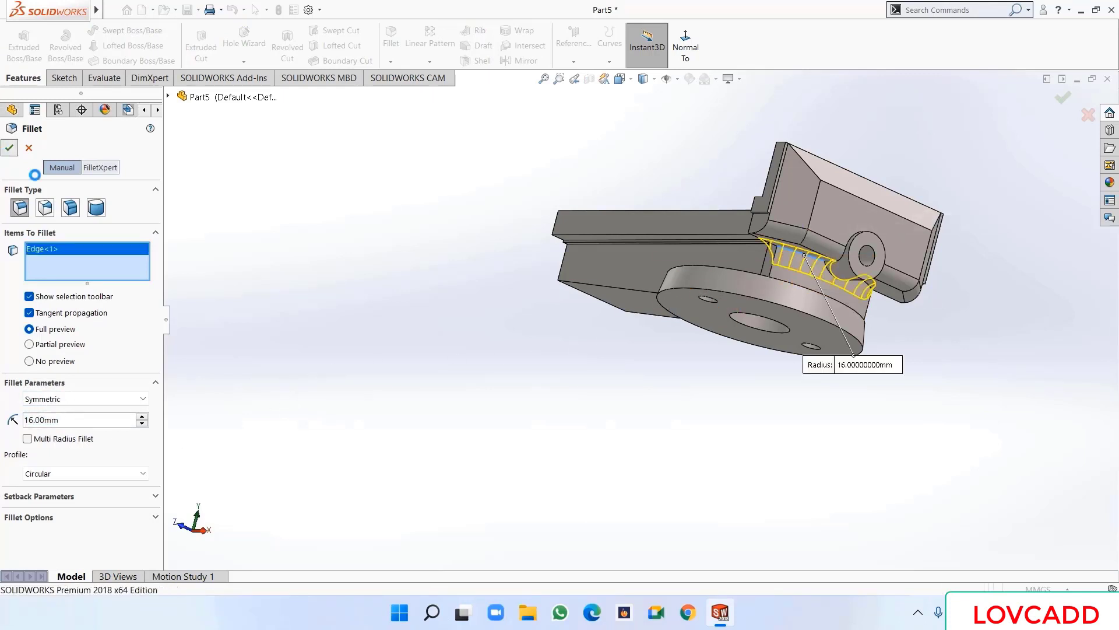
pyautogui.scroll(3, 415, 310)
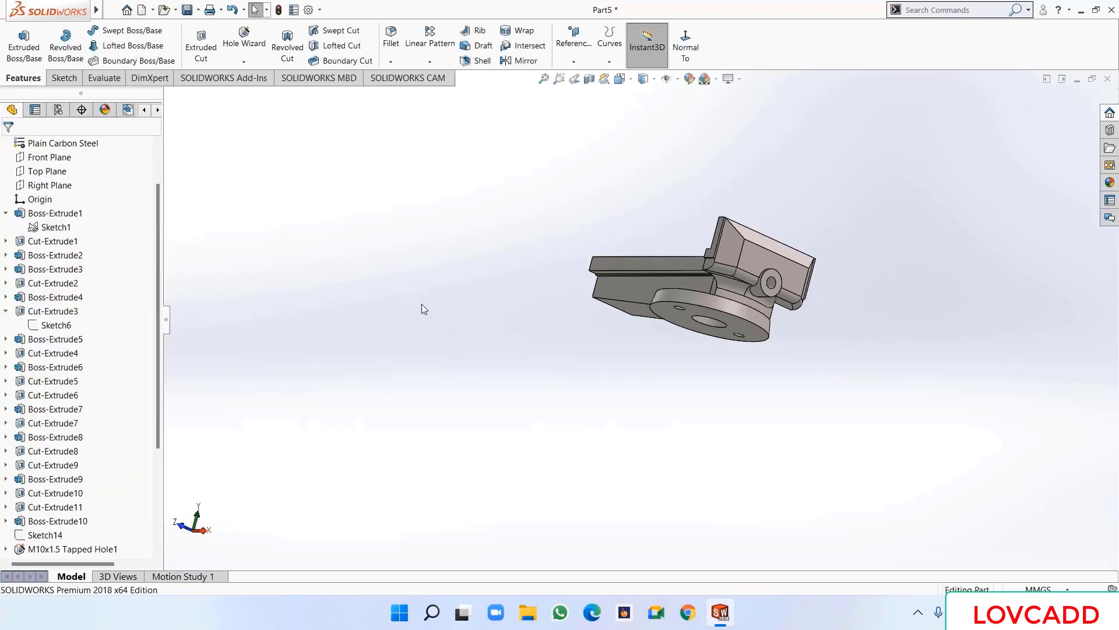
pyautogui.moveTo(422, 303); pyautogui.dragTo(426, 334, button='middle')
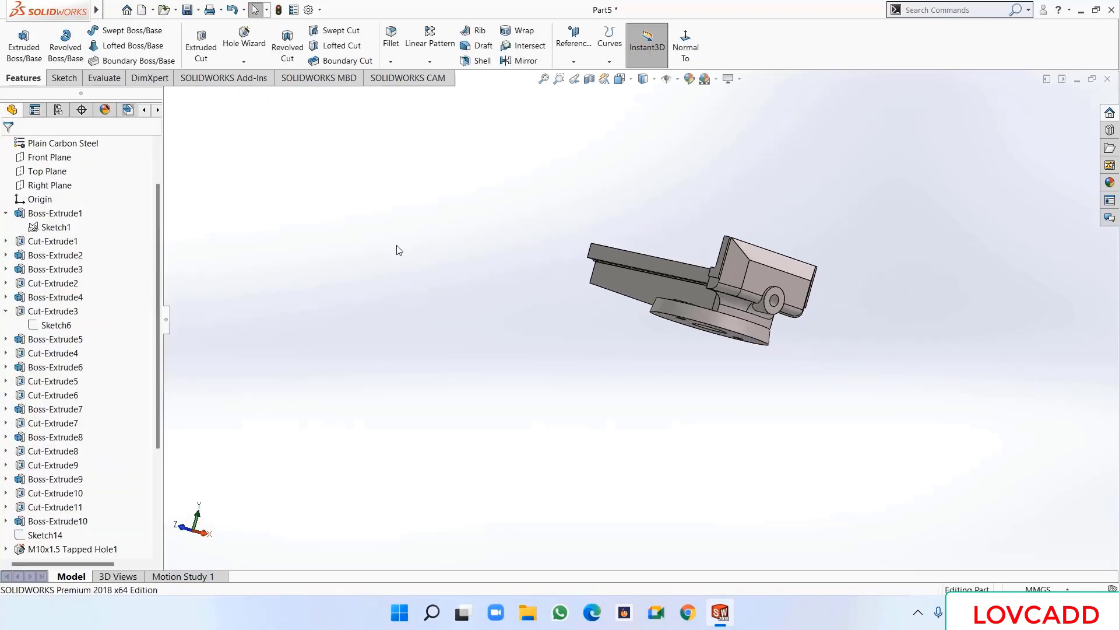
# - Start a new fillet and set its radius to 2 mm
pyautogui.click(388, 44)
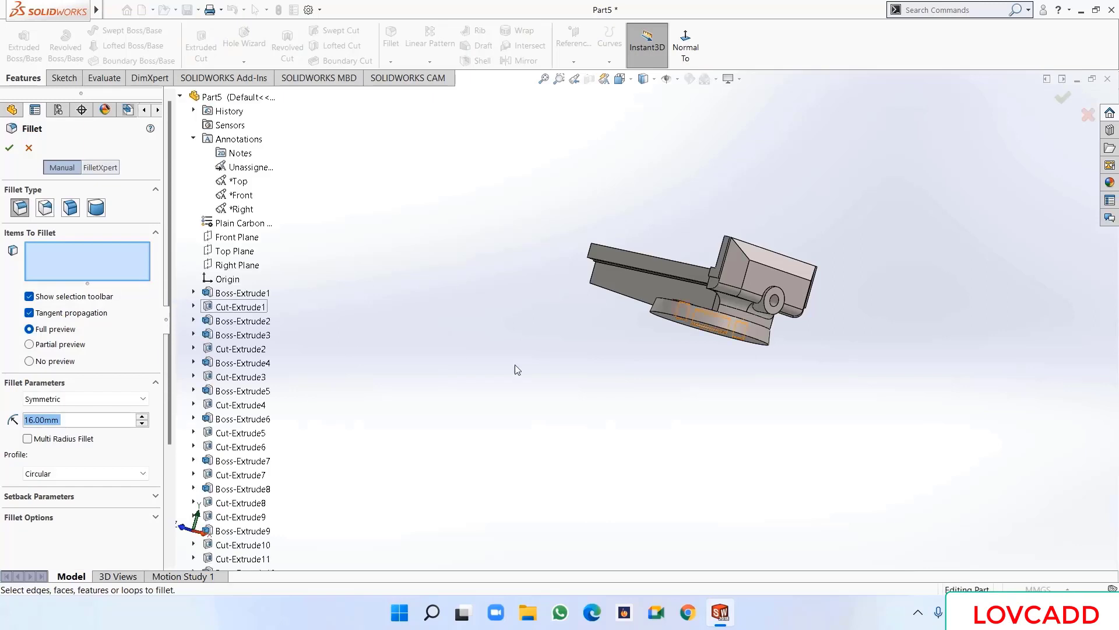
pyautogui.moveTo(411, 296); pyautogui.dragTo(437, 314, button='middle')
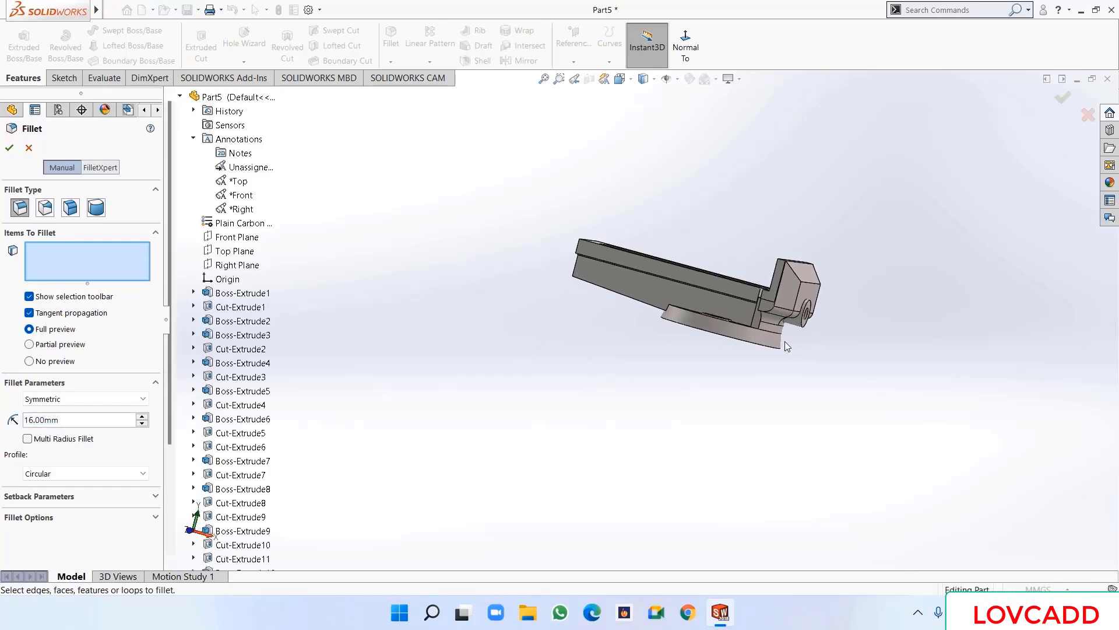
pyautogui.scroll(-5, 782, 349)
pyautogui.doubleClick(70, 422)
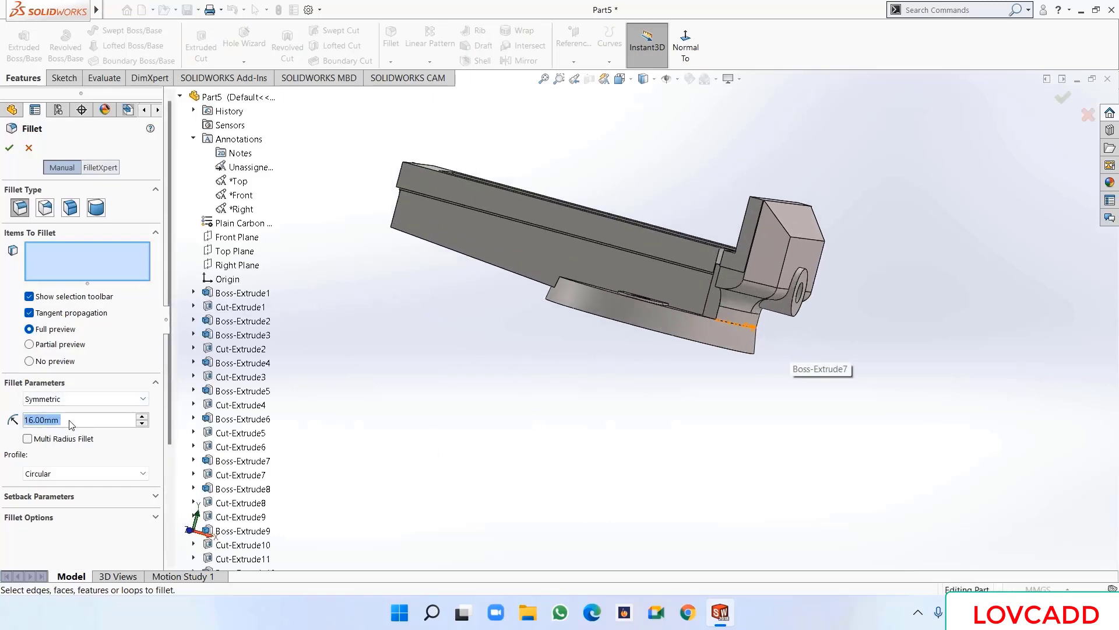
pyautogui.write('2')
pyautogui.press('Return')
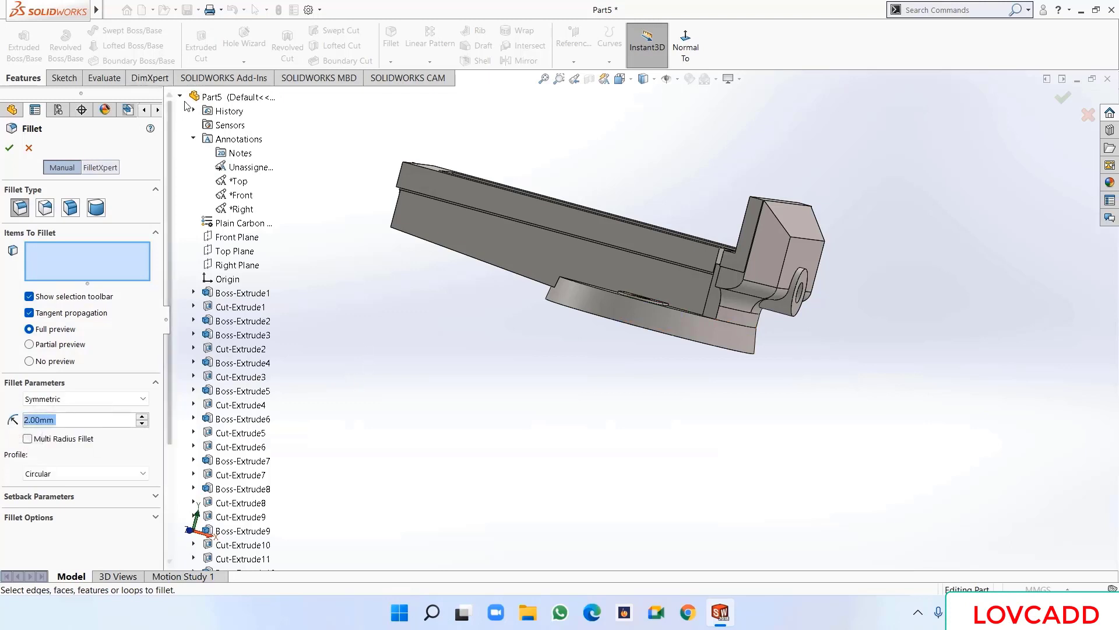
# - Select the first six hole and pocket edges for the 2 mm fillet
pyautogui.scroll(-3, 787, 385)
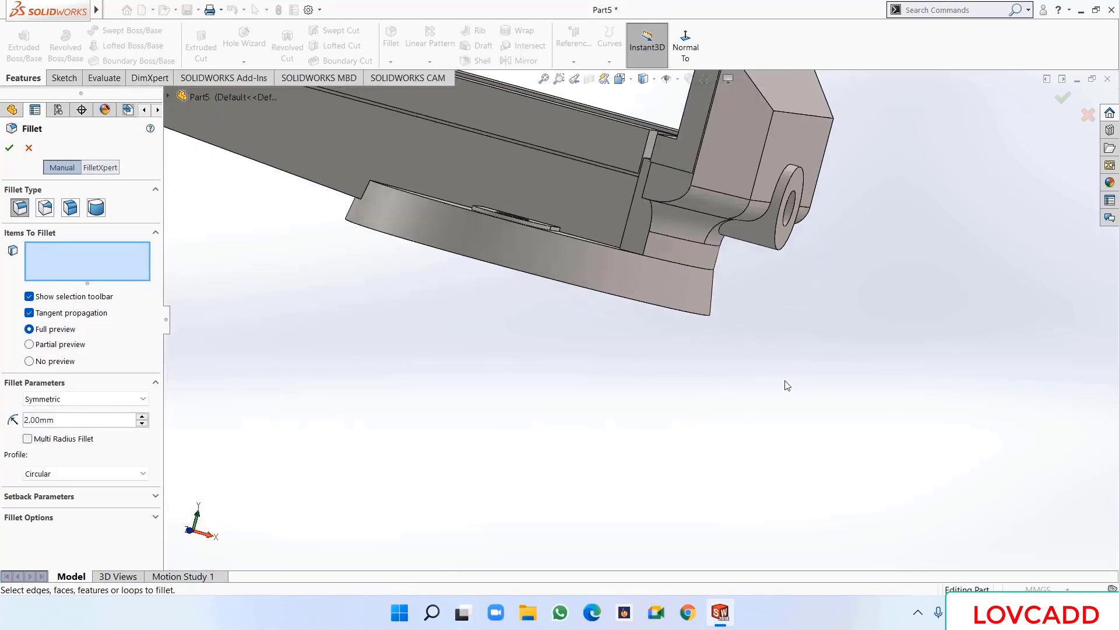
pyautogui.click(782, 182)
pyautogui.scroll(2, 711, 325)
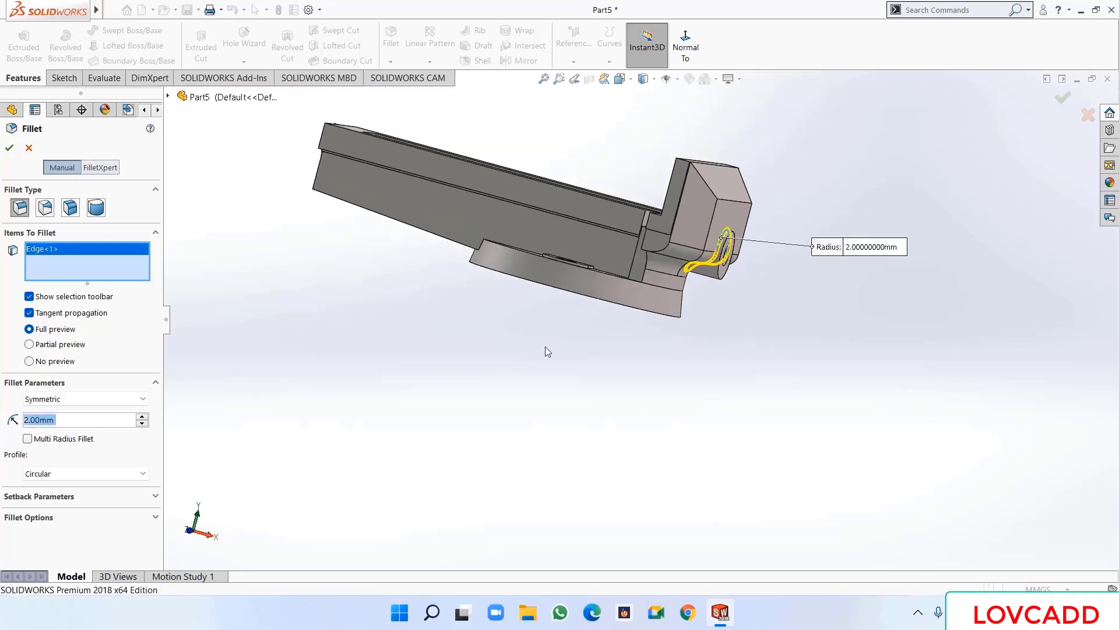
pyautogui.moveTo(544, 347); pyautogui.dragTo(618, 520, button='middle')
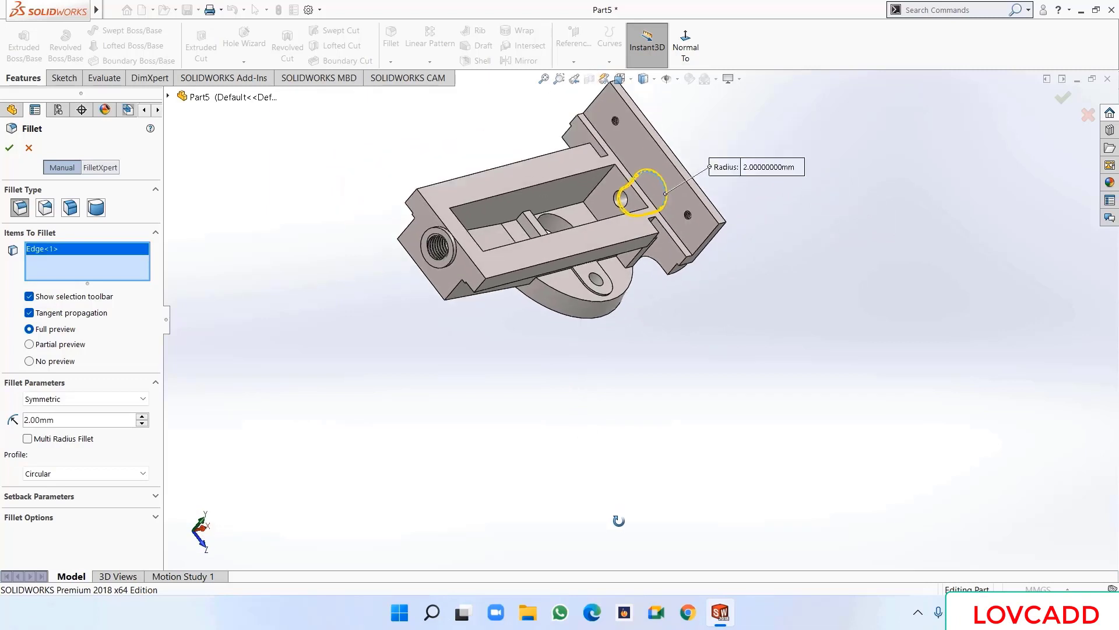
pyautogui.click(597, 183)
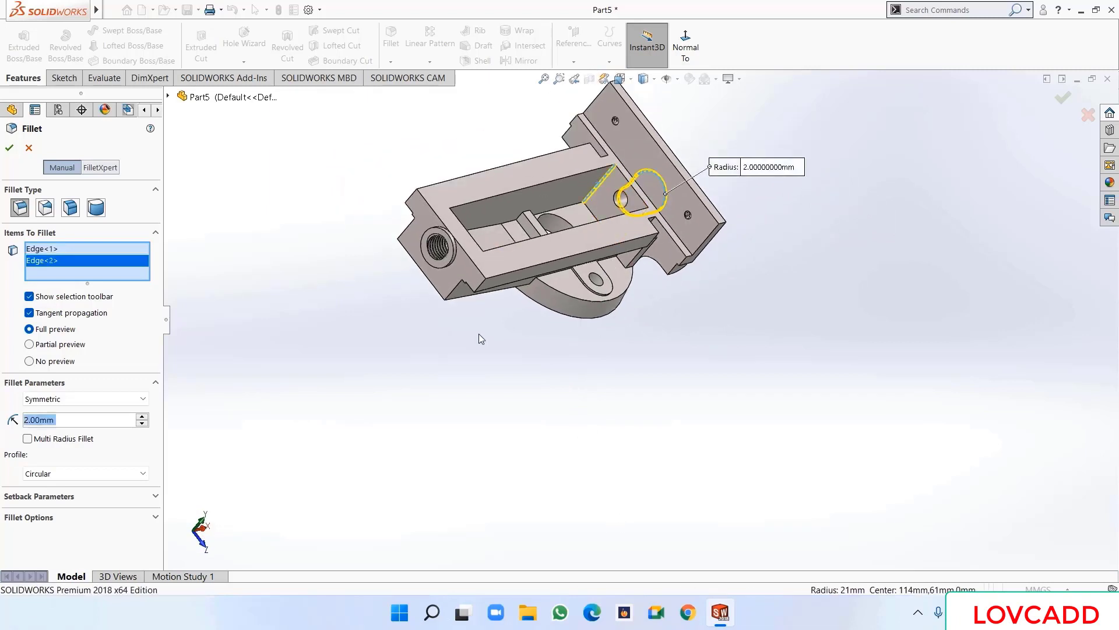
pyautogui.moveTo(478, 334); pyautogui.dragTo(494, 382, button='middle')
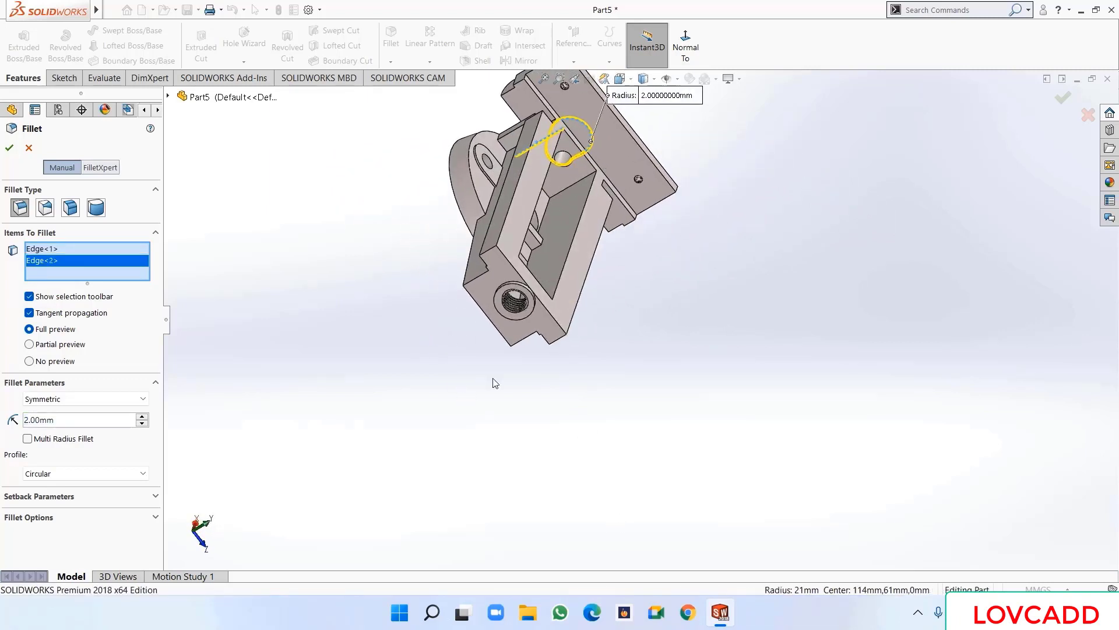
pyautogui.click(575, 182)
pyautogui.moveTo(649, 287); pyautogui.dragTo(512, 298, button='middle')
pyautogui.click(506, 239)
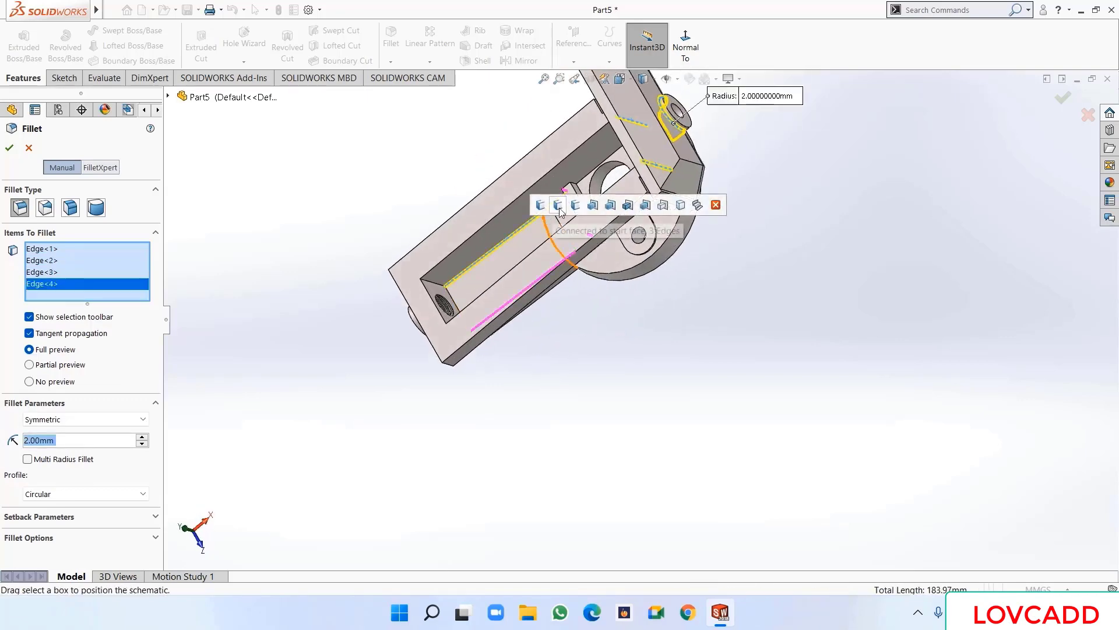
pyautogui.click(439, 288)
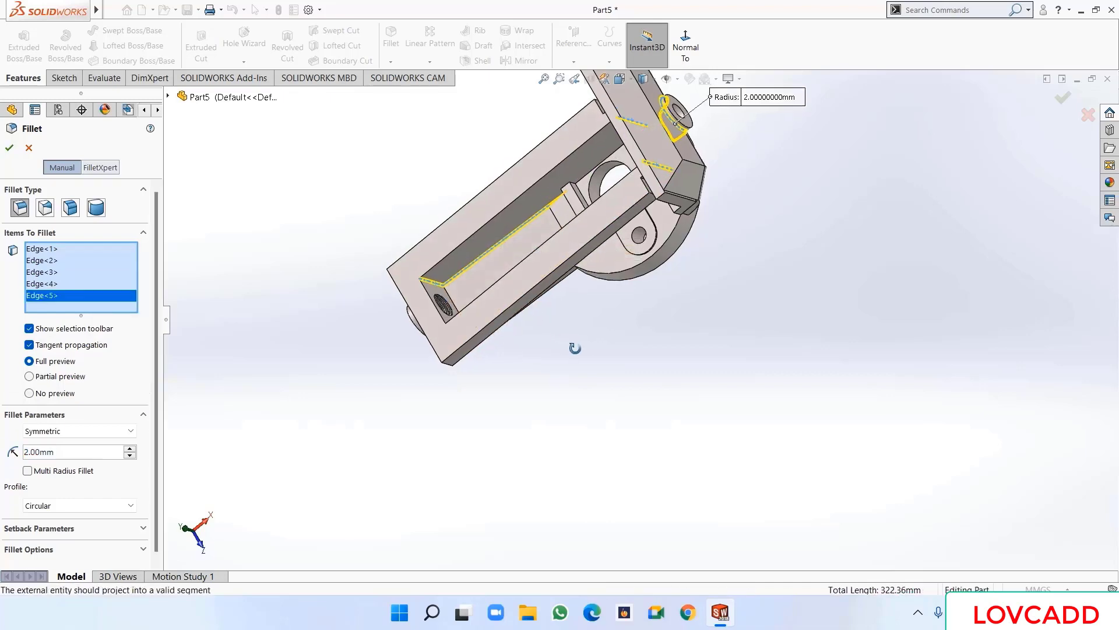
pyautogui.moveTo(575, 348); pyautogui.dragTo(606, 382, button='middle')
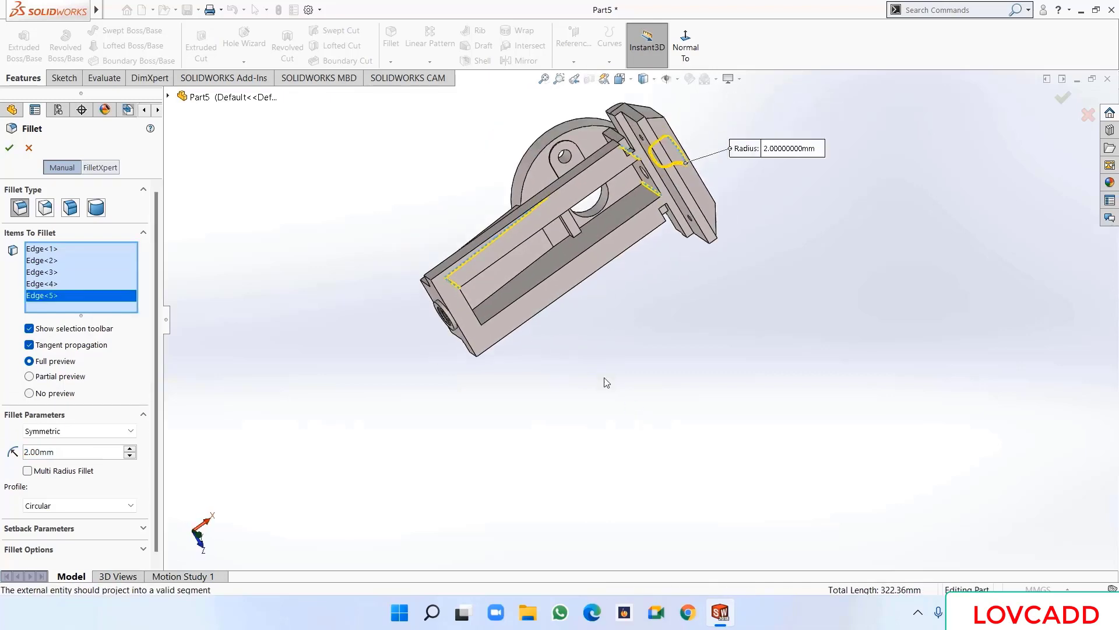
pyautogui.click(522, 277)
# - Add the remaining five edges, including the threaded hole's circular edge, and apply the fillet
pyautogui.moveTo(621, 369); pyautogui.dragTo(598, 452, button='middle')
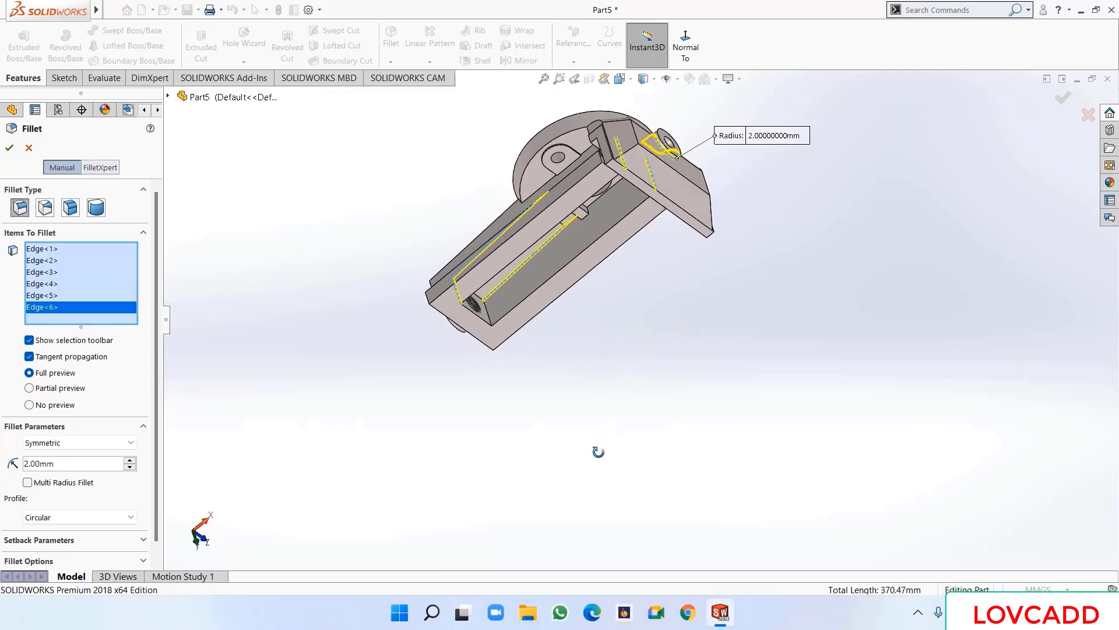
pyautogui.click(489, 318)
pyautogui.moveTo(464, 419); pyautogui.dragTo(515, 312, button='middle')
pyautogui.scroll(-5, 514, 312)
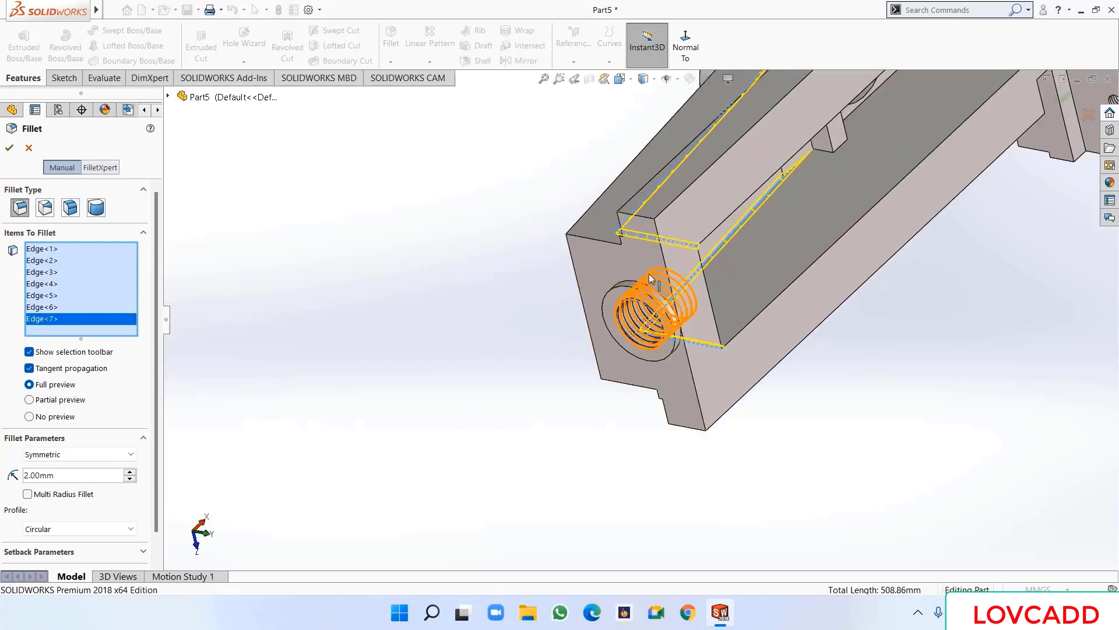
pyautogui.click(628, 285)
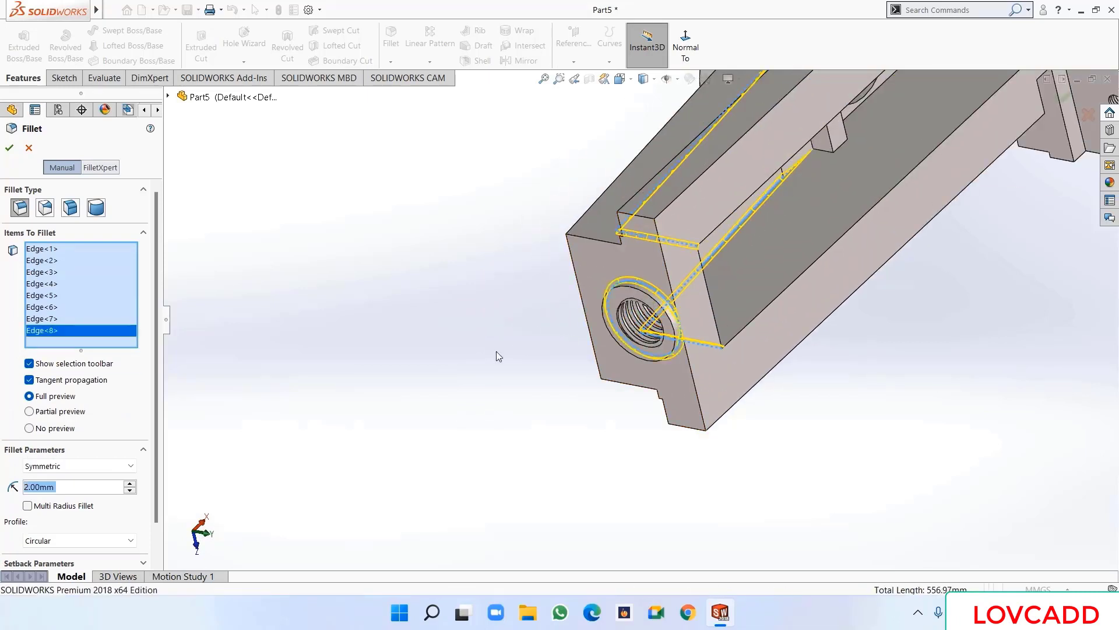
pyautogui.moveTo(495, 351); pyautogui.dragTo(470, 384, button='middle')
pyautogui.click(614, 262)
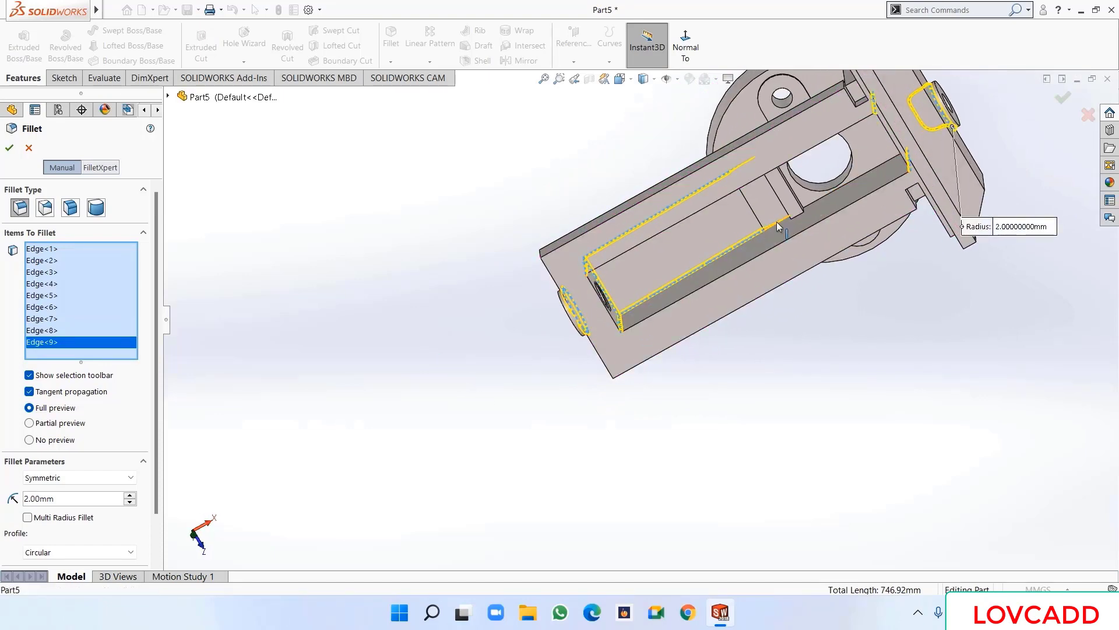
pyautogui.click(777, 226)
pyautogui.moveTo(799, 332); pyautogui.dragTo(778, 197, button='middle')
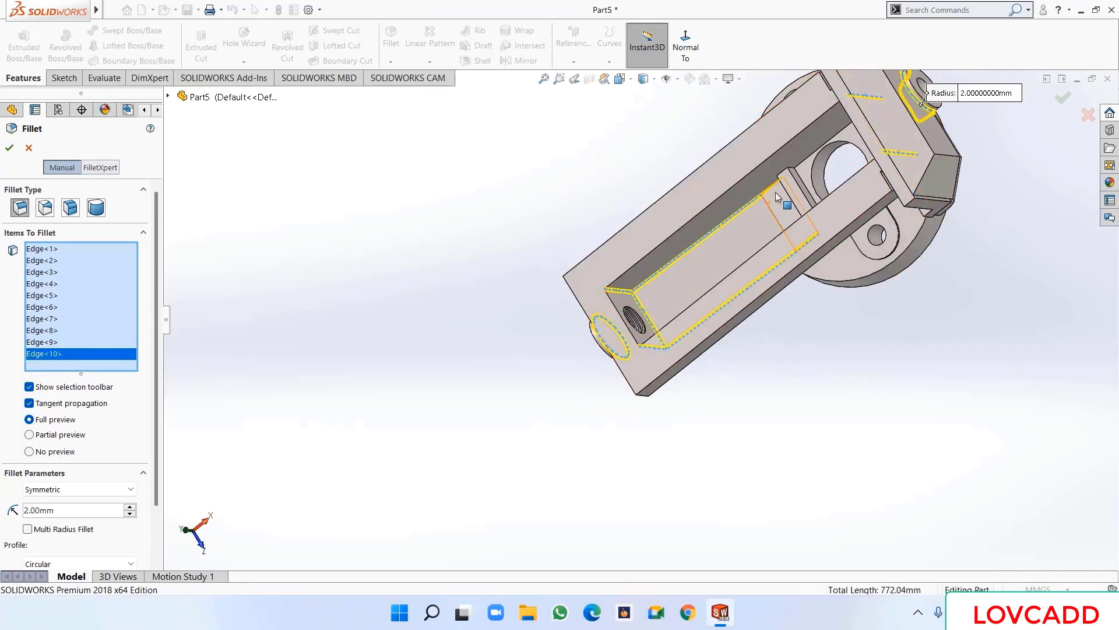
pyautogui.click(772, 192)
pyautogui.scroll(5, 820, 319)
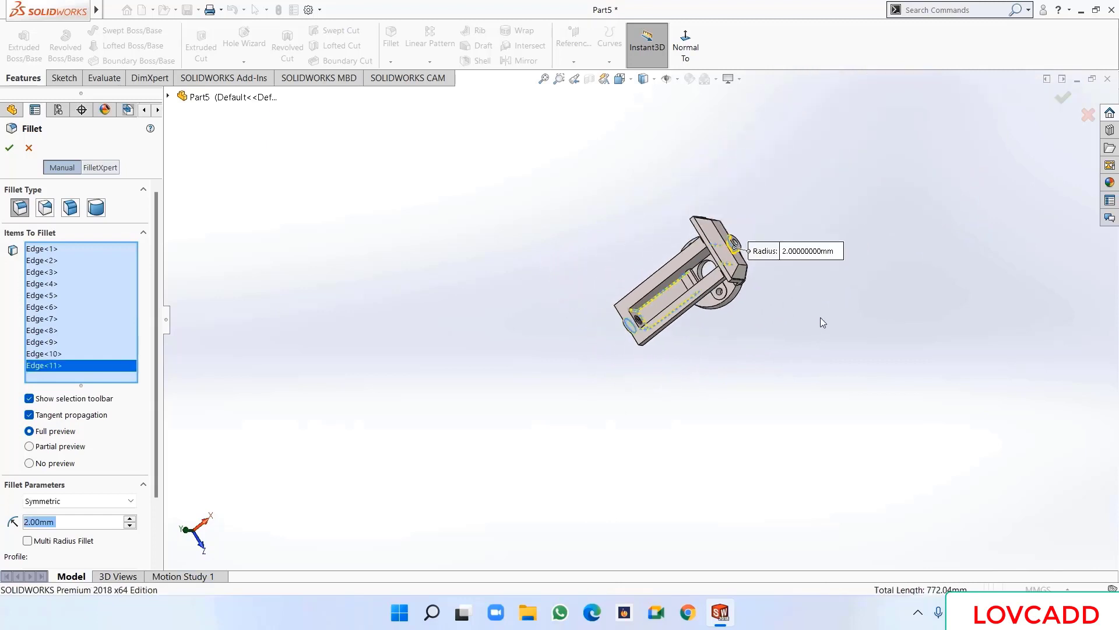
pyautogui.moveTo(820, 317); pyautogui.dragTo(672, 333, button='middle')
pyautogui.scroll(-3, 661, 317)
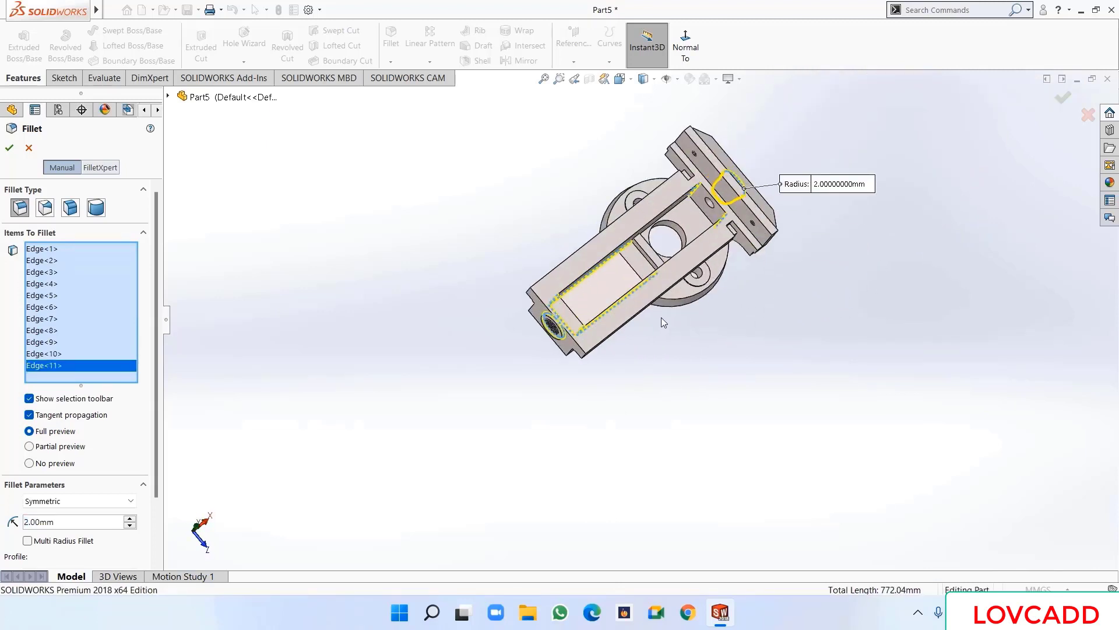
pyautogui.click(9, 148)
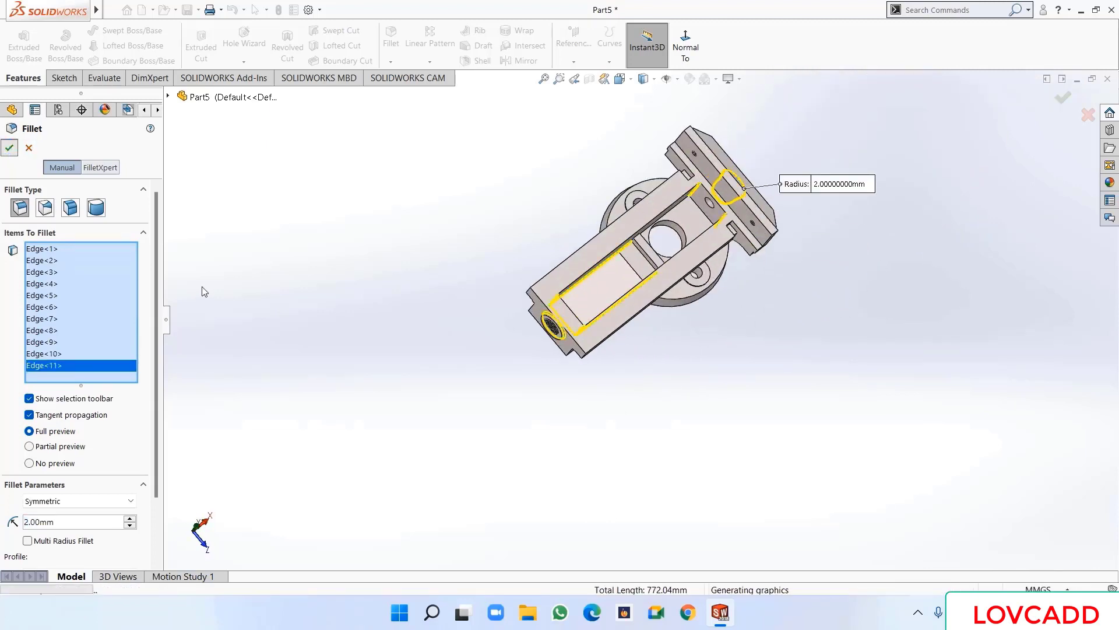
pyautogui.moveTo(350, 261); pyautogui.dragTo(540, 166, button='middle')
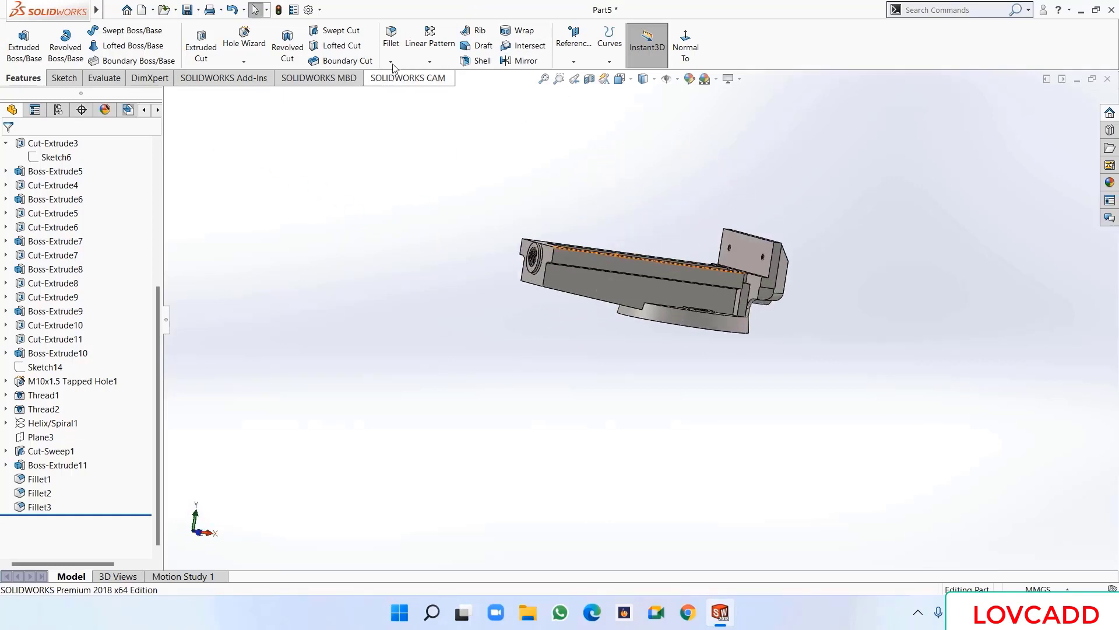
# - Start a fillet at the jaw end and set its radius to 10 mm
pyautogui.click(391, 39)
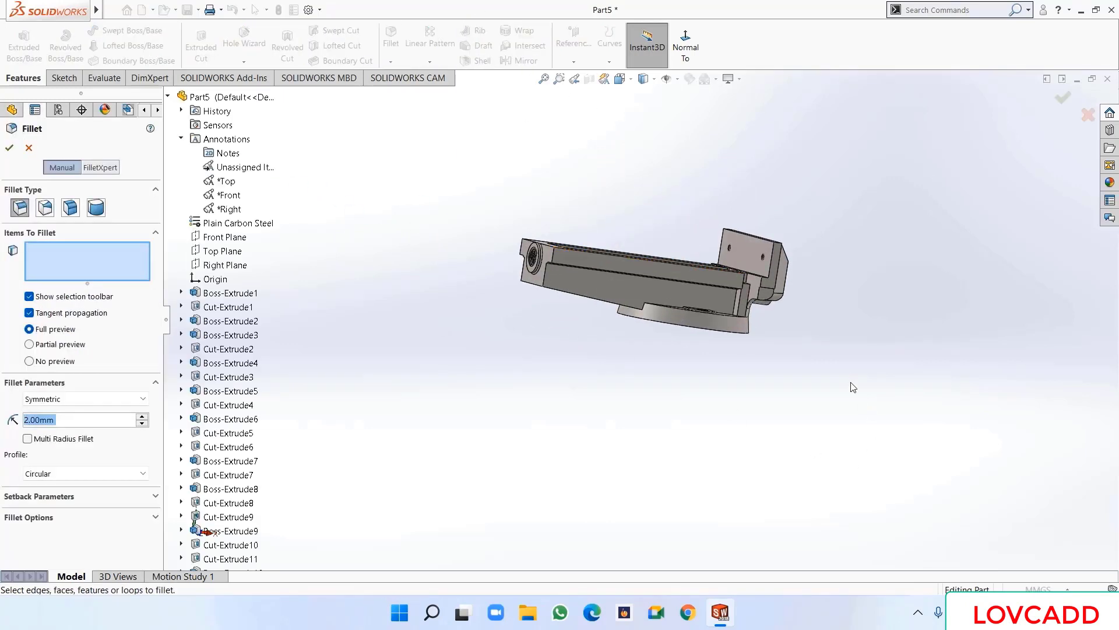
pyautogui.moveTo(853, 387); pyautogui.dragTo(787, 325, button='middle')
pyautogui.scroll(-5, 786, 328)
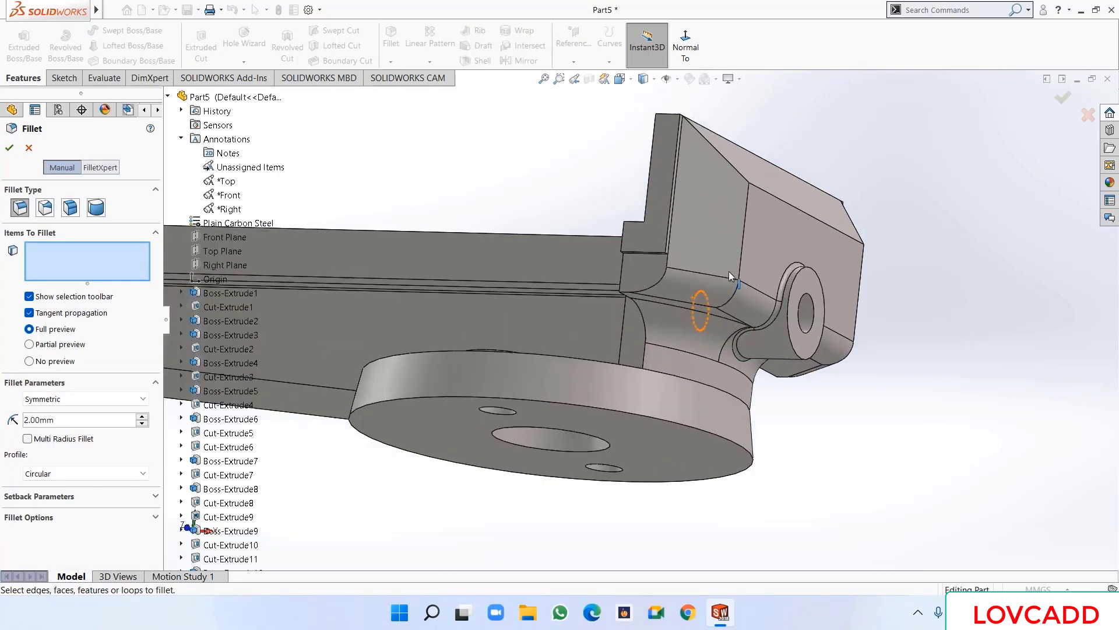
pyautogui.scroll(-3, 752, 282)
pyautogui.moveTo(1027, 388); pyautogui.dragTo(1011, 386, button='middle')
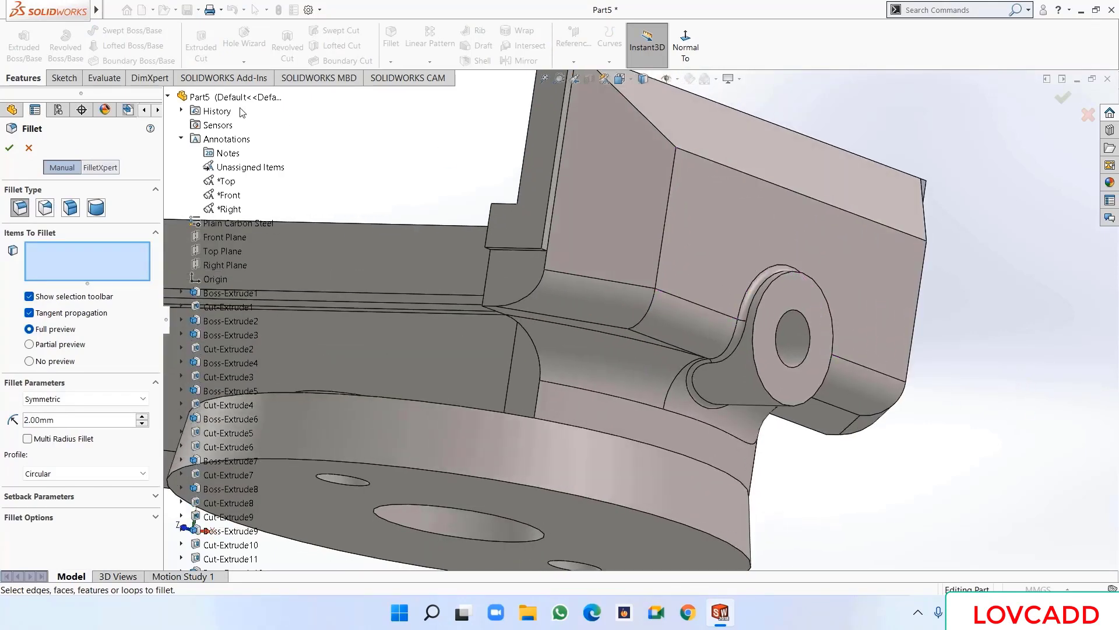
pyautogui.click(169, 95)
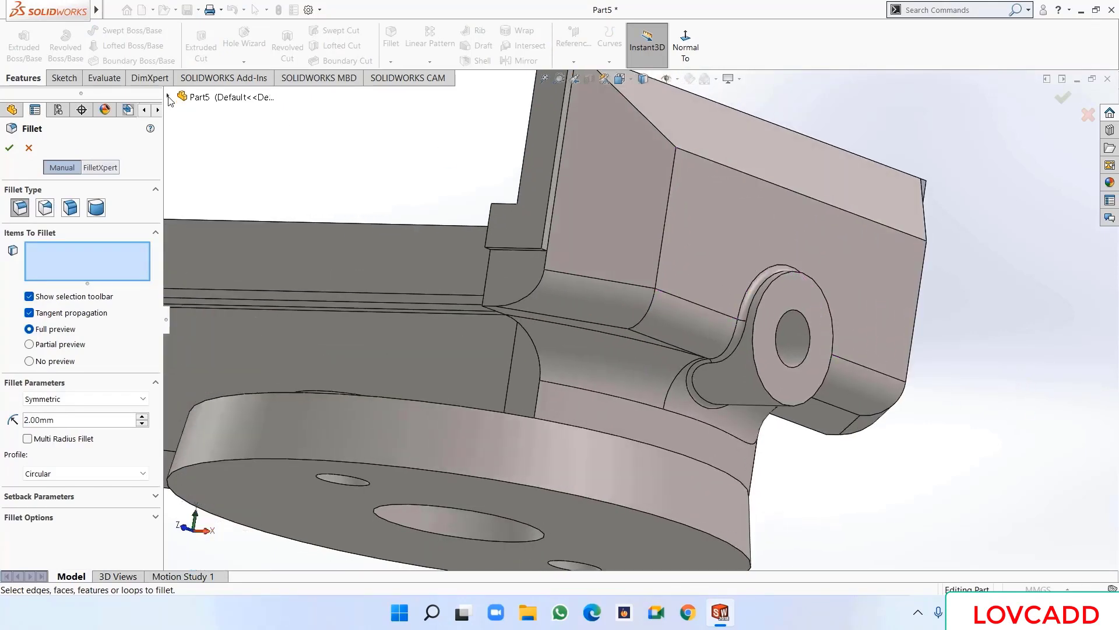
pyautogui.click(73, 418)
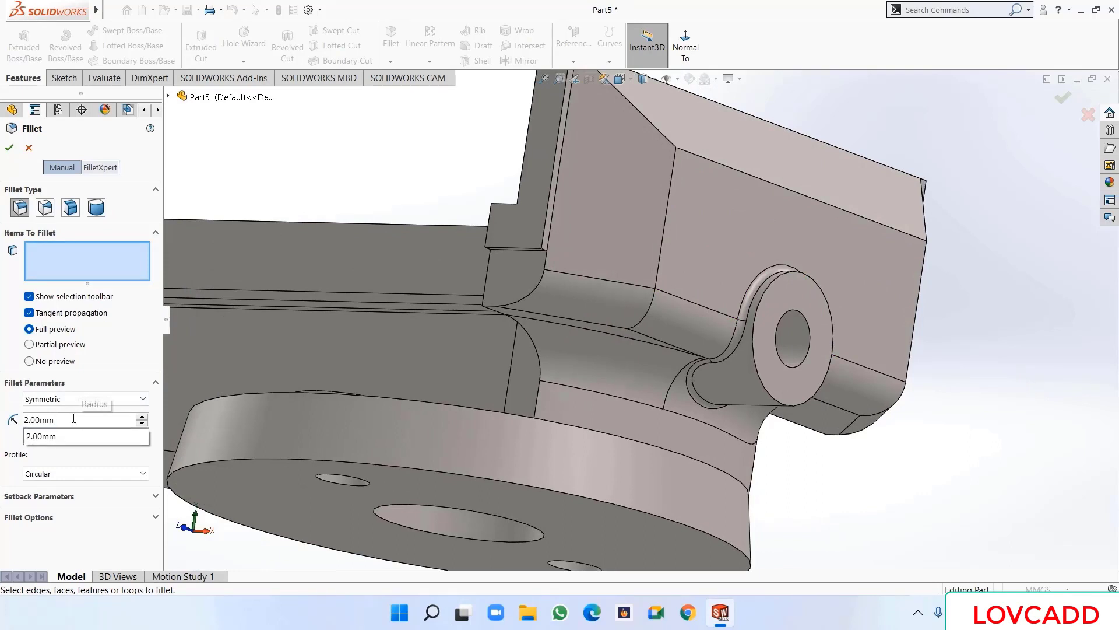
pyautogui.write('10')
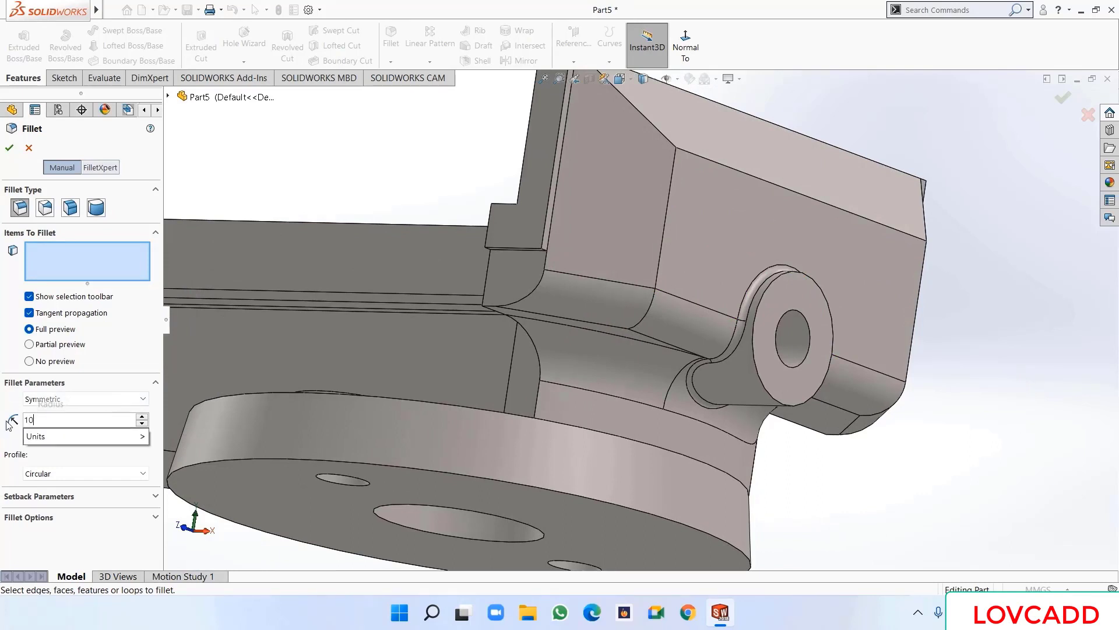
pyautogui.press('Return')
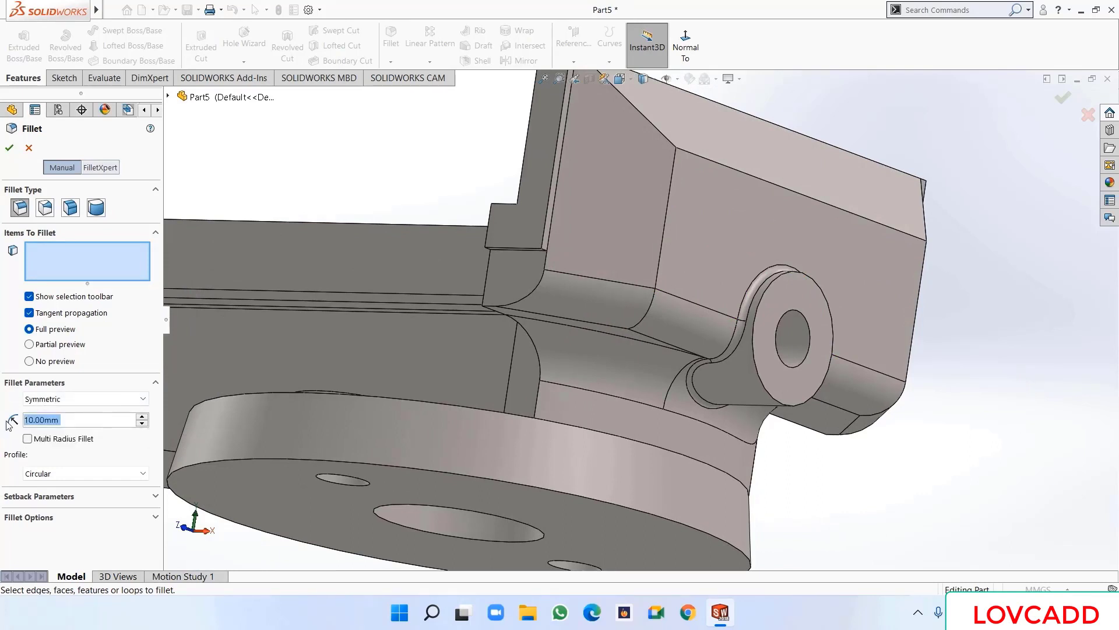
# - Apply the 10 mm fillet to the two jaw corner edges, then return to isometric view
pyautogui.click(544, 249)
pyautogui.moveTo(980, 458); pyautogui.dragTo(887, 430, button='middle')
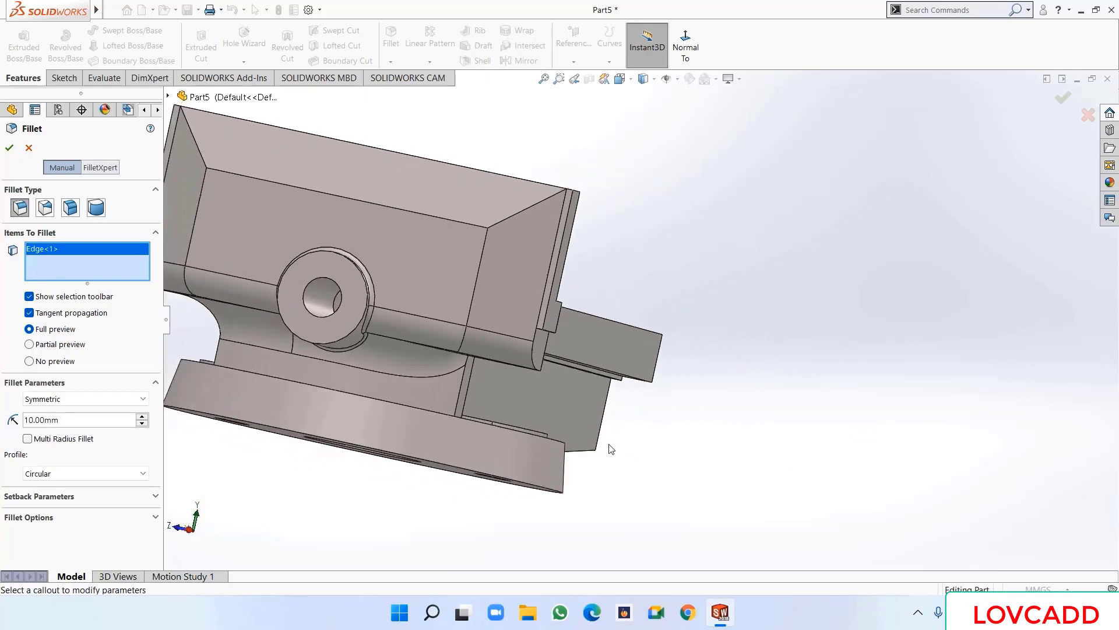
pyautogui.scroll(-5, 579, 339)
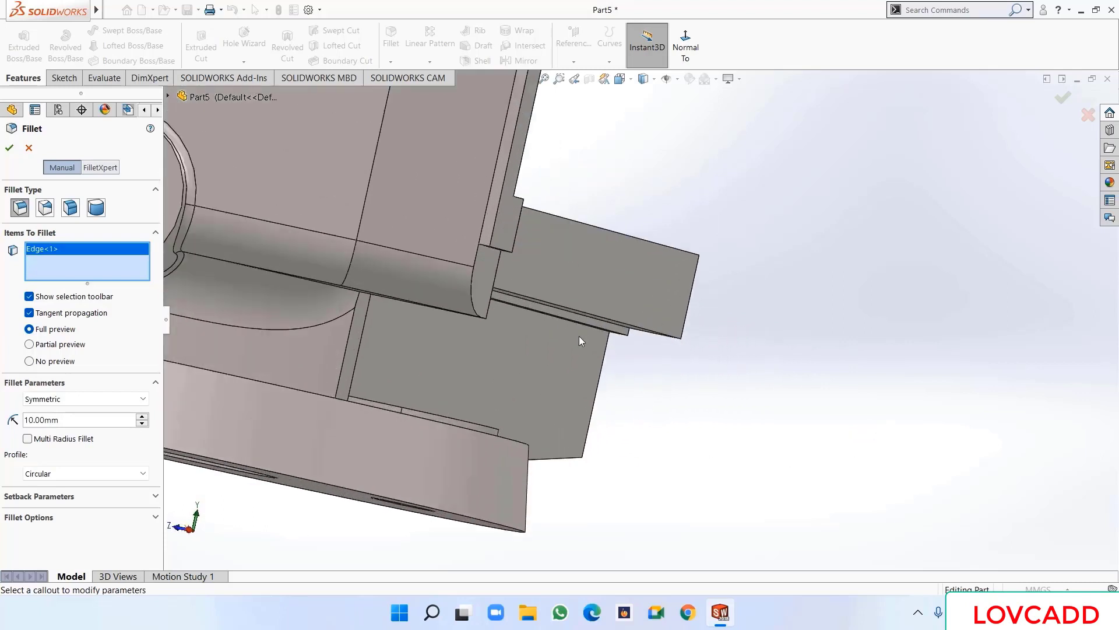
pyautogui.click(482, 248)
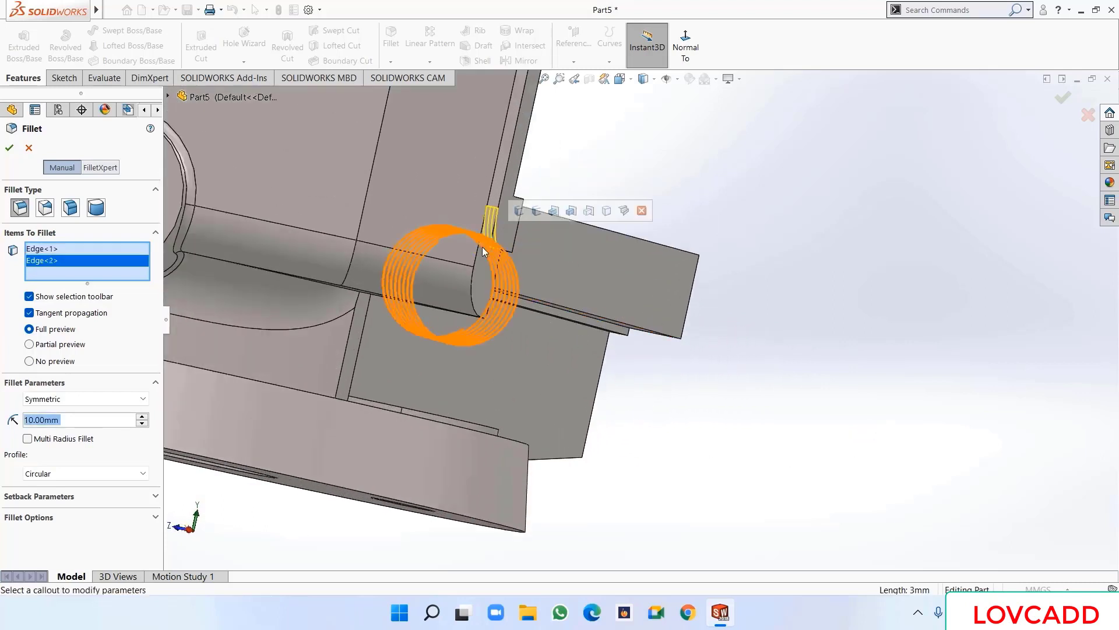
pyautogui.click(10, 147)
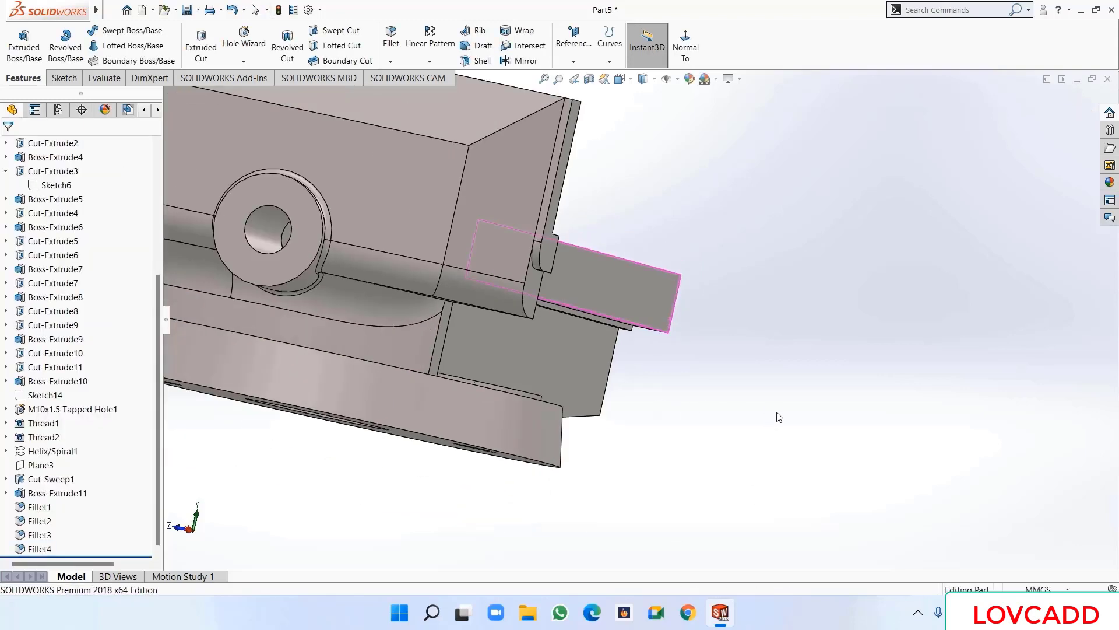
pyautogui.moveTo(779, 416); pyautogui.dragTo(849, 450, button='middle')
pyautogui.scroll(5, 850, 449)
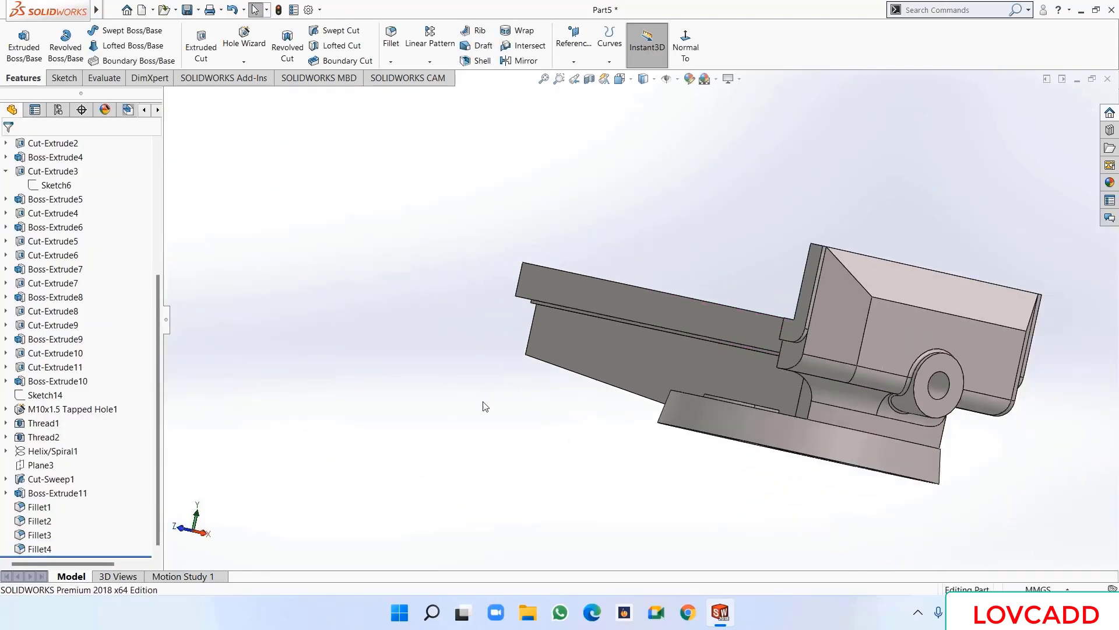
pyautogui.hotkey('ctrl', '7')
pyautogui.moveTo(401, 359); pyautogui.dragTo(609, 611, button='middle')
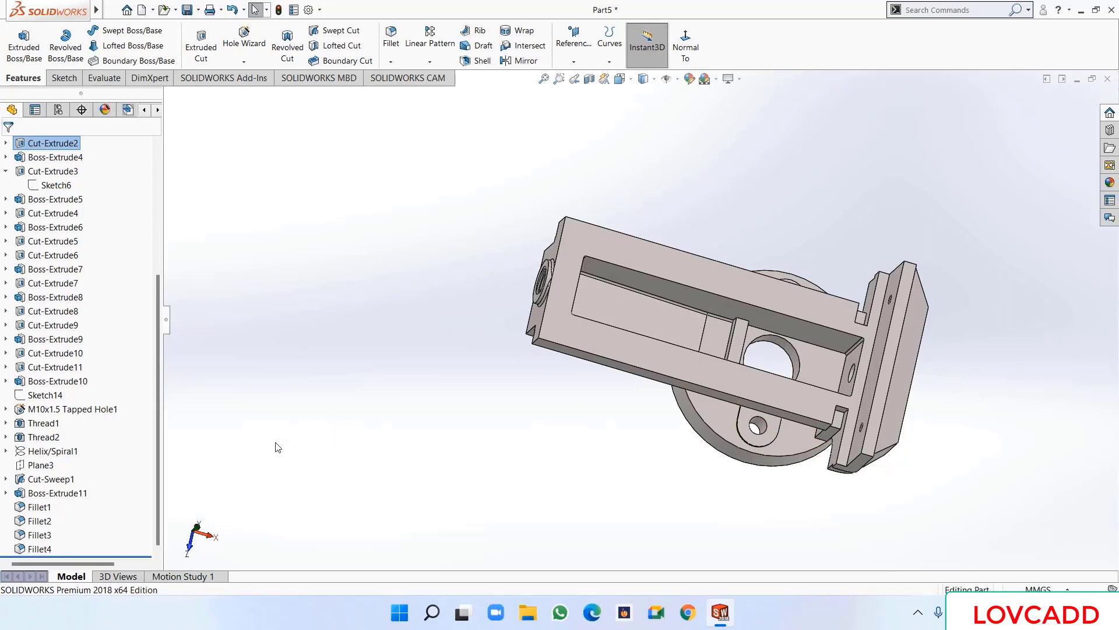
# - Start a 1.00° draft using the lower lug face as the direction of pull
pyautogui.click(479, 46)
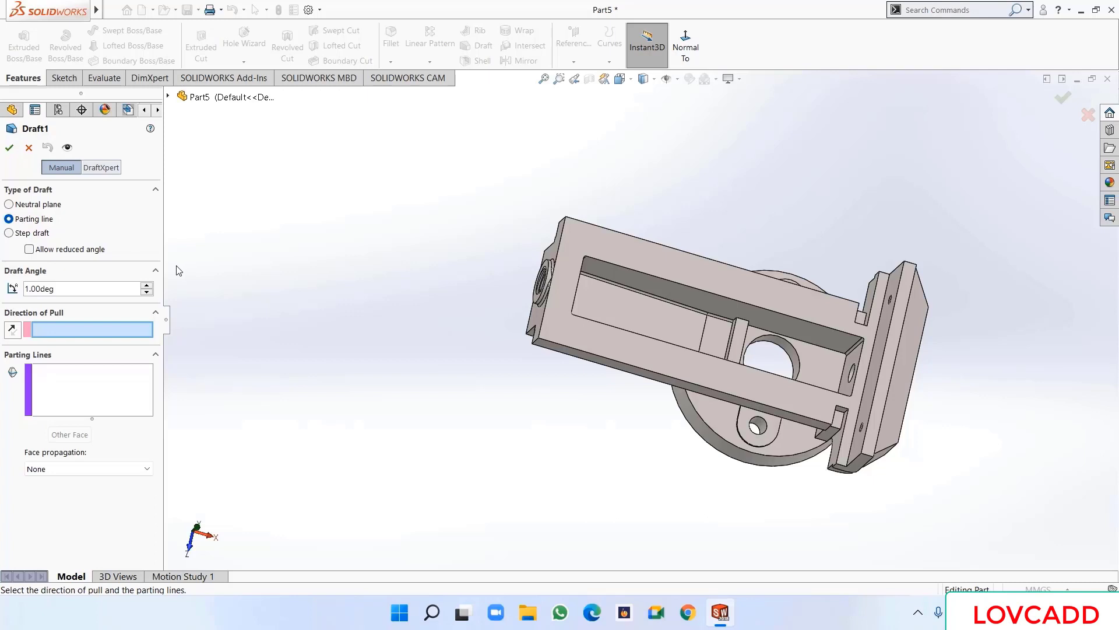
pyautogui.click(80, 289)
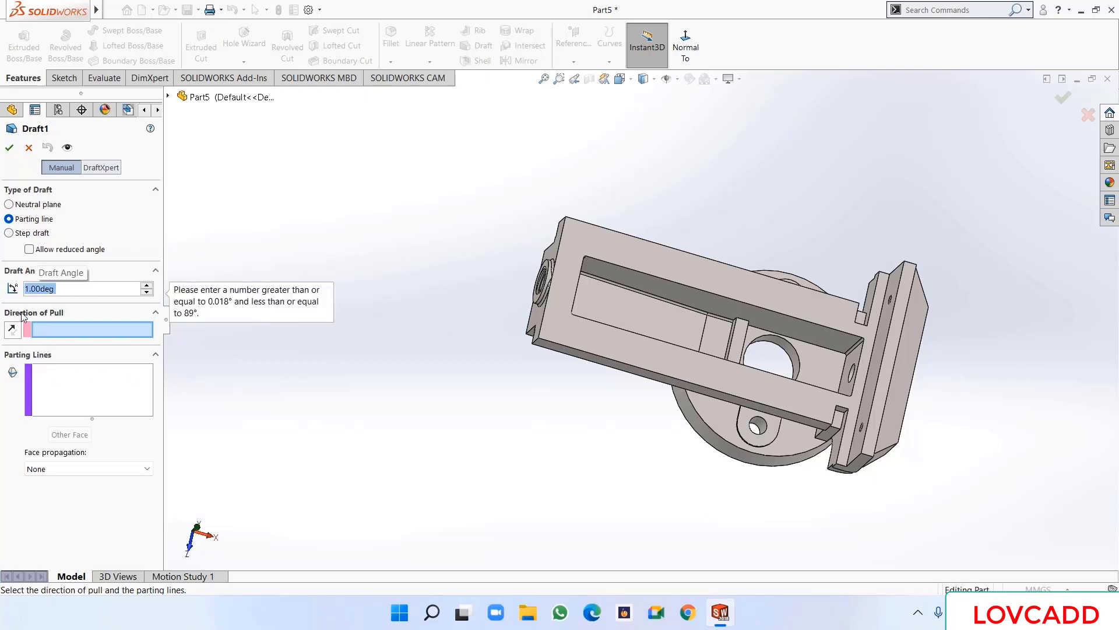
pyautogui.click(764, 442)
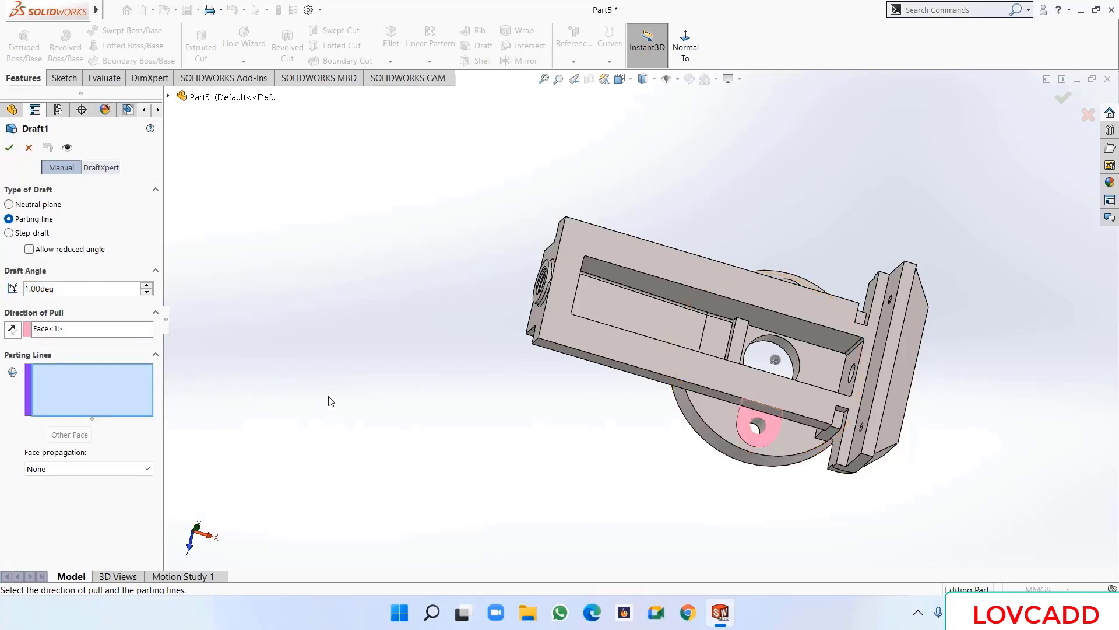
pyautogui.moveTo(331, 401); pyautogui.dragTo(405, 417, button='middle')
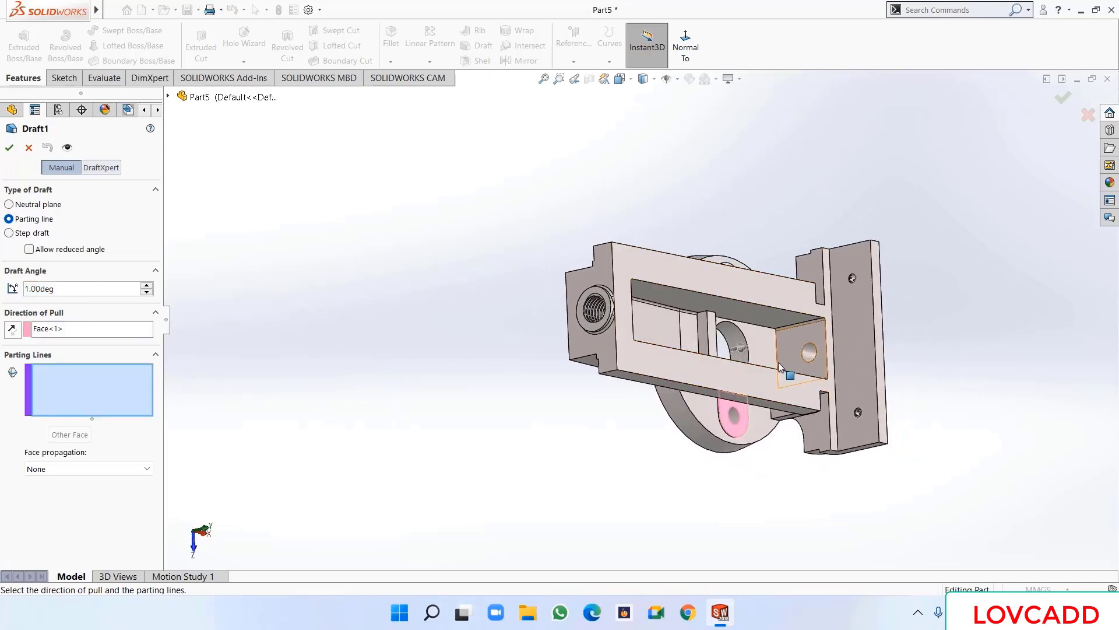
pyautogui.moveTo(320, 328); pyautogui.dragTo(287, 350, button='middle')
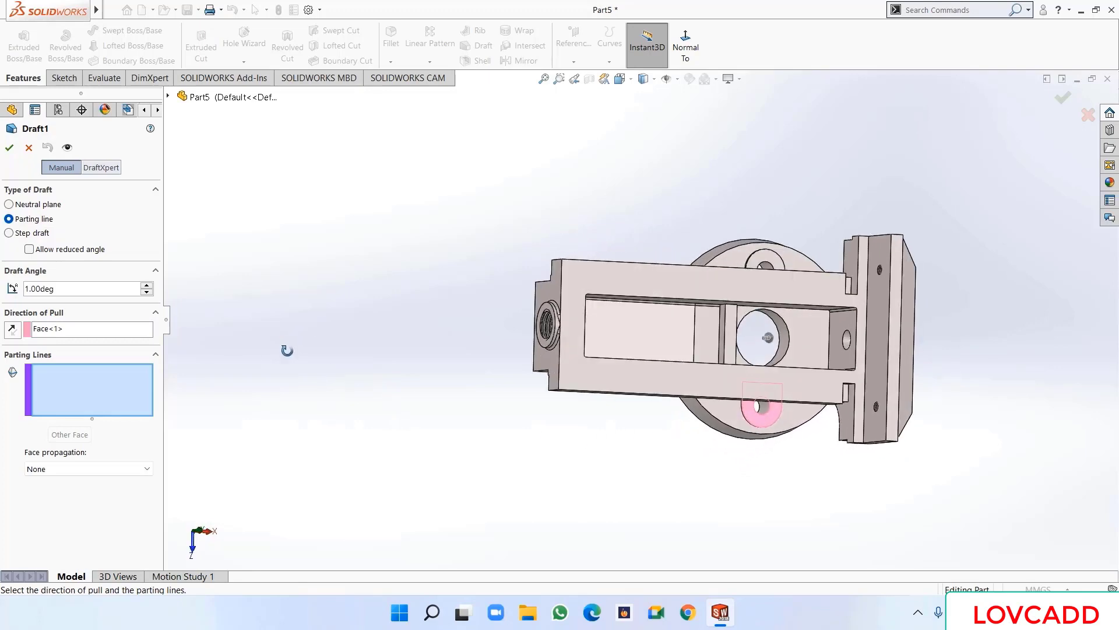
pyautogui.scroll(-4, 762, 468)
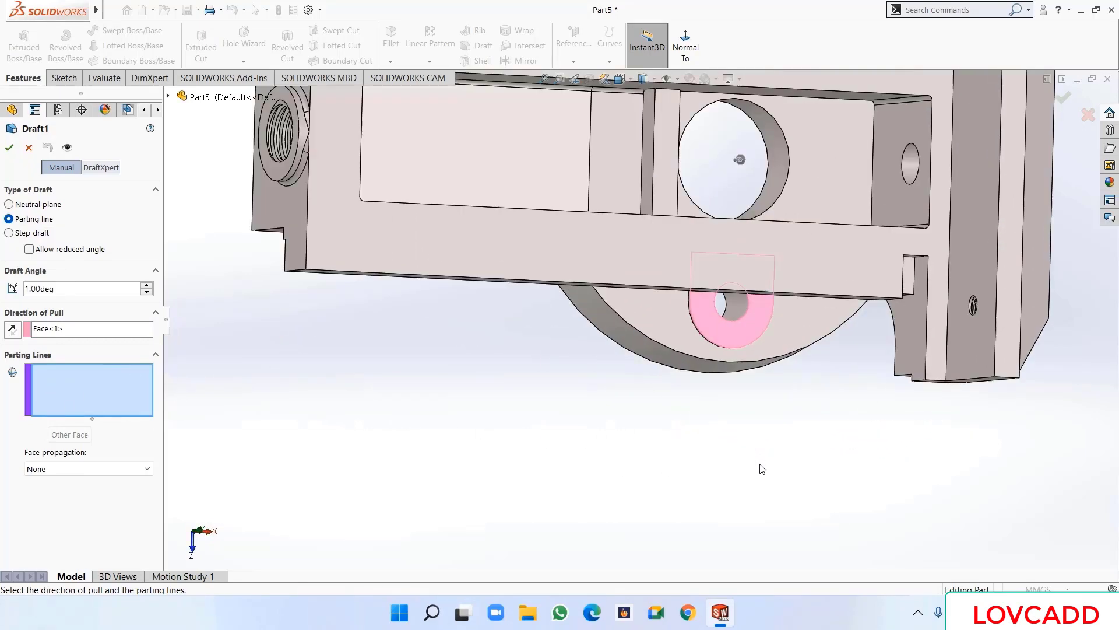
pyautogui.moveTo(676, 445); pyautogui.dragTo(739, 400, button='middle')
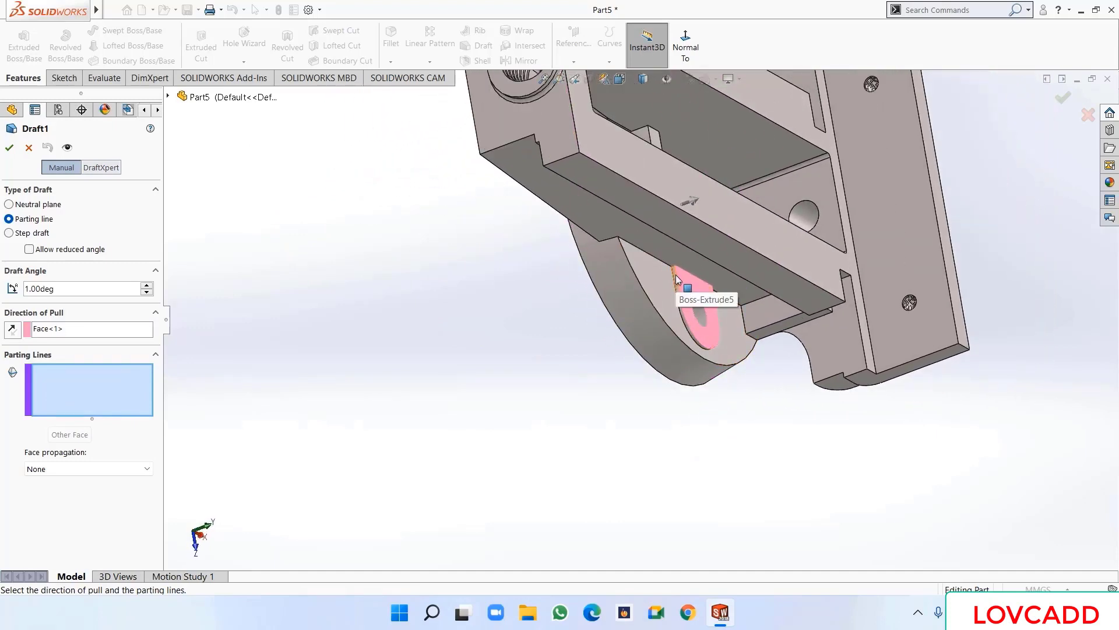
# - Select the six lug edges, including the hole arcs, as the draft's parting lines
pyautogui.click(685, 319)
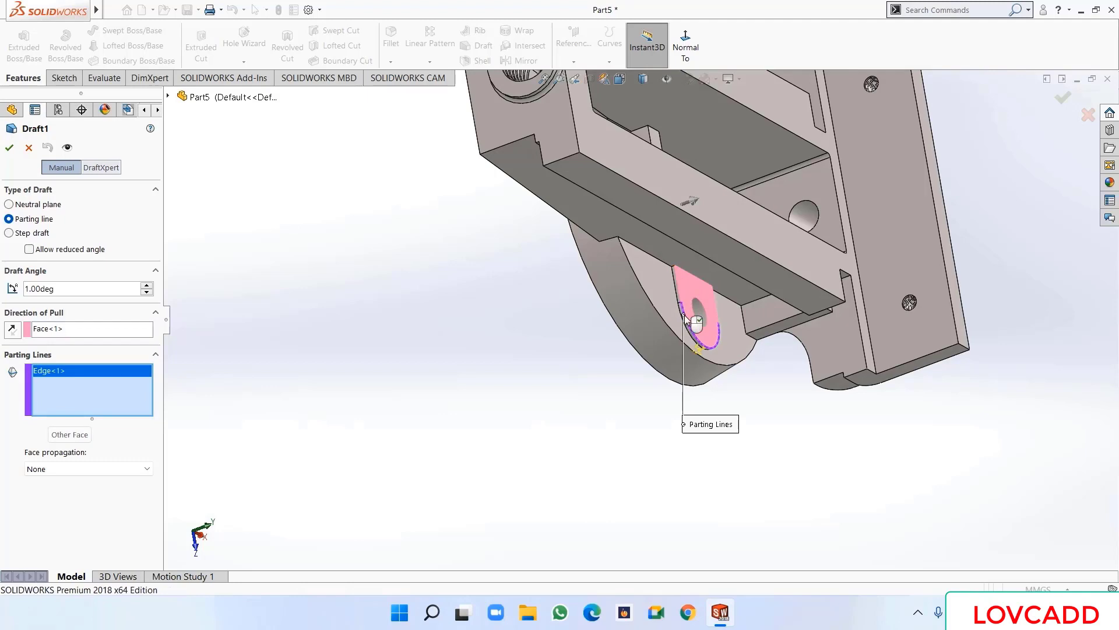
pyautogui.click(678, 285)
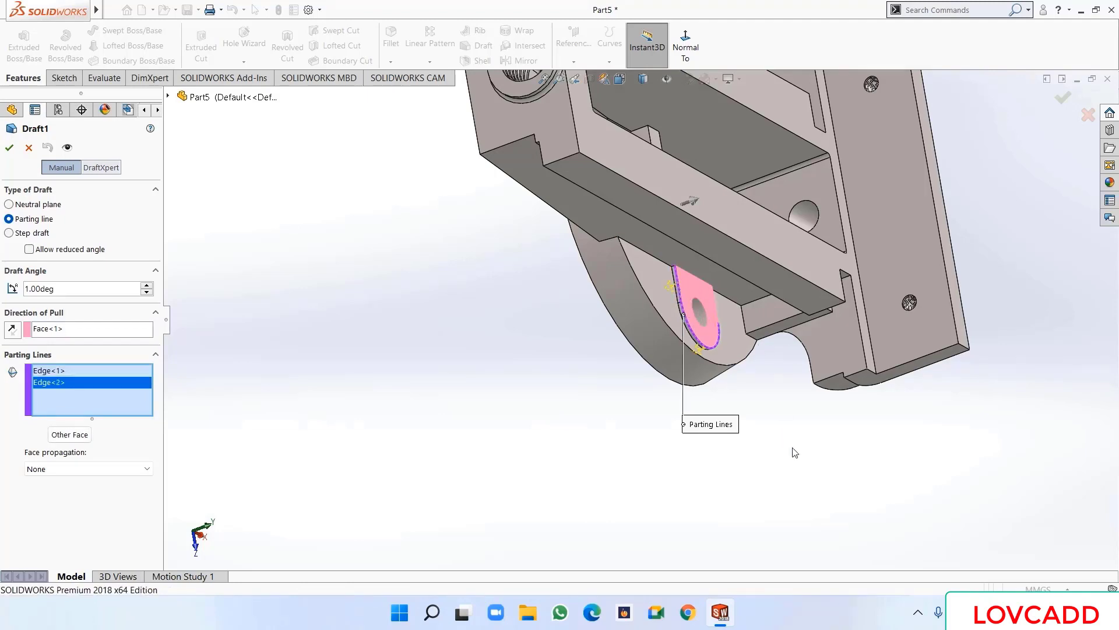
pyautogui.moveTo(795, 452); pyautogui.dragTo(751, 466, button='middle')
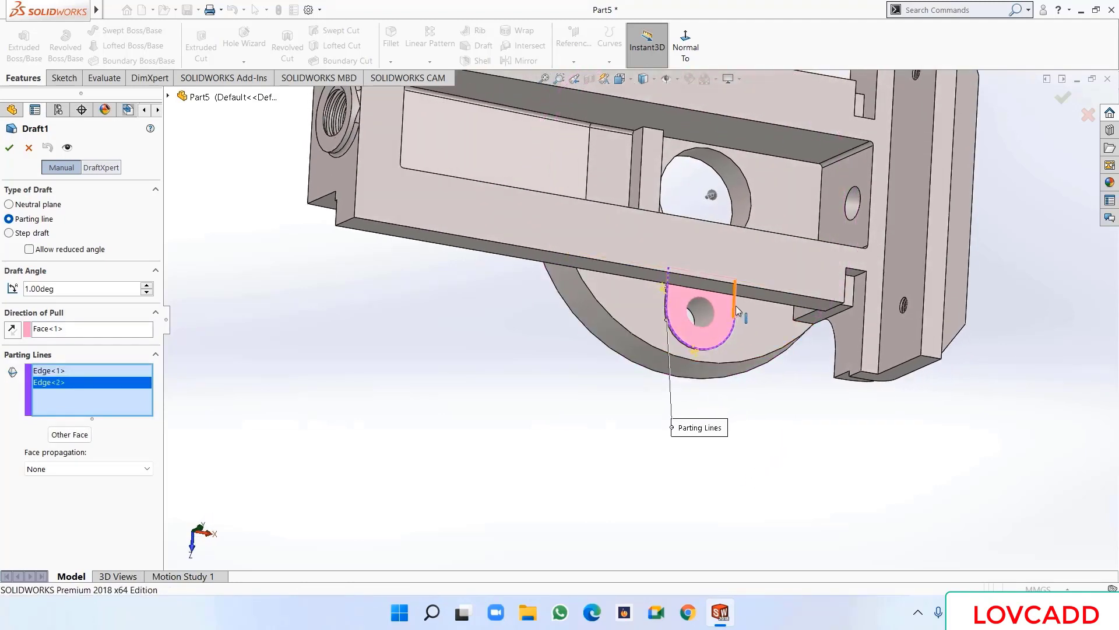
pyautogui.moveTo(775, 408); pyautogui.dragTo(759, 296, button='middle')
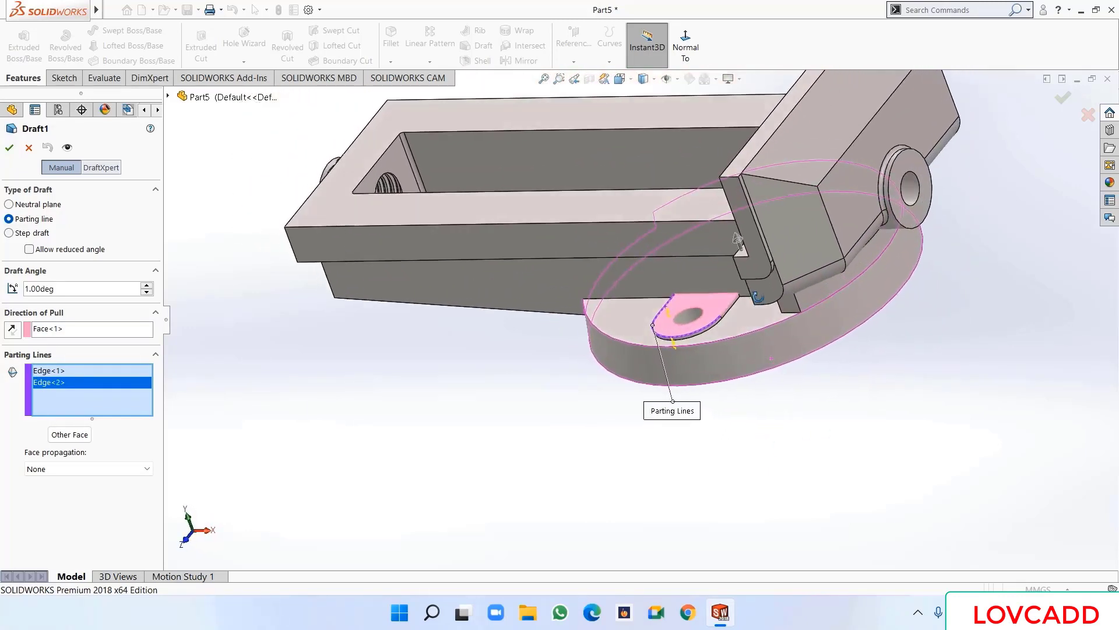
pyautogui.click(726, 313)
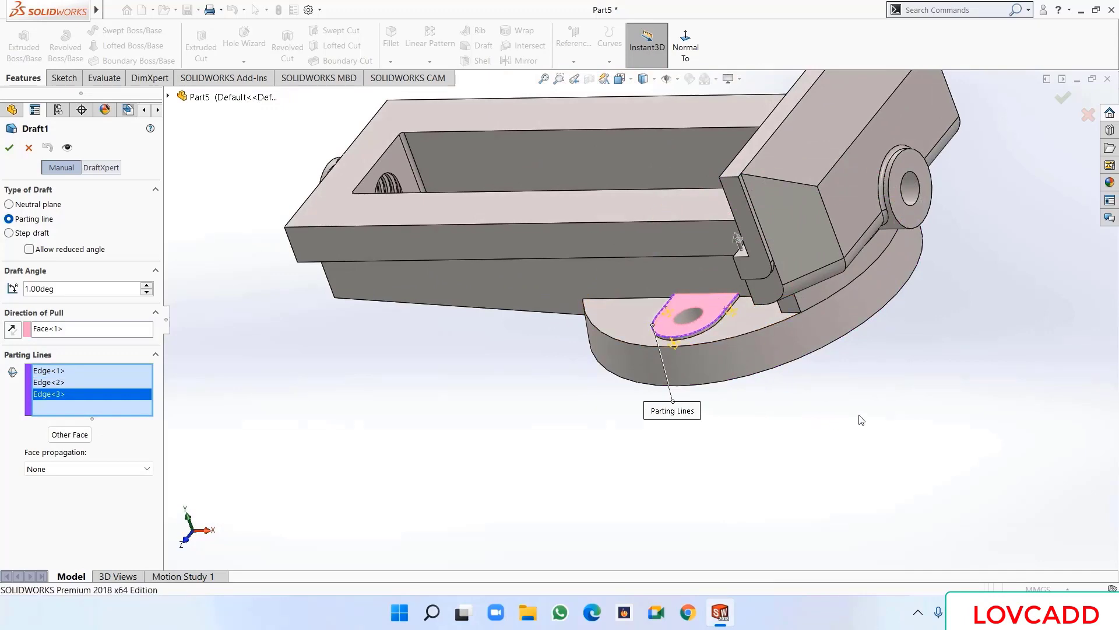
pyautogui.moveTo(726, 313); pyautogui.dragTo(845, 352, button='middle')
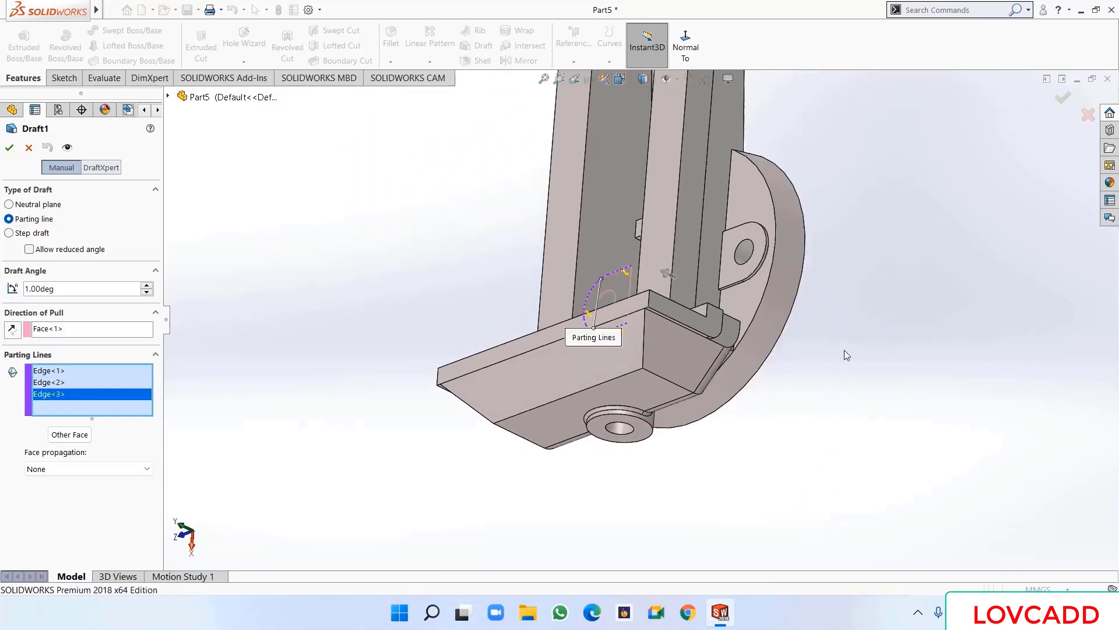
pyautogui.click(734, 285)
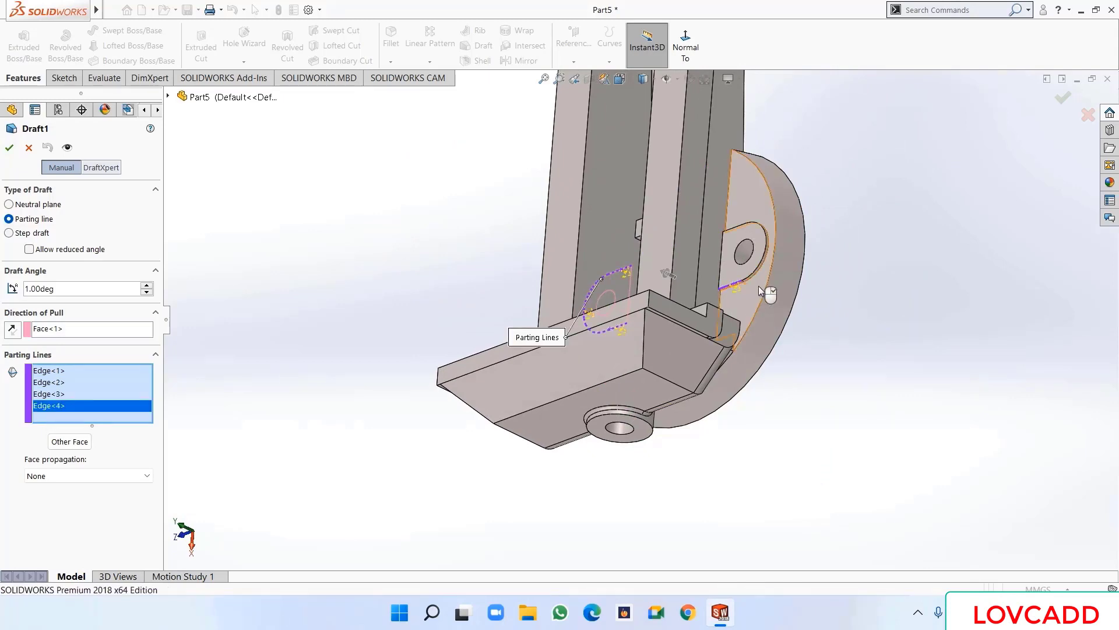
pyautogui.click(758, 271)
pyautogui.moveTo(856, 195); pyautogui.dragTo(882, 350, button='middle')
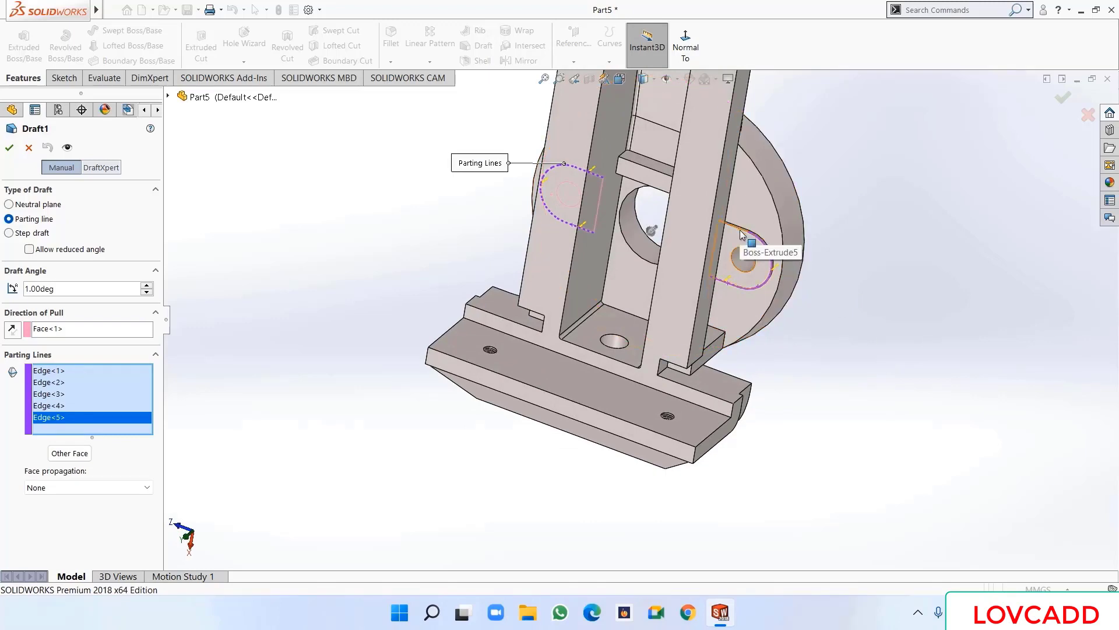
pyautogui.moveTo(868, 234); pyautogui.dragTo(835, 227, button='middle')
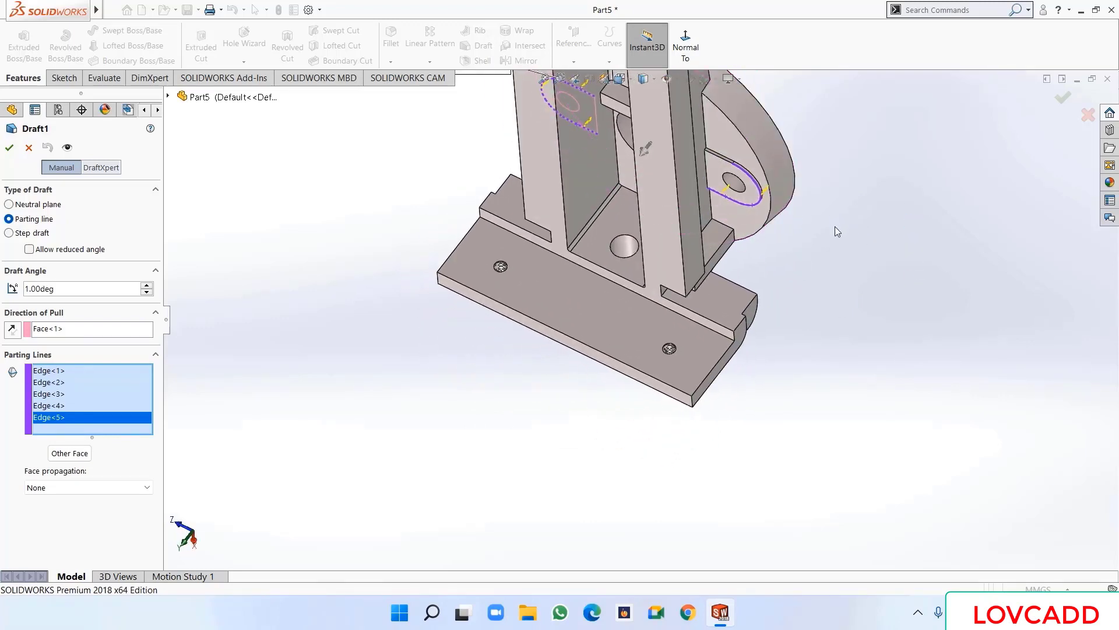
pyautogui.click(721, 165)
pyautogui.moveTo(796, 324); pyautogui.dragTo(1057, 463, button='middle')
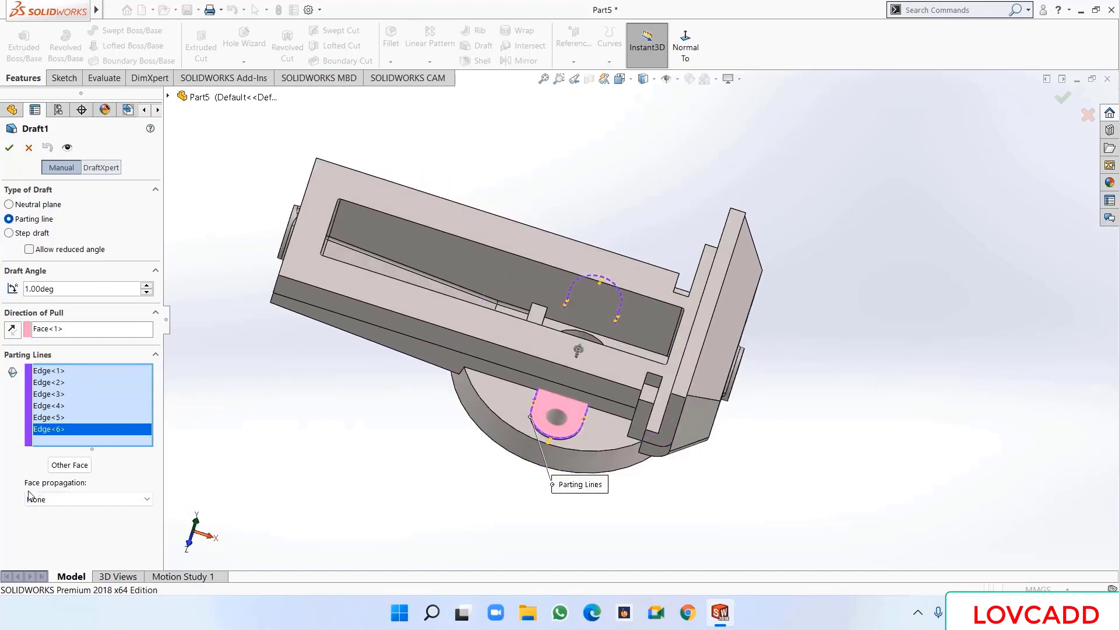
# - Set face propagation to Along Tangent and accept the draft
pyautogui.click(49, 500)
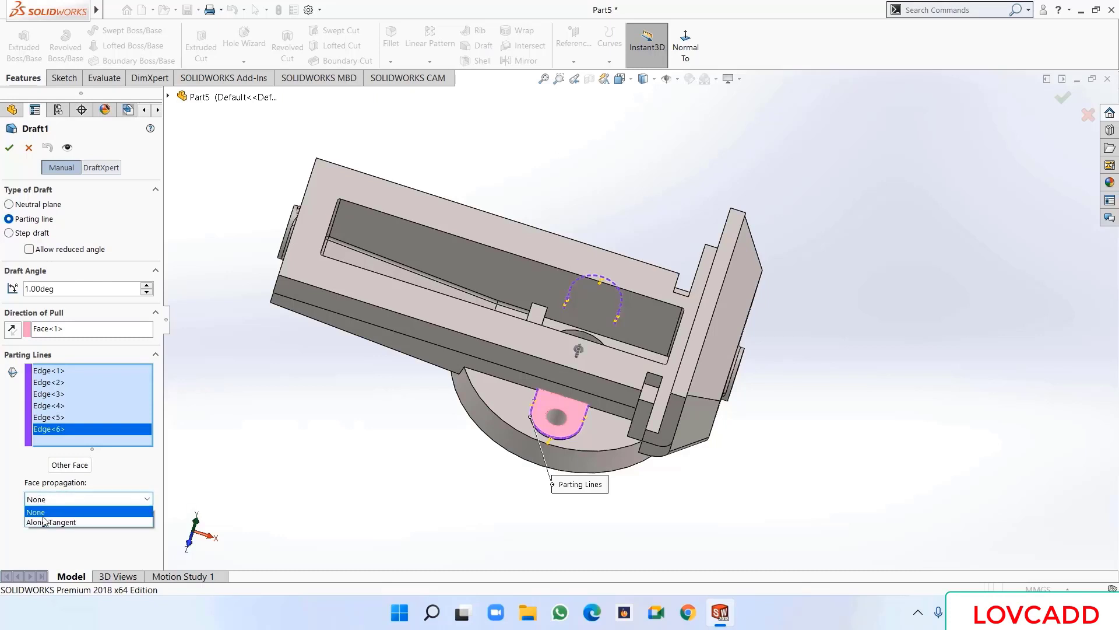
pyautogui.click(45, 521)
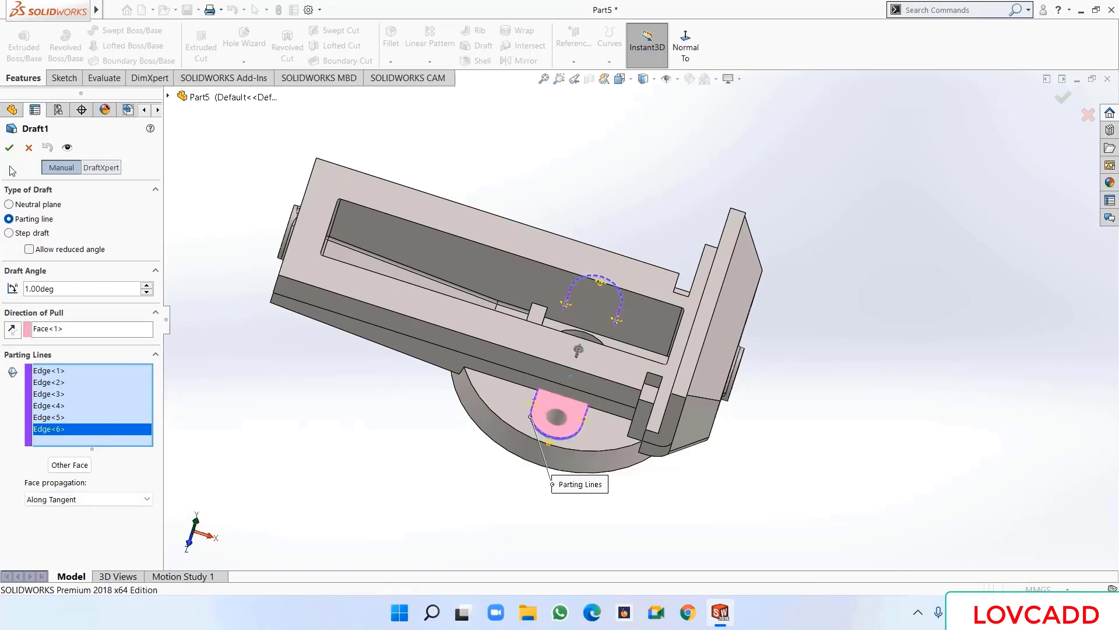
pyautogui.click(10, 147)
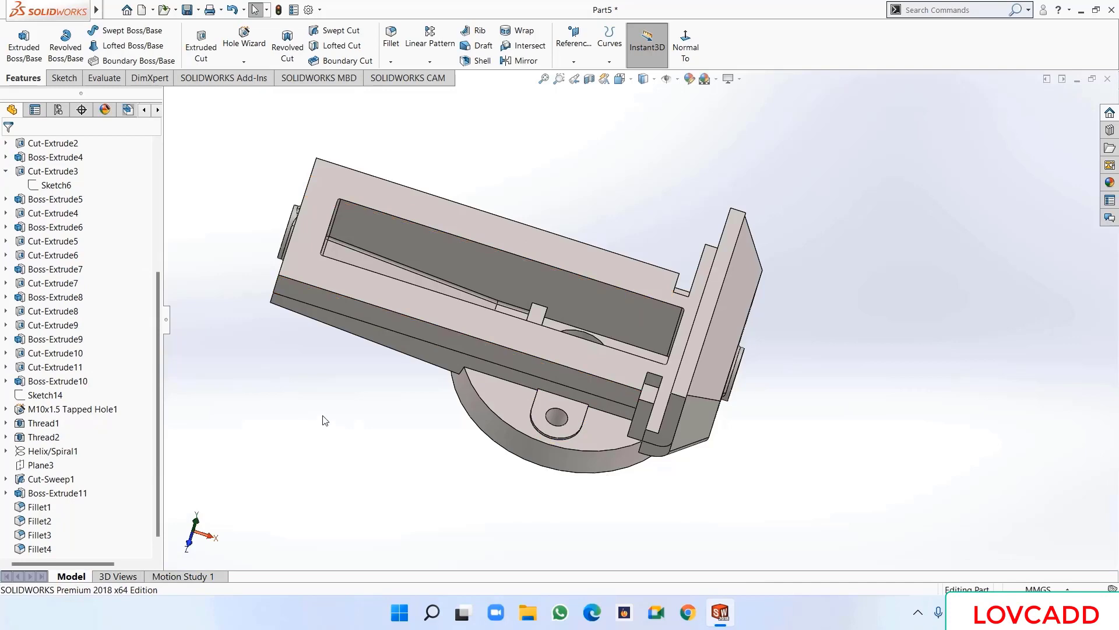
pyautogui.moveTo(325, 419); pyautogui.dragTo(365, 437, button='middle')
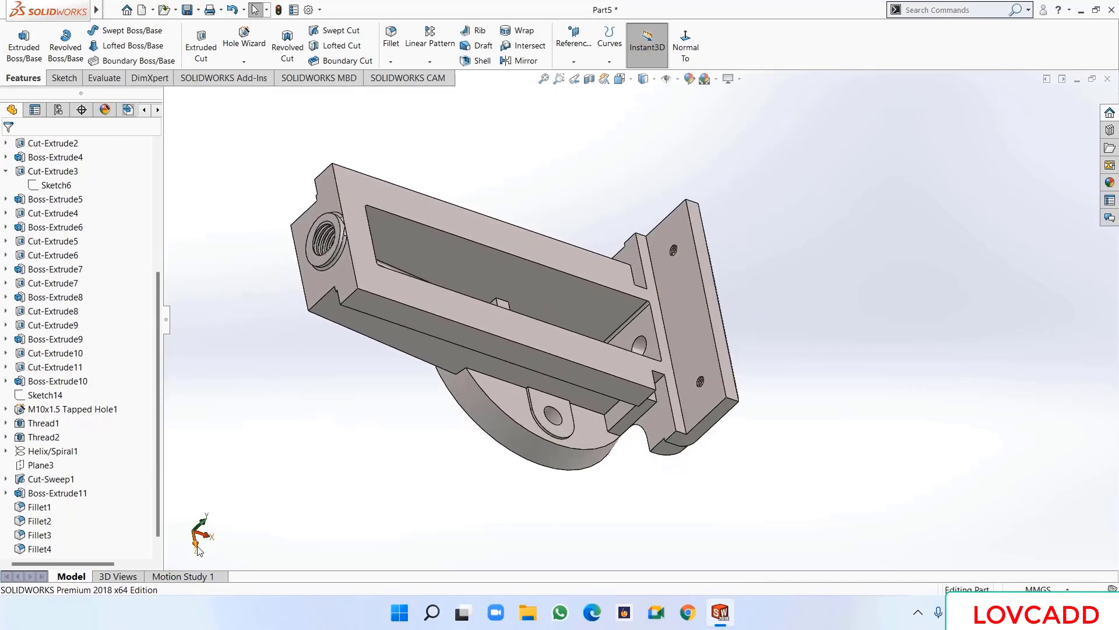
# - Save the part under the new name 'body' via Save As
pyautogui.hotkey('ctrl', '1')
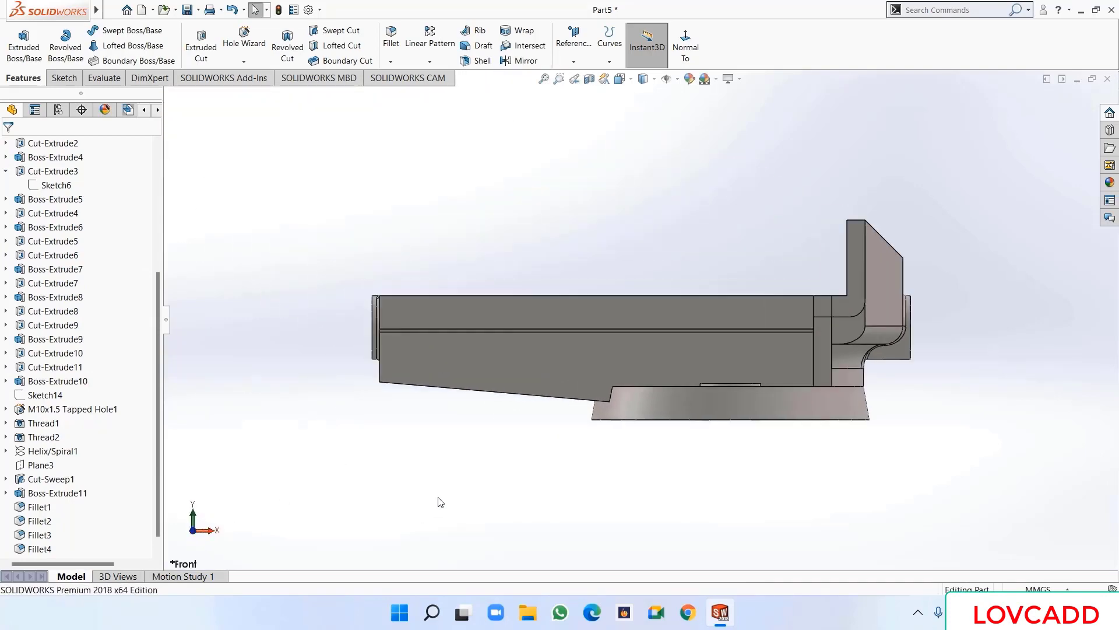
pyautogui.click(199, 10)
pyautogui.click(200, 39)
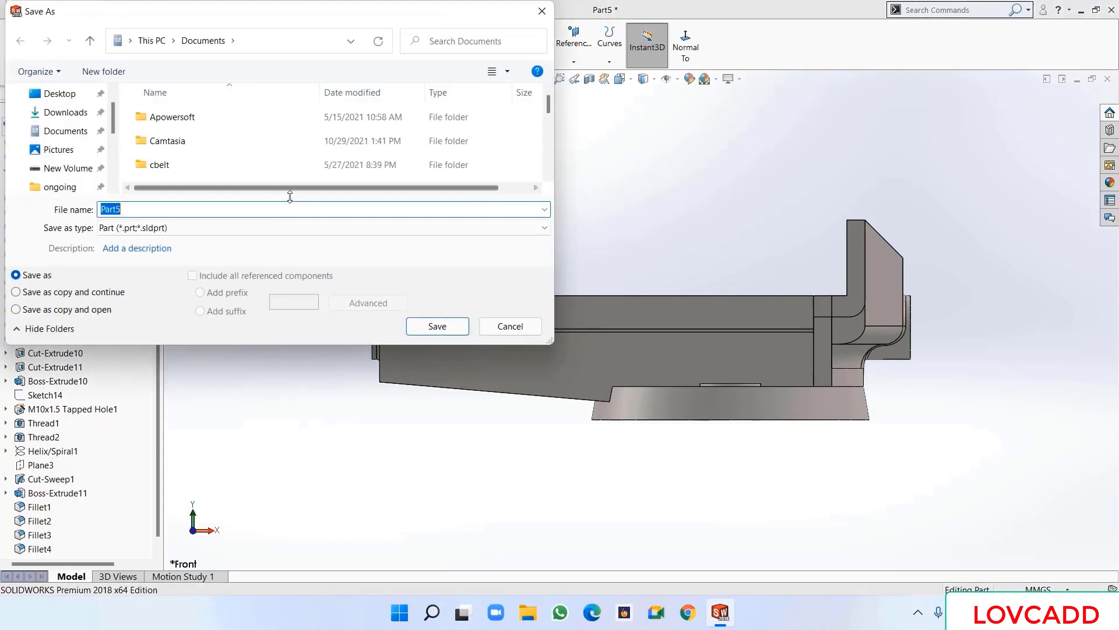
pyautogui.write('body')
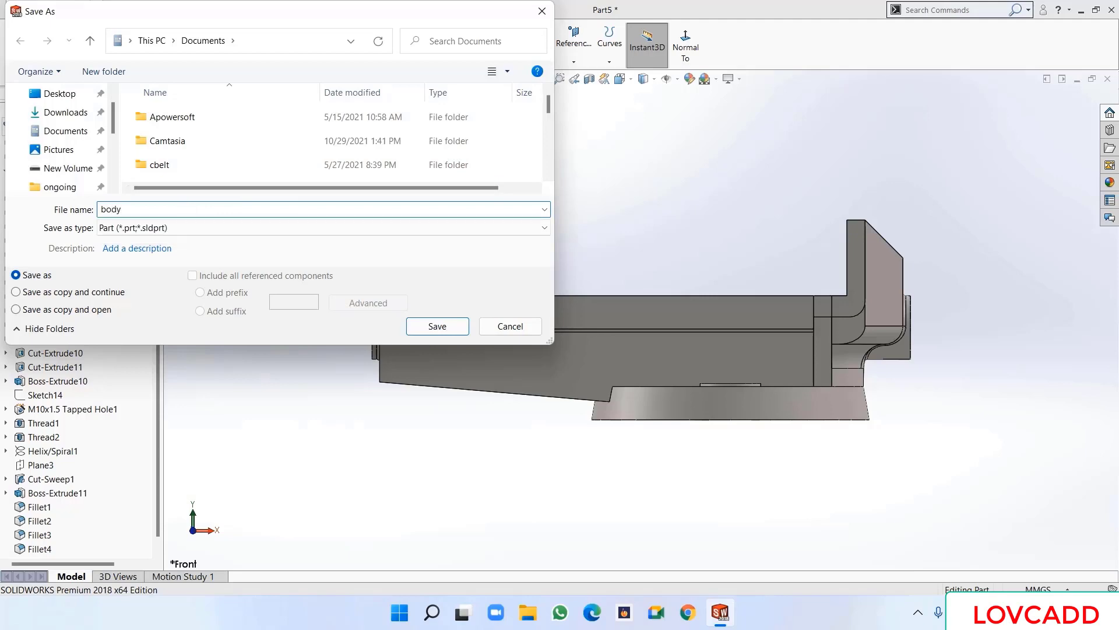
pyautogui.click(434, 326)
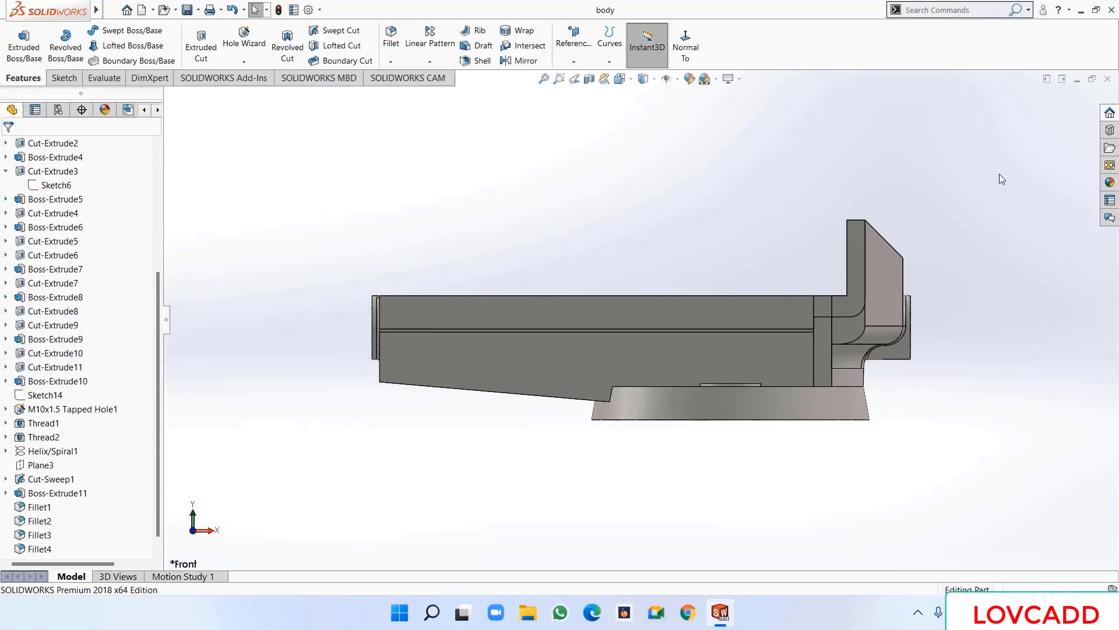
# - Create a new Assembly document from the New SOLIDWORKS Document dialog
pyautogui.moveTo(1019, 136); pyautogui.dragTo(1033, 201, button='middle')
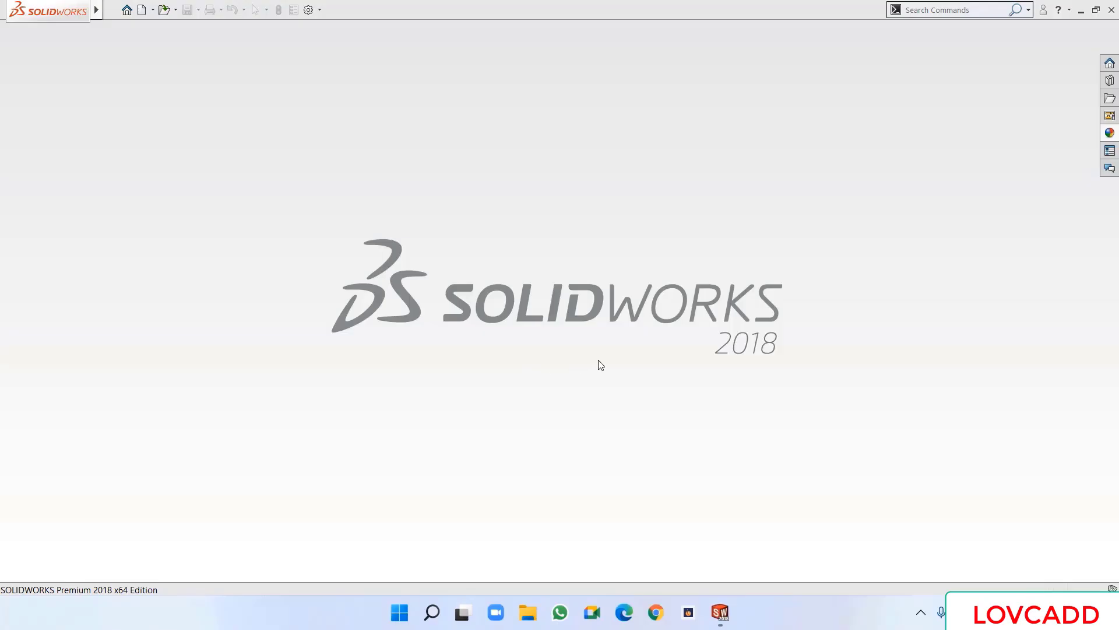
pyautogui.click(142, 12)
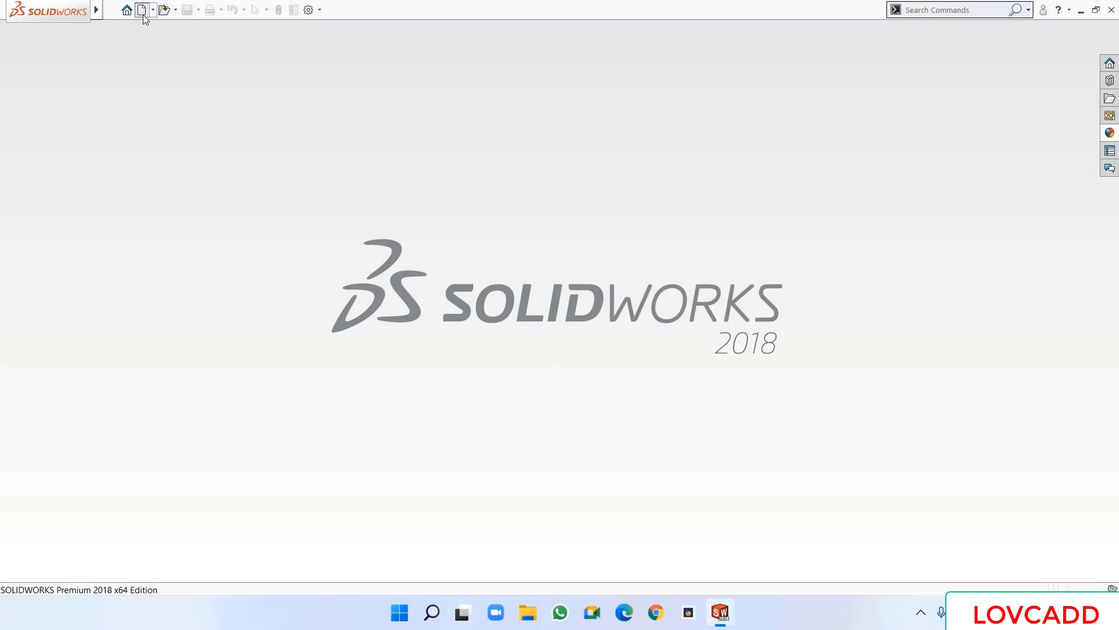
pyautogui.click(435, 298)
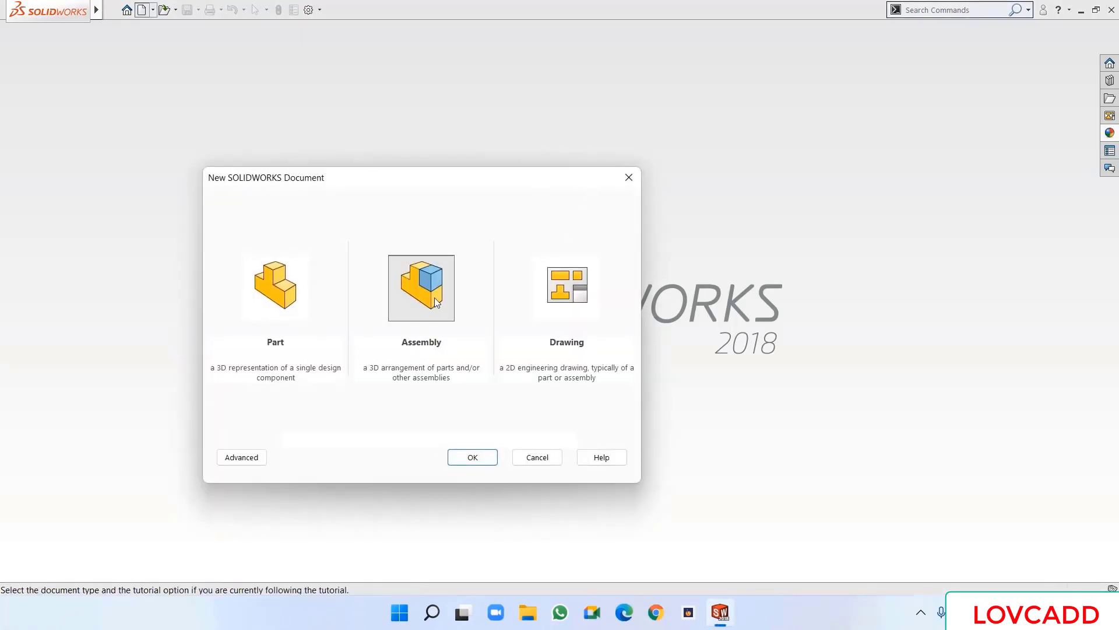
pyautogui.click(473, 458)
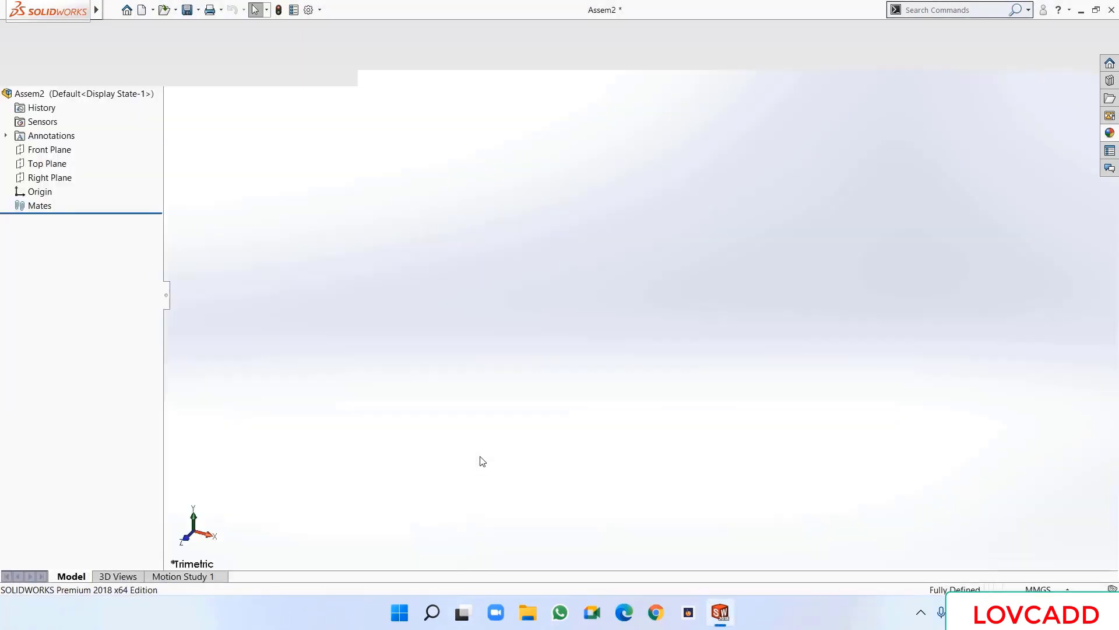
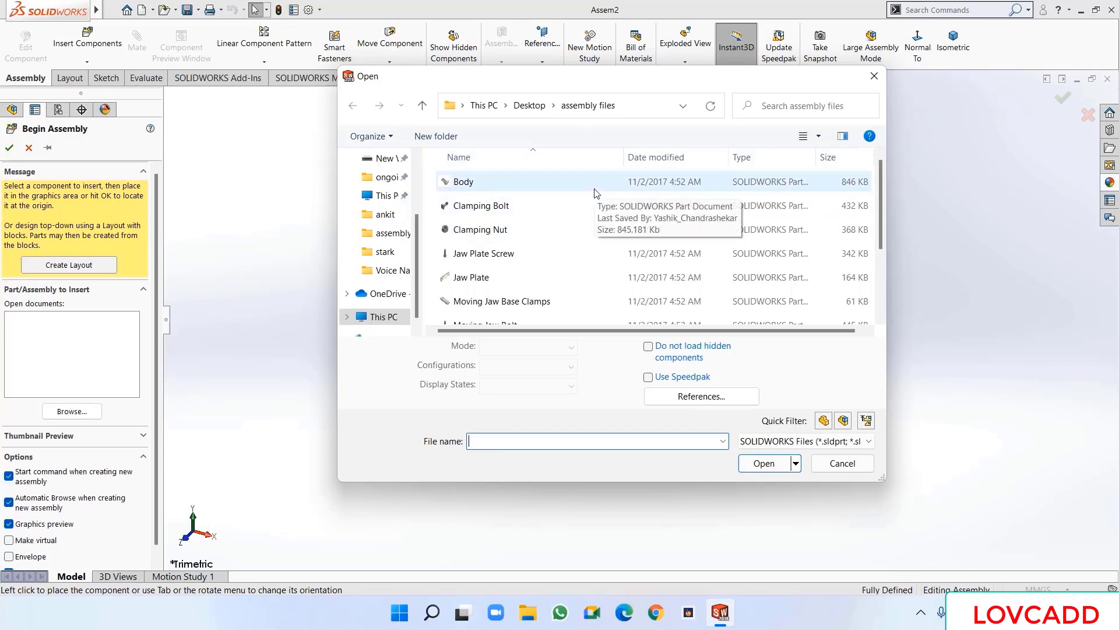
# - Insert the Body part into the assembly and place it
pyautogui.click(488, 183)
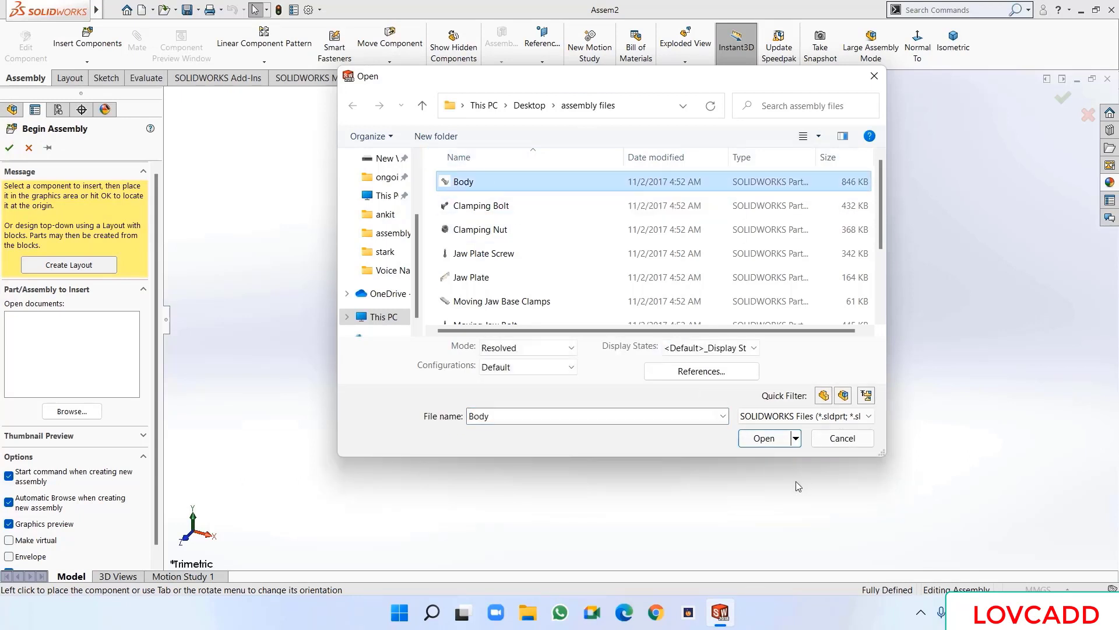
pyautogui.click(764, 463)
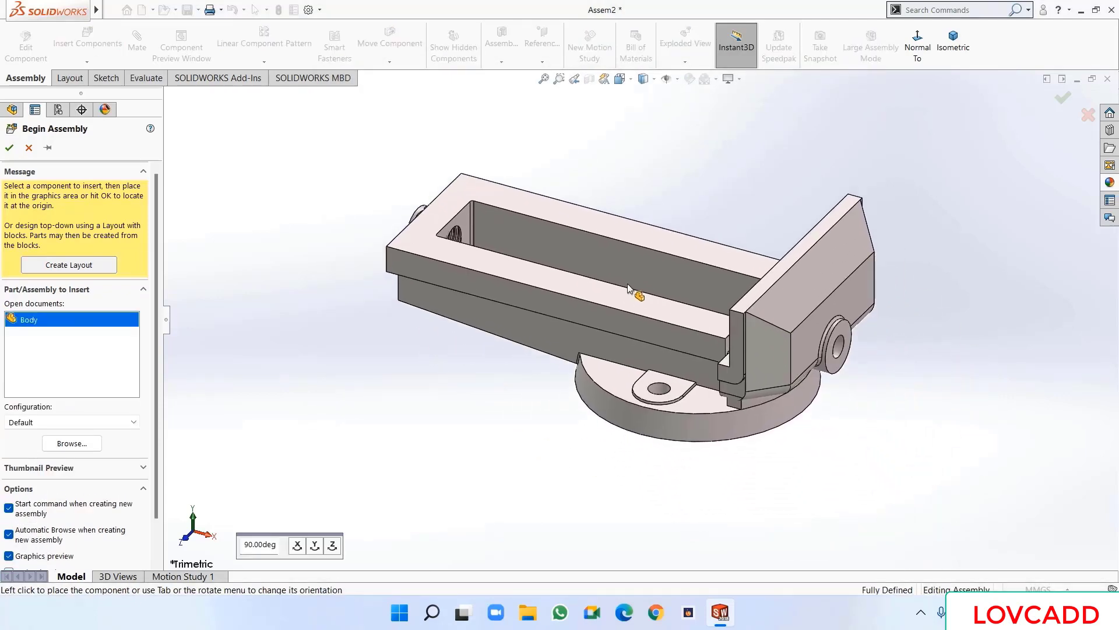
pyautogui.click(655, 312)
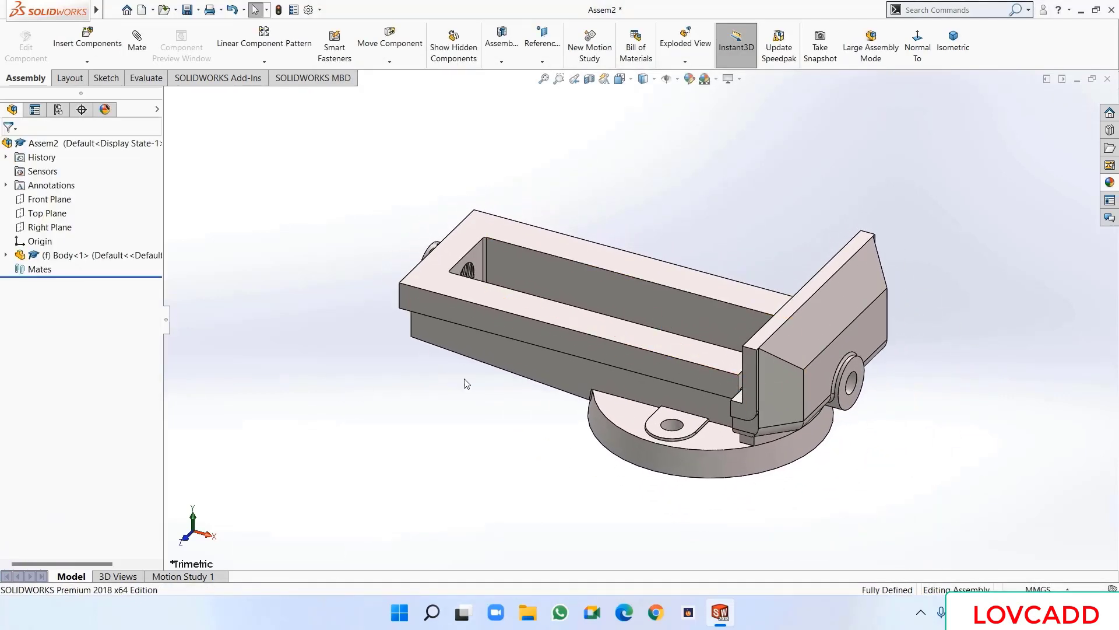
# - Float the Body component and drag it up and to the left
pyautogui.click(533, 362)
pyautogui.rightClick(533, 362)
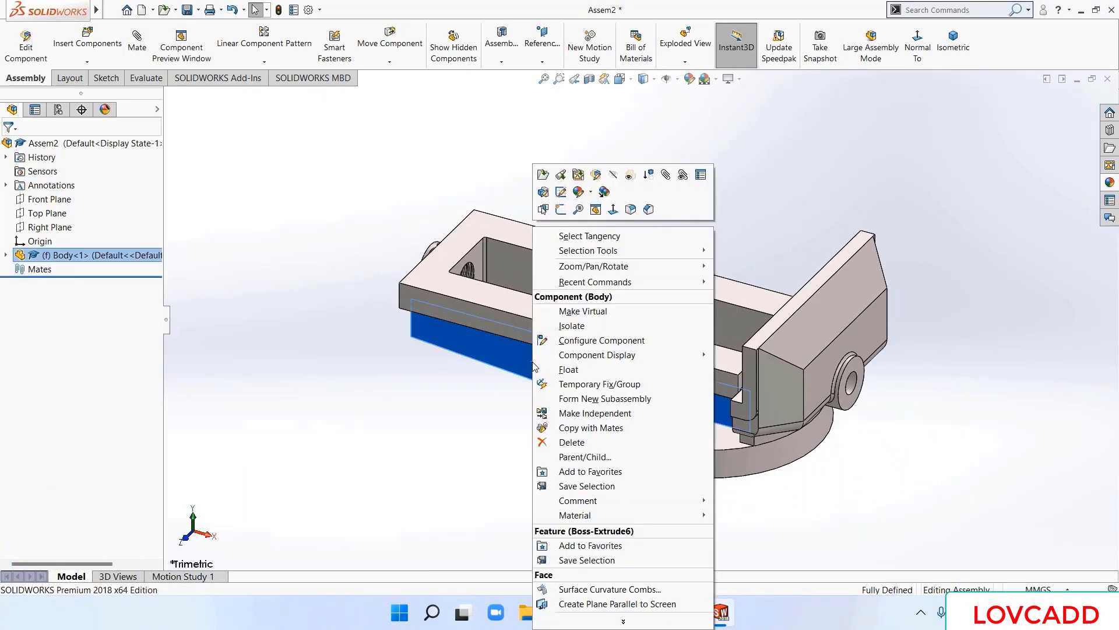
pyautogui.click(565, 370)
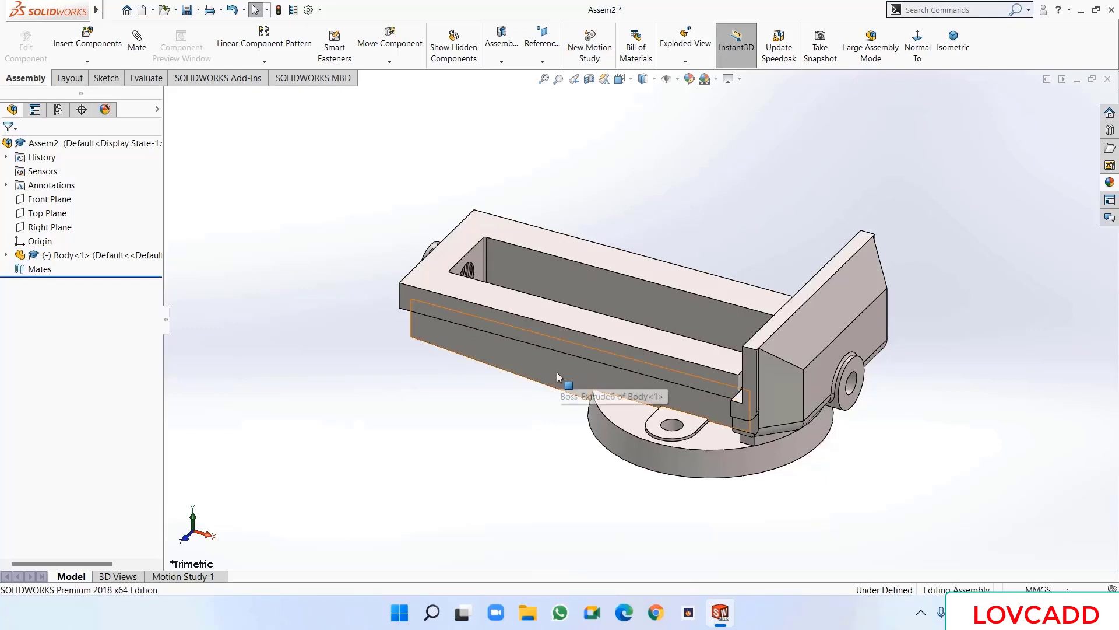
pyautogui.moveTo(557, 372); pyautogui.dragTo(546, 344)
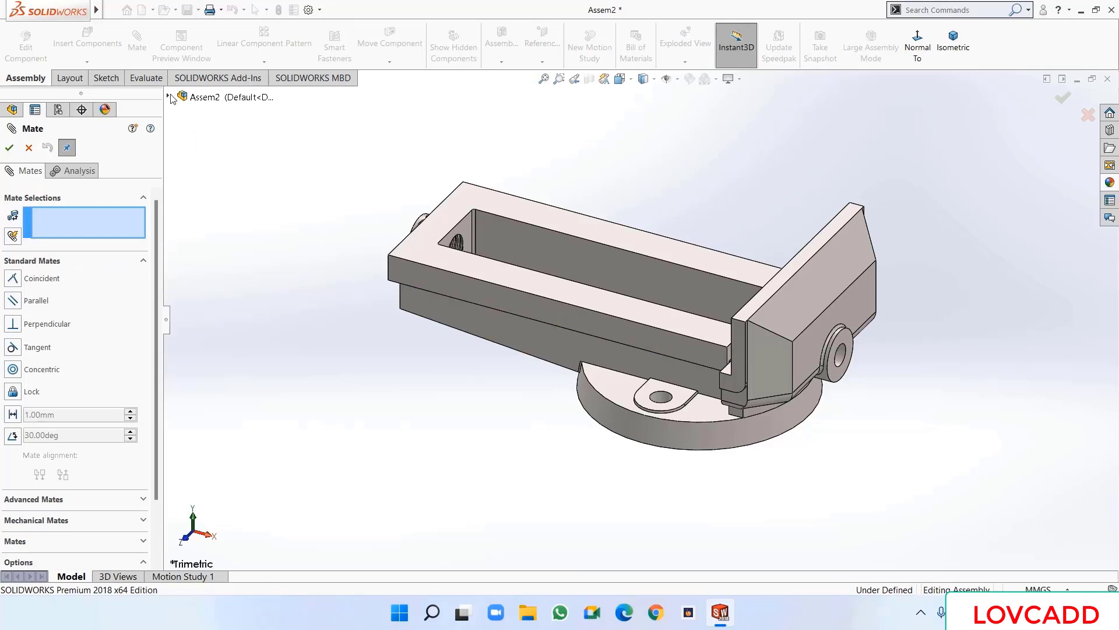
# - Mate the Body's Front Plane coincident with the Assem2 Front Plane
pyautogui.click(169, 97)
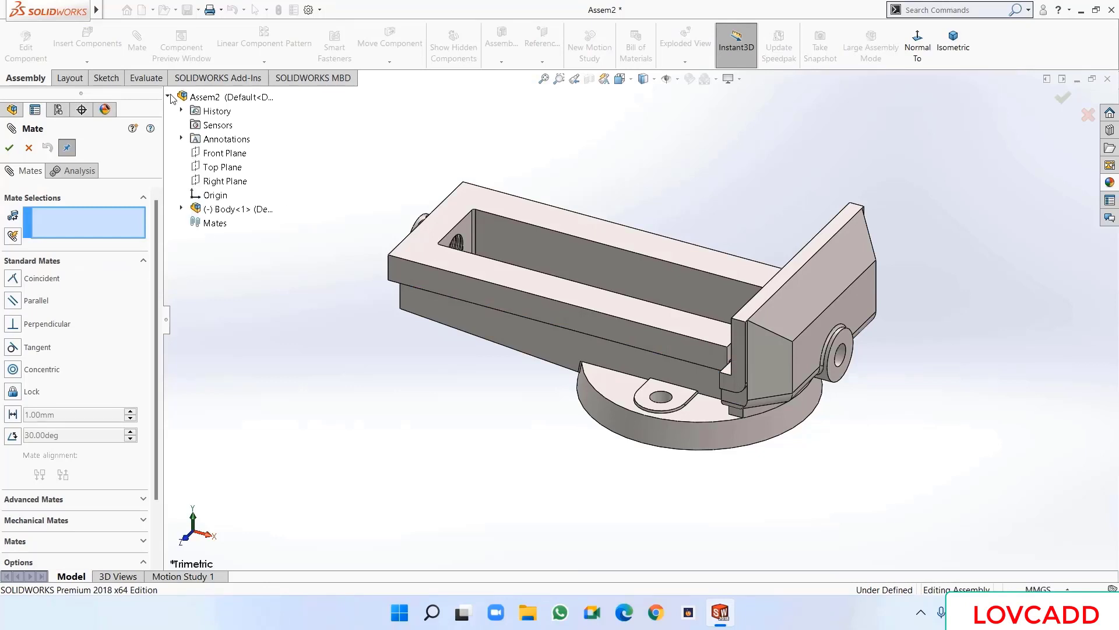
pyautogui.click(232, 153)
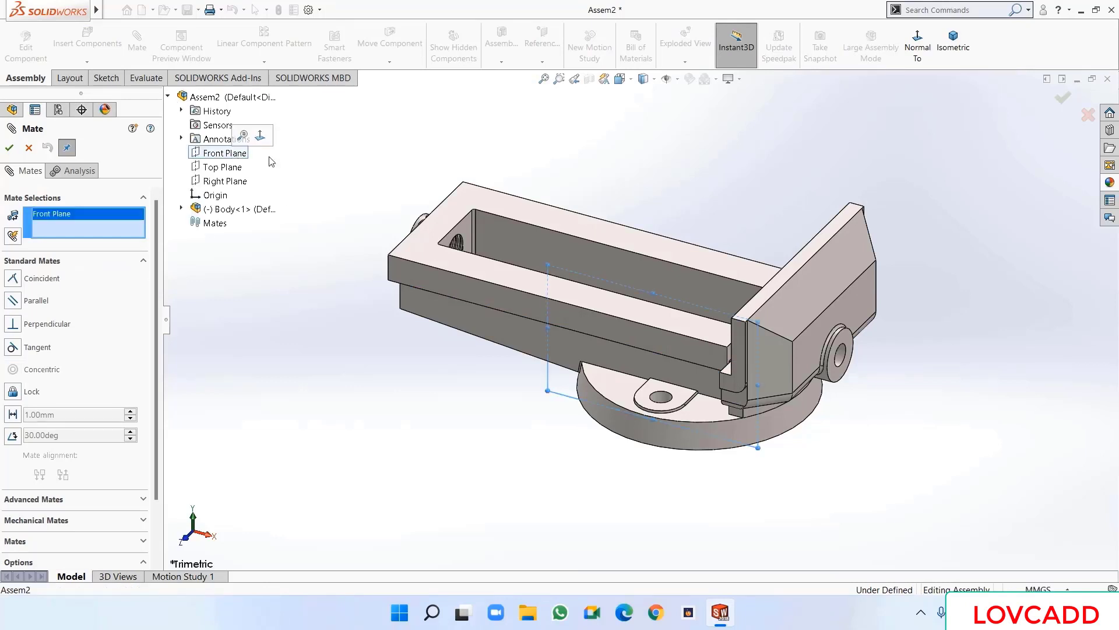
pyautogui.click(182, 209)
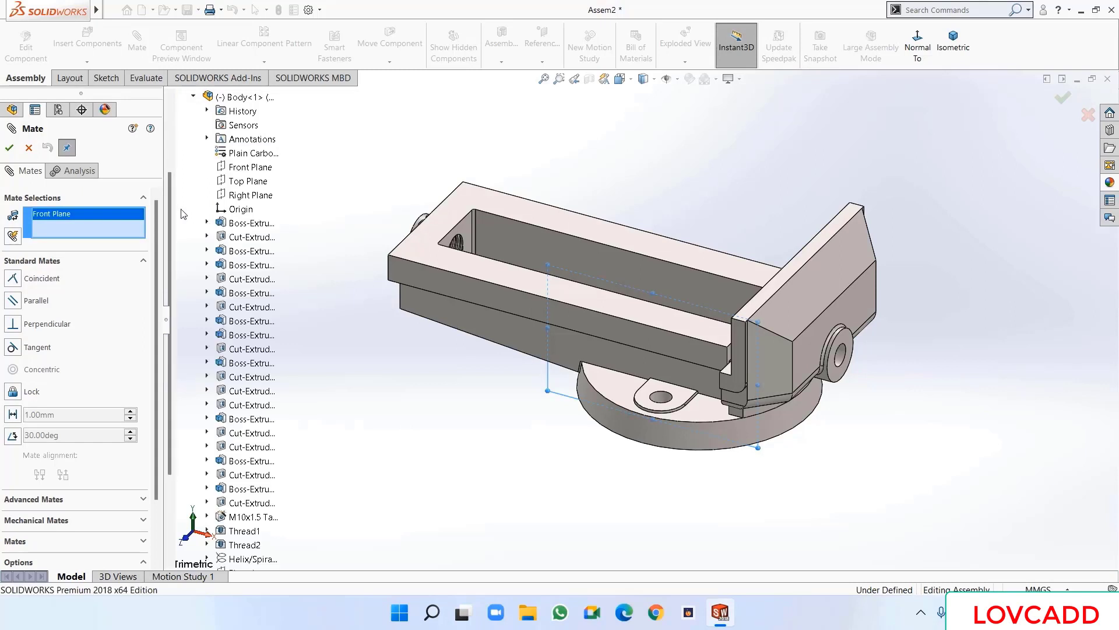
pyautogui.click(244, 169)
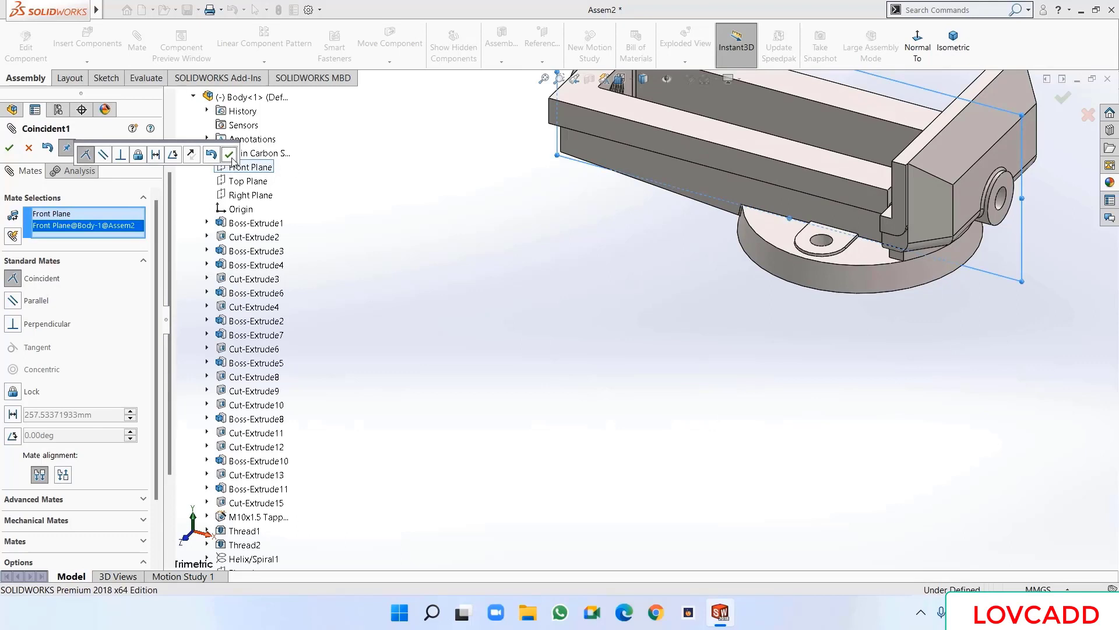
pyautogui.click(229, 153)
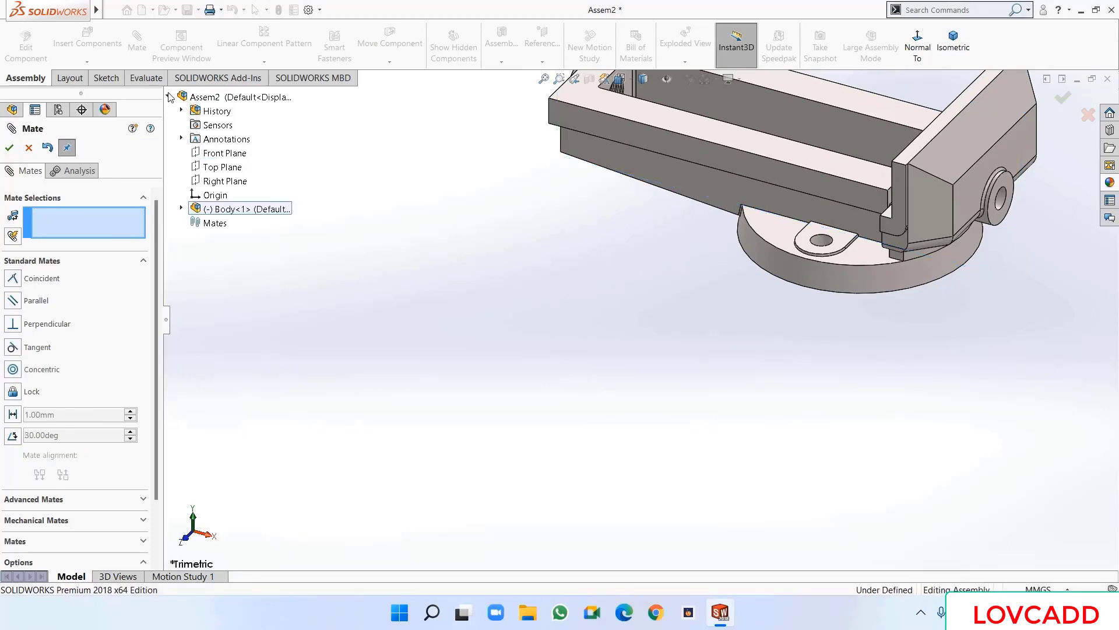
pyautogui.click(170, 96)
pyautogui.scroll(5, 446, 275)
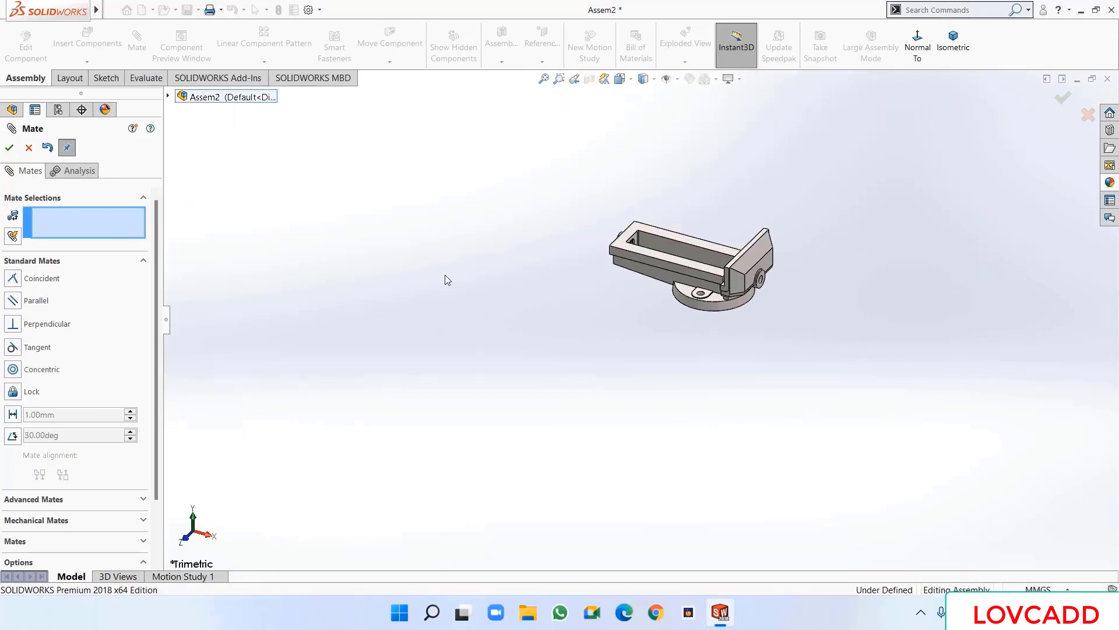
pyautogui.press('f')
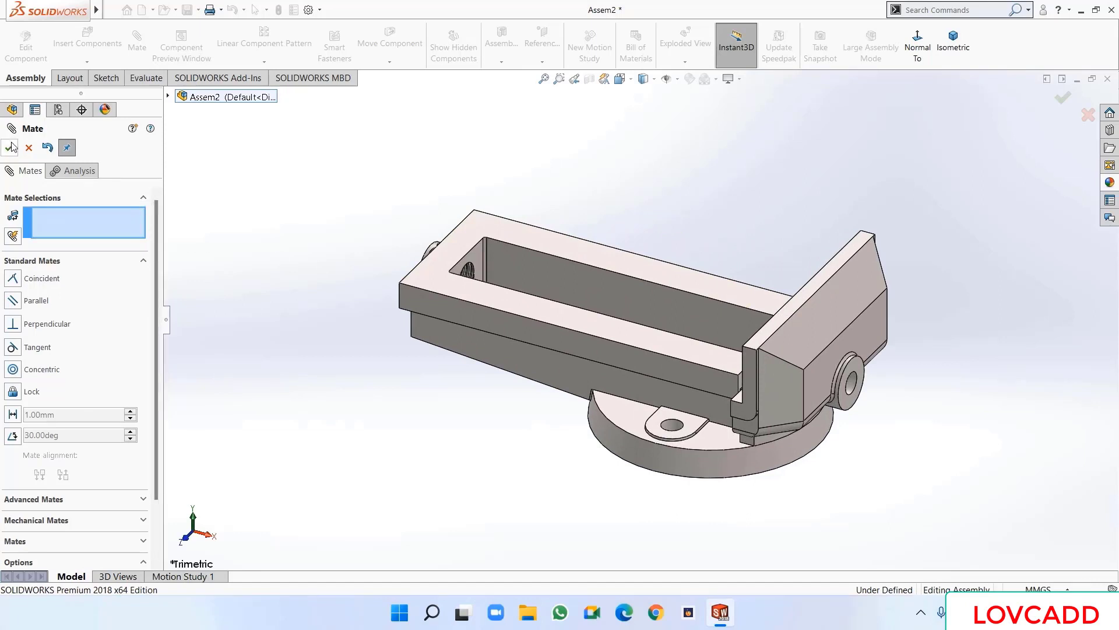
pyautogui.press('Return')
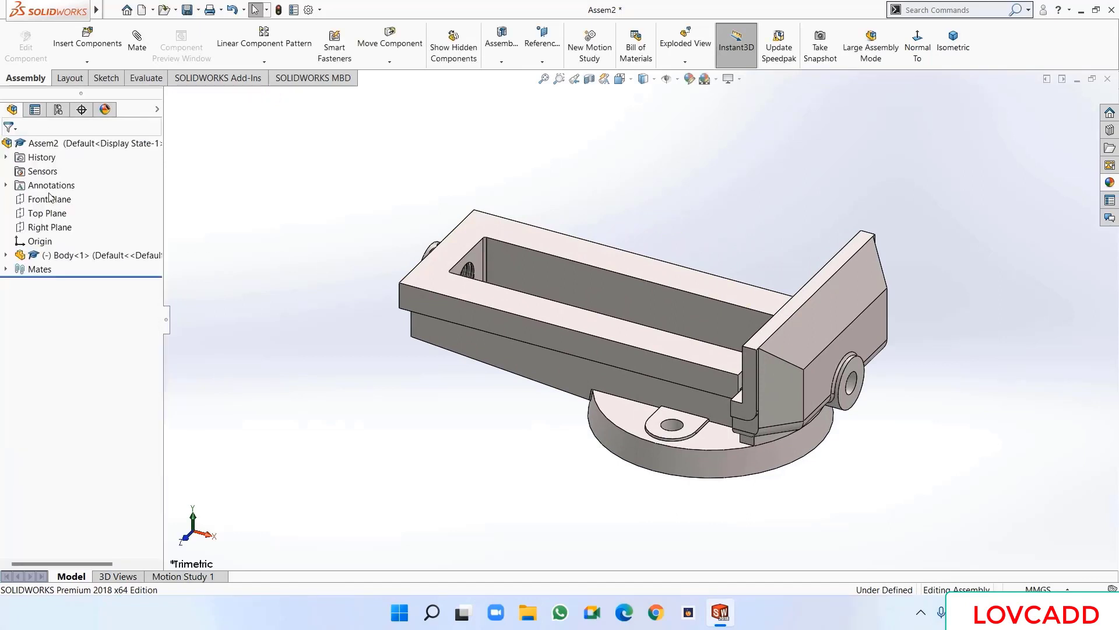
# - Fix the Body component and confirm it no longer moves
pyautogui.rightClick(538, 364)
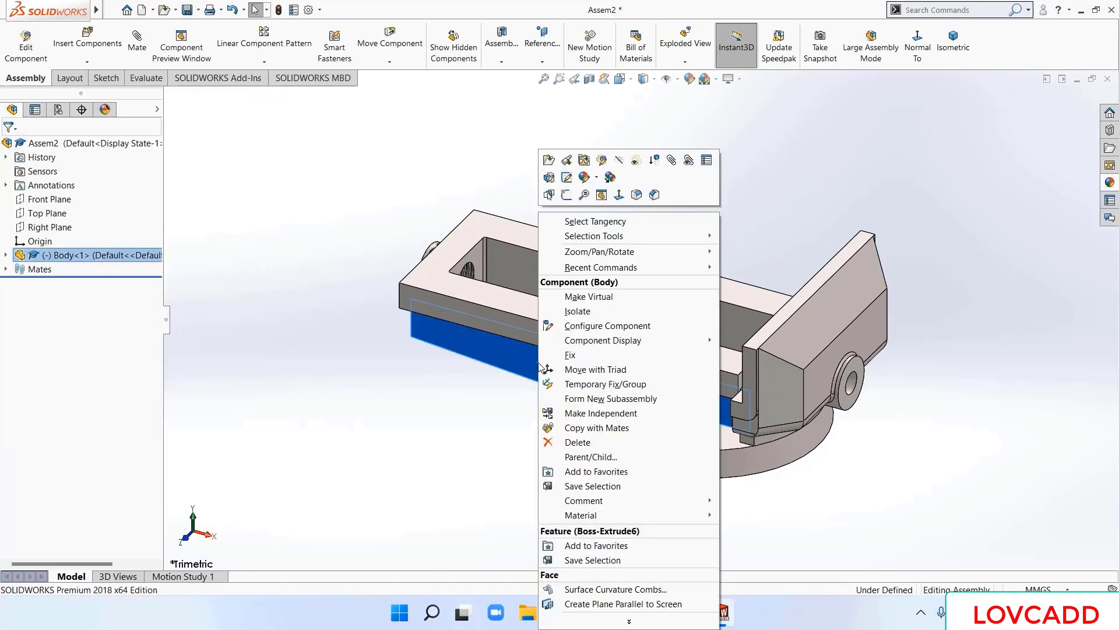
pyautogui.click(571, 356)
pyautogui.moveTo(499, 357); pyautogui.dragTo(472, 381)
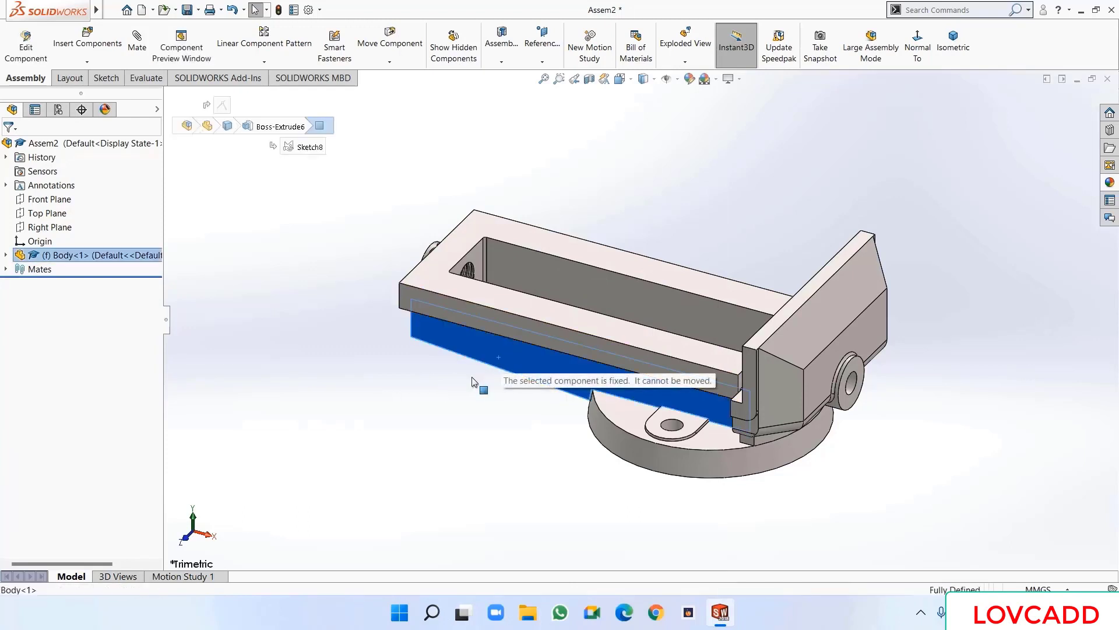
pyautogui.click(362, 396)
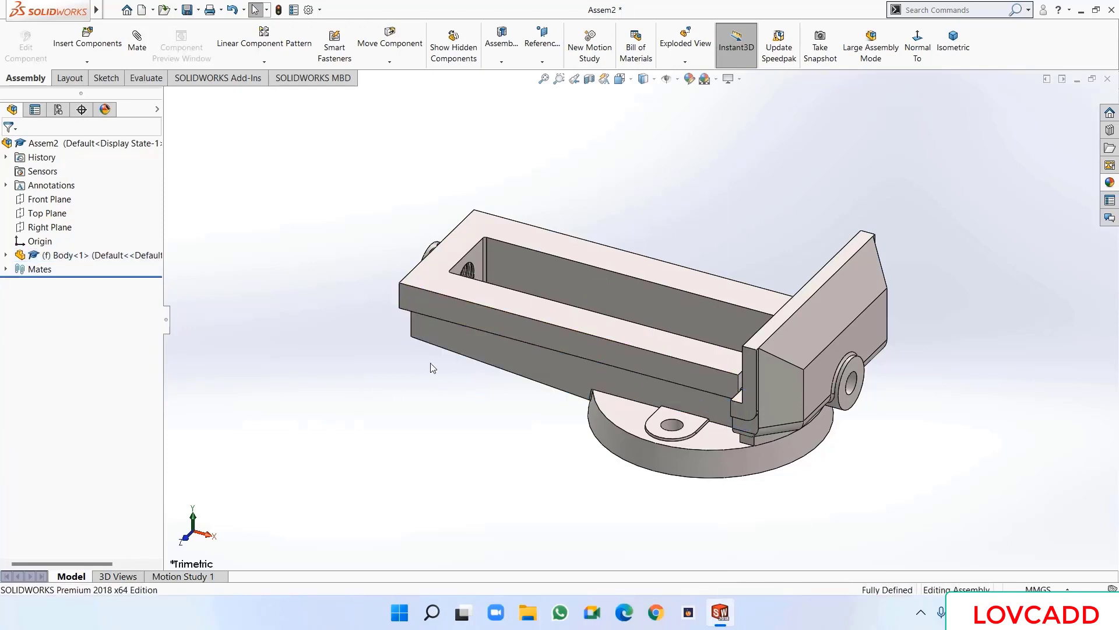
# - Give the whole Body-1 component an orange-red appearance
pyautogui.rightClick(469, 348)
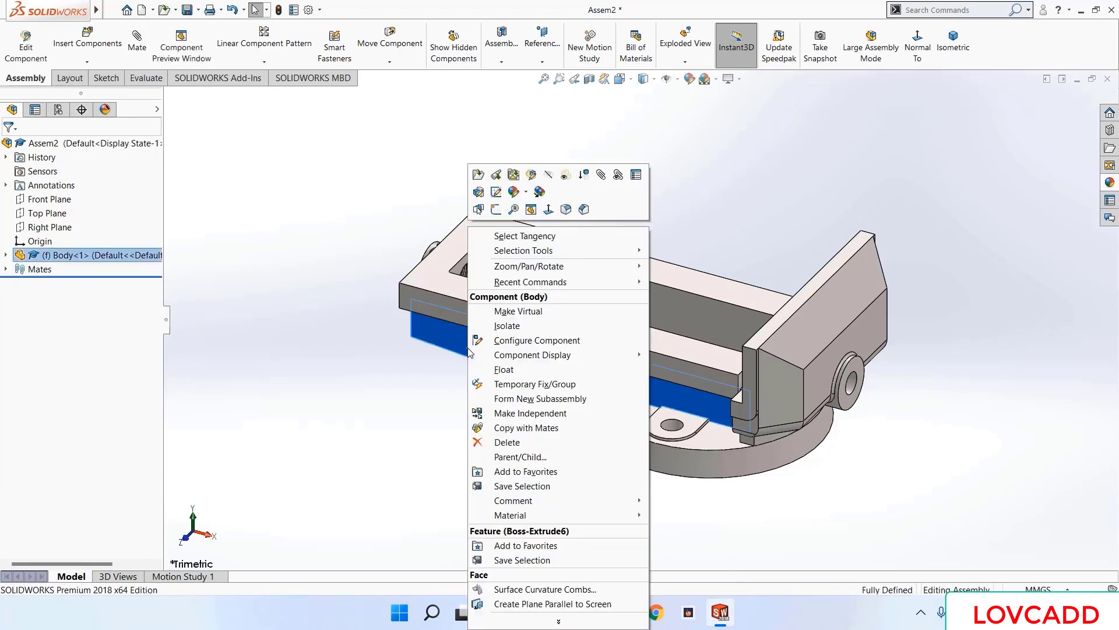
pyautogui.click(513, 196)
pyautogui.click(536, 220)
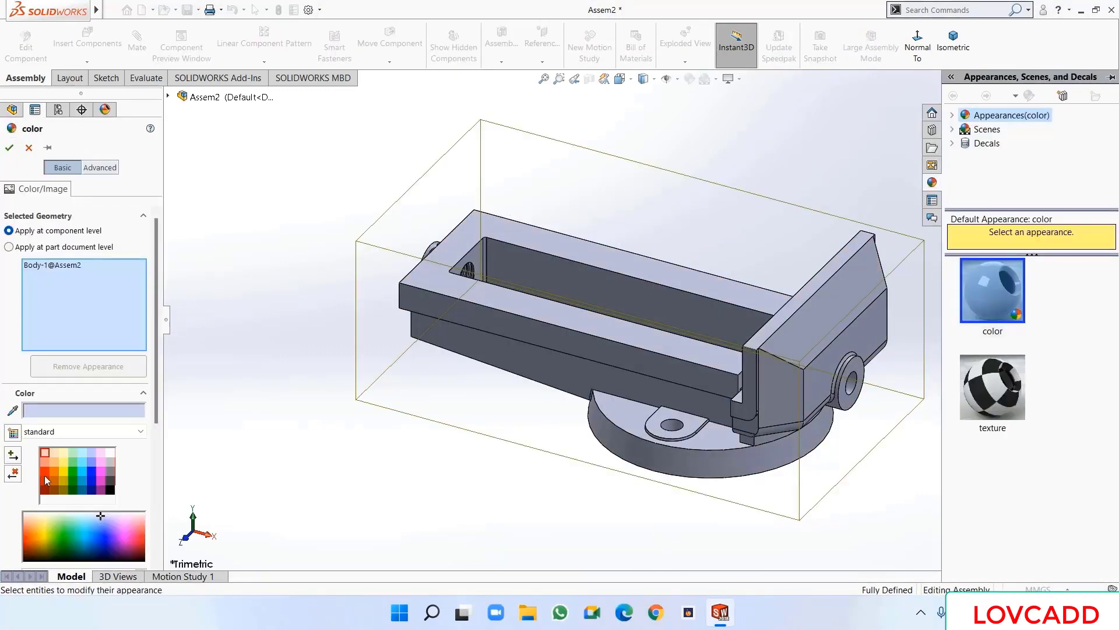
pyautogui.click(44, 475)
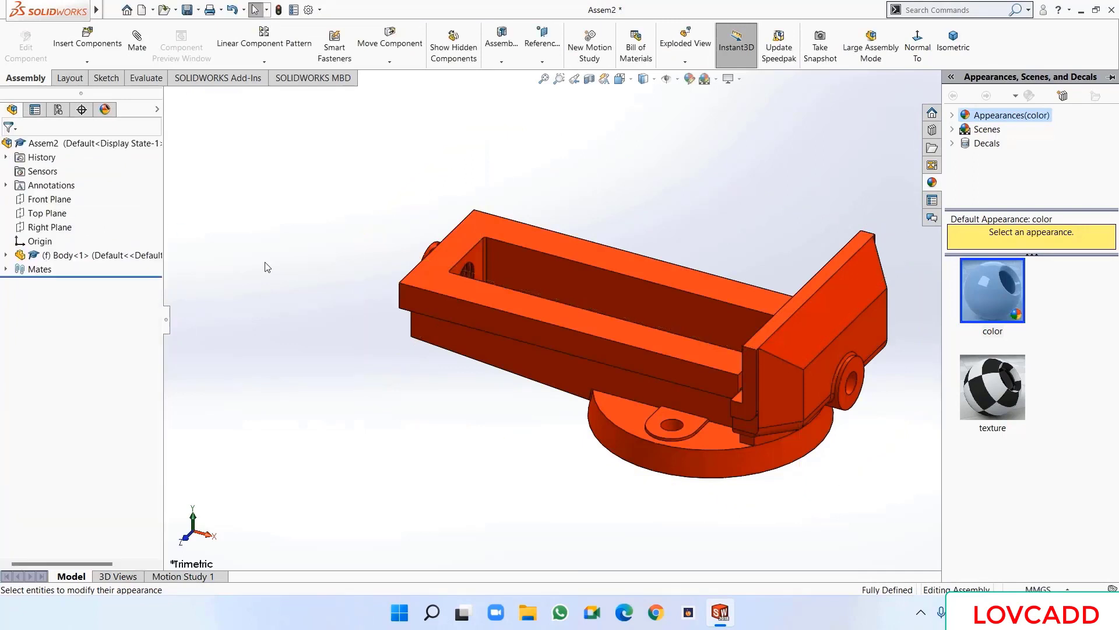
pyautogui.click(299, 285)
pyautogui.scroll(3, 426, 402)
pyautogui.scroll(-2, 777, 462)
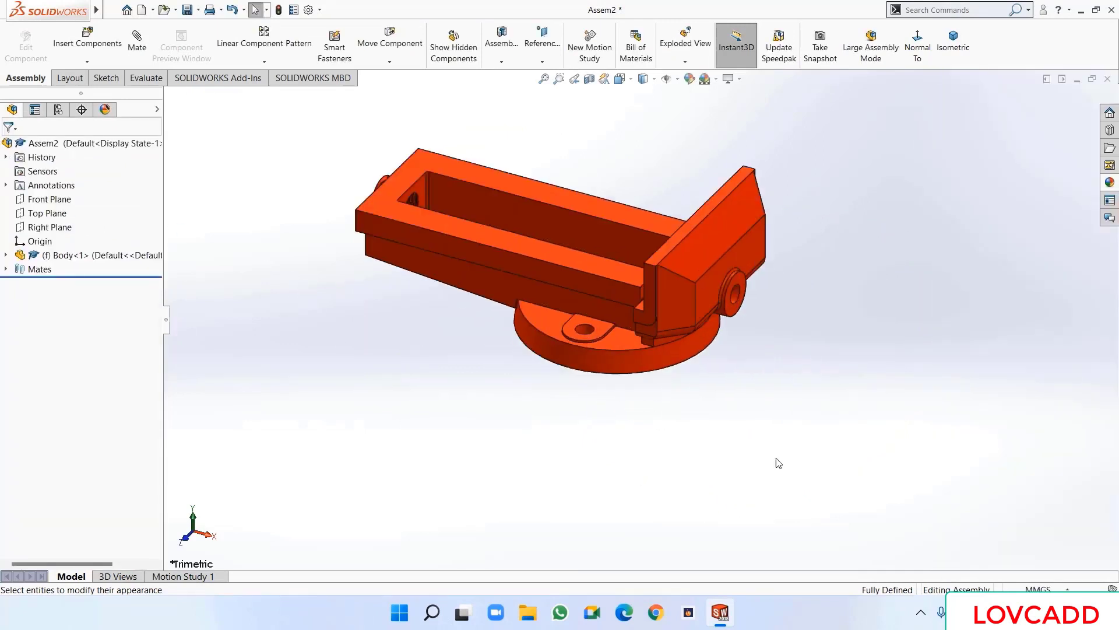
pyautogui.scroll(1, 762, 464)
# - Insert the Swivel Base part and place it below the Body
pyautogui.click(88, 39)
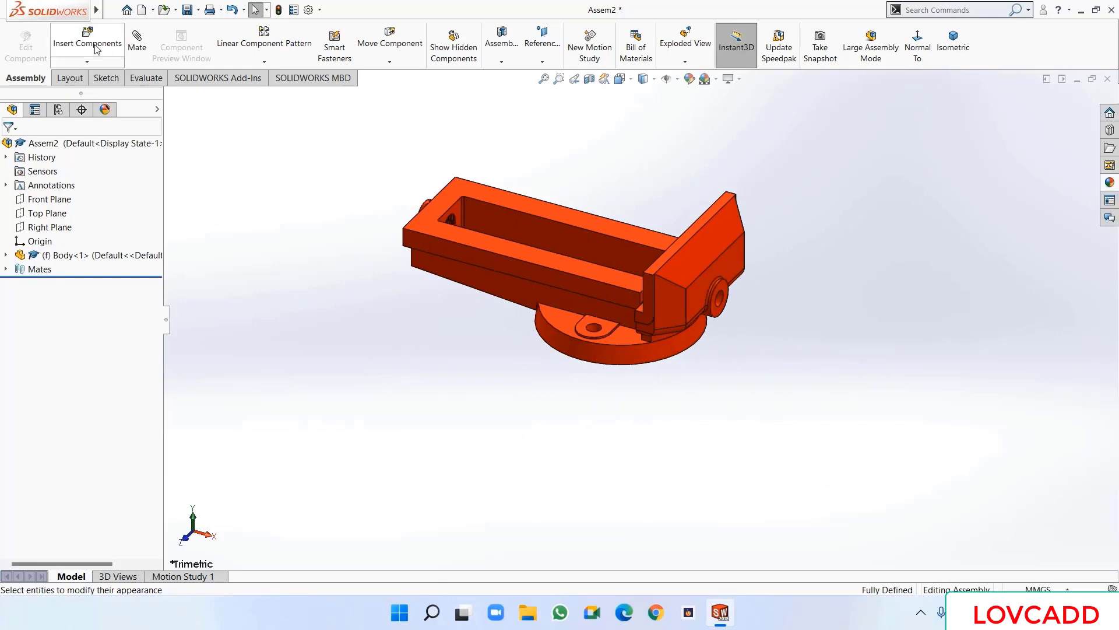
pyautogui.scroll(-2, 477, 268)
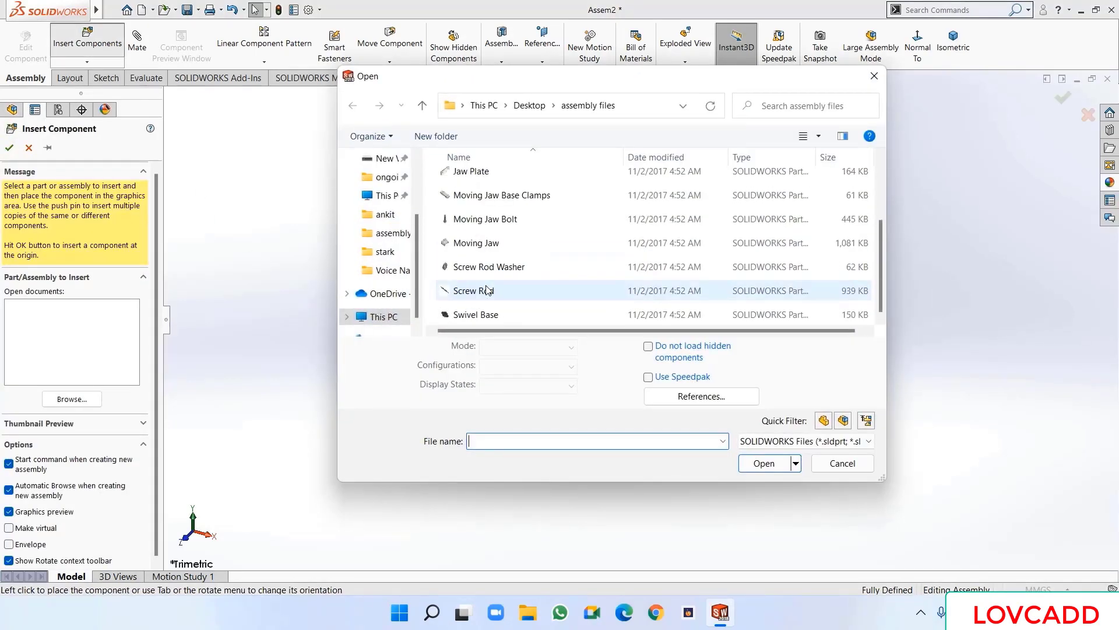
pyautogui.click(477, 315)
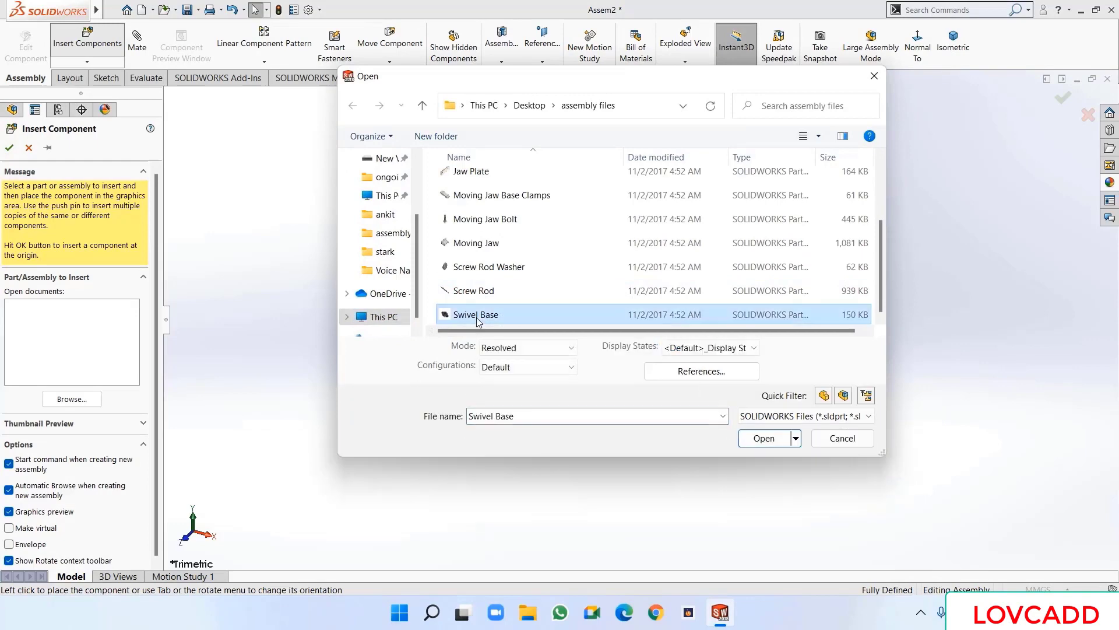
pyautogui.click(766, 438)
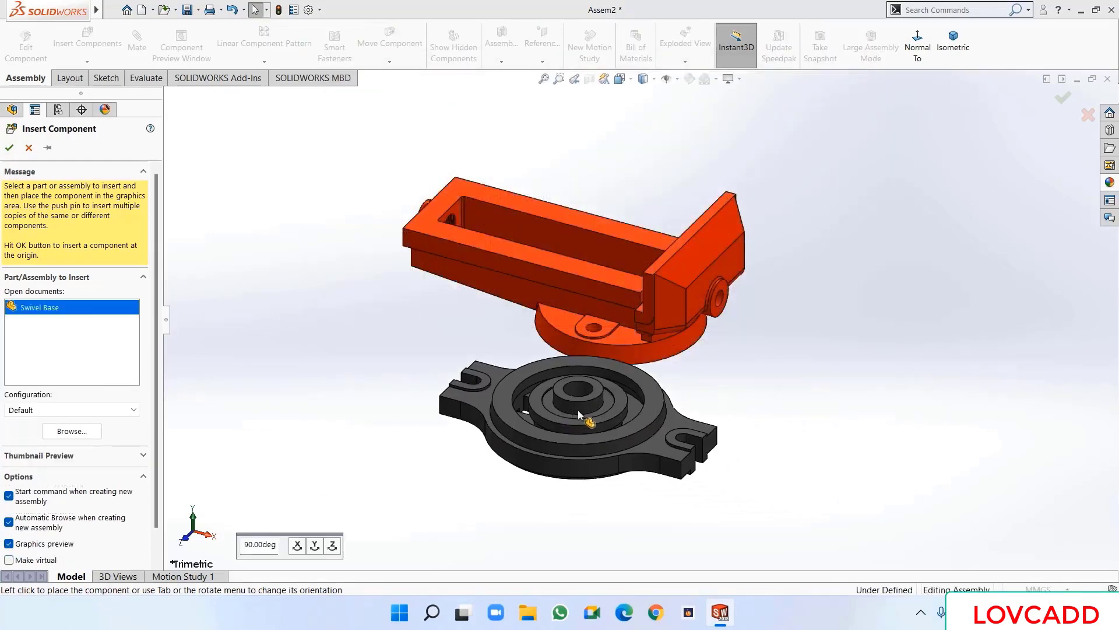
pyautogui.click(588, 433)
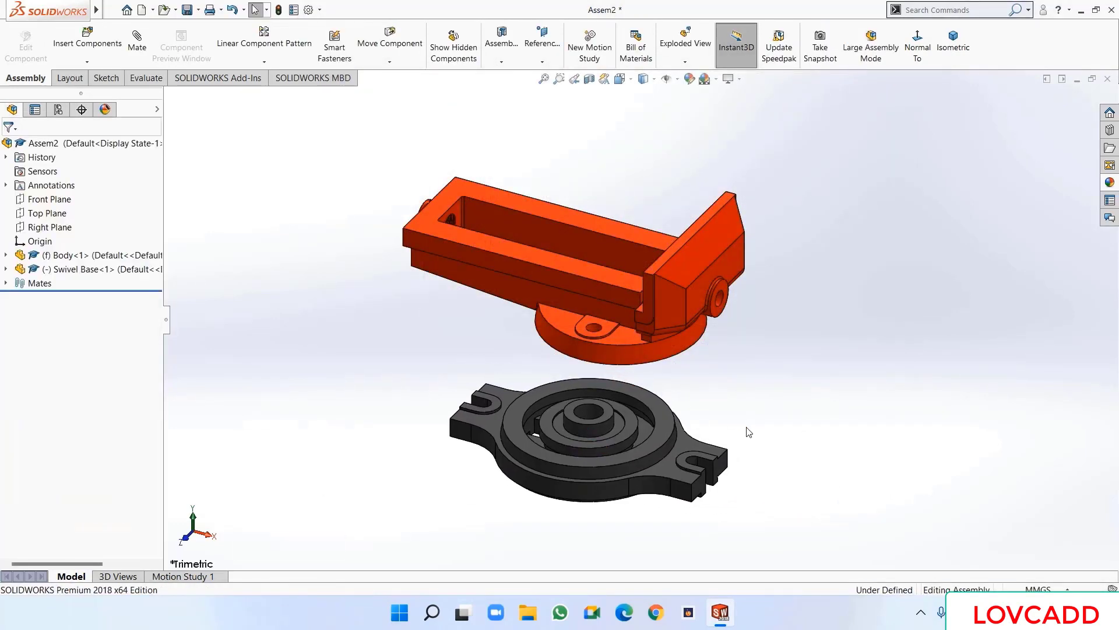
pyautogui.click(137, 47)
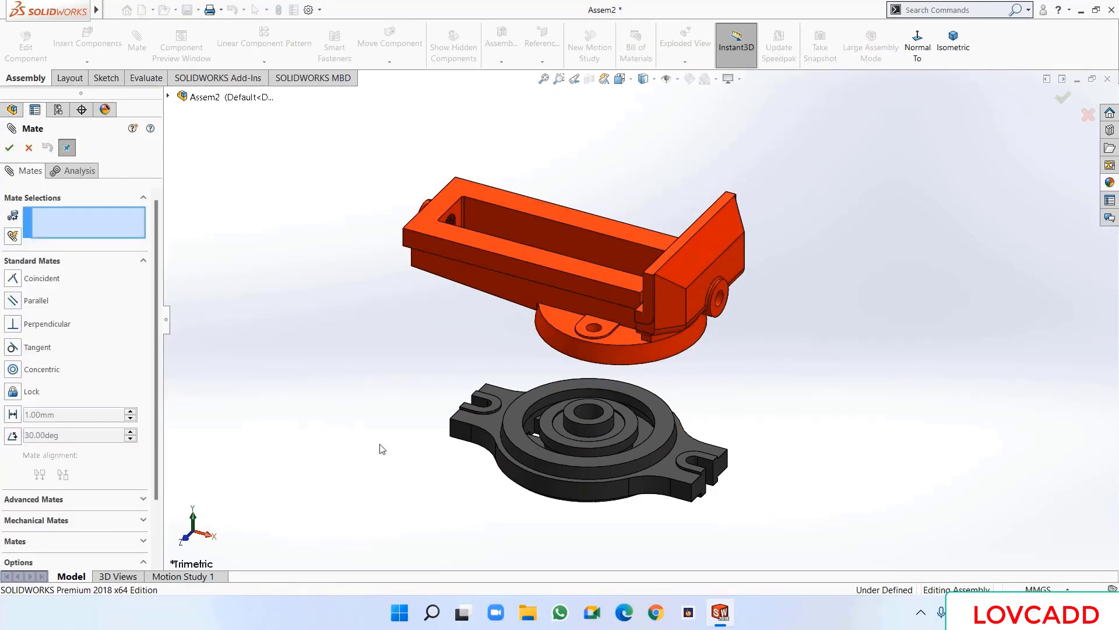
# - Make the Swivel Base's central boss concentric with the Body's hole
pyautogui.moveTo(382, 449); pyautogui.dragTo(392, 365, button='middle')
pyautogui.scroll(-5, 602, 420)
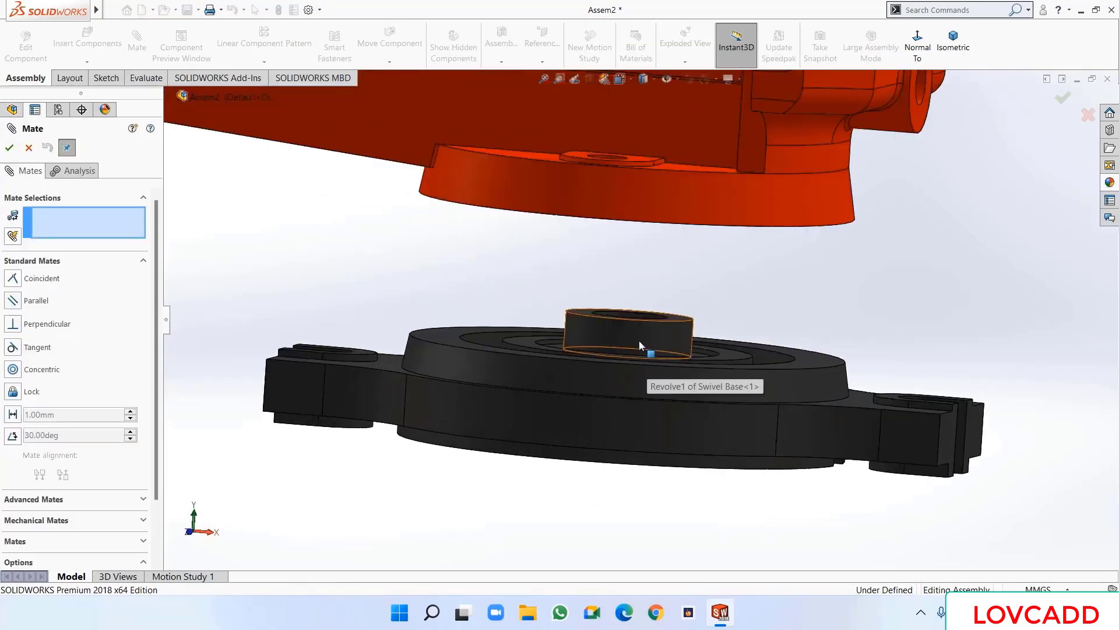
pyautogui.click(639, 341)
pyautogui.scroll(4, 813, 341)
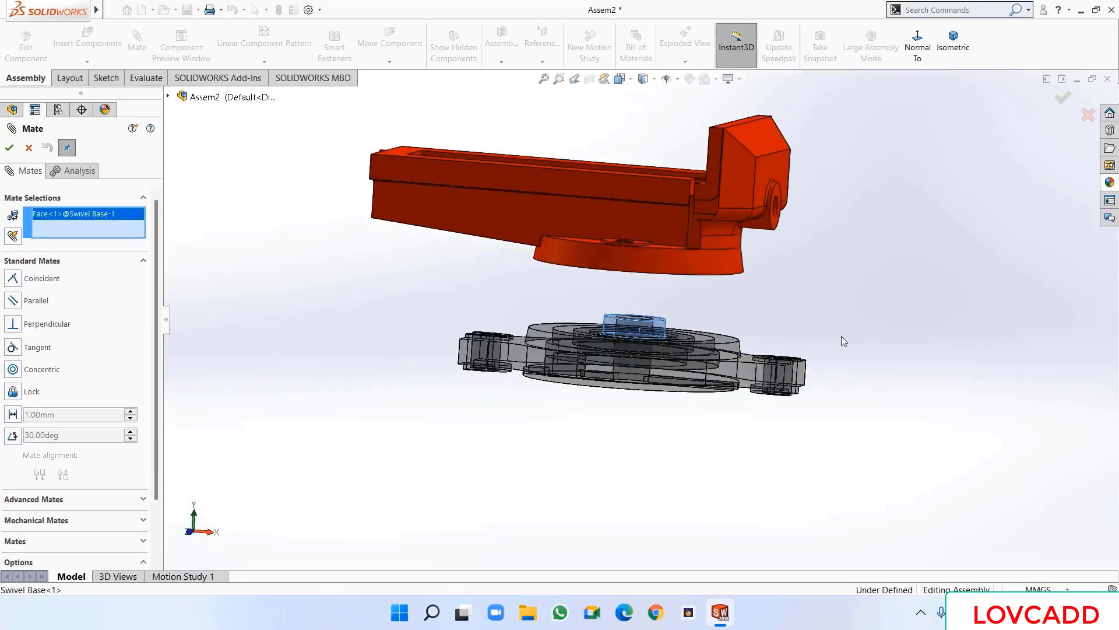
pyautogui.moveTo(842, 335); pyautogui.dragTo(908, 269, button='middle')
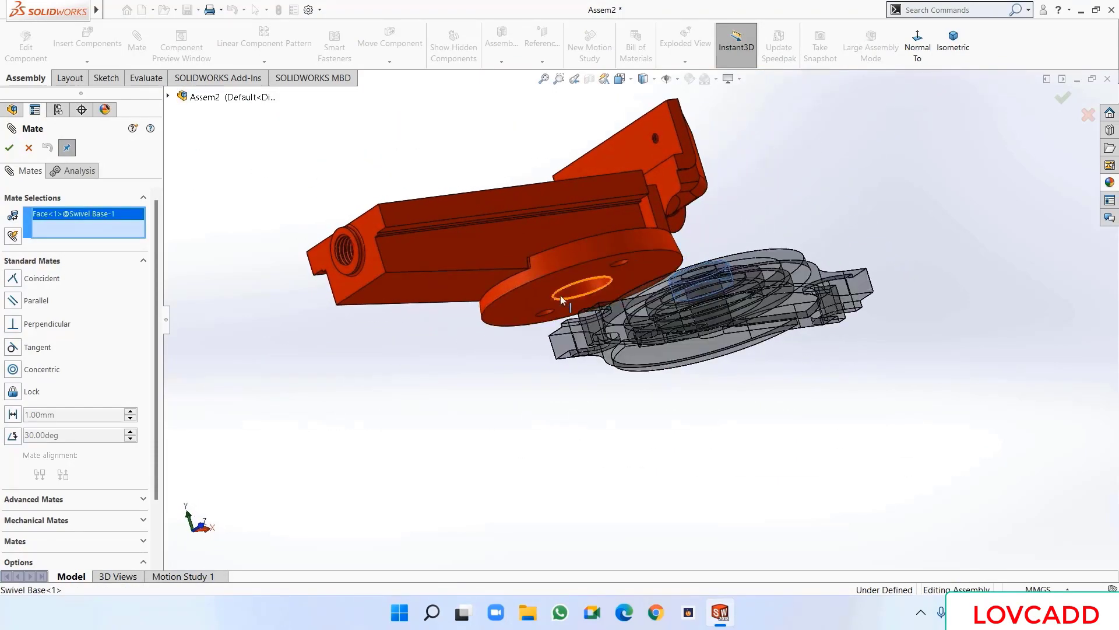
pyautogui.click(580, 292)
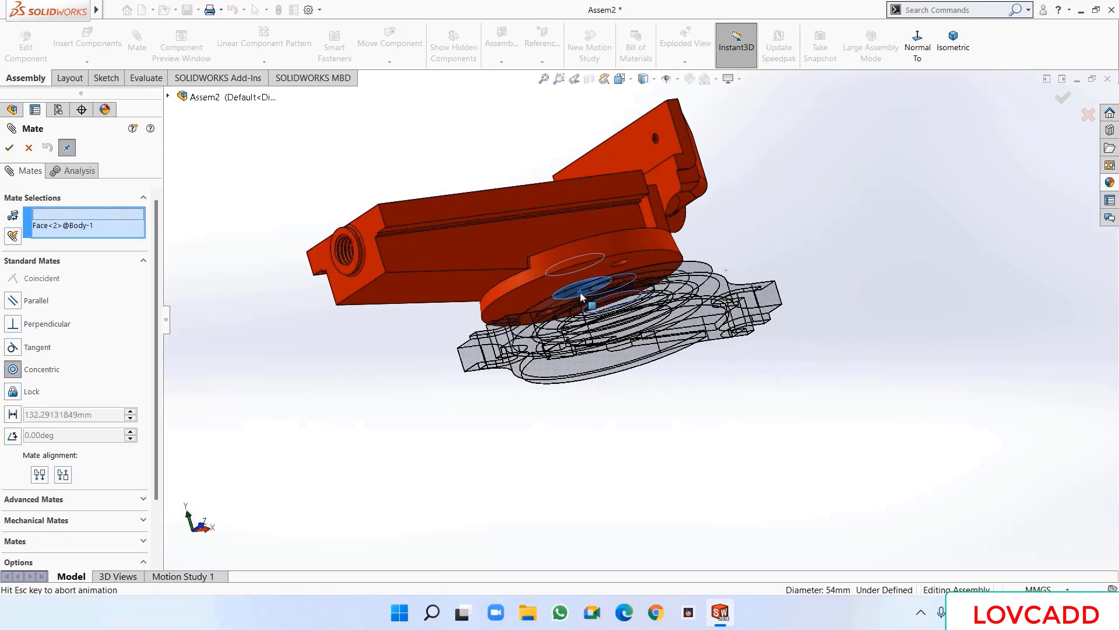
pyautogui.click(759, 264)
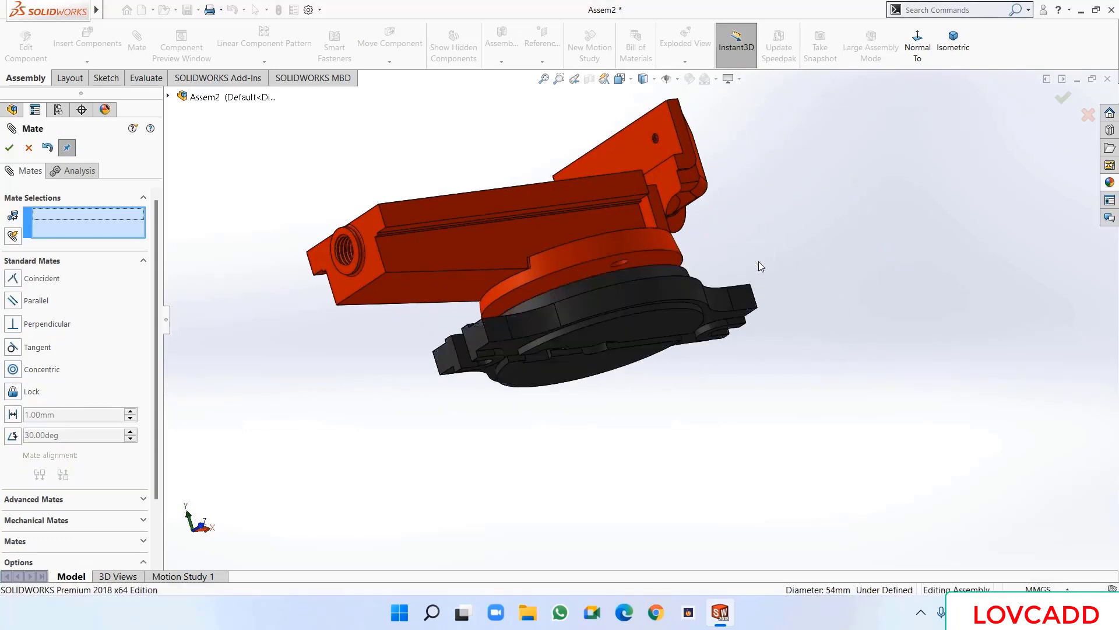
# - Mate the base's ring face coincident with the Body's round underside
pyautogui.moveTo(773, 206); pyautogui.dragTo(701, 295, button='middle')
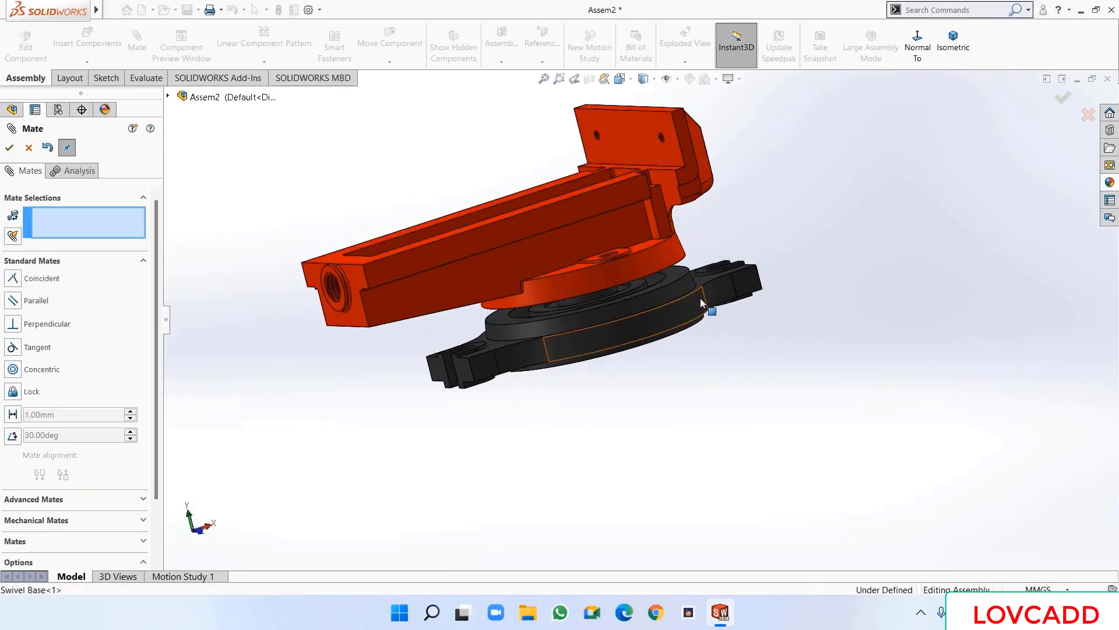
pyautogui.moveTo(701, 298); pyautogui.dragTo(727, 430)
pyautogui.moveTo(757, 255); pyautogui.dragTo(785, 300, button='middle')
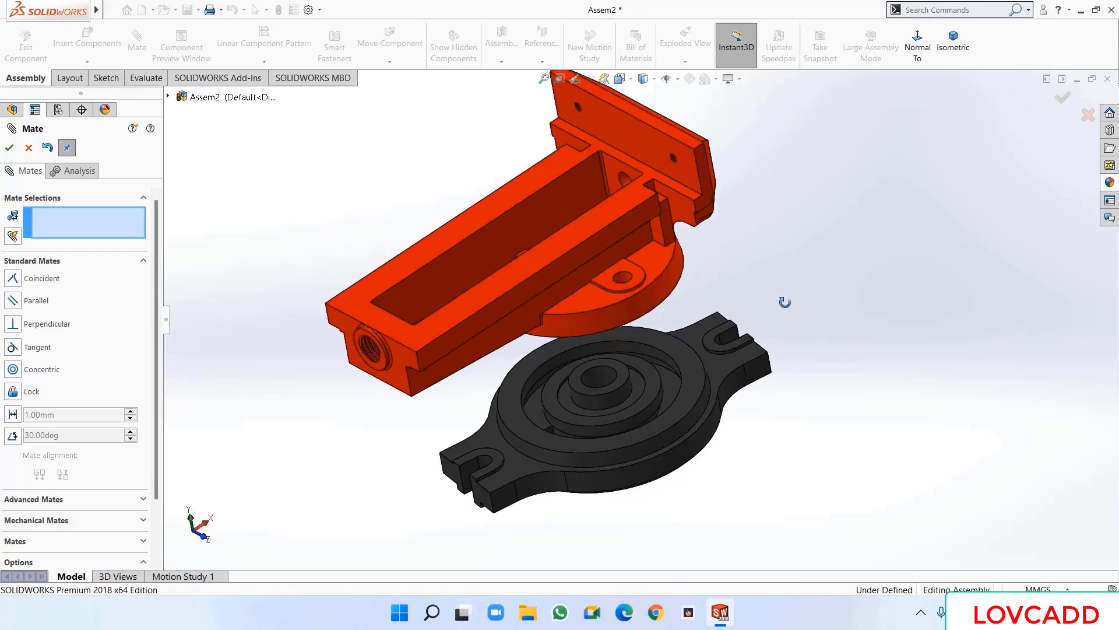
pyautogui.click(695, 373)
pyautogui.moveTo(929, 341); pyautogui.dragTo(775, 315, button='middle')
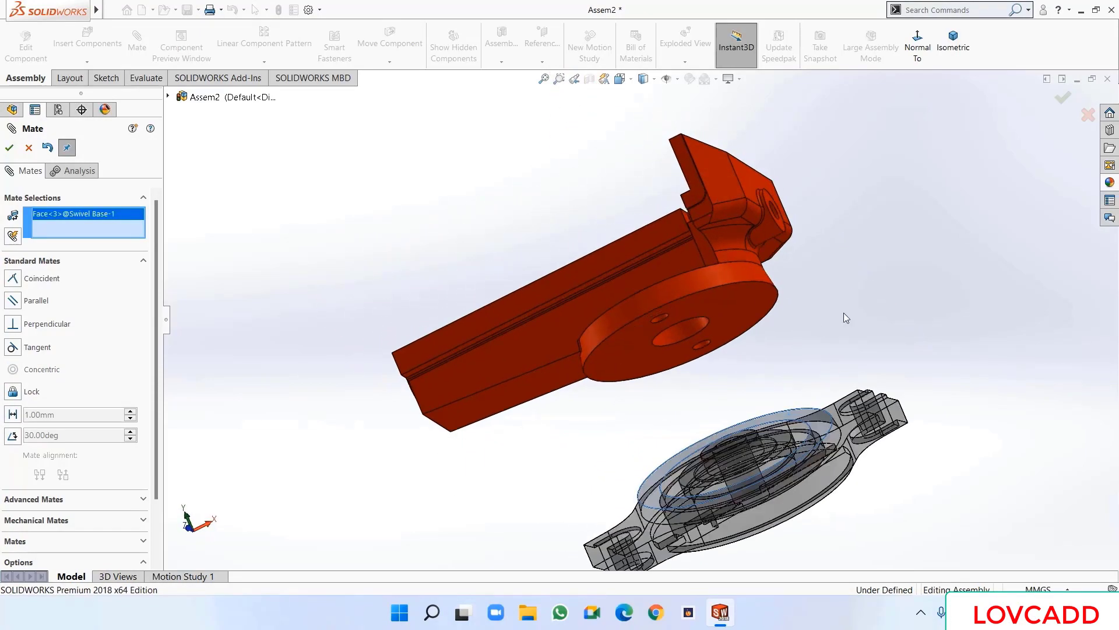
pyautogui.click(720, 313)
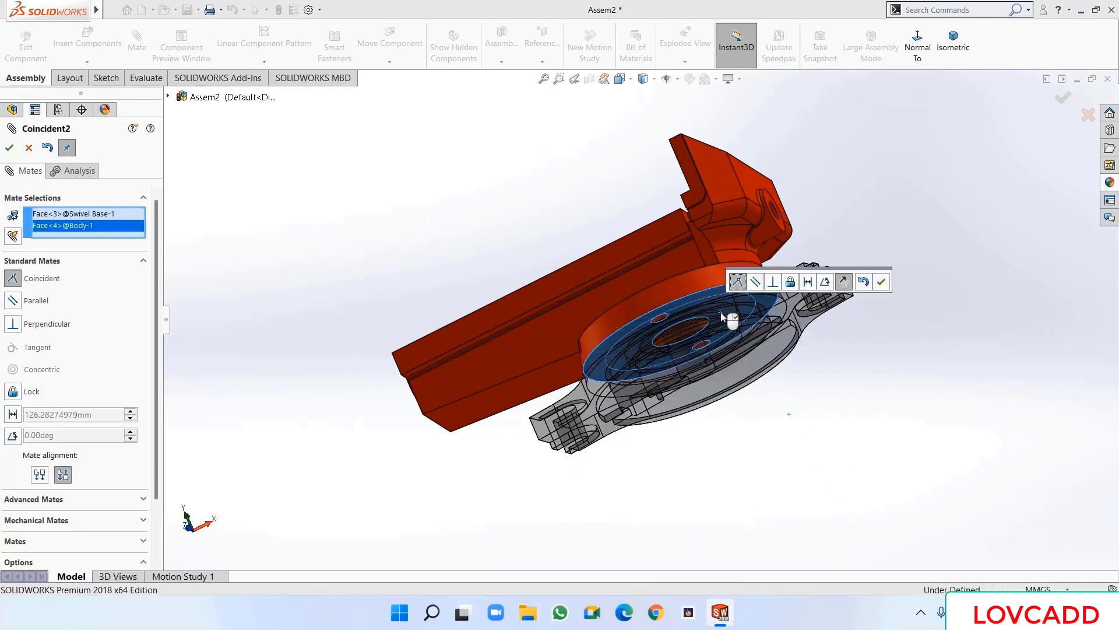
pyautogui.click(882, 282)
pyautogui.moveTo(887, 383); pyautogui.dragTo(907, 428, button='middle')
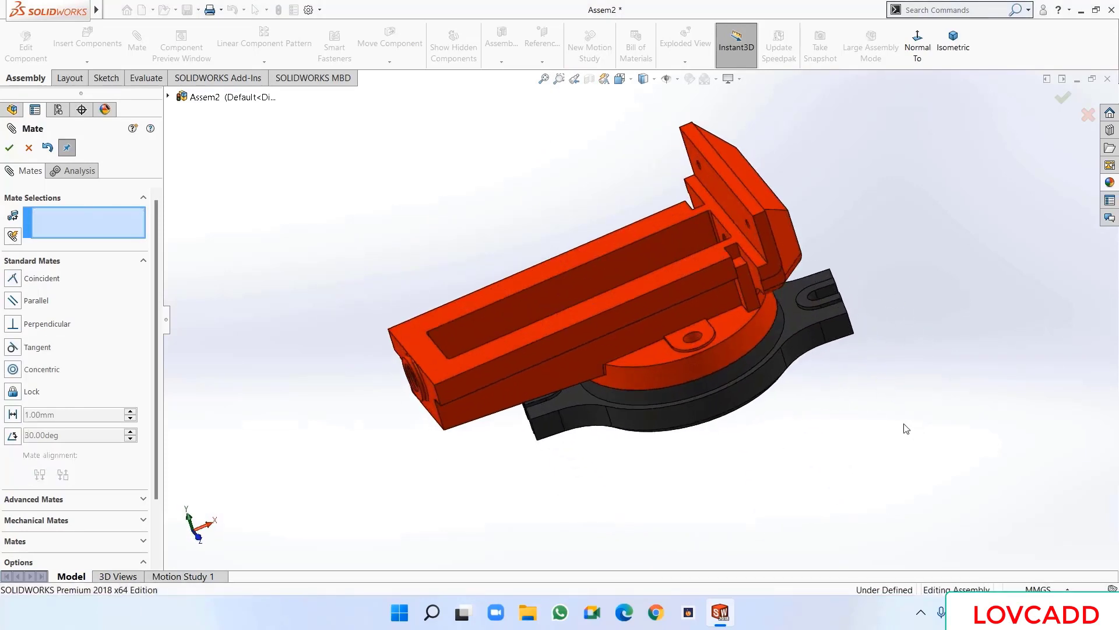
pyautogui.click(10, 148)
pyautogui.scroll(2, 467, 474)
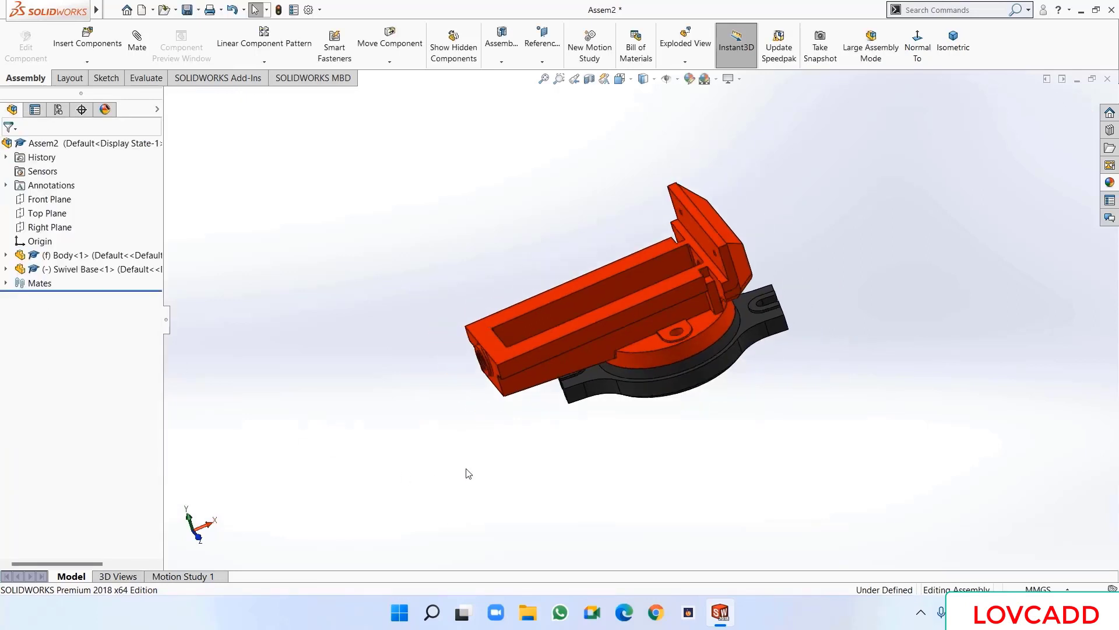
# - Turn the swivel base to confirm it rotates freely
pyautogui.click(766, 341)
pyautogui.moveTo(765, 341)
pyautogui.mouseDown()
pyautogui.moveTo(761, 320)
pyautogui.moveTo(766, 351)
pyautogui.moveTo(772, 331)
pyautogui.mouseUp()
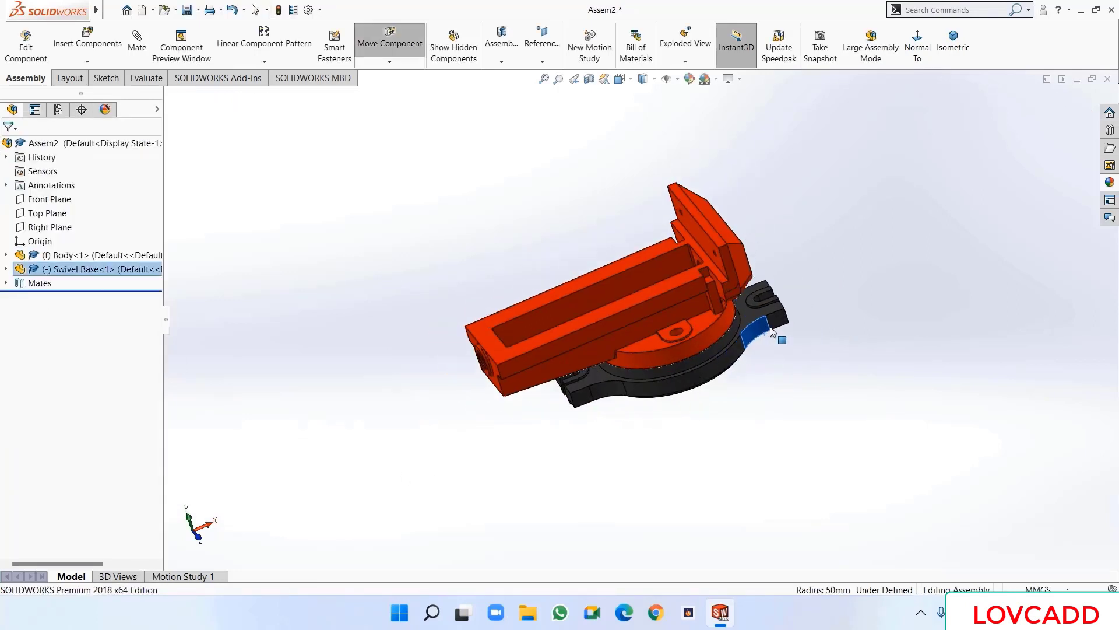
pyautogui.click(795, 412)
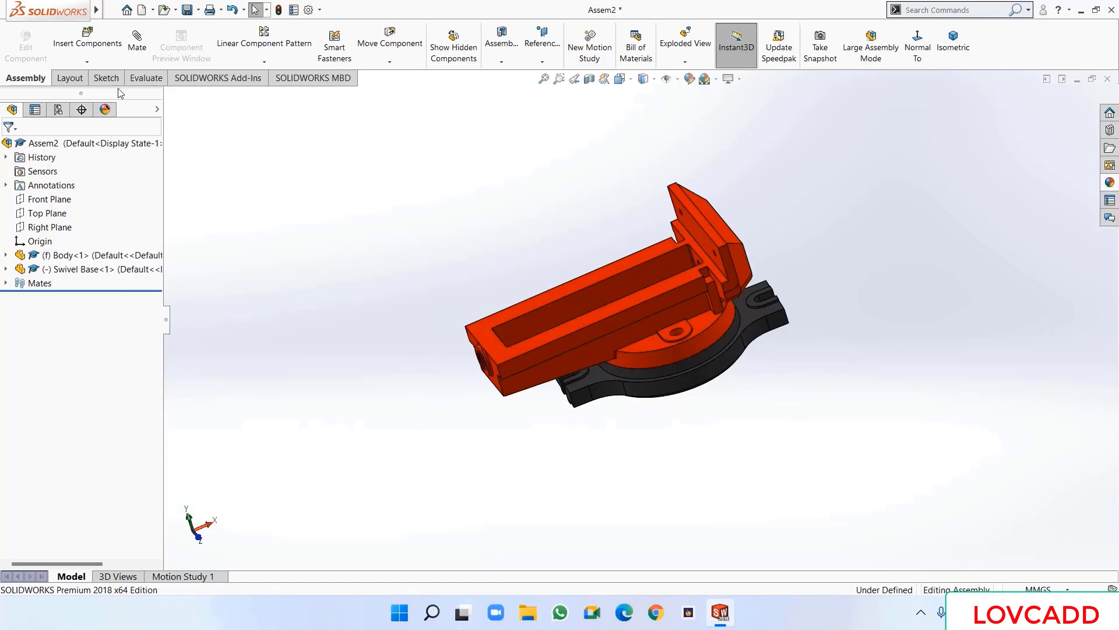
# - Insert the Clamping Bolt part and place it beside the vise
pyautogui.click(88, 38)
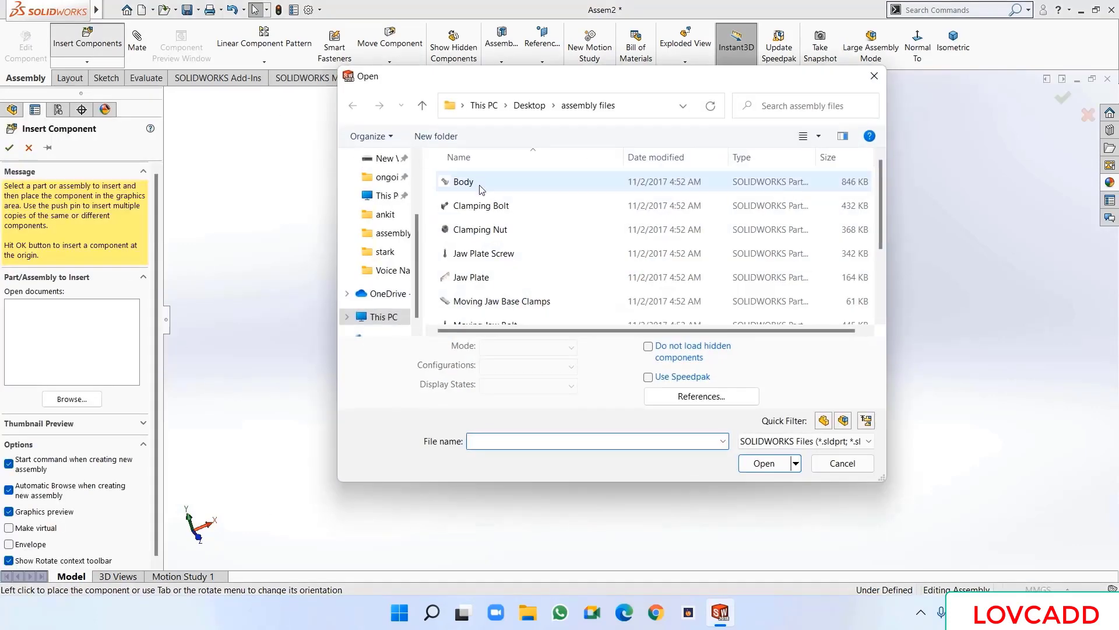
pyautogui.click(491, 208)
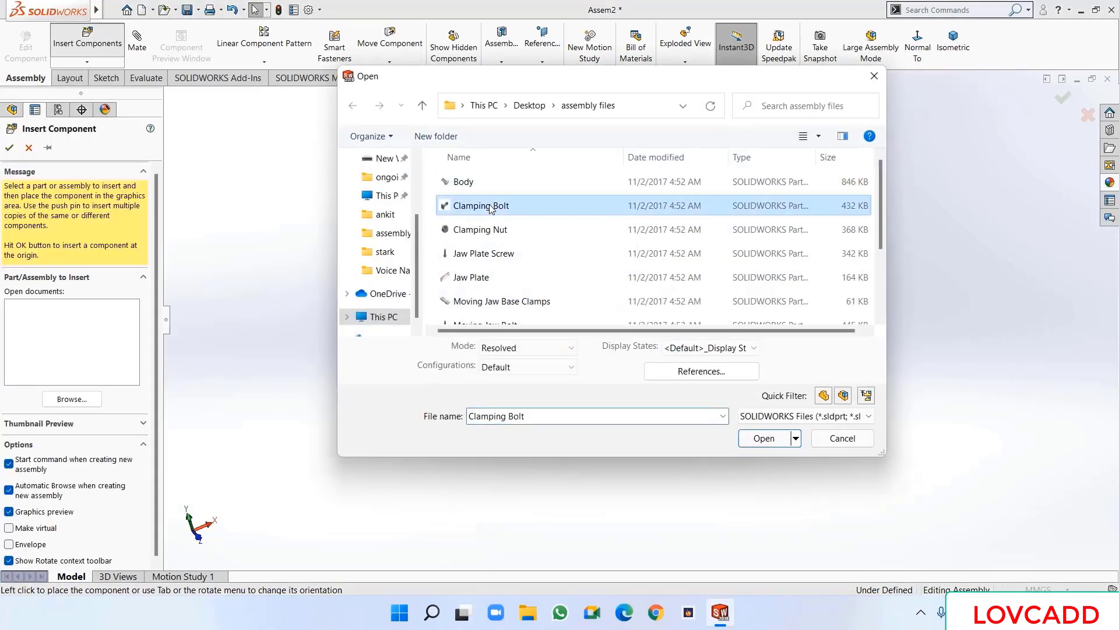
pyautogui.click(764, 437)
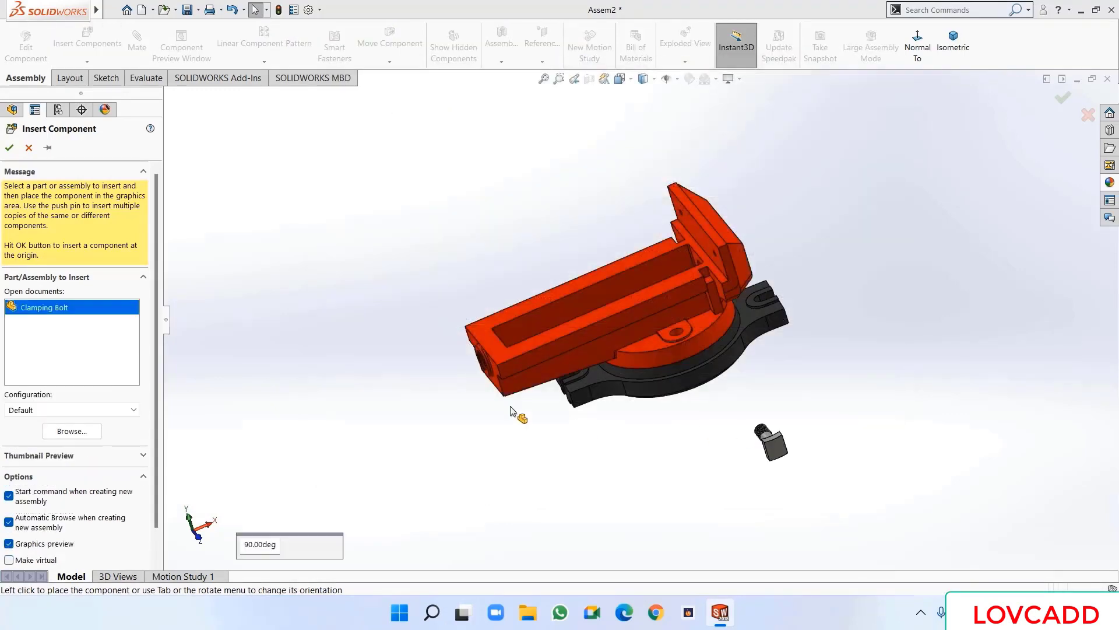
pyautogui.click(400, 246)
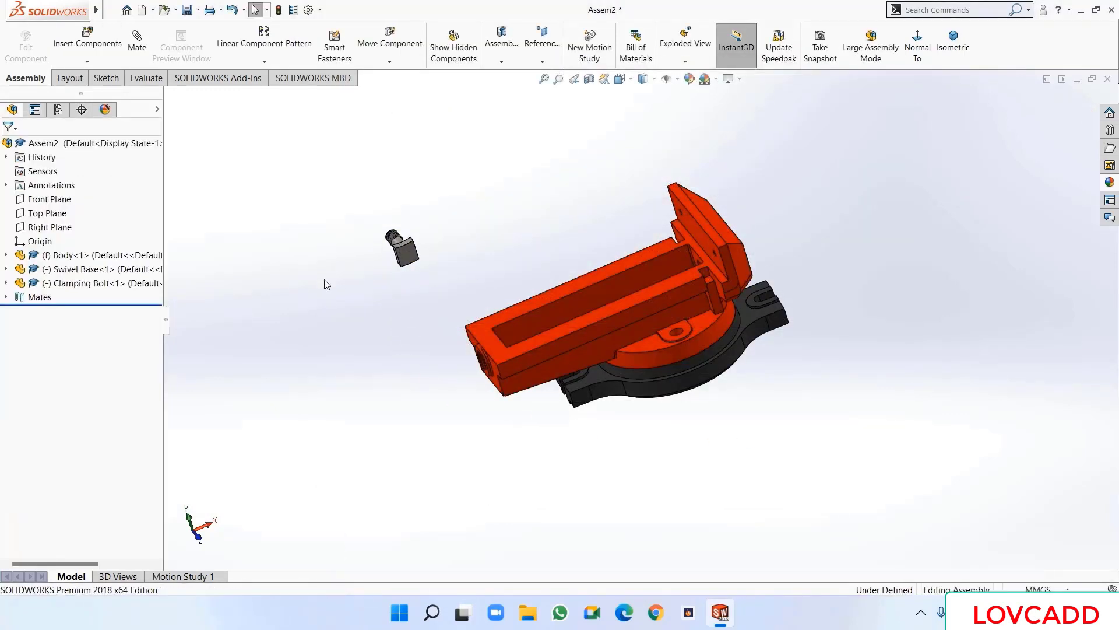
# - Rotate the Clamping Bolt so it stands upright
pyautogui.click(390, 62)
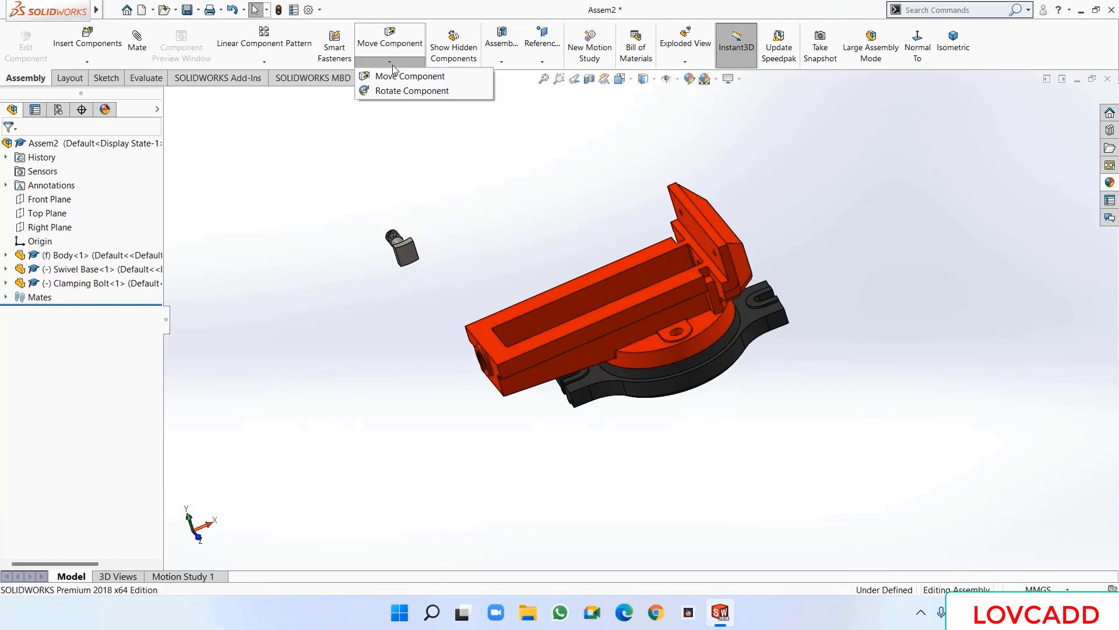
pyautogui.click(396, 91)
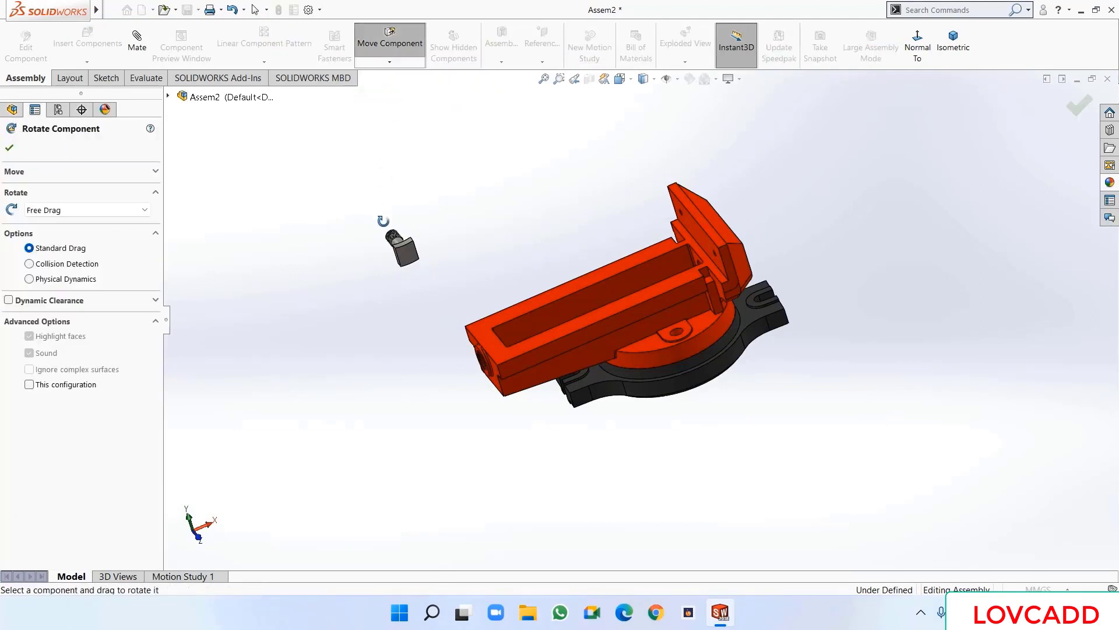
pyautogui.moveTo(386, 230); pyautogui.dragTo(421, 312)
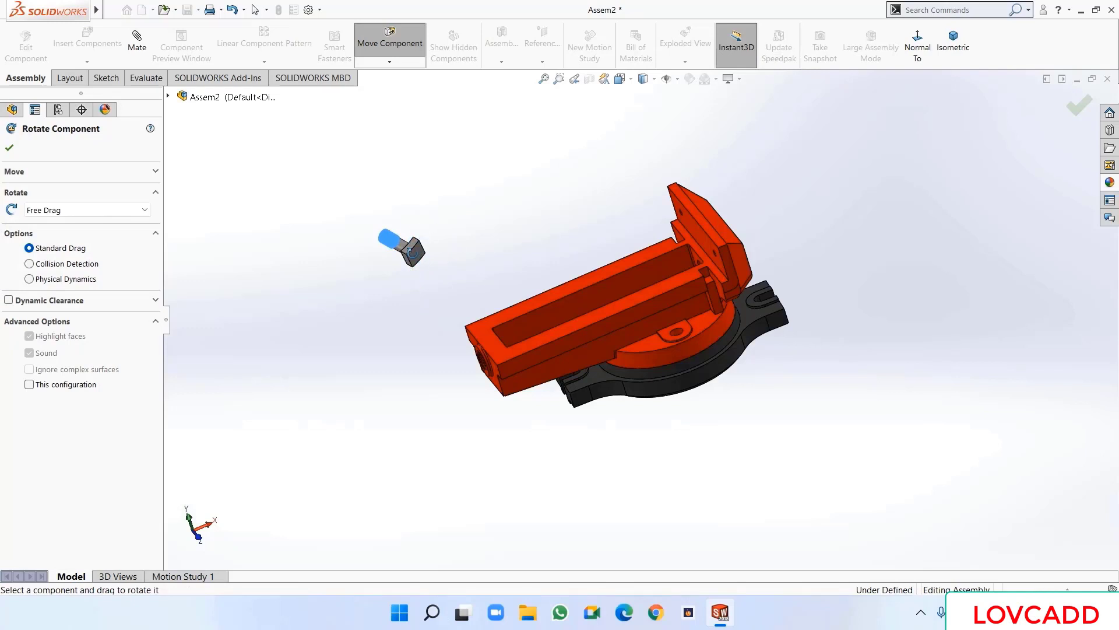
pyautogui.moveTo(411, 251); pyautogui.dragTo(320, 538)
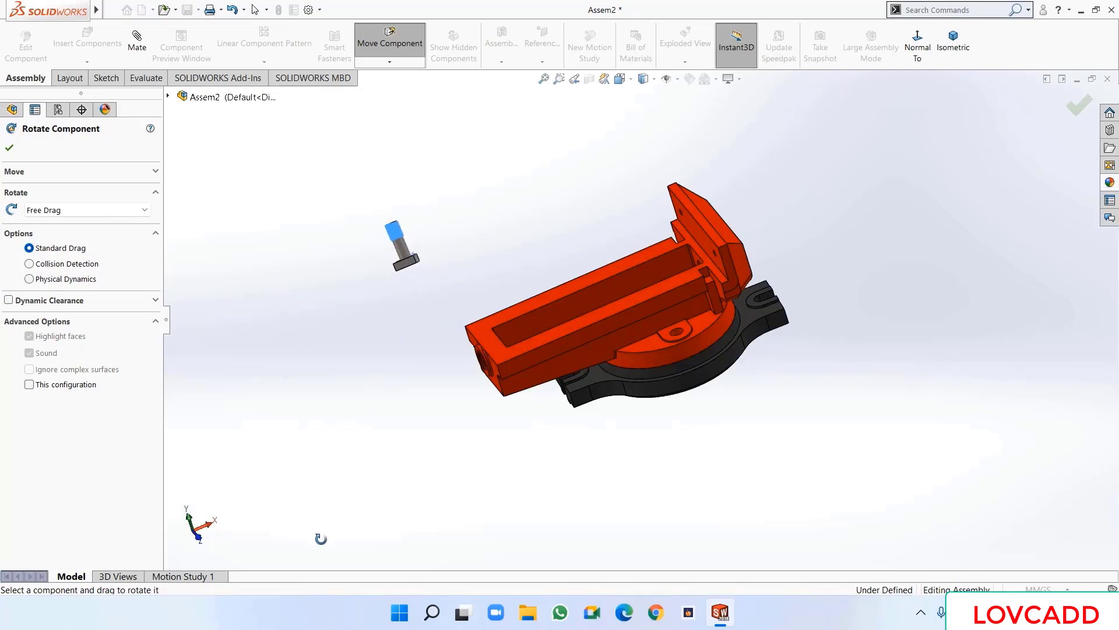
# - Finish the bolt rotation and turn on View Temporary Axes
pyautogui.click(9, 148)
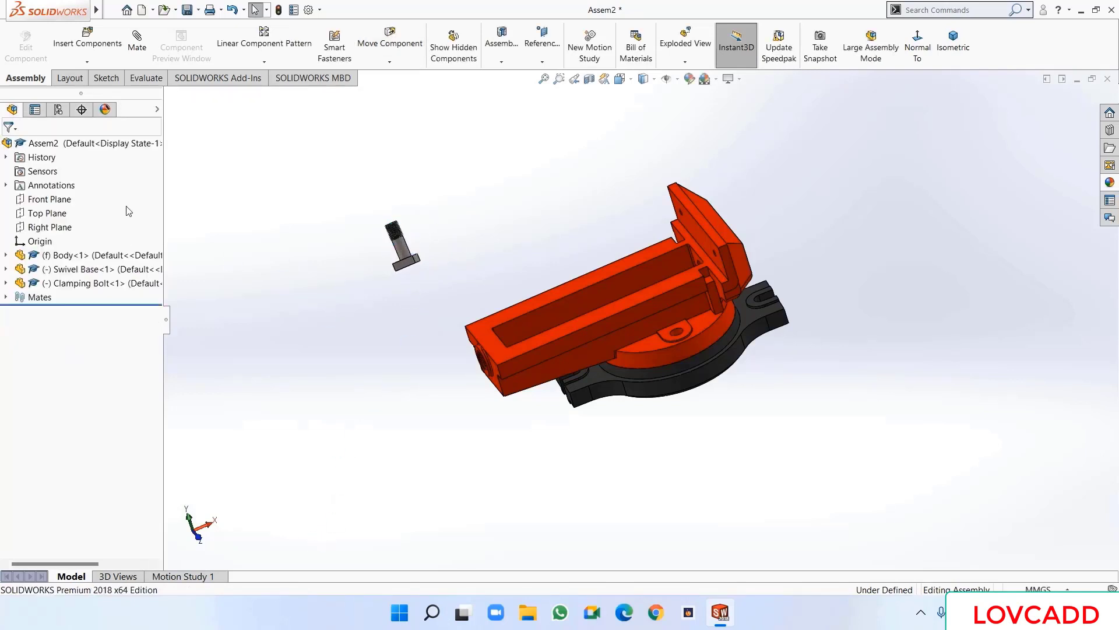
pyautogui.click(677, 80)
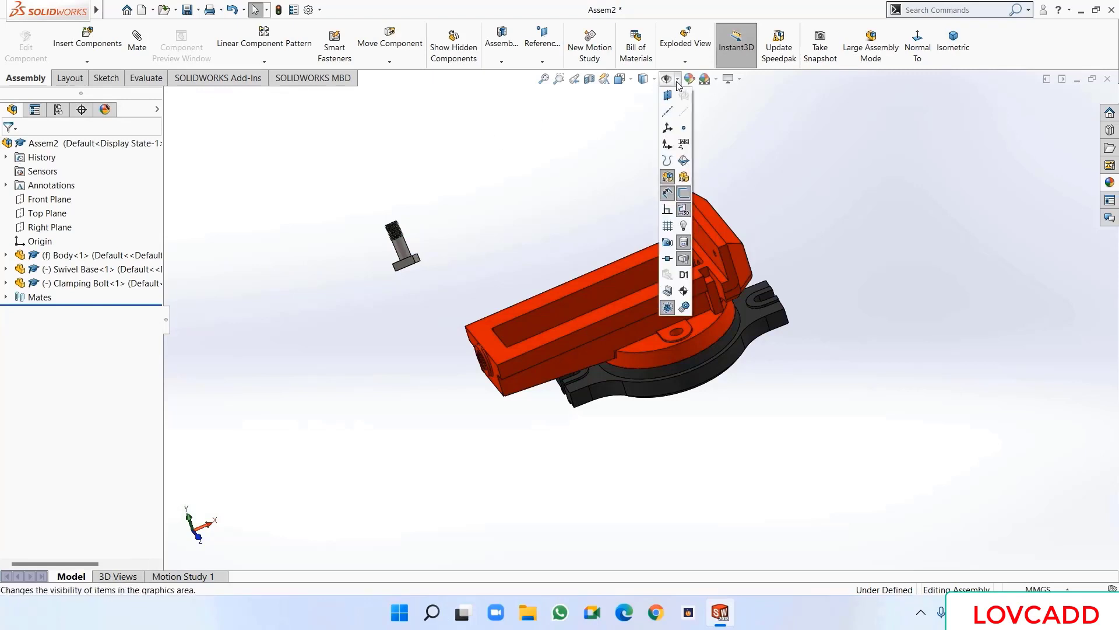
pyautogui.click(689, 113)
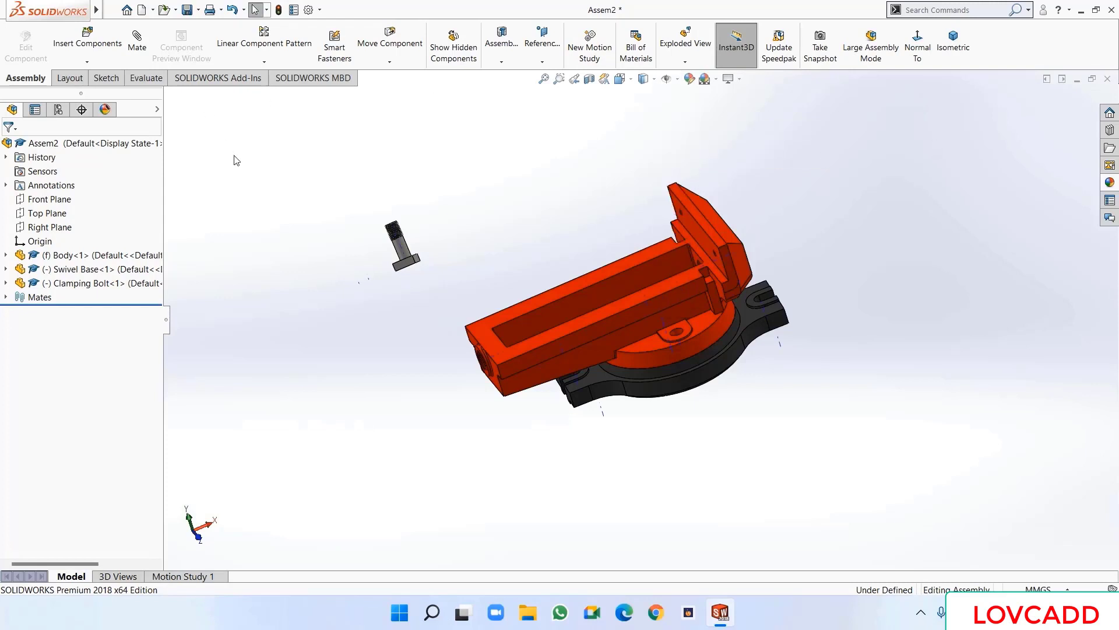
# - Mate the Clamping Bolt's axis coincident with the body's bolt-hole axis
pyautogui.click(135, 39)
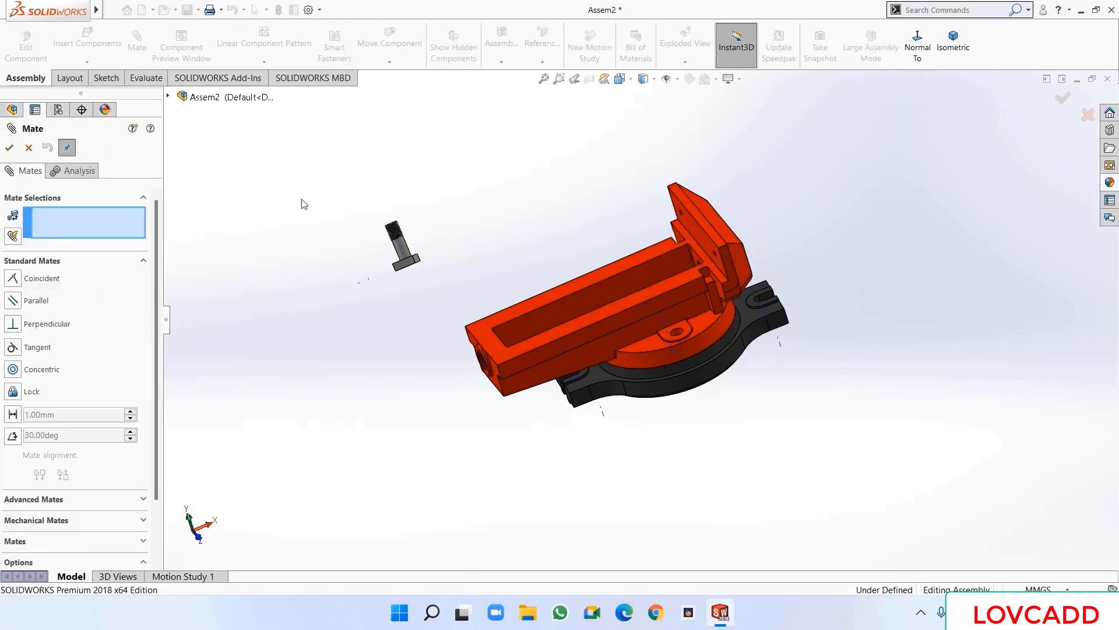
pyautogui.scroll(-5, 353, 238)
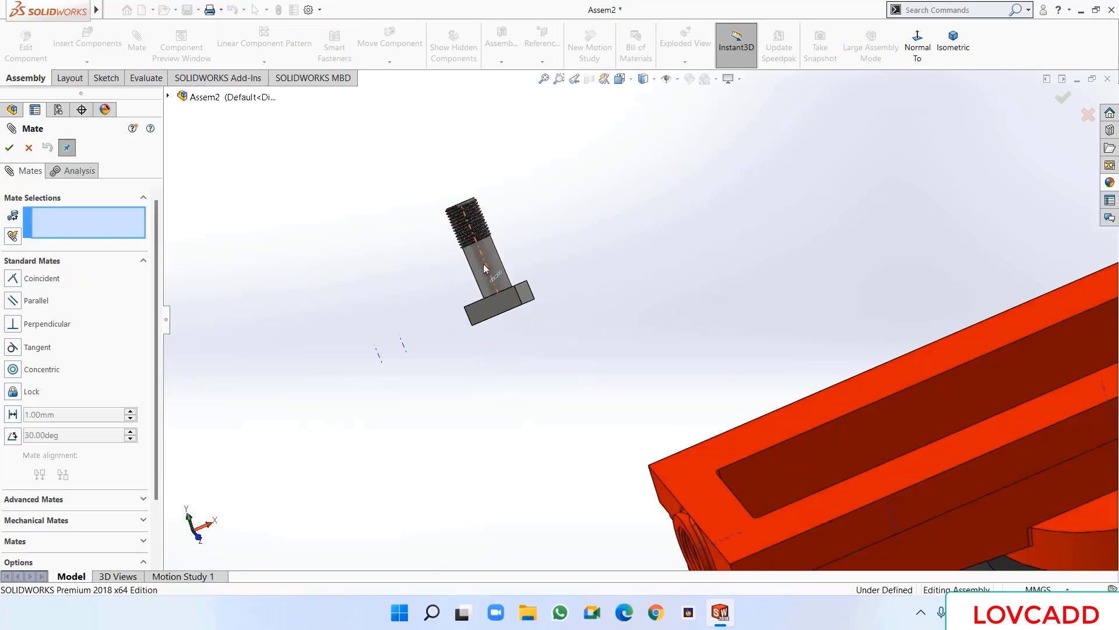
pyautogui.click(484, 264)
pyautogui.scroll(5, 484, 264)
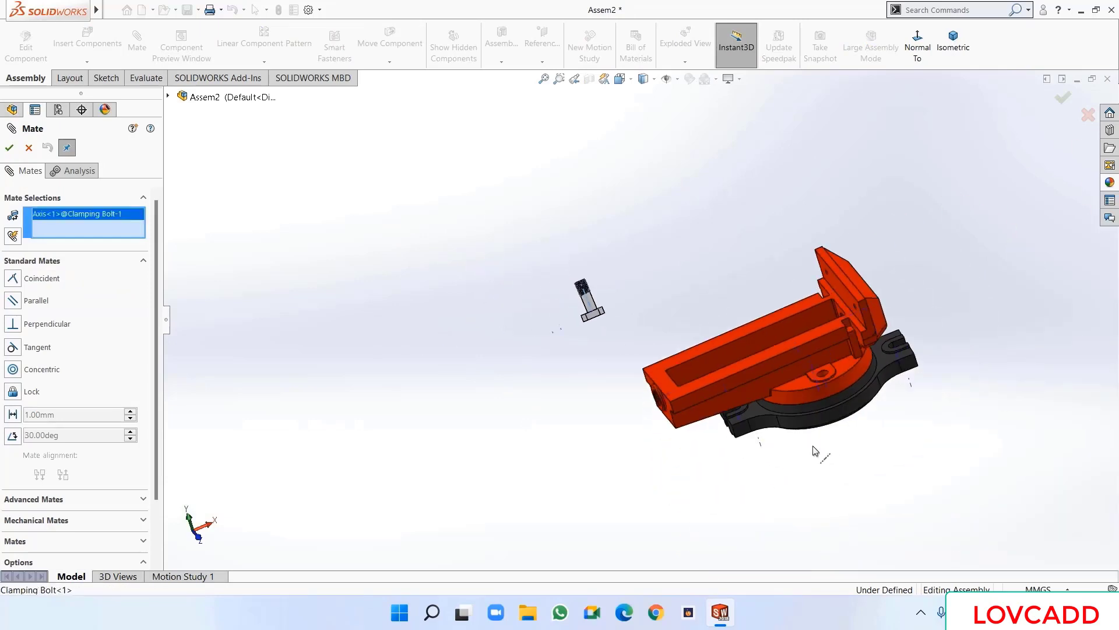
pyautogui.scroll(-6, 863, 412)
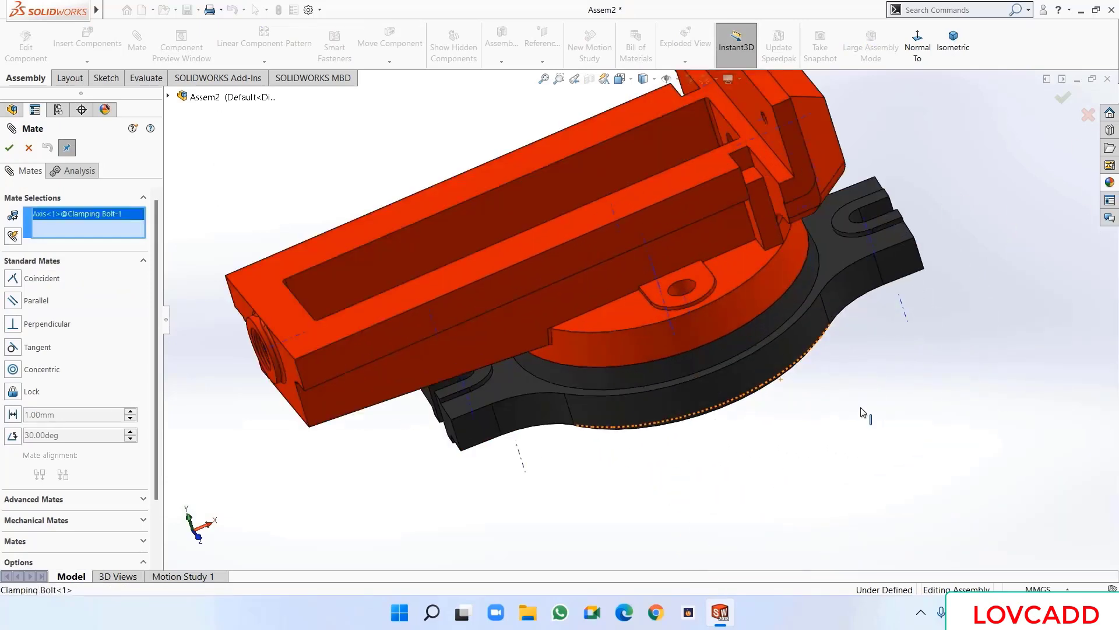
pyautogui.click(693, 318)
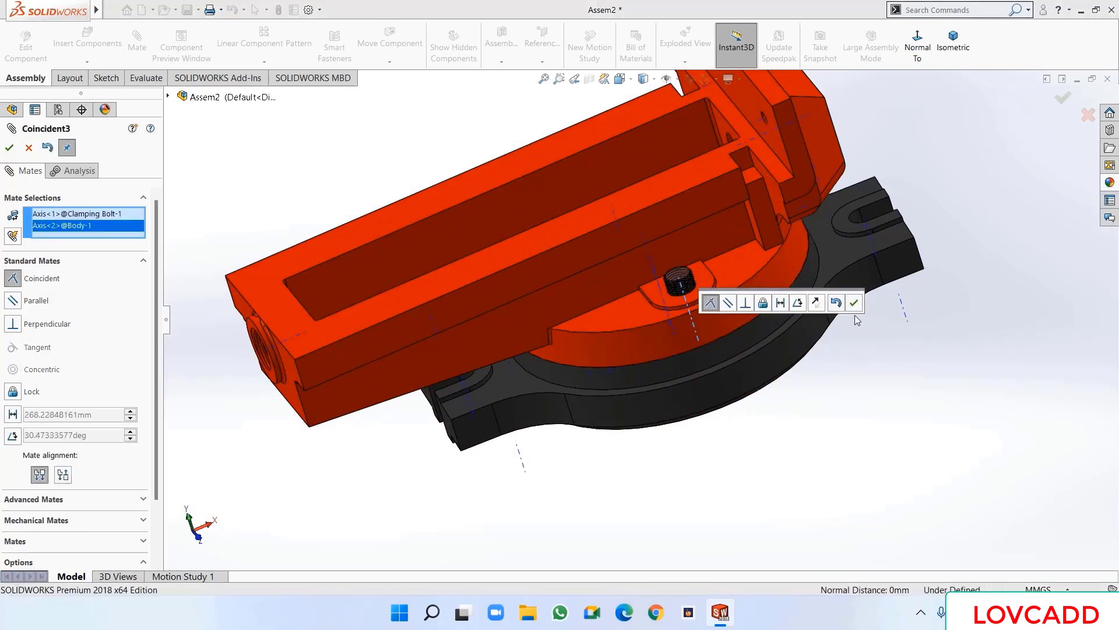
pyautogui.click(855, 304)
pyautogui.click(678, 292)
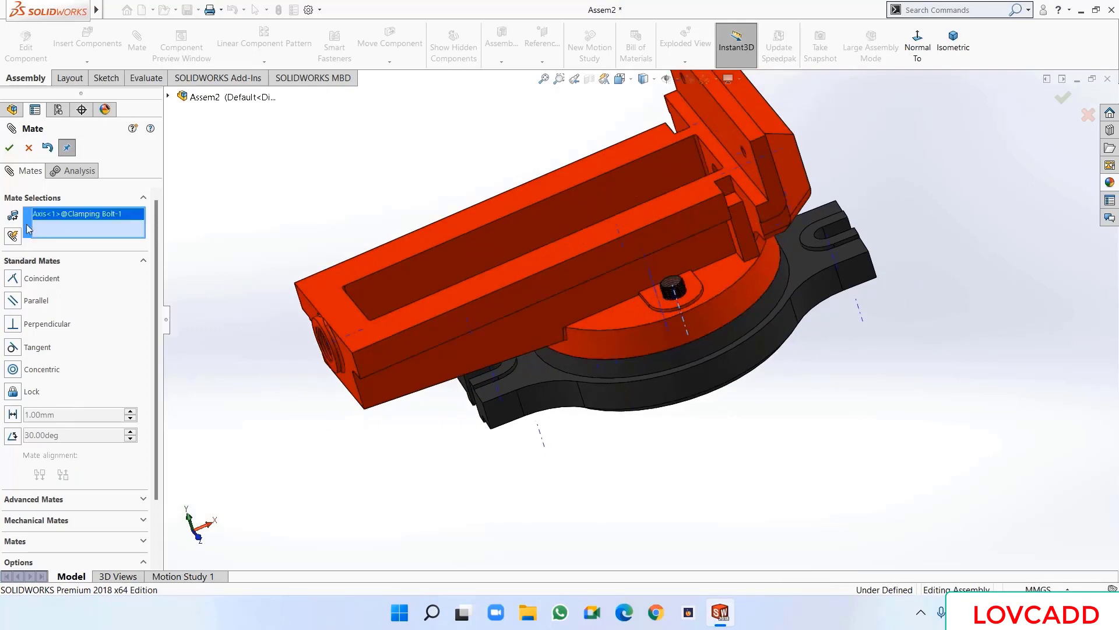
pyautogui.click(28, 149)
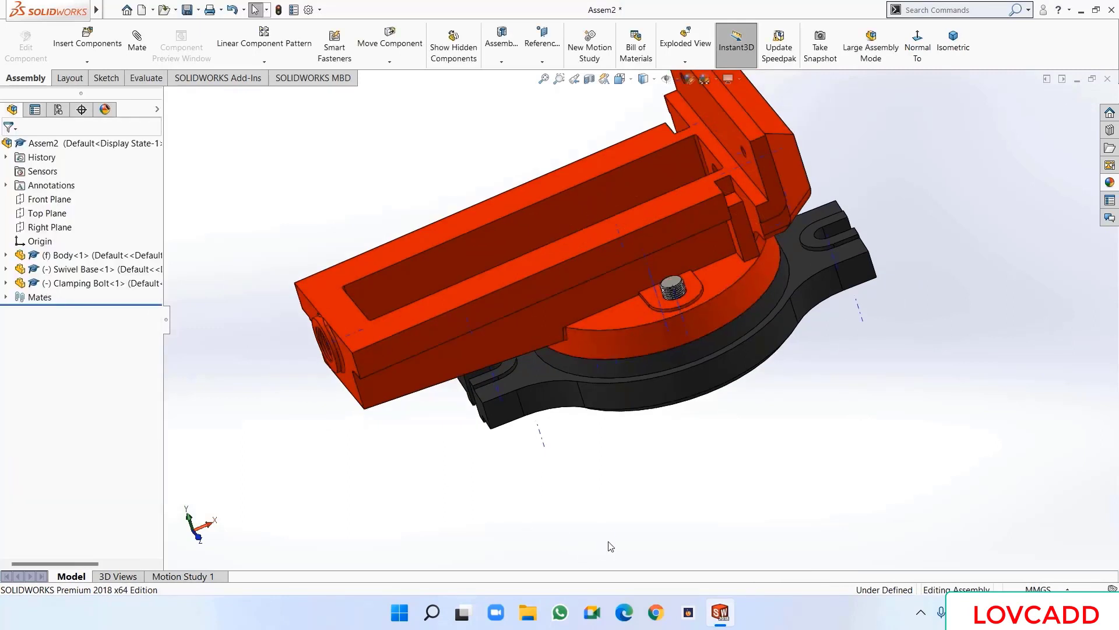
# - Slide the Clamping Bolt down below the vise and zoom out
pyautogui.click(677, 288)
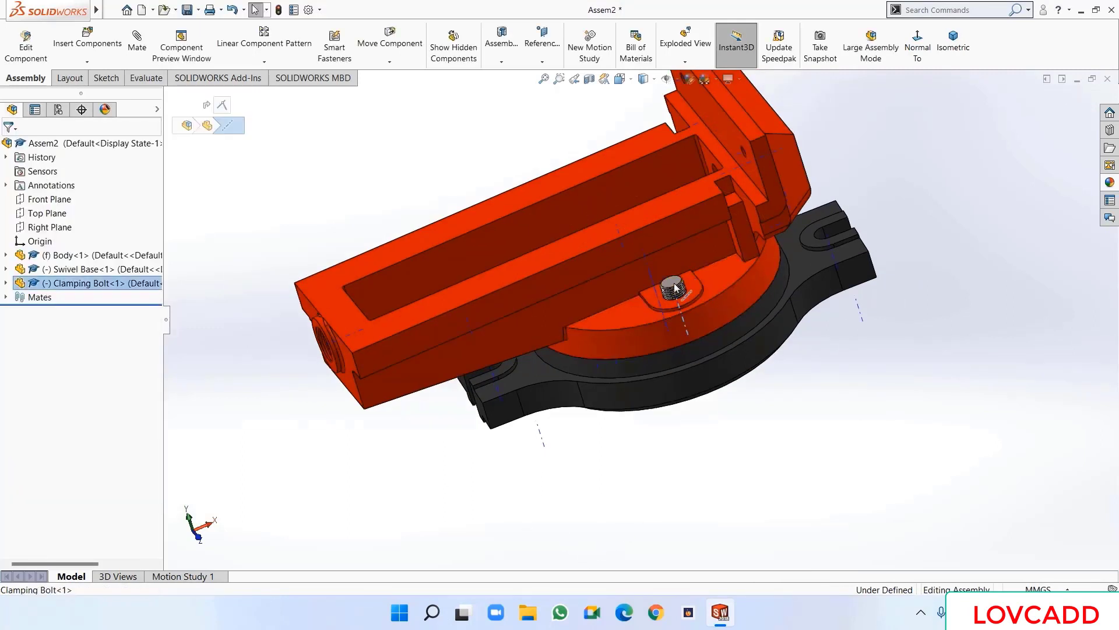
pyautogui.moveTo(679, 290); pyautogui.dragTo(784, 492)
pyautogui.click(784, 492)
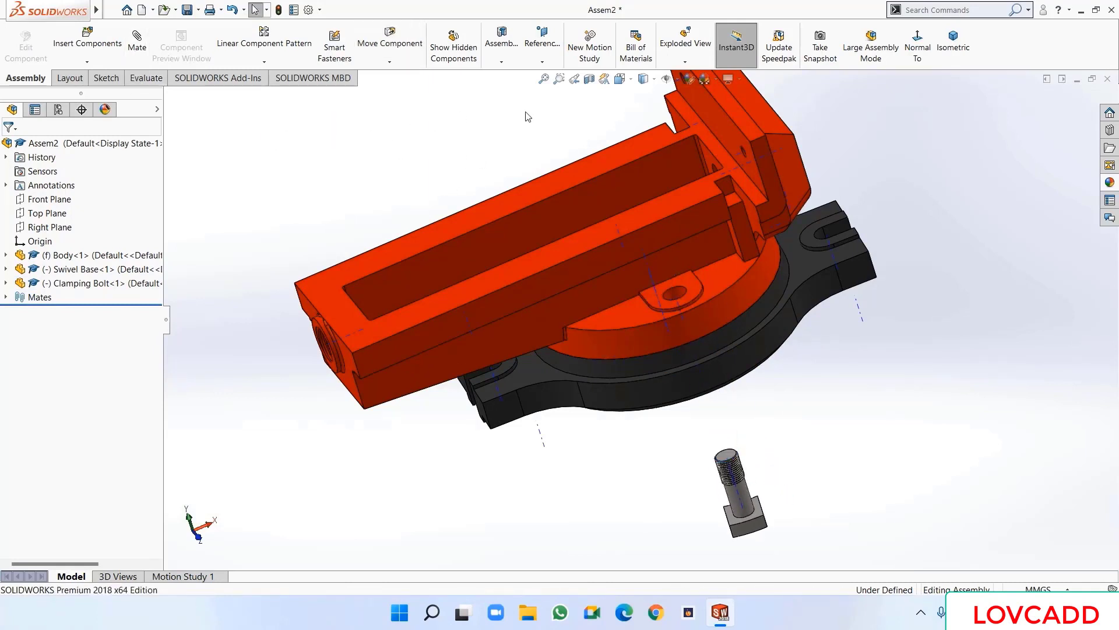
pyautogui.press('z')
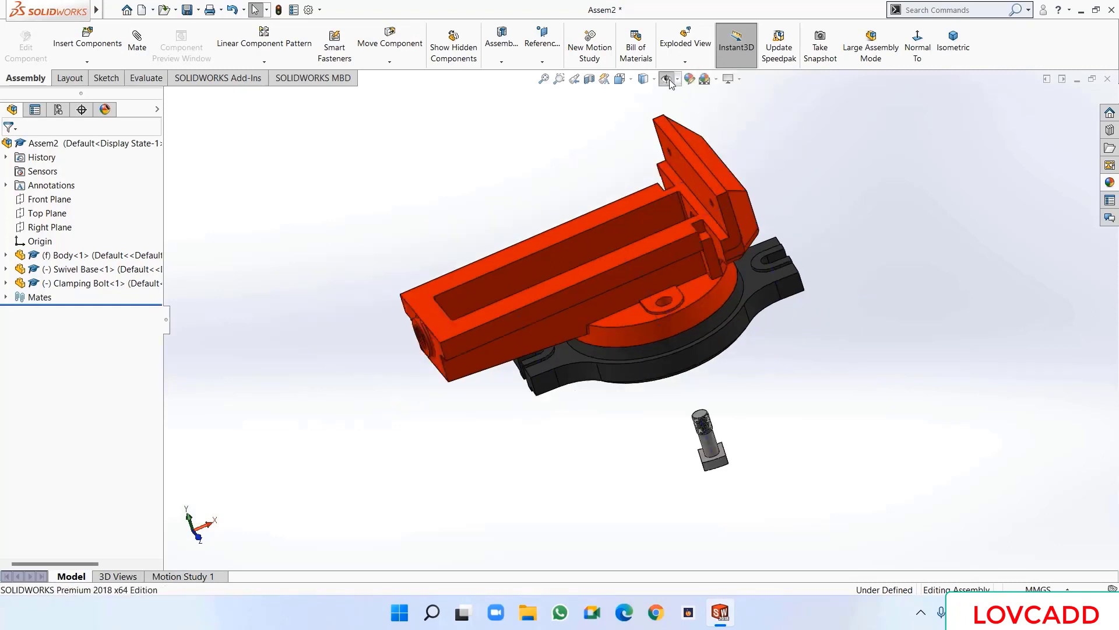
# - Make the bolt face tangent to the swivel base face, Aligned orientation
pyautogui.click(137, 40)
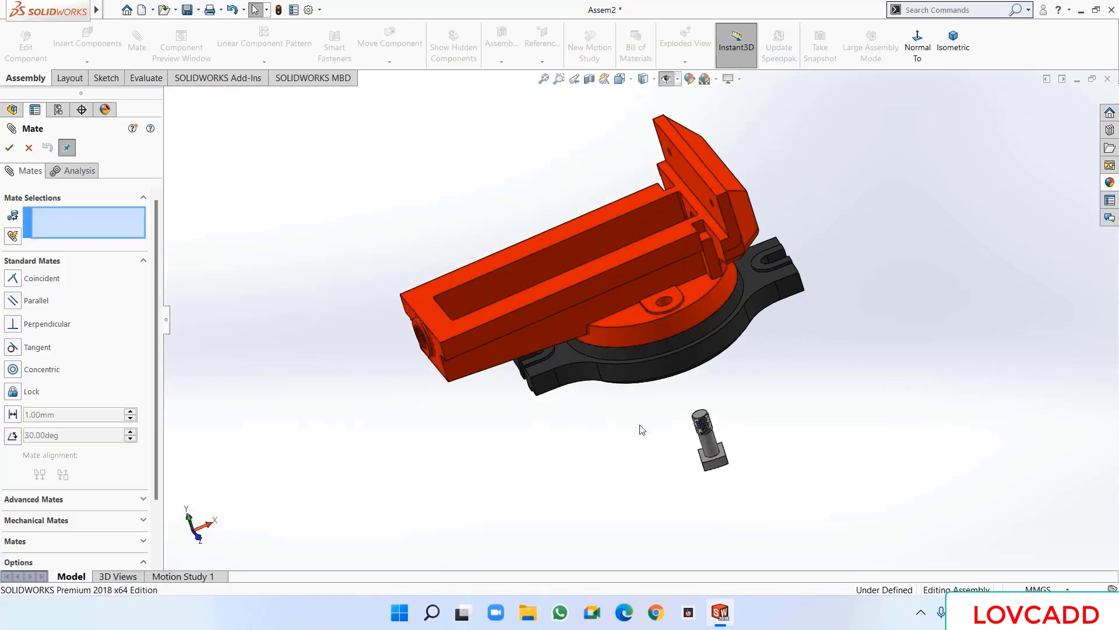
pyautogui.scroll(-2, 720, 481)
pyautogui.moveTo(755, 453); pyautogui.dragTo(773, 542, button='middle')
pyautogui.moveTo(793, 389); pyautogui.dragTo(814, 421, button='middle')
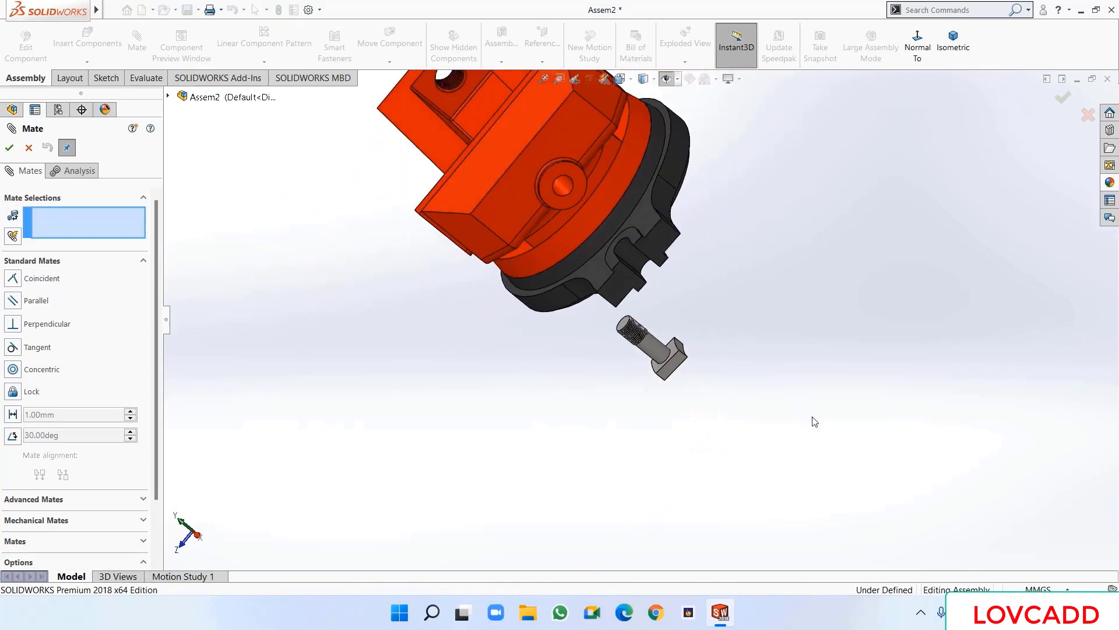
pyautogui.click(678, 345)
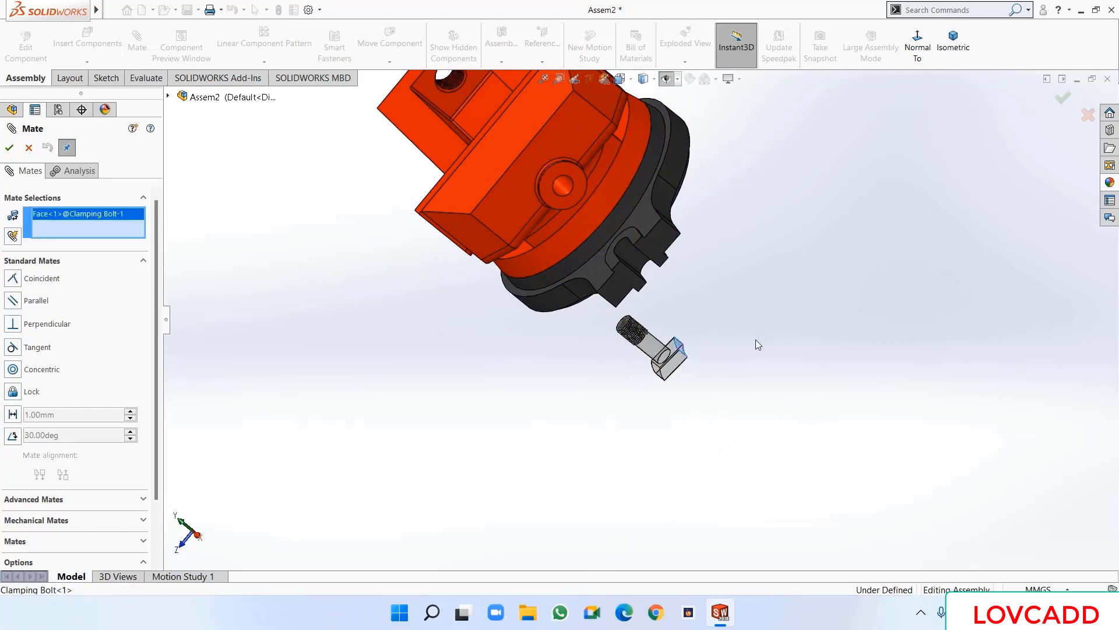
pyautogui.moveTo(756, 344); pyautogui.dragTo(859, 449, button='middle')
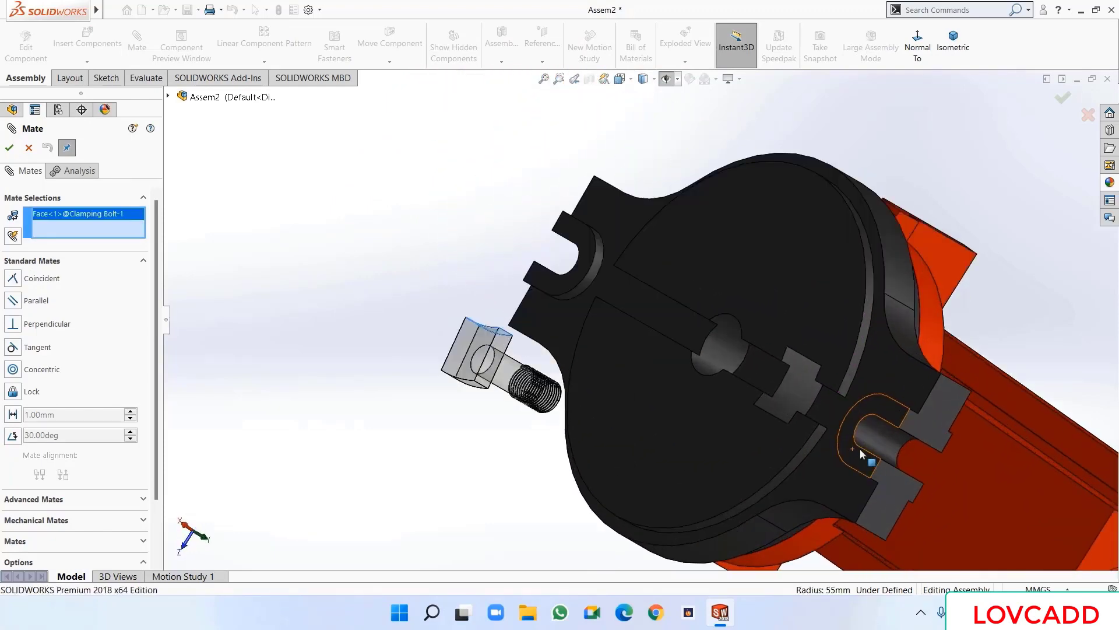
pyautogui.click(798, 375)
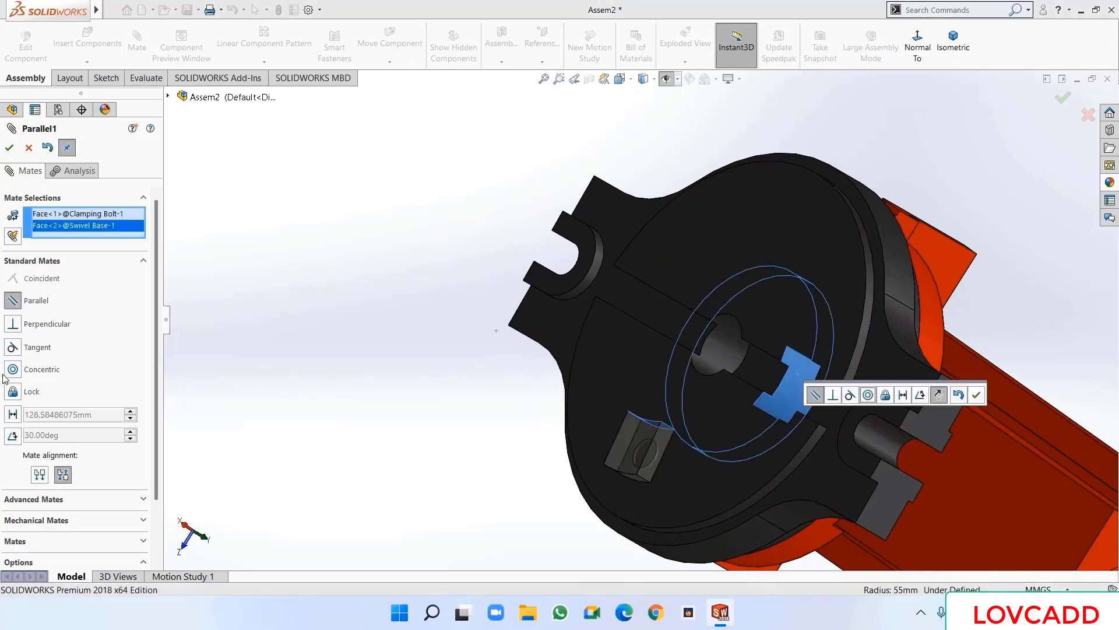
pyautogui.click(10, 352)
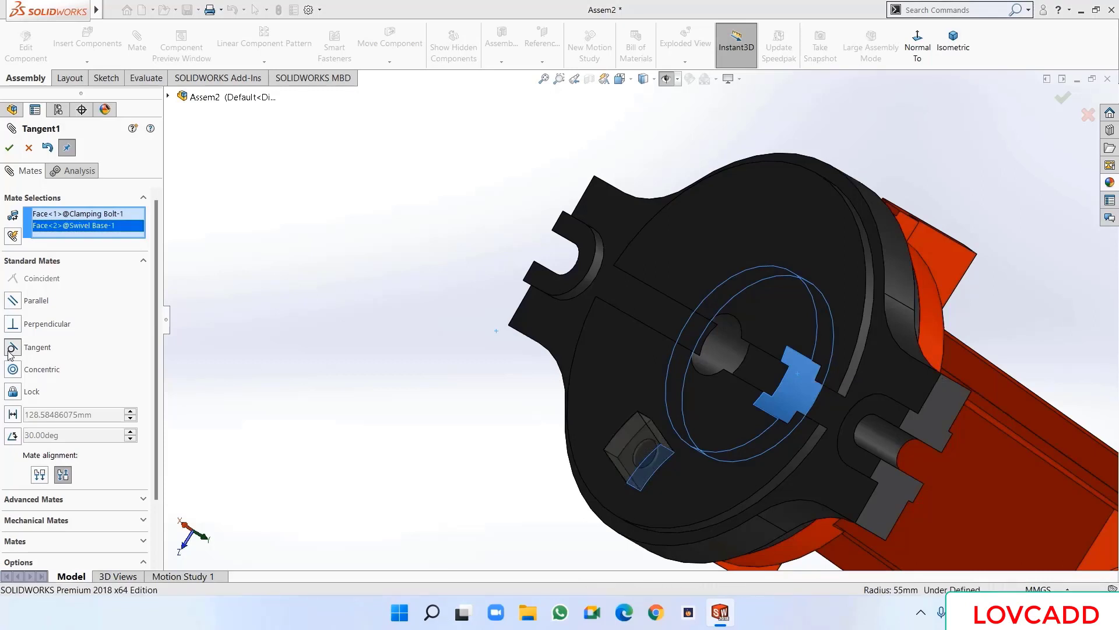
pyautogui.click(42, 475)
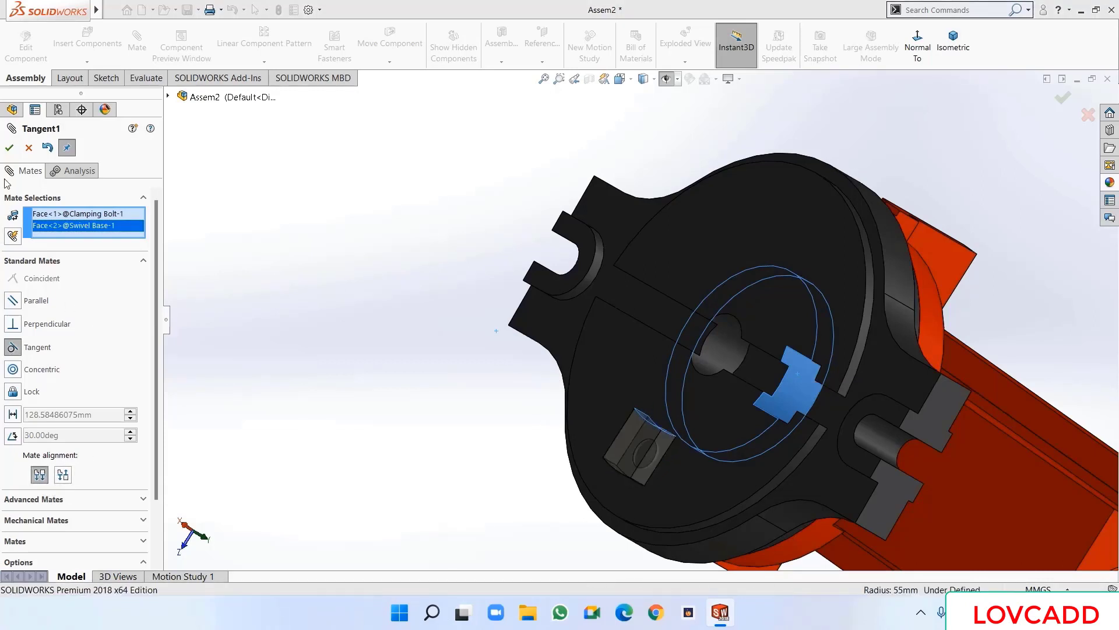
pyautogui.click(9, 147)
# - Mate the bolt head face coincident with the swivel base's circular face
pyautogui.moveTo(264, 302); pyautogui.dragTo(356, 393, button='middle')
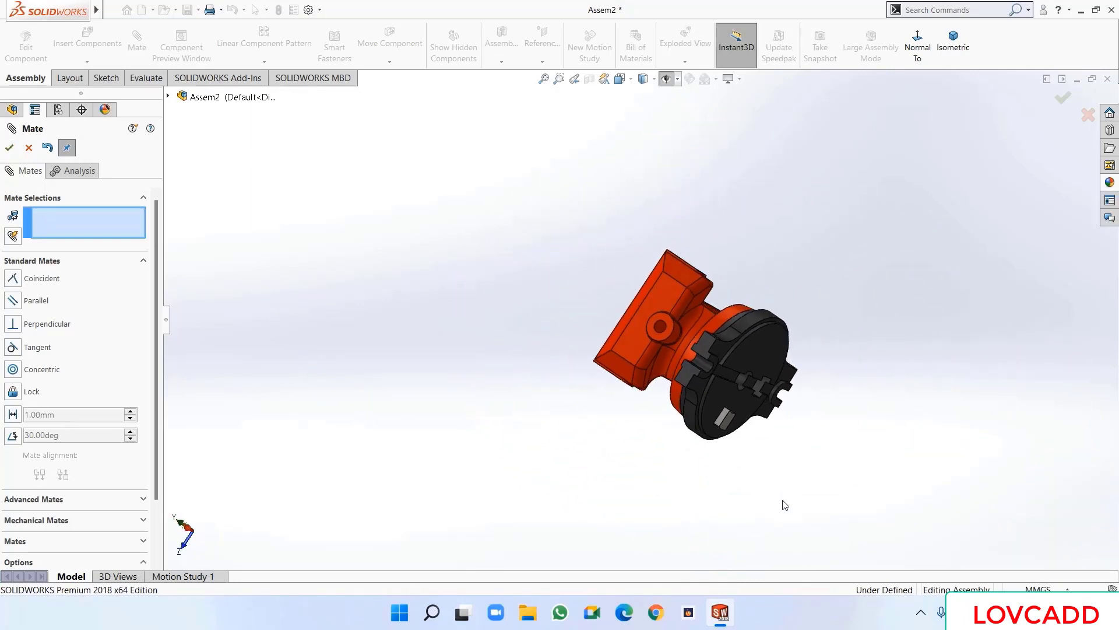
pyautogui.moveTo(722, 418); pyautogui.dragTo(812, 507)
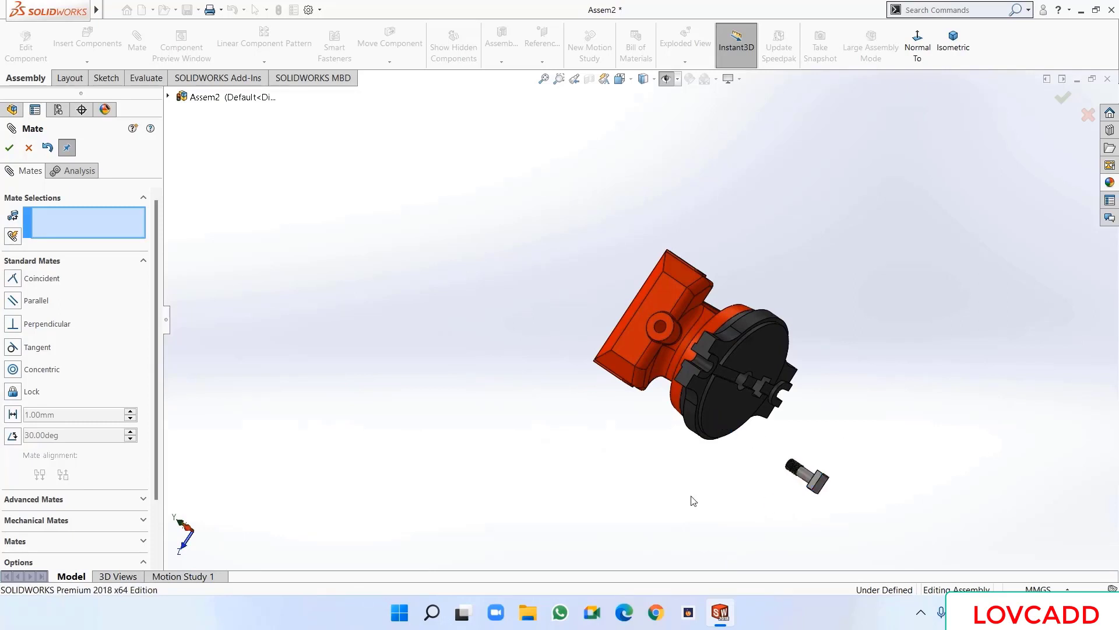
pyautogui.moveTo(704, 493); pyautogui.dragTo(624, 460, button='middle')
pyautogui.scroll(-5, 624, 460)
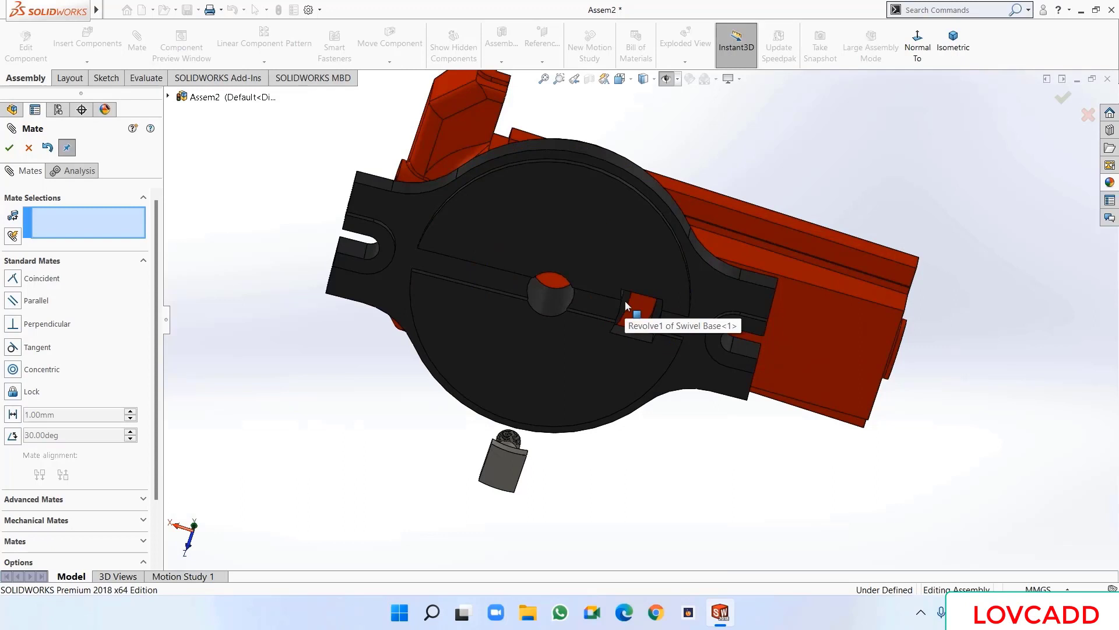
pyautogui.moveTo(855, 190); pyautogui.dragTo(577, 330, button='middle')
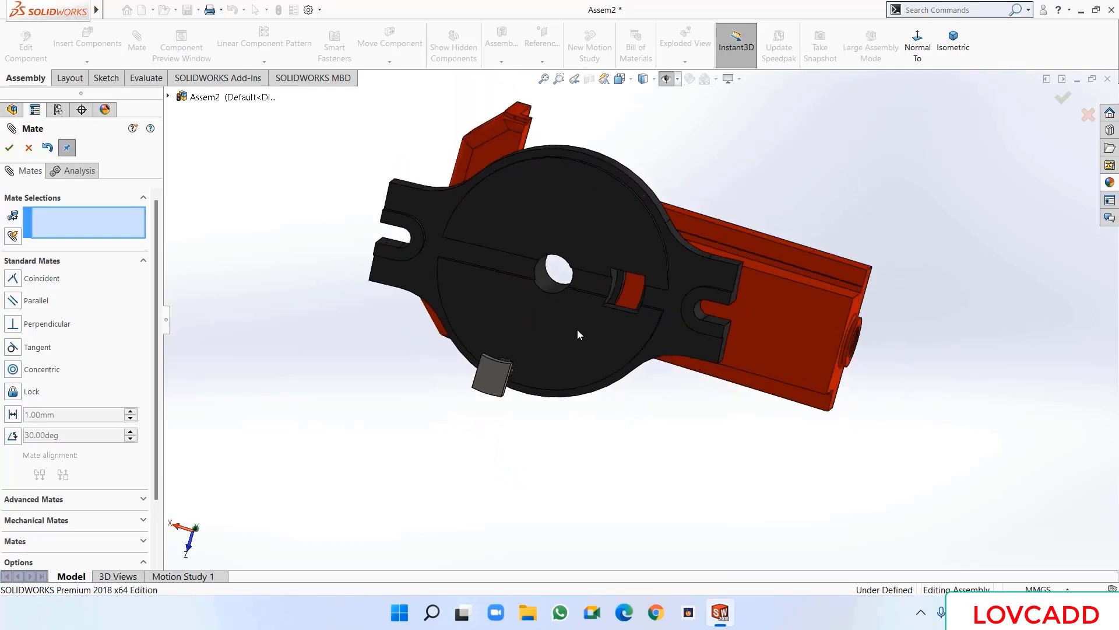
pyautogui.click(621, 277)
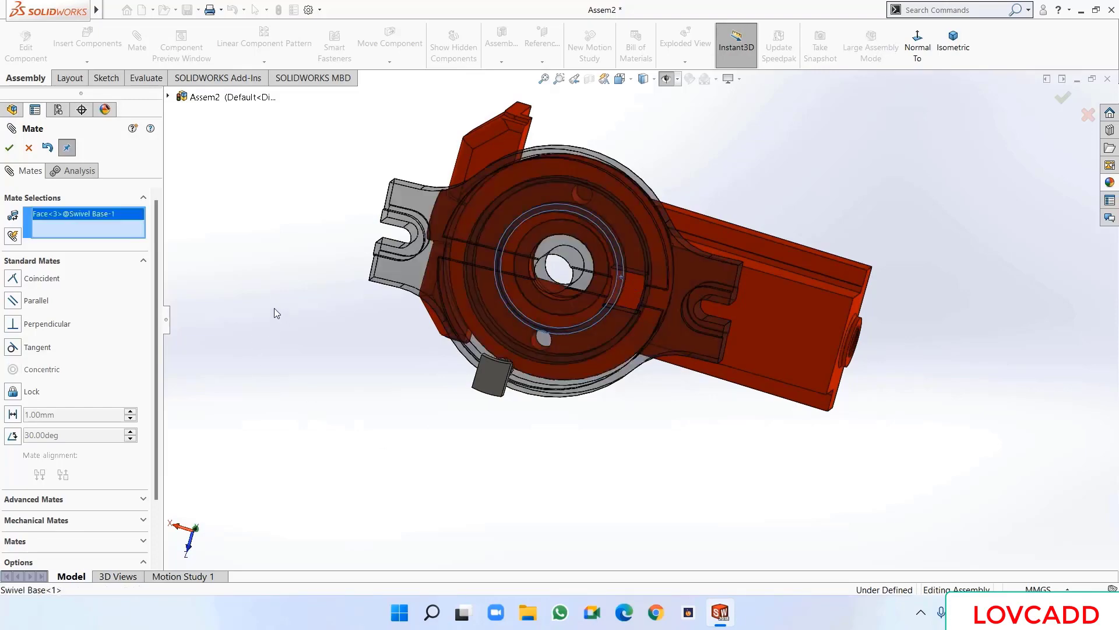
pyautogui.moveTo(276, 313); pyautogui.dragTo(721, 512, button='middle')
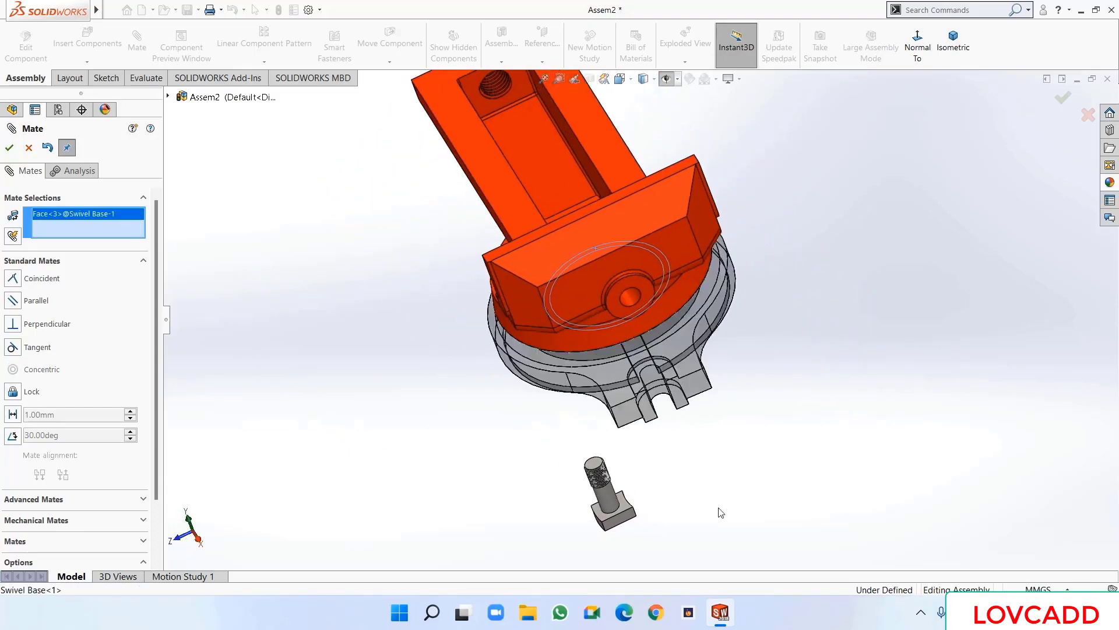
pyautogui.click(623, 506)
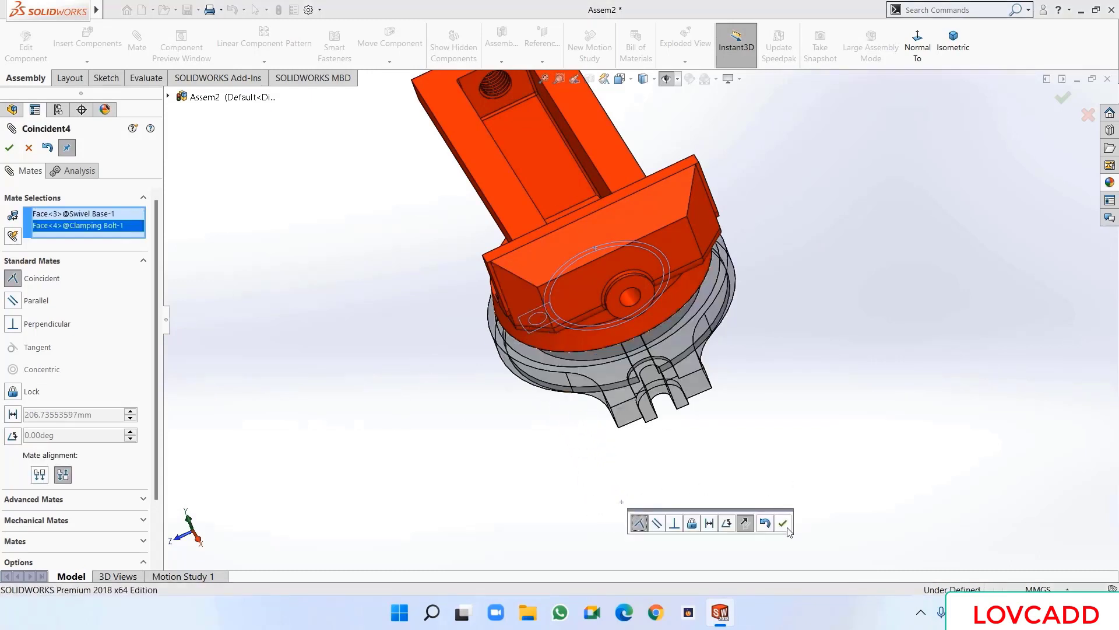
pyautogui.click(782, 523)
pyautogui.scroll(4, 366, 390)
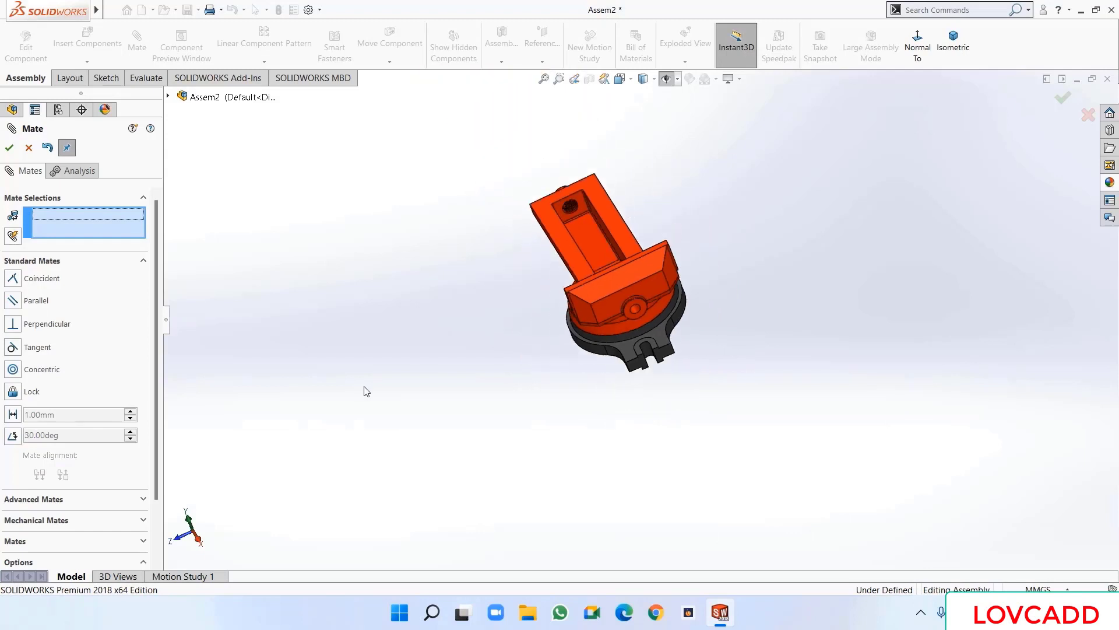
pyautogui.click(951, 50)
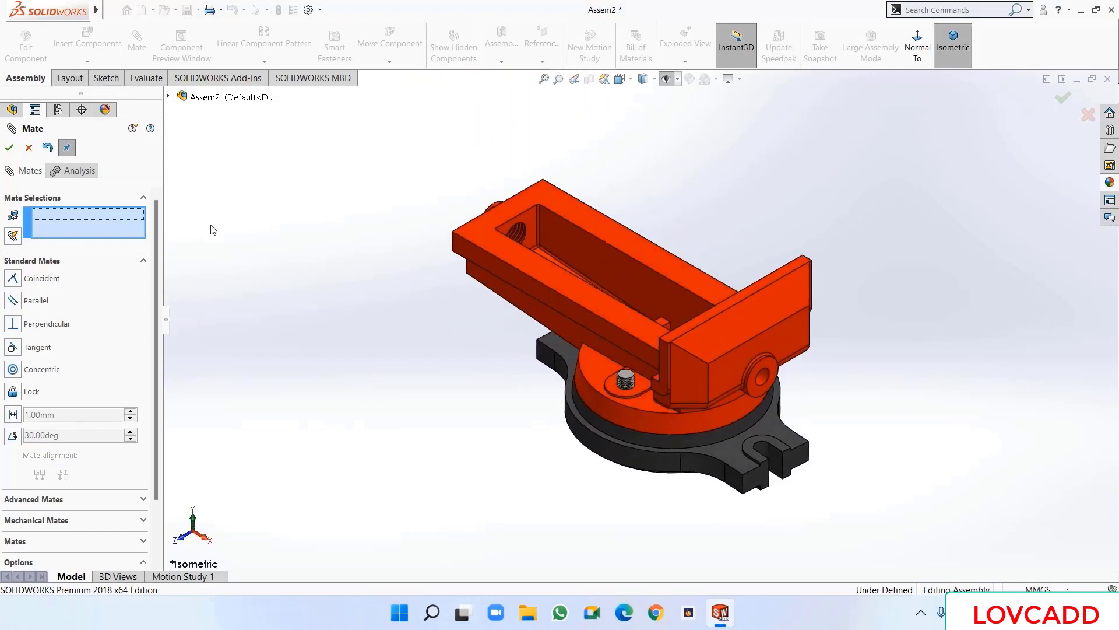
pyautogui.click(9, 147)
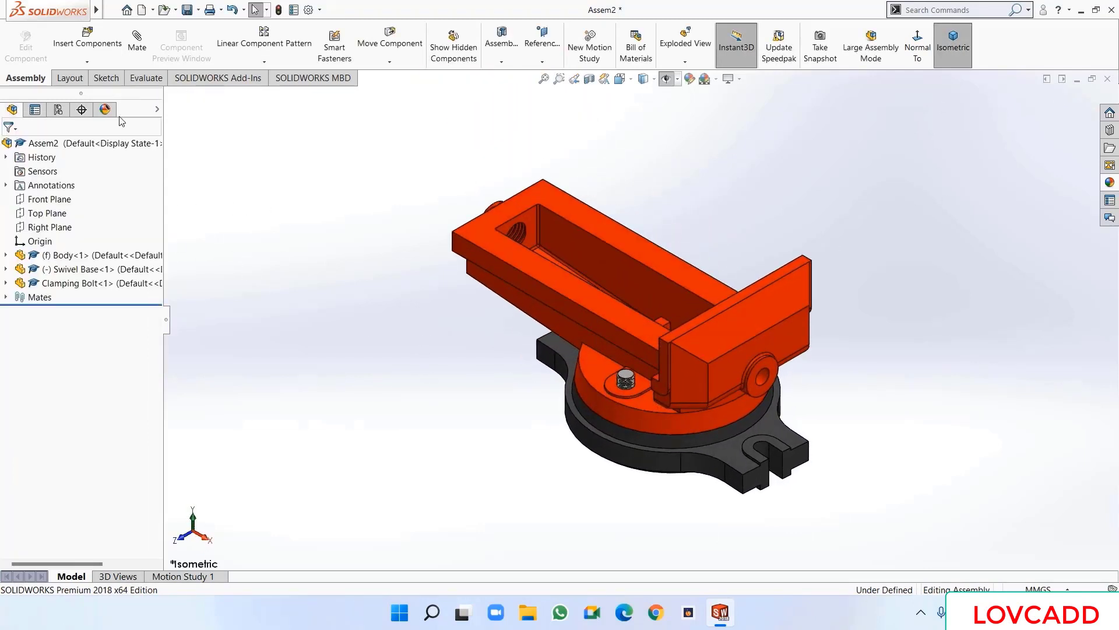
# - Insert the Clamping Nut part and place it beside the vise
pyautogui.click(87, 36)
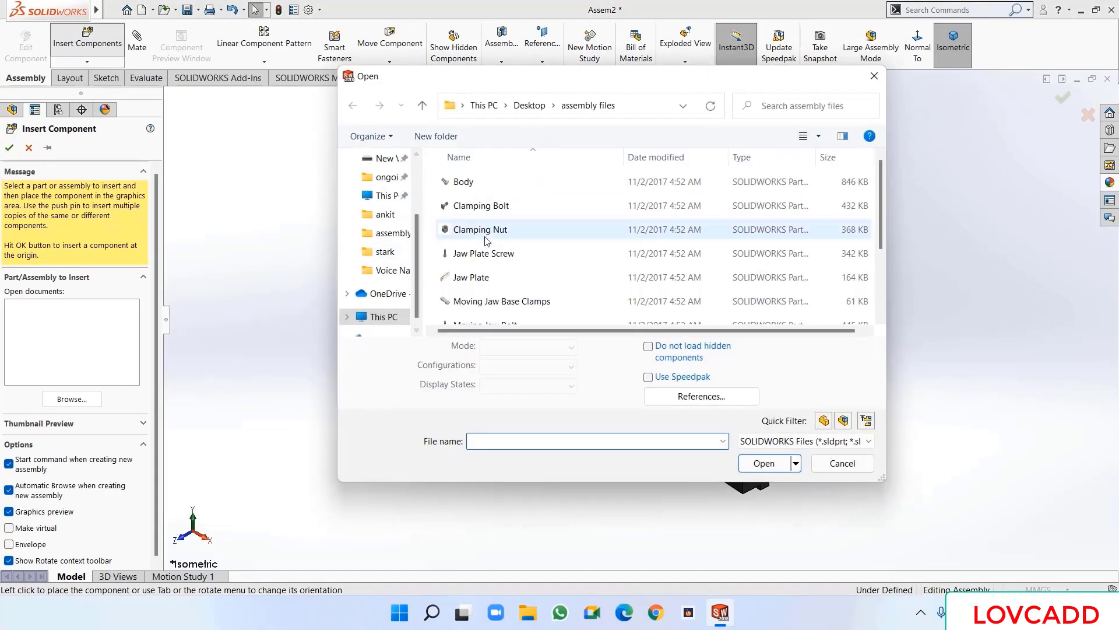
pyautogui.click(486, 238)
pyautogui.click(764, 438)
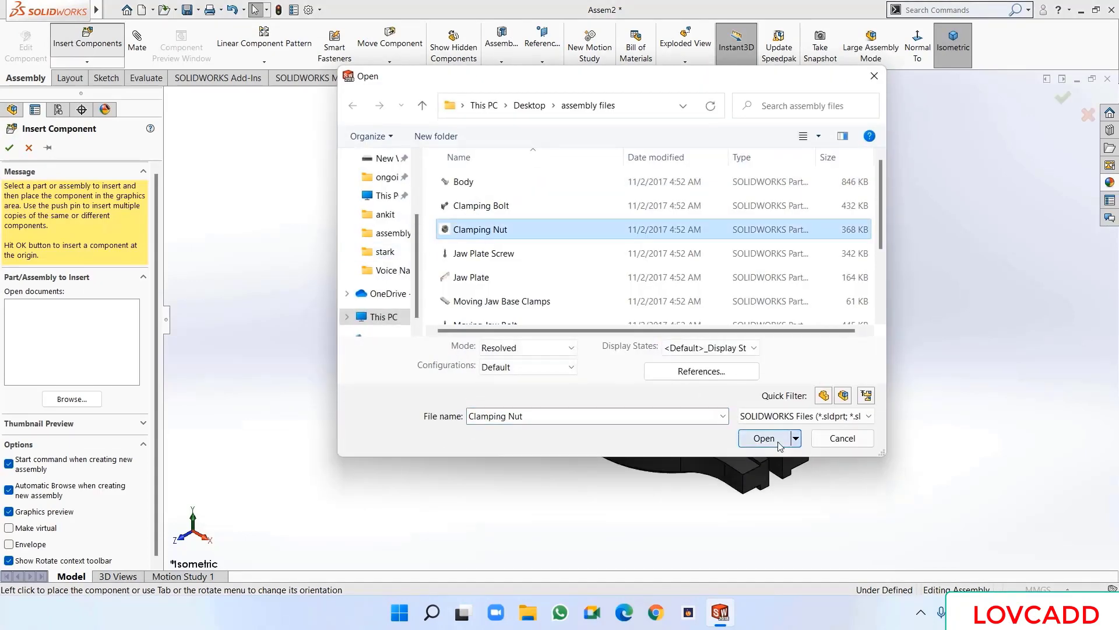
pyautogui.click(456, 303)
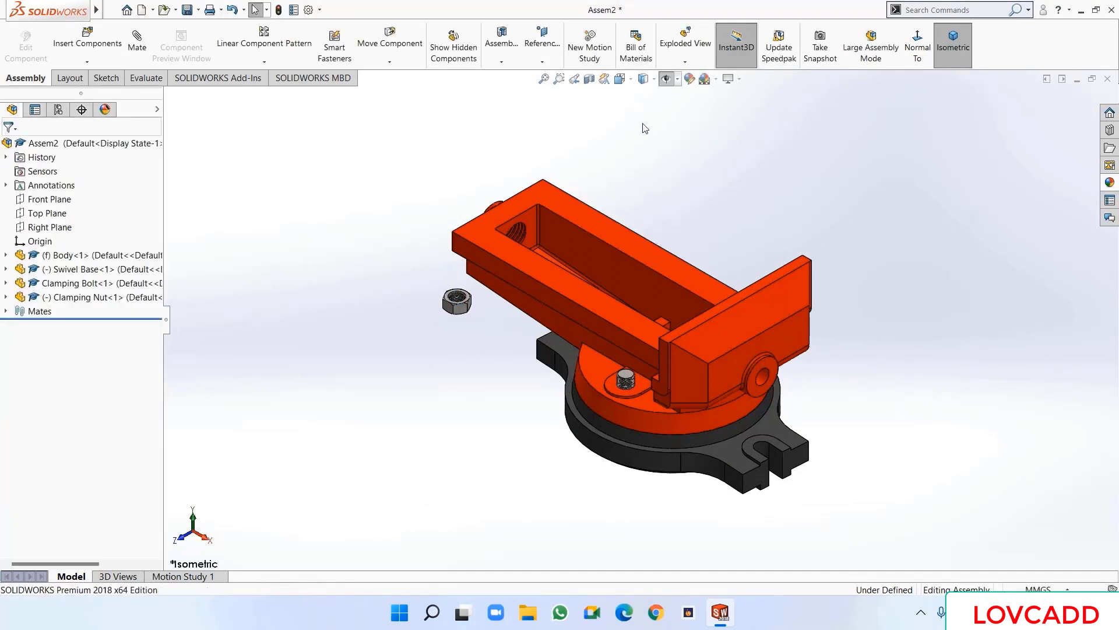
# - Mate the Clamping Nut's axis coincident with the Clamping Bolt's axis
pyautogui.click(666, 78)
pyautogui.click(694, 97)
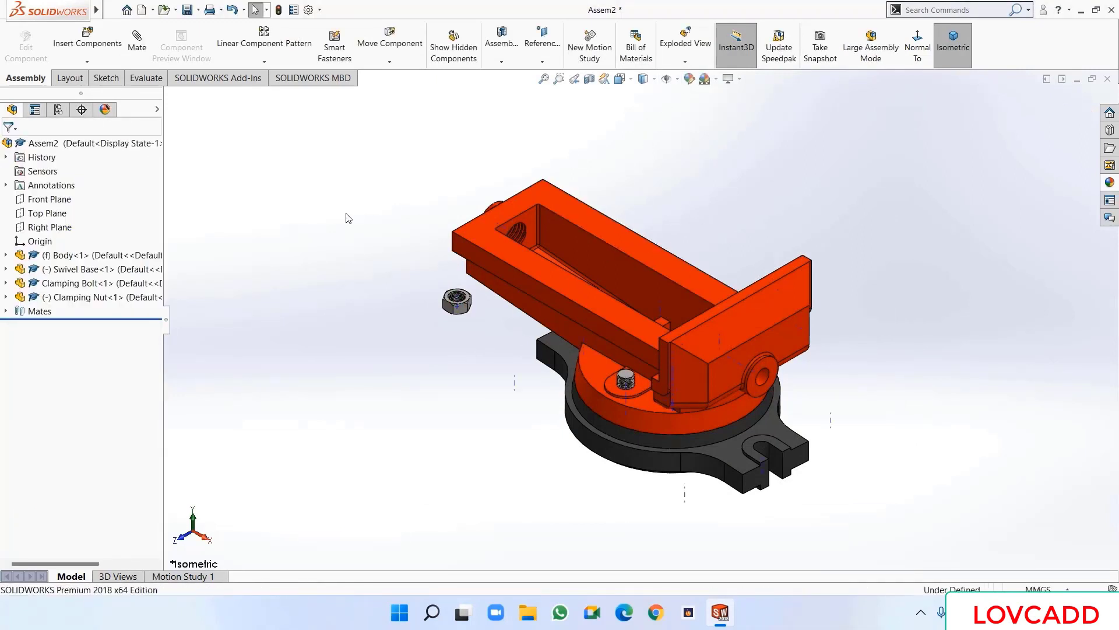
pyautogui.click(138, 50)
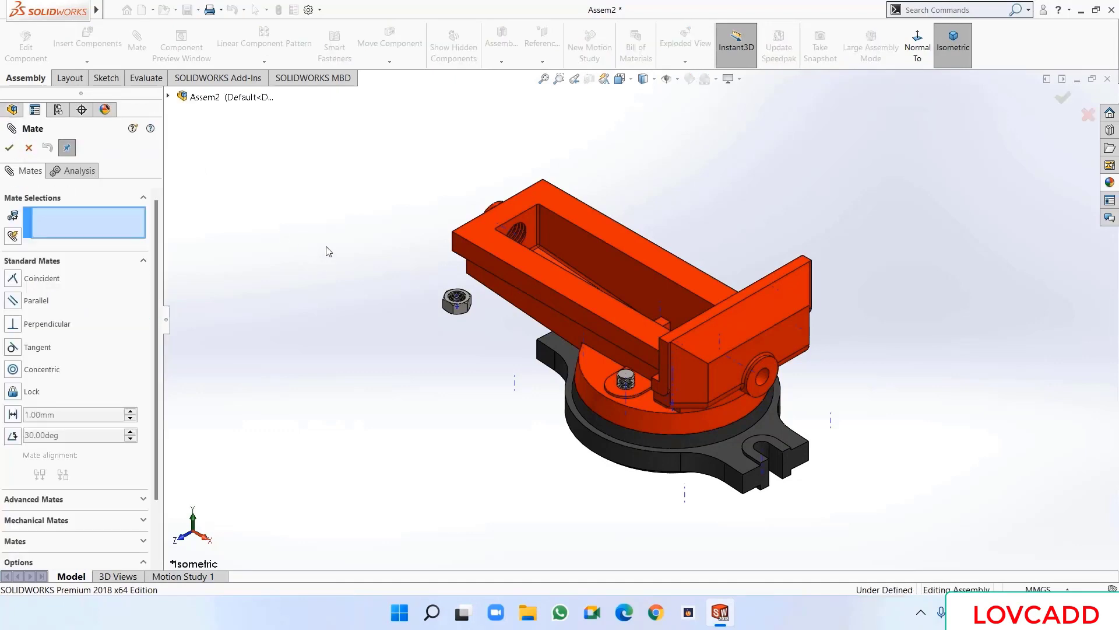
pyautogui.moveTo(325, 250); pyautogui.dragTo(373, 274, button='middle')
pyautogui.scroll(-5, 403, 260)
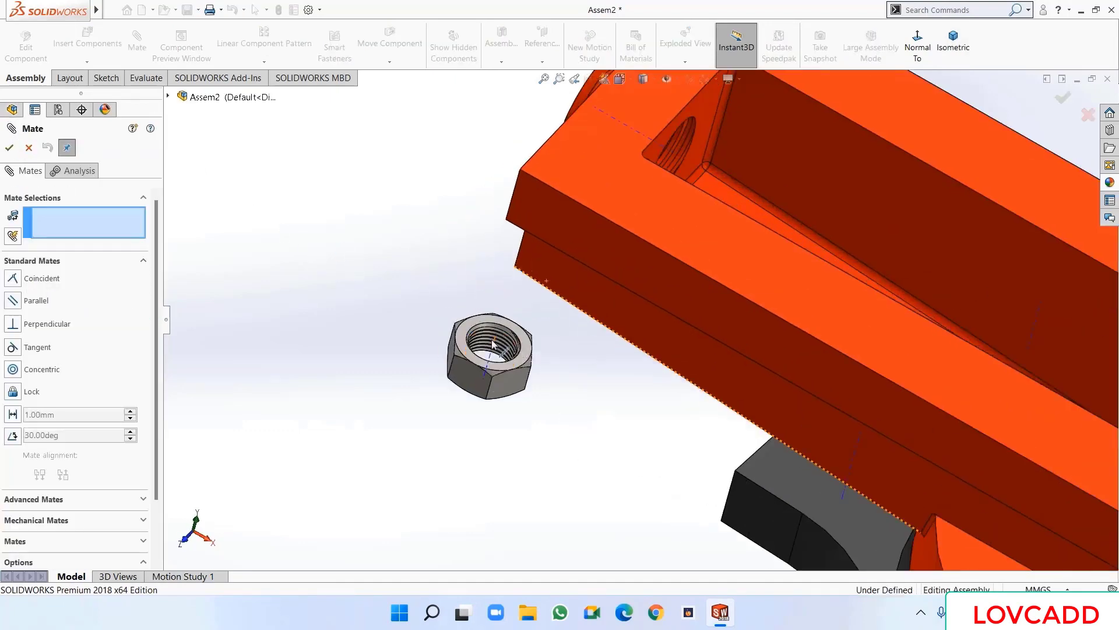
pyautogui.click(492, 347)
pyautogui.scroll(4, 493, 347)
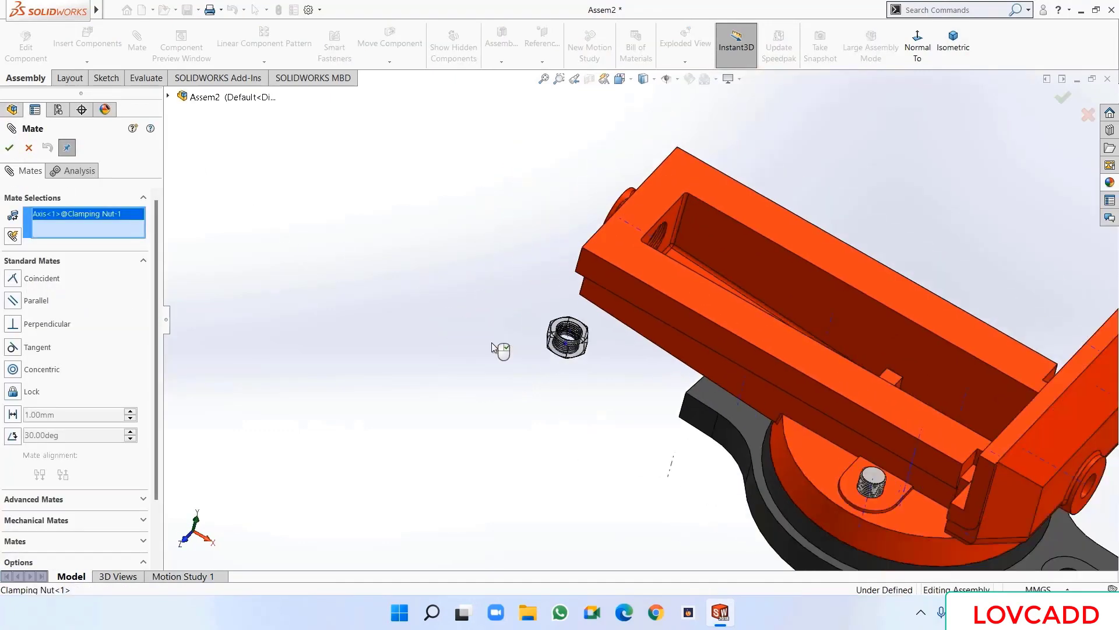
pyautogui.scroll(-5, 854, 524)
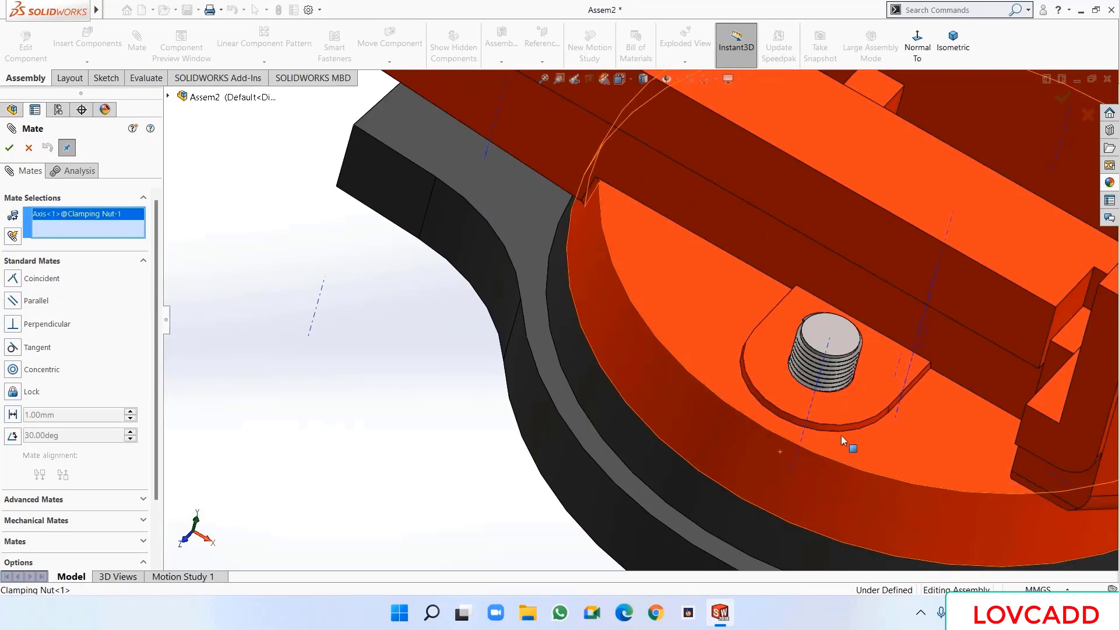
pyautogui.click(829, 346)
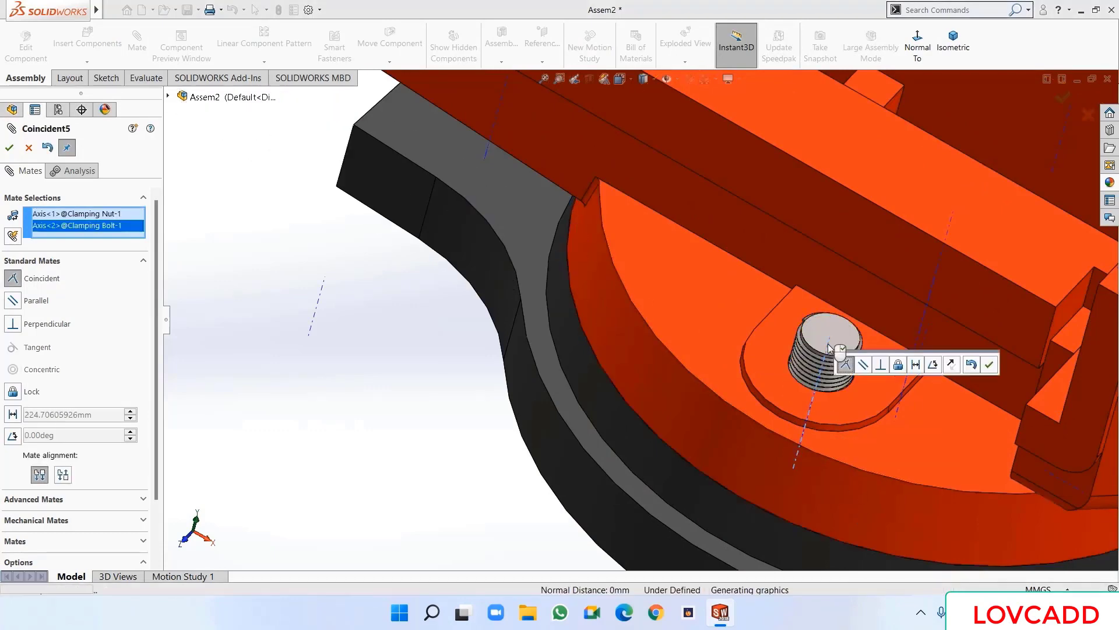
pyautogui.click(989, 366)
pyautogui.scroll(5, 682, 475)
pyautogui.moveTo(682, 475); pyautogui.dragTo(744, 469, button='middle')
pyautogui.scroll(3, 706, 511)
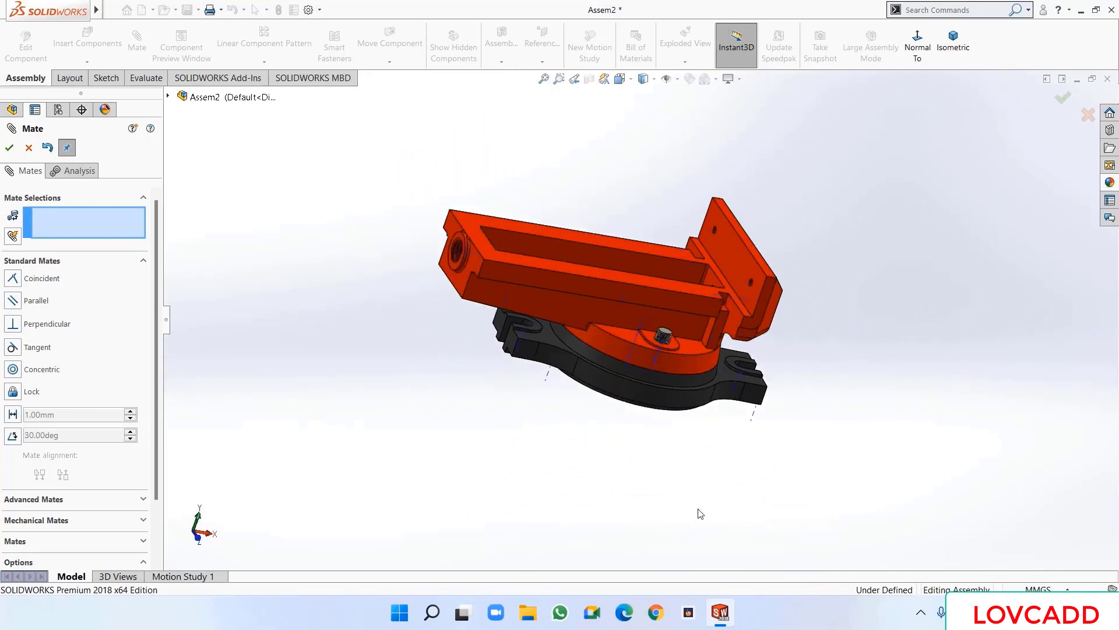
pyautogui.rightClick(660, 393)
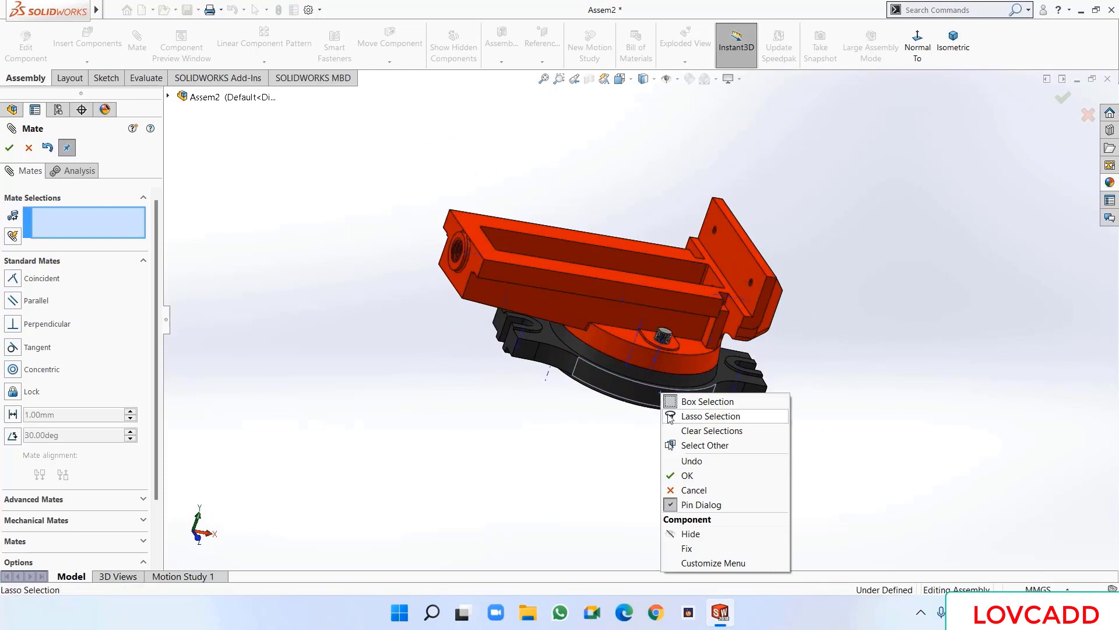
pyautogui.click(700, 475)
# - Make the swivel base transparent, pull the nut off the bolt, then restore opacity
pyautogui.rightClick(655, 394)
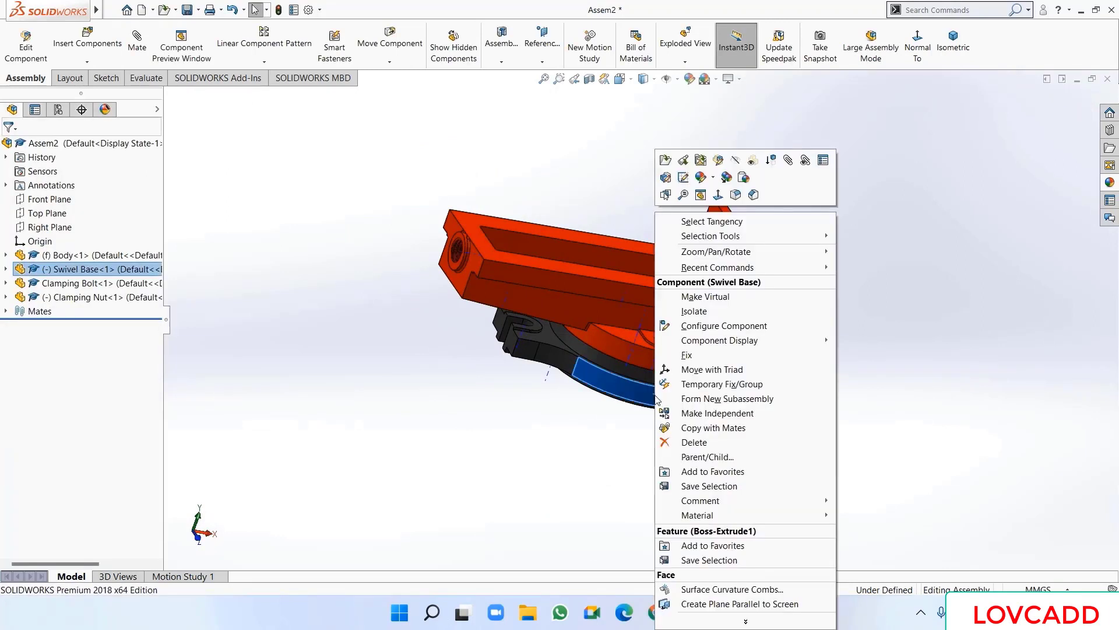
pyautogui.click(752, 161)
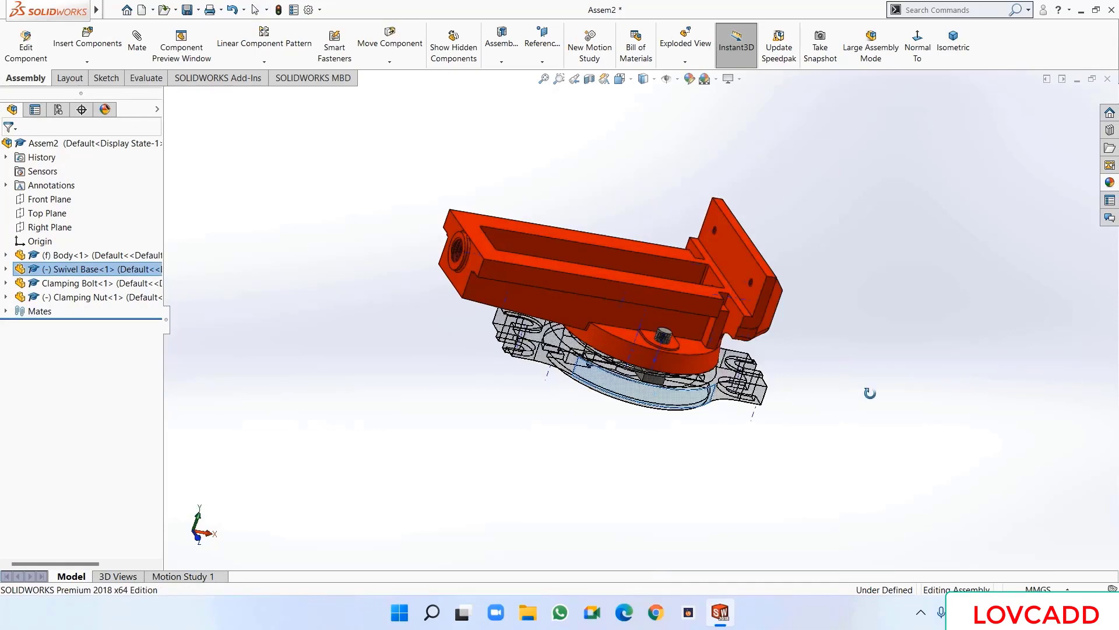
pyautogui.moveTo(869, 393); pyautogui.dragTo(857, 254, button='middle')
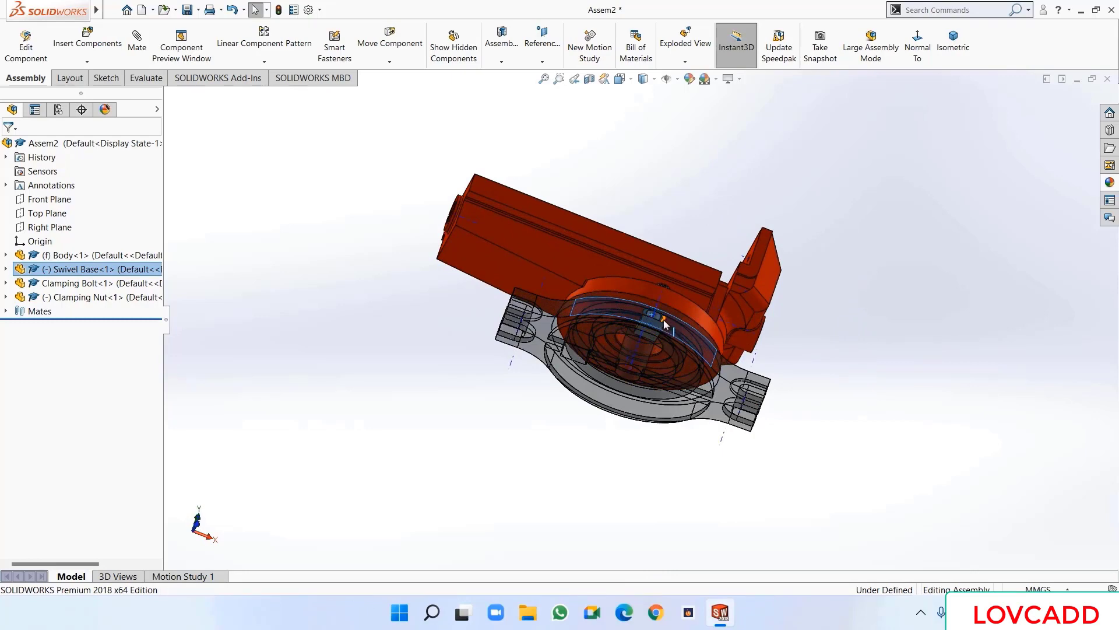
pyautogui.moveTo(663, 323); pyautogui.dragTo(694, 228)
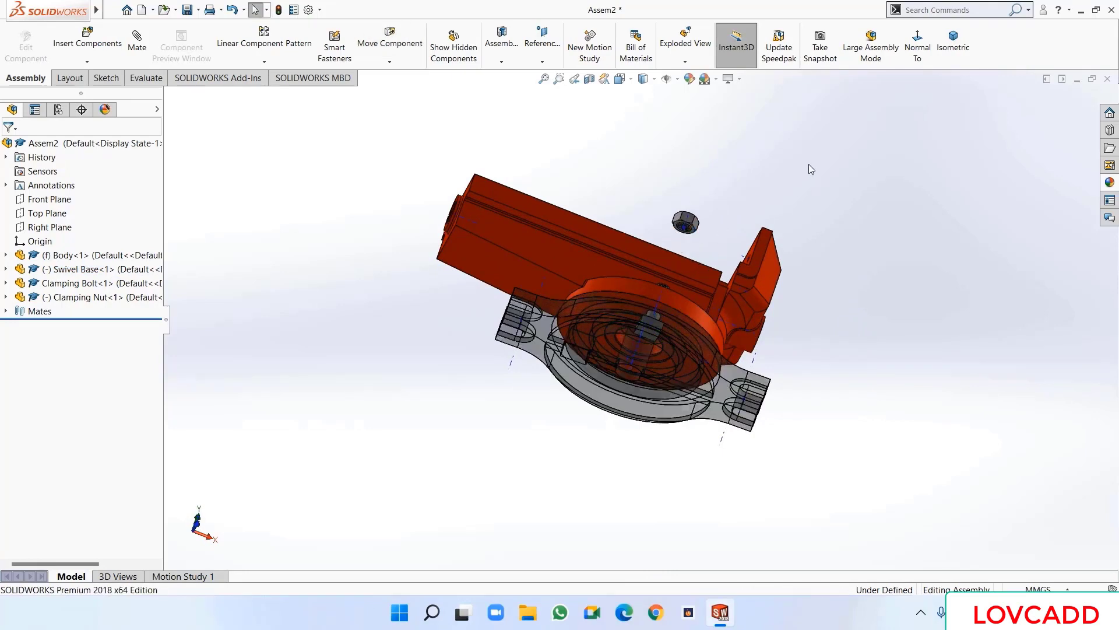
pyautogui.moveTo(809, 165); pyautogui.dragTo(849, 338, button='middle')
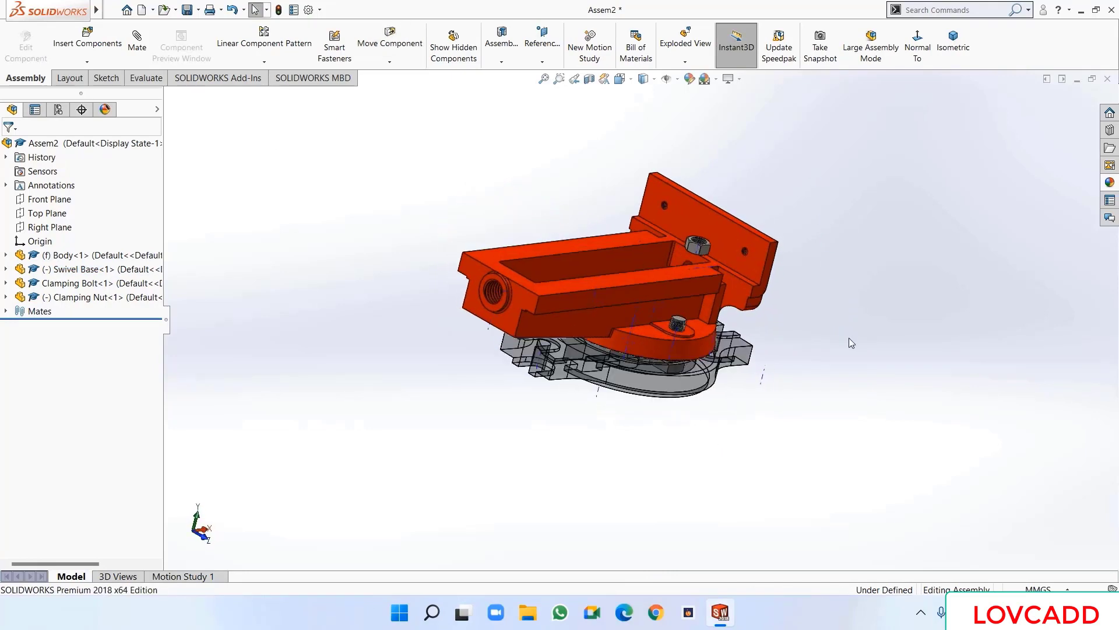
pyautogui.rightClick(657, 379)
pyautogui.click(753, 164)
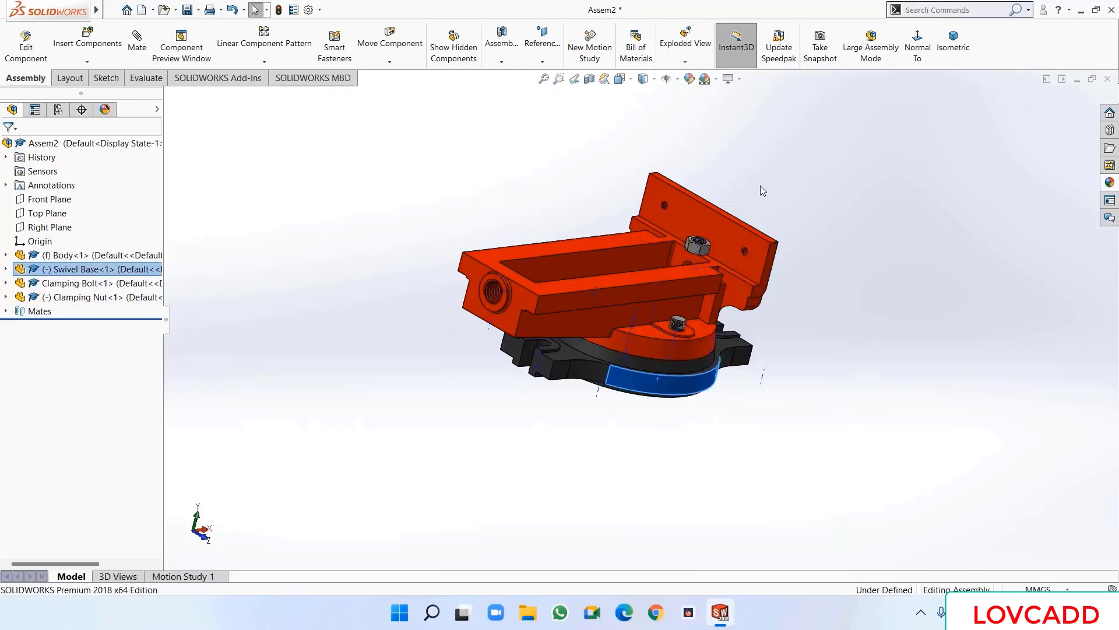
pyautogui.click(830, 324)
pyautogui.moveTo(831, 326); pyautogui.dragTo(802, 377, button='middle')
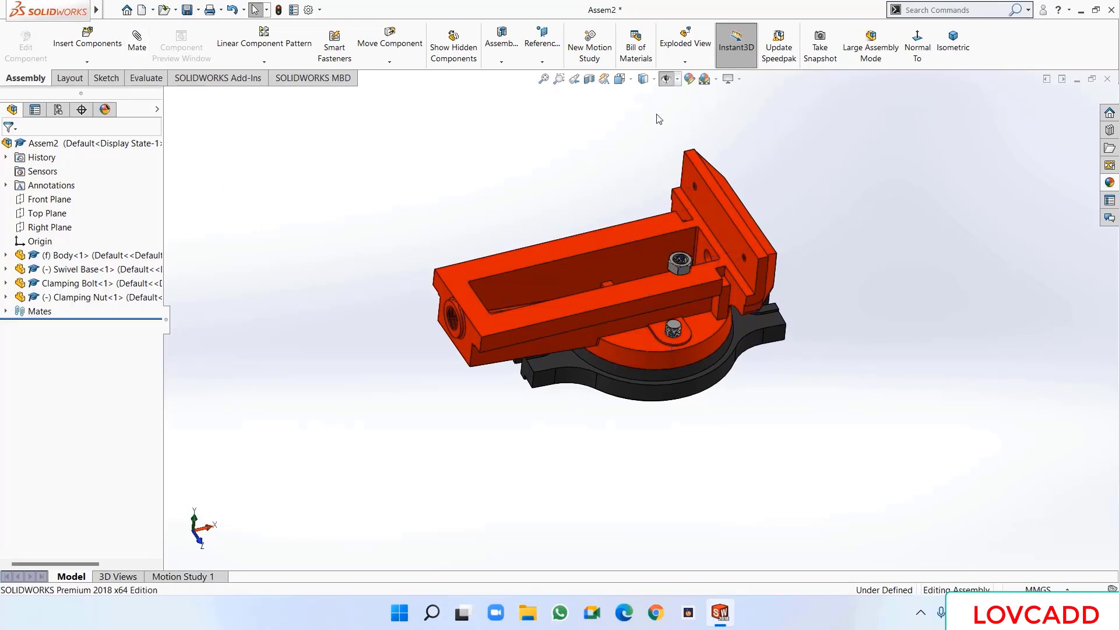
# - Mate the Clamping Nut's face coincident with the tab face around the bolt
pyautogui.click(133, 55)
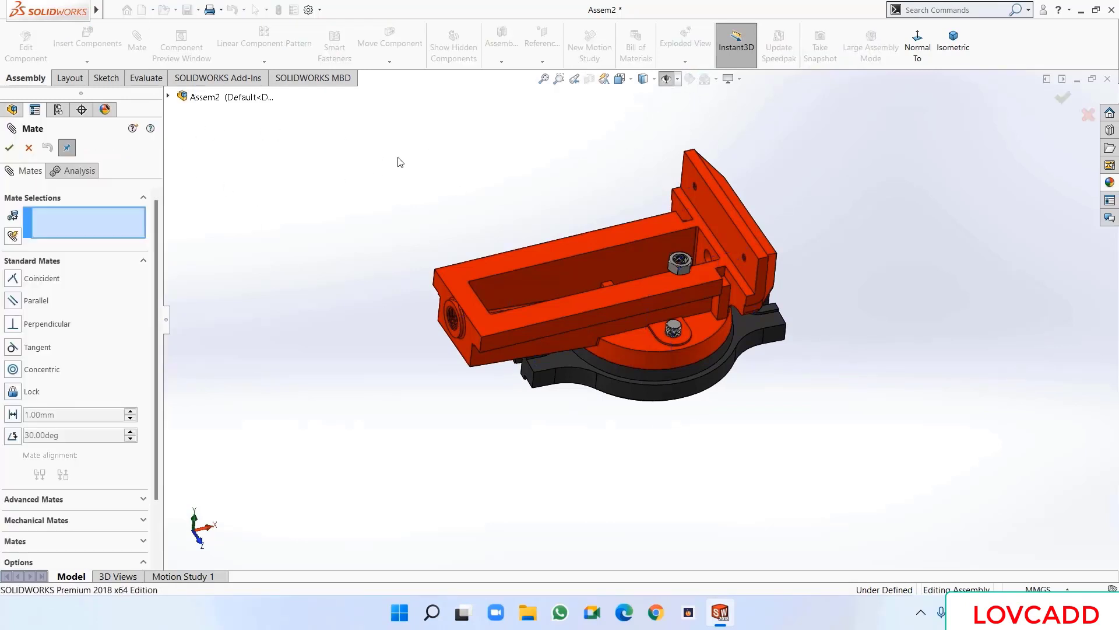
pyautogui.scroll(-3, 685, 338)
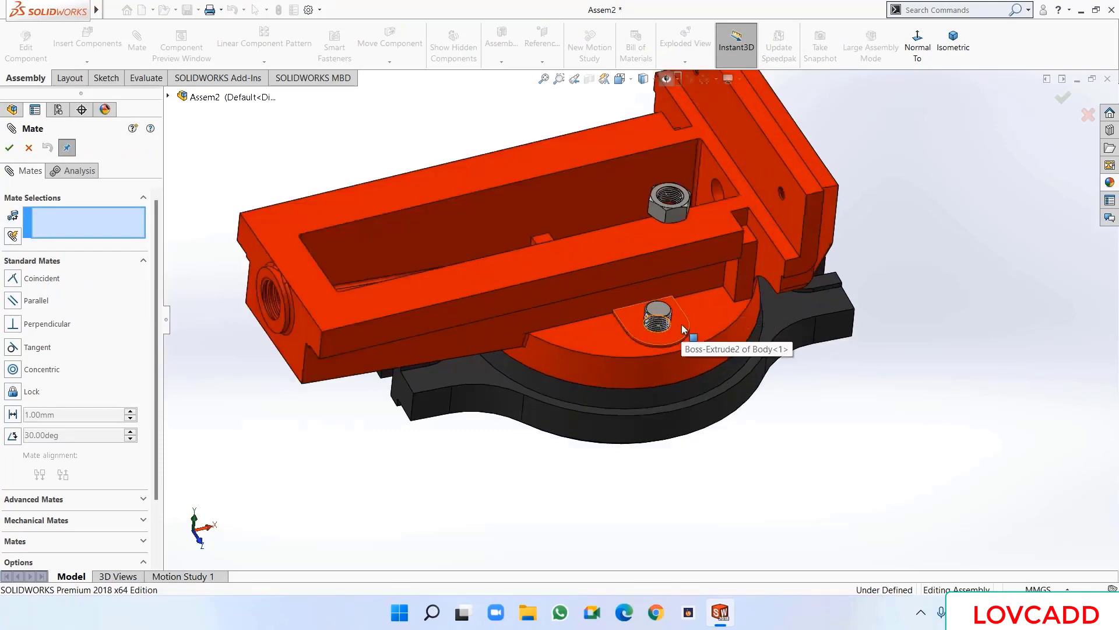
pyautogui.click(681, 324)
pyautogui.moveTo(759, 485); pyautogui.dragTo(733, 274, button='middle')
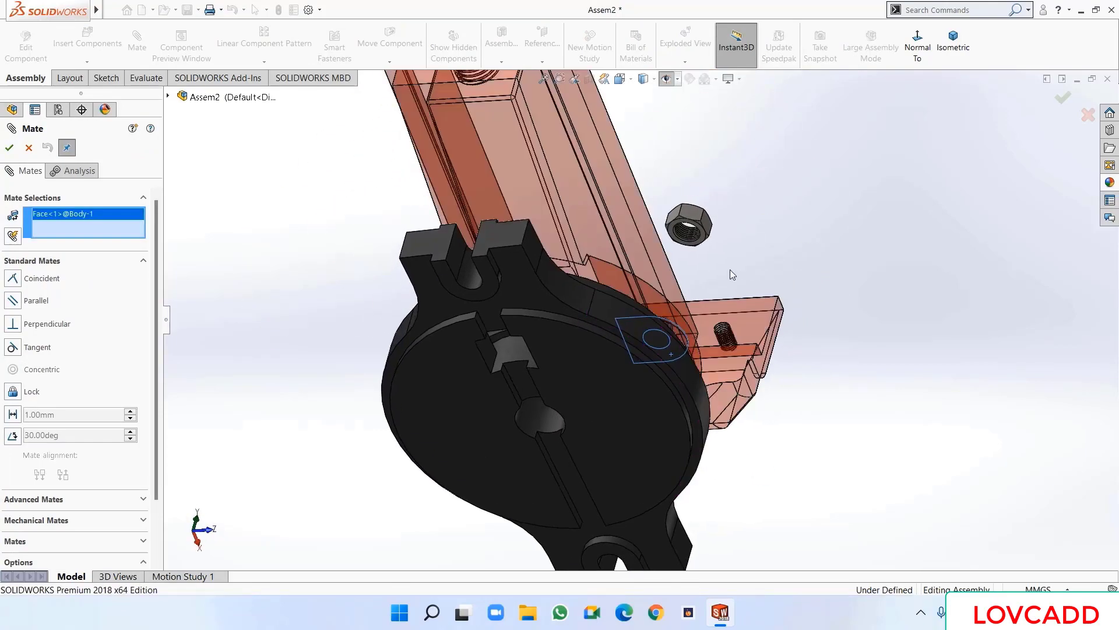
pyautogui.click(701, 239)
pyautogui.click(919, 234)
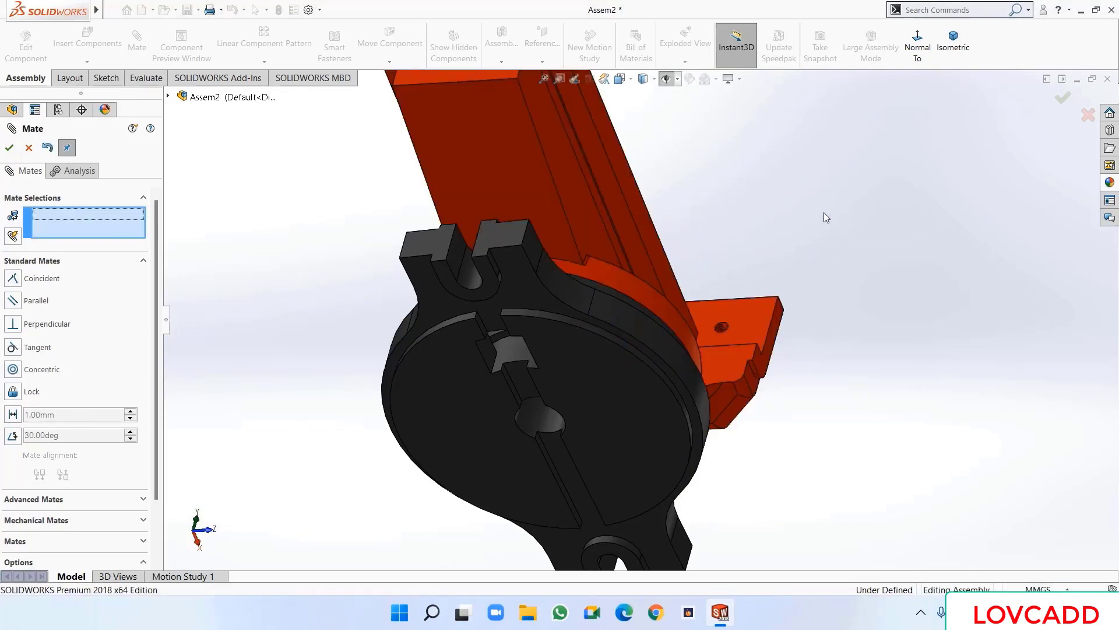
pyautogui.moveTo(823, 213); pyautogui.dragTo(789, 395, button='middle')
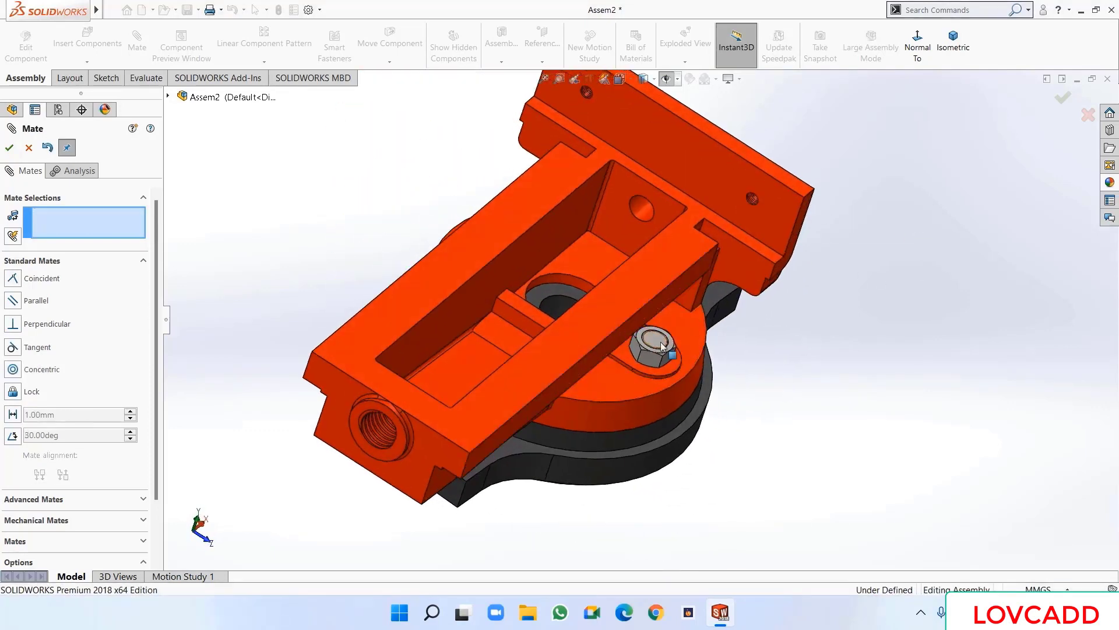
pyautogui.click(9, 148)
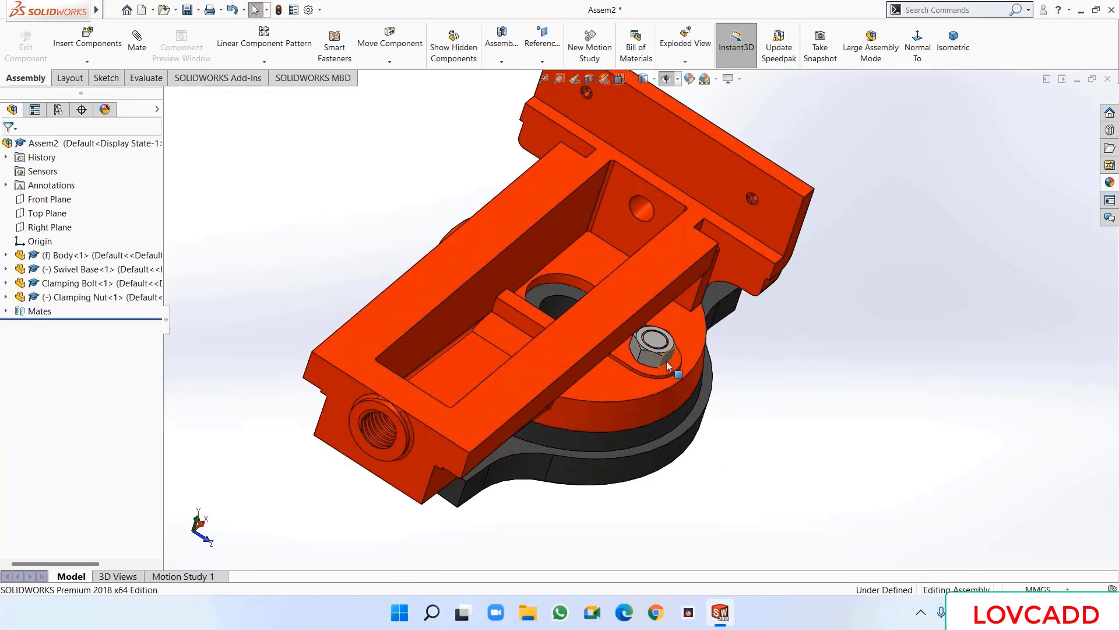
pyautogui.moveTo(666, 361); pyautogui.dragTo(843, 449, button='middle')
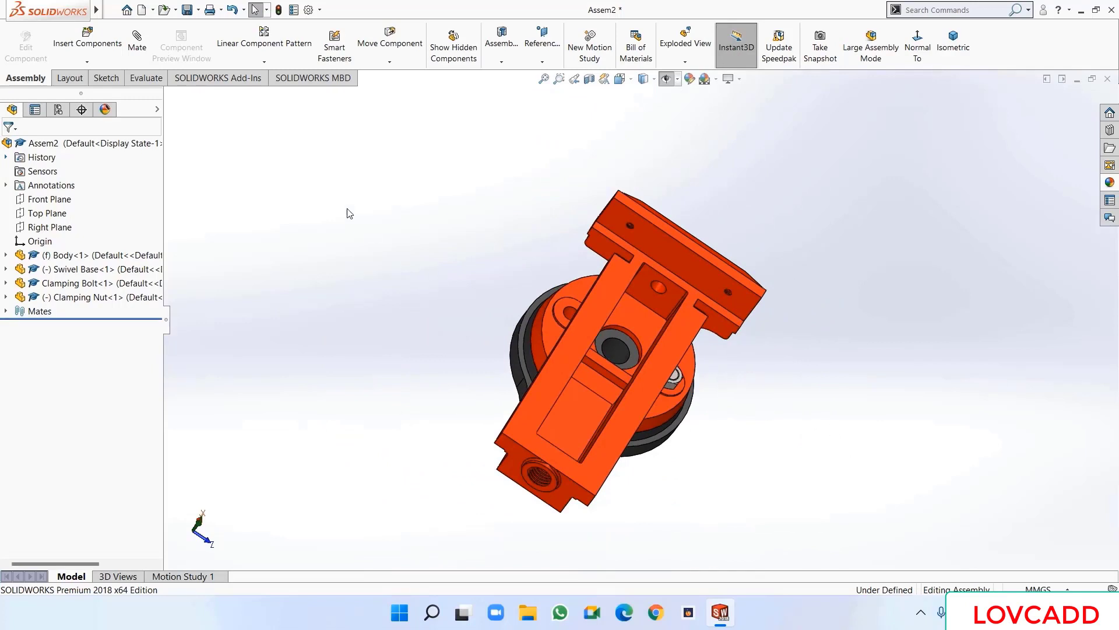
# - Start a linear component pattern with the Clamping Bolt and Clamping Nut as components
pyautogui.click(265, 36)
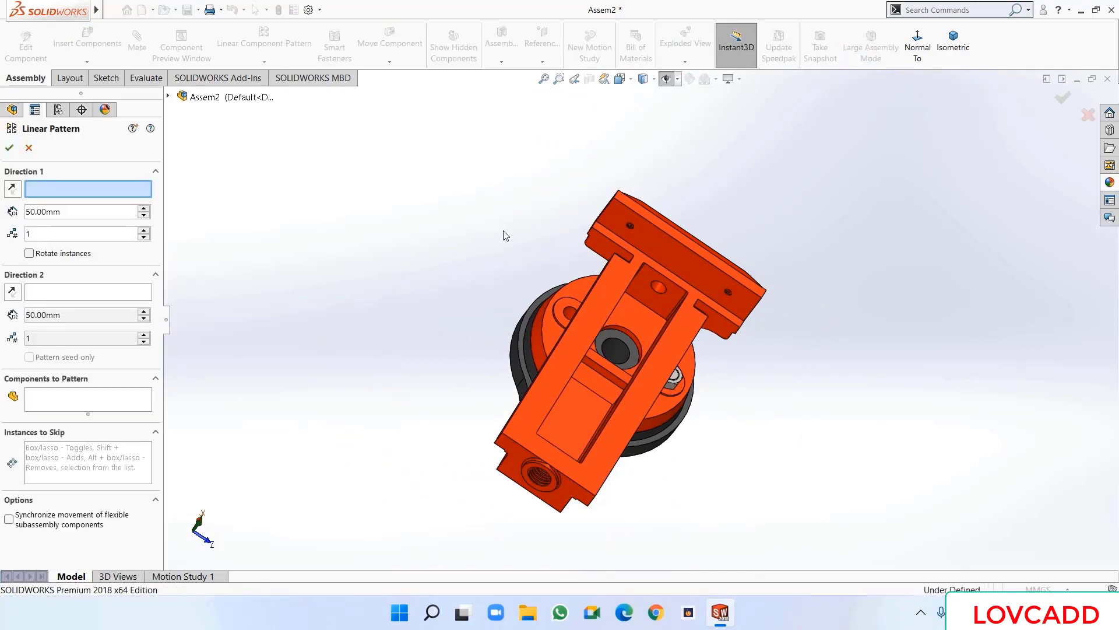
pyautogui.click(69, 400)
pyautogui.scroll(-5, 722, 527)
pyautogui.moveTo(723, 527); pyautogui.dragTo(690, 354, button='middle')
pyautogui.click(581, 301)
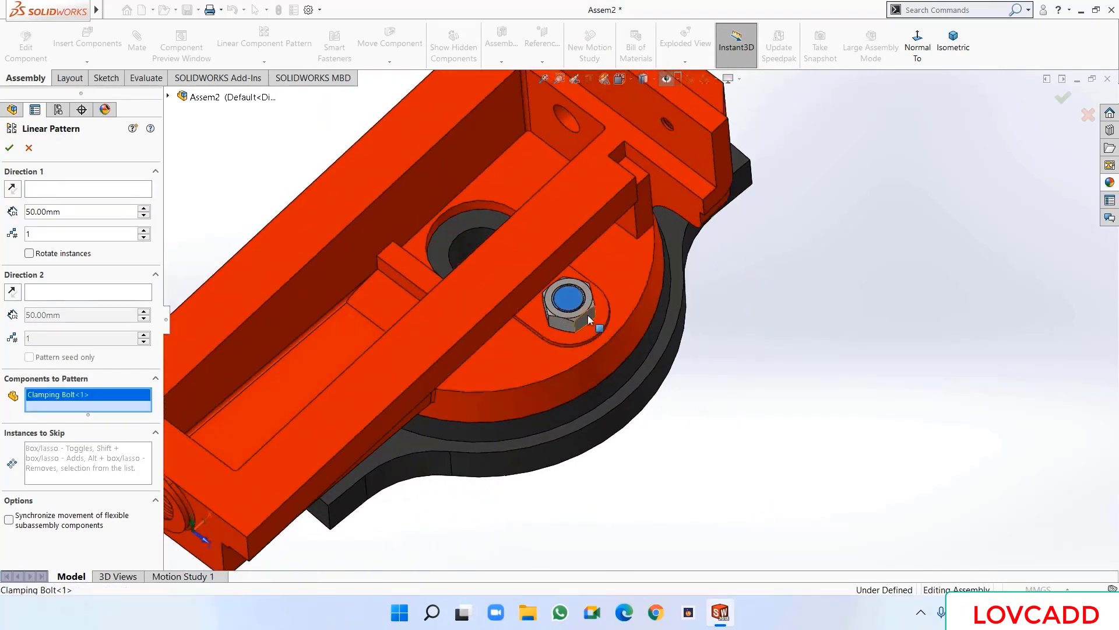
pyautogui.click(587, 316)
pyautogui.scroll(5, 836, 416)
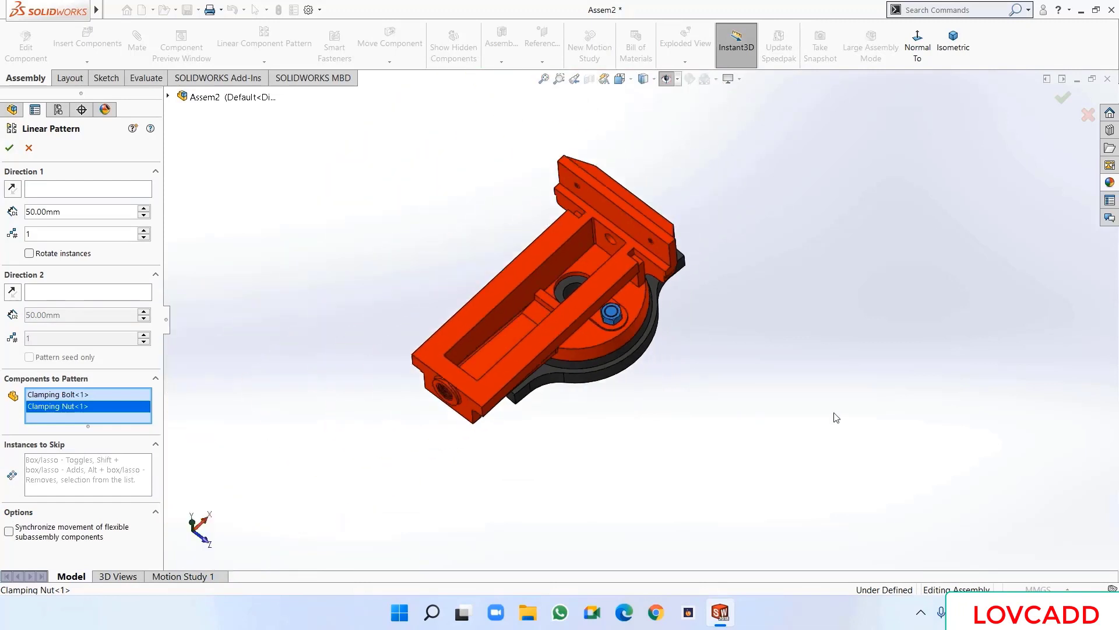
# - Pattern them along the vise body's top edge: 2 instances, 124 mm spacing
pyautogui.click(63, 191)
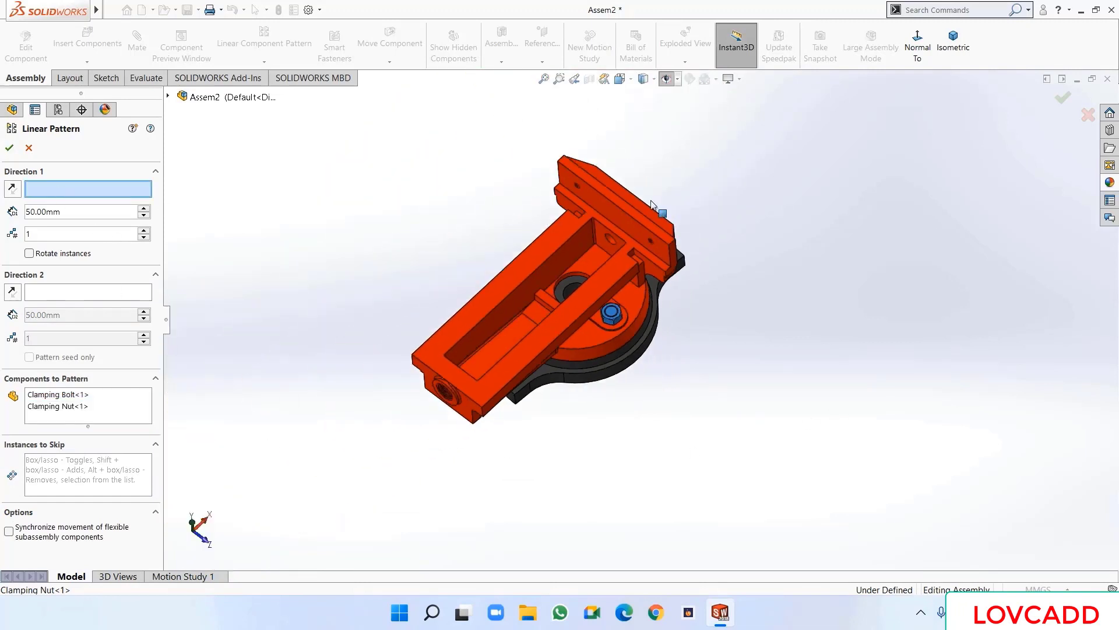
pyautogui.click(615, 203)
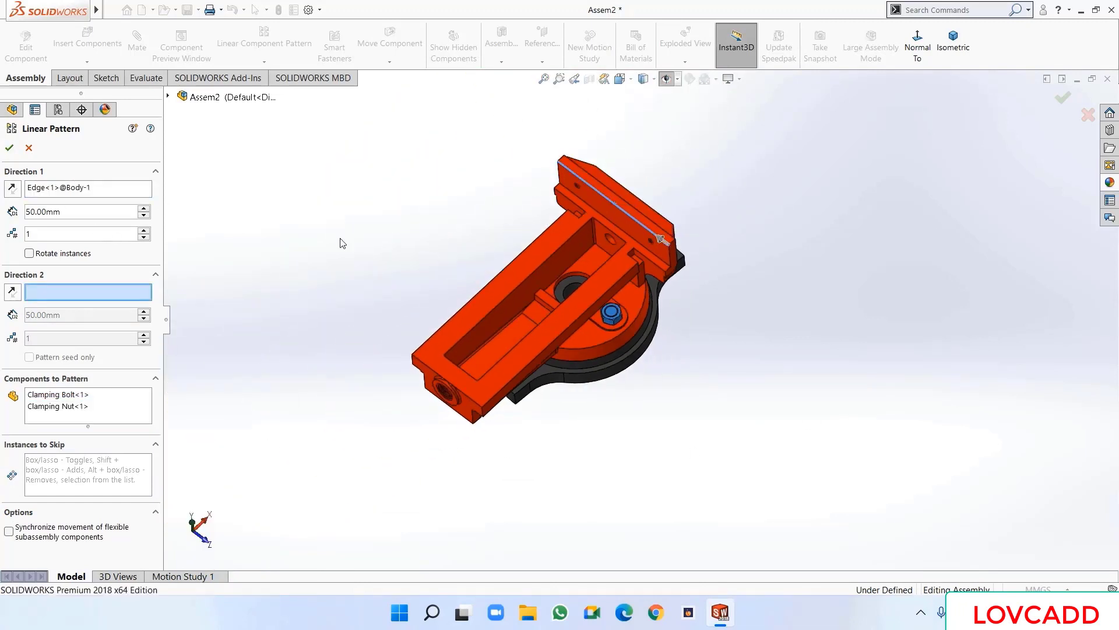
pyautogui.moveTo(342, 243); pyautogui.dragTo(364, 266, button='middle')
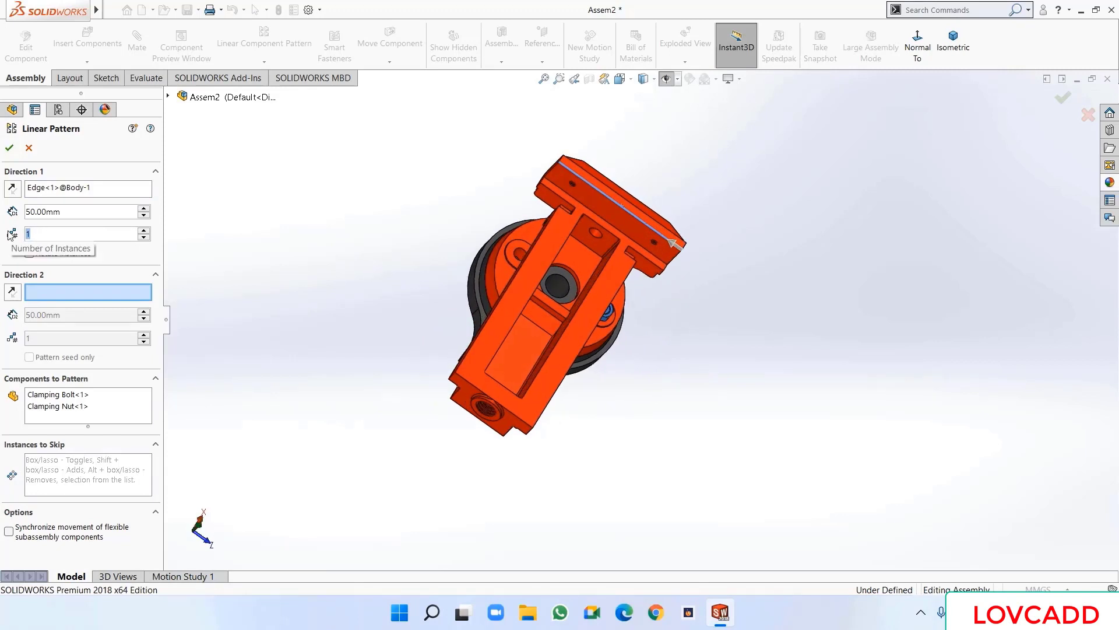
pyautogui.press('Up')
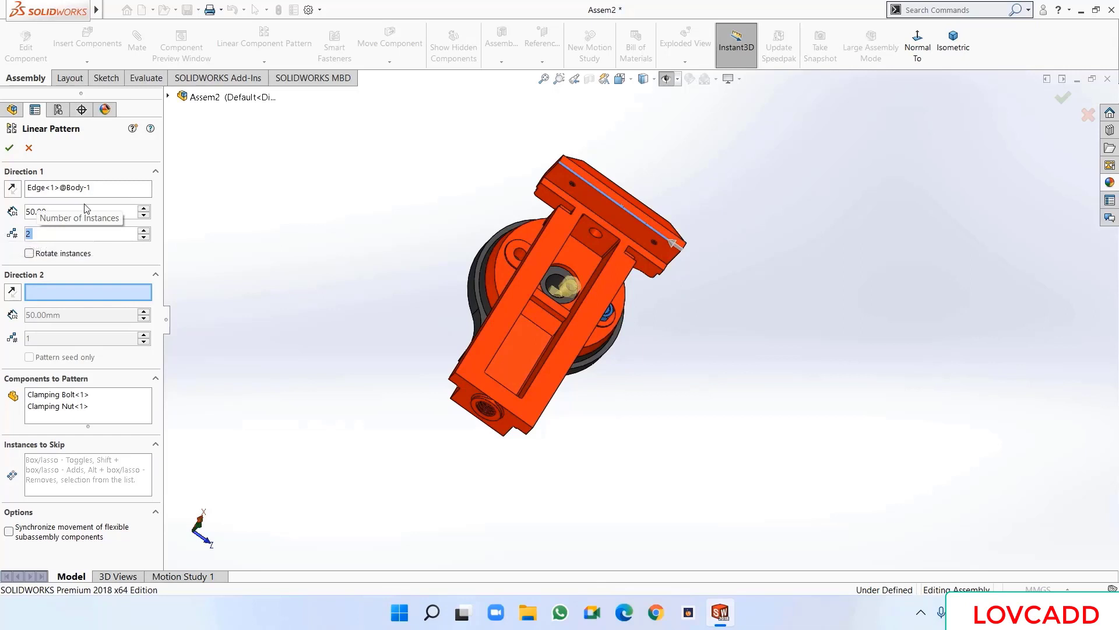
pyautogui.doubleClick(61, 211)
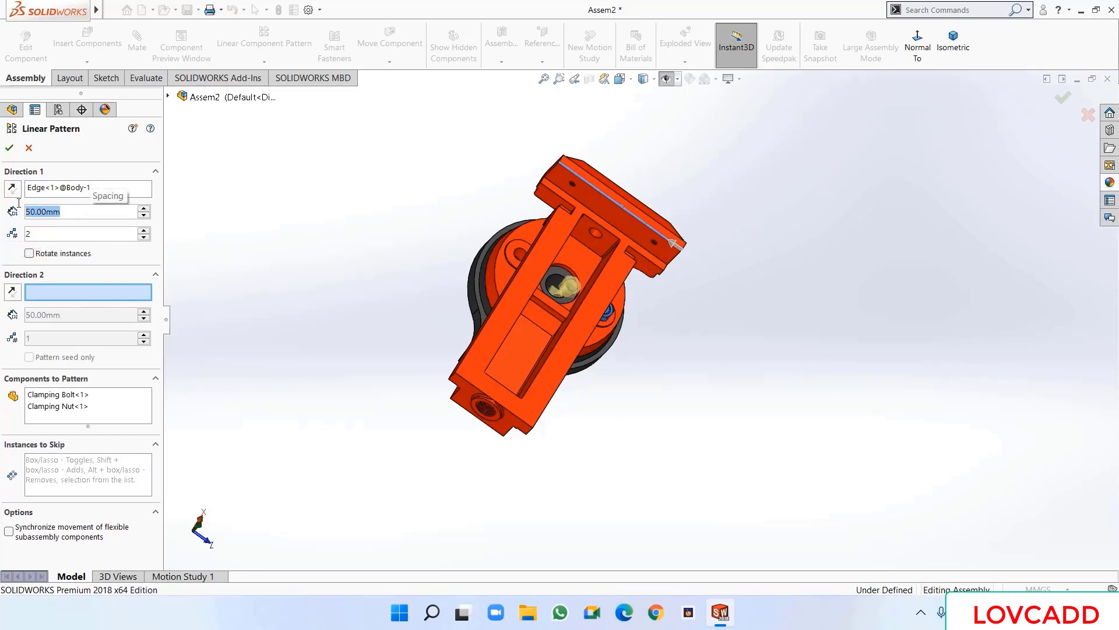
pyautogui.write('12')
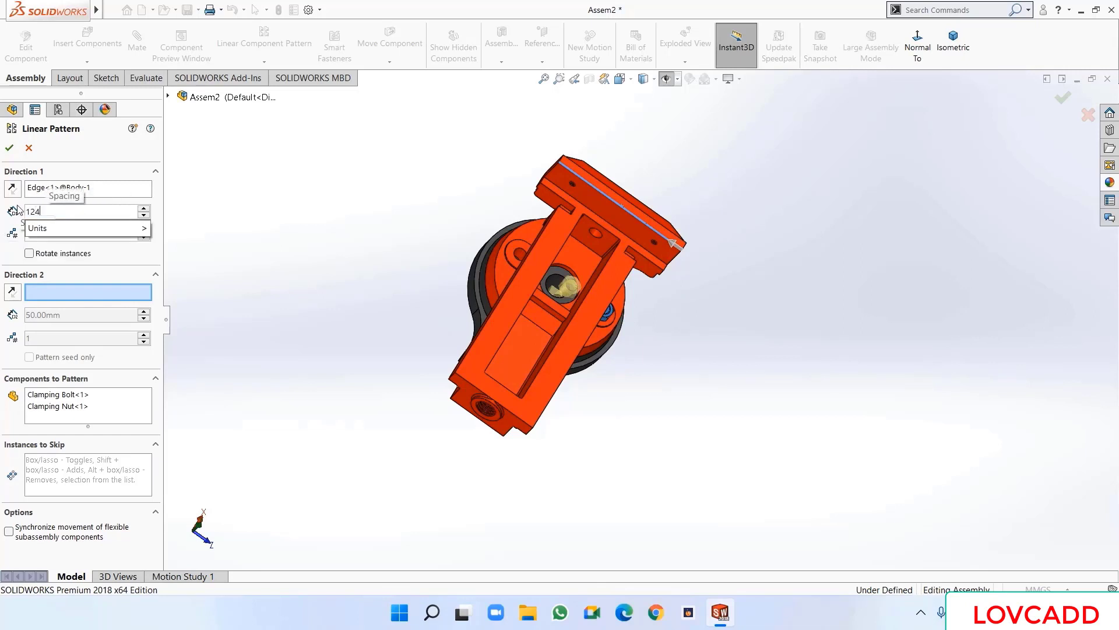
pyautogui.write('4')
pyautogui.press('Return')
pyautogui.click(9, 149)
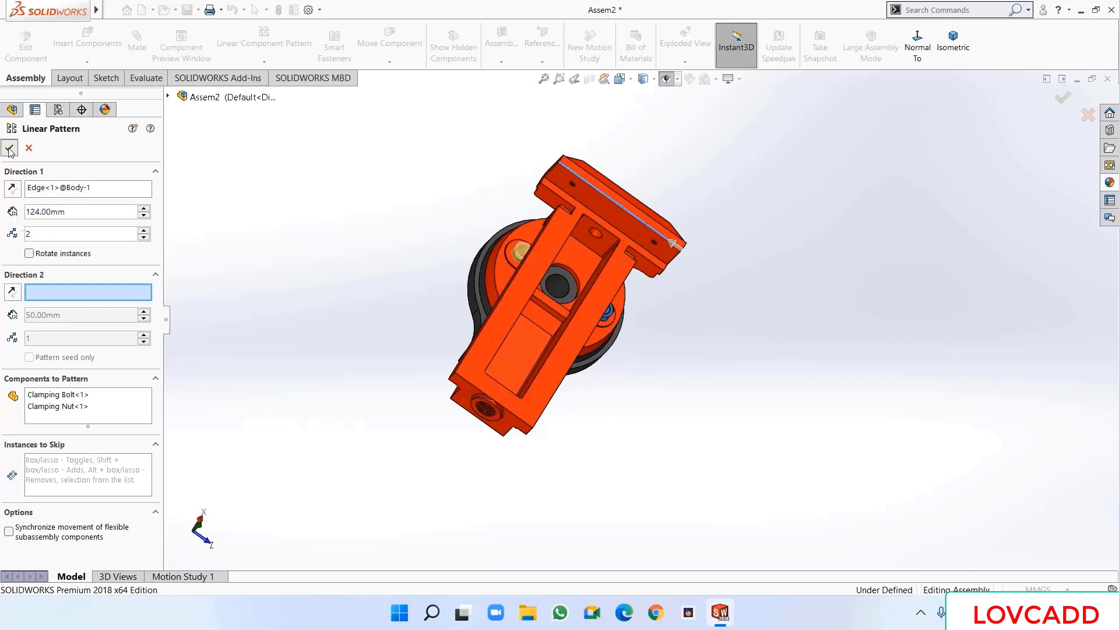
pyautogui.moveTo(310, 286); pyautogui.dragTo(278, 193, button='middle')
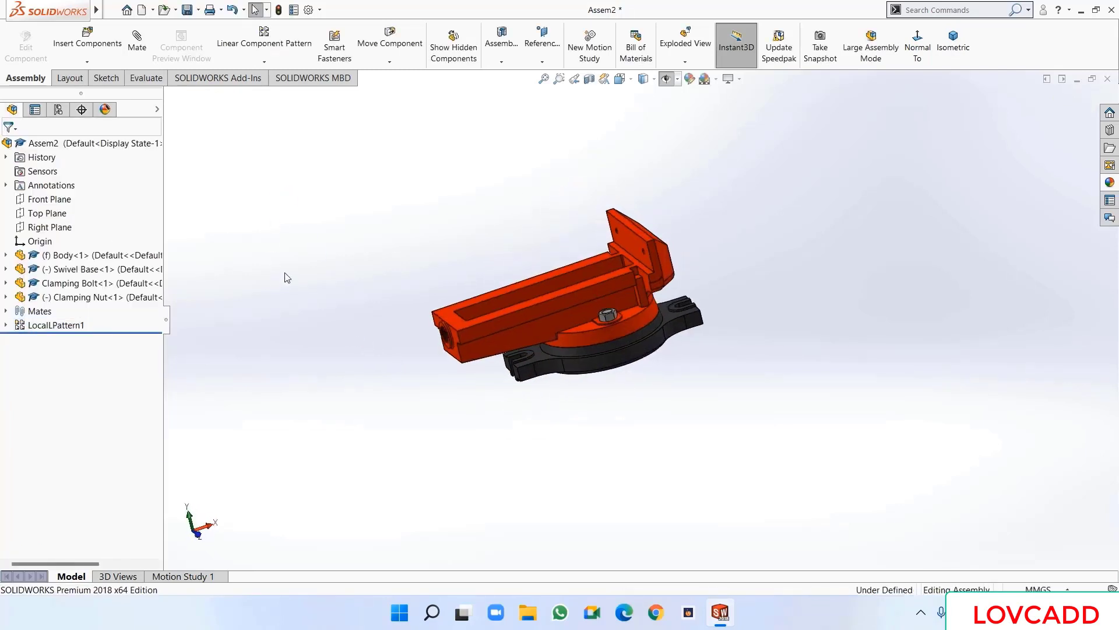
# - Insert the Moving Jaw part above the vise body and turn on temporary axes
pyautogui.click(65, 51)
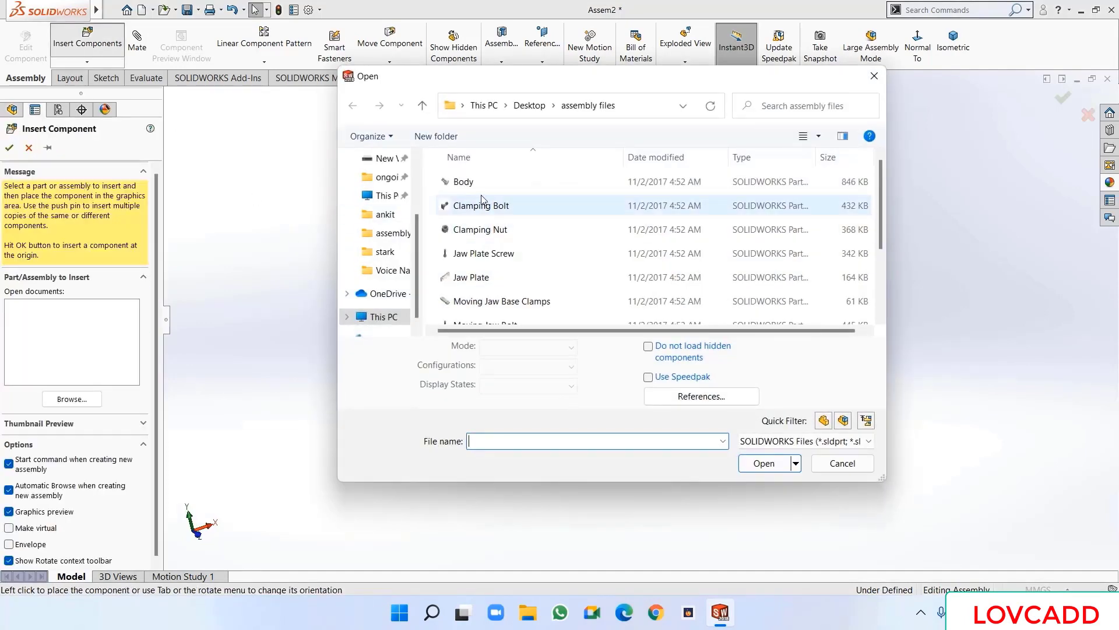
pyautogui.scroll(-2, 497, 221)
pyautogui.click(500, 244)
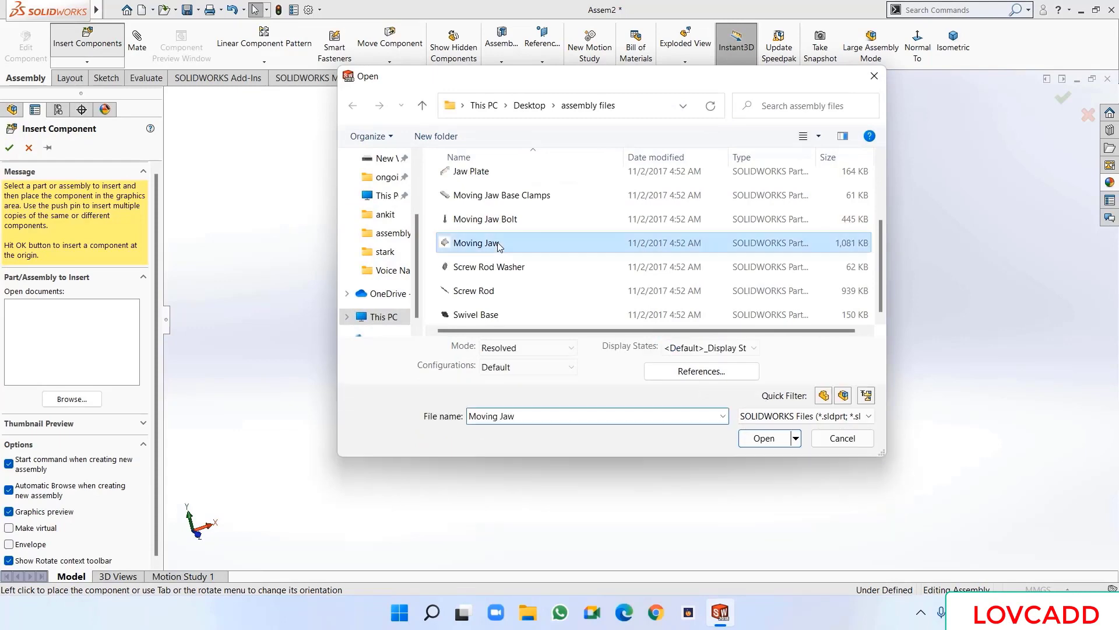
pyautogui.click(764, 439)
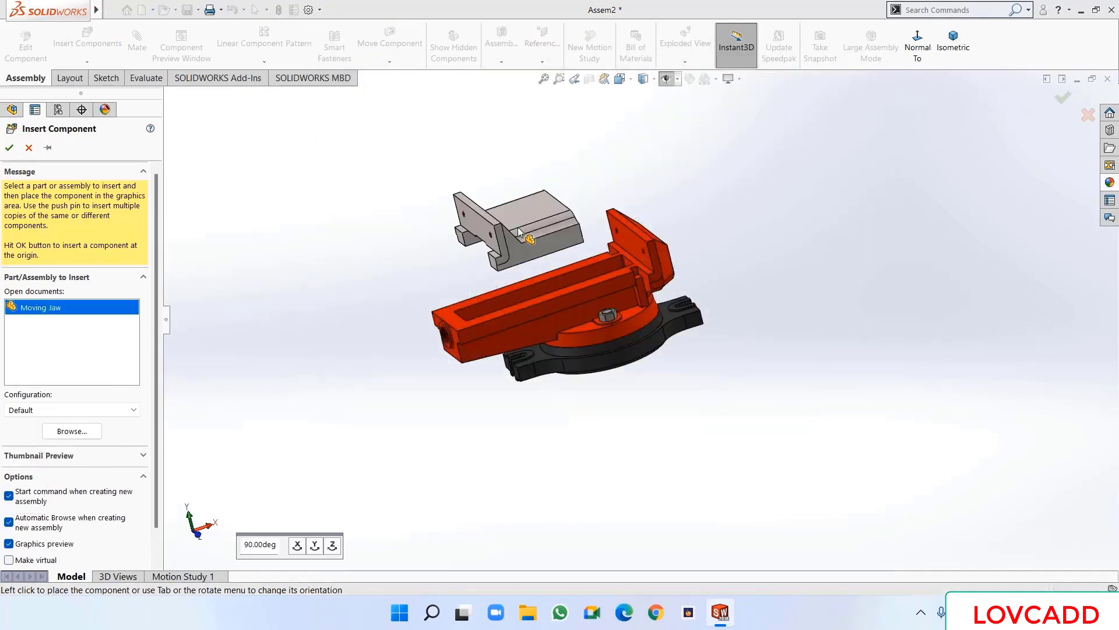
pyautogui.click(518, 230)
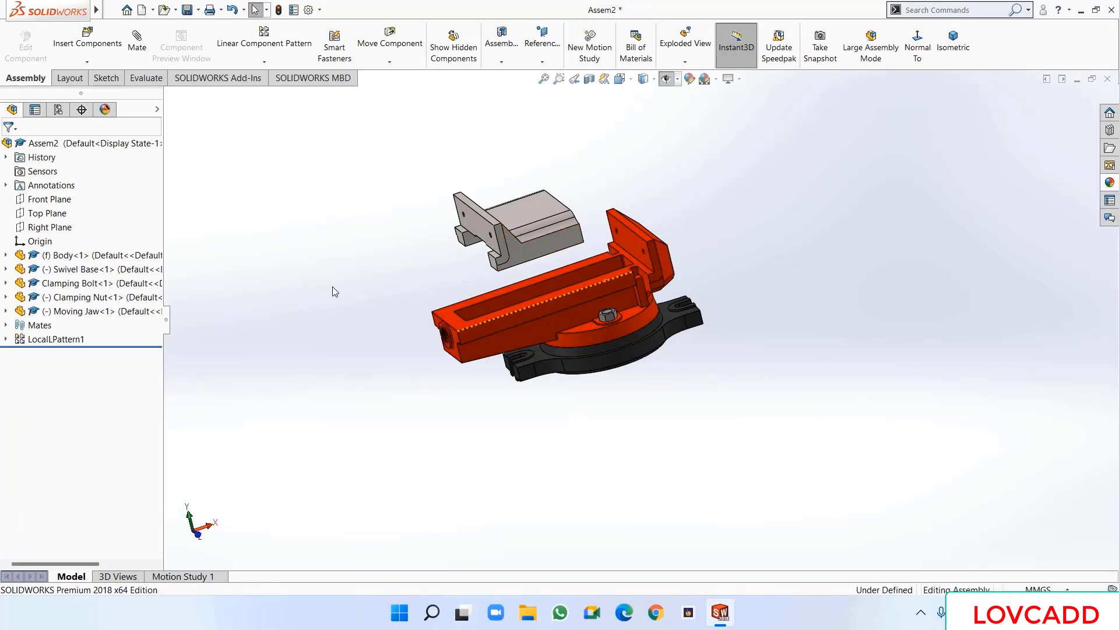
pyautogui.moveTo(350, 274); pyautogui.dragTo(403, 309, button='middle')
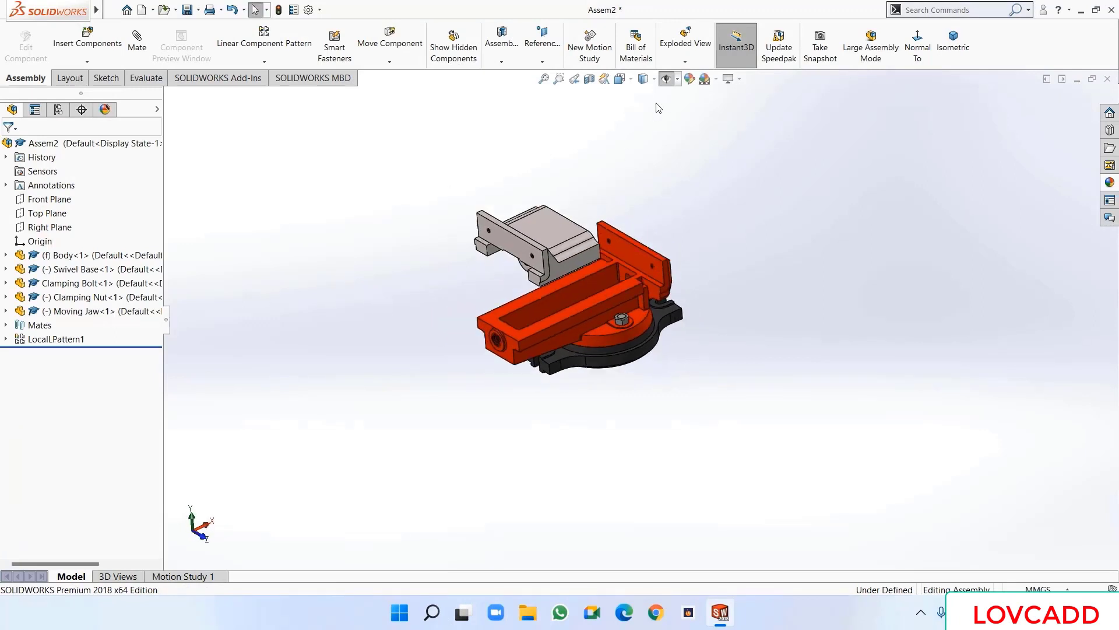
pyautogui.click(666, 79)
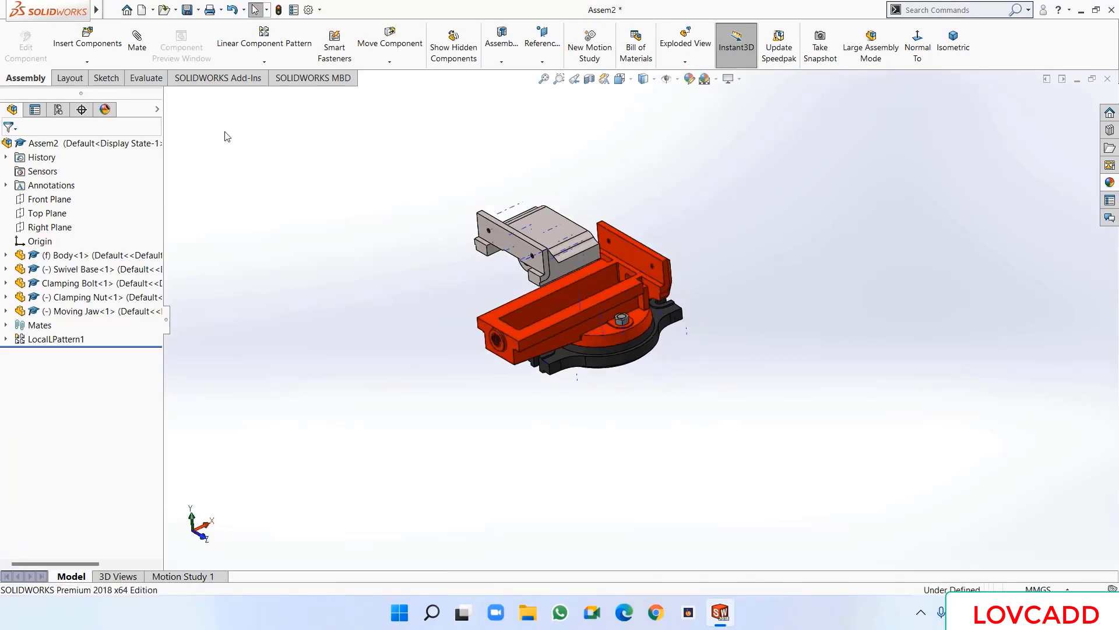
# - Mate the body's threaded hole axis coincident with the moving jaw's hole axis, flipping alignment
pyautogui.click(140, 45)
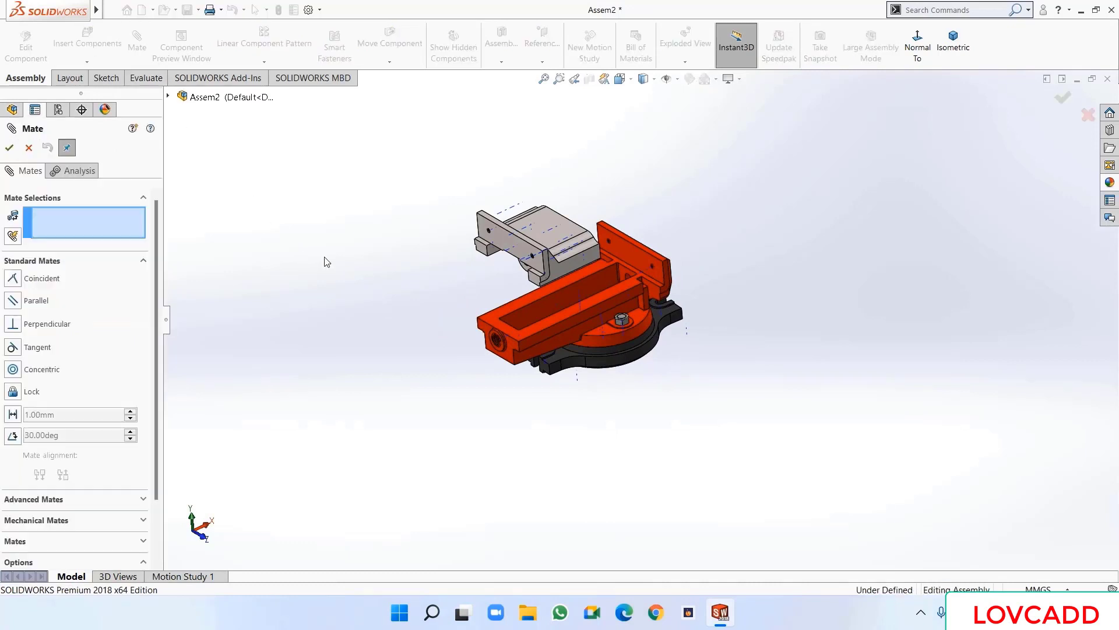
pyautogui.moveTo(326, 261); pyautogui.dragTo(367, 302, button='middle')
pyautogui.scroll(-3, 521, 402)
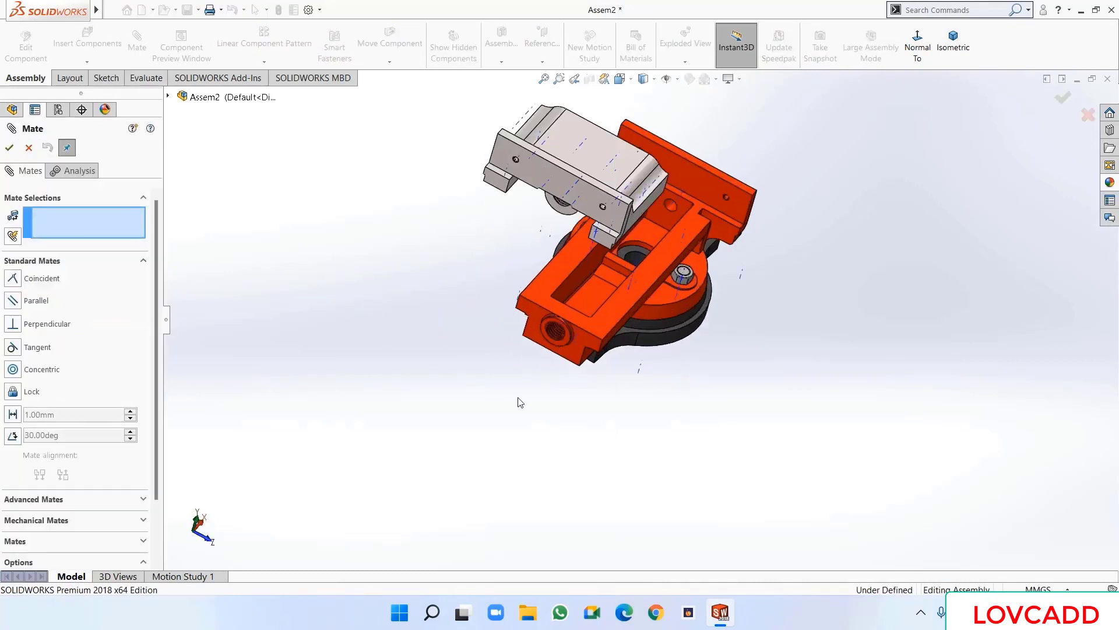
pyautogui.scroll(-5, 520, 402)
pyautogui.click(662, 208)
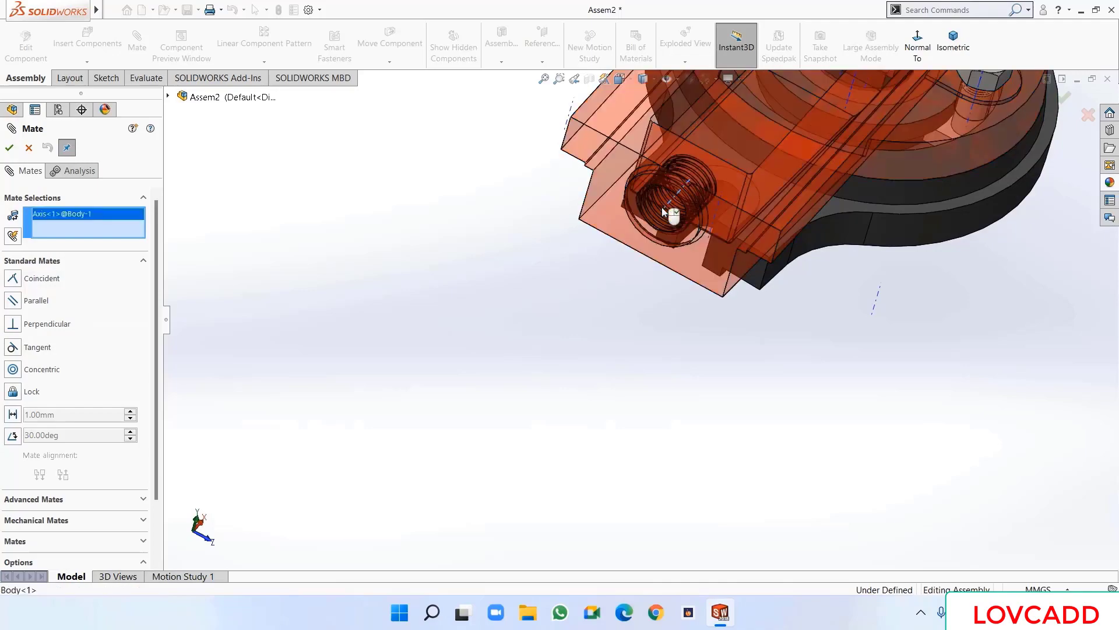
pyautogui.scroll(5, 661, 209)
pyautogui.scroll(-3, 661, 209)
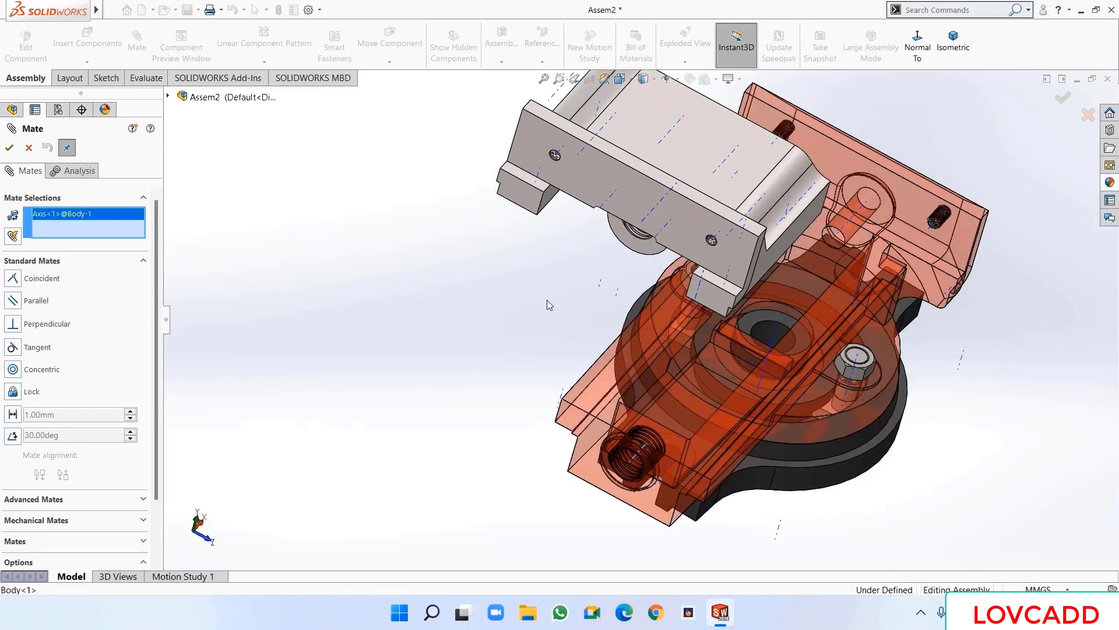
pyautogui.moveTo(547, 299); pyautogui.dragTo(621, 252, button='middle')
pyautogui.scroll(-5, 621, 252)
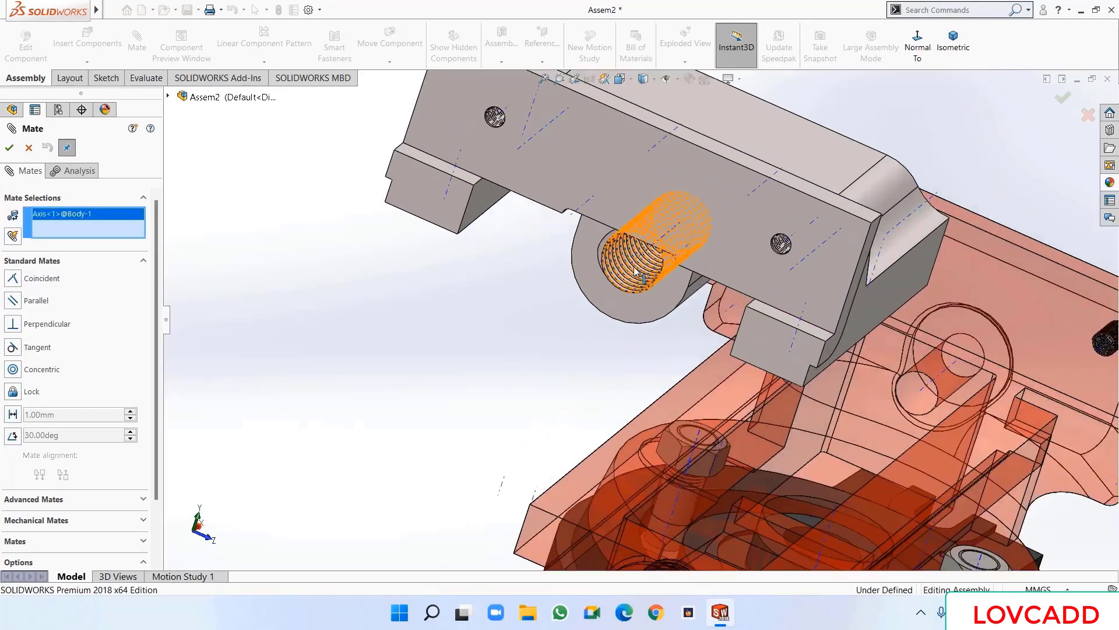
pyautogui.click(636, 265)
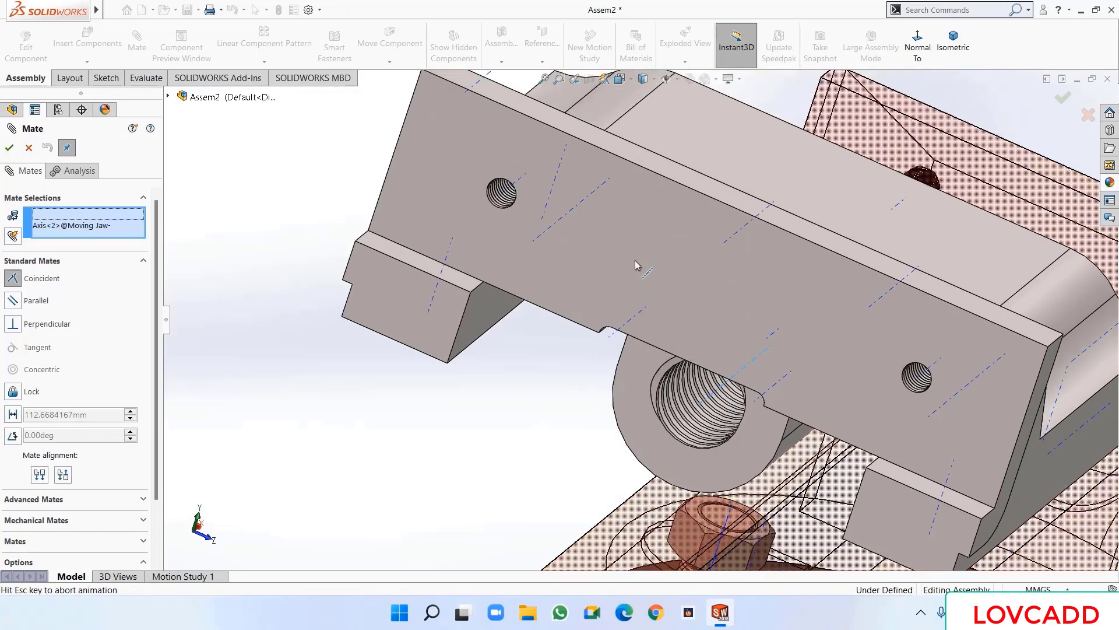
pyautogui.scroll(5, 635, 262)
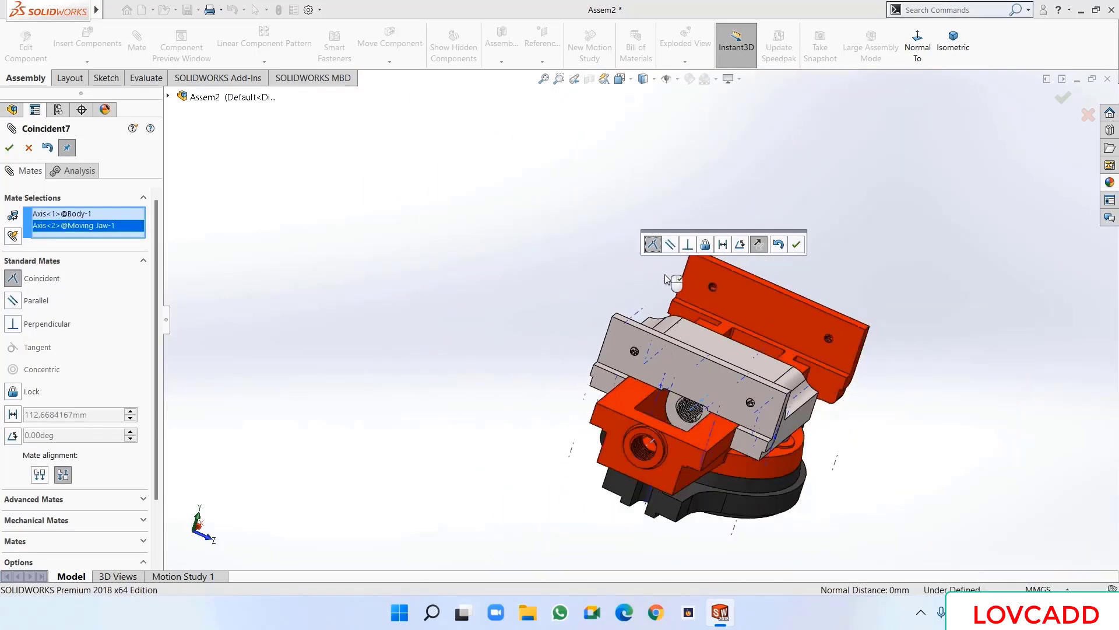
pyautogui.click(759, 244)
pyautogui.click(759, 244)
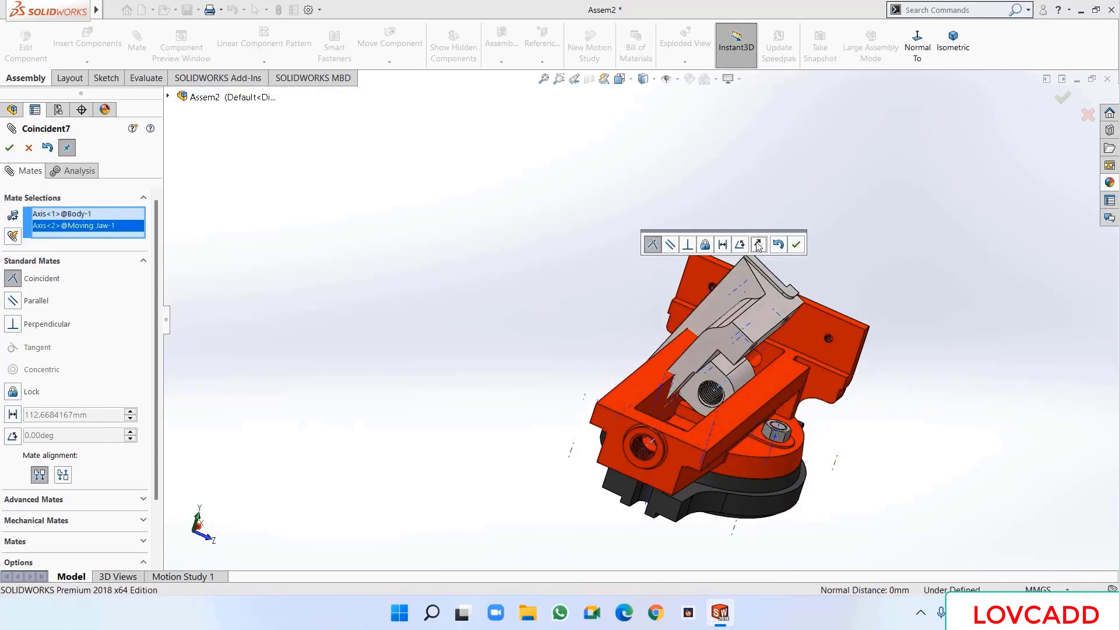
pyautogui.click(801, 246)
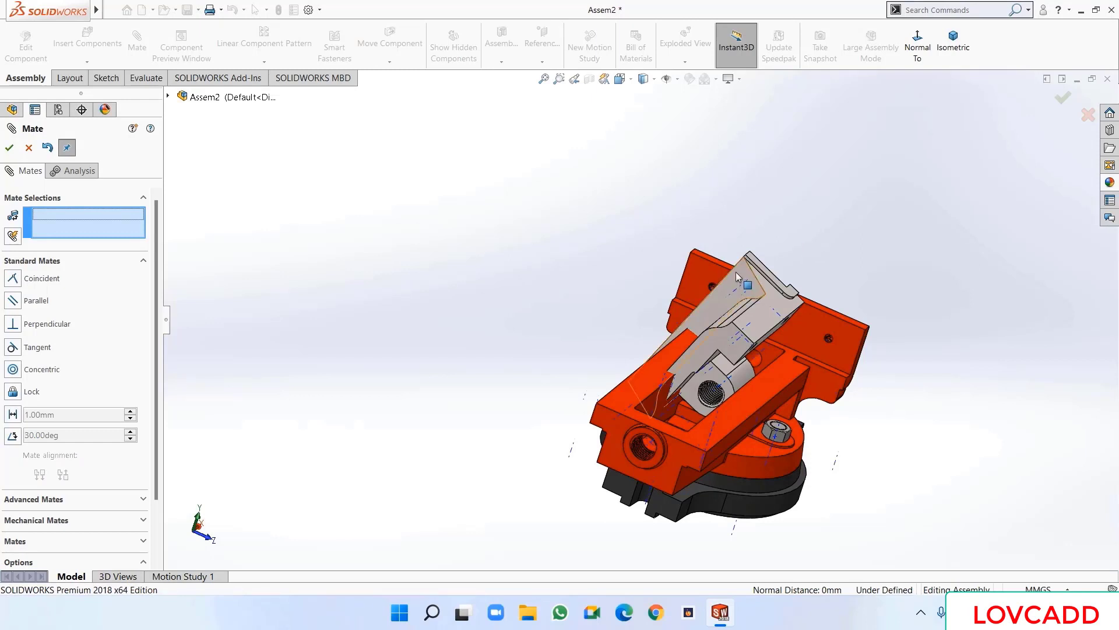
# - Hide temporary axes and mate a moving jaw face coincident with the body face
pyautogui.moveTo(736, 271); pyautogui.dragTo(819, 251)
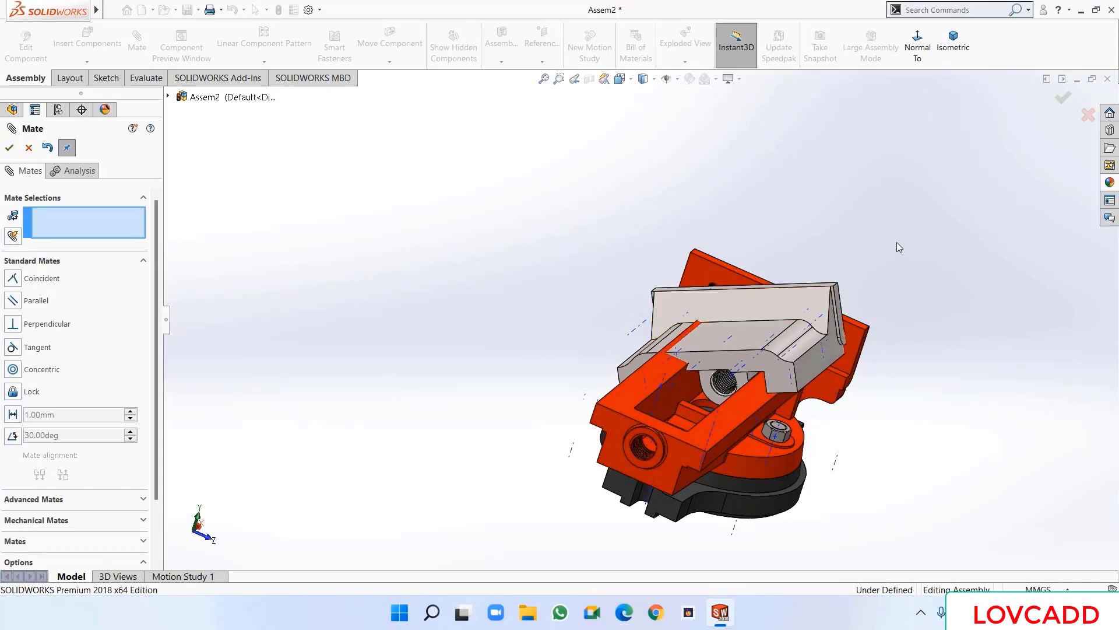
pyautogui.scroll(-3, 902, 459)
pyautogui.click(666, 79)
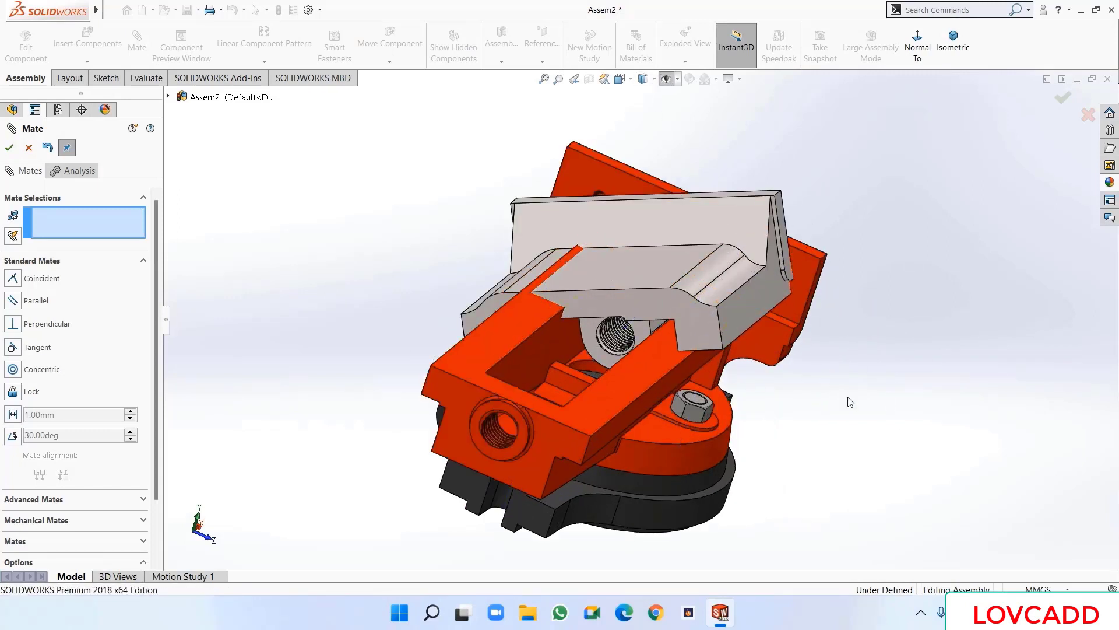
pyautogui.moveTo(847, 400); pyautogui.dragTo(914, 350, button='middle')
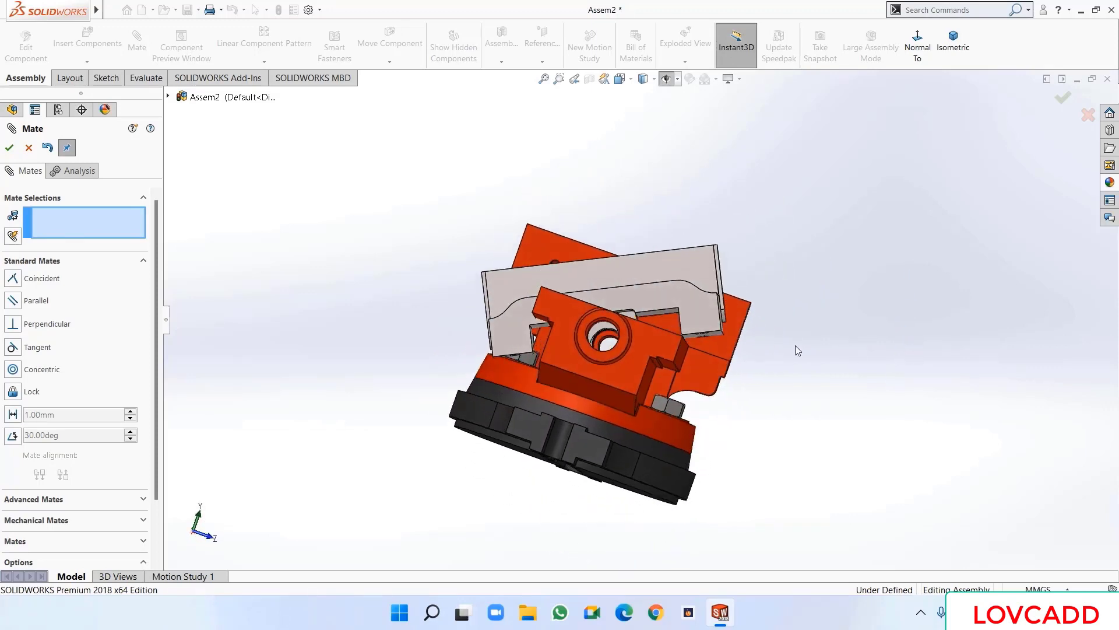
pyautogui.click(656, 317)
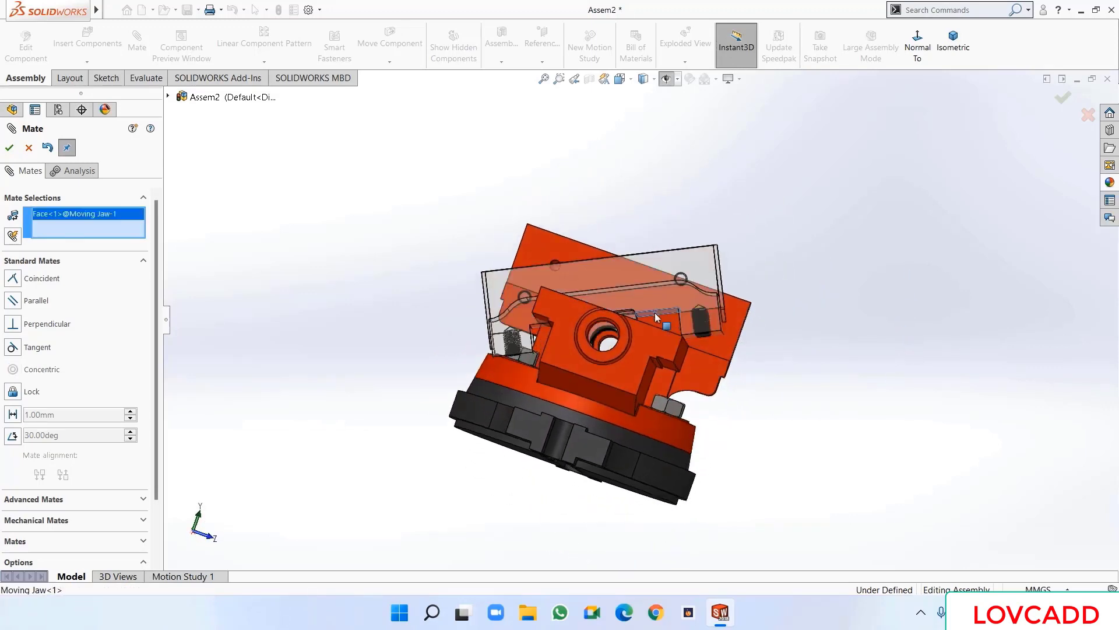
pyautogui.moveTo(810, 198); pyautogui.dragTo(811, 294, button='middle')
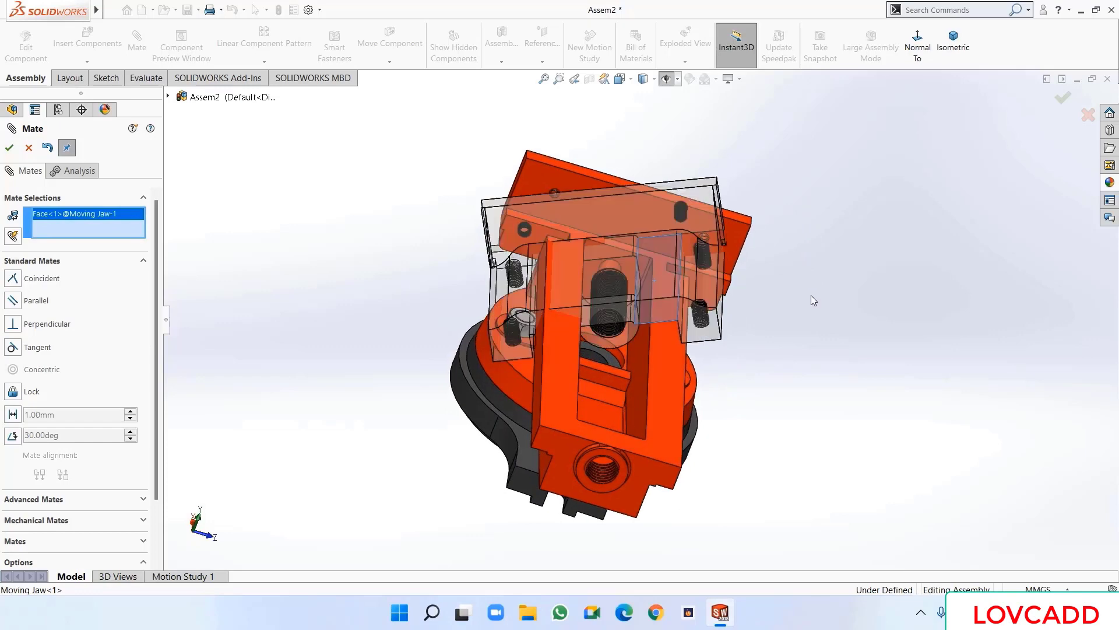
pyautogui.click(671, 384)
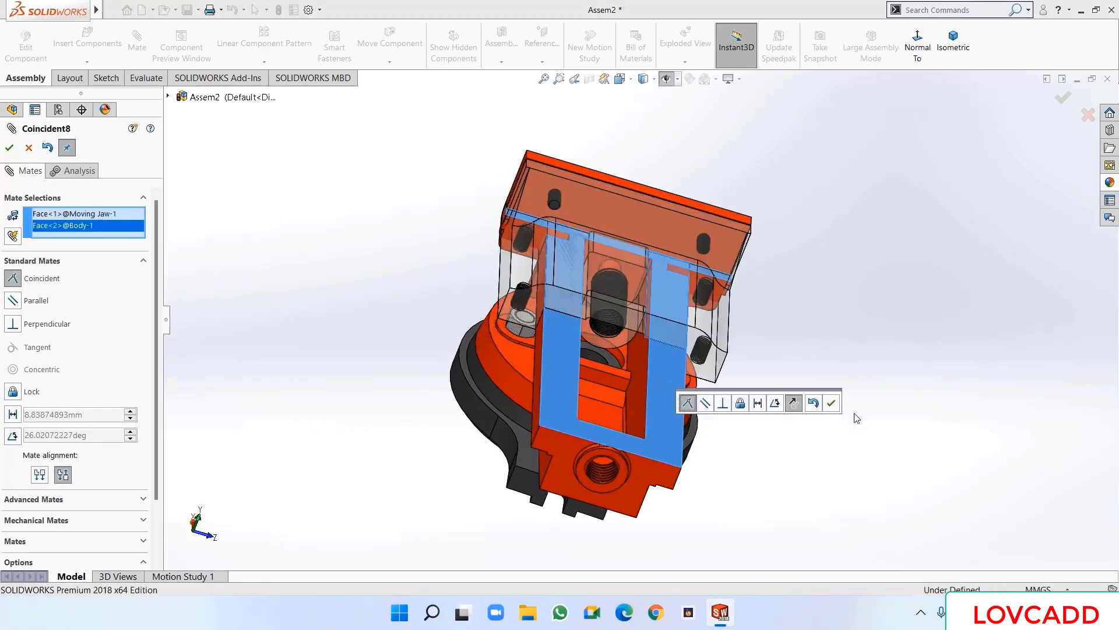
pyautogui.click(830, 402)
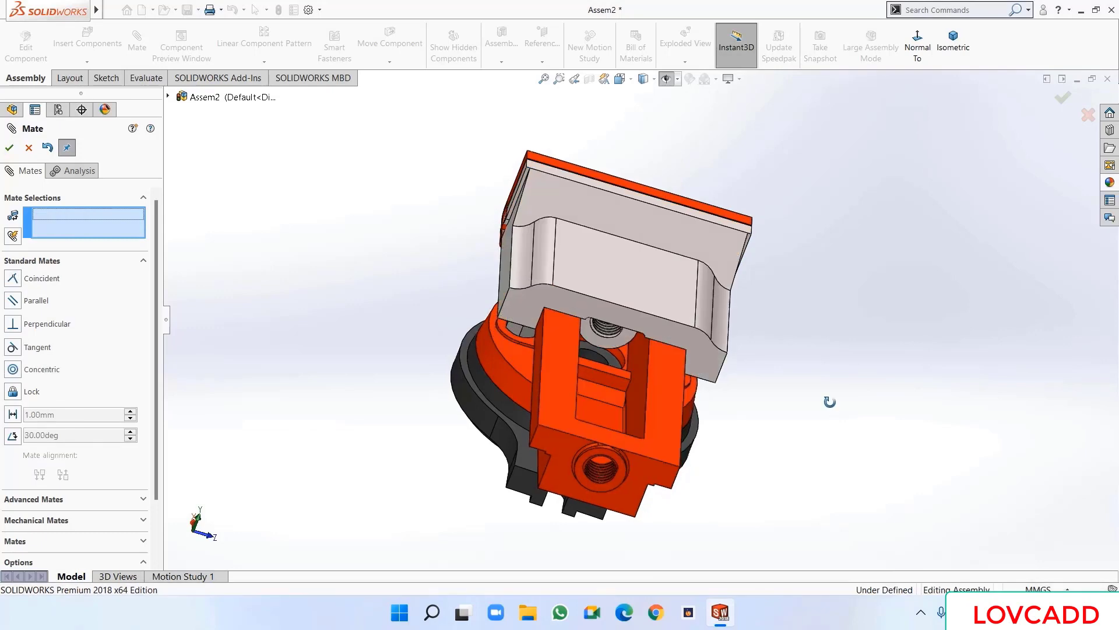
# - Drag the moving jaw to check that it slides along the body
pyautogui.moveTo(826, 397); pyautogui.dragTo(683, 303, button='middle')
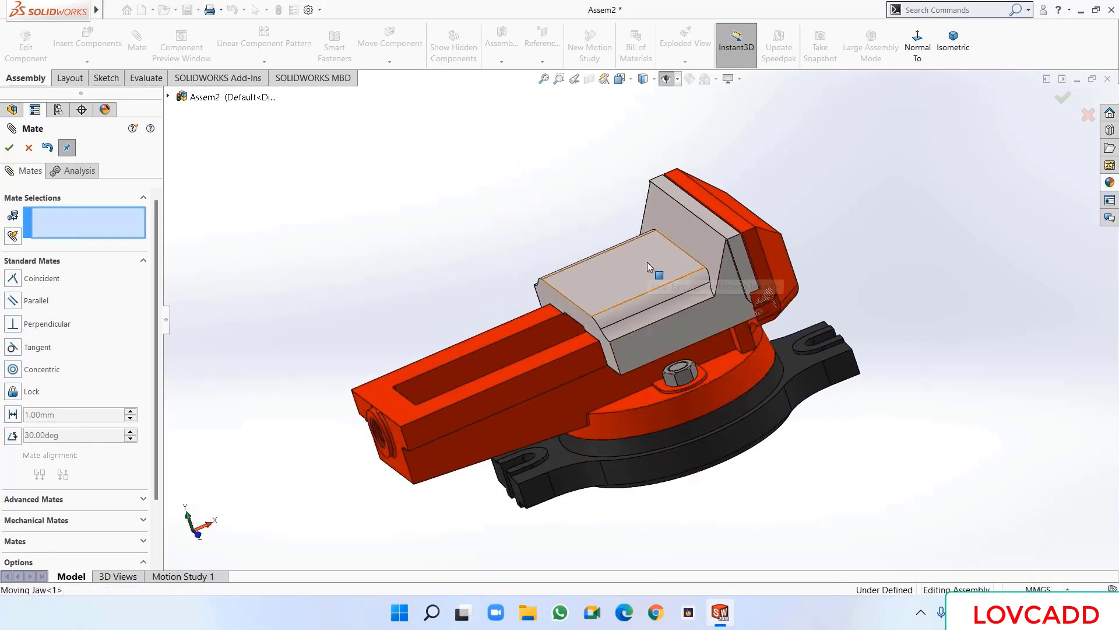
pyautogui.moveTo(647, 261); pyautogui.dragTo(515, 347)
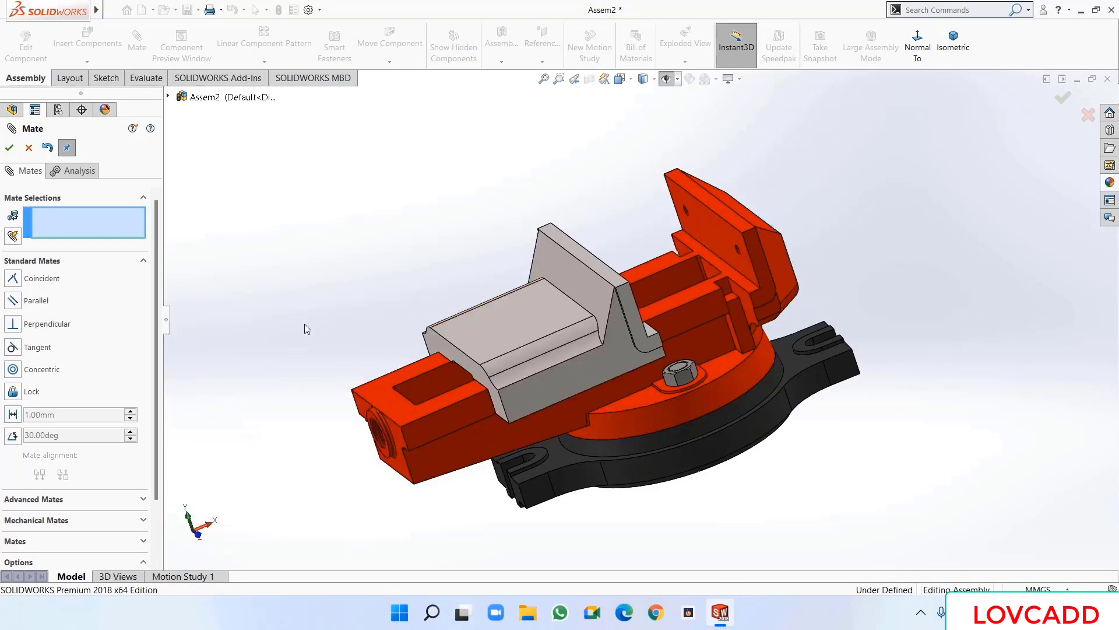
pyautogui.moveTo(304, 323); pyautogui.dragTo(489, 376, button='middle')
pyautogui.moveTo(564, 324); pyautogui.dragTo(607, 295)
pyautogui.moveTo(390, 295); pyautogui.dragTo(577, 374, button='middle')
pyautogui.scroll(-5, 577, 374)
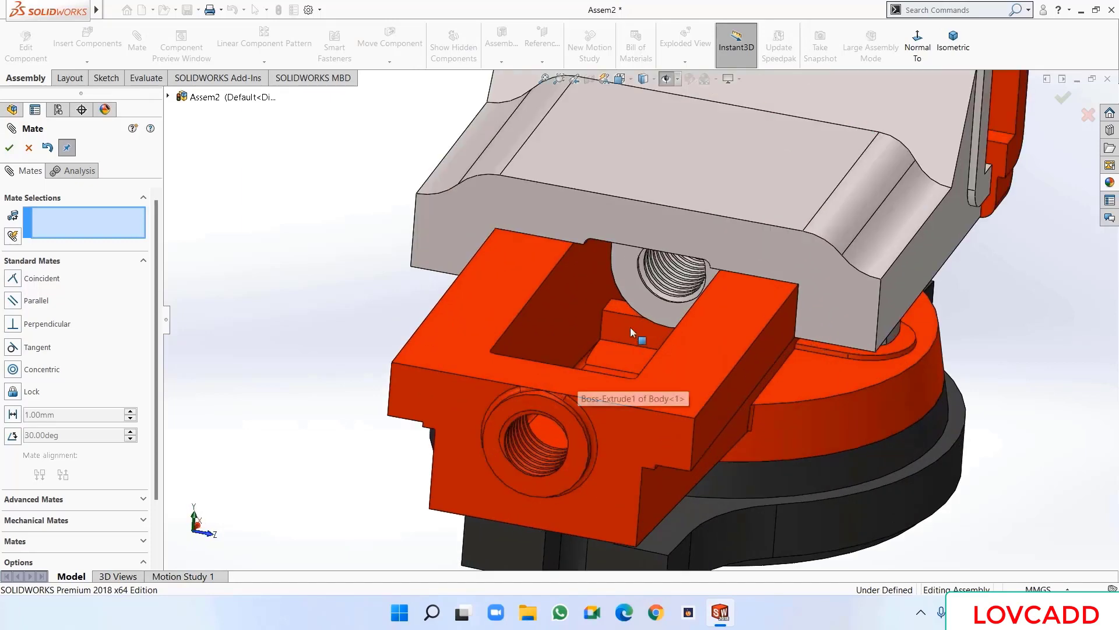
# - Select the jaw's and body's end faces and expand the Advanced mate types
pyautogui.click(632, 274)
pyautogui.scroll(5, 632, 275)
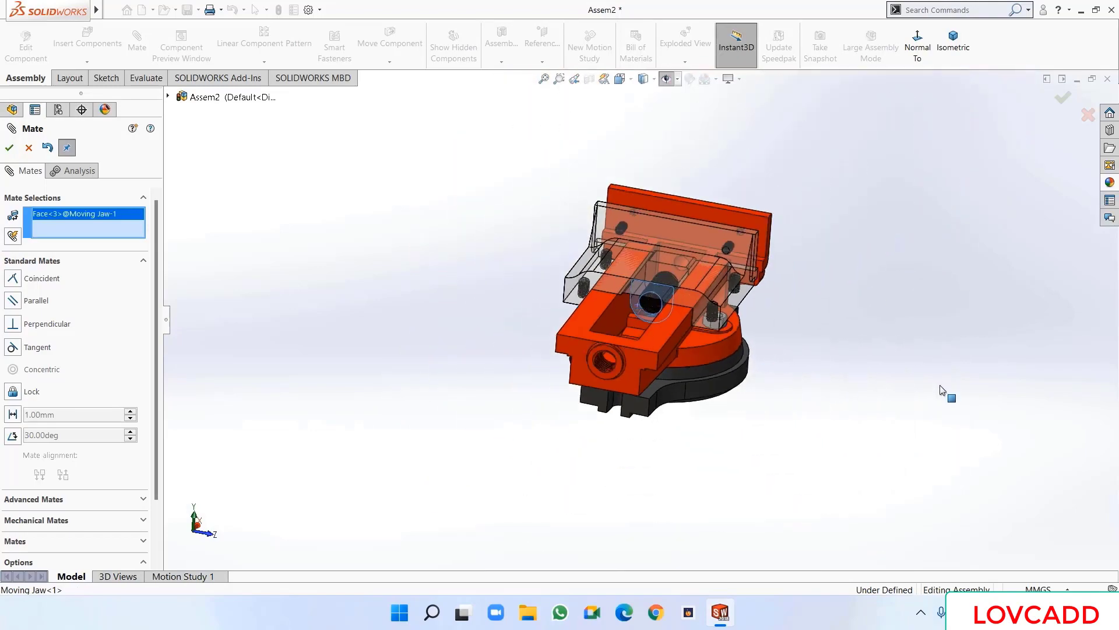
pyautogui.moveTo(940, 390); pyautogui.dragTo(825, 525, button='middle')
pyautogui.scroll(-6, 537, 272)
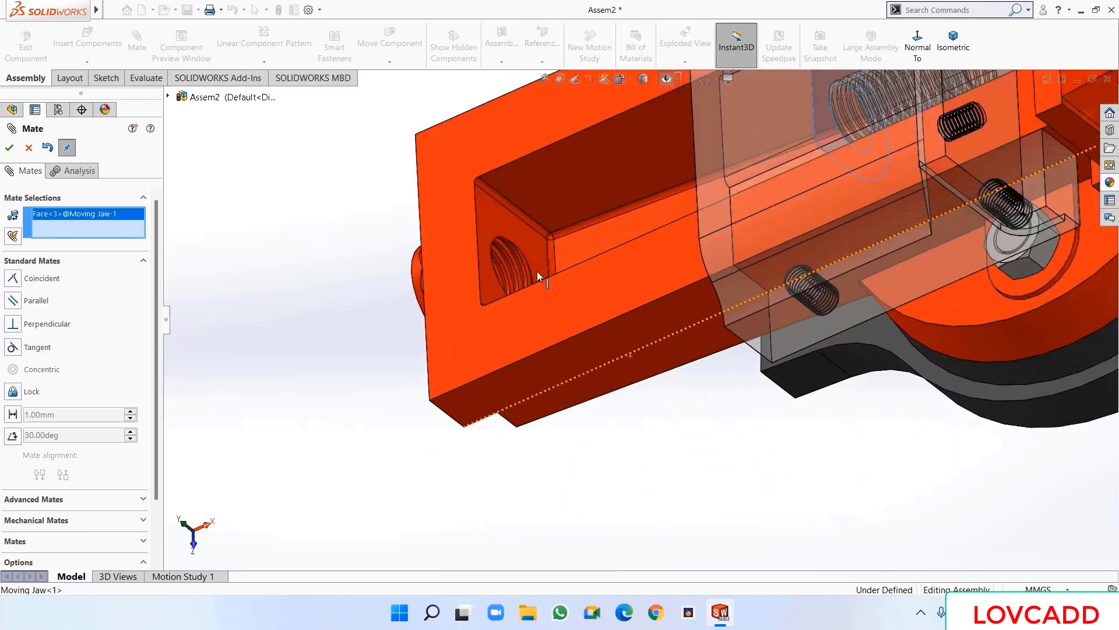
pyautogui.click(491, 217)
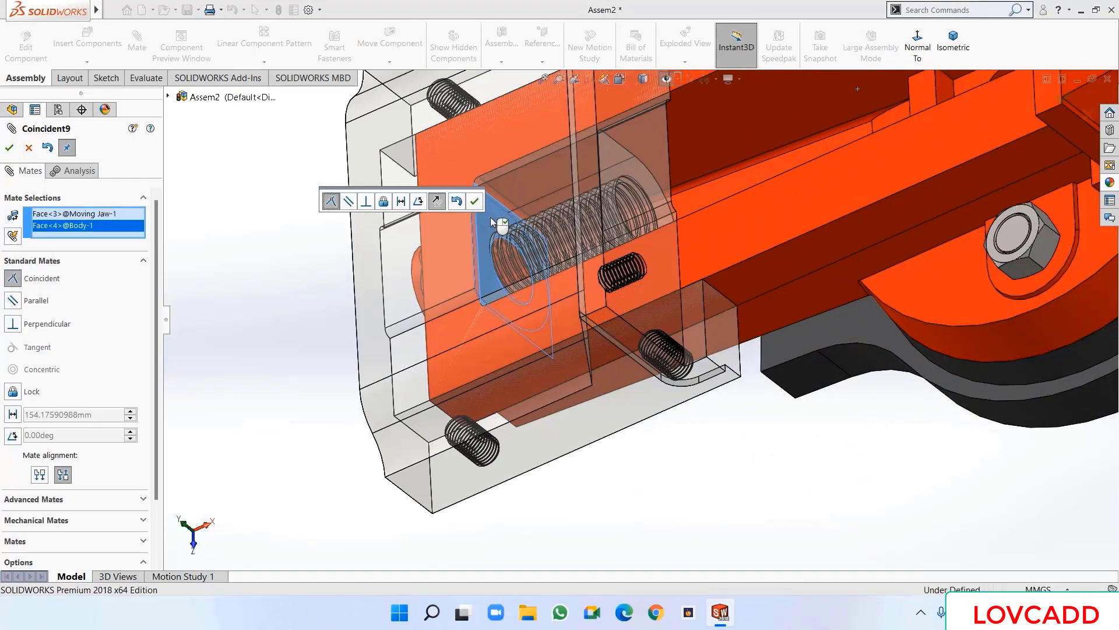
pyautogui.click(33, 264)
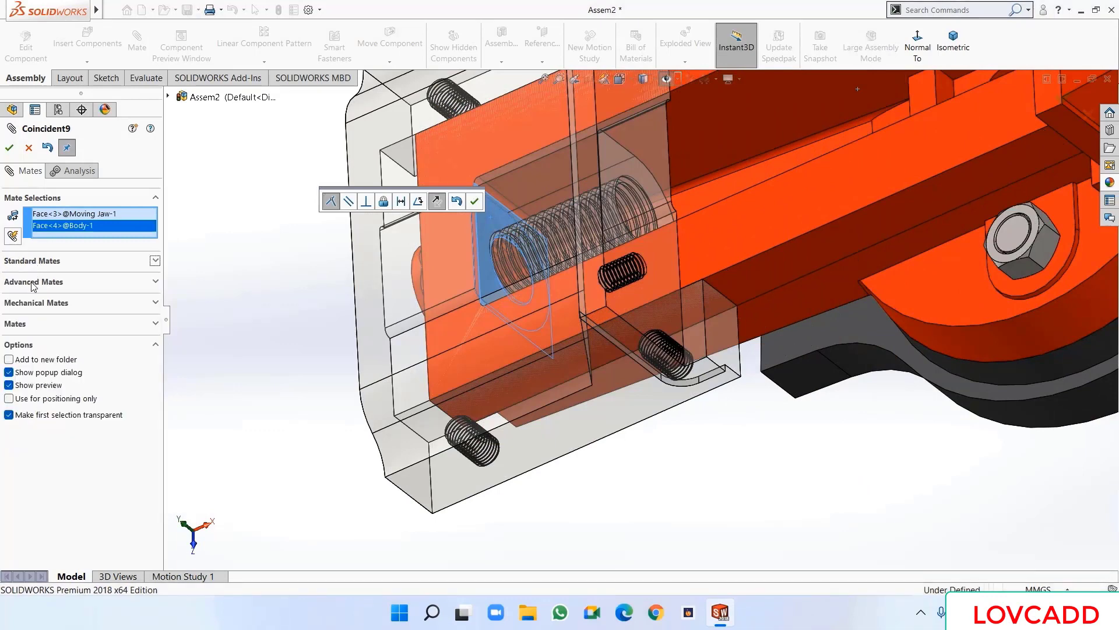
pyautogui.click(34, 283)
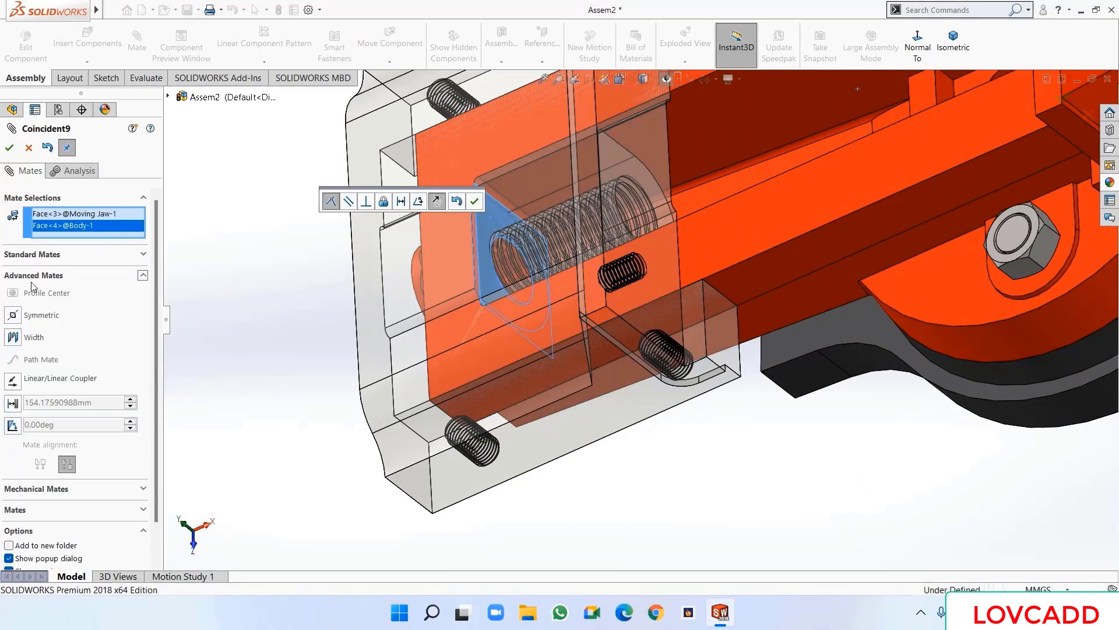
# - Add a limit distance mate between the end faces: maximum 165 mm, minimum 1 mm
pyautogui.click(12, 402)
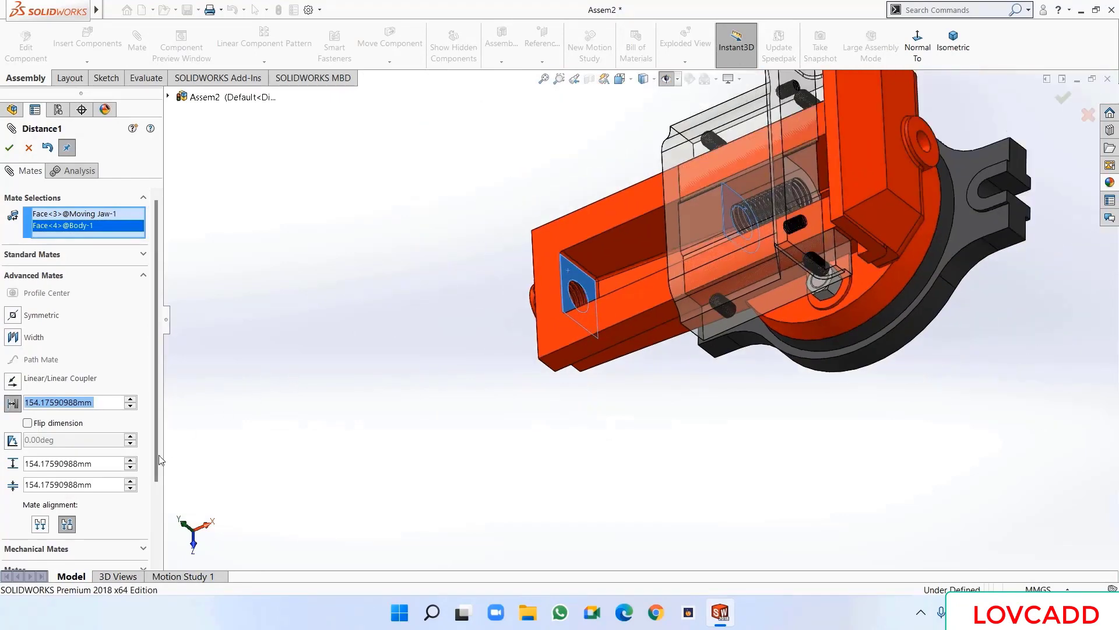
pyautogui.click(97, 464)
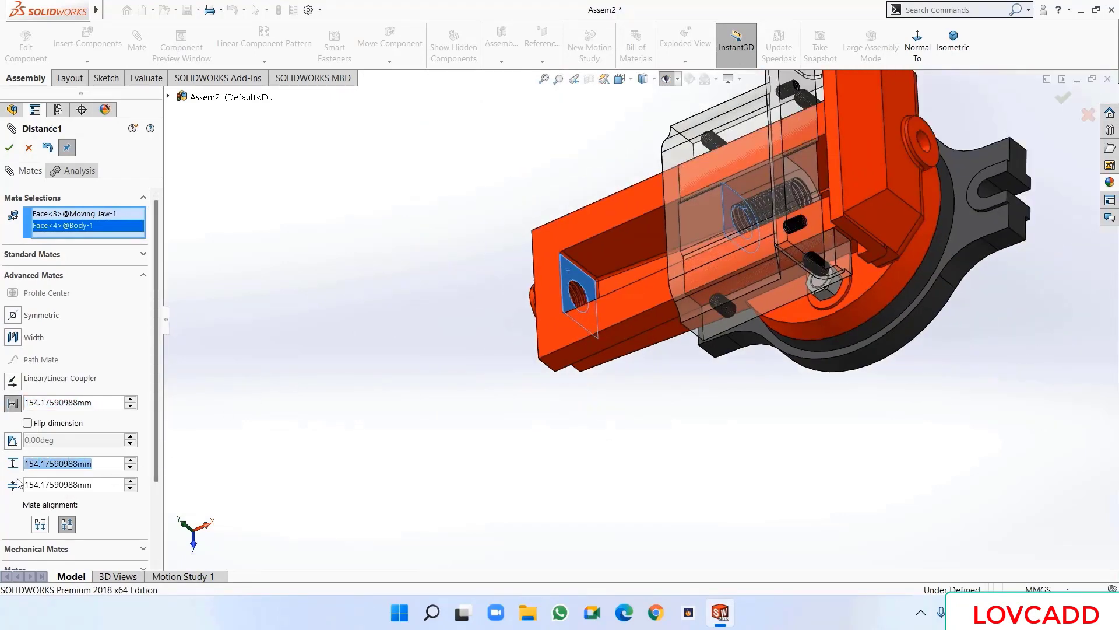
pyautogui.write('165')
pyautogui.press('Return')
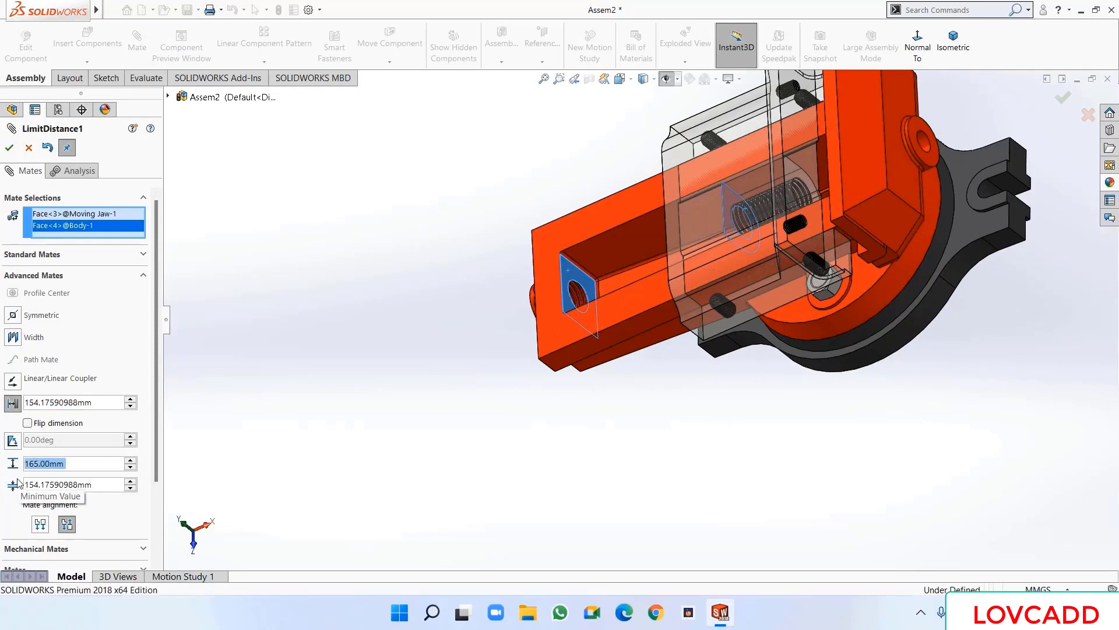
pyautogui.click(100, 487)
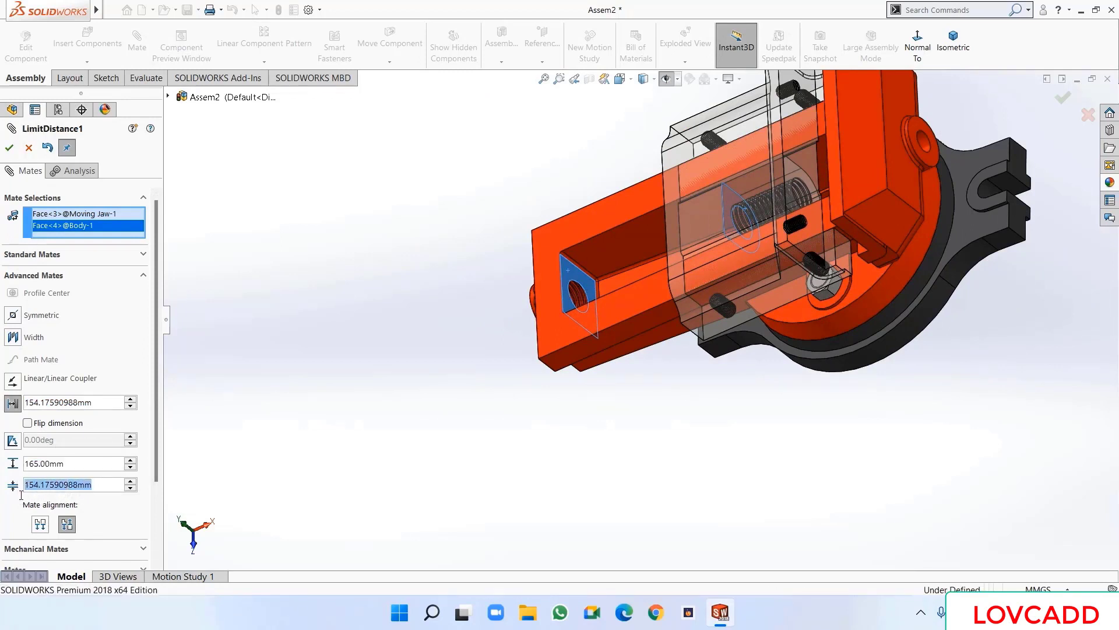
pyautogui.write('1')
pyautogui.press('Return')
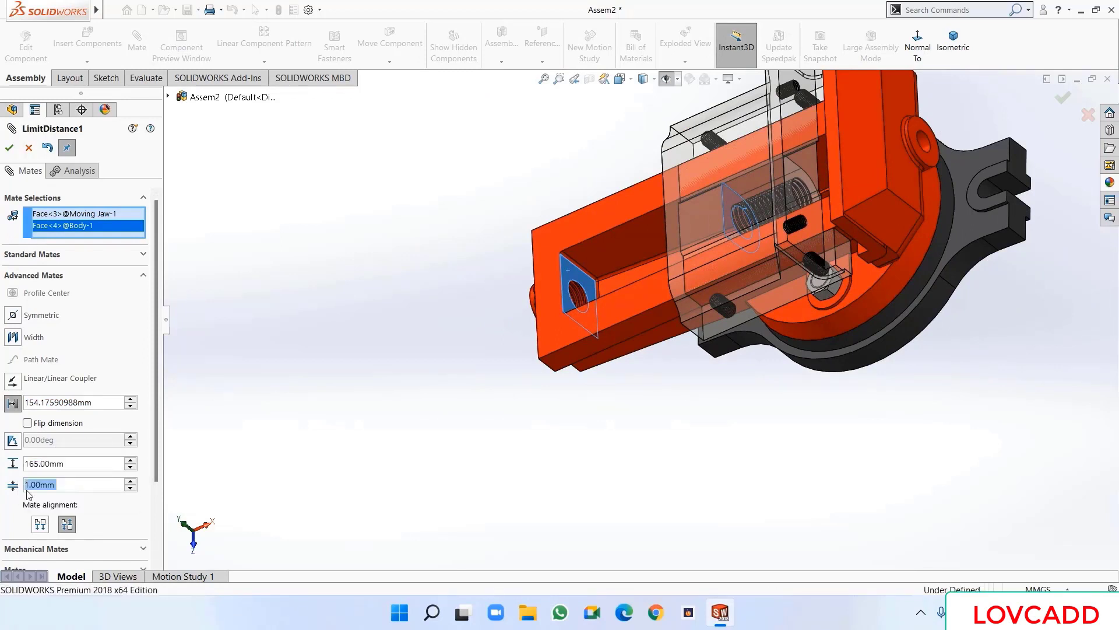
pyautogui.click(10, 147)
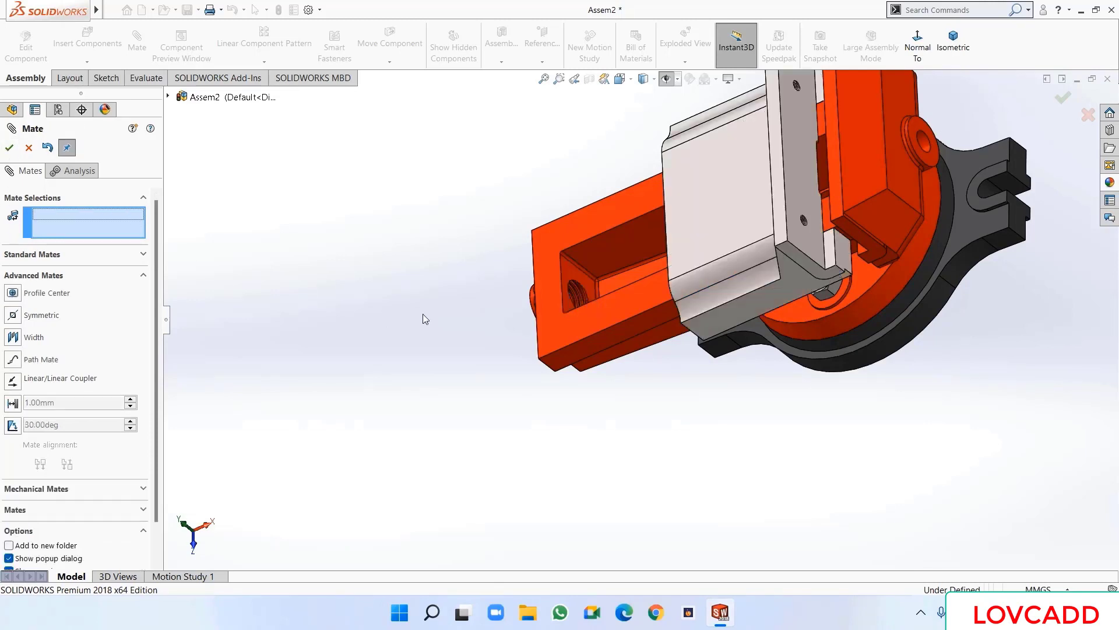
# - Drag the moving jaw to test its 1–165 mm travel limits
pyautogui.moveTo(428, 313); pyautogui.dragTo(577, 235, button='middle')
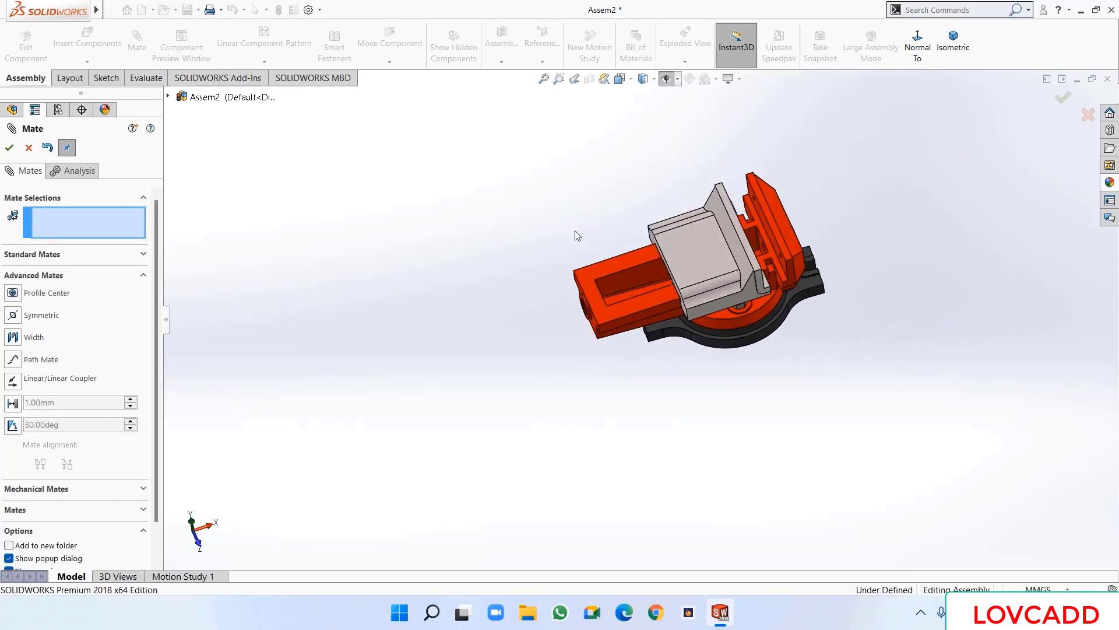
pyautogui.scroll(-3, 692, 356)
pyautogui.scroll(3, 693, 349)
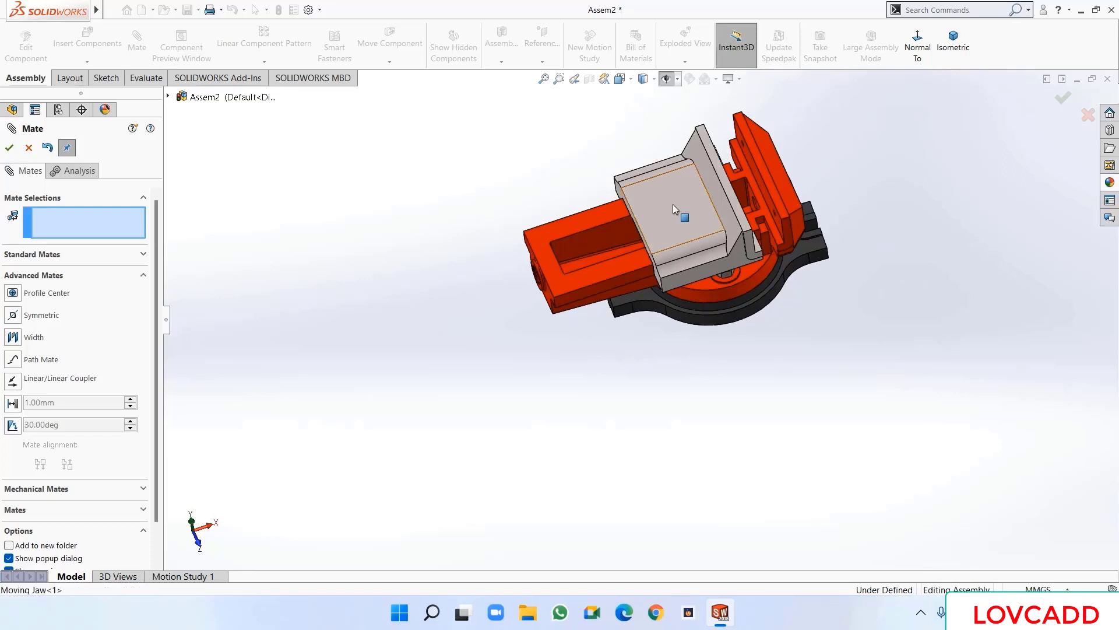
pyautogui.moveTo(565, 254); pyautogui.dragTo(309, 275)
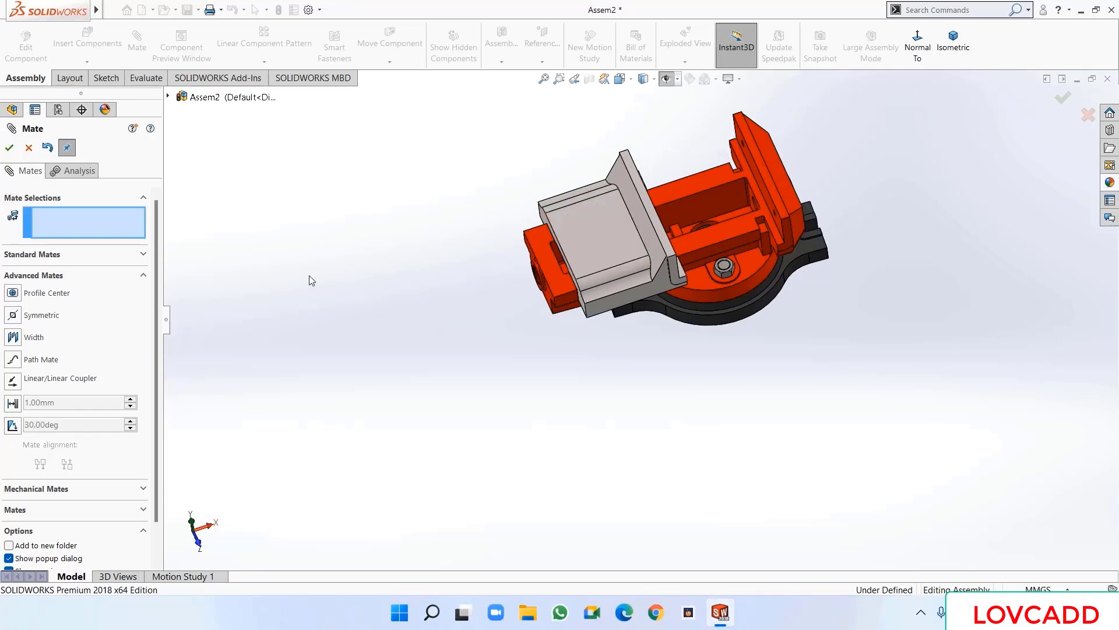
# - Colour the Moving Jaw light blue through its Appearance settings
pyautogui.click(7, 149)
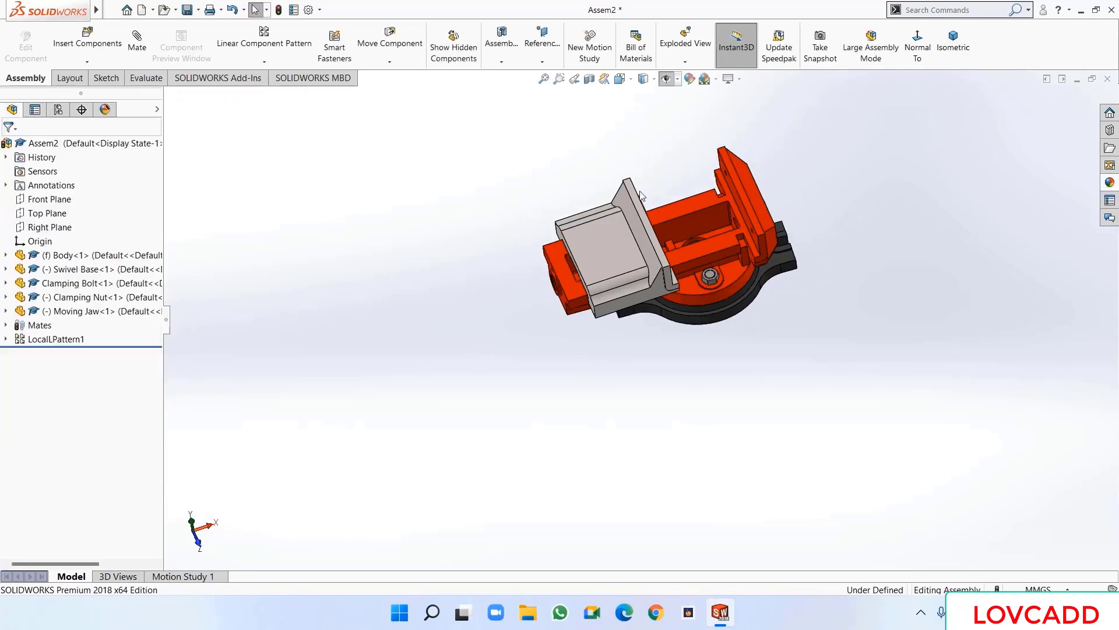
pyautogui.scroll(-3, 641, 196)
pyautogui.rightClick(561, 313)
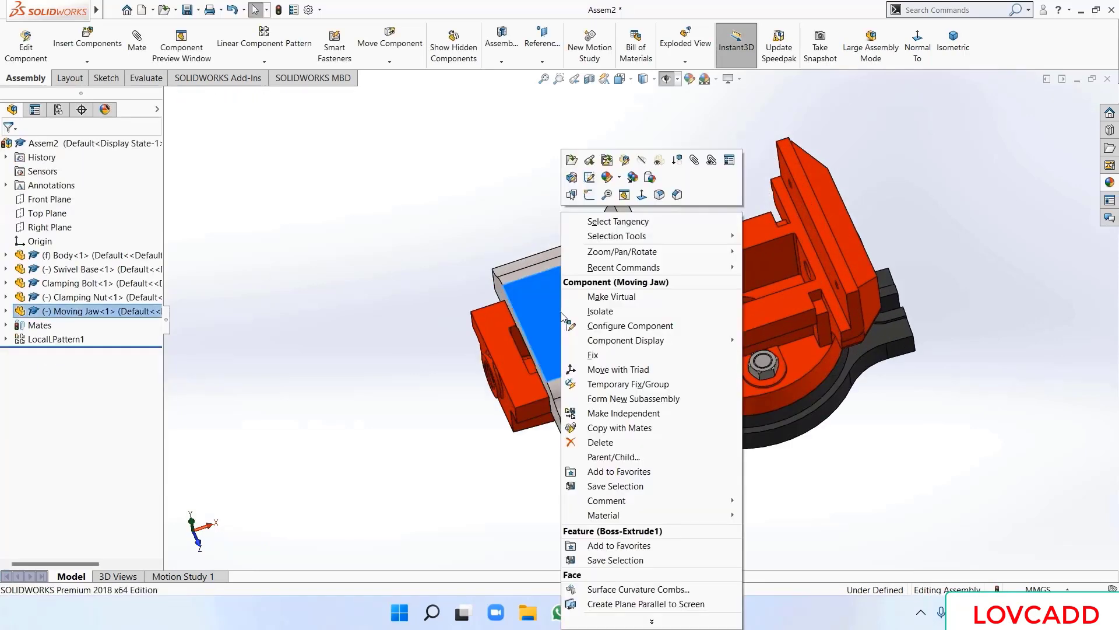
pyautogui.click(608, 177)
pyautogui.click(622, 205)
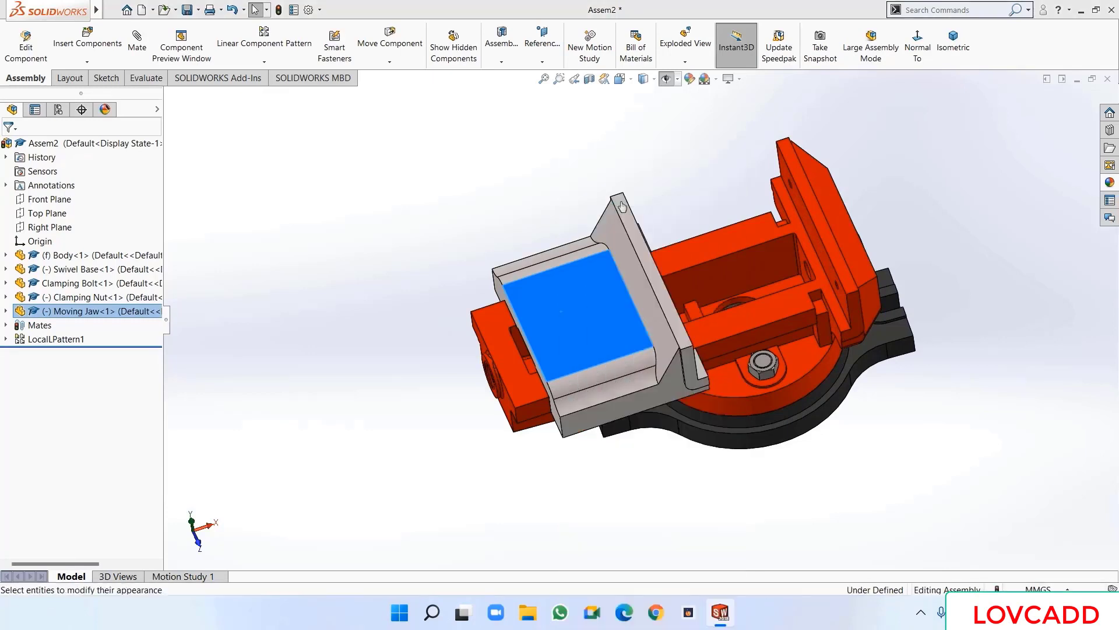
pyautogui.click(82, 471)
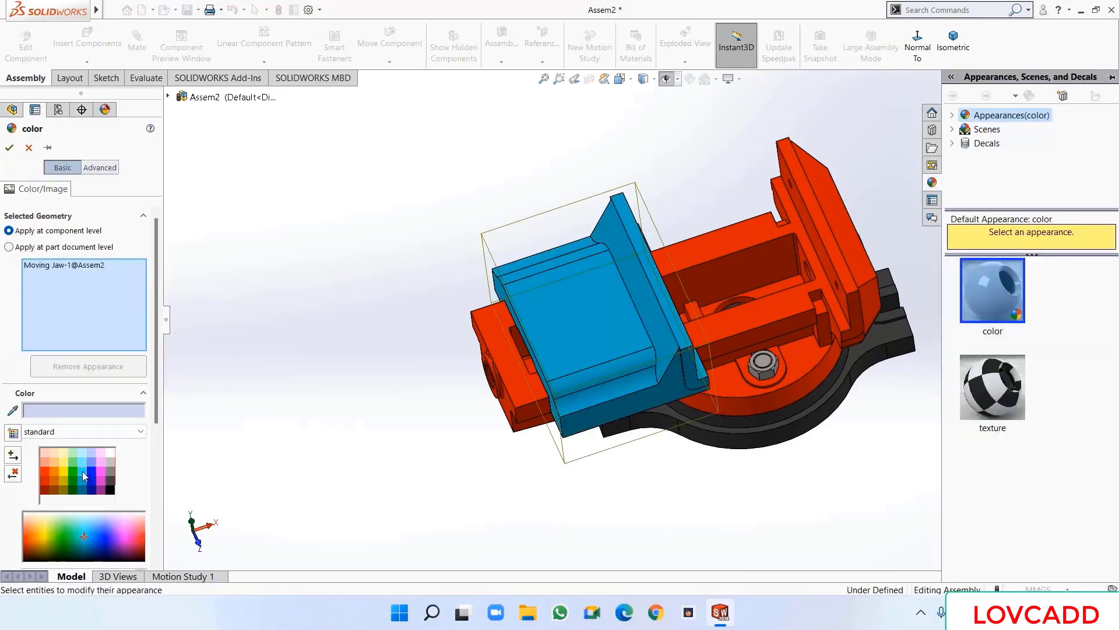
pyautogui.click(9, 147)
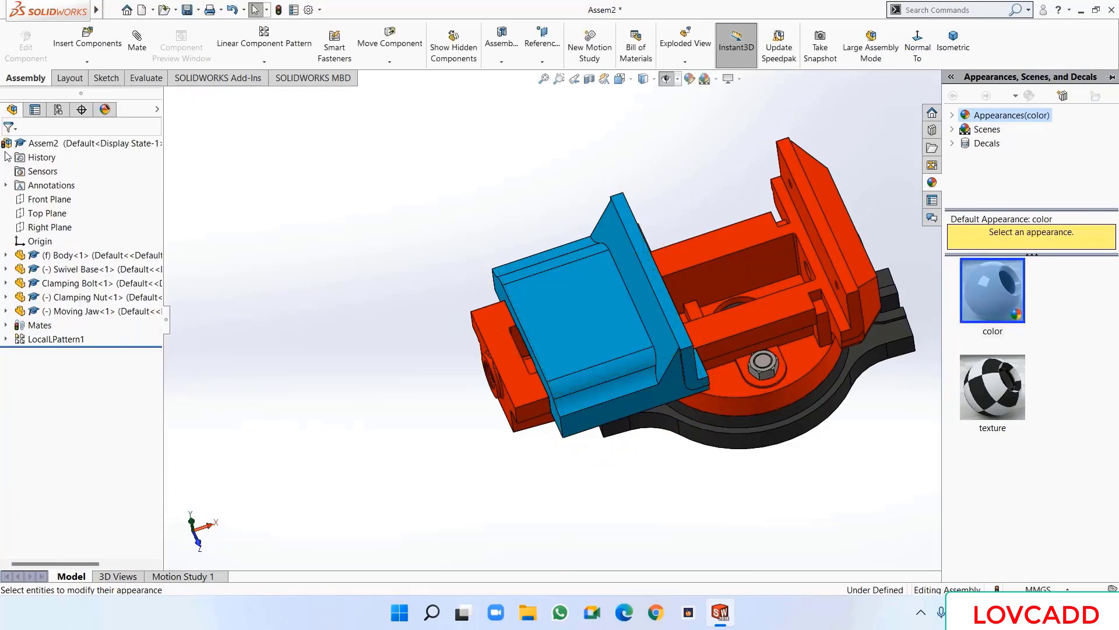
pyautogui.moveTo(315, 339); pyautogui.dragTo(296, 230, button='middle')
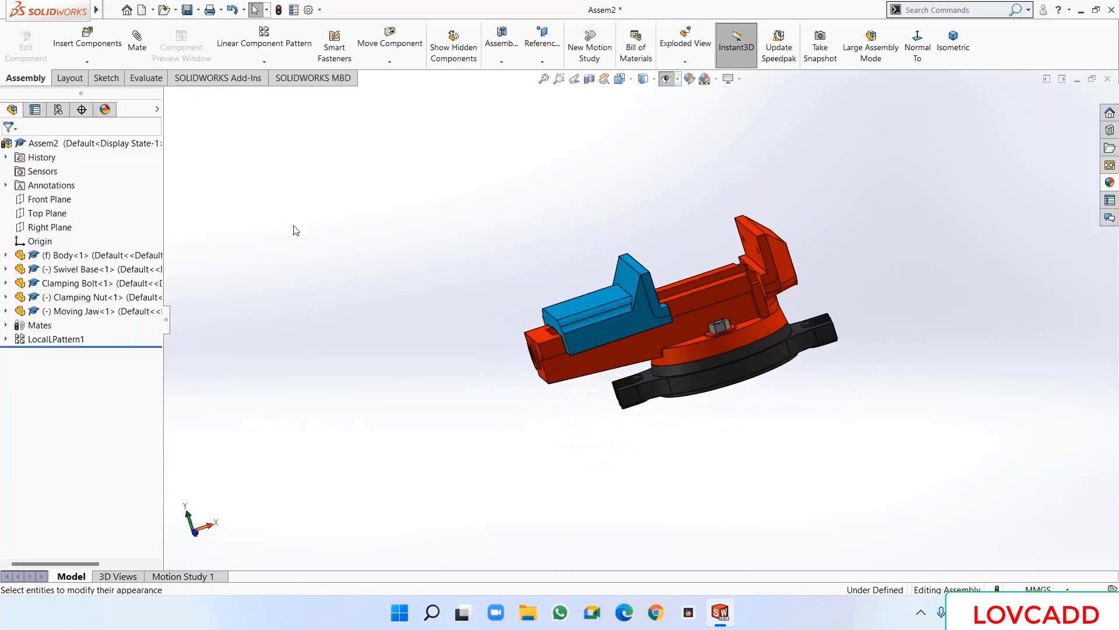
pyautogui.click(80, 45)
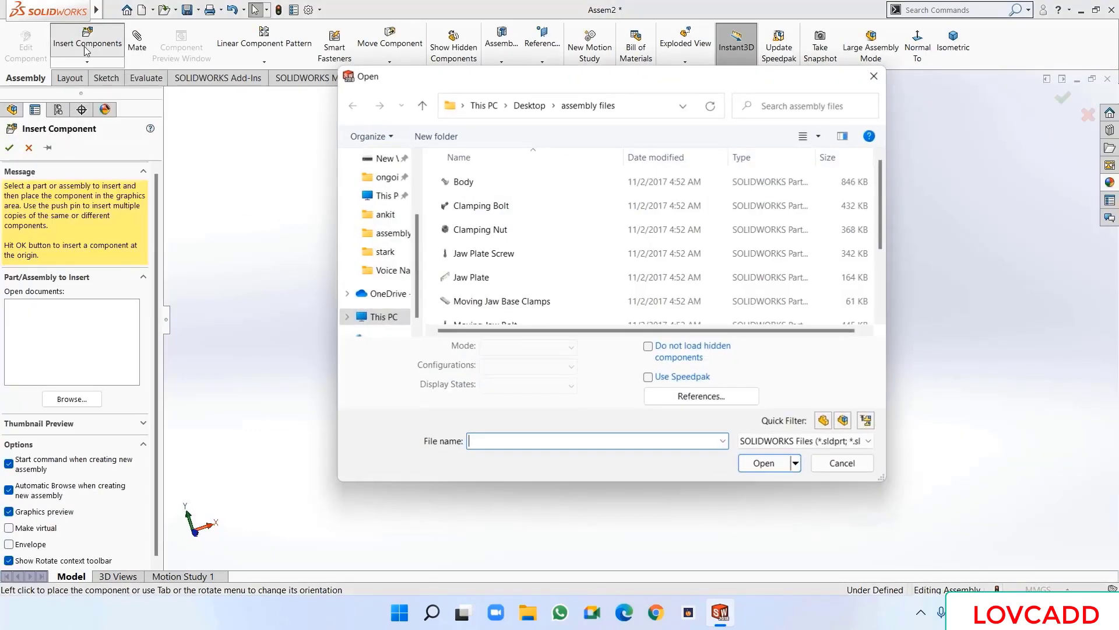
# - Insert the Moving Jaw Base Clamps part, place it near the blue jaw, and view it front-on
pyautogui.scroll(-2, 508, 318)
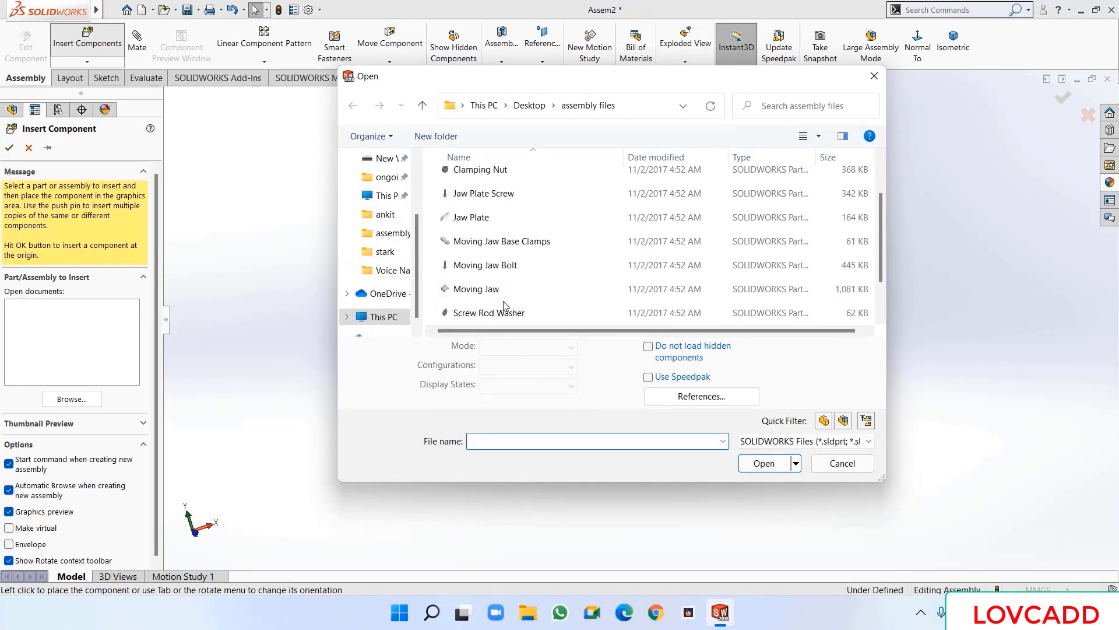
pyautogui.click(499, 243)
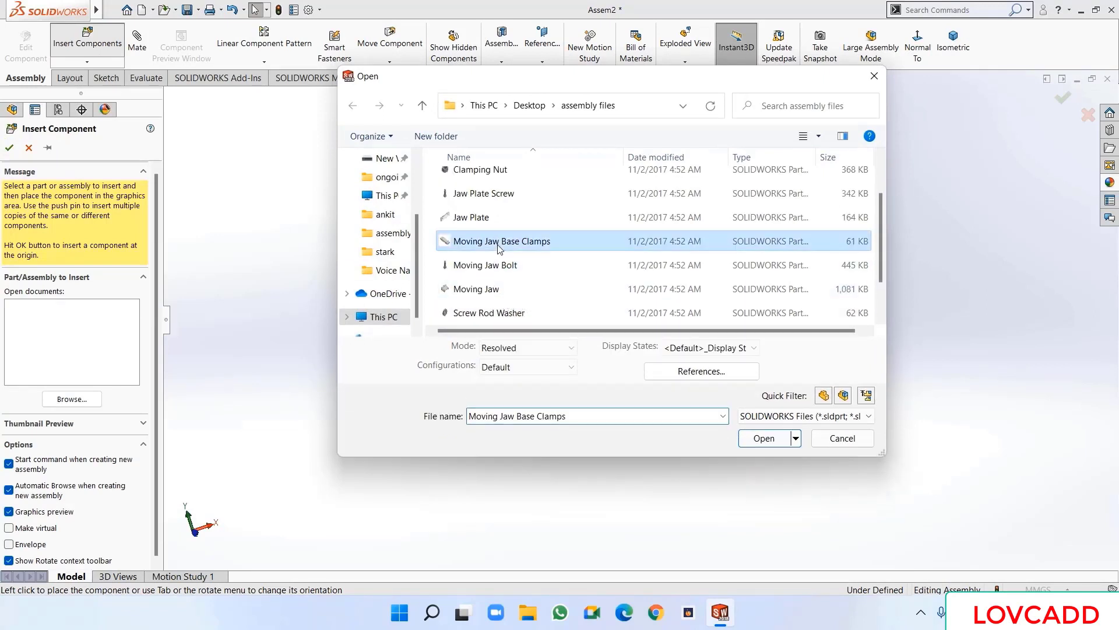
pyautogui.click(764, 440)
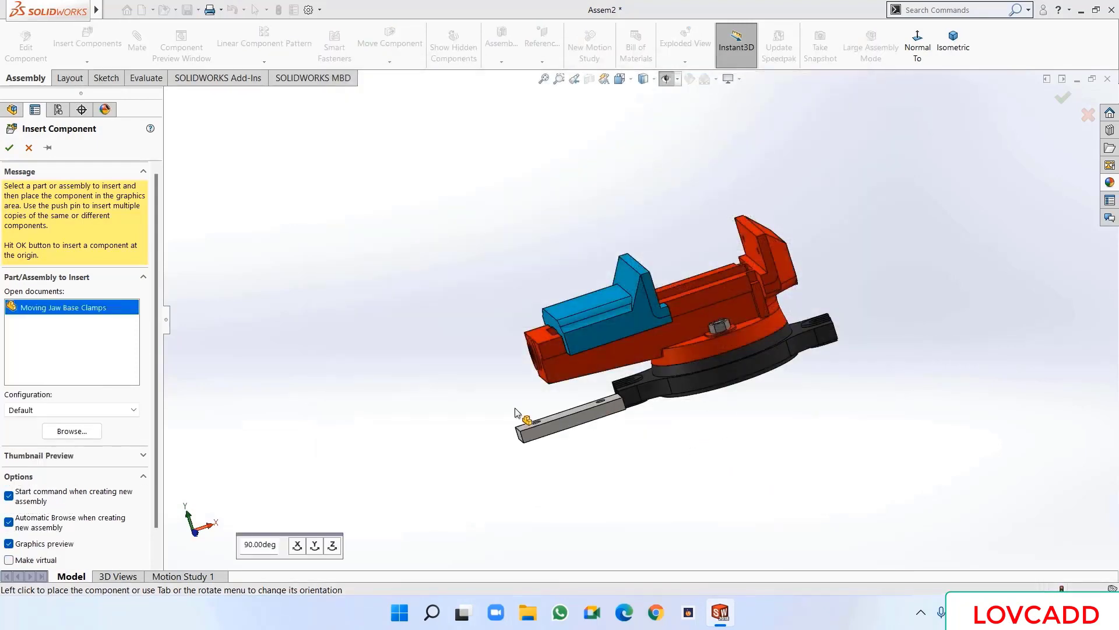
pyautogui.click(507, 268)
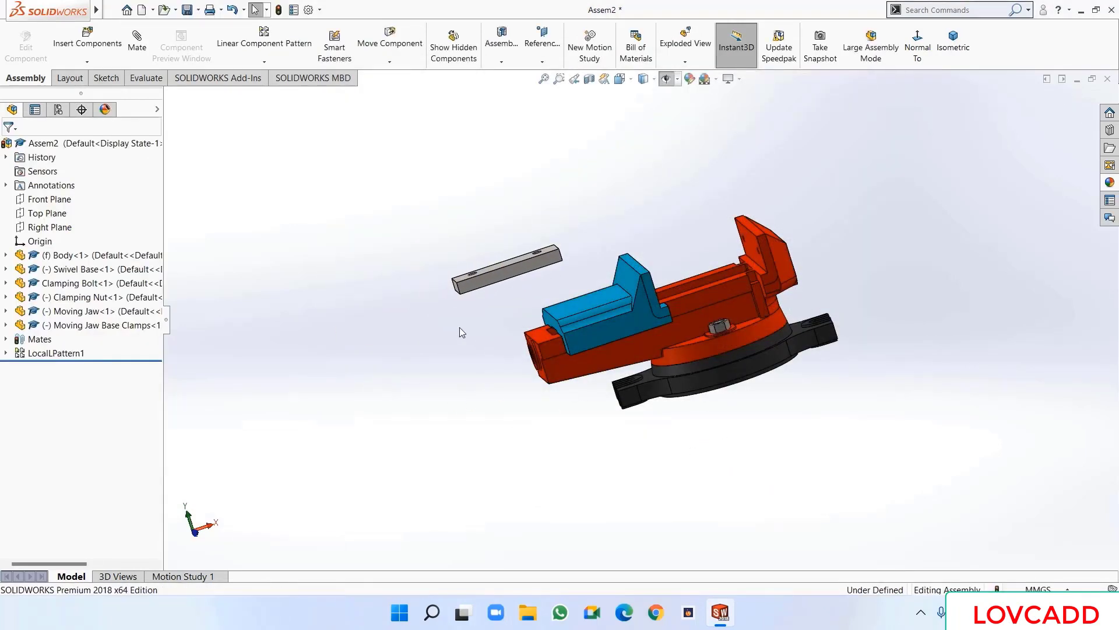
pyautogui.moveTo(459, 327); pyautogui.dragTo(524, 457, button='middle')
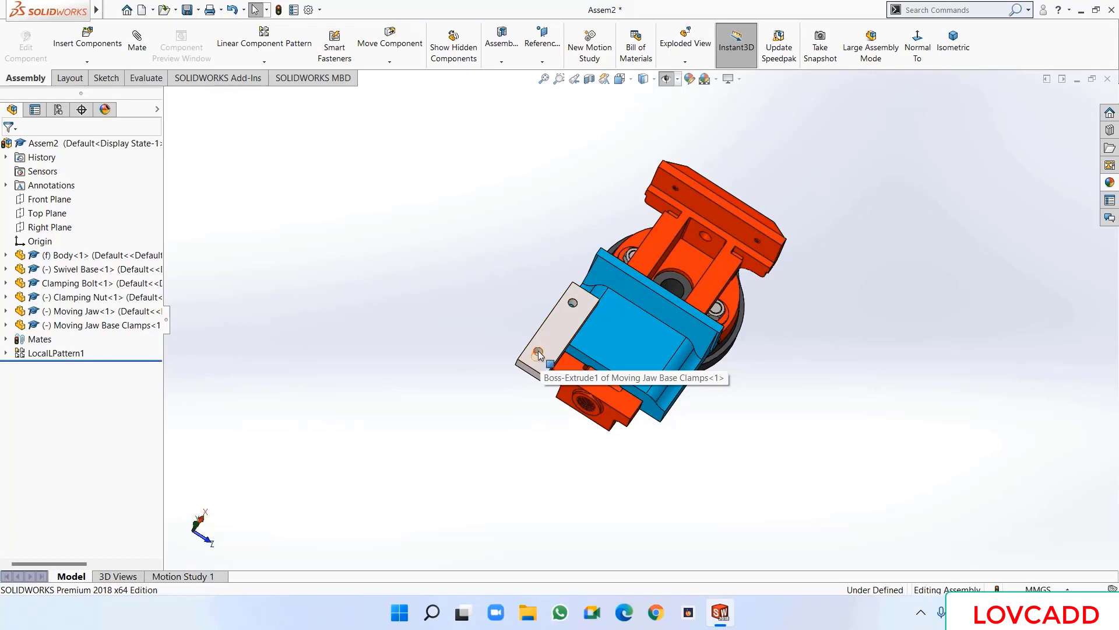
pyautogui.moveTo(476, 418); pyautogui.dragTo(544, 281, button='middle')
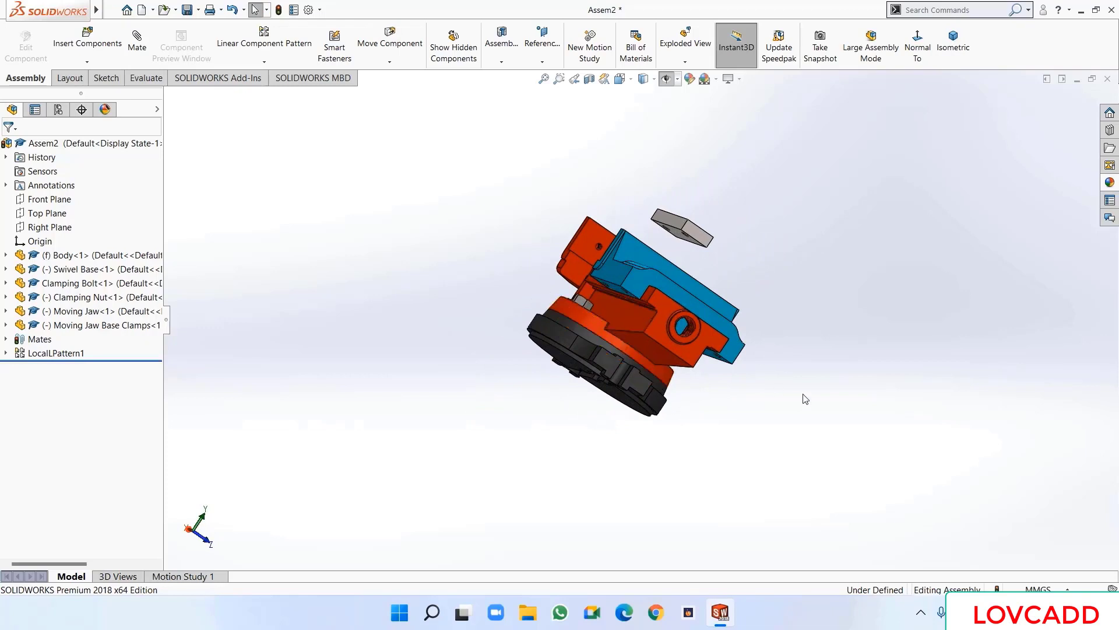
pyautogui.moveTo(805, 399); pyautogui.dragTo(795, 315, button='middle')
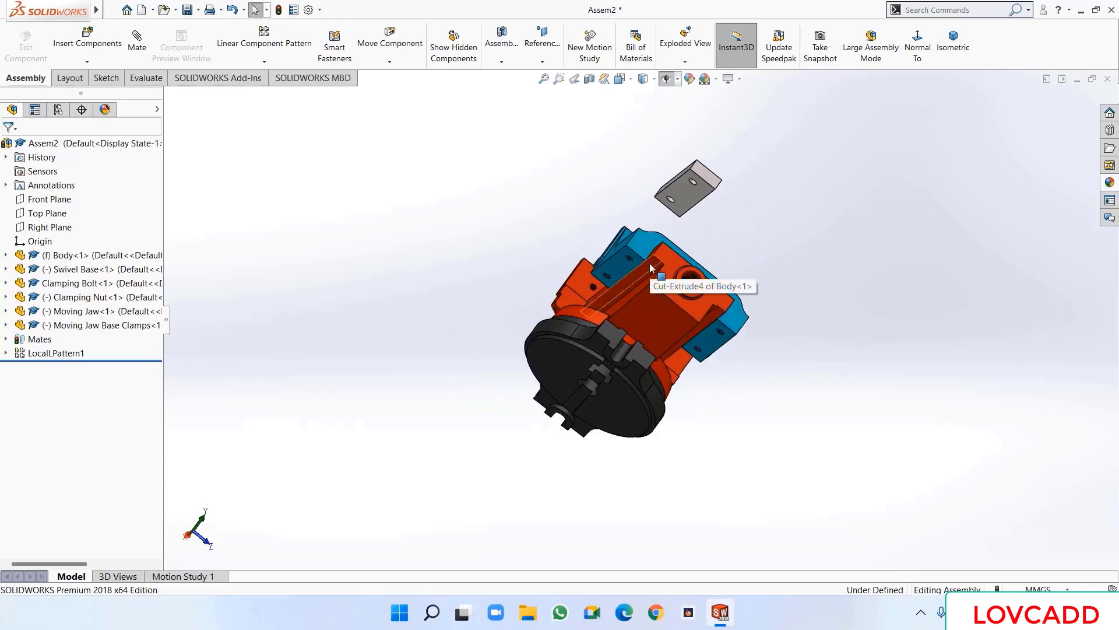
pyautogui.moveTo(730, 209); pyautogui.dragTo(683, 430, button='middle')
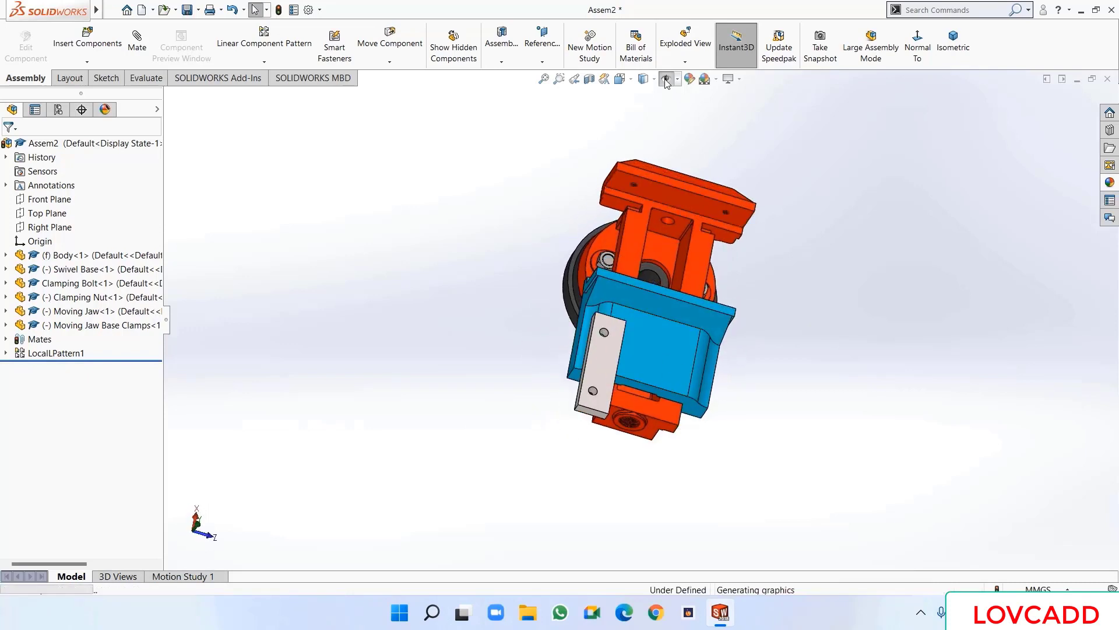
pyautogui.moveTo(845, 390); pyautogui.dragTo(880, 417, button='middle')
# - Align both grey plate hole axes coincident with the blue jaw's two hole axes
pyautogui.click(137, 41)
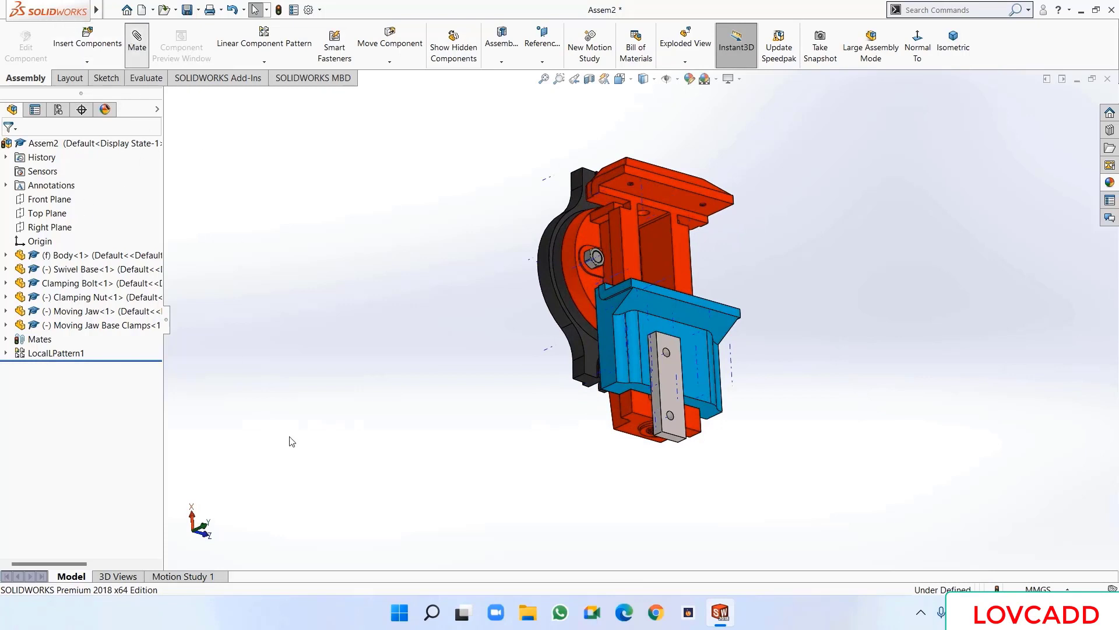
pyautogui.scroll(-2, 652, 443)
pyautogui.scroll(-3, 651, 443)
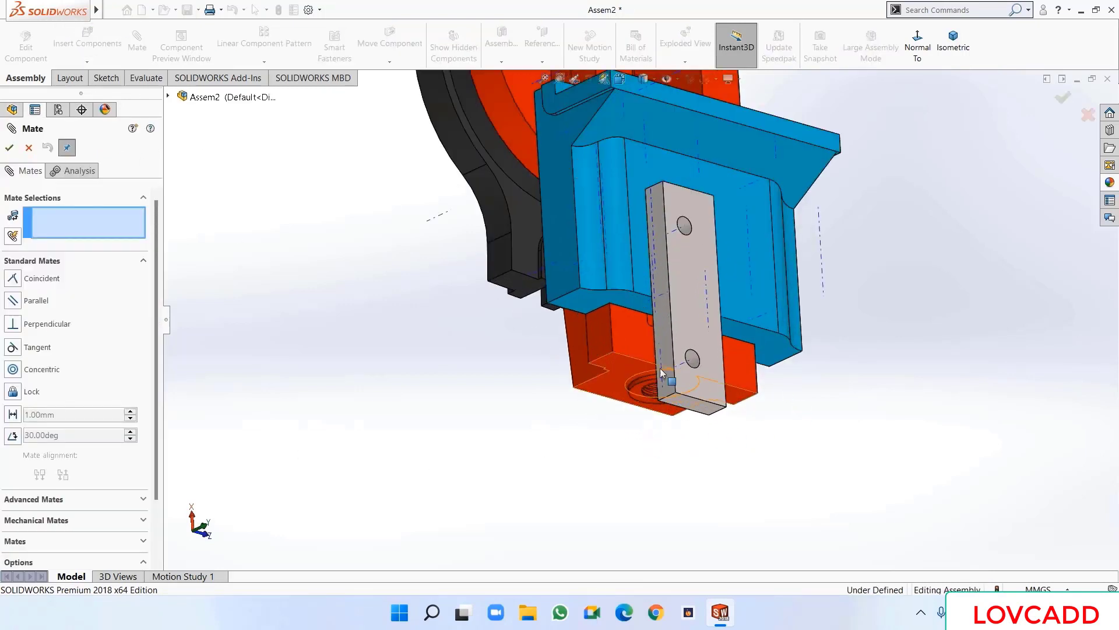
pyautogui.click(692, 359)
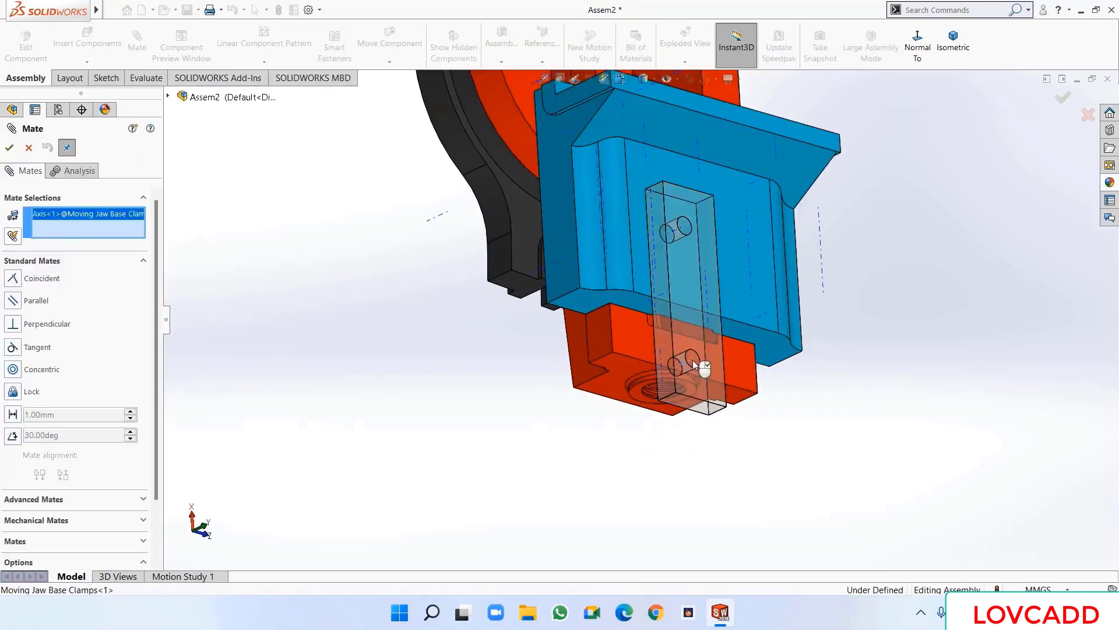
pyautogui.moveTo(692, 359); pyautogui.dragTo(657, 324, button='middle')
pyautogui.scroll(-5, 601, 271)
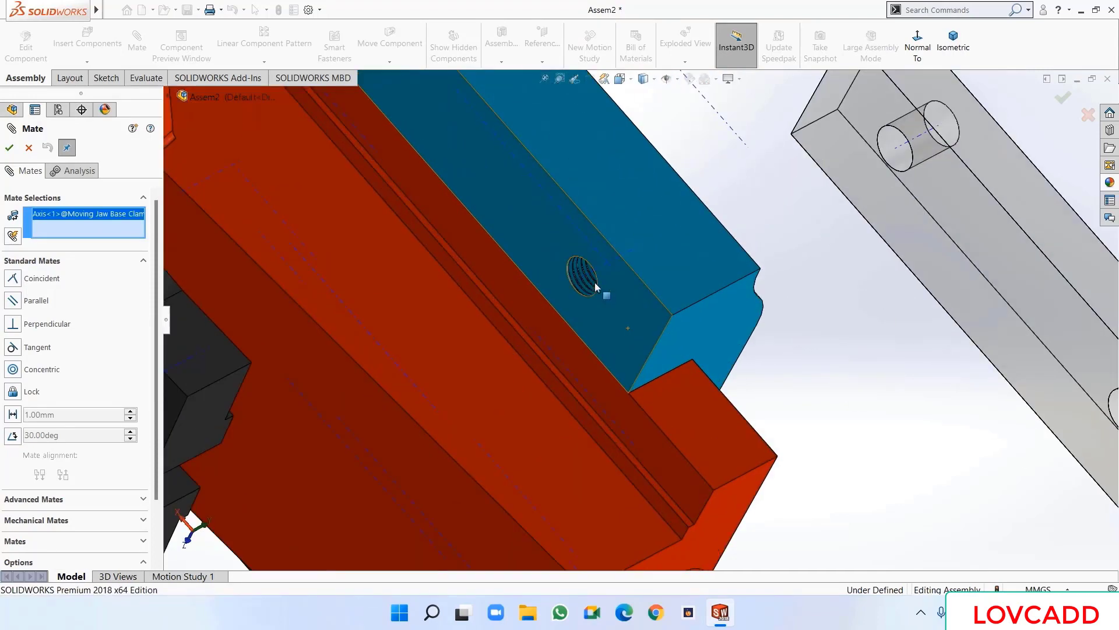
pyautogui.click(599, 264)
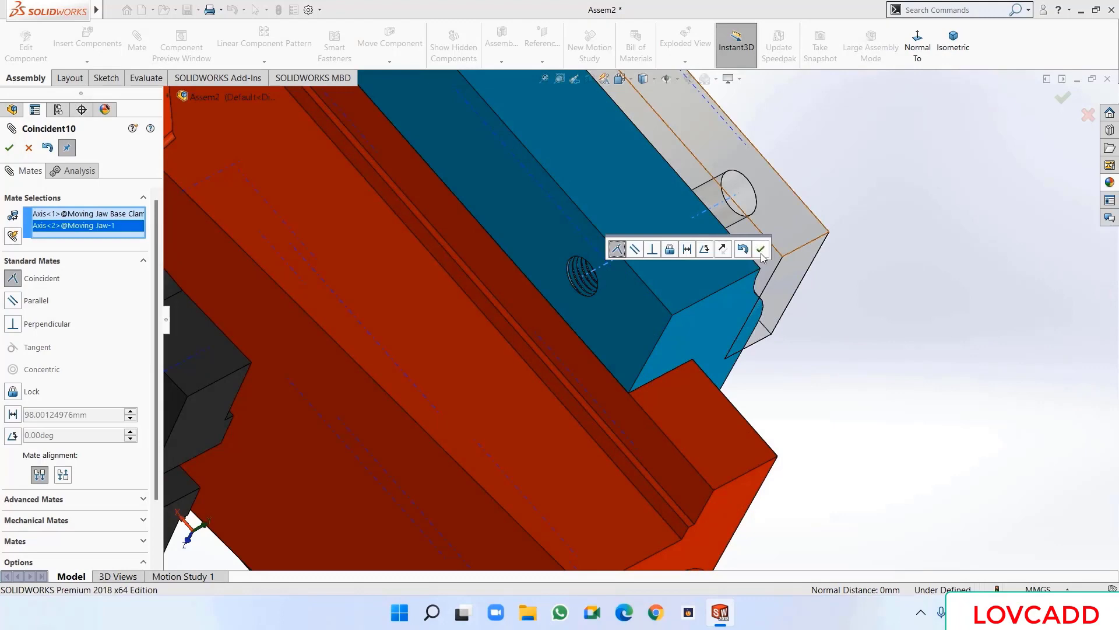
pyautogui.click(761, 249)
pyautogui.scroll(5, 883, 243)
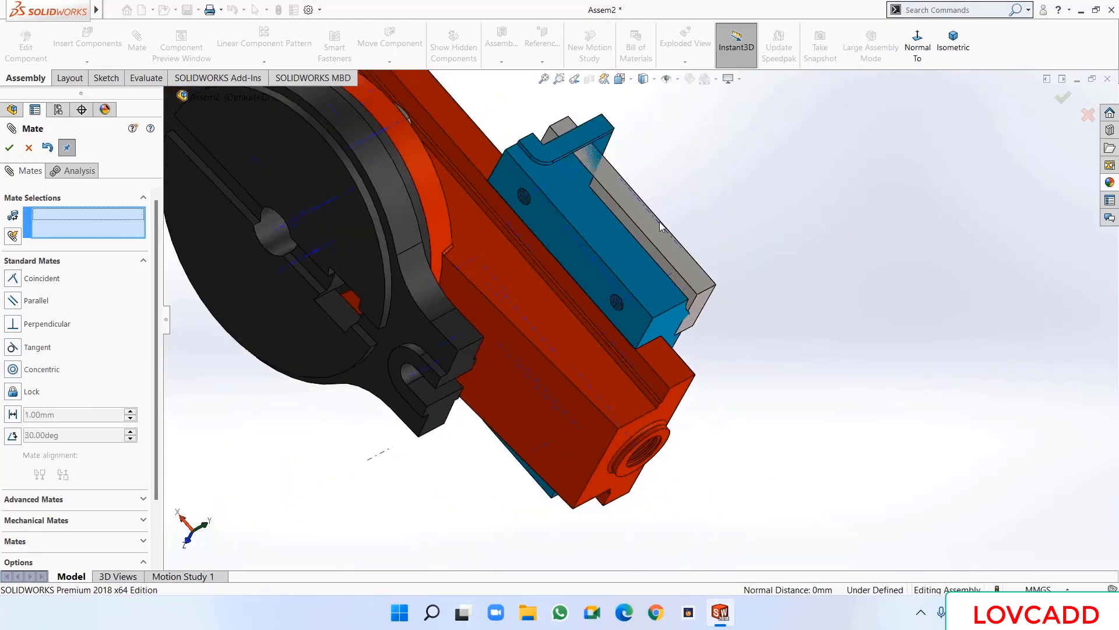
pyautogui.moveTo(649, 232); pyautogui.dragTo(484, 359)
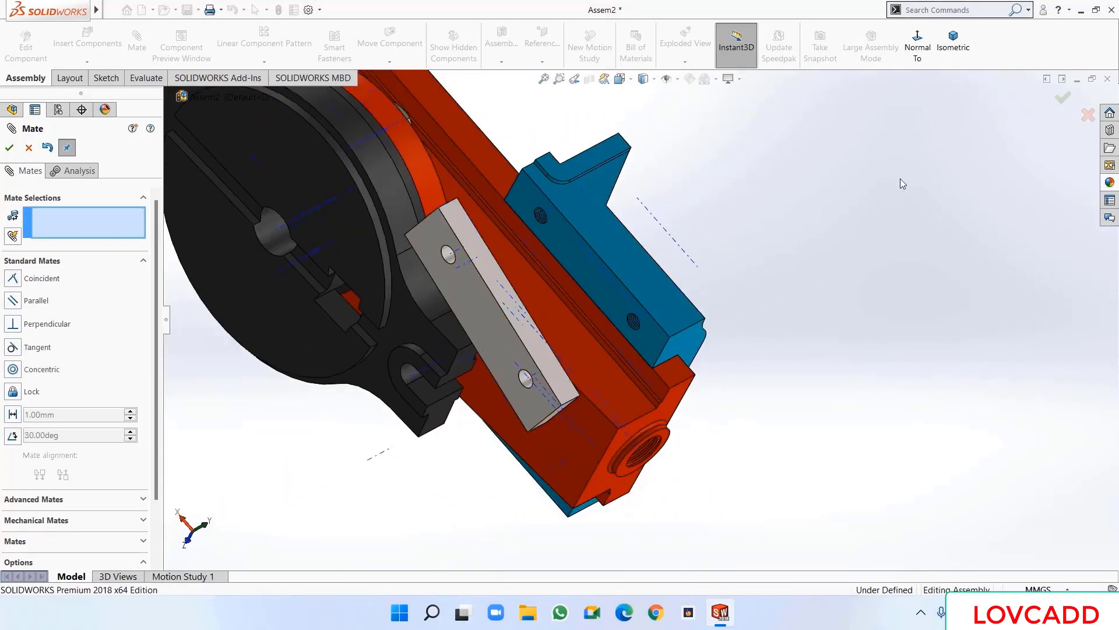
pyautogui.click(451, 257)
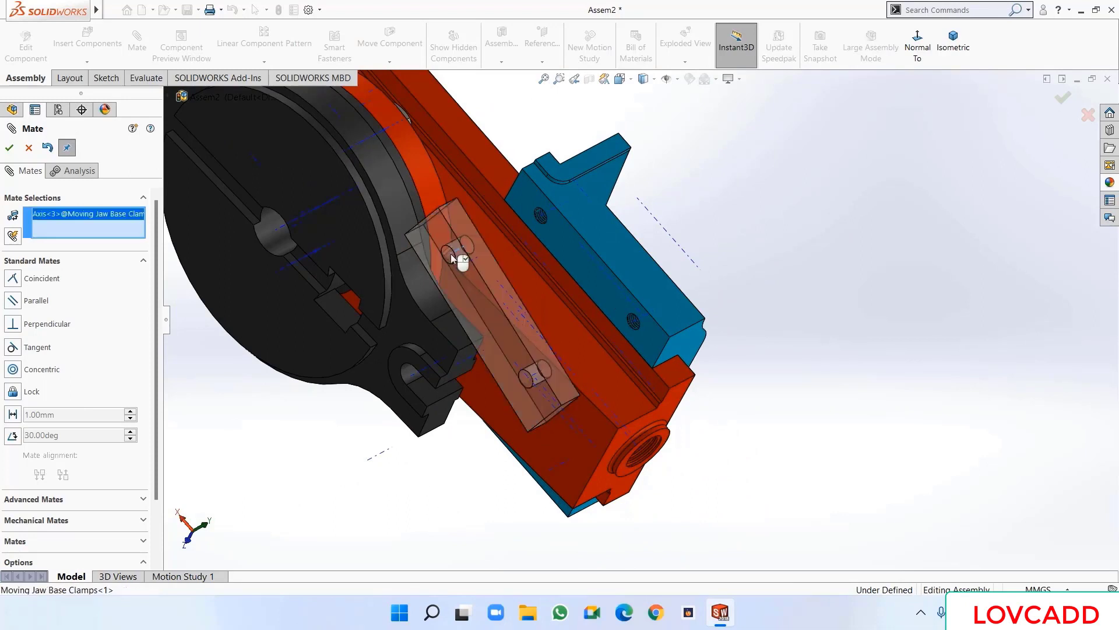
pyautogui.click(550, 210)
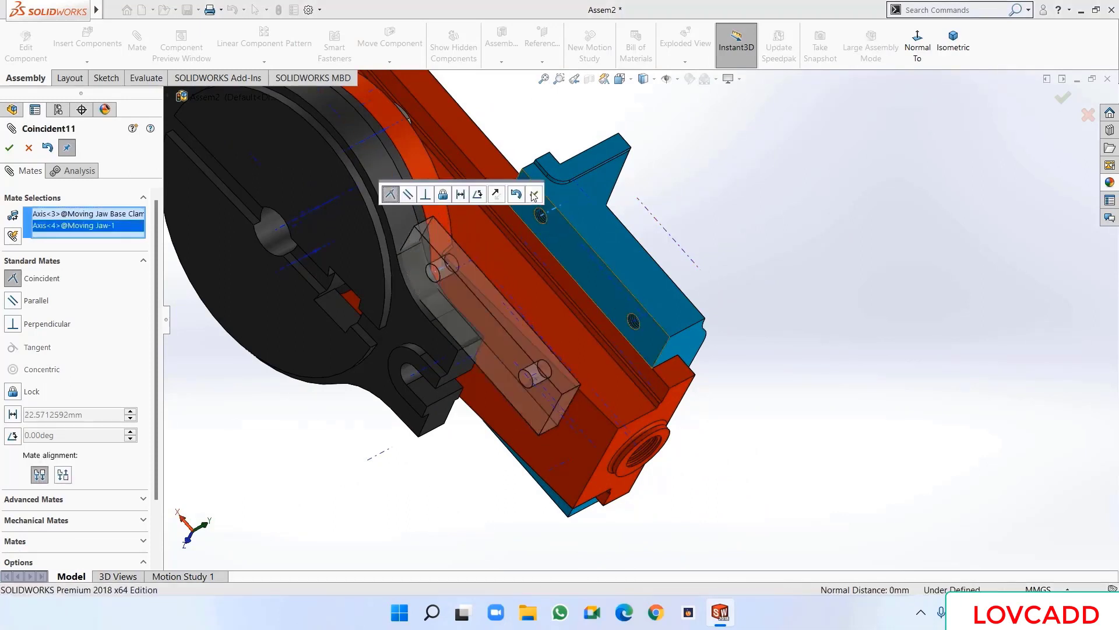
pyautogui.click(532, 192)
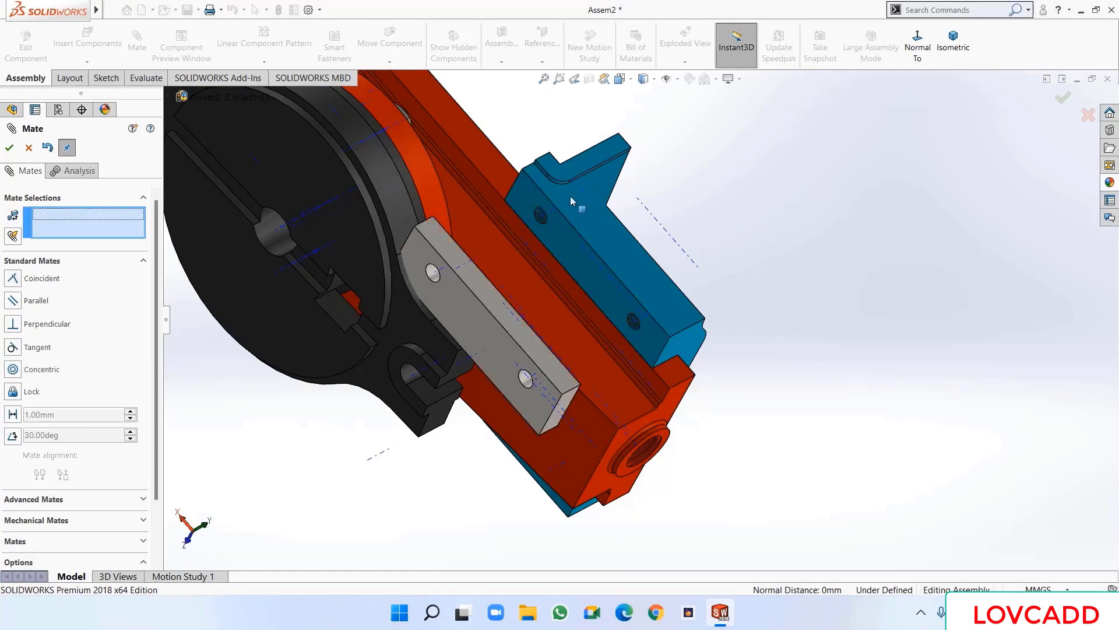
# - Mate the grey plate's face flush against the blue jaw's front face
pyautogui.click(597, 290)
pyautogui.moveTo(778, 253); pyautogui.dragTo(522, 403, button='middle')
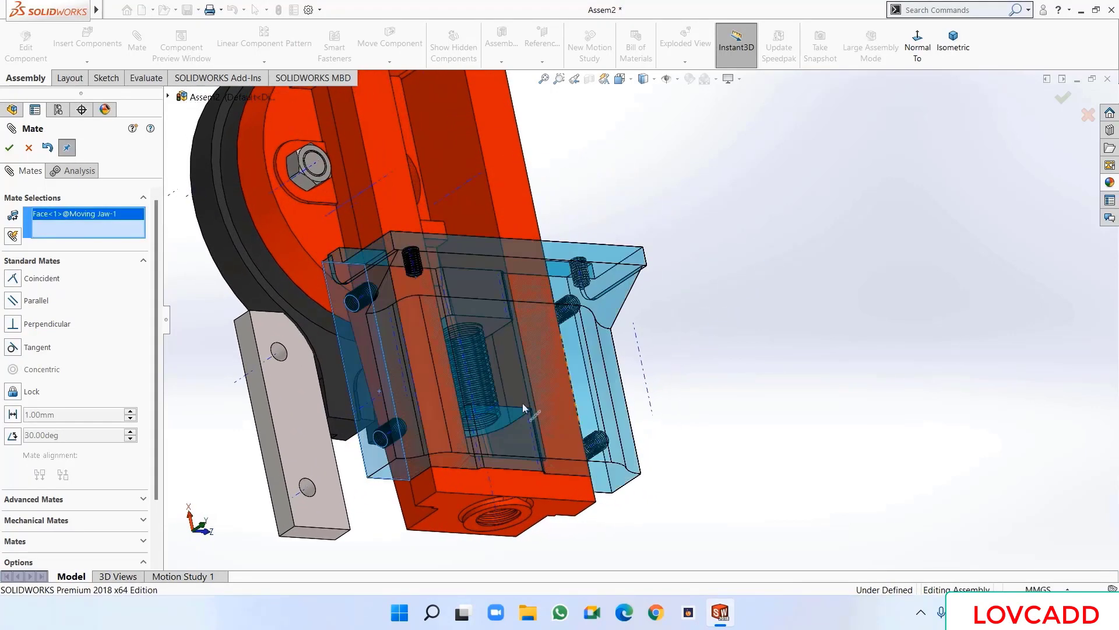
pyautogui.click(299, 411)
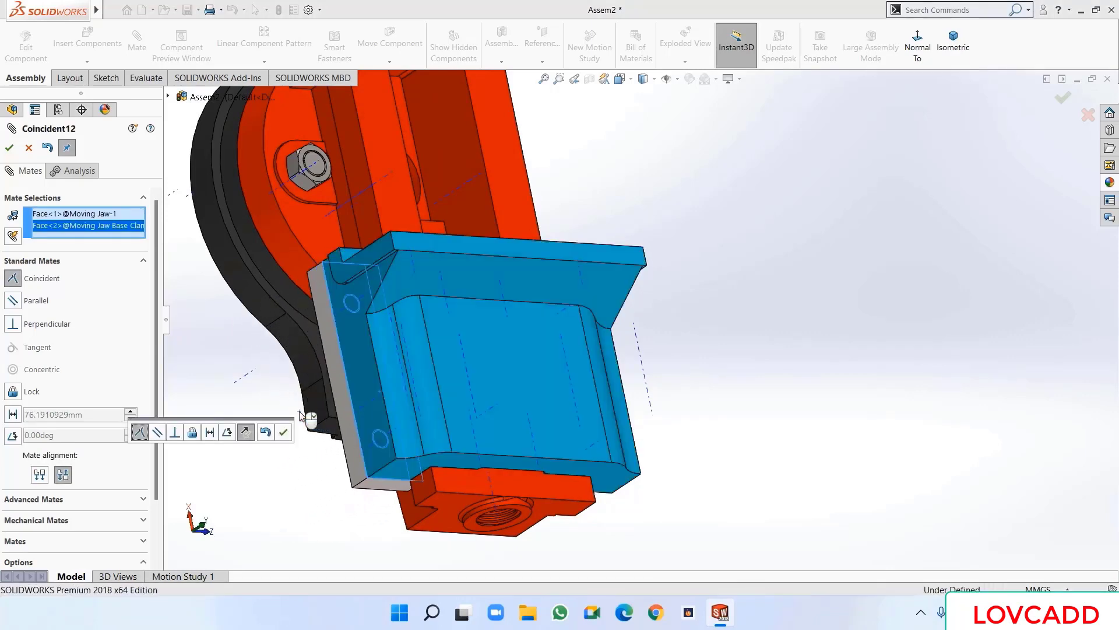
pyautogui.click(284, 432)
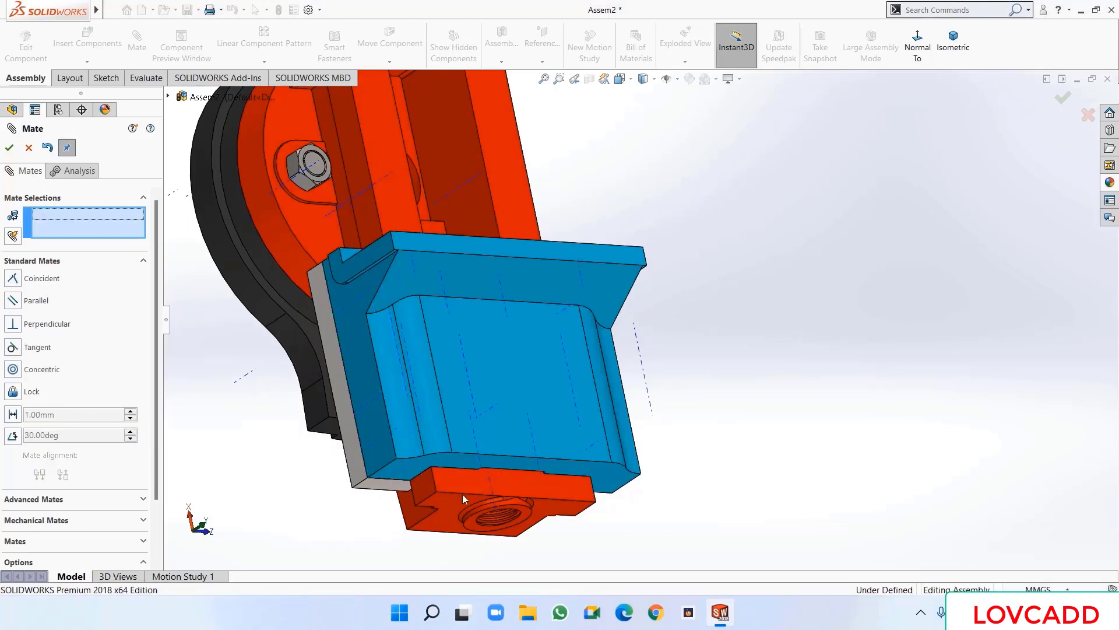
pyautogui.scroll(5, 937, 365)
pyautogui.moveTo(851, 418); pyautogui.dragTo(855, 255, button='middle')
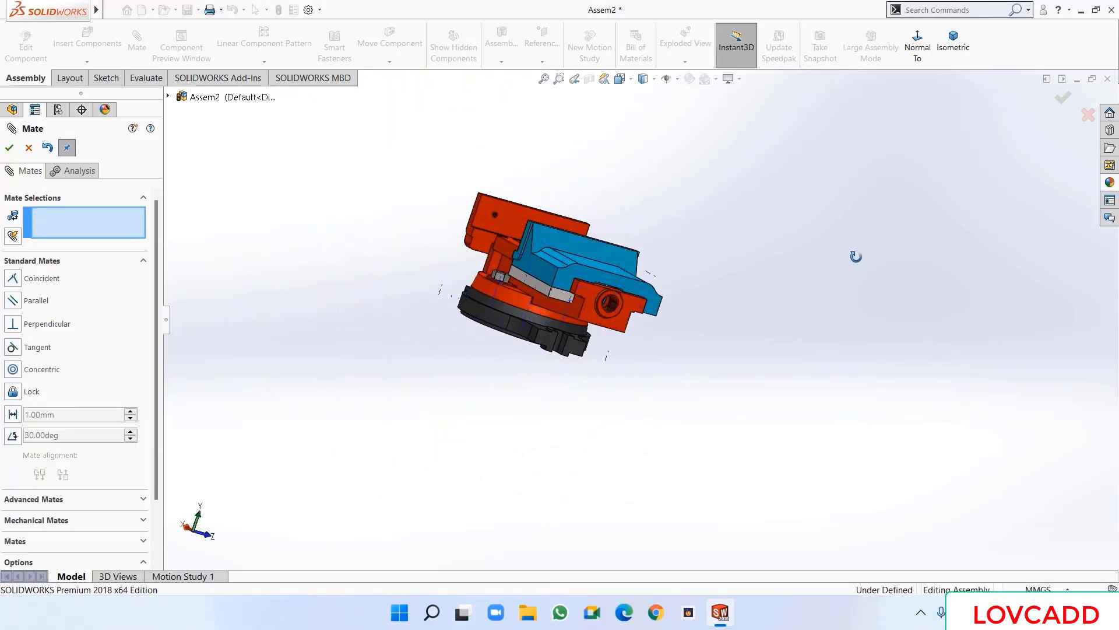
pyautogui.click(9, 150)
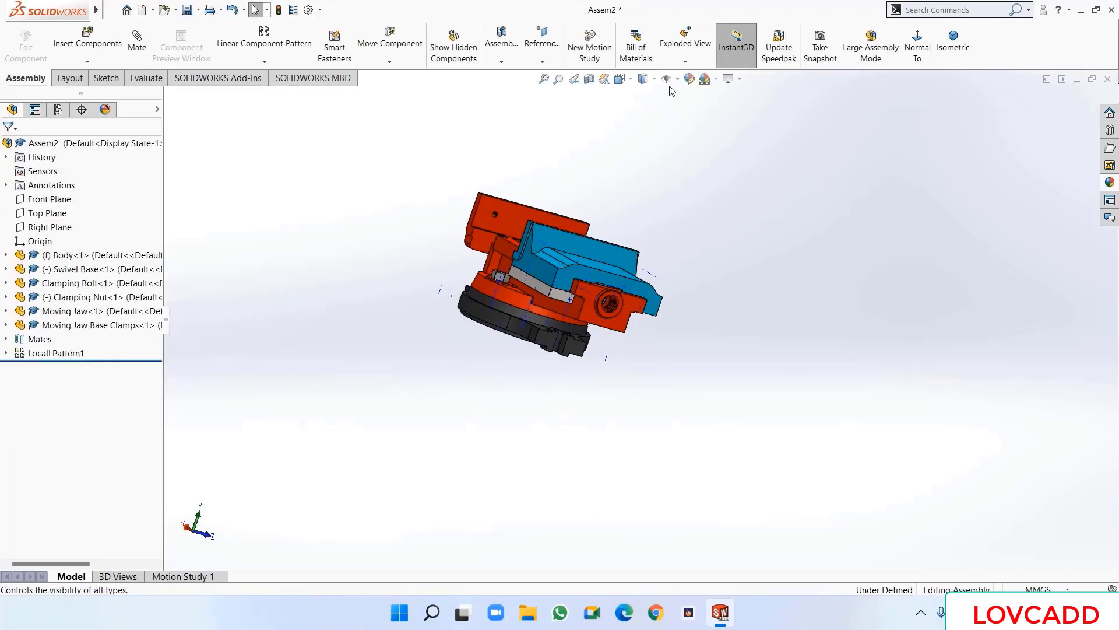
# - Ctrl-drag a second copy of the jaw plate out of the vise
pyautogui.scroll(-5, 656, 250)
pyautogui.scroll(3, 682, 253)
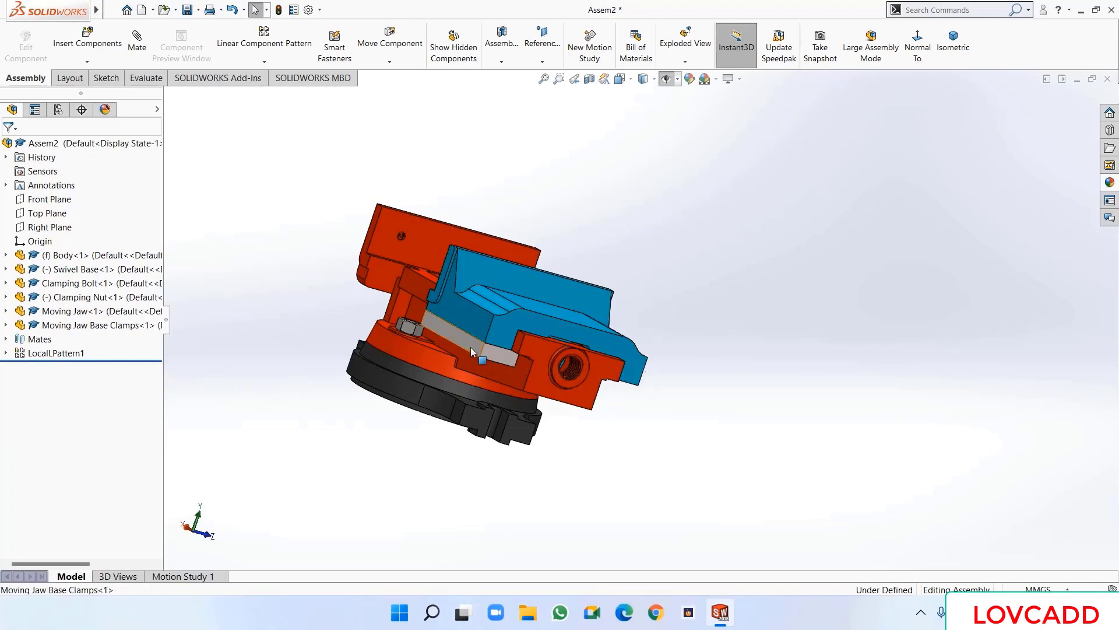
pyautogui.moveTo(480, 354); pyautogui.dragTo(722, 415)
# - Drop the copied plate and align its hole axis with the jaw's threaded hole, flipped
pyautogui.click(782, 307)
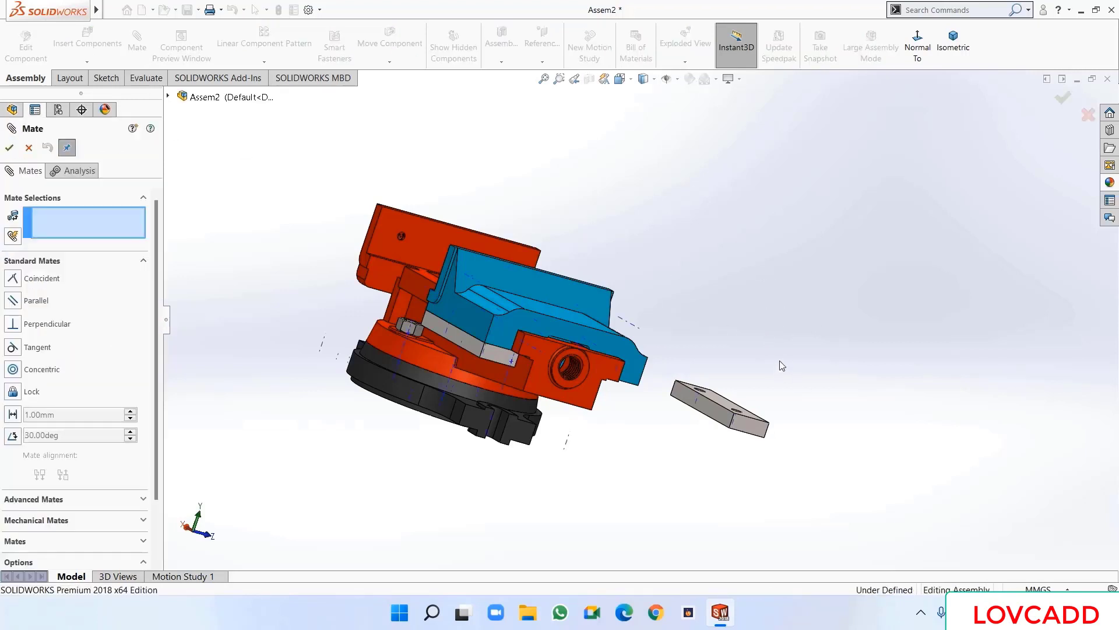
pyautogui.moveTo(782, 365); pyautogui.dragTo(733, 392, button='middle')
pyautogui.scroll(-2, 710, 399)
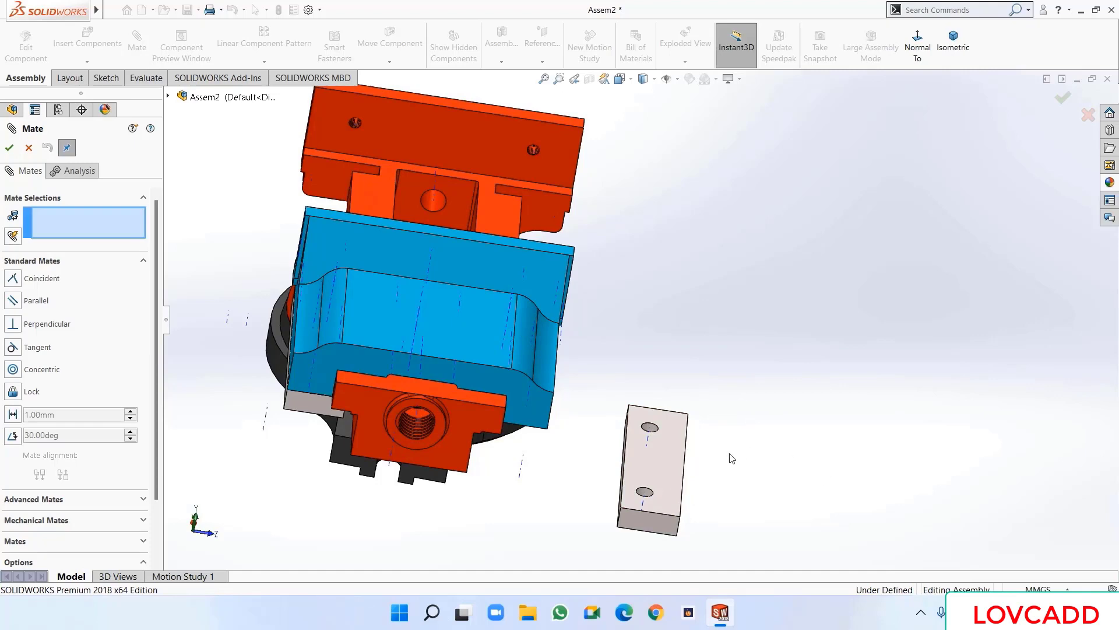
pyautogui.click(646, 506)
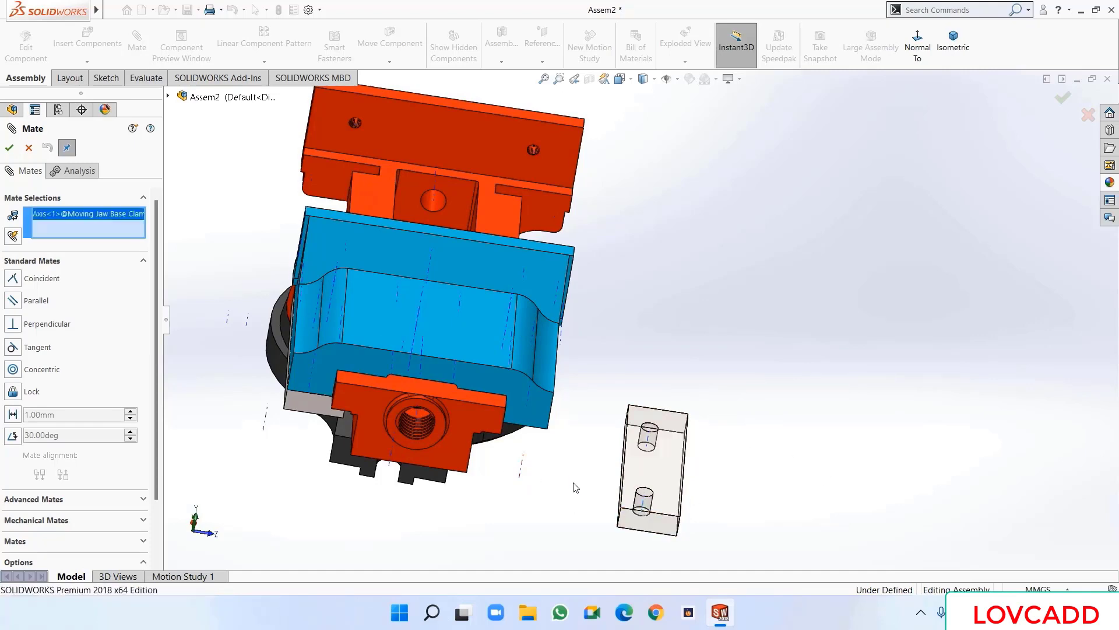
pyautogui.moveTo(572, 490); pyautogui.dragTo(572, 303, button='middle')
pyautogui.scroll(-3, 540, 436)
pyautogui.scroll(-2, 540, 436)
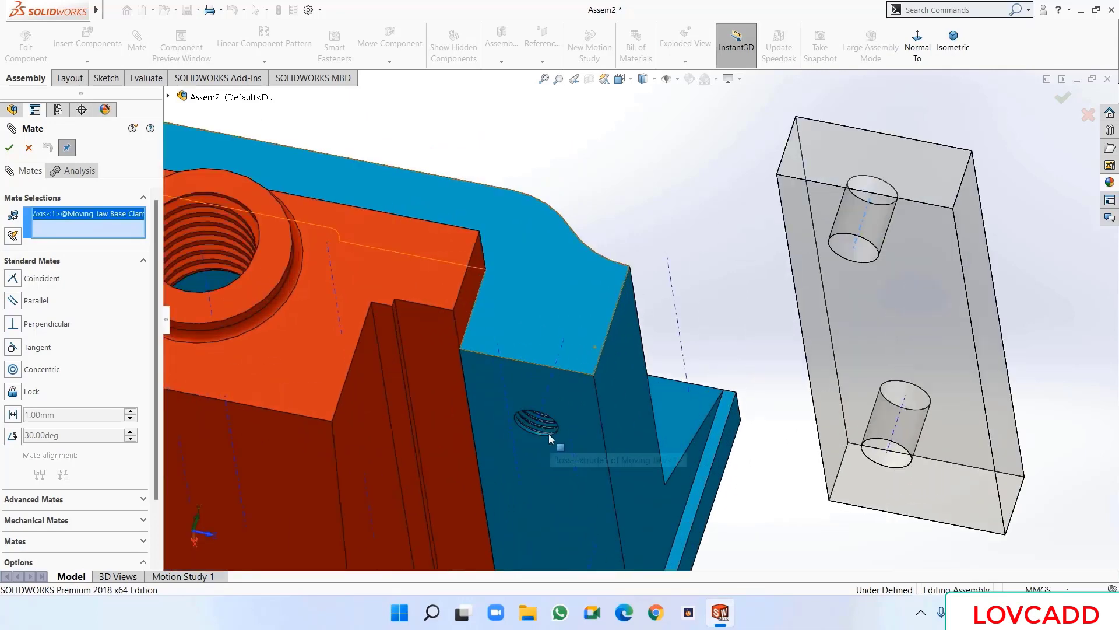
pyautogui.click(547, 429)
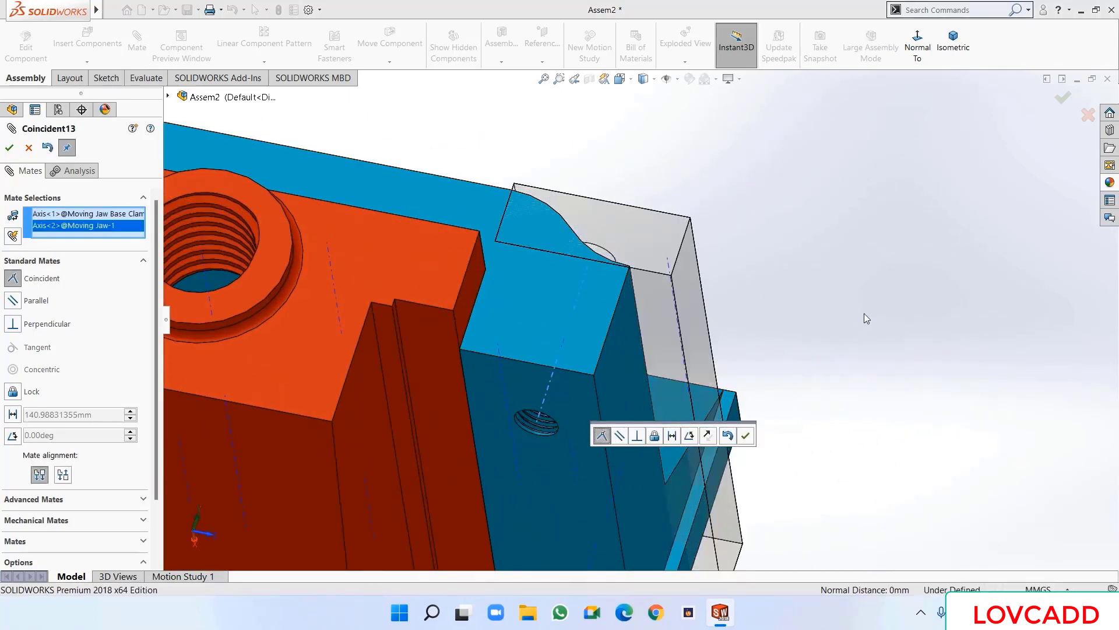
pyautogui.click(709, 436)
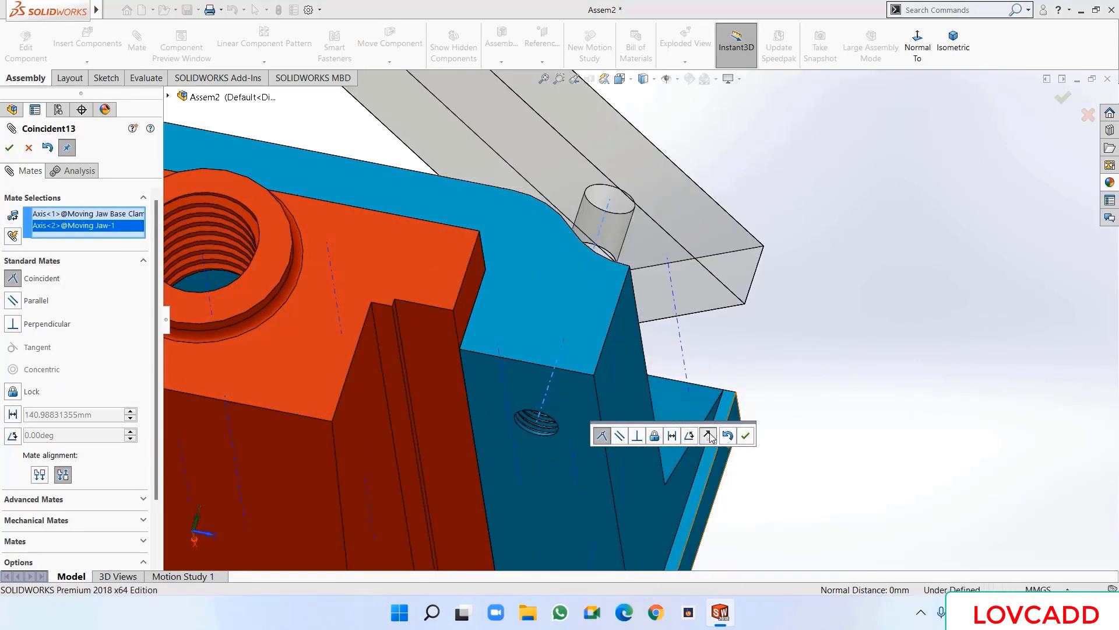
pyautogui.click(745, 435)
# - Mate the plate's second hole axis coincident with the matching jaw hole axis
pyautogui.scroll(5, 749, 445)
pyautogui.moveTo(750, 445); pyautogui.dragTo(804, 520, button='middle')
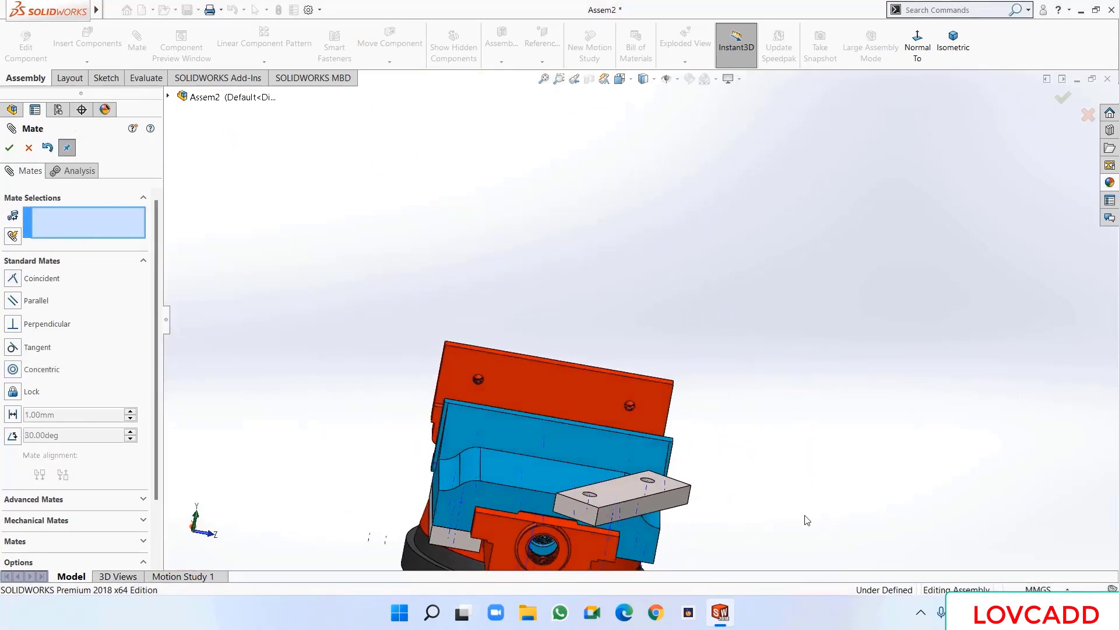
pyautogui.click(590, 501)
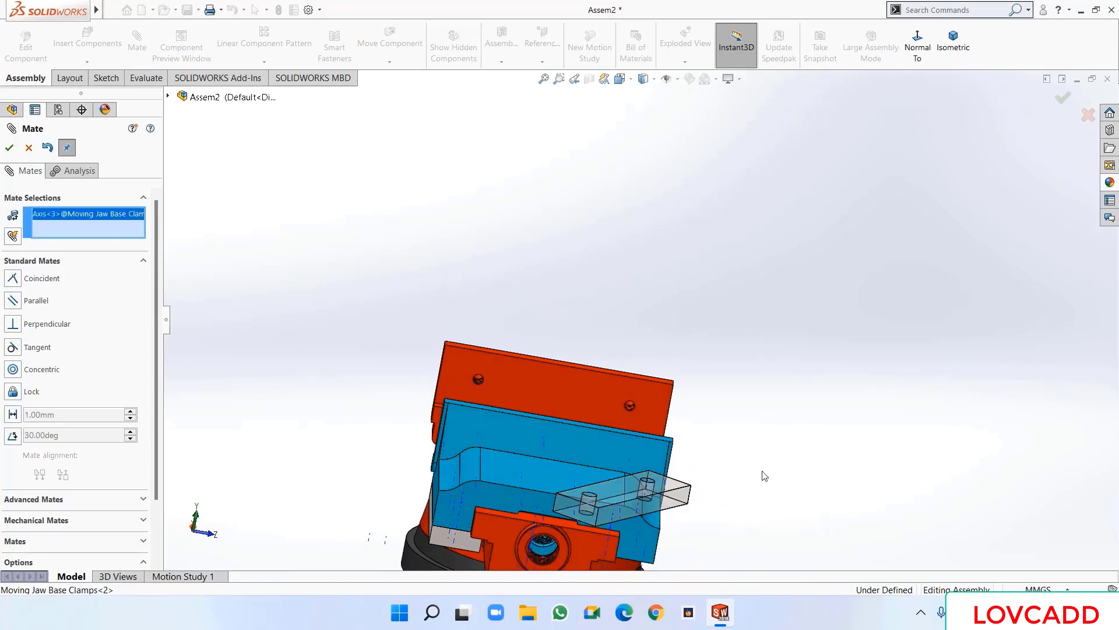
pyautogui.moveTo(762, 475); pyautogui.dragTo(601, 499, button='middle')
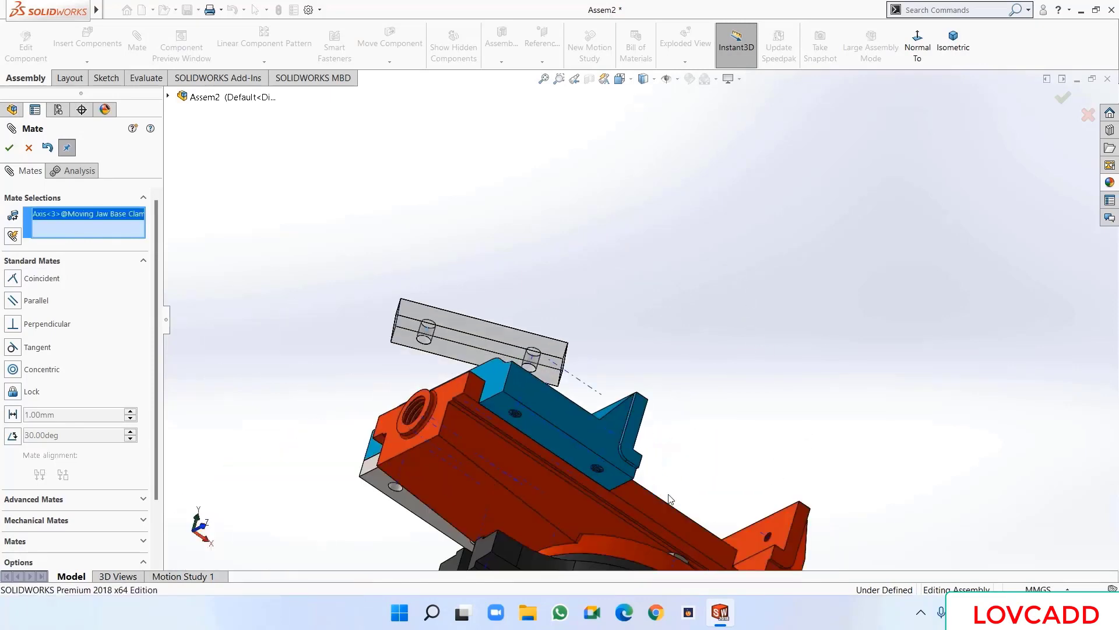
pyautogui.scroll(-3, 597, 501)
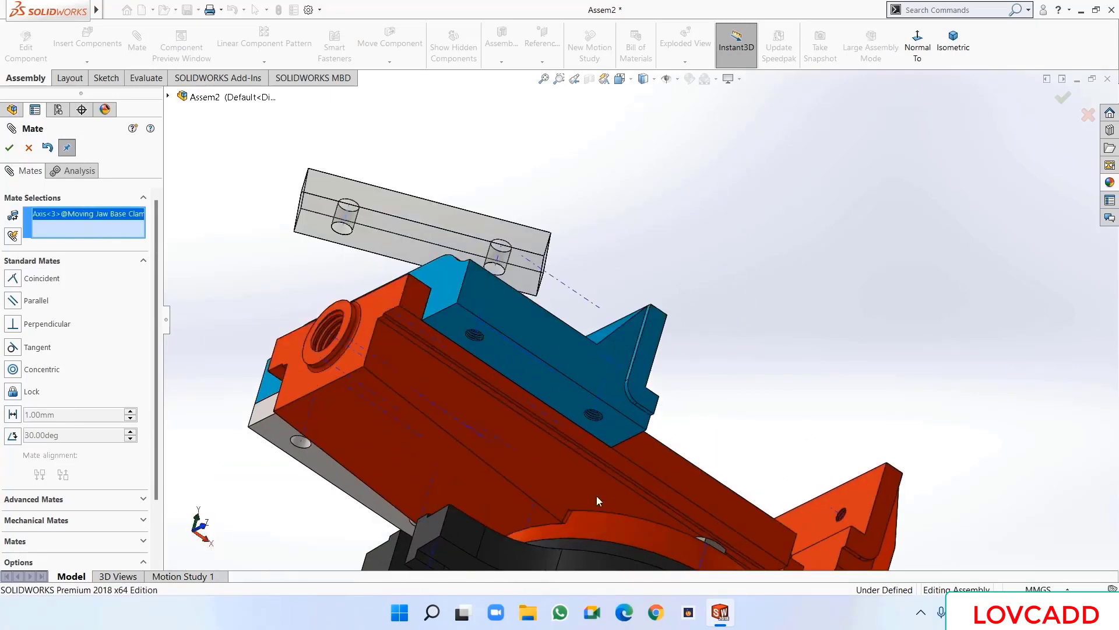
pyautogui.click(596, 415)
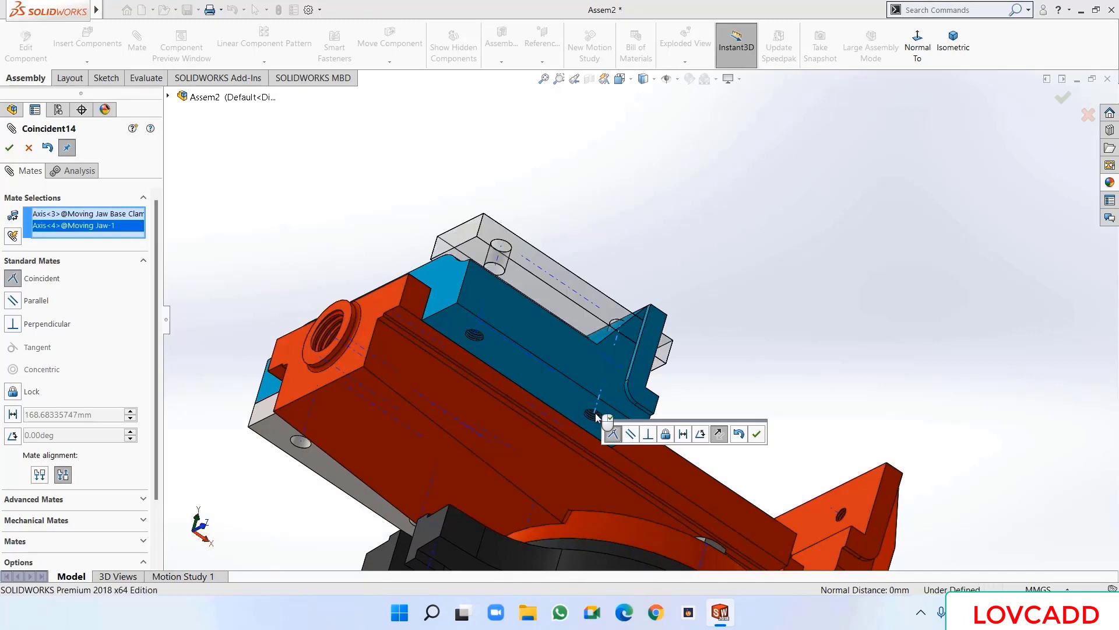
pyautogui.click(761, 437)
# - Seat the moving jaw's face coincident with the grey plate's face, fully defining the assembly
pyautogui.moveTo(676, 216); pyautogui.dragTo(596, 251, button='middle')
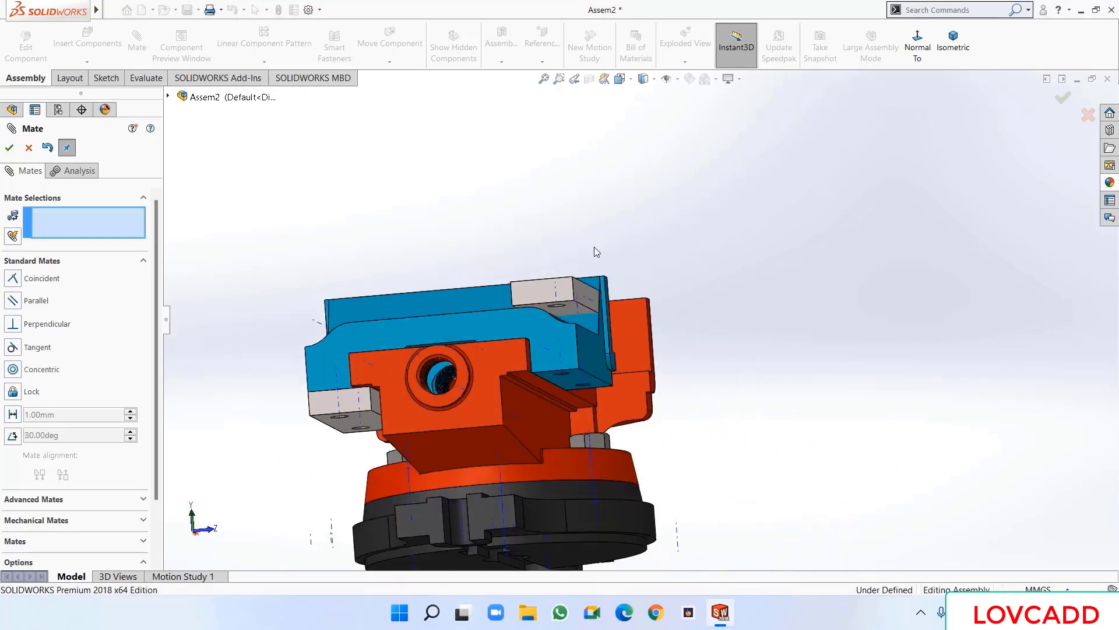
pyautogui.moveTo(530, 285); pyautogui.dragTo(586, 464)
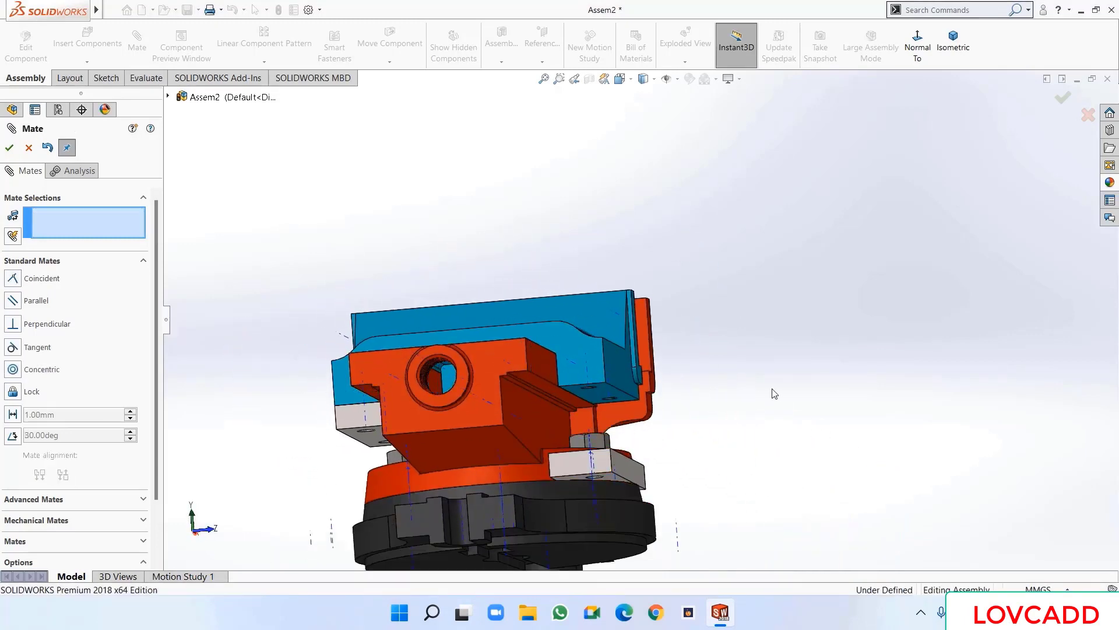
pyautogui.moveTo(774, 393); pyautogui.dragTo(603, 389, button='middle')
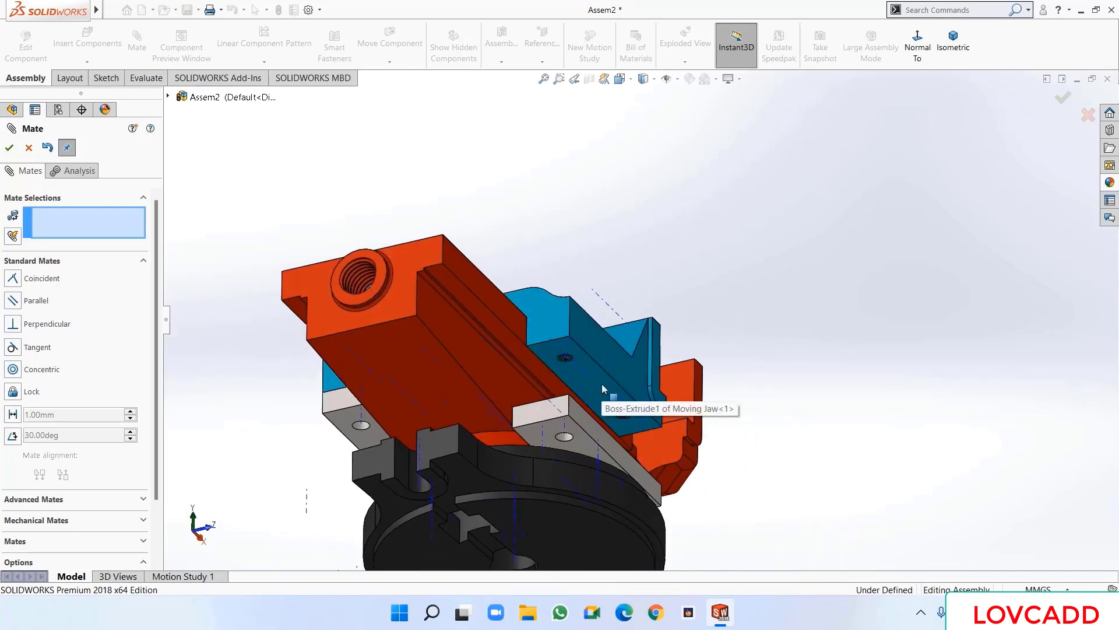
pyautogui.click(602, 384)
pyautogui.moveTo(731, 248); pyautogui.dragTo(721, 450, button='middle')
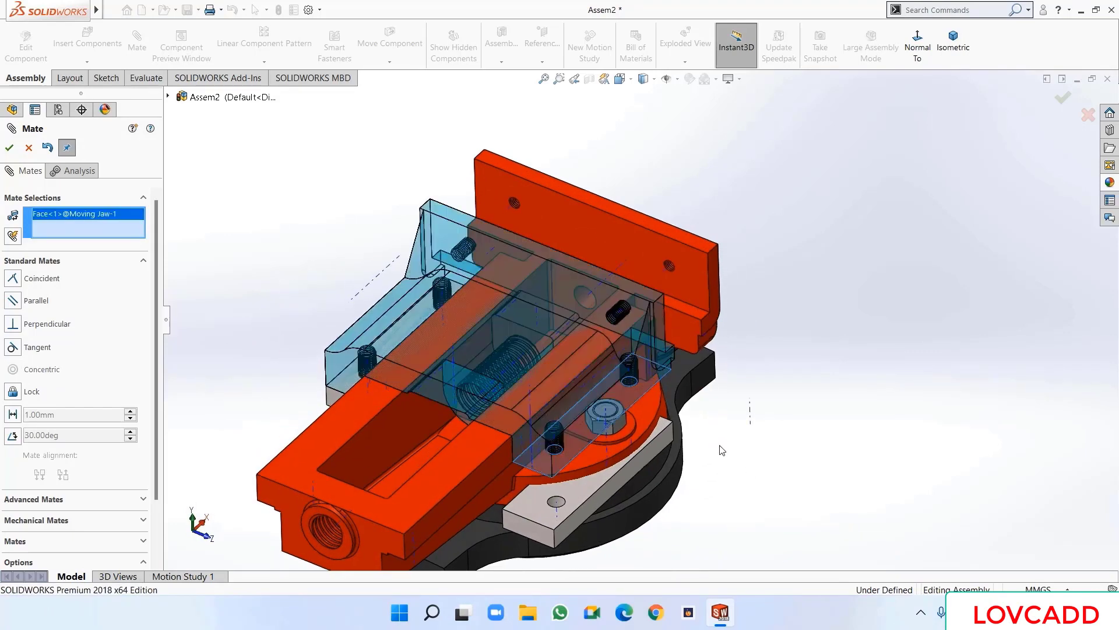
pyautogui.click(573, 494)
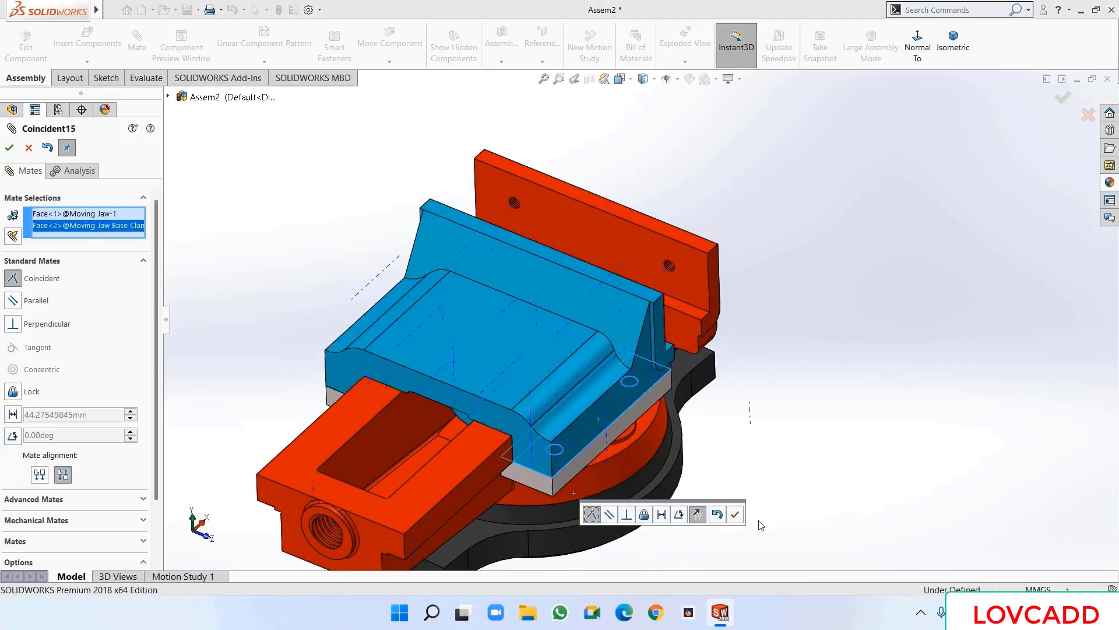
pyautogui.click(734, 514)
pyautogui.scroll(5, 738, 438)
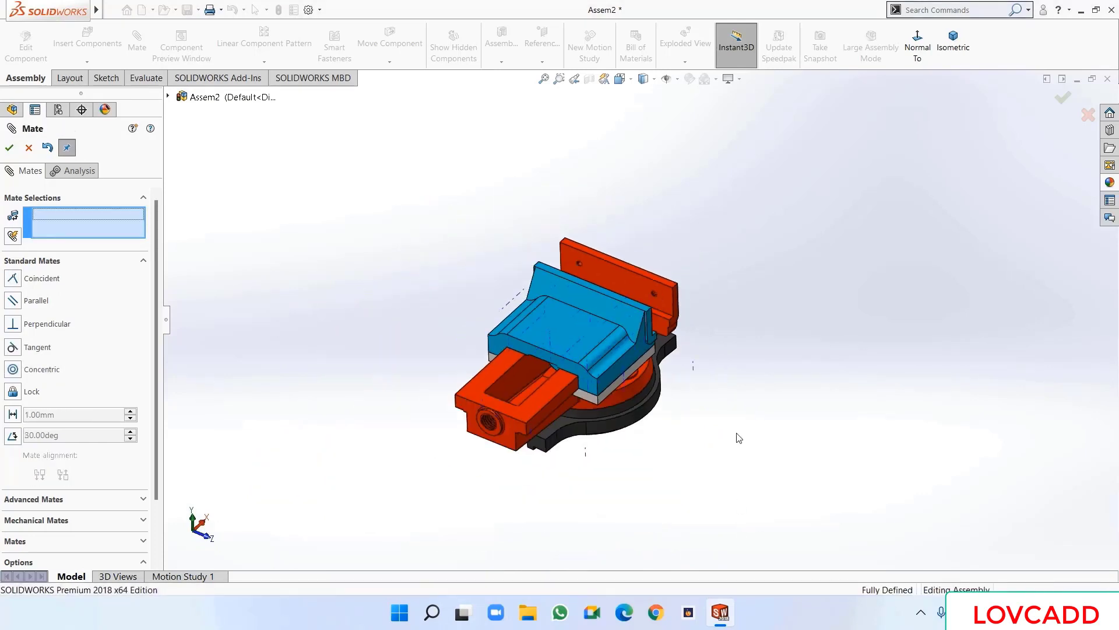
pyautogui.moveTo(739, 439); pyautogui.dragTo(726, 300, button='middle')
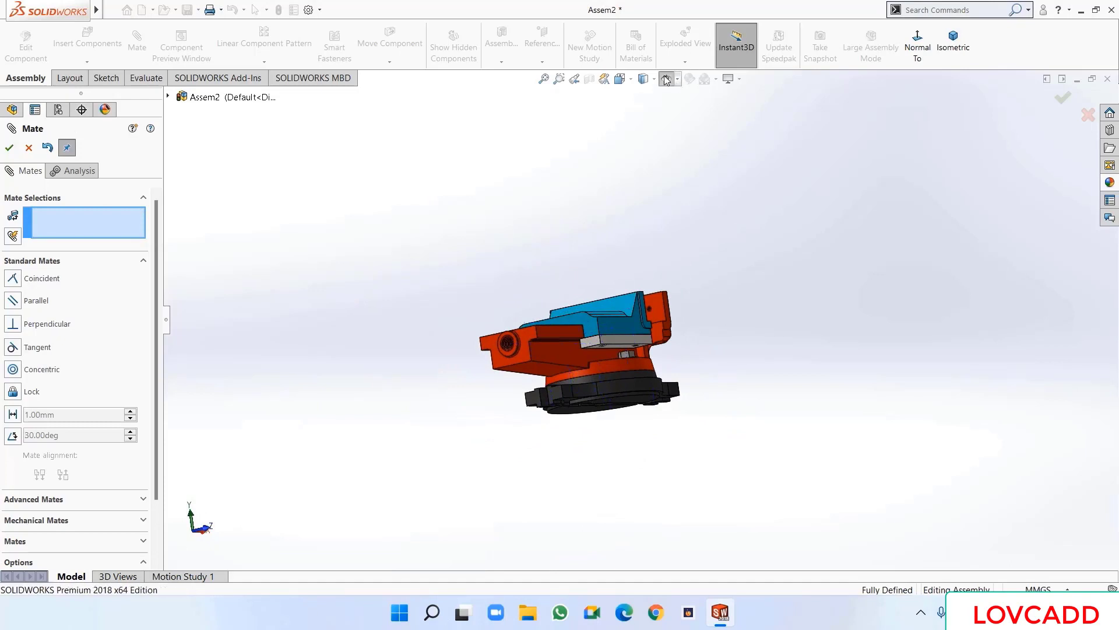
# - Drag the blue jaw back and forth to confirm it slides along the vise
pyautogui.scroll(-2, 623, 265)
pyautogui.moveTo(600, 389); pyautogui.dragTo(567, 401)
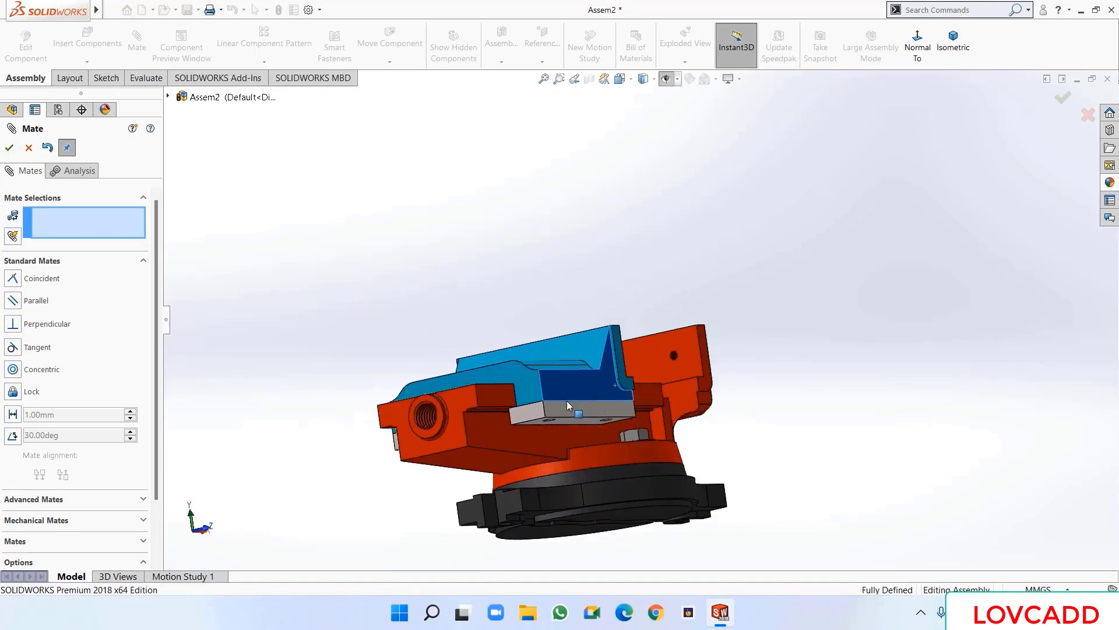
pyautogui.moveTo(720, 315); pyautogui.dragTo(734, 246, button='middle')
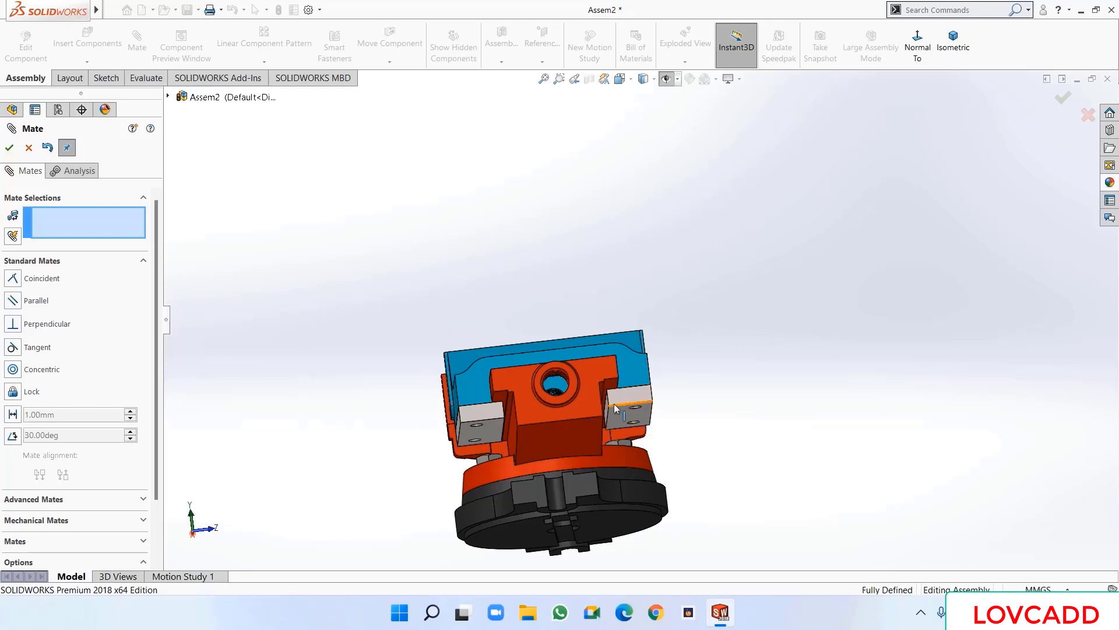
# - Inspect the vise from front, oblique and underside angles, then close the Mate PropertyManager
pyautogui.scroll(-1, 668, 459)
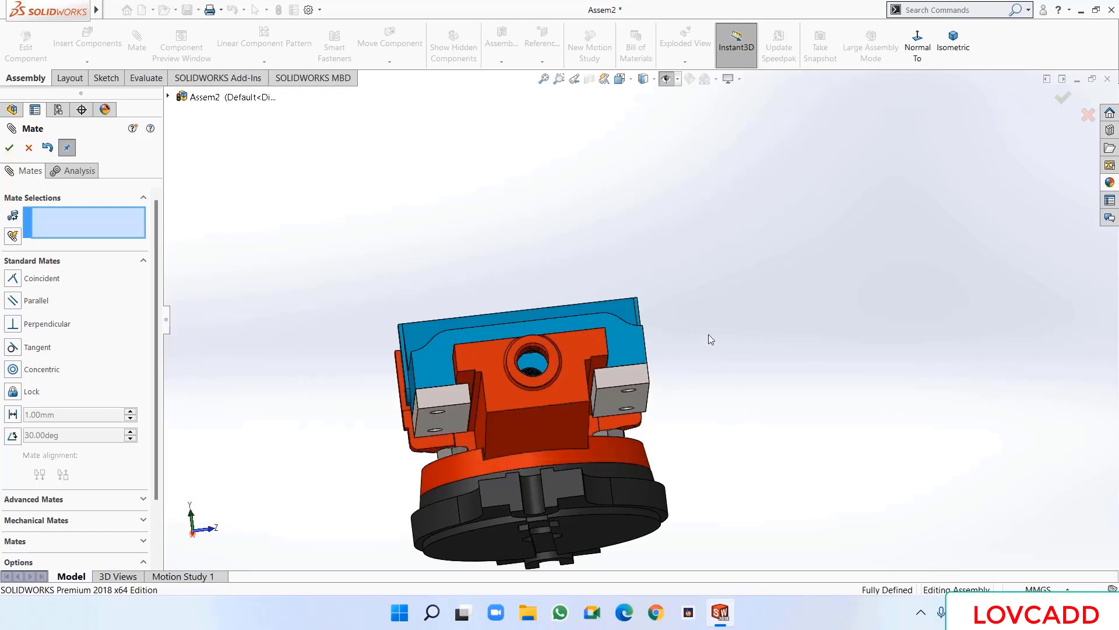
pyautogui.moveTo(711, 339); pyautogui.dragTo(712, 399, button='middle')
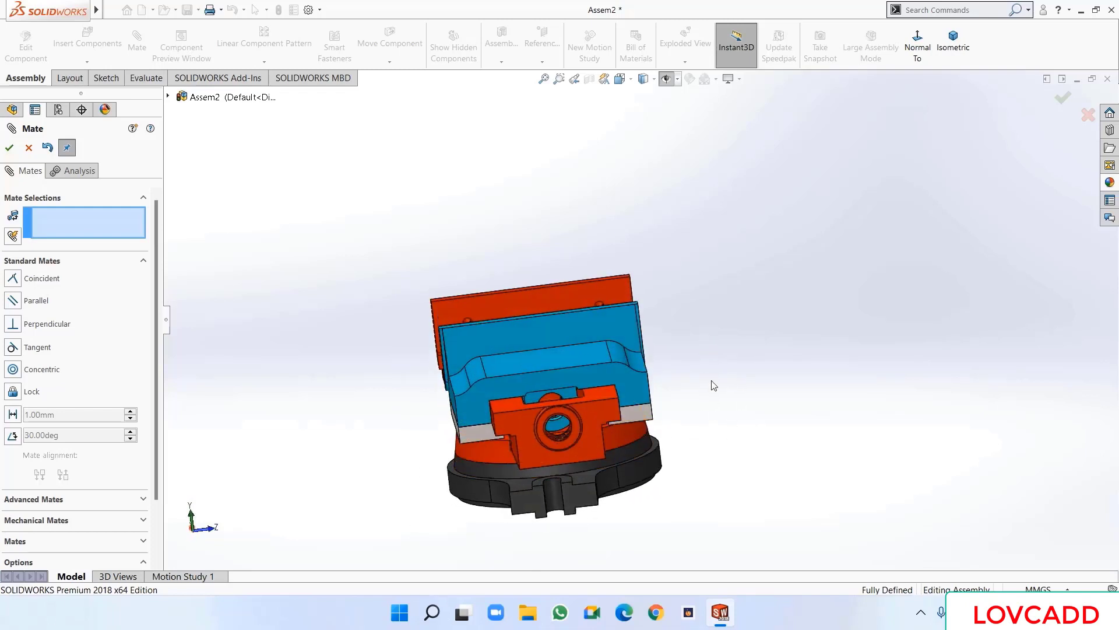
pyautogui.moveTo(712, 316); pyautogui.dragTo(783, 374, button='middle')
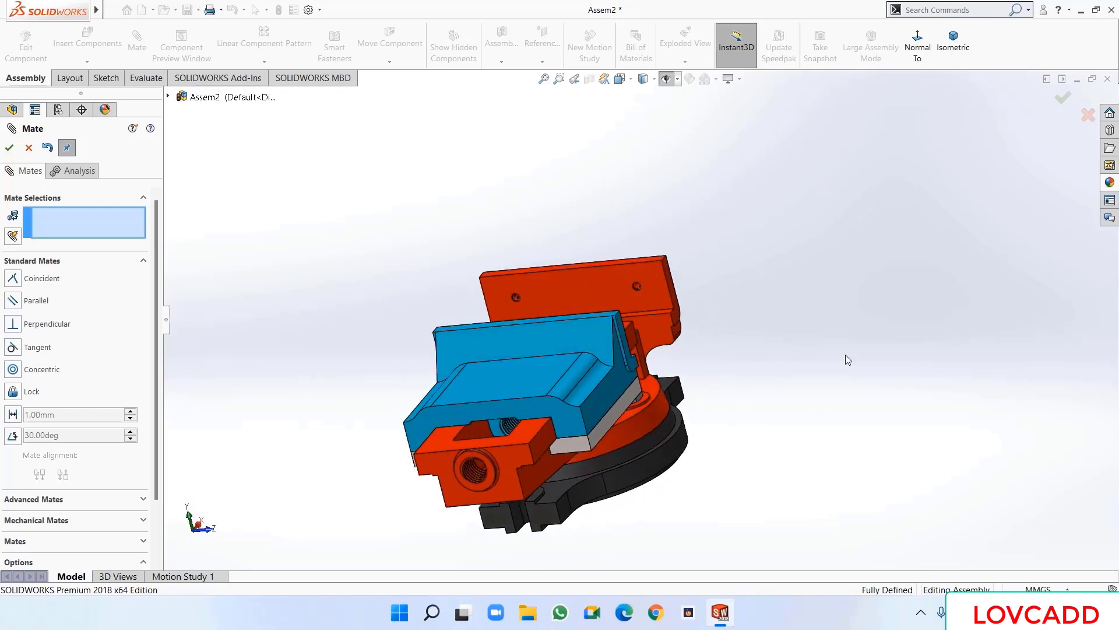
pyautogui.moveTo(752, 300); pyautogui.dragTo(717, 134, button='middle')
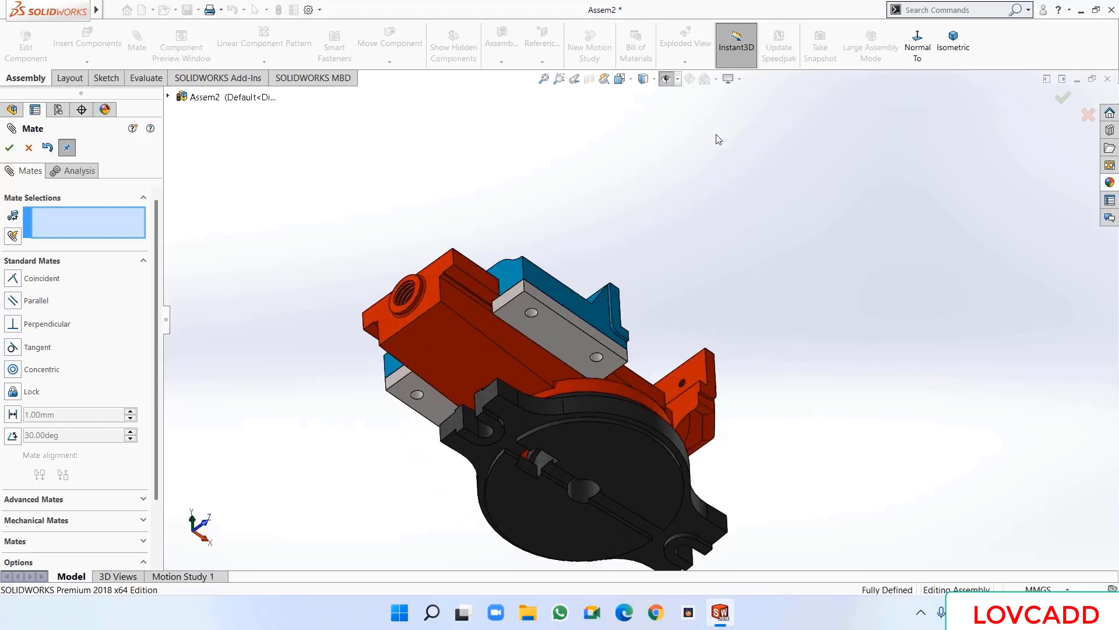
pyautogui.click(10, 148)
# - Insert the Moving Jaw Bolt part and place it beside the vise
pyautogui.click(82, 40)
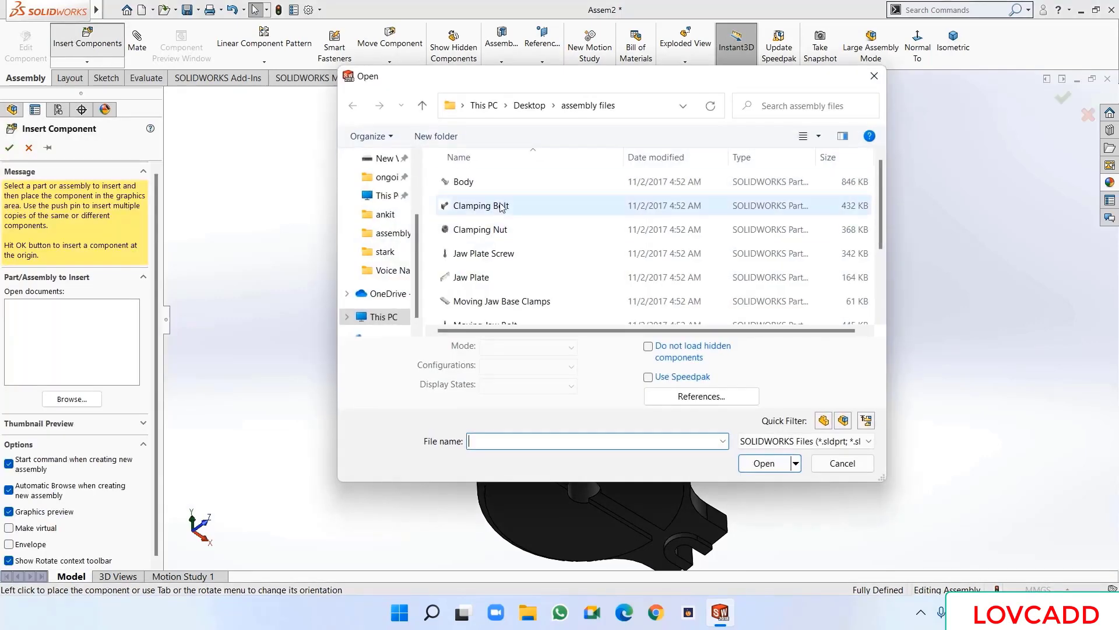
pyautogui.scroll(-2, 501, 216)
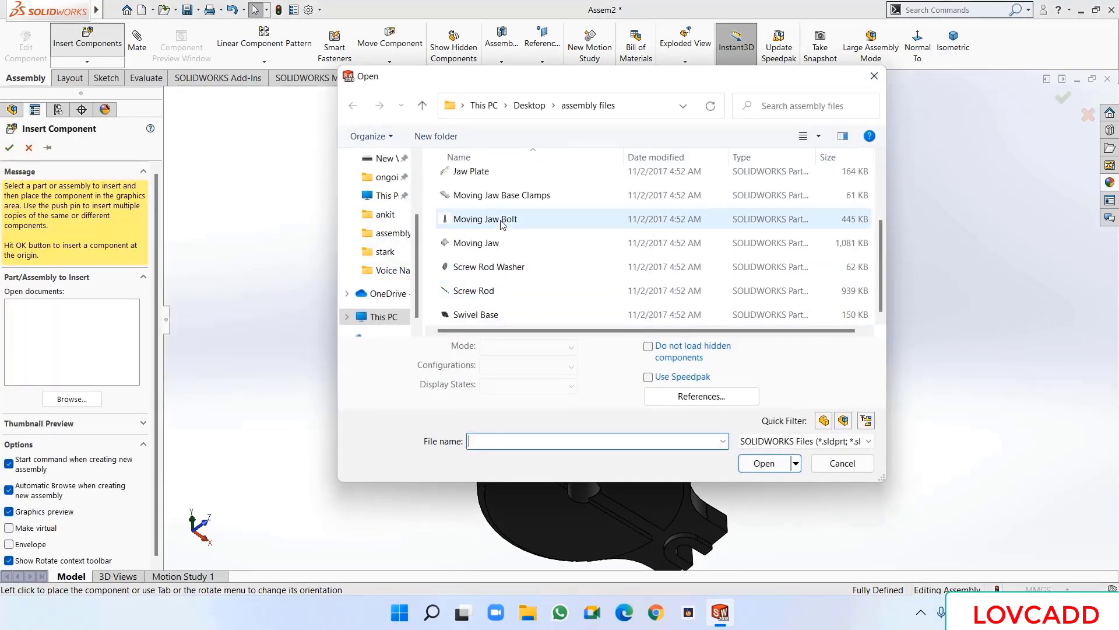
pyautogui.click(502, 221)
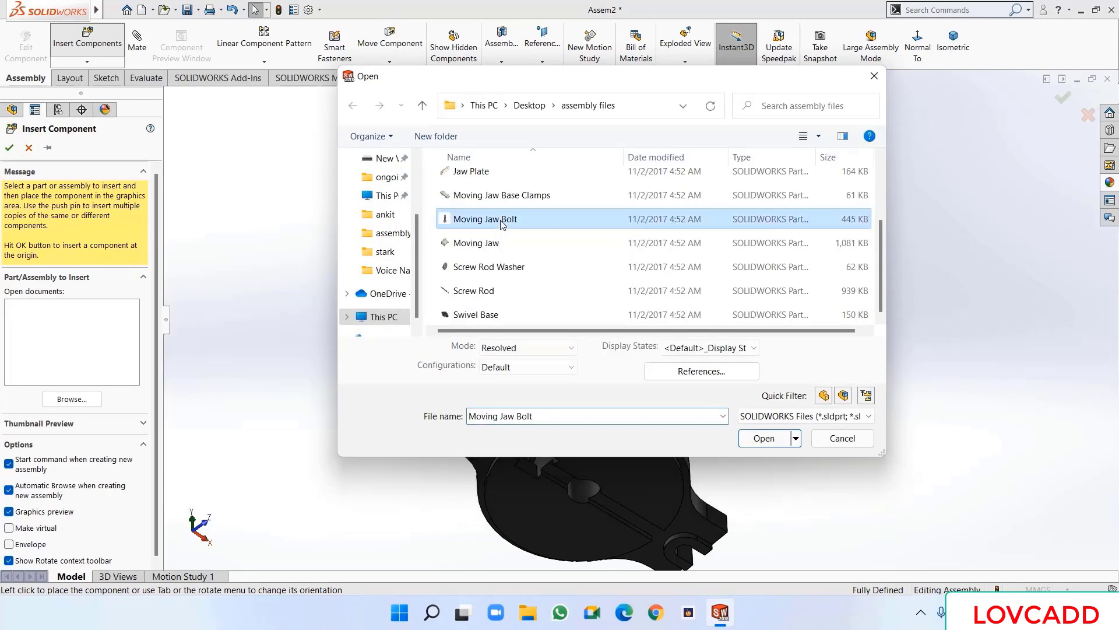
pyautogui.click(754, 437)
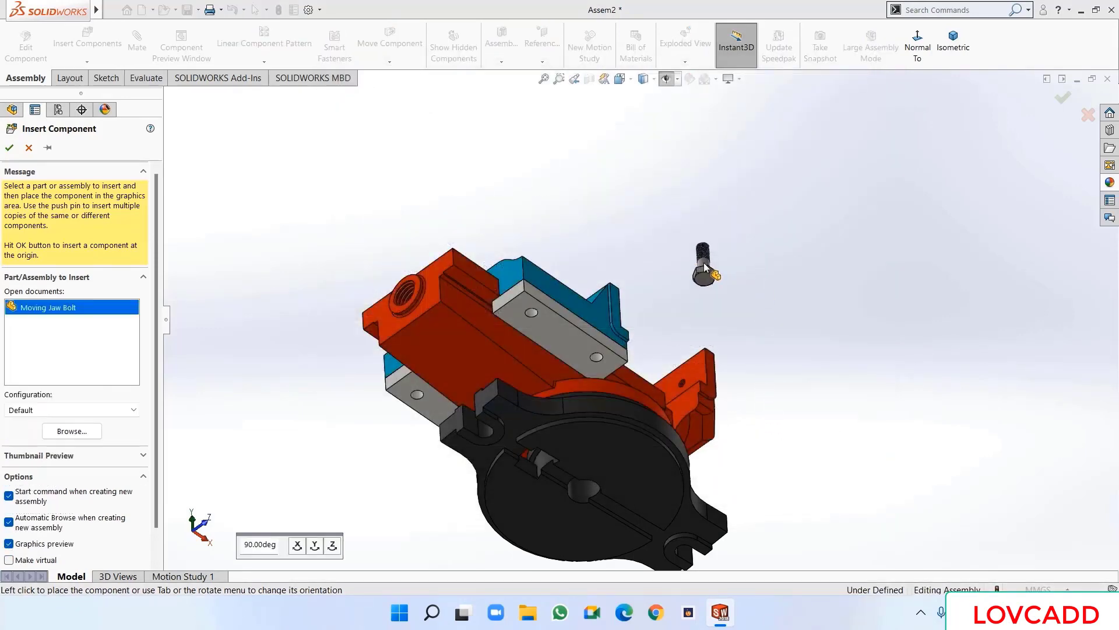
pyautogui.click(737, 327)
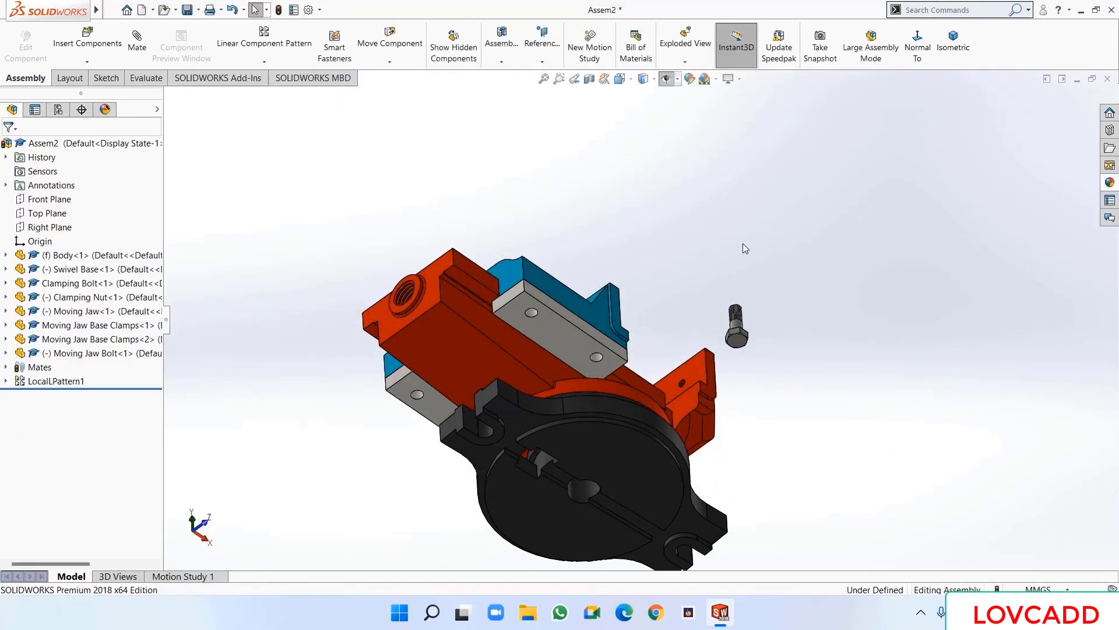
# - Turn on temporary axes, orient the view toward the loose bolt, and open Mate
pyautogui.click(666, 78)
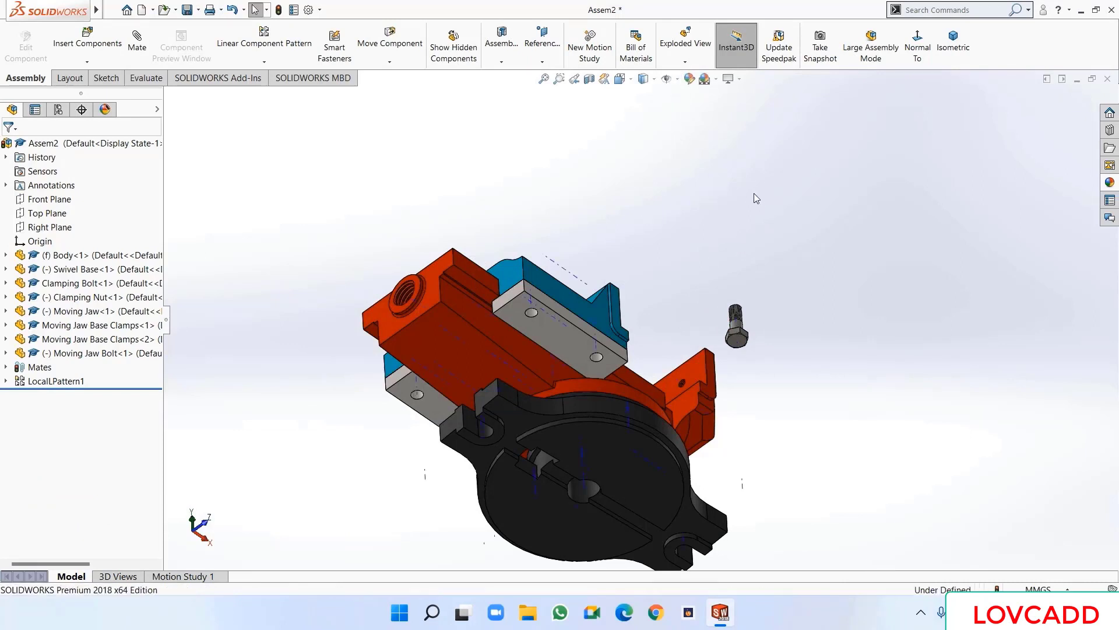
pyautogui.click(532, 313)
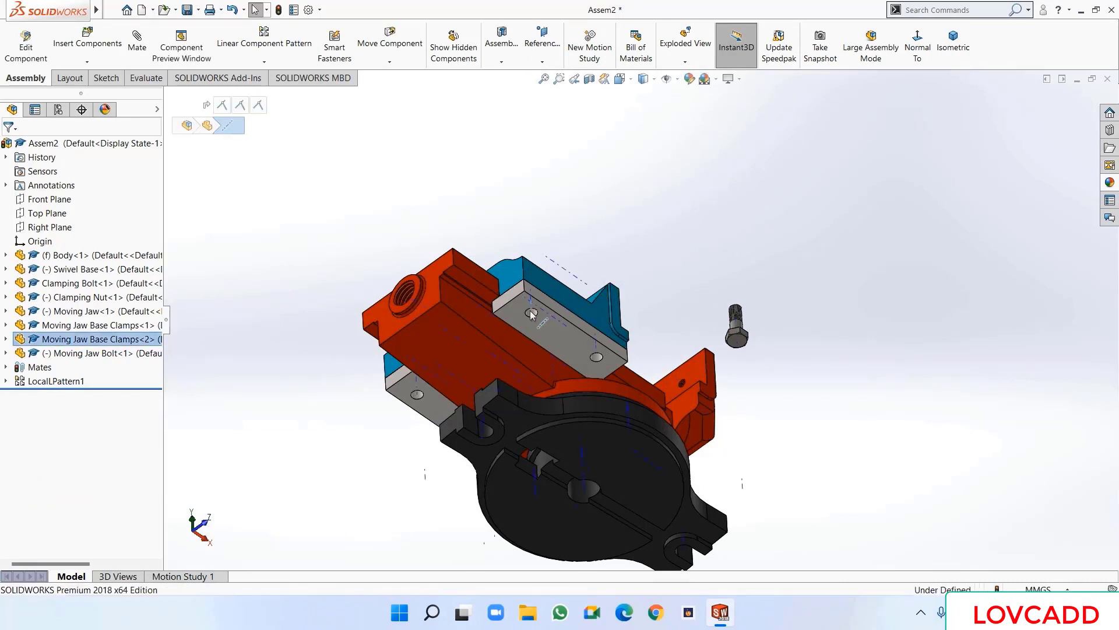
pyautogui.moveTo(858, 281); pyautogui.dragTo(740, 256, button='middle')
pyautogui.scroll(5, 741, 256)
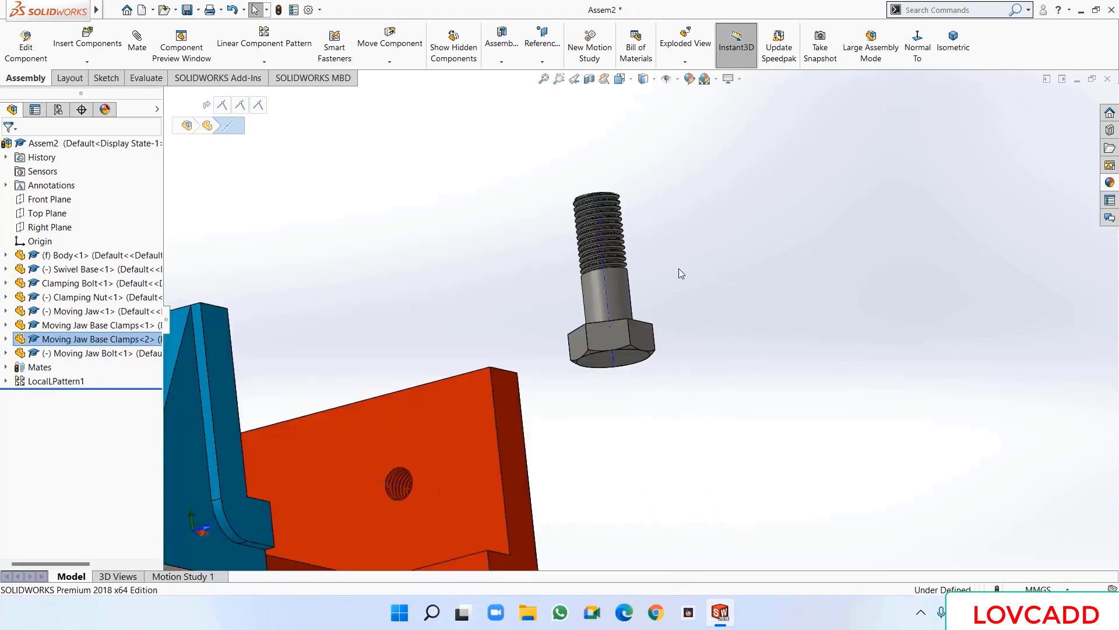
pyautogui.click(605, 298)
pyautogui.scroll(-5, 605, 291)
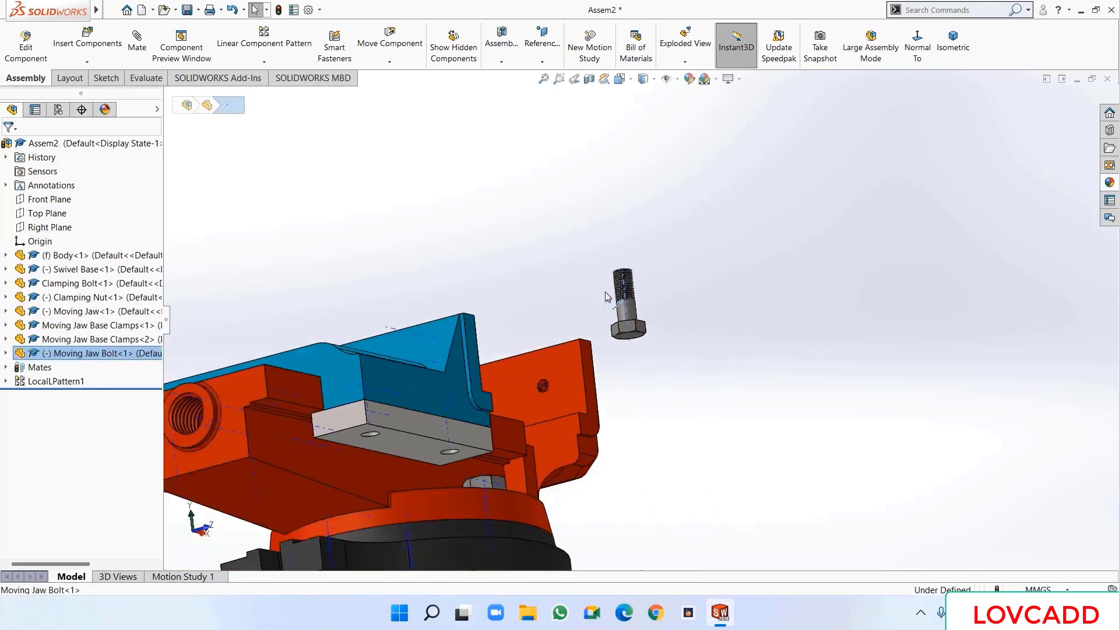
pyautogui.click(313, 203)
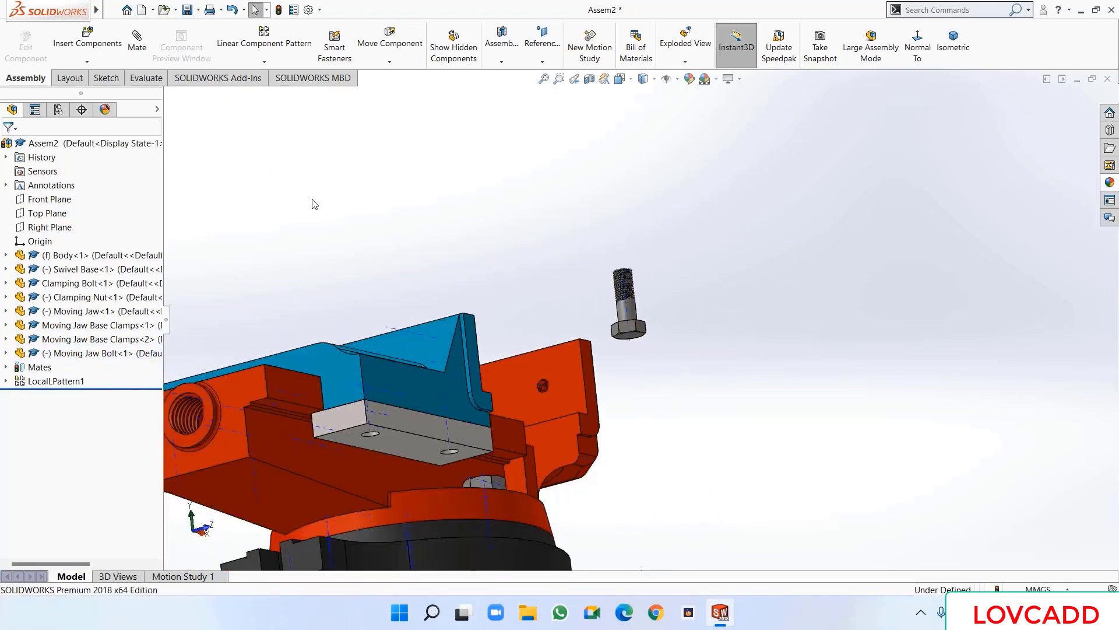
pyautogui.moveTo(366, 219); pyautogui.dragTo(375, 197, button='middle')
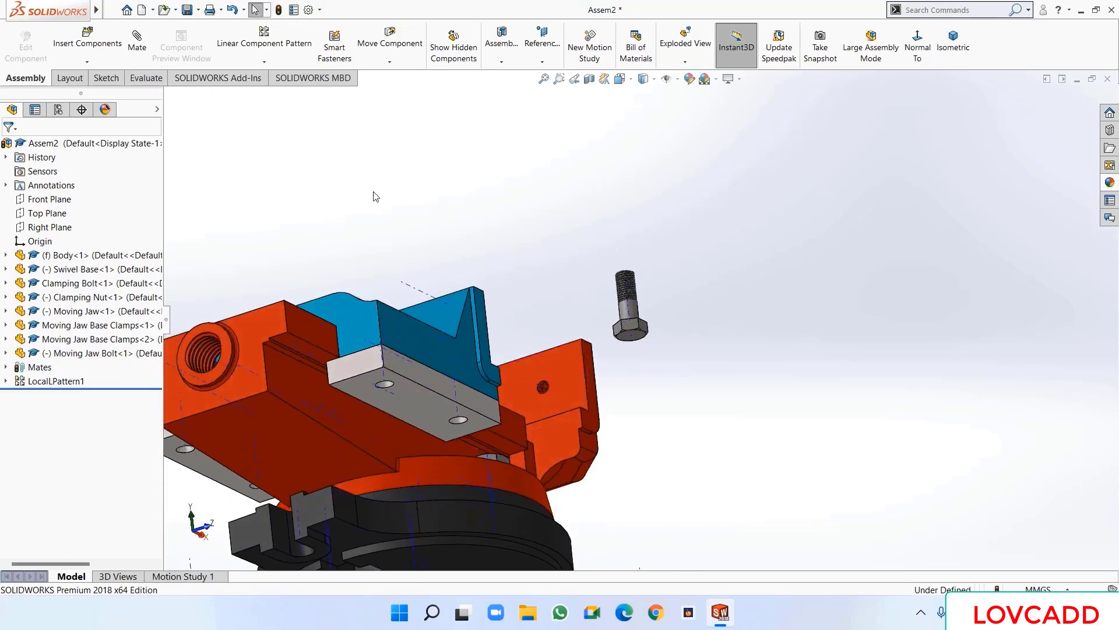
pyautogui.click(146, 58)
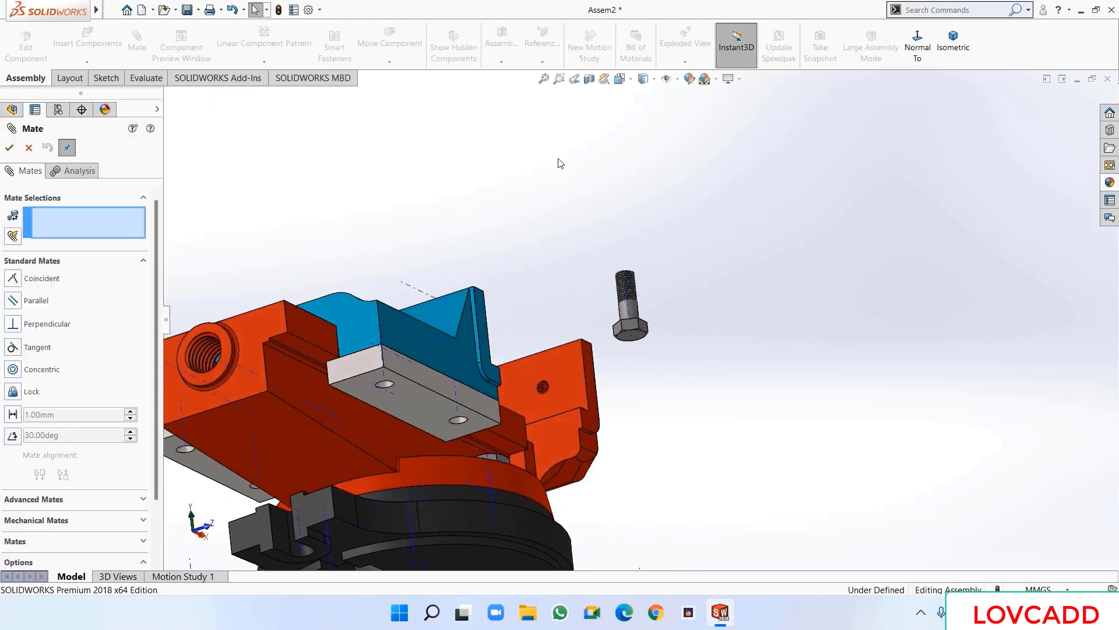
# - Align the Moving Jaw Bolt's axis with the clamp hole axis using a Coincident mate
pyautogui.click(630, 310)
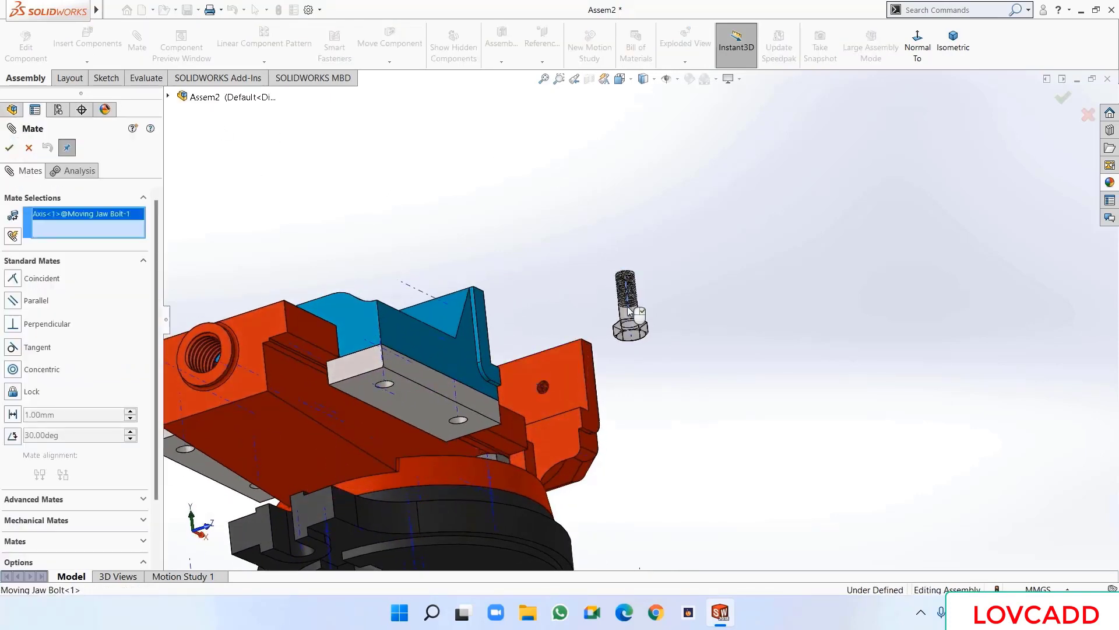
pyautogui.click(385, 386)
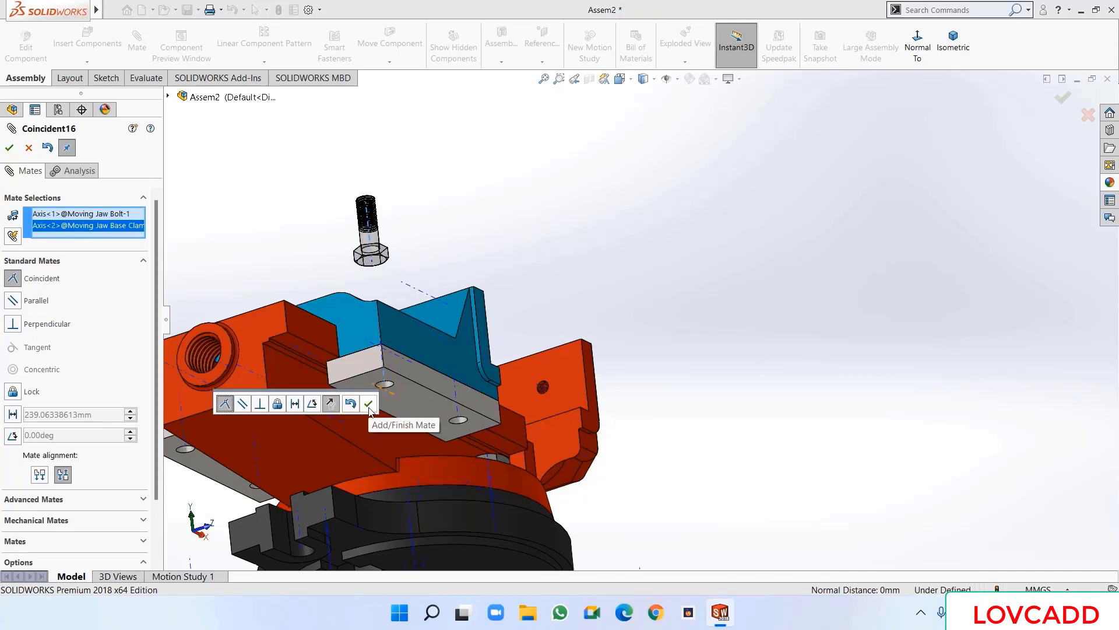
pyautogui.click(369, 405)
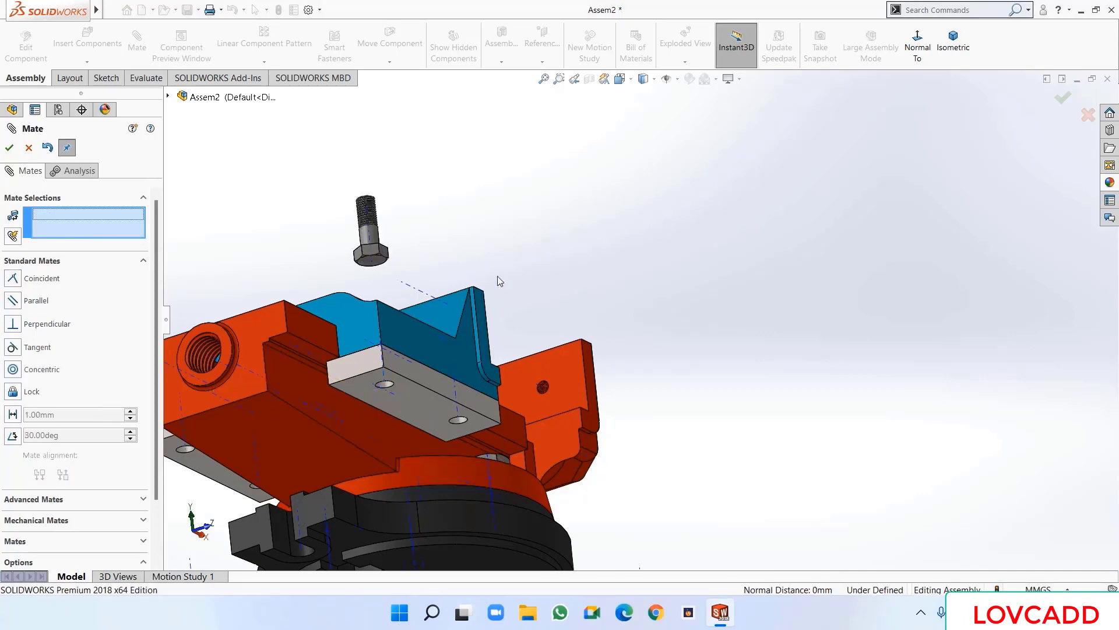
# - Seat the bolt head's underside on the grey plate face with Coincident, then hide temporary axes
pyautogui.moveTo(473, 202); pyautogui.dragTo(502, 358, button='middle')
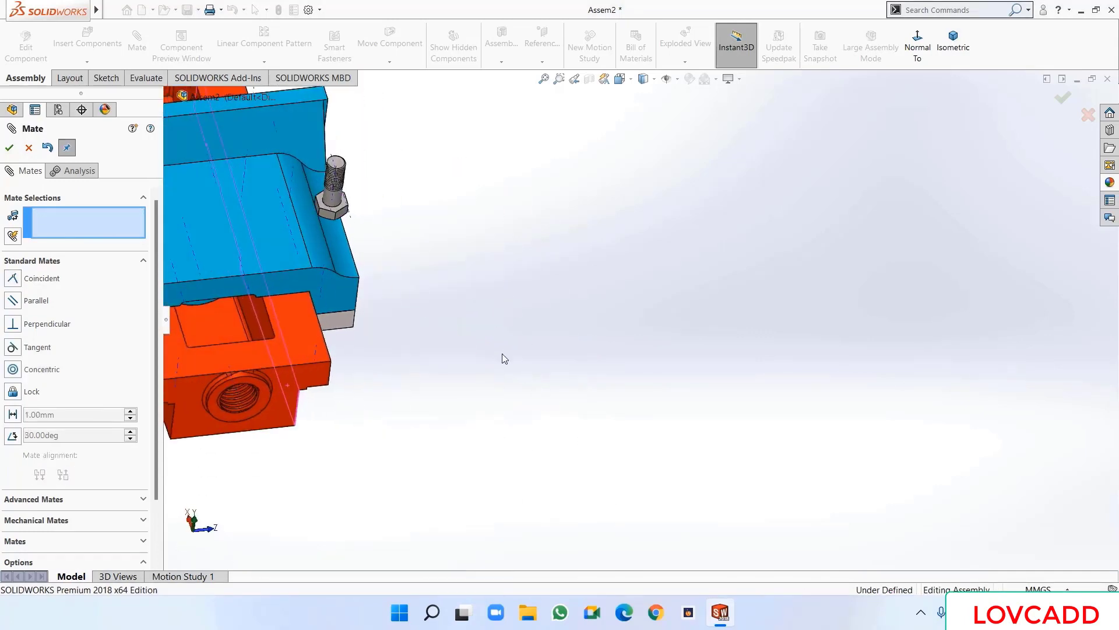
pyautogui.click(341, 211)
pyautogui.moveTo(340, 211); pyautogui.dragTo(387, 143, button='middle')
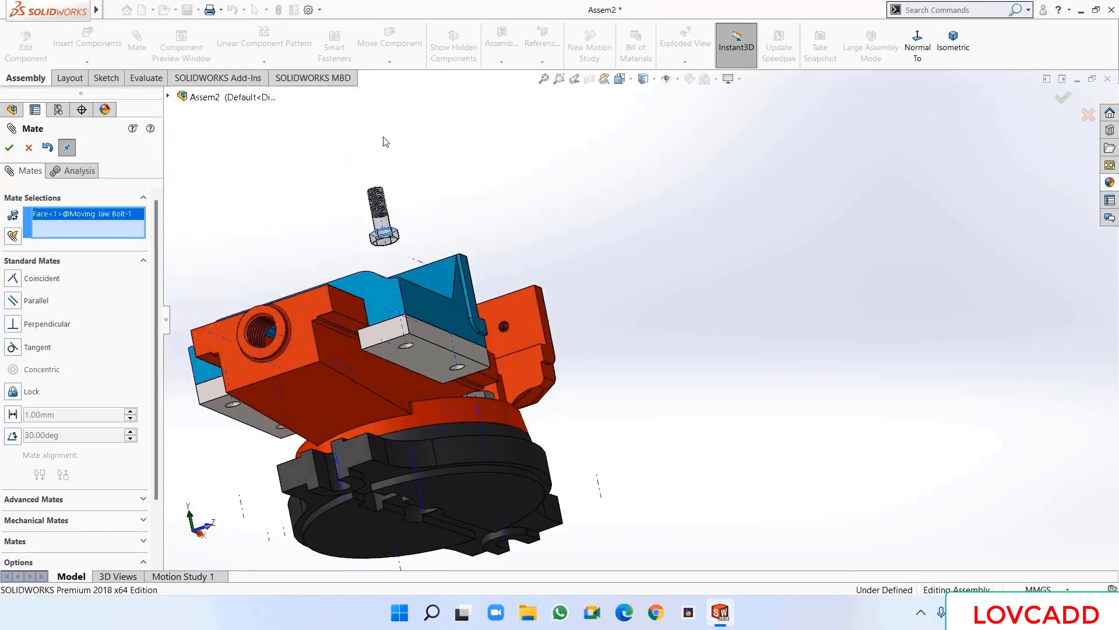
pyautogui.moveTo(446, 220); pyautogui.dragTo(439, 192, button='middle')
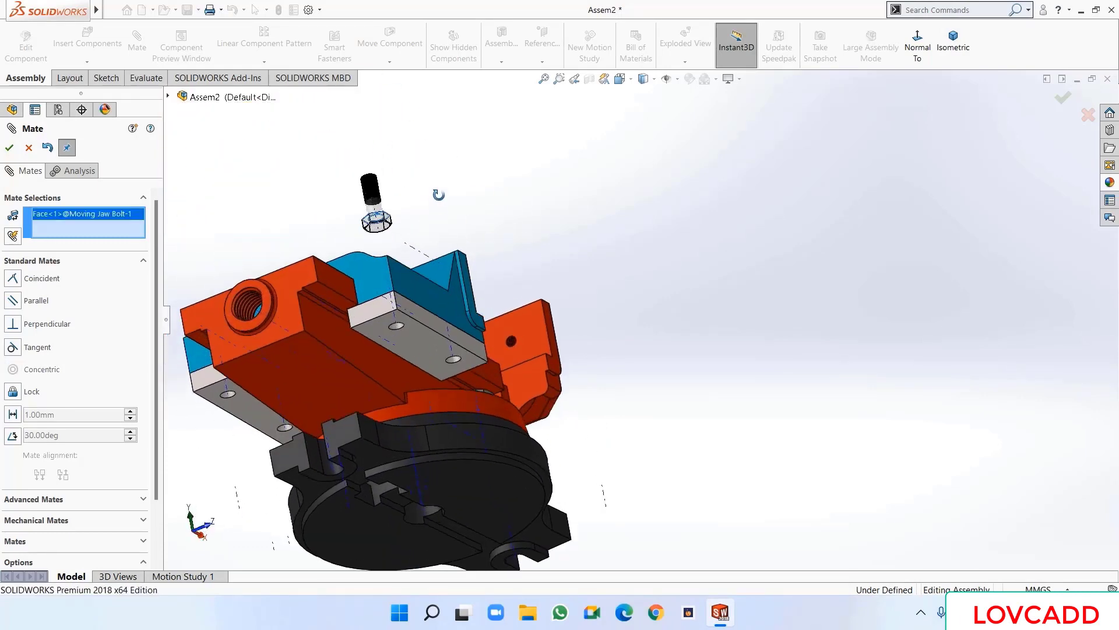
pyautogui.click(418, 343)
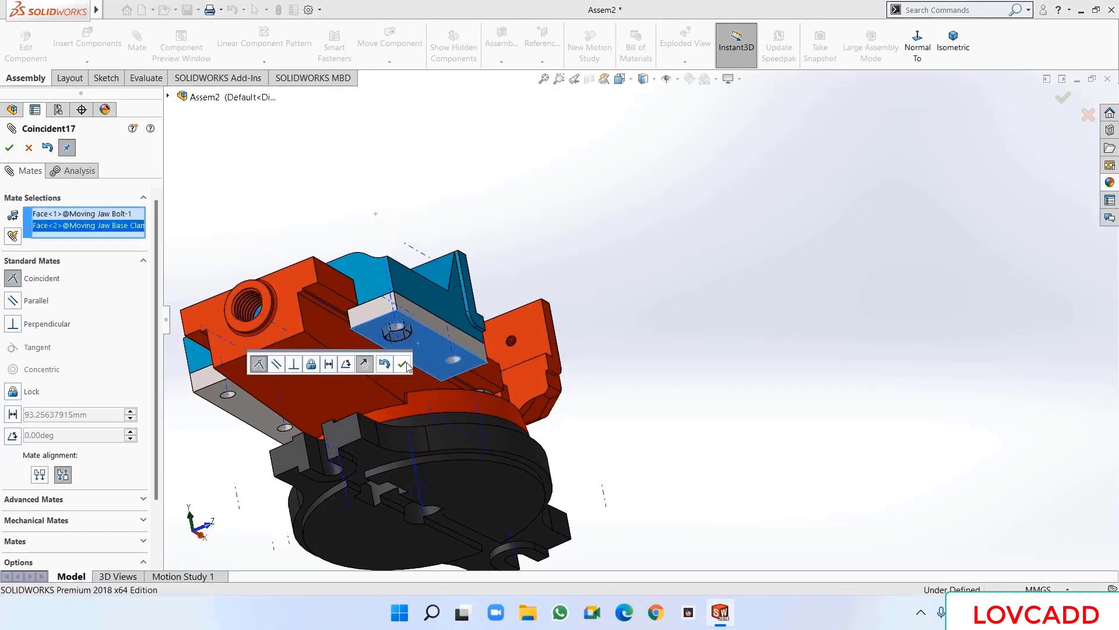
pyautogui.click(408, 365)
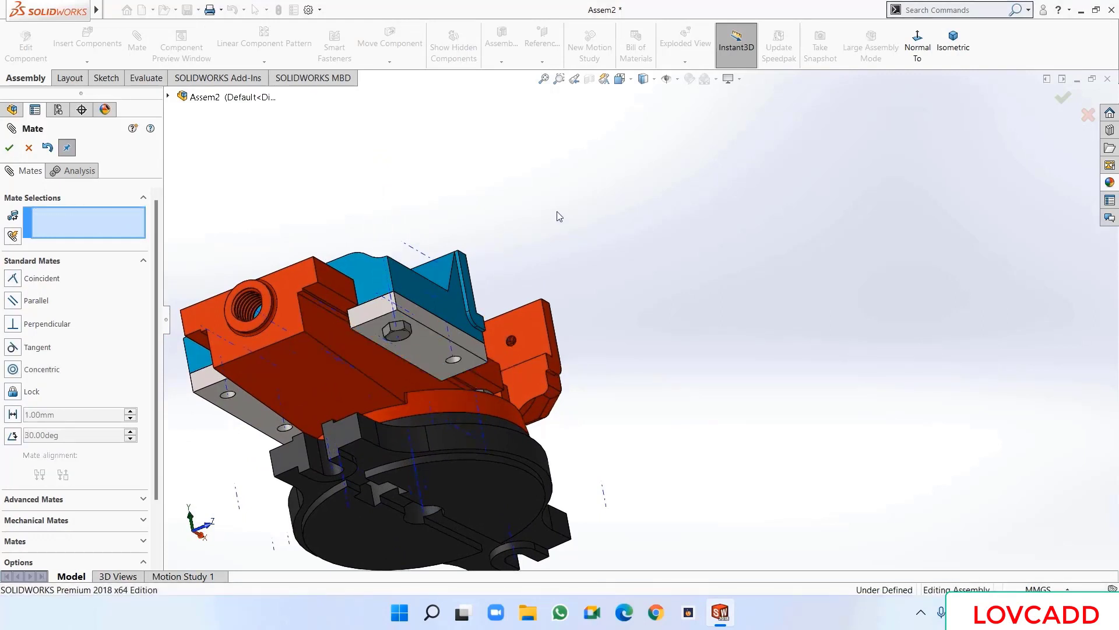
pyautogui.click(666, 78)
pyautogui.scroll(3, 690, 330)
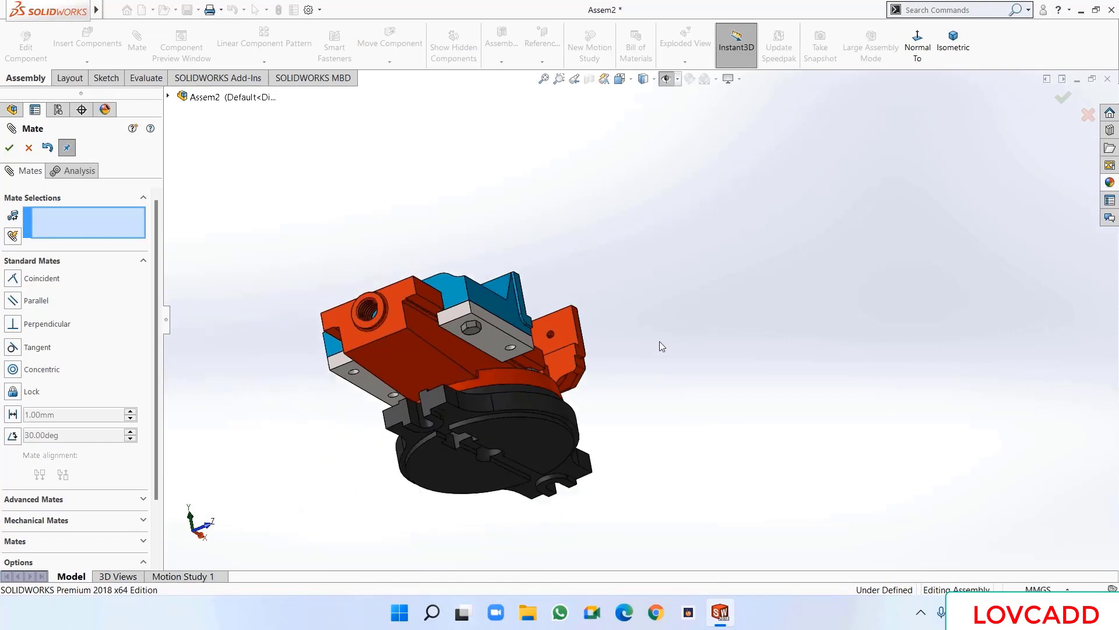
pyautogui.moveTo(659, 341); pyautogui.dragTo(652, 227, button='middle')
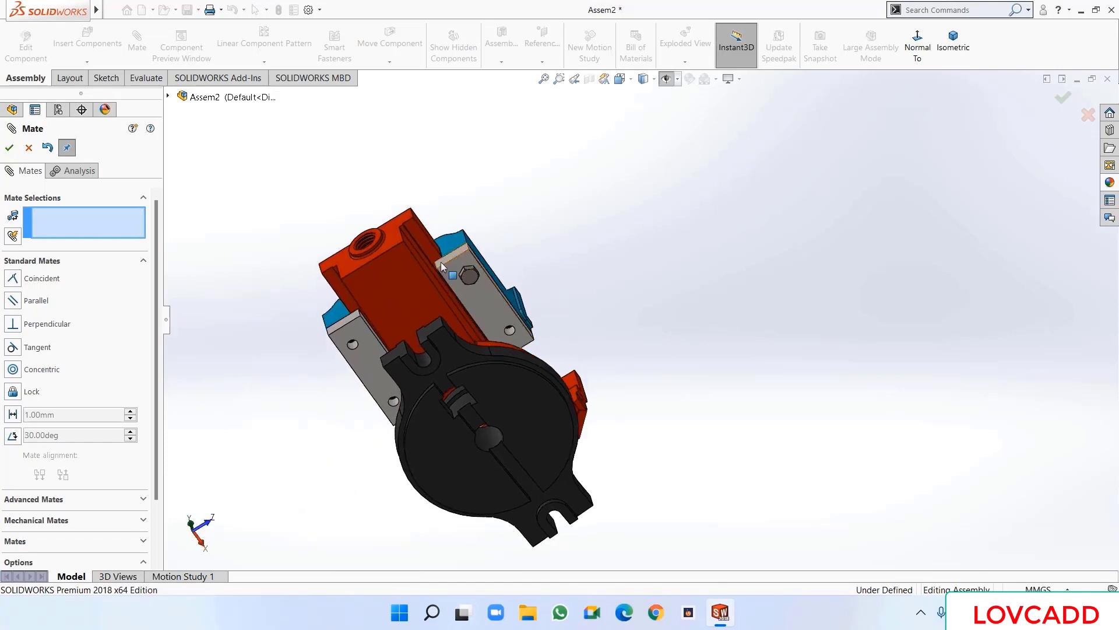
# - Pattern the Moving Jaw Bolt along the clamp edge at 88 mm, direction reversed
pyautogui.click(9, 146)
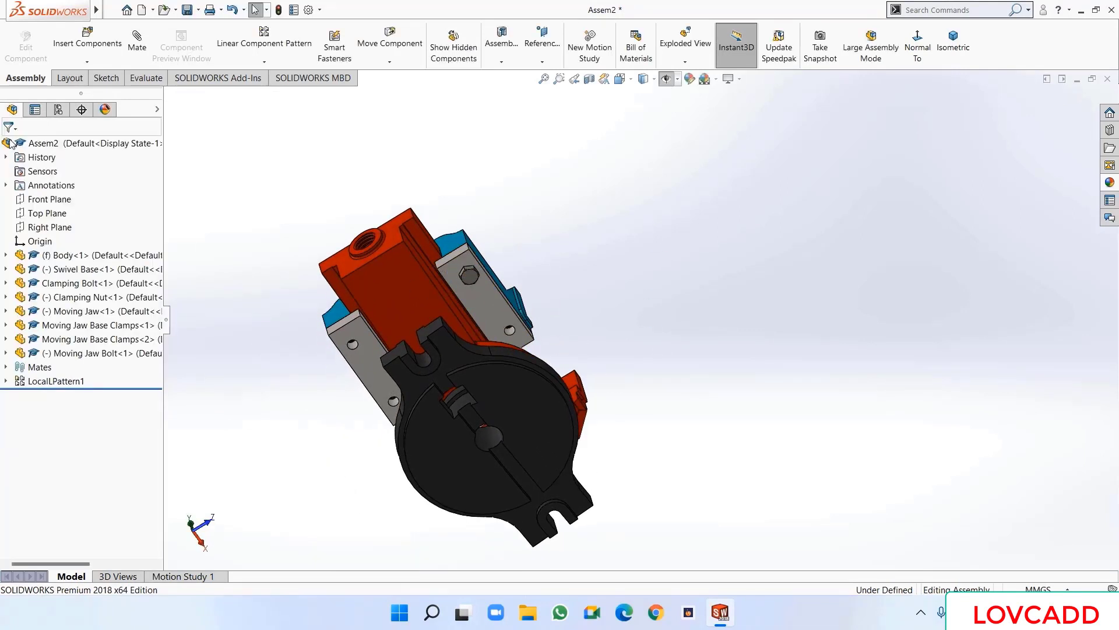
pyautogui.click(272, 47)
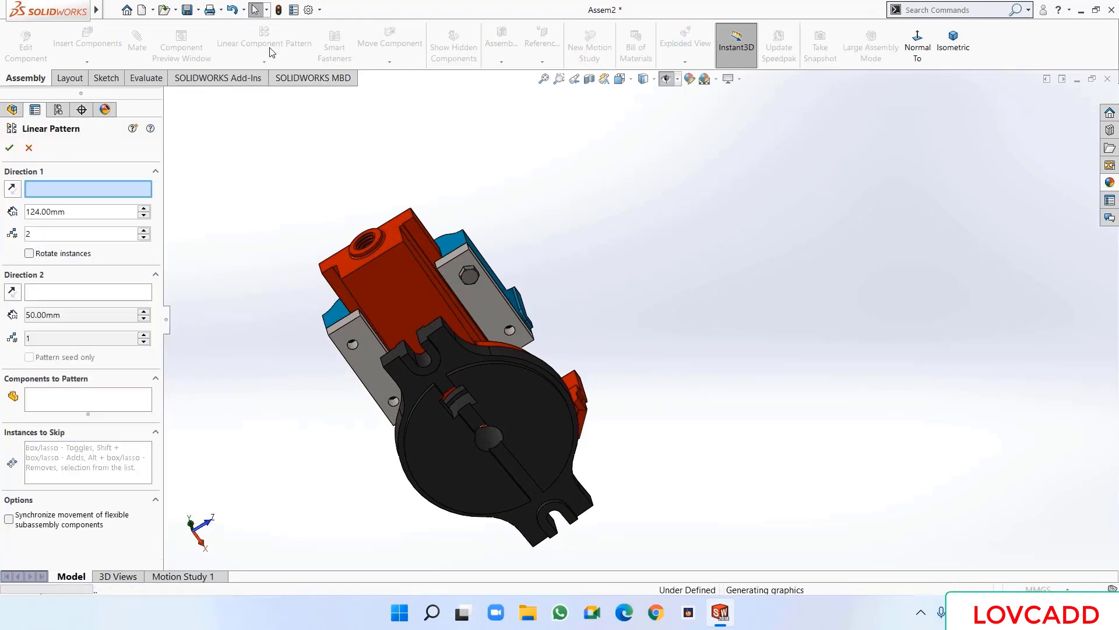
pyautogui.click(64, 406)
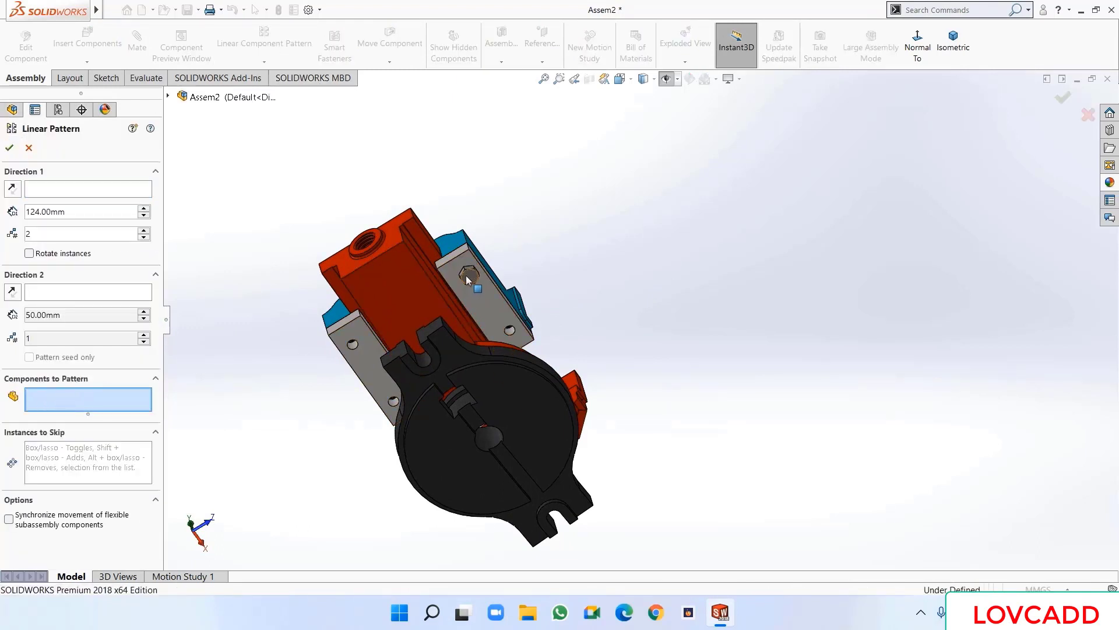
pyautogui.click(468, 275)
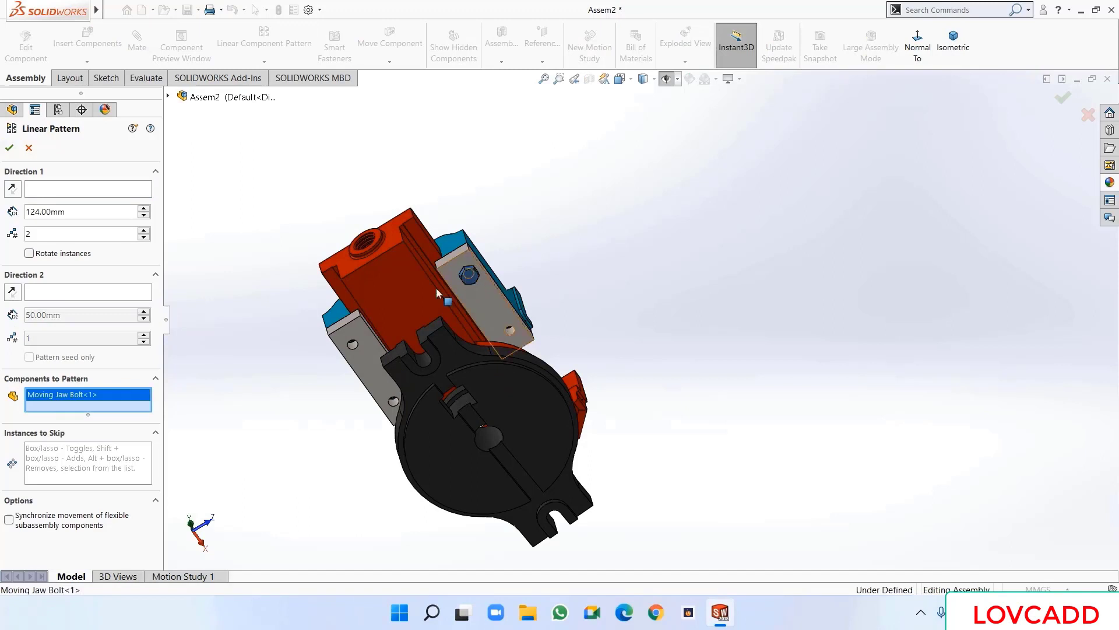
pyautogui.click(60, 191)
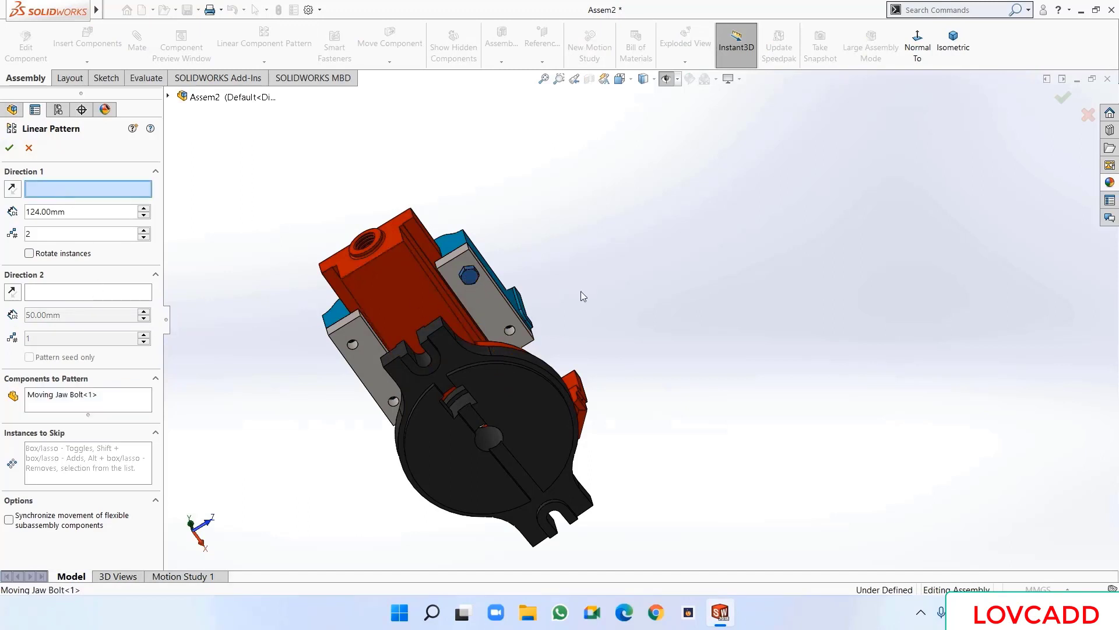
pyautogui.click(505, 300)
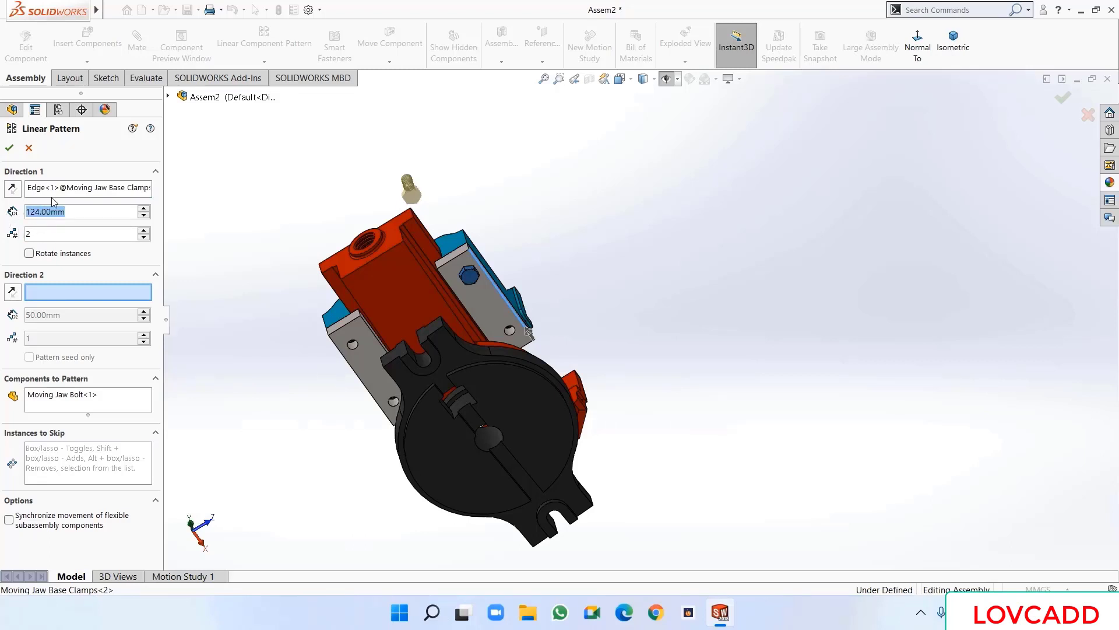
pyautogui.write('88')
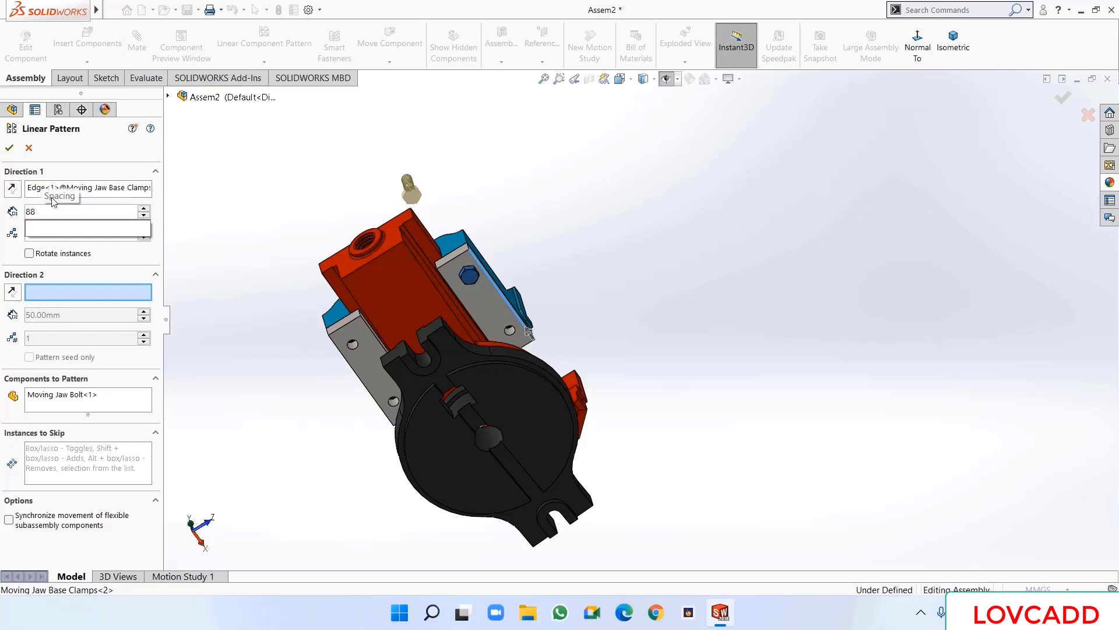
pyautogui.press('Return')
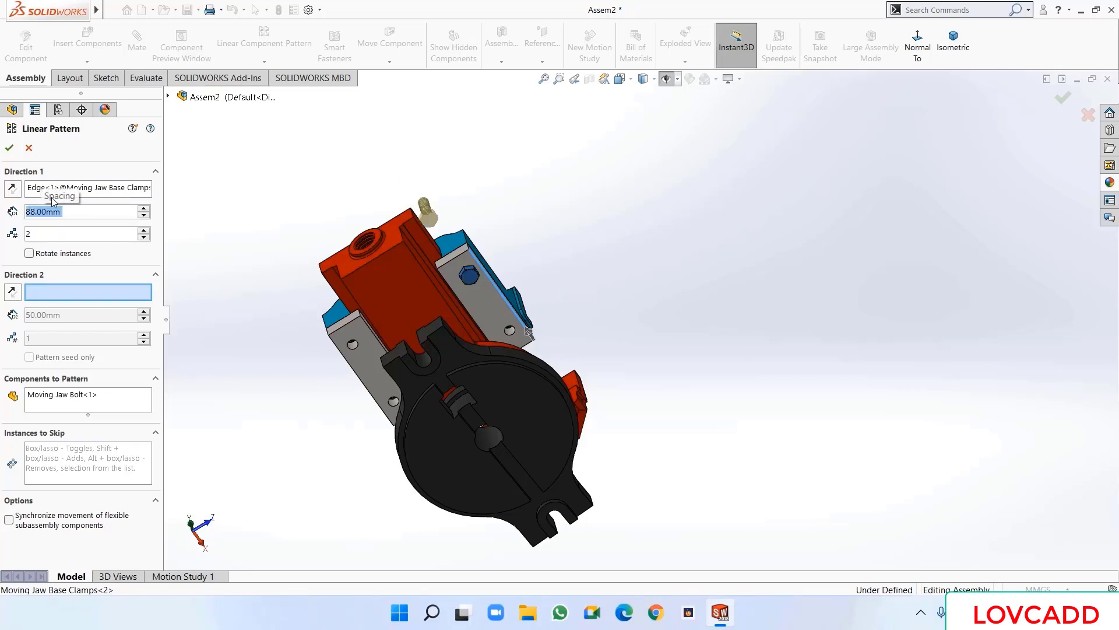
pyautogui.click(11, 190)
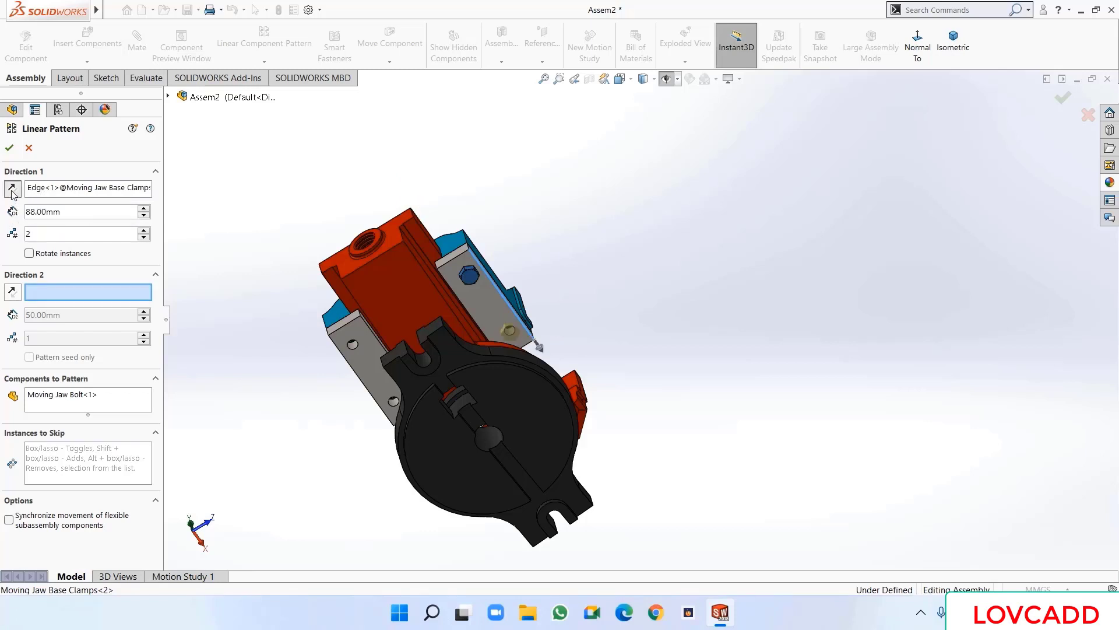
# - Add a second direction along the body edge, 2 instances at 152 mm, and accept the pattern
pyautogui.click(372, 262)
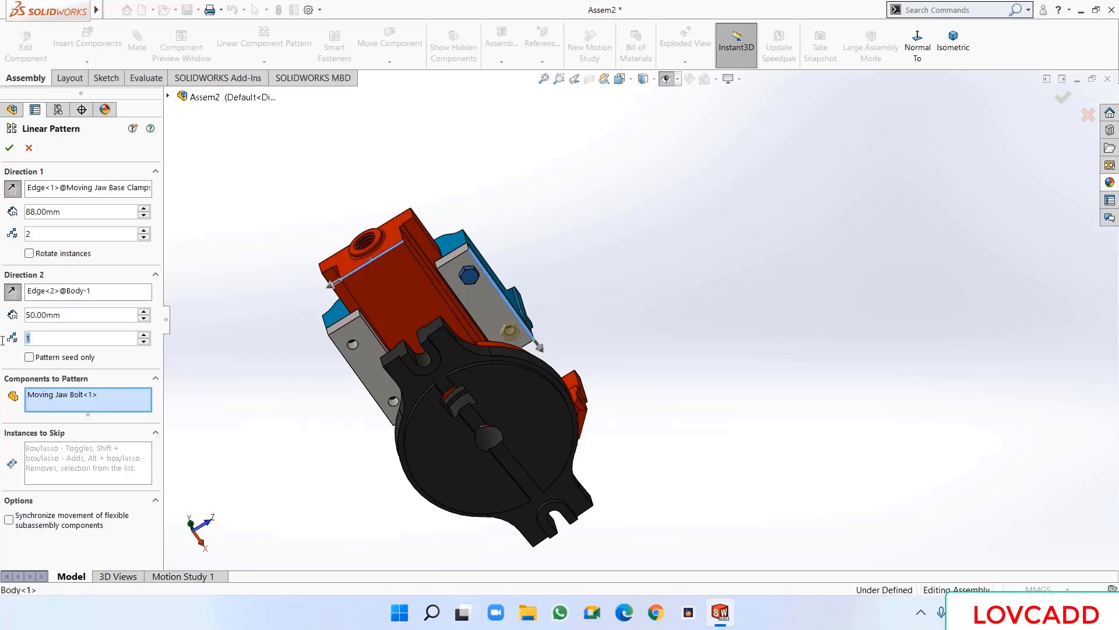
pyautogui.hotkey('ctrl', 'a')
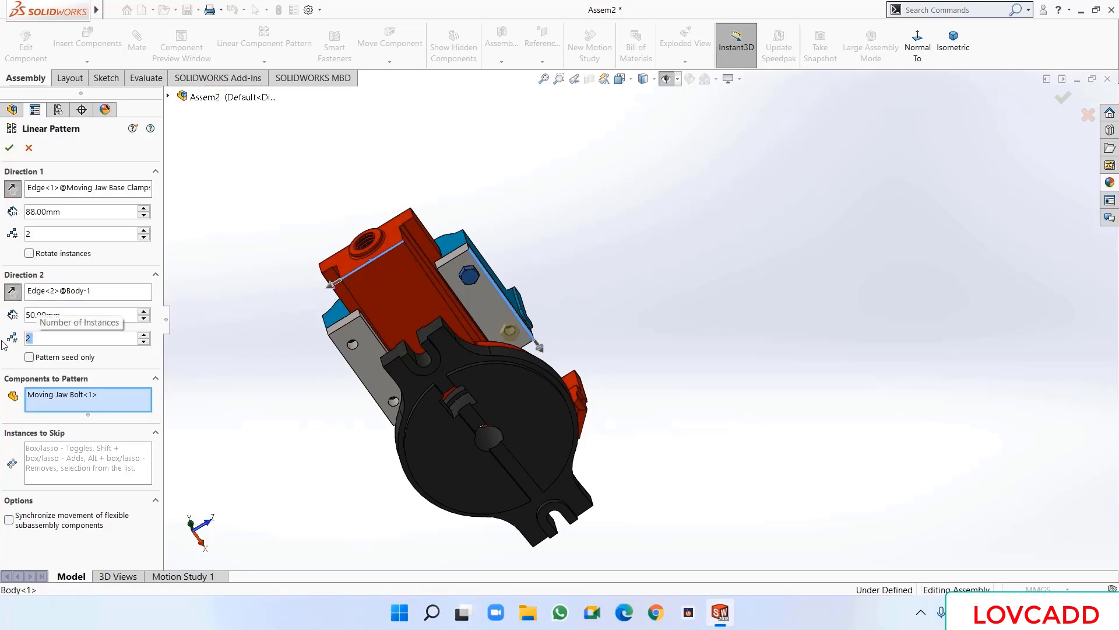
pyautogui.click(30, 315)
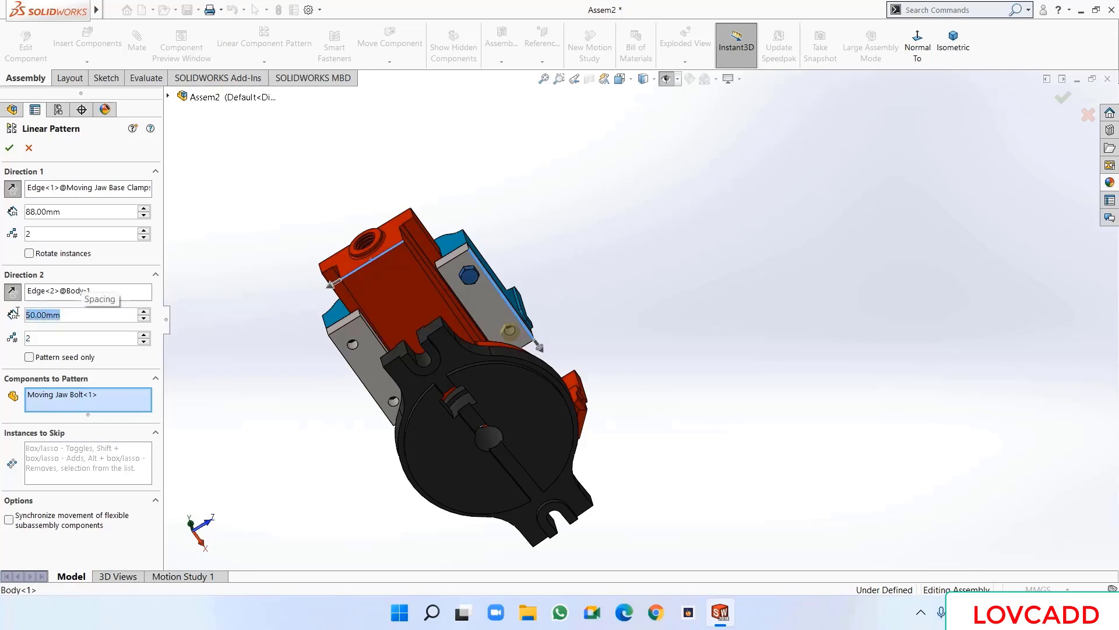
pyautogui.write('152')
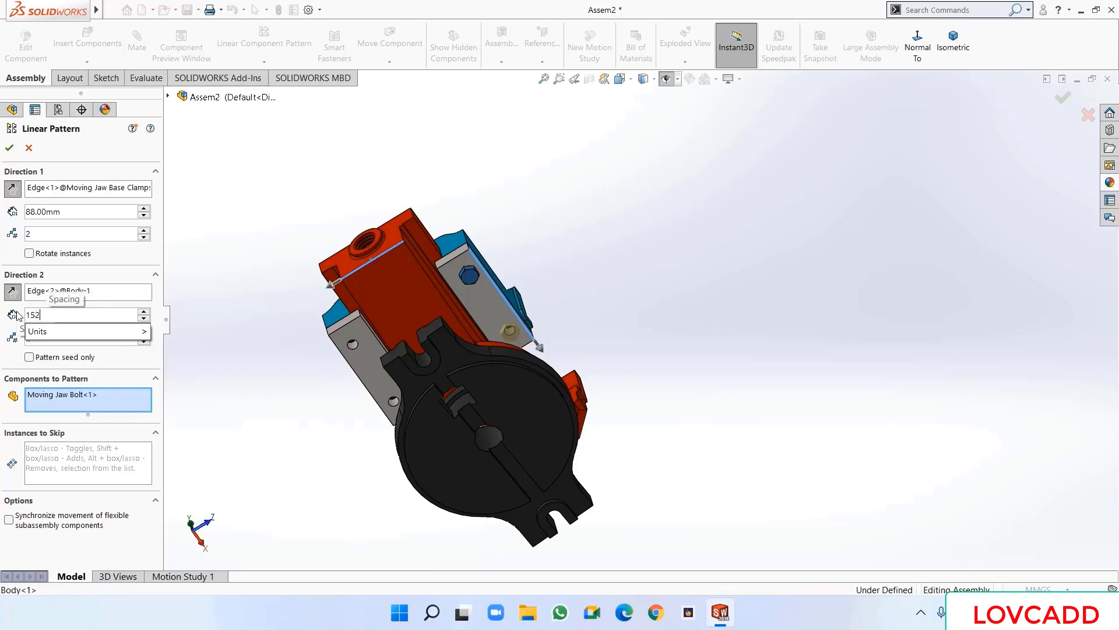
pyautogui.press('Return')
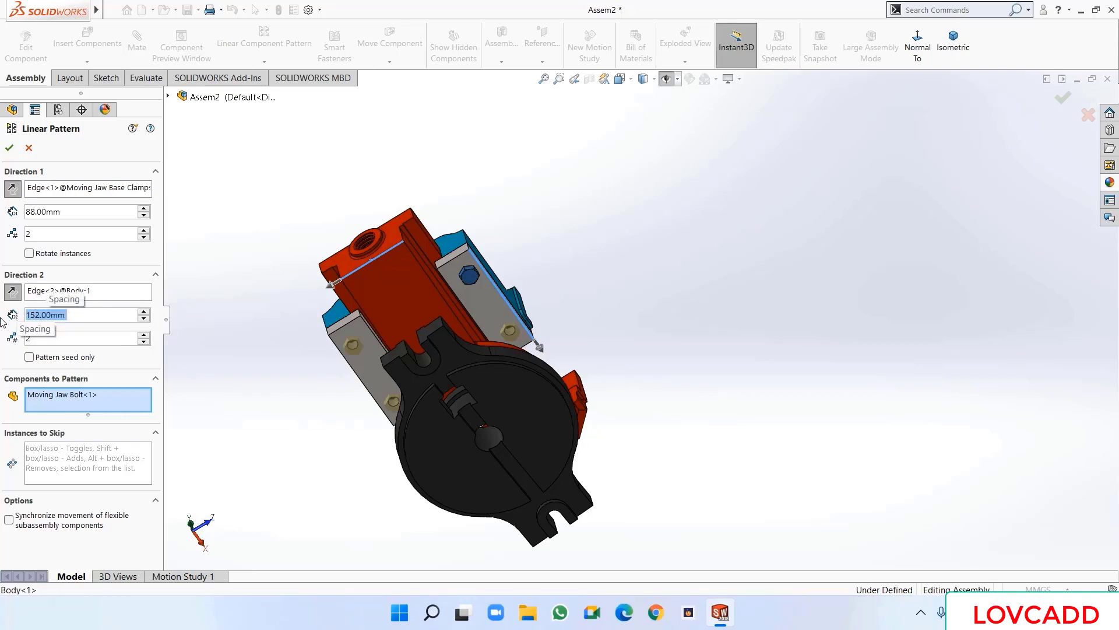
pyautogui.click(8, 148)
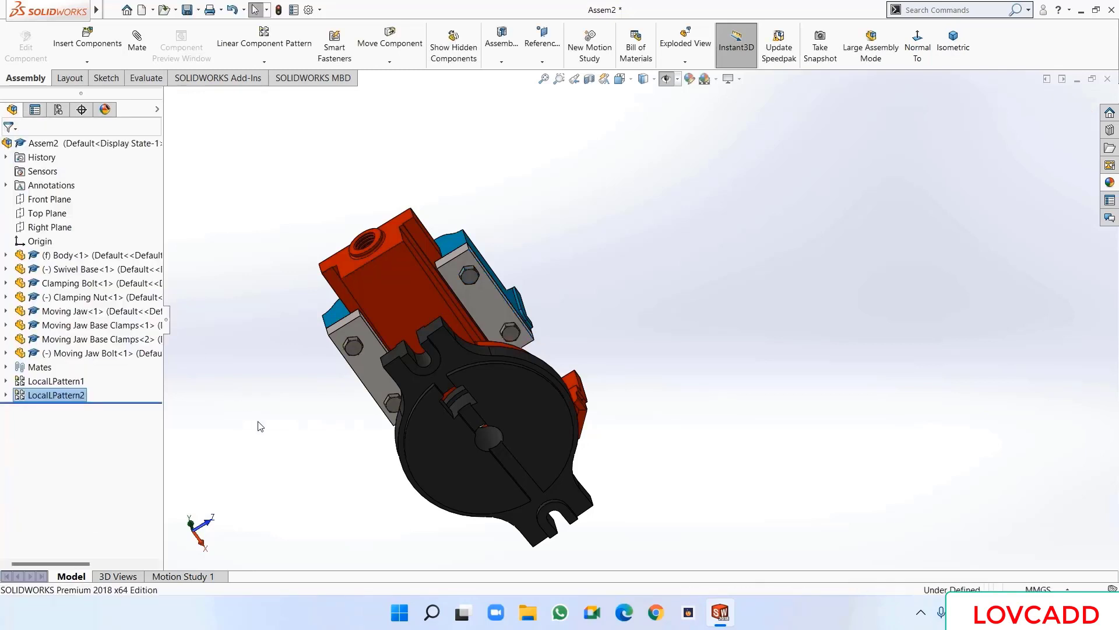
# - Orbit the vise to inspect the newly patterned bolts
pyautogui.moveTo(269, 419); pyautogui.dragTo(300, 399, button='middle')
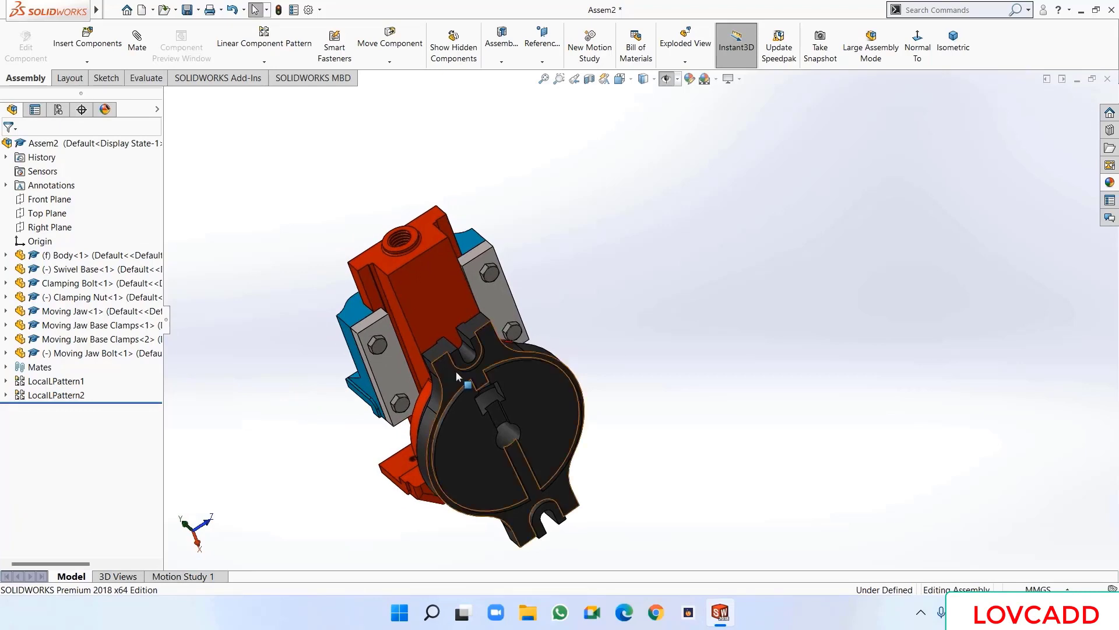
pyautogui.moveTo(546, 211); pyautogui.dragTo(632, 438, button='middle')
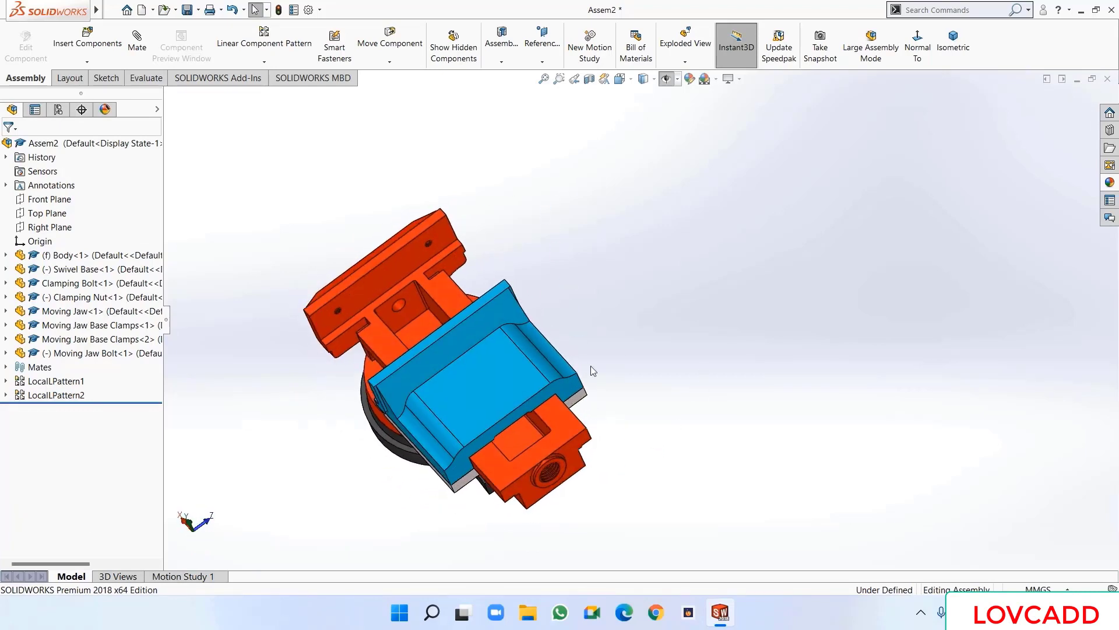
pyautogui.moveTo(691, 310); pyautogui.dragTo(617, 374, button='middle')
pyautogui.scroll(2, 622, 385)
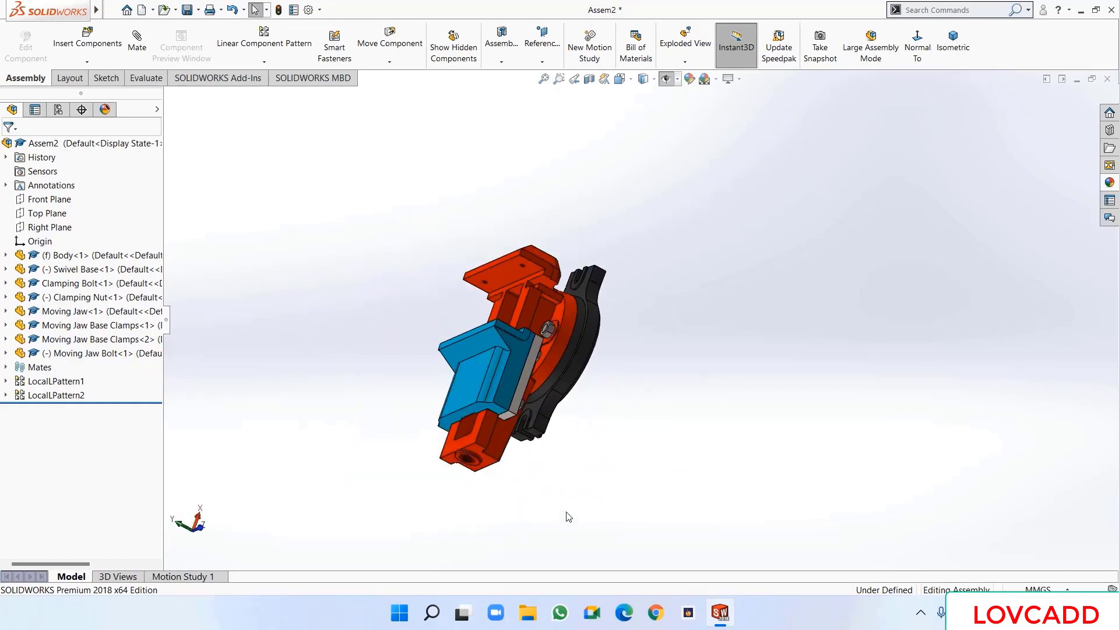
pyautogui.scroll(-2, 569, 513)
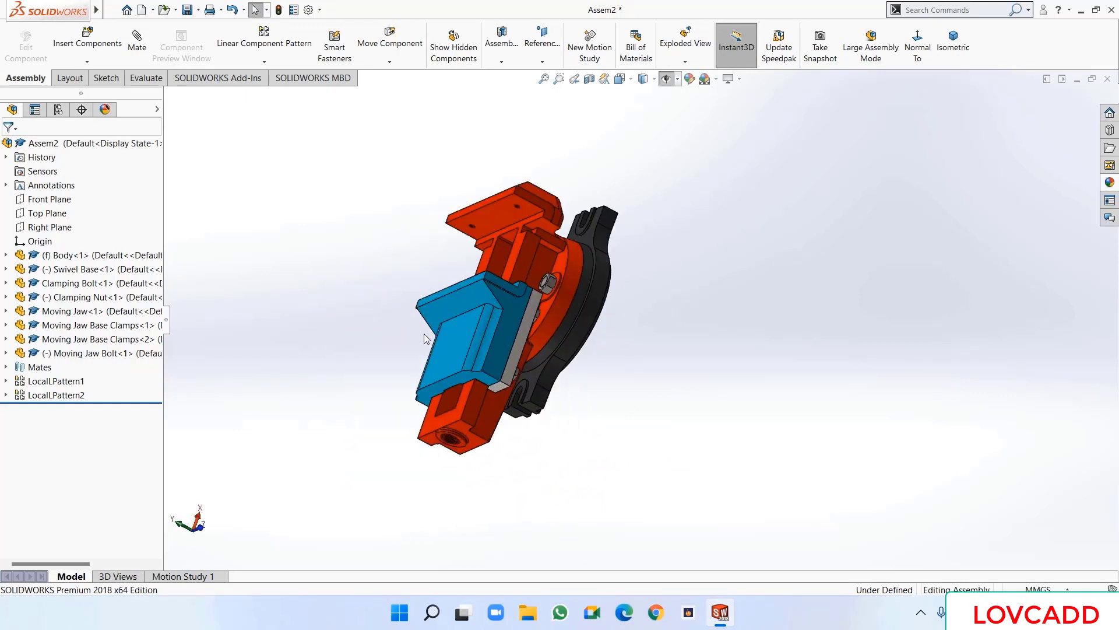
# - Drag the blue moving jaw further along its track and face the vise frontally
pyautogui.moveTo(454, 349); pyautogui.dragTo(349, 327)
pyautogui.click(302, 235)
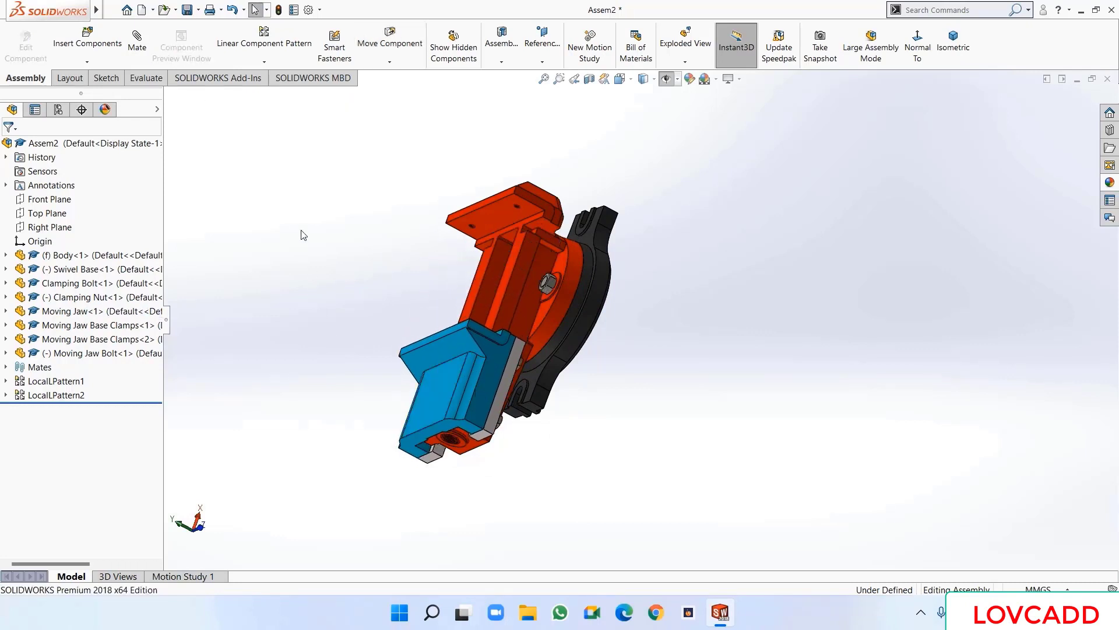
pyautogui.moveTo(302, 234); pyautogui.dragTo(340, 268, button='middle')
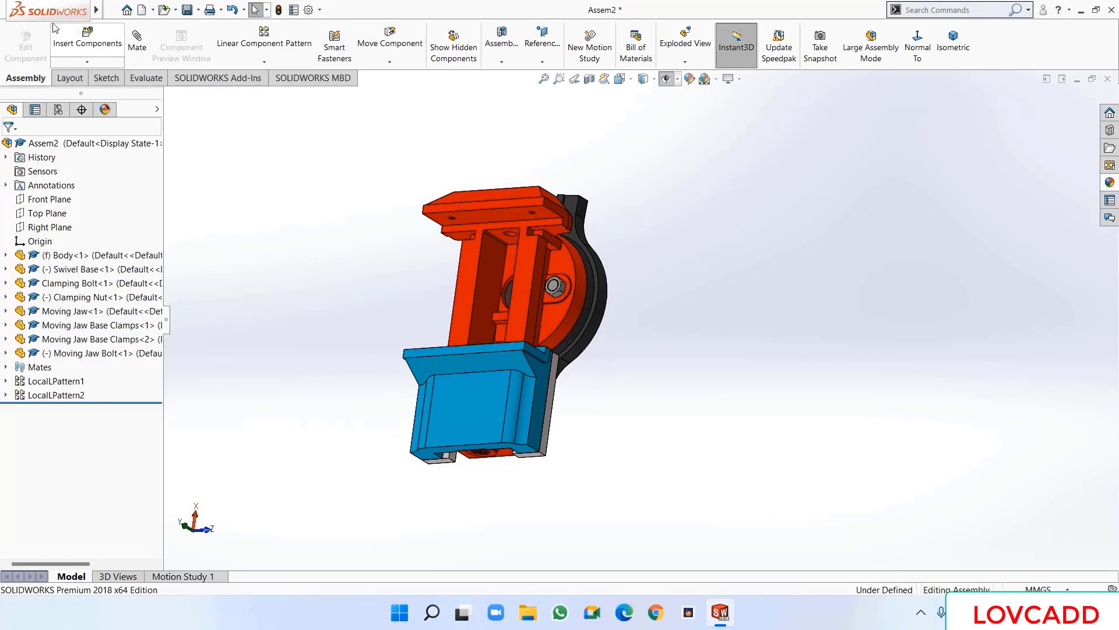
pyautogui.click(82, 41)
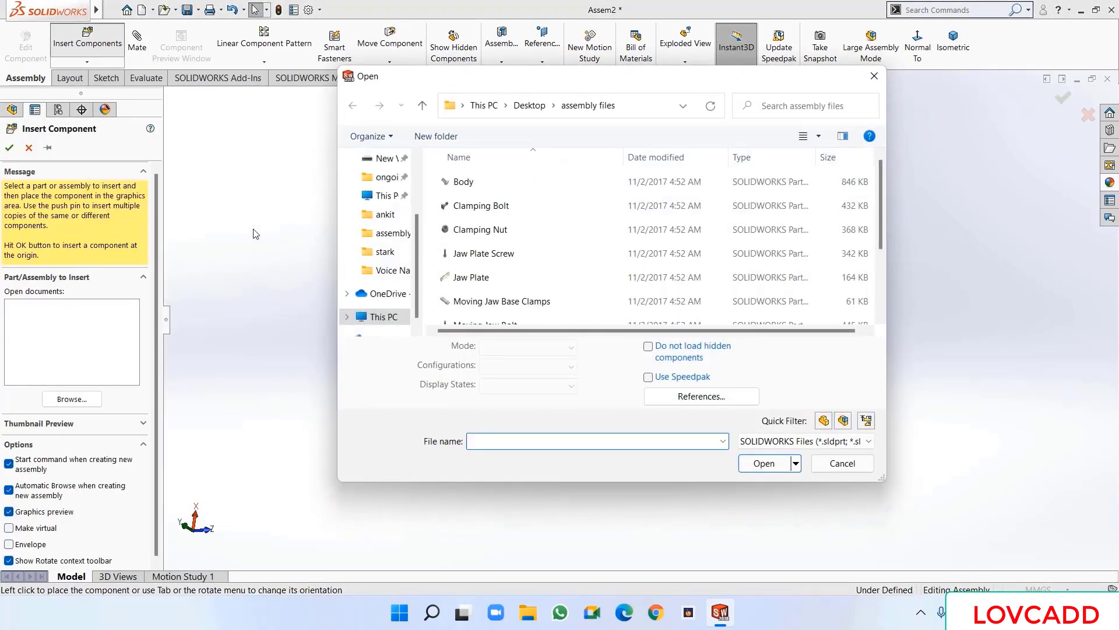
# - Insert the Jaw Plate part and place it above the vise
pyautogui.click(472, 278)
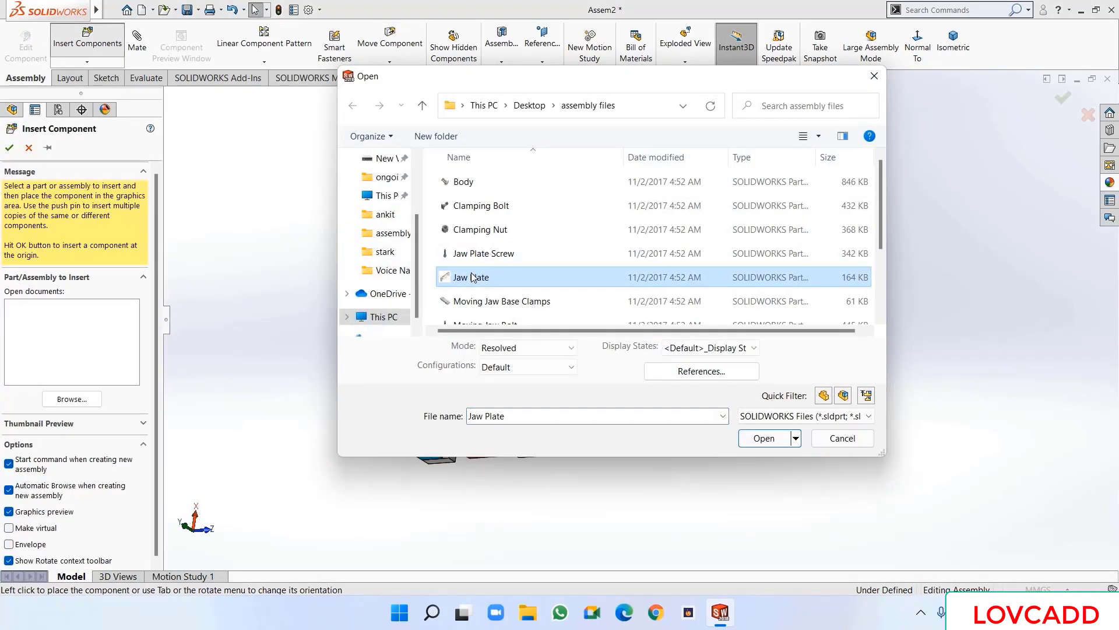
pyautogui.click(764, 440)
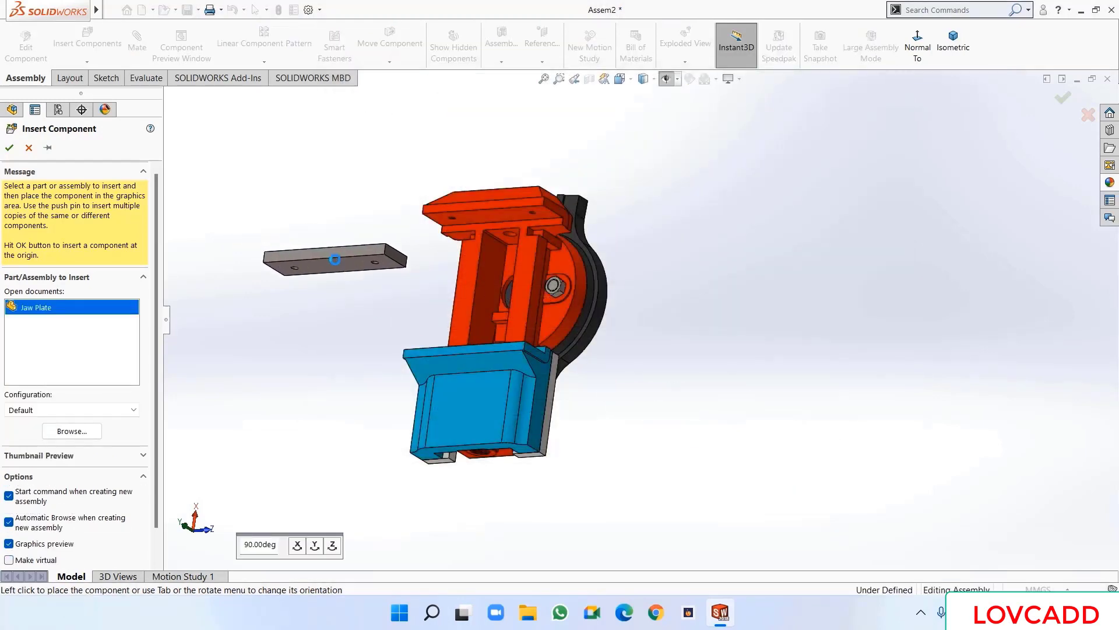
pyautogui.click(335, 259)
pyautogui.moveTo(694, 369); pyautogui.dragTo(640, 475, button='middle')
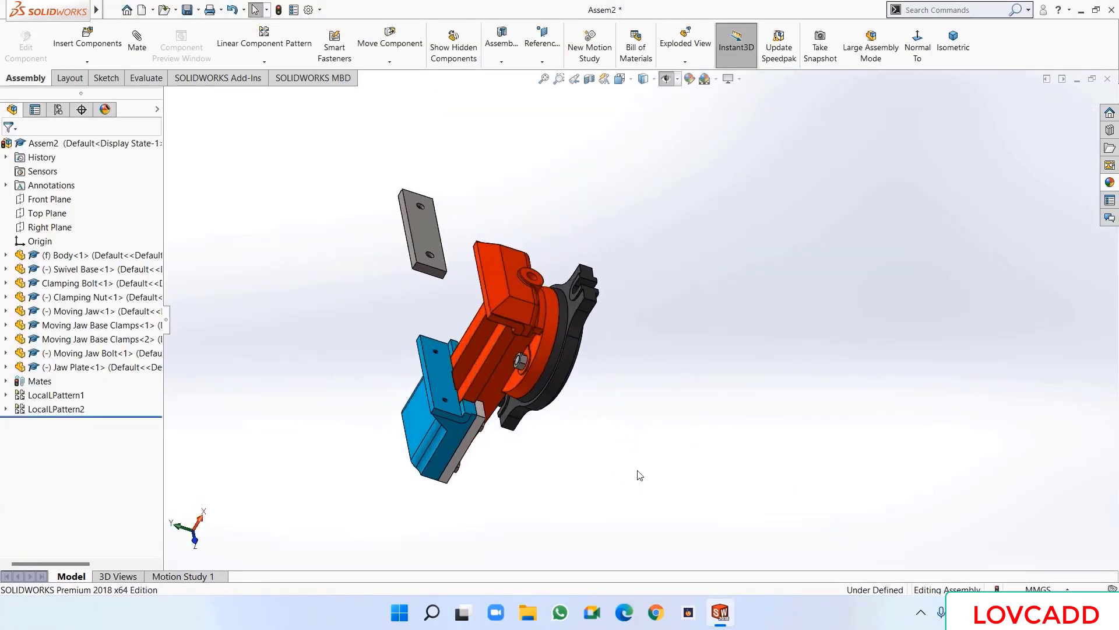
pyautogui.scroll(-4, 512, 257)
pyautogui.scroll(-2, 519, 175)
pyautogui.moveTo(520, 175); pyautogui.dragTo(515, 239, button='middle')
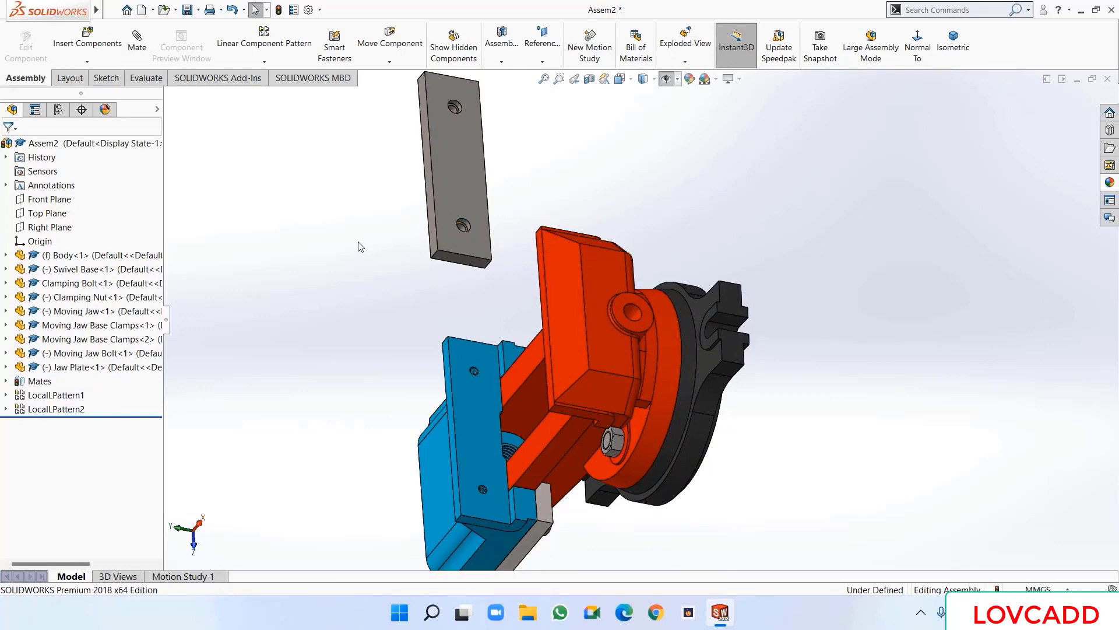
pyautogui.moveTo(360, 244); pyautogui.dragTo(411, 281, button='middle')
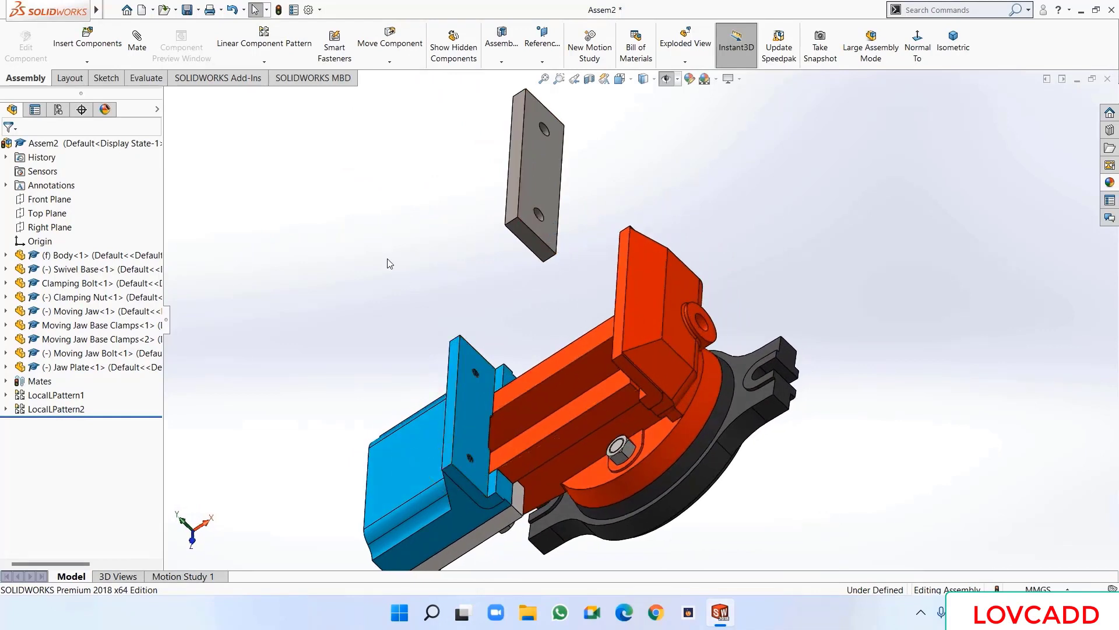
# - Show temporary axes and orbit toward the plate and jaws
pyautogui.click(669, 80)
pyautogui.click(686, 99)
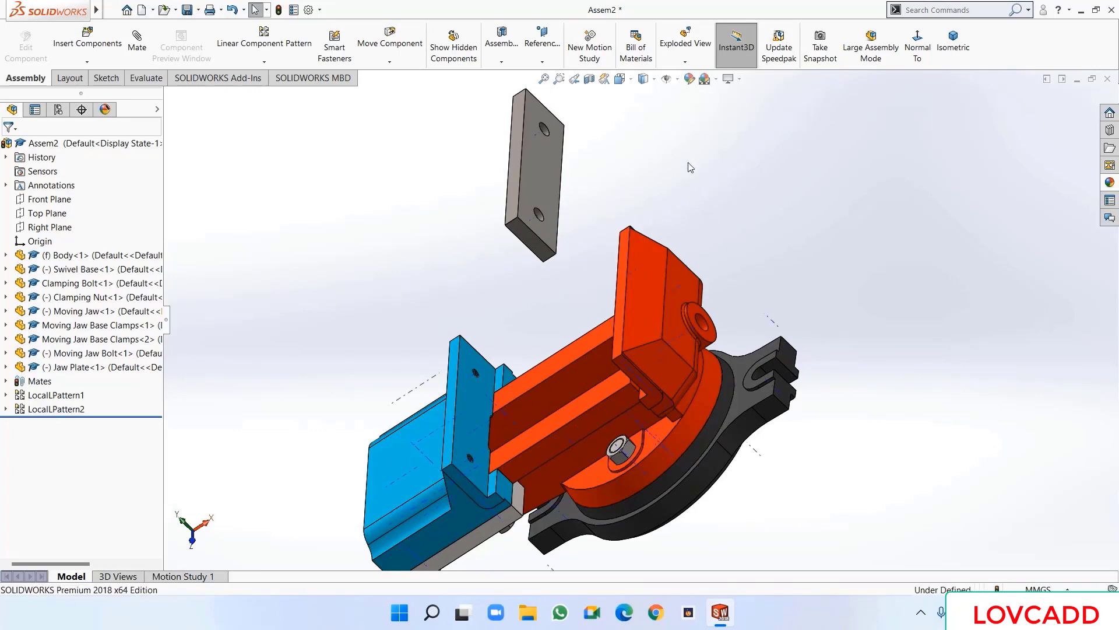
pyautogui.moveTo(690, 167); pyautogui.dragTo(654, 280, button='middle')
pyautogui.scroll(-4, 579, 282)
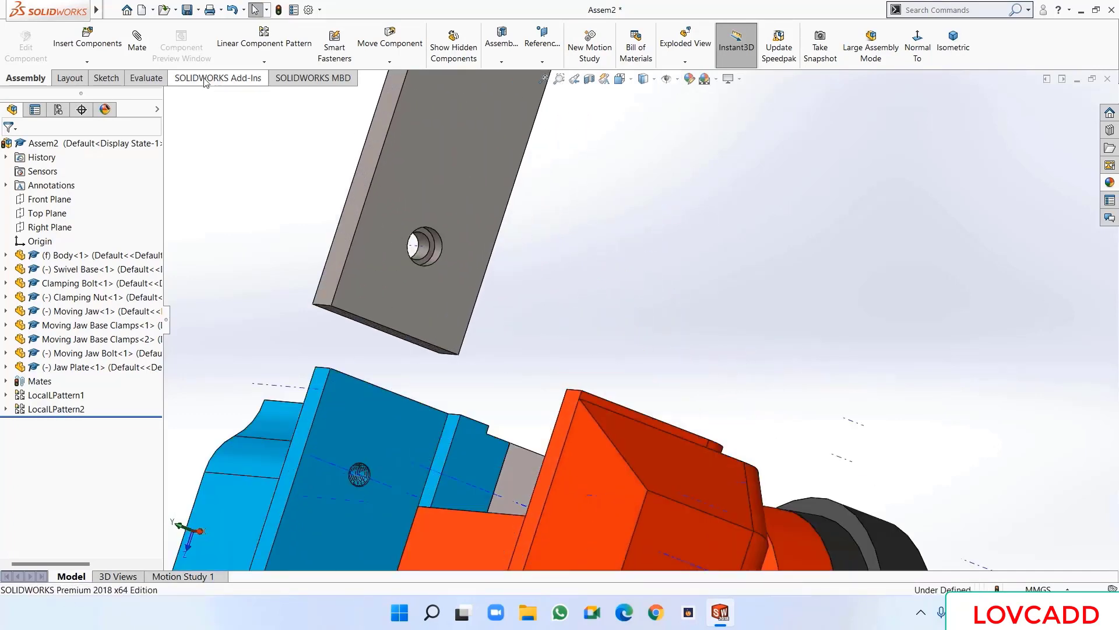
# - Align the Jaw Plate's first hole axis with the moving jaw's hole using Coincident
pyautogui.click(138, 48)
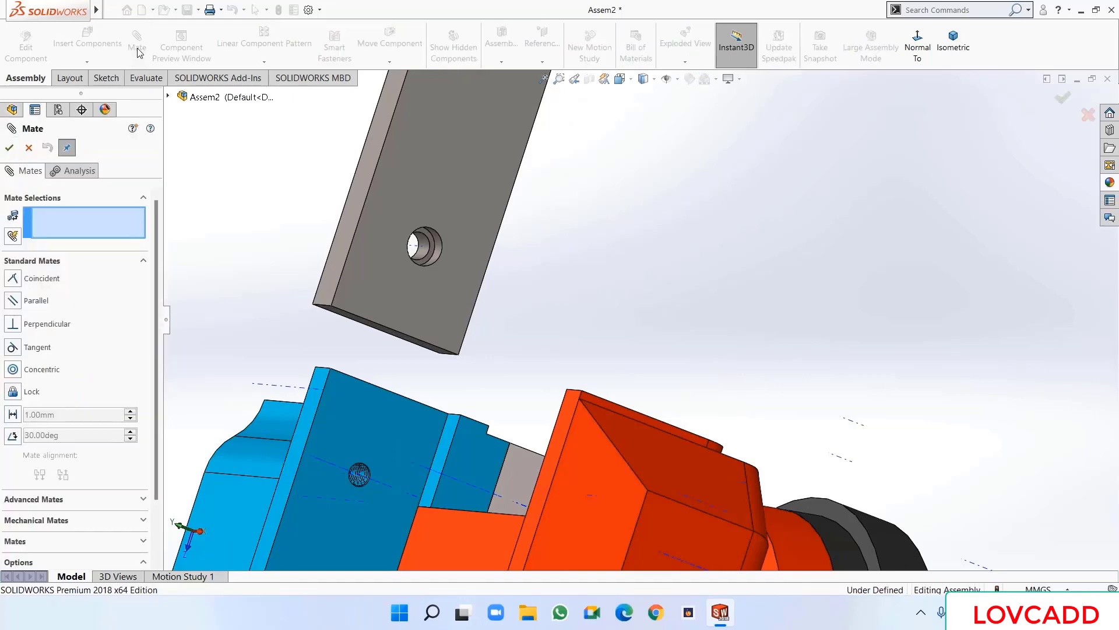
pyautogui.click(424, 249)
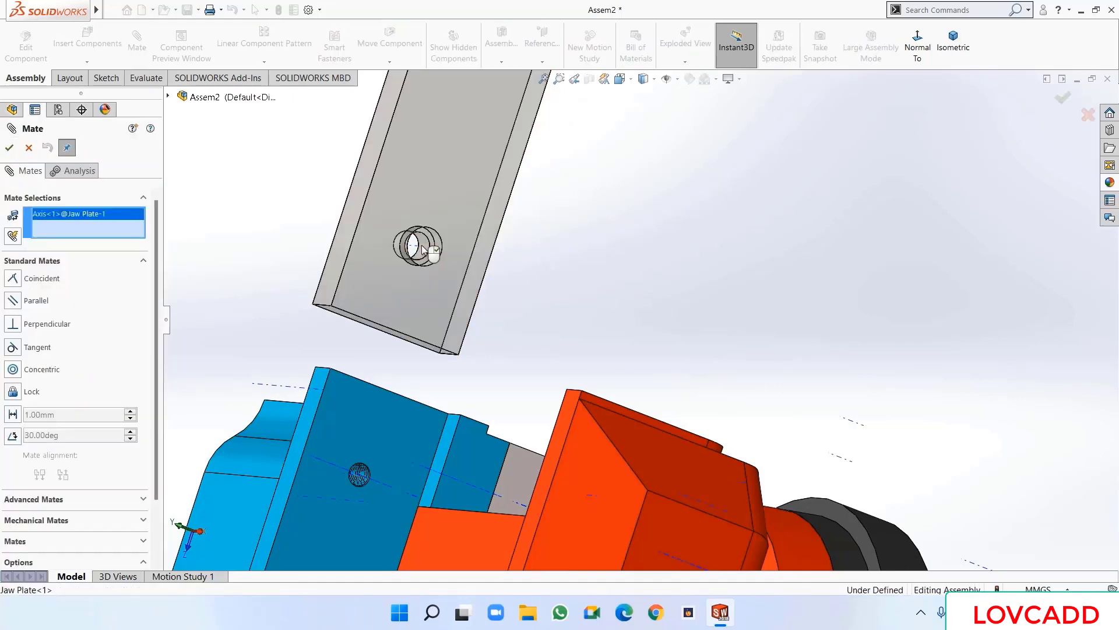
pyautogui.scroll(3, 595, 288)
pyautogui.scroll(-8, 597, 289)
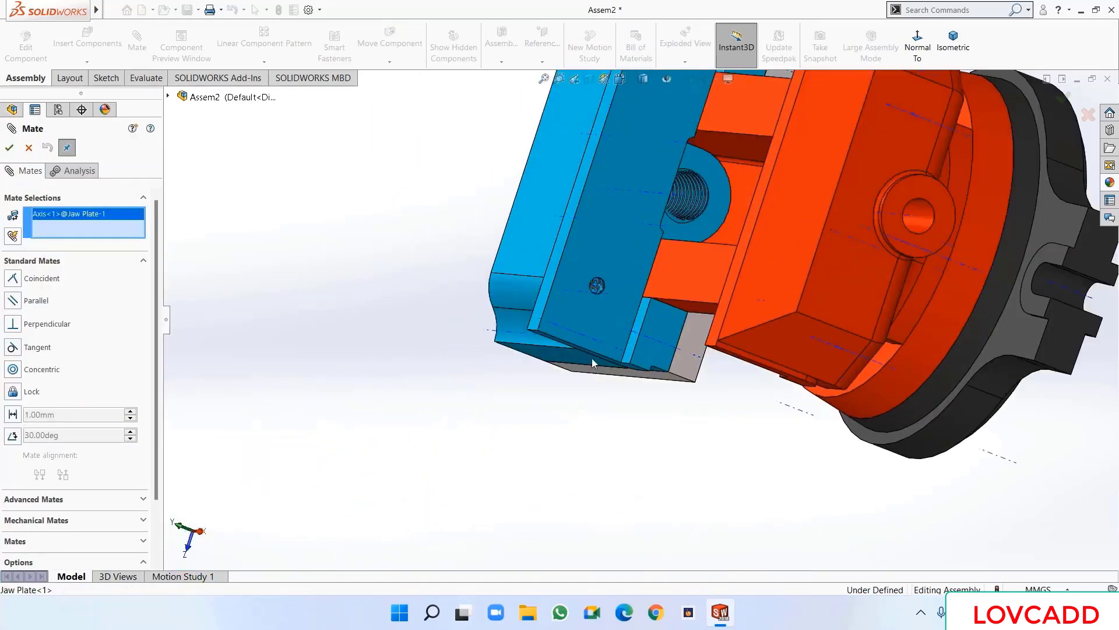
pyautogui.click(596, 287)
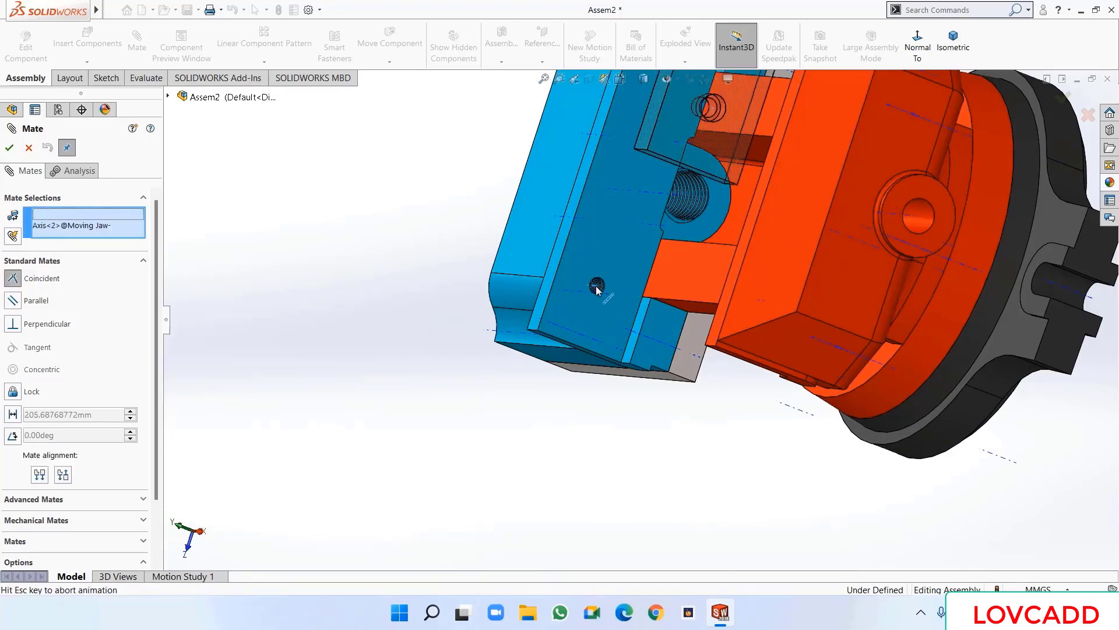
pyautogui.click(757, 271)
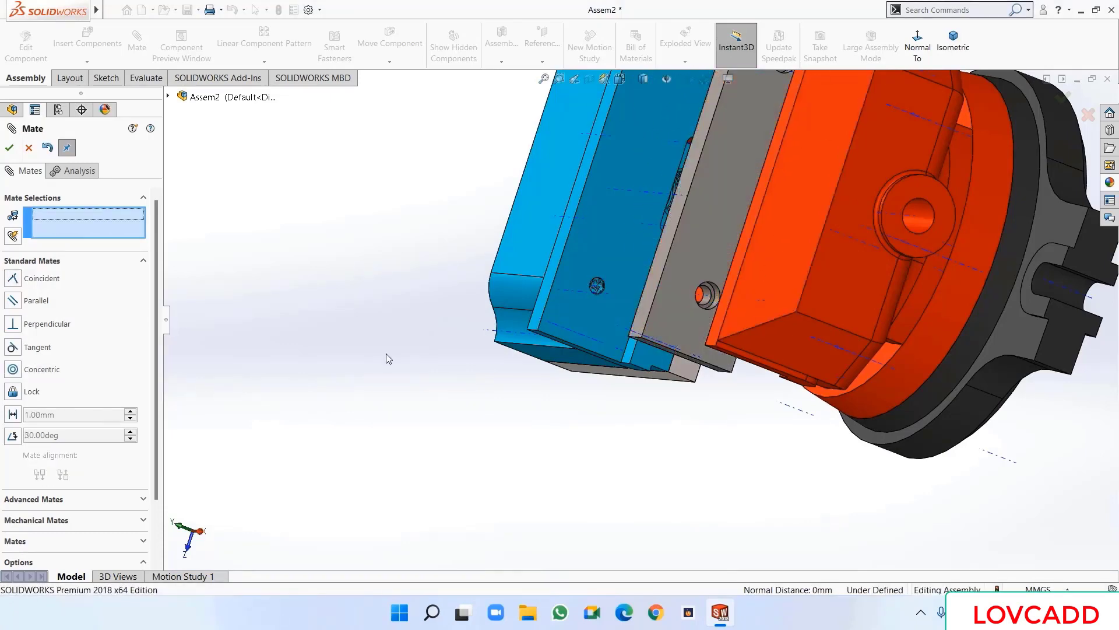
# - Align the plate's second hole axis with the jaw's matching threaded hole using Coincident
pyautogui.scroll(4, 384, 361)
pyautogui.scroll(-1, 733, 185)
pyautogui.scroll(-3, 734, 182)
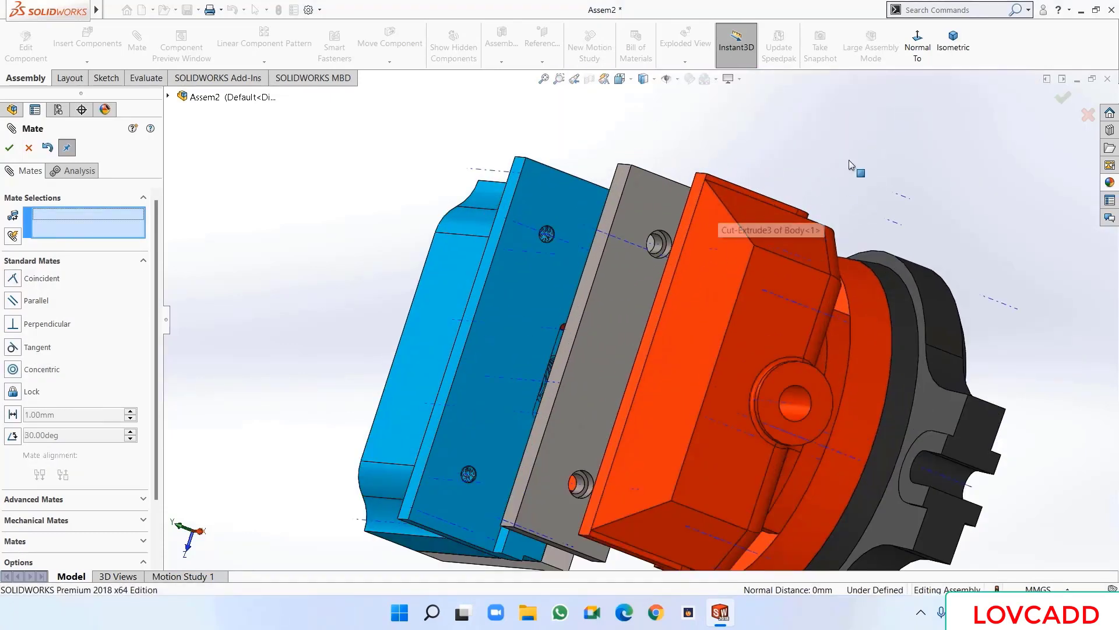
pyautogui.moveTo(897, 154); pyautogui.dragTo(647, 245, button='middle')
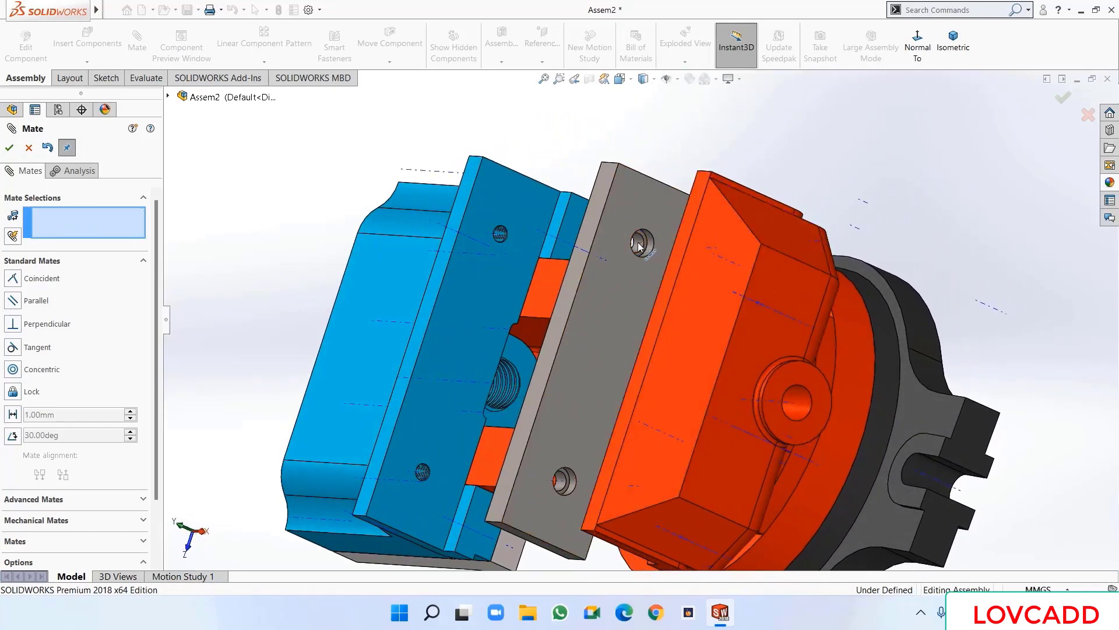
pyautogui.scroll(-3, 639, 246)
pyautogui.click(607, 262)
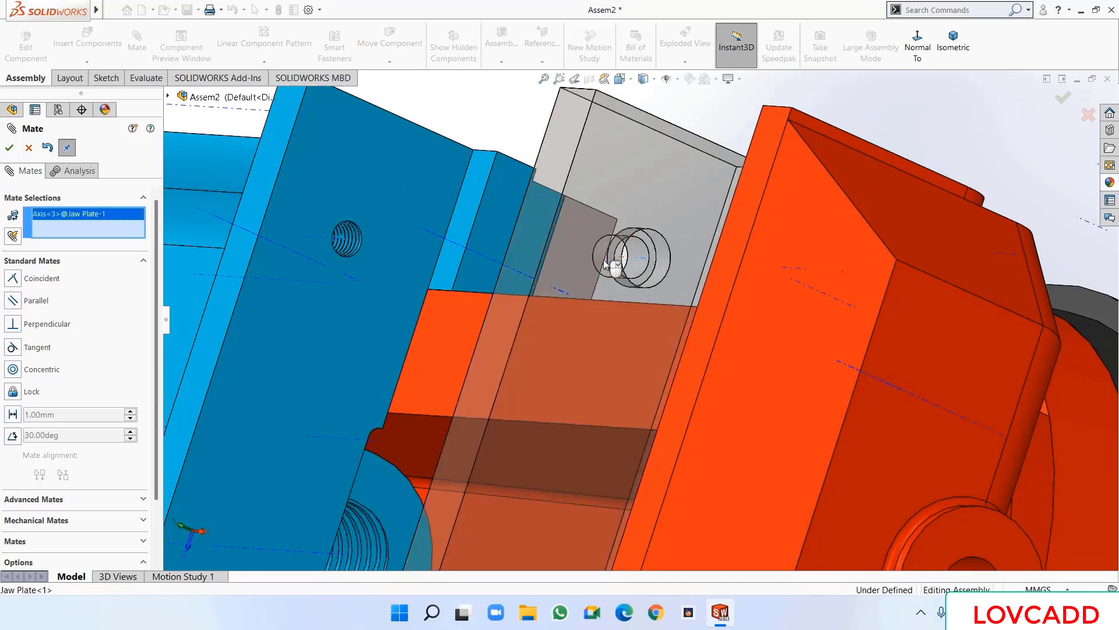
pyautogui.click(318, 237)
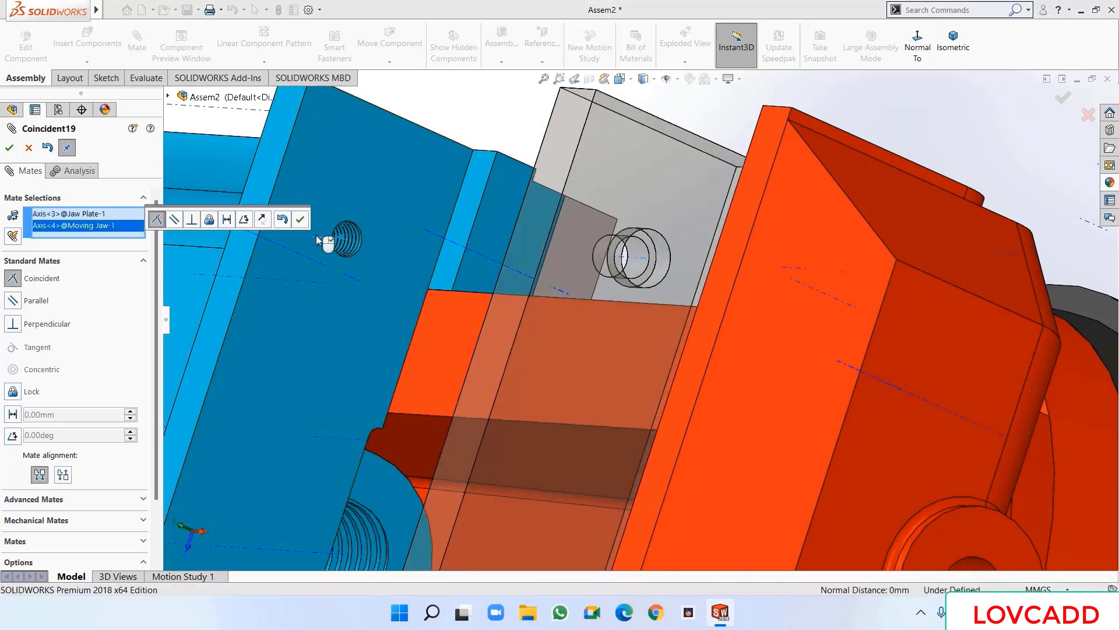
pyautogui.click(300, 219)
# - Mate the jaw face and plate back face Coincident so the Jaw Plate sits flush
pyautogui.click(305, 183)
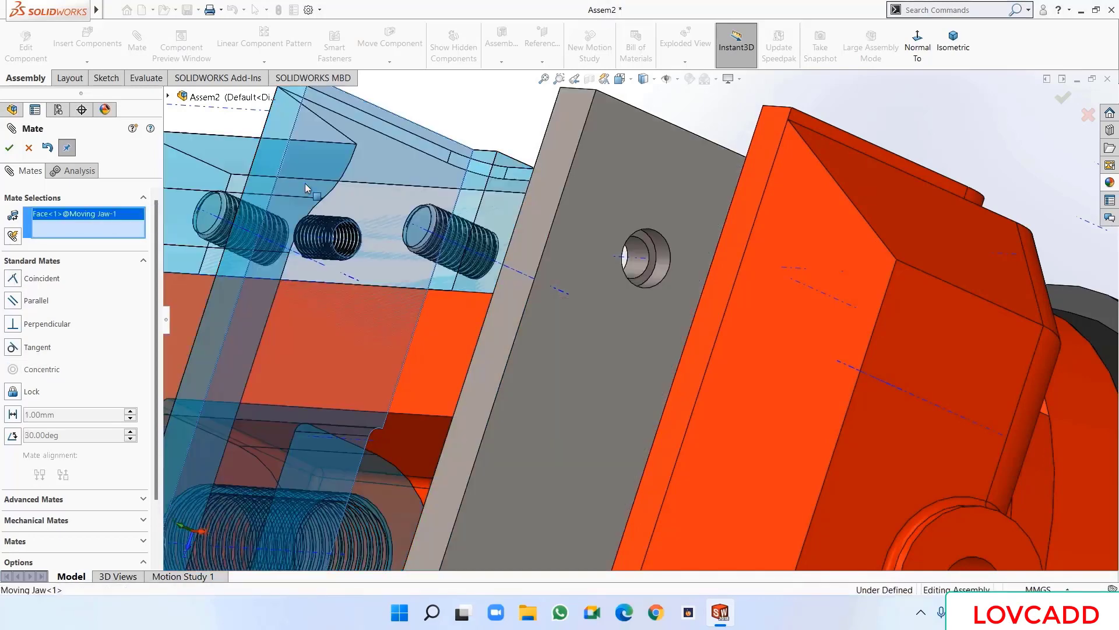
pyautogui.press('f')
pyautogui.moveTo(233, 245); pyautogui.dragTo(406, 260, button='middle')
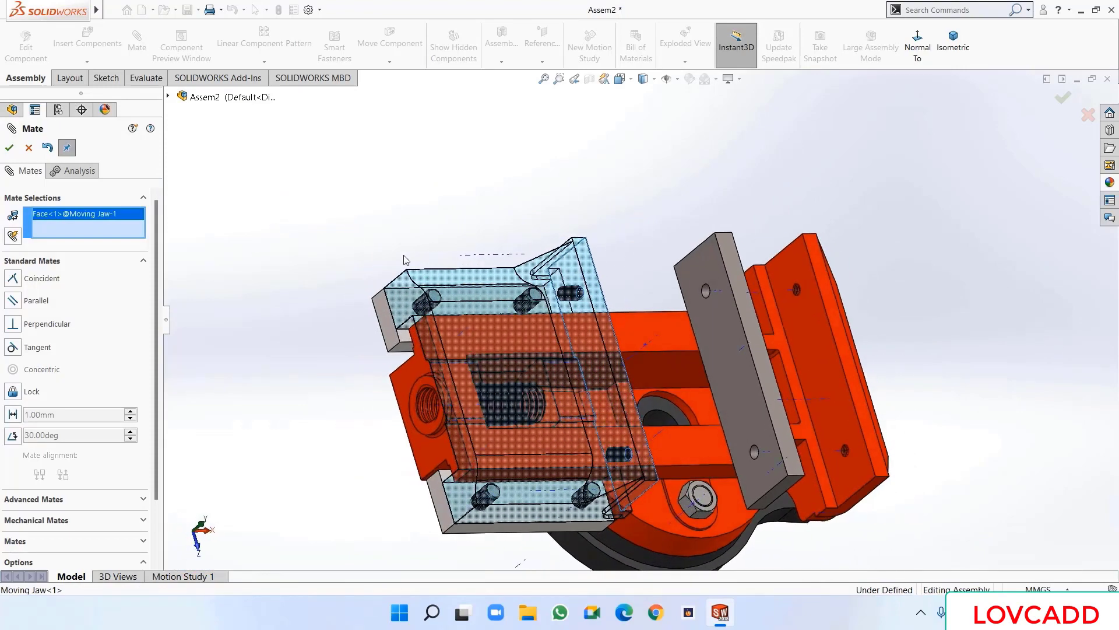
pyautogui.click(742, 376)
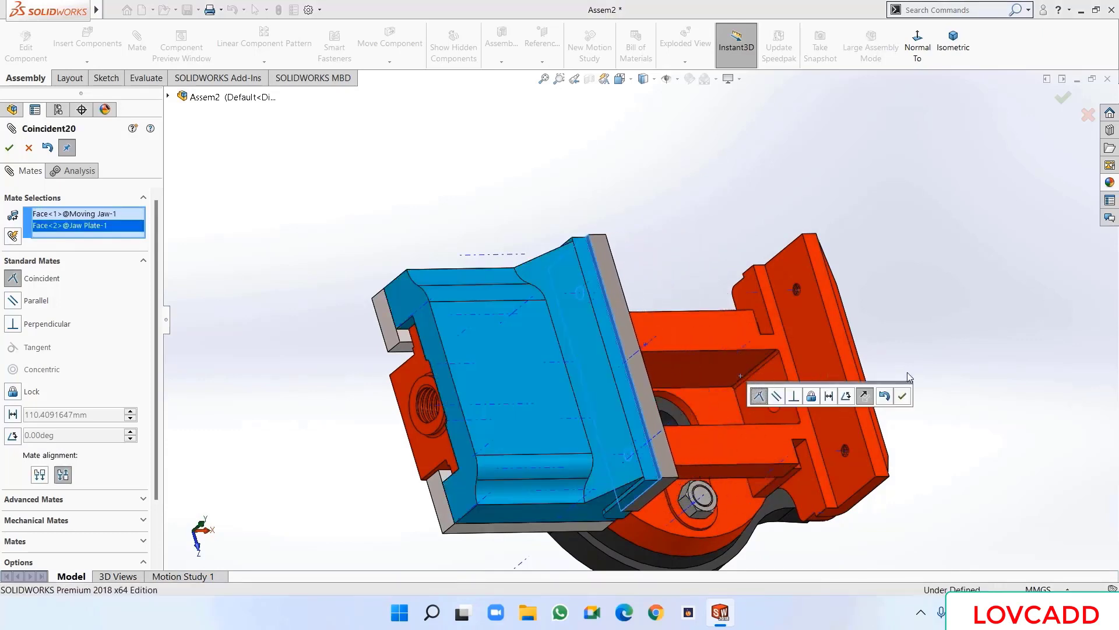
pyautogui.click(903, 395)
pyautogui.moveTo(912, 404); pyautogui.dragTo(907, 304, button='middle')
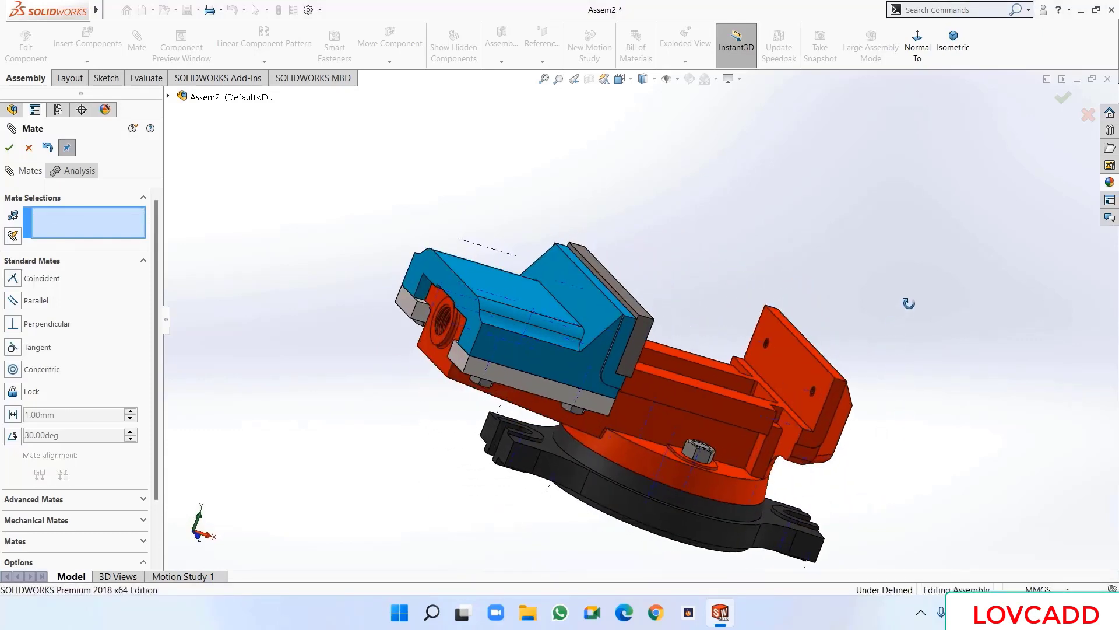
pyautogui.scroll(-3, 557, 440)
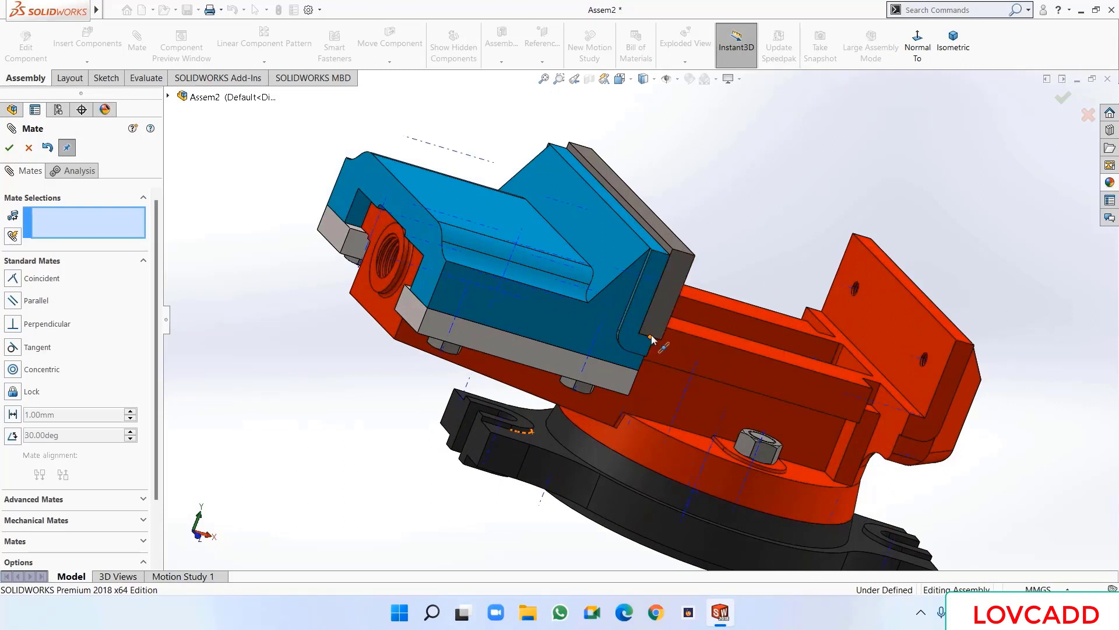
pyautogui.moveTo(743, 183); pyautogui.dragTo(671, 250, button='middle')
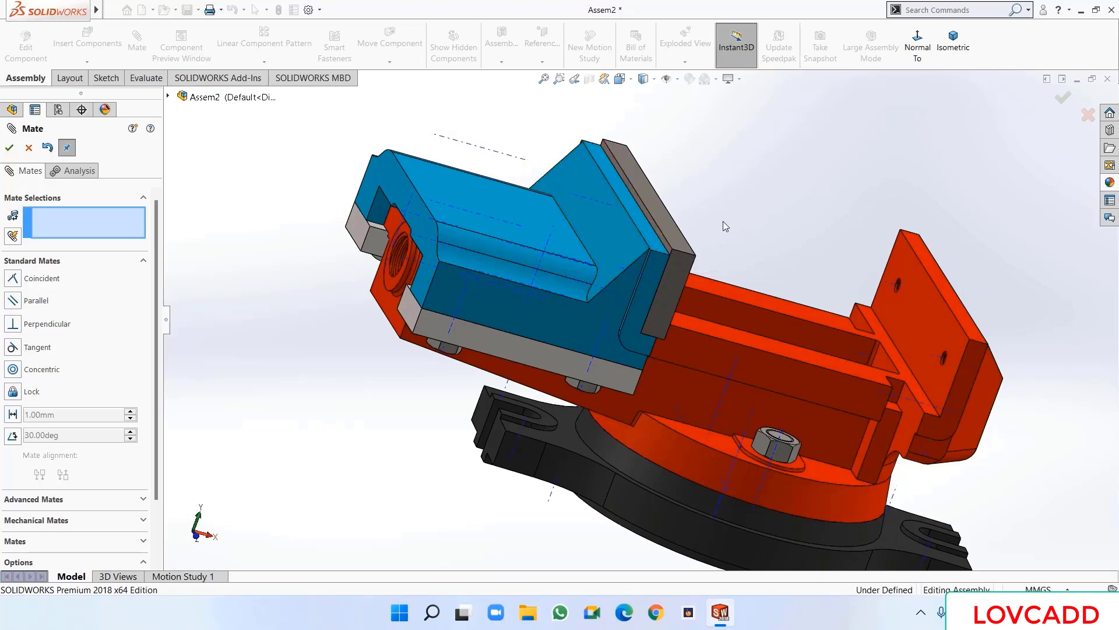
# - Close the Mate PropertyManager and return to the assembly tree
pyautogui.moveTo(723, 221)
pyautogui.mouseDown(button='middle')
pyautogui.moveTo(770, 227)
pyautogui.moveTo(711, 212)
pyautogui.mouseUp(button='middle')
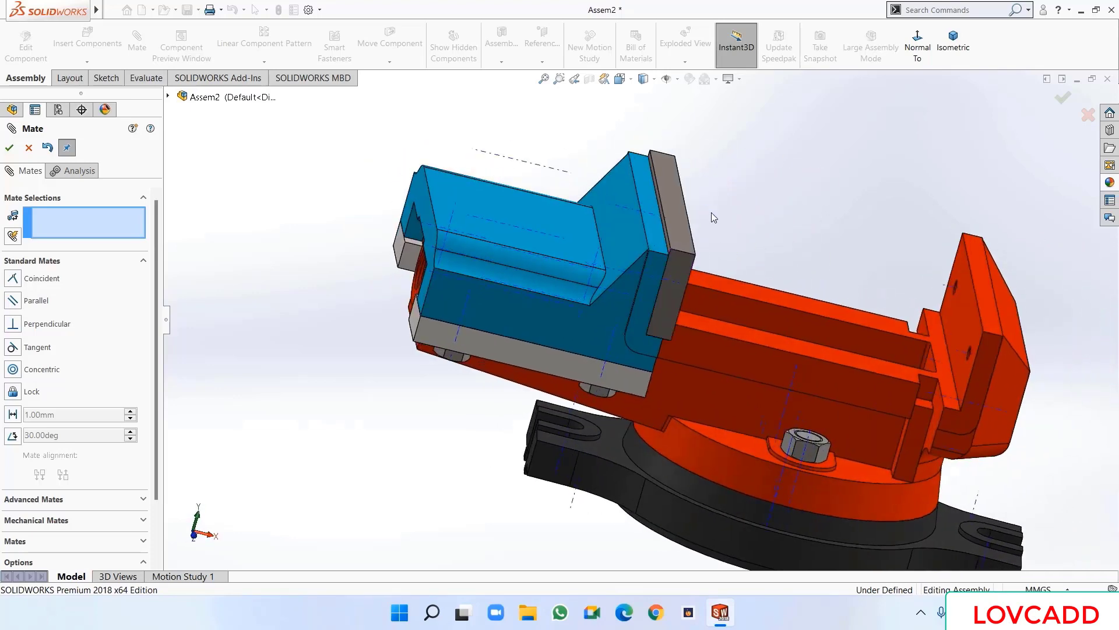
pyautogui.click(9, 148)
pyautogui.scroll(5, 271, 309)
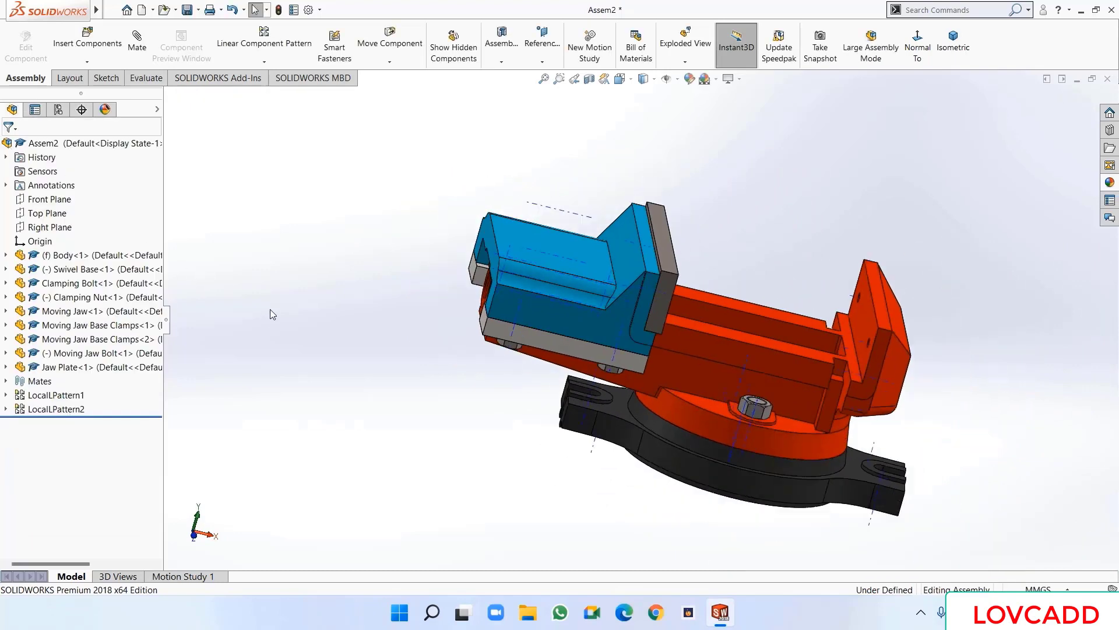
pyautogui.press('s')
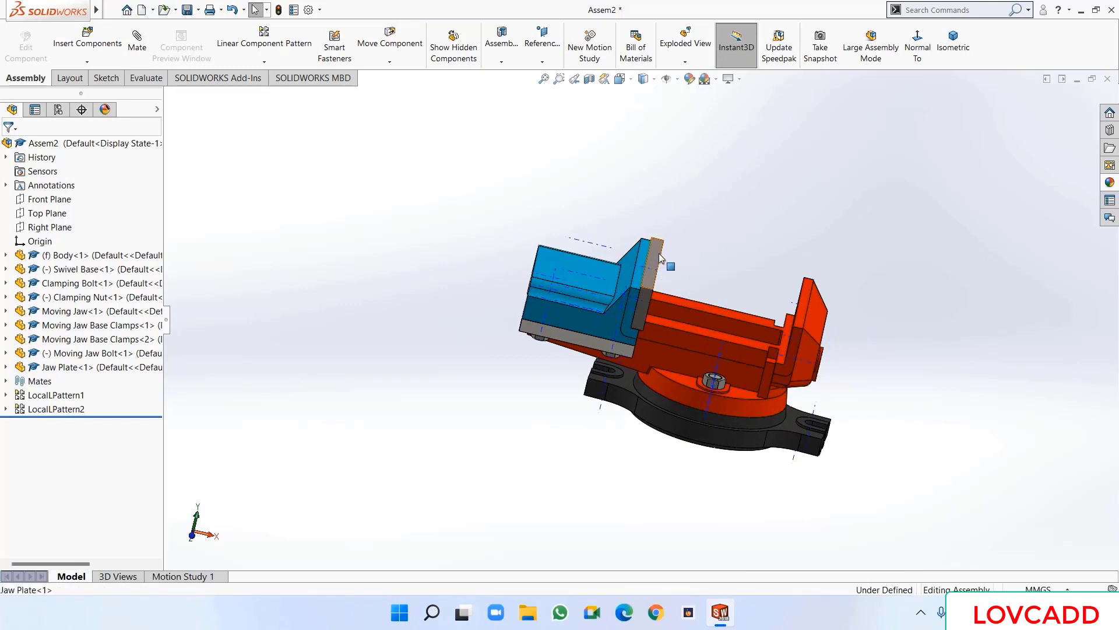
# - Ctrl-drag a second copy of the jaw plate, Jaw Plate<2>, beside the fixed jaw
pyautogui.moveTo(659, 253); pyautogui.dragTo(762, 254)
pyautogui.click(879, 266)
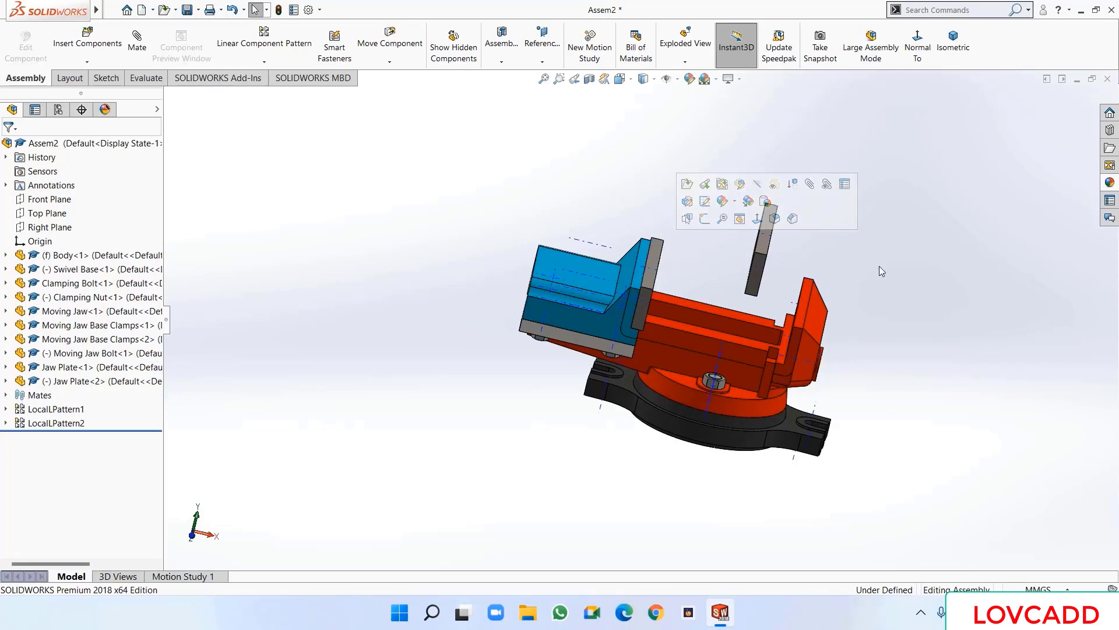
pyautogui.moveTo(869, 265); pyautogui.dragTo(915, 302, button='middle')
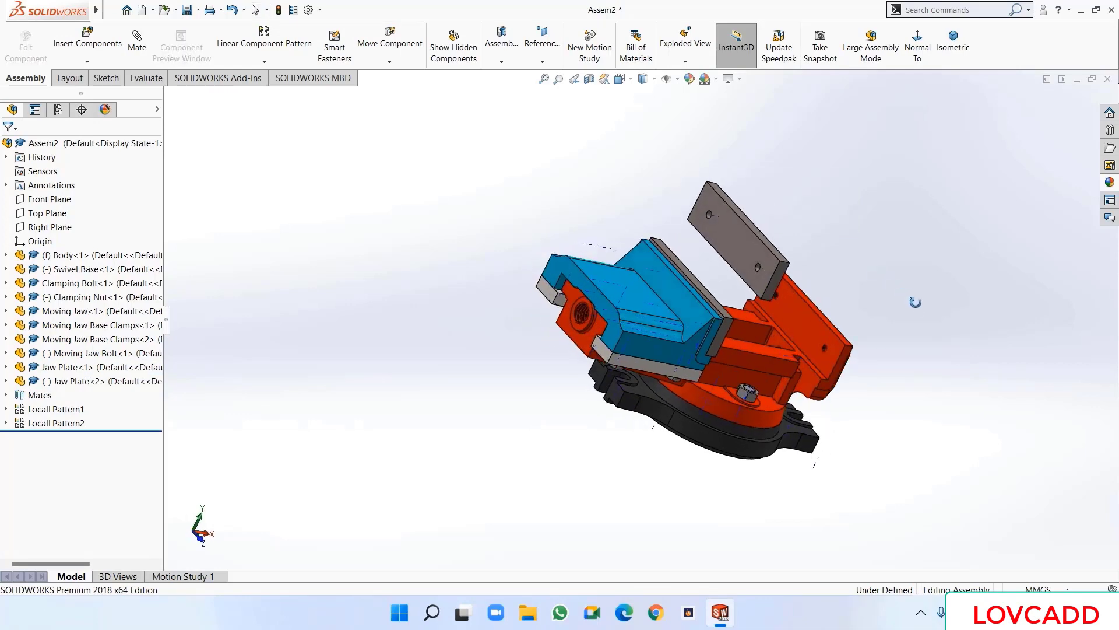
pyautogui.moveTo(894, 266); pyautogui.dragTo(755, 279, button='middle')
pyautogui.scroll(-2, 756, 279)
pyautogui.scroll(-2, 755, 278)
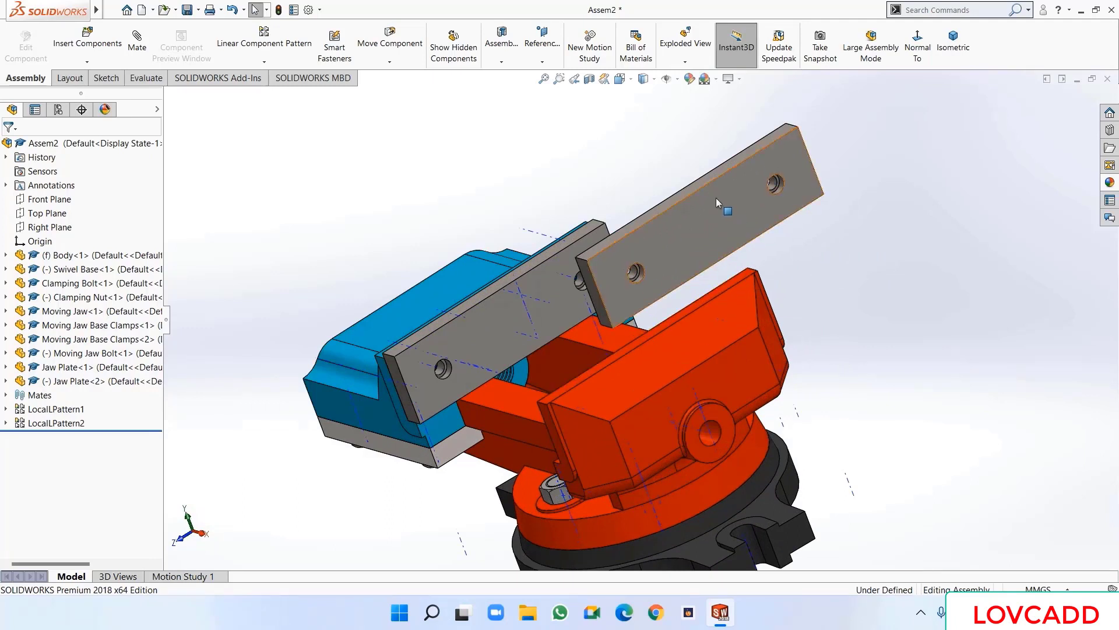
pyautogui.moveTo(848, 276); pyautogui.dragTo(943, 316, button='middle')
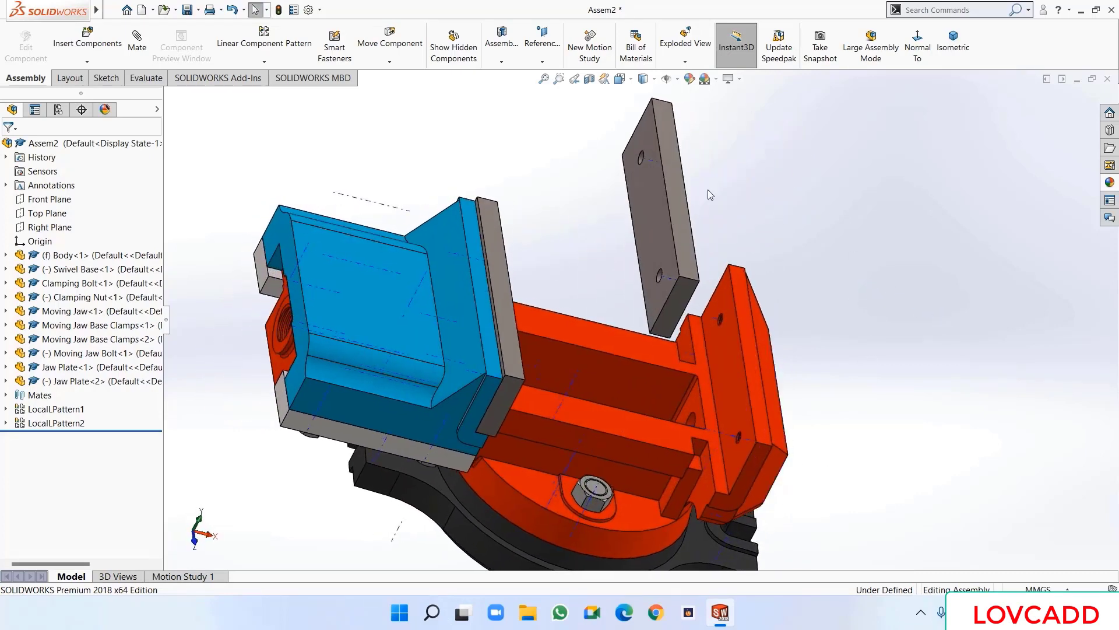
# - Mate the new jaw plate's first hole axis coincident with the fixed jaw's hole axis, flipped
pyautogui.click(137, 41)
pyautogui.moveTo(489, 139); pyautogui.dragTo(532, 145, button='middle')
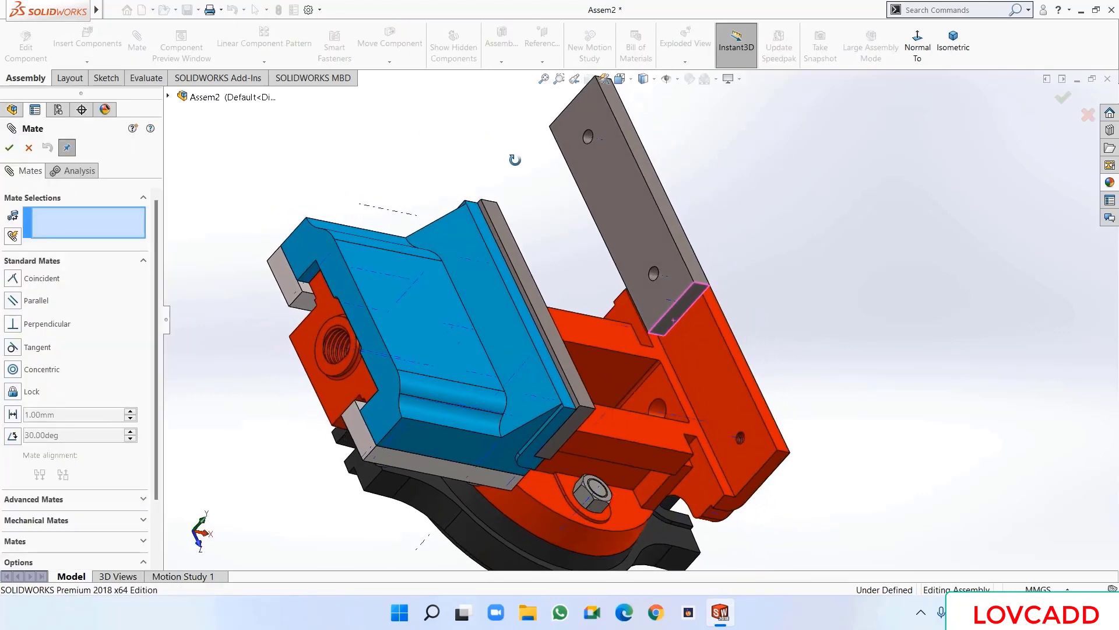
pyautogui.scroll(-2, 532, 146)
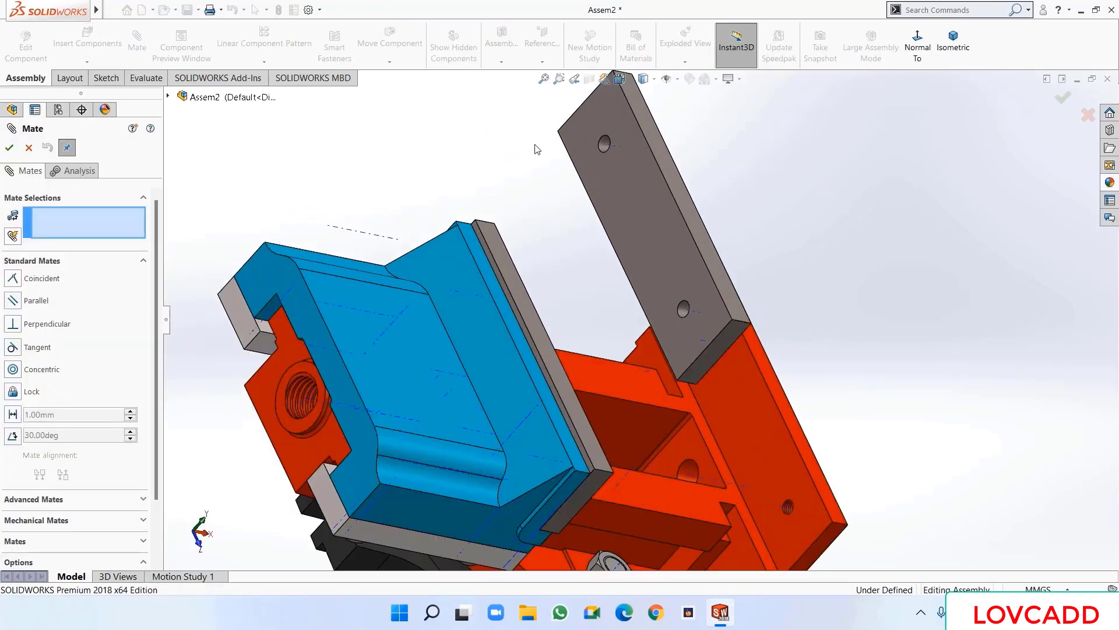
pyautogui.click(612, 147)
pyautogui.scroll(3, 574, 261)
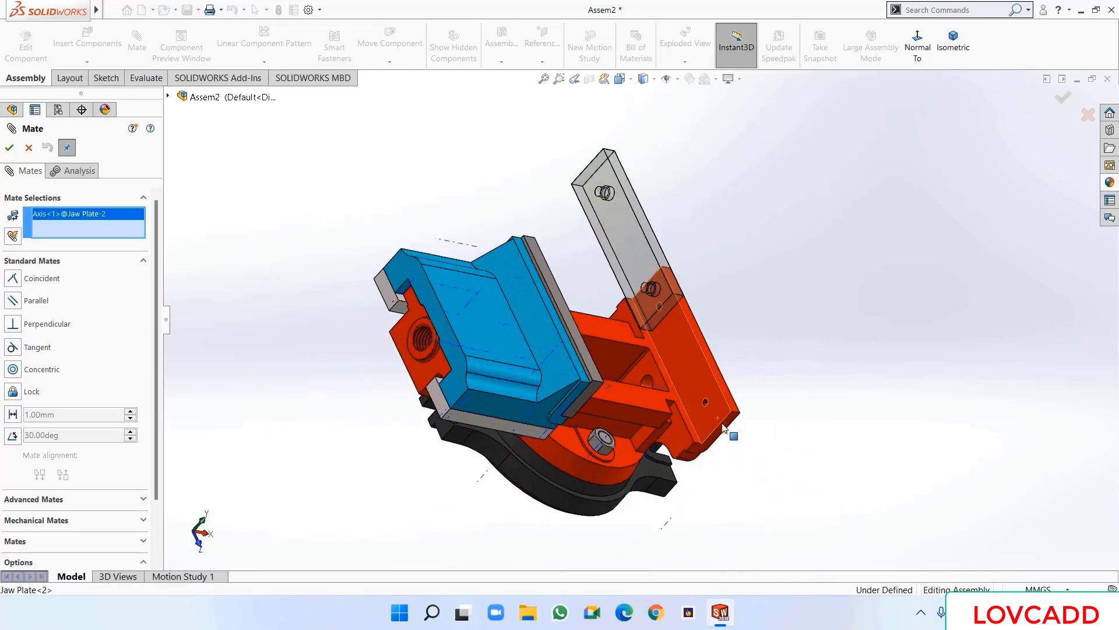
pyautogui.scroll(-3, 698, 414)
pyautogui.click(694, 380)
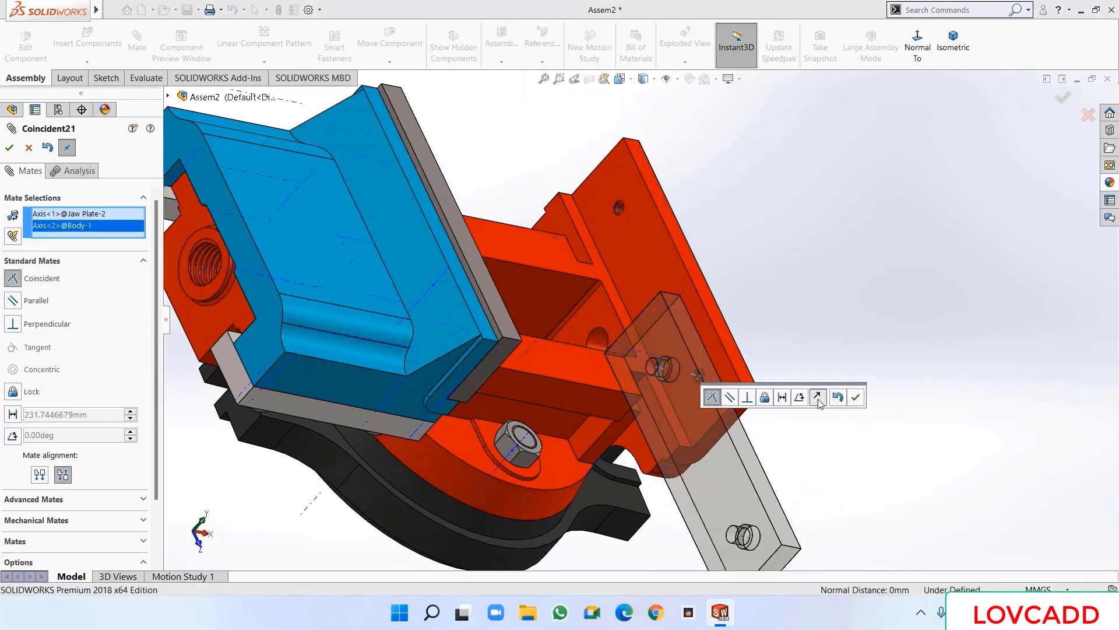
pyautogui.click(818, 399)
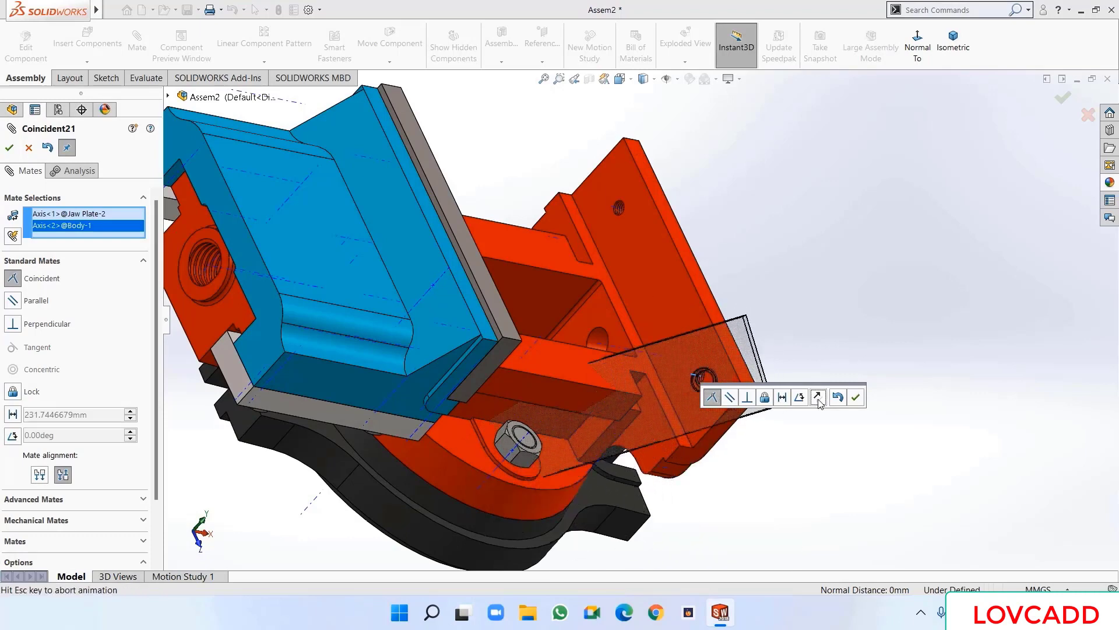
pyautogui.click(855, 398)
# - Mate the plate's second hole axis coincident with the fixed jaw's second hole axis
pyautogui.scroll(3, 802, 282)
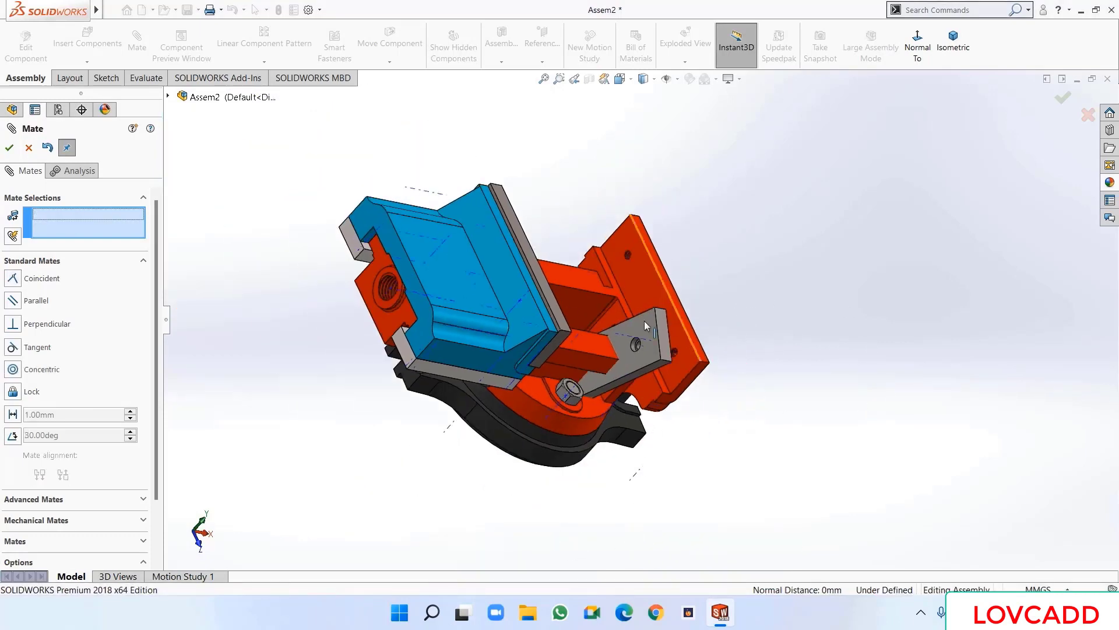
pyautogui.moveTo(644, 323); pyautogui.dragTo(679, 290)
pyautogui.scroll(-4, 715, 230)
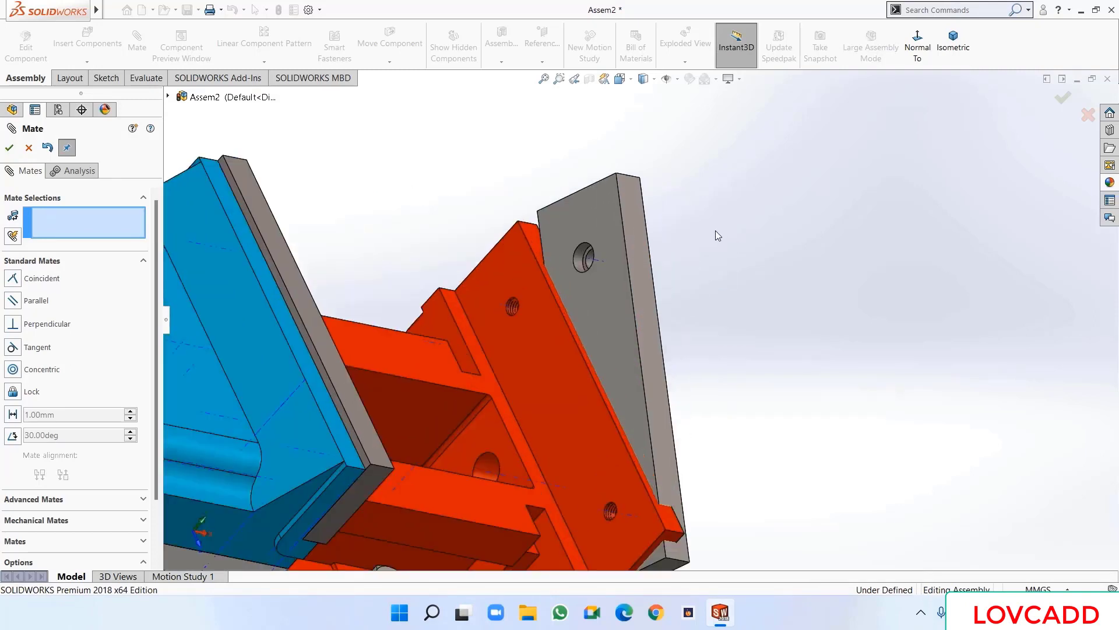
pyautogui.click(590, 262)
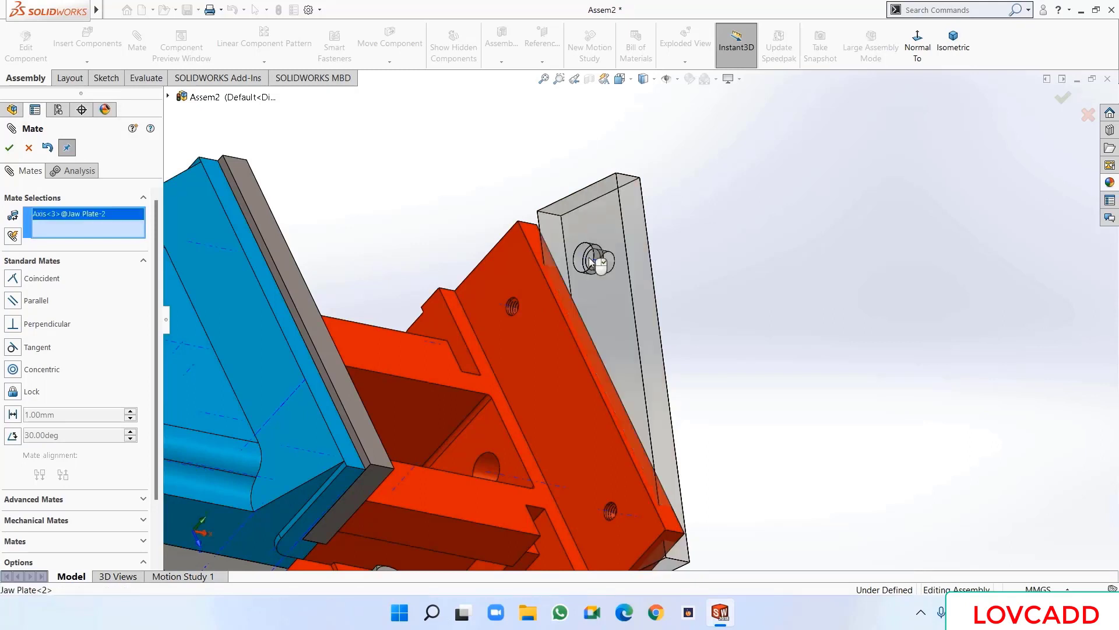
pyautogui.click(501, 306)
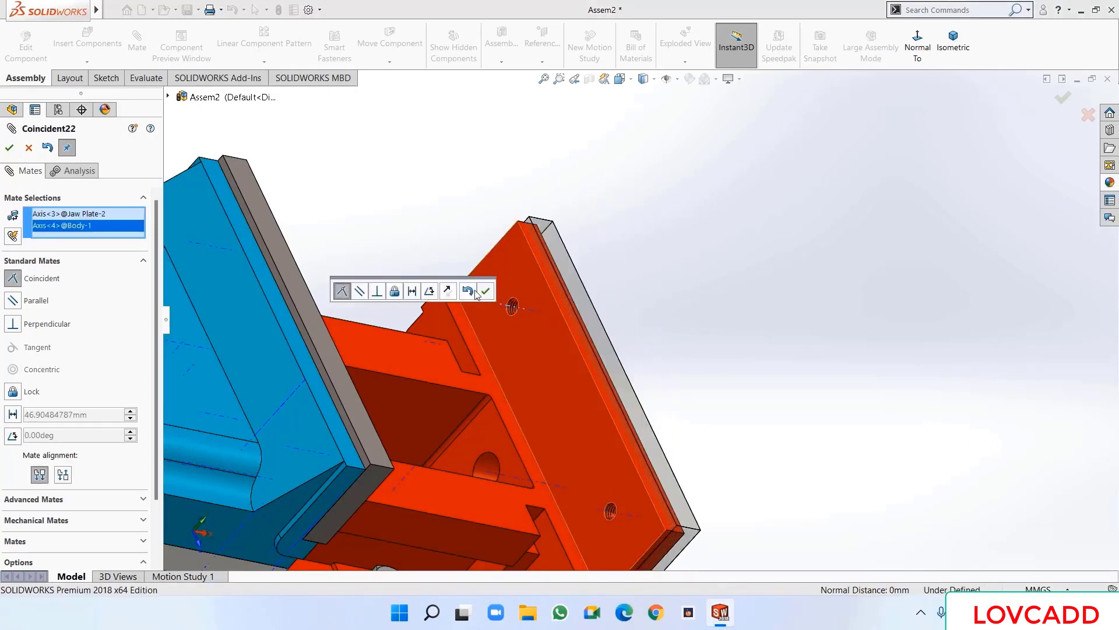
pyautogui.click(486, 291)
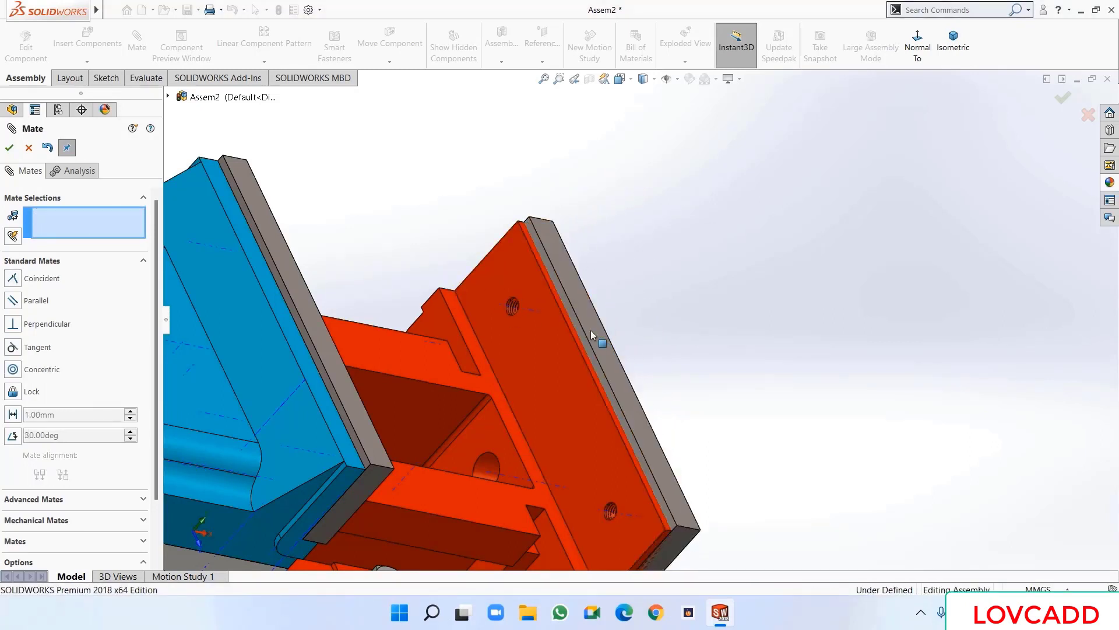
# - Make the jaw plate face coincident with the fixed jaw's front face, then close Mate
pyautogui.click(551, 359)
pyautogui.moveTo(552, 359)
pyautogui.mouseDown(button='middle')
pyautogui.moveTo(744, 310)
pyautogui.moveTo(700, 289)
pyautogui.moveTo(561, 341)
pyautogui.mouseUp(button='middle')
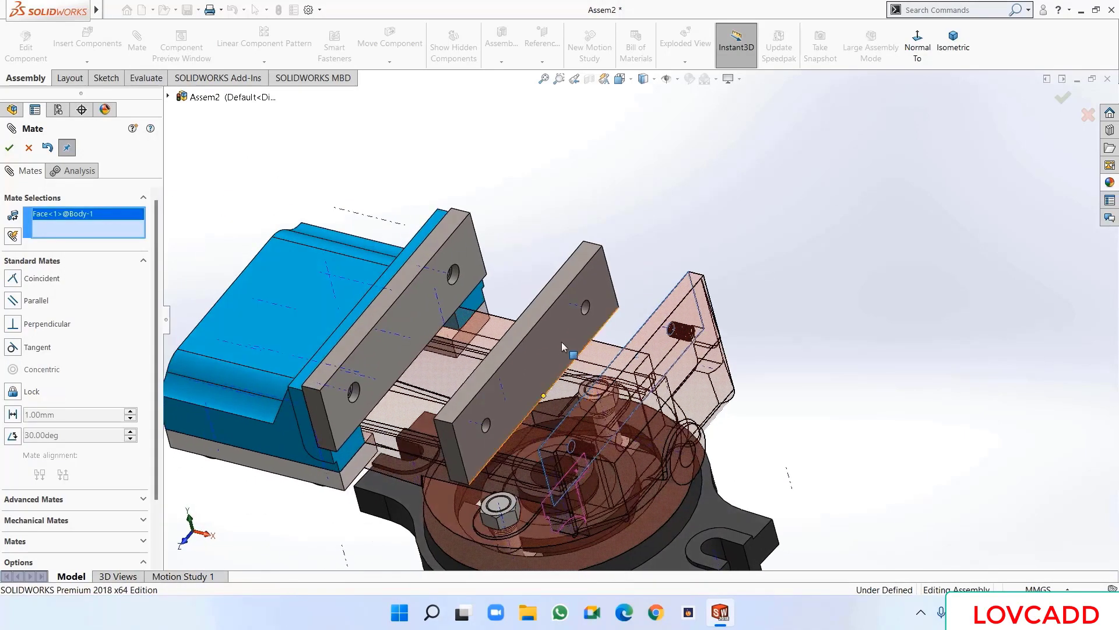
pyautogui.click(557, 345)
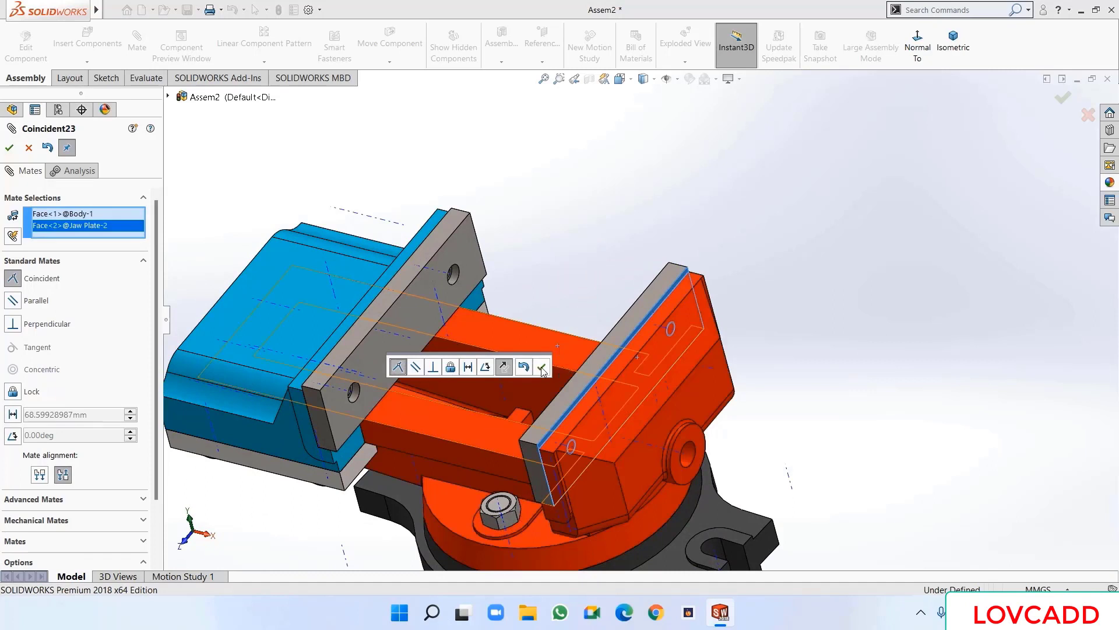
pyautogui.click(541, 366)
pyautogui.scroll(5, 775, 257)
pyautogui.moveTo(775, 257); pyautogui.dragTo(811, 265, button='middle')
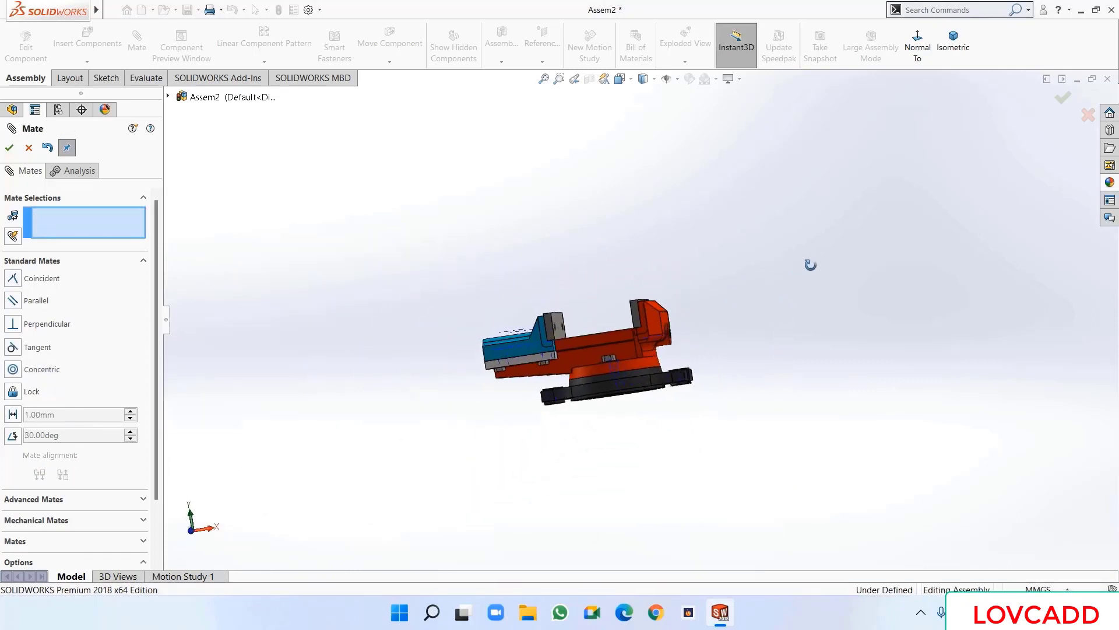
pyautogui.scroll(-5, 638, 341)
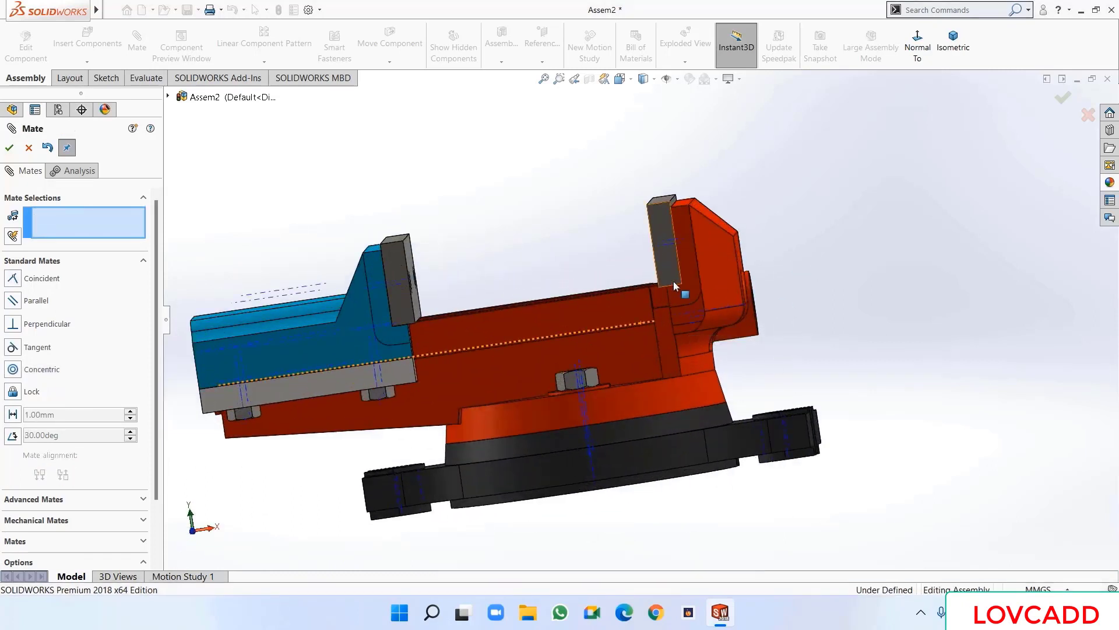
pyautogui.scroll(-2, 795, 257)
pyautogui.moveTo(795, 257)
pyautogui.mouseDown(button='middle')
pyautogui.moveTo(815, 265)
pyautogui.moveTo(793, 250)
pyautogui.mouseUp(button='middle')
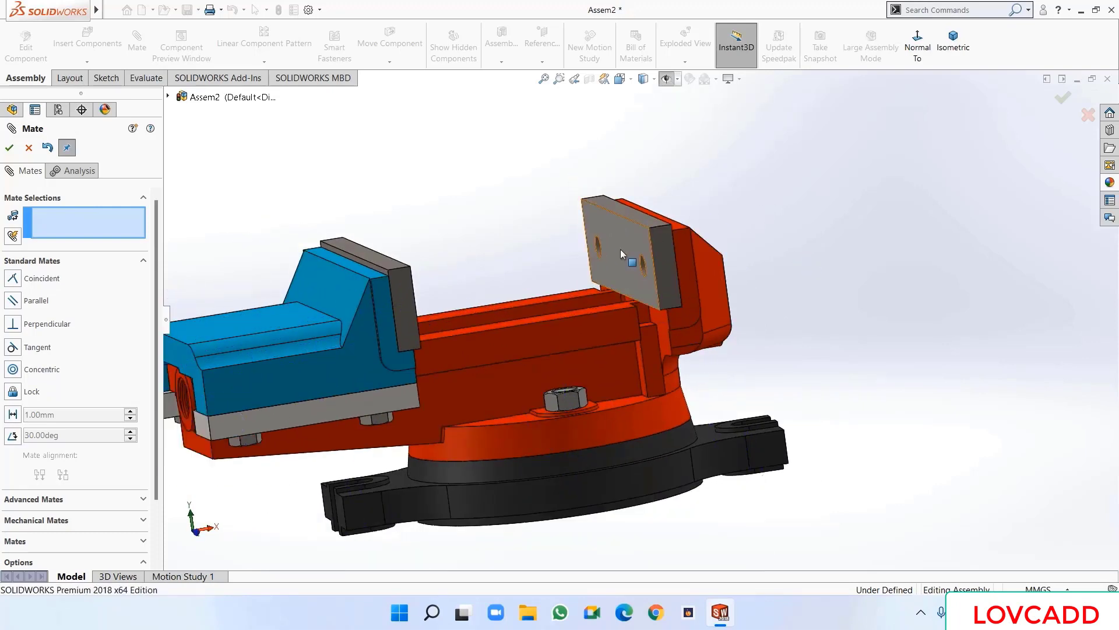
pyautogui.moveTo(704, 180); pyautogui.dragTo(750, 234, button='middle')
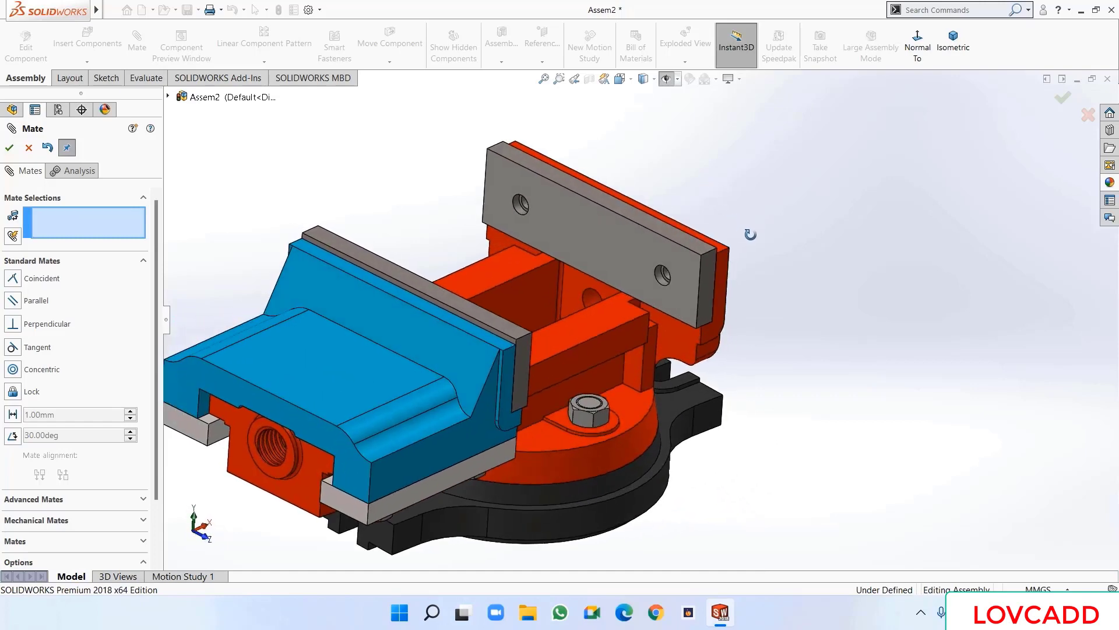
pyautogui.click(9, 148)
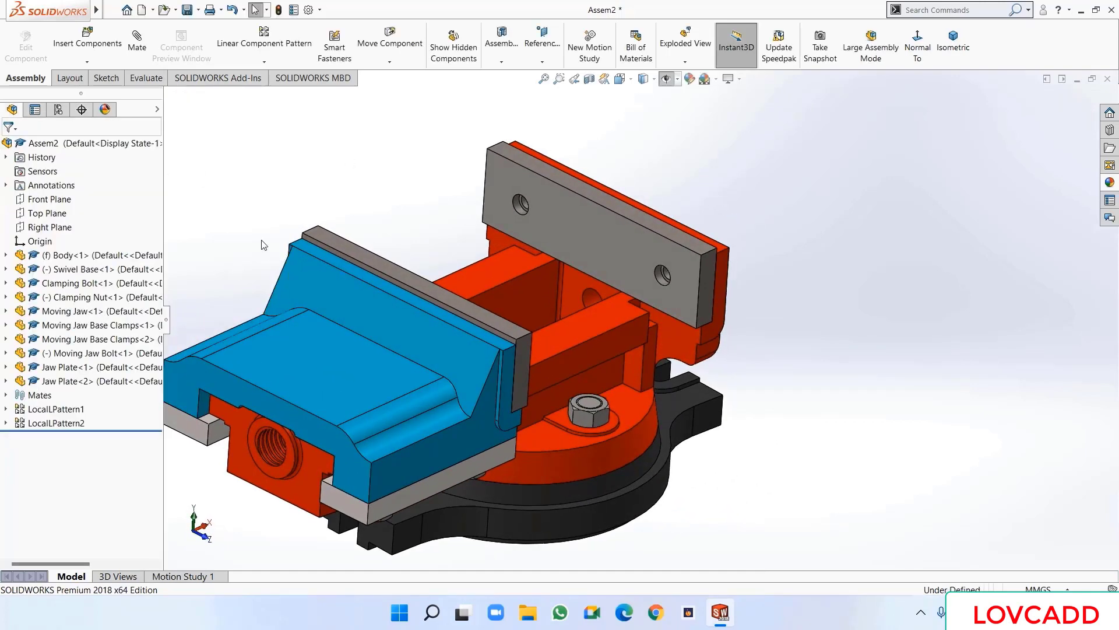
# - Insert the Jaw Plate Screw part and place it above the vise
pyautogui.click(85, 54)
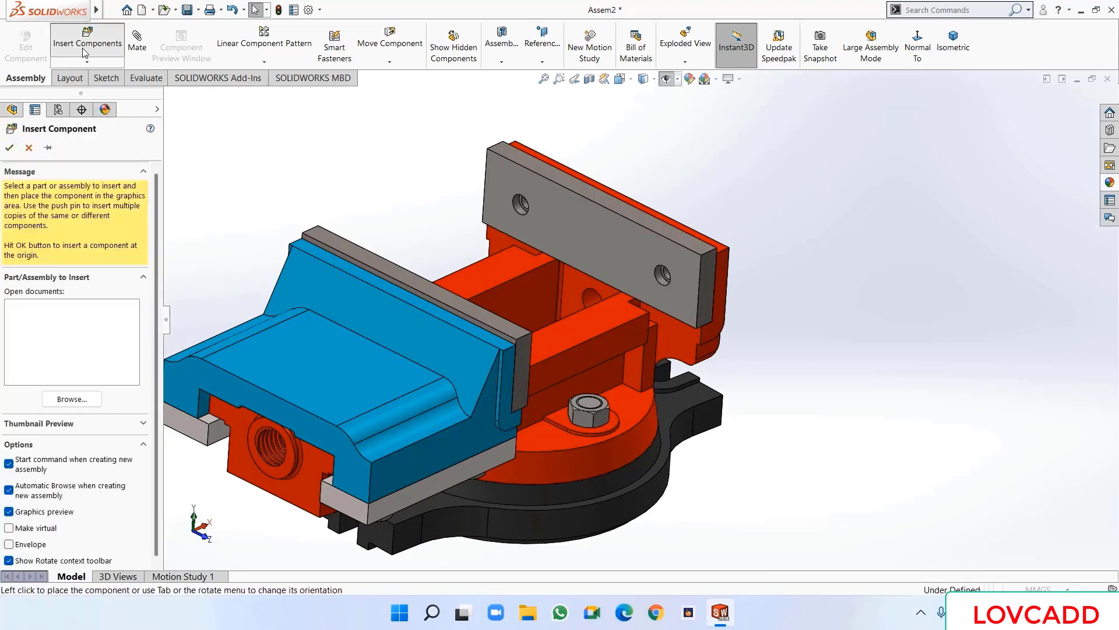
pyautogui.scroll(-2, 536, 294)
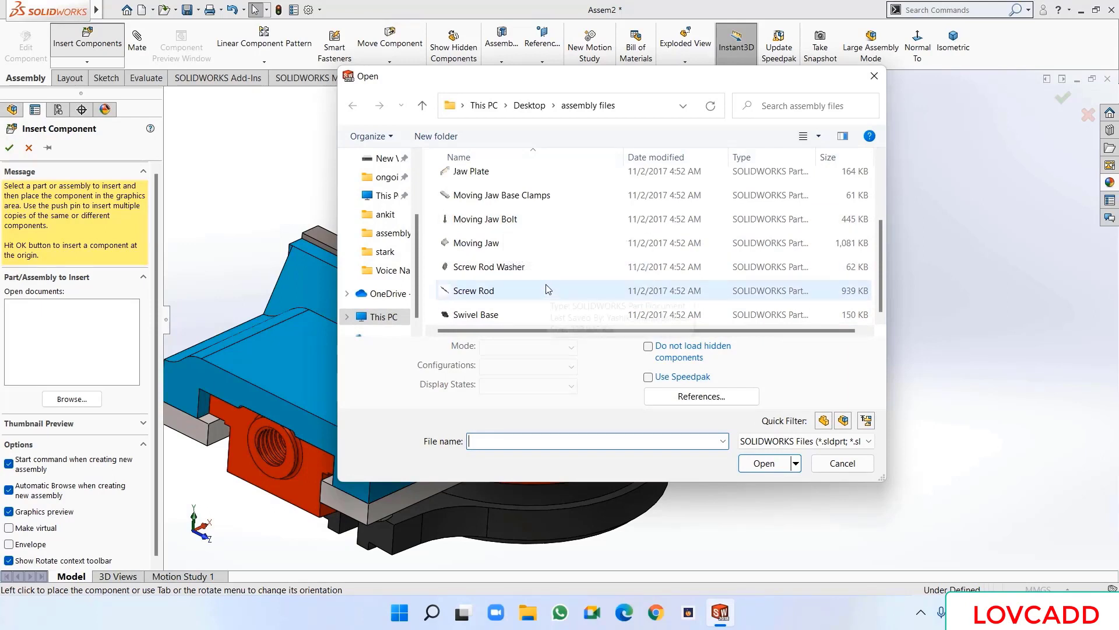
pyautogui.scroll(1, 545, 282)
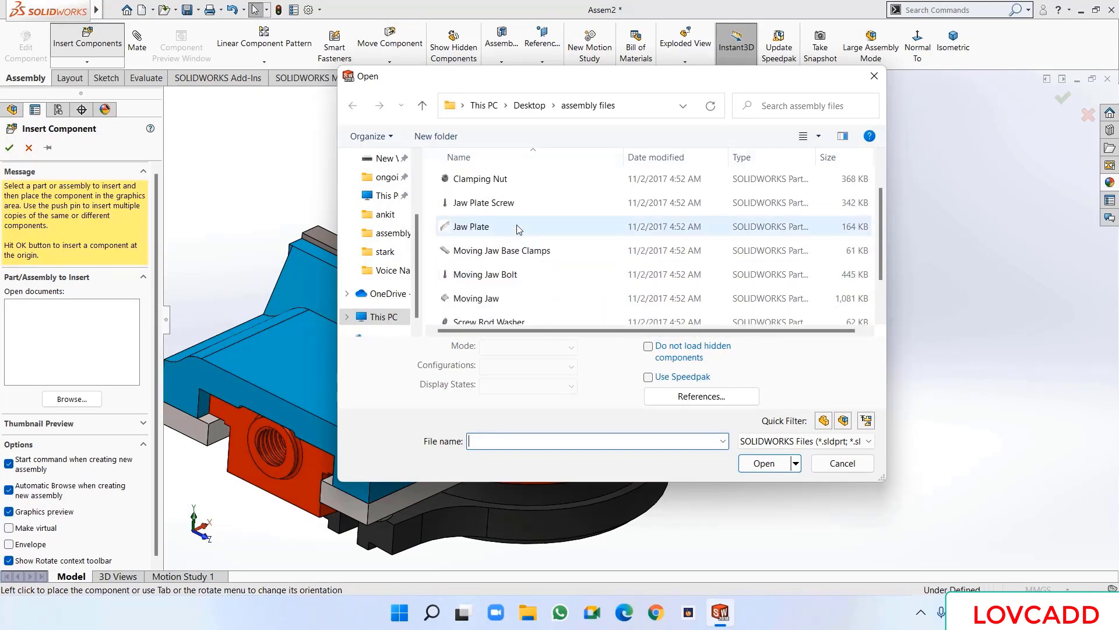
pyautogui.click(508, 210)
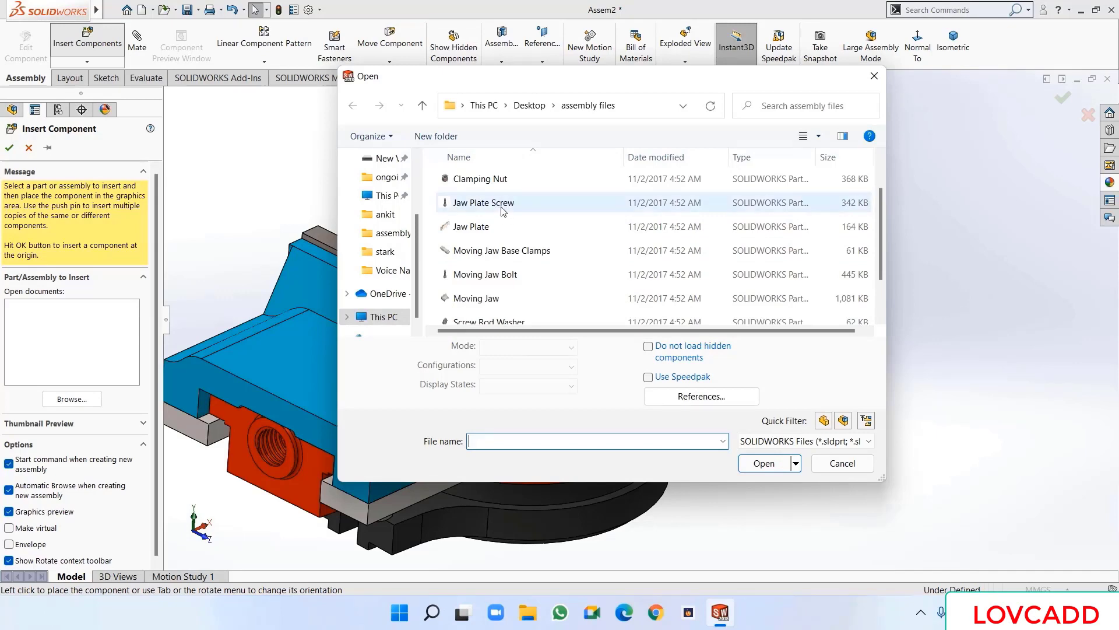
pyautogui.click(764, 438)
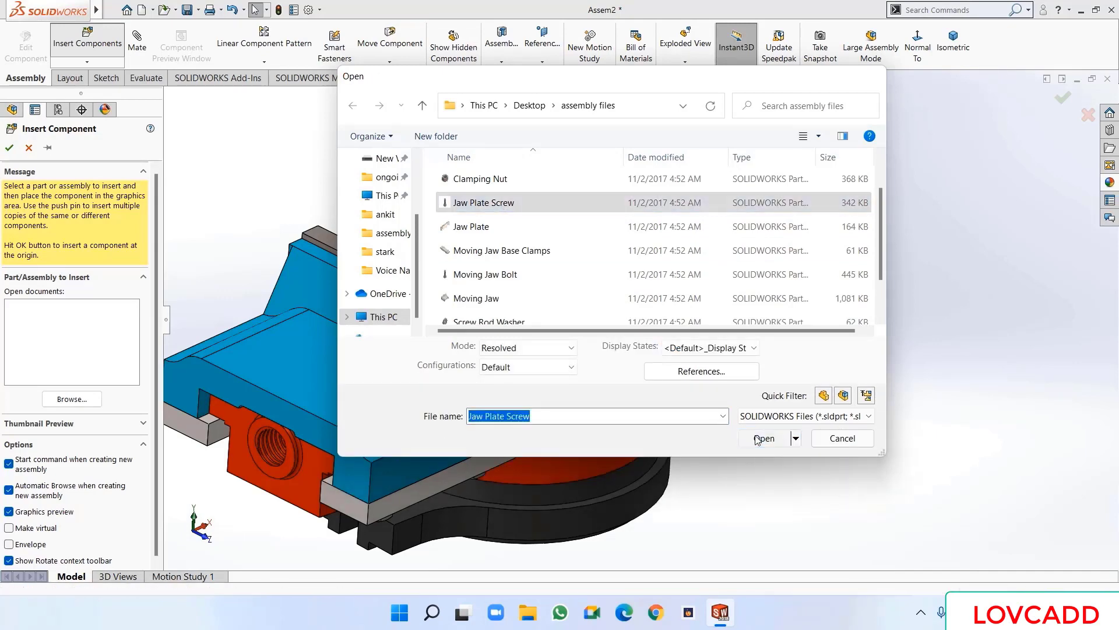
pyautogui.click(357, 169)
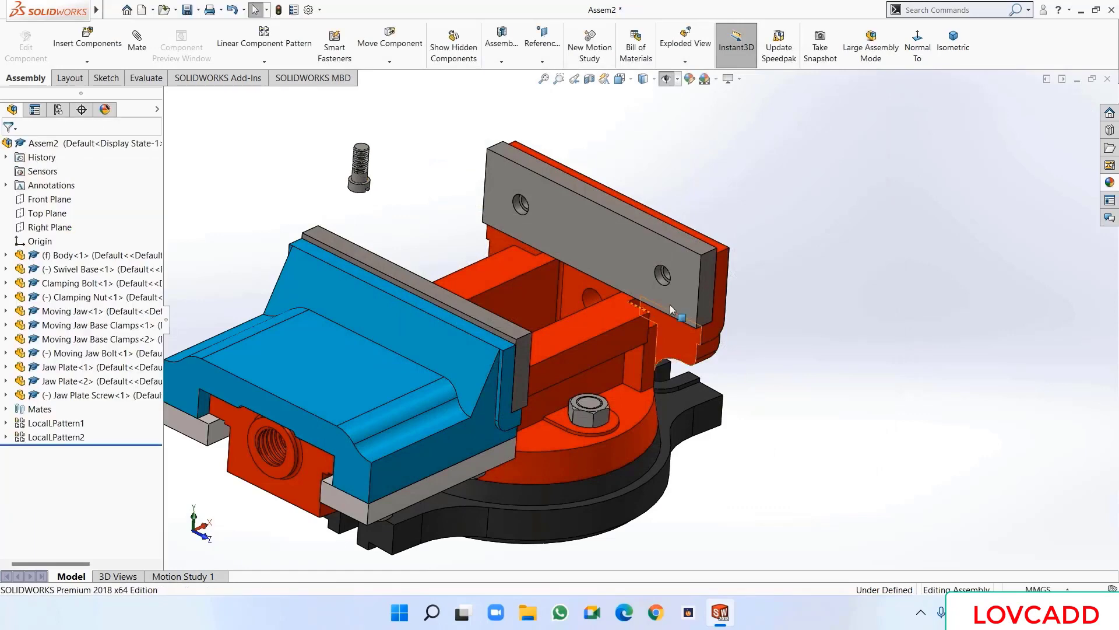
# - Show temporary axes and mate the screw axis coincident with the jaw plate hole axis, flipped
pyautogui.click(667, 77)
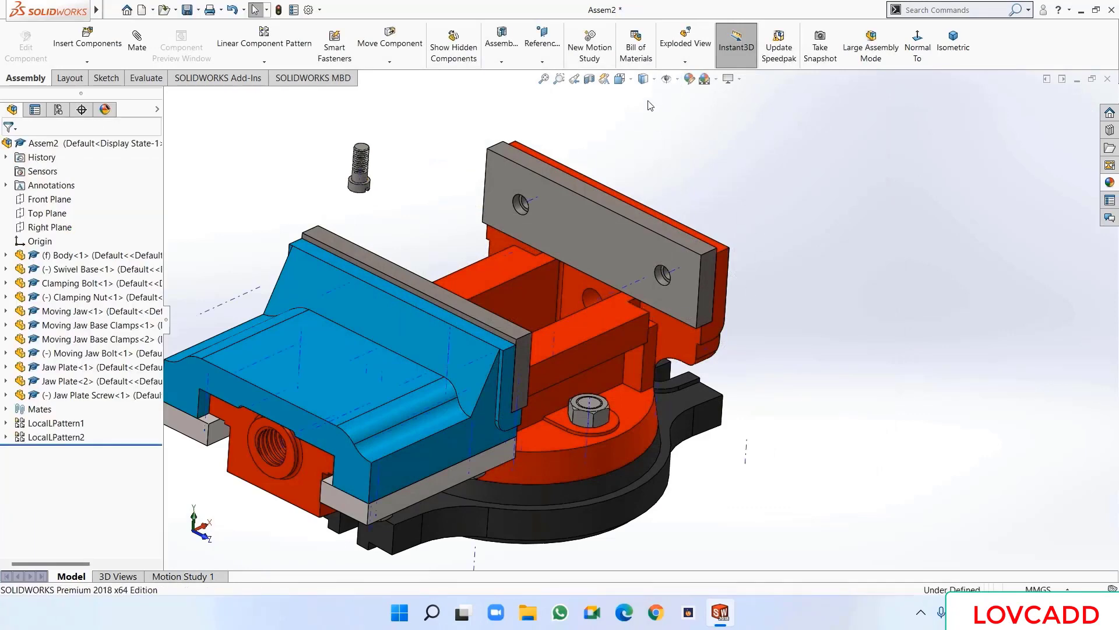
pyautogui.click(137, 44)
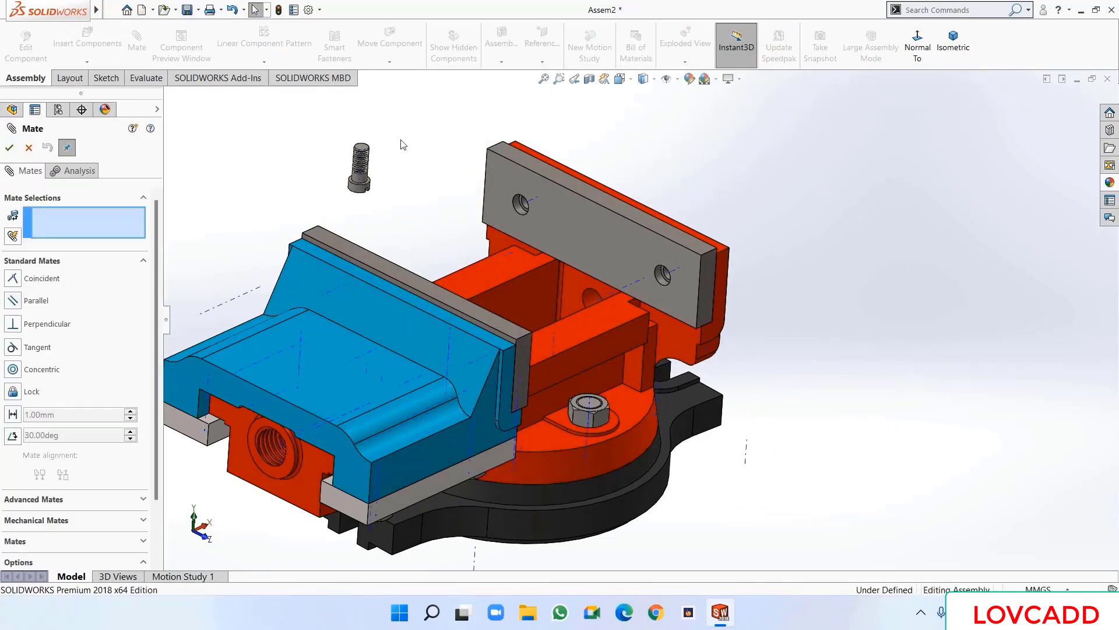
pyautogui.scroll(-3, 392, 146)
pyautogui.click(396, 237)
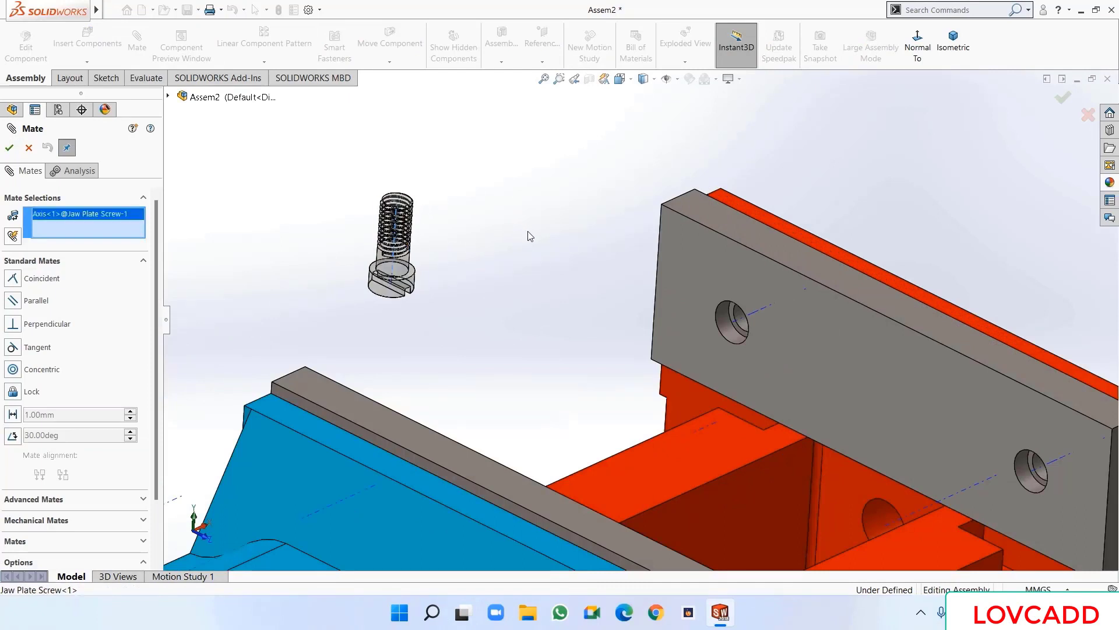
pyautogui.click(733, 322)
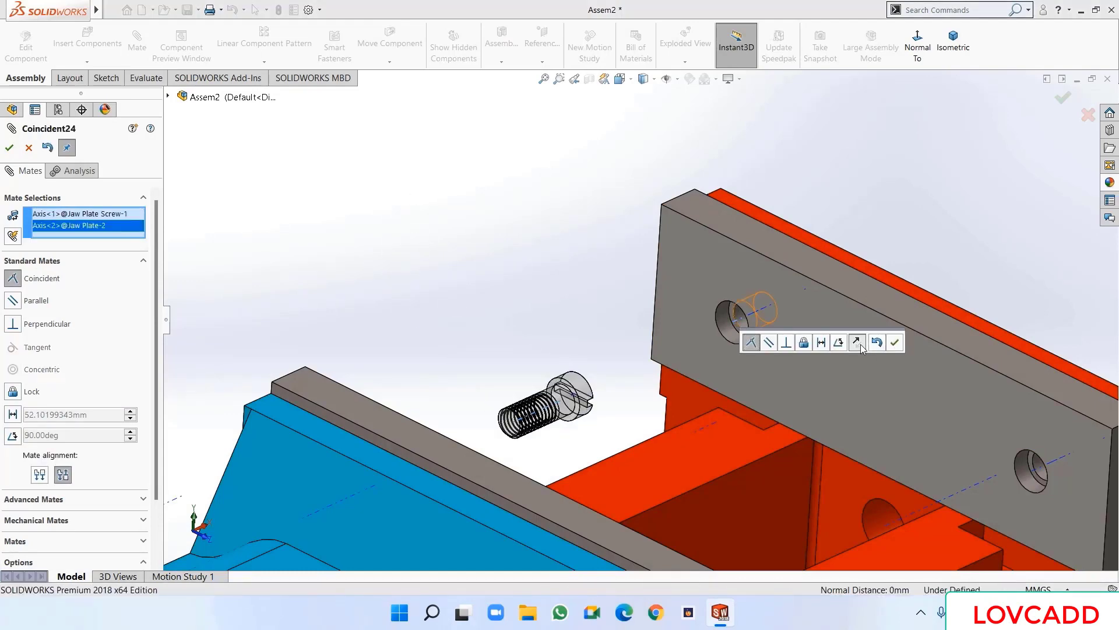
pyautogui.click(857, 343)
pyautogui.click(894, 343)
# - Make the screw head underside coincident with the counterbore face, then close Mate
pyautogui.moveTo(897, 344); pyautogui.dragTo(742, 334, button='middle')
pyautogui.scroll(-2, 742, 334)
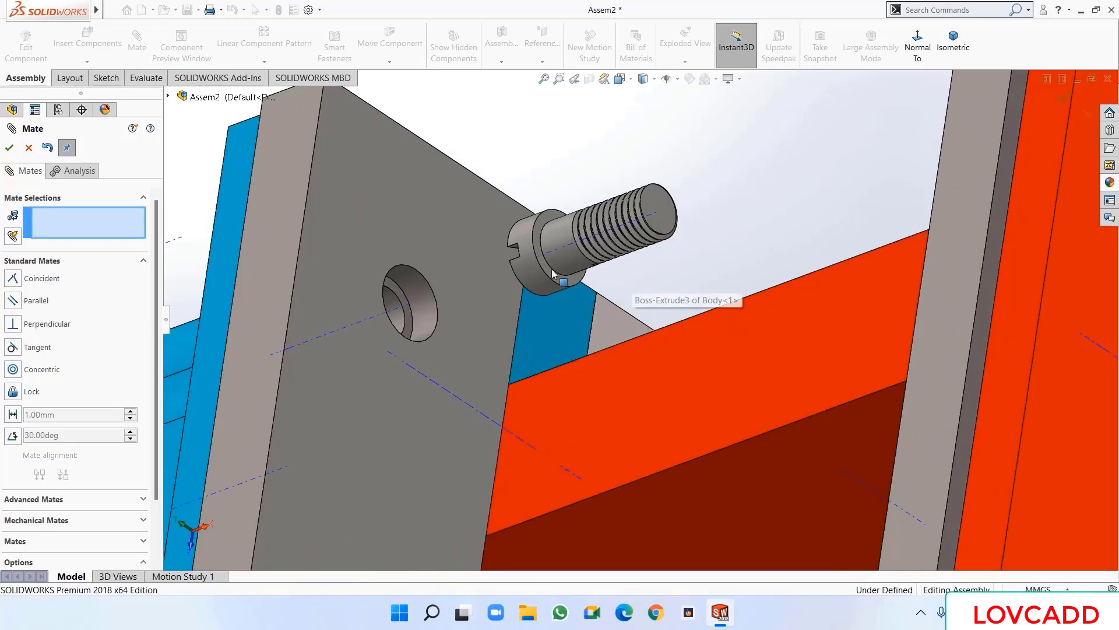
pyautogui.click(553, 277)
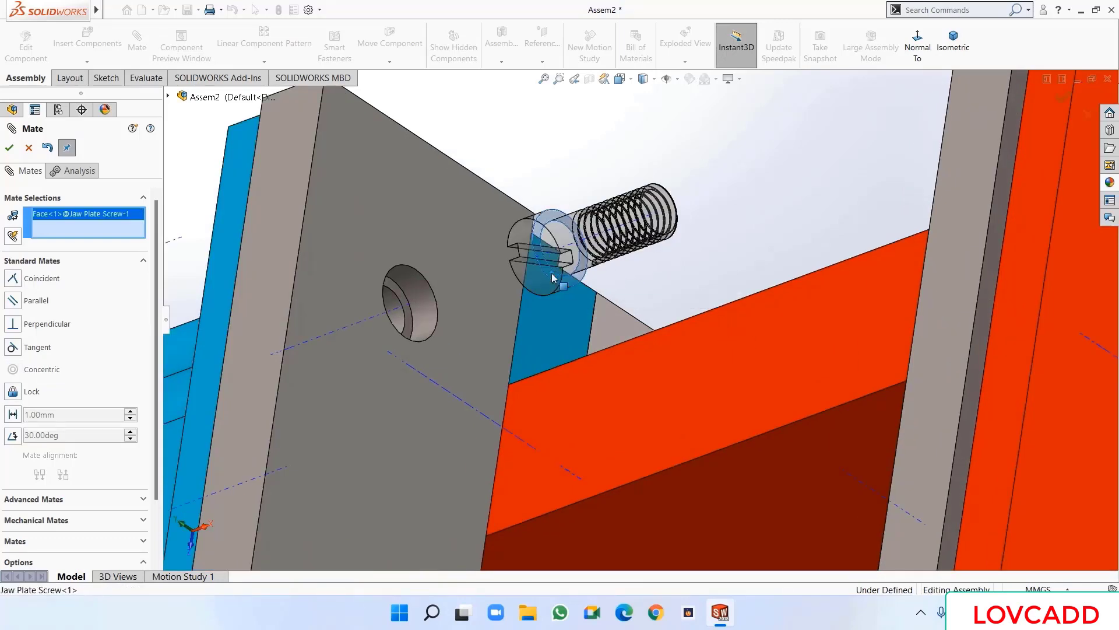
pyautogui.scroll(3, 687, 267)
pyautogui.moveTo(687, 267); pyautogui.dragTo(860, 235, button='middle')
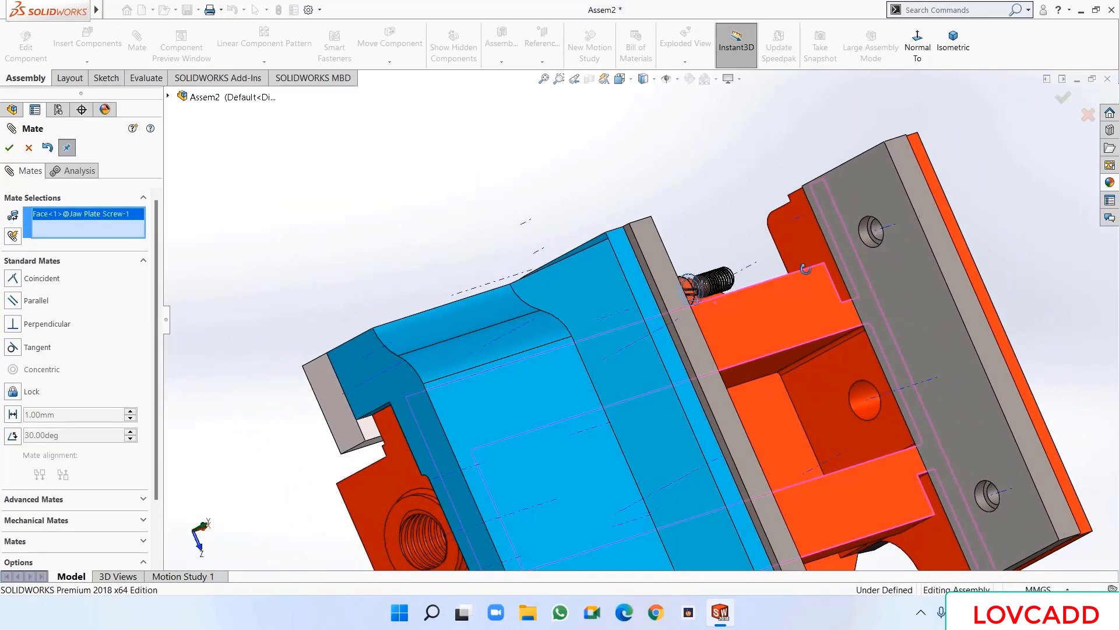
pyautogui.scroll(-3, 861, 236)
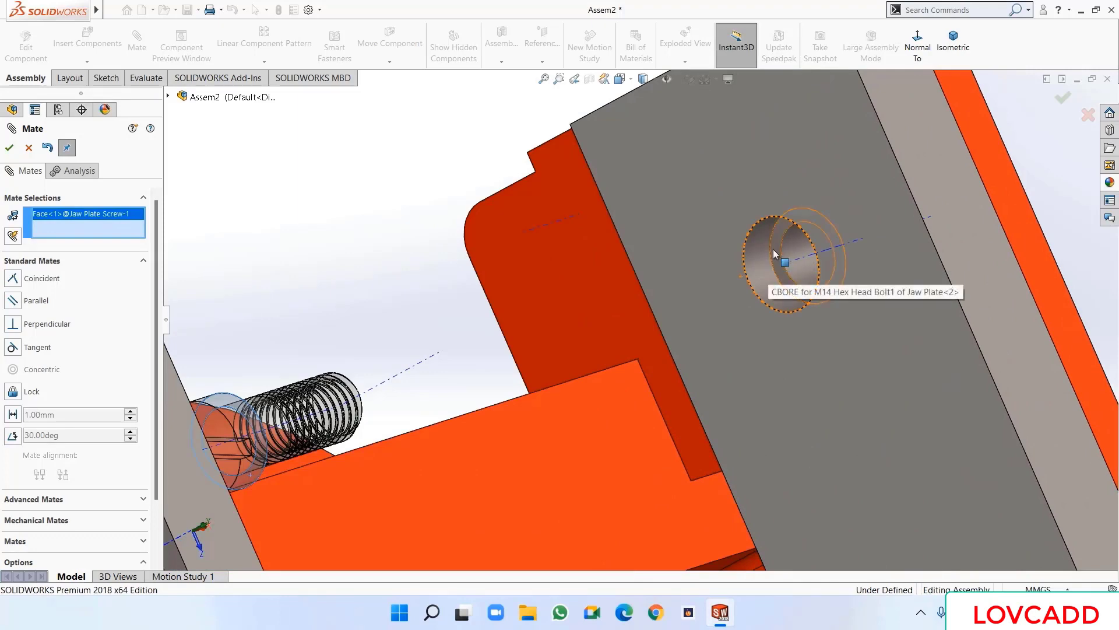
pyautogui.click(775, 254)
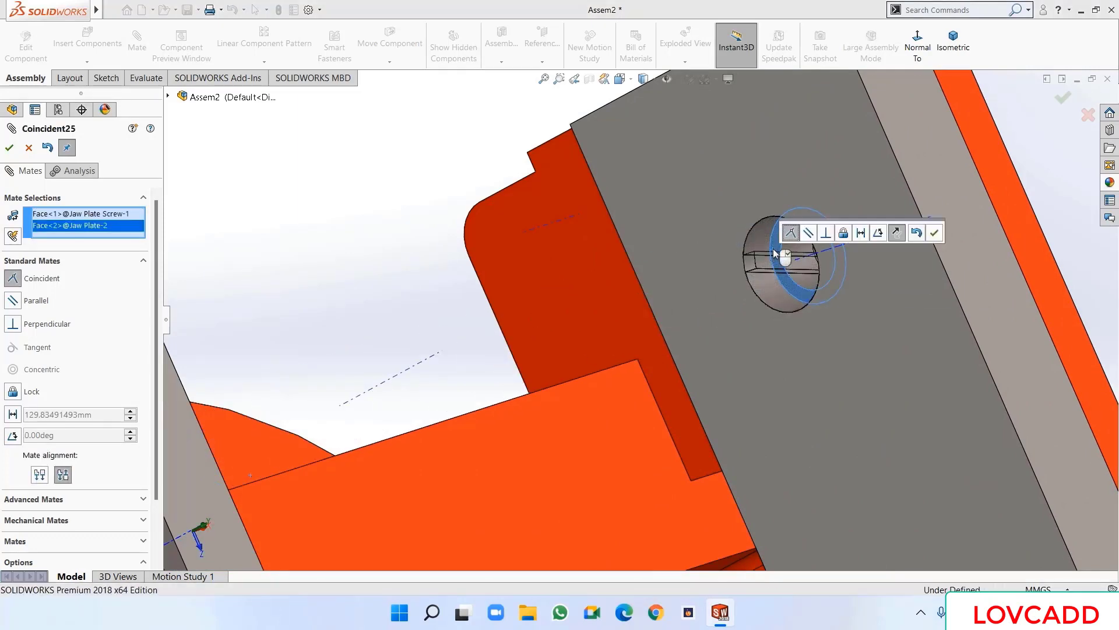
pyautogui.click(934, 232)
pyautogui.scroll(5, 967, 243)
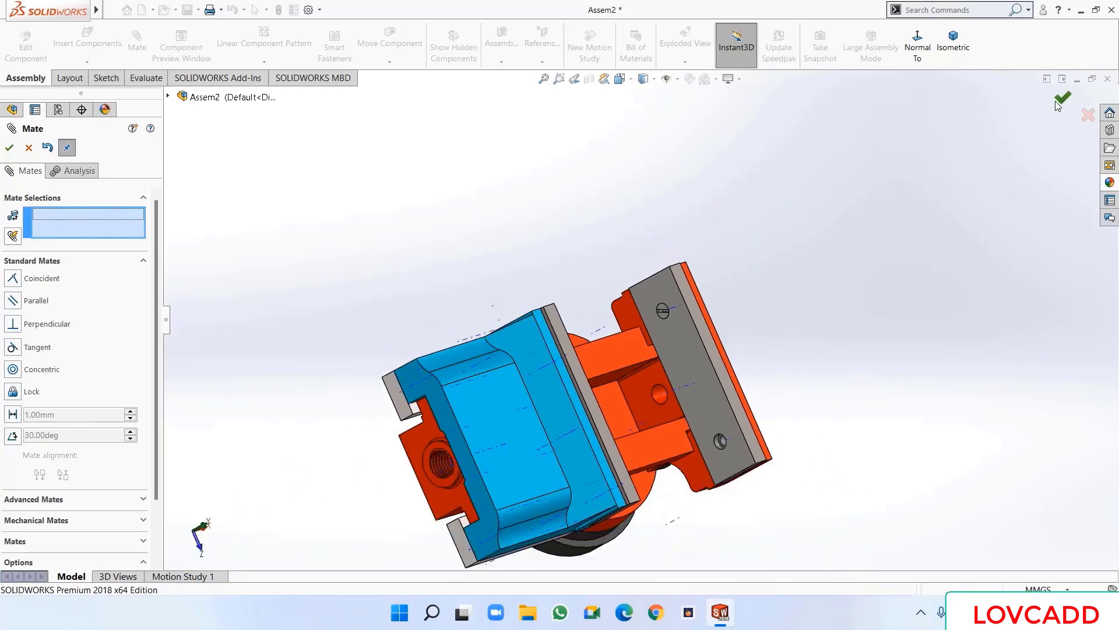
pyautogui.click(1061, 98)
pyautogui.scroll(-3, 611, 299)
# - Start a Linear Component Pattern of the Jaw Plate Screw along the jaw plate edge
pyautogui.scroll(2, 613, 297)
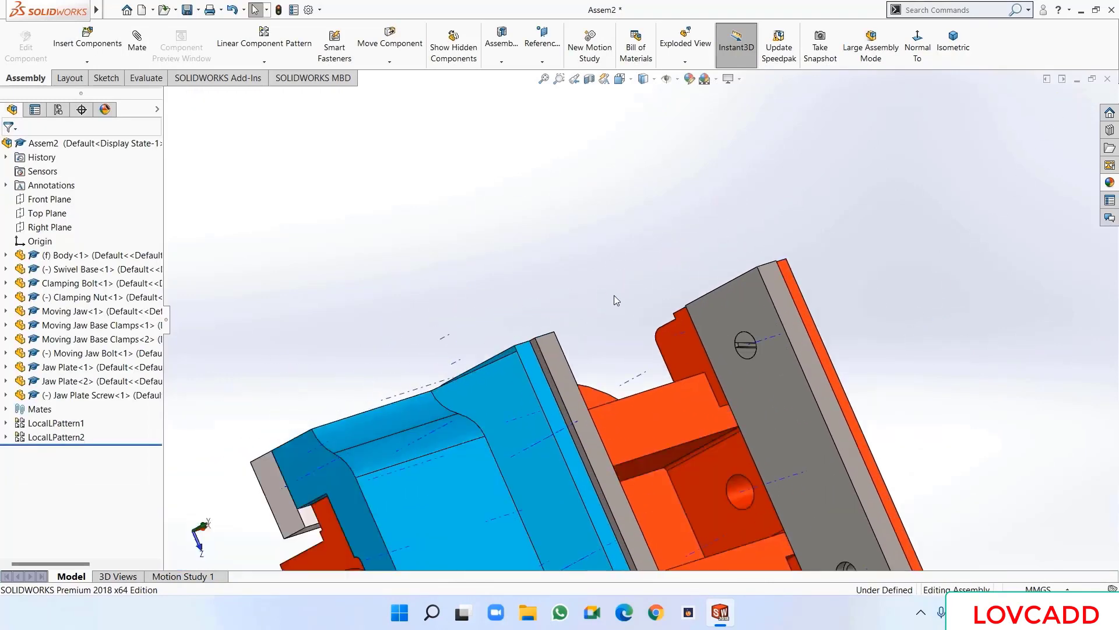
pyautogui.click(258, 38)
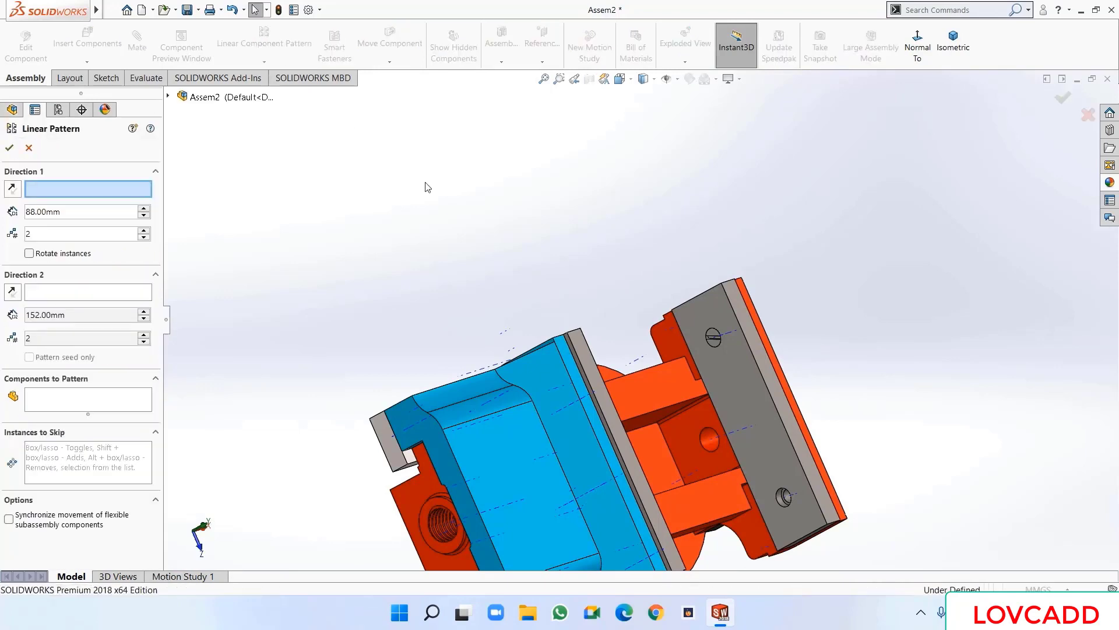
pyautogui.click(46, 406)
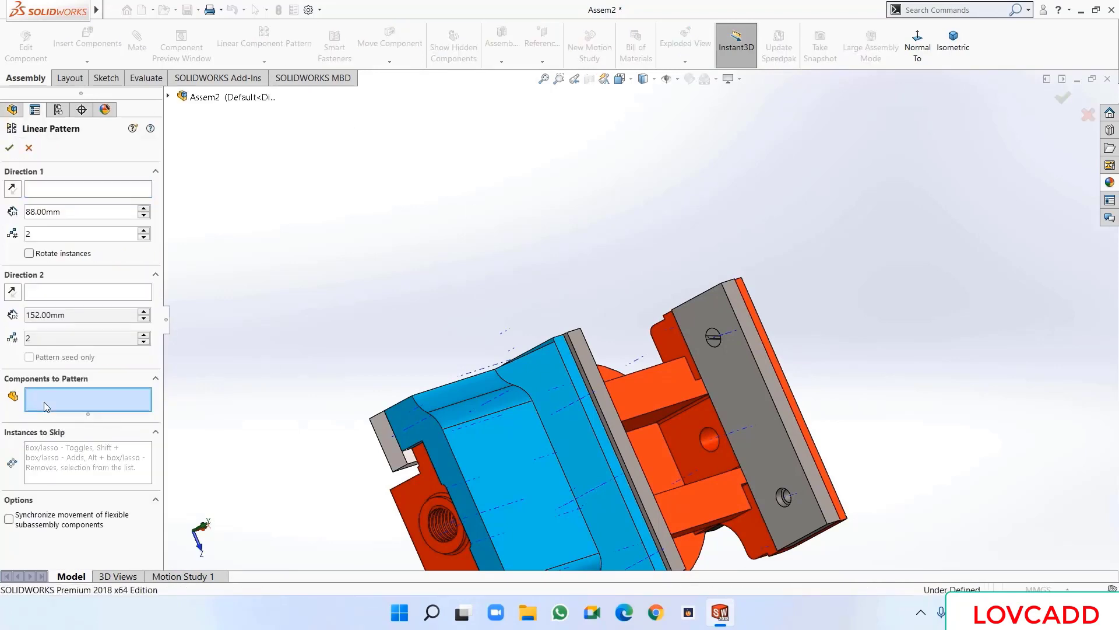
pyautogui.scroll(-3, 756, 426)
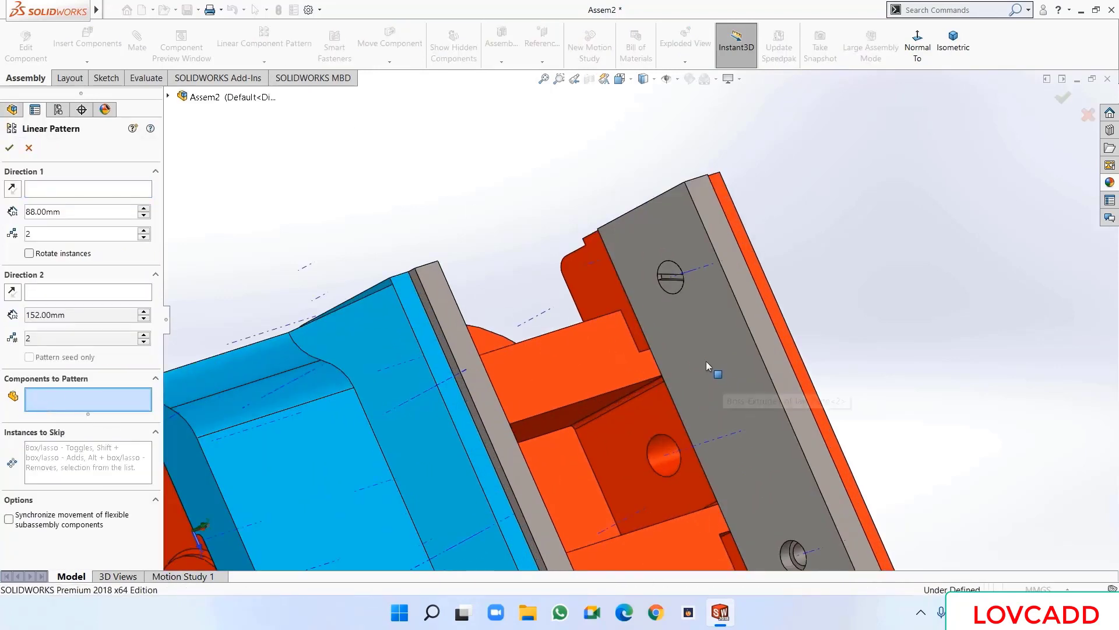
pyautogui.click(673, 288)
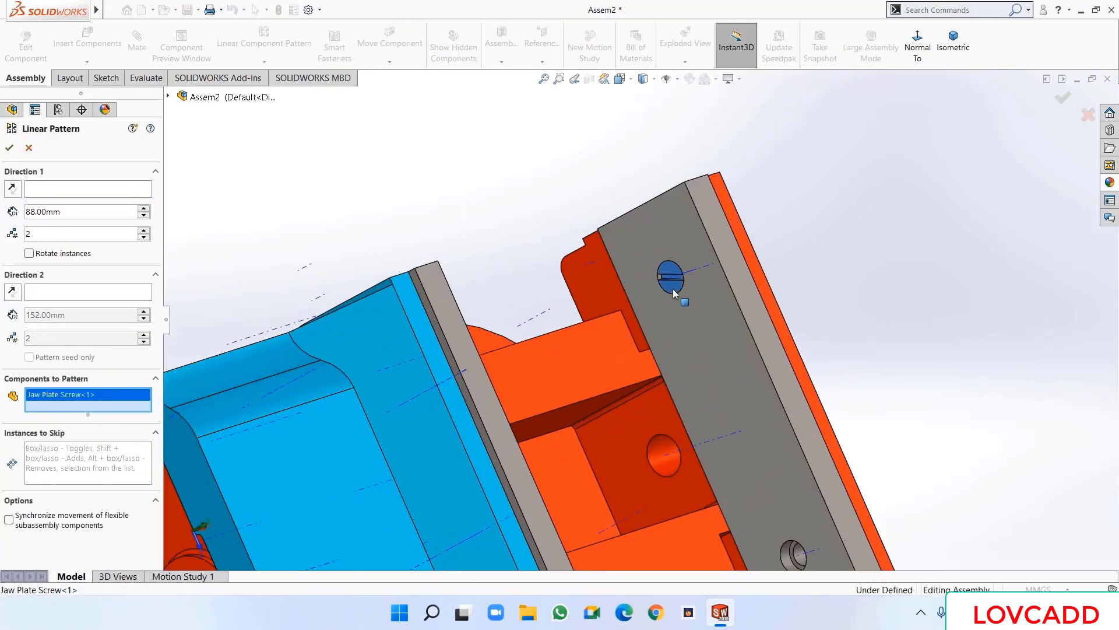
pyautogui.click(35, 193)
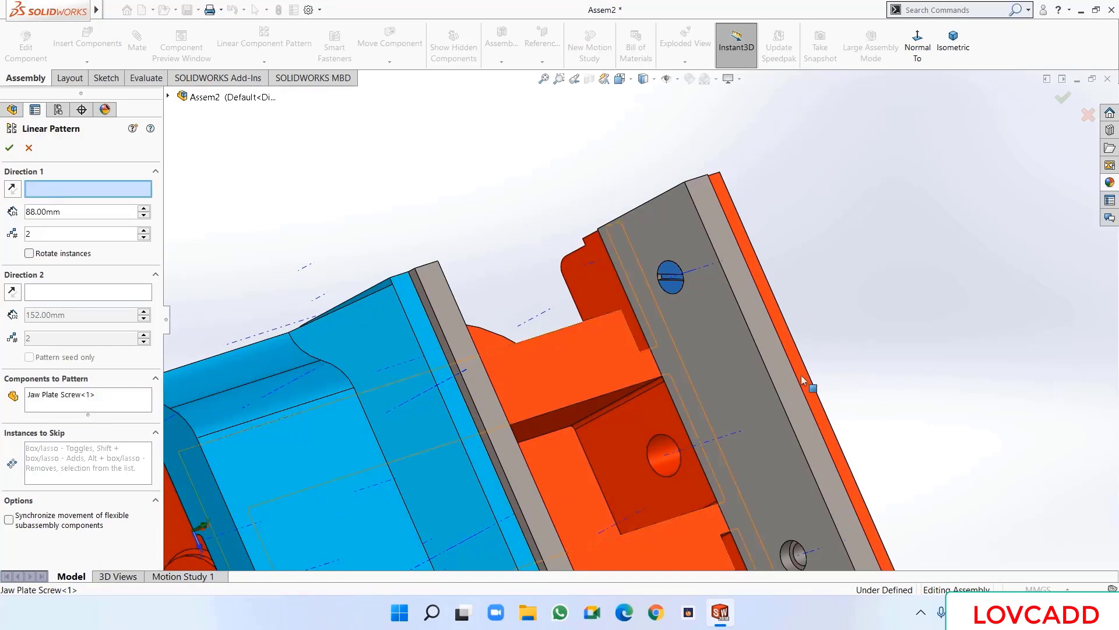
pyautogui.click(769, 371)
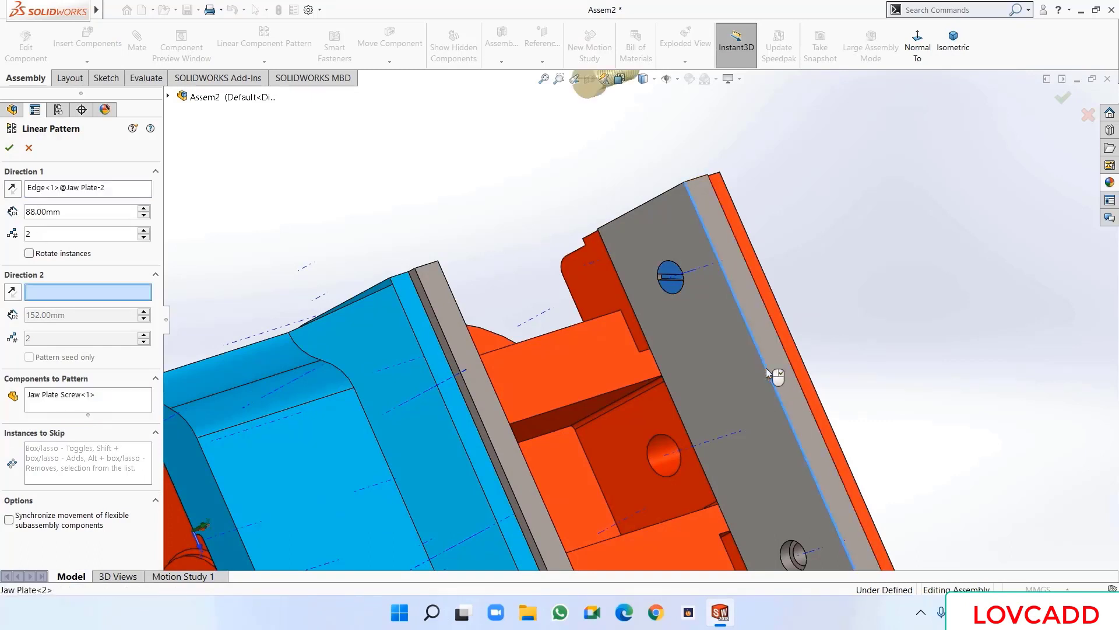
# - Set the pattern spacing to 126 mm with 2 instances, reverse the direction, and confirm
pyautogui.scroll(5, 769, 373)
pyautogui.doubleClick(57, 213)
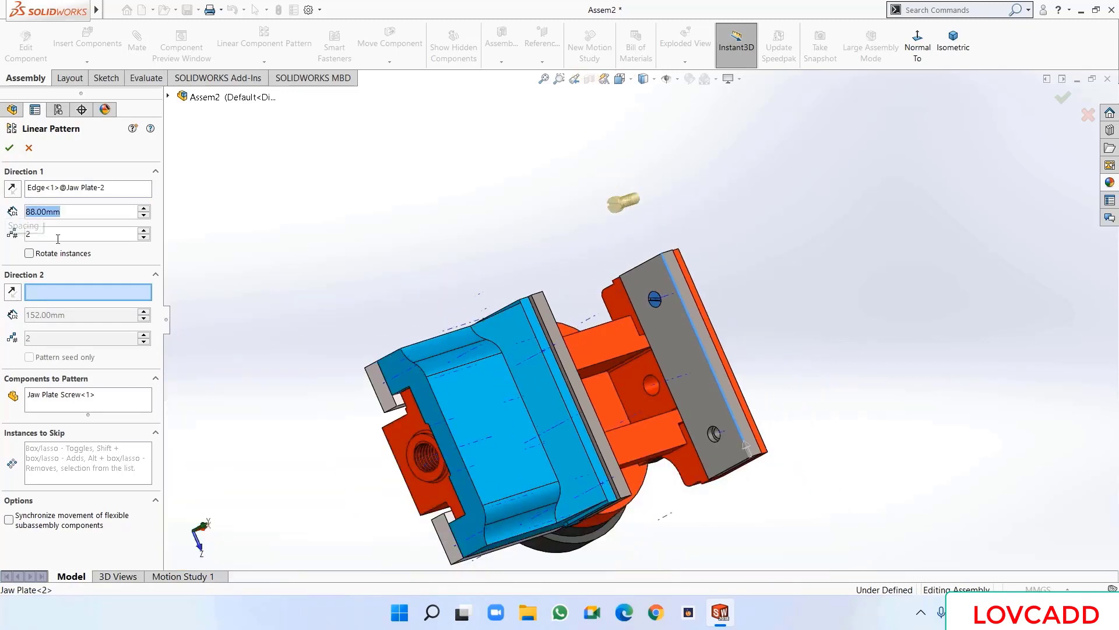
pyautogui.doubleClick(66, 234)
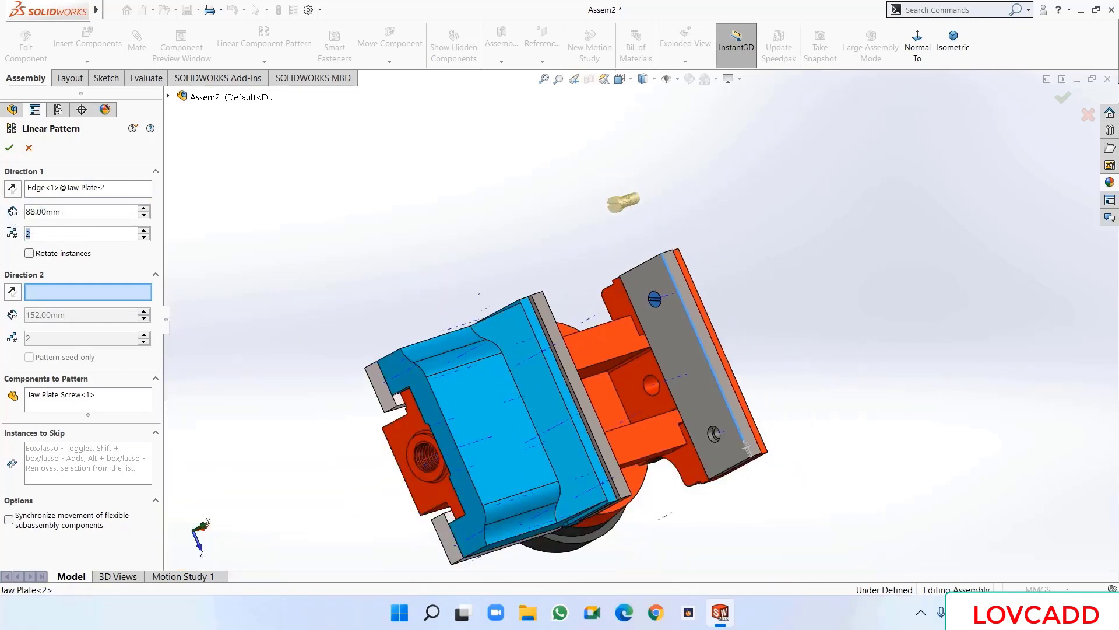
pyautogui.doubleClick(68, 213)
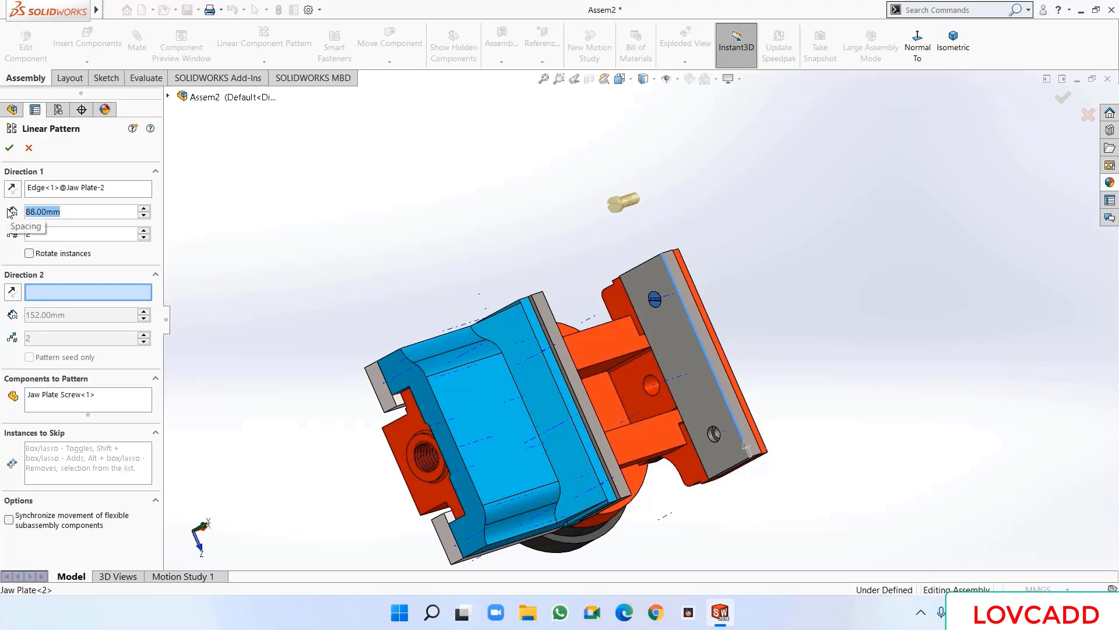
pyautogui.write('126')
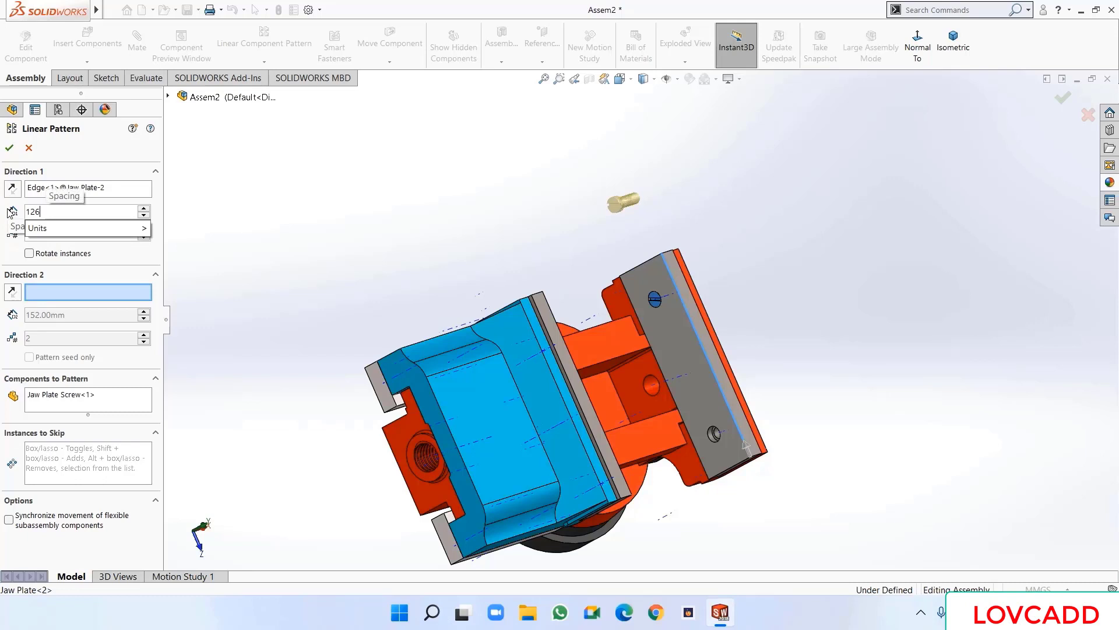
pyautogui.press('Return')
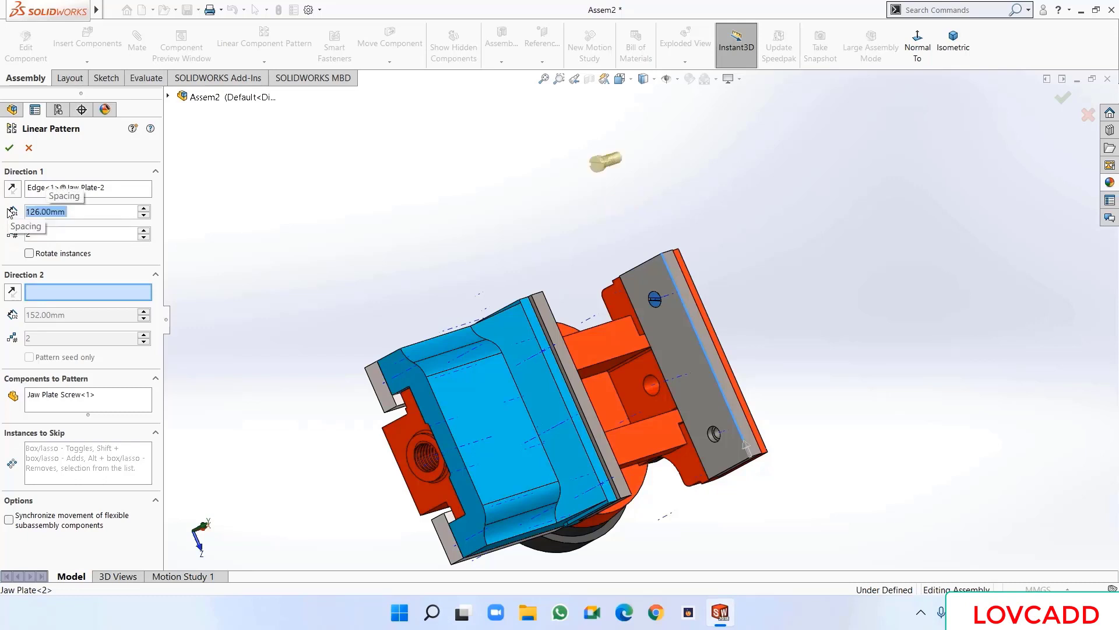
pyautogui.click(13, 189)
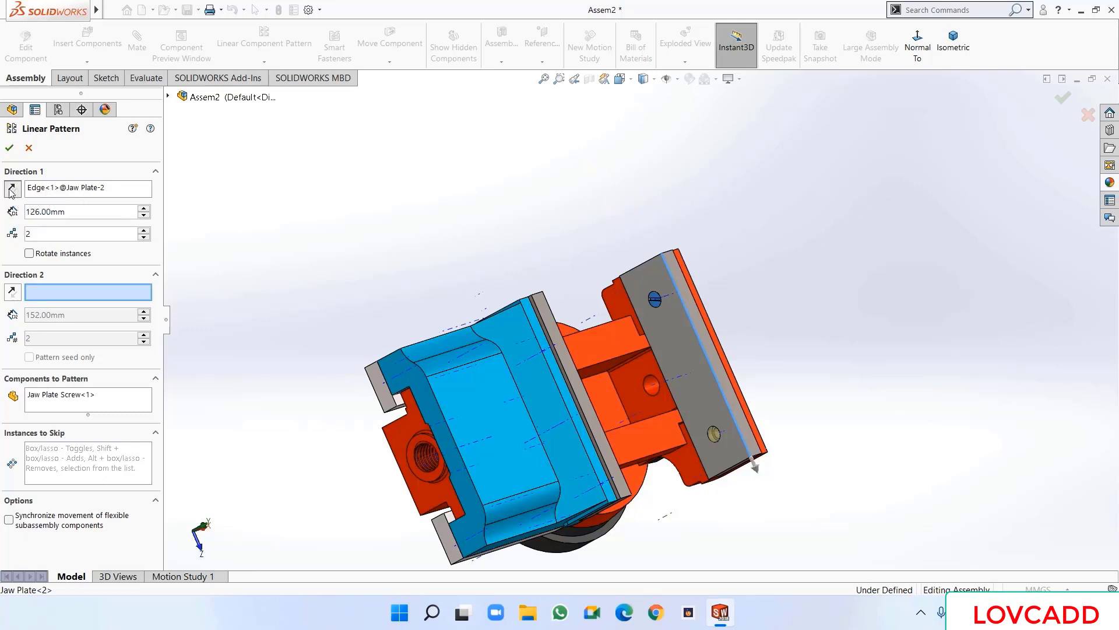
pyautogui.click(8, 151)
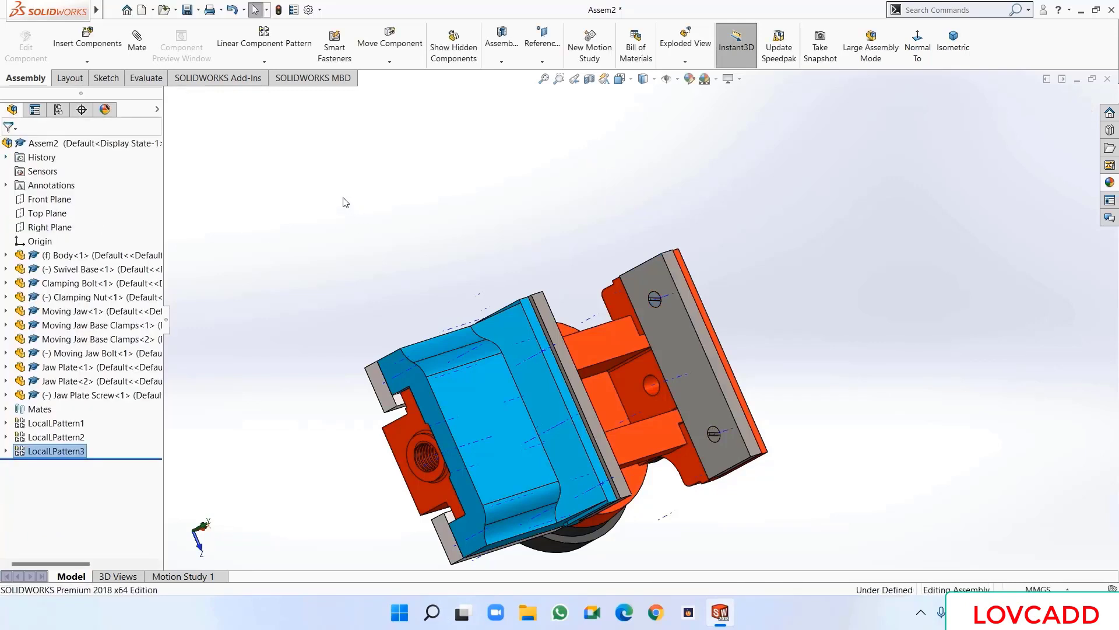
# - Ctrl-drag a new Jaw Plate Screw<3> copy, switch to Top view, and start a mate
pyautogui.moveTo(352, 242); pyautogui.dragTo(336, 182, button='middle')
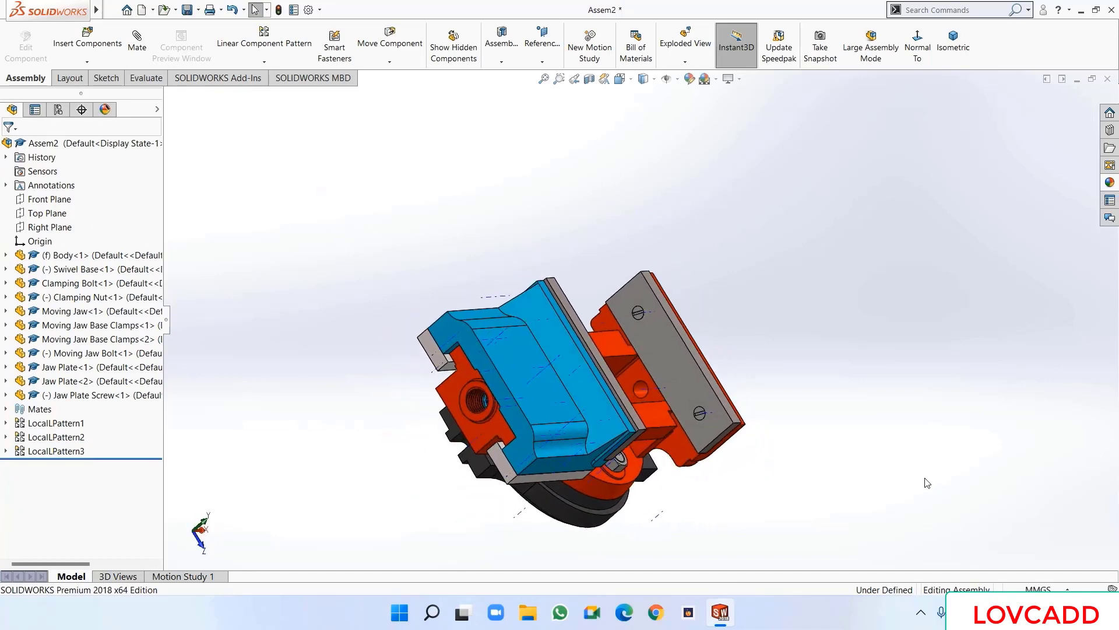
pyautogui.scroll(-5, 720, 452)
pyautogui.scroll(5, 647, 320)
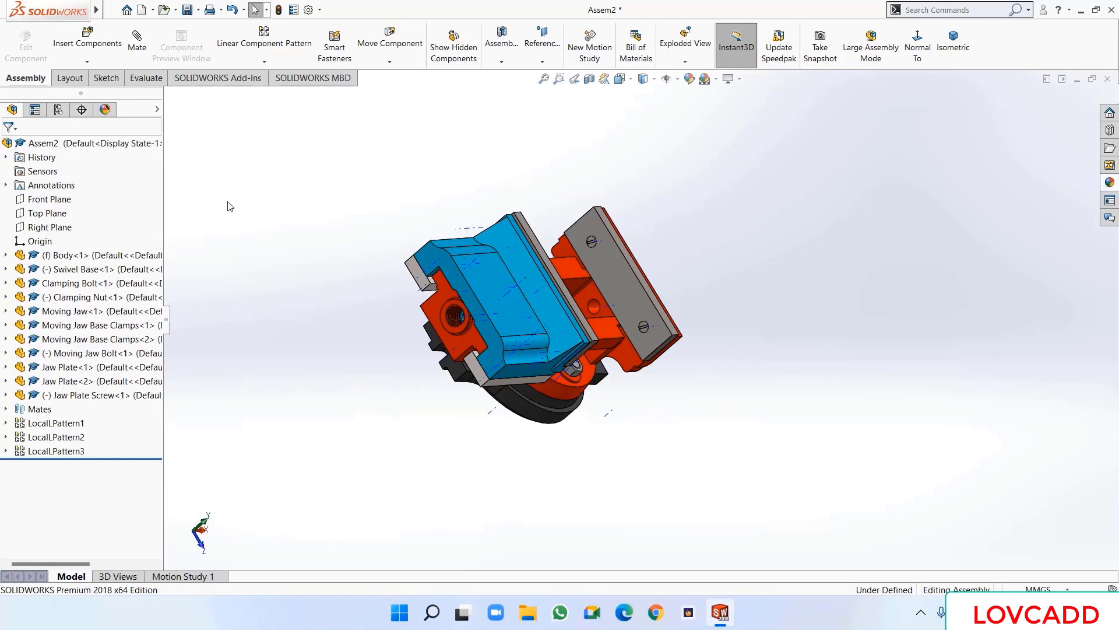
pyautogui.scroll(-3, 568, 242)
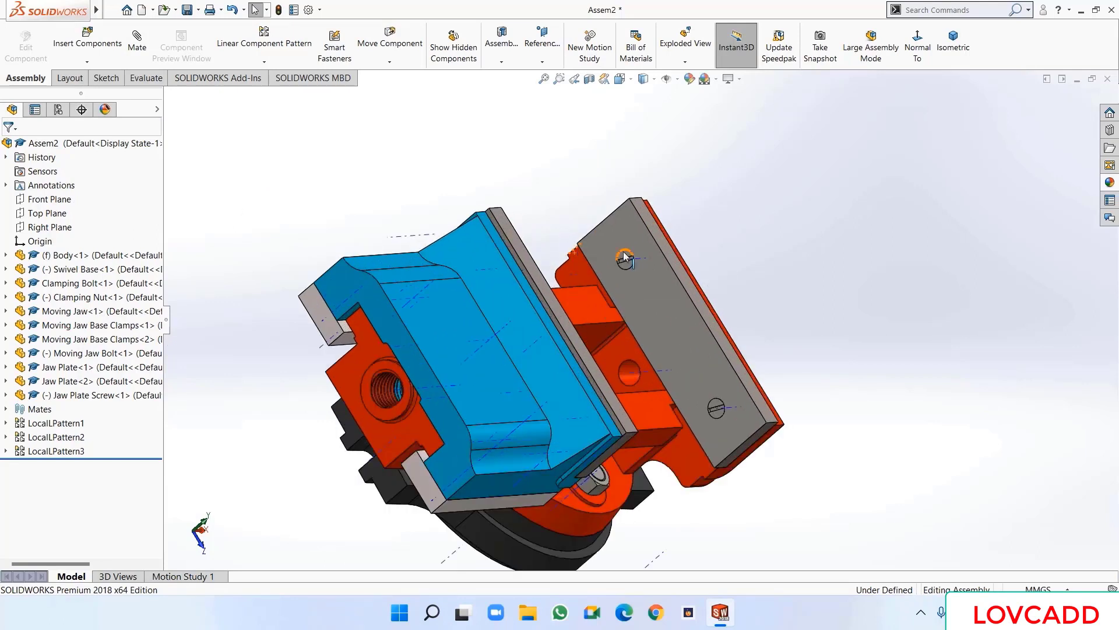
pyautogui.keyDown('ctrl'); pyautogui.moveTo(624, 257); pyautogui.dragTo(505, 158); pyautogui.keyUp('ctrl')
pyautogui.click(624, 156)
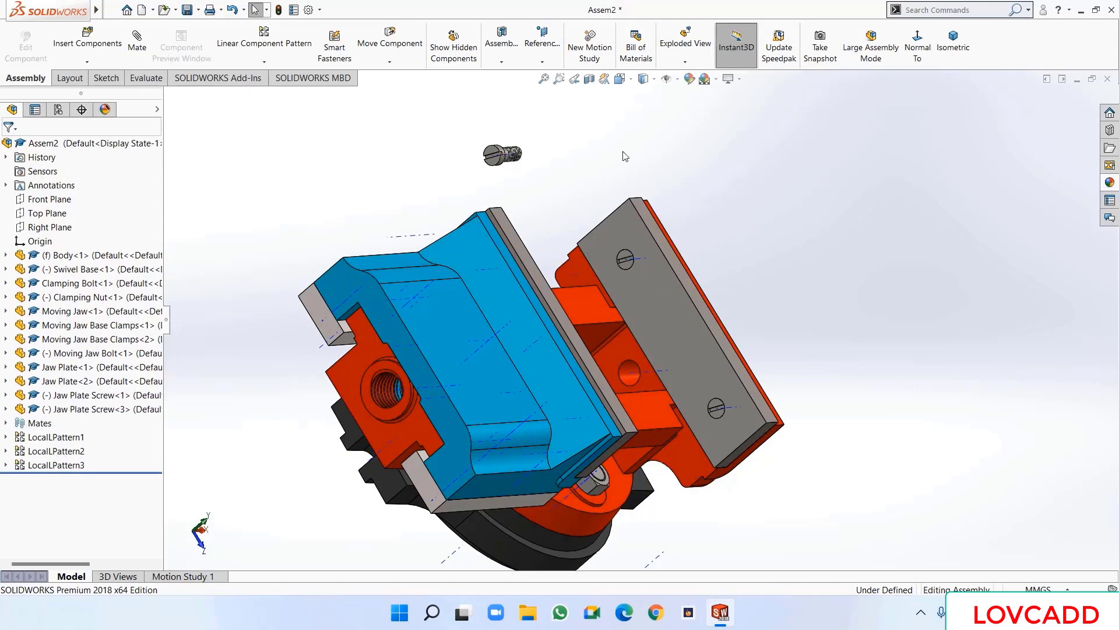
pyautogui.hotkey('ctrl', '5')
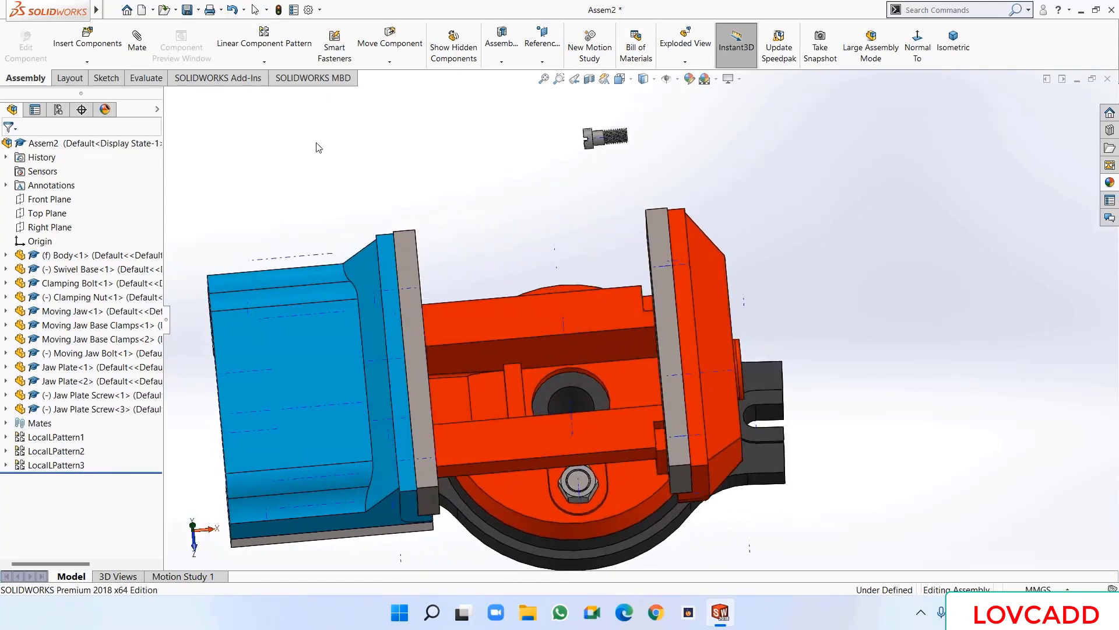
pyautogui.click(137, 44)
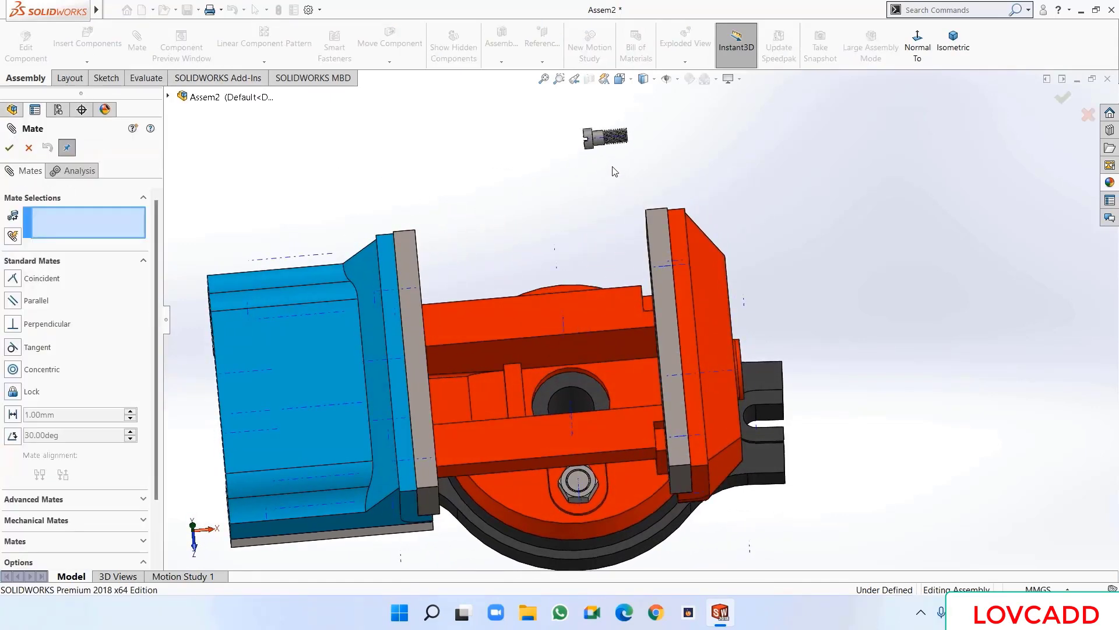
# - Mate Jaw Plate Screw<3>'s axis coincident with the other jaw plate's hole axis, flipped
pyautogui.scroll(-5, 612, 171)
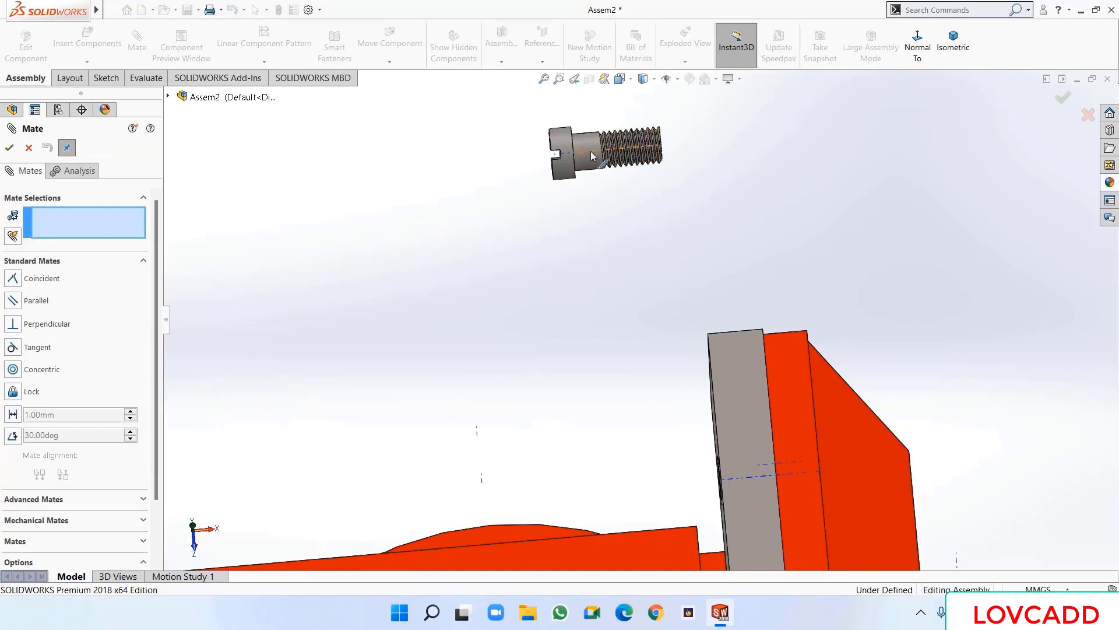
pyautogui.click(593, 155)
pyautogui.moveTo(659, 274); pyautogui.dragTo(589, 295, button='middle')
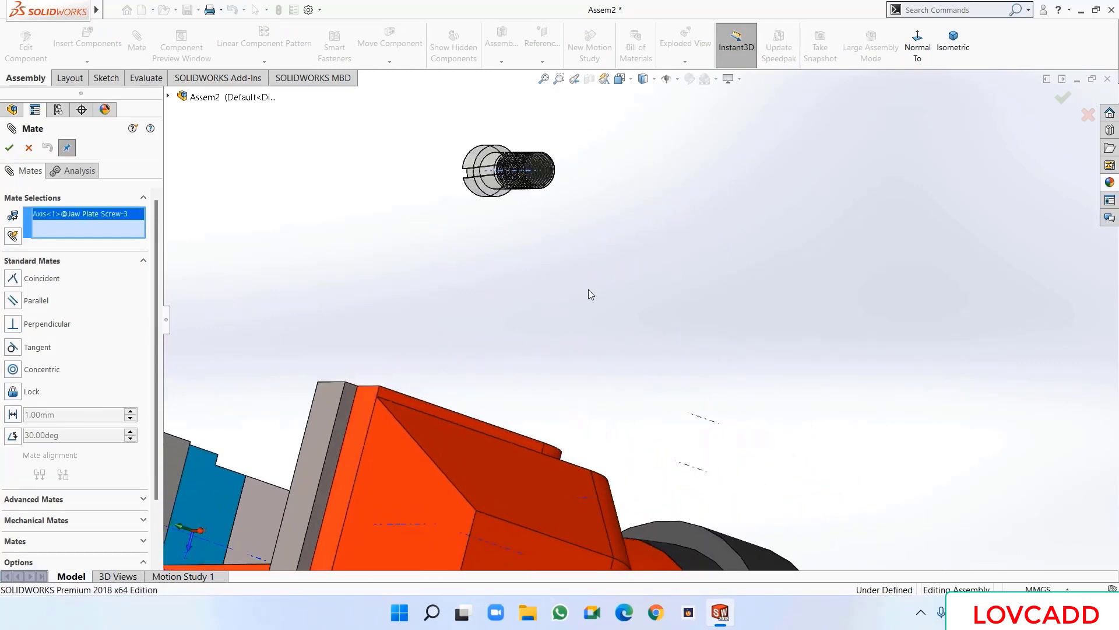
pyautogui.scroll(-3, 589, 295)
pyautogui.scroll(-4, 309, 480)
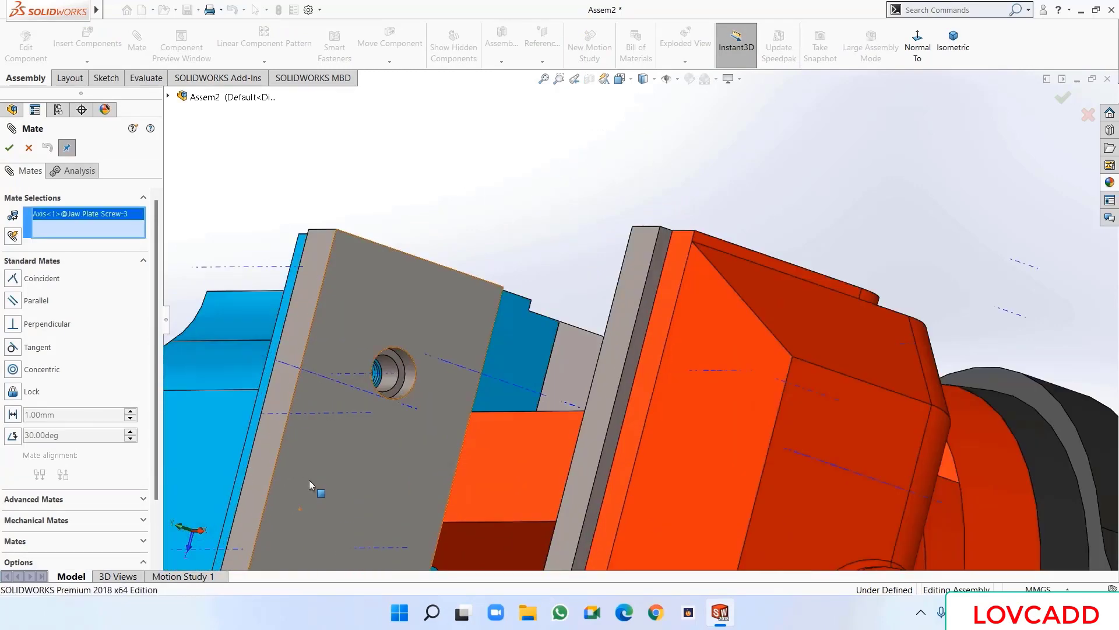
pyautogui.click(389, 376)
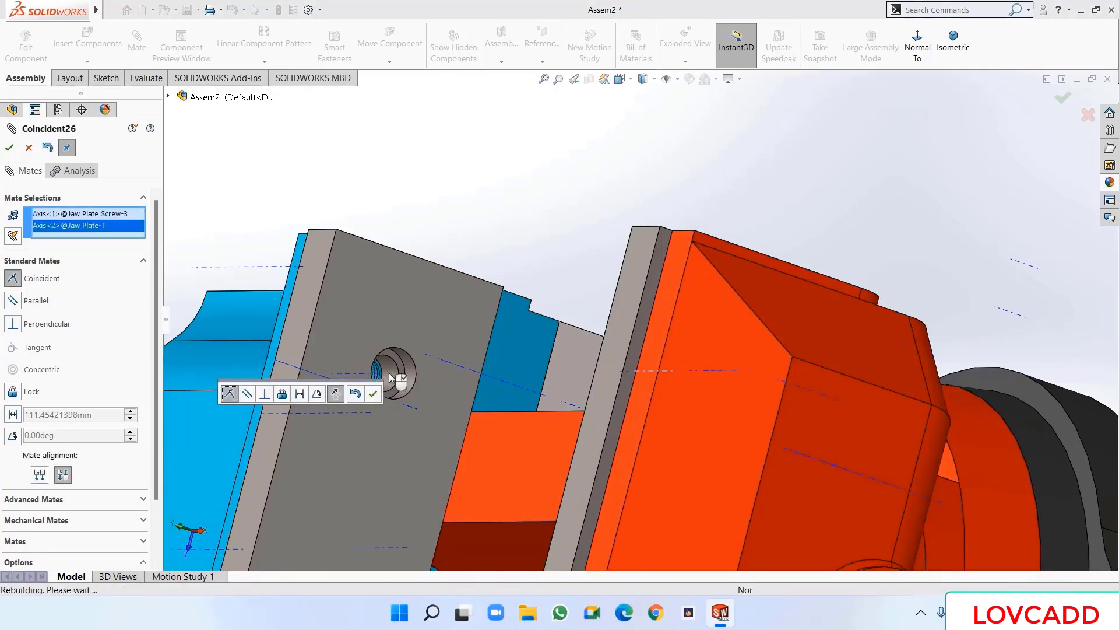
pyautogui.scroll(2, 570, 236)
pyautogui.scroll(2, 587, 242)
pyautogui.moveTo(587, 242); pyautogui.dragTo(664, 252, button='middle')
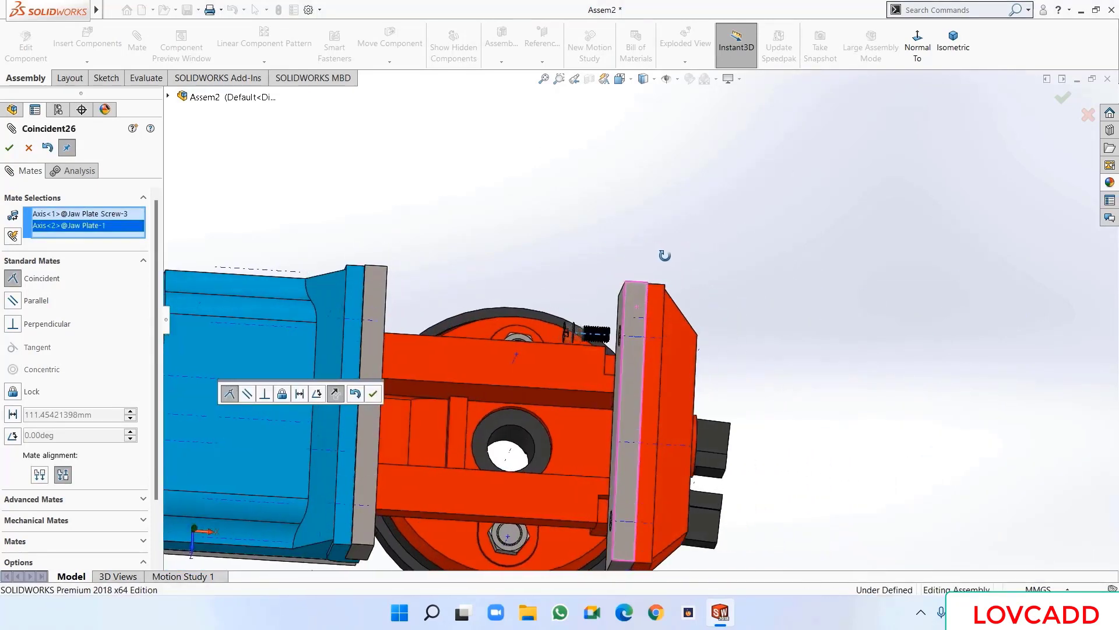
pyautogui.scroll(2, 304, 456)
pyautogui.click(335, 395)
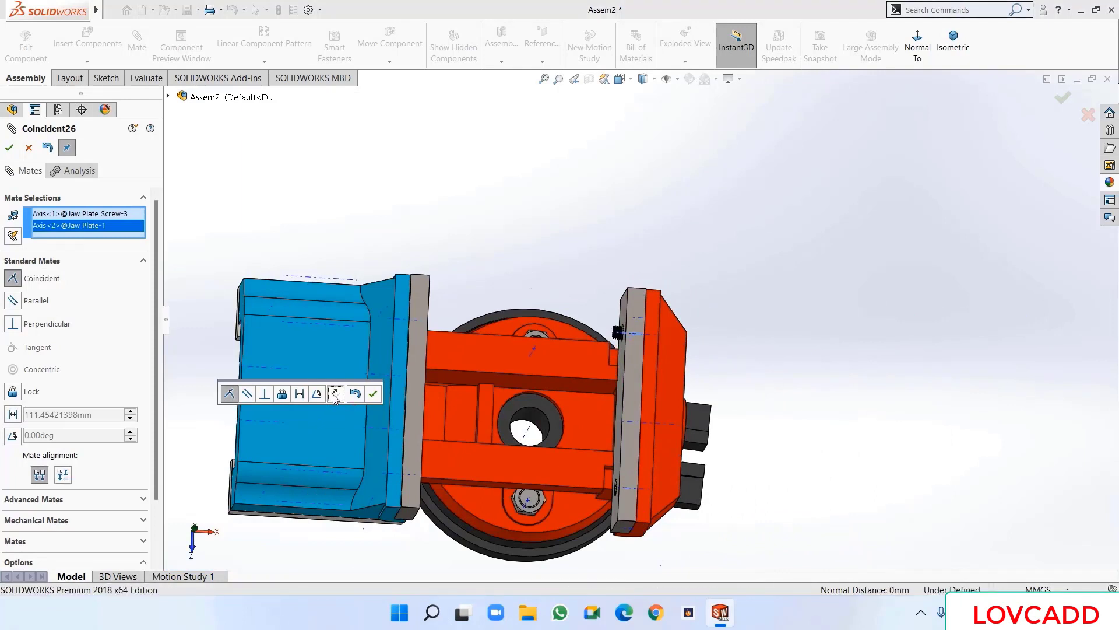
pyautogui.click(373, 393)
# - Make the screw head underside coincident with the hole's seating face
pyautogui.scroll(-3, 614, 350)
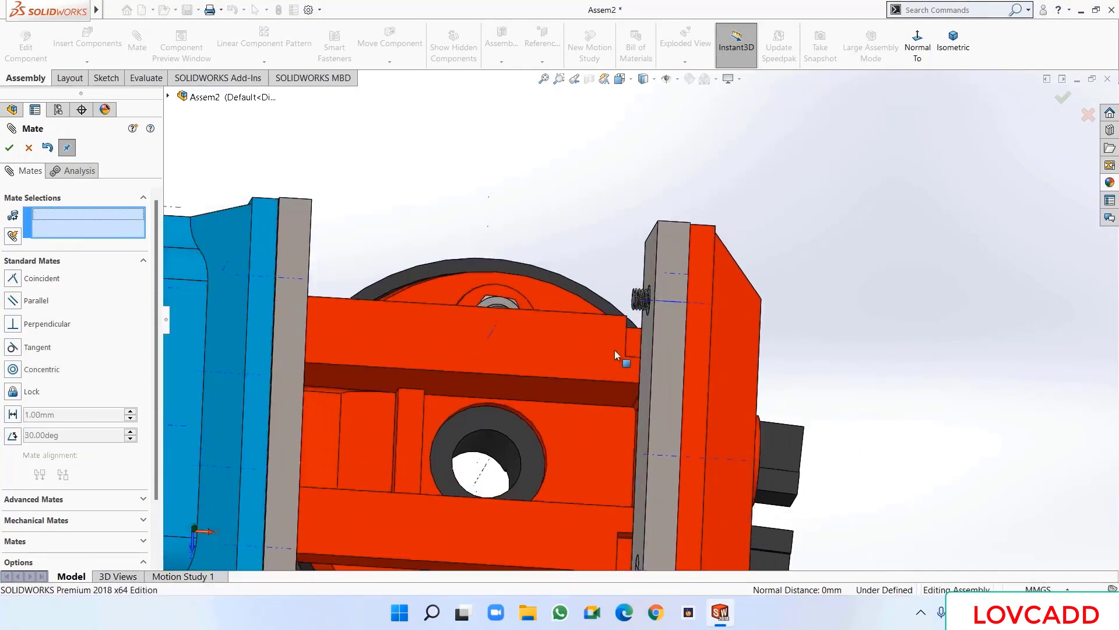
pyautogui.moveTo(643, 300); pyautogui.dragTo(537, 292)
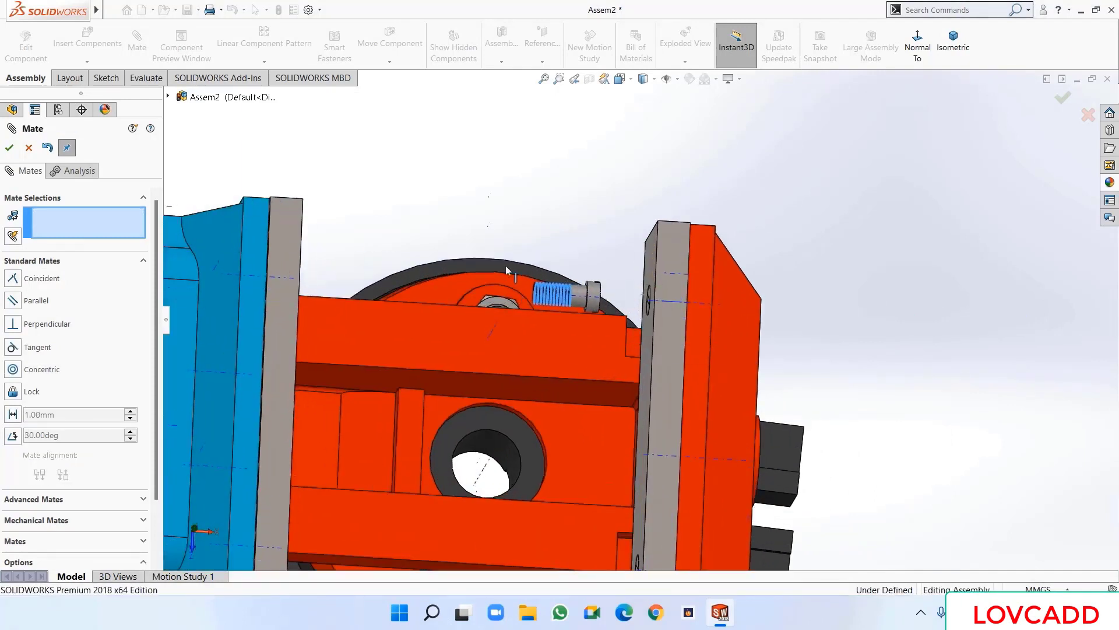
pyautogui.moveTo(537, 227); pyautogui.dragTo(644, 254, button='middle')
pyautogui.scroll(-5, 781, 291)
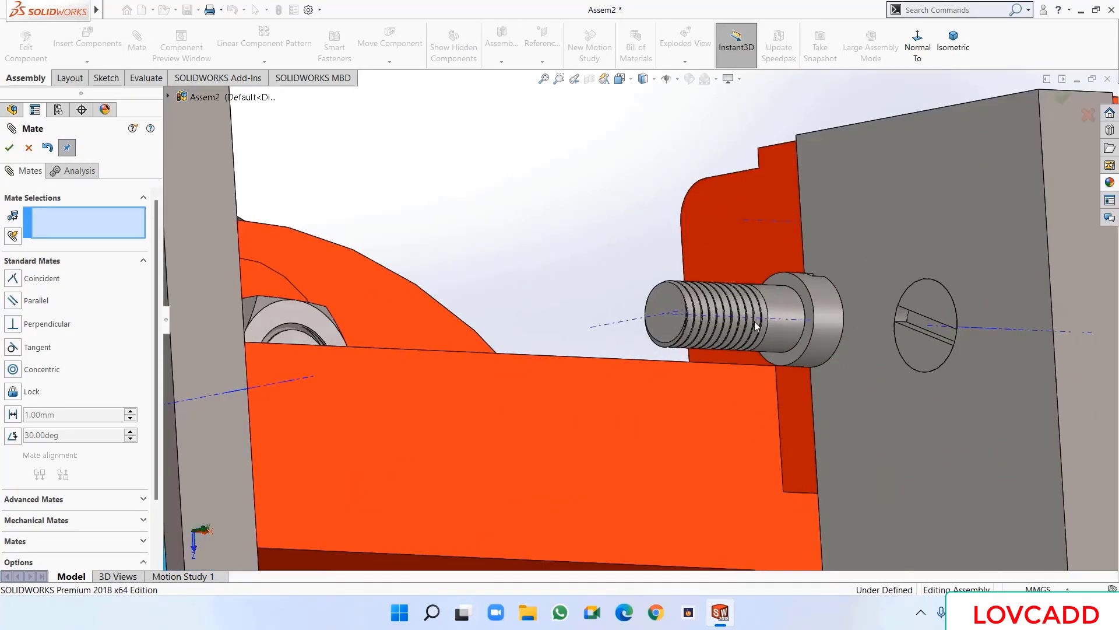
pyautogui.click(794, 288)
pyautogui.scroll(2, 796, 286)
pyautogui.moveTo(796, 285); pyautogui.dragTo(429, 313, button='middle')
pyautogui.scroll(-5, 429, 313)
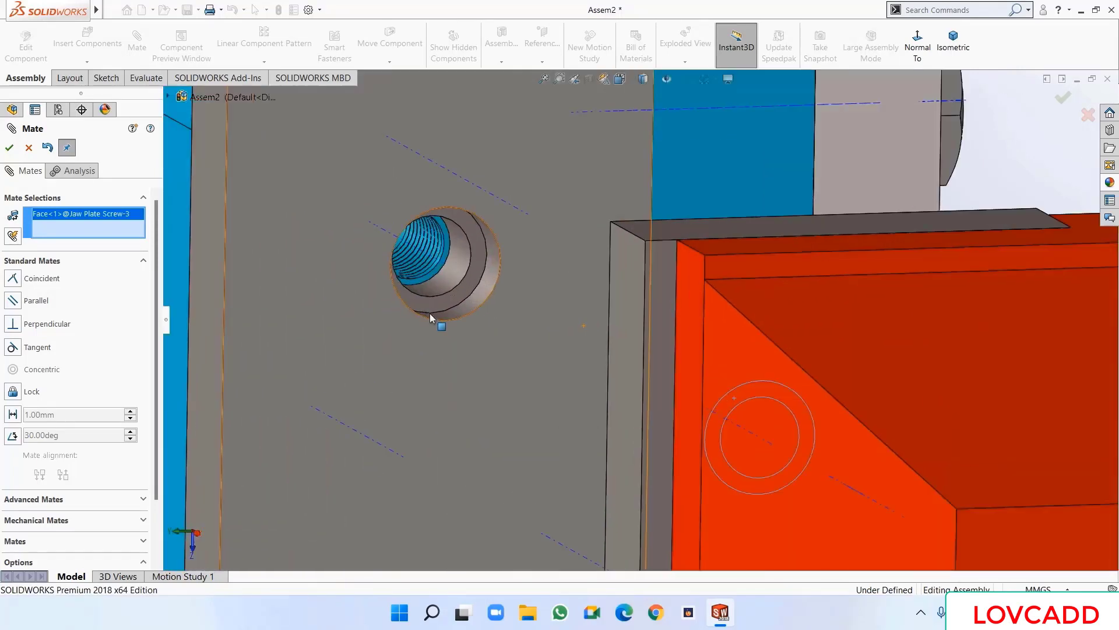
pyautogui.click(458, 300)
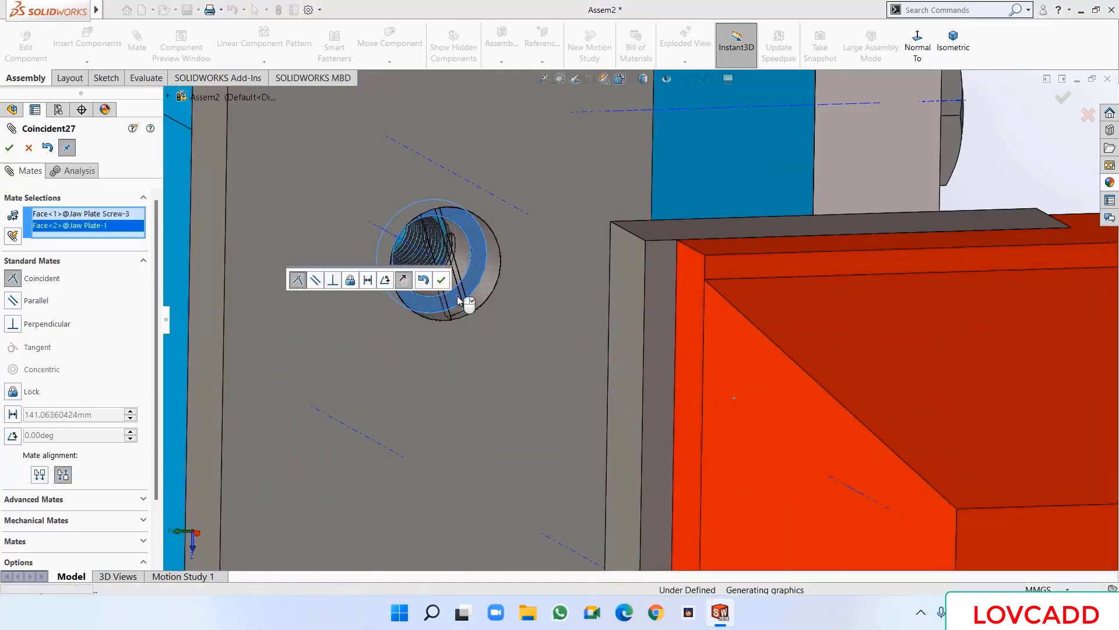
pyautogui.click(442, 282)
# - Close Mate and start a Linear Component Pattern
pyautogui.scroll(10, 462, 297)
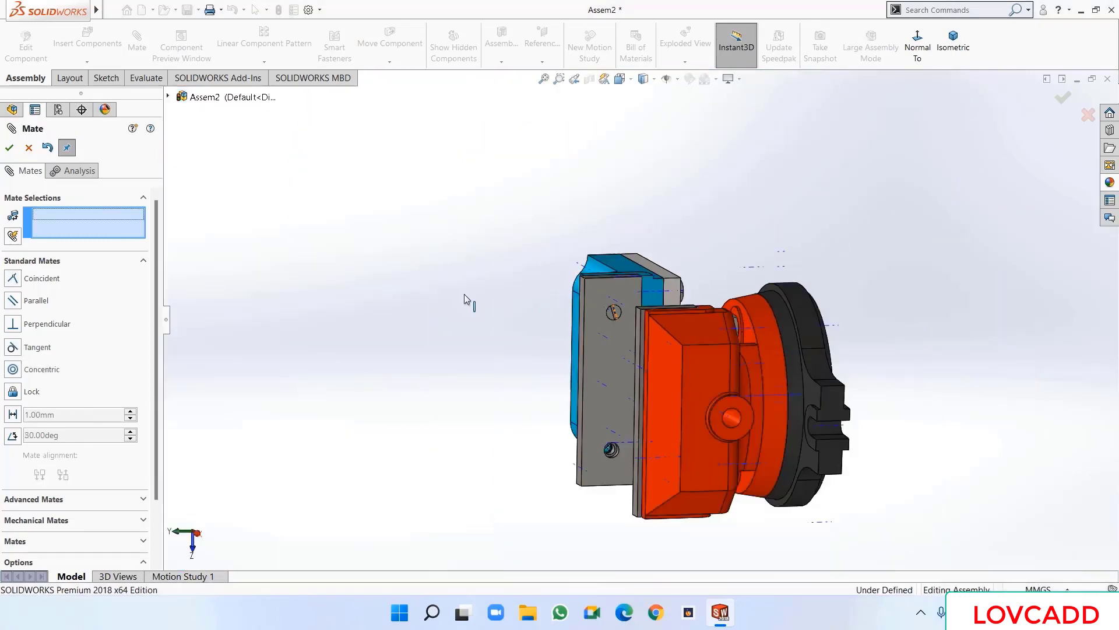
pyautogui.moveTo(464, 294); pyautogui.dragTo(418, 334, button='middle')
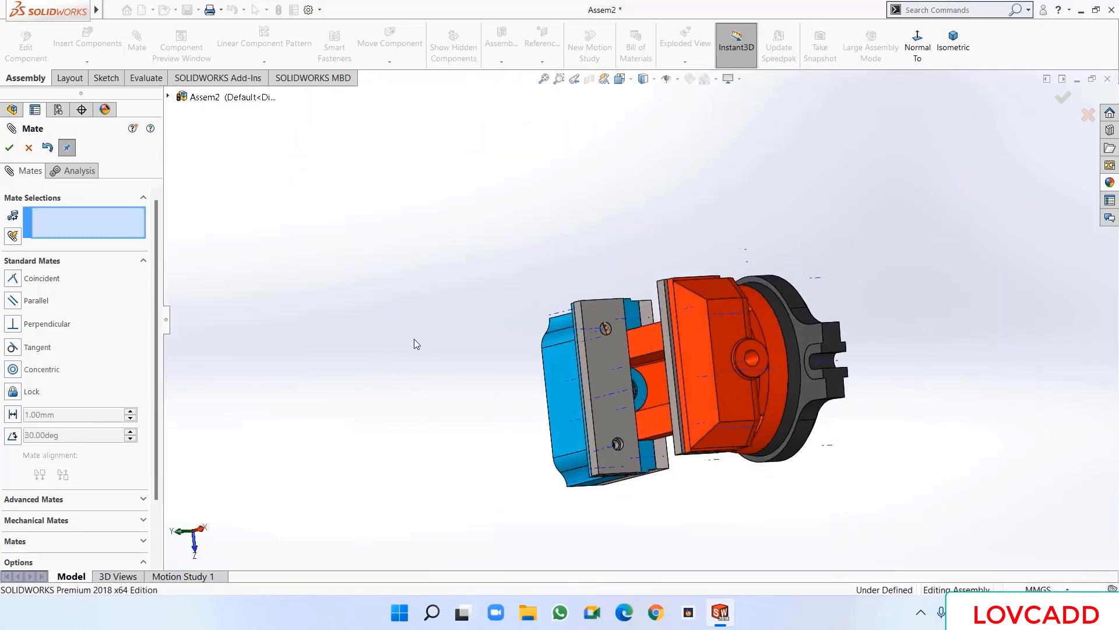
pyautogui.click(10, 149)
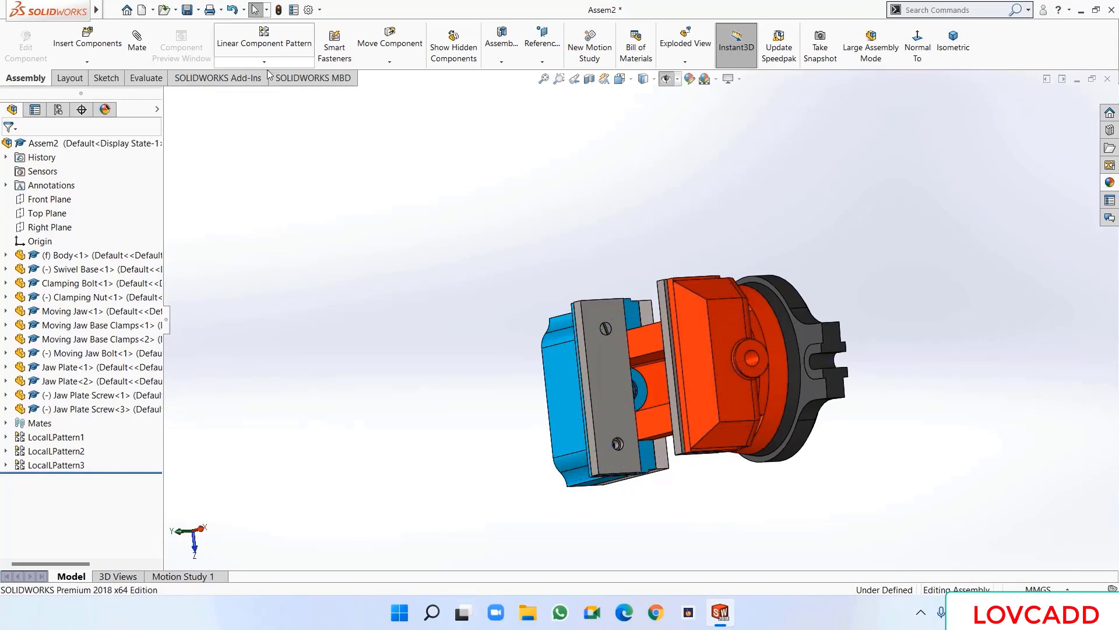
pyautogui.click(264, 38)
# - Pattern Jaw Plate Screw<3> along the Jaw Plate<1> edge to create LocalLPattern4
pyautogui.scroll(-2, 621, 333)
pyautogui.scroll(-2, 620, 333)
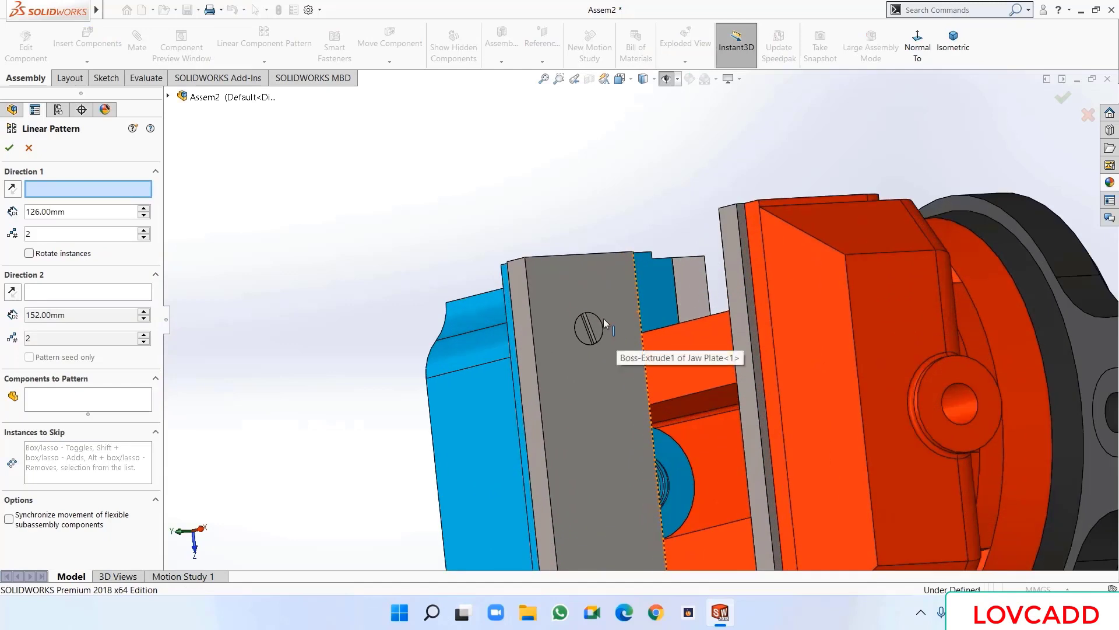
pyautogui.click(66, 397)
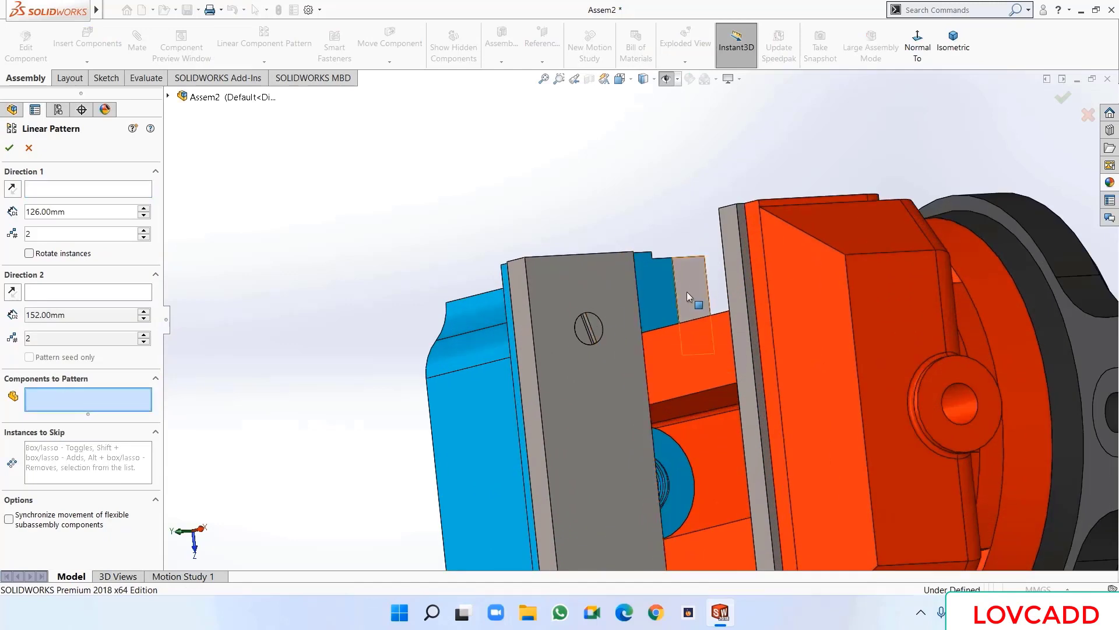
pyautogui.click(593, 335)
pyautogui.scroll(4, 412, 350)
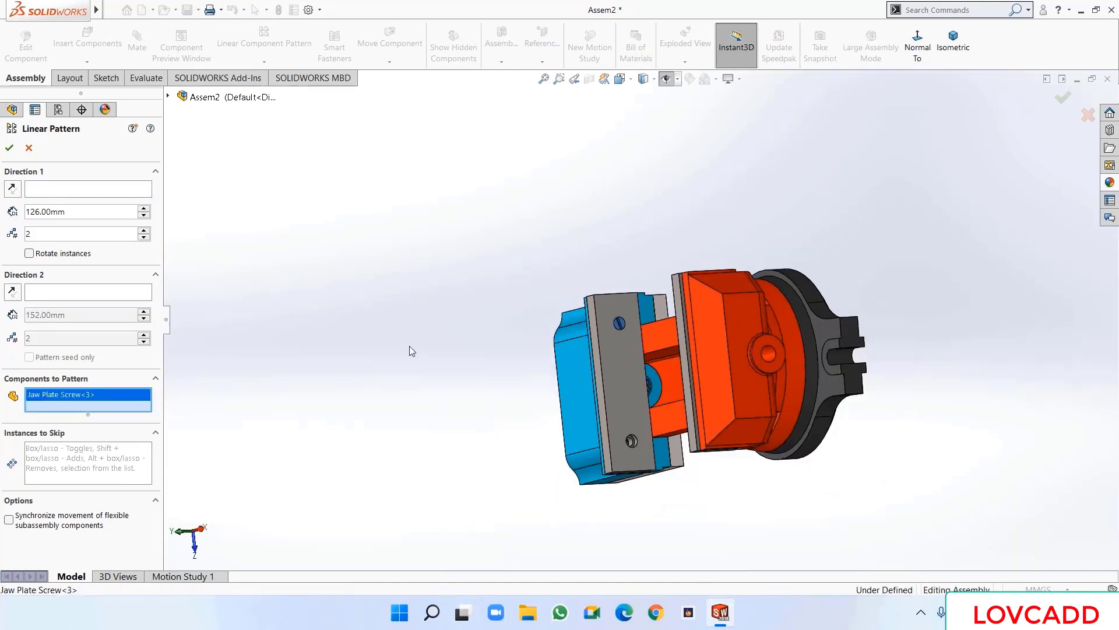
pyautogui.click(99, 191)
pyautogui.scroll(-3, 632, 449)
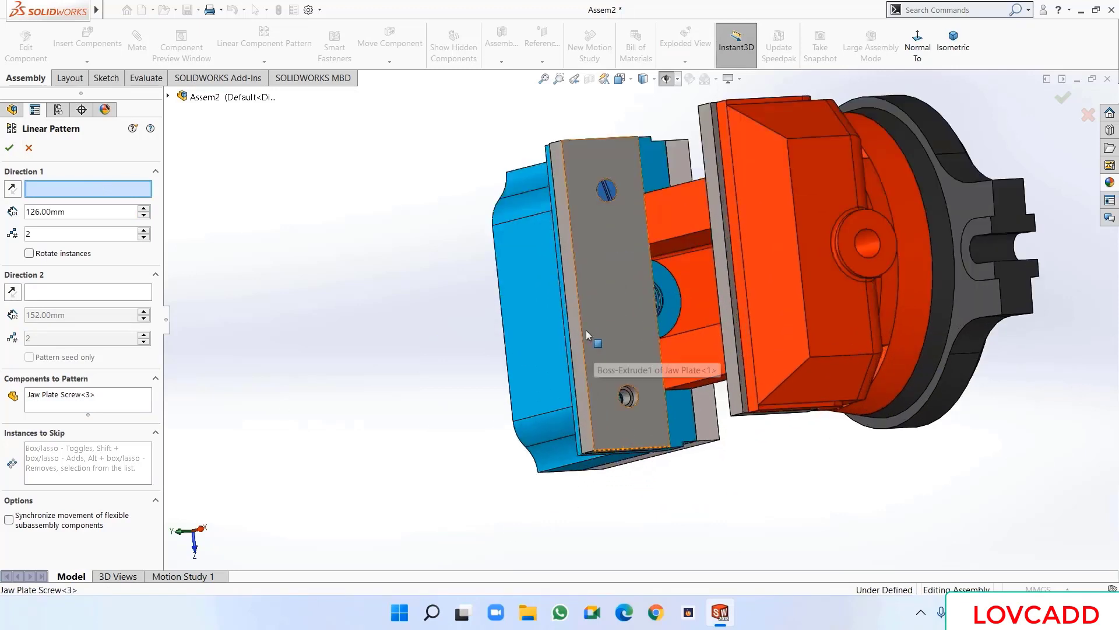
pyautogui.click(582, 326)
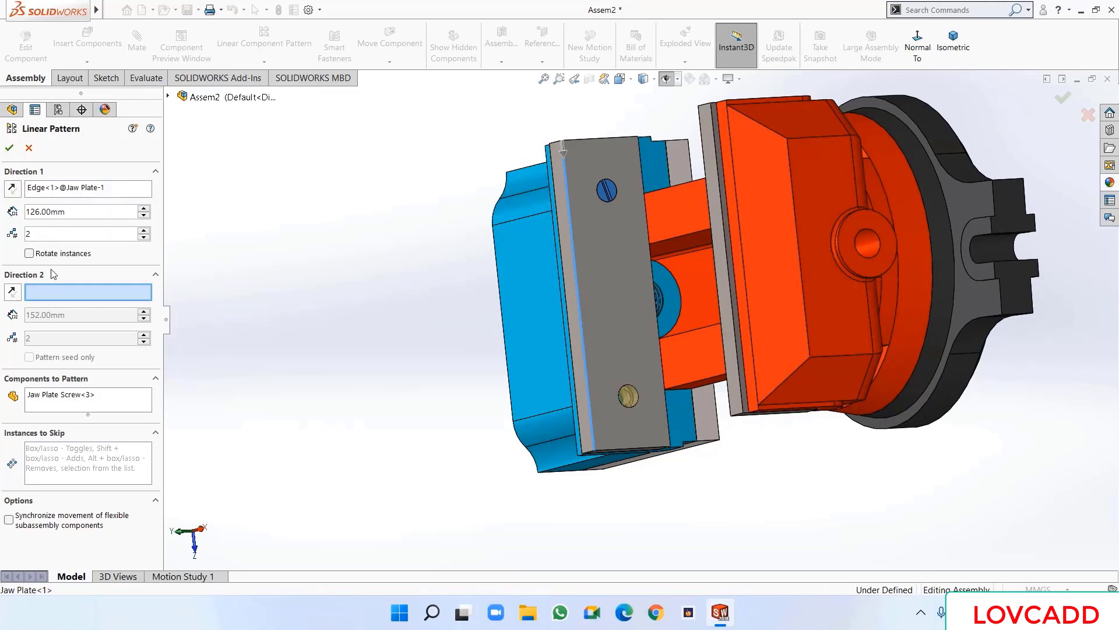
pyautogui.click(10, 148)
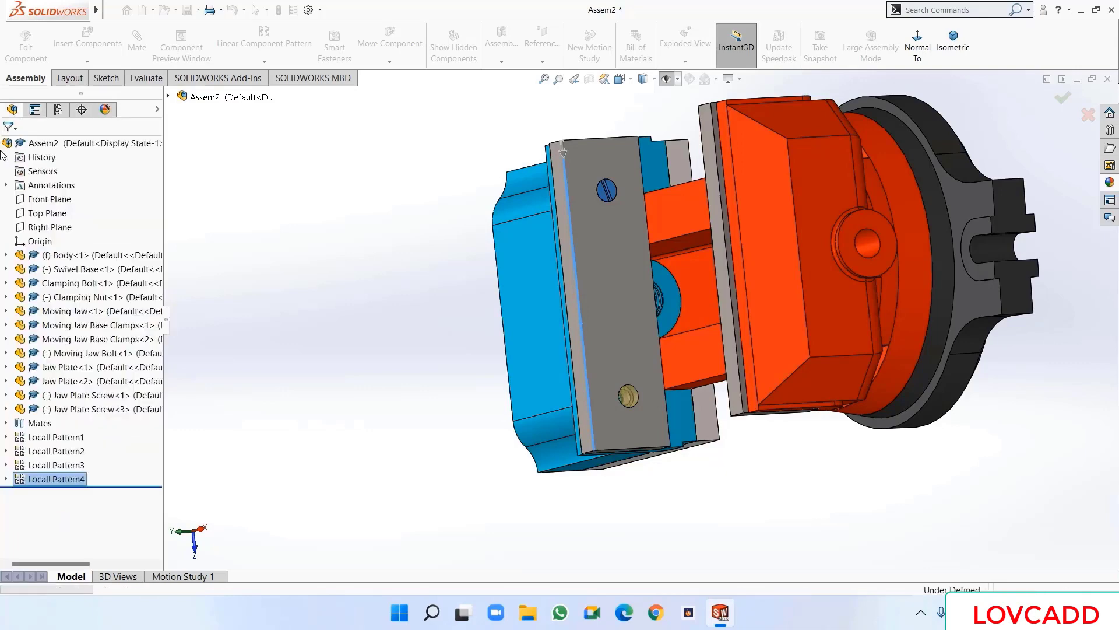
# - Orbit to an oblique top view and select the Moving Jaw
pyautogui.moveTo(320, 283); pyautogui.dragTo(390, 149, button='middle')
pyautogui.moveTo(351, 276); pyautogui.dragTo(344, 175, button='middle')
pyautogui.click(793, 240)
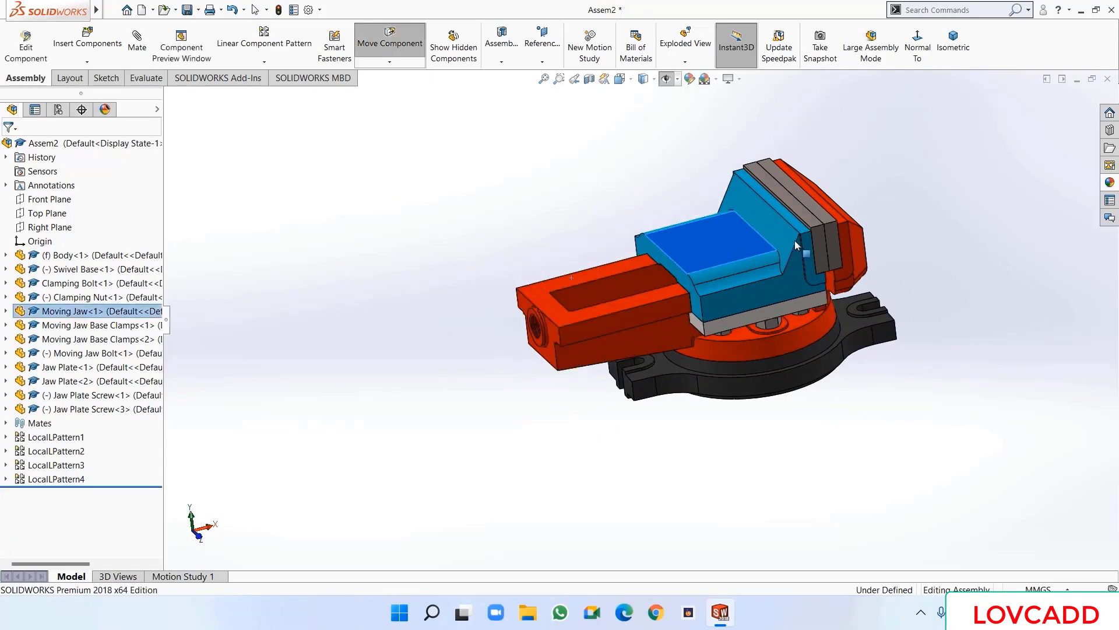
# - Insert the Screw Rod part, place it beside the vise, and start a new mate
pyautogui.click(427, 192)
pyautogui.scroll(-2, 425, 207)
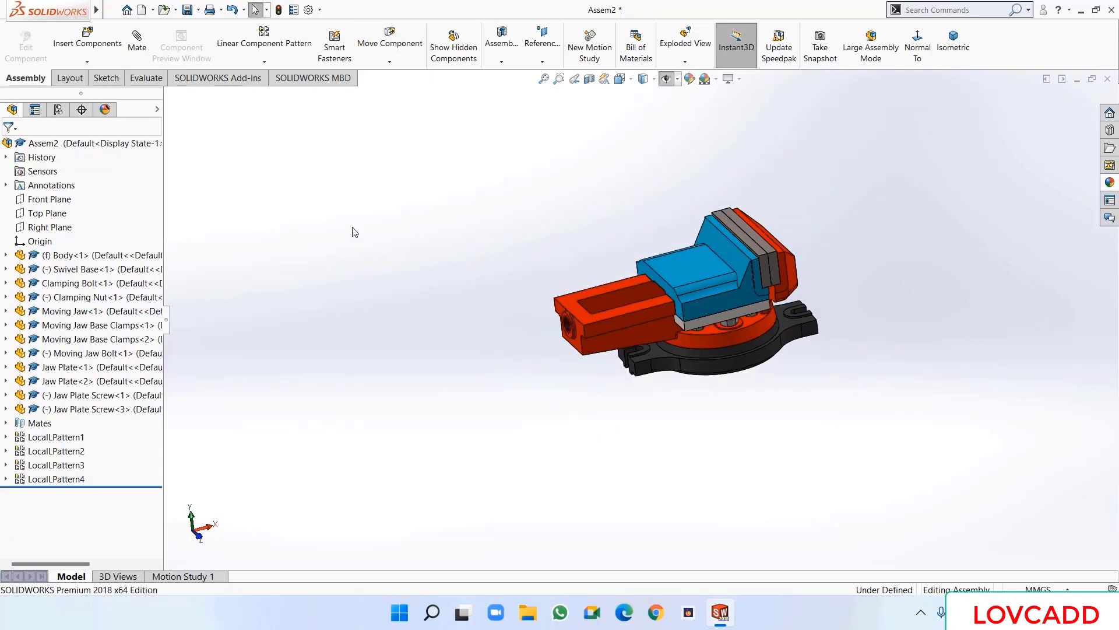
pyautogui.click(87, 36)
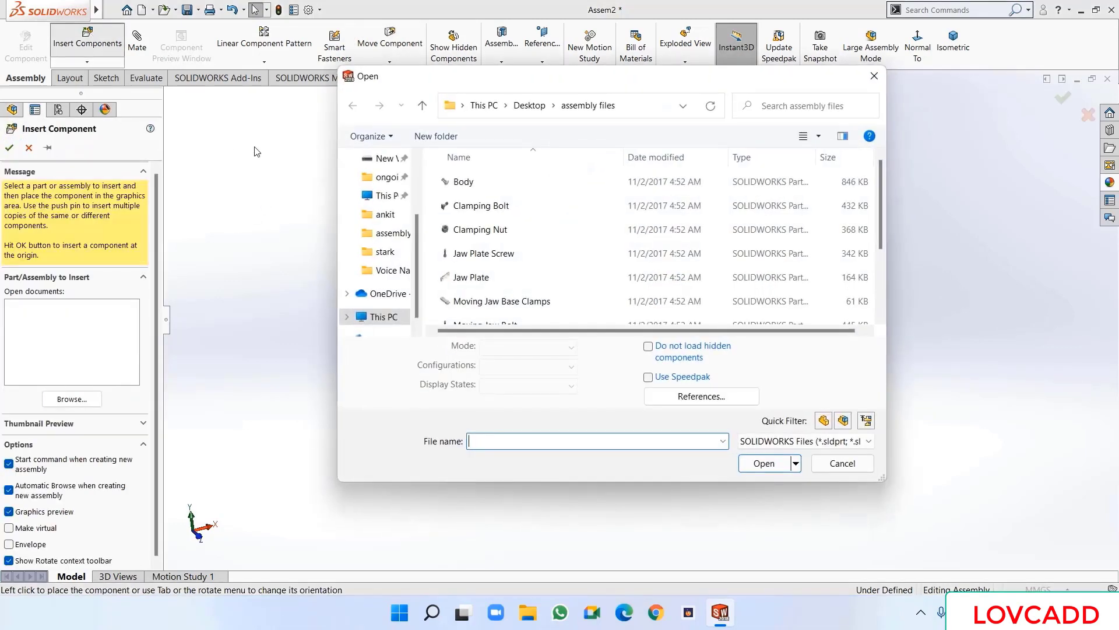
pyautogui.scroll(-3, 509, 211)
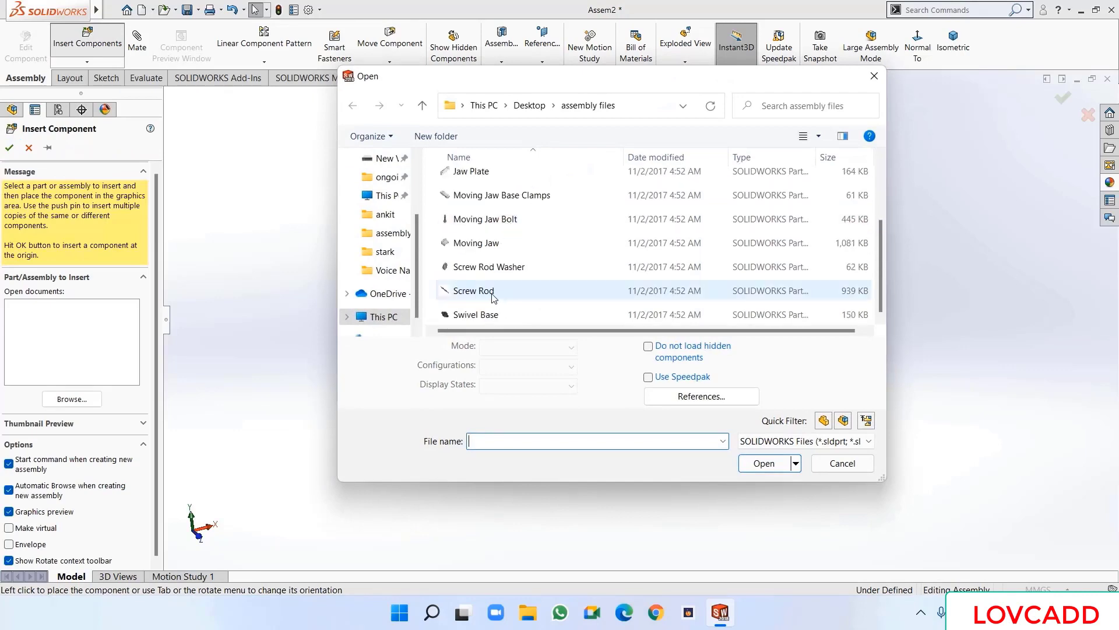
pyautogui.click(492, 294)
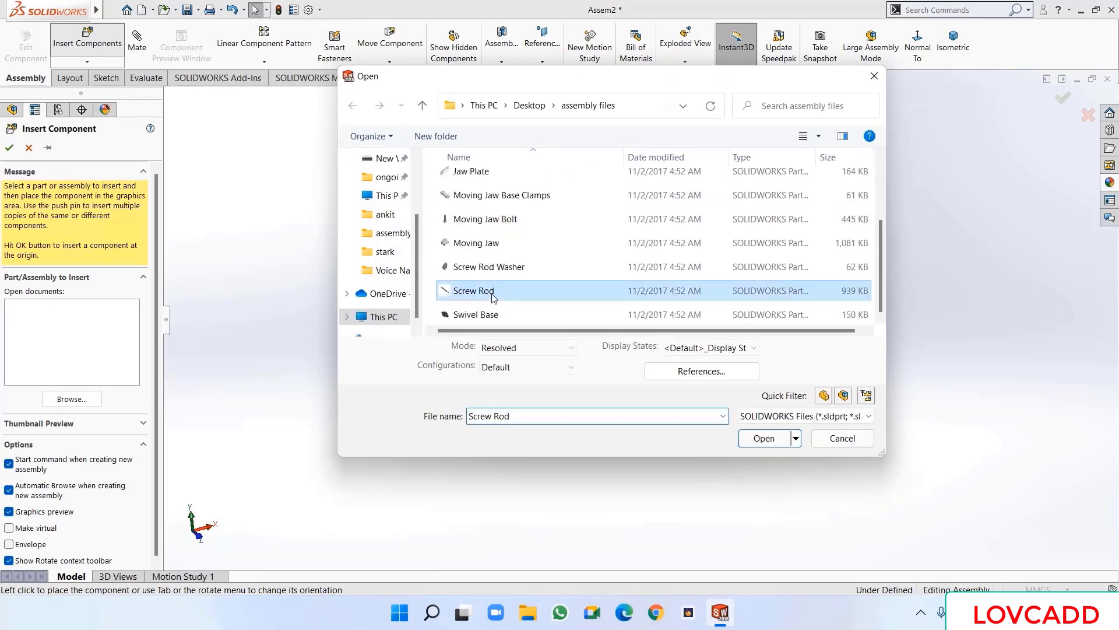
pyautogui.click(769, 443)
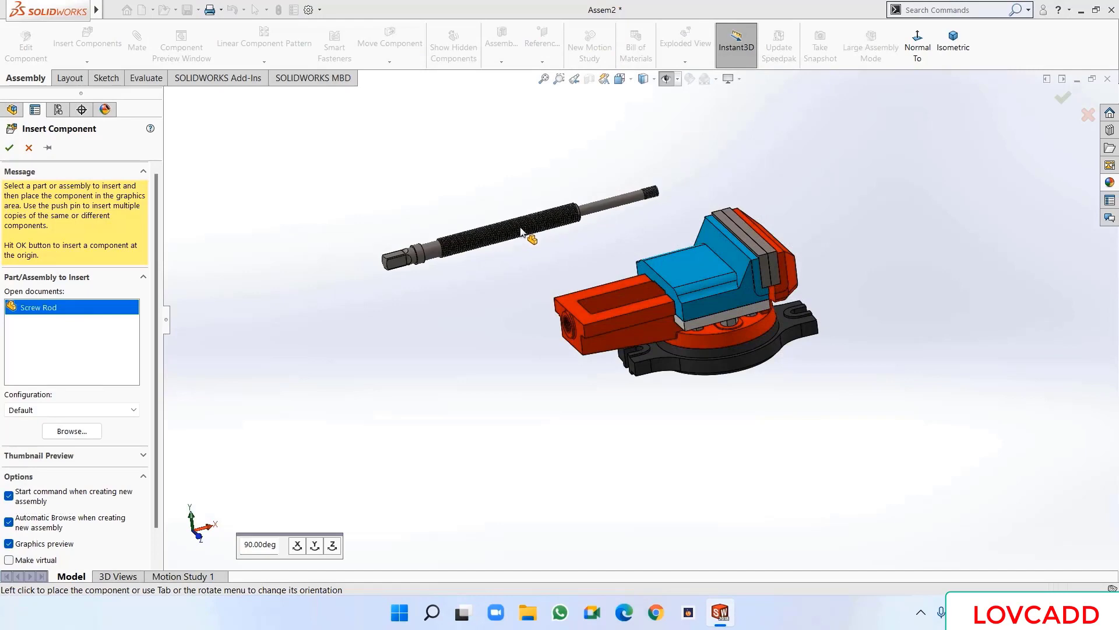
pyautogui.click(524, 227)
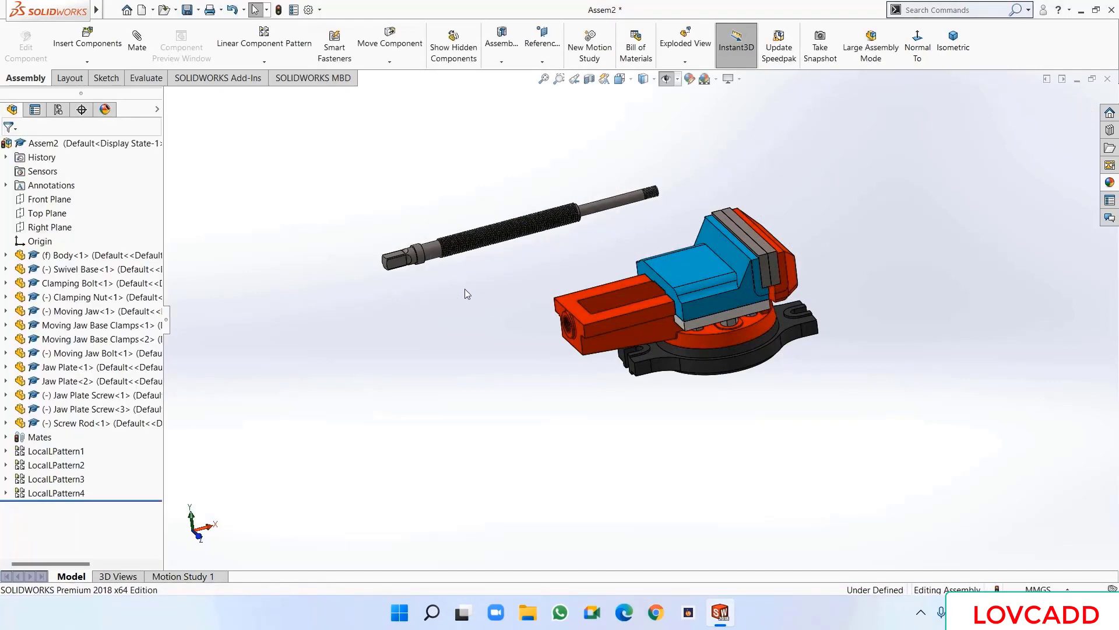
pyautogui.click(131, 45)
# - Show temporary axes and align the screw rod's axis with the threaded hole's axis
pyautogui.scroll(-4, 605, 232)
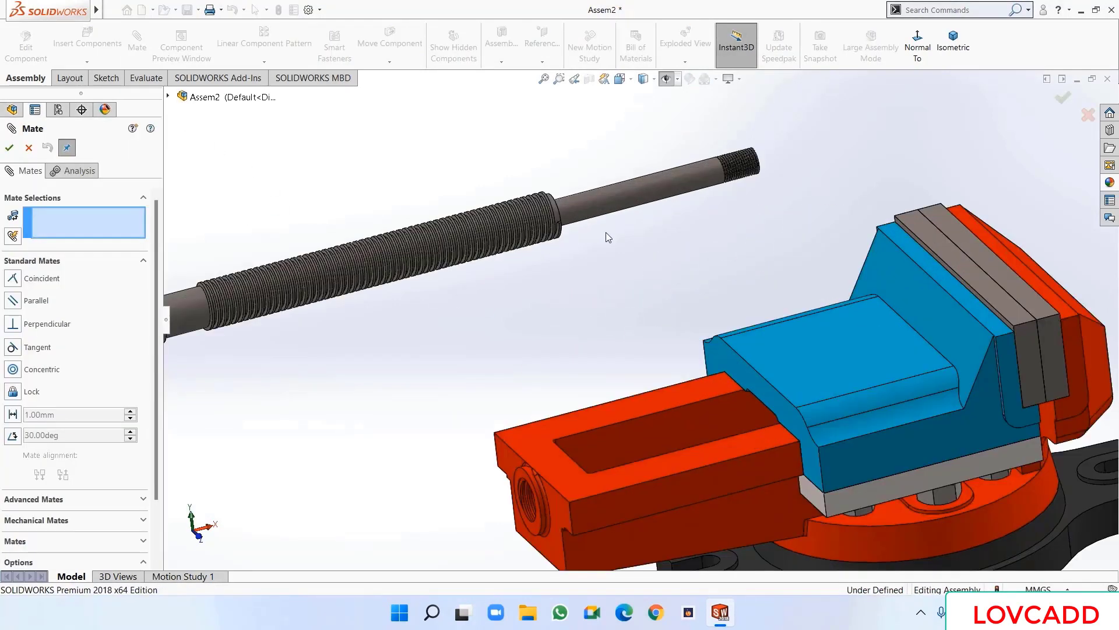
pyautogui.scroll(2, 606, 232)
pyautogui.click(667, 82)
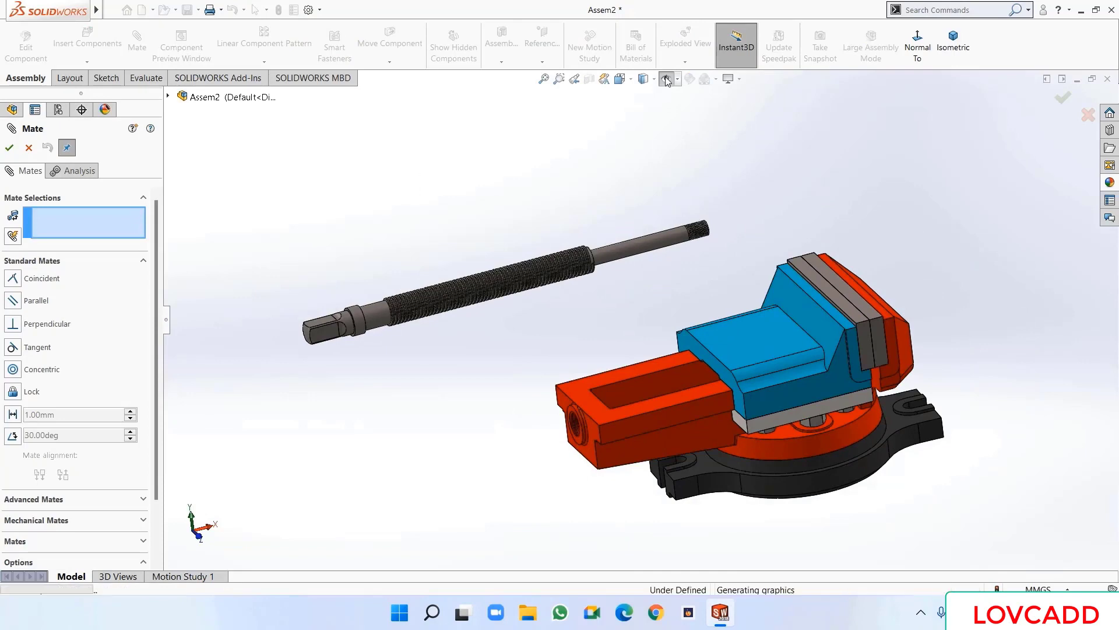
pyautogui.moveTo(365, 226); pyautogui.dragTo(429, 257, button='middle')
pyautogui.scroll(-3, 586, 408)
pyautogui.scroll(1, 452, 327)
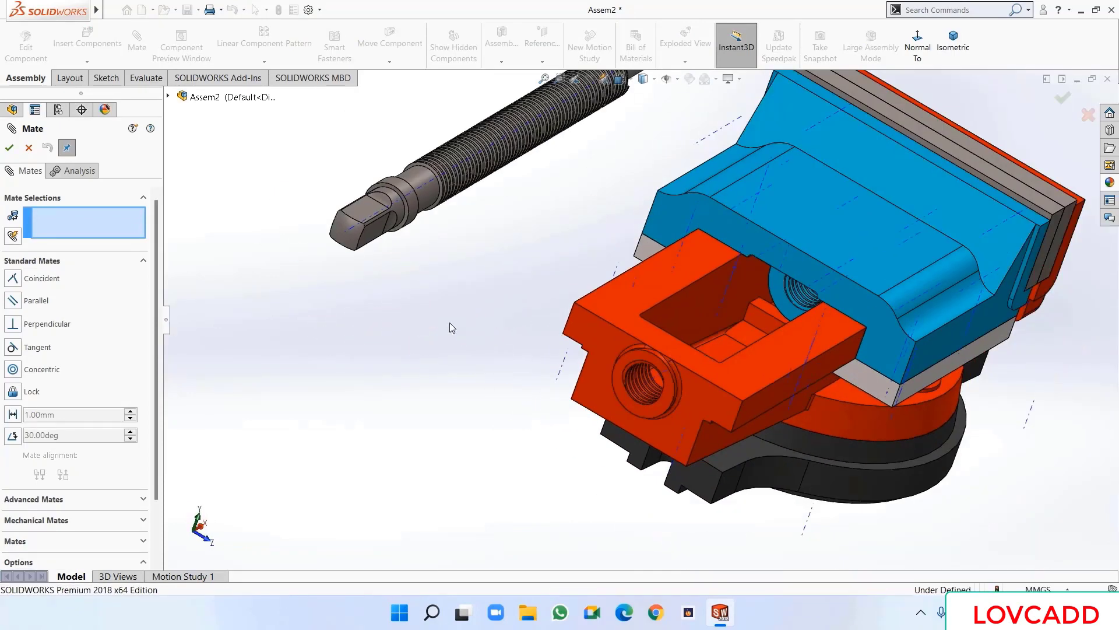
pyautogui.click(352, 234)
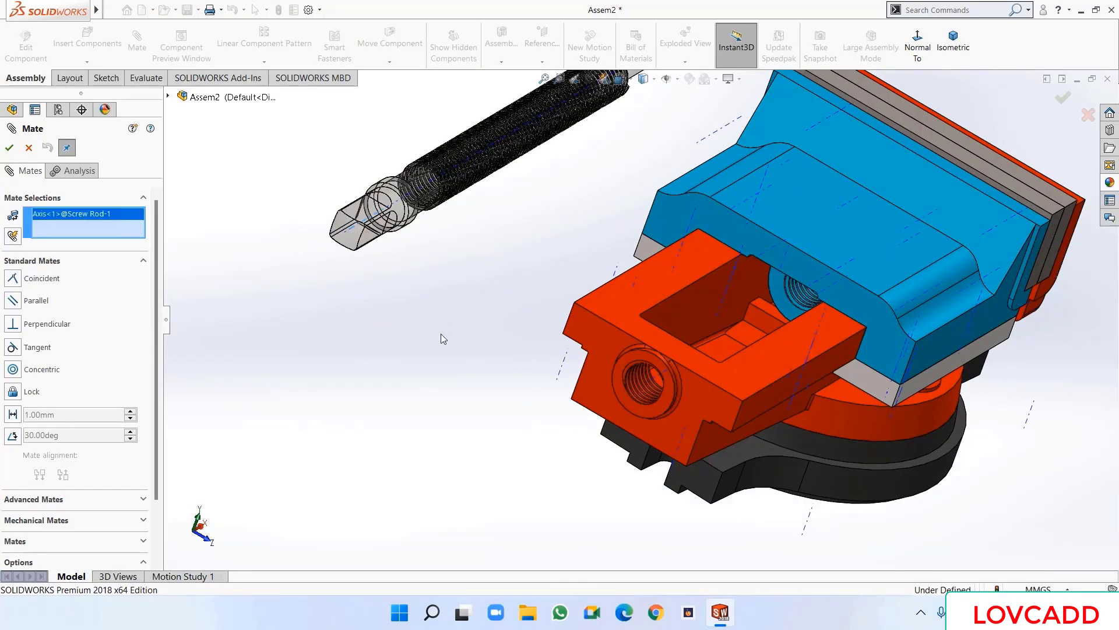
pyautogui.scroll(-2, 475, 393)
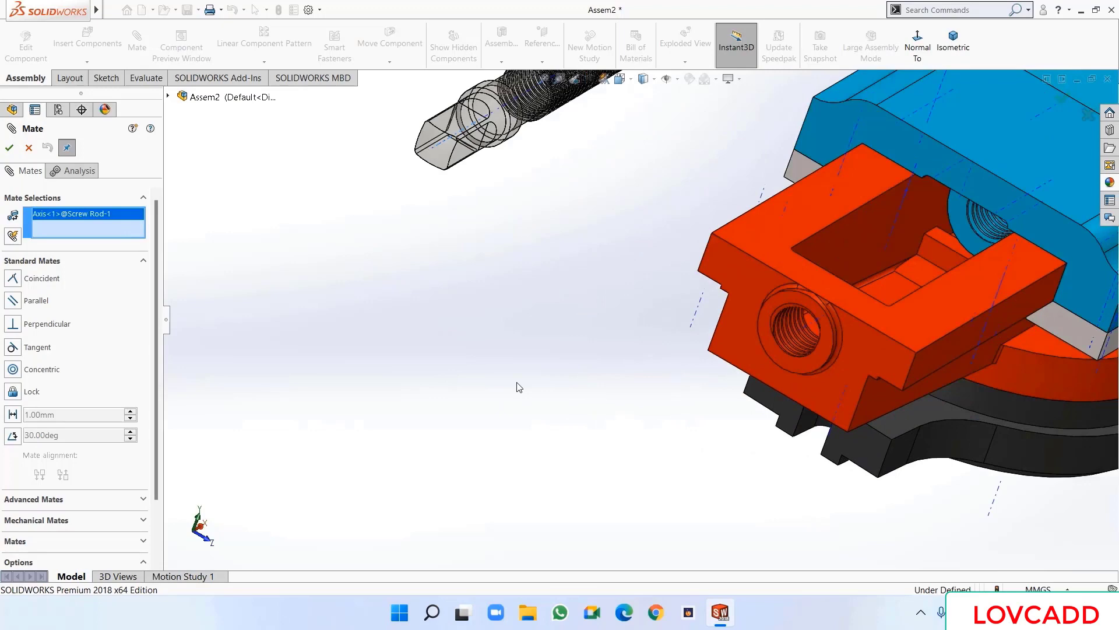
pyautogui.click(804, 329)
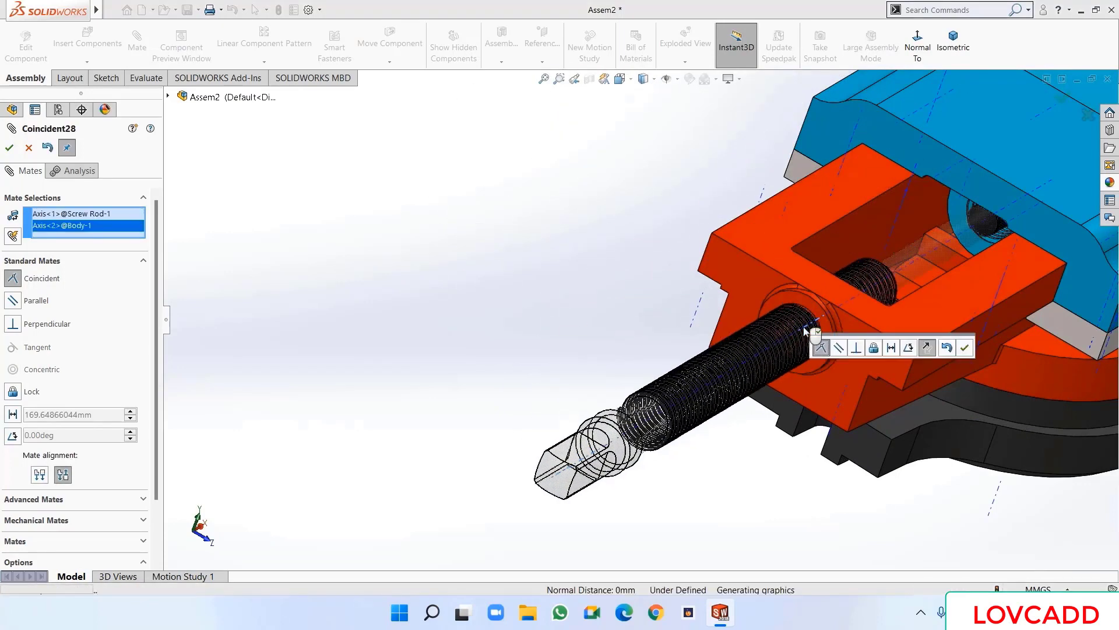
pyautogui.click(966, 350)
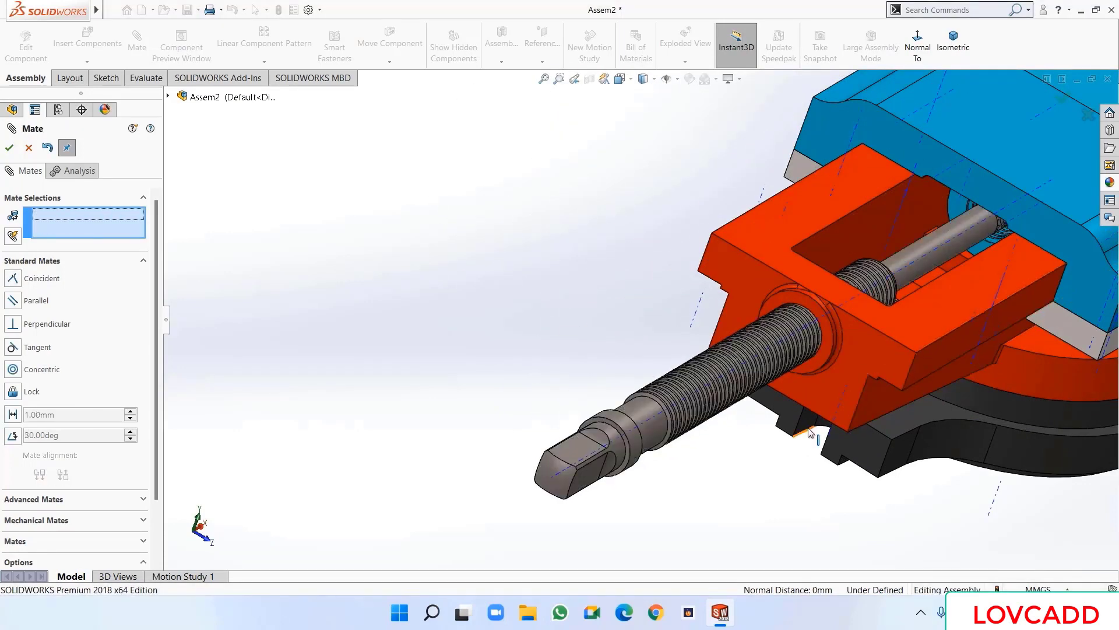
# - Mate the rod's shoulder face coincident with the vise body's face, then view isometrically
pyautogui.click(823, 351)
pyautogui.moveTo(823, 351); pyautogui.dragTo(571, 408, button='middle')
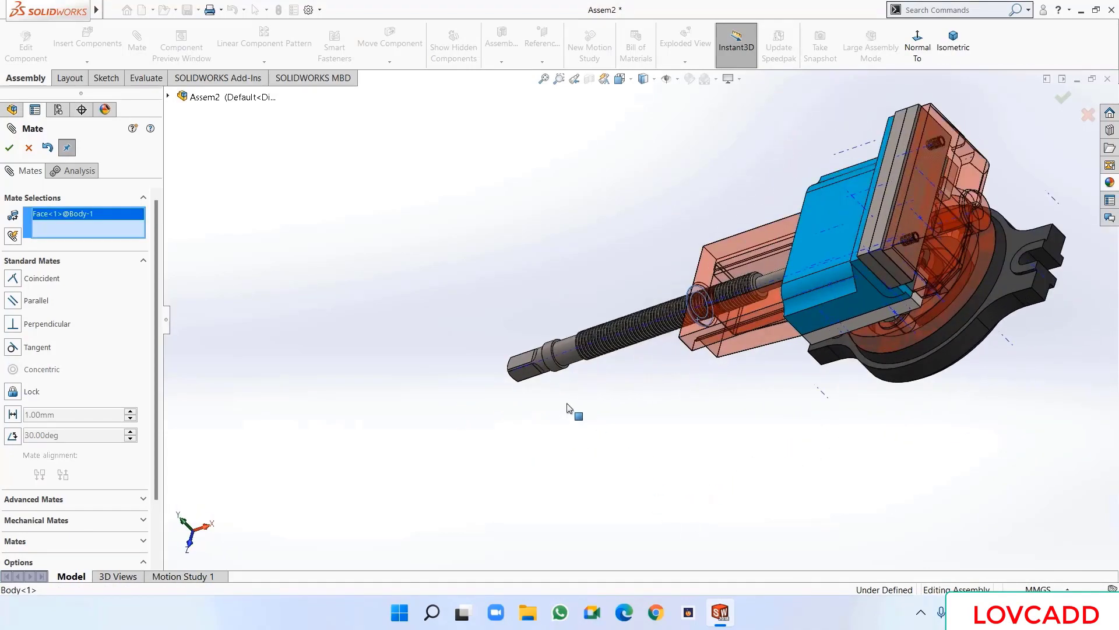
pyautogui.scroll(-3, 628, 358)
pyautogui.moveTo(627, 357); pyautogui.dragTo(601, 364, button='middle')
pyautogui.scroll(-3, 609, 347)
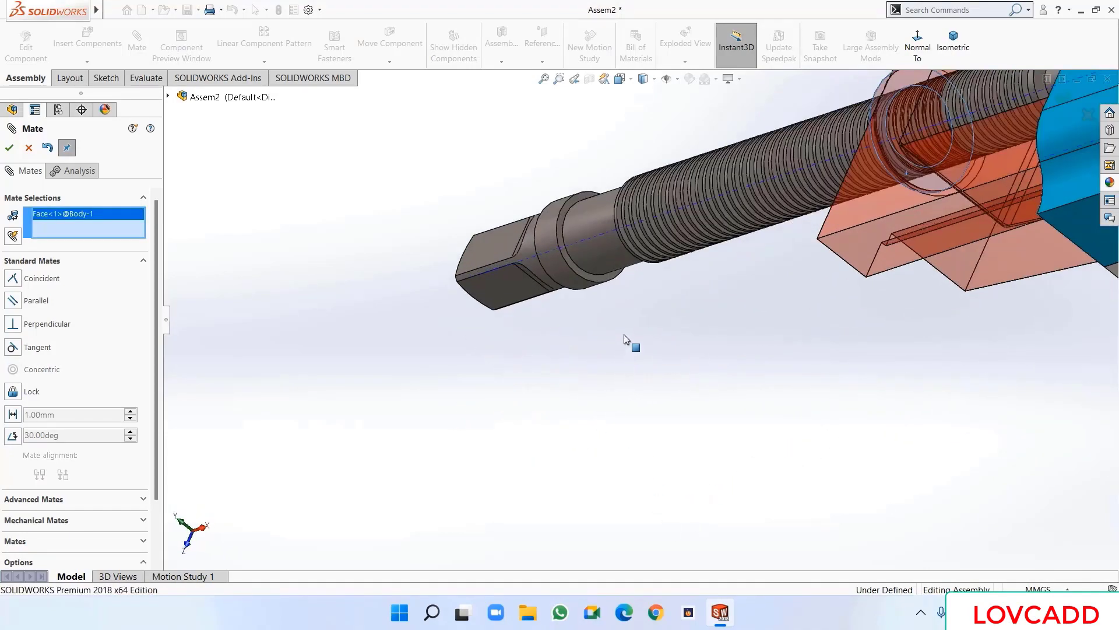
pyautogui.click(604, 277)
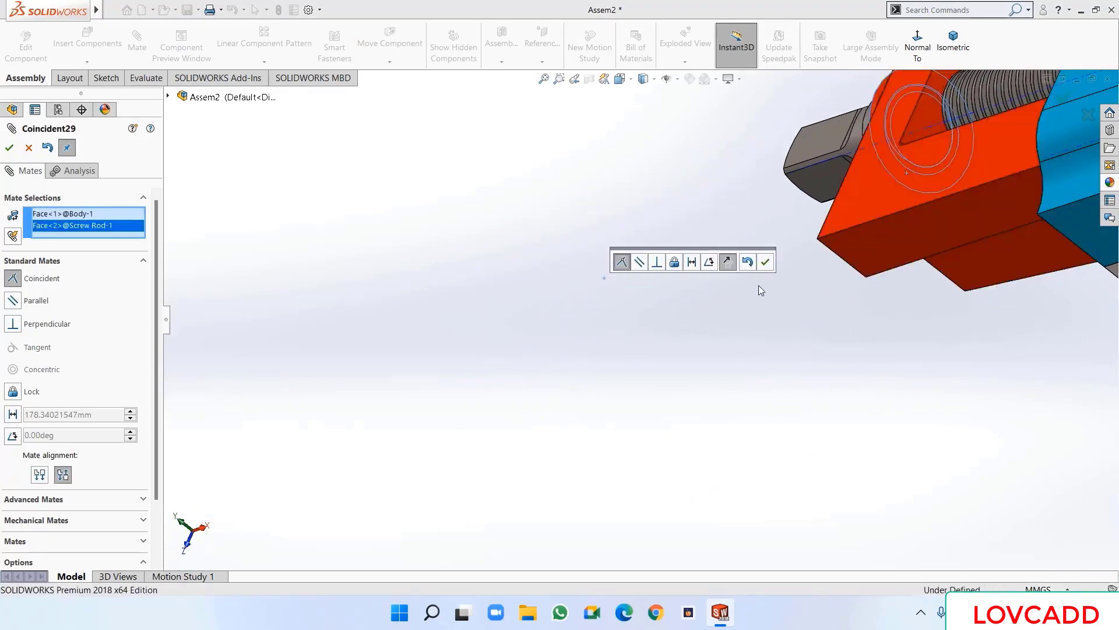
pyautogui.click(765, 262)
pyautogui.scroll(2, 731, 310)
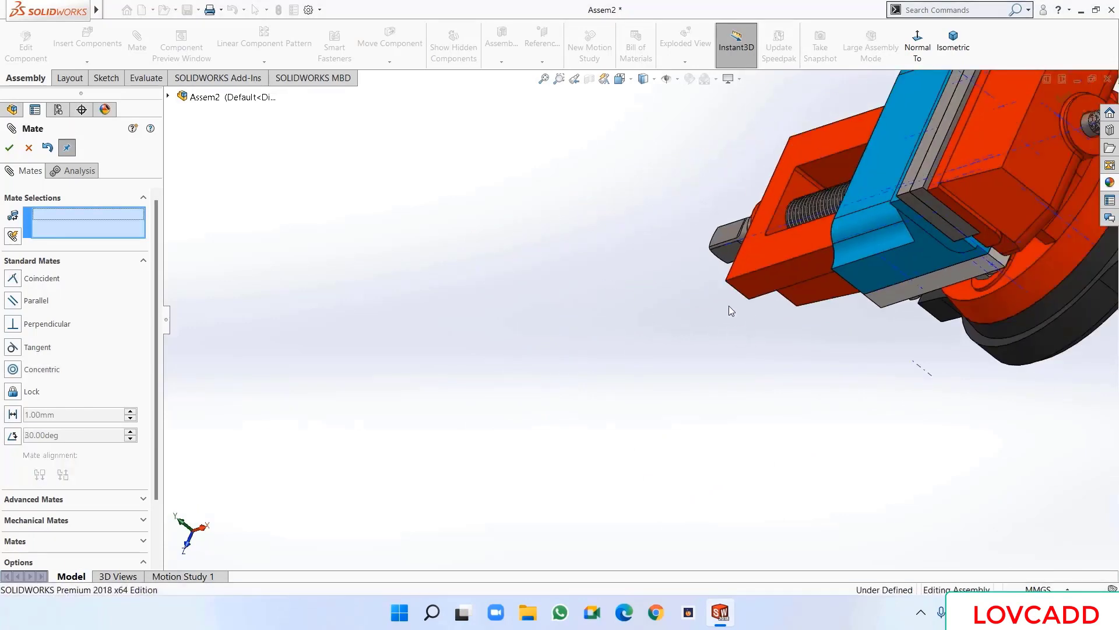
pyautogui.click(956, 36)
pyautogui.moveTo(438, 396); pyautogui.dragTo(472, 442, button='middle')
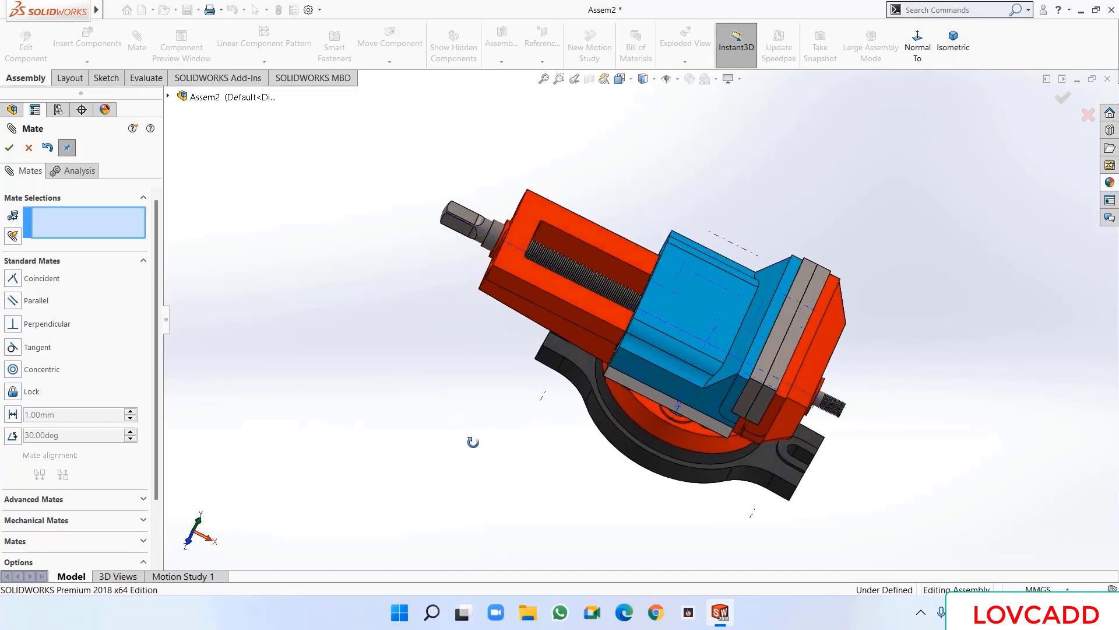
# - Close the mate tool and hide Screw Rod<1>
pyautogui.click(9, 148)
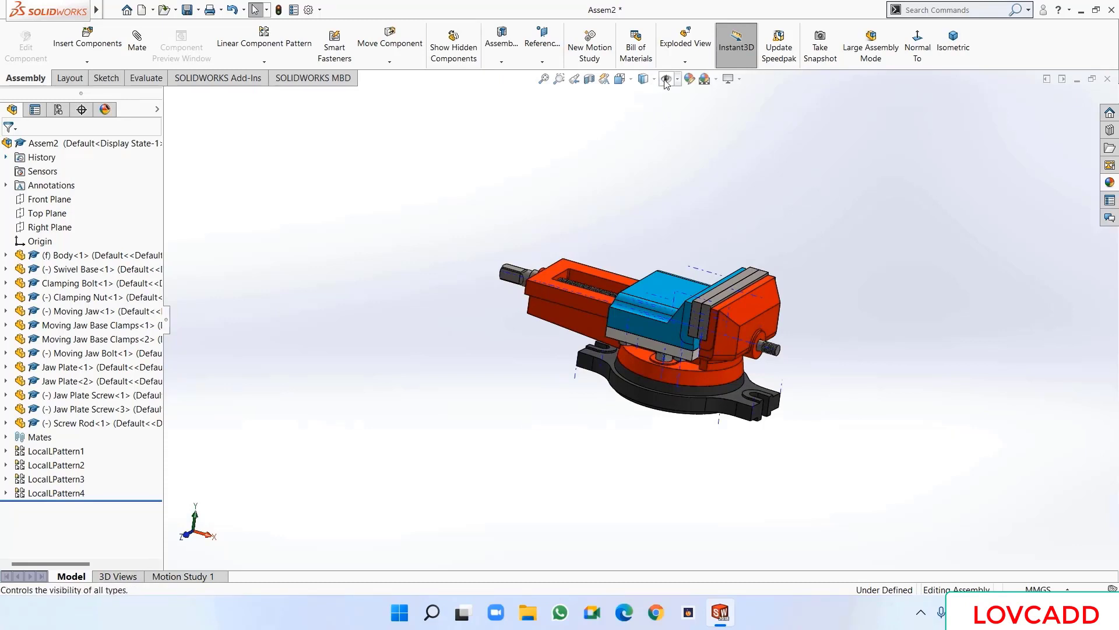
pyautogui.moveTo(504, 184); pyautogui.dragTo(531, 371, button='middle')
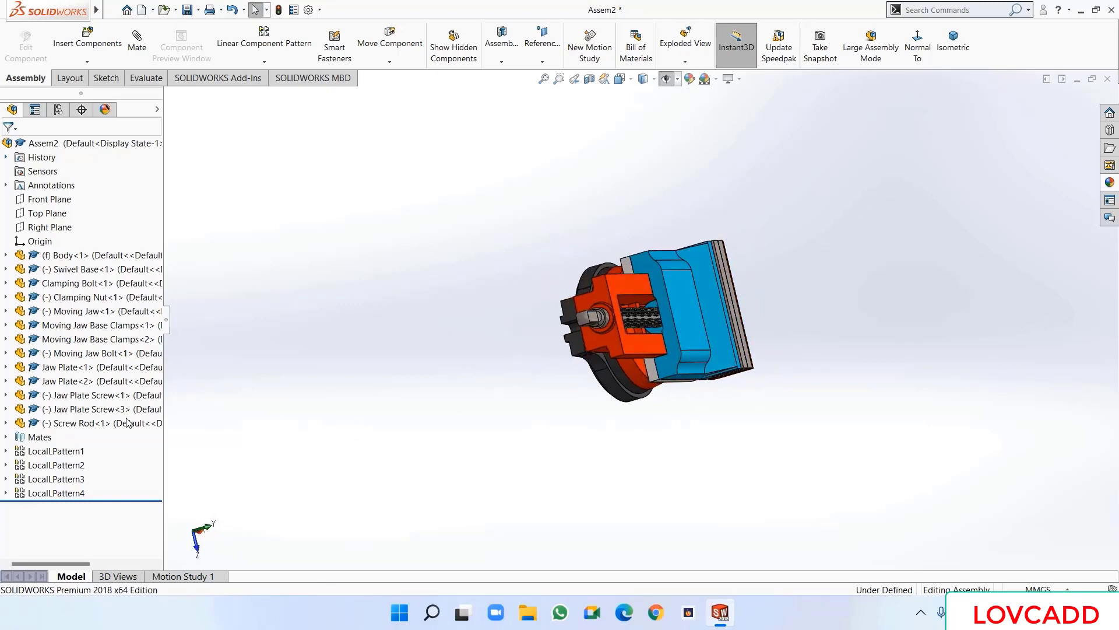
pyautogui.rightClick(83, 425)
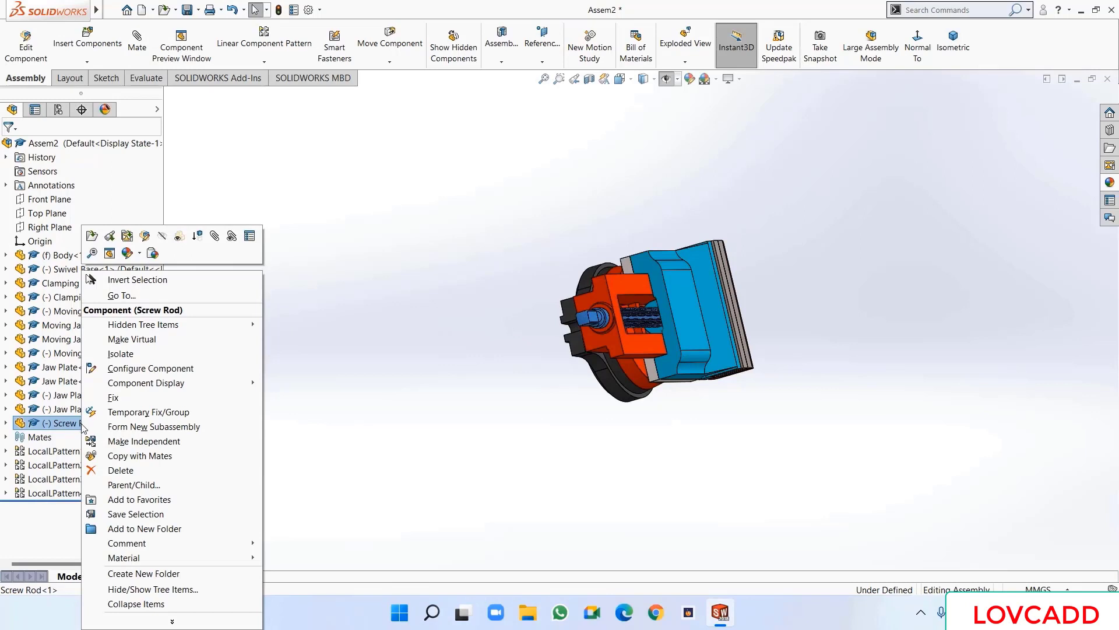
pyautogui.click(162, 236)
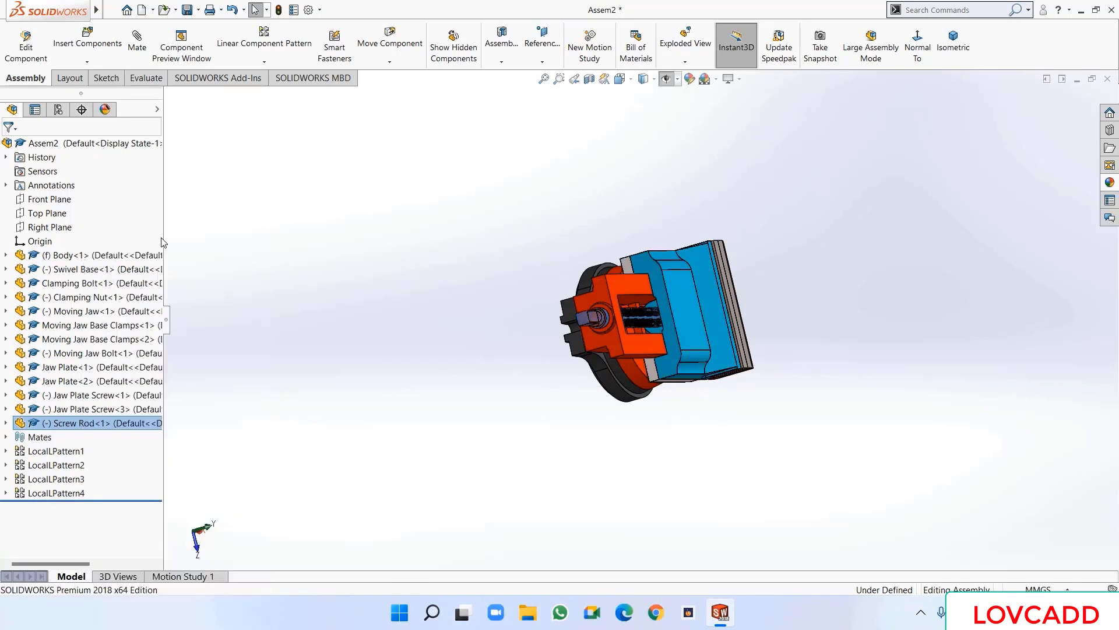
# - Start a new mate from the moving jaw's threaded hole edge
pyautogui.click(140, 46)
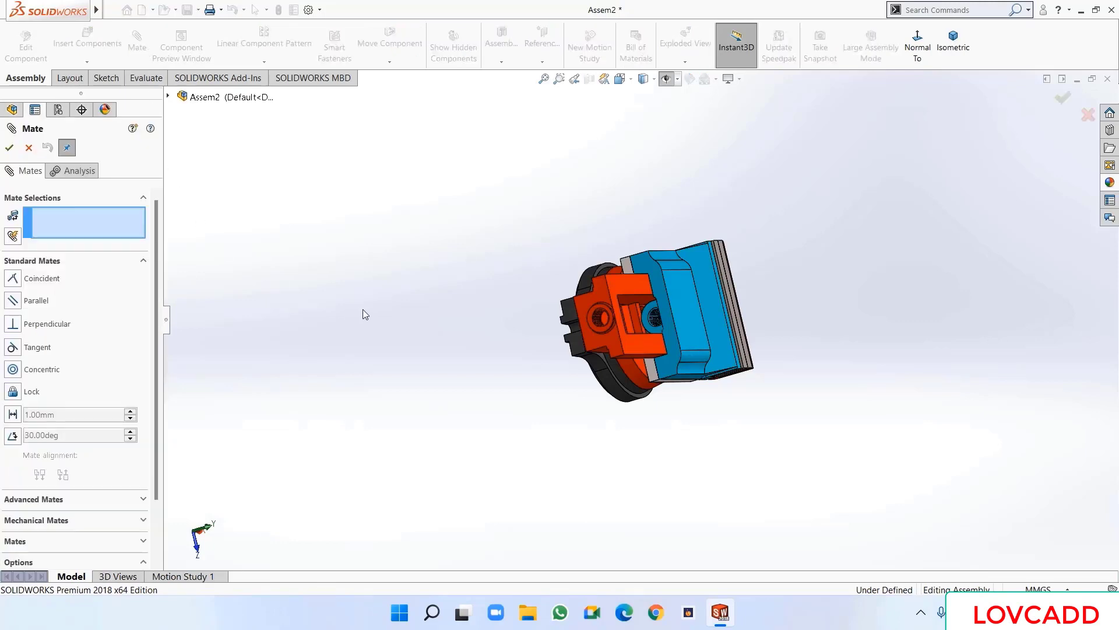
pyautogui.moveTo(365, 314); pyautogui.dragTo(393, 340, button='middle')
pyautogui.scroll(-3, 668, 342)
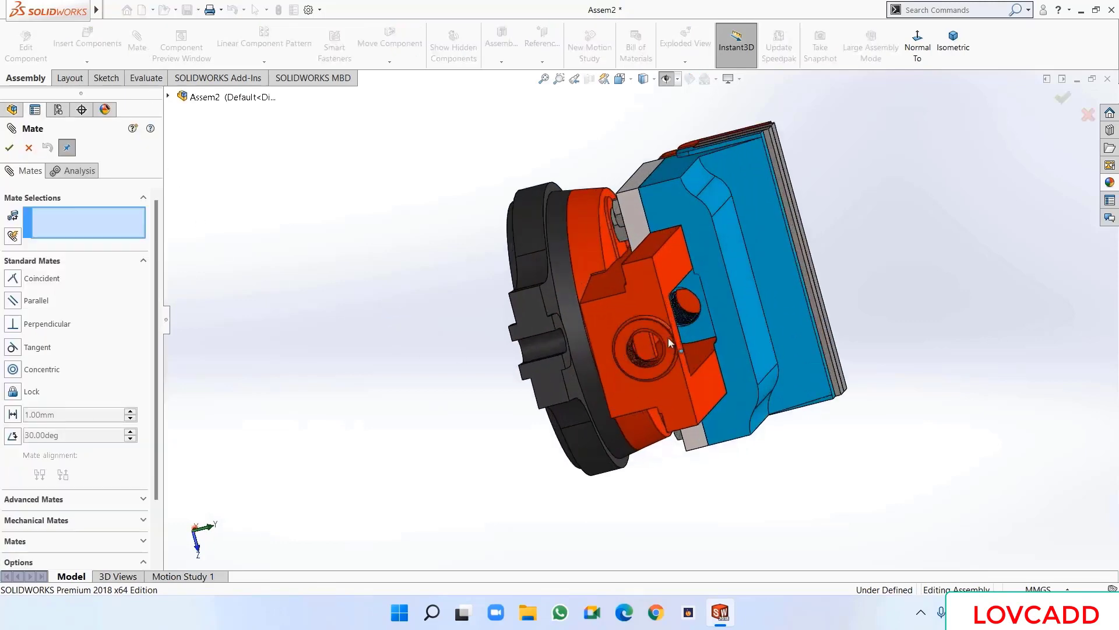
pyautogui.scroll(-3, 706, 326)
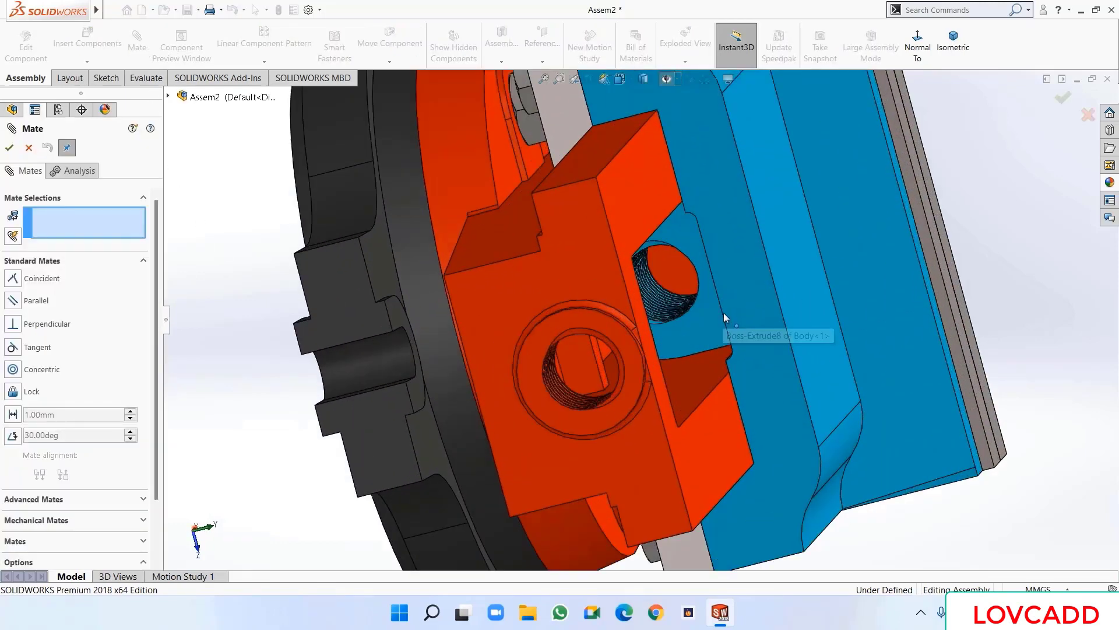
pyautogui.click(698, 278)
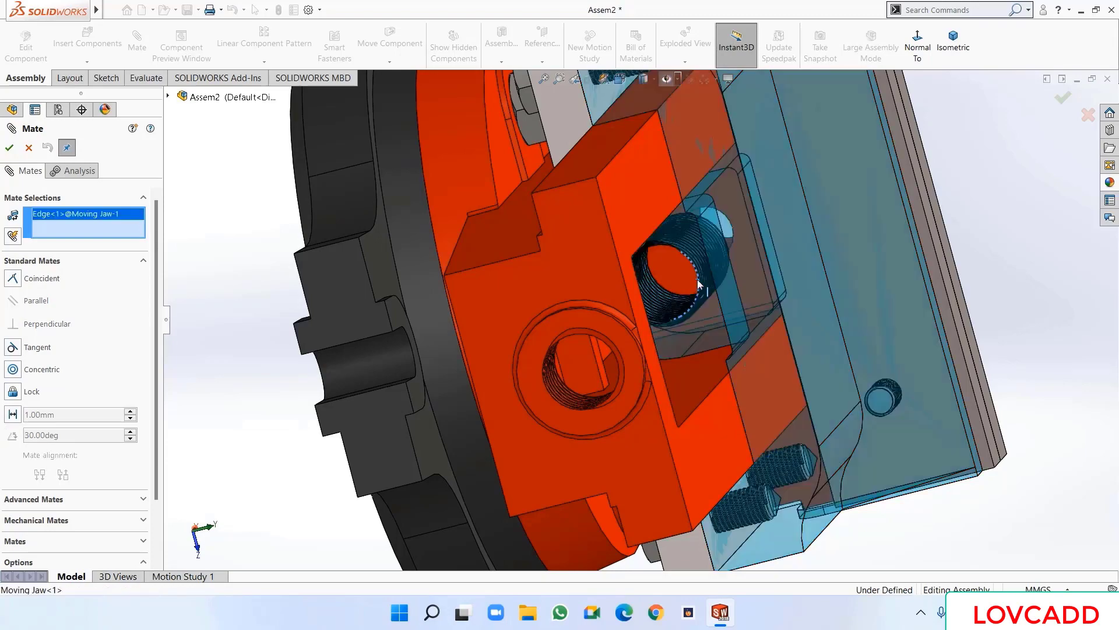
pyautogui.scroll(4, 274, 283)
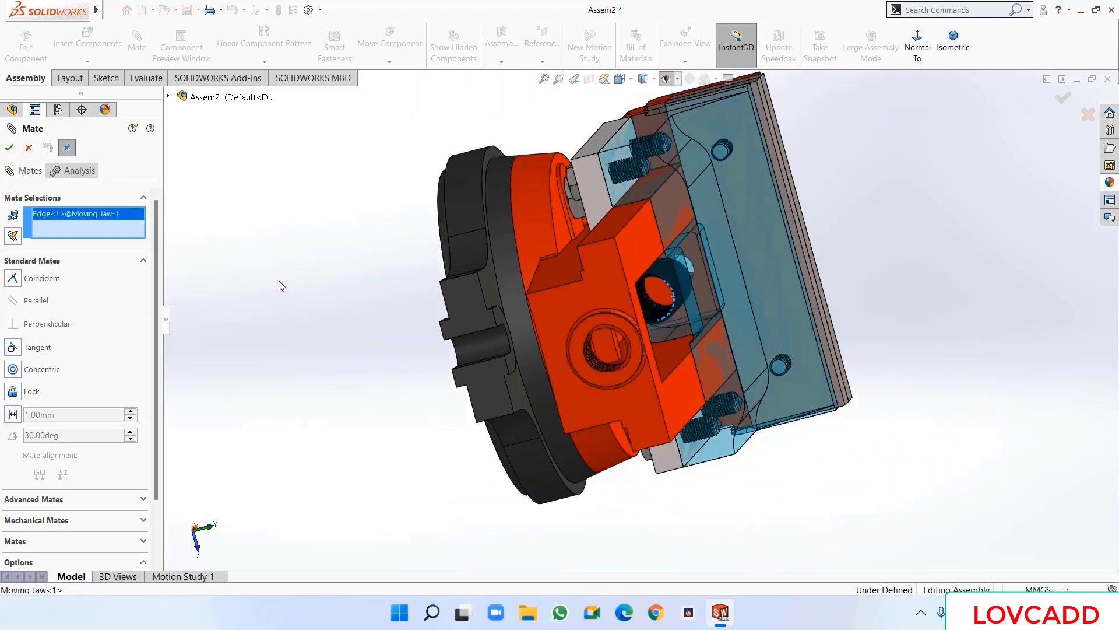
pyautogui.moveTo(279, 281); pyautogui.dragTo(201, 282, button='middle')
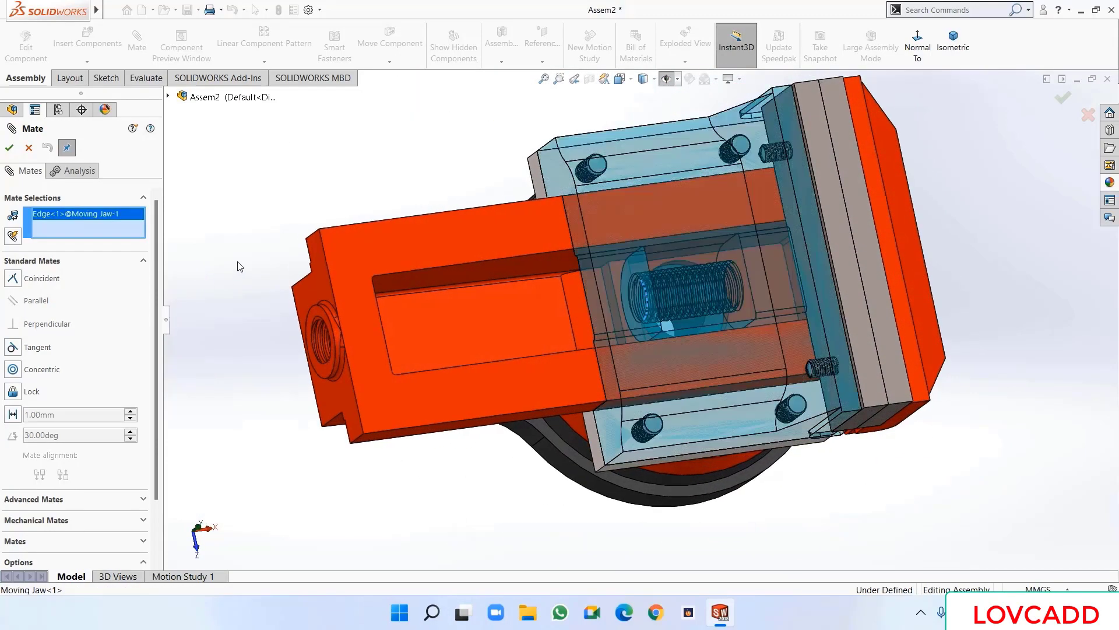
# - Show Screw Rod<1> again from the flyout component tree
pyautogui.click(169, 98)
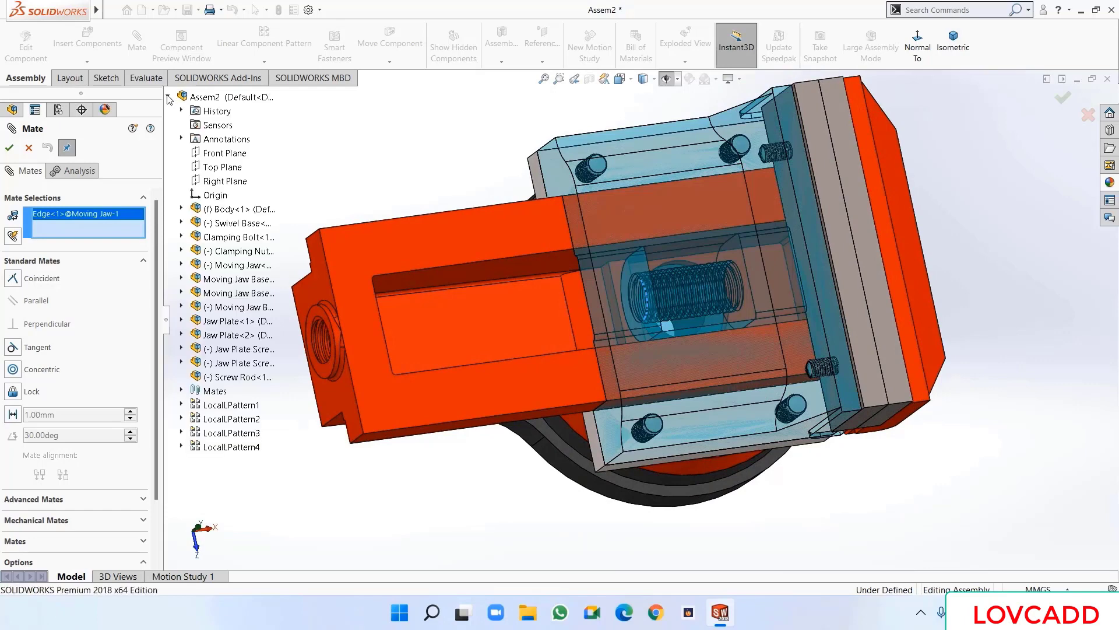
pyautogui.rightClick(232, 379)
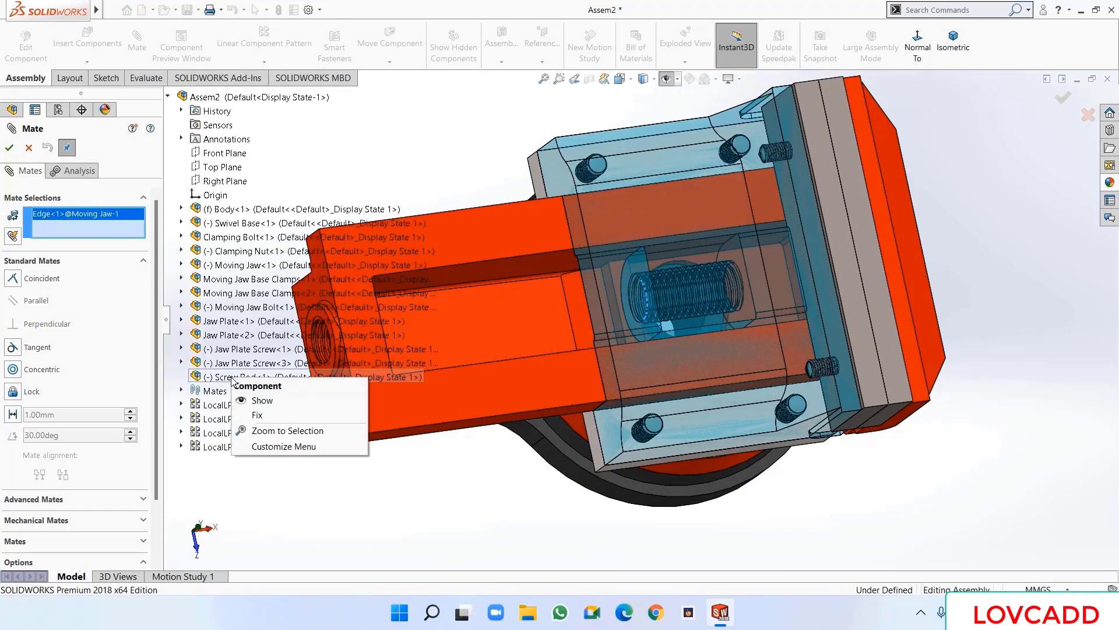
pyautogui.click(245, 402)
pyautogui.moveTo(505, 496); pyautogui.dragTo(328, 254, button='middle')
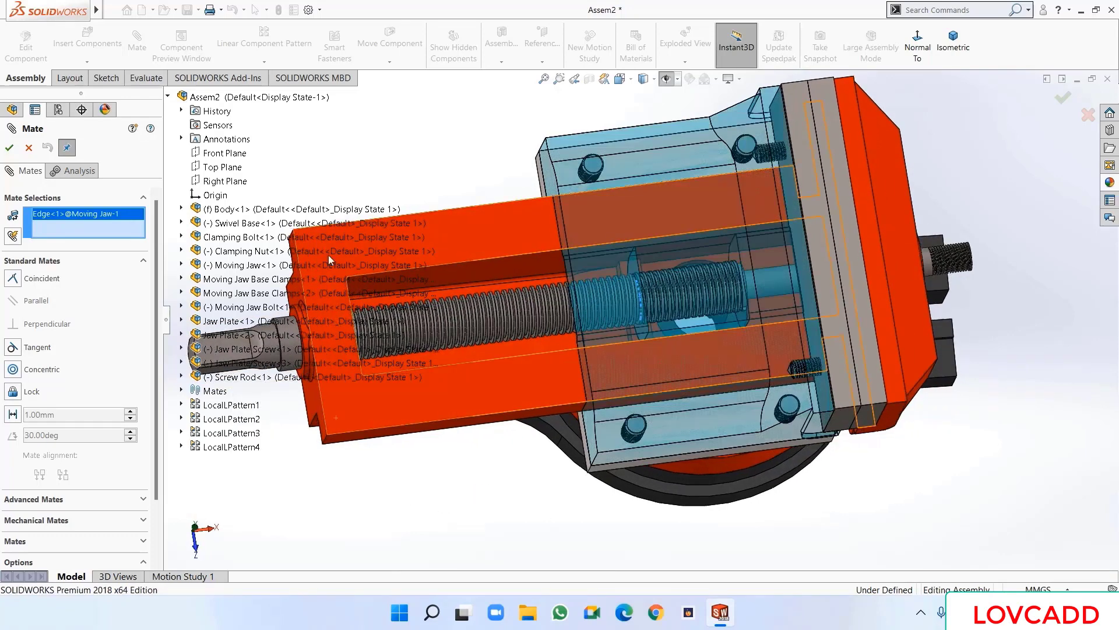
# - Pair the rod's threaded face with the jaw's hole edge as a Screw mechanical mate
pyautogui.click(168, 97)
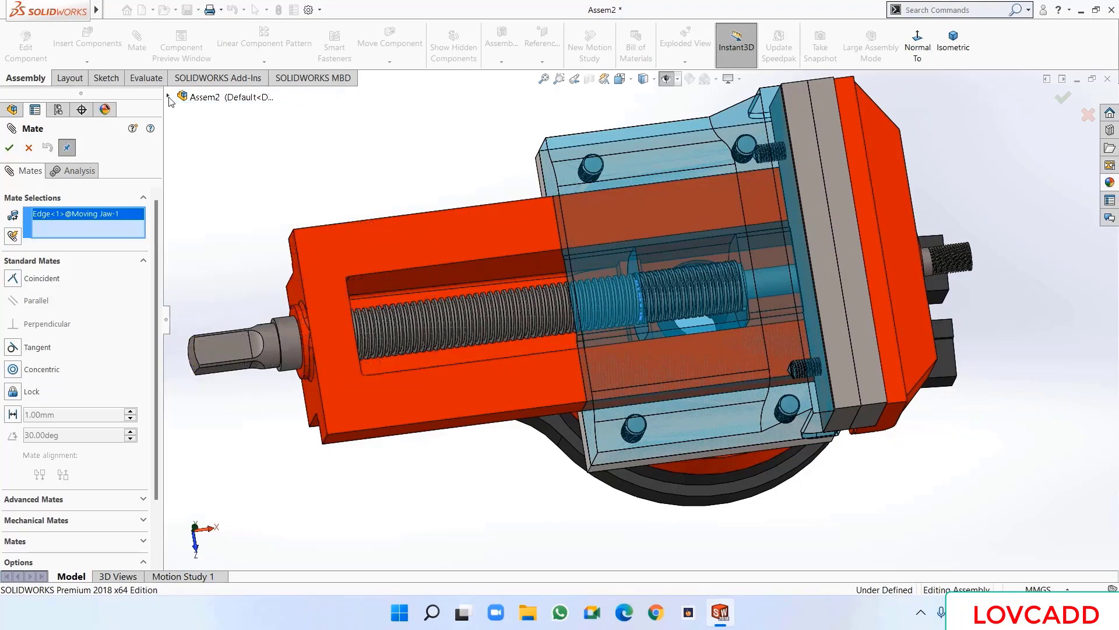
pyautogui.scroll(-8, 404, 334)
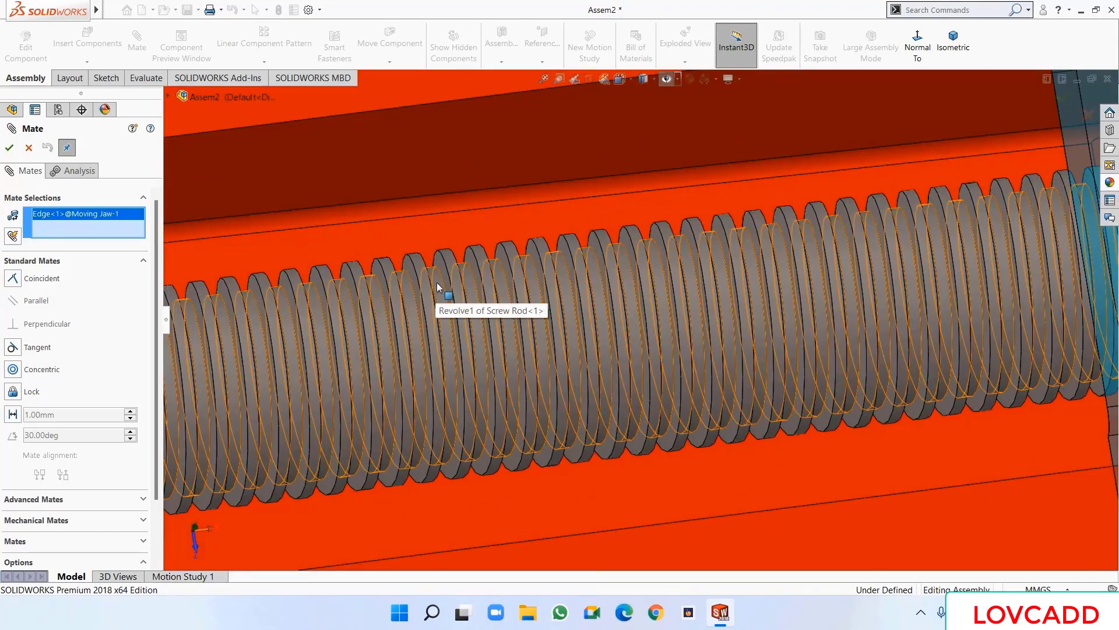
pyautogui.click(437, 285)
pyautogui.scroll(6, 437, 285)
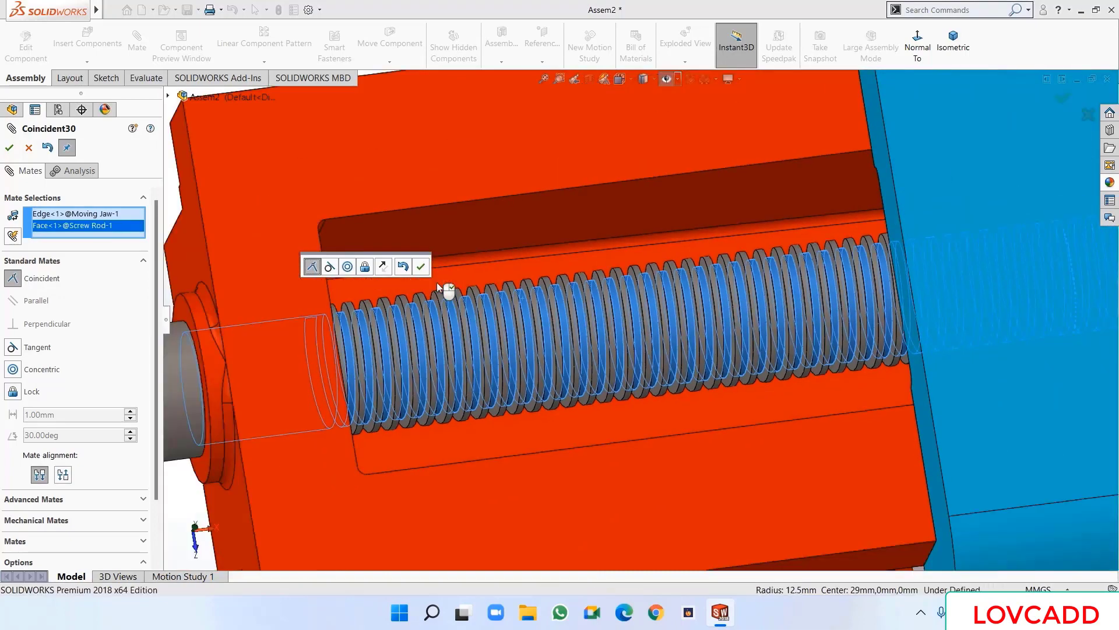
pyautogui.scroll(3, 436, 285)
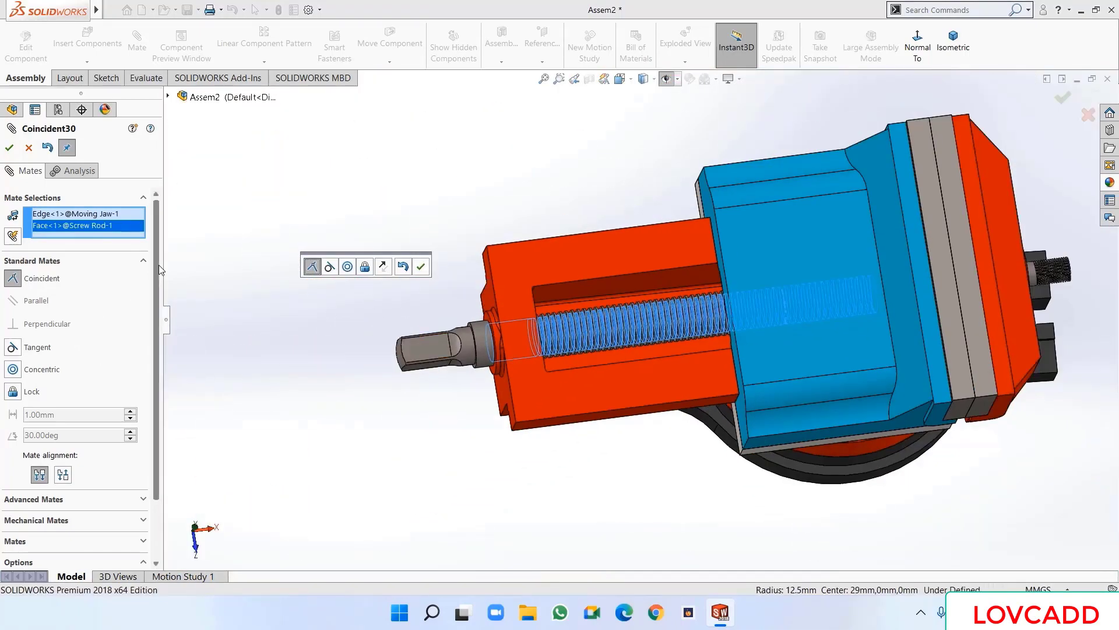
pyautogui.click(98, 262)
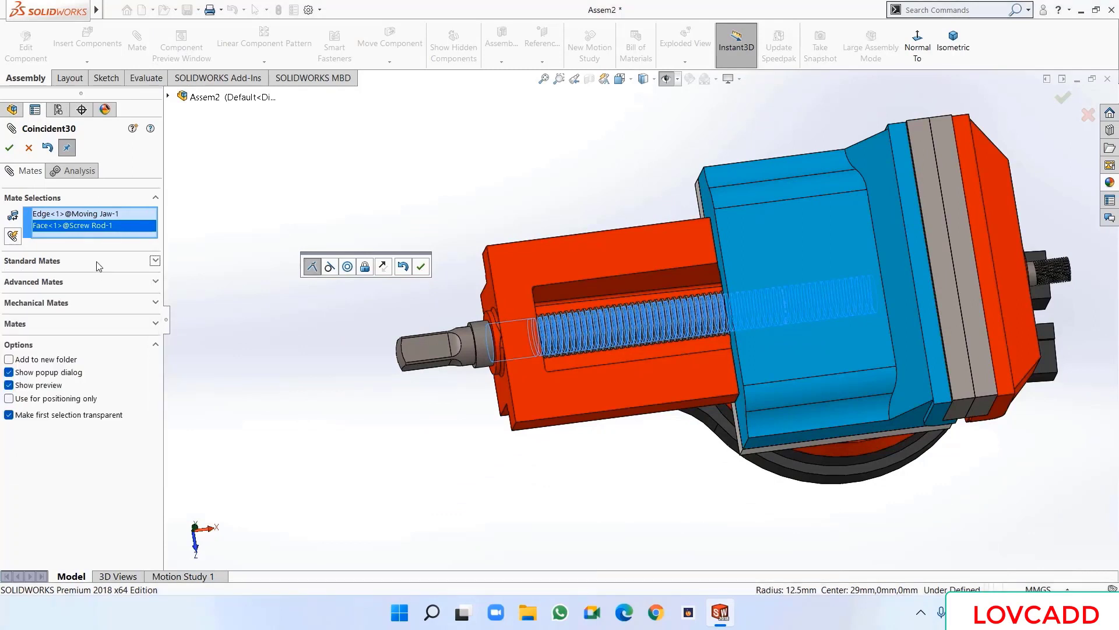
pyautogui.click(64, 303)
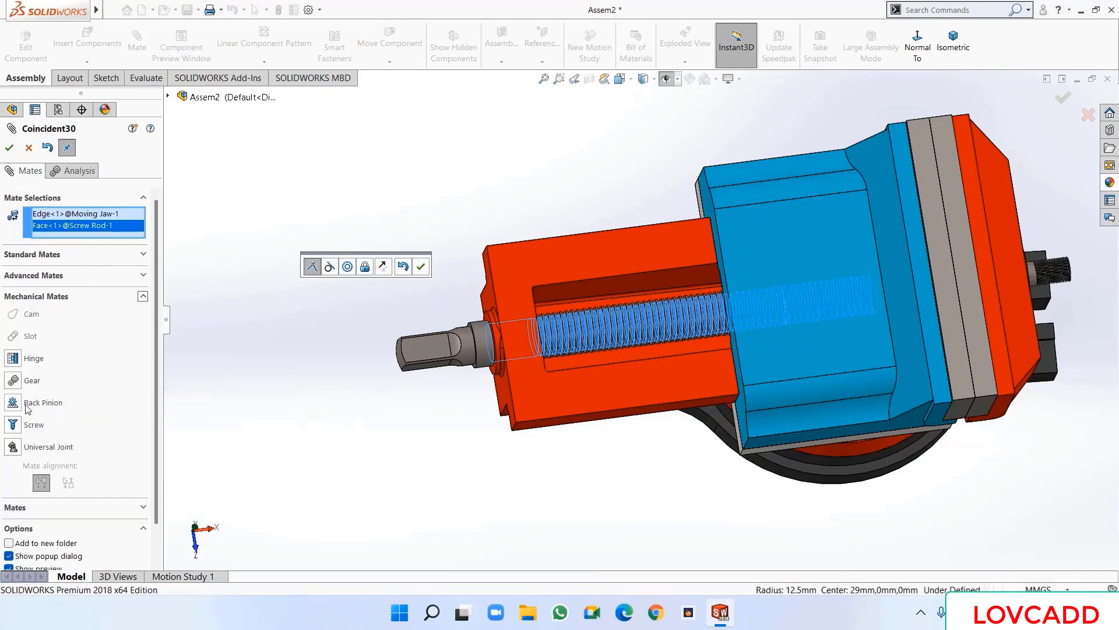
pyautogui.click(27, 426)
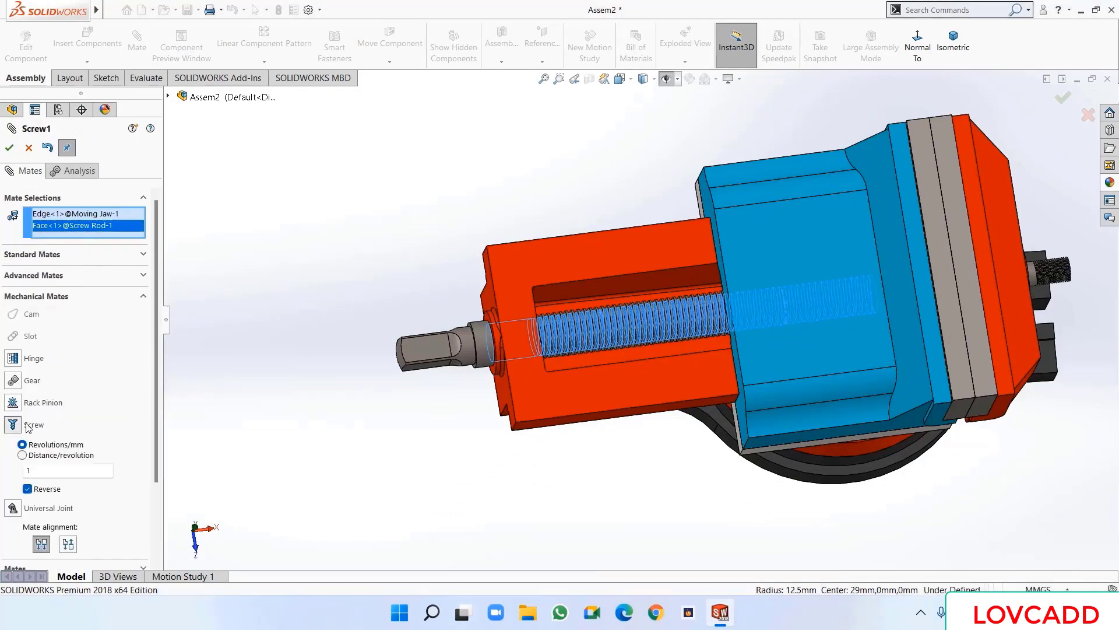
# - Set the screw to 4.00mm per revolution, reversed, and create the mate
pyautogui.click(22, 457)
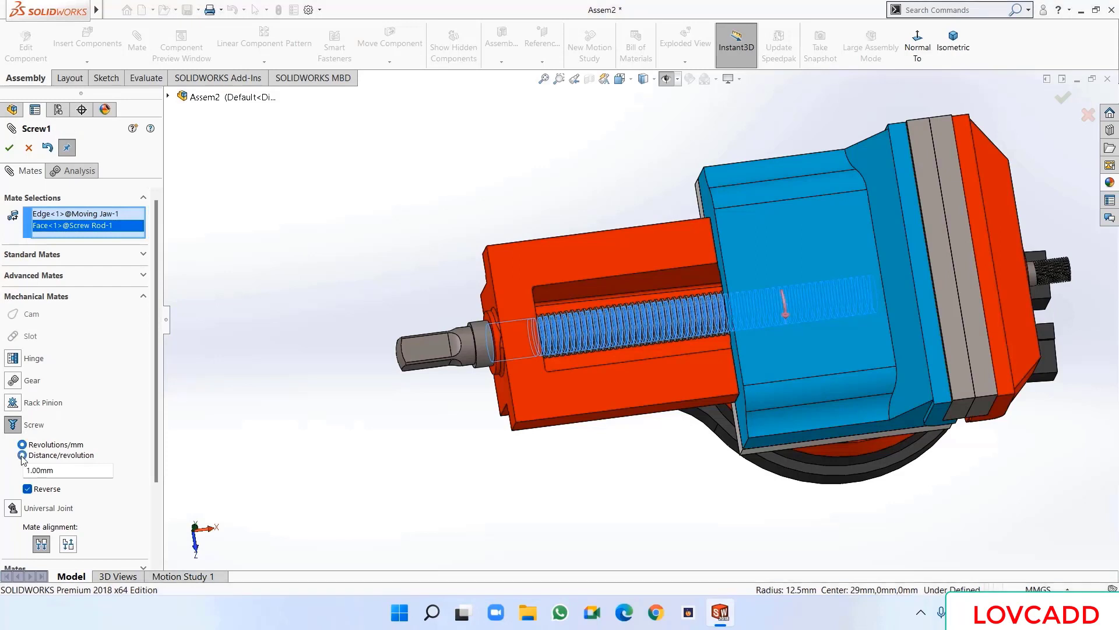
pyautogui.doubleClick(69, 472)
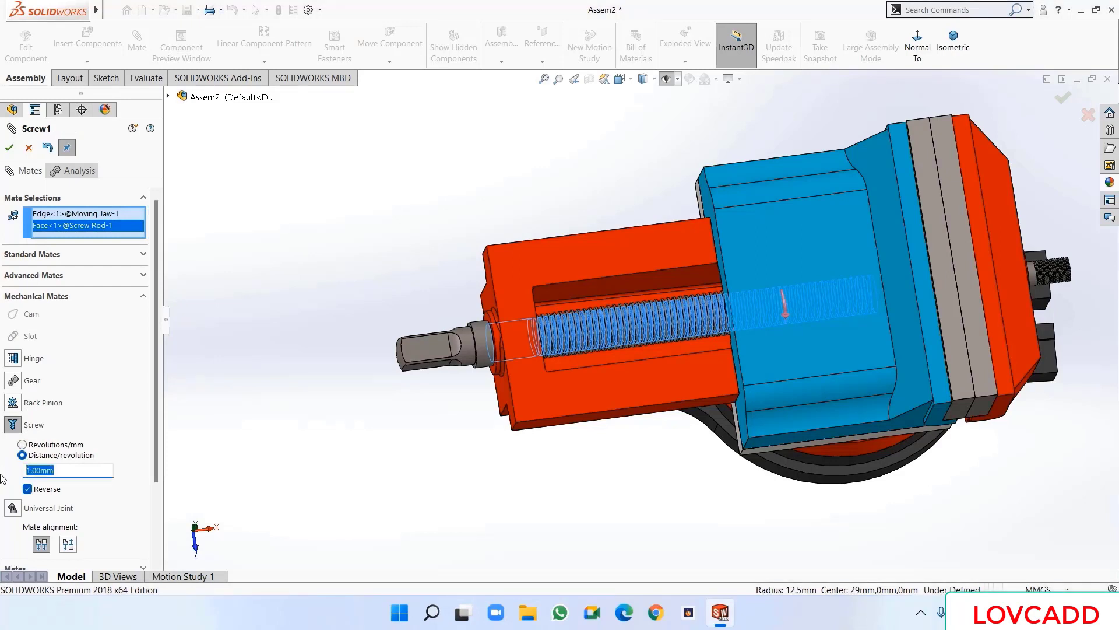
pyautogui.write('4')
pyautogui.press('Return')
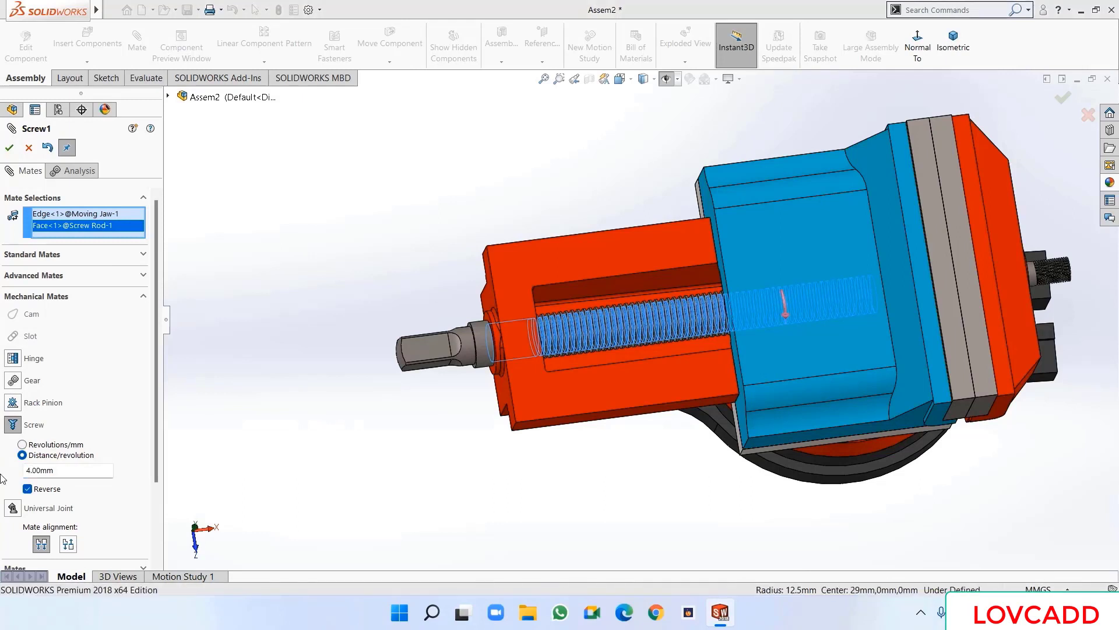
pyautogui.moveTo(158, 411); pyautogui.dragTo(154, 472)
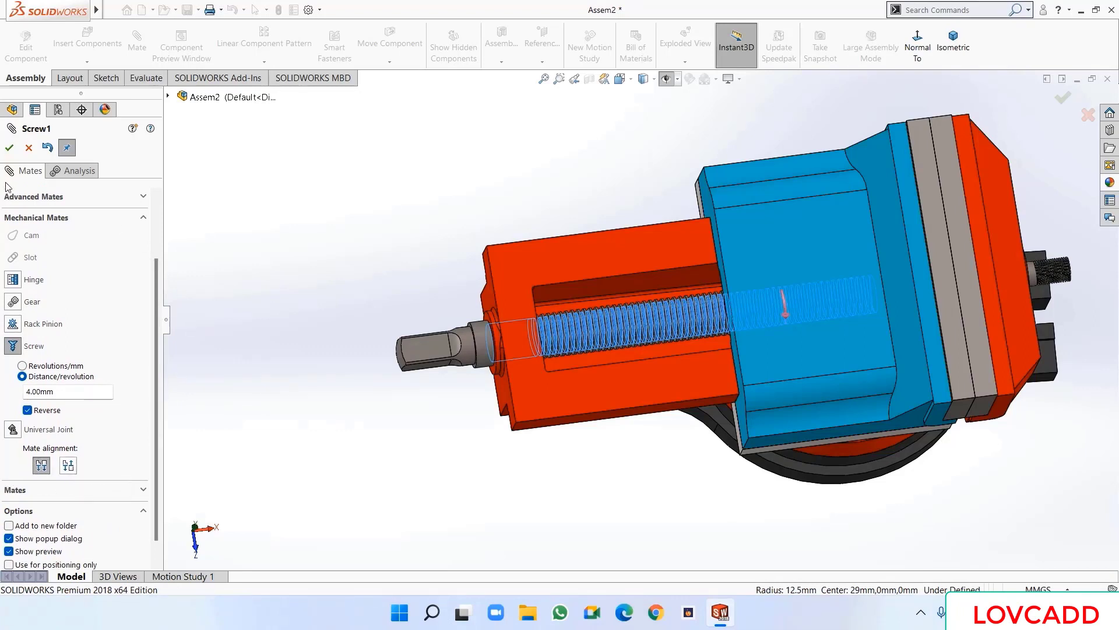
pyautogui.click(10, 148)
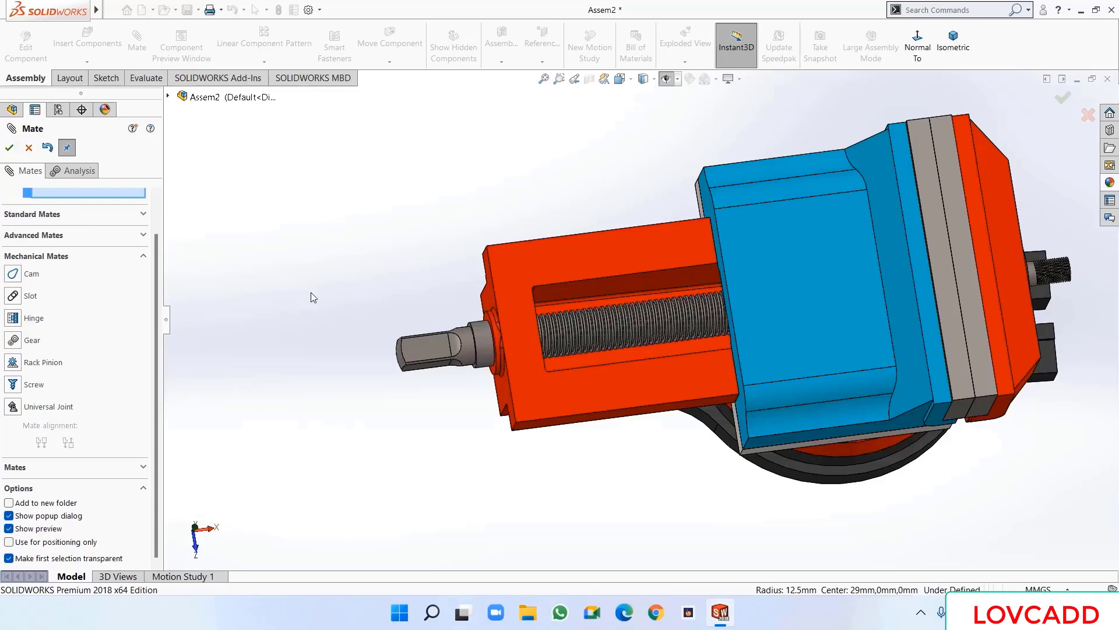
pyautogui.press('z')
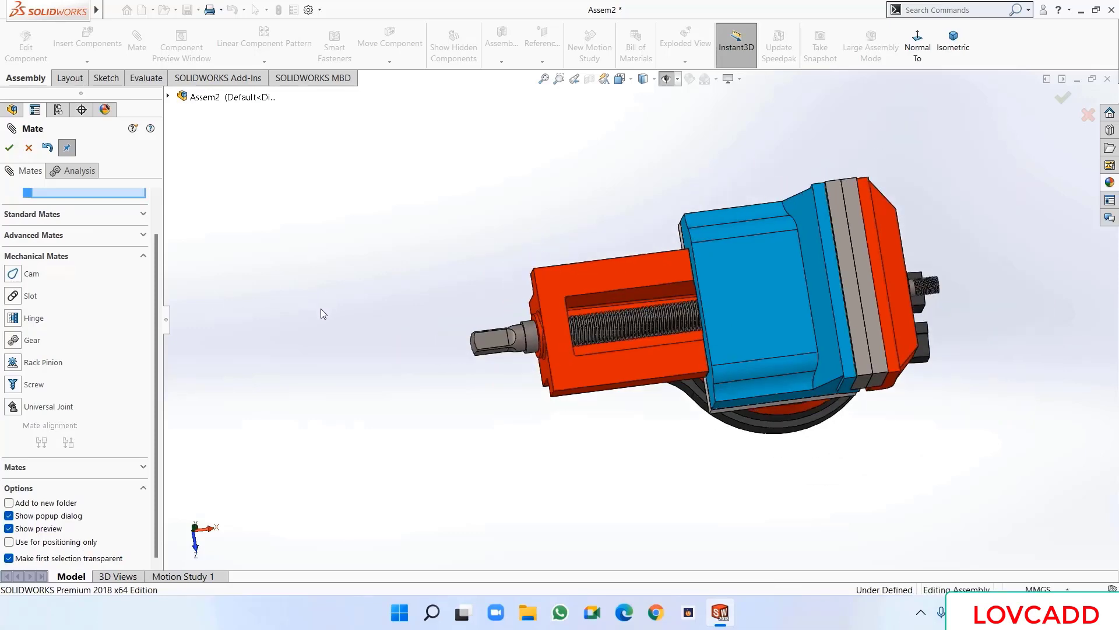
pyautogui.click(9, 148)
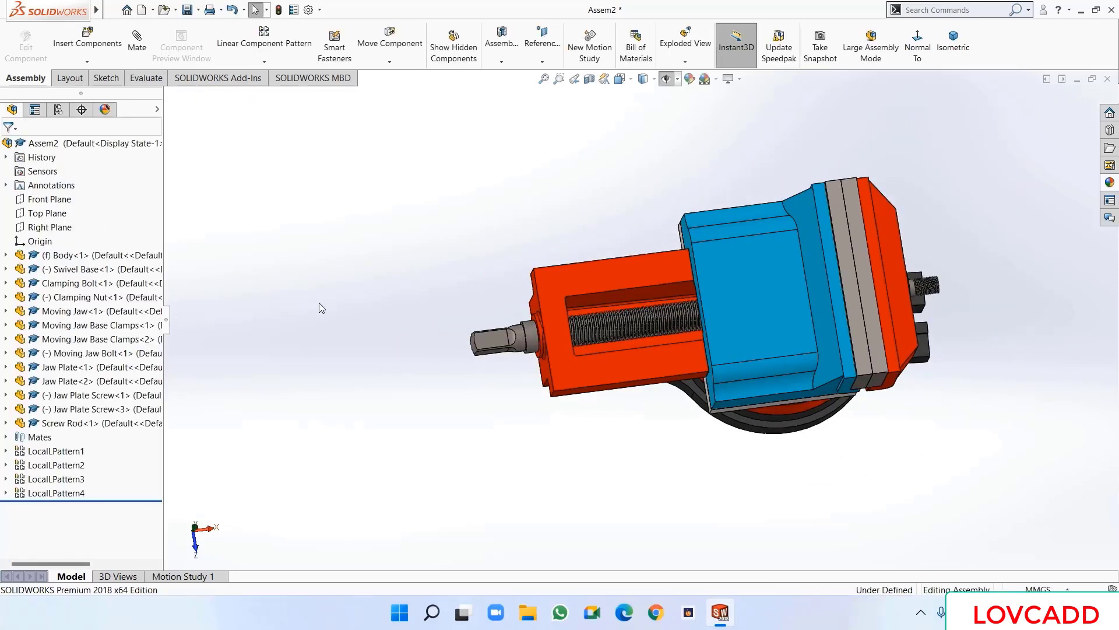
# - Drag the moving jaw and turn the screw rod to confirm the screw mate drives the jaw
pyautogui.moveTo(781, 314); pyautogui.dragTo(827, 334)
pyautogui.press('Escape')
pyautogui.moveTo(377, 440); pyautogui.dragTo(434, 429, button='middle')
pyautogui.moveTo(526, 464); pyautogui.dragTo(634, 468, button='middle')
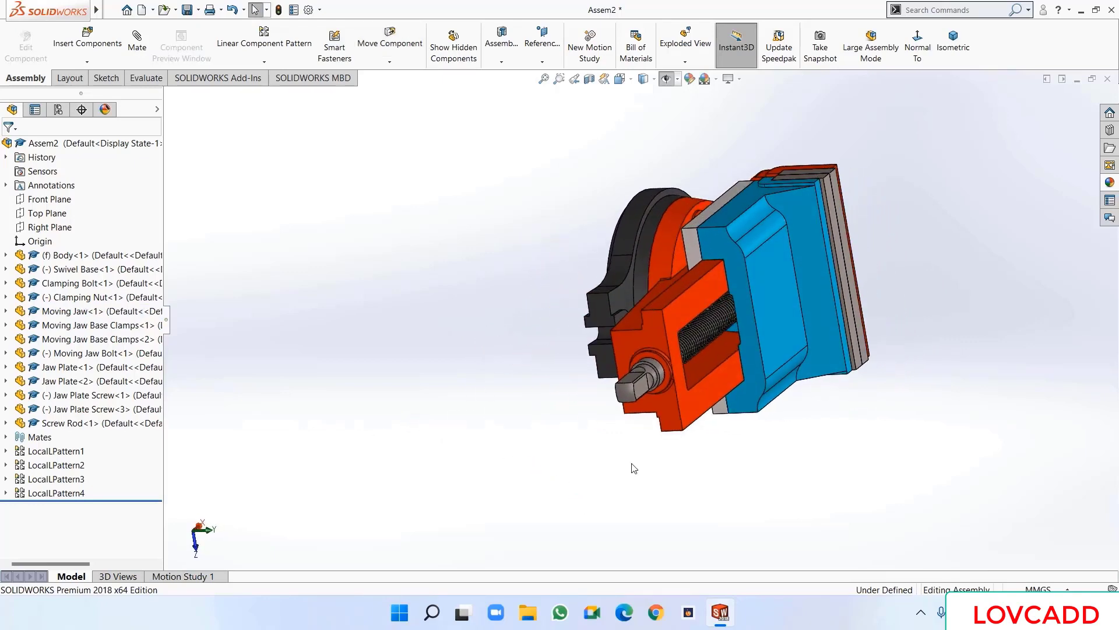
pyautogui.moveTo(635, 387); pyautogui.dragTo(612, 506)
pyautogui.press('Escape')
pyautogui.moveTo(522, 465); pyautogui.dragTo(426, 359, button='middle')
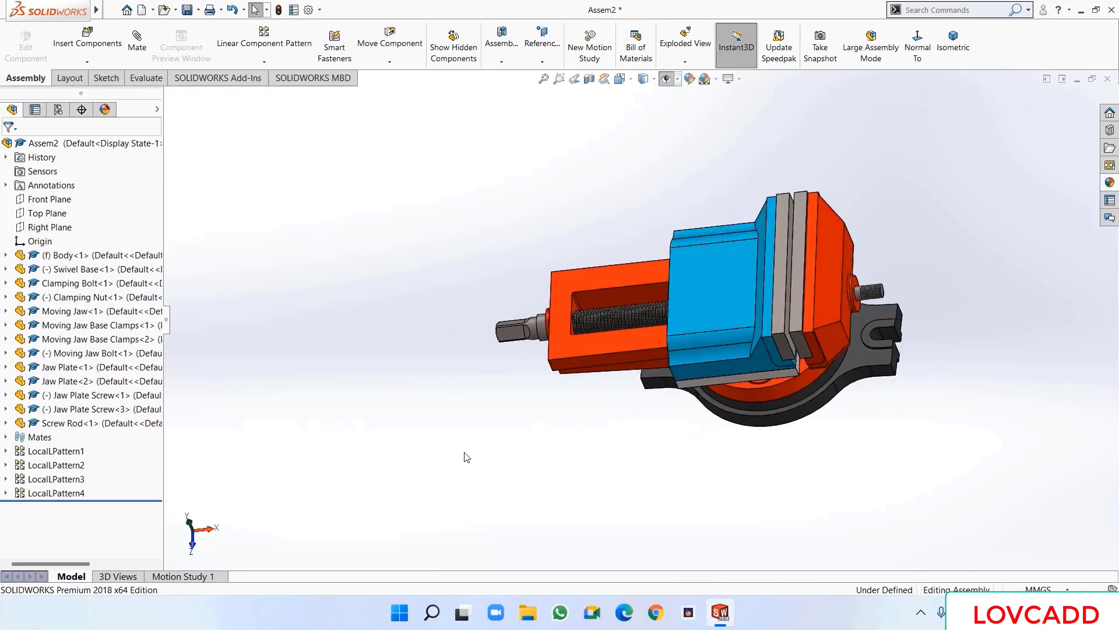
# - Insert the Screw Rod Washer part and place it beside the vise
pyautogui.click(88, 37)
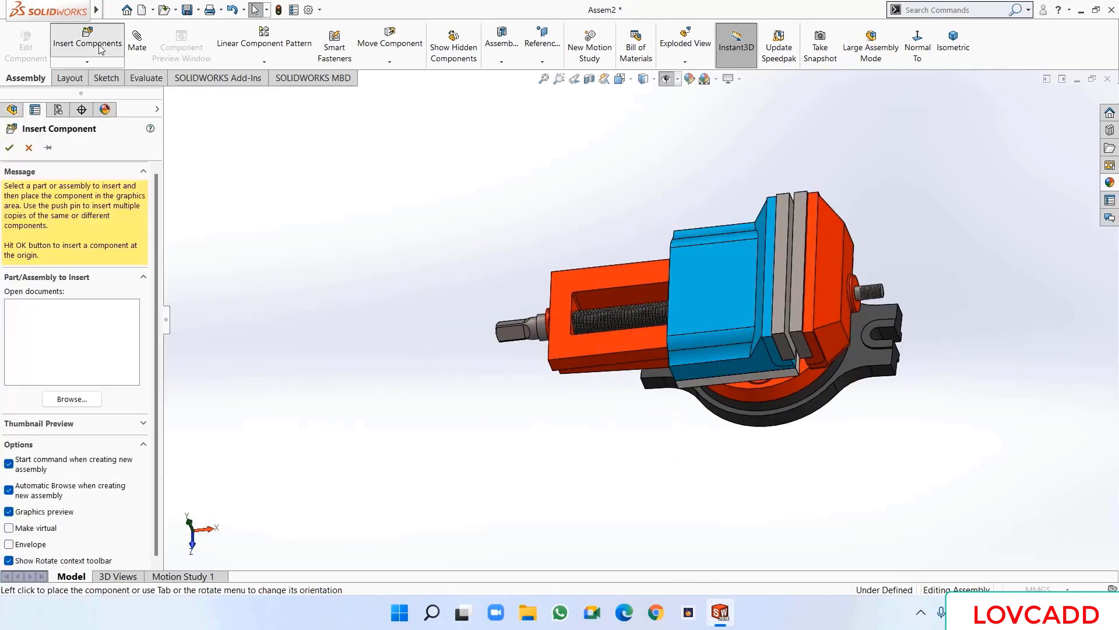
pyautogui.scroll(-3, 548, 262)
pyautogui.scroll(3, 544, 274)
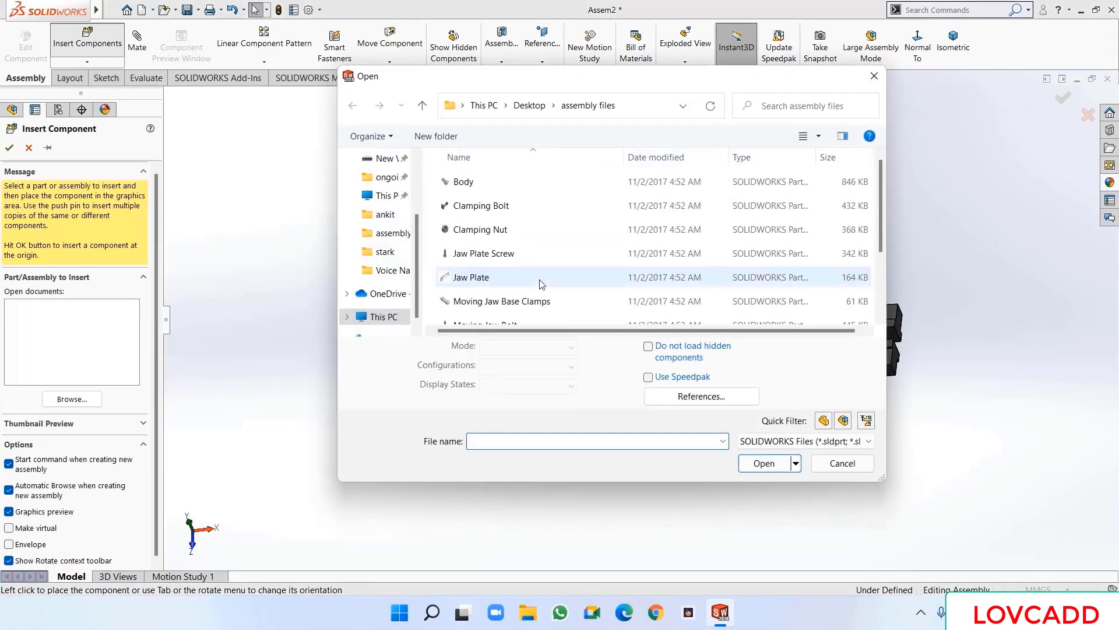
pyautogui.scroll(-2, 522, 251)
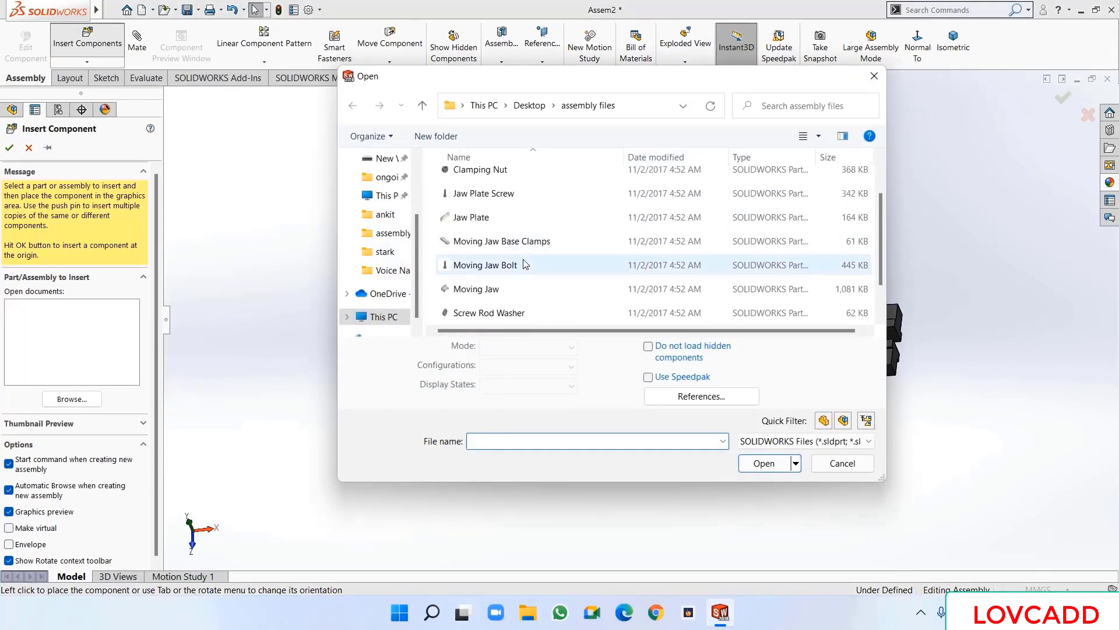
pyautogui.click(519, 314)
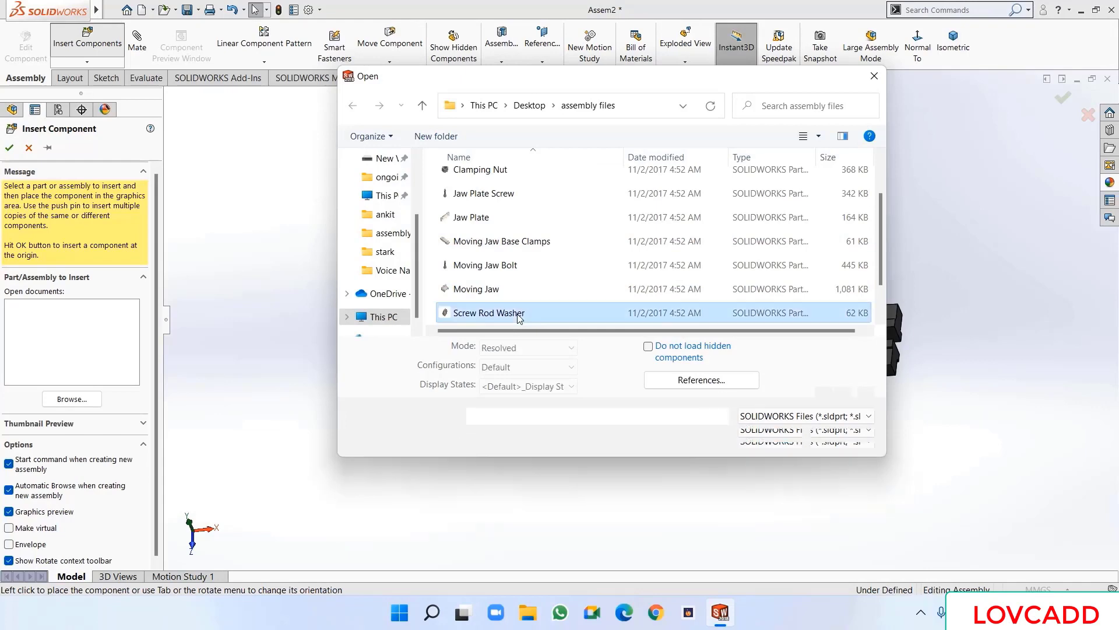
pyautogui.click(764, 440)
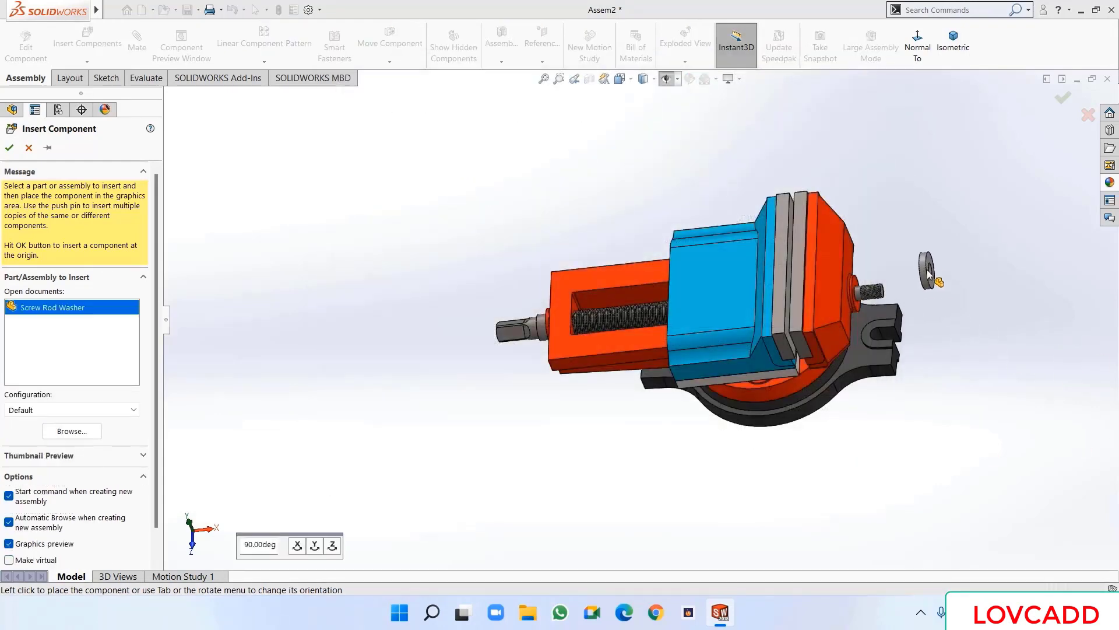
pyautogui.click(943, 257)
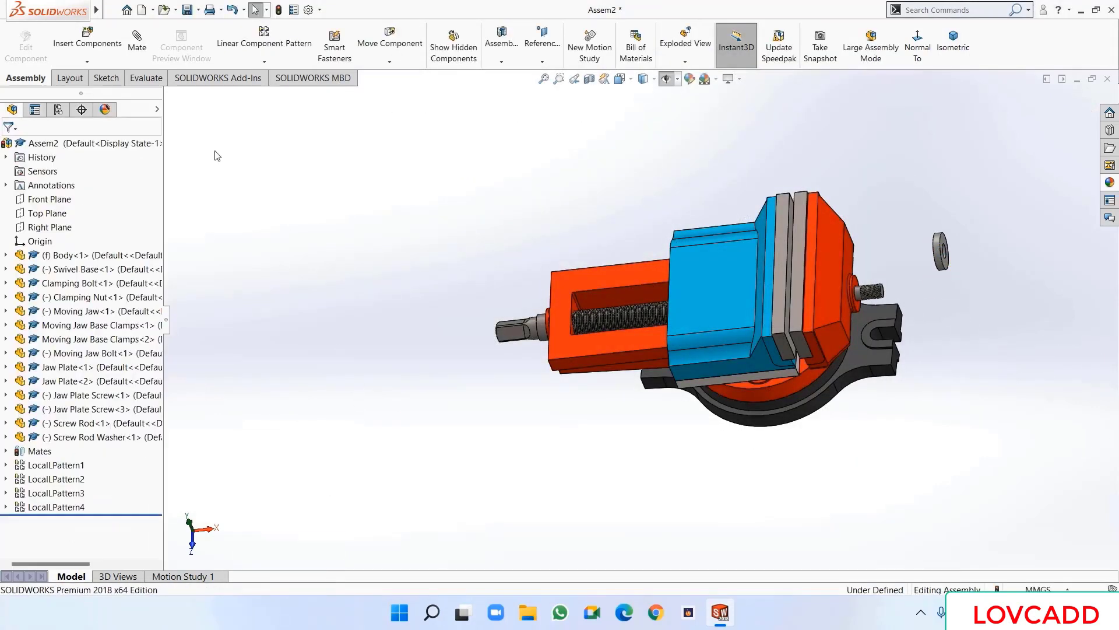
# - Mate the washer bore concentric to the screw rod with rotation locked
pyautogui.click(139, 42)
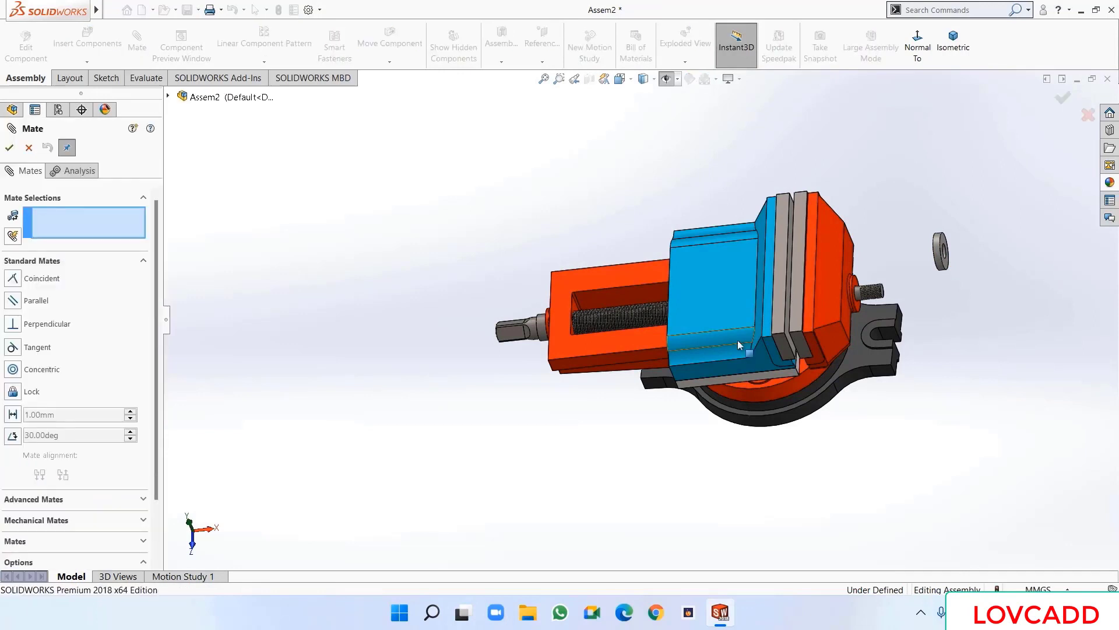
pyautogui.moveTo(728, 299); pyautogui.dragTo(591, 299)
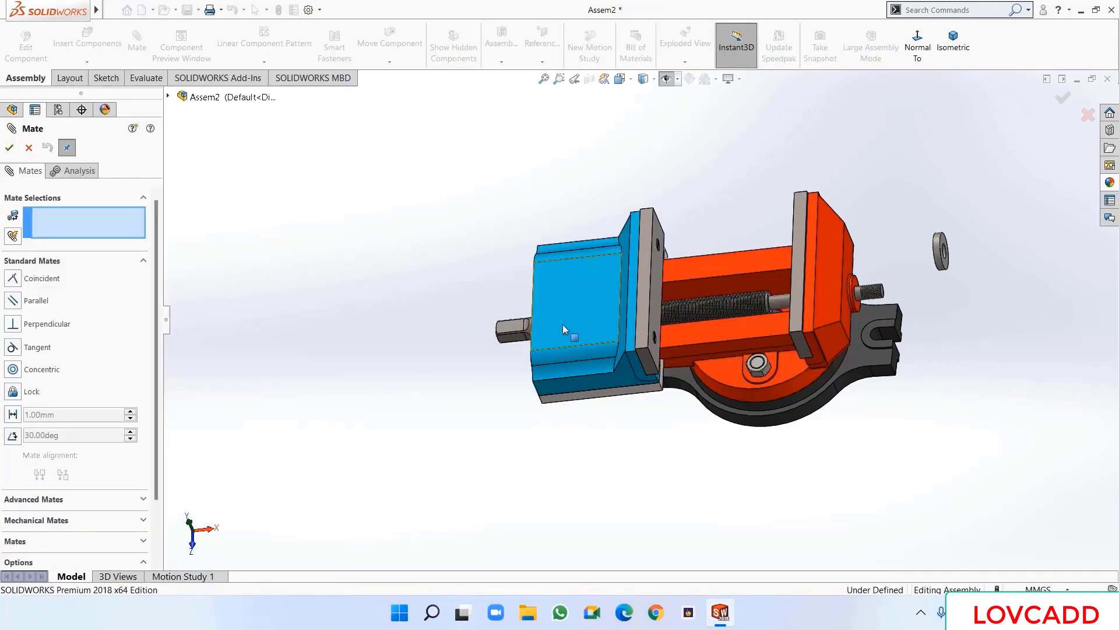
pyautogui.click(783, 296)
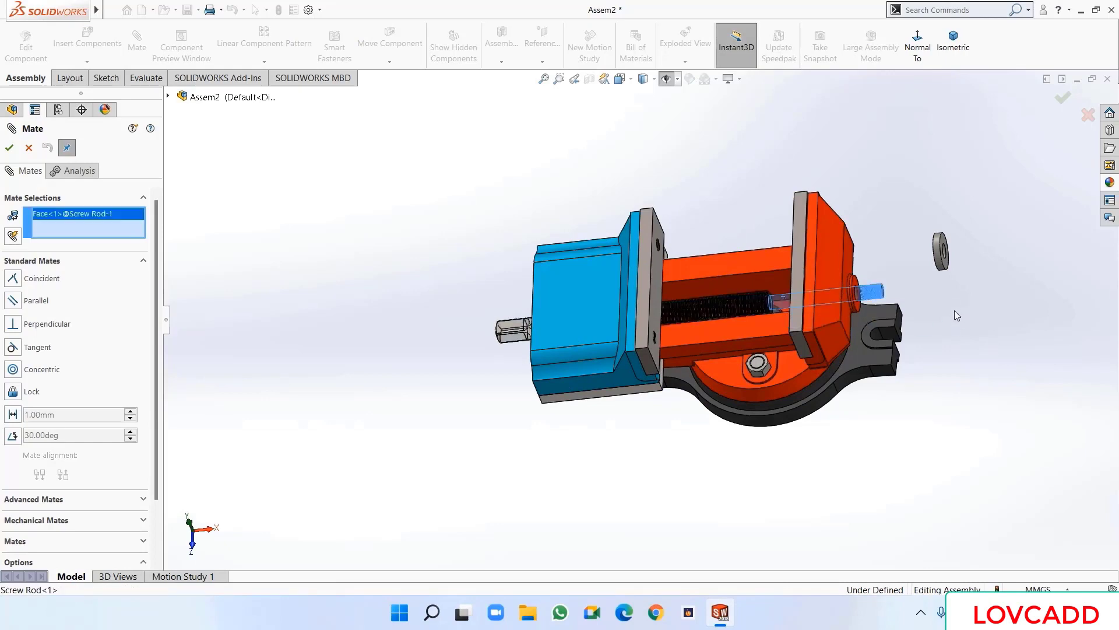
pyautogui.moveTo(954, 310)
pyautogui.mouseDown(button='middle')
pyautogui.moveTo(959, 275)
pyautogui.moveTo(936, 308)
pyautogui.mouseUp(button='middle')
pyautogui.scroll(-3, 936, 314)
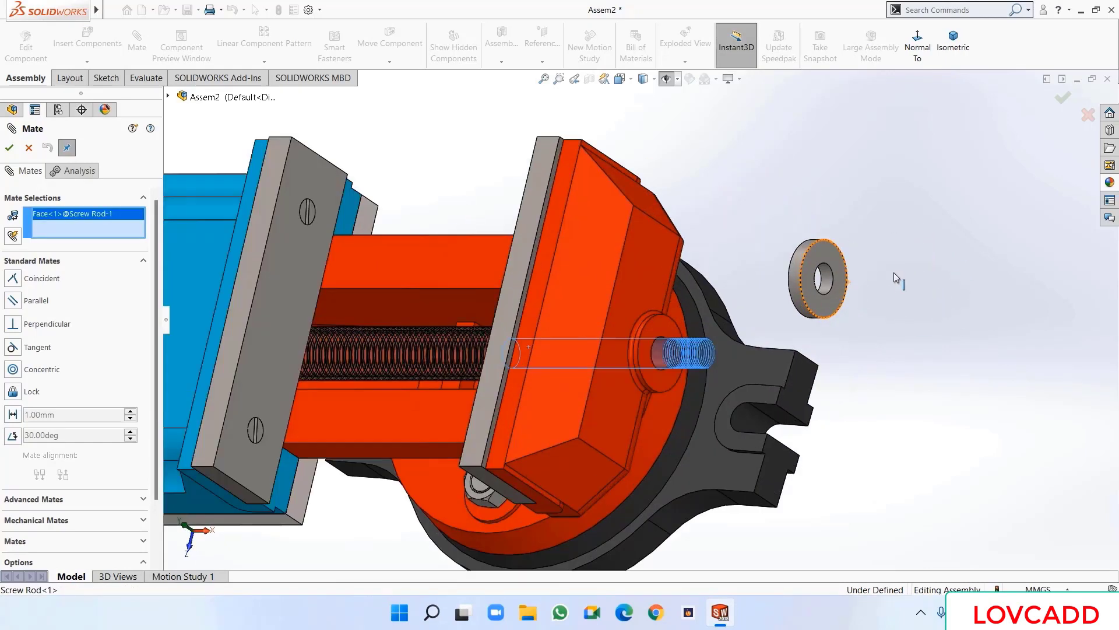
pyautogui.click(826, 275)
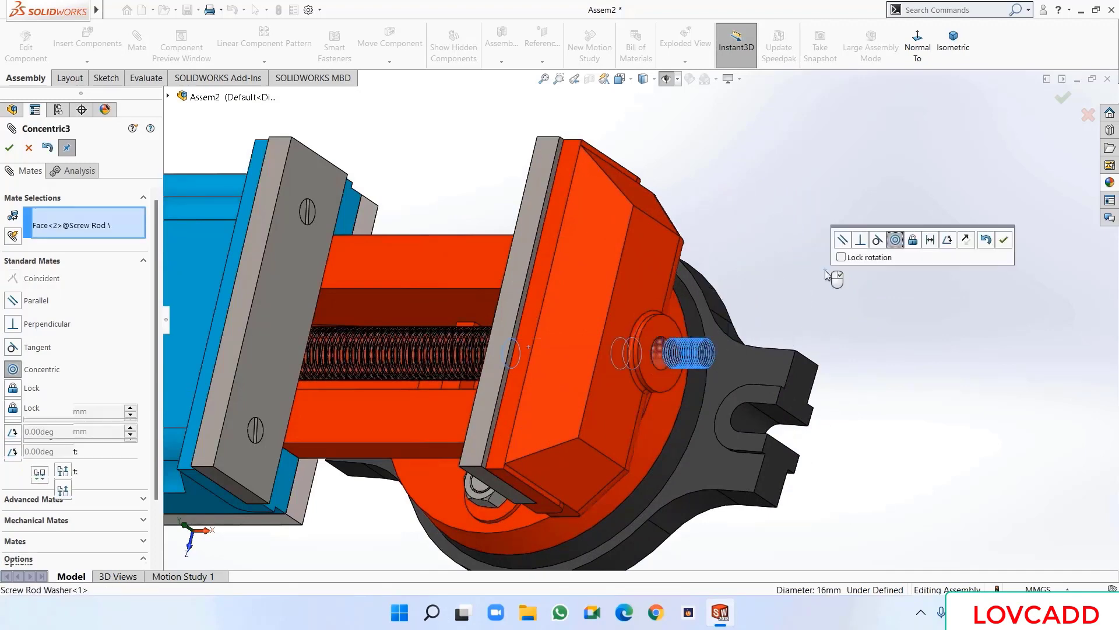
pyautogui.moveTo(947, 362); pyautogui.dragTo(1037, 375, button='middle')
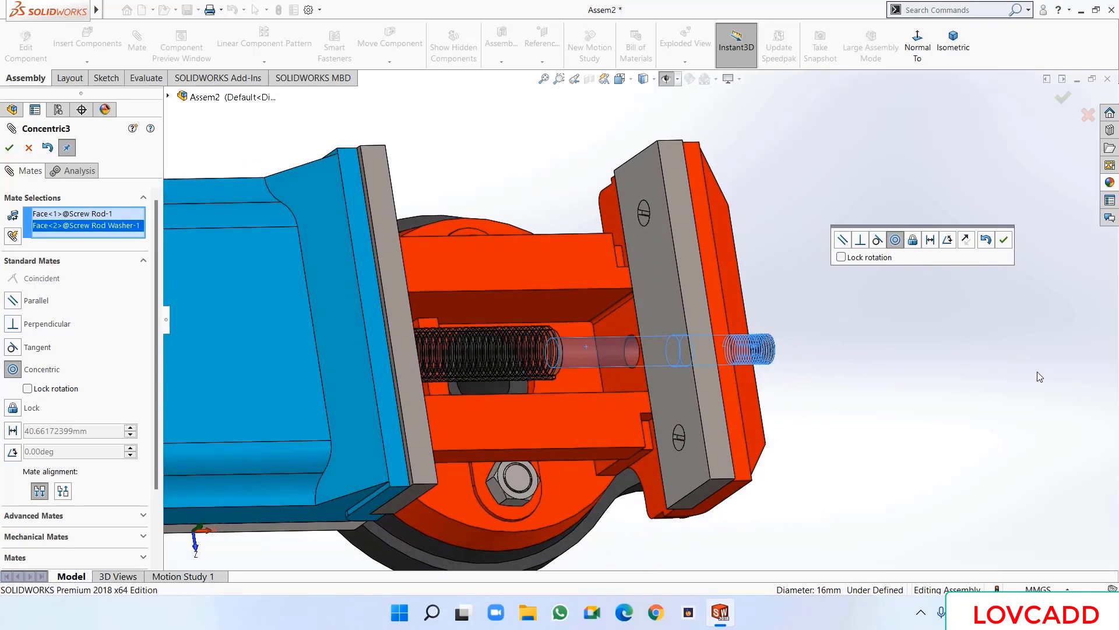
pyautogui.click(27, 388)
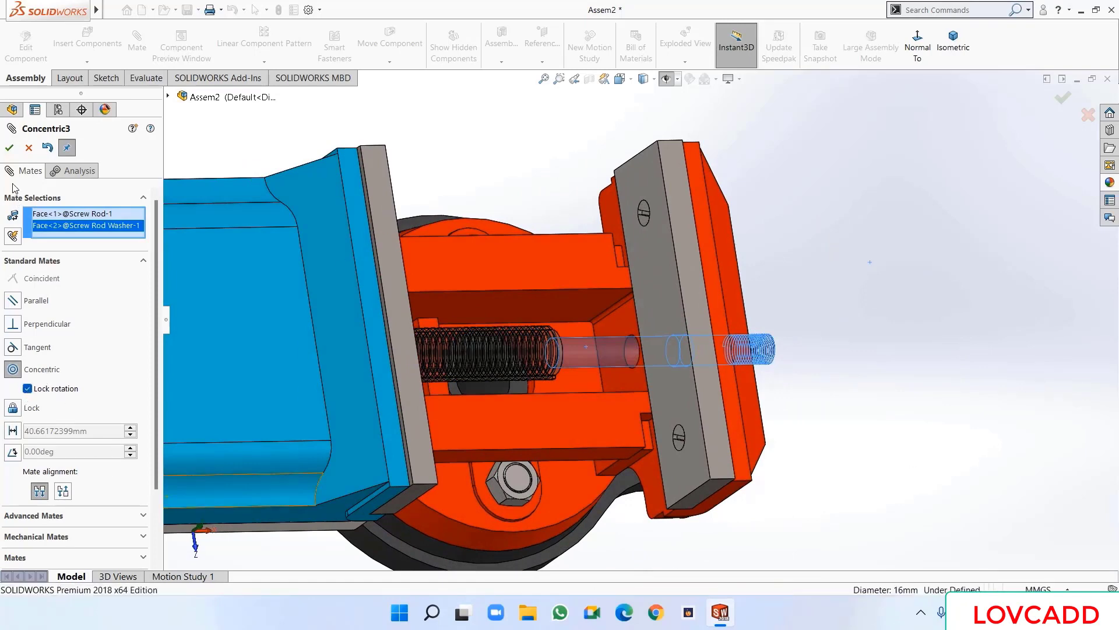
pyautogui.click(9, 148)
pyautogui.moveTo(816, 373); pyautogui.dragTo(818, 253, button='middle')
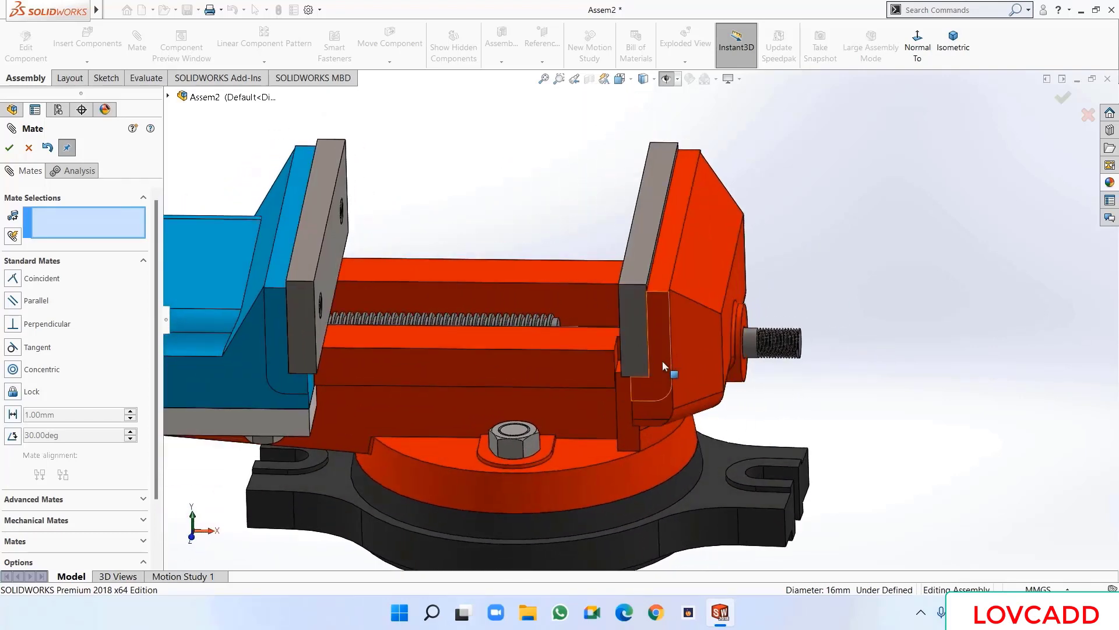
pyautogui.rightClick(699, 353)
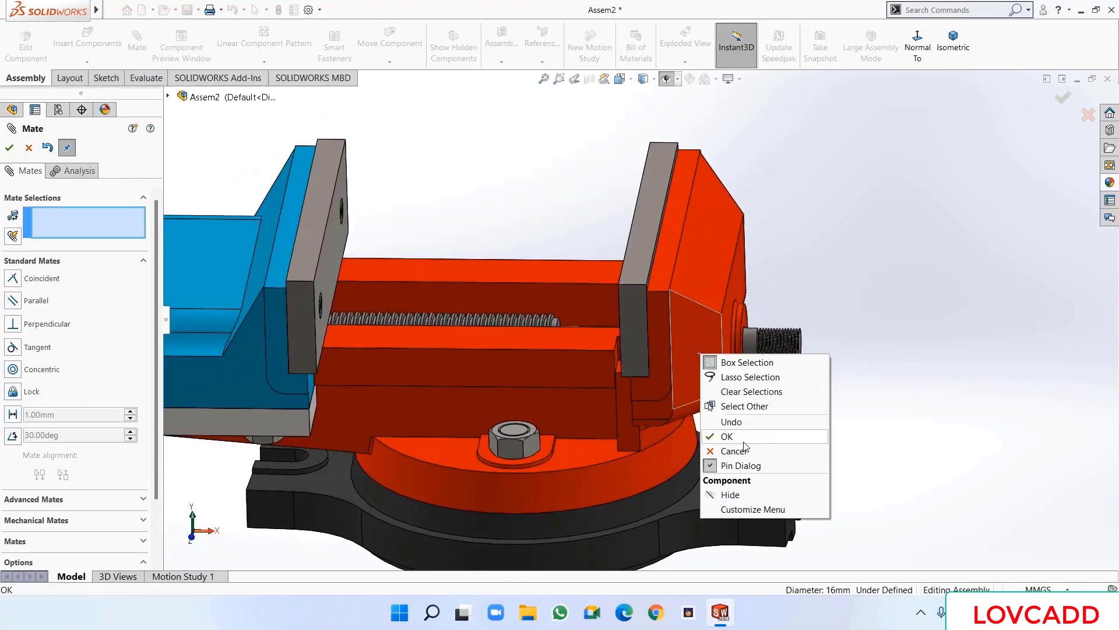
pyautogui.click(743, 442)
# - Hide the Body, drag the washer clear of the rod, then show the Body again
pyautogui.rightClick(690, 345)
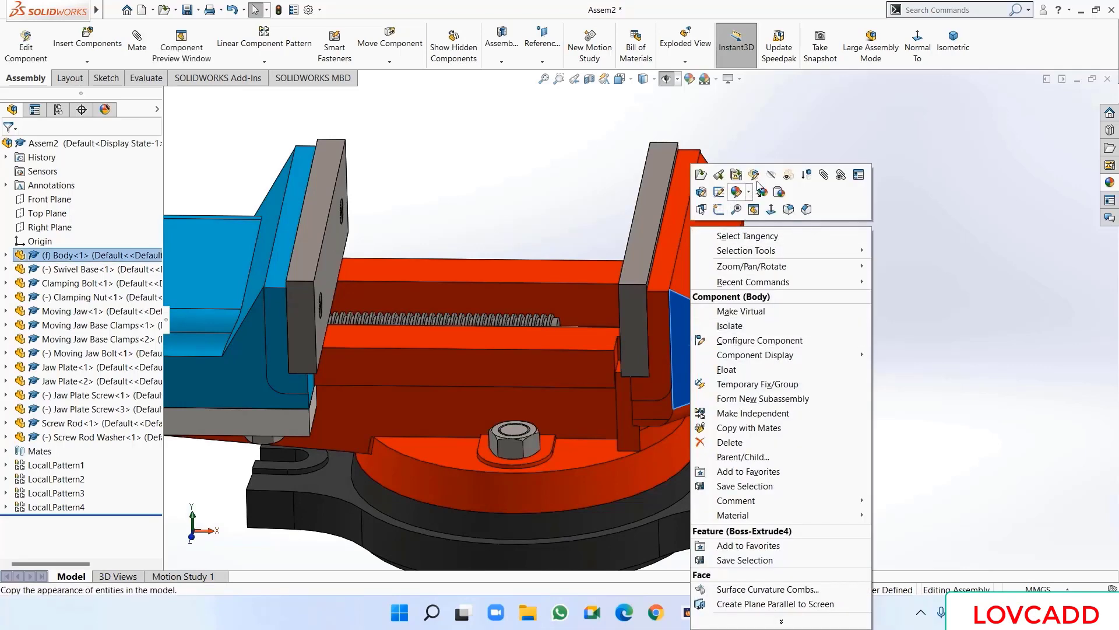
pyautogui.click(773, 175)
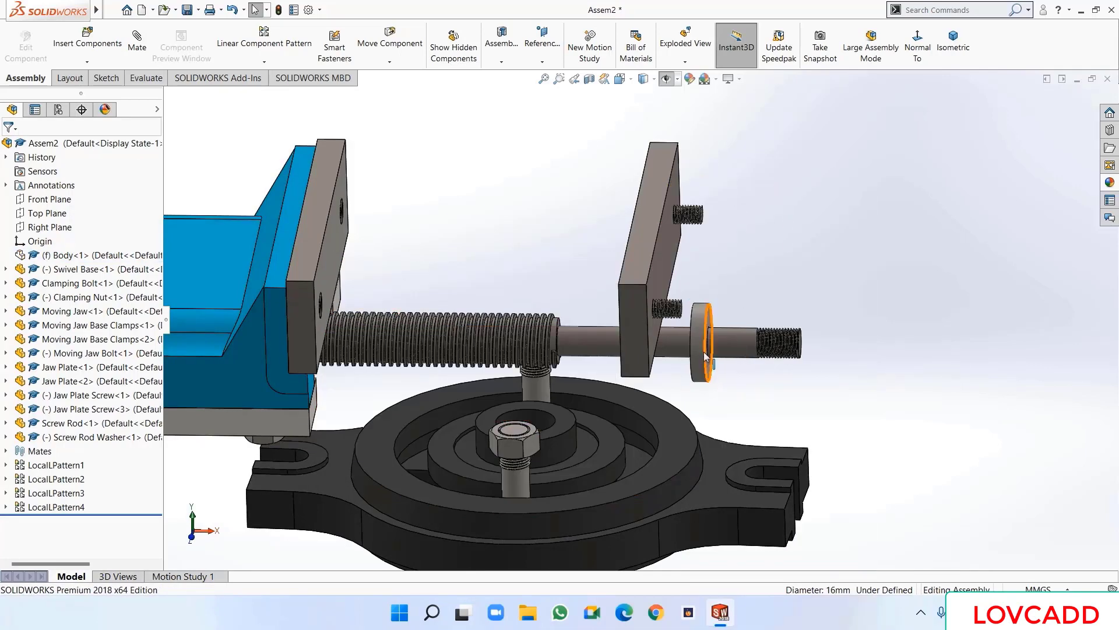
pyautogui.moveTo(705, 355); pyautogui.dragTo(919, 358)
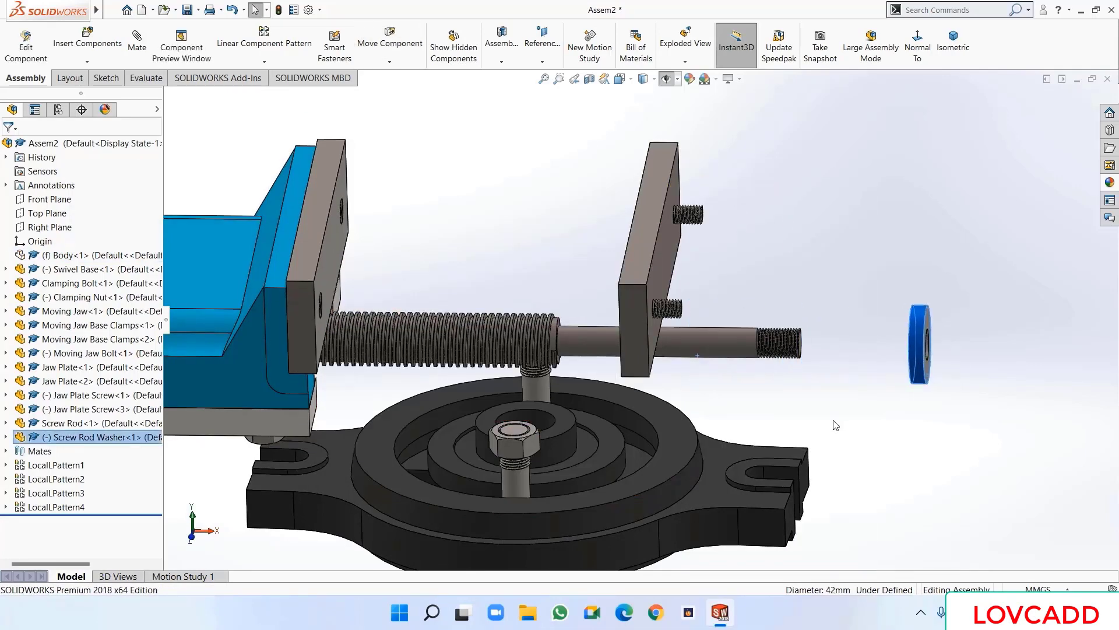
pyautogui.rightClick(56, 260)
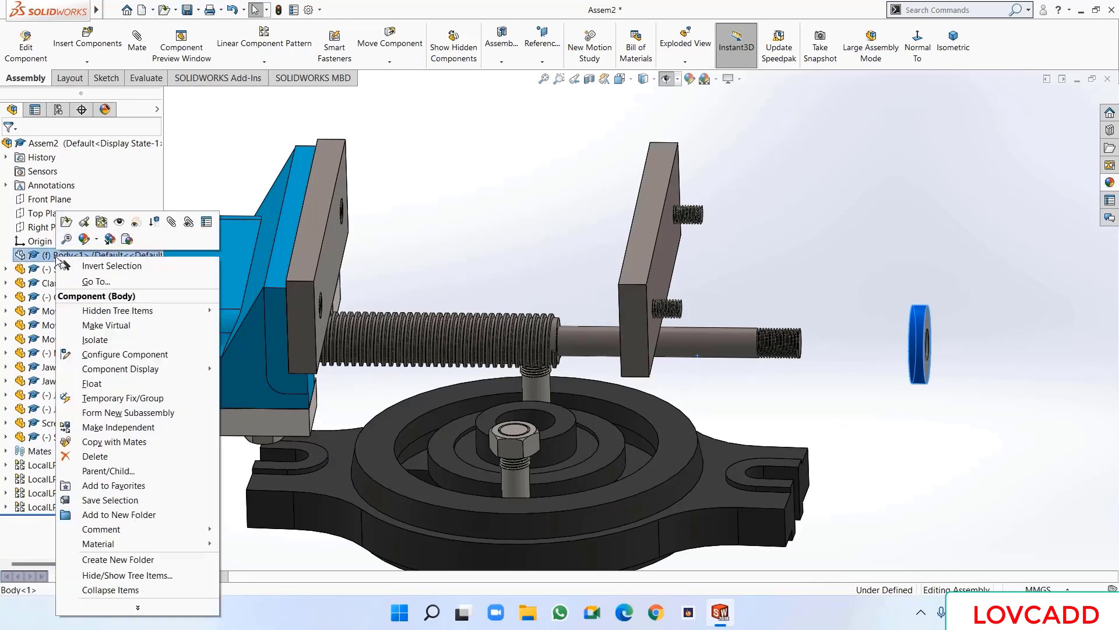
pyautogui.click(120, 230)
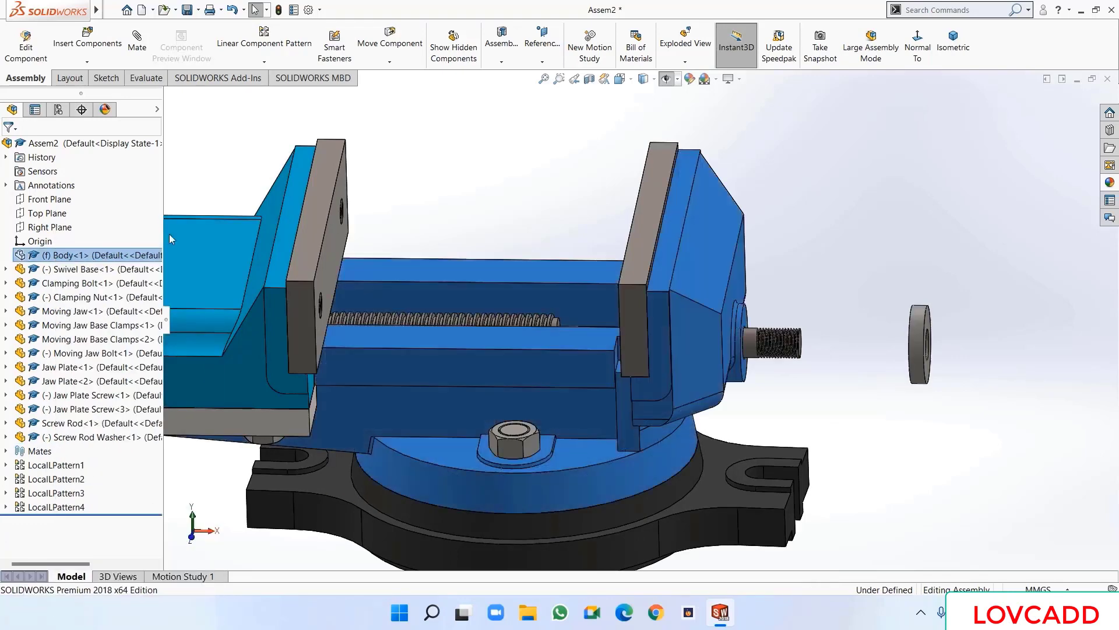
pyautogui.click(819, 221)
pyautogui.moveTo(858, 233); pyautogui.dragTo(806, 260, button='middle')
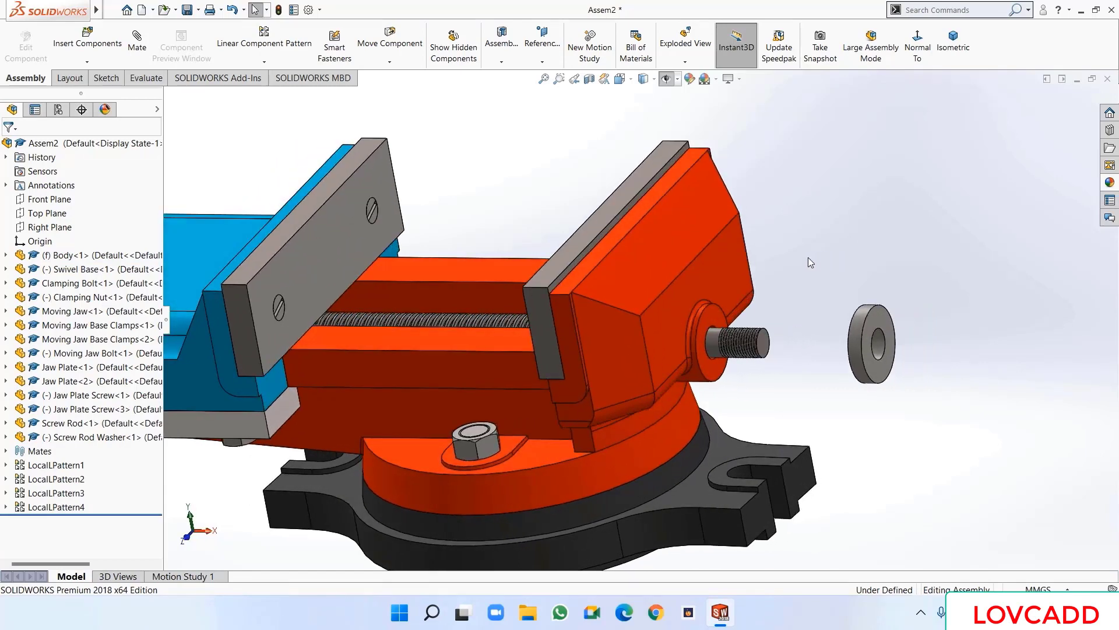
# - Mate the washer face coincident with the body's circular face around the rod
pyautogui.click(138, 43)
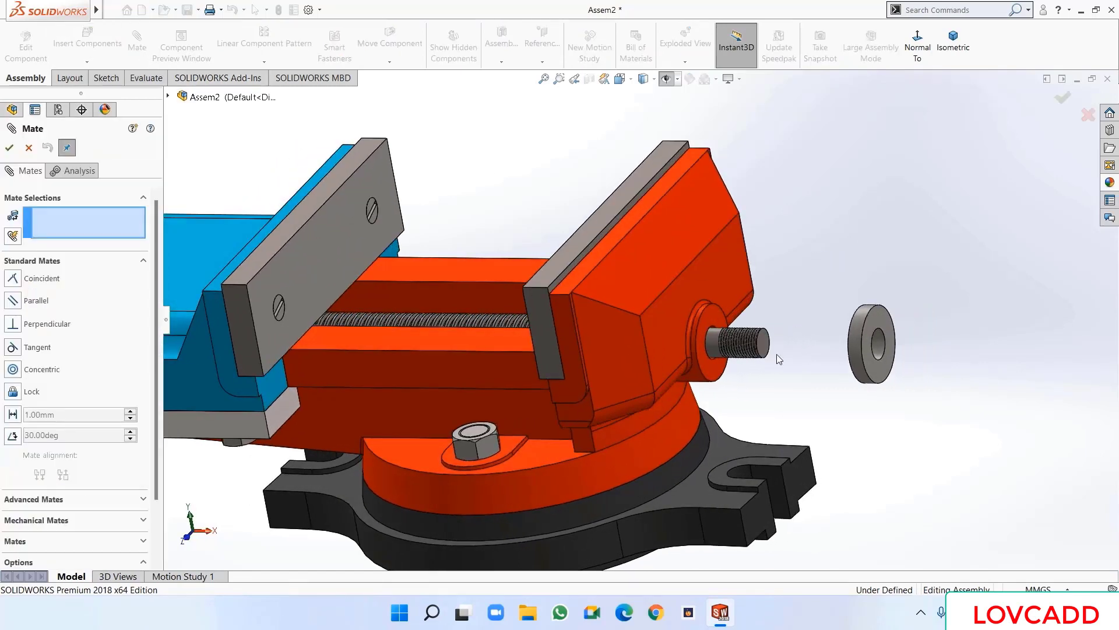
pyautogui.click(706, 328)
pyautogui.moveTo(804, 245); pyautogui.dragTo(868, 295, button='middle')
pyautogui.click(840, 320)
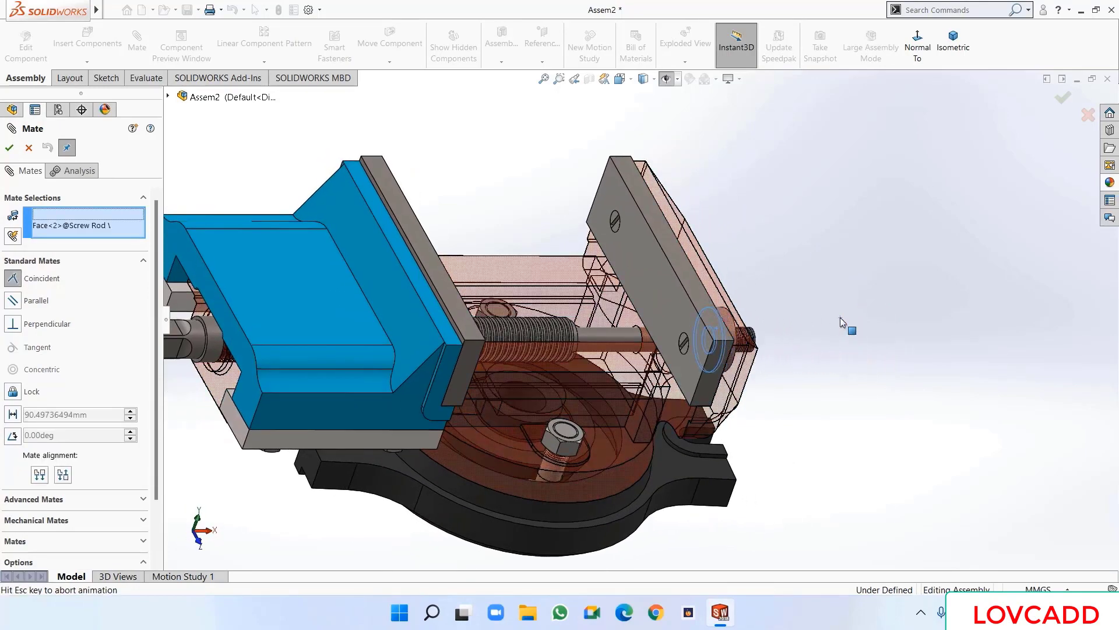
pyautogui.click(1001, 302)
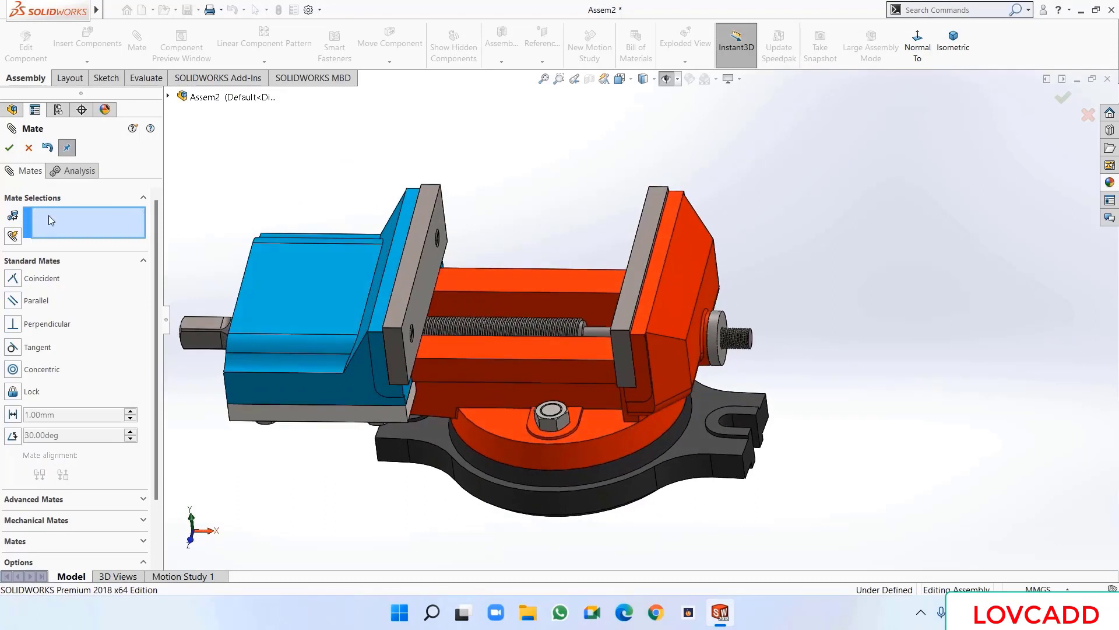
pyautogui.click(8, 145)
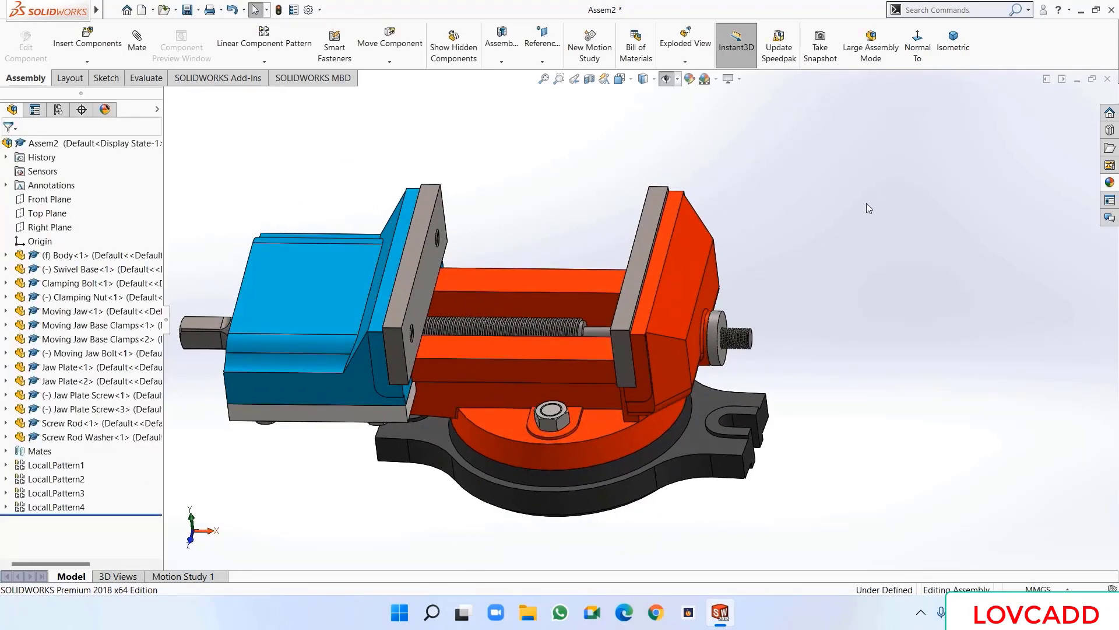
# - Move the clamping nut clear and align its hole axis with the screw rod axis
pyautogui.moveTo(551, 421); pyautogui.dragTo(874, 365)
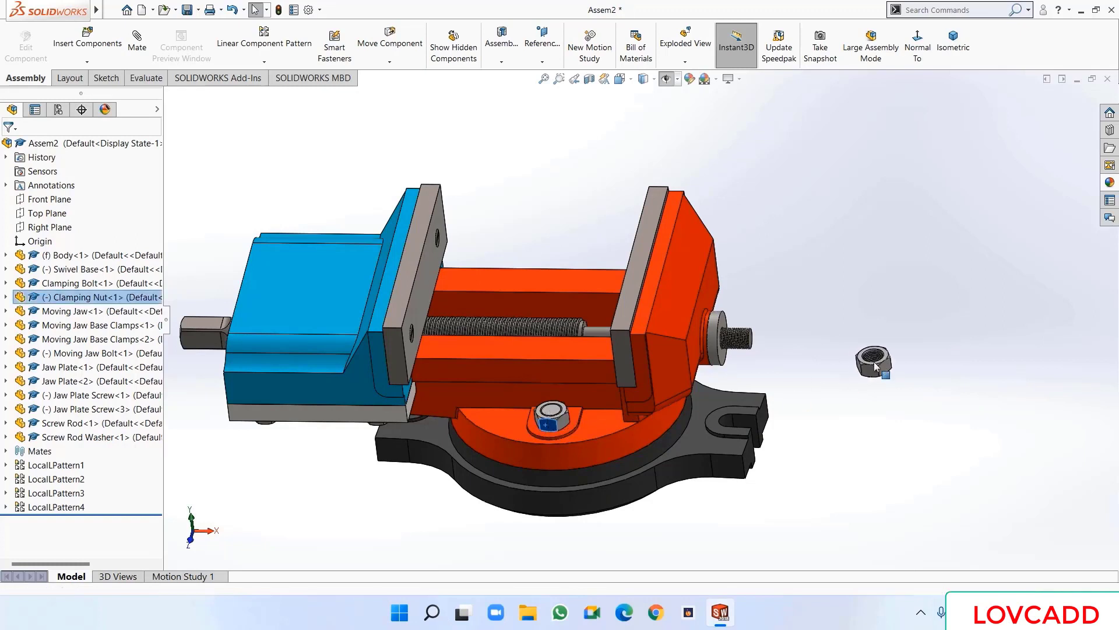
pyautogui.click(916, 355)
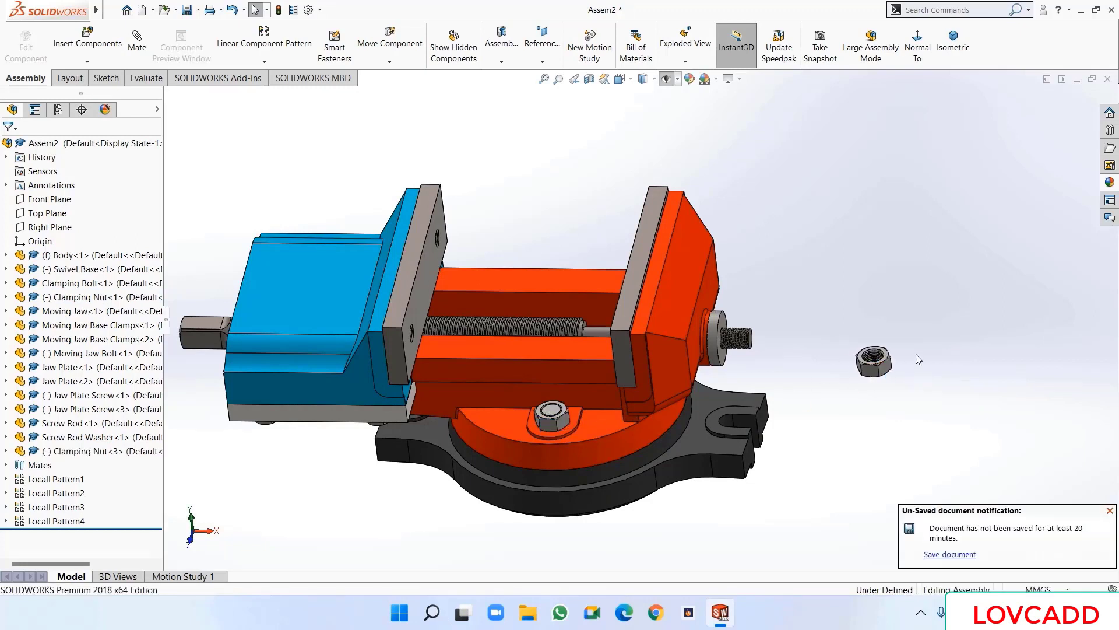
pyautogui.click(675, 104)
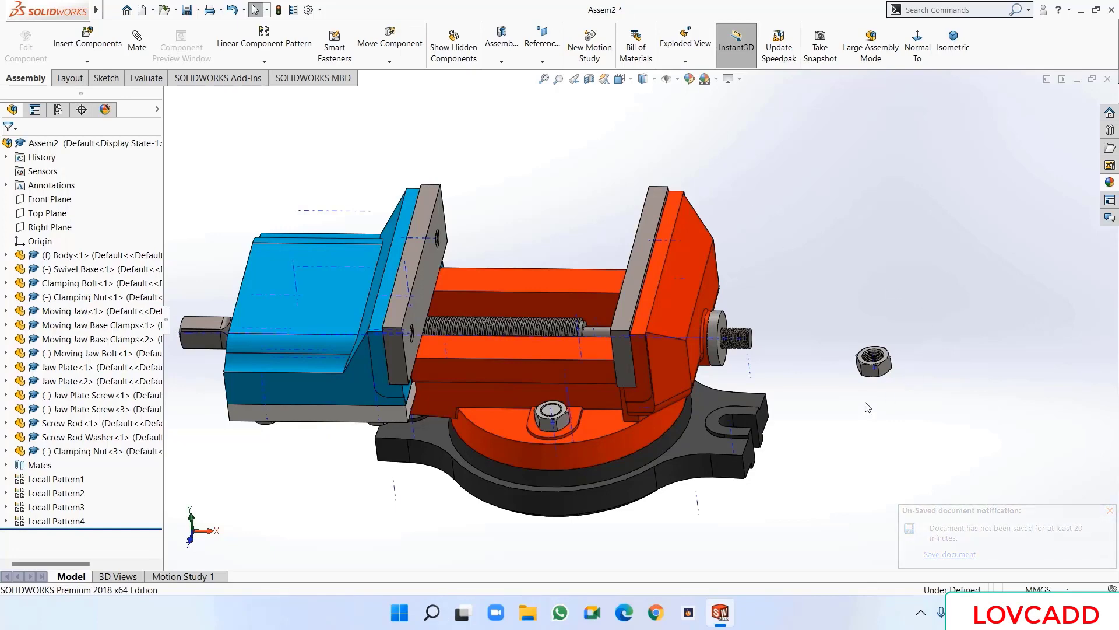
pyautogui.scroll(-4, 882, 379)
pyautogui.click(144, 49)
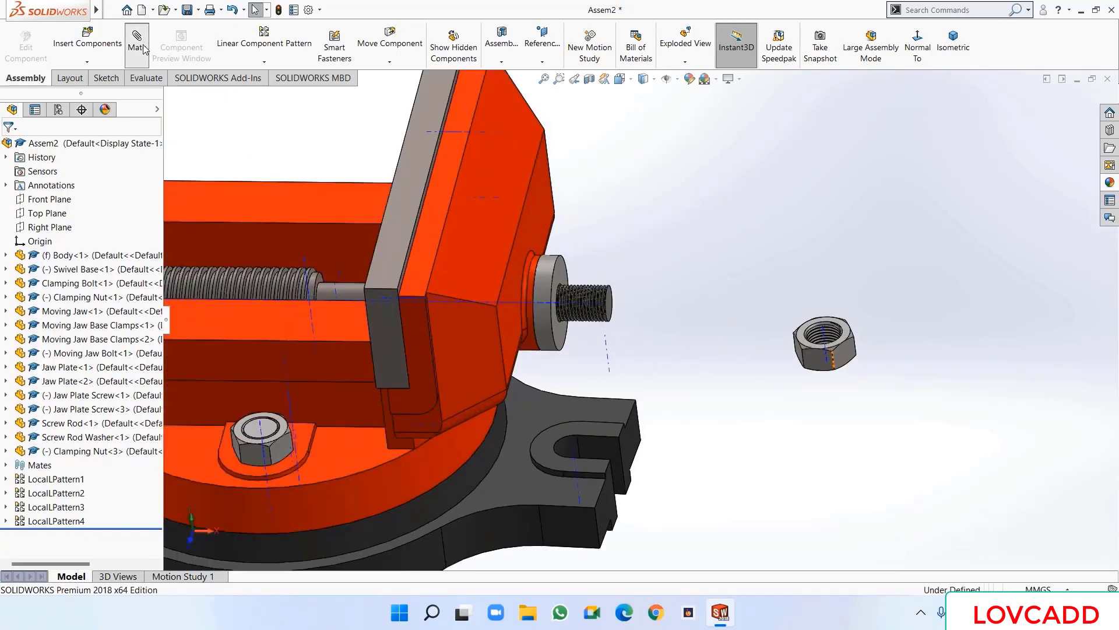
pyautogui.click(824, 337)
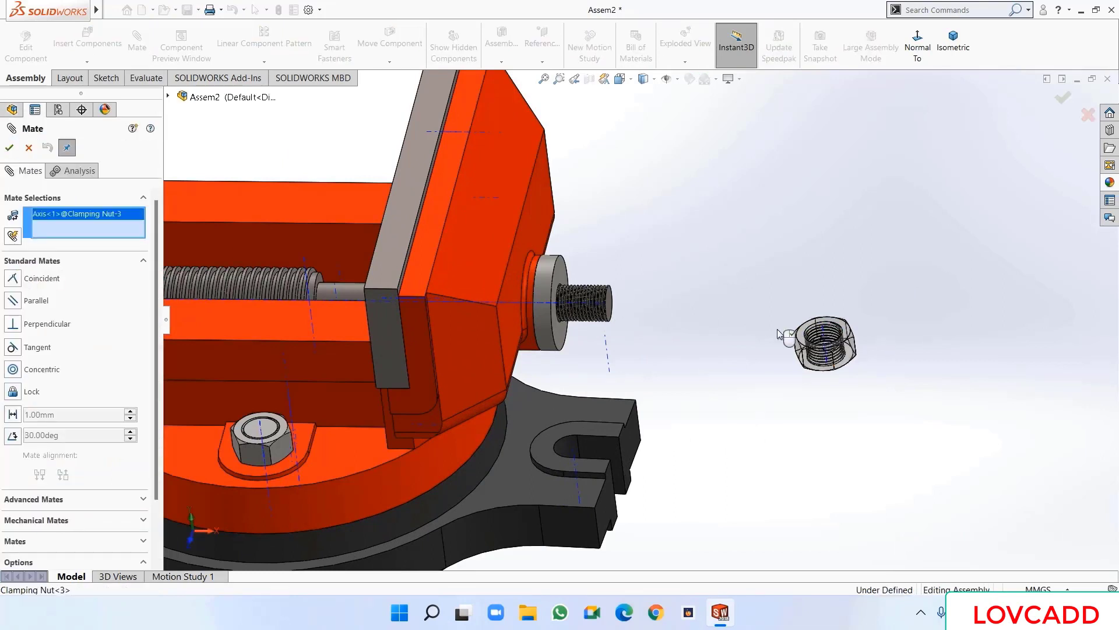
pyautogui.click(590, 304)
pyautogui.click(749, 286)
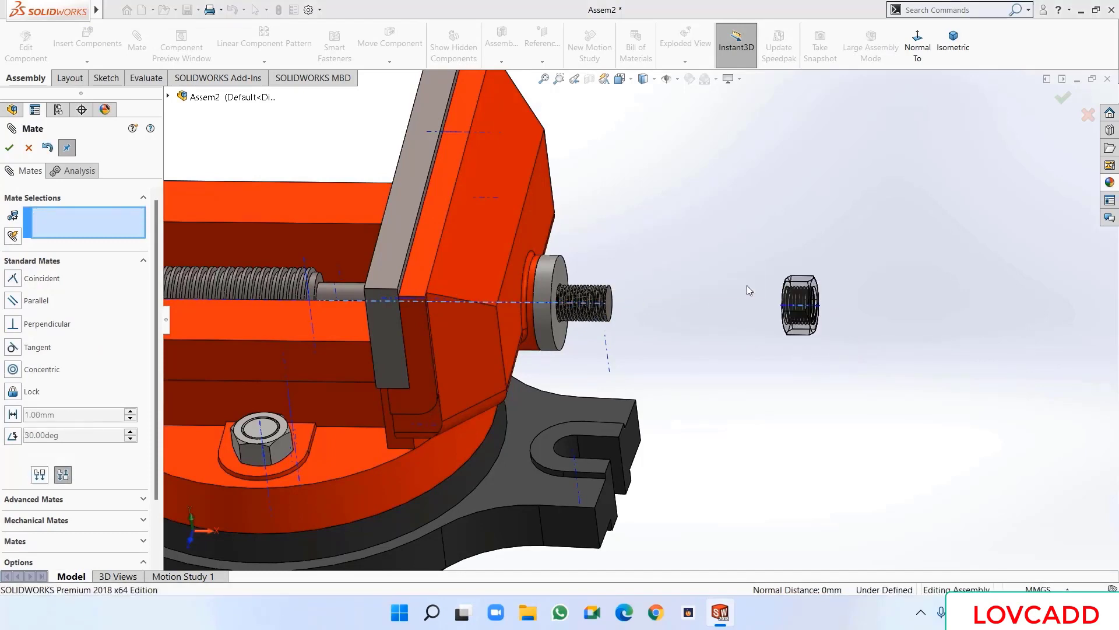
# - Seat the clamping nut's face coincident against the washer face
pyautogui.click(564, 278)
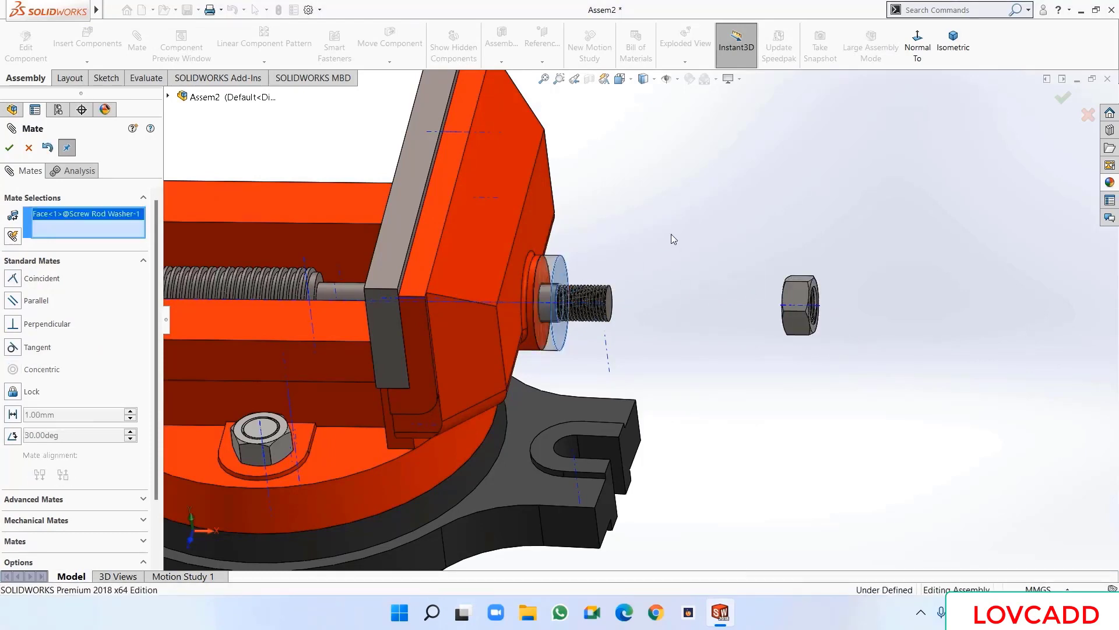
pyautogui.moveTo(674, 239); pyautogui.dragTo(732, 263, button='middle')
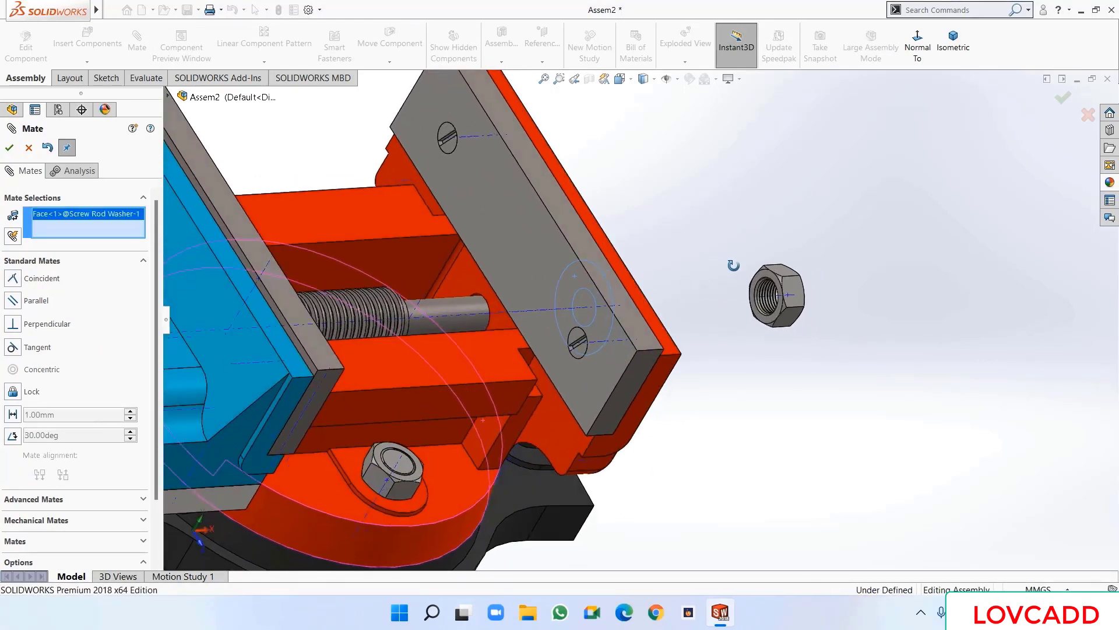
pyautogui.click(769, 282)
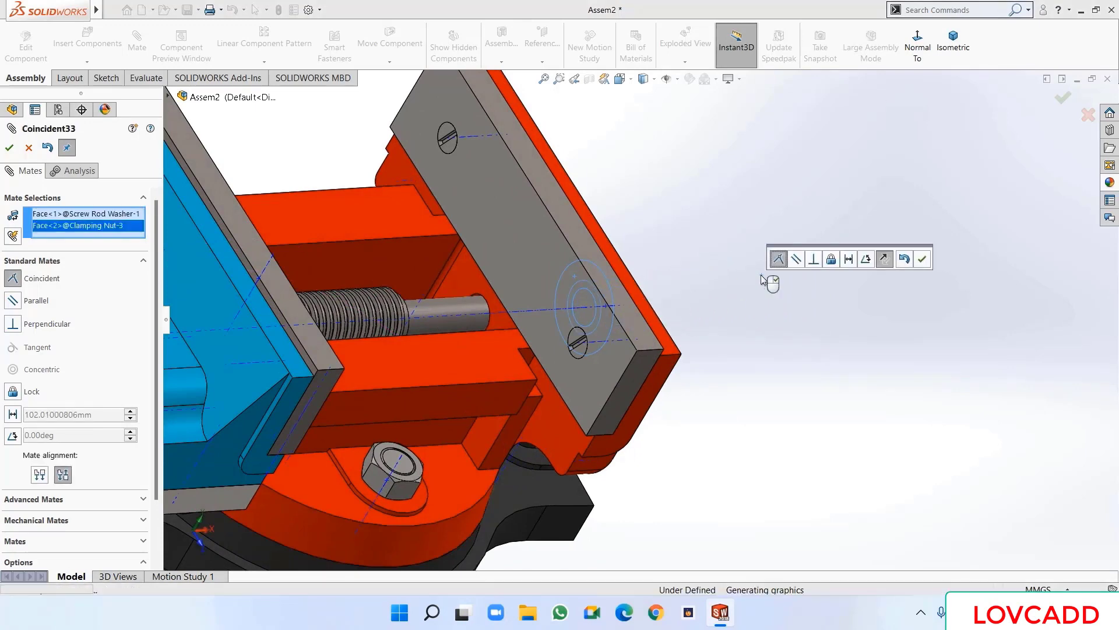
pyautogui.click(921, 261)
pyautogui.scroll(3, 835, 235)
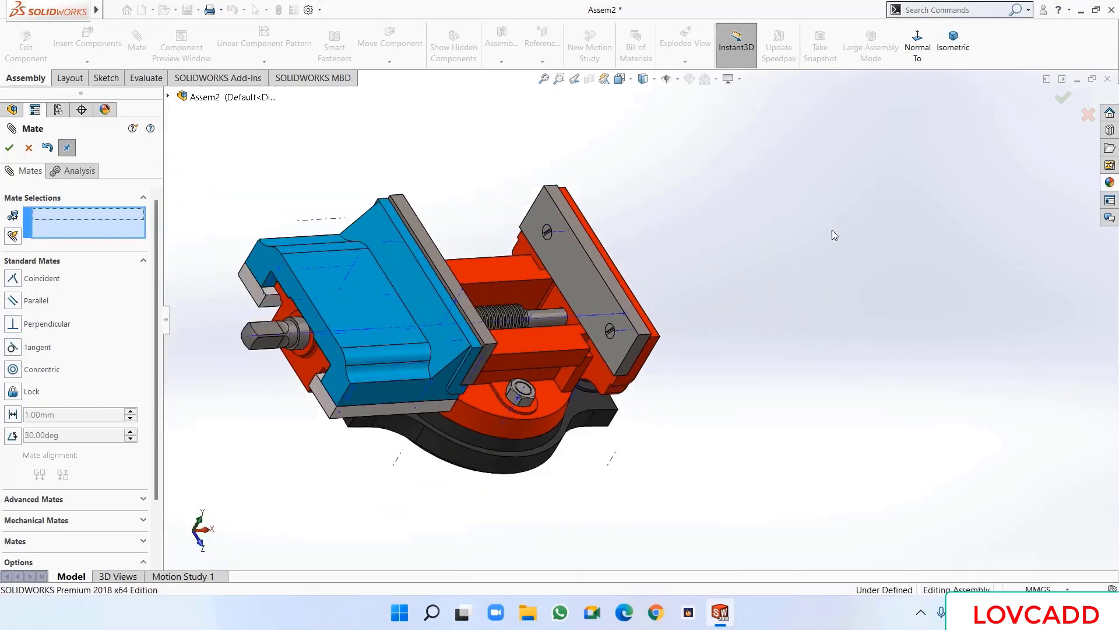
# - Switch to isometric, hide the reference axes and planes, and close the mate tool
pyautogui.click(956, 56)
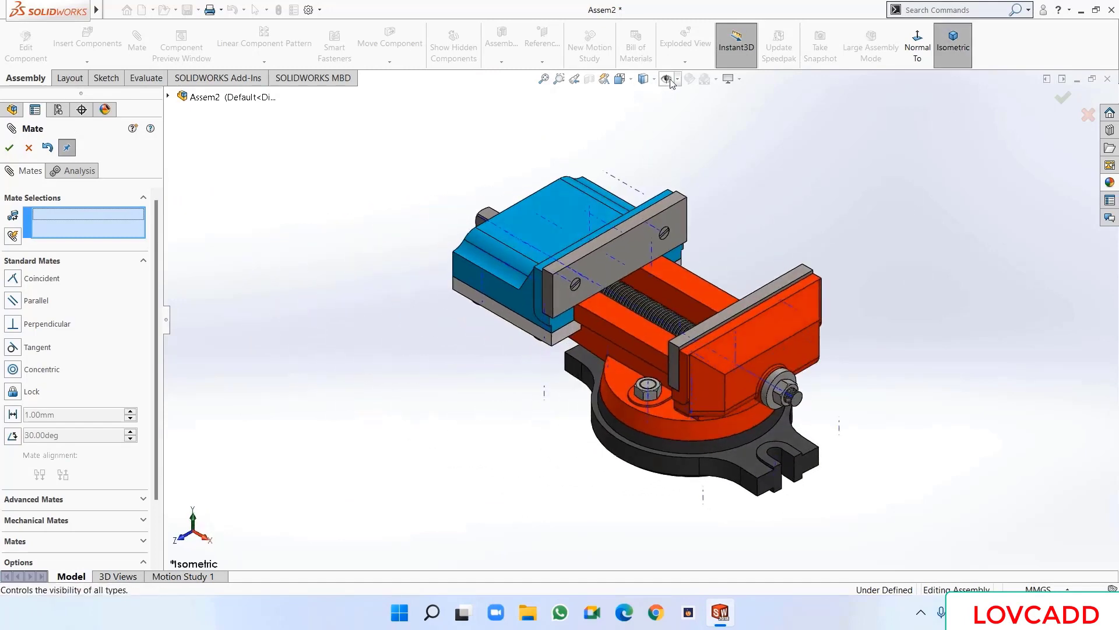
pyautogui.click(668, 80)
pyautogui.click(9, 148)
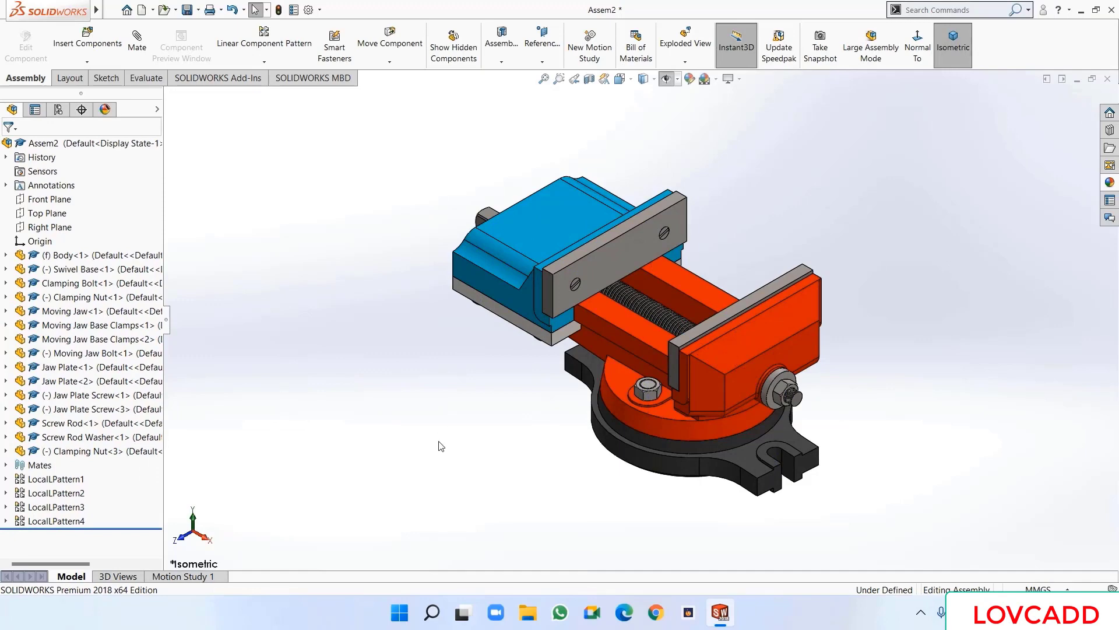
pyautogui.moveTo(382, 427); pyautogui.dragTo(449, 486, button='middle')
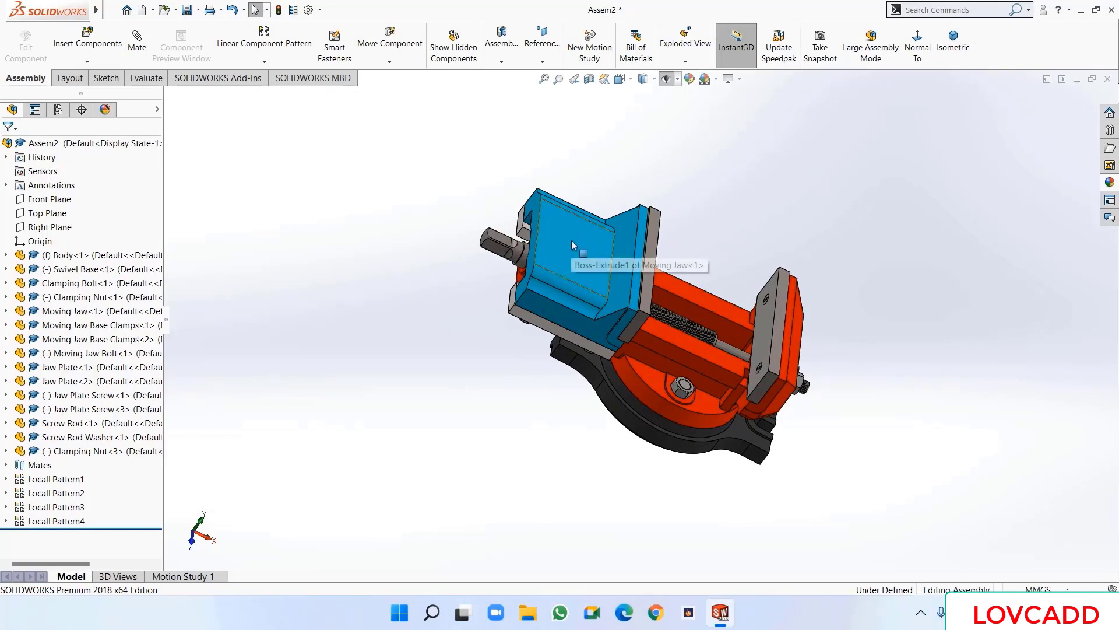
# - Slide the moving jaw along the body until it rests against the fixed jaw
pyautogui.click(192, 543)
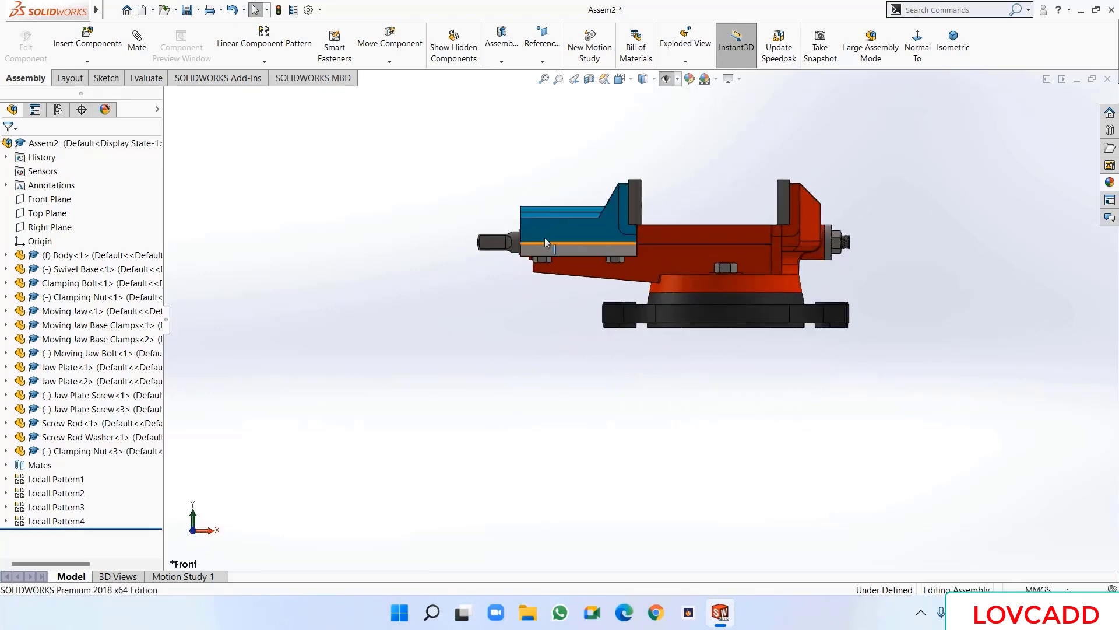
pyautogui.moveTo(545, 242); pyautogui.dragTo(566, 228)
pyautogui.press('Escape')
pyautogui.moveTo(370, 157); pyautogui.dragTo(505, 317, button='middle')
pyautogui.moveTo(600, 249)
pyautogui.mouseDown()
pyautogui.moveTo(697, 246)
pyautogui.moveTo(608, 261)
pyautogui.mouseUp()
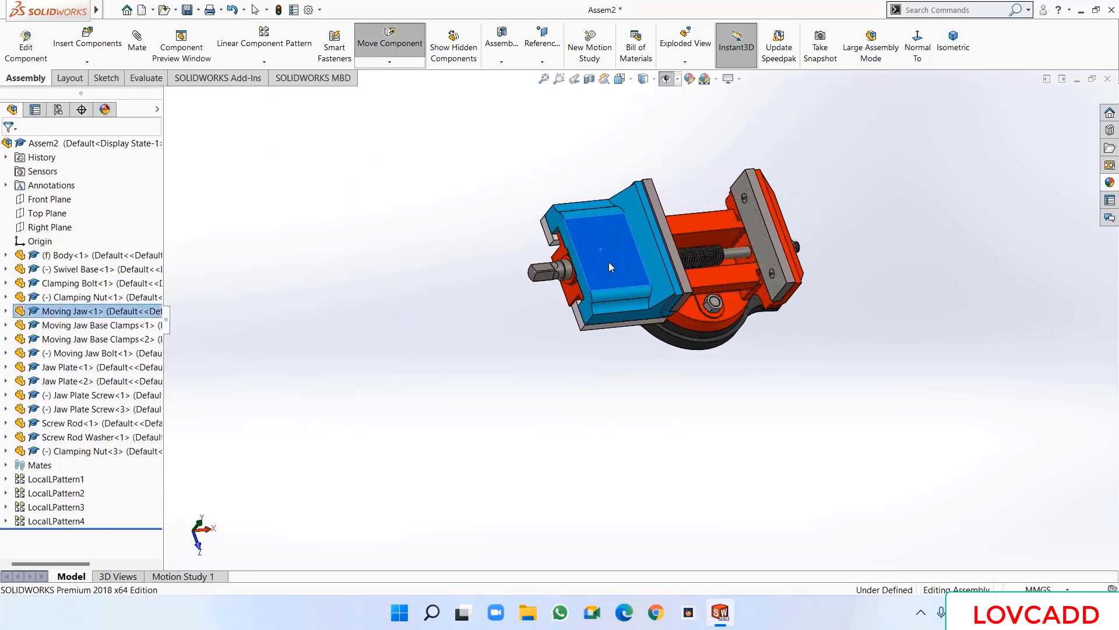
pyautogui.click(953, 43)
pyautogui.click(828, 182)
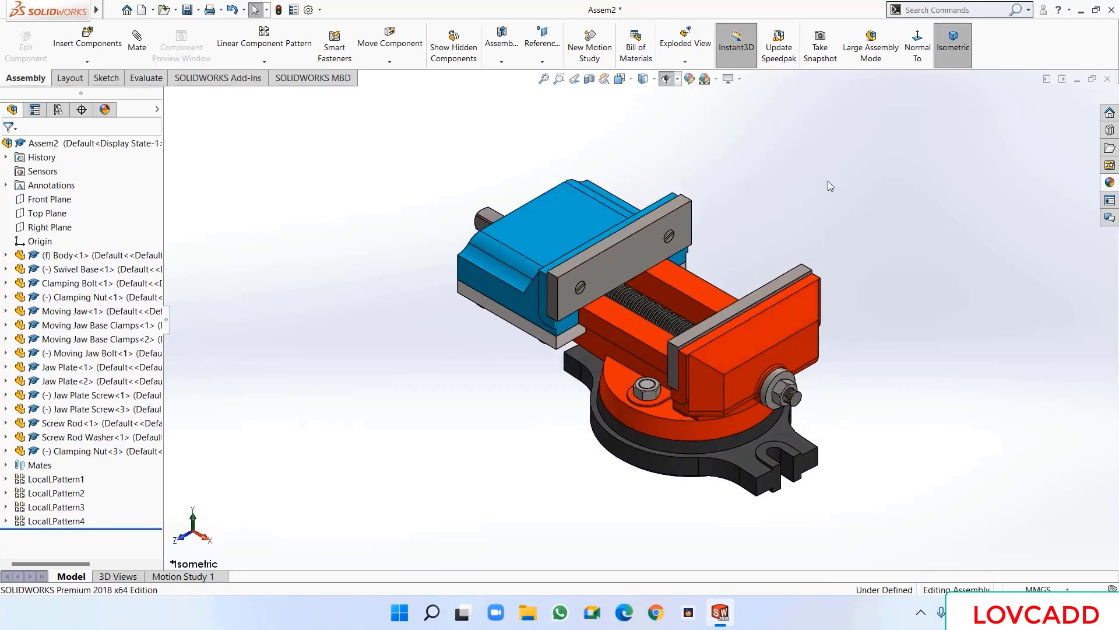
pyautogui.moveTo(541, 213); pyautogui.dragTo(656, 316)
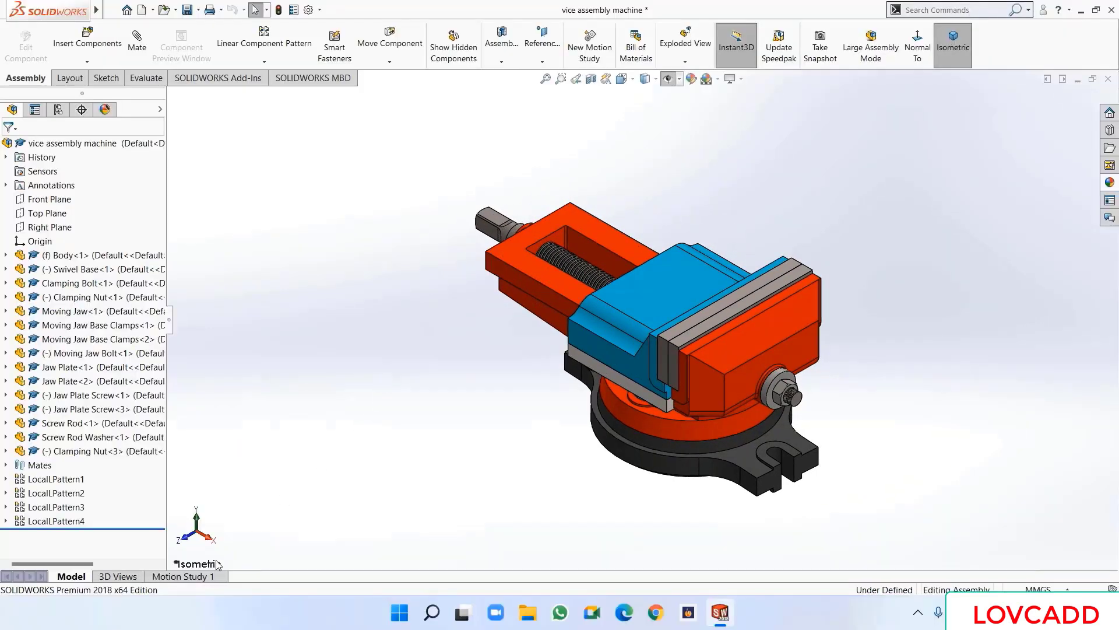
# - In Motion Study 1, move the time bar to 10 sec and slide the moving jaw back toward the handle
pyautogui.click(206, 577)
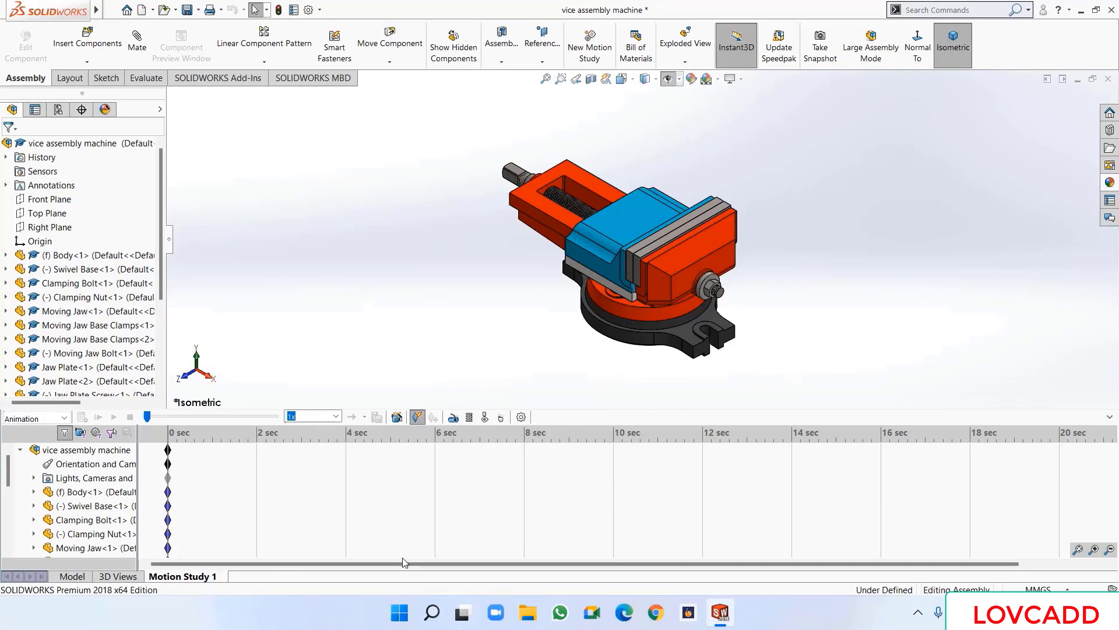
pyautogui.click(1109, 441)
pyautogui.click(1109, 418)
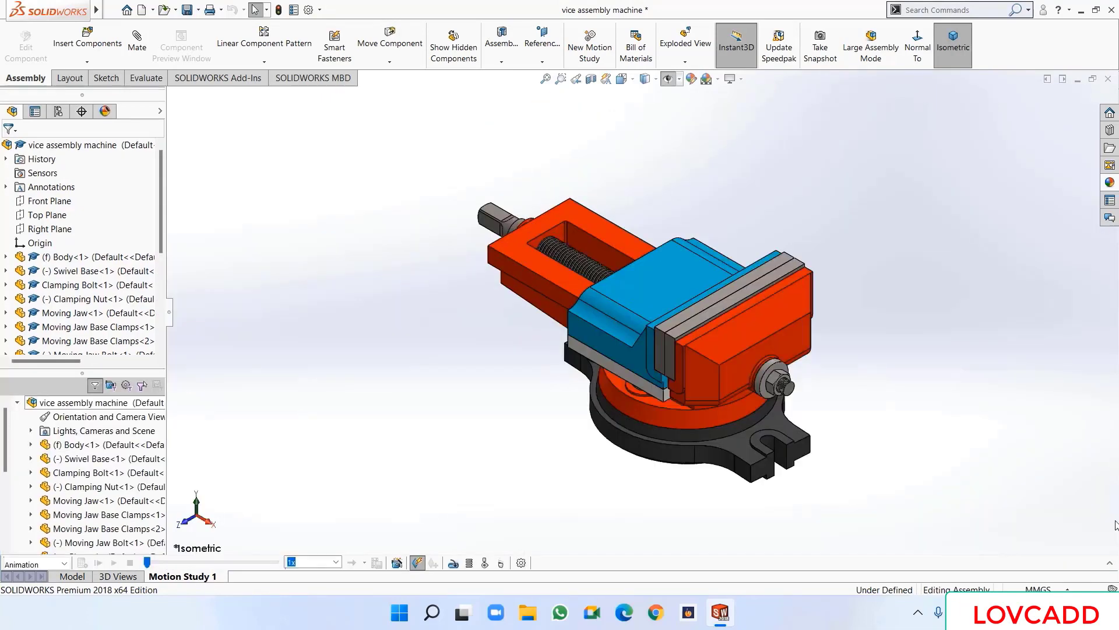
pyautogui.click(1110, 564)
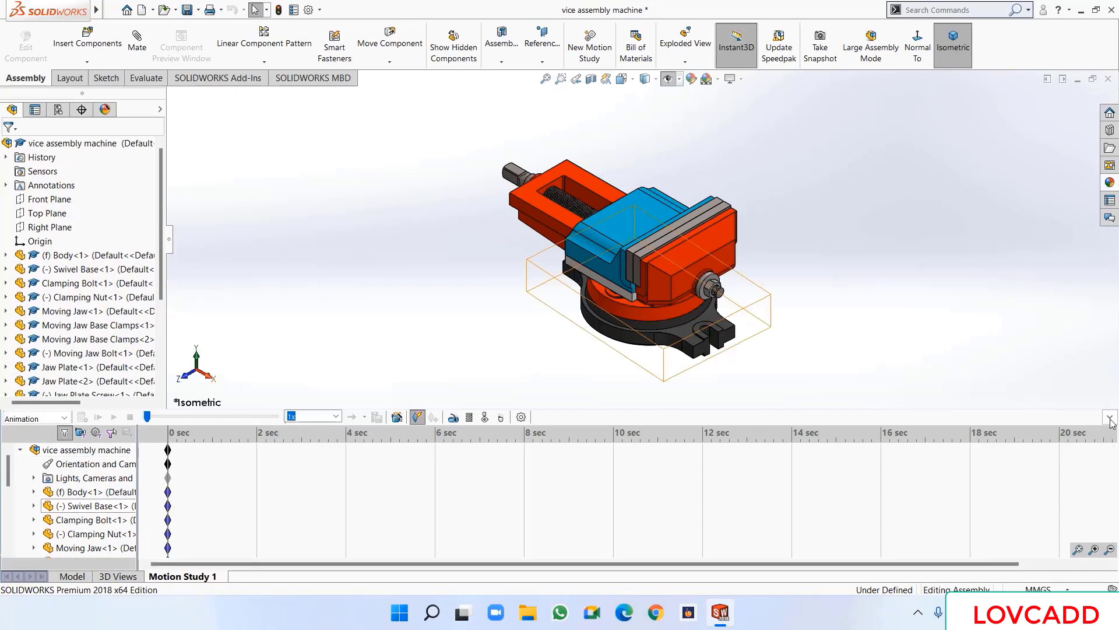
pyautogui.click(165, 442)
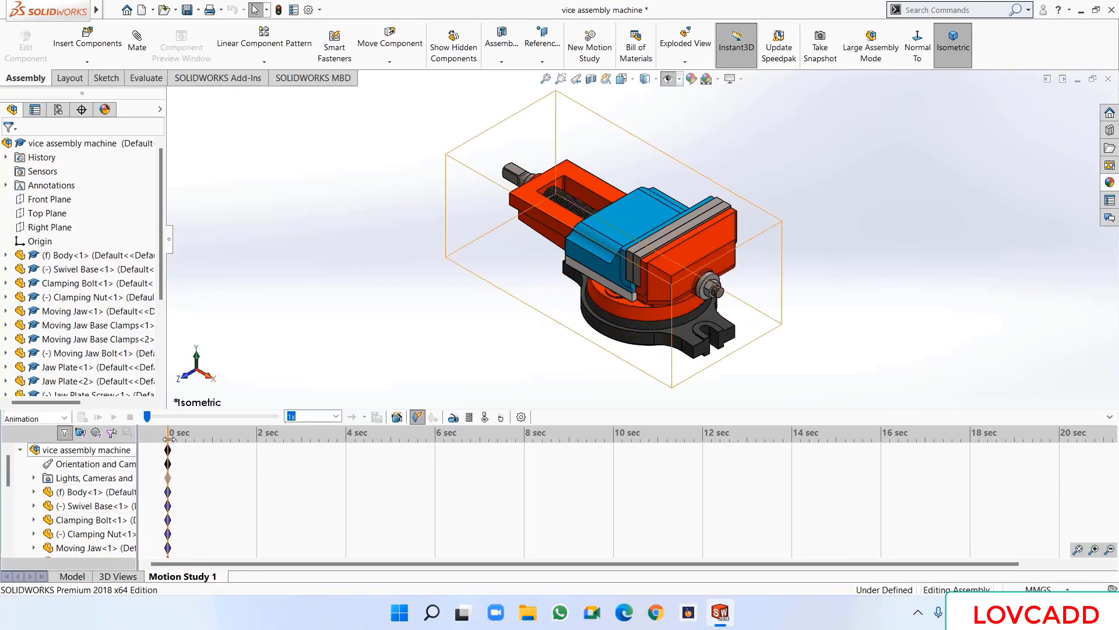
pyautogui.moveTo(168, 439); pyautogui.dragTo(211, 451)
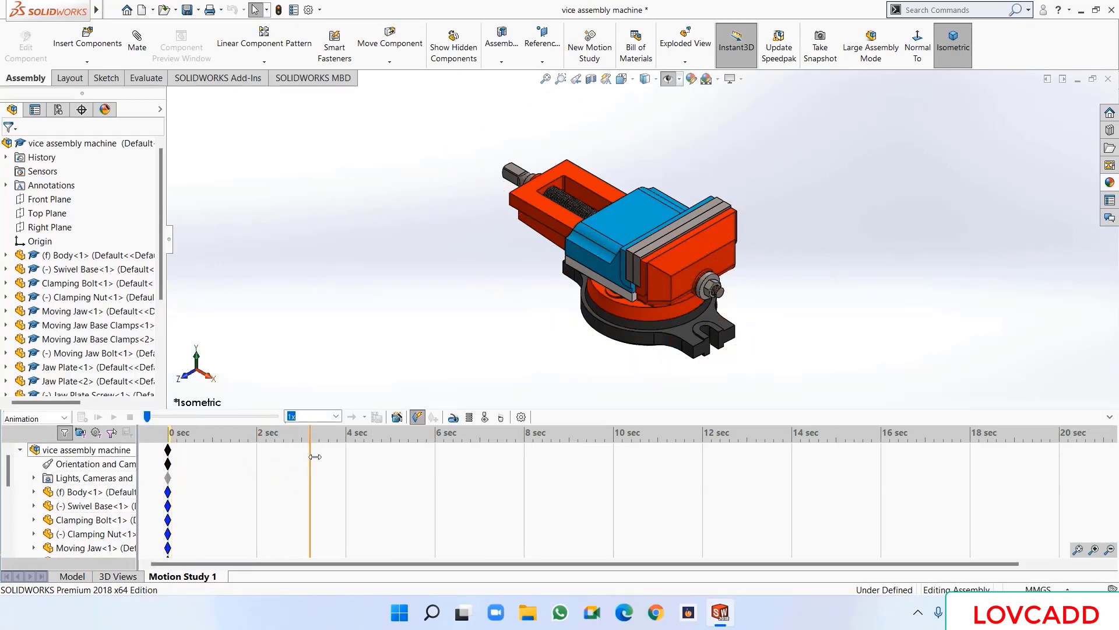
pyautogui.moveTo(315, 457); pyautogui.dragTo(513, 479)
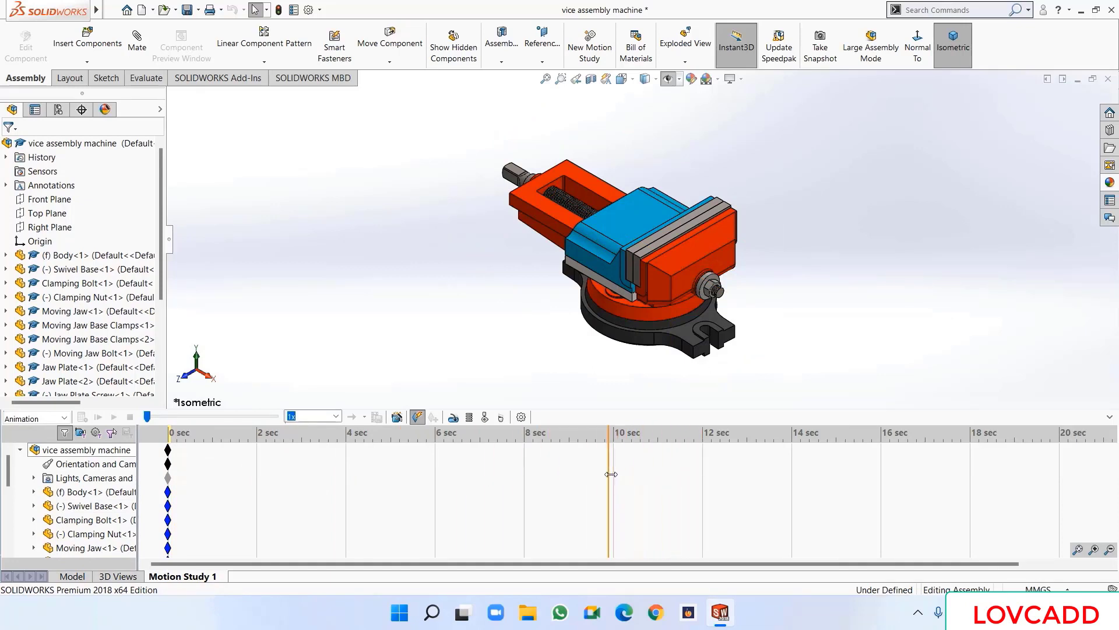
pyautogui.click(635, 219)
pyautogui.moveTo(635, 219); pyautogui.dragTo(545, 166)
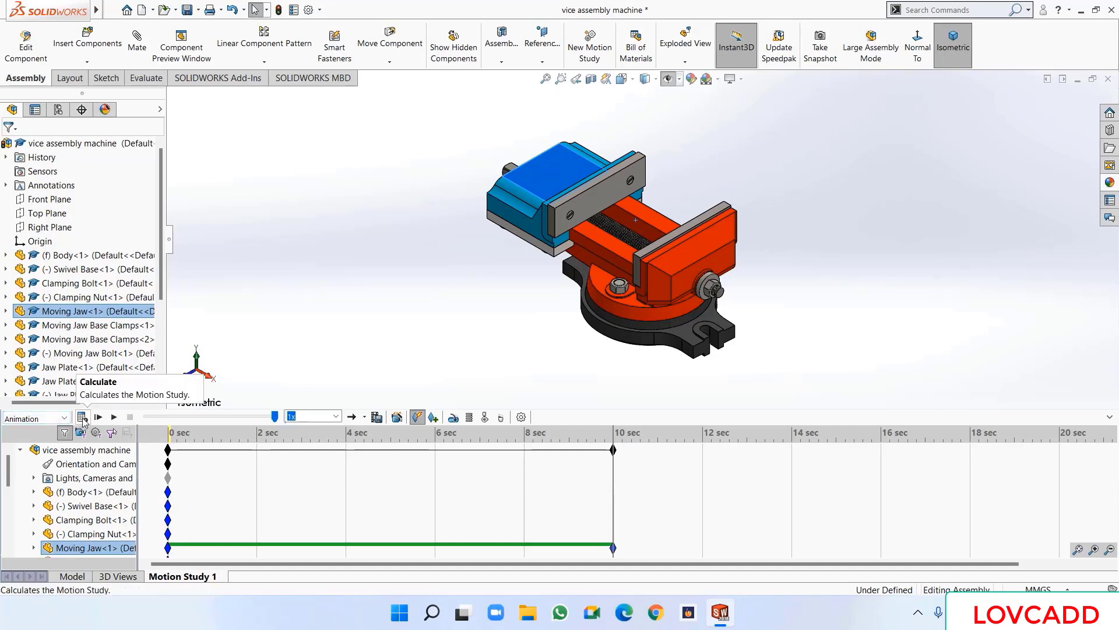
# - Calculate the motion, then at 20 sec slide the moving jaw closed against the fixed jaw
pyautogui.click(82, 417)
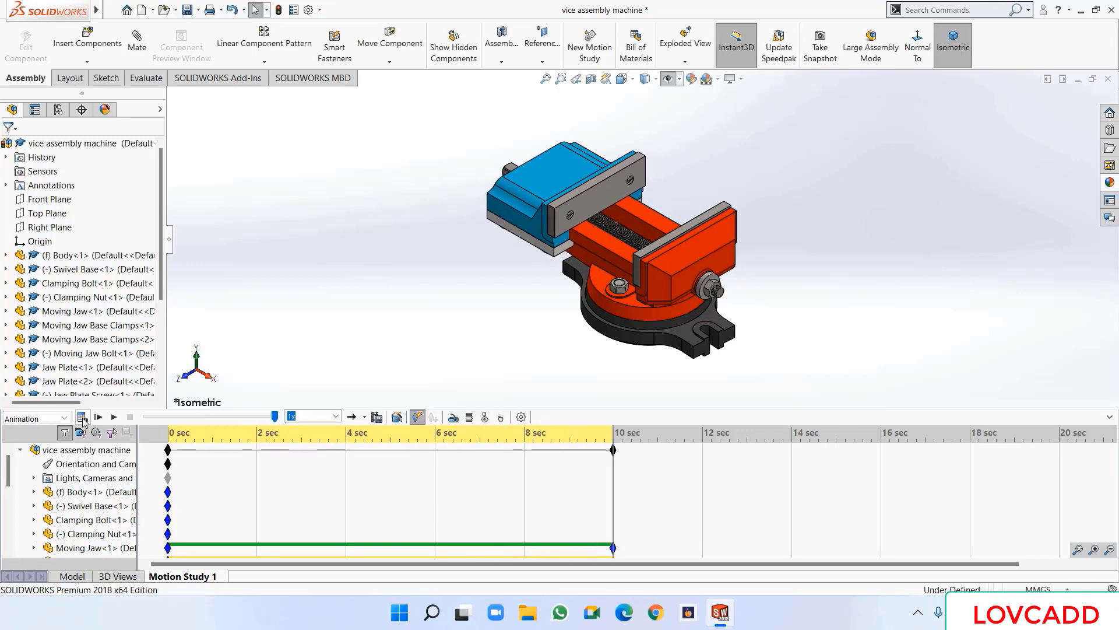
pyautogui.click(613, 448)
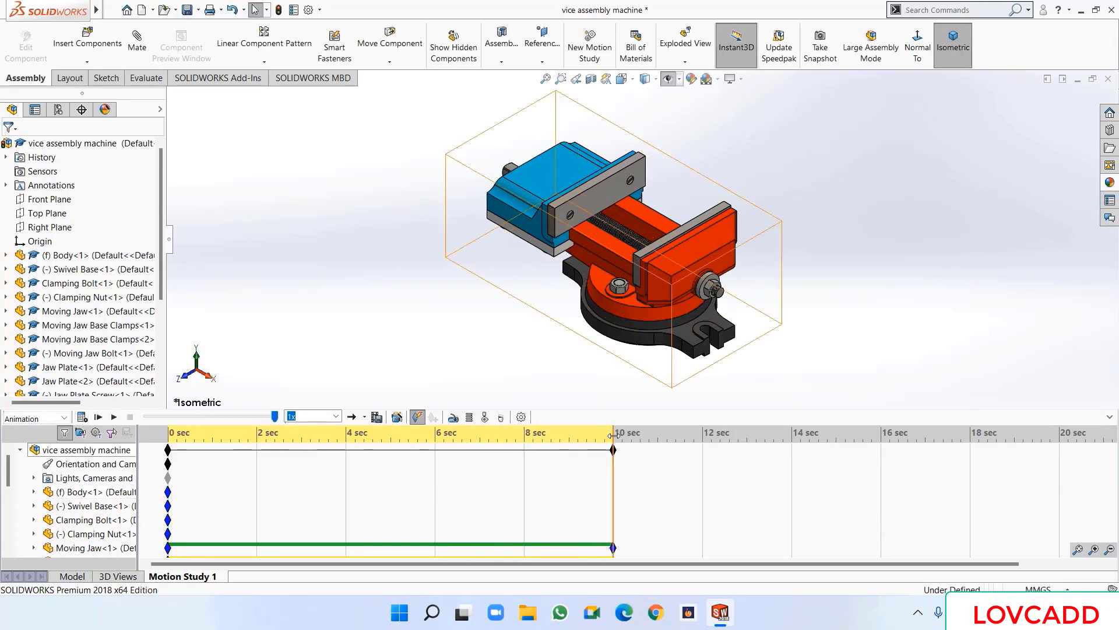
pyautogui.moveTo(613, 434); pyautogui.dragTo(726, 450)
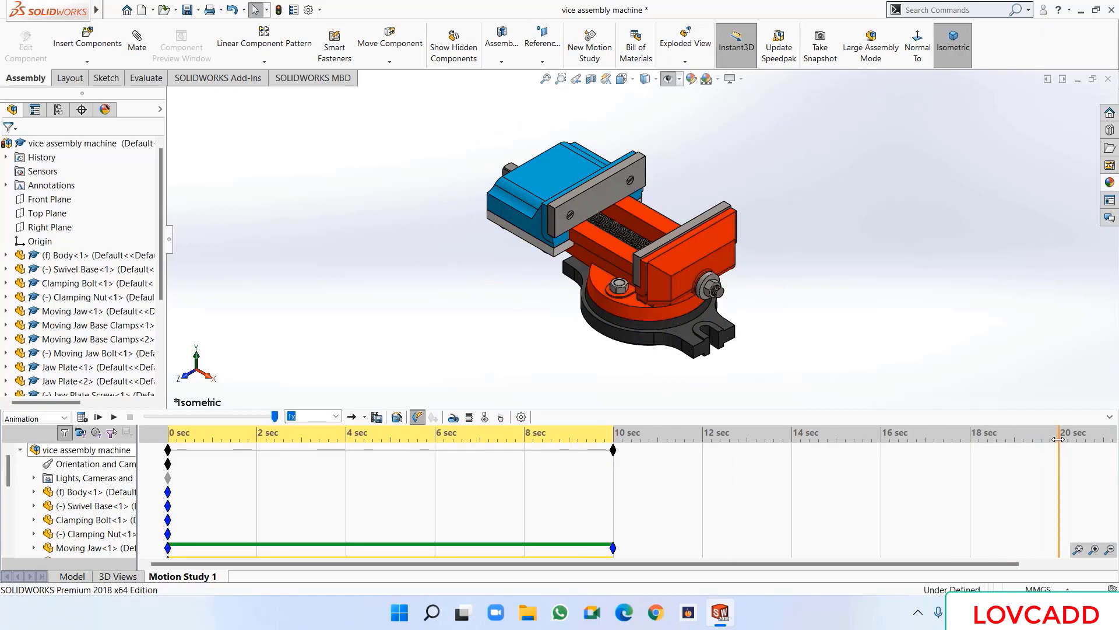
pyautogui.click(556, 166)
pyautogui.moveTo(557, 166); pyautogui.dragTo(630, 249)
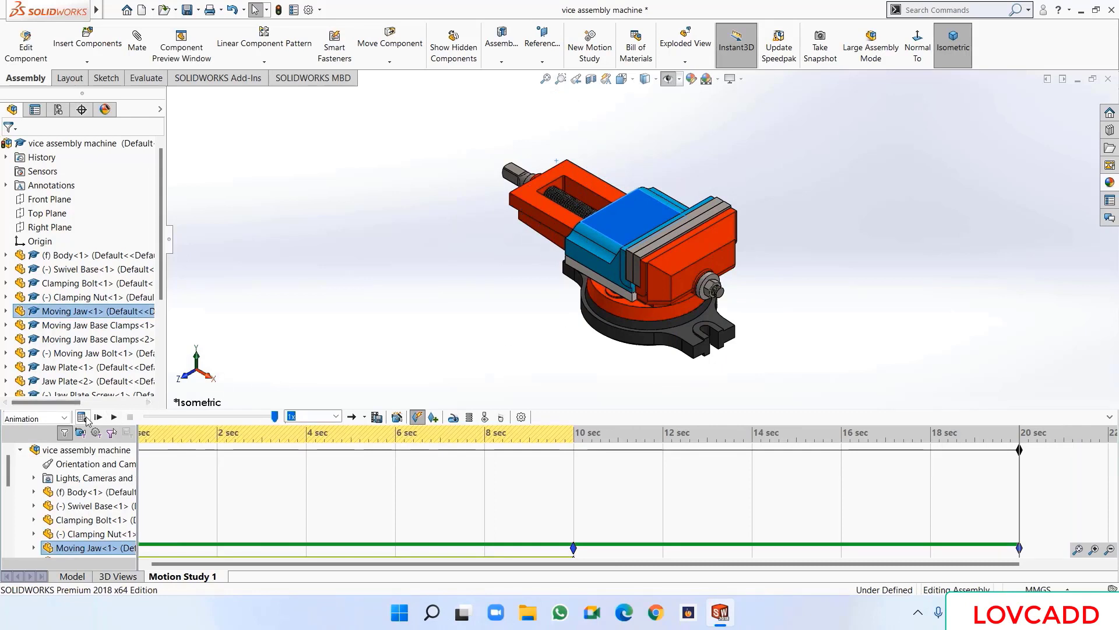
# - Recalculate Motion Study 1 through 20 sec and preview the jaw animation once
pyautogui.click(81, 417)
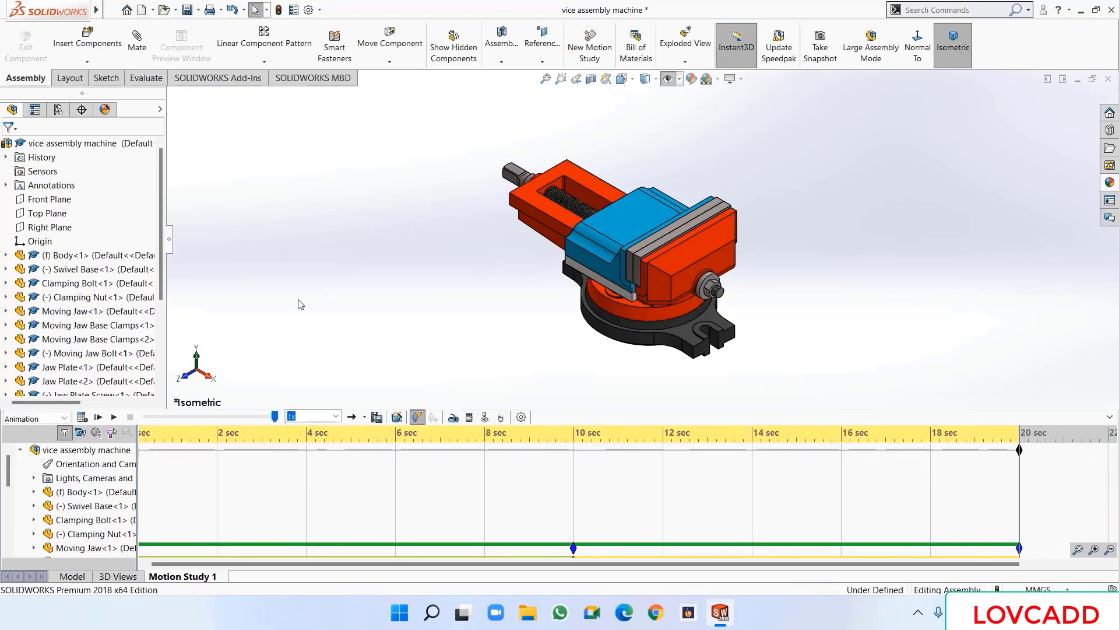
pyautogui.click(115, 417)
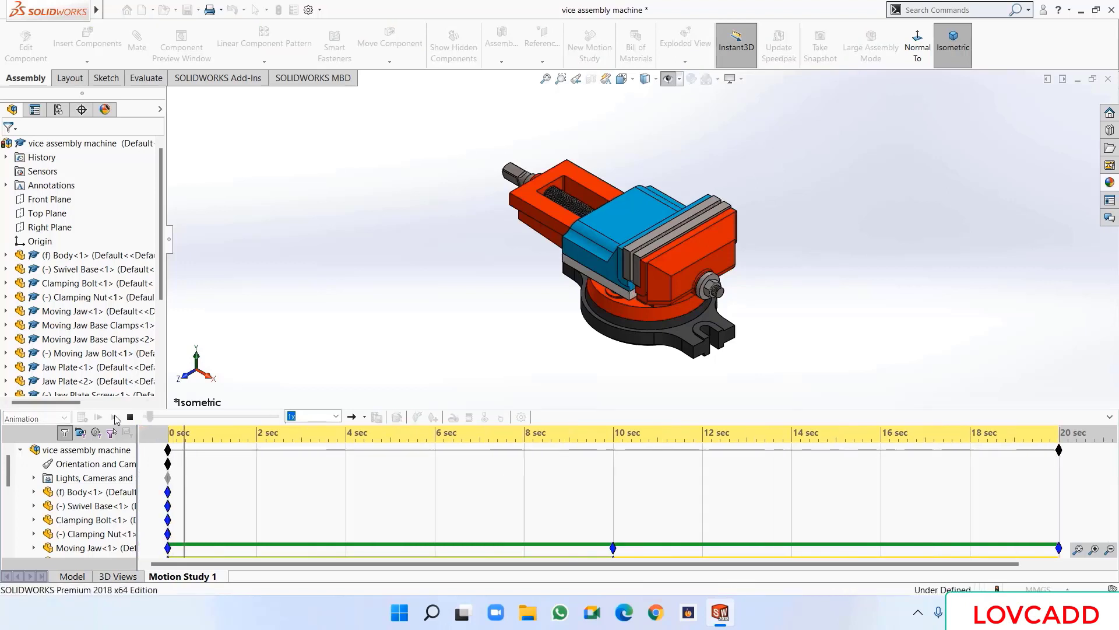
pyautogui.click(130, 417)
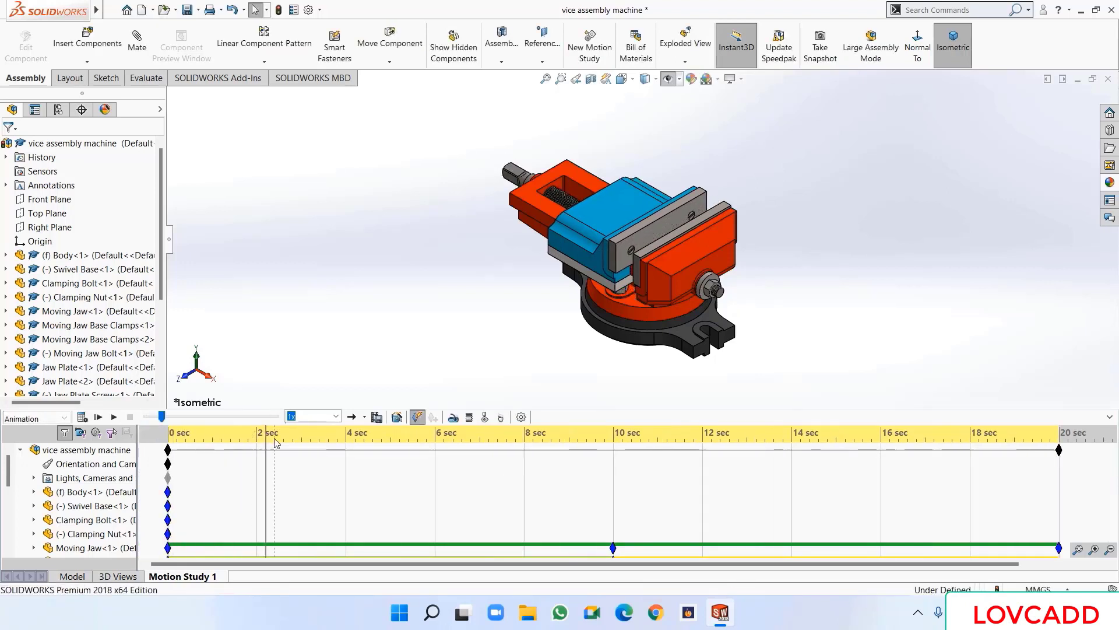
# - Play the jaw animation back at 1.5x playback speed
pyautogui.click(336, 416)
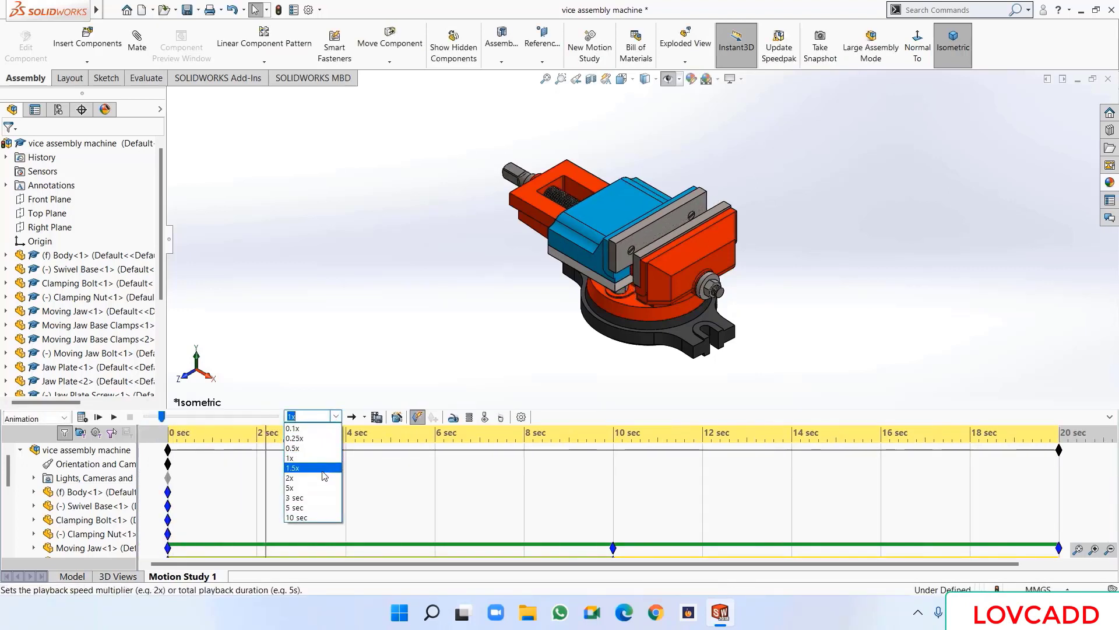
pyautogui.click(324, 468)
pyautogui.click(115, 417)
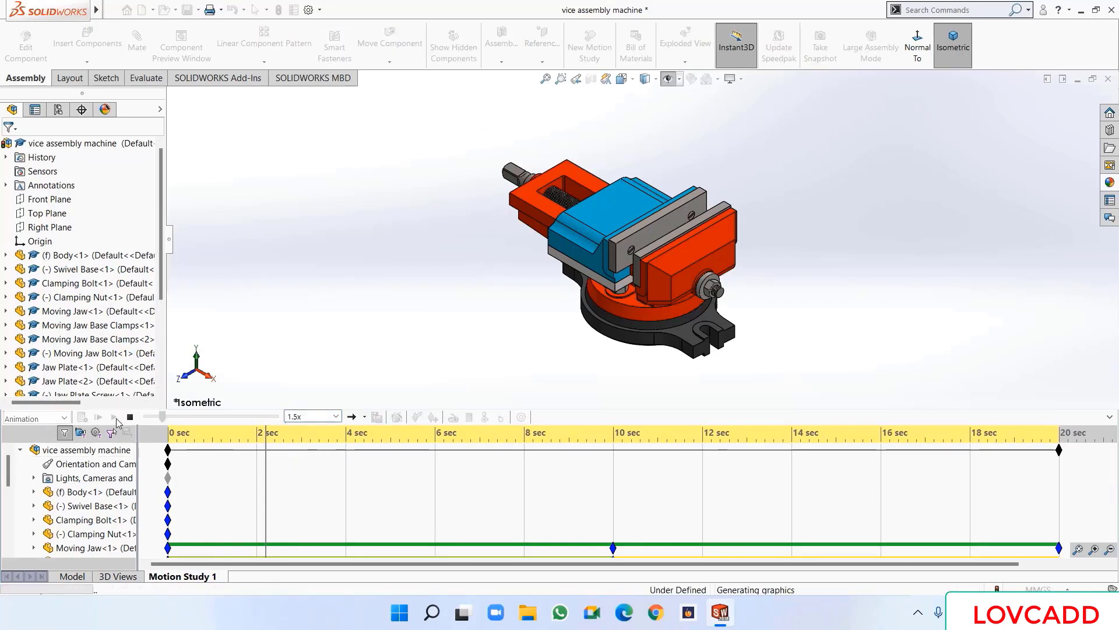